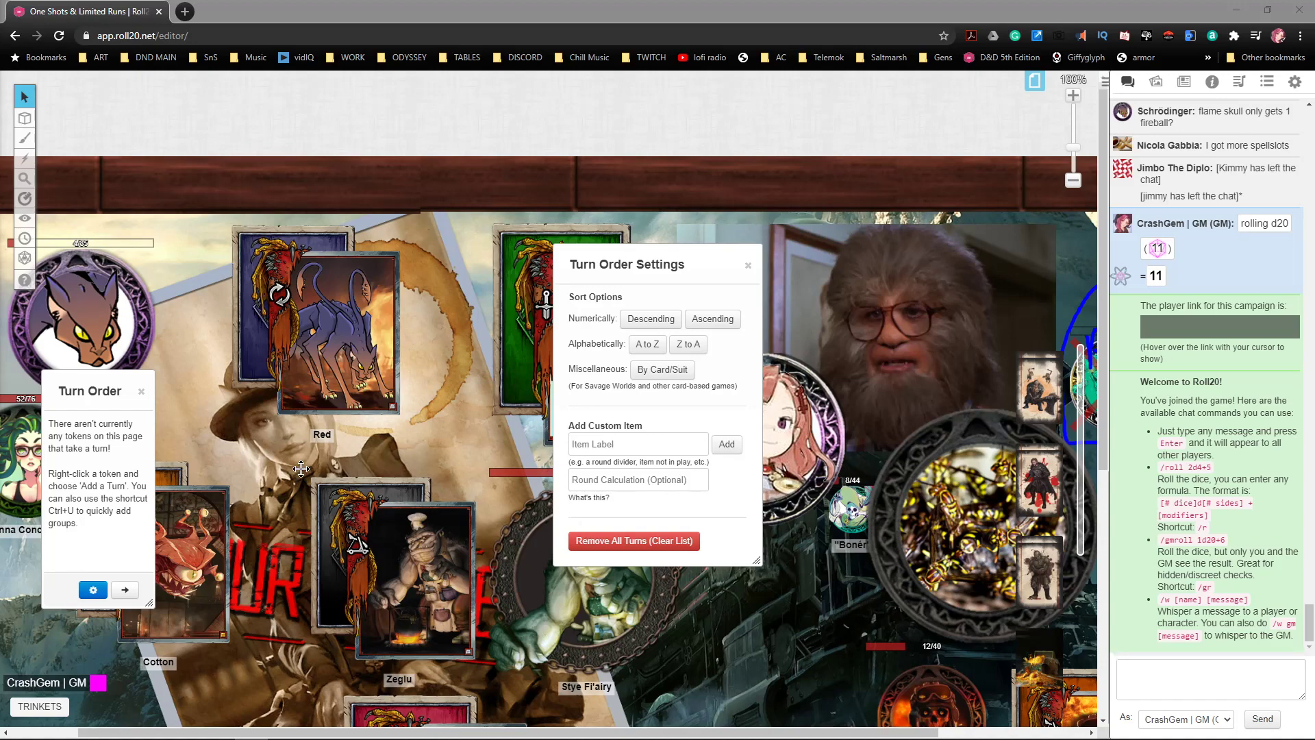
- Close the Turn Order and Turn Order Settings windows on the virtual tabletop
{"action": "left_click", "coordinate": [142, 391]}
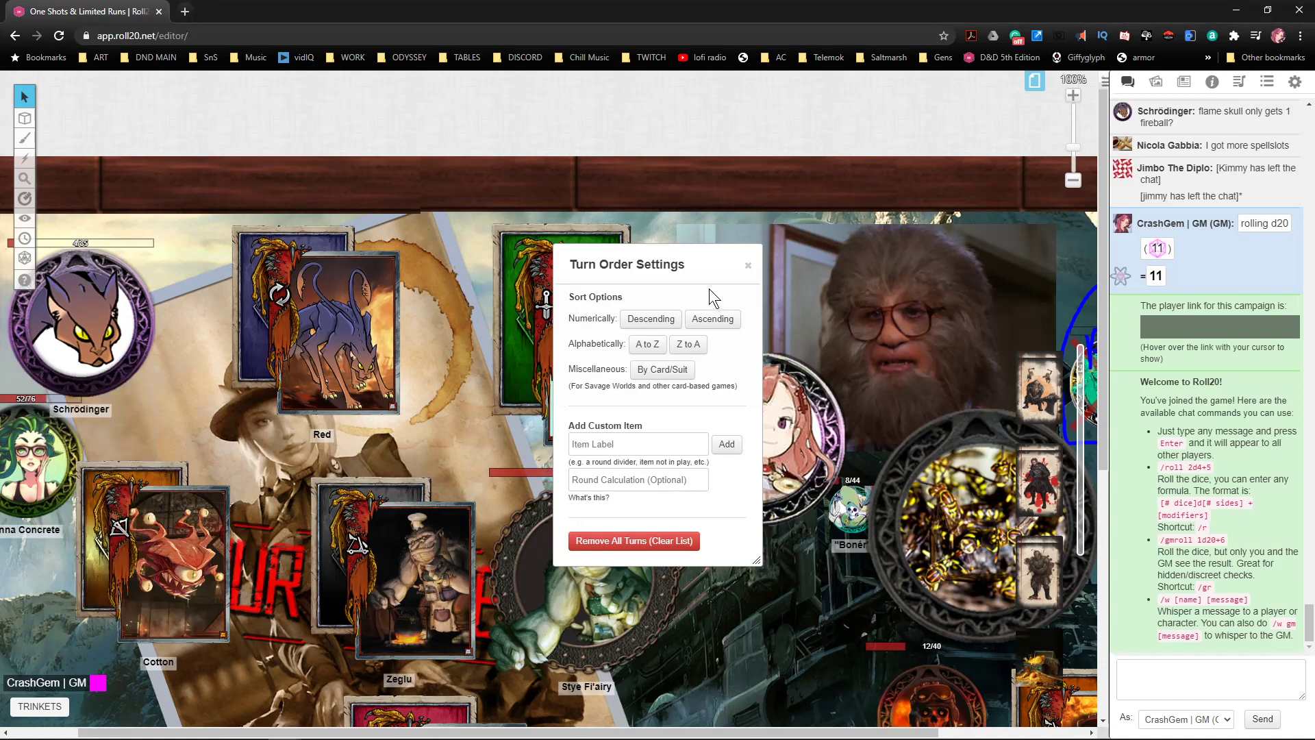
{"action": "left_click", "coordinate": [747, 267]}
{"action": "scroll", "coordinate": [798, 353], "scroll_direction": "left", "scroll_amount": 2}
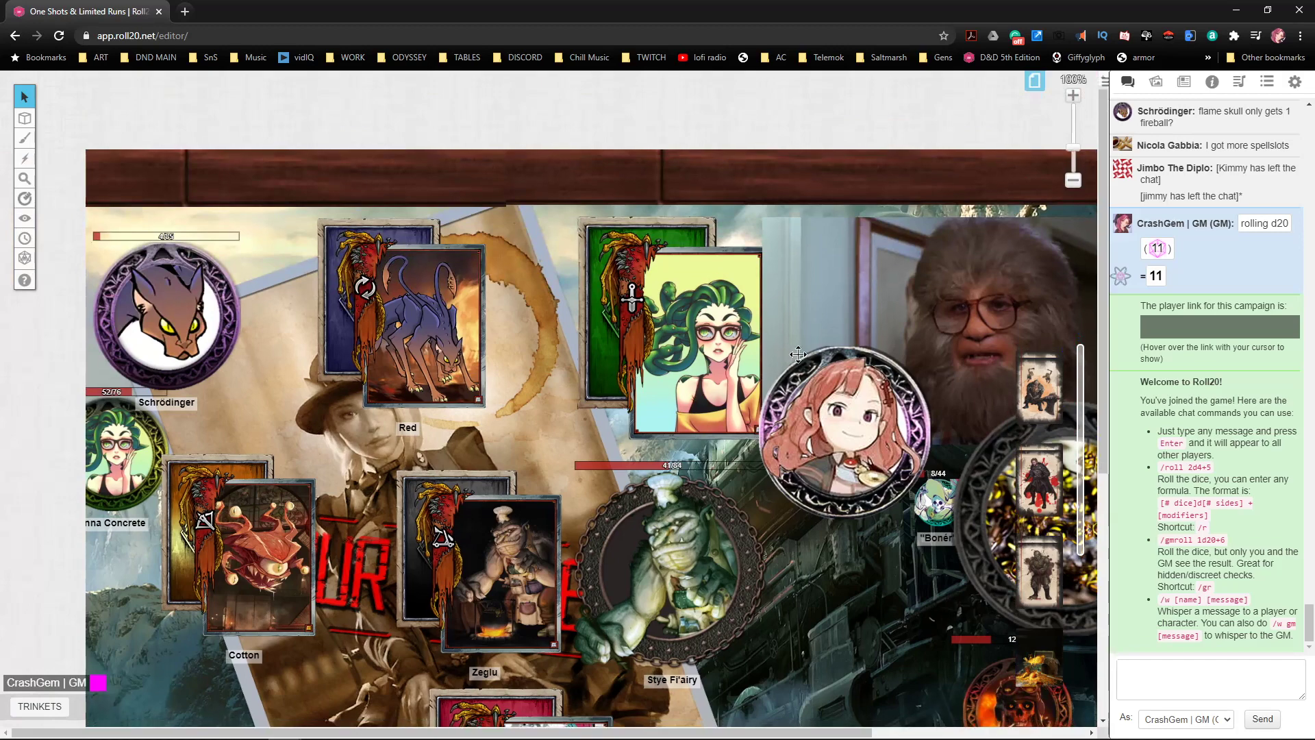
{"action": "scroll", "coordinate": [798, 353], "scroll_direction": "right", "scroll_amount": 3}
{"action": "scroll", "coordinate": [798, 353], "scroll_direction": "down", "scroll_amount": 1}
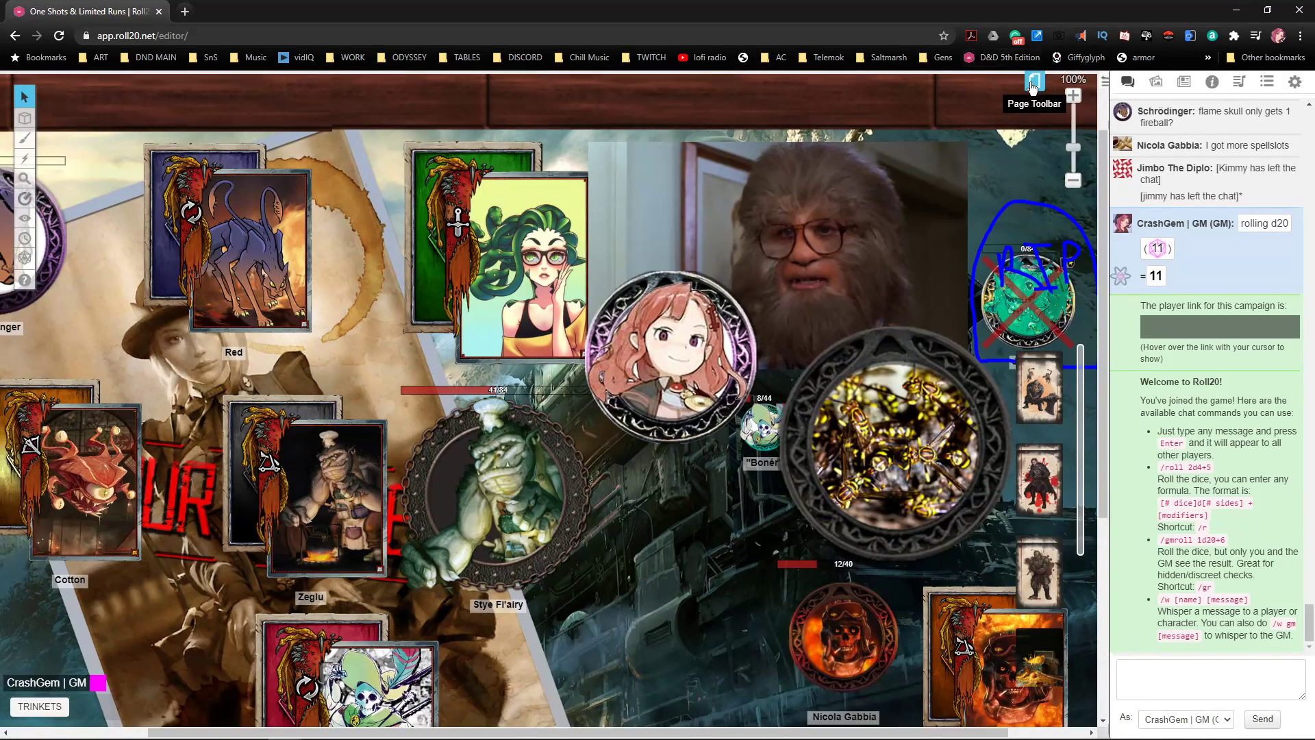
- Switch from the PH2 EB page to the HeroQuest page and bring its hero tokens into view
{"action": "left_click", "coordinate": [1033, 83]}
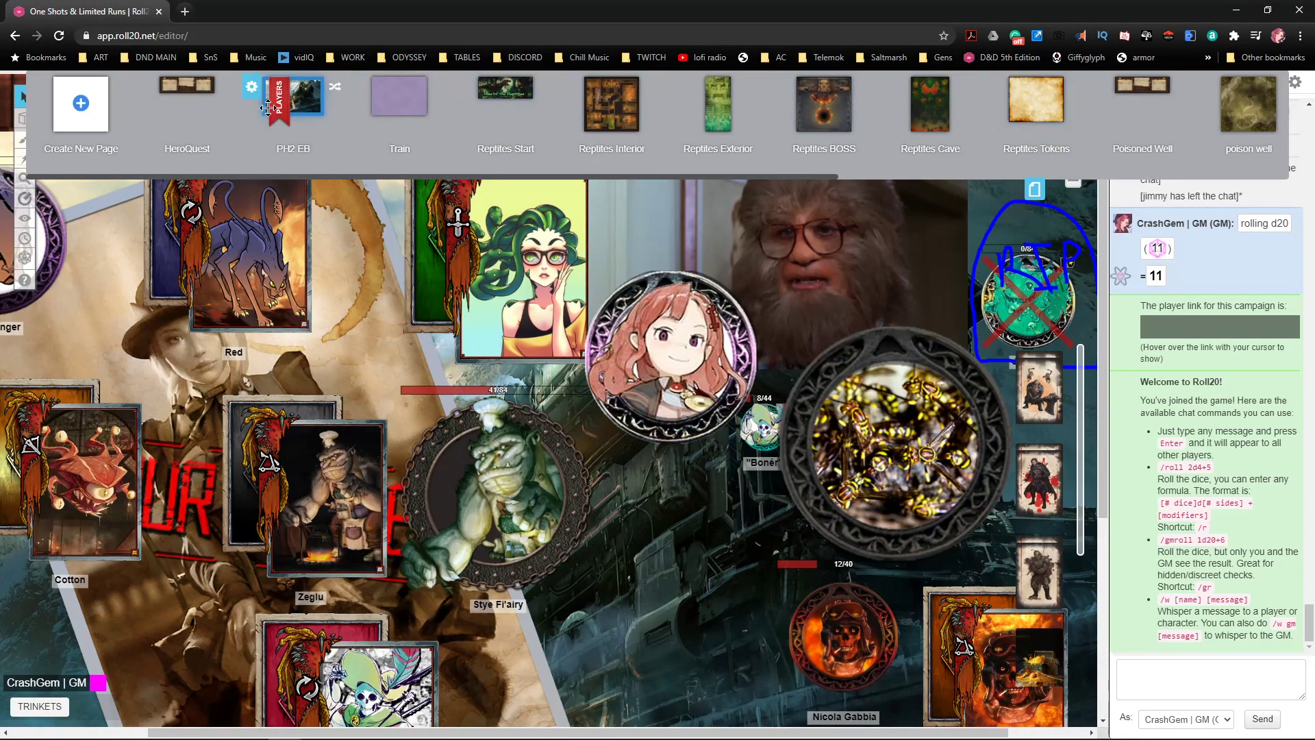
{"action": "left_click_drag", "start_coordinate": [267, 108], "coordinate": [199, 101]}
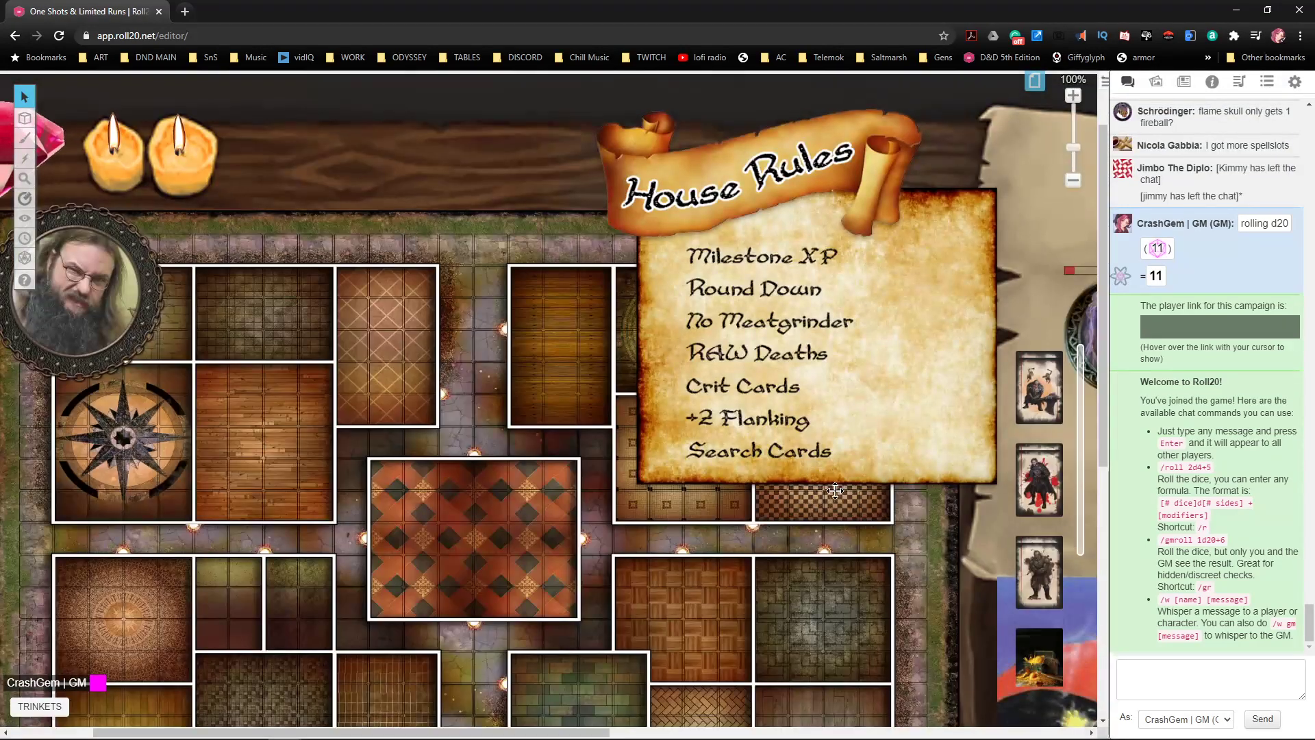
{"action": "mouse_move", "coordinate": [835, 490]}
{"action": "left_mouse_down"}
{"action": "mouse_move", "coordinate": [884, 474]}
{"action": "mouse_move", "coordinate": [703, 462]}
{"action": "mouse_move", "coordinate": [816, 391]}
{"action": "mouse_move", "coordinate": [829, 474]}
{"action": "left_mouse_up"}
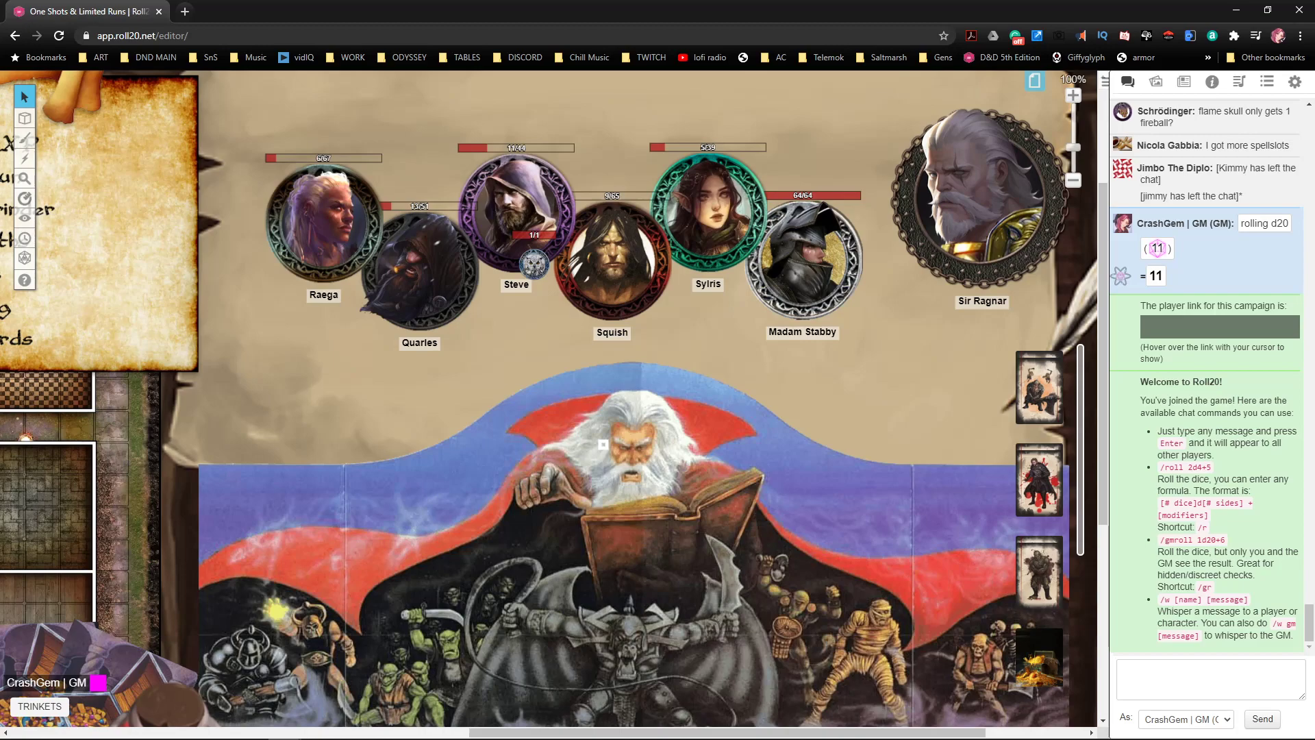
- Switch to Quest_Book_American_.pdf in Adobe Acrobat and read the Quest 9 "Race Against Time" introduction and notes
{"action": "left_click_drag", "start_coordinate": [1314, 198], "coordinate": [618, 0]}
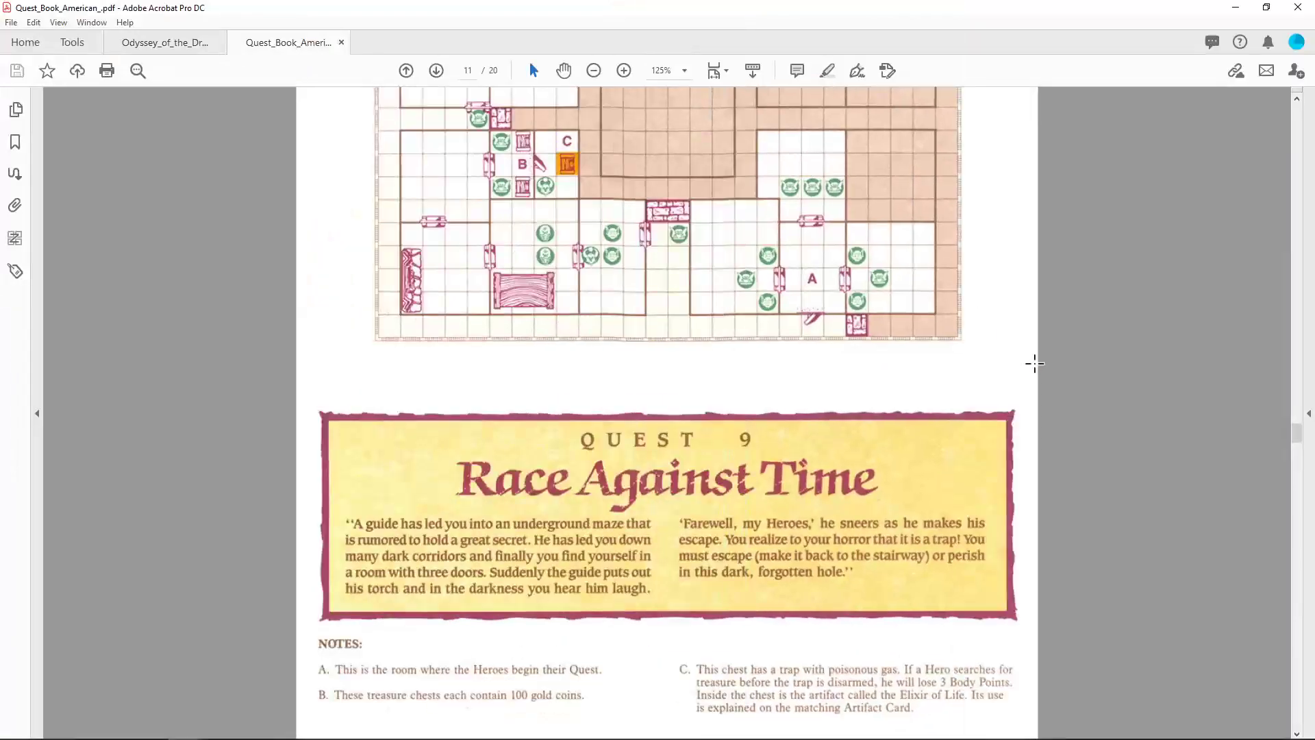
{"action": "scroll", "coordinate": [916, 420], "scroll_direction": "up", "scroll_amount": 2}
{"action": "scroll", "coordinate": [924, 426], "scroll_direction": "down", "scroll_amount": 3}
{"action": "scroll", "coordinate": [928, 431], "scroll_direction": "down", "scroll_amount": 3}
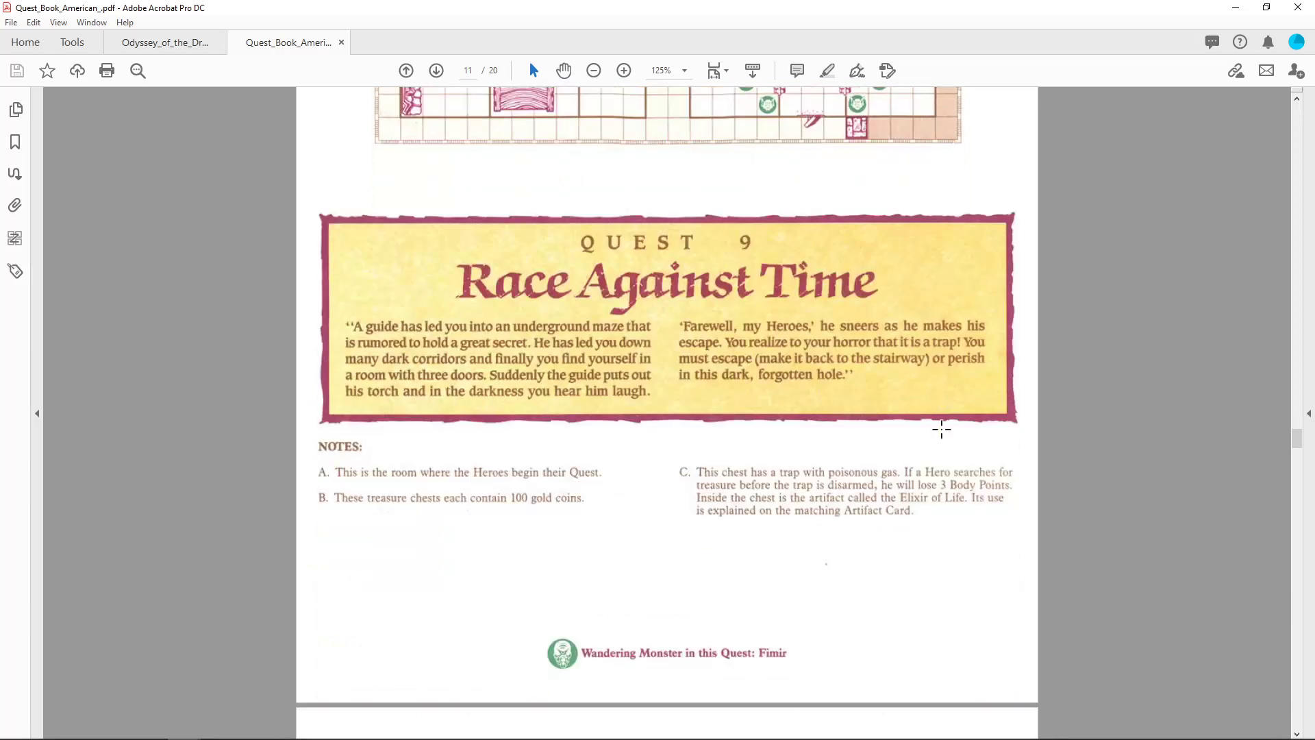
{"action": "scroll", "coordinate": [945, 439], "scroll_direction": "up", "scroll_amount": 4}
{"action": "scroll", "coordinate": [992, 422], "scroll_direction": "down", "scroll_amount": 4}
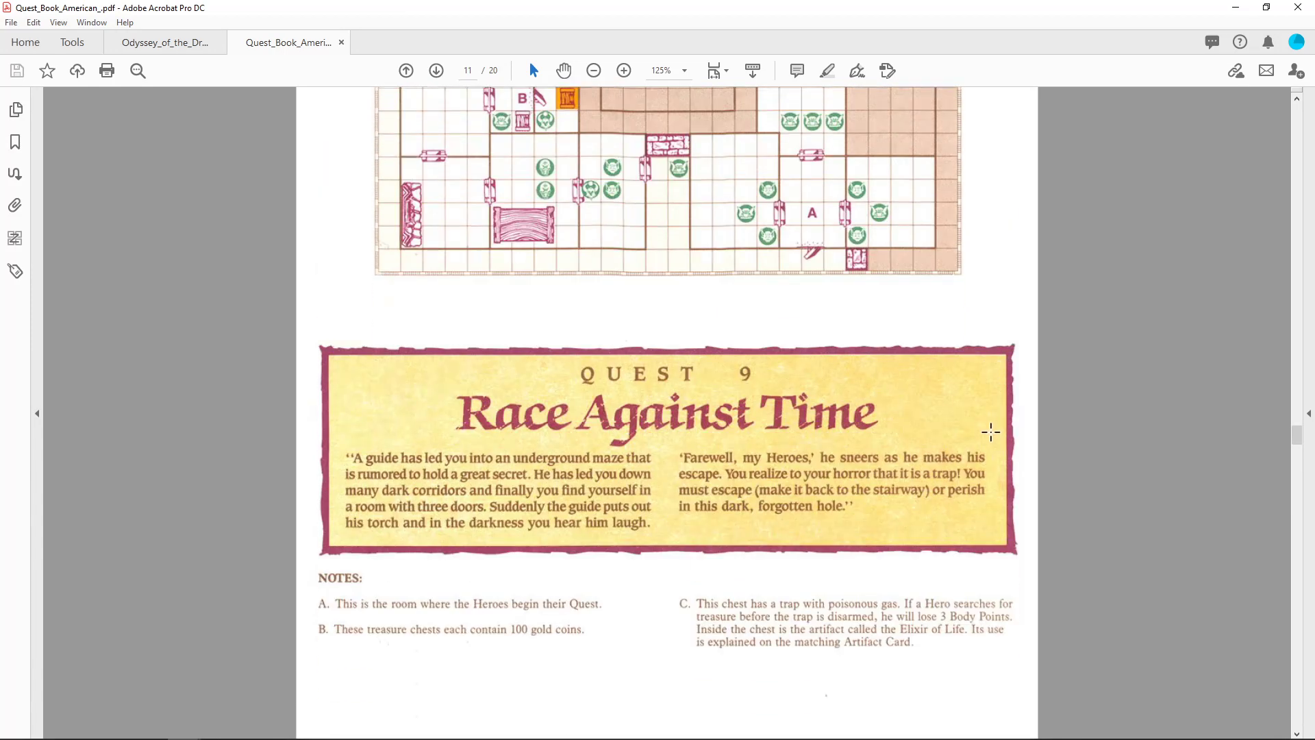
{"action": "scroll", "coordinate": [989, 432], "scroll_direction": "down", "scroll_amount": 1}
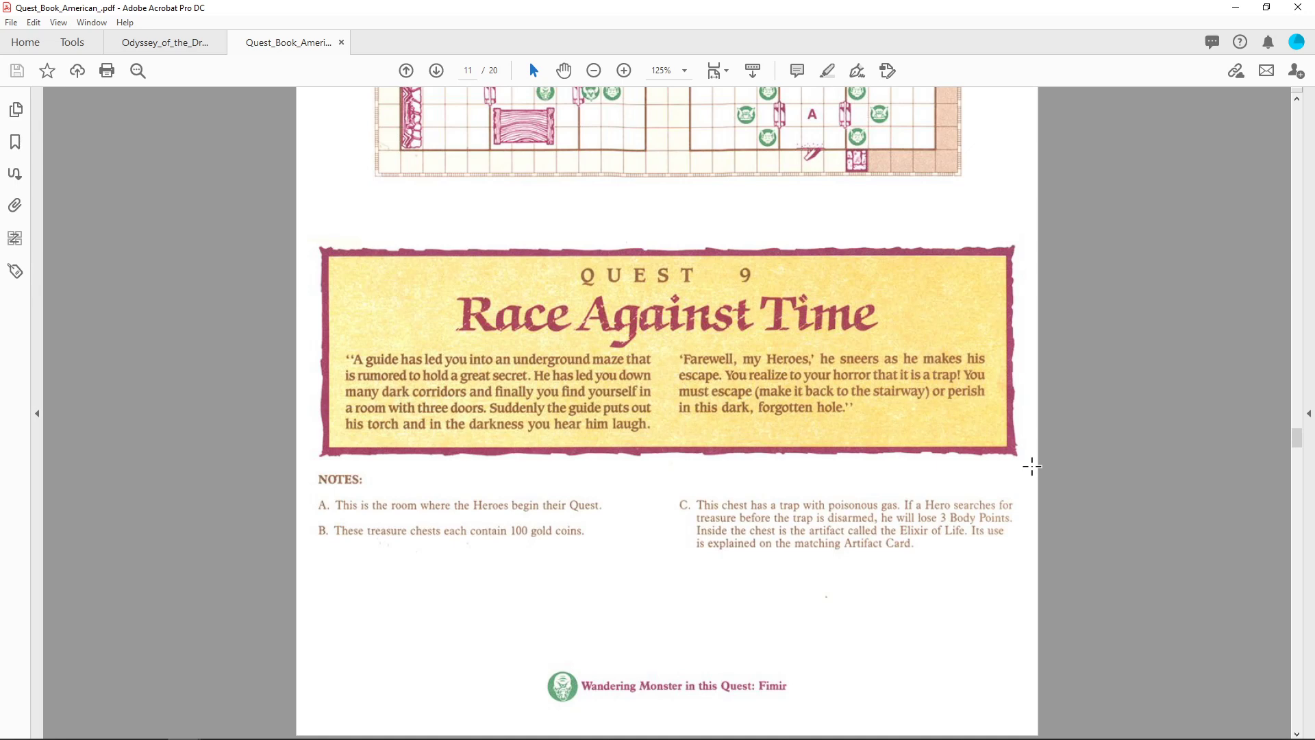
{"action": "scroll", "coordinate": [953, 432], "scroll_direction": "up", "scroll_amount": 5}
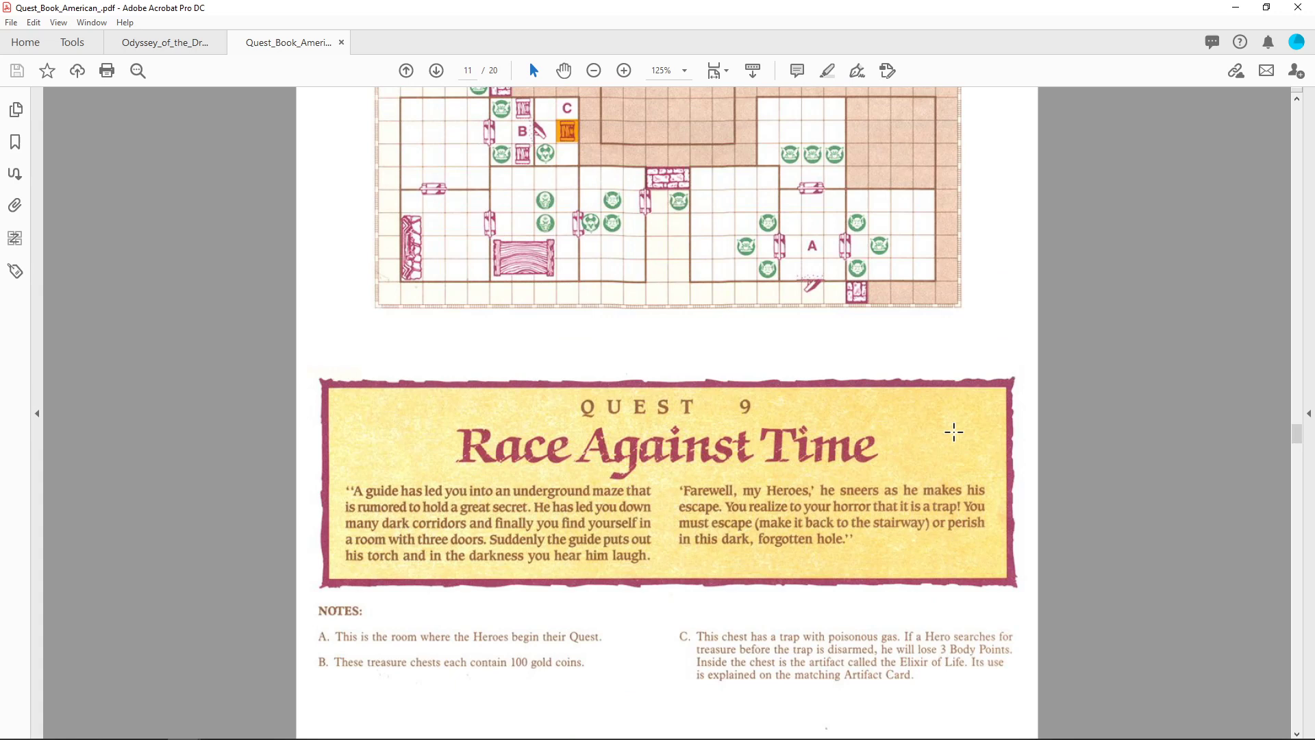
{"action": "scroll", "coordinate": [950, 433], "scroll_direction": "up", "scroll_amount": 2}
{"action": "scroll", "coordinate": [950, 432], "scroll_direction": "down", "scroll_amount": 4}
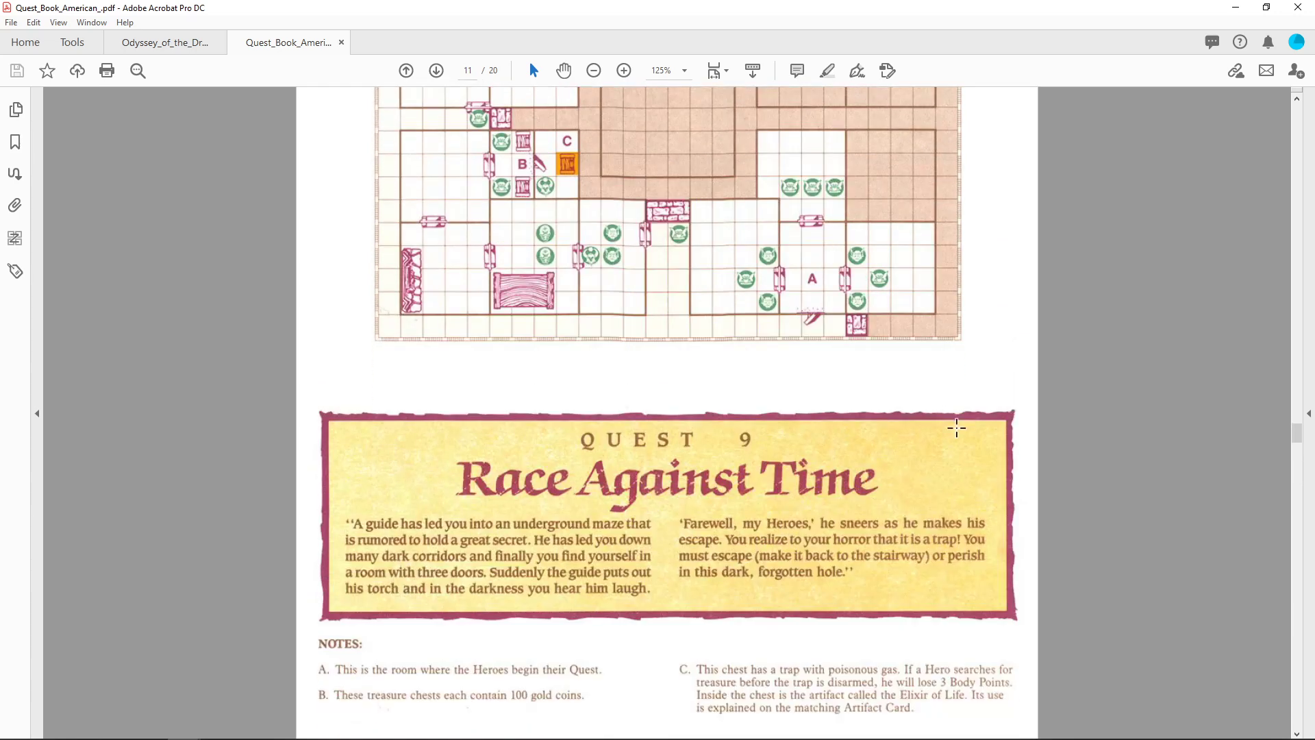
{"action": "scroll", "coordinate": [949, 431], "scroll_direction": "down", "scroll_amount": 2}
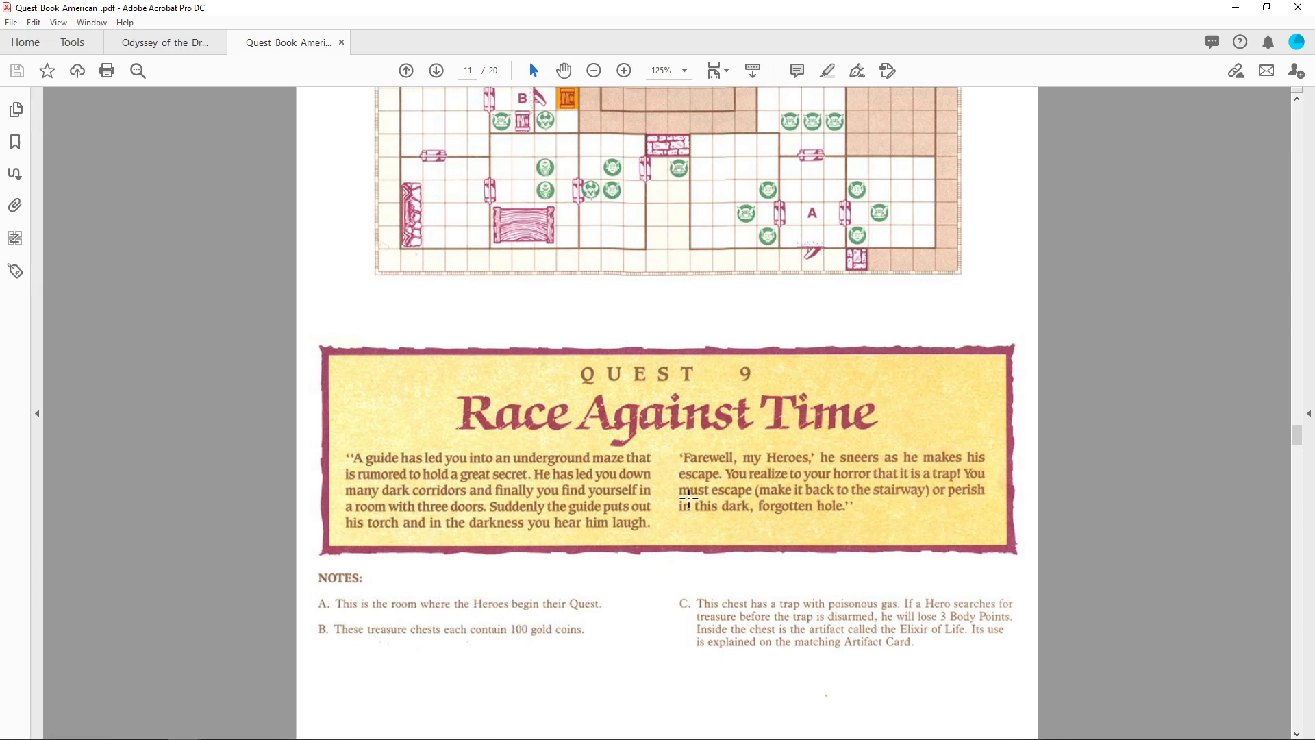
- Examine the Quest 9 map and compare its rooms A, B and C with the notes below it
{"action": "scroll", "coordinate": [686, 498], "scroll_direction": "up", "scroll_amount": 3}
{"action": "scroll", "coordinate": [686, 498], "scroll_direction": "up", "scroll_amount": 5}
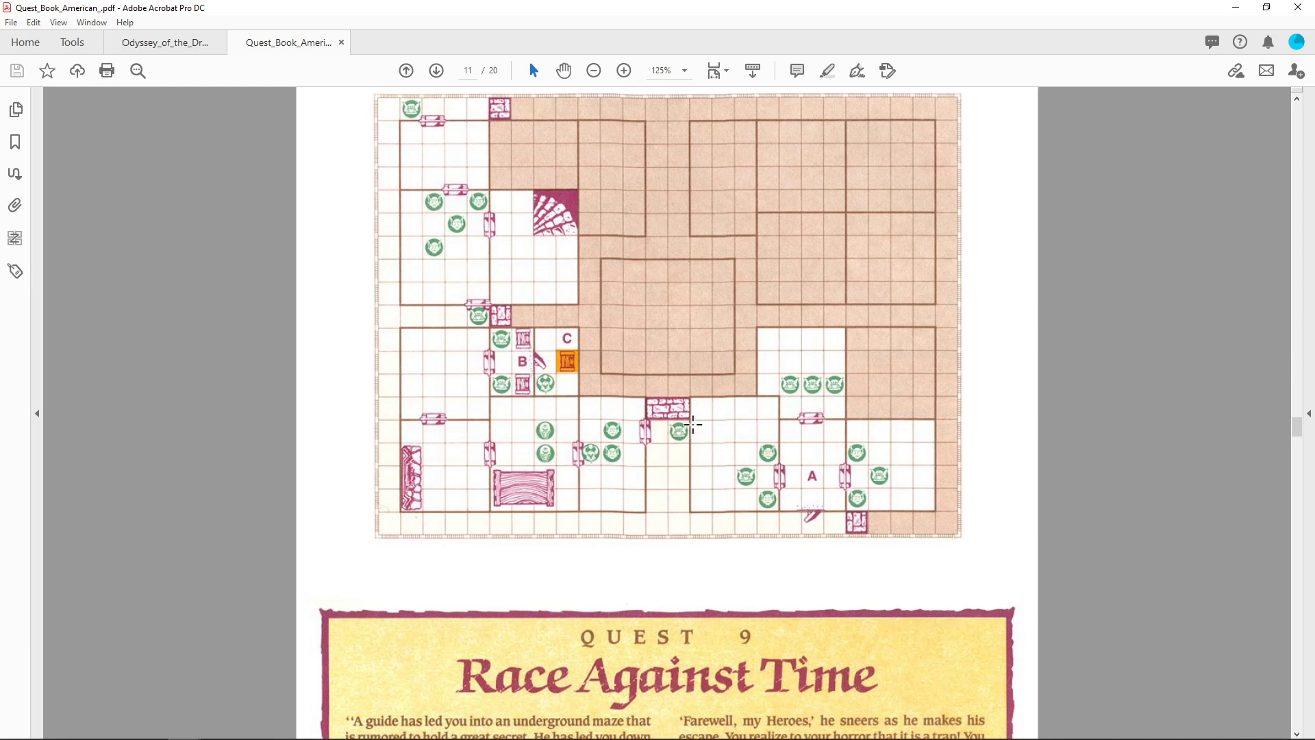
{"action": "scroll", "coordinate": [624, 439], "scroll_direction": "down", "scroll_amount": 1}
{"action": "scroll", "coordinate": [620, 439], "scroll_direction": "down", "scroll_amount": 1}
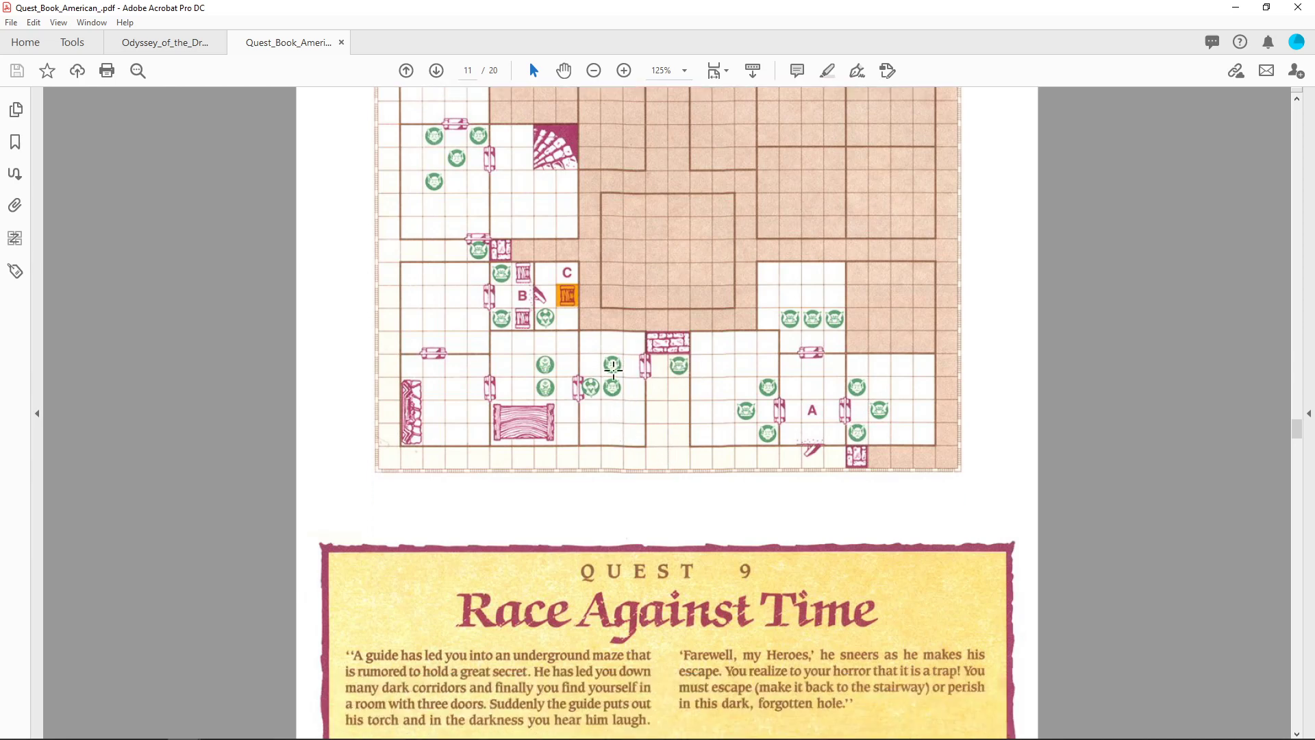
{"action": "scroll", "coordinate": [545, 335], "scroll_direction": "down", "scroll_amount": 9}
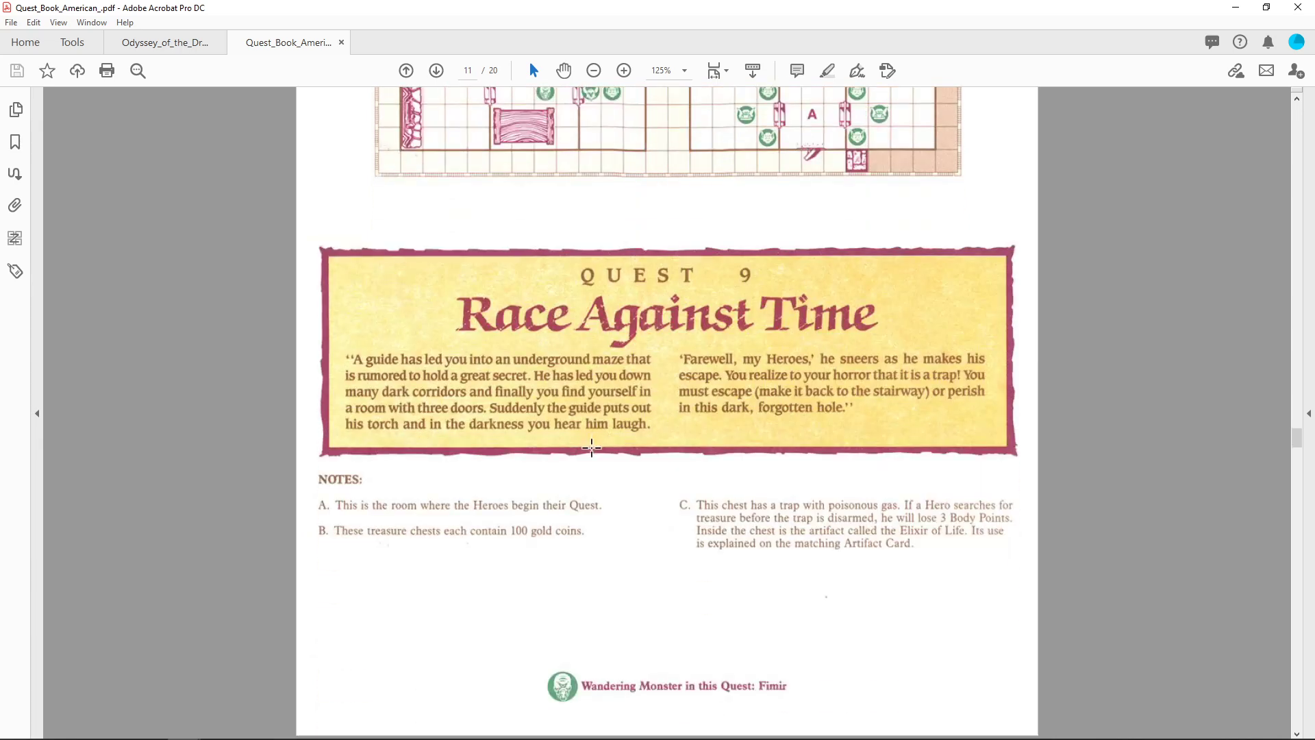
{"action": "scroll", "coordinate": [555, 435], "scroll_direction": "up", "scroll_amount": 3}
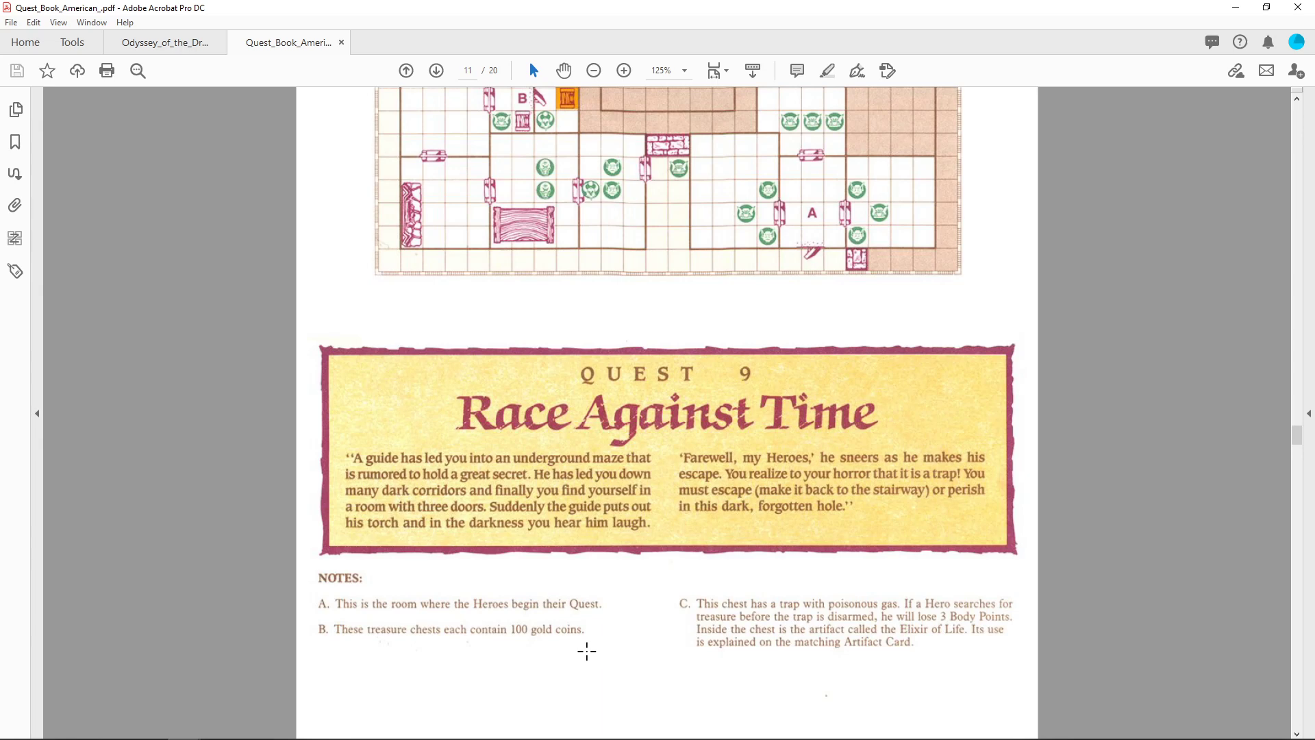
{"action": "scroll", "coordinate": [585, 651], "scroll_direction": "up", "scroll_amount": 3}
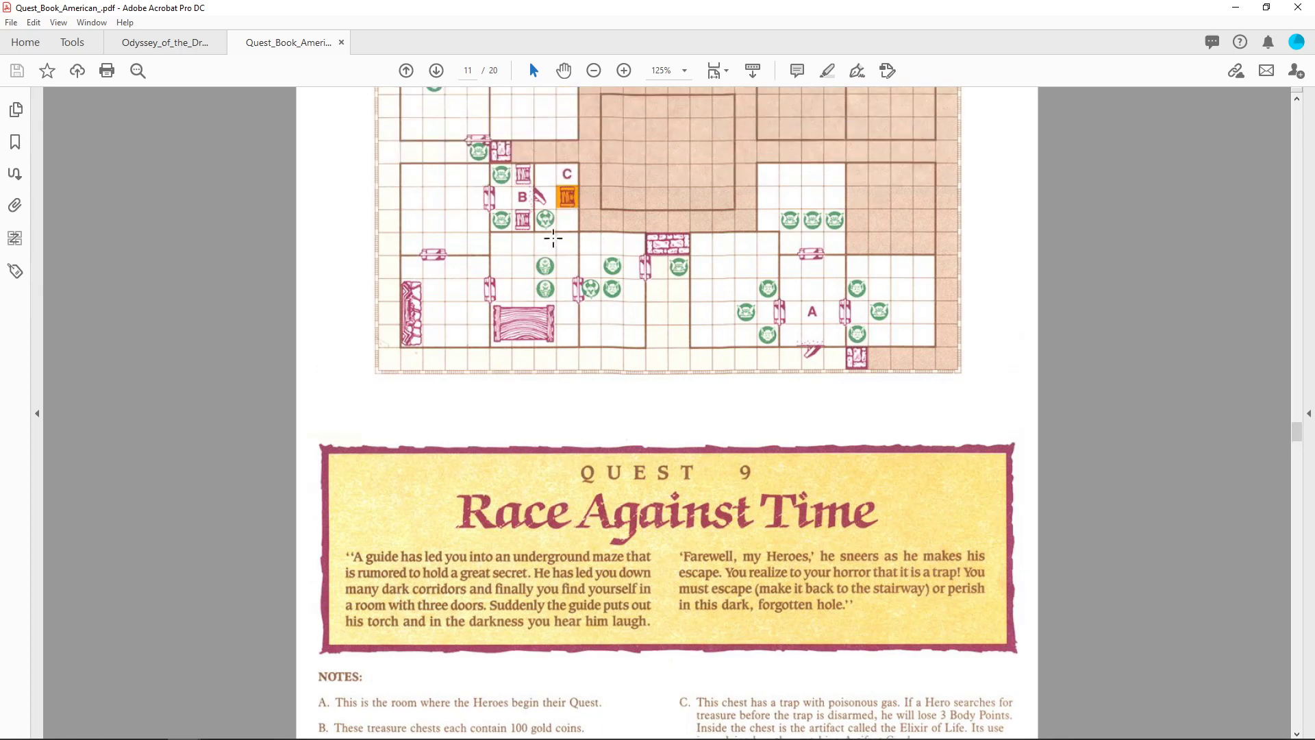
{"action": "scroll", "coordinate": [558, 237], "scroll_direction": "down", "scroll_amount": 3}
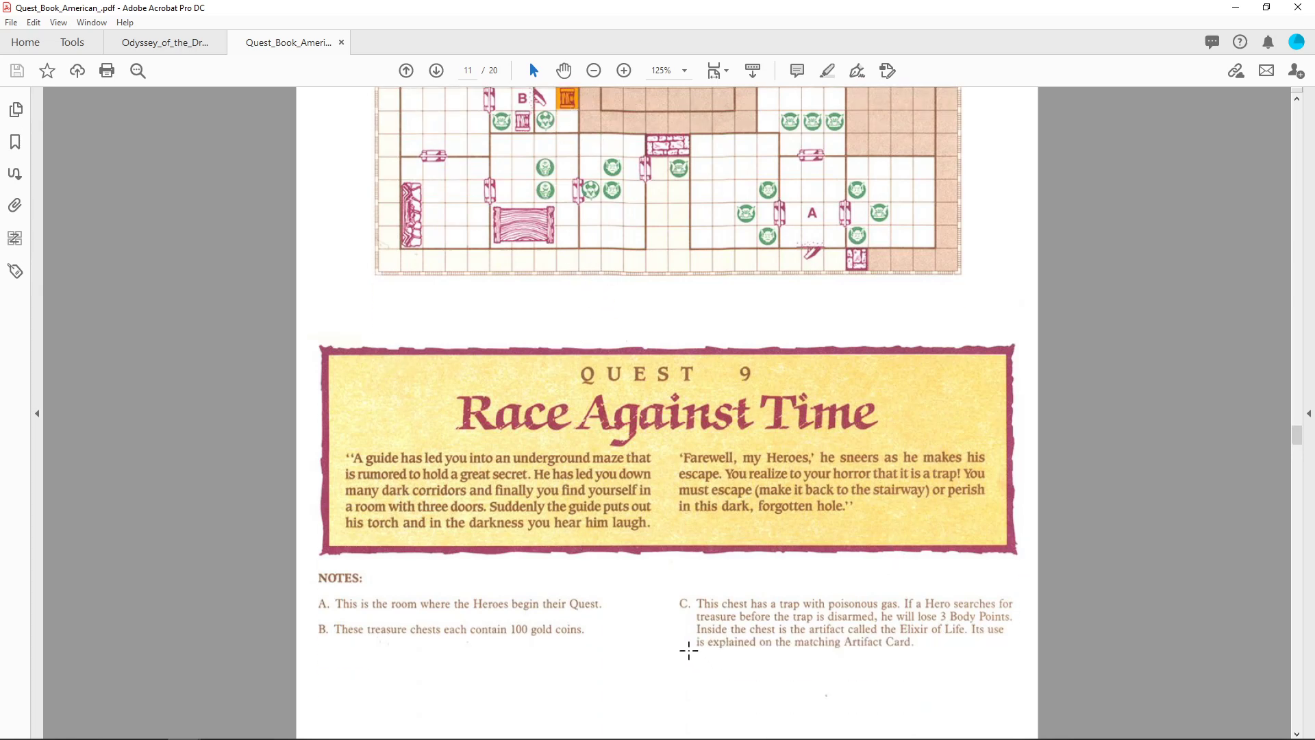
{"action": "scroll", "coordinate": [655, 420], "scroll_direction": "up", "scroll_amount": 3}
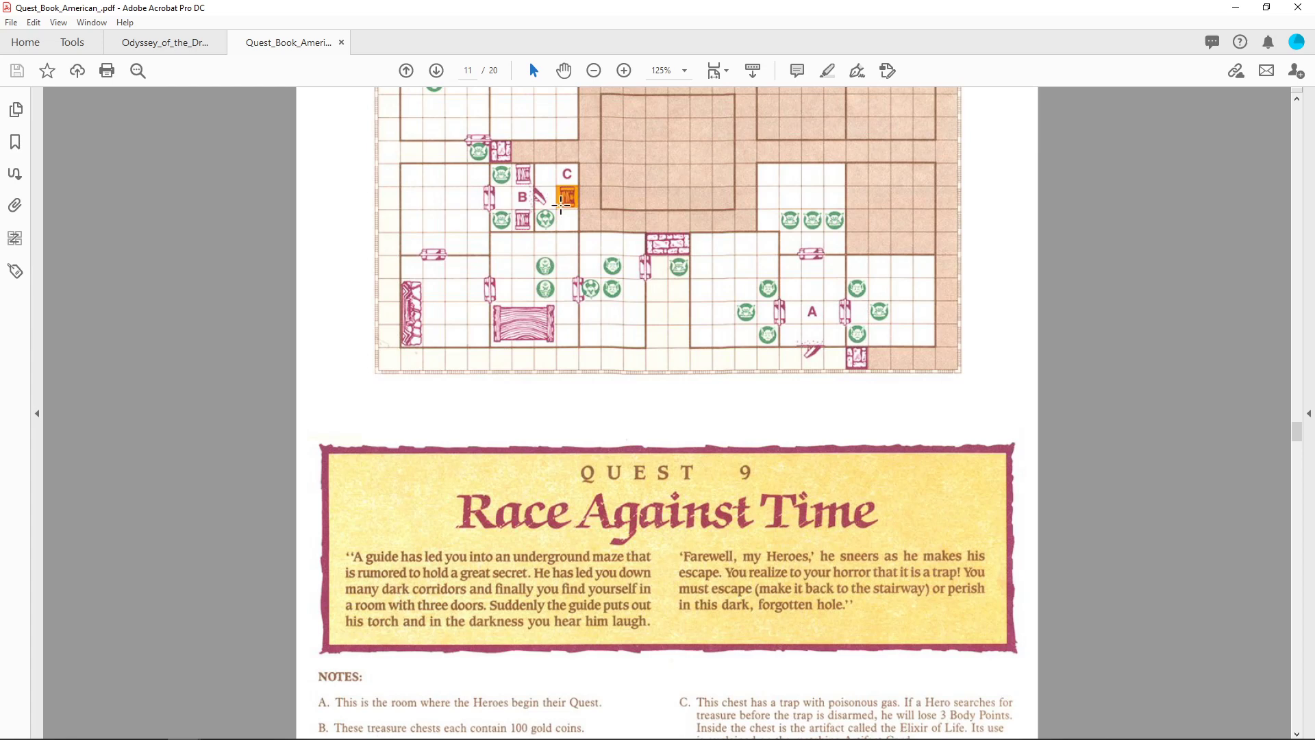
{"action": "scroll", "coordinate": [733, 336], "scroll_direction": "down", "scroll_amount": 3}
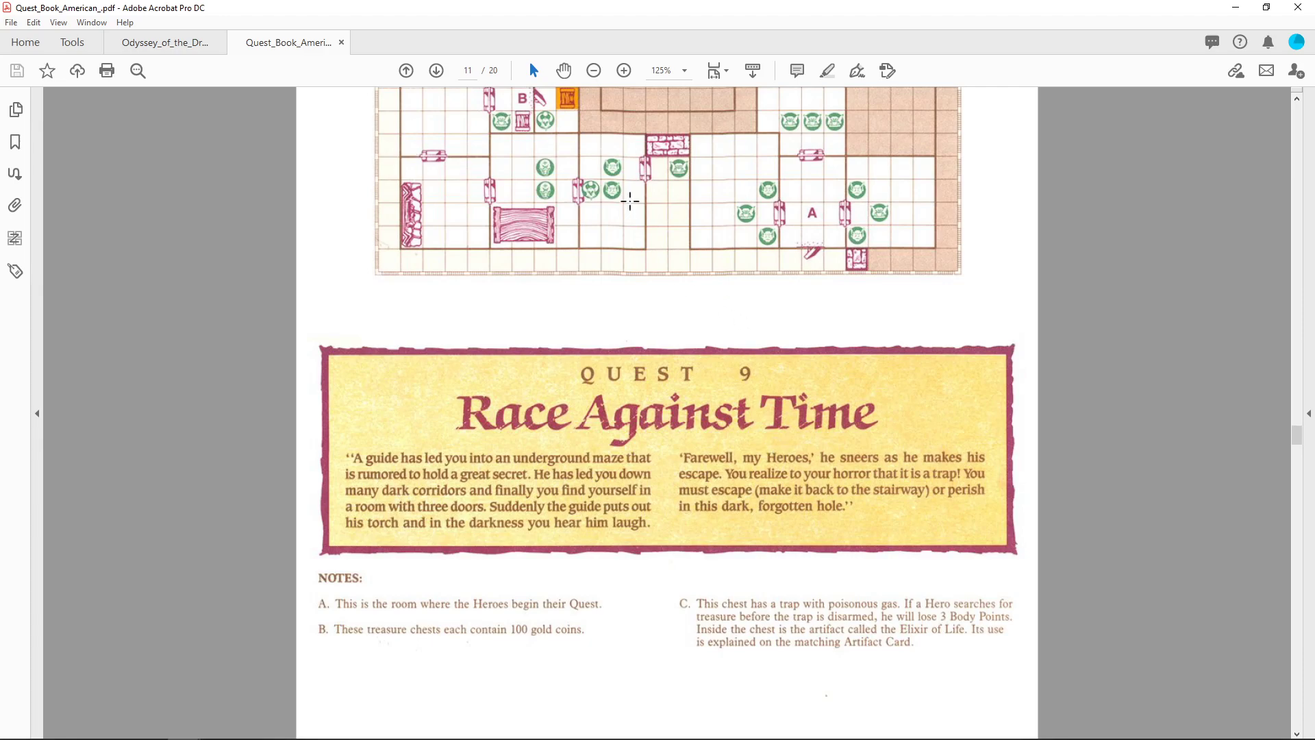
- Switch to the browser and enlarge BoardGameGeek's HeroQuest card image to read the Elixir of Life artifact card
{"action": "left_click_drag", "start_coordinate": [352, 22], "coordinate": [1314, 308]}
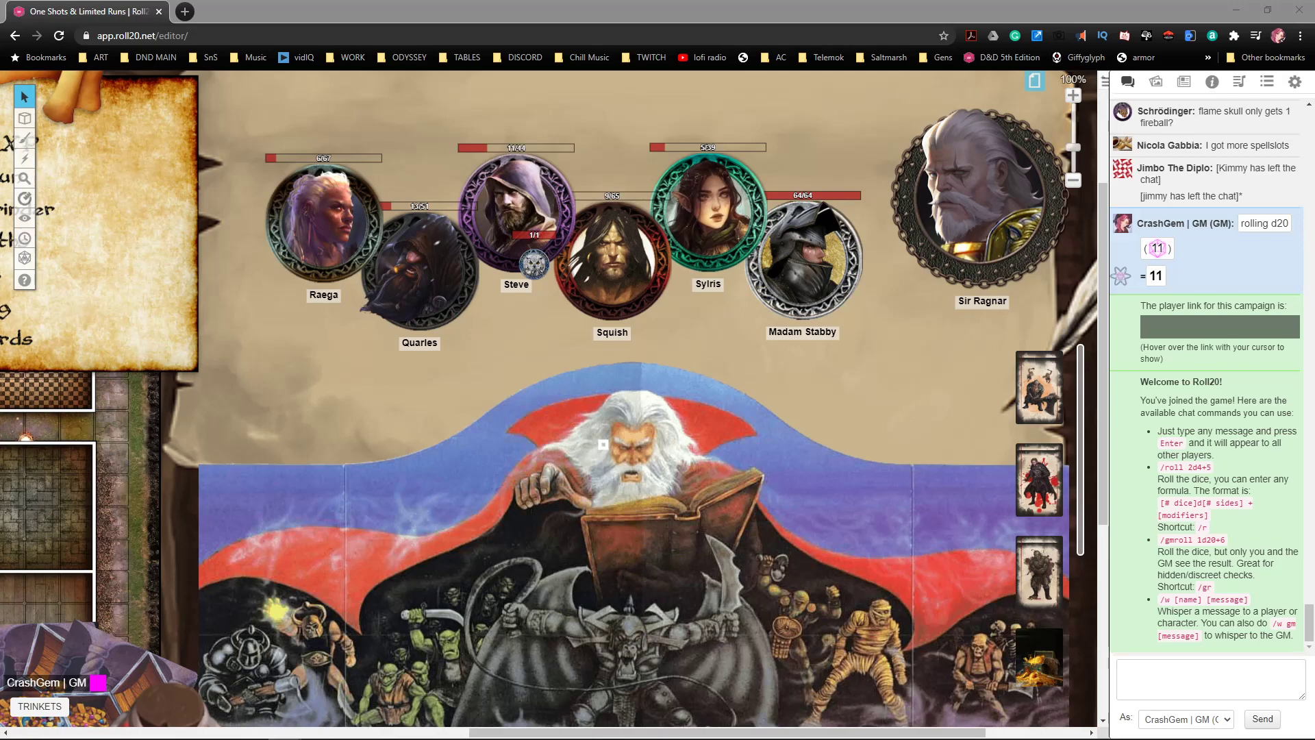
{"action": "left_click_drag", "start_coordinate": [648, 117], "coordinate": [569, 10]}
{"action": "left_click", "coordinate": [1219, 209]}
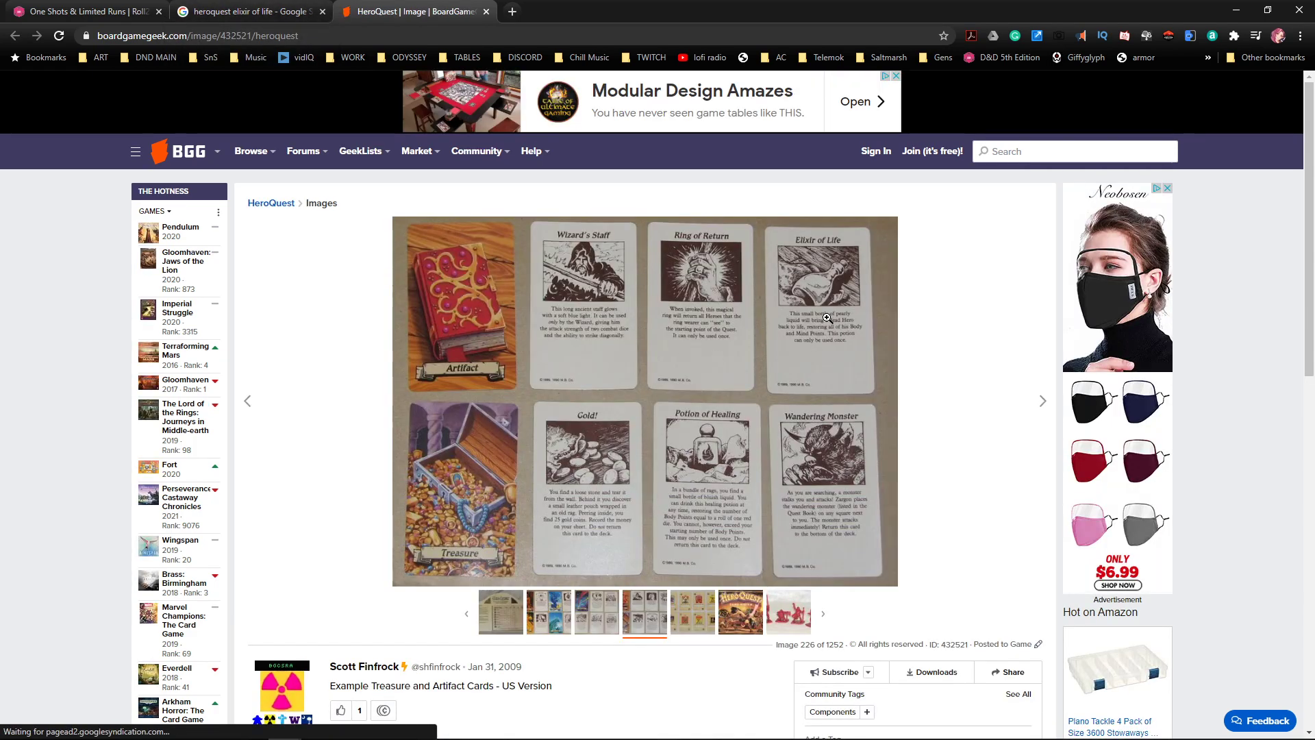
{"action": "left_click", "coordinate": [827, 318]}
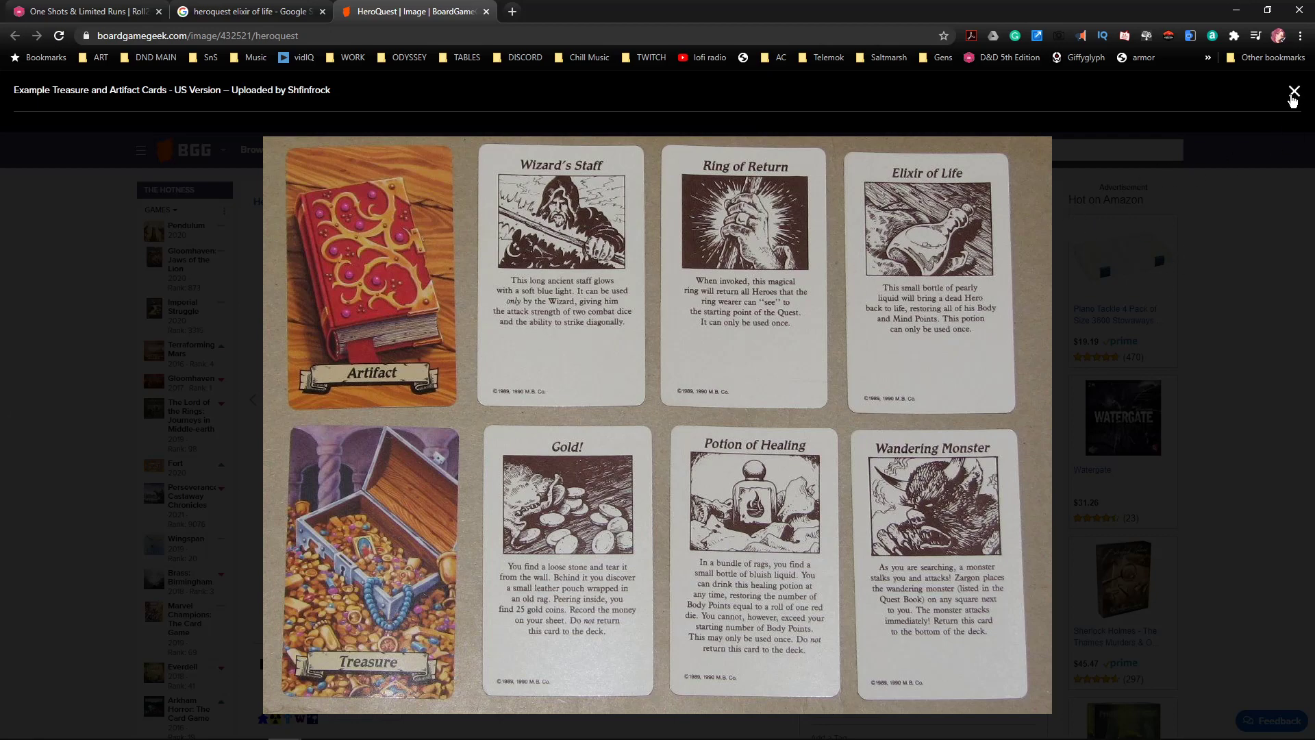
- Close the enlarged card image and its BoardGameGeek page, then return to the Roll20 game
{"action": "left_click", "coordinate": [1293, 96]}
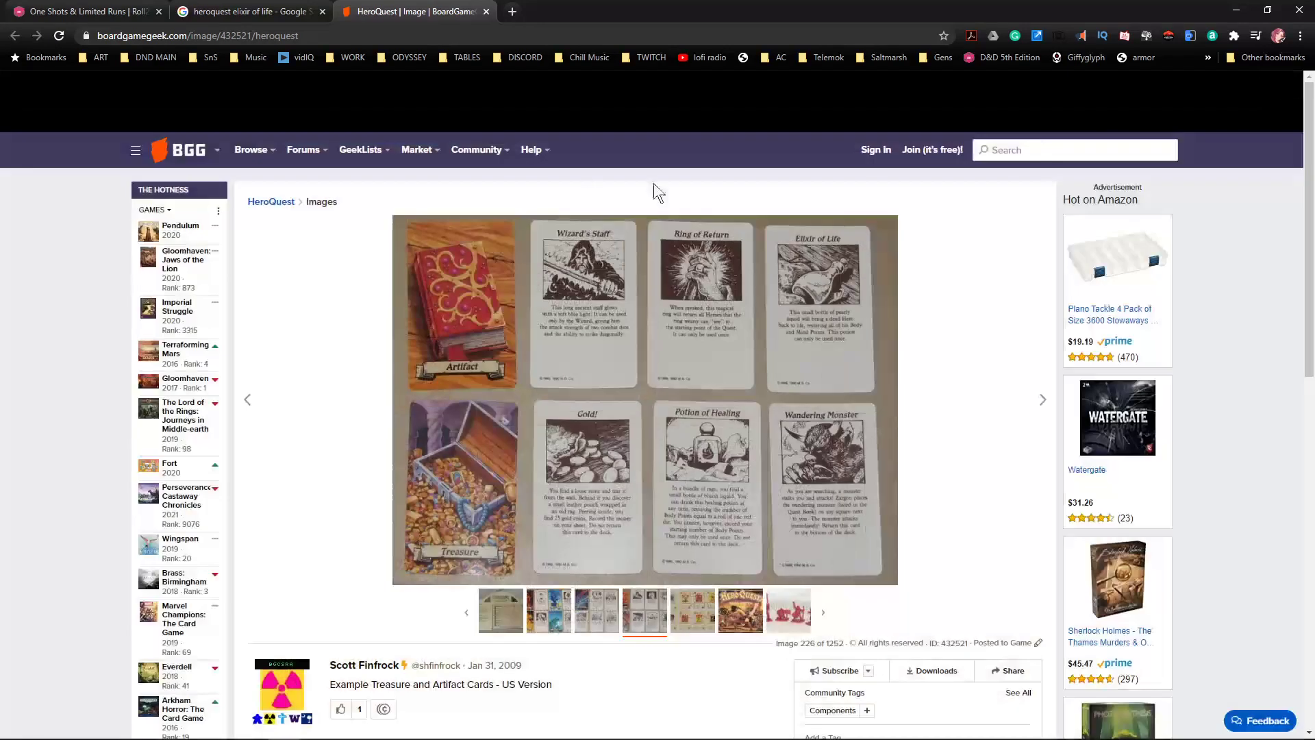
{"action": "middle_click", "coordinate": [392, 19]}
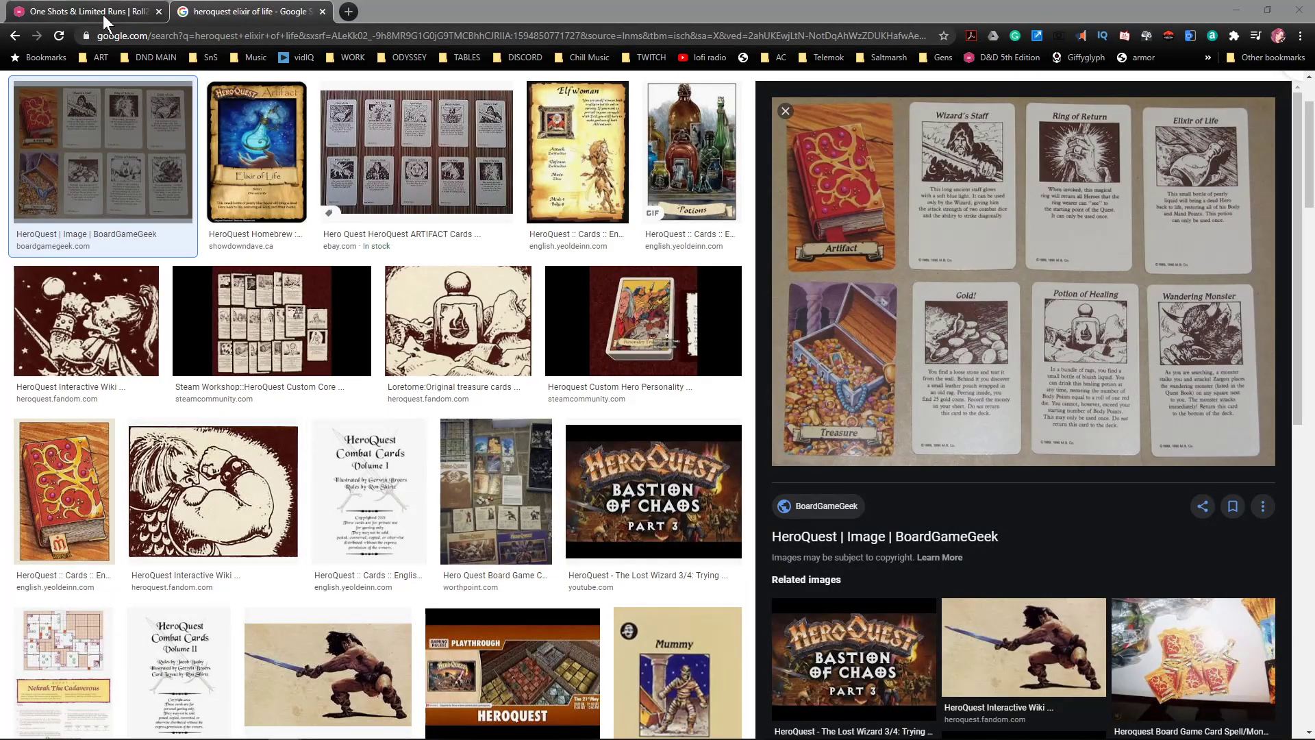
{"action": "left_click_drag", "start_coordinate": [247, 12], "coordinate": [1041, 174]}
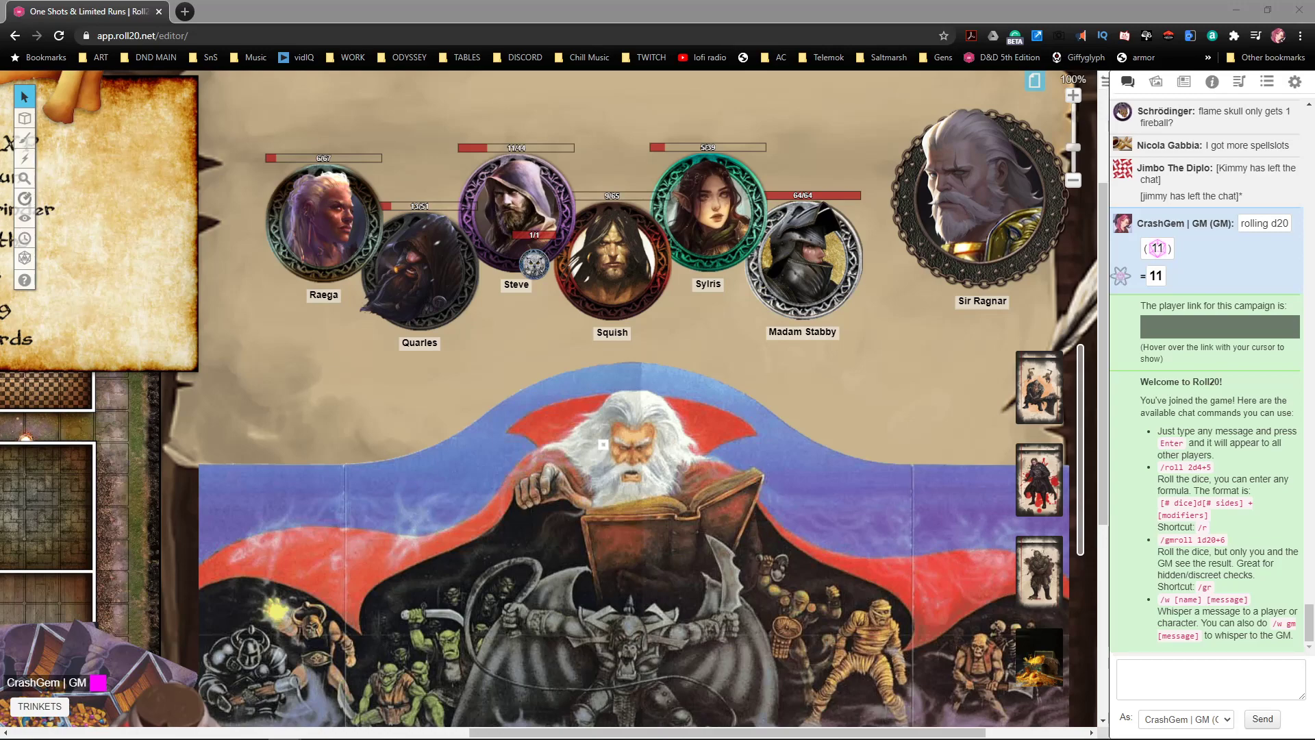
- Open the HeroQuest 5e document in Google Docs and dismiss the Grammarly checking offer
{"action": "left_click_drag", "start_coordinate": [1314, 137], "coordinate": [500, 21]}
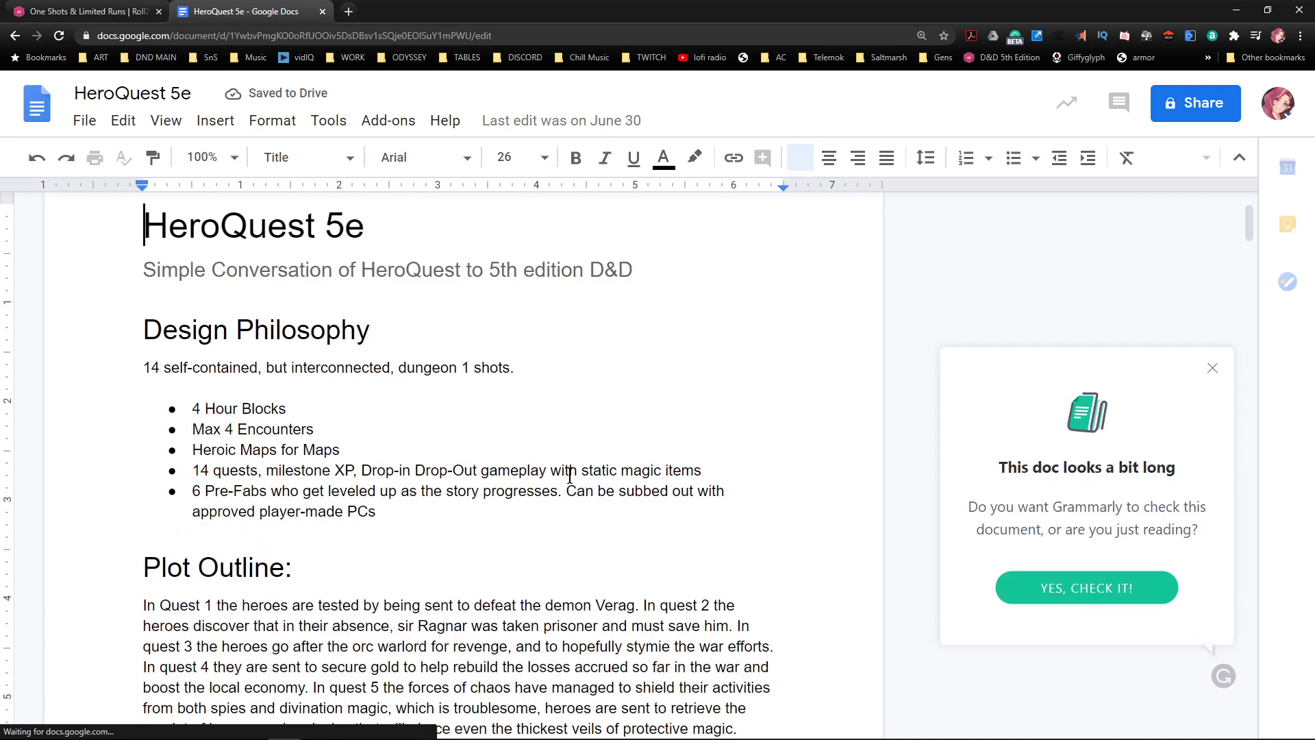
{"action": "scroll", "coordinate": [586, 501], "scroll_direction": "down", "scroll_amount": 4}
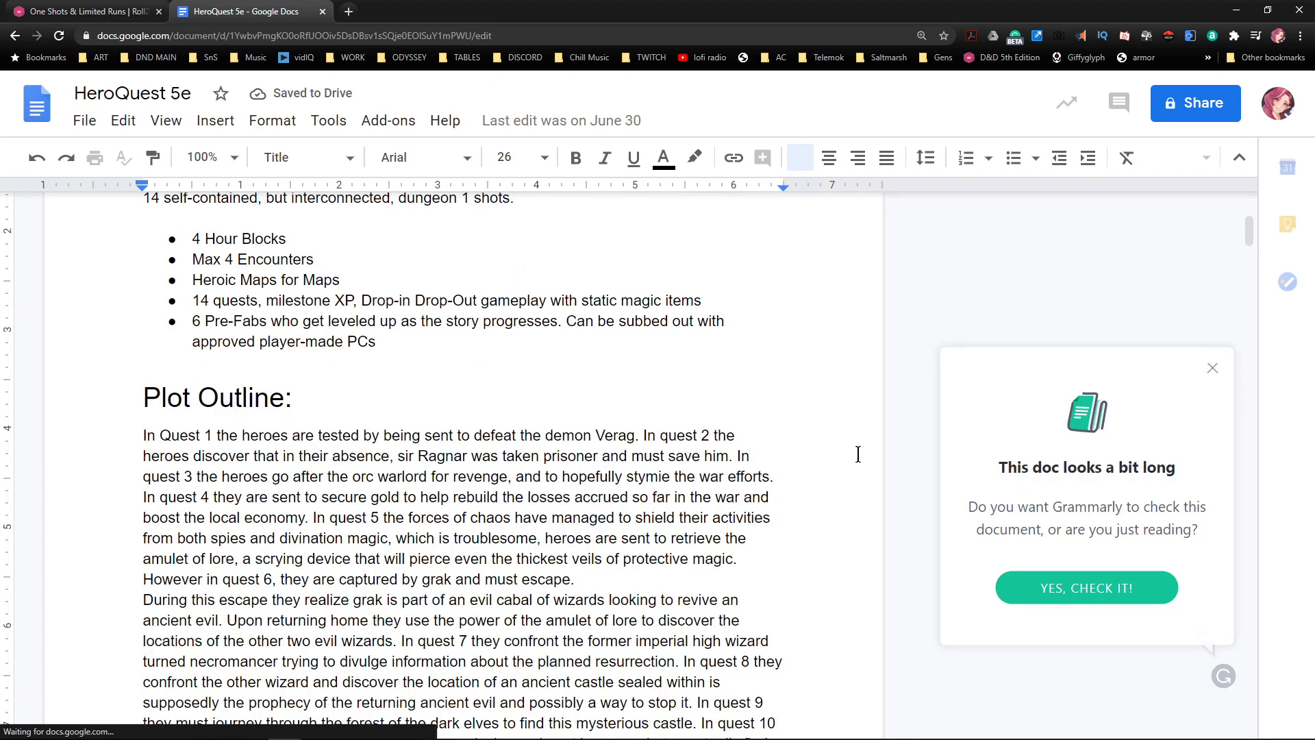
{"action": "left_click", "coordinate": [1212, 369]}
- Look through the document's heroes, Monsters section and quest map links, including the one for "A Race Against Time"
{"action": "scroll", "coordinate": [648, 452], "scroll_direction": "down", "scroll_amount": 7}
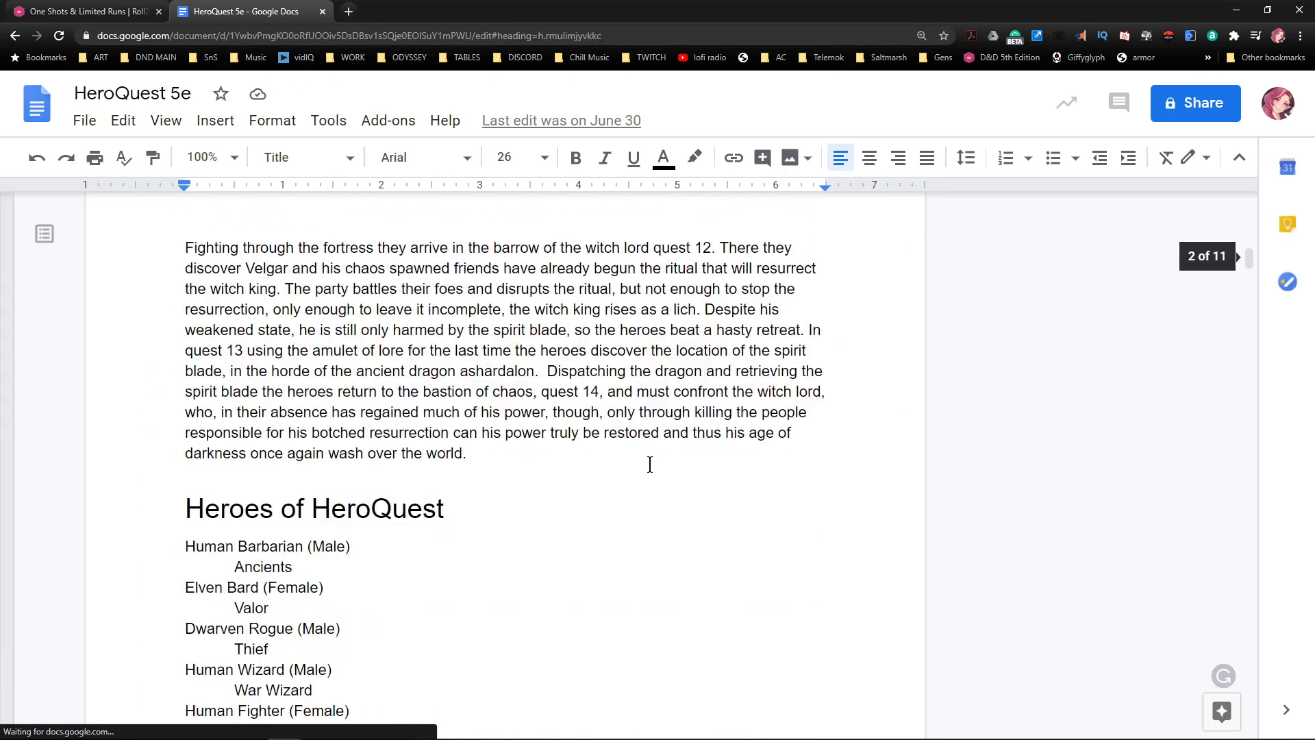
{"action": "scroll", "coordinate": [636, 473], "scroll_direction": "down", "scroll_amount": 13}
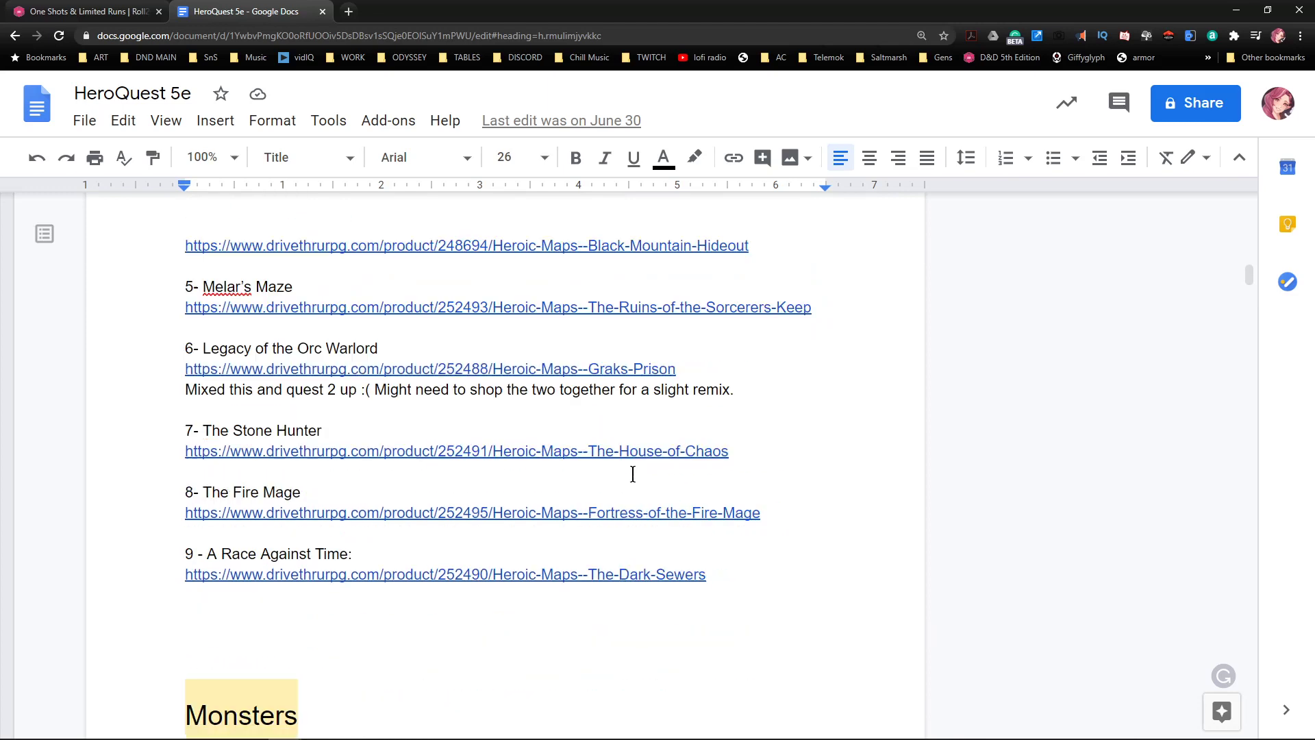
{"action": "scroll", "coordinate": [632, 488], "scroll_direction": "down", "scroll_amount": 10}
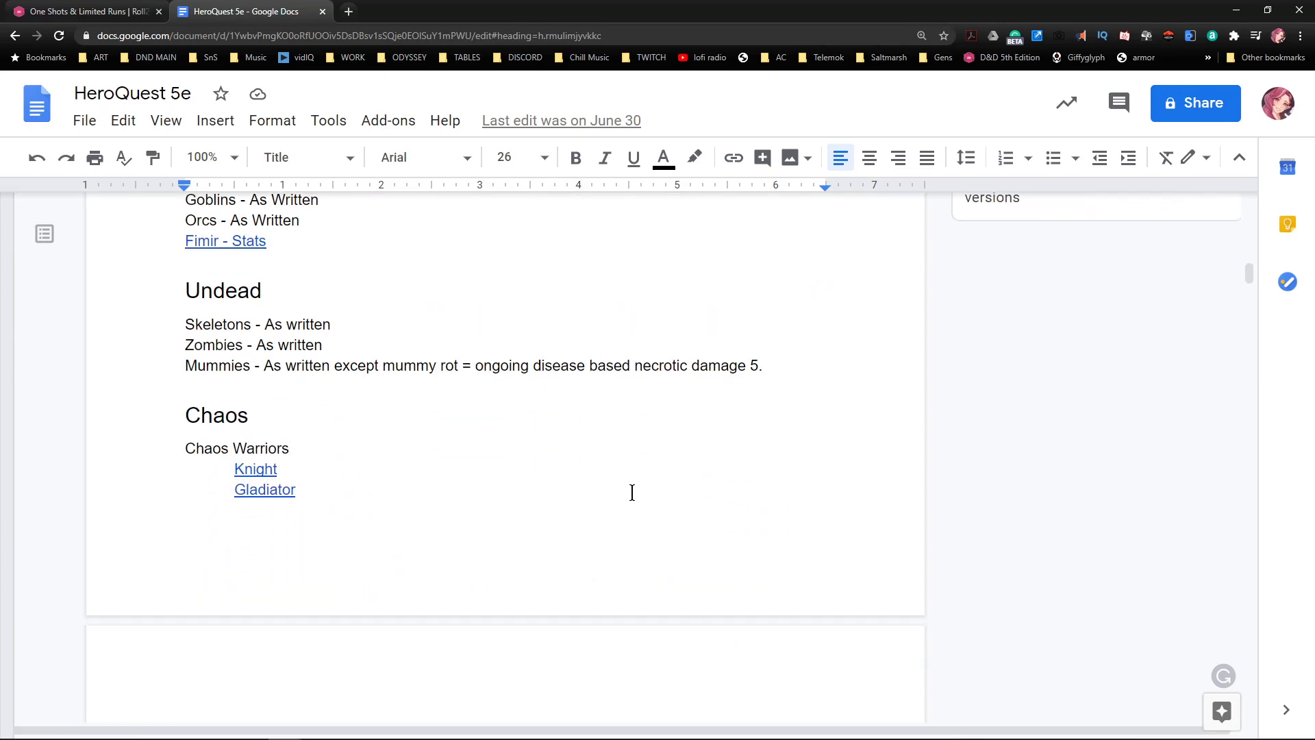
{"action": "scroll", "coordinate": [659, 467], "scroll_direction": "down", "scroll_amount": 2}
{"action": "scroll", "coordinate": [651, 476], "scroll_direction": "up", "scroll_amount": 7}
{"action": "scroll", "coordinate": [662, 456], "scroll_direction": "up", "scroll_amount": 4}
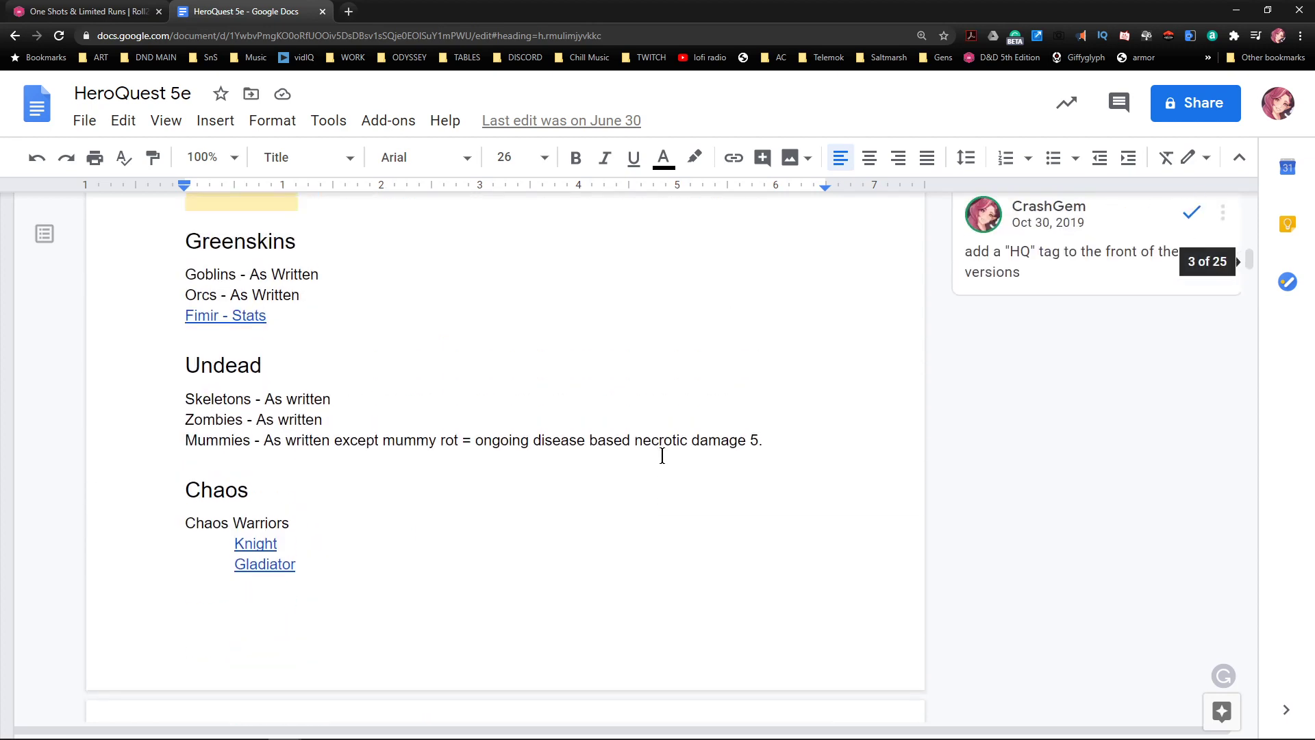
{"action": "scroll", "coordinate": [660, 457], "scroll_direction": "up", "scroll_amount": 6}
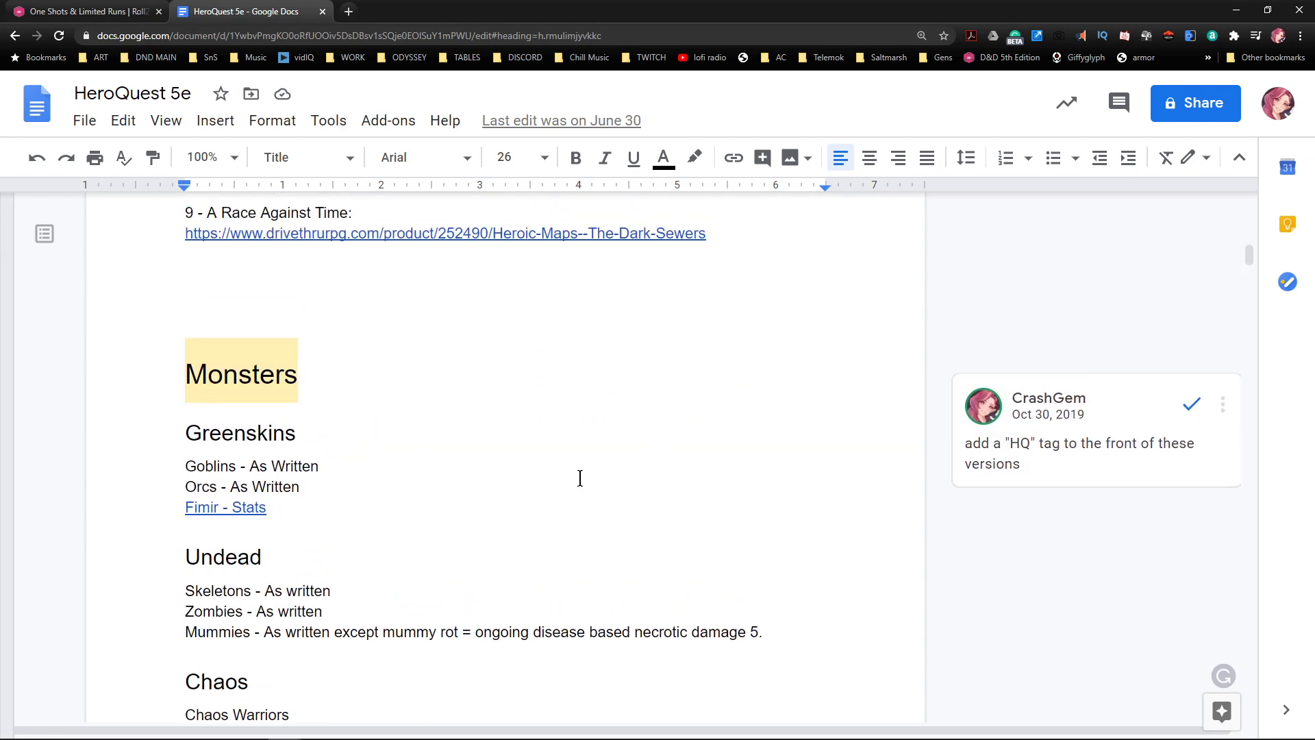
{"action": "scroll", "coordinate": [612, 452], "scroll_direction": "up", "scroll_amount": 2}
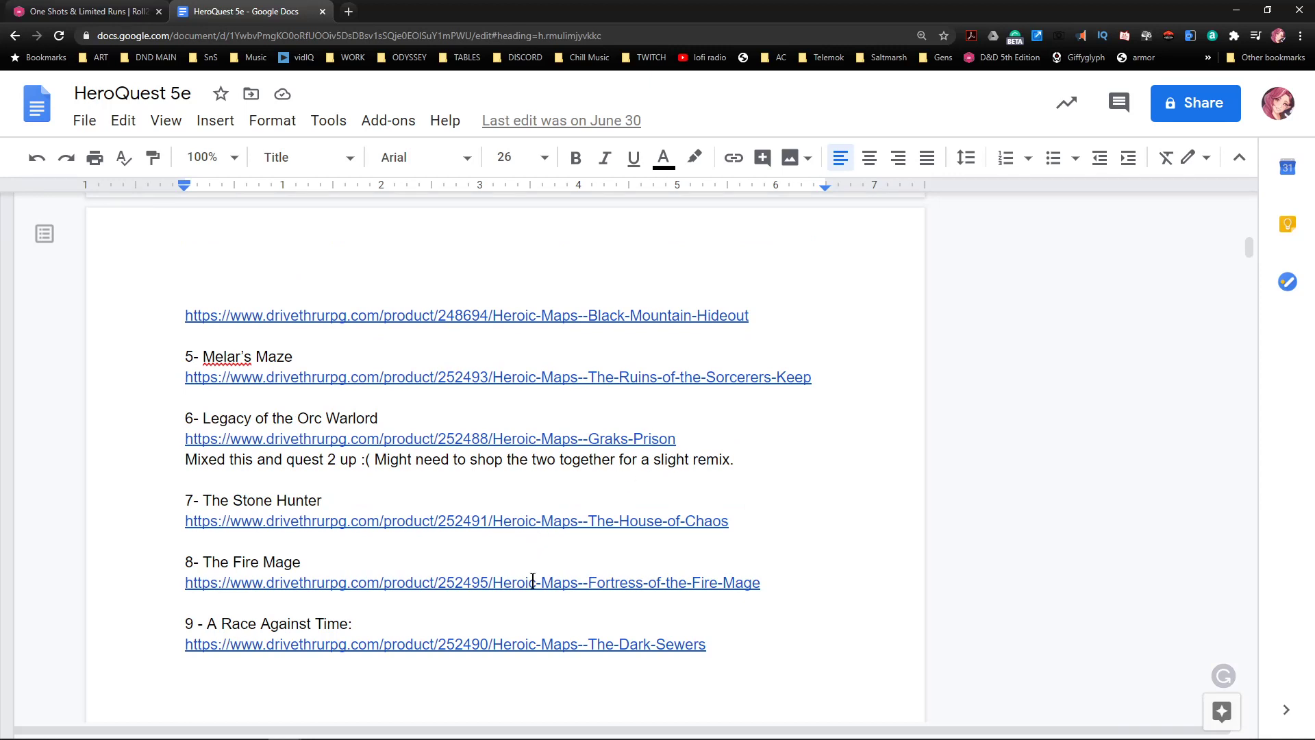
- Open the Dark Sewers map link for quest 9 and look over its DriveThruRPG product page and battlemap preview
{"action": "left_click", "coordinate": [502, 640]}
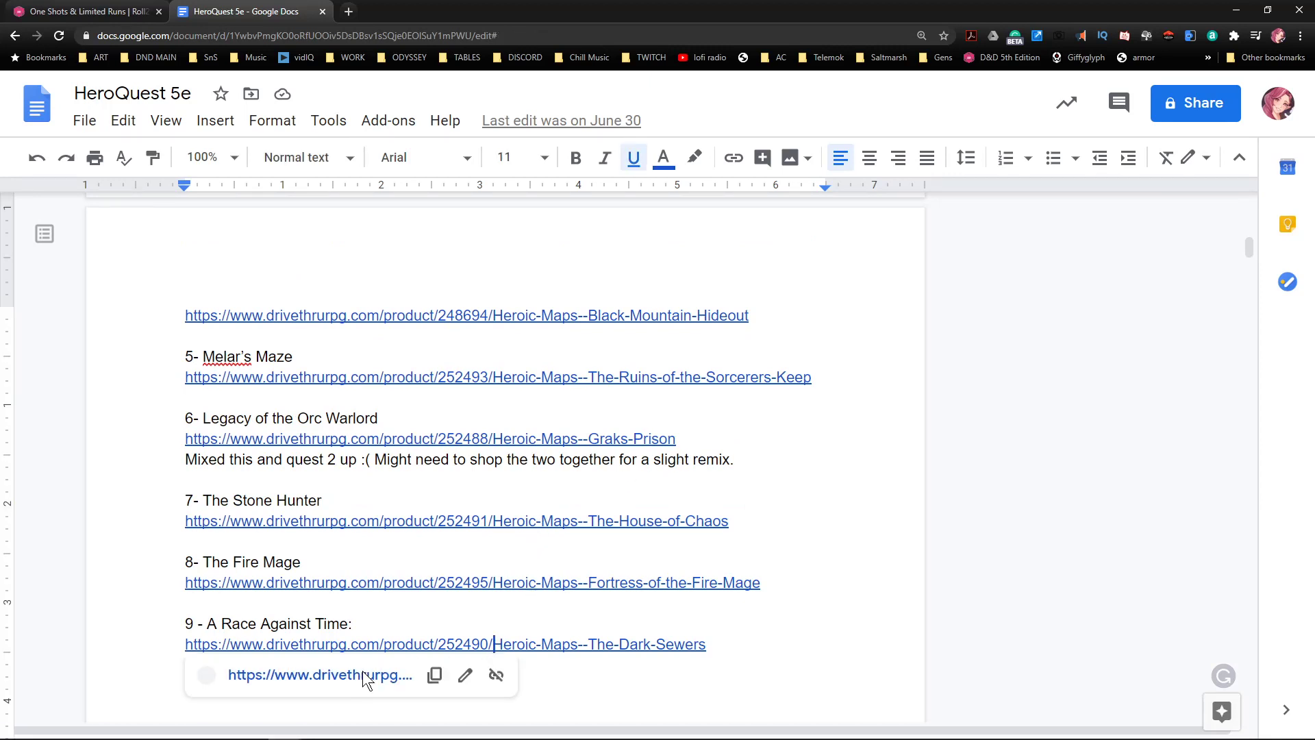
{"action": "left_click", "coordinate": [363, 671]}
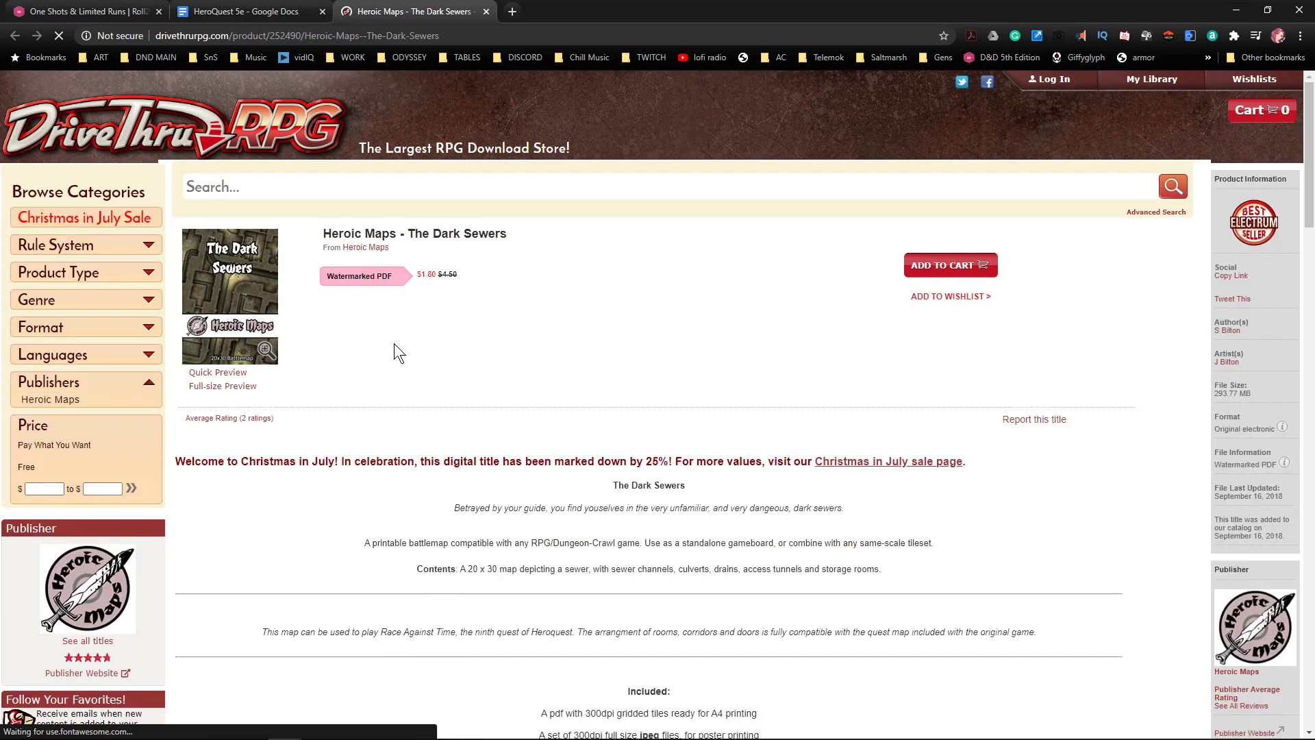
{"action": "scroll", "coordinate": [463, 388], "scroll_direction": "down", "scroll_amount": 10}
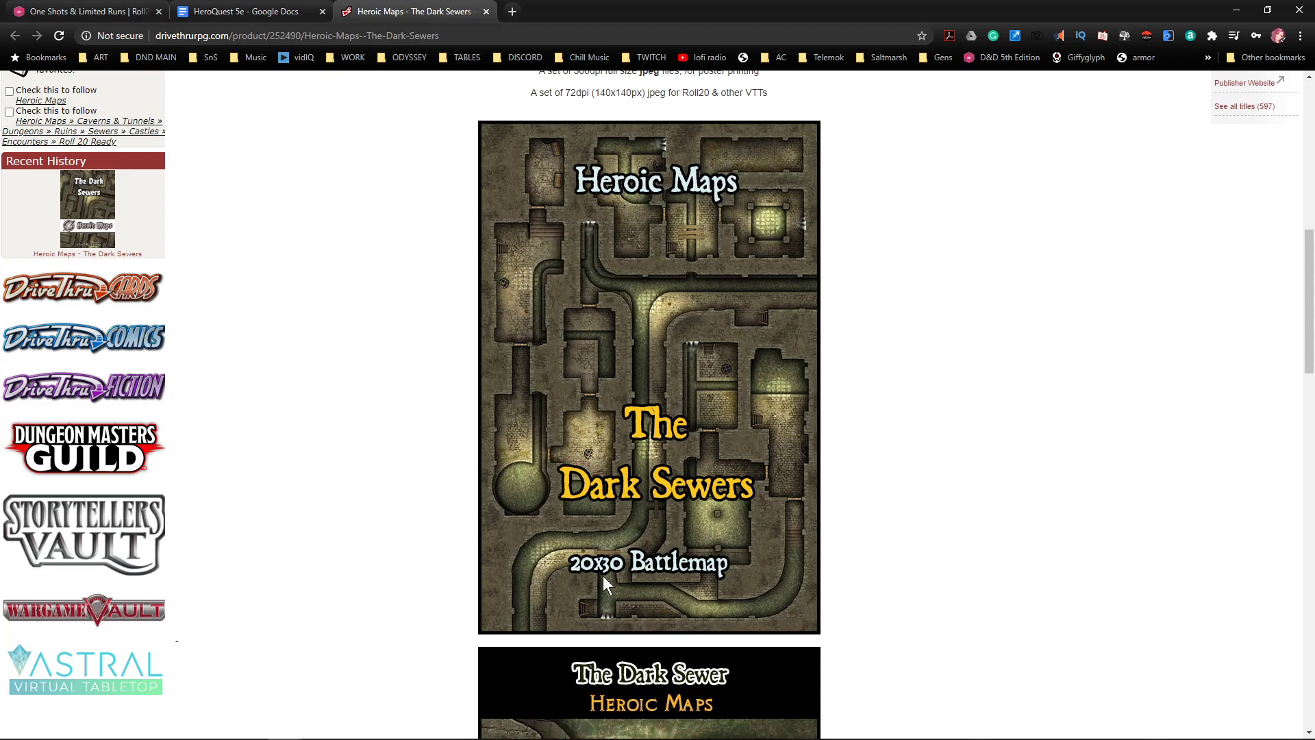
{"action": "scroll", "coordinate": [583, 376], "scroll_direction": "down", "scroll_amount": 10}
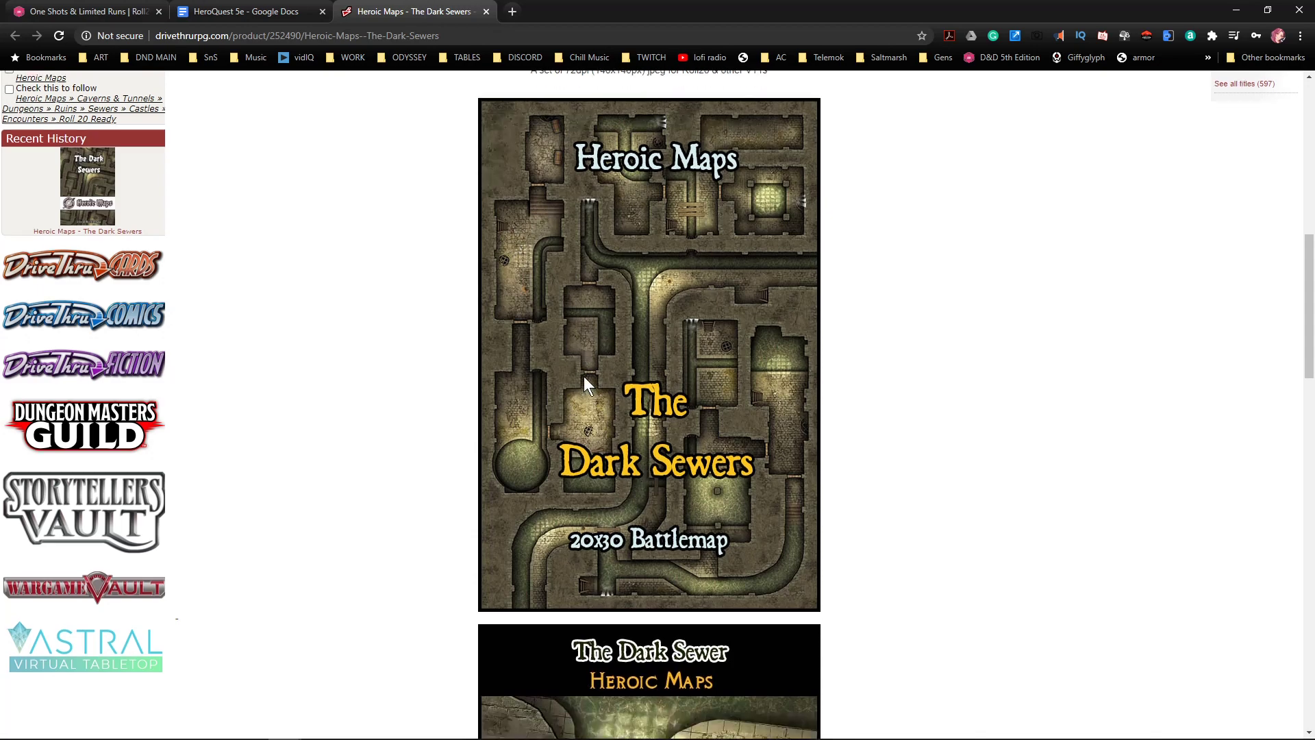
{"action": "scroll", "coordinate": [584, 423], "scroll_direction": "up", "scroll_amount": 10}
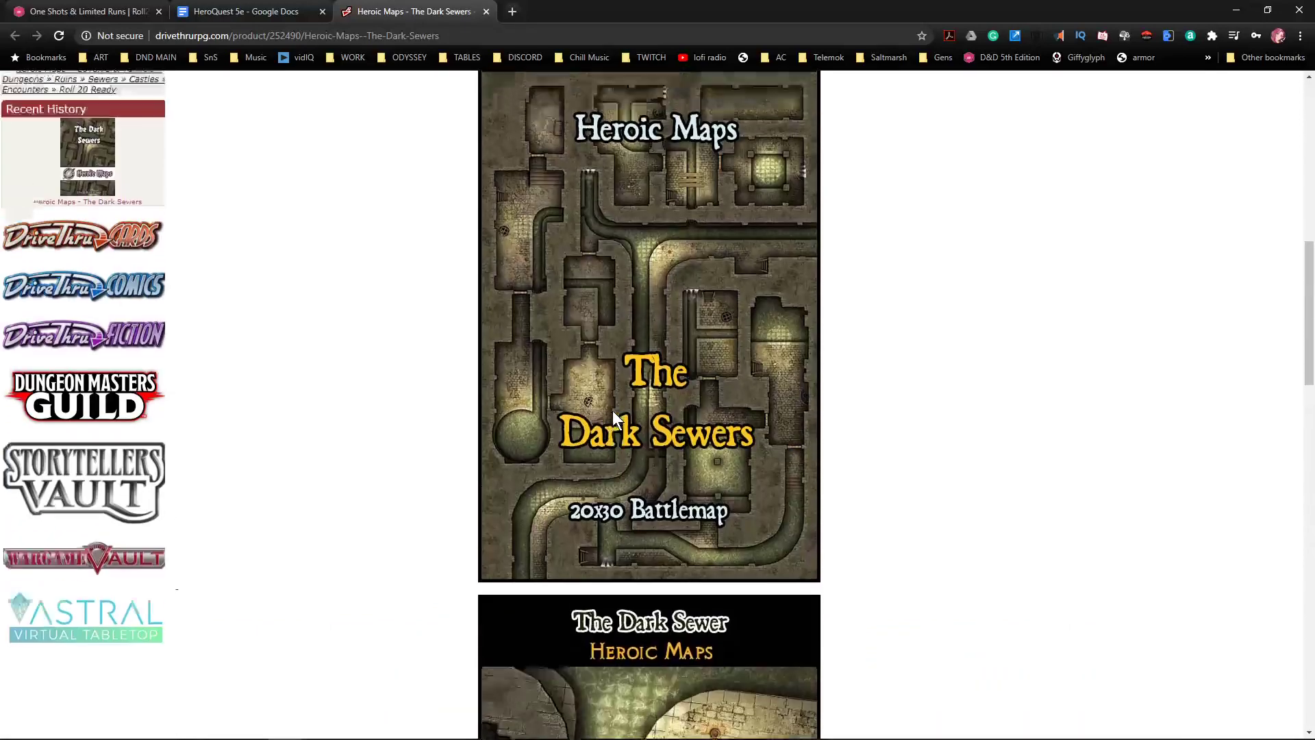
{"action": "scroll", "coordinate": [663, 413], "scroll_direction": "up", "scroll_amount": 2}
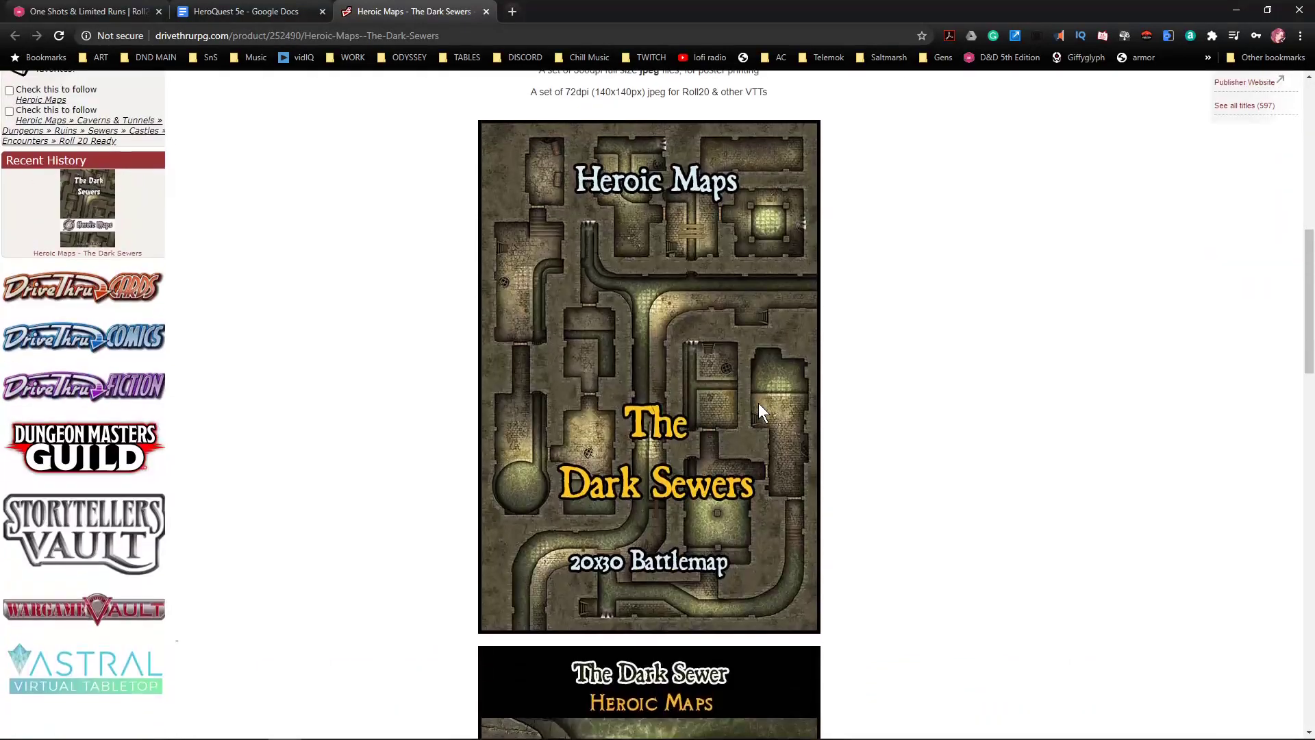
{"action": "scroll", "coordinate": [757, 425], "scroll_direction": "up", "scroll_amount": 7}
{"action": "scroll", "coordinate": [672, 411], "scroll_direction": "down", "scroll_amount": 6}
- Examine the remaining Dark Sewers preview images and included files, and move the product page out of this browser window
{"action": "left_click", "coordinate": [264, 11]}
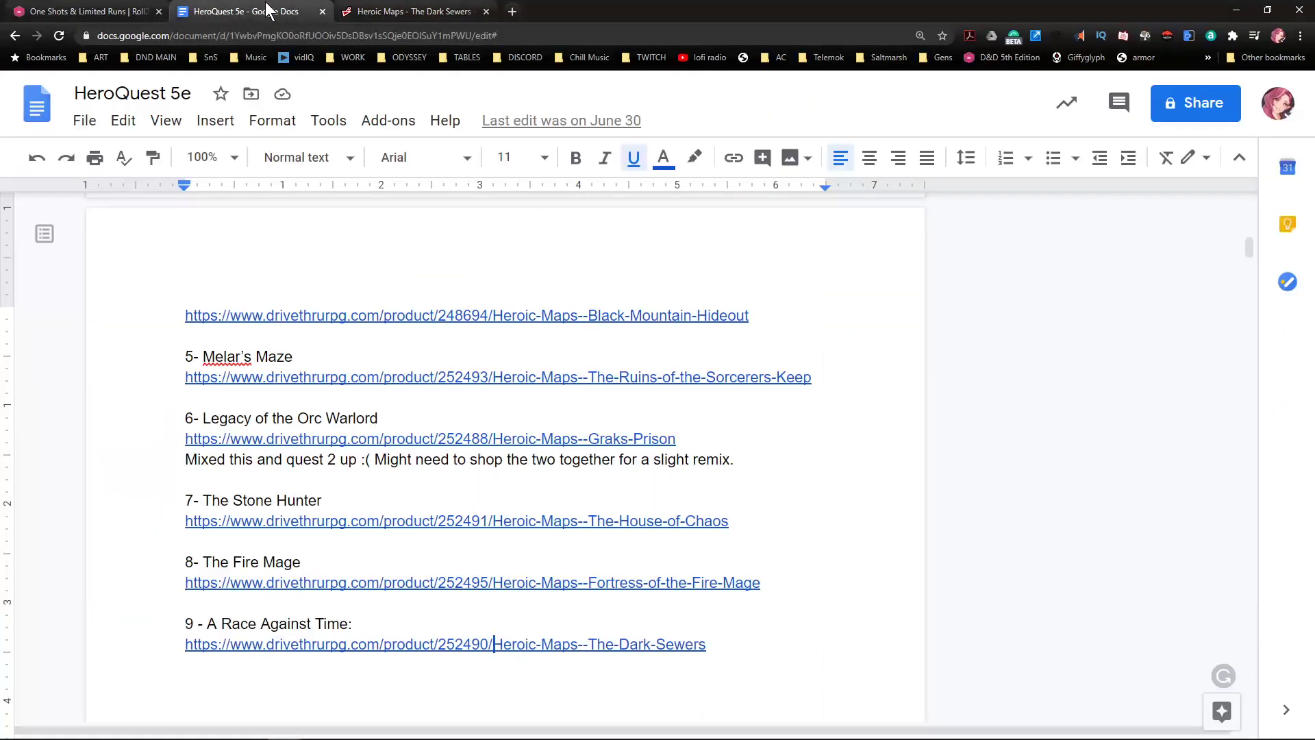
{"action": "left_click", "coordinate": [415, 12]}
{"action": "scroll", "coordinate": [606, 301], "scroll_direction": "down", "scroll_amount": 13}
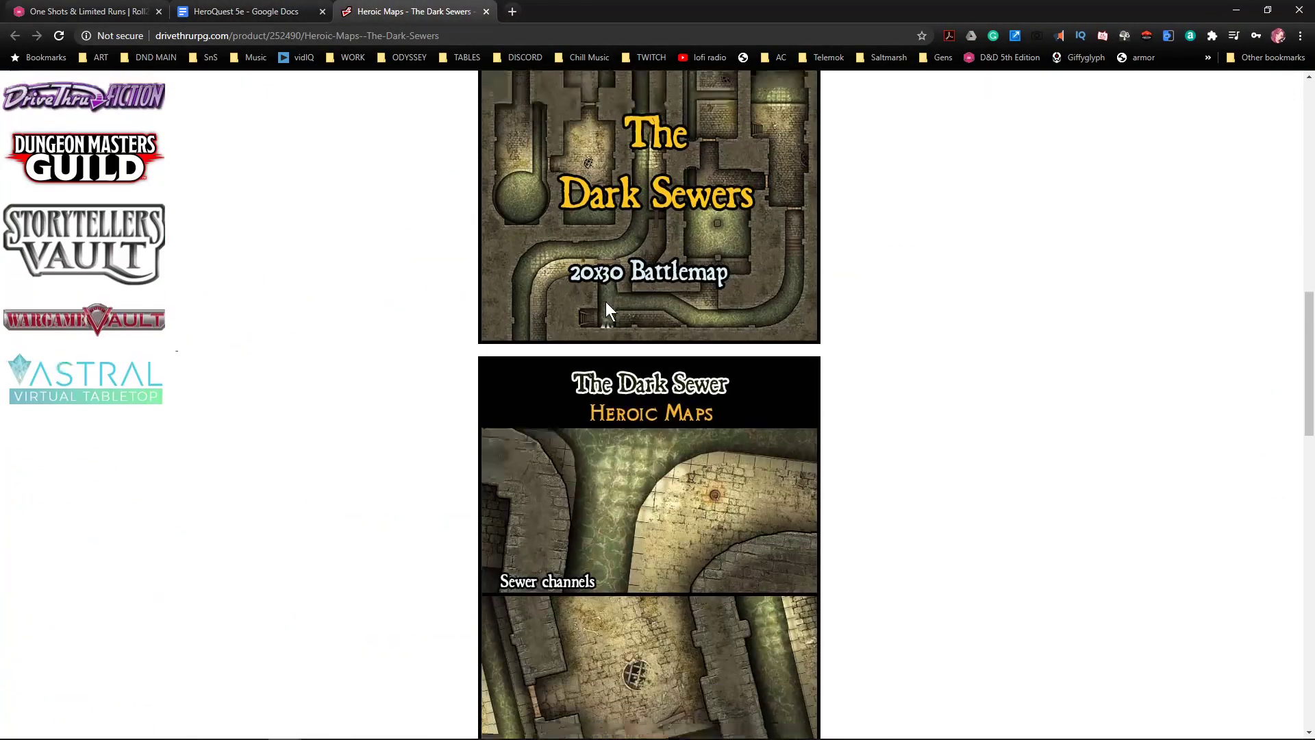
{"action": "scroll", "coordinate": [605, 318], "scroll_direction": "up", "scroll_amount": 8}
{"action": "scroll", "coordinate": [605, 318], "scroll_direction": "up", "scroll_amount": 4}
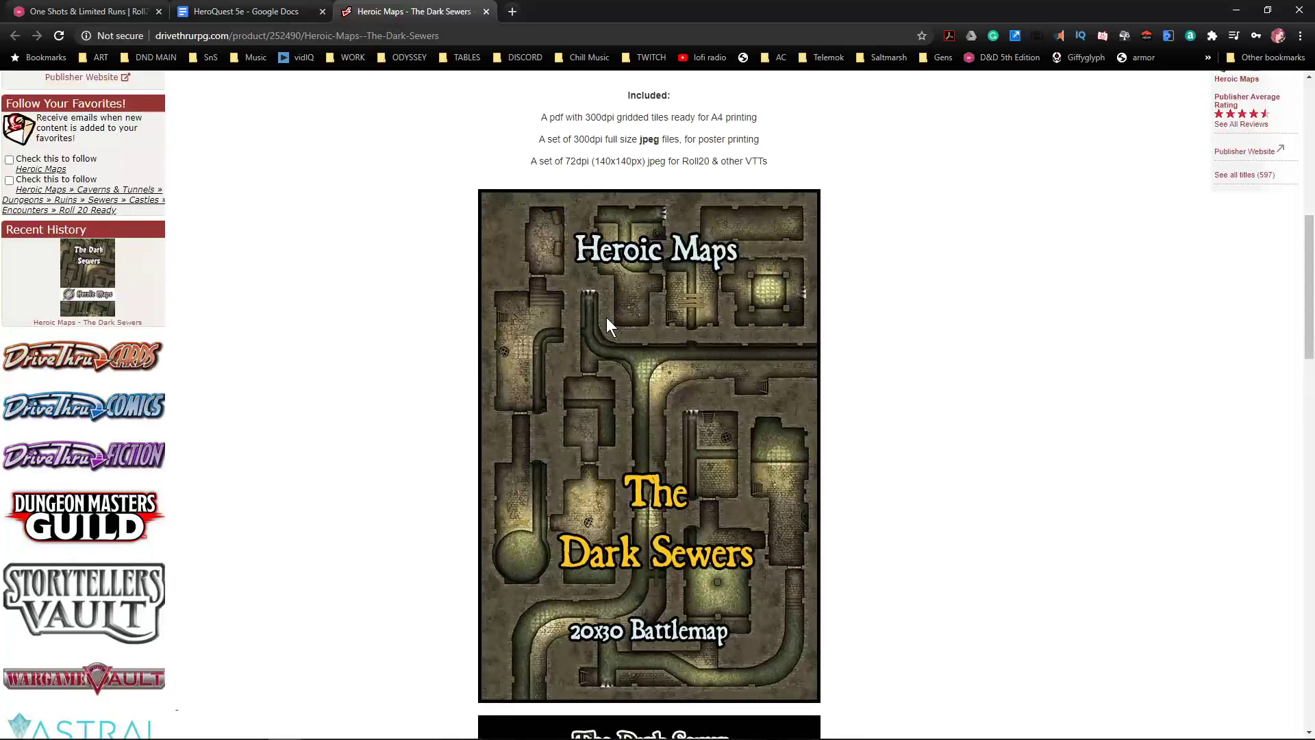
{"action": "scroll", "coordinate": [693, 354], "scroll_direction": "down", "scroll_amount": 13}
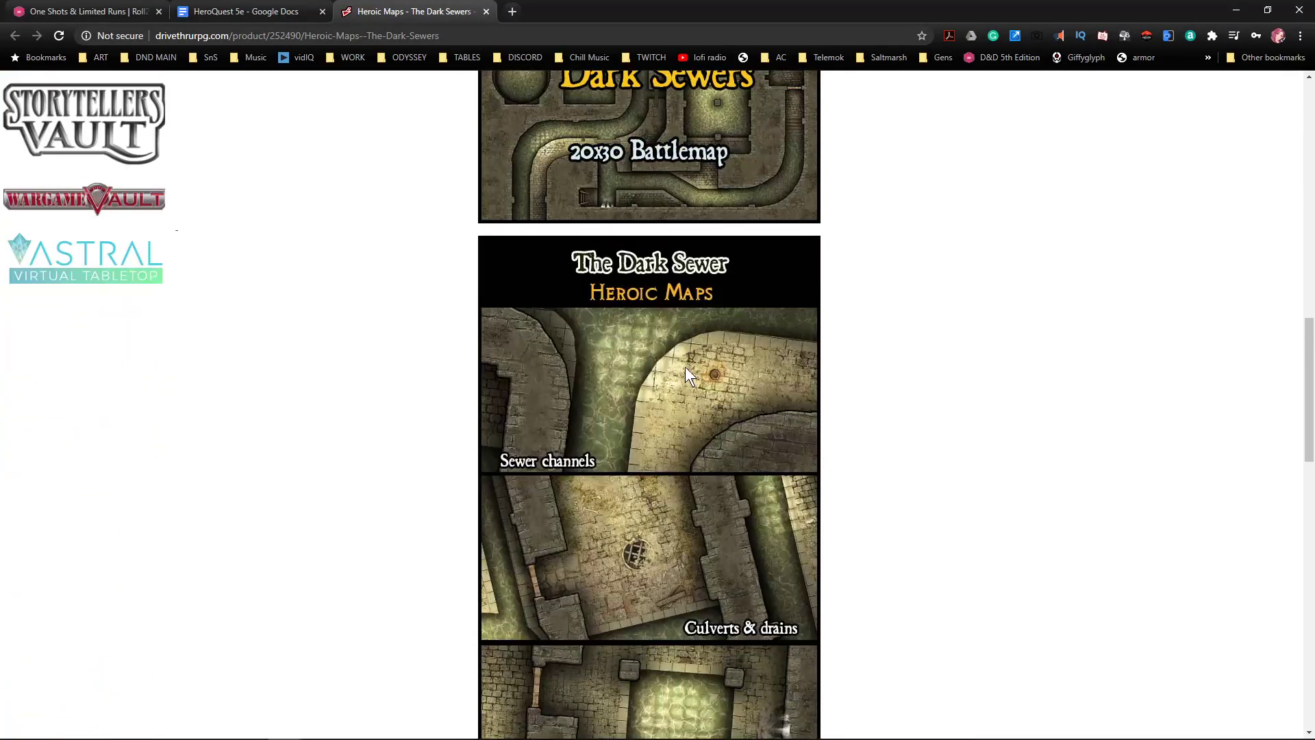
{"action": "scroll", "coordinate": [680, 373], "scroll_direction": "up", "scroll_amount": 11}
{"action": "scroll", "coordinate": [688, 302], "scroll_direction": "up", "scroll_amount": 3}
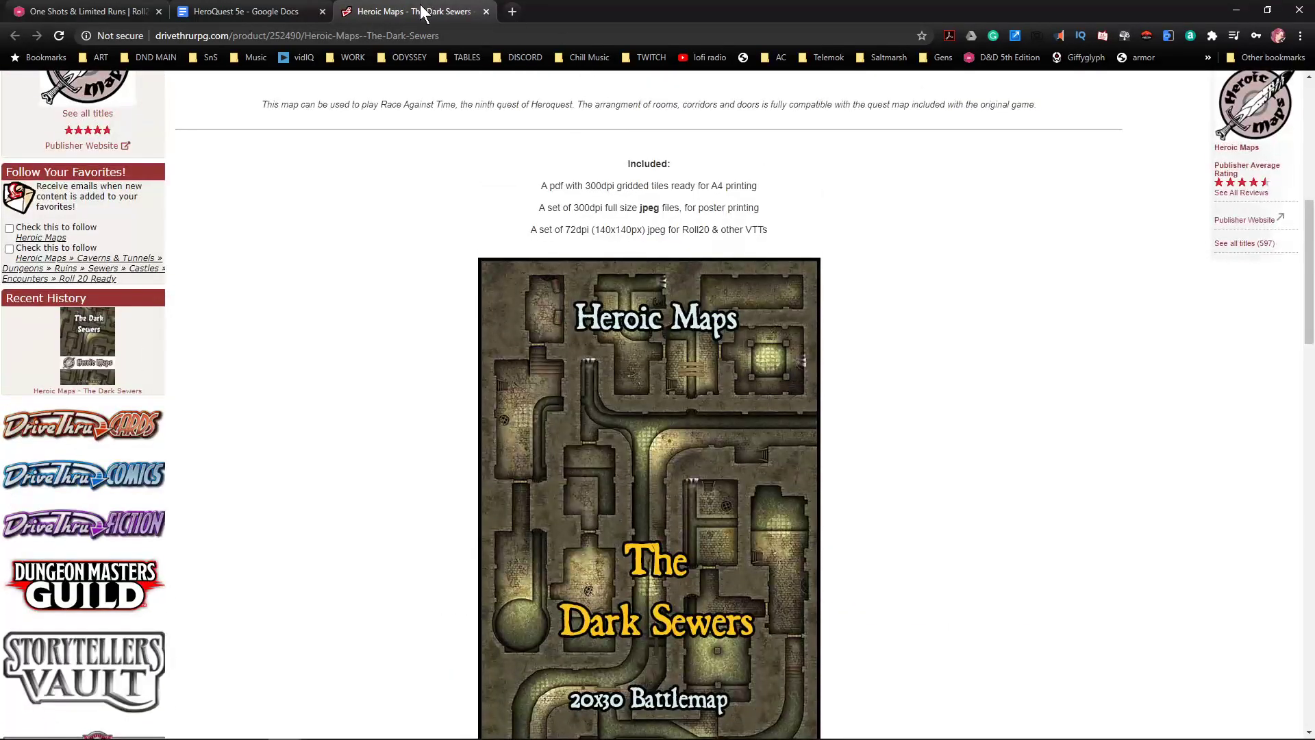
{"action": "left_click_drag", "start_coordinate": [413, 10], "coordinate": [1314, 157]}
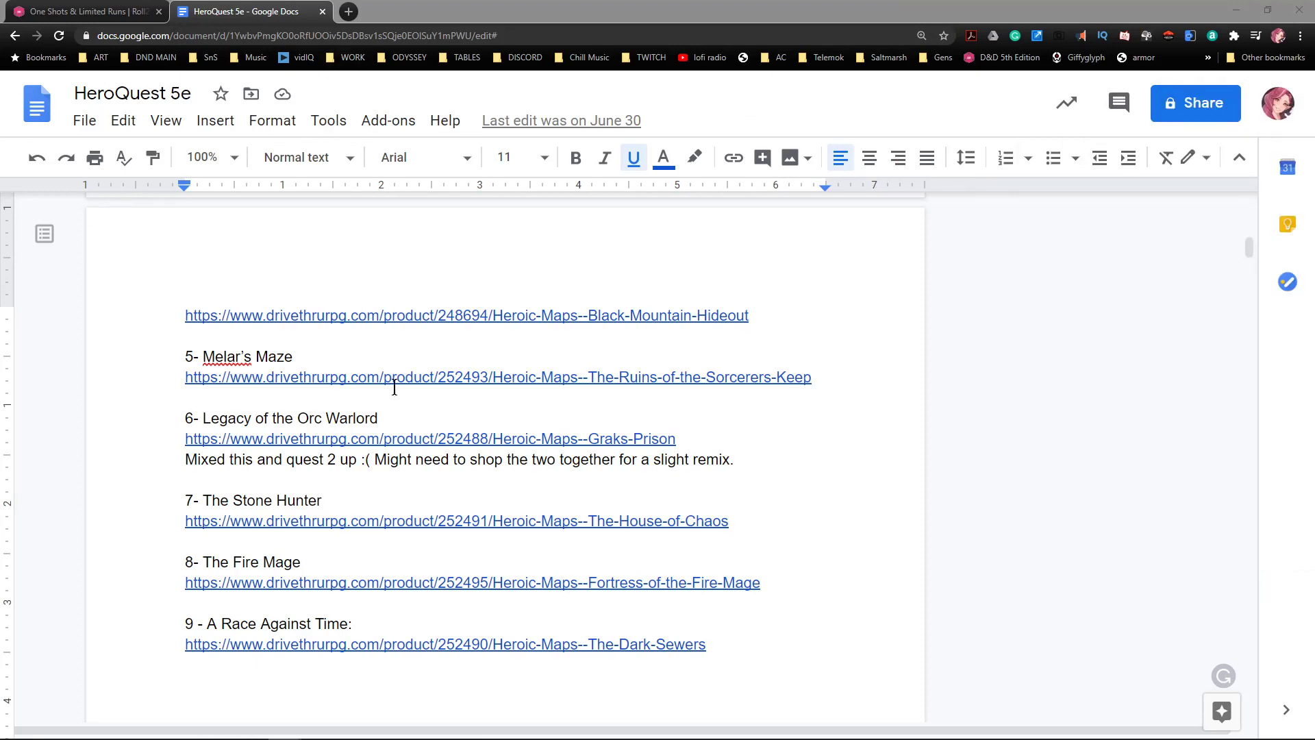
- Find the Quest 9 section in the HeroQuest 5e document and format the line "Quest 10: Castle of Mystery" below it as Heading 2
{"action": "scroll", "coordinate": [397, 397], "scroll_direction": "down", "scroll_amount": 20}
{"action": "scroll", "coordinate": [409, 422], "scroll_direction": "up", "scroll_amount": 10}
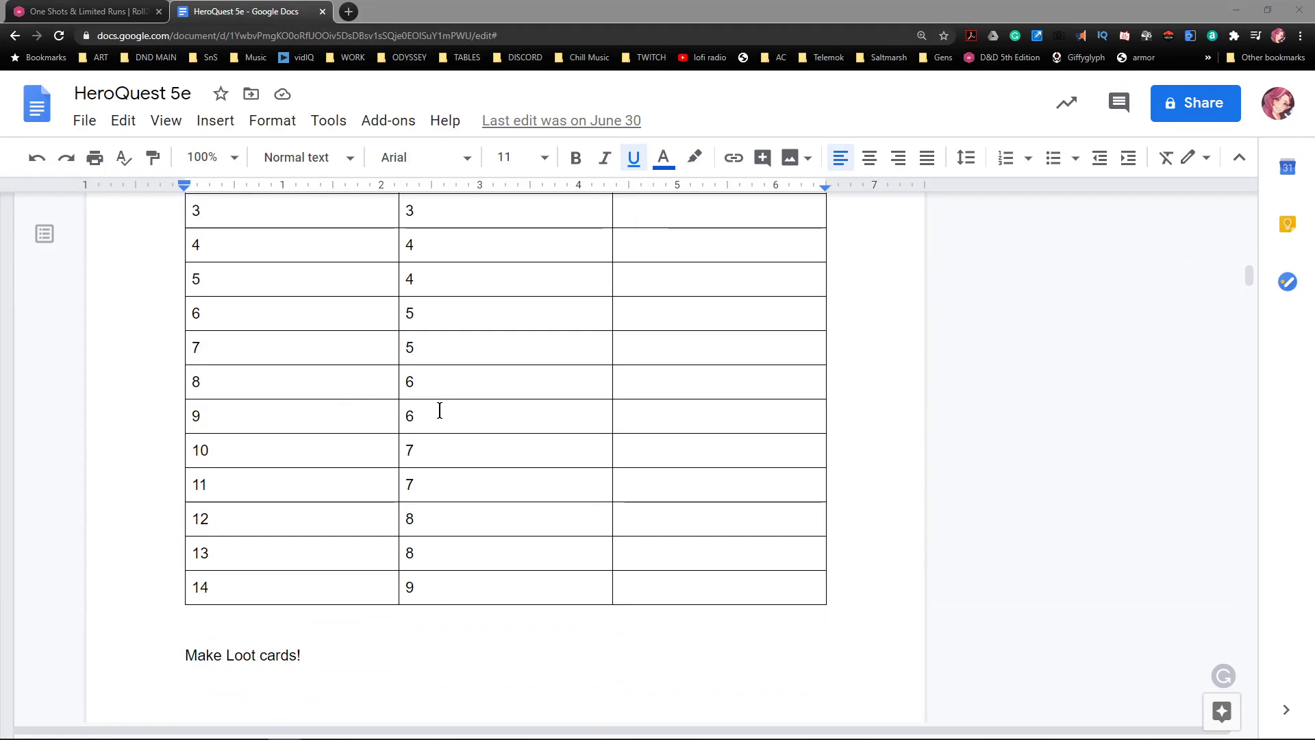
{"action": "scroll", "coordinate": [442, 411], "scroll_direction": "down", "scroll_amount": 20}
{"action": "scroll", "coordinate": [449, 416], "scroll_direction": "down", "scroll_amount": 20}
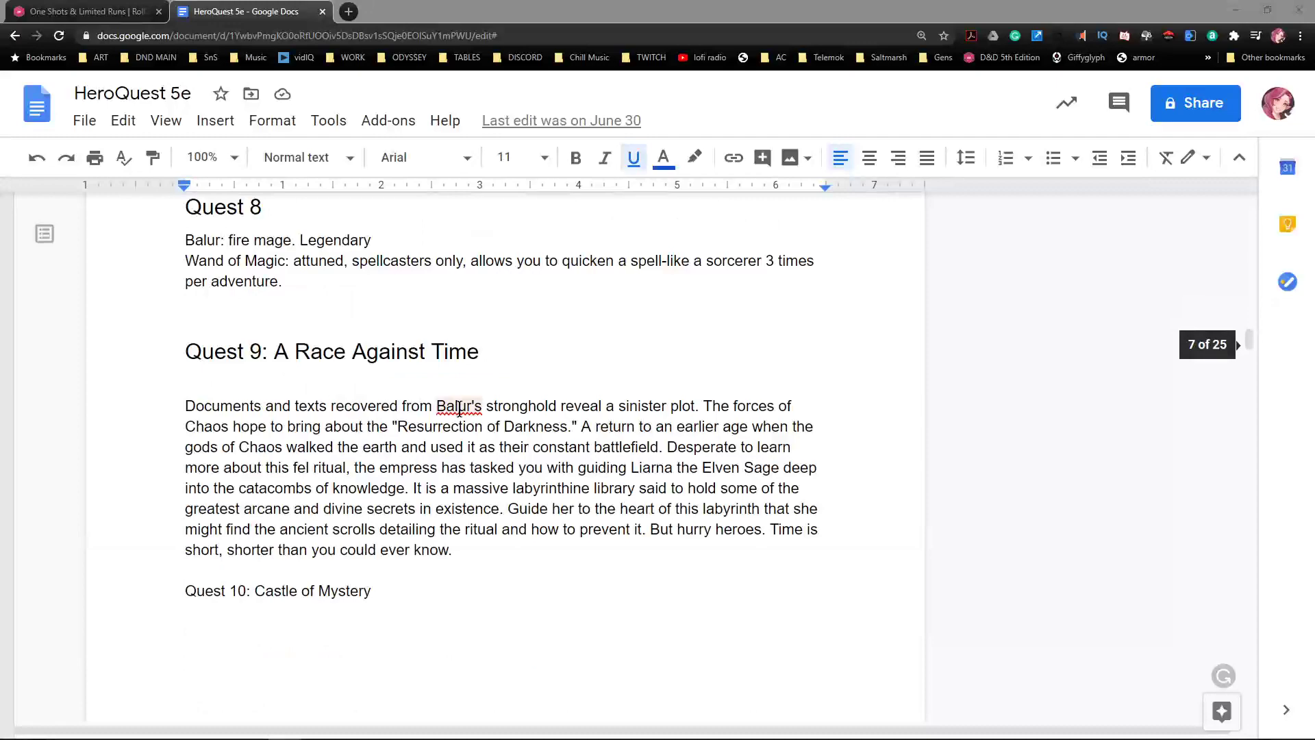
{"action": "scroll", "coordinate": [459, 408], "scroll_direction": "down", "scroll_amount": 10}
{"action": "scroll", "coordinate": [464, 409], "scroll_direction": "up", "scroll_amount": 9}
{"action": "scroll", "coordinate": [465, 409], "scroll_direction": "up", "scroll_amount": 1}
{"action": "scroll", "coordinate": [464, 409], "scroll_direction": "down", "scroll_amount": 1}
{"action": "left_click", "coordinate": [335, 523]}
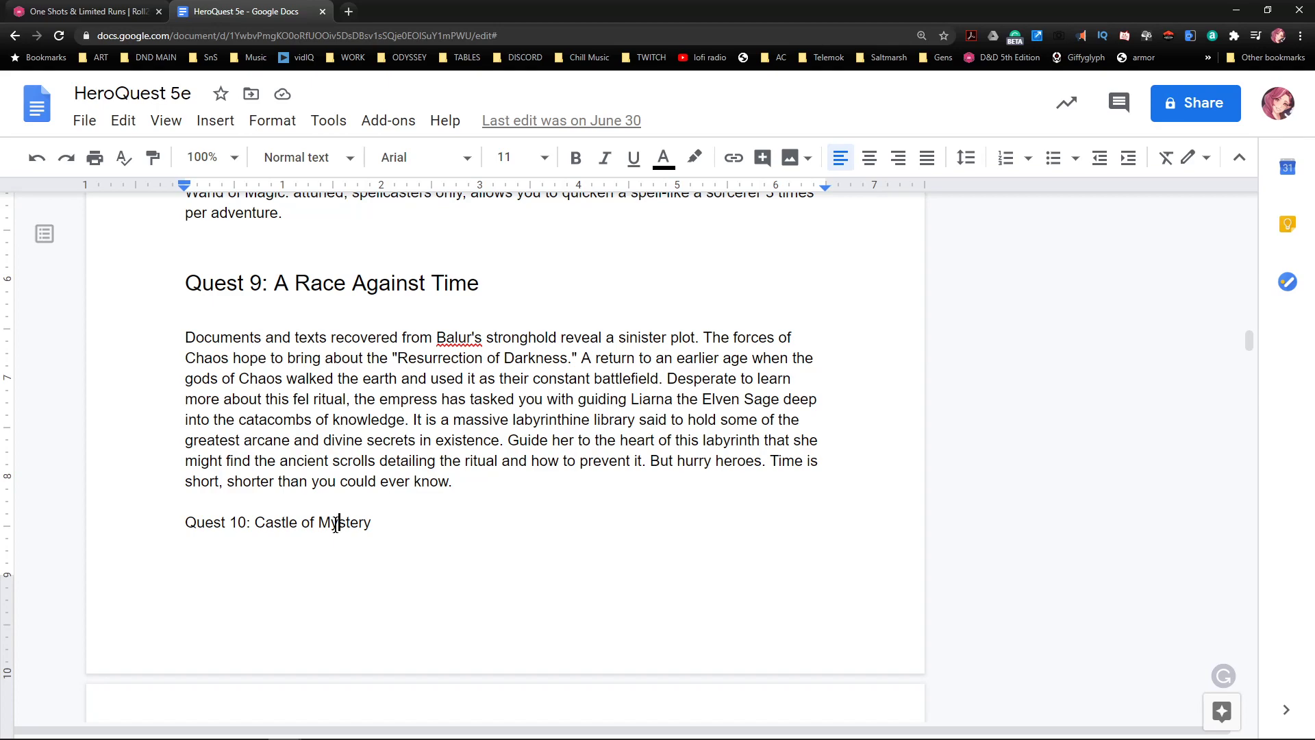
{"action": "key", "text": "ctrl+alt+2"}
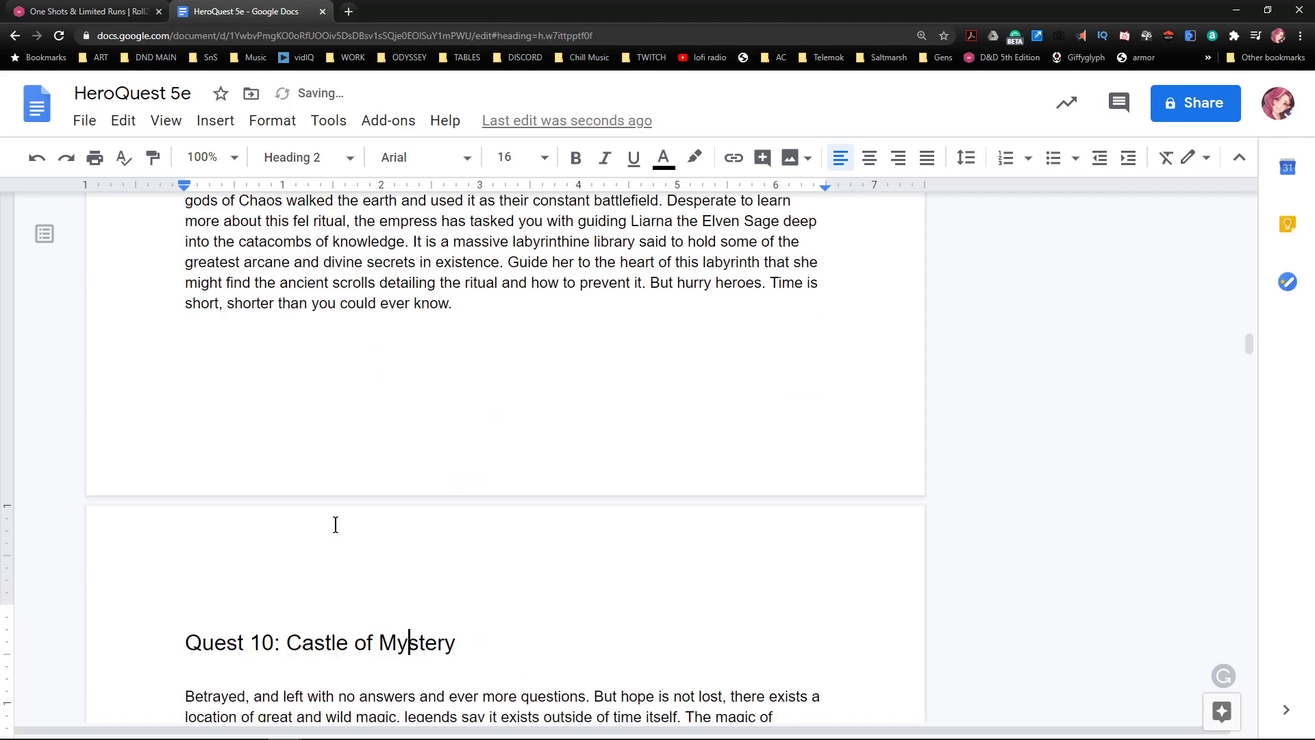
- Read the introduction text under "Quest 9: A Race Against Time"
{"action": "scroll", "coordinate": [388, 464], "scroll_direction": "up", "scroll_amount": 7}
{"action": "scroll", "coordinate": [402, 476], "scroll_direction": "down", "scroll_amount": 3}
{"action": "scroll", "coordinate": [402, 476], "scroll_direction": "down", "scroll_amount": 1}
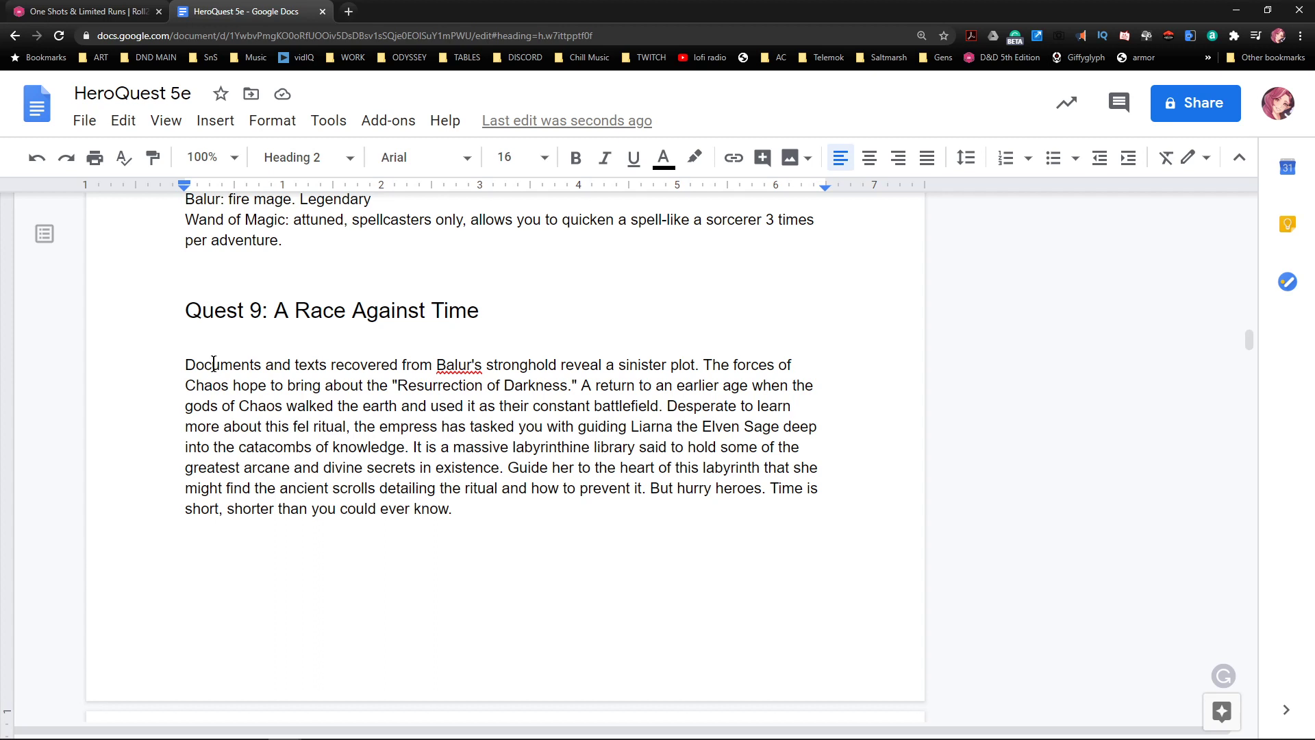
{"action": "left_click_drag", "start_coordinate": [220, 364], "coordinate": [710, 364]}
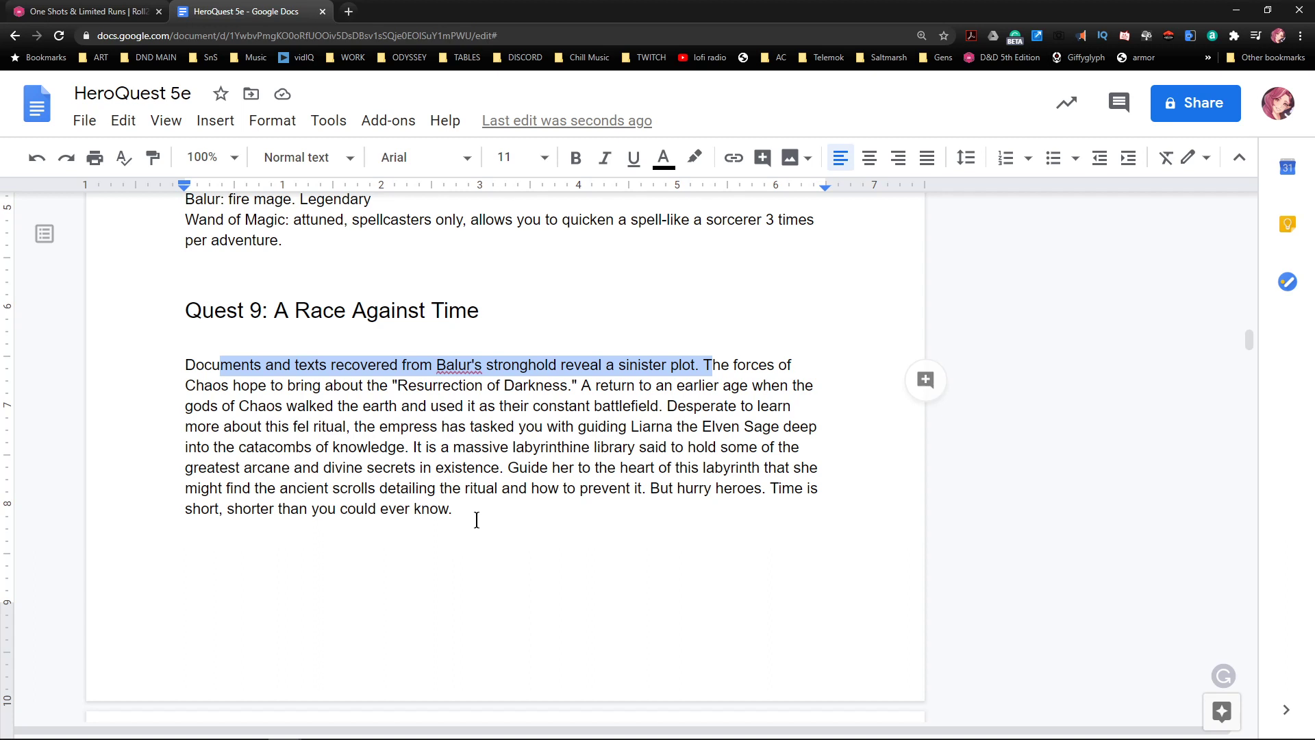
{"action": "left_click", "coordinate": [592, 467]}
{"action": "scroll", "coordinate": [594, 478], "scroll_direction": "down", "scroll_amount": 1}
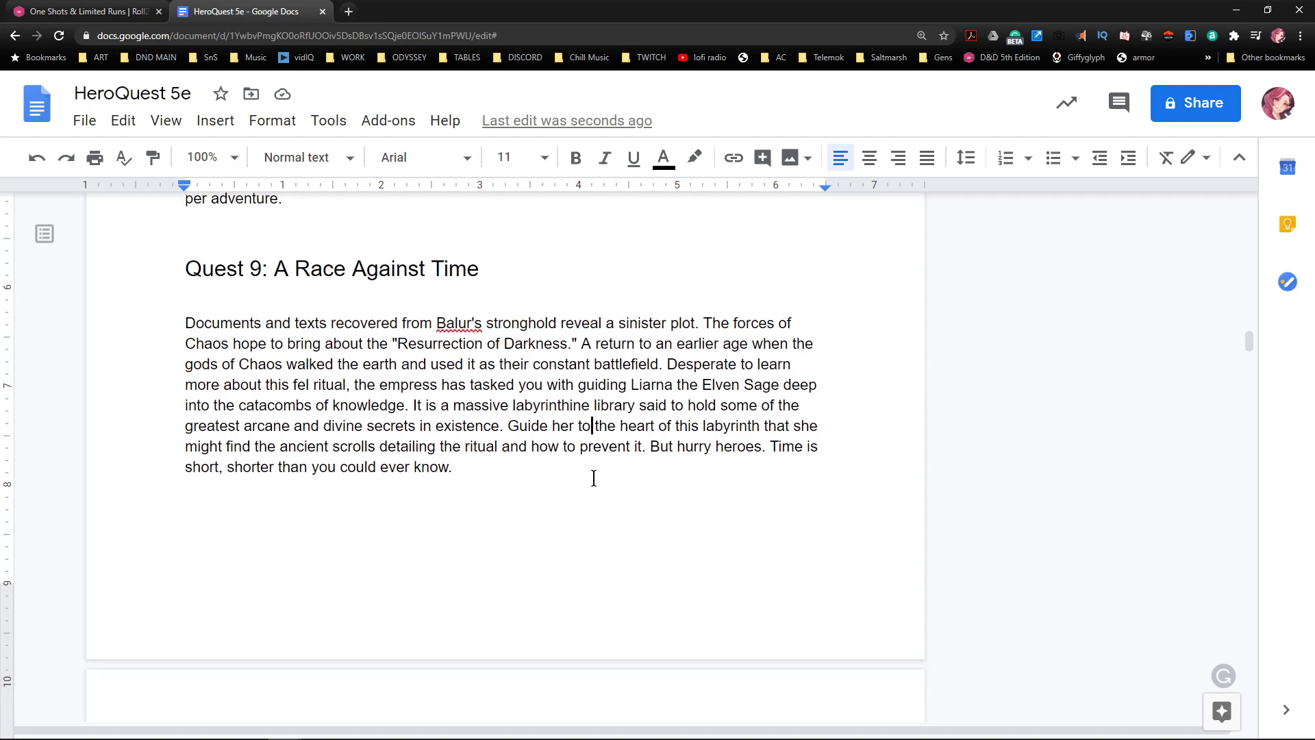
{"action": "scroll", "coordinate": [594, 477], "scroll_direction": "down", "scroll_amount": 5}
{"action": "scroll", "coordinate": [596, 476], "scroll_direction": "up", "scroll_amount": 5}
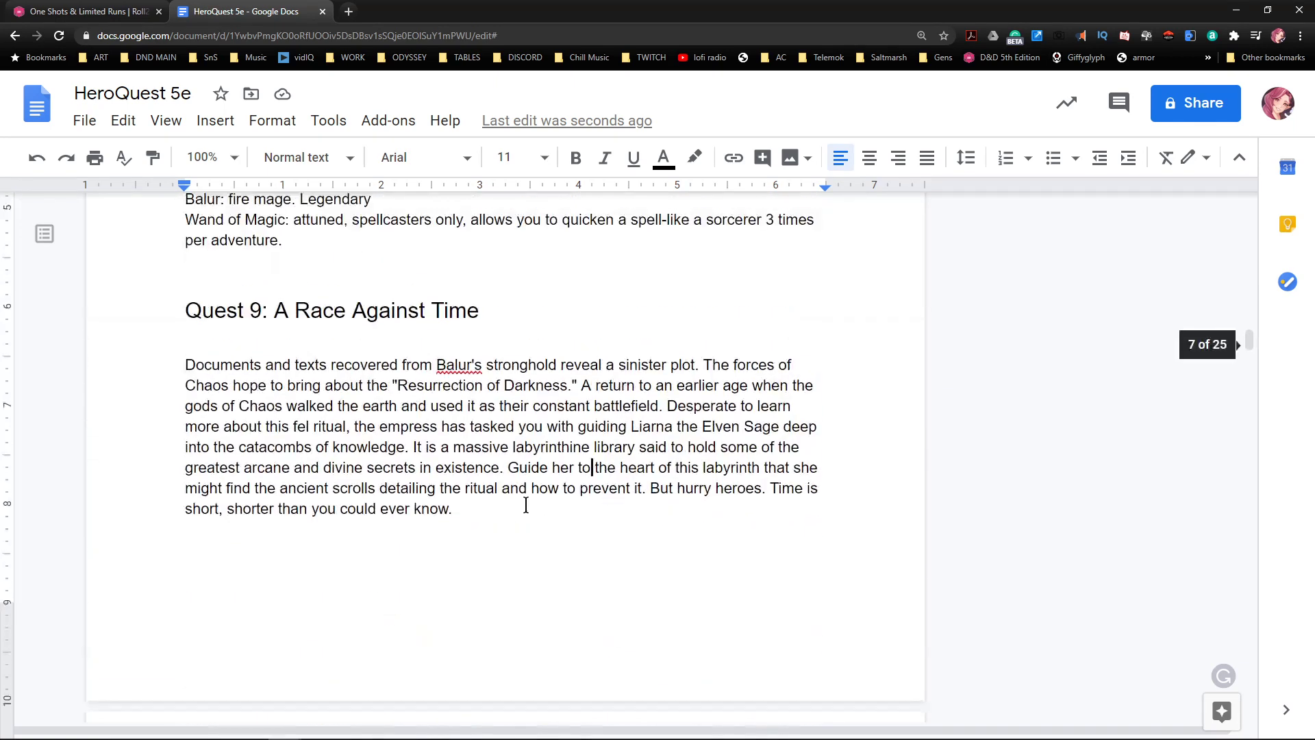
- Select the whole Quest 9 introduction paragraph, and move the document out of this window to return to Roll20
{"action": "left_click_drag", "start_coordinate": [475, 511], "coordinate": [187, 366]}
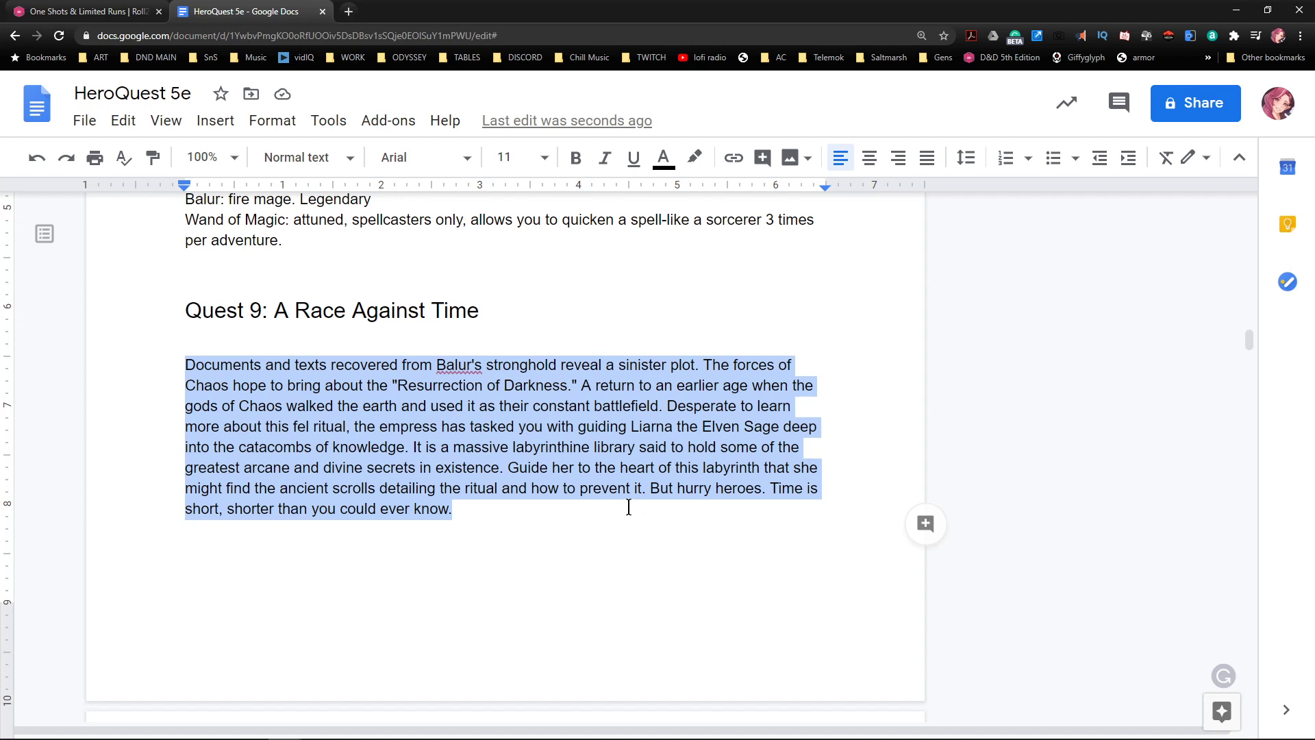
{"action": "left_click", "coordinate": [615, 531]}
{"action": "double_click", "coordinate": [481, 504]}
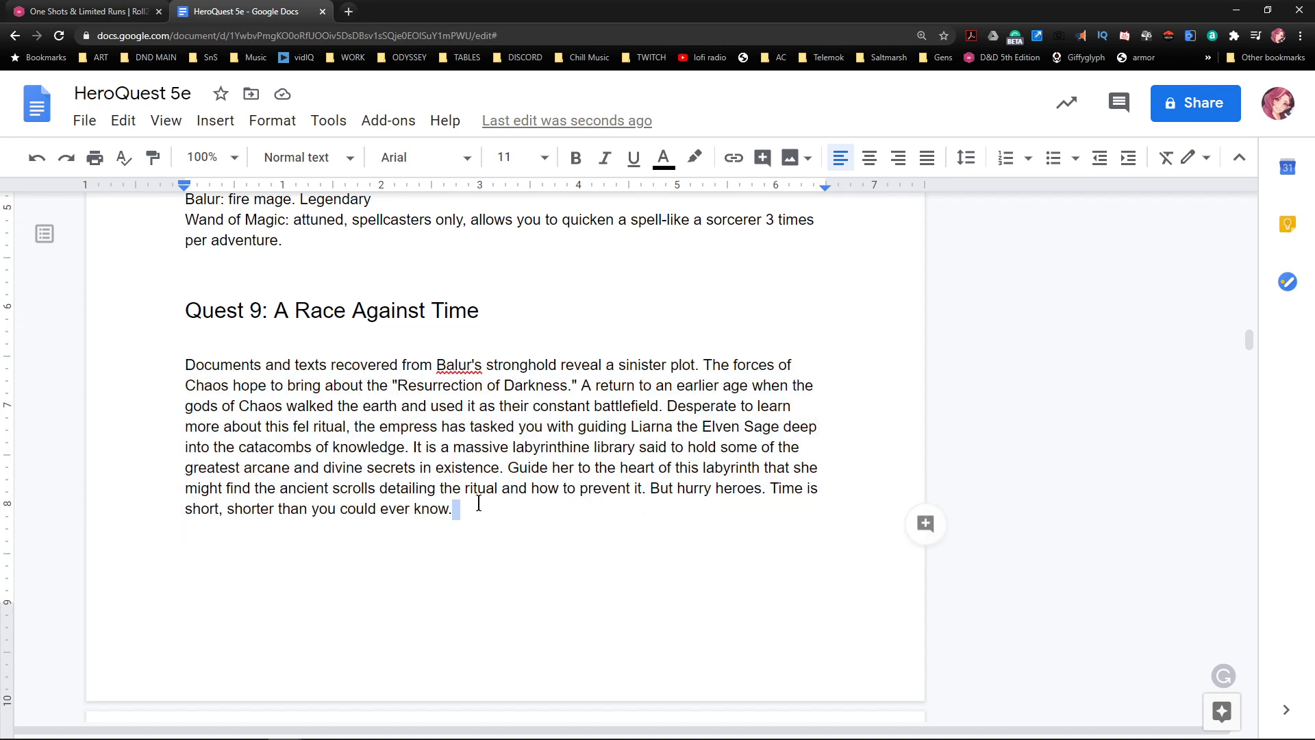
{"action": "left_click_drag", "start_coordinate": [476, 500], "coordinate": [173, 372]}
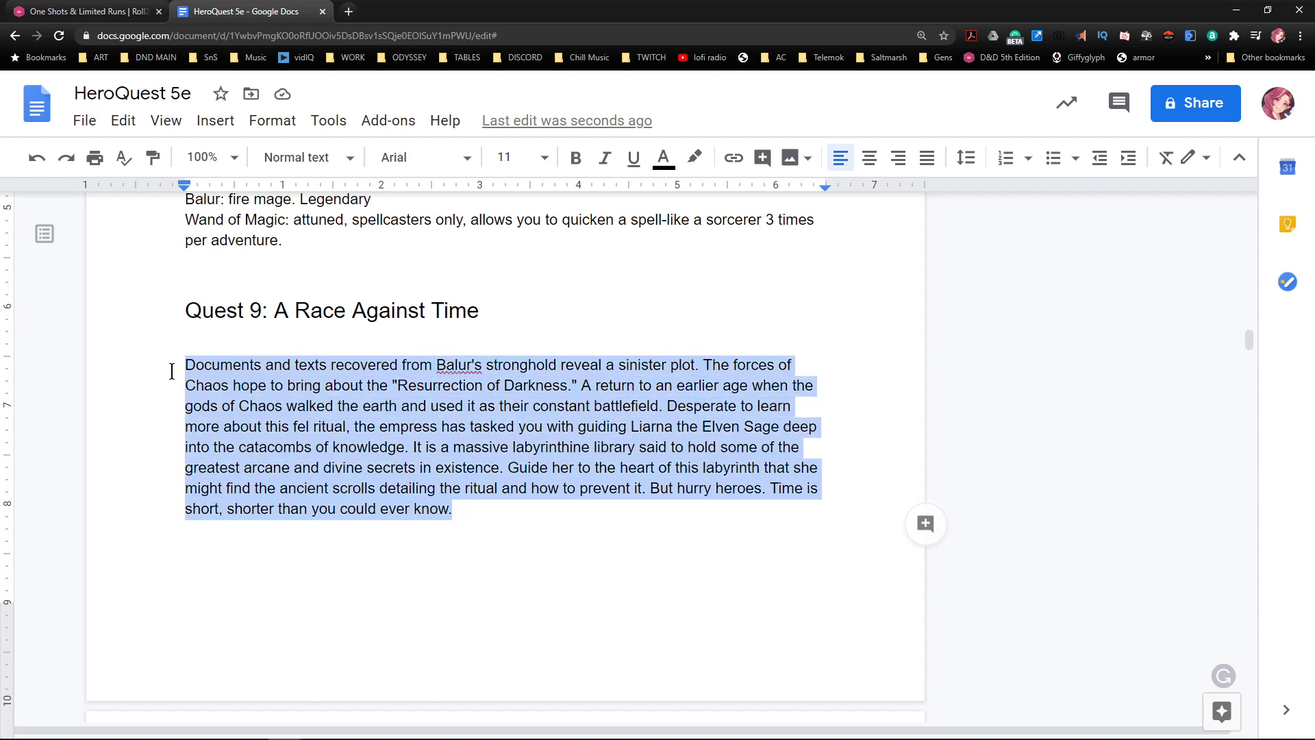
{"action": "left_click_drag", "start_coordinate": [251, 15], "coordinate": [1314, 473]}
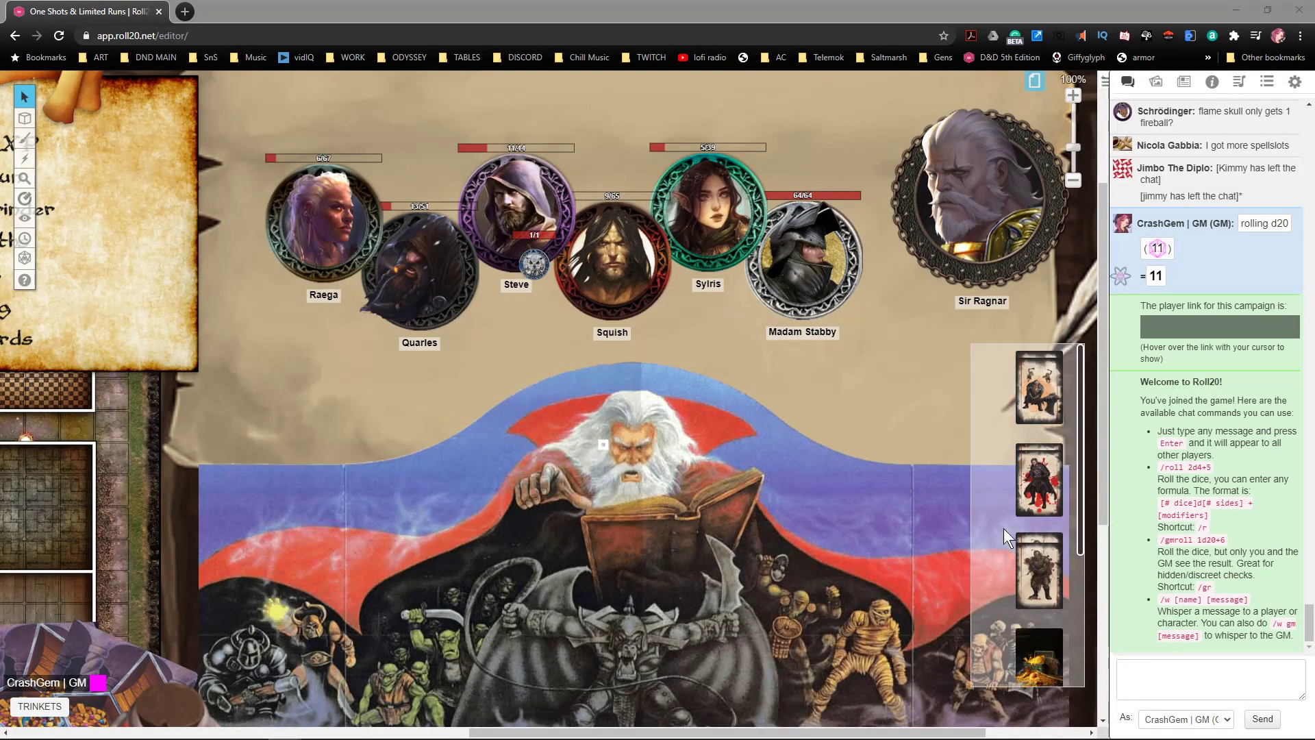
- Duplicate the "Reptites BOSS" page, place the copy right after the HeroQuest page and rename it "quest 9"
{"action": "scroll", "coordinate": [931, 440], "scroll_direction": "down", "scroll_amount": 2}
{"action": "left_click_drag", "start_coordinate": [488, 427], "coordinate": [565, 483]}
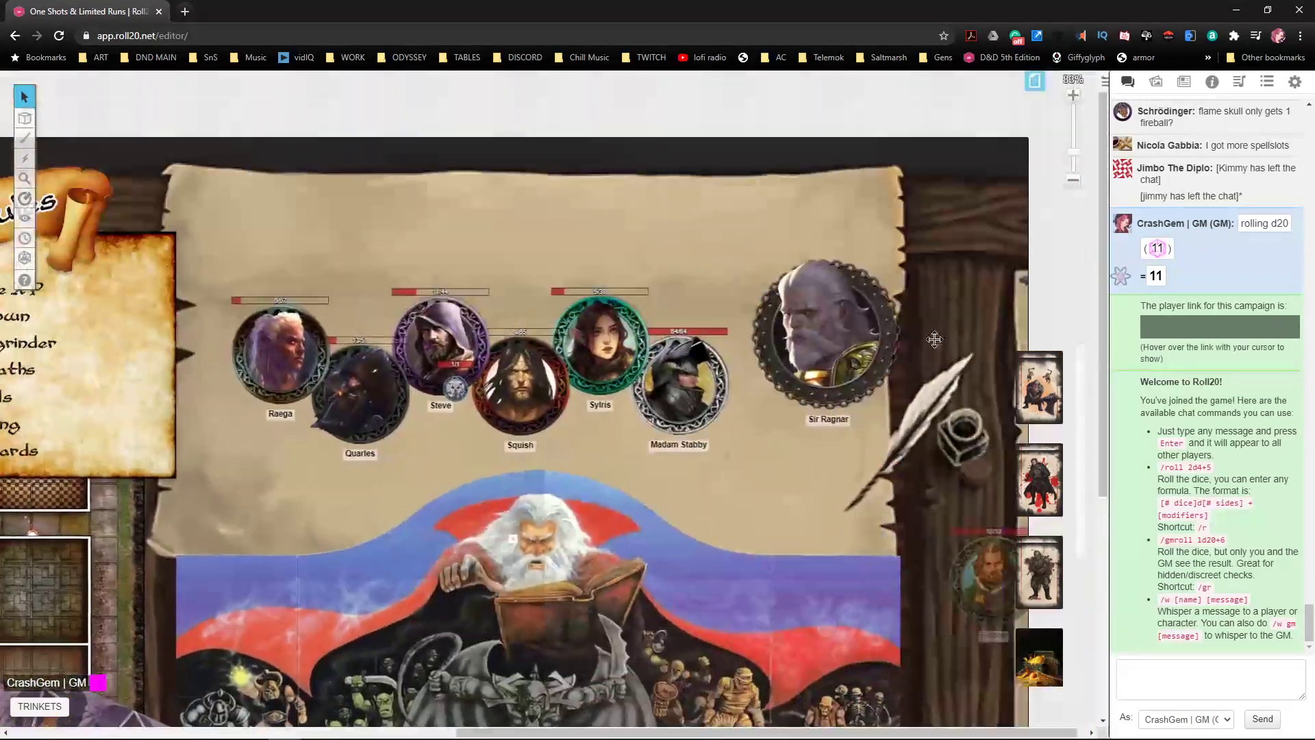
{"action": "left_click", "coordinate": [1035, 82]}
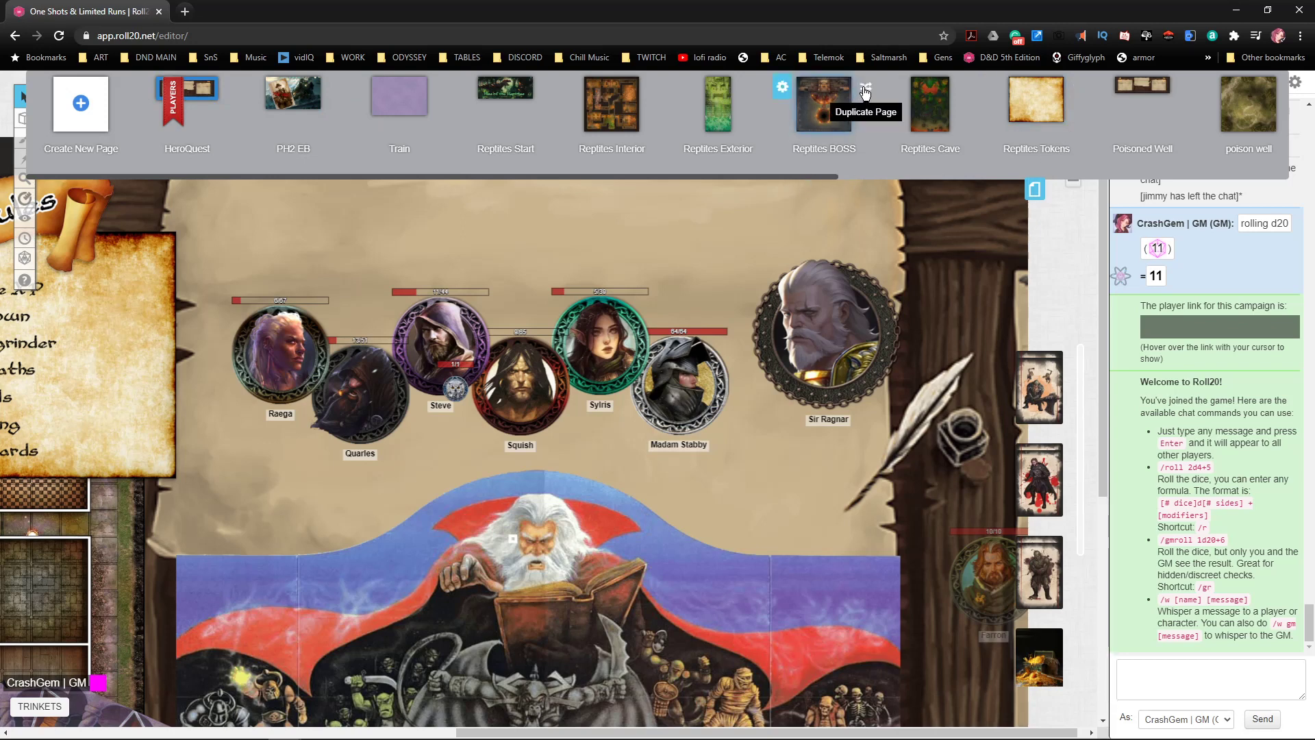
{"action": "left_click", "coordinate": [865, 91]}
{"action": "left_click_drag", "start_coordinate": [947, 118], "coordinate": [313, 153]}
{"action": "left_click", "coordinate": [312, 154]}
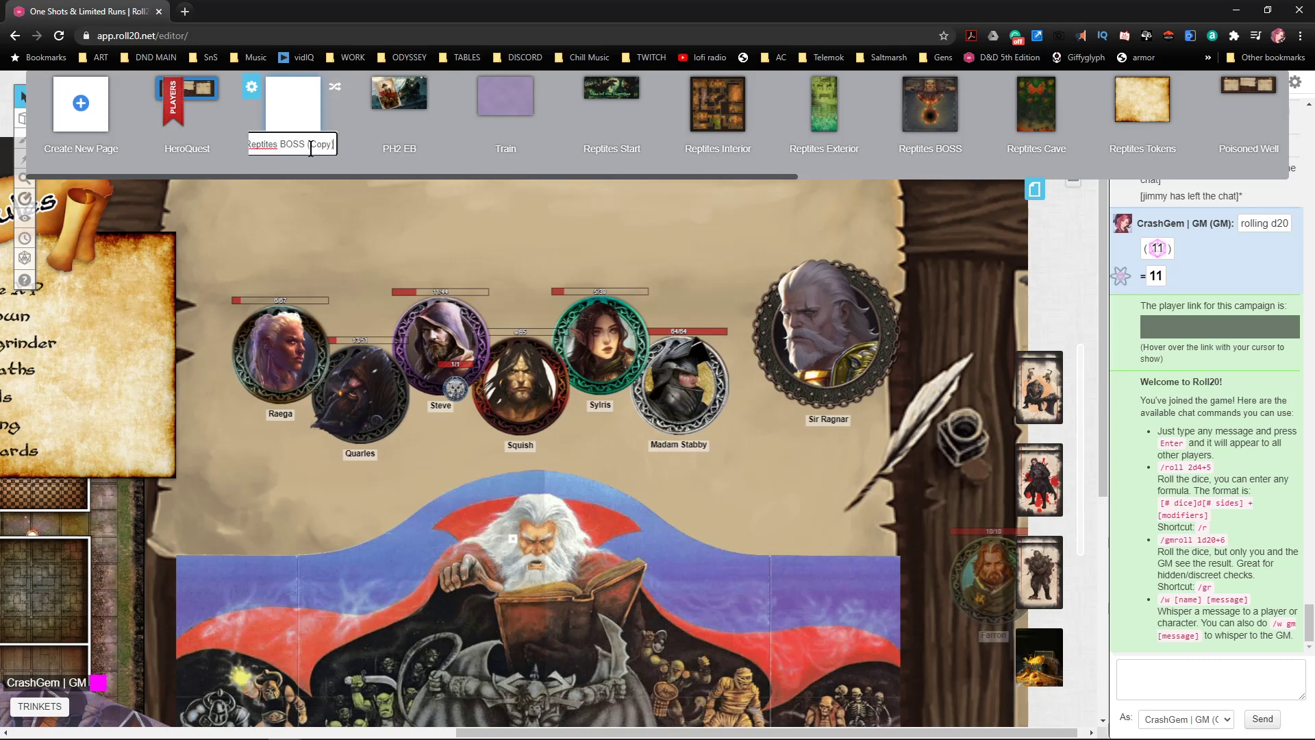
{"action": "key", "text": "ctrl+a"}
{"action": "type", "text": "quest"}
{"action": "key", "text": "Return"}
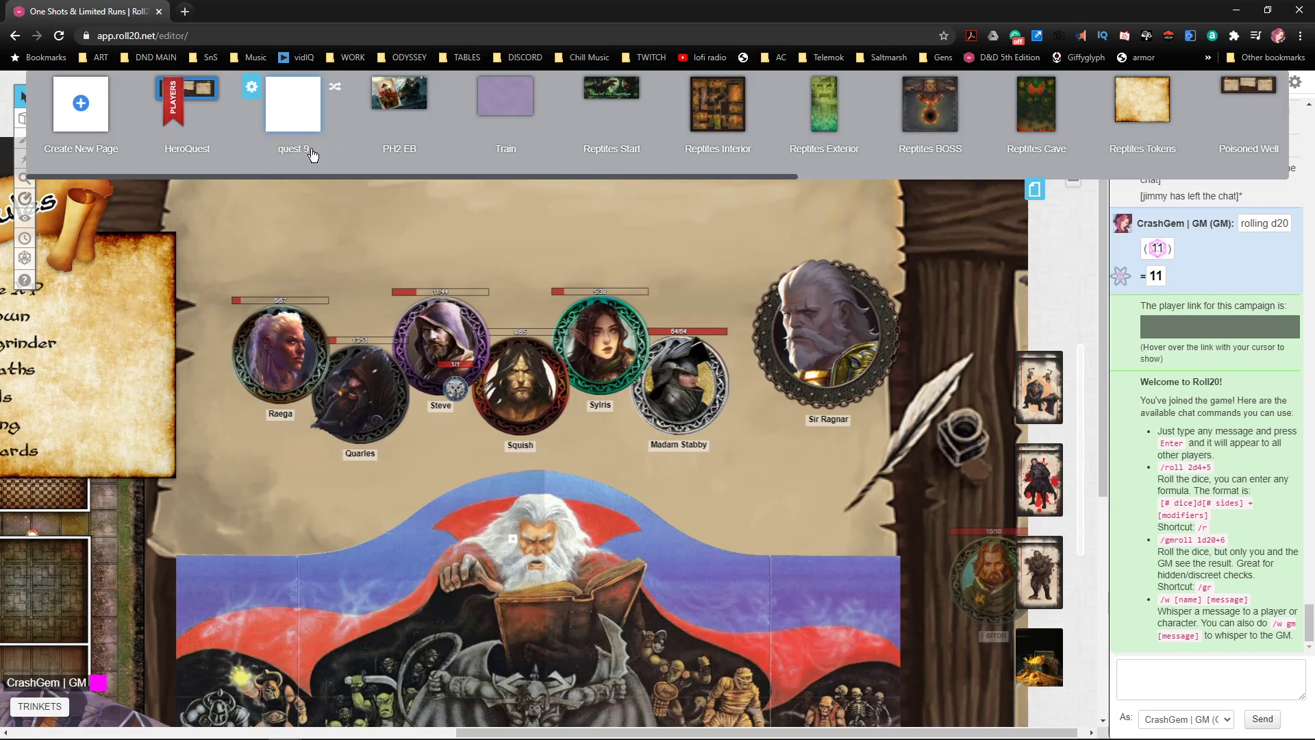
- Set the quest 9 page size to 50 cells wide and 50 cells high
{"action": "left_click", "coordinate": [252, 88]}
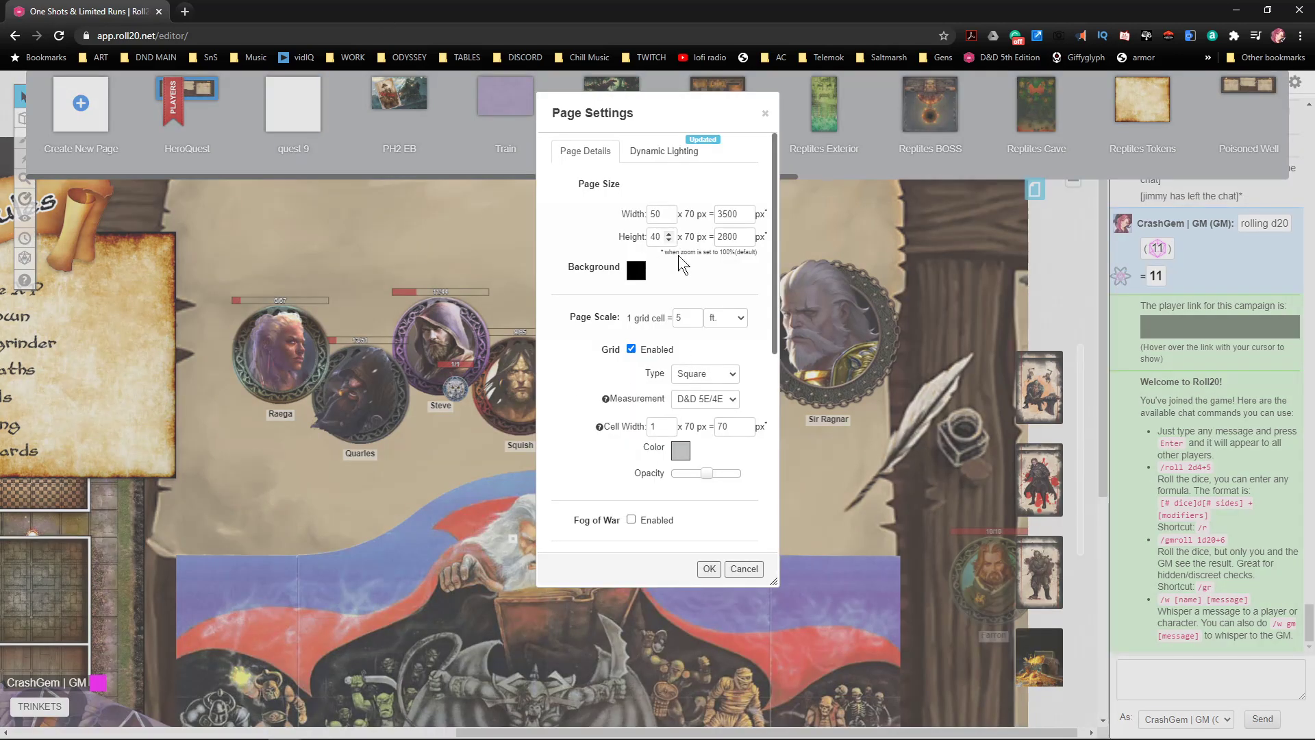
{"action": "left_click", "coordinate": [669, 212]}
{"action": "left_click_drag", "start_coordinate": [662, 212], "coordinate": [648, 206]}
{"action": "type", "text": "50"}
{"action": "key", "text": "Tab"}
{"action": "key", "text": "Tab"}
{"action": "type", "text": "5"}
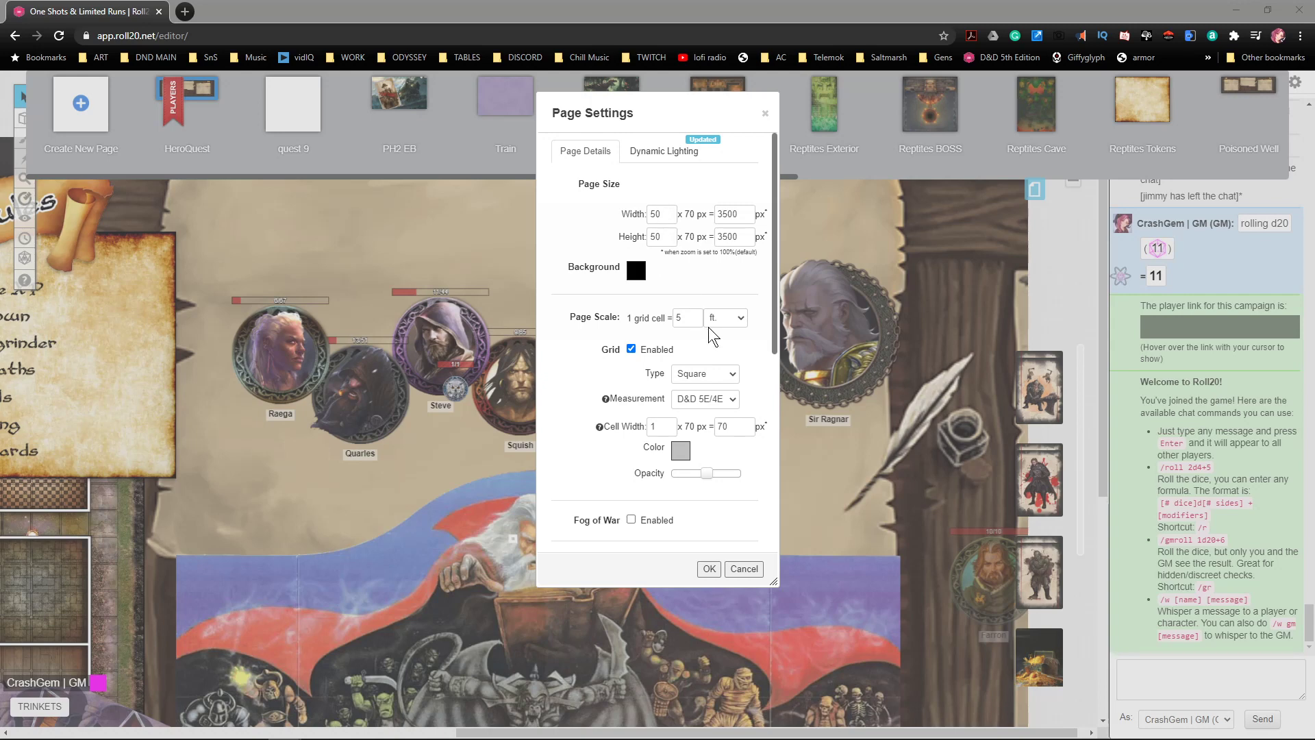
- Check the page's grid and Dynamic Lighting options, save the page settings and open the quest 9 page
{"action": "scroll", "coordinate": [711, 425], "scroll_direction": "down", "scroll_amount": 5}
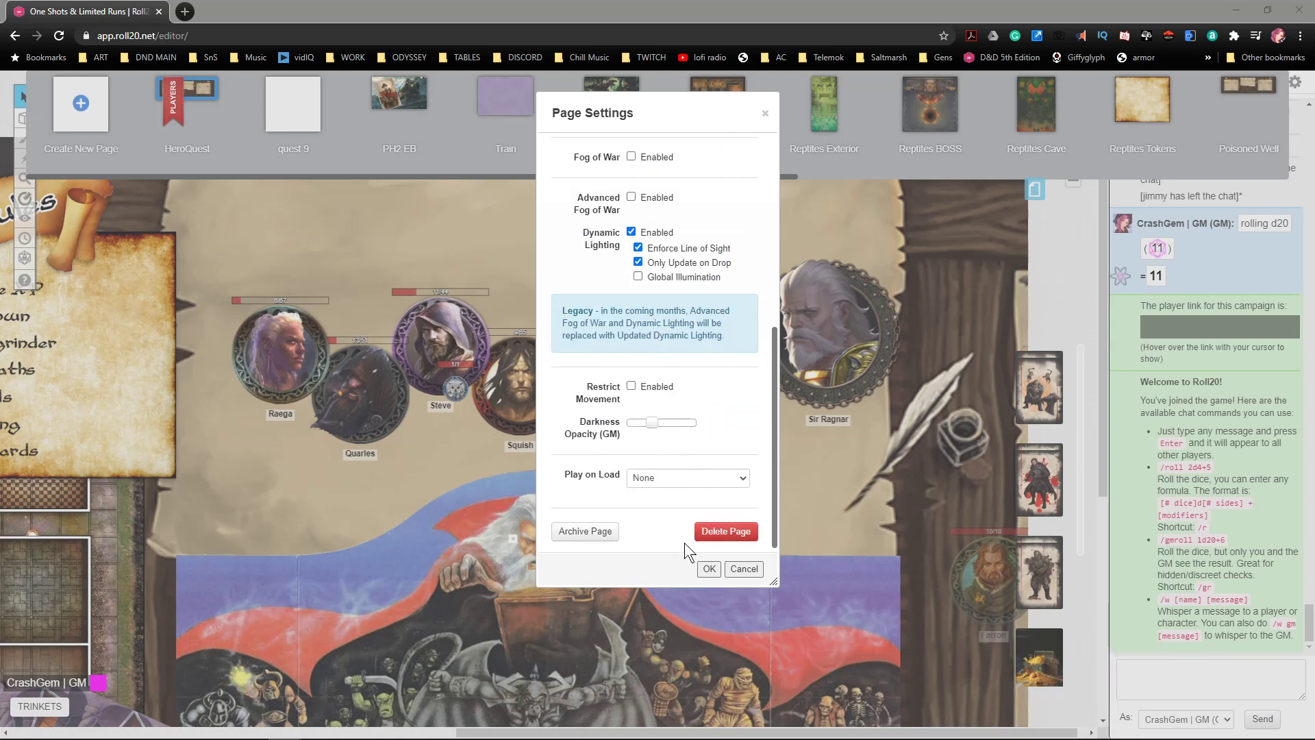
{"action": "scroll", "coordinate": [698, 452], "scroll_direction": "up", "scroll_amount": 2}
{"action": "scroll", "coordinate": [697, 466], "scroll_direction": "down", "scroll_amount": 2}
{"action": "scroll", "coordinate": [575, 361], "scroll_direction": "up", "scroll_amount": 6}
{"action": "scroll", "coordinate": [698, 425], "scroll_direction": "down", "scroll_amount": 5}
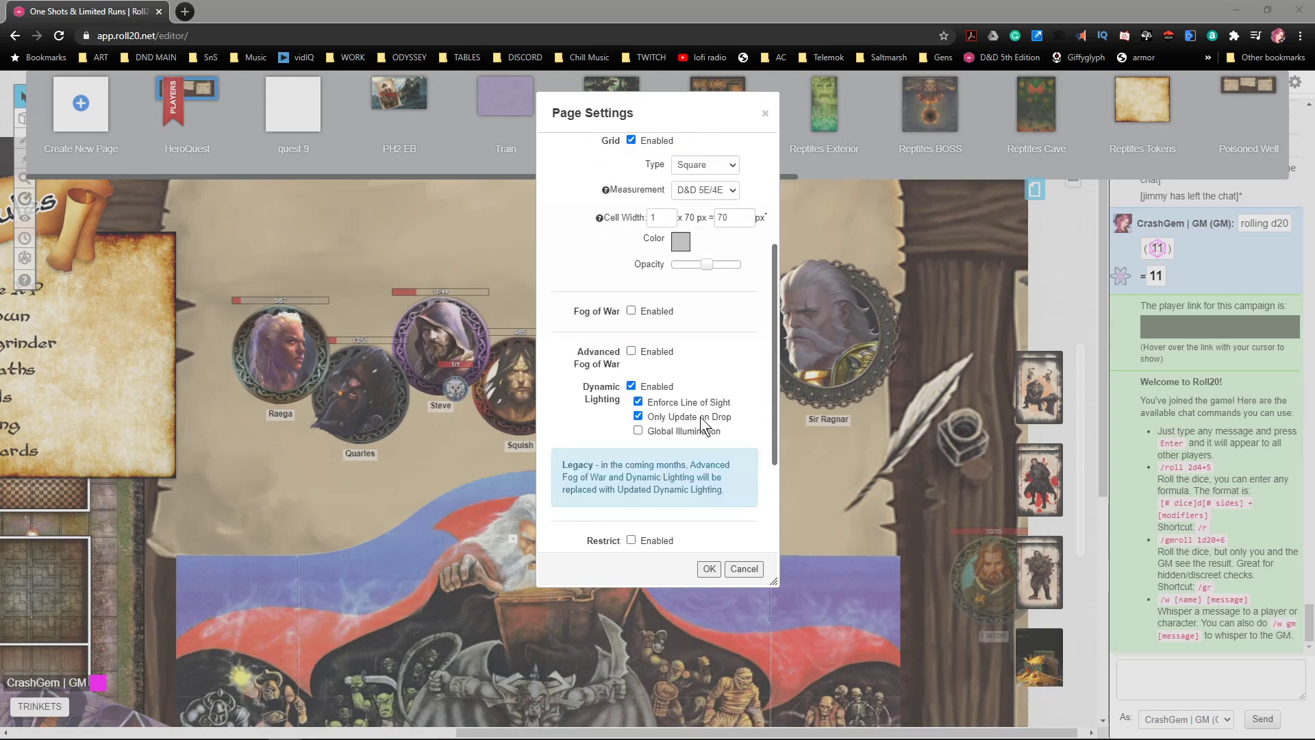
{"action": "left_click", "coordinate": [709, 570]}
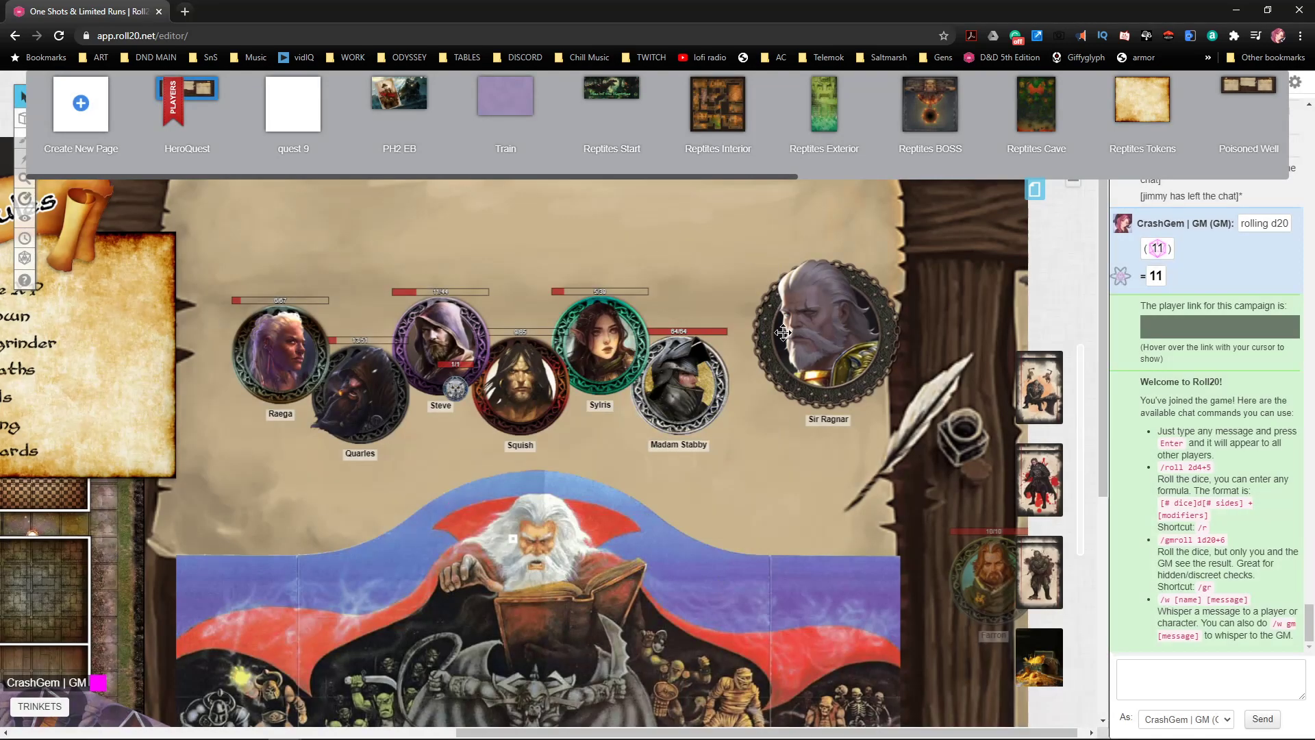
{"action": "left_click", "coordinate": [295, 106]}
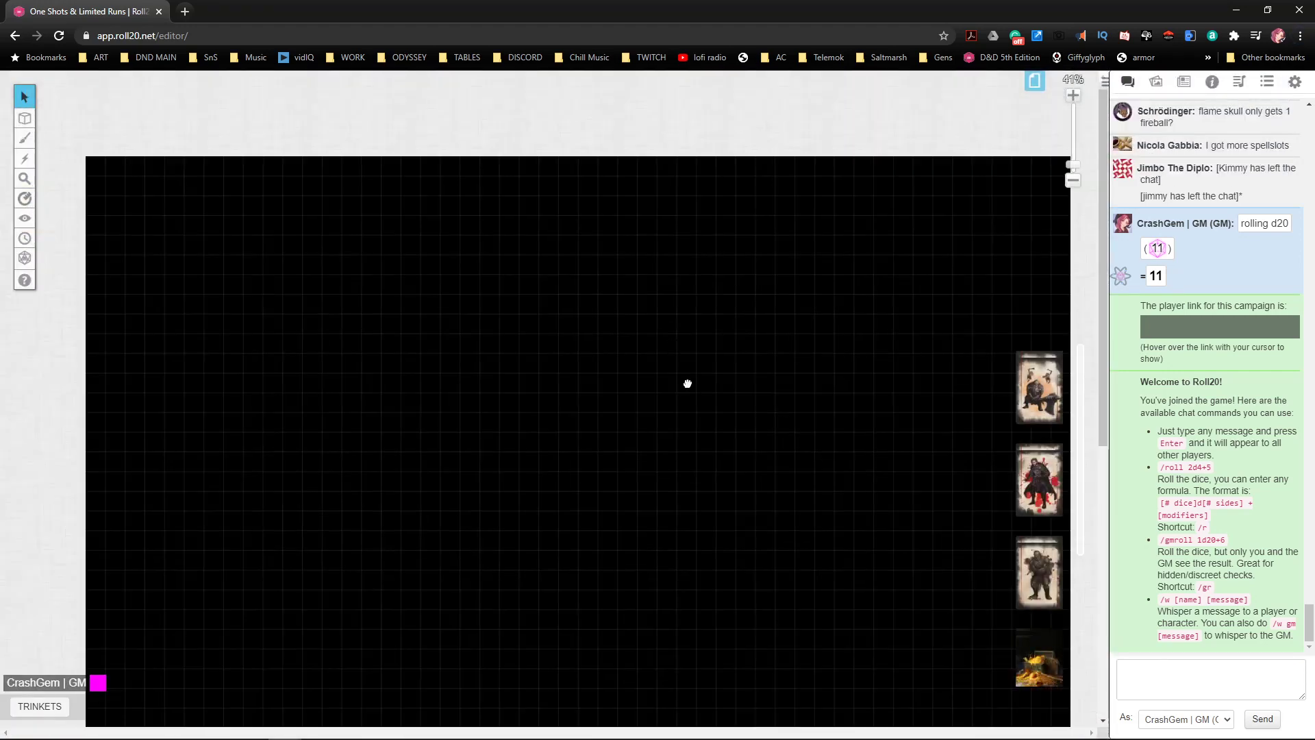
{"action": "scroll", "coordinate": [648, 355], "scroll_direction": "down", "scroll_amount": 5}
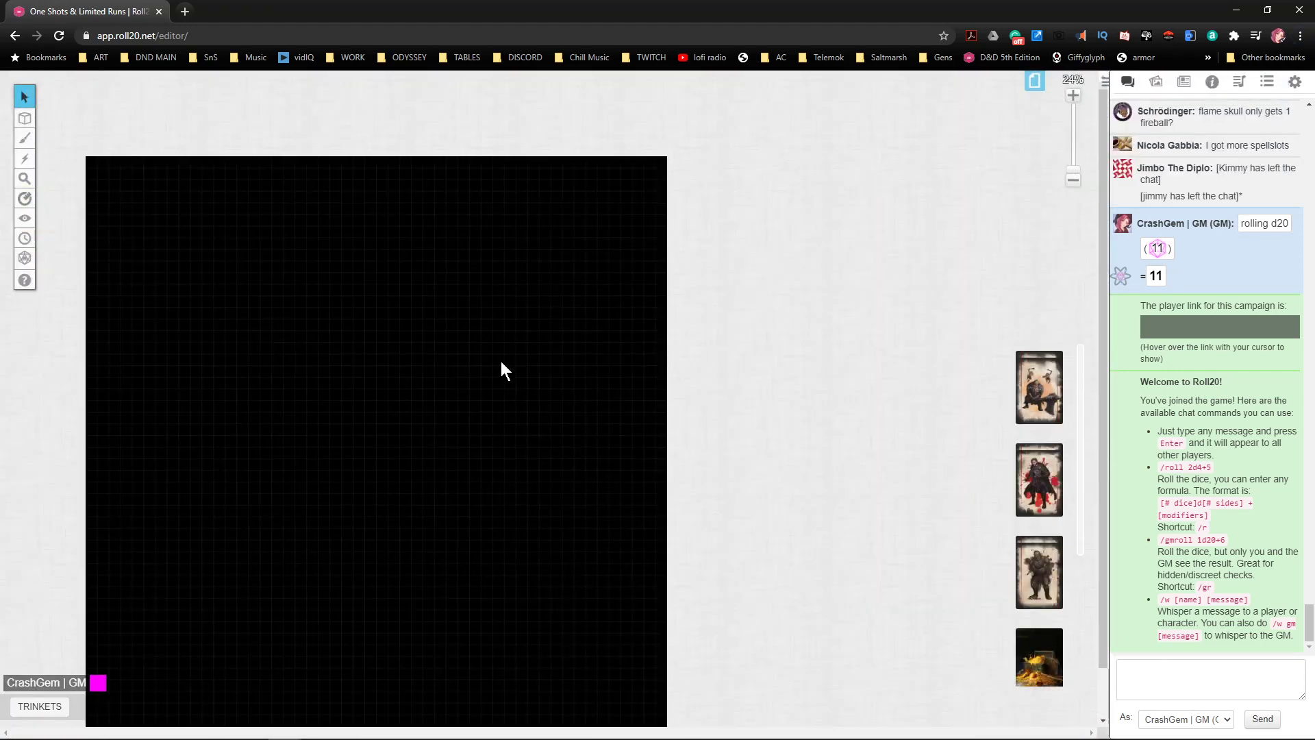
{"action": "scroll", "coordinate": [500, 360], "scroll_direction": "up", "scroll_amount": 4}
{"action": "scroll", "coordinate": [603, 333], "scroll_direction": "down", "scroll_amount": 3}
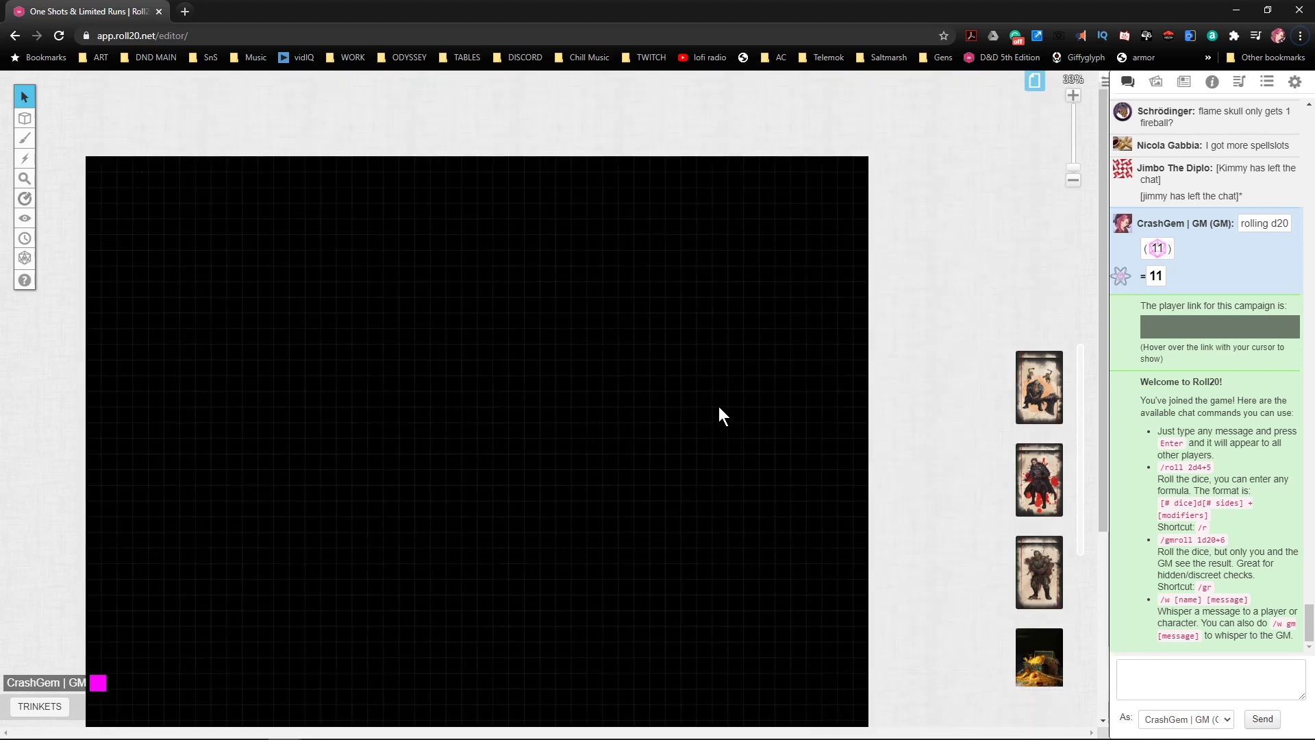
{"action": "scroll", "coordinate": [717, 408], "scroll_direction": "down", "scroll_amount": 1}
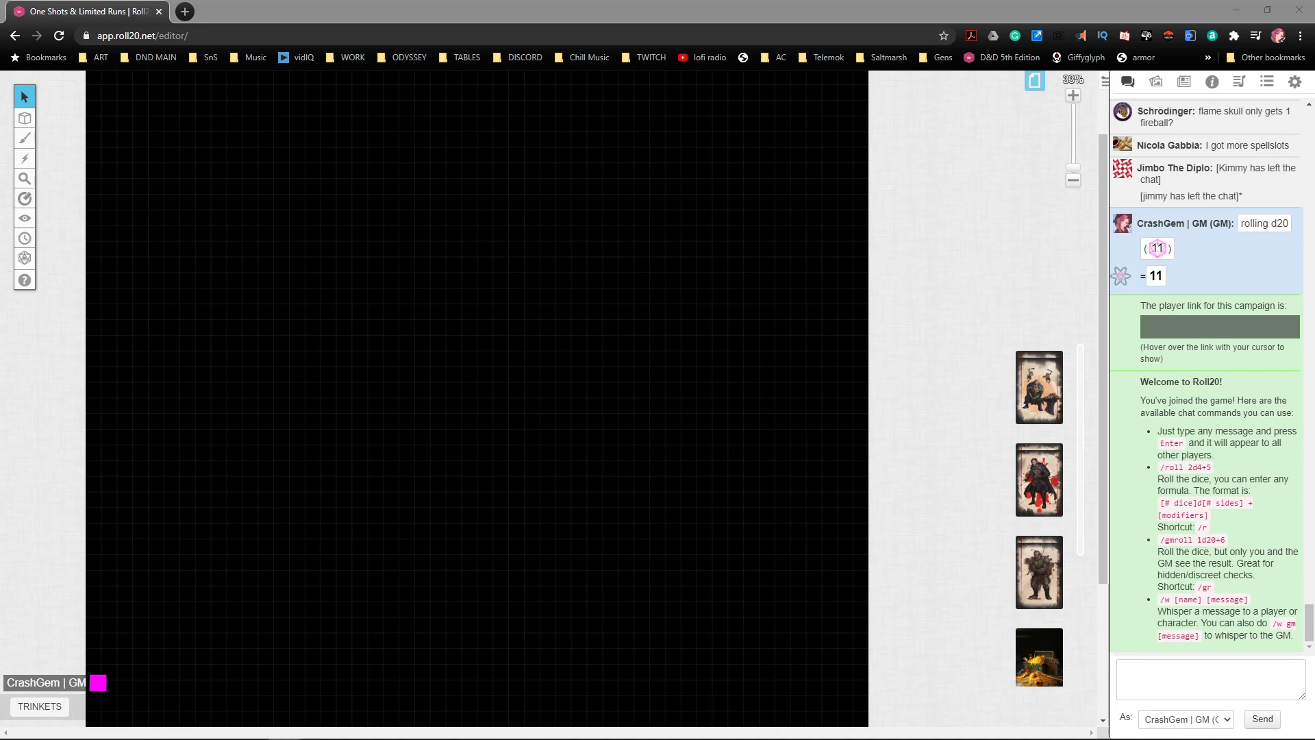
- Bring in the DriveThruRPG page for Heroic Maps' The Lost Library, examine its description, level previews and price, and return to Roll20
{"action": "left_click_drag", "start_coordinate": [1219, 733], "coordinate": [450, 59]}
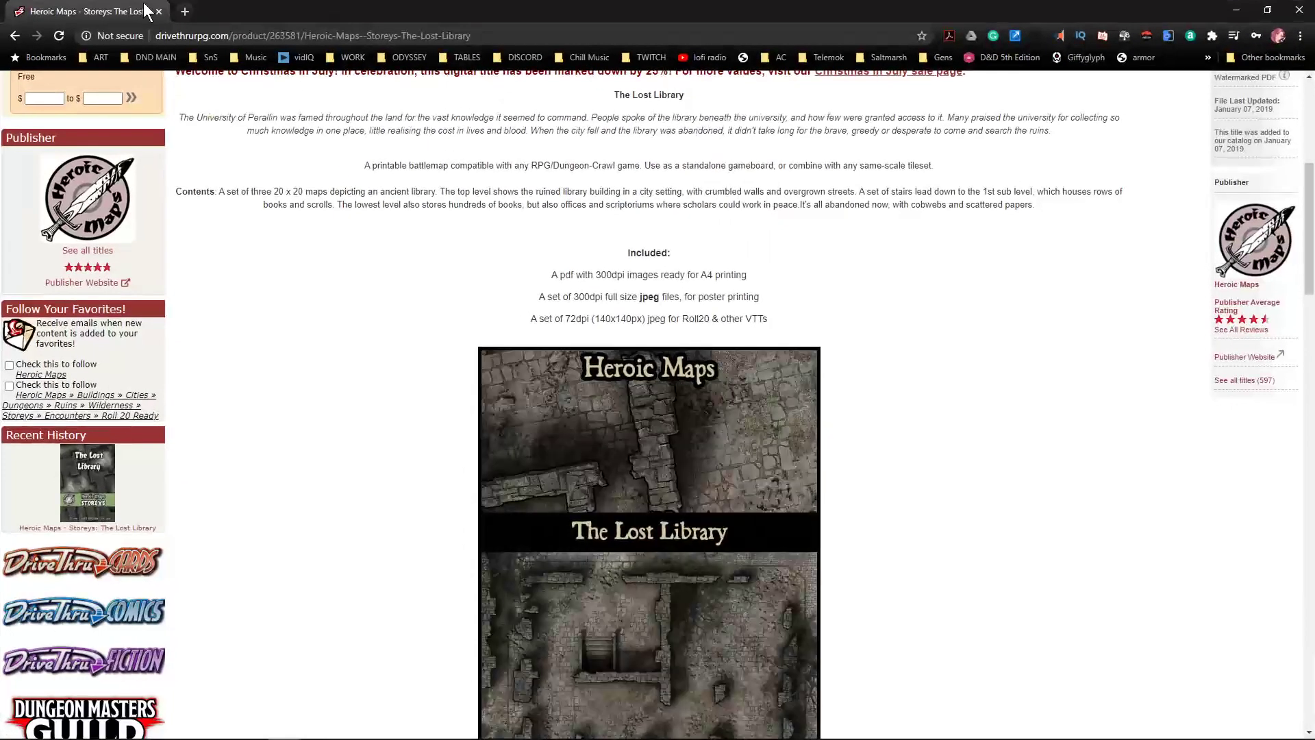
{"action": "scroll", "coordinate": [760, 404], "scroll_direction": "down", "scroll_amount": 6}
{"action": "scroll", "coordinate": [768, 407], "scroll_direction": "up", "scroll_amount": 1}
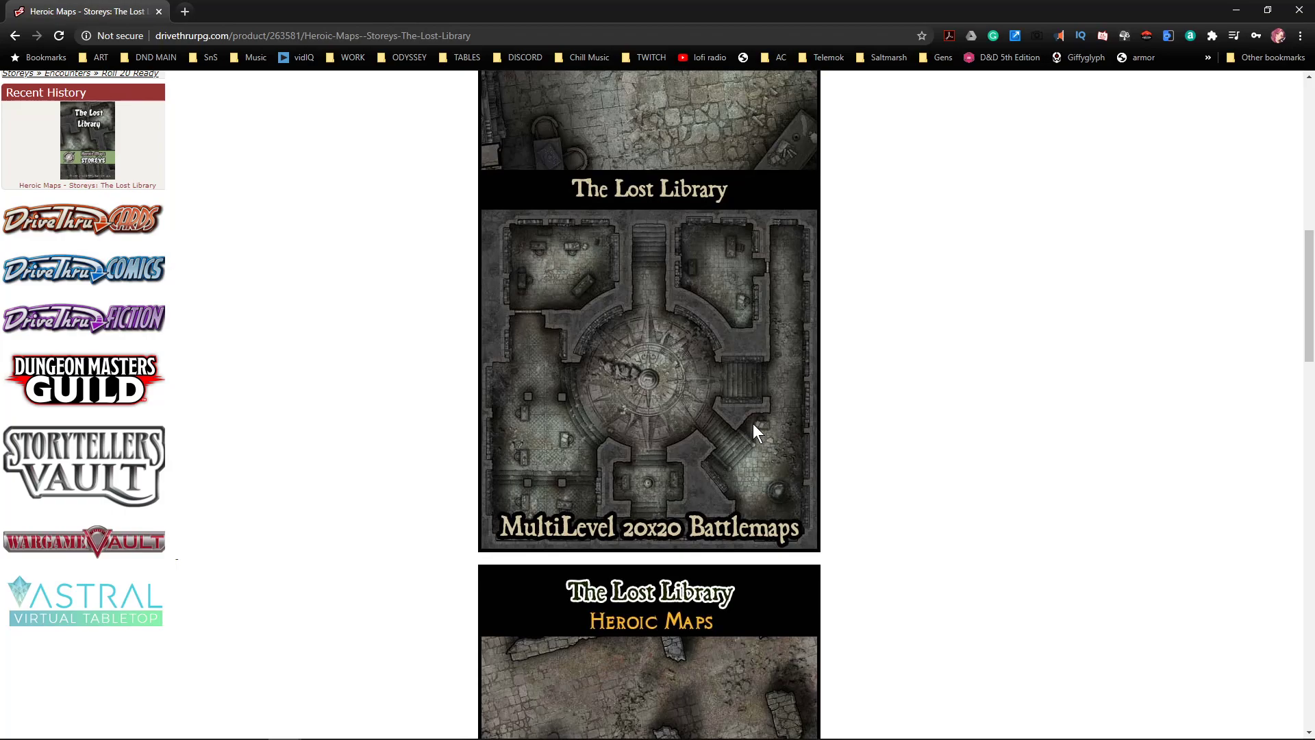
{"action": "scroll", "coordinate": [754, 422], "scroll_direction": "down", "scroll_amount": 8}
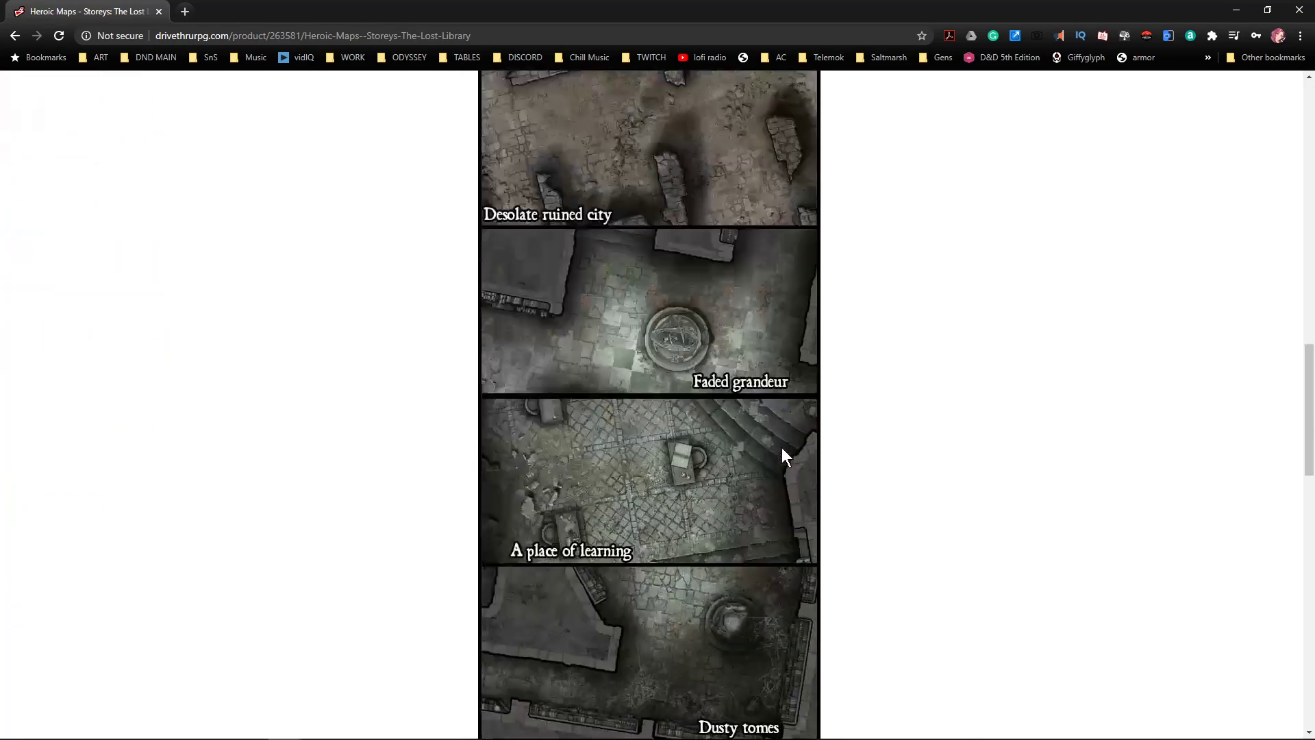
{"action": "scroll", "coordinate": [788, 453], "scroll_direction": "up", "scroll_amount": 12}
{"action": "scroll", "coordinate": [794, 454], "scroll_direction": "down", "scroll_amount": 2}
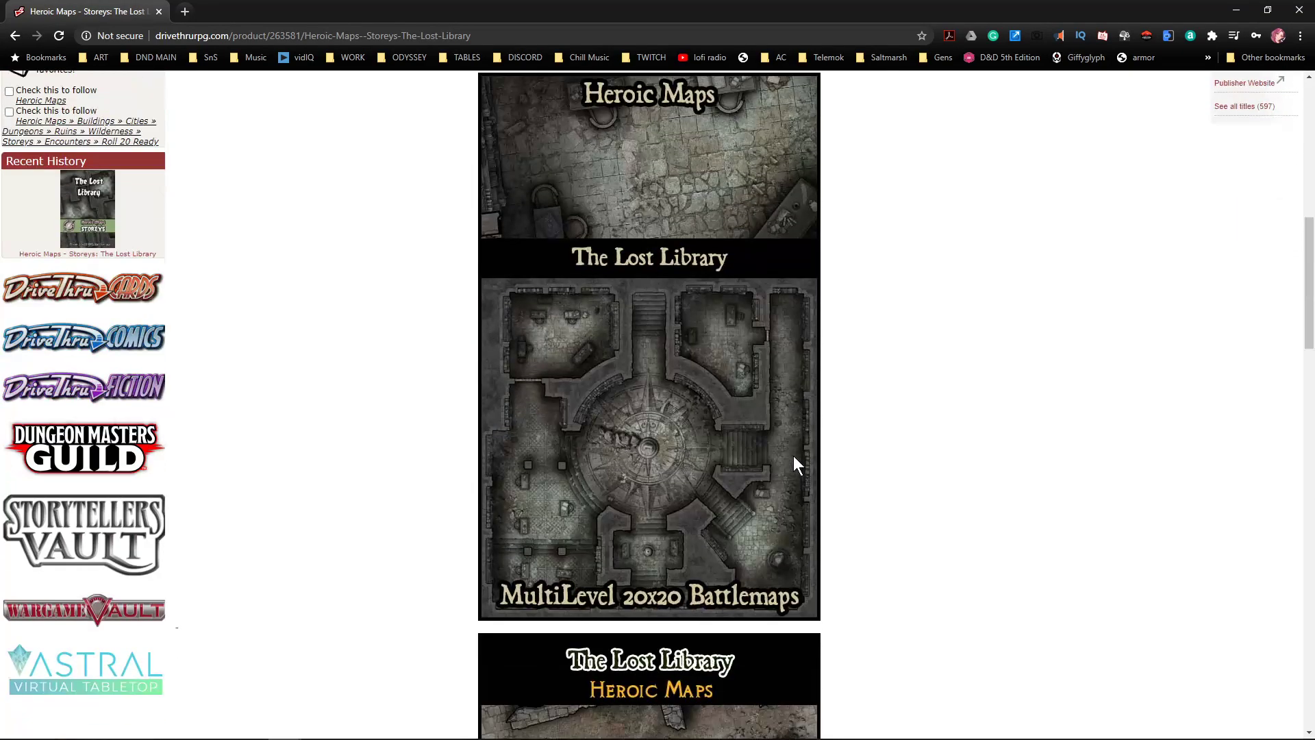
{"action": "scroll", "coordinate": [795, 465], "scroll_direction": "down", "scroll_amount": 15}
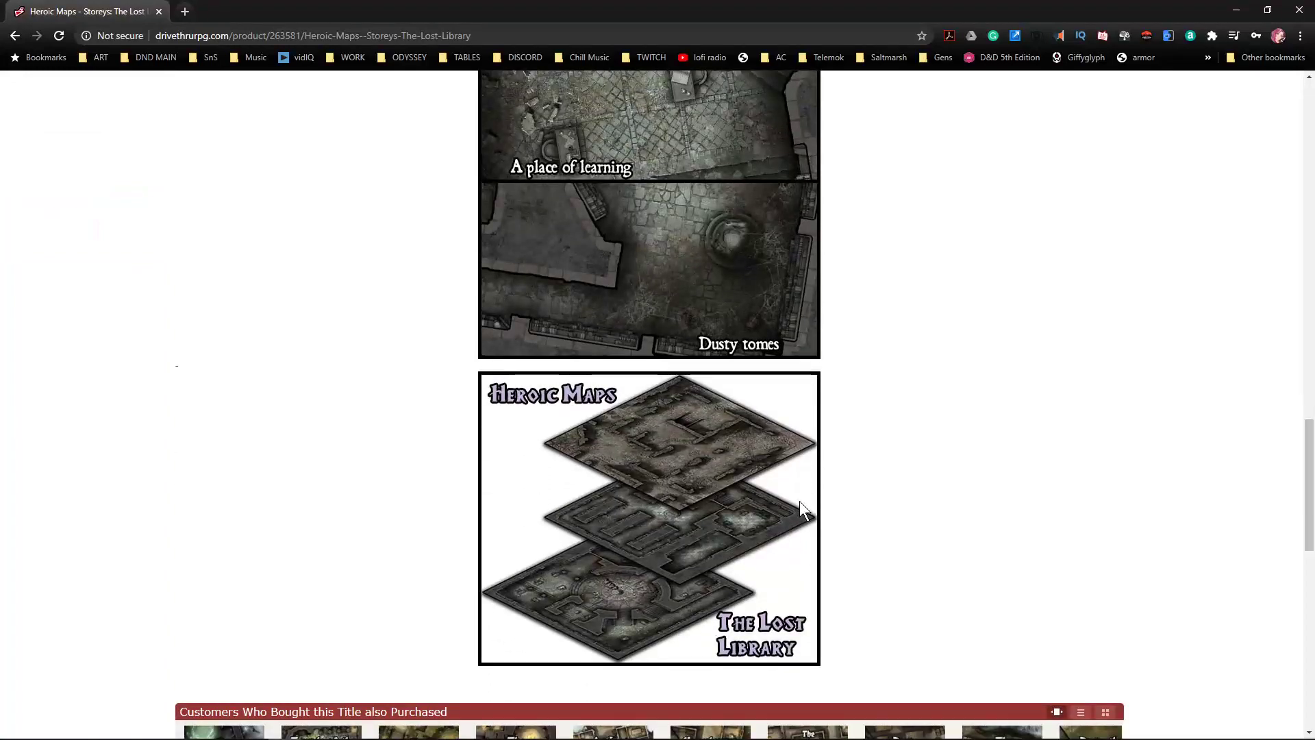
{"action": "scroll", "coordinate": [800, 504], "scroll_direction": "down", "scroll_amount": 10}
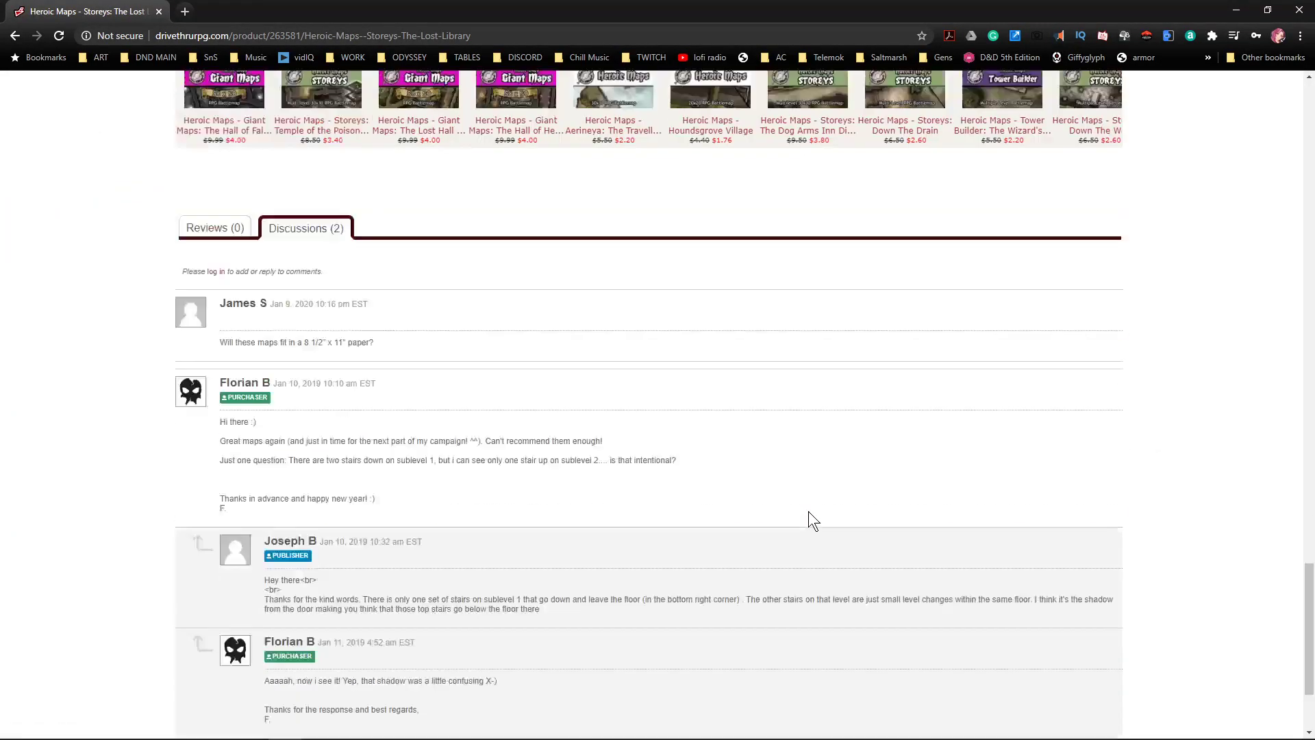
{"action": "scroll", "coordinate": [809, 510], "scroll_direction": "up", "scroll_amount": 10}
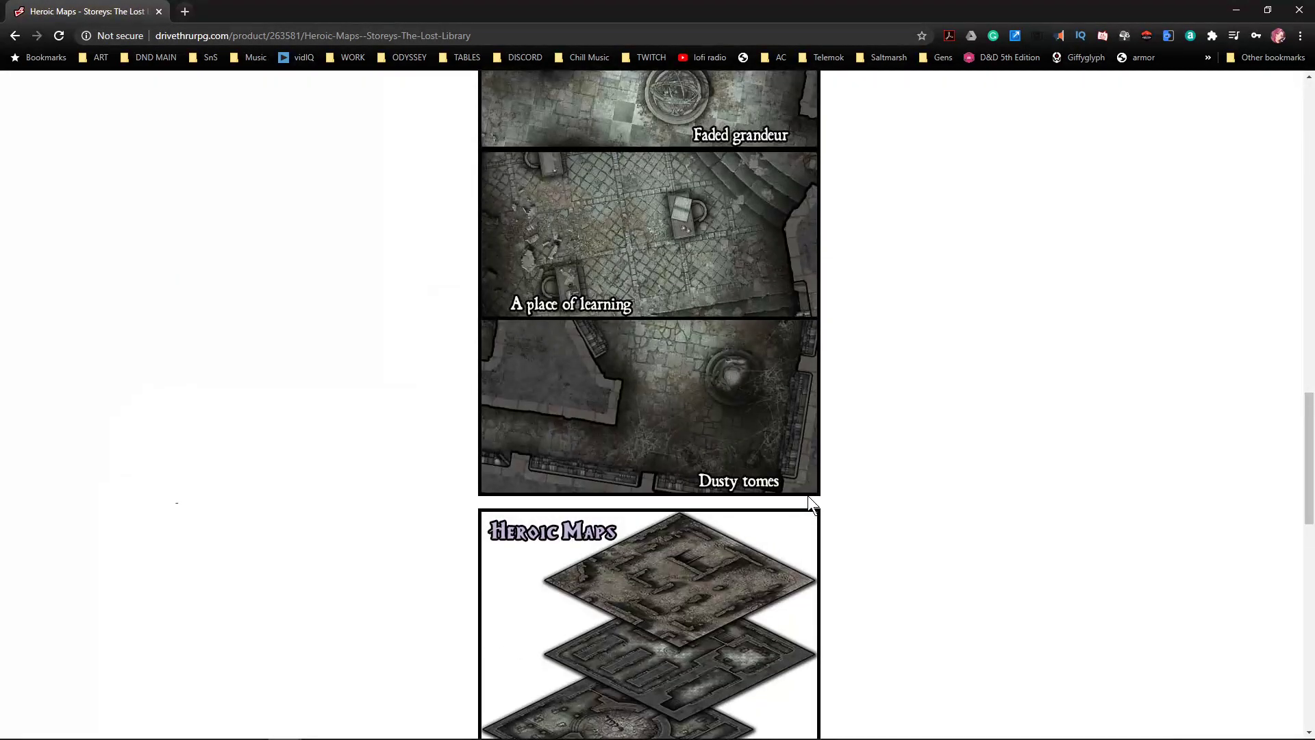
{"action": "scroll", "coordinate": [808, 496], "scroll_direction": "up", "scroll_amount": 12}
{"action": "scroll", "coordinate": [797, 474], "scroll_direction": "up", "scroll_amount": 2}
{"action": "scroll", "coordinate": [753, 390], "scroll_direction": "down", "scroll_amount": 5}
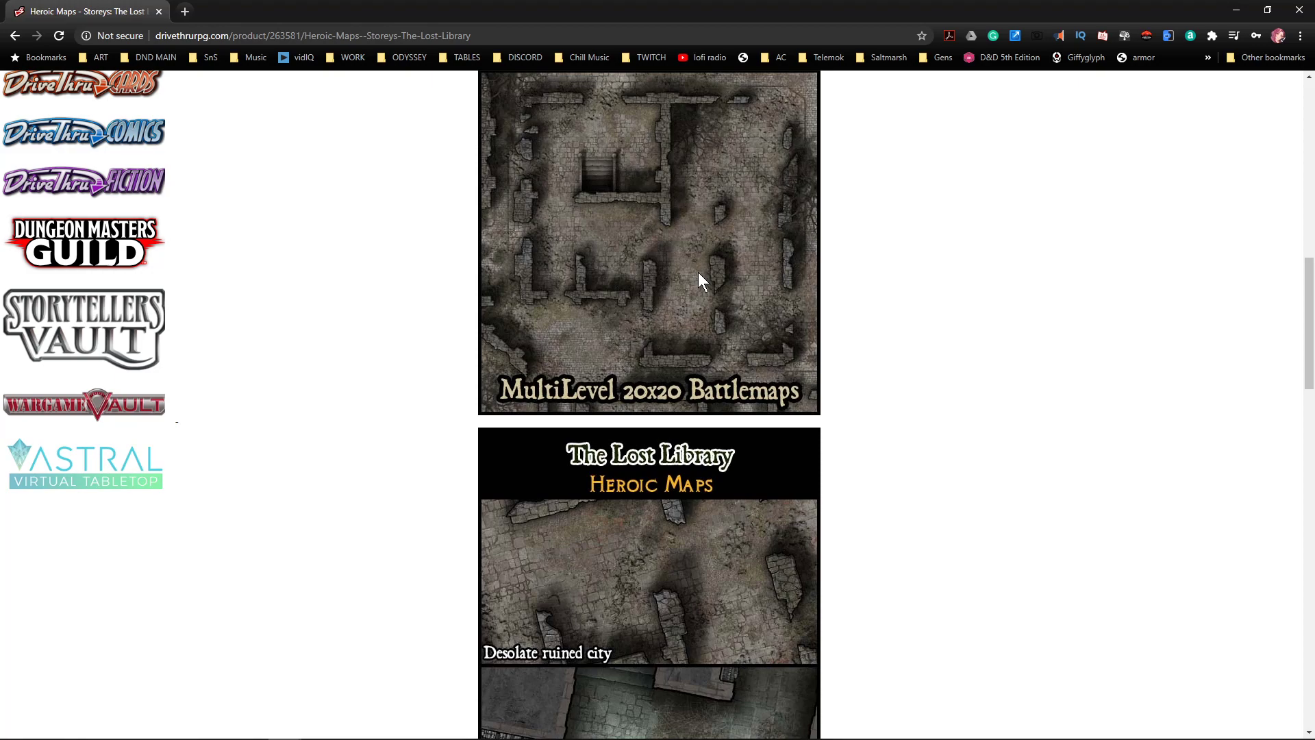
{"action": "scroll", "coordinate": [697, 272], "scroll_direction": "up", "scroll_amount": 6}
{"action": "scroll", "coordinate": [565, 294], "scroll_direction": "up", "scroll_amount": 7}
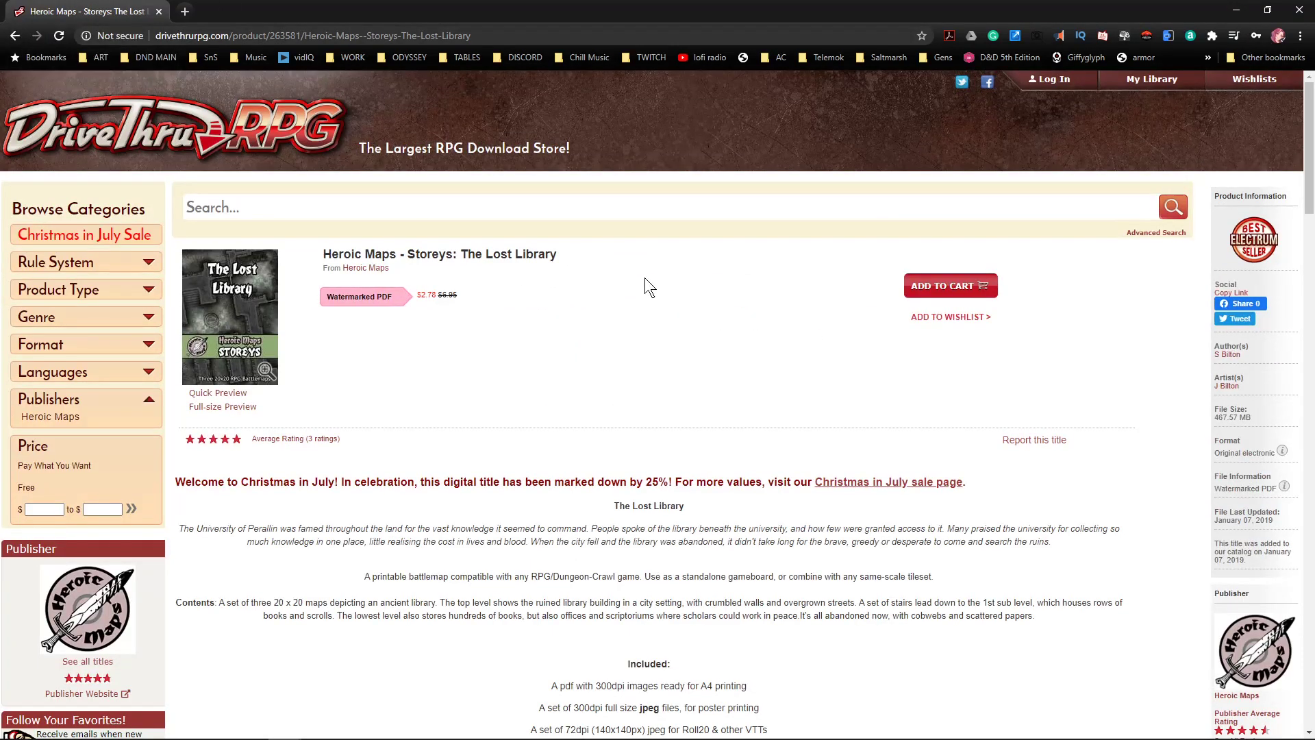
{"action": "left_click_drag", "start_coordinate": [67, 10], "coordinate": [1314, 418]}
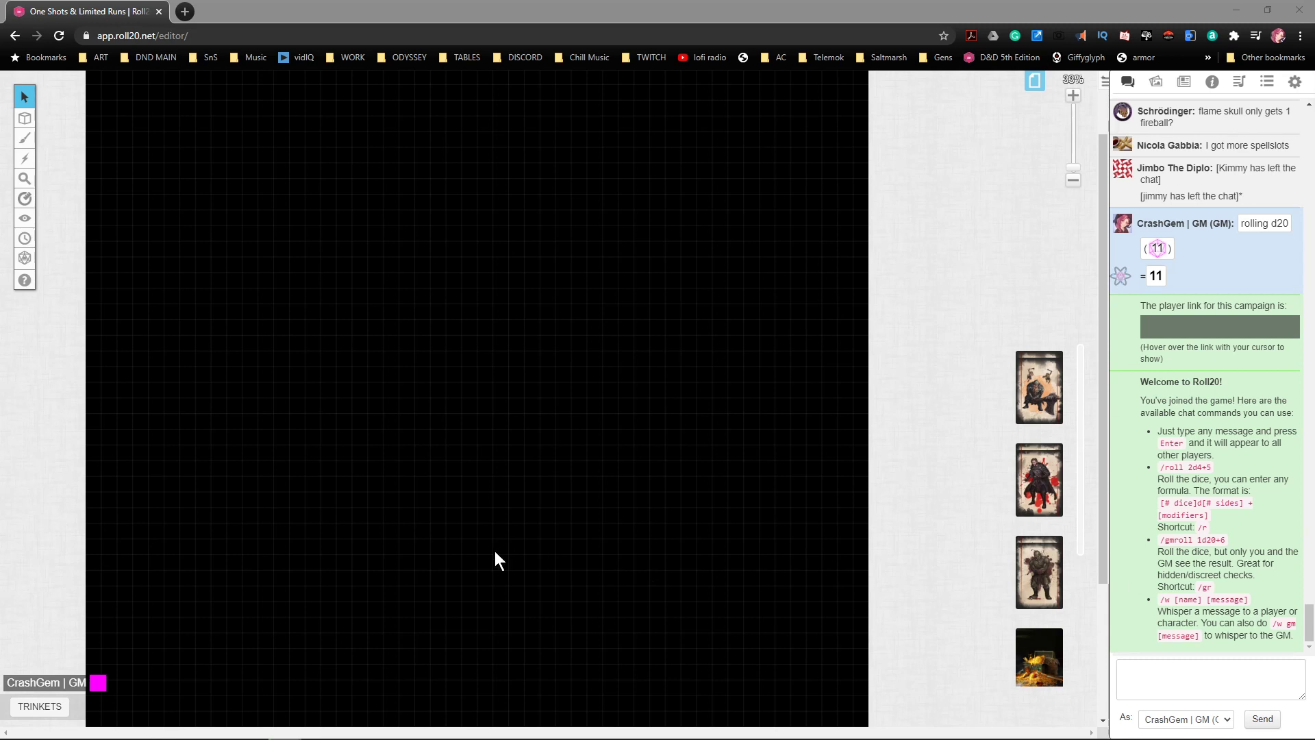
- Upload the Lost Library level maps to the quest 9 page and stack them near the page's upper-left corner
{"action": "left_click", "coordinate": [586, 505]}
{"action": "scroll", "coordinate": [585, 513], "scroll_direction": "up", "scroll_amount": 2}
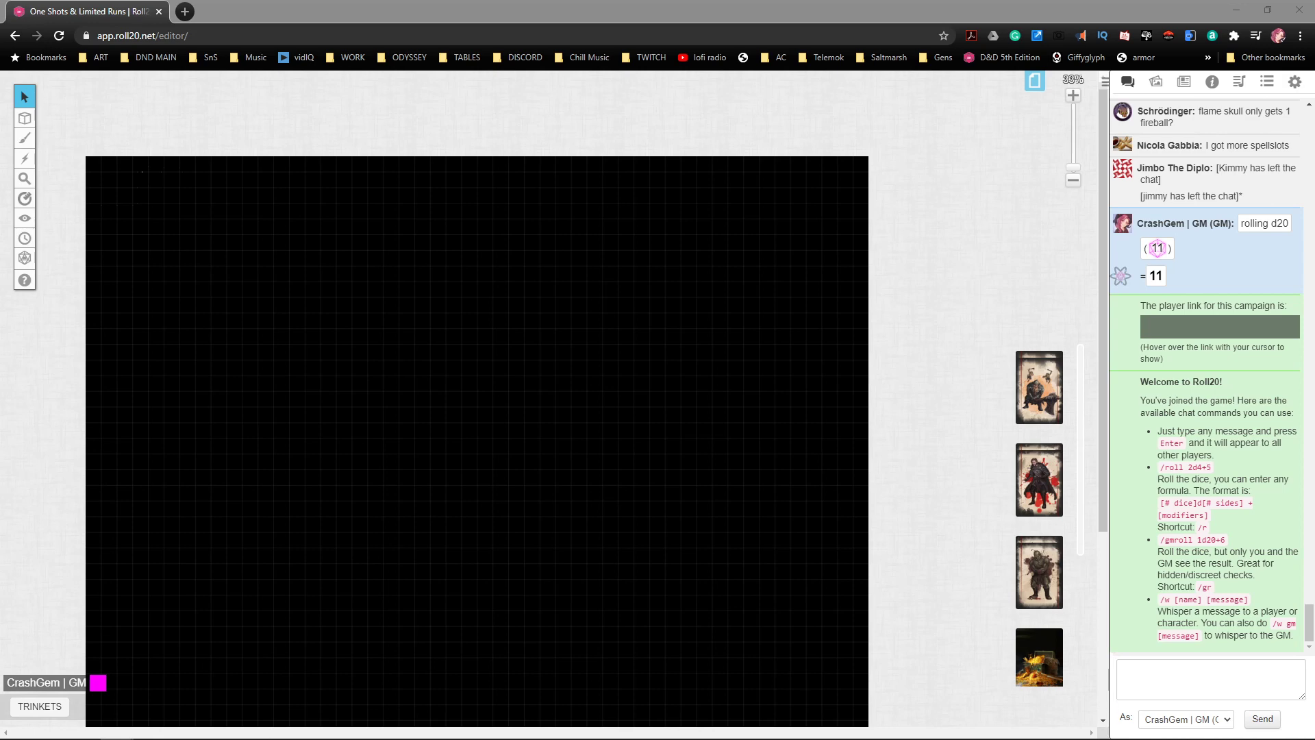
{"action": "left_click_drag", "start_coordinate": [1314, 220], "coordinate": [311, 338]}
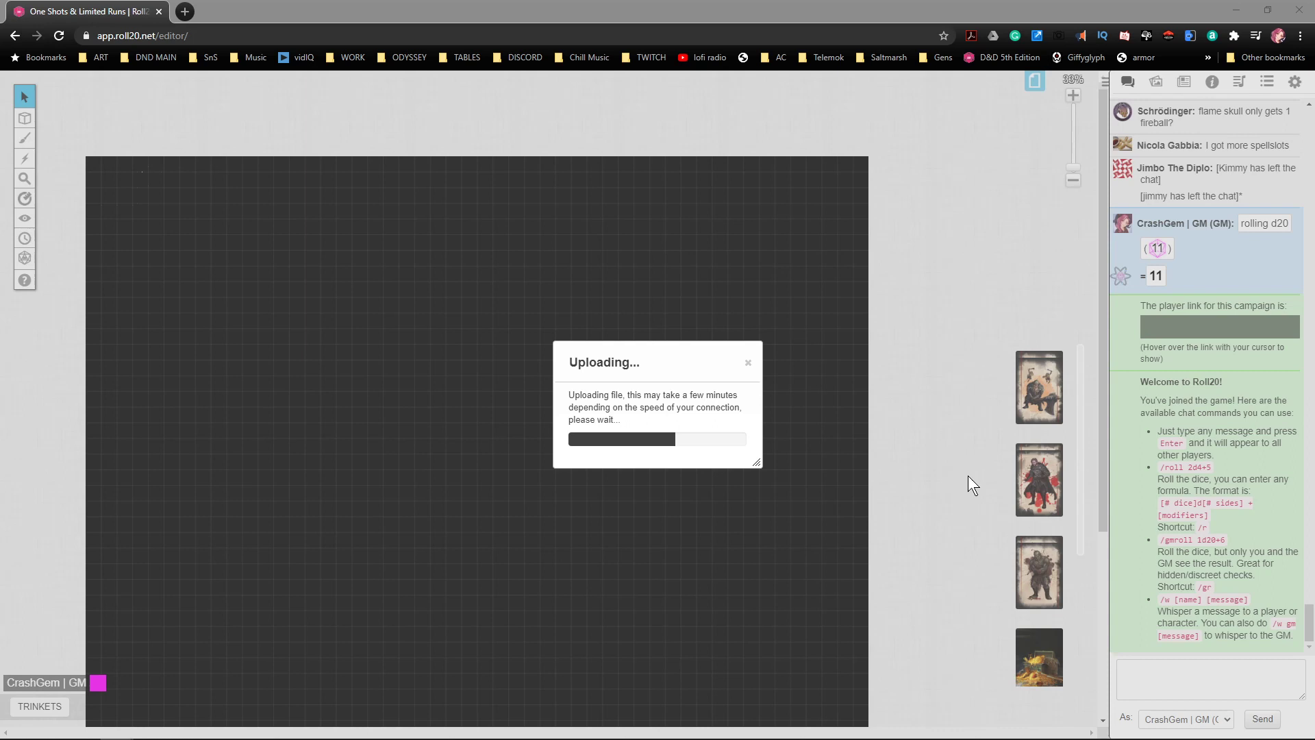
{"action": "left_click_drag", "start_coordinate": [618, 346], "coordinate": [183, 189]}
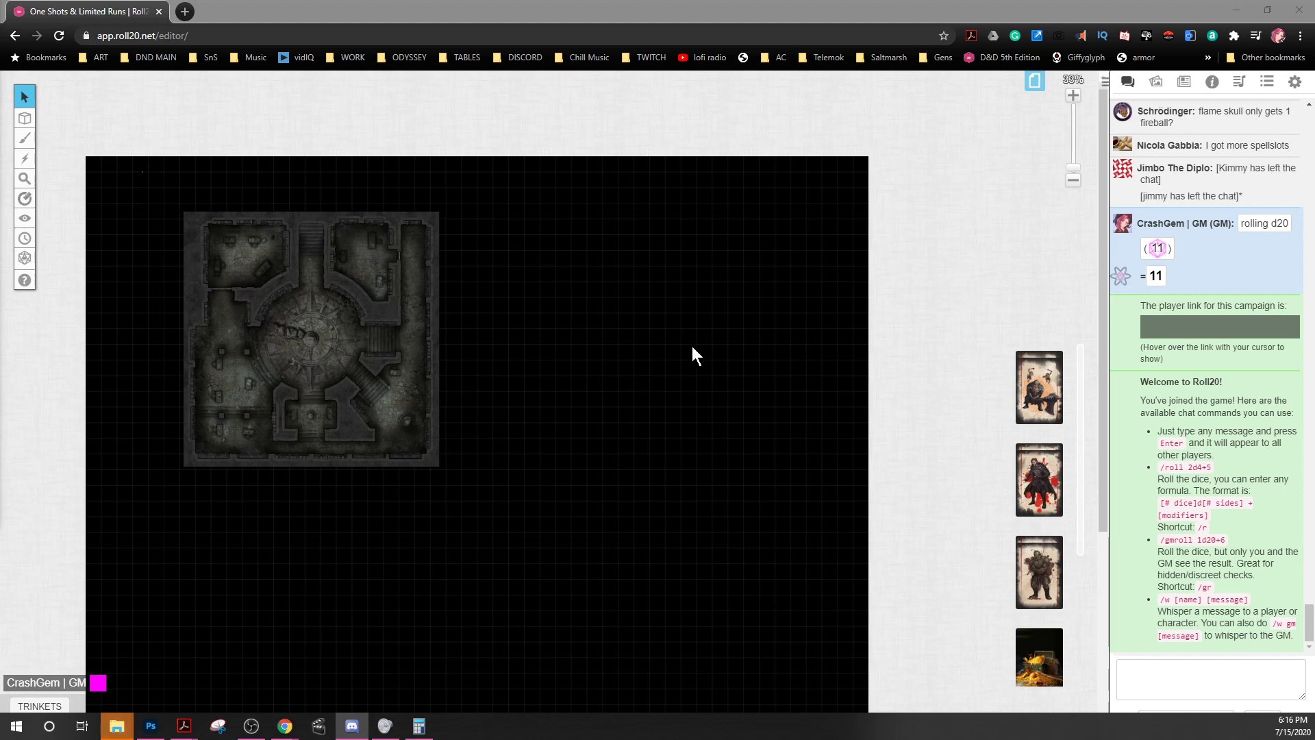
- Spread the stacked Lost Library maps apart and delete the ruined surface-level map
{"action": "left_click_drag", "start_coordinate": [308, 319], "coordinate": [590, 360]}
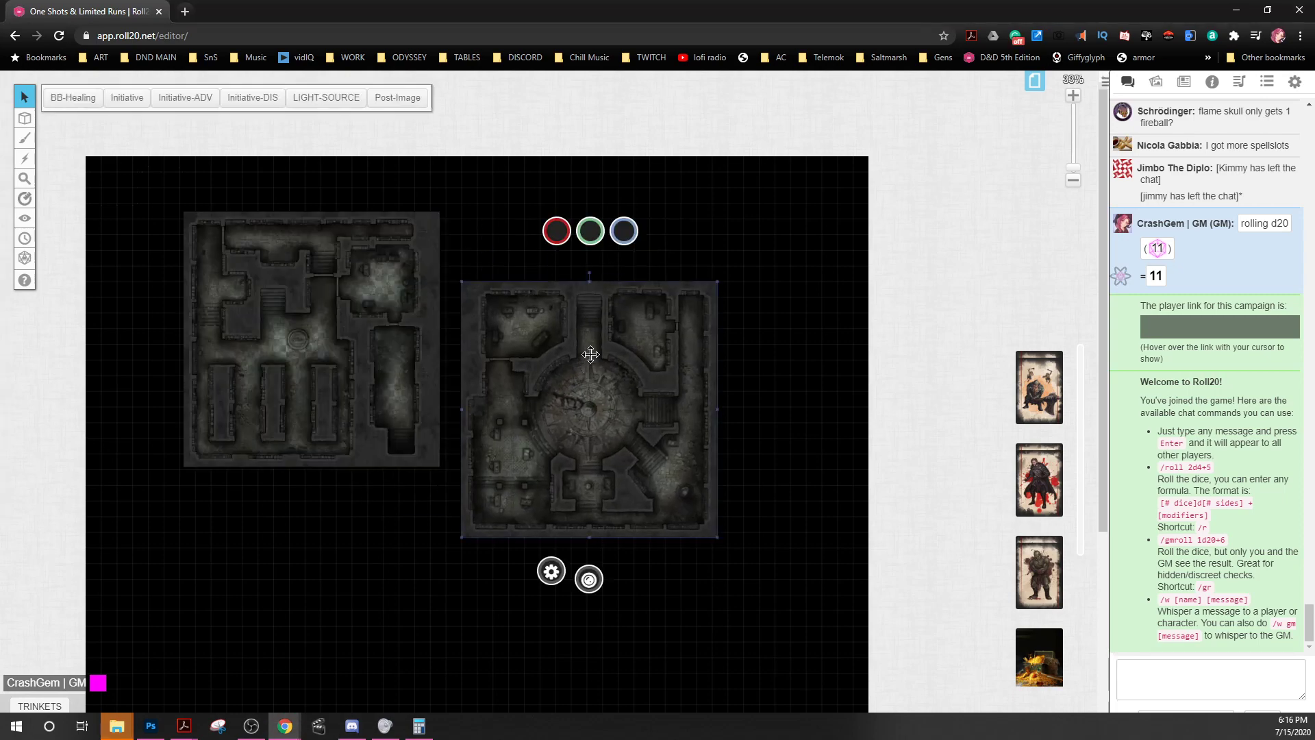
{"action": "scroll", "coordinate": [602, 361], "scroll_direction": "up", "scroll_amount": 4}
{"action": "left_click_drag", "start_coordinate": [685, 313], "coordinate": [758, 324]}
{"action": "left_click_drag", "start_coordinate": [792, 264], "coordinate": [762, 390]}
{"action": "left_click_drag", "start_coordinate": [712, 457], "coordinate": [840, 394]}
{"action": "left_click_drag", "start_coordinate": [301, 331], "coordinate": [388, 439]}
{"action": "left_click_drag", "start_coordinate": [601, 286], "coordinate": [704, 440]}
{"action": "left_click_drag", "start_coordinate": [559, 449], "coordinate": [788, 474]}
{"action": "left_click", "coordinate": [713, 131]}
{"action": "left_click", "coordinate": [631, 161]}
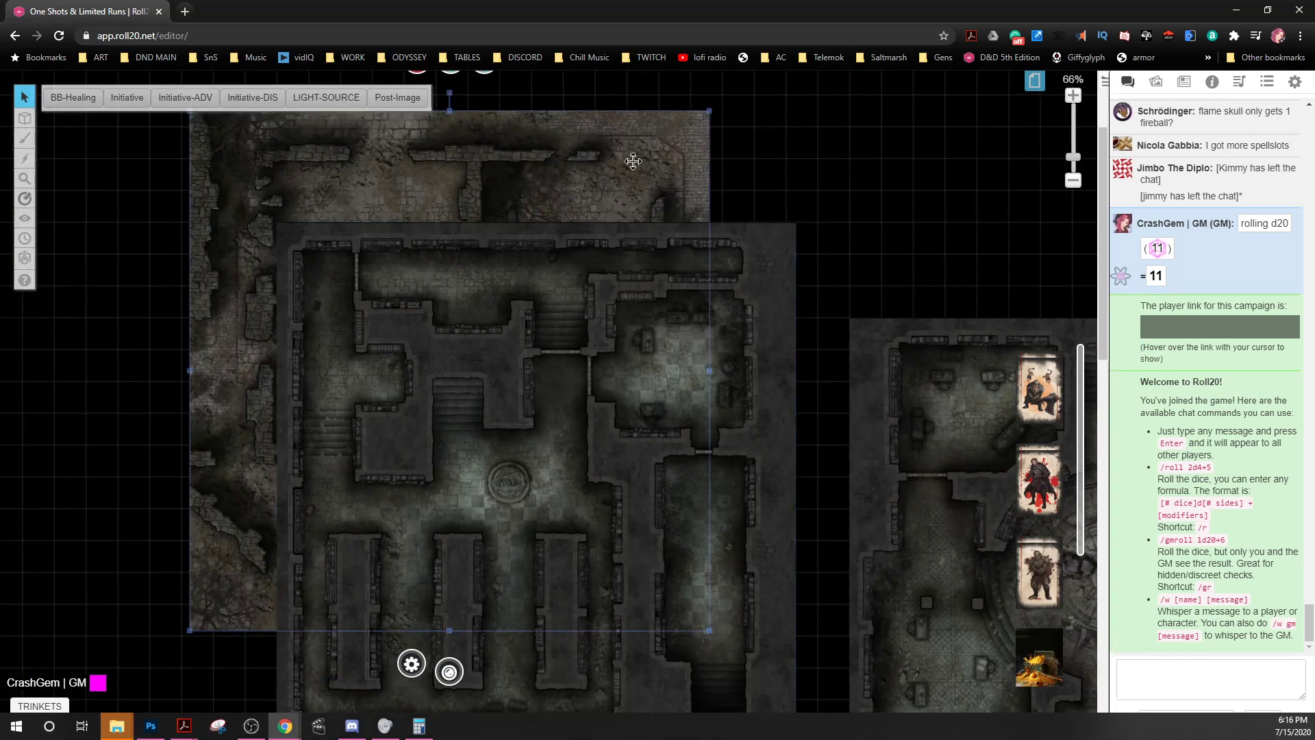
{"action": "key", "text": "Delete"}
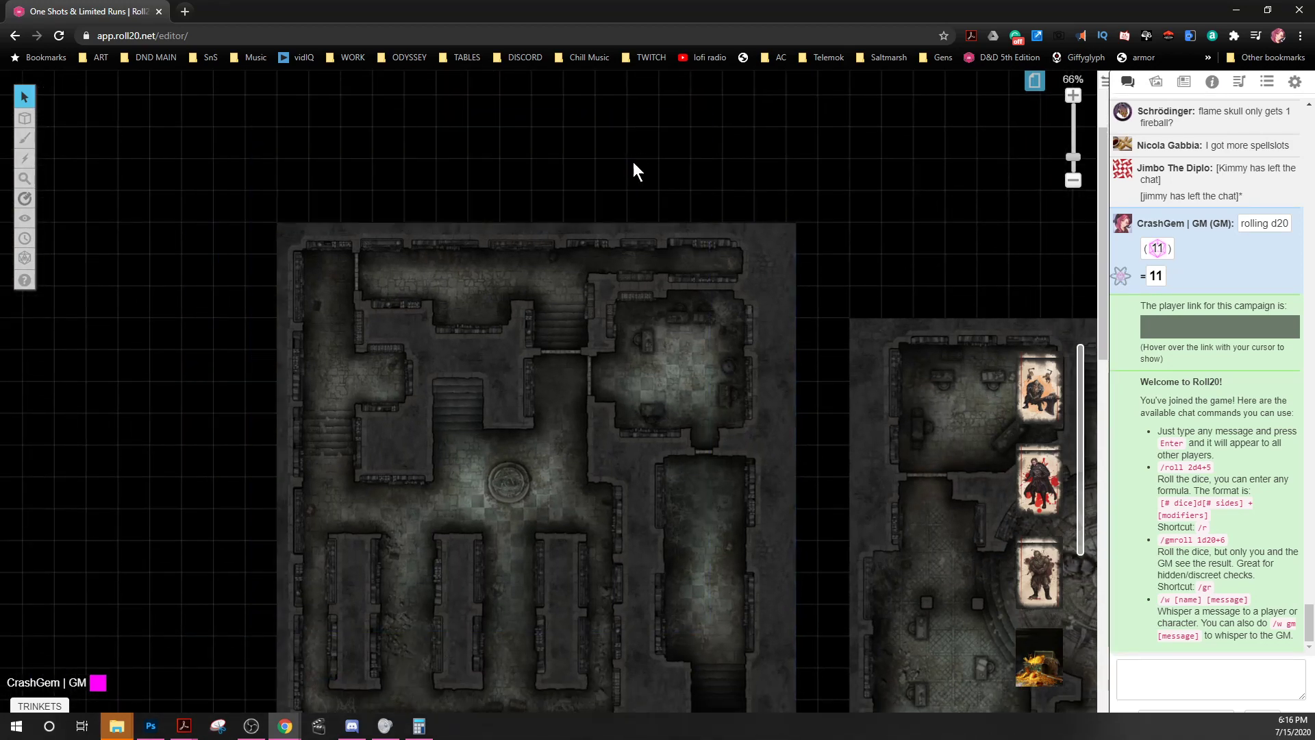
- Arrange the bookshelf-aisle map and the round-chamber map side by side in the lower half of the page
{"action": "scroll", "coordinate": [634, 164], "scroll_direction": "down", "scroll_amount": 2}
{"action": "left_click_drag", "start_coordinate": [929, 458], "coordinate": [705, 302]}
{"action": "left_click_drag", "start_coordinate": [740, 346], "coordinate": [744, 484]}
{"action": "left_click_drag", "start_coordinate": [808, 440], "coordinate": [726, 140]}
{"action": "left_click_drag", "start_coordinate": [730, 268], "coordinate": [731, 502]}
{"action": "left_click_drag", "start_coordinate": [724, 437], "coordinate": [742, 446]}
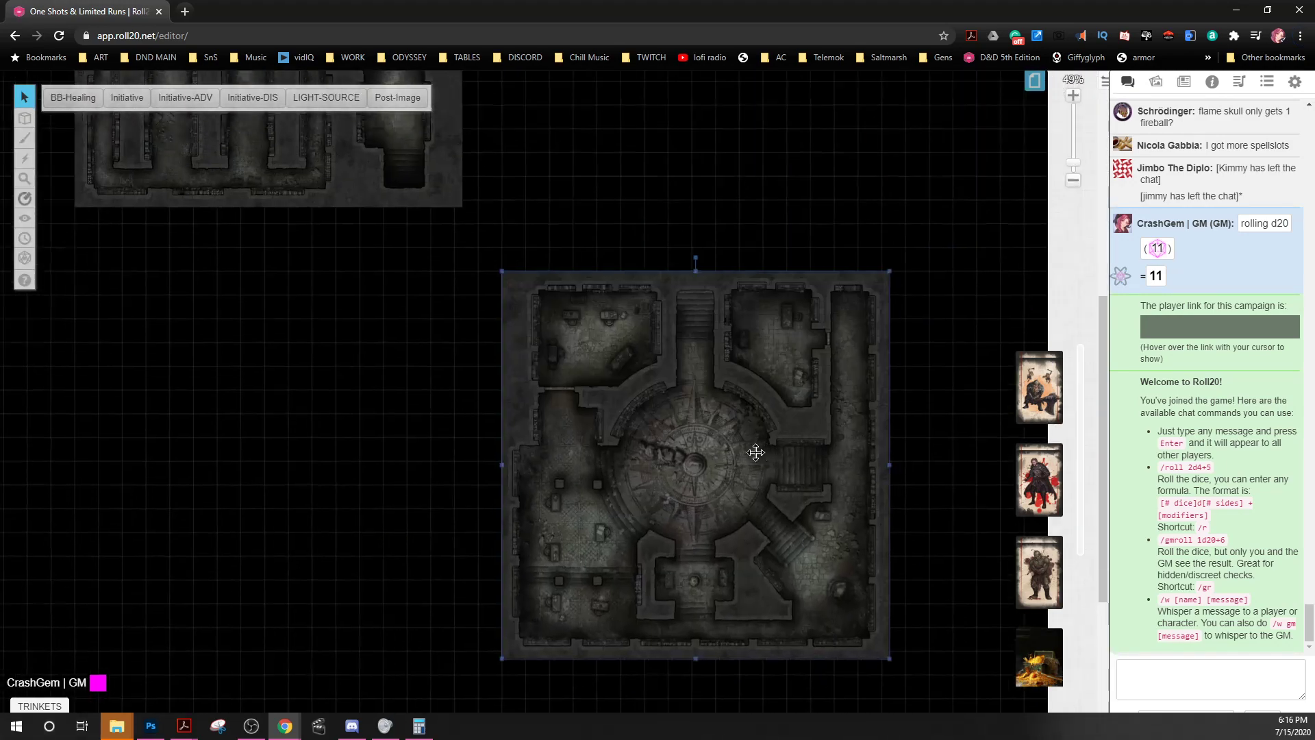
{"action": "left_click_drag", "start_coordinate": [532, 233], "coordinate": [453, 601]}
{"action": "scroll", "coordinate": [964, 365], "scroll_direction": "down", "scroll_amount": 5}
{"action": "scroll", "coordinate": [965, 365], "scroll_direction": "up", "scroll_amount": 5}
{"action": "left_click_drag", "start_coordinate": [927, 461], "coordinate": [839, 455]}
{"action": "left_click_drag", "start_coordinate": [397, 470], "coordinate": [375, 496]}
{"action": "left_click_drag", "start_coordinate": [686, 514], "coordinate": [669, 526]}
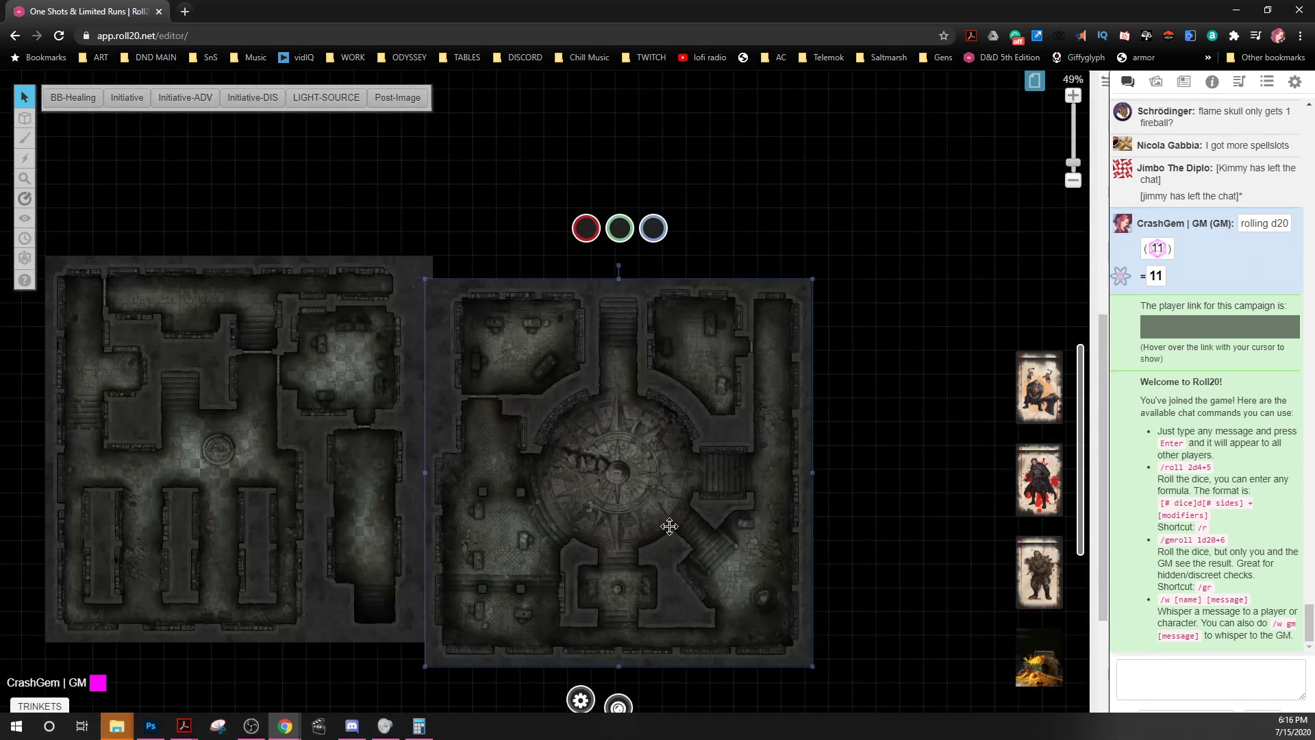
- Set the round-chamber map's dimensions to 20 units wide by 20 units high
{"action": "right_click", "coordinate": [696, 457]}
{"action": "mouse_move", "coordinate": [736, 439]}
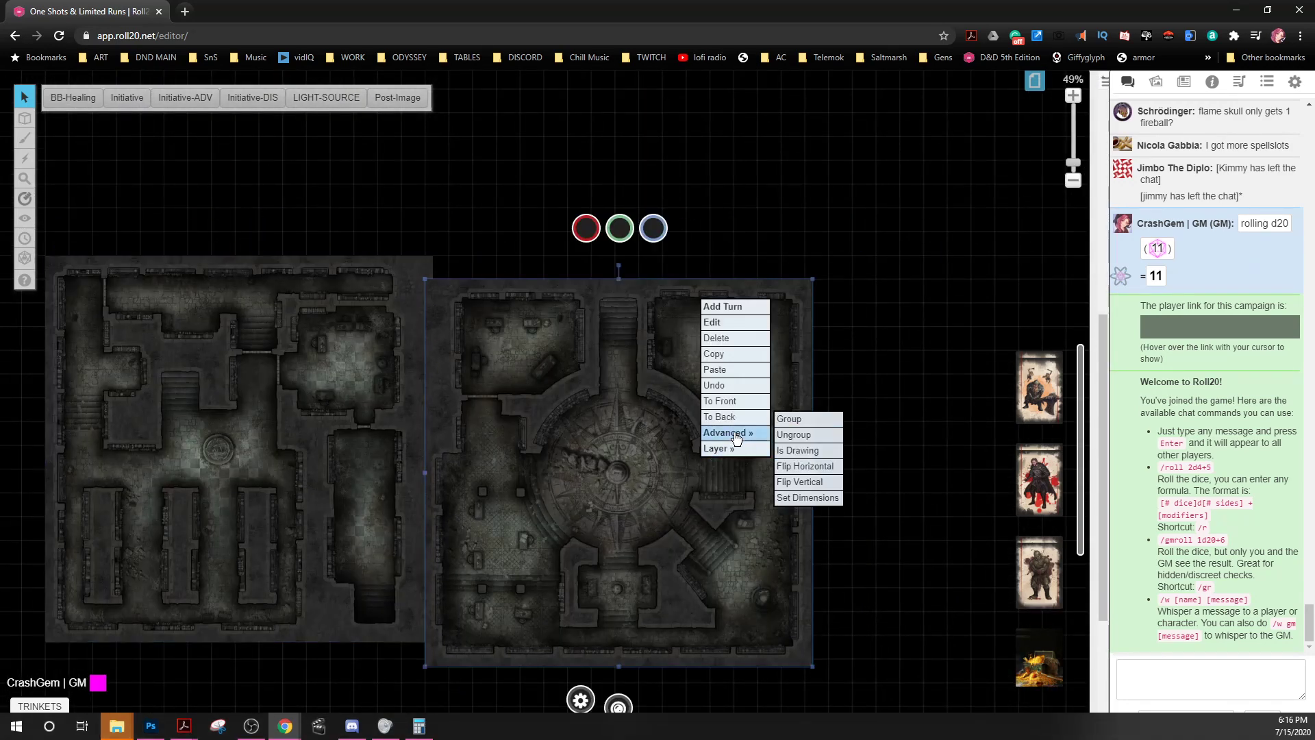
{"action": "left_click", "coordinate": [807, 499]}
{"action": "left_click", "coordinate": [593, 385]}
{"action": "left_click", "coordinate": [579, 413]}
{"action": "left_click", "coordinate": [586, 422]}
{"action": "double_click", "coordinate": [586, 422]}
{"action": "type", "text": "20"}
{"action": "key", "text": "Tab"}
{"action": "type", "text": "20"}
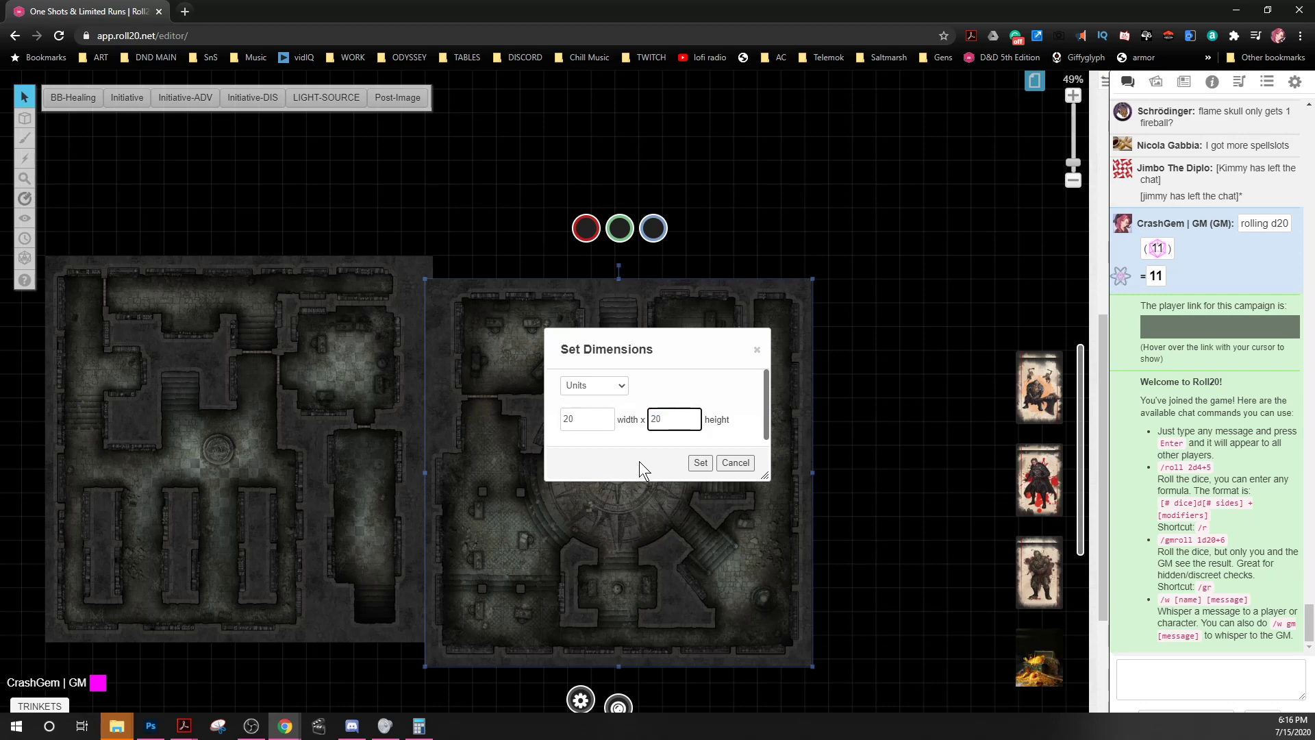
{"action": "left_click", "coordinate": [700, 463]}
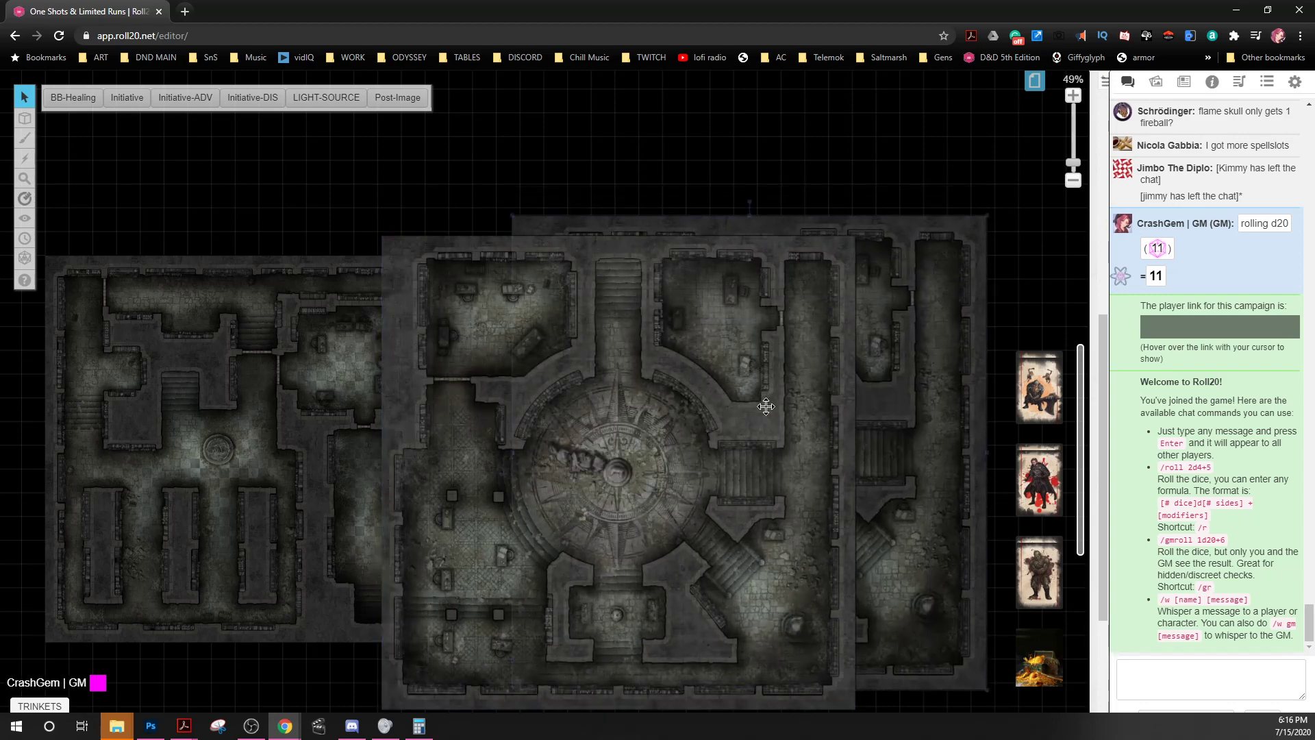
- Reposition the enlarged round-chamber map in the page's lower-right area and try the bookshelf-aisle map above it
{"action": "scroll", "coordinate": [651, 359], "scroll_direction": "down", "scroll_amount": 2}
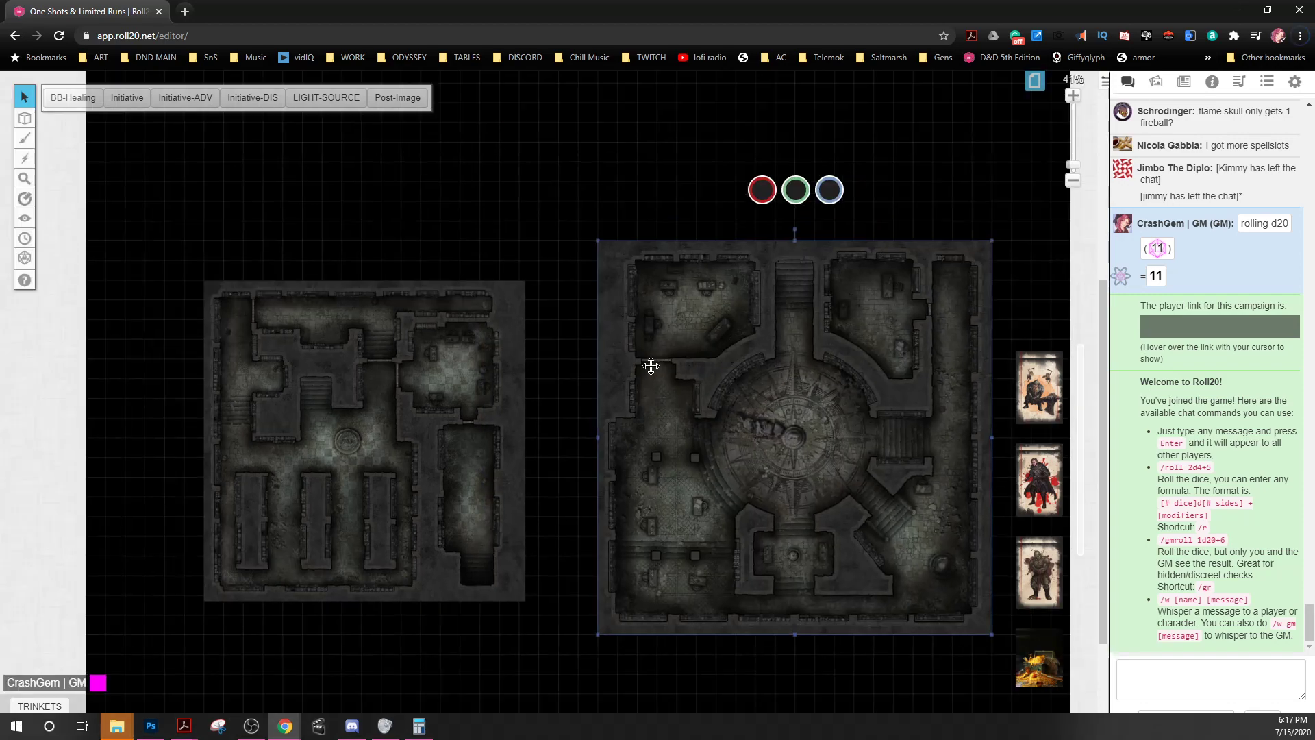
{"action": "left_click", "coordinate": [463, 409]}
{"action": "scroll", "coordinate": [461, 376], "scroll_direction": "up", "scroll_amount": 1}
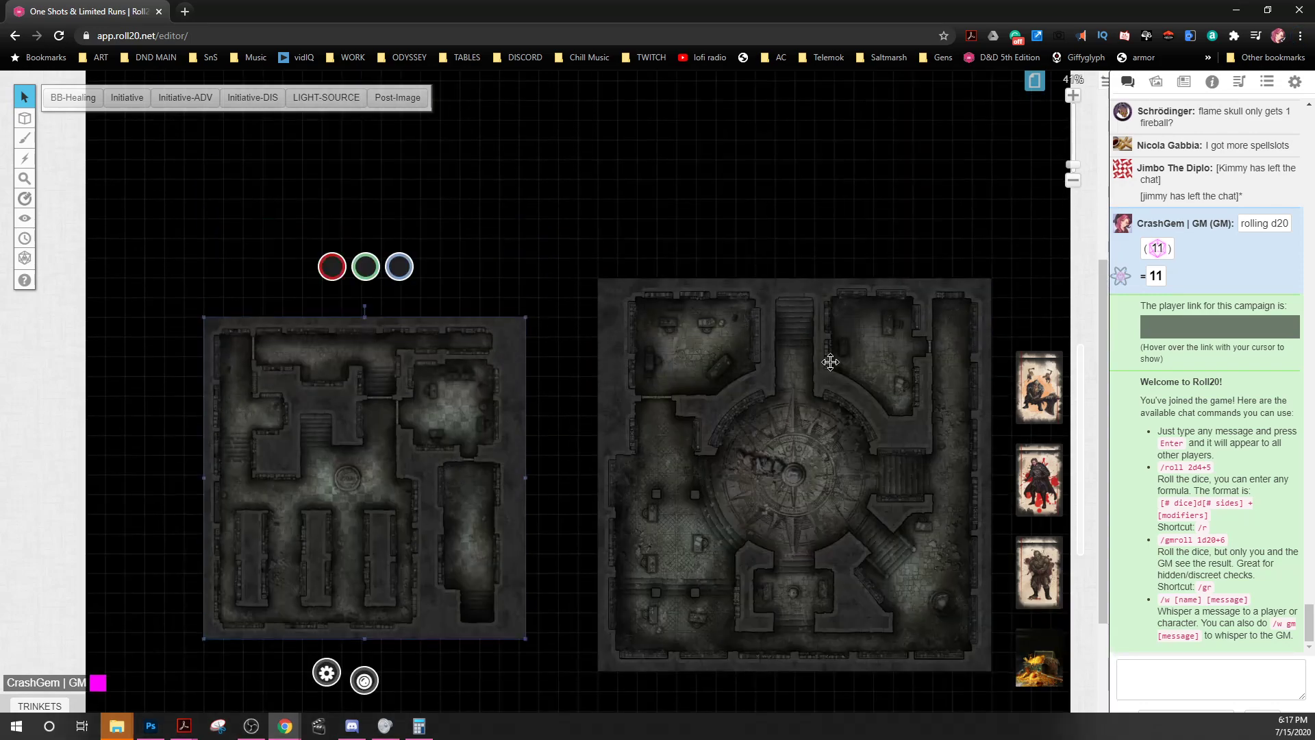
{"action": "left_click_drag", "start_coordinate": [830, 362], "coordinate": [796, 397]}
{"action": "left_click", "coordinate": [524, 280]}
{"action": "left_click_drag", "start_coordinate": [462, 400], "coordinate": [655, 256]}
{"action": "scroll", "coordinate": [675, 309], "scroll_direction": "up", "scroll_amount": 4}
{"action": "left_click_drag", "start_coordinate": [594, 500], "coordinate": [666, 174]}
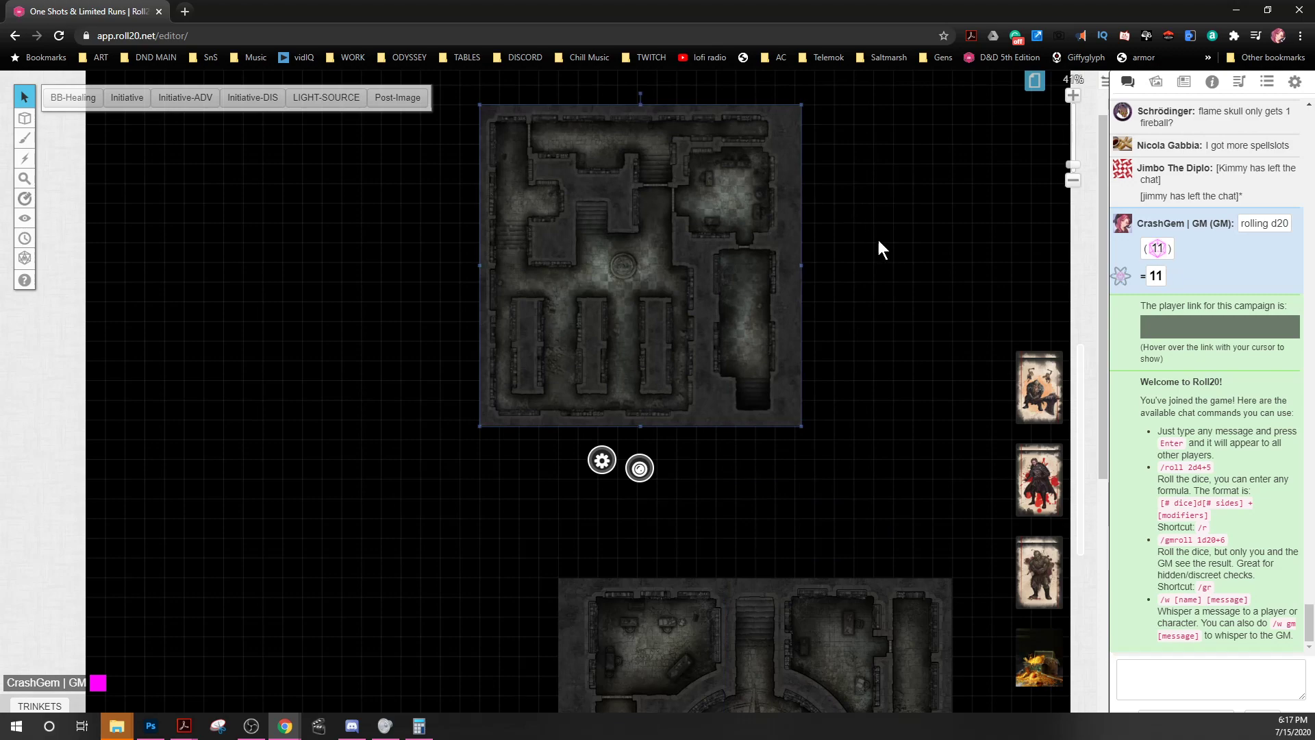
- Move the bookshelf-aisle map to the page's lower-left area, beside the round-chamber map
{"action": "left_click_drag", "start_coordinate": [685, 226], "coordinate": [410, 654]}
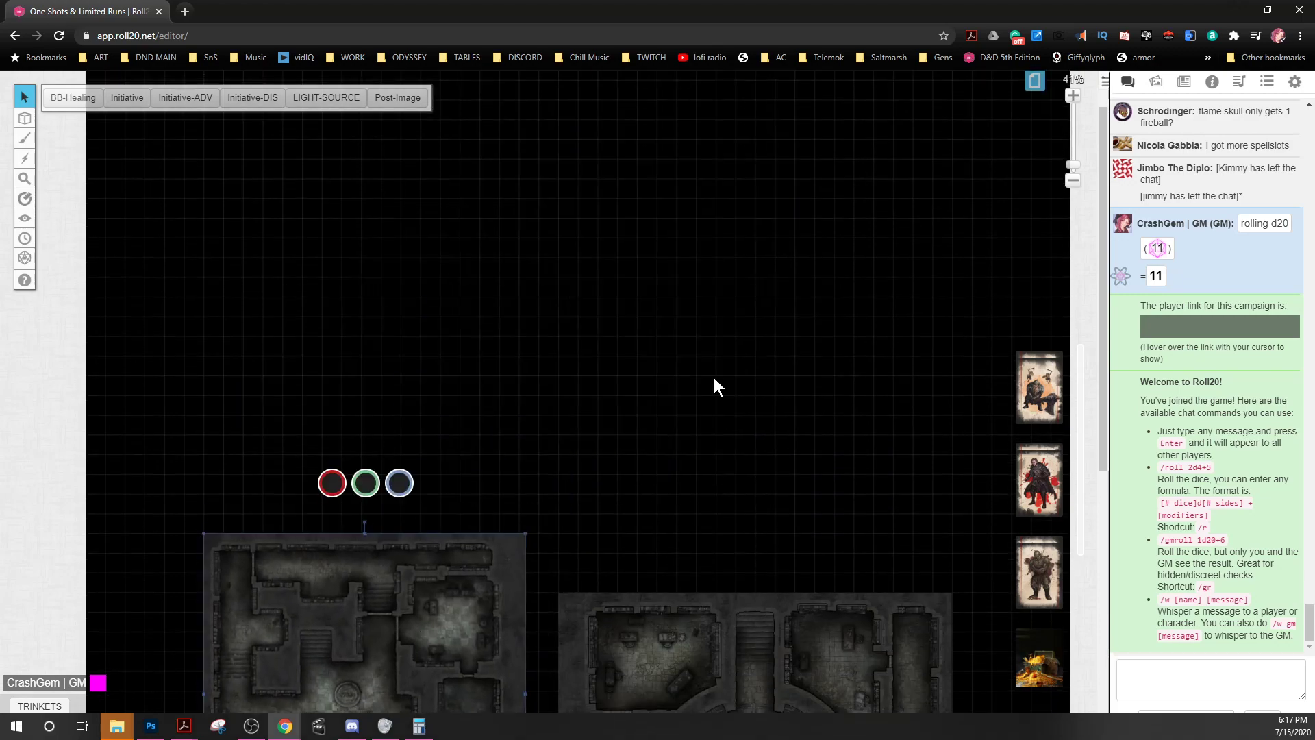
{"action": "scroll", "coordinate": [712, 382], "scroll_direction": "down", "scroll_amount": 5}
{"action": "left_click_drag", "start_coordinate": [450, 365], "coordinate": [409, 502]}
{"action": "scroll", "coordinate": [786, 367], "scroll_direction": "down", "scroll_amount": 3}
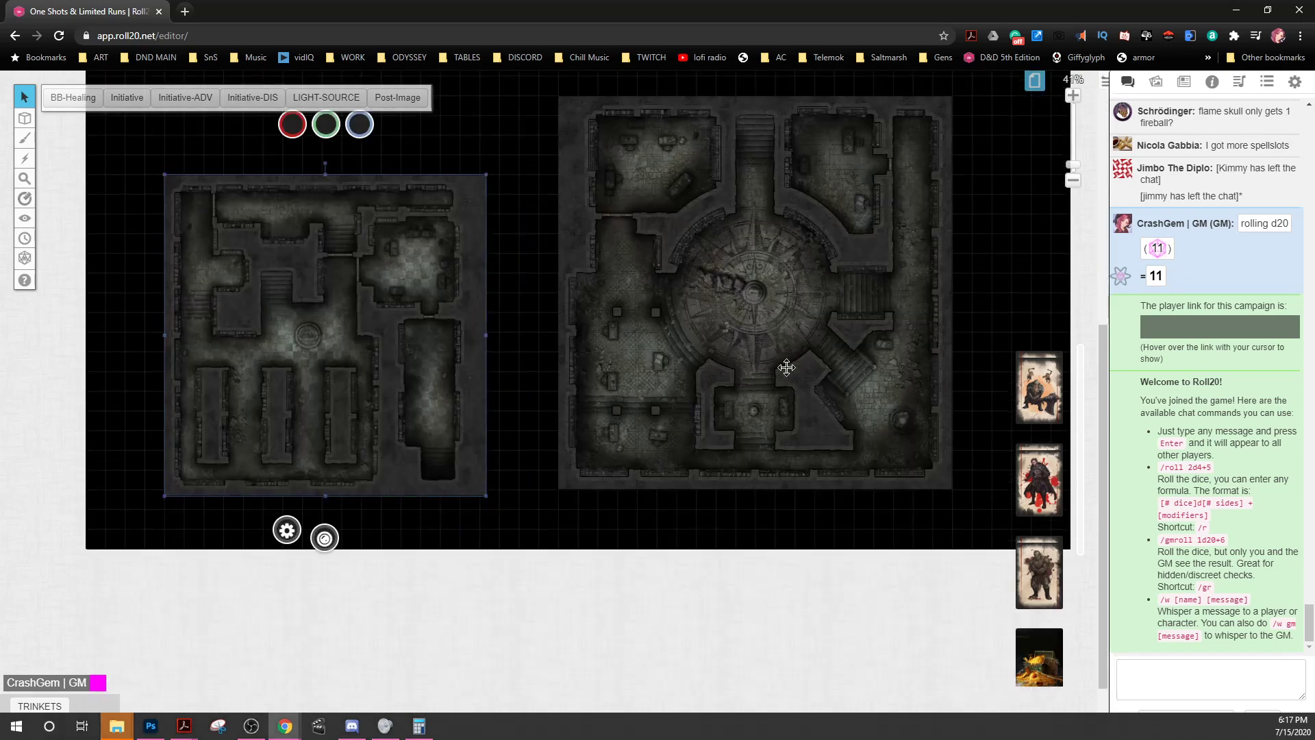
{"action": "scroll", "coordinate": [795, 359], "scroll_direction": "up", "scroll_amount": 2}
{"action": "left_click_drag", "start_coordinate": [801, 350], "coordinate": [694, 409]}
{"action": "left_click_drag", "start_coordinate": [872, 276], "coordinate": [767, 369]}
{"action": "left_click_drag", "start_coordinate": [709, 422], "coordinate": [707, 358]}
- Scale the bookshelf-aisle map down slightly from its upper-right corner
{"action": "scroll", "coordinate": [719, 370], "scroll_direction": "up", "scroll_amount": 3}
{"action": "left_click", "coordinate": [528, 215]}
{"action": "left_click_drag", "start_coordinate": [235, 494], "coordinate": [313, 404]}
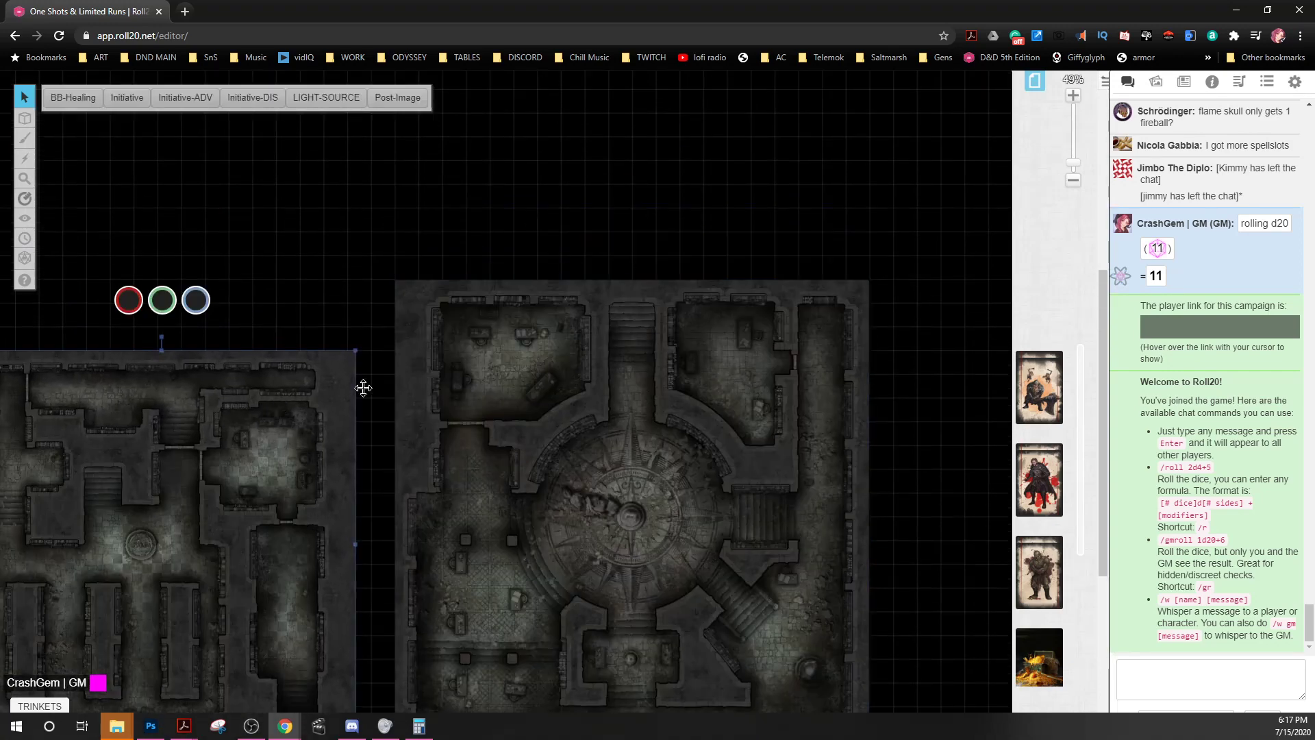
{"action": "left_click", "coordinate": [312, 407]}
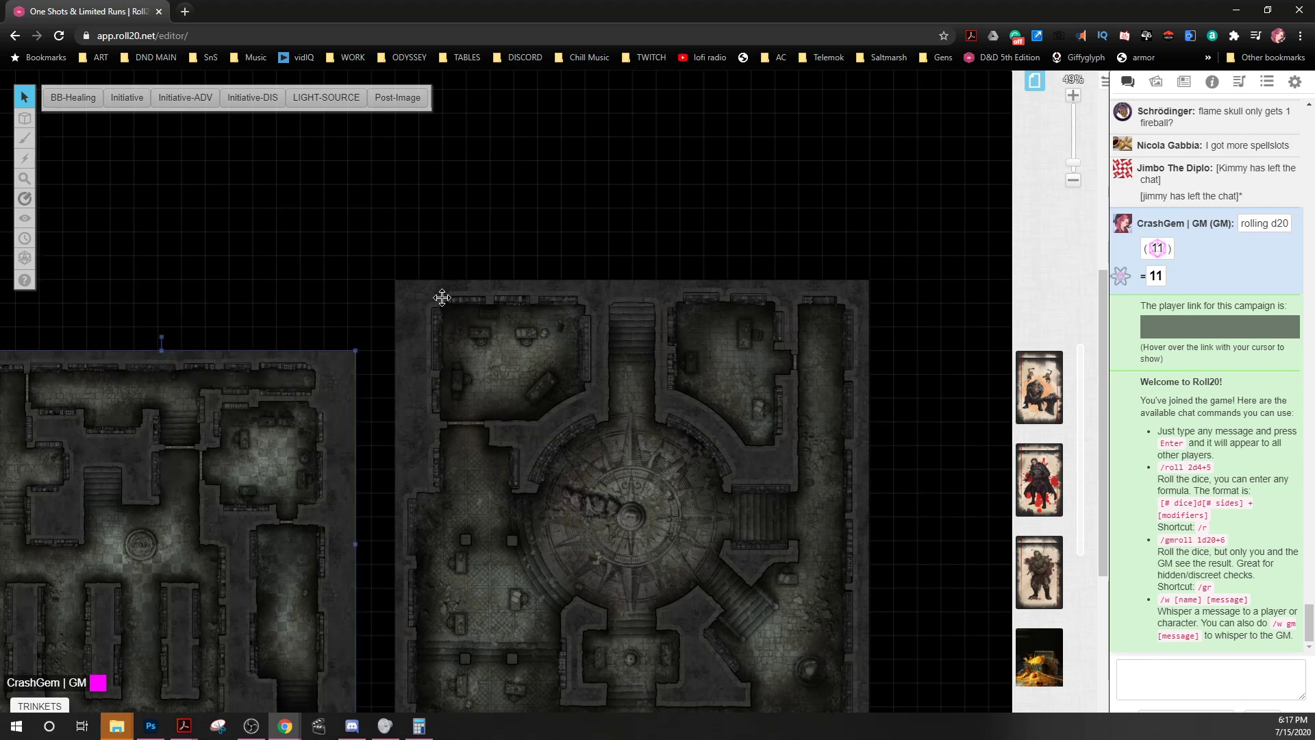
{"action": "left_click", "coordinate": [491, 239]}
{"action": "left_click_drag", "start_coordinate": [376, 227], "coordinate": [559, 244]}
{"action": "left_click_drag", "start_coordinate": [373, 452], "coordinate": [328, 456]}
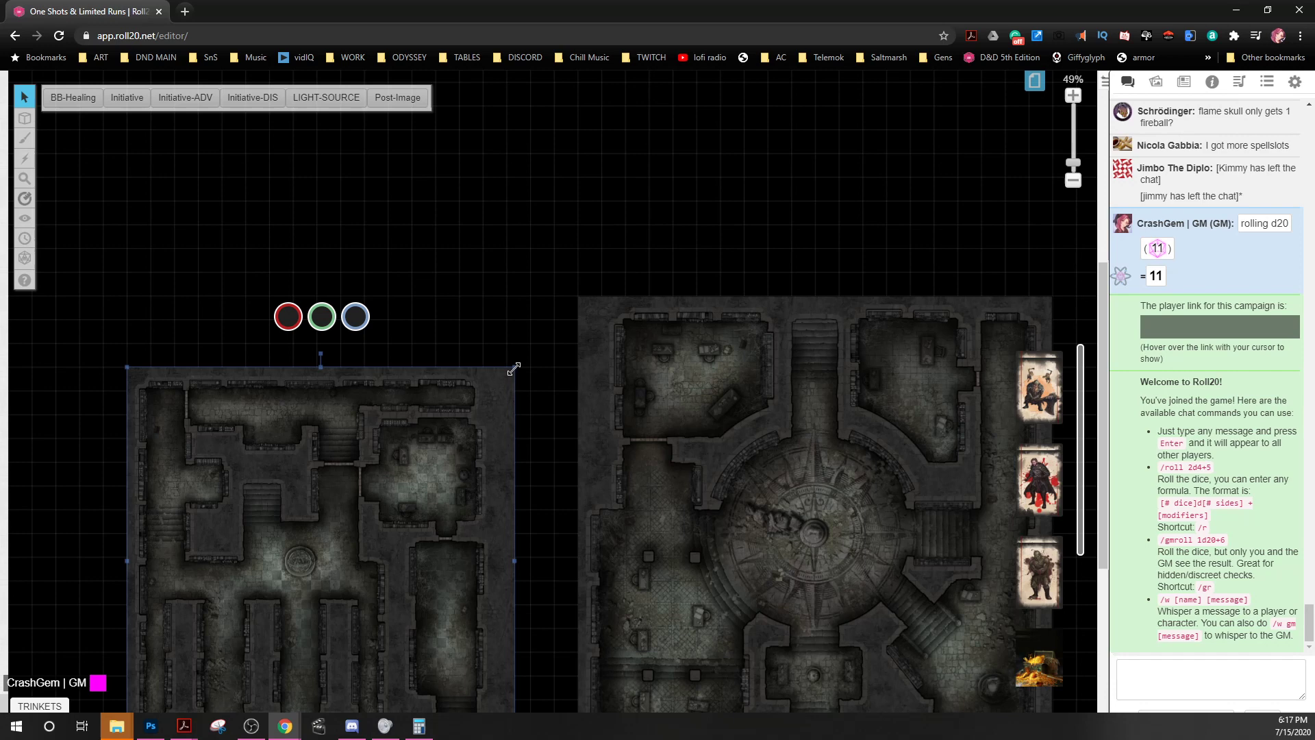
{"action": "left_click_drag", "start_coordinate": [514, 368], "coordinate": [511, 374]}
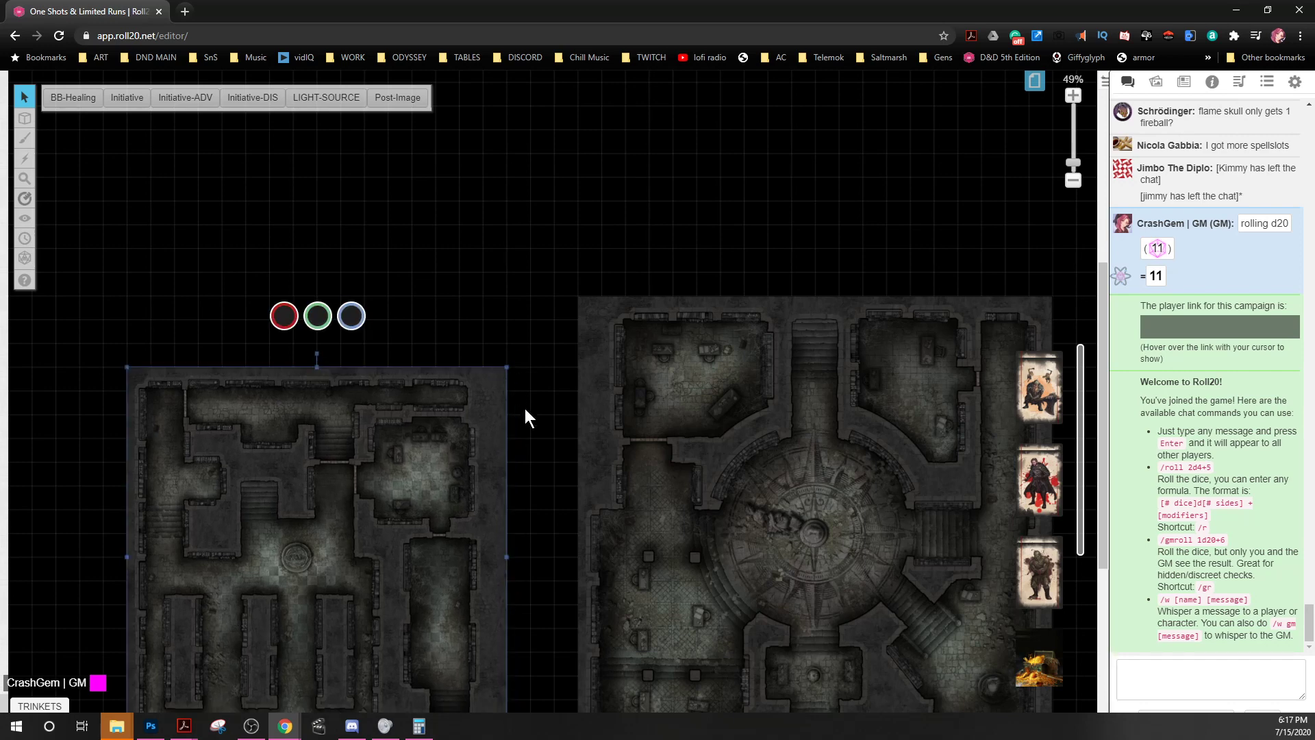
- Shift the round-chamber map farther toward the page's right edge and delete the bookshelf-aisle map
{"action": "left_click", "coordinate": [530, 509]}
{"action": "left_click_drag", "start_coordinate": [824, 463], "coordinate": [796, 533]}
{"action": "scroll", "coordinate": [855, 423], "scroll_direction": "down", "scroll_amount": 3}
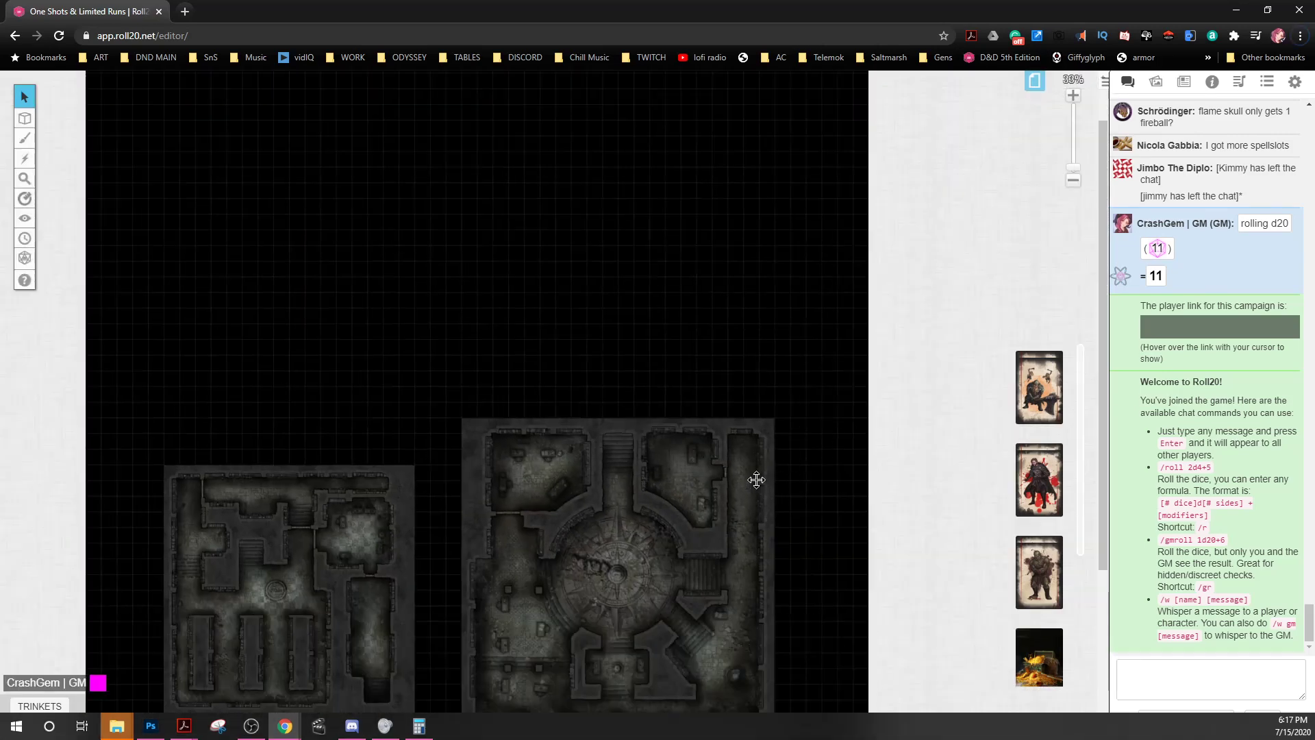
{"action": "scroll", "coordinate": [763, 472], "scroll_direction": "up", "scroll_amount": 1}
{"action": "left_click_drag", "start_coordinate": [740, 484], "coordinate": [725, 415]}
{"action": "mouse_move", "coordinate": [819, 413]}
{"action": "left_mouse_down"}
{"action": "mouse_move", "coordinate": [813, 449]}
{"action": "mouse_move", "coordinate": [820, 431]}
{"action": "left_mouse_up"}
{"action": "left_click_drag", "start_coordinate": [828, 491], "coordinate": [857, 455]}
{"action": "left_click_drag", "start_coordinate": [415, 454], "coordinate": [415, 335]}
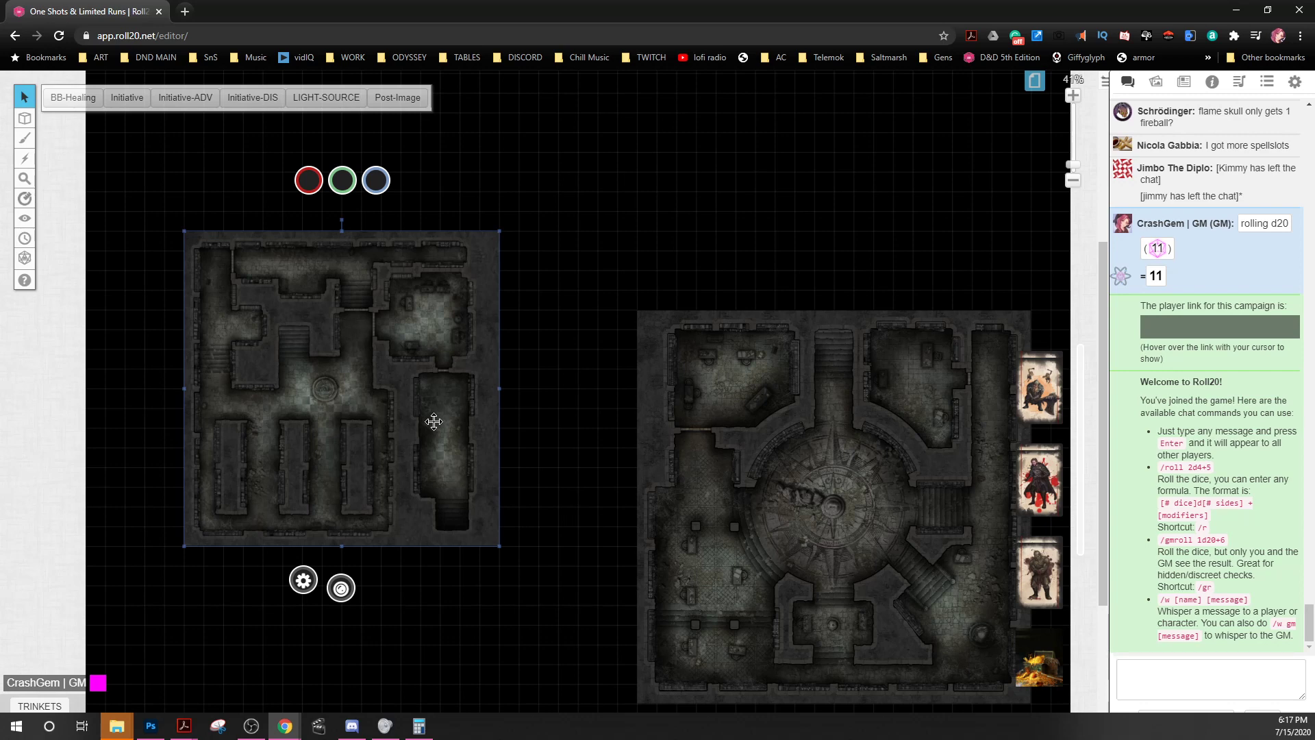
{"action": "key", "text": "Delete"}
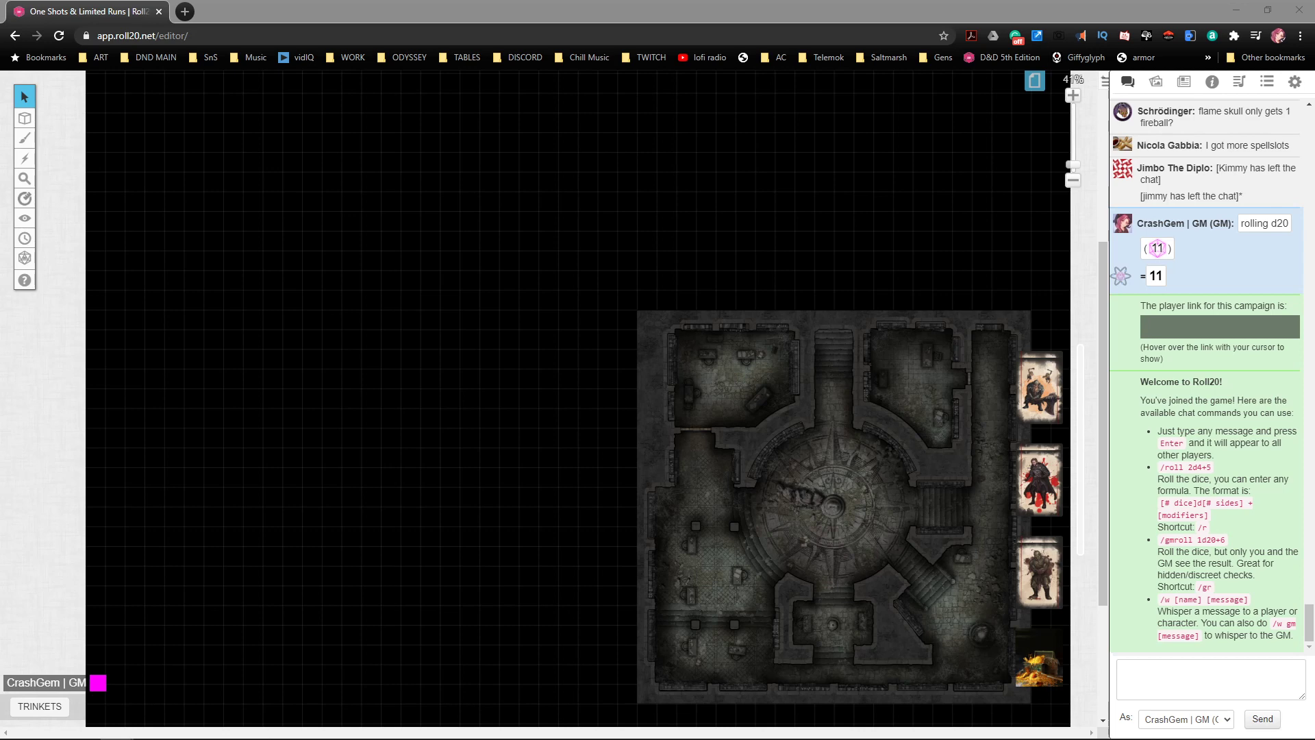
{"action": "left_click_drag", "start_coordinate": [901, 391], "coordinate": [467, 257]}
{"action": "left_click", "coordinate": [817, 358]}
{"action": "scroll", "coordinate": [800, 354], "scroll_direction": "up", "scroll_amount": 1}
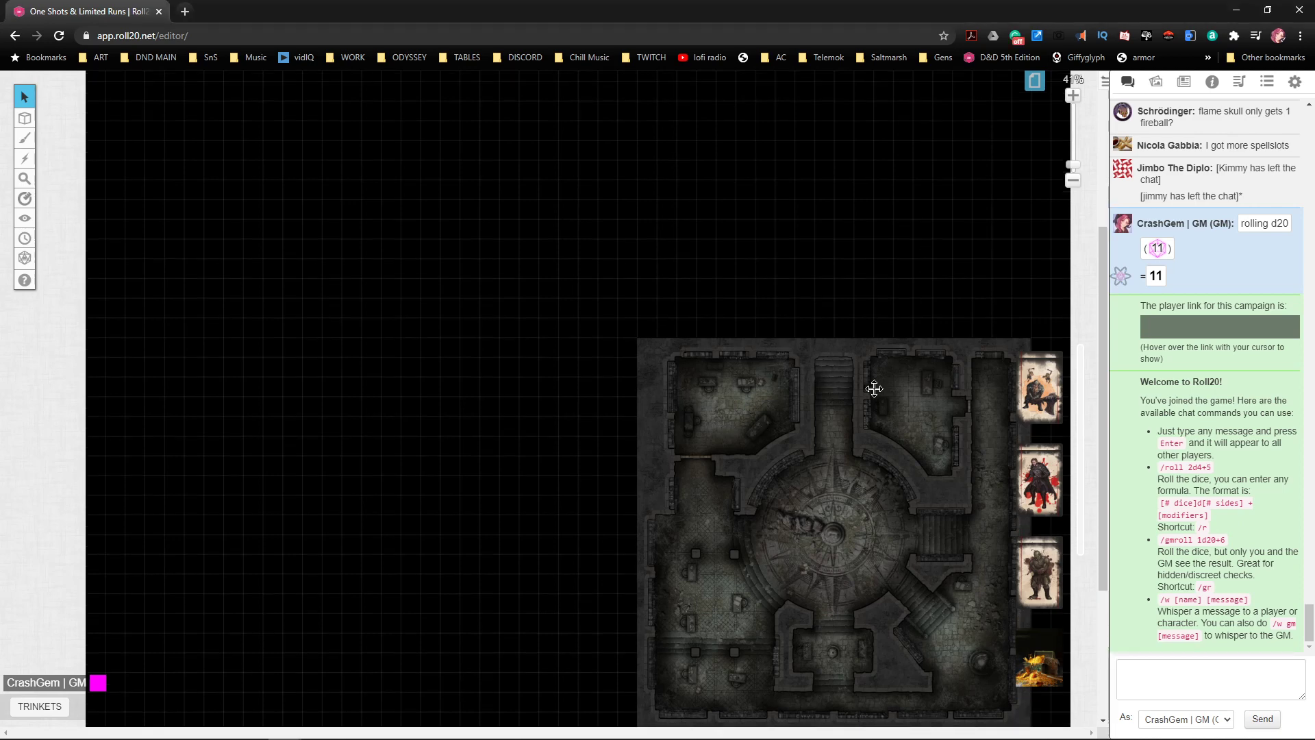
{"action": "scroll", "coordinate": [837, 377], "scroll_direction": "up", "scroll_amount": 2}
{"action": "scroll", "coordinate": [837, 370], "scroll_direction": "up", "scroll_amount": 5}
{"action": "scroll", "coordinate": [837, 369], "scroll_direction": "down", "scroll_amount": 3}
{"action": "scroll", "coordinate": [980, 208], "scroll_direction": "up", "scroll_amount": 3}
{"action": "scroll", "coordinate": [626, 454], "scroll_direction": "down", "scroll_amount": 4}
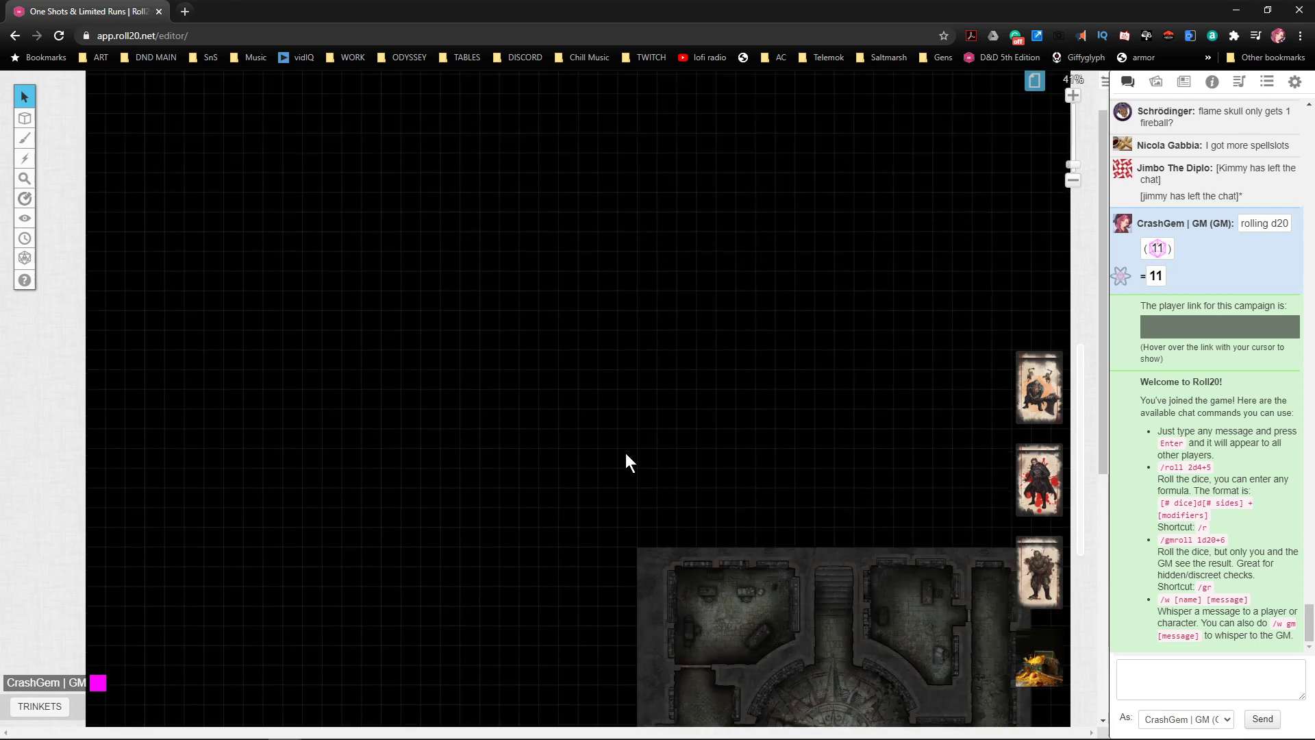
{"action": "scroll", "coordinate": [729, 327], "scroll_direction": "up", "scroll_amount": 2}
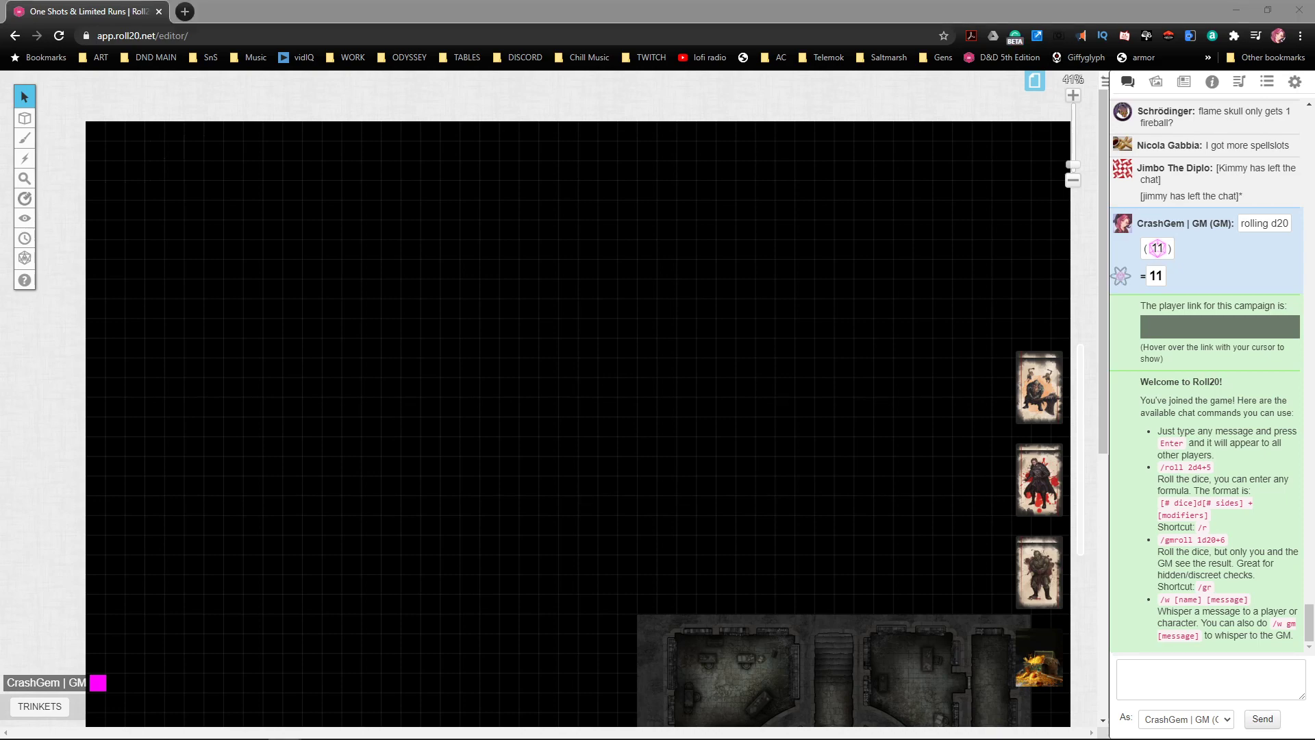
- Switch to the HeroQuest 5e document and start a new paragraph below Quest 9's introduction with the copied words "Liarna the Elven Sage"
{"action": "left_click_drag", "start_coordinate": [1314, 308], "coordinate": [613, 14]}
{"action": "left_click", "coordinate": [587, 510]}
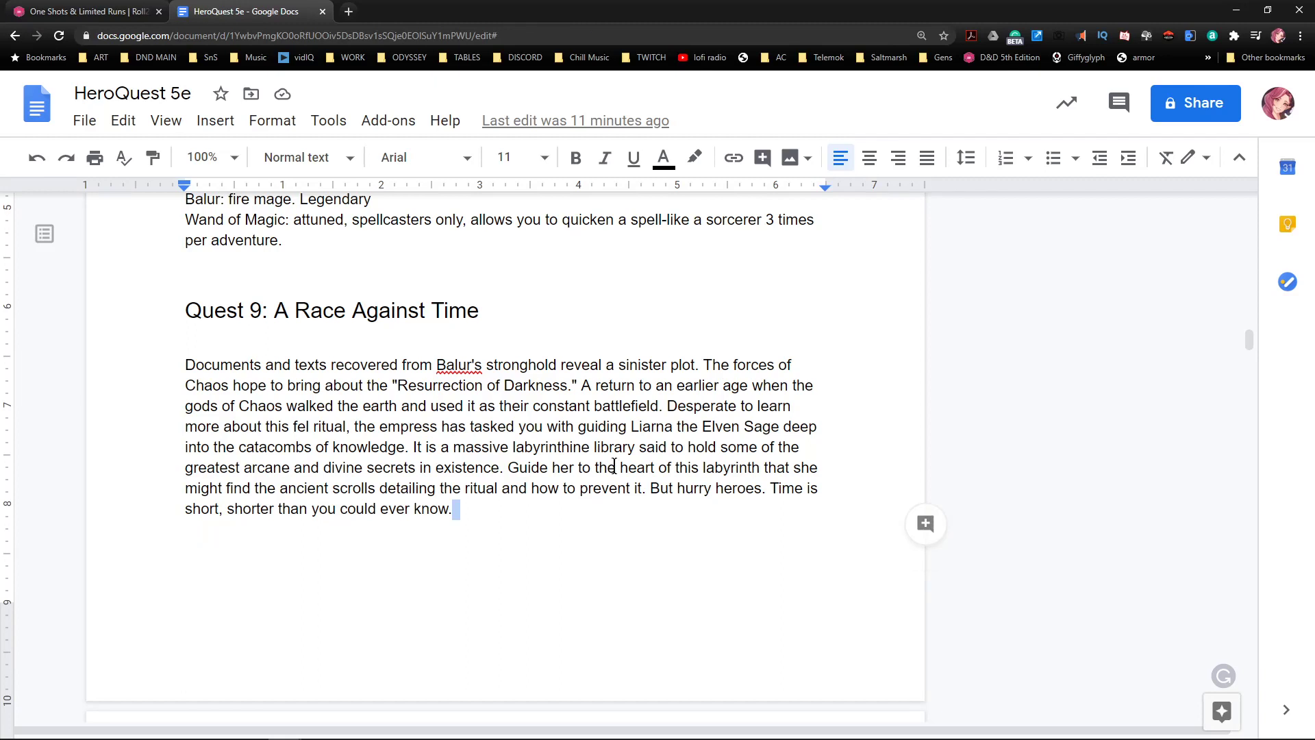
{"action": "left_click_drag", "start_coordinate": [629, 432], "coordinate": [773, 429]}
{"action": "key", "text": "ctrl+c"}
{"action": "left_click", "coordinate": [548, 515]}
{"action": "key", "text": "Return"}
{"action": "key", "text": "Return"}
{"action": "key", "text": "ctrl+v"}
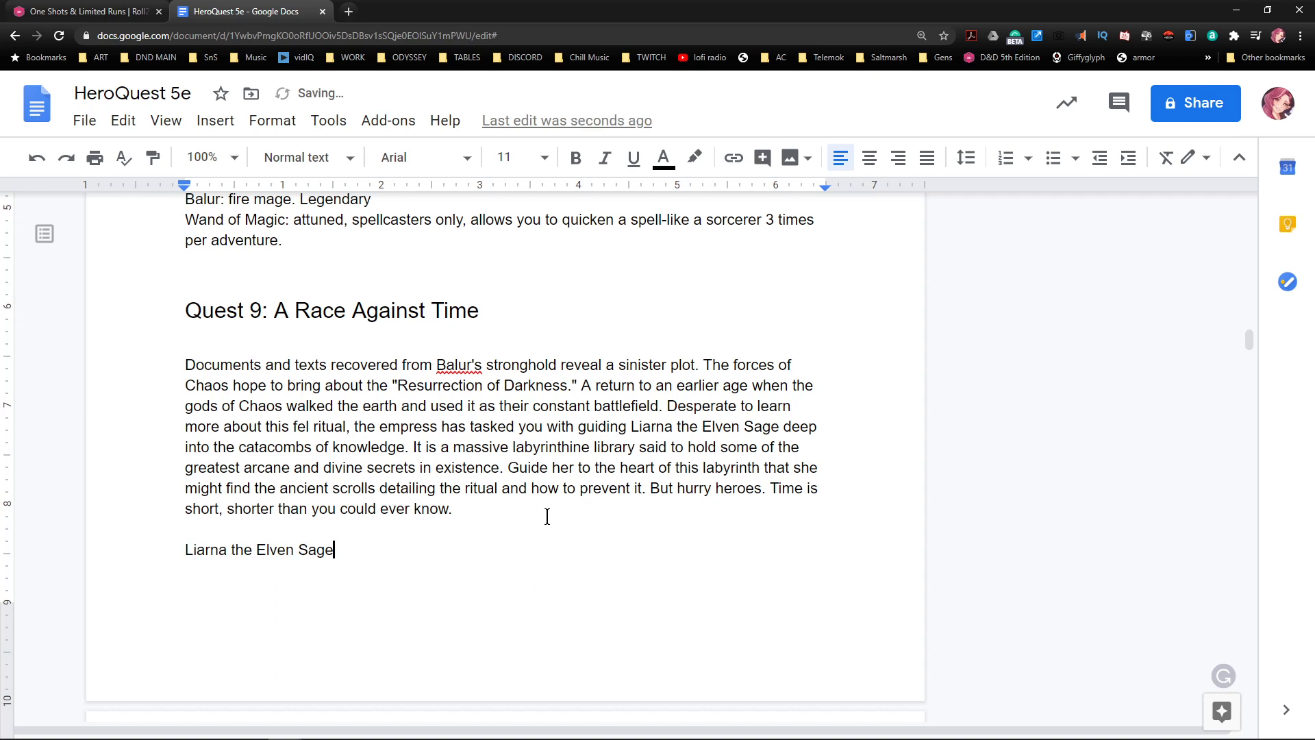
- Continue the paragraph with "is attuned to the library itself. Upon entering she becomes dizzy and collapses. You hear the squawking laughter of a hideous birdlike creature."
{"action": "type", "text": "is attuned to the library its"}
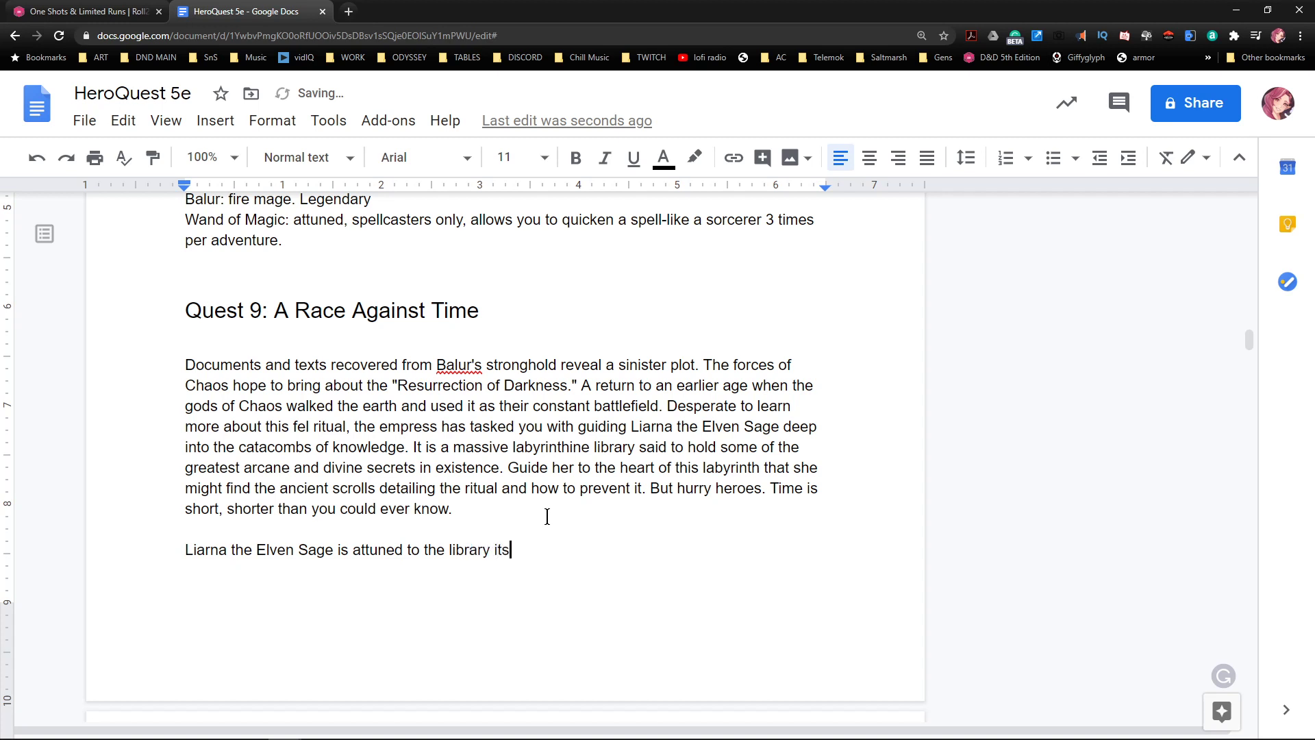
{"action": "type", "text": "elf. Upon entering she becomes dizzy and "}
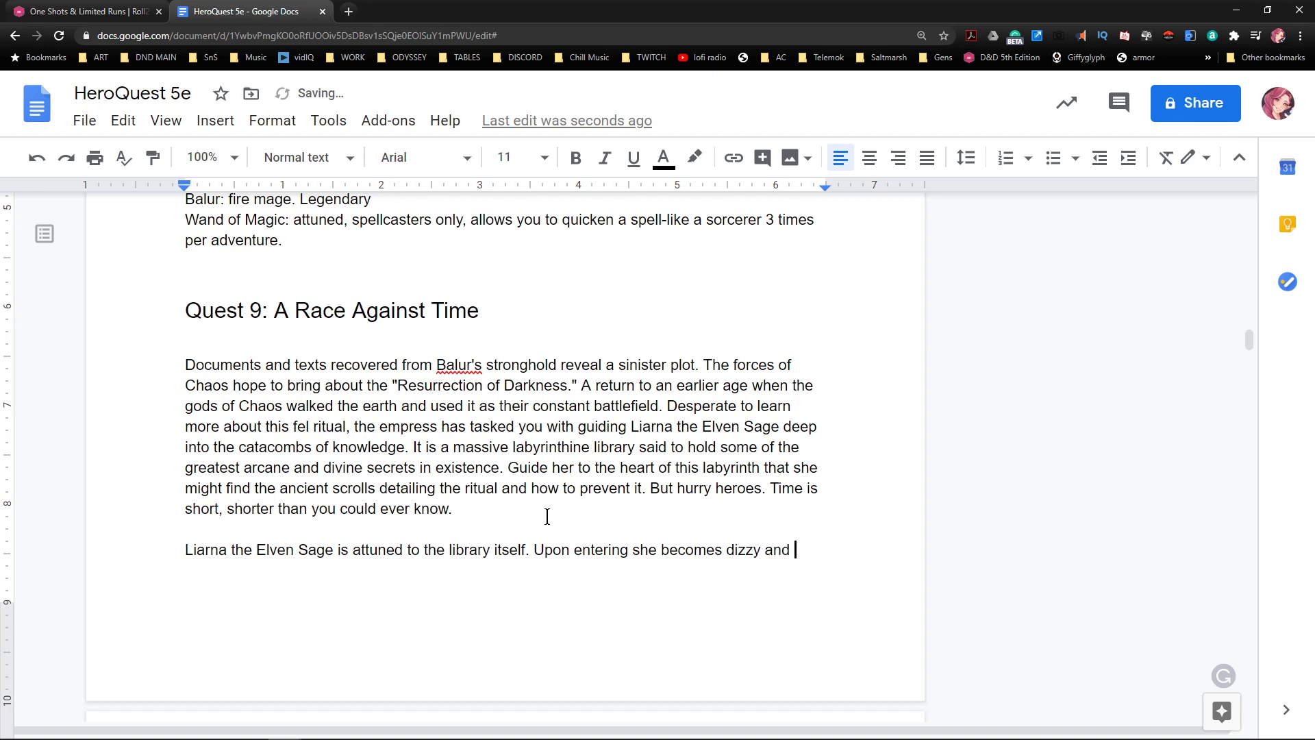
{"action": "type", "text": "collapses. You hear the squ"}
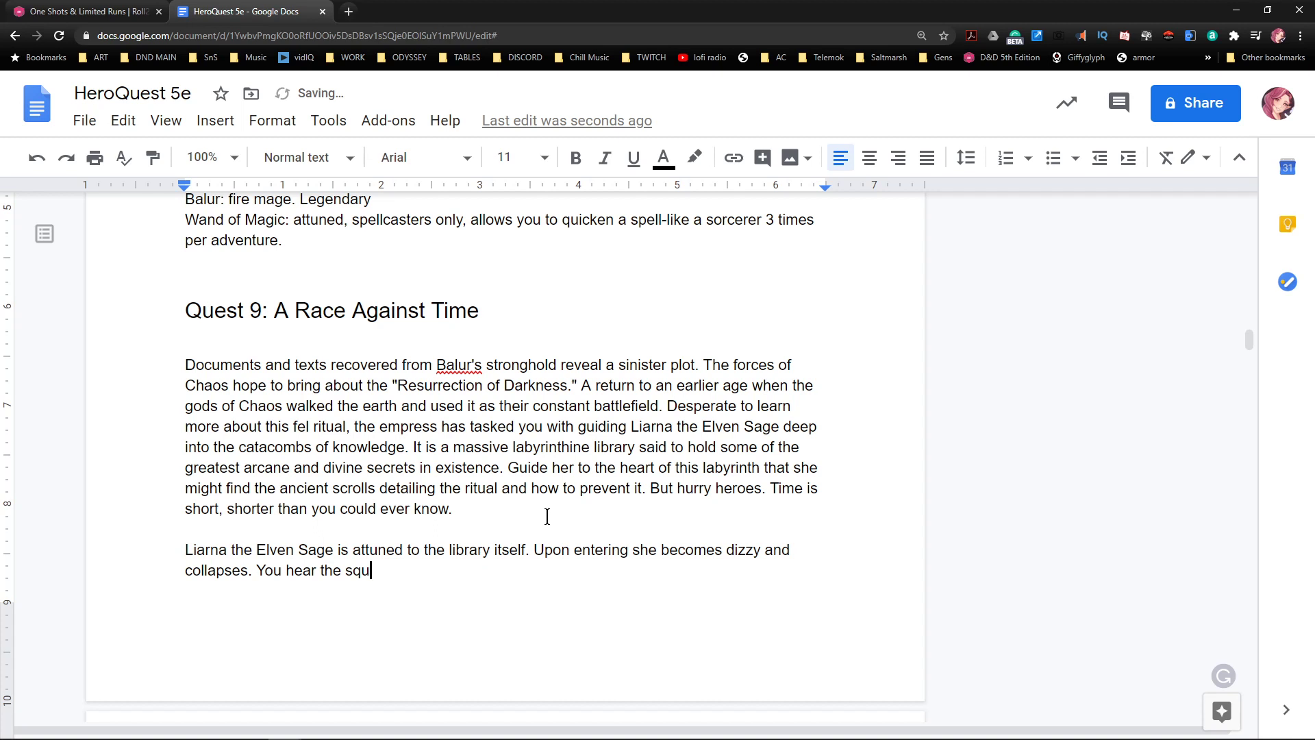
{"action": "type", "text": "awking laughter of a"}
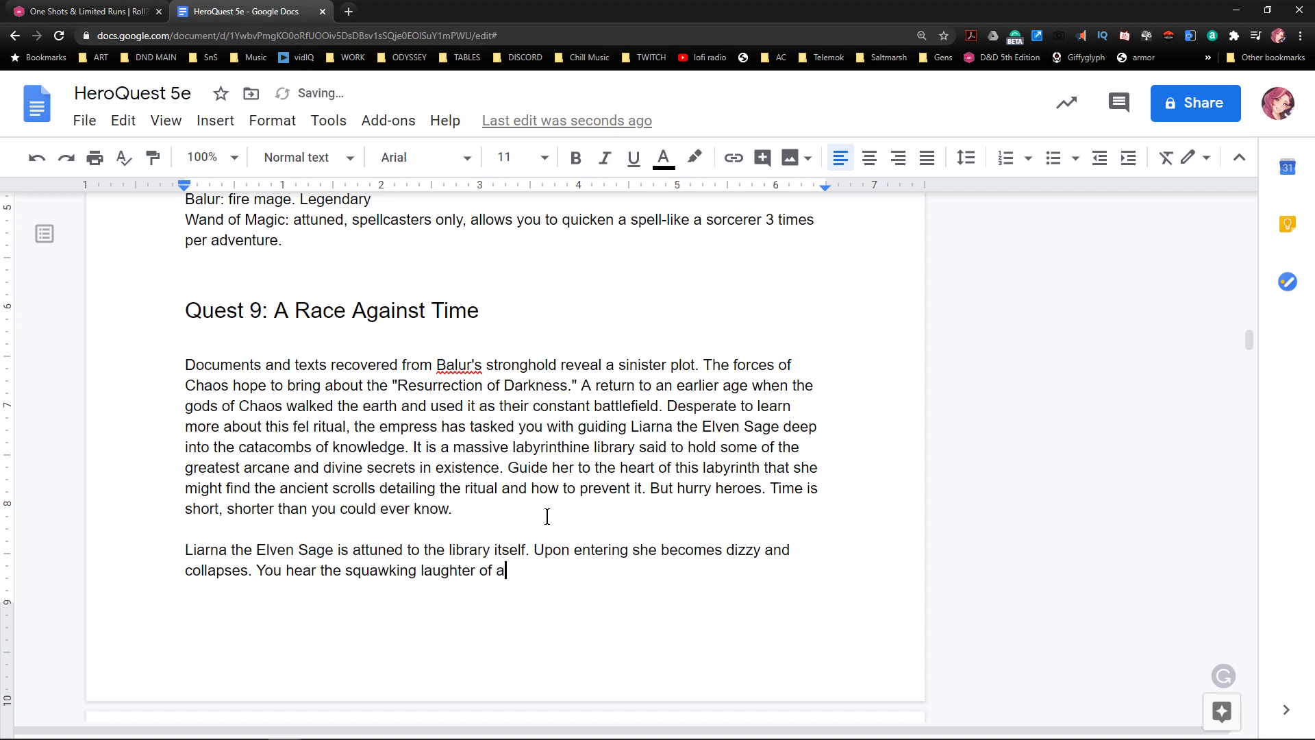
{"action": "type", "text": " hideous birdlike creature. "}
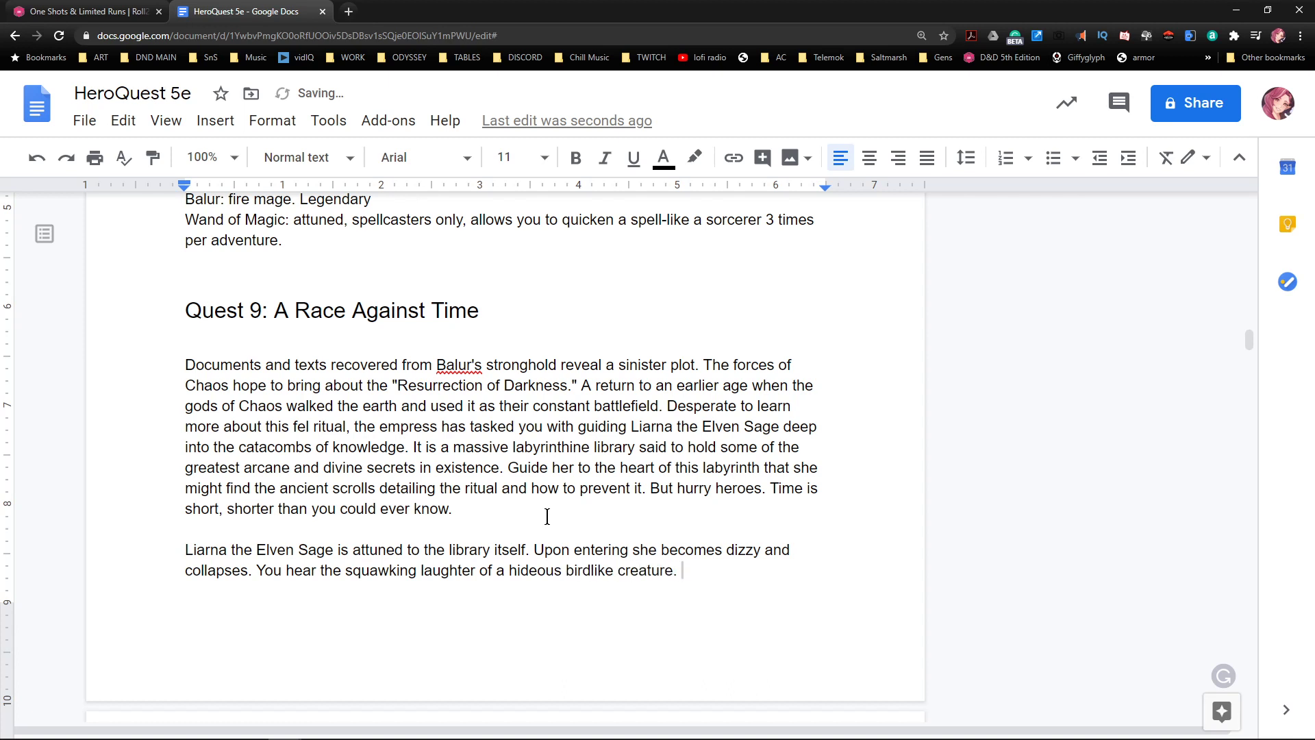
- Add "It is a servant of Tzeentch, Chaos God of Magic!" to the paragraph, correcting the spelling of the god's name
{"action": "type", "text": "It is a z"}
{"action": "key", "text": "BackSpace"}
{"action": "type", "text": "servant of Tzeennech"}
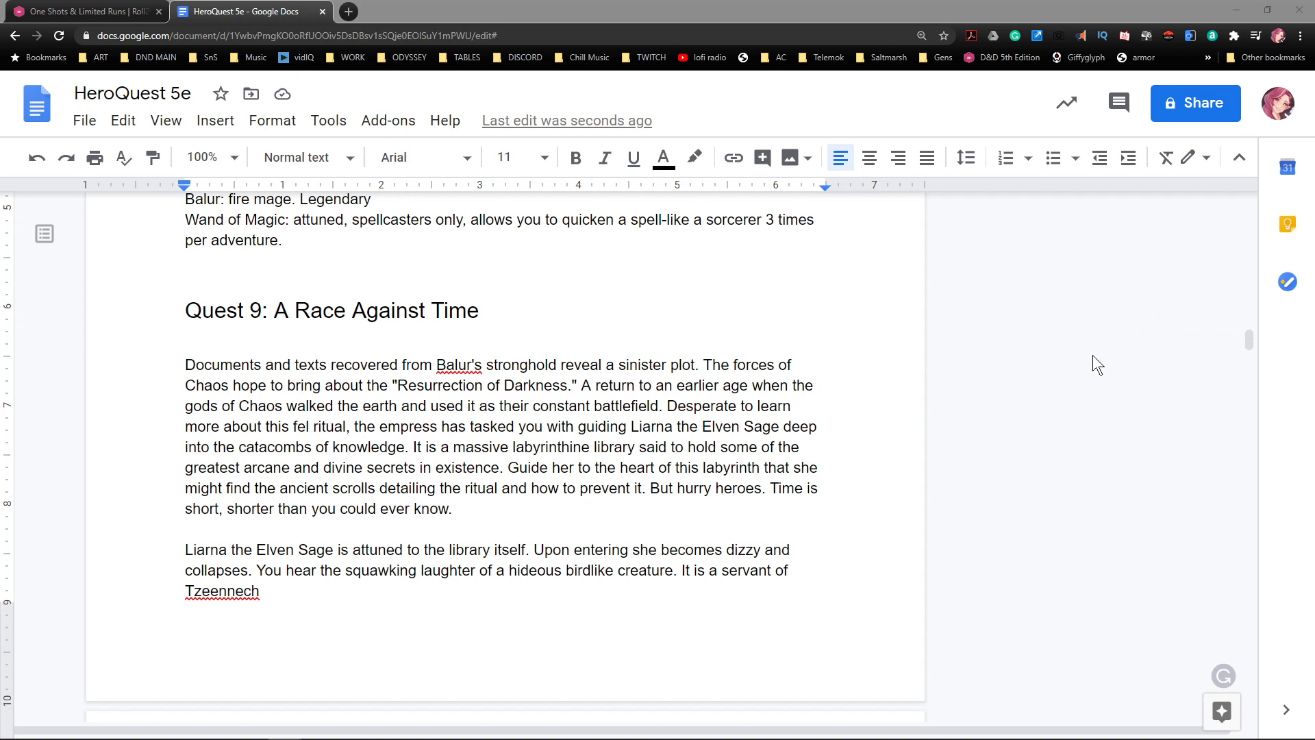
{"action": "left_click", "coordinate": [199, 589]}
{"action": "left_click", "coordinate": [230, 589]}
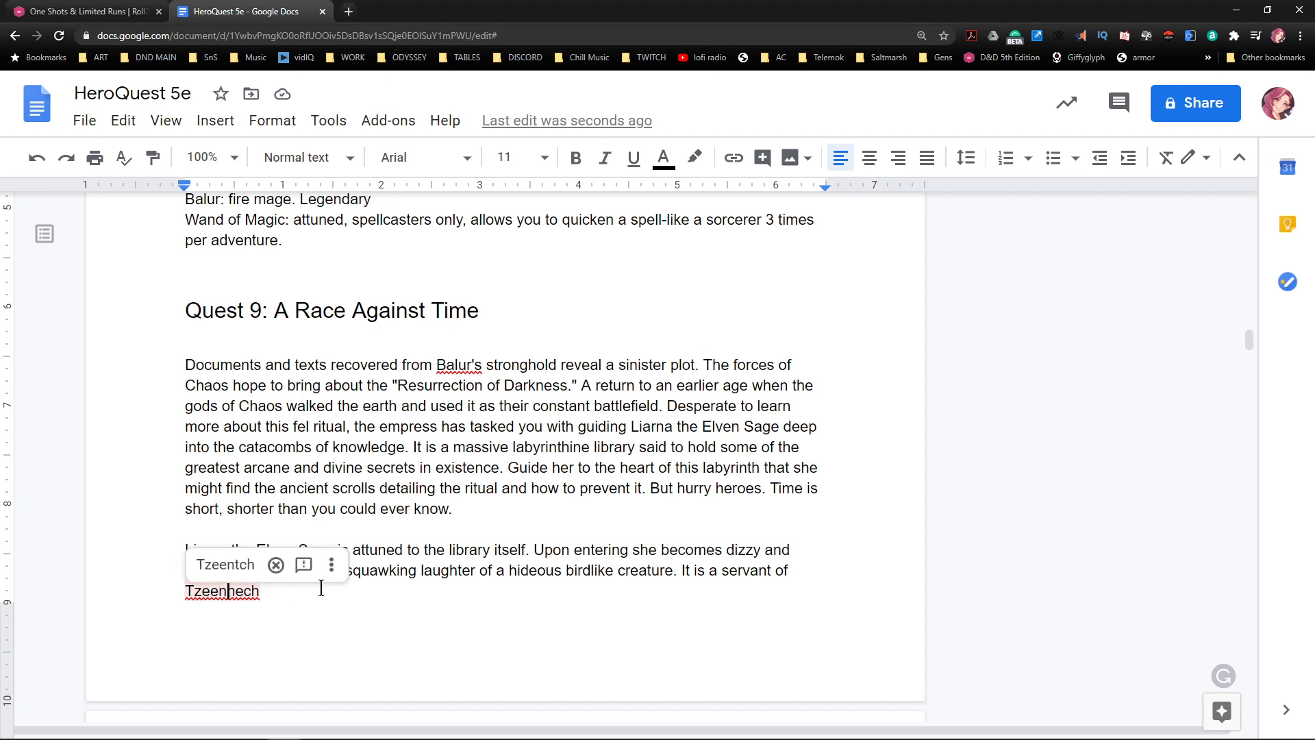
{"action": "key", "text": "Delete"}
{"action": "key", "text": "Delete"}
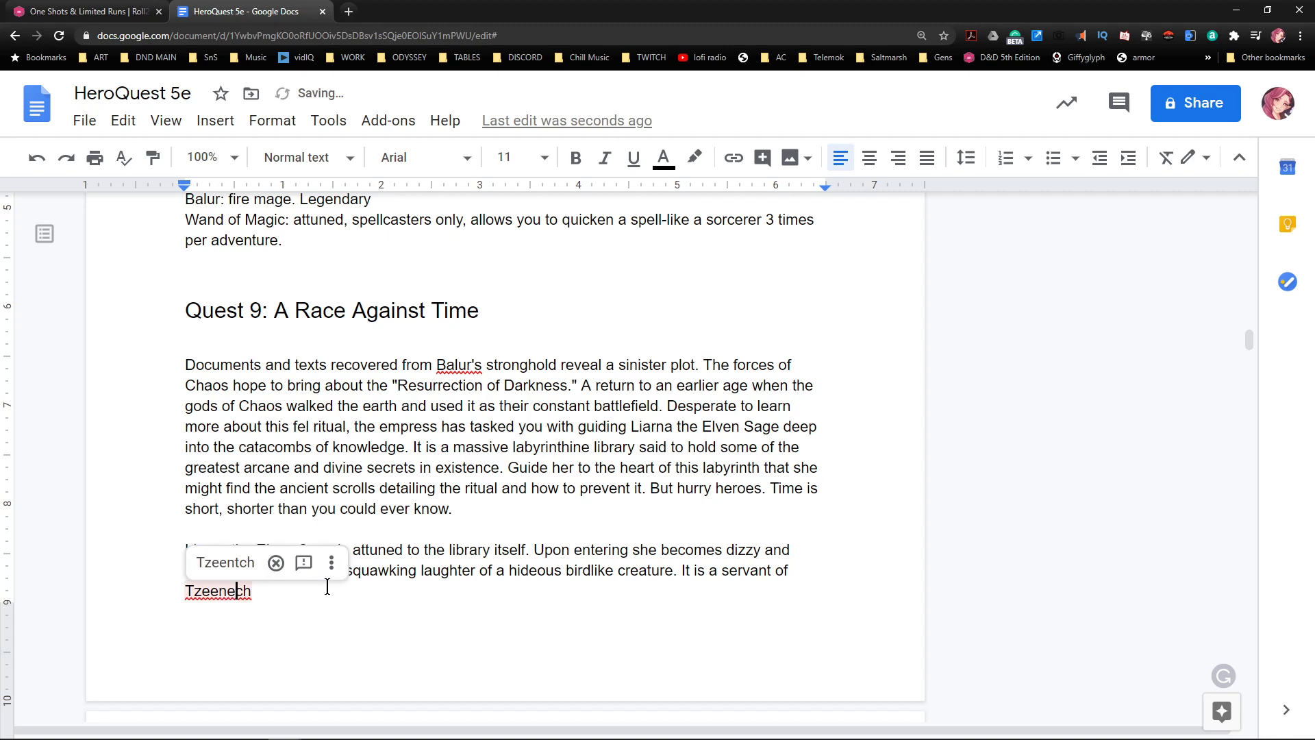
{"action": "type", "text": "t"}
{"action": "key", "text": "End"}
{"action": "scroll", "coordinate": [327, 586], "scroll_direction": "down", "scroll_amount": 2}
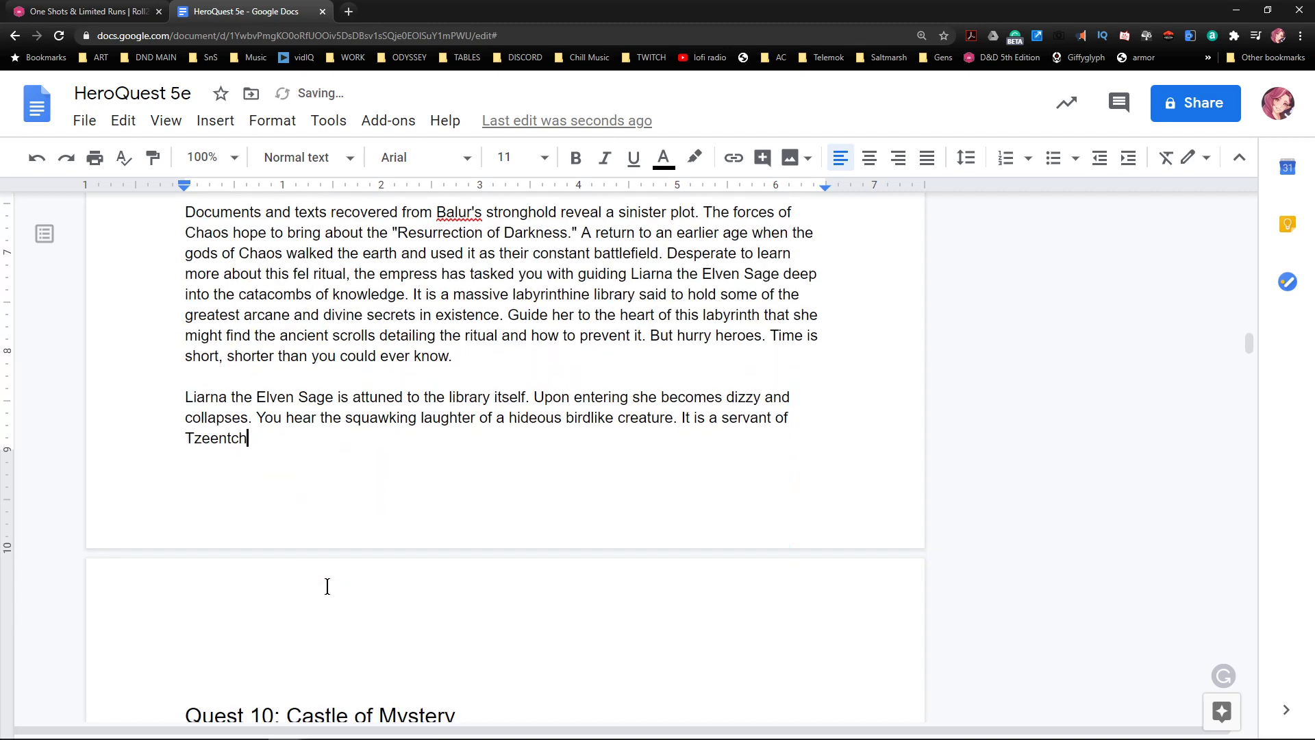
{"action": "type", "text": ", Chaos God of Magic"}
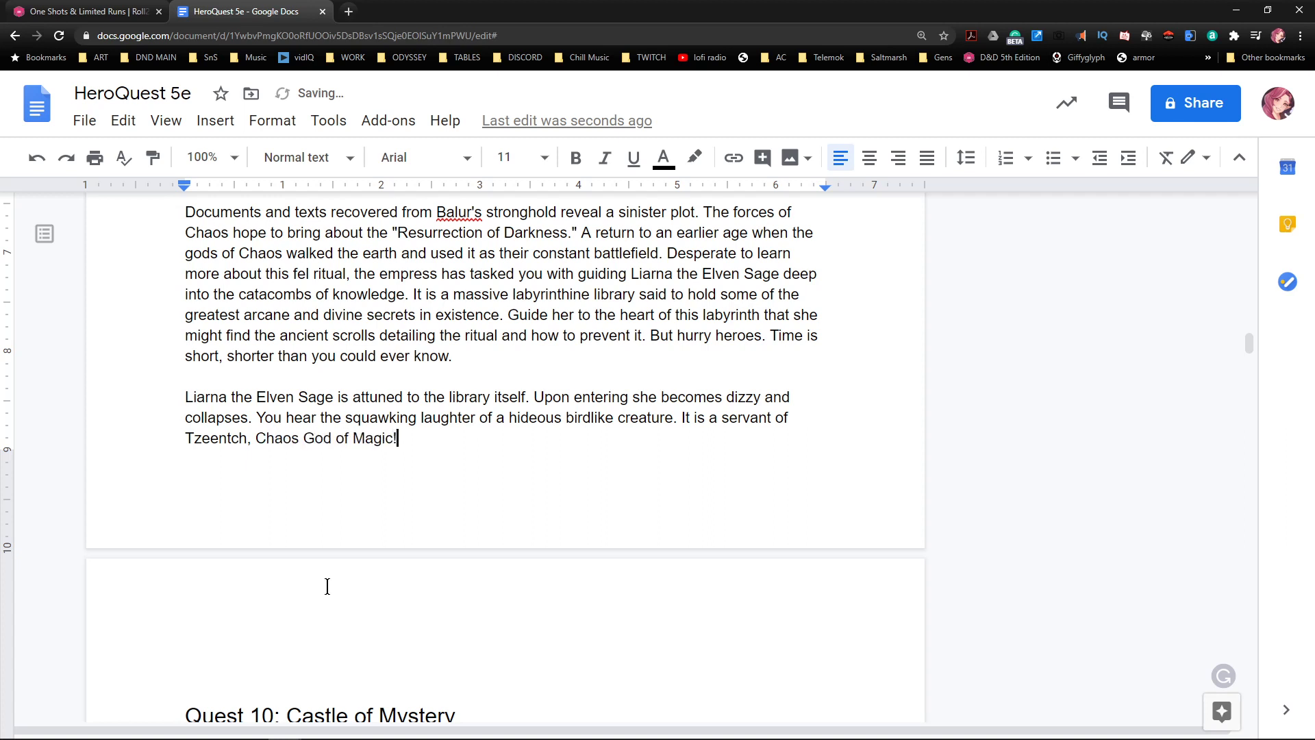
- Add "Before your very eyes the library begins to shits and change, the shelves, lined with ancient tomes, begin to elongate and twist in upon themselves."
{"action": "type", "text": "! Before your very eyes the li"}
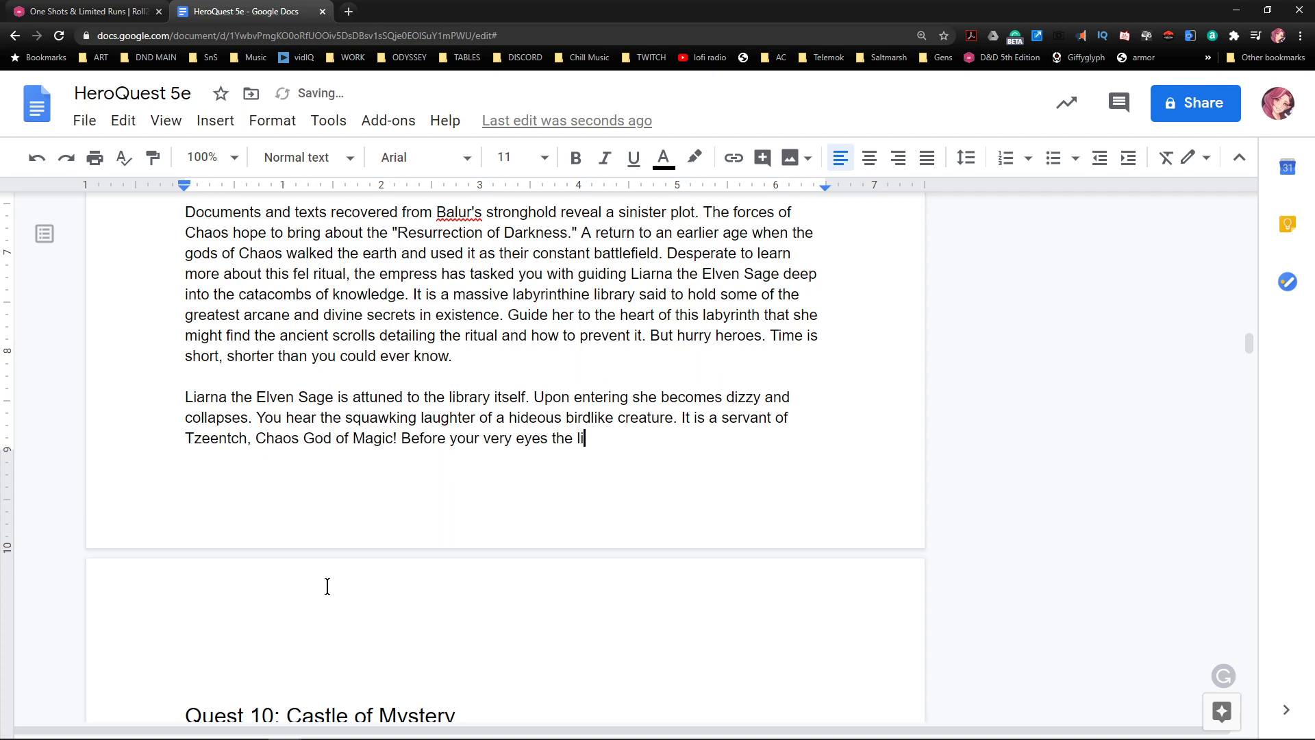
{"action": "type", "text": "brary begins to shits a"}
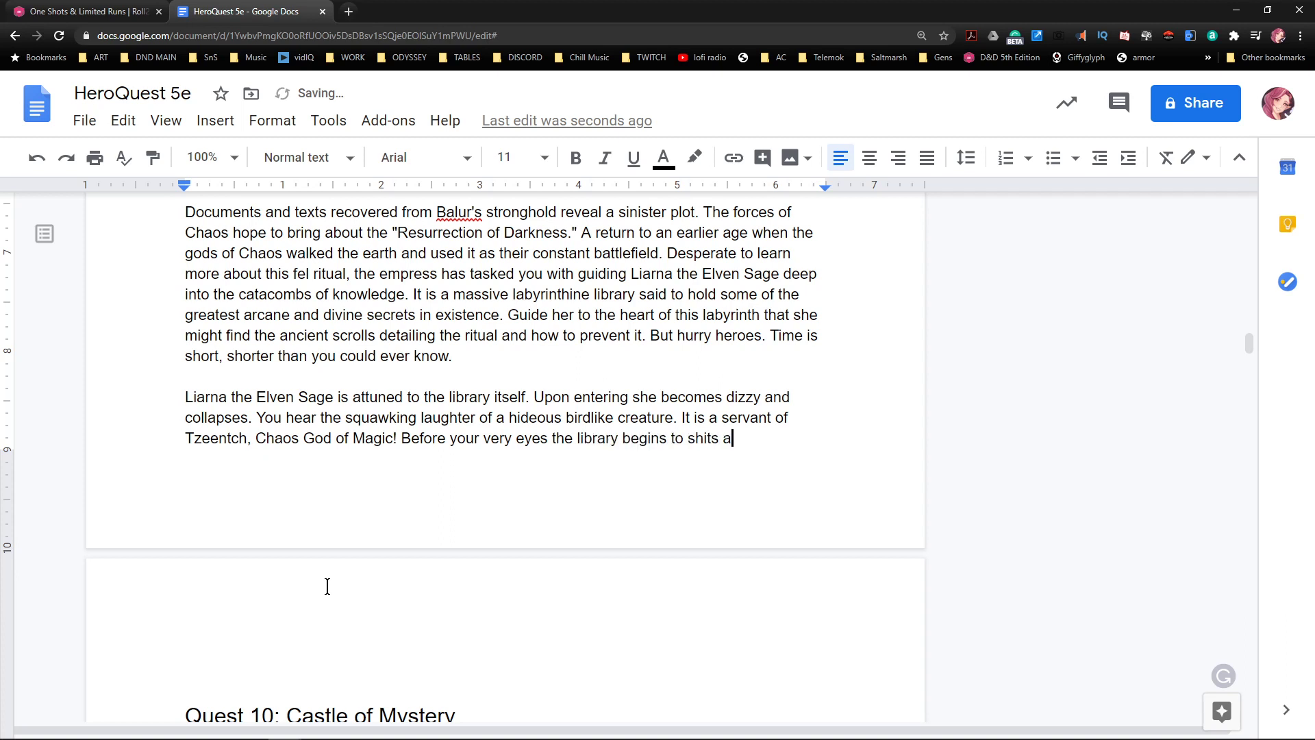
{"action": "type", "text": "nd change, the shelve"}
{"action": "type", "text": "s, "}
{"action": "type", "text": "line"}
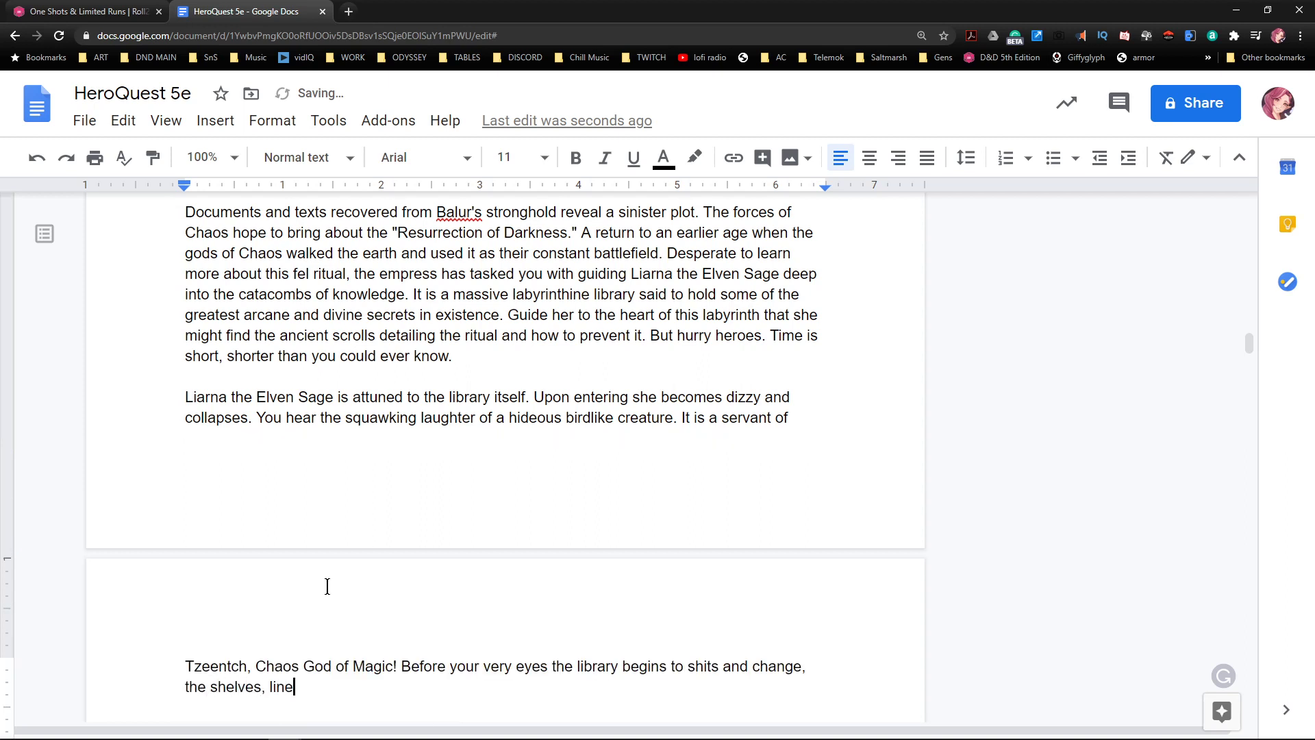
{"action": "type", "text": "d with ancient tom"}
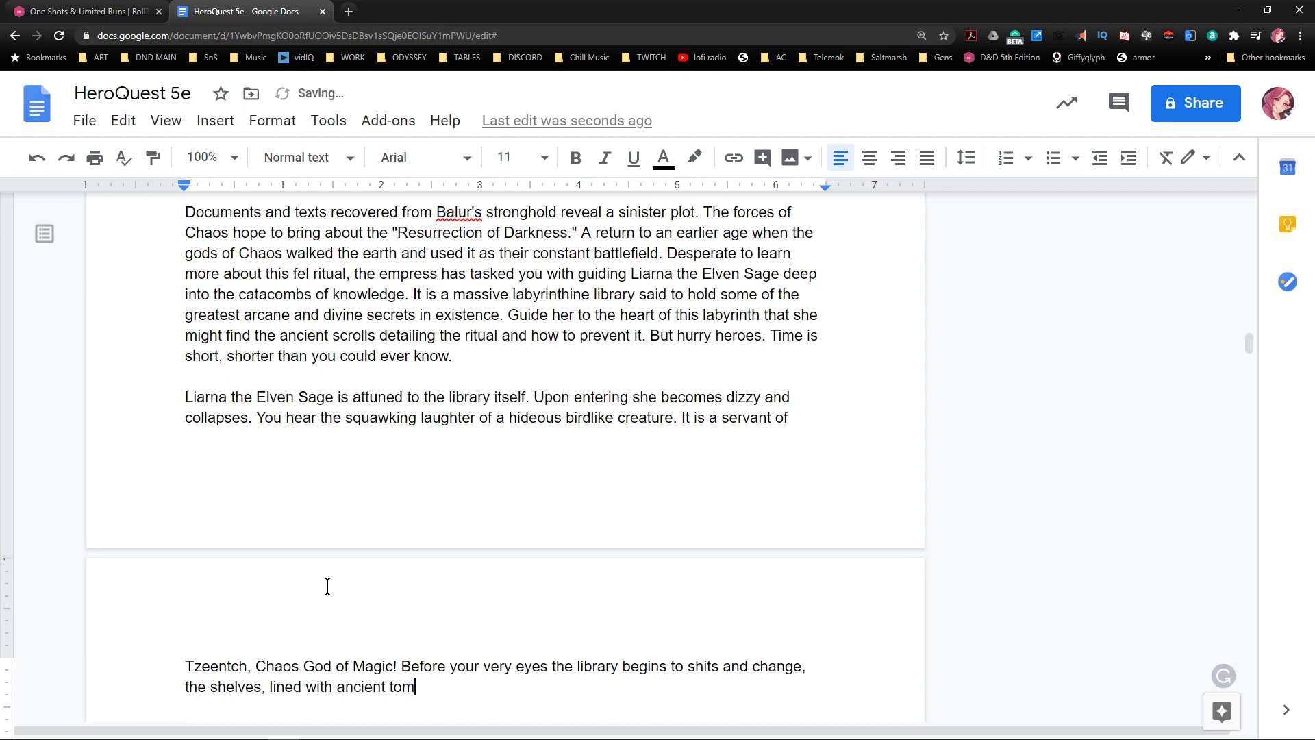
{"action": "type", "text": "es, begin to elong"}
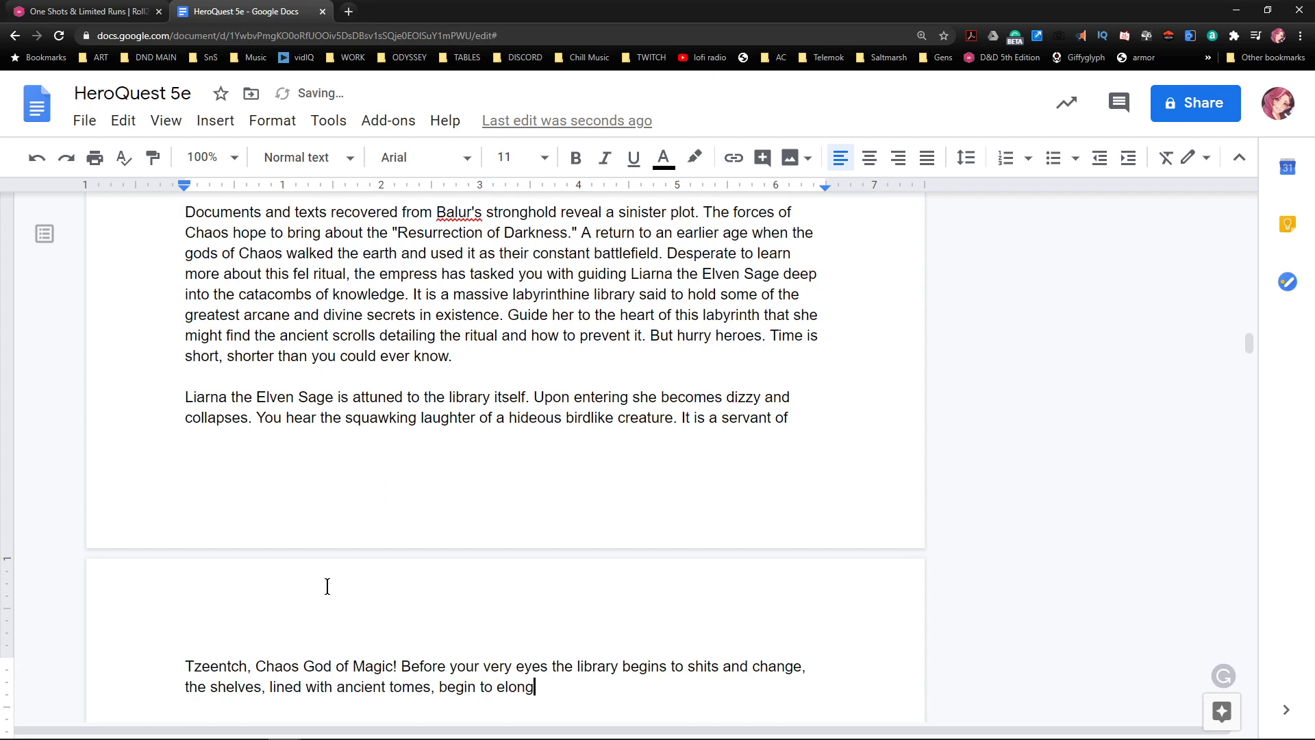
{"action": "type", "text": "ate and twist in upon themselves."}
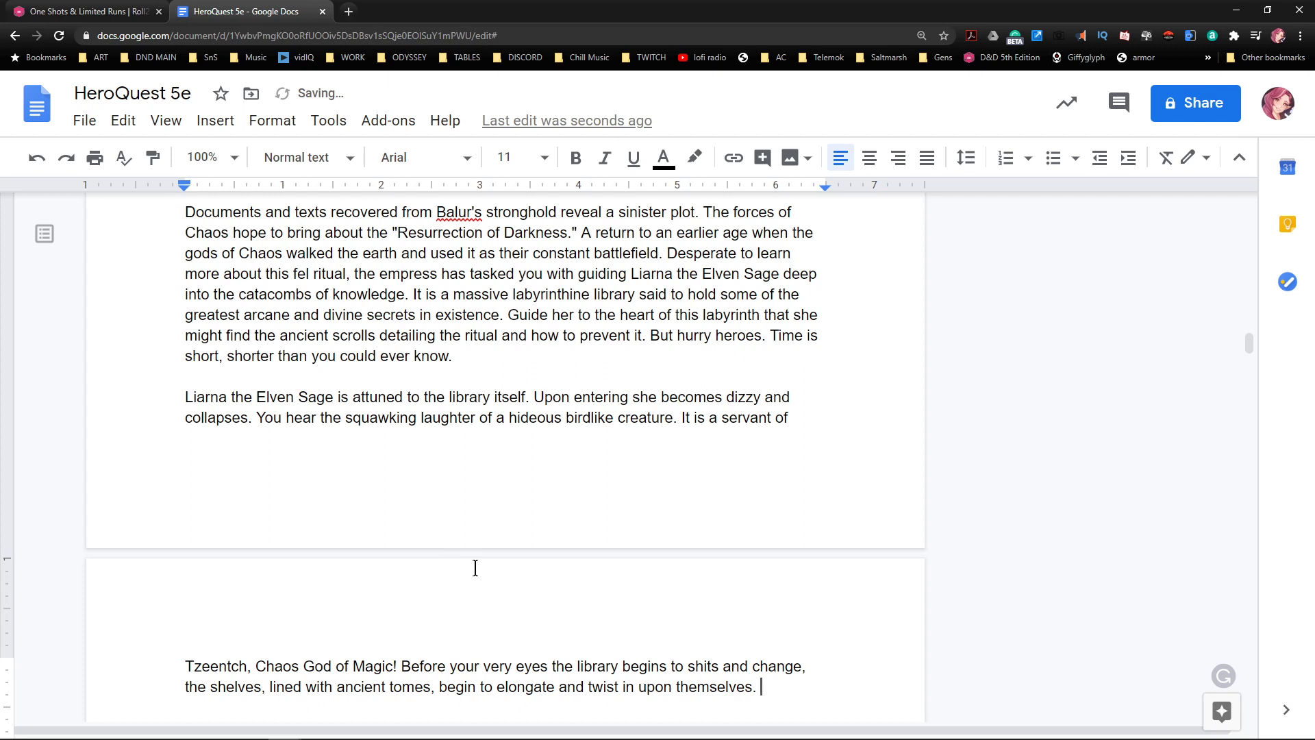
- Continue the paragraph with "Liarna's eyes upon wide in fear and realization. We must hurry to the ancient library,"
{"action": "scroll", "coordinate": [548, 585], "scroll_direction": "down", "scroll_amount": 1}
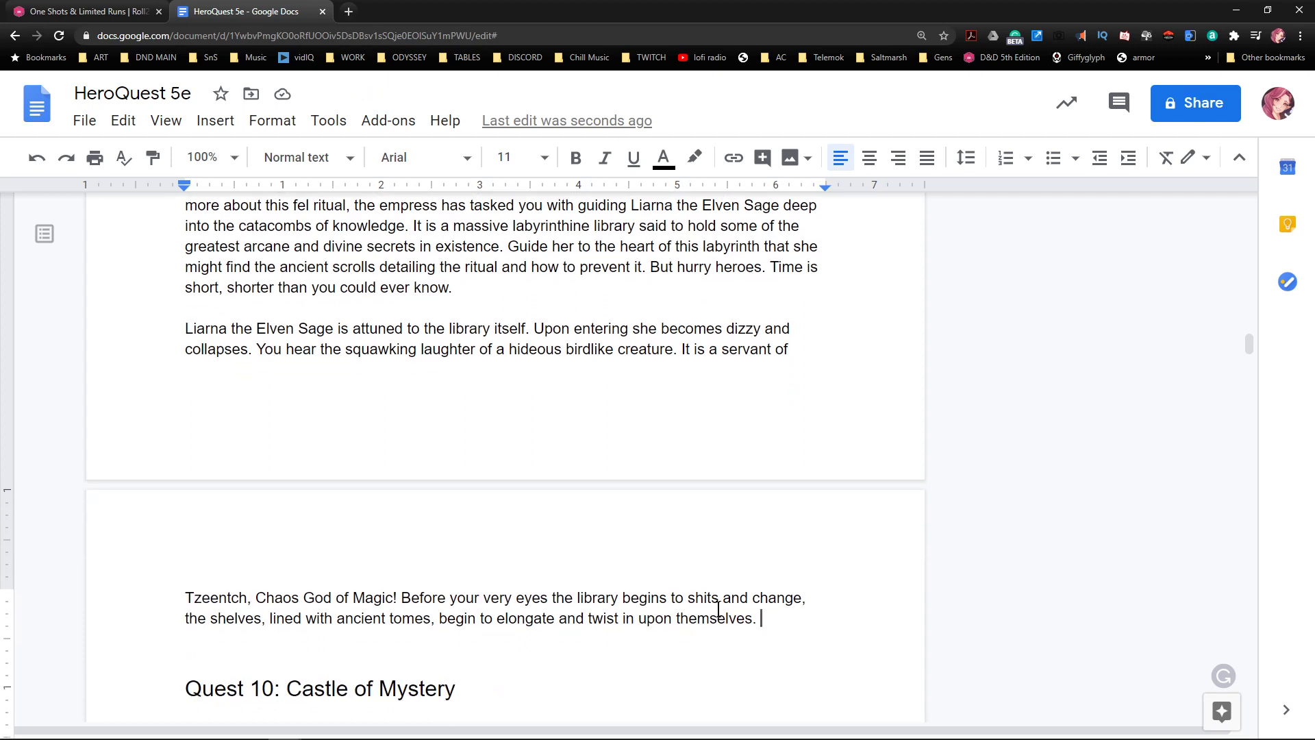
{"action": "type", "text": "Liarna's "}
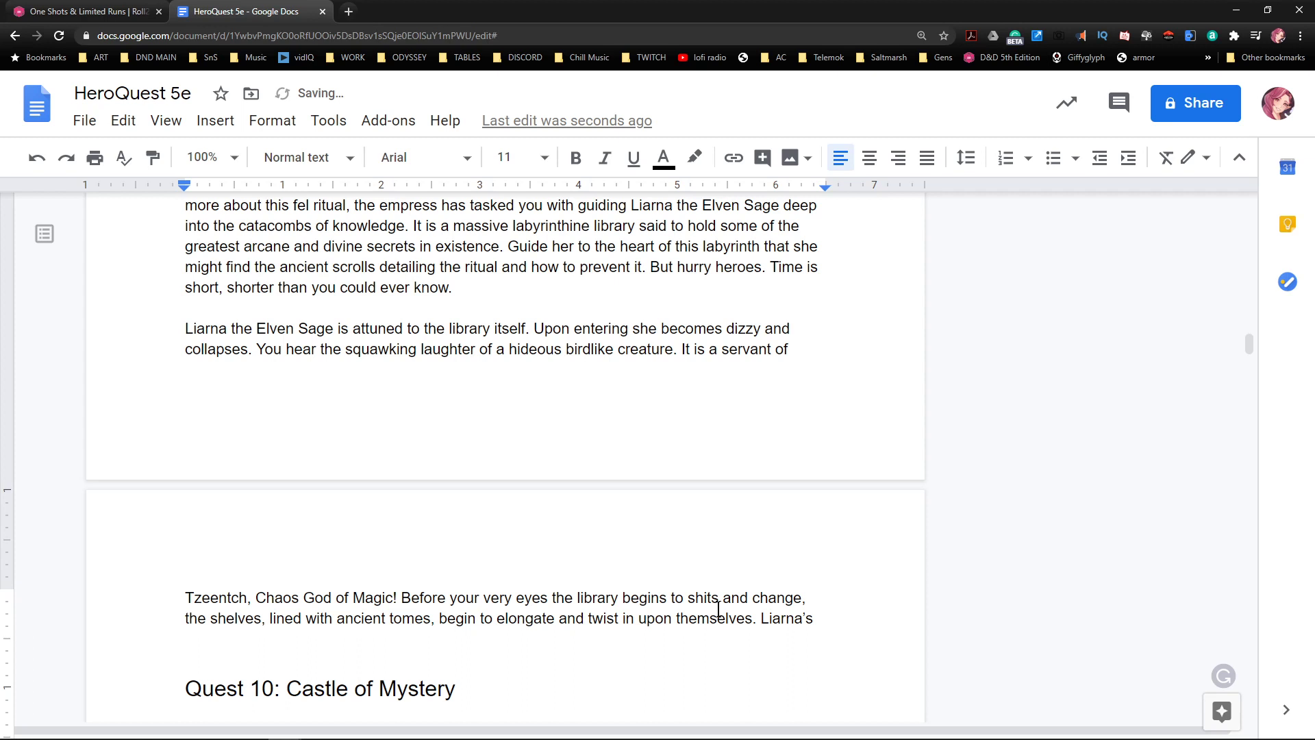
{"action": "type", "text": "eyes u"}
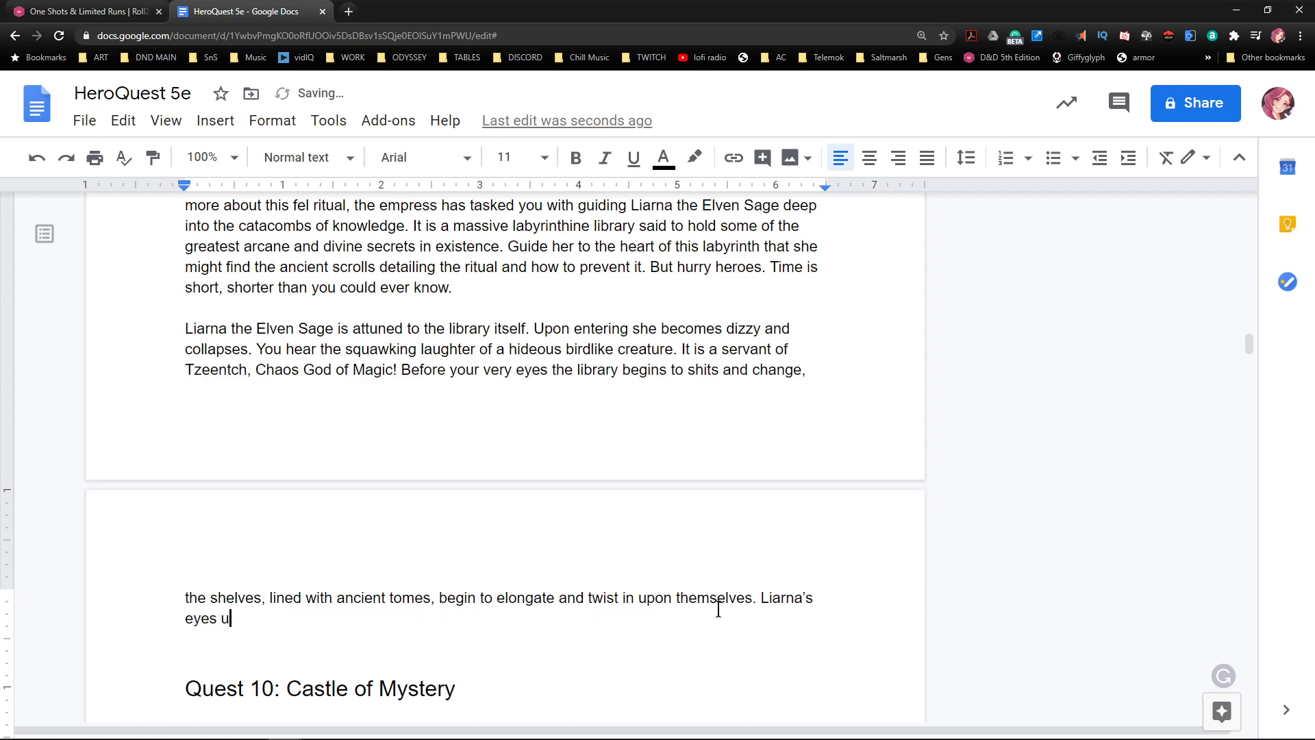
{"action": "type", "text": "pon wide in fear and realiz"}
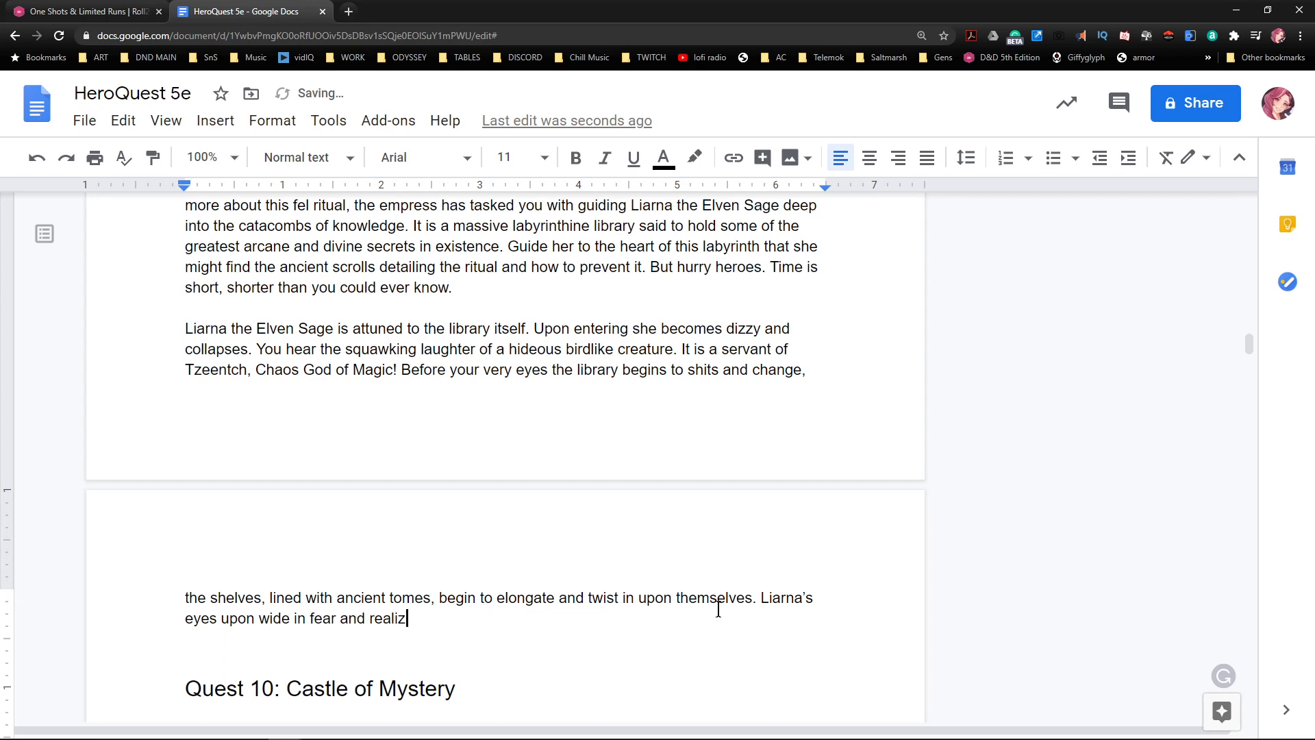
{"action": "type", "text": "ation. We must hur"}
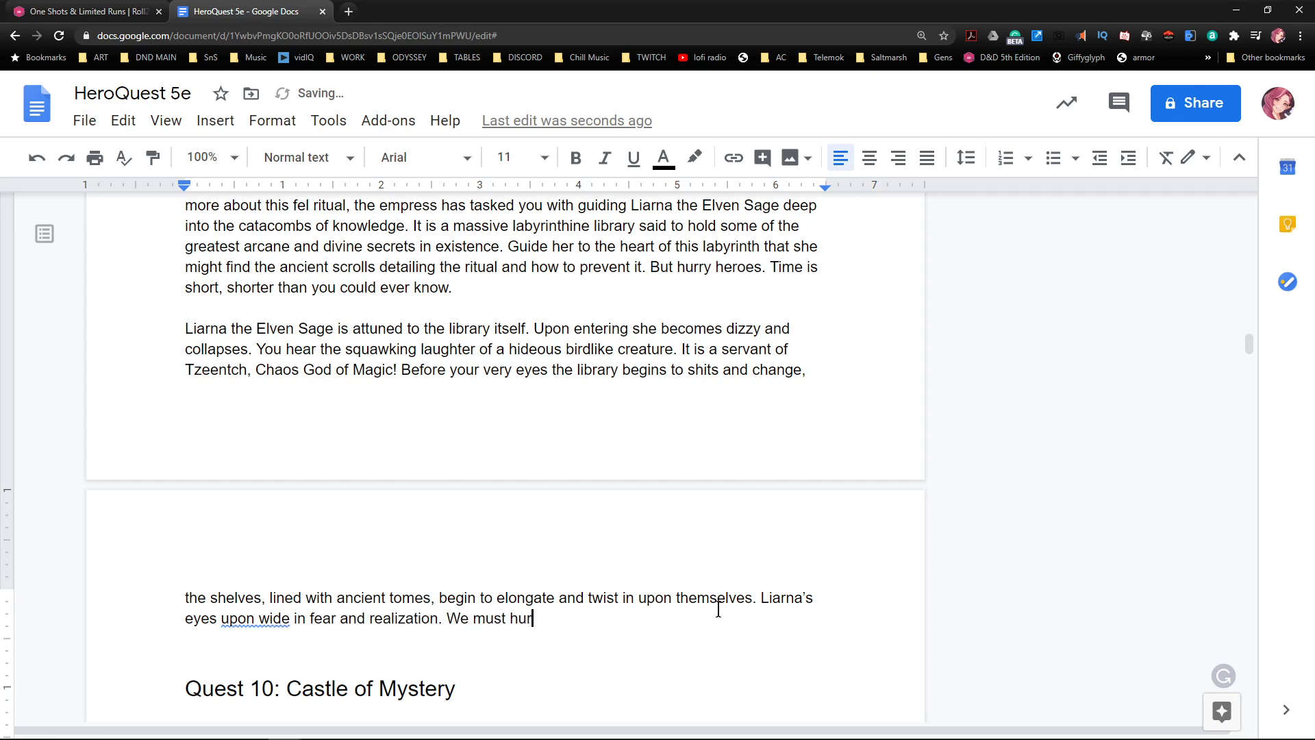
{"action": "type", "text": "ry to the ancient li"}
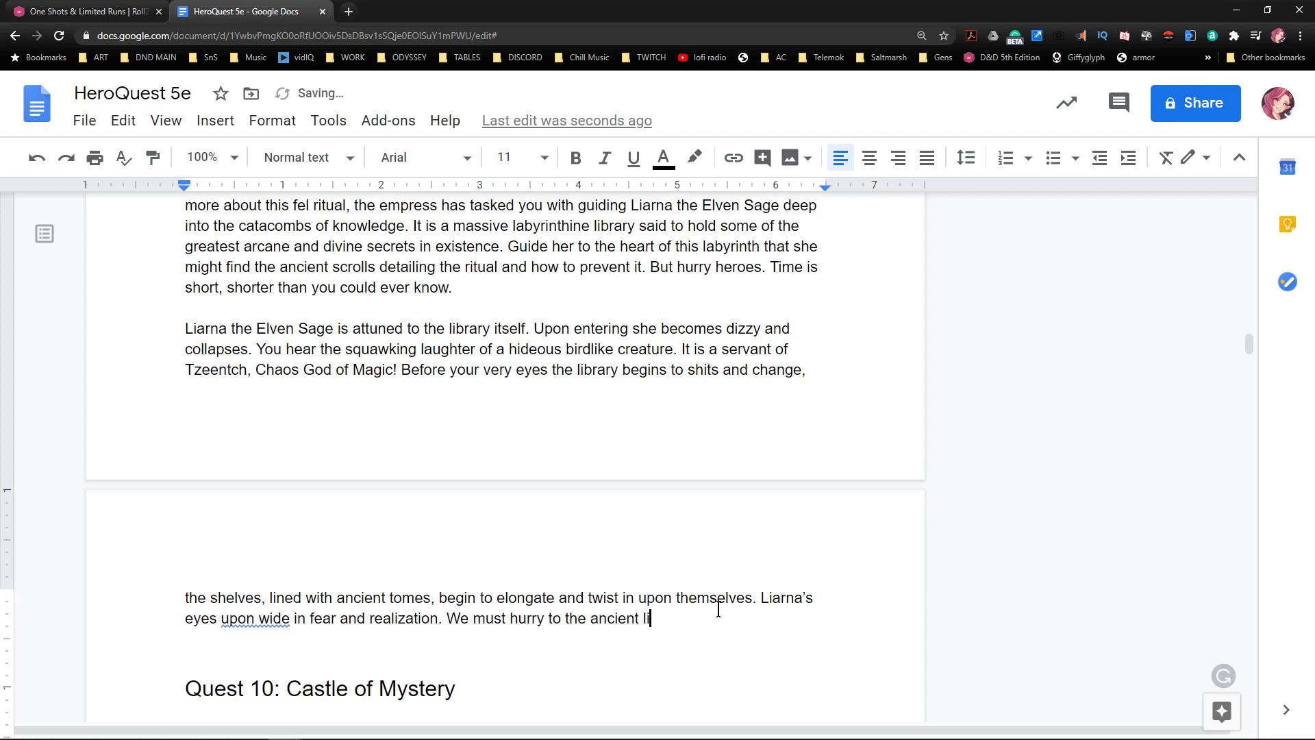
{"action": "type", "text": "brary"}
{"action": "type", "text": ", "}
{"action": "type", "text": "it is"}
{"action": "key", "text": "BackSpace"}
{"action": "key", "text": "BackSpace"}
{"action": "key", "text": "BackSpace"}
{"action": "key", "text": "BackSpace"}
{"action": "key", "text": "BackSpace"}
{"action": "key", "text": "BackSpace"}
{"action": "type", "text": "the contents"}
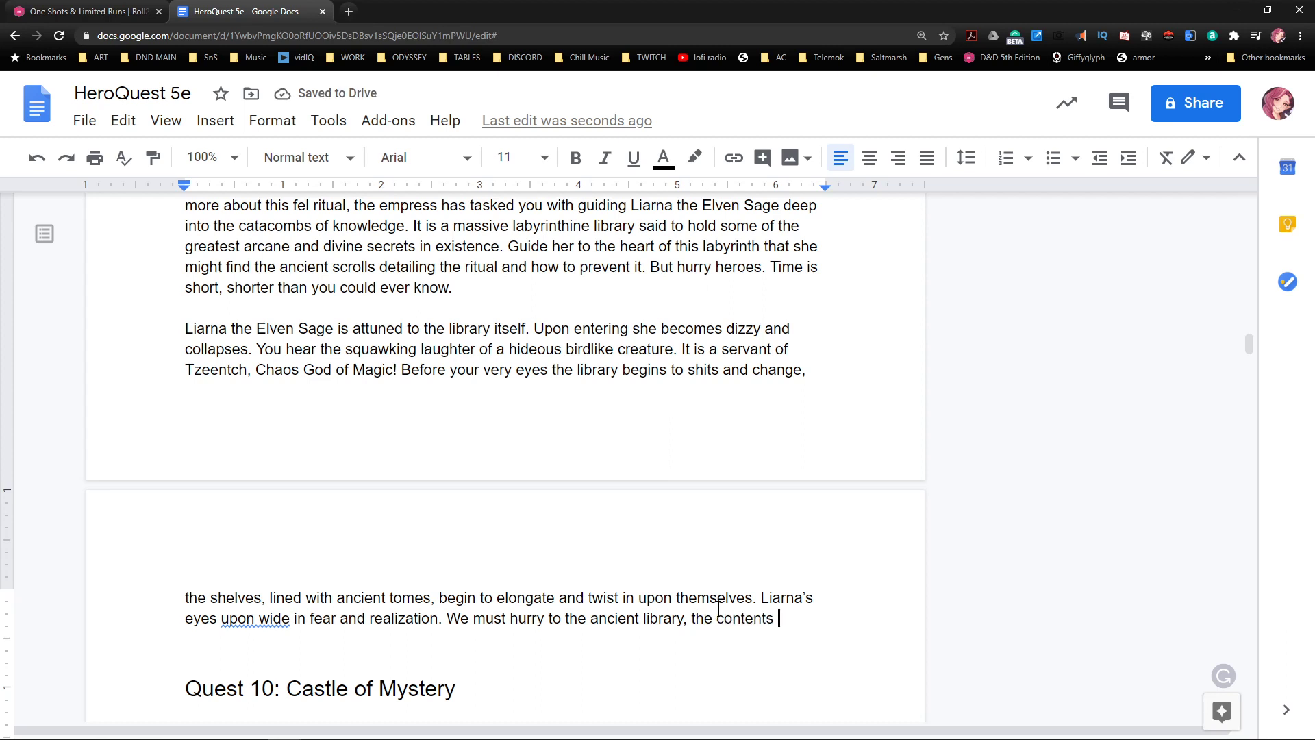
{"action": "key", "text": "BackSpace"}
{"action": "key", "text": "BackSpace"}
{"action": "key", "text": "BackSpace"}
{"action": "key", "text": "BackSpace"}
{"action": "key", "text": "BackSpace"}
{"action": "key", "text": "BackSpace"}
{"action": "key", "text": "BackSpace"}
{"action": "key", "text": "BackSpace"}
{"action": "key", "text": "BackSpace"}
- Put an opening quotation mark before "We must hurry" and finish the quotation with "there is not much time left.”"
{"action": "type", "text": "\""}
{"action": "key", "text": "End"}
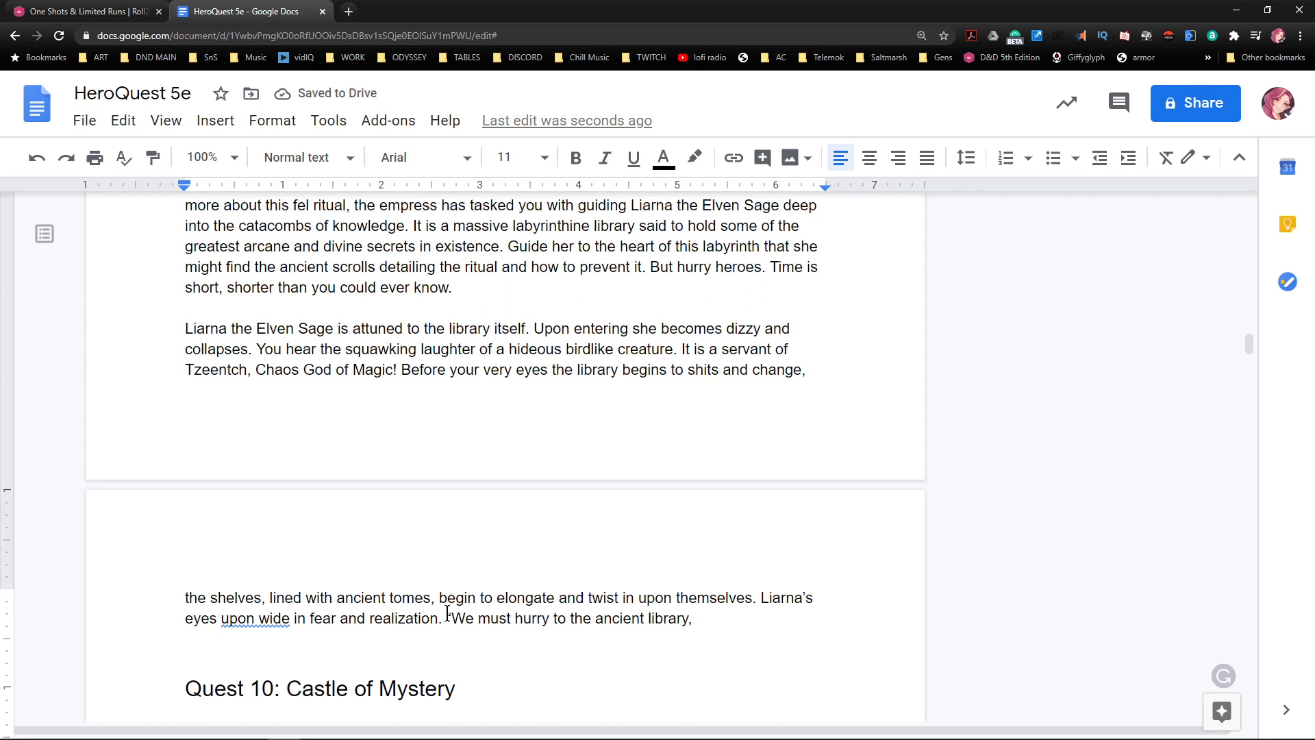
{"action": "type", "text": "there is not much time left.”"}
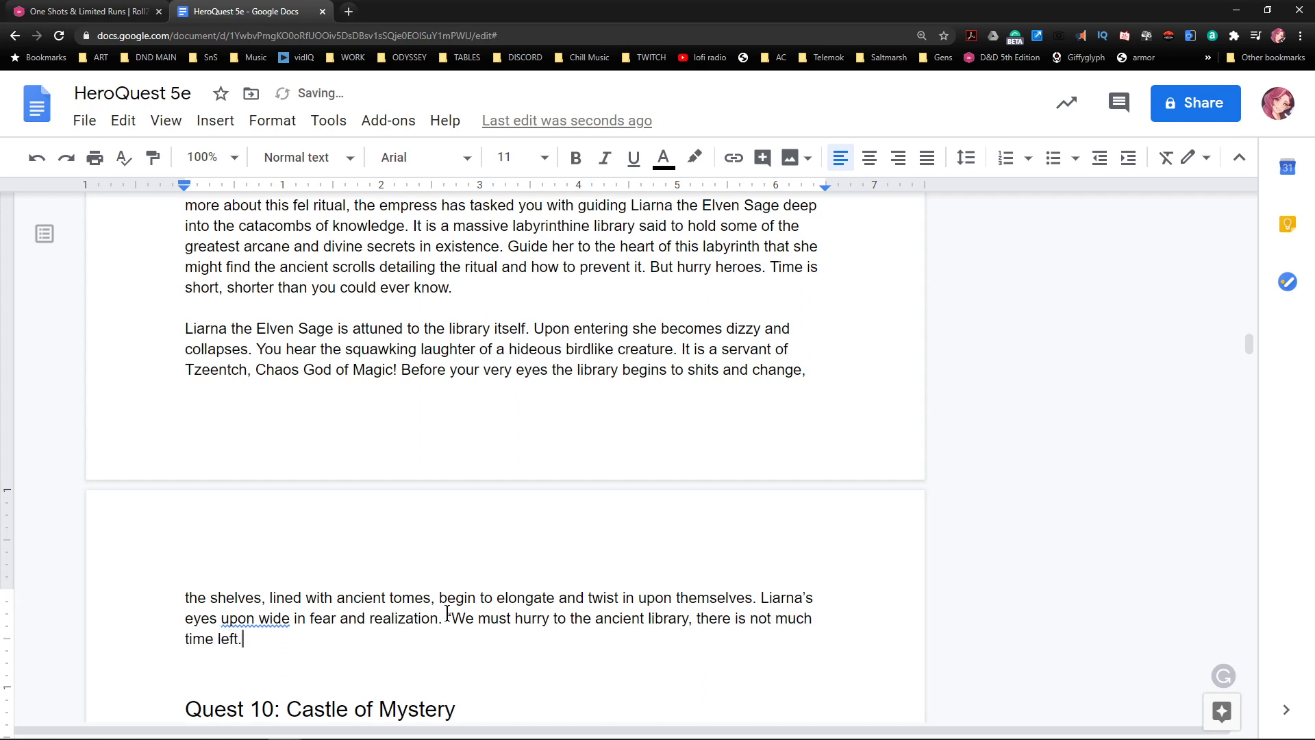
{"action": "left_click", "coordinate": [277, 626]}
{"action": "left_click", "coordinate": [519, 616]}
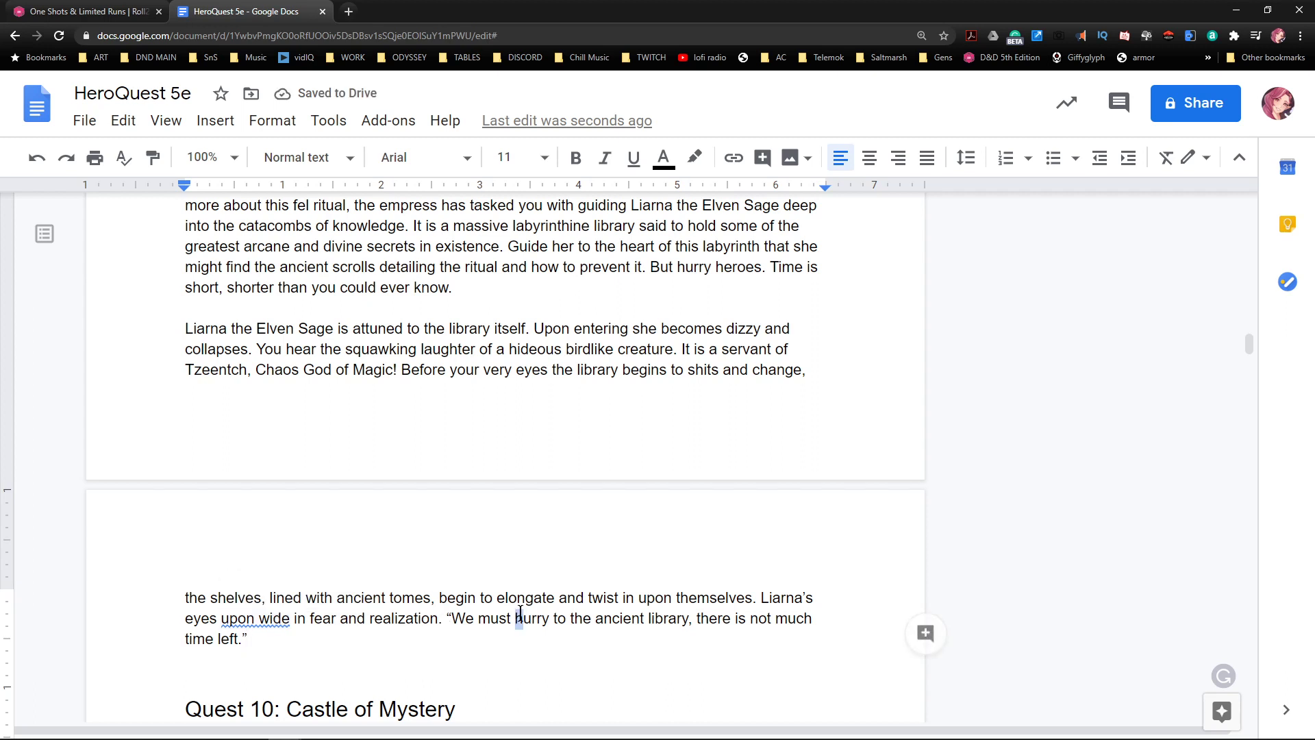
- Add a separate paragraph reading "This adventure has no short rests or long rests." below Liarna's quotation and set it in italics
{"action": "left_click", "coordinate": [319, 636]}
{"action": "key", "text": "Return"}
{"action": "key", "text": "Return"}
{"action": "type", "text": "This adventure has no"}
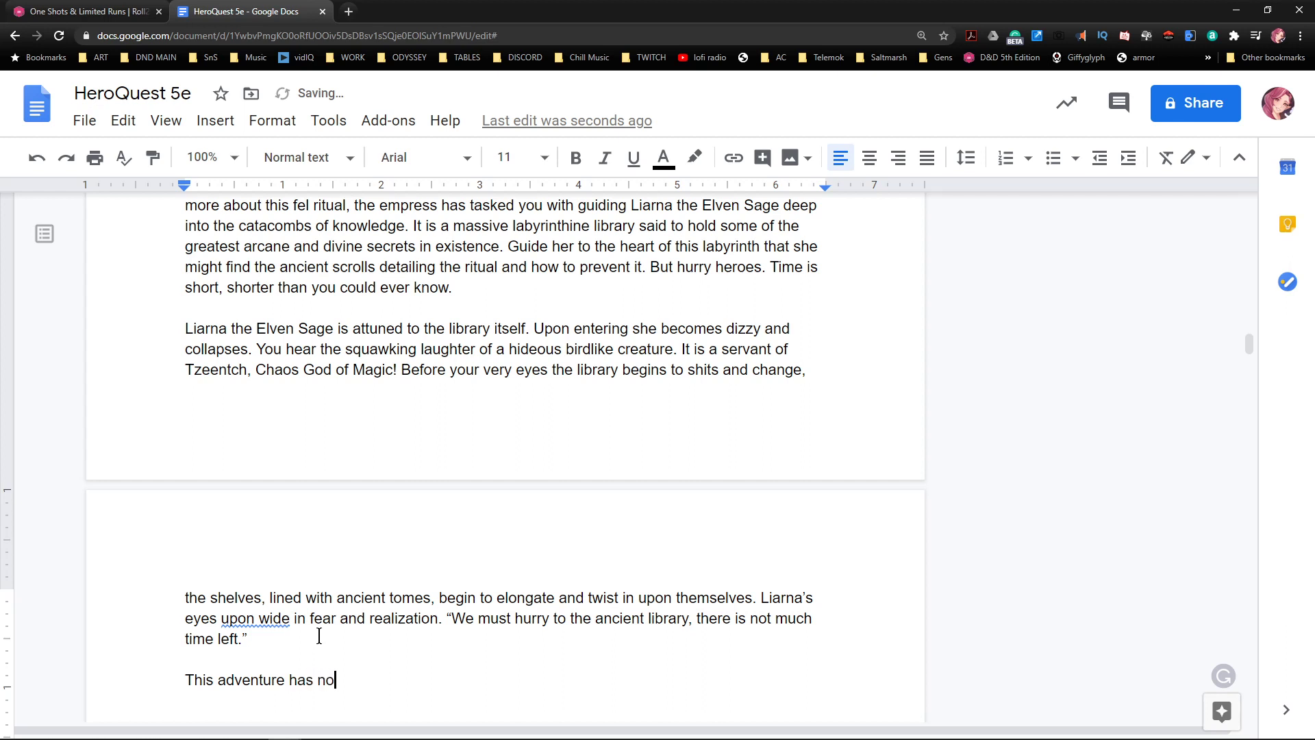
{"action": "type", "text": " short rests or long rests"}
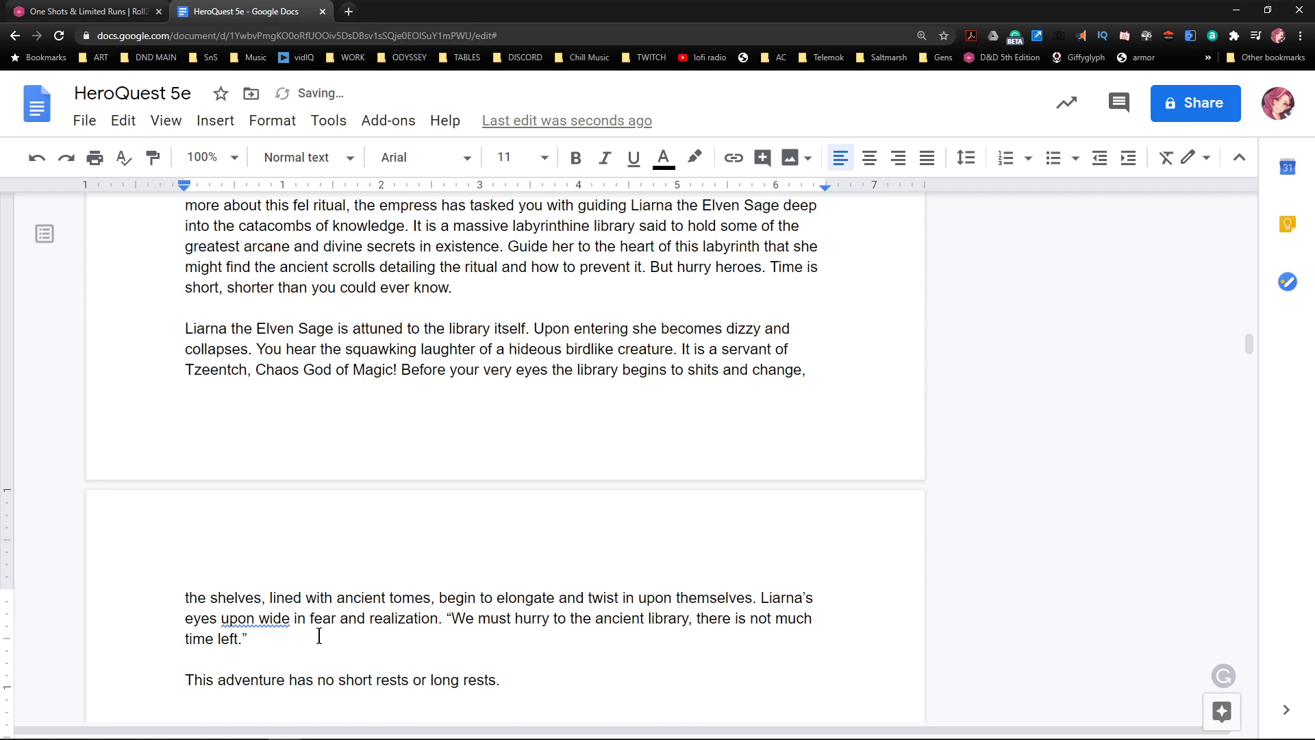
{"action": "type", "text": "."}
{"action": "key", "text": "shift+Home"}
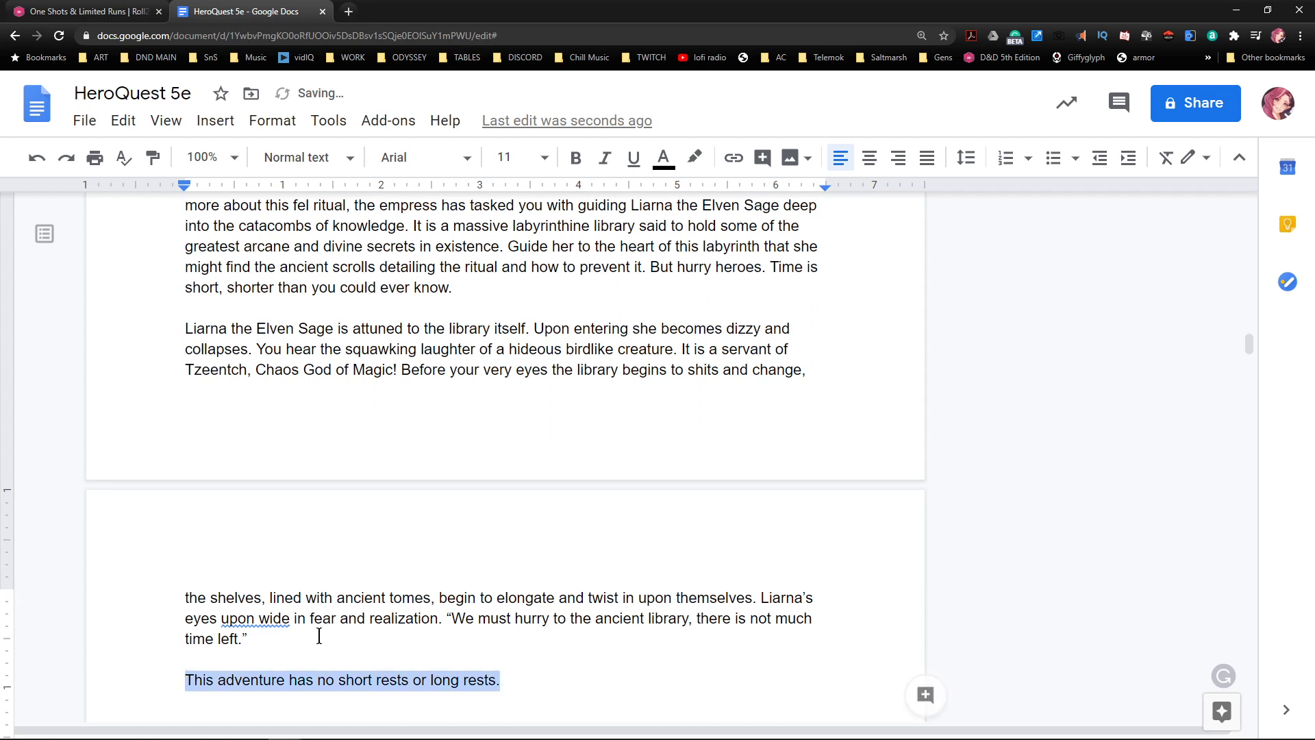
{"action": "key", "text": "ctrl+i"}
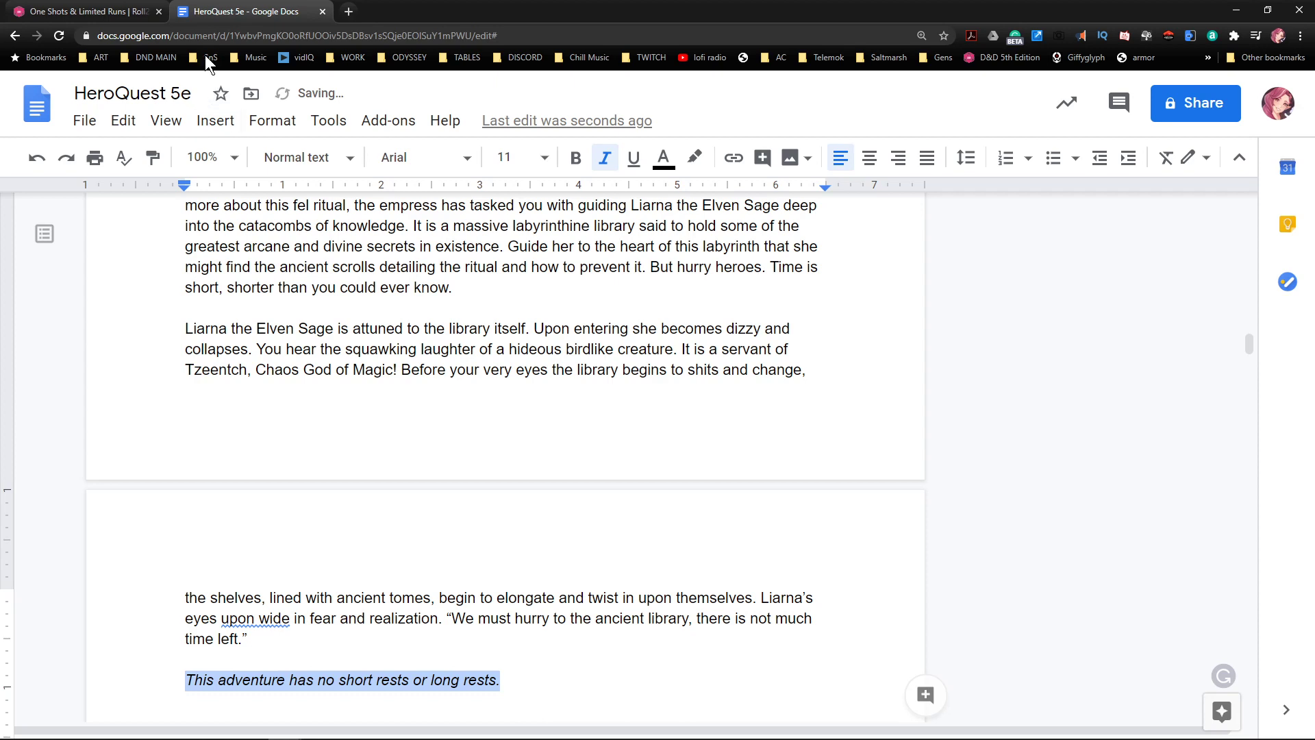
- Switch to Roll20 and move the stacked library room tiles one by one onto a pile near the map's right side
{"action": "left_click", "coordinate": [117, 19]}
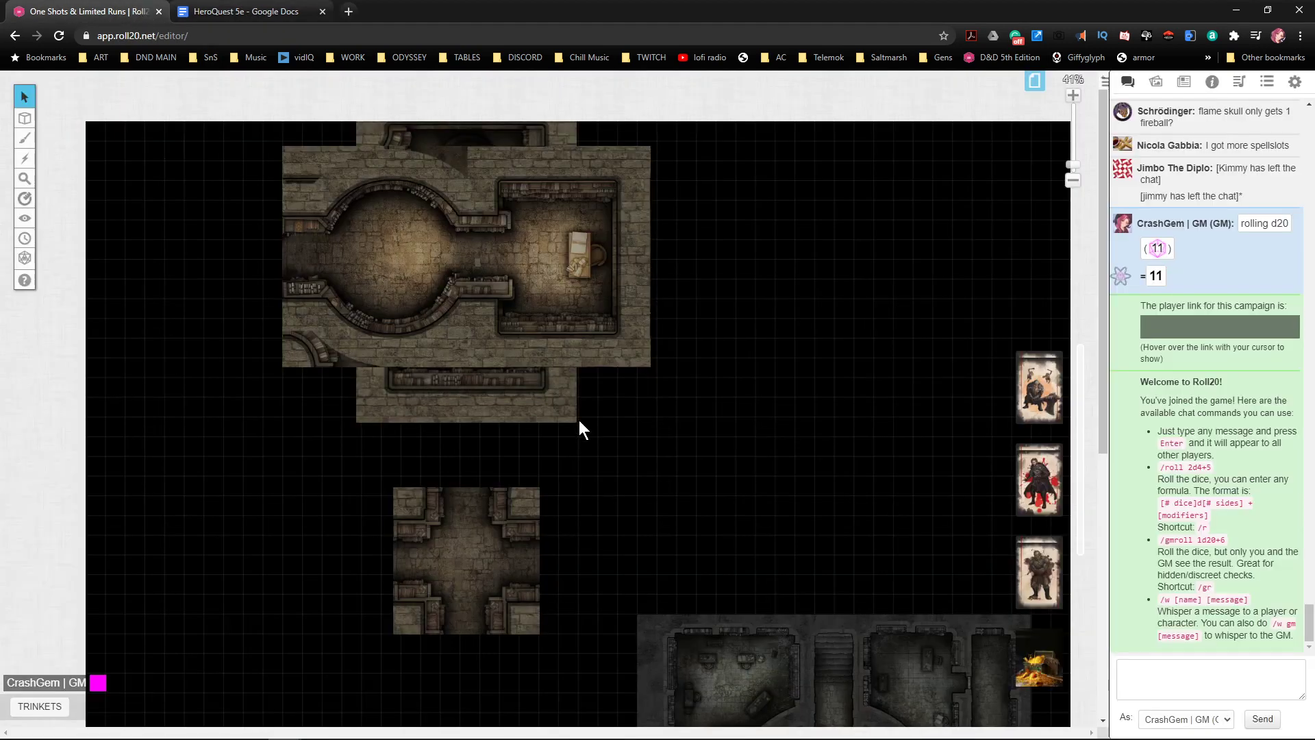
{"action": "scroll", "coordinate": [591, 376], "scroll_direction": "up", "scroll_amount": 1}
{"action": "left_click_drag", "start_coordinate": [395, 307], "coordinate": [769, 400]}
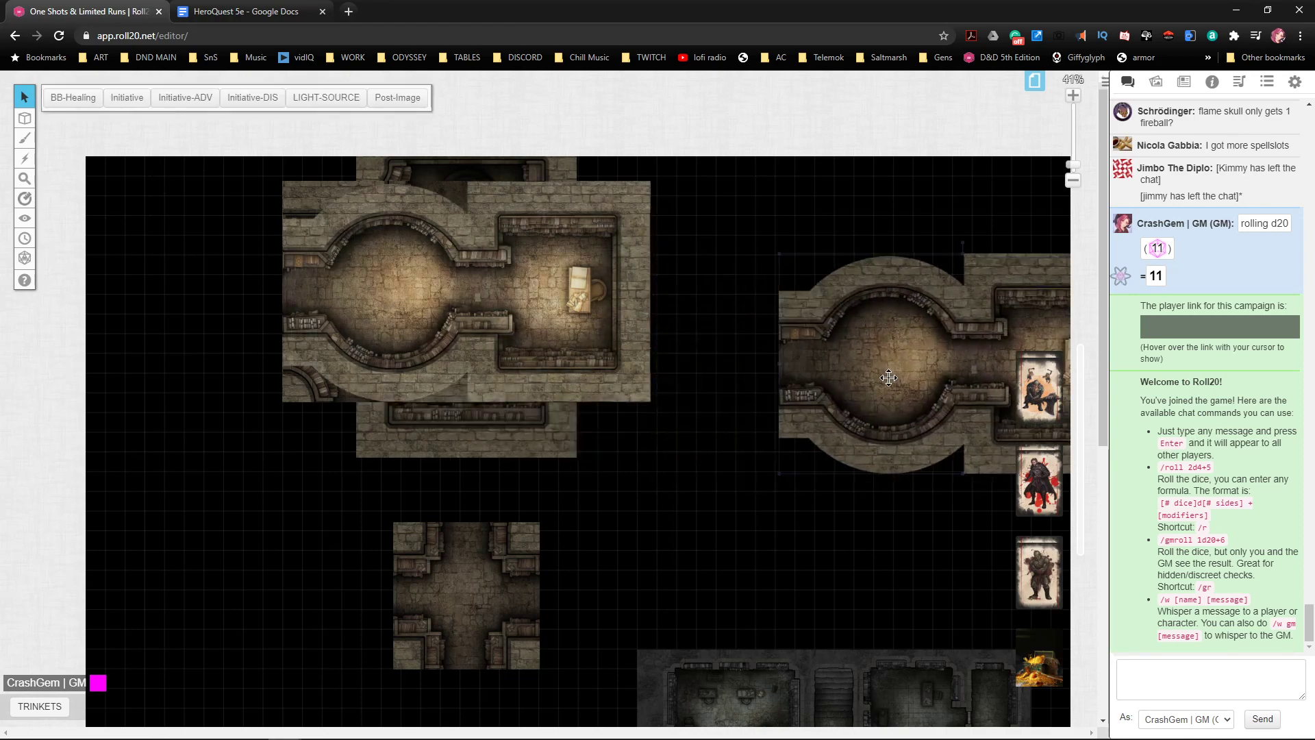
{"action": "left_click_drag", "start_coordinate": [482, 309], "coordinate": [841, 418]}
{"action": "left_click_drag", "start_coordinate": [441, 332], "coordinate": [699, 417]}
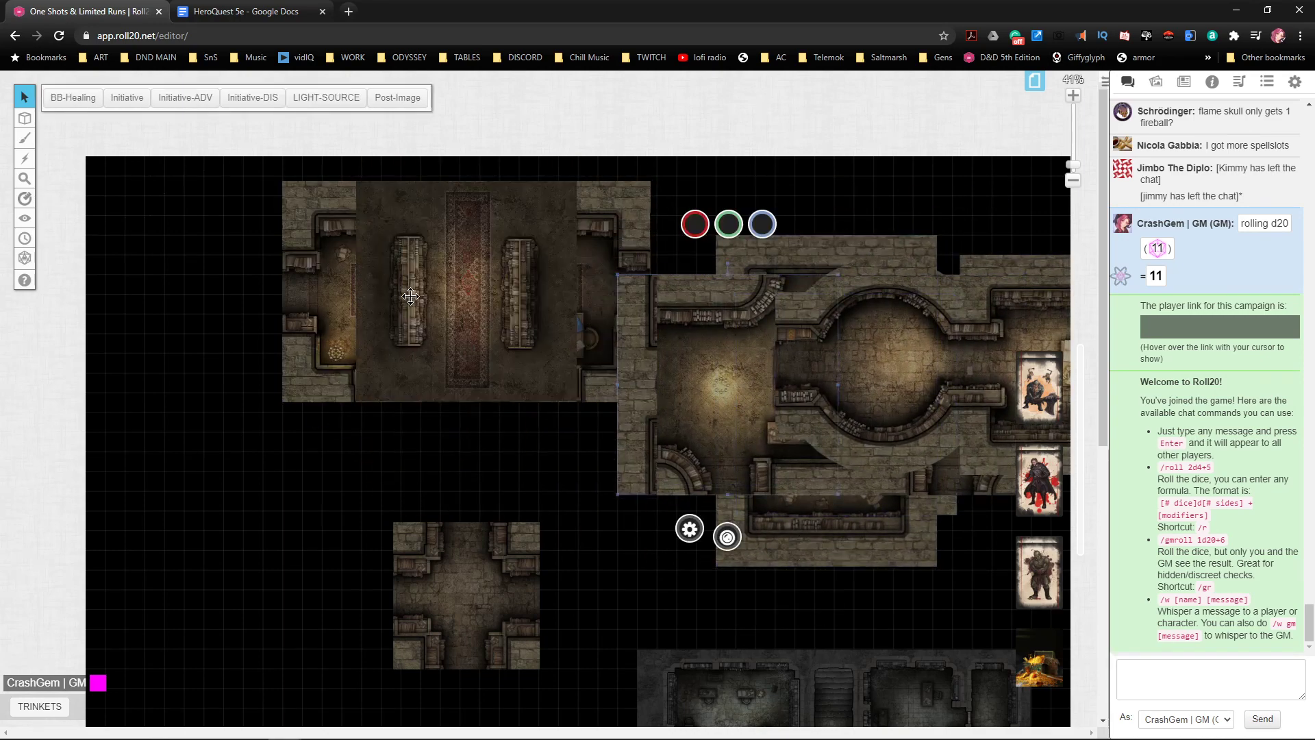
{"action": "left_click_drag", "start_coordinate": [411, 285], "coordinate": [613, 379]}
{"action": "left_click_drag", "start_coordinate": [464, 314], "coordinate": [768, 397]}
{"action": "left_click_drag", "start_coordinate": [432, 276], "coordinate": [716, 373]}
{"action": "left_click_drag", "start_coordinate": [505, 311], "coordinate": [787, 407]}
{"action": "left_click_drag", "start_coordinate": [493, 305], "coordinate": [777, 417]}
{"action": "left_click_drag", "start_coordinate": [521, 320], "coordinate": [787, 400]}
{"action": "left_click_drag", "start_coordinate": [568, 357], "coordinate": [766, 537]}
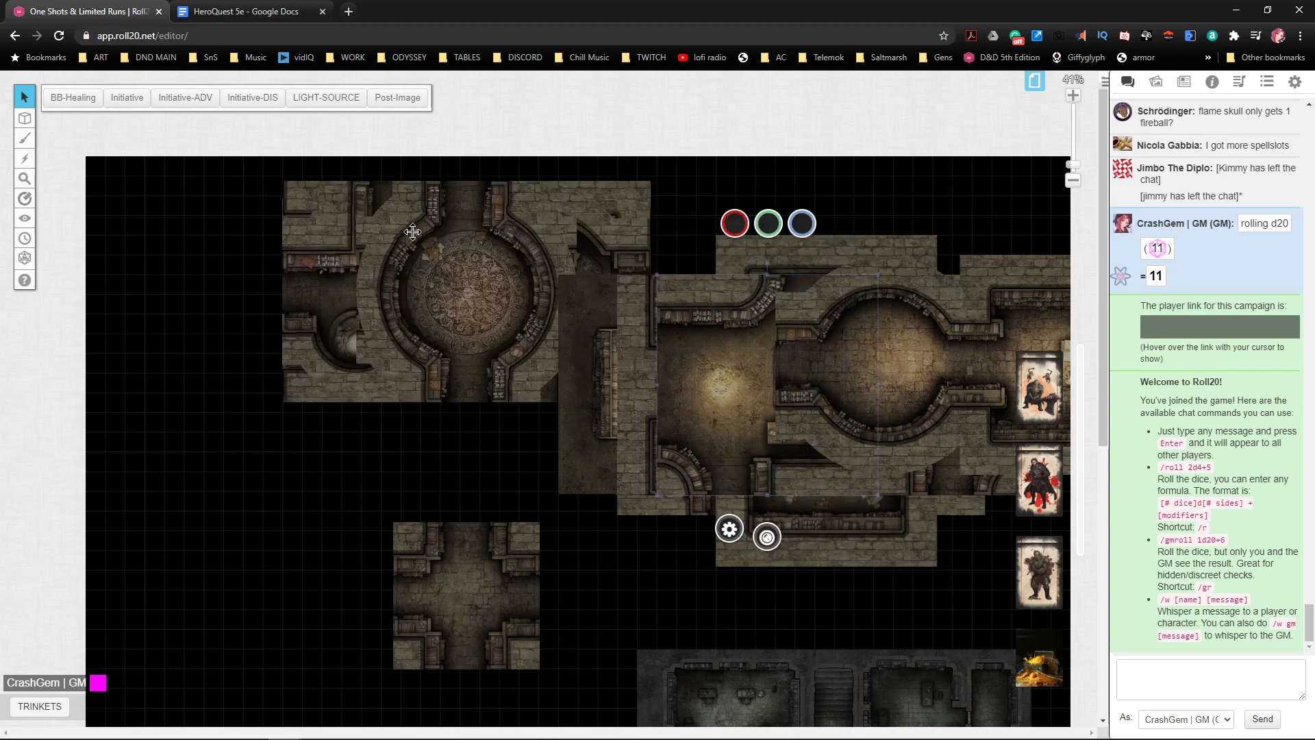
{"action": "left_click_drag", "start_coordinate": [687, 358], "coordinate": [694, 360]}
{"action": "left_click_drag", "start_coordinate": [475, 297], "coordinate": [678, 407]}
{"action": "left_click_drag", "start_coordinate": [432, 304], "coordinate": [637, 394]}
{"action": "left_click_drag", "start_coordinate": [472, 302], "coordinate": [693, 376]}
{"action": "left_click_drag", "start_coordinate": [486, 309], "coordinate": [684, 402]}
{"action": "left_click_drag", "start_coordinate": [473, 309], "coordinate": [670, 401]}
{"action": "left_click_drag", "start_coordinate": [442, 329], "coordinate": [645, 443]}
{"action": "left_click_drag", "start_coordinate": [398, 320], "coordinate": [657, 404]}
{"action": "left_click_drag", "start_coordinate": [465, 315], "coordinate": [644, 390]}
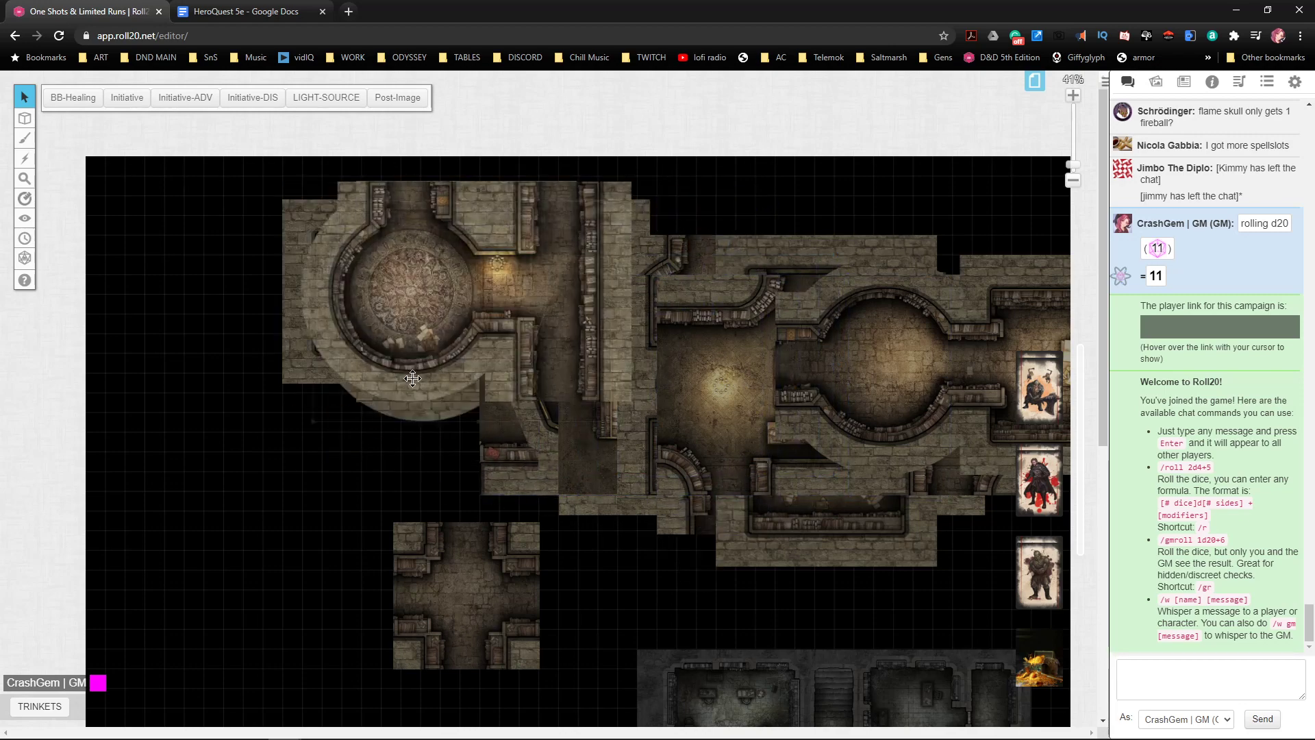
{"action": "left_click_drag", "start_coordinate": [424, 308], "coordinate": [778, 414]}
{"action": "left_click_drag", "start_coordinate": [429, 344], "coordinate": [574, 431]}
{"action": "left_click_drag", "start_coordinate": [459, 342], "coordinate": [651, 438]}
{"action": "left_click_drag", "start_coordinate": [418, 370], "coordinate": [537, 443]}
{"action": "left_click_drag", "start_coordinate": [377, 317], "coordinate": [598, 411]}
{"action": "left_click_drag", "start_coordinate": [449, 306], "coordinate": [608, 348]}
{"action": "left_click_drag", "start_coordinate": [418, 333], "coordinate": [522, 382]}
{"action": "left_click_drag", "start_coordinate": [409, 306], "coordinate": [522, 397]}
{"action": "left_click_drag", "start_coordinate": [414, 312], "coordinate": [497, 366]}
{"action": "left_click_drag", "start_coordinate": [413, 318], "coordinate": [533, 387]}
{"action": "left_click_drag", "start_coordinate": [415, 324], "coordinate": [538, 398]}
{"action": "left_click_drag", "start_coordinate": [428, 302], "coordinate": [556, 412]}
{"action": "left_click_drag", "start_coordinate": [376, 296], "coordinate": [485, 390]}
{"action": "left_click_drag", "start_coordinate": [369, 317], "coordinate": [553, 406]}
{"action": "left_click_drag", "start_coordinate": [411, 326], "coordinate": [487, 400]}
{"action": "left_click_drag", "start_coordinate": [412, 349], "coordinate": [535, 461]}
{"action": "left_click_drag", "start_coordinate": [409, 322], "coordinate": [524, 419]}
{"action": "left_click_drag", "start_coordinate": [393, 322], "coordinate": [449, 426]}
{"action": "left_click_drag", "start_coordinate": [385, 350], "coordinate": [506, 423]}
{"action": "left_click_drag", "start_coordinate": [402, 318], "coordinate": [485, 415]}
- Select the remaining library tiles together with the crossroads tile and move them onto the pile
{"action": "left_click_drag", "start_coordinate": [376, 235], "coordinate": [644, 607]}
{"action": "left_click_drag", "start_coordinate": [557, 529], "coordinate": [843, 522]}
{"action": "left_click", "coordinate": [533, 569]}
{"action": "scroll", "coordinate": [625, 496], "scroll_direction": "down", "scroll_amount": 3}
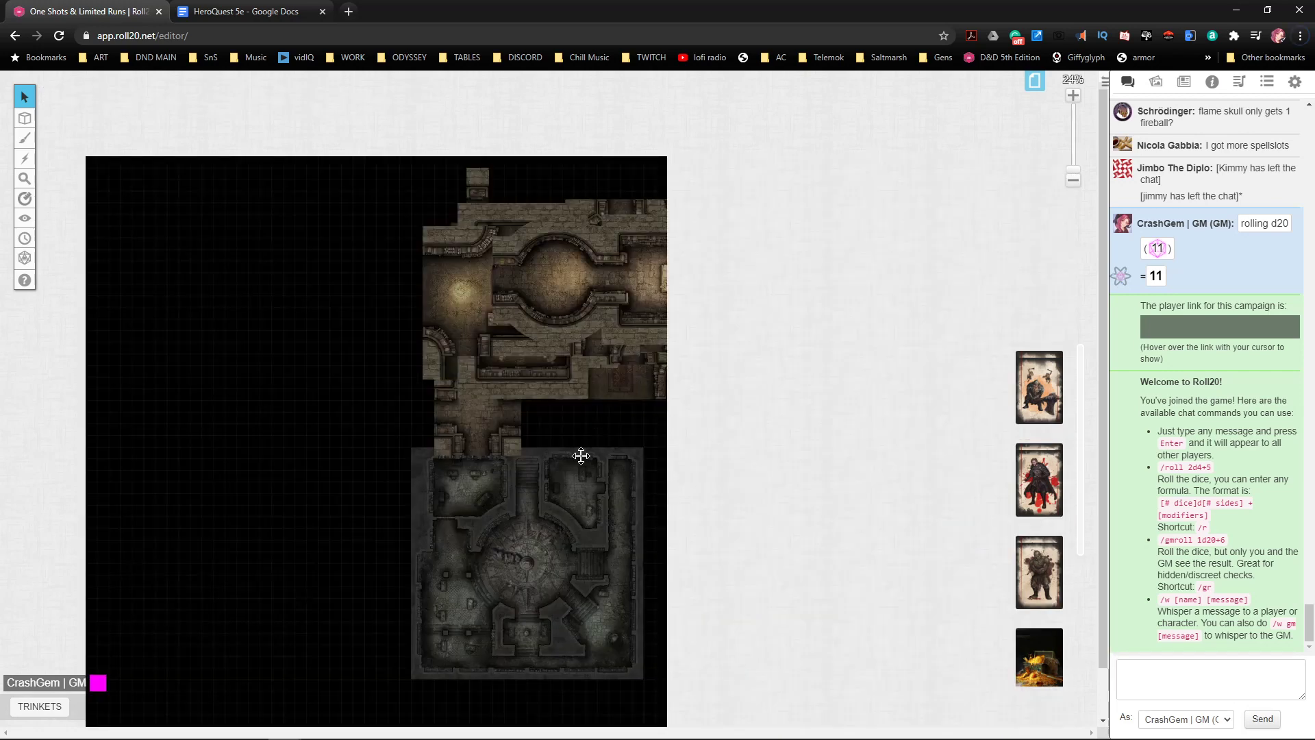
- Enlarge the quest 9 page in its page settings, with a width of 80 cells and a greater height
{"action": "left_click", "coordinate": [1034, 81]}
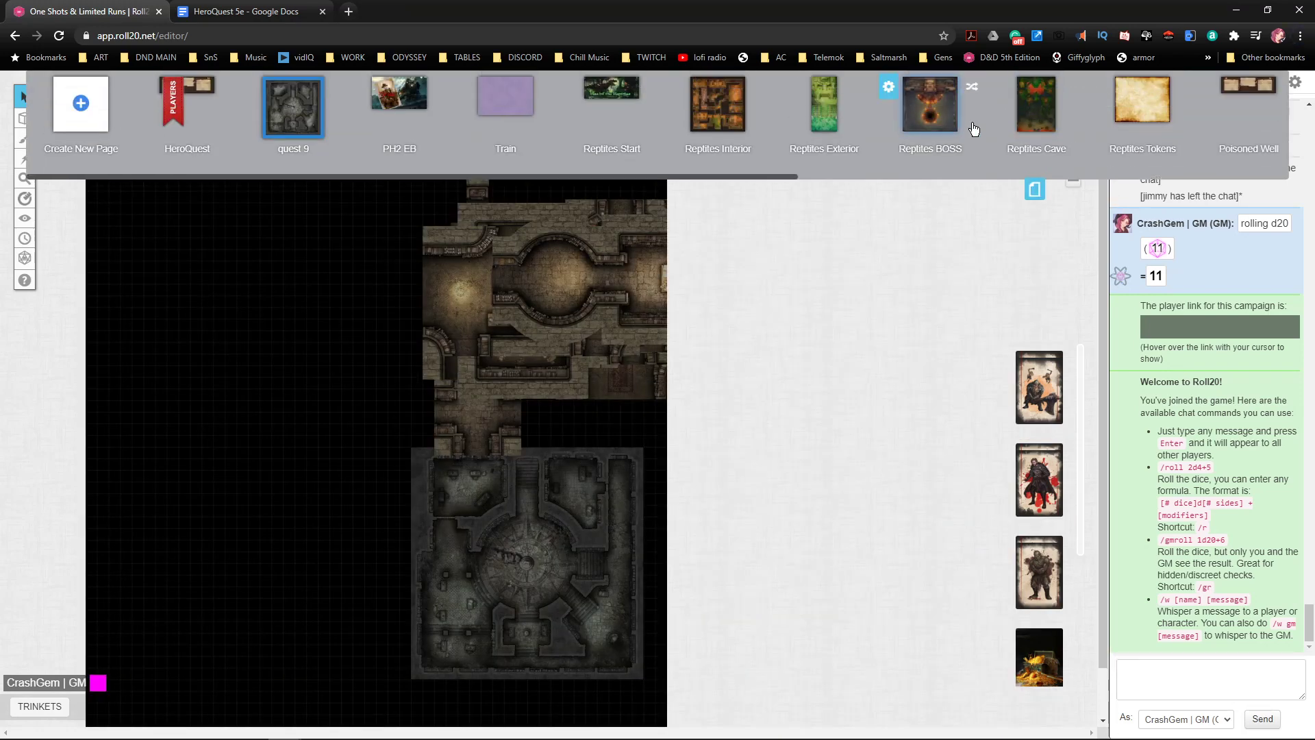
{"action": "left_click", "coordinate": [253, 92]}
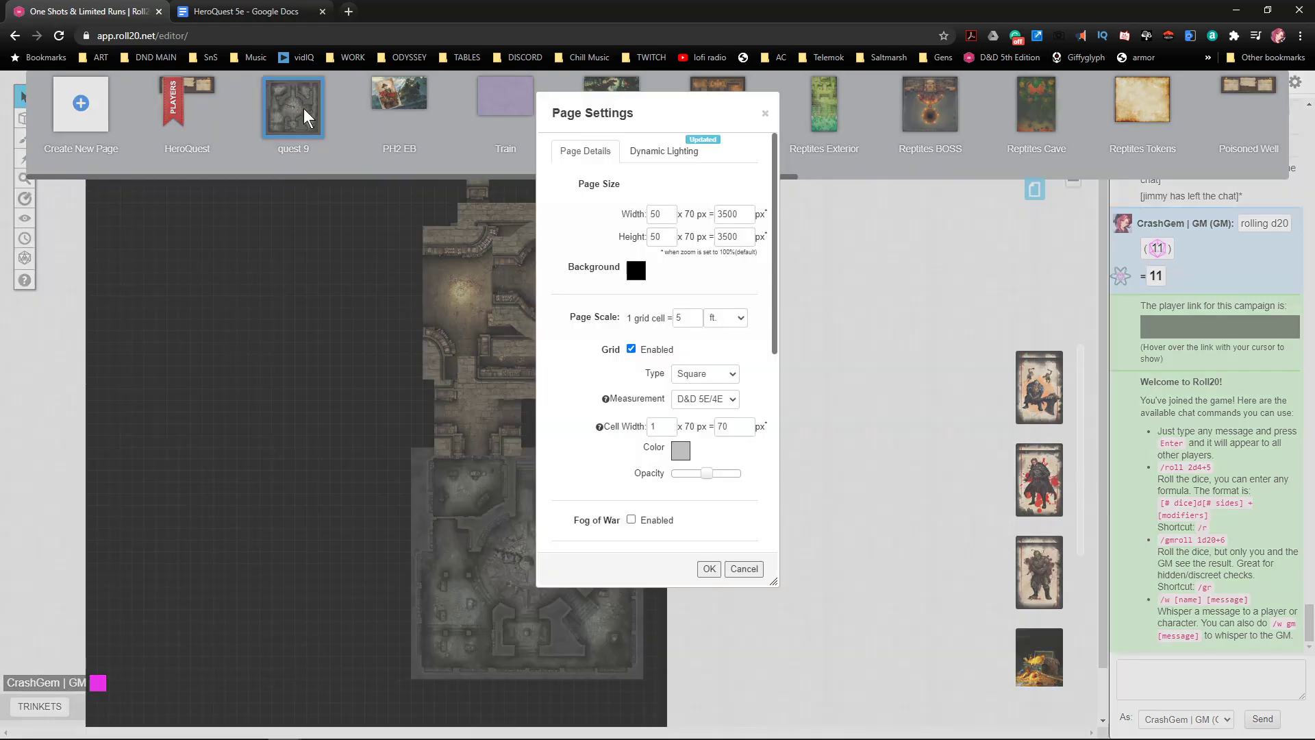
{"action": "left_click_drag", "start_coordinate": [662, 214], "coordinate": [647, 206]}
{"action": "type", "text": "80"}
{"action": "key", "text": "Tab"}
{"action": "type", "text": "8"}
{"action": "left_click", "coordinate": [709, 572]}
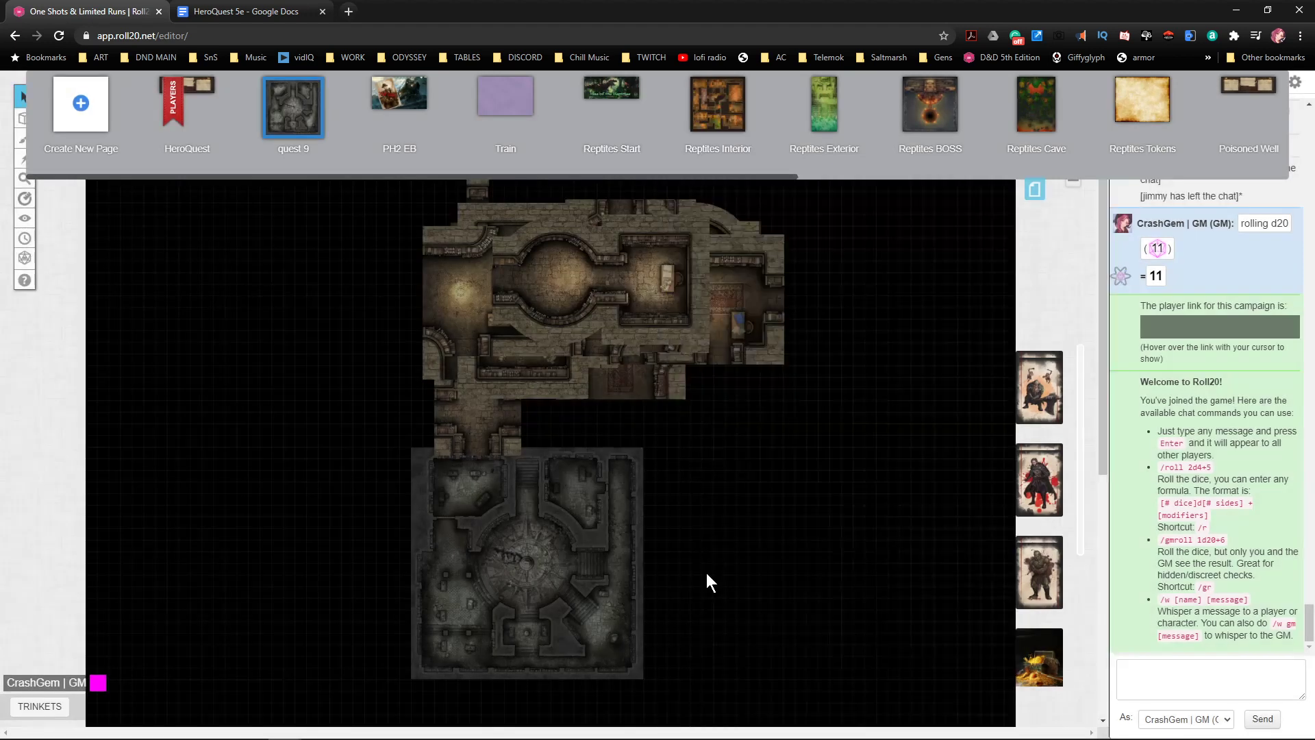
{"action": "left_click", "coordinate": [1041, 186]}
- Shift all map pieces towards the page's right side and separate the library tile pile from the dark dungeon map
{"action": "left_click_drag", "start_coordinate": [837, 629], "coordinate": [381, 201]}
{"action": "left_click_drag", "start_coordinate": [515, 276], "coordinate": [781, 474]}
{"action": "scroll", "coordinate": [770, 424], "scroll_direction": "down", "scroll_amount": 3}
{"action": "left_click_drag", "start_coordinate": [791, 381], "coordinate": [736, 453]}
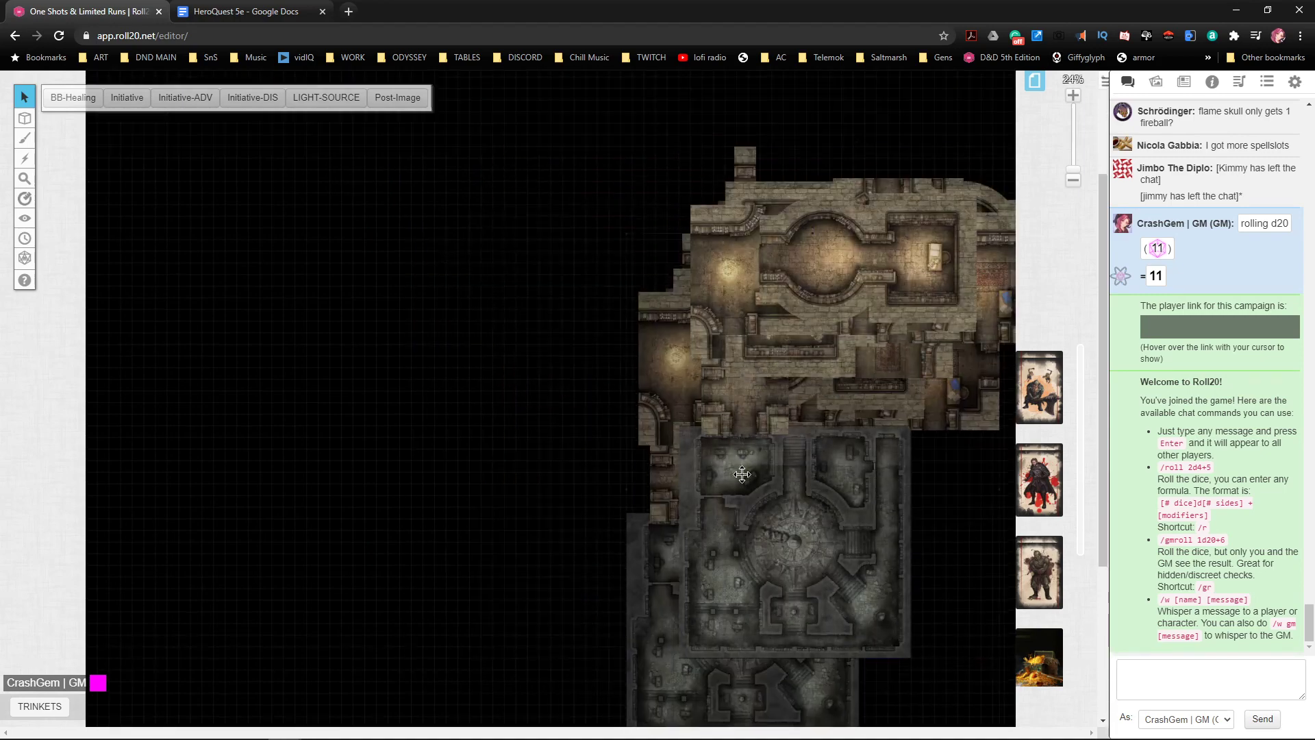
{"action": "scroll", "coordinate": [793, 229], "scroll_direction": "up", "scroll_amount": 5}
{"action": "left_click_drag", "start_coordinate": [561, 250], "coordinate": [957, 571]}
{"action": "left_click_drag", "start_coordinate": [890, 528], "coordinate": [854, 448]}
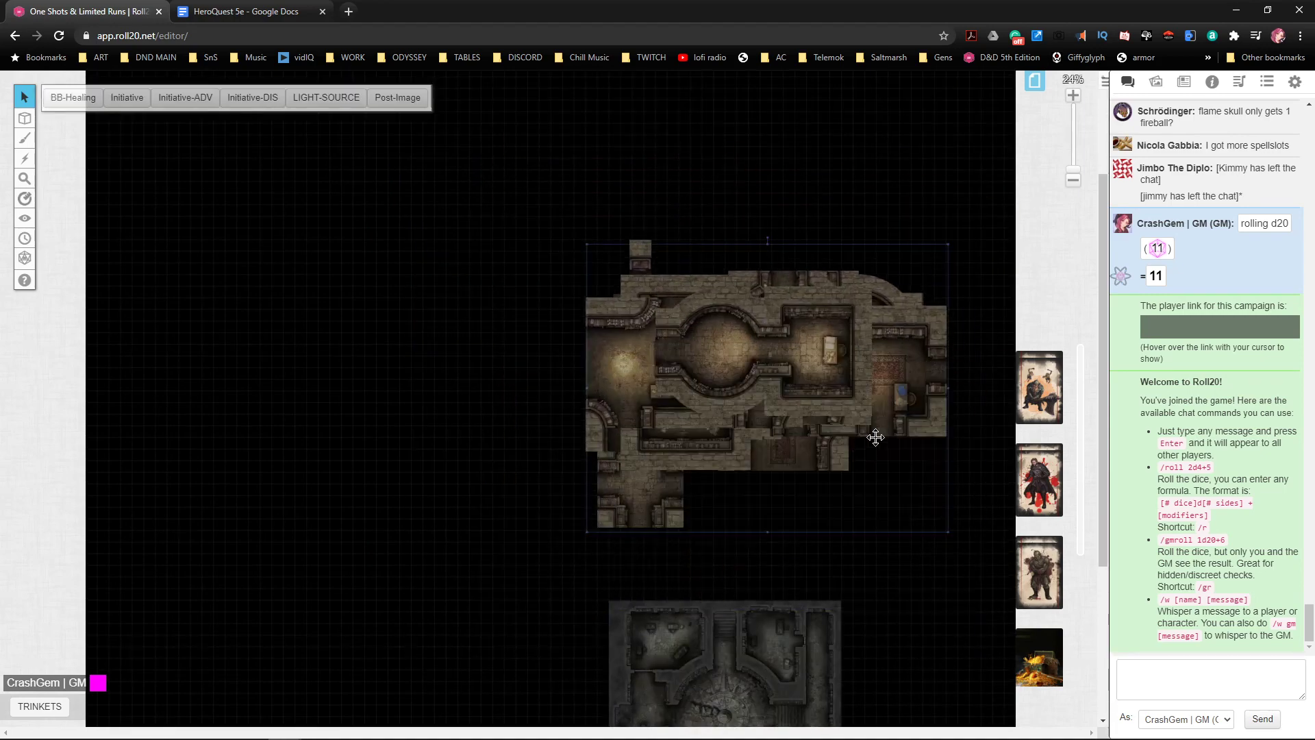
- Scale the whole library tile pile down to less than half its size and place it near the map's right edge
{"action": "left_click", "coordinate": [941, 250]}
{"action": "left_click_drag", "start_coordinate": [937, 509], "coordinate": [527, 196]}
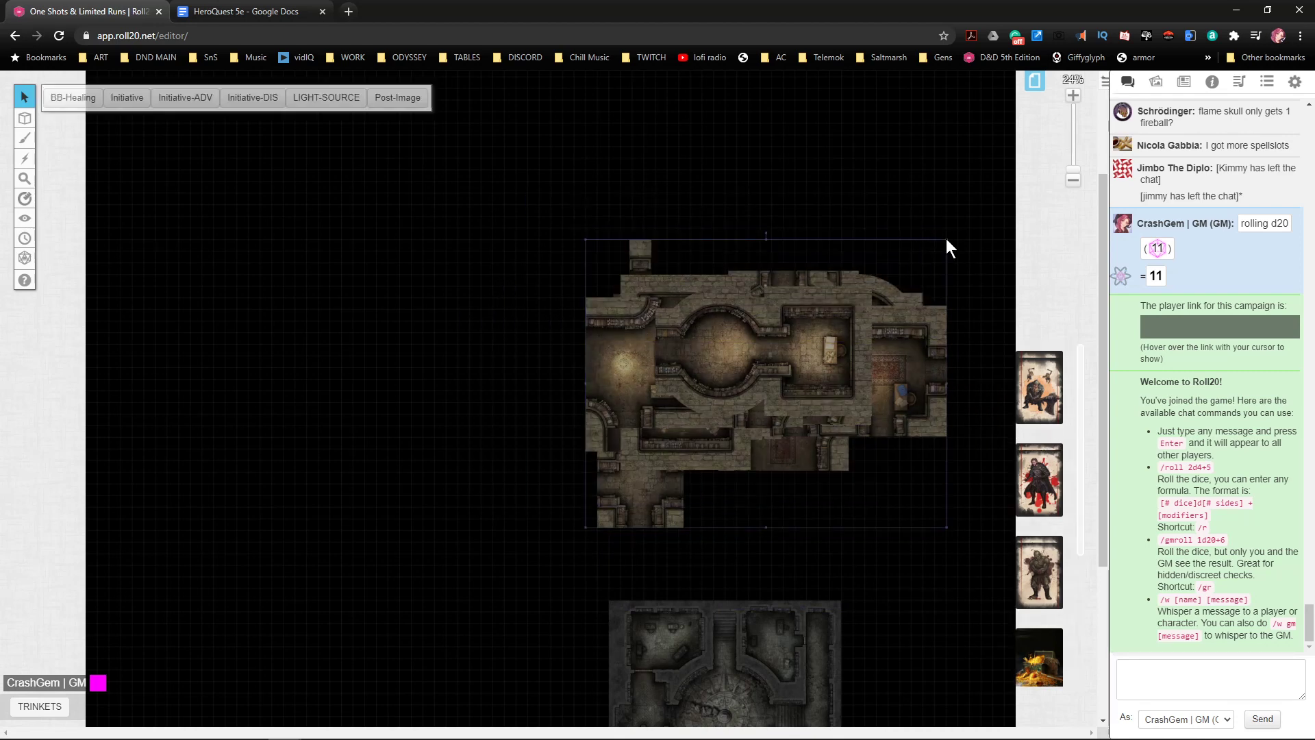
{"action": "left_click_drag", "start_coordinate": [947, 240], "coordinate": [747, 416]}
{"action": "left_click_drag", "start_coordinate": [661, 466], "coordinate": [870, 438]}
{"action": "left_click", "coordinate": [873, 335]}
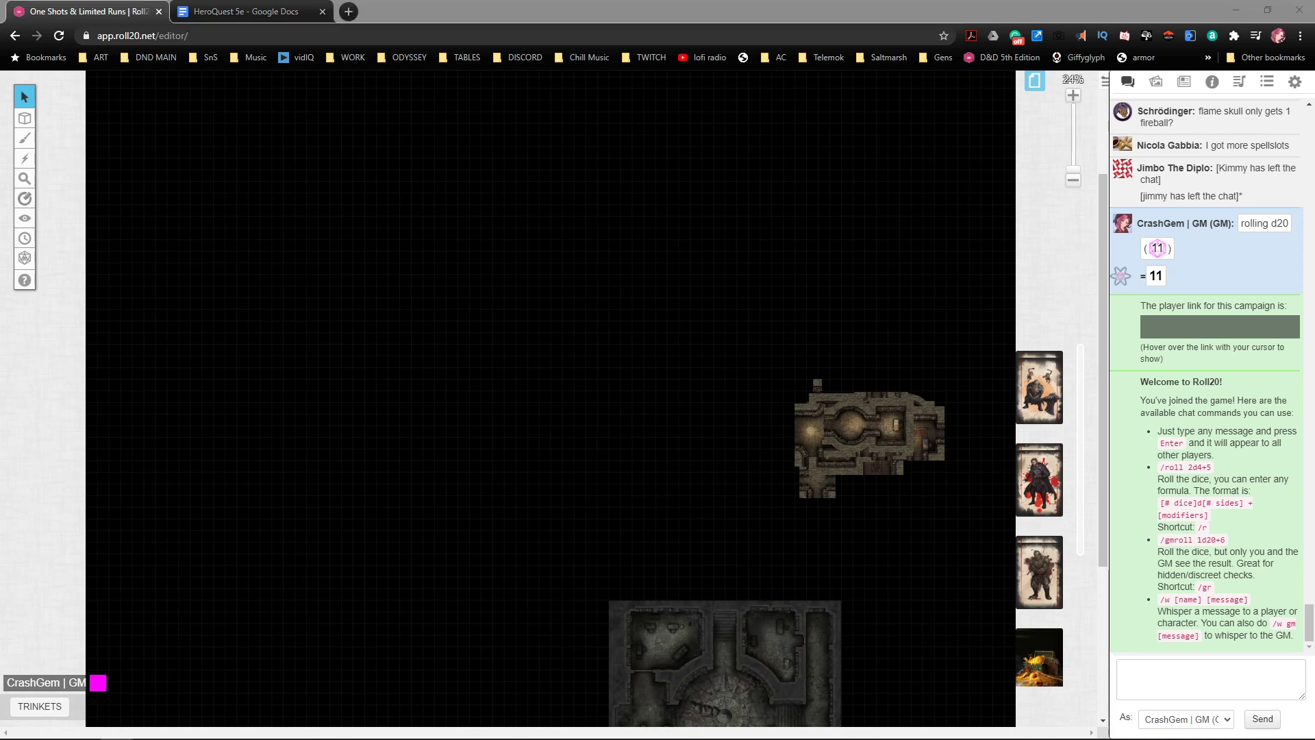
- Upload the additional library room images onto the empty map area, and review the quest introduction in Google Docs meanwhile
{"action": "left_click_drag", "start_coordinate": [1314, 287], "coordinate": [397, 307]}
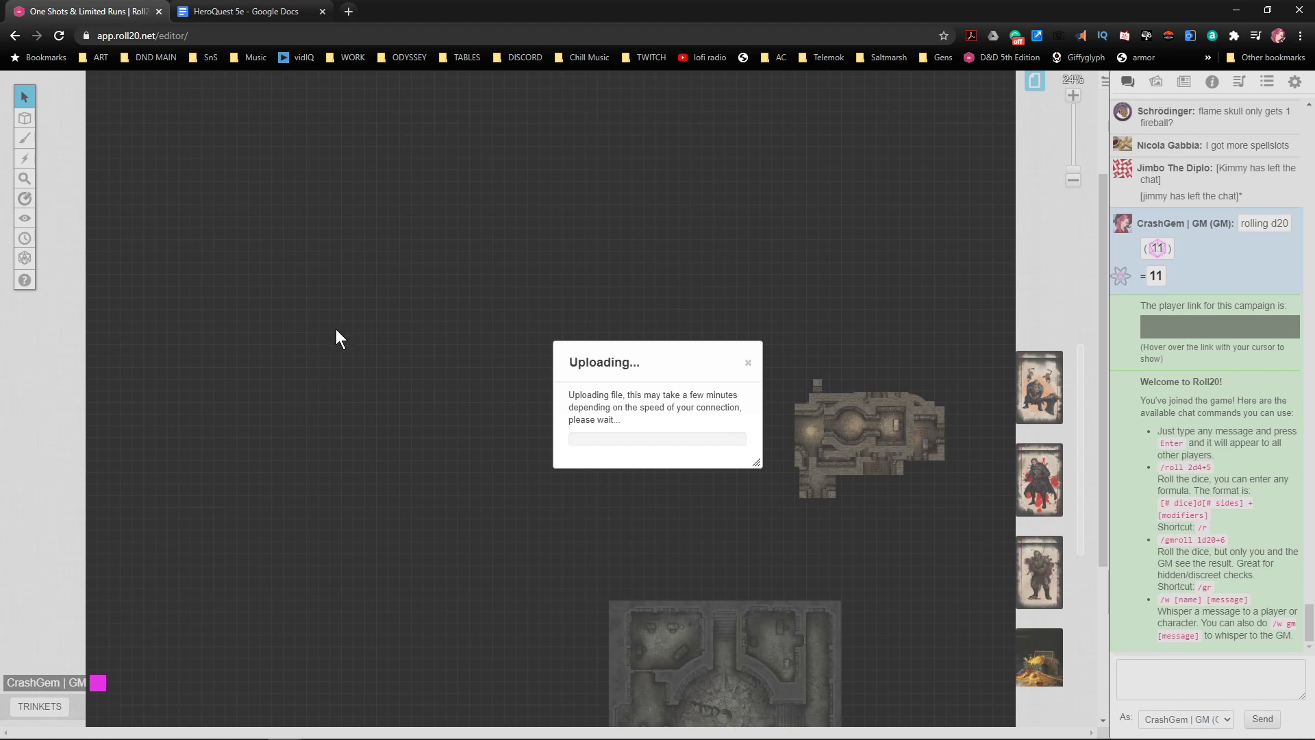
{"action": "left_click", "coordinate": [248, 8]}
{"action": "scroll", "coordinate": [335, 311], "scroll_direction": "up", "scroll_amount": 5}
{"action": "scroll", "coordinate": [339, 329], "scroll_direction": "down", "scroll_amount": 4}
{"action": "scroll", "coordinate": [339, 336], "scroll_direction": "up", "scroll_amount": 4}
{"action": "scroll", "coordinate": [307, 396], "scroll_direction": "down", "scroll_amount": 3}
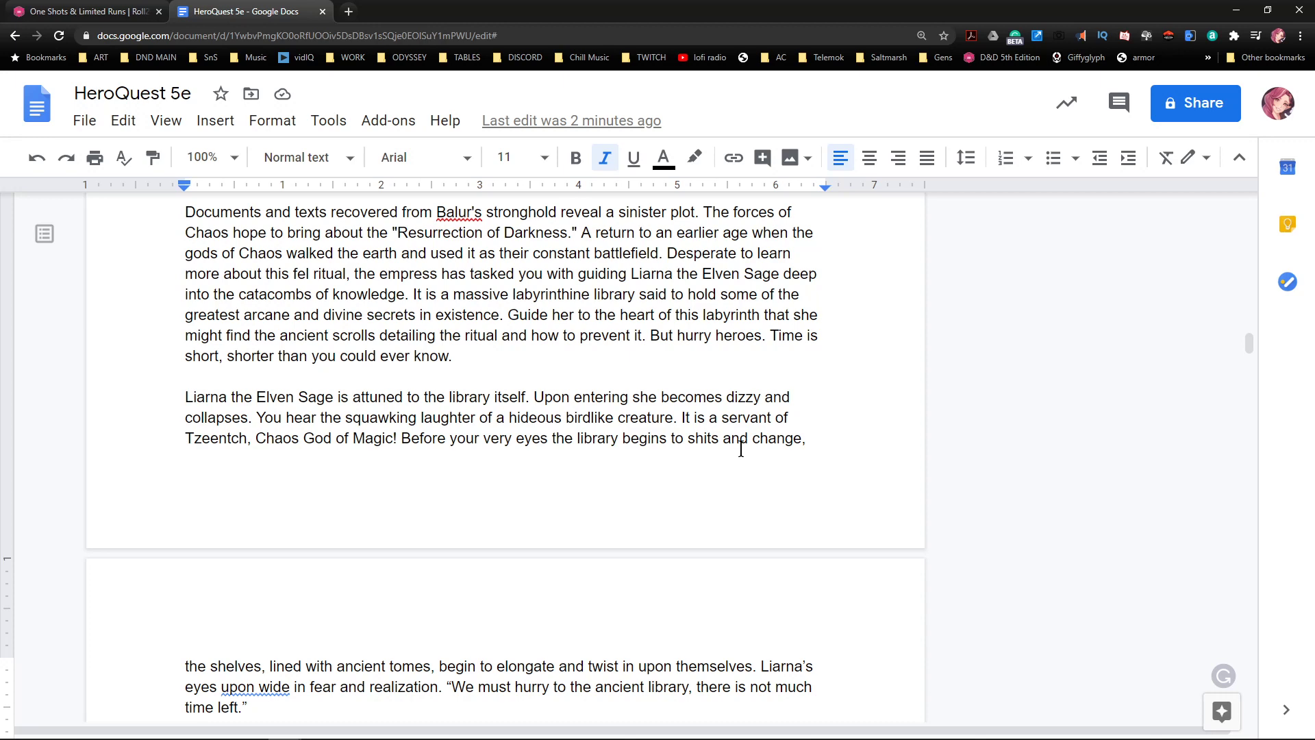
{"action": "left_click", "coordinate": [104, 13]}
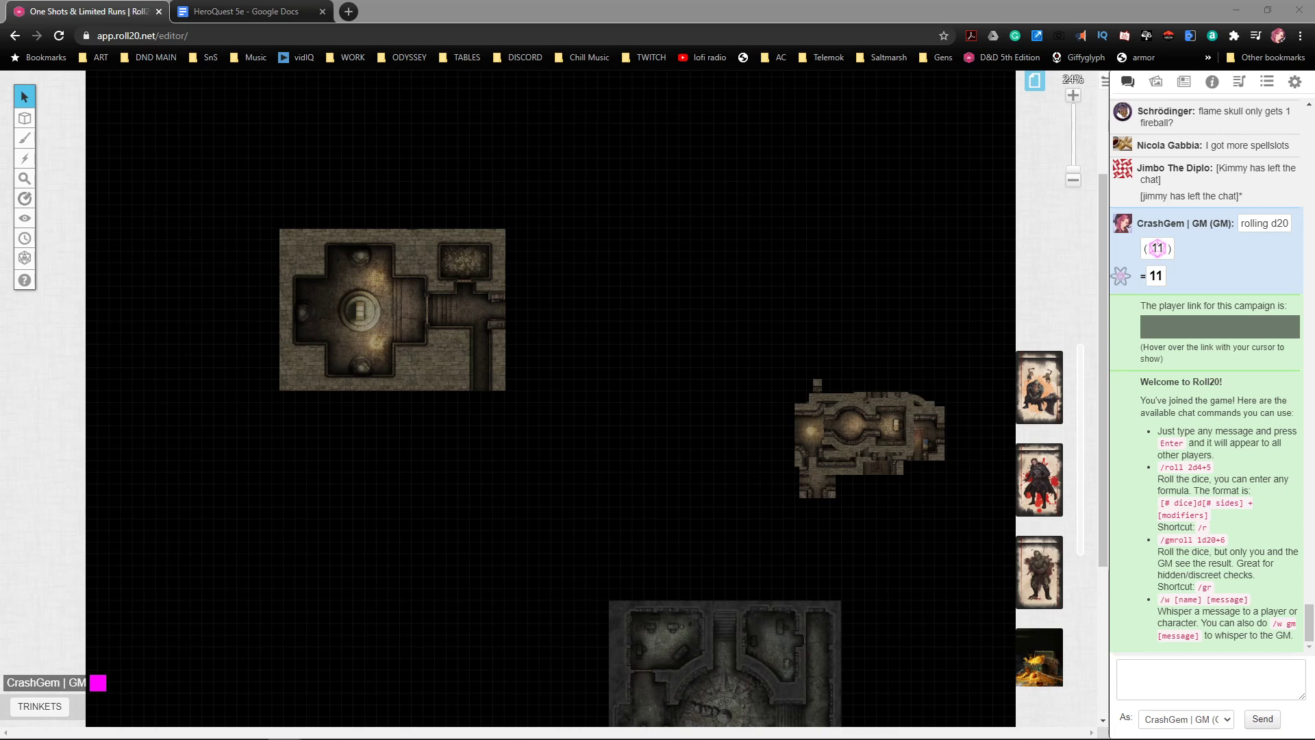
- Browse the images related to the Tzeentch sorcerer picture in the "dark elves tzeench" Google image results
{"action": "left_click_drag", "start_coordinate": [1079, 230], "coordinate": [688, 10]}
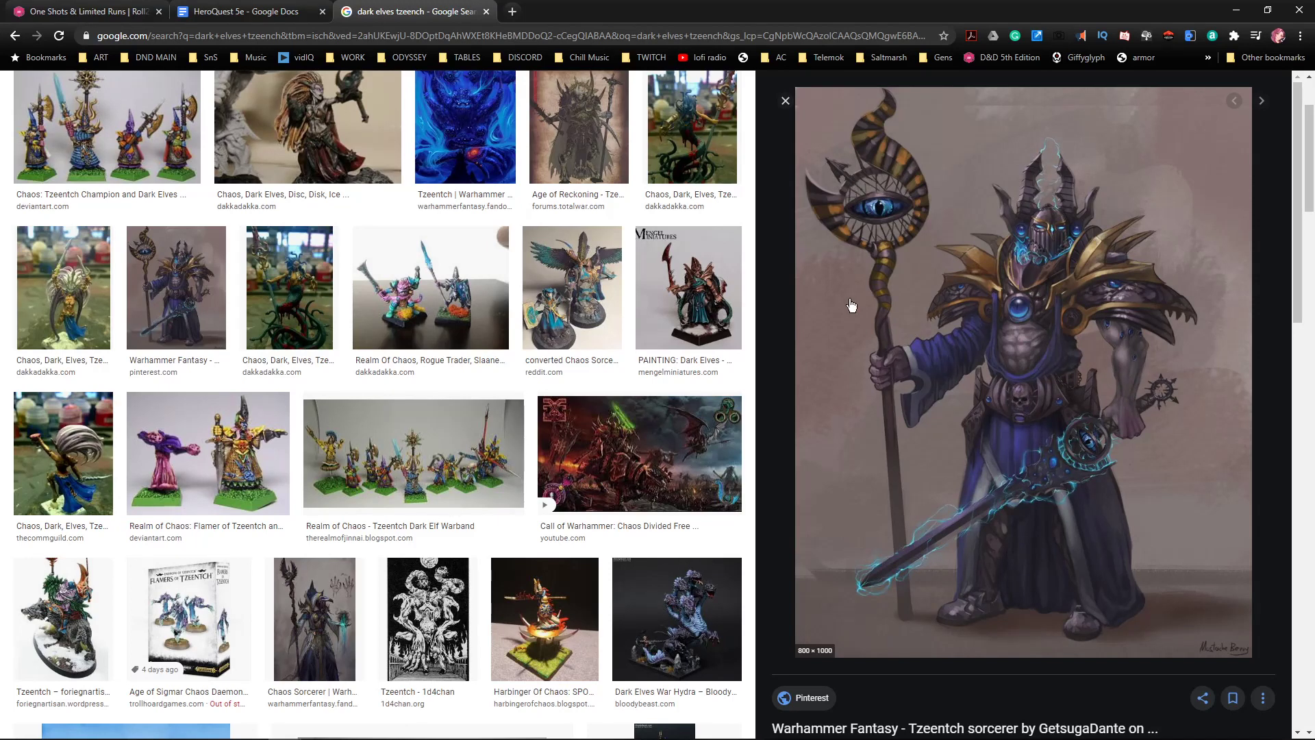
{"action": "scroll", "coordinate": [1022, 465], "scroll_direction": "down", "scroll_amount": 2}
{"action": "scroll", "coordinate": [1018, 464], "scroll_direction": "down", "scroll_amount": 5}
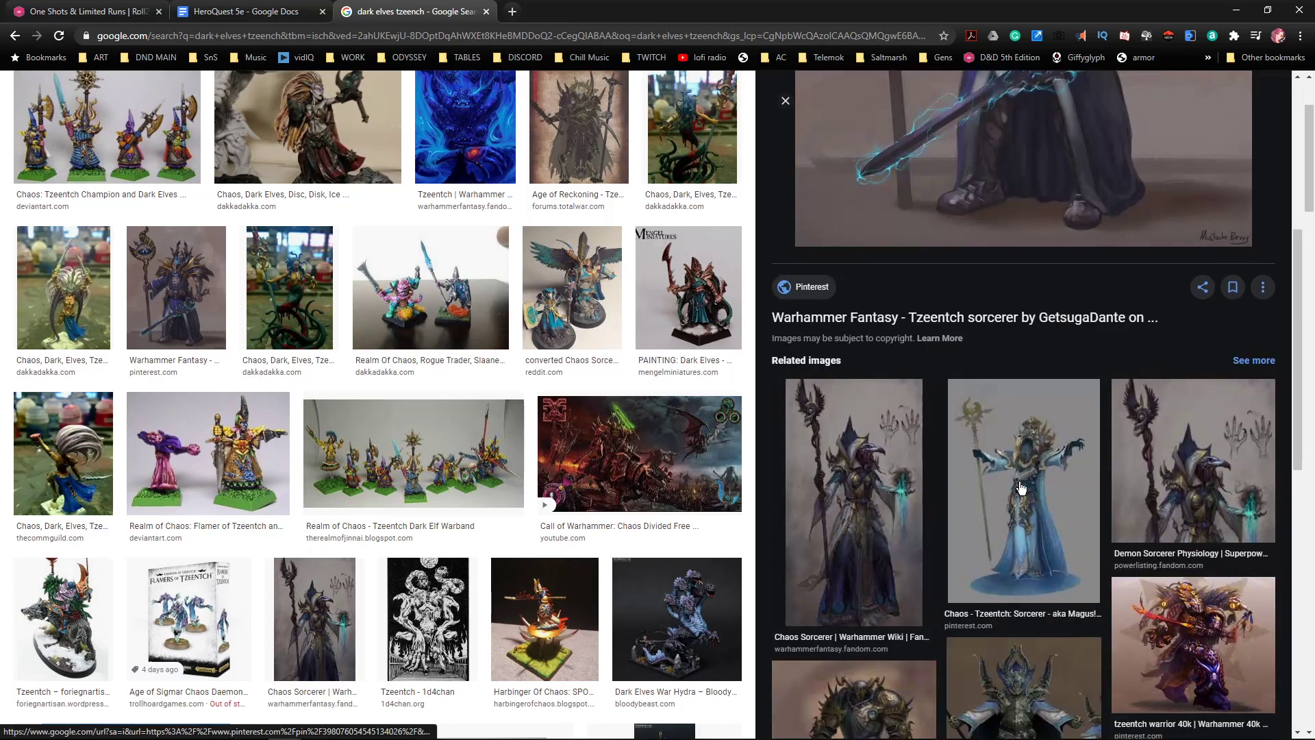
{"action": "scroll", "coordinate": [1021, 480], "scroll_direction": "down", "scroll_amount": 1}
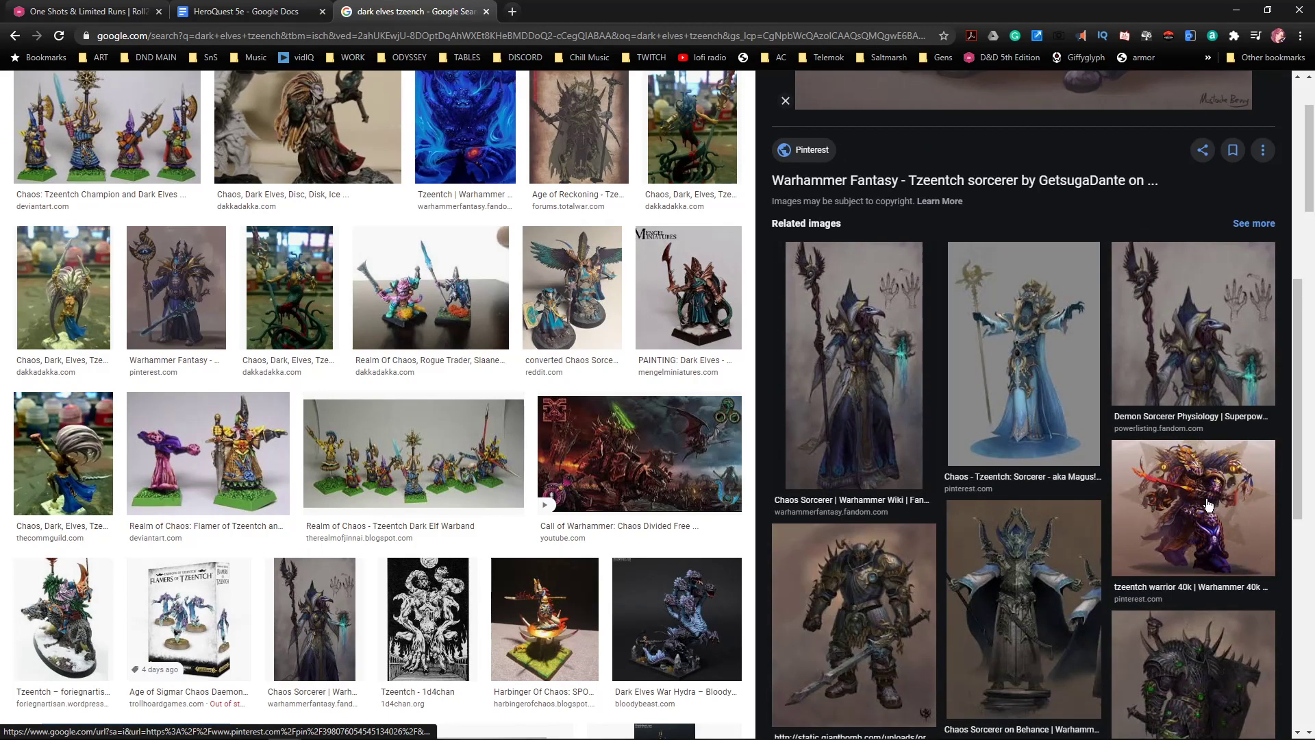
{"action": "scroll", "coordinate": [1211, 537], "scroll_direction": "down", "scroll_amount": 6}
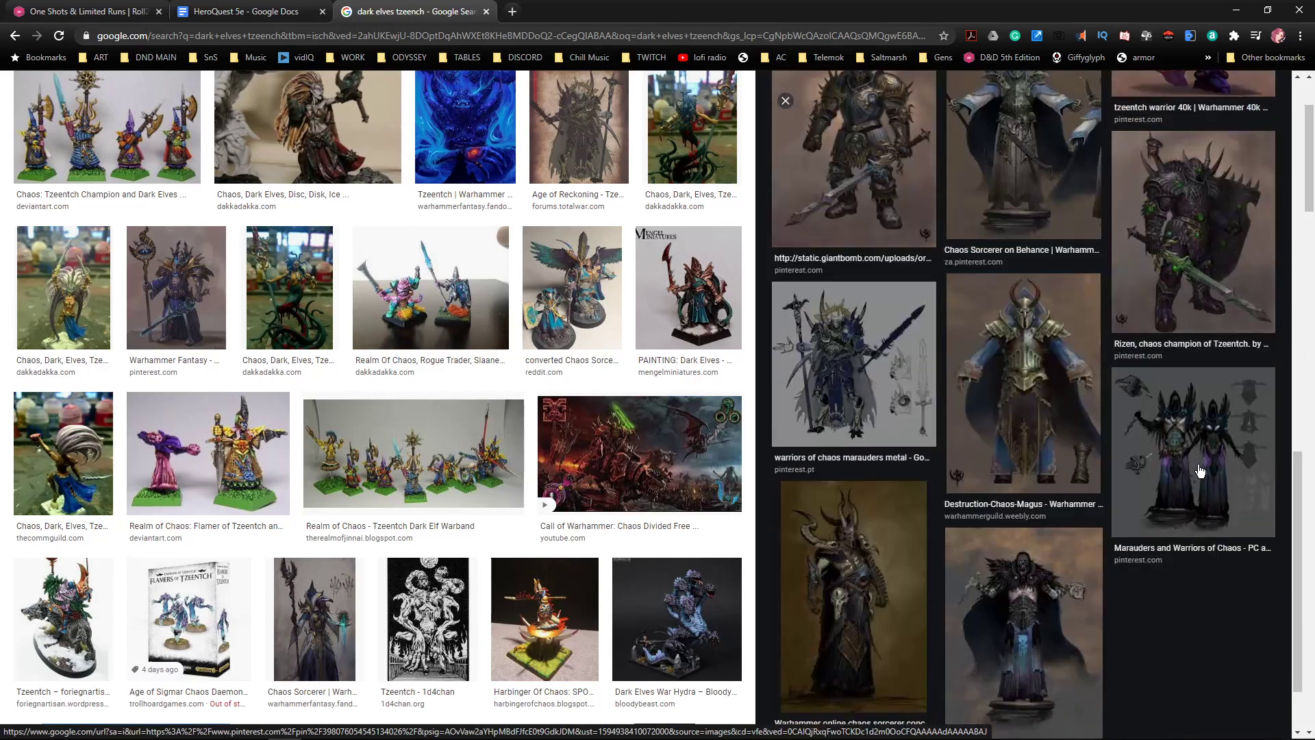
{"action": "left_click", "coordinate": [1192, 474]}
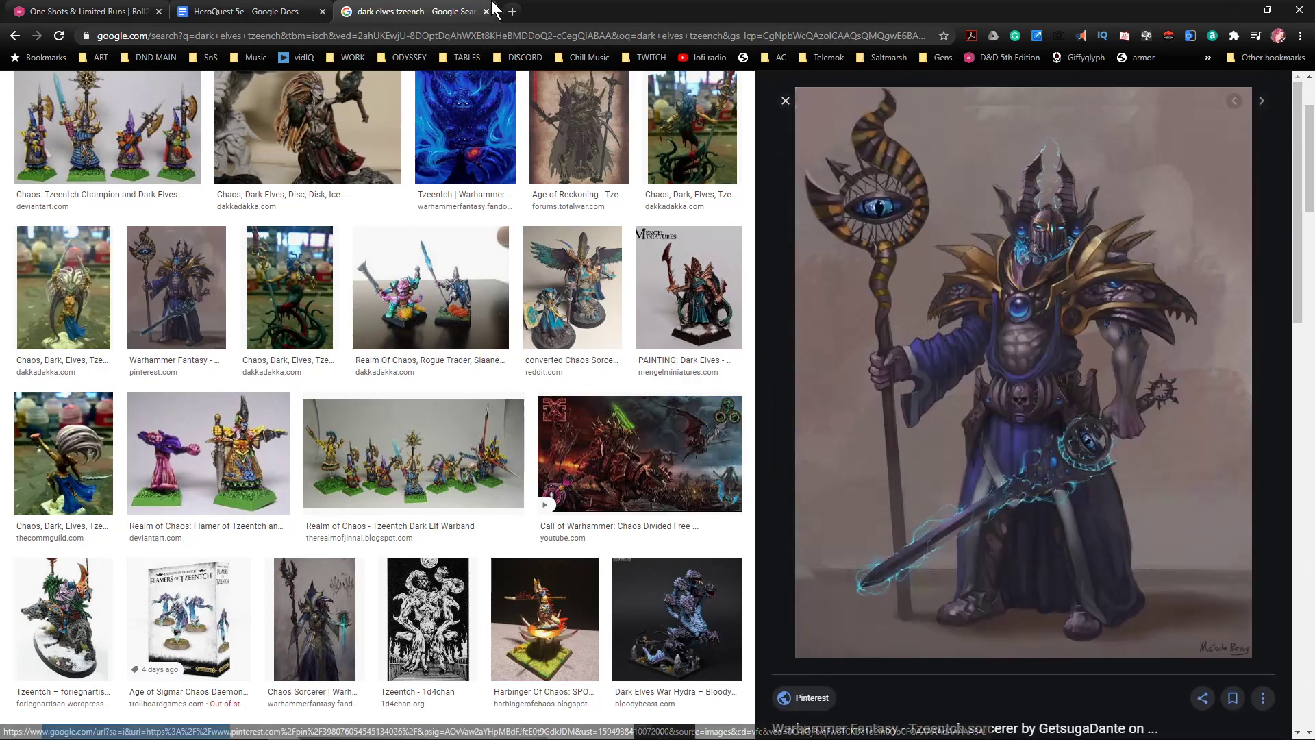
{"action": "left_click_drag", "start_coordinate": [420, 6], "coordinate": [1314, 479]}
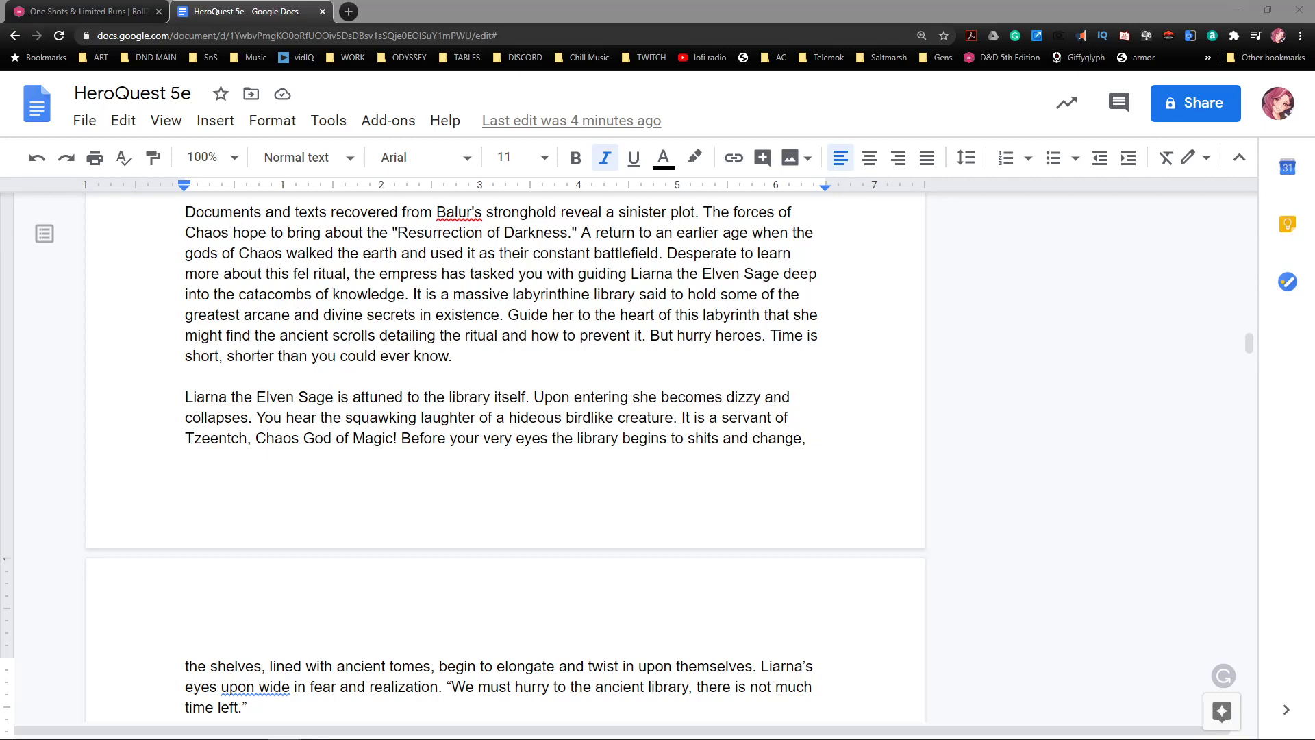
- Return to Roll20, move the newly uploaded room tiles above the library pile and scale them to half their size
{"action": "left_click", "coordinate": [75, 12]}
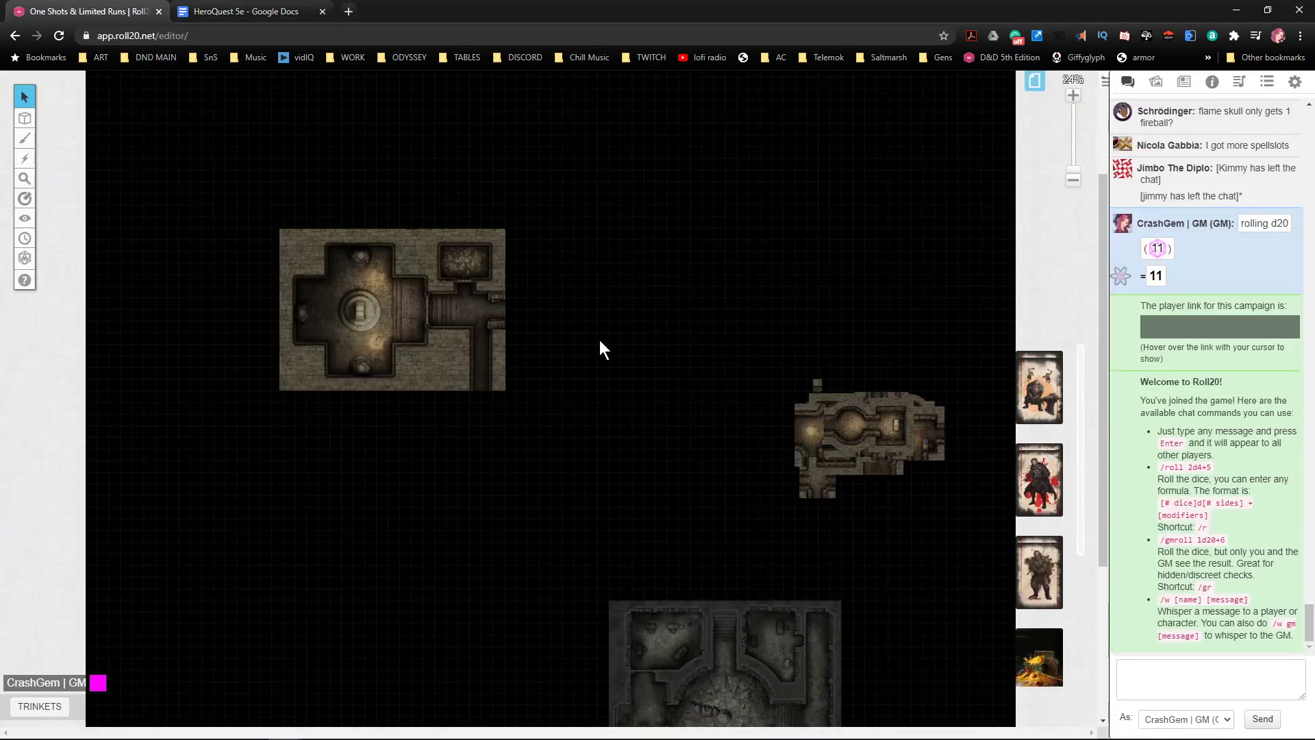
{"action": "left_click_drag", "start_coordinate": [569, 466], "coordinate": [238, 200]}
{"action": "left_click_drag", "start_coordinate": [344, 306], "coordinate": [770, 212]}
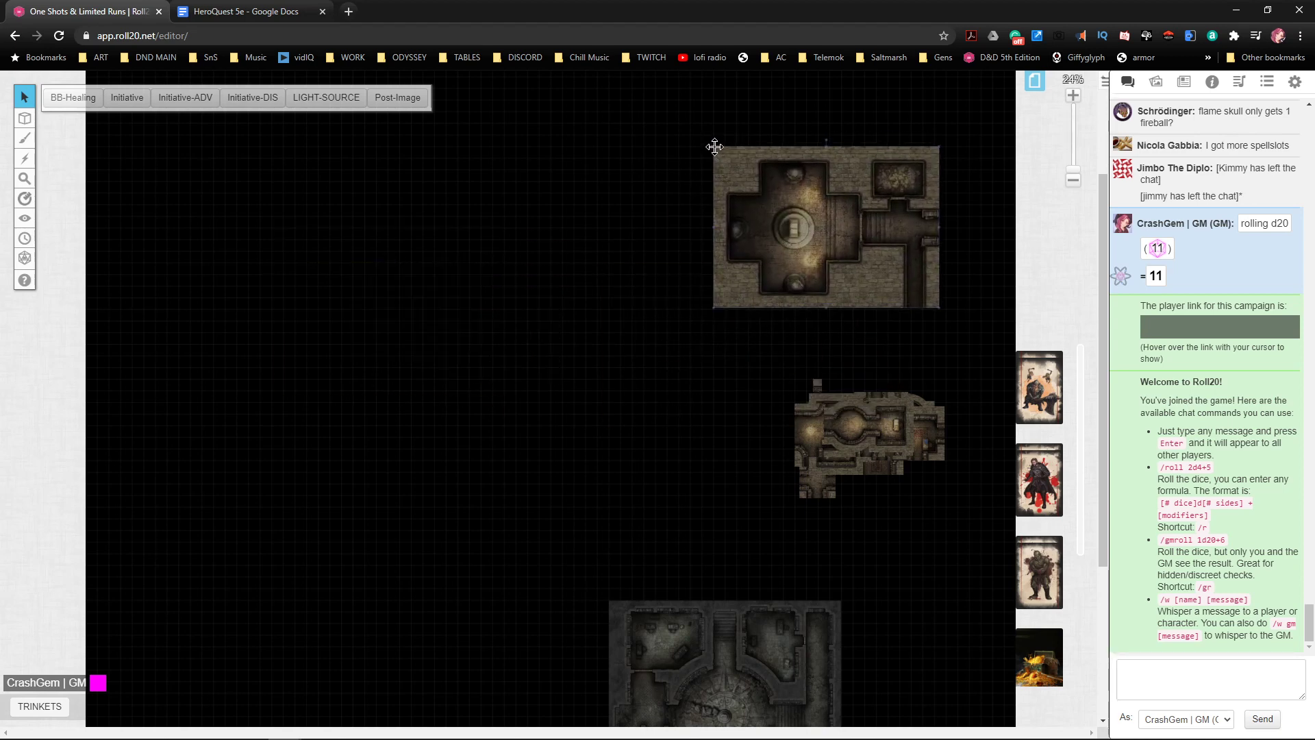
{"action": "left_click_drag", "start_coordinate": [714, 145], "coordinate": [739, 180]}
{"action": "left_click_drag", "start_coordinate": [632, 114], "coordinate": [889, 304]}
{"action": "left_click_drag", "start_coordinate": [710, 145], "coordinate": [812, 240]}
{"action": "left_click", "coordinate": [674, 439]}
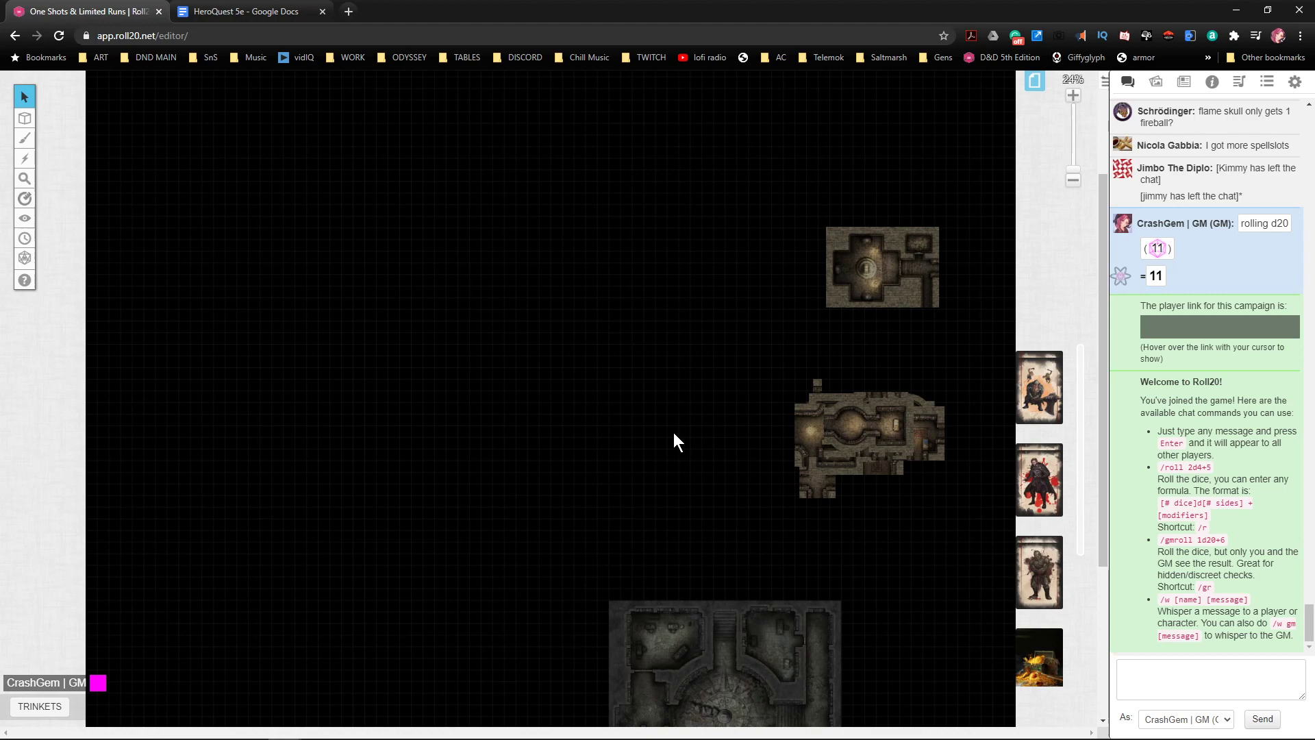
- Examine the dark dungeon map up close, including its circular central chamber, stairs and surrounding rooms
{"action": "scroll", "coordinate": [675, 438], "scroll_direction": "up", "scroll_amount": 5}
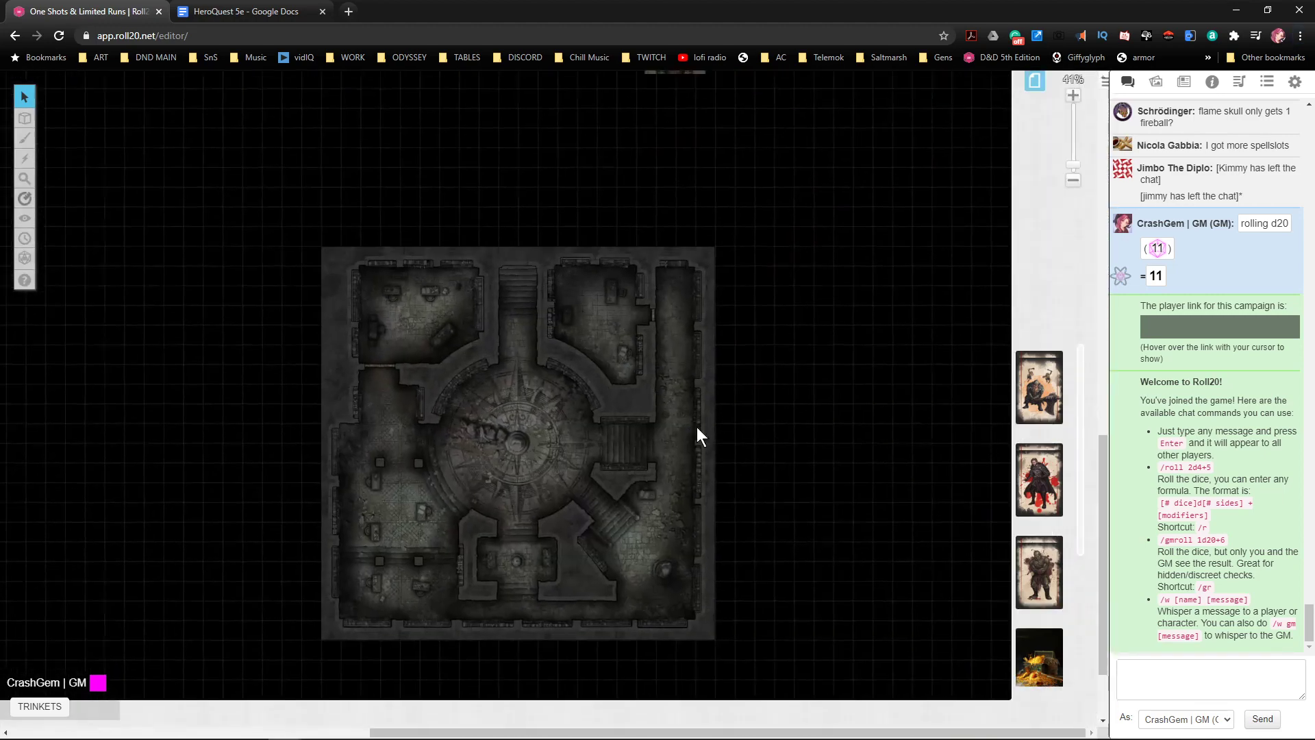
{"action": "left_click", "coordinate": [583, 473]}
{"action": "scroll", "coordinate": [596, 433], "scroll_direction": "up", "scroll_amount": 2}
{"action": "scroll", "coordinate": [596, 433], "scroll_direction": "up", "scroll_amount": 1}
{"action": "scroll", "coordinate": [597, 438], "scroll_direction": "up", "scroll_amount": 2}
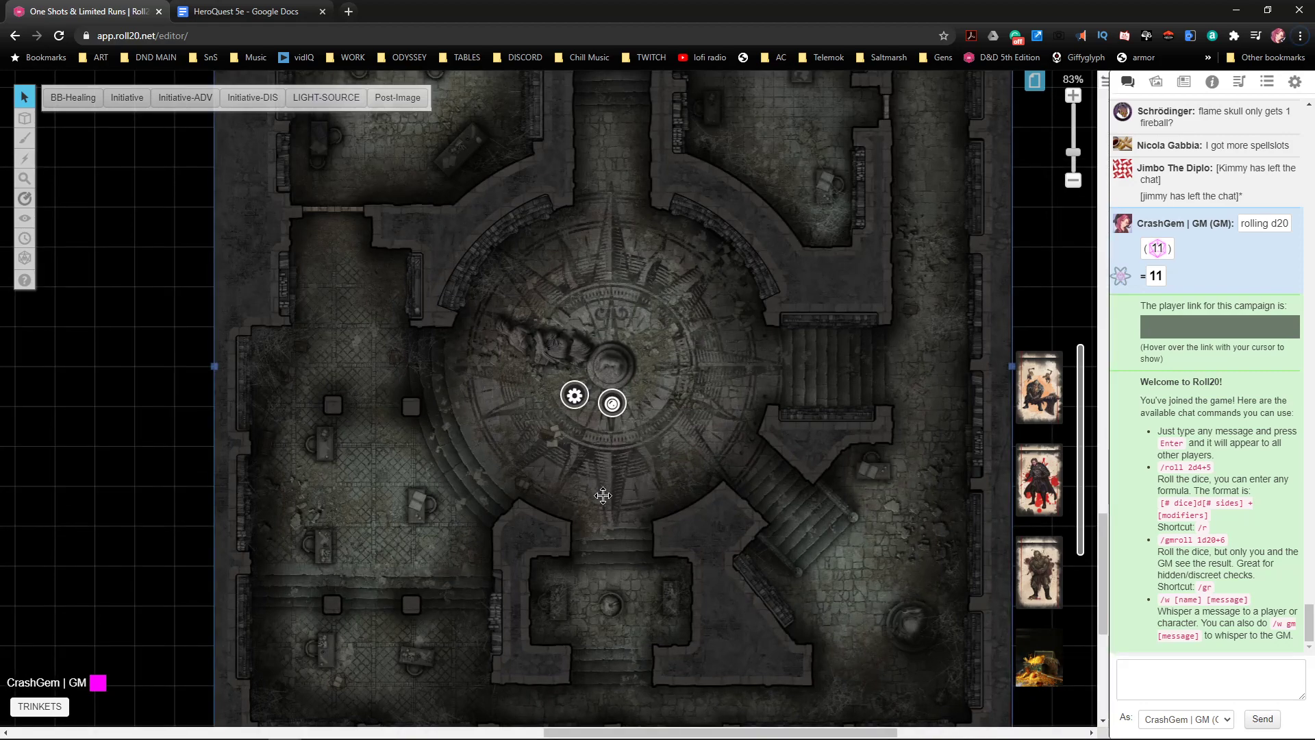
{"action": "left_click_drag", "start_coordinate": [699, 463], "coordinate": [720, 338]}
{"action": "left_click_drag", "start_coordinate": [797, 133], "coordinate": [629, 599]}
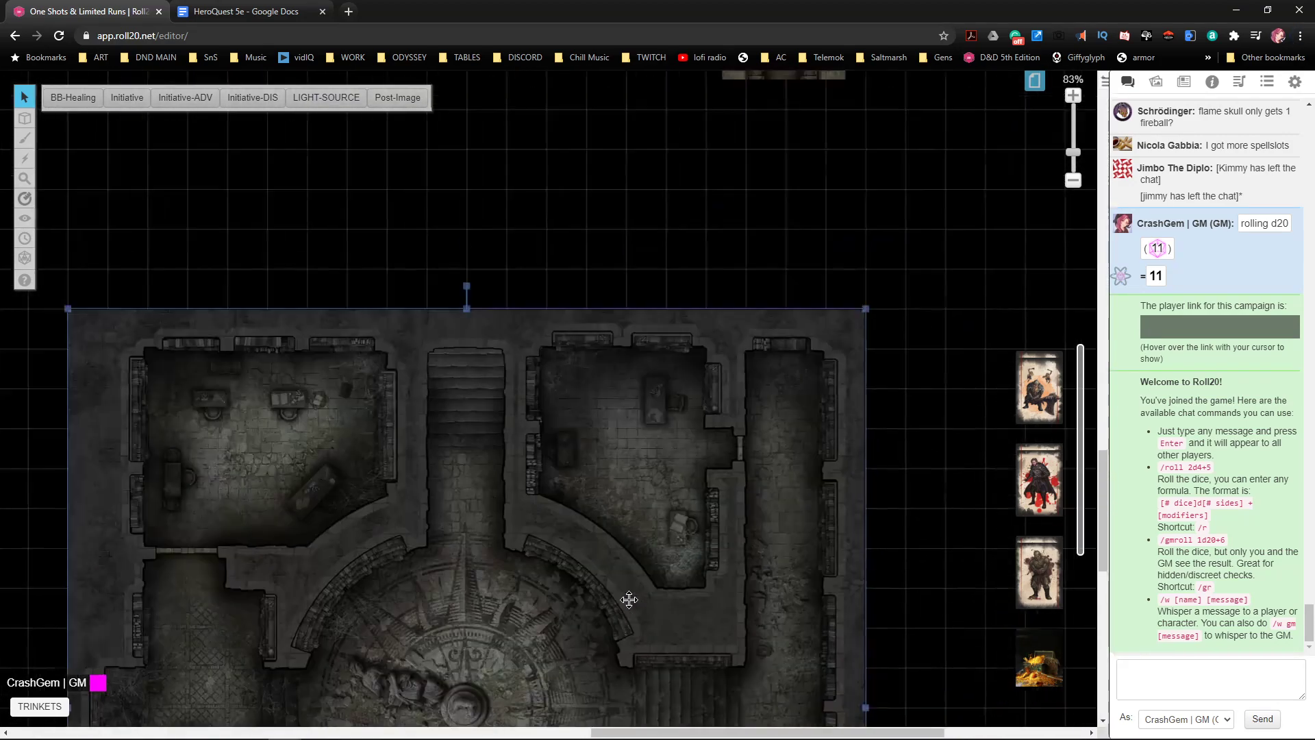
{"action": "scroll", "coordinate": [629, 600], "scroll_direction": "down", "scroll_amount": 3}
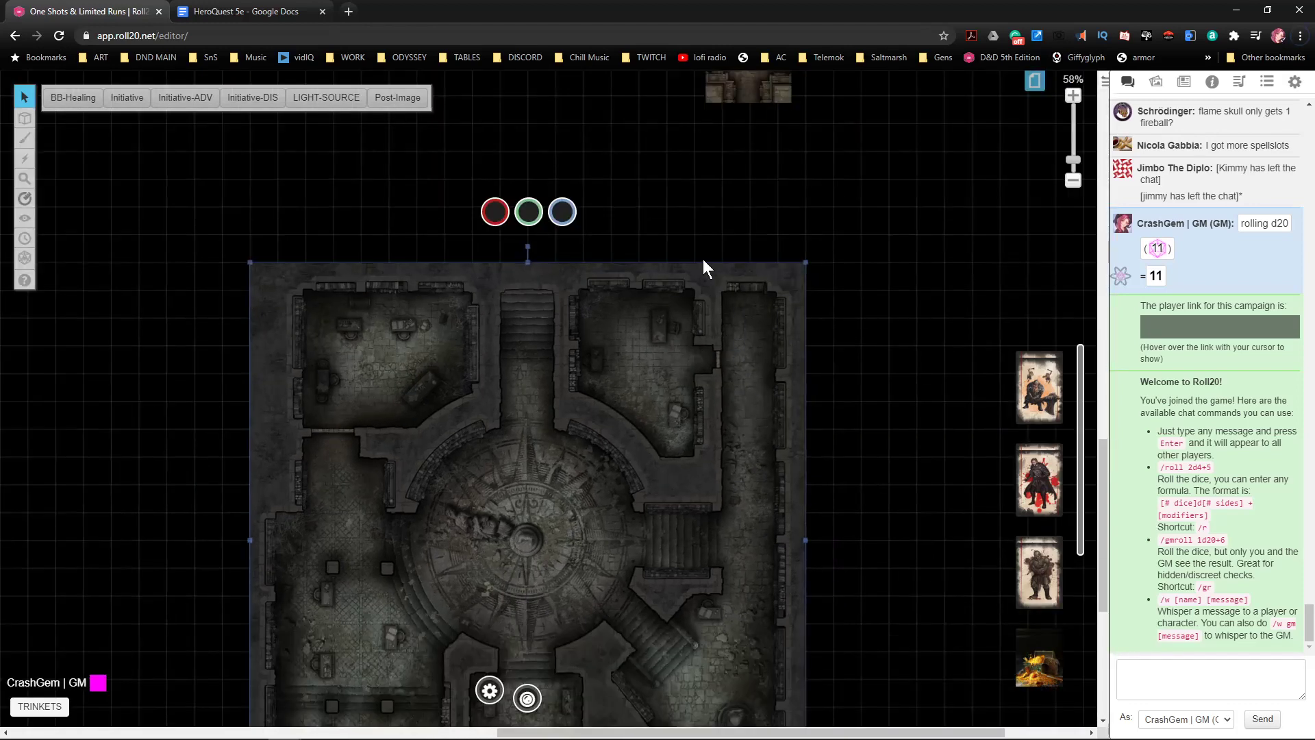
{"action": "left_click", "coordinate": [702, 250]}
{"action": "mouse_move", "coordinate": [691, 433]}
{"action": "left_mouse_down"}
{"action": "mouse_move", "coordinate": [737, 295]}
{"action": "mouse_move", "coordinate": [671, 363]}
{"action": "mouse_move", "coordinate": [707, 435]}
{"action": "left_mouse_up"}
{"action": "left_click_drag", "start_coordinate": [740, 301], "coordinate": [719, 426]}
{"action": "left_click_drag", "start_coordinate": [764, 566], "coordinate": [748, 416]}
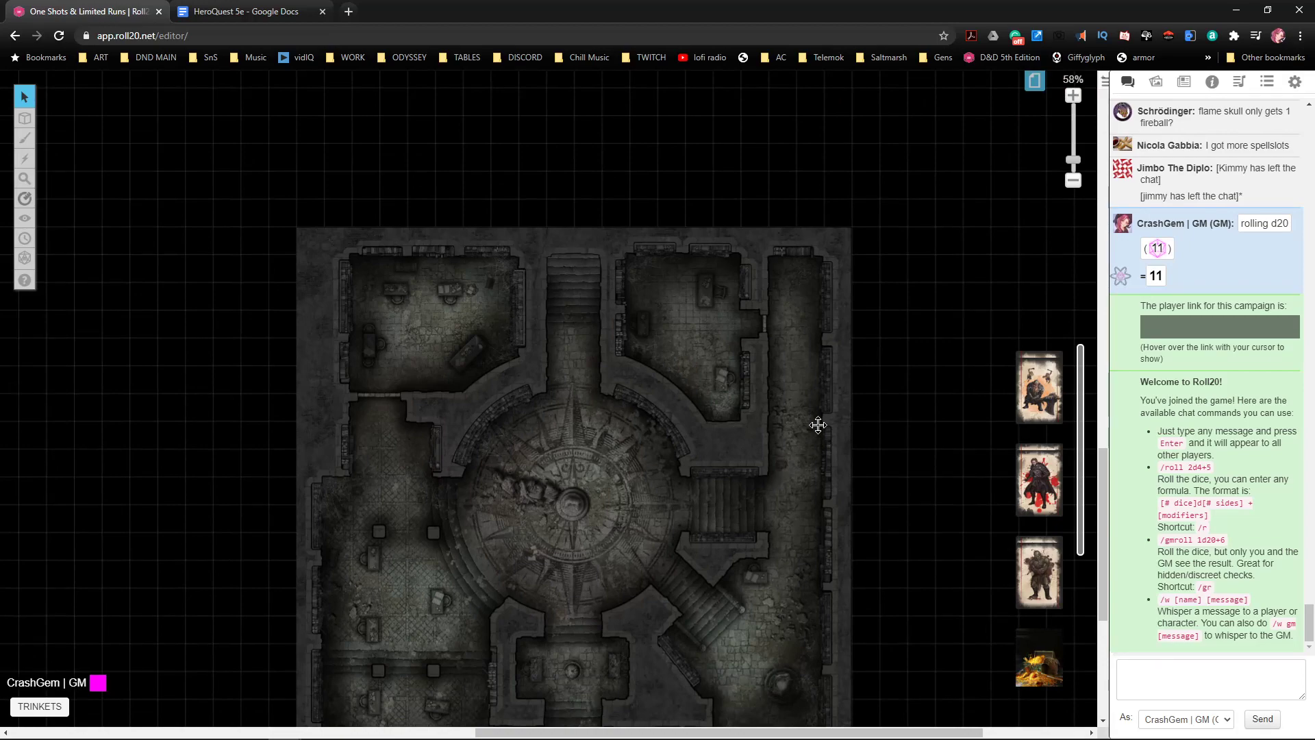
- Move the cross-shaped altar room off the stack of newly uploaded tiles, placing it just below the stack
{"action": "scroll", "coordinate": [700, 459], "scroll_direction": "up", "scroll_amount": 8}
{"action": "left_click_drag", "start_coordinate": [963, 320], "coordinate": [696, 402]}
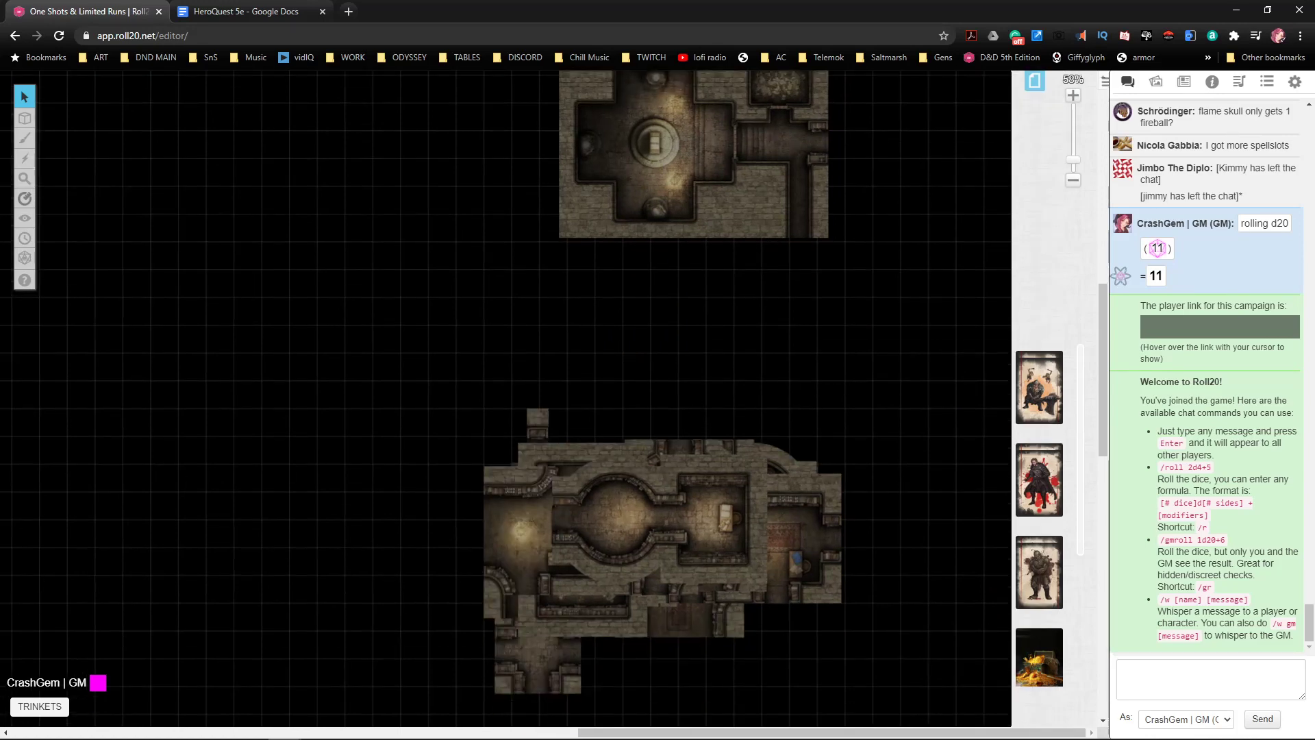
{"action": "scroll", "coordinate": [569, 507], "scroll_direction": "up", "scroll_amount": 2}
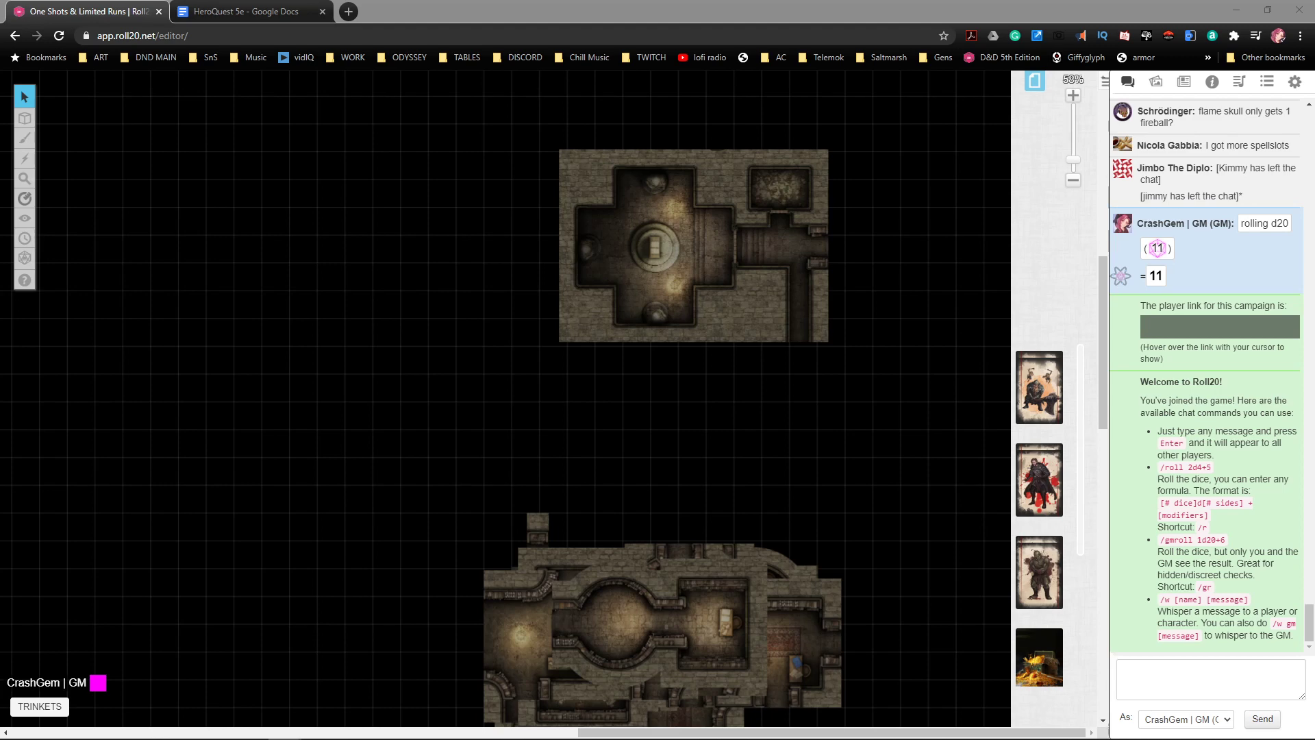
{"action": "left_click_drag", "start_coordinate": [588, 337], "coordinate": [833, 411]}
{"action": "left_click_drag", "start_coordinate": [569, 440], "coordinate": [589, 491]}
{"action": "scroll", "coordinate": [589, 490], "scroll_direction": "down", "scroll_amount": 2}
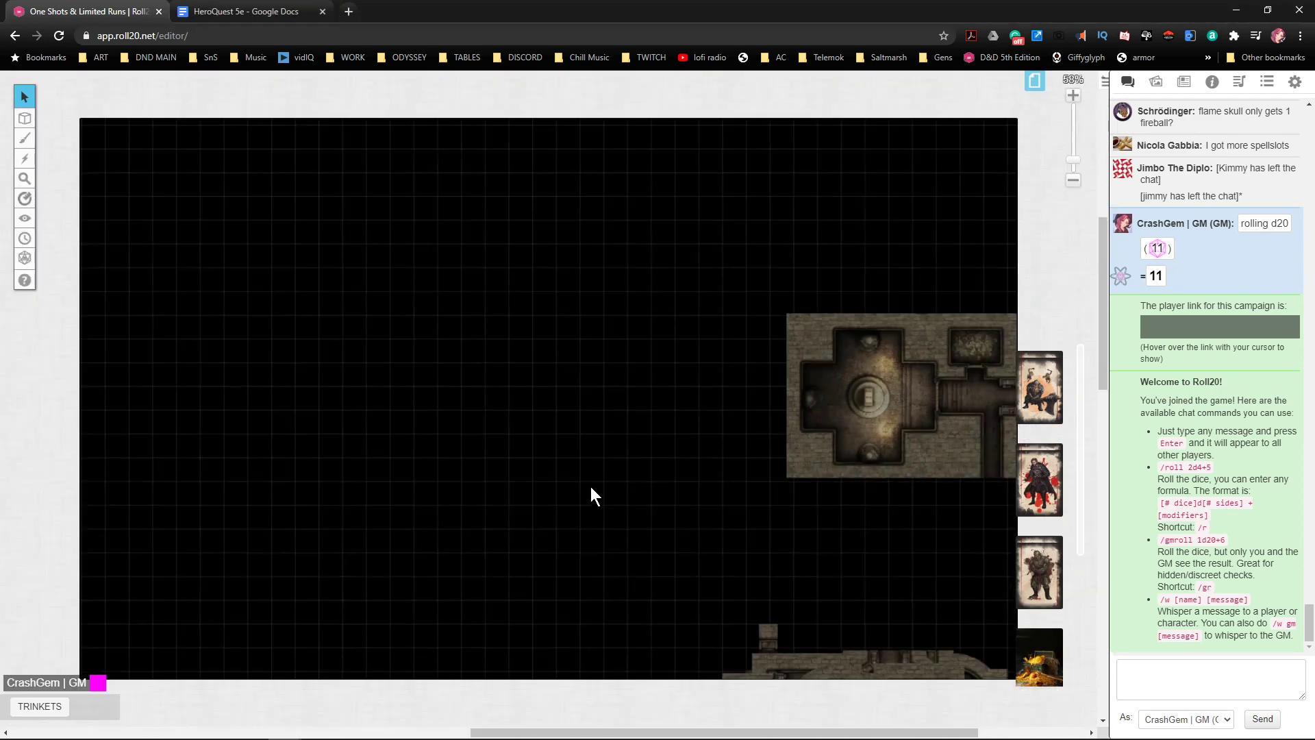
{"action": "left_click_drag", "start_coordinate": [753, 468], "coordinate": [608, 459]}
{"action": "left_click_drag", "start_coordinate": [753, 422], "coordinate": [813, 558]}
- Move the room with the circular knotwork floor to the empty area left of the stack and rotate it a quarter turn
{"action": "left_click_drag", "start_coordinate": [751, 395], "coordinate": [332, 359]}
{"action": "left_click_drag", "start_coordinate": [340, 252], "coordinate": [246, 341]}
{"action": "scroll", "coordinate": [387, 391], "scroll_direction": "up", "scroll_amount": 3}
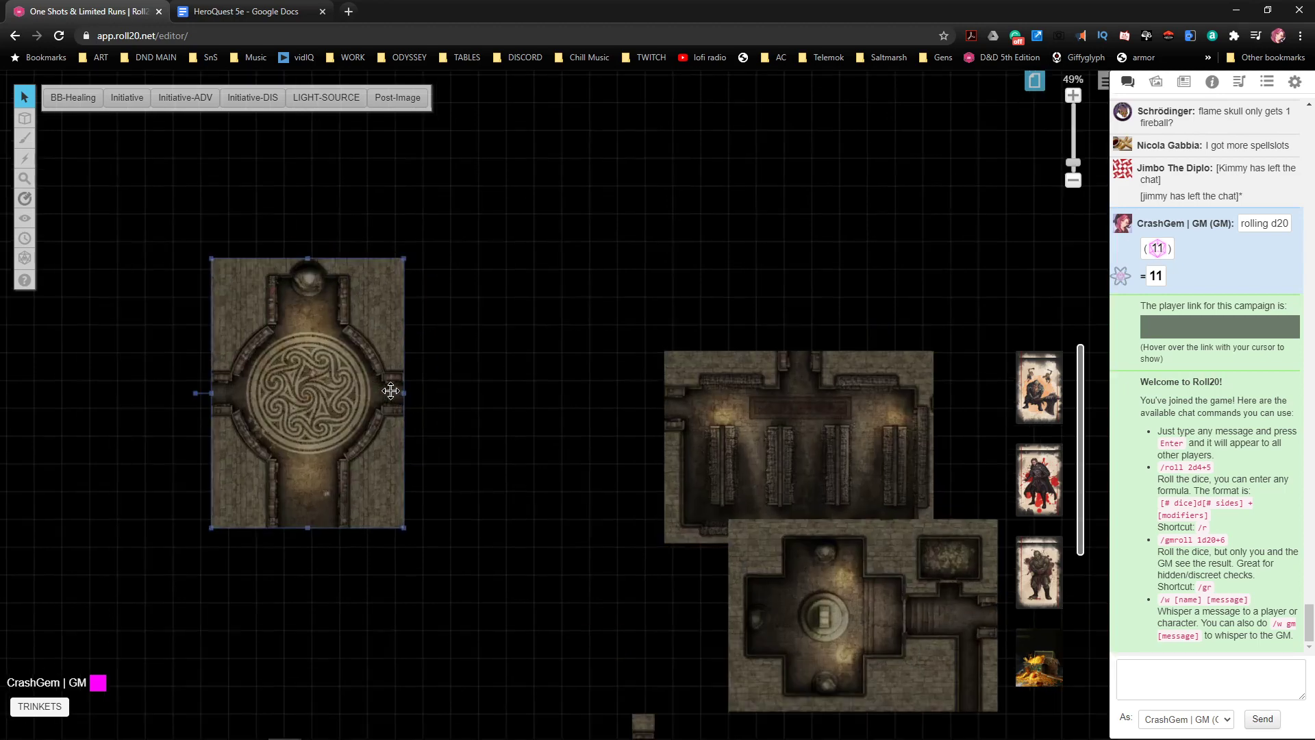
{"action": "scroll", "coordinate": [411, 377], "scroll_direction": "down", "scroll_amount": 2}
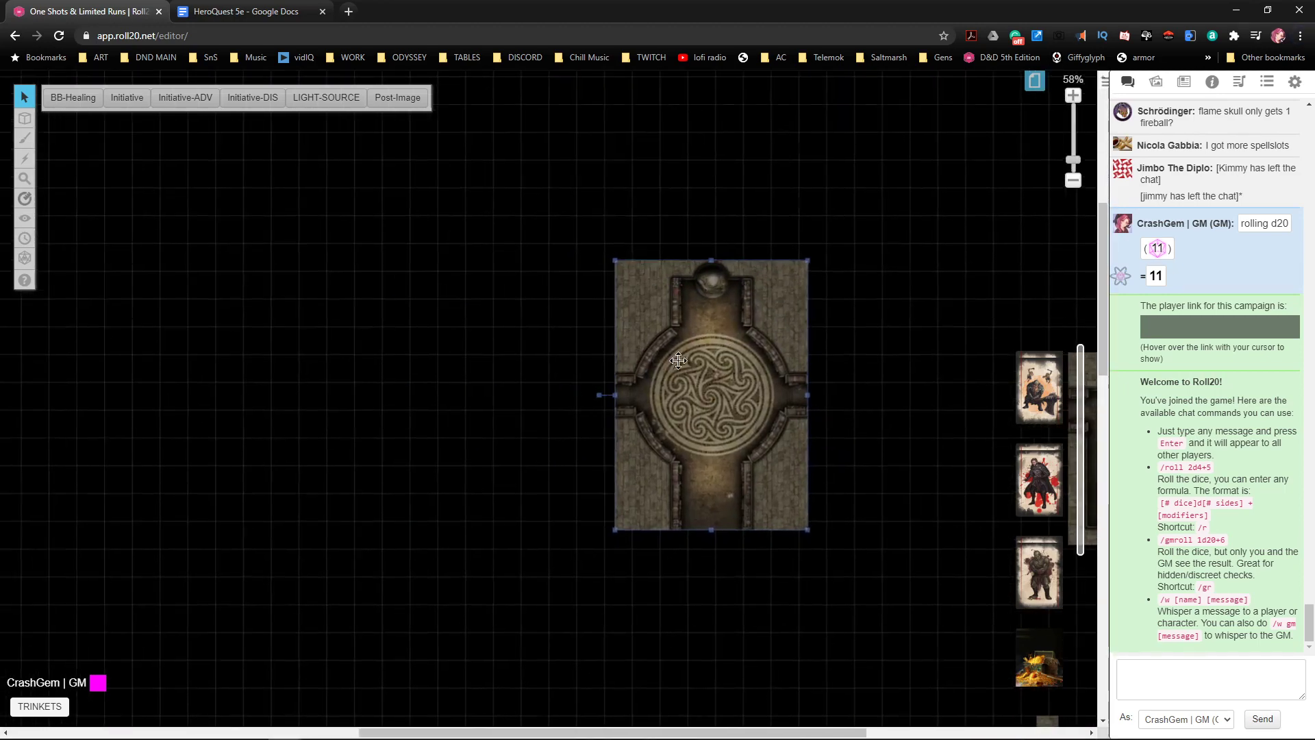
- Try sizing the rotated knotwork-floor room to 10 units wide by 14 units high
{"action": "key", "text": "ctrl+v"}
{"action": "left_click_drag", "start_coordinate": [354, 312], "coordinate": [337, 292]}
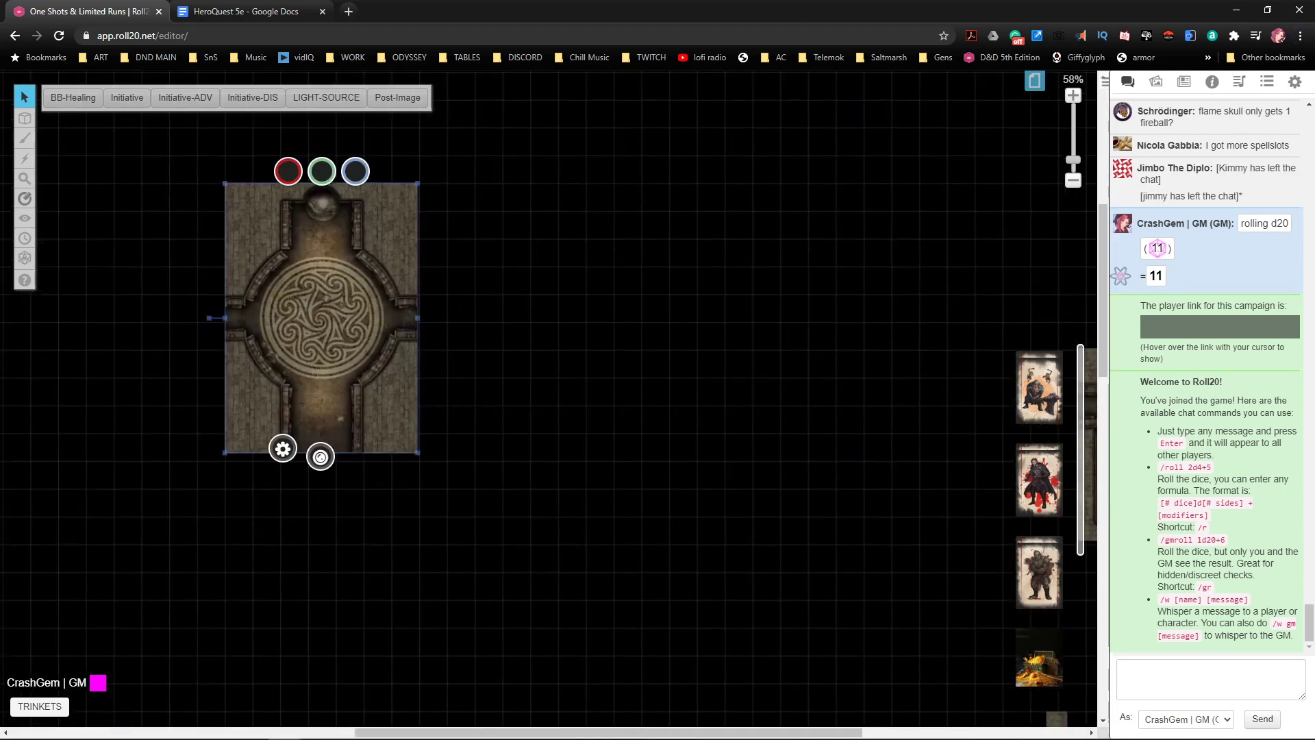
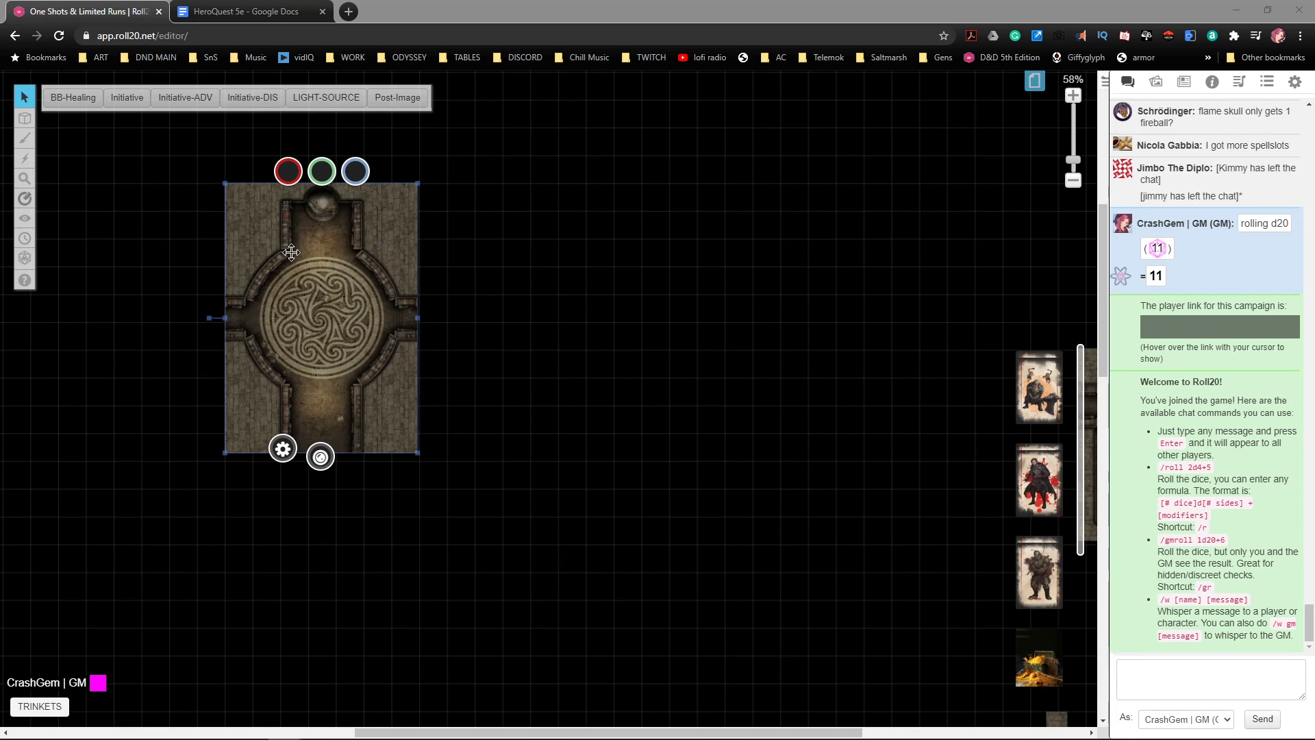
{"action": "right_click", "coordinate": [315, 283]}
{"action": "mouse_move", "coordinate": [347, 251]}
{"action": "left_click", "coordinate": [439, 316]}
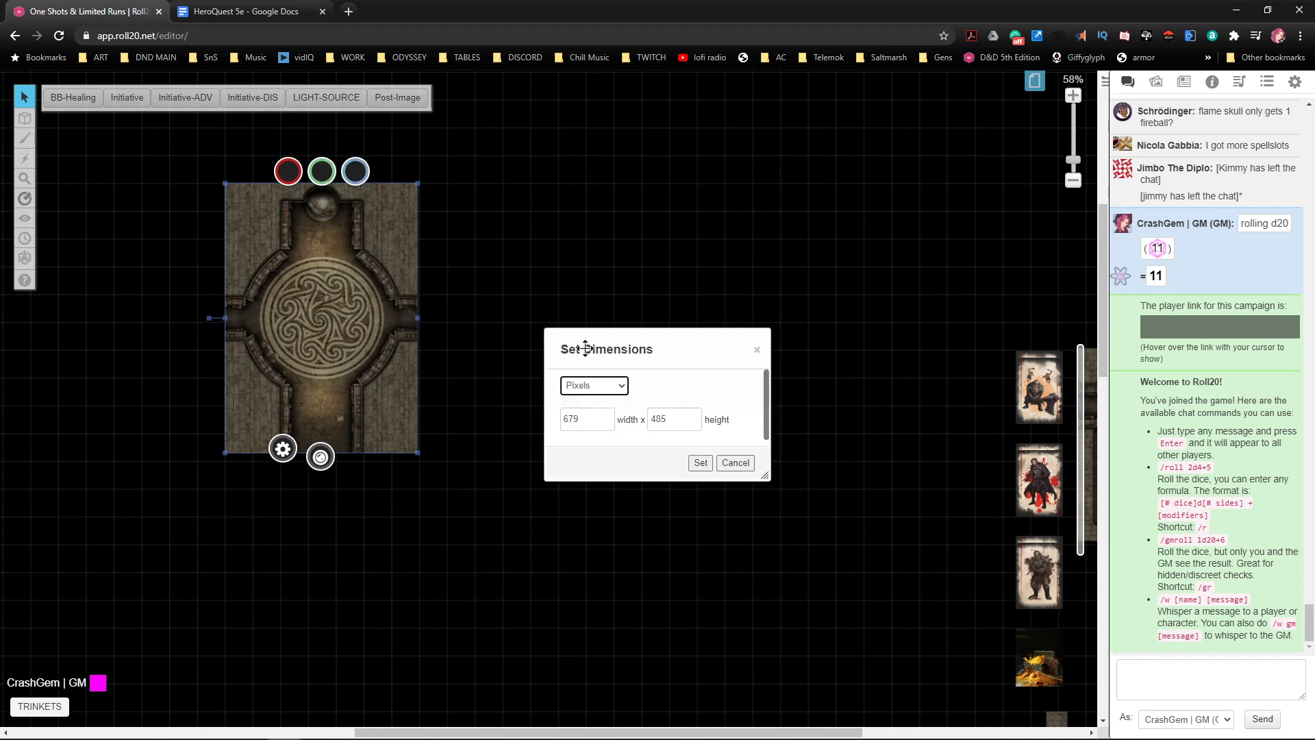
{"action": "left_click", "coordinate": [593, 411]}
{"action": "double_click", "coordinate": [584, 419]}
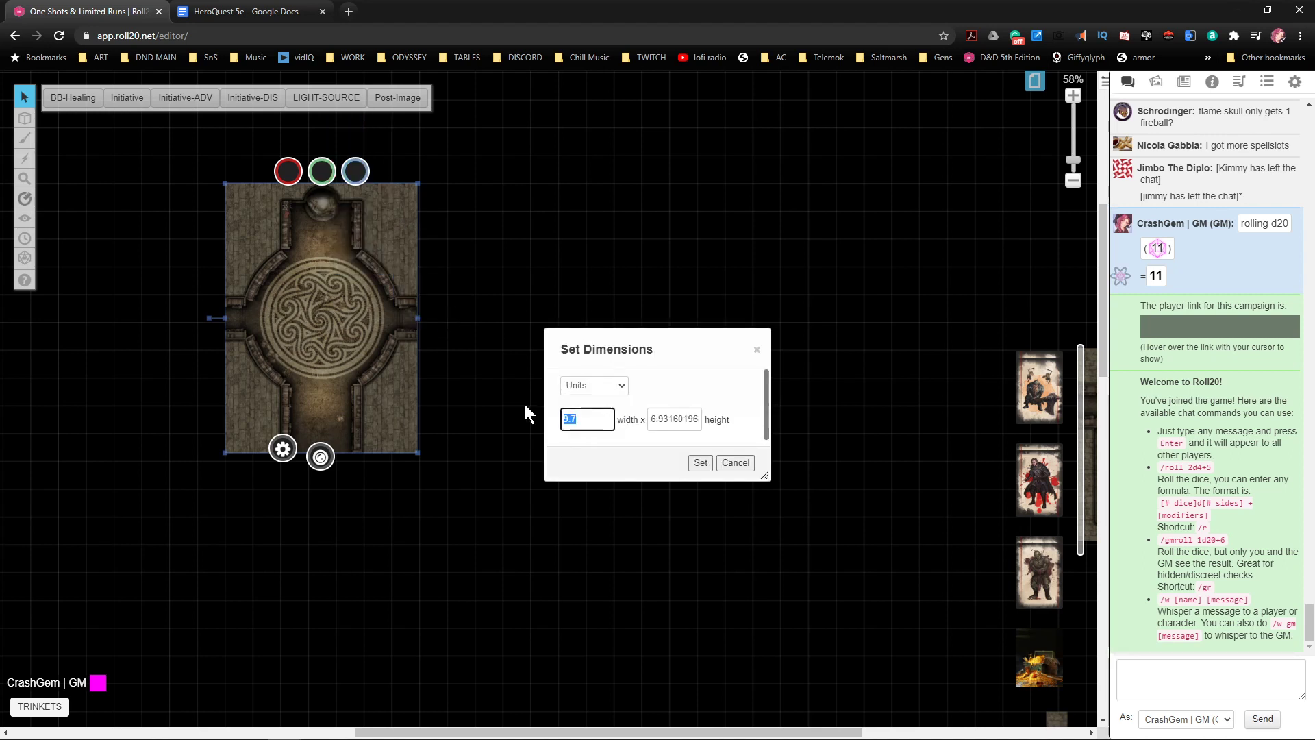
{"action": "type", "text": "10"}
{"action": "key", "text": "Tab"}
{"action": "type", "text": "14"}
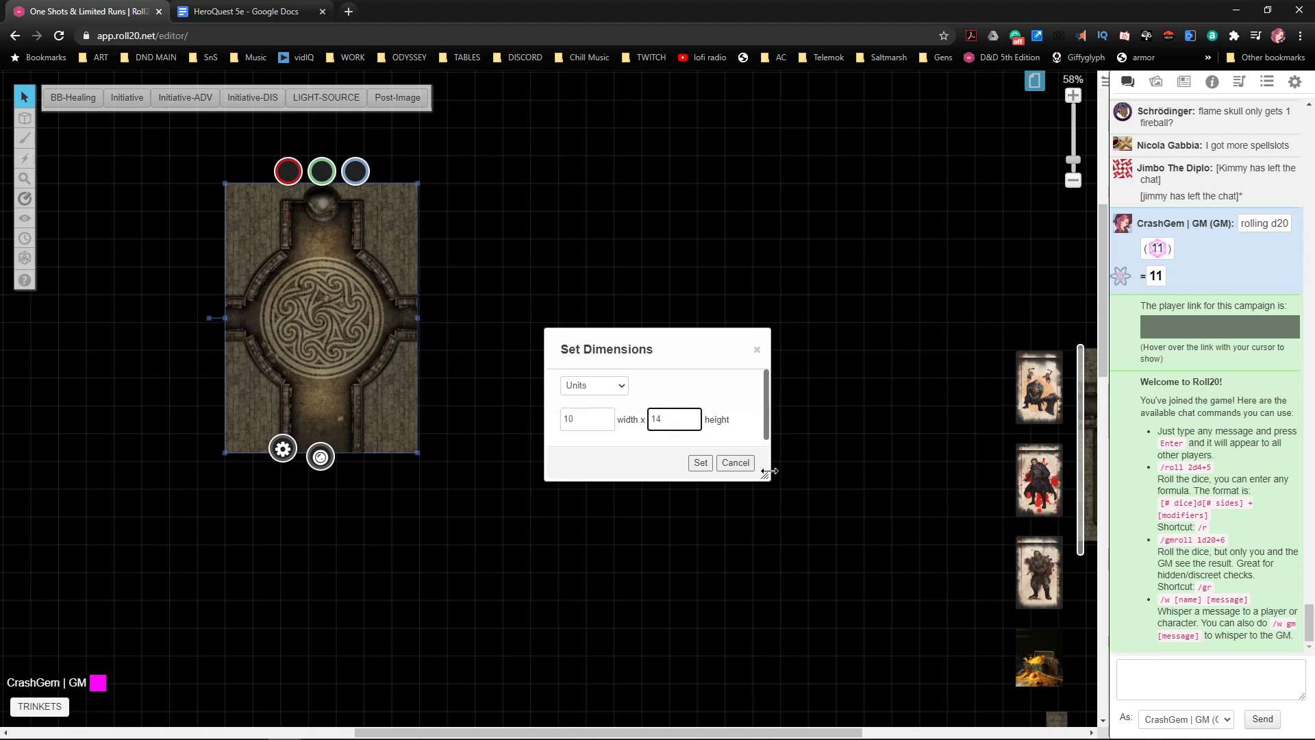
{"action": "left_click", "coordinate": [699, 466]}
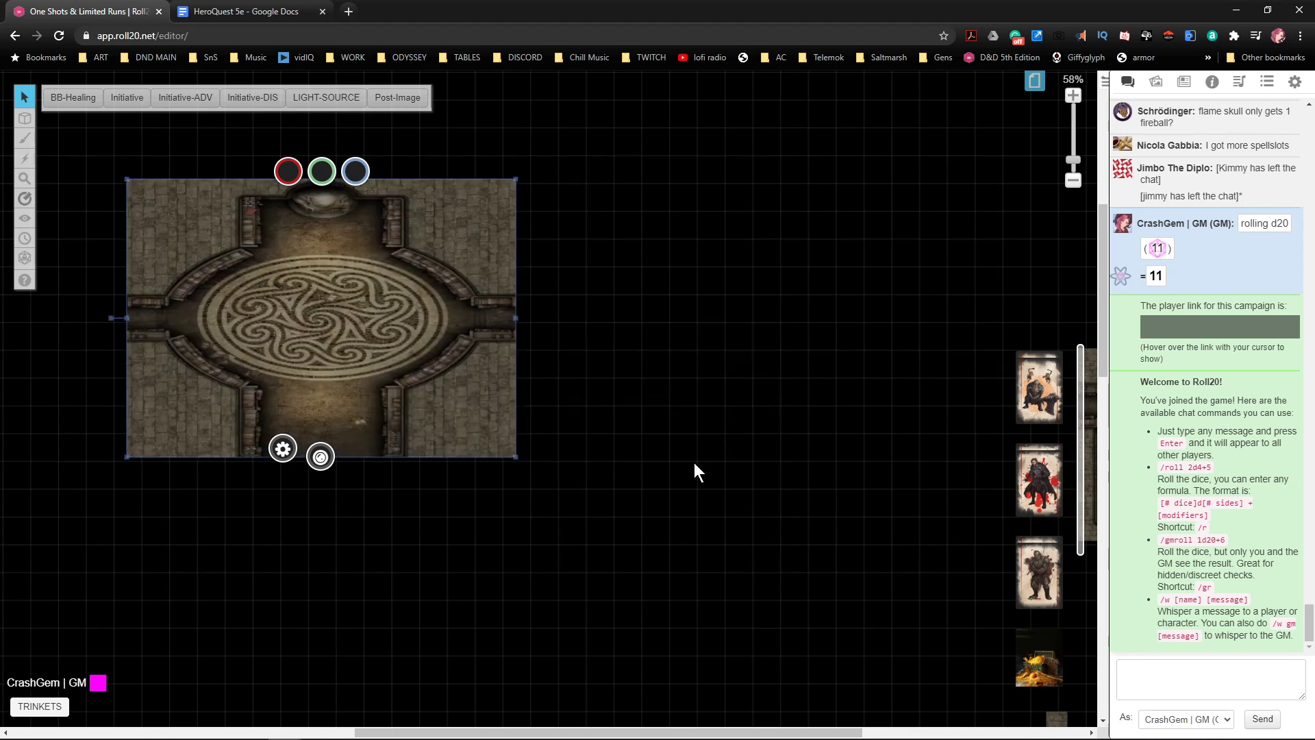
- Set the knotwork-floor room's dimensions to 14 units wide by 10 units high
{"action": "right_click", "coordinate": [363, 264]}
{"action": "mouse_move", "coordinate": [369, 261]}
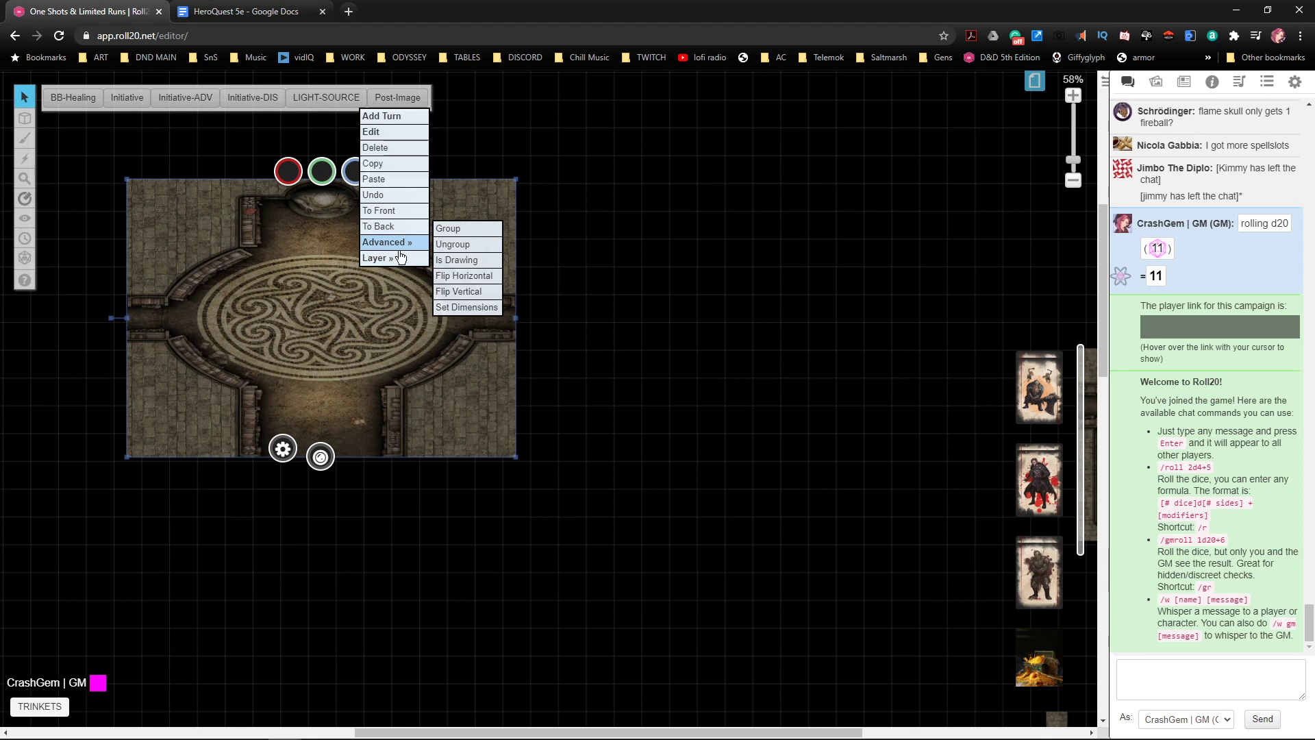
{"action": "mouse_move", "coordinate": [415, 243]}
{"action": "left_click", "coordinate": [468, 310]}
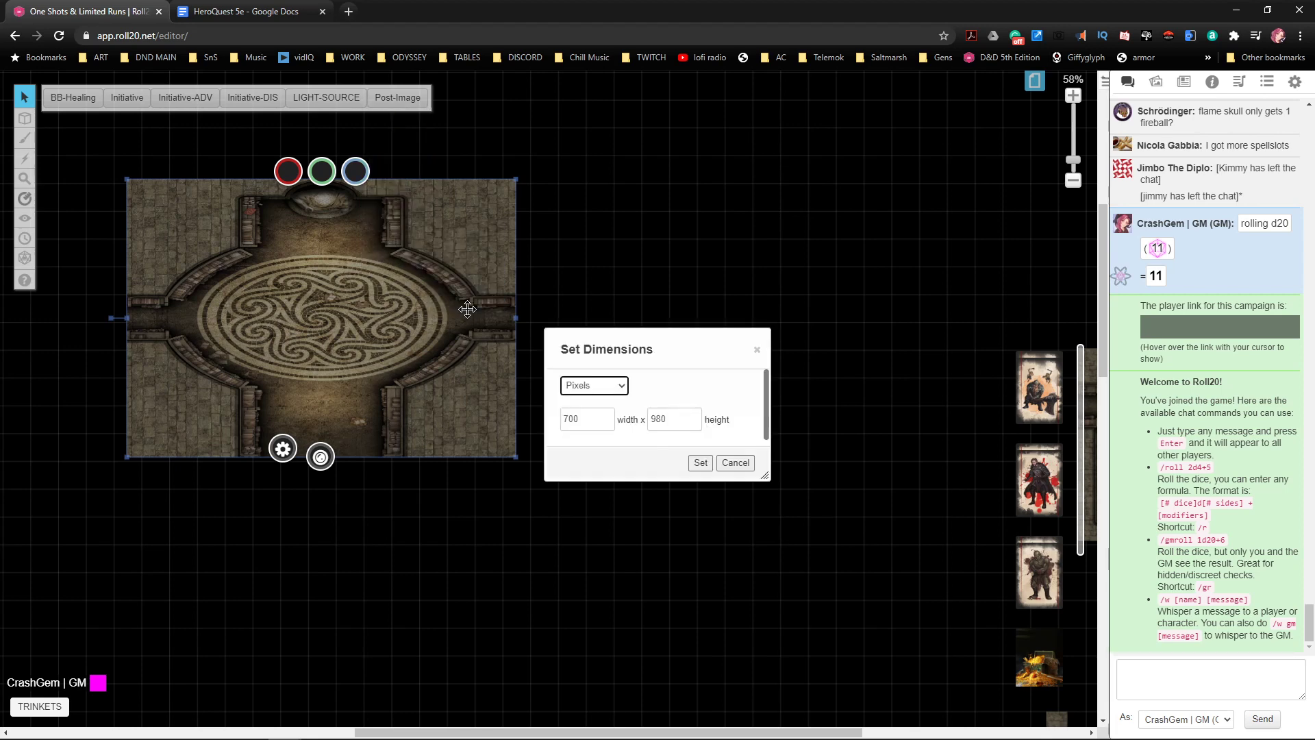
{"action": "left_click", "coordinate": [573, 385]}
{"action": "left_click", "coordinate": [582, 410]}
{"action": "left_click_drag", "start_coordinate": [587, 420], "coordinate": [559, 415]}
{"action": "type", "text": "14"}
{"action": "key", "text": "Tab"}
{"action": "type", "text": "10"}
{"action": "left_click", "coordinate": [700, 462]}
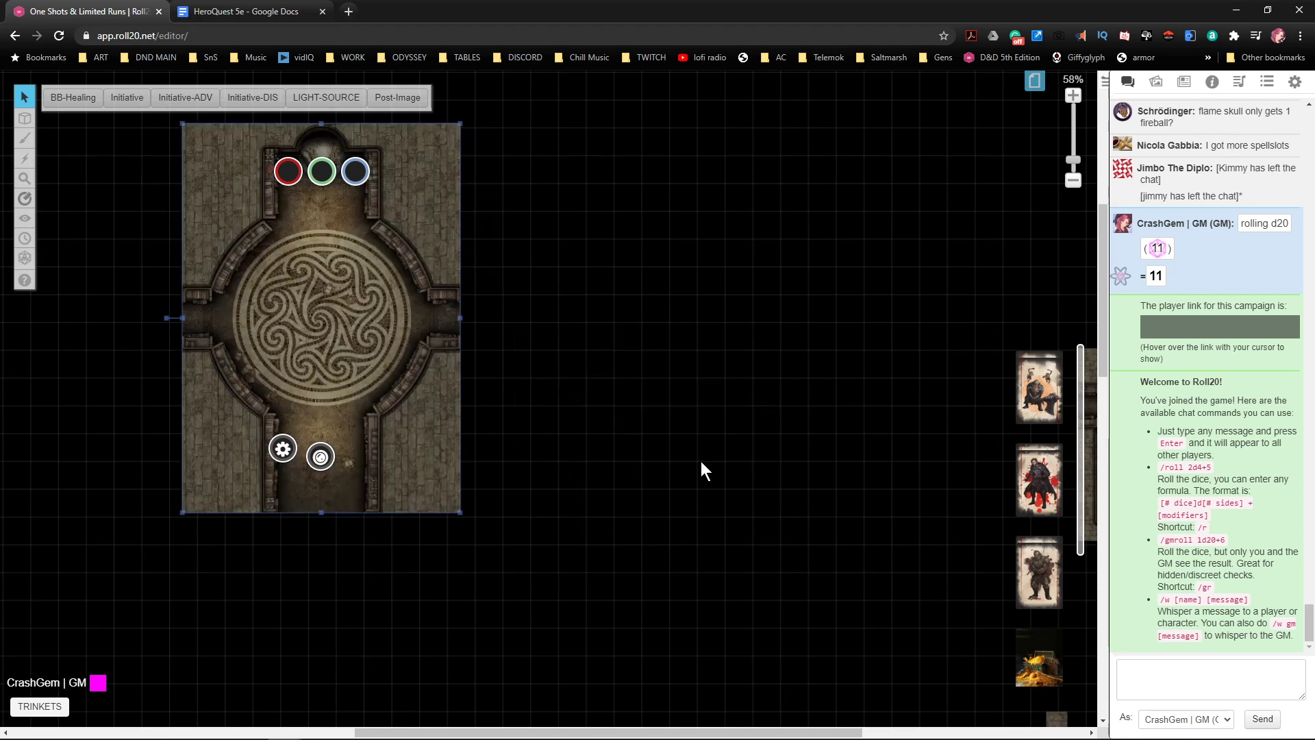
- Reposition the resized knotwork-floor room in the empty area well to the left of the library tile piles
{"action": "left_click_drag", "start_coordinate": [277, 288], "coordinate": [512, 317]}
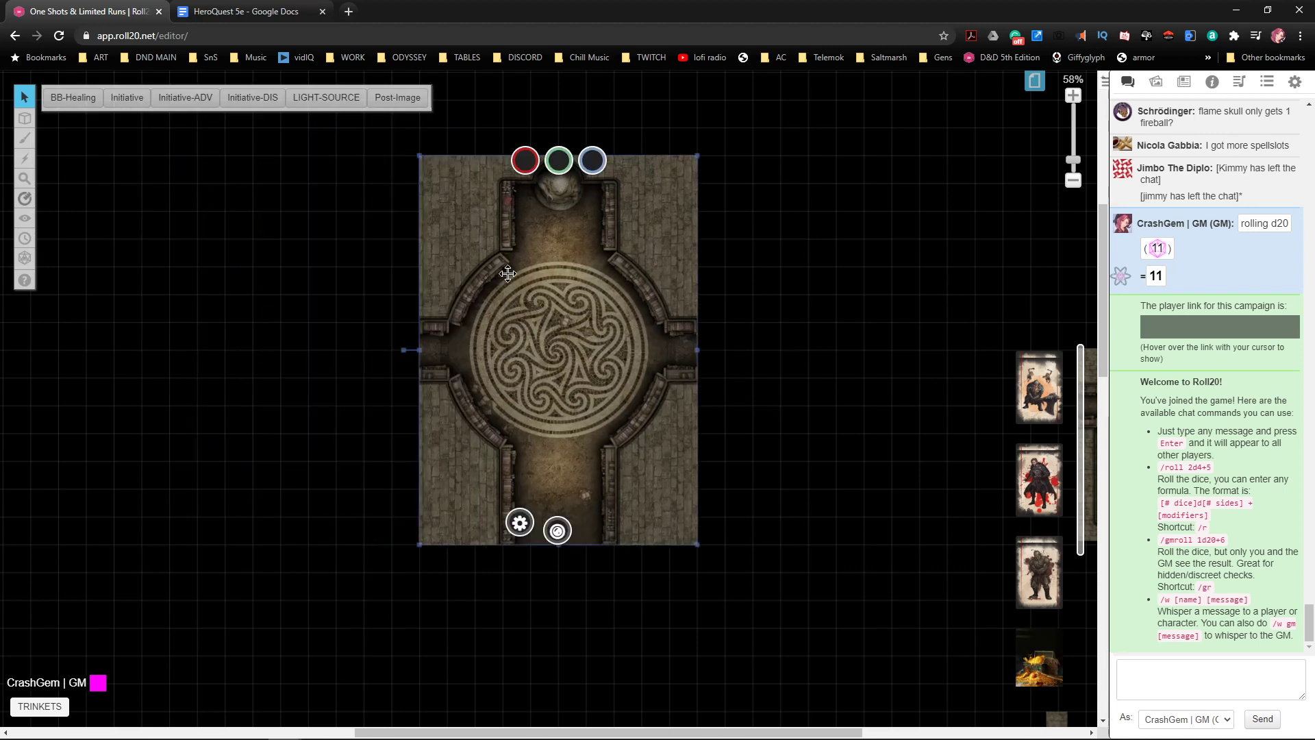
{"action": "scroll", "coordinate": [518, 297], "scroll_direction": "up", "scroll_amount": 3}
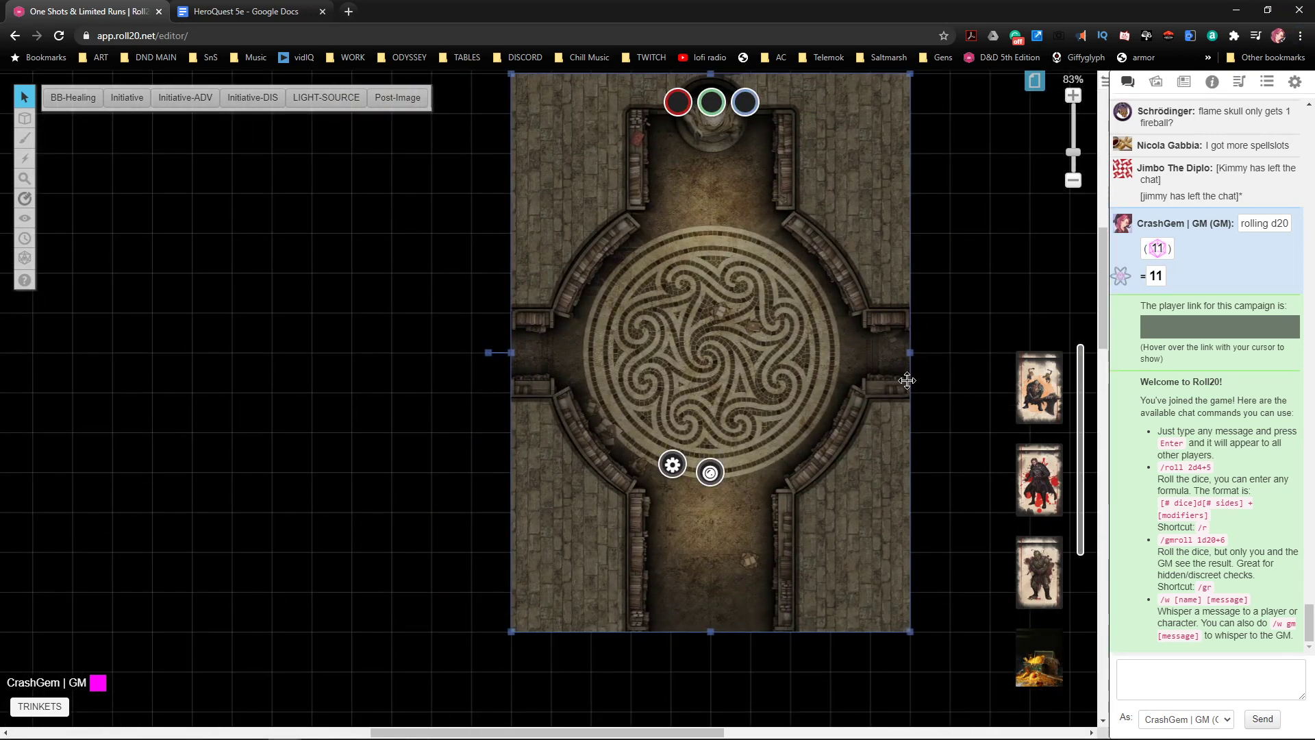
{"action": "scroll", "coordinate": [849, 380], "scroll_direction": "right", "scroll_amount": 5}
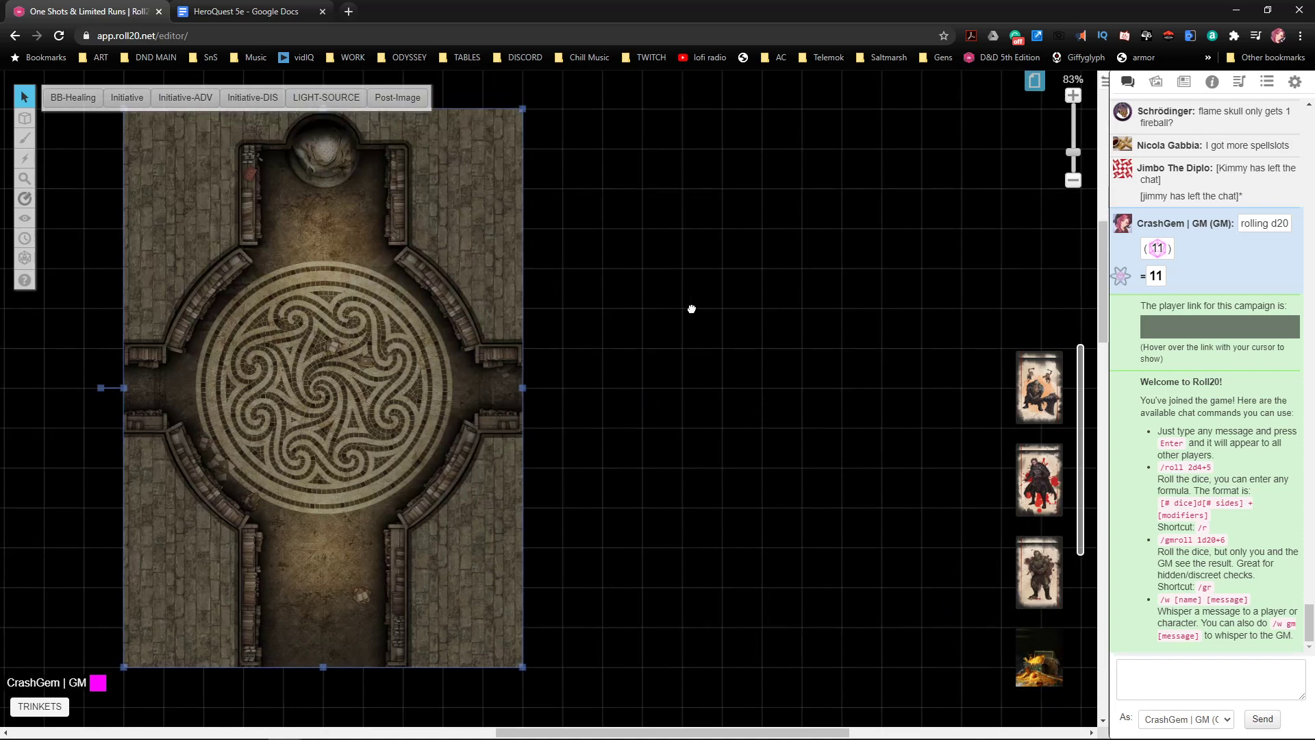
{"action": "scroll", "coordinate": [690, 333], "scroll_direction": "down", "scroll_amount": 4}
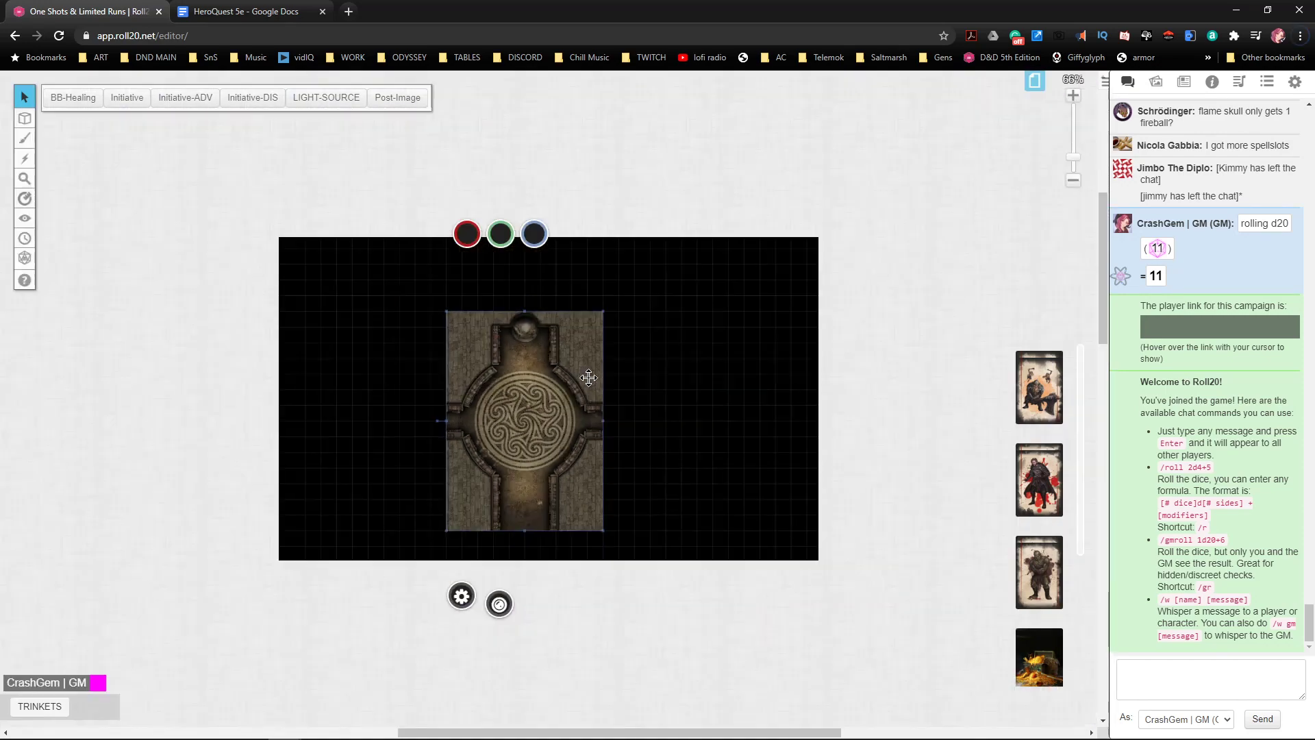
{"action": "scroll", "coordinate": [691, 400], "scroll_direction": "down", "scroll_amount": 4}
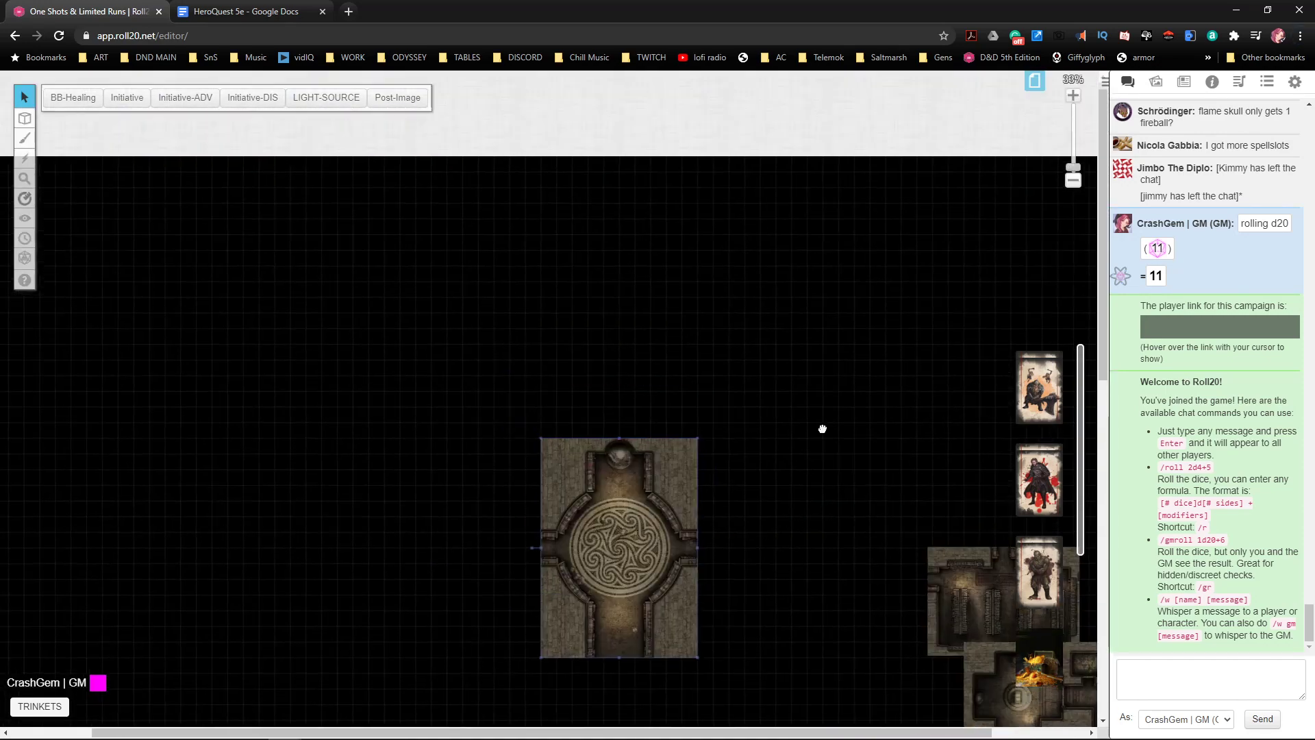
{"action": "left_click_drag", "start_coordinate": [708, 432], "coordinate": [522, 425]}
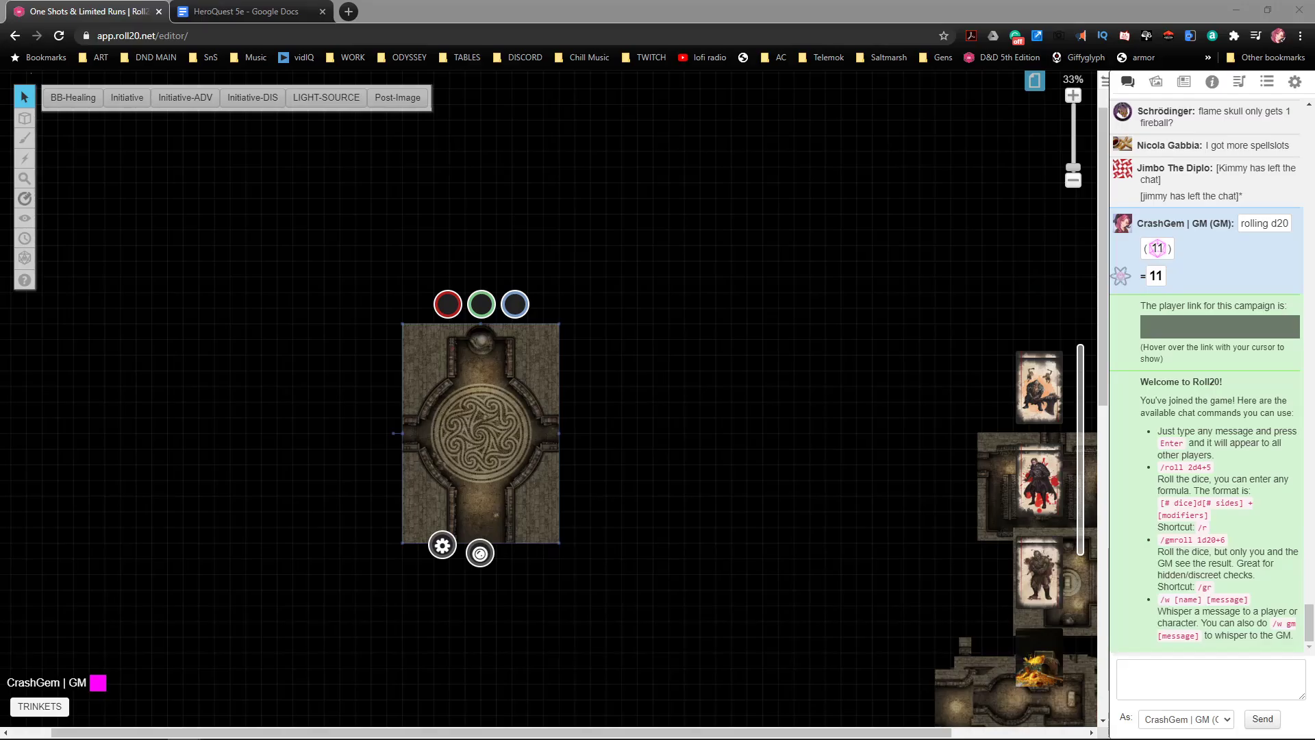
- Consult the quest book PDF around the Quest 9 heading, examining the dungeon map above it
{"action": "left_click_drag", "start_coordinate": [1314, 206], "coordinate": [728, 147]}
{"action": "scroll", "coordinate": [809, 366], "scroll_direction": "up", "scroll_amount": 1}
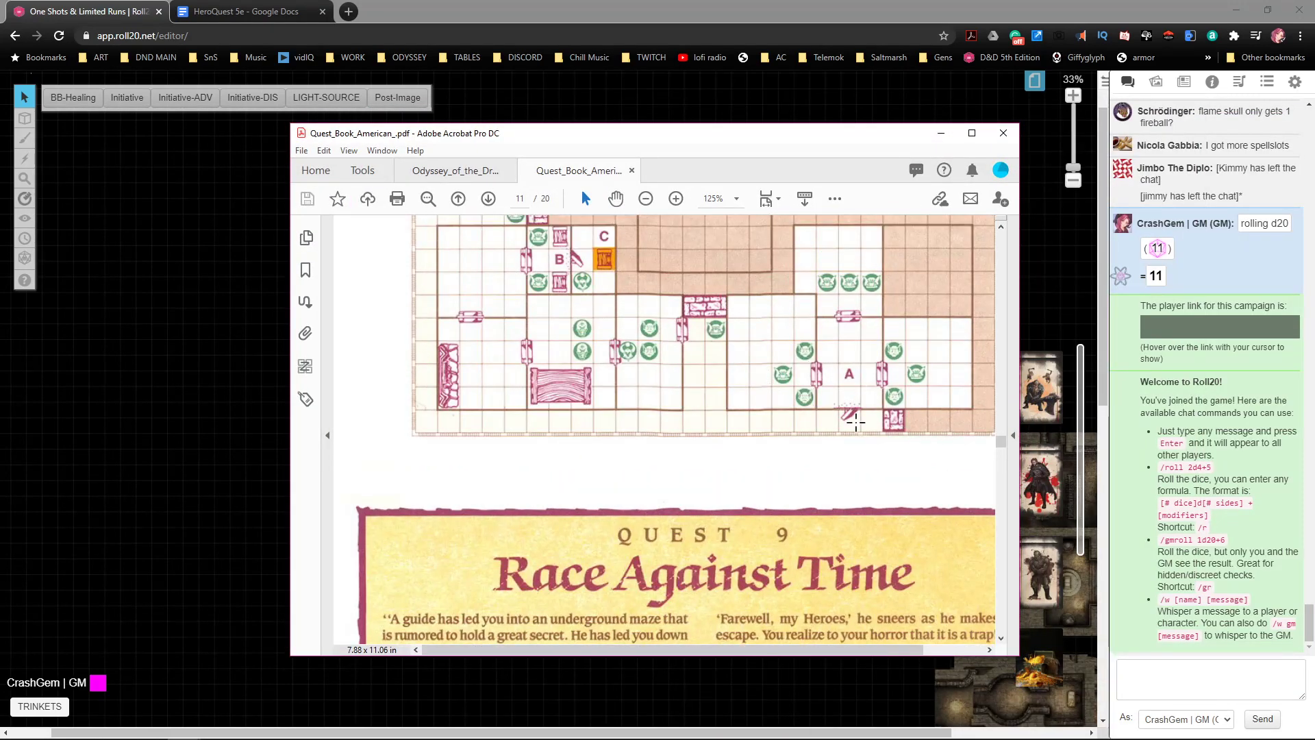
{"action": "left_click_drag", "start_coordinate": [413, 134], "coordinate": [1314, 236]}
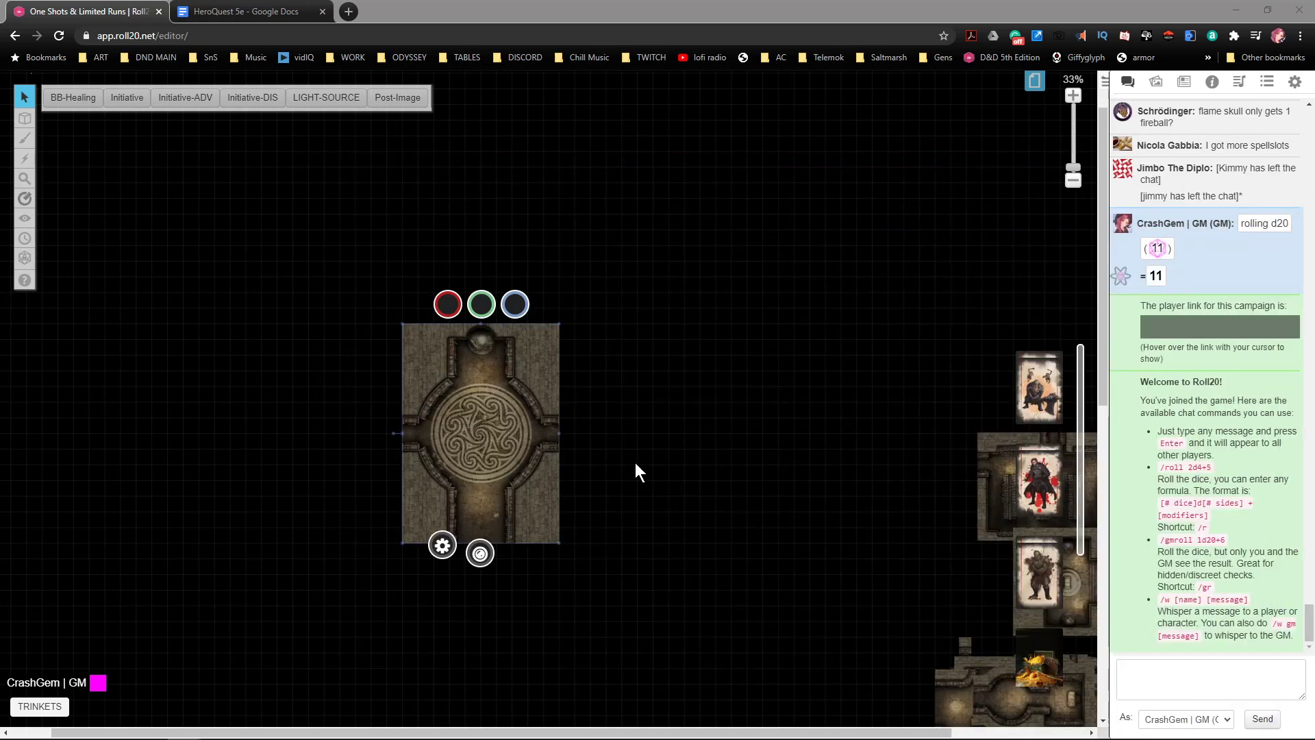
- Move the knotwork-floor room up, closer to the upper edge of the map
{"action": "left_click", "coordinate": [643, 434]}
{"action": "scroll", "coordinate": [493, 403], "scroll_direction": "up", "scroll_amount": 3}
{"action": "scroll", "coordinate": [517, 405], "scroll_direction": "up", "scroll_amount": 2}
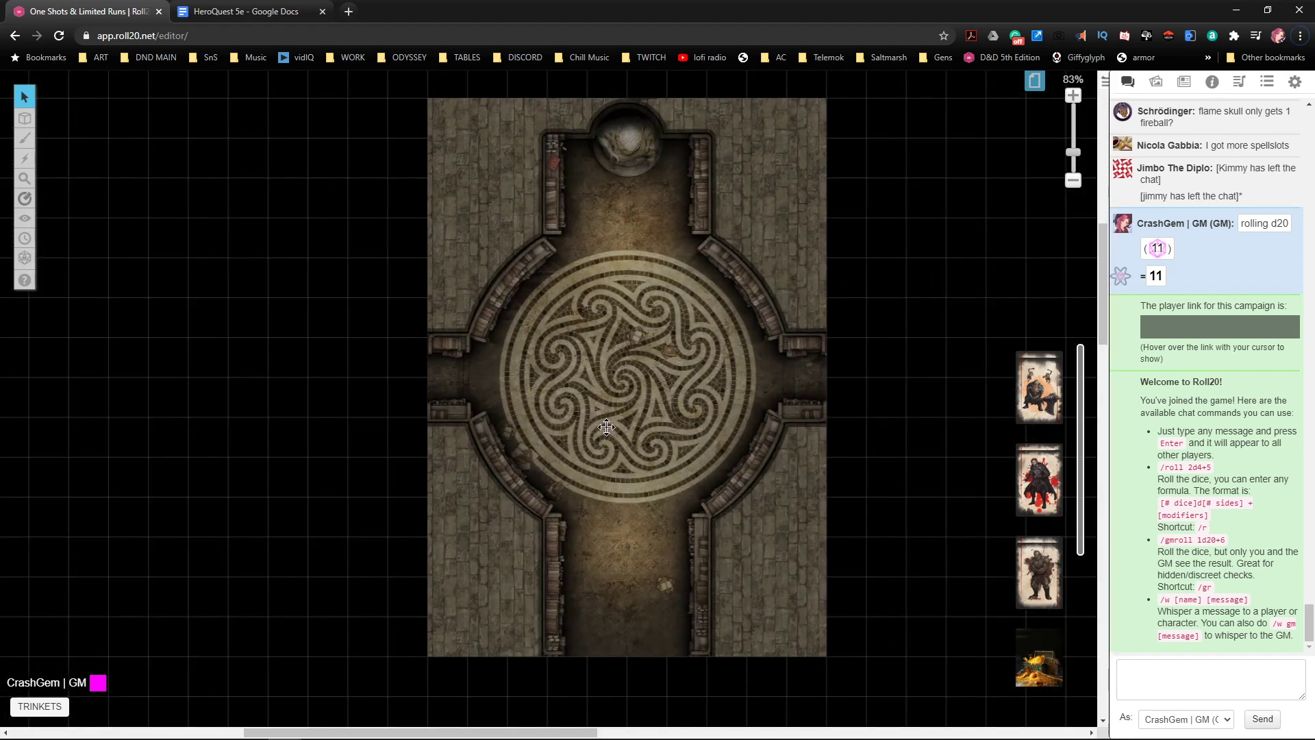
{"action": "scroll", "coordinate": [631, 412], "scroll_direction": "down", "scroll_amount": 1}
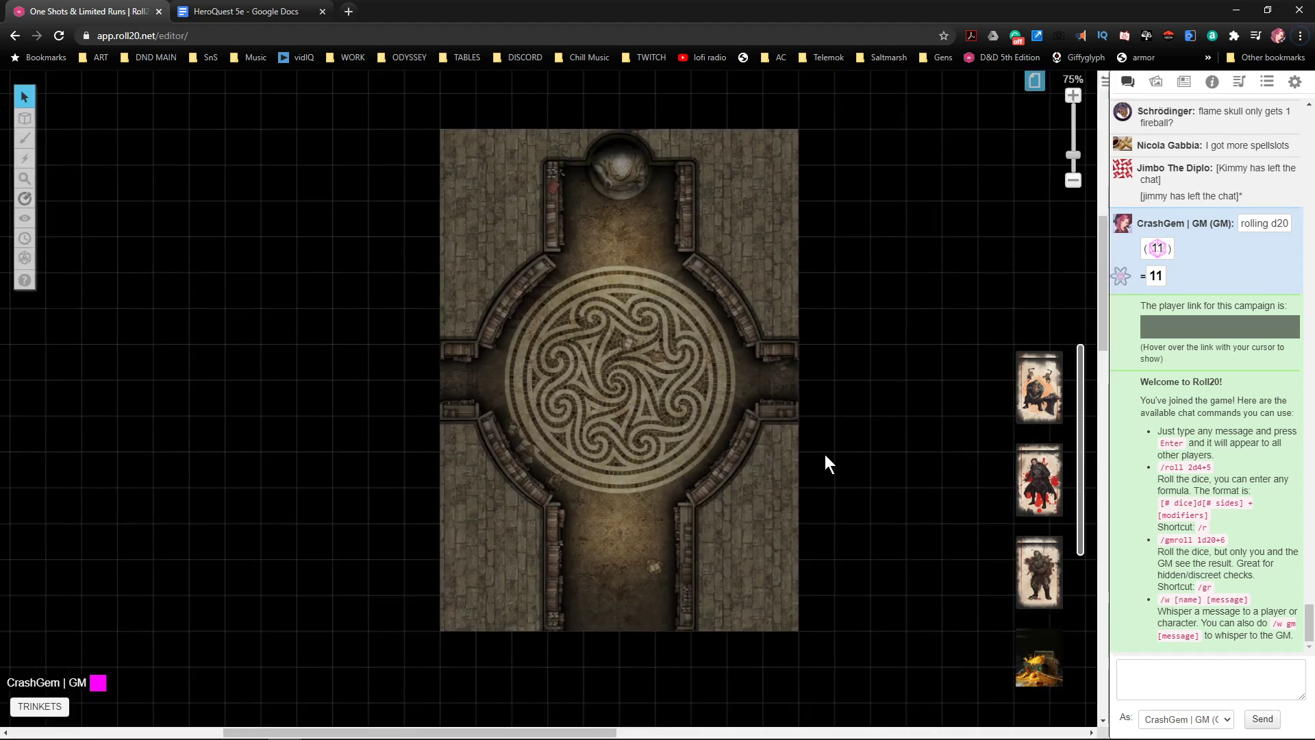
{"action": "scroll", "coordinate": [826, 464], "scroll_direction": "down", "scroll_amount": 3}
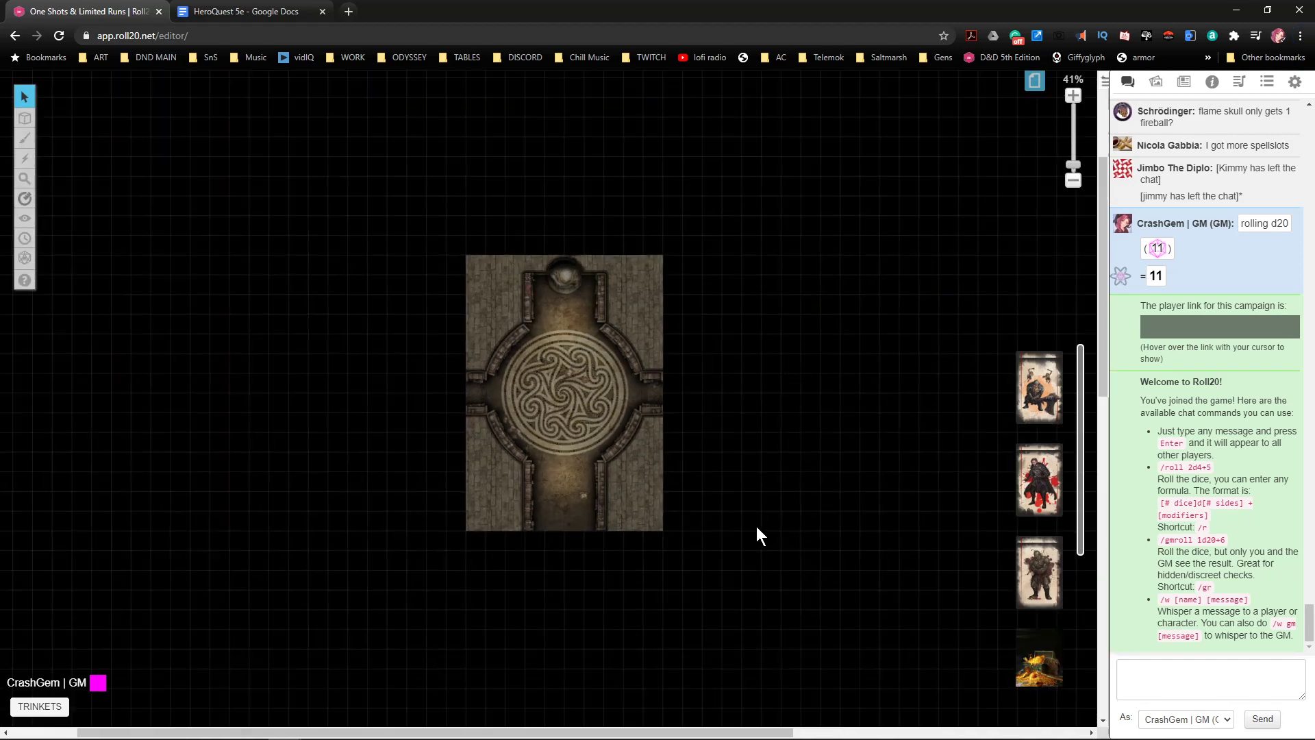
{"action": "scroll", "coordinate": [756, 526], "scroll_direction": "down", "scroll_amount": 3}
{"action": "scroll", "coordinate": [515, 375], "scroll_direction": "up", "scroll_amount": 1}
{"action": "left_click_drag", "start_coordinate": [515, 375], "coordinate": [577, 306]}
{"action": "key", "text": "ctrl+c"}
{"action": "key", "text": "ctrl+v"}
{"action": "key", "text": "ctrl+v"}
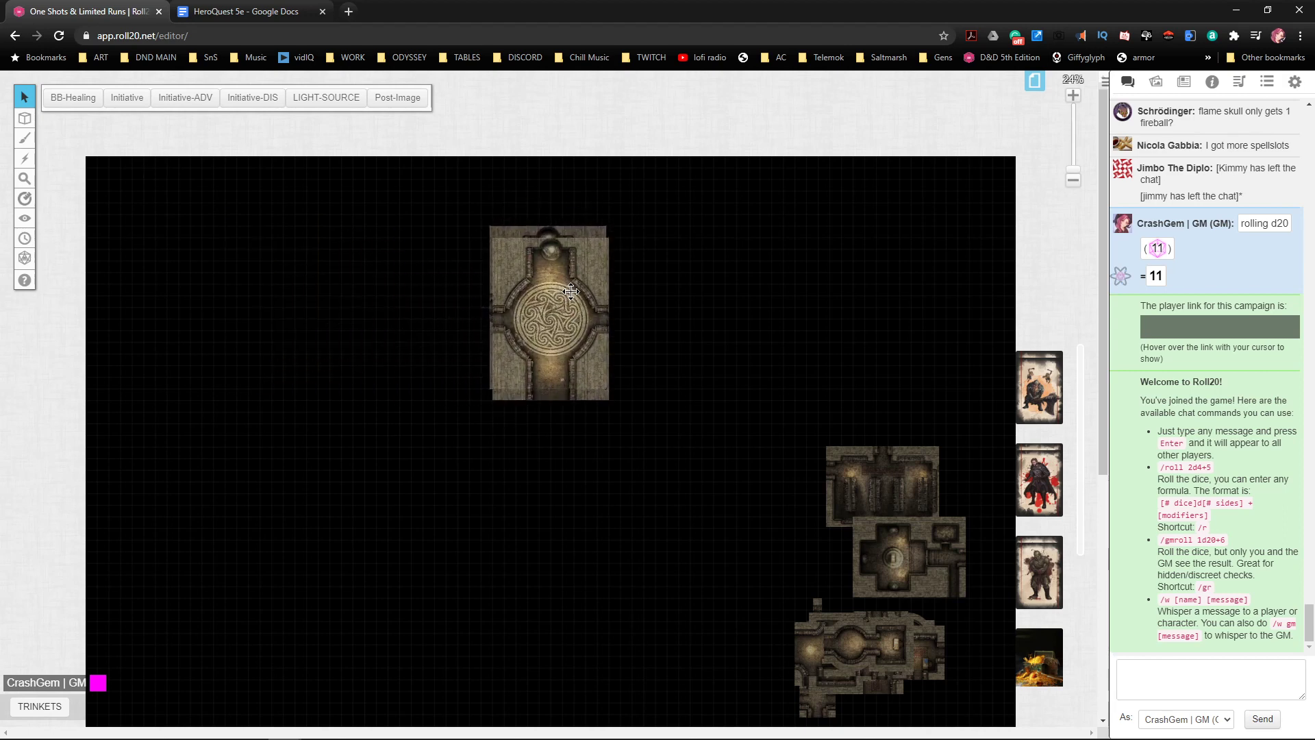
- Spread the smaller library rooms out from the lower pile, placing the circular room and twin-bookcase room to its left
{"action": "scroll", "coordinate": [783, 461], "scroll_direction": "up", "scroll_amount": 3}
{"action": "scroll", "coordinate": [752, 425], "scroll_direction": "down", "scroll_amount": 3}
{"action": "scroll", "coordinate": [729, 461], "scroll_direction": "up", "scroll_amount": 2}
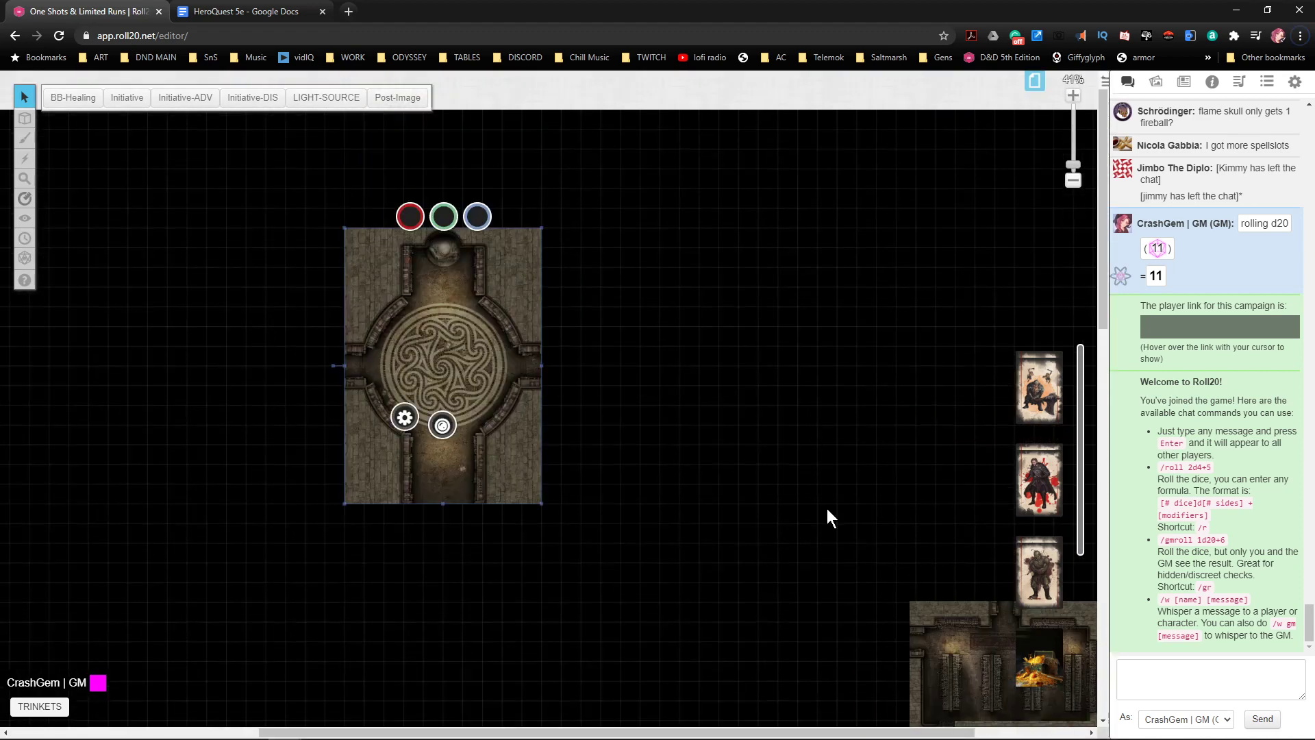
{"action": "scroll", "coordinate": [833, 479], "scroll_direction": "down", "scroll_amount": 2}
{"action": "scroll", "coordinate": [808, 478], "scroll_direction": "down", "scroll_amount": 2}
{"action": "scroll", "coordinate": [774, 479], "scroll_direction": "right", "scroll_amount": 3}
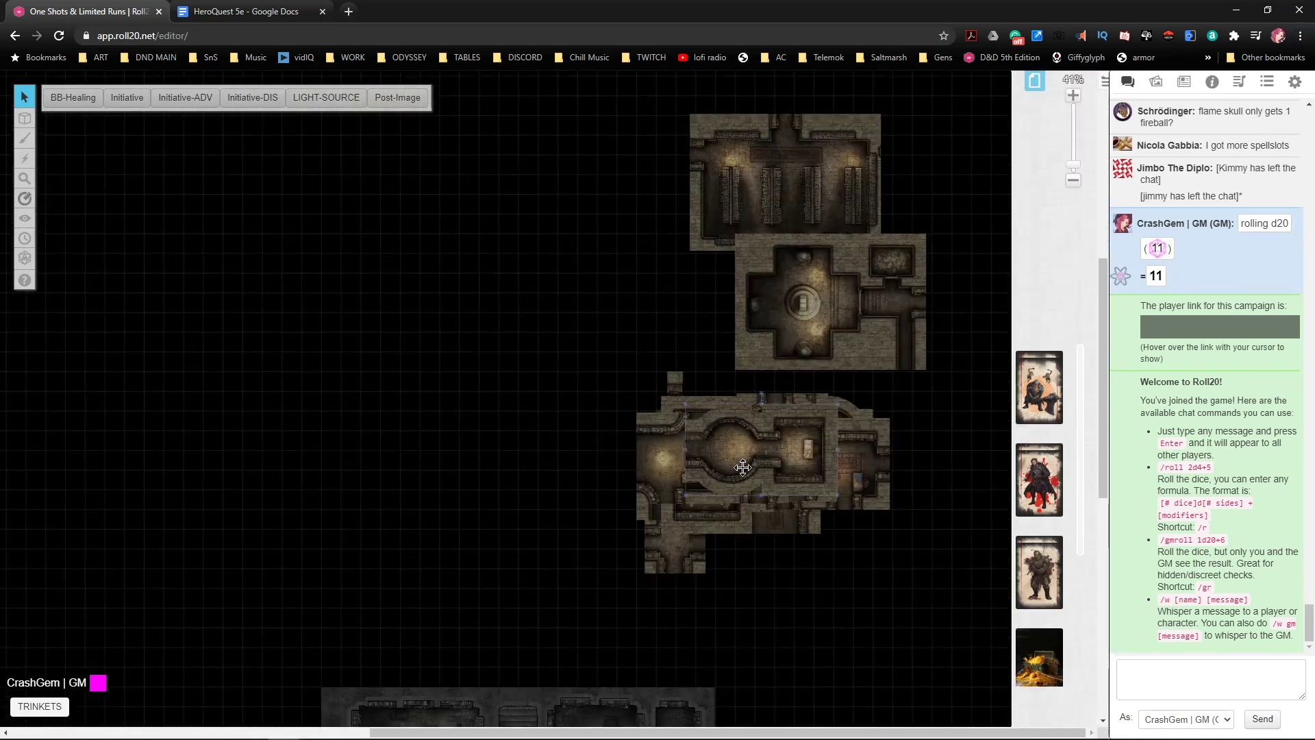
{"action": "left_click_drag", "start_coordinate": [811, 521], "coordinate": [904, 651]}
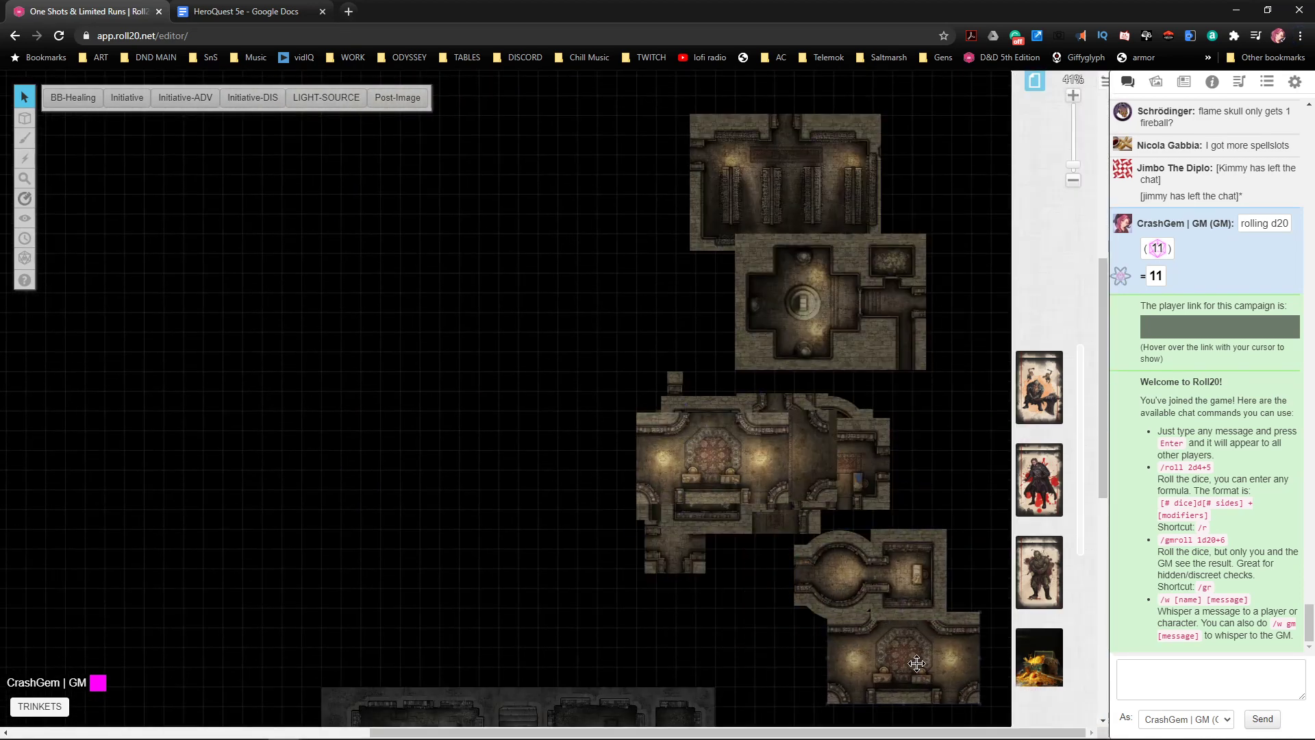
{"action": "left_click_drag", "start_coordinate": [726, 470], "coordinate": [624, 537]}
{"action": "left_click_drag", "start_coordinate": [804, 444], "coordinate": [787, 603]}
{"action": "left_click", "coordinate": [764, 463]}
{"action": "left_click_drag", "start_coordinate": [763, 464], "coordinate": [400, 455]}
{"action": "left_click_drag", "start_coordinate": [804, 480], "coordinate": [579, 423]}
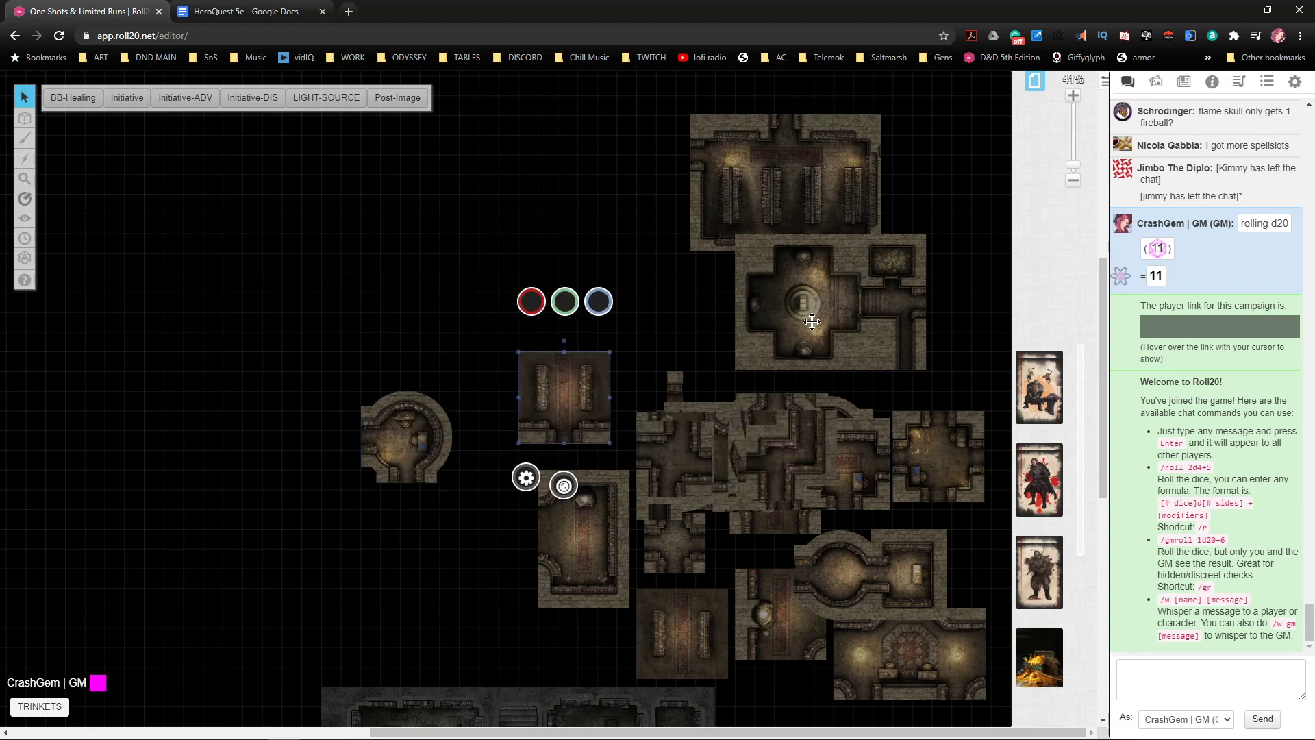
- Move the long-shelved hall, the purple-circle room and the desk-filled reading room off the upper stack into open space
{"action": "scroll", "coordinate": [827, 313], "scroll_direction": "up", "scroll_amount": 1}
{"action": "left_click_drag", "start_coordinate": [812, 245], "coordinate": [443, 285]}
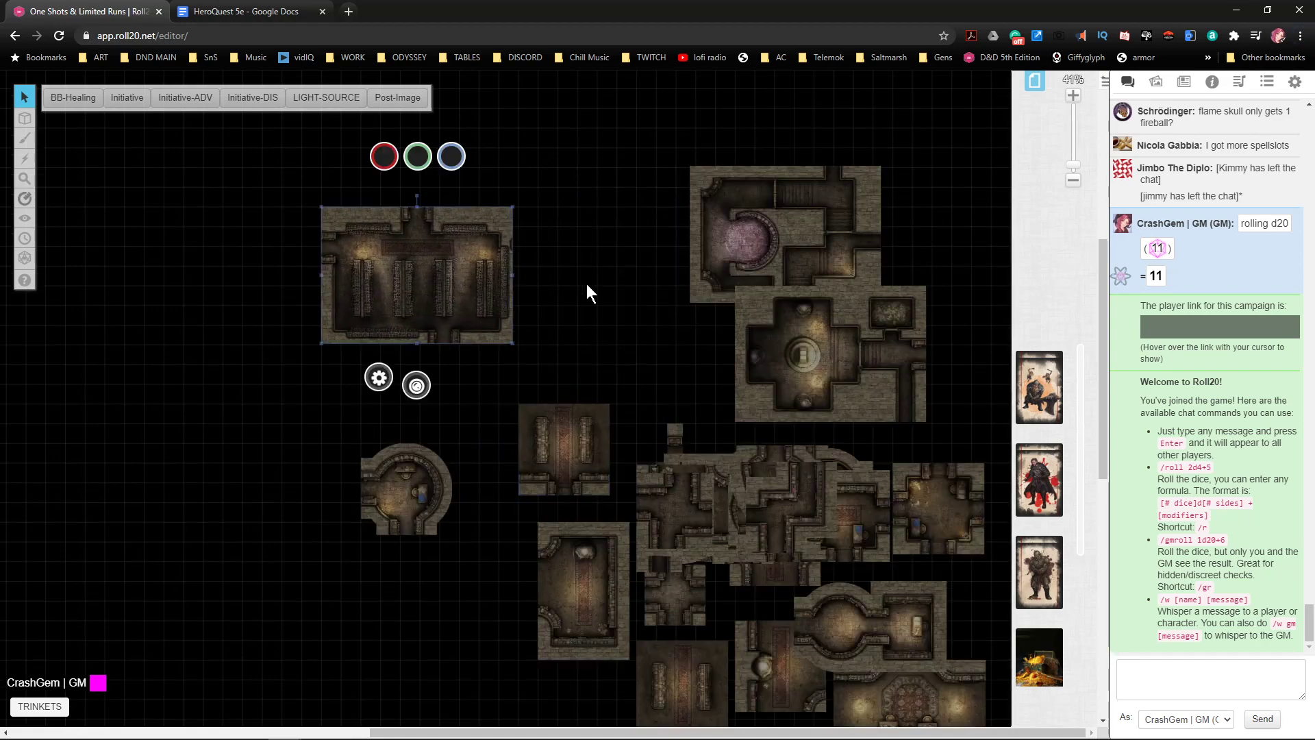
{"action": "left_click_drag", "start_coordinate": [662, 313], "coordinate": [747, 383]}
{"action": "left_click_drag", "start_coordinate": [910, 303], "coordinate": [704, 224]}
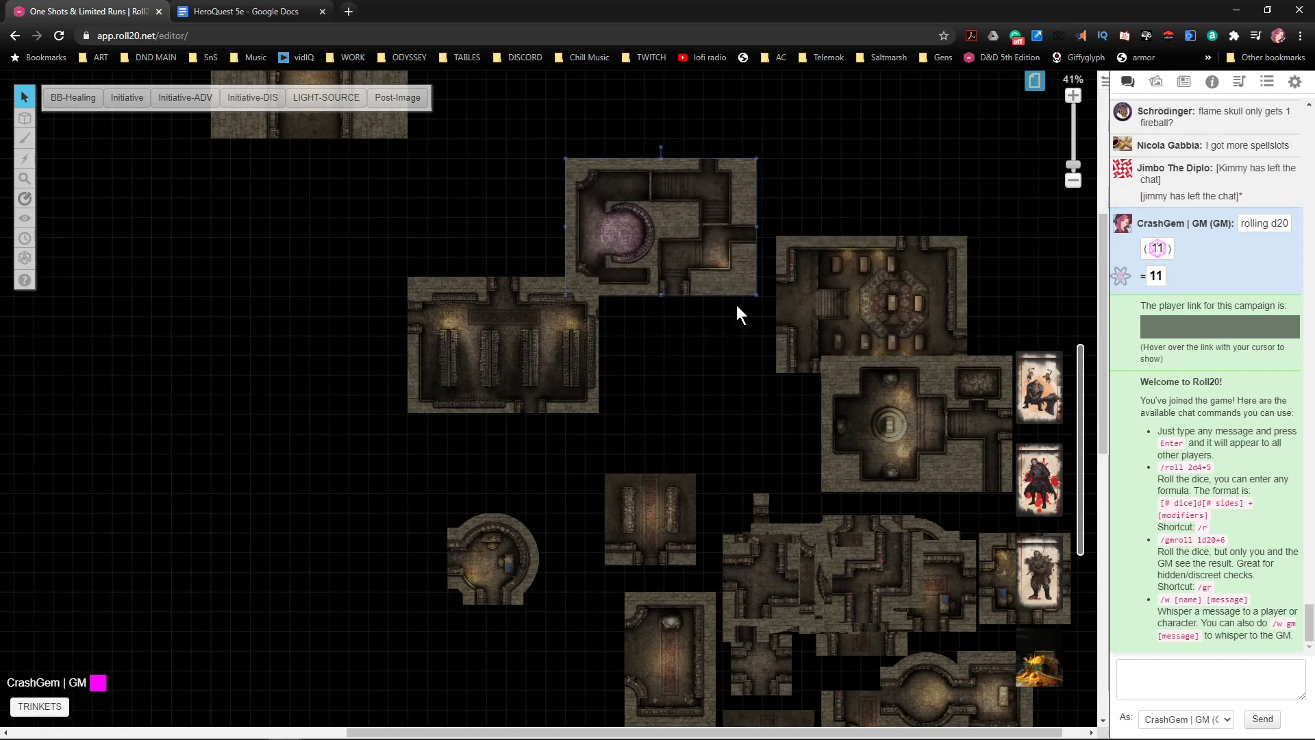
{"action": "scroll", "coordinate": [754, 327], "scroll_direction": "up", "scroll_amount": 1}
{"action": "left_click_drag", "start_coordinate": [755, 337], "coordinate": [568, 473]}
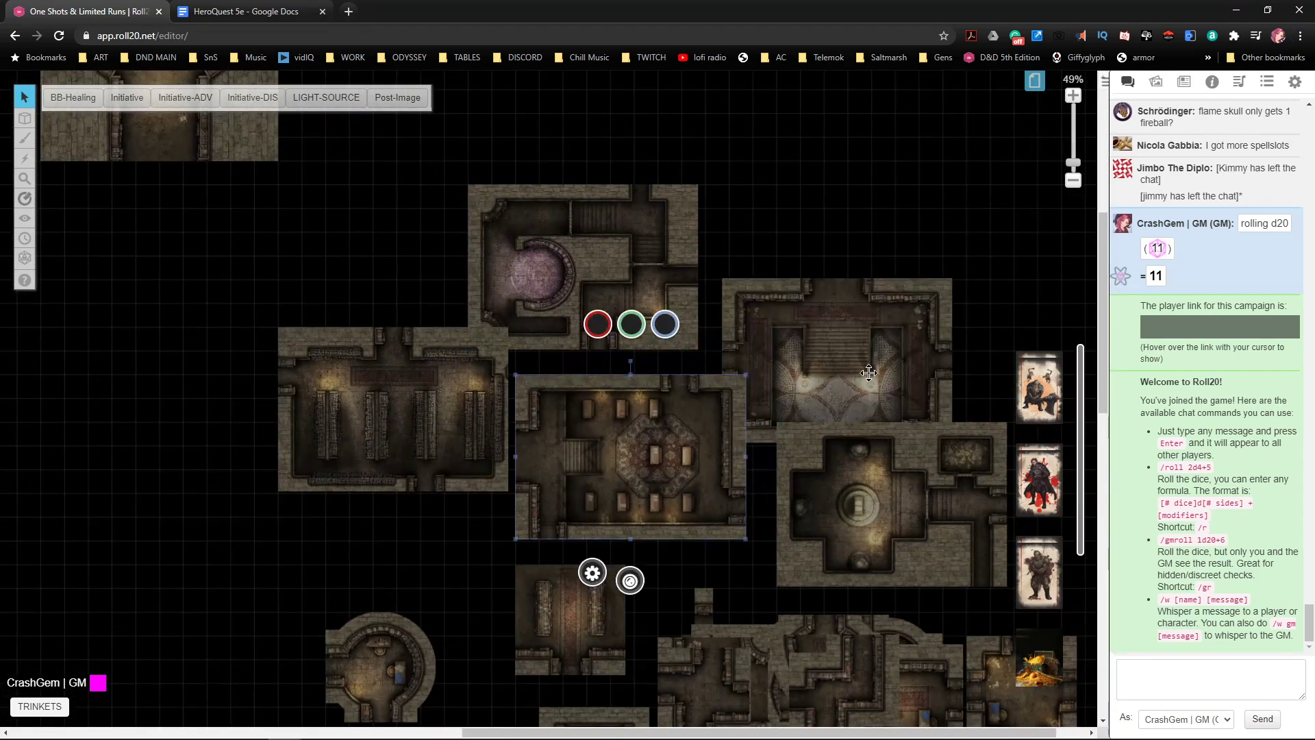
- Unstack the grand staircase hall, move the cross-shaped altar room to the far left, and park the curved-seating room over the small rooms
{"action": "left_click_drag", "start_coordinate": [869, 373], "coordinate": [899, 256]}
{"action": "left_click_drag", "start_coordinate": [890, 505], "coordinate": [190, 571]}
{"action": "left_click_drag", "start_coordinate": [839, 415], "coordinate": [301, 296]}
{"action": "left_click_drag", "start_coordinate": [312, 359], "coordinate": [629, 421]}
{"action": "left_click_drag", "start_coordinate": [532, 339], "coordinate": [227, 378]}
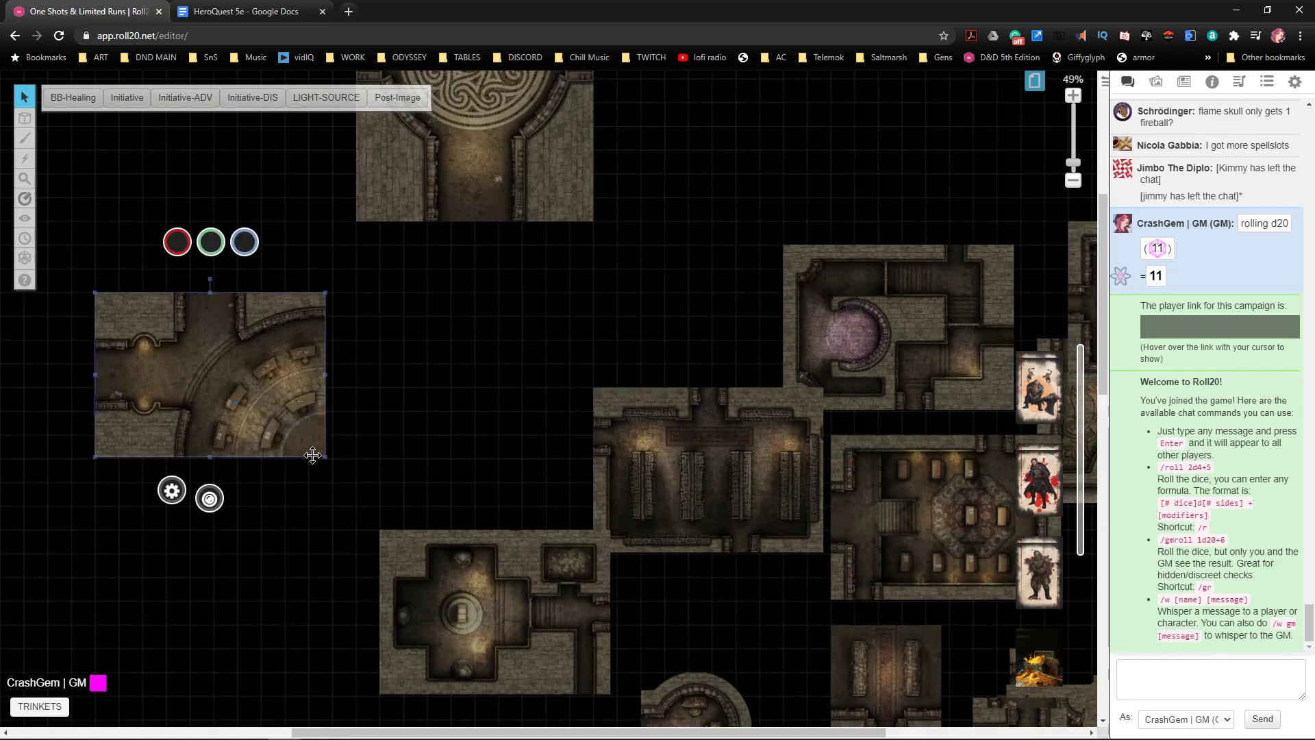
{"action": "left_click_drag", "start_coordinate": [793, 596], "coordinate": [692, 550]}
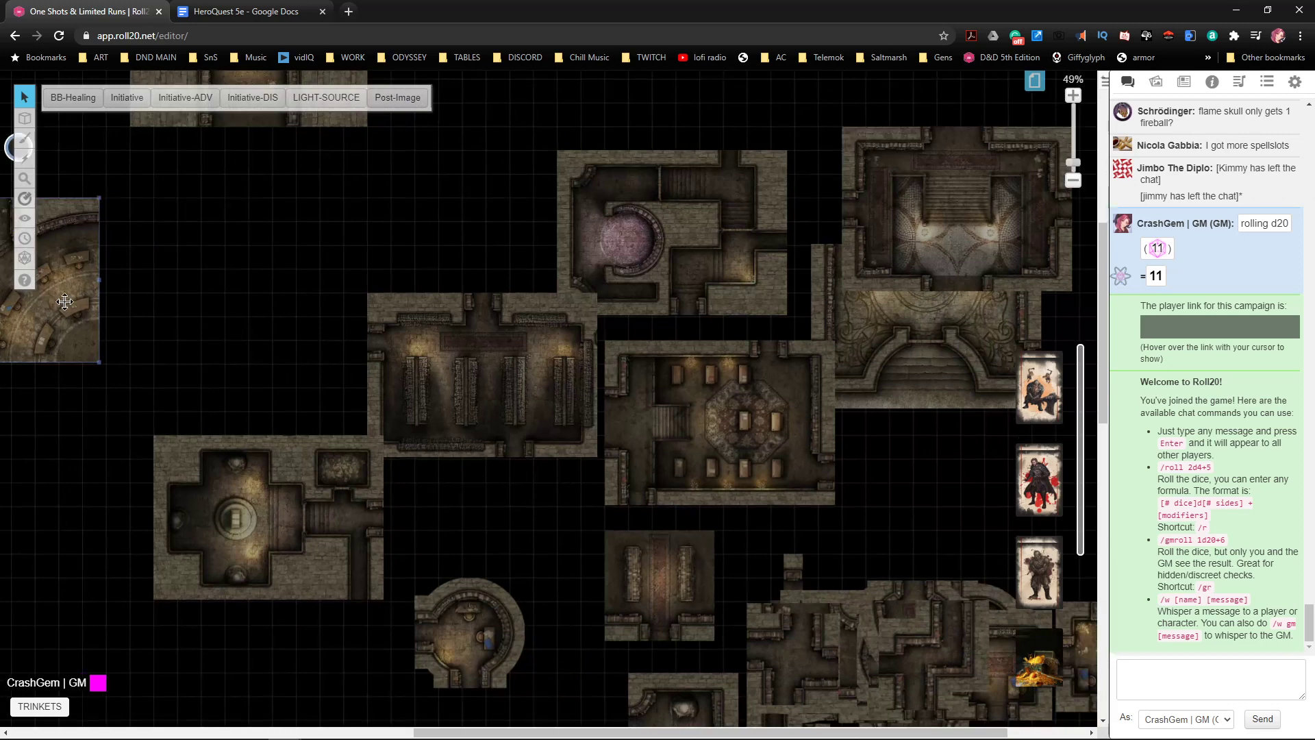
{"action": "left_click_drag", "start_coordinate": [71, 311], "coordinate": [984, 544]}
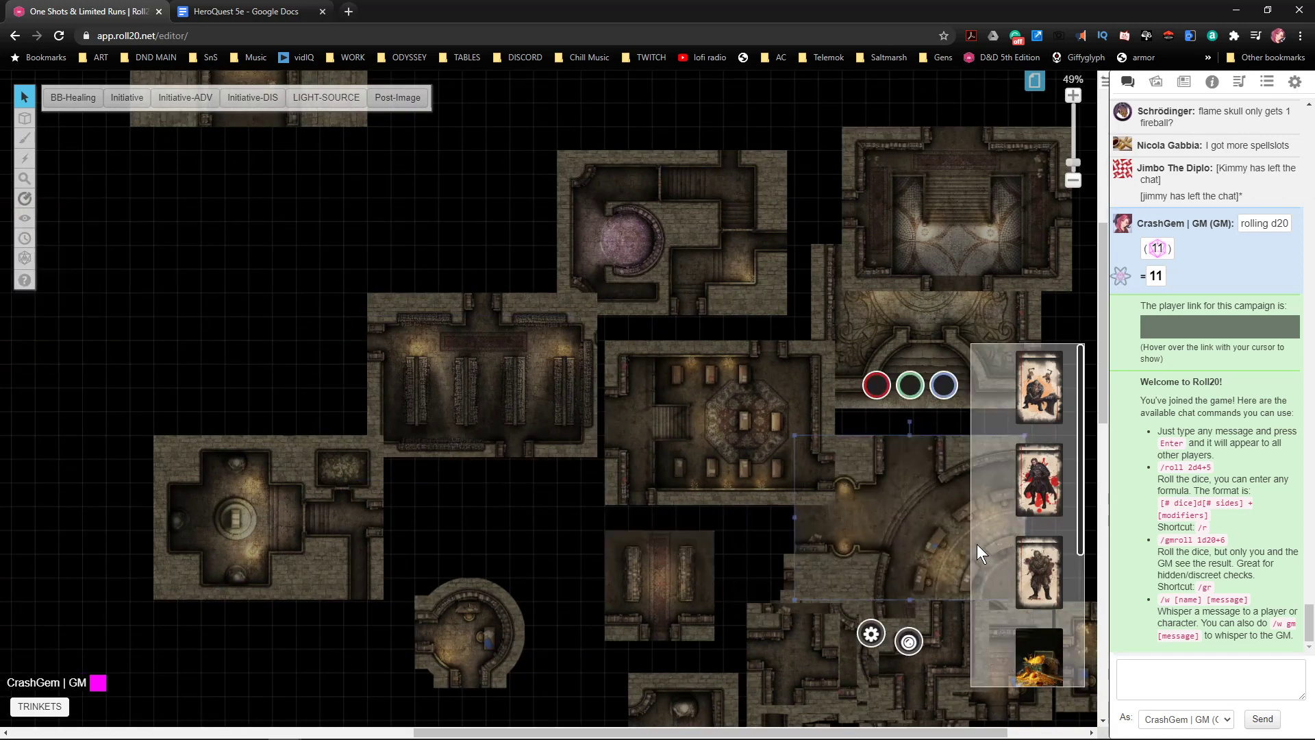
- Spread the remaining stacked large rooms apart and place the curved-desk room with the inner vault below the knotwork-floor room
{"action": "left_click_drag", "start_coordinate": [943, 347], "coordinate": [914, 582]}
{"action": "left_click_drag", "start_coordinate": [1000, 356], "coordinate": [664, 248]}
{"action": "left_click_drag", "start_coordinate": [568, 204], "coordinate": [651, 587]}
{"action": "left_click_drag", "start_coordinate": [927, 361], "coordinate": [676, 602]}
{"action": "left_click_drag", "start_coordinate": [935, 387], "coordinate": [642, 380]}
{"action": "scroll", "coordinate": [635, 340], "scroll_direction": "up", "scroll_amount": 1}
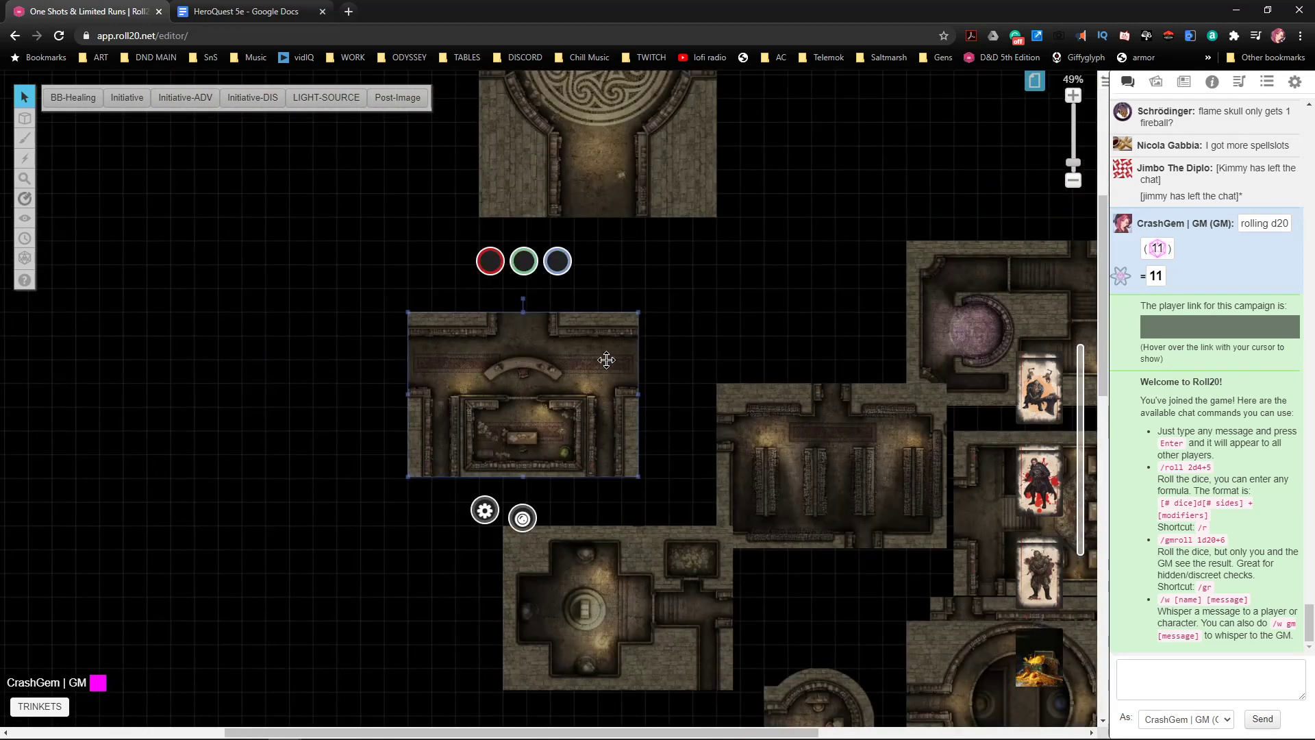
- Resize the curved-desk room to 14 by 10 units and join it to the lower passage of the knotwork-floor hall
{"action": "right_click", "coordinate": [603, 375]}
{"action": "mouse_move", "coordinate": [626, 369]}
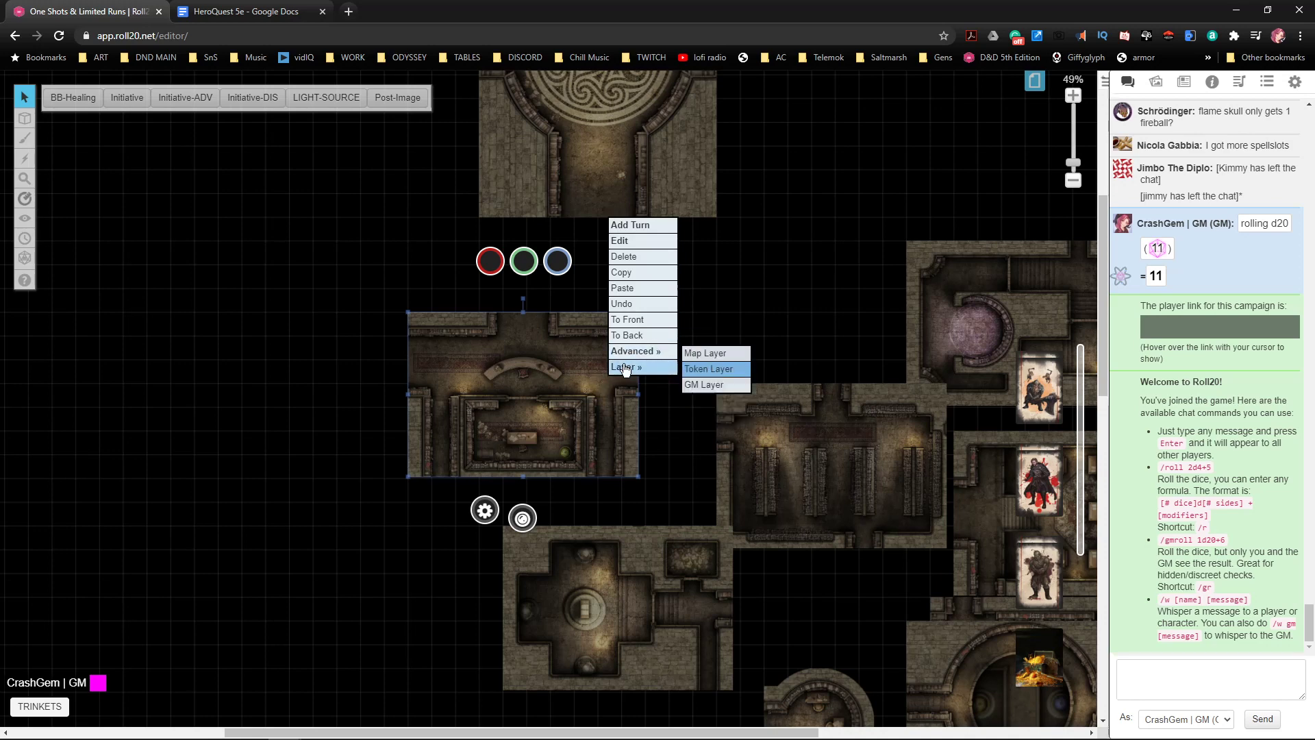
{"action": "left_click", "coordinate": [723, 418]}
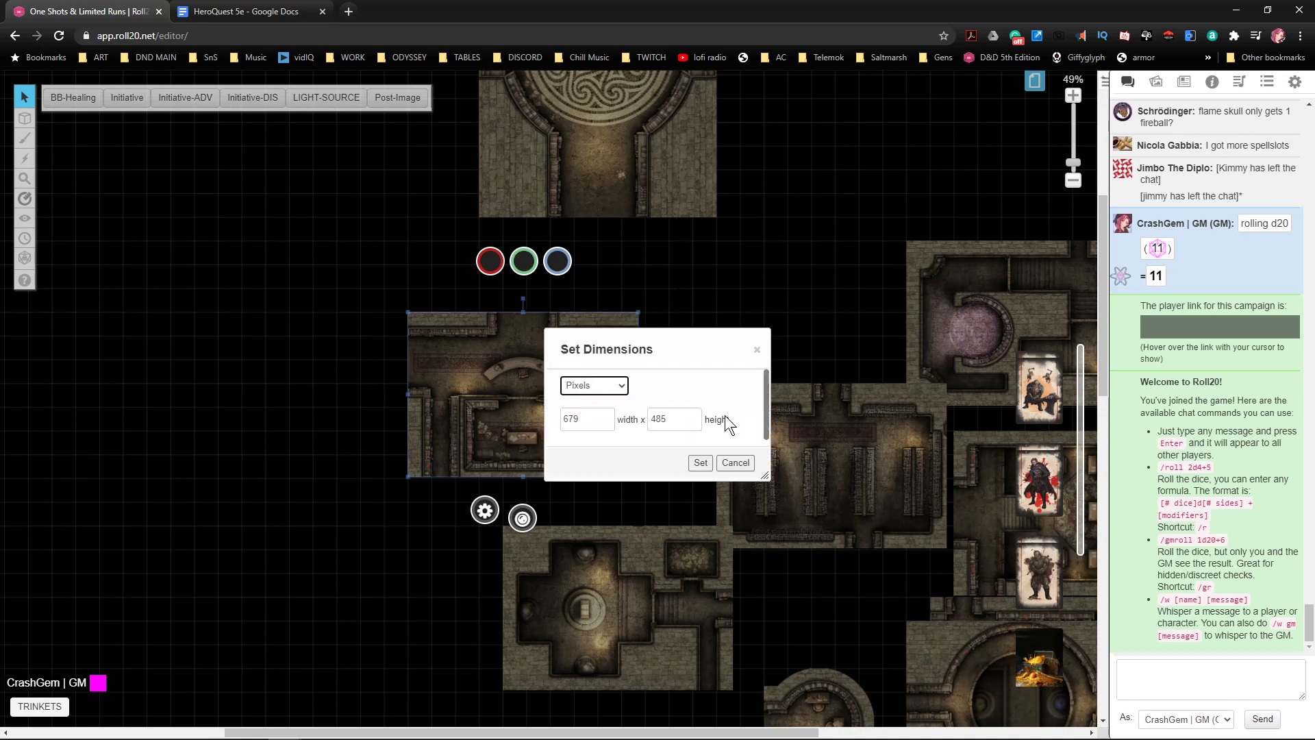
{"action": "left_click", "coordinate": [605, 387]}
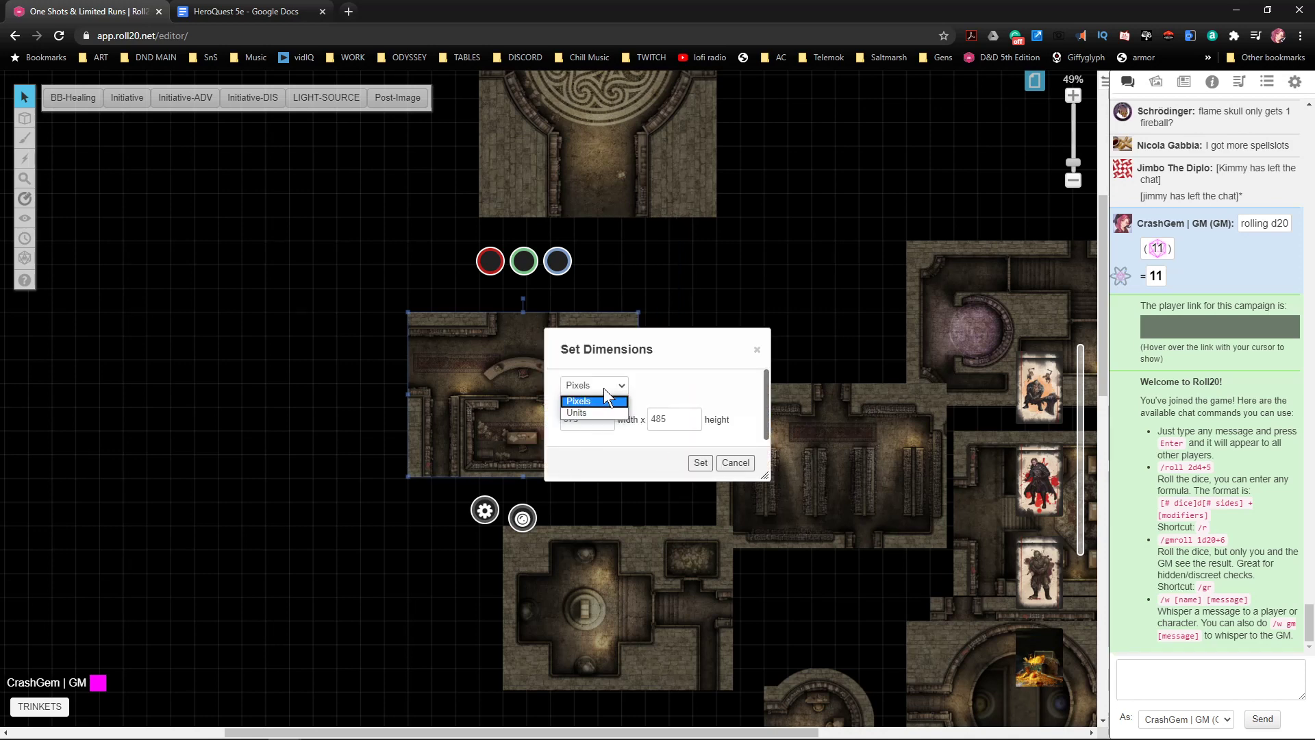
{"action": "left_click", "coordinate": [602, 401]}
{"action": "left_click", "coordinate": [594, 386]}
{"action": "left_click", "coordinate": [600, 412]}
{"action": "double_click", "coordinate": [584, 419]}
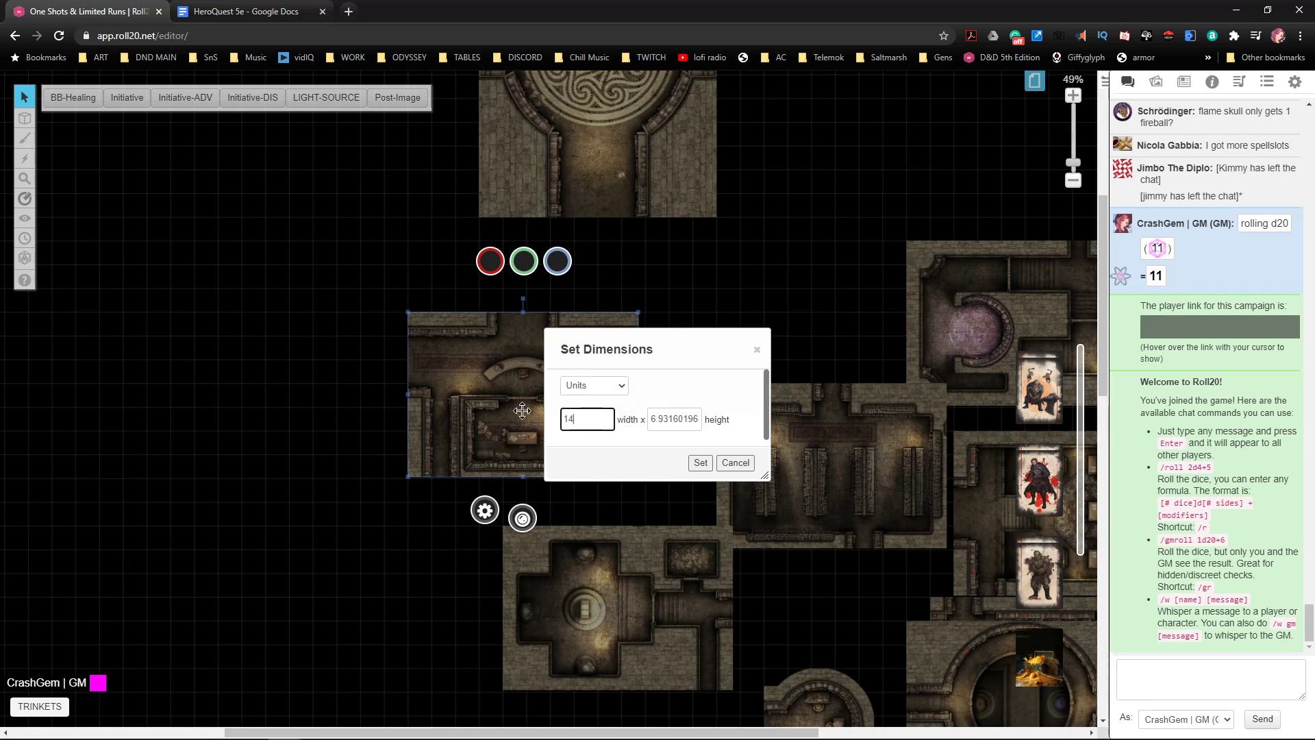
{"action": "key", "text": "Tab"}
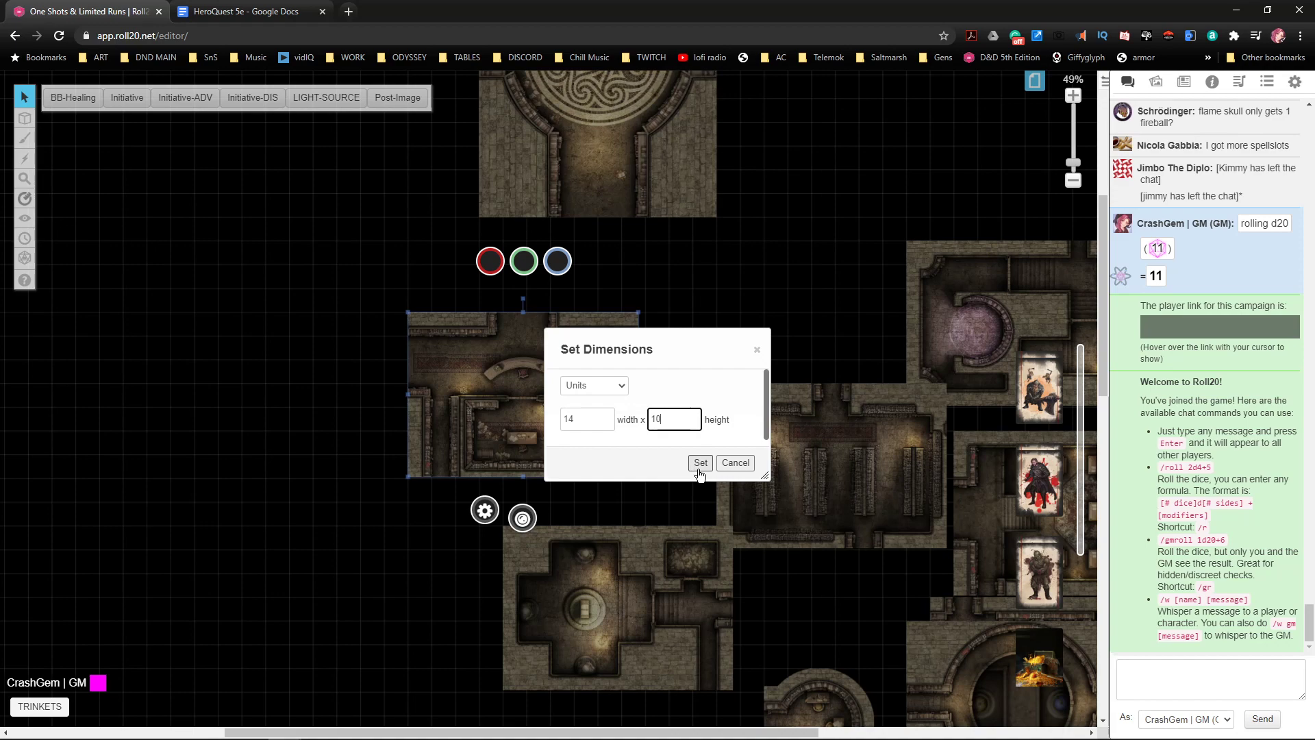
{"action": "left_click", "coordinate": [700, 469]}
{"action": "left_click_drag", "start_coordinate": [585, 370], "coordinate": [658, 316]}
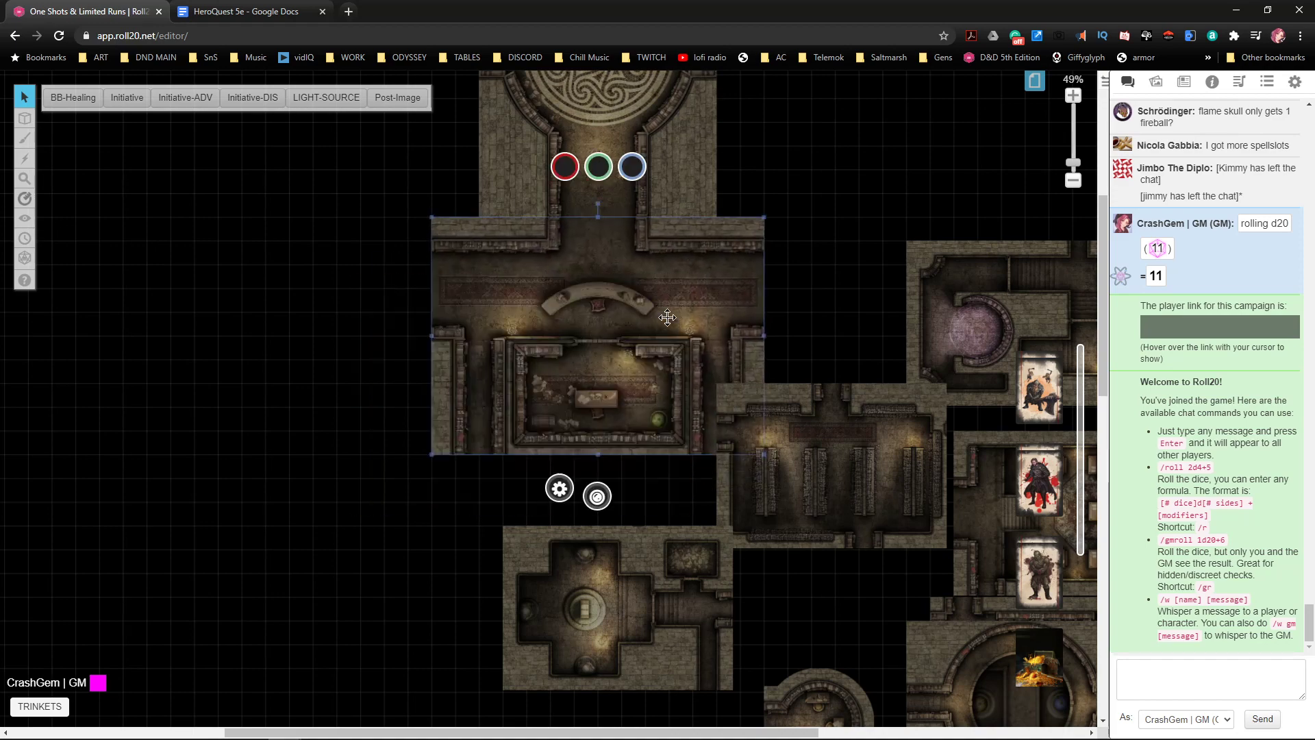
- Move the long-shelved hall into the open space to the right of the knotwork-floor hall
{"action": "left_click", "coordinate": [820, 296]}
{"action": "left_click_drag", "start_coordinate": [913, 413], "coordinate": [898, 260]}
{"action": "left_click_drag", "start_coordinate": [801, 318], "coordinate": [731, 437]}
{"action": "left_click_drag", "start_coordinate": [757, 505], "coordinate": [543, 221]}
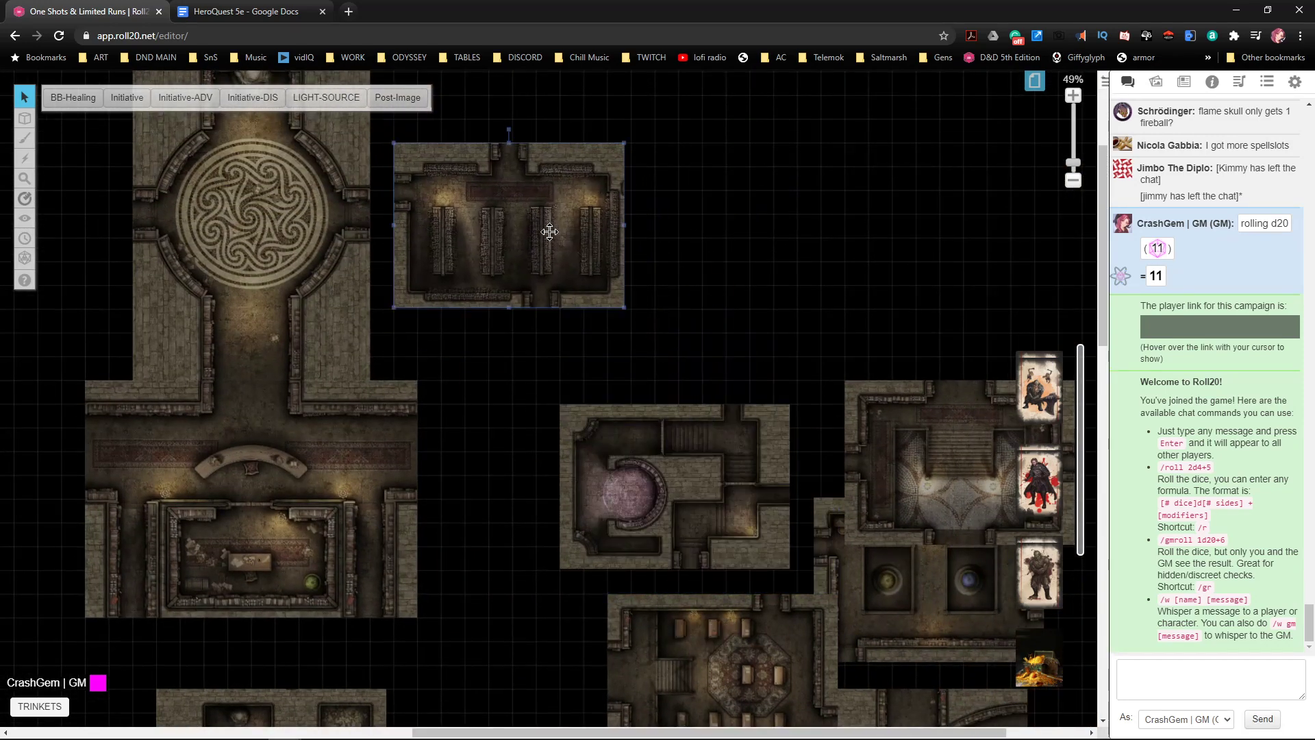
- Resize the long-shelved hall to 14 by 10 units and align its left edge with the knotwork-floor hall's right side
{"action": "right_click", "coordinate": [557, 233]}
{"action": "mouse_move", "coordinate": [596, 226]}
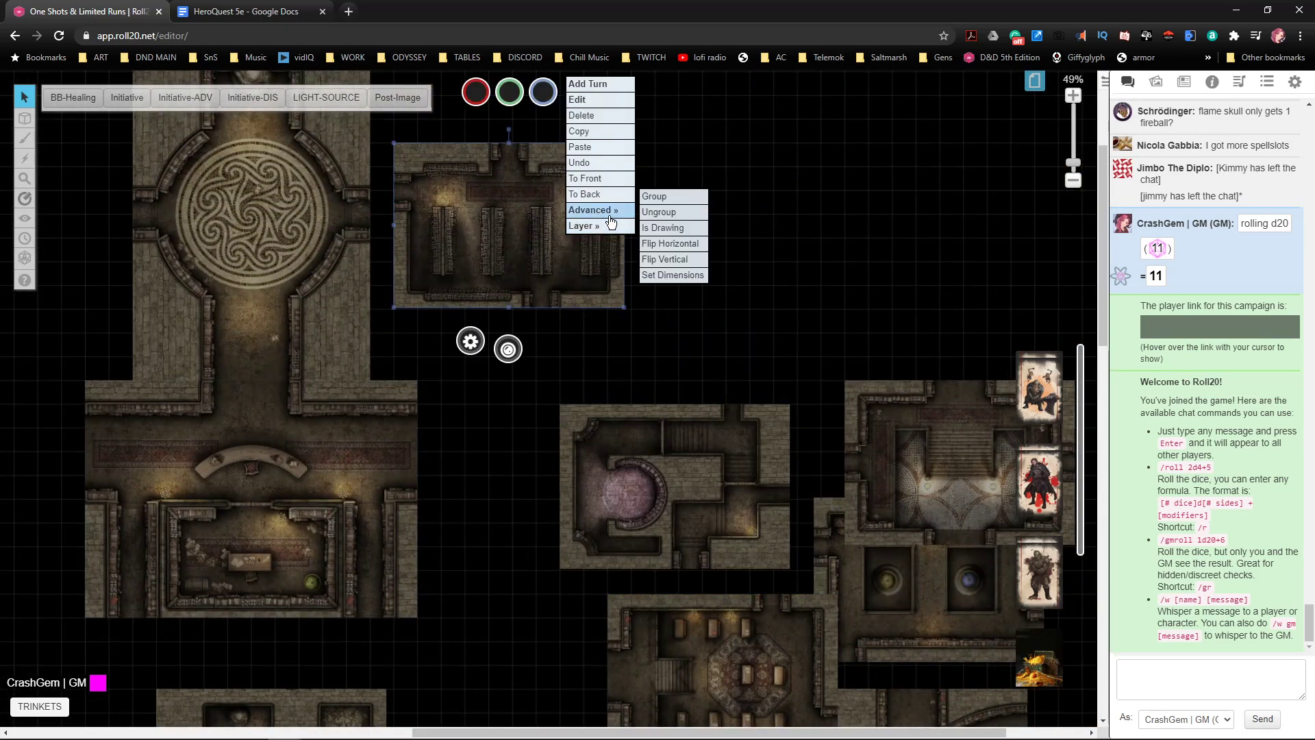
{"action": "left_click", "coordinate": [681, 277]}
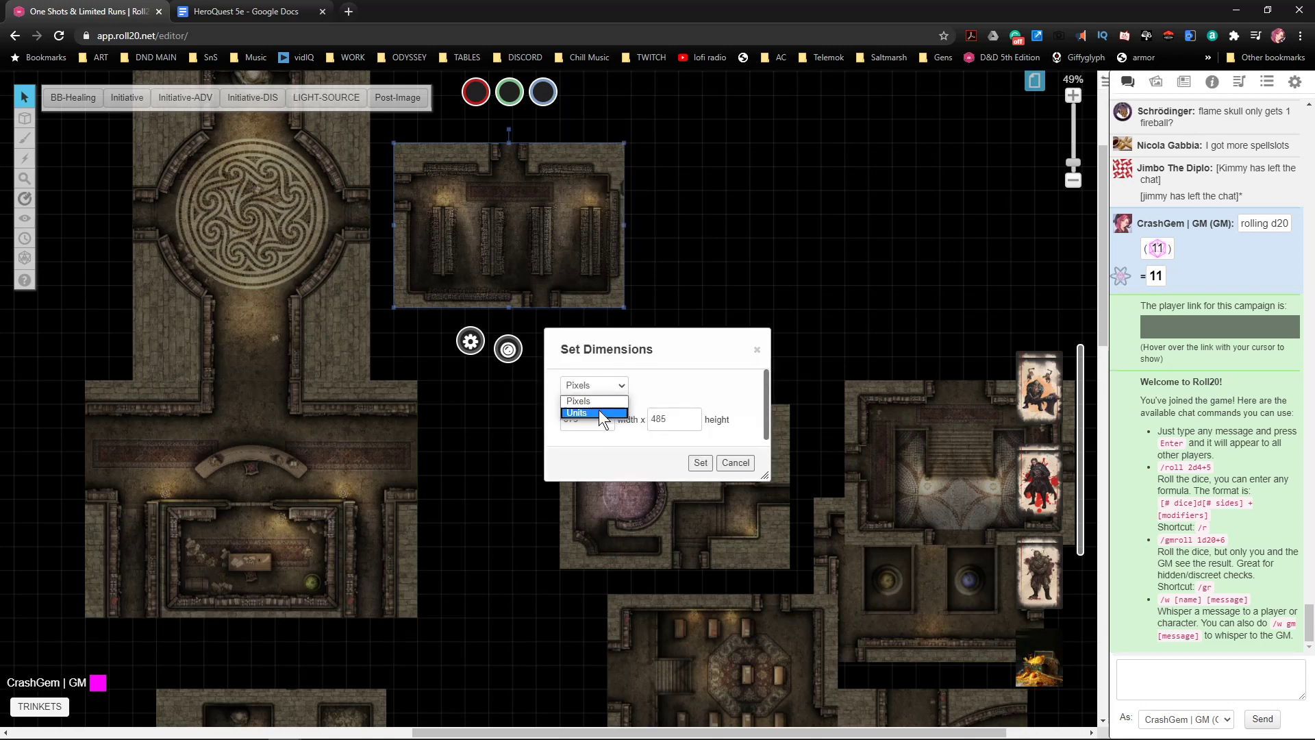
{"action": "left_click", "coordinate": [599, 412]}
{"action": "left_click_drag", "start_coordinate": [593, 419], "coordinate": [541, 412]}
{"action": "type", "text": "14"}
{"action": "key", "text": "Tab"}
{"action": "type", "text": "10"}
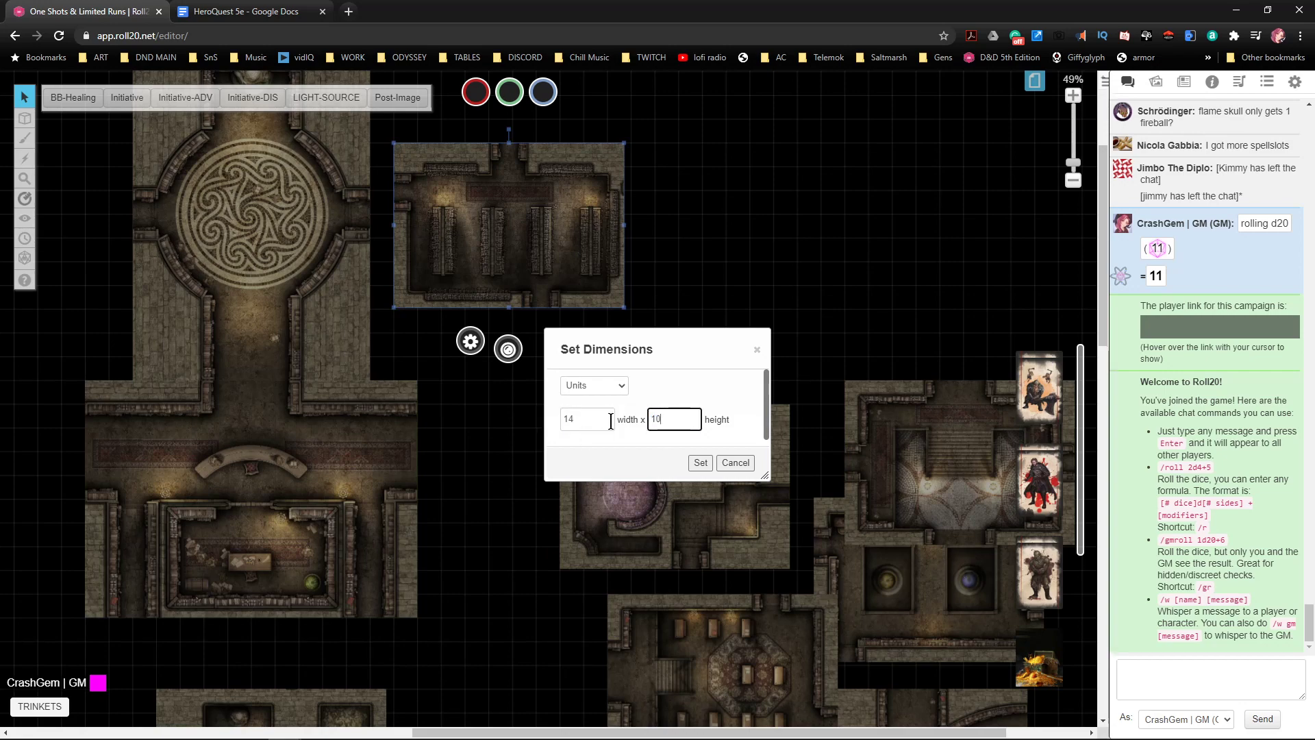
{"action": "left_click", "coordinate": [700, 463]}
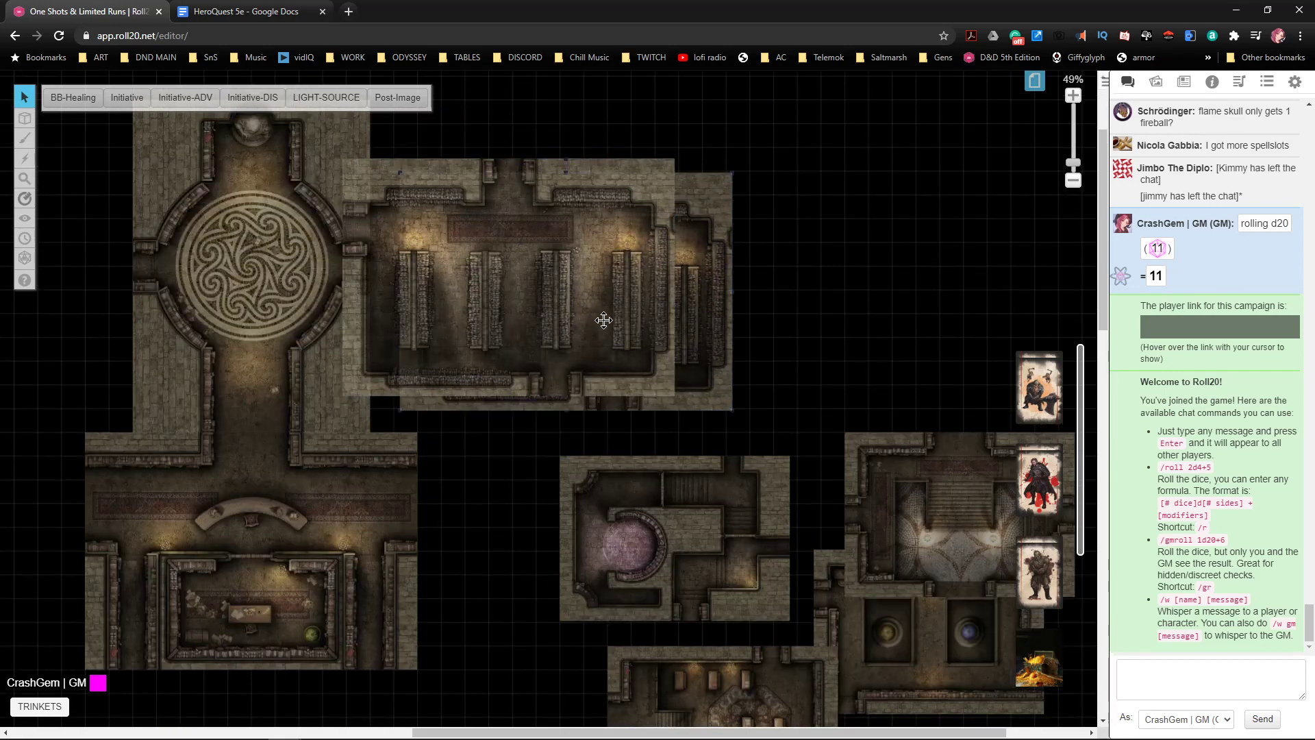
{"action": "left_click_drag", "start_coordinate": [593, 300], "coordinate": [578, 326]}
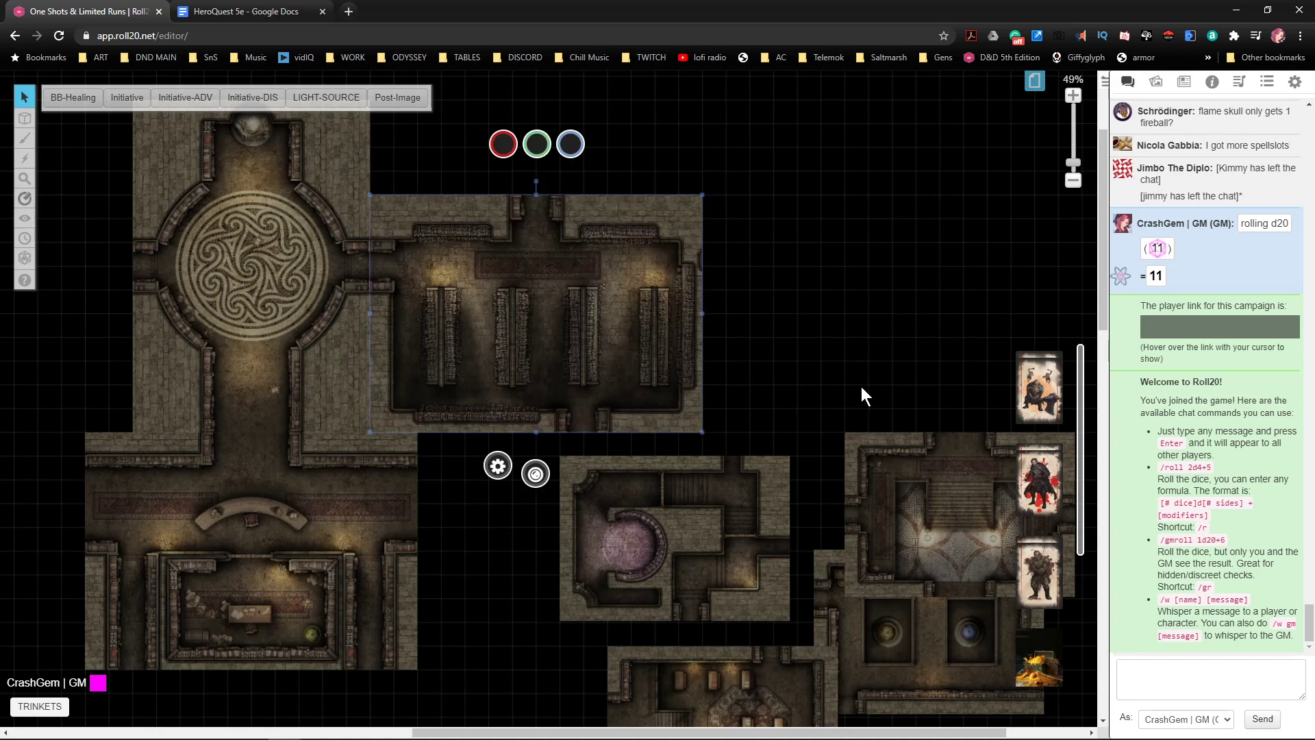
- Move the purple-circle room across to the empty area left of the knotwork-floor hall
{"action": "left_click", "coordinate": [733, 442]}
{"action": "left_click_drag", "start_coordinate": [733, 442], "coordinate": [713, 384]}
{"action": "scroll", "coordinate": [417, 352], "scroll_direction": "down", "scroll_amount": 1}
{"action": "left_click_drag", "start_coordinate": [417, 352], "coordinate": [370, 284]}
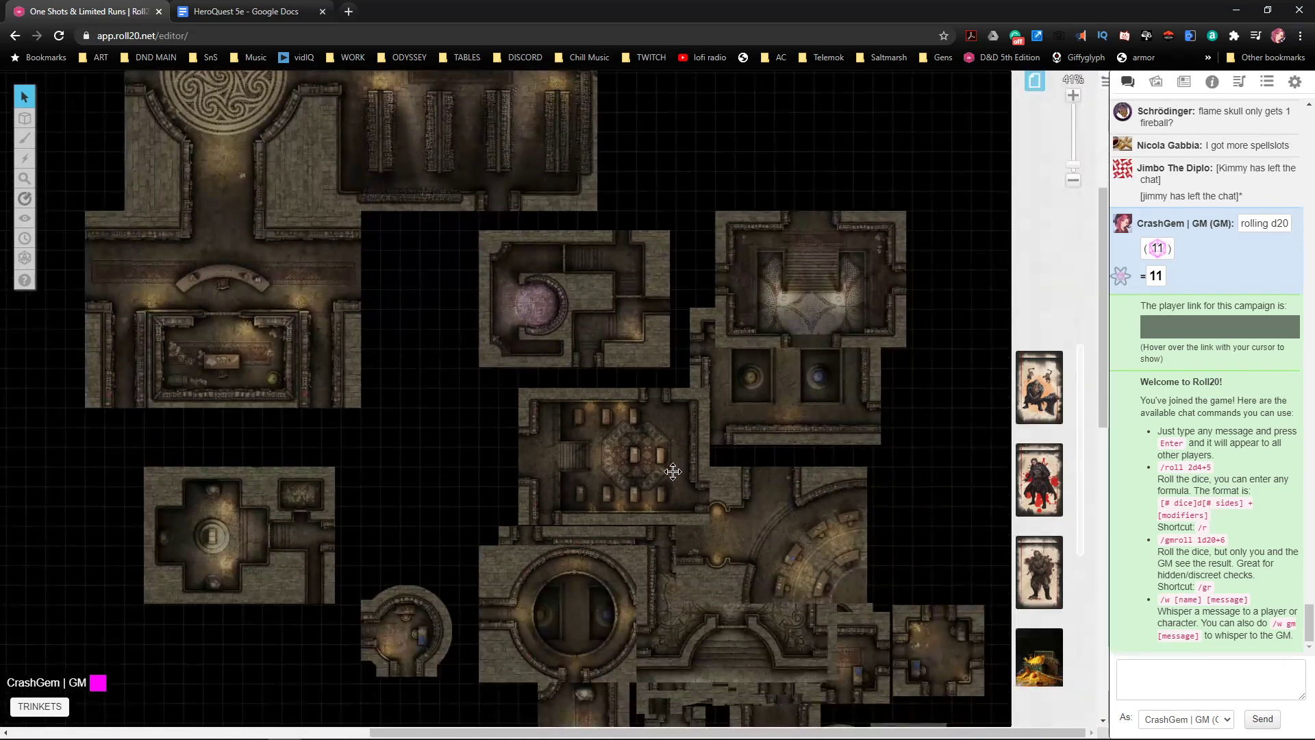
{"action": "left_click_drag", "start_coordinate": [640, 315], "coordinate": [423, 331]}
{"action": "left_click_drag", "start_coordinate": [328, 259], "coordinate": [694, 398]}
{"action": "left_click_drag", "start_coordinate": [760, 462], "coordinate": [351, 223]}
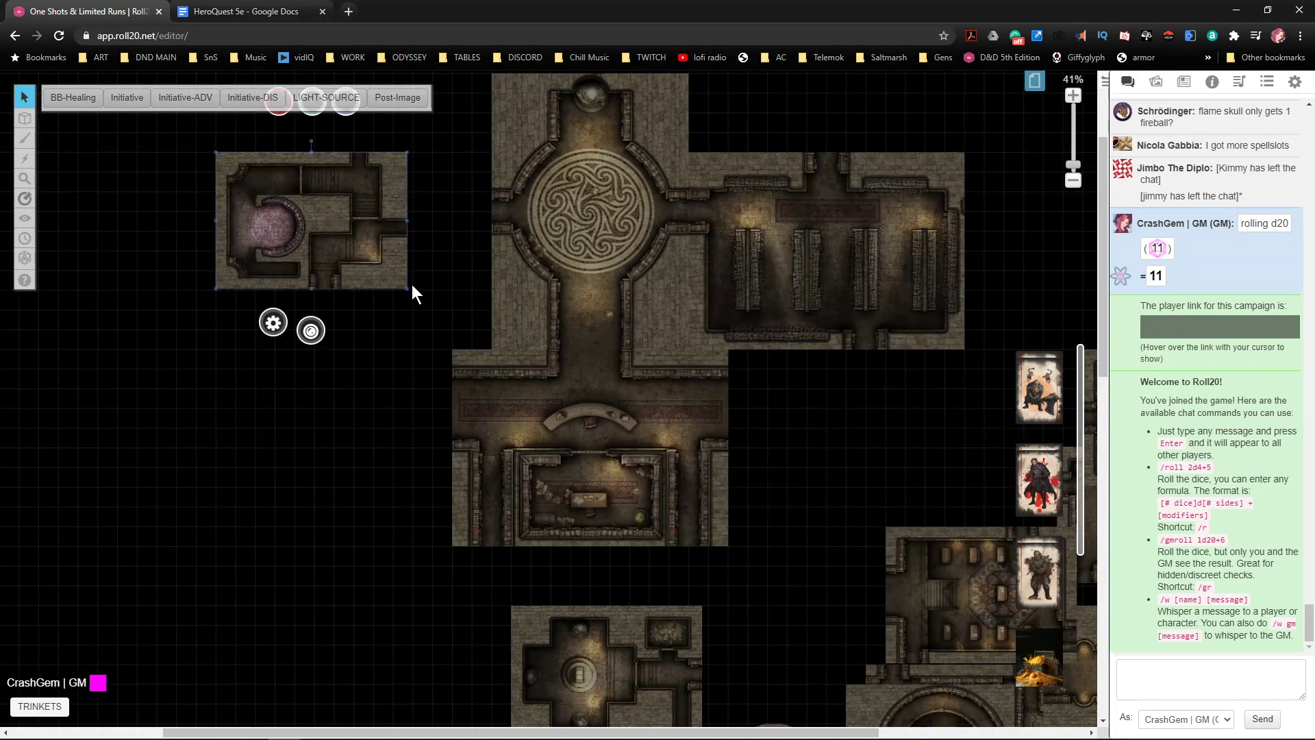
- Examine the walls, stairs and openings of the purple-circle room up close
{"action": "right_click", "coordinate": [332, 235]}
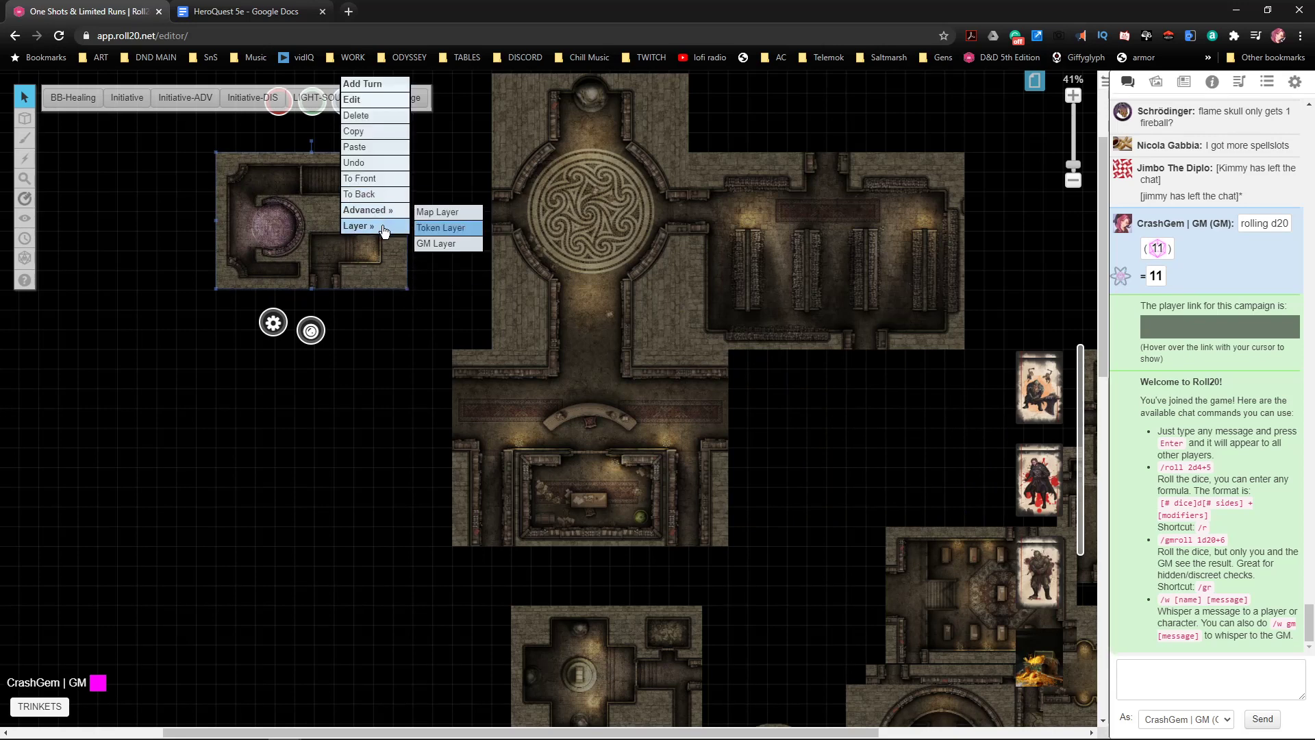
{"action": "left_click", "coordinate": [447, 303]}
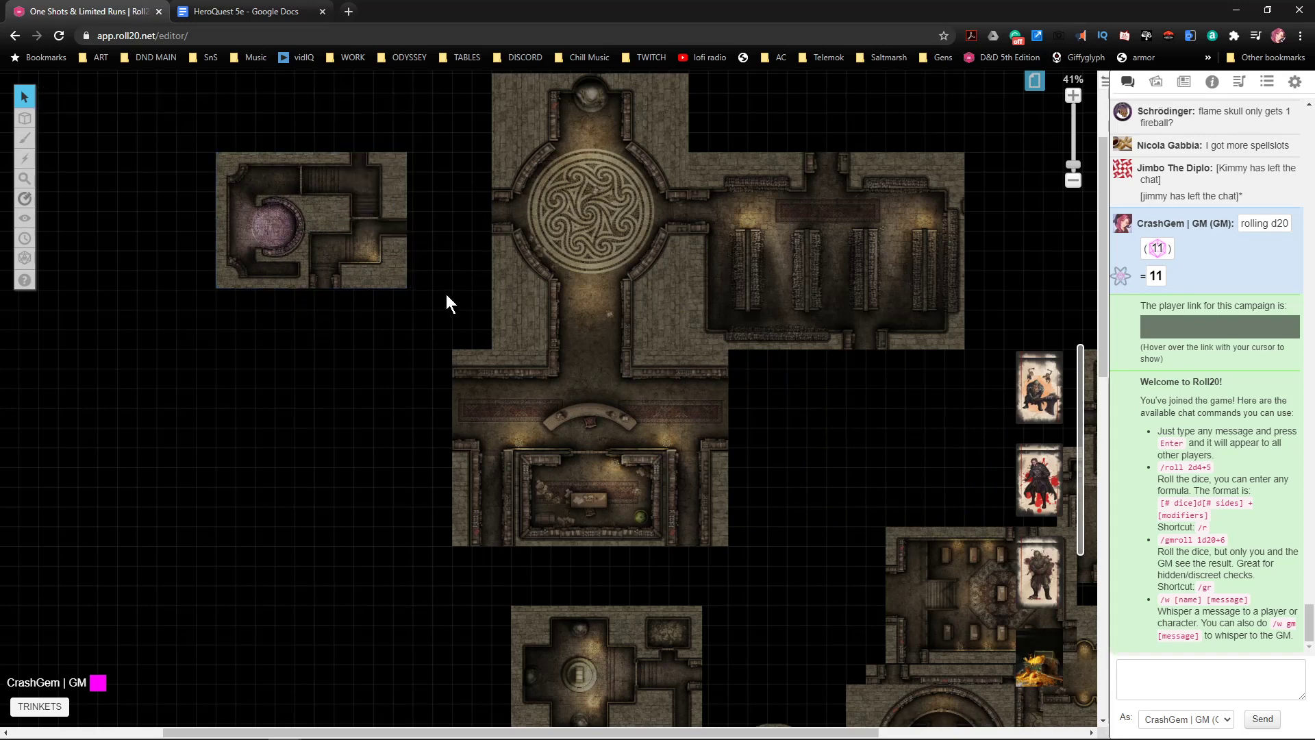
{"action": "left_click", "coordinate": [358, 166]}
{"action": "scroll", "coordinate": [446, 257], "scroll_direction": "up", "scroll_amount": 3}
{"action": "left_click_drag", "start_coordinate": [379, 232], "coordinate": [714, 485]}
{"action": "scroll", "coordinate": [573, 376], "scroll_direction": "up", "scroll_amount": 4}
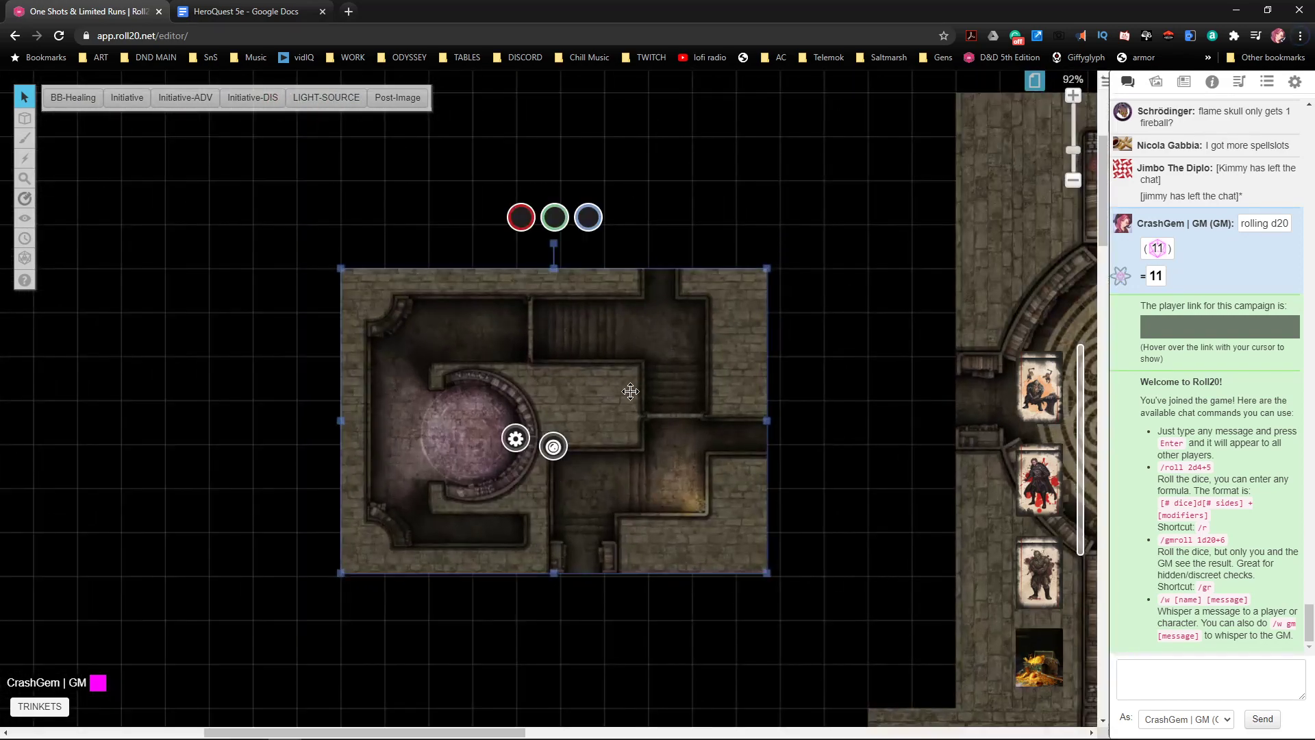
{"action": "scroll", "coordinate": [642, 396], "scroll_direction": "down", "scroll_amount": 1}
{"action": "left_click_drag", "start_coordinate": [766, 506], "coordinate": [677, 478]}
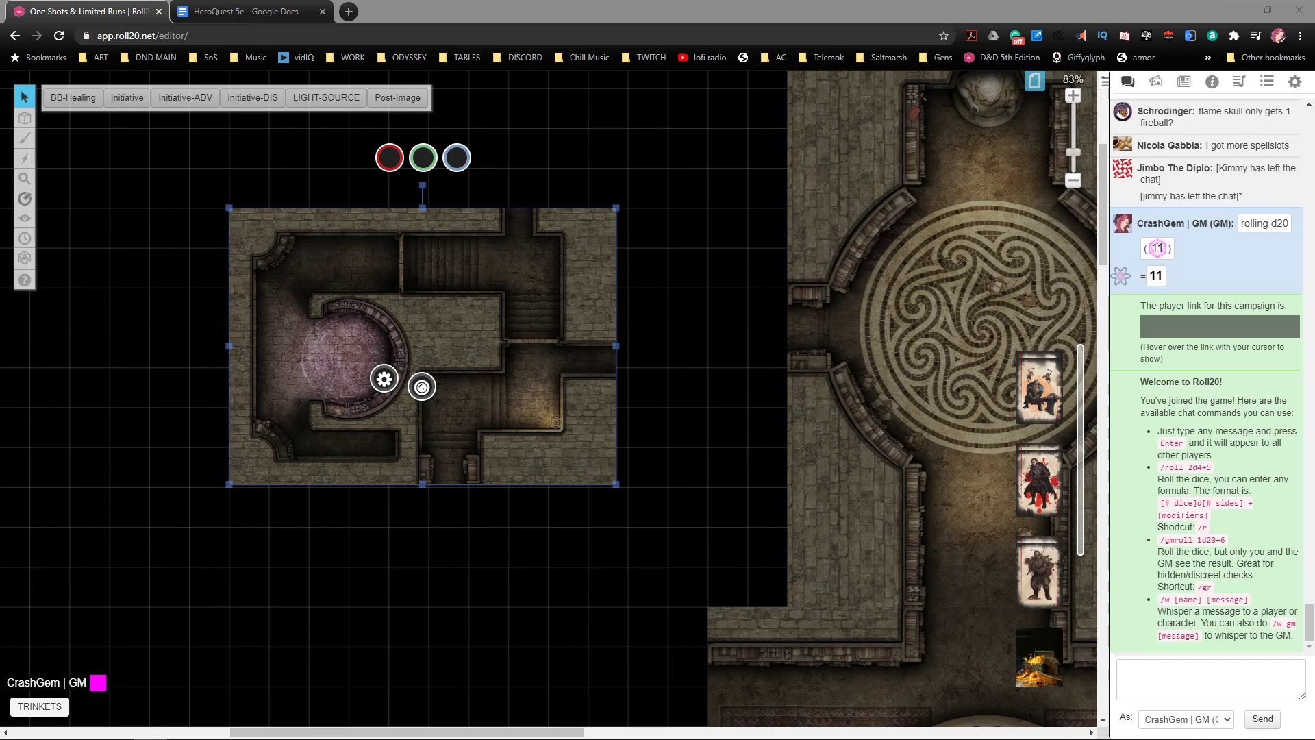
- In Photoshop, copy a strip of the purple-circle room's upper wall, about 448 by 58 px, into a new document
{"action": "left_click_drag", "start_coordinate": [1301, 739], "coordinate": [884, 1]}
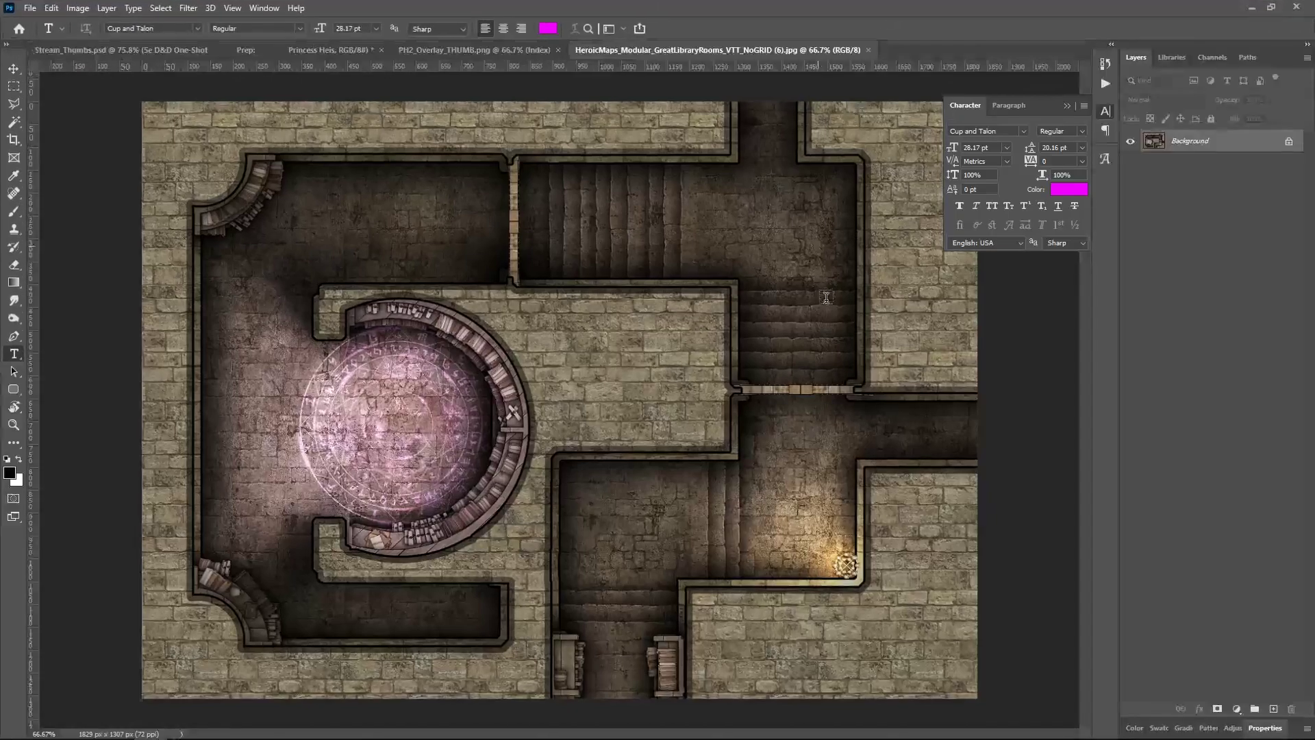
{"action": "left_click", "coordinate": [14, 87]}
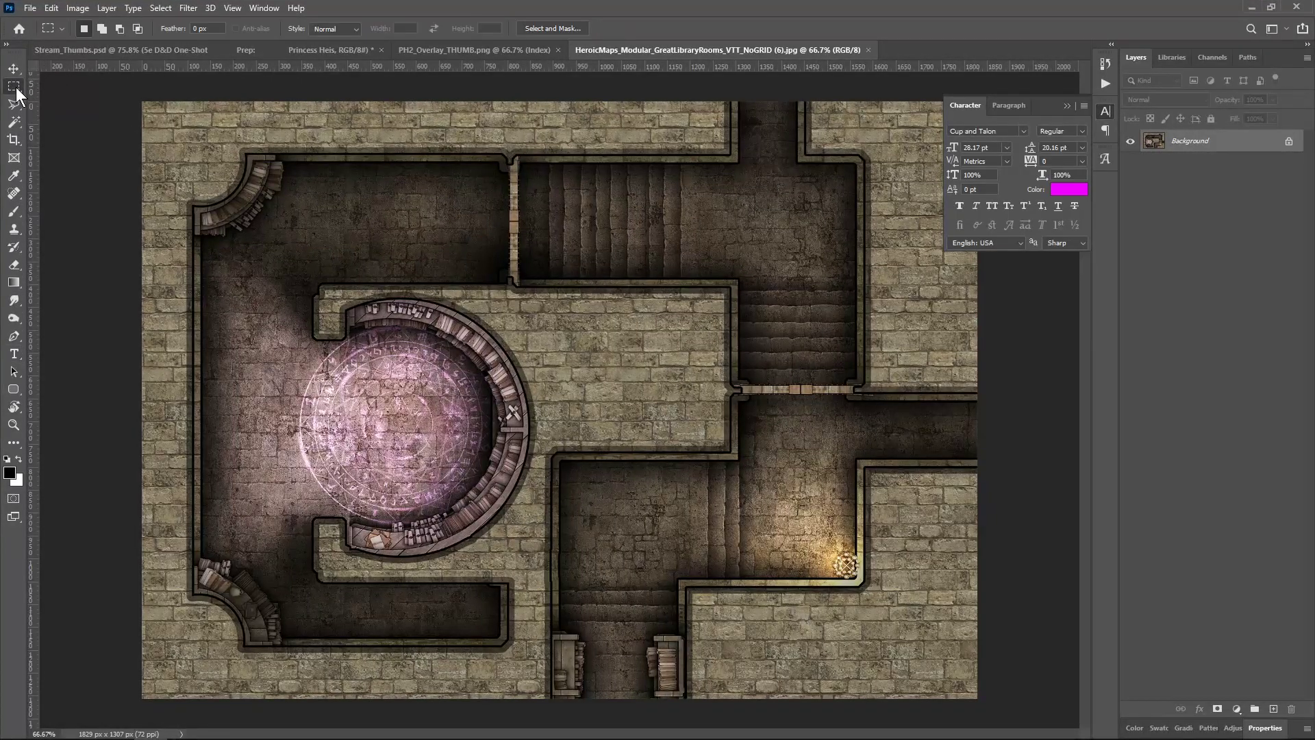
{"action": "left_click_drag", "start_coordinate": [289, 141], "coordinate": [493, 166]}
{"action": "key", "text": "ctrl+n"}
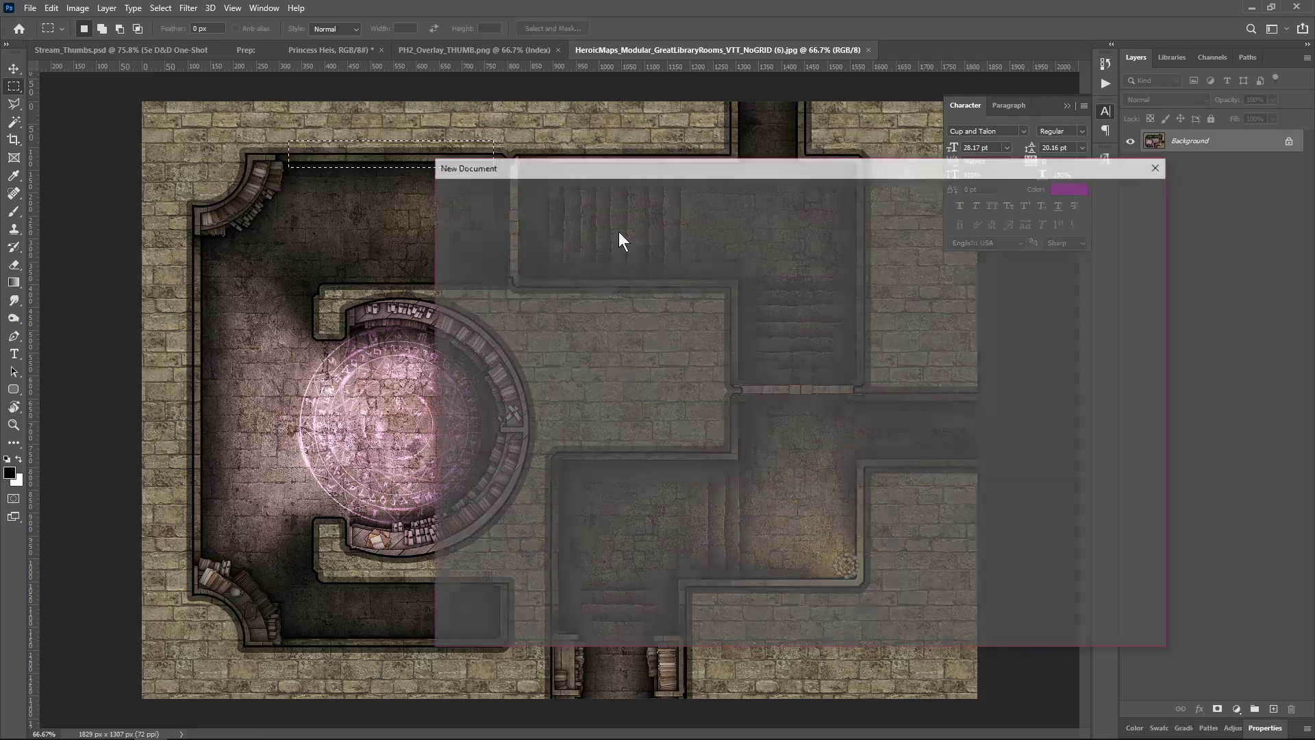
{"action": "key", "text": "Return"}
{"action": "key", "text": "ctrl+v"}
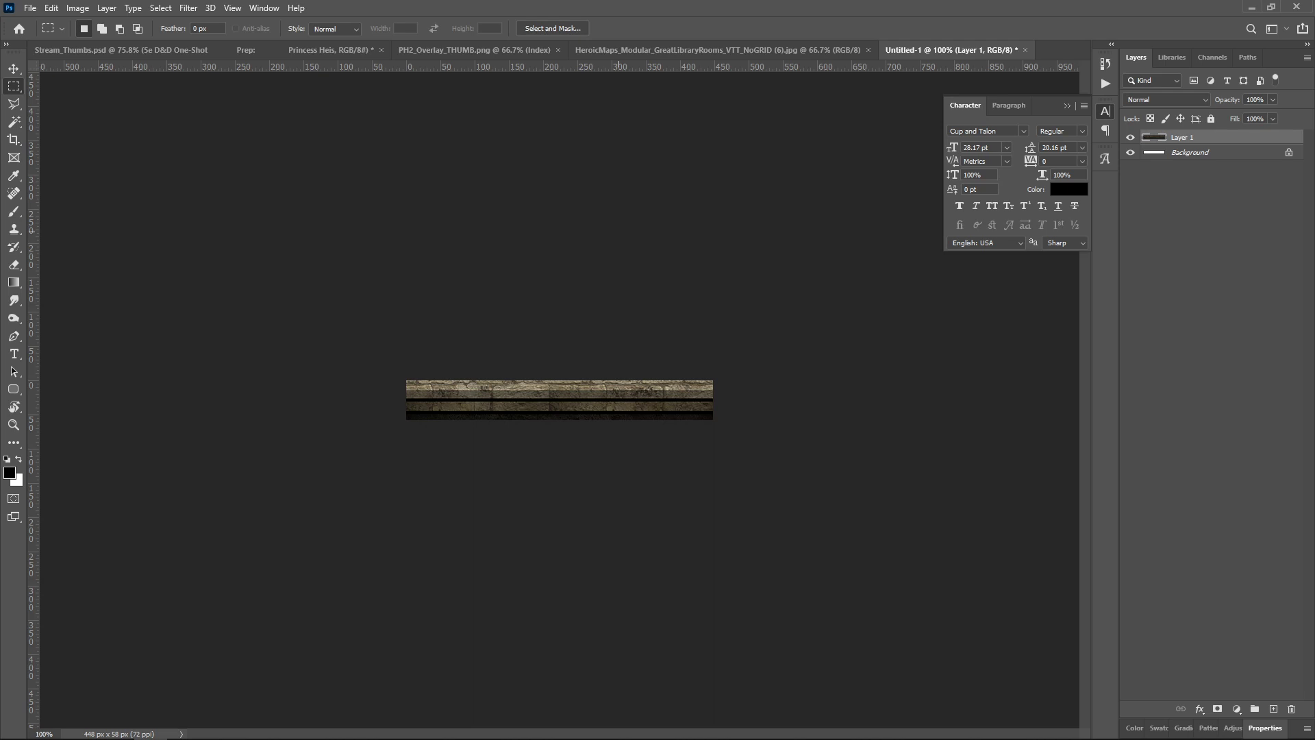
- Return to the Roll20 map, add the wall strip image and place it below the purple-circle room
{"action": "double_click", "coordinate": [757, 7]}
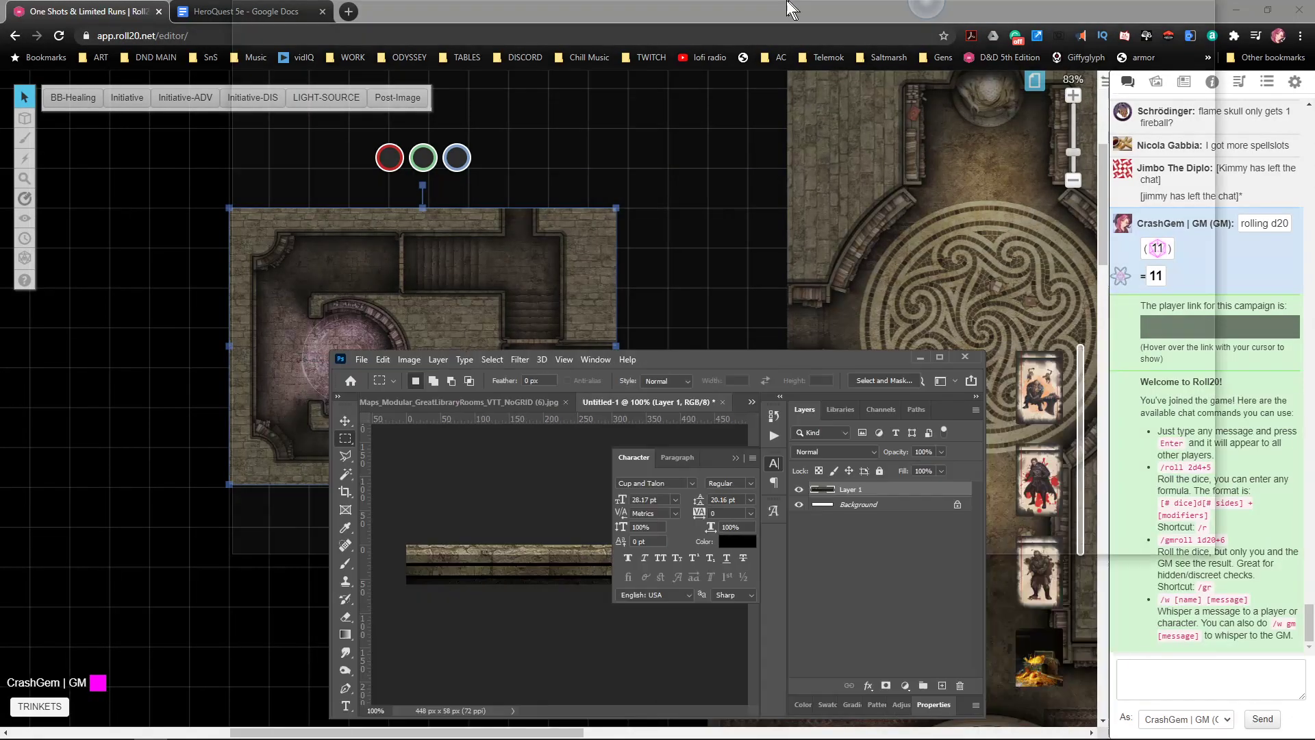
{"action": "left_click_drag", "start_coordinate": [793, 2], "coordinate": [801, 1]}
{"action": "left_click", "coordinate": [1253, 7]}
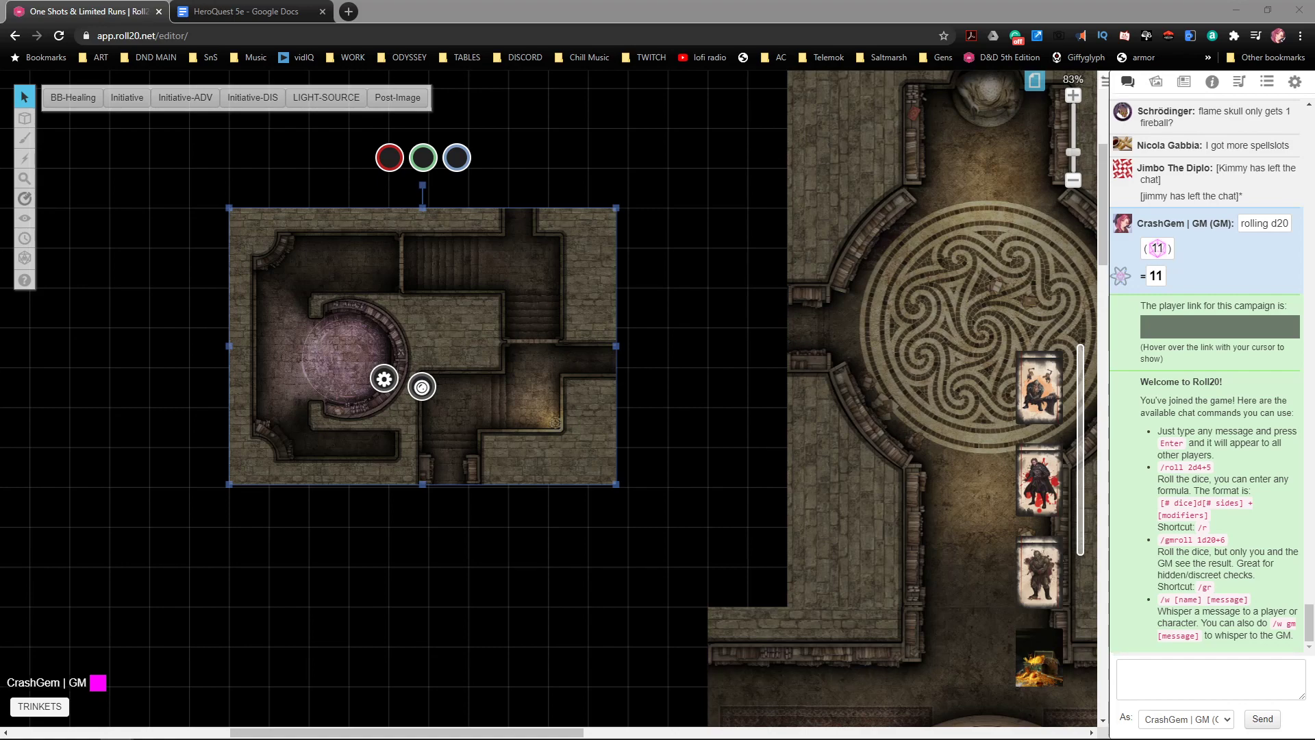
{"action": "left_click_drag", "start_coordinate": [1025, 198], "coordinate": [636, 166]}
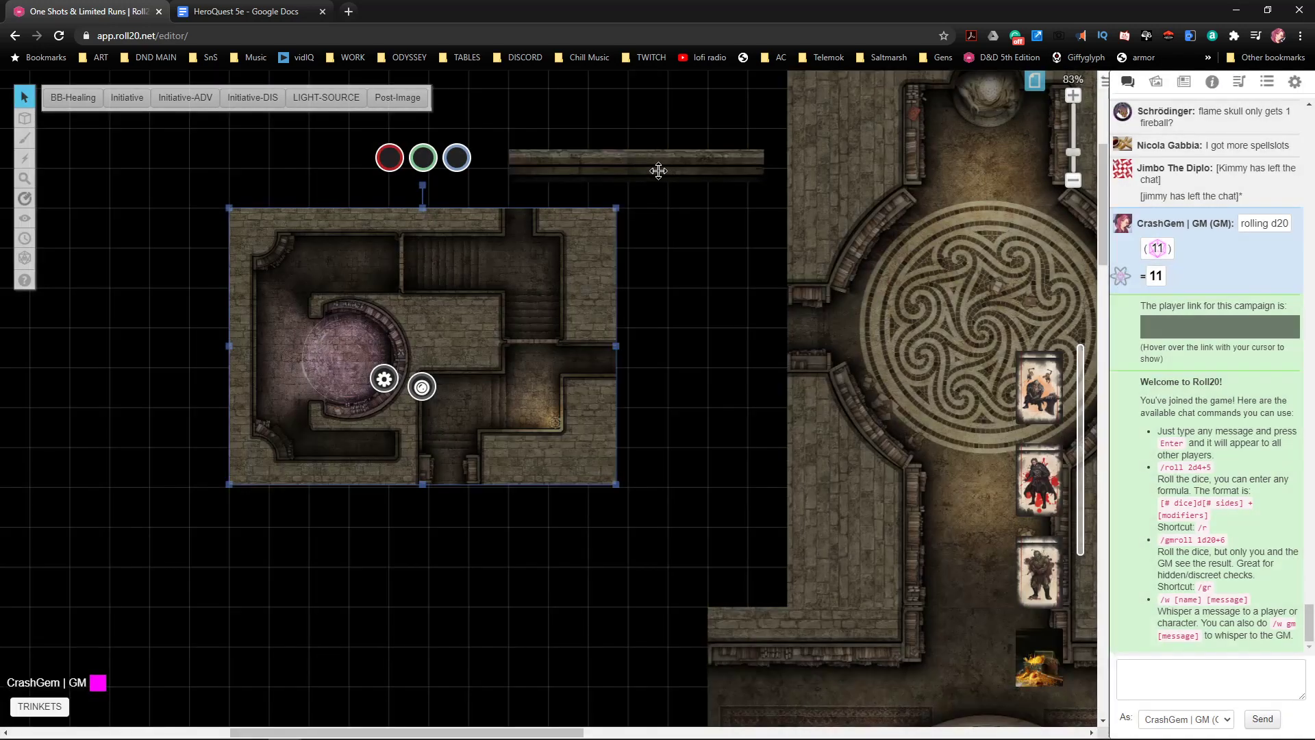
{"action": "left_click_drag", "start_coordinate": [657, 170], "coordinate": [539, 588]}
- Shift the purple-circle room closer to the knotwork-floor hall and resize it to 14 by 10 units
{"action": "left_click_drag", "start_coordinate": [726, 470], "coordinate": [723, 440]}
{"action": "left_click_drag", "start_coordinate": [548, 373], "coordinate": [535, 182]}
{"action": "mouse_move", "coordinate": [499, 114]}
{"action": "left_mouse_down"}
{"action": "mouse_move", "coordinate": [457, 120]}
{"action": "mouse_move", "coordinate": [340, 248]}
{"action": "mouse_move", "coordinate": [338, 276]}
{"action": "mouse_move", "coordinate": [444, 124]}
{"action": "mouse_move", "coordinate": [500, 115]}
{"action": "left_mouse_up"}
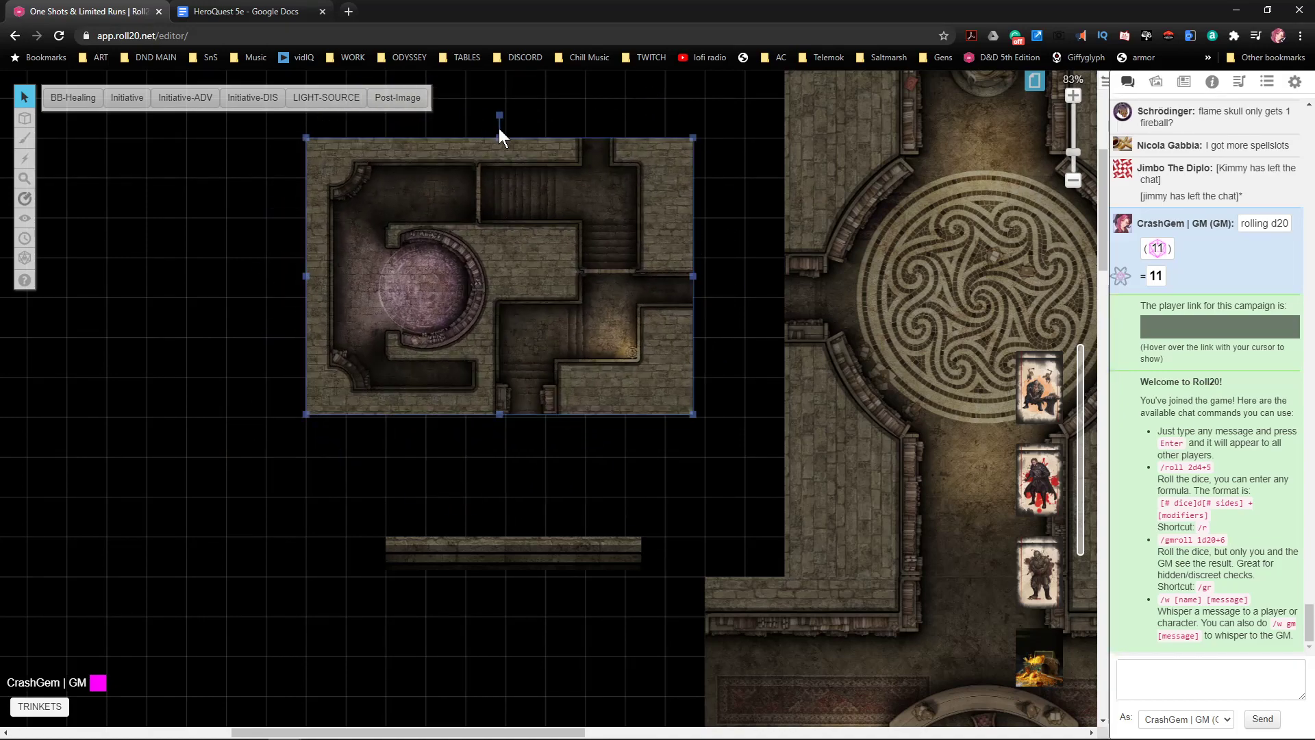
{"action": "right_click", "coordinate": [505, 192]}
{"action": "mouse_move", "coordinate": [556, 172]}
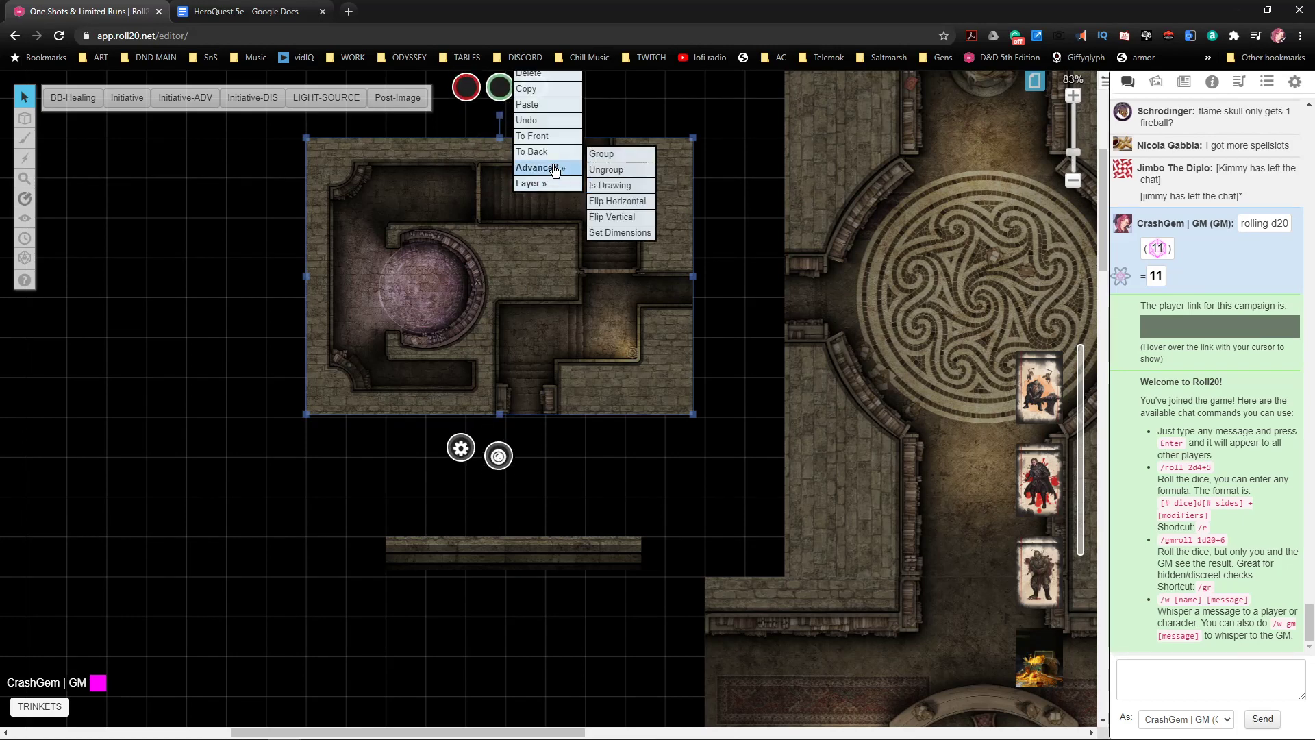
{"action": "left_click", "coordinate": [624, 234]}
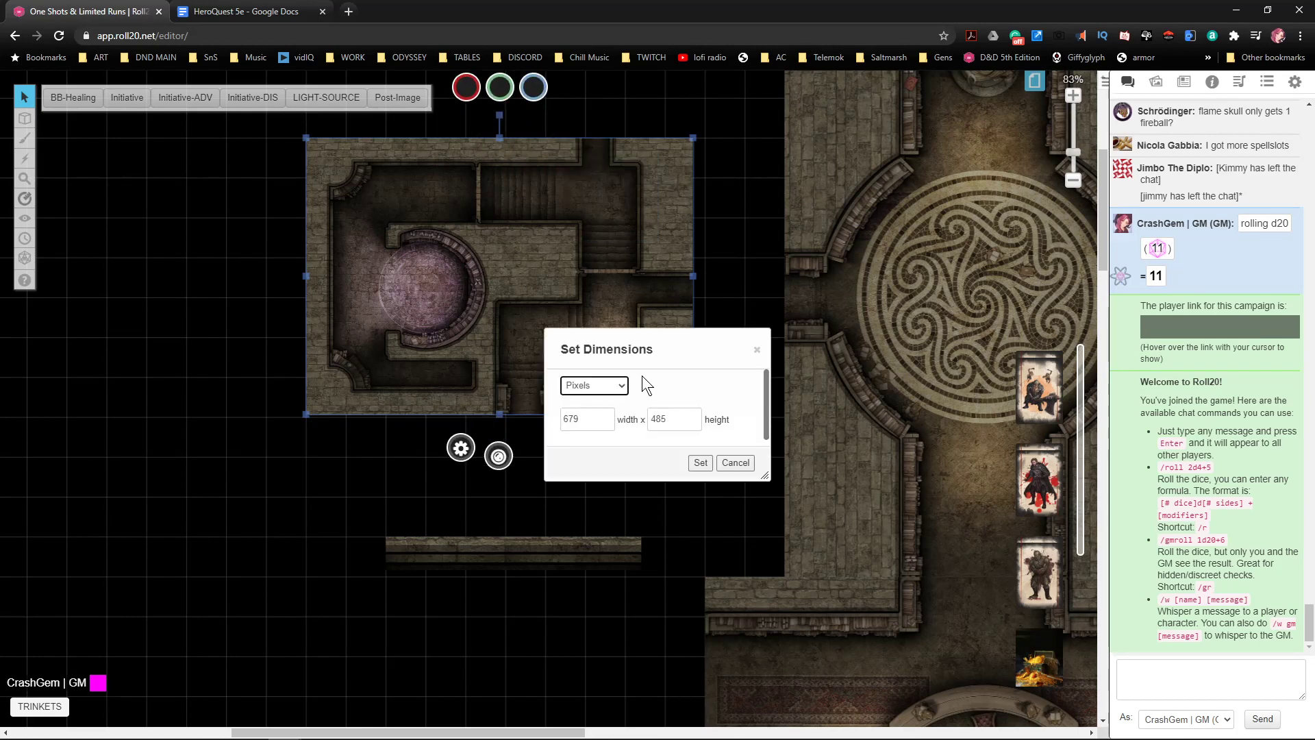
{"action": "left_click", "coordinate": [608, 414]}
{"action": "left_click_drag", "start_coordinate": [588, 418], "coordinate": [540, 408]}
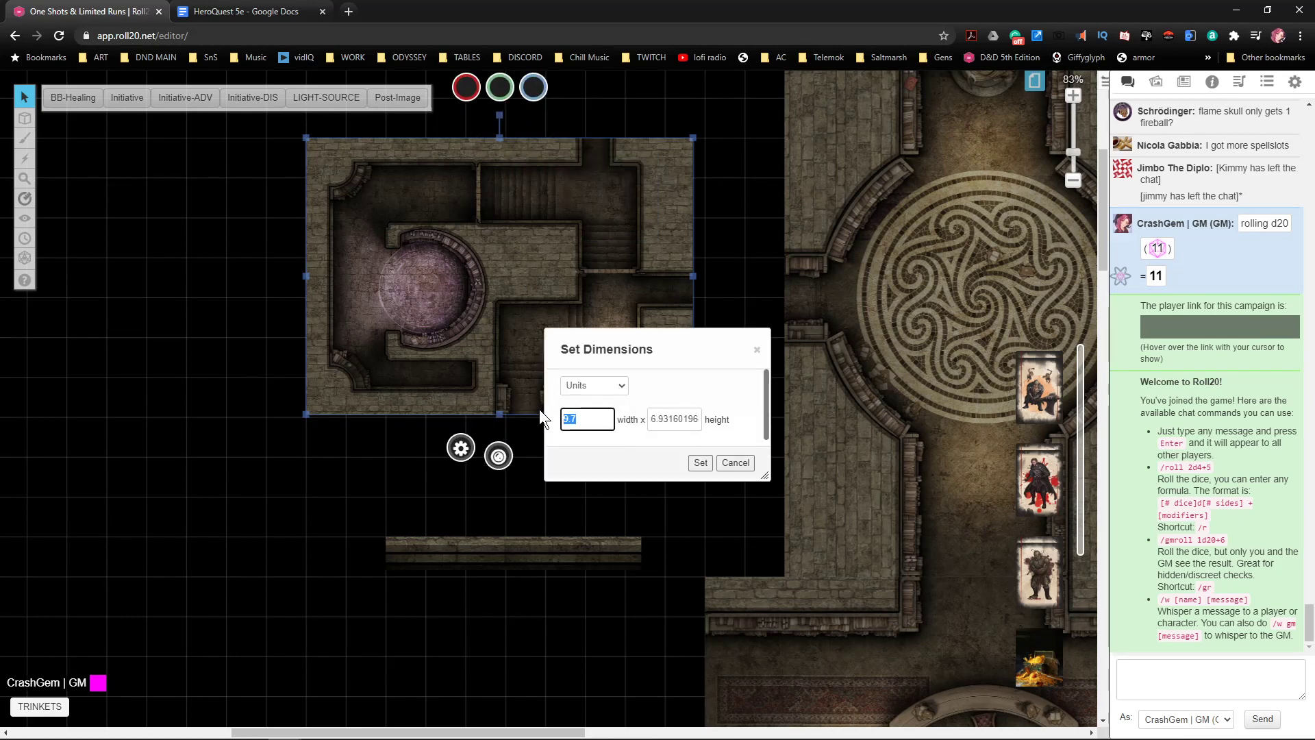
{"action": "type", "text": "14"}
{"action": "key", "text": "Tab"}
{"action": "type", "text": "10"}
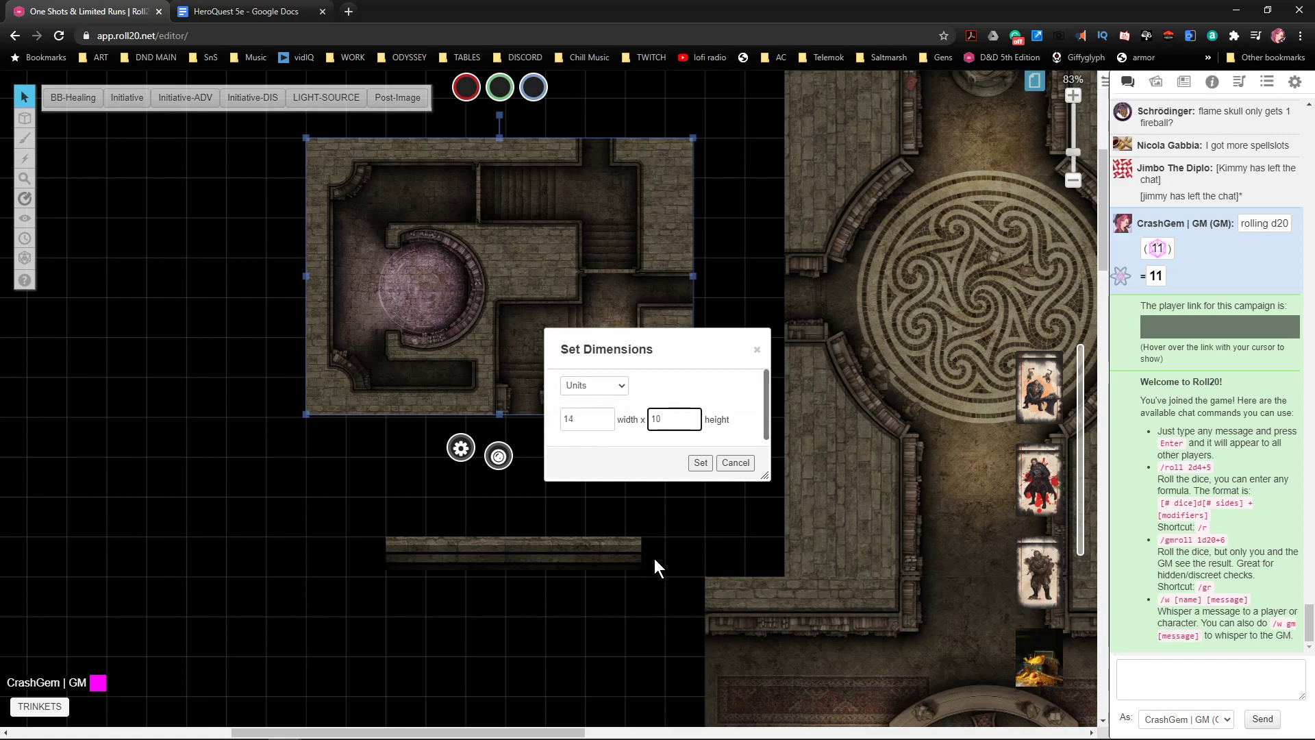
{"action": "left_click", "coordinate": [700, 463]}
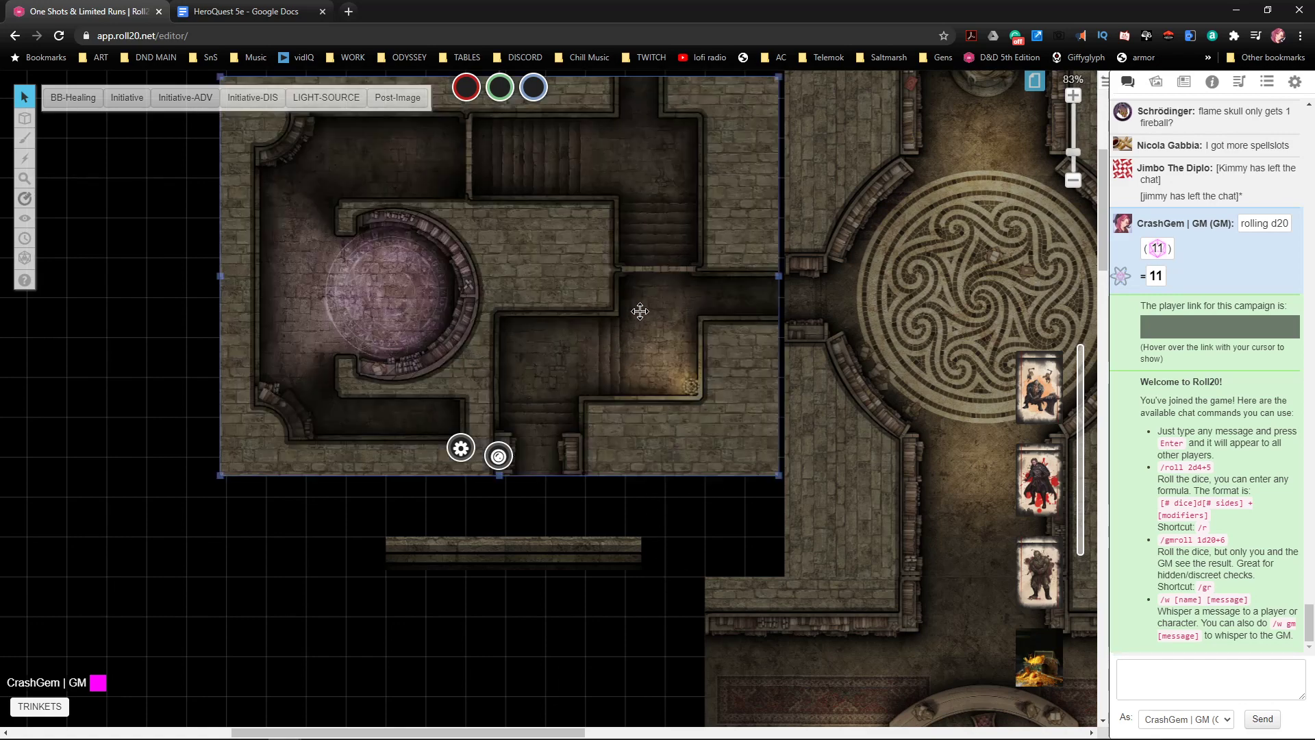
- Rotate the purple-circle room 90° counterclockwise and position it clear of the knotwork-floor hall on its left side
{"action": "scroll", "coordinate": [676, 329], "scroll_direction": "down", "scroll_amount": 2}
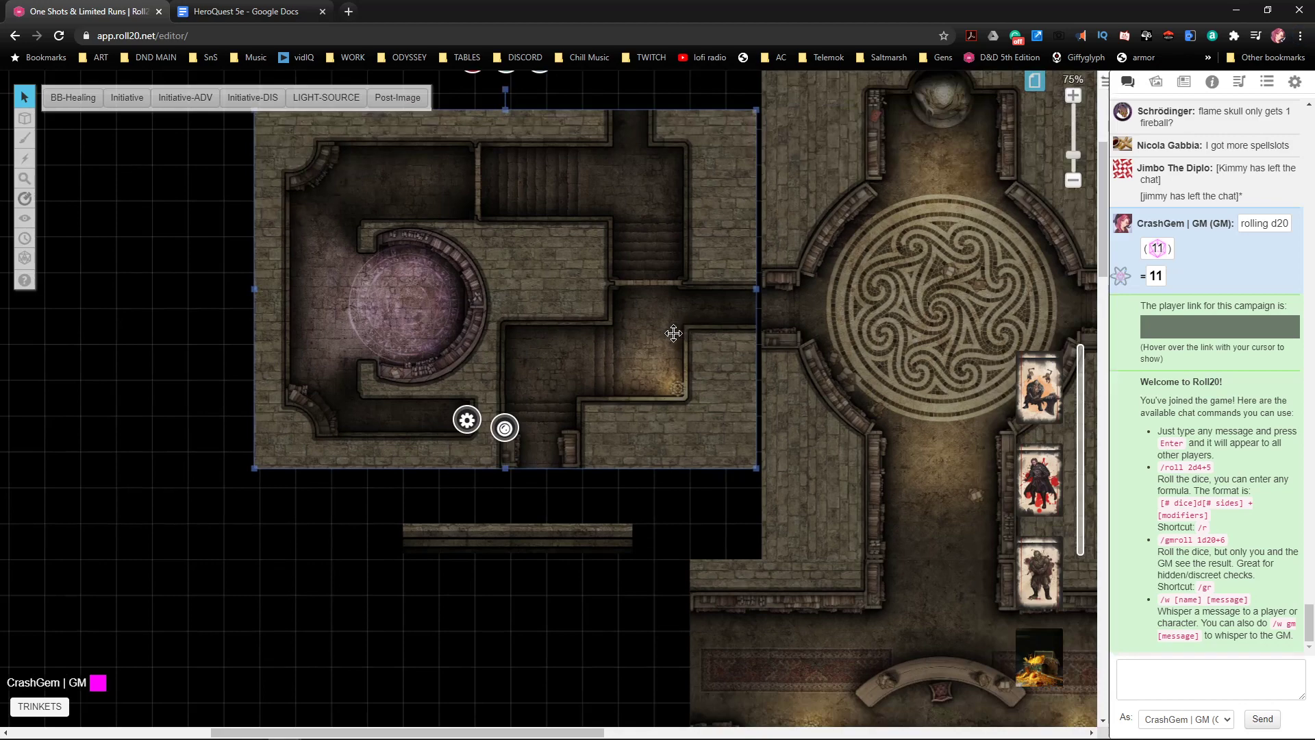
{"action": "scroll", "coordinate": [748, 355], "scroll_direction": "down", "scroll_amount": 1}
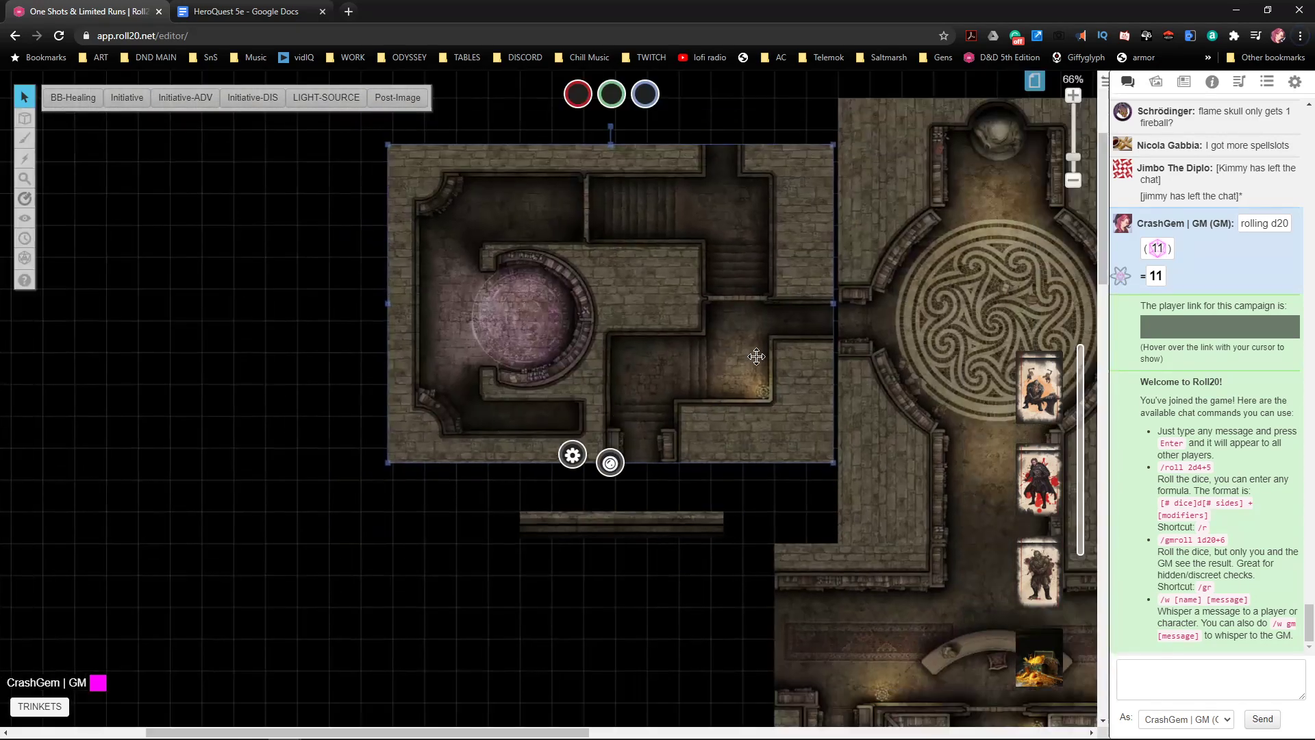
{"action": "scroll", "coordinate": [757, 355], "scroll_direction": "down", "scroll_amount": 1}
{"action": "left_click_drag", "start_coordinate": [629, 171], "coordinate": [655, 312]}
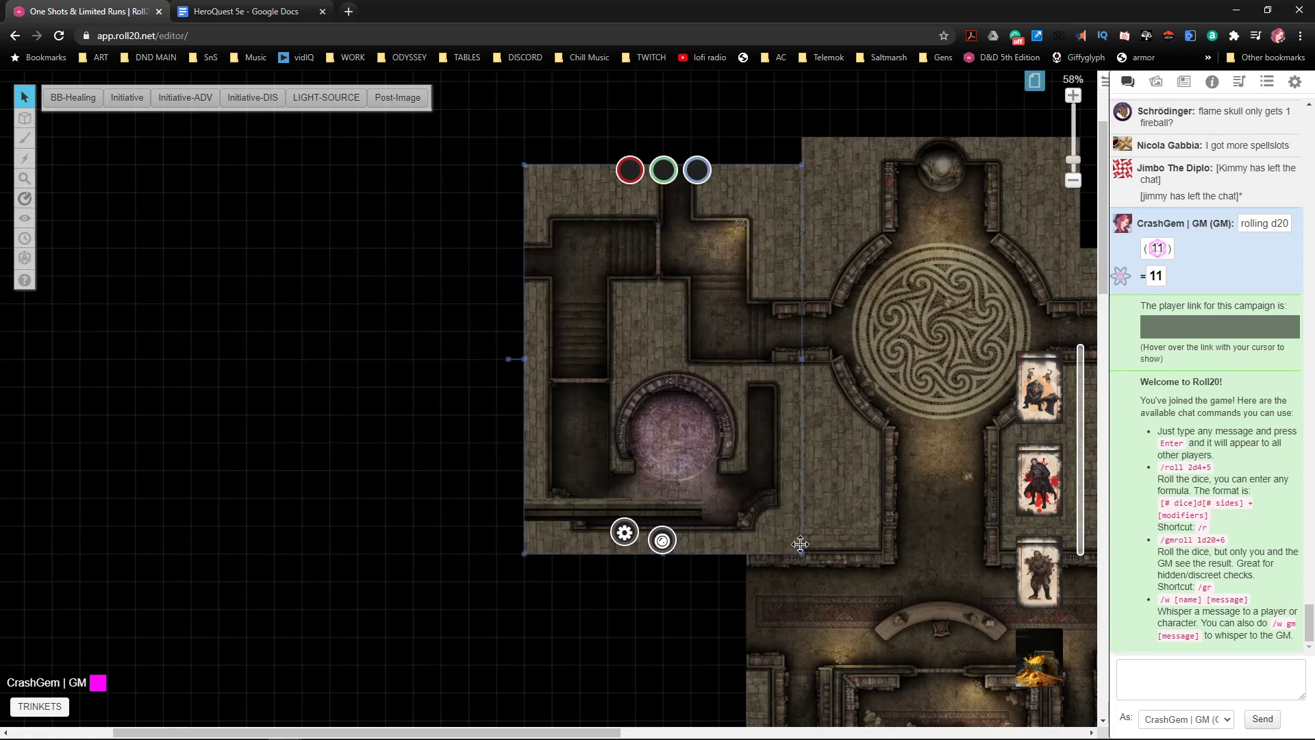
{"action": "left_click_drag", "start_coordinate": [764, 509], "coordinate": [624, 465]}
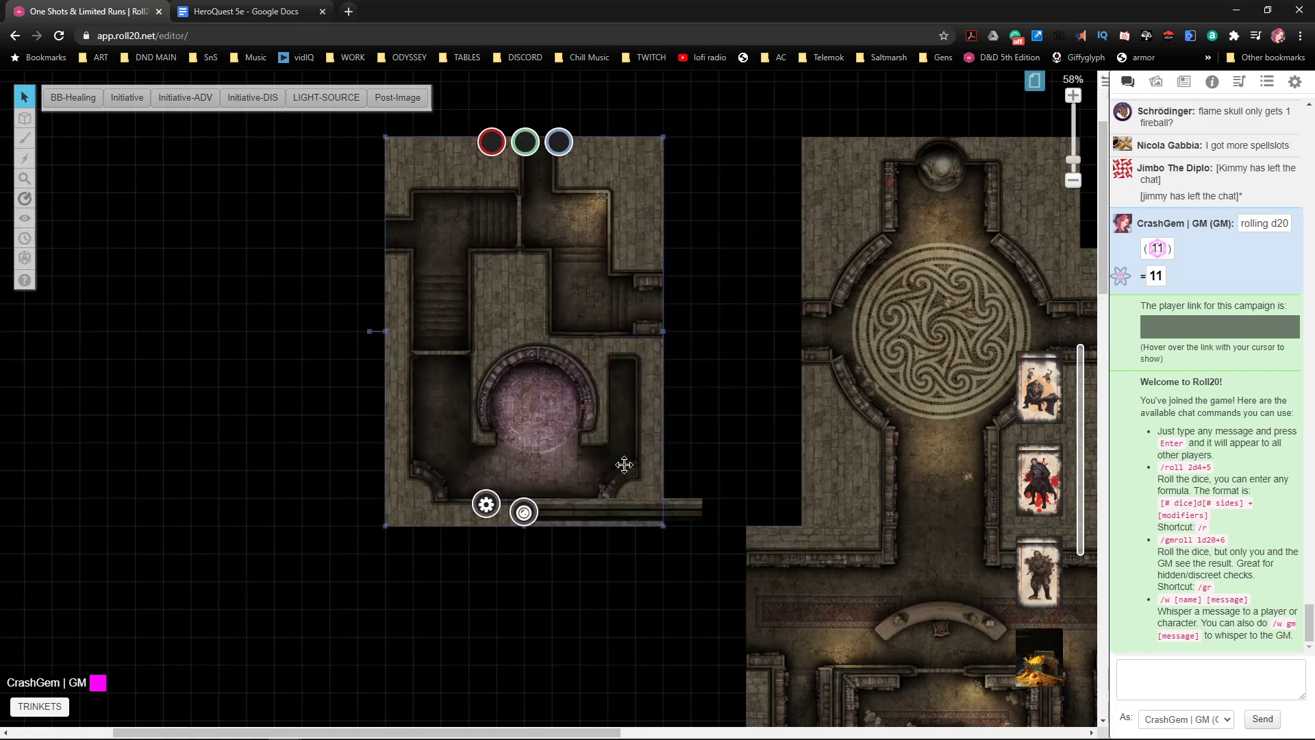
- Adjust the purple-circle room's position in the open area beside the knotwork-floor hall
{"action": "left_click_drag", "start_coordinate": [891, 433], "coordinate": [851, 419]}
{"action": "left_click_drag", "start_coordinate": [530, 334], "coordinate": [629, 468]}
{"action": "left_click", "coordinate": [556, 523]}
- Separate the stacked spare tiles, moving the stepped corridor beside the carpeted room and the corner and square-room tiles below the others
{"action": "scroll", "coordinate": [657, 479], "scroll_direction": "right", "scroll_amount": 15}
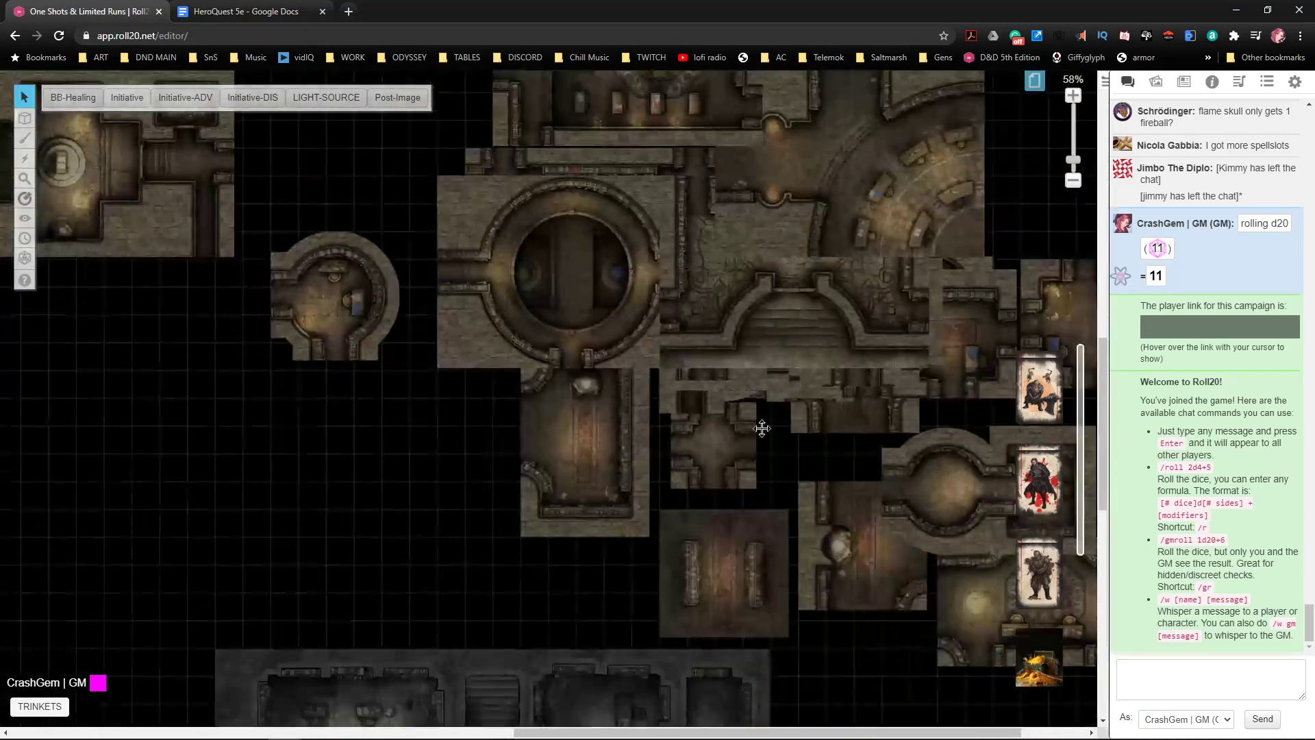
{"action": "scroll", "coordinate": [761, 428], "scroll_direction": "right", "scroll_amount": 5}
{"action": "scroll", "coordinate": [719, 390], "scroll_direction": "down", "scroll_amount": 3}
{"action": "left_click_drag", "start_coordinate": [633, 189], "coordinate": [161, 383]}
{"action": "left_click_drag", "start_coordinate": [541, 260], "coordinate": [715, 626]}
{"action": "left_click_drag", "start_coordinate": [552, 241], "coordinate": [850, 661]}
{"action": "left_click_drag", "start_coordinate": [593, 273], "coordinate": [982, 686]}
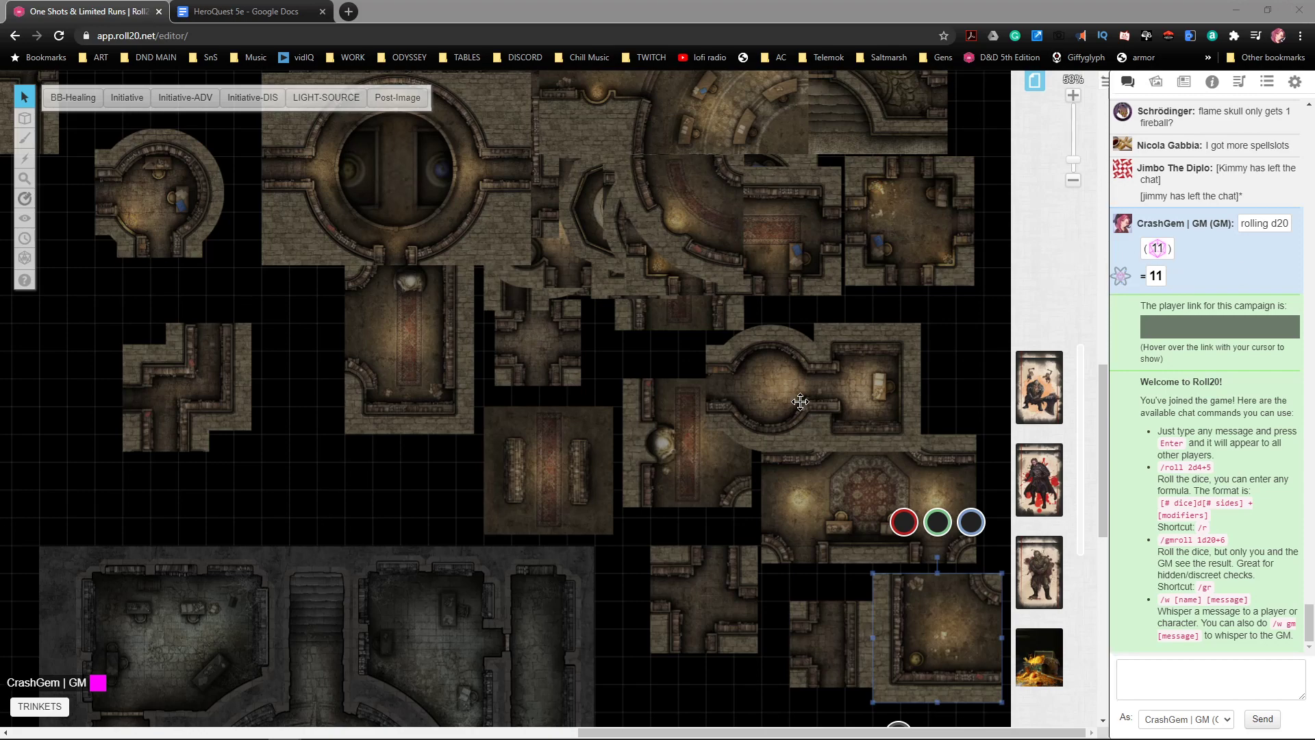
- Move the carpeted room with the orb beside the stepped corridor and set a four-way crossing tile next to it
{"action": "scroll", "coordinate": [808, 400], "scroll_direction": "up", "scroll_amount": 2}
{"action": "left_click_drag", "start_coordinate": [531, 336], "coordinate": [663, 352]}
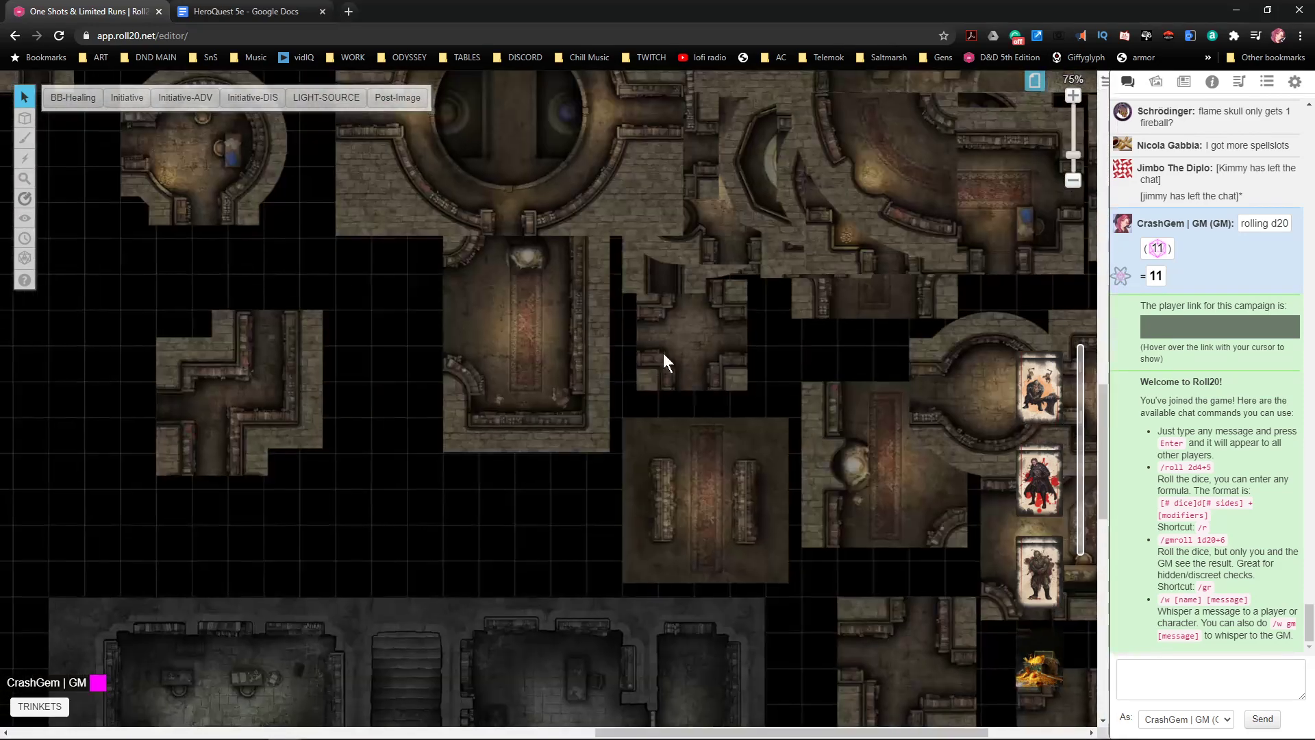
{"action": "left_click_drag", "start_coordinate": [557, 355], "coordinate": [379, 466]}
{"action": "left_click", "coordinate": [620, 390]}
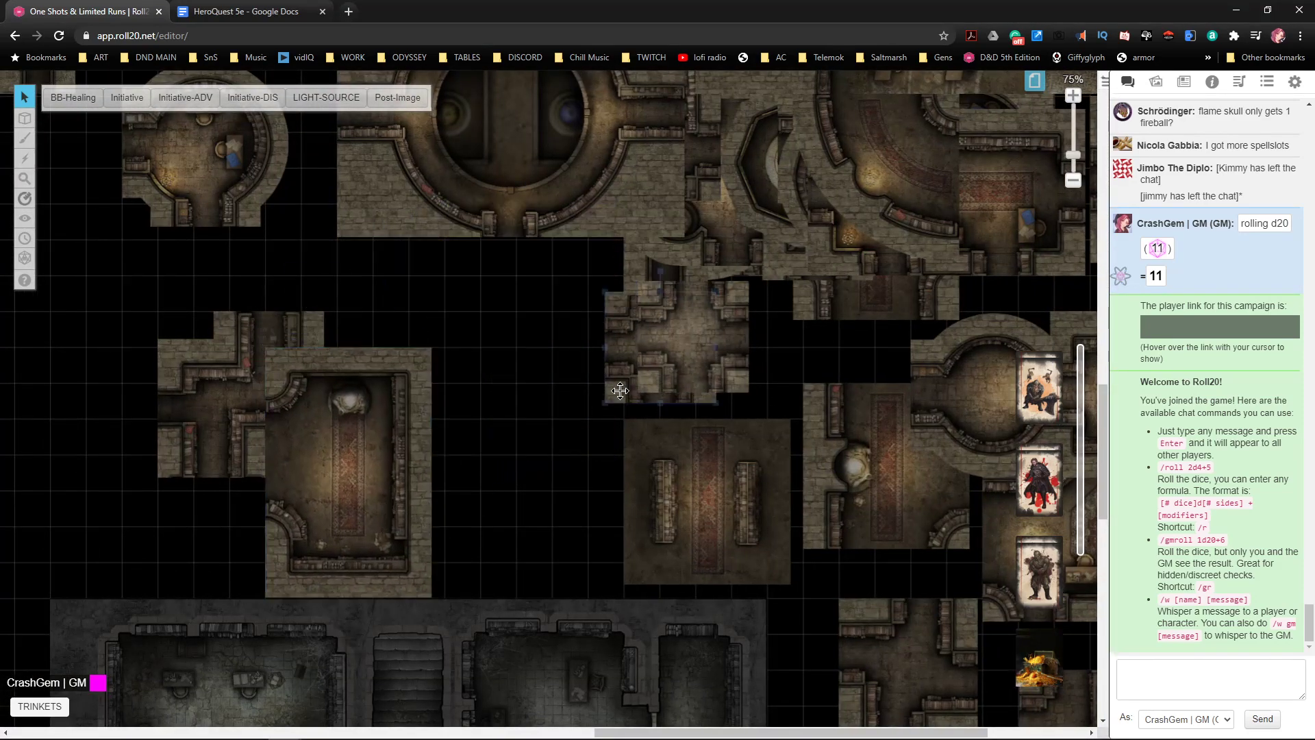
{"action": "left_click_drag", "start_coordinate": [620, 391], "coordinate": [426, 479]}
- Spread out the pillared carpet tile, the two corridor pieces, the carpeted side room and the three-alcove chamber
{"action": "left_click_drag", "start_coordinate": [731, 541], "coordinate": [626, 583]}
{"action": "left_click_drag", "start_coordinate": [689, 316], "coordinate": [446, 298]}
{"action": "left_click_drag", "start_coordinate": [647, 284], "coordinate": [538, 427]}
{"action": "left_click_drag", "start_coordinate": [863, 176], "coordinate": [766, 443]}
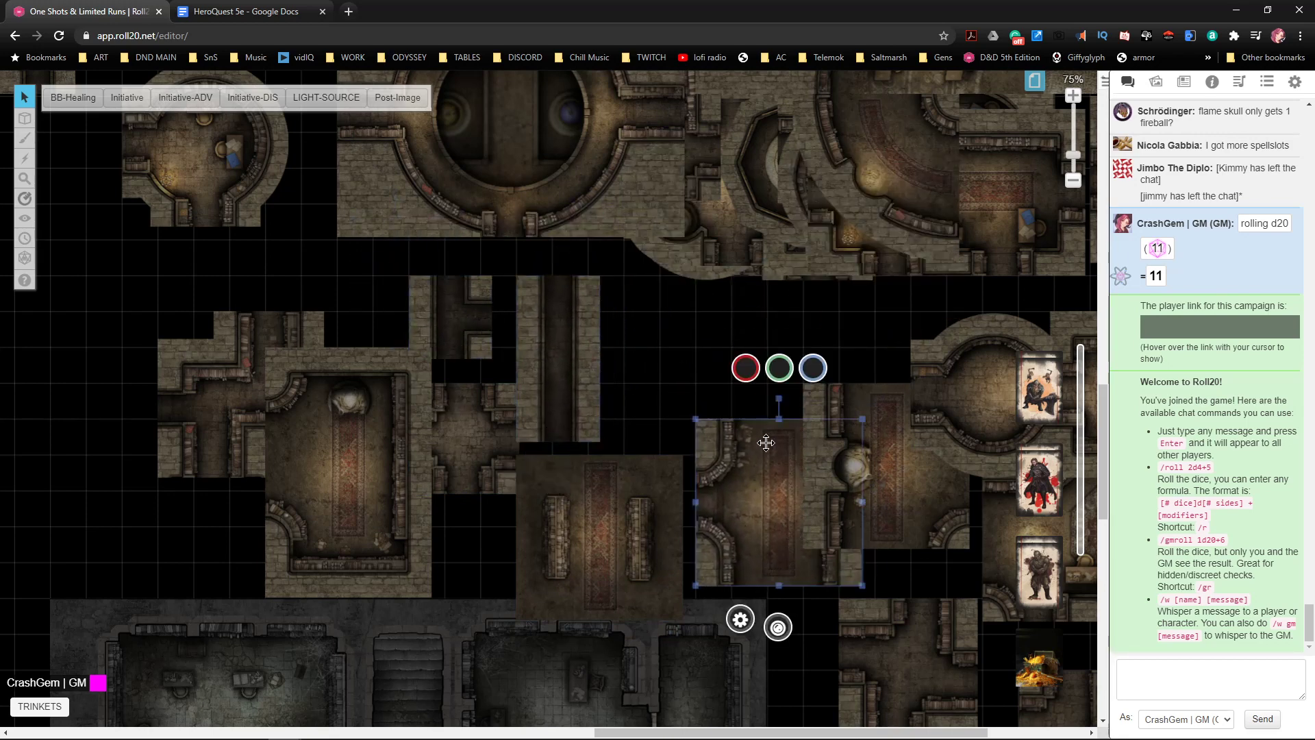
{"action": "left_click_drag", "start_coordinate": [707, 246], "coordinate": [785, 301]}
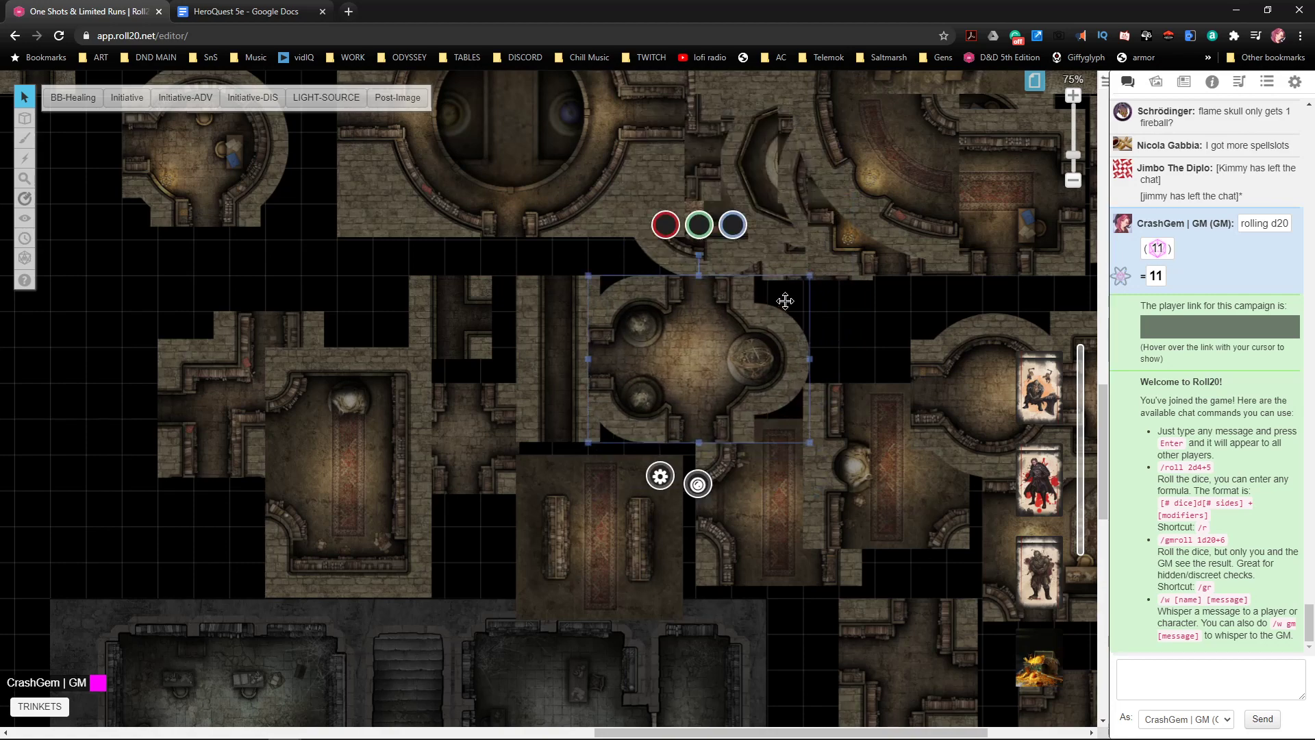
- Pull the quarter-circle tile out of the stack and place it among the spare tiles near the stepped corridor
{"action": "scroll", "coordinate": [1007, 308], "scroll_direction": "up", "scroll_amount": 2}
{"action": "left_click_drag", "start_coordinate": [866, 337], "coordinate": [89, 517]}
{"action": "scroll", "coordinate": [555, 461], "scroll_direction": "down", "scroll_amount": 1}
{"action": "scroll", "coordinate": [555, 461], "scroll_direction": "down", "scroll_amount": 1}
{"action": "left_click_drag", "start_coordinate": [758, 486], "coordinate": [596, 428]}
{"action": "left_click_drag", "start_coordinate": [762, 208], "coordinate": [762, 694]}
{"action": "scroll", "coordinate": [831, 567], "scroll_direction": "down", "scroll_amount": 2}
{"action": "left_click_drag", "start_coordinate": [818, 585], "coordinate": [791, 697]}
{"action": "scroll", "coordinate": [785, 548], "scroll_direction": "up", "scroll_amount": 2}
- Bring the round-chamber-and-desk room across to the knotwork-floor hall's left side and move the purple-circle room out of the way
{"action": "left_click_drag", "start_coordinate": [769, 343], "coordinate": [295, 302]}
{"action": "scroll", "coordinate": [445, 346], "scroll_direction": "up", "scroll_amount": 4}
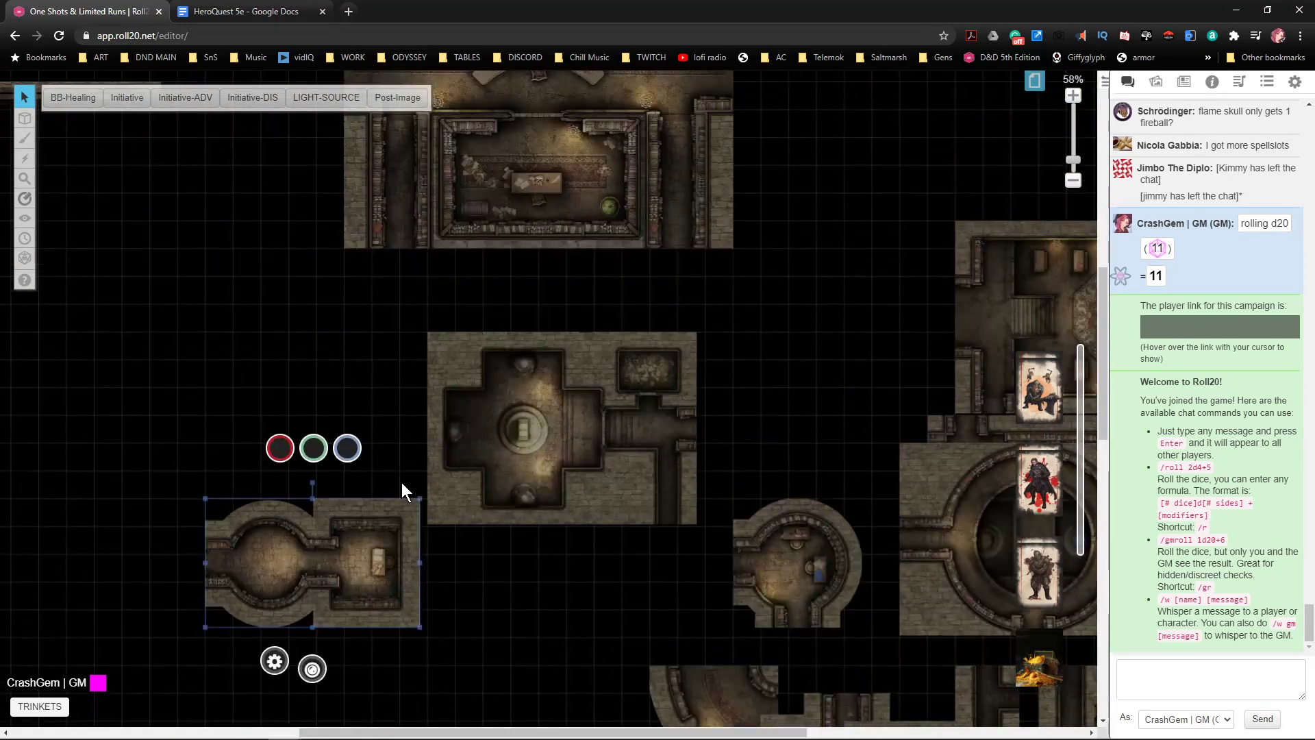
{"action": "left_click_drag", "start_coordinate": [379, 551], "coordinate": [245, 164]}
{"action": "scroll", "coordinate": [411, 233], "scroll_direction": "down", "scroll_amount": 3}
{"action": "left_click_drag", "start_coordinate": [426, 238], "coordinate": [726, 474]}
{"action": "left_click_drag", "start_coordinate": [623, 517], "coordinate": [487, 480]}
{"action": "left_click_drag", "start_coordinate": [542, 233], "coordinate": [285, 509]}
{"action": "left_click_drag", "start_coordinate": [512, 500], "coordinate": [590, 264]}
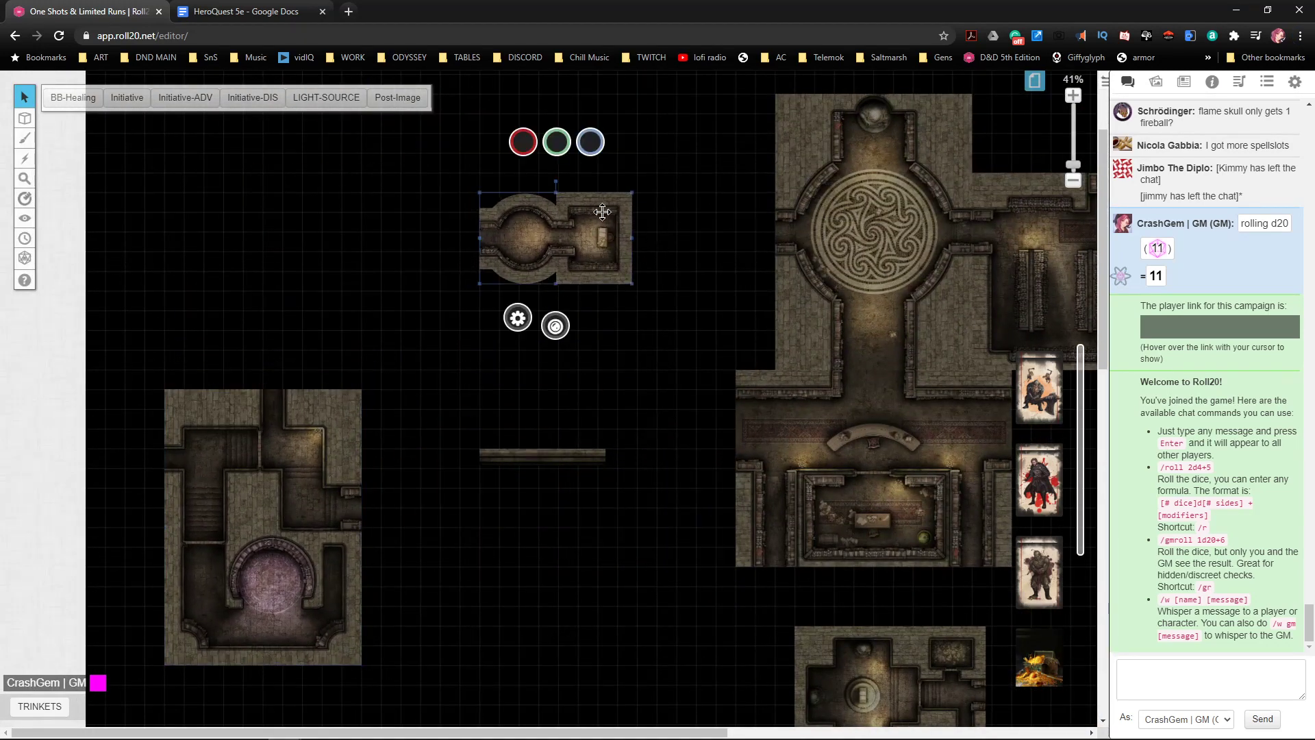
- Rotate the round-chamber-and-desk room 180°, join it to the knotwork-floor hall's left opening and enlarge it until the passages line up
{"action": "left_click_drag", "start_coordinate": [556, 181], "coordinate": [730, 263]}
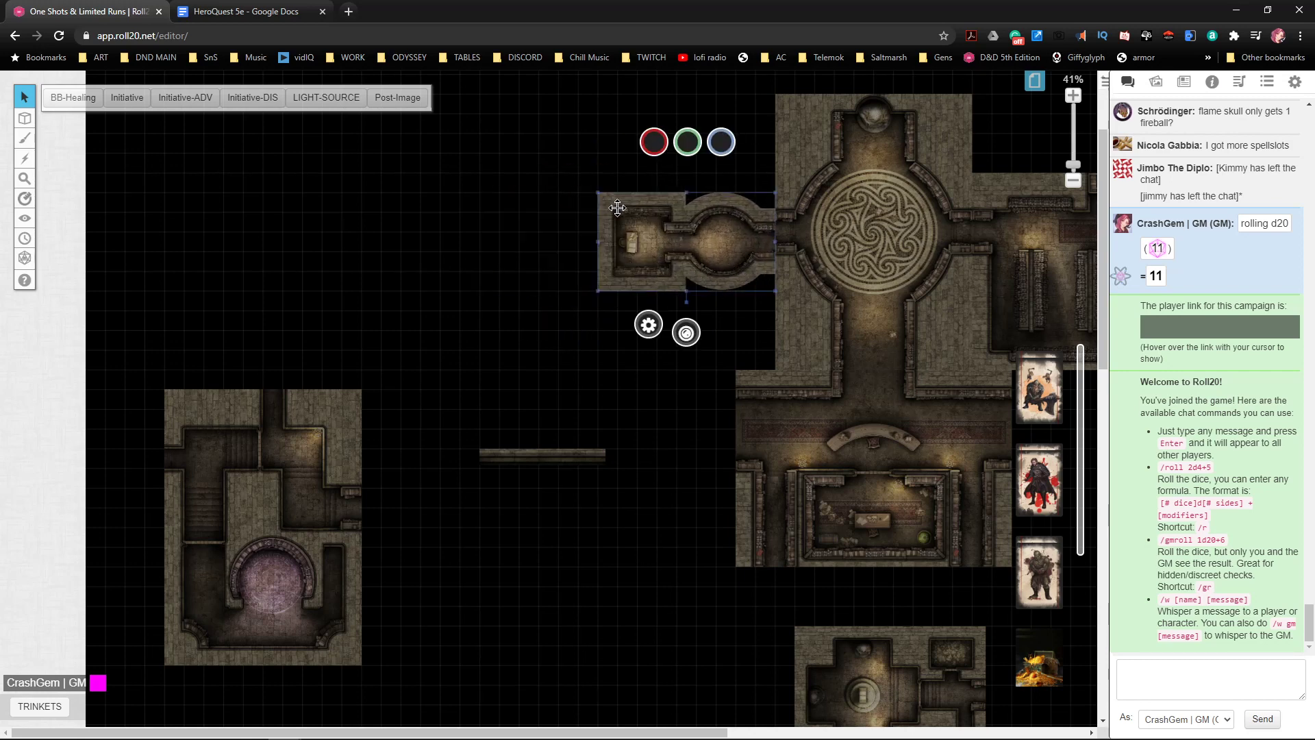
{"action": "left_click_drag", "start_coordinate": [594, 191], "coordinate": [557, 171]}
{"action": "scroll", "coordinate": [725, 255], "scroll_direction": "up", "scroll_amount": 3}
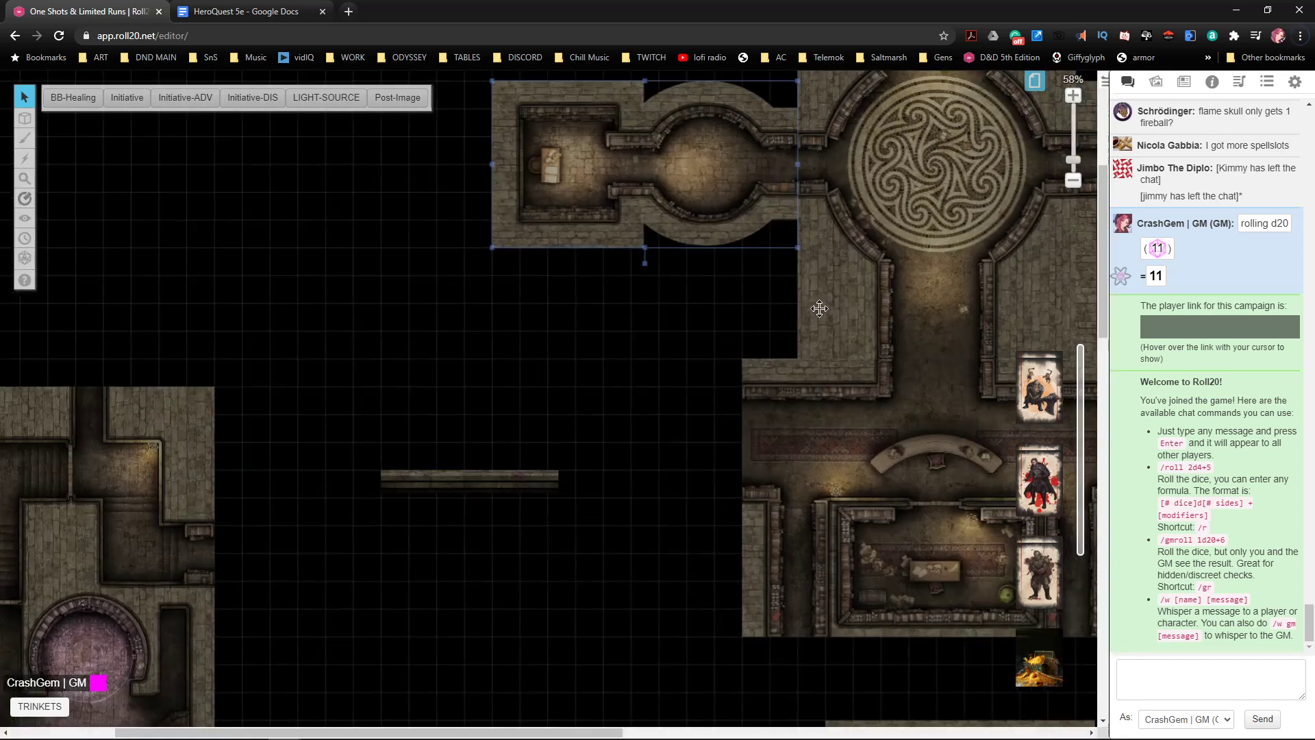
{"action": "scroll", "coordinate": [848, 267], "scroll_direction": "up", "scroll_amount": 4}
{"action": "scroll", "coordinate": [869, 294], "scroll_direction": "right", "scroll_amount": 5}
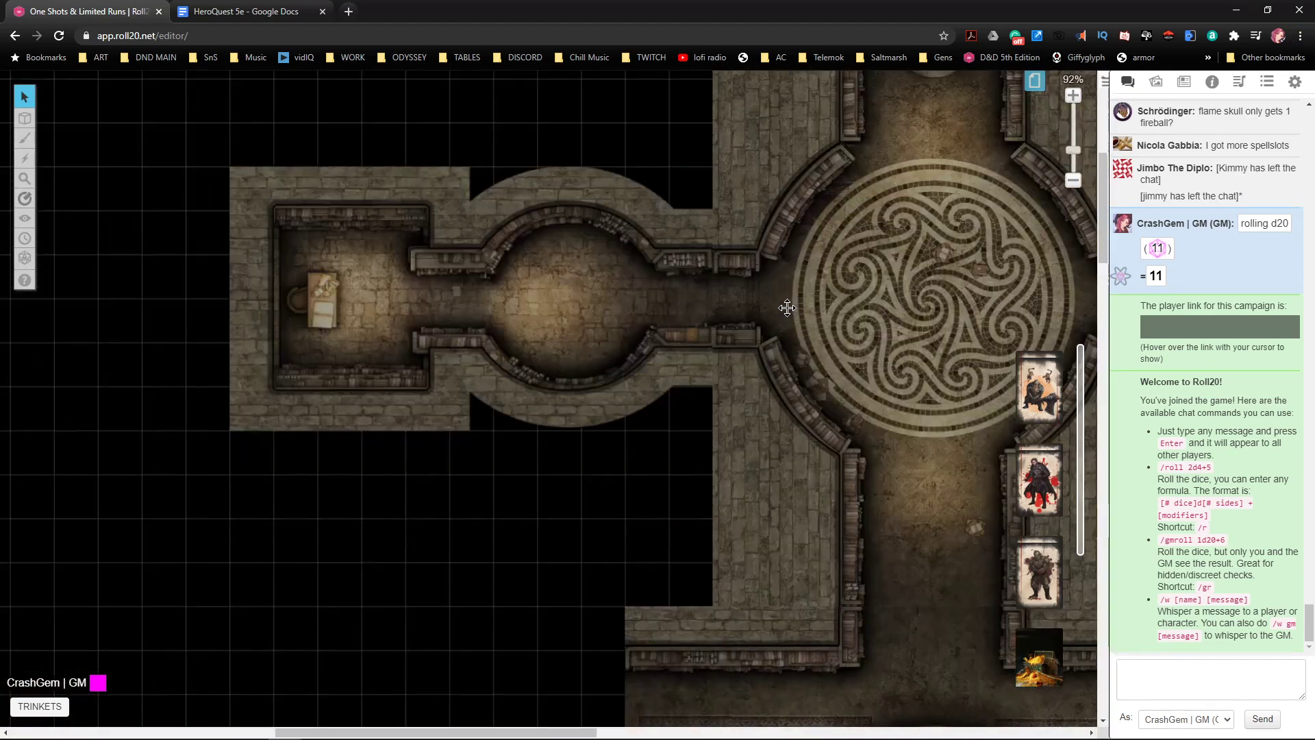
{"action": "scroll", "coordinate": [718, 356], "scroll_direction": "down", "scroll_amount": 4}
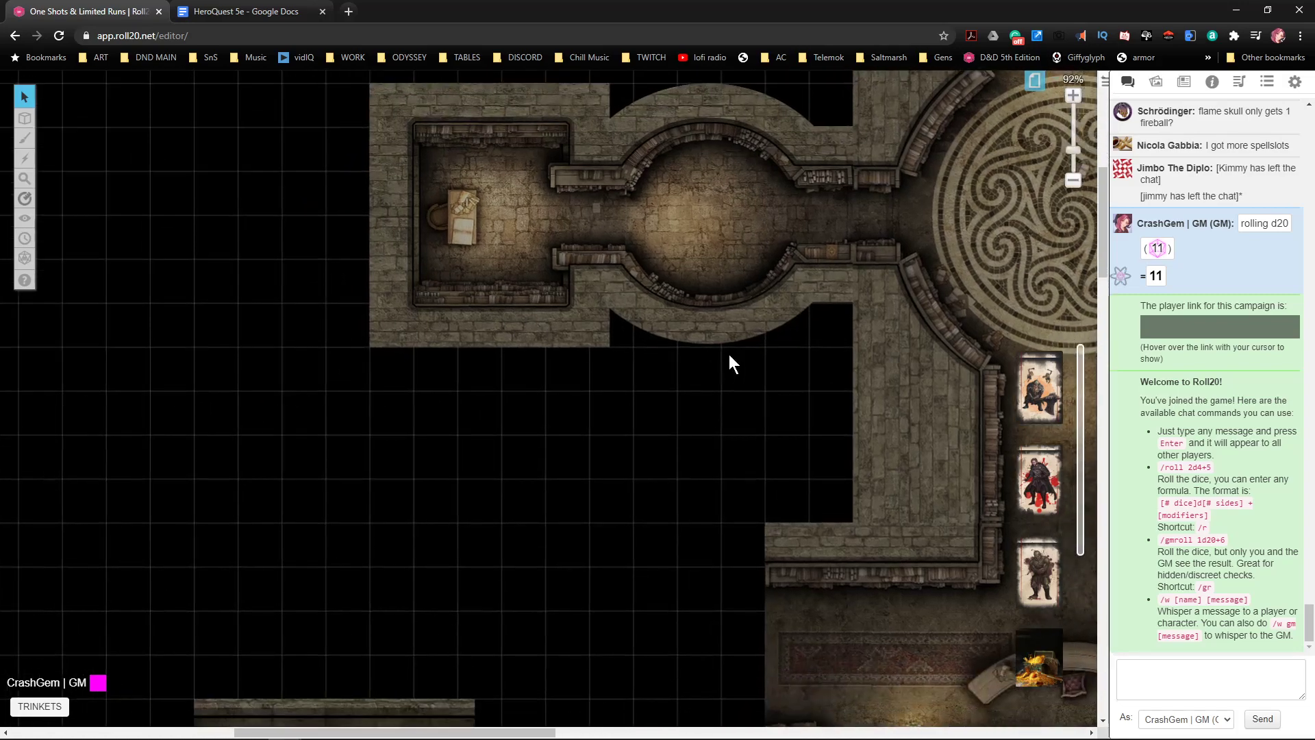
{"action": "scroll", "coordinate": [640, 428], "scroll_direction": "up", "scroll_amount": 2}
{"action": "scroll", "coordinate": [640, 428], "scroll_direction": "left", "scroll_amount": 8}
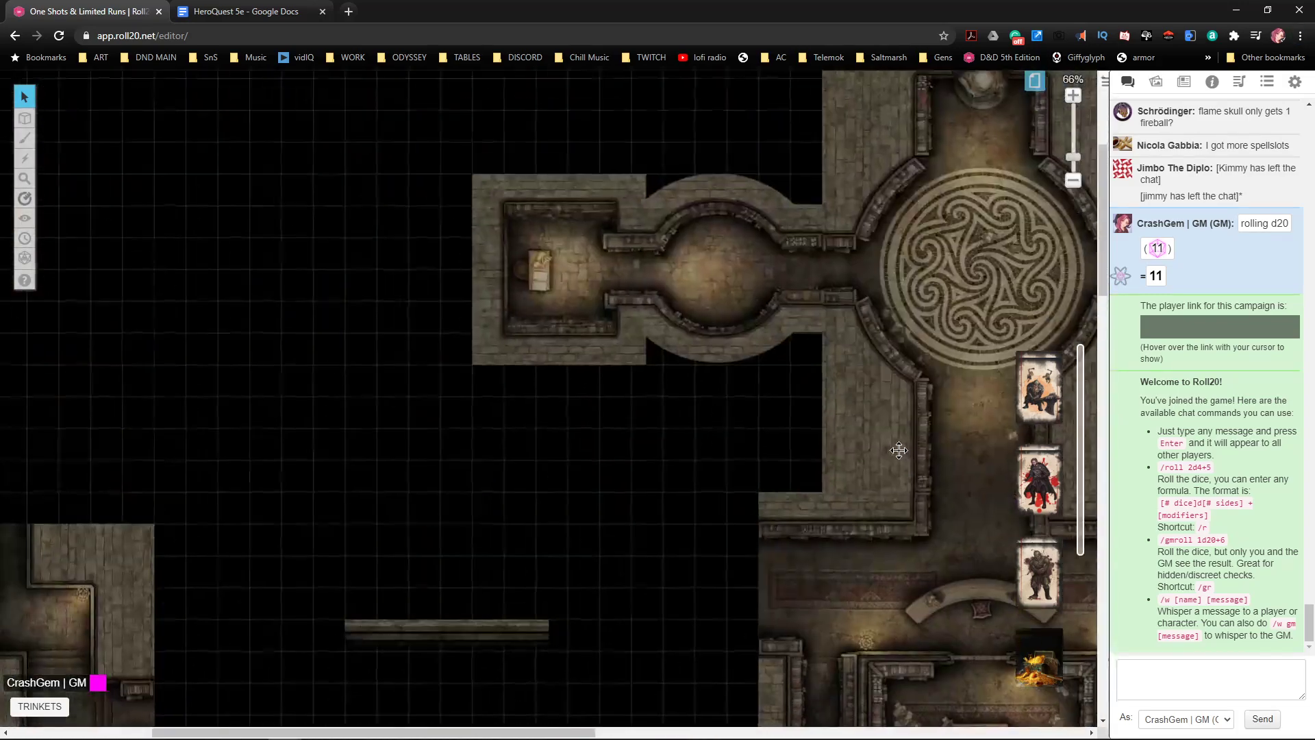
- Rearrange the spare tiles with more space between the orb carpeted room, stepped corridor, four-way crossing and three-alcove chamber
{"action": "left_click_drag", "start_coordinate": [898, 450], "coordinate": [661, 294]}
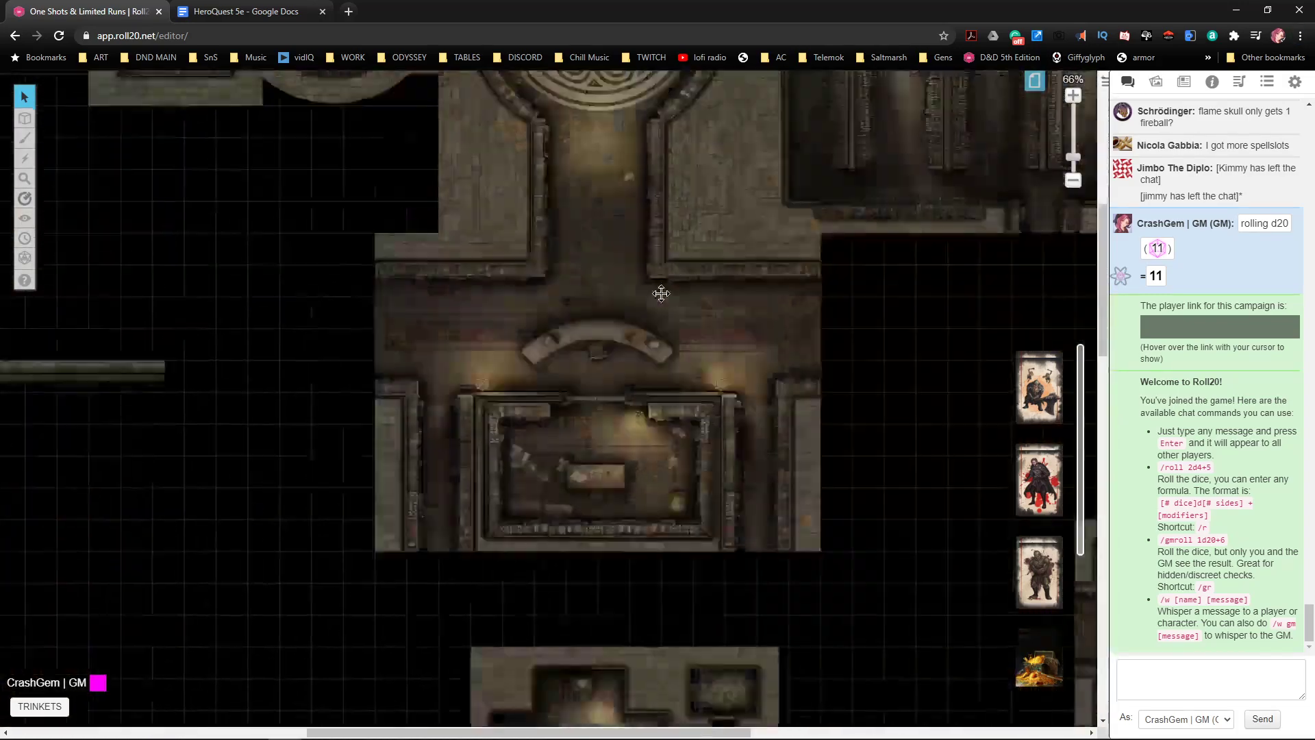
{"action": "left_click_drag", "start_coordinate": [798, 376], "coordinate": [669, 287]}
{"action": "left_click_drag", "start_coordinate": [818, 548], "coordinate": [628, 272]}
{"action": "left_click_drag", "start_coordinate": [717, 396], "coordinate": [760, 195]}
{"action": "left_click_drag", "start_coordinate": [585, 393], "coordinate": [235, 425]}
{"action": "left_click_drag", "start_coordinate": [449, 364], "coordinate": [540, 424]}
{"action": "left_click_drag", "start_coordinate": [672, 363], "coordinate": [512, 300]}
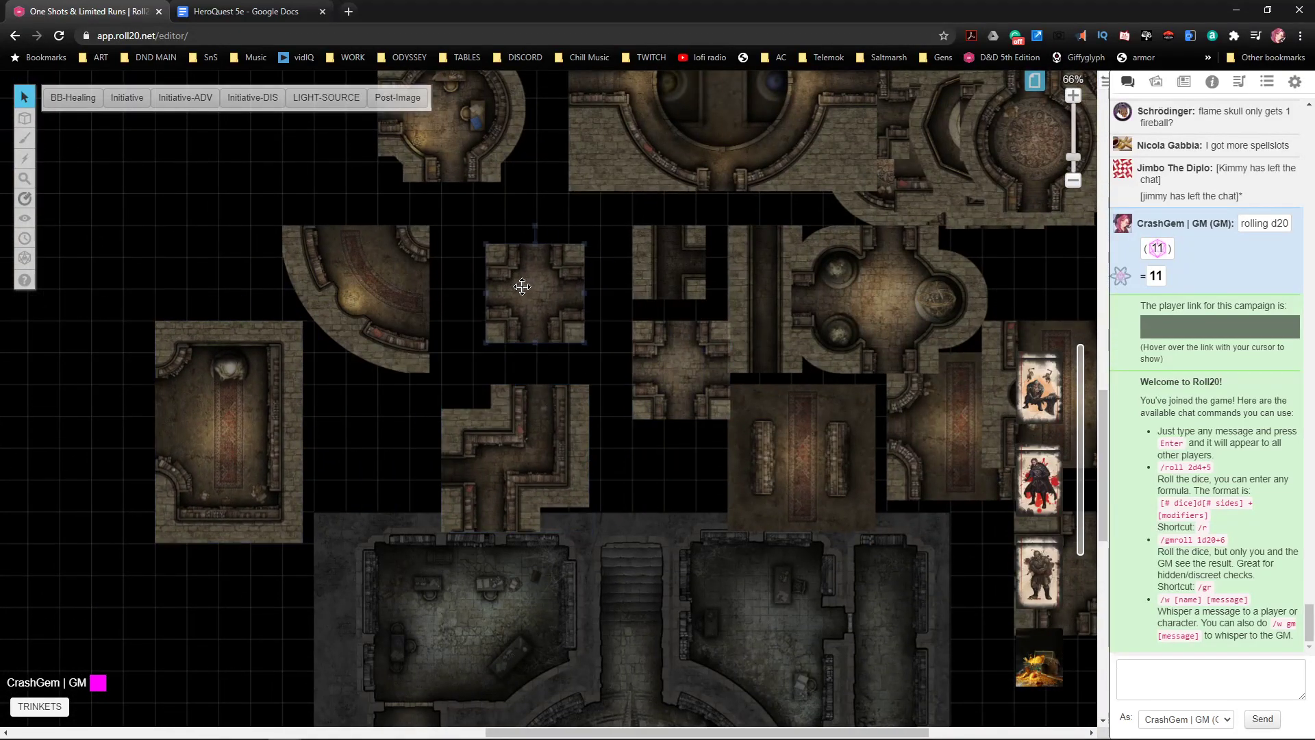
{"action": "left_click_drag", "start_coordinate": [936, 310], "coordinate": [996, 301]}
{"action": "scroll", "coordinate": [822, 301], "scroll_direction": "down", "scroll_amount": 3}
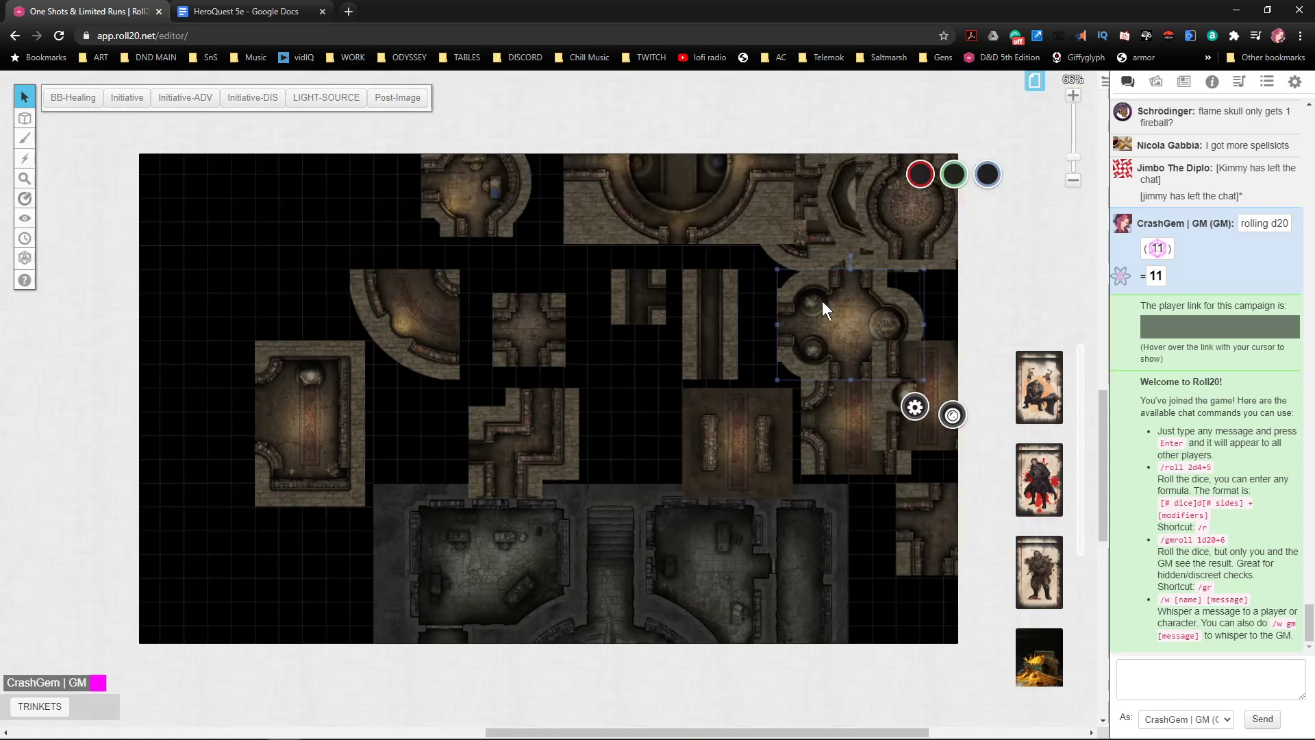
- Bring the two-pit room over from the spare tiles to the open area below the curved-desk hall
{"action": "left_click_drag", "start_coordinate": [509, 222], "coordinate": [647, 156]}
{"action": "left_click_drag", "start_coordinate": [657, 146], "coordinate": [715, 156]}
{"action": "left_click_drag", "start_coordinate": [884, 227], "coordinate": [739, 260]}
{"action": "left_click_drag", "start_coordinate": [835, 321], "coordinate": [464, 397]}
{"action": "left_click_drag", "start_coordinate": [582, 446], "coordinate": [837, 396]}
{"action": "left_click_drag", "start_coordinate": [719, 341], "coordinate": [113, 437]}
{"action": "left_click_drag", "start_coordinate": [274, 452], "coordinate": [529, 540]}
{"action": "left_click", "coordinate": [363, 556]}
{"action": "left_click_drag", "start_coordinate": [361, 555], "coordinate": [289, 460]}
{"action": "left_click_drag", "start_coordinate": [673, 584], "coordinate": [926, 586]}
{"action": "left_click_drag", "start_coordinate": [279, 450], "coordinate": [461, 514]}
- Resize the two-pit room by its dimensions in units, with a height of 10
{"action": "right_click", "coordinate": [486, 529]}
{"action": "mouse_move", "coordinate": [507, 507]}
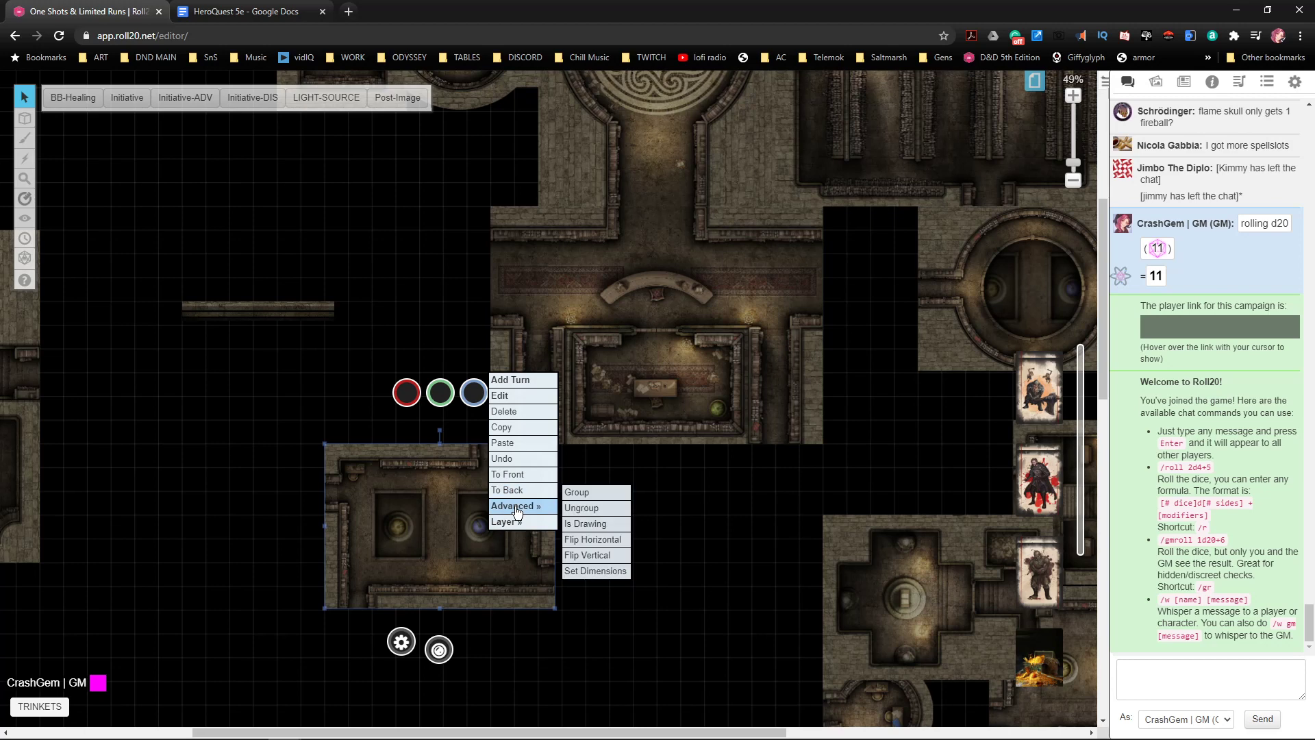
{"action": "left_click", "coordinate": [612, 574]}
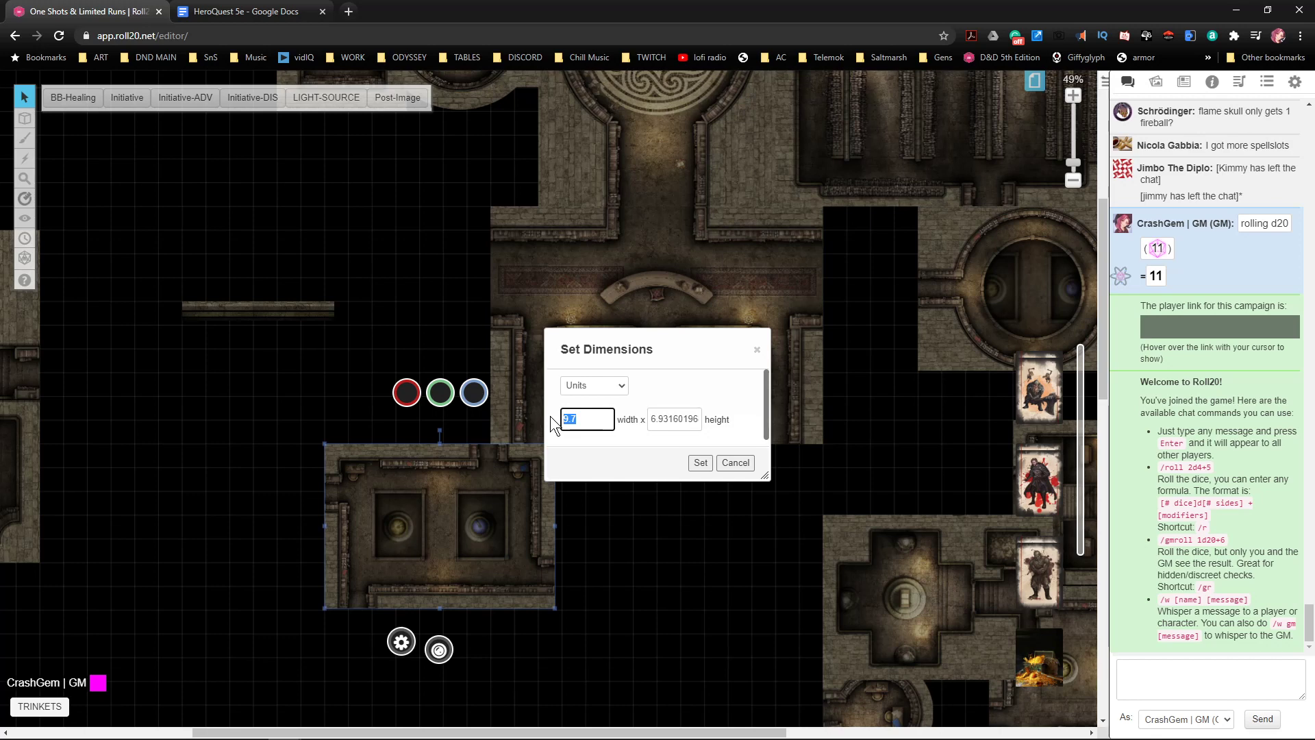
{"action": "key", "text": "Tab"}
{"action": "type", "text": "10"}
{"action": "left_click", "coordinate": [701, 463]}
- Attach the resized two-pit room below the curved-desk hall so its upper opening meets the hall's left corridor
{"action": "left_click_drag", "start_coordinate": [549, 496], "coordinate": [577, 543]}
{"action": "left_click_drag", "start_coordinate": [1002, 510], "coordinate": [914, 449]}
{"action": "left_click_drag", "start_coordinate": [876, 268], "coordinate": [753, 495]}
{"action": "left_click_drag", "start_coordinate": [492, 528], "coordinate": [259, 532]}
{"action": "left_click_drag", "start_coordinate": [700, 438], "coordinate": [866, 248]}
{"action": "left_click", "coordinate": [217, 494]}
{"action": "left_click_drag", "start_coordinate": [217, 493], "coordinate": [448, 491]}
- Enlarge the circular pit hall to the two-pit room's size and set it aside below and left of that room
{"action": "left_click_drag", "start_coordinate": [961, 277], "coordinate": [371, 467]}
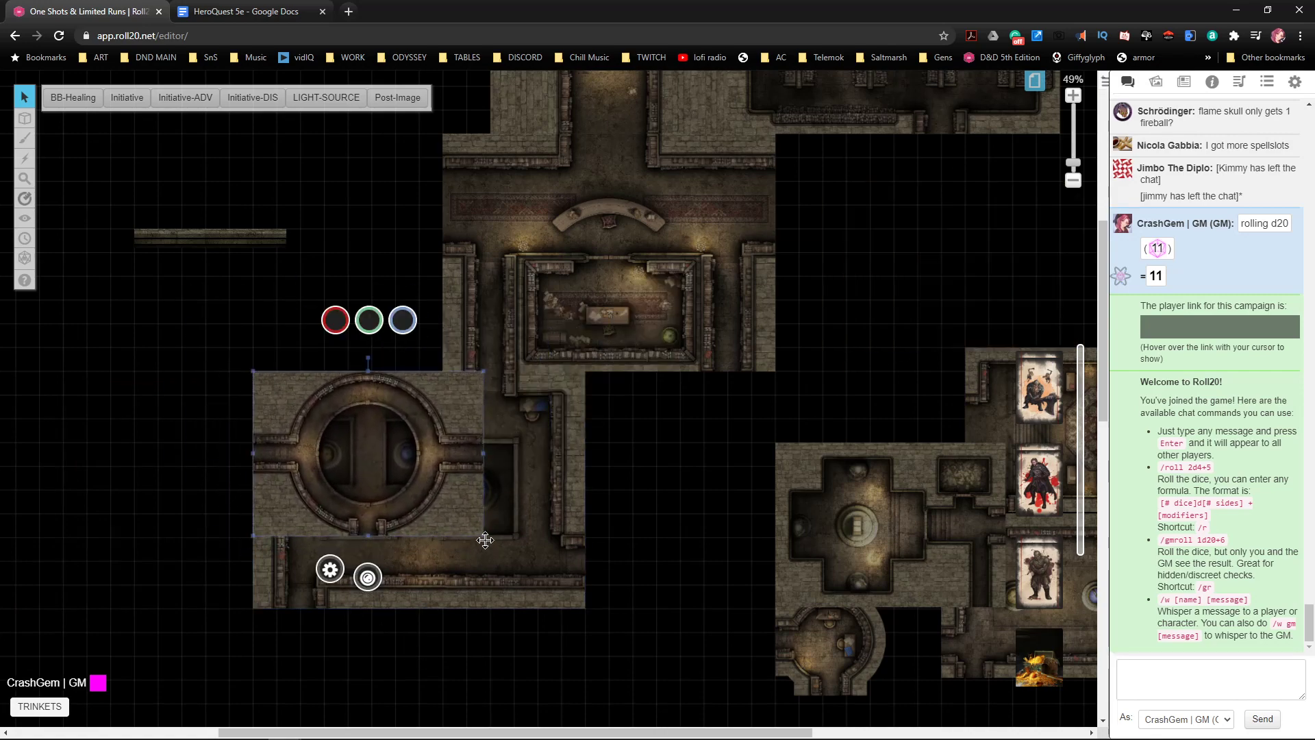
{"action": "left_click_drag", "start_coordinate": [485, 536], "coordinate": [590, 604]}
{"action": "left_click_drag", "start_coordinate": [511, 549], "coordinate": [311, 613]}
{"action": "key", "text": "ctrl+c"}
{"action": "key", "text": "ctrl+v"}
{"action": "scroll", "coordinate": [643, 573], "scroll_direction": "down", "scroll_amount": 5}
{"action": "scroll", "coordinate": [552, 514], "scroll_direction": "up", "scroll_amount": 4}
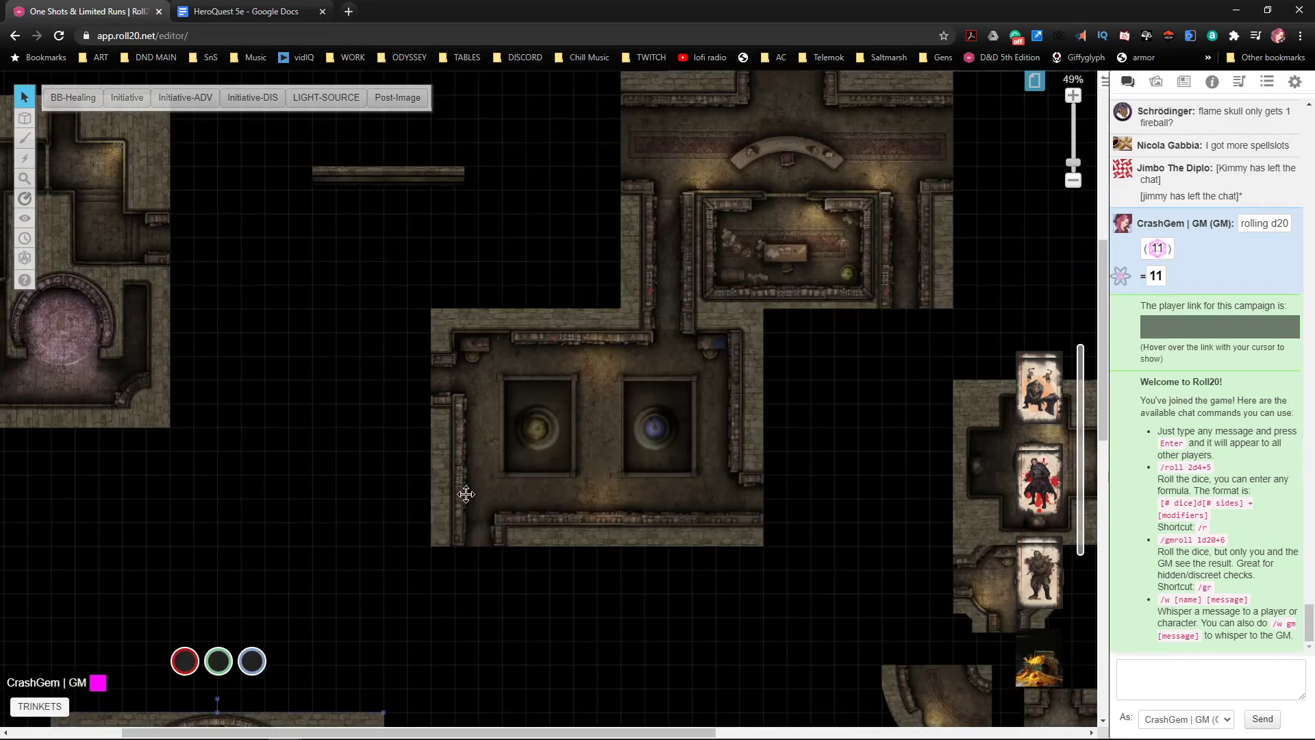
- Move the purple-circle room against the two-pit room's left side so their side openings connect
{"action": "scroll", "coordinate": [663, 522], "scroll_direction": "left", "scroll_amount": 3}
{"action": "left_click_drag", "start_coordinate": [342, 284], "coordinate": [484, 473]}
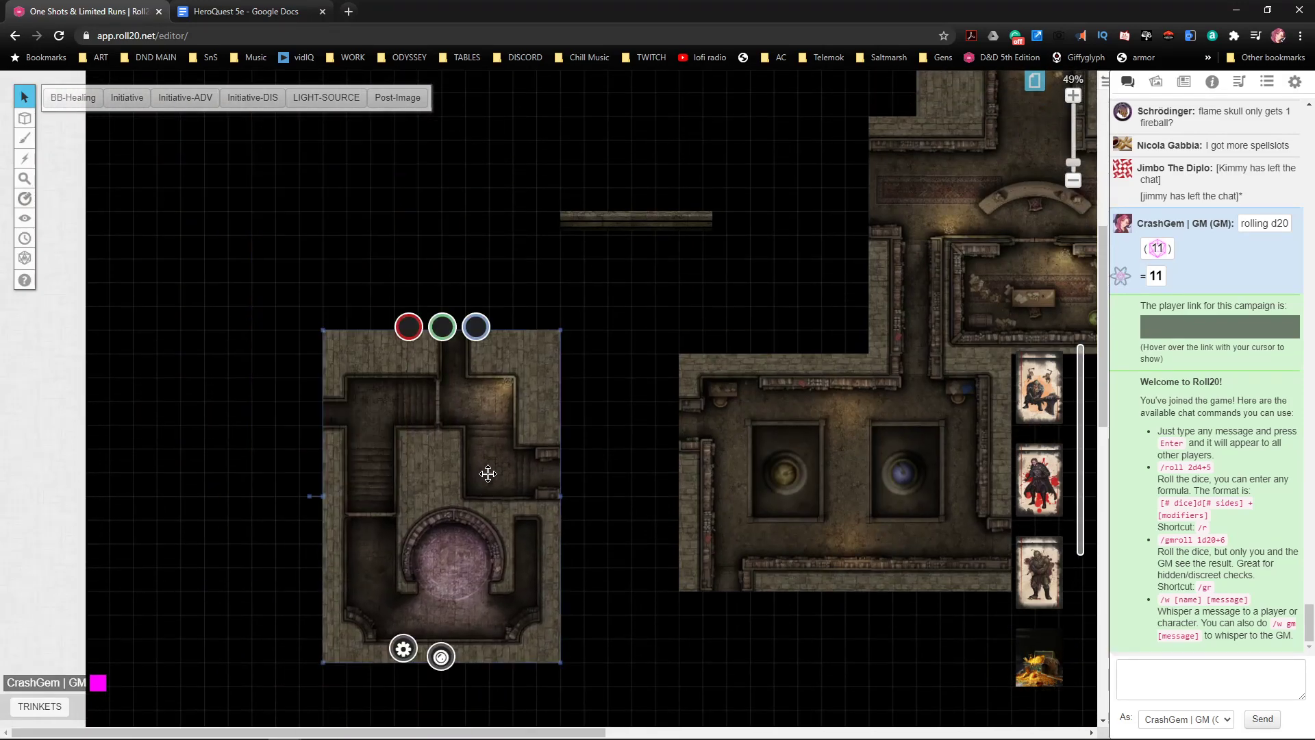
{"action": "key", "text": "ctrl+v"}
{"action": "left_click_drag", "start_coordinate": [585, 470], "coordinate": [615, 448]}
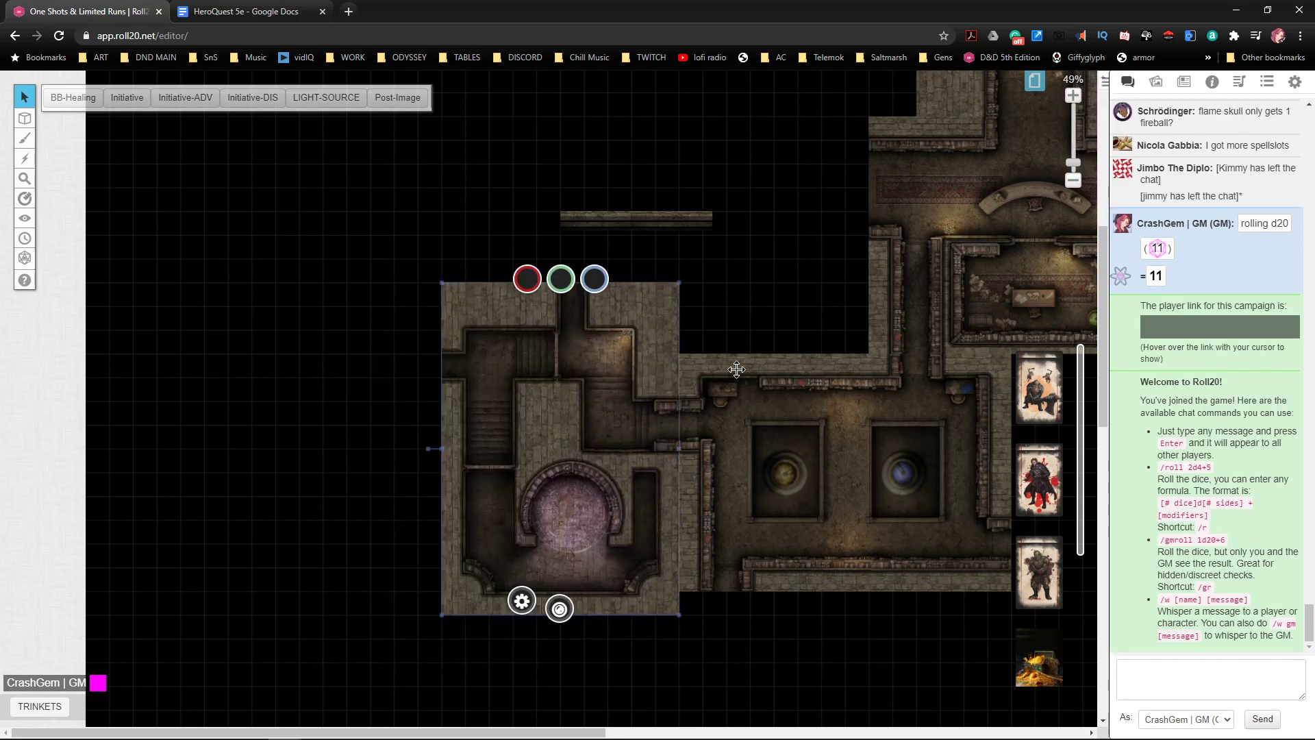
{"action": "left_click", "coordinate": [808, 324]}
- Line up the curved-seating tile, staircase room, alcove hall and reading room in a column along the map's right edge
{"action": "scroll", "coordinate": [808, 324], "scroll_direction": "down", "scroll_amount": 5}
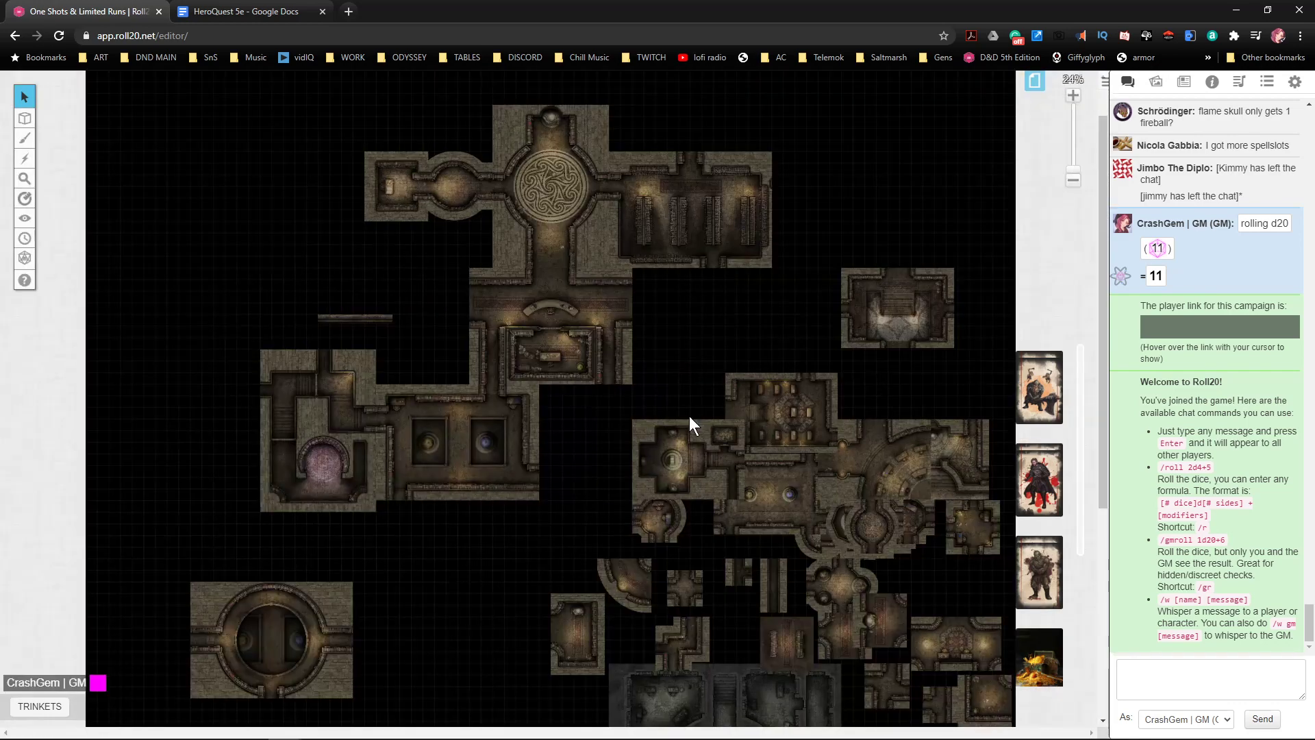
{"action": "scroll", "coordinate": [694, 411], "scroll_direction": "up", "scroll_amount": 2}
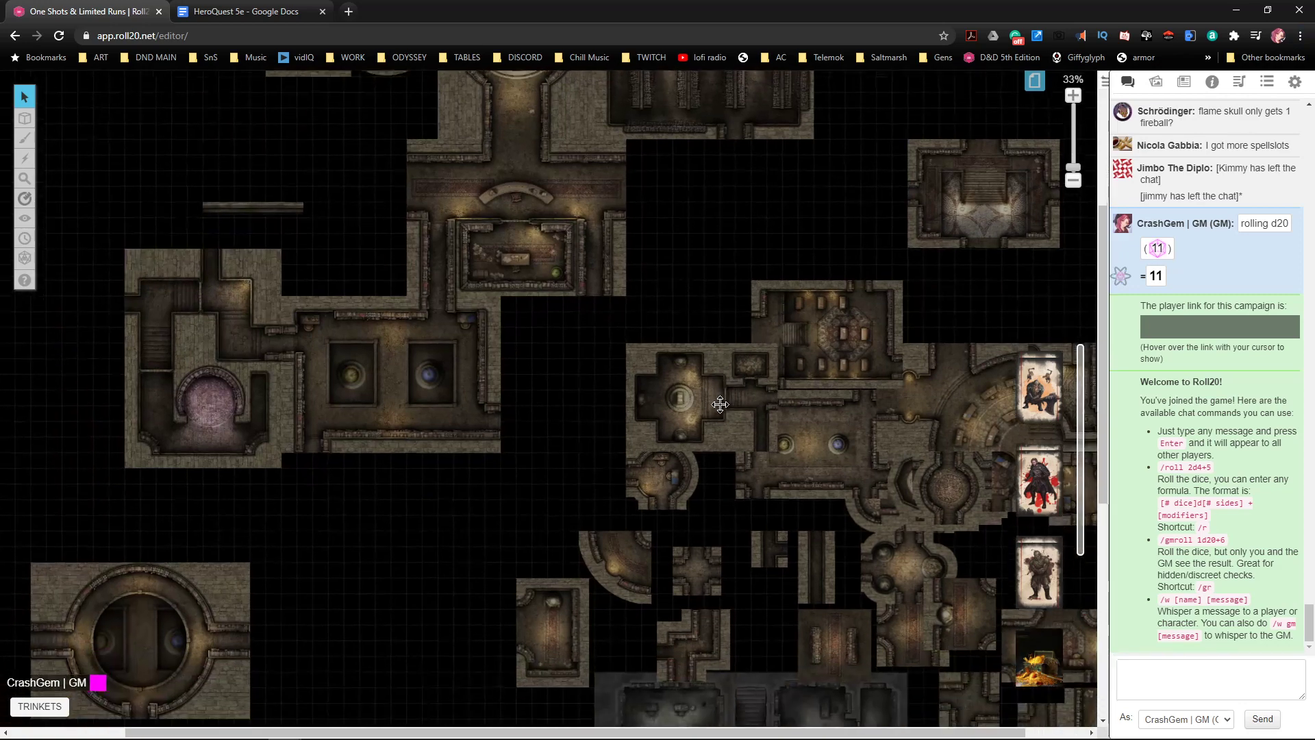
{"action": "left_click_drag", "start_coordinate": [764, 445], "coordinate": [716, 414]}
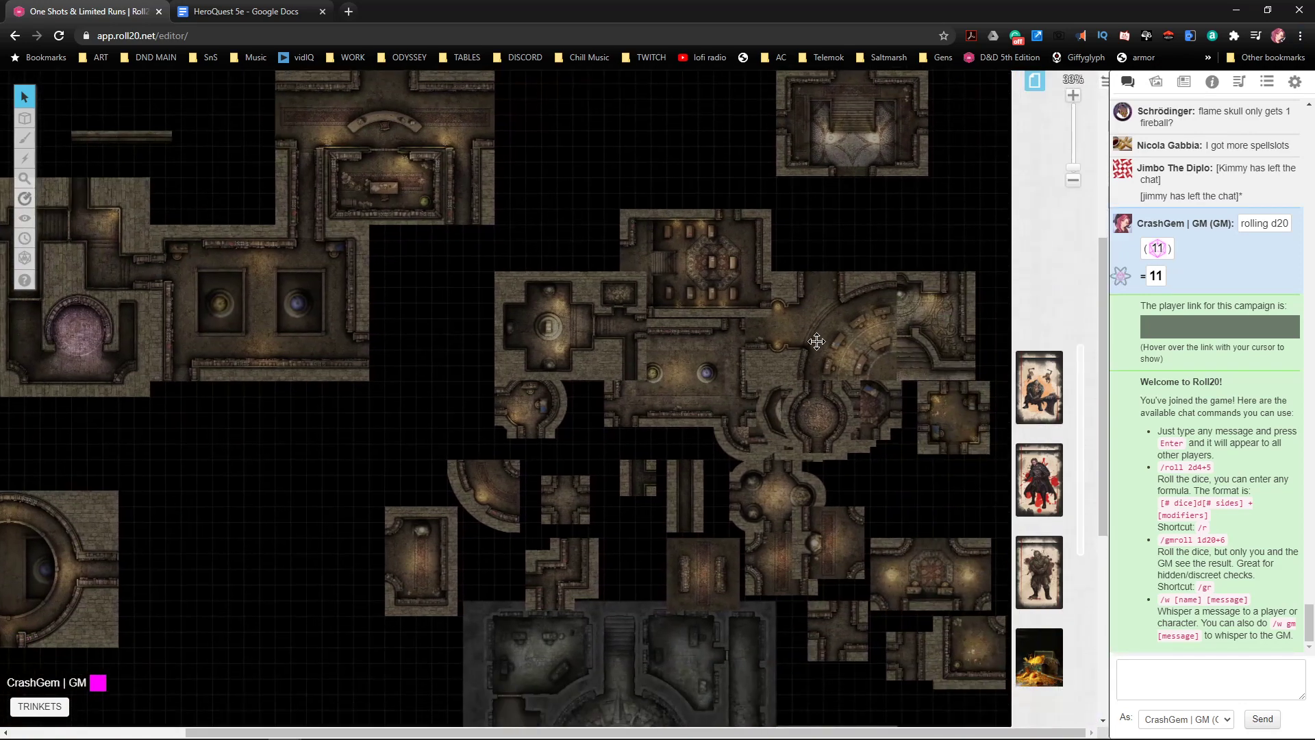
{"action": "left_click_drag", "start_coordinate": [830, 350], "coordinate": [898, 274]}
{"action": "scroll", "coordinate": [896, 242], "scroll_direction": "up", "scroll_amount": 2}
{"action": "scroll", "coordinate": [887, 314], "scroll_direction": "down", "scroll_amount": 2}
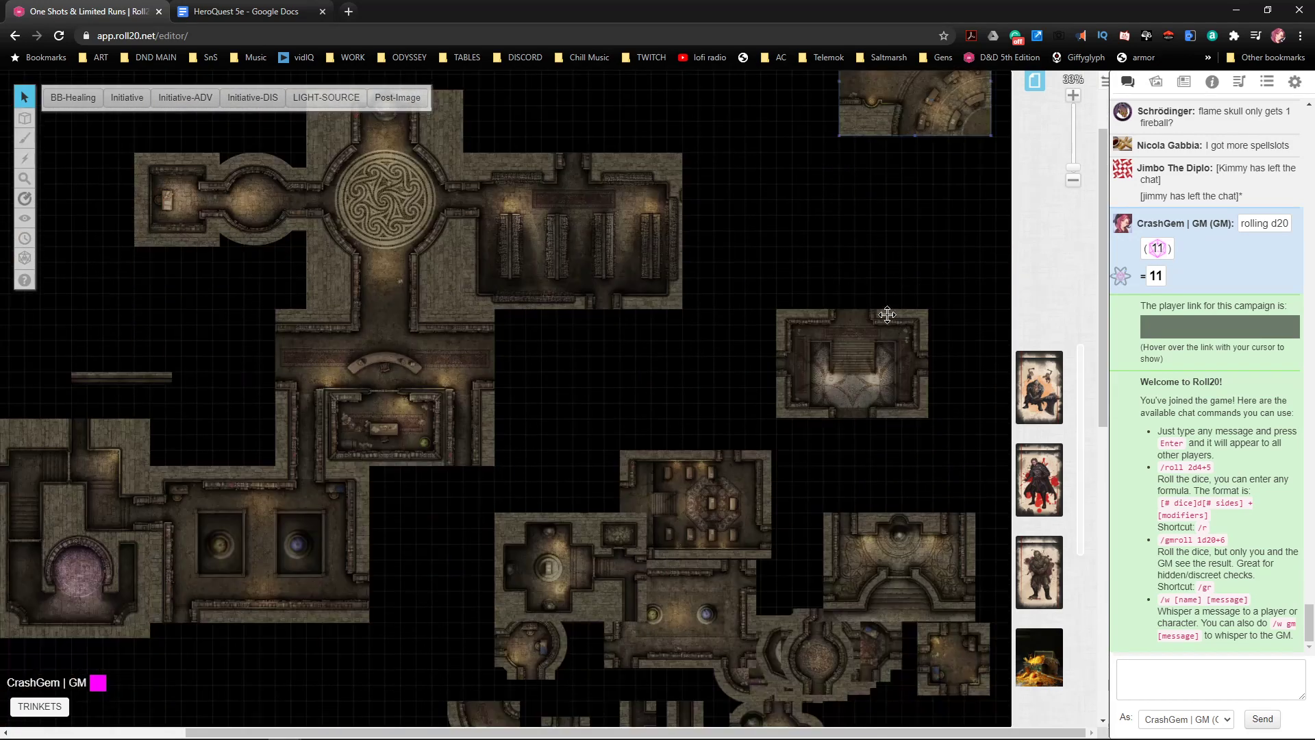
{"action": "left_click_drag", "start_coordinate": [857, 391], "coordinate": [876, 236]}
{"action": "scroll", "coordinate": [902, 405], "scroll_direction": "down", "scroll_amount": 2}
{"action": "left_click_drag", "start_coordinate": [908, 438], "coordinate": [890, 192]}
{"action": "left_click_drag", "start_coordinate": [729, 407], "coordinate": [916, 359]}
- Separate the octagonal, round and apse-ended chambers from the stack and place them in the space beside the right-hand column
{"action": "scroll", "coordinate": [823, 441], "scroll_direction": "down", "scroll_amount": 2}
{"action": "left_click_drag", "start_coordinate": [814, 433], "coordinate": [644, 176]}
{"action": "left_click_drag", "start_coordinate": [865, 415], "coordinate": [943, 355]}
{"action": "left_click_drag", "start_coordinate": [824, 434], "coordinate": [721, 143]}
{"action": "left_click_drag", "start_coordinate": [668, 222], "coordinate": [905, 443]}
{"action": "left_click_drag", "start_coordinate": [867, 310], "coordinate": [702, 306]}
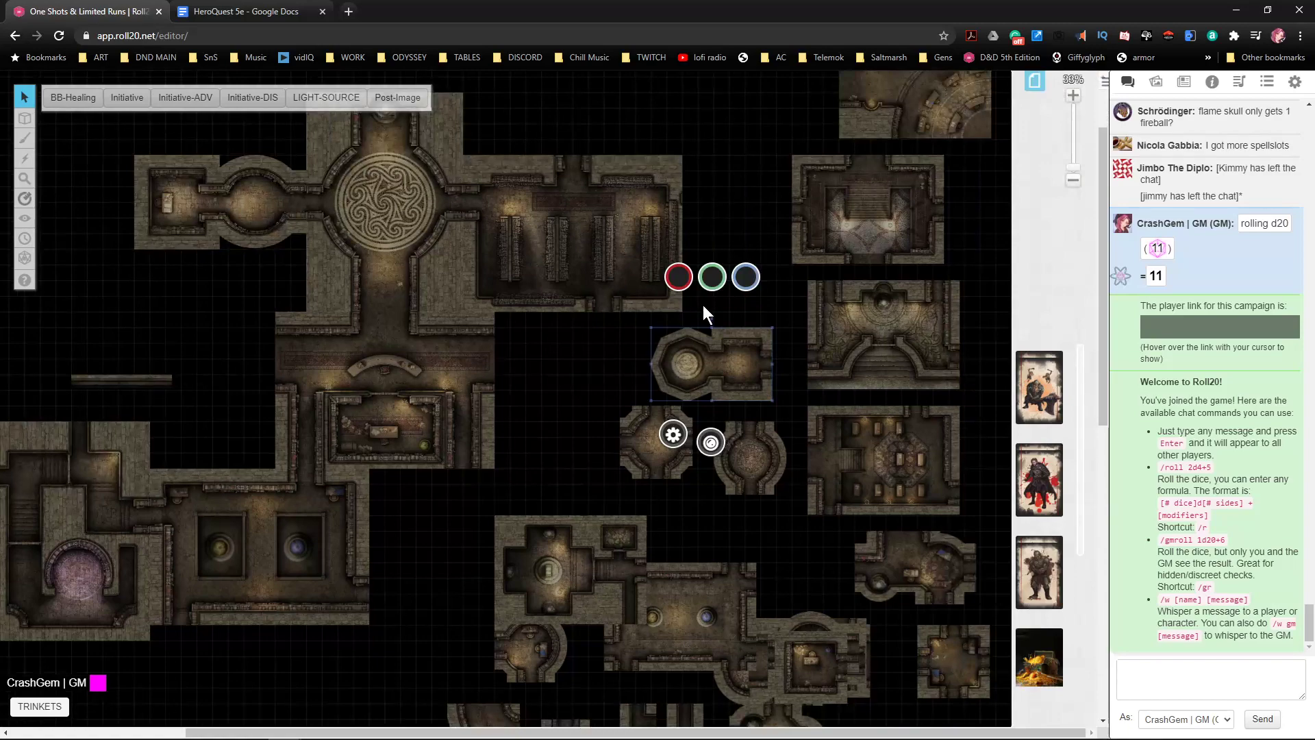
- Move the apse-ended chamber above the bookshelf hall, rotate it 90° clockwise and join it to the hall's upper opening
{"action": "scroll", "coordinate": [742, 356], "scroll_direction": "up", "scroll_amount": 3}
{"action": "mouse_move", "coordinate": [741, 505]}
{"action": "left_mouse_down"}
{"action": "mouse_move", "coordinate": [685, 323]}
{"action": "mouse_move", "coordinate": [616, 225]}
{"action": "mouse_move", "coordinate": [632, 239]}
{"action": "left_mouse_up"}
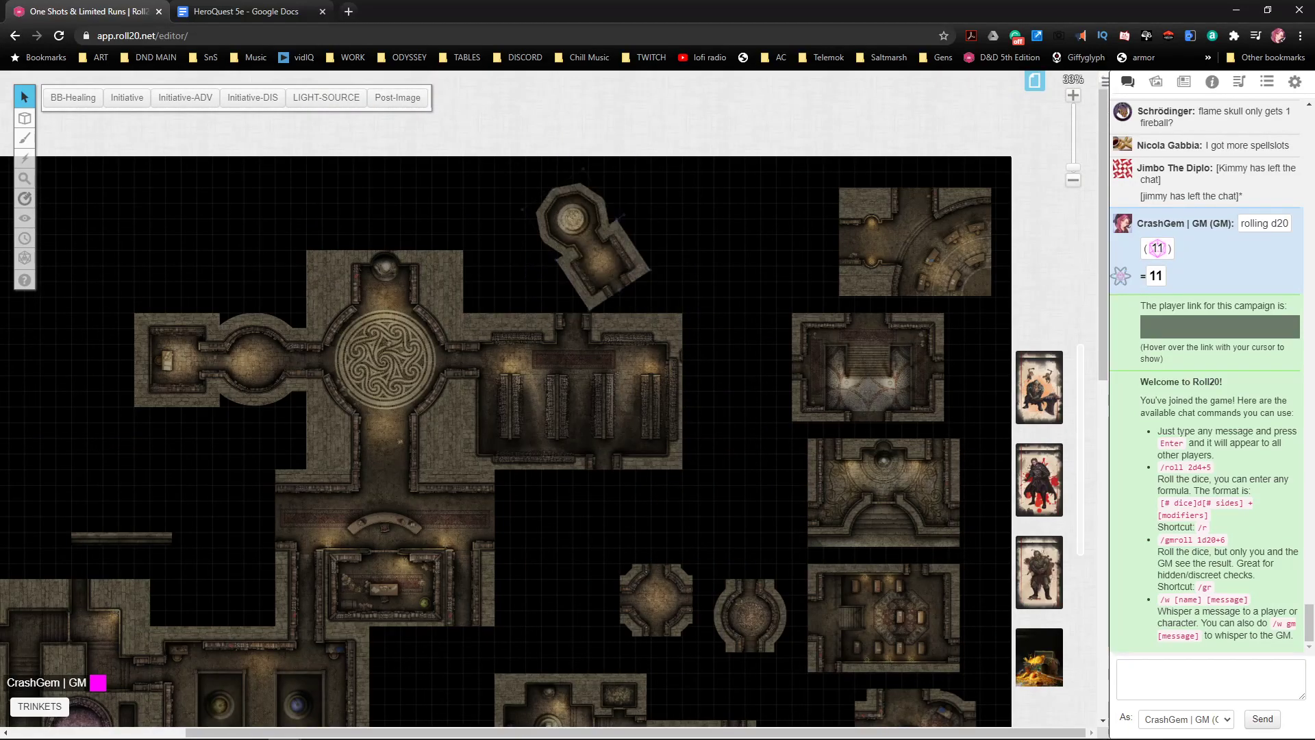
{"action": "mouse_move", "coordinate": [623, 298]}
{"action": "left_mouse_down"}
{"action": "mouse_move", "coordinate": [548, 287]}
{"action": "mouse_move", "coordinate": [637, 300]}
{"action": "mouse_move", "coordinate": [604, 299]}
{"action": "left_mouse_up"}
{"action": "left_click", "coordinate": [684, 269]}
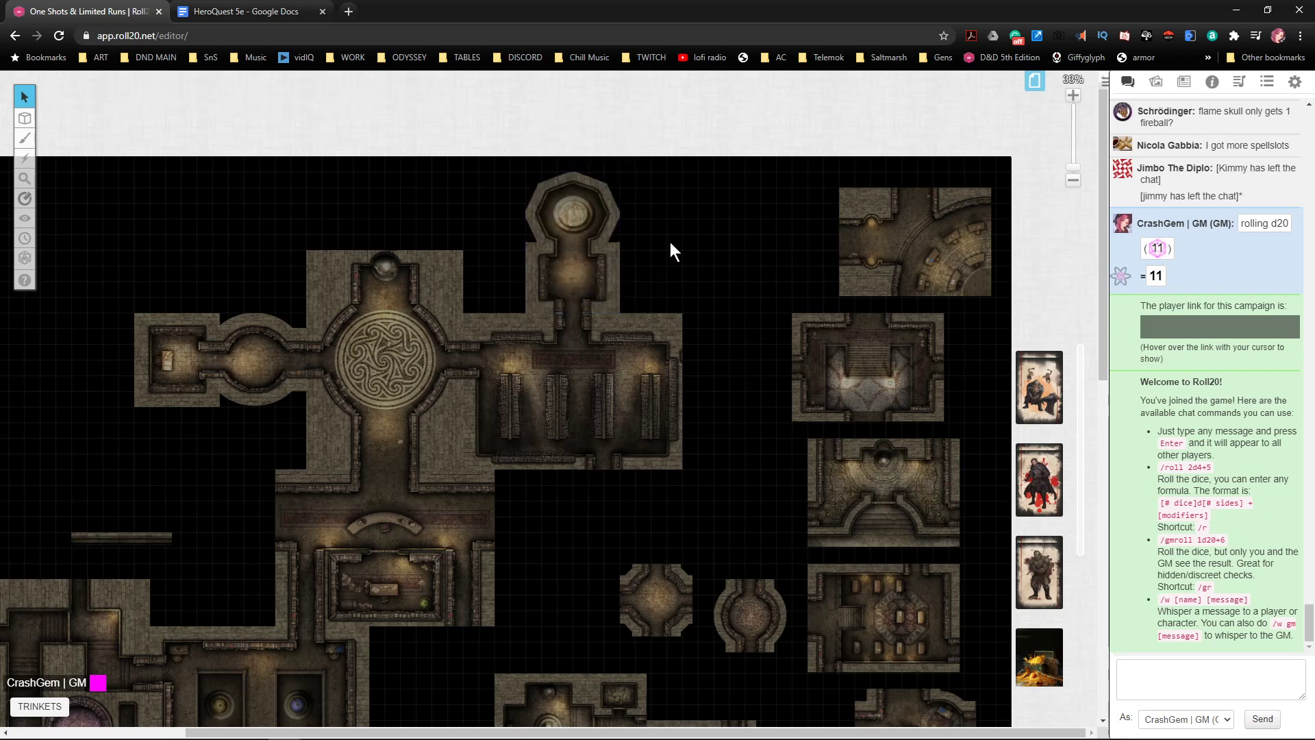
- Stretch the apse-ended chamber upward to the map's upper edge
{"action": "left_click", "coordinate": [555, 234]}
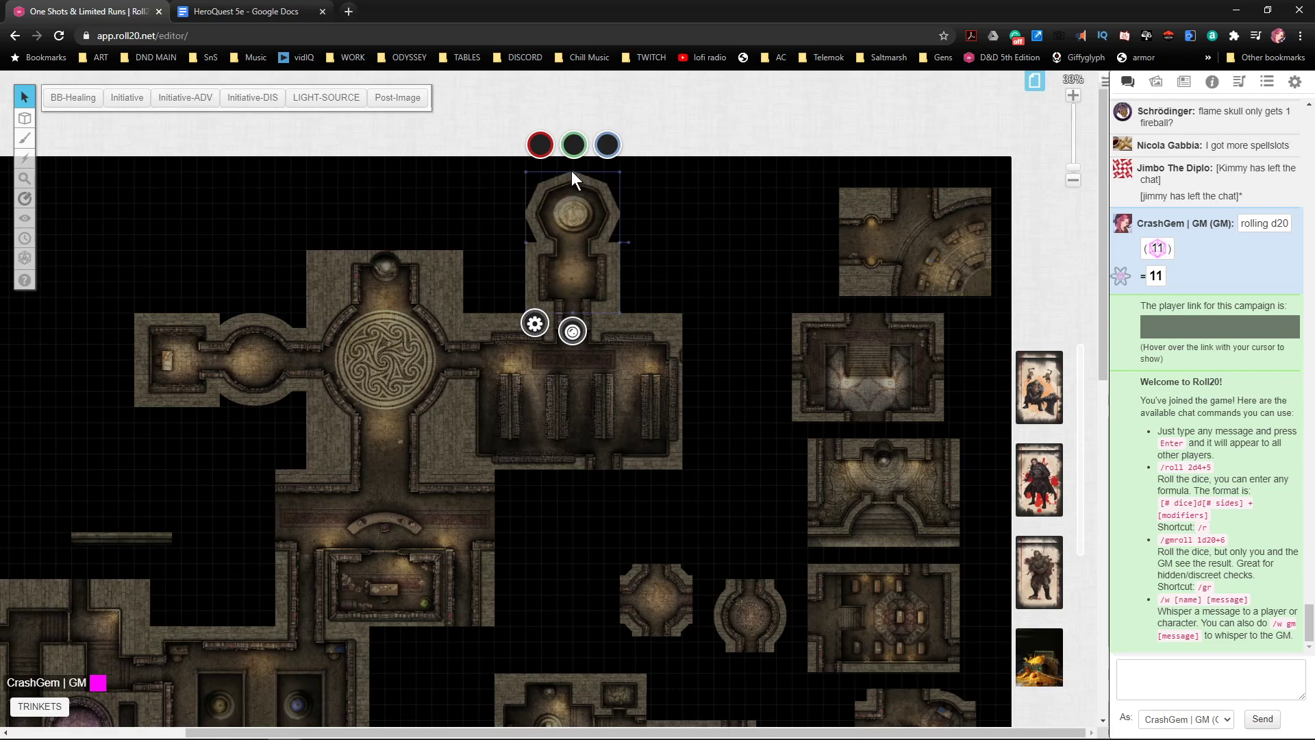
{"action": "left_click_drag", "start_coordinate": [574, 170], "coordinate": [575, 157]}
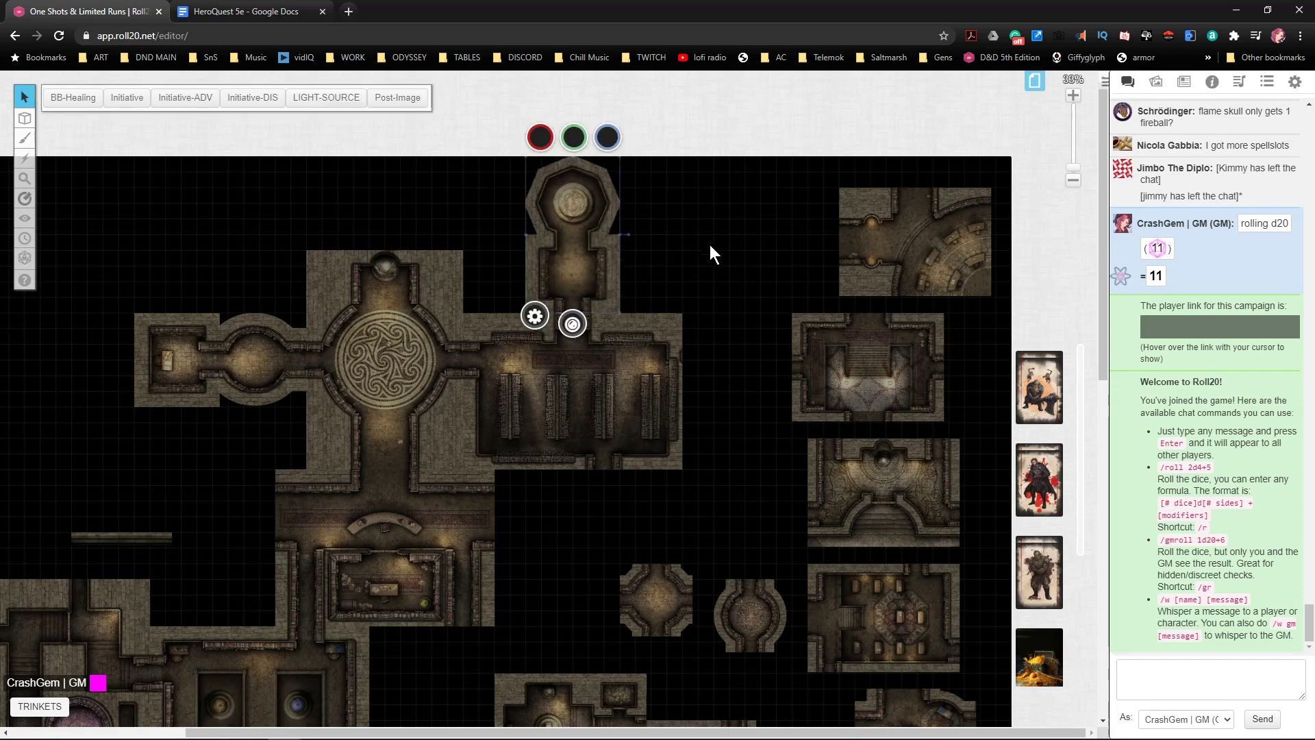
{"action": "left_click", "coordinate": [710, 248]}
- Inspect the join between the apse-ended chamber and the bookshelf hall, and the hall's lower opening
{"action": "scroll", "coordinate": [627, 275], "scroll_direction": "up", "scroll_amount": 2}
{"action": "scroll", "coordinate": [662, 347], "scroll_direction": "up", "scroll_amount": 3}
{"action": "scroll", "coordinate": [753, 363], "scroll_direction": "up", "scroll_amount": 2}
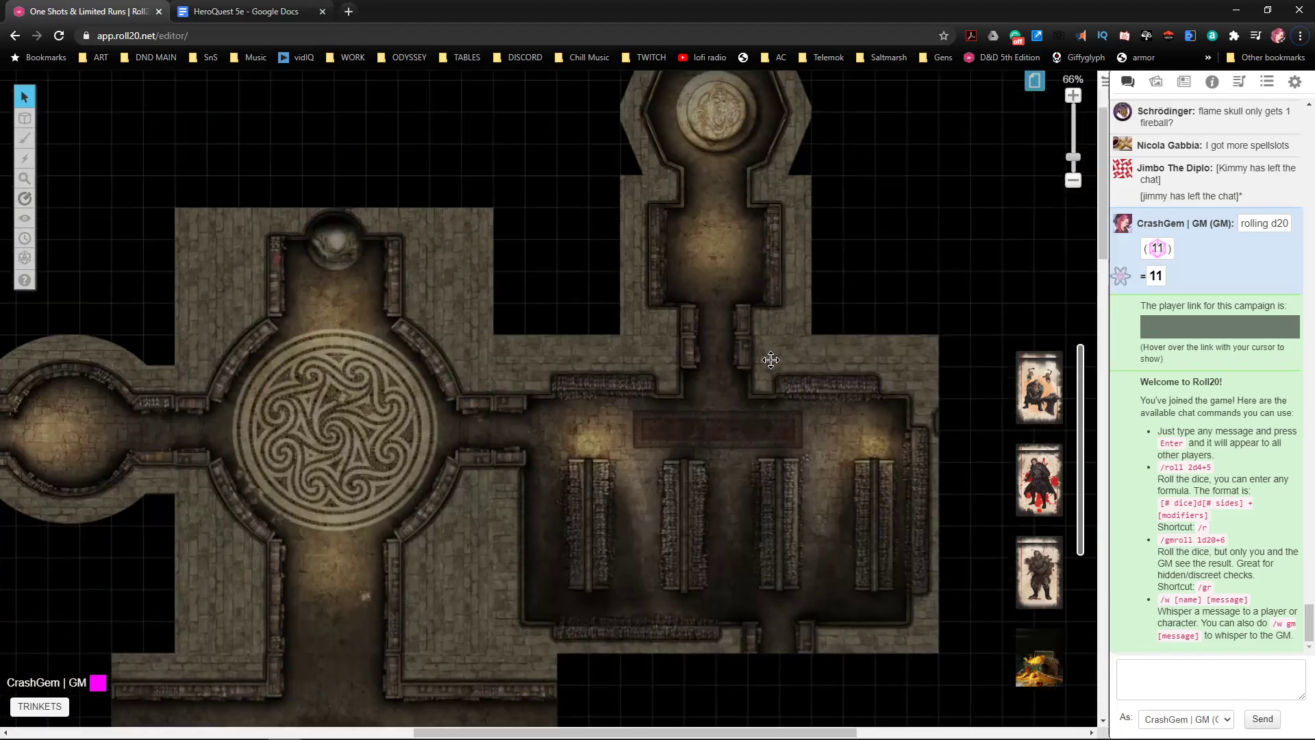
{"action": "scroll", "coordinate": [779, 341], "scroll_direction": "up", "scroll_amount": 3}
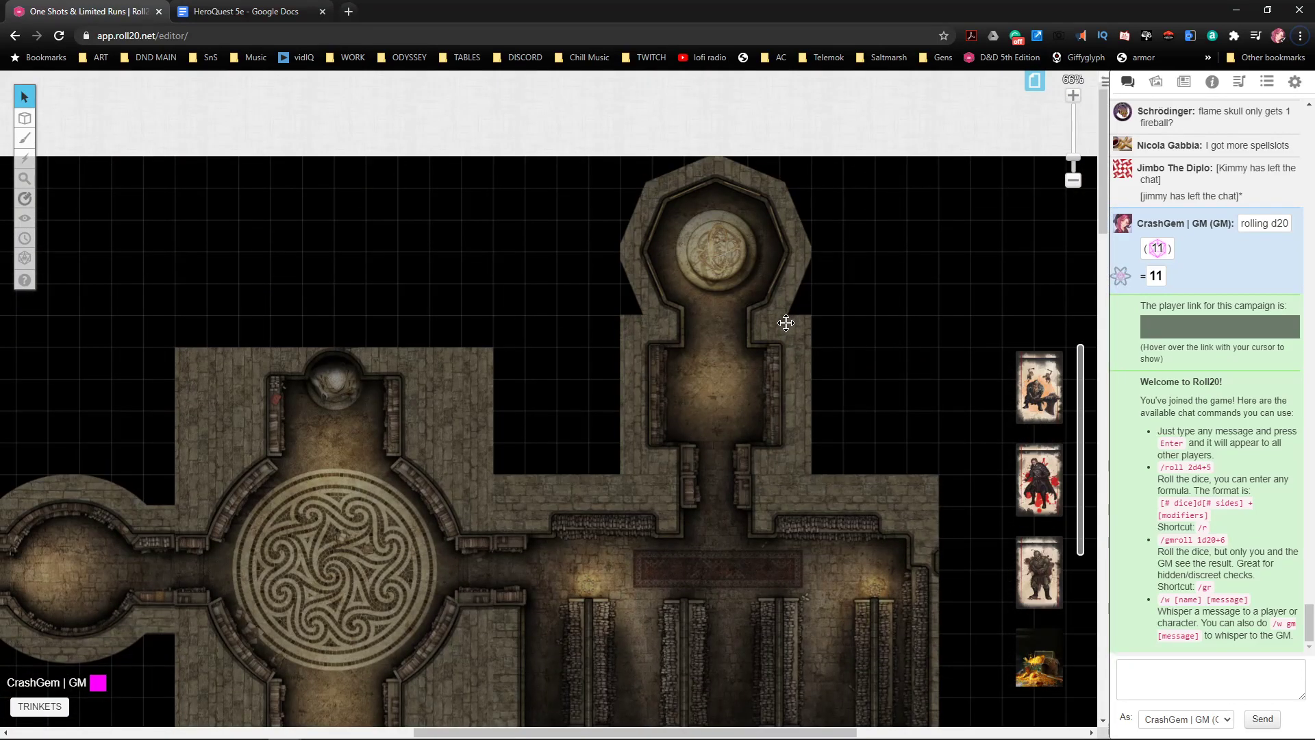
{"action": "scroll", "coordinate": [786, 323], "scroll_direction": "down", "scroll_amount": 5}
{"action": "scroll", "coordinate": [783, 335], "scroll_direction": "down", "scroll_amount": 3}
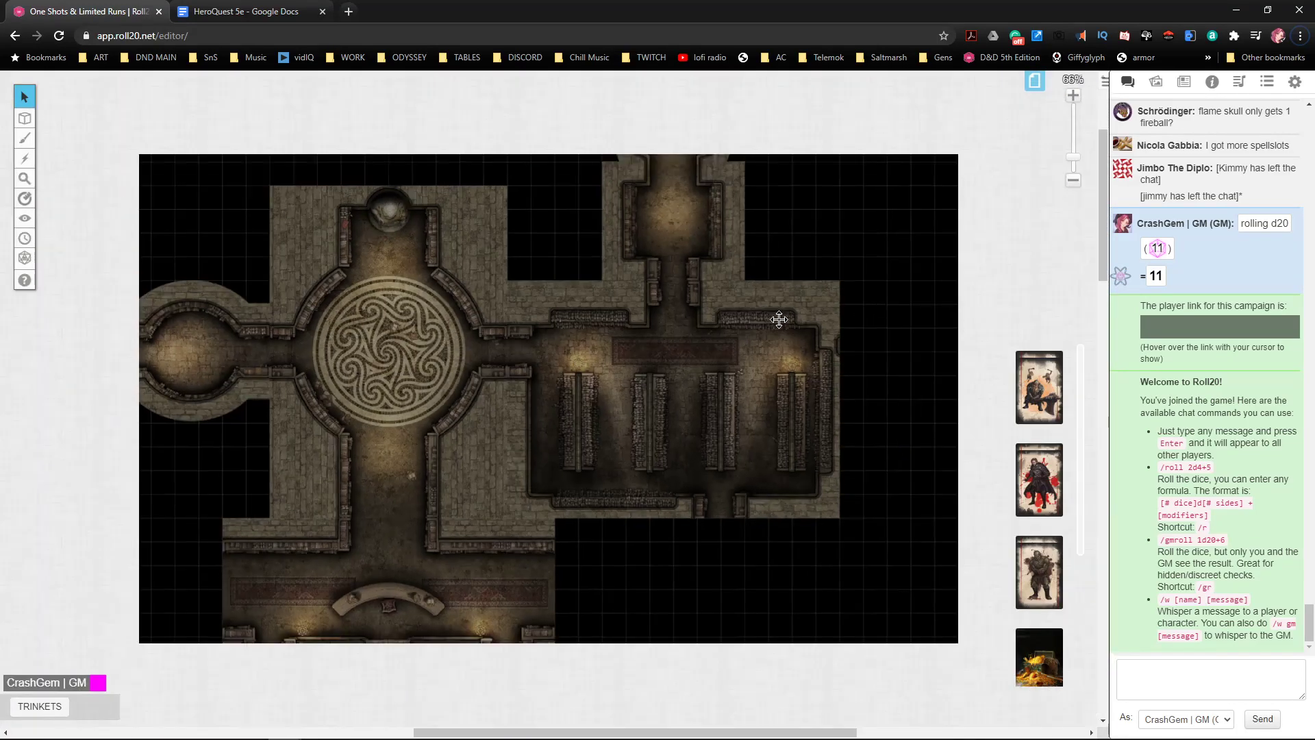
{"action": "scroll", "coordinate": [779, 317], "scroll_direction": "up", "scroll_amount": 2}
{"action": "scroll", "coordinate": [749, 345], "scroll_direction": "down", "scroll_amount": 3}
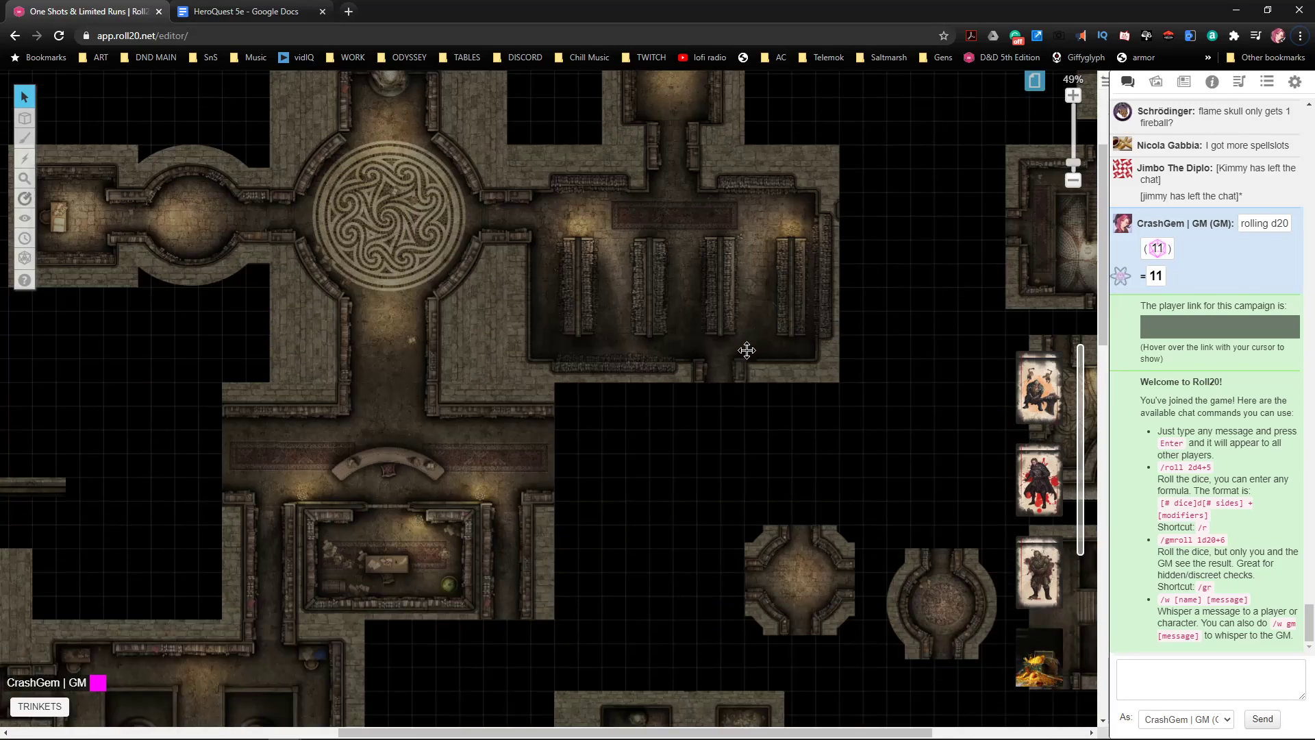
- Move the irregular study tile with the round alcove out of the library tiles to the area below the two-pit hall
{"action": "left_click_drag", "start_coordinate": [643, 470], "coordinate": [555, 418]}
{"action": "left_click_drag", "start_coordinate": [755, 548], "coordinate": [582, 221]}
{"action": "left_click_drag", "start_coordinate": [764, 300], "coordinate": [726, 393]}
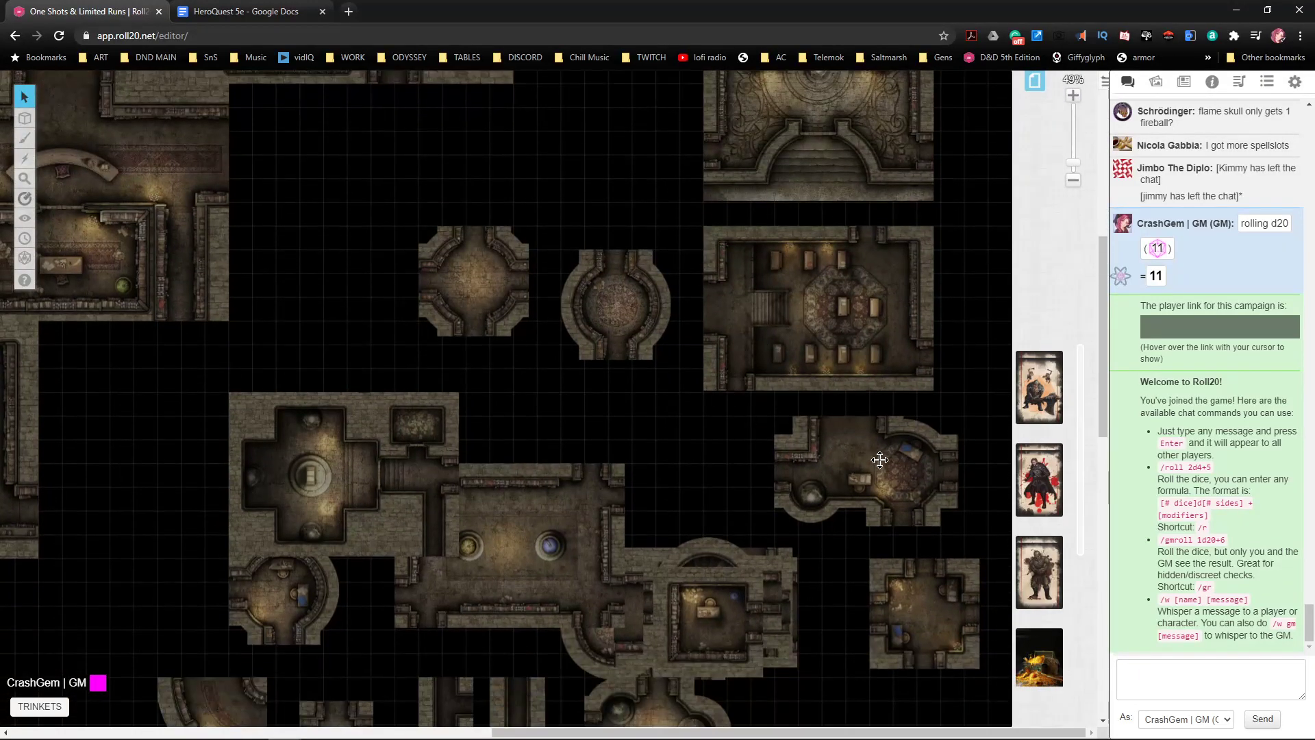
{"action": "left_click_drag", "start_coordinate": [879, 459], "coordinate": [381, 246]}
{"action": "scroll", "coordinate": [417, 283], "scroll_direction": "up", "scroll_amount": 2}
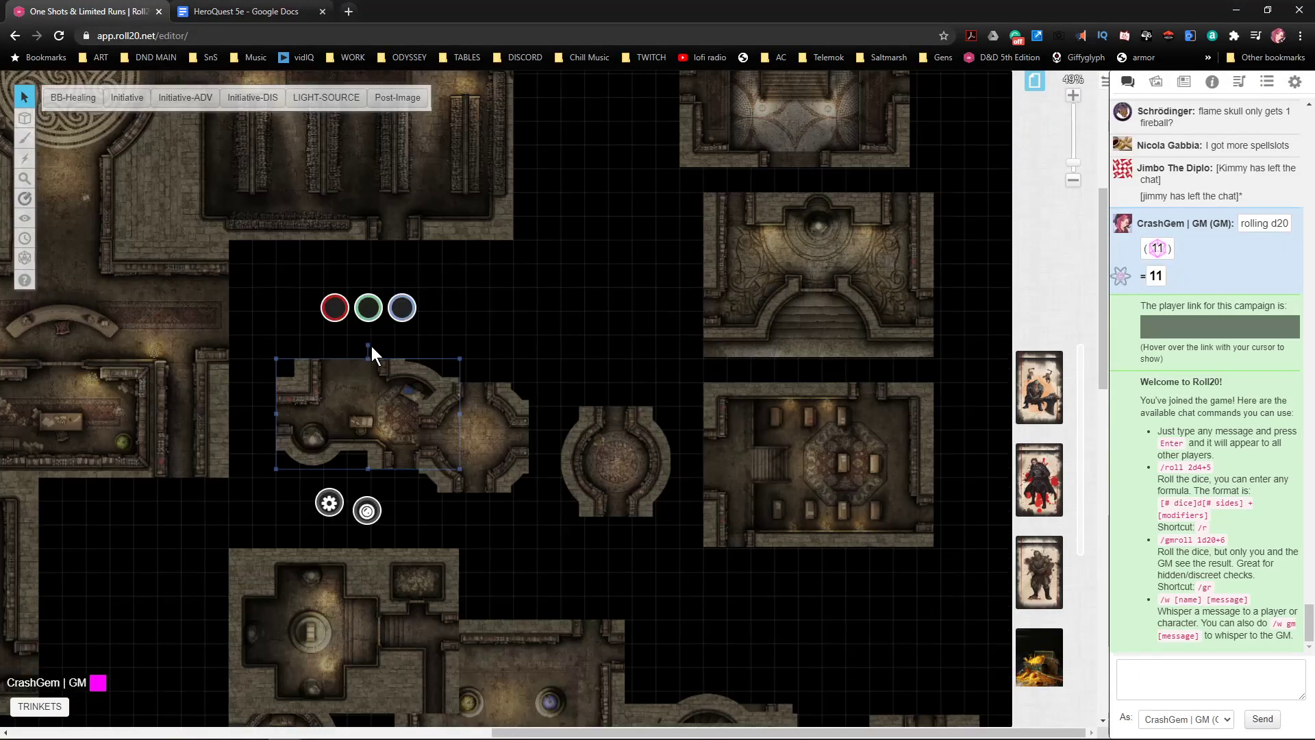
{"action": "mouse_move", "coordinate": [371, 346]}
{"action": "left_mouse_down"}
{"action": "mouse_move", "coordinate": [332, 355]}
{"action": "mouse_move", "coordinate": [394, 350]}
{"action": "mouse_move", "coordinate": [369, 345]}
{"action": "left_mouse_up"}
{"action": "left_click_drag", "start_coordinate": [380, 591], "coordinate": [777, 315]}
{"action": "left_click_drag", "start_coordinate": [725, 148], "coordinate": [86, 554]}
- Move the cross-shaped altar room and the two-basin hall to the area below the two-pit hall, near the irregular study
{"action": "left_click_drag", "start_coordinate": [434, 600], "coordinate": [471, 463]}
{"action": "left_click_drag", "start_coordinate": [740, 263], "coordinate": [314, 607]}
{"action": "left_click_drag", "start_coordinate": [822, 407], "coordinate": [569, 468]}
{"action": "left_click_drag", "start_coordinate": [749, 396], "coordinate": [192, 538]}
{"action": "left_click_drag", "start_coordinate": [863, 434], "coordinate": [822, 342]}
- Separate the two spiral staircase tiles, placing one in the open space below the octagonal chamber
{"action": "left_click", "coordinate": [730, 437]}
{"action": "left_click_drag", "start_coordinate": [730, 437], "coordinate": [447, 273]}
{"action": "left_click_drag", "start_coordinate": [745, 479], "coordinate": [782, 503]}
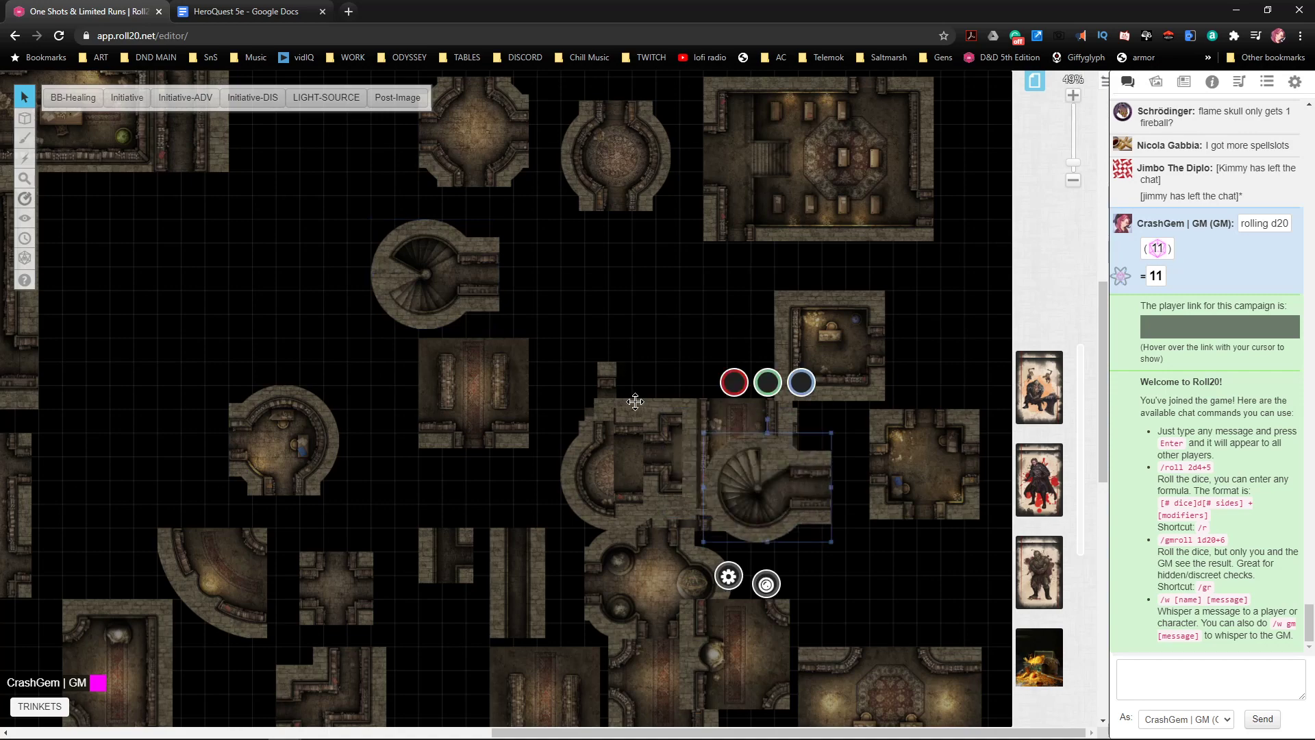
- Move the other spiral staircase above the swirl-floored round hall, enlarge it to the hall's scale and rotate it 90° clockwise
{"action": "scroll", "coordinate": [746, 543], "scroll_direction": "up", "scroll_amount": 1}
{"action": "left_click_drag", "start_coordinate": [746, 543], "coordinate": [115, 241]}
{"action": "scroll", "coordinate": [364, 450], "scroll_direction": "up", "scroll_amount": 4}
{"action": "scroll", "coordinate": [373, 465], "scroll_direction": "up", "scroll_amount": 5}
{"action": "left_click_drag", "start_coordinate": [54, 284], "coordinate": [479, 291]}
{"action": "left_click_drag", "start_coordinate": [506, 191], "coordinate": [572, 256]}
{"action": "left_click_drag", "start_coordinate": [504, 224], "coordinate": [632, 226]}
{"action": "left_click_drag", "start_coordinate": [560, 300], "coordinate": [565, 322]}
- Bring the spiral staircase to the front and fit its lower edge to the round hall's upper wall
{"action": "right_click", "coordinate": [568, 264]}
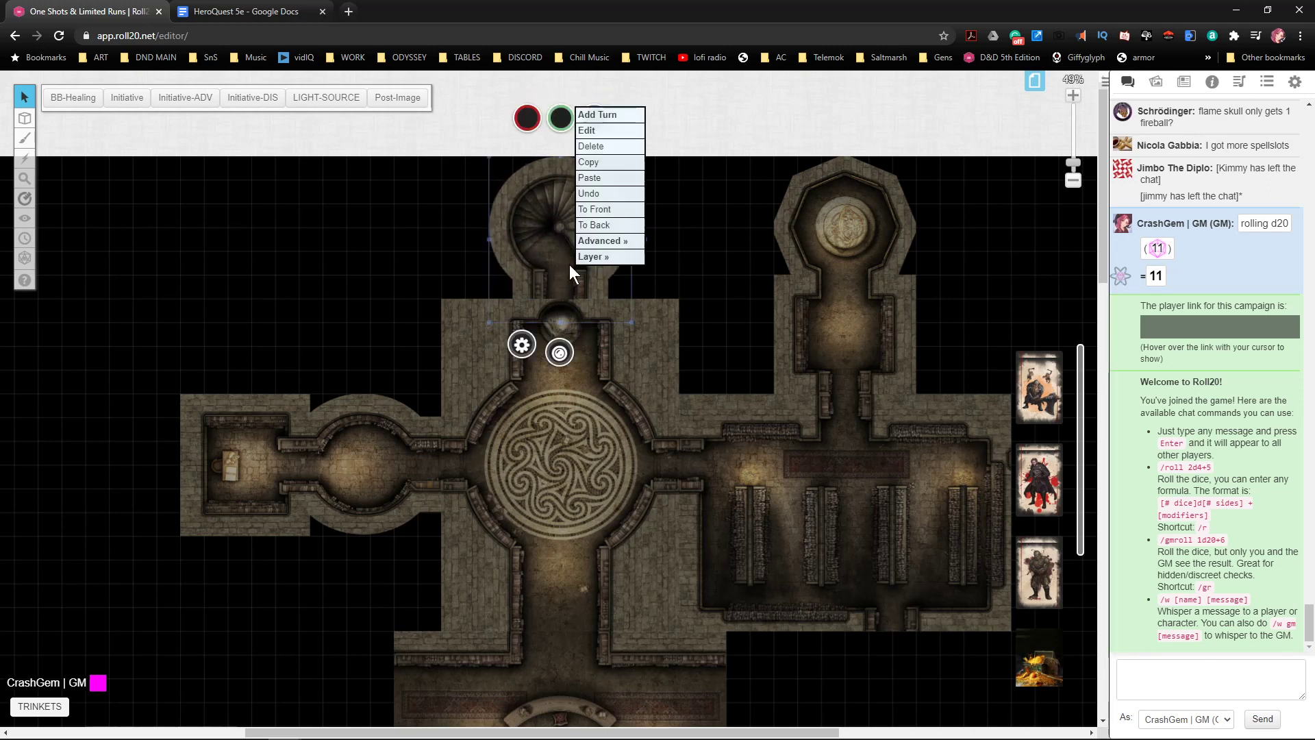
{"action": "left_click", "coordinate": [589, 208]}
{"action": "left_click_drag", "start_coordinate": [585, 267], "coordinate": [592, 300]}
{"action": "mouse_move", "coordinate": [596, 300]}
{"action": "left_mouse_down"}
{"action": "mouse_move", "coordinate": [605, 253]}
{"action": "mouse_move", "coordinate": [607, 310]}
{"action": "mouse_move", "coordinate": [587, 291]}
{"action": "left_mouse_up"}
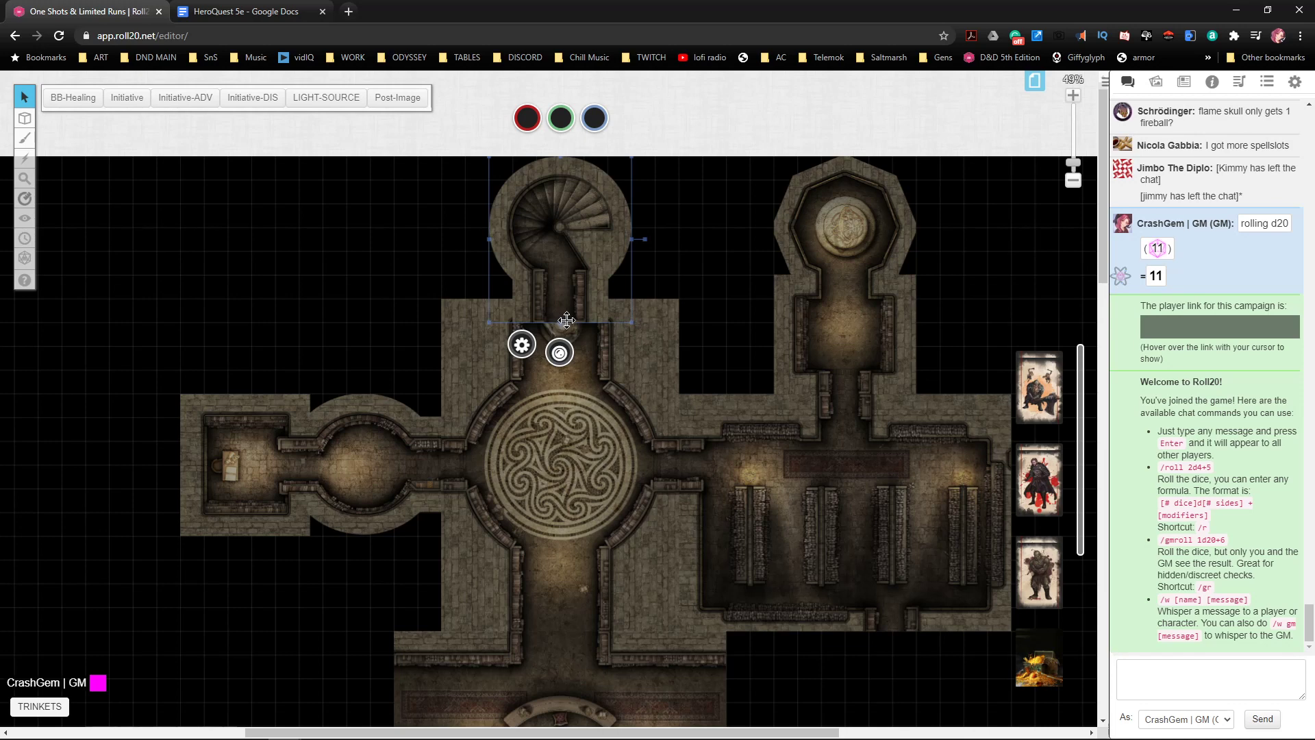
{"action": "left_click_drag", "start_coordinate": [560, 322], "coordinate": [562, 315]}
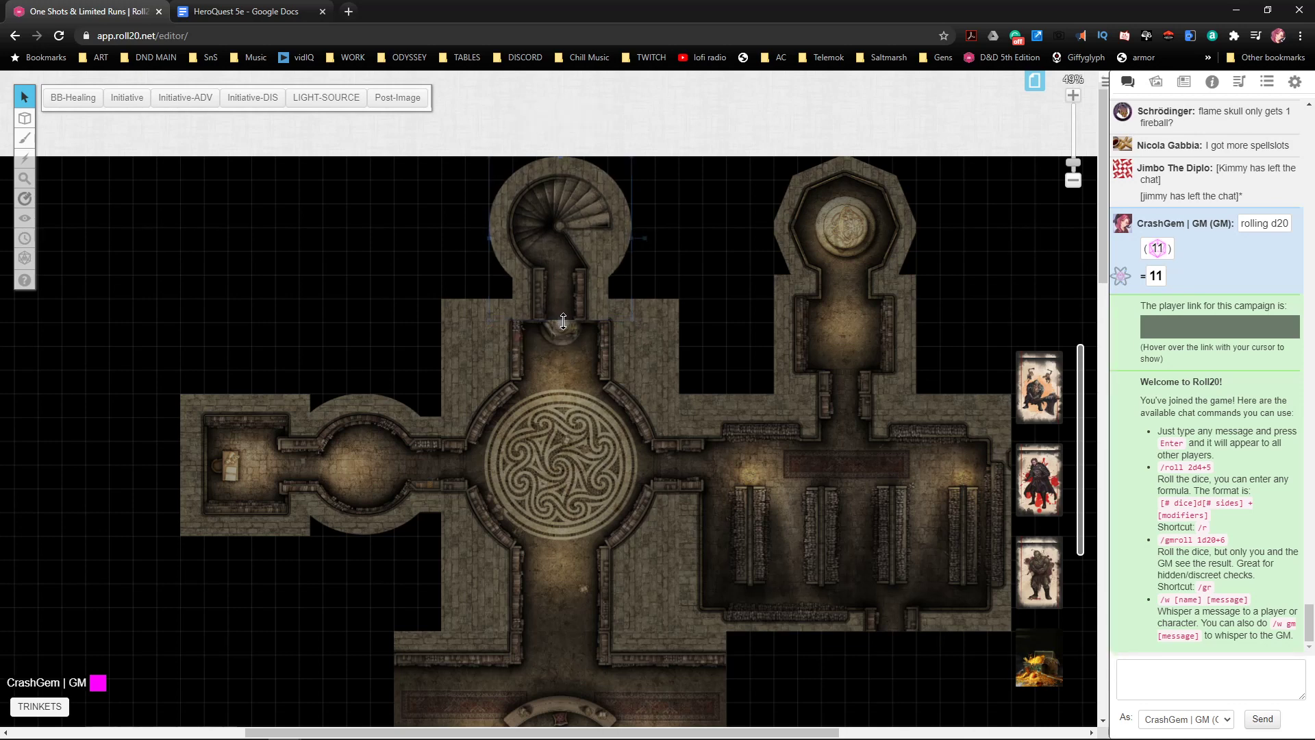
{"action": "left_click_drag", "start_coordinate": [563, 322], "coordinate": [563, 320]}
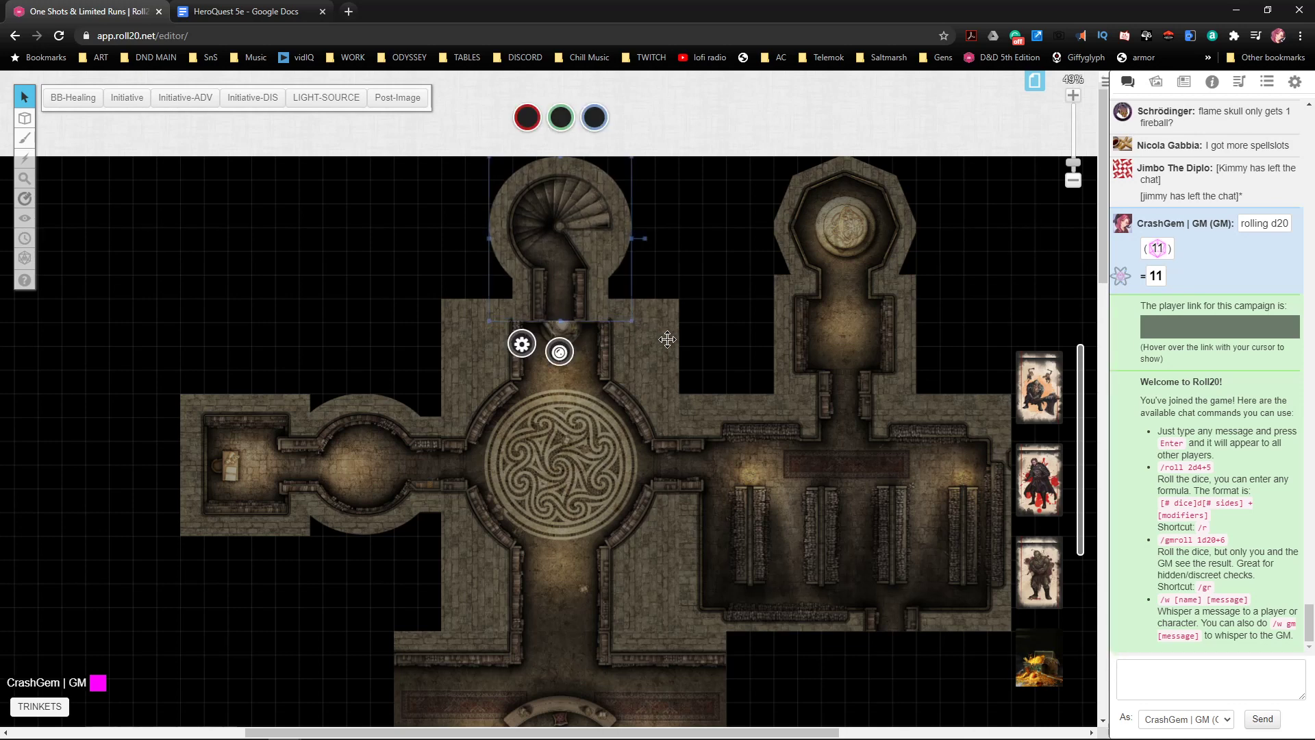
- Inspect the join at the round hall's upper end up close and fine-tune the staircase tile's lower edge
{"action": "left_click", "coordinate": [707, 348]}
{"action": "scroll", "coordinate": [651, 408], "scroll_direction": "up", "scroll_amount": 2}
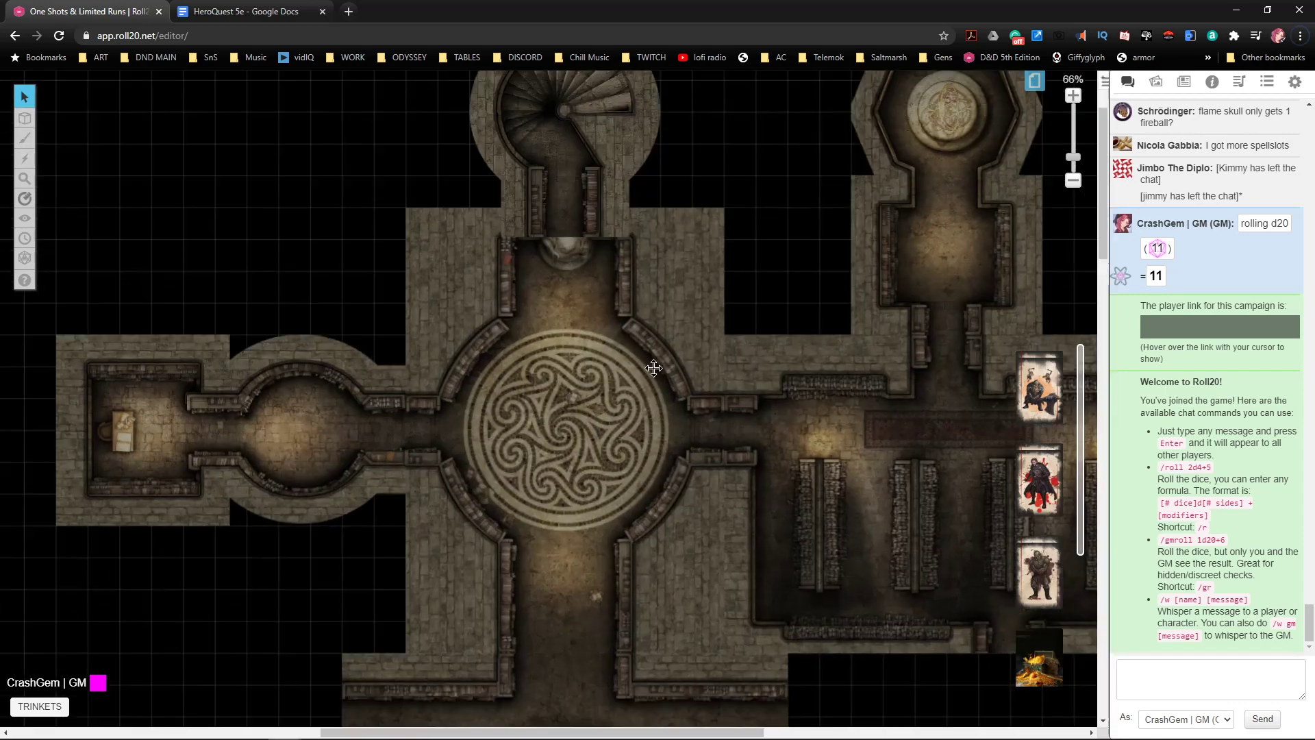
{"action": "left_click_drag", "start_coordinate": [651, 366], "coordinate": [693, 428]}
{"action": "left_click", "coordinate": [656, 353]}
{"action": "left_click_drag", "start_coordinate": [648, 377], "coordinate": [549, 372]}
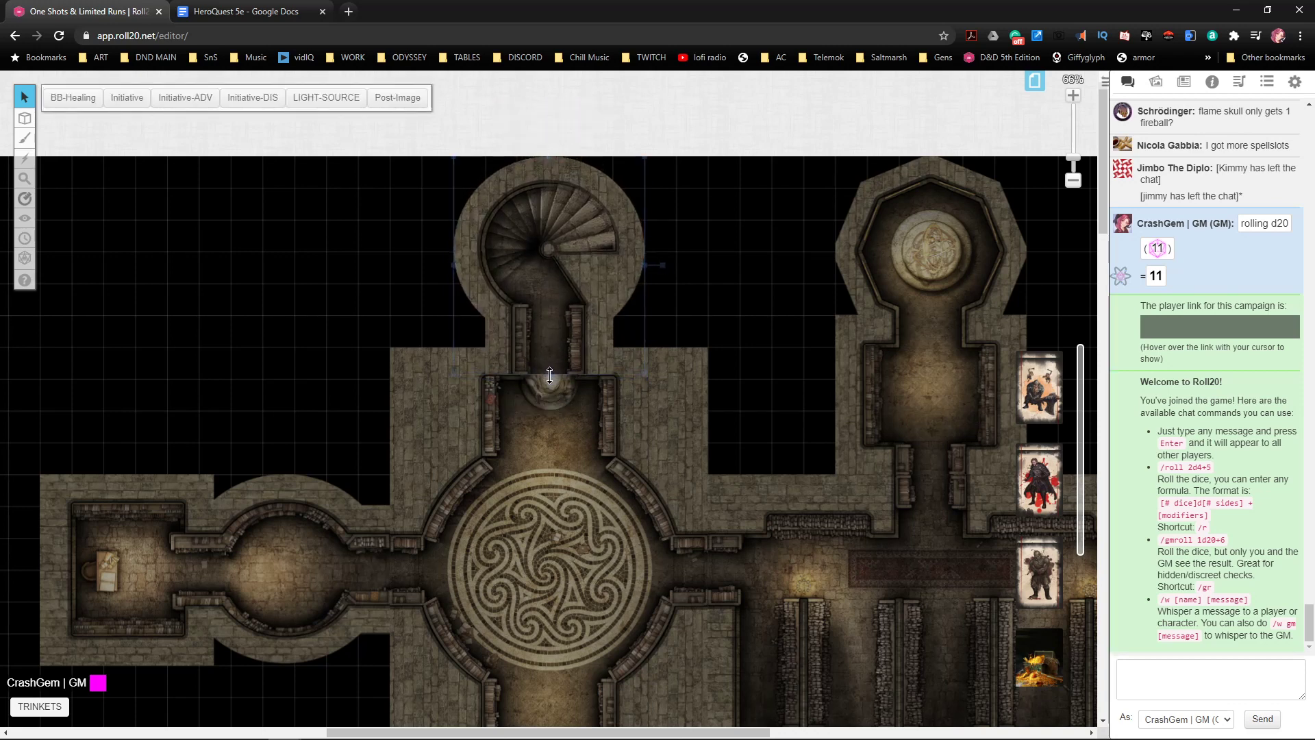
{"action": "left_click_drag", "start_coordinate": [549, 375], "coordinate": [549, 374]}
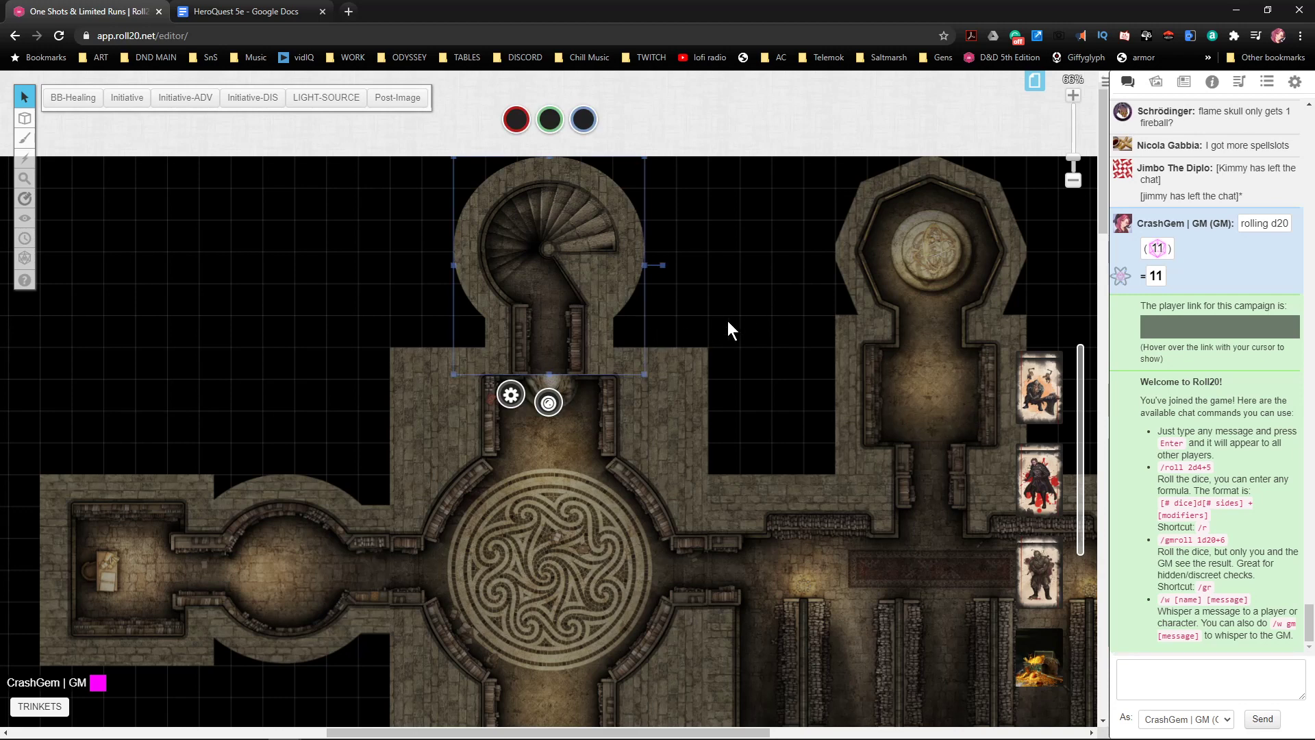
- Move the spiral staircase tile above the round hall to the GM Layer
{"action": "right_click", "coordinate": [583, 282]}
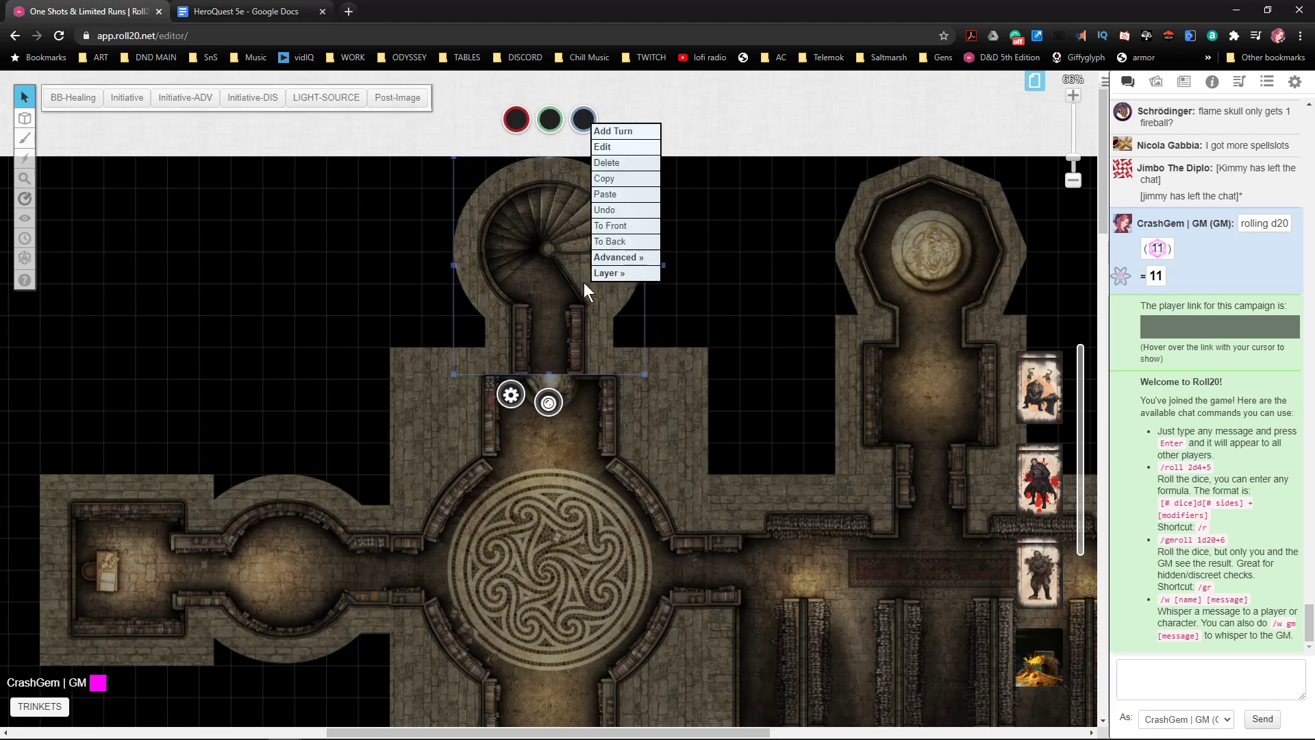
{"action": "left_click", "coordinate": [719, 337]}
{"action": "scroll", "coordinate": [718, 335], "scroll_direction": "down", "scroll_amount": 2}
{"action": "scroll", "coordinate": [718, 336], "scroll_direction": "up", "scroll_amount": 2}
{"action": "left_click", "coordinate": [533, 293]}
{"action": "right_click", "coordinate": [533, 293]}
{"action": "mouse_move", "coordinate": [592, 289]}
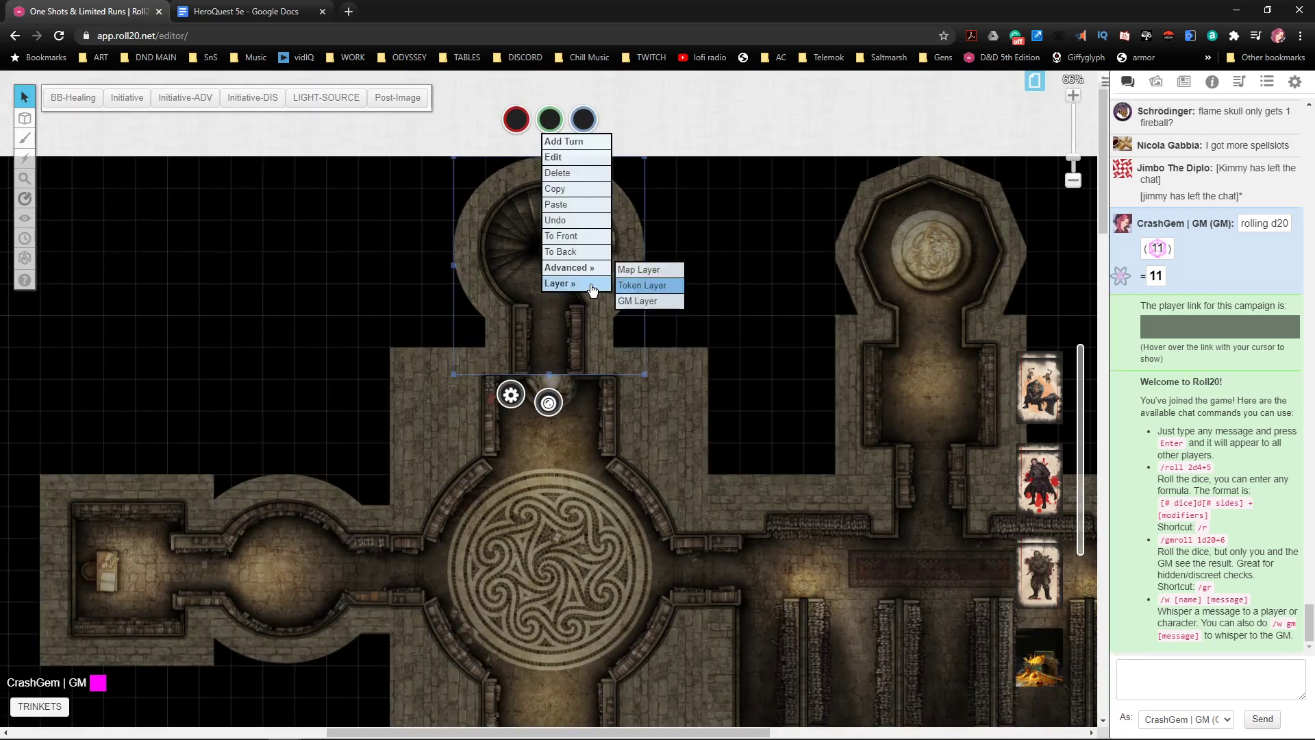
{"action": "left_click", "coordinate": [628, 302]}
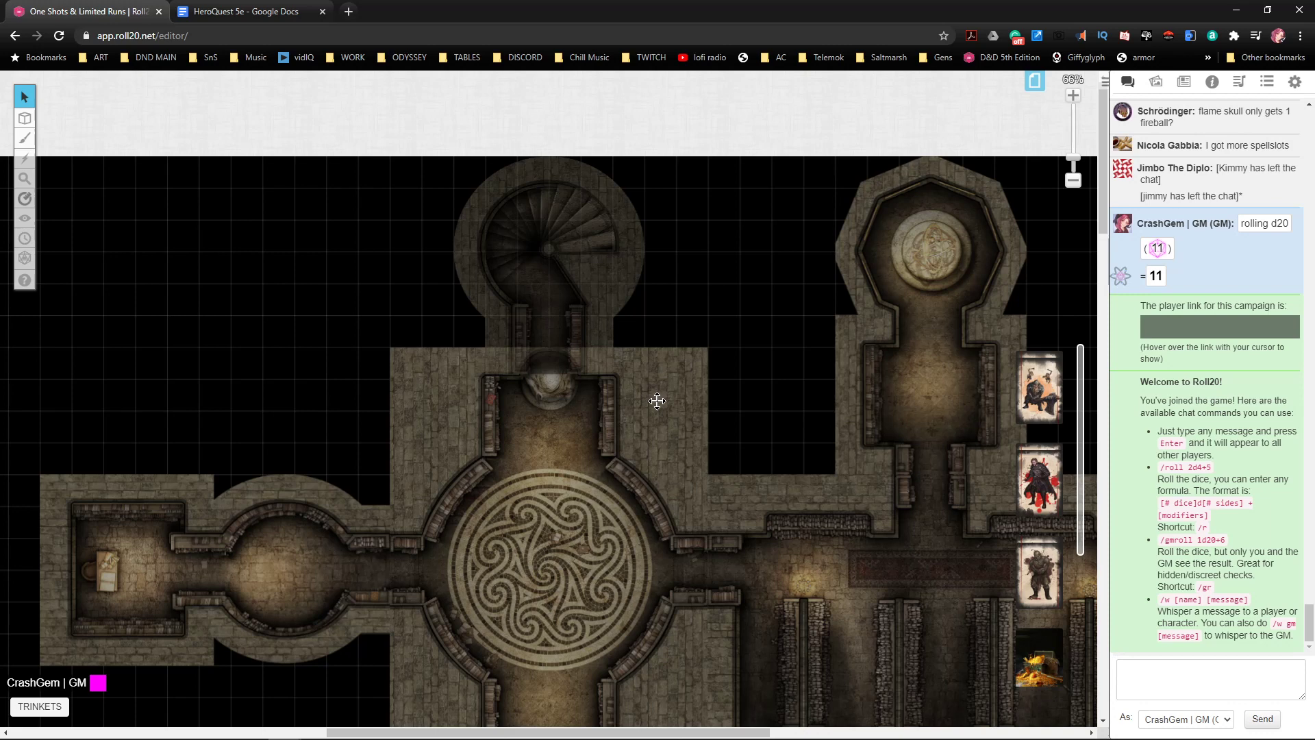
- Switch to the GM Info Overlay and return the spiral staircase tile to the Token Layer
{"action": "mouse_move", "coordinate": [25, 118]}
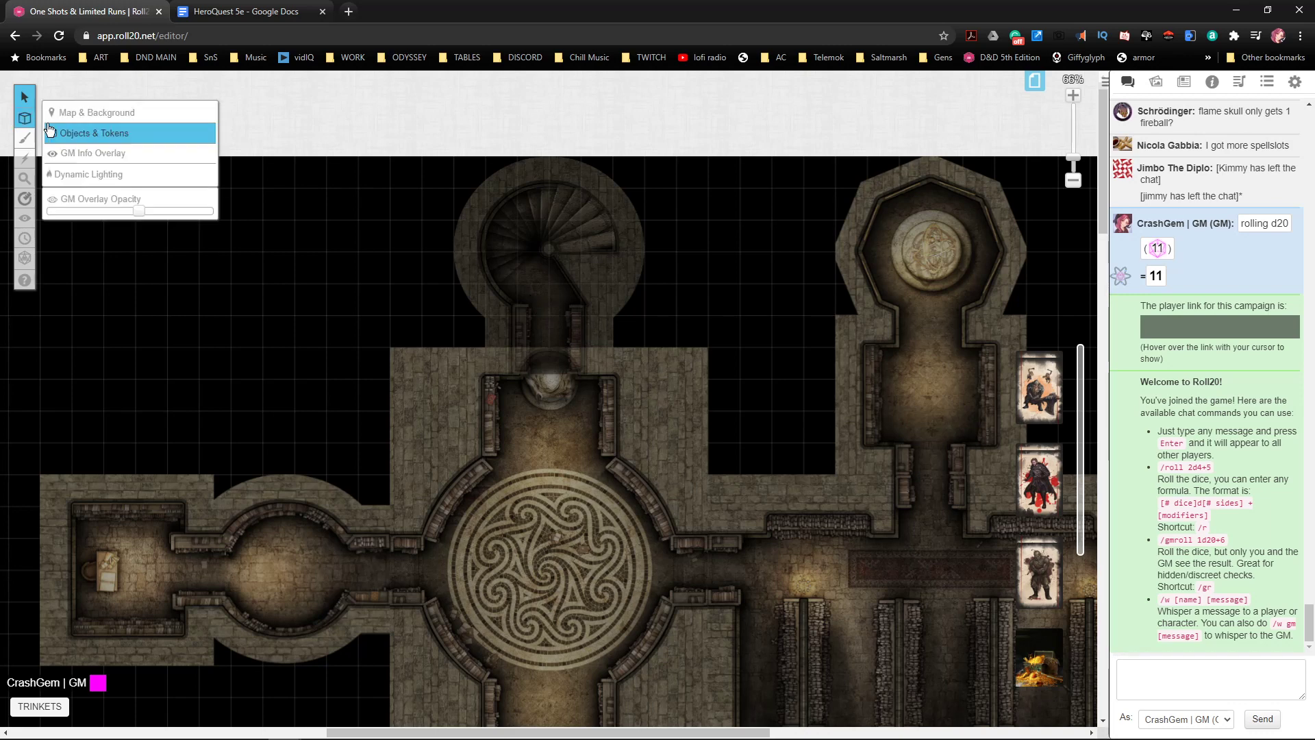
{"action": "left_click", "coordinate": [84, 155]}
{"action": "left_click", "coordinate": [548, 276]}
{"action": "right_click", "coordinate": [548, 277]}
{"action": "mouse_move", "coordinate": [574, 274]}
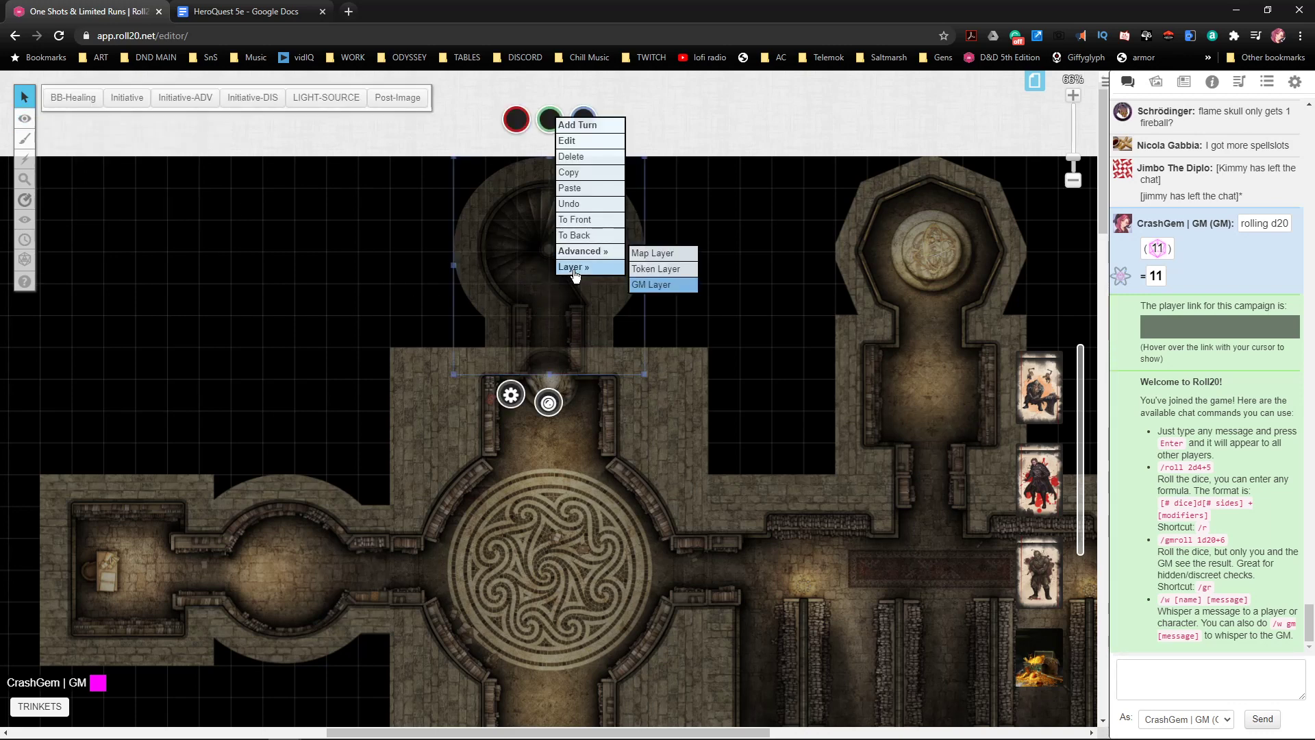
{"action": "left_click", "coordinate": [651, 275]}
{"action": "scroll", "coordinate": [772, 461], "scroll_direction": "down", "scroll_amount": 3}
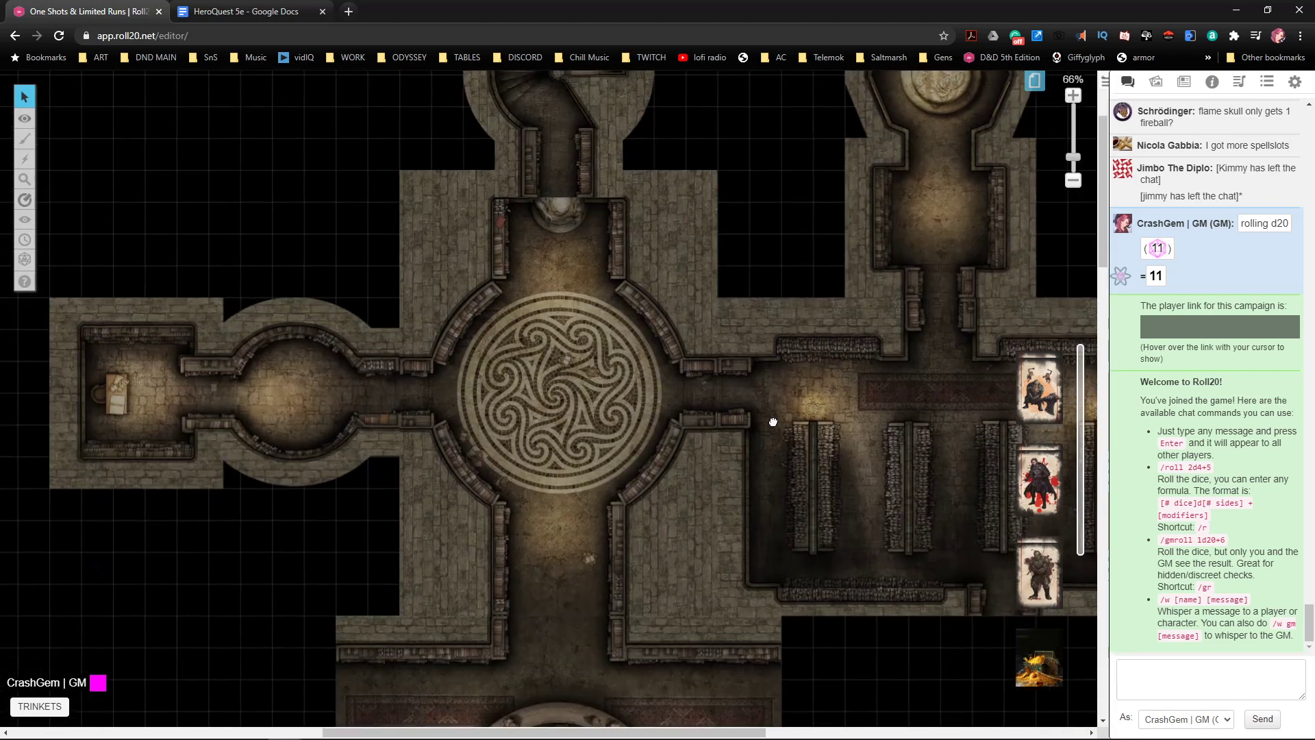
{"action": "scroll", "coordinate": [772, 421], "scroll_direction": "up", "scroll_amount": 3}
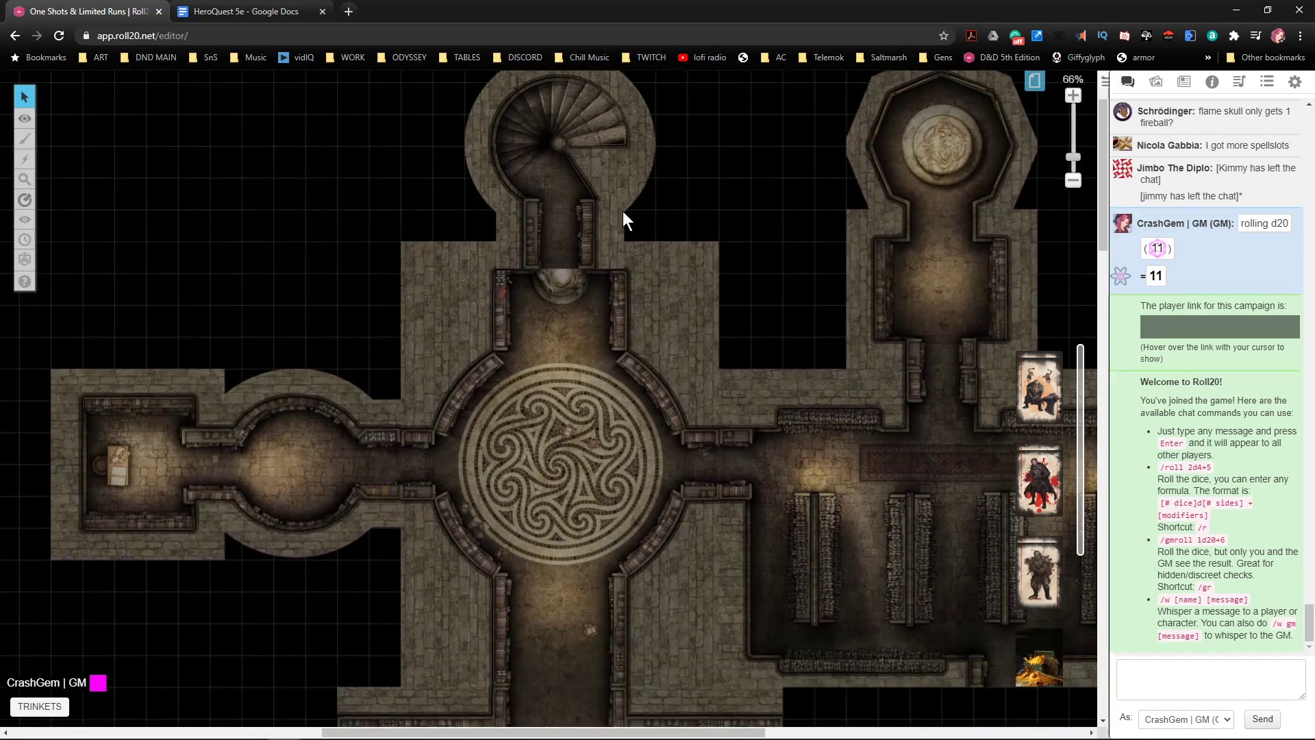
- Switch back to Objects & Tokens and move the remaining spiral staircase tile up beside the first one
{"action": "scroll", "coordinate": [626, 230], "scroll_direction": "down", "scroll_amount": 2}
{"action": "left_click_drag", "start_coordinate": [746, 472], "coordinate": [611, 181]}
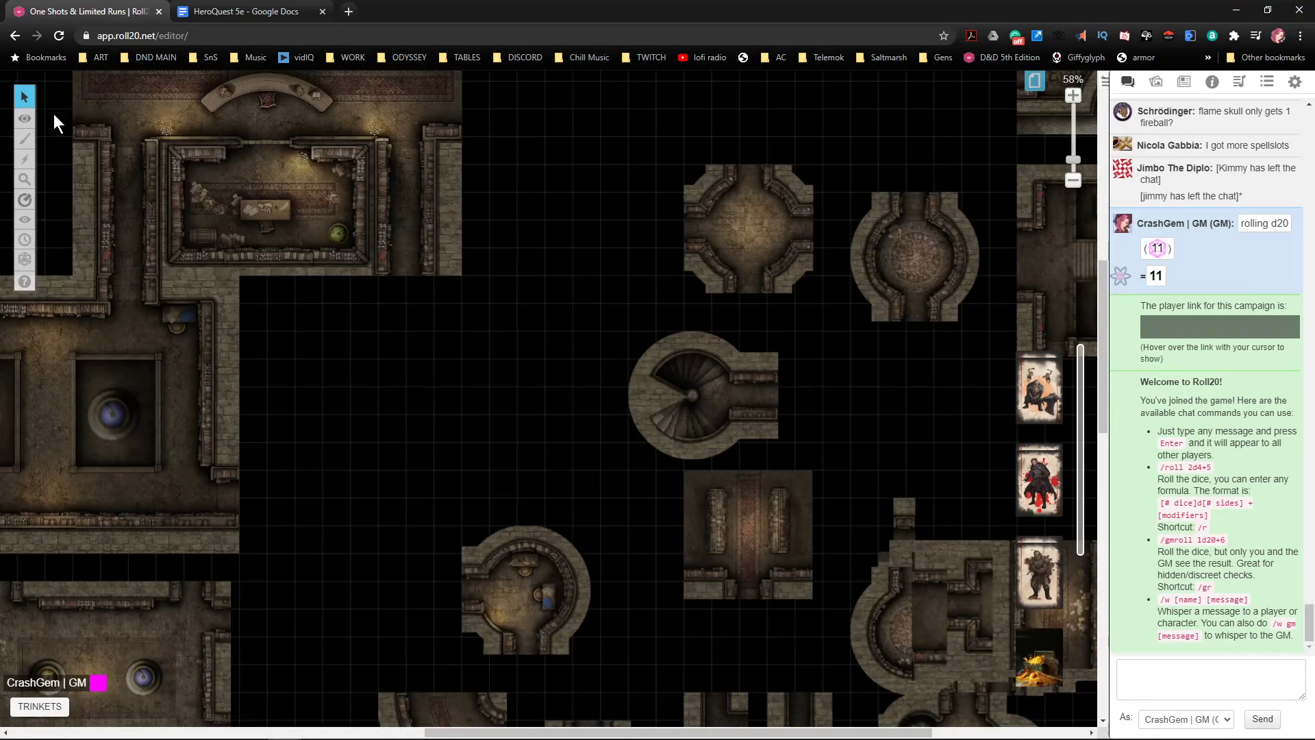
{"action": "mouse_move", "coordinate": [25, 119]}
{"action": "left_click", "coordinate": [96, 135]}
{"action": "left_click_drag", "start_coordinate": [692, 397], "coordinate": [308, 431]}
{"action": "scroll", "coordinate": [308, 430], "scroll_direction": "down", "scroll_amount": 3}
{"action": "left_click_drag", "start_coordinate": [508, 452], "coordinate": [629, 593]}
{"action": "left_click_drag", "start_coordinate": [572, 540], "coordinate": [607, 219]}
- Bring the second spiral staircase to the front, rotate it 90° clockwise and enlarge it to match the first
{"action": "scroll", "coordinate": [576, 519], "scroll_direction": "up", "scroll_amount": 4}
{"action": "right_click", "coordinate": [612, 209]}
{"action": "left_click", "coordinate": [639, 169]}
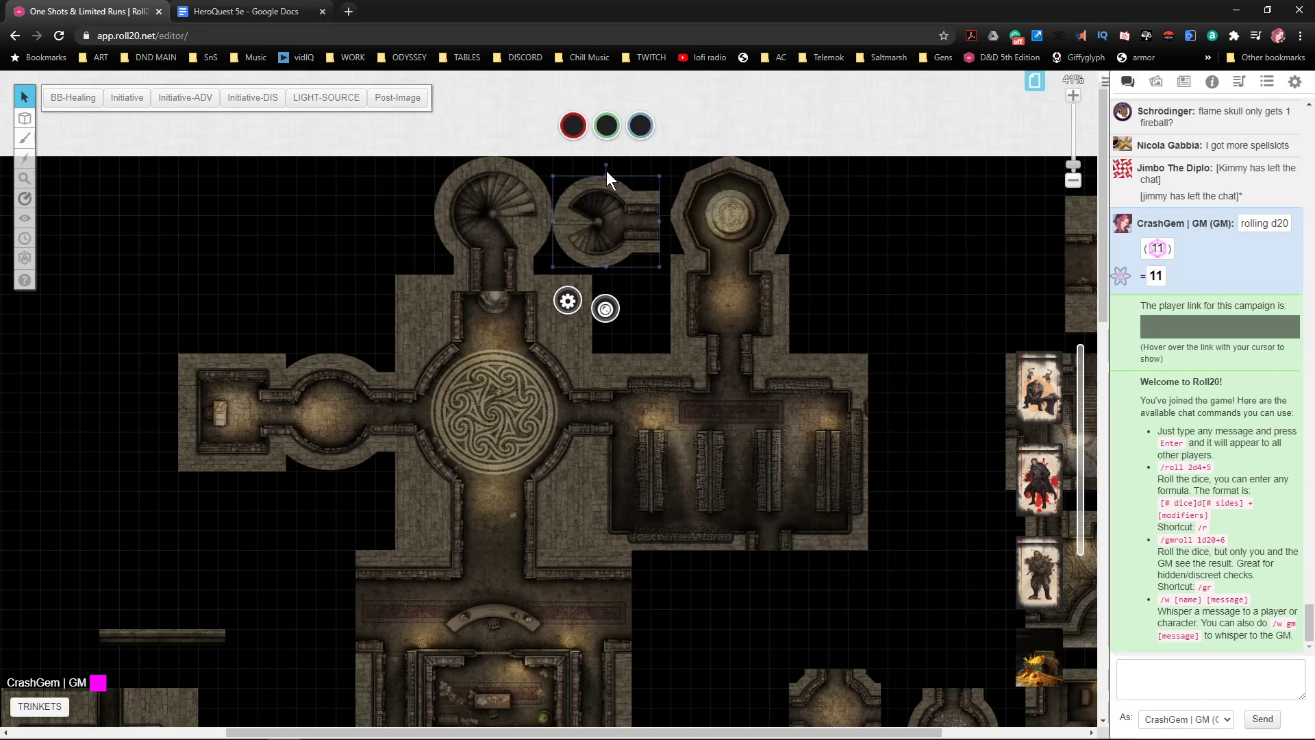
{"action": "left_click_drag", "start_coordinate": [604, 162], "coordinate": [484, 215]}
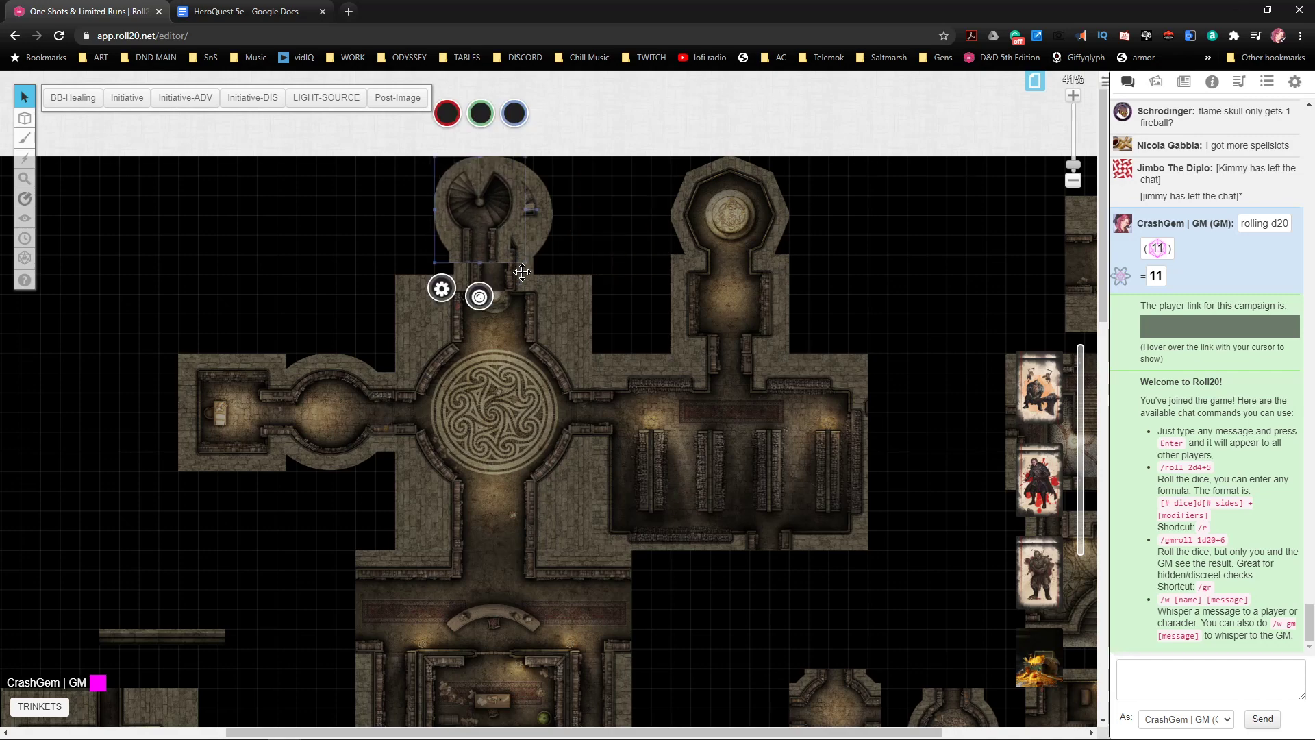
{"action": "left_click_drag", "start_coordinate": [526, 264], "coordinate": [663, 475]}
- Transfer the enlarged spiral staircase to the empty area below the cross-shaped altar room and rotate it 180° so its opening faces up
{"action": "scroll", "coordinate": [627, 315], "scroll_direction": "down", "scroll_amount": 5}
{"action": "scroll", "coordinate": [679, 466], "scroll_direction": "up", "scroll_amount": 5}
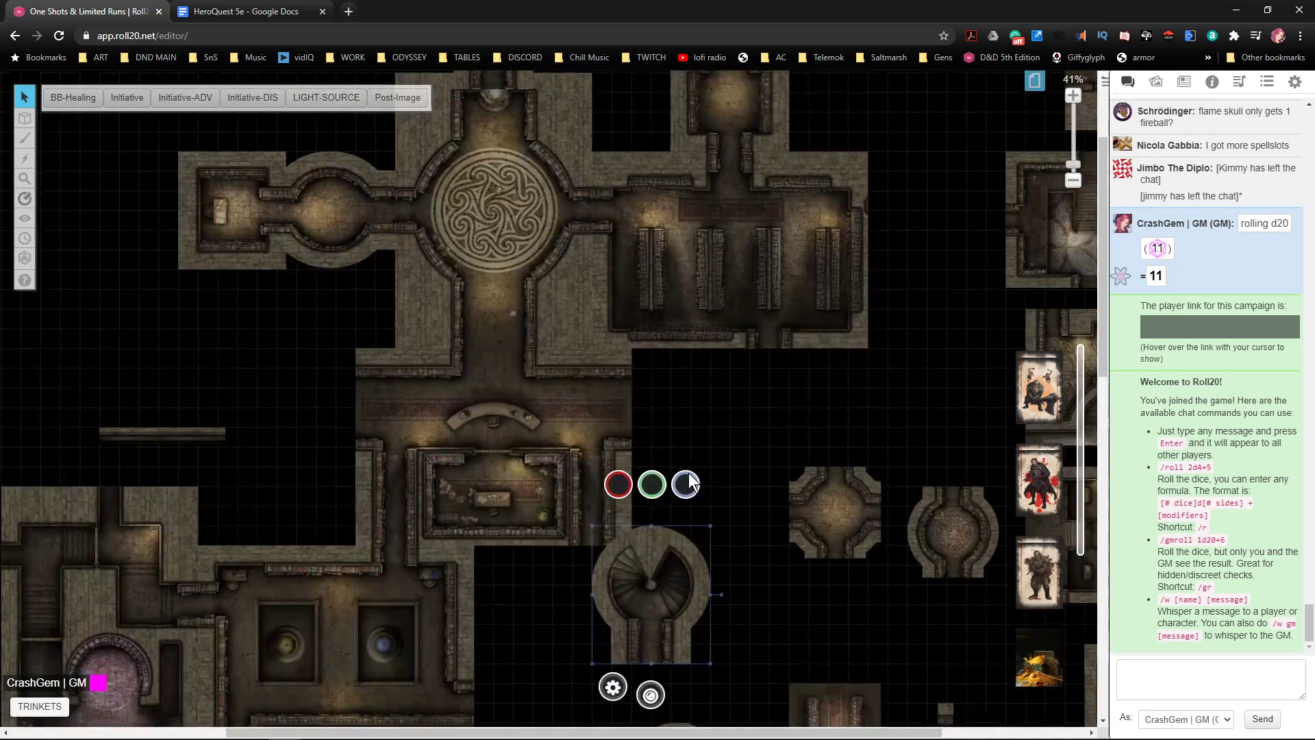
{"action": "scroll", "coordinate": [701, 447], "scroll_direction": "down", "scroll_amount": 8}
{"action": "key", "text": "ctrl+v"}
{"action": "left_click_drag", "start_coordinate": [676, 263], "coordinate": [246, 535]}
{"action": "scroll", "coordinate": [618, 370], "scroll_direction": "down", "scroll_amount": 1}
{"action": "scroll", "coordinate": [507, 457], "scroll_direction": "down", "scroll_amount": 3}
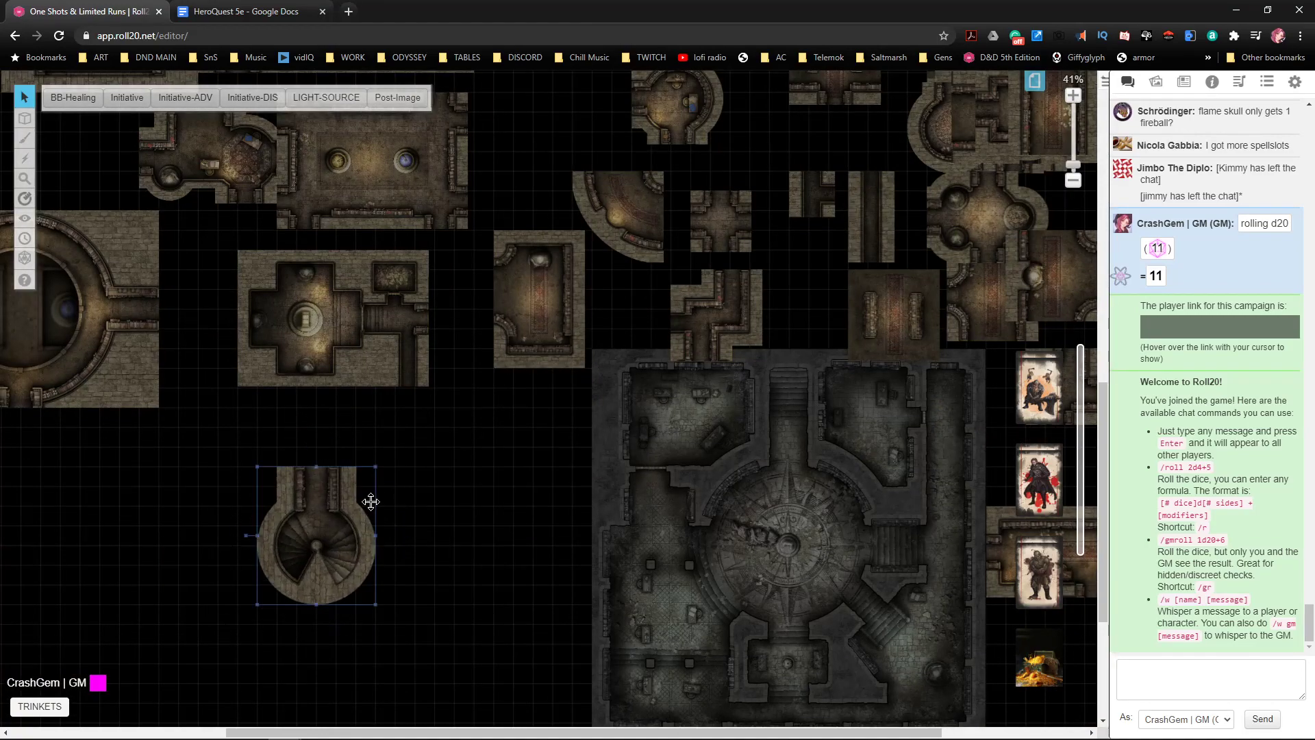
{"action": "scroll", "coordinate": [387, 507], "scroll_direction": "down", "scroll_amount": 2}
{"action": "scroll", "coordinate": [391, 508], "scroll_direction": "up", "scroll_amount": 1}
{"action": "left_click_drag", "start_coordinate": [314, 437], "coordinate": [300, 595]}
{"action": "scroll", "coordinate": [387, 561], "scroll_direction": "up", "scroll_amount": 1}
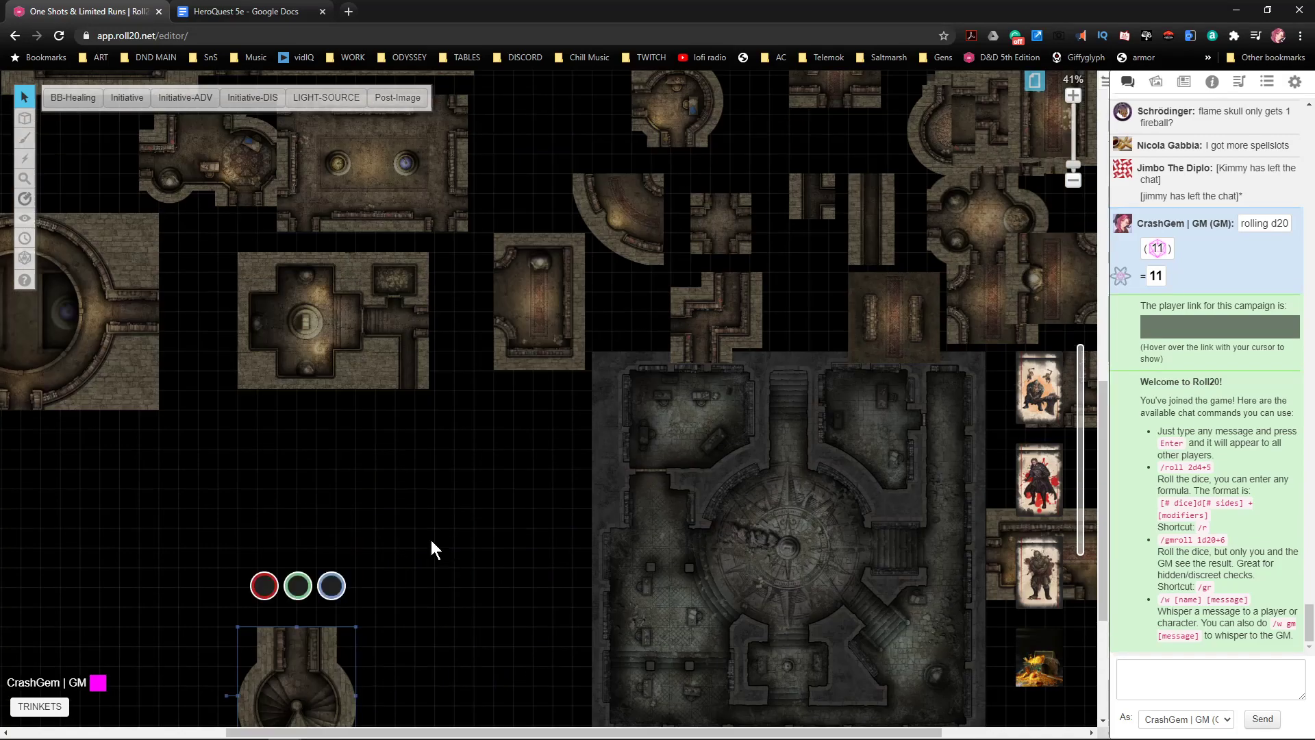
- Move the large round chamber with the oval pits so its lower opening joins the spiral staircase
{"action": "left_click", "coordinate": [451, 517]}
{"action": "left_click_drag", "start_coordinate": [453, 518], "coordinate": [502, 481]}
{"action": "left_click_drag", "start_coordinate": [345, 226], "coordinate": [621, 442]}
{"action": "left_click", "coordinate": [733, 598]}
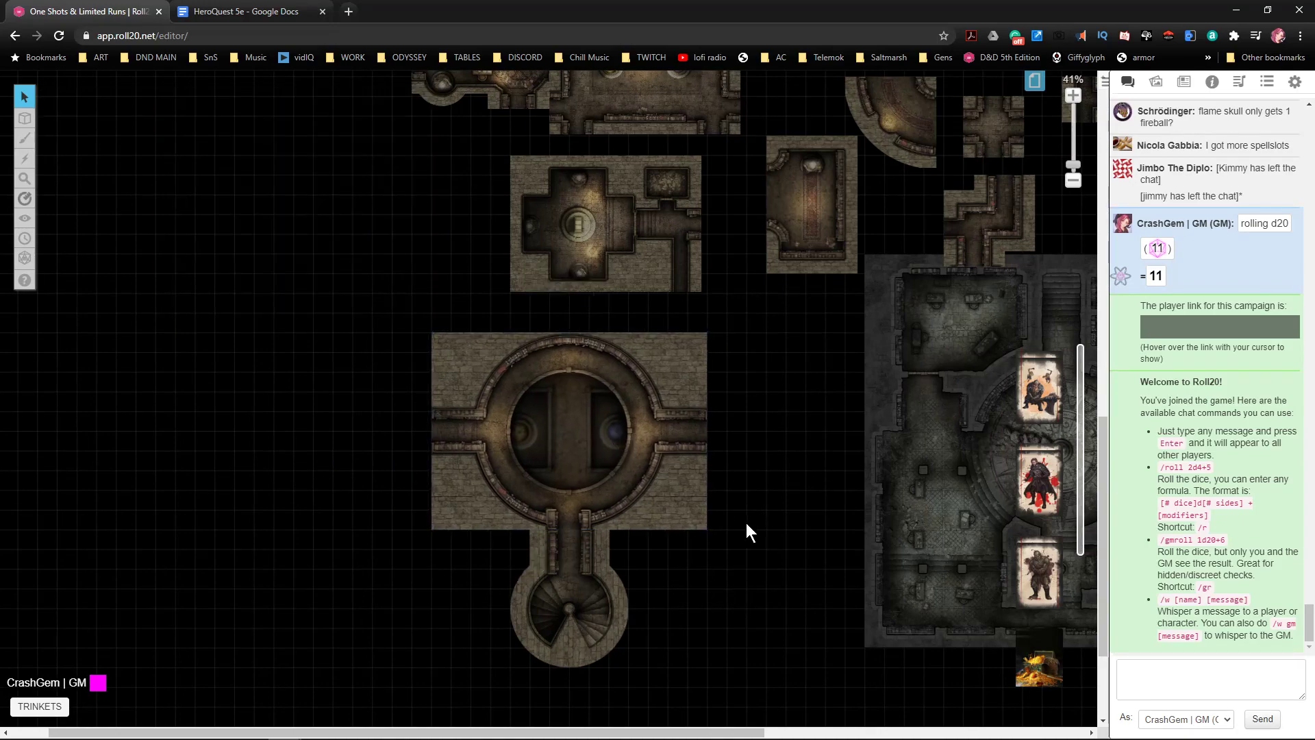
- Examine the layout between the two-pit hall and the lower round chamber to decide which rooms could connect them
{"action": "left_click_drag", "start_coordinate": [772, 414], "coordinate": [646, 416]}
{"action": "left_click_drag", "start_coordinate": [711, 312], "coordinate": [740, 270]}
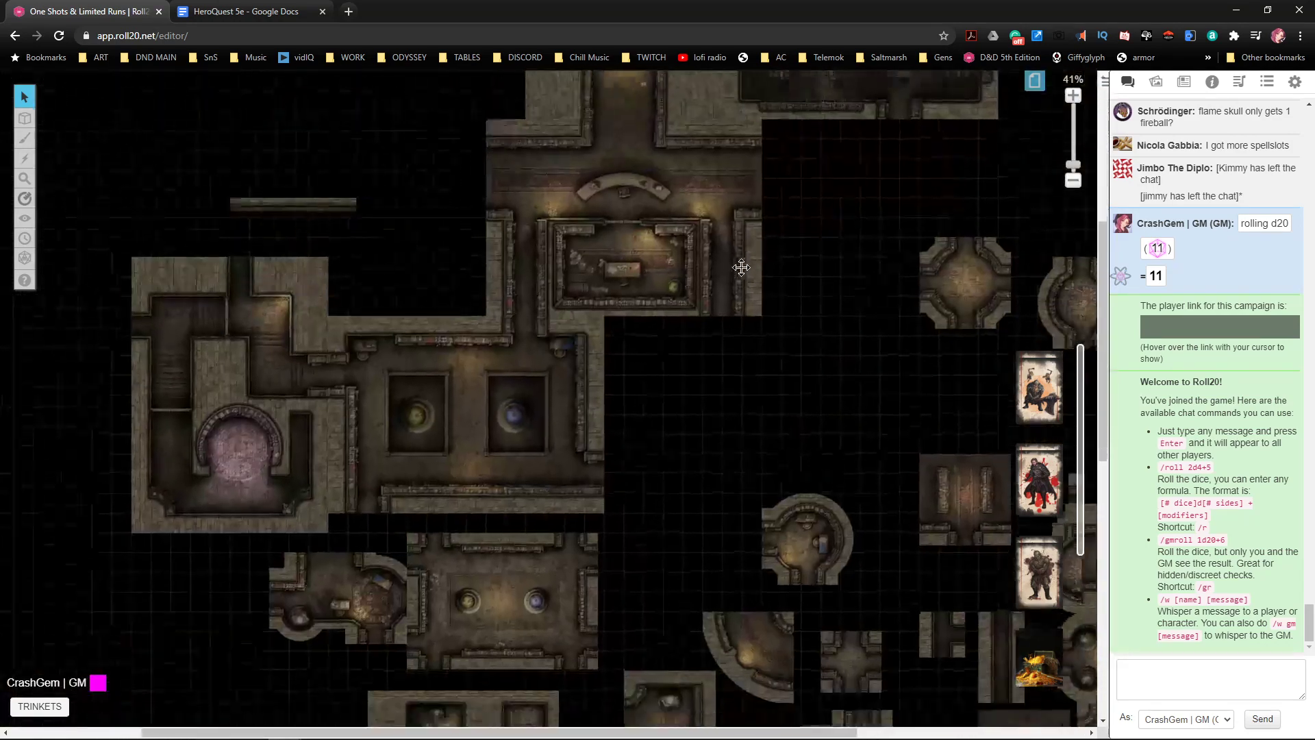
{"action": "left_click_drag", "start_coordinate": [500, 472], "coordinate": [629, 381]}
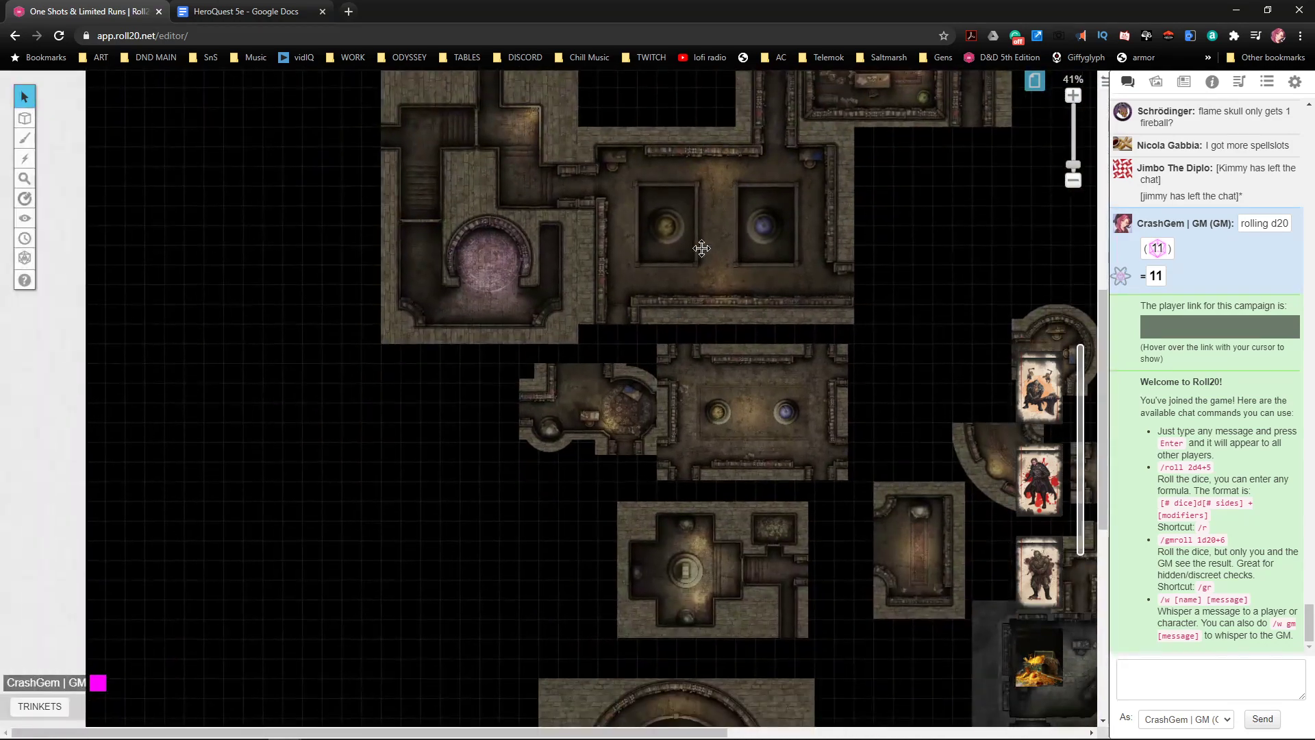
{"action": "scroll", "coordinate": [752, 253], "scroll_direction": "down", "scroll_amount": 5}
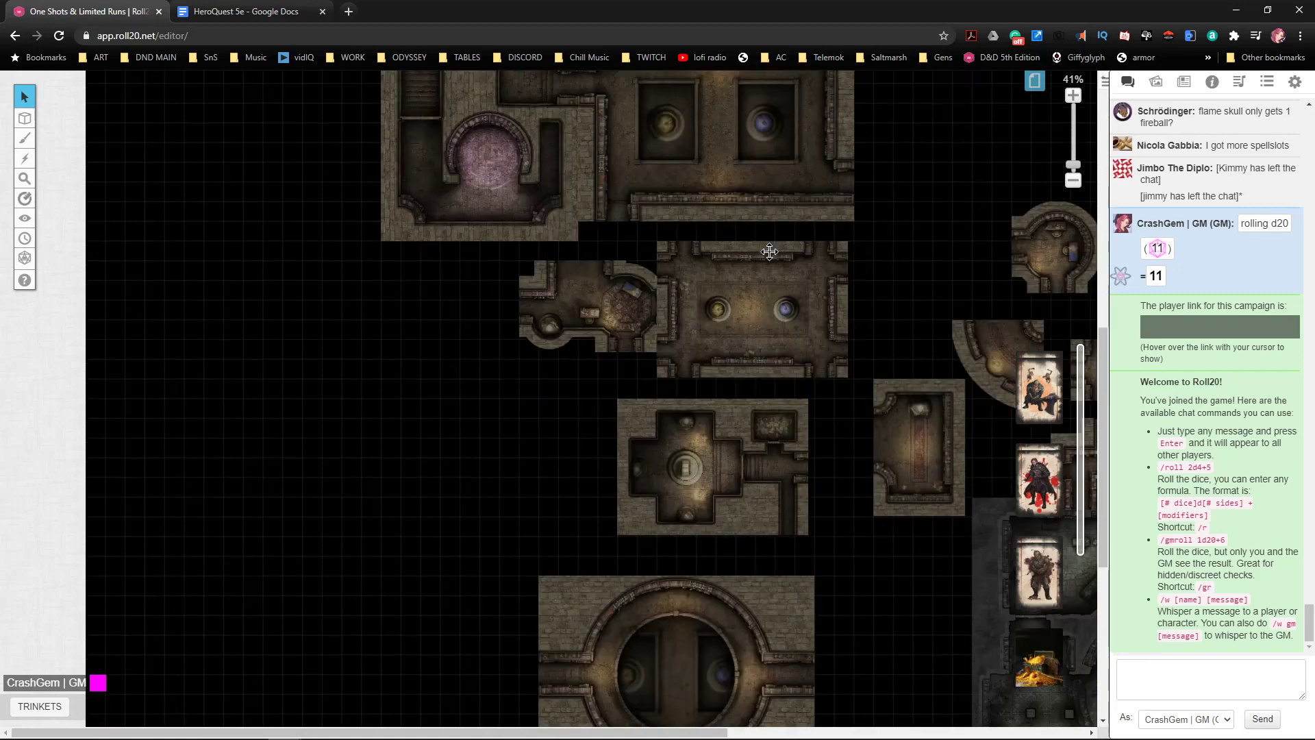
{"action": "scroll", "coordinate": [755, 432], "scroll_direction": "up", "scroll_amount": 5}
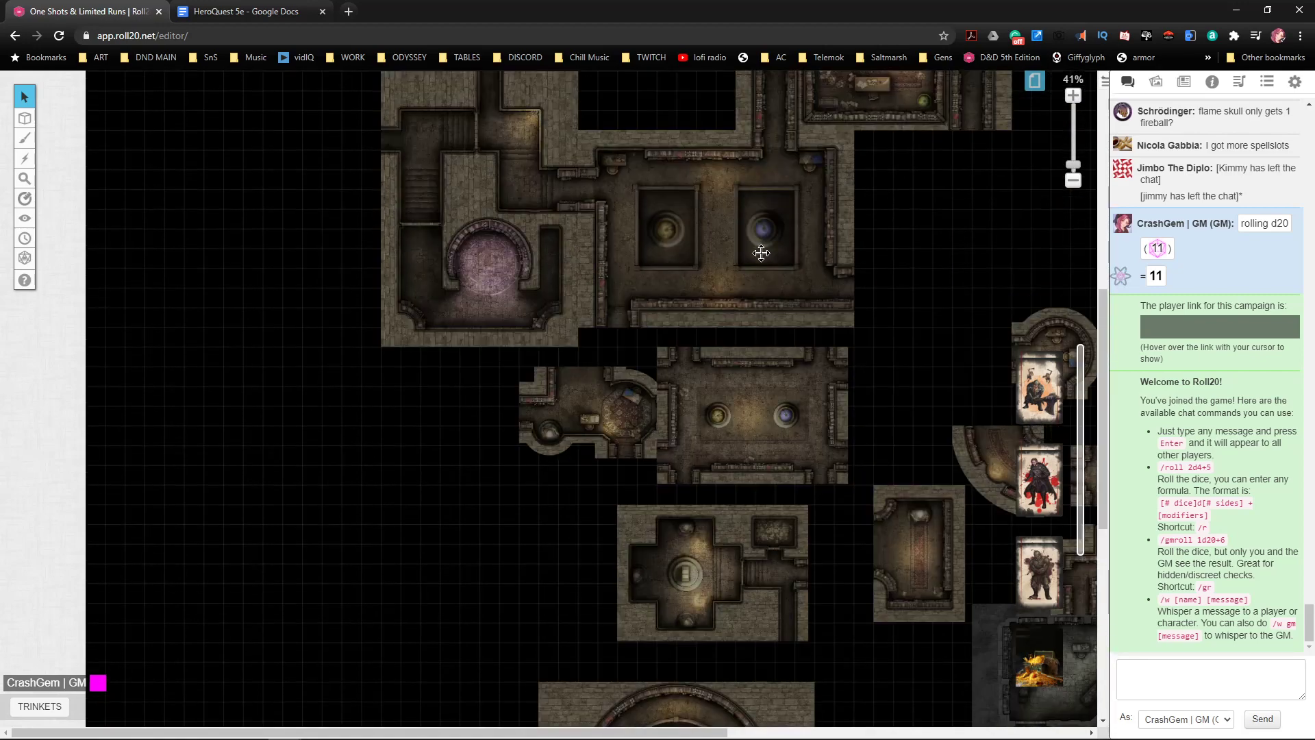
{"action": "scroll", "coordinate": [761, 253], "scroll_direction": "down", "scroll_amount": 5}
{"action": "scroll", "coordinate": [739, 513], "scroll_direction": "up", "scroll_amount": 6}
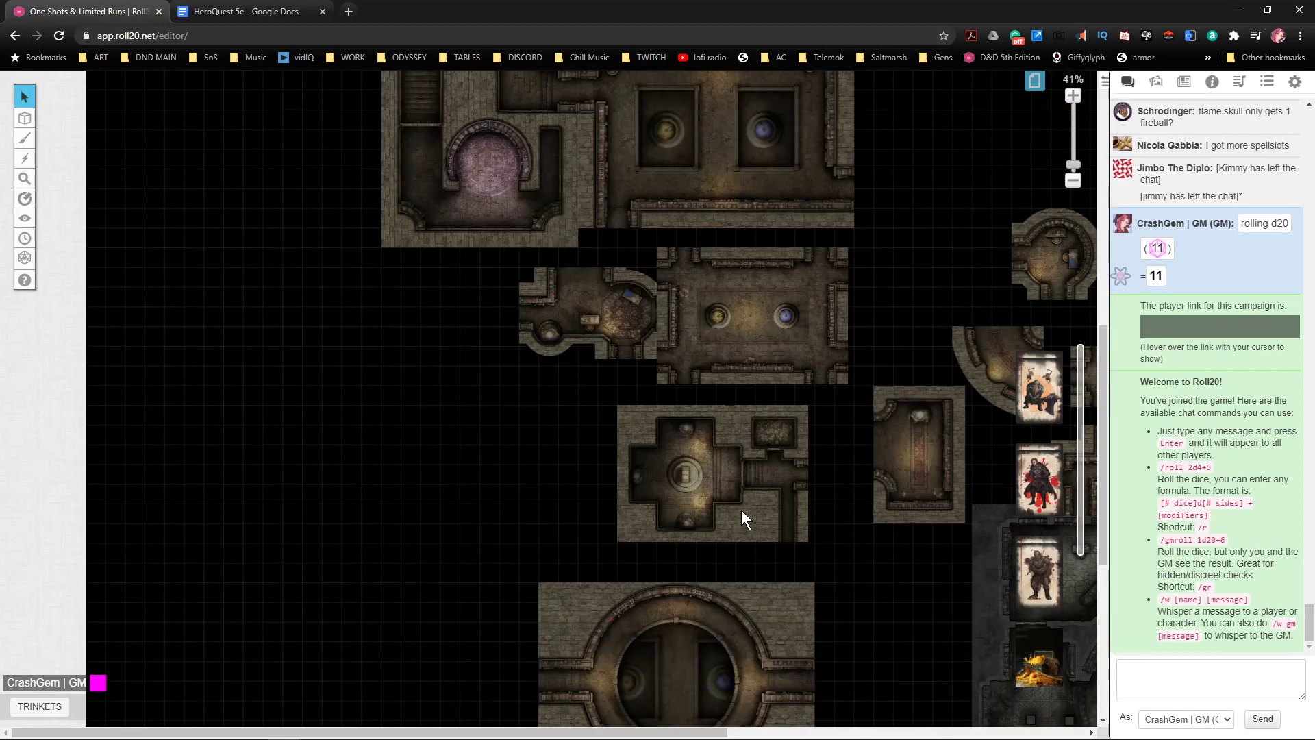
{"action": "scroll", "coordinate": [731, 302], "scroll_direction": "down", "scroll_amount": 4}
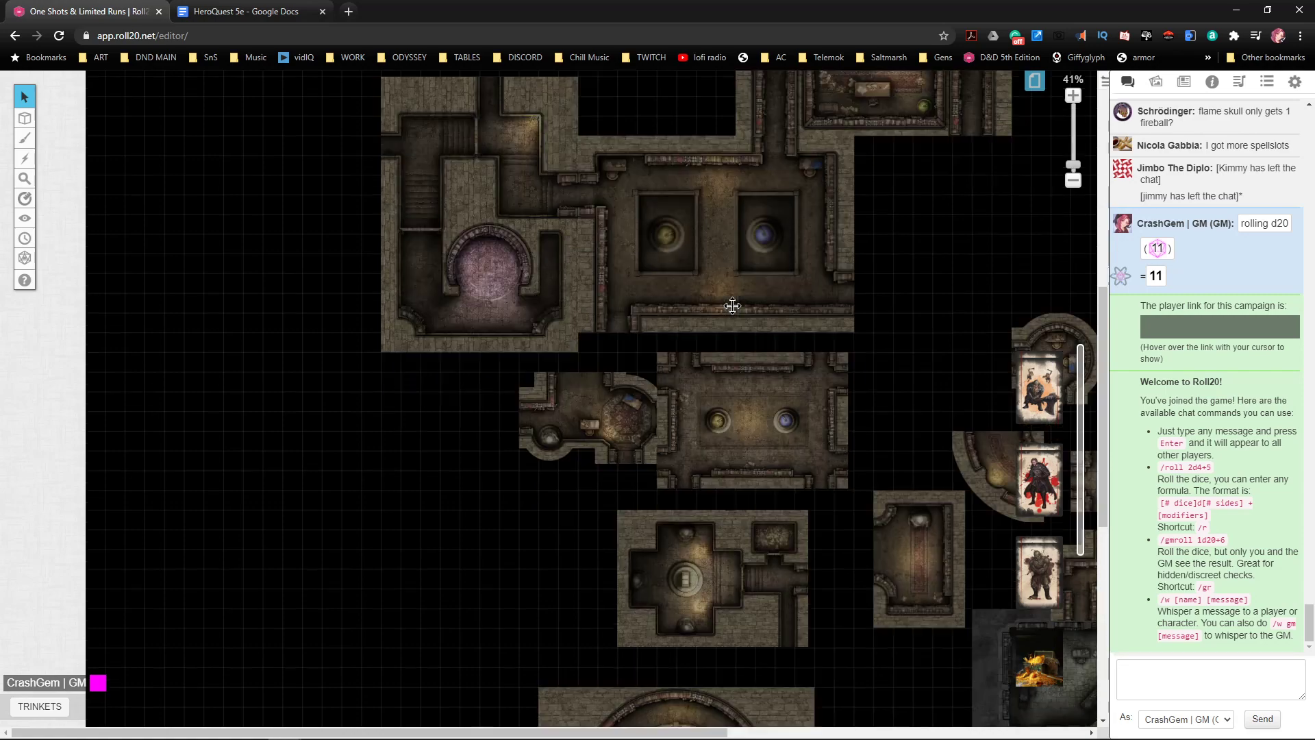
{"action": "scroll", "coordinate": [828, 415], "scroll_direction": "up", "scroll_amount": 5}
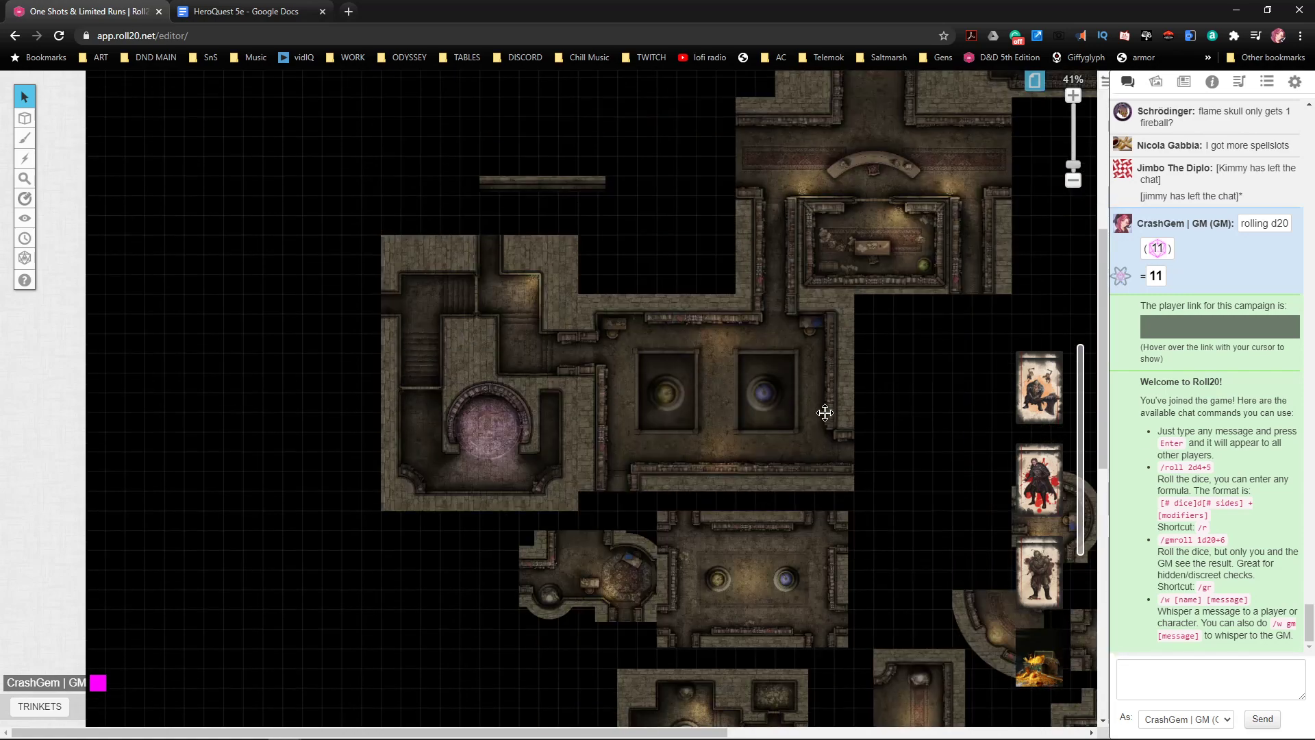
{"action": "scroll", "coordinate": [825, 414], "scroll_direction": "down", "scroll_amount": 4}
- Move the two-basin hall out from beneath the two-pit hall to clear that space
{"action": "left_click_drag", "start_coordinate": [865, 414], "coordinate": [767, 465]}
{"action": "left_click_drag", "start_coordinate": [546, 450], "coordinate": [212, 607]}
{"action": "left_click_drag", "start_coordinate": [718, 507], "coordinate": [620, 575]}
- Place the rubble-strewn carpeted corridor and the twin-shelf corridor side by side in the cleared space below the two-pit hall
{"action": "left_click_drag", "start_coordinate": [567, 291], "coordinate": [484, 514]}
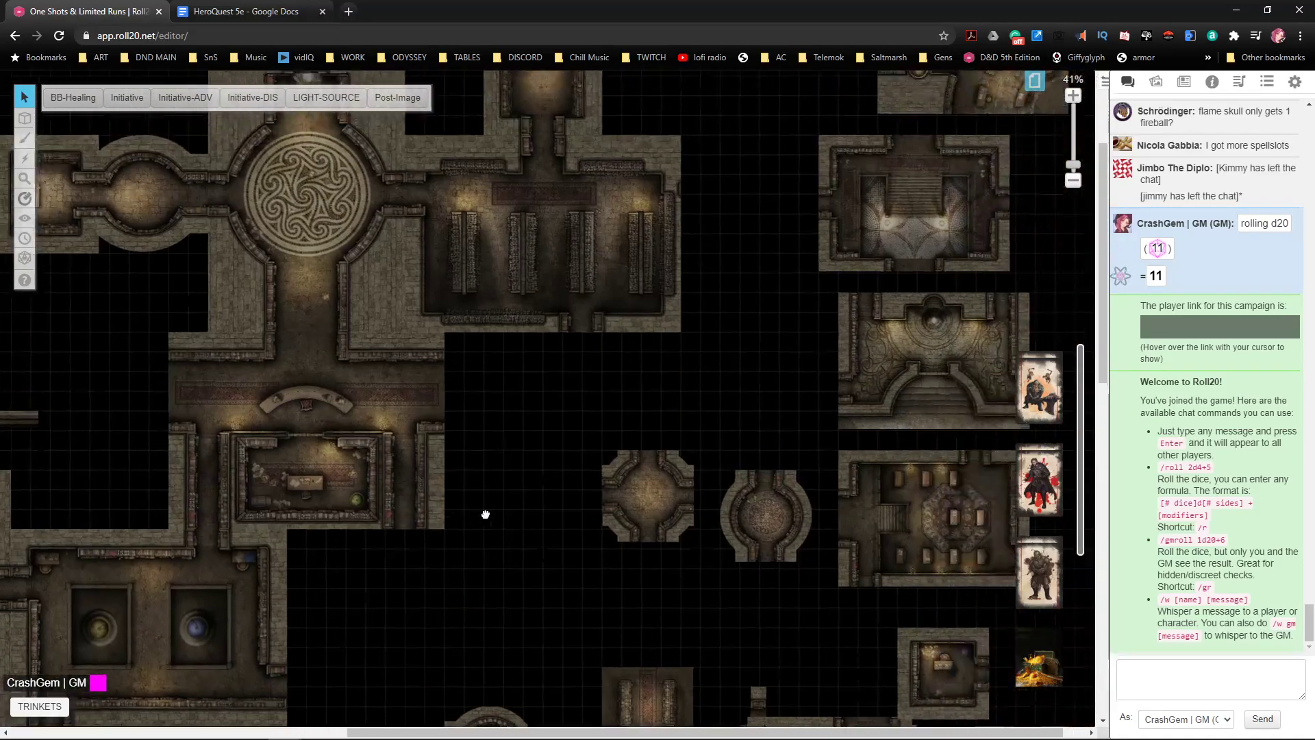
{"action": "left_click_drag", "start_coordinate": [725, 446], "coordinate": [644, 413]}
{"action": "scroll", "coordinate": [644, 413], "scroll_direction": "down", "scroll_amount": 4}
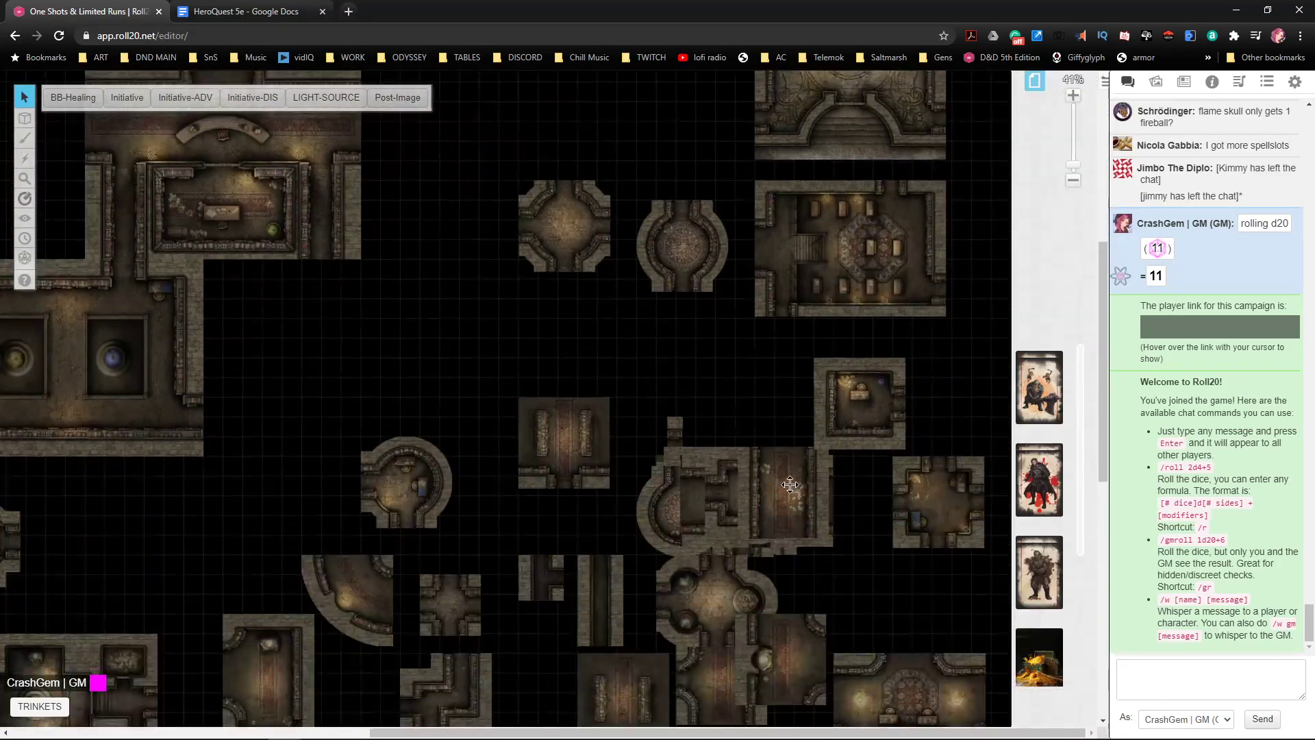
{"action": "left_click_drag", "start_coordinate": [291, 495], "coordinate": [150, 538]}
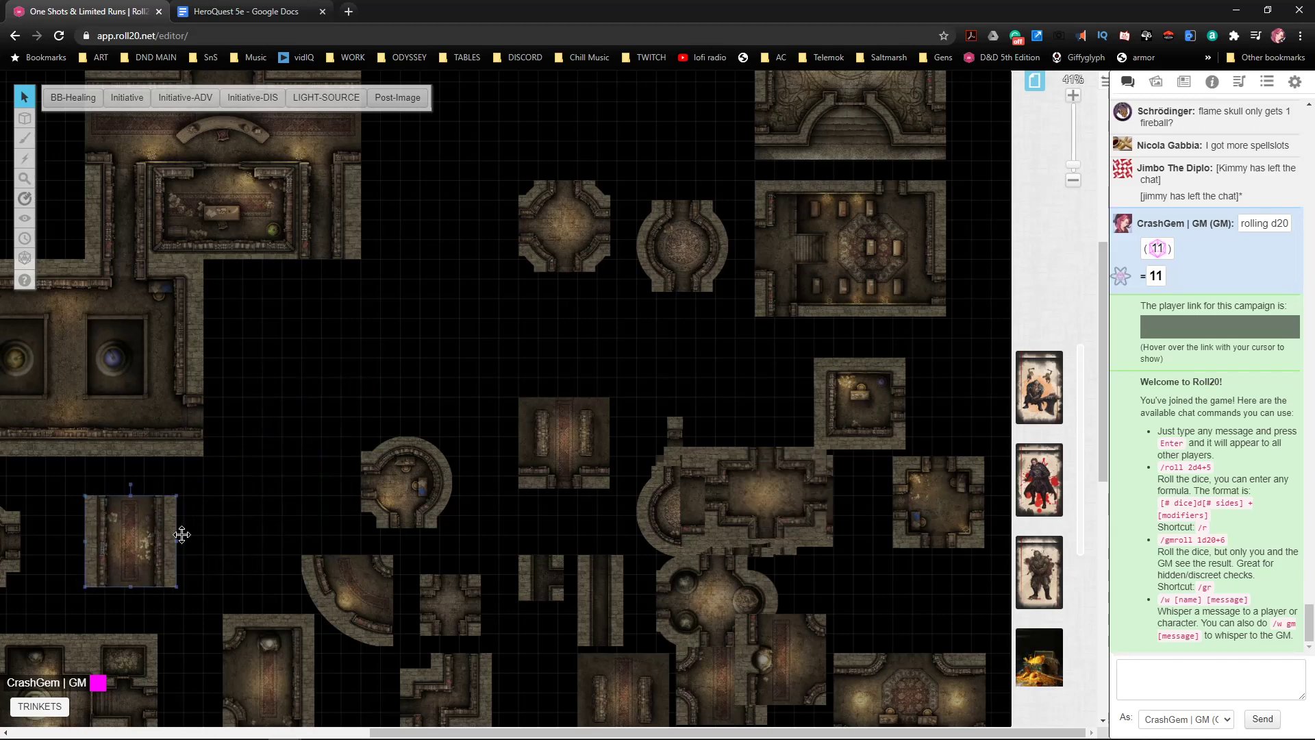
{"action": "left_click_drag", "start_coordinate": [607, 481], "coordinate": [272, 579]}
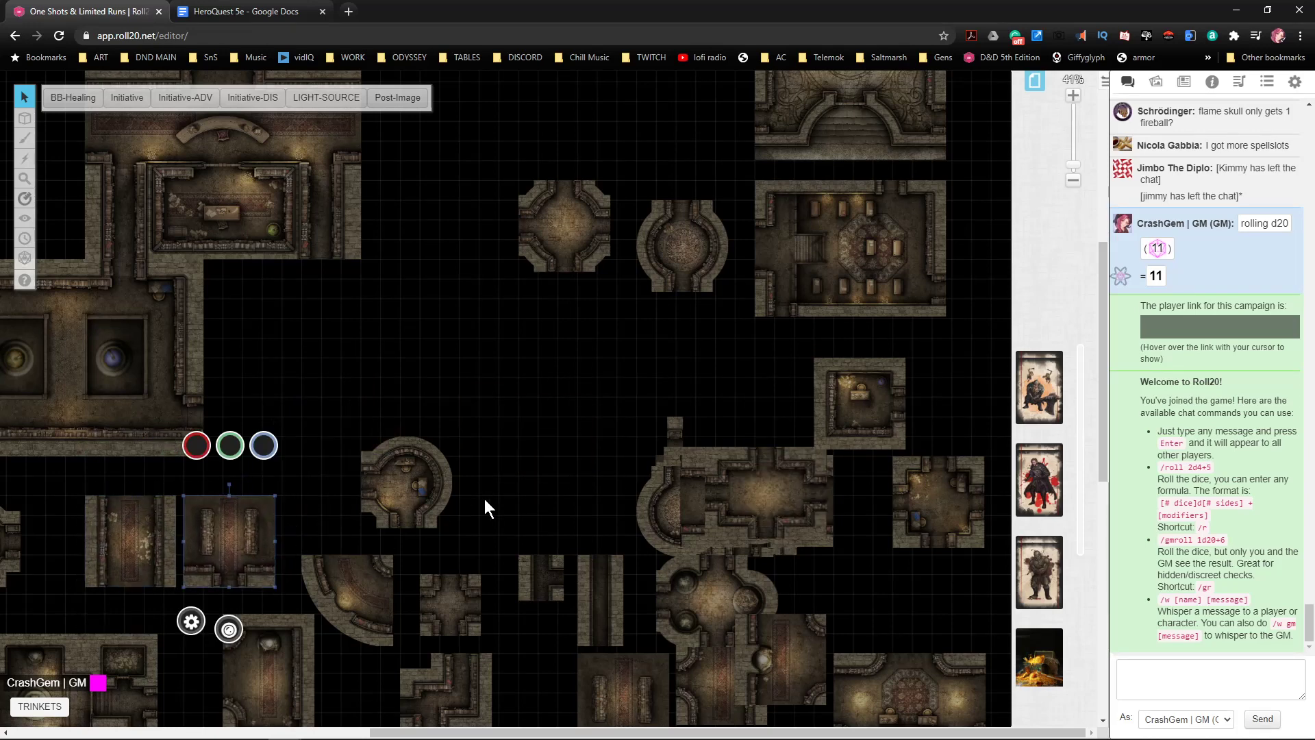
- Pull the rectangular alcoved room and the hall with the circular centre out of the overlapping tile pile into free space near the two-pit hall
{"action": "left_click_drag", "start_coordinate": [768, 488], "coordinate": [590, 511]}
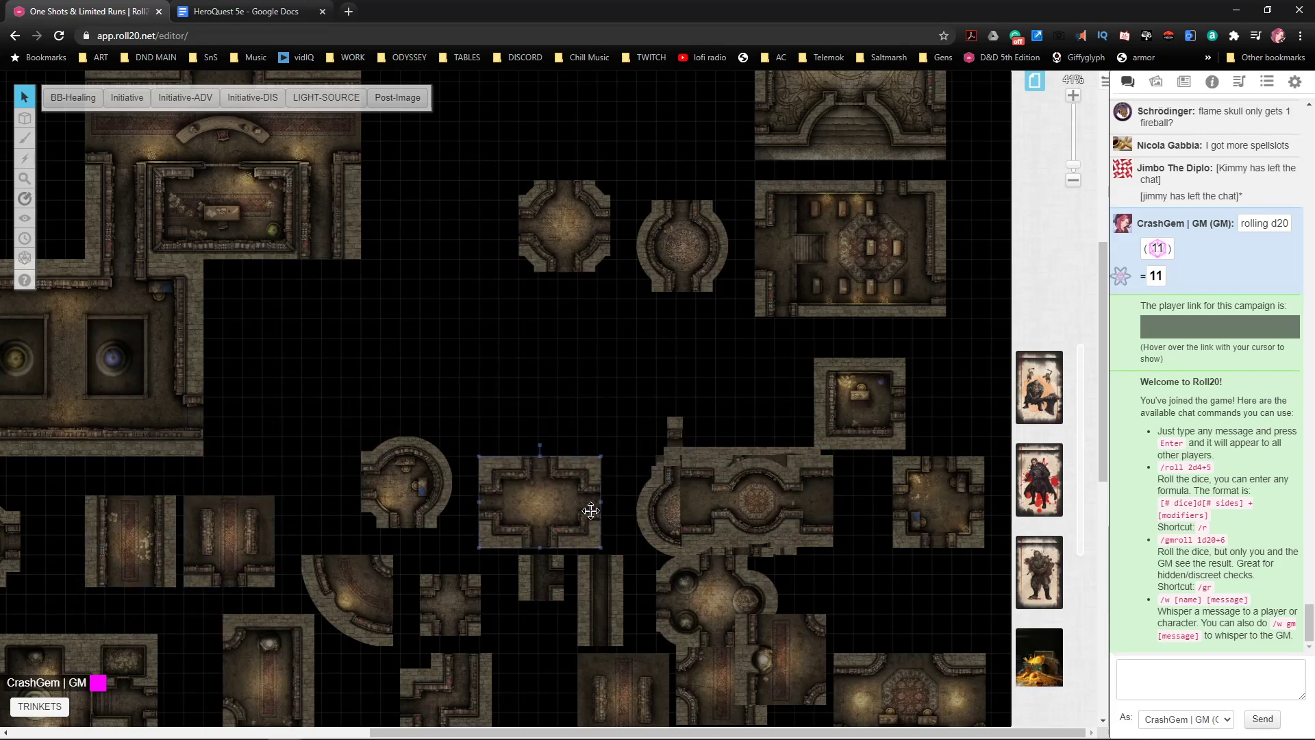
{"action": "left_click_drag", "start_coordinate": [772, 506], "coordinate": [354, 369]}
{"action": "left_click_drag", "start_coordinate": [427, 413], "coordinate": [638, 429]}
{"action": "left_click_drag", "start_coordinate": [579, 367], "coordinate": [68, 565]}
{"action": "left_click_drag", "start_coordinate": [263, 557], "coordinate": [200, 525]}
- Separate more pile tiles, placing the tapered alcove room and the keyhole-shaped round room in the empty area above the pile
{"action": "left_click_drag", "start_coordinate": [726, 487], "coordinate": [299, 422]}
{"action": "left_click_drag", "start_coordinate": [794, 422], "coordinate": [911, 498]}
{"action": "left_click_drag", "start_coordinate": [789, 424], "coordinate": [850, 468]}
{"action": "left_click_drag", "start_coordinate": [749, 428], "coordinate": [749, 315]}
{"action": "left_click_drag", "start_coordinate": [700, 427], "coordinate": [637, 281]}
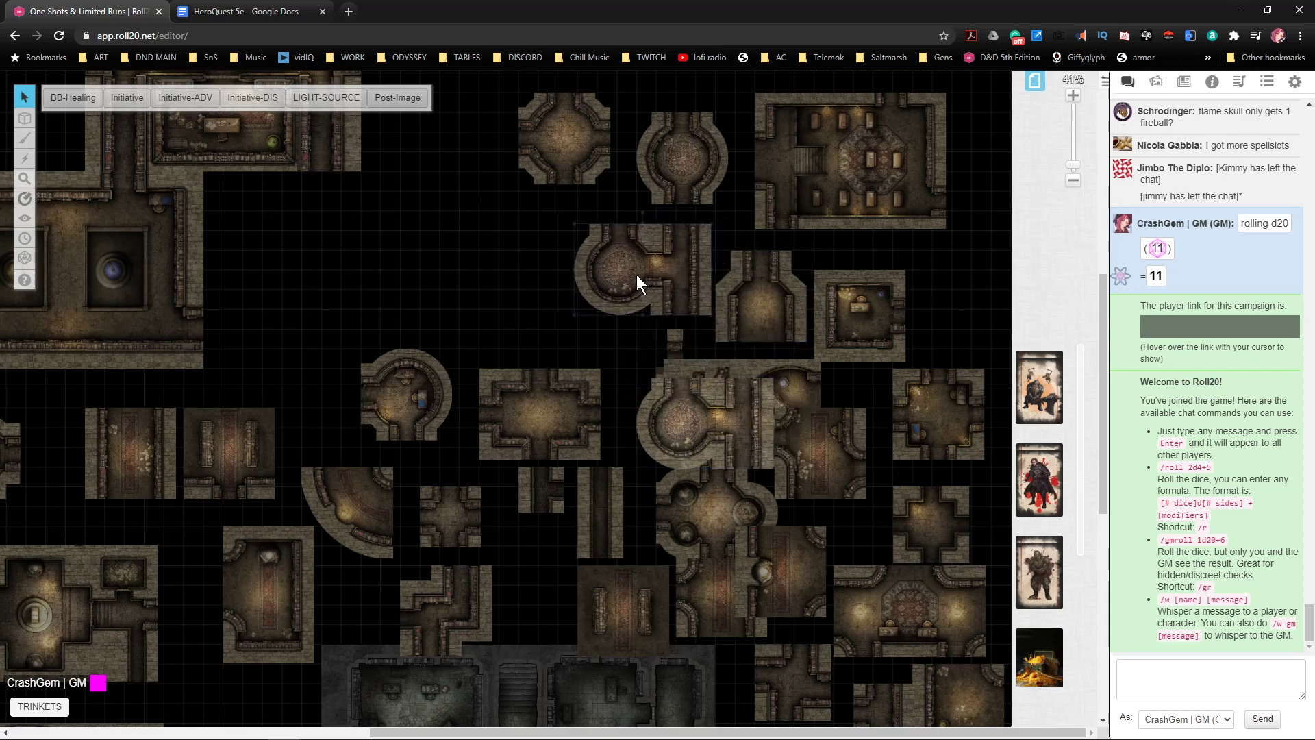
- Spread the remaining keyhole room, round room, curved-wall room, small alcove room and square corner room across the space beside the two-pit hall
{"action": "scroll", "coordinate": [705, 360], "scroll_direction": "up", "scroll_amount": 3}
{"action": "left_click_drag", "start_coordinate": [665, 486], "coordinate": [313, 563]}
{"action": "scroll", "coordinate": [732, 564], "scroll_direction": "down", "scroll_amount": 2}
{"action": "left_click_drag", "start_coordinate": [765, 514], "coordinate": [471, 421]}
{"action": "left_click_drag", "start_coordinate": [728, 516], "coordinate": [613, 421]}
{"action": "left_click_drag", "start_coordinate": [748, 517], "coordinate": [411, 414]}
{"action": "left_click", "coordinate": [726, 508]}
{"action": "left_click_drag", "start_coordinate": [727, 509], "coordinate": [451, 260]}
- Place the square corner room beneath the bookshelf hall, enlarge it to fit the gap, and flip it horizontally
{"action": "scroll", "coordinate": [544, 315], "scroll_direction": "up", "scroll_amount": 2}
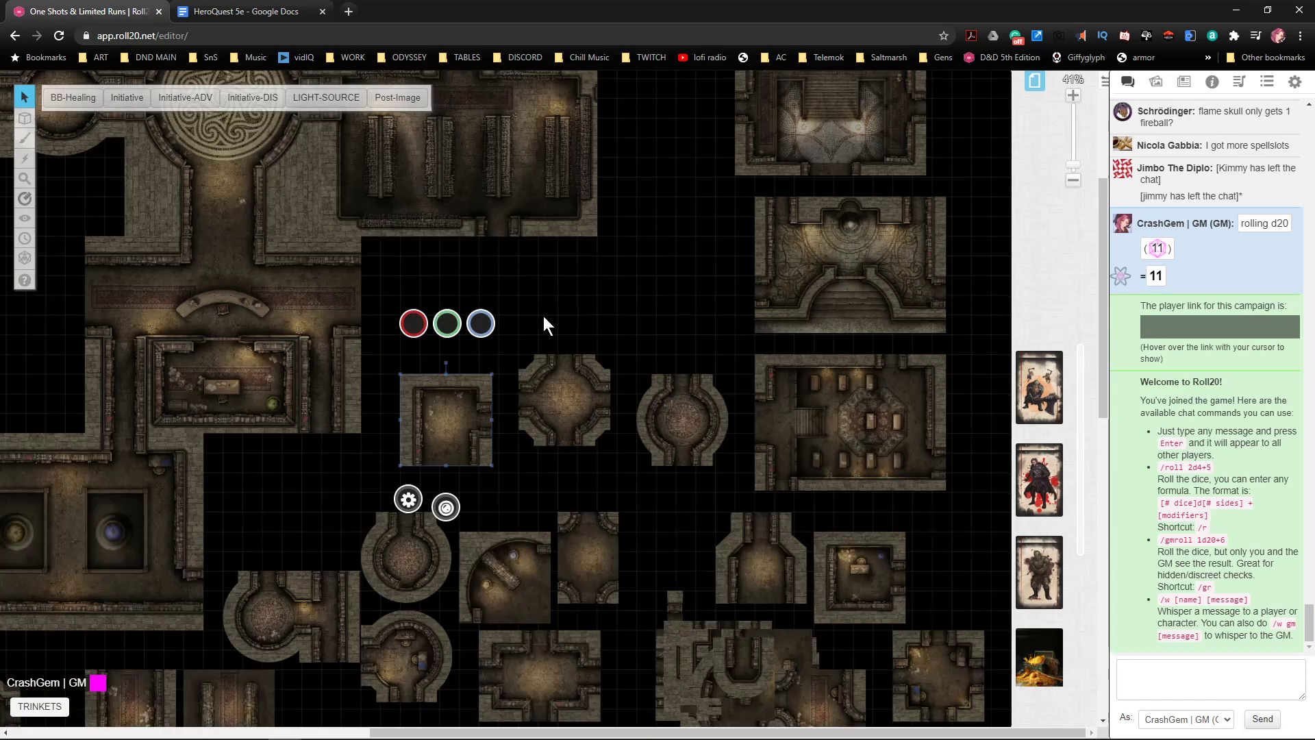
{"action": "scroll", "coordinate": [607, 435], "scroll_direction": "down", "scroll_amount": 1}
{"action": "scroll", "coordinate": [611, 444], "scroll_direction": "up", "scroll_amount": 1}
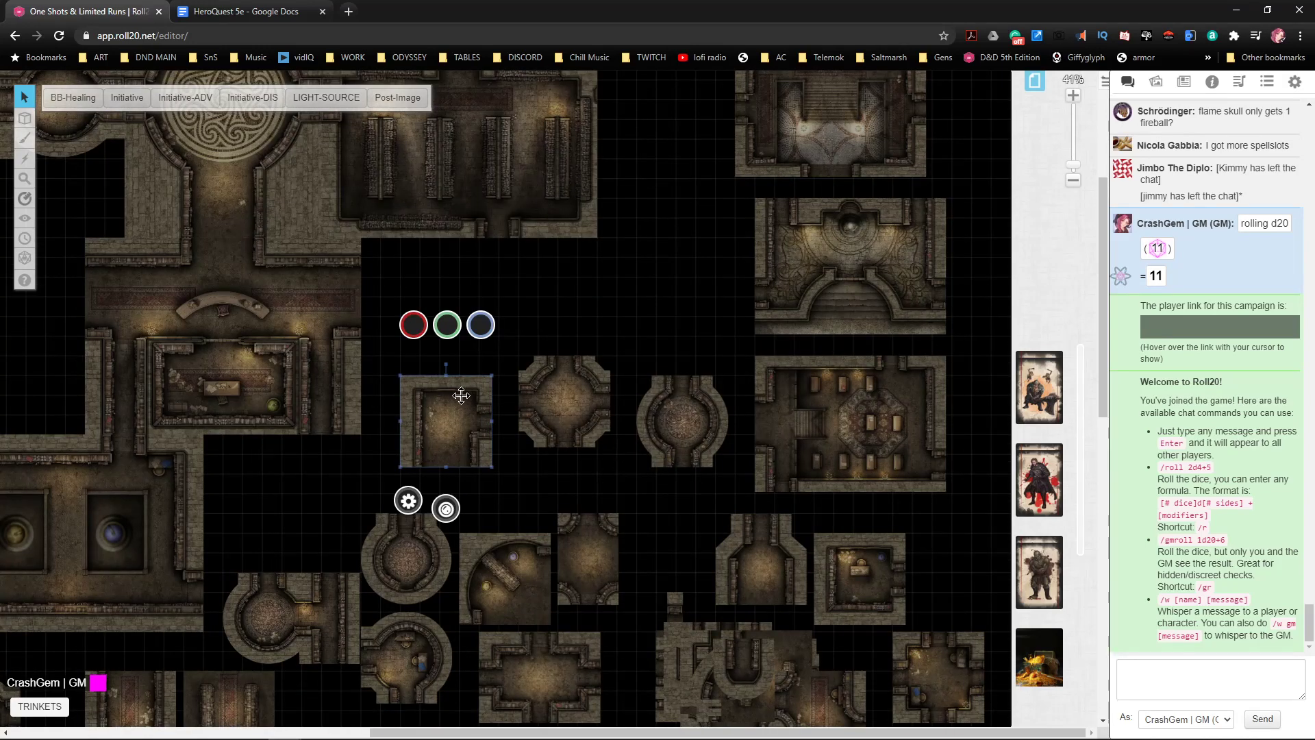
{"action": "left_click_drag", "start_coordinate": [457, 414], "coordinate": [438, 297]}
{"action": "left_click_drag", "start_coordinate": [426, 247], "coordinate": [499, 374]}
{"action": "right_click", "coordinate": [475, 321]}
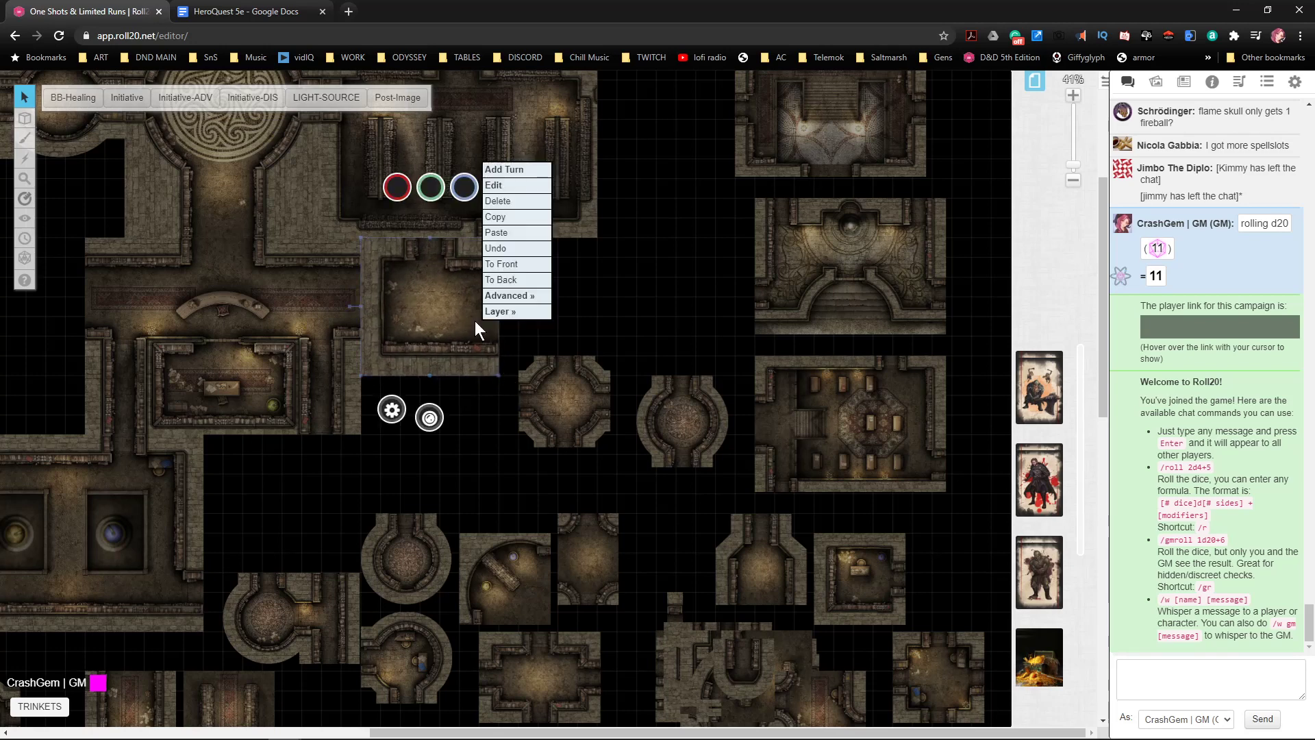
{"action": "mouse_move", "coordinate": [534, 304]}
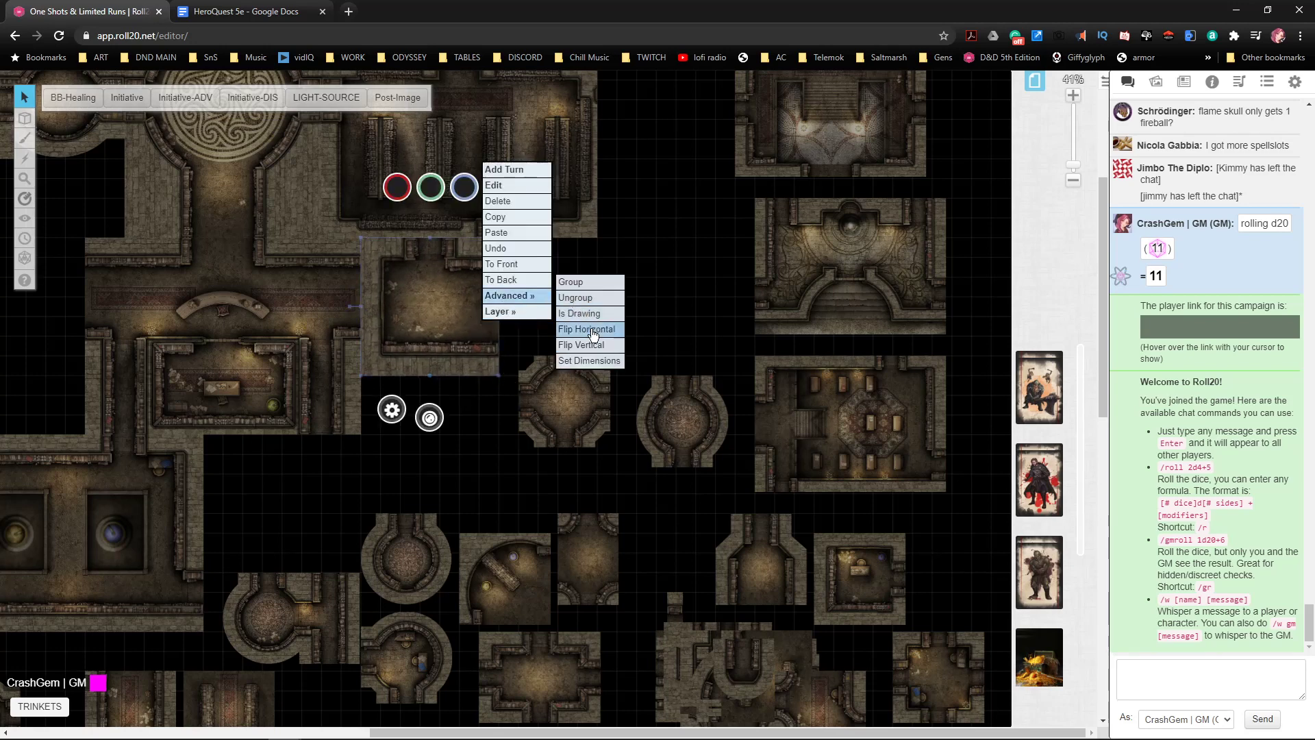
{"action": "left_click", "coordinate": [589, 329]}
- Rotate the corner room half a turn so its side opening faces the carpeted corridor, and adjust its size
{"action": "left_click", "coordinate": [458, 312]}
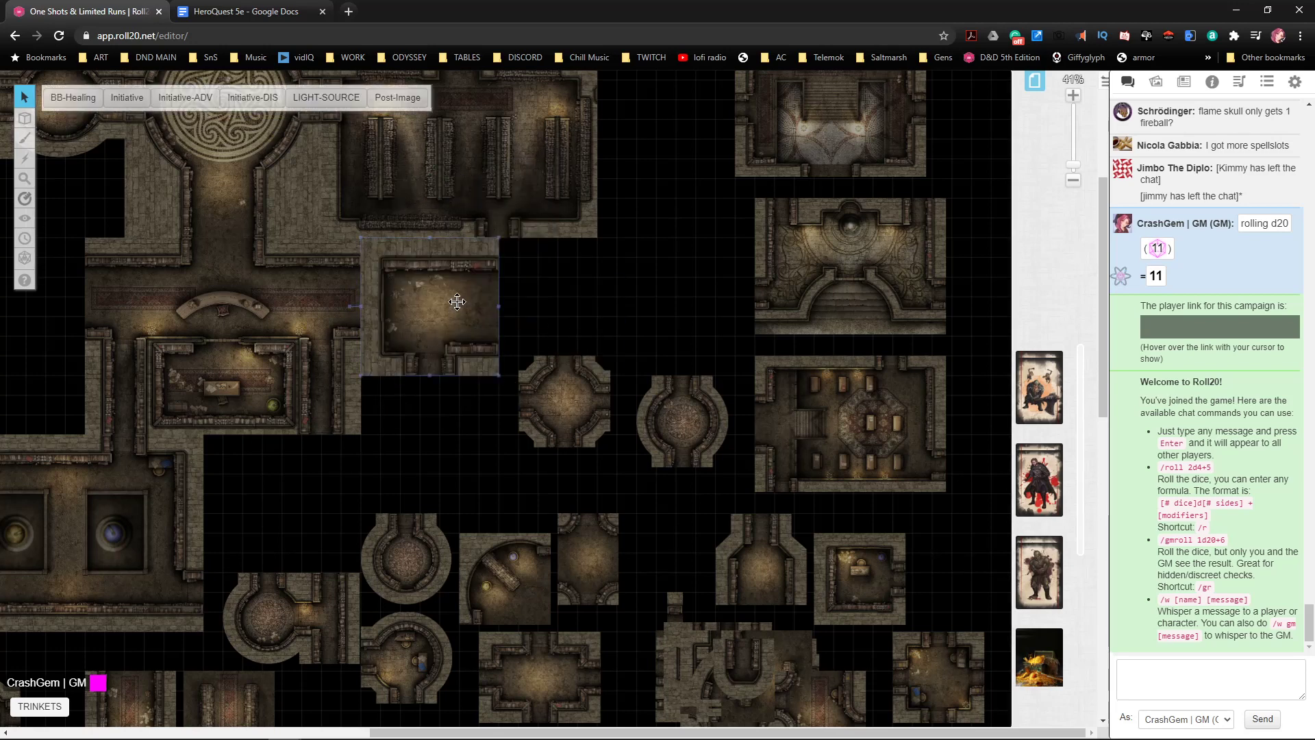
{"action": "left_click", "coordinate": [367, 304]}
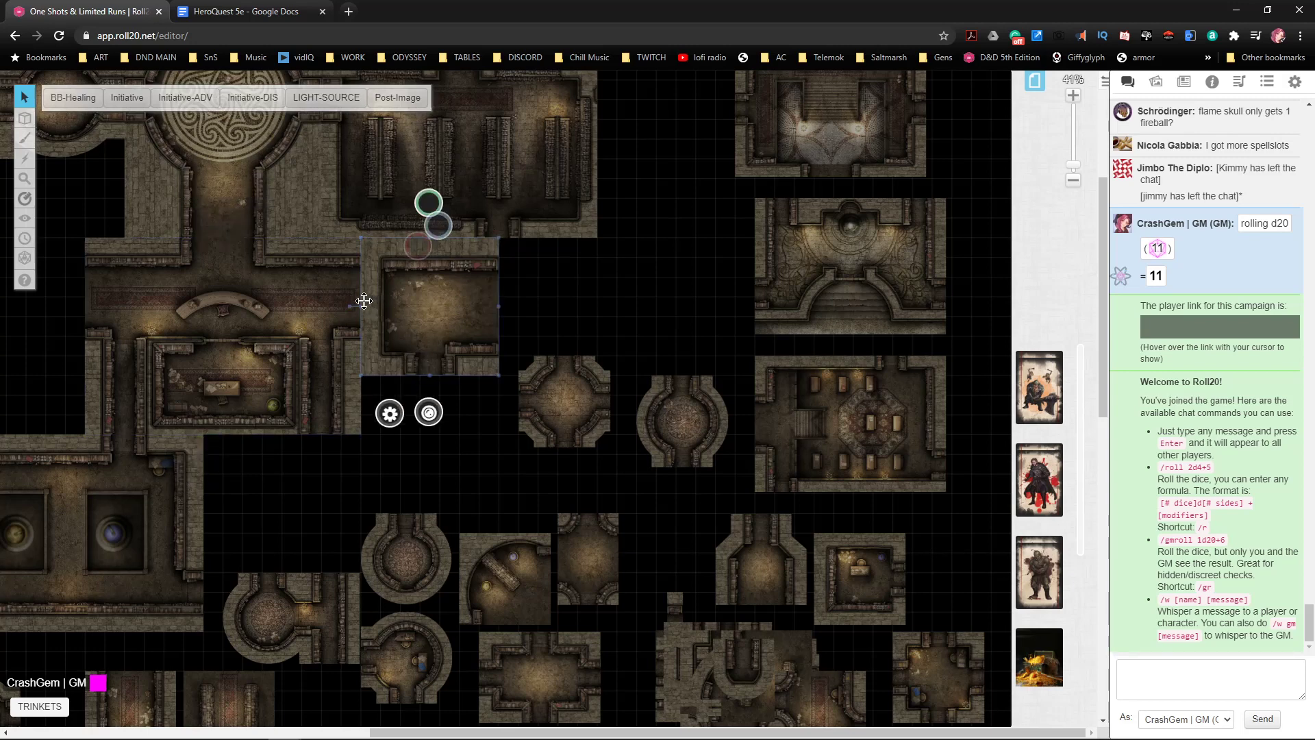
{"action": "left_click_drag", "start_coordinate": [351, 307], "coordinate": [509, 304]}
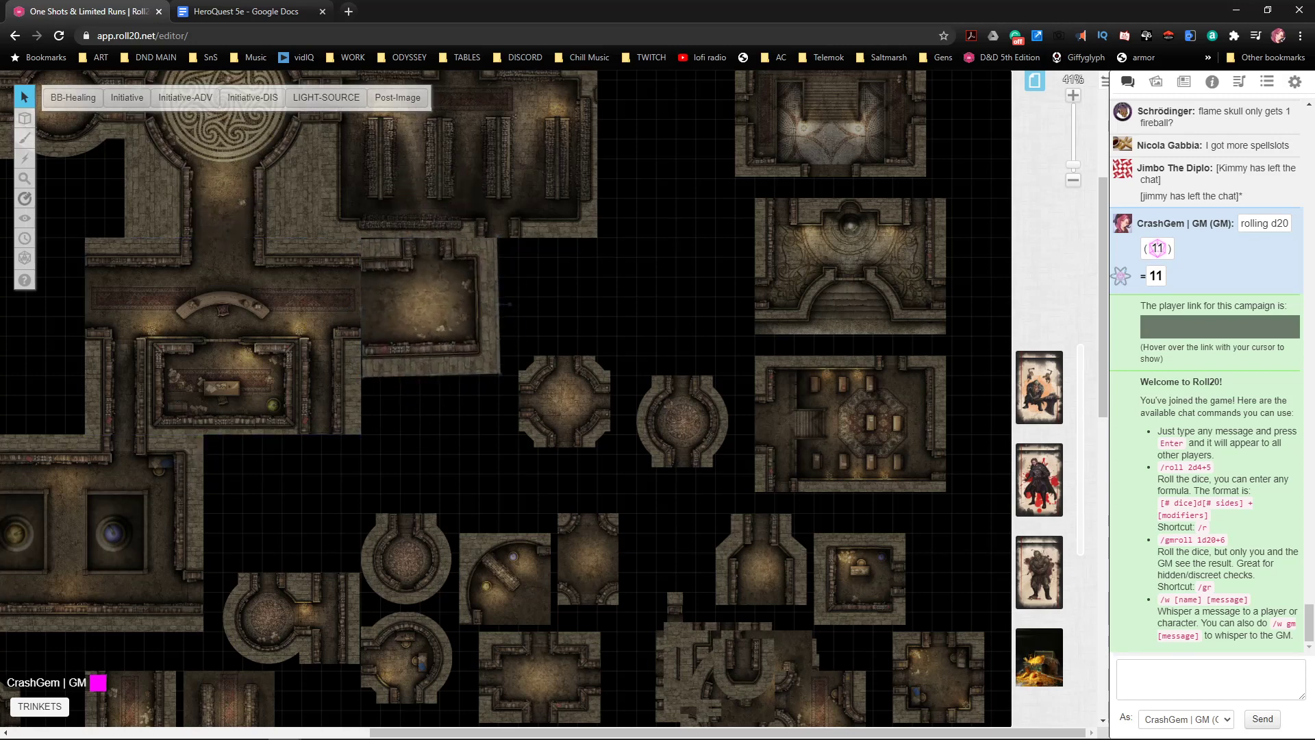
{"action": "left_click_drag", "start_coordinate": [499, 376], "coordinate": [504, 318]}
- Shift the corner room under the bookshelf hall's exit and fit the rubble-strewn carpeted corridor, resized, between it and the main corridor
{"action": "left_click", "coordinate": [471, 418]}
{"action": "left_click_drag", "start_coordinate": [483, 434], "coordinate": [582, 356]}
{"action": "left_click_drag", "start_coordinate": [338, 584], "coordinate": [619, 422]}
{"action": "scroll", "coordinate": [579, 413], "scroll_direction": "up", "scroll_amount": 3}
{"action": "left_click_drag", "start_coordinate": [608, 355], "coordinate": [514, 409]}
{"action": "left_click_drag", "start_coordinate": [614, 439], "coordinate": [682, 369]}
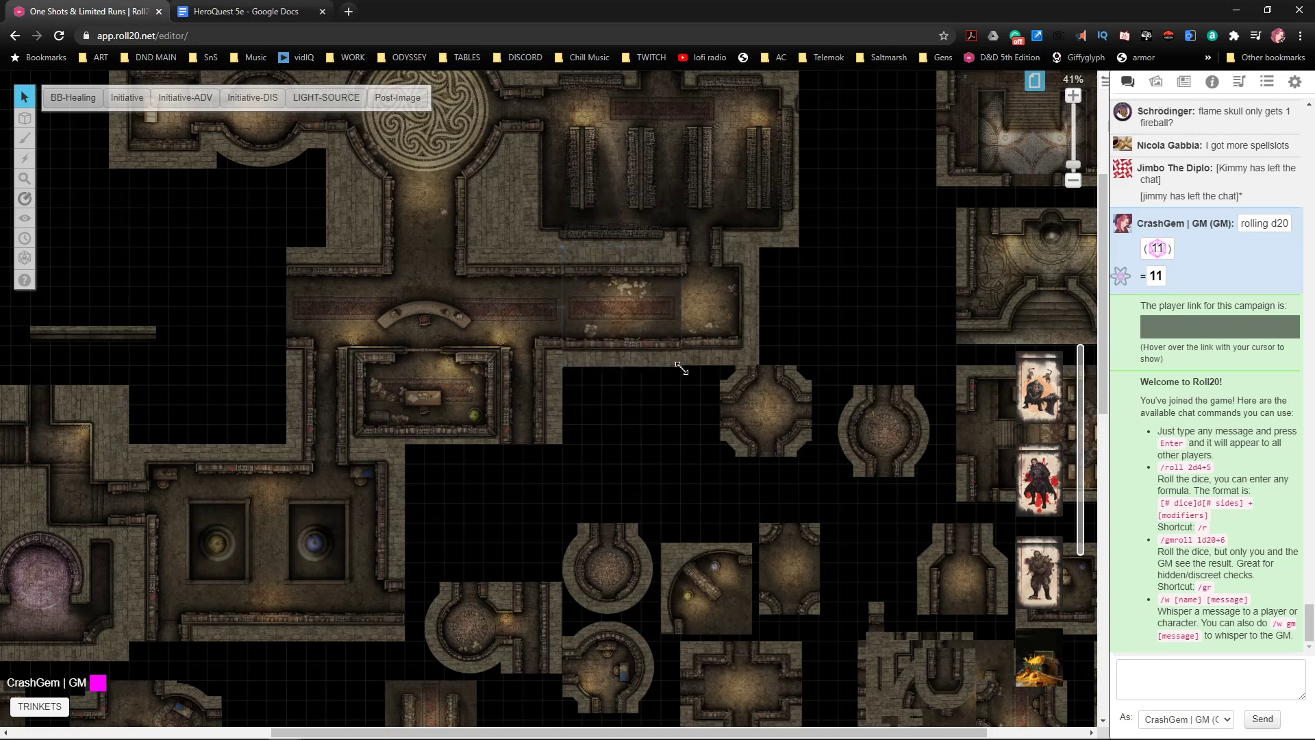
{"action": "left_click", "coordinate": [694, 420]}
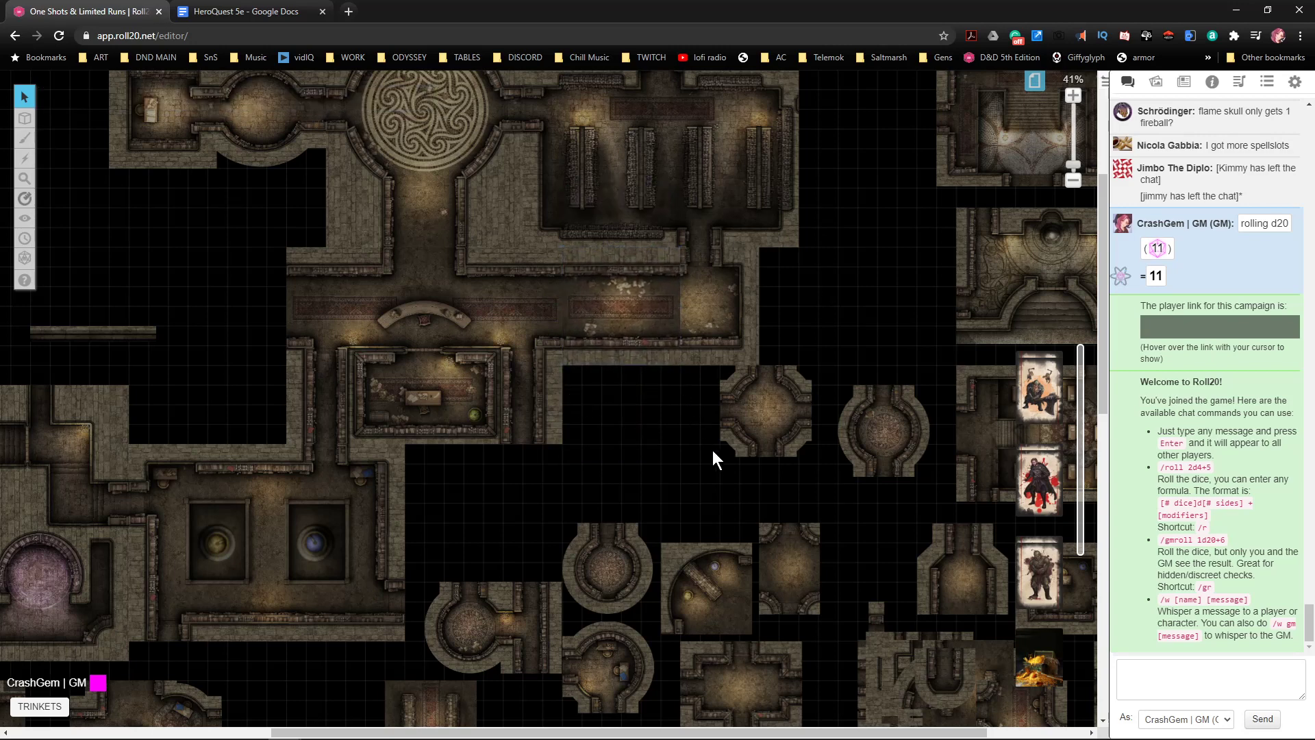
- Fine-tune the rubble-strewn corridor's alignment and stacking order where it overlaps the corner room
{"action": "left_click", "coordinate": [627, 328]}
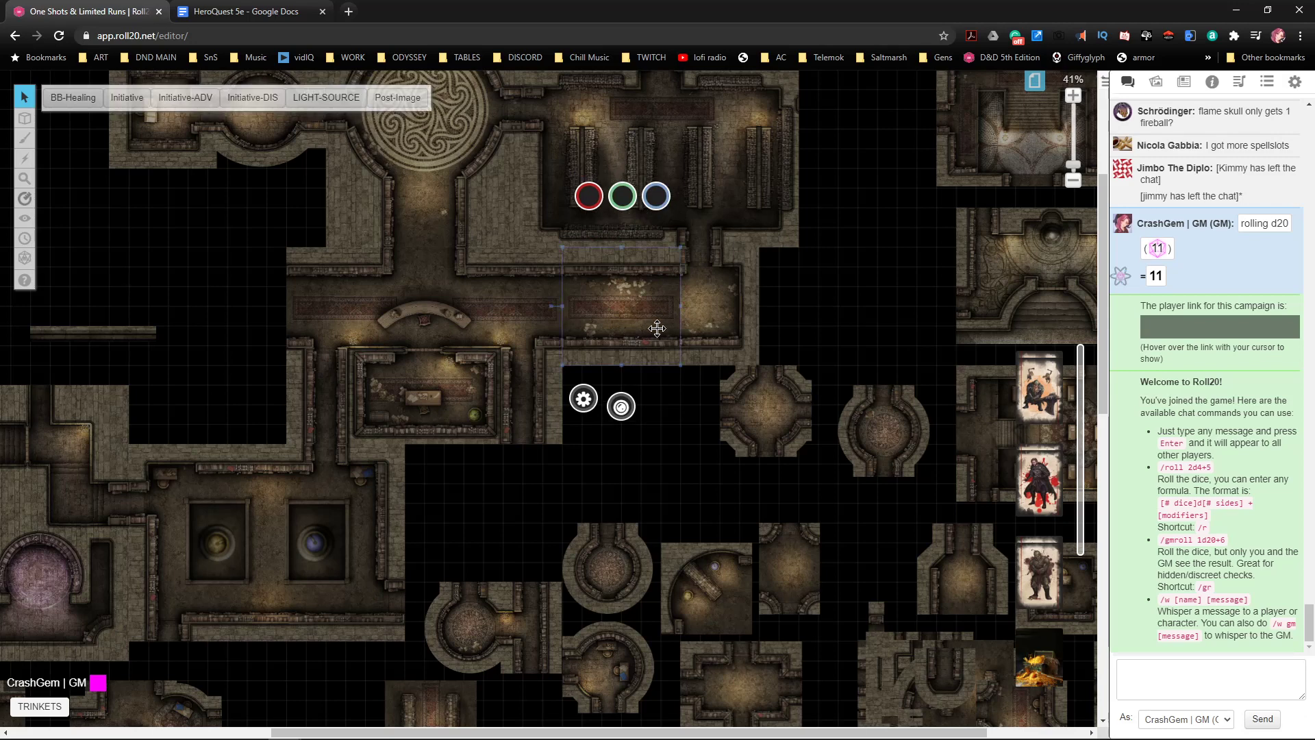
{"action": "left_click_drag", "start_coordinate": [657, 329], "coordinate": [747, 320]}
{"action": "mouse_move", "coordinate": [616, 324]}
{"action": "left_mouse_down"}
{"action": "mouse_move", "coordinate": [604, 328]}
{"action": "mouse_move", "coordinate": [635, 326]}
{"action": "left_mouse_up"}
{"action": "right_click", "coordinate": [635, 327]}
{"action": "left_click", "coordinate": [664, 273]}
{"action": "left_click_drag", "start_coordinate": [603, 324], "coordinate": [618, 329]}
{"action": "left_click", "coordinate": [680, 412]}
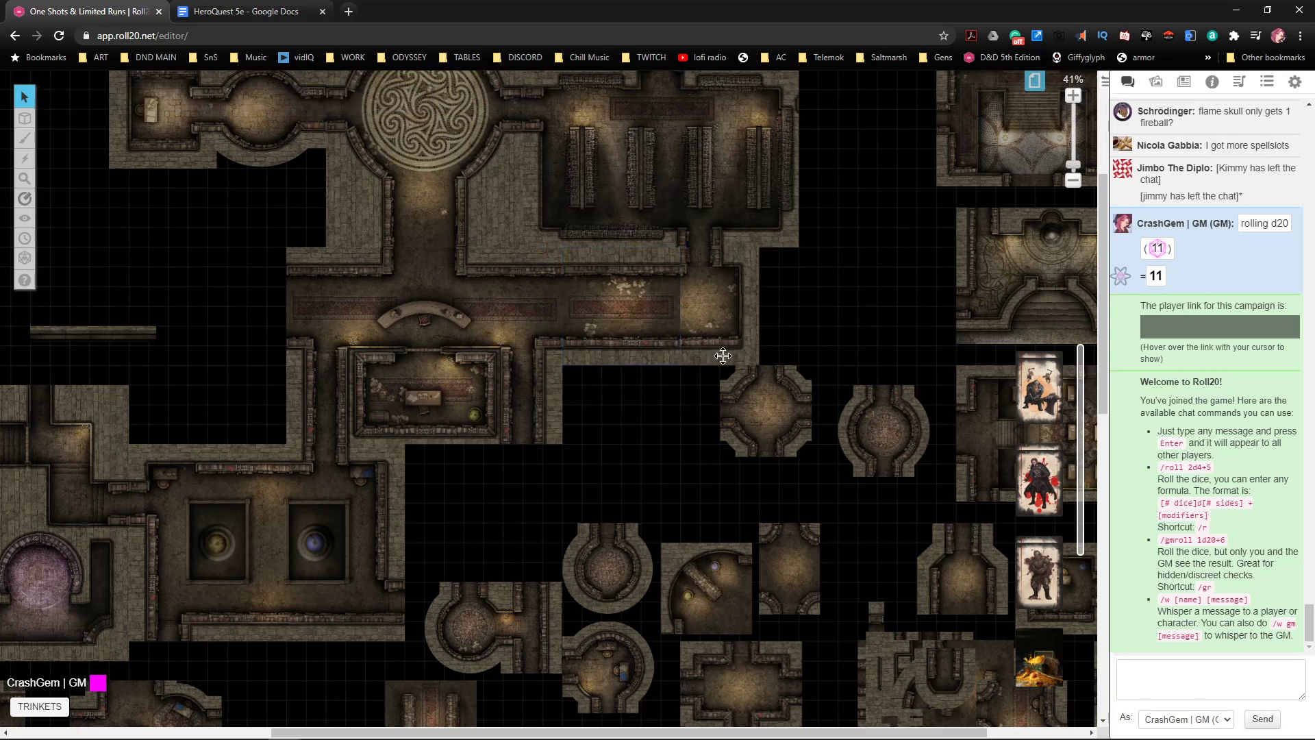
- Move the two loose wall strips out of the way, above the small desk room beside the patterned round chamber
{"action": "scroll", "coordinate": [719, 360], "scroll_direction": "up", "scroll_amount": 5}
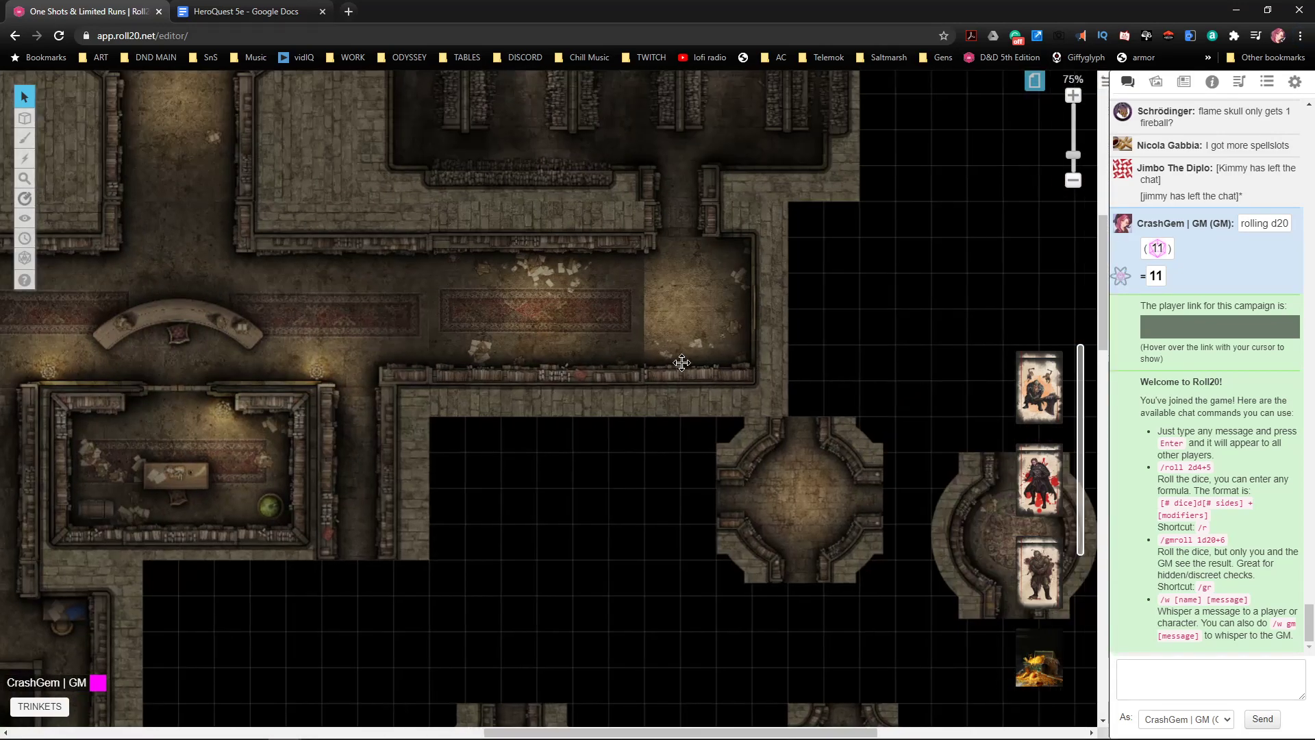
{"action": "scroll", "coordinate": [692, 356], "scroll_direction": "down", "scroll_amount": 2}
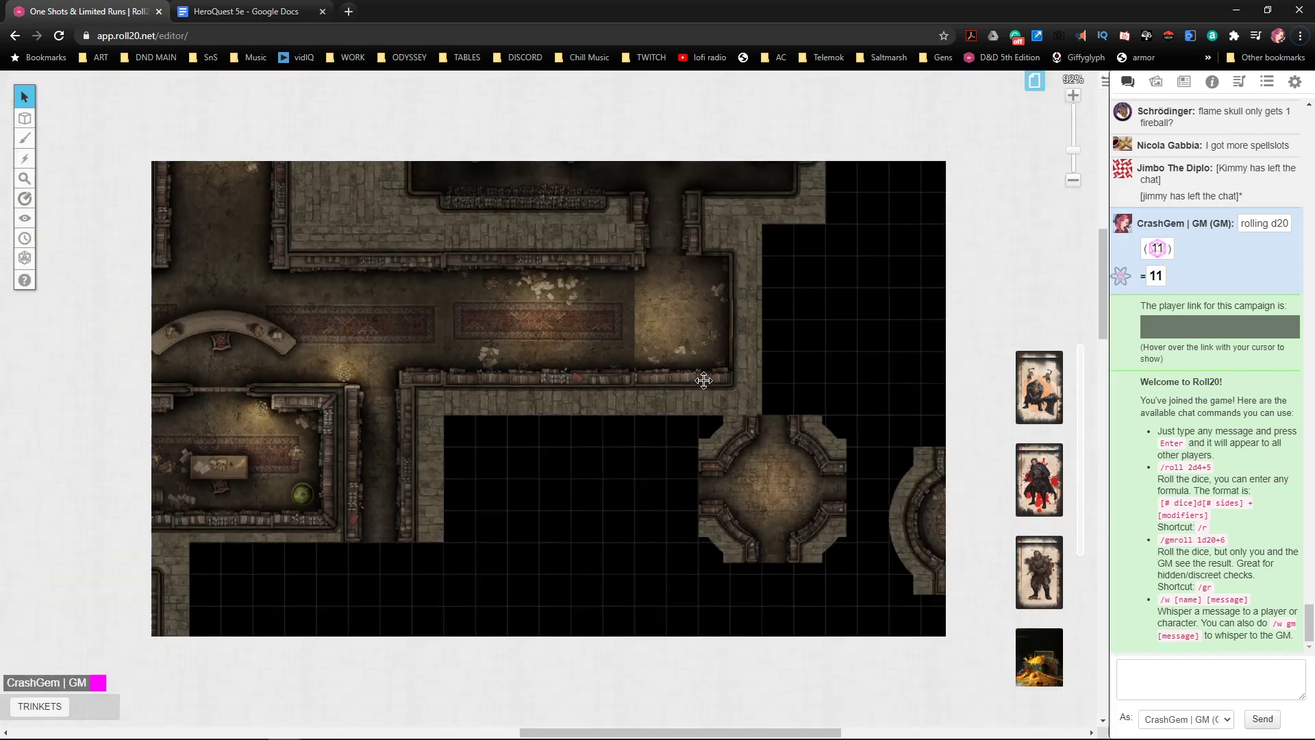
{"action": "left_click_drag", "start_coordinate": [561, 478], "coordinate": [672, 463]}
{"action": "left_click_drag", "start_coordinate": [526, 243], "coordinate": [802, 293]}
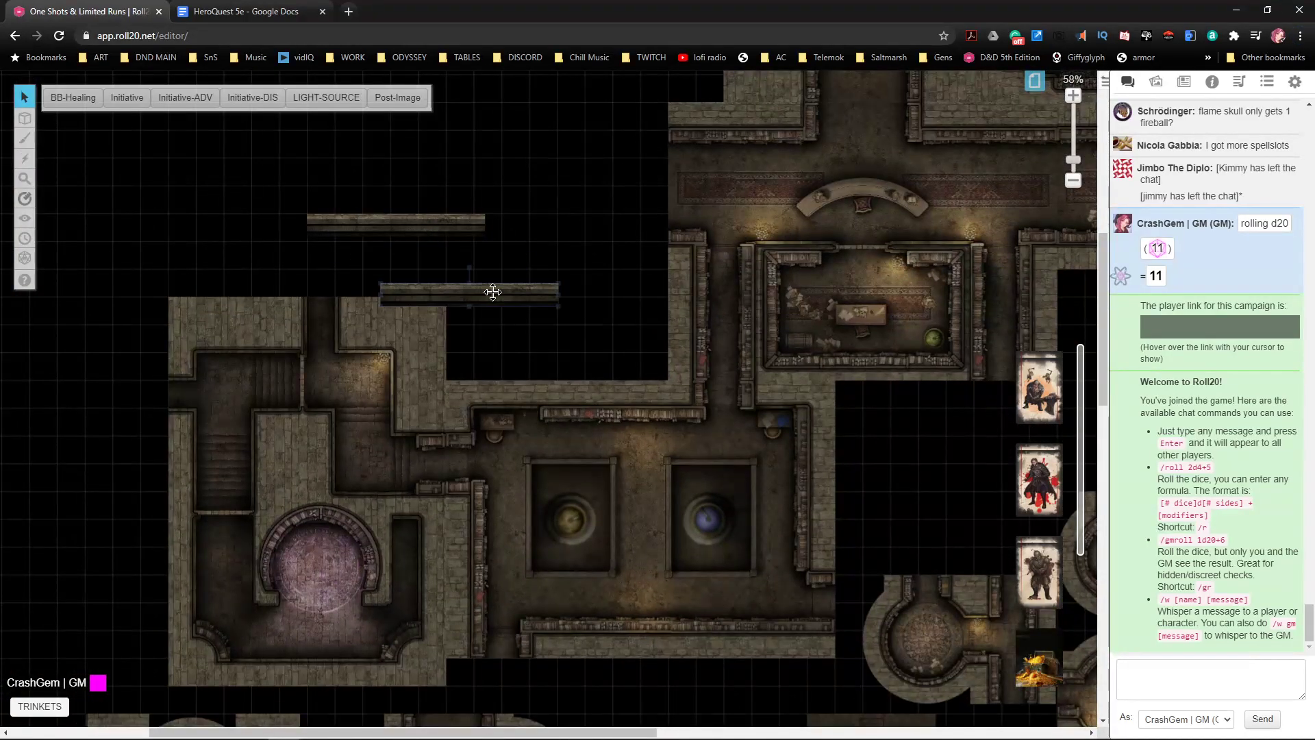
{"action": "scroll", "coordinate": [663, 120], "scroll_direction": "up", "scroll_amount": 6}
{"action": "left_click_drag", "start_coordinate": [781, 198], "coordinate": [616, 205]}
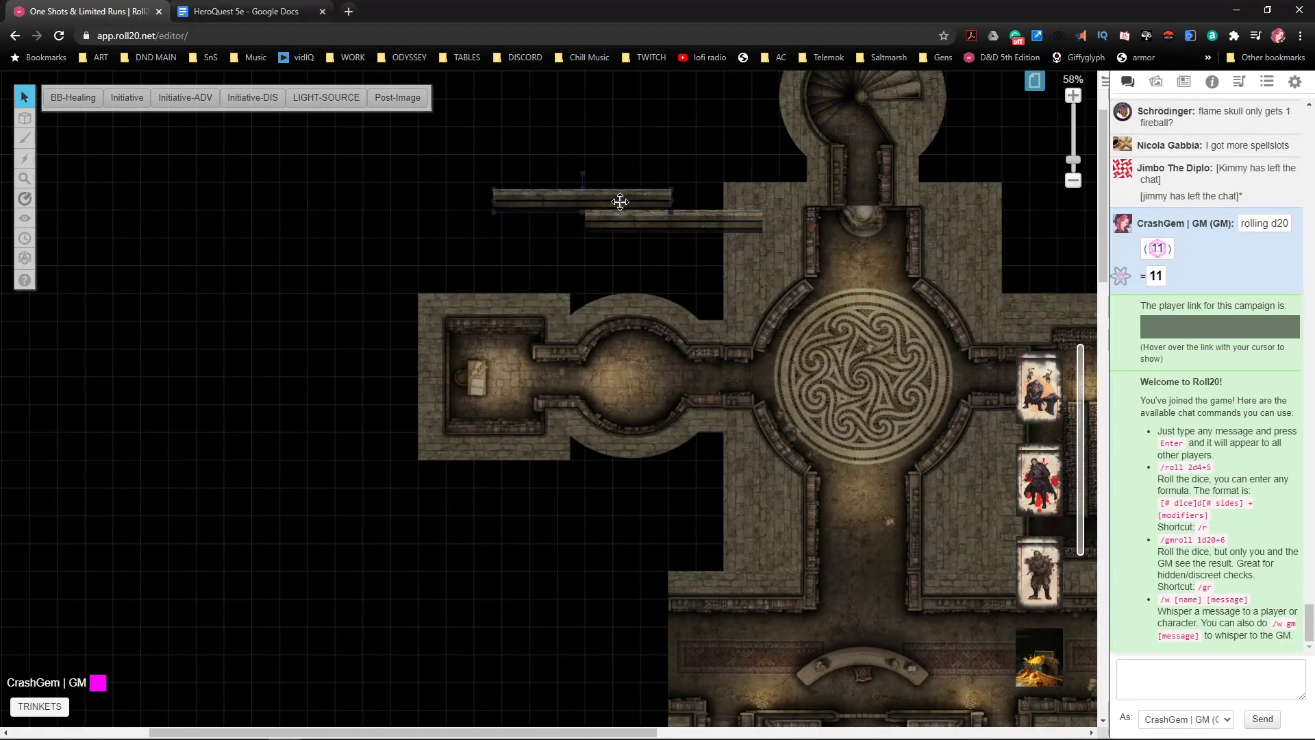
- Examine the open areas around the main corridor, two-pit hall and small desk room for places to add tiles
{"action": "left_click_drag", "start_coordinate": [739, 607], "coordinate": [656, 402]}
{"action": "mouse_move", "coordinate": [757, 487]}
{"action": "left_mouse_down"}
{"action": "mouse_move", "coordinate": [719, 315]}
{"action": "mouse_move", "coordinate": [660, 302]}
{"action": "mouse_move", "coordinate": [772, 405]}
{"action": "mouse_move", "coordinate": [699, 479]}
{"action": "mouse_move", "coordinate": [519, 519]}
{"action": "mouse_move", "coordinate": [790, 177]}
{"action": "left_mouse_up"}
{"action": "mouse_move", "coordinate": [566, 424]}
{"action": "left_mouse_down"}
{"action": "mouse_move", "coordinate": [708, 425]}
{"action": "mouse_move", "coordinate": [872, 504]}
{"action": "left_mouse_up"}
{"action": "left_click_drag", "start_coordinate": [721, 354], "coordinate": [725, 494]}
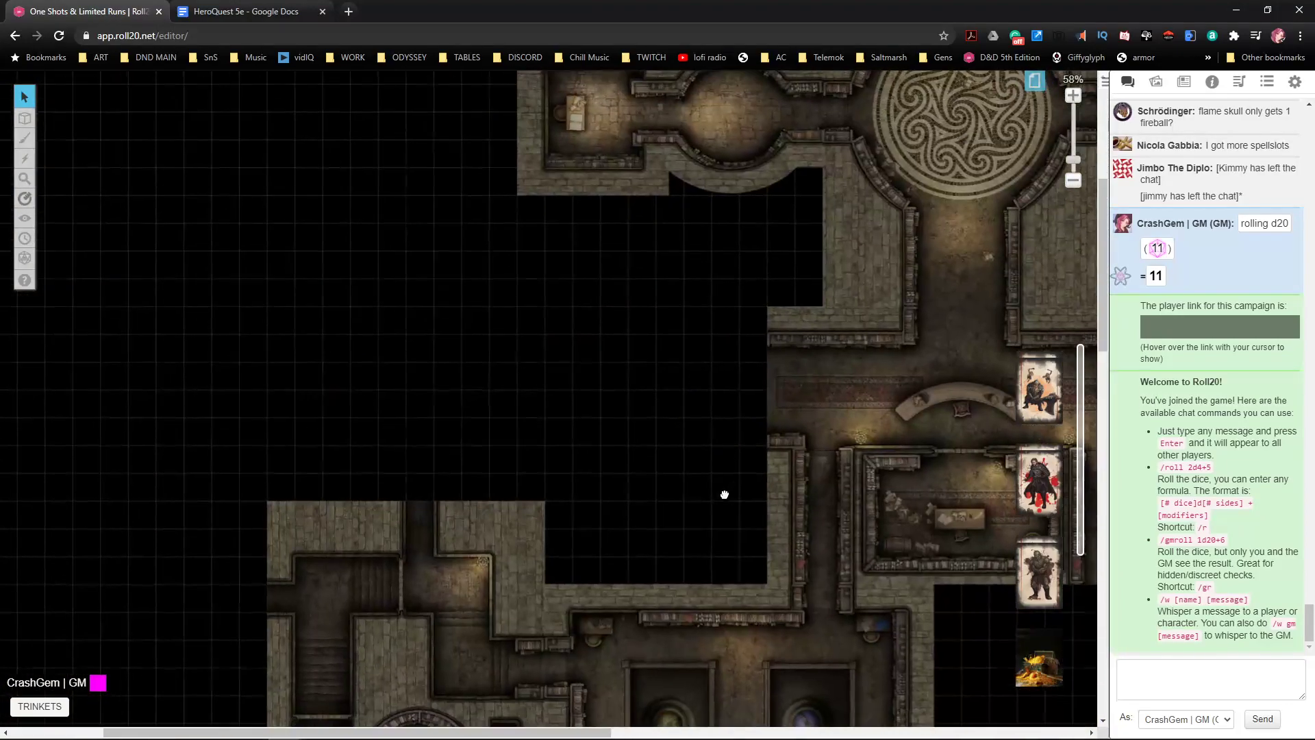
{"action": "left_click_drag", "start_coordinate": [674, 536], "coordinate": [580, 299]}
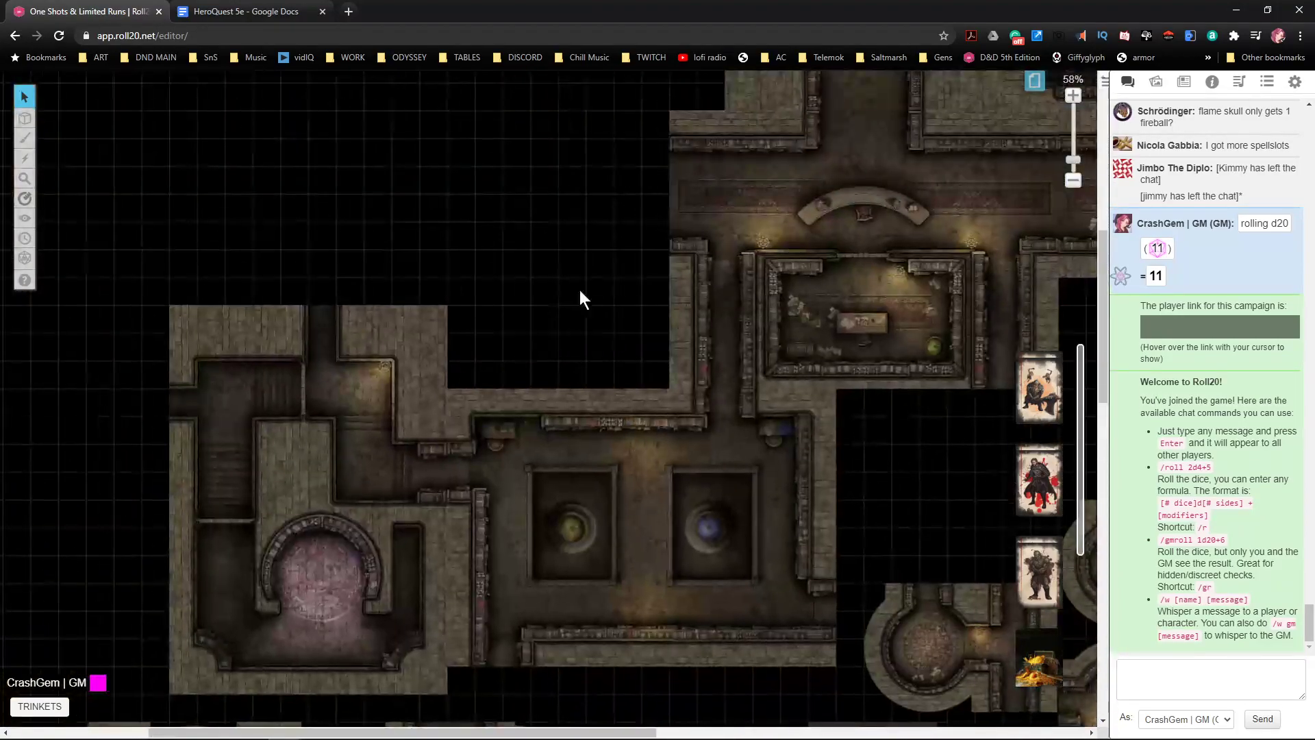
{"action": "scroll", "coordinate": [754, 286], "scroll_direction": "down", "scroll_amount": 5}
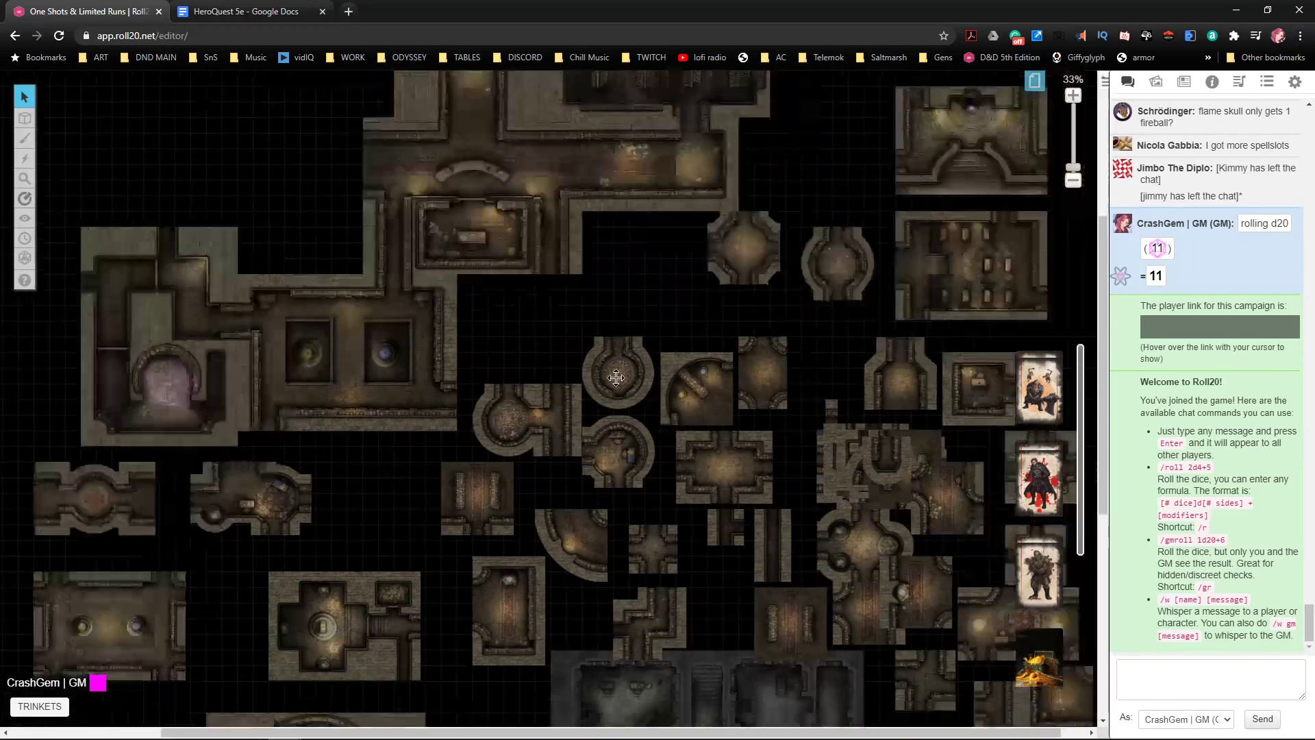
{"action": "scroll", "coordinate": [740, 458], "scroll_direction": "up", "scroll_amount": 3}
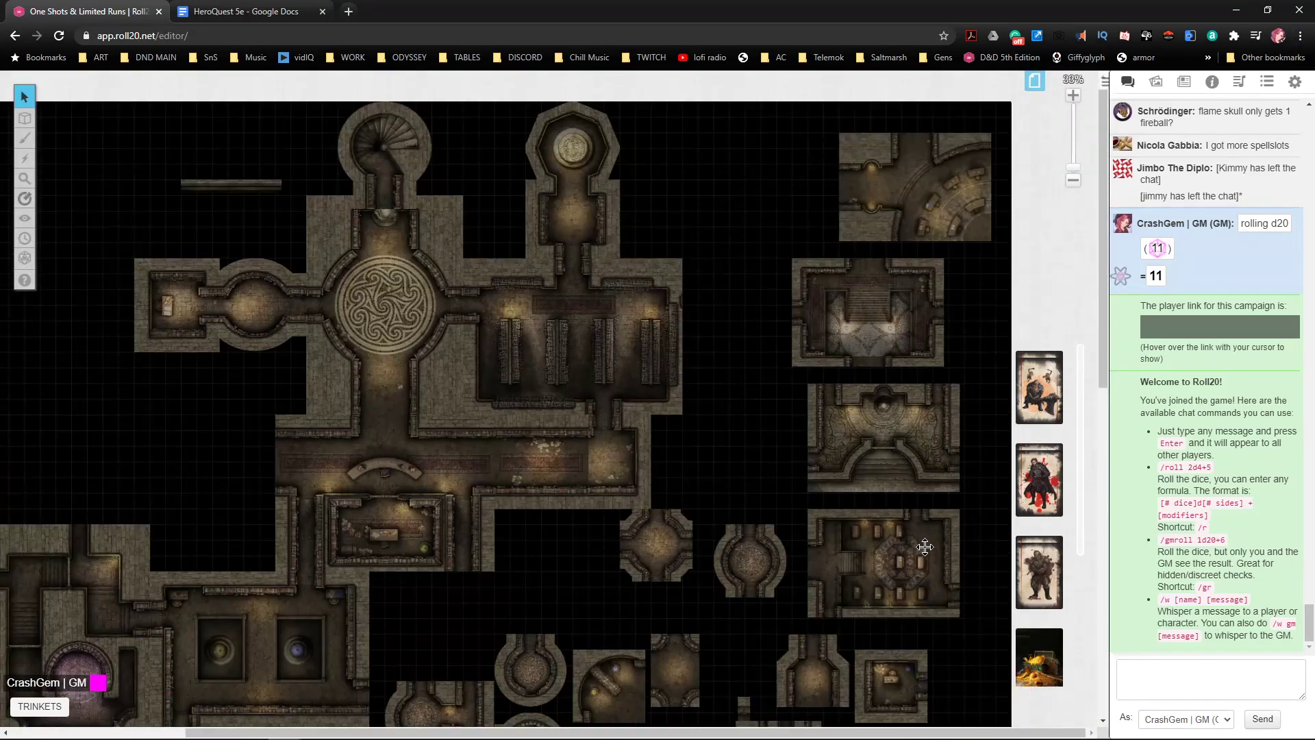
- Move the dining hall up beside the fan-shaped hall and place the two grand staircase rooms side by side beneath them
{"action": "left_click_drag", "start_coordinate": [932, 575], "coordinate": [819, 208]}
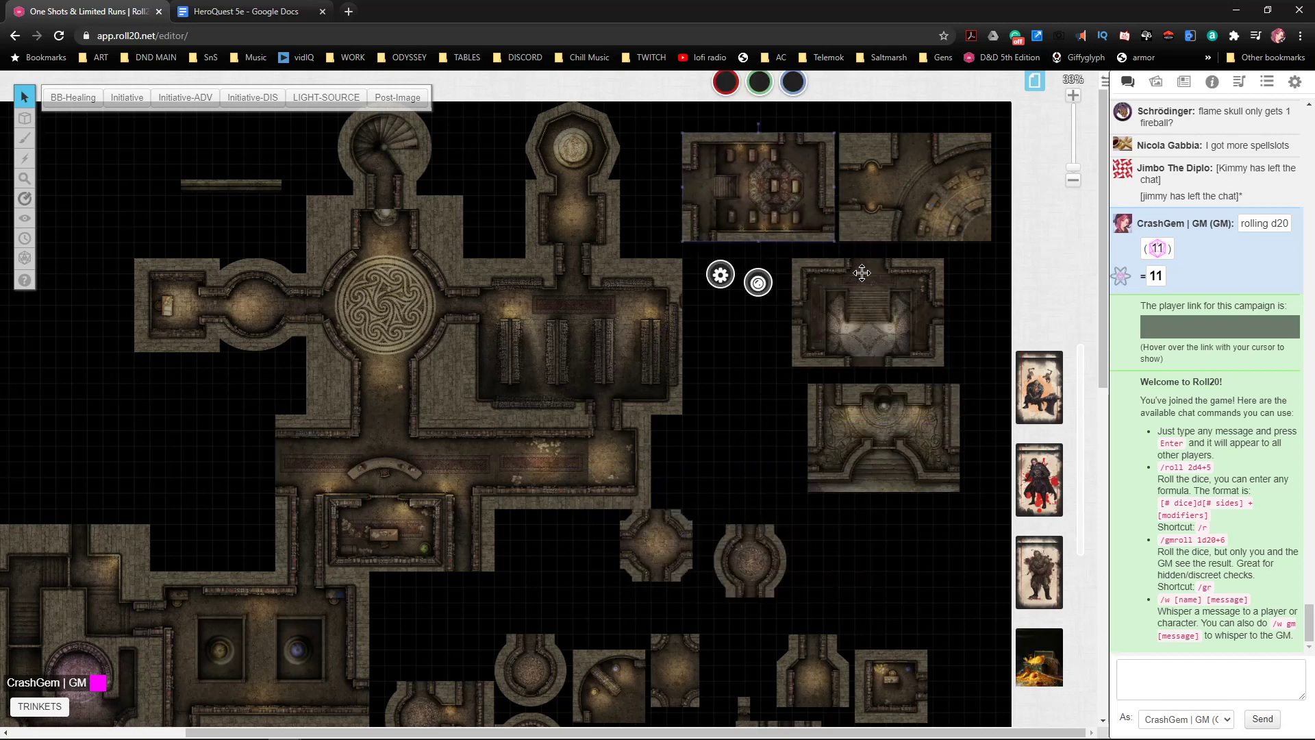
{"action": "left_click_drag", "start_coordinate": [874, 263], "coordinate": [802, 290]}
{"action": "left_click_drag", "start_coordinate": [912, 433], "coordinate": [960, 296]}
- Move the rubble-strewn carpeted room beside the small round room and the wide carpeted room beneath the grand staircase rooms
{"action": "scroll", "coordinate": [843, 418], "scroll_direction": "down", "scroll_amount": 3}
{"action": "left_click_drag", "start_coordinate": [475, 520], "coordinate": [661, 337]}
{"action": "scroll", "coordinate": [948, 433], "scroll_direction": "right", "scroll_amount": 3}
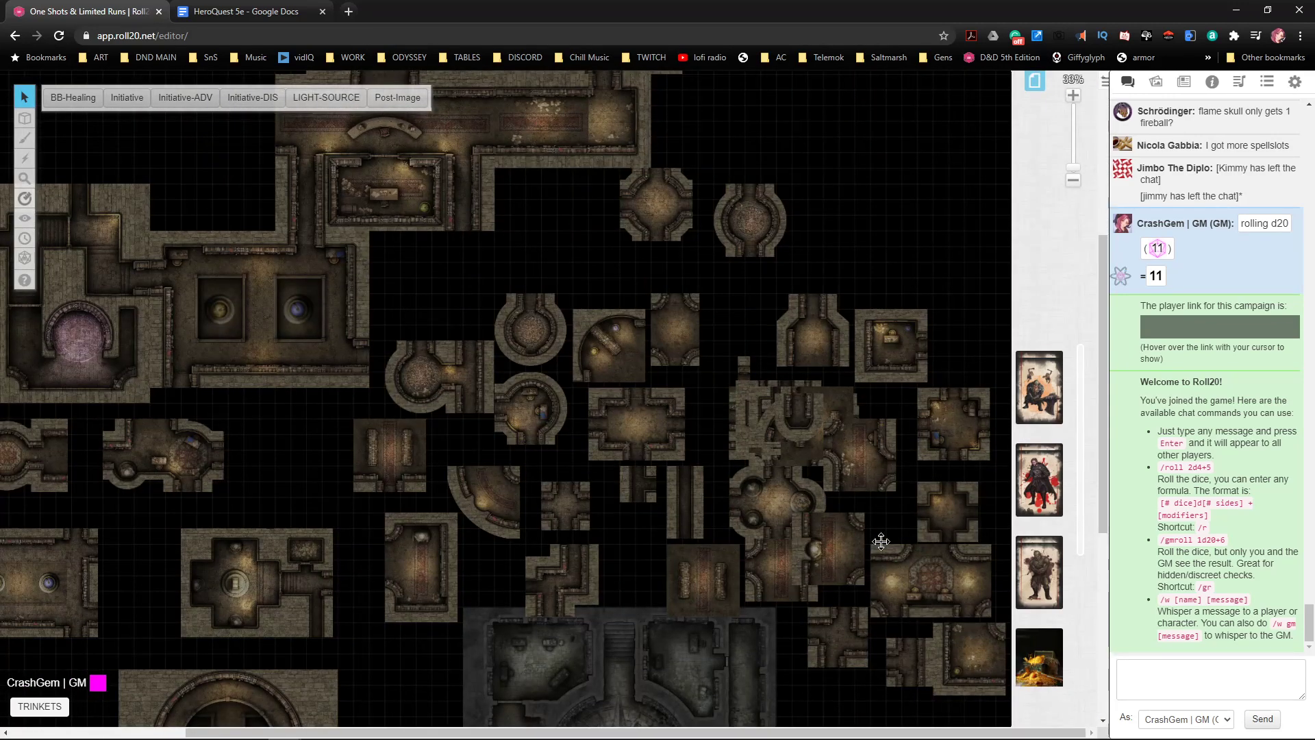
{"action": "left_click_drag", "start_coordinate": [867, 476], "coordinate": [886, 154]}
{"action": "scroll", "coordinate": [878, 226], "scroll_direction": "up", "scroll_amount": 1}
{"action": "left_click_drag", "start_coordinate": [882, 234], "coordinate": [850, 266]}
{"action": "scroll", "coordinate": [810, 396], "scroll_direction": "down", "scroll_amount": 1}
{"action": "scroll", "coordinate": [795, 512], "scroll_direction": "down", "scroll_amount": 3}
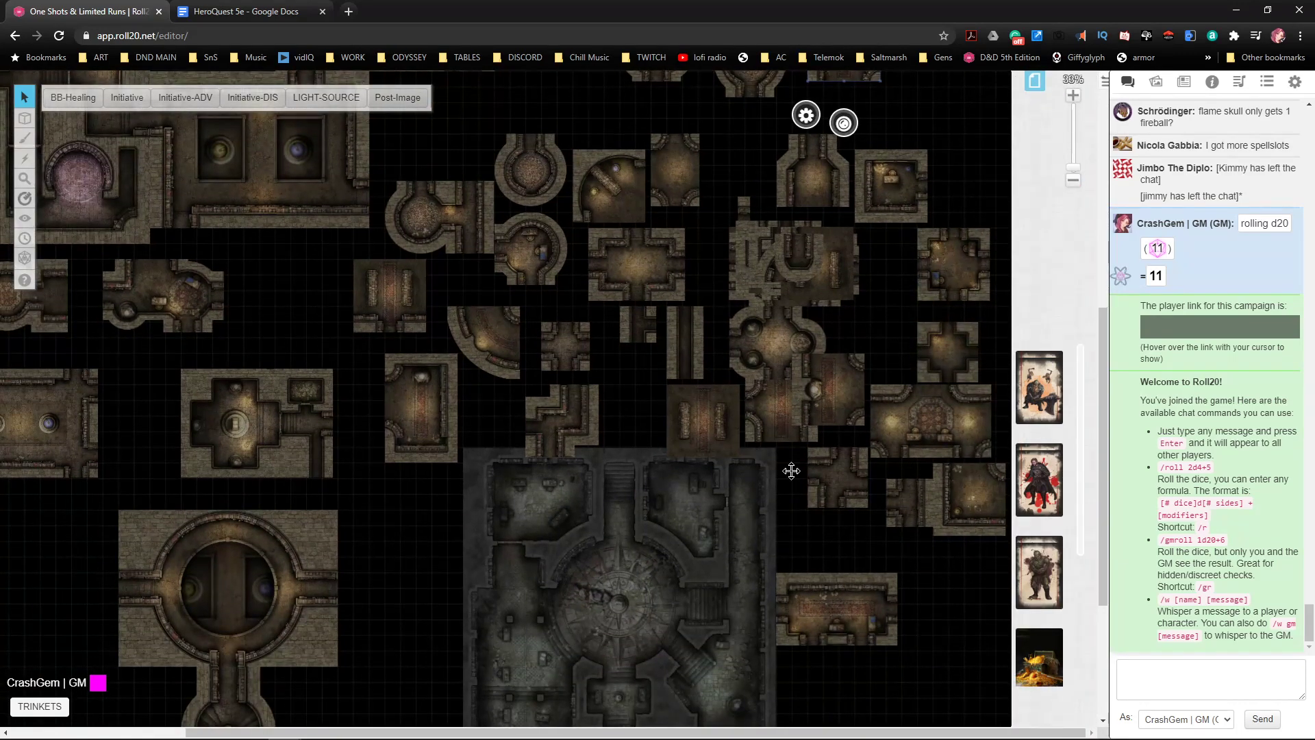
{"action": "left_click_drag", "start_coordinate": [878, 627], "coordinate": [934, 225]}
- Rotate the tall carpeted room half a turn and set it aside in the empty area west of the dungeon
{"action": "scroll", "coordinate": [769, 523], "scroll_direction": "up", "scroll_amount": 5}
{"action": "left_click_drag", "start_coordinate": [713, 512], "coordinate": [799, 336]}
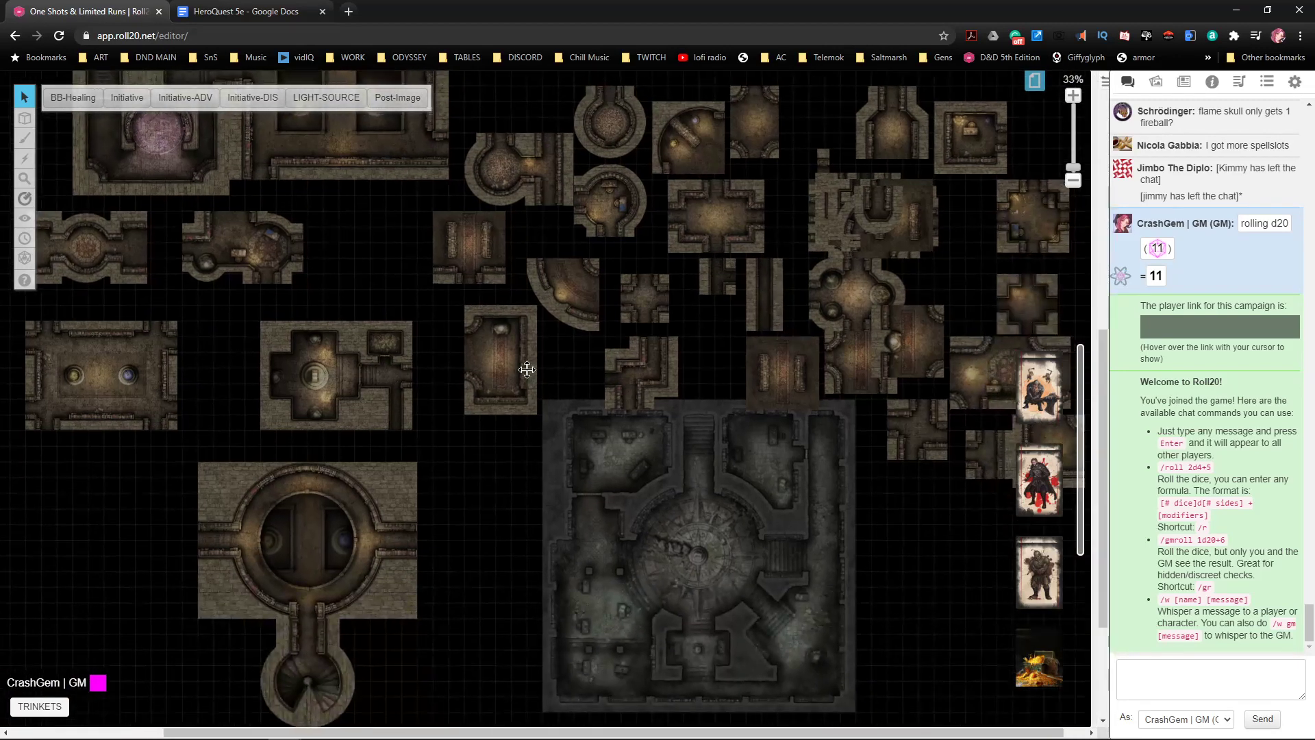
{"action": "scroll", "coordinate": [517, 381], "scroll_direction": "up", "scroll_amount": 8}
{"action": "left_click_drag", "start_coordinate": [516, 380], "coordinate": [296, 325]}
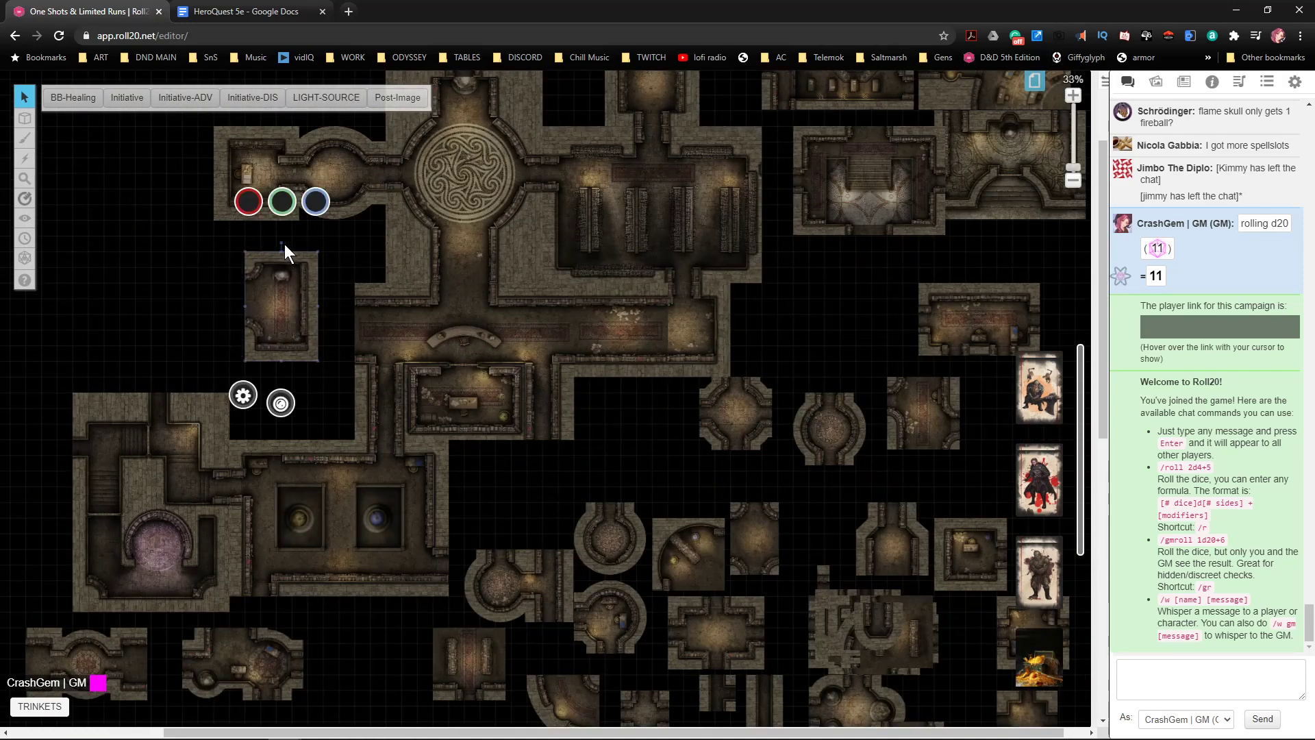
{"action": "left_click_drag", "start_coordinate": [281, 244], "coordinate": [289, 369]}
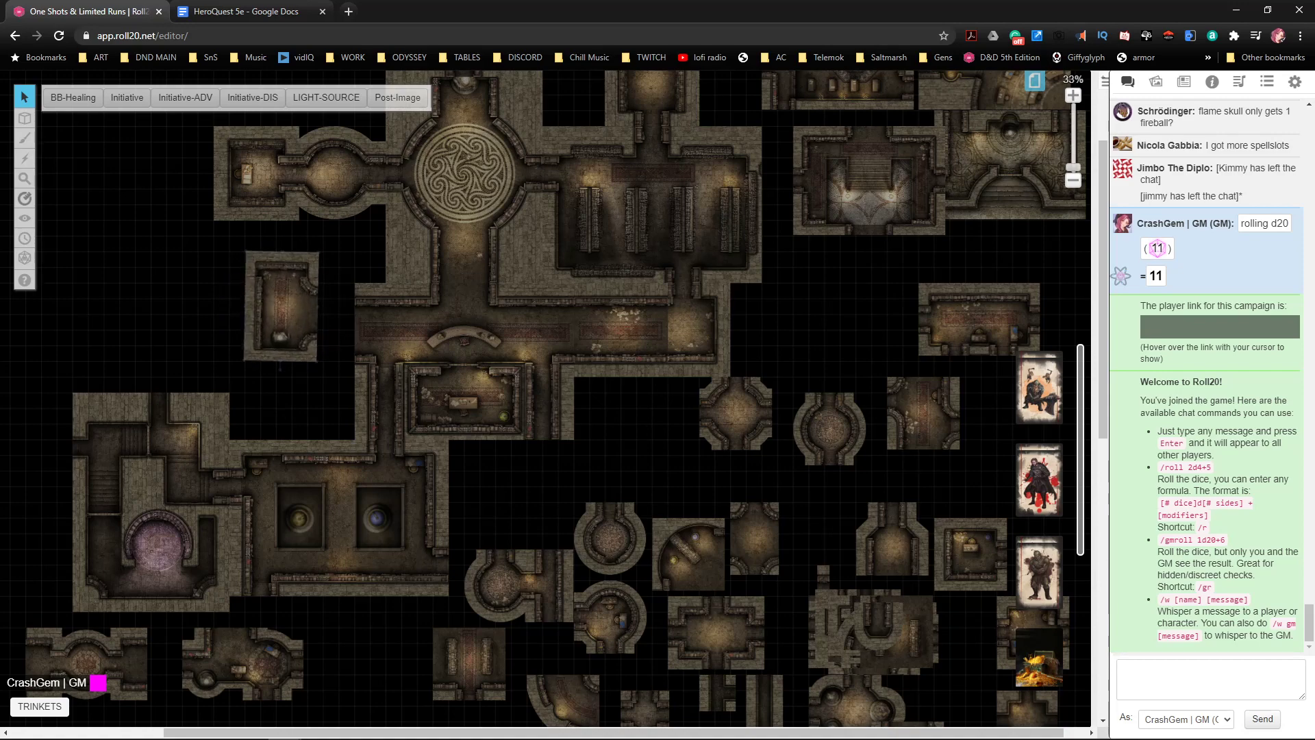
{"action": "left_click_drag", "start_coordinate": [379, 404], "coordinate": [492, 416]}
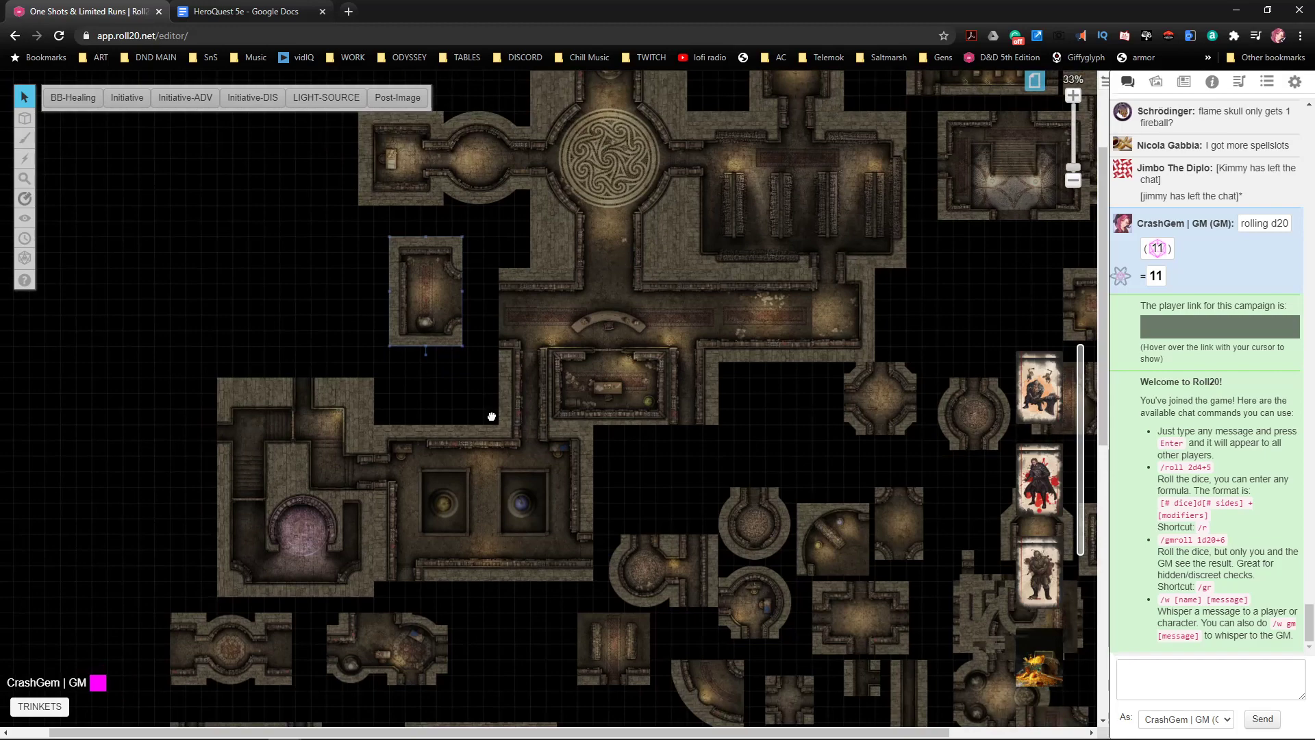
{"action": "key", "text": "ctrl+v"}
{"action": "left_click_drag", "start_coordinate": [454, 342], "coordinate": [246, 194]}
- Move the carpeted statue room beside the two-pit hall, the small T-corridor below it, and the stepped corridor next to the twin-shelf corridor
{"action": "left_click_drag", "start_coordinate": [925, 642], "coordinate": [854, 631]}
{"action": "scroll", "coordinate": [737, 520], "scroll_direction": "down", "scroll_amount": 2}
{"action": "left_click_drag", "start_coordinate": [849, 417], "coordinate": [478, 169]}
{"action": "left_click_drag", "start_coordinate": [916, 518], "coordinate": [433, 425]}
{"action": "left_click_drag", "start_coordinate": [585, 431], "coordinate": [358, 323]}
- Move the square corner room beneath the carpeted crossing and shift the wide double-lit carpeted hall down, clear of the small cross-shaped room
{"action": "scroll", "coordinate": [548, 343], "scroll_direction": "down", "scroll_amount": 3}
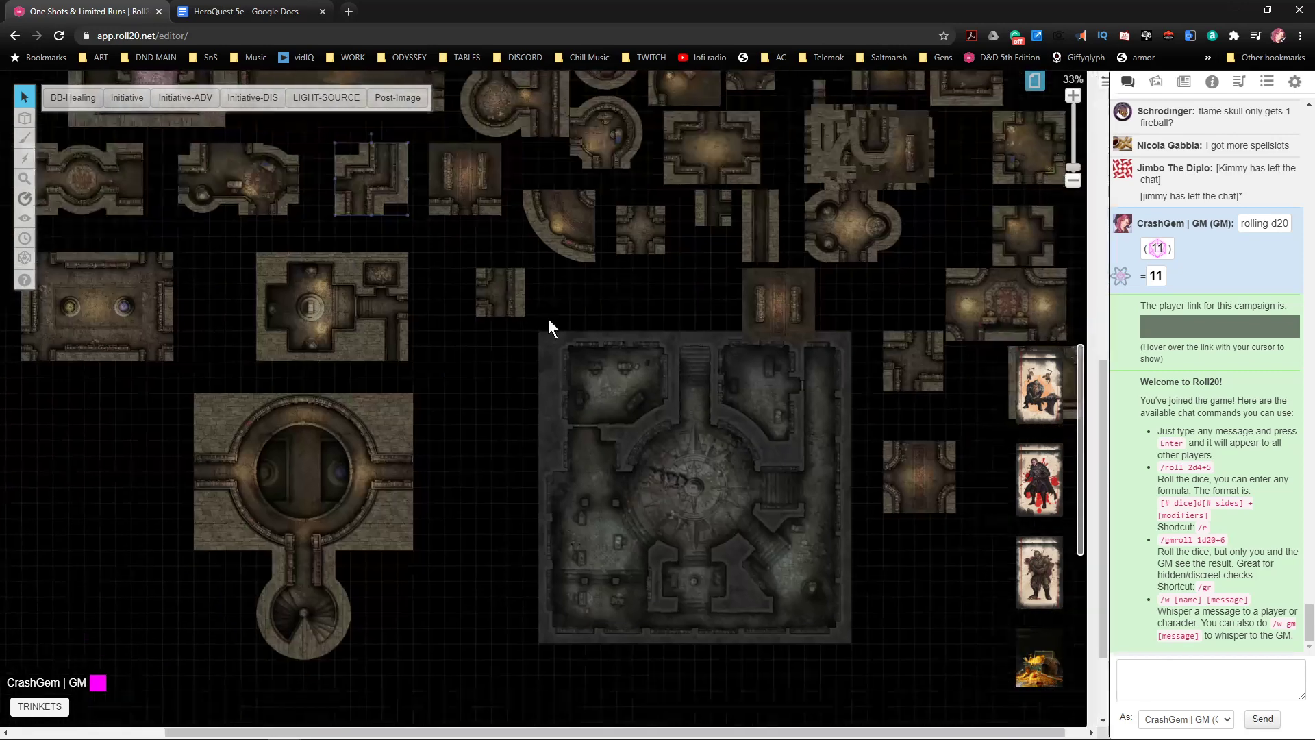
{"action": "scroll", "coordinate": [807, 416], "scroll_direction": "right", "scroll_amount": 2}
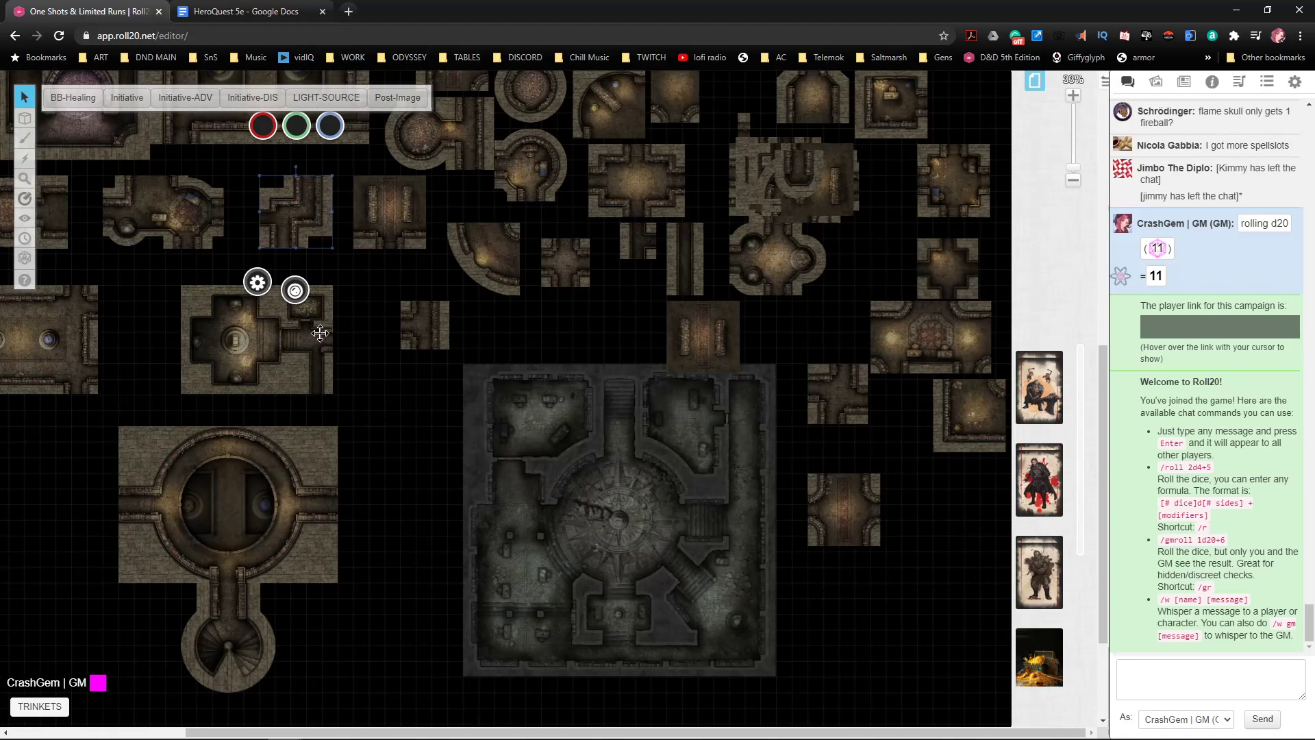
{"action": "scroll", "coordinate": [530, 453], "scroll_direction": "left", "scroll_amount": 2}
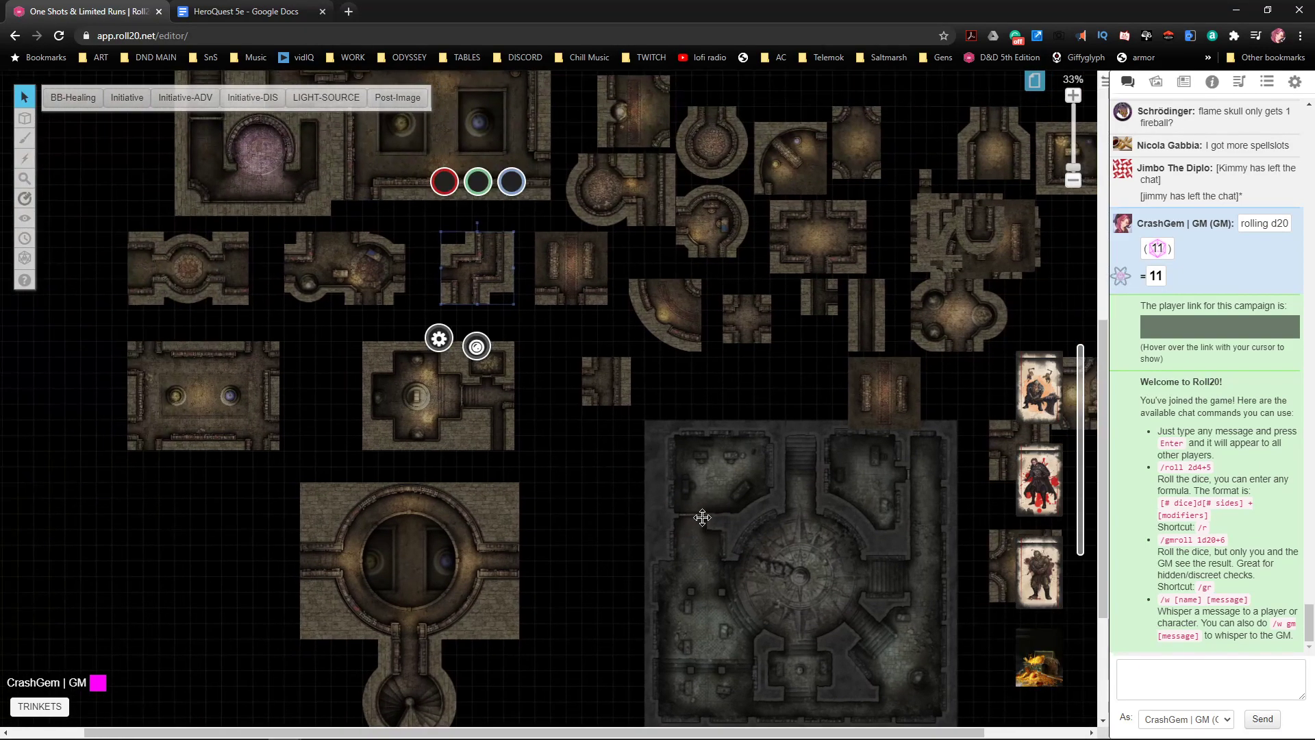
{"action": "scroll", "coordinate": [695, 517], "scroll_direction": "up", "scroll_amount": 1}
{"action": "scroll", "coordinate": [527, 498], "scroll_direction": "up", "scroll_amount": 4}
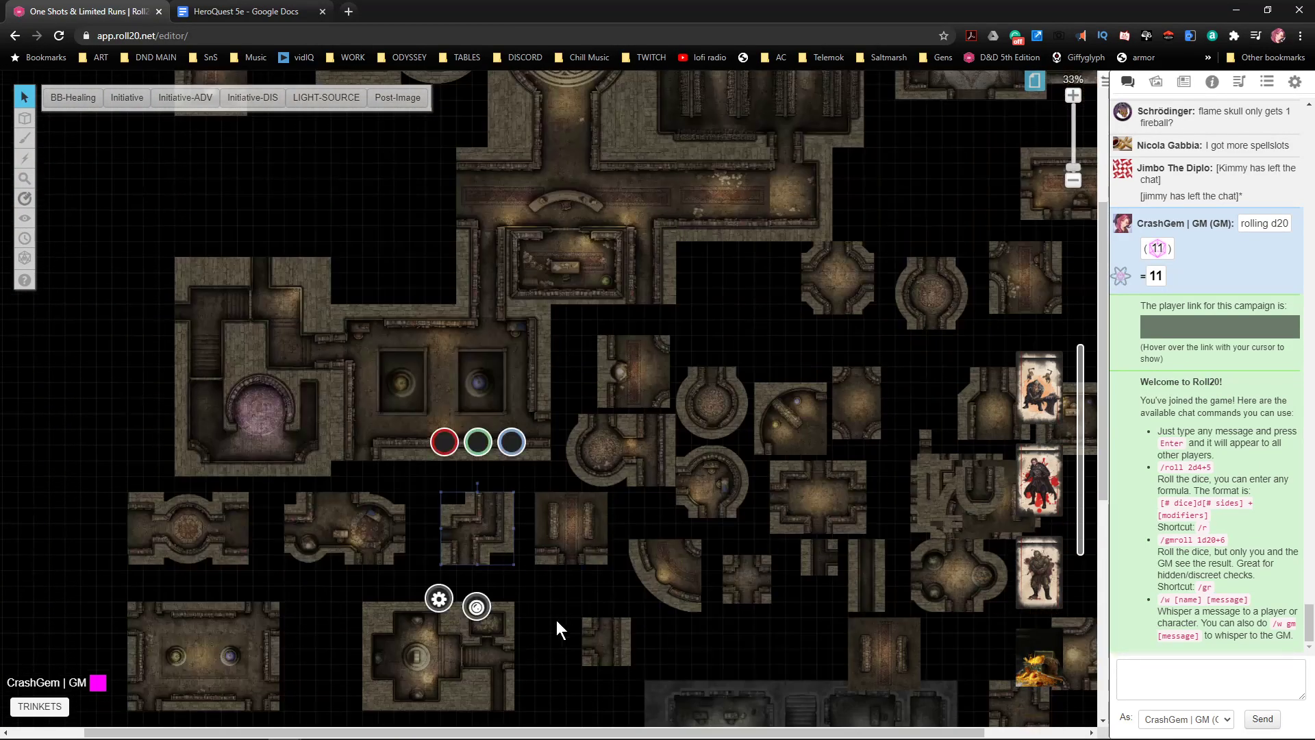
{"action": "scroll", "coordinate": [626, 647], "scroll_direction": "down", "scroll_amount": 6}
{"action": "scroll", "coordinate": [625, 647], "scroll_direction": "right", "scroll_amount": 3}
{"action": "left_click_drag", "start_coordinate": [979, 436], "coordinate": [885, 655]}
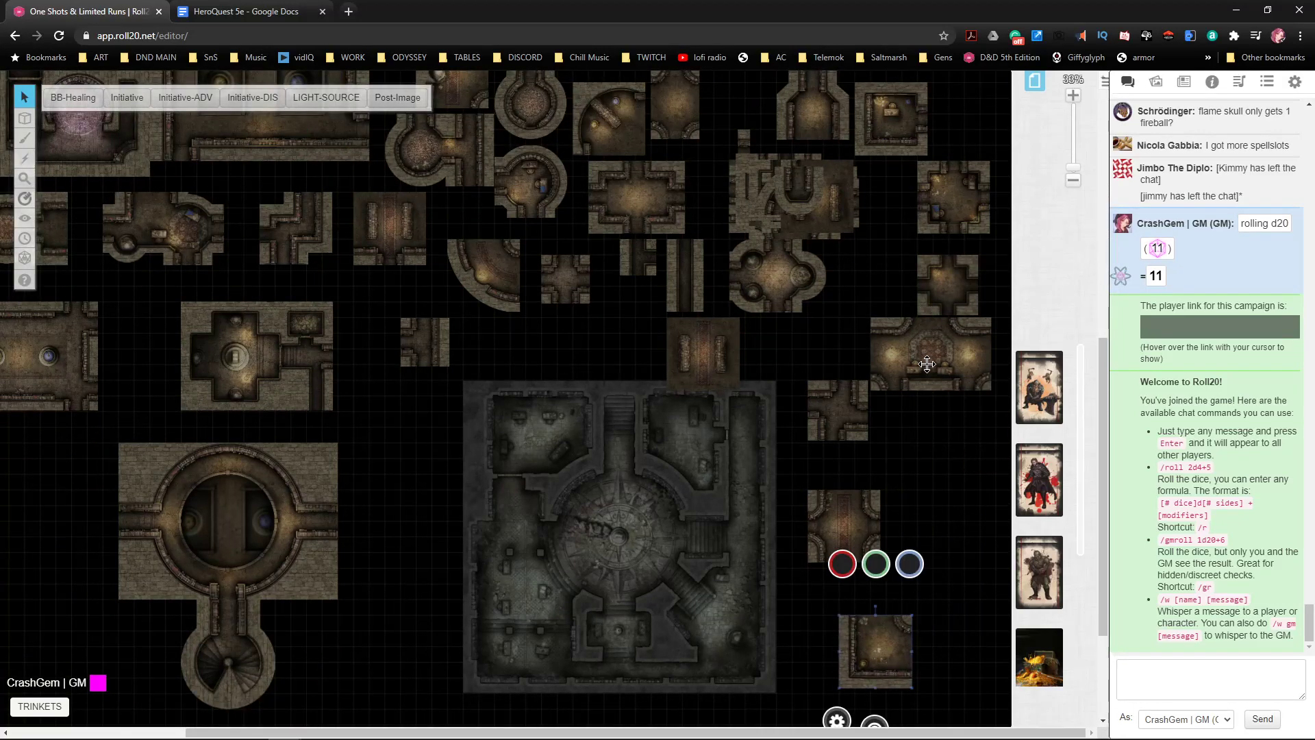
{"action": "left_click_drag", "start_coordinate": [924, 357], "coordinate": [939, 451]}
- Move pile tiles apart, putting a twin-shelf room east of the grey map and small curved, corner and four-way corridors west of it
{"action": "left_click_drag", "start_coordinate": [802, 200], "coordinate": [944, 575]}
{"action": "left_click_drag", "start_coordinate": [786, 211], "coordinate": [415, 437]}
{"action": "left_click_drag", "start_coordinate": [811, 221], "coordinate": [396, 571]}
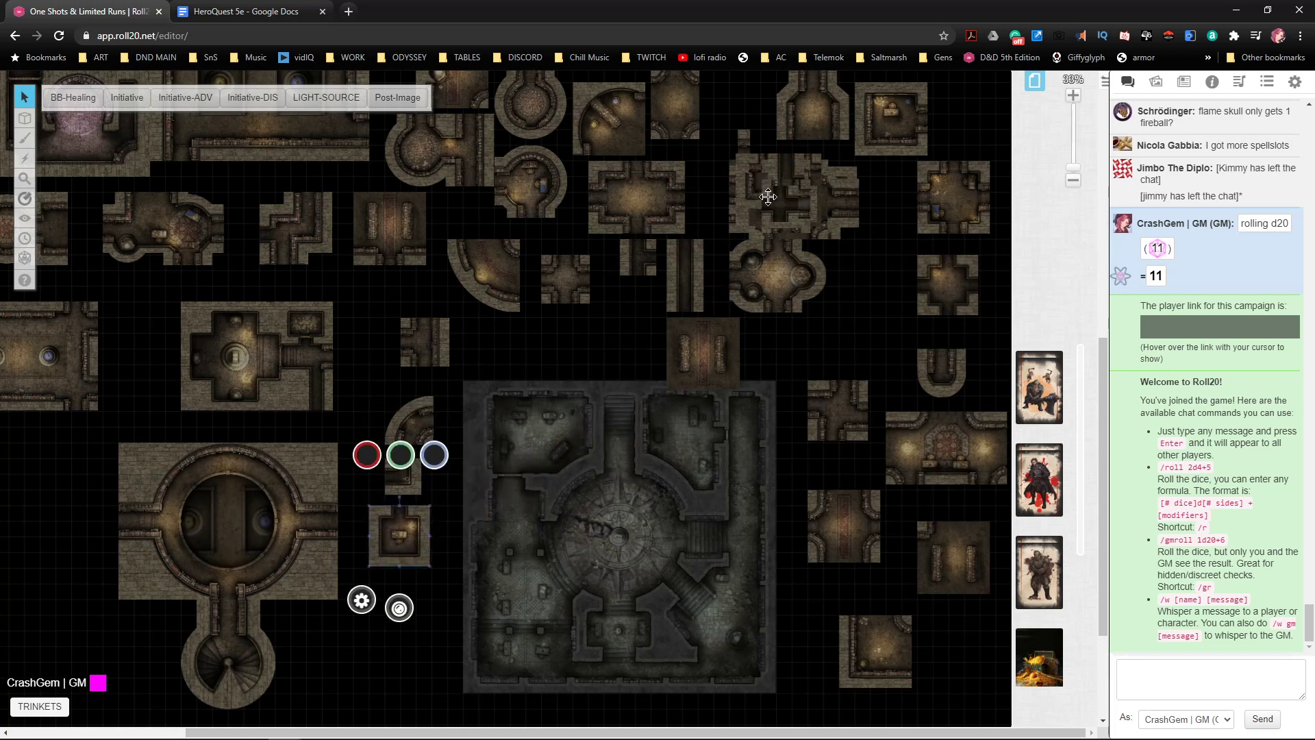
{"action": "left_click_drag", "start_coordinate": [766, 198], "coordinate": [625, 331]}
{"action": "left_click_drag", "start_coordinate": [791, 209], "coordinate": [744, 254]}
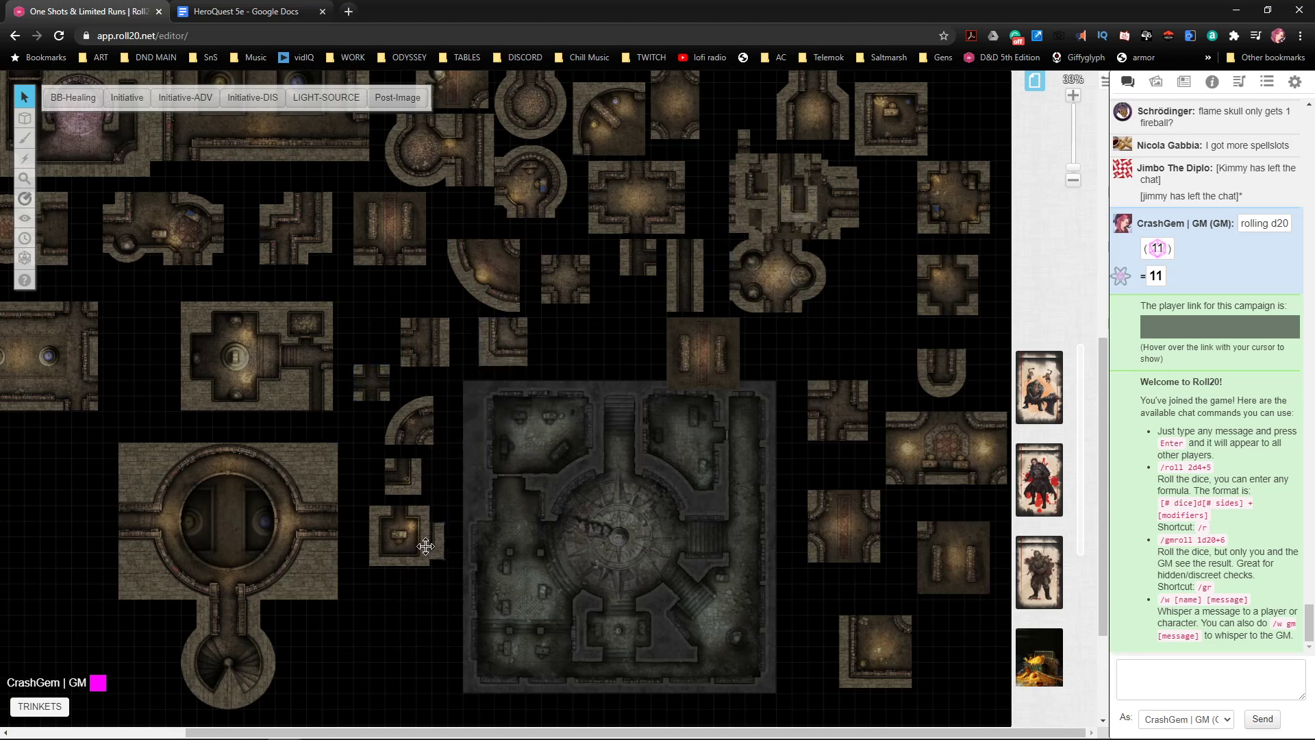
- Move the stepped corridors beneath the small square room, the U-shaped corridor above the grey map's northeast side, and a twin-shelf room beside the square corner room
{"action": "left_click_drag", "start_coordinate": [396, 614], "coordinate": [387, 602]}
{"action": "left_click_drag", "start_coordinate": [765, 187], "coordinate": [852, 339]}
{"action": "left_click_drag", "start_coordinate": [774, 201], "coordinate": [415, 616]}
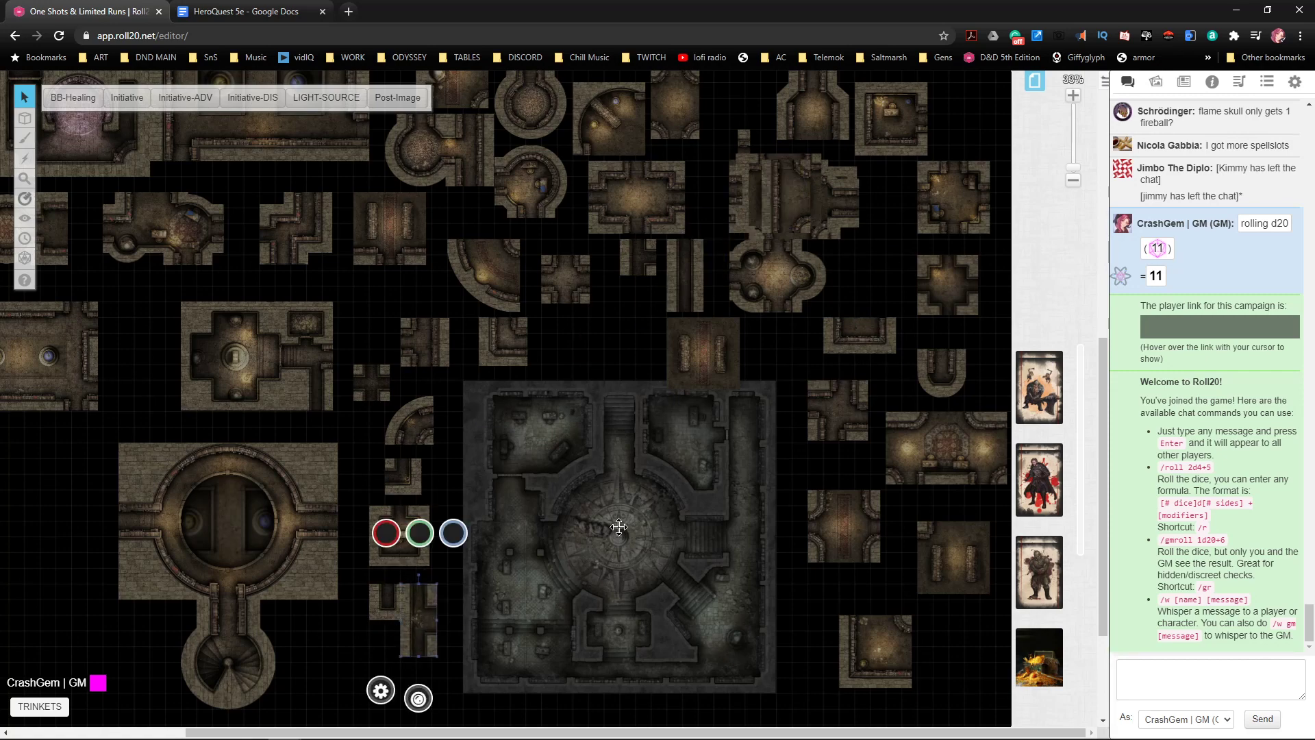
{"action": "left_click_drag", "start_coordinate": [755, 202], "coordinate": [940, 488]}
{"action": "scroll", "coordinate": [596, 363], "scroll_direction": "down", "scroll_amount": 3}
{"action": "scroll", "coordinate": [922, 488], "scroll_direction": "up", "scroll_amount": 4}
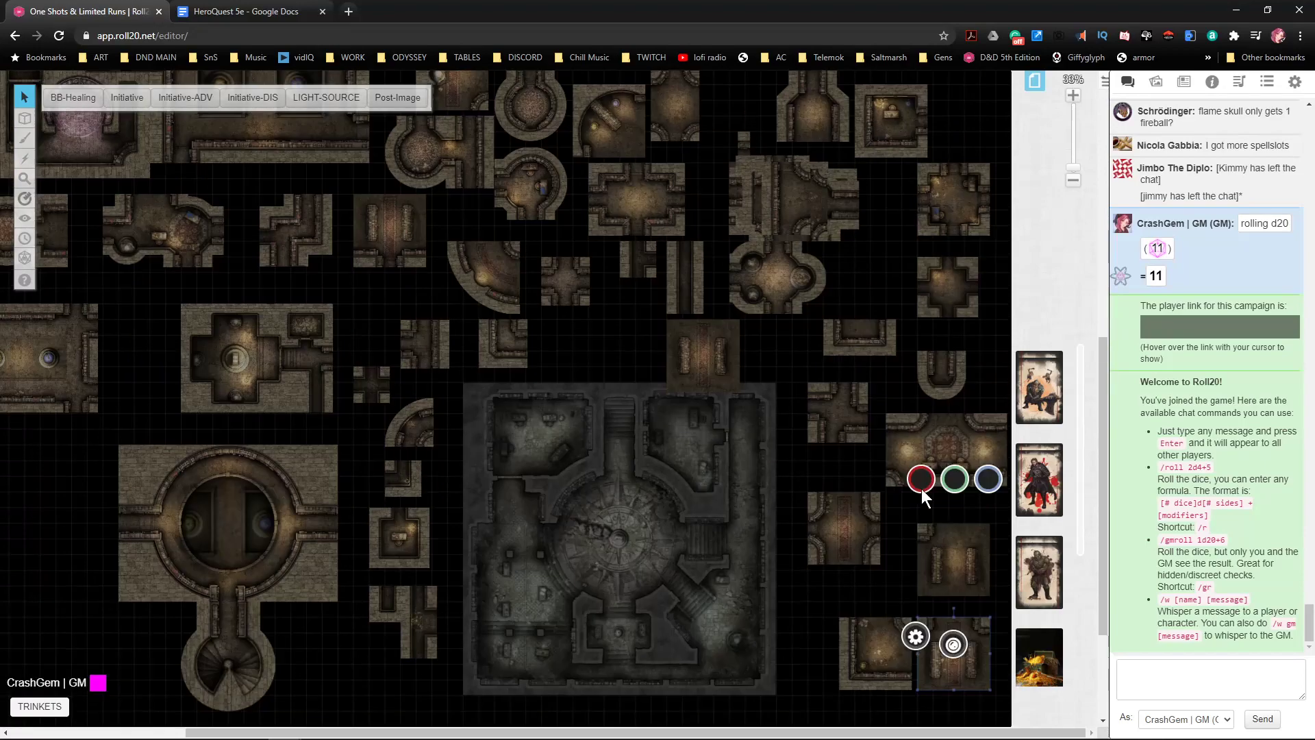
- Move the tall single-table room from the pile to sit directly above the small square desk room
{"action": "scroll", "coordinate": [790, 266], "scroll_direction": "up", "scroll_amount": 3}
{"action": "left_click", "coordinate": [959, 229]}
{"action": "left_click_drag", "start_coordinate": [817, 431], "coordinate": [753, 309]}
{"action": "scroll", "coordinate": [821, 371], "scroll_direction": "up", "scroll_amount": 3}
{"action": "left_click_drag", "start_coordinate": [812, 589], "coordinate": [554, 369]}
{"action": "left_click_drag", "start_coordinate": [801, 598], "coordinate": [901, 443]}
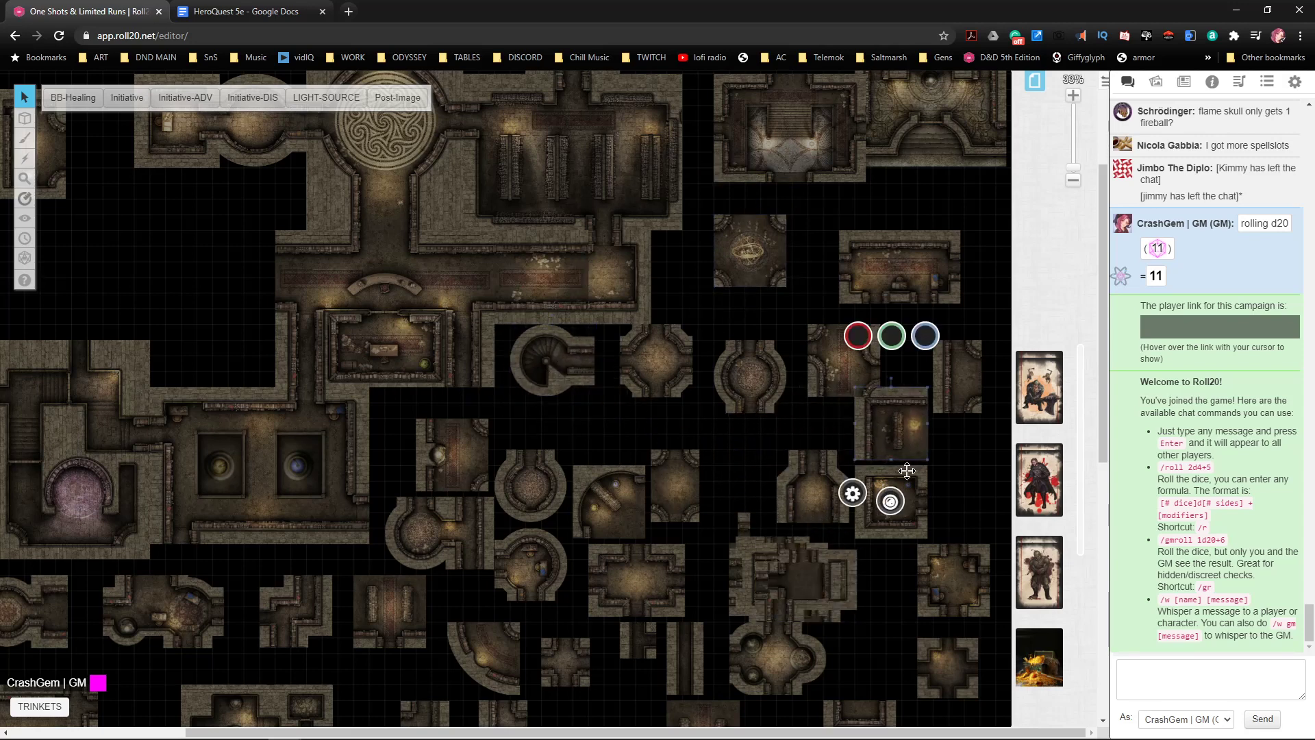
- Move the narrowing arched room into the empty area west of the long carpeted hall and nudge it up and to the right
{"action": "scroll", "coordinate": [935, 517], "scroll_direction": "down", "scroll_amount": 1}
{"action": "left_click_drag", "start_coordinate": [826, 462], "coordinate": [534, 338]}
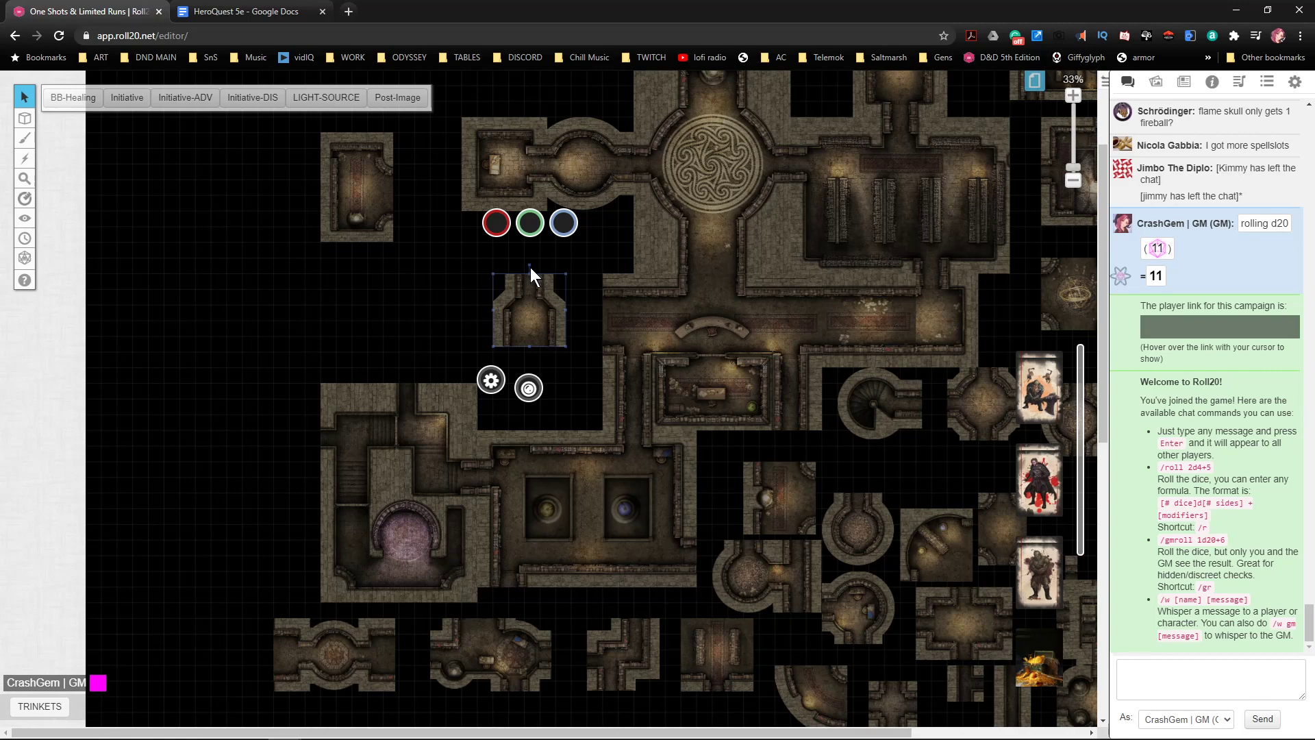
{"action": "key", "text": "Up"}
{"action": "key", "text": "Up"}
{"action": "key", "text": "Up"}
{"action": "key", "text": "Right"}
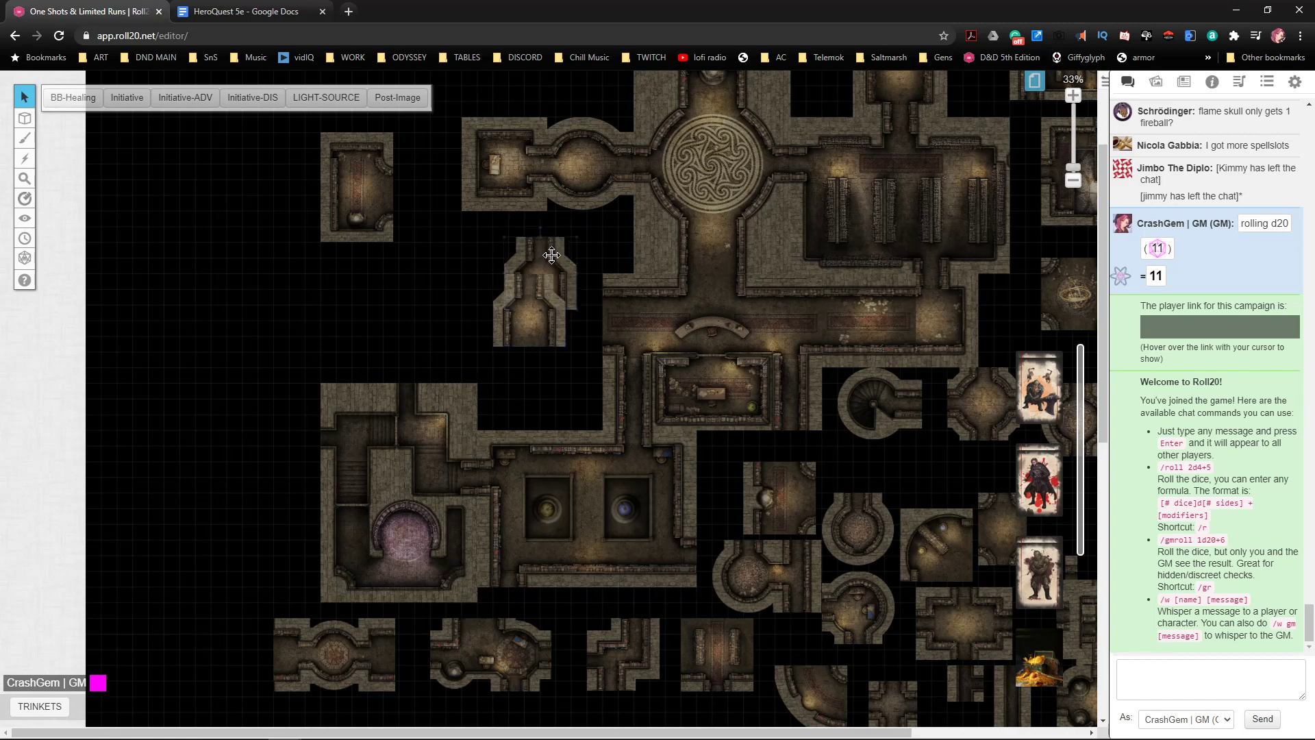
- Move another twin-shelf carpeted room from the dungeon area to the free space below the twin-shelf rooms southeast of the grey map
{"action": "scroll", "coordinate": [753, 416], "scroll_direction": "right", "scroll_amount": 5}
{"action": "scroll", "coordinate": [754, 415], "scroll_direction": "down", "scroll_amount": 2}
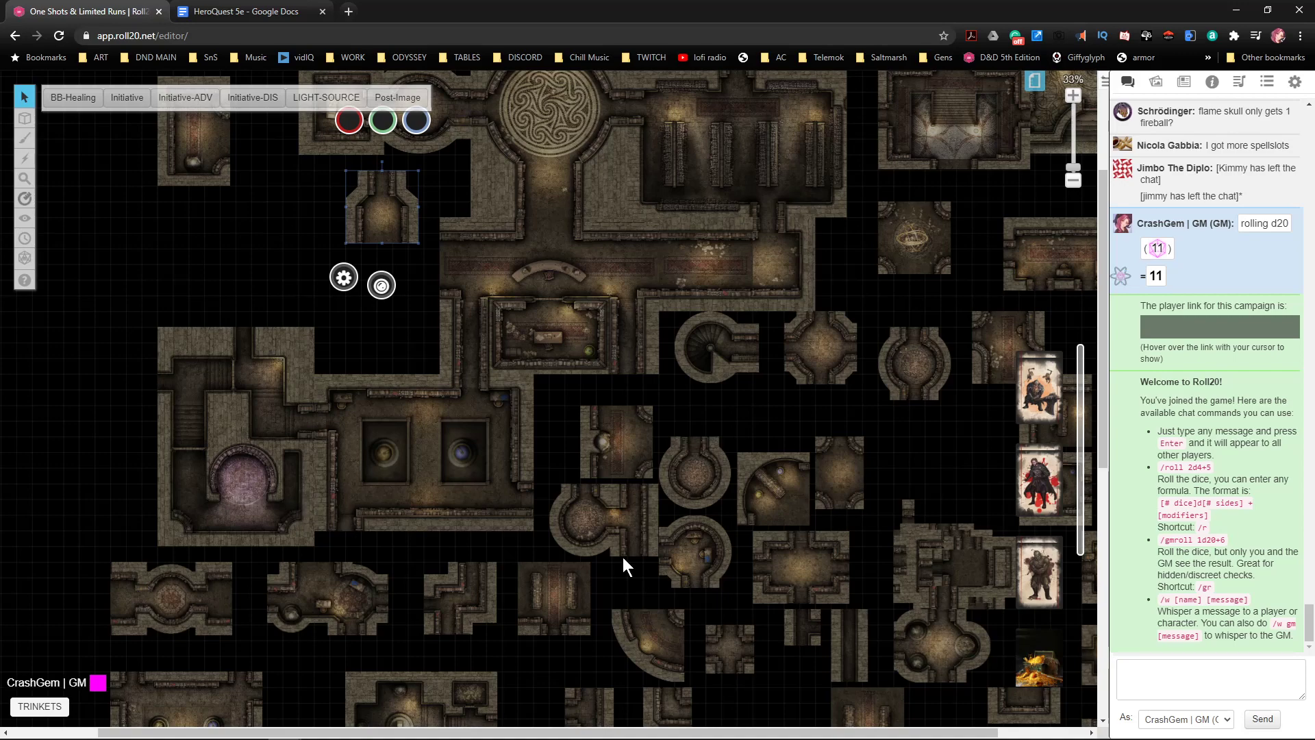
{"action": "scroll", "coordinate": [846, 522], "scroll_direction": "down", "scroll_amount": 3}
{"action": "scroll", "coordinate": [833, 570], "scroll_direction": "up", "scroll_amount": 5}
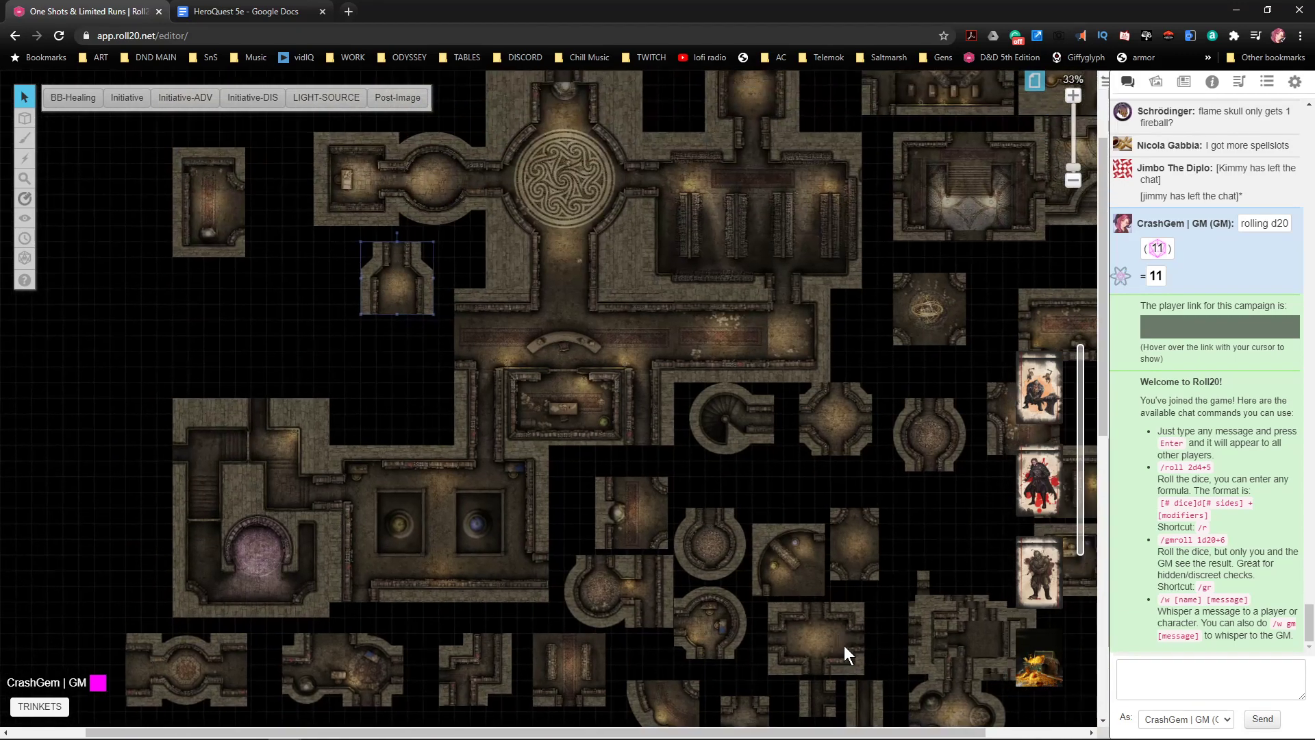
{"action": "scroll", "coordinate": [835, 583], "scroll_direction": "down", "scroll_amount": 5}
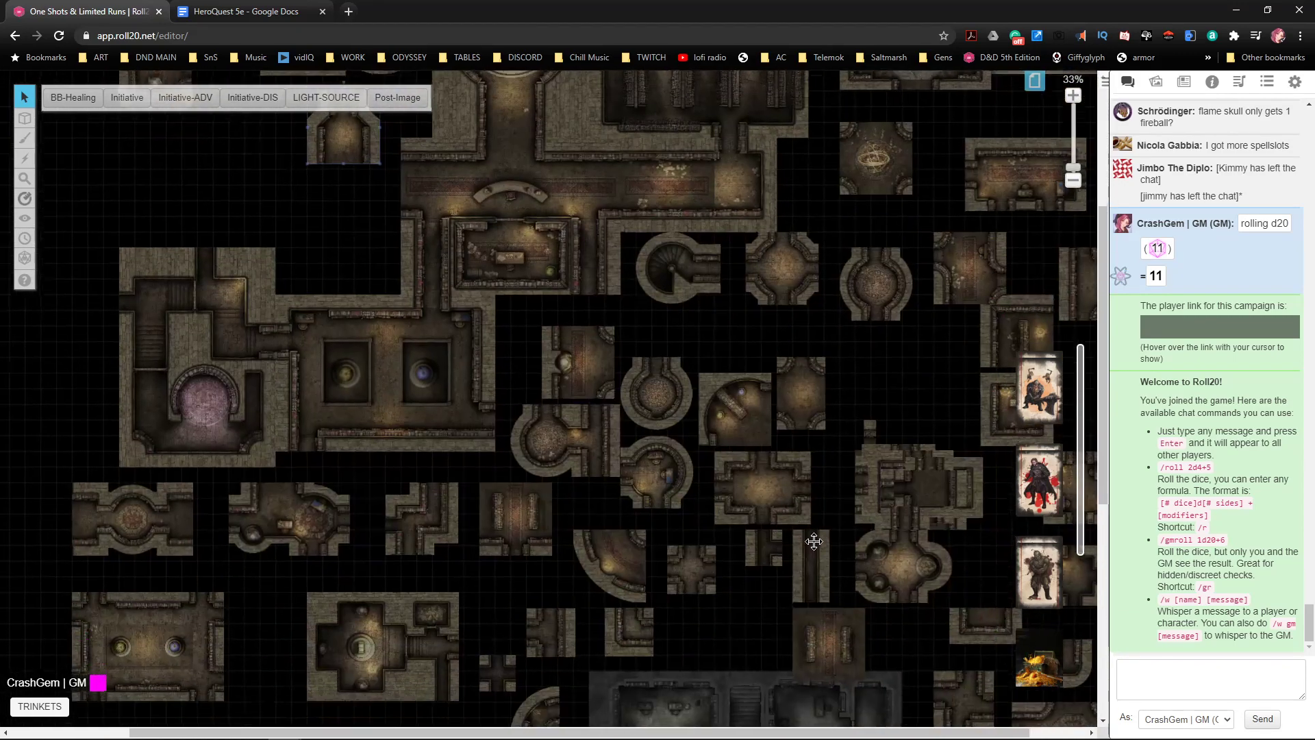
{"action": "scroll", "coordinate": [787, 507], "scroll_direction": "right", "scroll_amount": 4}
{"action": "scroll", "coordinate": [760, 404], "scroll_direction": "up", "scroll_amount": 3}
{"action": "scroll", "coordinate": [813, 395], "scroll_direction": "down", "scroll_amount": 7}
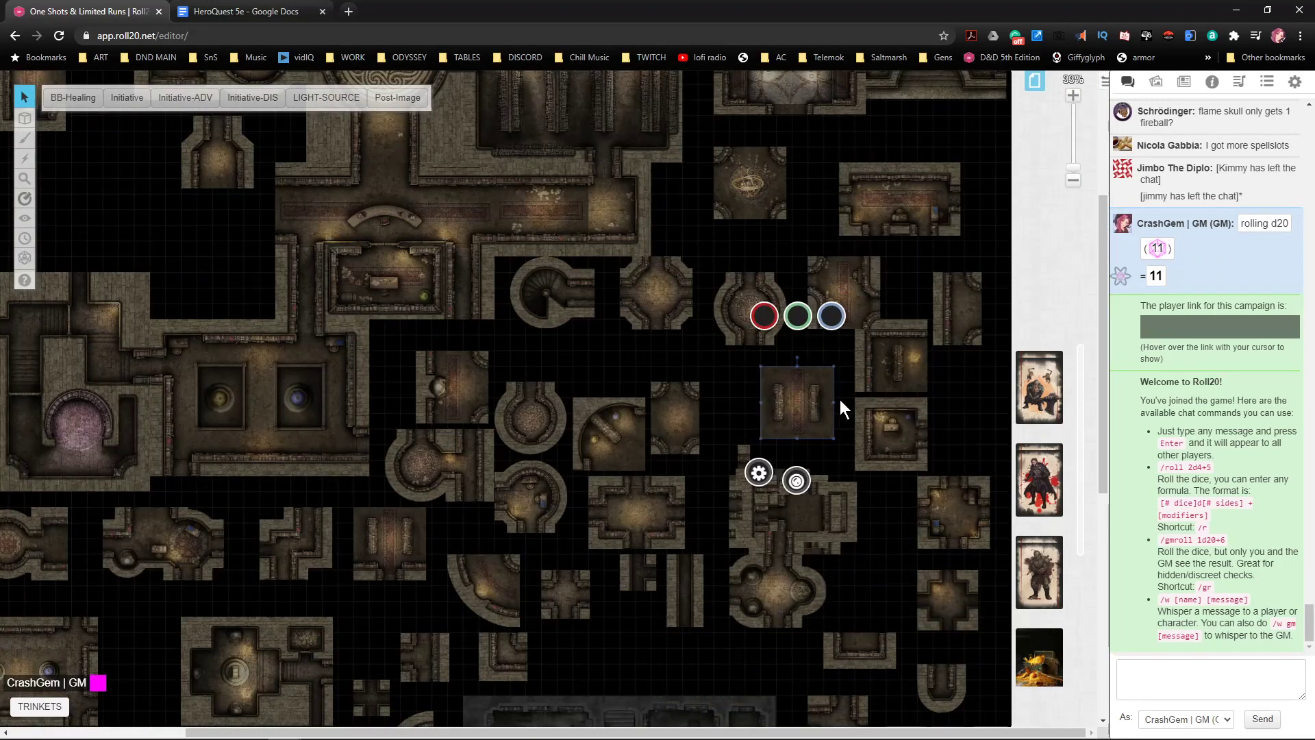
{"action": "scroll", "coordinate": [868, 413], "scroll_direction": "down", "scroll_amount": 3}
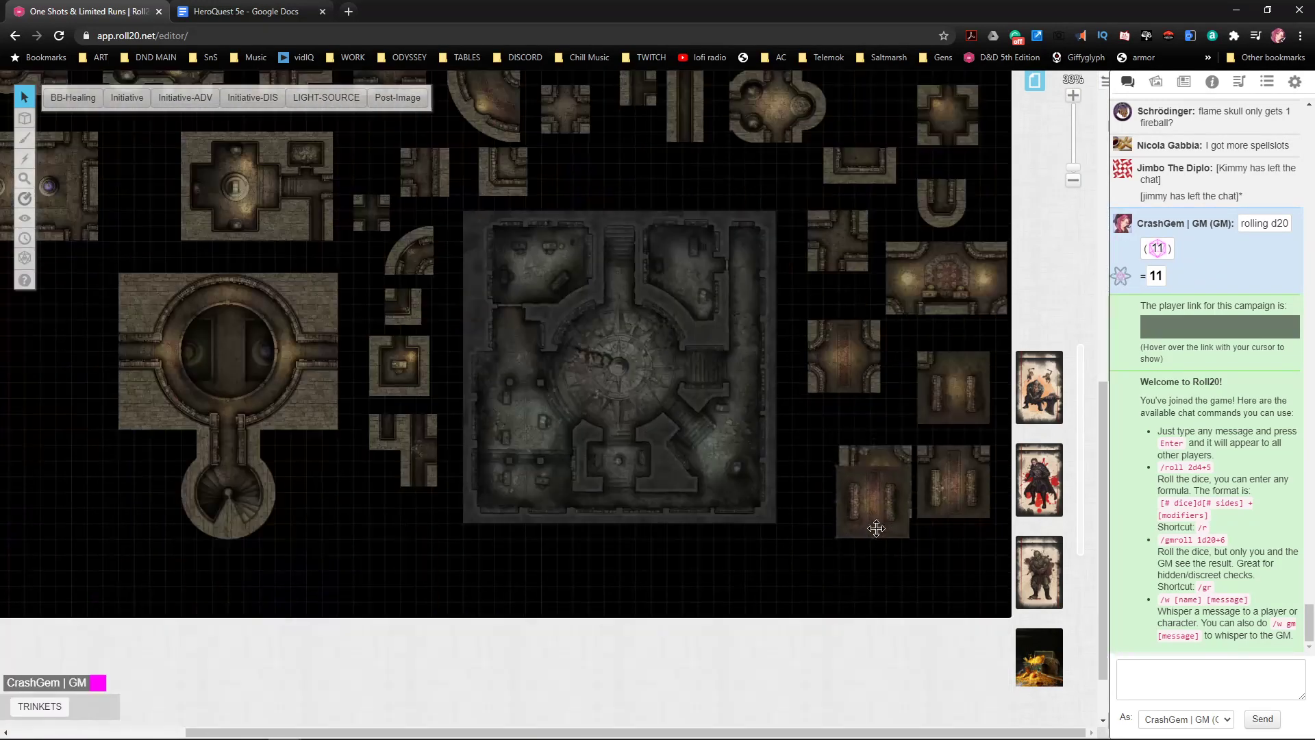
{"action": "scroll", "coordinate": [897, 543], "scroll_direction": "up", "scroll_amount": 3}
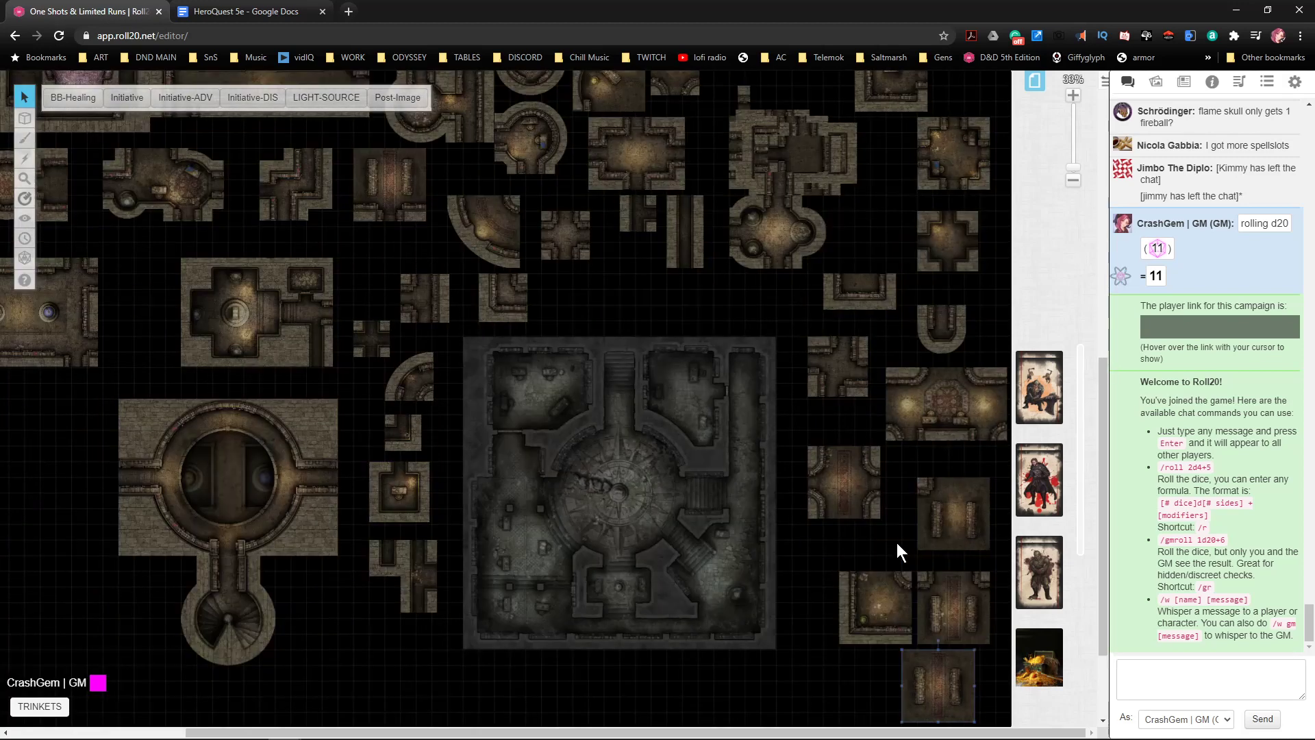
- Move the three-lobed room up above the tile pile and the short dark corridor directly above the U-shaped corridor
{"action": "left_click_drag", "start_coordinate": [781, 297], "coordinate": [797, 126]}
{"action": "scroll", "coordinate": [781, 310], "scroll_direction": "up", "scroll_amount": 1}
{"action": "left_click_drag", "start_coordinate": [812, 264], "coordinate": [842, 343]}
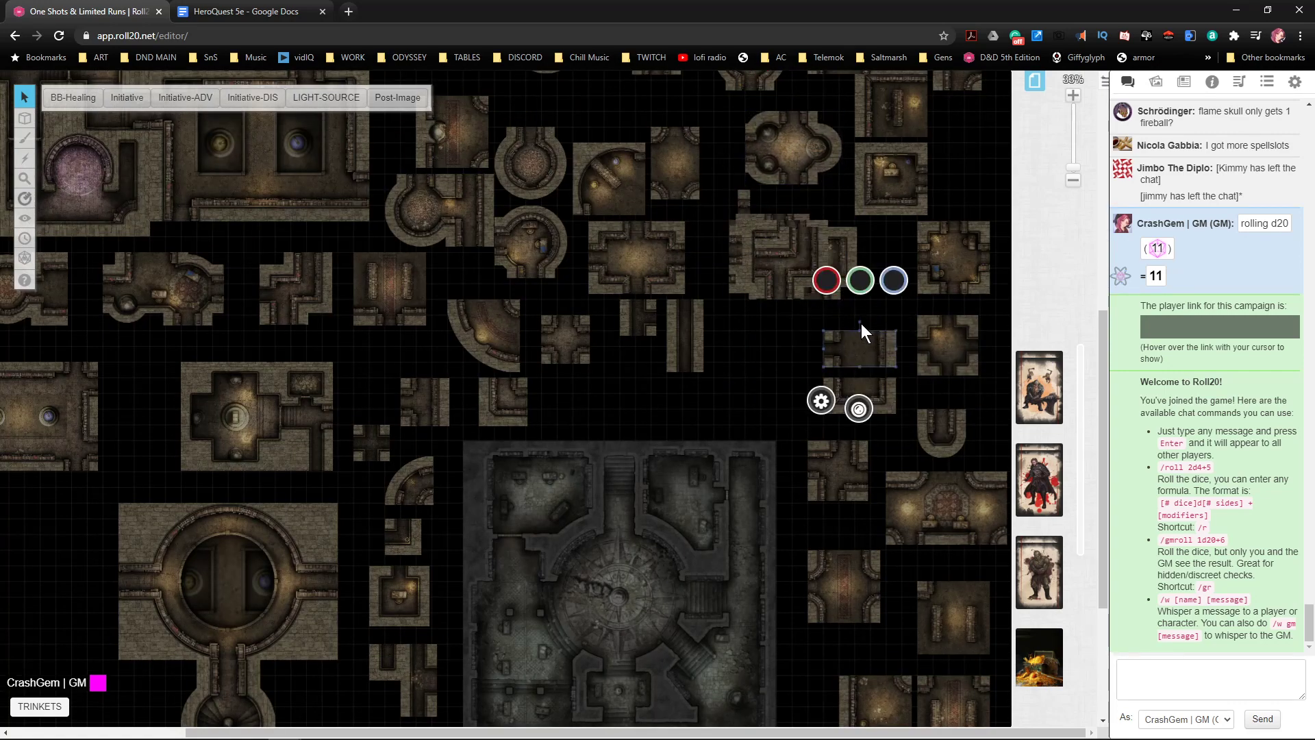
- Rotate the short dark corridor a quarter turn, enlarge it, and place it just above the stair room's north passage
{"action": "left_click_drag", "start_coordinate": [860, 322], "coordinate": [199, 199]}
{"action": "scroll", "coordinate": [664, 391], "scroll_direction": "up", "scroll_amount": 4}
{"action": "left_click_drag", "start_coordinate": [288, 249], "coordinate": [409, 309]}
{"action": "left_click", "coordinate": [536, 315]}
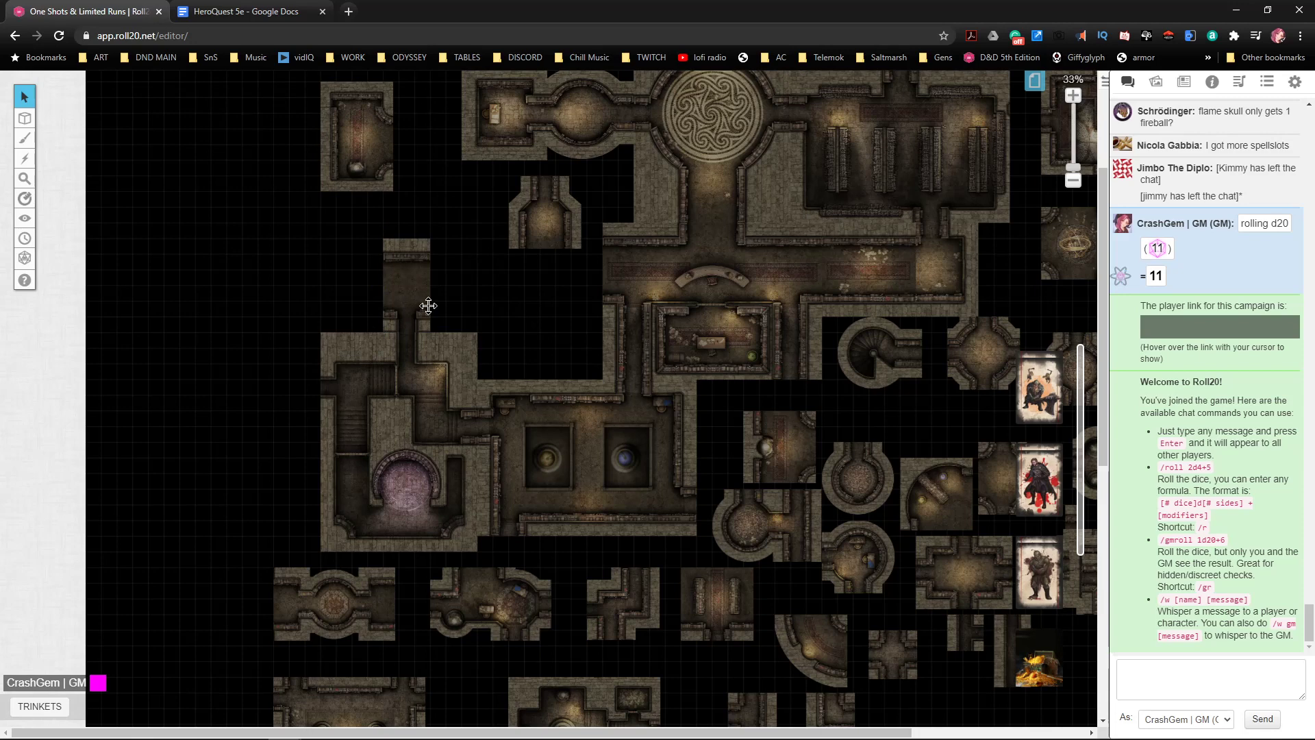
{"action": "left_click", "coordinate": [416, 268]}
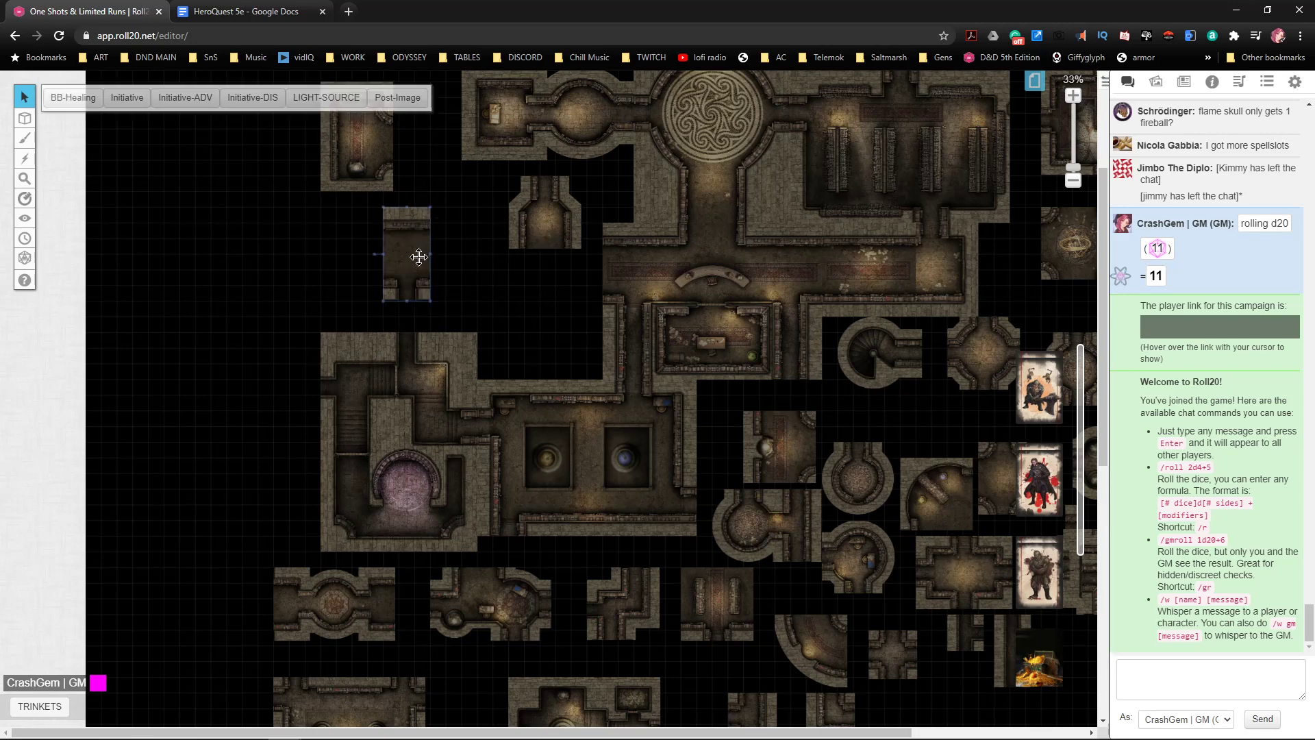
{"action": "left_click_drag", "start_coordinate": [421, 267], "coordinate": [414, 267]}
- Set the narrowing arched room aside in the empty area west of the stair room with the purple alcove
{"action": "left_click_drag", "start_coordinate": [550, 227], "coordinate": [237, 463]}
{"action": "scroll", "coordinate": [692, 426], "scroll_direction": "down", "scroll_amount": 3}
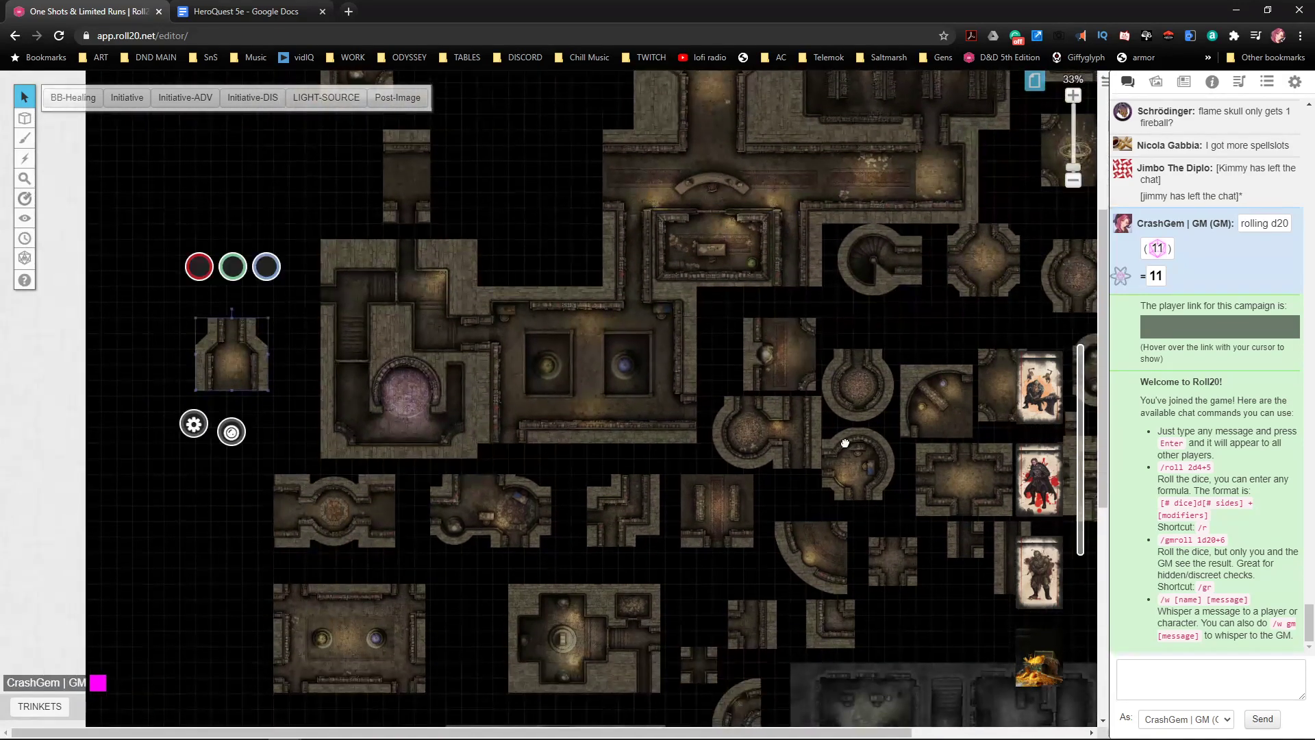
{"action": "left_click_drag", "start_coordinate": [845, 443], "coordinate": [828, 479]}
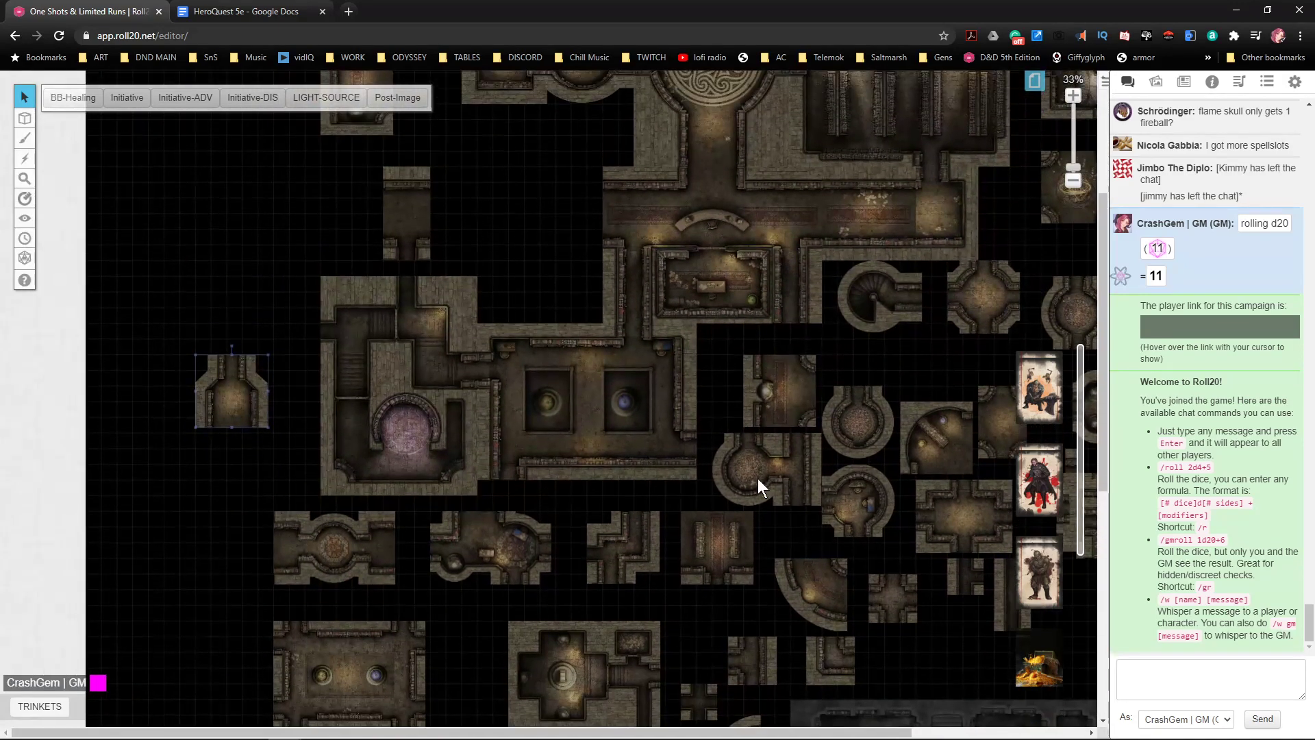
- Fit the corridor with the round rosette centre onto the long carpeted hall's west end, enlarging it to the hall's width and pulling in its west edge
{"action": "left_click_drag", "start_coordinate": [330, 550], "coordinate": [498, 192]}
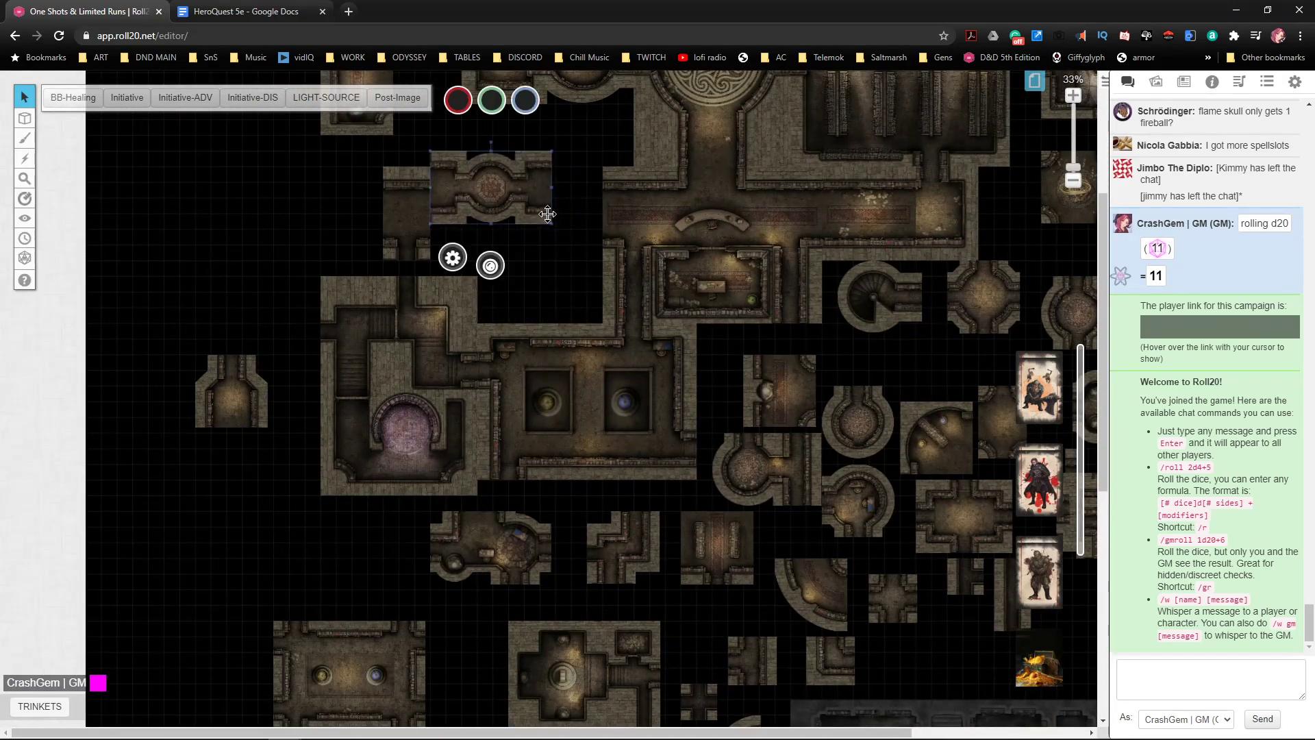
{"action": "left_click_drag", "start_coordinate": [551, 227], "coordinate": [582, 244]}
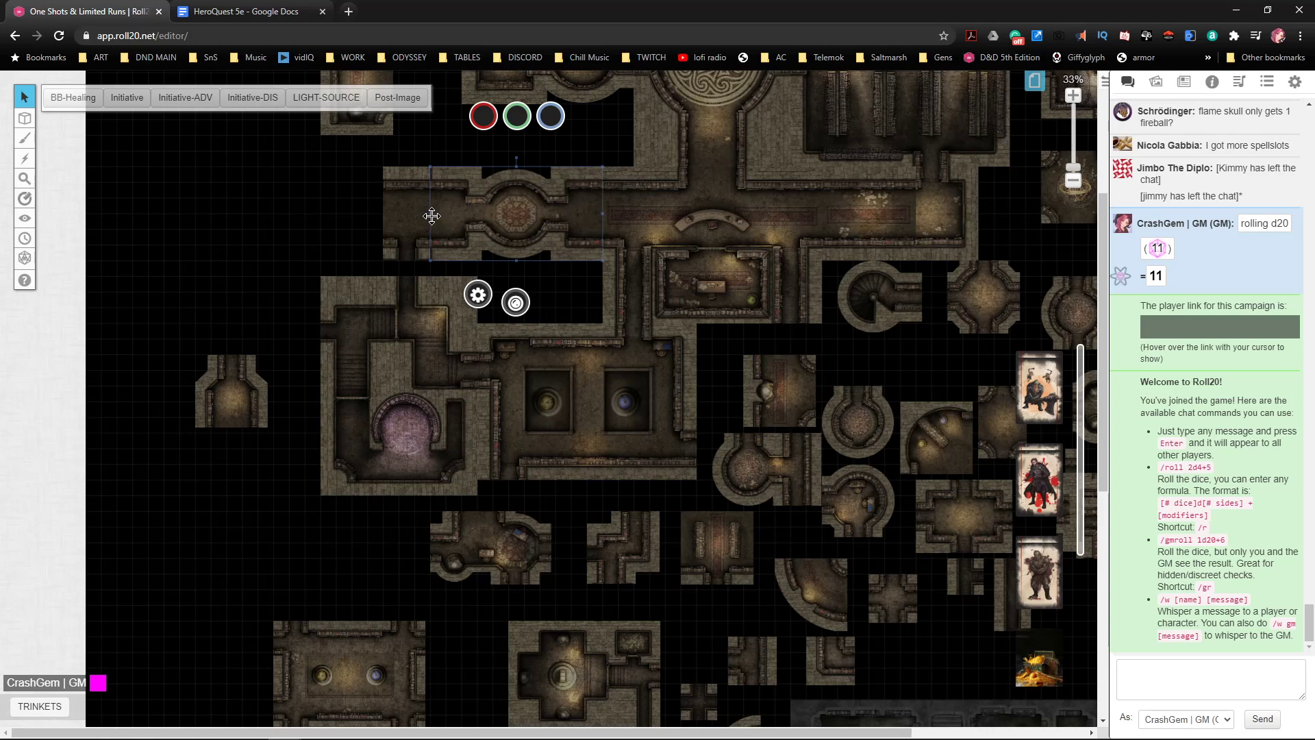
{"action": "left_click_drag", "start_coordinate": [437, 213], "coordinate": [449, 215]}
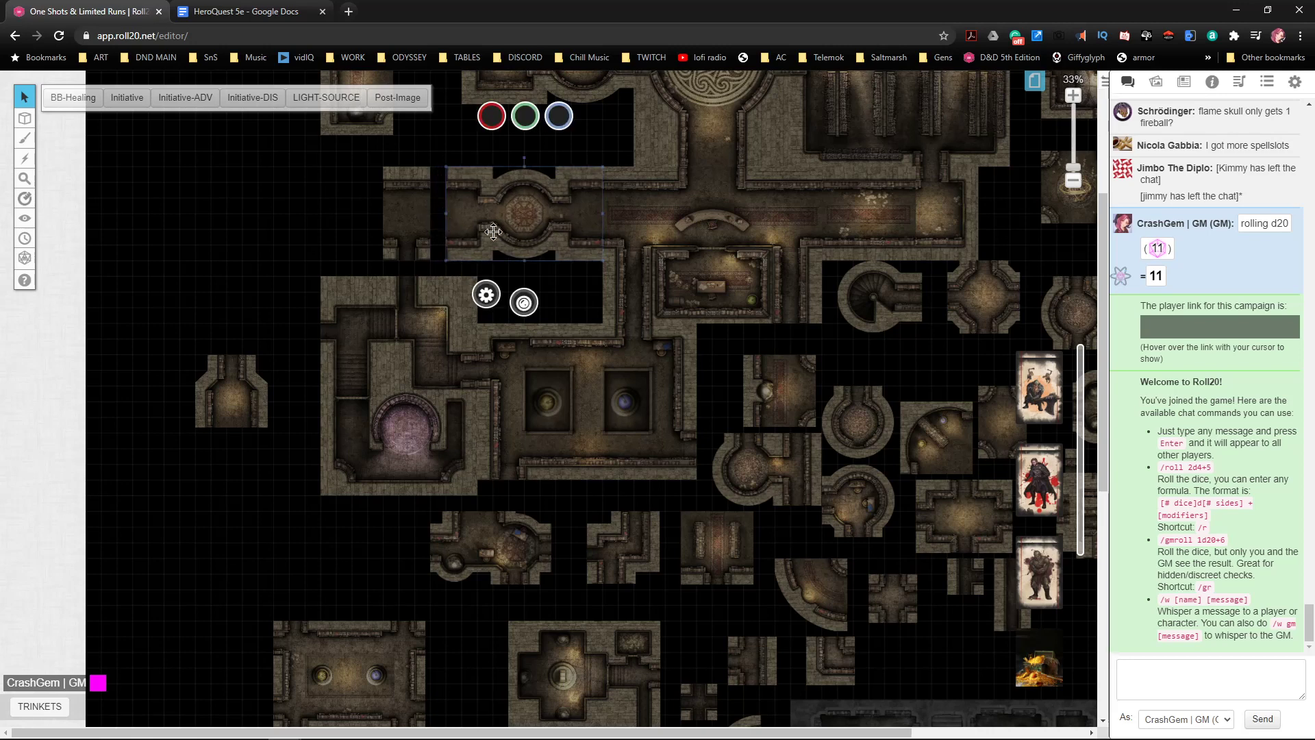
{"action": "left_click", "coordinate": [611, 317]}
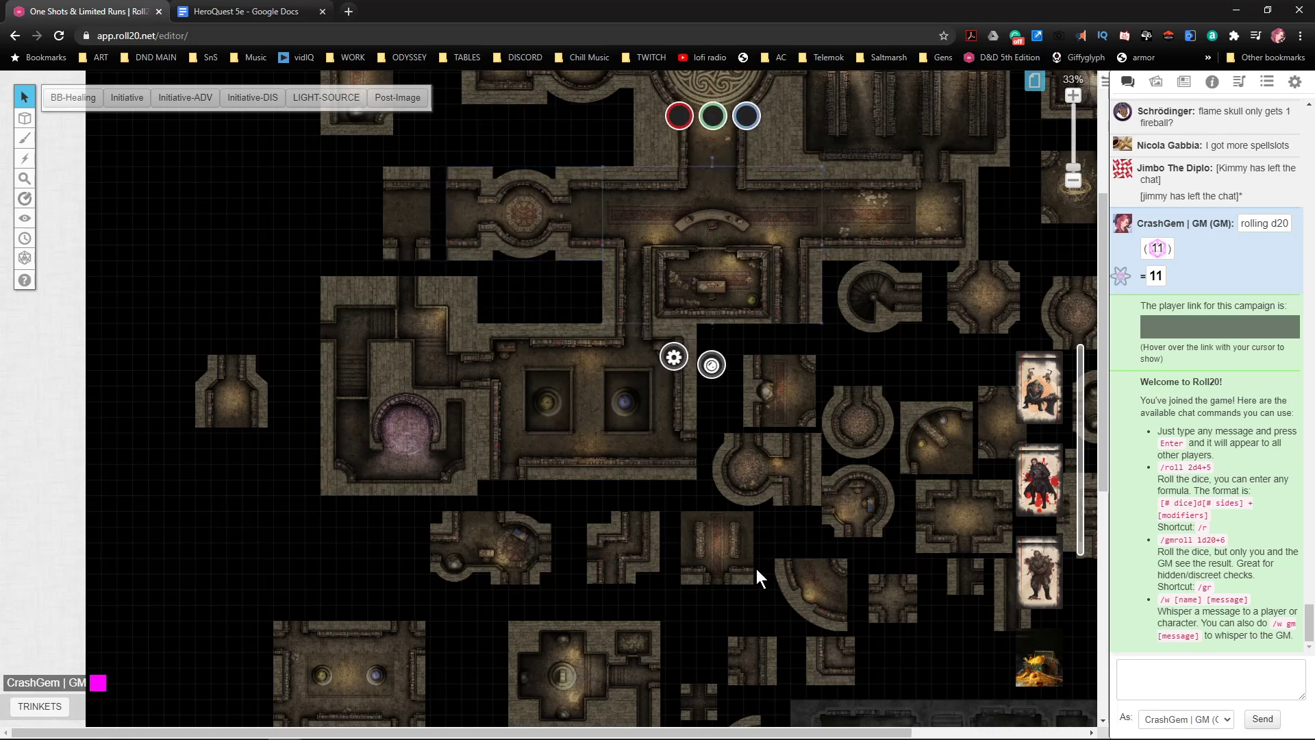
{"action": "left_click", "coordinate": [434, 219]}
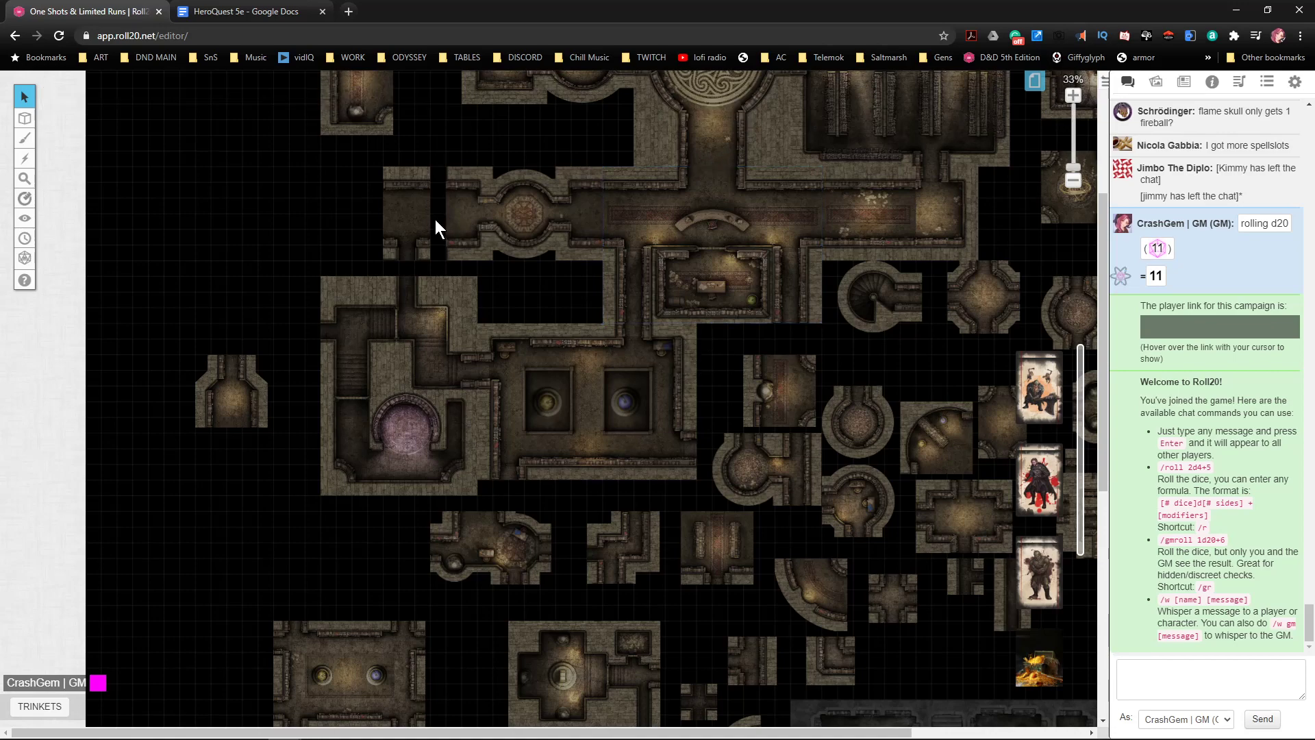
- Move the stepped corridors out of the tile pile to the free row just above the grey map
{"action": "left_click_drag", "start_coordinate": [889, 461], "coordinate": [691, 311]}
{"action": "left_click_drag", "start_coordinate": [799, 283], "coordinate": [770, 422]}
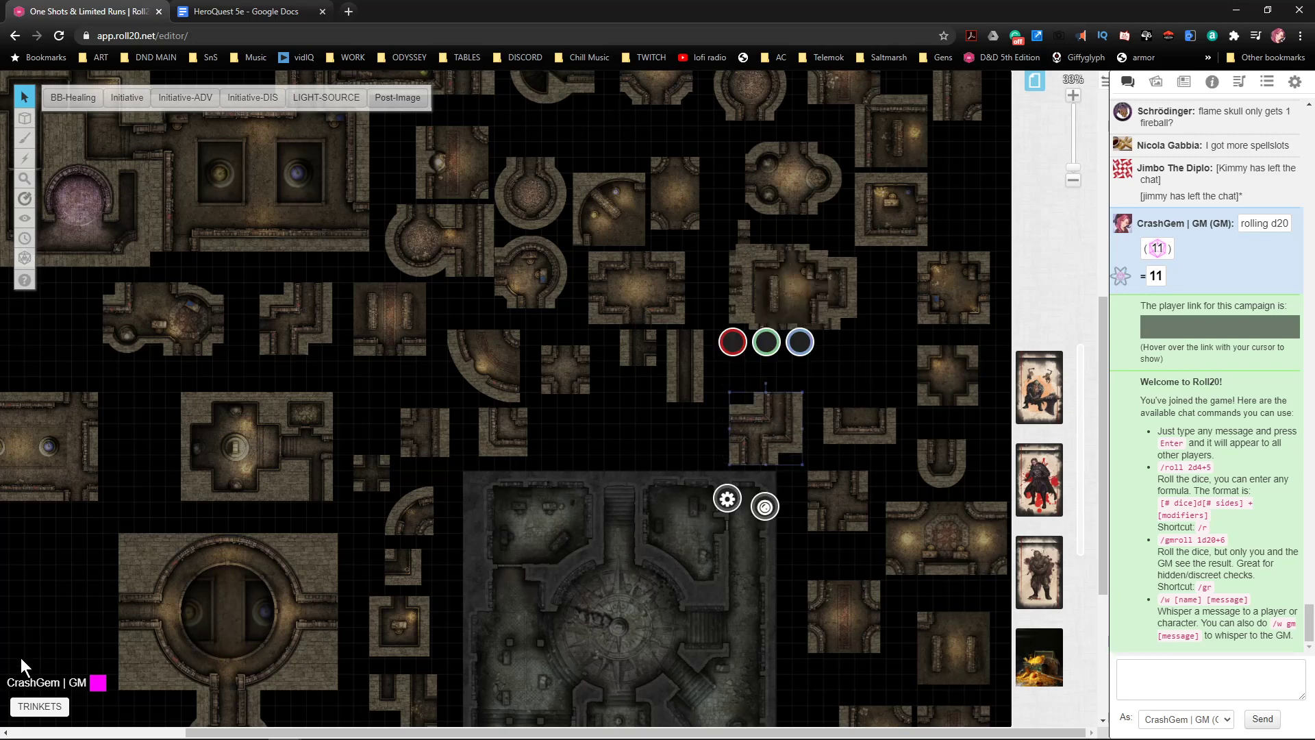
{"action": "left_click_drag", "start_coordinate": [793, 301], "coordinate": [615, 433]}
{"action": "left_click_drag", "start_coordinate": [737, 331], "coordinate": [668, 429]}
- Move the two square desk rooms from the pile to the row beneath the grey map's southeast corner, beside the twin-shelf room
{"action": "scroll", "coordinate": [823, 419], "scroll_direction": "down", "scroll_amount": 5}
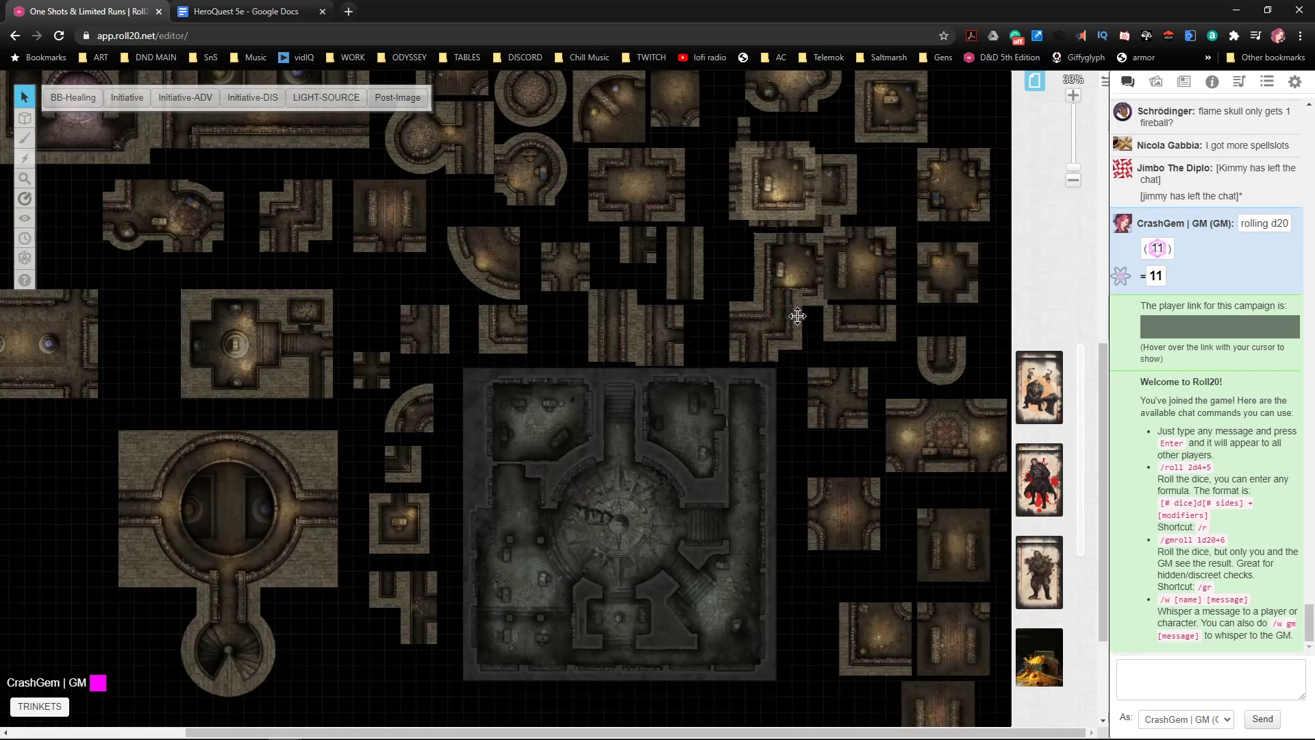
{"action": "scroll", "coordinate": [809, 431], "scroll_direction": "up", "scroll_amount": 6}
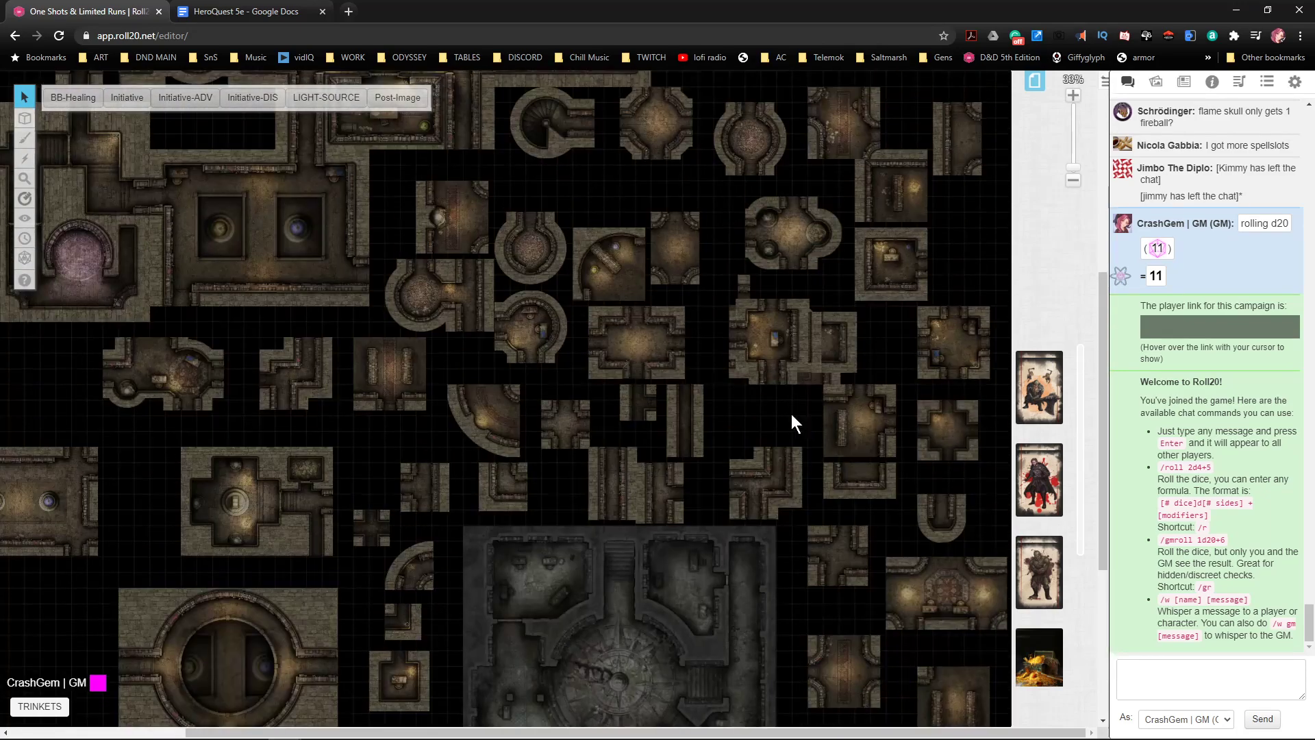
{"action": "scroll", "coordinate": [767, 365], "scroll_direction": "up", "scroll_amount": 3}
{"action": "left_click_drag", "start_coordinate": [770, 365], "coordinate": [779, 546]}
{"action": "scroll", "coordinate": [754, 373], "scroll_direction": "down", "scroll_amount": 8}
{"action": "scroll", "coordinate": [798, 444], "scroll_direction": "up", "scroll_amount": 2}
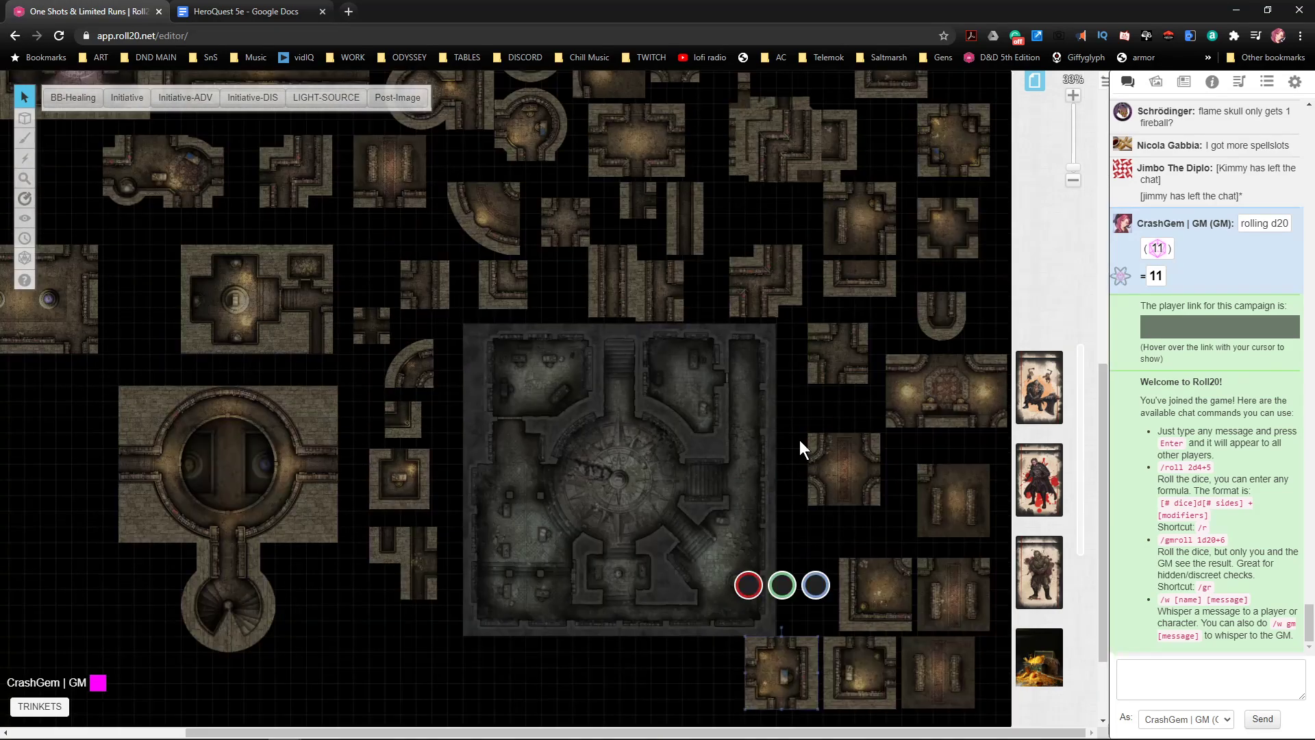
- Move the corridor with a side opening above the grey map's northeast corner and the stepped corridor to the row southwest of the grey map
{"action": "scroll", "coordinate": [807, 420], "scroll_direction": "down", "scroll_amount": 4}
{"action": "left_click_drag", "start_coordinate": [587, 269], "coordinate": [724, 619]}
{"action": "left_click_drag", "start_coordinate": [660, 468], "coordinate": [457, 359]}
{"action": "scroll", "coordinate": [699, 302], "scroll_direction": "up", "scroll_amount": 1}
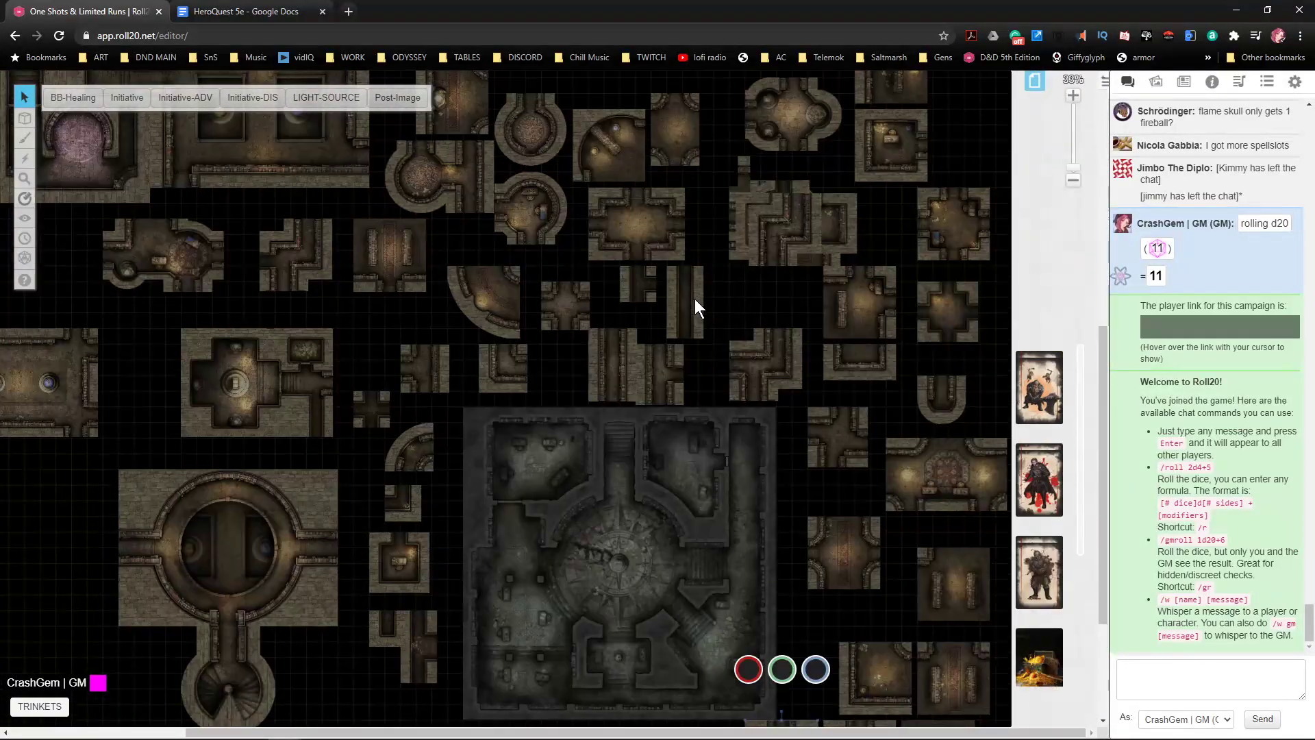
{"action": "left_click_drag", "start_coordinate": [449, 216], "coordinate": [467, 370]}
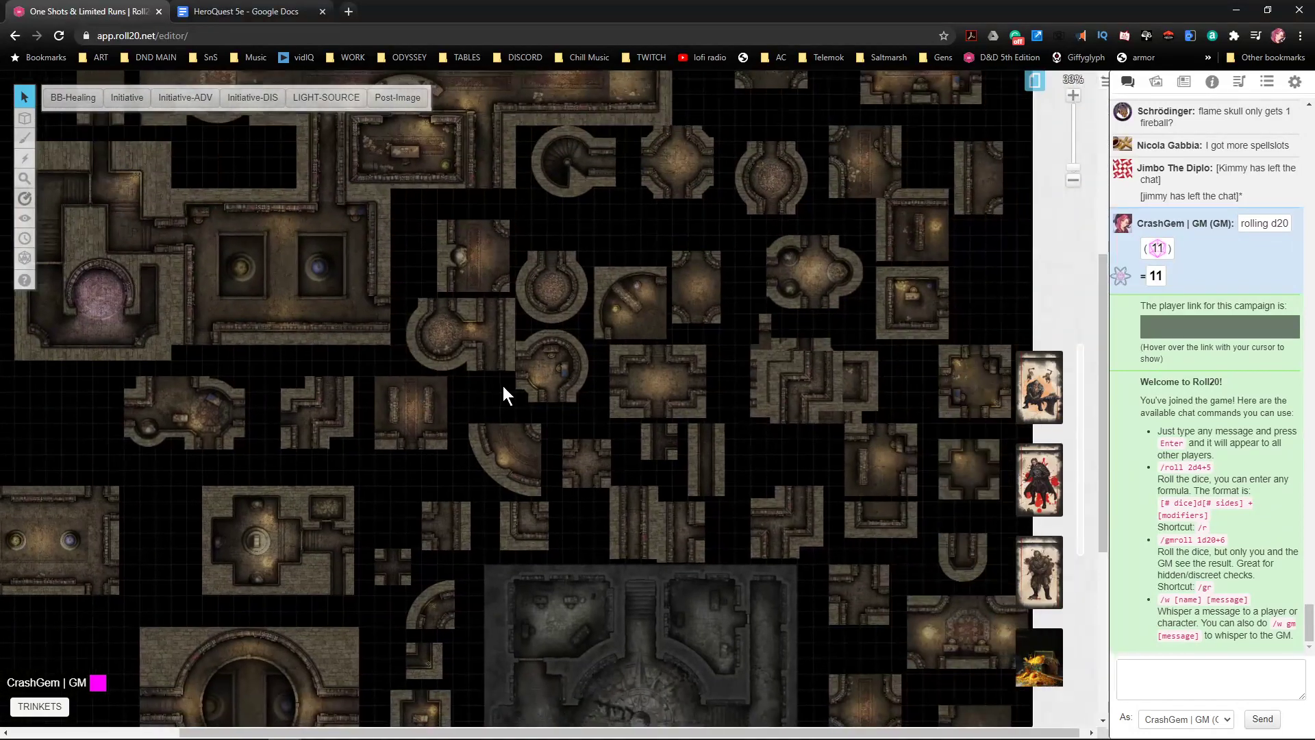
{"action": "left_click_drag", "start_coordinate": [676, 477], "coordinate": [741, 475]}
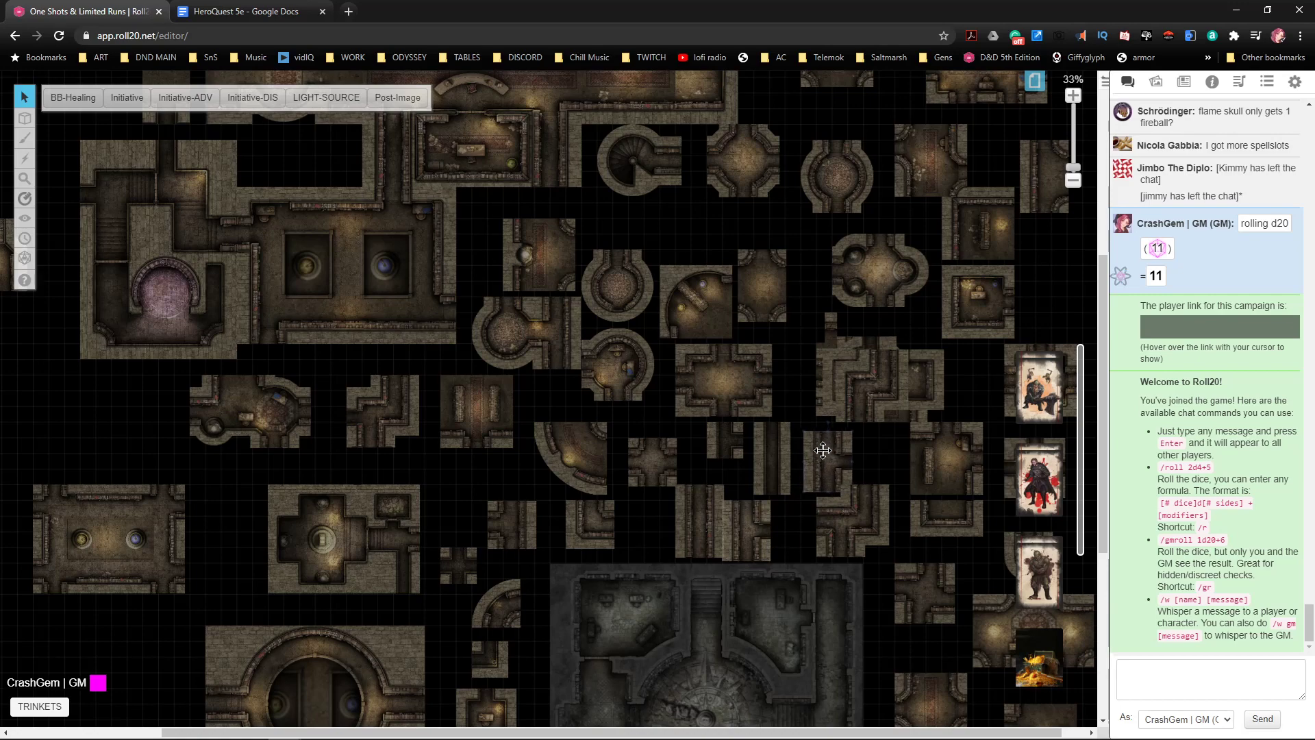
{"action": "left_click_drag", "start_coordinate": [823, 450], "coordinate": [815, 451]}
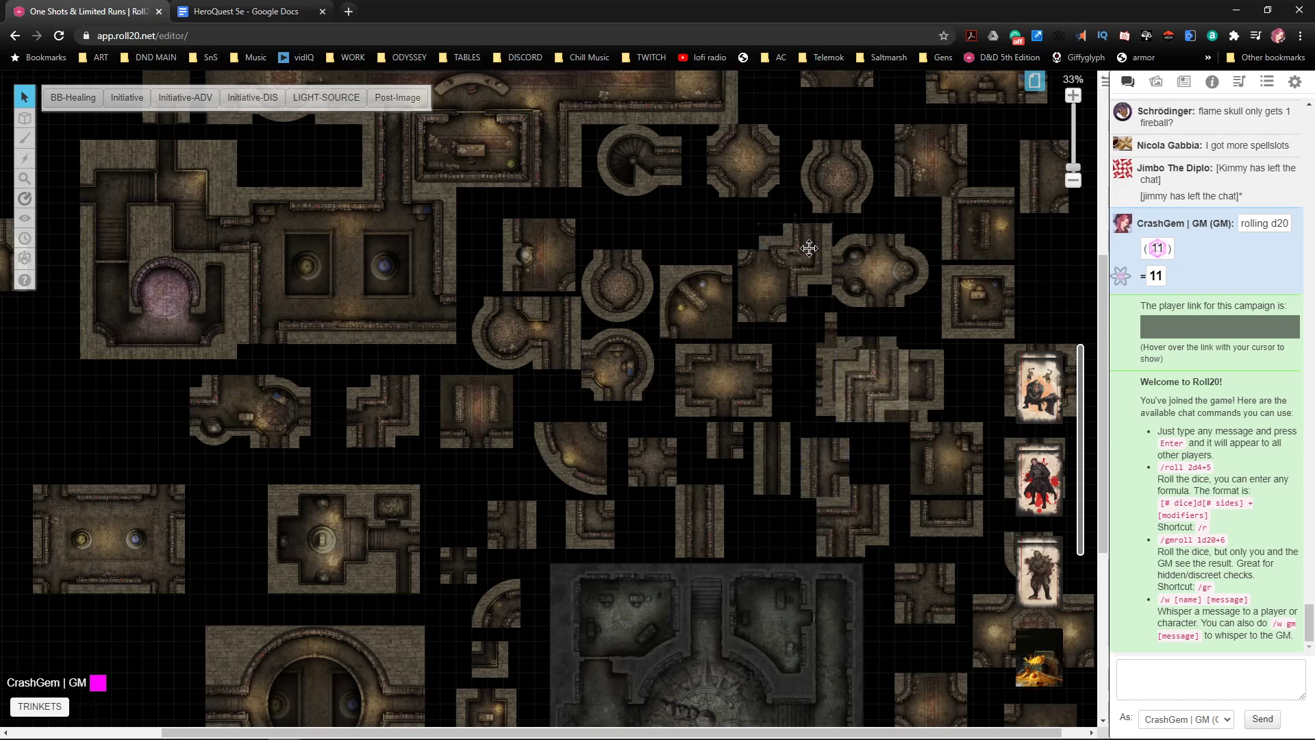
{"action": "scroll", "coordinate": [754, 308], "scroll_direction": "down", "scroll_amount": 6}
{"action": "left_click_drag", "start_coordinate": [528, 470], "coordinate": [479, 453]}
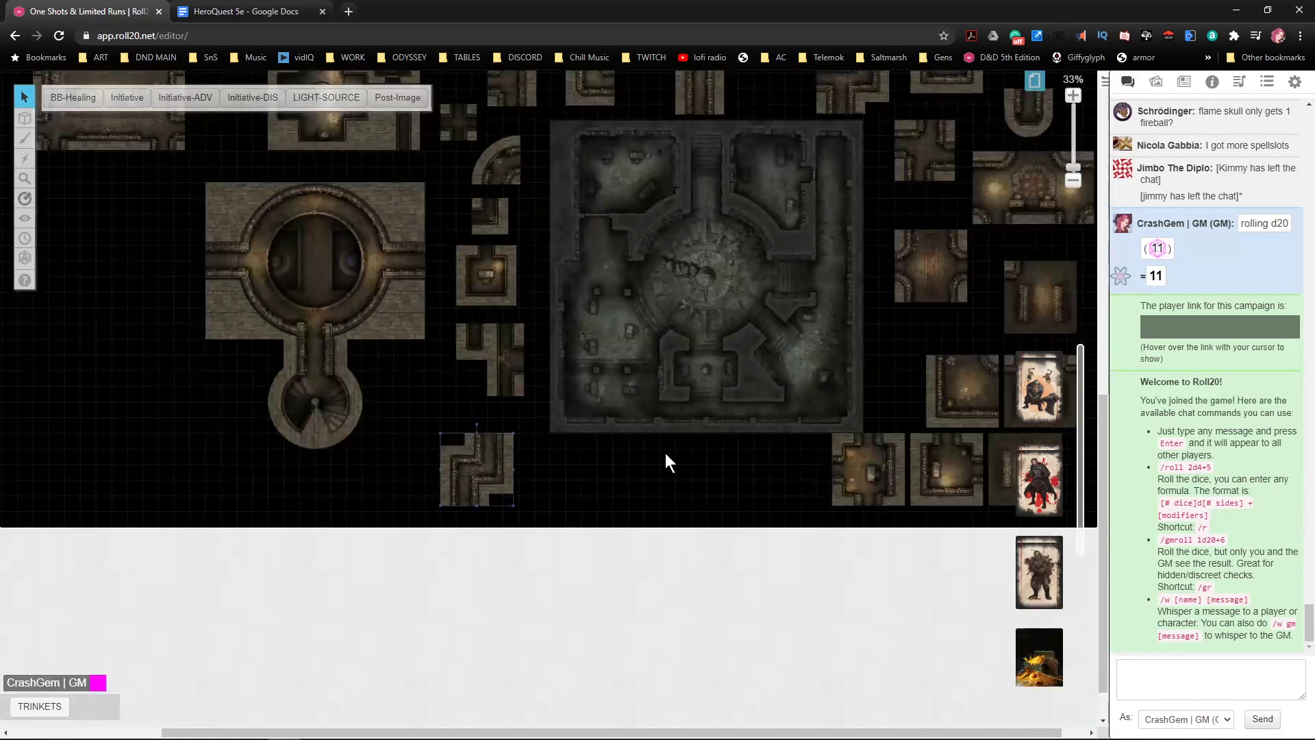
- Move the small round room between the two-pit hall and the statue room, and a stepped corridor beside the tall corridor above the grey map
{"action": "scroll", "coordinate": [602, 448], "scroll_direction": "up", "scroll_amount": 4}
{"action": "left_click_drag", "start_coordinate": [847, 225], "coordinate": [812, 251]}
{"action": "scroll", "coordinate": [899, 361], "scroll_direction": "up", "scroll_amount": 1}
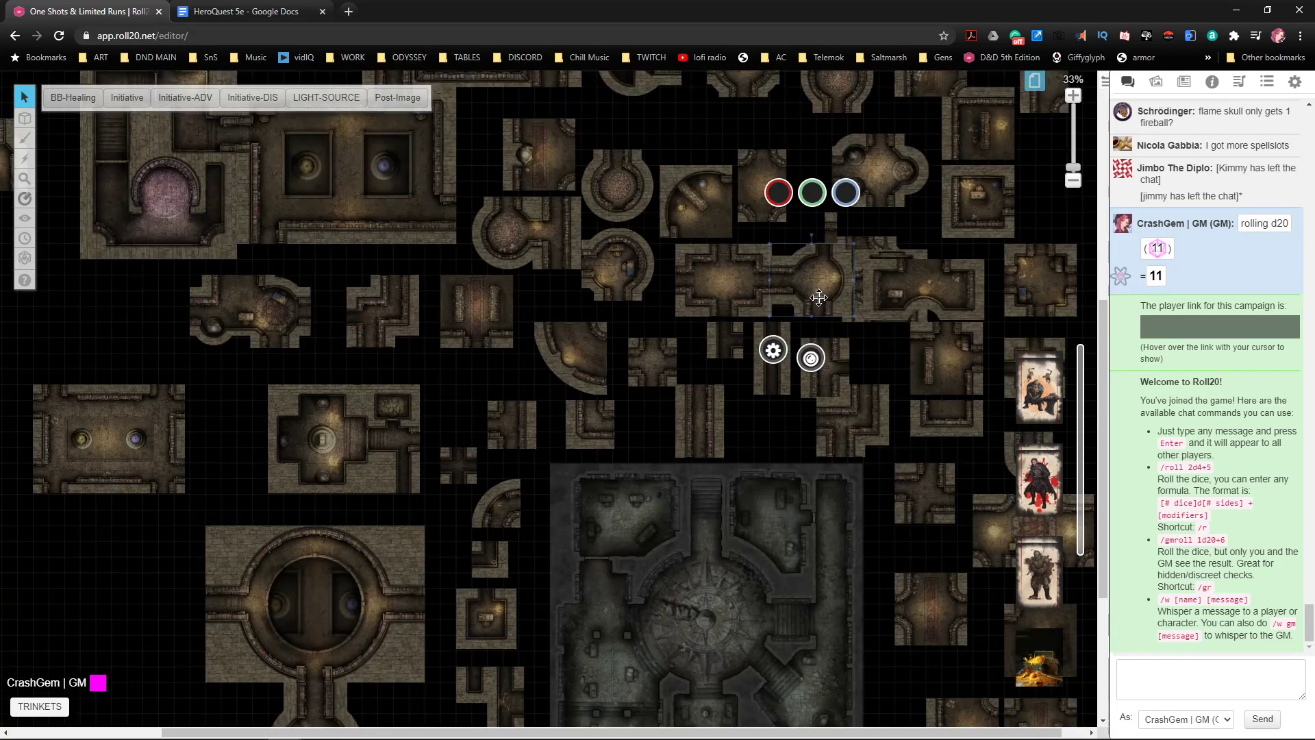
{"action": "left_click_drag", "start_coordinate": [813, 290], "coordinate": [230, 449]}
{"action": "left_click", "coordinate": [822, 302]}
{"action": "left_click_drag", "start_coordinate": [823, 303], "coordinate": [721, 438]}
- Move the carpeted table room and the wide hall with the curved notch side by side beneath the grey map
{"action": "left_click", "coordinate": [818, 302]}
{"action": "left_click_drag", "start_coordinate": [818, 302], "coordinate": [752, 511]}
{"action": "scroll", "coordinate": [784, 429], "scroll_direction": "down", "scroll_amount": 5}
{"action": "scroll", "coordinate": [833, 450], "scroll_direction": "up", "scroll_amount": 4}
{"action": "left_click_drag", "start_coordinate": [876, 249], "coordinate": [627, 504]}
{"action": "scroll", "coordinate": [754, 411], "scroll_direction": "down", "scroll_amount": 4}
{"action": "scroll", "coordinate": [759, 465], "scroll_direction": "up", "scroll_amount": 2}
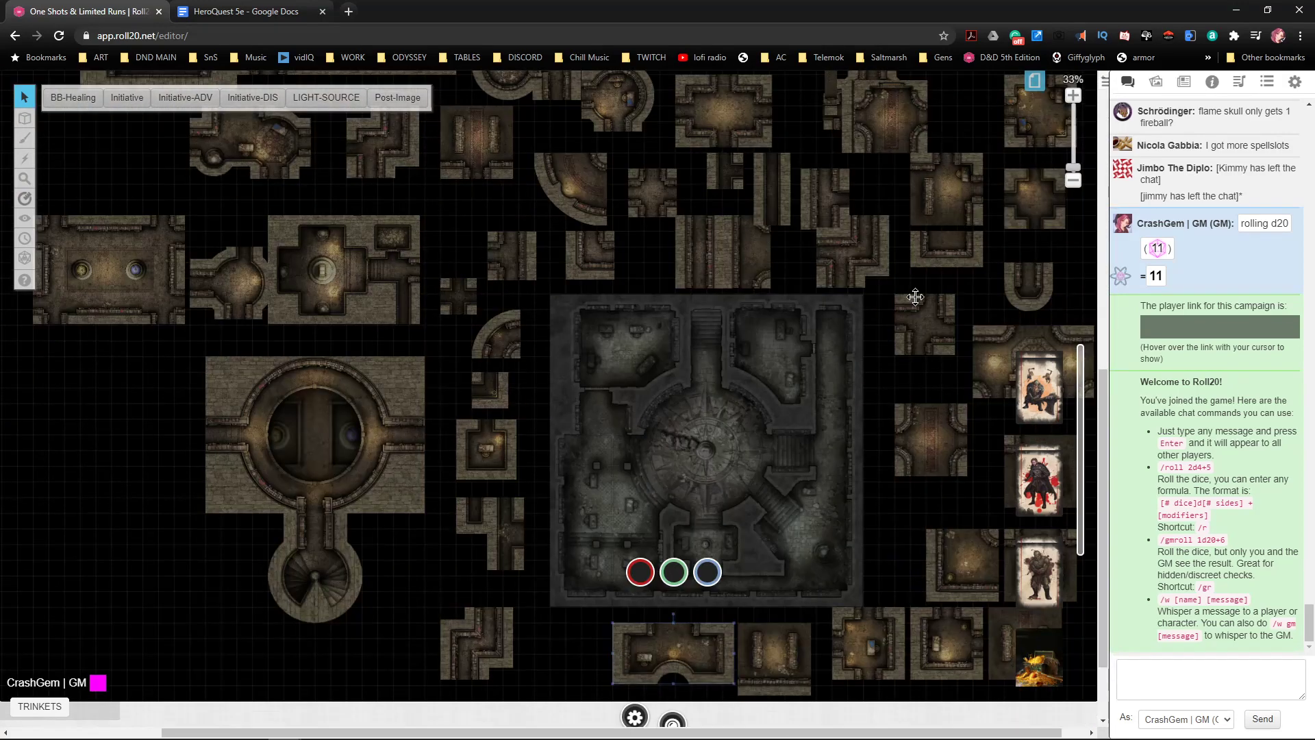
- Move the side-passage corridor tile below the dark stone map and shift the narrow vertical corridor tile slightly east
{"action": "left_click_drag", "start_coordinate": [842, 203], "coordinate": [567, 318]}
{"action": "scroll", "coordinate": [838, 209], "scroll_direction": "down", "scroll_amount": 4}
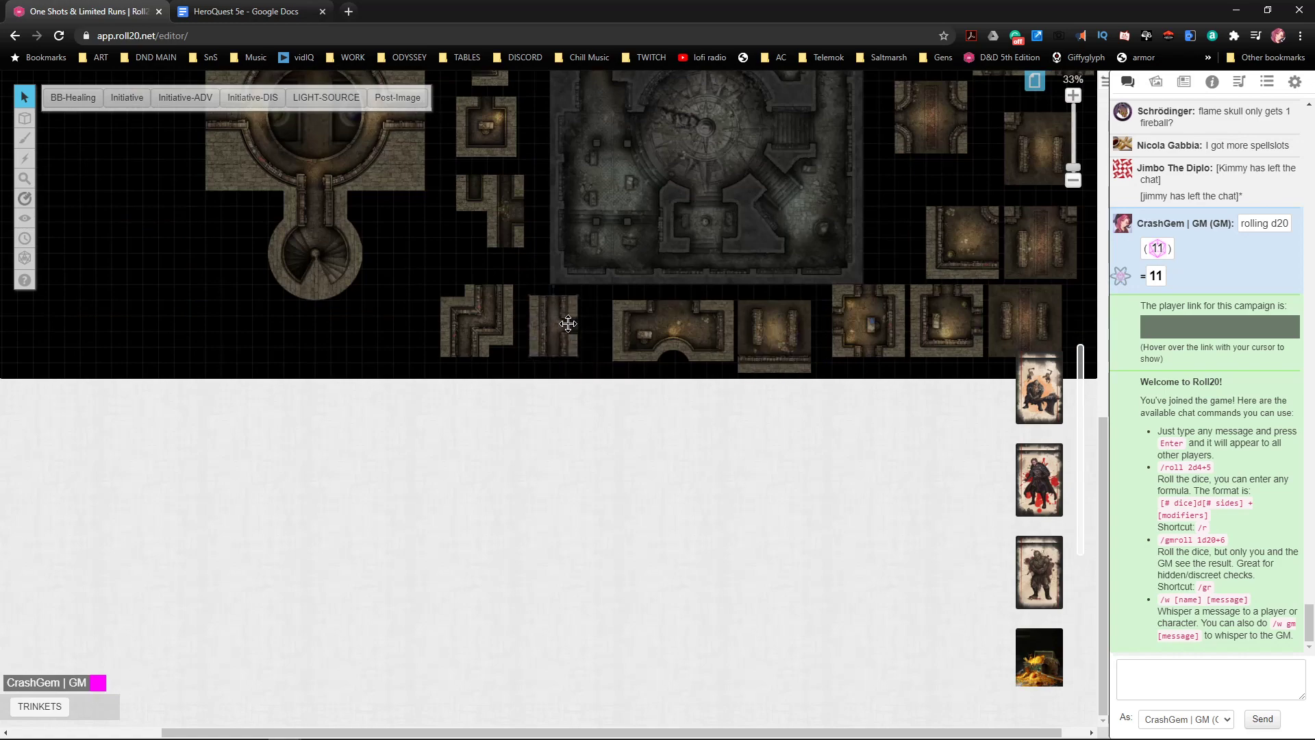
{"action": "scroll", "coordinate": [627, 327], "scroll_direction": "up", "scroll_amount": 4}
{"action": "scroll", "coordinate": [627, 328], "scroll_direction": "up", "scroll_amount": 1}
{"action": "left_click_drag", "start_coordinate": [780, 261], "coordinate": [812, 244]}
- Move two carpeted junction tiles to the empty spaces on either side of the spiral staircase below the circular pit room
{"action": "left_click_drag", "start_coordinate": [883, 195], "coordinate": [390, 439]}
{"action": "scroll", "coordinate": [786, 306], "scroll_direction": "down", "scroll_amount": 1}
{"action": "scroll", "coordinate": [786, 305], "scroll_direction": "down", "scroll_amount": 2}
{"action": "scroll", "coordinate": [452, 428], "scroll_direction": "up", "scroll_amount": 5}
{"action": "left_click_drag", "start_coordinate": [880, 283], "coordinate": [227, 661]}
{"action": "scroll", "coordinate": [635, 384], "scroll_direction": "down", "scroll_amount": 2}
{"action": "left_click_drag", "start_coordinate": [352, 585], "coordinate": [391, 605]}
- Move the small horizontal corridor tile to the empty area west of the circular pit room
{"action": "left_click_drag", "start_coordinate": [913, 190], "coordinate": [203, 453]}
{"action": "scroll", "coordinate": [888, 225], "scroll_direction": "down", "scroll_amount": 2}
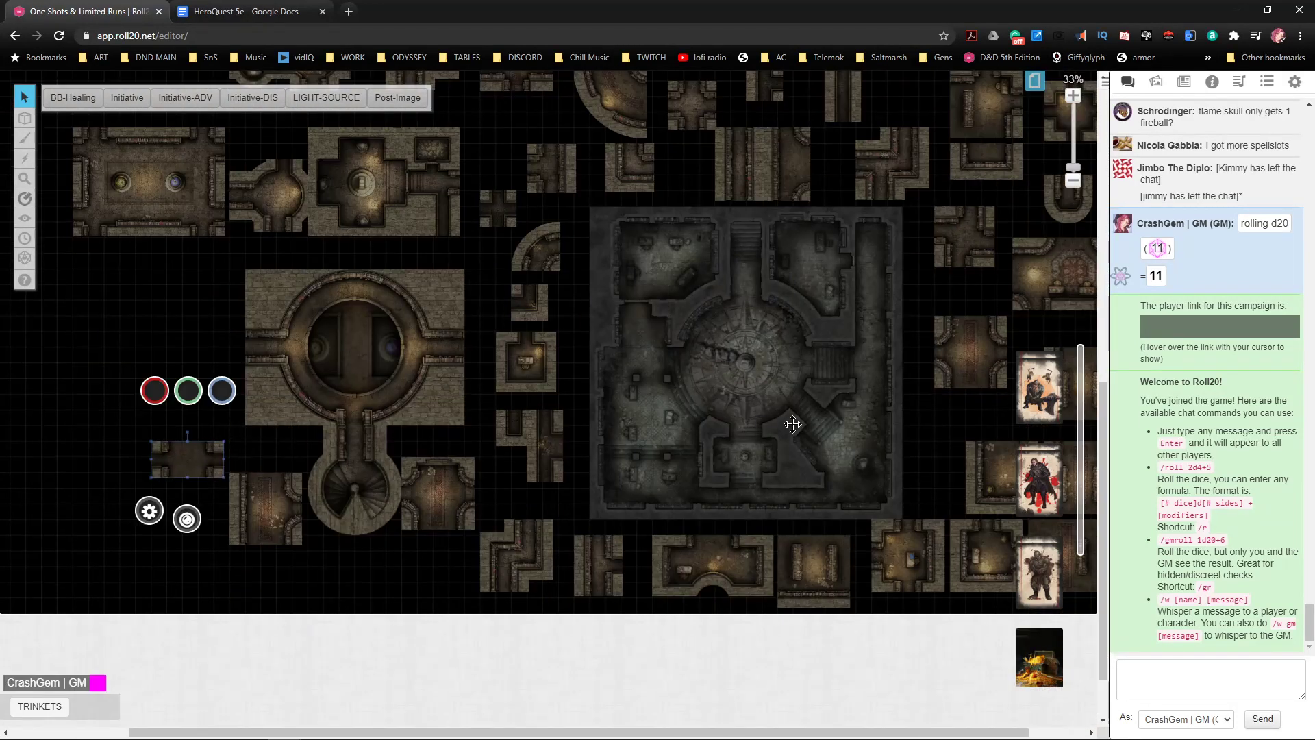
{"action": "scroll", "coordinate": [927, 315], "scroll_direction": "up", "scroll_amount": 3}
{"action": "scroll", "coordinate": [871, 190], "scroll_direction": "down", "scroll_amount": 3}
- Place the narrow corridor strip in the gap west of the round carpet room and stretch it to the hallway's full height
{"action": "scroll", "coordinate": [781, 281], "scroll_direction": "up", "scroll_amount": 4}
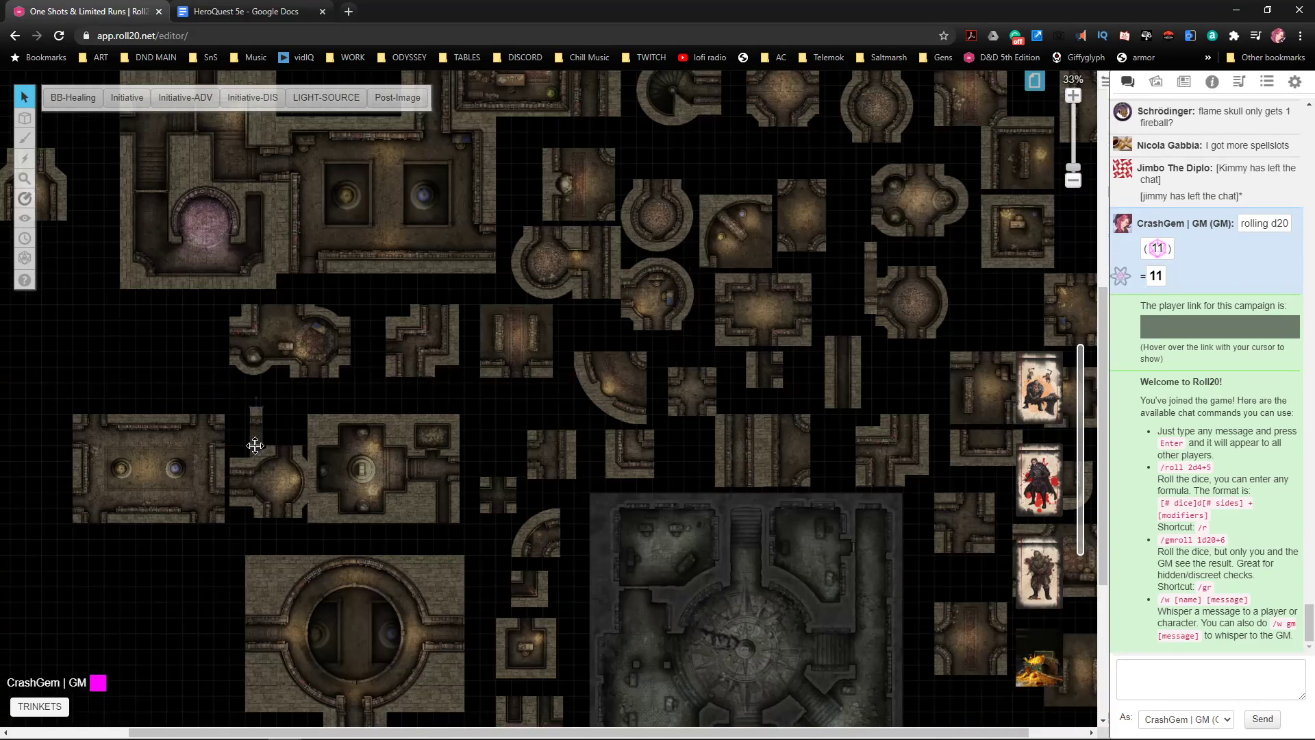
{"action": "scroll", "coordinate": [289, 456], "scroll_direction": "up", "scroll_amount": 3}
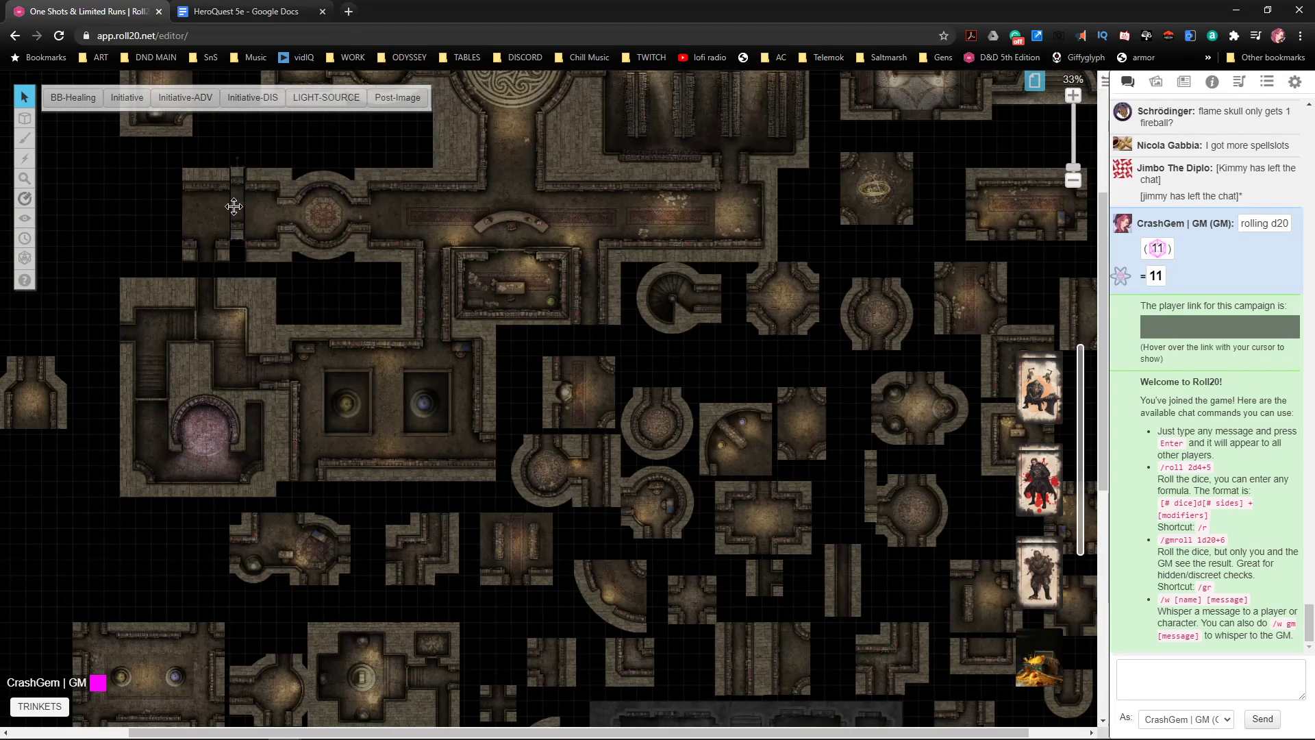
{"action": "left_click", "coordinate": [235, 209]}
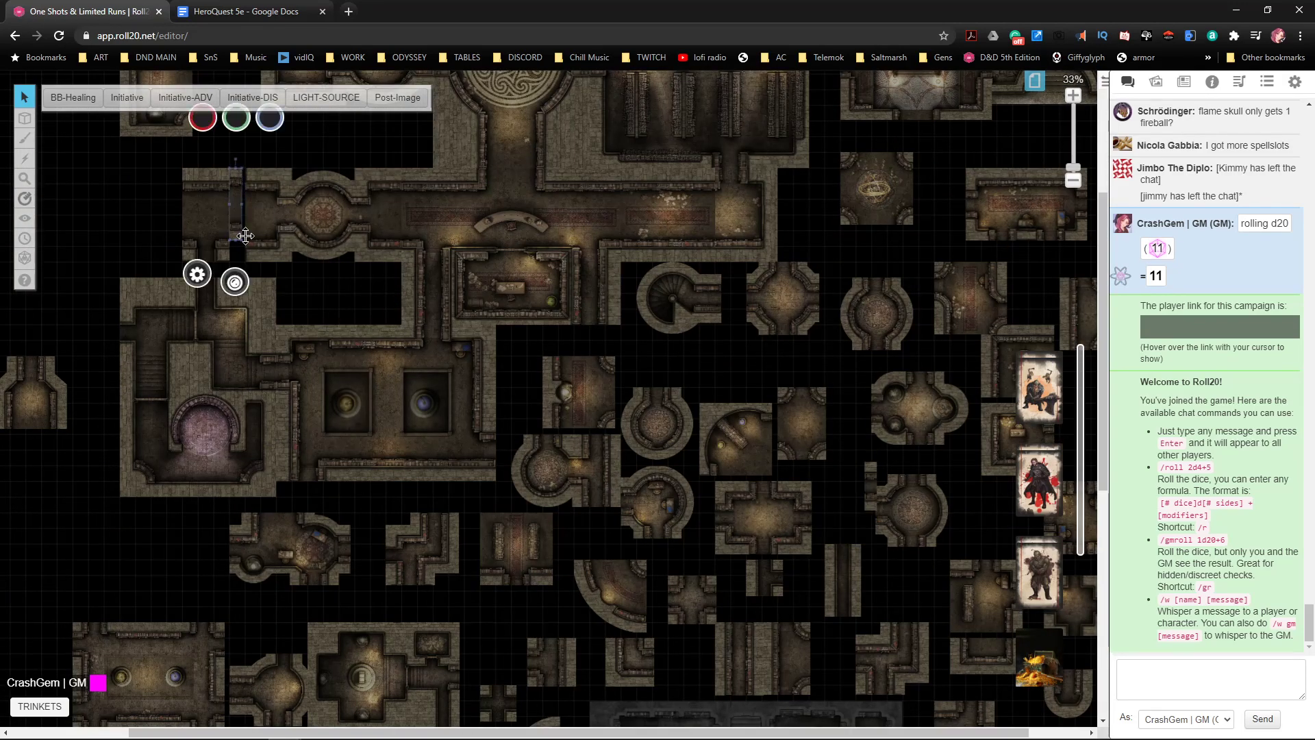
{"action": "left_click_drag", "start_coordinate": [241, 239], "coordinate": [249, 255]}
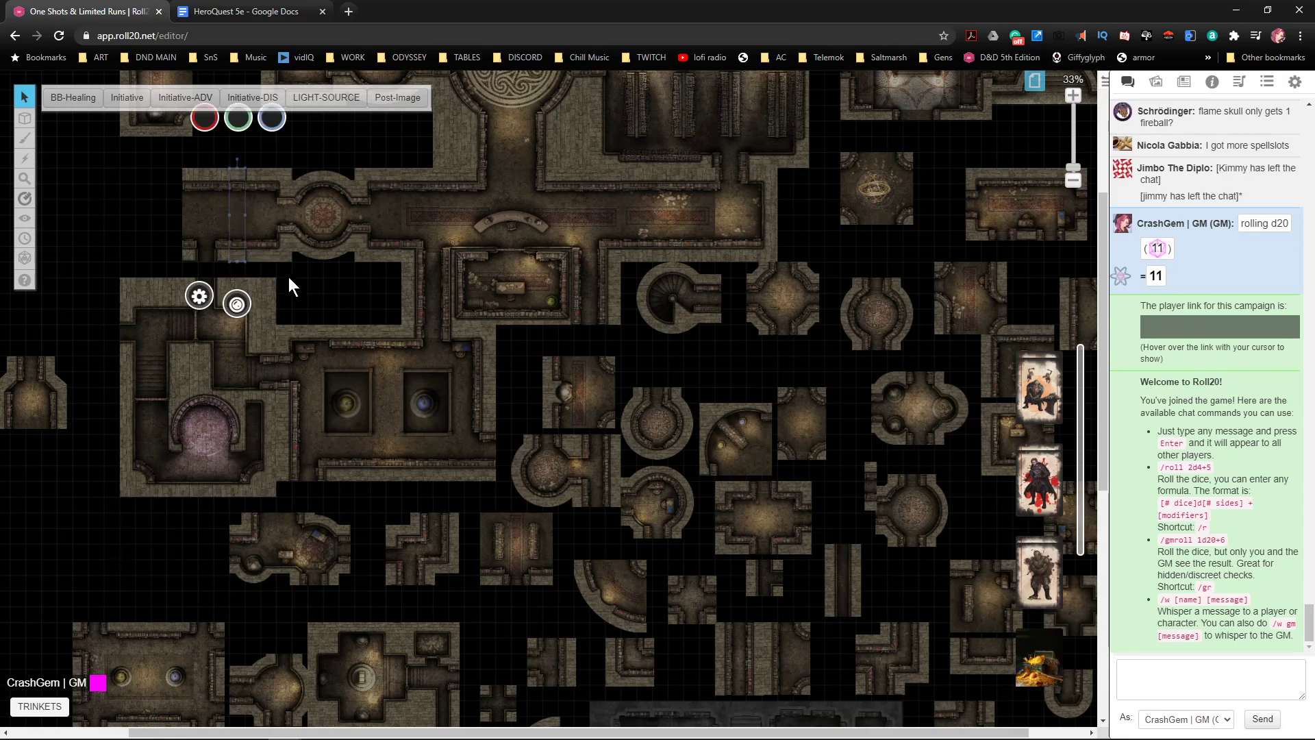
{"action": "left_click", "coordinate": [355, 310]}
{"action": "left_click", "coordinate": [248, 215]}
{"action": "left_click_drag", "start_coordinate": [245, 215], "coordinate": [249, 216]}
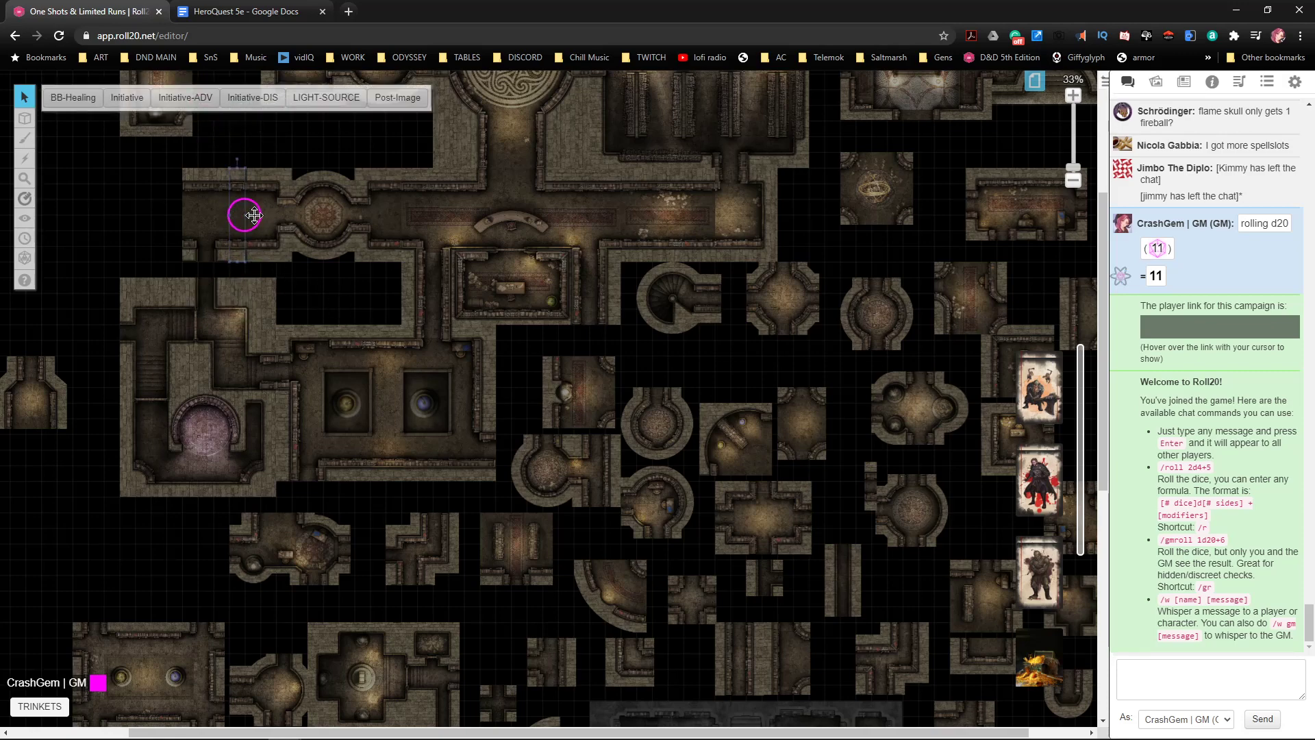
{"action": "left_click", "coordinate": [341, 289]}
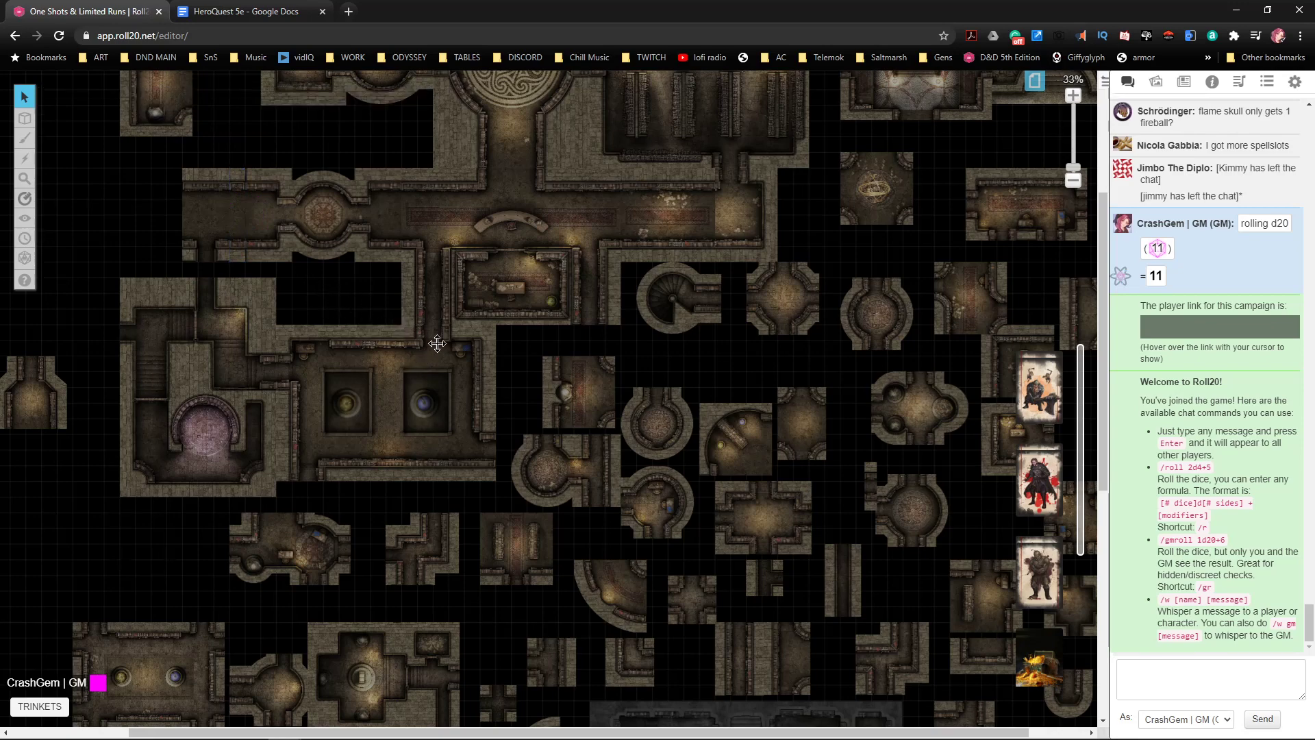
- Examine the assembled library rooms up close, including the study, the mosaic rotunda, the desk room and the spiral stairs
{"action": "left_click_drag", "start_coordinate": [566, 347], "coordinate": [583, 342]}
{"action": "left_click_drag", "start_coordinate": [584, 339], "coordinate": [611, 367]}
{"action": "scroll", "coordinate": [668, 264], "scroll_direction": "up", "scroll_amount": 10}
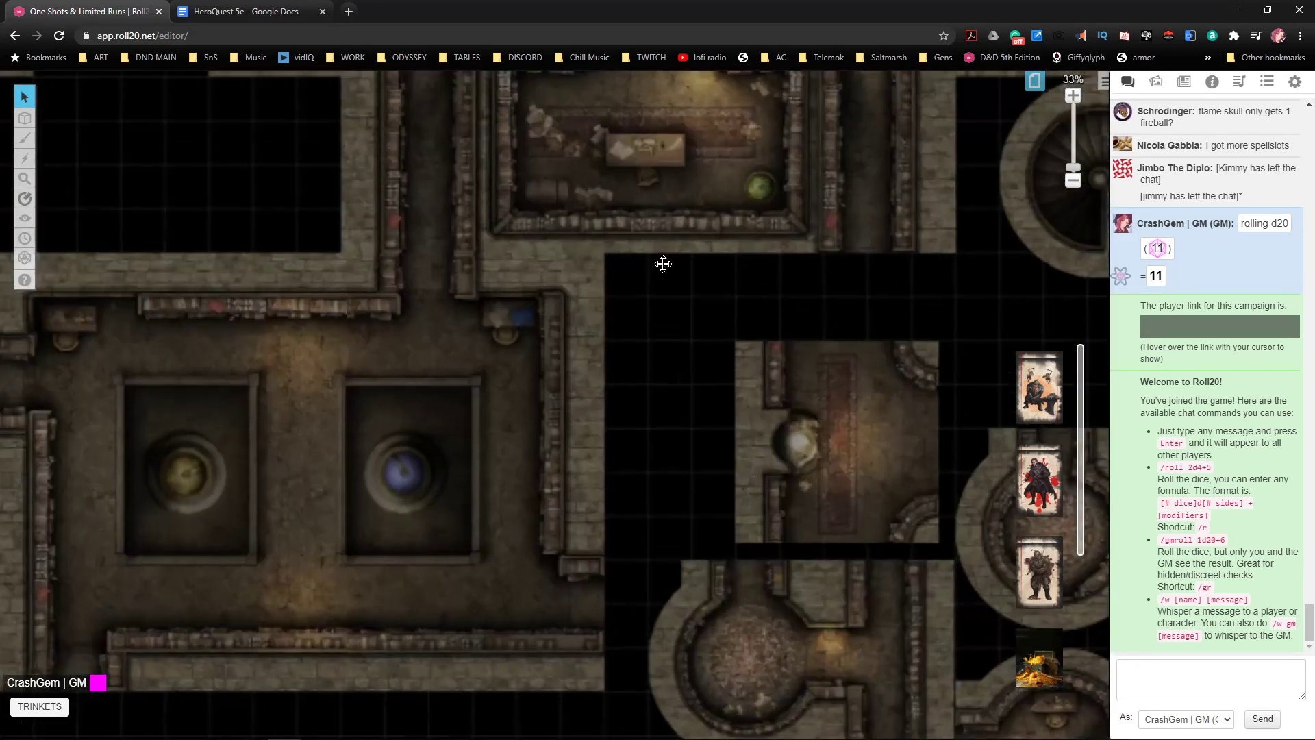
{"action": "scroll", "coordinate": [663, 279], "scroll_direction": "up", "scroll_amount": 2}
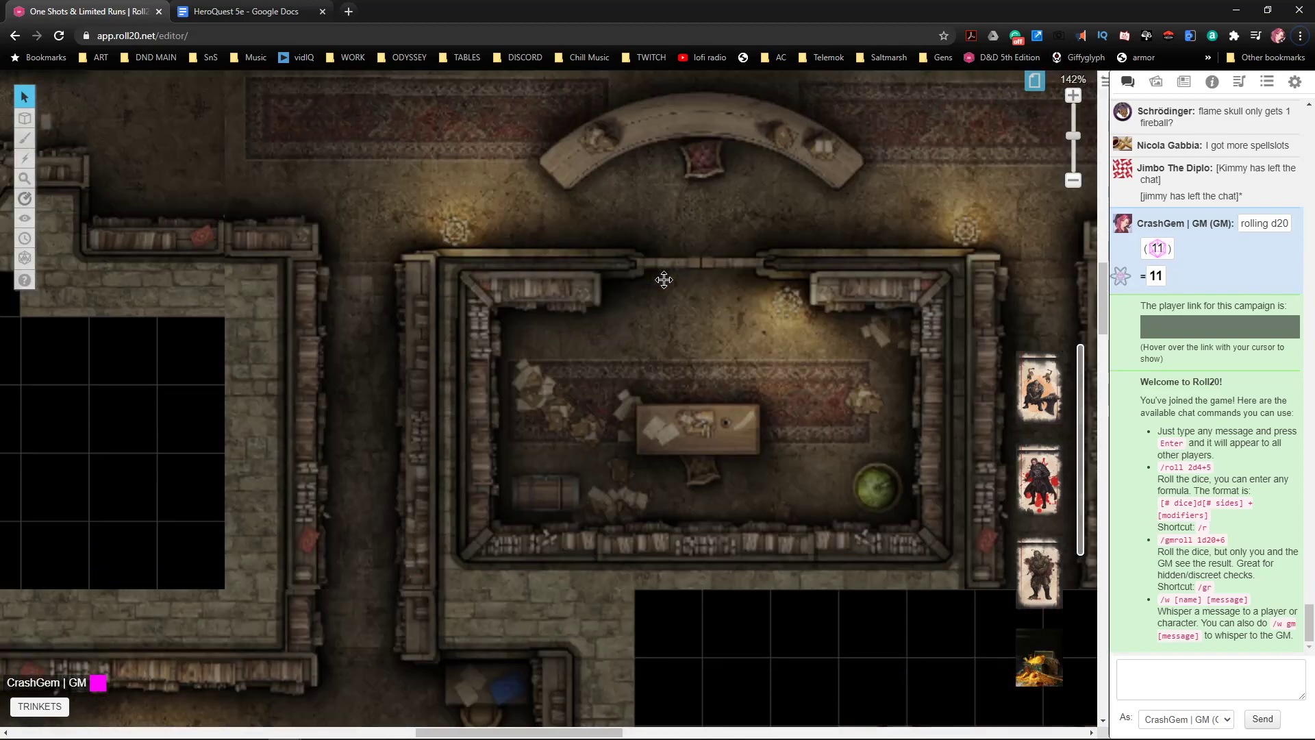
{"action": "scroll", "coordinate": [659, 288], "scroll_direction": "up", "scroll_amount": 2}
{"action": "scroll", "coordinate": [669, 334], "scroll_direction": "up", "scroll_amount": 2}
{"action": "scroll", "coordinate": [651, 357], "scroll_direction": "right", "scroll_amount": 1}
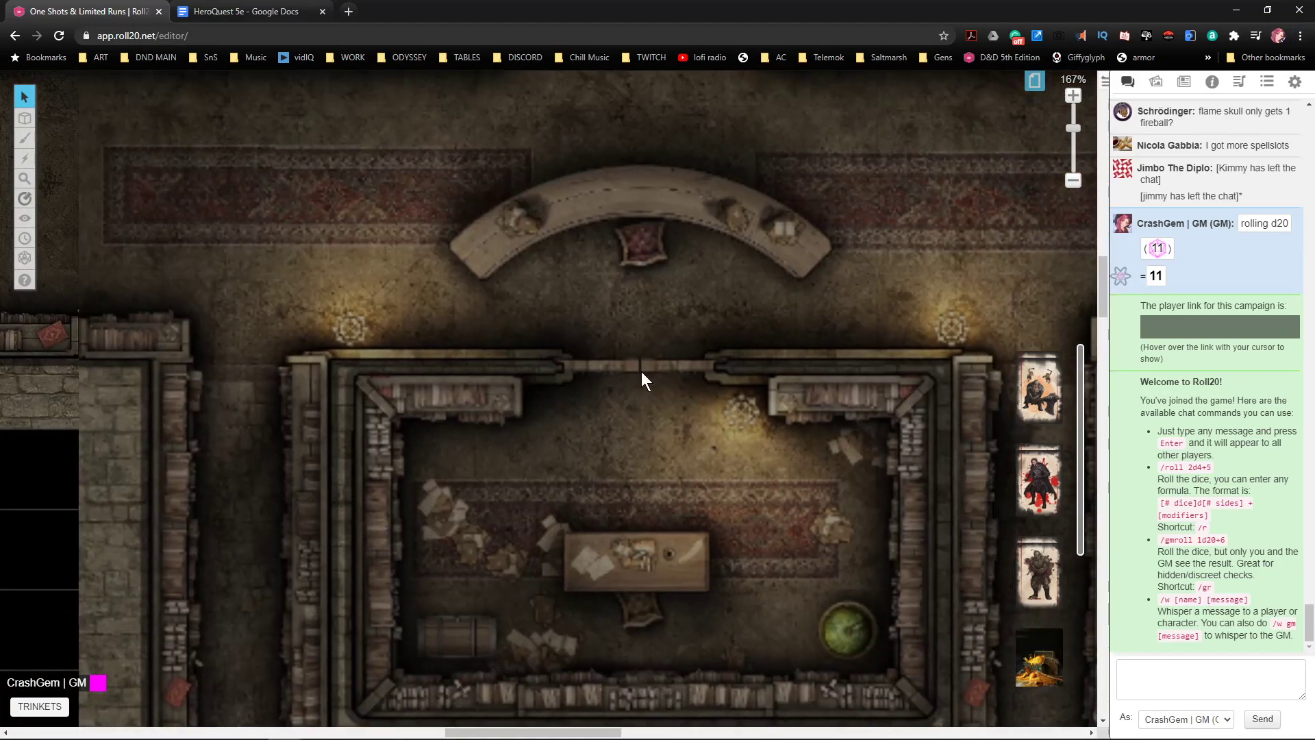
{"action": "scroll", "coordinate": [716, 315], "scroll_direction": "up", "scroll_amount": 8}
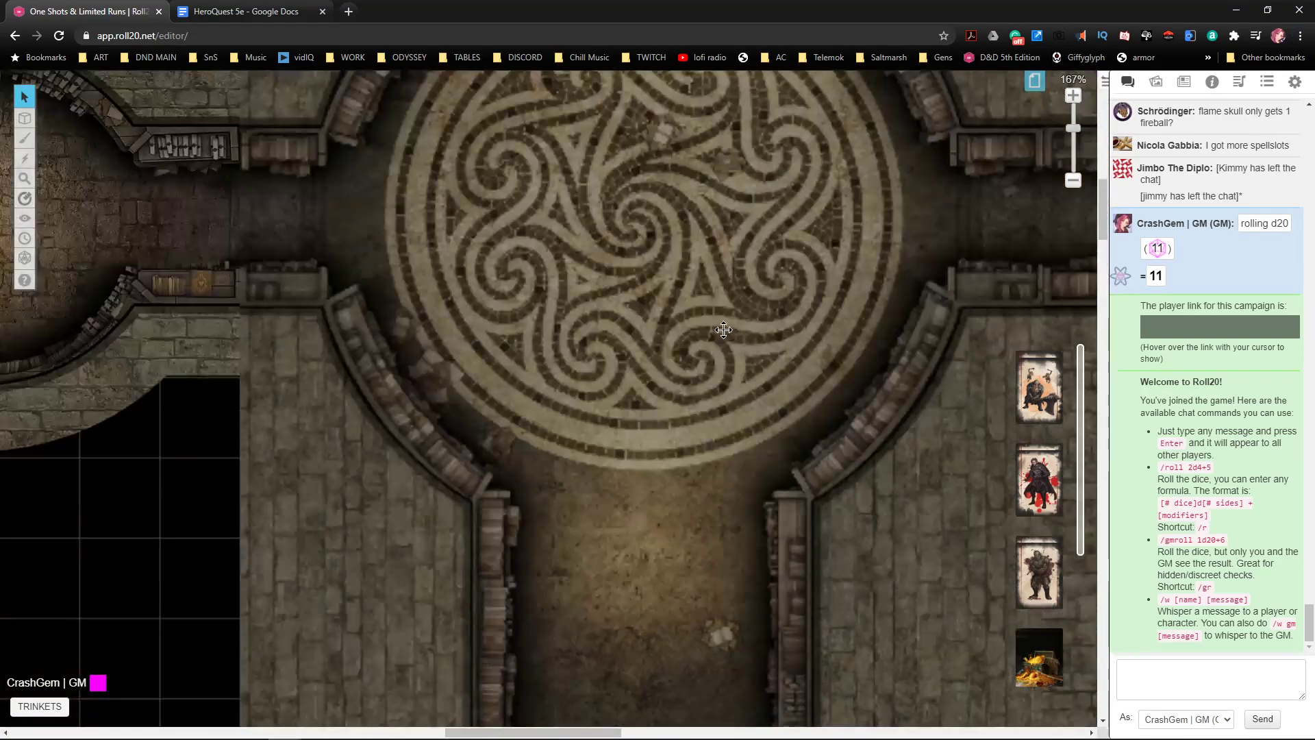
{"action": "scroll", "coordinate": [545, 372], "scroll_direction": "up", "scroll_amount": 1}
{"action": "scroll", "coordinate": [544, 373], "scroll_direction": "left", "scroll_amount": 6}
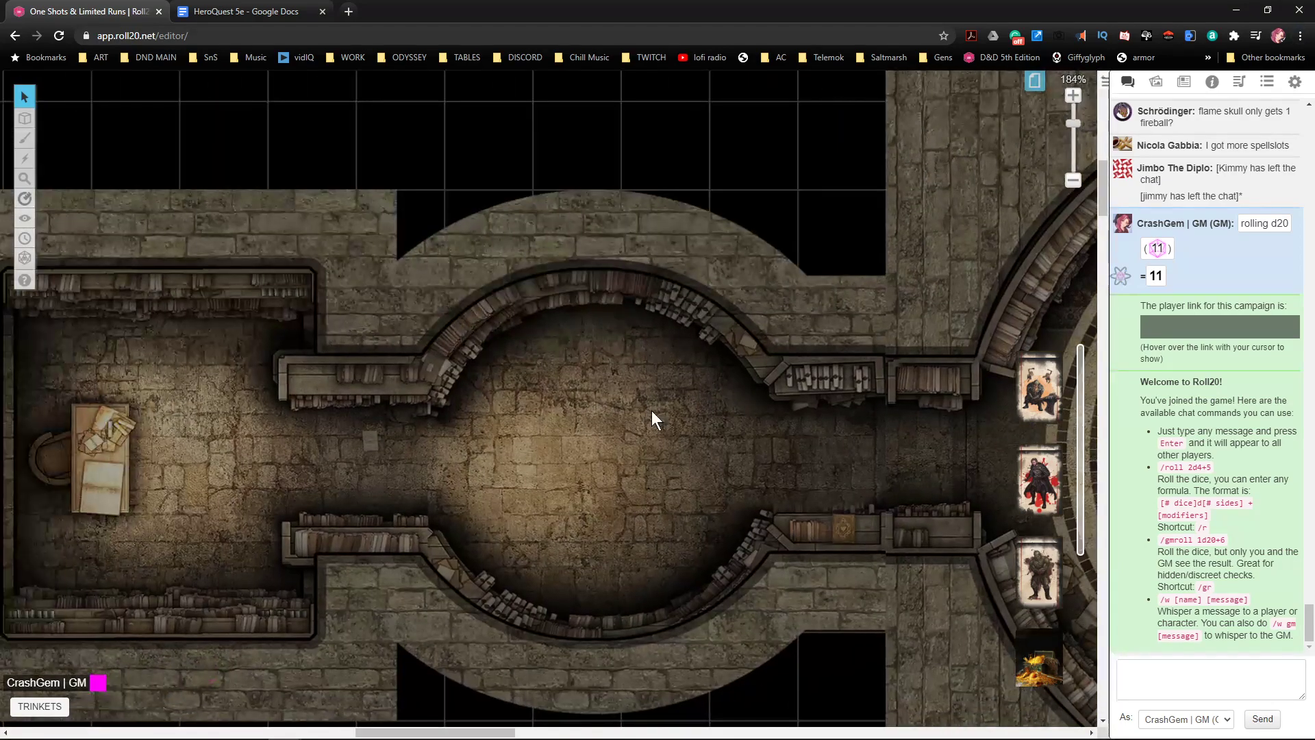
{"action": "scroll", "coordinate": [553, 434], "scroll_direction": "left", "scroll_amount": 2}
{"action": "scroll", "coordinate": [553, 434], "scroll_direction": "down", "scroll_amount": 1}
{"action": "scroll", "coordinate": [629, 387], "scroll_direction": "down", "scroll_amount": 1}
{"action": "scroll", "coordinate": [628, 387], "scroll_direction": "right", "scroll_amount": 1}
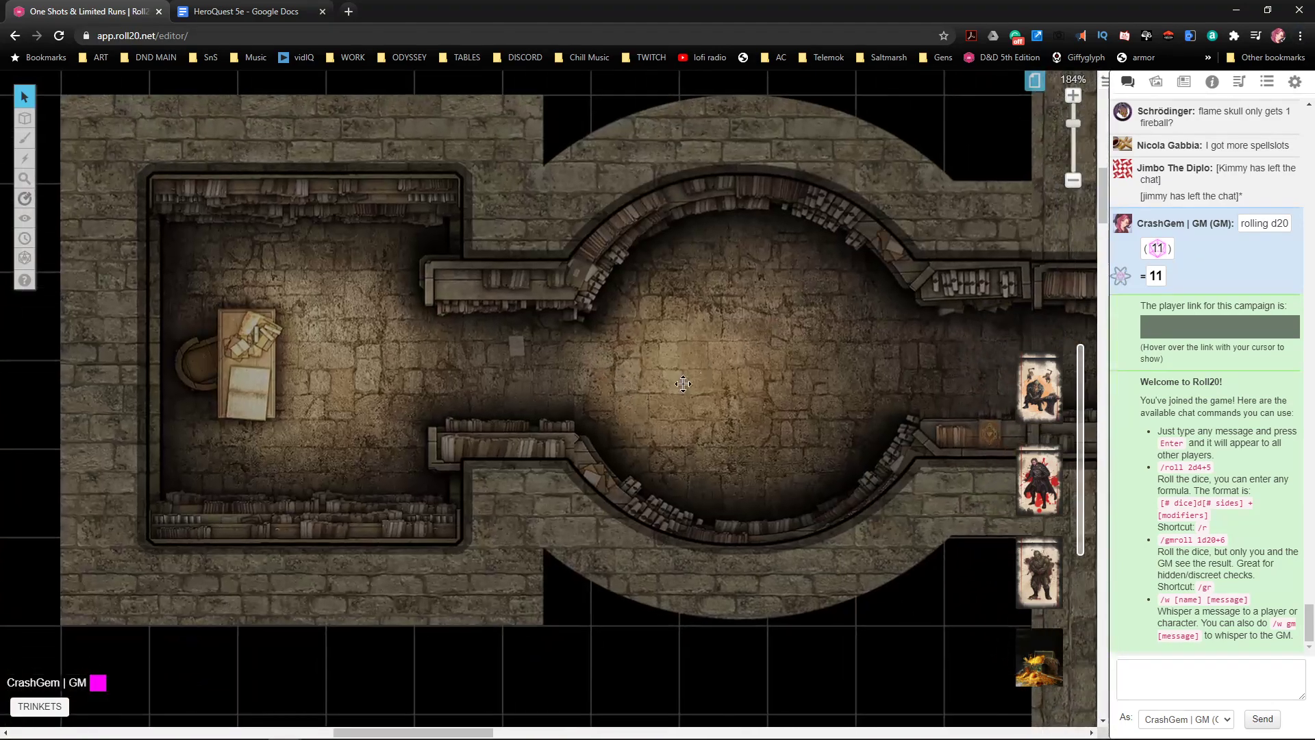
{"action": "scroll", "coordinate": [684, 383], "scroll_direction": "right", "scroll_amount": 6}
{"action": "scroll", "coordinate": [464, 517], "scroll_direction": "up", "scroll_amount": 6}
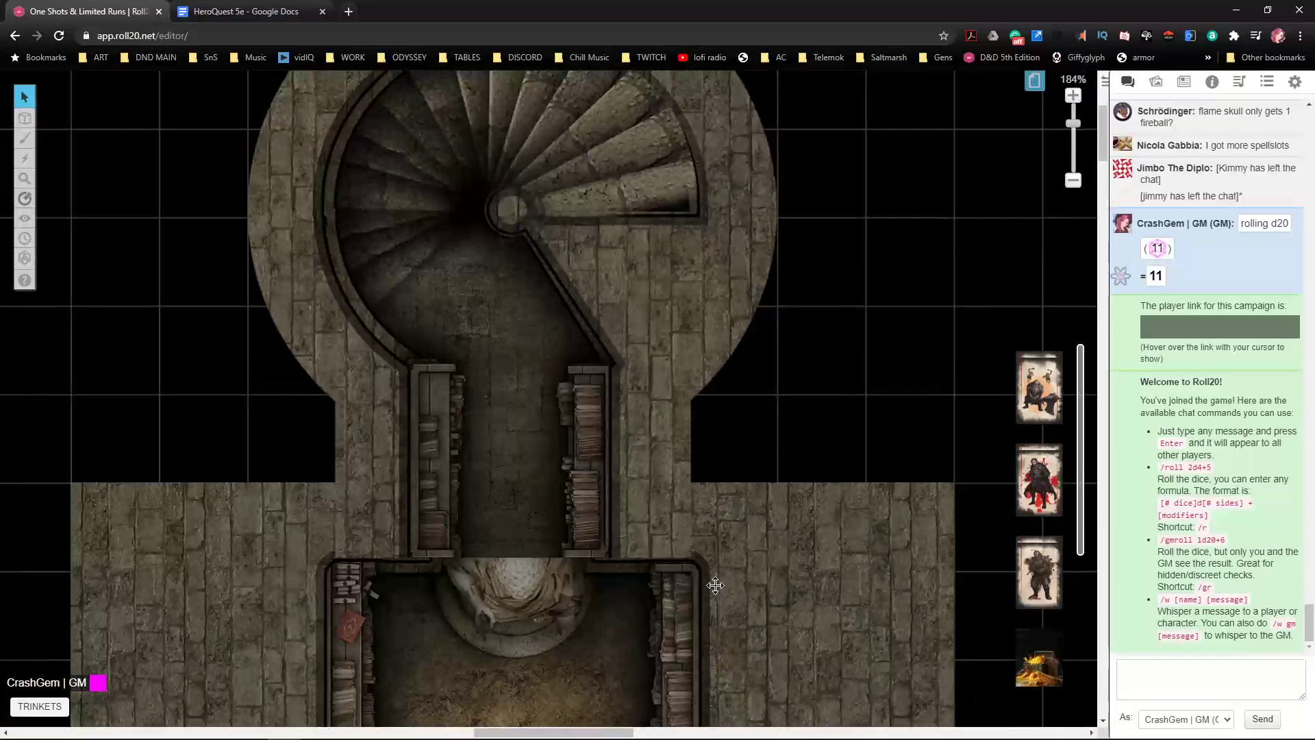
{"action": "scroll", "coordinate": [716, 588], "scroll_direction": "down", "scroll_amount": 8}
{"action": "scroll", "coordinate": [714, 397], "scroll_direction": "right", "scroll_amount": 5}
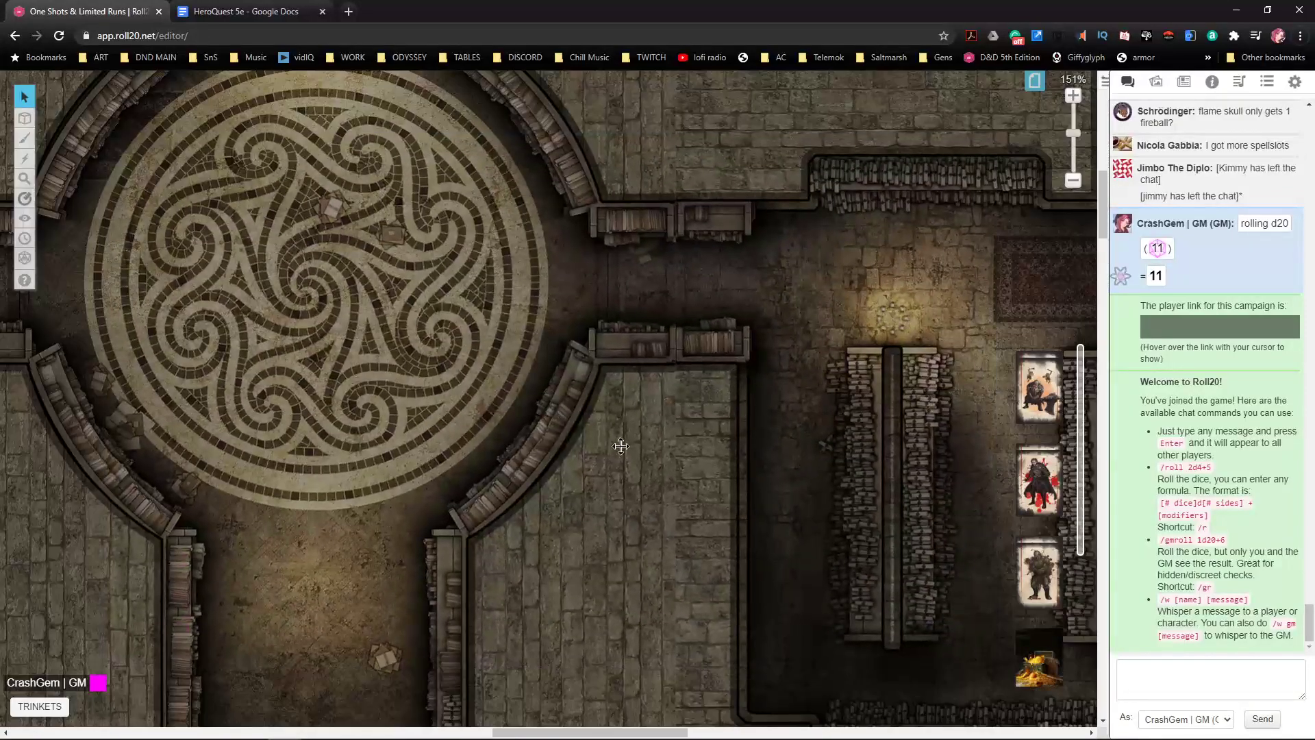
{"action": "scroll", "coordinate": [597, 466], "scroll_direction": "down", "scroll_amount": 2}
{"action": "left_click_drag", "start_coordinate": [536, 561], "coordinate": [713, 274]}
{"action": "scroll", "coordinate": [658, 397], "scroll_direction": "down", "scroll_amount": 2}
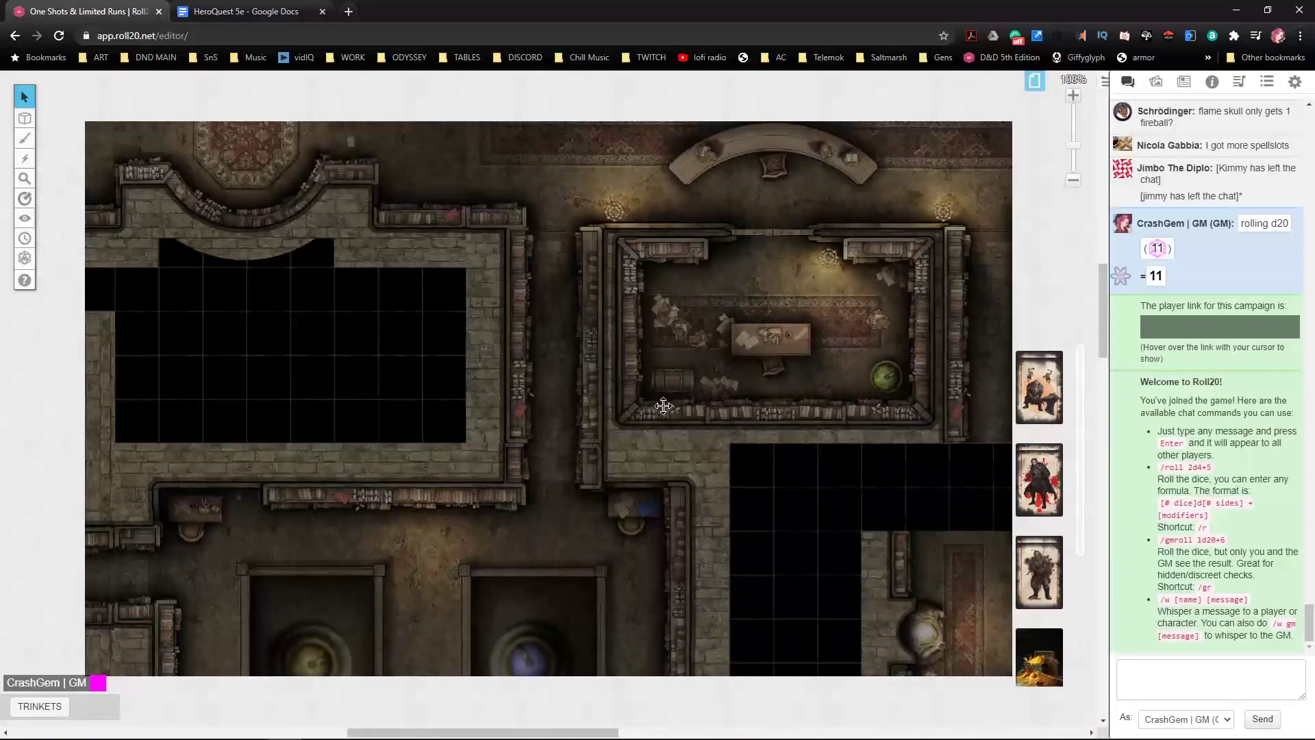
{"action": "left_click_drag", "start_coordinate": [630, 512], "coordinate": [622, 415]}
{"action": "scroll", "coordinate": [622, 416], "scroll_direction": "down", "scroll_amount": 2}
{"action": "left_click_drag", "start_coordinate": [635, 503], "coordinate": [579, 417]}
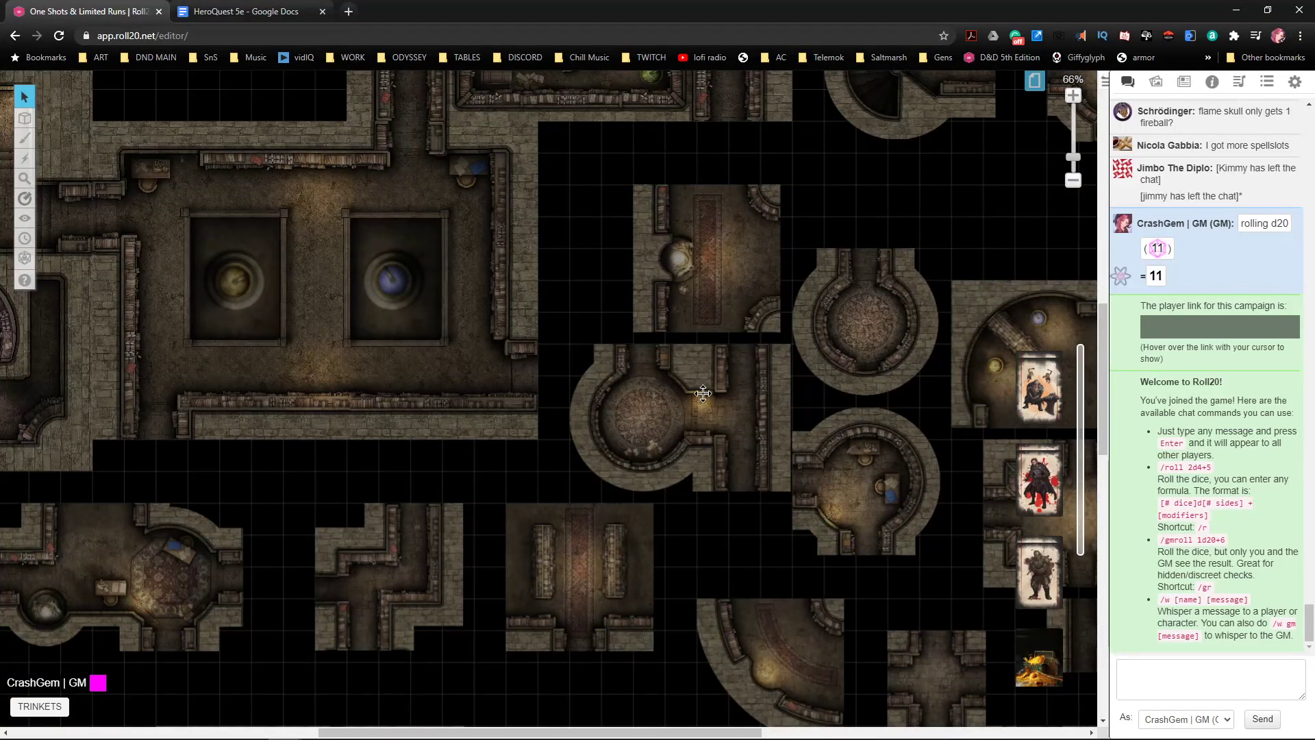
- Move the round room with the attached side corridor to the empty area beneath the two-basin hall in the southwest
{"action": "left_click_drag", "start_coordinate": [674, 405], "coordinate": [1002, 214]}
{"action": "scroll", "coordinate": [698, 367], "scroll_direction": "down", "scroll_amount": 6}
{"action": "left_click_drag", "start_coordinate": [797, 285], "coordinate": [244, 323]}
{"action": "left_click_drag", "start_coordinate": [355, 368], "coordinate": [336, 659]}
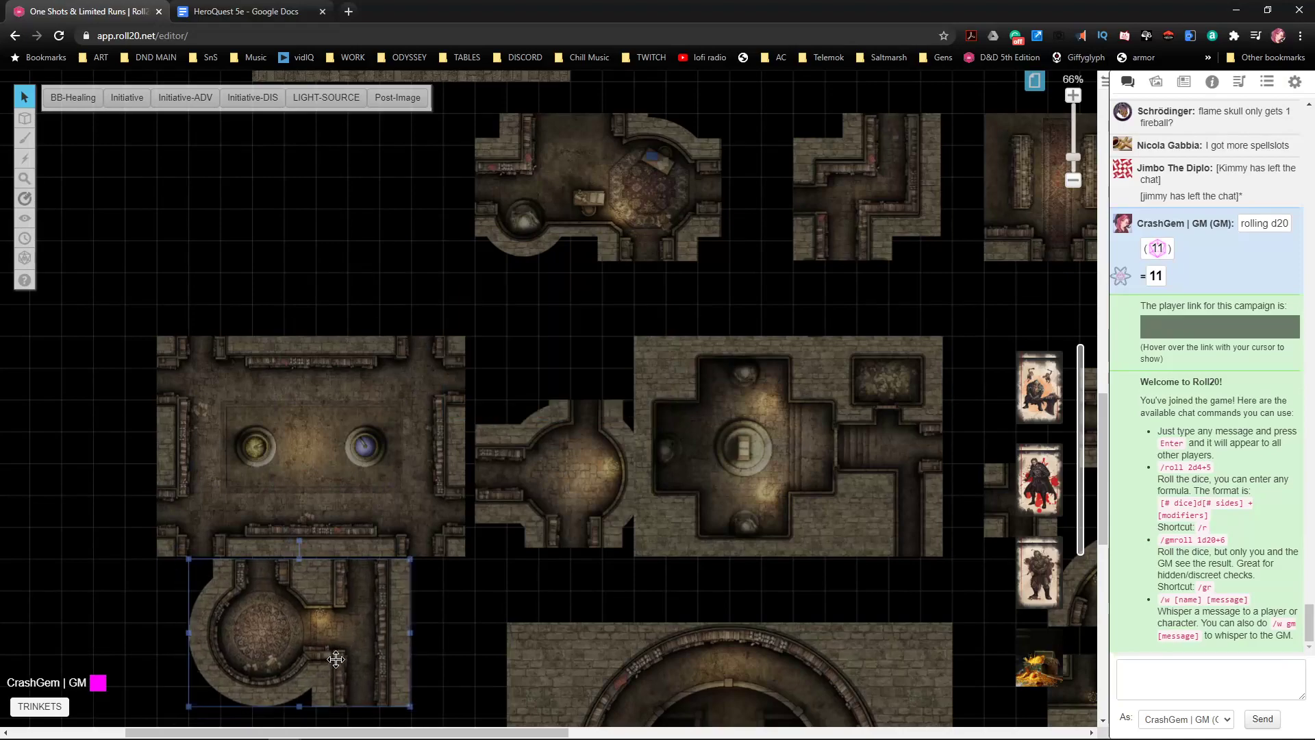
- Place the small dead-end corridor tile between the western hallway and the stair room, and enlarge it to span the gap
{"action": "left_click_drag", "start_coordinate": [455, 179], "coordinate": [620, 501]}
{"action": "scroll", "coordinate": [568, 428], "scroll_direction": "down", "scroll_amount": 1}
{"action": "left_click_drag", "start_coordinate": [857, 423], "coordinate": [707, 317]}
{"action": "left_click_drag", "start_coordinate": [839, 548], "coordinate": [565, 312]}
{"action": "left_click_drag", "start_coordinate": [777, 500], "coordinate": [728, 422]}
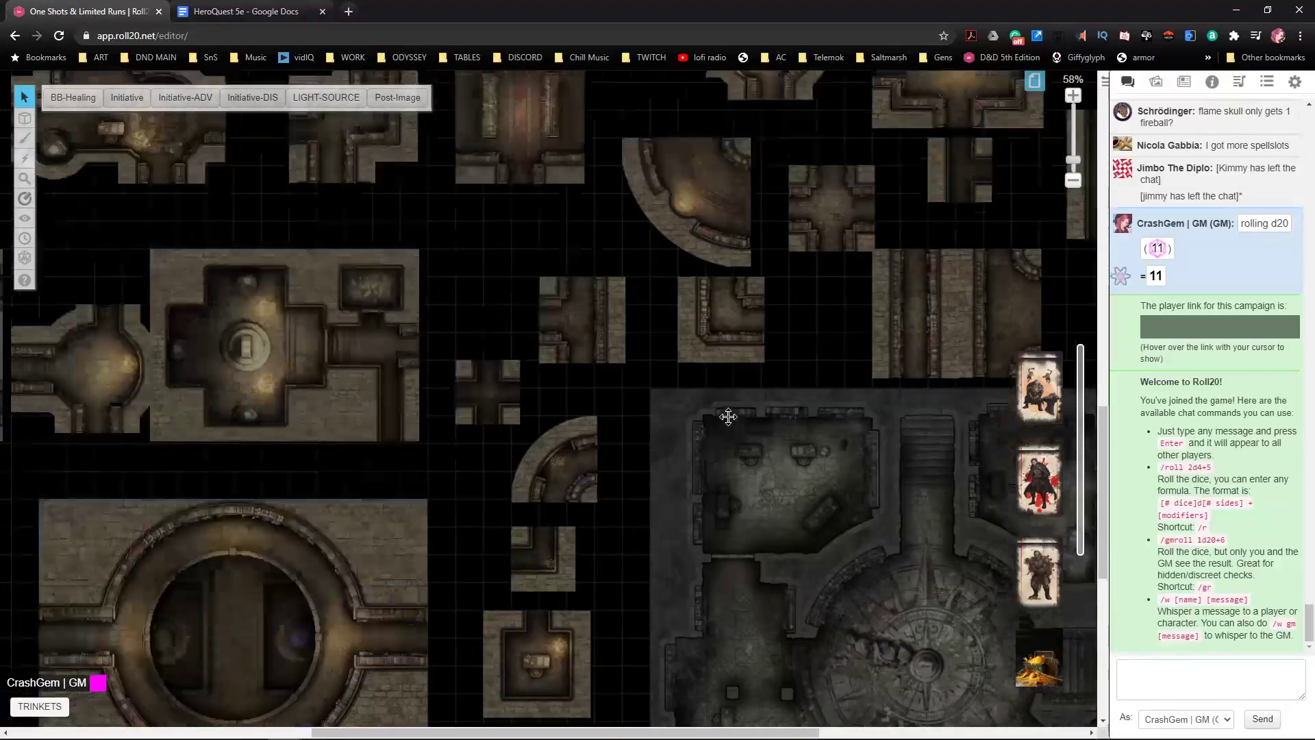
{"action": "left_click_drag", "start_coordinate": [715, 548], "coordinate": [711, 315]}
{"action": "left_click_drag", "start_coordinate": [607, 563], "coordinate": [666, 420]}
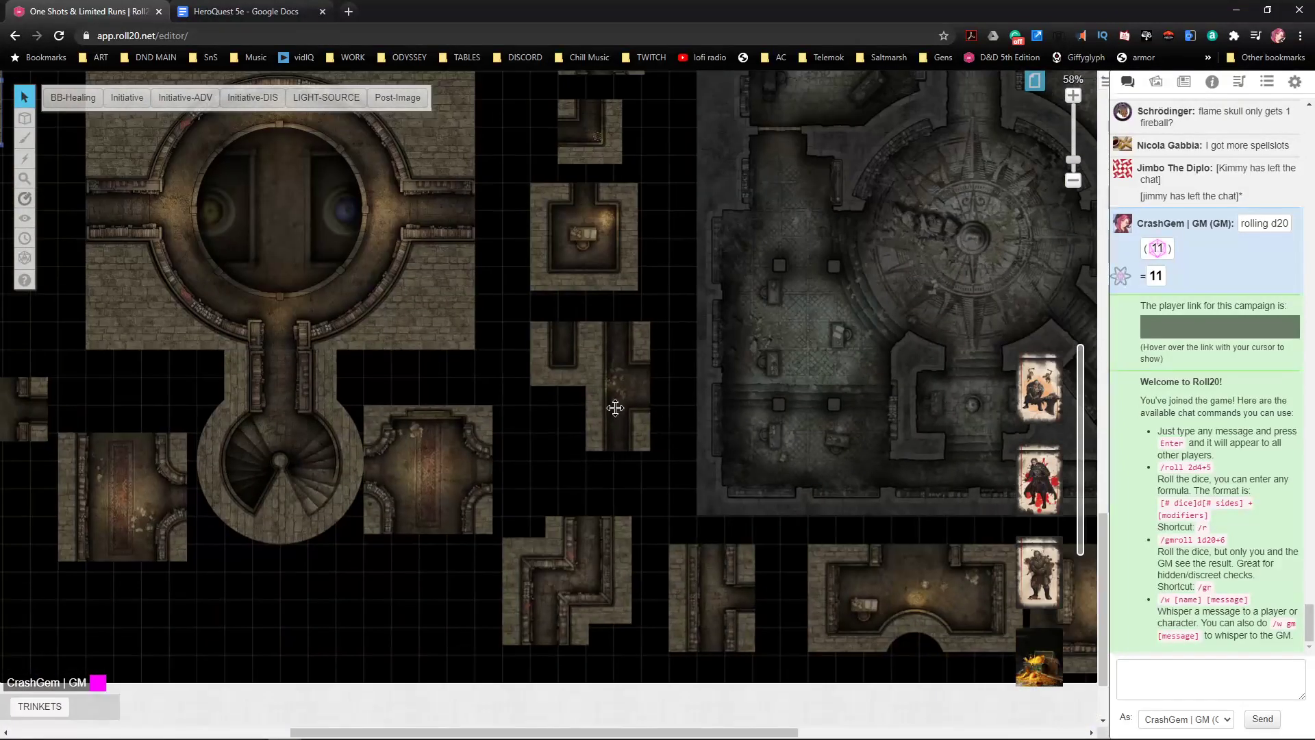
{"action": "left_click", "coordinate": [544, 354]}
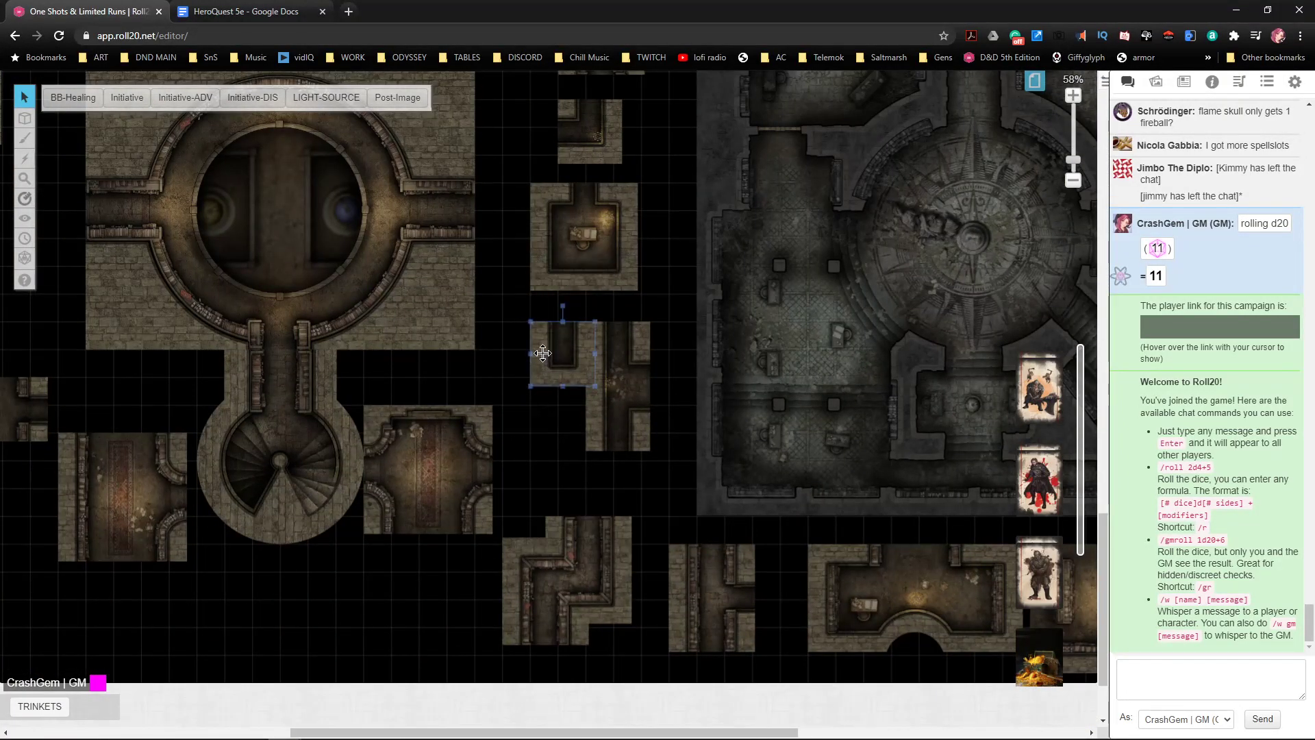
{"action": "left_click_drag", "start_coordinate": [566, 142], "coordinate": [417, 393]}
{"action": "left_click_drag", "start_coordinate": [550, 264], "coordinate": [924, 574]}
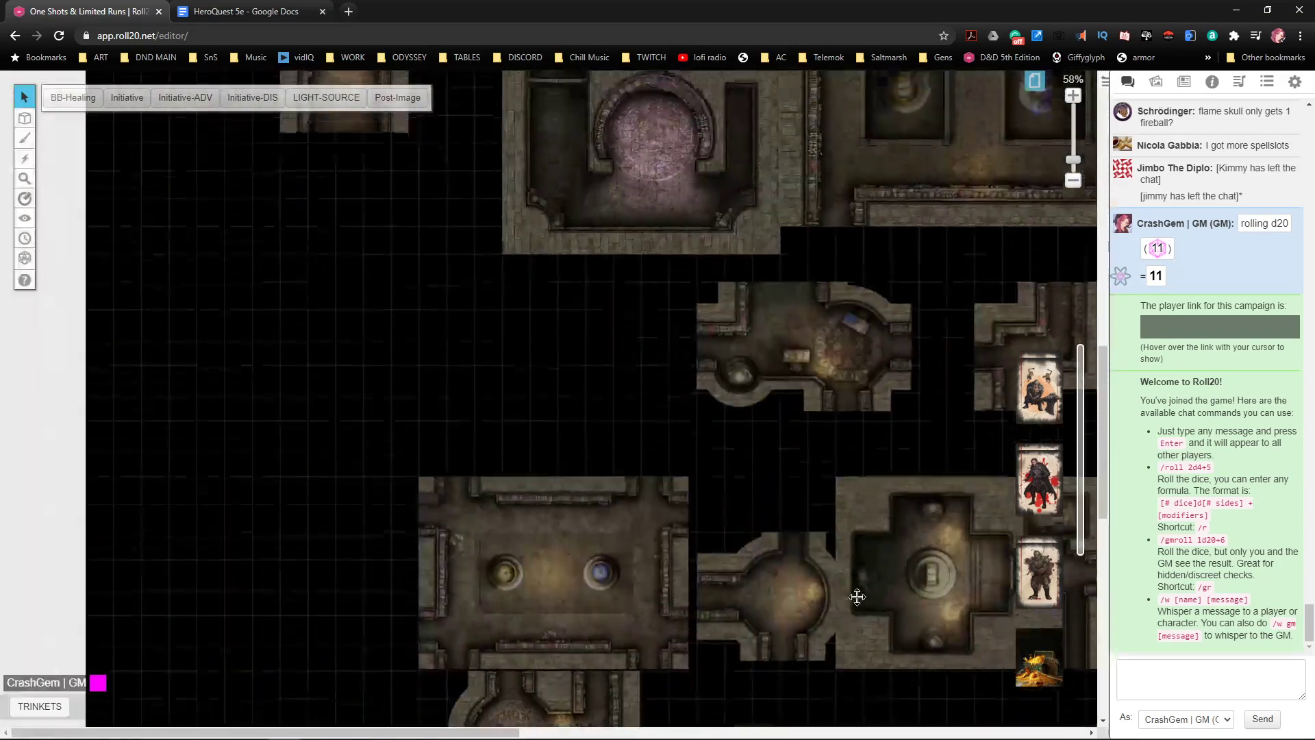
{"action": "left_click_drag", "start_coordinate": [856, 524], "coordinate": [855, 653]}
{"action": "left_click_drag", "start_coordinate": [789, 538], "coordinate": [715, 683]}
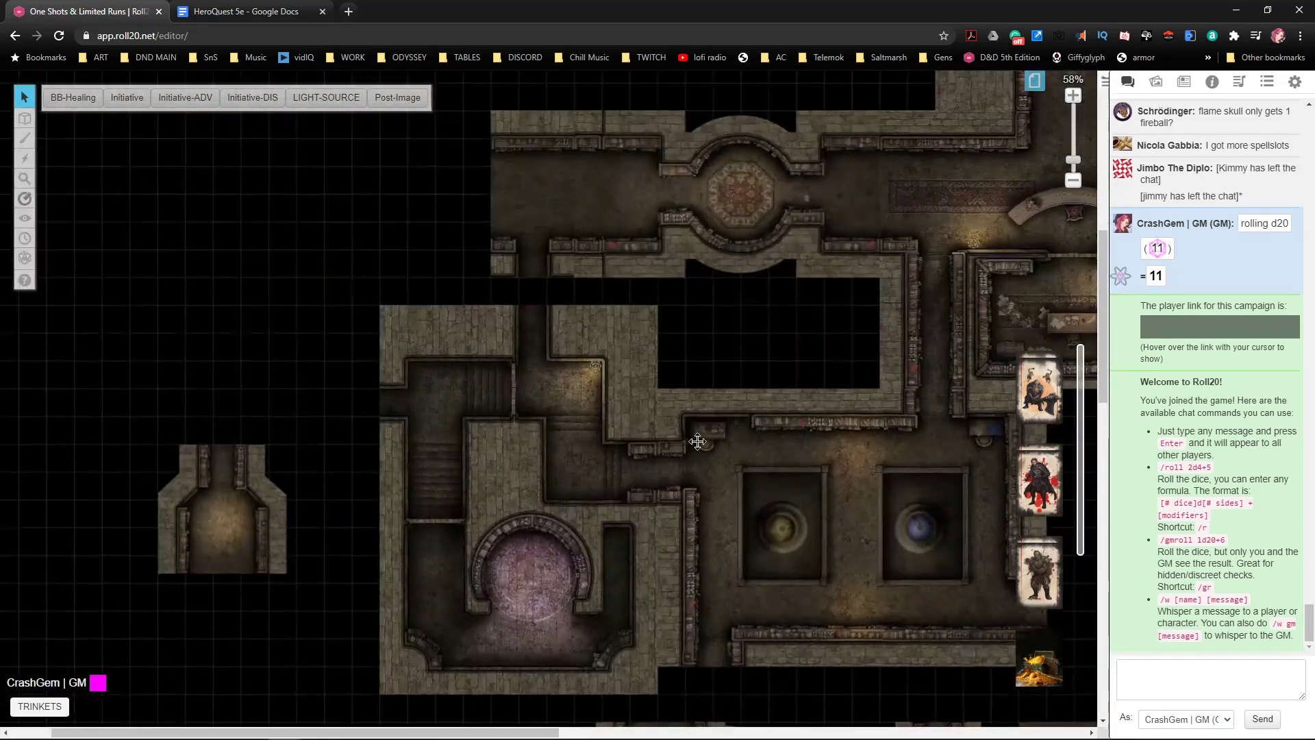
{"action": "left_click", "coordinate": [537, 294]}
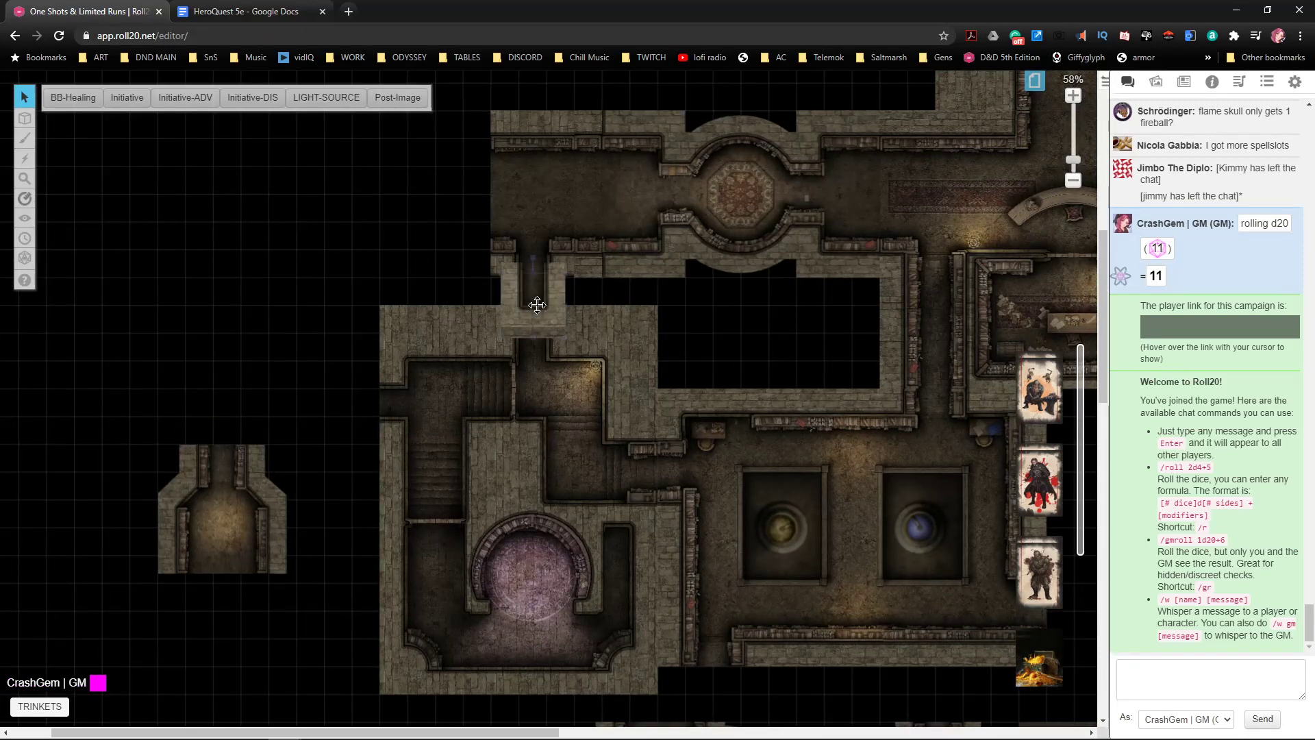
{"action": "left_click_drag", "start_coordinate": [553, 278], "coordinate": [564, 262]}
- Send the connecting corridor tile to the back so the hallway and stair room overlap it, and check the join
{"action": "right_click", "coordinate": [551, 290]}
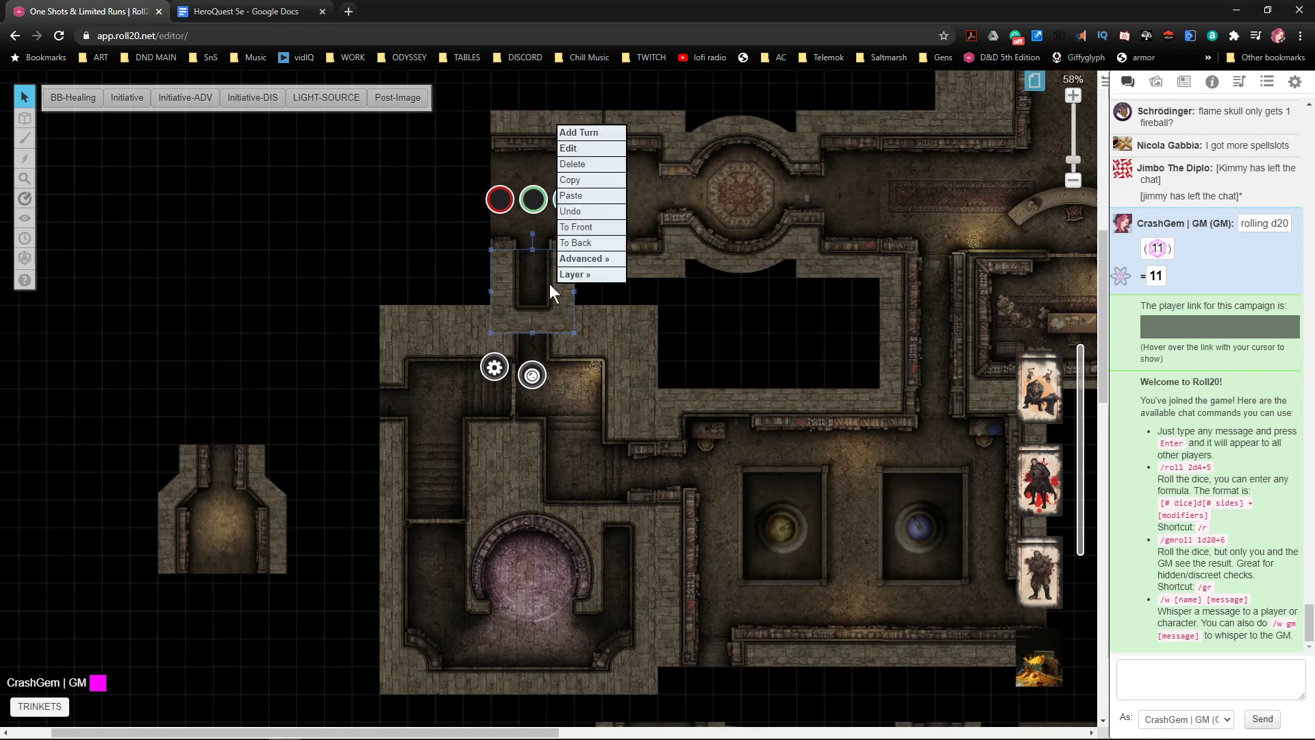
{"action": "left_click", "coordinate": [577, 244]}
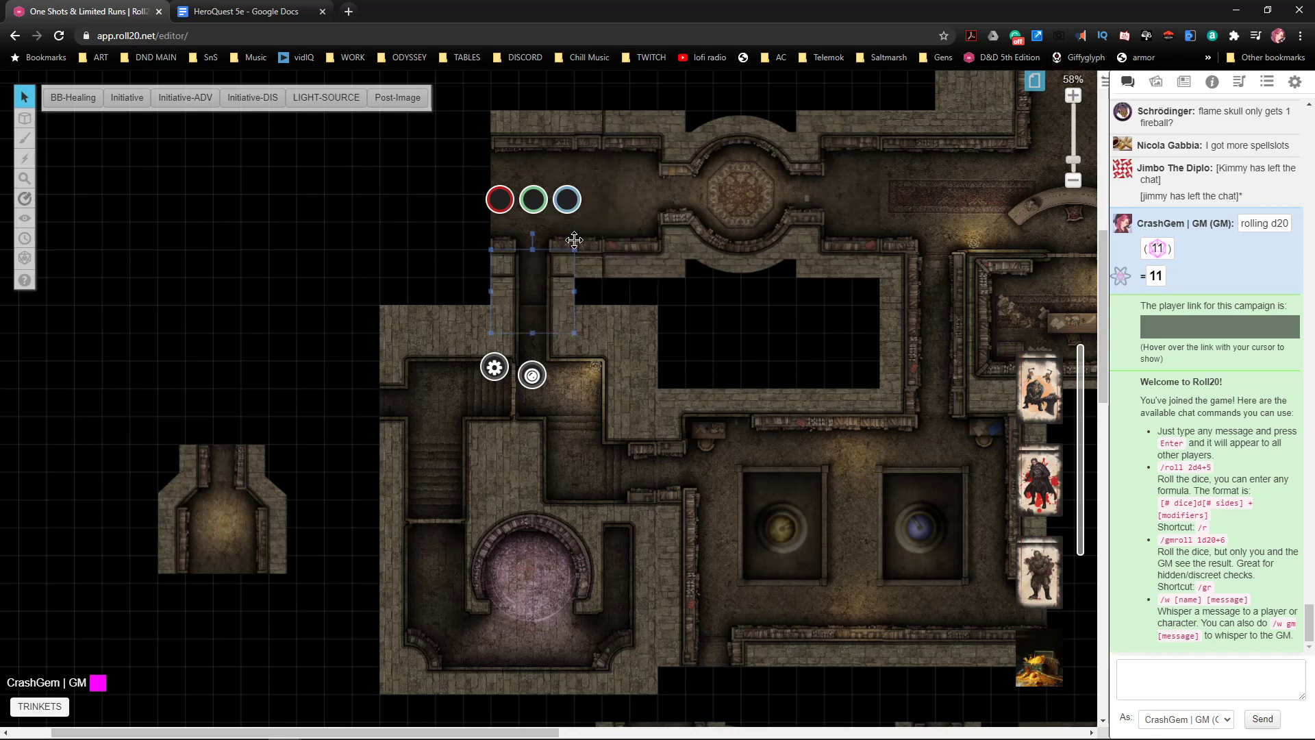
{"action": "left_click_drag", "start_coordinate": [565, 310], "coordinate": [548, 297]}
{"action": "left_click", "coordinate": [545, 316]}
{"action": "left_click", "coordinate": [544, 330]}
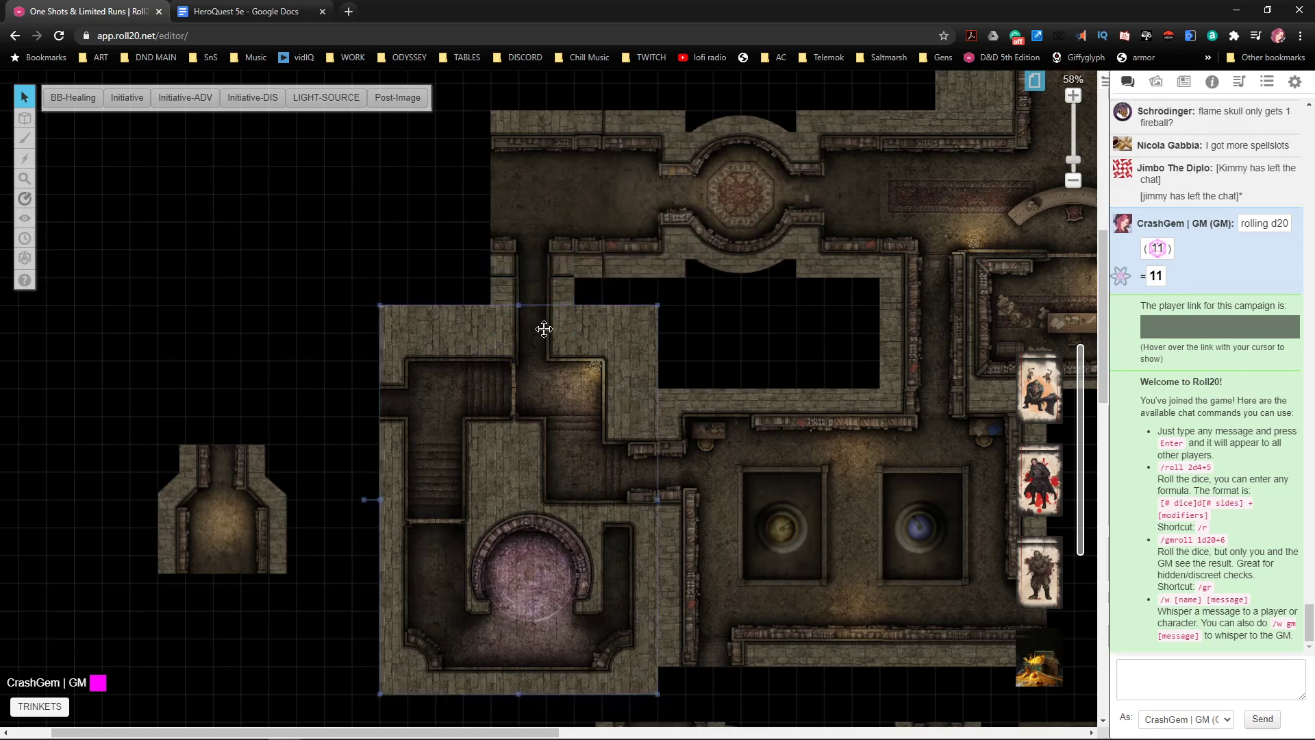
{"action": "key", "text": "Escape"}
{"action": "scroll", "coordinate": [570, 296], "scroll_direction": "up", "scroll_amount": 5}
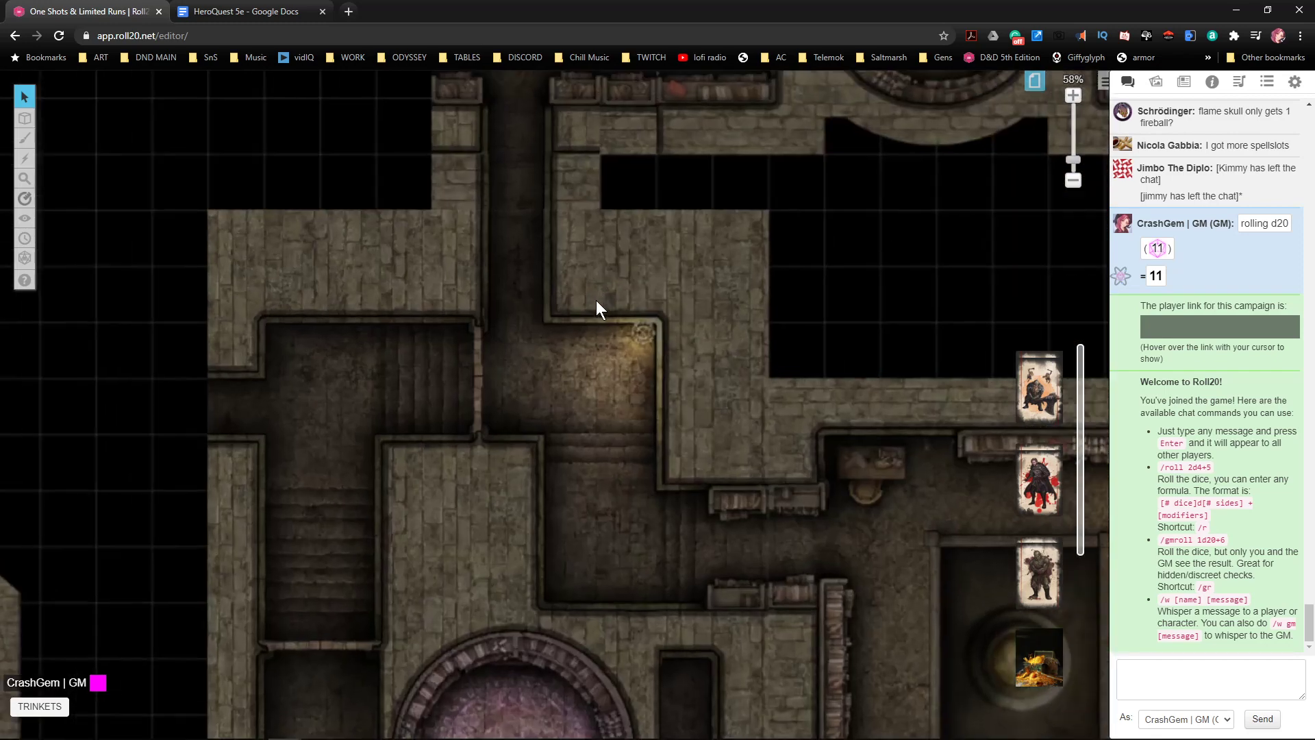
{"action": "left_click", "coordinate": [582, 193]}
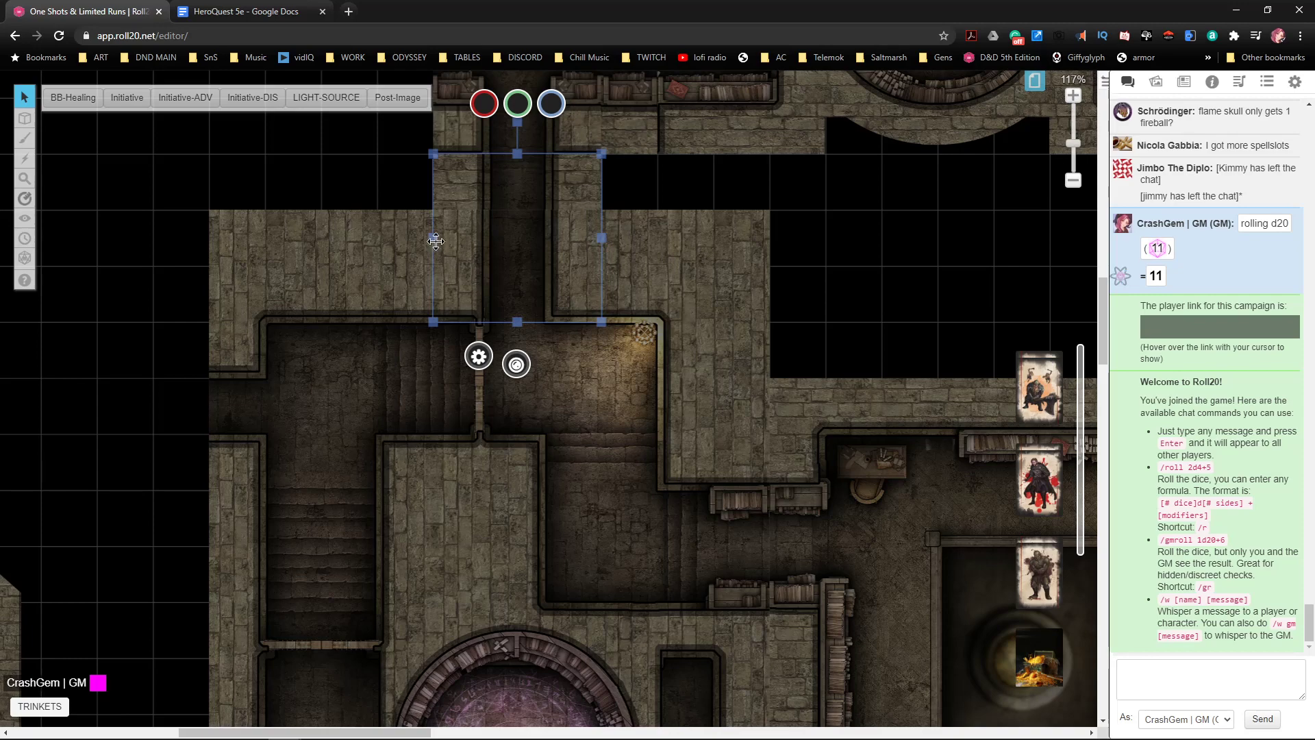
{"action": "left_click", "coordinate": [430, 241]}
{"action": "left_click", "coordinate": [749, 170]}
- Move the shallow bookshelf alcove tile to the empty area west of the stair room with the pink alcove
{"action": "scroll", "coordinate": [715, 265], "scroll_direction": "down", "scroll_amount": 2}
{"action": "left_click_drag", "start_coordinate": [874, 413], "coordinate": [852, 441]}
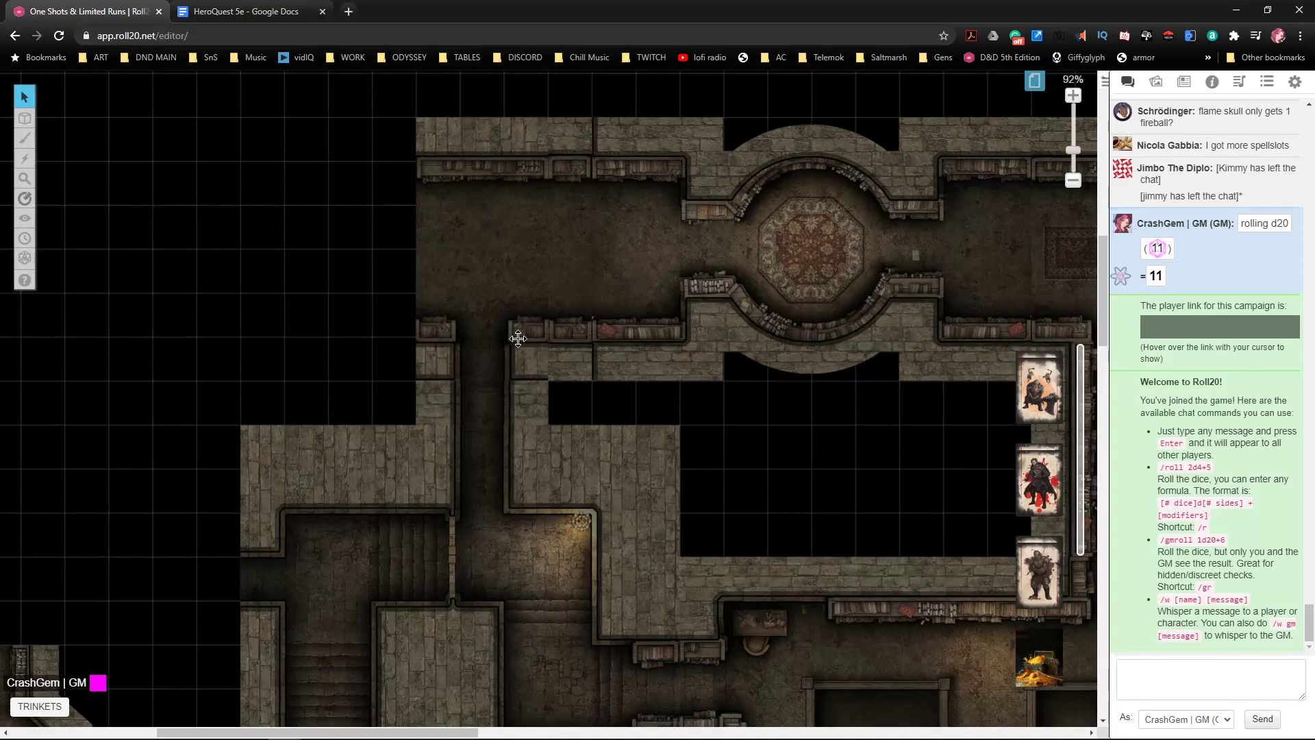
{"action": "left_click_drag", "start_coordinate": [548, 377], "coordinate": [596, 323]}
{"action": "scroll", "coordinate": [649, 377], "scroll_direction": "down", "scroll_amount": 2}
{"action": "left_click_drag", "start_coordinate": [730, 342], "coordinate": [514, 279]}
{"action": "scroll", "coordinate": [787, 503], "scroll_direction": "down", "scroll_amount": 2}
{"action": "left_click_drag", "start_coordinate": [776, 385], "coordinate": [127, 255]}
{"action": "scroll", "coordinate": [394, 324], "scroll_direction": "up", "scroll_amount": 3}
{"action": "left_click_drag", "start_coordinate": [127, 254], "coordinate": [641, 393]}
{"action": "left_click", "coordinate": [876, 417]}
{"action": "left_click_drag", "start_coordinate": [875, 417], "coordinate": [141, 204]}
{"action": "left_click_drag", "start_coordinate": [162, 187], "coordinate": [394, 358]}
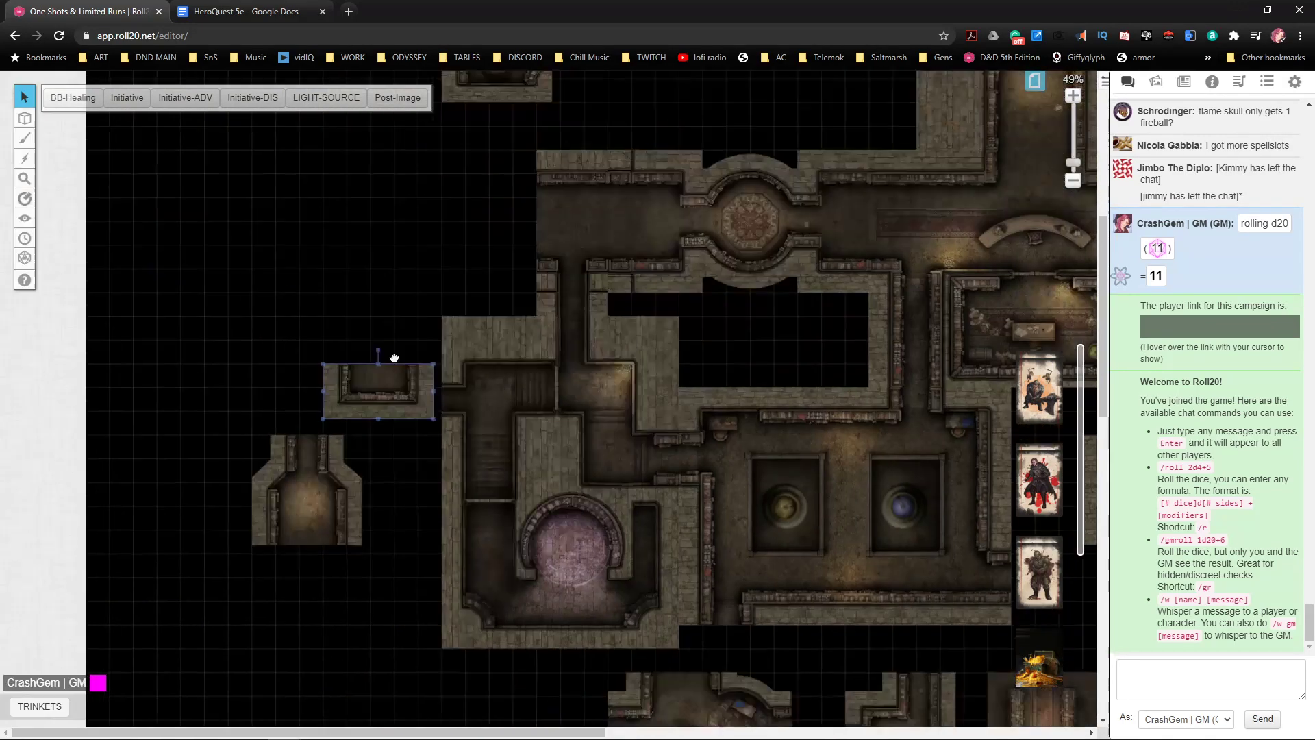
- Reposition the shallow bookshelf alcove tile farther north, in the empty area west of the desk room
{"action": "scroll", "coordinate": [443, 389], "scroll_direction": "up", "scroll_amount": 3}
{"action": "left_click_drag", "start_coordinate": [401, 482], "coordinate": [409, 340]}
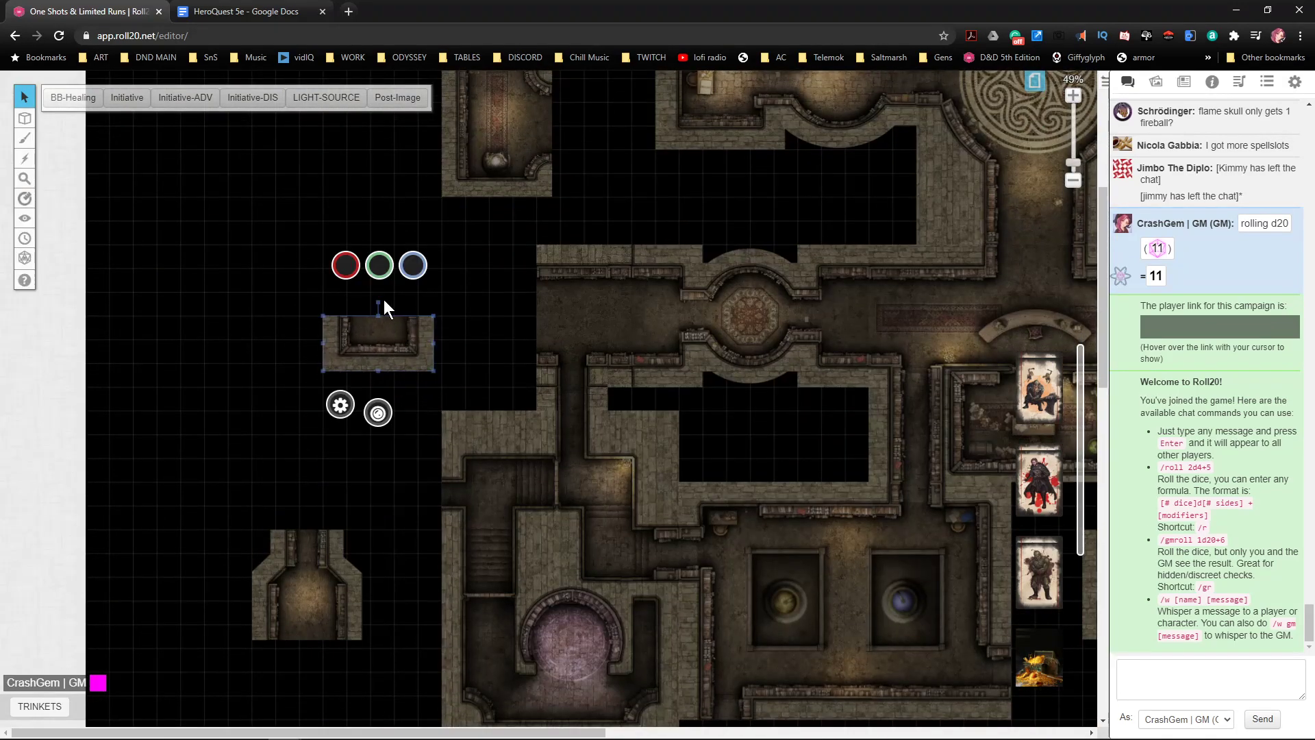
{"action": "scroll", "coordinate": [411, 312], "scroll_direction": "up", "scroll_amount": 5}
{"action": "left_click_drag", "start_coordinate": [428, 490], "coordinate": [618, 158]}
- Move the carpeted room tile beside the western hallway's open end and enlarge it to match the hallway's scale
{"action": "left_click_drag", "start_coordinate": [492, 283], "coordinate": [420, 425]}
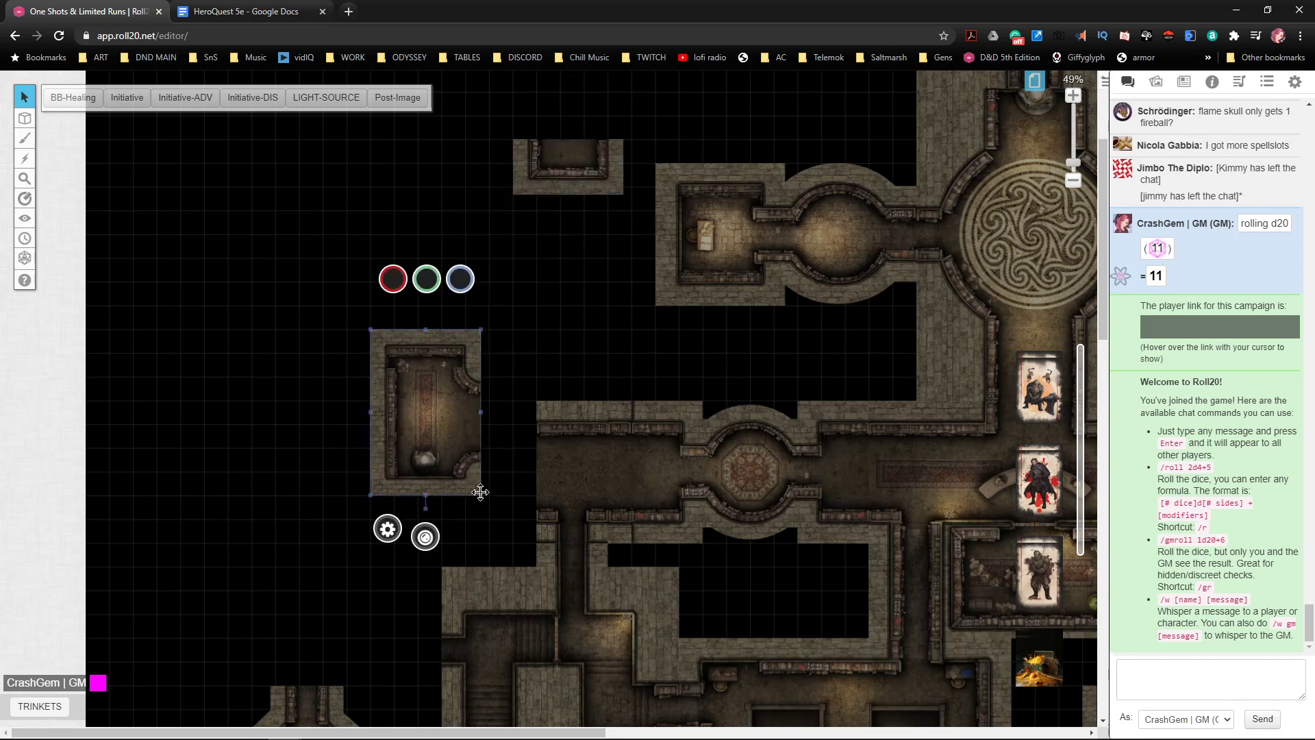
{"action": "left_click_drag", "start_coordinate": [480, 495], "coordinate": [518, 539]}
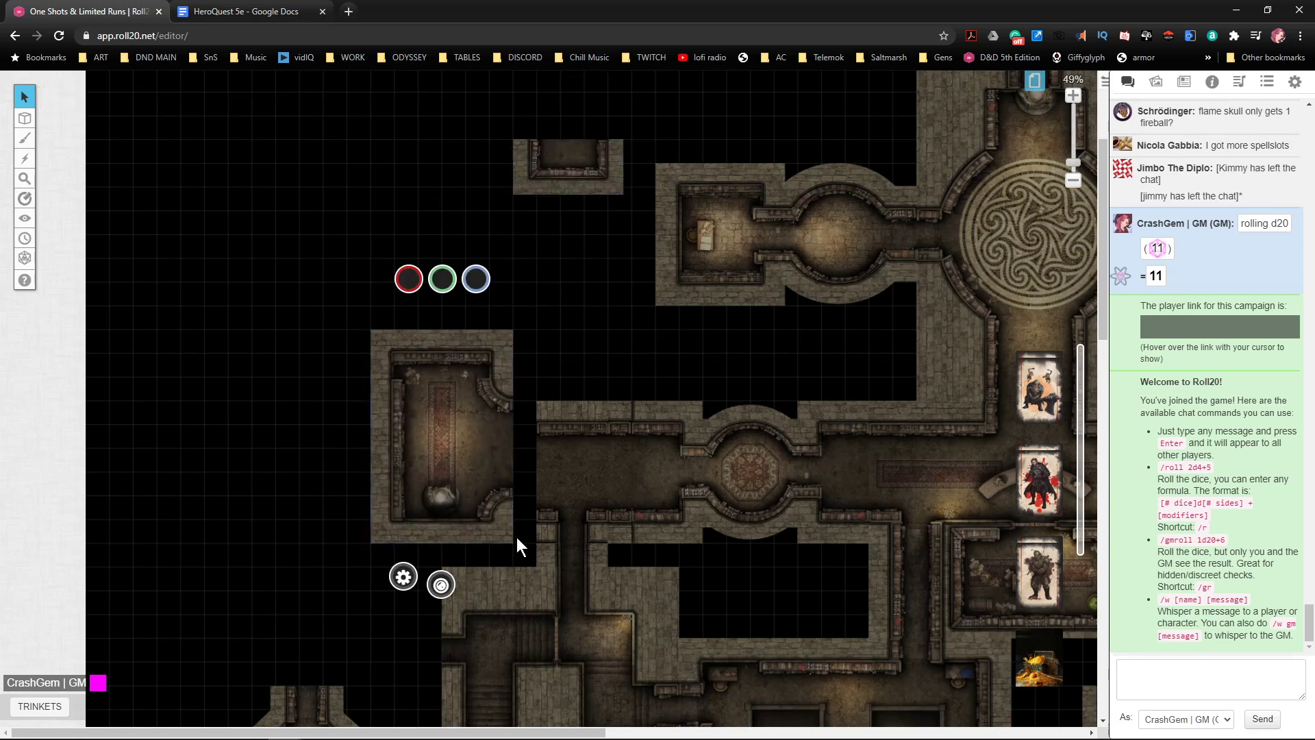
- Join the carpeted room tile to the western hallway's open end, aligning its doorway with the hallway walls
{"action": "left_click_drag", "start_coordinate": [468, 463], "coordinate": [485, 491]}
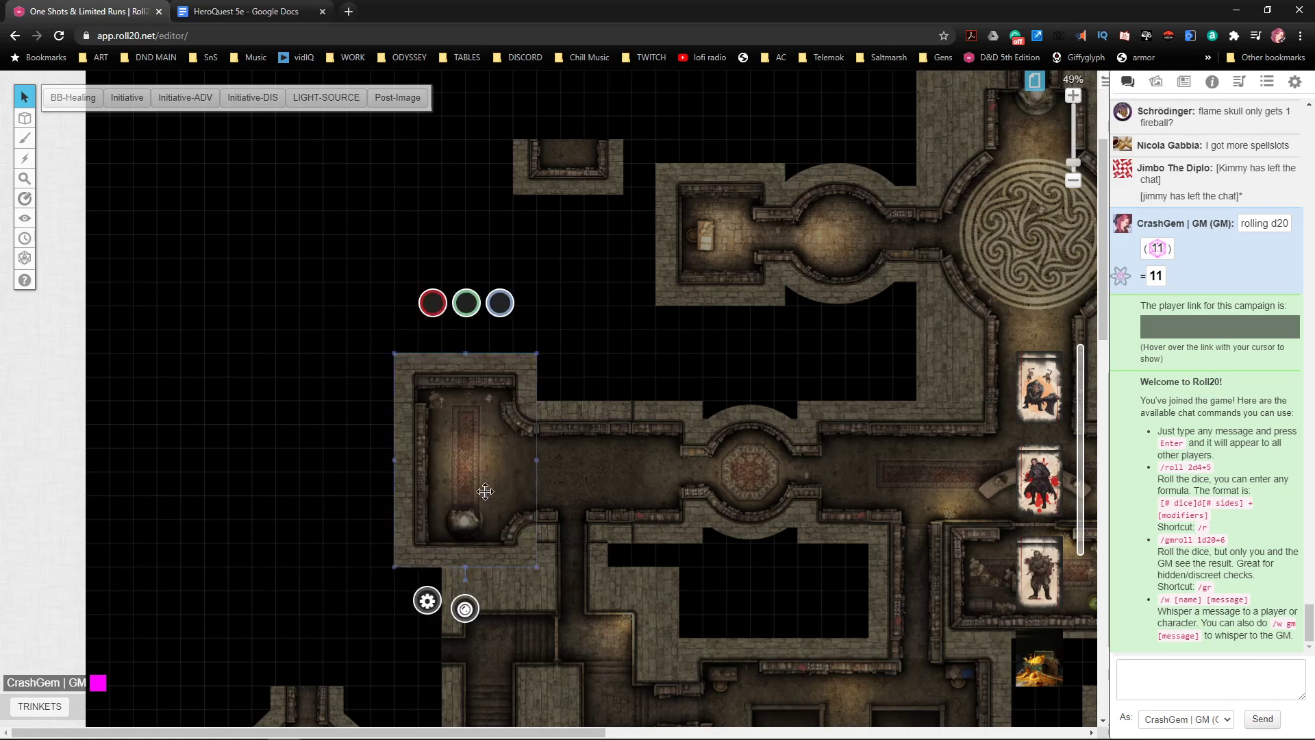
{"action": "left_click", "coordinate": [656, 365]}
- Move the flared alcove chamber tile from the stair room's west side to the spare tiles, beside the round desk room tile
{"action": "left_click_drag", "start_coordinate": [869, 512], "coordinate": [766, 413]}
{"action": "scroll", "coordinate": [766, 413], "scroll_direction": "down", "scroll_amount": 2}
{"action": "left_click_drag", "start_coordinate": [748, 495], "coordinate": [724, 403]}
{"action": "left_click_drag", "start_coordinate": [218, 359], "coordinate": [580, 516]}
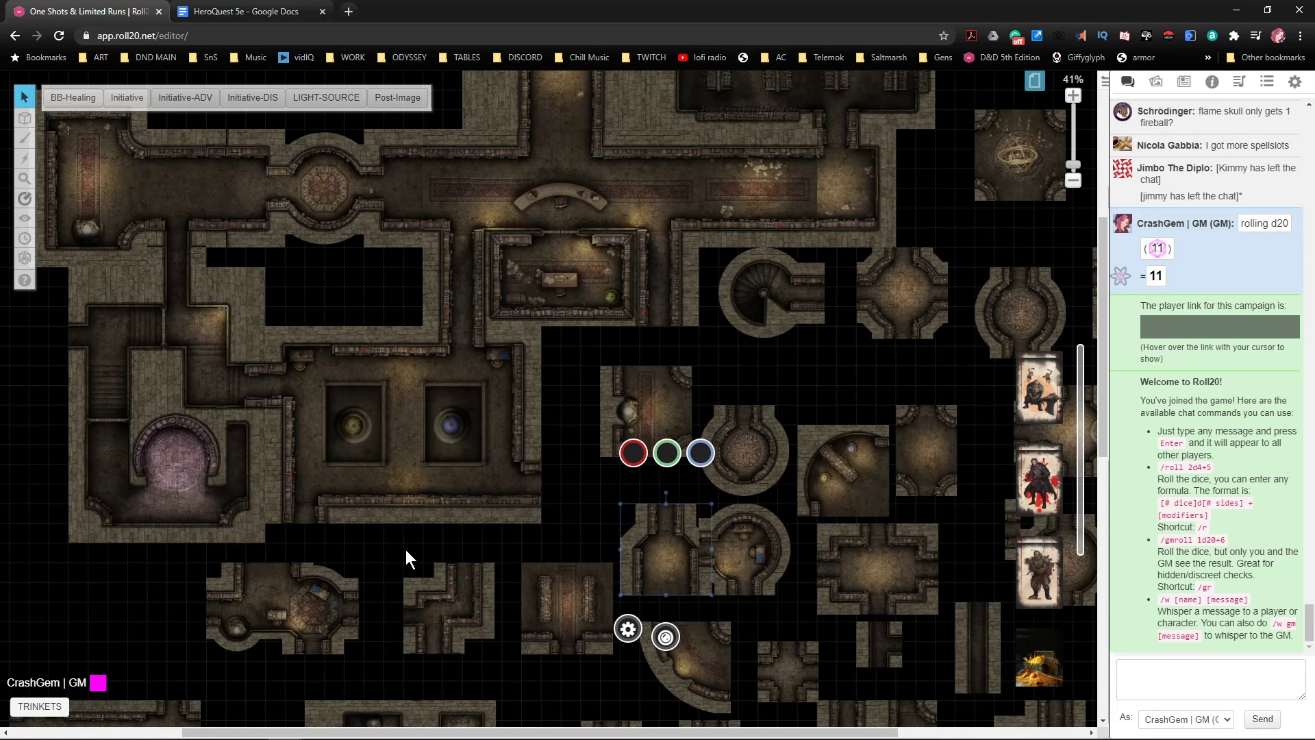
- Bring the small desk room tile from the southern spare tiles to the area west of the stair room and rotate its doorway to face east
{"action": "left_click_drag", "start_coordinate": [584, 548], "coordinate": [594, 304]}
{"action": "left_click_drag", "start_coordinate": [515, 559], "coordinate": [592, 411]}
{"action": "left_click_drag", "start_coordinate": [677, 372], "coordinate": [678, 446]}
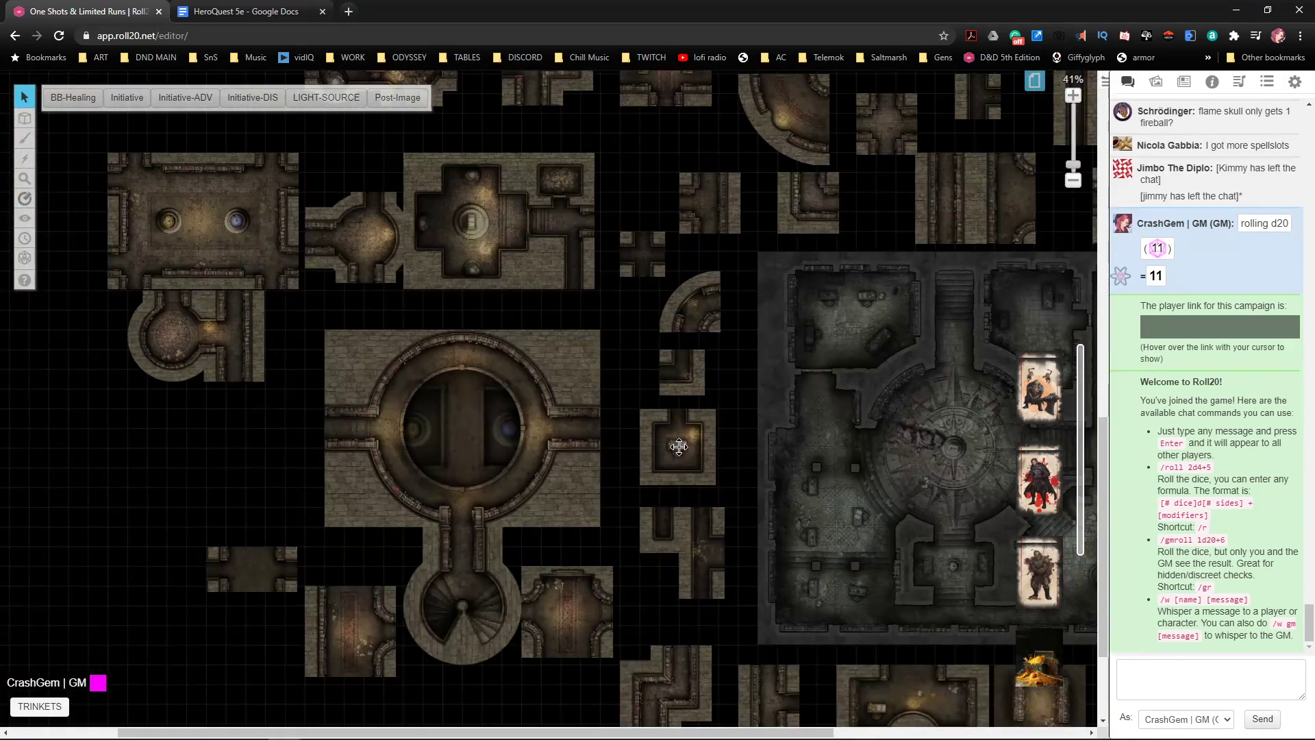
{"action": "scroll", "coordinate": [355, 508], "scroll_direction": "up", "scroll_amount": 2}
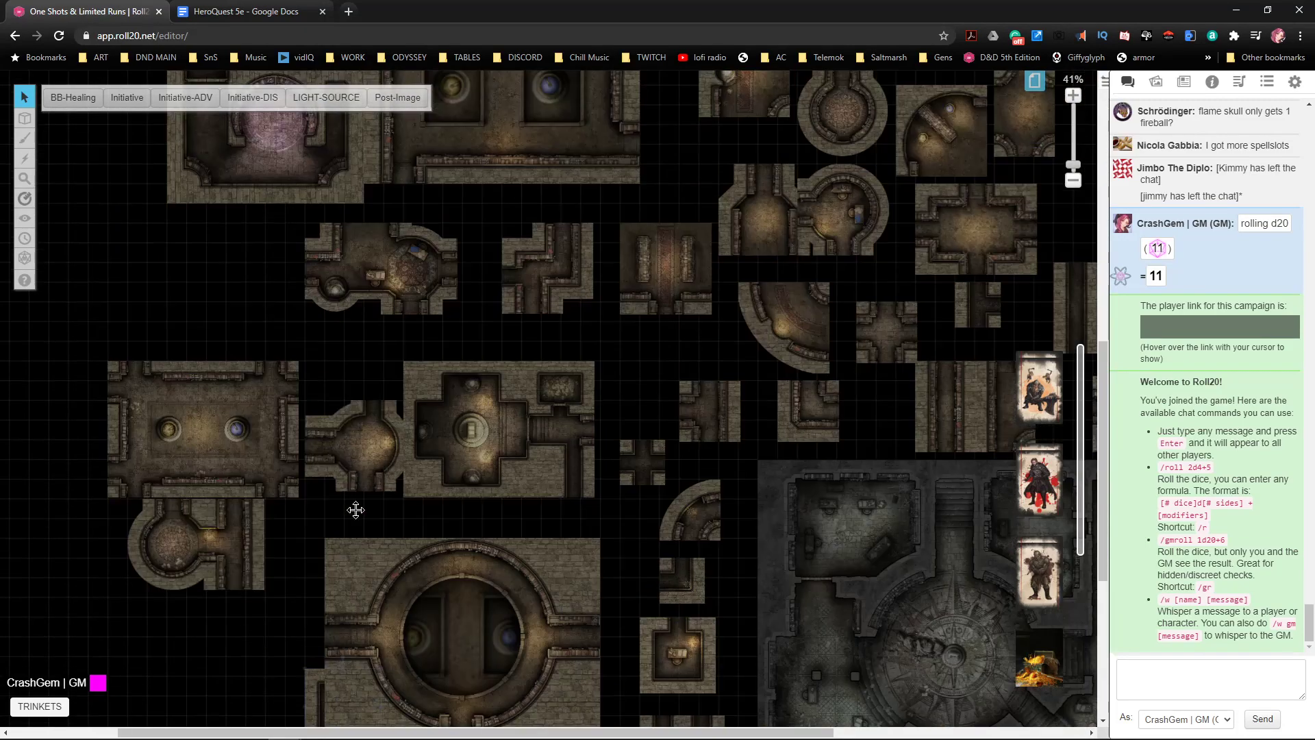
{"action": "scroll", "coordinate": [264, 363], "scroll_direction": "up", "scroll_amount": 3}
{"action": "left_click_drag", "start_coordinate": [264, 363], "coordinate": [470, 550]}
{"action": "left_click_drag", "start_coordinate": [442, 631], "coordinate": [310, 366]}
{"action": "left_click", "coordinate": [259, 317]}
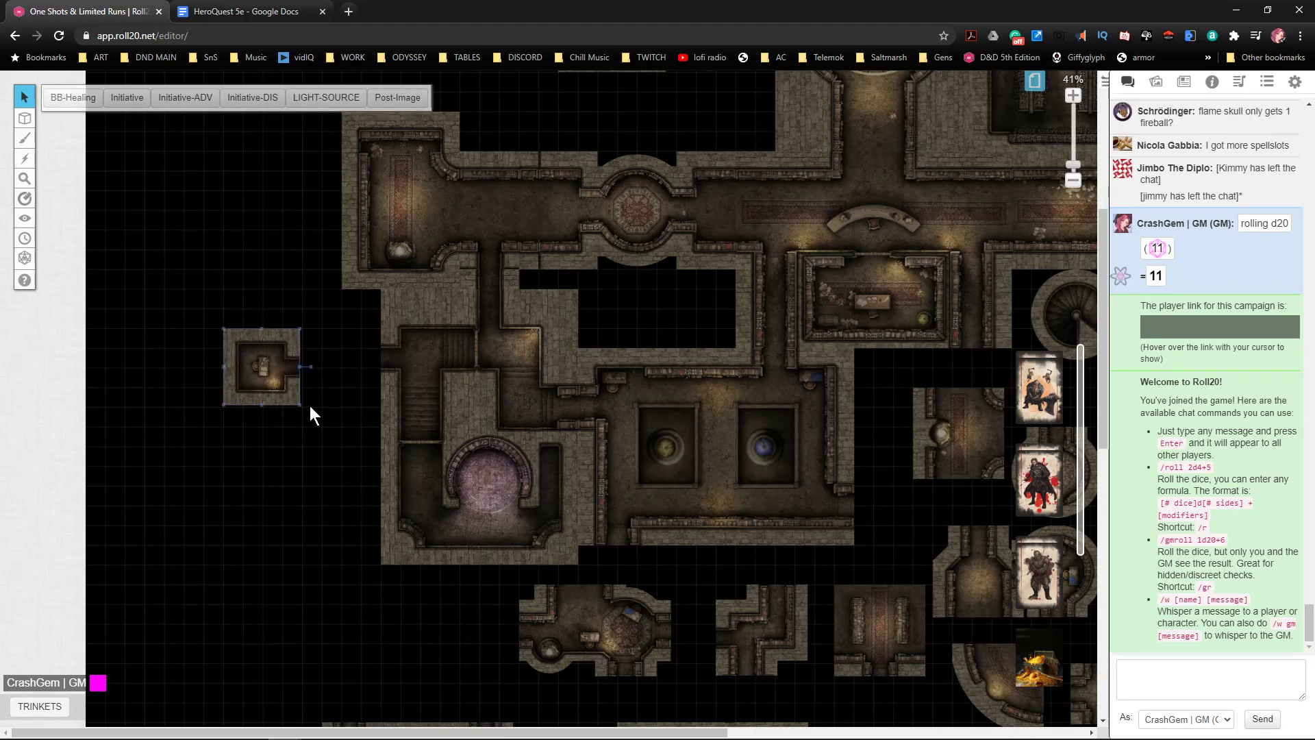
- Enlarge the small desk room tile to the map's scale and join it to the stair room's western opening
{"action": "left_click_drag", "start_coordinate": [300, 406], "coordinate": [367, 400]}
{"action": "left_click", "coordinate": [347, 545]}
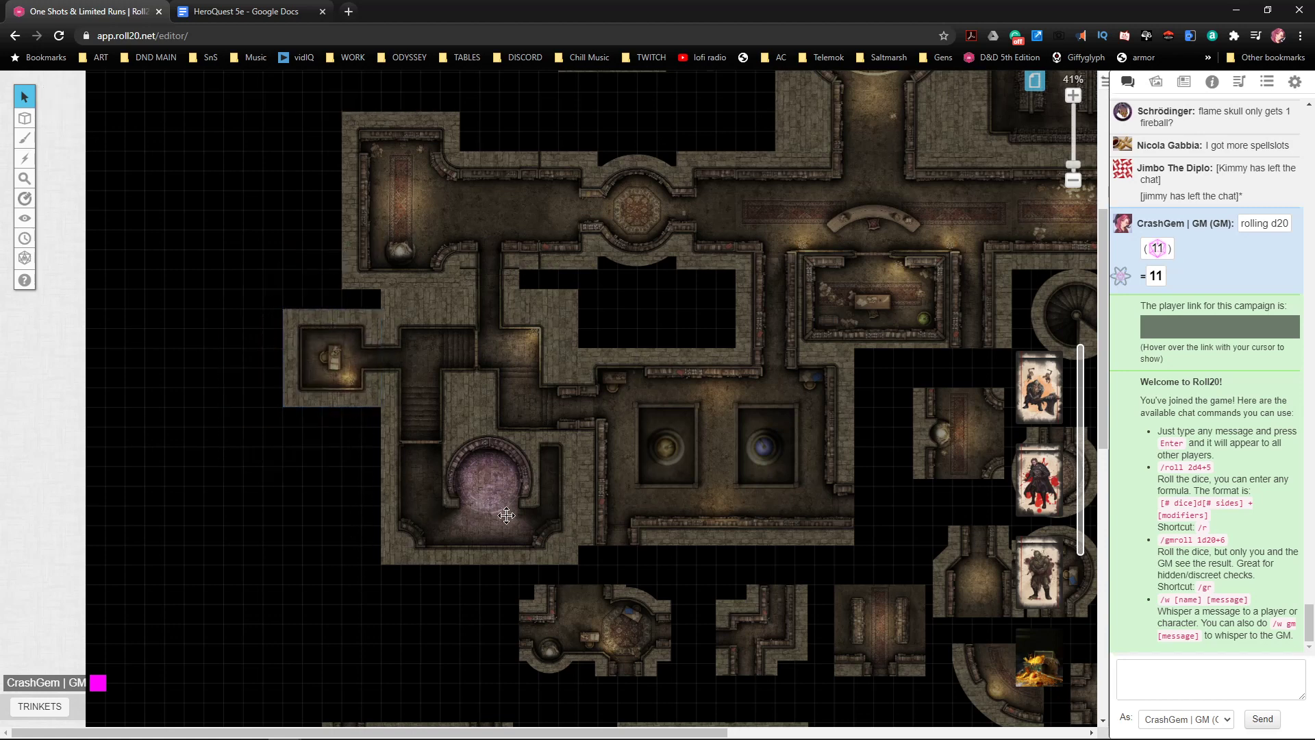
- Move the shallow bookshelf alcove tile west of the pink alcove room and the thin wall strip west of the carpeted room
{"action": "scroll", "coordinate": [562, 504], "scroll_direction": "down", "scroll_amount": 2}
{"action": "left_click_drag", "start_coordinate": [879, 465], "coordinate": [823, 495]}
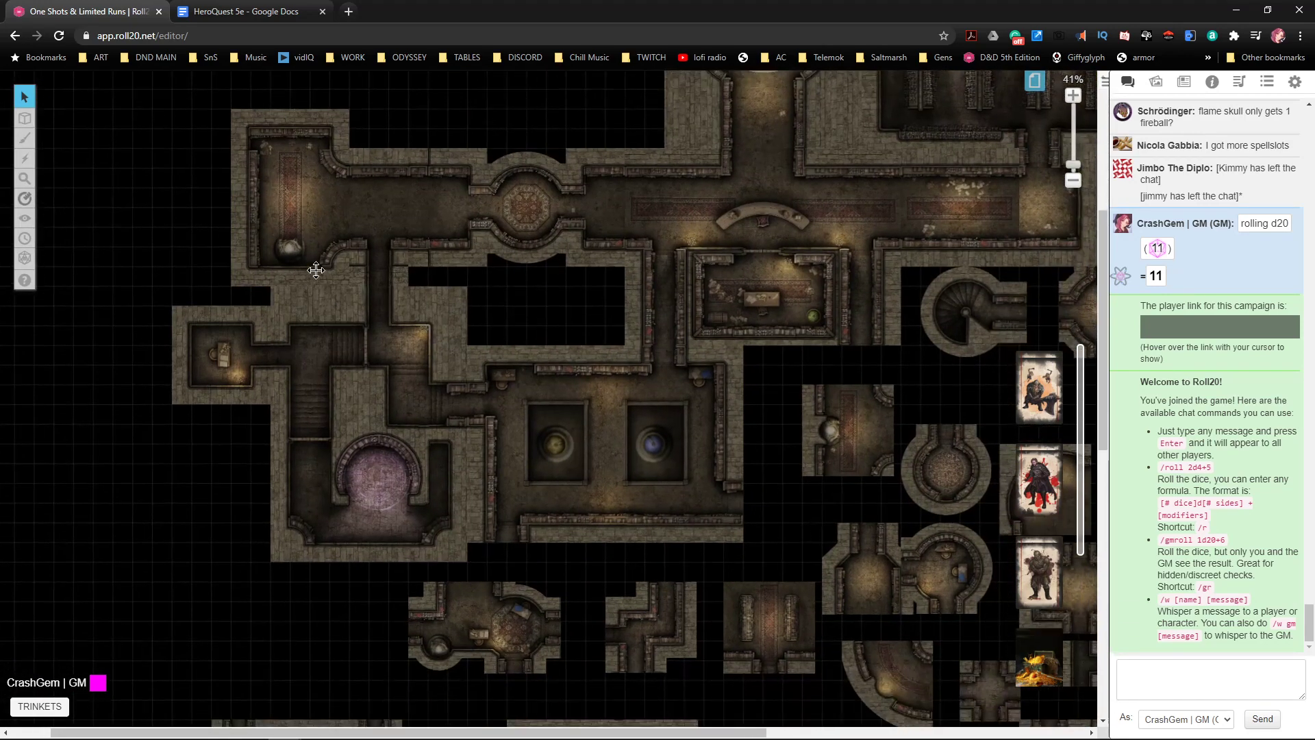
{"action": "scroll", "coordinate": [514, 461], "scroll_direction": "up", "scroll_amount": 5}
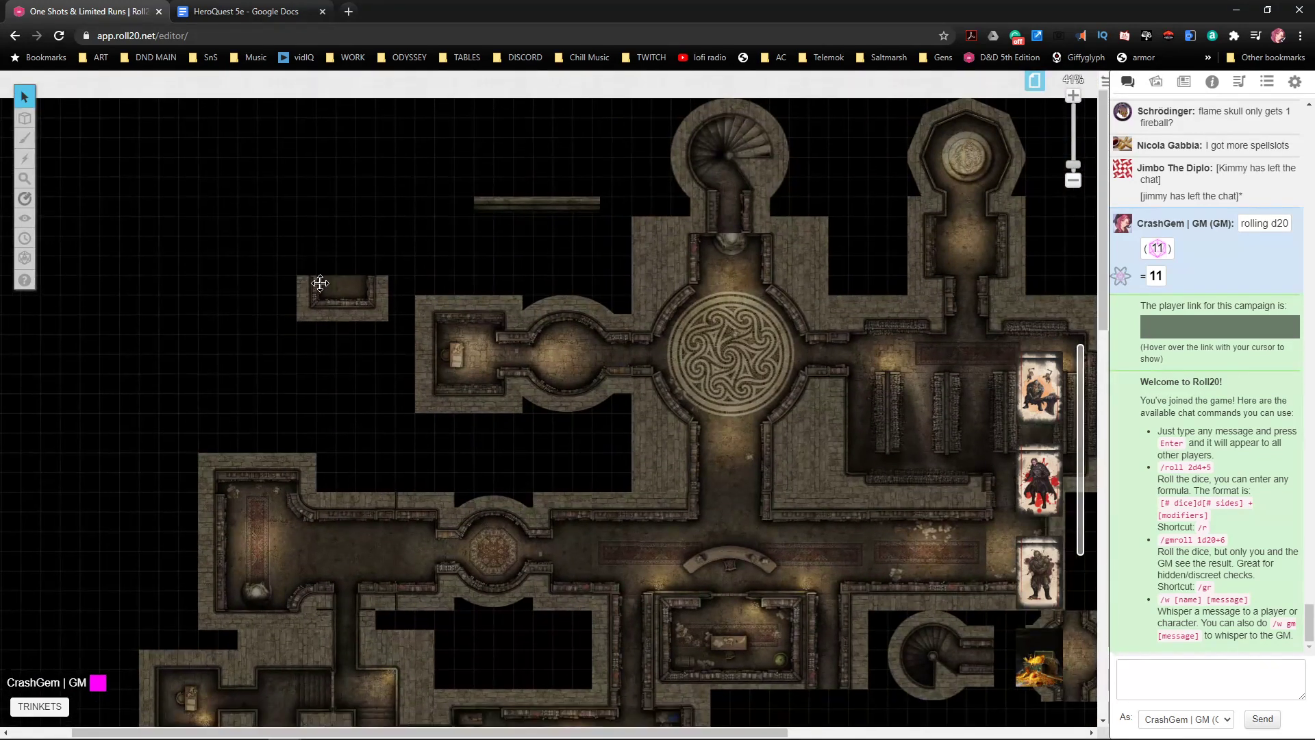
{"action": "scroll", "coordinate": [329, 294], "scroll_direction": "down", "scroll_amount": 7}
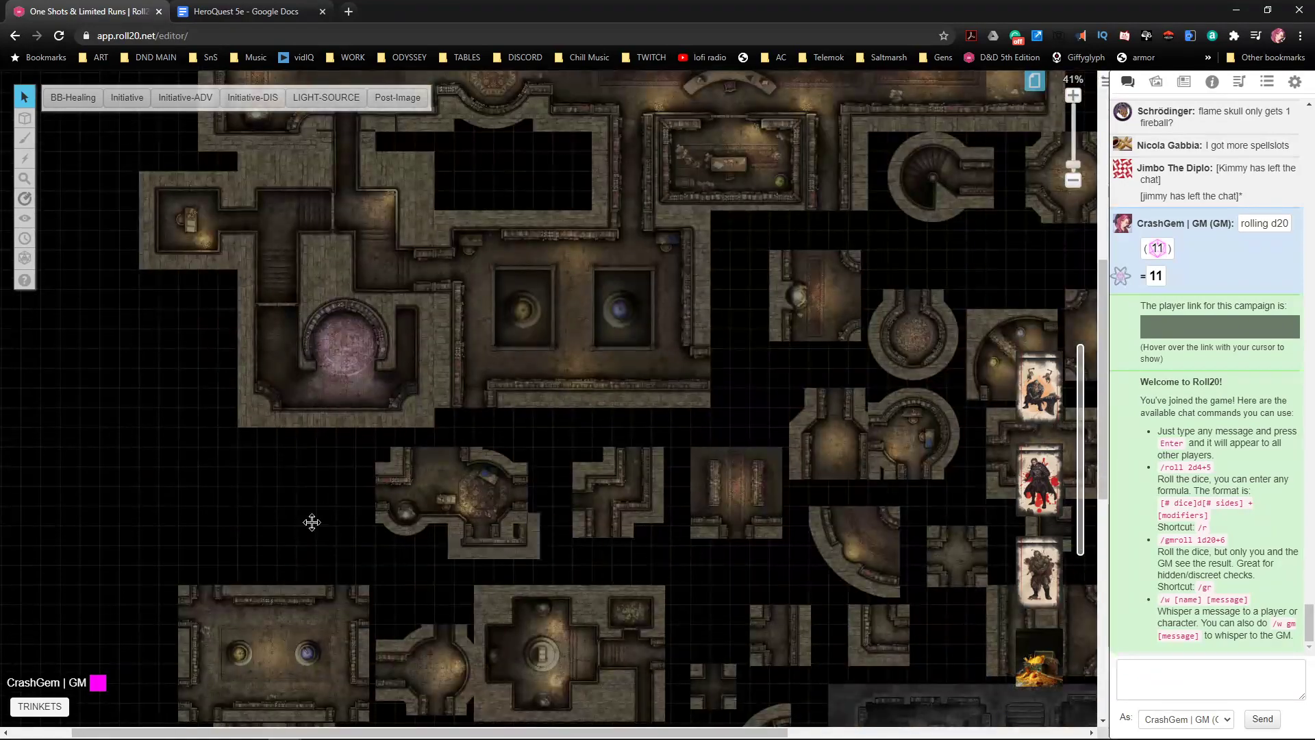
{"action": "scroll", "coordinate": [493, 514], "scroll_direction": "up", "scroll_amount": 3}
{"action": "scroll", "coordinate": [578, 423], "scroll_direction": "up", "scroll_amount": 4}
{"action": "left_click_drag", "start_coordinate": [696, 158], "coordinate": [245, 529]}
{"action": "scroll", "coordinate": [411, 497], "scroll_direction": "down", "scroll_amount": 3}
{"action": "scroll", "coordinate": [490, 482], "scroll_direction": "up", "scroll_amount": 1}
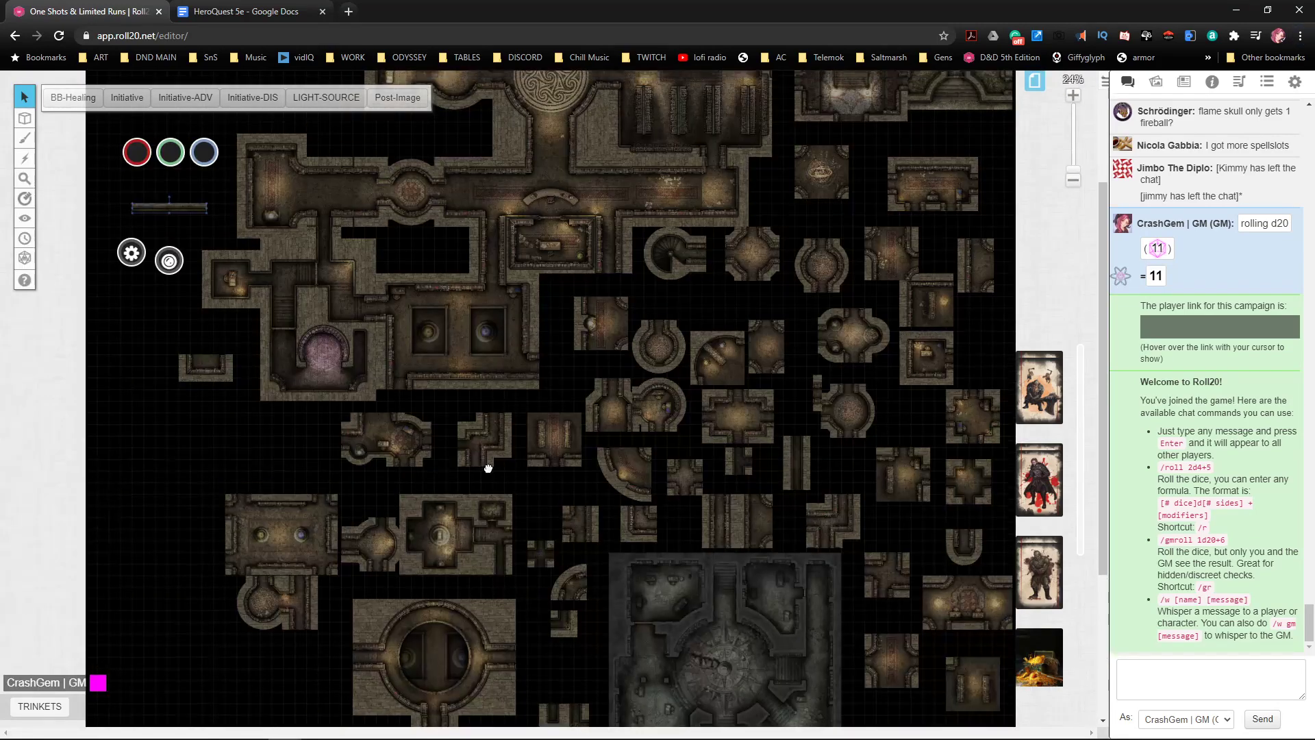
- Clear the space southeast of the pit room by moving the urn room, two round rooms and flared chamber tiles to the southwest spare area
{"action": "left_click_drag", "start_coordinate": [611, 370], "coordinate": [168, 500]}
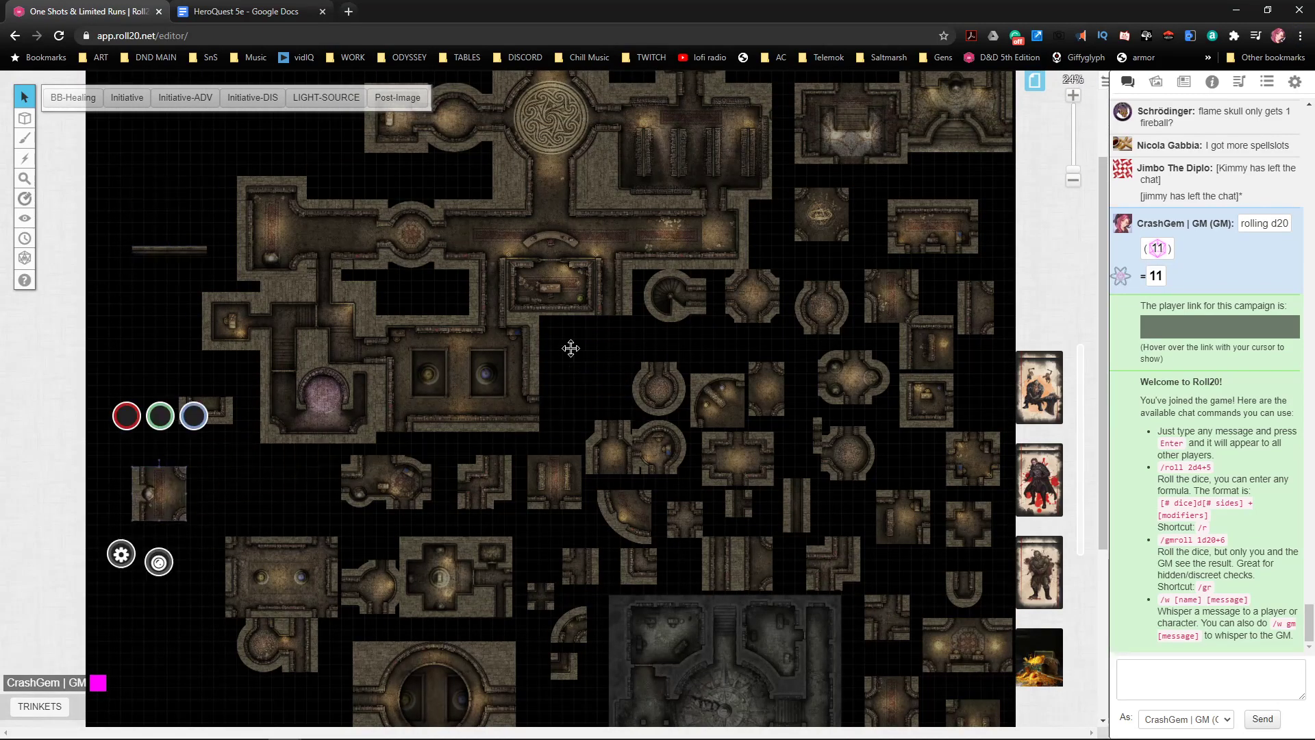
{"action": "left_click", "coordinate": [604, 335]}
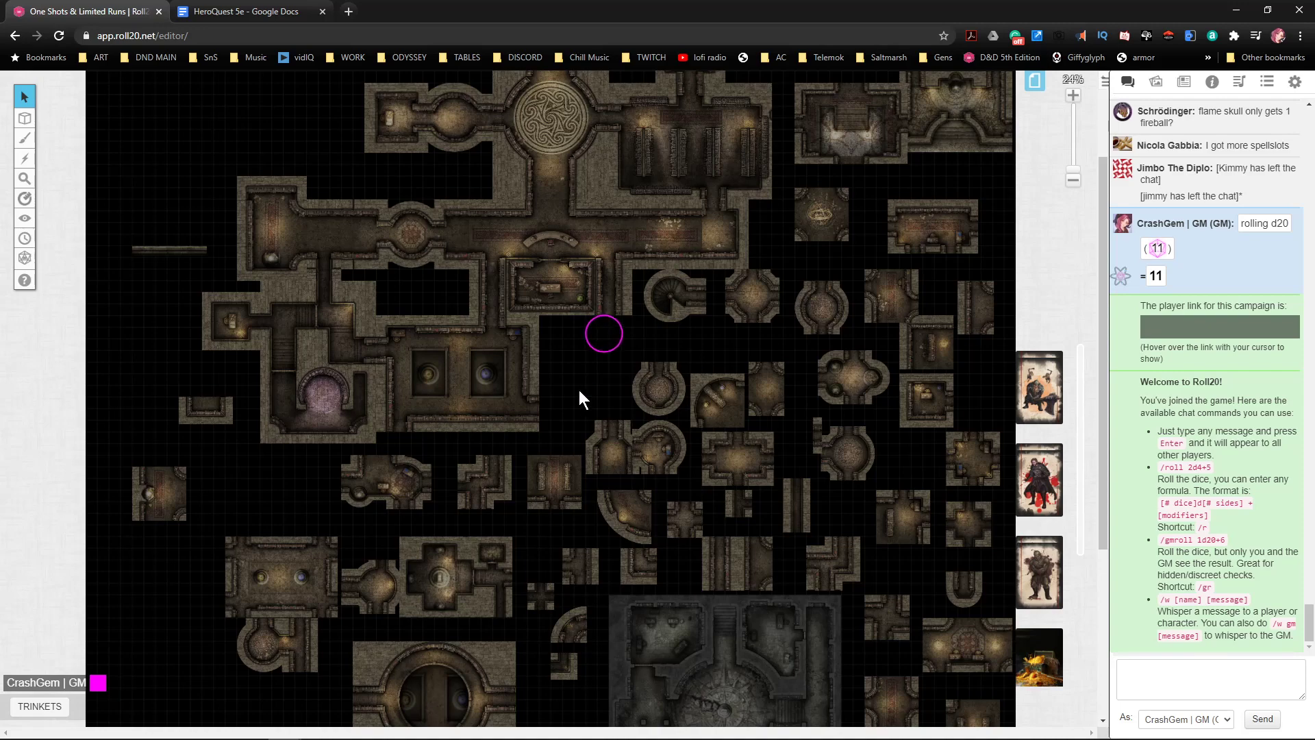
{"action": "scroll", "coordinate": [703, 356], "scroll_direction": "down", "scroll_amount": 1}
{"action": "left_click_drag", "start_coordinate": [658, 352], "coordinate": [231, 430]}
{"action": "left_click_drag", "start_coordinate": [646, 396], "coordinate": [286, 441]}
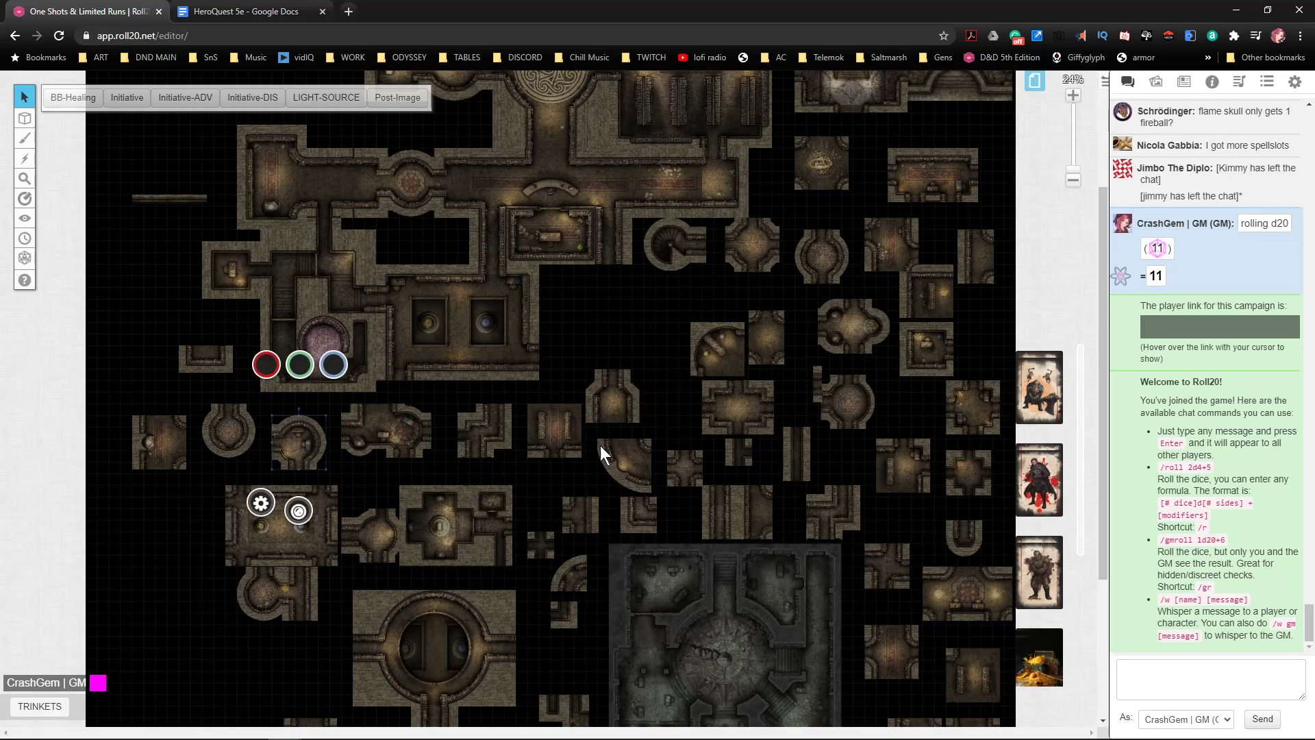
{"action": "left_click_drag", "start_coordinate": [626, 391], "coordinate": [183, 533]}
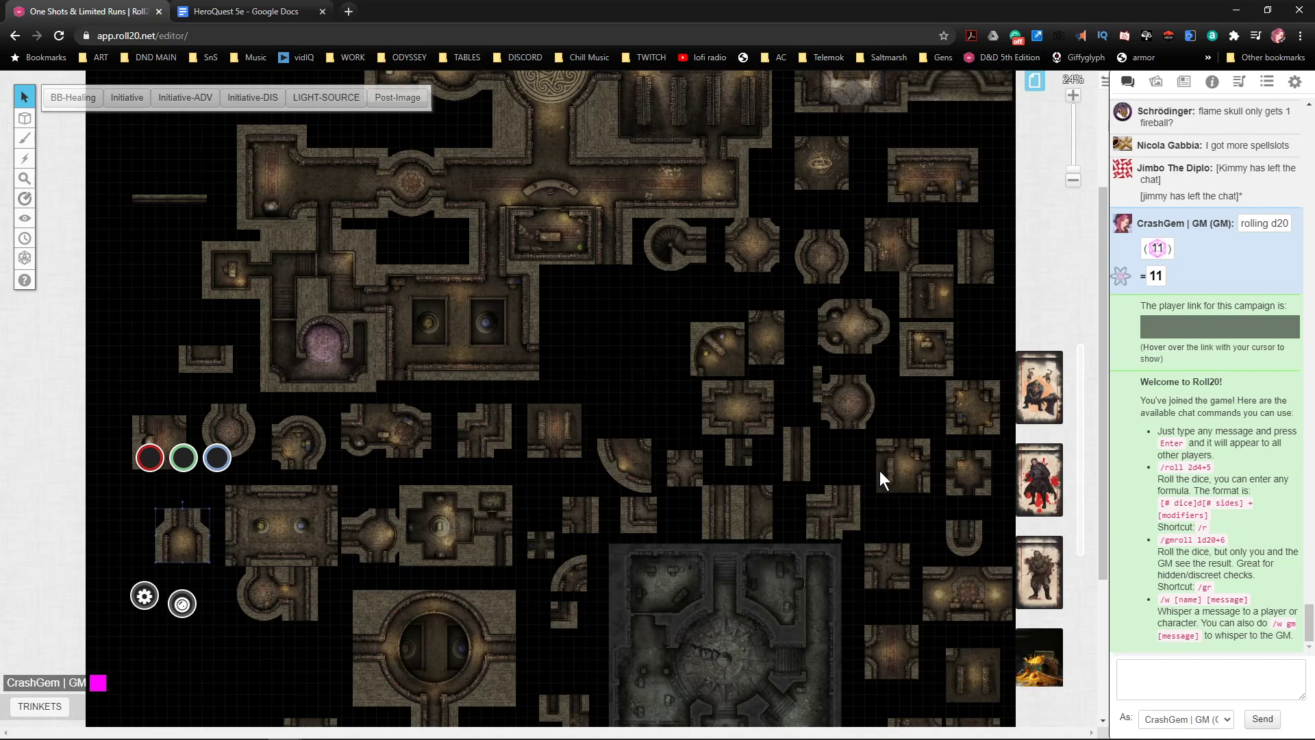
- Examine the spare tiles south and east of the assembled dungeon for corridor pieces to extend the hallway
{"action": "scroll", "coordinate": [889, 393], "scroll_direction": "down", "scroll_amount": 1}
{"action": "scroll", "coordinate": [914, 373], "scroll_direction": "up", "scroll_amount": 2}
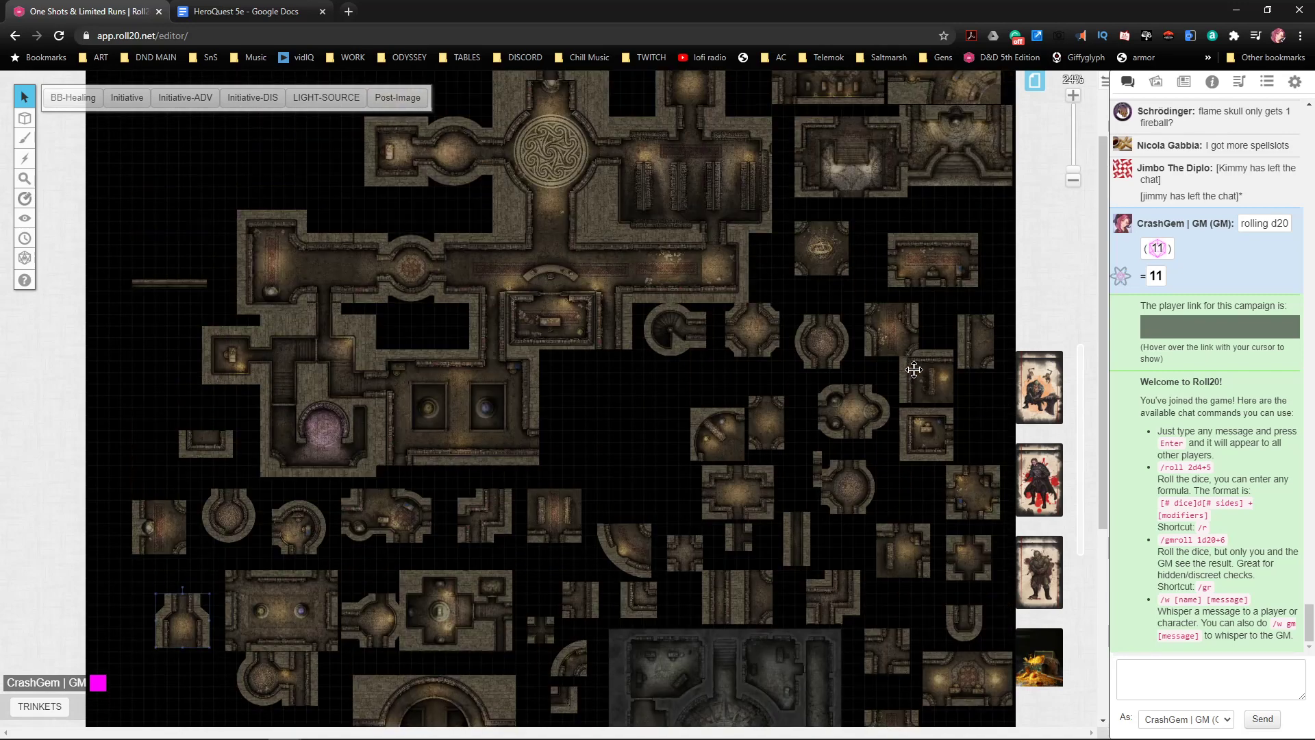
{"action": "scroll", "coordinate": [902, 367], "scroll_direction": "down", "scroll_amount": 4}
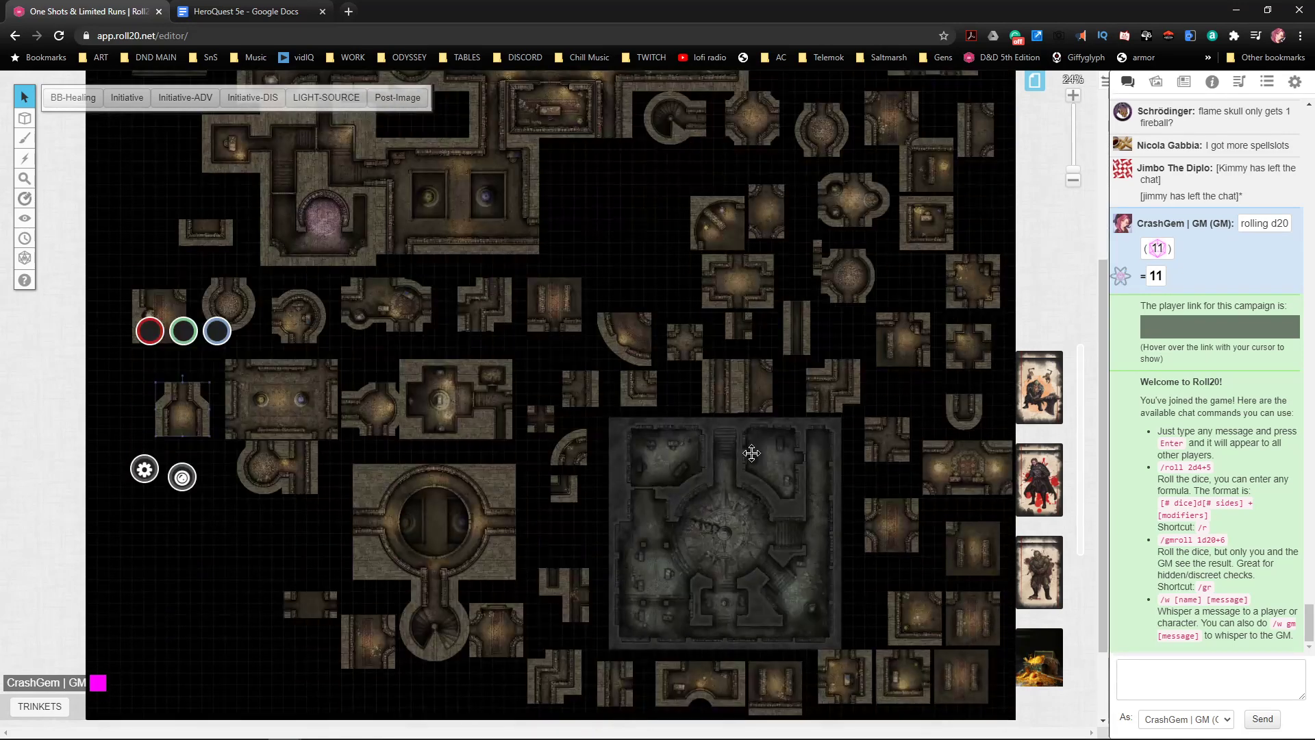
{"action": "scroll", "coordinate": [850, 505], "scroll_direction": "up", "scroll_amount": 1}
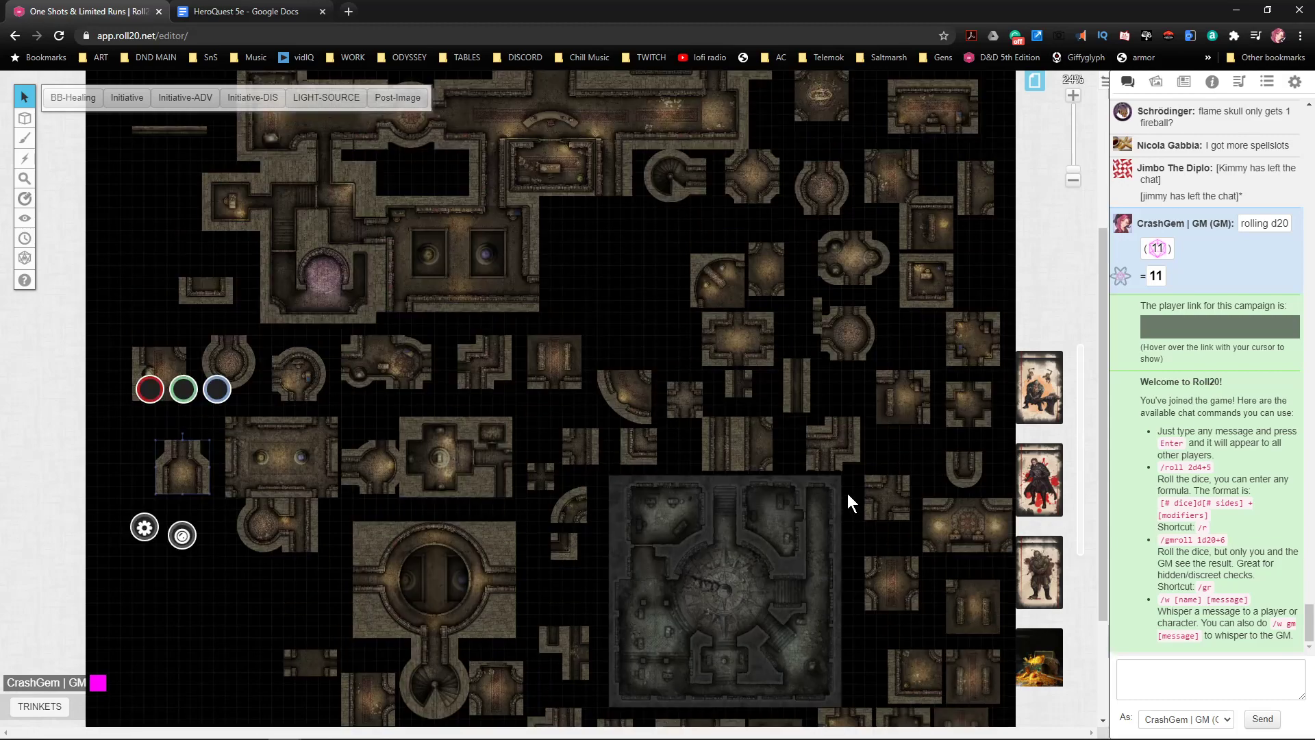
{"action": "scroll", "coordinate": [825, 437], "scroll_direction": "up", "scroll_amount": 1}
{"action": "scroll", "coordinate": [826, 437], "scroll_direction": "up", "scroll_amount": 2}
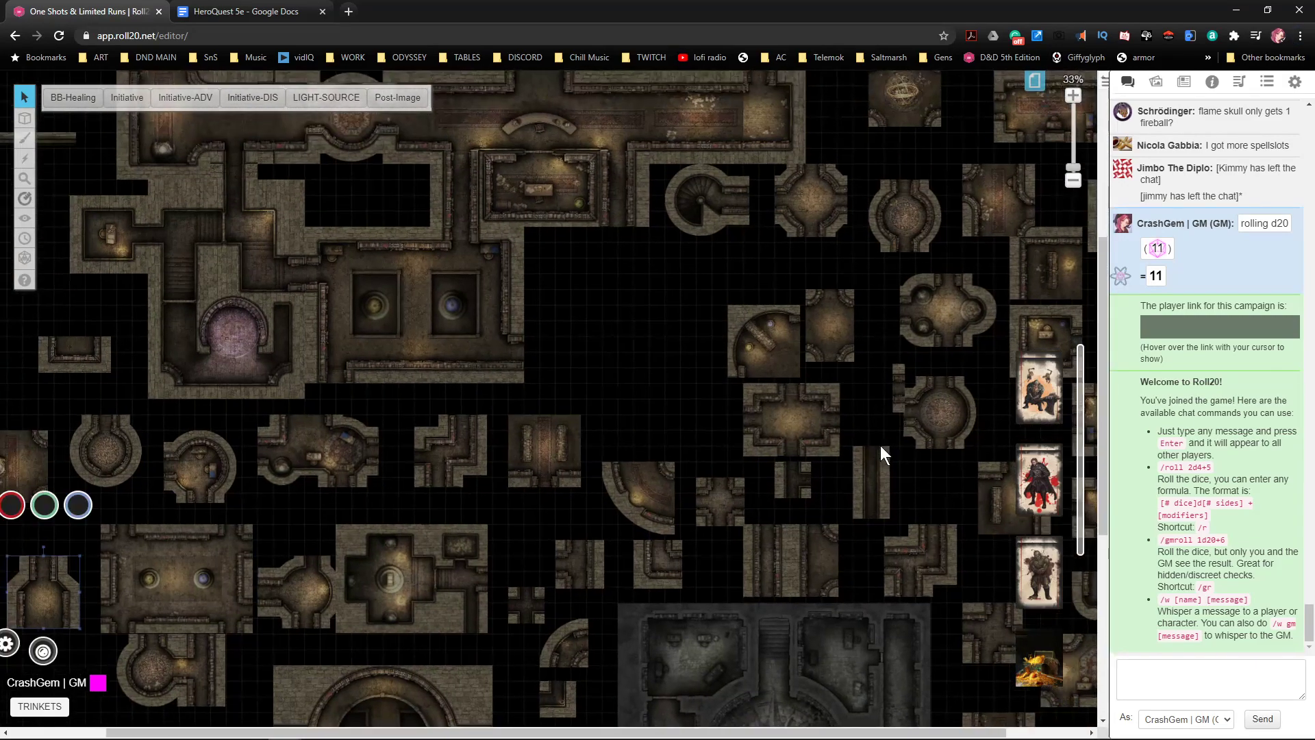
{"action": "left_click_drag", "start_coordinate": [886, 500], "coordinate": [762, 474]}
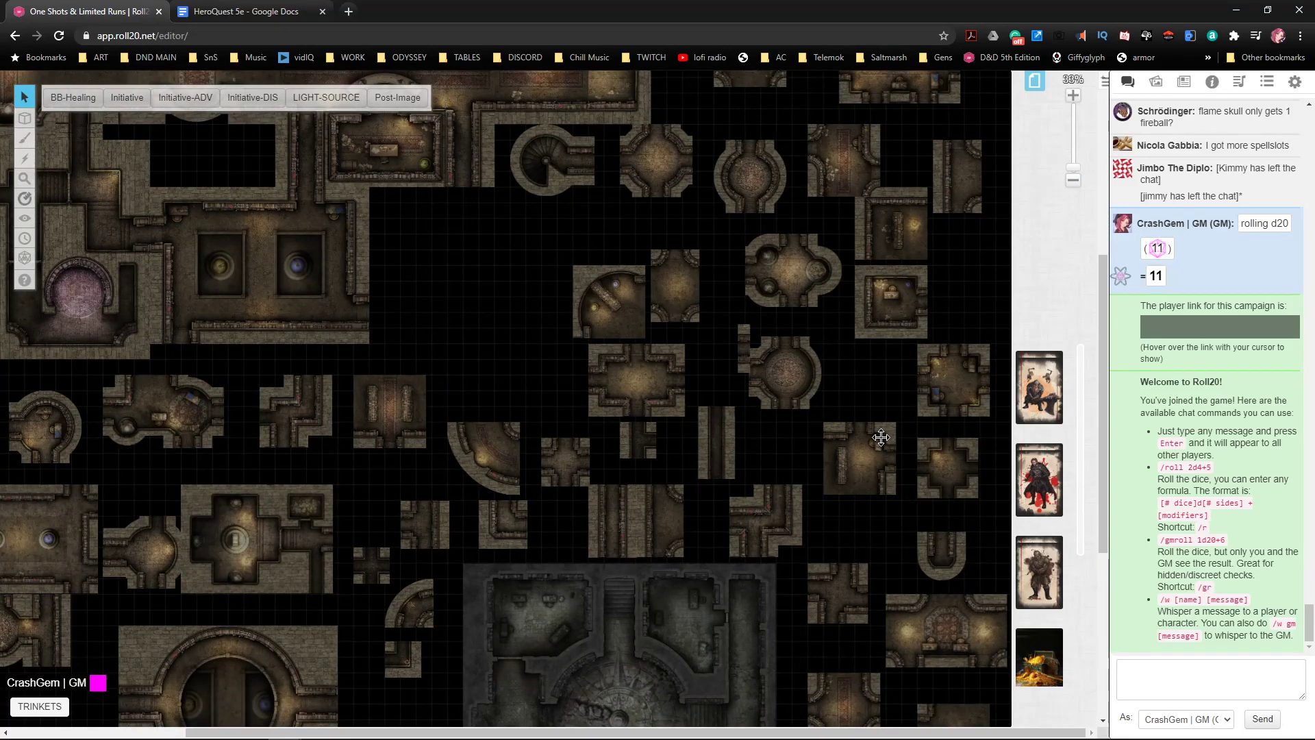
{"action": "scroll", "coordinate": [880, 439], "scroll_direction": "down", "scroll_amount": 1}
{"action": "scroll", "coordinate": [614, 472], "scroll_direction": "left", "scroll_amount": 4}
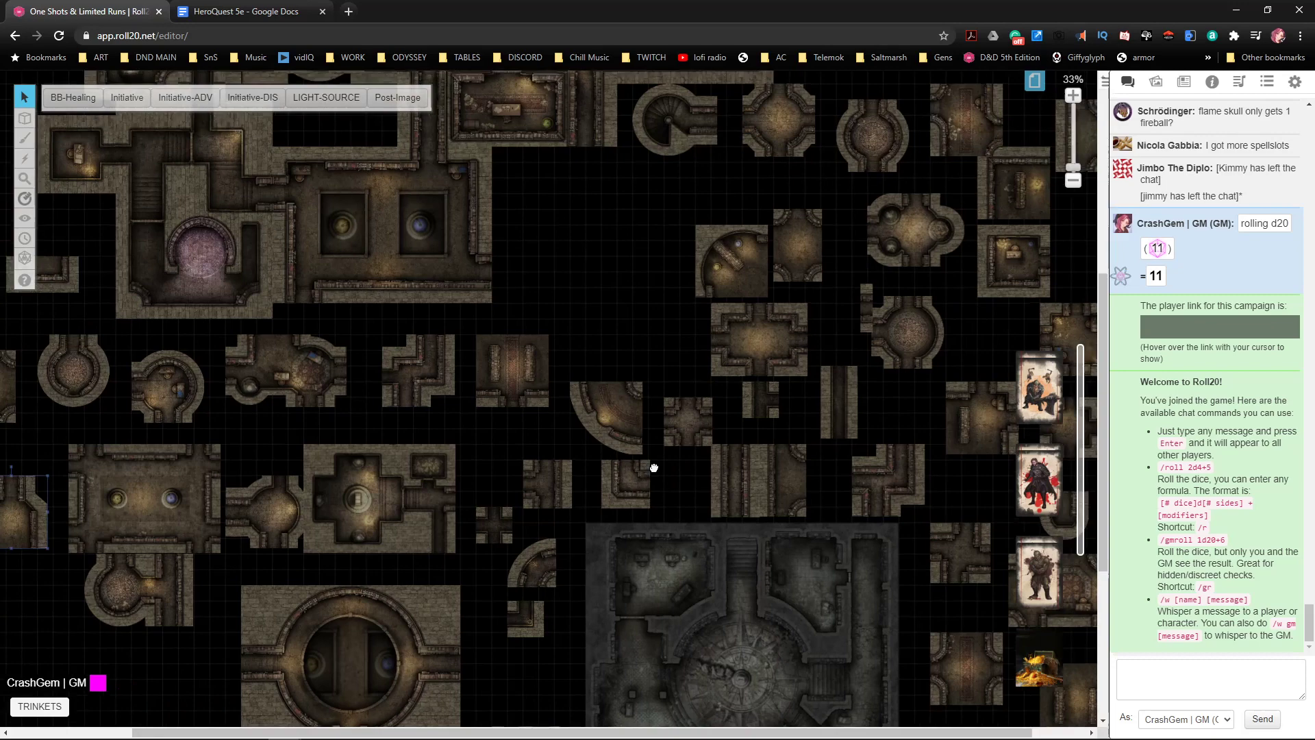
{"action": "scroll", "coordinate": [662, 413], "scroll_direction": "down", "scroll_amount": 1}
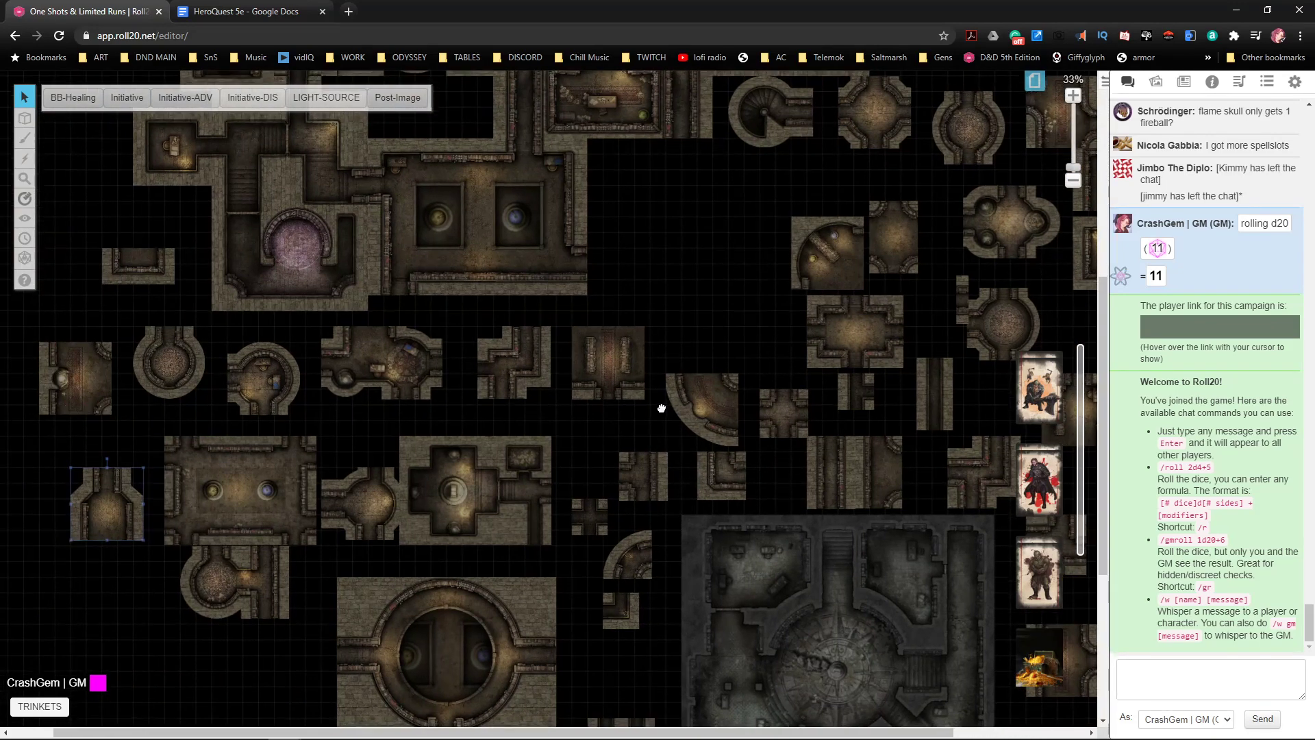
{"action": "scroll", "coordinate": [685, 415], "scroll_direction": "right", "scroll_amount": 1}
{"action": "left_click_drag", "start_coordinate": [676, 403], "coordinate": [637, 379]}
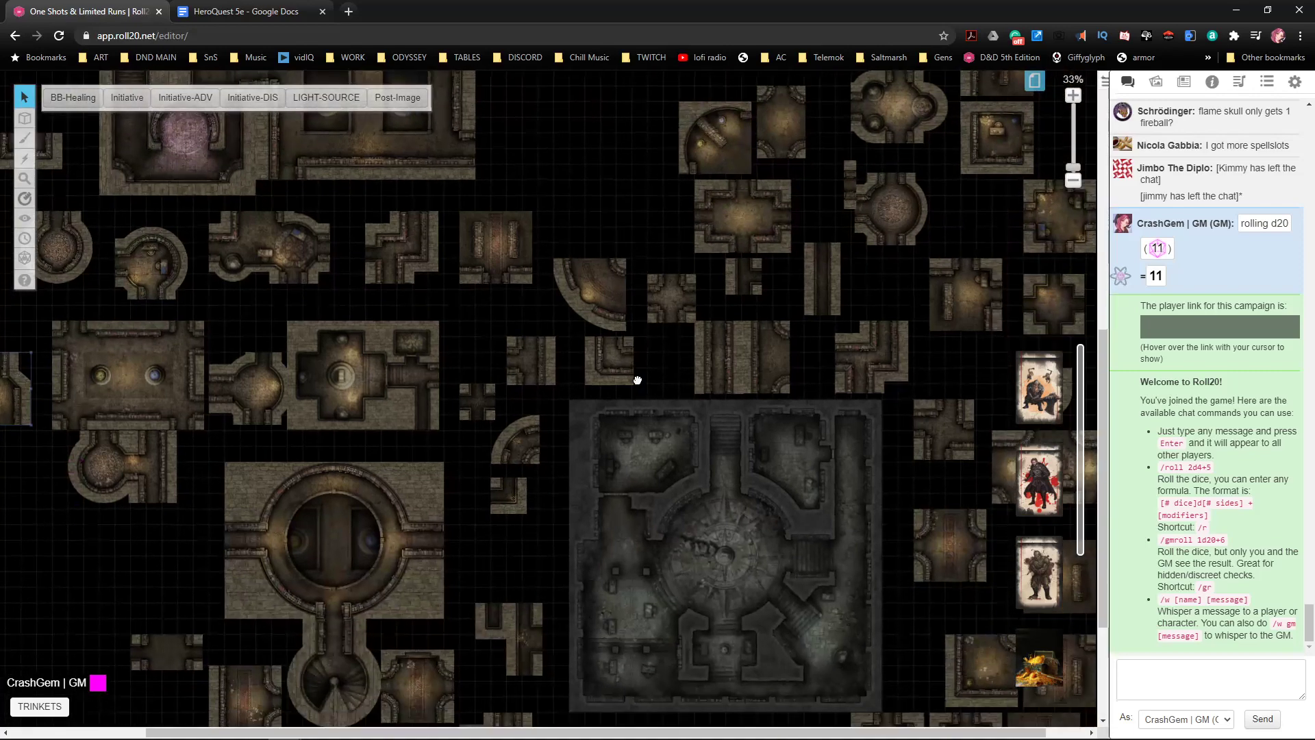
- Move the curved corridor corner tile east of the pit room, rotated half a turn and enlarged to the map's scale
{"action": "left_click_drag", "start_coordinate": [518, 457], "coordinate": [573, 303]}
{"action": "scroll", "coordinate": [561, 490], "scroll_direction": "up", "scroll_amount": 2}
{"action": "scroll", "coordinate": [636, 375], "scroll_direction": "down", "scroll_amount": 1}
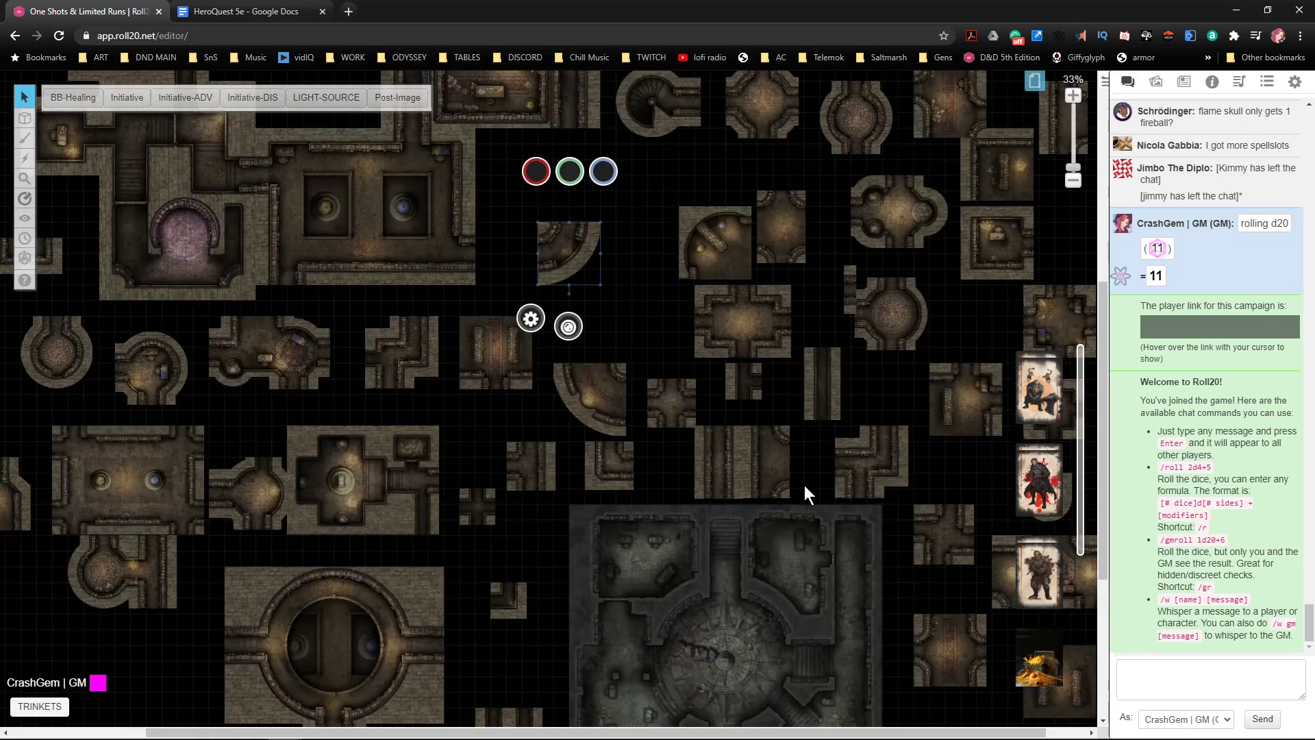
- Move a straight corridor tile between the hallway east of the desk room and the curved corner, enlarging it to join both
{"action": "scroll", "coordinate": [806, 492], "scroll_direction": "right", "scroll_amount": 2}
{"action": "scroll", "coordinate": [806, 492], "scroll_direction": "down", "scroll_amount": 1}
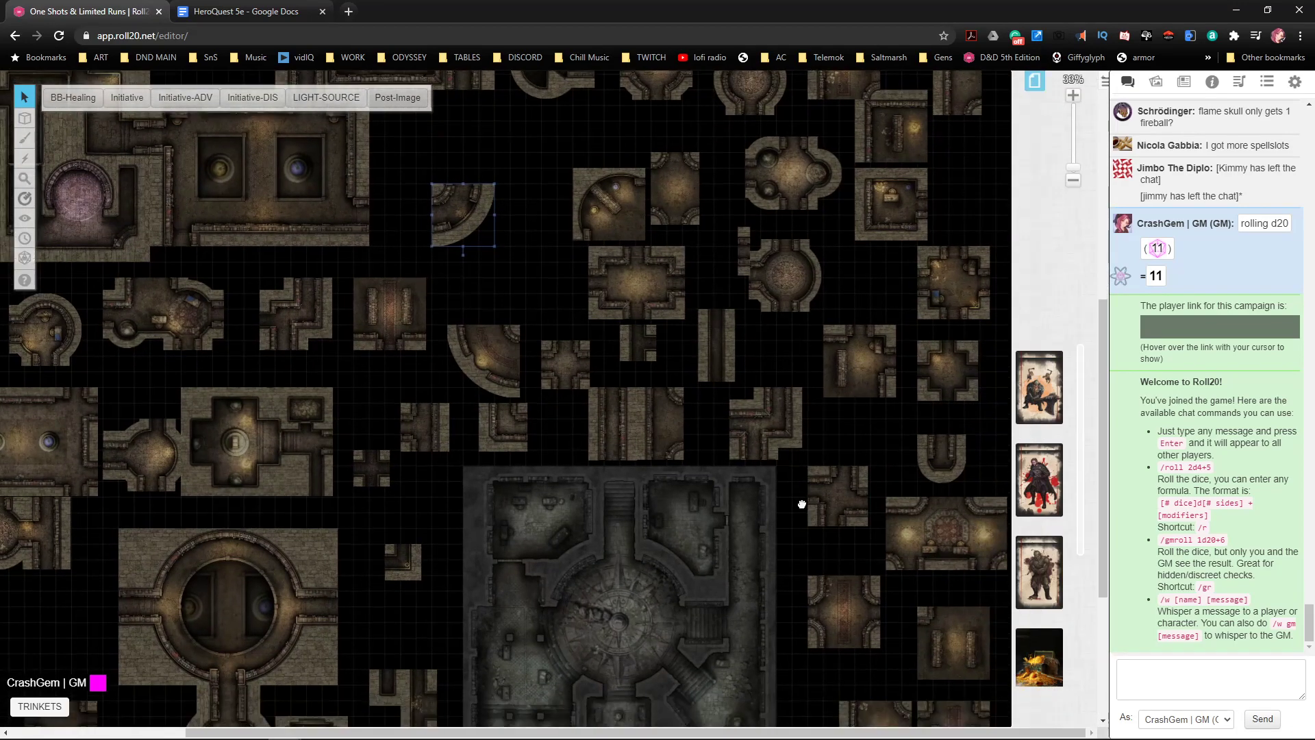
{"action": "scroll", "coordinate": [802, 504], "scroll_direction": "down", "scroll_amount": 6}
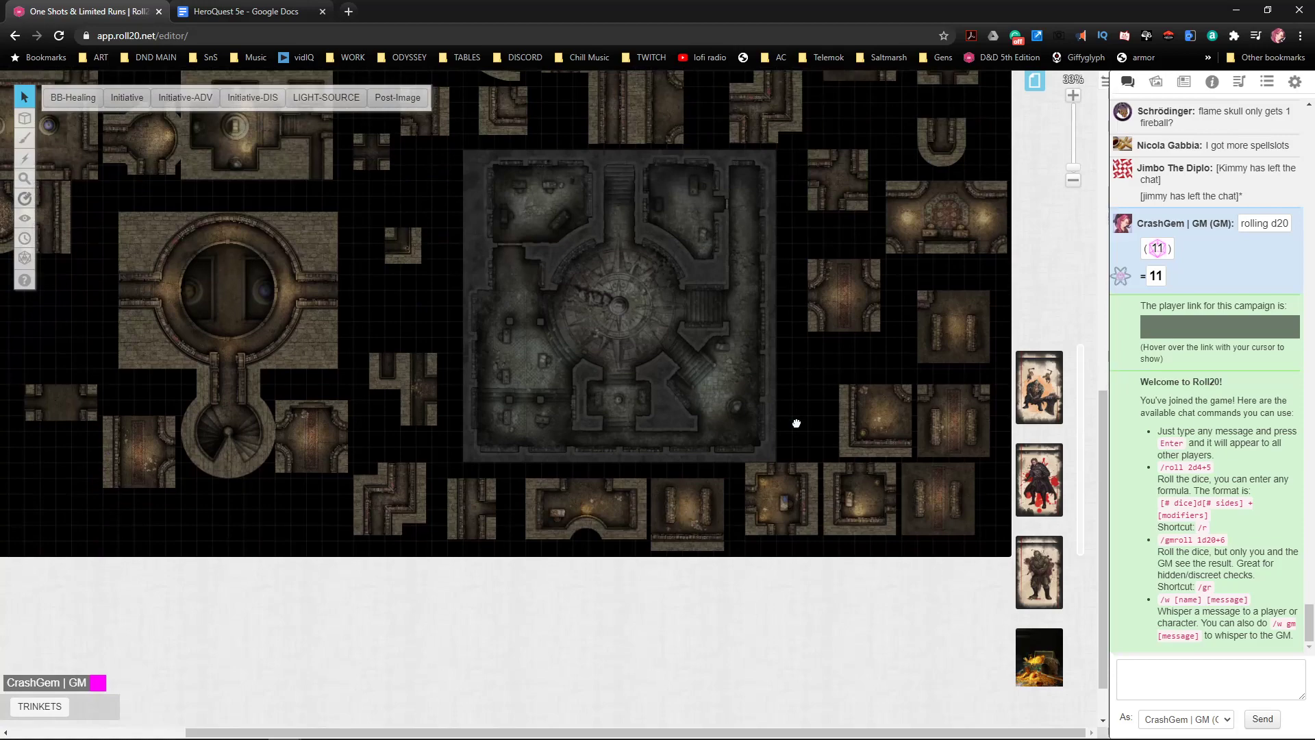
{"action": "scroll", "coordinate": [797, 424], "scroll_direction": "up", "scroll_amount": 4}
{"action": "left_click_drag", "start_coordinate": [718, 489], "coordinate": [755, 549]}
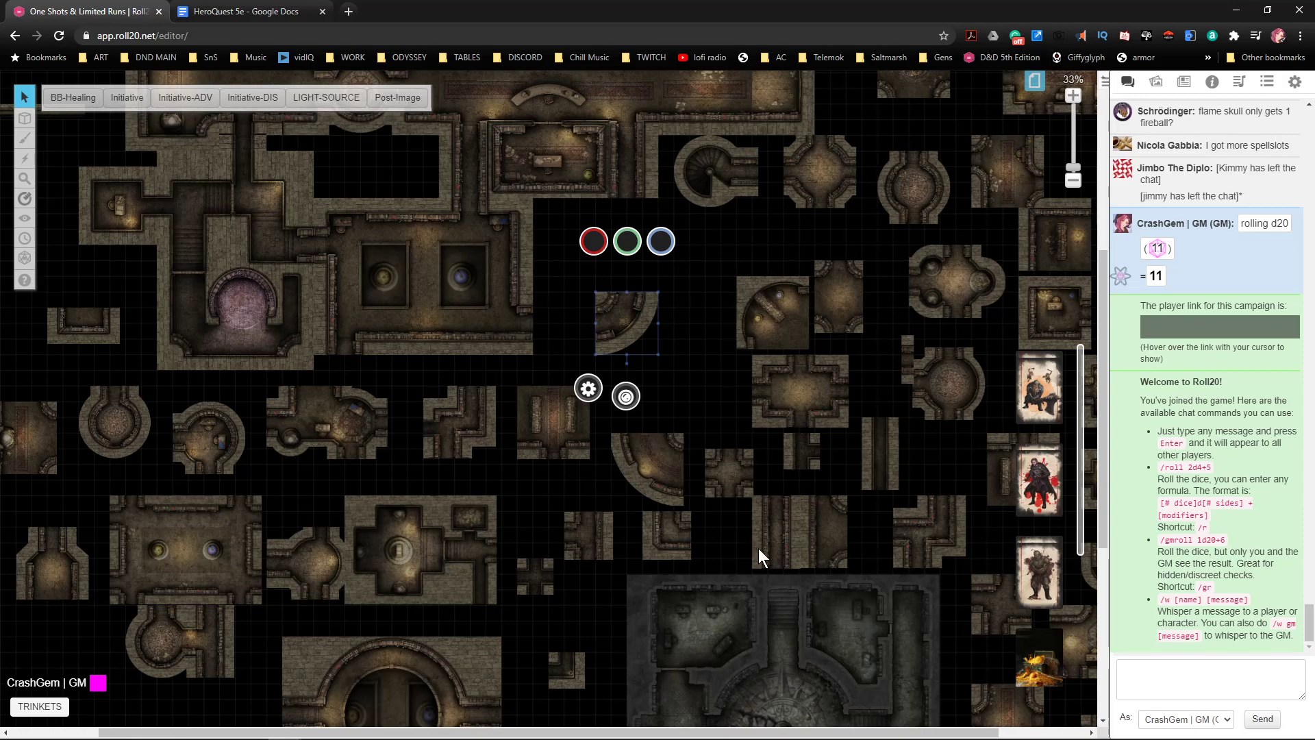
{"action": "left_click_drag", "start_coordinate": [695, 502], "coordinate": [697, 492]}
{"action": "left_click_drag", "start_coordinate": [772, 512], "coordinate": [616, 214]}
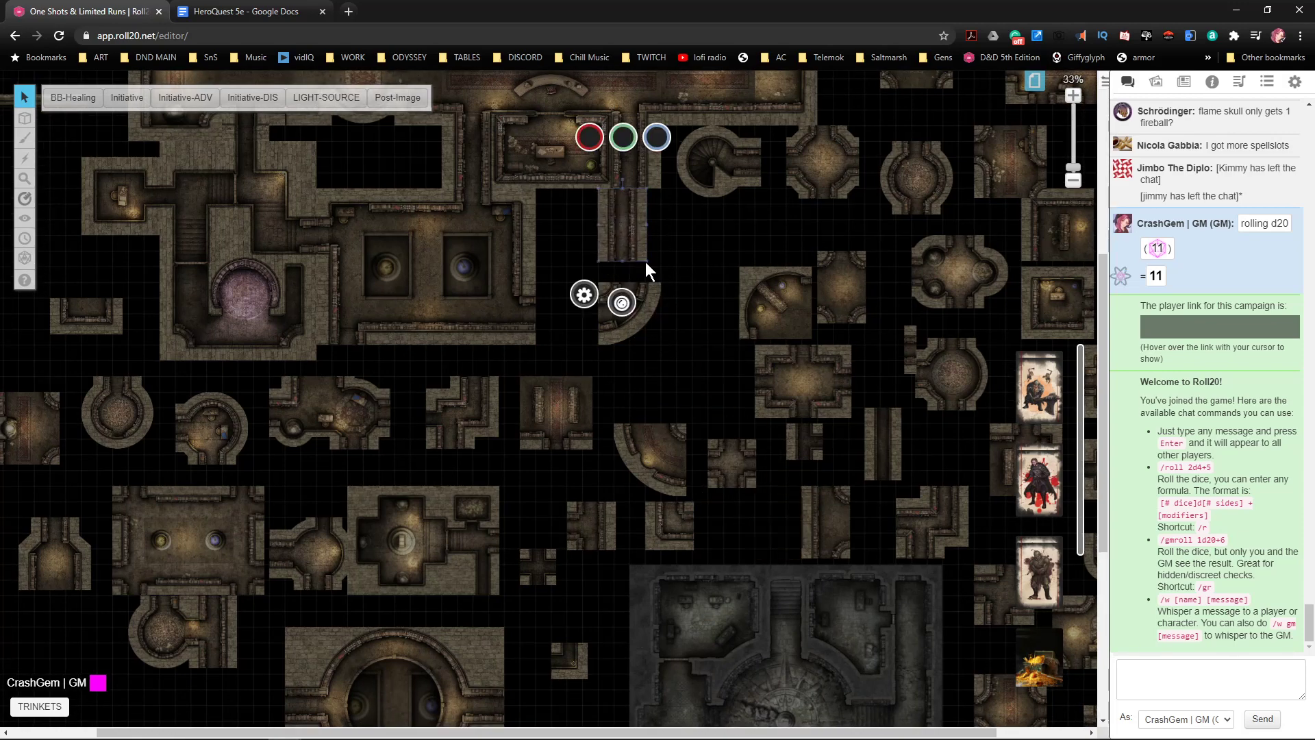
{"action": "left_click_drag", "start_coordinate": [648, 263], "coordinate": [664, 281]}
{"action": "left_click", "coordinate": [676, 321]}
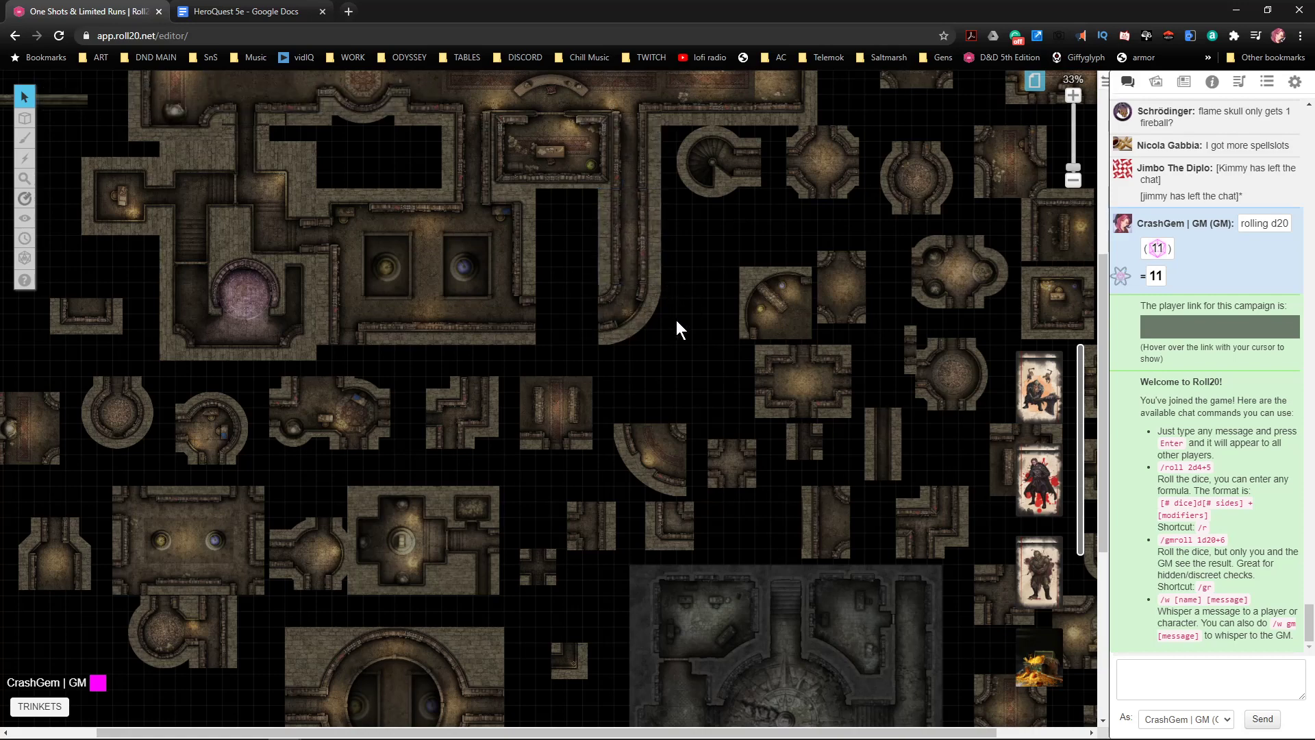
- Place a corridor junction tile in the gap between the pit room's east side and the curved corner, enlarging it to close the gap
{"action": "left_click_drag", "start_coordinate": [681, 400], "coordinate": [604, 314]}
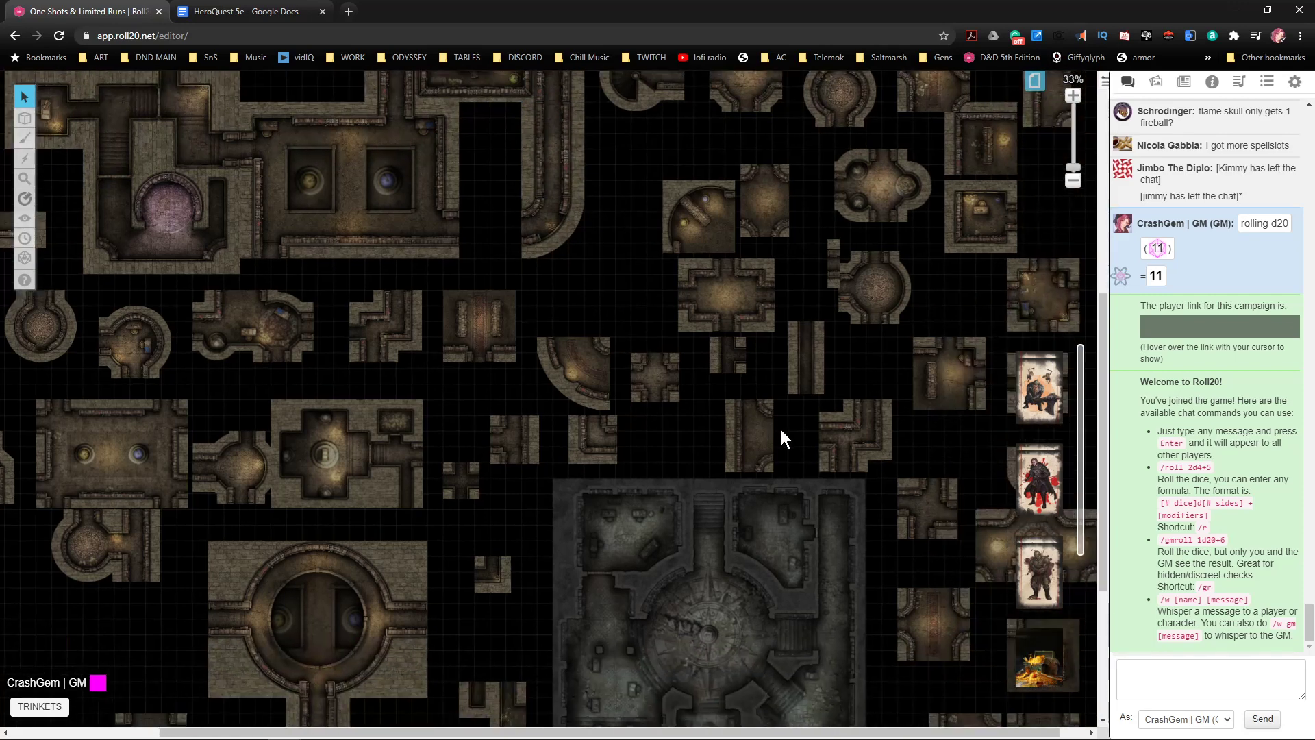
{"action": "left_click_drag", "start_coordinate": [817, 430], "coordinate": [773, 431]}
{"action": "left_click_drag", "start_coordinate": [676, 465], "coordinate": [657, 382]}
{"action": "left_click_drag", "start_coordinate": [630, 622], "coordinate": [554, 447]}
{"action": "scroll", "coordinate": [643, 590], "scroll_direction": "up", "scroll_amount": 6}
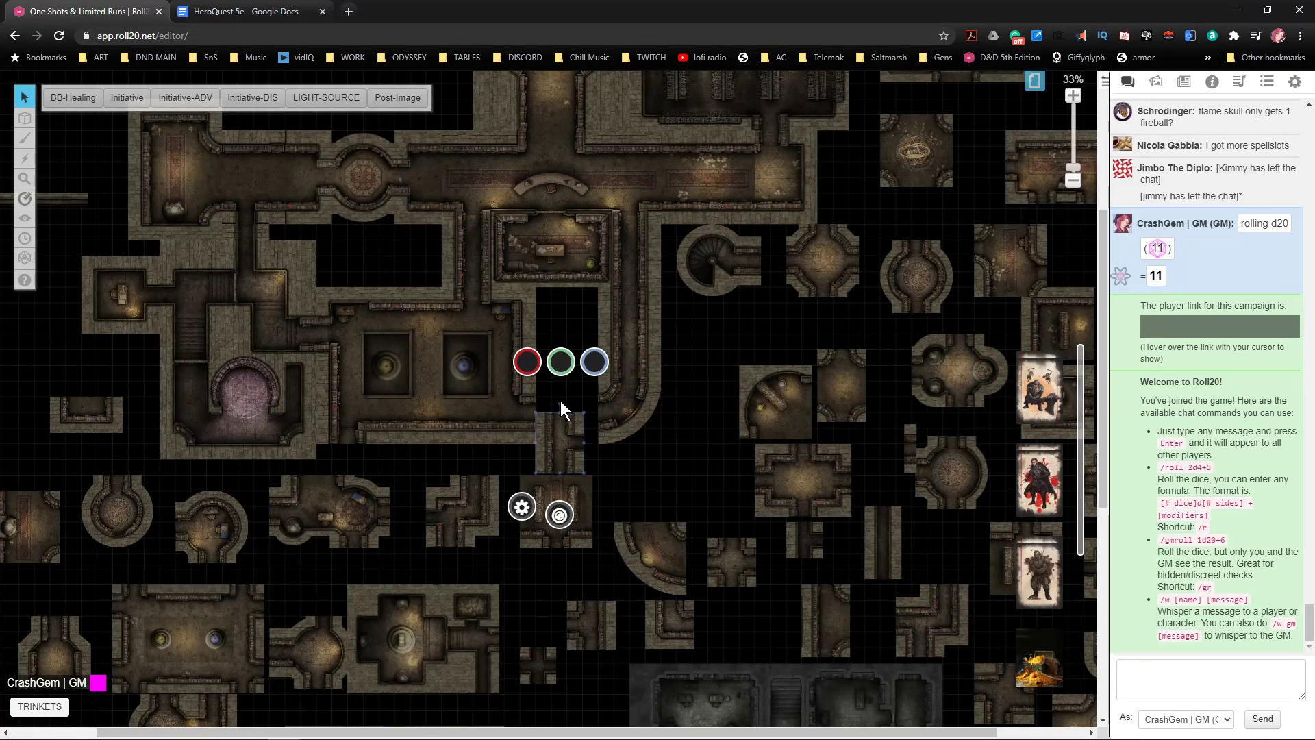
{"action": "left_click_drag", "start_coordinate": [560, 405], "coordinate": [607, 449]}
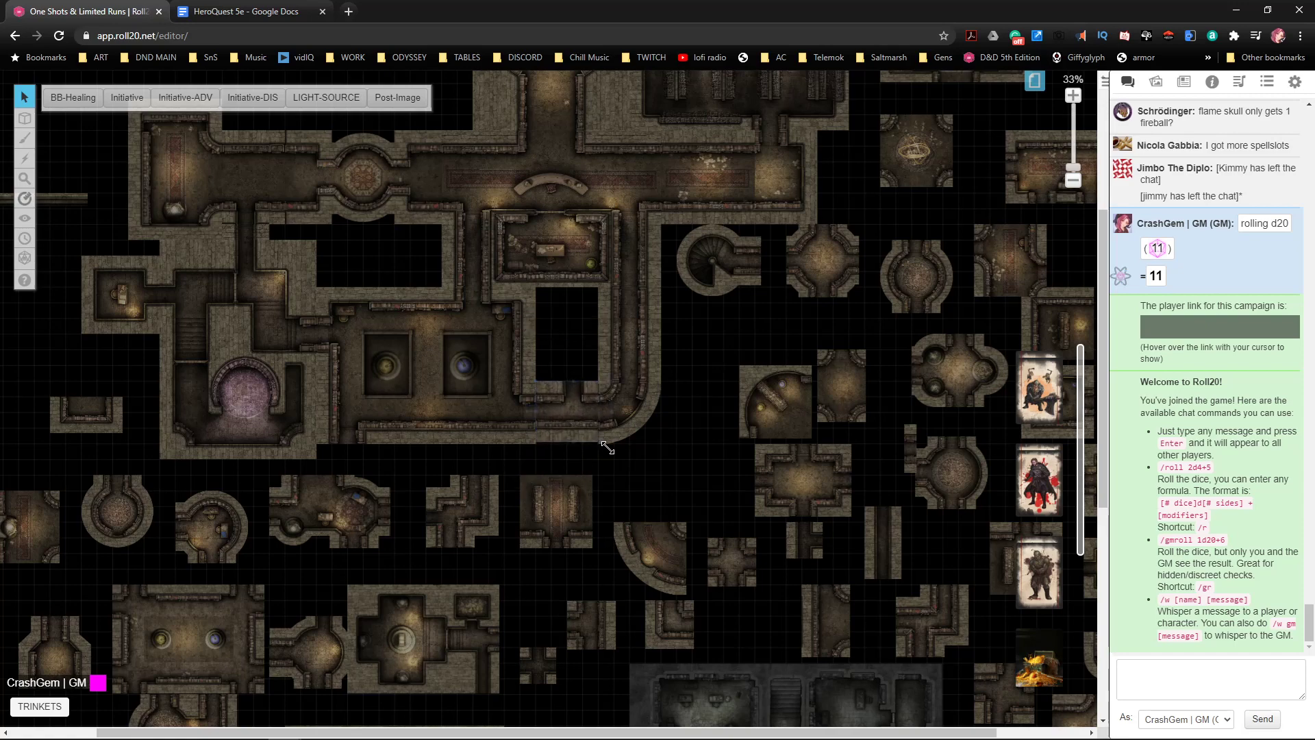
{"action": "left_click", "coordinate": [687, 455]}
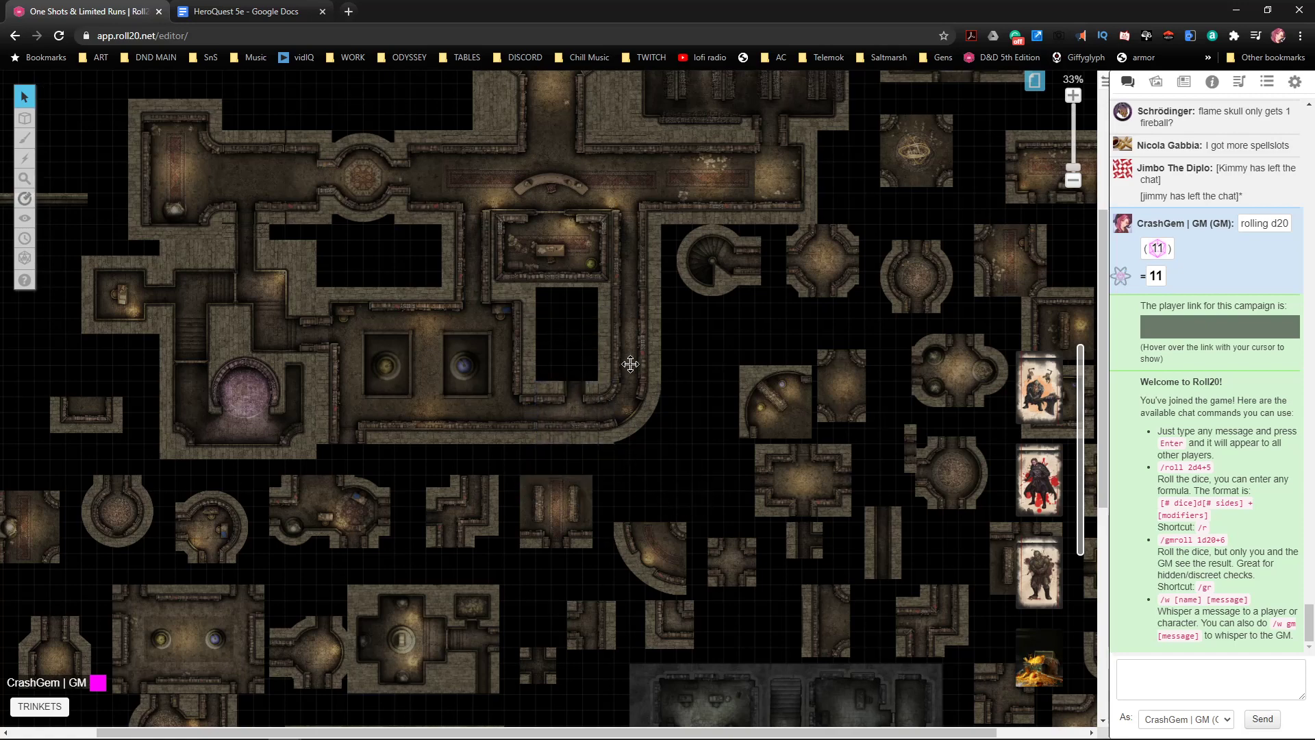
- Look over the remaining spare tiles south and east of the assembled dungeon for the next piece
{"action": "scroll", "coordinate": [686, 436], "scroll_direction": "down", "scroll_amount": 3}
{"action": "scroll", "coordinate": [686, 436], "scroll_direction": "down", "scroll_amount": 8}
{"action": "scroll", "coordinate": [686, 435], "scroll_direction": "left", "scroll_amount": 4}
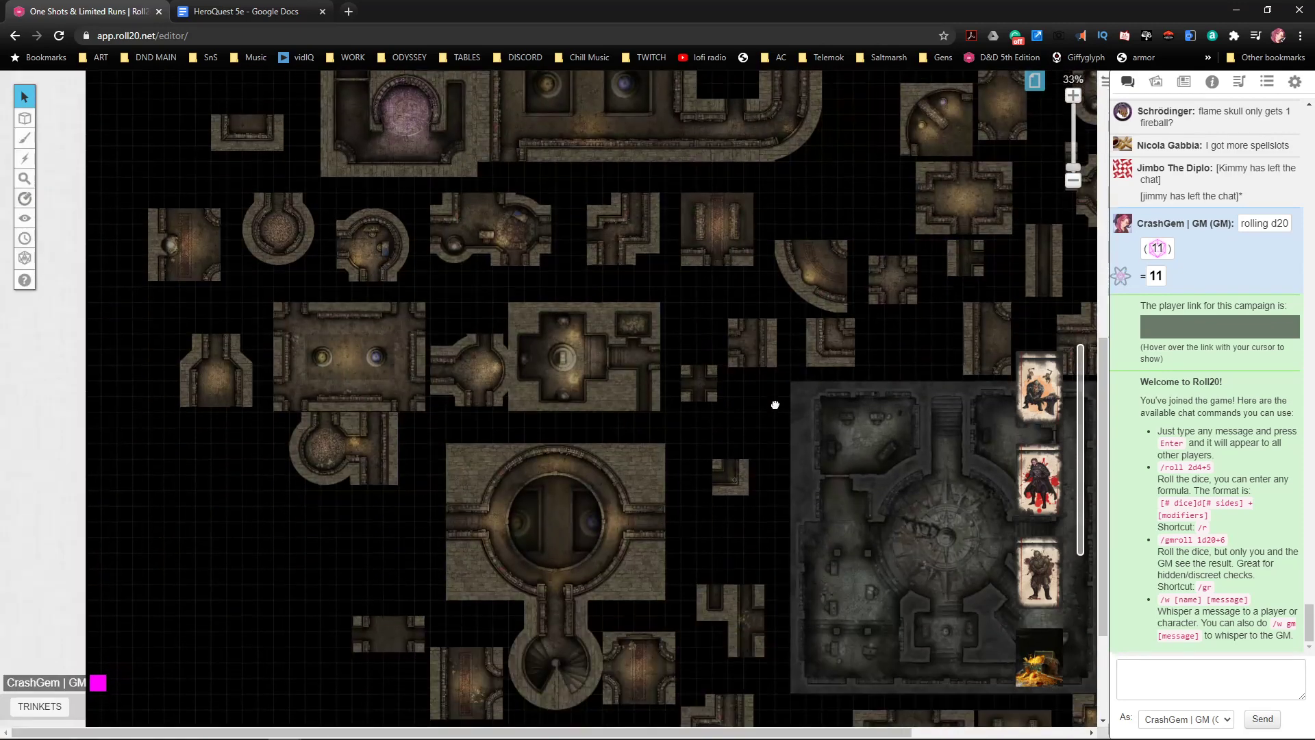
{"action": "scroll", "coordinate": [781, 349], "scroll_direction": "up", "scroll_amount": 1}
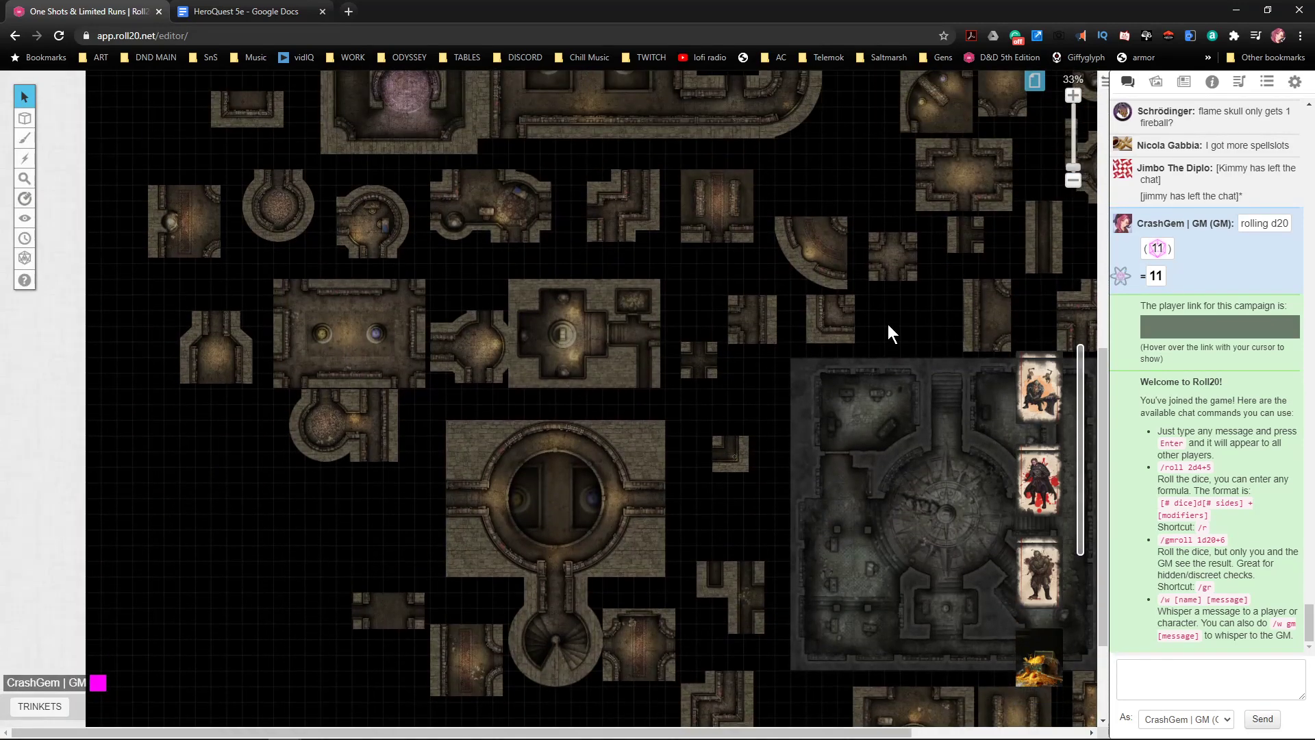
{"action": "scroll", "coordinate": [843, 315], "scroll_direction": "right", "scroll_amount": 4}
{"action": "left_click_drag", "start_coordinate": [828, 303], "coordinate": [743, 324]}
{"action": "scroll", "coordinate": [739, 343], "scroll_direction": "up", "scroll_amount": 5}
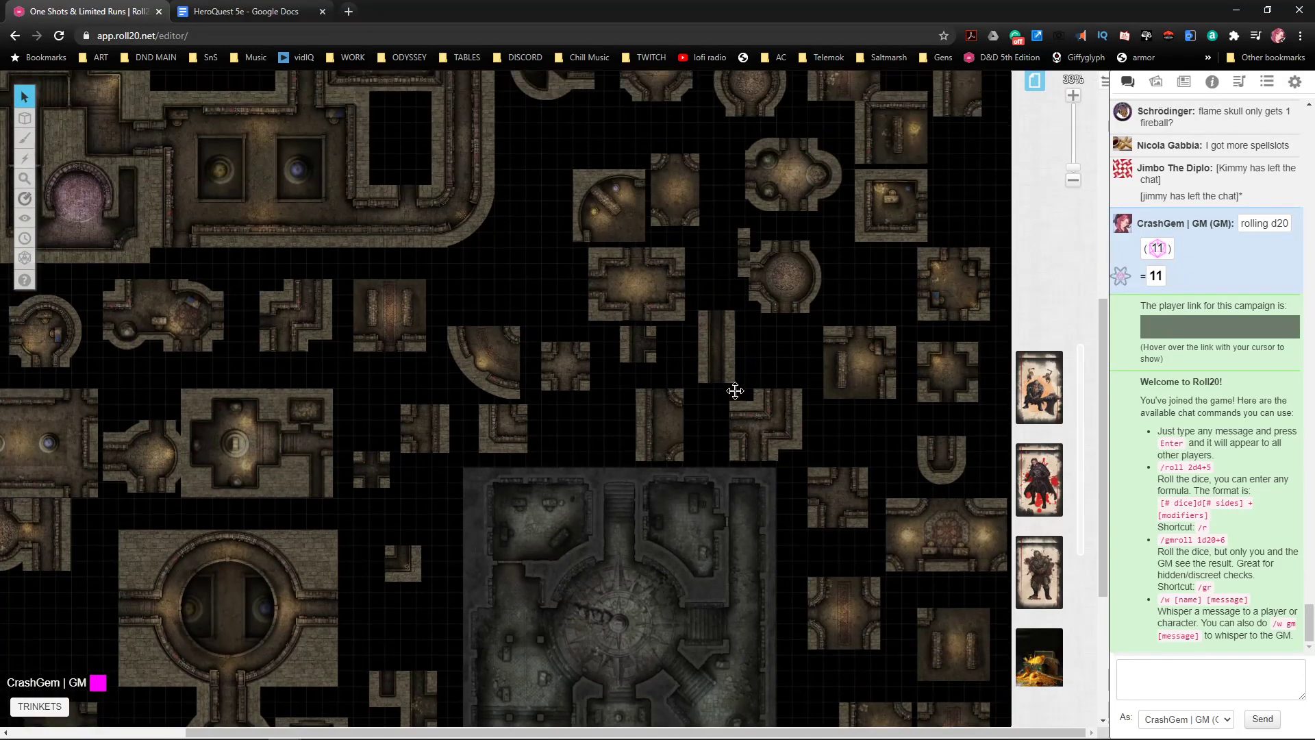
- Compare the spare tiles around the grey dungeon map and round pit room with the assembled dungeon to find the next piece
{"action": "scroll", "coordinate": [735, 399], "scroll_direction": "up", "scroll_amount": 2}
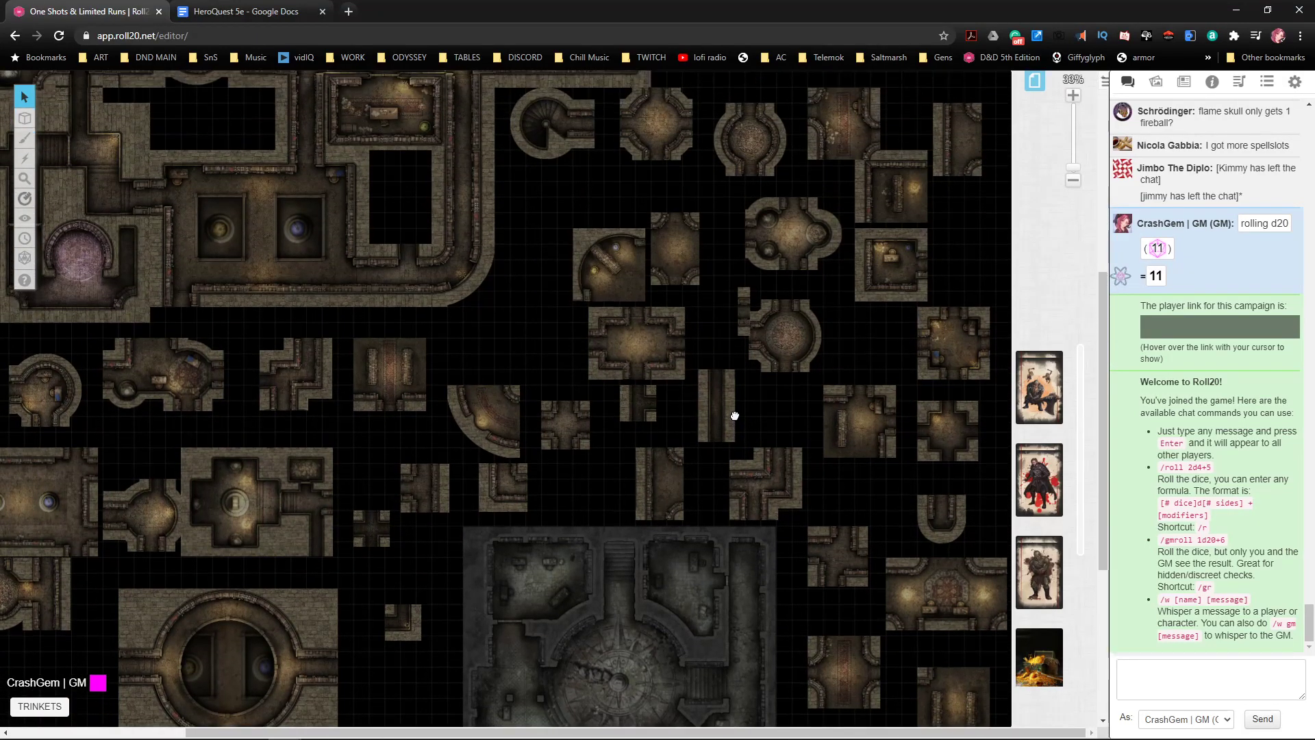
{"action": "scroll", "coordinate": [736, 434], "scroll_direction": "up", "scroll_amount": 1}
{"action": "scroll", "coordinate": [644, 483], "scroll_direction": "left", "scroll_amount": 5}
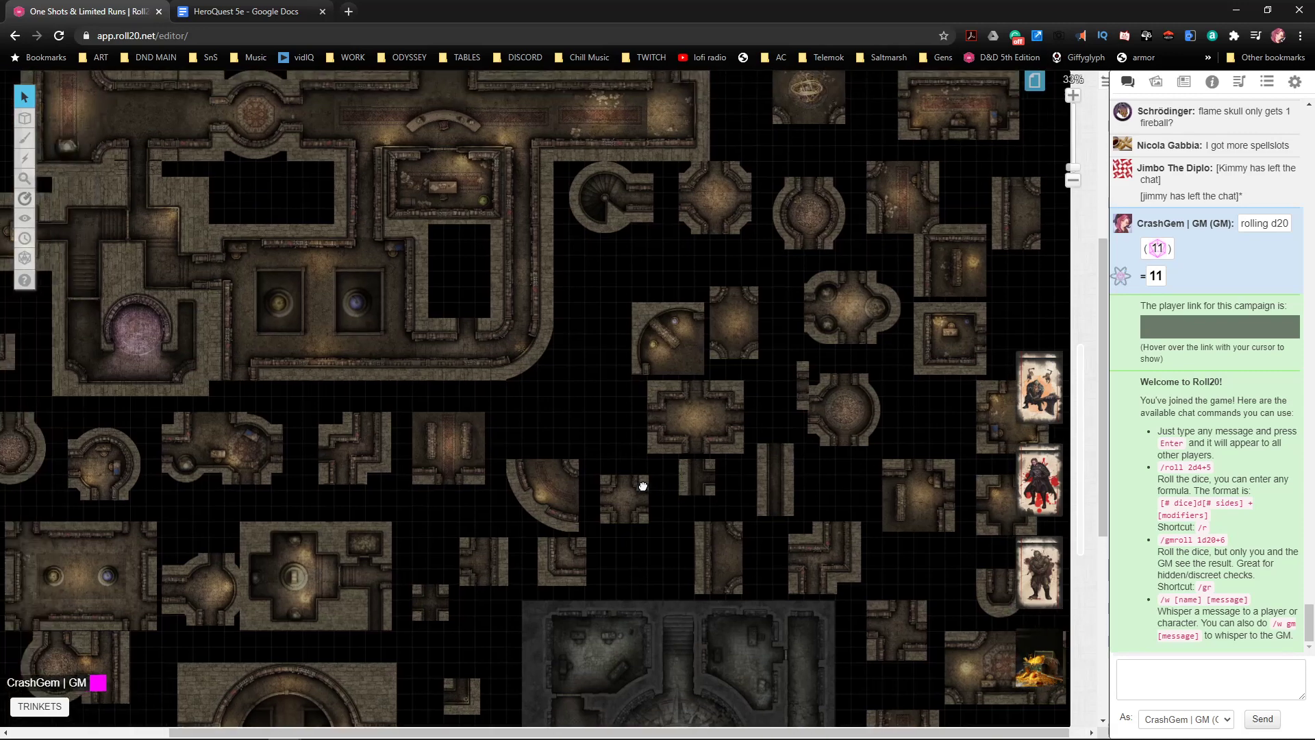
{"action": "scroll", "coordinate": [684, 477], "scroll_direction": "left", "scroll_amount": 1}
{"action": "scroll", "coordinate": [689, 472], "scroll_direction": "down", "scroll_amount": 3}
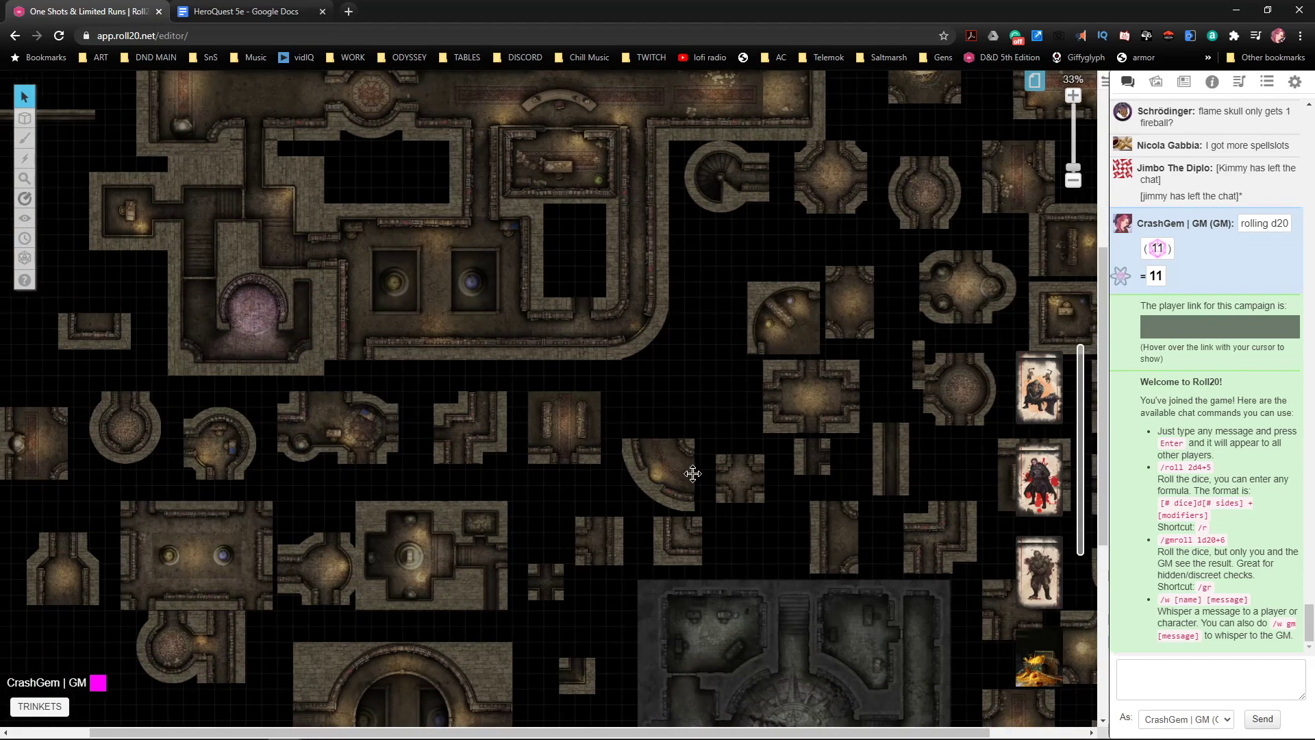
{"action": "scroll", "coordinate": [689, 471], "scroll_direction": "left", "scroll_amount": 5}
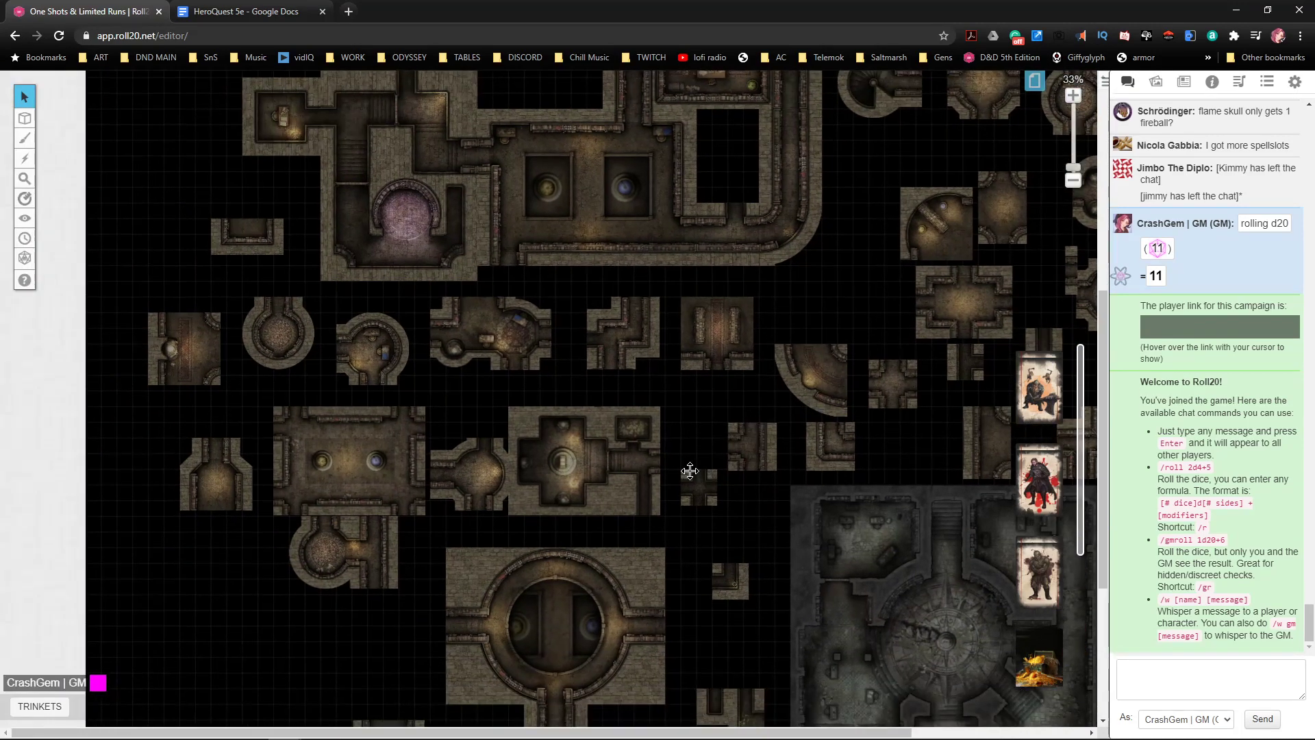
{"action": "scroll", "coordinate": [689, 470], "scroll_direction": "up", "scroll_amount": 2}
{"action": "scroll", "coordinate": [333, 283], "scroll_direction": "up", "scroll_amount": 4}
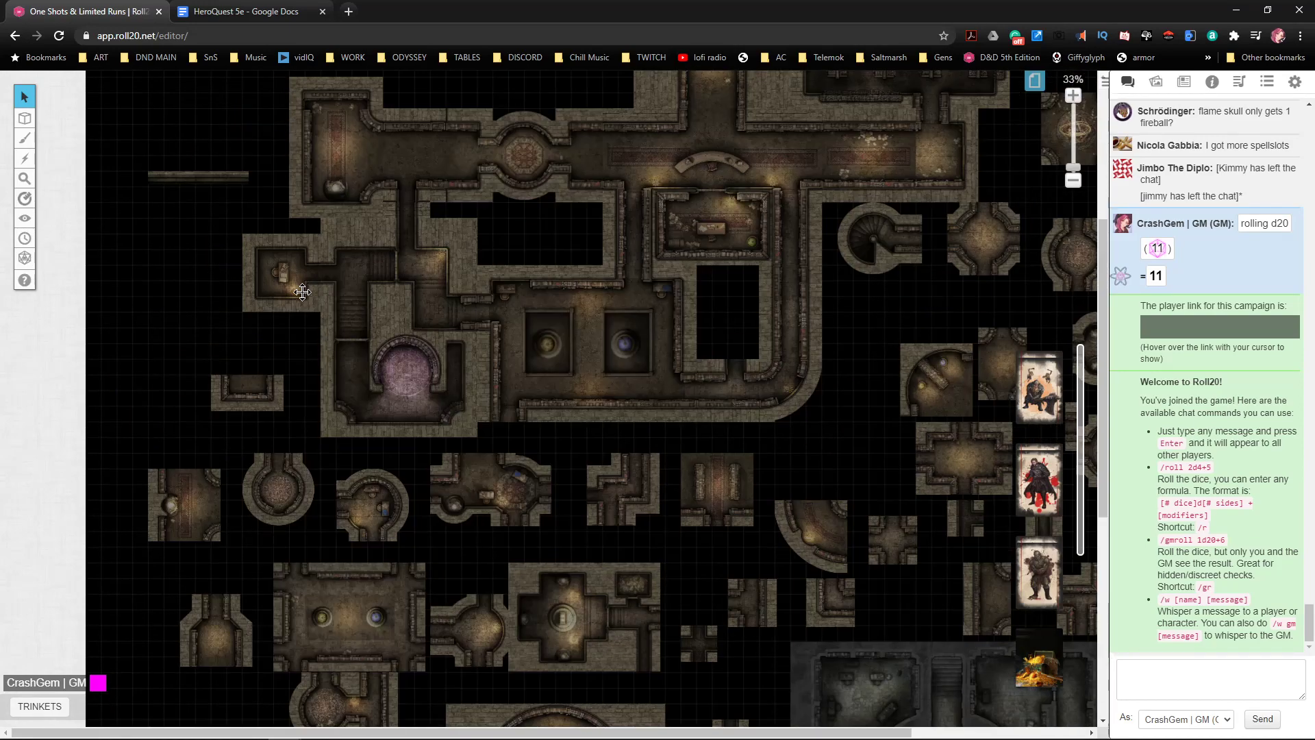
{"action": "scroll", "coordinate": [703, 407], "scroll_direction": "right", "scroll_amount": 10}
{"action": "scroll", "coordinate": [707, 455], "scroll_direction": "down", "scroll_amount": 9}
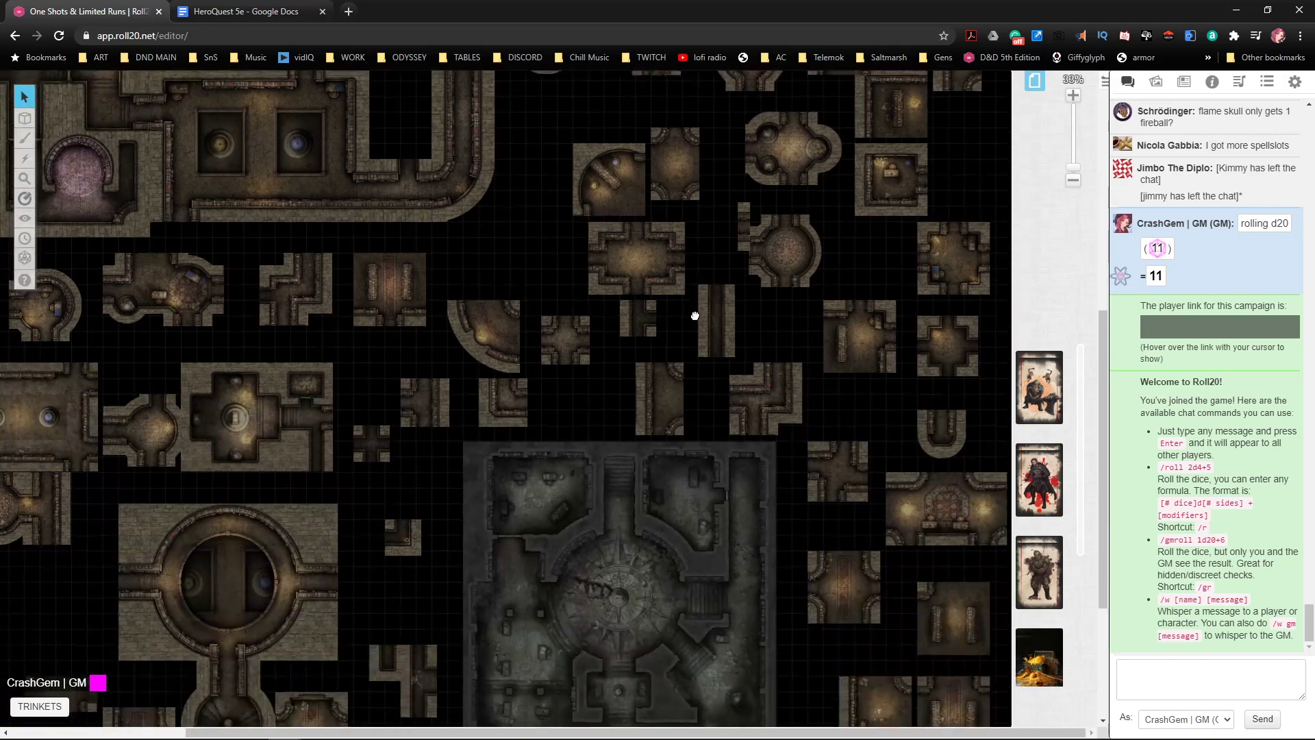
{"action": "scroll", "coordinate": [695, 316], "scroll_direction": "down", "scroll_amount": 1}
{"action": "scroll", "coordinate": [707, 424], "scroll_direction": "down", "scroll_amount": 6}
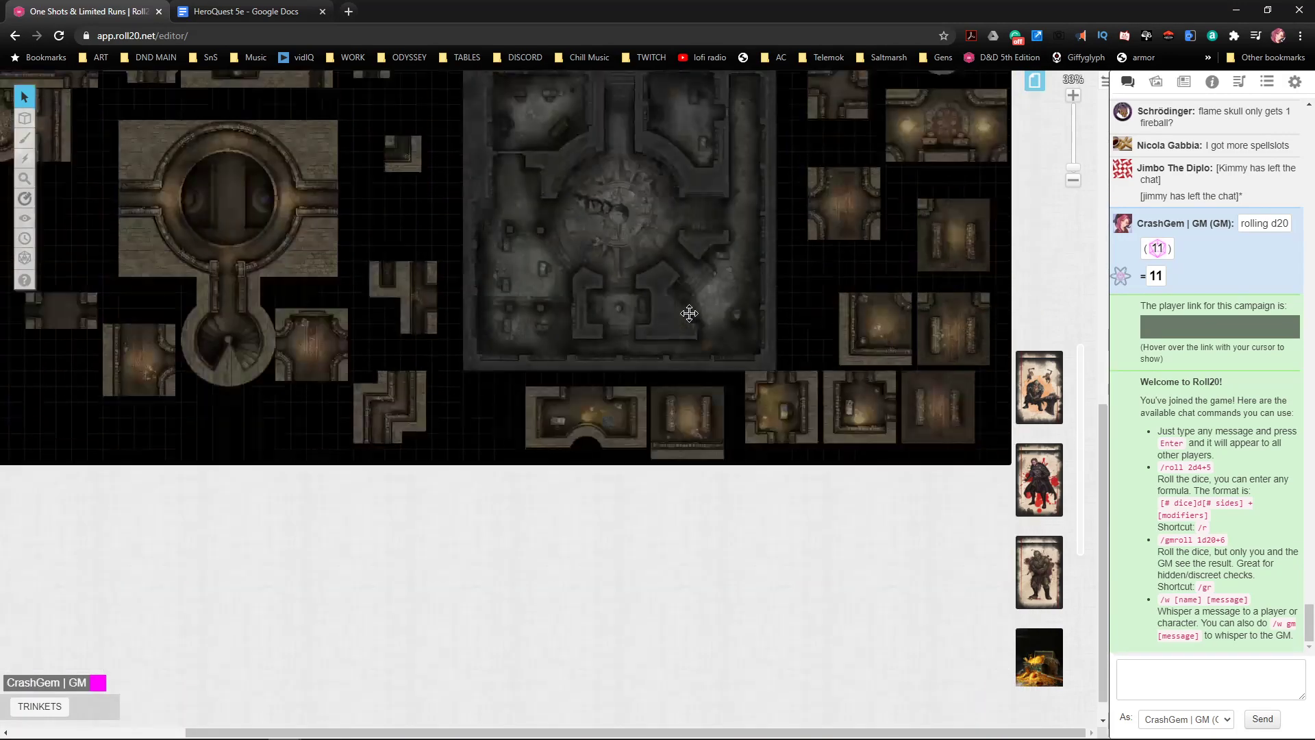
{"action": "scroll", "coordinate": [796, 293], "scroll_direction": "up", "scroll_amount": 3}
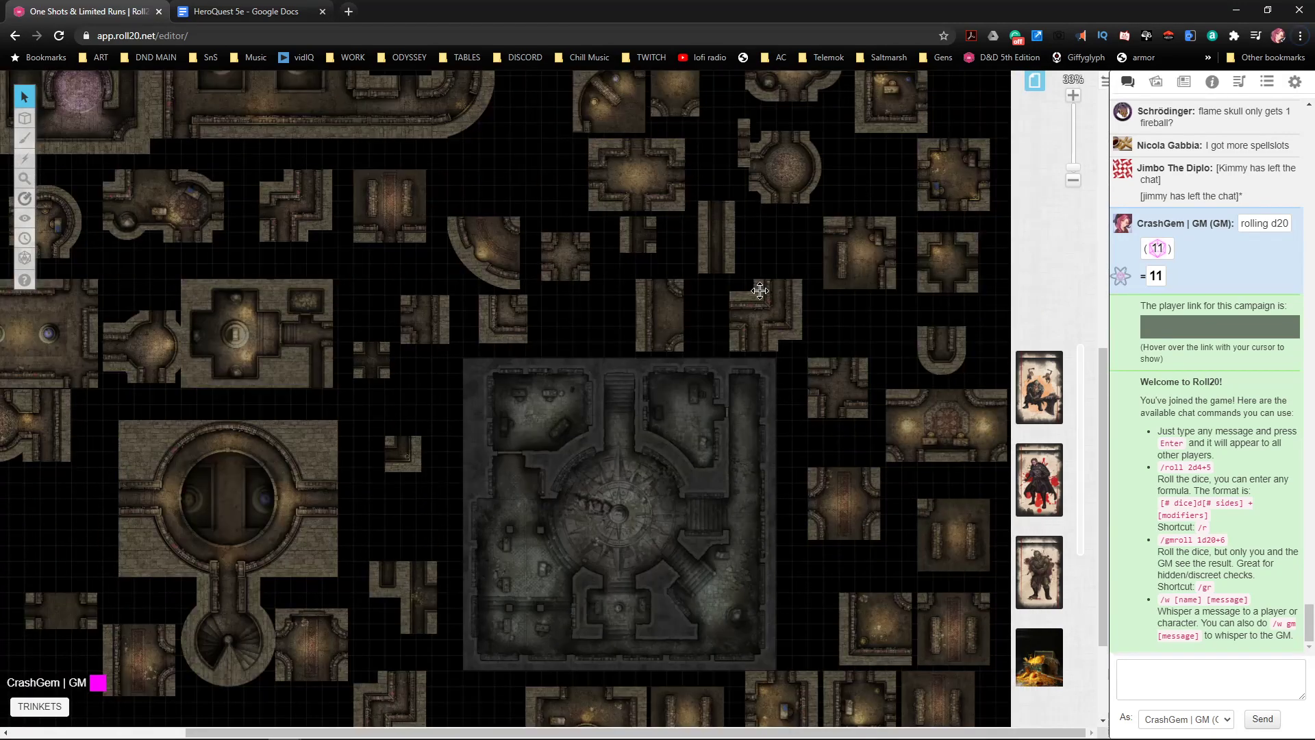
{"action": "scroll", "coordinate": [796, 293], "scroll_direction": "left", "scroll_amount": 8}
{"action": "scroll", "coordinate": [781, 274], "scroll_direction": "down", "scroll_amount": 15}
{"action": "scroll", "coordinate": [769, 261], "scroll_direction": "up", "scroll_amount": 10}
{"action": "scroll", "coordinate": [770, 261], "scroll_direction": "left", "scroll_amount": 5}
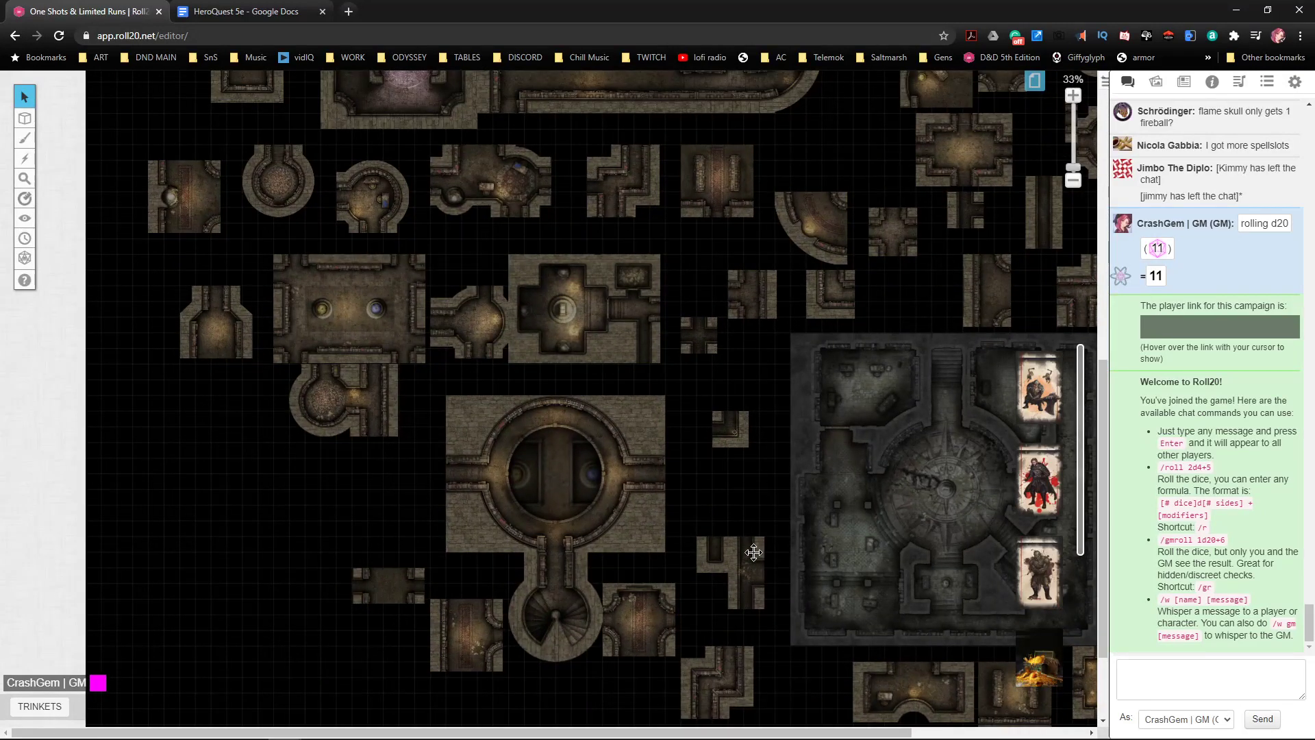
- Regroup the three small spare corridor tiles in the space between the round pit room and the grey dungeon map
{"action": "left_click_drag", "start_coordinate": [754, 552], "coordinate": [706, 473]}
{"action": "left_click_drag", "start_coordinate": [739, 430], "coordinate": [757, 394]}
{"action": "left_click_drag", "start_coordinate": [719, 556], "coordinate": [754, 478]}
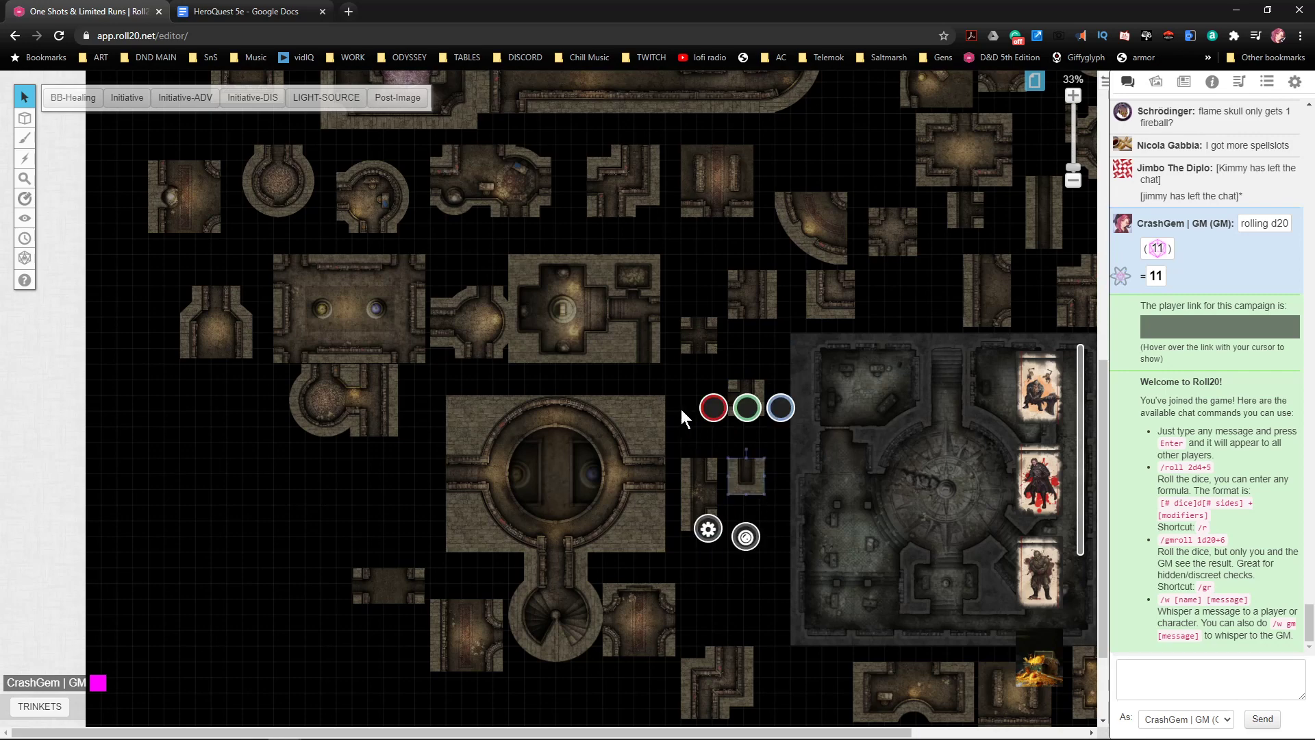
- Try the round chamber tile in the gap south of the desk room, slightly enlarged and opening onto the corridor below
{"action": "scroll", "coordinate": [678, 409], "scroll_direction": "up", "scroll_amount": 1}
{"action": "scroll", "coordinate": [606, 404], "scroll_direction": "up", "scroll_amount": 1}
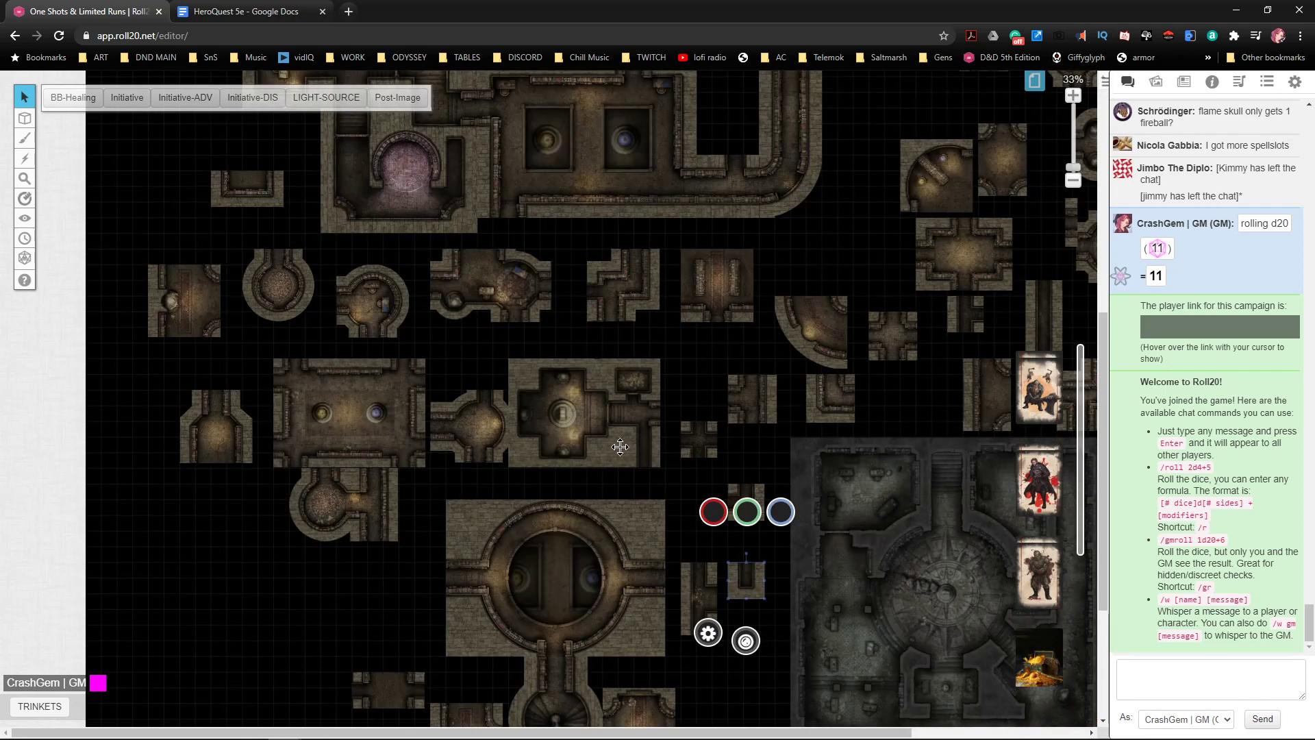
{"action": "scroll", "coordinate": [628, 439], "scroll_direction": "up", "scroll_amount": 2}
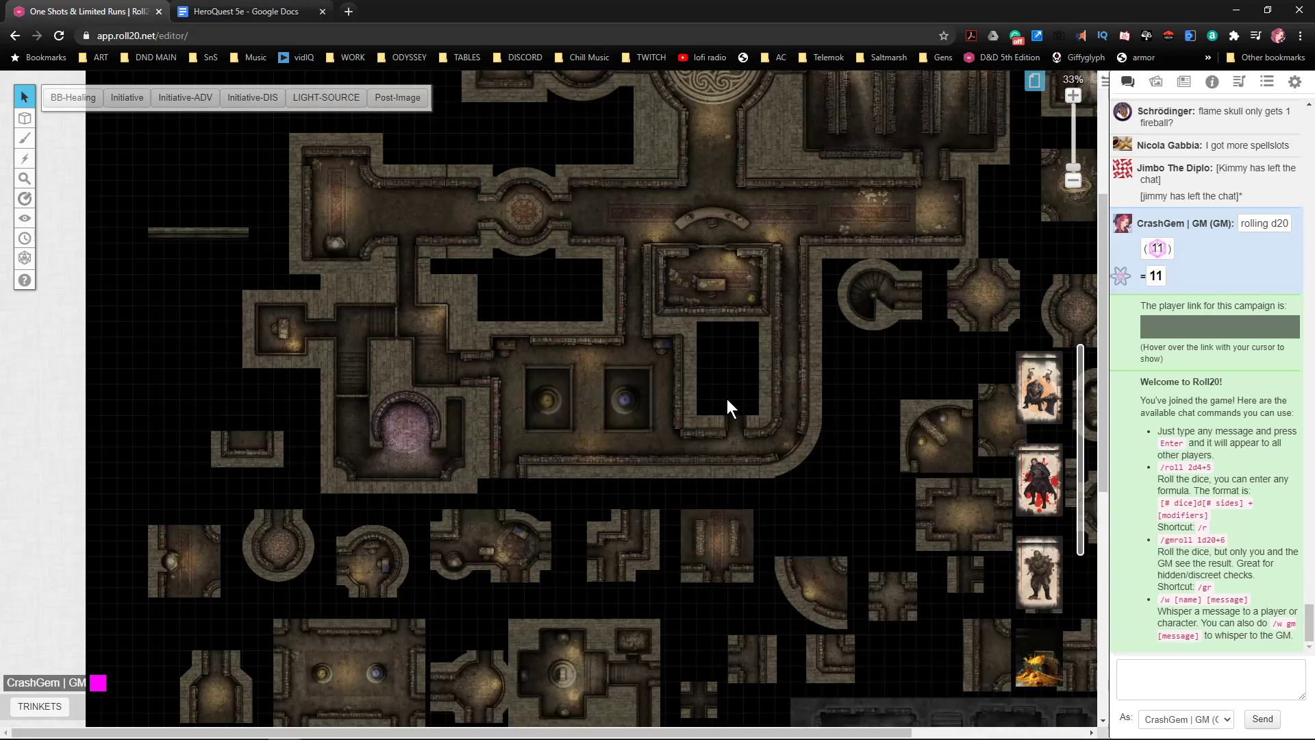
{"action": "scroll", "coordinate": [728, 411], "scroll_direction": "down", "scroll_amount": 2}
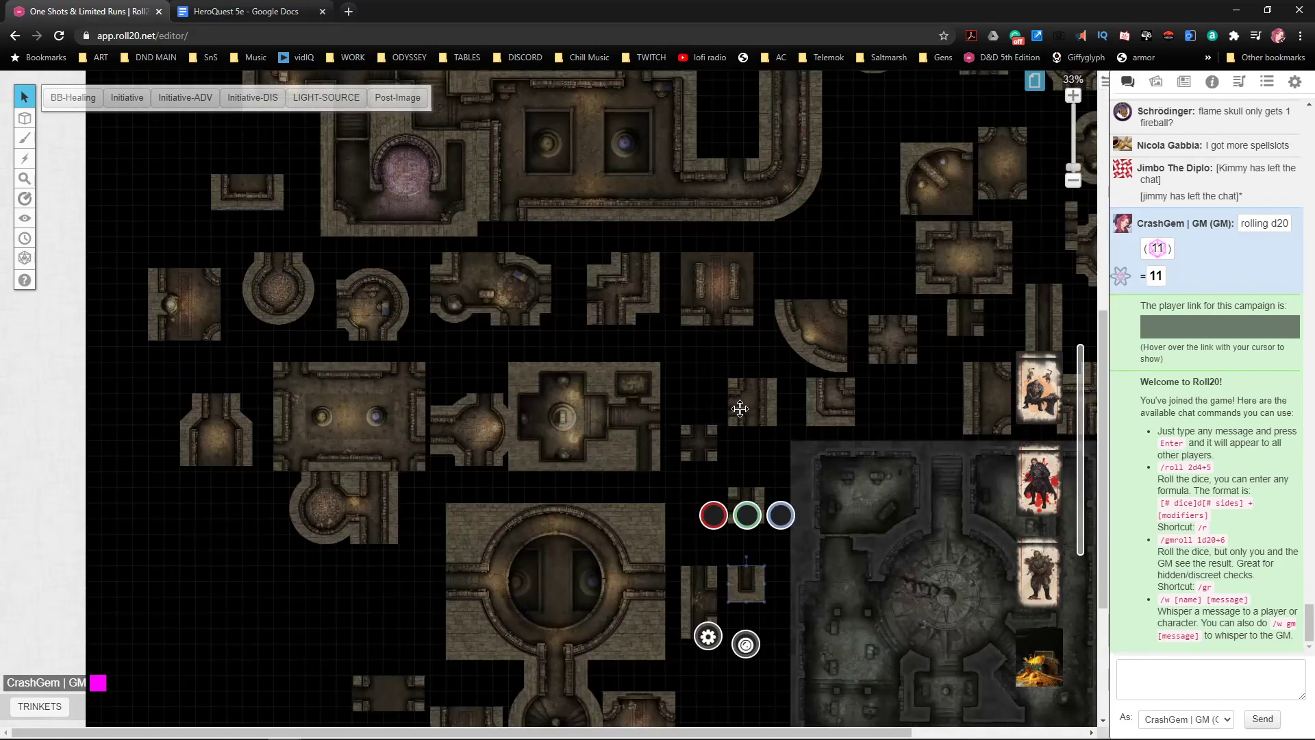
{"action": "left_click_drag", "start_coordinate": [289, 294], "coordinate": [751, 192]}
{"action": "scroll", "coordinate": [740, 227], "scroll_direction": "up", "scroll_amount": 1}
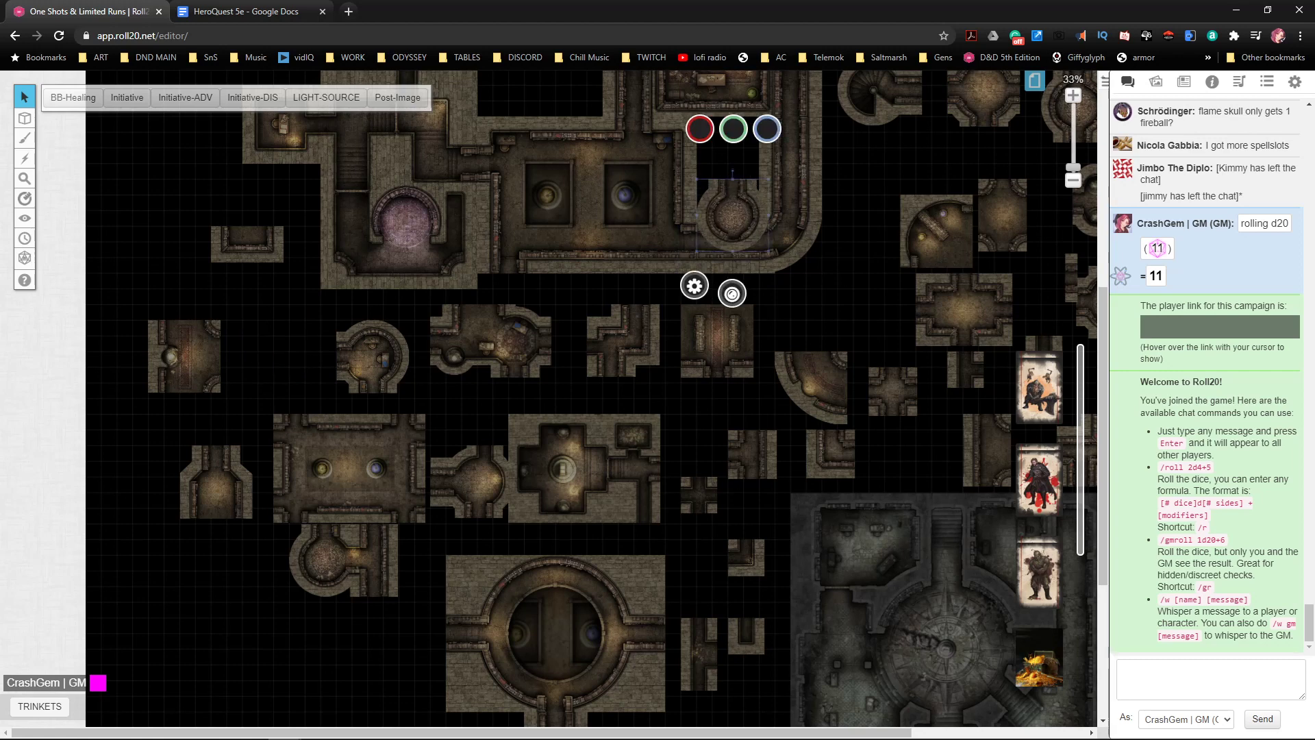
{"action": "left_click", "coordinate": [735, 265]}
{"action": "left_click_drag", "start_coordinate": [765, 226], "coordinate": [771, 193]}
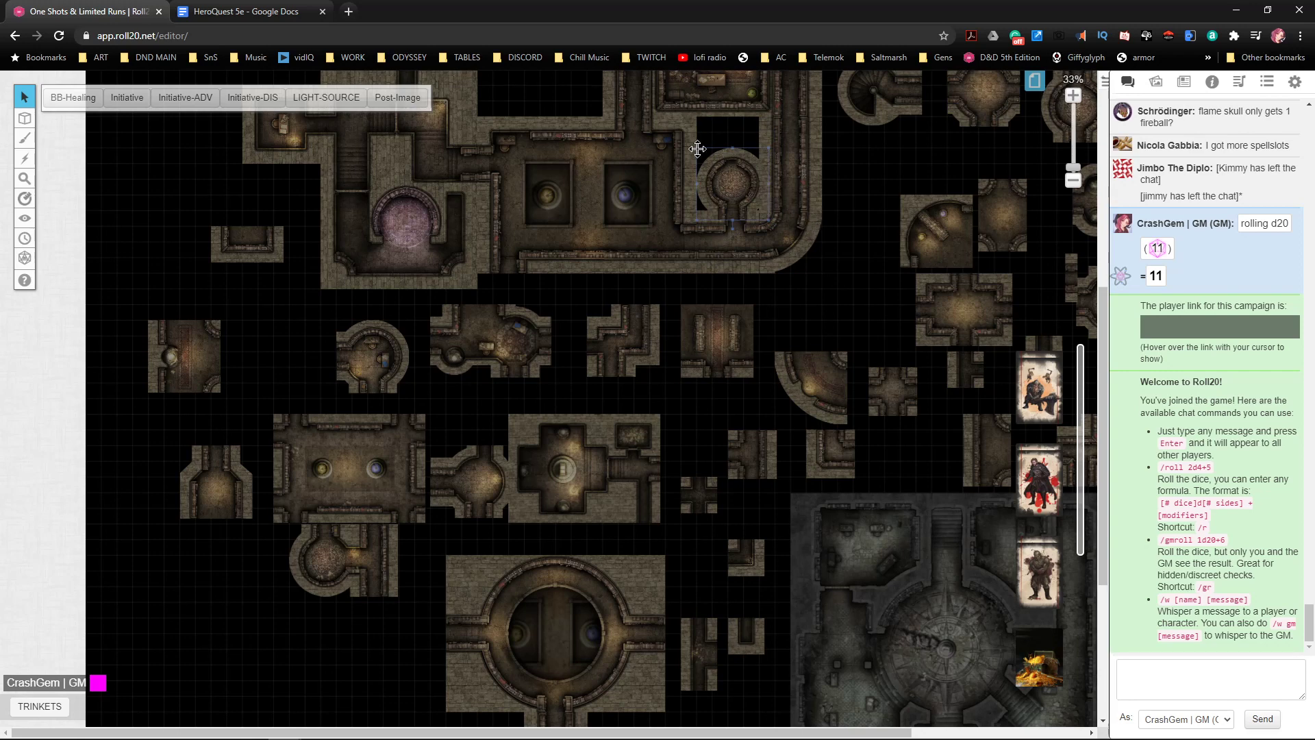
{"action": "left_click_drag", "start_coordinate": [698, 149], "coordinate": [743, 167]}
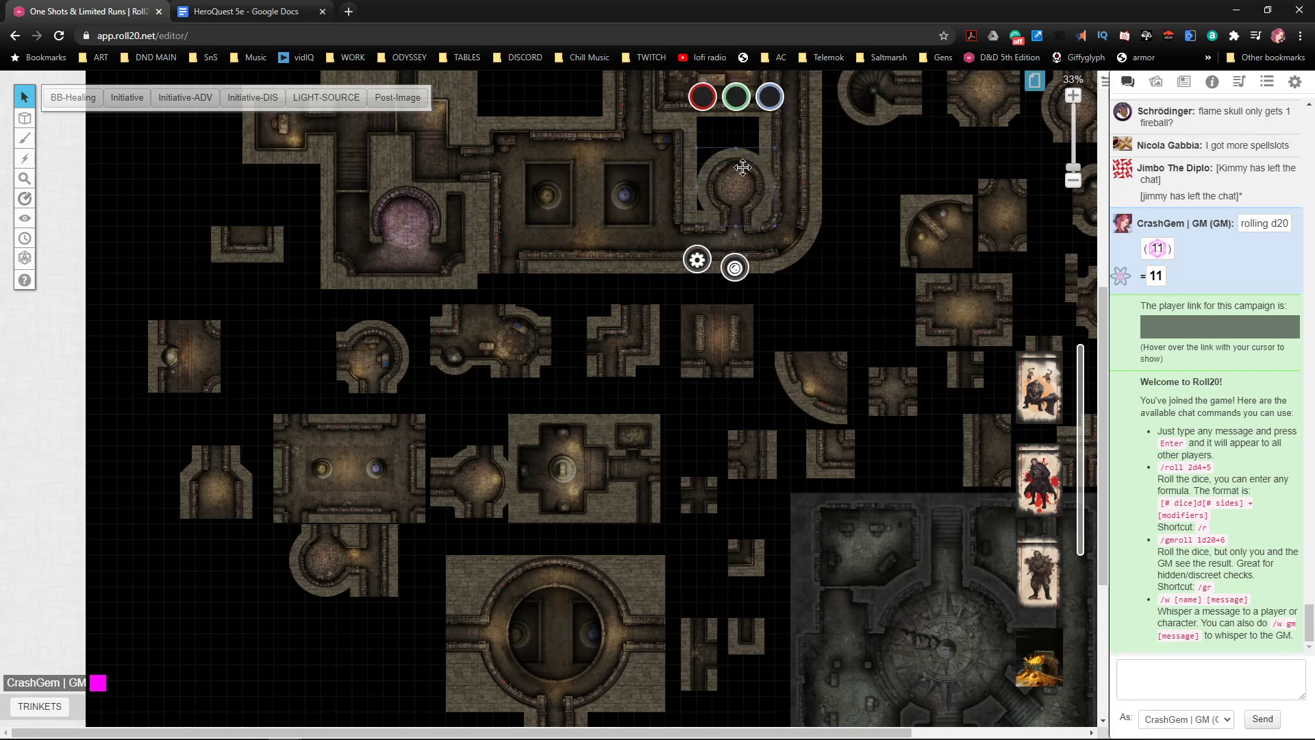
- Examine how the round chamber's walls line up with the corridor opening and the curved corner
{"action": "left_click", "coordinate": [844, 257]}
{"action": "scroll", "coordinate": [857, 199], "scroll_direction": "up", "scroll_amount": 2}
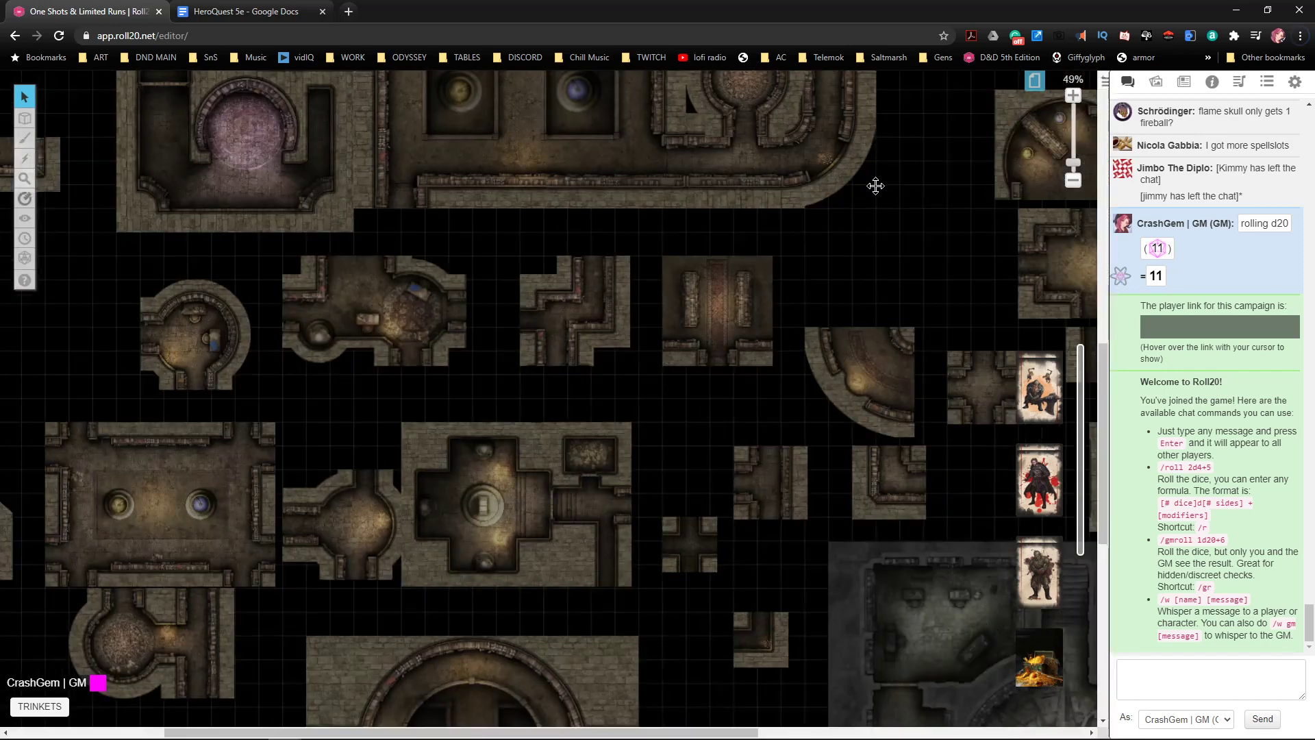
{"action": "scroll", "coordinate": [851, 256], "scroll_direction": "up", "scroll_amount": 1}
{"action": "scroll", "coordinate": [816, 272], "scroll_direction": "up", "scroll_amount": 2}
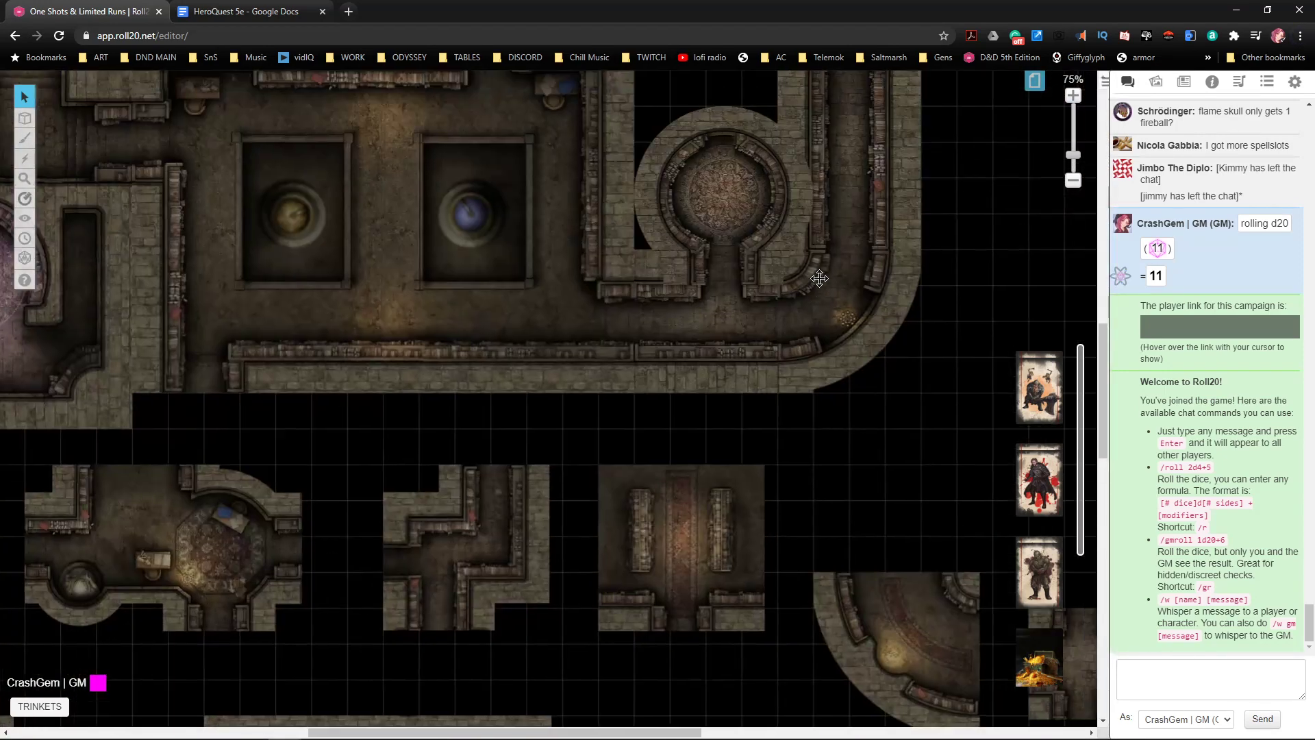
{"action": "left_click", "coordinate": [754, 228]}
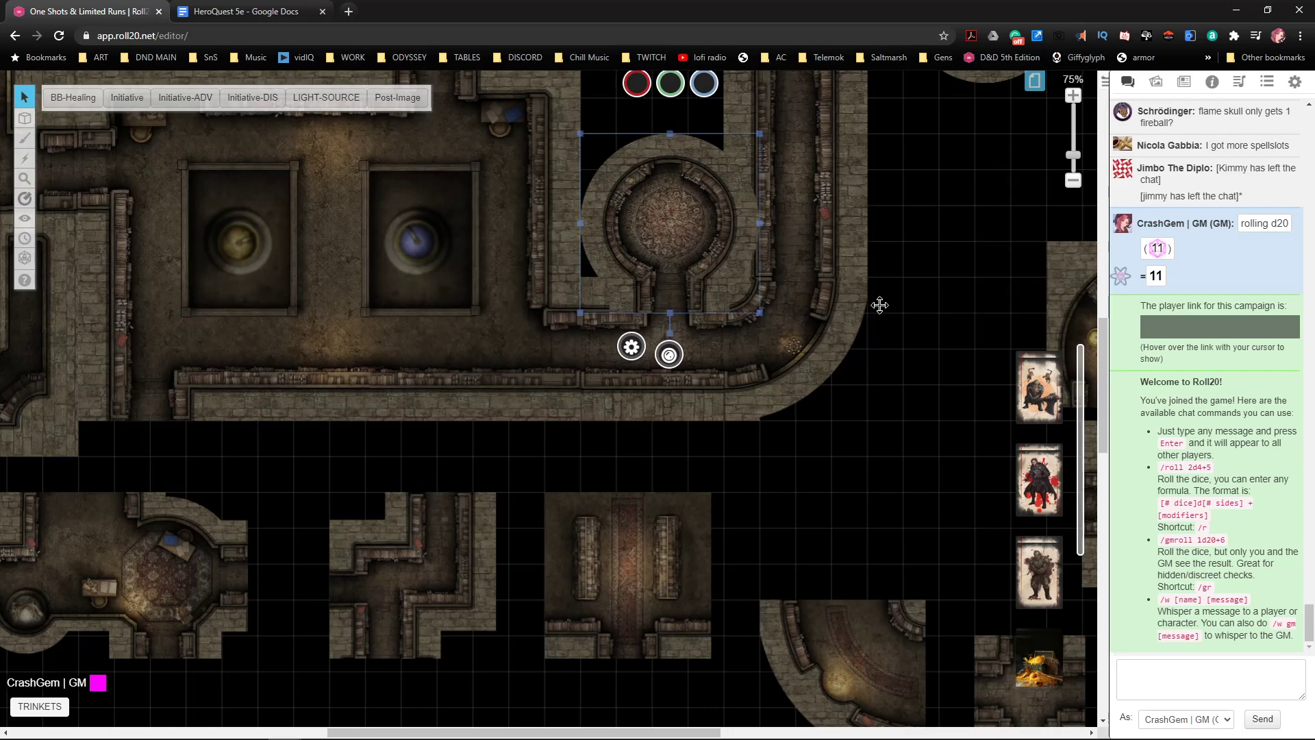
{"action": "left_click", "coordinate": [852, 397]}
{"action": "scroll", "coordinate": [887, 377], "scroll_direction": "up", "scroll_amount": 3}
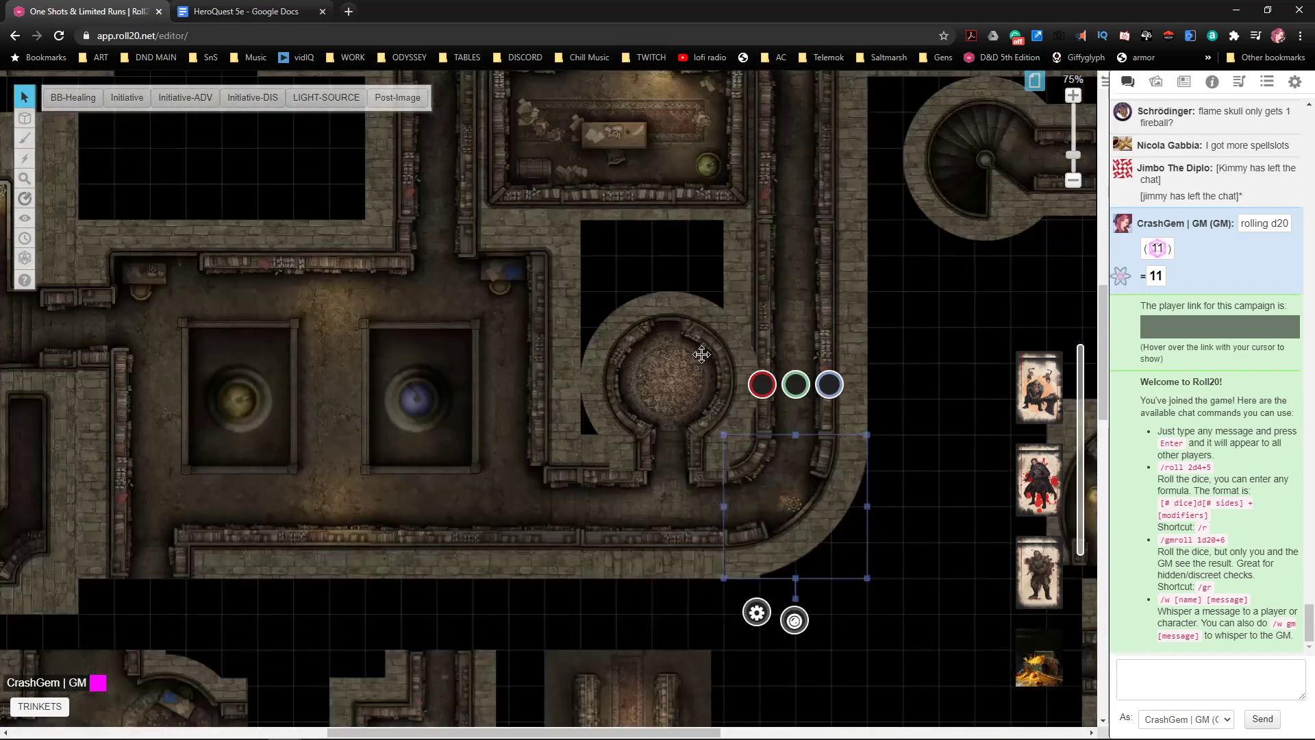
{"action": "scroll", "coordinate": [798, 422], "scroll_direction": "down", "scroll_amount": 2}
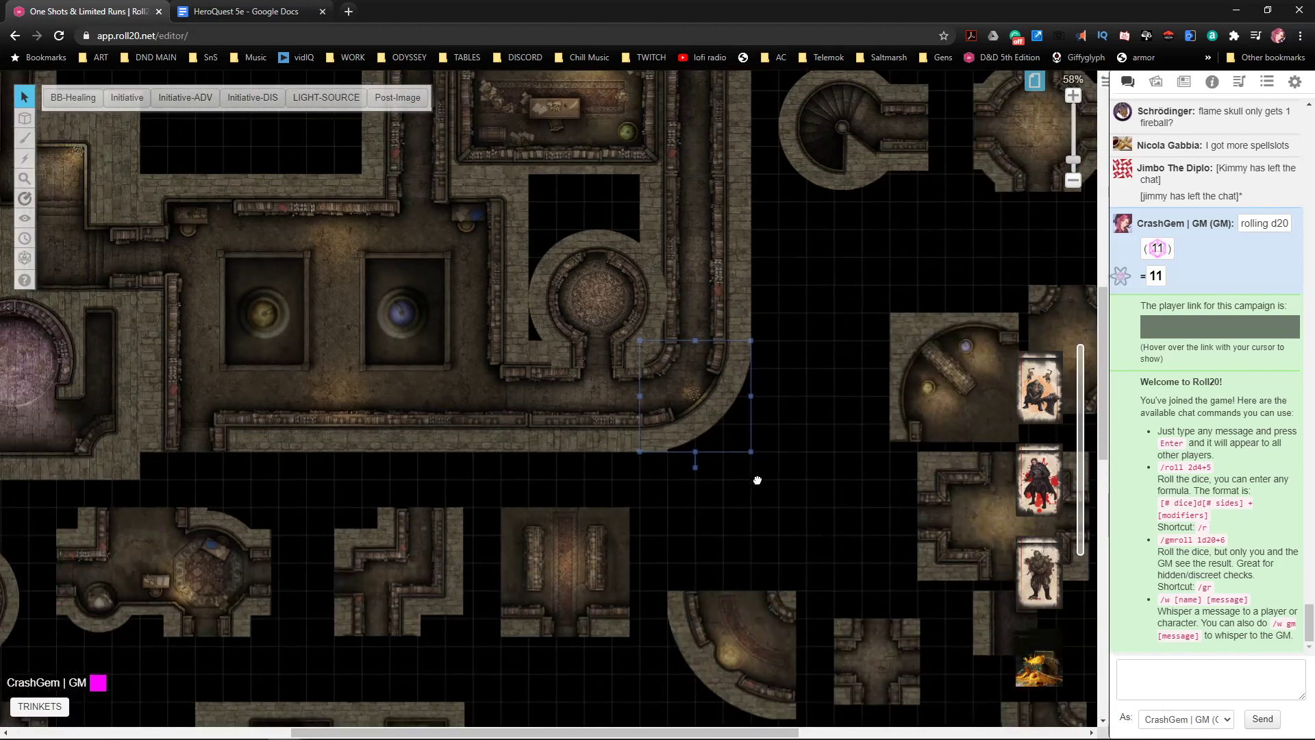
- Take the round chamber tile out of the gap and park it southeast of the curved corner
{"action": "left_click_drag", "start_coordinate": [757, 480], "coordinate": [776, 474]}
{"action": "left_click_drag", "start_coordinate": [614, 295], "coordinate": [809, 492]}
{"action": "left_click_drag", "start_coordinate": [961, 548], "coordinate": [643, 360]}
{"action": "left_click_drag", "start_coordinate": [644, 519], "coordinate": [669, 495]}
{"action": "left_click_drag", "start_coordinate": [724, 252], "coordinate": [680, 283]}
{"action": "right_click", "coordinate": [791, 483]}
{"action": "left_click", "coordinate": [861, 527]}
{"action": "left_click_drag", "start_coordinate": [976, 589], "coordinate": [756, 564]}
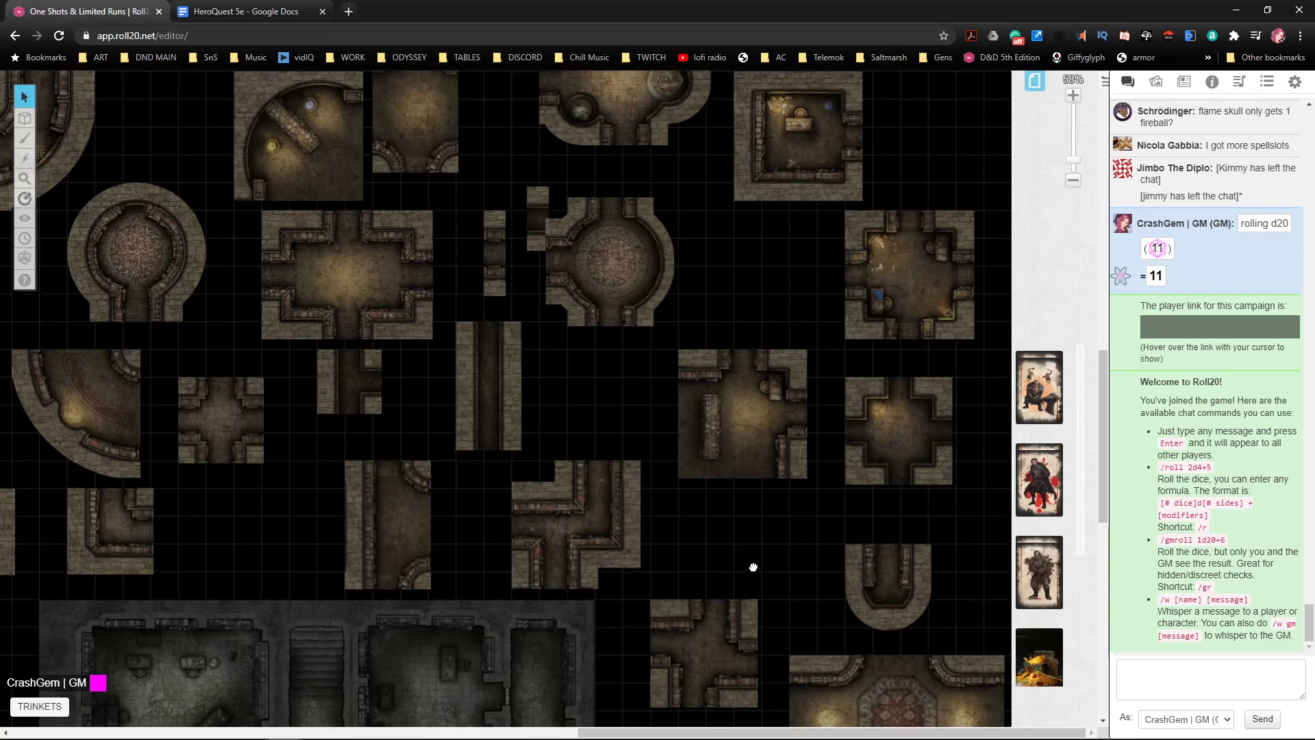
- Try the U-shaped dead-end alcove tile in the gap south of the desk room, turned half a turn and enlarged to fit the corridor opening
{"action": "left_click_drag", "start_coordinate": [870, 595], "coordinate": [284, 331]}
{"action": "left_click_drag", "start_coordinate": [121, 275], "coordinate": [592, 493]}
{"action": "left_click", "coordinate": [720, 531]}
{"action": "left_click_drag", "start_coordinate": [720, 530], "coordinate": [388, 368]}
{"action": "left_click_drag", "start_coordinate": [409, 315], "coordinate": [439, 305]}
{"action": "mouse_move", "coordinate": [455, 241]}
{"action": "left_mouse_down"}
{"action": "mouse_move", "coordinate": [473, 219]}
{"action": "mouse_move", "coordinate": [467, 231]}
{"action": "left_mouse_up"}
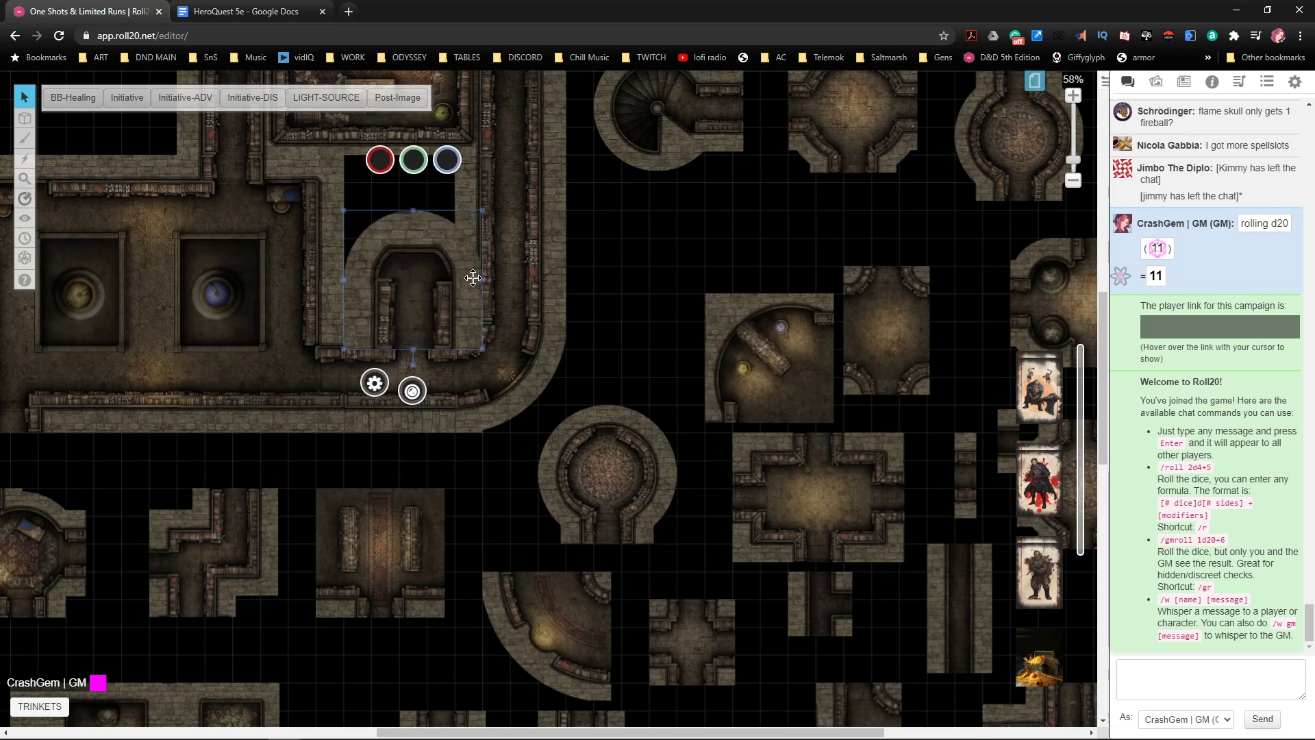
{"action": "left_click_drag", "start_coordinate": [482, 351], "coordinate": [425, 314]}
- Swap the dead-end alcove in the gap for the spiral staircase tile, parking the alcove east of the dungeon
{"action": "scroll", "coordinate": [548, 343], "scroll_direction": "up", "scroll_amount": 5}
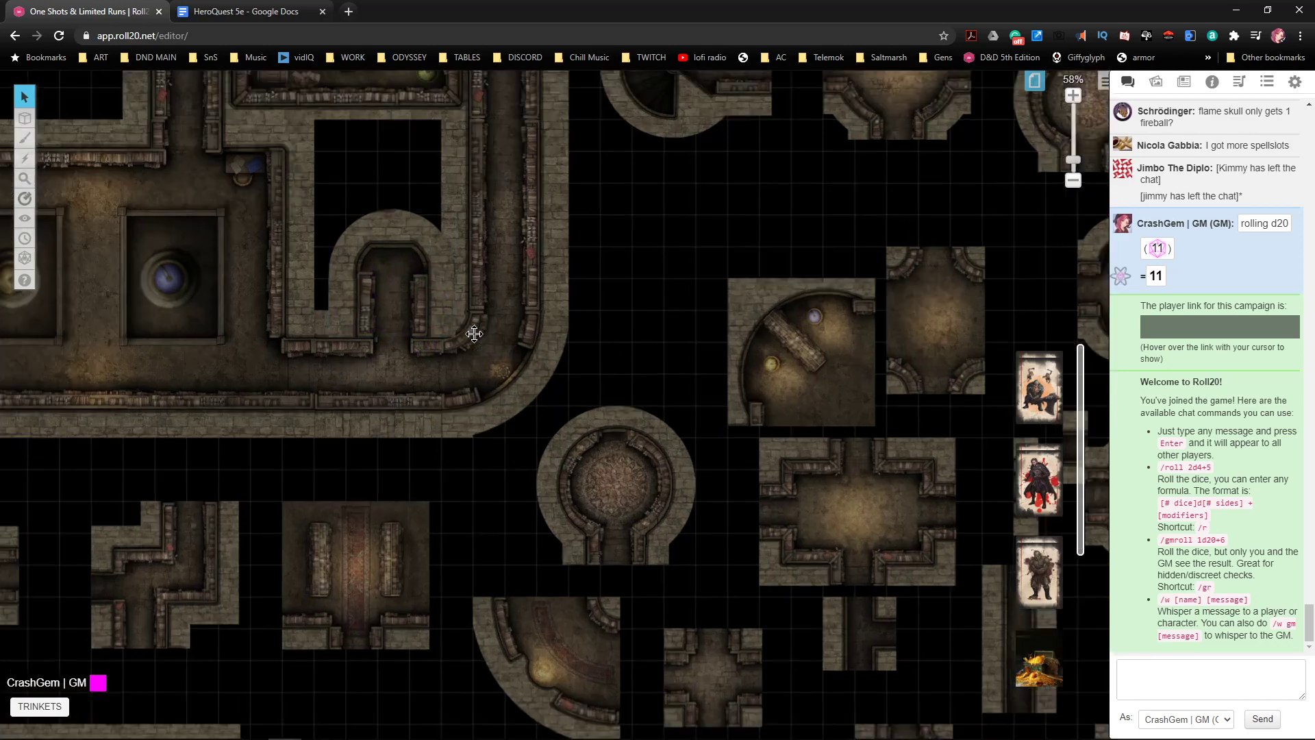
{"action": "left_click_drag", "start_coordinate": [475, 257], "coordinate": [679, 275]}
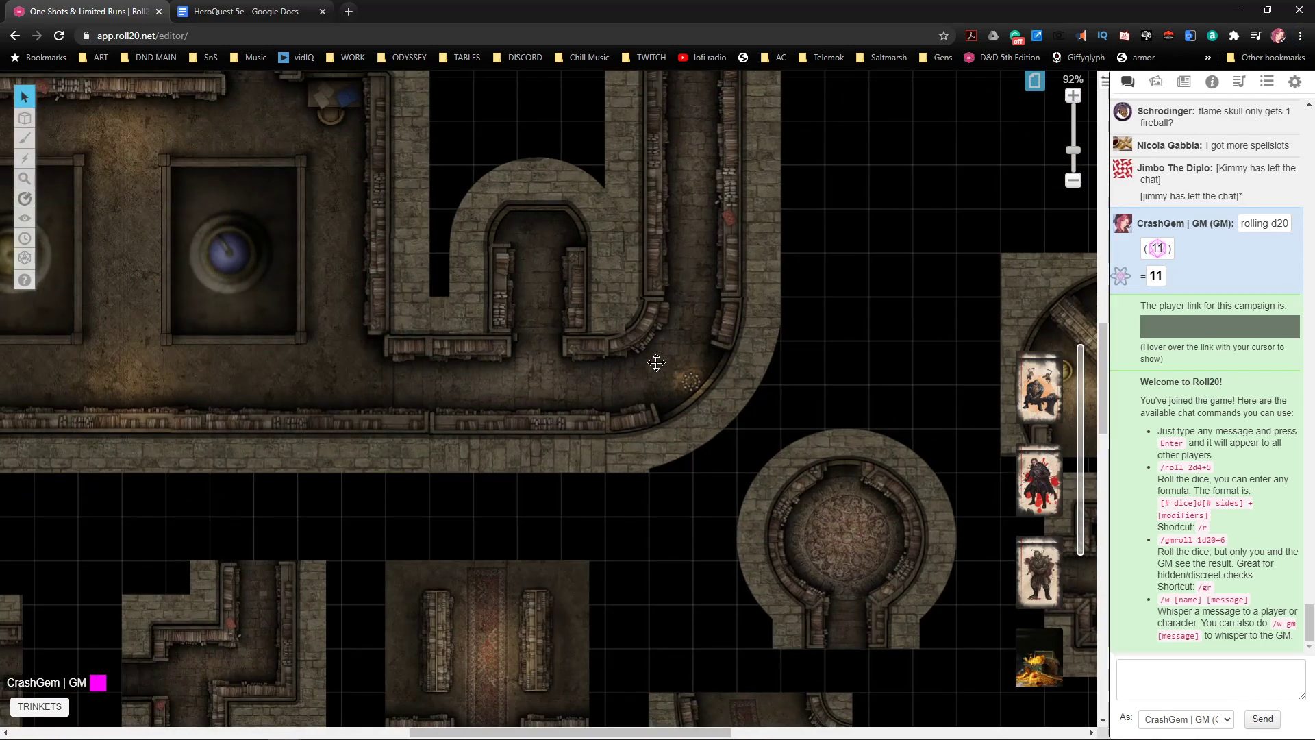
{"action": "scroll", "coordinate": [728, 333], "scroll_direction": "down", "scroll_amount": 5}
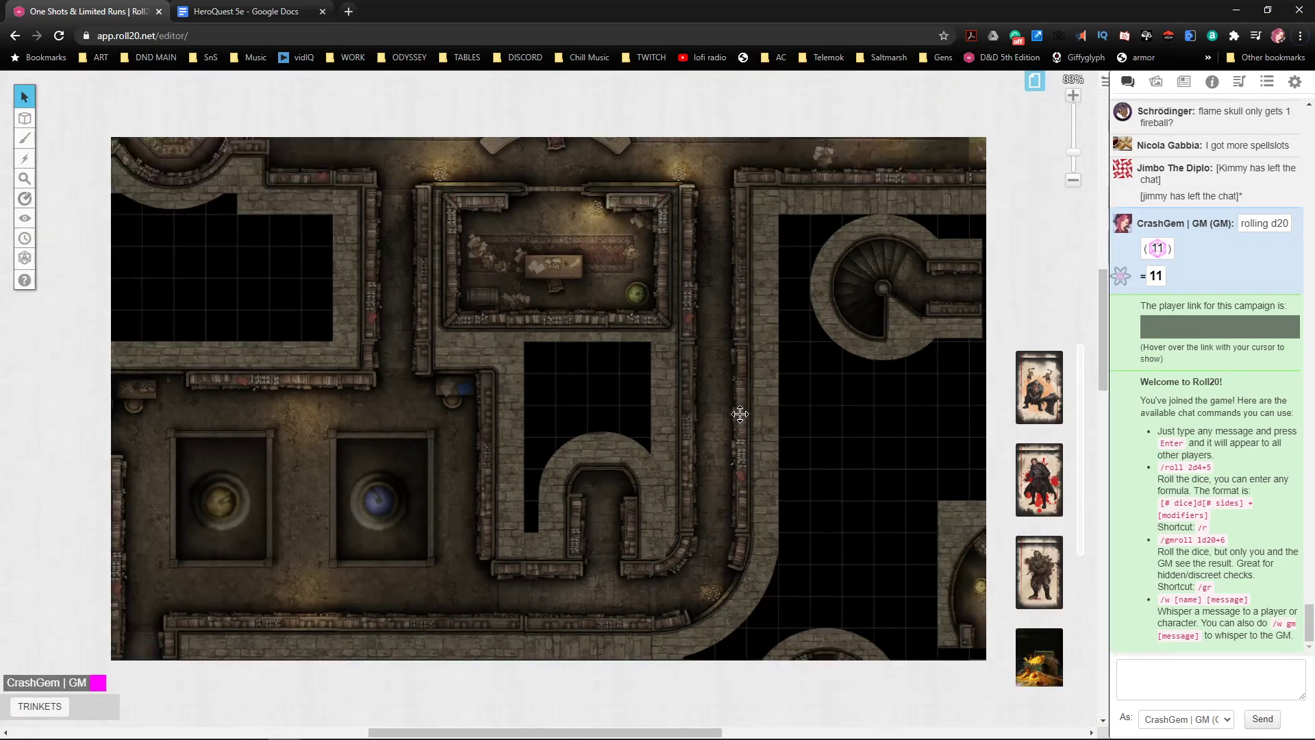
{"action": "left_click_drag", "start_coordinate": [740, 413], "coordinate": [654, 442]}
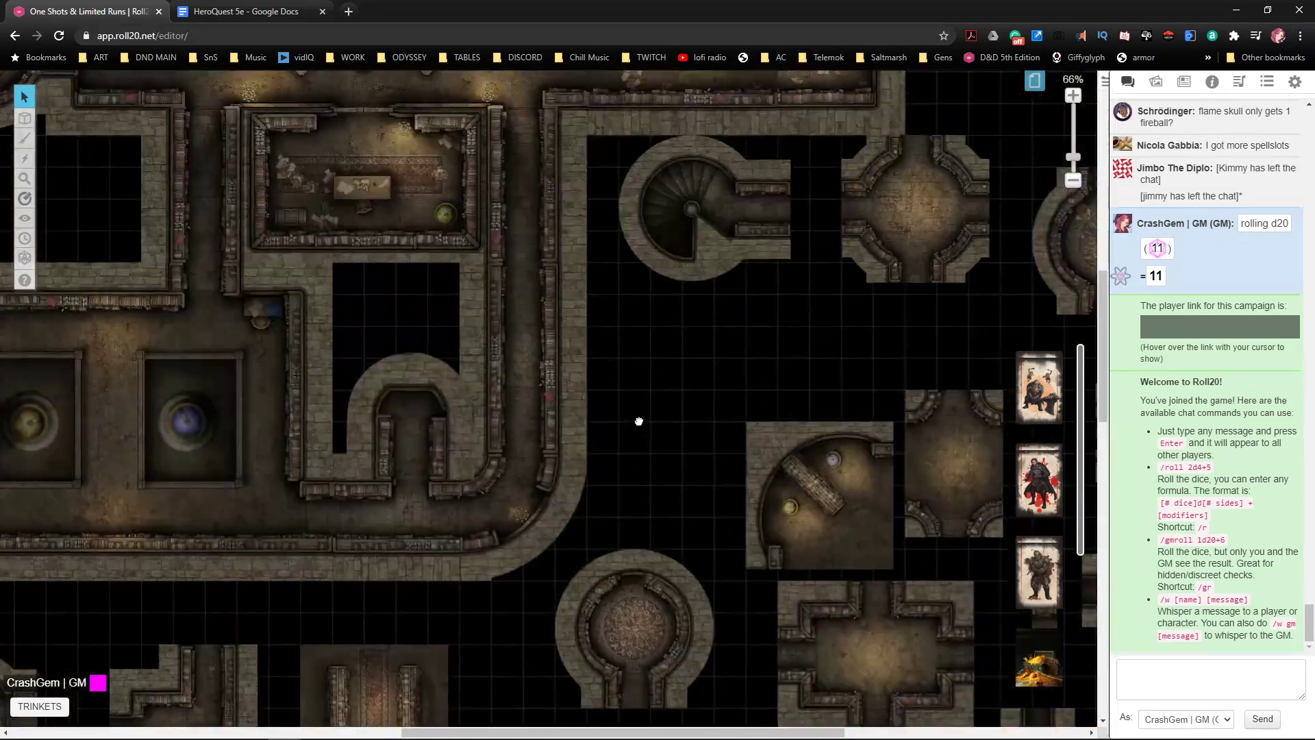
{"action": "left_click_drag", "start_coordinate": [407, 403], "coordinate": [774, 345]}
{"action": "left_click_drag", "start_coordinate": [706, 200], "coordinate": [448, 360]}
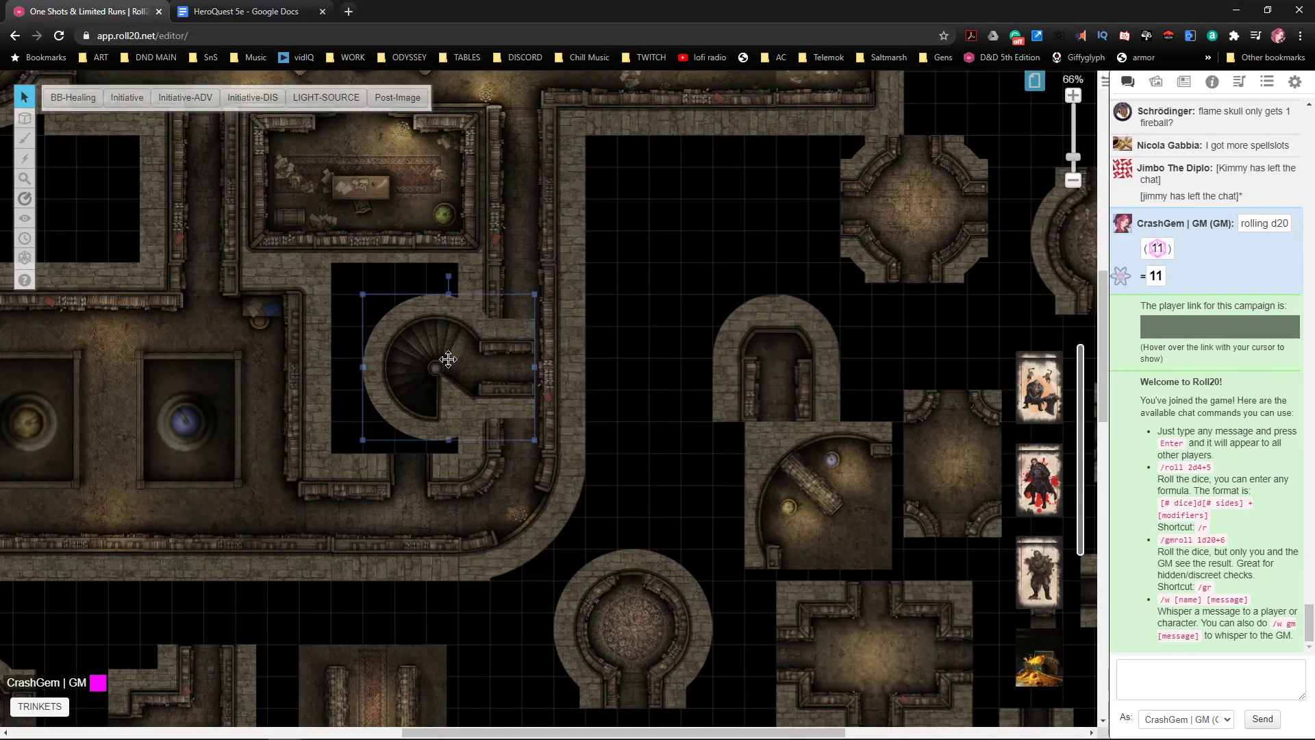
- Turn the spiral staircase tile a quarter turn so its entrance faces south, and seat it over the corridor opening below the desk room
{"action": "scroll", "coordinate": [490, 361], "scroll_direction": "down", "scroll_amount": 2}
{"action": "scroll", "coordinate": [618, 415], "scroll_direction": "up", "scroll_amount": 8}
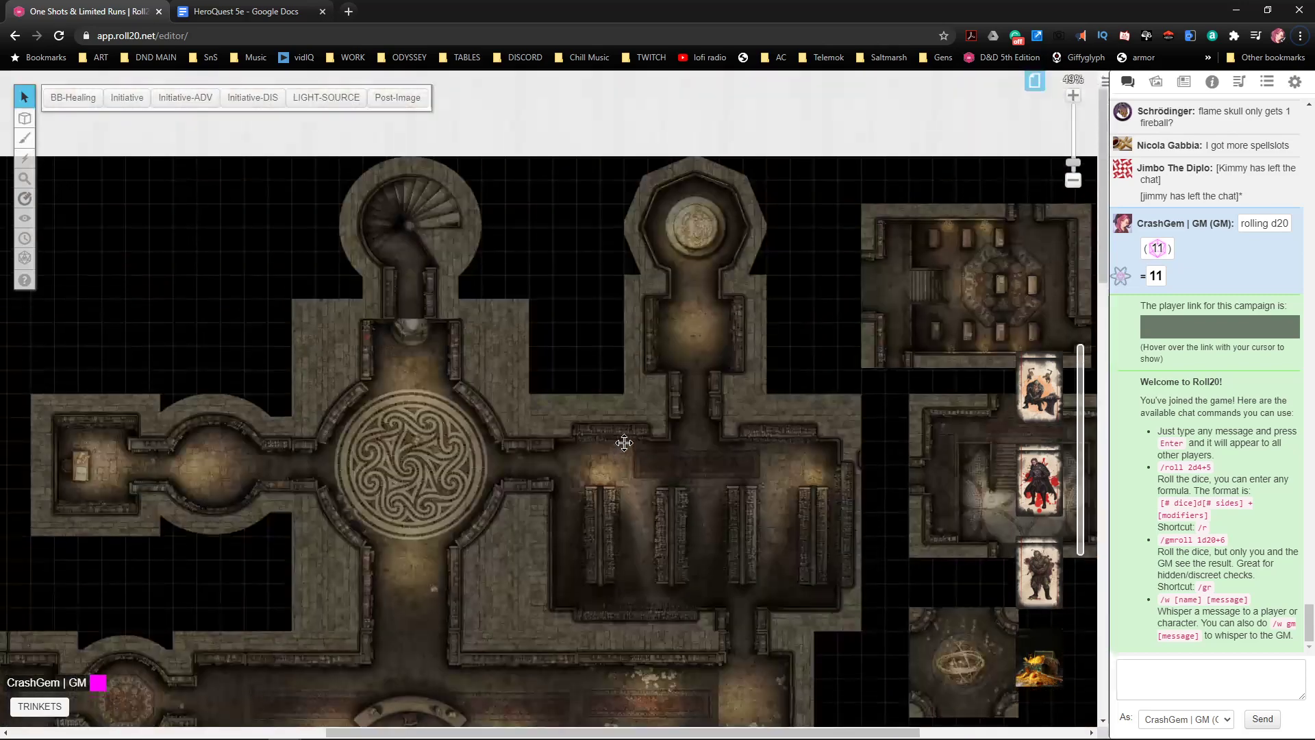
{"action": "scroll", "coordinate": [625, 439], "scroll_direction": "down", "scroll_amount": 15}
{"action": "scroll", "coordinate": [626, 426], "scroll_direction": "up", "scroll_amount": 1}
{"action": "left_click_drag", "start_coordinate": [625, 397], "coordinate": [622, 626]}
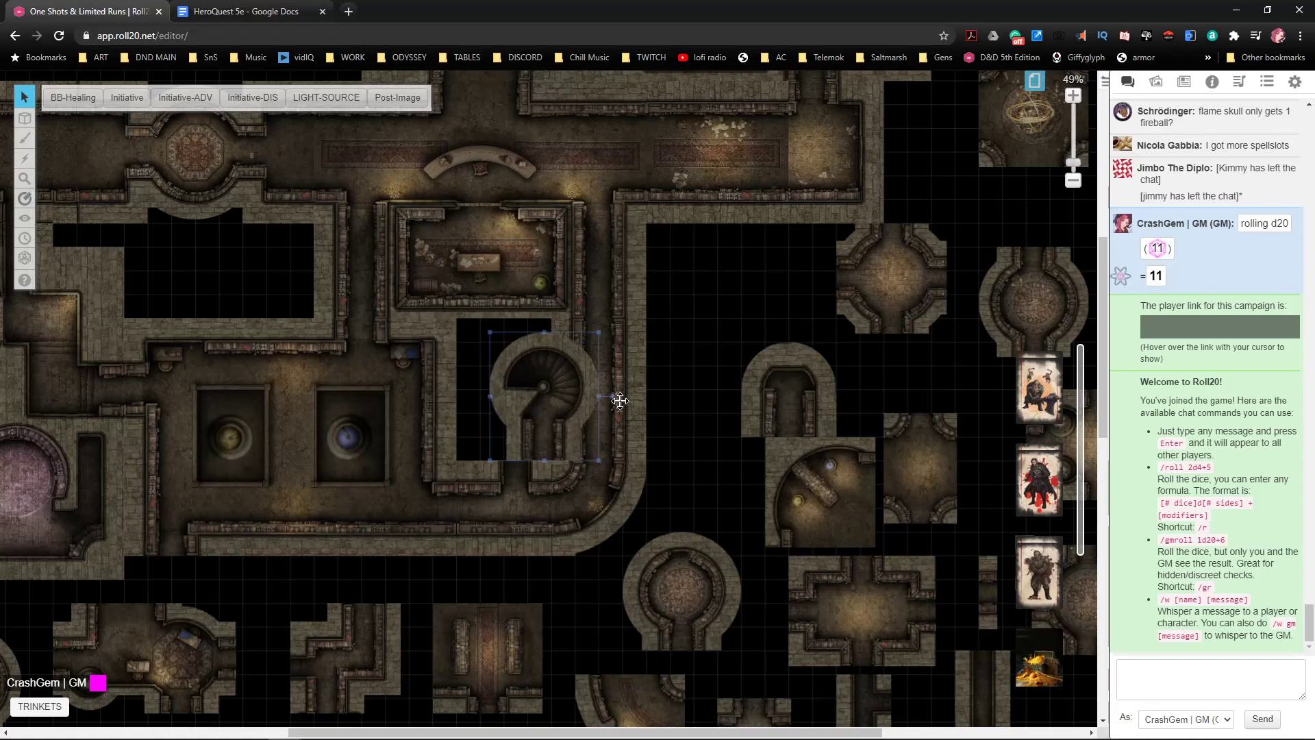
{"action": "scroll", "coordinate": [624, 411], "scroll_direction": "down", "scroll_amount": 7}
{"action": "scroll", "coordinate": [635, 425], "scroll_direction": "down", "scroll_amount": 5}
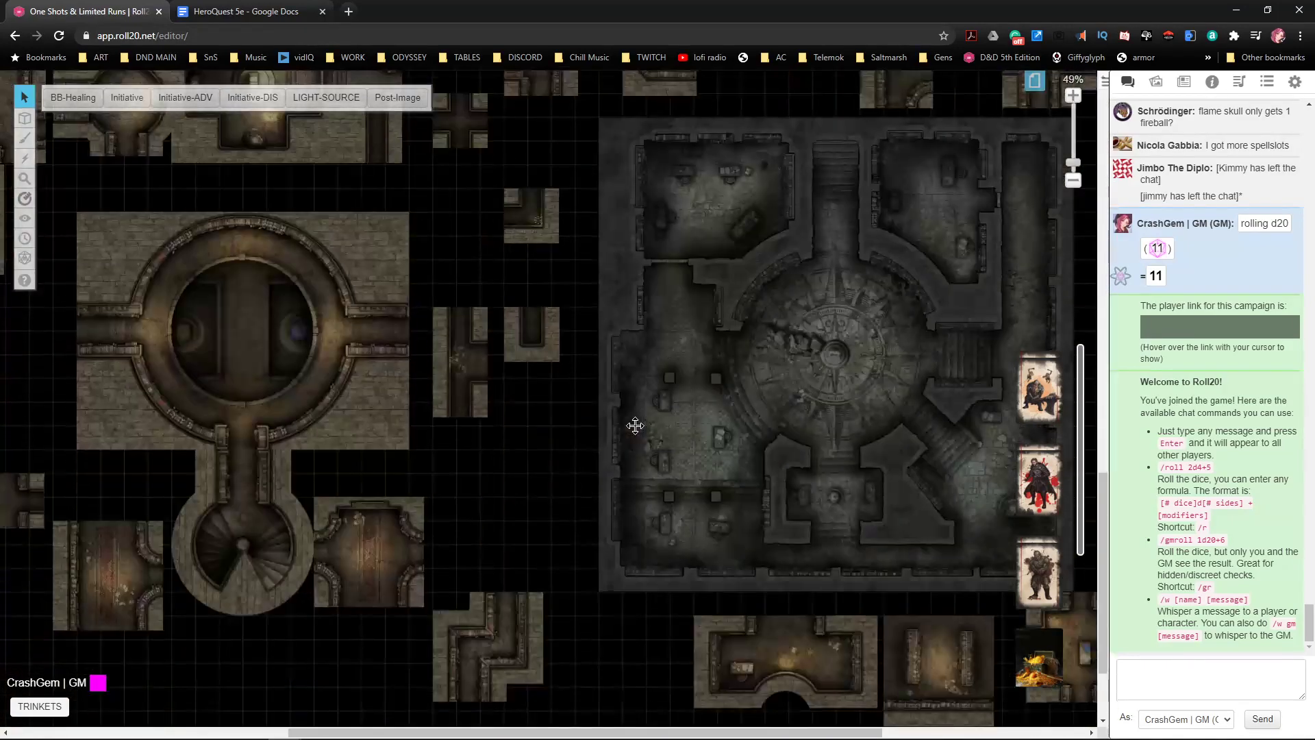
{"action": "scroll", "coordinate": [635, 425], "scroll_direction": "up", "scroll_amount": 15}
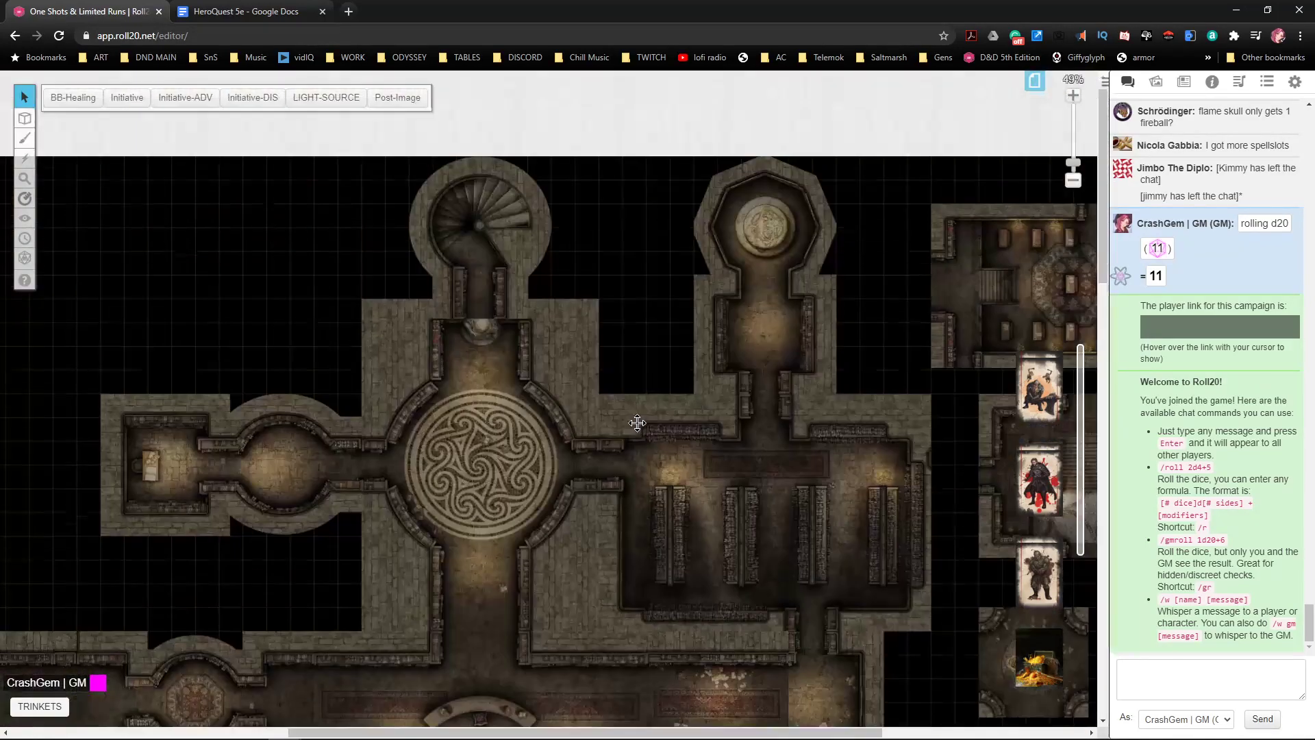
{"action": "scroll", "coordinate": [638, 421], "scroll_direction": "down", "scroll_amount": 10}
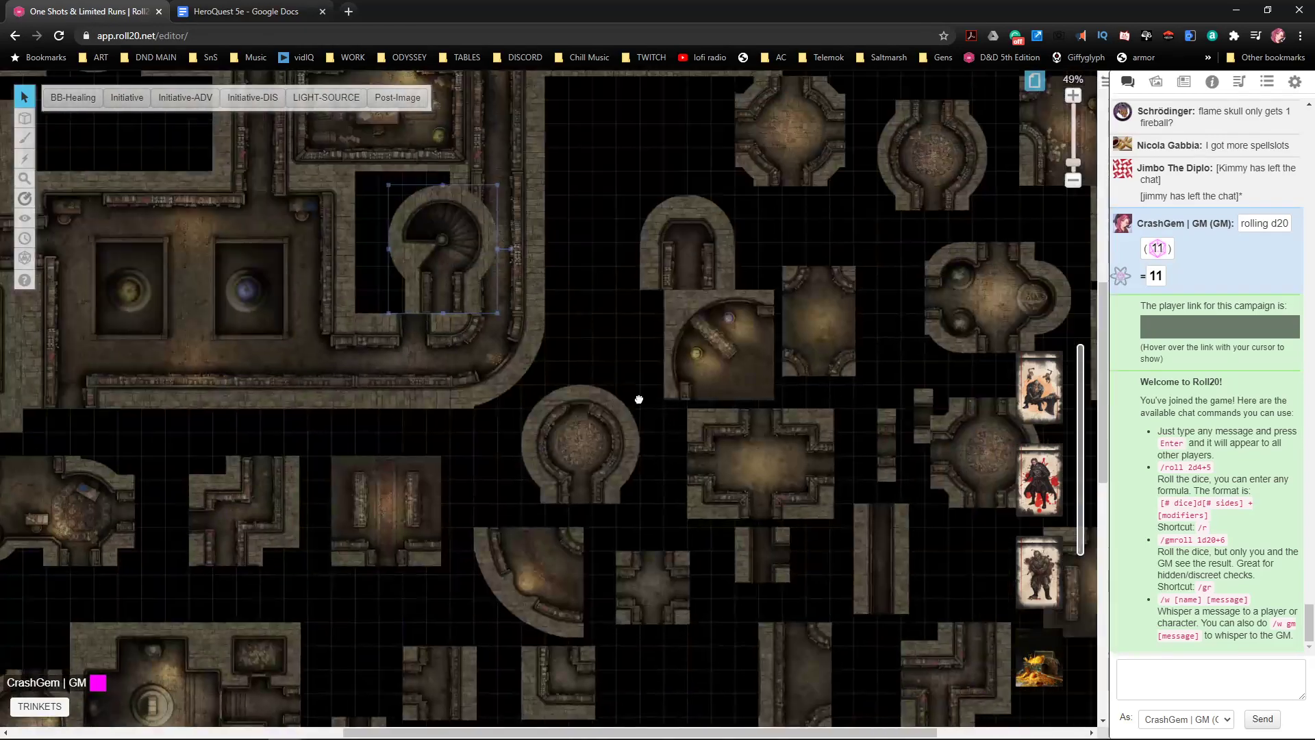
{"action": "scroll", "coordinate": [679, 417], "scroll_direction": "up", "scroll_amount": 5}
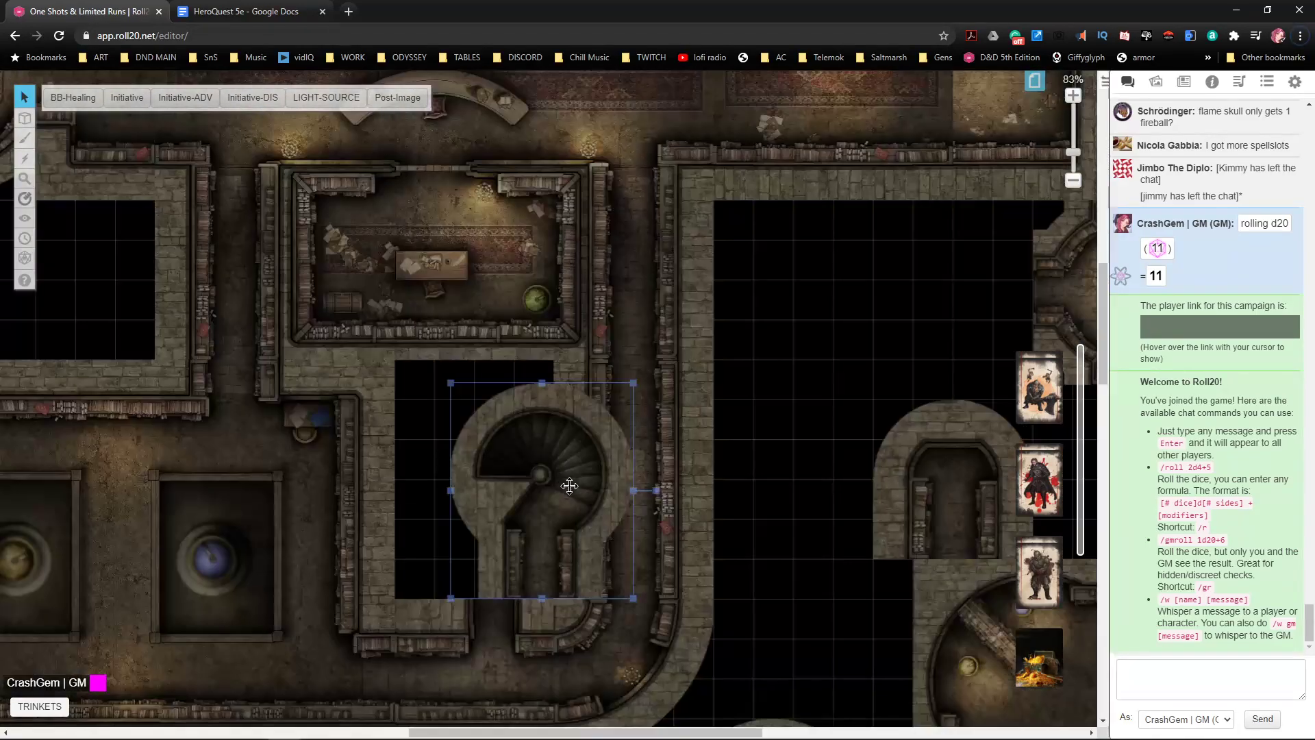
{"action": "left_click_drag", "start_coordinate": [569, 485], "coordinate": [532, 538]}
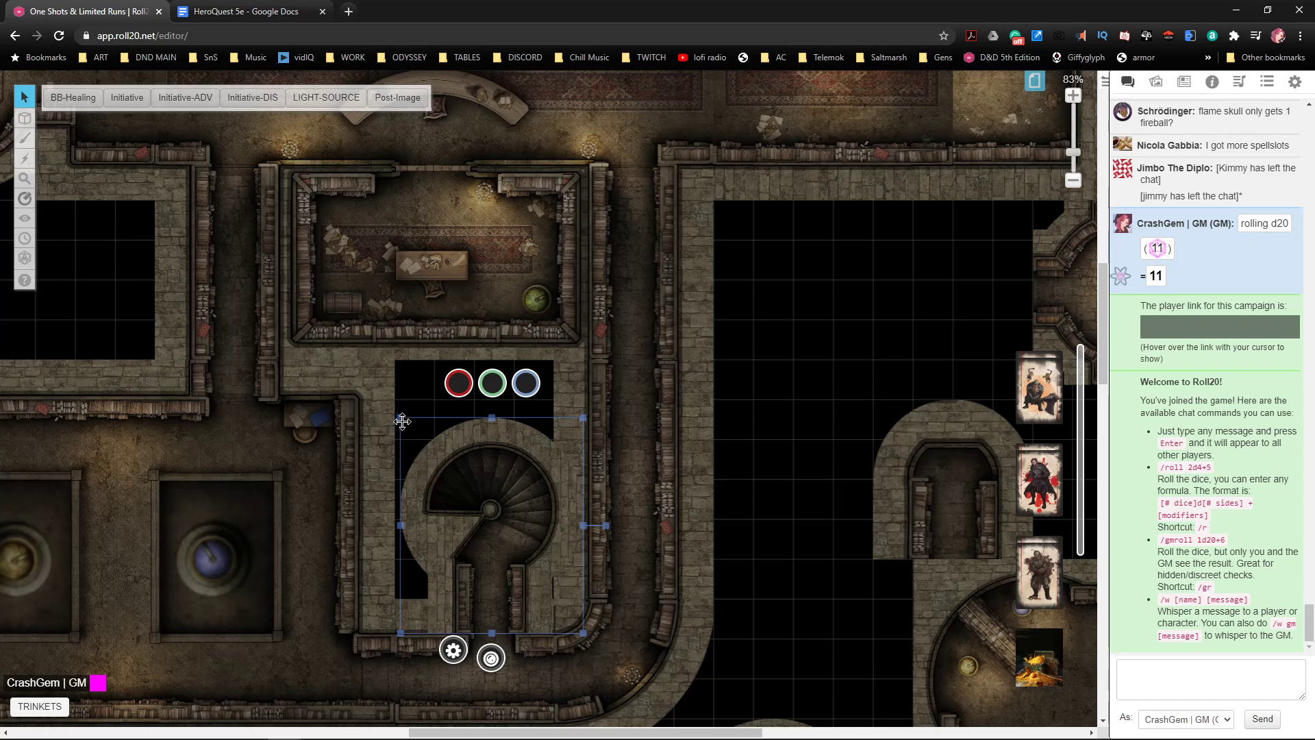
- Enlarge the spiral staircase tile in the gap south of the desk room and centre it over the corridor opening
{"action": "left_click_drag", "start_coordinate": [401, 420], "coordinate": [383, 397]}
{"action": "left_click_drag", "start_coordinate": [463, 449], "coordinate": [474, 453]}
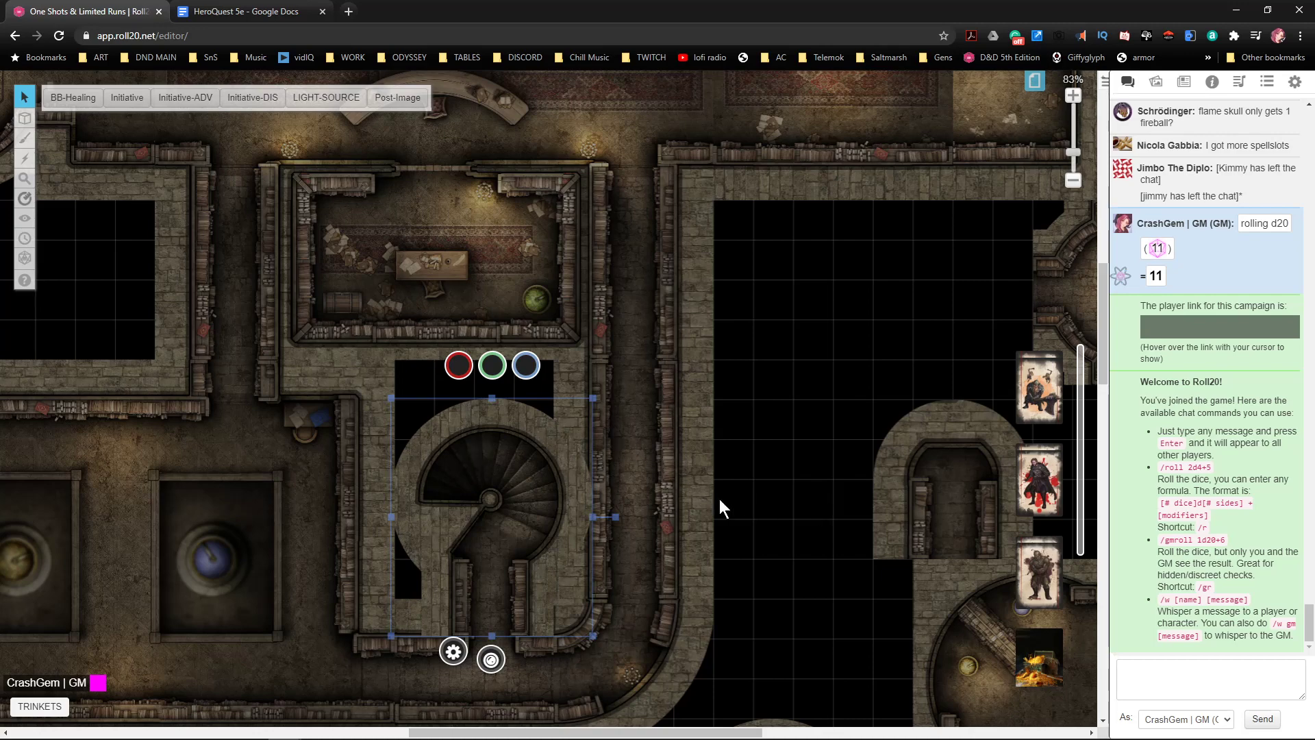
{"action": "left_click", "coordinate": [780, 535]}
- Examine the southern half of the assembled dungeon and the spare tiles around it for further connections
{"action": "left_click_drag", "start_coordinate": [783, 537], "coordinate": [824, 446]}
{"action": "scroll", "coordinate": [821, 417], "scroll_direction": "down", "scroll_amount": 5}
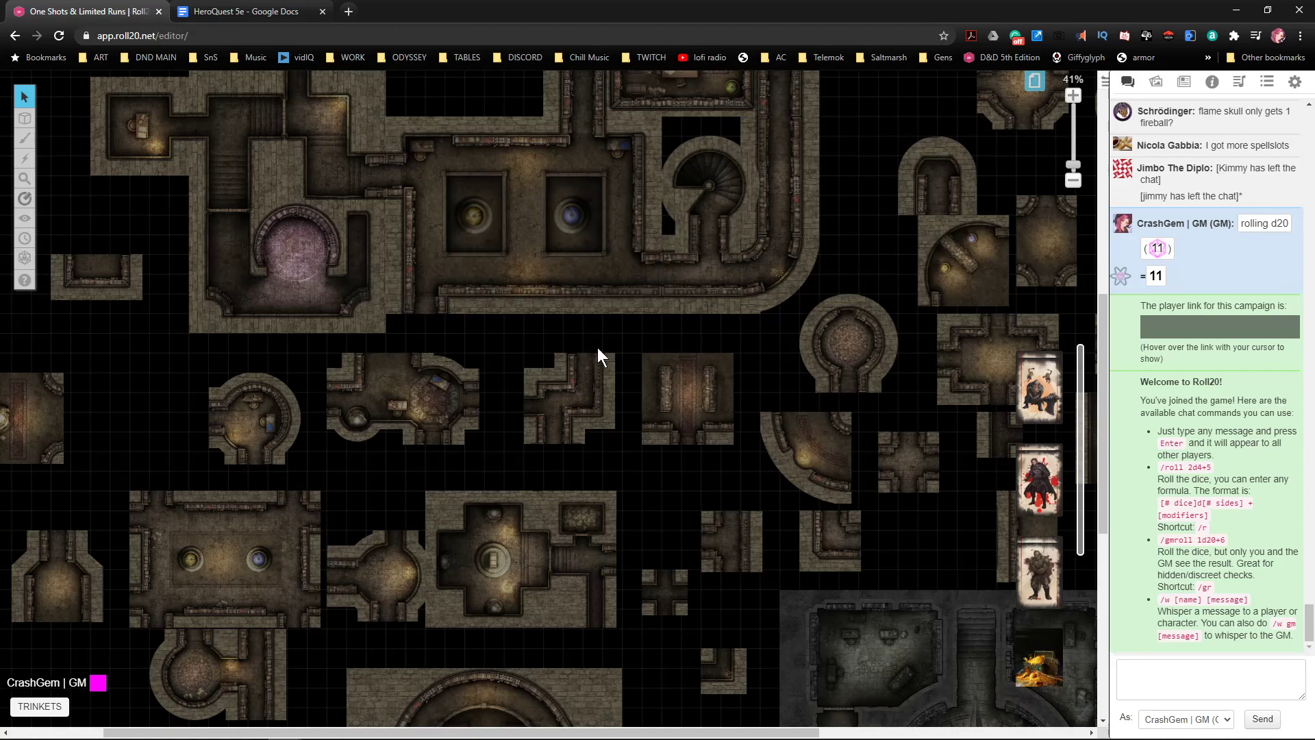
{"action": "scroll", "coordinate": [594, 350], "scroll_direction": "up", "scroll_amount": 3}
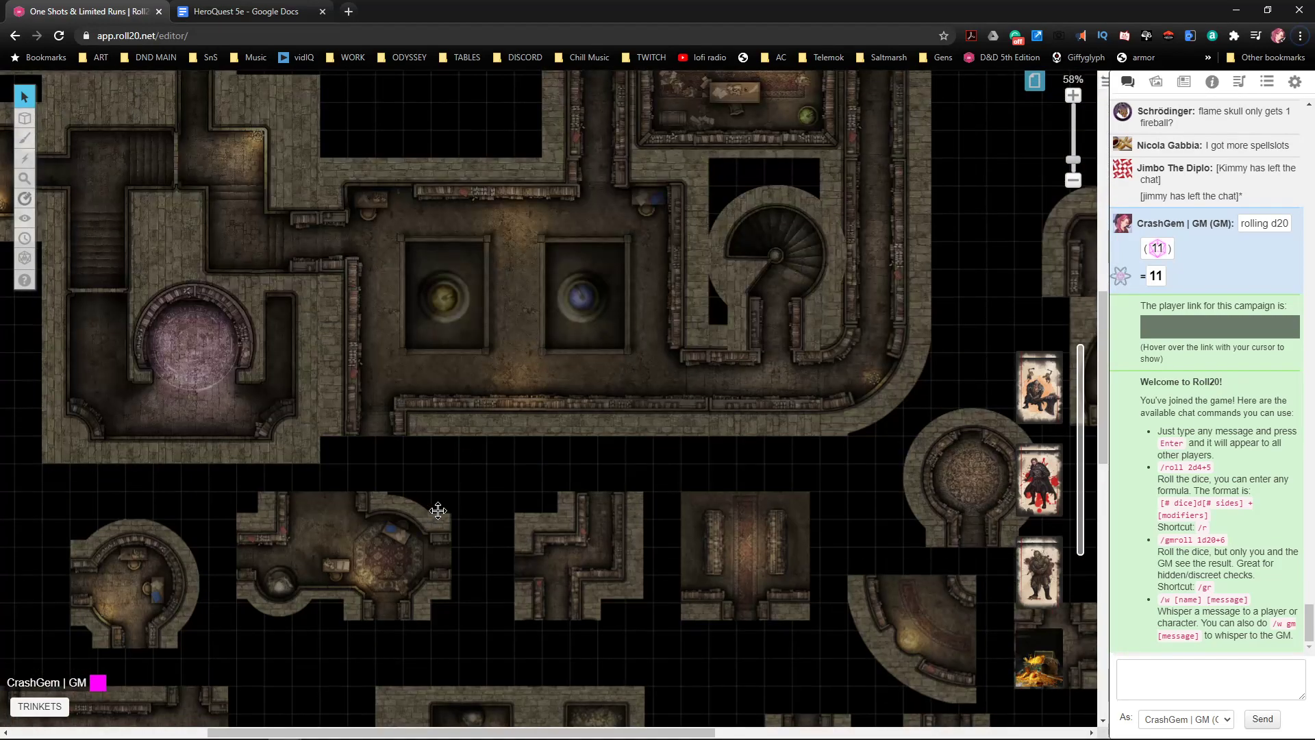
{"action": "left_click", "coordinate": [448, 299]}
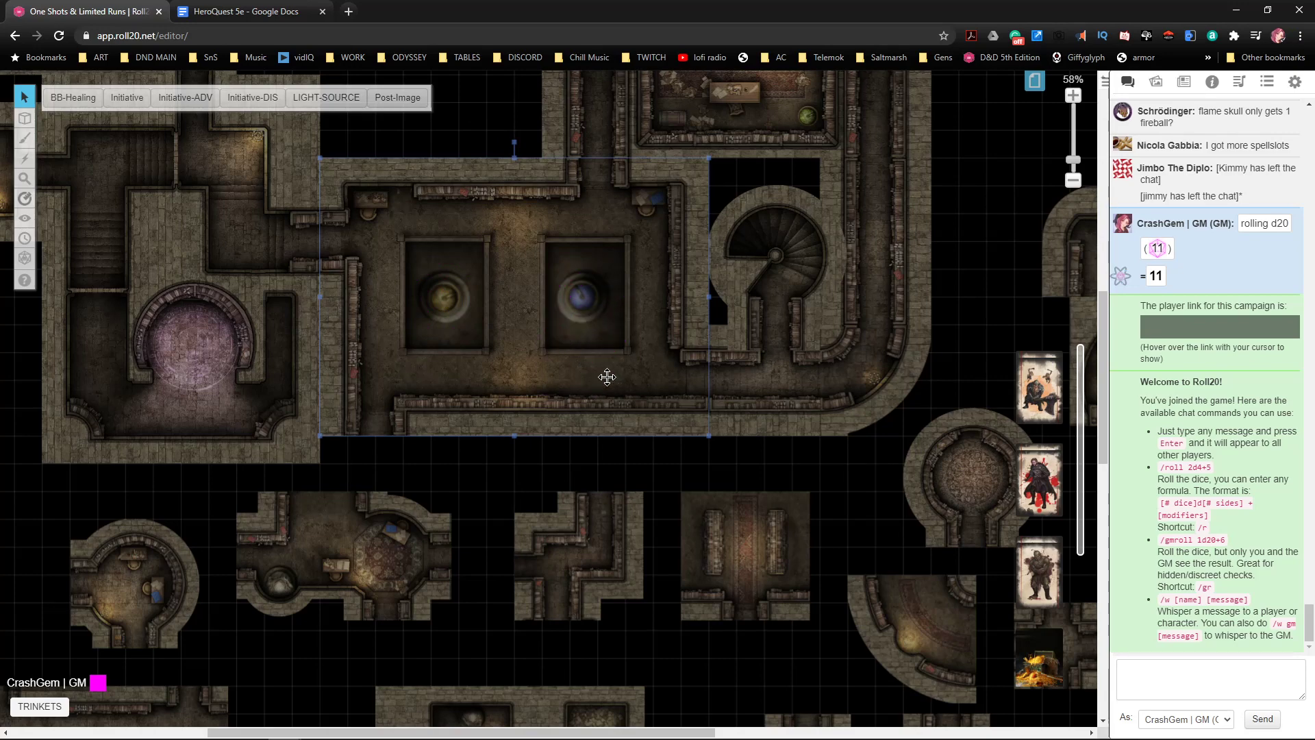
{"action": "scroll", "coordinate": [489, 282], "scroll_direction": "down", "scroll_amount": 4}
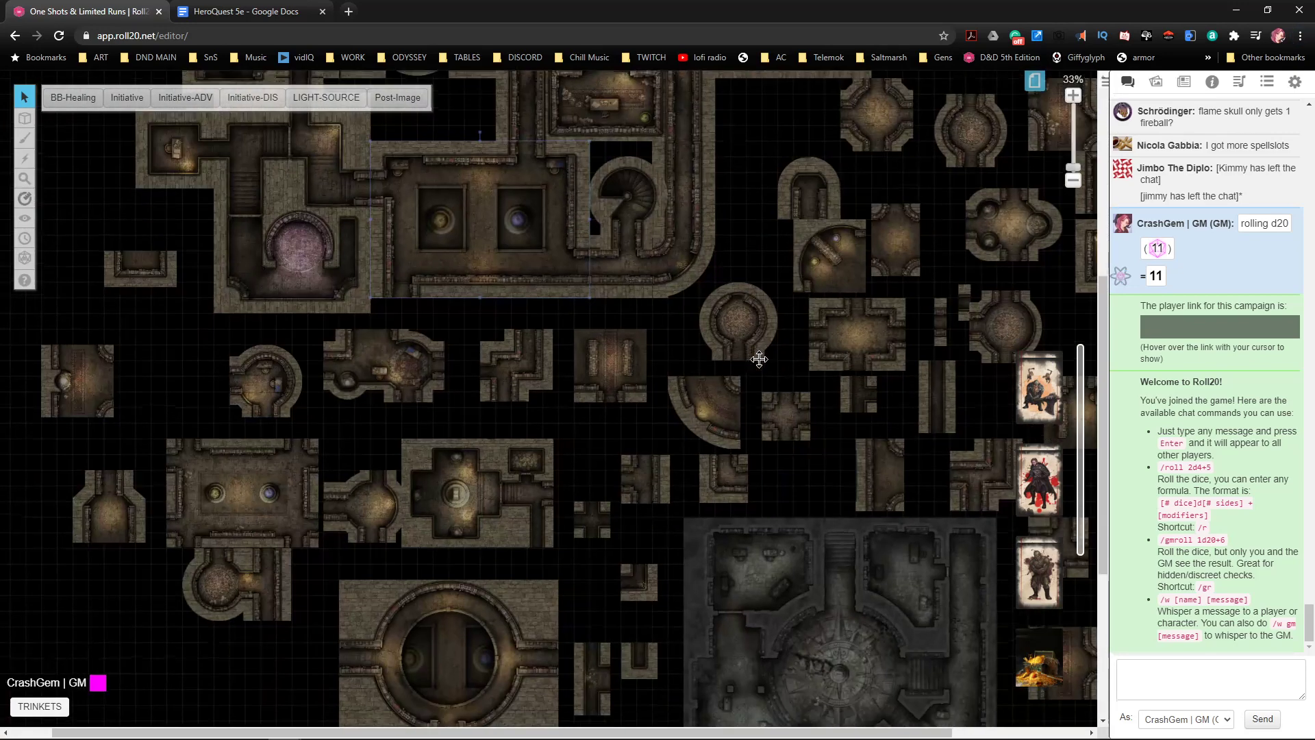
{"action": "left_click_drag", "start_coordinate": [759, 359], "coordinate": [770, 306]}
{"action": "left_click", "coordinate": [225, 417]}
{"action": "left_click", "coordinate": [482, 590]}
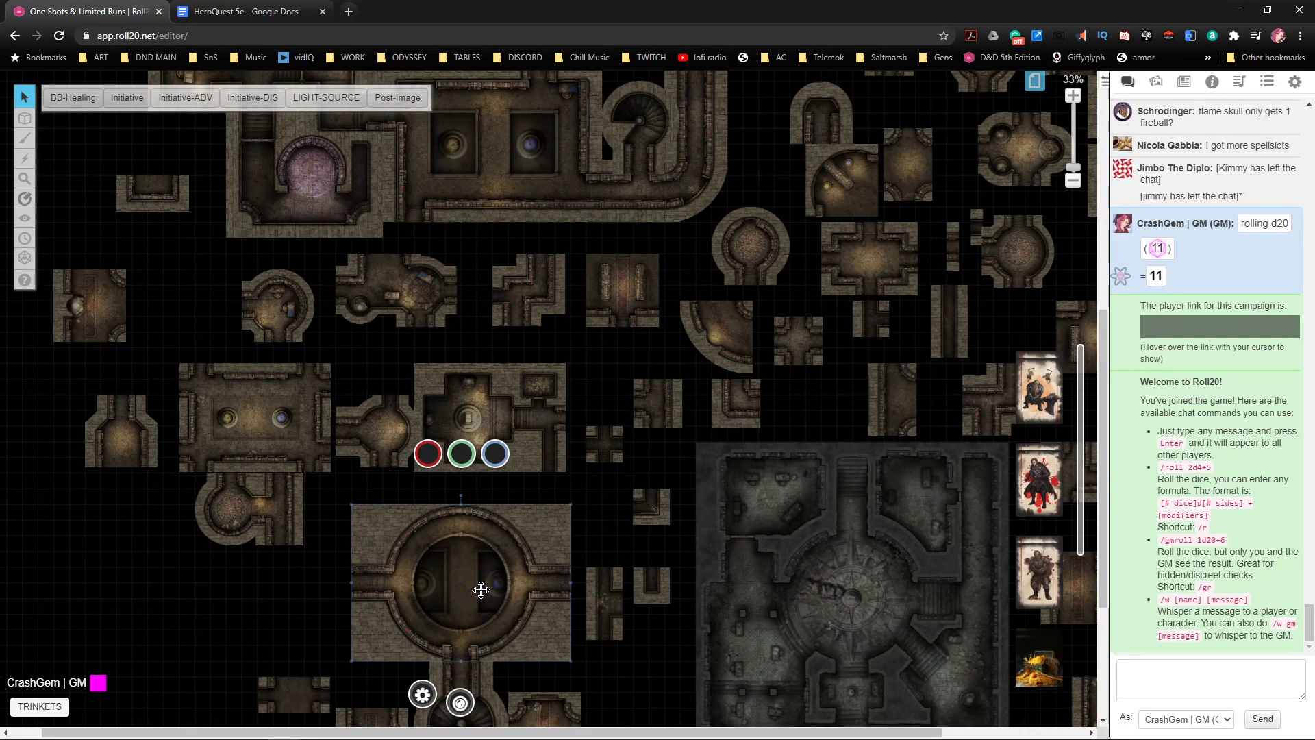
{"action": "left_click", "coordinate": [482, 600], "text": "shift"}
{"action": "scroll", "coordinate": [634, 400], "scroll_direction": "up", "scroll_amount": 5}
{"action": "scroll", "coordinate": [633, 400], "scroll_direction": "up", "scroll_amount": 1}
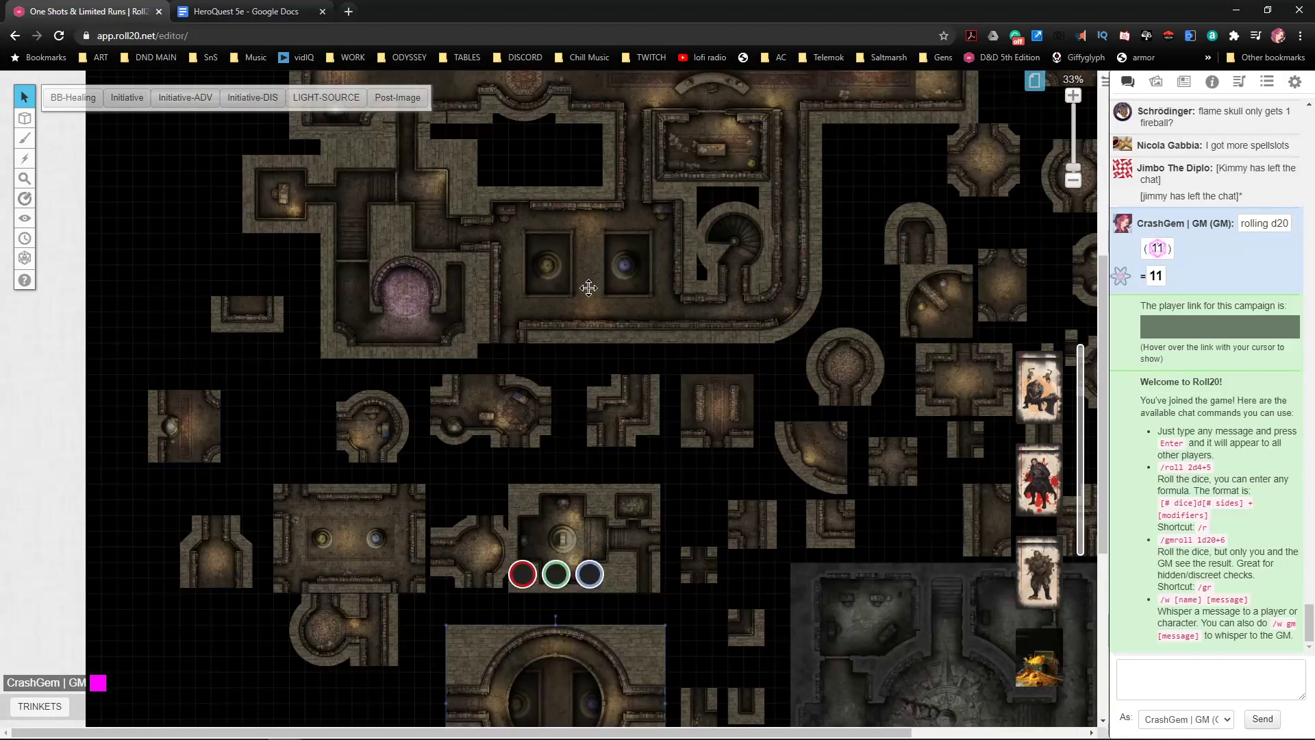
{"action": "left_click_drag", "start_coordinate": [597, 636], "coordinate": [626, 524]}
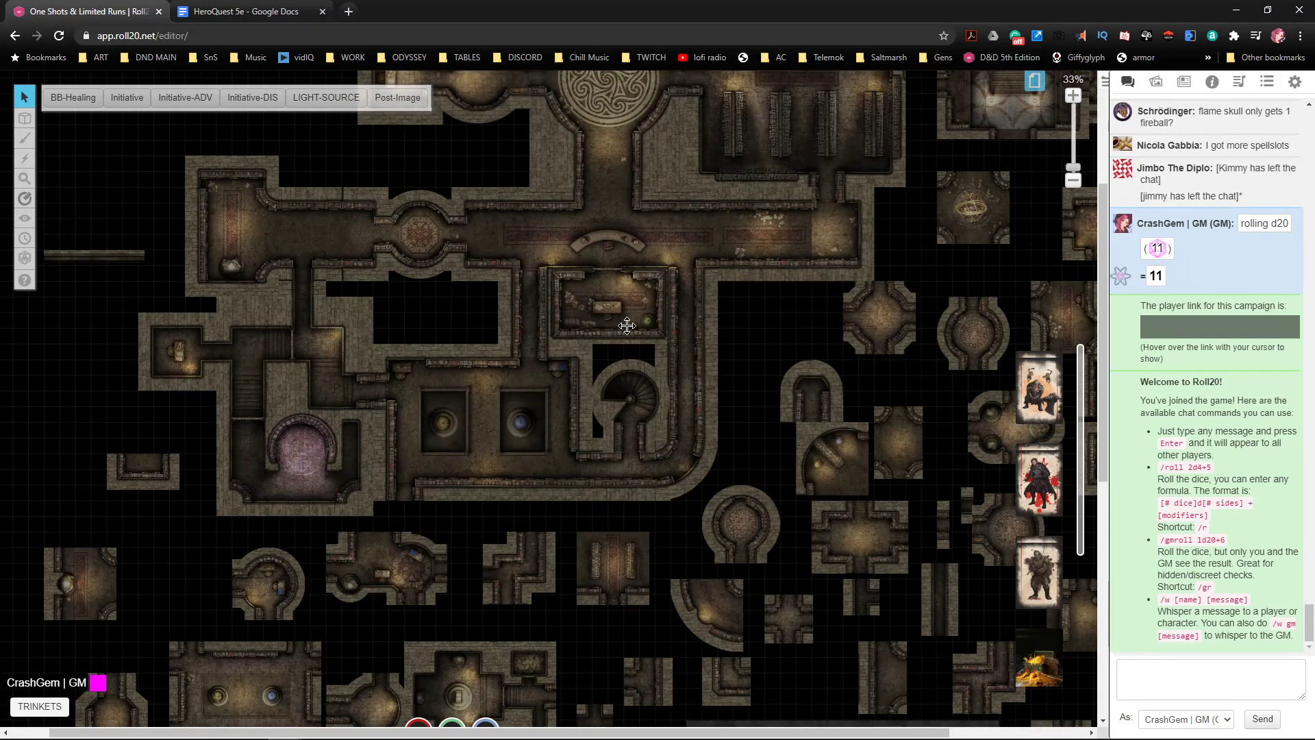
{"action": "scroll", "coordinate": [622, 361], "scroll_direction": "up", "scroll_amount": 3}
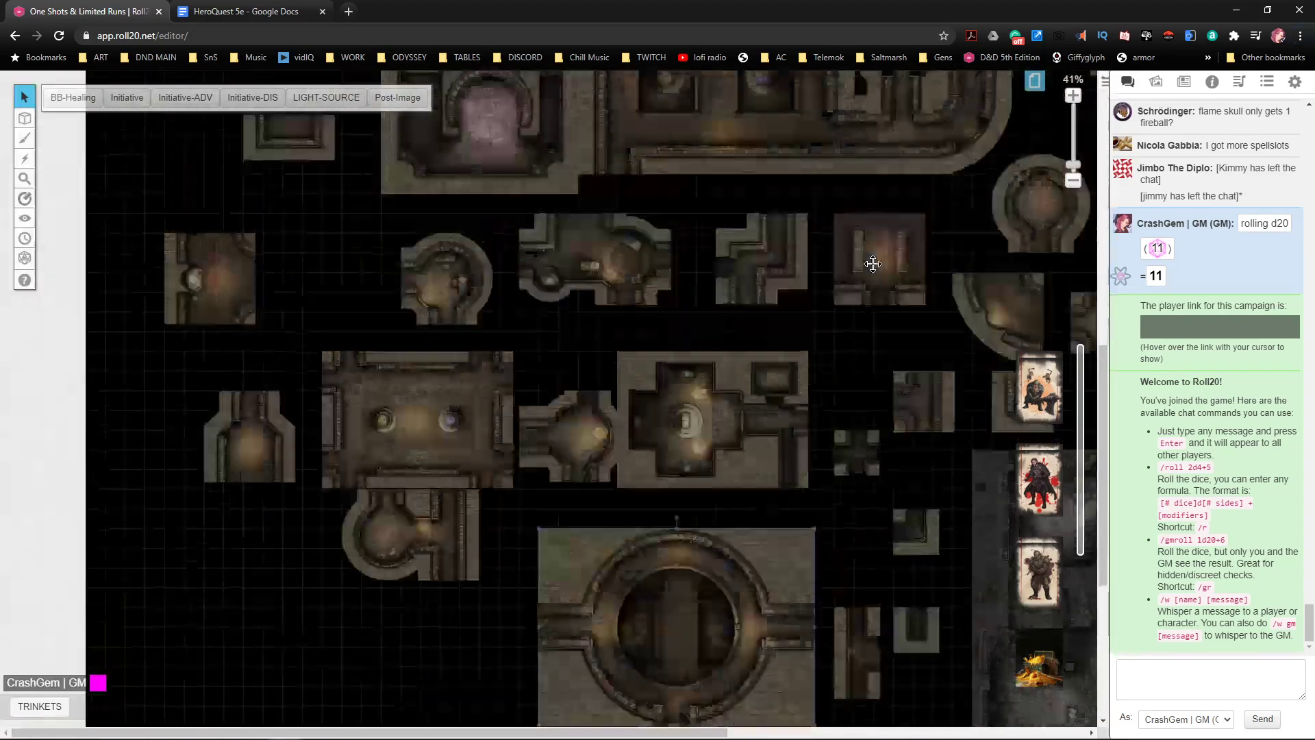
- Move the round chamber tile and the round study tile to the far southwest among the spare tiles
{"action": "left_click_drag", "start_coordinate": [873, 264], "coordinate": [831, 265]}
{"action": "left_click_drag", "start_coordinate": [857, 420], "coordinate": [768, 389]}
{"action": "left_click_drag", "start_coordinate": [295, 457], "coordinate": [117, 574]}
{"action": "scroll", "coordinate": [539, 507], "scroll_direction": "up", "scroll_amount": 1}
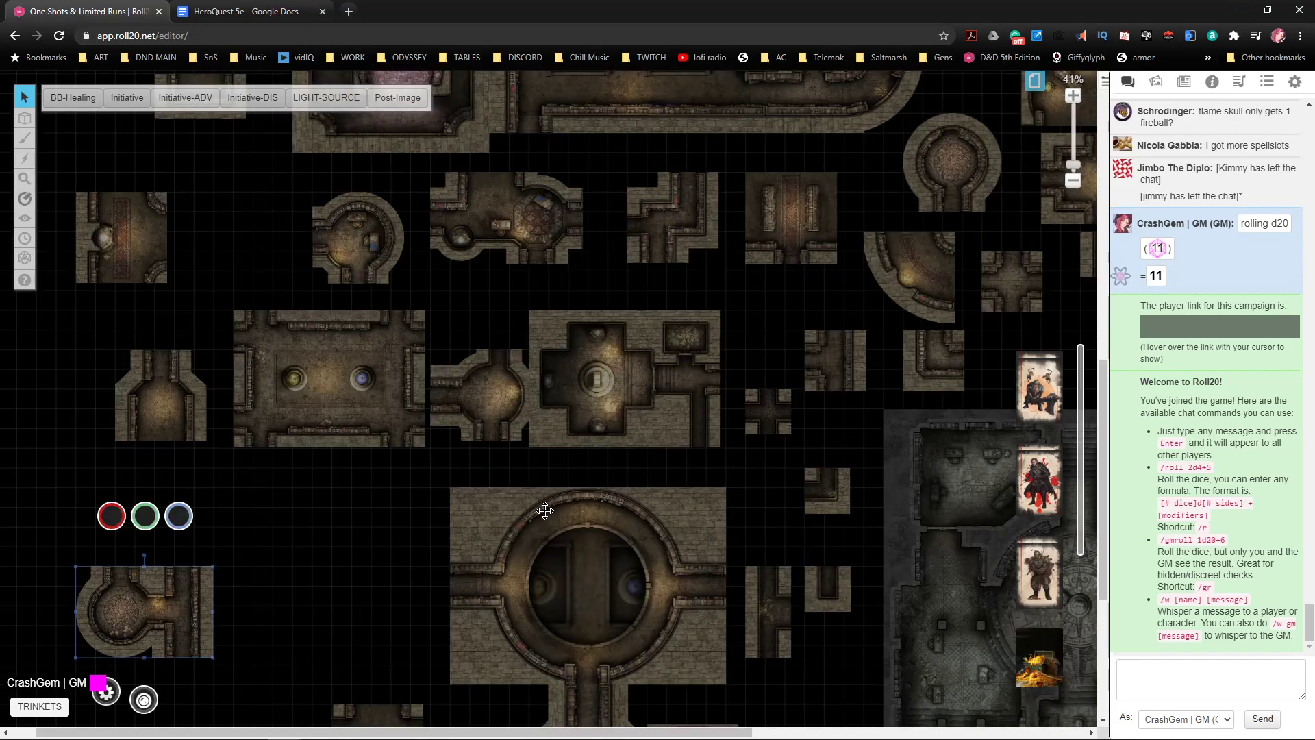
{"action": "scroll", "coordinate": [548, 513], "scroll_direction": "up", "scroll_amount": 5}
{"action": "left_click_drag", "start_coordinate": [611, 528], "coordinate": [667, 481]}
{"action": "left_click_drag", "start_coordinate": [429, 452], "coordinate": [131, 612]}
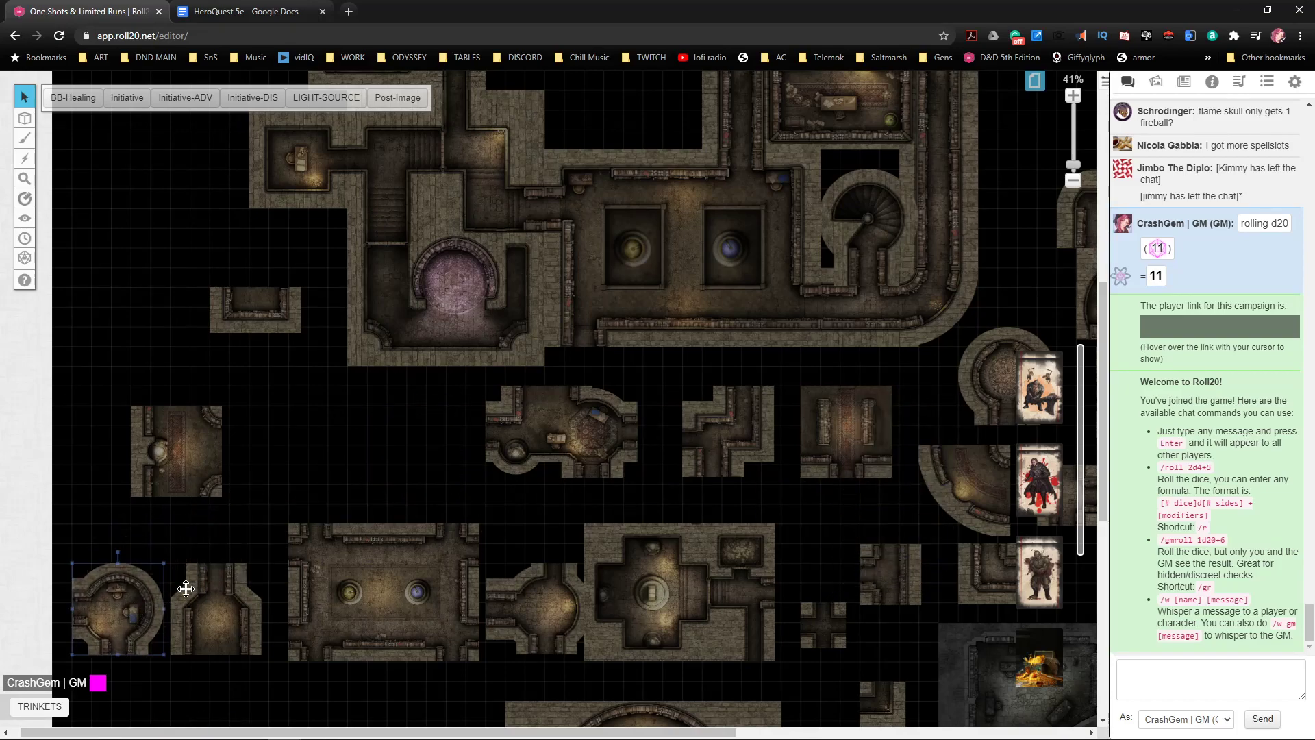
- Park the irregular study tile with the rounded northeast corner west of the dungeon, clearing the space south of the two-pit room
{"action": "scroll", "coordinate": [541, 549], "scroll_direction": "up", "scroll_amount": 9}
{"action": "left_click_drag", "start_coordinate": [952, 612], "coordinate": [518, 503]}
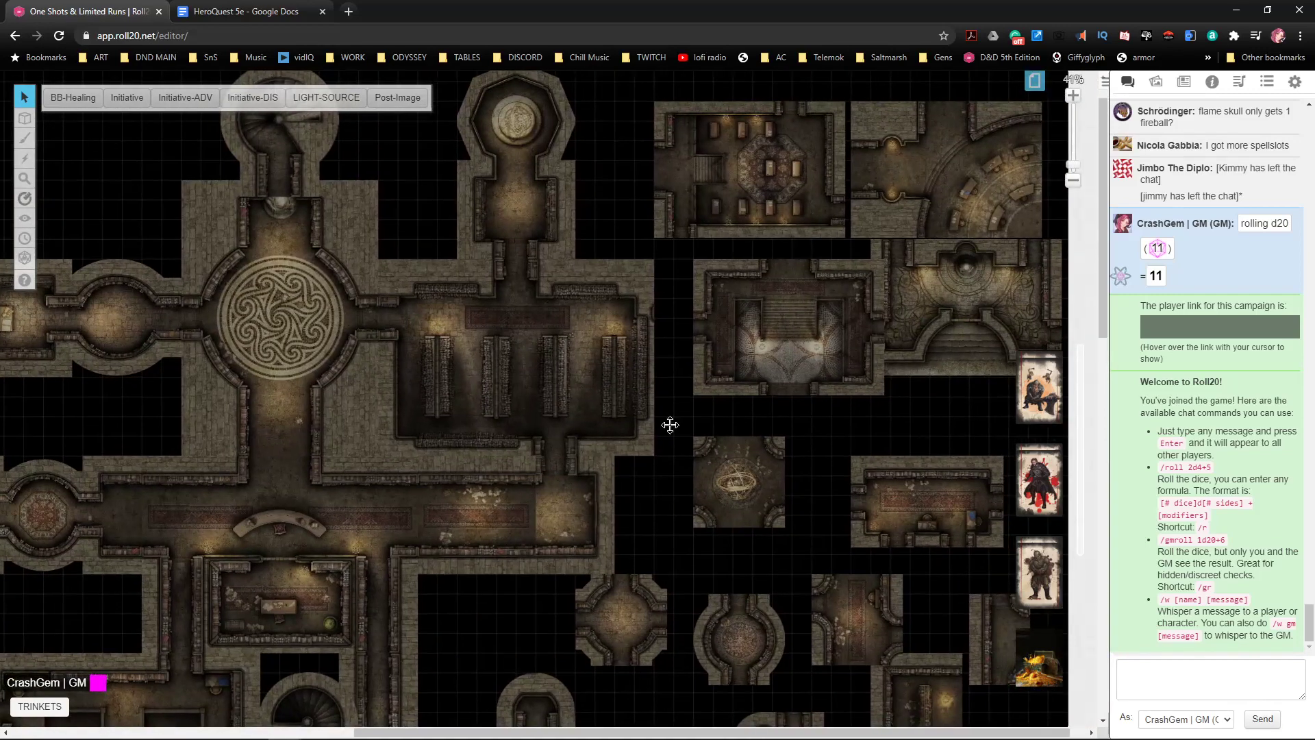
{"action": "left_click_drag", "start_coordinate": [768, 337], "coordinate": [787, 296]}
{"action": "left_click_drag", "start_coordinate": [664, 525], "coordinate": [868, 376]}
{"action": "left_click_drag", "start_coordinate": [746, 420], "coordinate": [977, 603]}
{"action": "left_click_drag", "start_coordinate": [837, 526], "coordinate": [752, 370]}
{"action": "left_click_drag", "start_coordinate": [742, 426], "coordinate": [818, 340]}
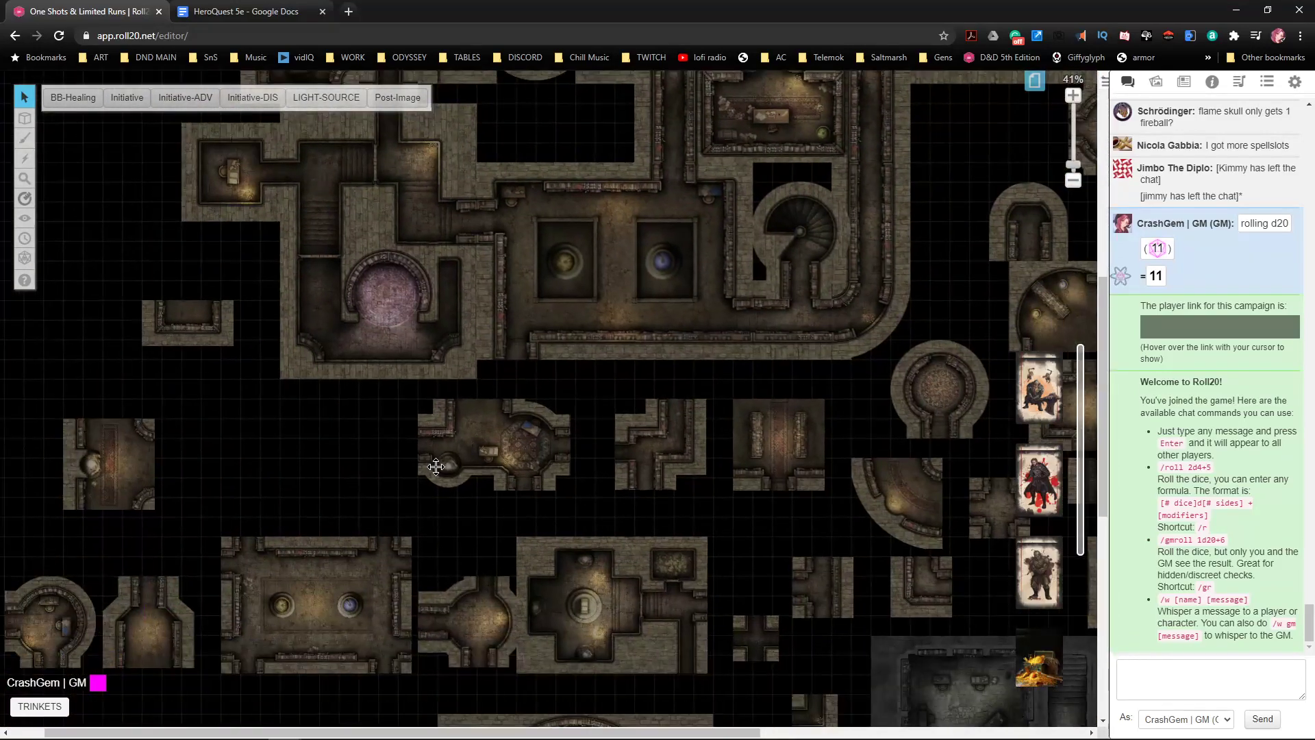
{"action": "left_click_drag", "start_coordinate": [469, 455], "coordinate": [55, 416]}
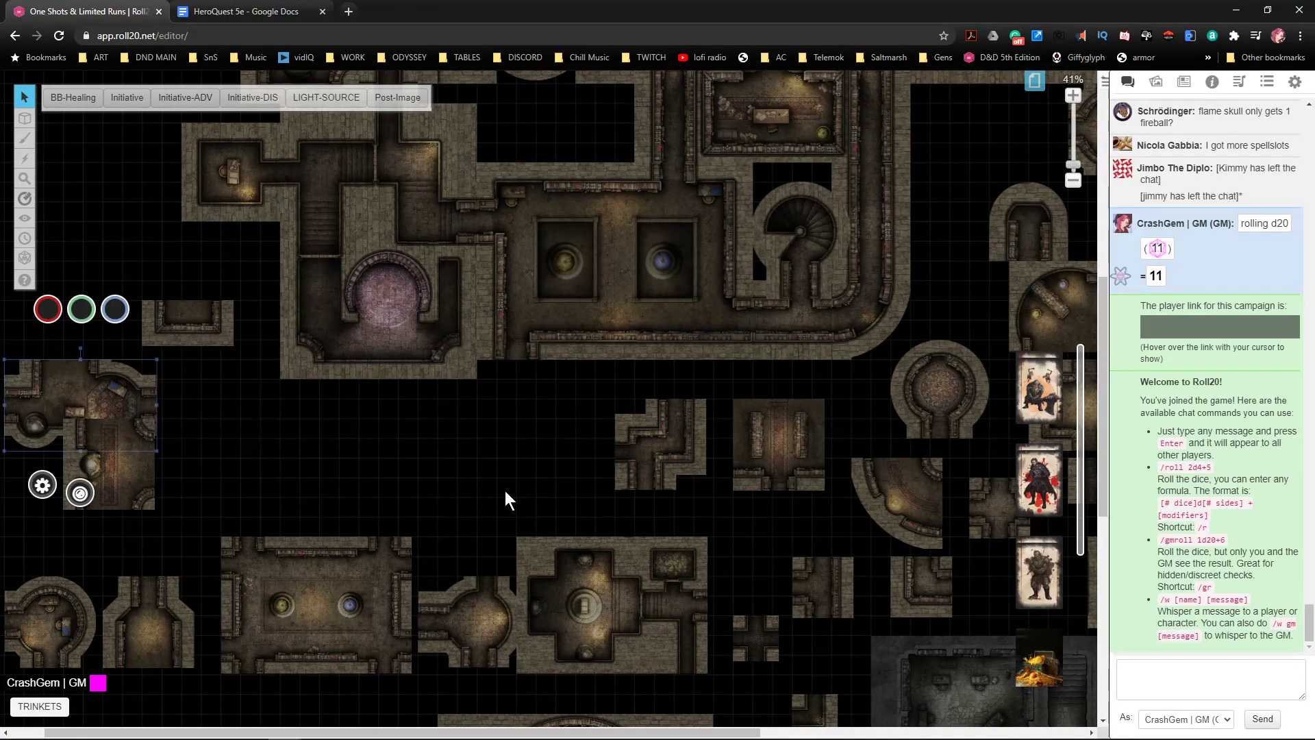
{"action": "scroll", "coordinate": [525, 399], "scroll_direction": "up", "scroll_amount": 3}
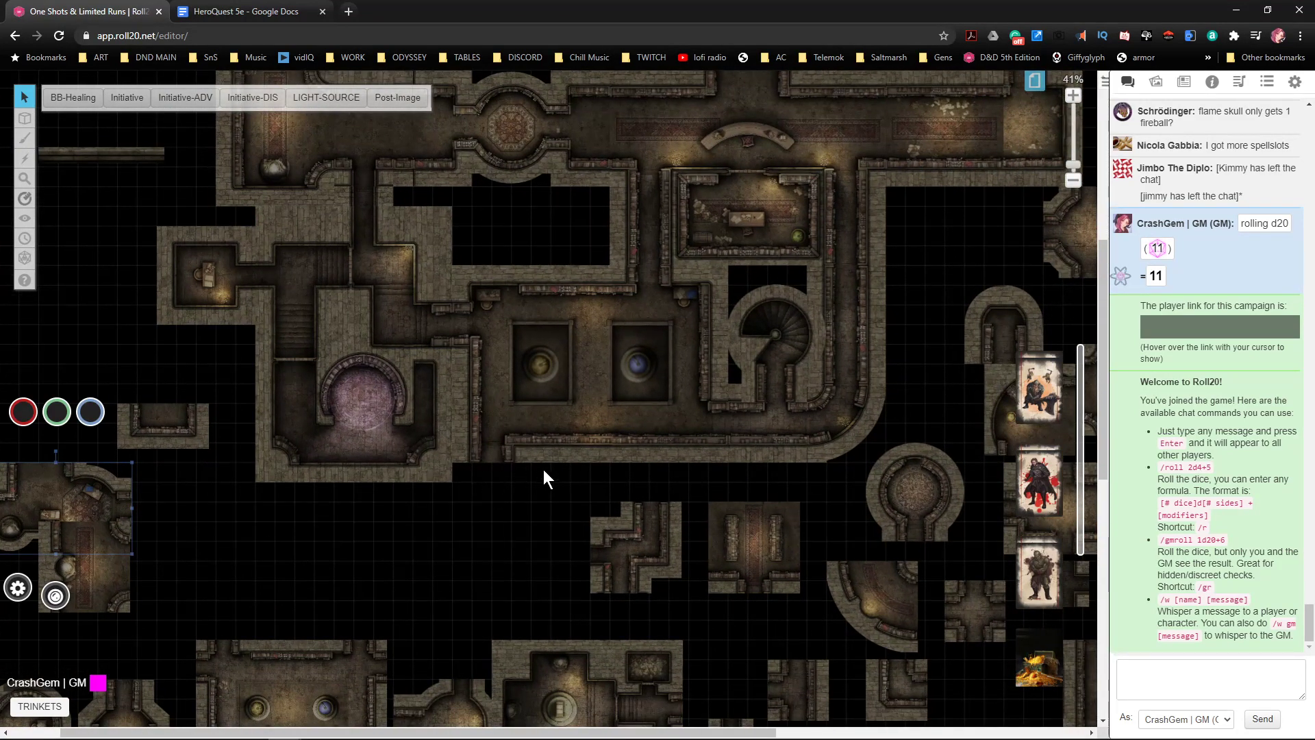
{"action": "scroll", "coordinate": [540, 507], "scroll_direction": "up", "scroll_amount": 10}
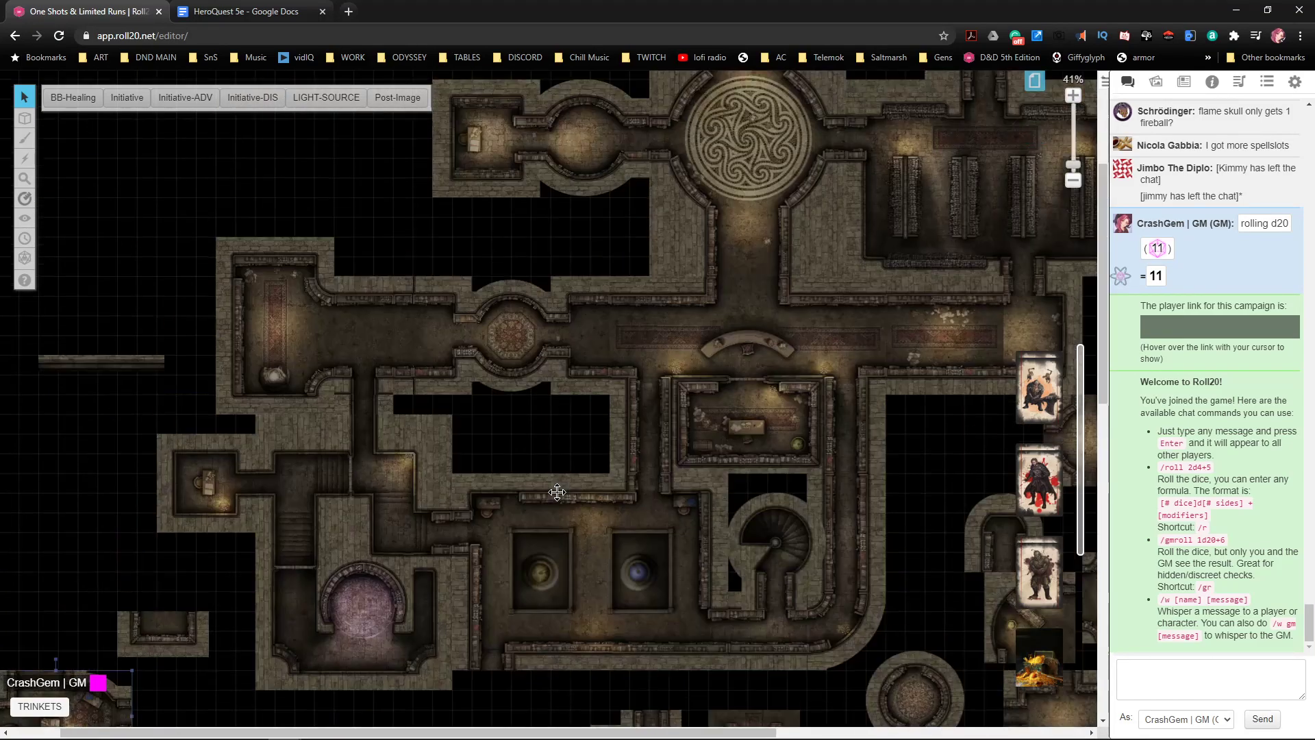
{"action": "scroll", "coordinate": [779, 533], "scroll_direction": "down", "scroll_amount": 8}
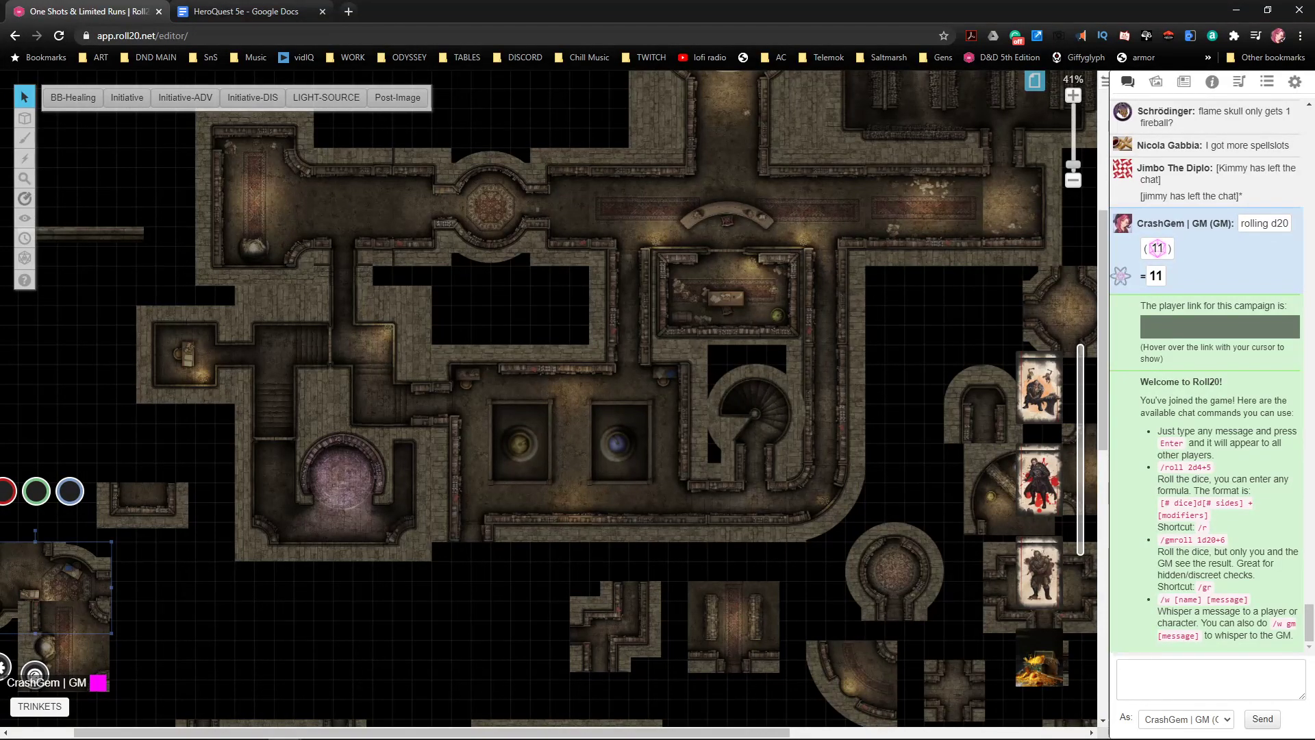
- Switch to Photoshop, open HeroicMaps_Modular_GreatLibraryRooms_VTT_NoGRID (5).jpg, and select the west end of its southern bookshelf with the Rectangular Marquee
{"action": "key", "text": "alt+Tab"}
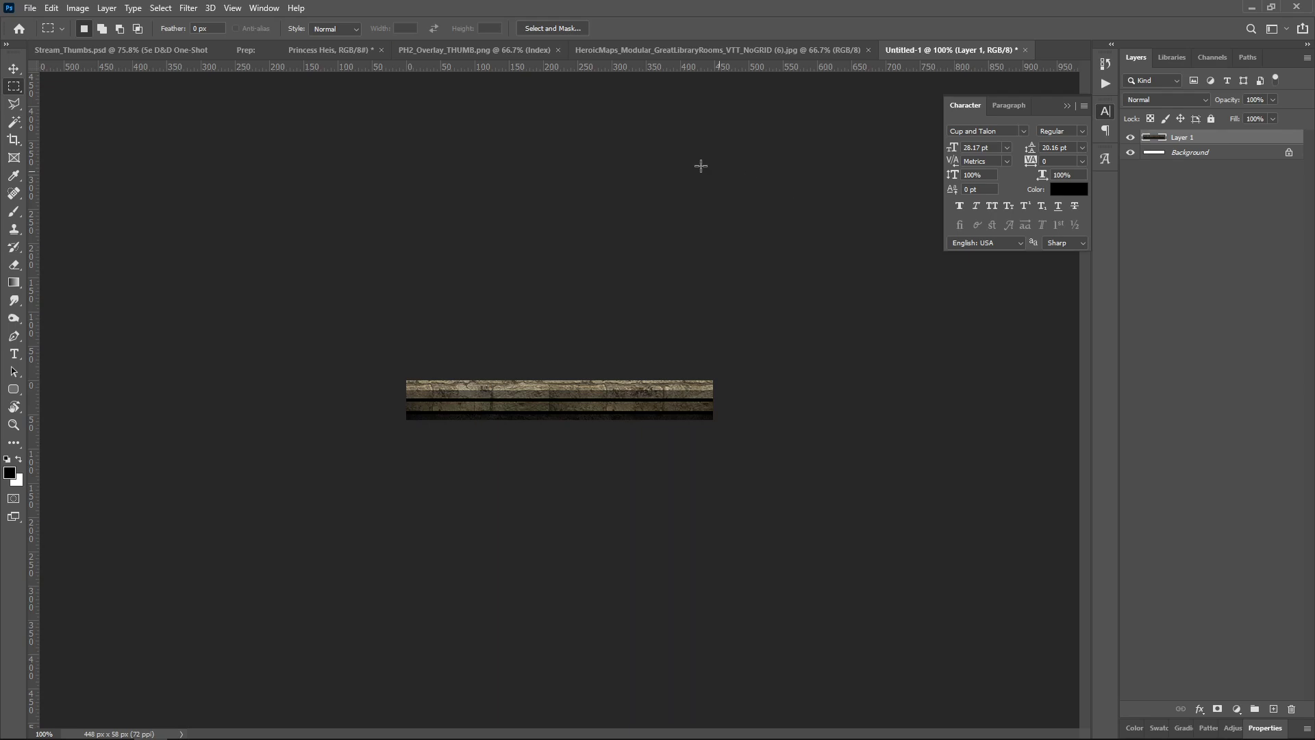
{"action": "left_click", "coordinate": [743, 52]}
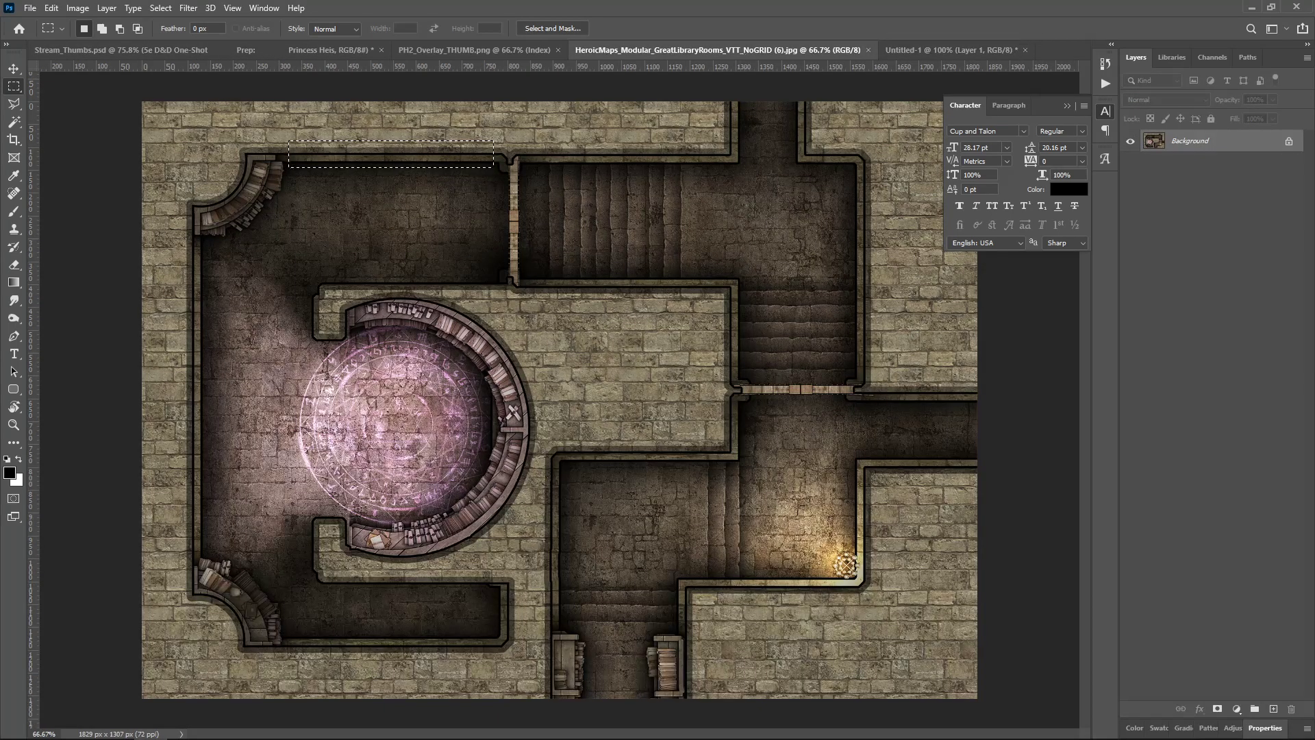
{"action": "key", "text": "ctrl+d"}
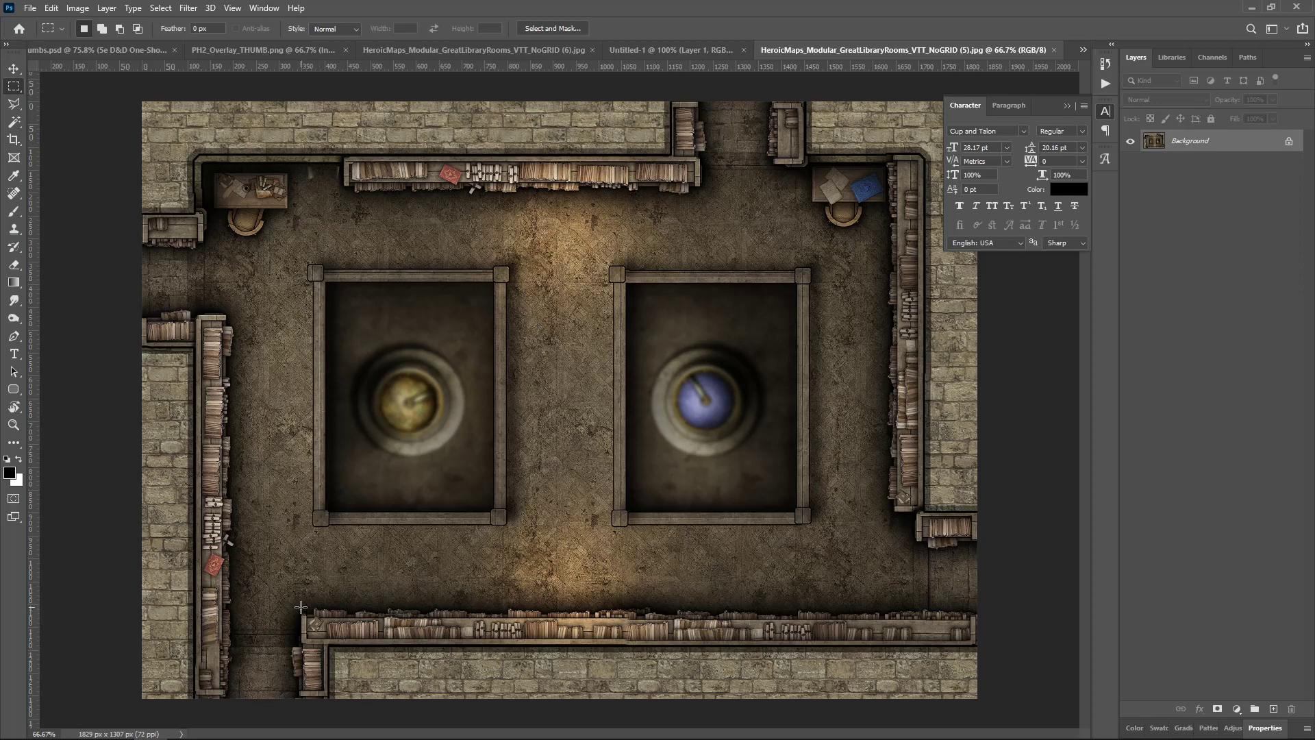
{"action": "left_click_drag", "start_coordinate": [373, 642], "coordinate": [492, 644]}
{"action": "left_click", "coordinate": [303, 606]}
{"action": "left_click_drag", "start_coordinate": [298, 603], "coordinate": [489, 644]}
- Paste the copied bookshelf piece into a new 418 x 94 px document, and return to the Roll20 map
{"action": "key", "text": "ctrl+n"}
{"action": "key", "text": "Return"}
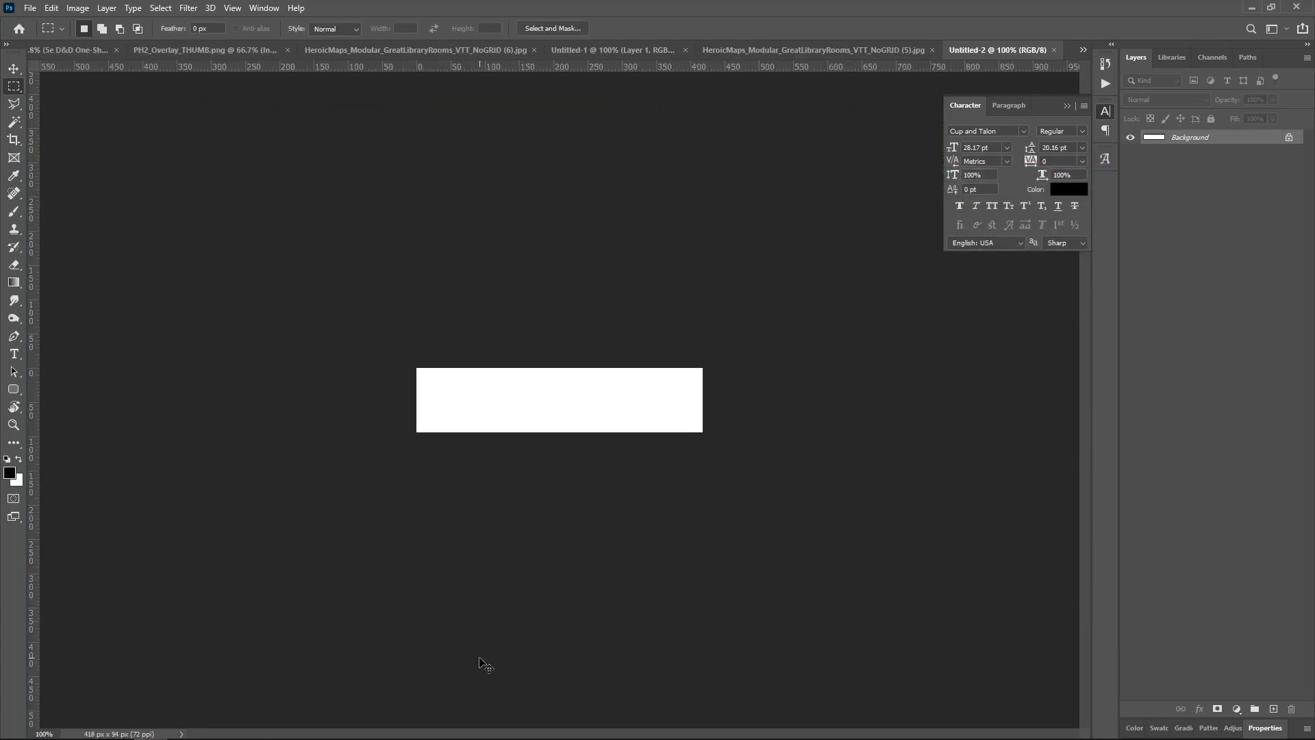
{"action": "key", "text": "ctrl+v"}
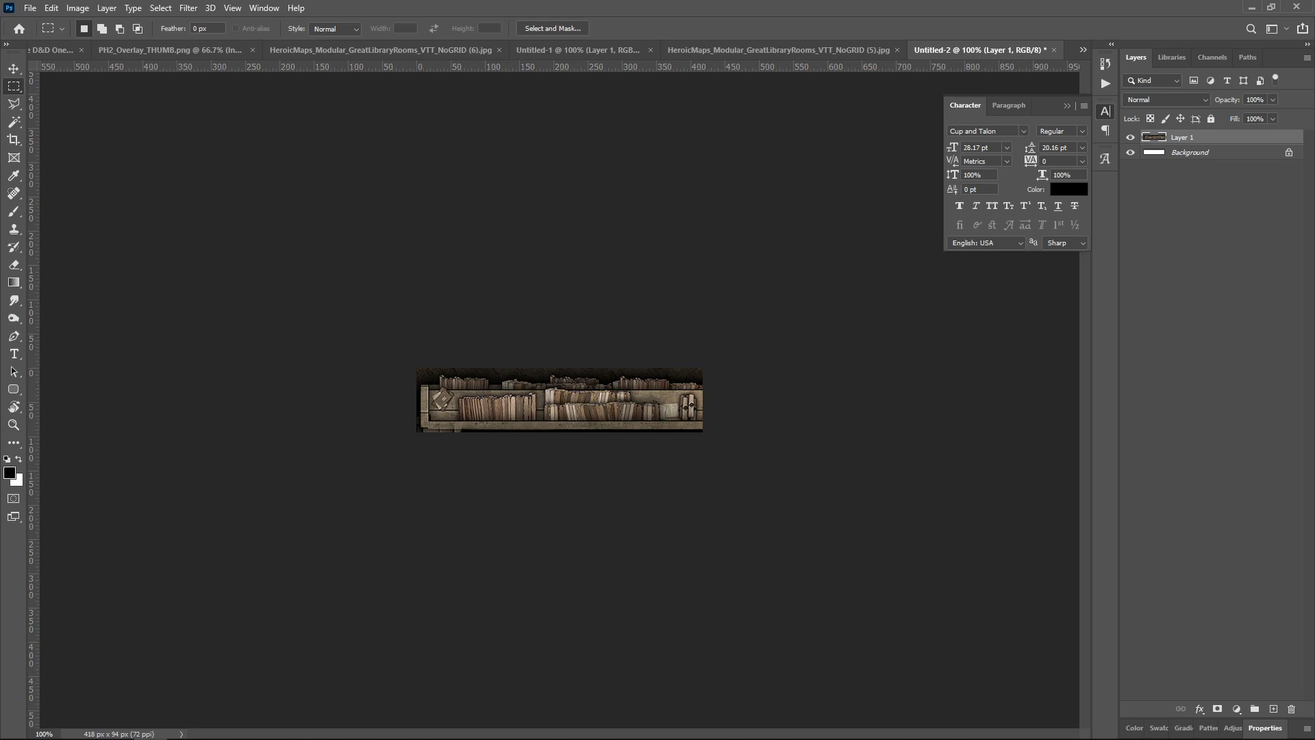
{"action": "left_click", "coordinate": [1253, 7]}
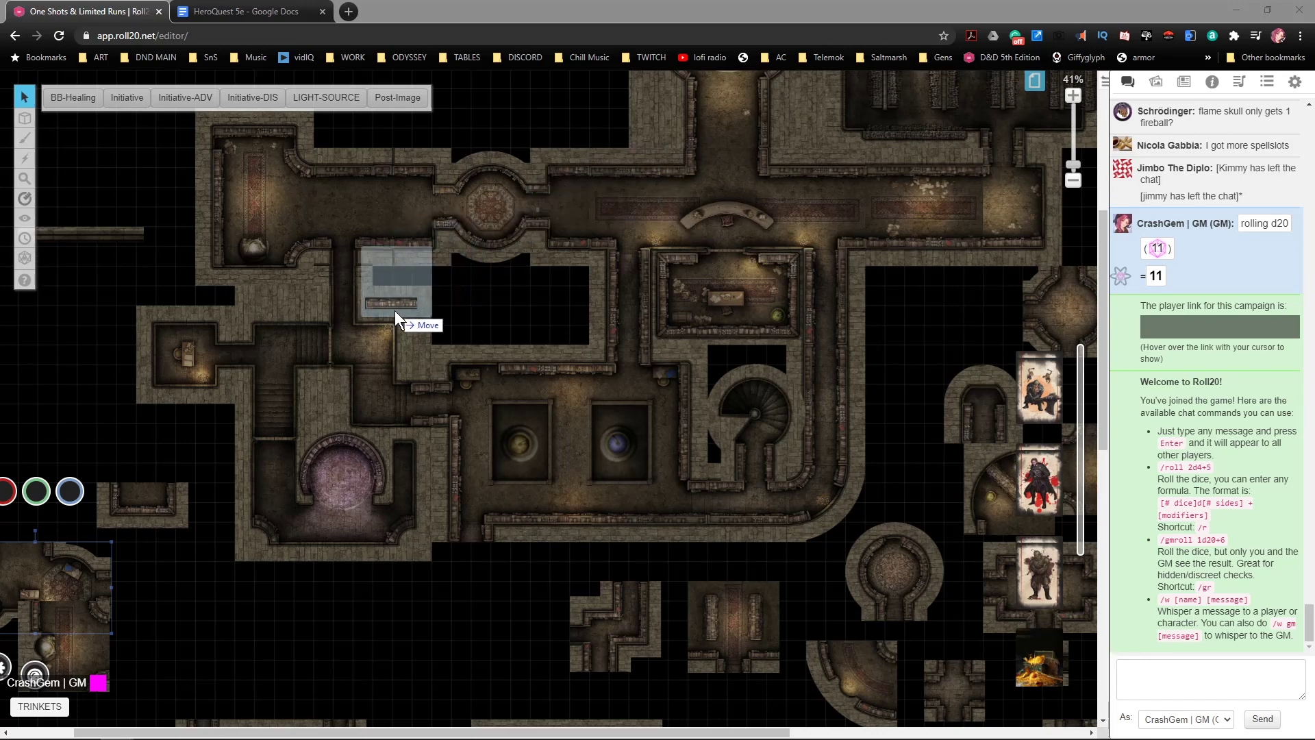
- Add the bookshelf image to the map and place it across the corridor opening at the two-pit room's southwest corner
{"action": "left_click", "coordinate": [393, 306]}
{"action": "left_click_drag", "start_coordinate": [393, 307], "coordinate": [394, 310]}
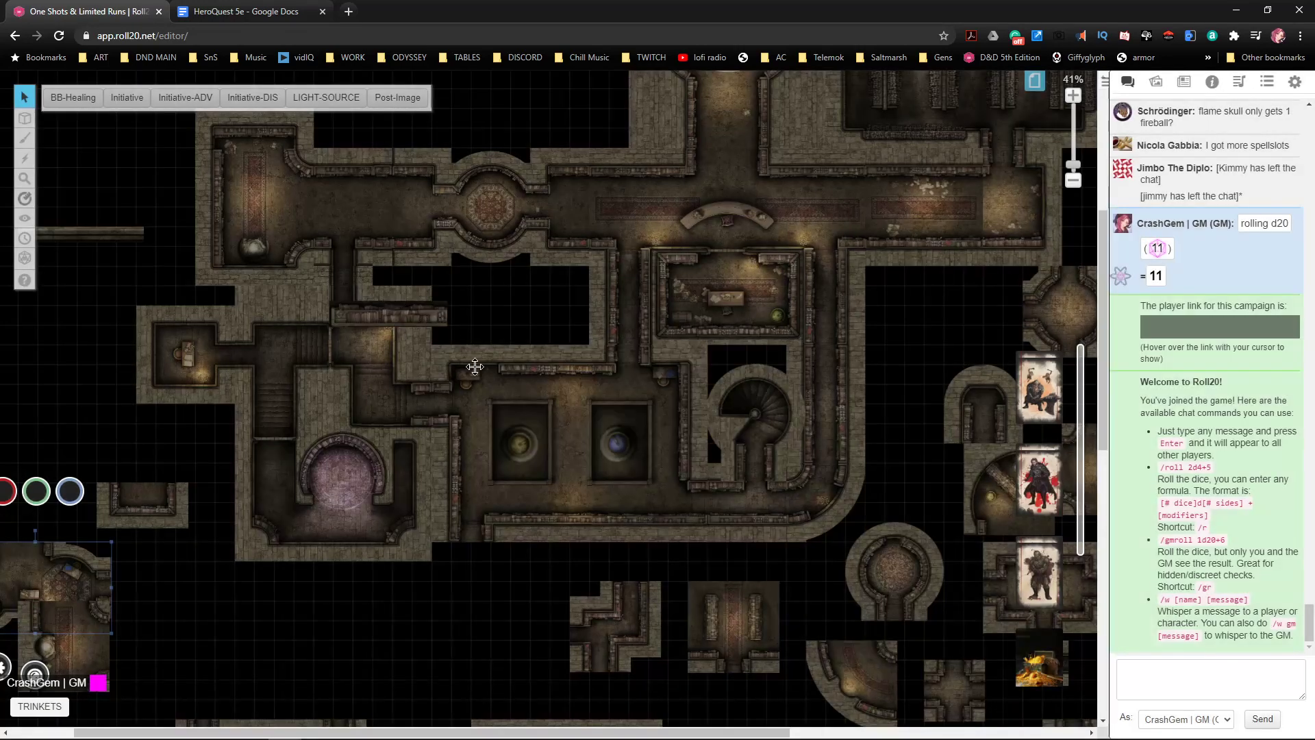
{"action": "scroll", "coordinate": [531, 379], "scroll_direction": "up", "scroll_amount": 3}
{"action": "left_click_drag", "start_coordinate": [305, 261], "coordinate": [493, 579]}
{"action": "scroll", "coordinate": [494, 578], "scroll_direction": "up", "scroll_amount": 4}
{"action": "left_click_drag", "start_coordinate": [563, 513], "coordinate": [722, 441]}
{"action": "left_click", "coordinate": [722, 440]}
{"action": "left_click_drag", "start_coordinate": [813, 595], "coordinate": [744, 539]}
{"action": "left_click", "coordinate": [724, 483]}
{"action": "left_click_drag", "start_coordinate": [813, 427], "coordinate": [699, 498]}
{"action": "scroll", "coordinate": [685, 476], "scroll_direction": "up", "scroll_amount": 4}
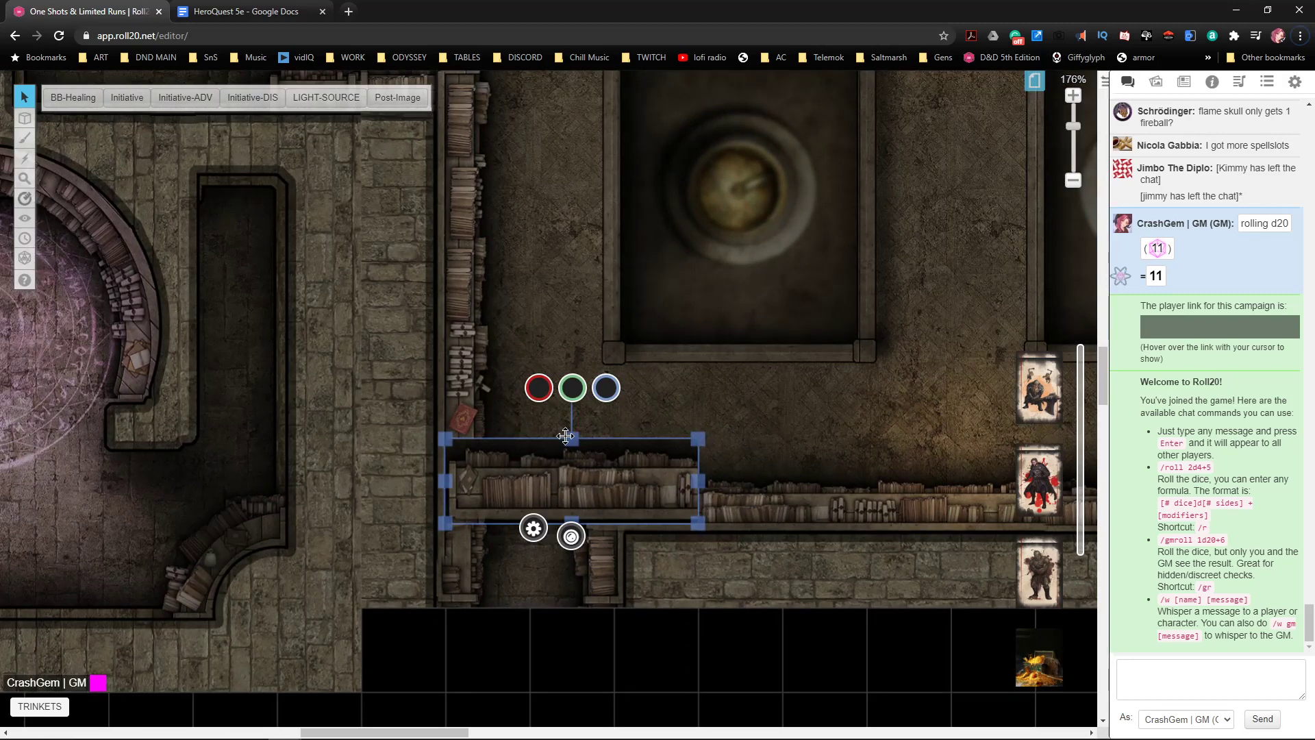
- Shrink the bookshelf piece and line it up with the long southern bookshelf so it closes off the southwest opening
{"action": "left_click_drag", "start_coordinate": [572, 439], "coordinate": [572, 454]}
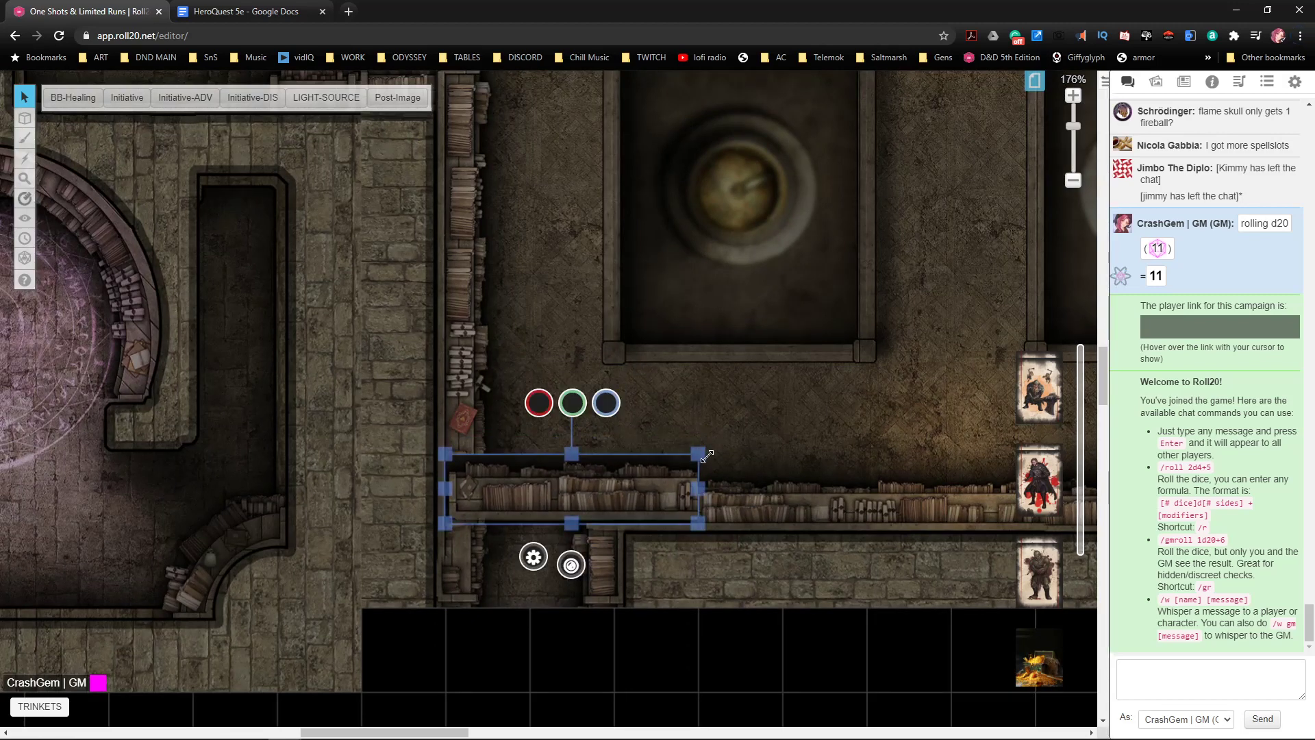
{"action": "left_click_drag", "start_coordinate": [700, 457], "coordinate": [539, 519]}
{"action": "key", "text": "Delete"}
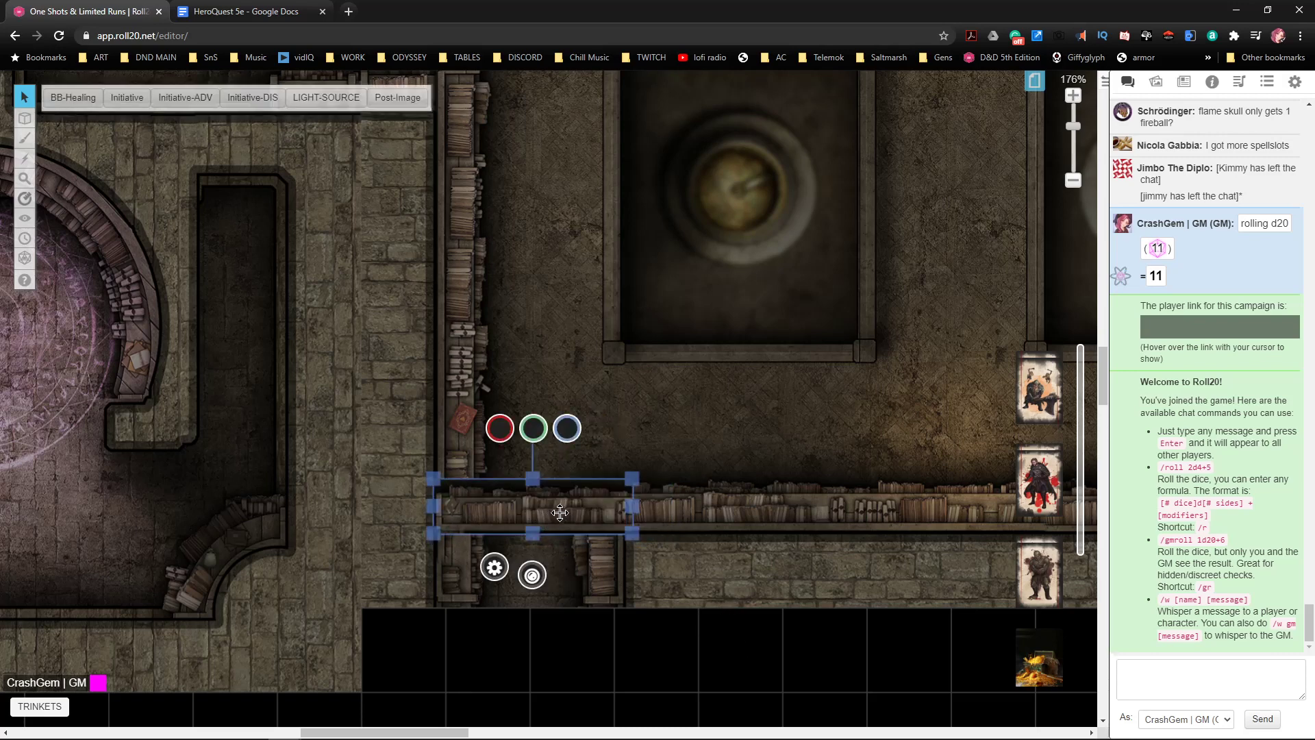
{"action": "left_click", "coordinate": [721, 650]}
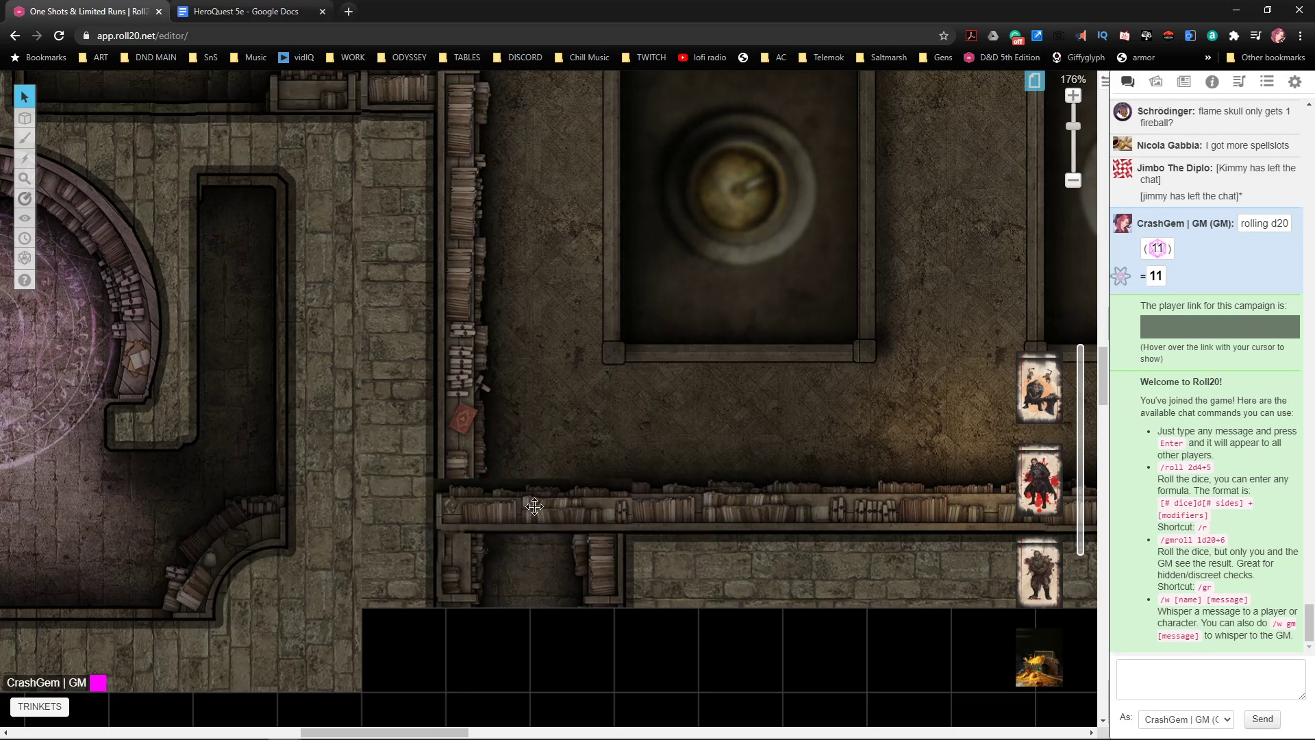
{"action": "scroll", "coordinate": [652, 479], "scroll_direction": "down", "scroll_amount": 1}
{"action": "left_click_drag", "start_coordinate": [879, 496], "coordinate": [697, 501]}
{"action": "scroll", "coordinate": [698, 500], "scroll_direction": "down", "scroll_amount": 3}
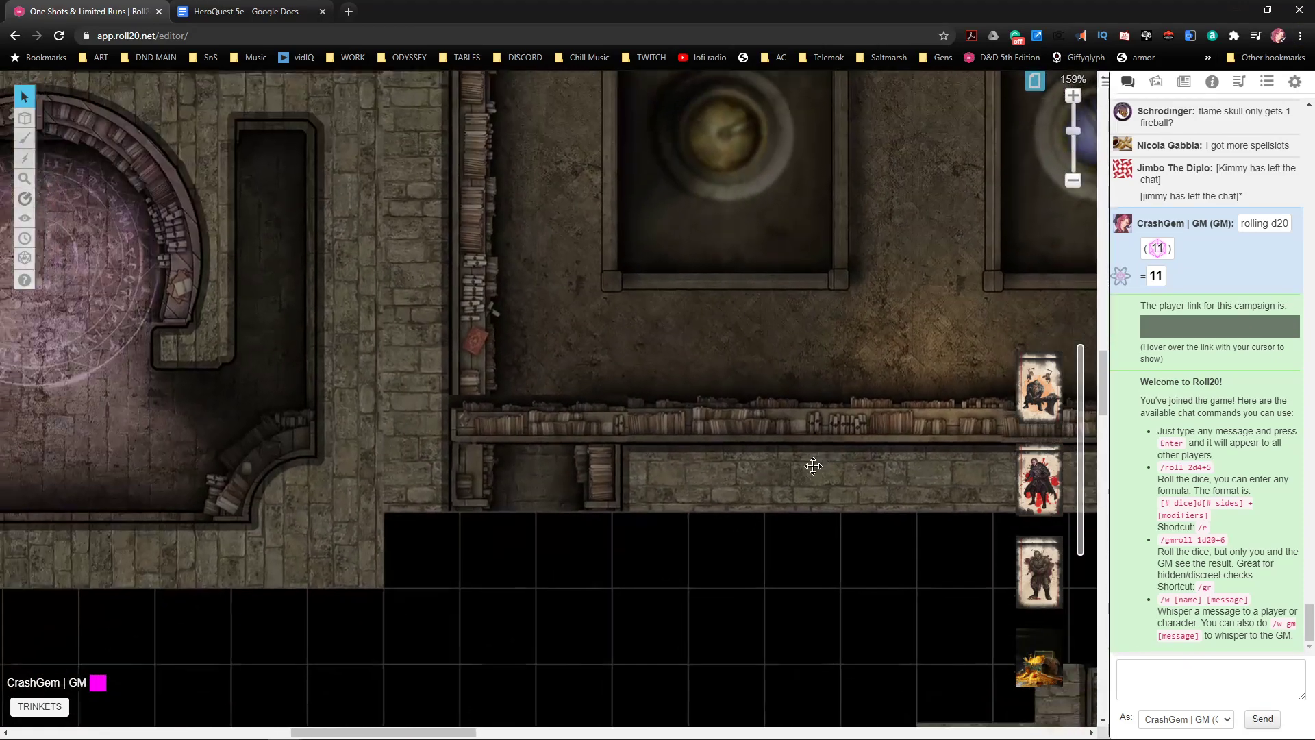
{"action": "scroll", "coordinate": [733, 445], "scroll_direction": "down", "scroll_amount": 2}
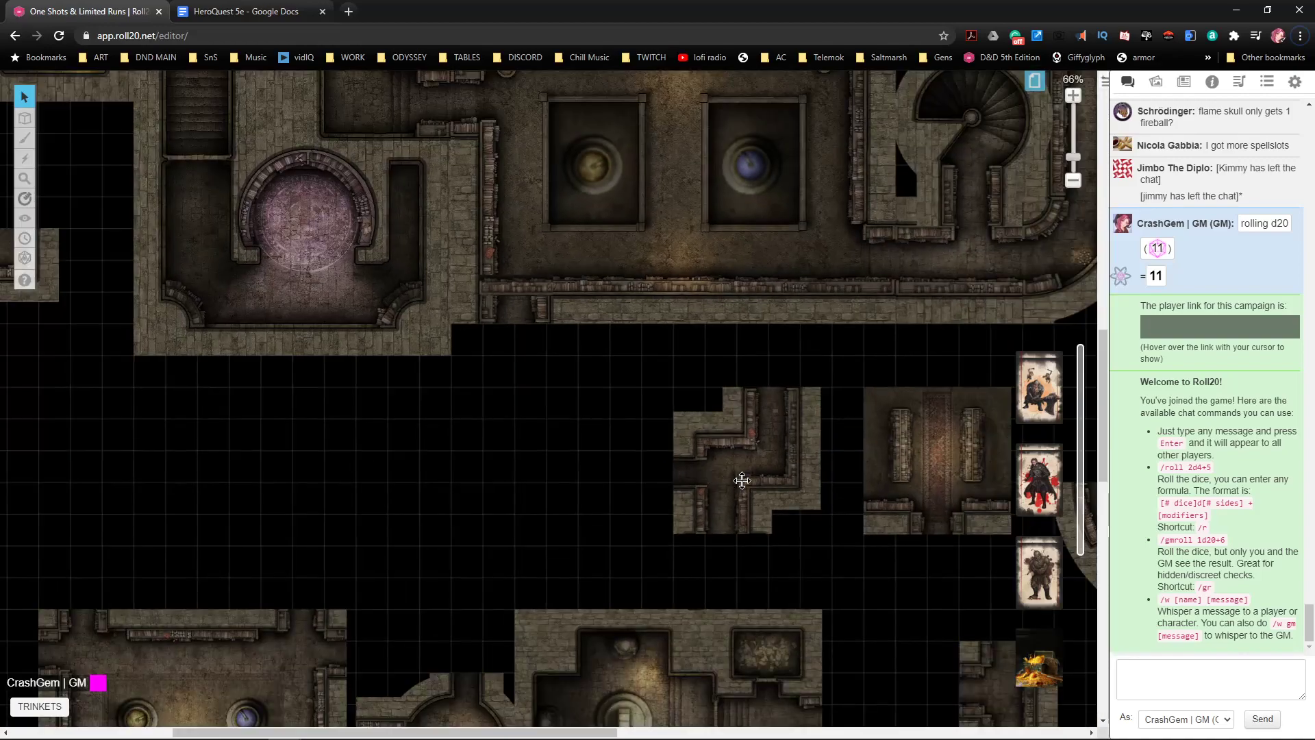
- Copy the spiral staircase tile north of the patterned round chamber and paste it beneath the two-pit room's southwest corner
{"action": "left_click_drag", "start_coordinate": [753, 483], "coordinate": [680, 302]}
{"action": "left_click_drag", "start_coordinate": [810, 423], "coordinate": [549, 370]}
{"action": "left_click_drag", "start_coordinate": [646, 315], "coordinate": [616, 623]}
{"action": "left_click_drag", "start_coordinate": [607, 475], "coordinate": [682, 719]}
{"action": "left_click_drag", "start_coordinate": [715, 343], "coordinate": [642, 603]}
{"action": "left_click", "coordinate": [793, 238]}
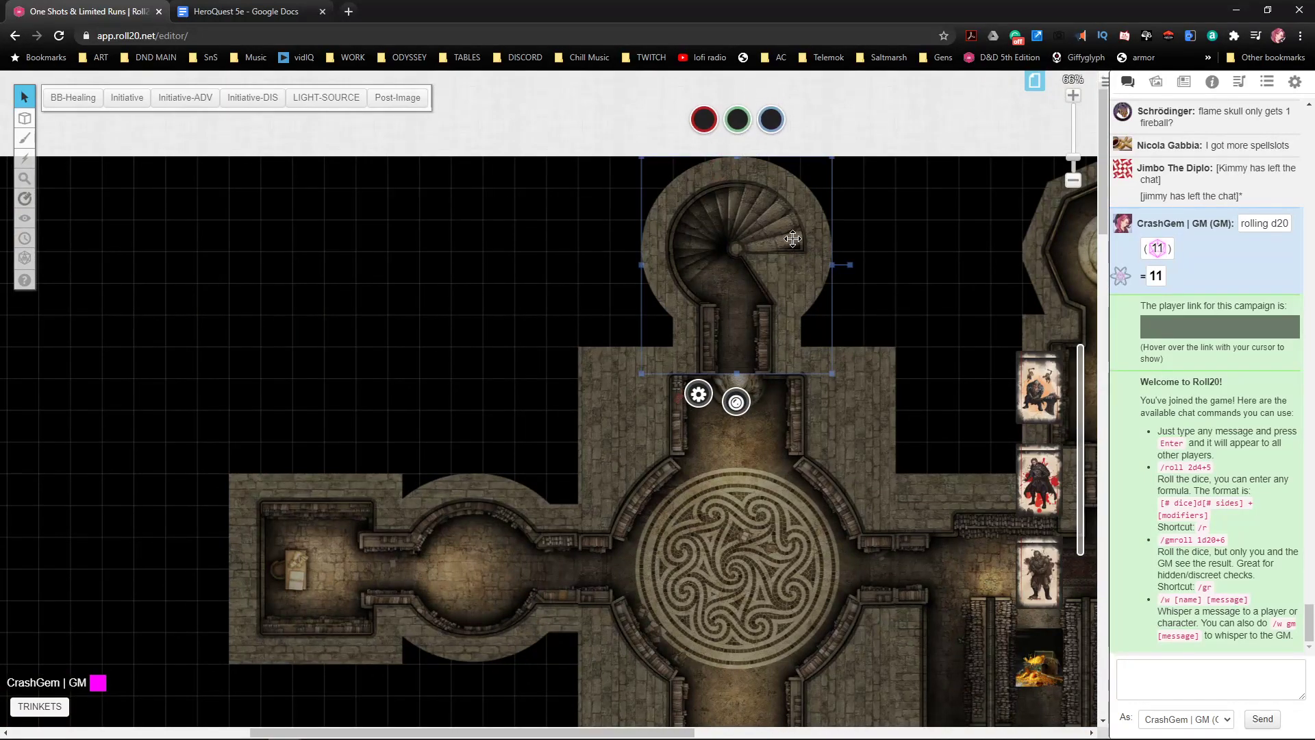
{"action": "scroll", "coordinate": [714, 318], "scroll_direction": "down", "scroll_amount": 10}
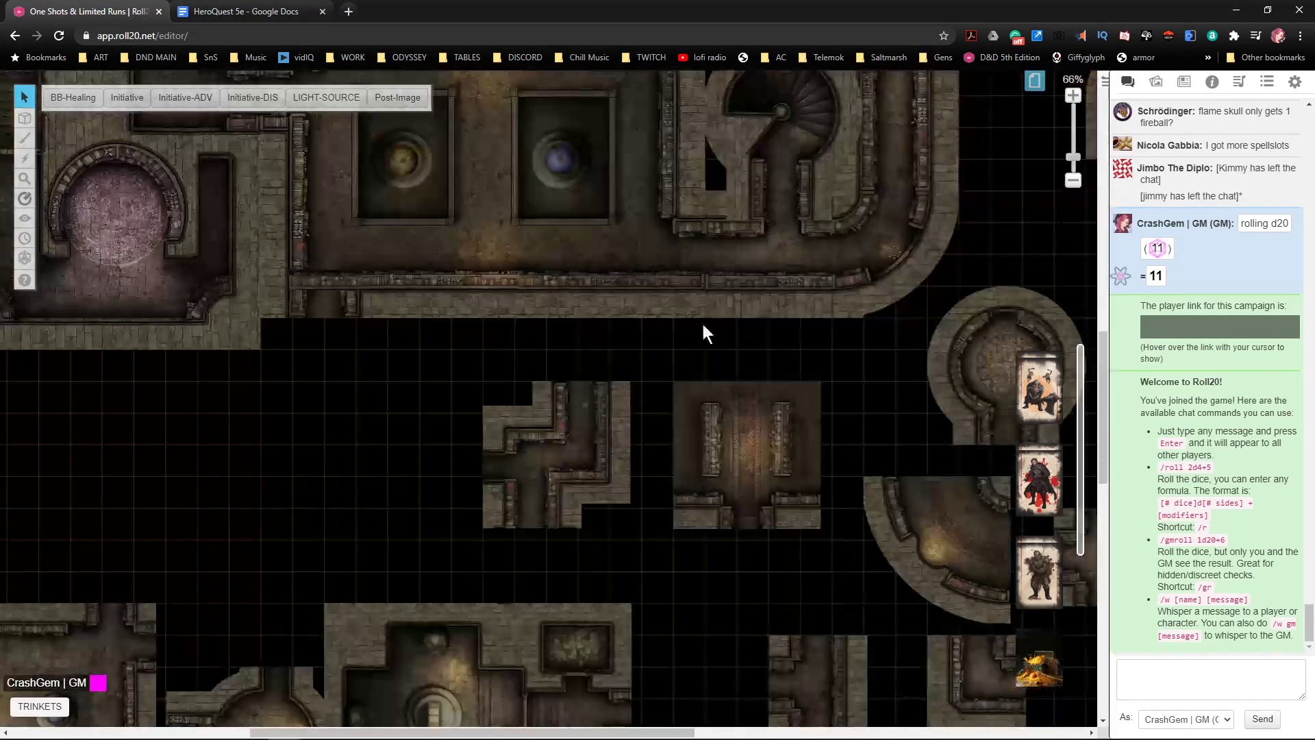
{"action": "key", "text": "ctrl+v"}
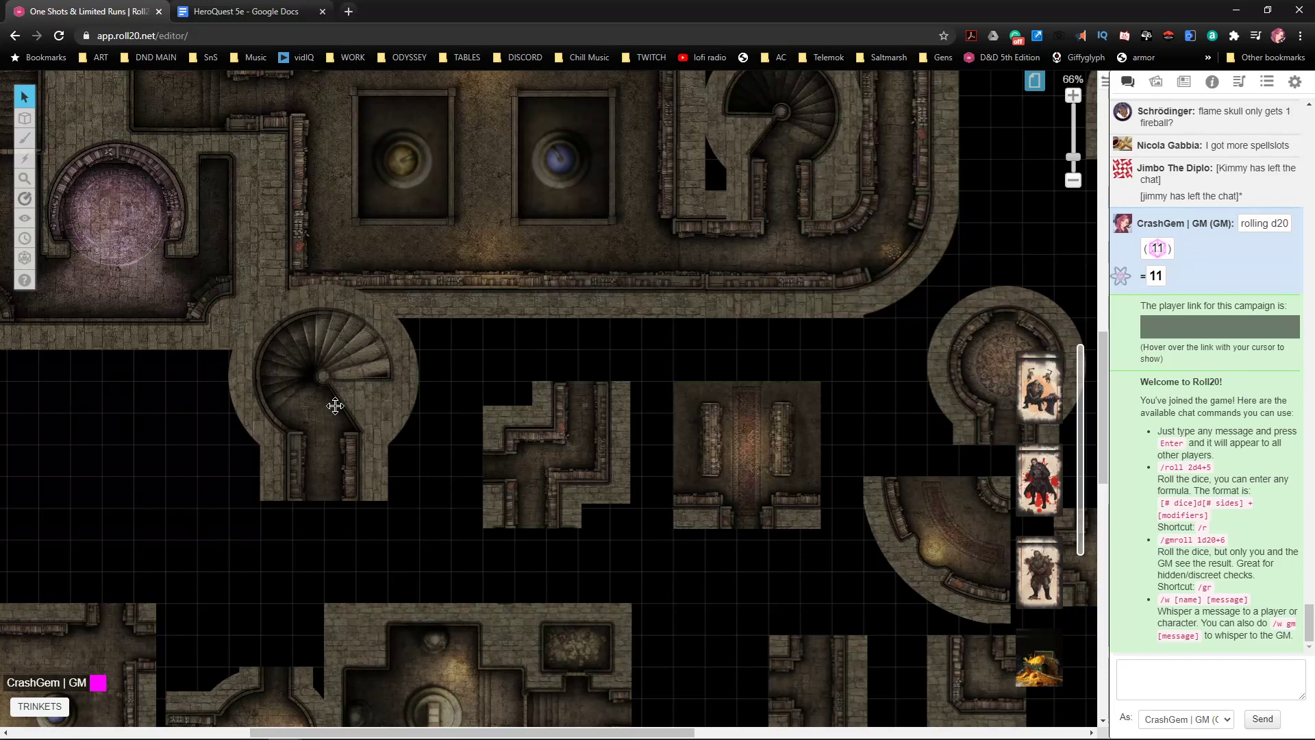
- Turn the pasted spiral staircase half a turn so its entrance faces north, and size and align it to the southwest corridor opening
{"action": "left_click_drag", "start_coordinate": [416, 497], "coordinate": [389, 474]}
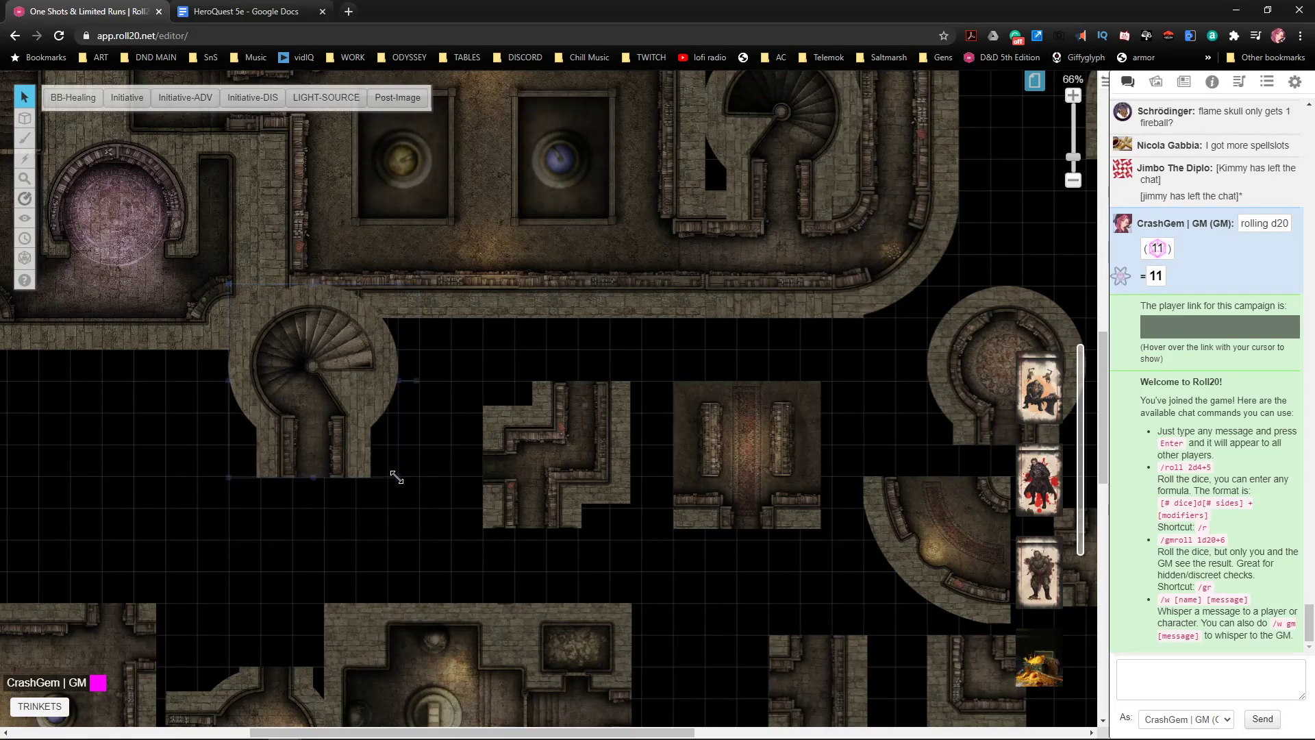
{"action": "left_click_drag", "start_coordinate": [406, 381], "coordinate": [177, 363]}
{"action": "left_click_drag", "start_coordinate": [325, 387], "coordinate": [346, 429]}
{"action": "left_click_drag", "start_coordinate": [388, 508], "coordinate": [420, 538]}
{"action": "left_click", "coordinate": [451, 508]}
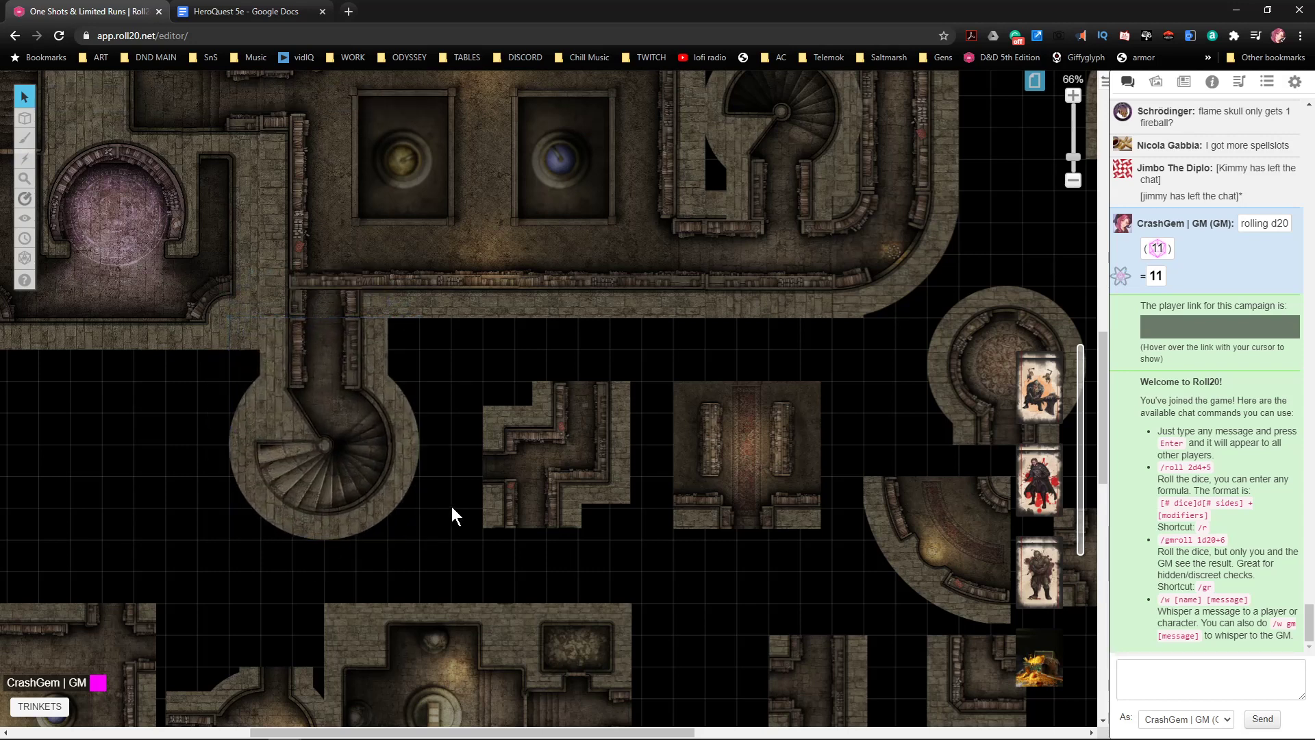
- Move the spare bookshelf strip from the map's western edge south to the free space above the loose two-orb hall
{"action": "scroll", "coordinate": [526, 383], "scroll_direction": "down", "scroll_amount": 5}
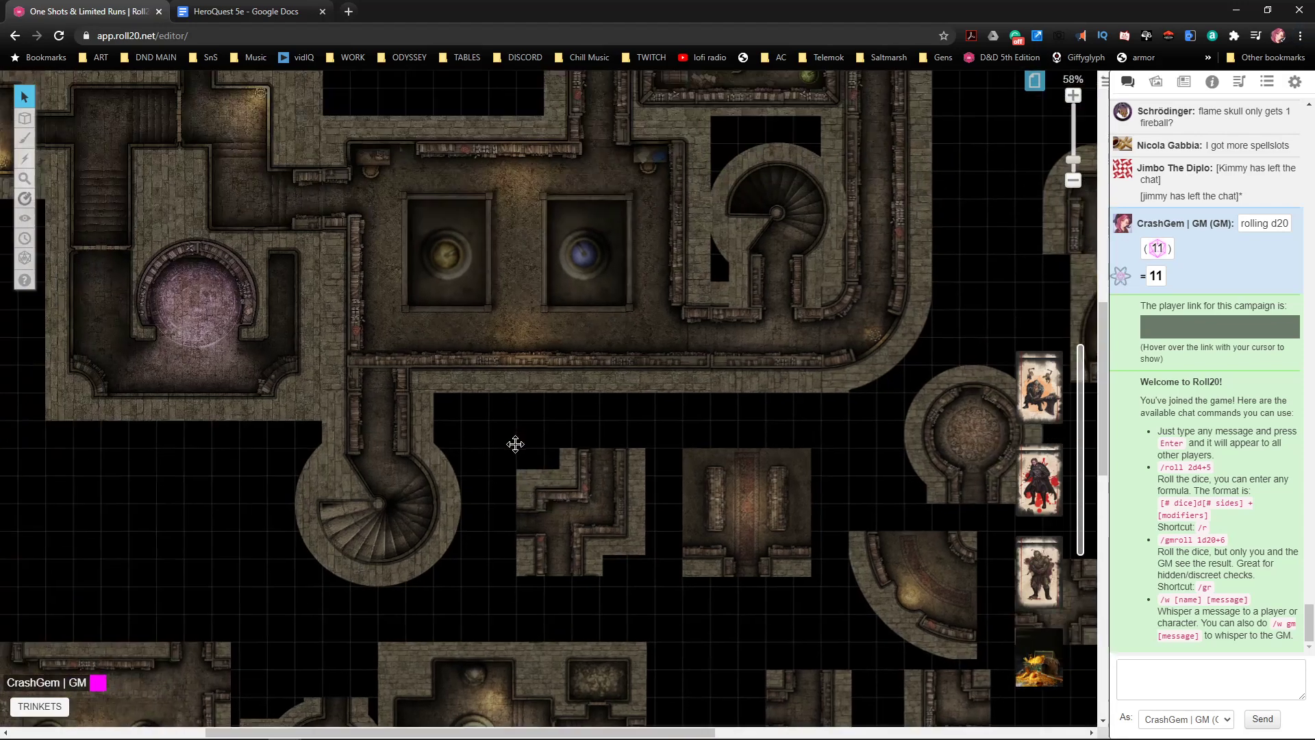
{"action": "scroll", "coordinate": [566, 365], "scroll_direction": "down", "scroll_amount": 4}
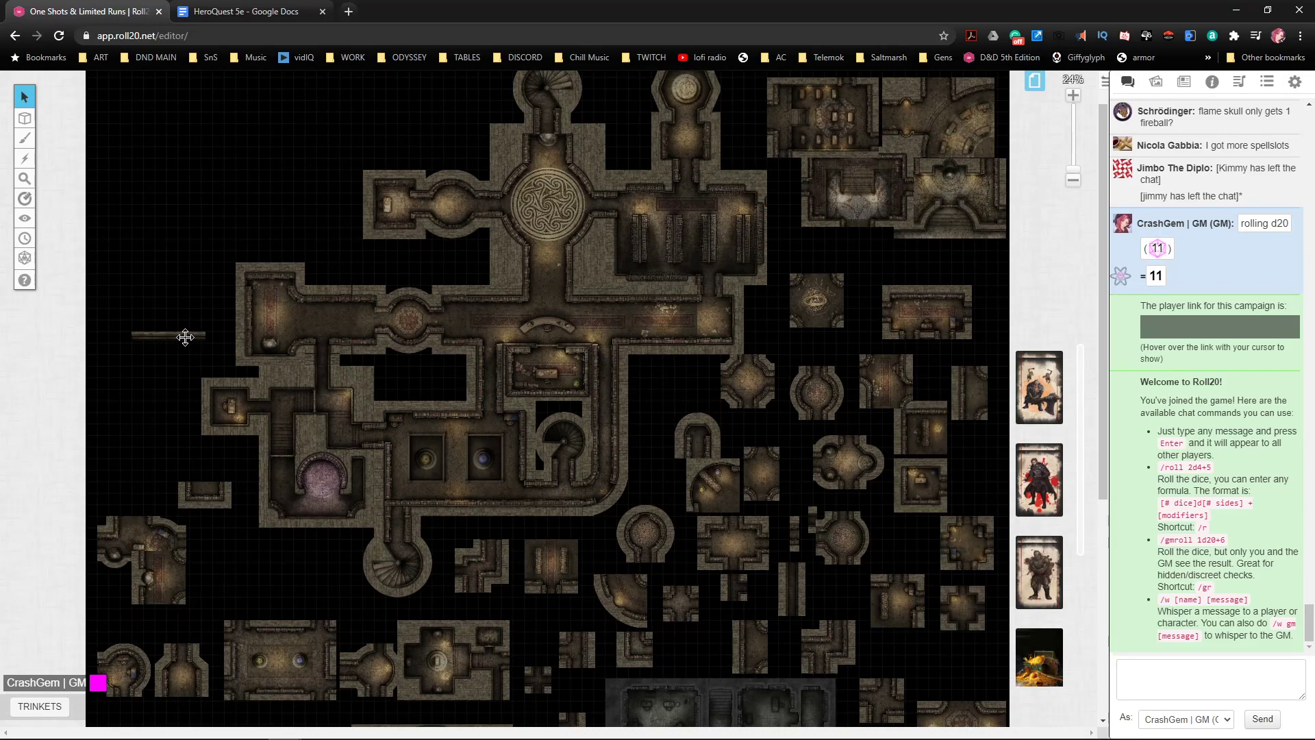
{"action": "left_click_drag", "start_coordinate": [185, 337], "coordinate": [255, 589]}
- Move the large round chamber and its spiral staircase from the southern tile area to the map's northwest corner, keeping them joined
{"action": "scroll", "coordinate": [556, 433], "scroll_direction": "down", "scroll_amount": 5}
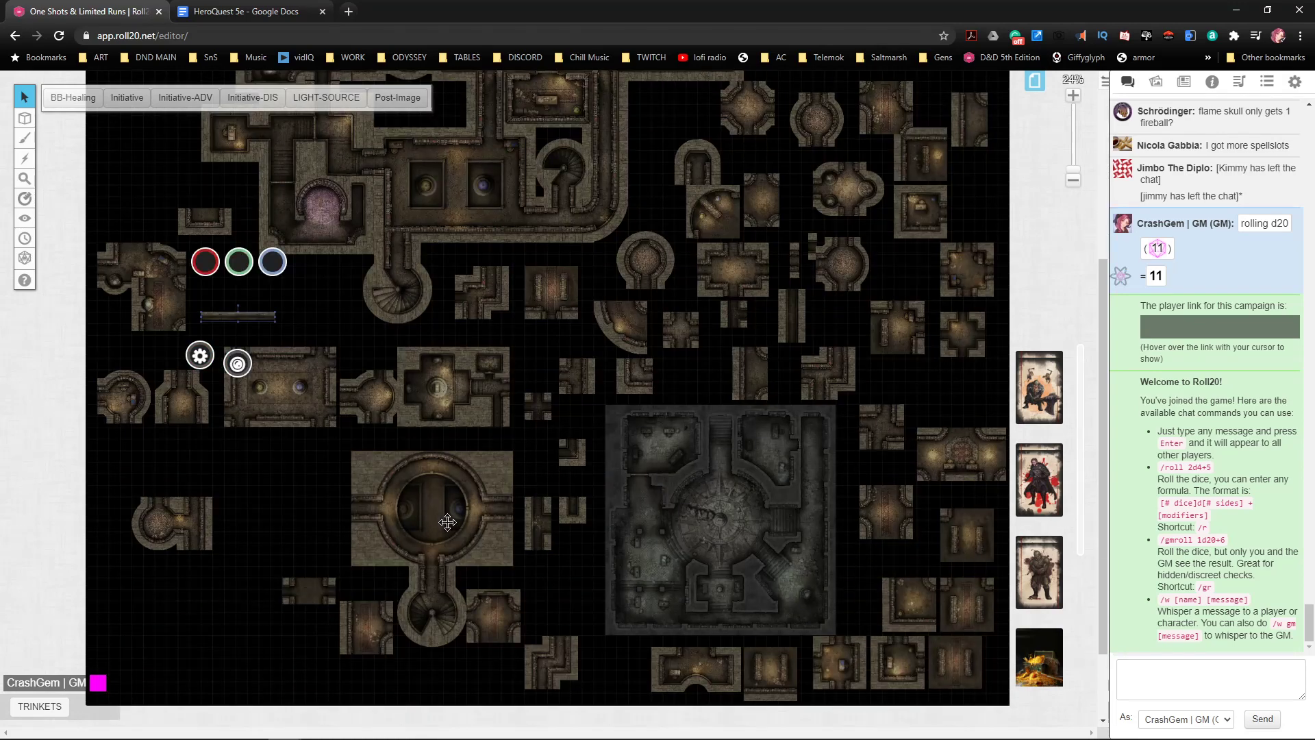
{"action": "left_click_drag", "start_coordinate": [447, 523], "coordinate": [295, 241]}
{"action": "scroll", "coordinate": [455, 528], "scroll_direction": "up", "scroll_amount": 6}
{"action": "scroll", "coordinate": [330, 396], "scroll_direction": "down", "scroll_amount": 10}
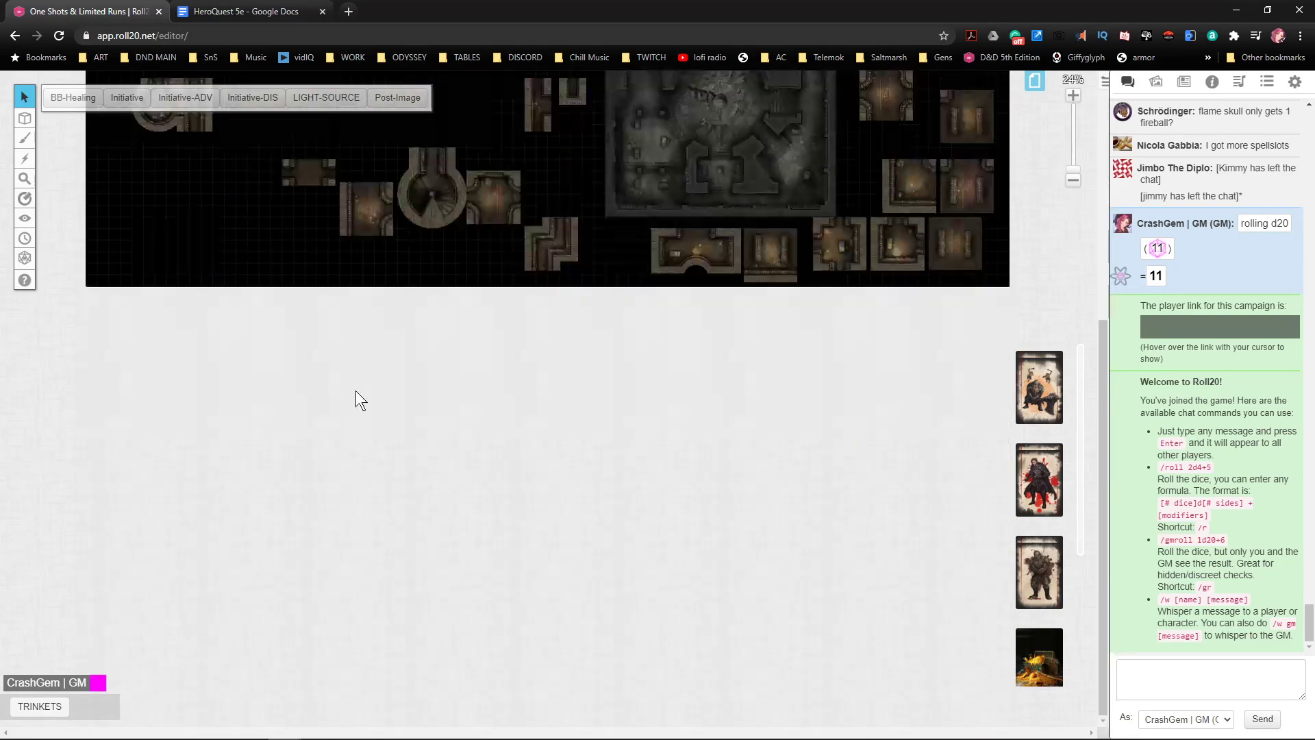
{"action": "scroll", "coordinate": [356, 401], "scroll_direction": "up", "scroll_amount": 6}
{"action": "scroll", "coordinate": [438, 609], "scroll_direction": "up", "scroll_amount": 5}
{"action": "left_click_drag", "start_coordinate": [441, 682], "coordinate": [288, 327]}
{"action": "left_click", "coordinate": [335, 350]}
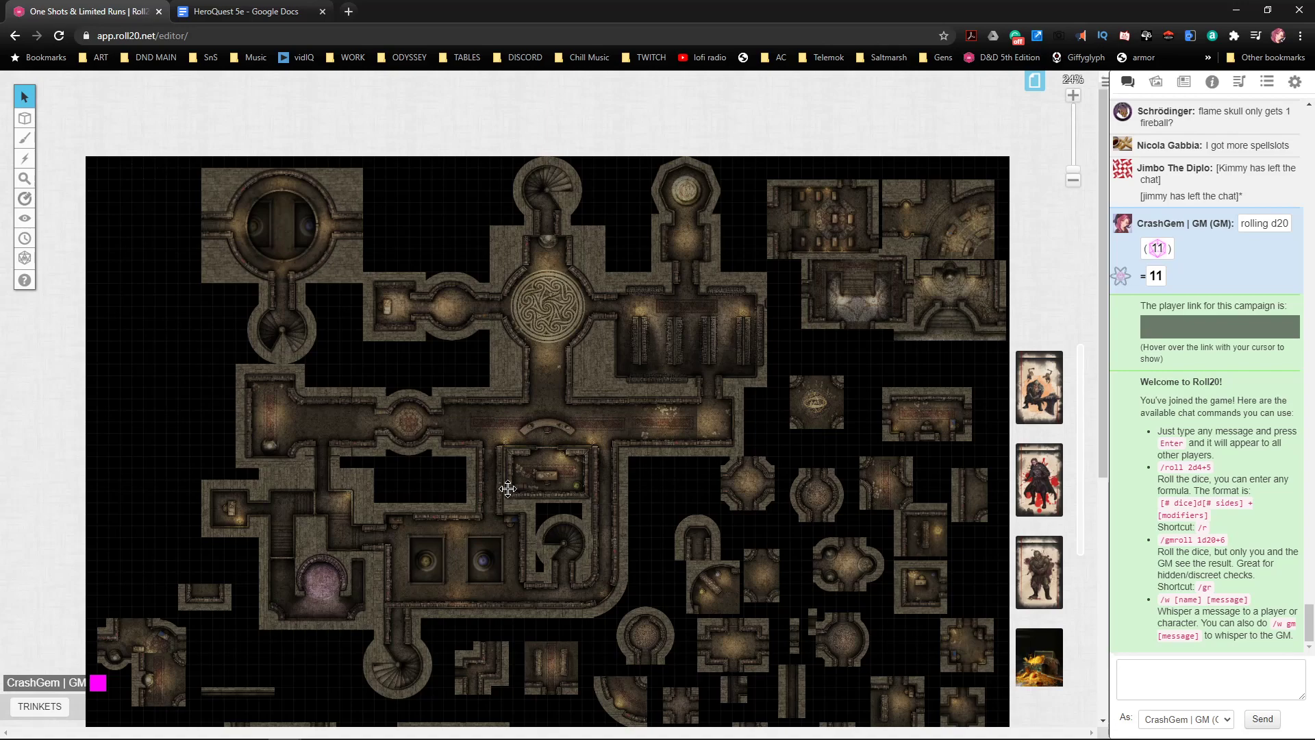
- Move the loose two-orb hall southeast out of its row of tiles into the free space below
{"action": "scroll", "coordinate": [511, 480], "scroll_direction": "down", "scroll_amount": 2}
{"action": "scroll", "coordinate": [472, 500], "scroll_direction": "down", "scroll_amount": 3}
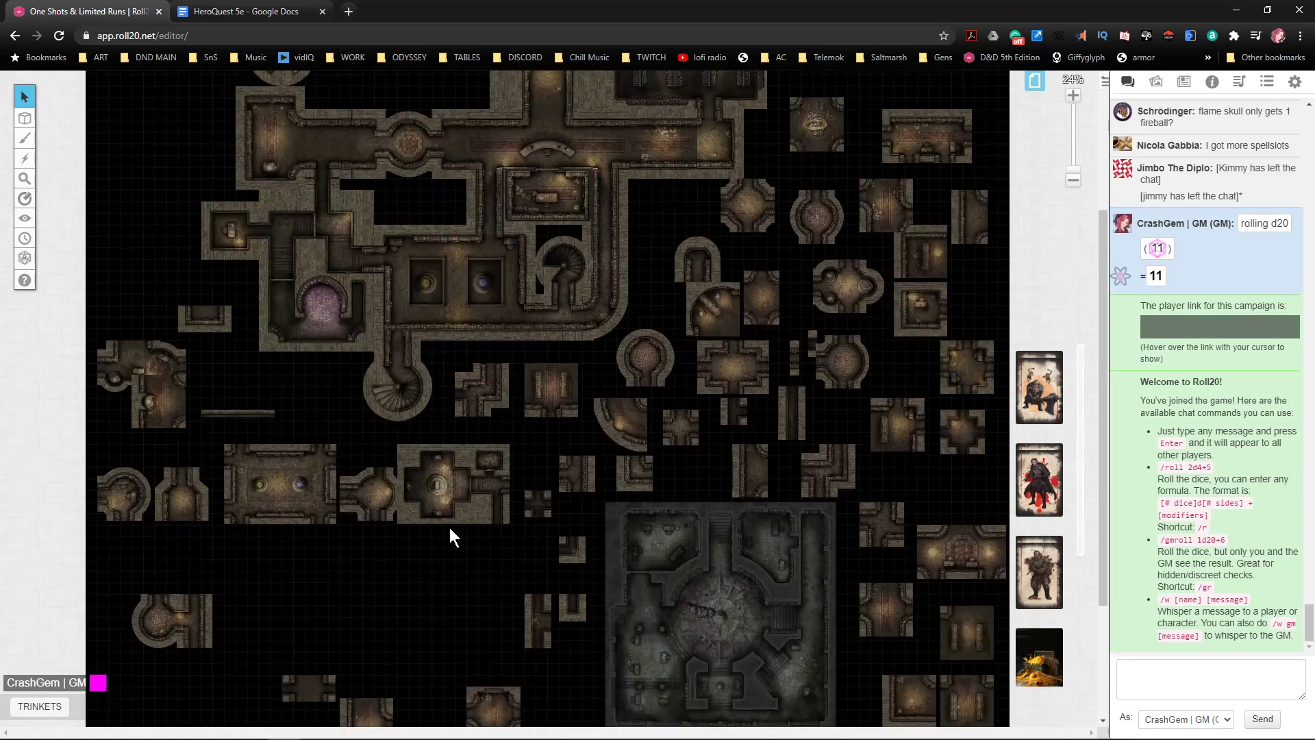
{"action": "scroll", "coordinate": [457, 524], "scroll_direction": "up", "scroll_amount": 4}
{"action": "scroll", "coordinate": [678, 456], "scroll_direction": "down", "scroll_amount": 5}
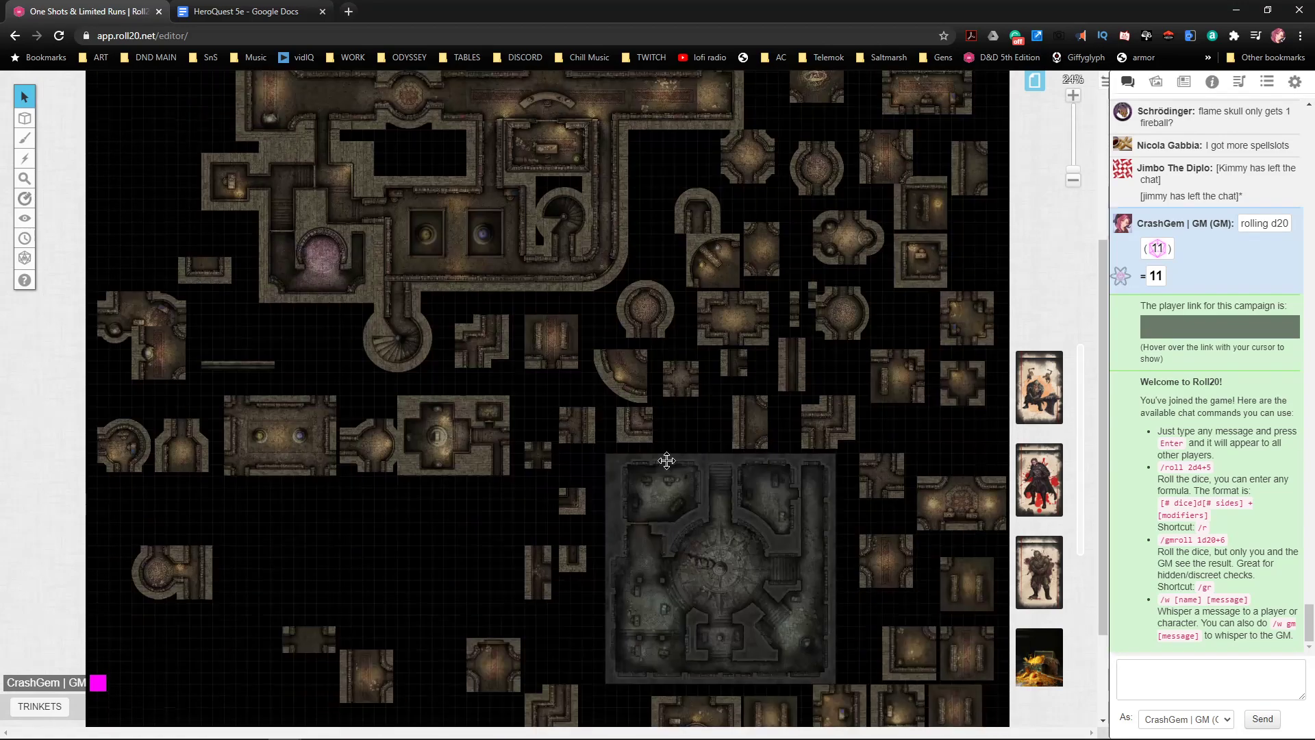
{"action": "left_click_drag", "start_coordinate": [296, 452], "coordinate": [355, 546]}
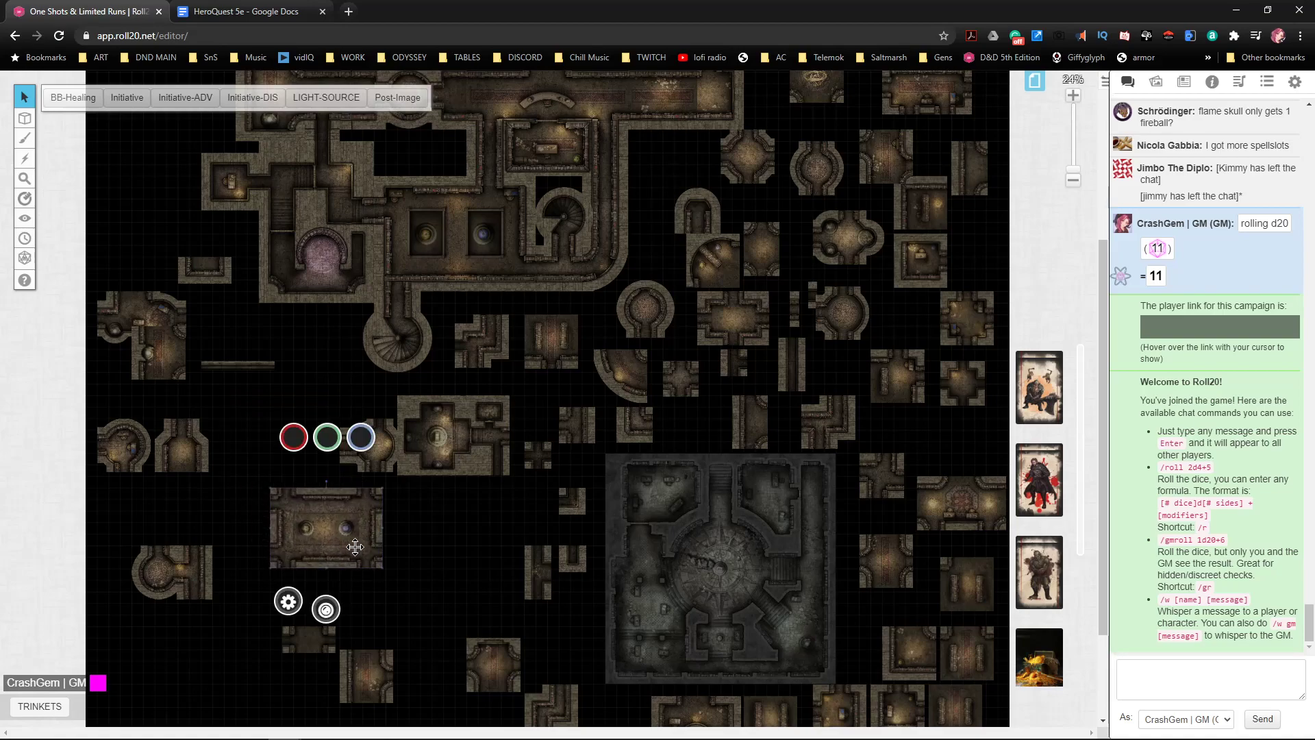
{"action": "scroll", "coordinate": [411, 505], "scroll_direction": "up", "scroll_amount": 4}
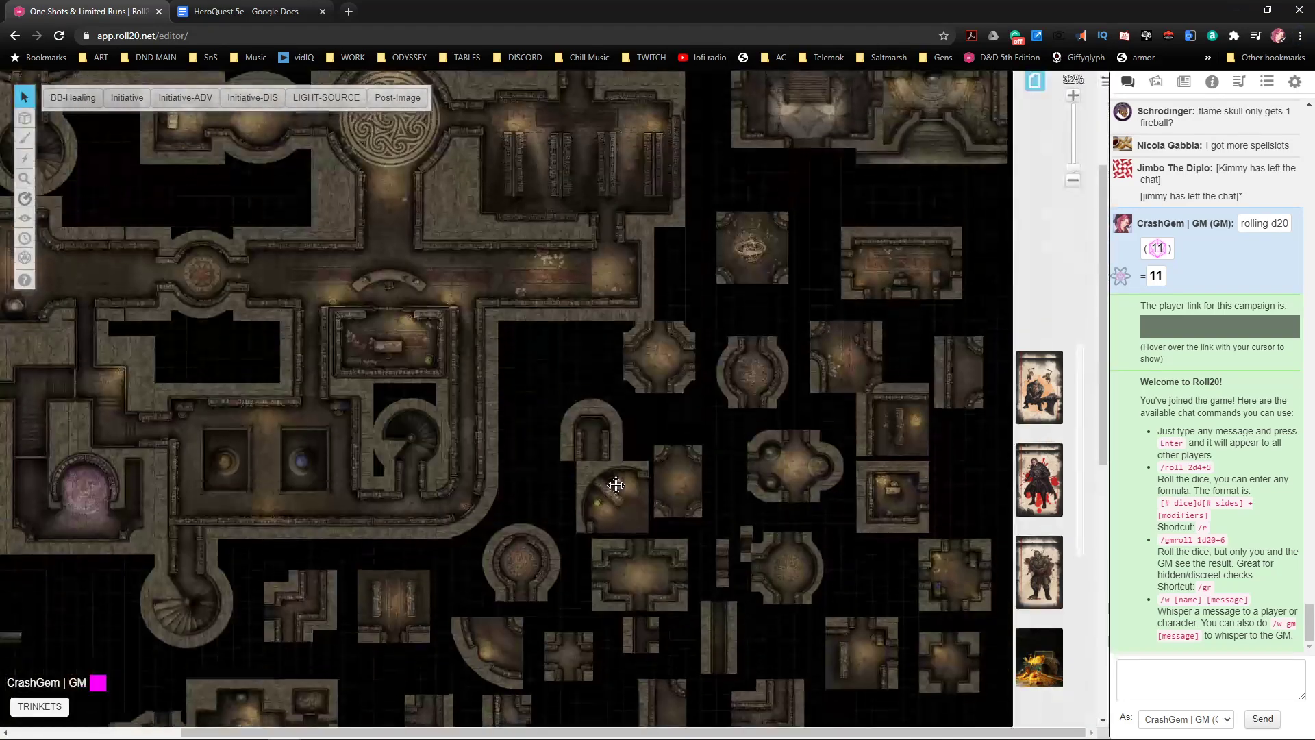
{"action": "left_click_drag", "start_coordinate": [616, 485], "coordinate": [879, 277]}
{"action": "mouse_move", "coordinate": [478, 493]}
{"action": "left_mouse_down"}
{"action": "mouse_move", "coordinate": [511, 488]}
{"action": "mouse_move", "coordinate": [499, 500]}
{"action": "left_mouse_up"}
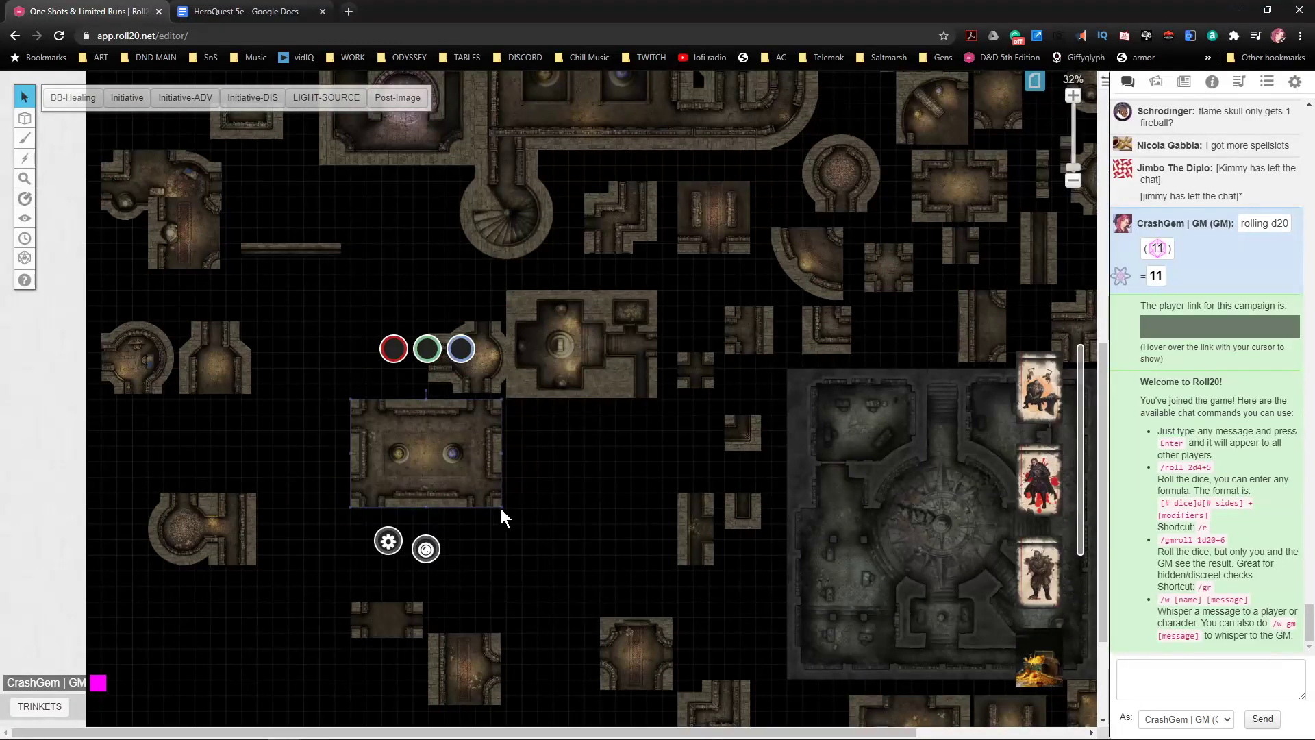
- Set the two-orb hall's dimensions to 14 by 10 units
{"action": "right_click", "coordinate": [474, 481]}
{"action": "mouse_move", "coordinate": [514, 456]}
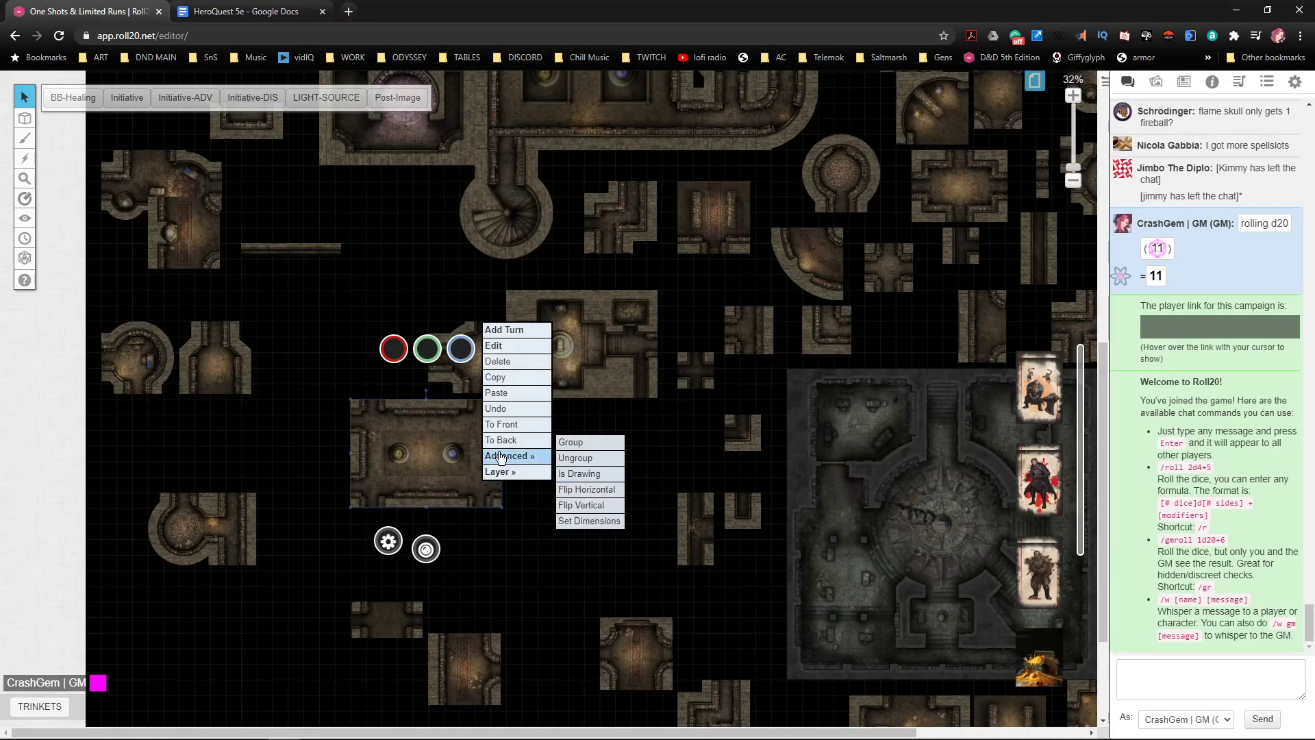
{"action": "left_click", "coordinate": [589, 521]}
{"action": "left_click", "coordinate": [579, 412]}
{"action": "type", "text": "14"}
{"action": "key", "text": "Tab"}
{"action": "type", "text": "10"}
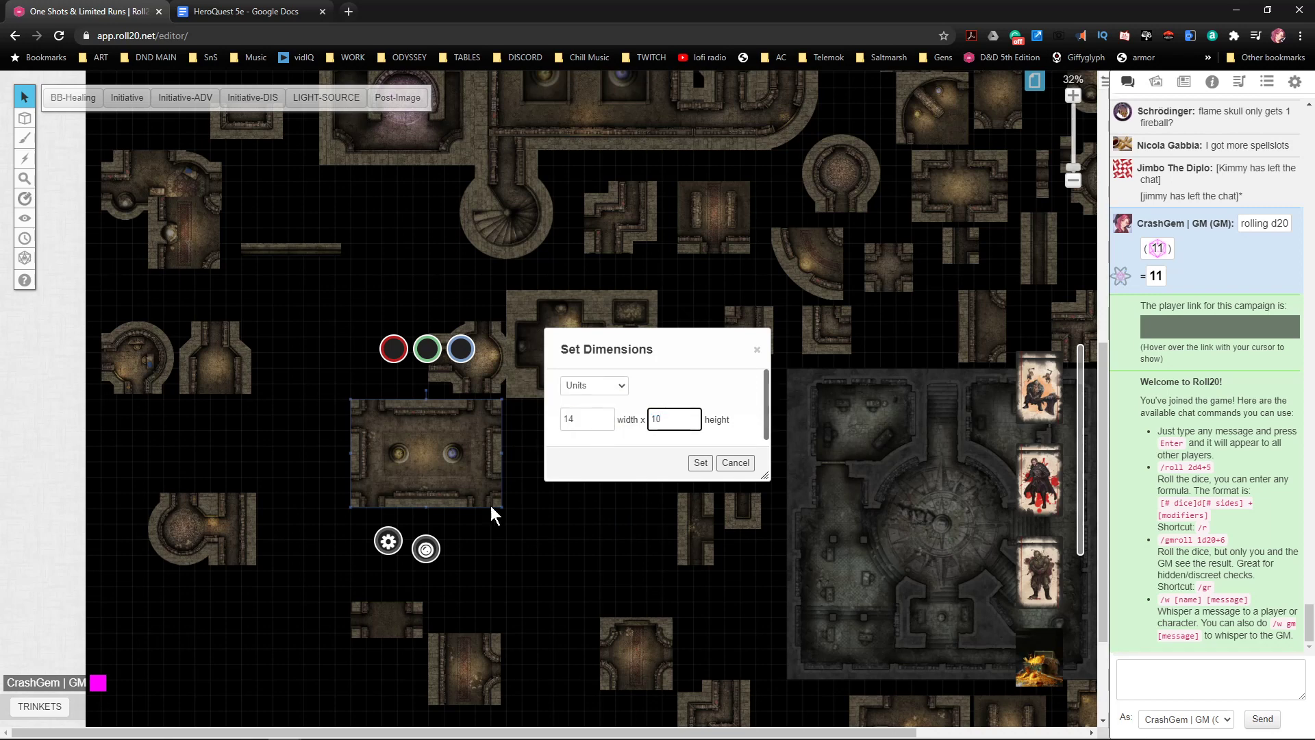
{"action": "left_click", "coordinate": [700, 462]}
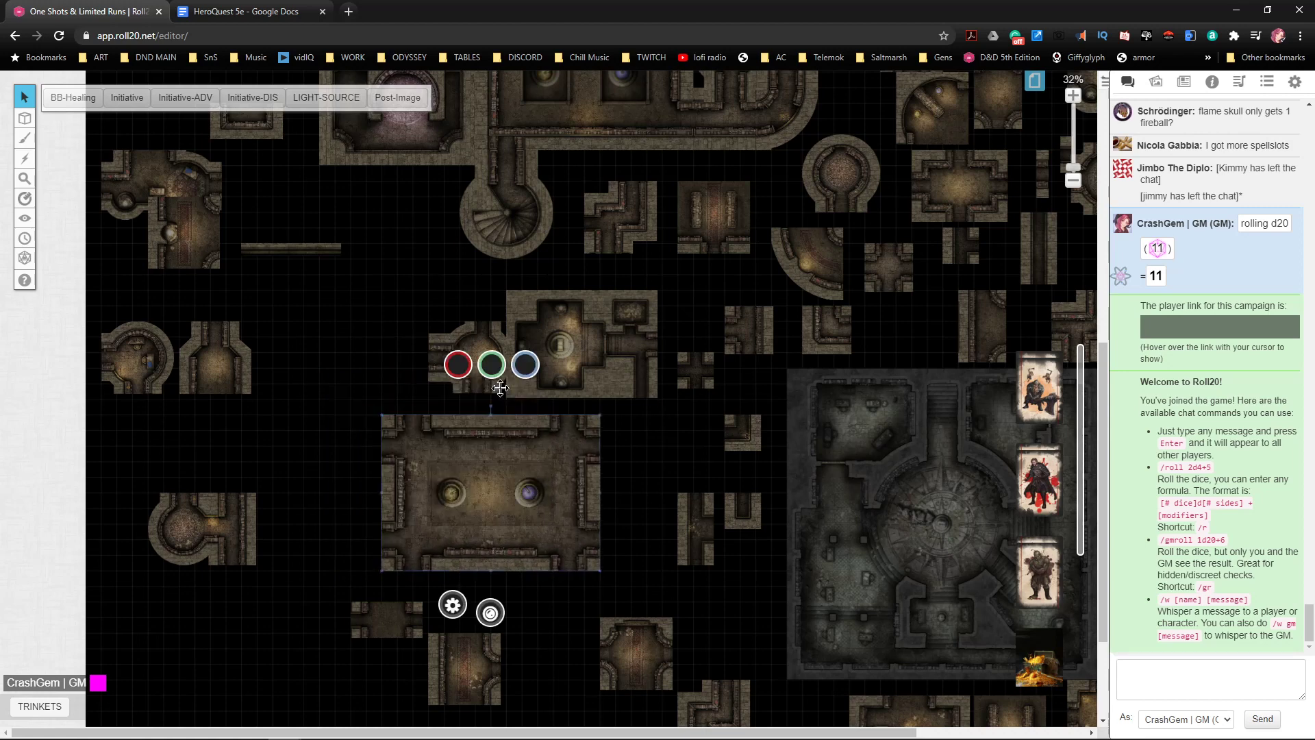
- Clear the small round chamber and the pedestal room out of the way and move the enlarged two-orb hall north into their place
{"action": "left_click_drag", "start_coordinate": [484, 341], "coordinate": [161, 445]}
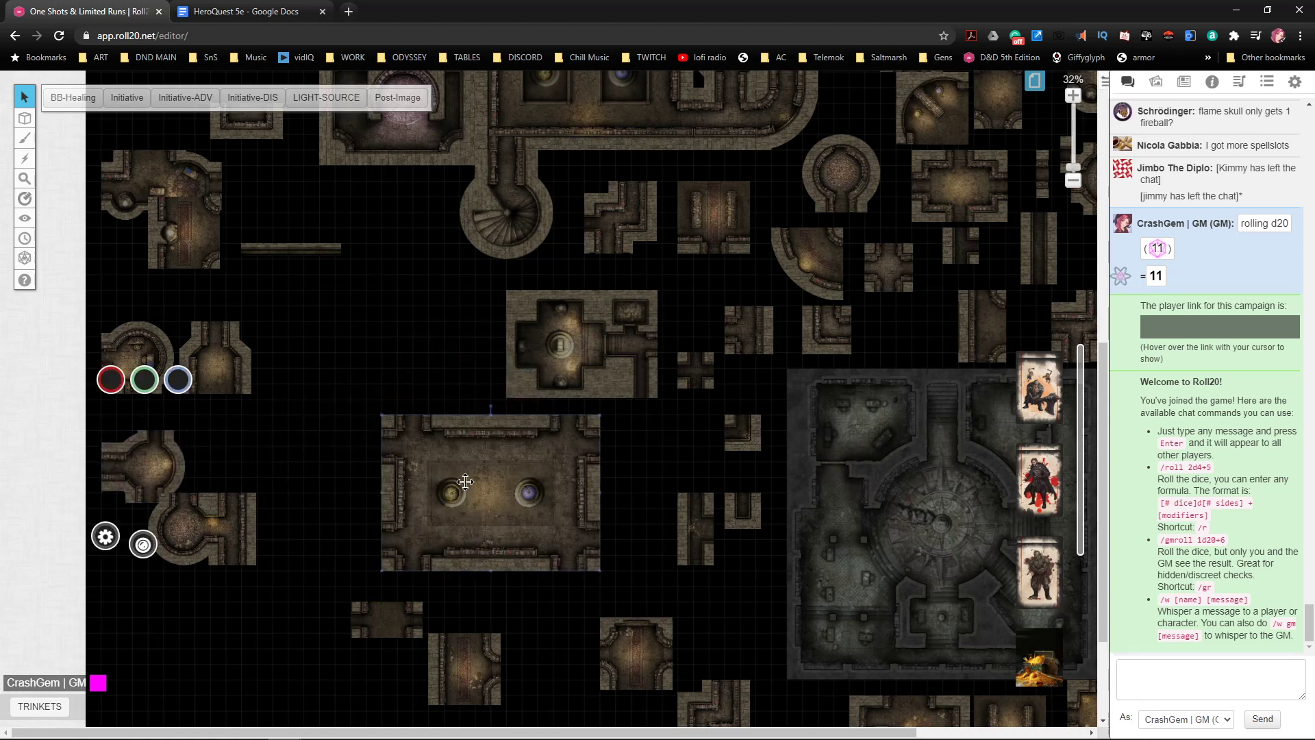
{"action": "key", "text": "ctrl+v"}
{"action": "left_click_drag", "start_coordinate": [431, 409], "coordinate": [439, 398]}
{"action": "left_click_drag", "start_coordinate": [630, 339], "coordinate": [632, 583]}
{"action": "left_click_drag", "start_coordinate": [524, 438], "coordinate": [571, 452]}
{"action": "left_click_drag", "start_coordinate": [582, 377], "coordinate": [566, 356]}
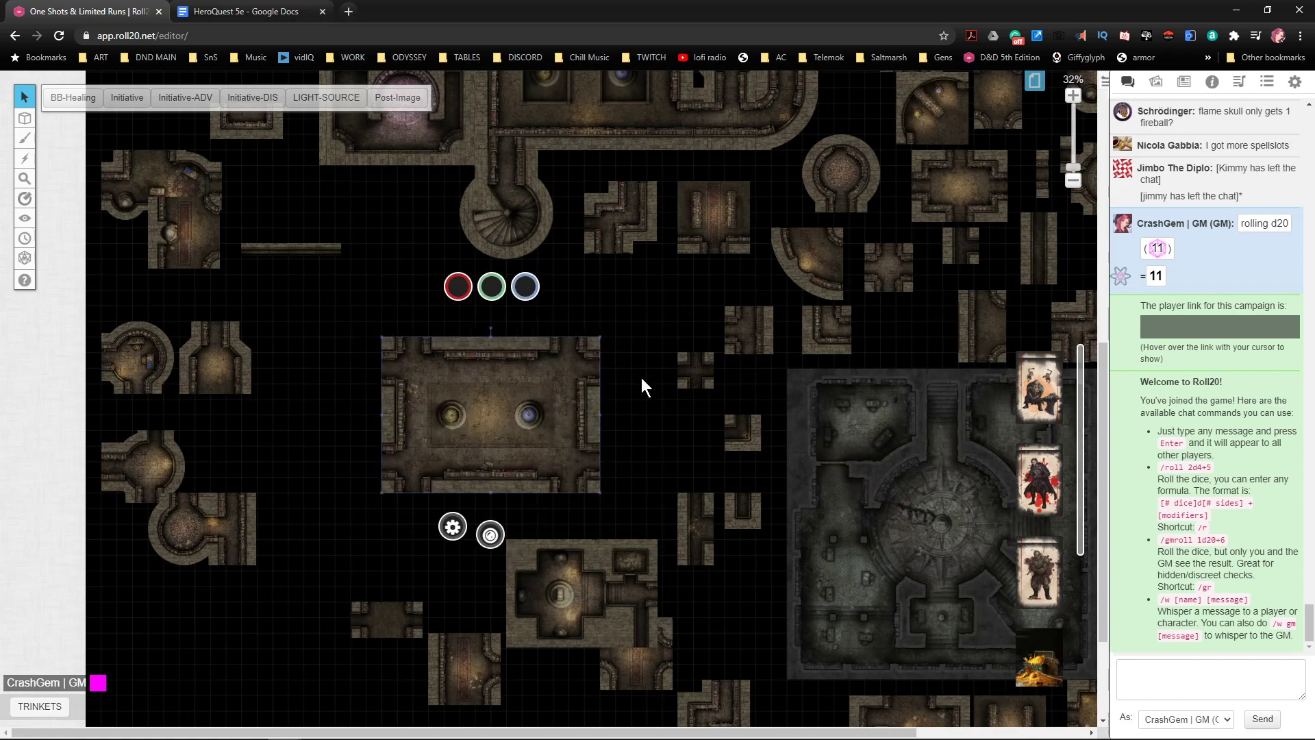
{"action": "left_click", "coordinate": [643, 381]}
- Attach the loose round chamber with a south exit to the two-orb hall's northwest opening and enlarge it to match
{"action": "scroll", "coordinate": [591, 420], "scroll_direction": "up", "scroll_amount": 3}
{"action": "left_click_drag", "start_coordinate": [158, 471], "coordinate": [436, 407]}
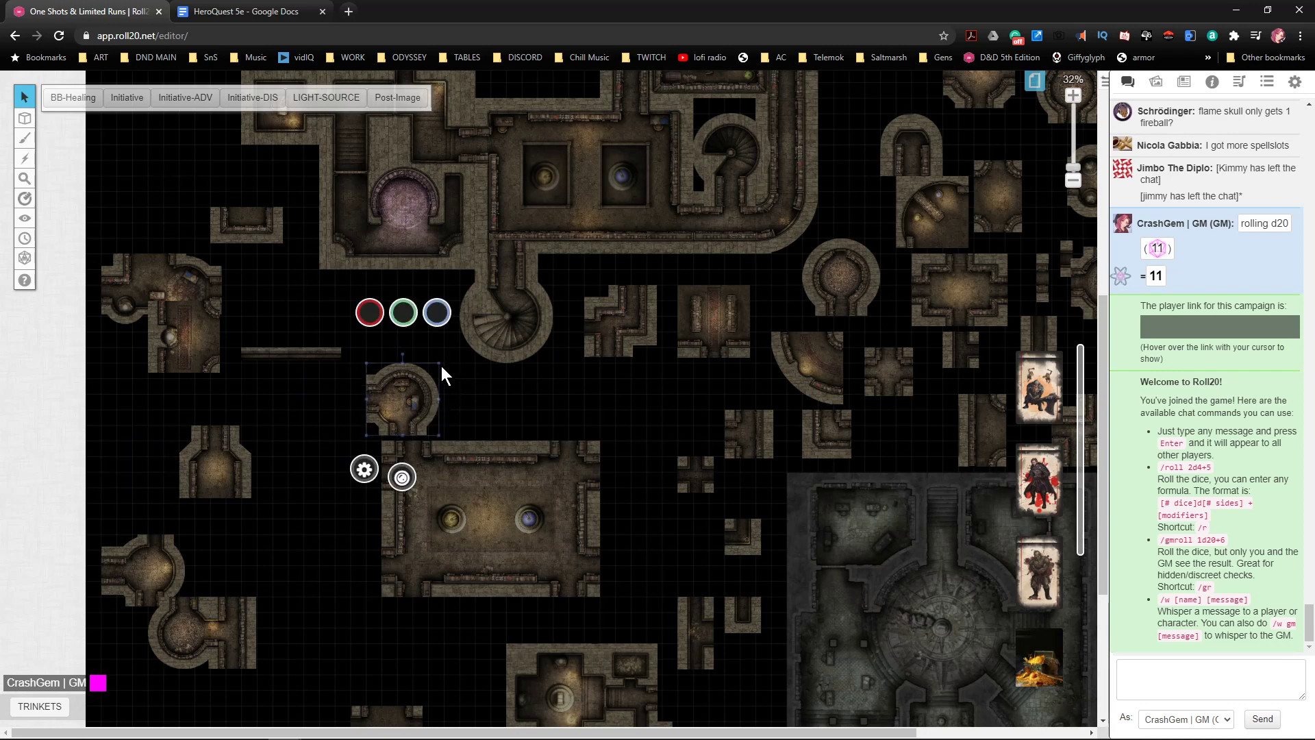
{"action": "left_click_drag", "start_coordinate": [440, 363], "coordinate": [457, 348]}
{"action": "left_click", "coordinate": [490, 411]}
{"action": "scroll", "coordinate": [502, 409], "scroll_direction": "down", "scroll_amount": 1}
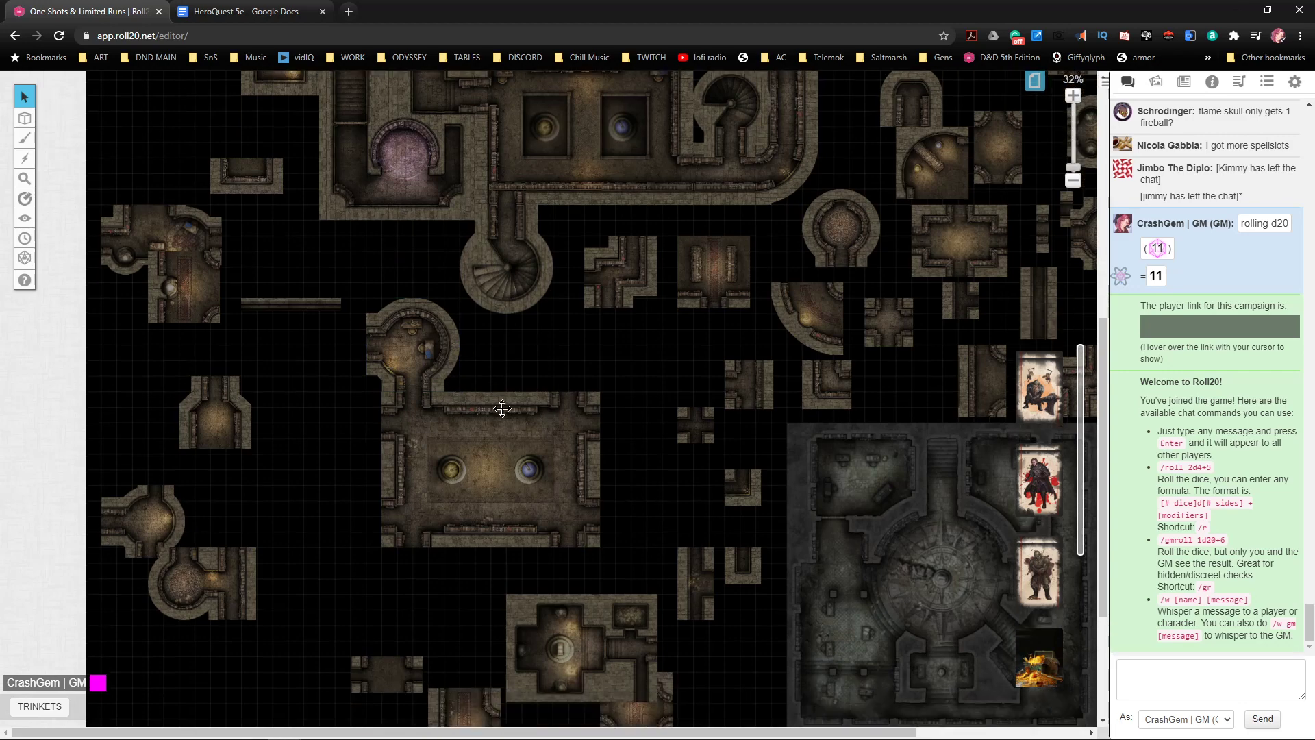
- Separate the overlapping western tiles by moving the wood-floored room south, then turn the long chamber upright and place it at the western edge
{"action": "left_click_drag", "start_coordinate": [233, 320], "coordinate": [231, 666]}
{"action": "scroll", "coordinate": [336, 466], "scroll_direction": "down", "scroll_amount": 2}
{"action": "scroll", "coordinate": [236, 572], "scroll_direction": "up", "scroll_amount": 1}
{"action": "scroll", "coordinate": [233, 572], "scroll_direction": "up", "scroll_amount": 2}
{"action": "left_click_drag", "start_coordinate": [185, 304], "coordinate": [306, 549]}
{"action": "left_click_drag", "start_coordinate": [288, 487], "coordinate": [346, 492]}
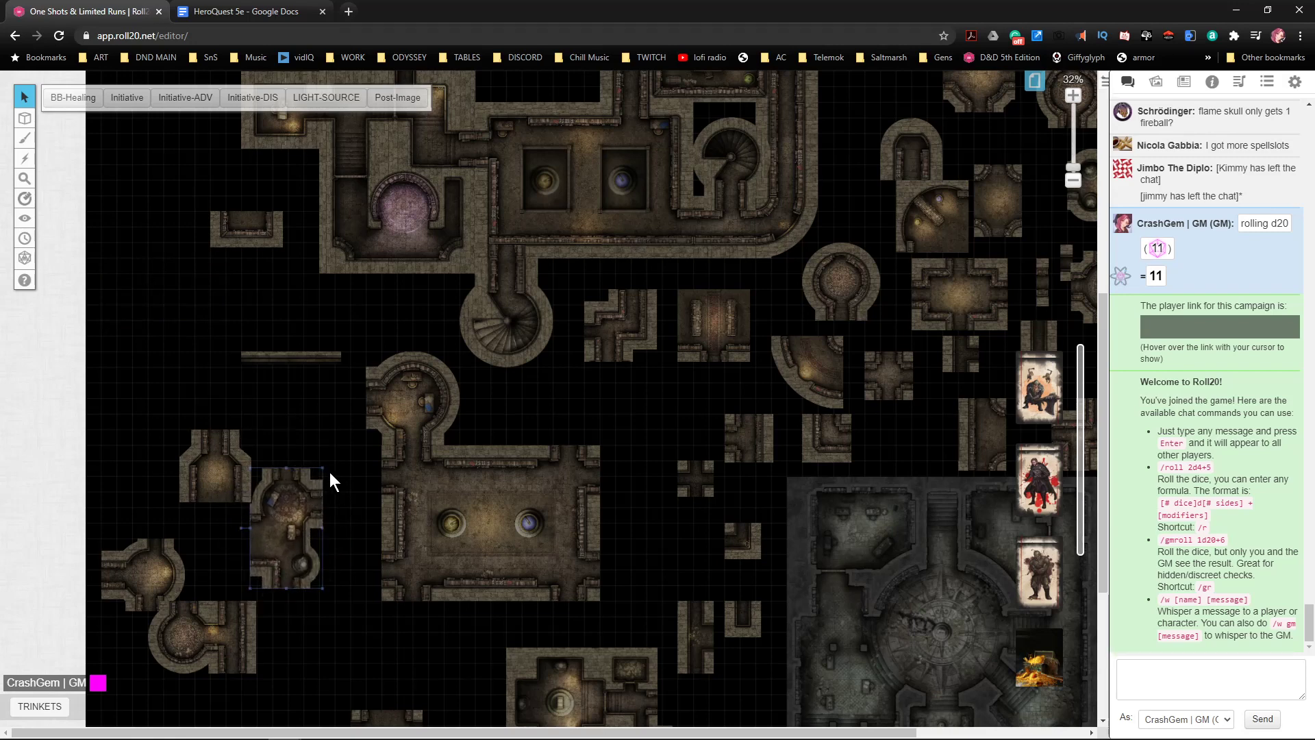
{"action": "left_click_drag", "start_coordinate": [299, 515], "coordinate": [160, 433]}
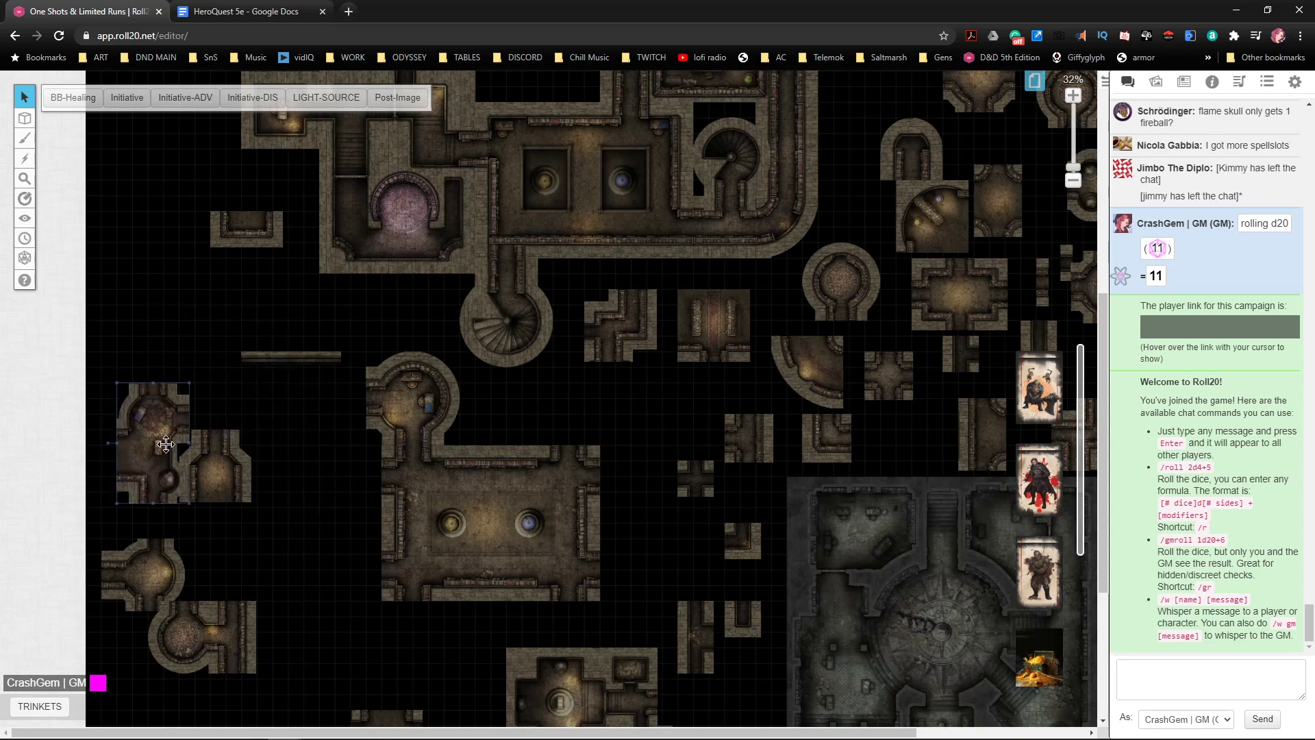
- Move the spare bookshelf strip to the empty area beneath the dungeon's eastern corridor
{"action": "scroll", "coordinate": [305, 487], "scroll_direction": "up", "scroll_amount": 3}
{"action": "left_click_drag", "start_coordinate": [302, 511], "coordinate": [880, 441]}
{"action": "scroll", "coordinate": [309, 521], "scroll_direction": "up", "scroll_amount": 7}
{"action": "scroll", "coordinate": [894, 200], "scroll_direction": "down", "scroll_amount": 3}
{"action": "scroll", "coordinate": [531, 332], "scroll_direction": "up", "scroll_amount": 1}
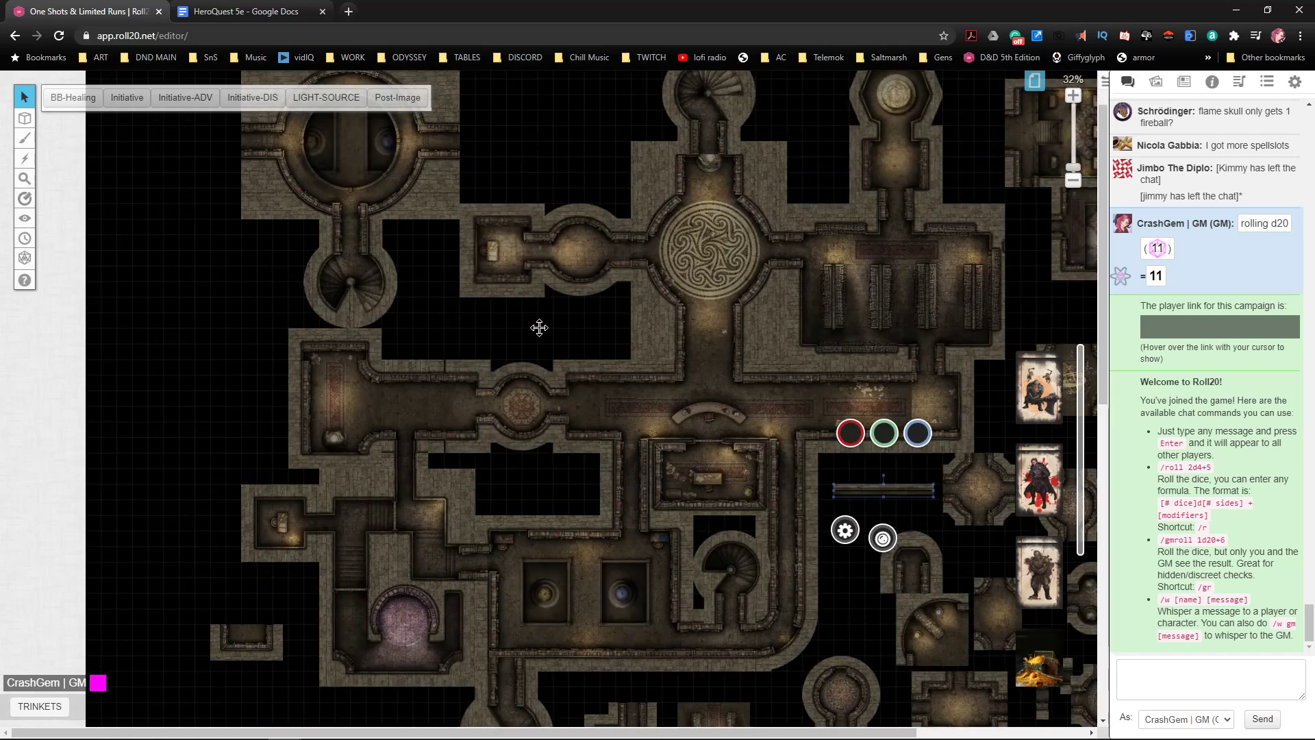
{"action": "left_click", "coordinate": [511, 346]}
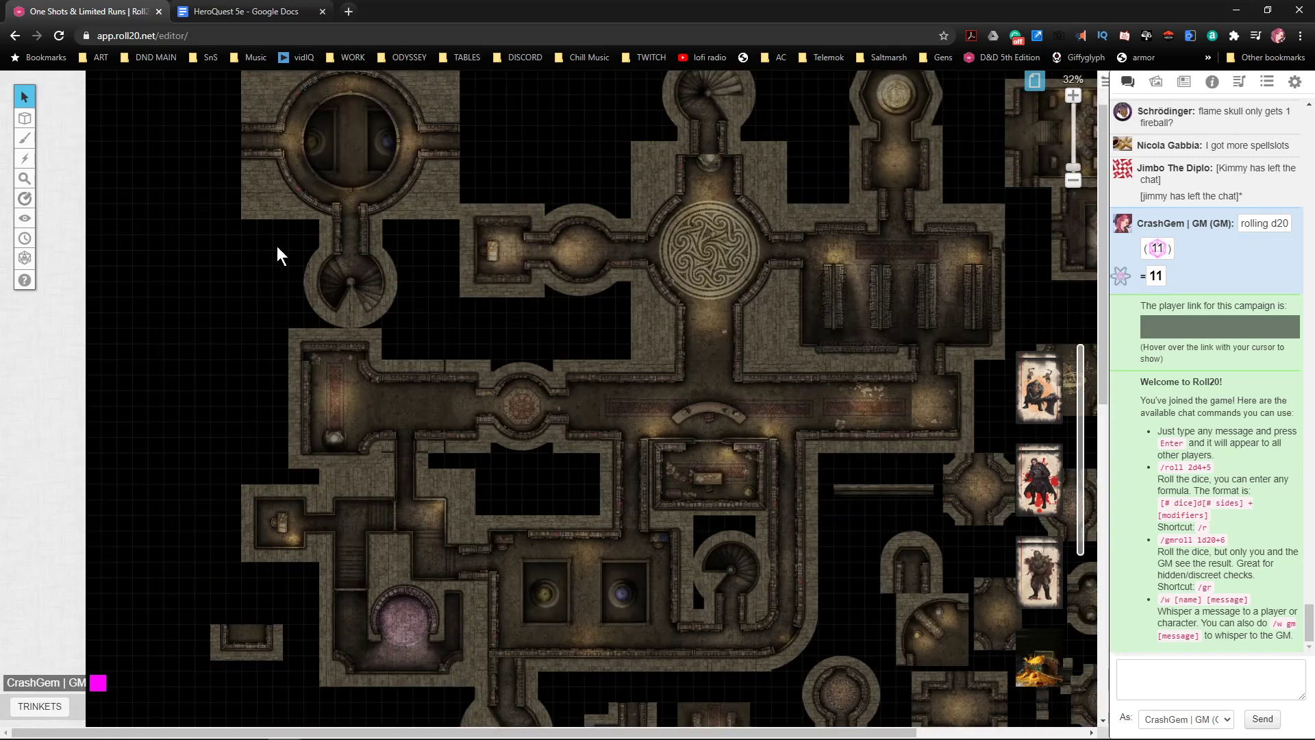
- Look over the loose tiles south and east of the dungeon for rooms that could extend the layout
{"action": "scroll", "coordinate": [234, 176], "scroll_direction": "down", "scroll_amount": 6}
{"action": "scroll", "coordinate": [235, 177], "scroll_direction": "right", "scroll_amount": 3}
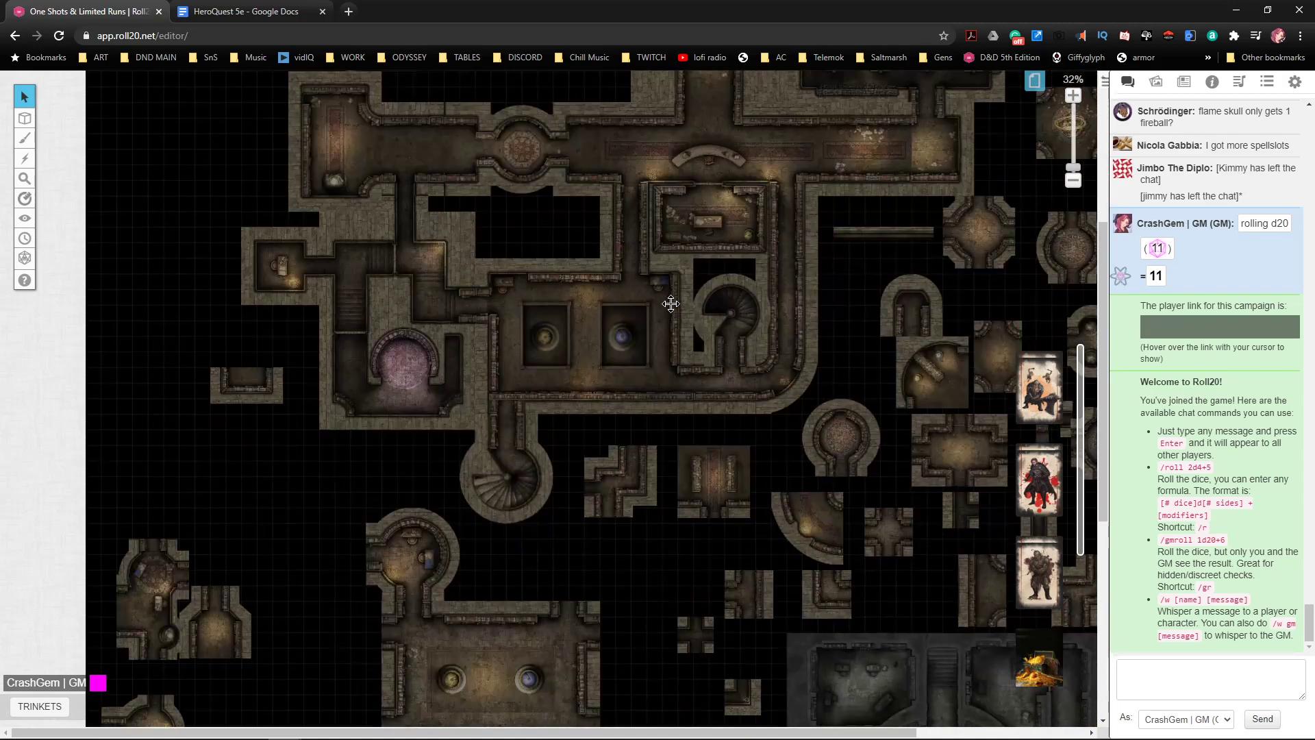
{"action": "scroll", "coordinate": [660, 367], "scroll_direction": "right", "scroll_amount": 1}
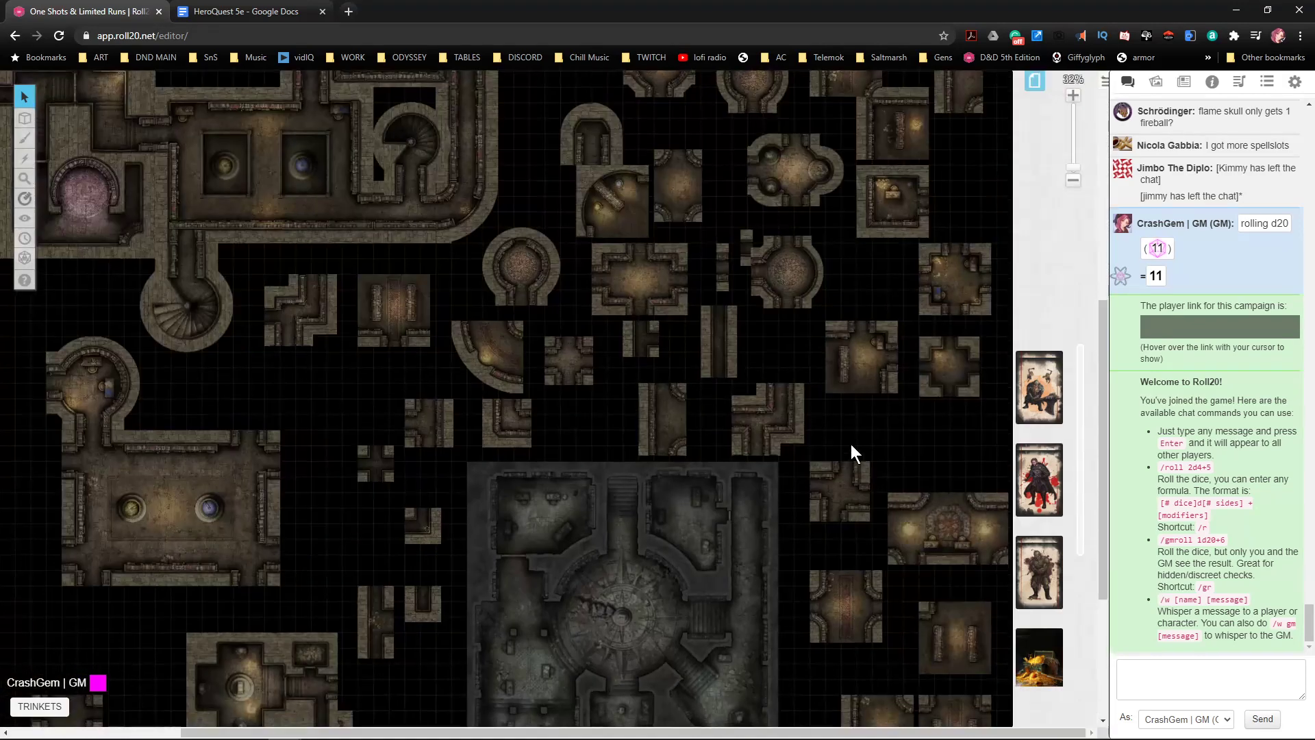
{"action": "scroll", "coordinate": [872, 446], "scroll_direction": "down", "scroll_amount": 5}
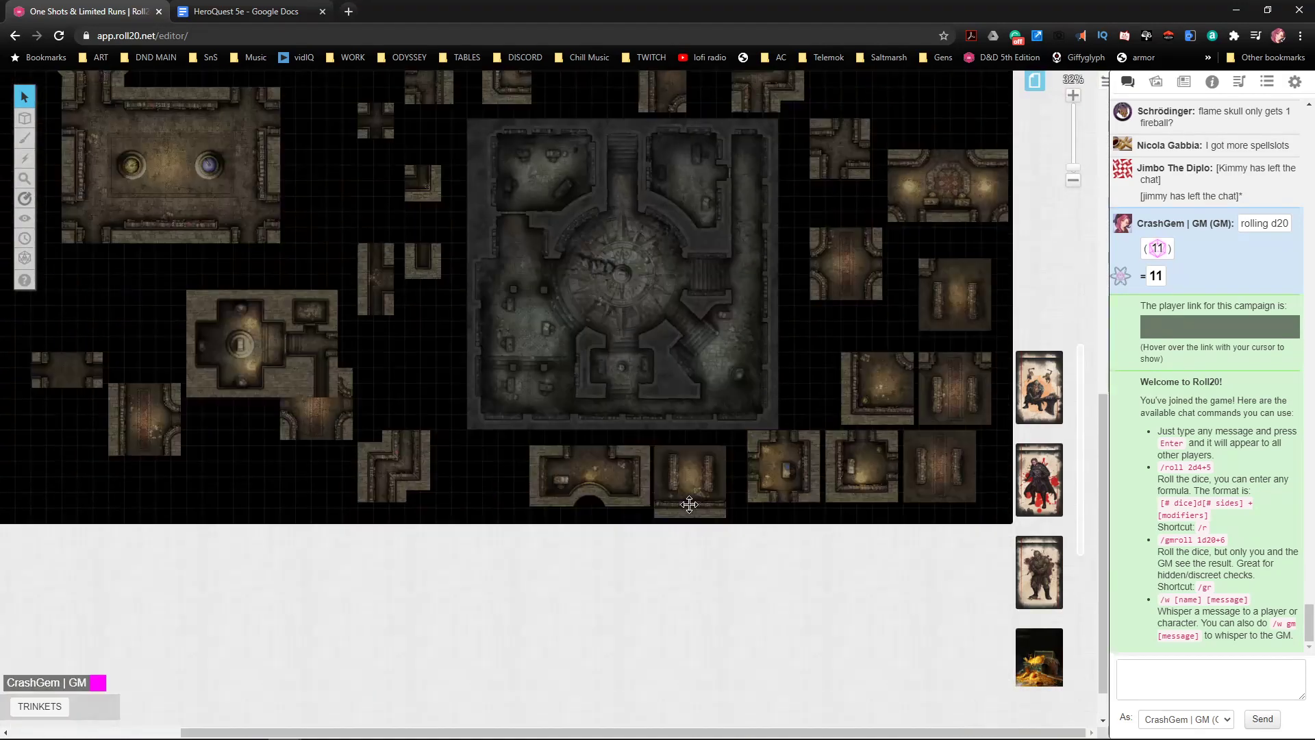
{"action": "scroll", "coordinate": [857, 490], "scroll_direction": "up", "scroll_amount": 8}
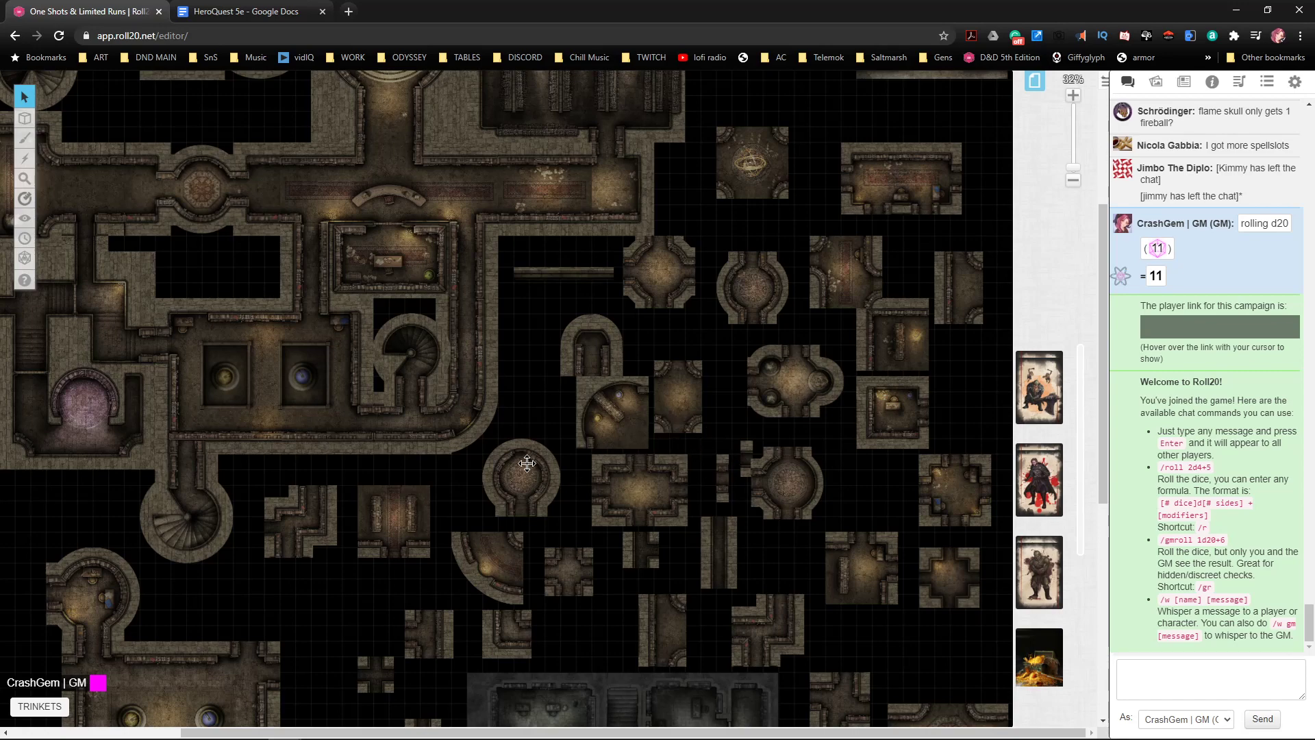
{"action": "mouse_move", "coordinate": [300, 528]}
{"action": "left_mouse_down"}
{"action": "mouse_move", "coordinate": [411, 498]}
{"action": "mouse_move", "coordinate": [453, 439]}
{"action": "mouse_move", "coordinate": [436, 398]}
{"action": "mouse_move", "coordinate": [300, 485]}
{"action": "mouse_move", "coordinate": [299, 539]}
{"action": "left_mouse_up"}
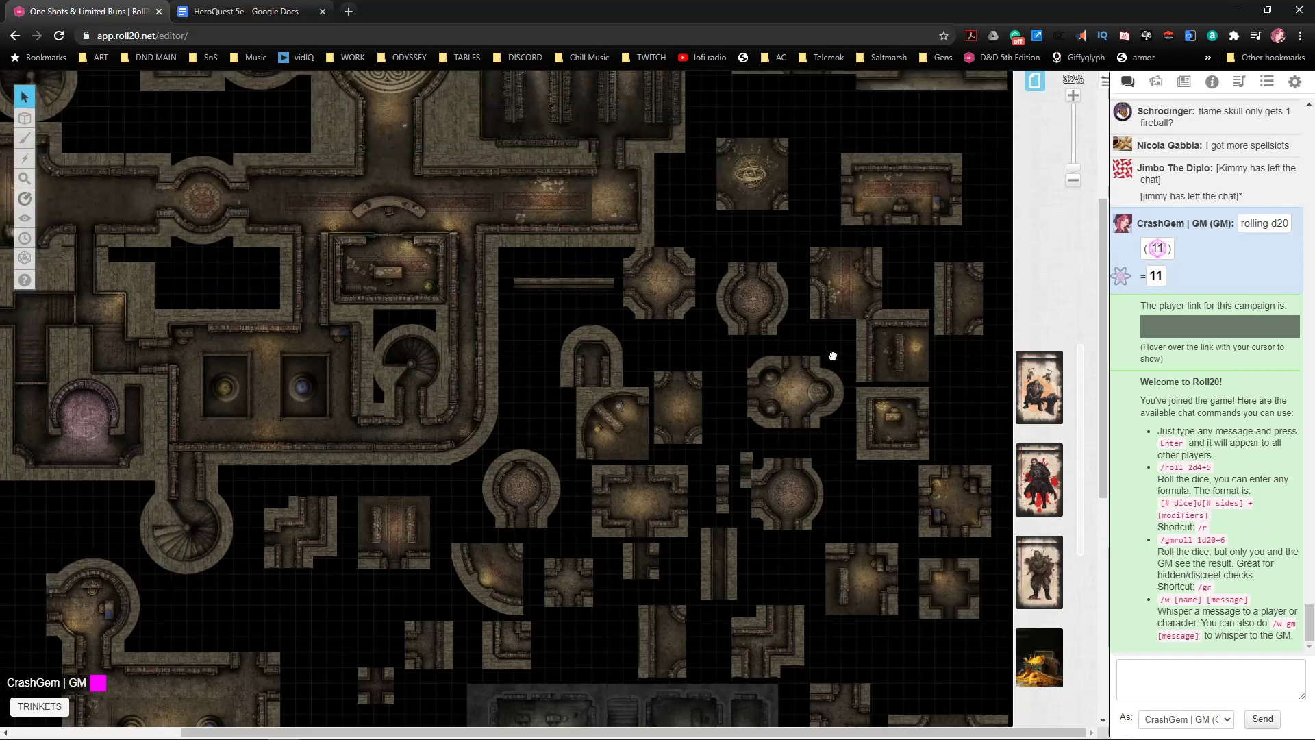
{"action": "scroll", "coordinate": [822, 356], "scroll_direction": "up", "scroll_amount": 5}
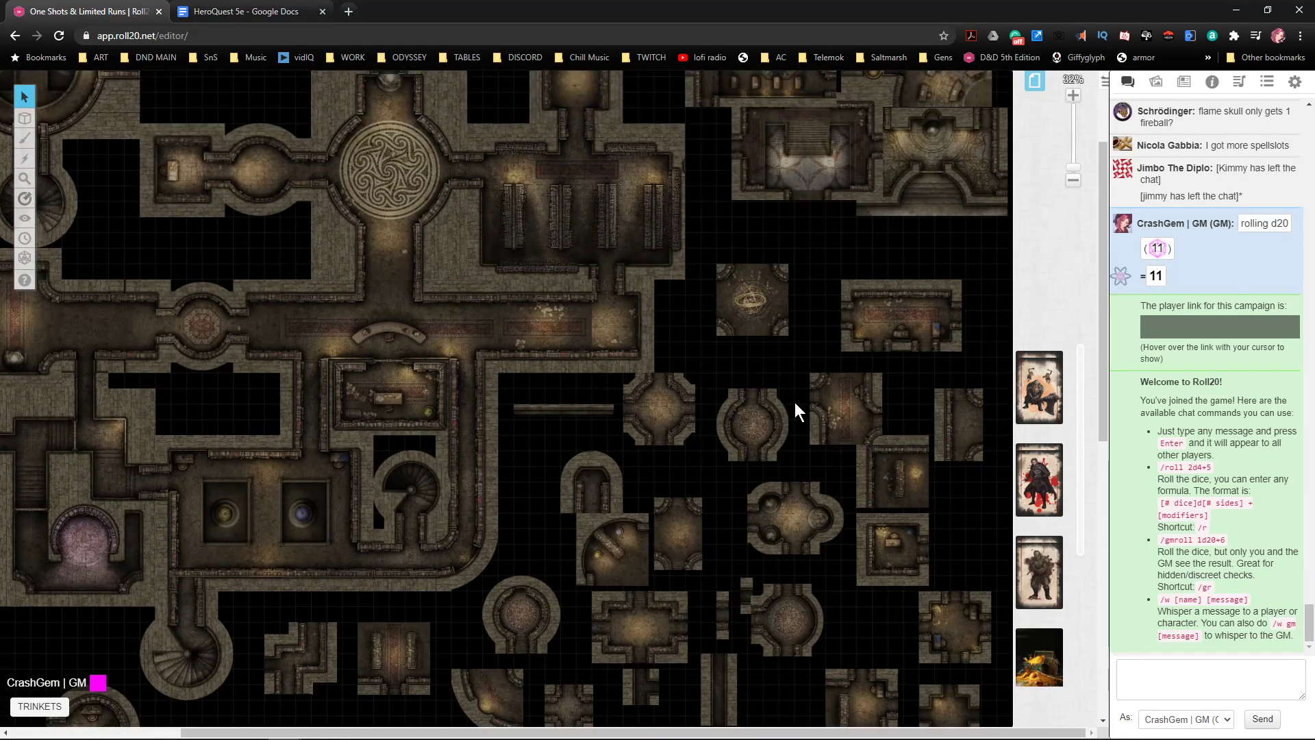
{"action": "scroll", "coordinate": [746, 390], "scroll_direction": "up", "scroll_amount": 7}
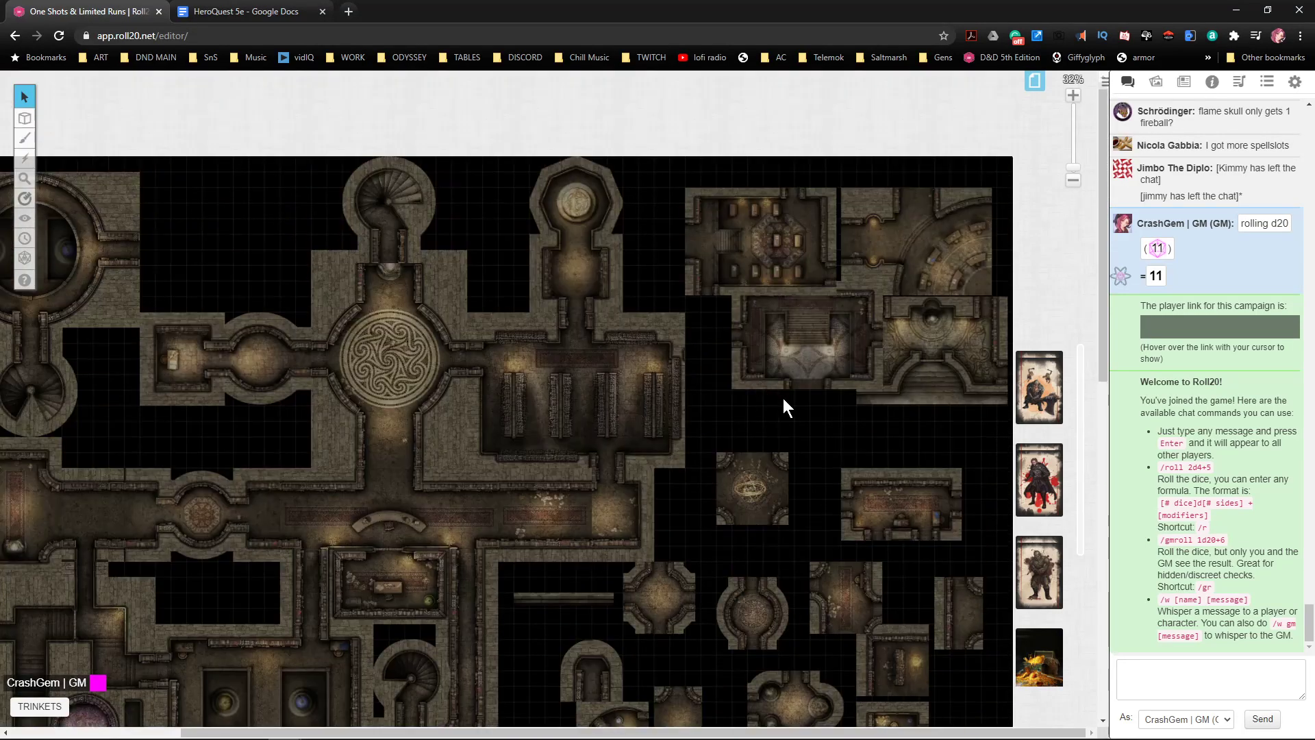
{"action": "left_click_drag", "start_coordinate": [786, 482], "coordinate": [766, 356]}
{"action": "left_click_drag", "start_coordinate": [734, 438], "coordinate": [757, 366]}
{"action": "left_click_drag", "start_coordinate": [559, 425], "coordinate": [672, 351]}
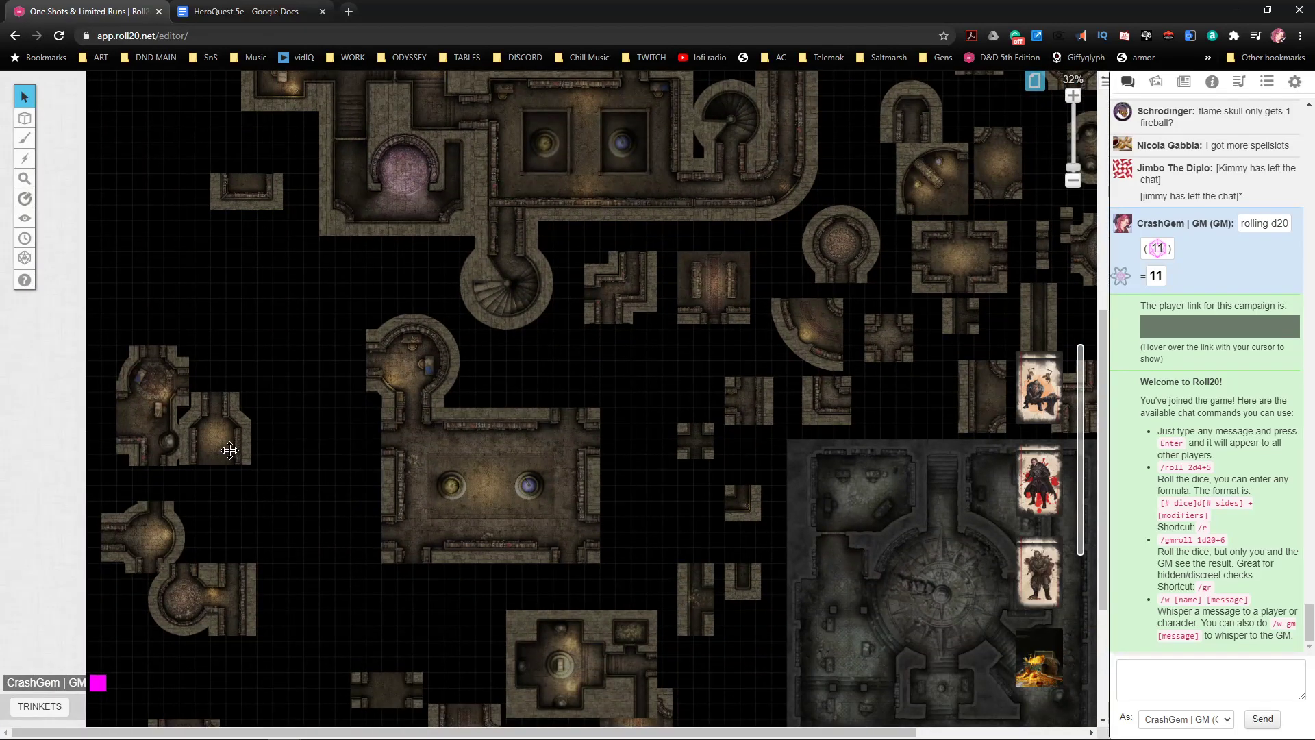
- Move the pedestal room from the southern tile area to the western side of the large round chamber in the northwest
{"action": "scroll", "coordinate": [343, 465], "scroll_direction": "up", "scroll_amount": 20}
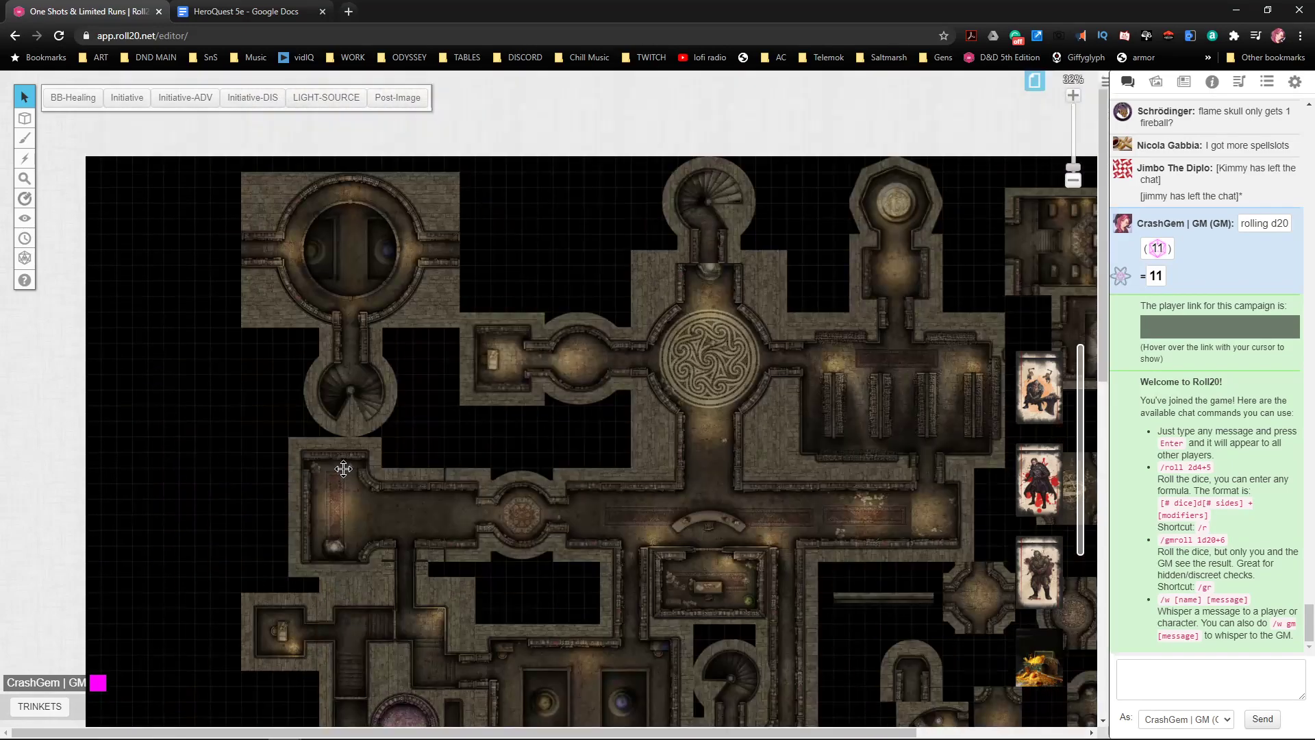
{"action": "scroll", "coordinate": [352, 466], "scroll_direction": "down", "scroll_amount": 15}
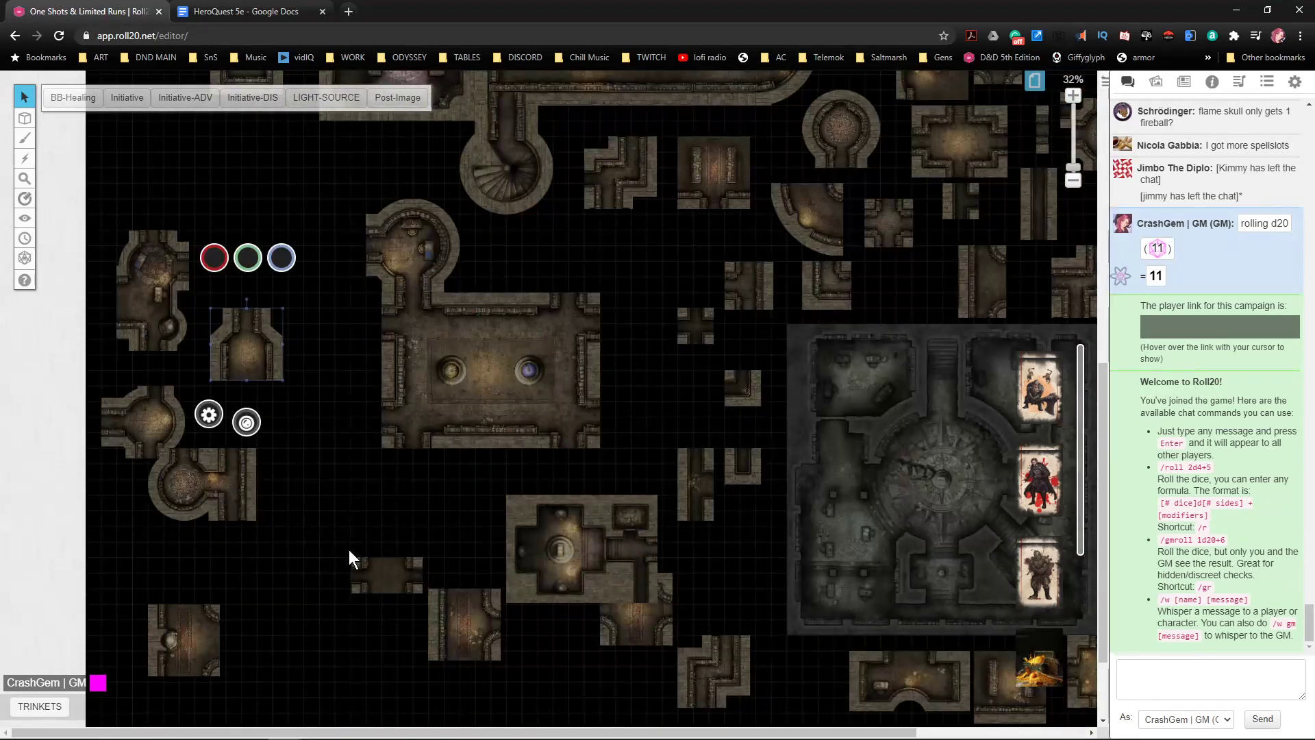
{"action": "left_click_drag", "start_coordinate": [761, 509], "coordinate": [585, 440]}
{"action": "left_click_drag", "start_coordinate": [426, 488], "coordinate": [149, 320]}
{"action": "scroll", "coordinate": [446, 516], "scroll_direction": "up", "scroll_amount": 10}
{"action": "left_click_drag", "start_coordinate": [162, 267], "coordinate": [333, 396]}
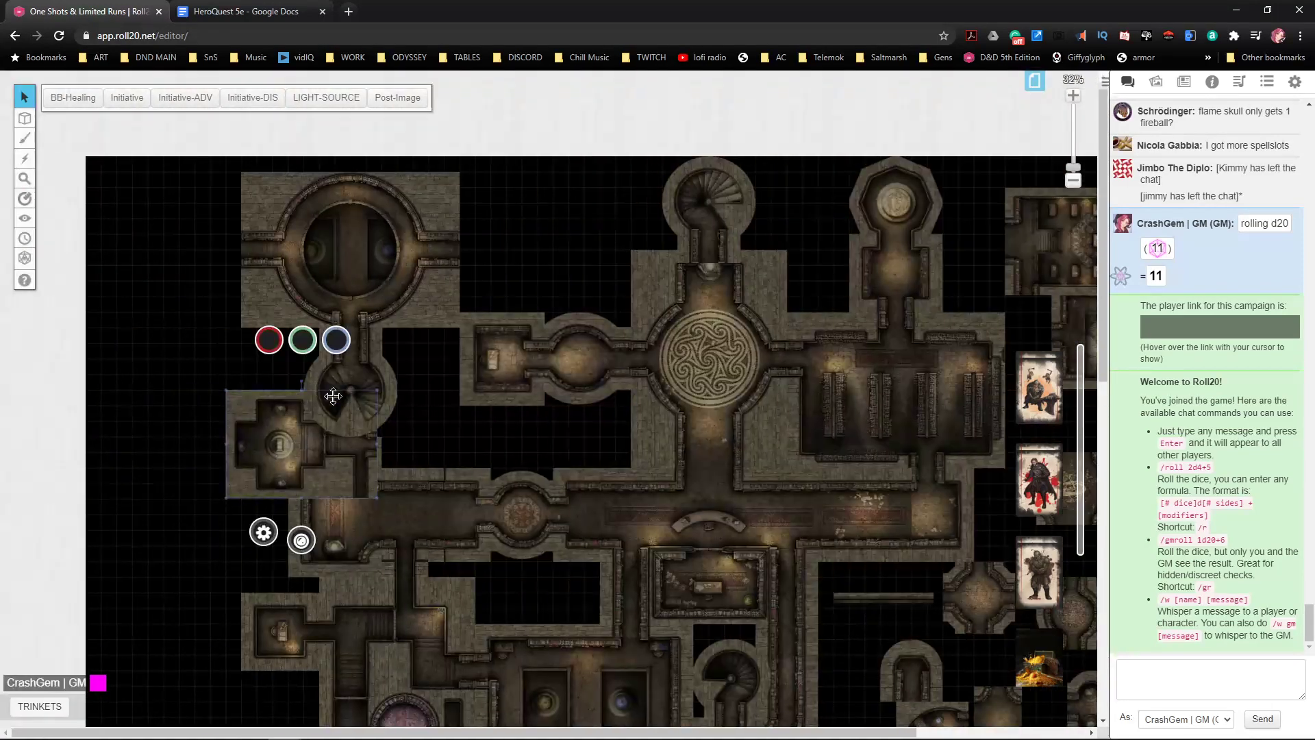
{"action": "left_click_drag", "start_coordinate": [295, 448], "coordinate": [227, 273]}
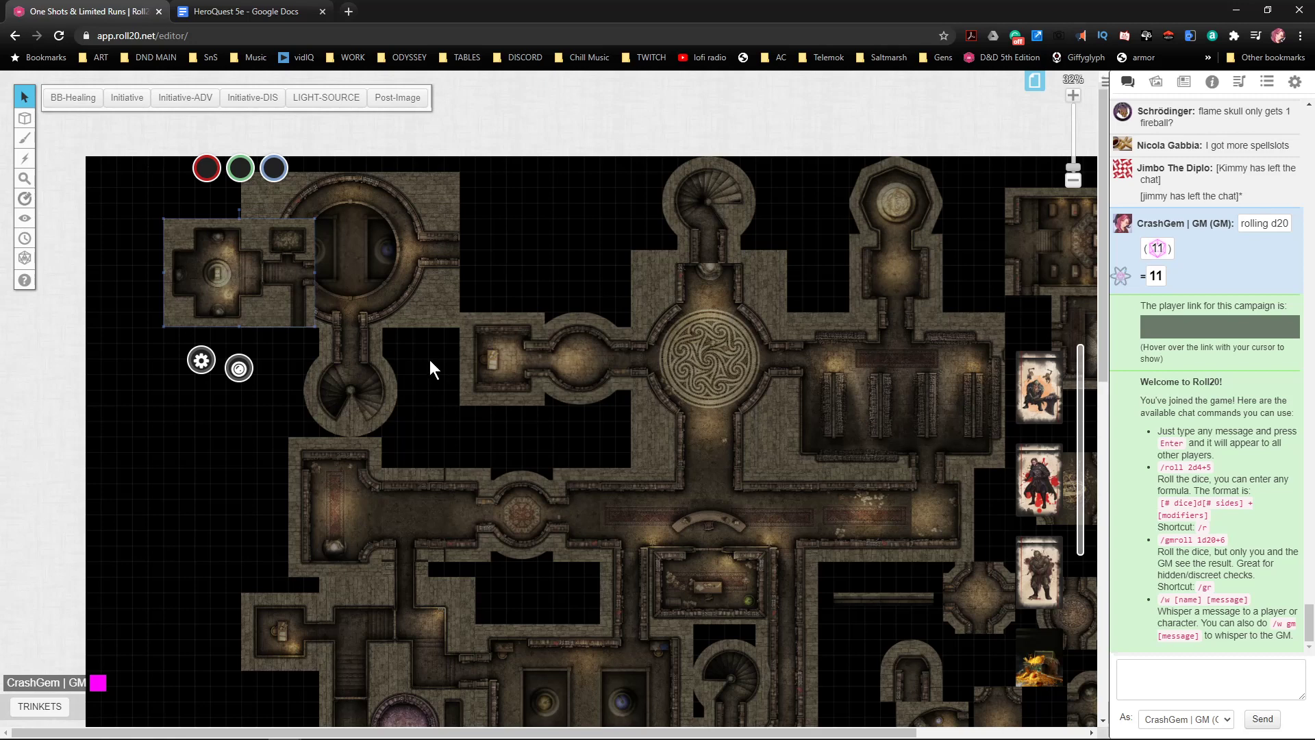
- Shift the large round chamber and its spiral staircase west, and place the pedestal room in the gap east of them
{"action": "left_click", "coordinate": [526, 268]}
{"action": "left_click_drag", "start_coordinate": [268, 291], "coordinate": [210, 552]}
{"action": "left_click_drag", "start_coordinate": [422, 278], "coordinate": [370, 268]}
{"action": "left_click_drag", "start_coordinate": [359, 388], "coordinate": [324, 376]}
{"action": "left_click_drag", "start_coordinate": [151, 549], "coordinate": [494, 253]}
- Resize the pedestal room tile in units, setting its width to 14 and entering a new height
{"action": "right_click", "coordinate": [500, 259]}
{"action": "left_click", "coordinate": [450, 376]}
{"action": "left_click", "coordinate": [512, 201]}
{"action": "right_click", "coordinate": [506, 244]}
{"action": "mouse_move", "coordinate": [536, 241]}
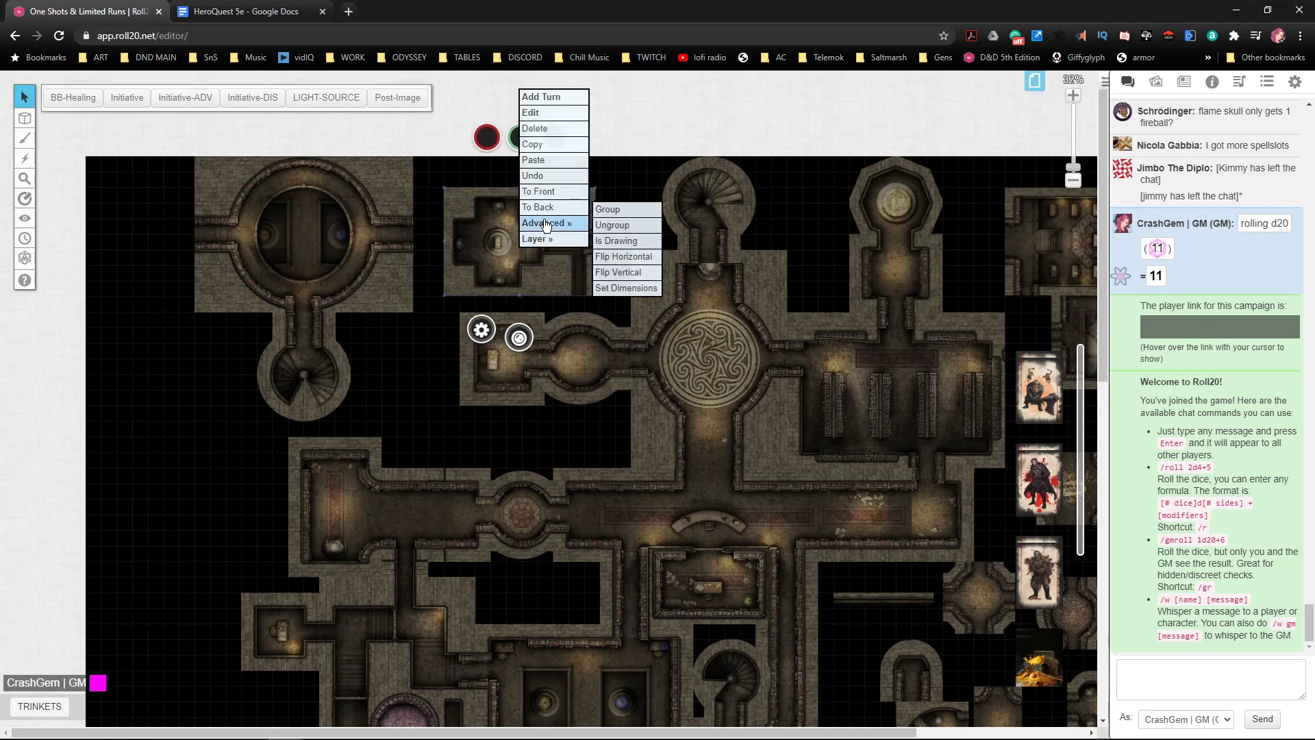
{"action": "left_click", "coordinate": [611, 292]}
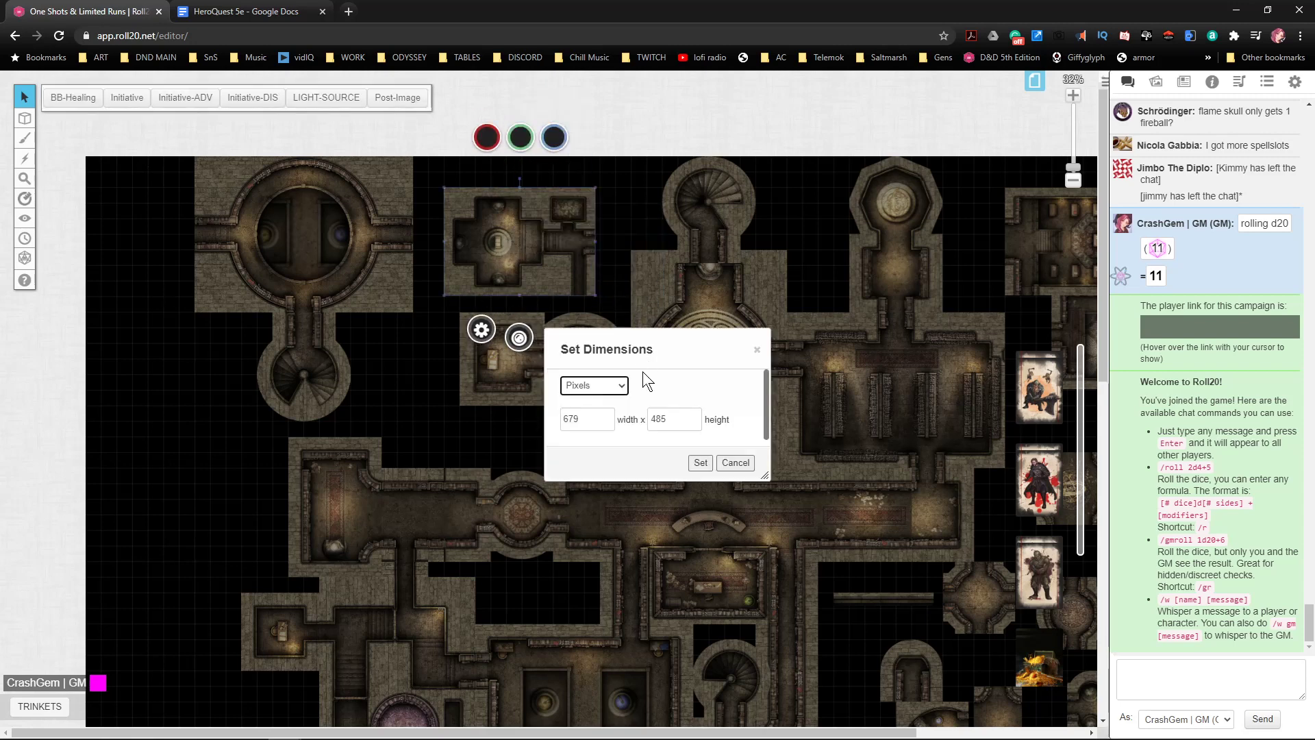
{"action": "left_click", "coordinate": [593, 385]}
{"action": "left_click", "coordinate": [593, 415]}
{"action": "key", "text": "Tab"}
{"action": "type", "text": "1"}
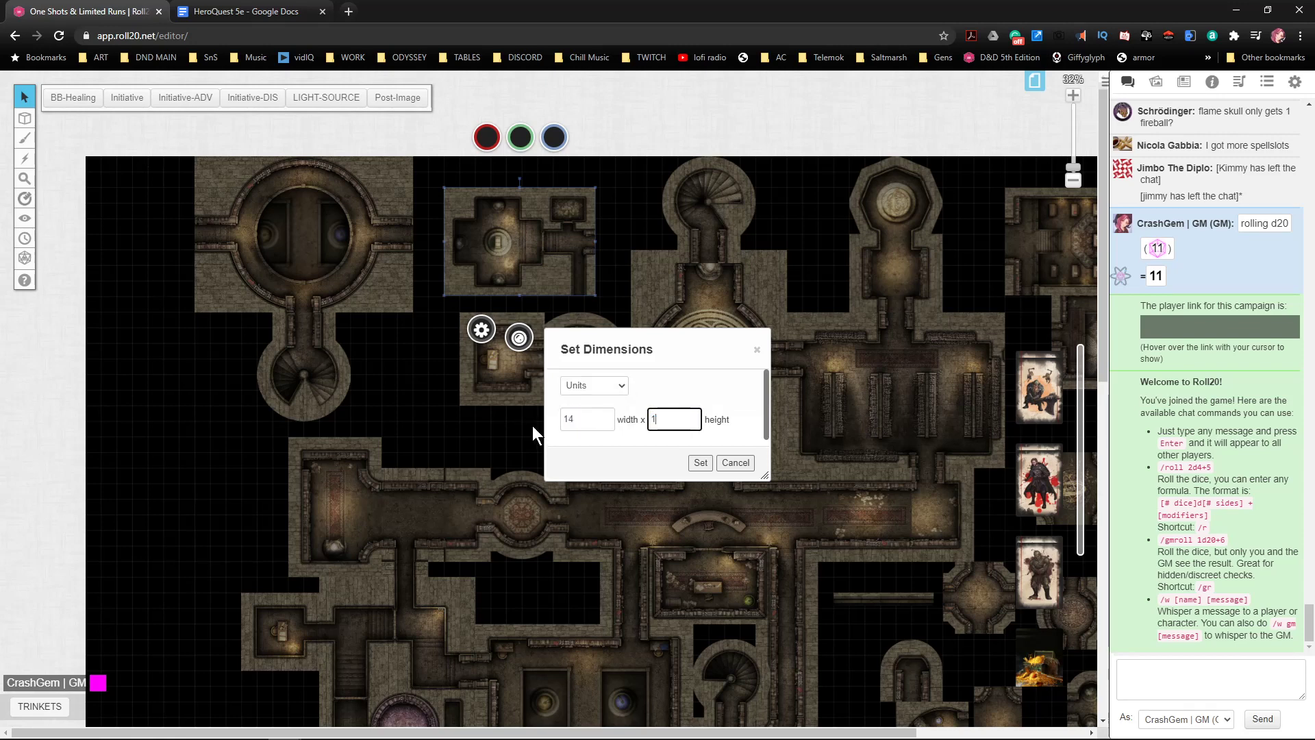
{"action": "left_click", "coordinate": [701, 465]}
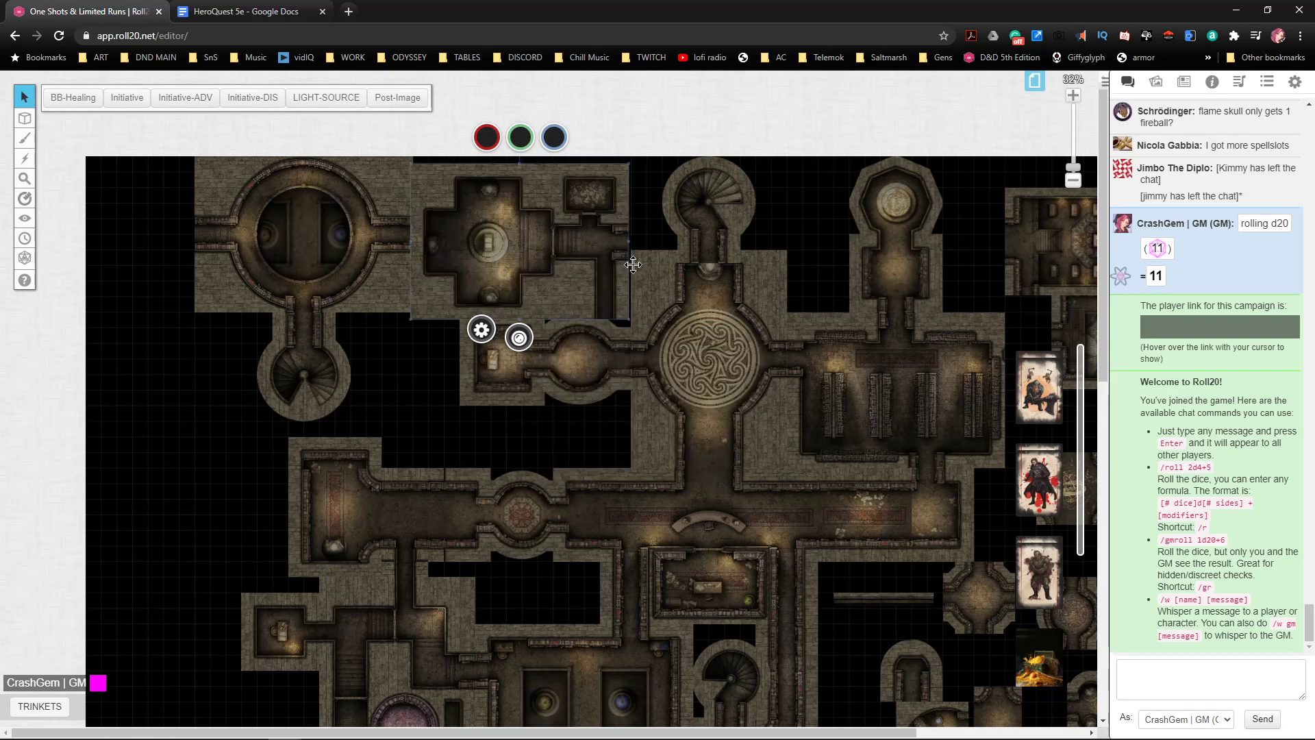
- Fit the pedestal room against the northwestern round chamber's east side, flipping it vertically and horizontally so its corridor meets the chamber's exit
{"action": "left_click_drag", "start_coordinate": [520, 165], "coordinate": [542, 209]}
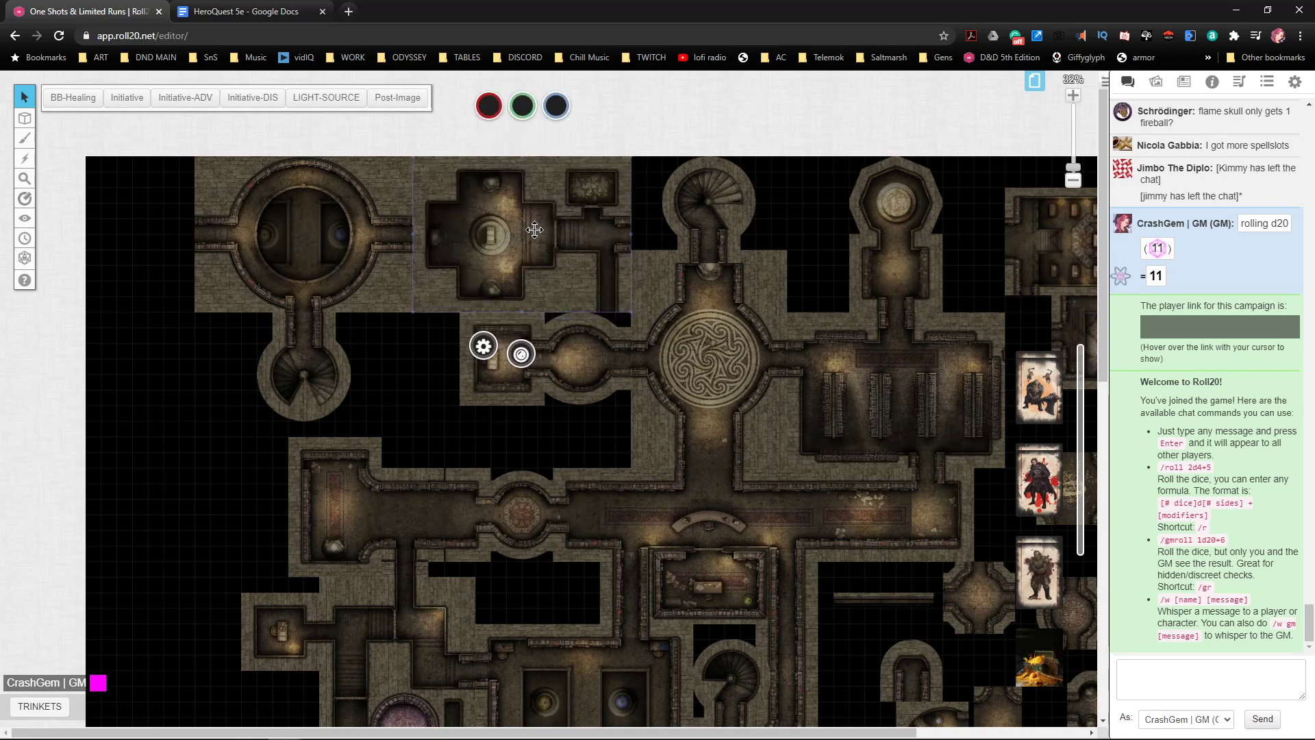
{"action": "right_click", "coordinate": [535, 230]}
{"action": "mouse_move", "coordinate": [575, 205]}
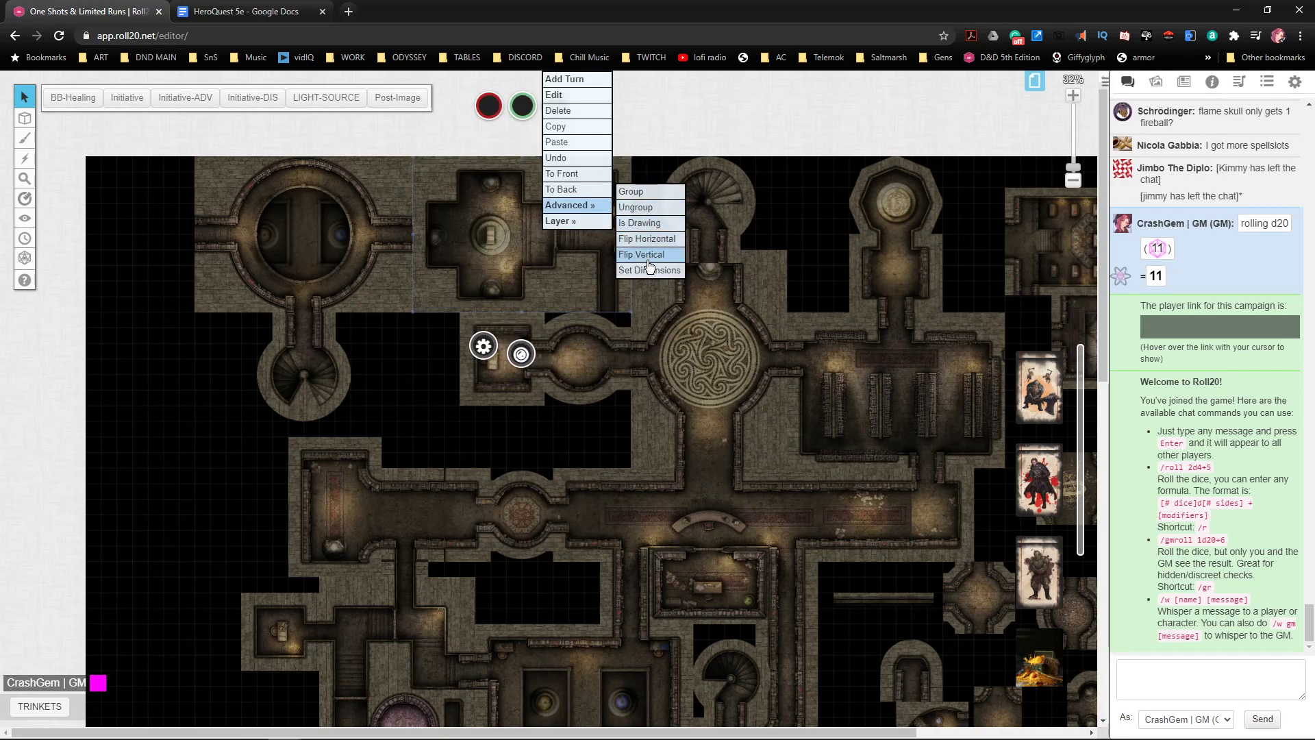
{"action": "left_click", "coordinate": [648, 258]}
{"action": "right_click", "coordinate": [568, 261]}
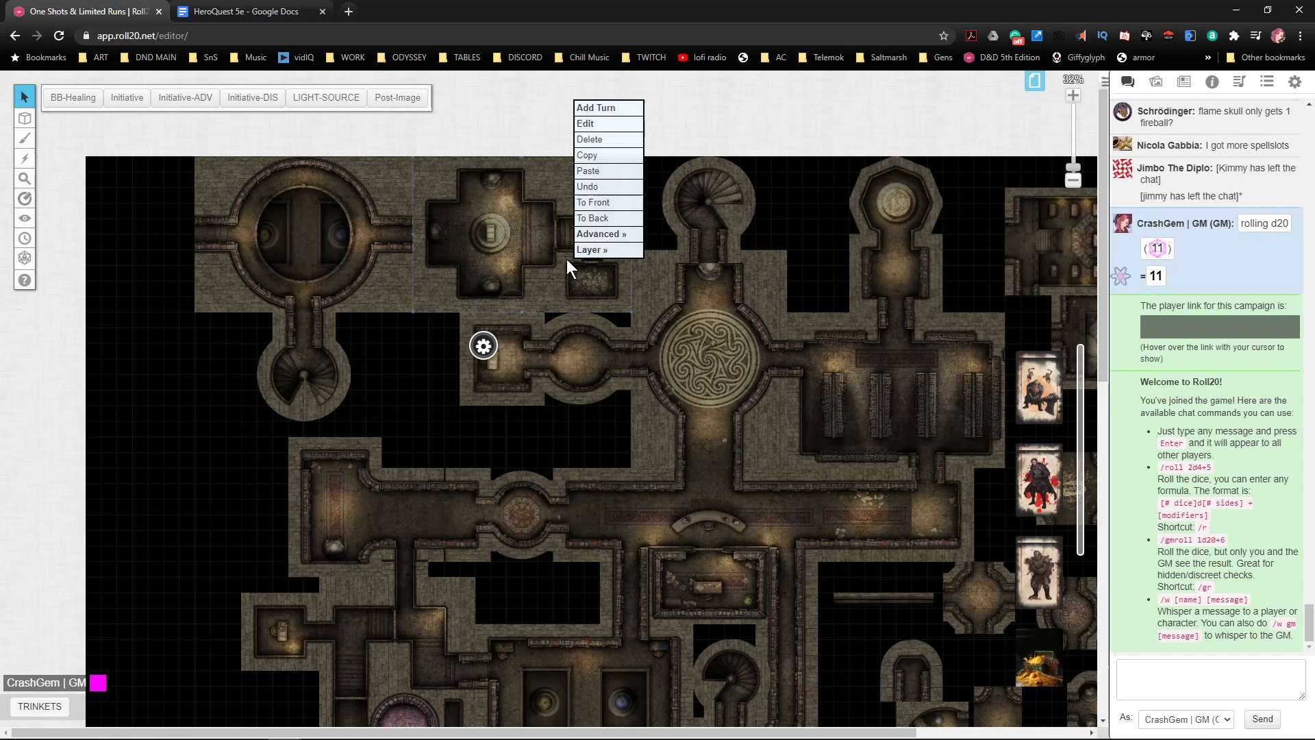
{"action": "mouse_move", "coordinate": [589, 234]}
{"action": "left_click", "coordinate": [676, 269]}
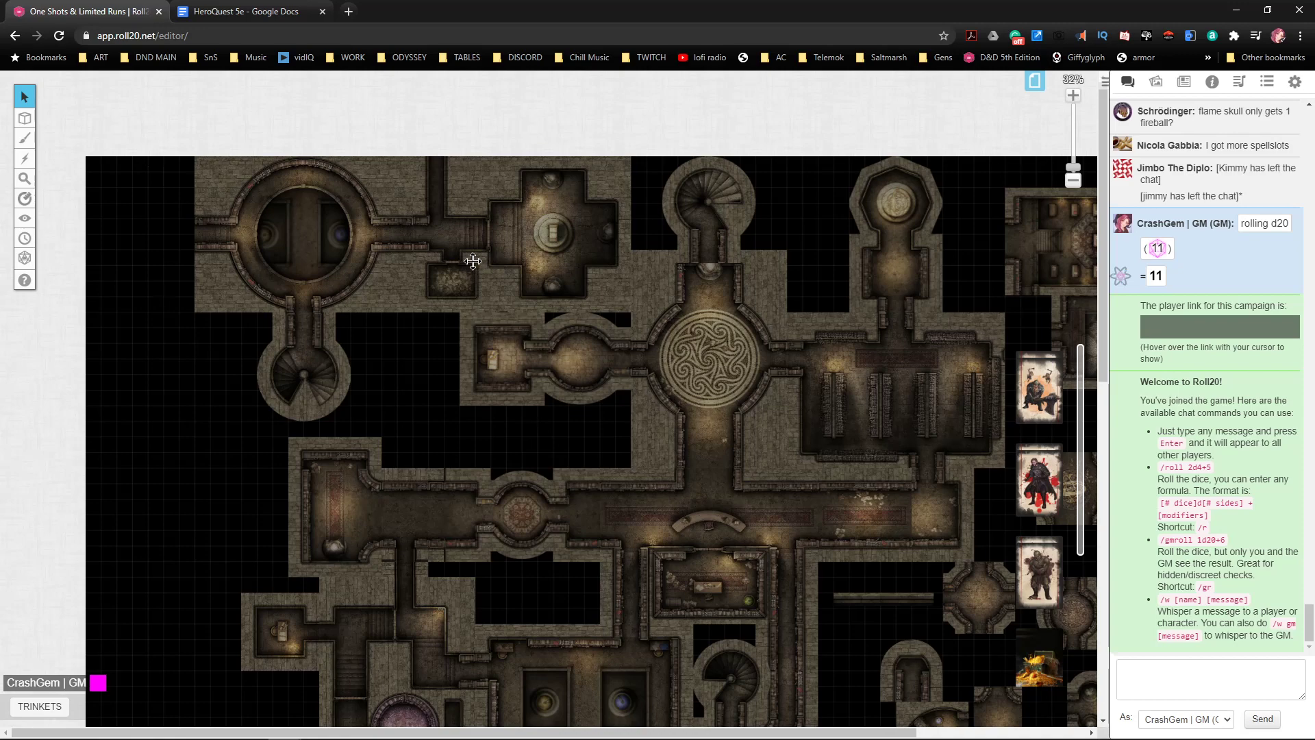
- Place a copy of the spare wall strip over the north opening of the pedestal room's entrance corridor and shorten it
{"action": "left_click_drag", "start_coordinate": [844, 410], "coordinate": [720, 318]}
{"action": "left_click", "coordinate": [749, 505]}
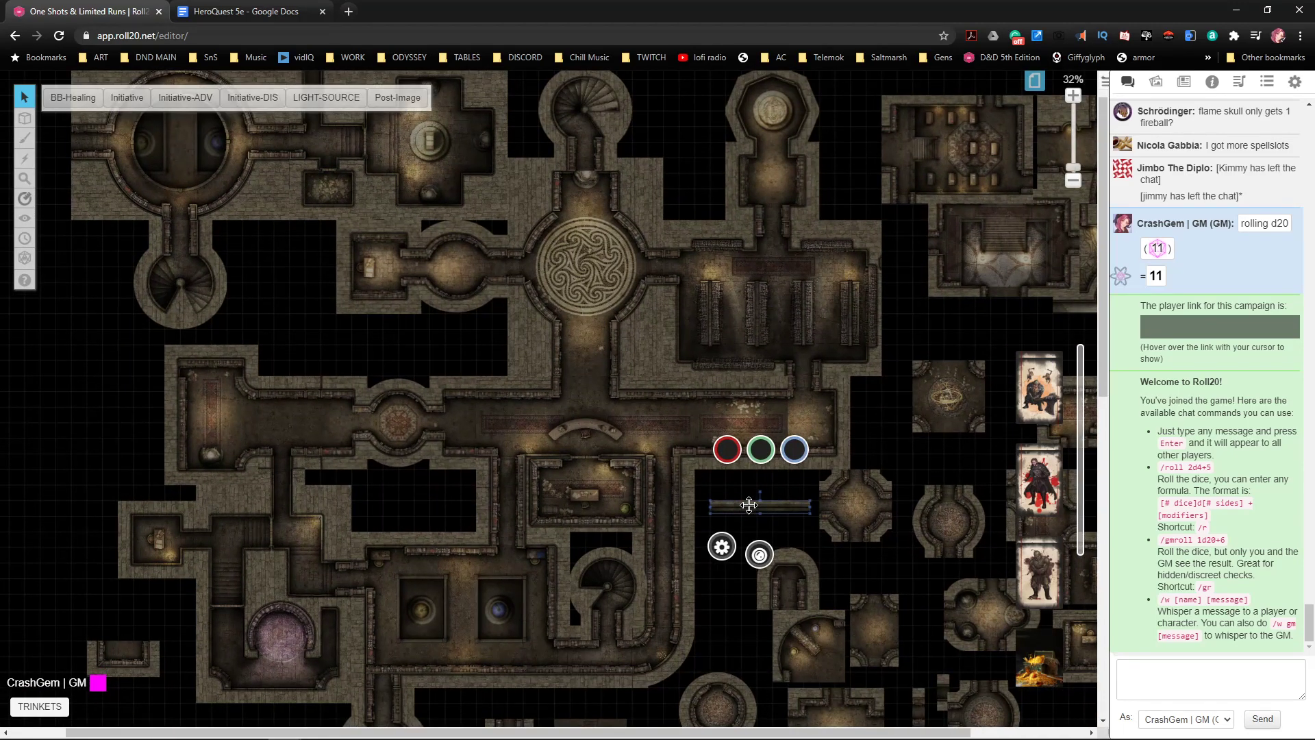
{"action": "scroll", "coordinate": [402, 388], "scroll_direction": "up", "scroll_amount": 5}
{"action": "left_click_drag", "start_coordinate": [403, 388], "coordinate": [585, 522]}
{"action": "left_click", "coordinate": [521, 268]}
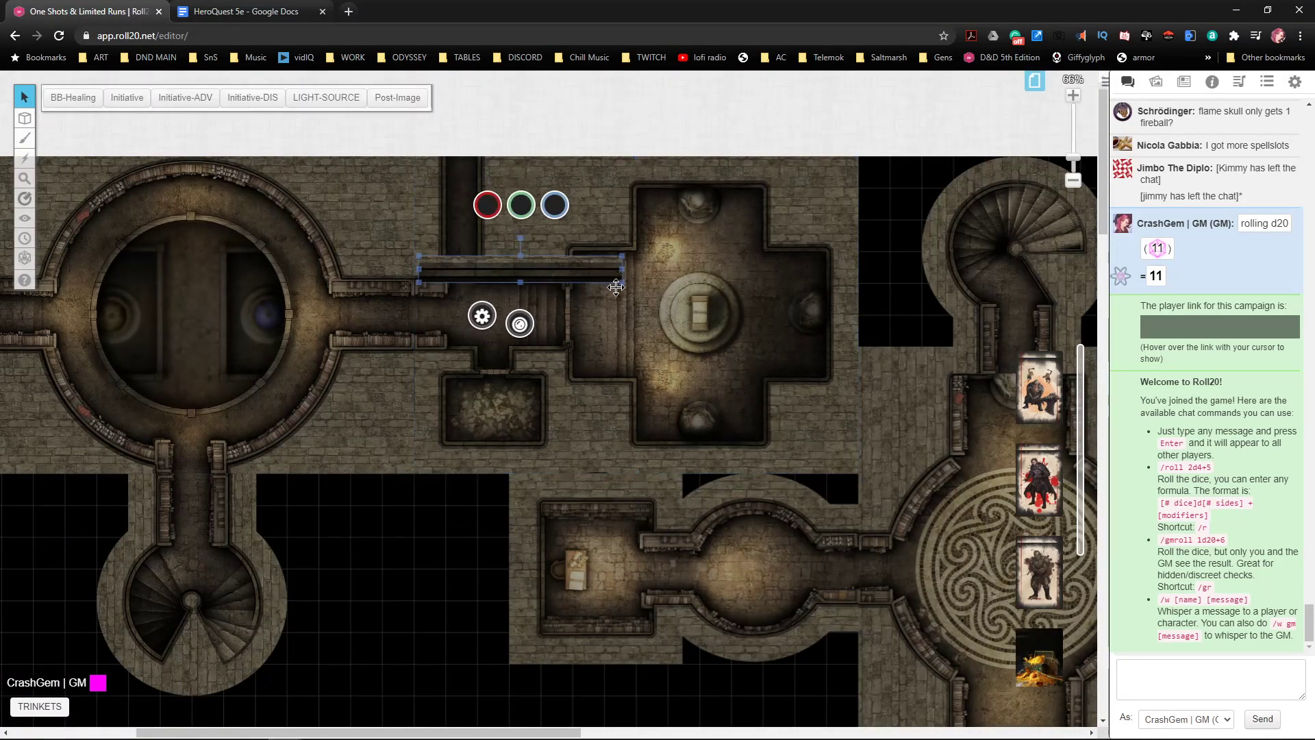
{"action": "left_click_drag", "start_coordinate": [620, 280], "coordinate": [548, 274]}
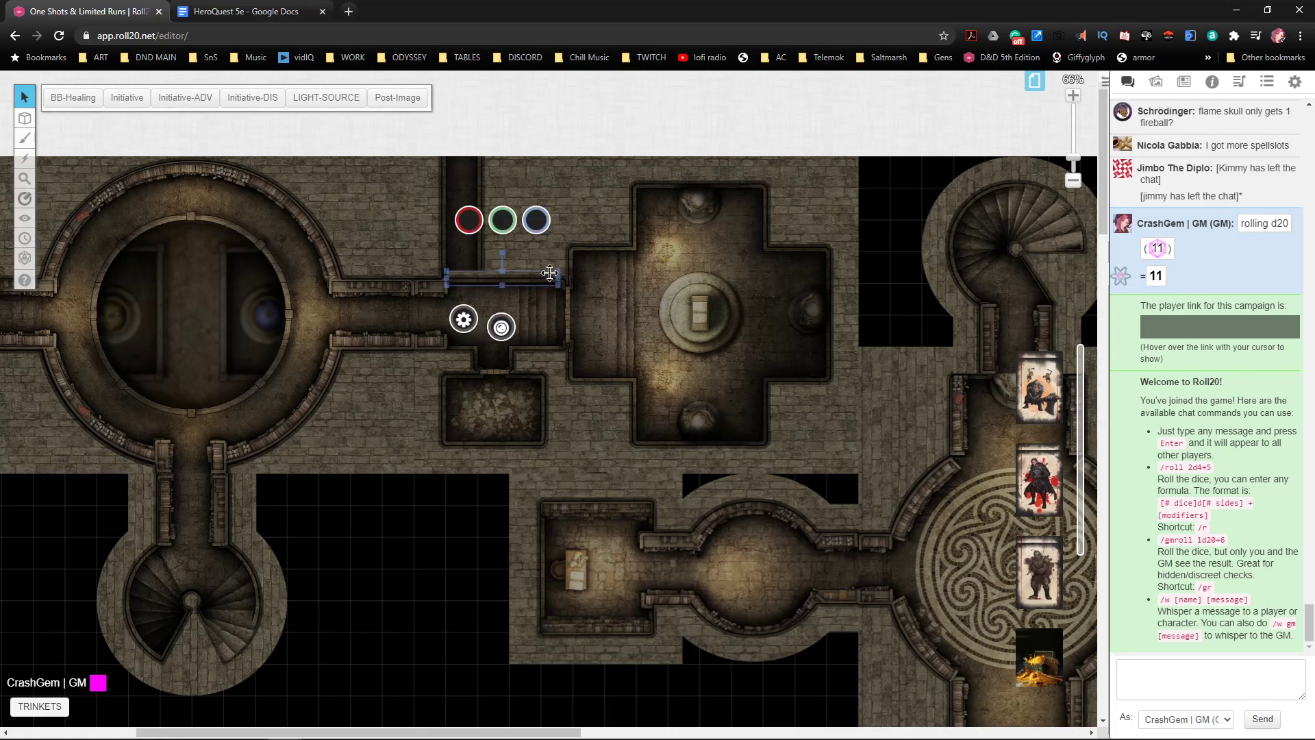
- Fine-tune the wall strip's size and position so it lines up with the entrance corridor's north wall
{"action": "scroll", "coordinate": [583, 343], "scroll_direction": "up", "scroll_amount": 5}
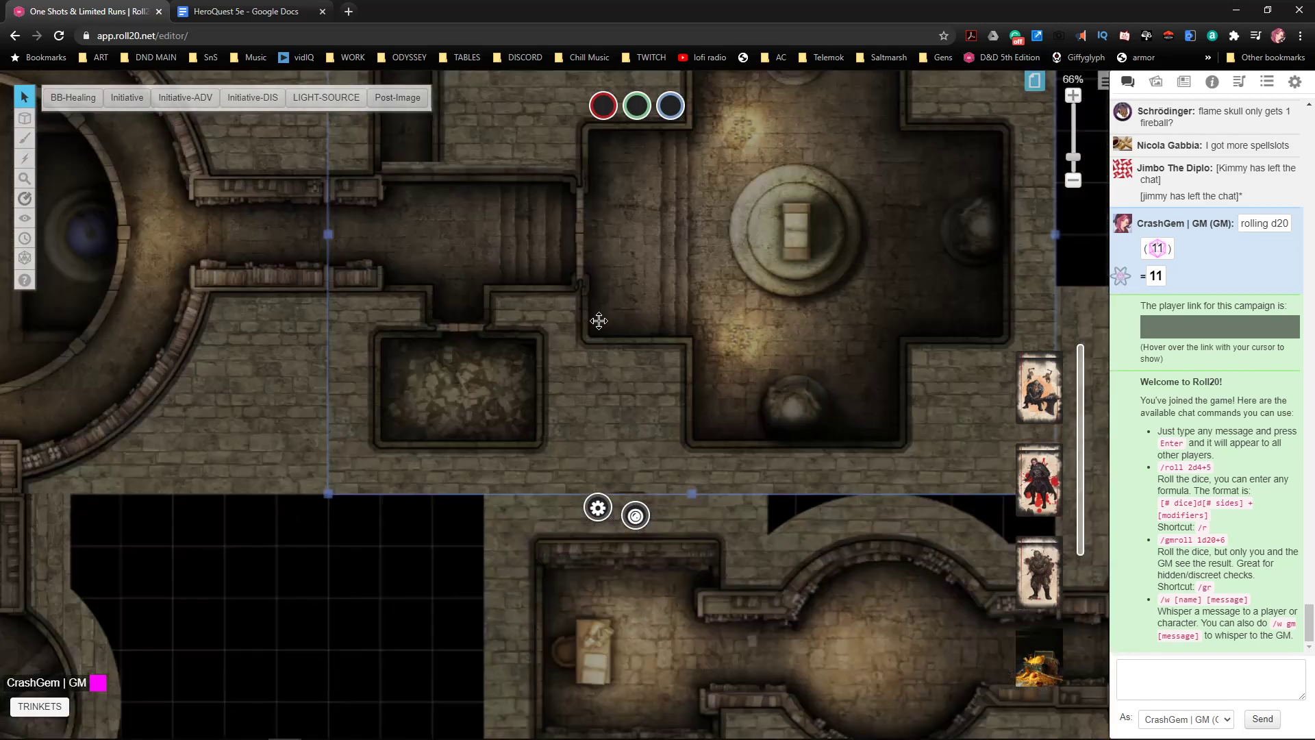
{"action": "scroll", "coordinate": [556, 318], "scroll_direction": "up", "scroll_amount": 3}
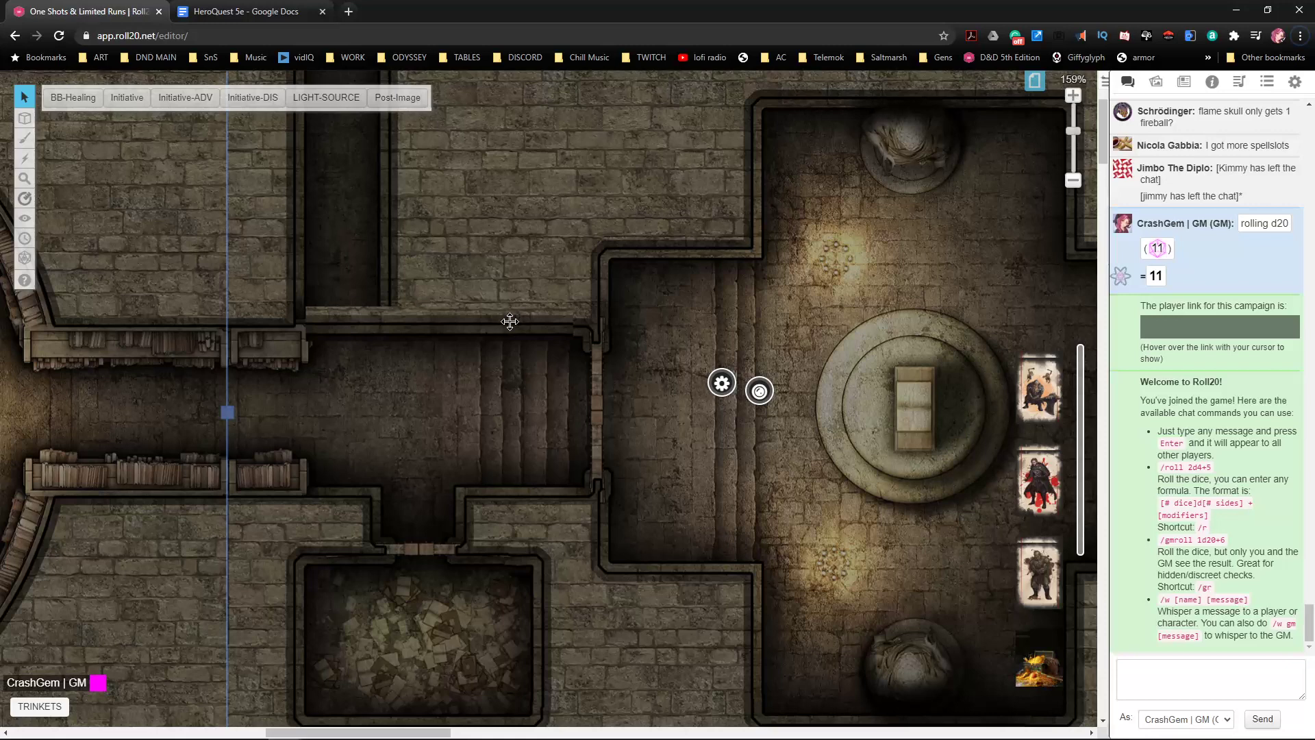
{"action": "left_click", "coordinate": [510, 321]}
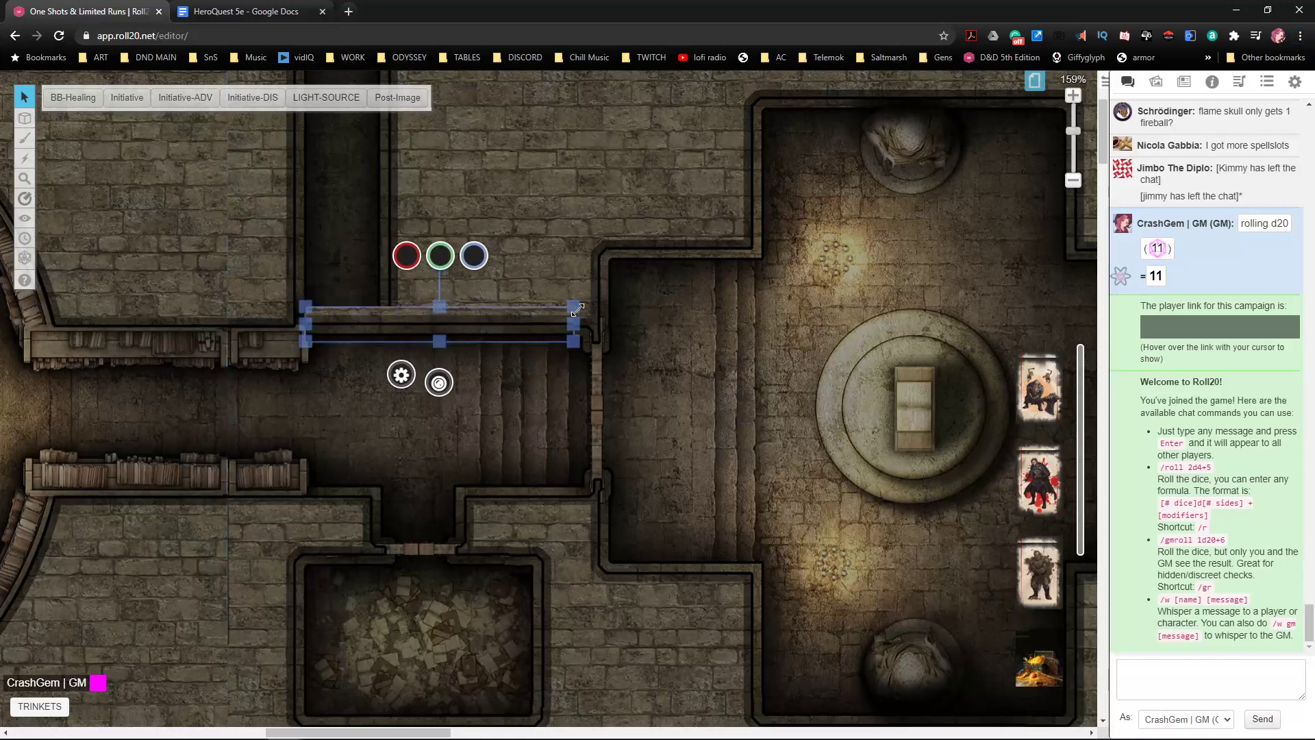
{"action": "left_click_drag", "start_coordinate": [569, 322], "coordinate": [560, 331]}
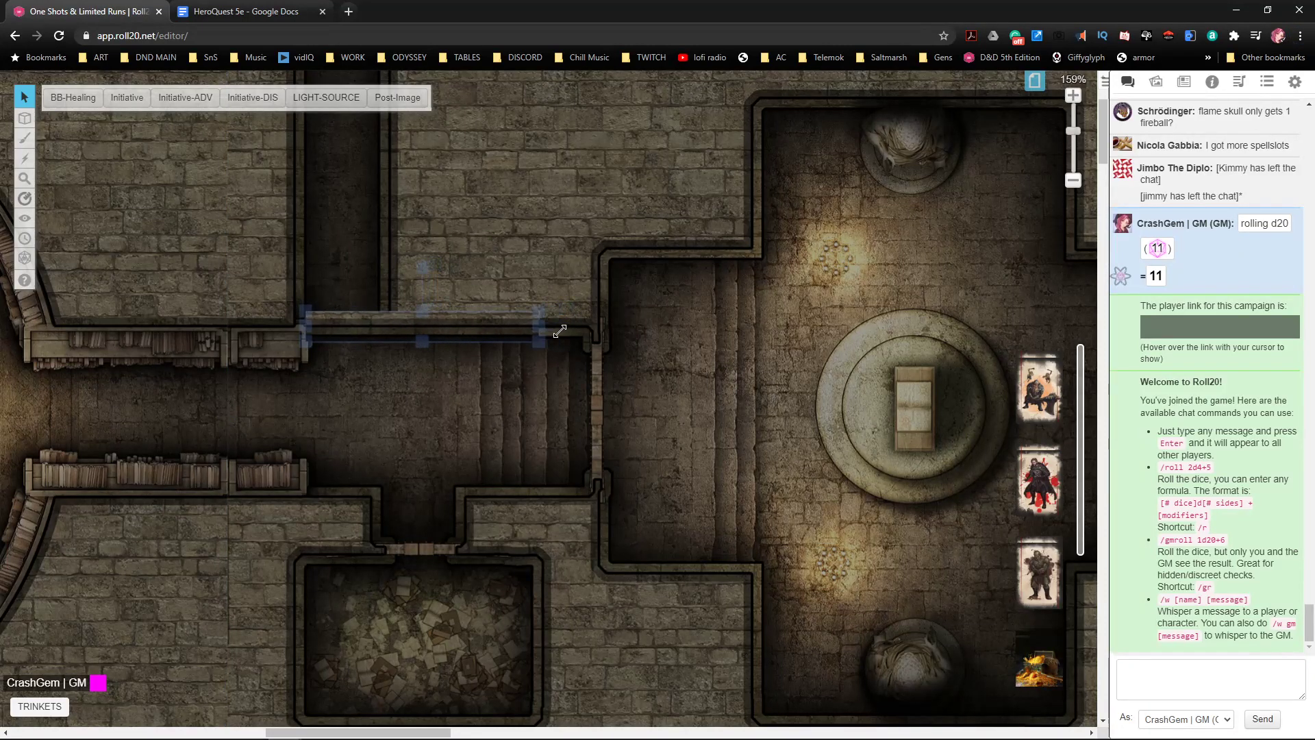
{"action": "left_click", "coordinate": [479, 411]}
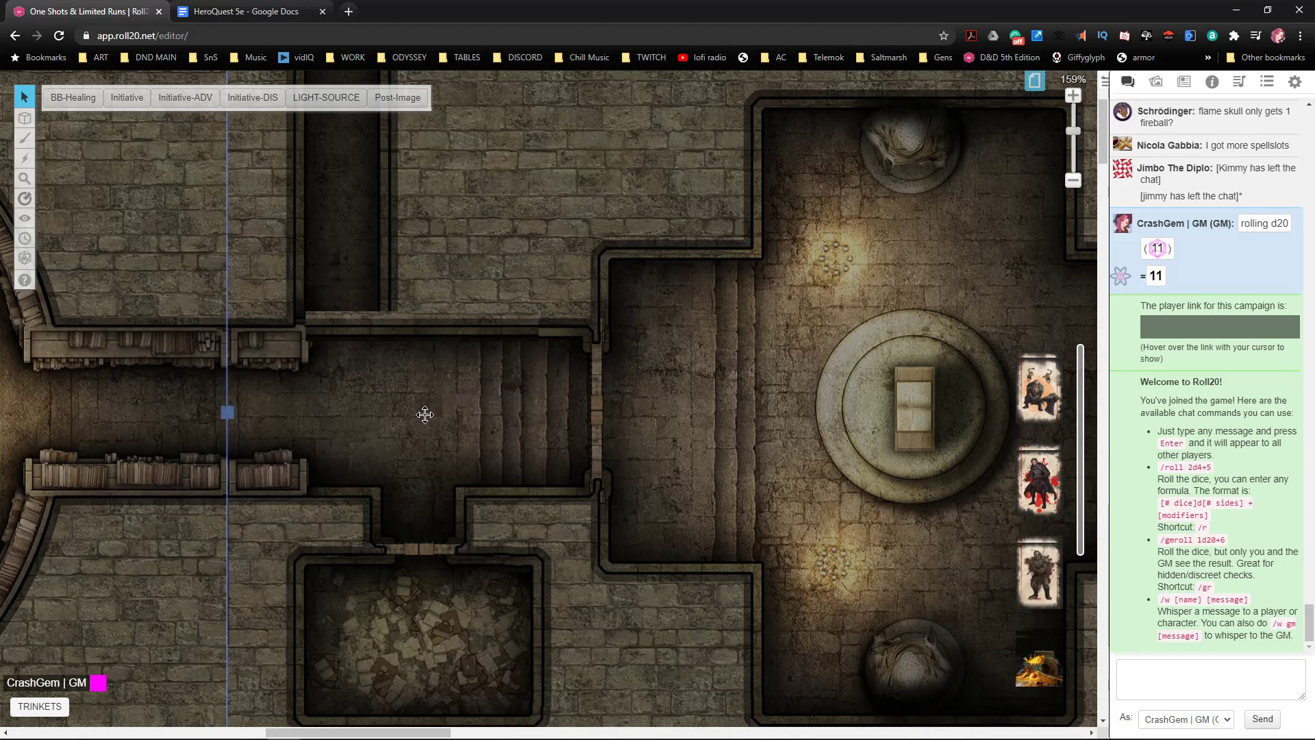
{"action": "scroll", "coordinate": [470, 405], "scroll_direction": "down", "scroll_amount": 5}
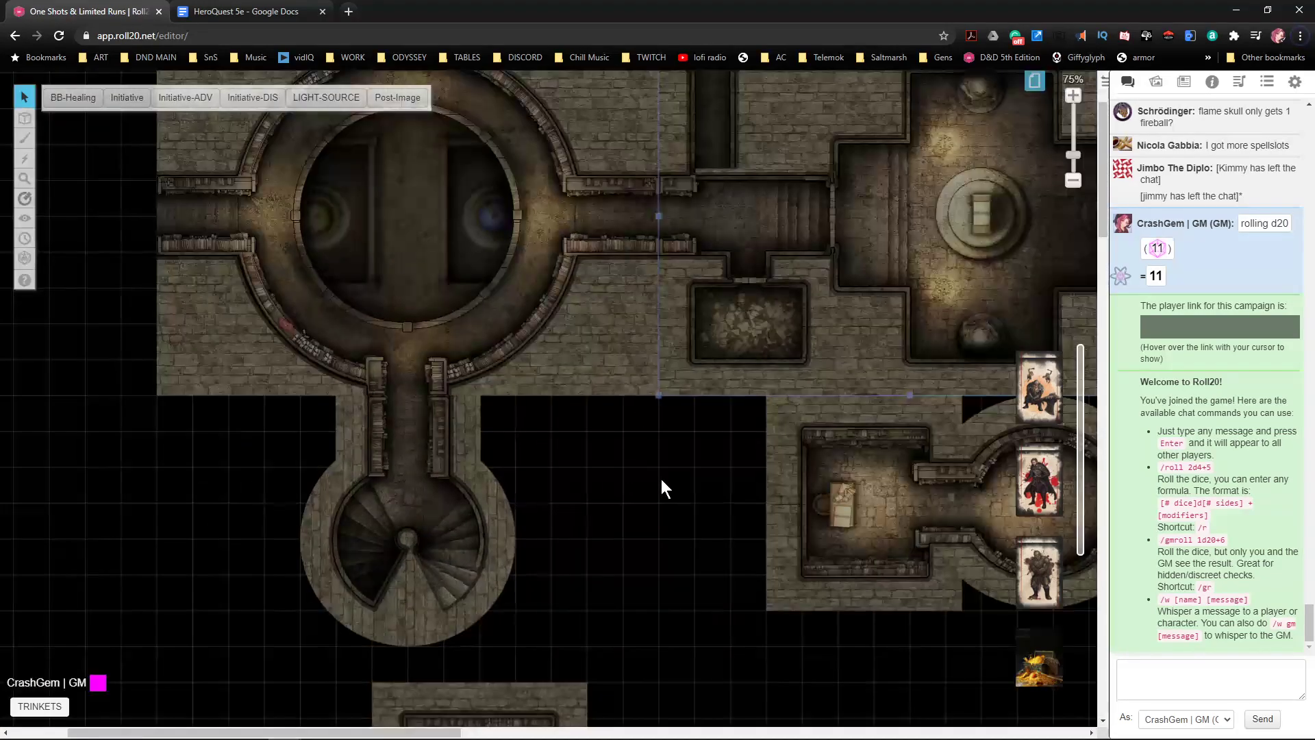
{"action": "left_click", "coordinate": [662, 478]}
- Move a corner corridor tile from the southern loose tiles and attach it to the large round chamber's western exit
{"action": "scroll", "coordinate": [687, 417], "scroll_direction": "up", "scroll_amount": 2}
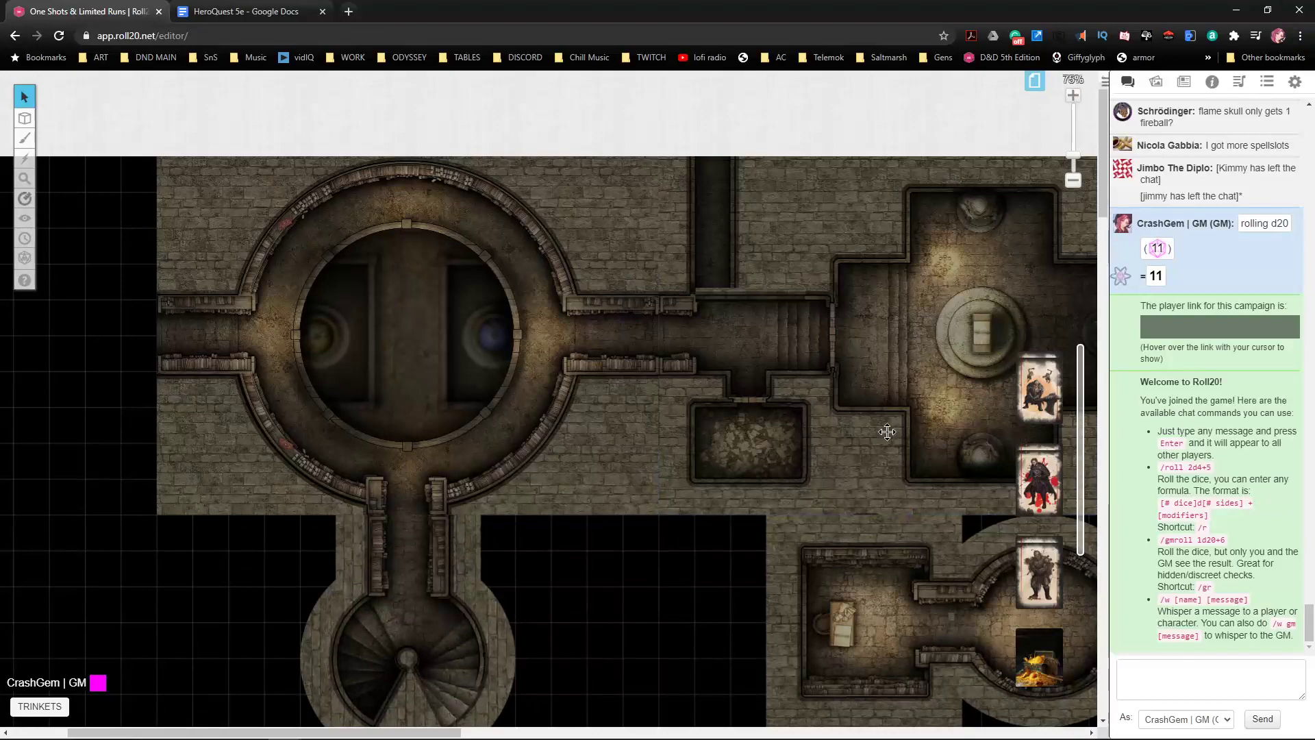
{"action": "left_click_drag", "start_coordinate": [679, 528], "coordinate": [774, 473]}
{"action": "scroll", "coordinate": [640, 422], "scroll_direction": "down", "scroll_amount": 2}
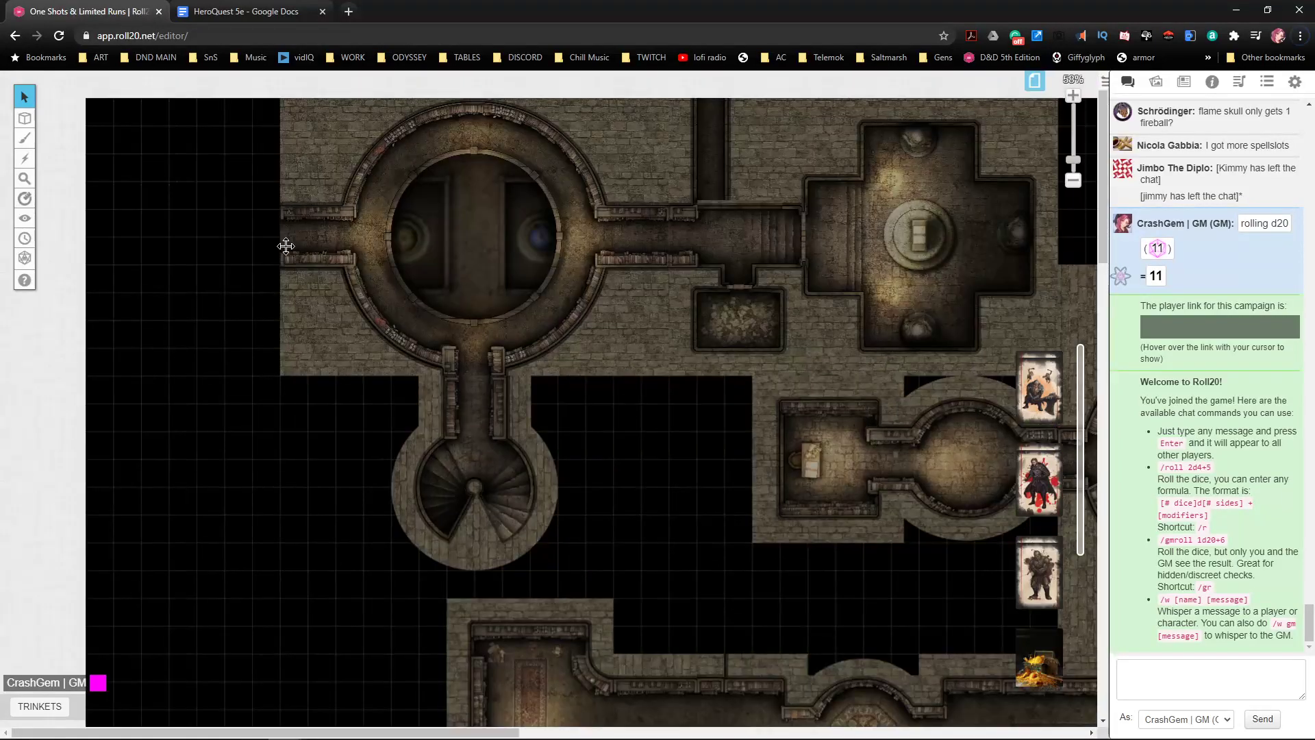
{"action": "scroll", "coordinate": [676, 494], "scroll_direction": "down", "scroll_amount": 2}
{"action": "left_click_drag", "start_coordinate": [792, 548], "coordinate": [936, 661]}
{"action": "left_click_drag", "start_coordinate": [748, 425], "coordinate": [841, 320]}
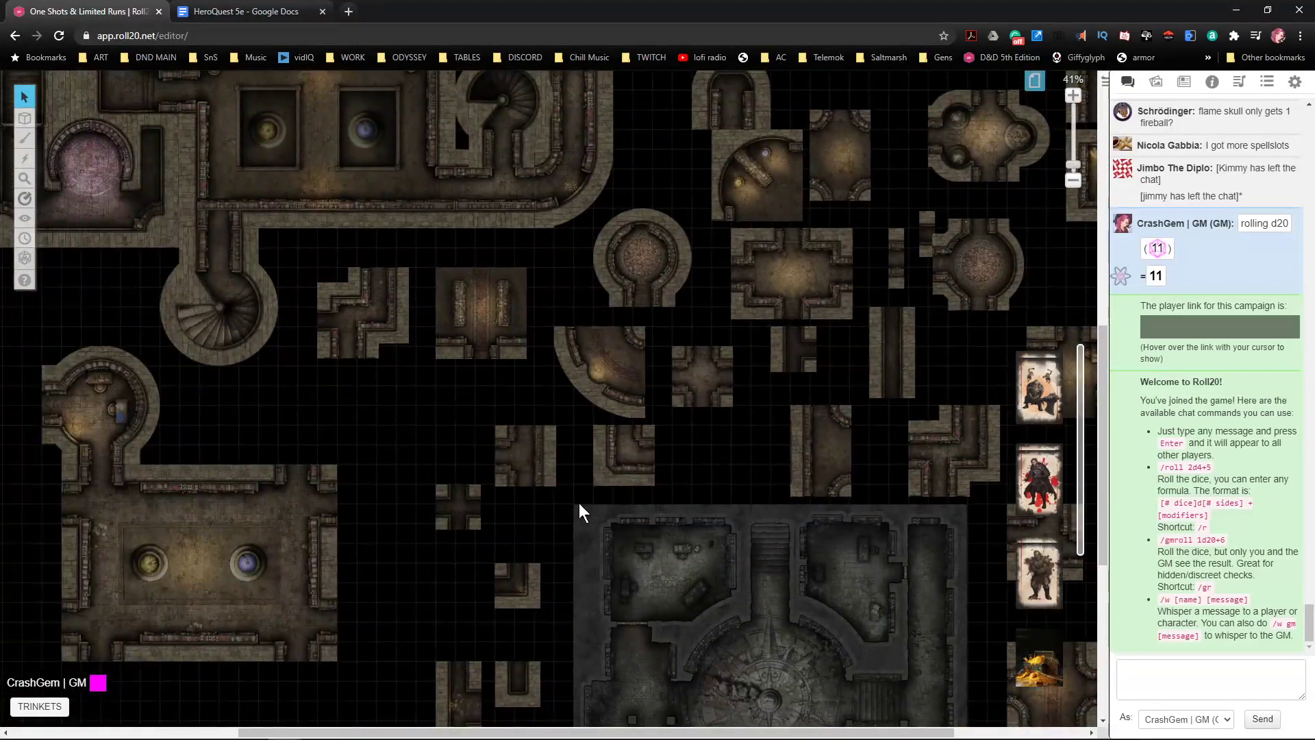
{"action": "left_click_drag", "start_coordinate": [622, 462], "coordinate": [104, 280]}
{"action": "scroll", "coordinate": [520, 486], "scroll_direction": "up", "scroll_amount": 10}
{"action": "left_click_drag", "start_coordinate": [59, 201], "coordinate": [225, 295]}
{"action": "left_click", "coordinate": [217, 453]}
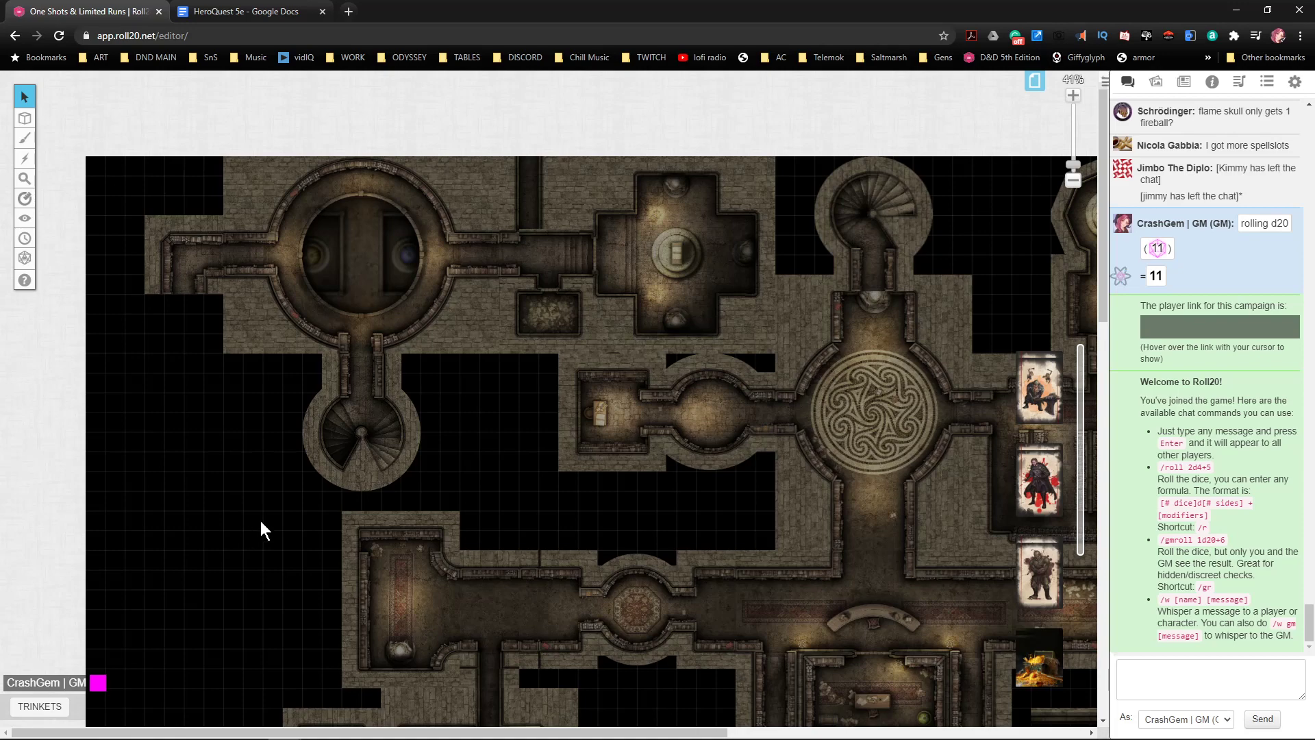
- Attach the tapered room from the southwestern loose tiles beneath the northwest corner corridor, fit its size, and bring it to the front
{"action": "scroll", "coordinate": [270, 520], "scroll_direction": "down", "scroll_amount": 5}
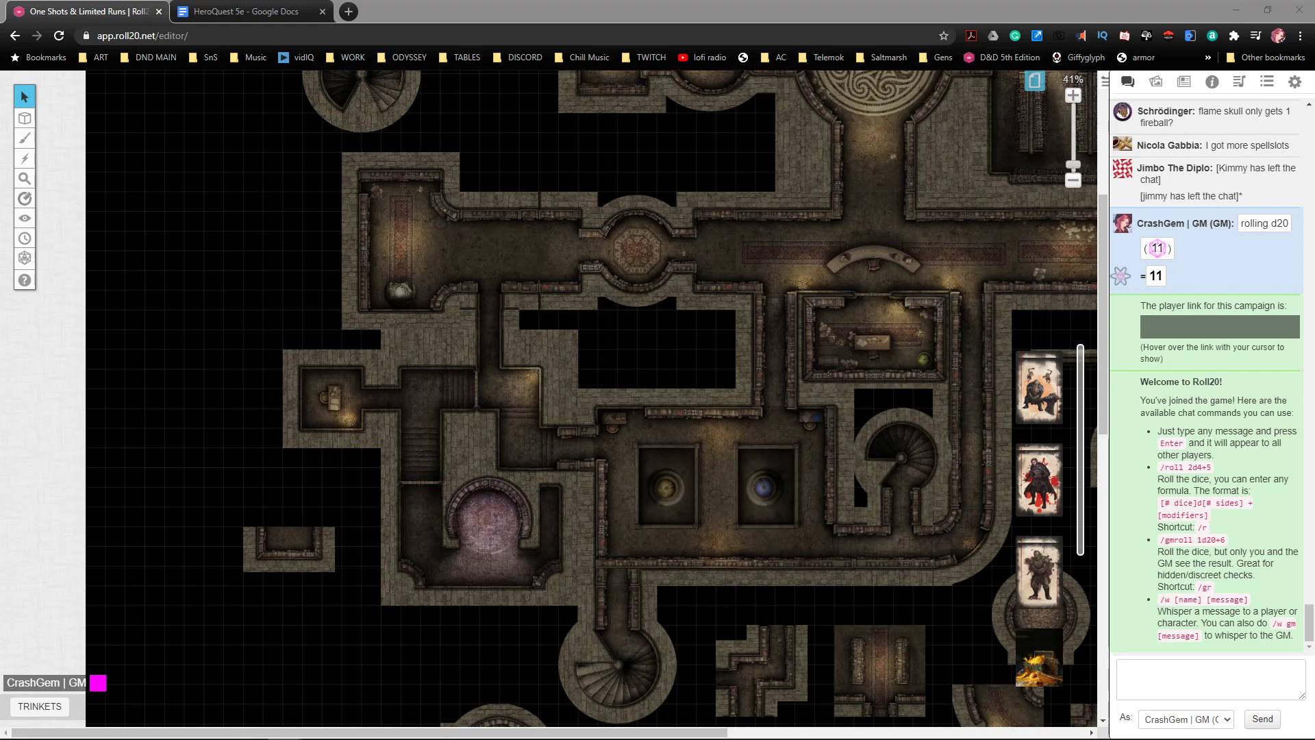
{"action": "left_click", "coordinate": [185, 293]}
{"action": "scroll", "coordinate": [206, 308], "scroll_direction": "up", "scroll_amount": 7}
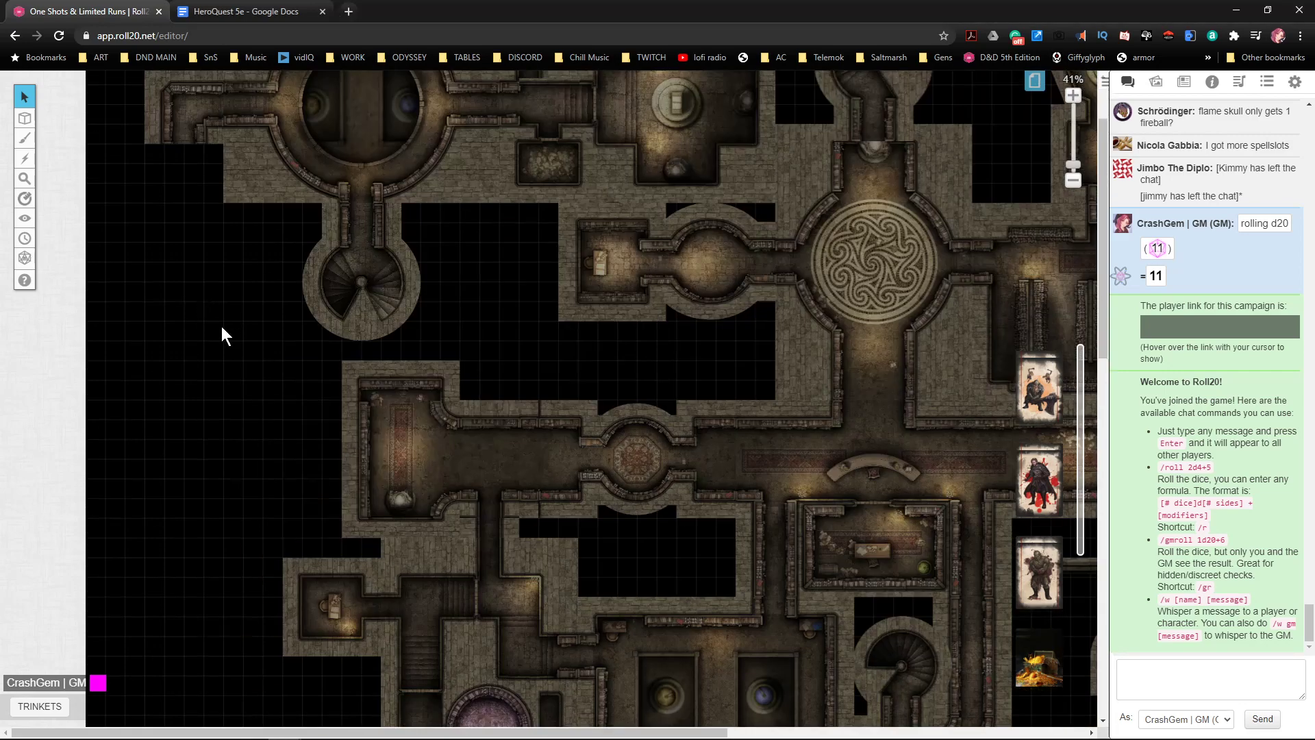
{"action": "scroll", "coordinate": [404, 459], "scroll_direction": "down", "scroll_amount": 10}
{"action": "scroll", "coordinate": [446, 473], "scroll_direction": "down", "scroll_amount": 4}
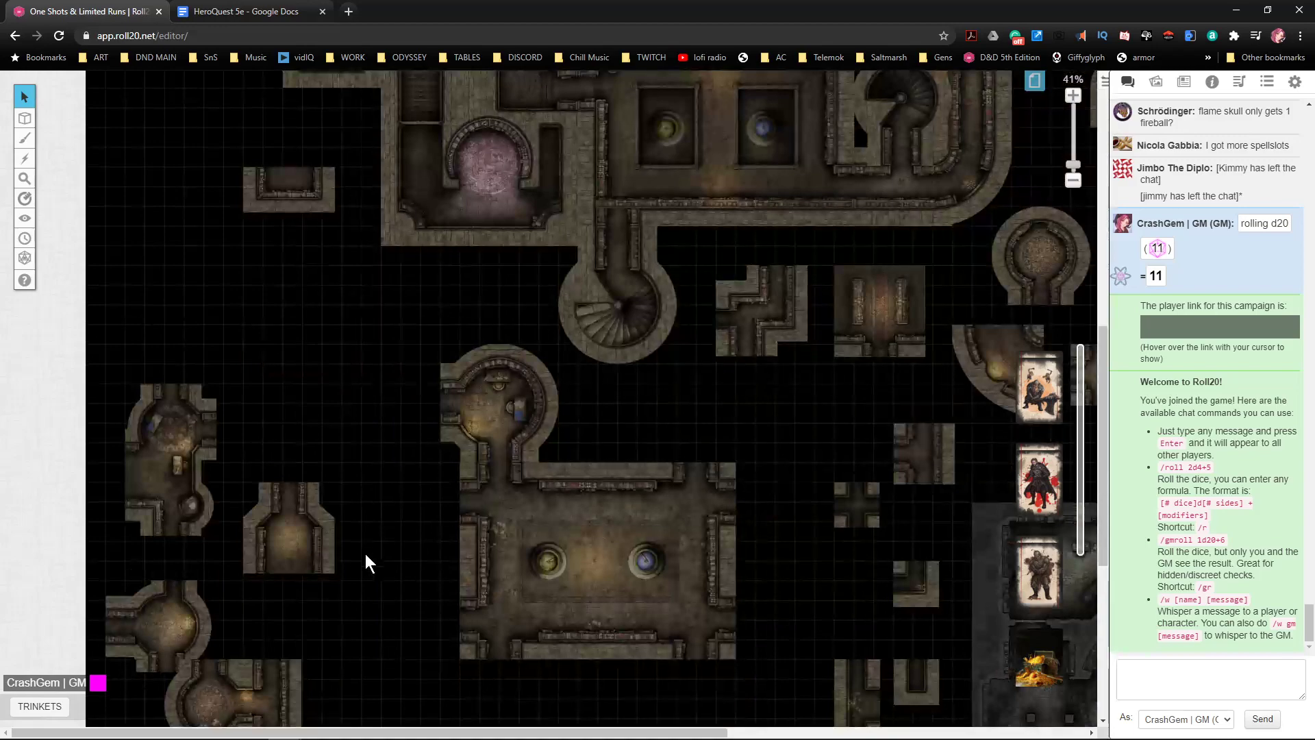
{"action": "left_click", "coordinate": [329, 526]}
{"action": "scroll", "coordinate": [368, 564], "scroll_direction": "up", "scroll_amount": 5}
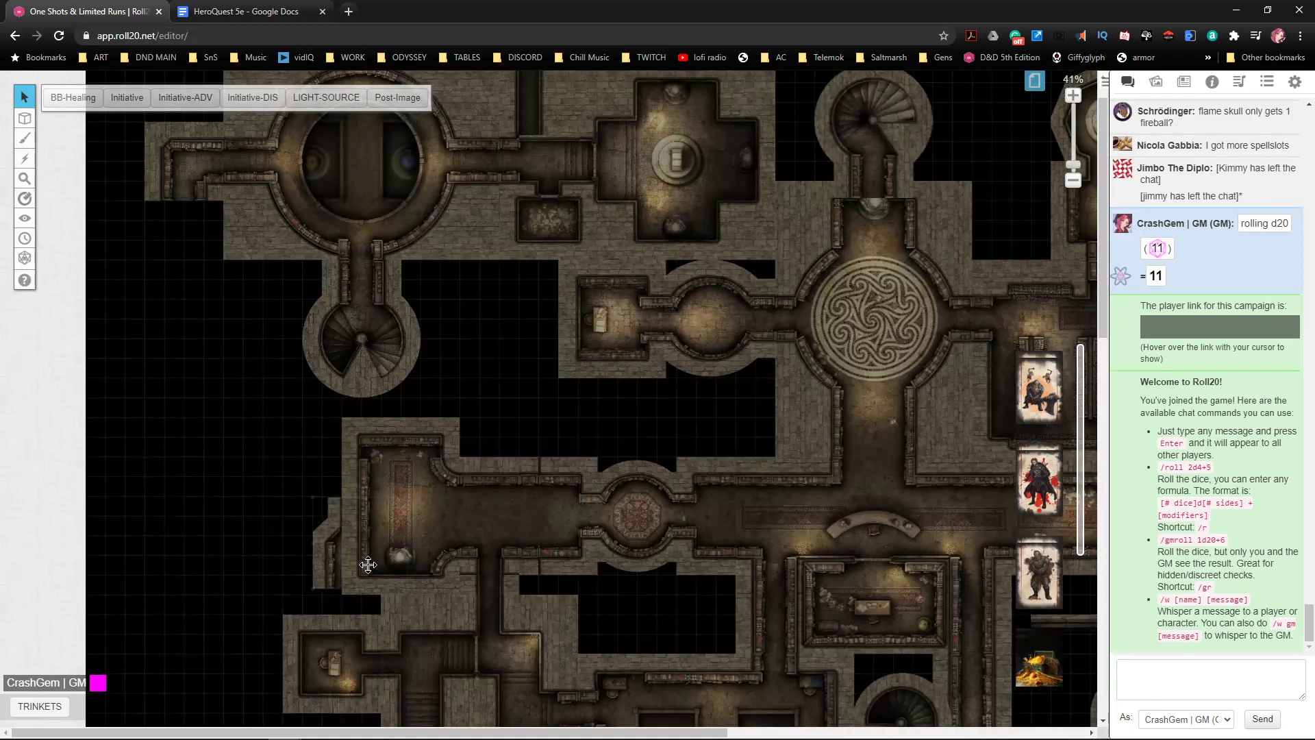
{"action": "scroll", "coordinate": [309, 479], "scroll_direction": "up", "scroll_amount": 2}
{"action": "left_click_drag", "start_coordinate": [368, 563], "coordinate": [249, 409]}
{"action": "right_click", "coordinate": [221, 383]}
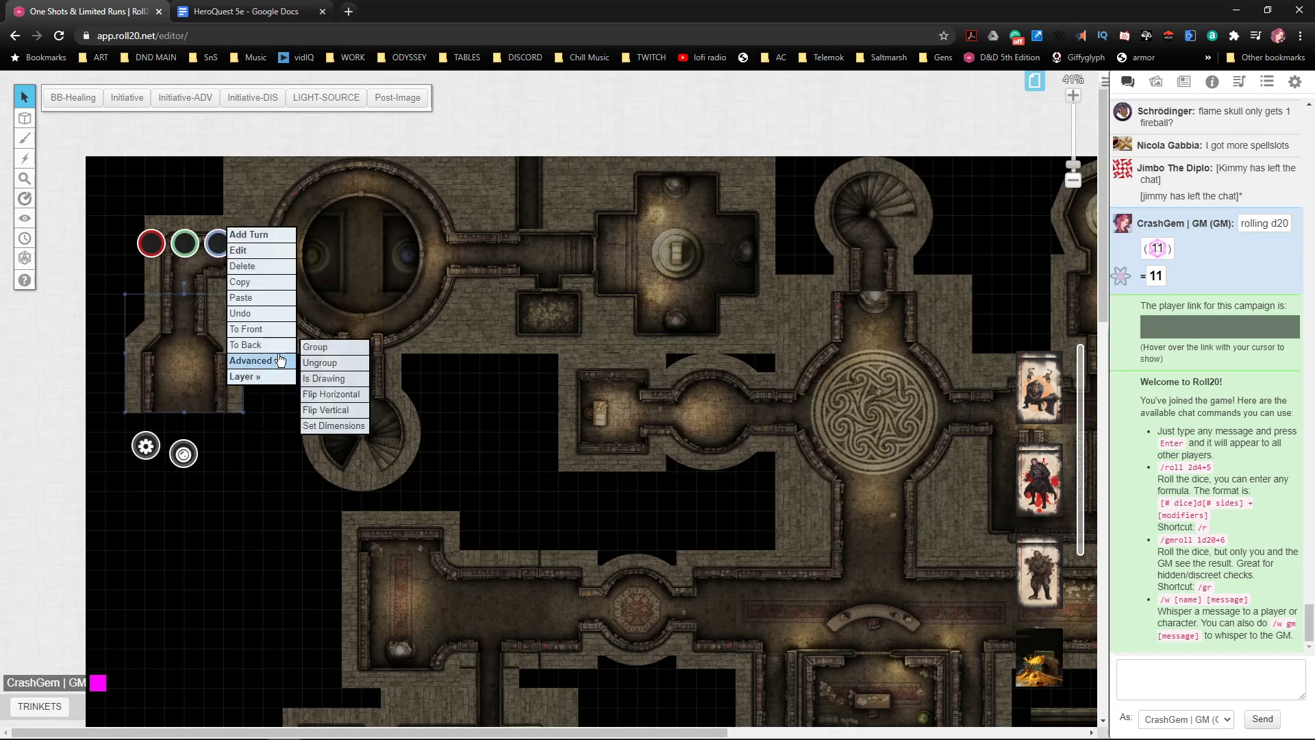
{"action": "left_click", "coordinate": [271, 331]}
{"action": "left_click", "coordinate": [263, 494]}
- Spread apart the large loose room tiles northeast of the dungeon
{"action": "scroll", "coordinate": [301, 479], "scroll_direction": "down", "scroll_amount": 4}
{"action": "scroll", "coordinate": [479, 445], "scroll_direction": "down", "scroll_amount": 2}
{"action": "mouse_move", "coordinate": [833, 221]}
{"action": "left_mouse_down"}
{"action": "mouse_move", "coordinate": [841, 335]}
{"action": "mouse_move", "coordinate": [809, 222]}
{"action": "left_mouse_up"}
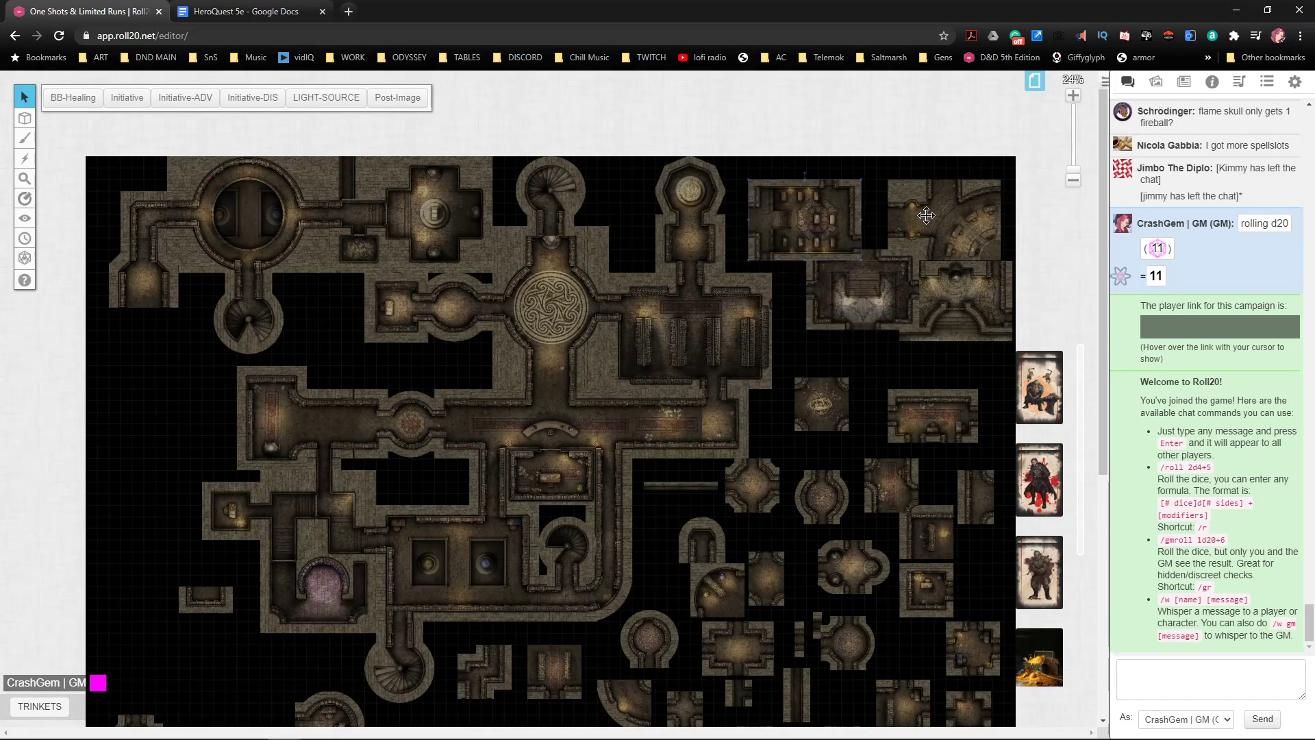
{"action": "left_click_drag", "start_coordinate": [968, 227], "coordinate": [972, 326]}
- Attach a square room from the loose tiles beneath the tapered room in the northwest, enlarging it to match that room's width
{"action": "scroll", "coordinate": [926, 483], "scroll_direction": "down", "scroll_amount": 5}
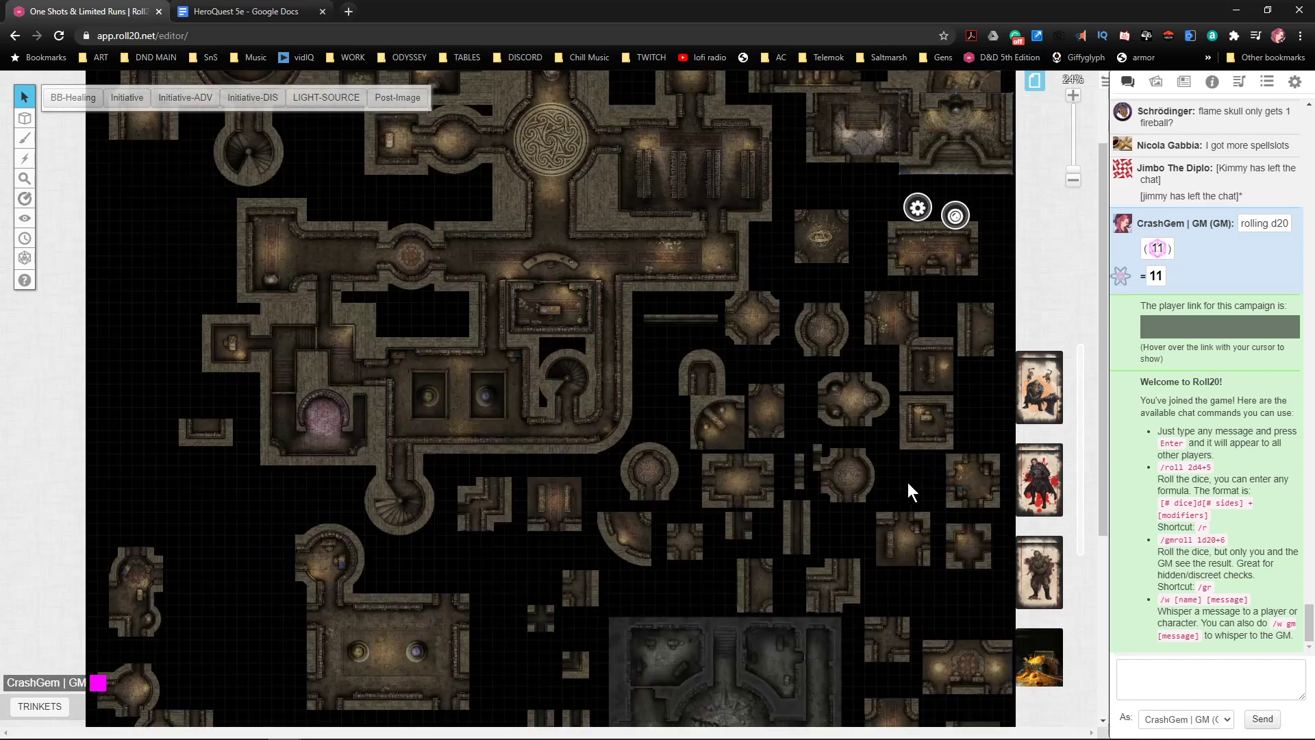
{"action": "scroll", "coordinate": [862, 437], "scroll_direction": "down", "scroll_amount": 4}
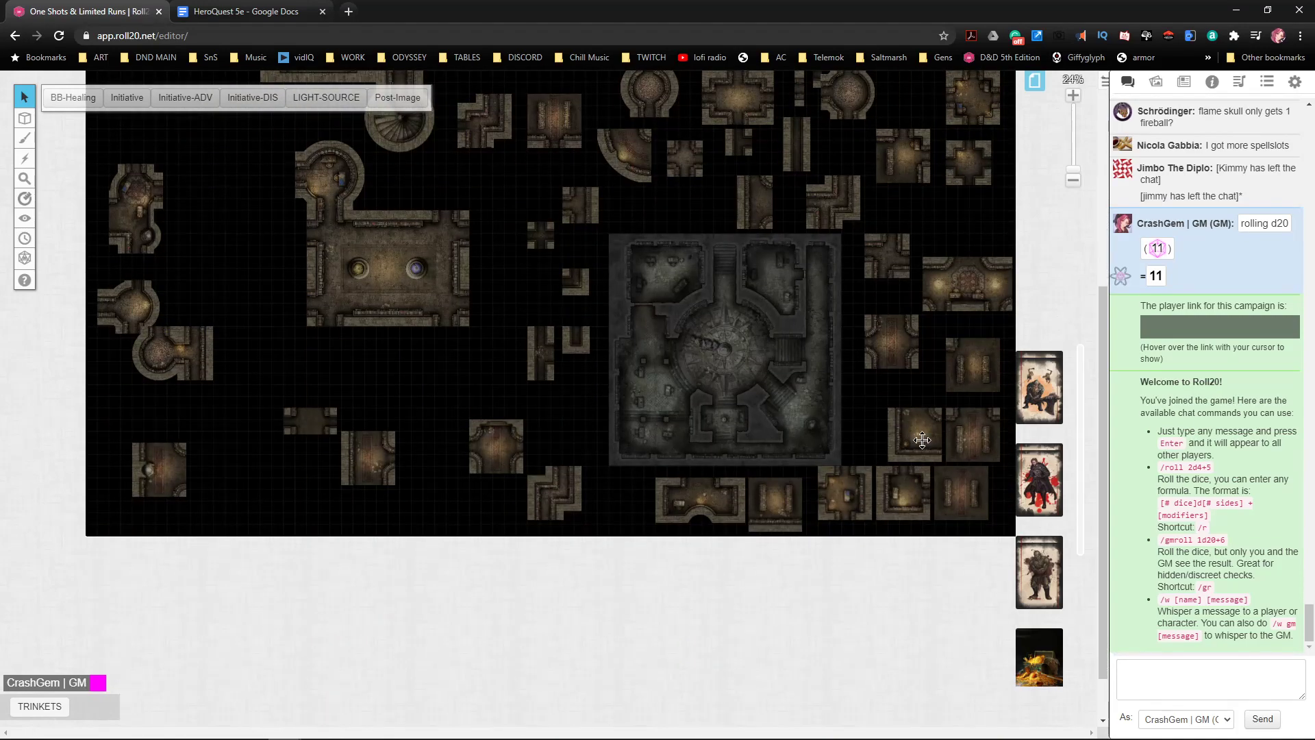
{"action": "scroll", "coordinate": [643, 454], "scroll_direction": "up", "scroll_amount": 3}
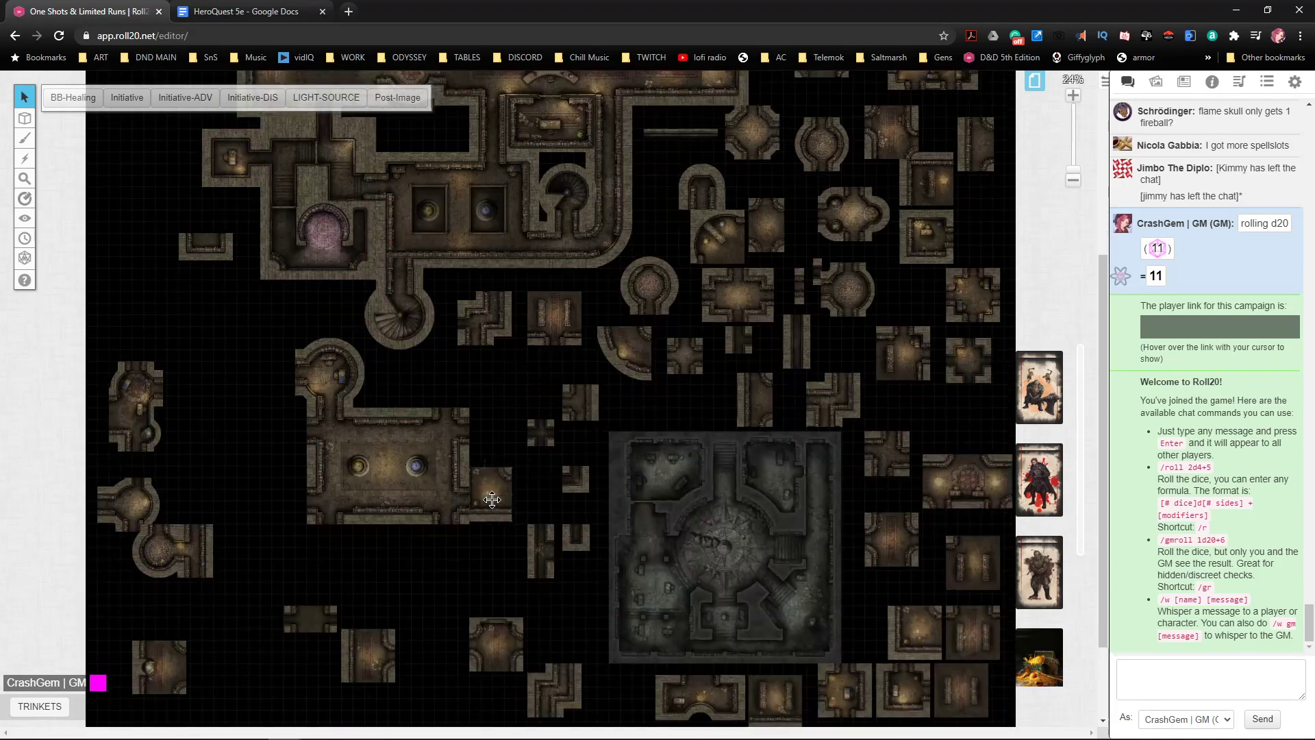
{"action": "scroll", "coordinate": [492, 499], "scroll_direction": "up", "scroll_amount": 4}
{"action": "left_click_drag", "start_coordinate": [139, 249], "coordinate": [182, 288]}
{"action": "left_click", "coordinate": [193, 342]}
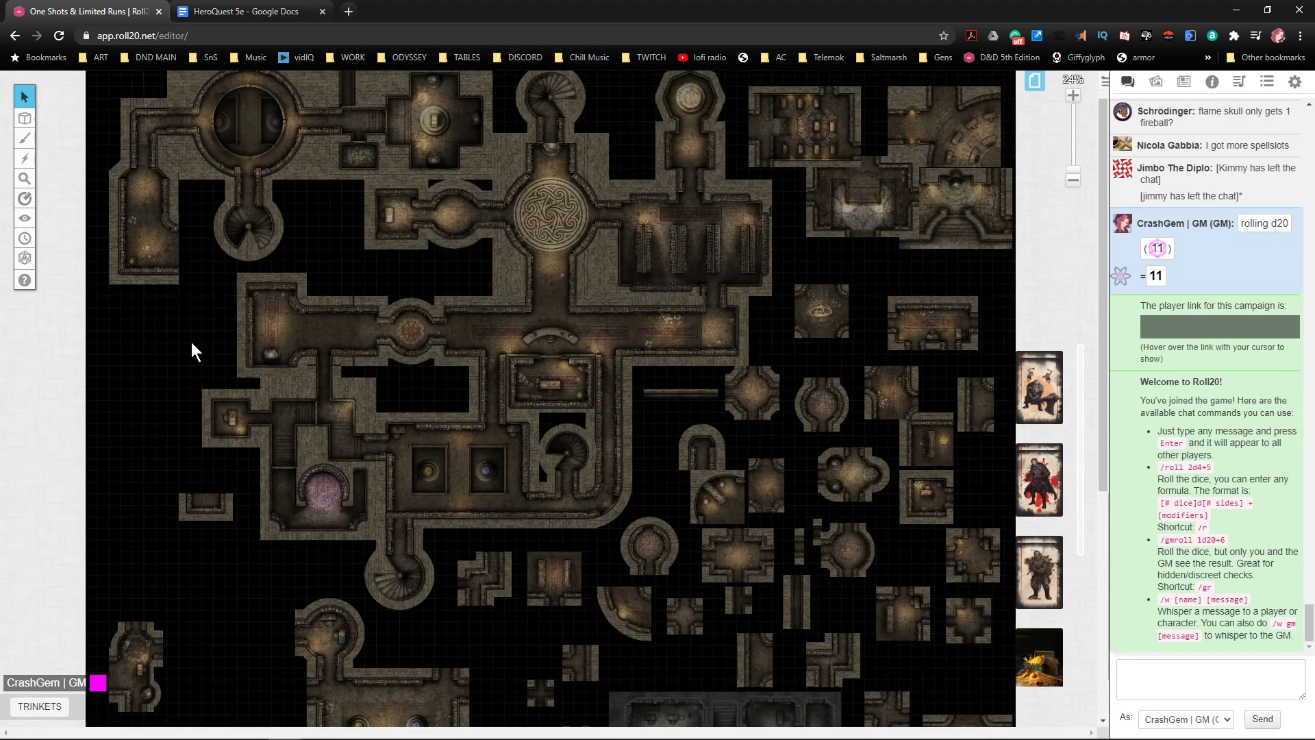
- Move the narrow rounded room and the small round room from the map's western edge to beside and beneath the loose two-basin hall
{"action": "left_click_drag", "start_coordinate": [154, 645], "coordinate": [271, 609]}
{"action": "scroll", "coordinate": [572, 582], "scroll_direction": "down", "scroll_amount": 2}
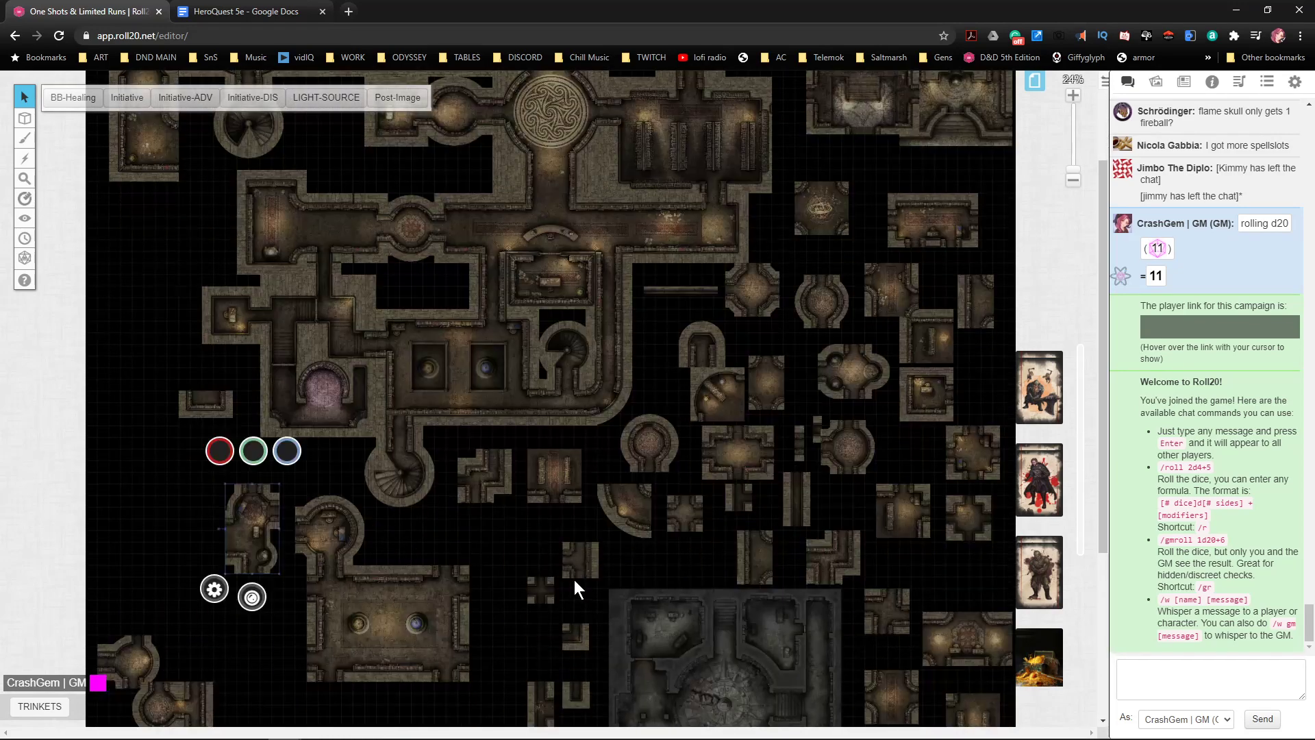
{"action": "scroll", "coordinate": [579, 589], "scroll_direction": "down", "scroll_amount": 3}
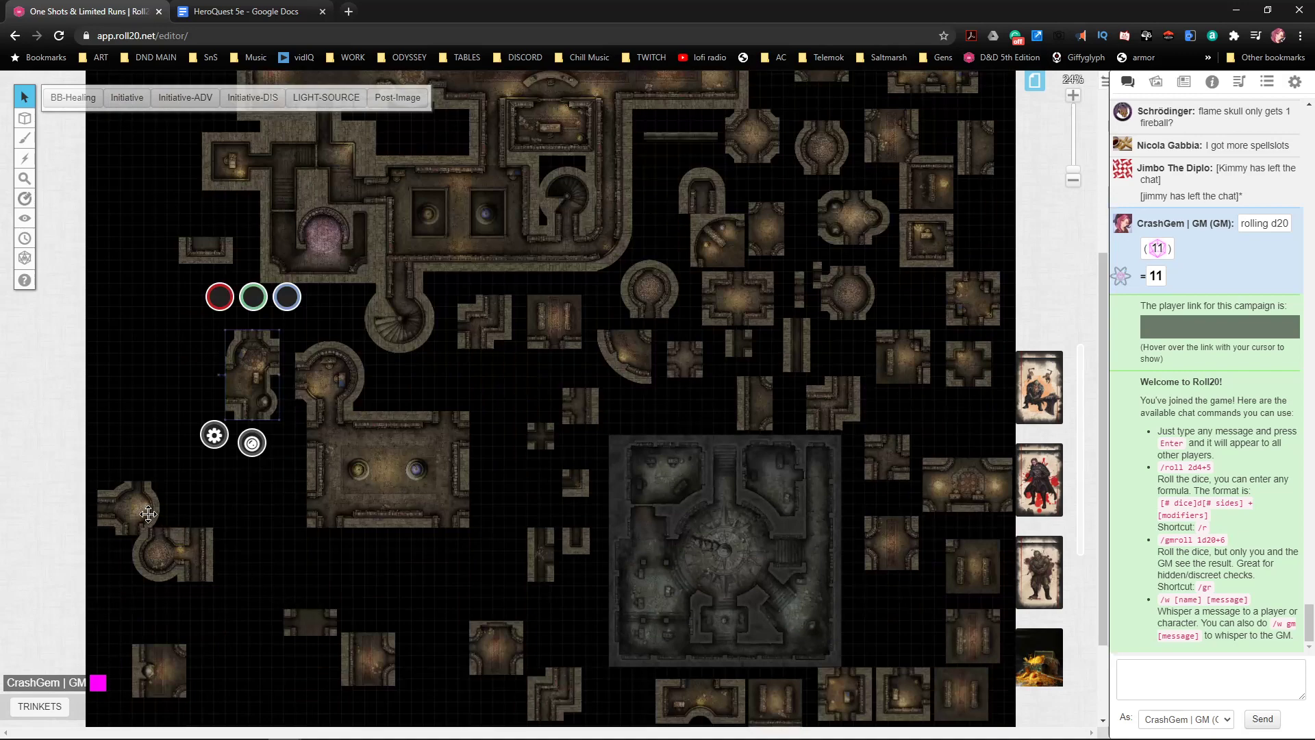
{"action": "left_click_drag", "start_coordinate": [148, 514], "coordinate": [439, 585]}
{"action": "scroll", "coordinate": [608, 546], "scroll_direction": "up", "scroll_amount": 1}
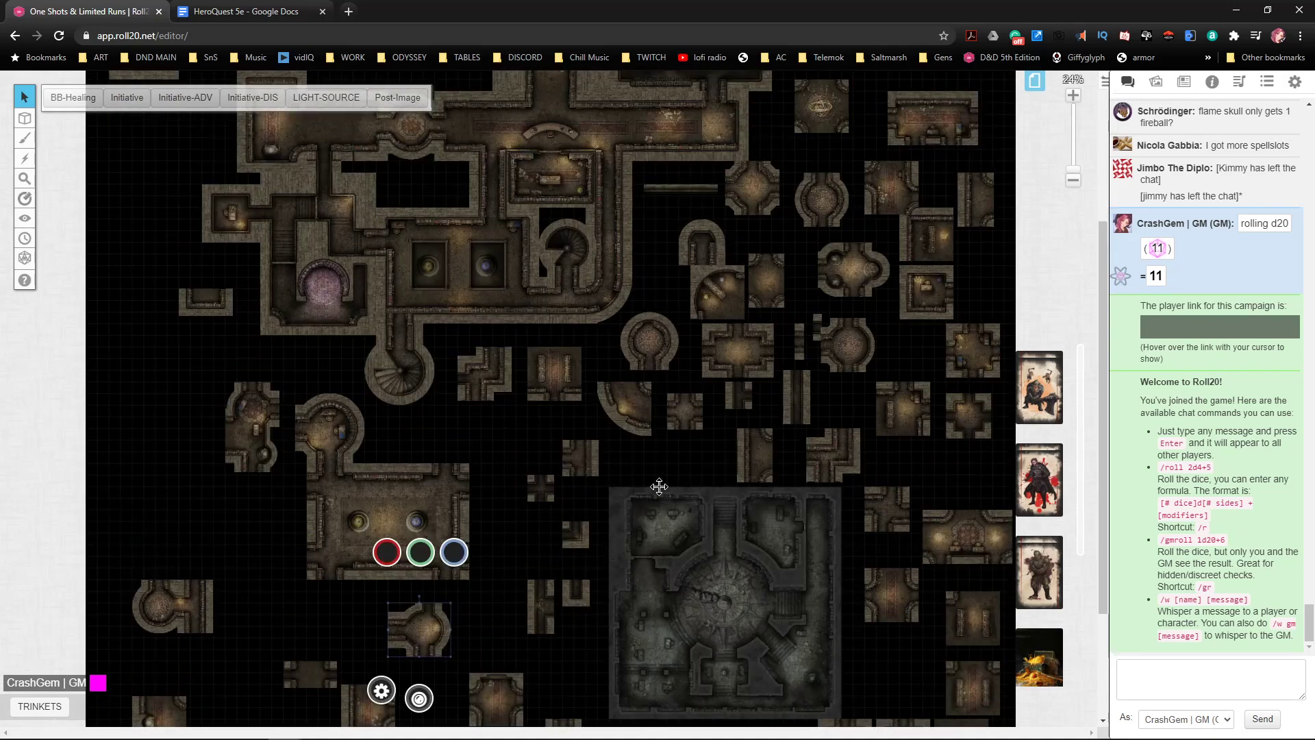
{"action": "scroll", "coordinate": [658, 486], "scroll_direction": "down", "scroll_amount": 4}
{"action": "scroll", "coordinate": [753, 483], "scroll_direction": "up", "scroll_amount": 5}
{"action": "scroll", "coordinate": [770, 447], "scroll_direction": "up", "scroll_amount": 1}
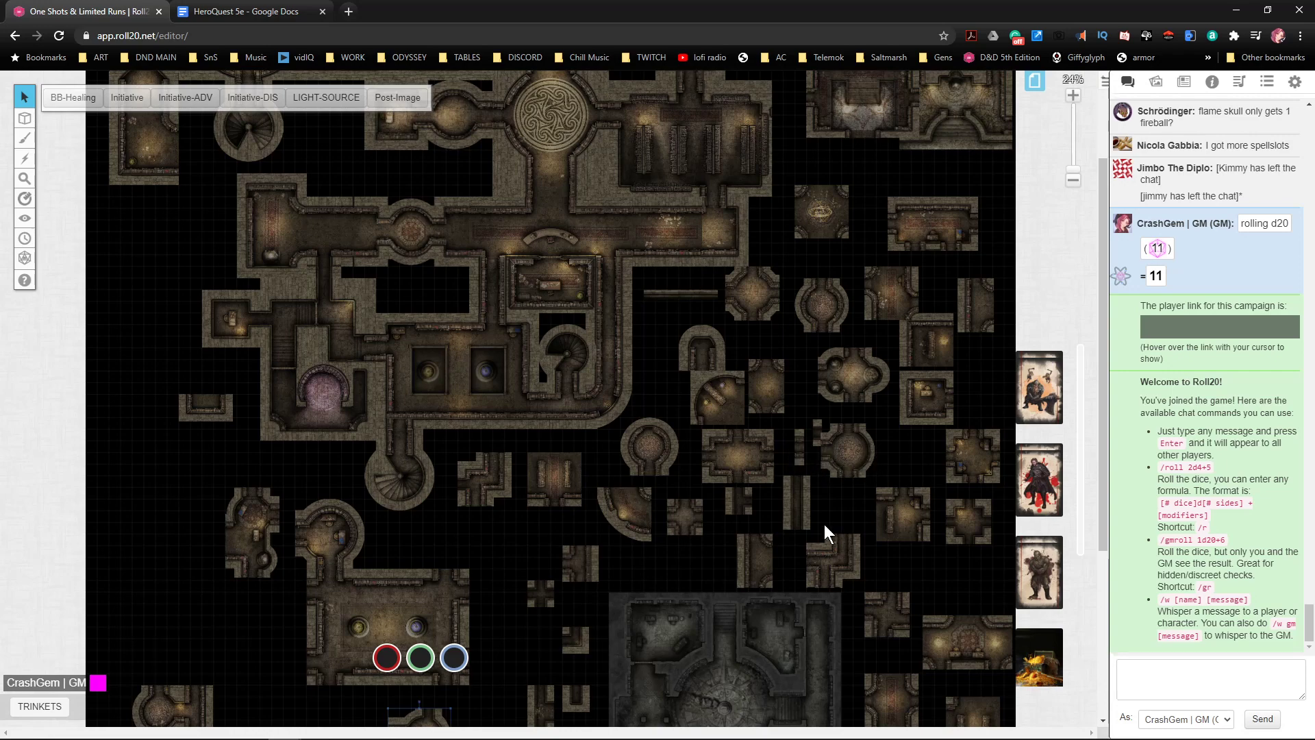
- Look over the loose tiles across the southern half of the map for pieces to use
{"action": "scroll", "coordinate": [849, 355], "scroll_direction": "down", "scroll_amount": 1}
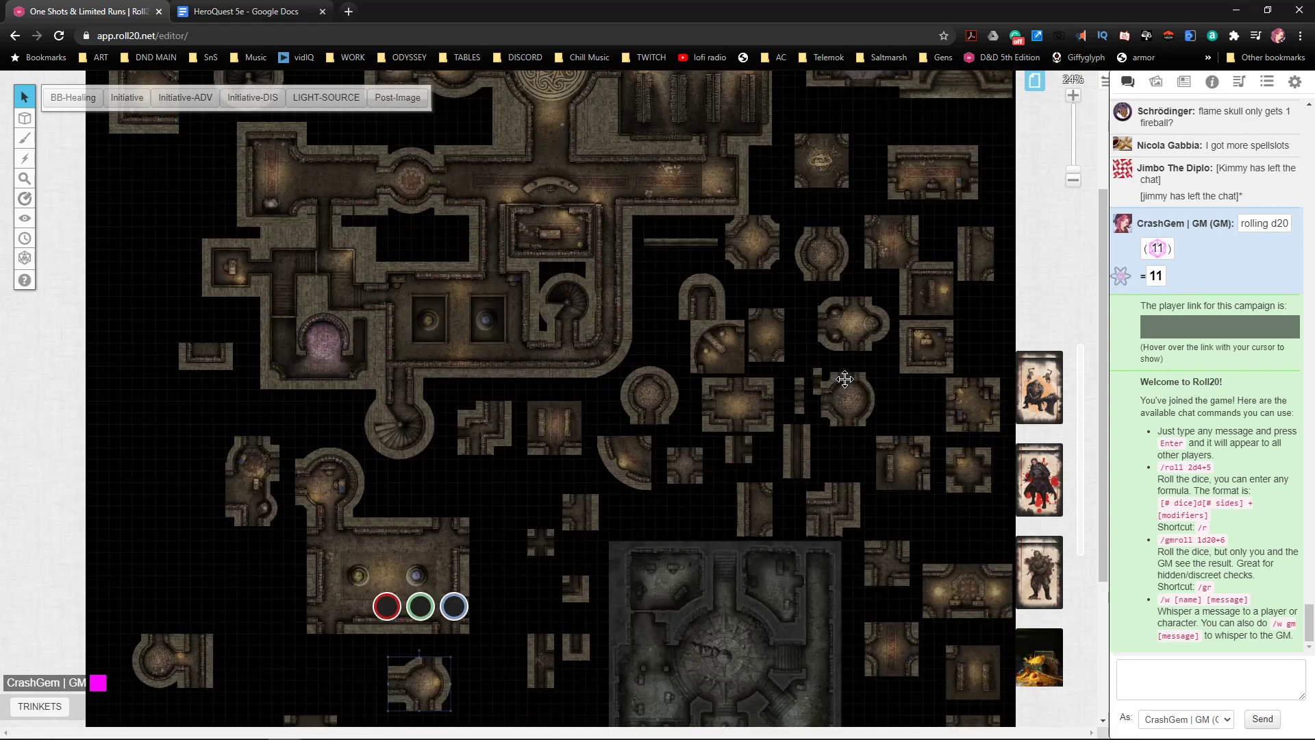
{"action": "scroll", "coordinate": [584, 519], "scroll_direction": "down", "scroll_amount": 6}
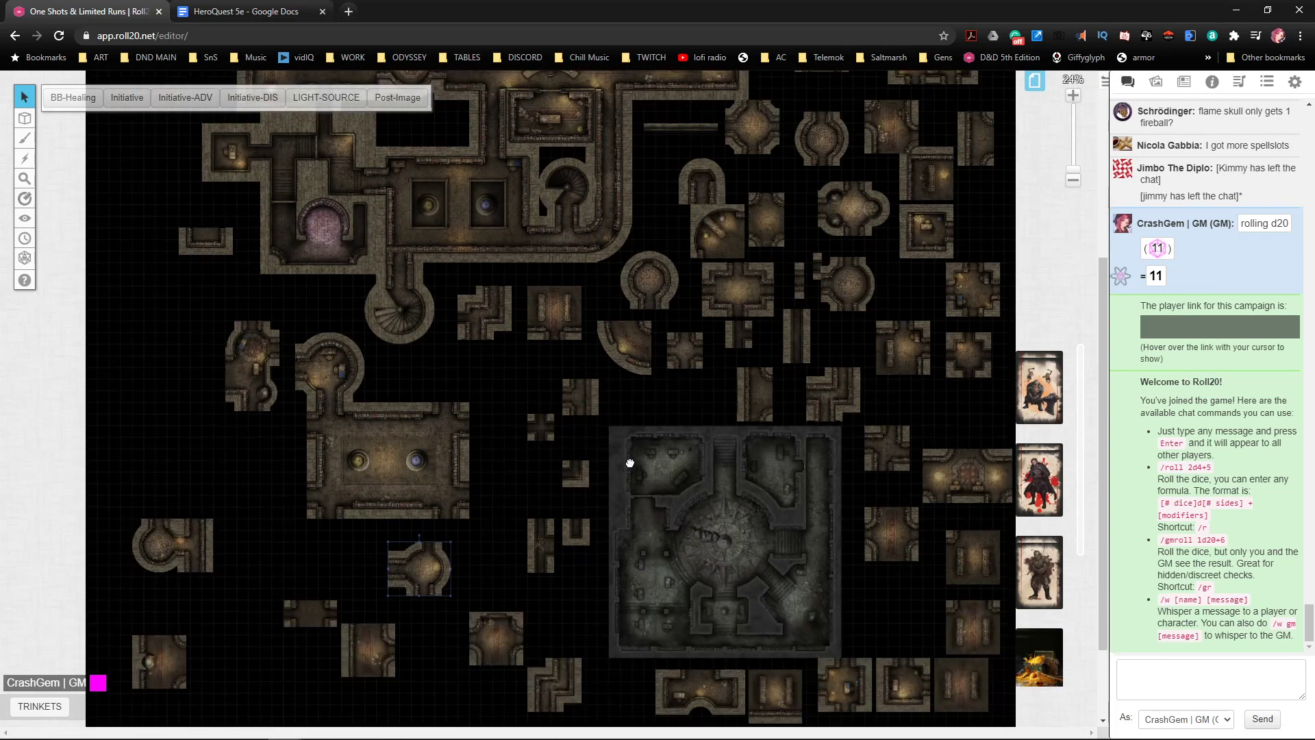
{"action": "scroll", "coordinate": [627, 467], "scroll_direction": "down", "scroll_amount": 4}
{"action": "scroll", "coordinate": [637, 461], "scroll_direction": "up", "scroll_amount": 4}
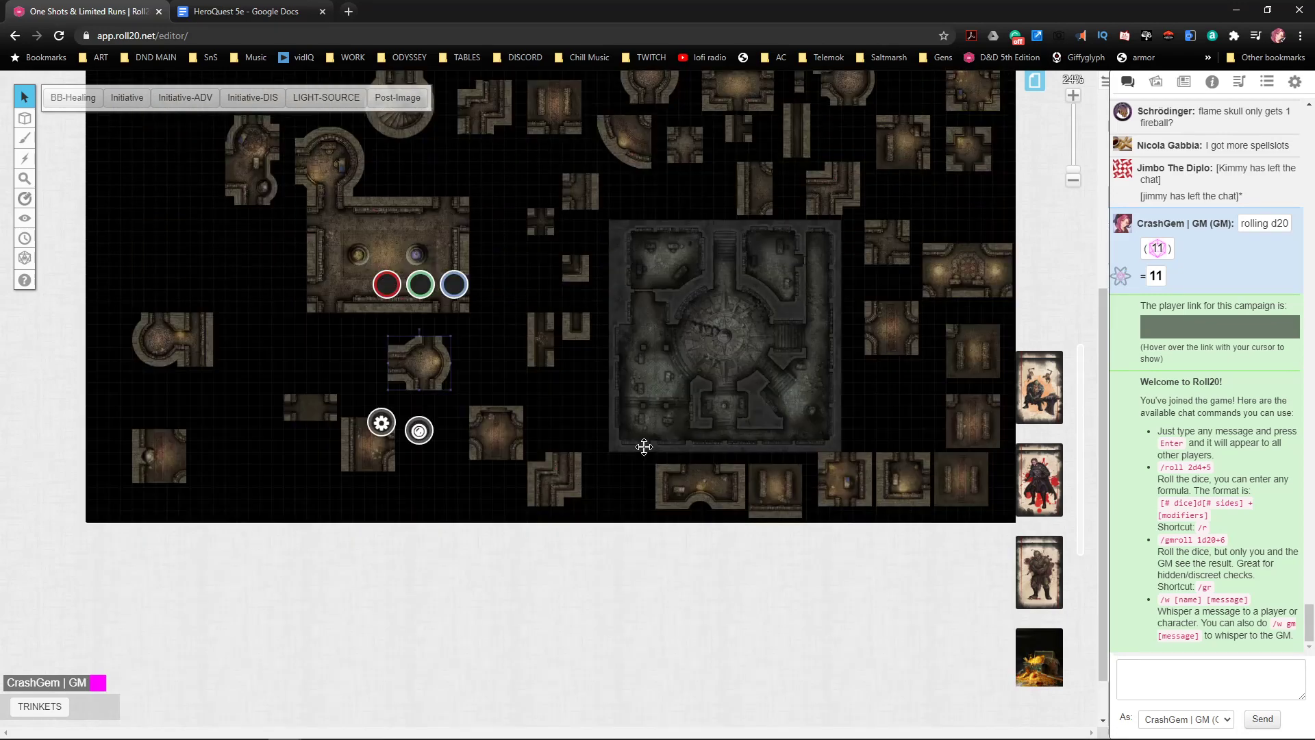
{"action": "left_click", "coordinate": [563, 411]}
{"action": "scroll", "coordinate": [588, 434], "scroll_direction": "up", "scroll_amount": 2}
{"action": "scroll", "coordinate": [614, 391], "scroll_direction": "up", "scroll_amount": 1}
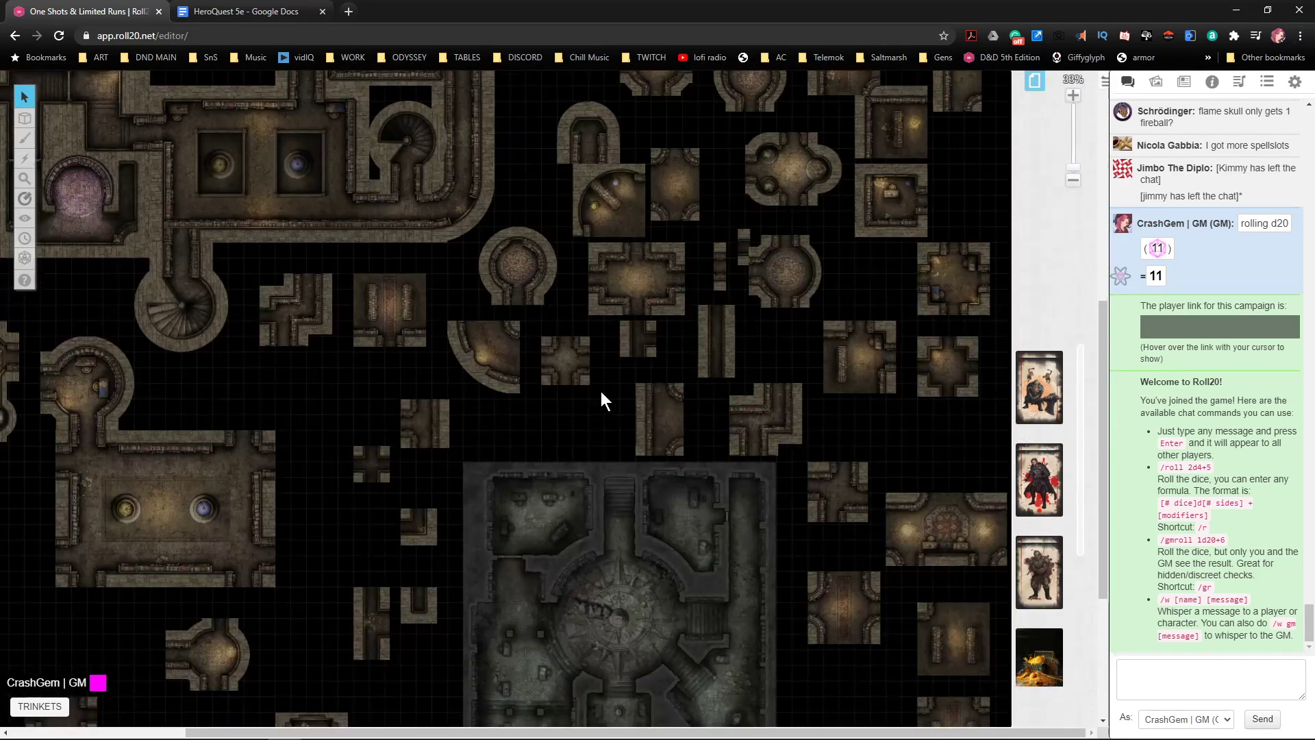
{"action": "scroll", "coordinate": [498, 448], "scroll_direction": "left", "scroll_amount": 5}
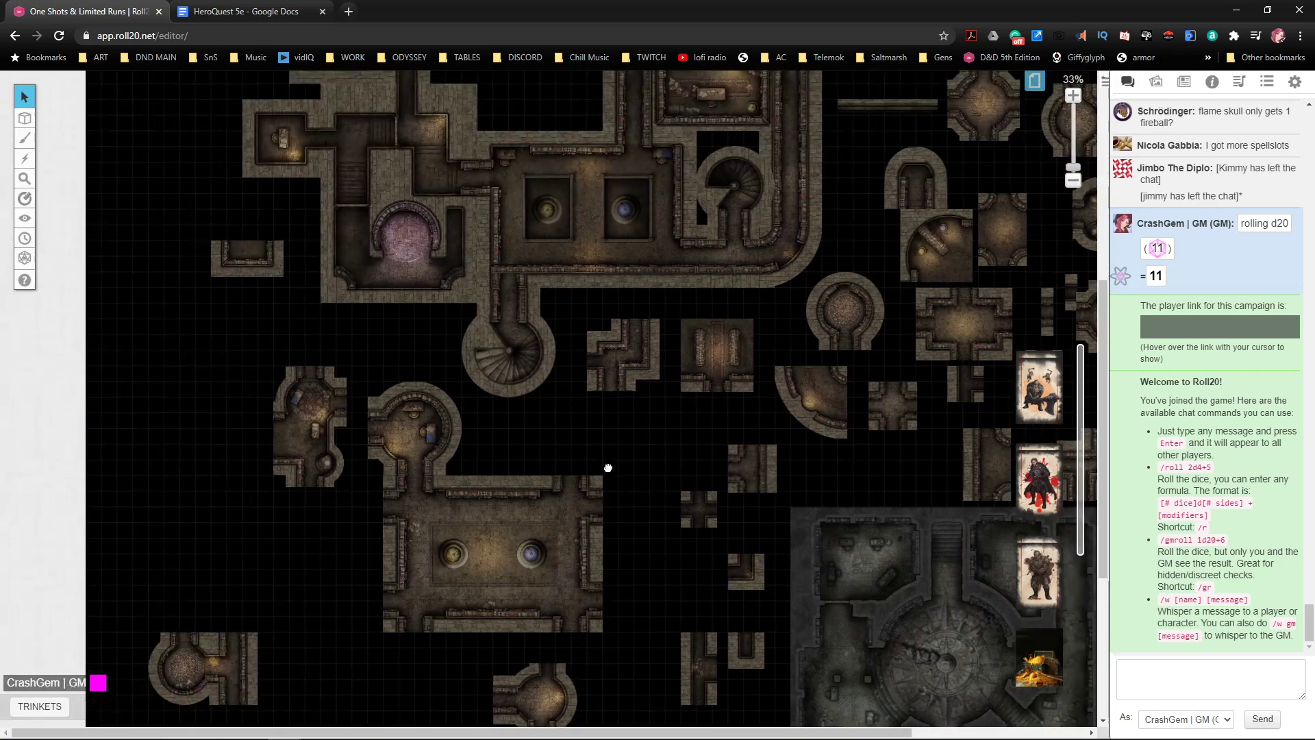
- Duplicate the small dead-end tile west of the pink alcove chamber and rotate the copy to close the east side of the northwestern square room
{"action": "left_click", "coordinate": [261, 266]}
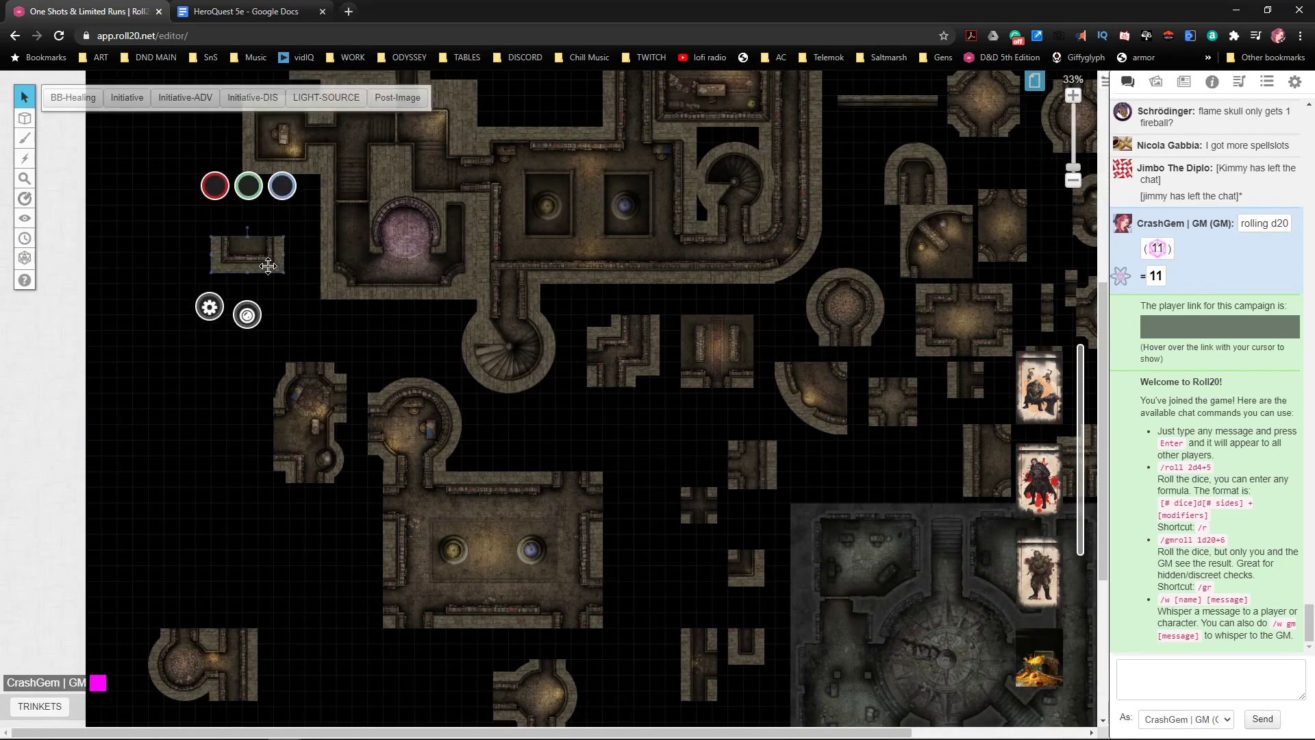
{"action": "scroll", "coordinate": [331, 331], "scroll_direction": "up", "scroll_amount": 6}
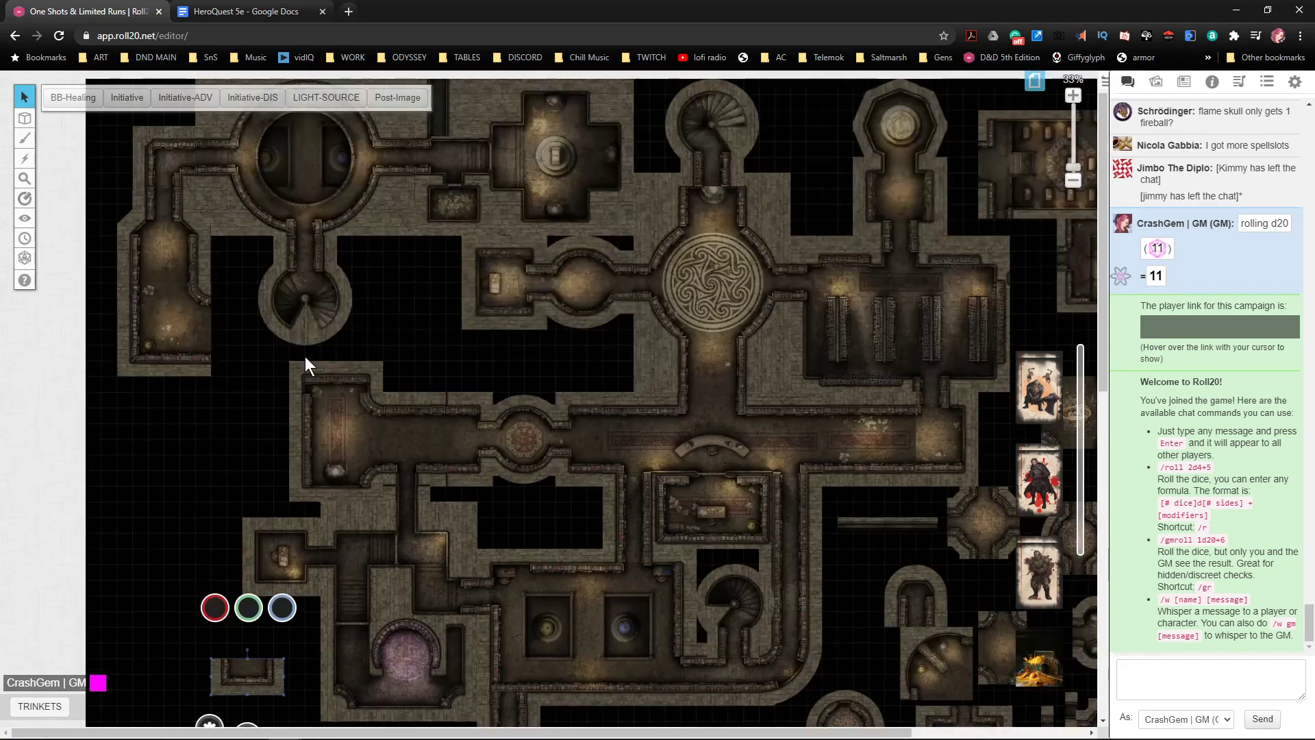
{"action": "left_click", "coordinate": [253, 370]}
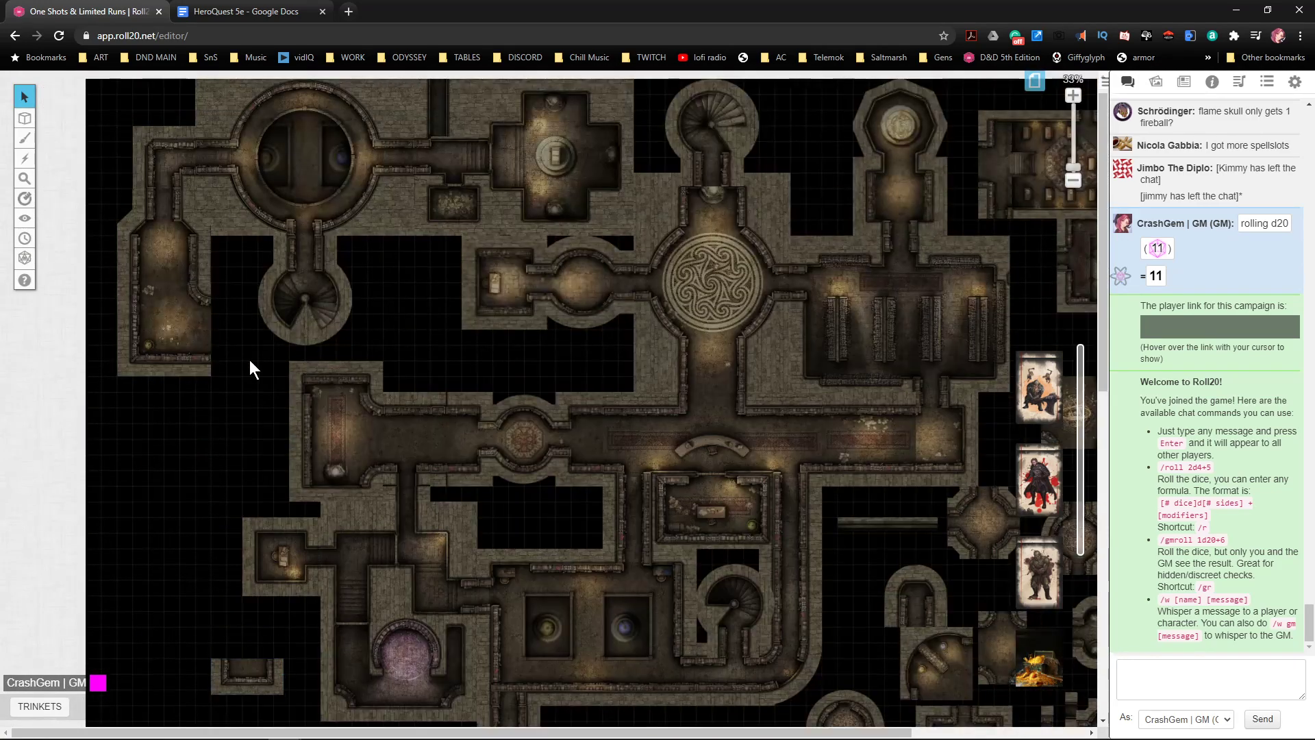
{"action": "left_click", "coordinate": [245, 372]}
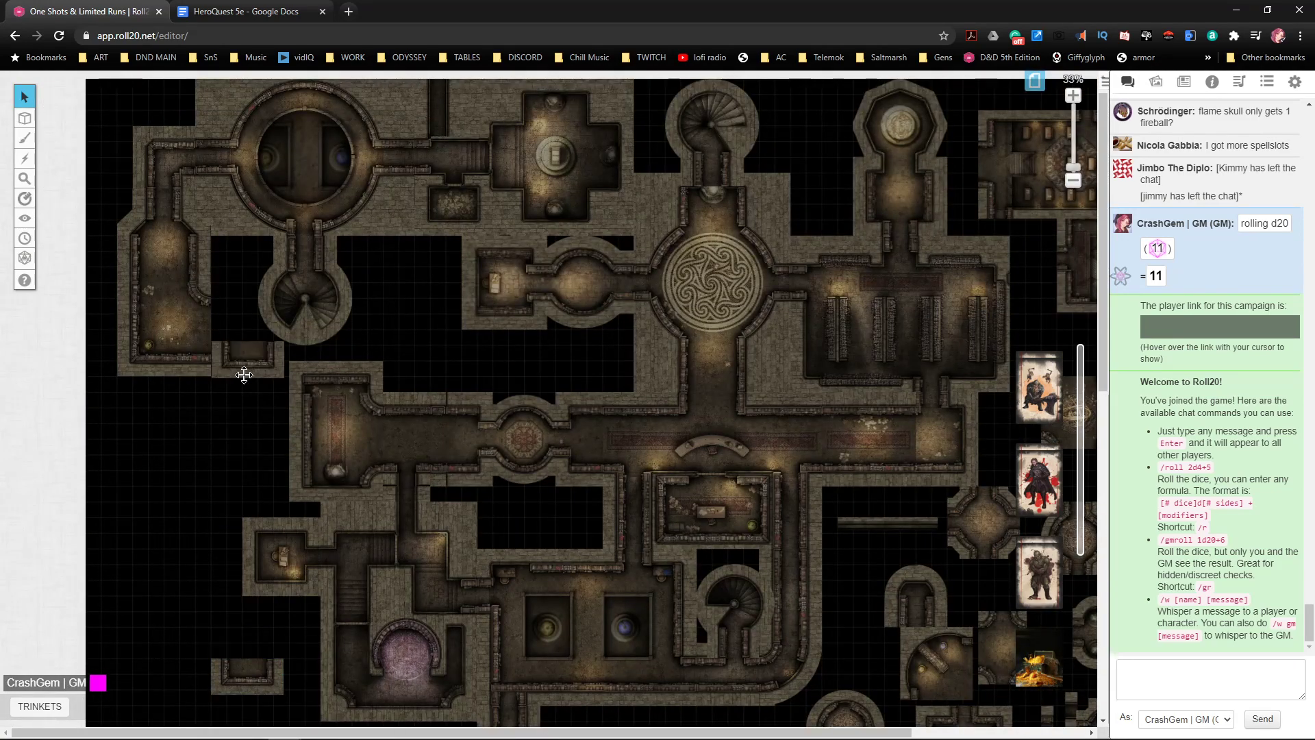
{"action": "left_click_drag", "start_coordinate": [247, 334], "coordinate": [257, 282]}
{"action": "left_click", "coordinate": [244, 339]}
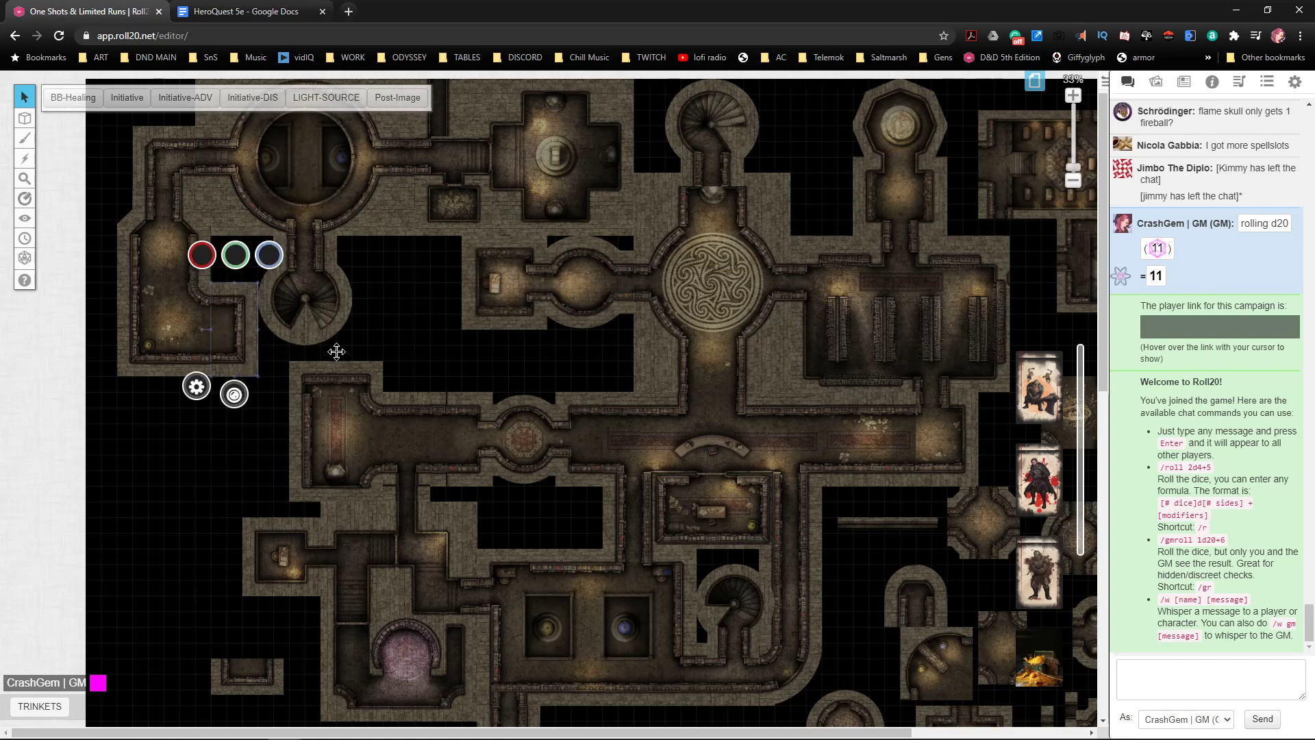
{"action": "left_click", "coordinate": [404, 354]}
- Draw a rectangle with black outline and fill over the stray stonework between the northern round chamber and the cross-shaped room
{"action": "scroll", "coordinate": [418, 383], "scroll_direction": "up", "scroll_amount": 1}
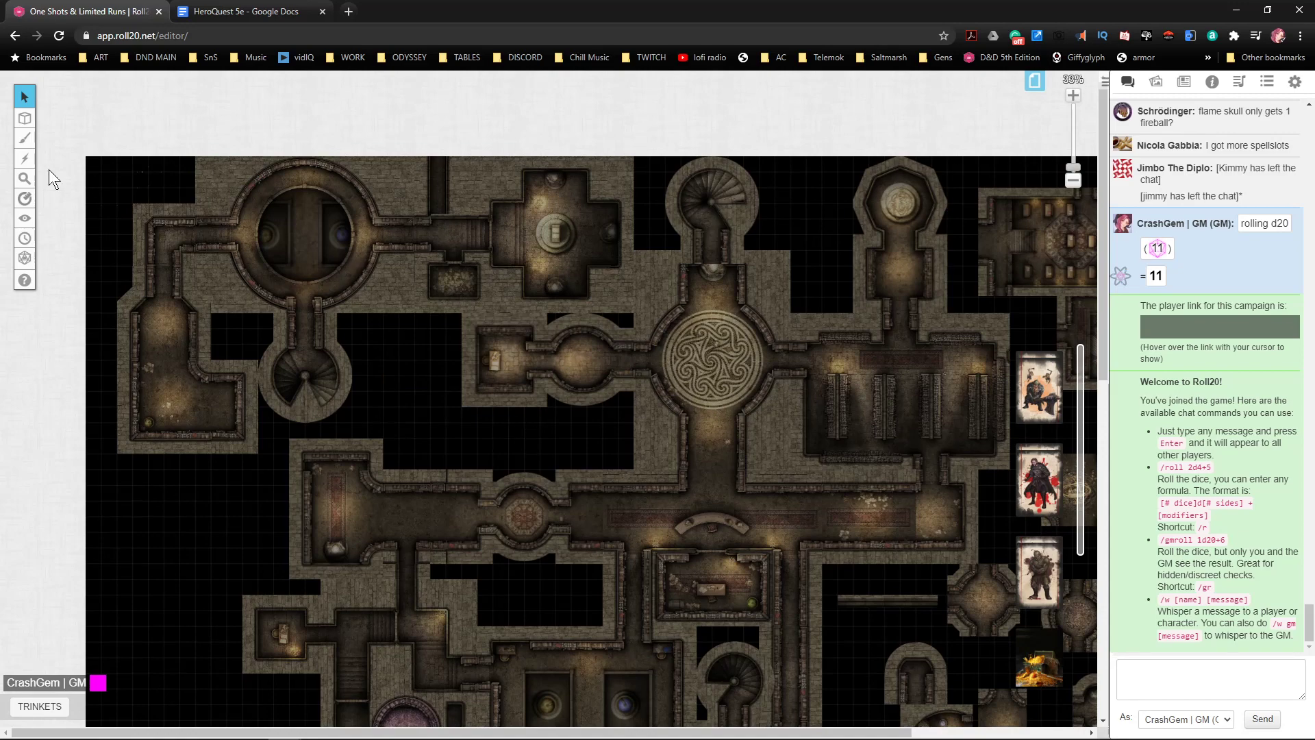
{"action": "left_click", "coordinate": [54, 137]}
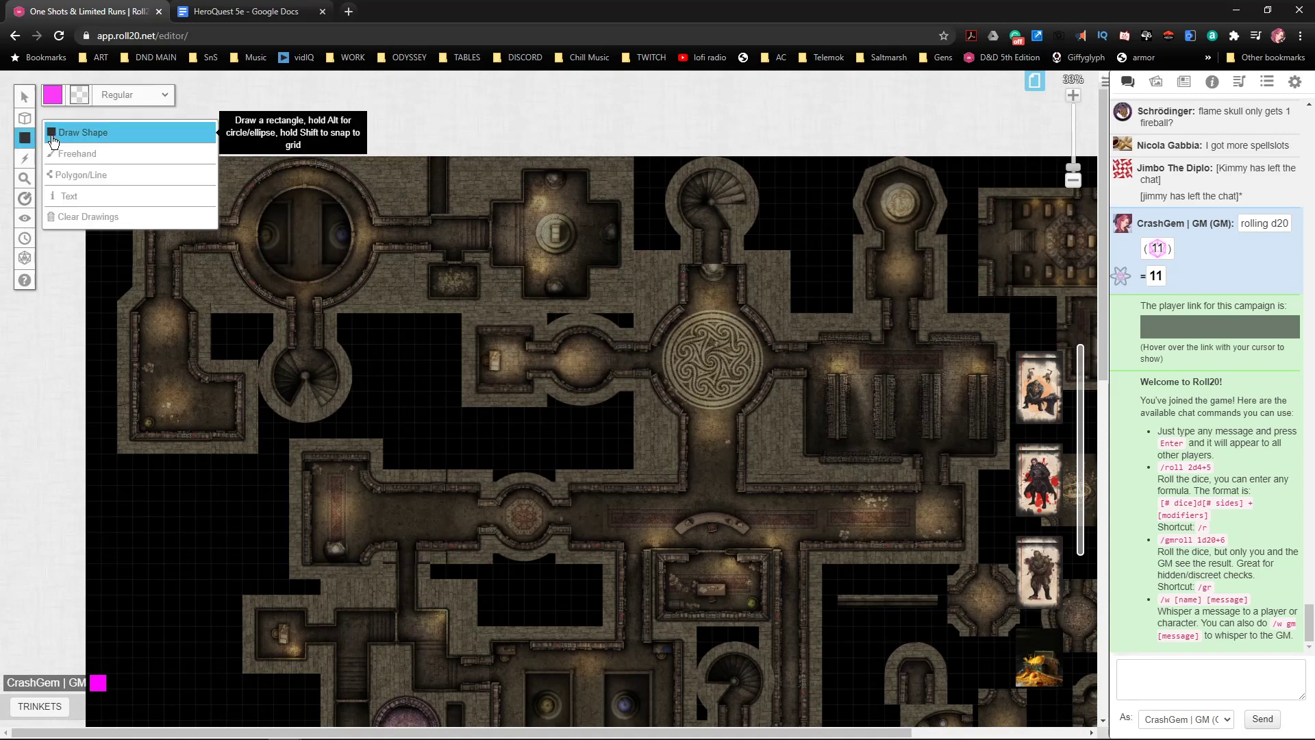
{"action": "left_click", "coordinate": [52, 96]}
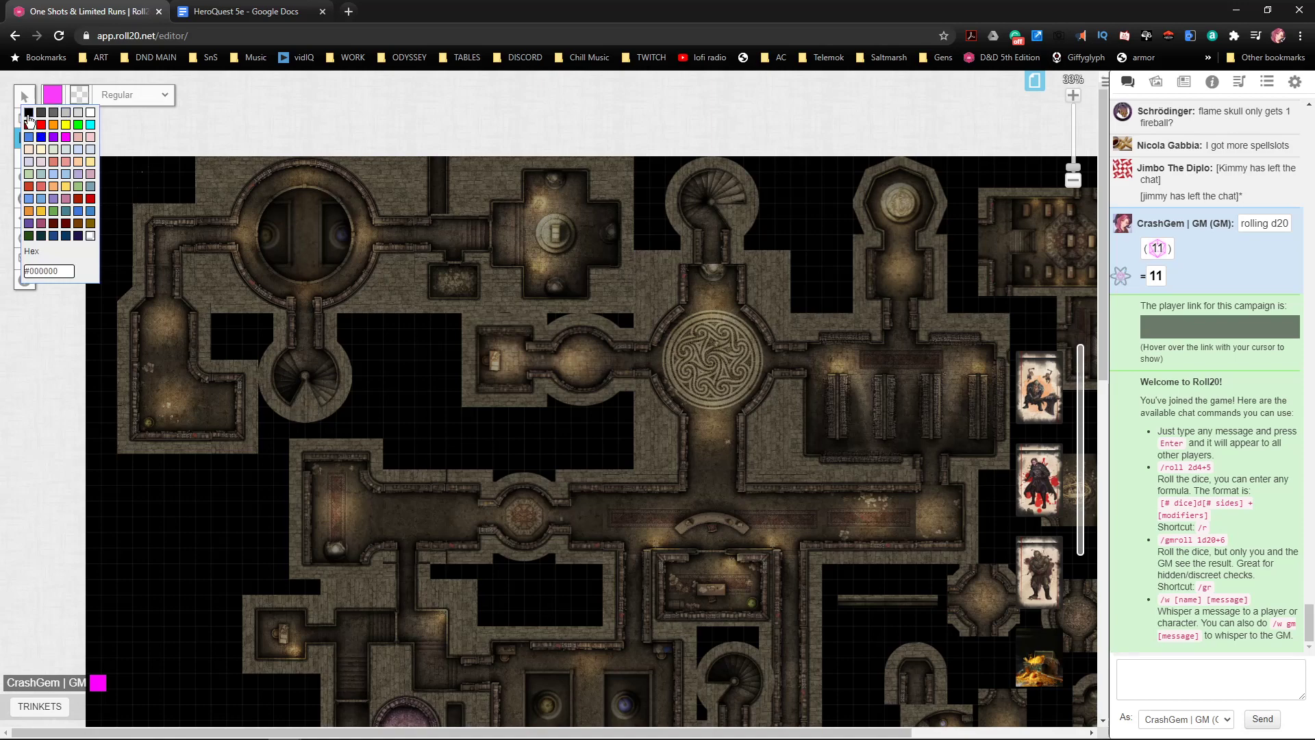
{"action": "left_click", "coordinate": [28, 115]}
{"action": "left_click", "coordinate": [80, 95]}
{"action": "left_click", "coordinate": [31, 114]}
{"action": "left_click_drag", "start_coordinate": [397, 158], "coordinate": [487, 212]}
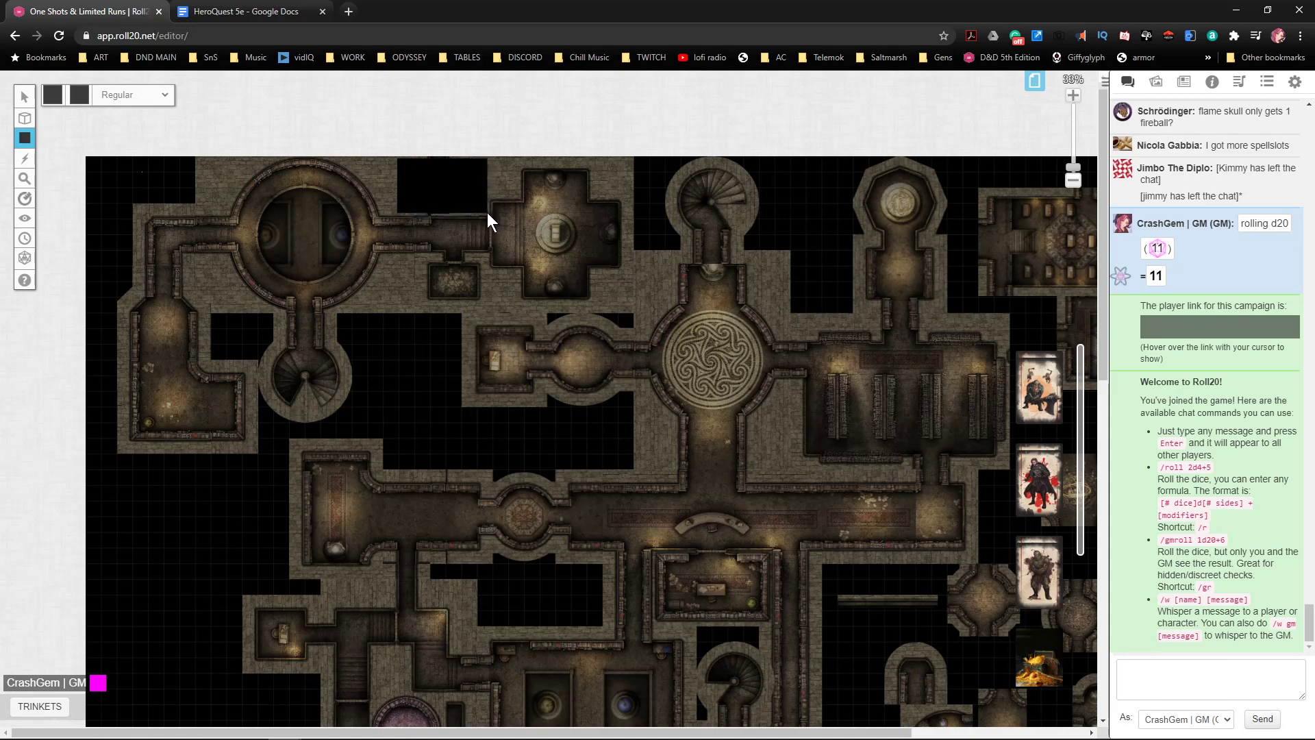
{"action": "left_click", "coordinate": [27, 101]}
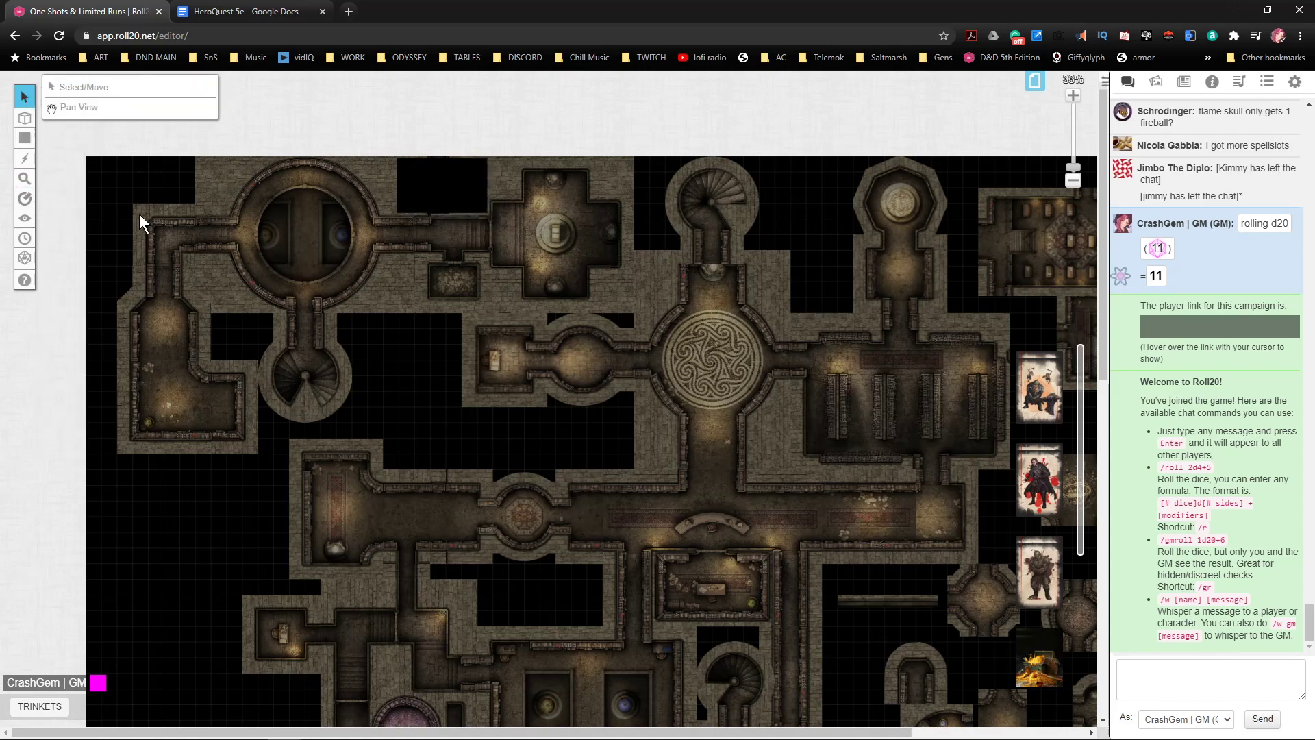
- Move the small dead-end tile from west of the dungeon to the eastern loose tiles, beneath the long thin wall strip
{"action": "scroll", "coordinate": [352, 502], "scroll_direction": "down", "scroll_amount": 2}
{"action": "scroll", "coordinate": [429, 375], "scroll_direction": "up", "scroll_amount": 2}
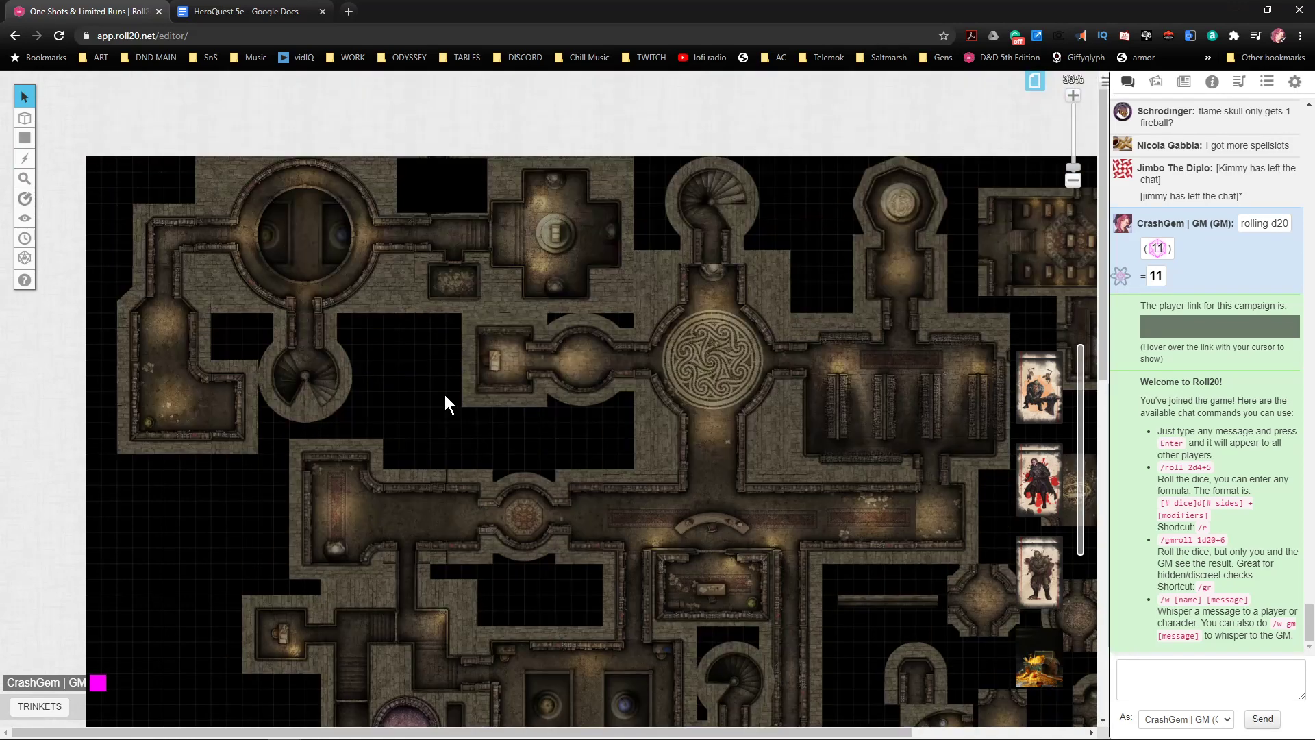
{"action": "scroll", "coordinate": [590, 493], "scroll_direction": "down", "scroll_amount": 5}
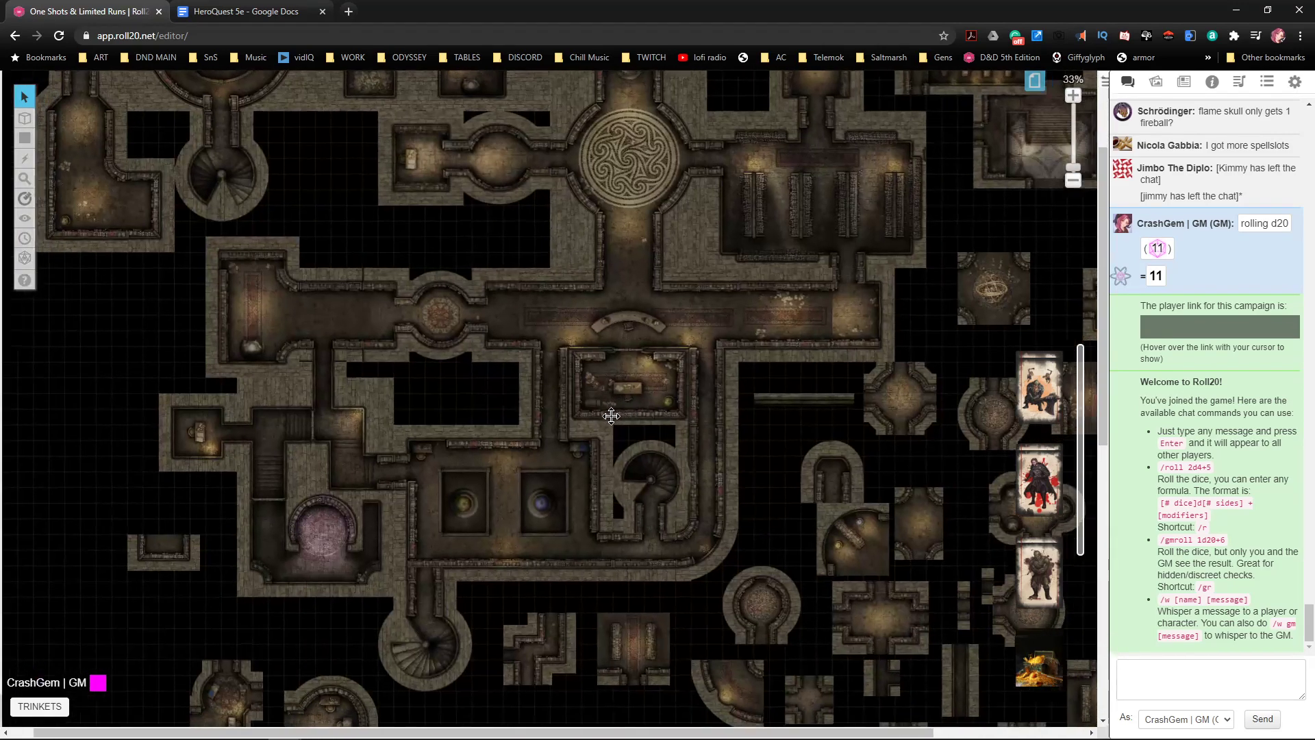
{"action": "scroll", "coordinate": [658, 389], "scroll_direction": "up", "scroll_amount": 5}
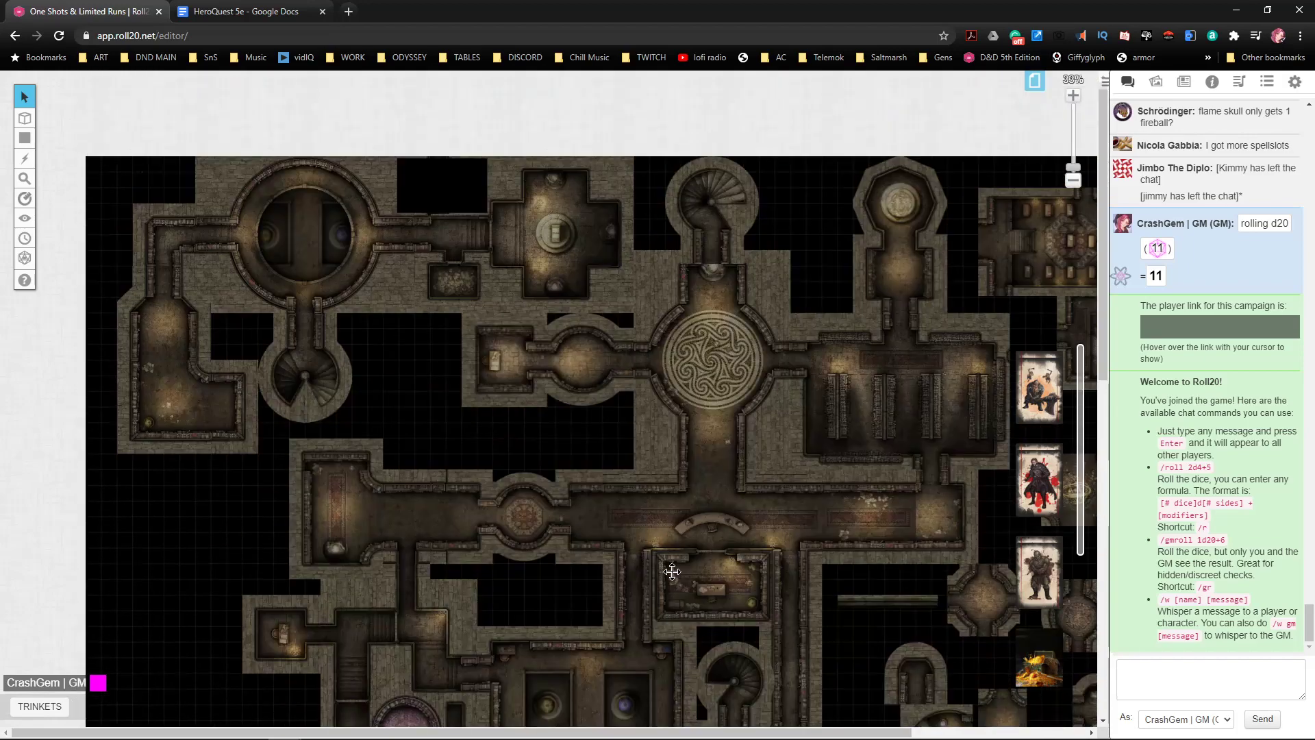
{"action": "scroll", "coordinate": [469, 273], "scroll_direction": "down", "scroll_amount": 10}
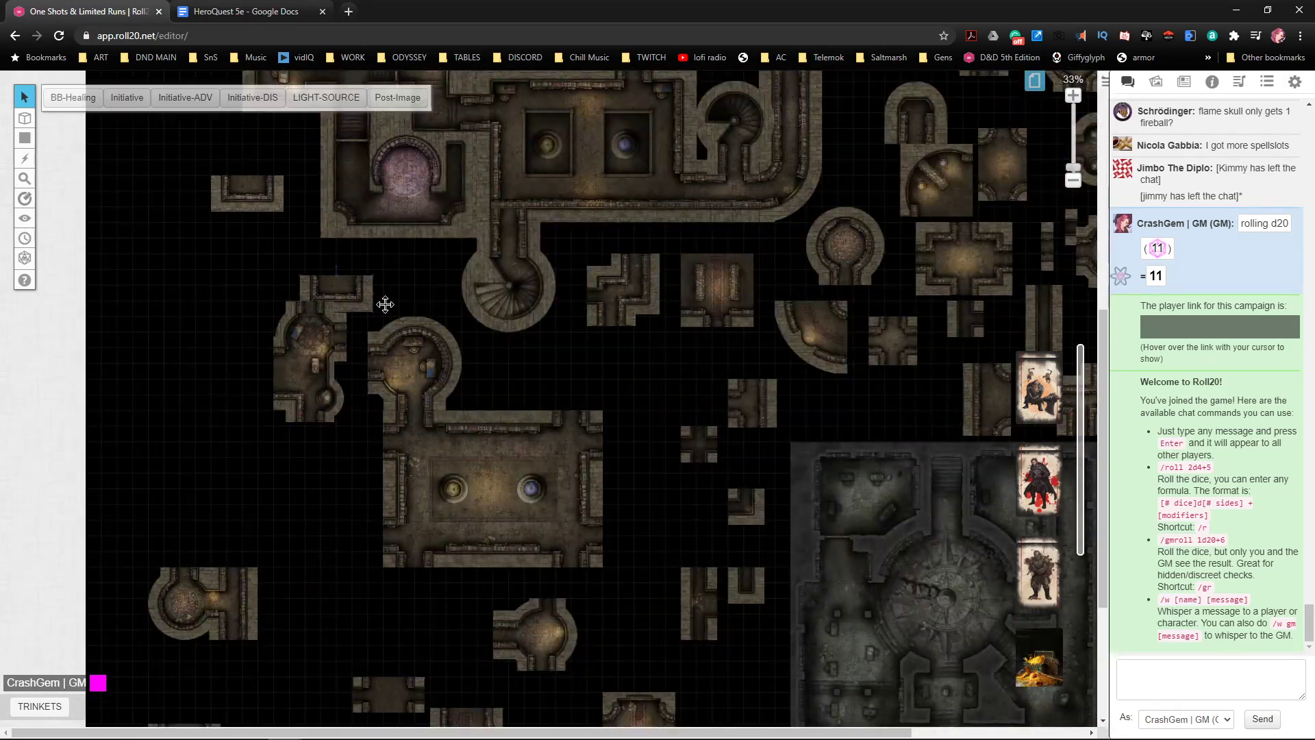
{"action": "scroll", "coordinate": [867, 325], "scroll_direction": "up", "scroll_amount": 3}
{"action": "left_click_drag", "start_coordinate": [867, 325], "coordinate": [881, 227]}
{"action": "scroll", "coordinate": [851, 352], "scroll_direction": "right", "scroll_amount": 2}
{"action": "scroll", "coordinate": [852, 352], "scroll_direction": "down", "scroll_amount": 2}
{"action": "scroll", "coordinate": [505, 461], "scroll_direction": "down", "scroll_amount": 2}
{"action": "scroll", "coordinate": [504, 461], "scroll_direction": "left", "scroll_amount": 3}
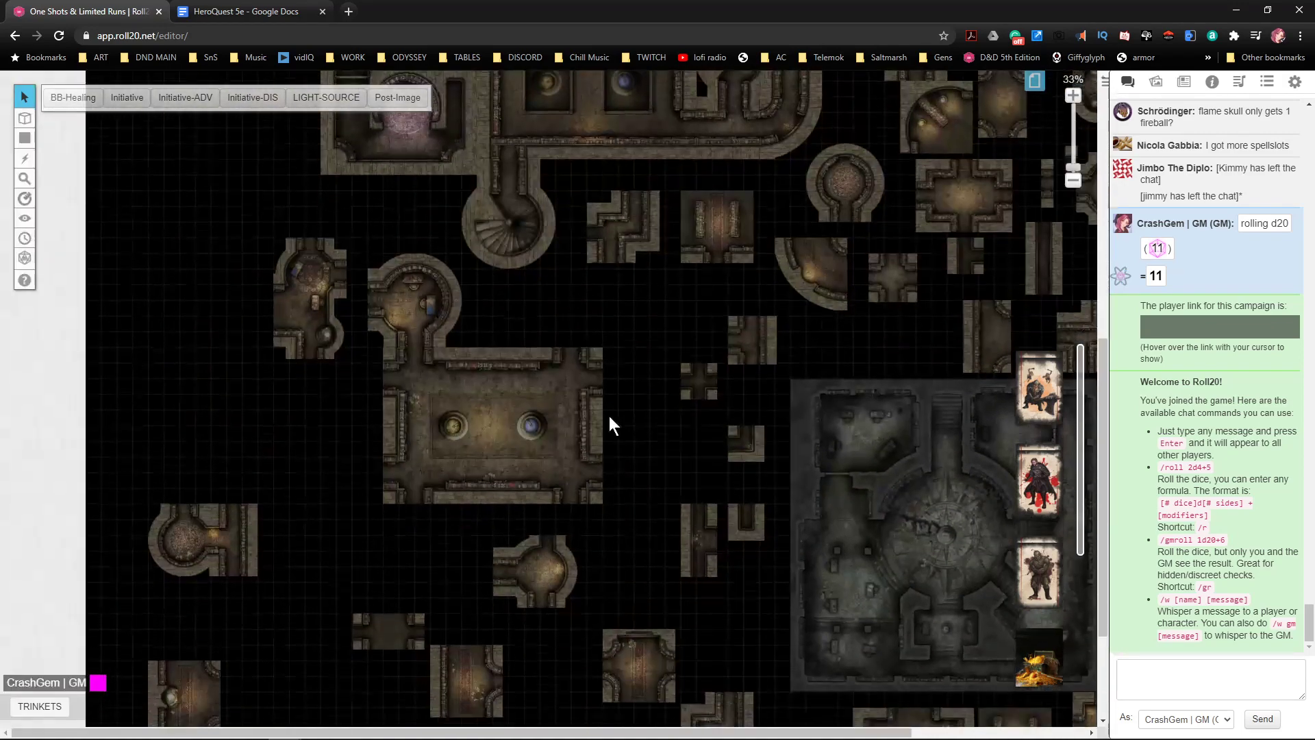
- Move the narrow rounded room southeast of the two-basin hall, and attach the rotated western round room to the round chamber at the hall's northwest corner
{"action": "left_click_drag", "start_coordinate": [304, 323], "coordinate": [684, 592]}
{"action": "left_click_drag", "start_coordinate": [217, 546], "coordinate": [248, 436]}
{"action": "left_click_drag", "start_coordinate": [234, 386], "coordinate": [280, 430]}
{"action": "left_click_drag", "start_coordinate": [269, 485], "coordinate": [341, 378]}
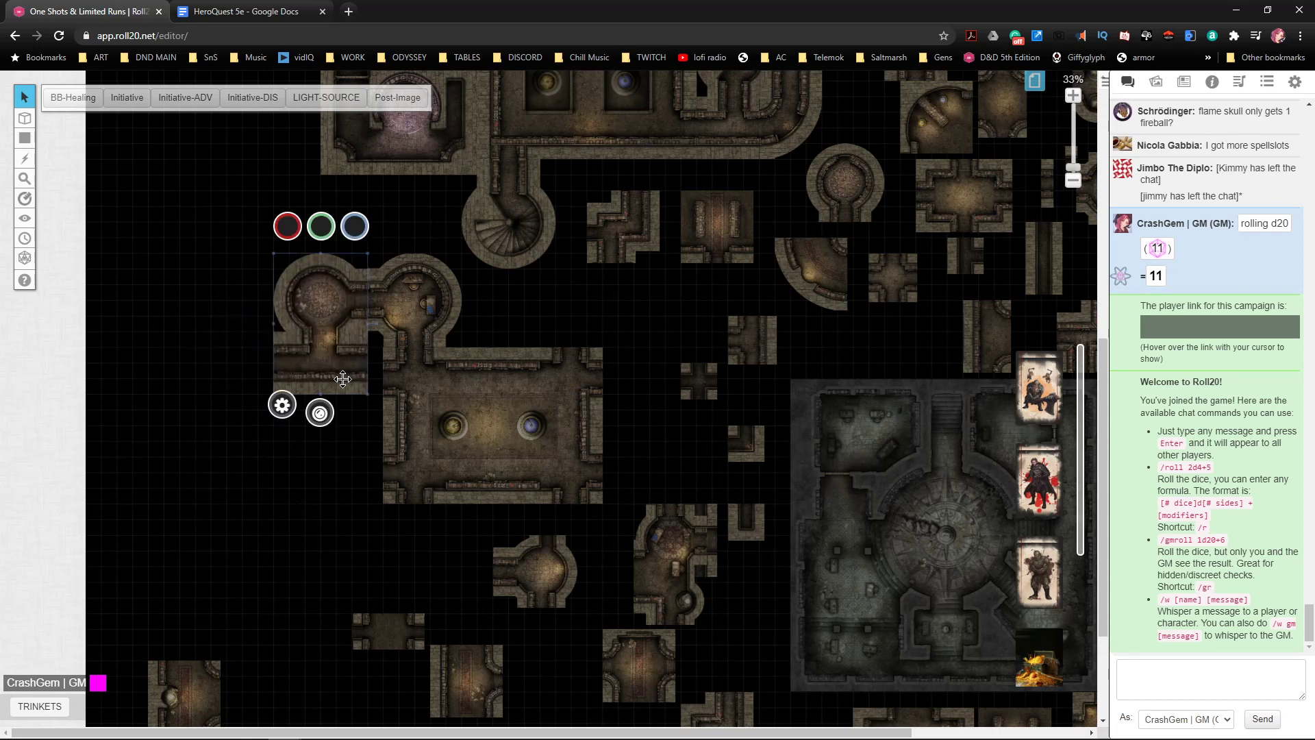
{"action": "left_click", "coordinate": [347, 476]}
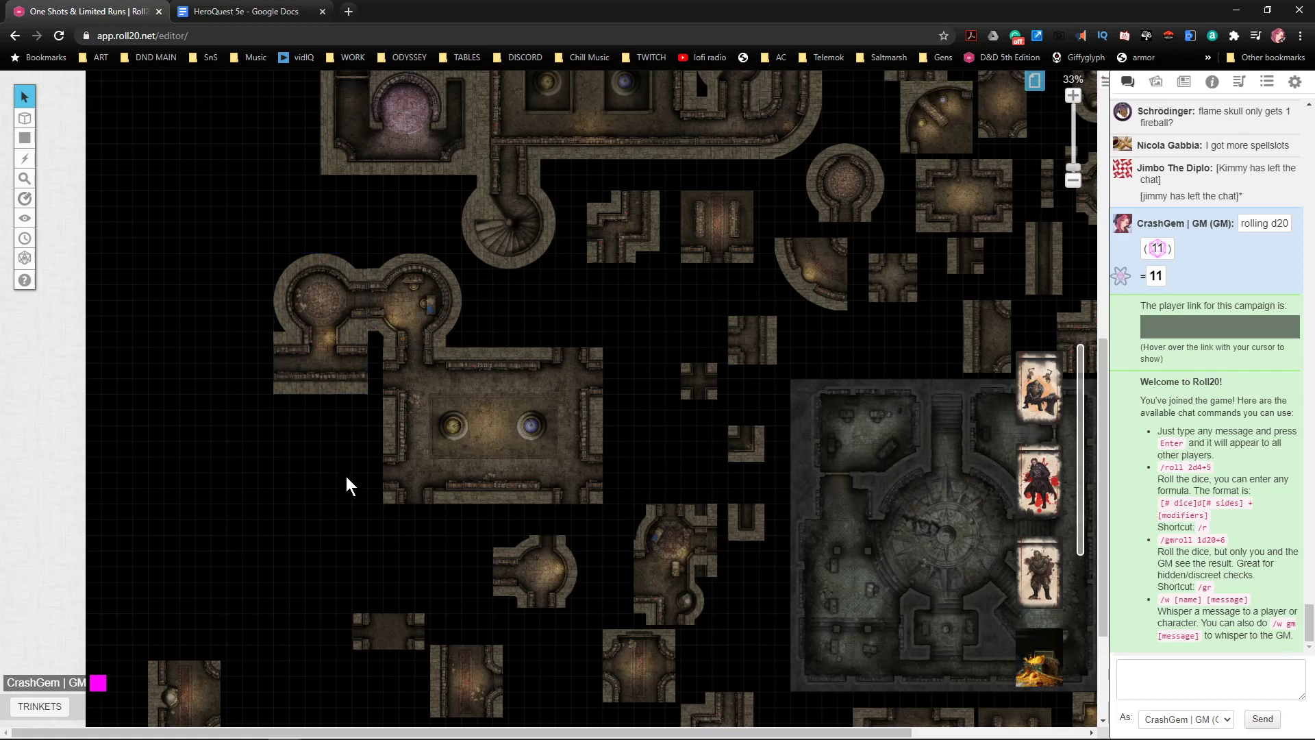
- Shift the attached round room westward and fit an enlarged stepped corridor from the southern loose tiles between it and the two-basin hall
{"action": "scroll", "coordinate": [347, 471], "scroll_direction": "up", "scroll_amount": 3}
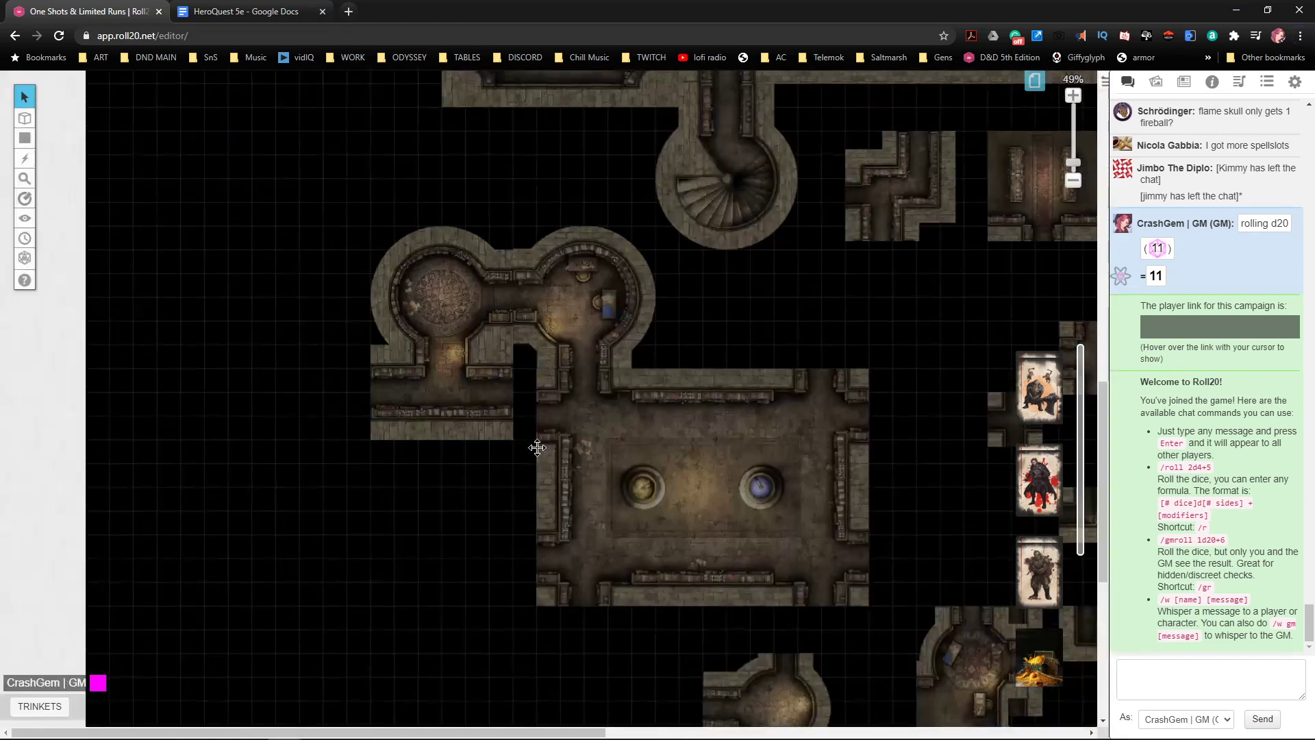
{"action": "left_click_drag", "start_coordinate": [478, 409], "coordinate": [384, 411]}
{"action": "left_click_drag", "start_coordinate": [816, 433], "coordinate": [560, 382]}
{"action": "scroll", "coordinate": [560, 382], "scroll_direction": "down", "scroll_amount": 5}
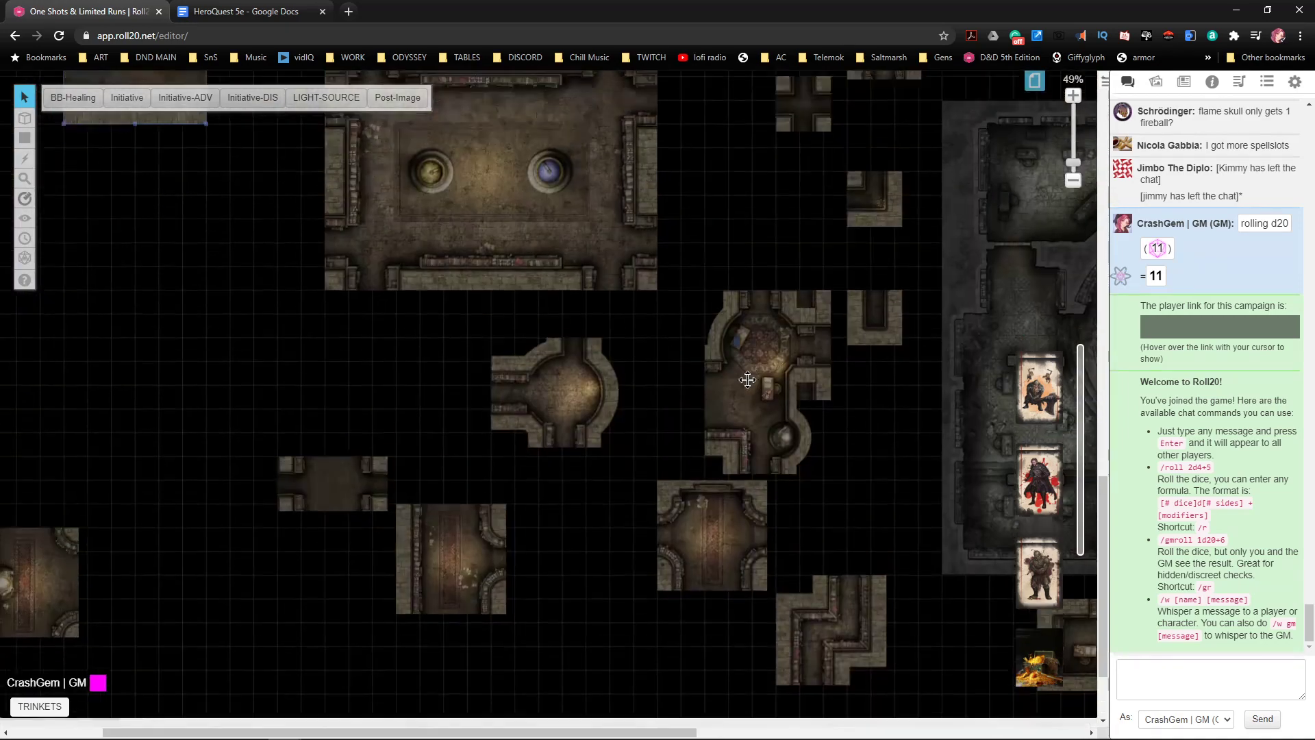
{"action": "left_click_drag", "start_coordinate": [748, 379], "coordinate": [743, 357]}
{"action": "left_click_drag", "start_coordinate": [851, 584], "coordinate": [494, 334]}
{"action": "scroll", "coordinate": [233, 482], "scroll_direction": "up", "scroll_amount": 3}
{"action": "left_click_drag", "start_coordinate": [528, 382], "coordinate": [538, 389]}
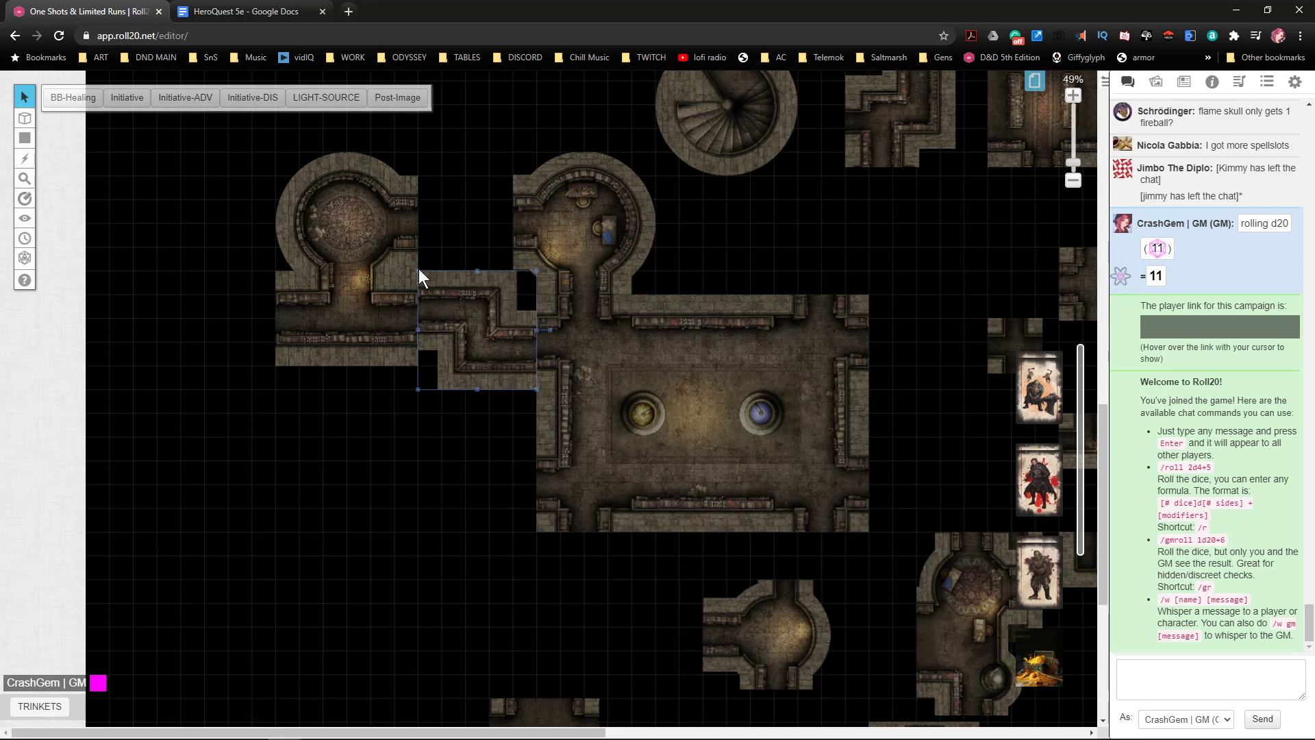
{"action": "left_click_drag", "start_coordinate": [418, 269], "coordinate": [394, 247]}
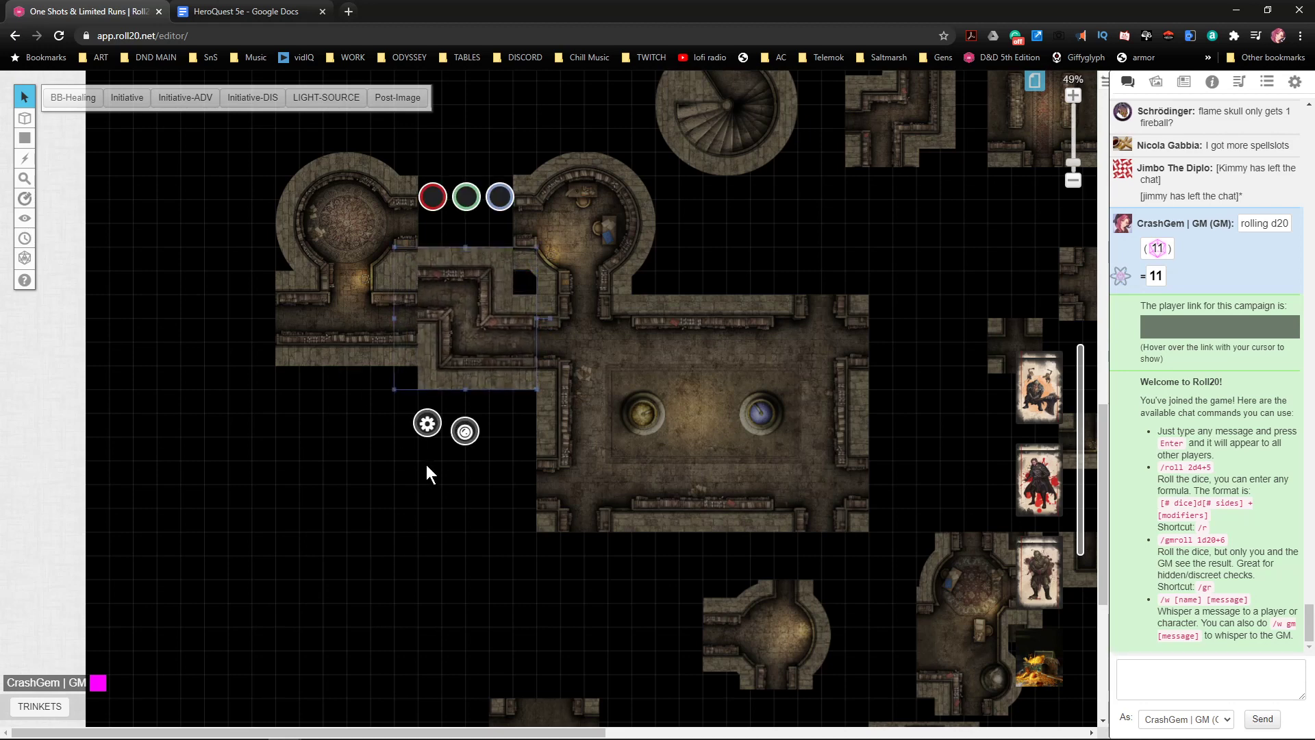
- Reposition the stepped corridor at the southwest doorway of the two-basin hall
{"action": "left_click_drag", "start_coordinate": [494, 350], "coordinate": [469, 540]}
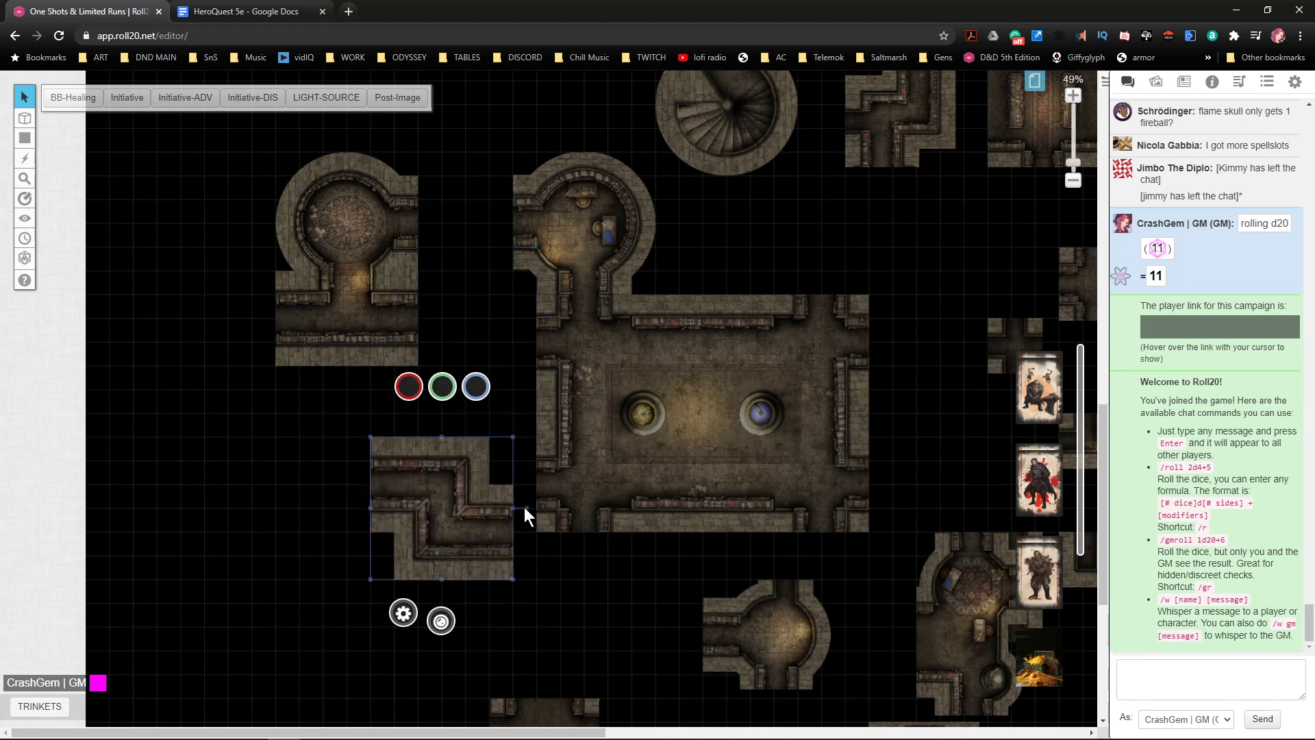
{"action": "left_click_drag", "start_coordinate": [526, 507], "coordinate": [458, 480]}
{"action": "left_click", "coordinate": [354, 588]}
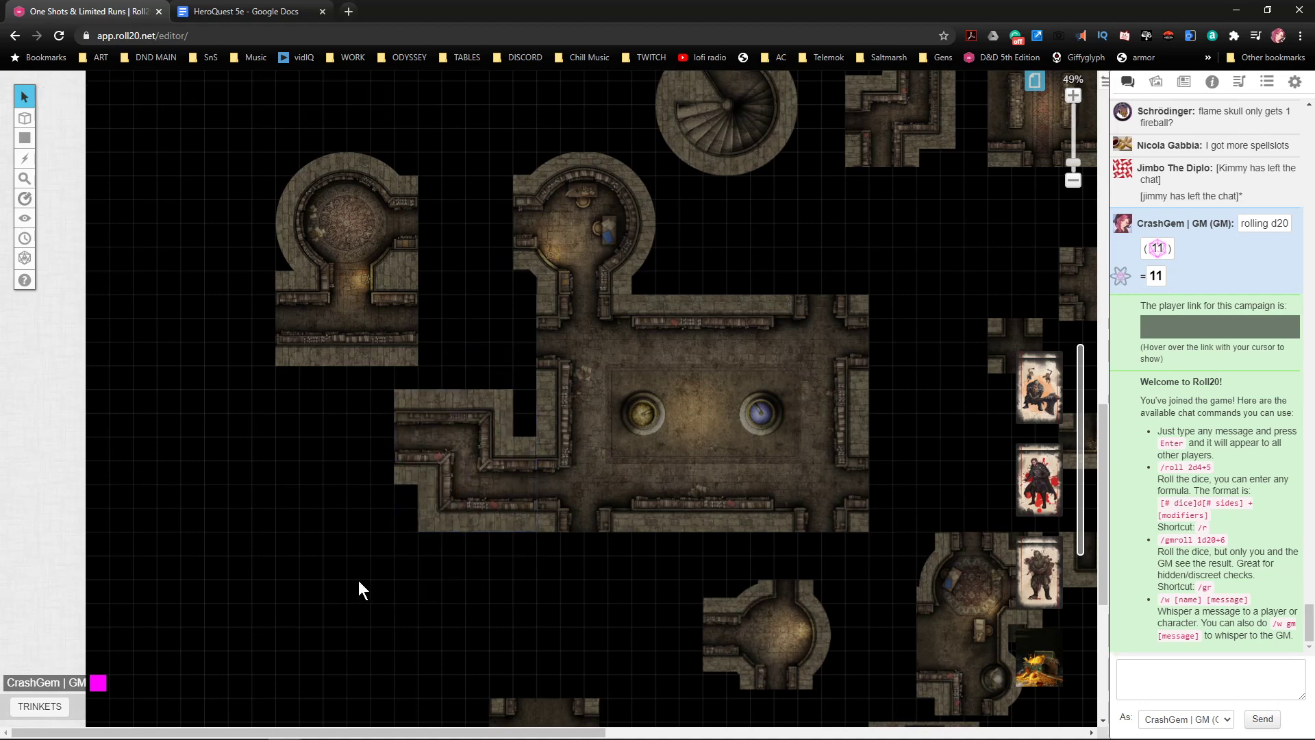
- Shift the western round room eastward, closer to the round chamber at the two-basin hall's northwest corner
{"action": "scroll", "coordinate": [359, 581], "scroll_direction": "up", "scroll_amount": 1}
{"action": "left_click_drag", "start_coordinate": [376, 375], "coordinate": [423, 380]}
{"action": "left_click_drag", "start_coordinate": [629, 519], "coordinate": [506, 329]}
{"action": "left_click_drag", "start_coordinate": [671, 501], "coordinate": [743, 364]}
{"action": "scroll", "coordinate": [529, 437], "scroll_direction": "down", "scroll_amount": 2}
{"action": "left_click_drag", "start_coordinate": [529, 437], "coordinate": [661, 472]}
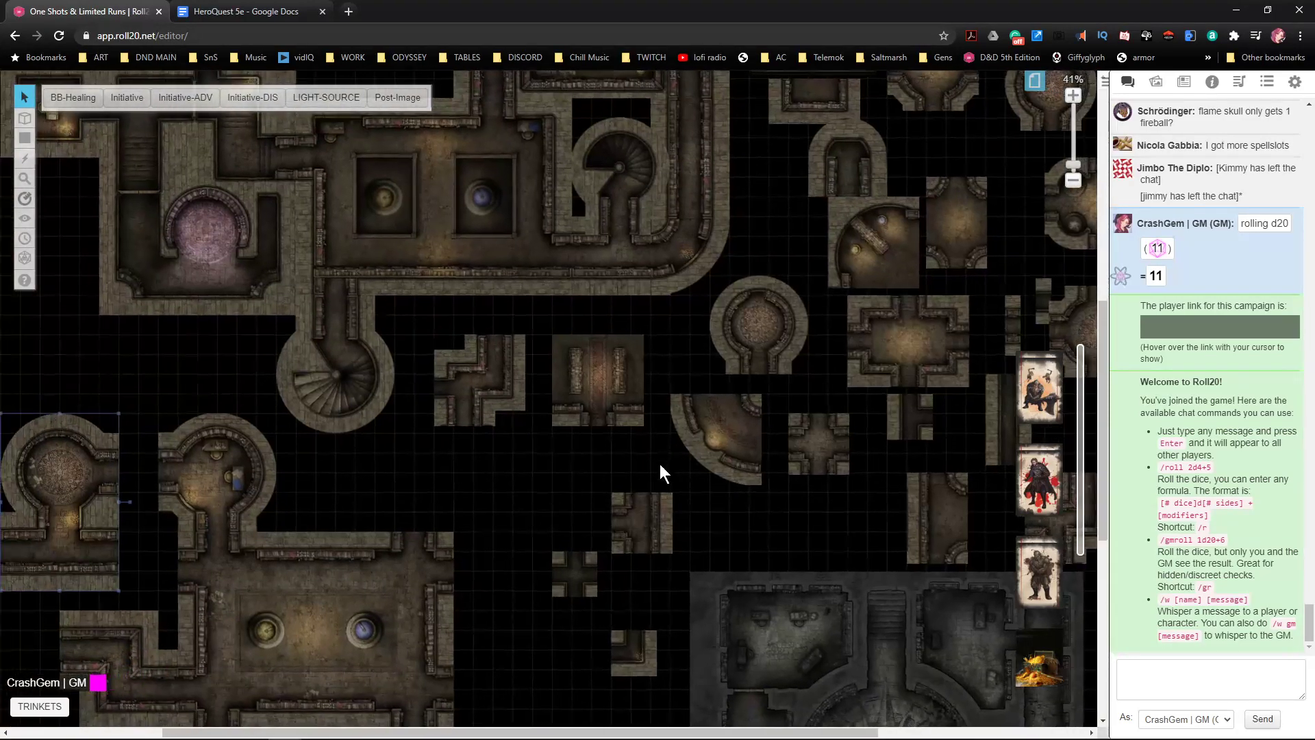
- Attach the small round room to the two-basin hall's northeast doorway, and move the loose stepped corridor and rounded room to the eastern loose tiles
{"action": "left_click_drag", "start_coordinate": [762, 318], "coordinate": [448, 499]}
{"action": "left_click_drag", "start_coordinate": [479, 381], "coordinate": [756, 341]}
{"action": "left_click_drag", "start_coordinate": [448, 502], "coordinate": [413, 501]}
{"action": "scroll", "coordinate": [443, 517], "scroll_direction": "up", "scroll_amount": 2}
{"action": "left_click_drag", "start_coordinate": [357, 668], "coordinate": [830, 351]}
- Examine the dungeon layout from the southern two-basin hall up to the northern chambers and back
{"action": "scroll", "coordinate": [625, 503], "scroll_direction": "up", "scroll_amount": 3}
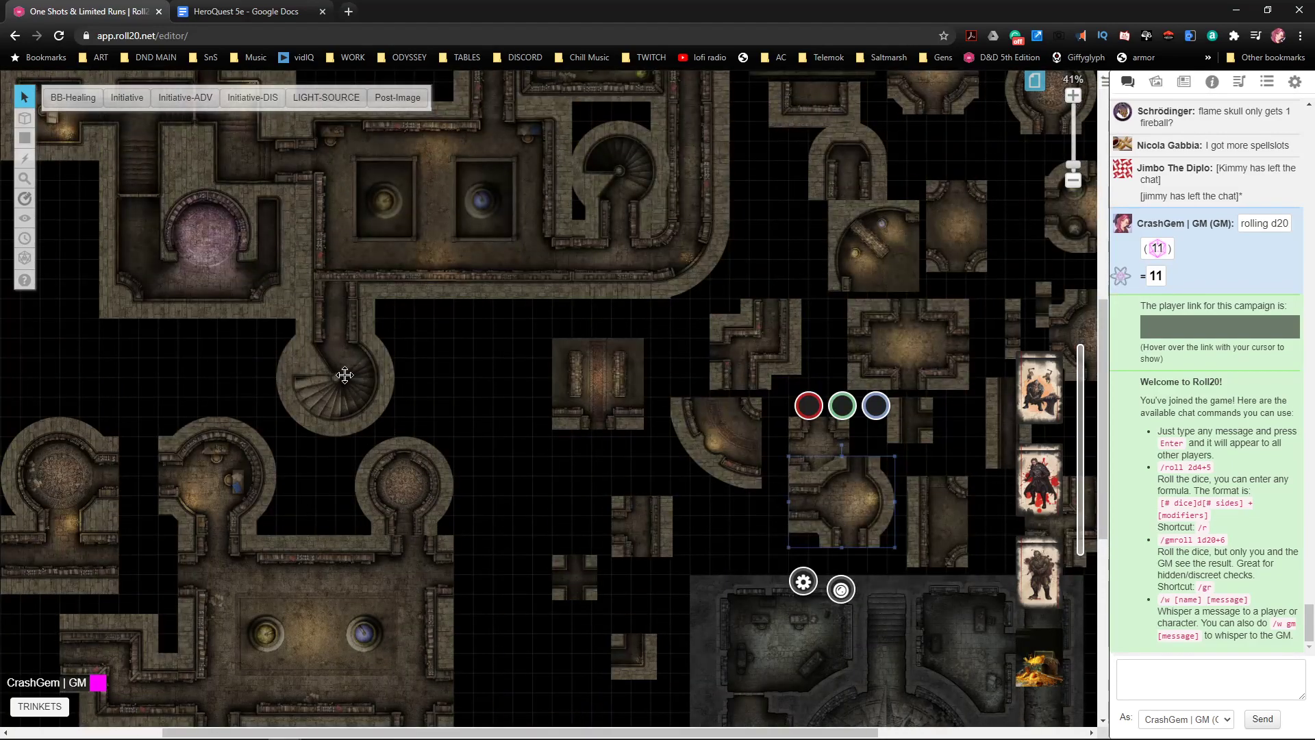
{"action": "scroll", "coordinate": [386, 426], "scroll_direction": "up", "scroll_amount": 3}
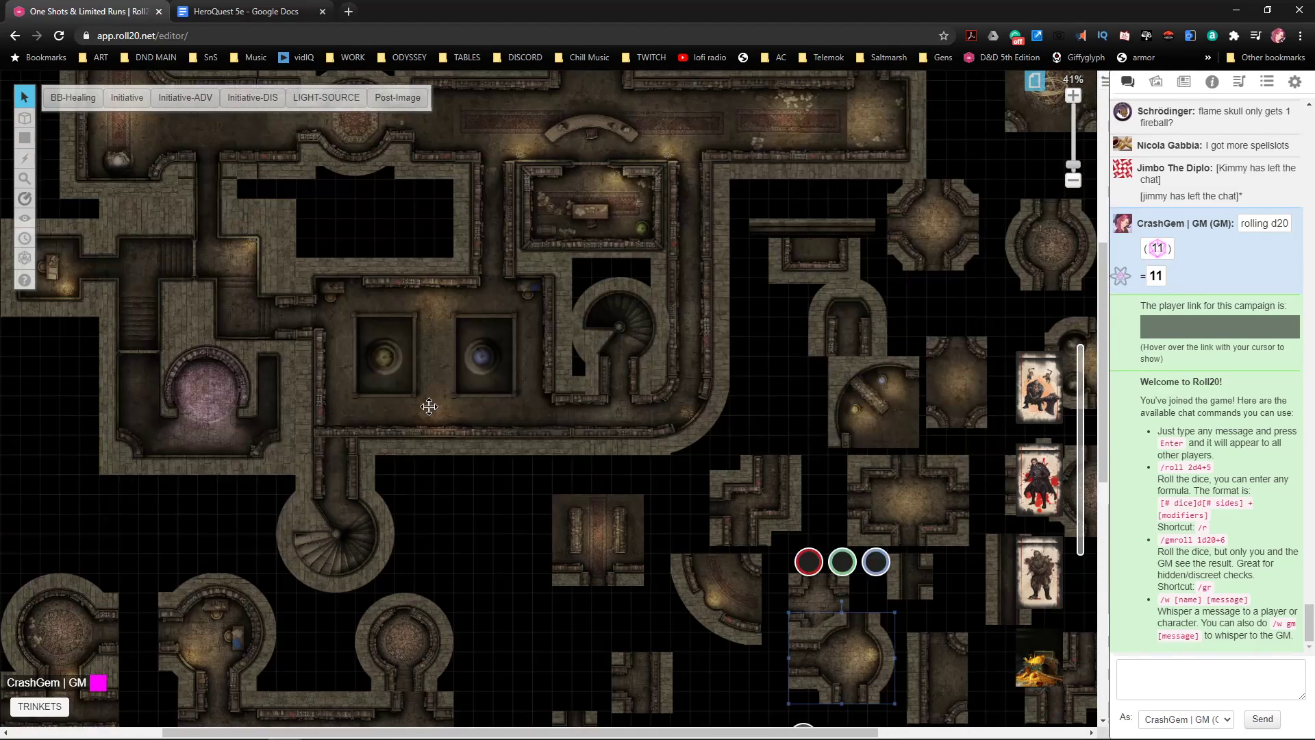
{"action": "scroll", "coordinate": [433, 463], "scroll_direction": "up", "scroll_amount": 9}
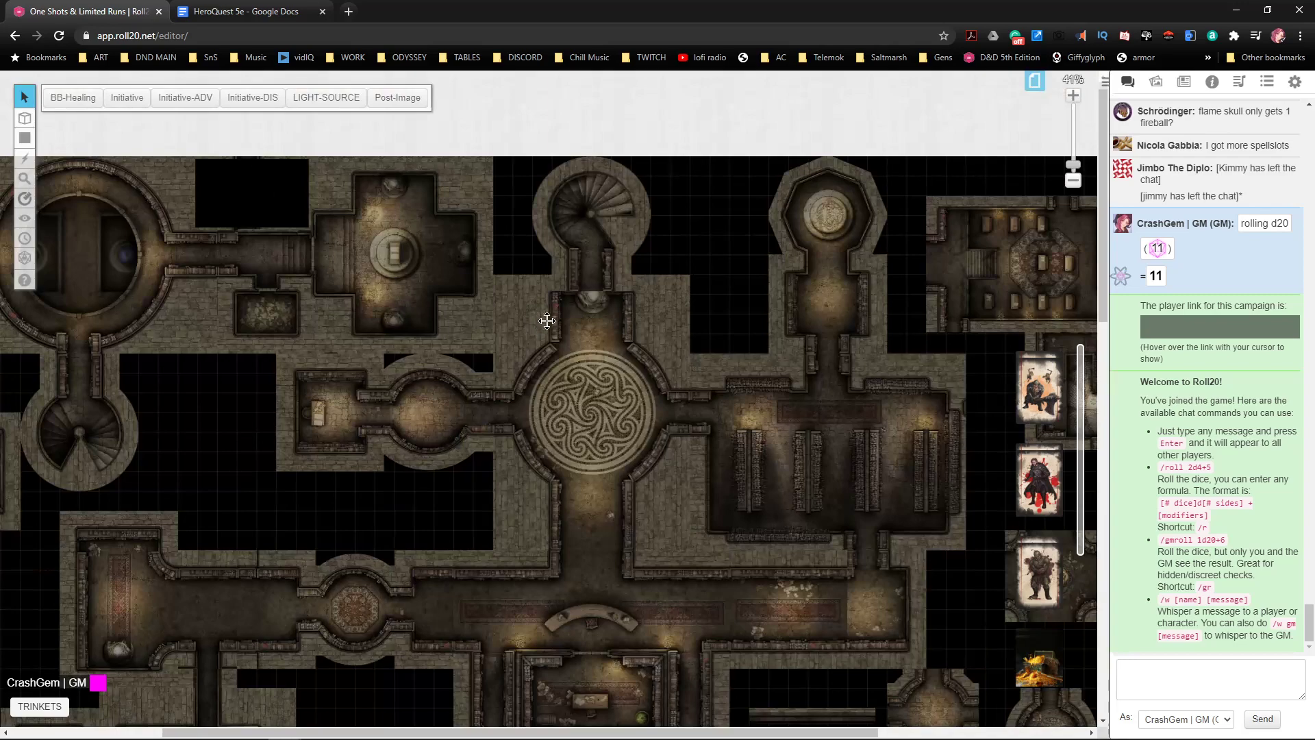
{"action": "scroll", "coordinate": [647, 231], "scroll_direction": "left", "scroll_amount": 1}
{"action": "scroll", "coordinate": [637, 309], "scroll_direction": "down", "scroll_amount": 12}
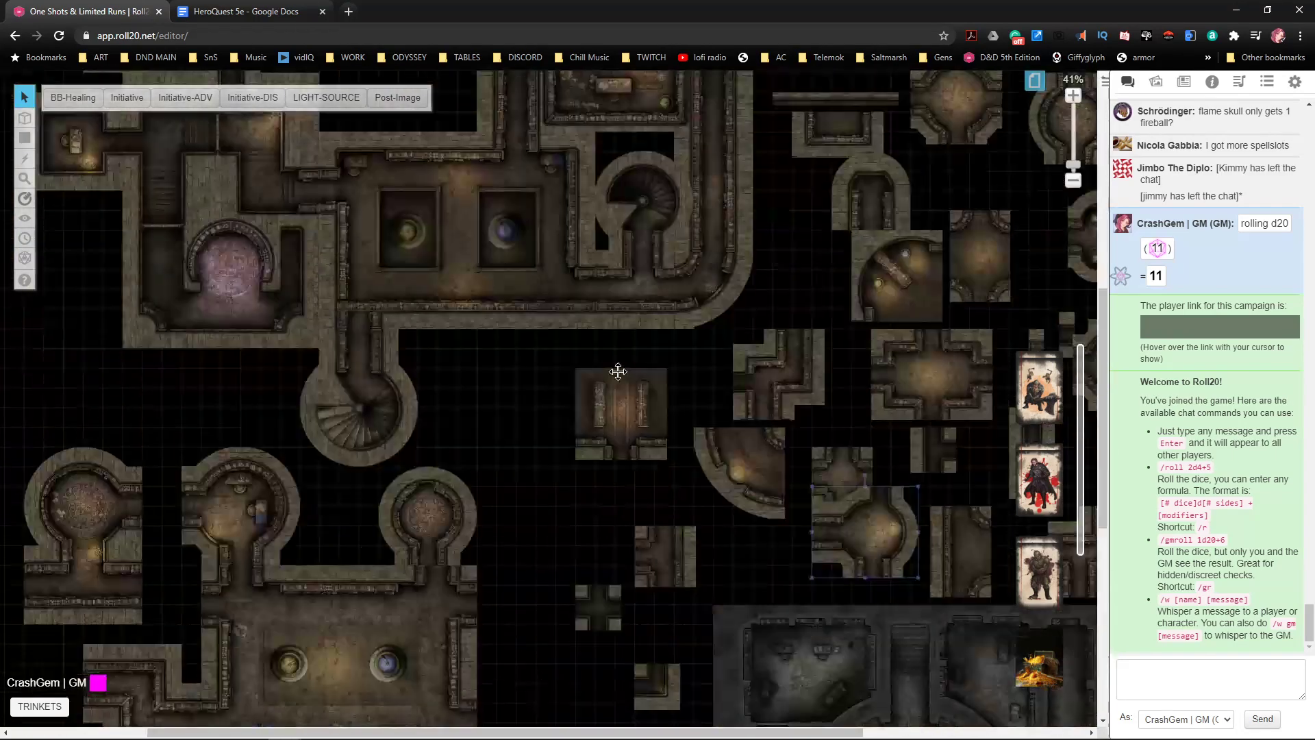
{"action": "scroll", "coordinate": [619, 372], "scroll_direction": "up", "scroll_amount": 12}
{"action": "scroll", "coordinate": [626, 380], "scroll_direction": "down", "scroll_amount": 8}
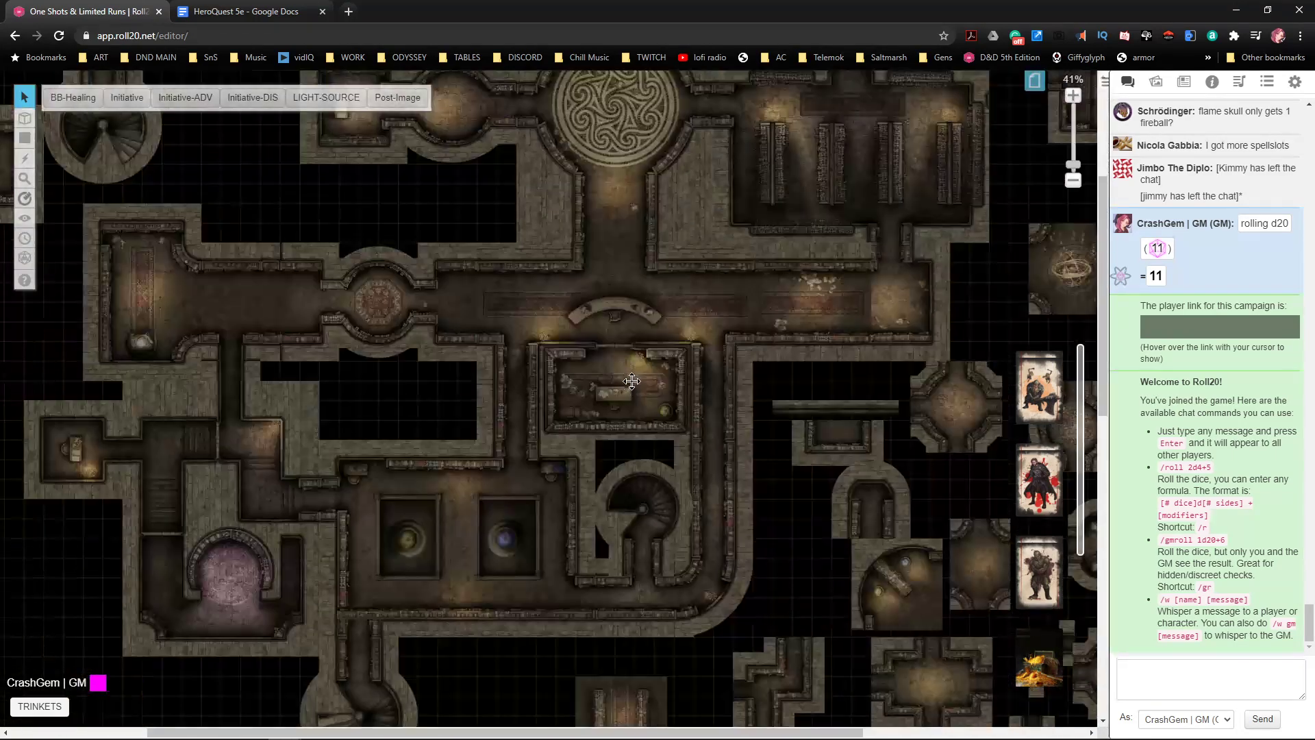
{"action": "scroll", "coordinate": [646, 401], "scroll_direction": "down", "scroll_amount": 8}
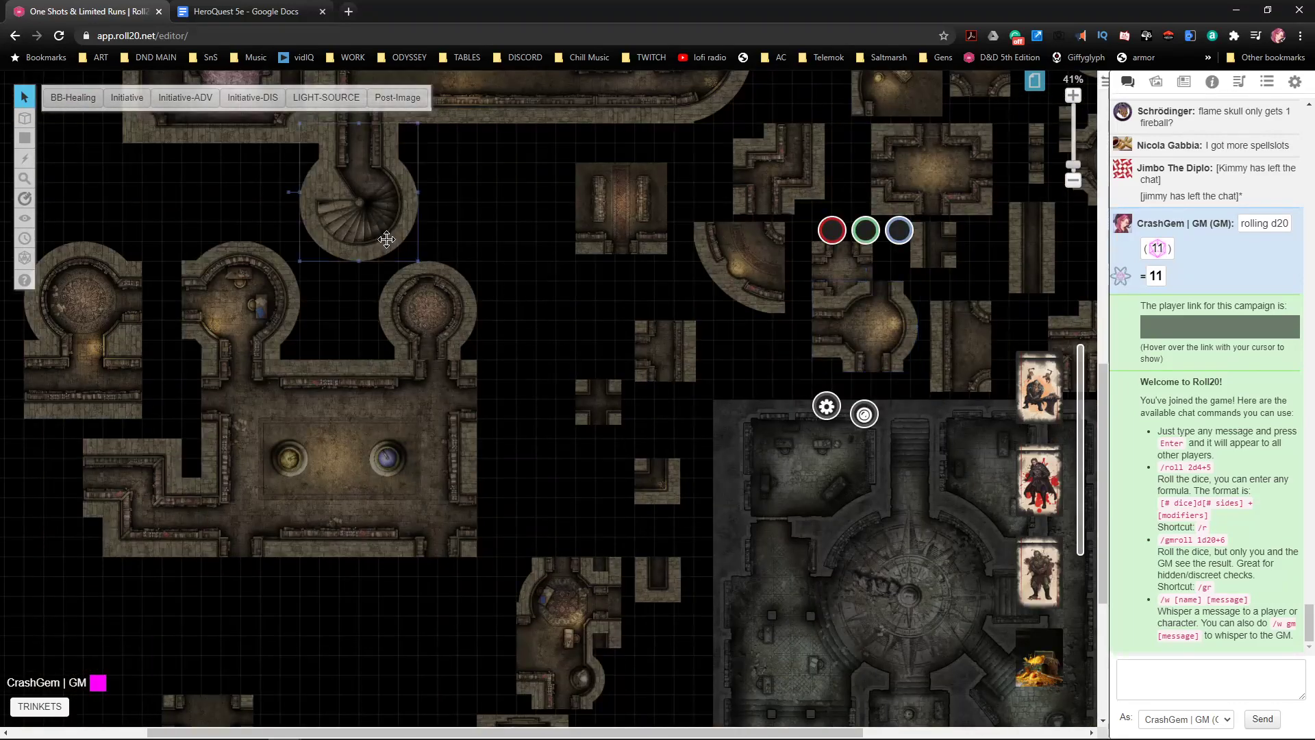
- Duplicate the spiral staircase room and rotate the copy so its passage faces west, placing it northeast of the two-basin hall
{"action": "left_click", "coordinate": [387, 238]}
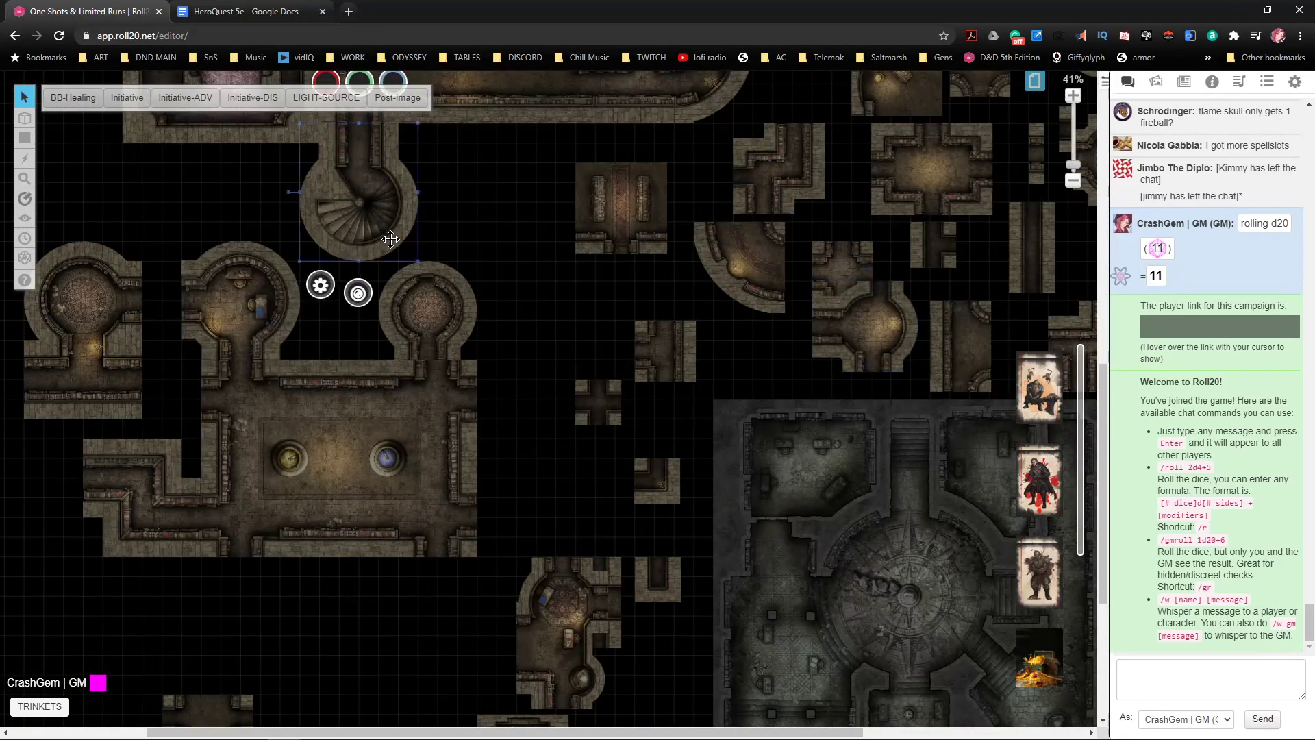
{"action": "left_click_drag", "start_coordinate": [365, 444], "coordinate": [336, 321]}
{"action": "left_click_drag", "start_coordinate": [482, 298], "coordinate": [612, 259]}
{"action": "left_click", "coordinate": [441, 337]}
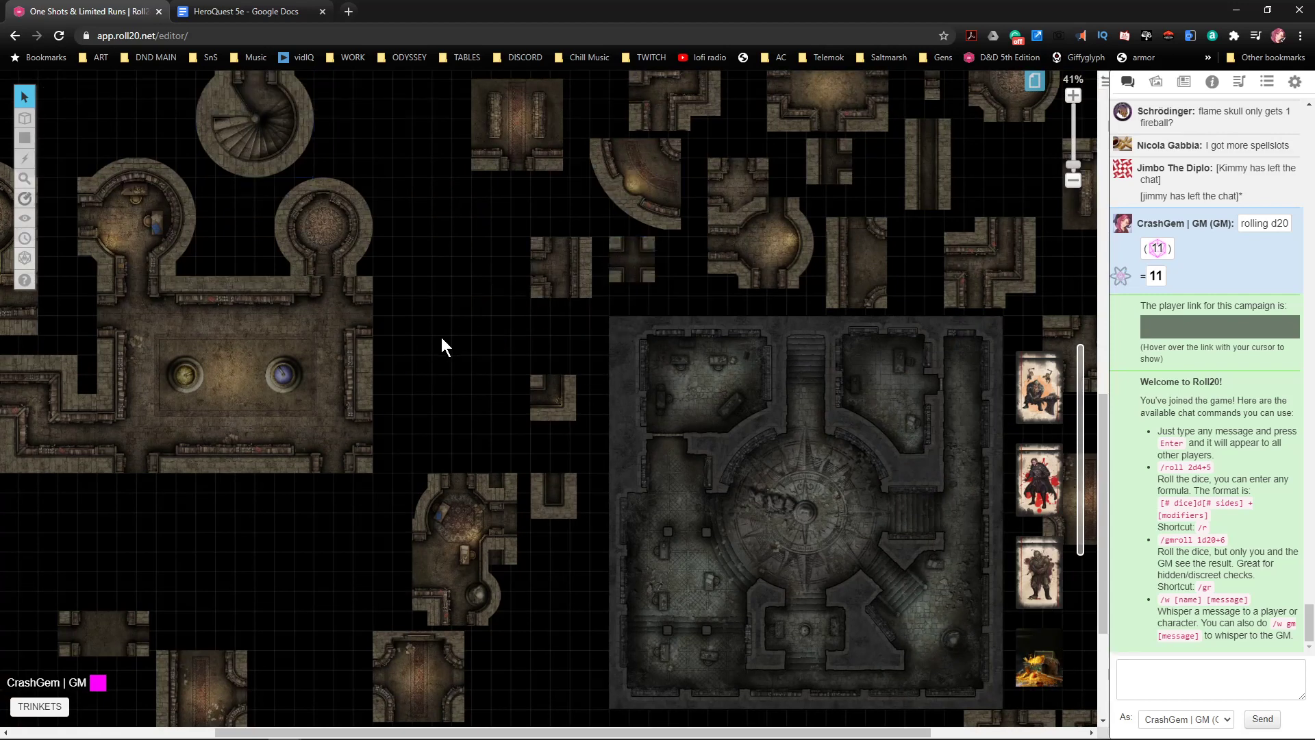
{"action": "key", "text": "ctrl+v"}
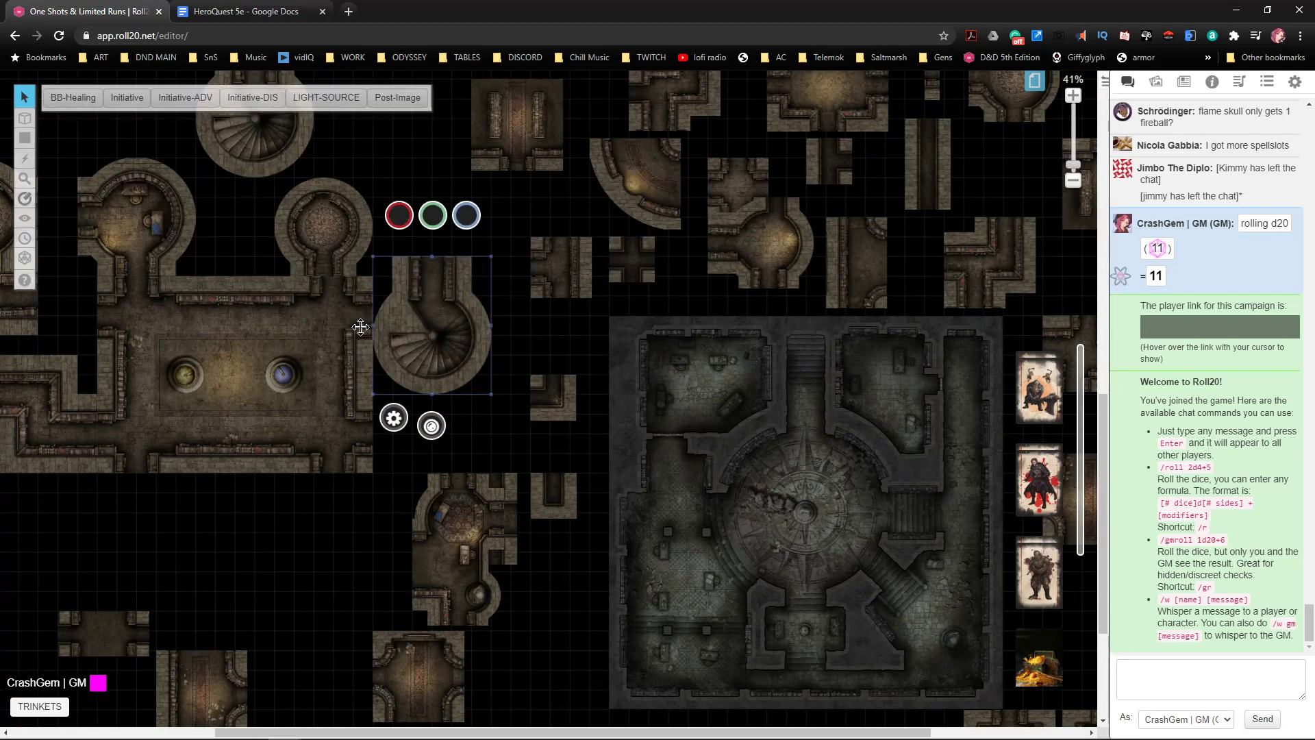
{"action": "left_click_drag", "start_coordinate": [363, 326], "coordinate": [432, 398]}
{"action": "left_click_drag", "start_coordinate": [445, 326], "coordinate": [533, 178]}
- Set the two-basin hall's dimensions to 14 by 10 units and attach the copied spiral staircase to its northeast side doorway
{"action": "left_click_drag", "start_coordinate": [313, 429], "coordinate": [471, 377]}
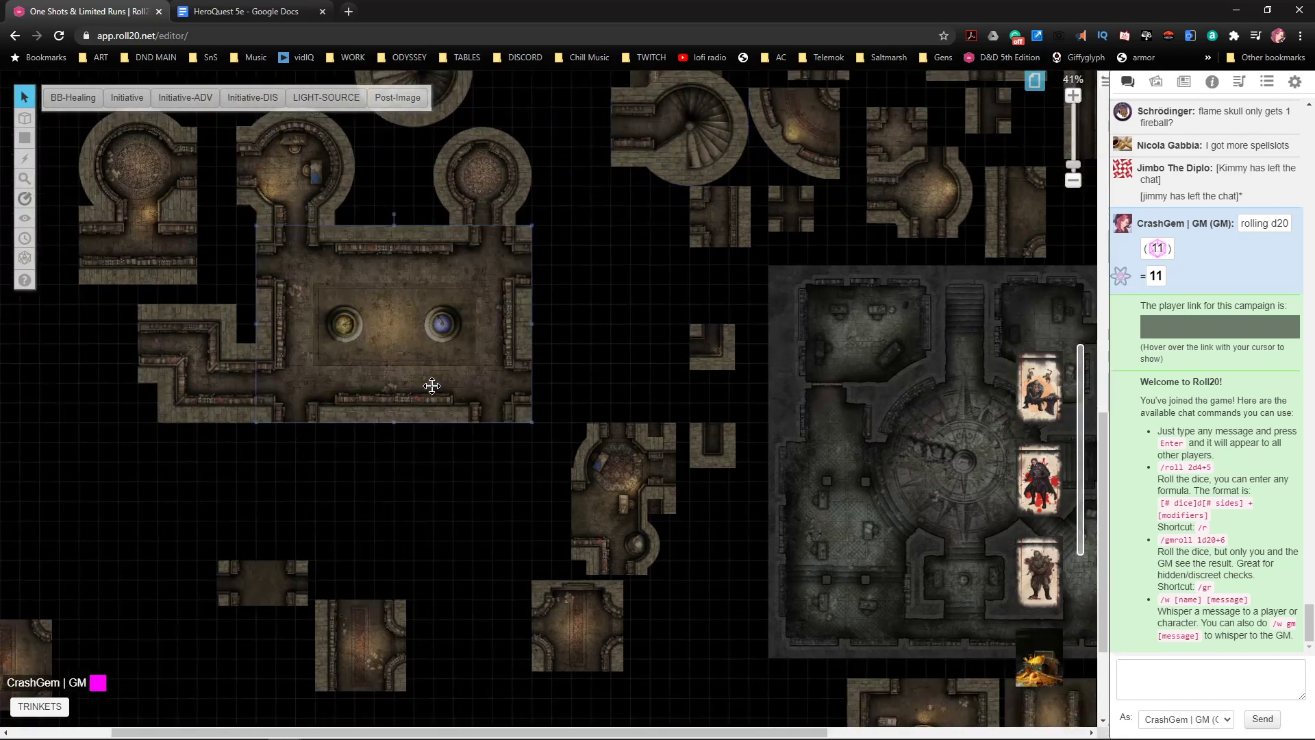
{"action": "right_click", "coordinate": [438, 386]}
{"action": "mouse_move", "coordinate": [496, 365]}
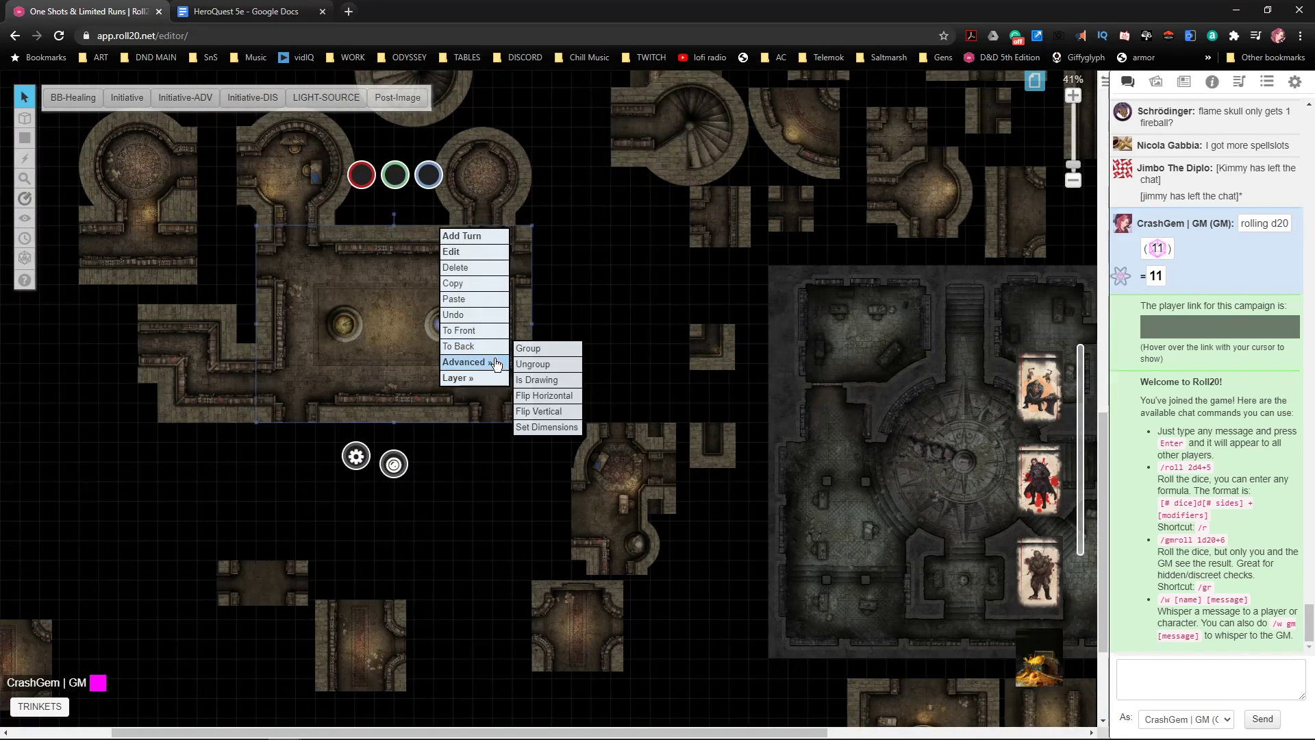
{"action": "left_click", "coordinate": [537, 427]}
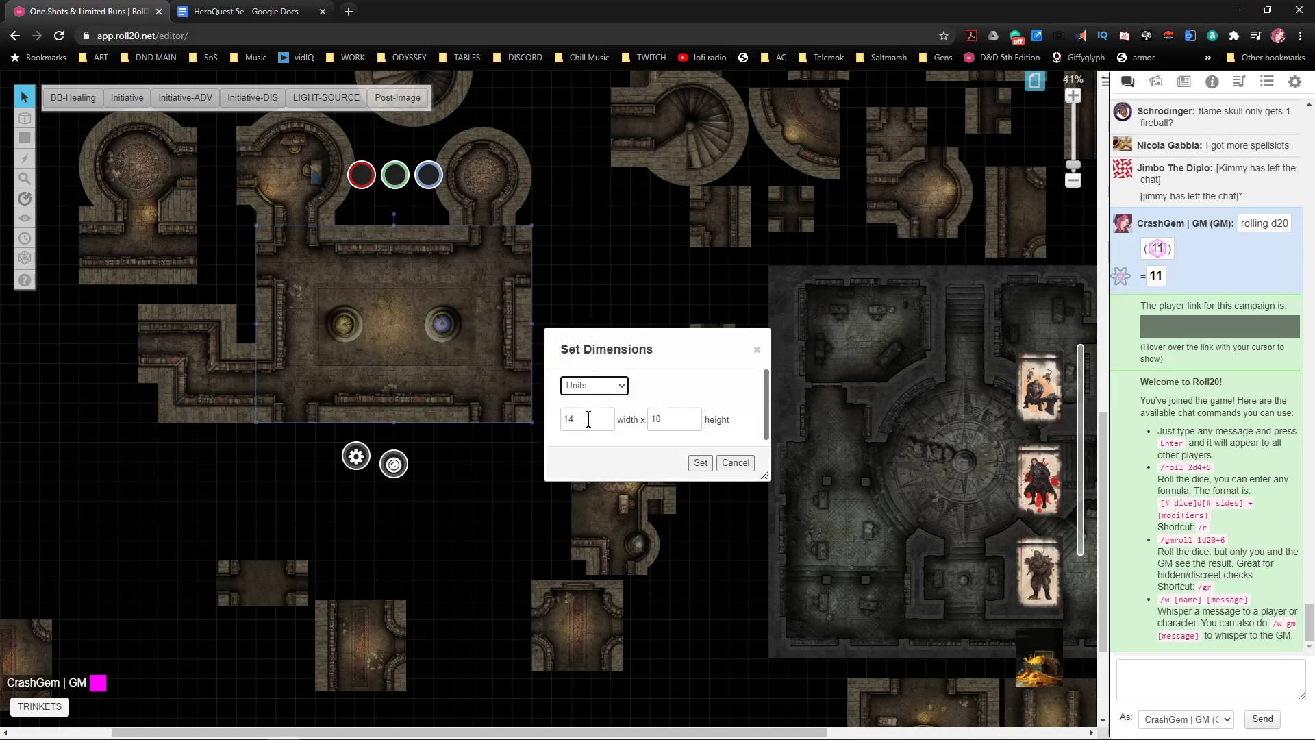
{"action": "left_click", "coordinate": [699, 462]}
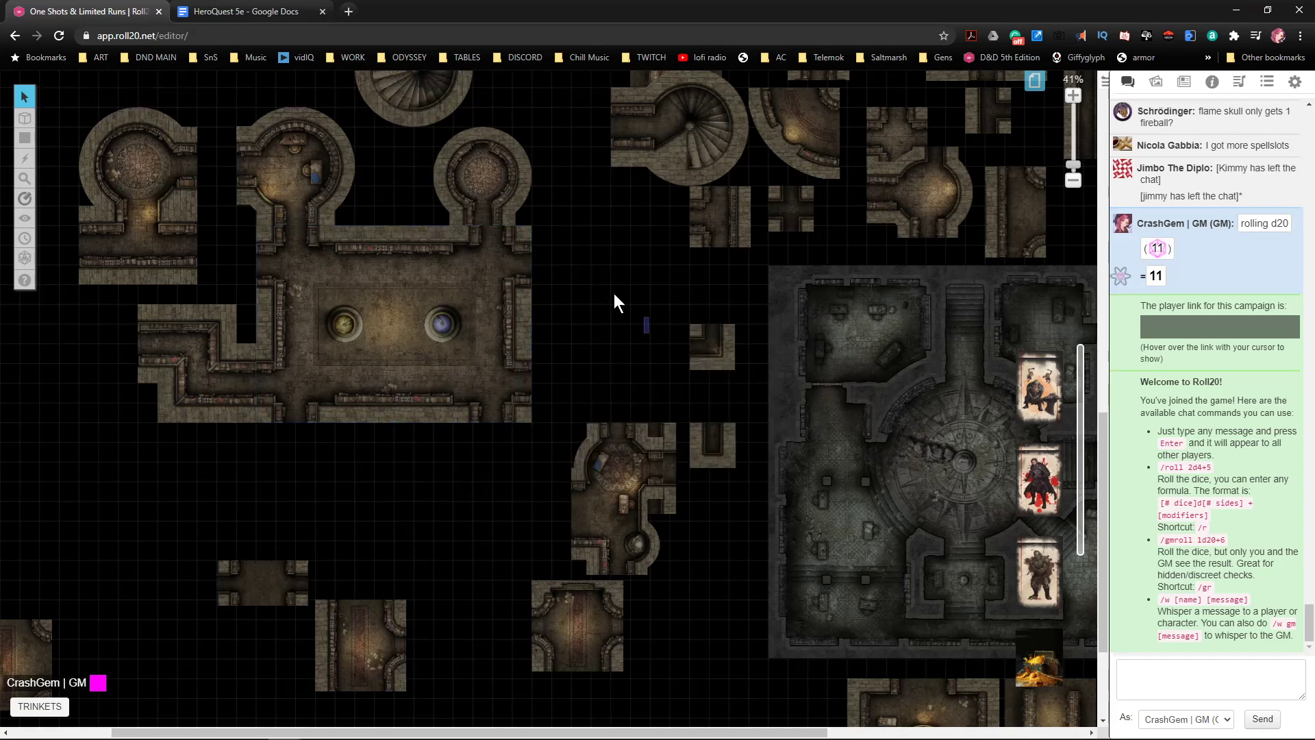
{"action": "left_click_drag", "start_coordinate": [707, 116], "coordinate": [629, 252]}
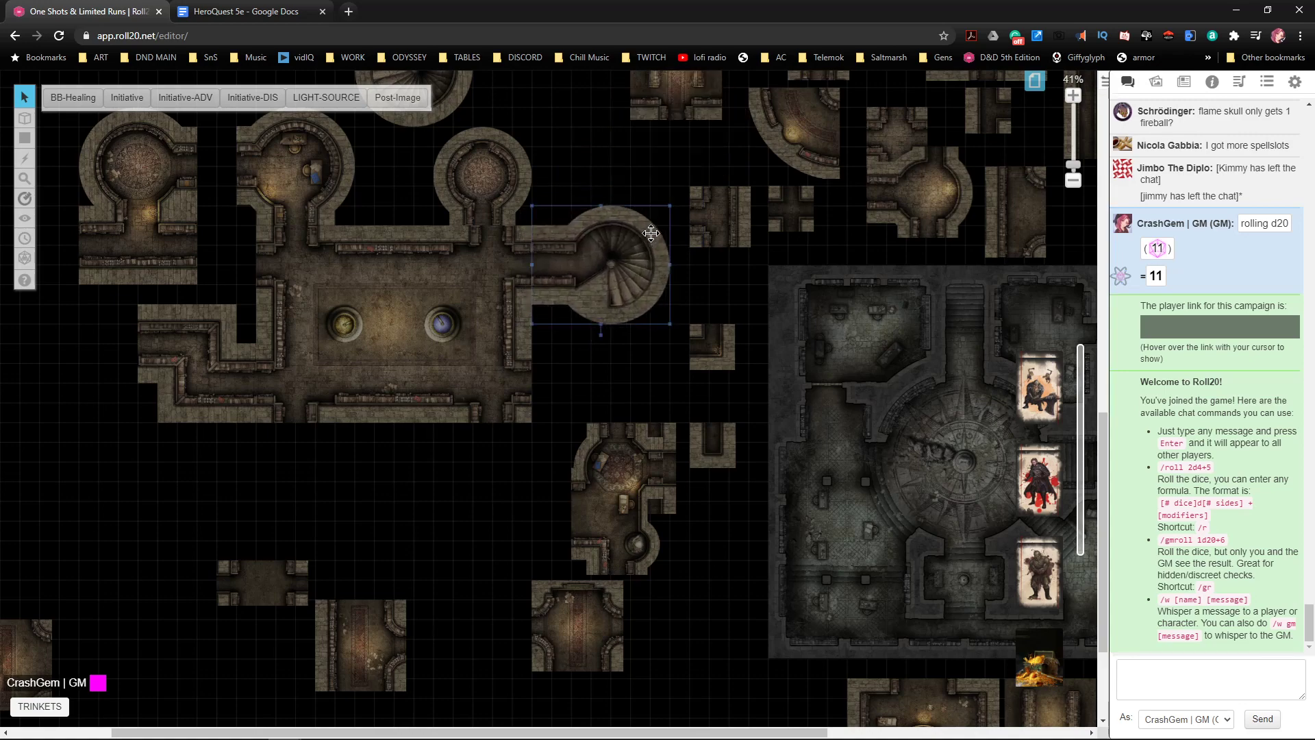
{"action": "left_click", "coordinate": [635, 388]}
- Rotate the rounded study tile 180 degrees, attach it enlarged below the two-basin hall's southwest doorway, and move the small corridor tile east
{"action": "left_click_drag", "start_coordinate": [617, 413], "coordinate": [551, 328]}
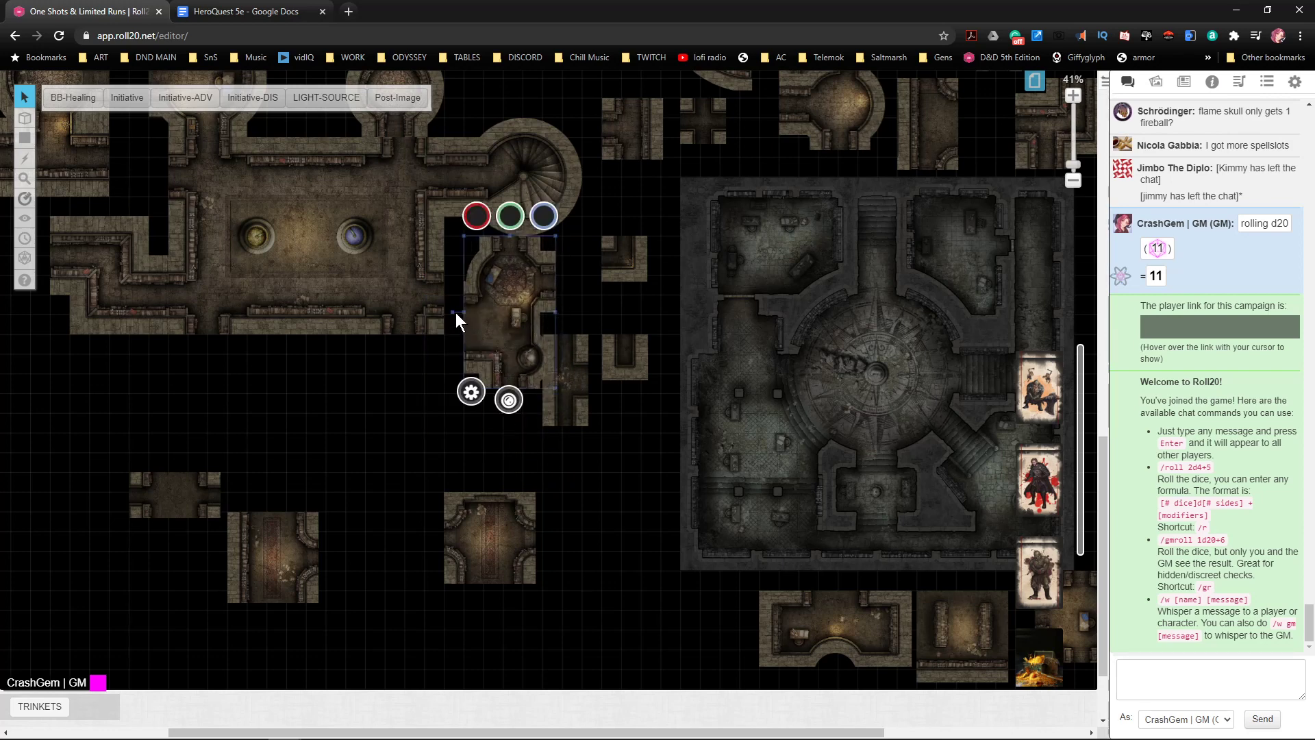
{"action": "left_click_drag", "start_coordinate": [452, 312], "coordinate": [256, 412]}
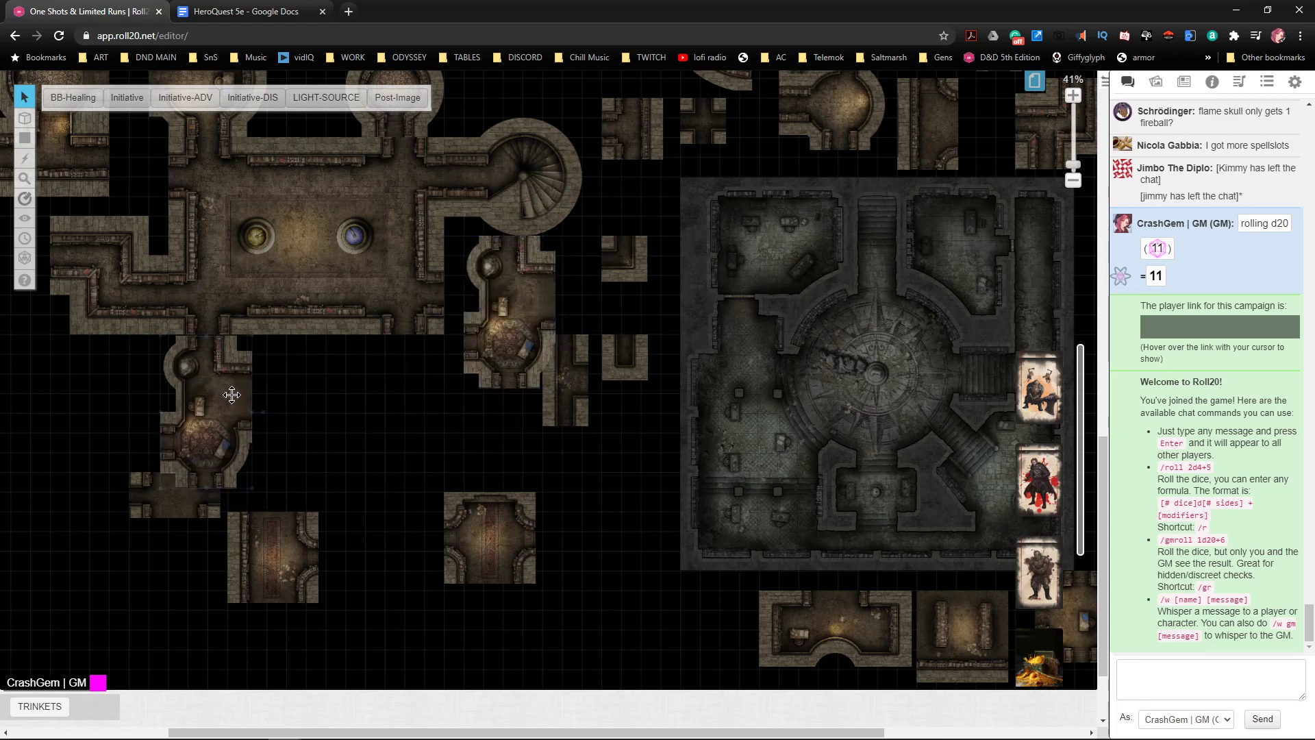
{"action": "left_click_drag", "start_coordinate": [259, 488], "coordinate": [268, 531]}
{"action": "left_click", "coordinate": [341, 509]}
{"action": "left_click_drag", "start_coordinate": [136, 496], "coordinate": [528, 574]}
{"action": "left_click_drag", "start_coordinate": [281, 557], "coordinate": [378, 459]}
{"action": "left_click_drag", "start_coordinate": [494, 391], "coordinate": [286, 460]}
{"action": "left_click_drag", "start_coordinate": [275, 391], "coordinate": [375, 491]}
- Move the loose red-carpet tile beside the double-bookshelf tile north of the hall, and enlarge the hall's northeastern round room
{"action": "left_click_drag", "start_coordinate": [256, 608], "coordinate": [374, 135]}
{"action": "left_click_drag", "start_coordinate": [388, 273], "coordinate": [534, 291]}
{"action": "left_click", "coordinate": [492, 300]}
{"action": "left_click", "coordinate": [579, 331]}
- Shift the western round room farther west and move the loose basin alcove tile from the southwest to the eastern loose tiles
{"action": "scroll", "coordinate": [580, 329], "scroll_direction": "down", "scroll_amount": 3}
{"action": "scroll", "coordinate": [590, 325], "scroll_direction": "left", "scroll_amount": 2}
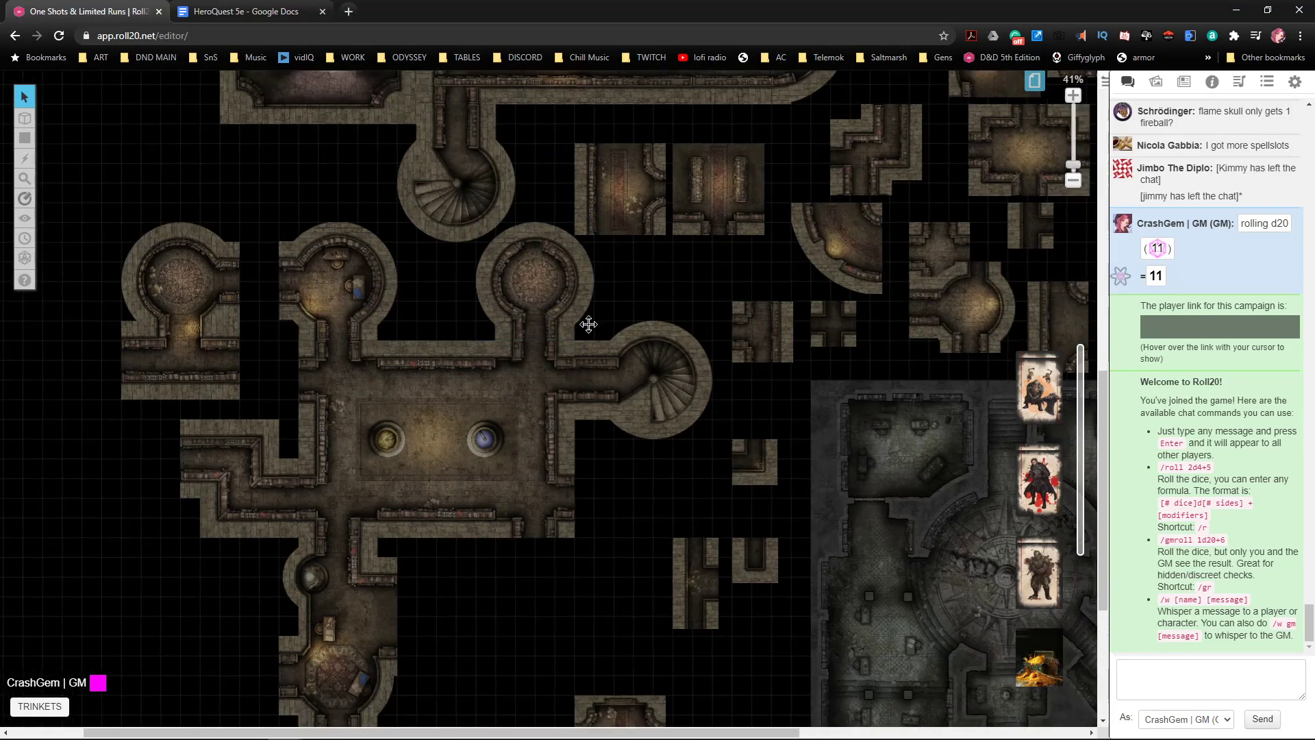
{"action": "left_click_drag", "start_coordinate": [253, 269], "coordinate": [172, 306]}
{"action": "scroll", "coordinate": [415, 280], "scroll_direction": "down", "scroll_amount": 3}
{"action": "scroll", "coordinate": [415, 280], "scroll_direction": "left", "scroll_amount": 2}
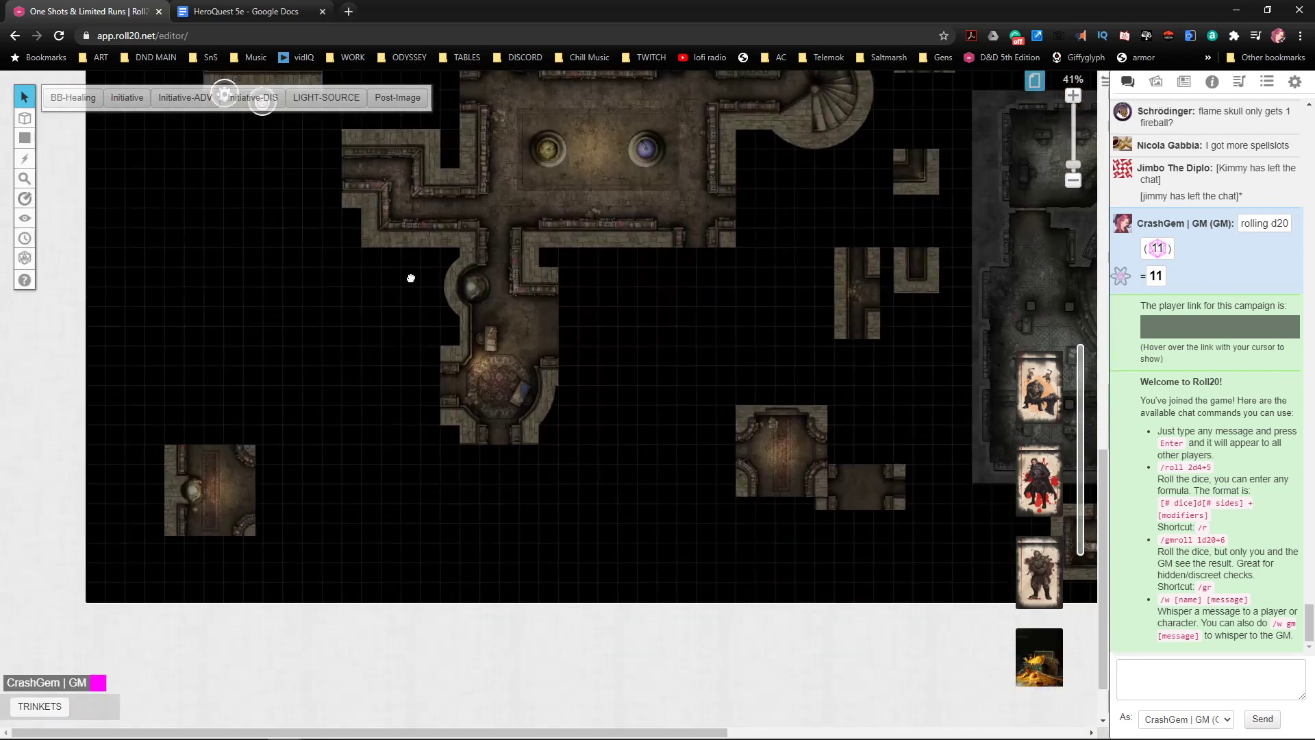
{"action": "scroll", "coordinate": [418, 302], "scroll_direction": "up", "scroll_amount": 3}
{"action": "left_click_drag", "start_coordinate": [199, 644], "coordinate": [908, 544]}
- Move the two staircase hall tiles in the map's northeast corner downward, clear of the library rooms above them
{"action": "scroll", "coordinate": [687, 548], "scroll_direction": "right", "scroll_amount": 9}
{"action": "scroll", "coordinate": [688, 549], "scroll_direction": "up", "scroll_amount": 6}
{"action": "scroll", "coordinate": [656, 654], "scroll_direction": "up", "scroll_amount": 10}
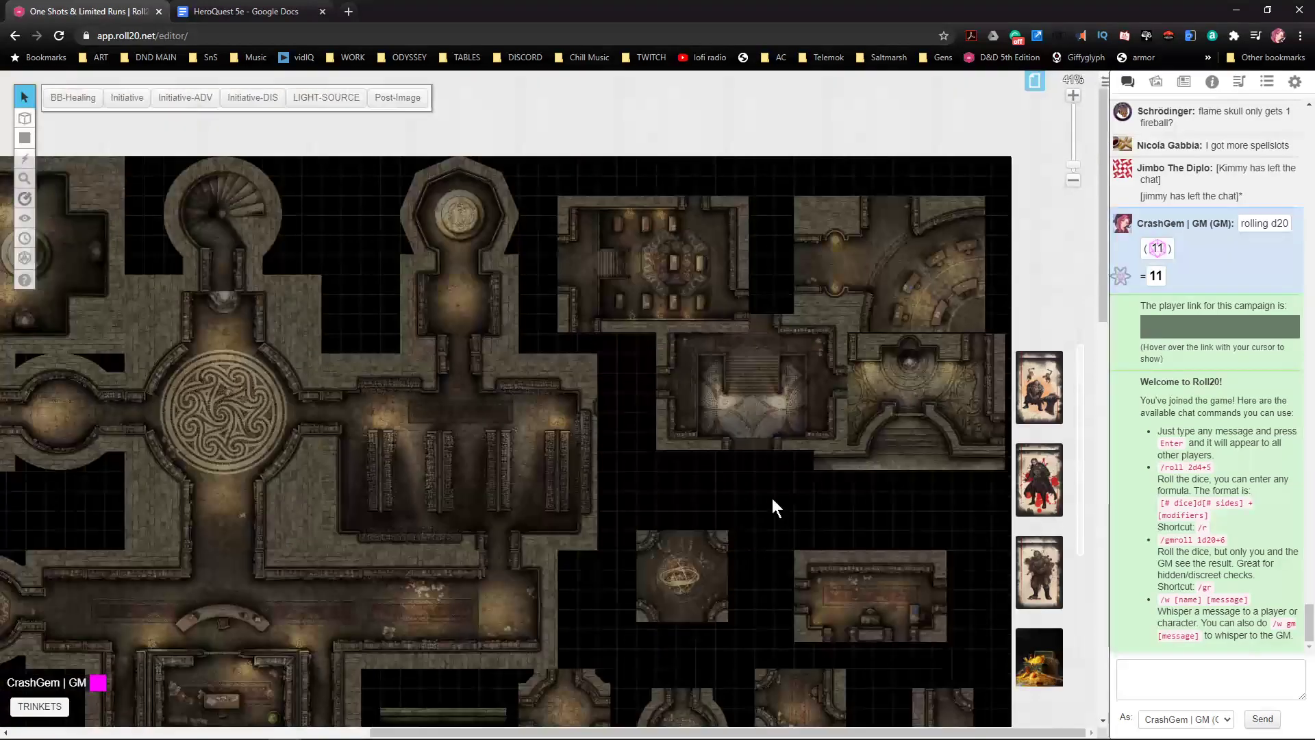
{"action": "left_click_drag", "start_coordinate": [803, 408], "coordinate": [786, 428]}
{"action": "left_click_drag", "start_coordinate": [908, 409], "coordinate": [899, 501]}
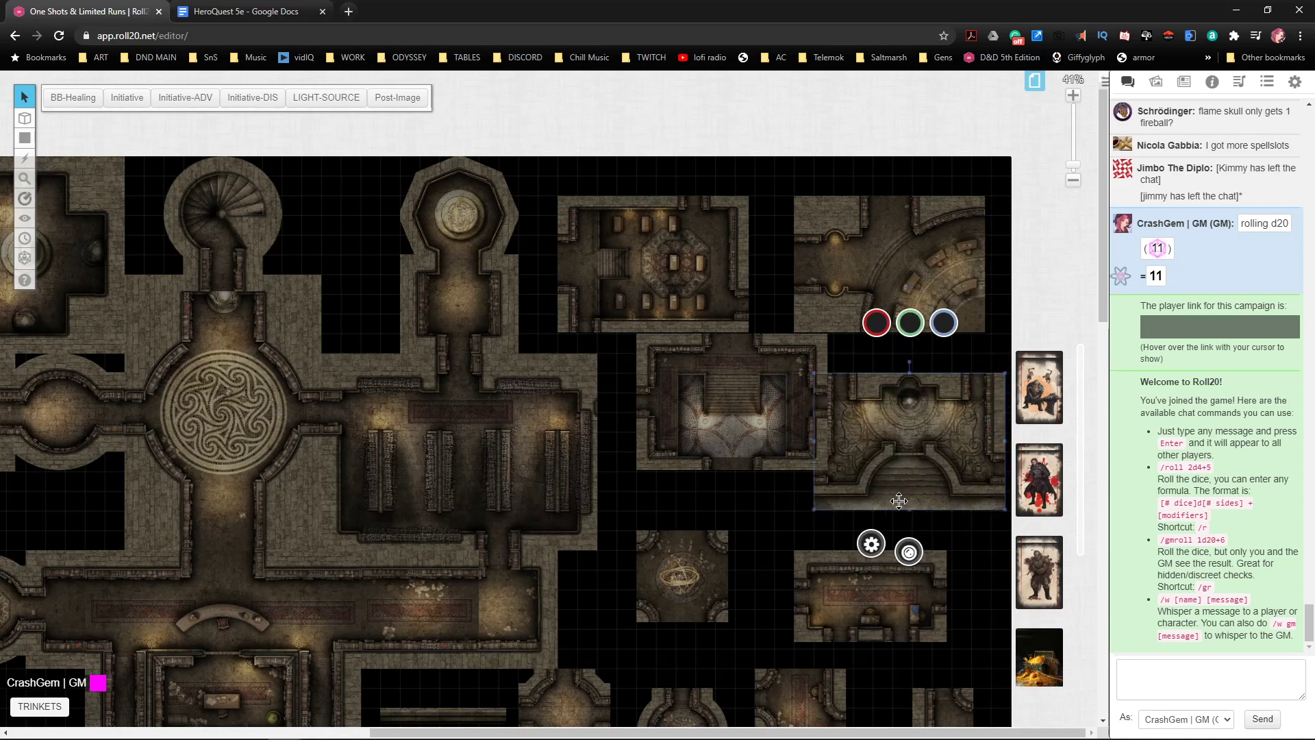
- Bring the fountain staircase hall down to the two-basin hall's south side, moving the rounded study west to make room
{"action": "left_click_drag", "start_coordinate": [898, 411], "coordinate": [555, 338]}
{"action": "scroll", "coordinate": [736, 363], "scroll_direction": "down", "scroll_amount": 3}
{"action": "scroll", "coordinate": [493, 466], "scroll_direction": "down", "scroll_amount": 3}
{"action": "left_click_drag", "start_coordinate": [859, 145], "coordinate": [638, 603]}
{"action": "left_click_drag", "start_coordinate": [472, 659], "coordinate": [265, 579]}
{"action": "scroll", "coordinate": [524, 574], "scroll_direction": "down", "scroll_amount": 2}
{"action": "left_click_drag", "start_coordinate": [671, 518], "coordinate": [533, 558]}
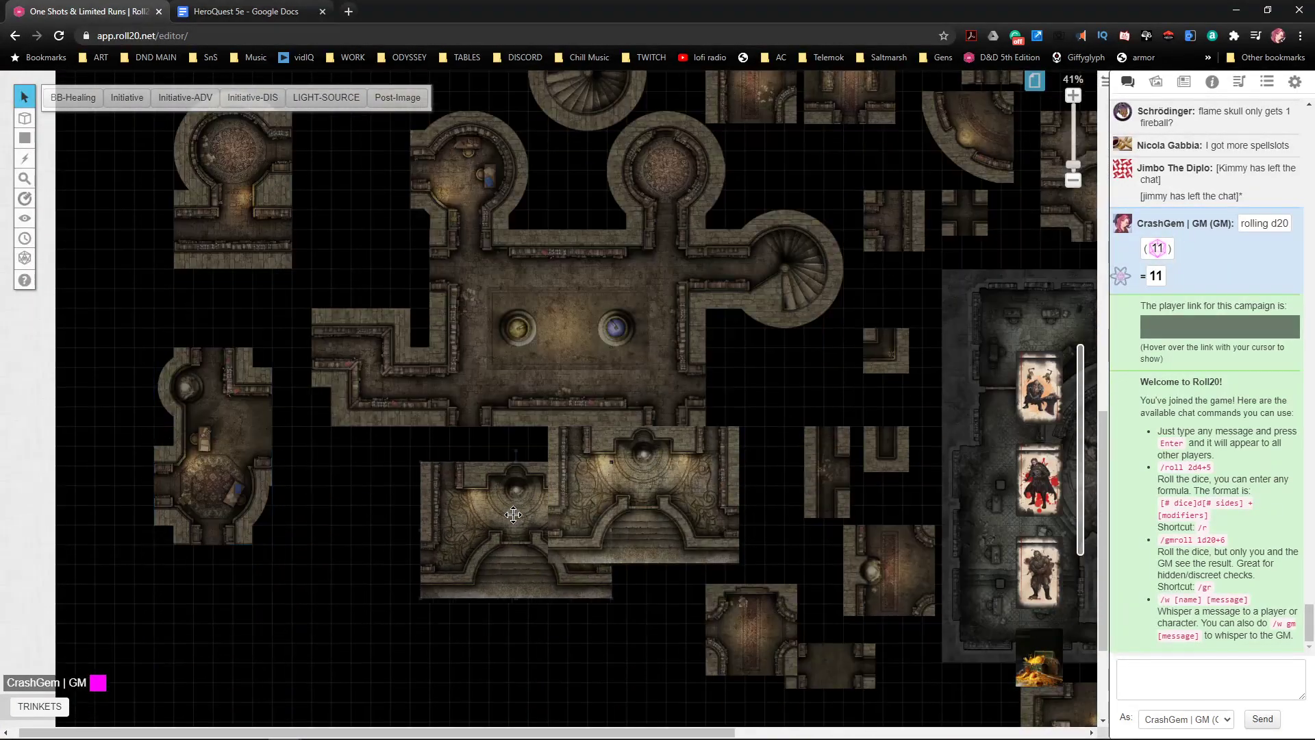
- Set the fountain staircase hall's dimensions to 14 by 10 units and align it with the two-basin hall's south edge
{"action": "right_click", "coordinate": [552, 520]}
{"action": "mouse_move", "coordinate": [606, 500]}
{"action": "left_click", "coordinate": [652, 560]}
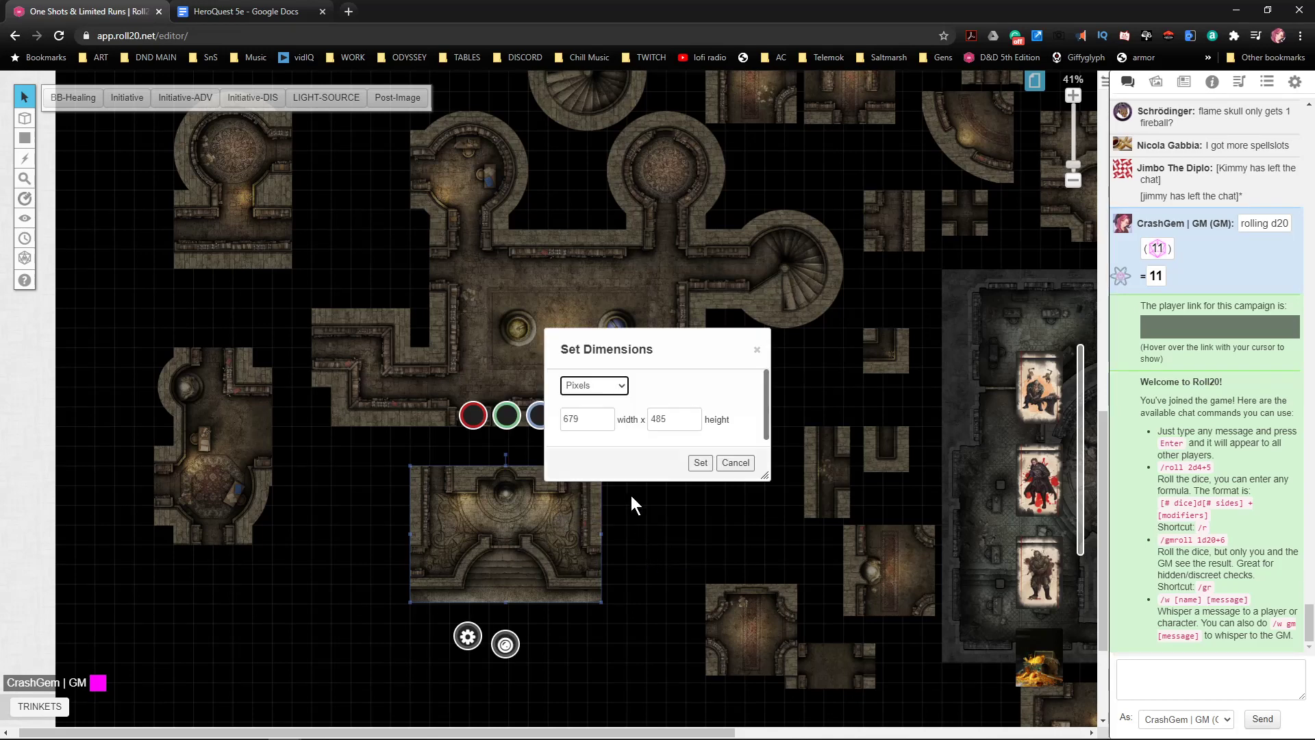
{"action": "type", "text": "14"}
{"action": "key", "text": "Tab"}
{"action": "type", "text": "10"}
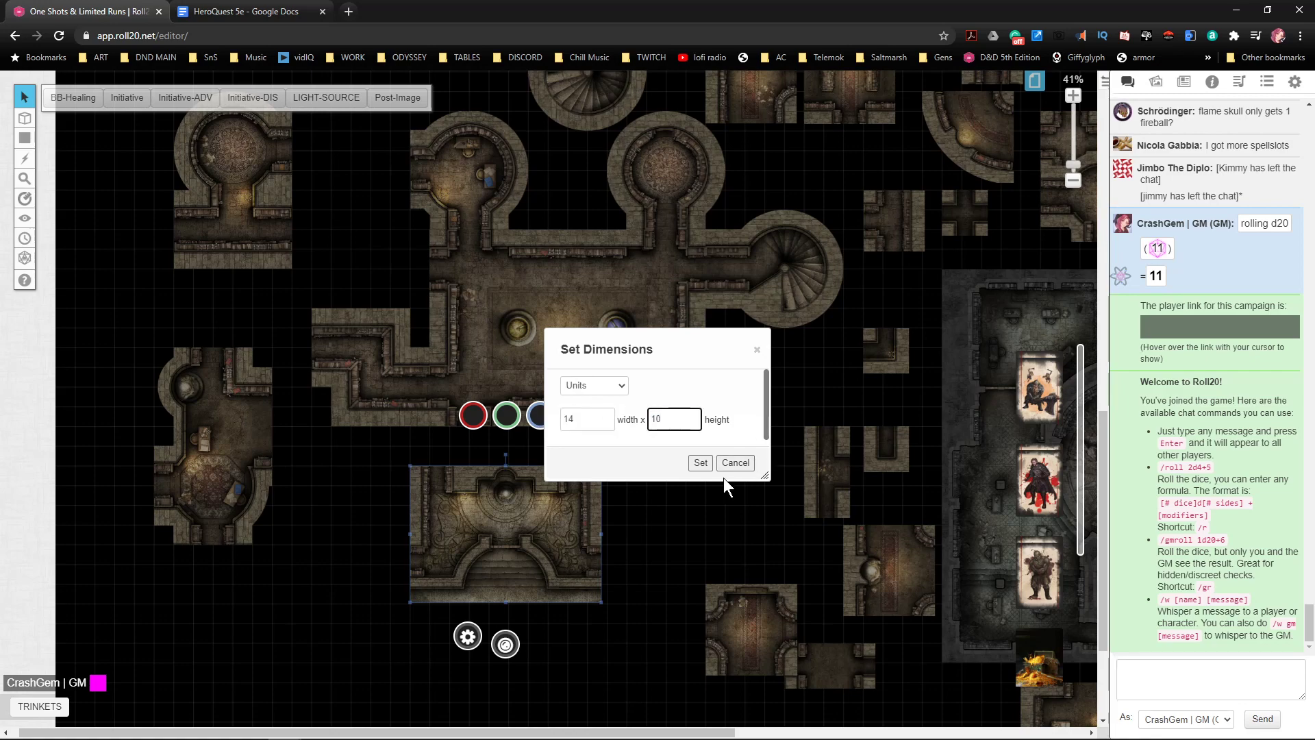
{"action": "left_click", "coordinate": [701, 464]}
{"action": "left_click_drag", "start_coordinate": [573, 535], "coordinate": [634, 526]}
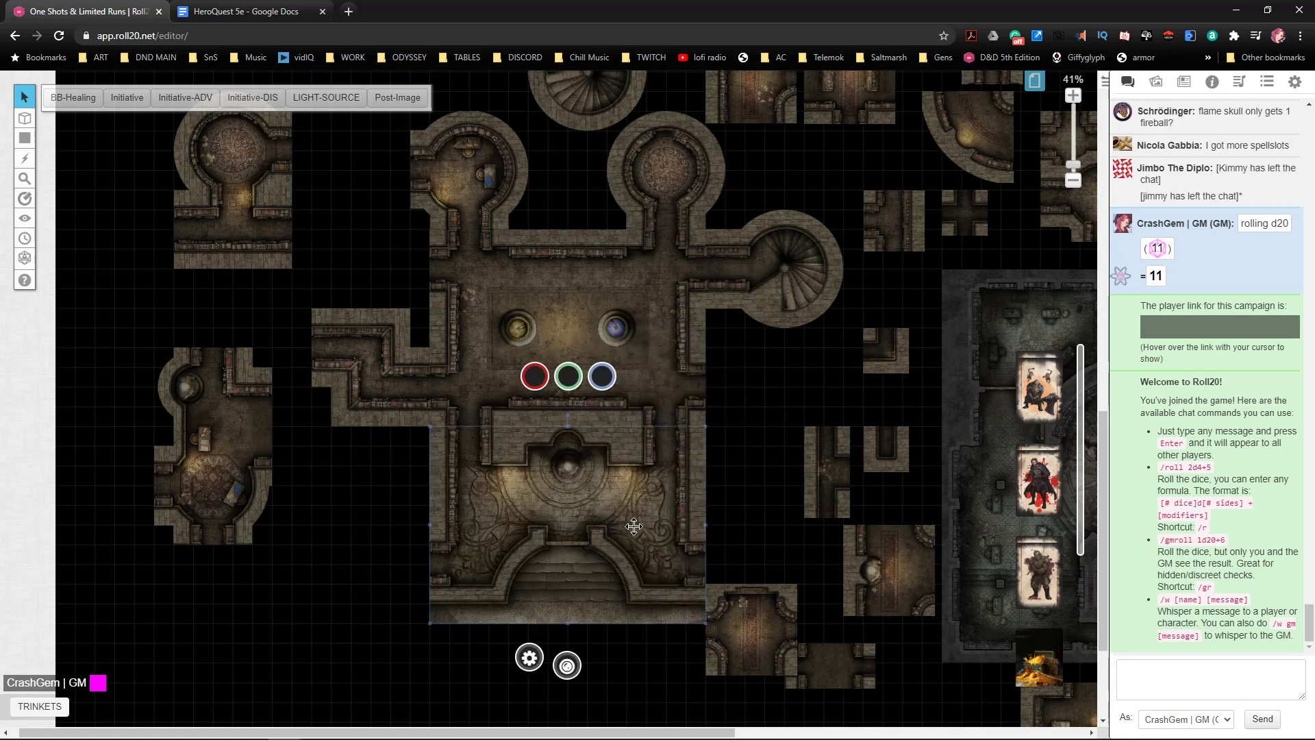
- Move the loose octagonal carpet tile and the small corridor tile from the fountain hall's southeast corner to the eastern loose tiles
{"action": "left_click", "coordinate": [747, 507]}
{"action": "left_click_drag", "start_coordinate": [757, 633], "coordinate": [818, 257]}
{"action": "left_click_drag", "start_coordinate": [859, 269], "coordinate": [861, 376]}
- Move the wide room with the curved alcove from below the grey dungeon map to the space southwest of the fountain hall
{"action": "scroll", "coordinate": [713, 408], "scroll_direction": "up", "scroll_amount": 5}
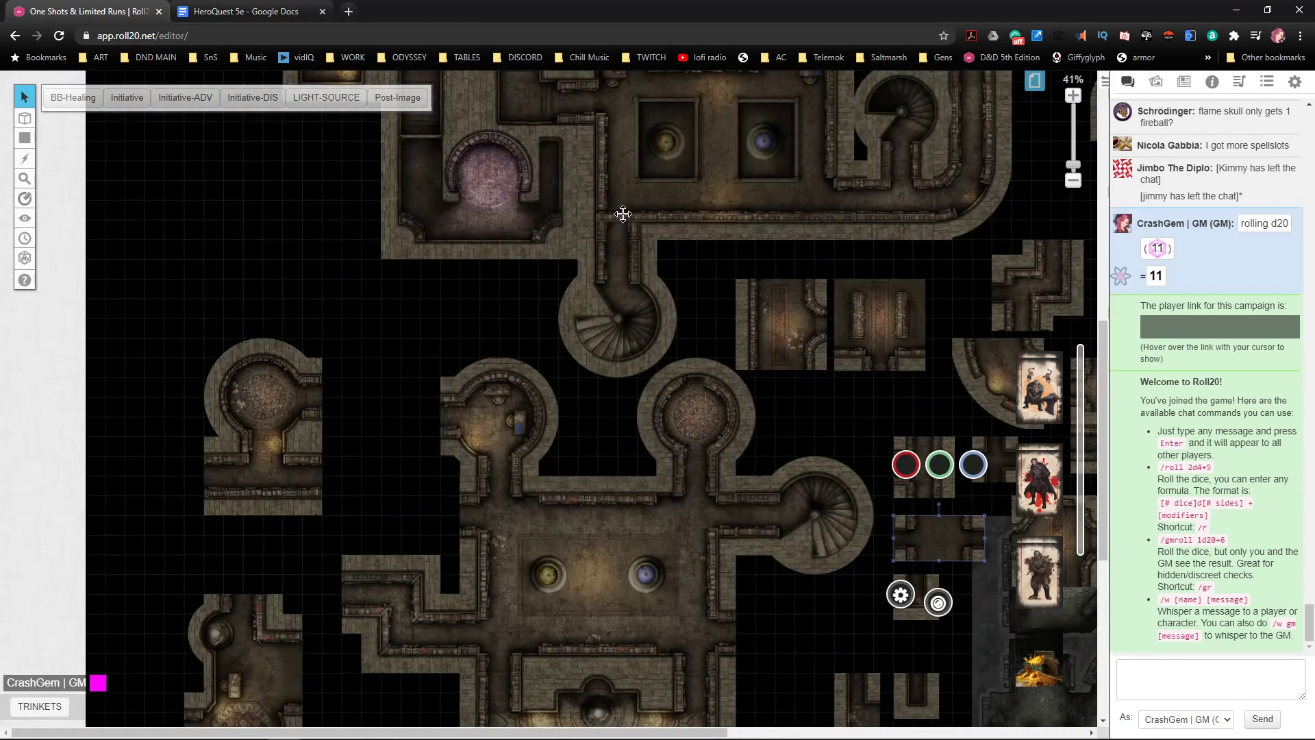
{"action": "scroll", "coordinate": [656, 501], "scroll_direction": "down", "scroll_amount": 3}
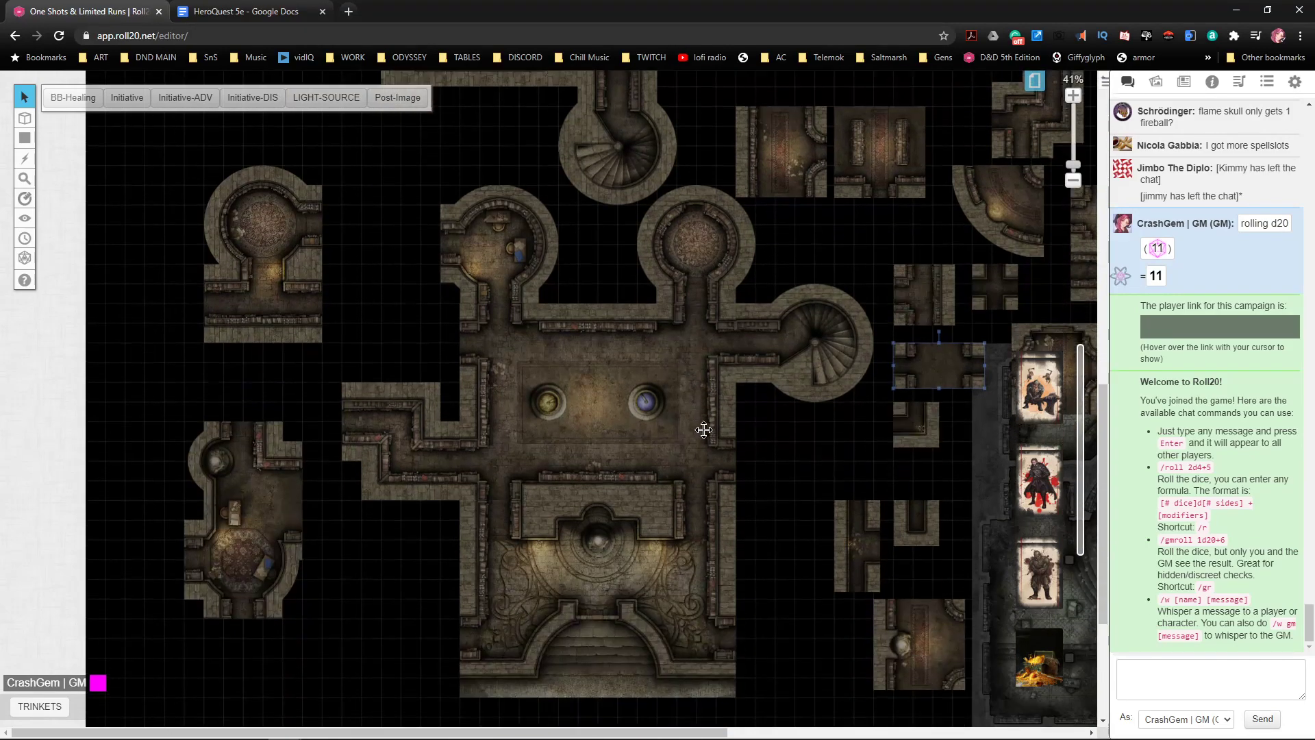
{"action": "scroll", "coordinate": [630, 494], "scroll_direction": "down", "scroll_amount": 2}
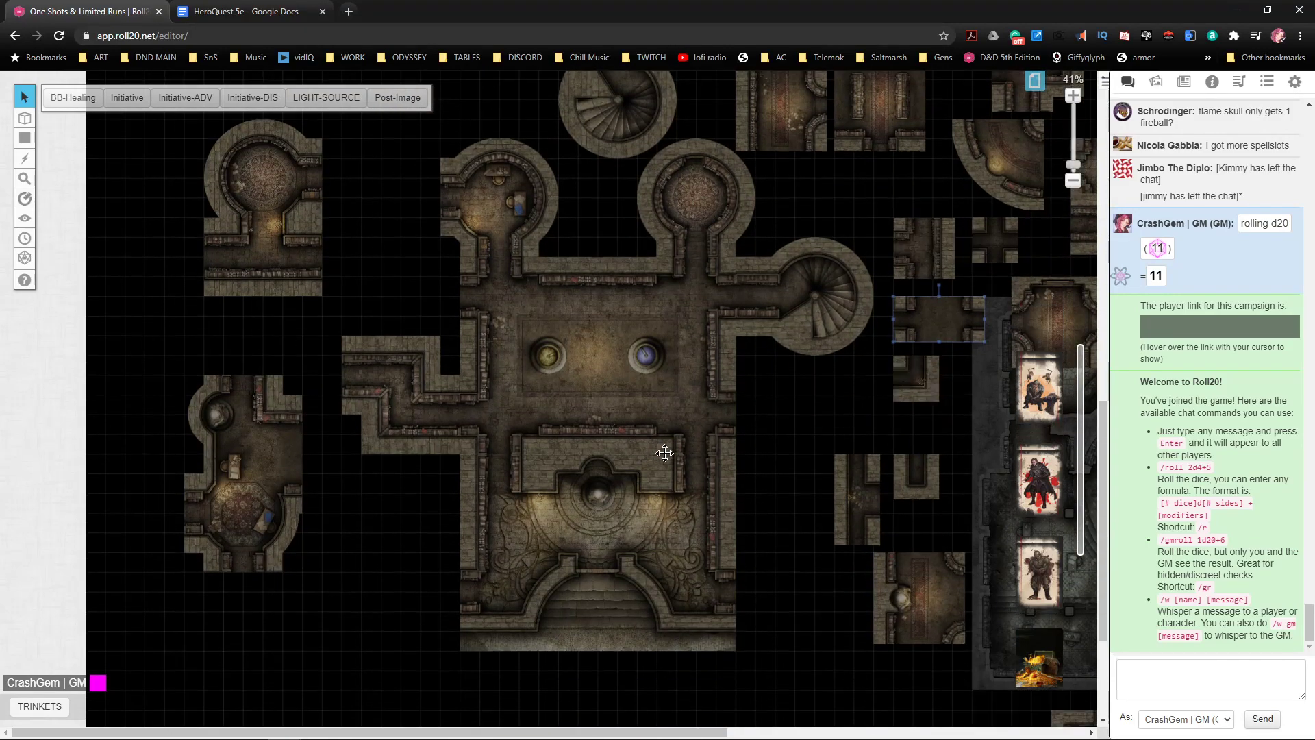
{"action": "scroll", "coordinate": [663, 434], "scroll_direction": "right", "scroll_amount": 8}
{"action": "scroll", "coordinate": [663, 434], "scroll_direction": "down", "scroll_amount": 2}
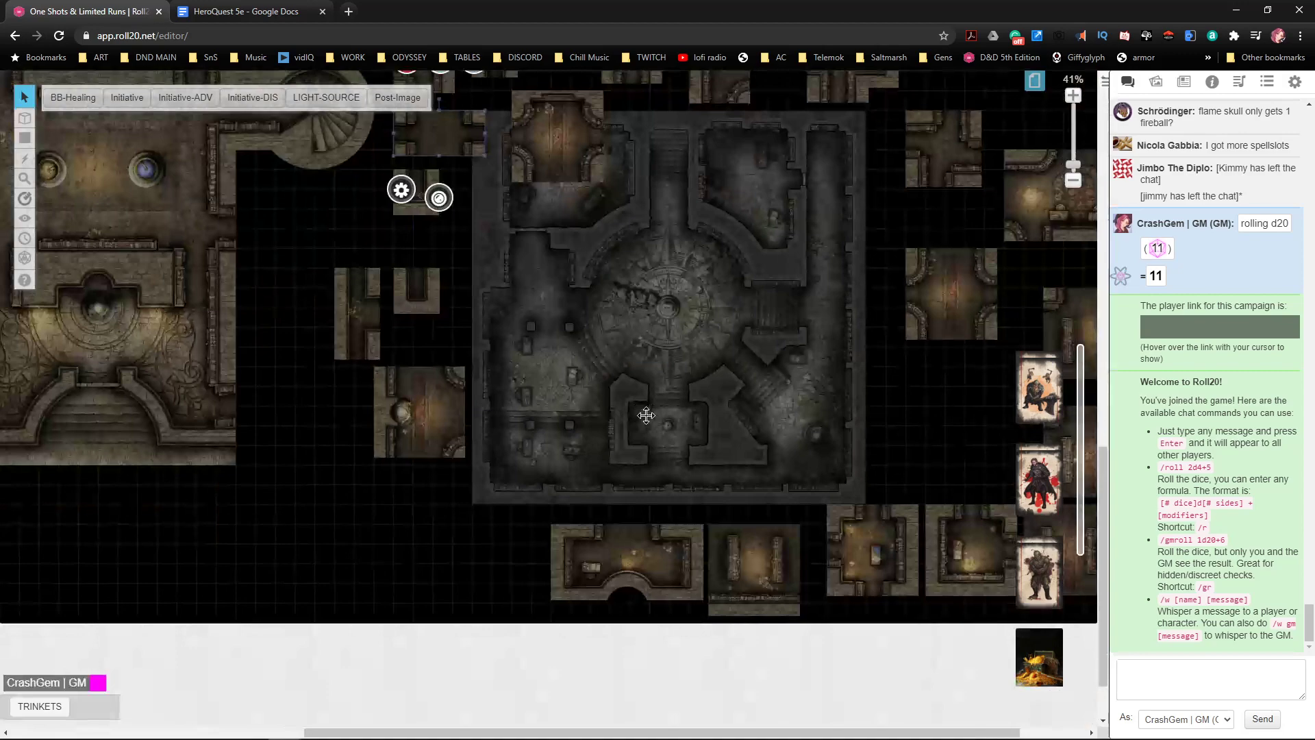
{"action": "left_click_drag", "start_coordinate": [655, 555], "coordinate": [281, 550]}
{"action": "left_click_drag", "start_coordinate": [280, 596], "coordinate": [33, 369]}
{"action": "left_click_drag", "start_coordinate": [208, 376], "coordinate": [364, 458]}
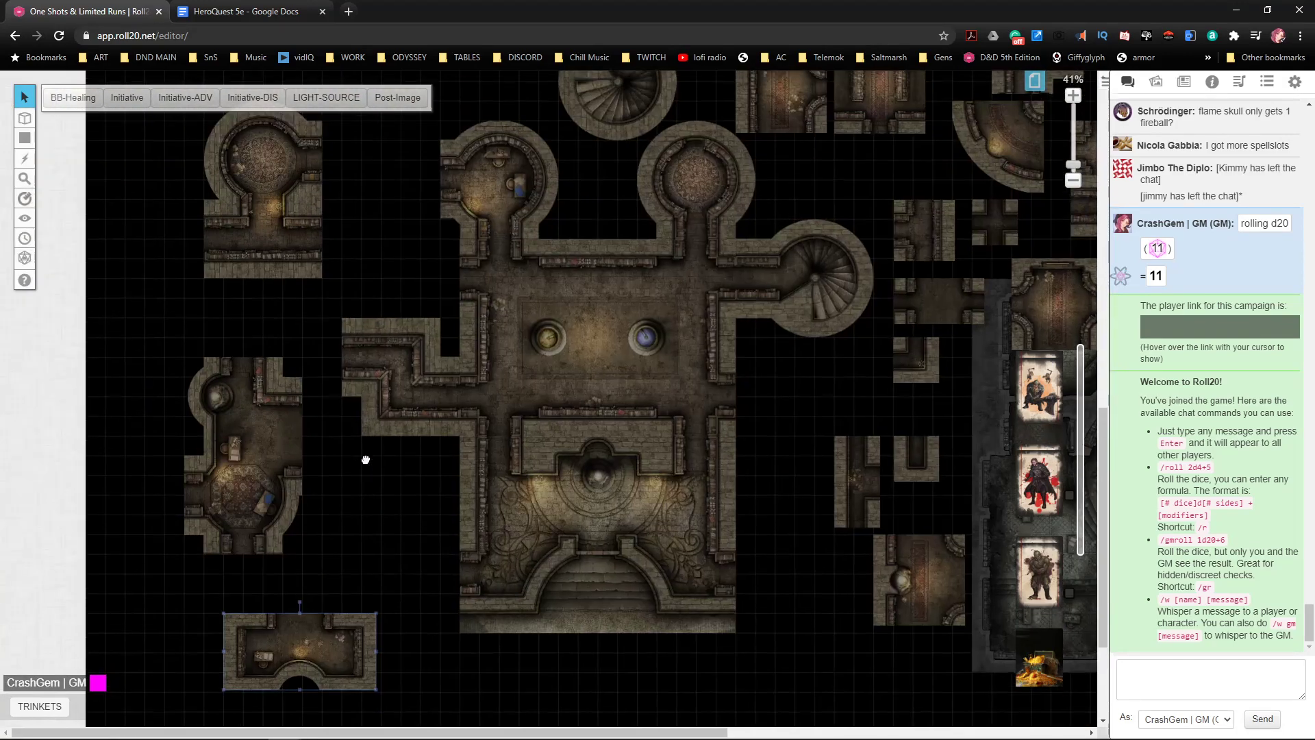
- Shift the double-bookshelf tile below the grey dungeon map westward, and bring the small desk room to the fountain hall's southeast doorway
{"action": "scroll", "coordinate": [552, 501], "scroll_direction": "up", "scroll_amount": 1}
{"action": "left_click_drag", "start_coordinate": [529, 471], "coordinate": [378, 241]}
{"action": "left_click_drag", "start_coordinate": [972, 339], "coordinate": [556, 386]}
{"action": "left_click_drag", "start_coordinate": [632, 513], "coordinate": [572, 514]}
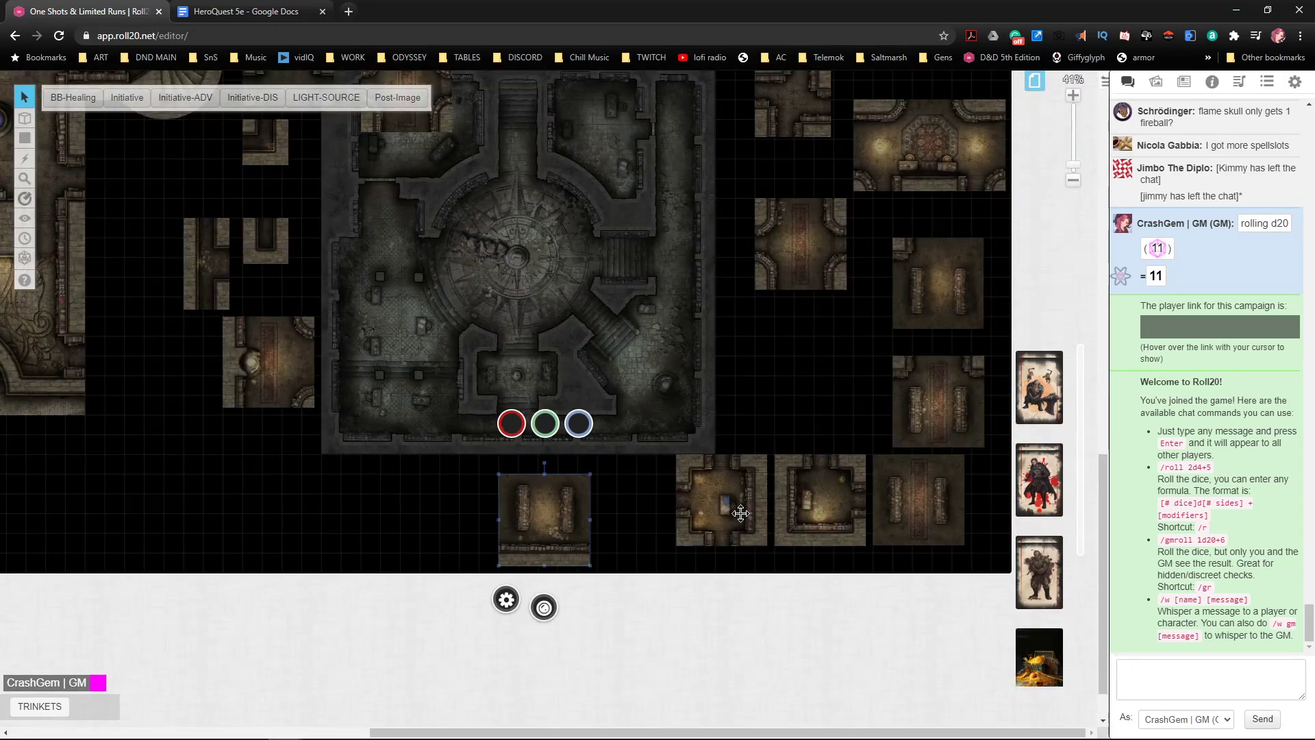
{"action": "left_click_drag", "start_coordinate": [822, 502], "coordinate": [152, 481]}
{"action": "left_click_drag", "start_coordinate": [195, 455], "coordinate": [685, 481]}
{"action": "left_click_drag", "start_coordinate": [800, 563], "coordinate": [782, 465]}
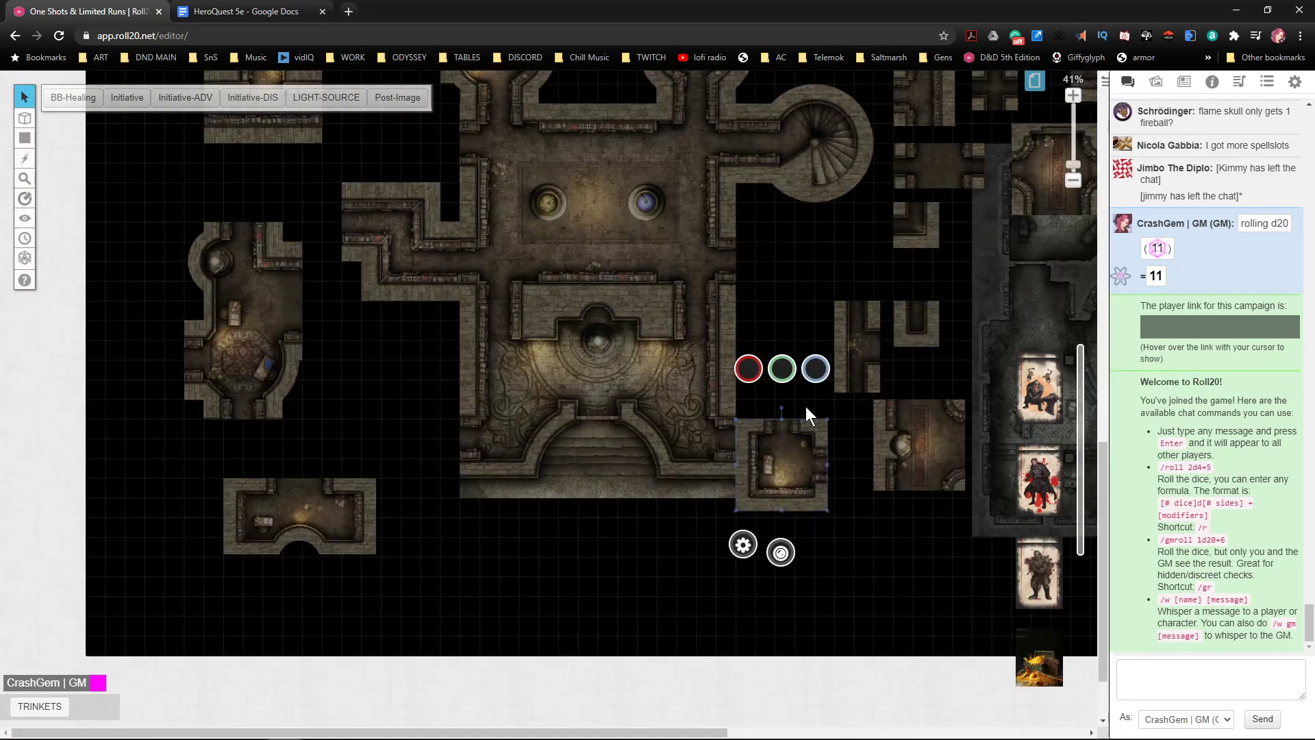
- Rotate the small desk room a quarter turn so that one of its doorways faces the fountain hall
{"action": "left_click_drag", "start_coordinate": [781, 407], "coordinate": [779, 468]}
{"action": "left_click_drag", "start_coordinate": [782, 407], "coordinate": [752, 496]}
{"action": "left_click_drag", "start_coordinate": [762, 505], "coordinate": [744, 407]}
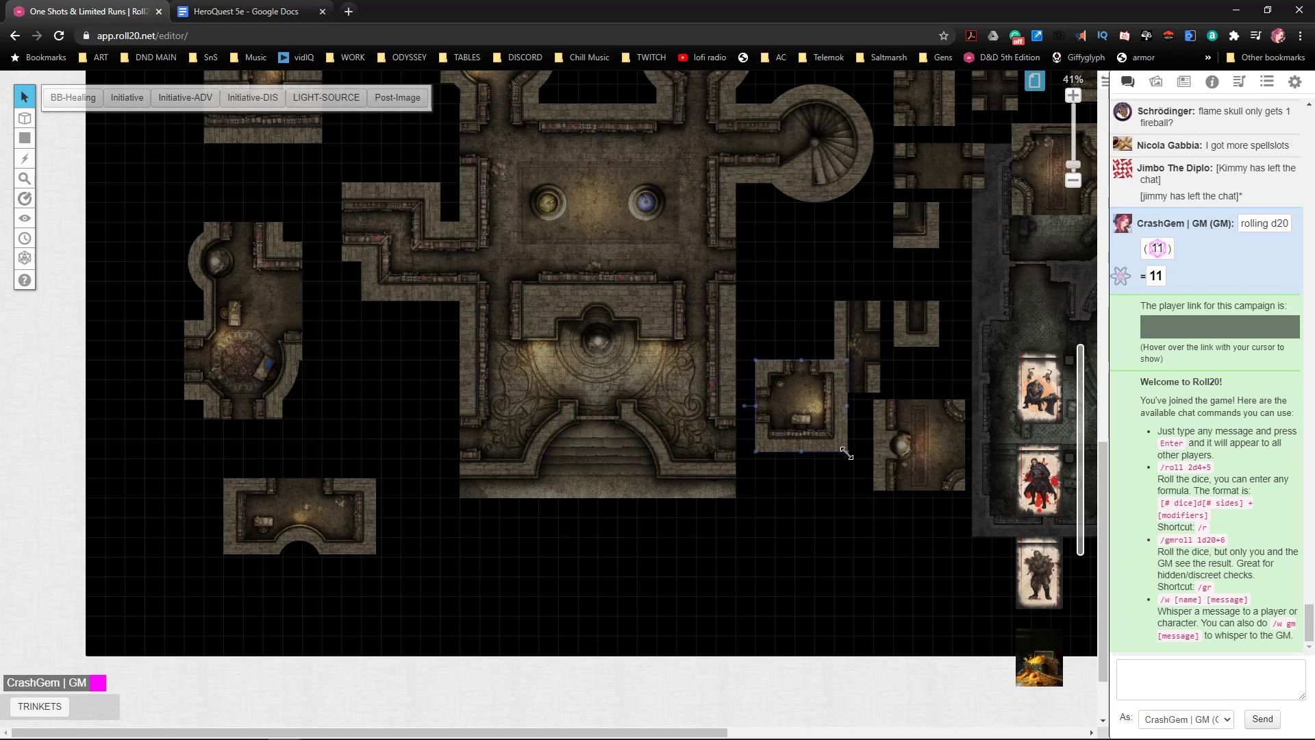
- Resize the desk room to 6 by 6 cells and align it with the fountain hall's southeast doorway and lower edge
{"action": "left_click", "coordinate": [853, 454]}
{"action": "left_click", "coordinate": [837, 439]}
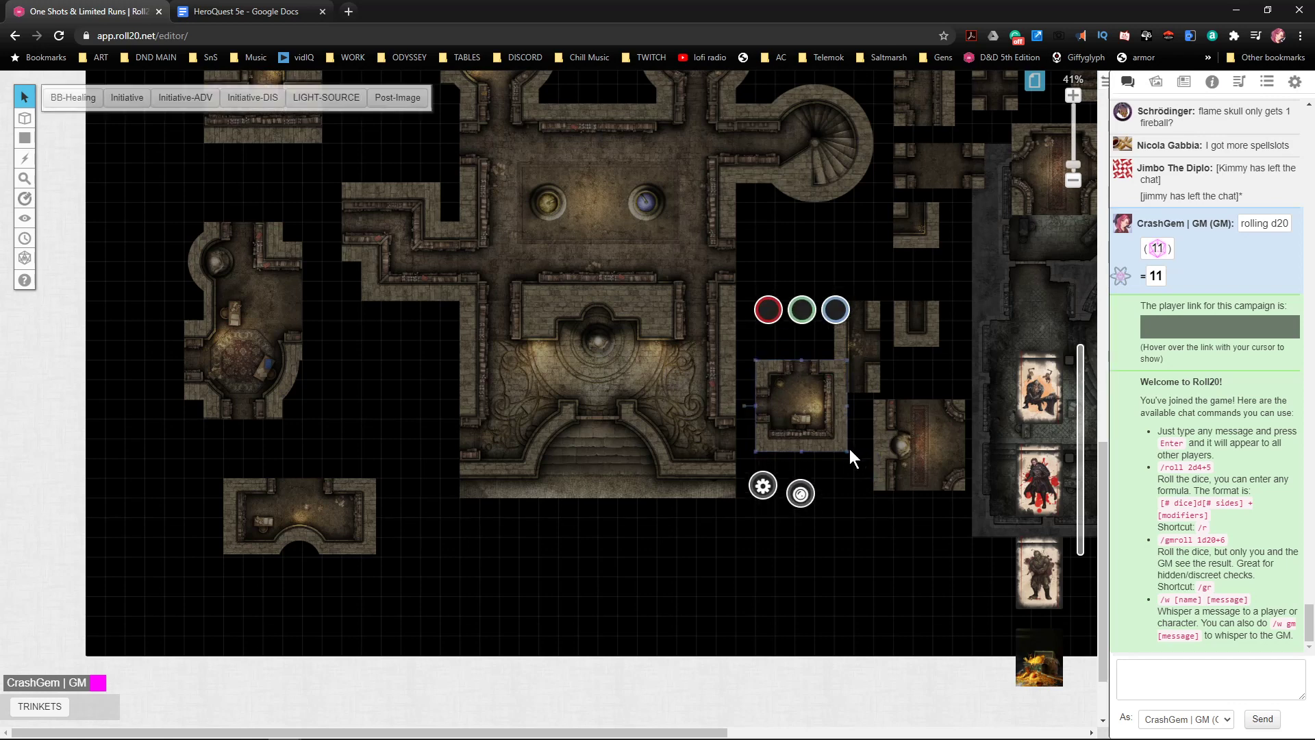
{"action": "left_click_drag", "start_coordinate": [850, 451], "coordinate": [813, 488]}
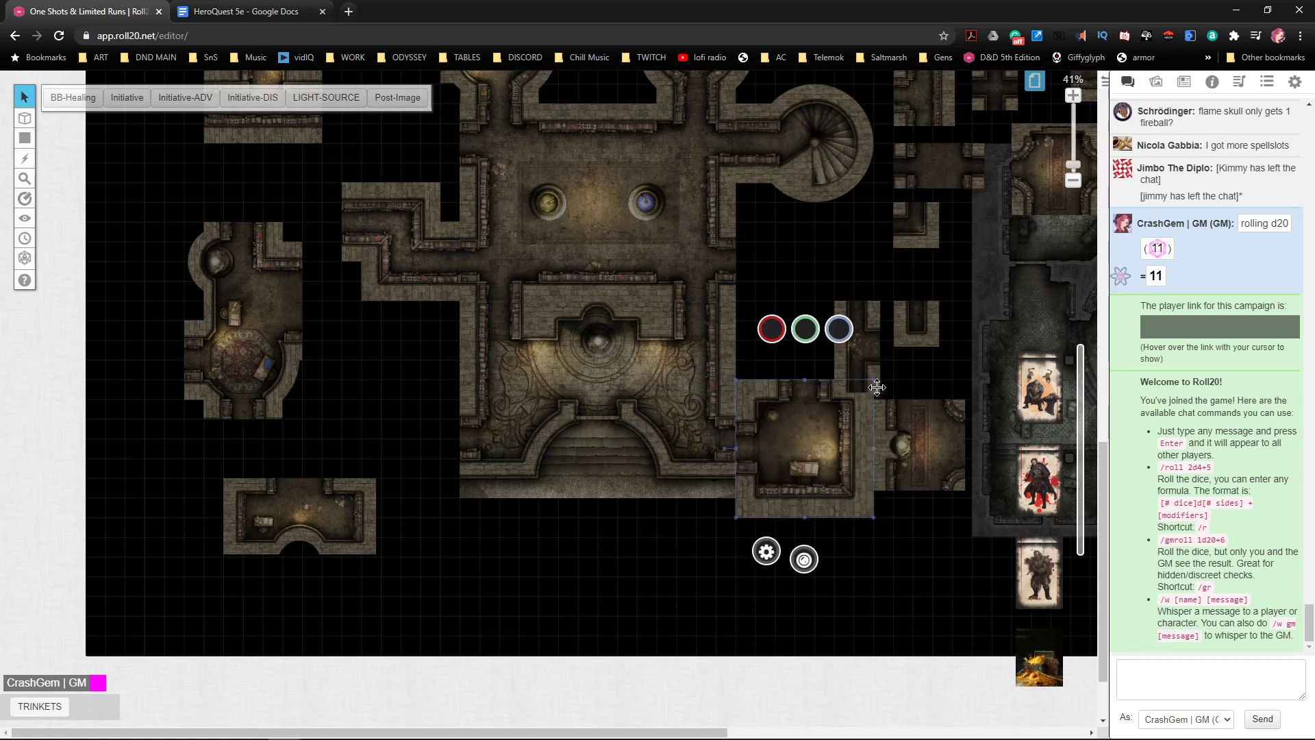
{"action": "left_click_drag", "start_coordinate": [875, 381], "coordinate": [892, 361]}
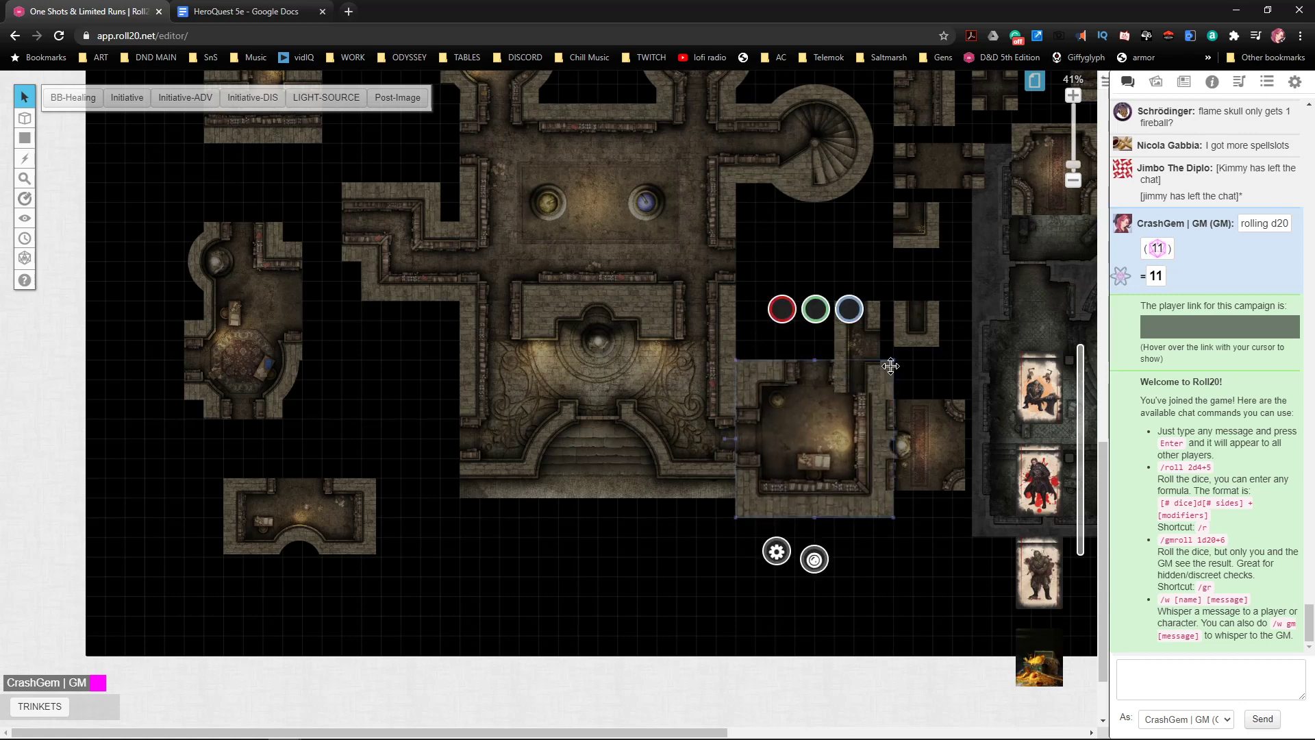
{"action": "scroll", "coordinate": [798, 459], "scroll_direction": "up", "scroll_amount": 1}
{"action": "scroll", "coordinate": [750, 596], "scroll_direction": "up", "scroll_amount": 5}
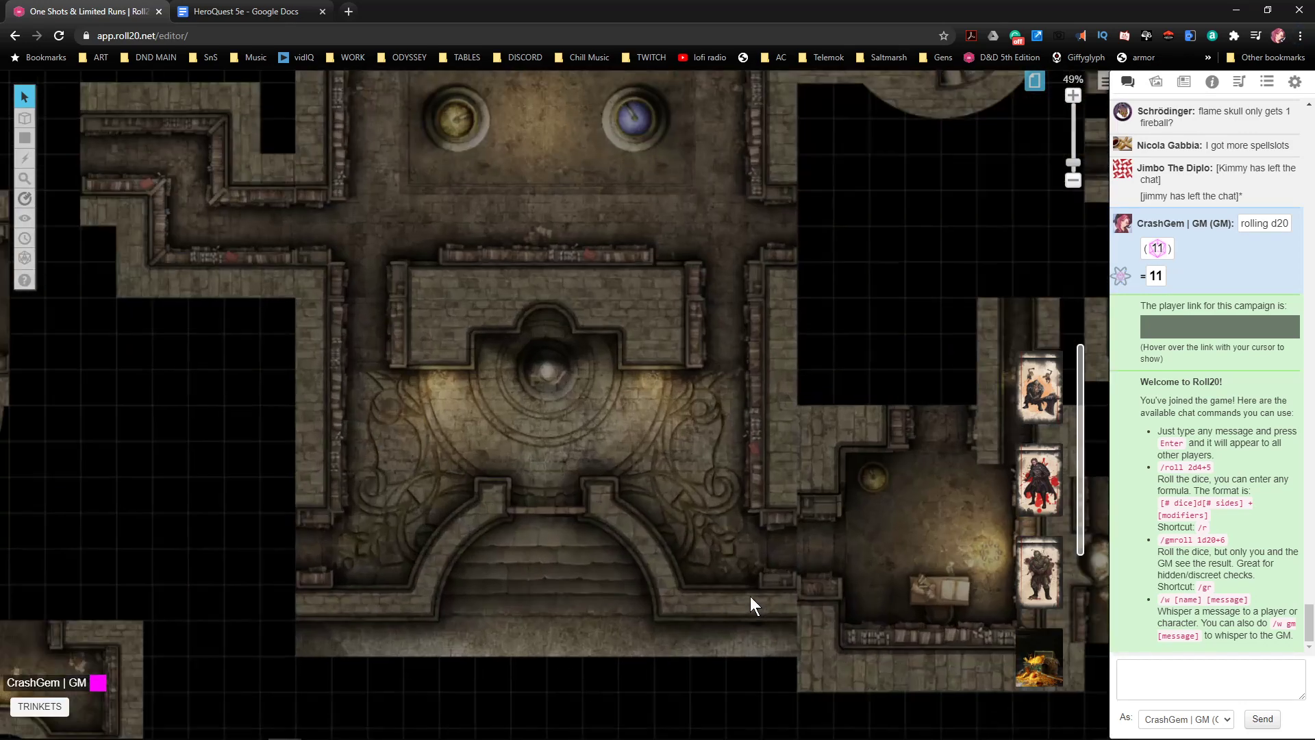
{"action": "left_click_drag", "start_coordinate": [690, 572], "coordinate": [660, 519]}
{"action": "left_click", "coordinate": [716, 503]}
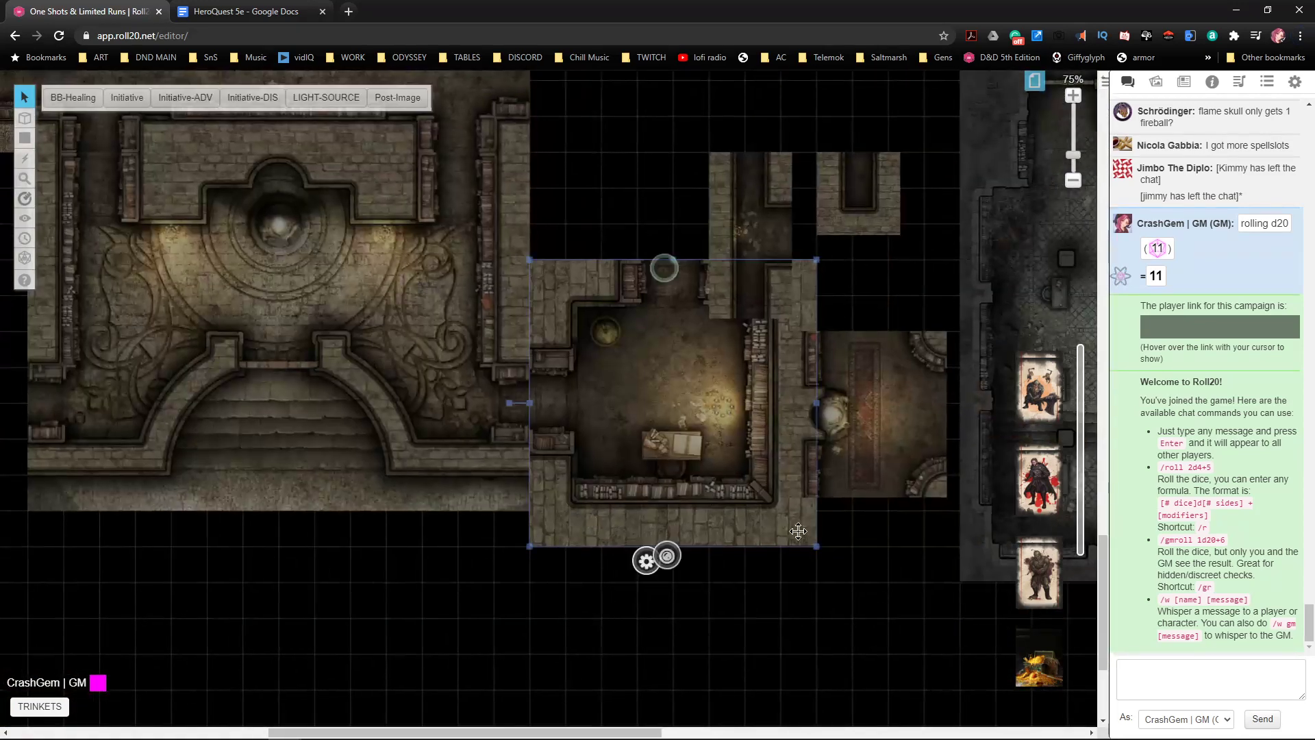
{"action": "left_click_drag", "start_coordinate": [818, 545], "coordinate": [719, 482]}
{"action": "left_click", "coordinate": [745, 545]}
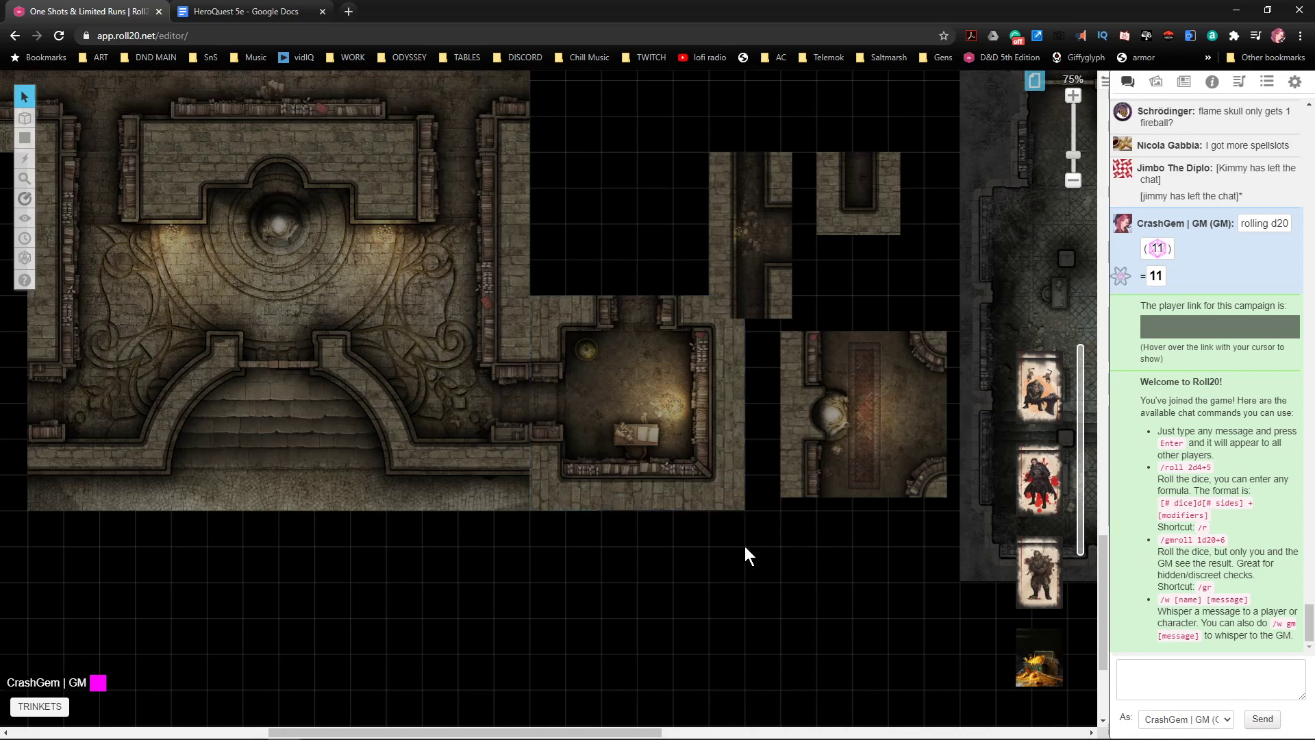
- Clear the space around the desk room by moving the loose corridor pieces aside and the basin alcove tile beside the octagonal carpet tile
{"action": "scroll", "coordinate": [801, 498], "scroll_direction": "up", "scroll_amount": 2}
{"action": "scroll", "coordinate": [817, 473], "scroll_direction": "up", "scroll_amount": 1}
{"action": "left_click_drag", "start_coordinate": [772, 423], "coordinate": [894, 324]}
{"action": "left_click_drag", "start_coordinate": [834, 556], "coordinate": [743, 374]}
{"action": "scroll", "coordinate": [743, 379], "scroll_direction": "down", "scroll_amount": 2}
{"action": "left_click_drag", "start_coordinate": [523, 429], "coordinate": [567, 478]}
{"action": "left_click_drag", "start_coordinate": [664, 549], "coordinate": [520, 441]}
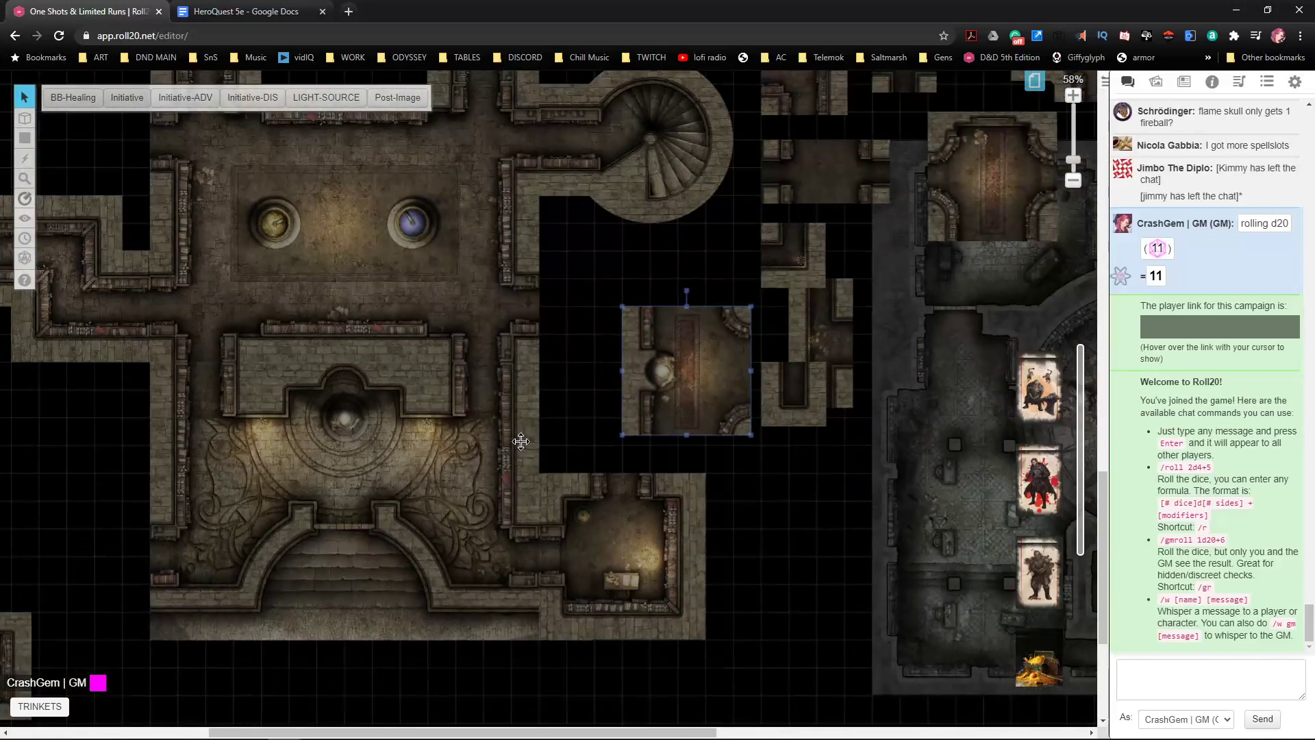
{"action": "scroll", "coordinate": [660, 463], "scroll_direction": "down", "scroll_amount": 2}
{"action": "left_click_drag", "start_coordinate": [767, 355], "coordinate": [656, 525]}
{"action": "left_click_drag", "start_coordinate": [509, 565], "coordinate": [839, 424]}
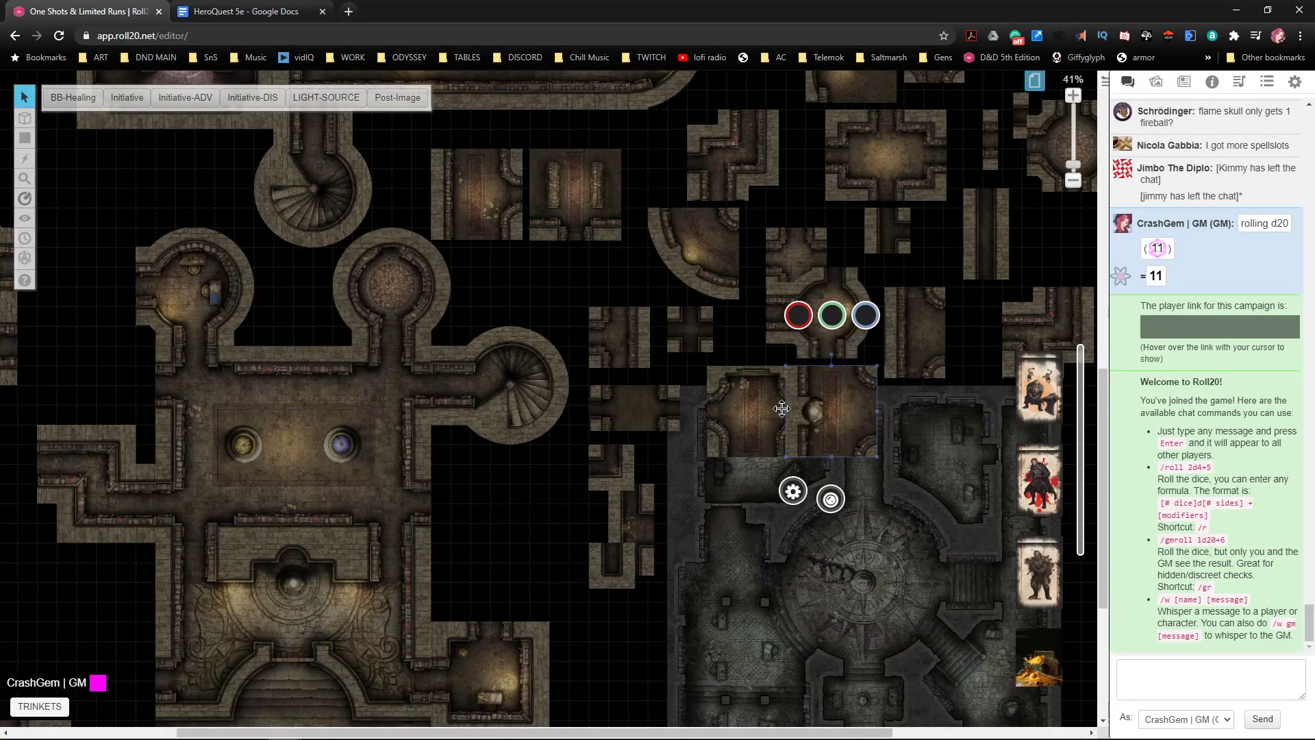
- Try the loose stepped corridor on the two-basin hall's west side and return it to the eastern loose tiles
{"action": "left_click_drag", "start_coordinate": [886, 342], "coordinate": [884, 393]}
{"action": "left_click_drag", "start_coordinate": [943, 335], "coordinate": [882, 434]}
{"action": "left_click_drag", "start_coordinate": [674, 320], "coordinate": [239, 533]}
{"action": "left_click_drag", "start_coordinate": [239, 490], "coordinate": [918, 207]}
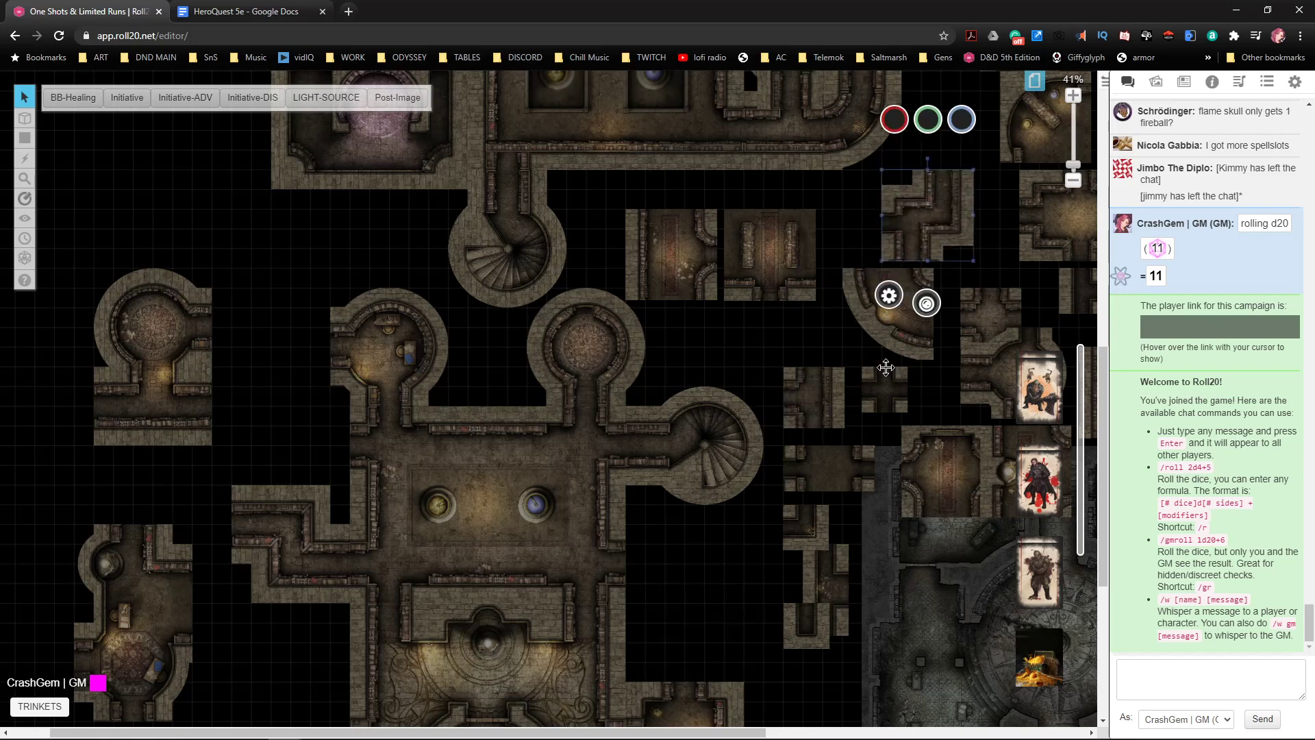
- Duplicate the stepped corridor from the two-basin hall's west side, rotate and horizontally flip the copy, and park it northwest of the hall
{"action": "left_click", "coordinate": [310, 546]}
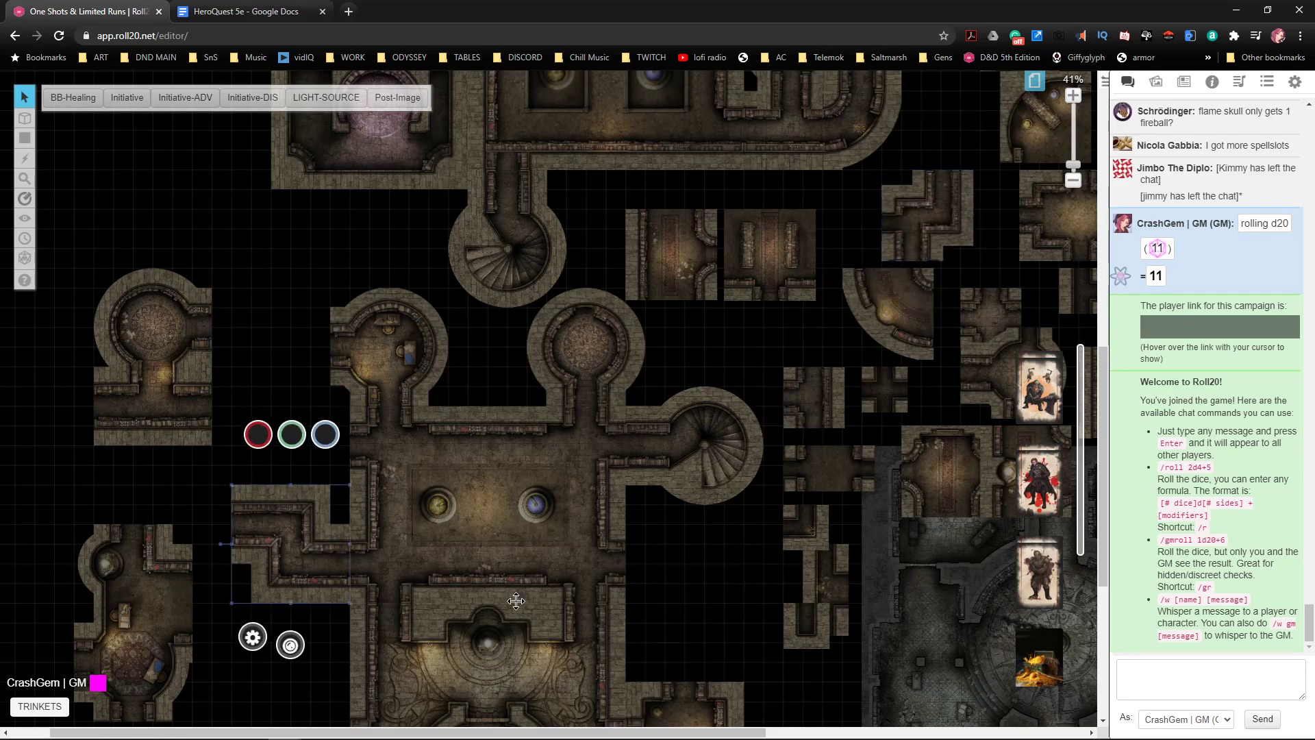
{"action": "key", "text": "ctrl+x"}
{"action": "key", "text": "ctrl+v"}
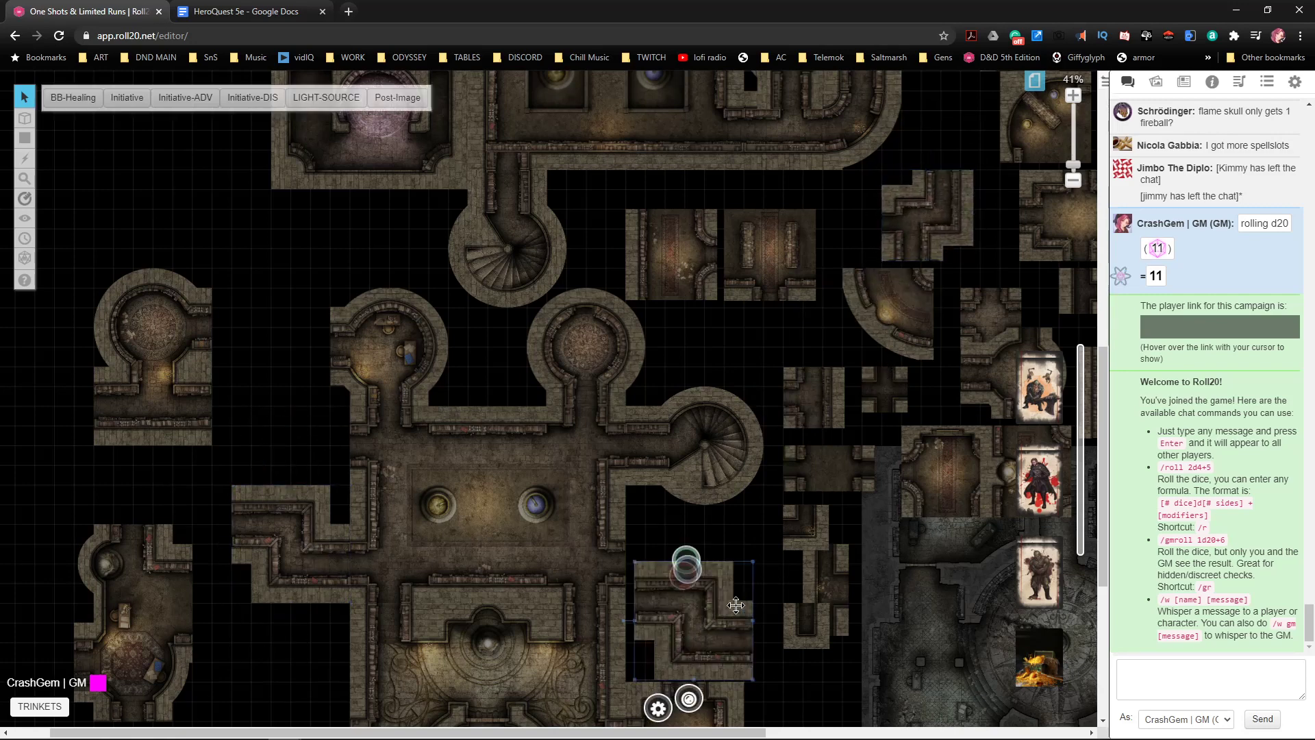
{"action": "left_click_drag", "start_coordinate": [623, 621], "coordinate": [696, 567]}
{"action": "right_click", "coordinate": [719, 602]}
{"action": "mouse_move", "coordinate": [765, 581]}
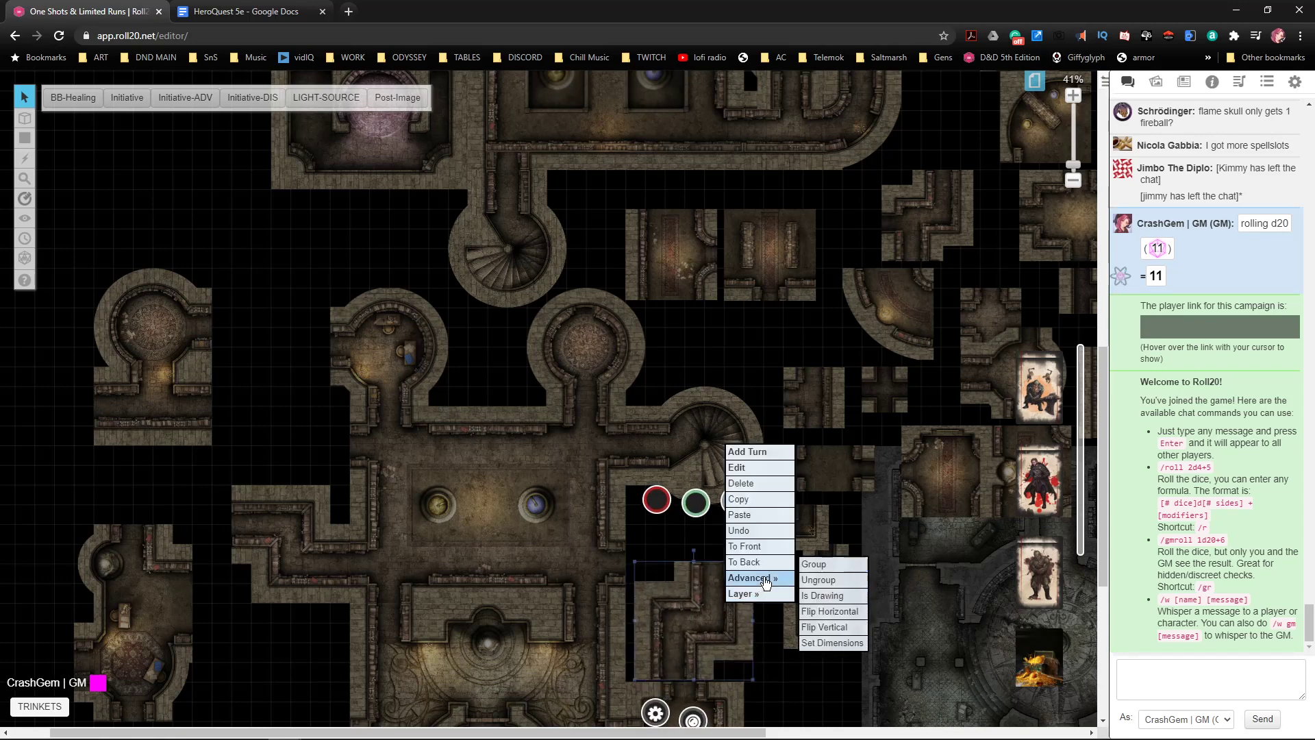
{"action": "left_click", "coordinate": [827, 609]}
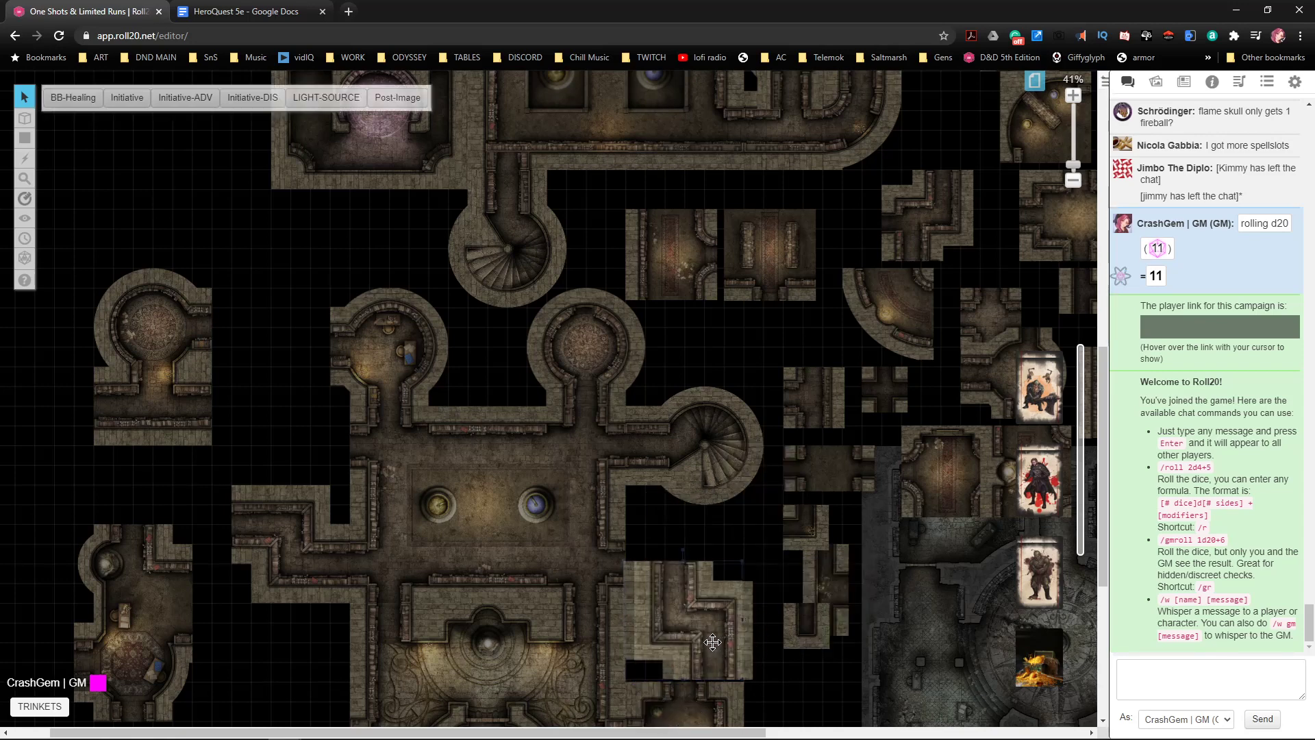
{"action": "left_click_drag", "start_coordinate": [723, 637], "coordinate": [216, 208]}
- Move the loose enclosed desk room to the two-basin hall's southeast doorway and enlarge it to 6 by 6 cells
{"action": "left_click_drag", "start_coordinate": [856, 455], "coordinate": [511, 382]}
{"action": "left_click_drag", "start_coordinate": [798, 385], "coordinate": [590, 392]}
{"action": "scroll", "coordinate": [675, 429], "scroll_direction": "up", "scroll_amount": 5}
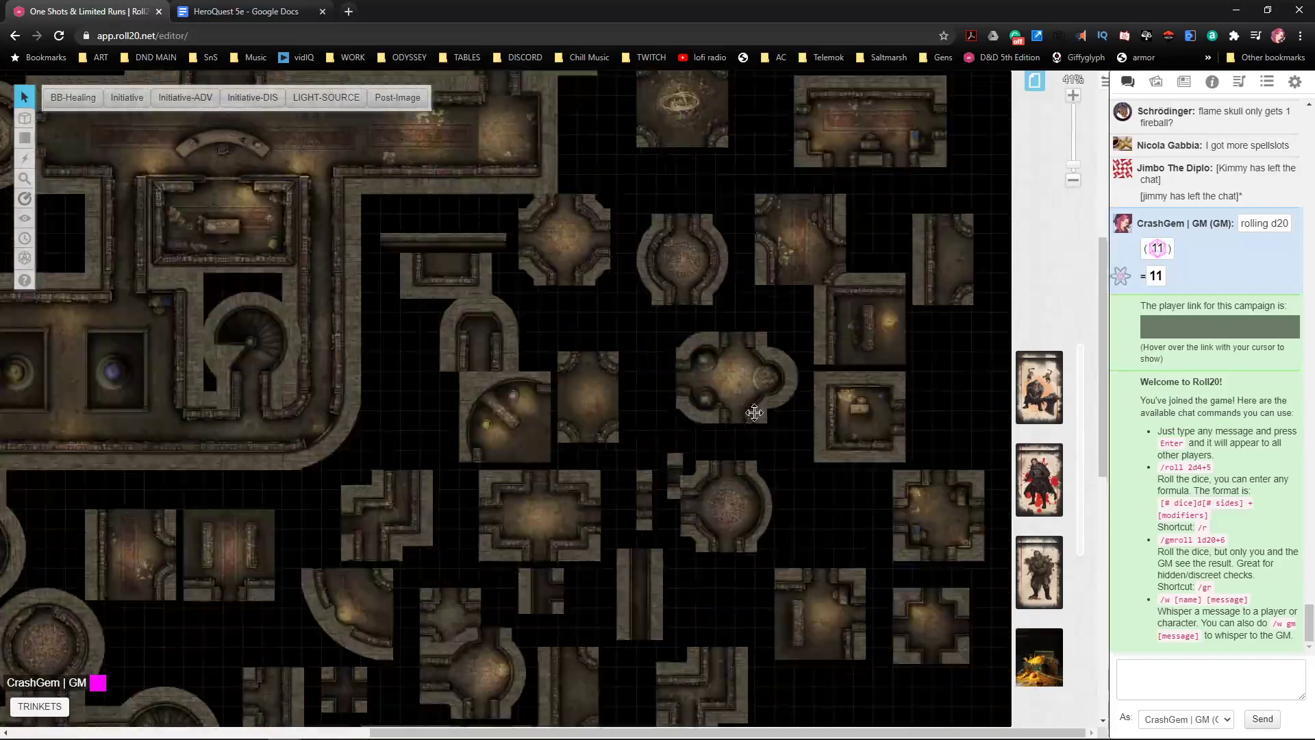
{"action": "left_click_drag", "start_coordinate": [867, 438], "coordinate": [231, 551]}
{"action": "scroll", "coordinate": [665, 415], "scroll_direction": "down", "scroll_amount": 3}
{"action": "scroll", "coordinate": [582, 397], "scroll_direction": "down", "scroll_amount": 2}
{"action": "scroll", "coordinate": [353, 540], "scroll_direction": "left", "scroll_amount": 4}
{"action": "scroll", "coordinate": [441, 522], "scroll_direction": "down", "scroll_amount": 1}
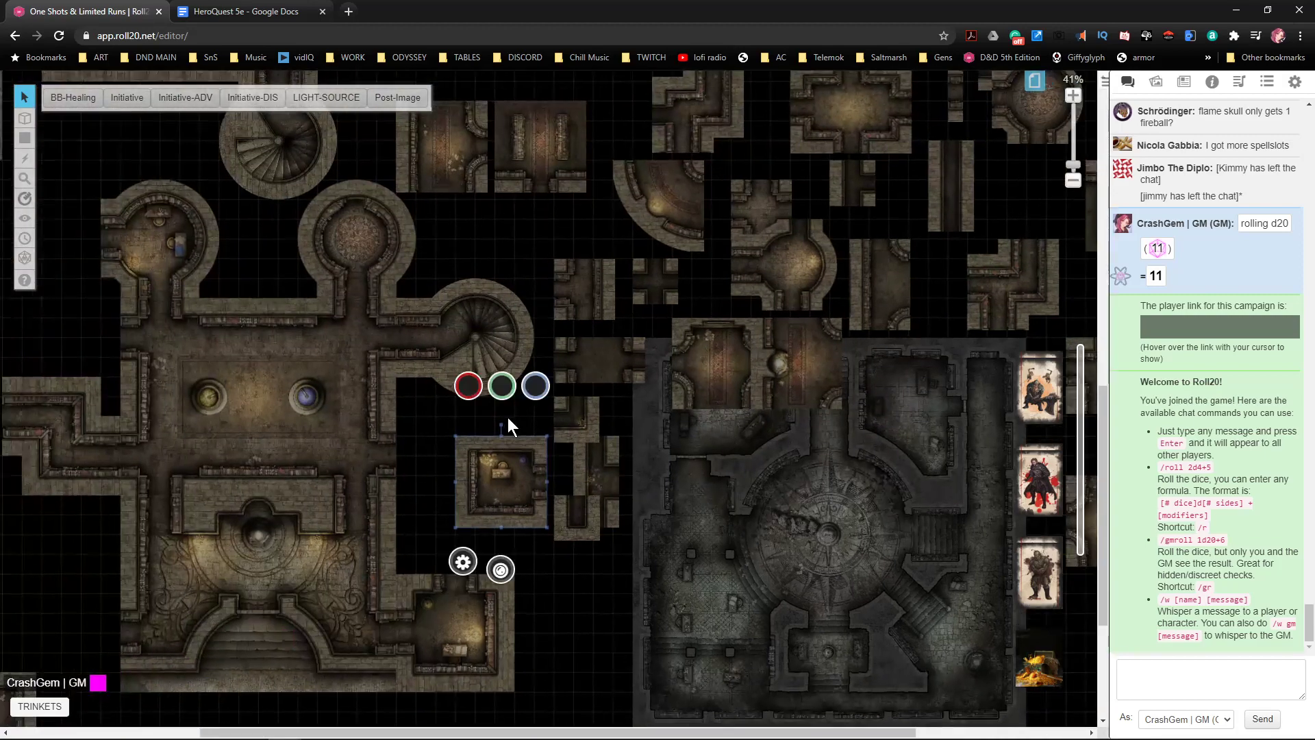
{"action": "left_click_drag", "start_coordinate": [501, 426], "coordinate": [491, 427]}
{"action": "left_click_drag", "start_coordinate": [488, 541], "coordinate": [489, 490]}
{"action": "left_click", "coordinate": [561, 600]}
{"action": "left_click_drag", "start_coordinate": [583, 589], "coordinate": [629, 563]}
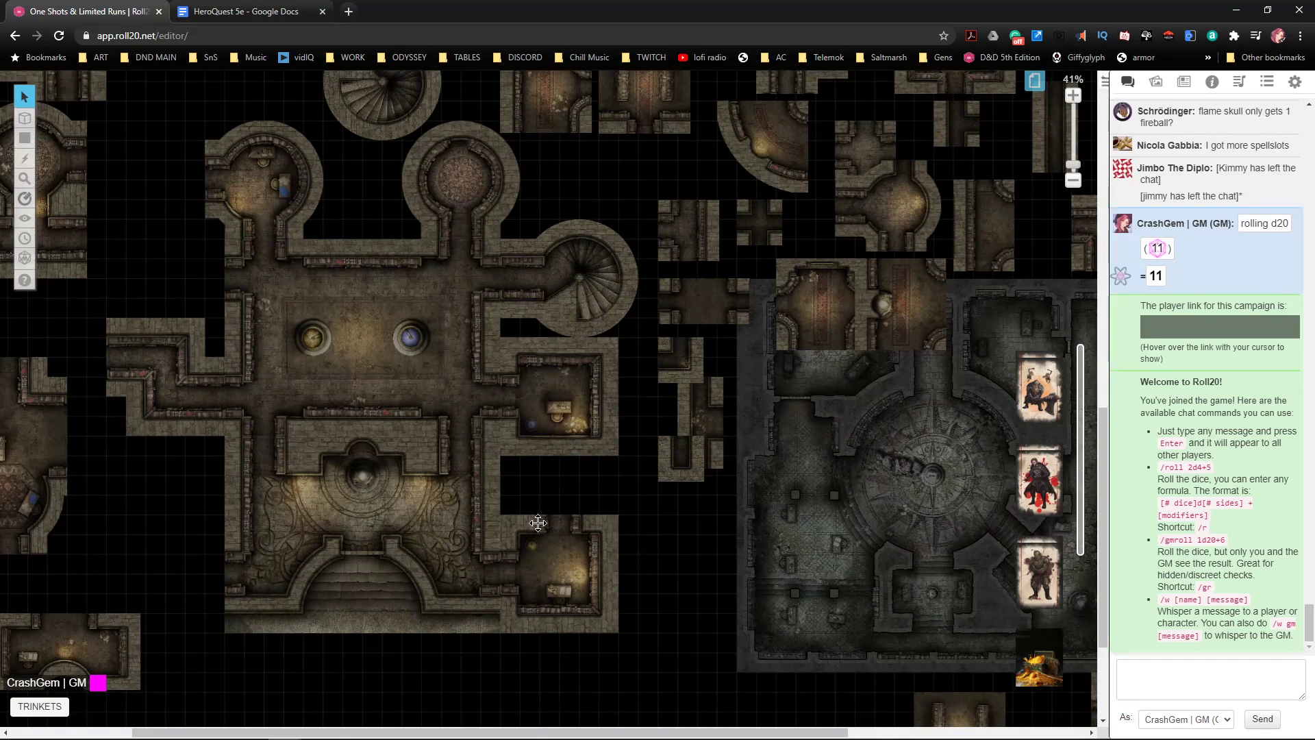
- Try the loose bookcase alcove above the lower desk room's north doorway, turned half a turn and shrunk to 2 by 1 cells
{"action": "left_click_drag", "start_coordinate": [745, 326], "coordinate": [511, 494]}
{"action": "left_click_drag", "start_coordinate": [849, 253], "coordinate": [669, 373]}
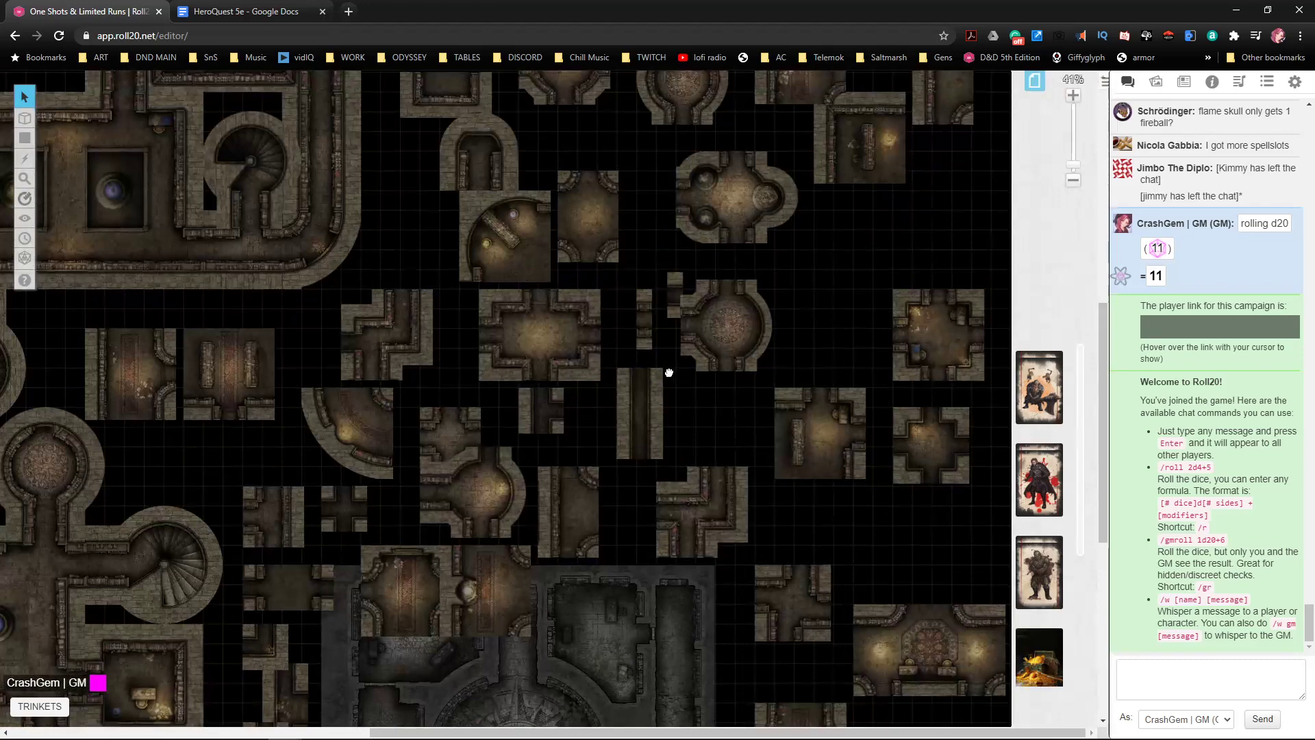
{"action": "mouse_move", "coordinate": [605, 325]}
{"action": "left_mouse_down"}
{"action": "mouse_move", "coordinate": [646, 411]}
{"action": "mouse_move", "coordinate": [637, 440]}
{"action": "left_mouse_up"}
{"action": "left_click_drag", "start_coordinate": [569, 408], "coordinate": [663, 461]}
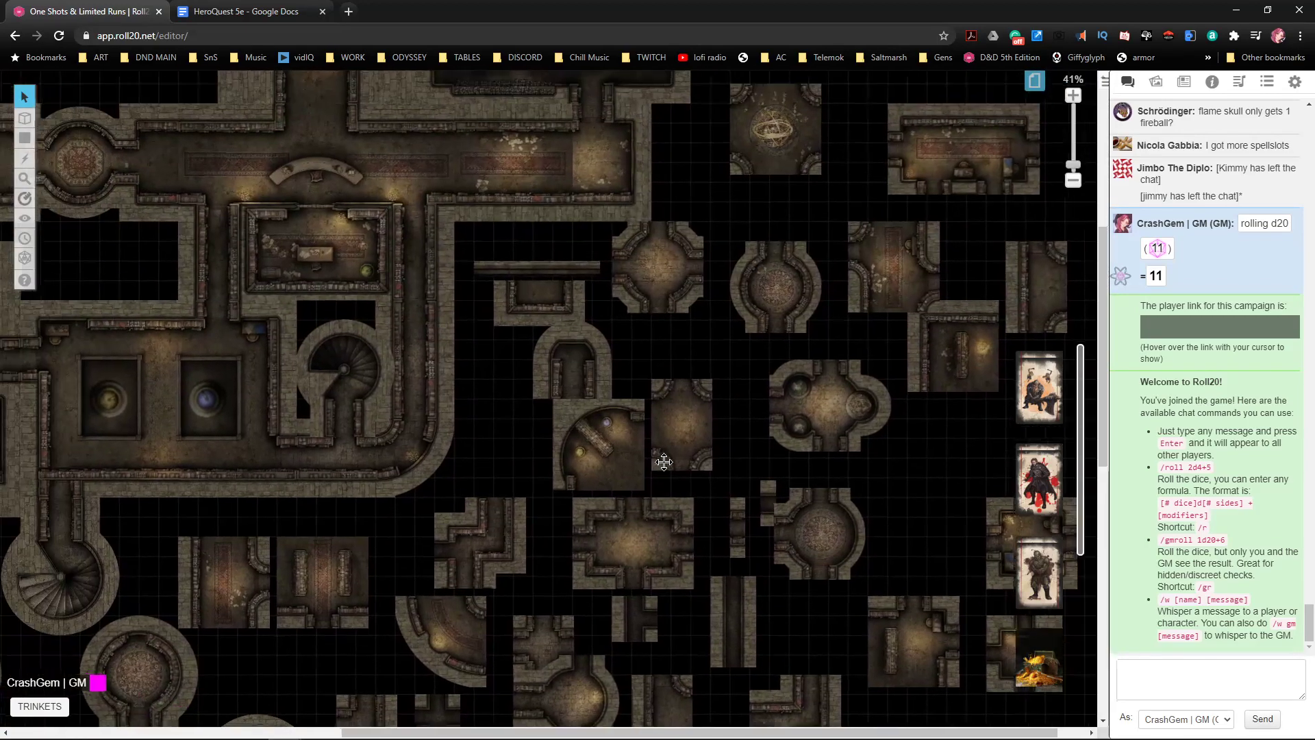
{"action": "scroll", "coordinate": [546, 349], "scroll_direction": "down", "scroll_amount": 9}
{"action": "left_click_drag", "start_coordinate": [534, 320], "coordinate": [247, 471]}
{"action": "left_click", "coordinate": [244, 416]}
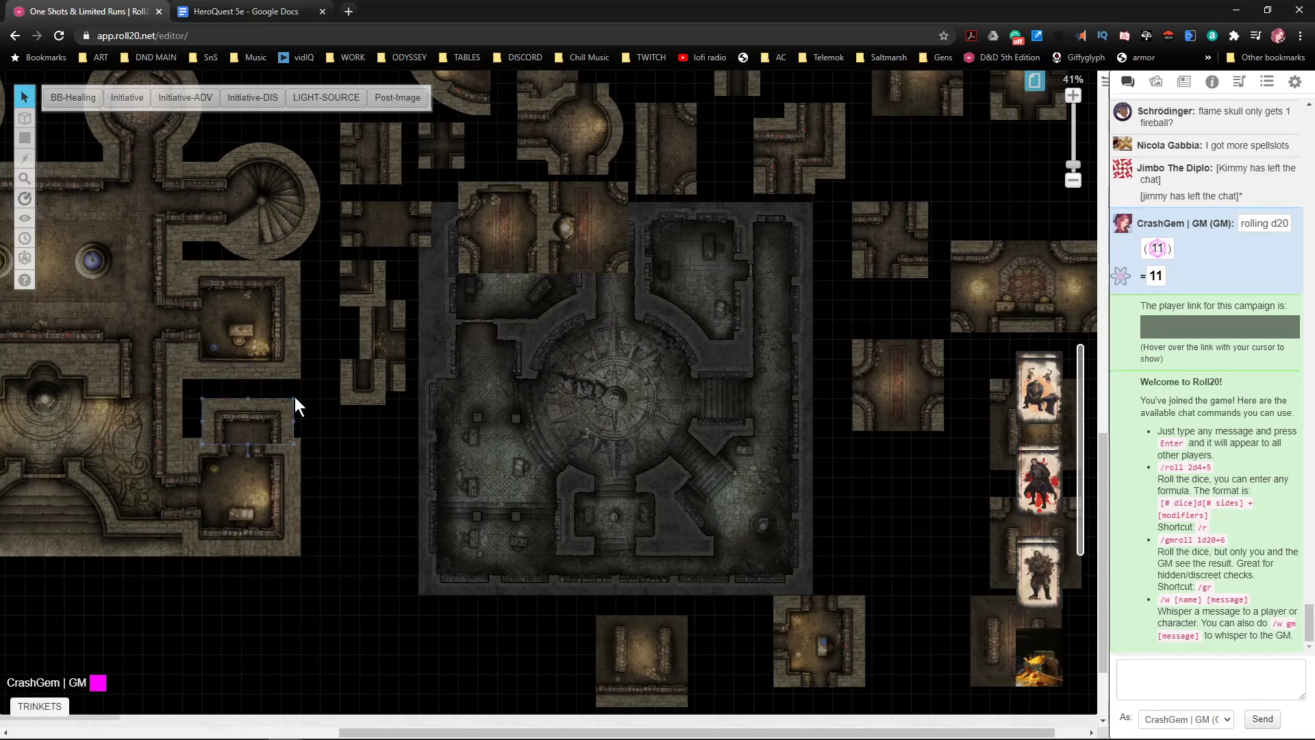
{"action": "left_click_drag", "start_coordinate": [294, 398], "coordinate": [263, 418]}
{"action": "left_click", "coordinate": [258, 408]}
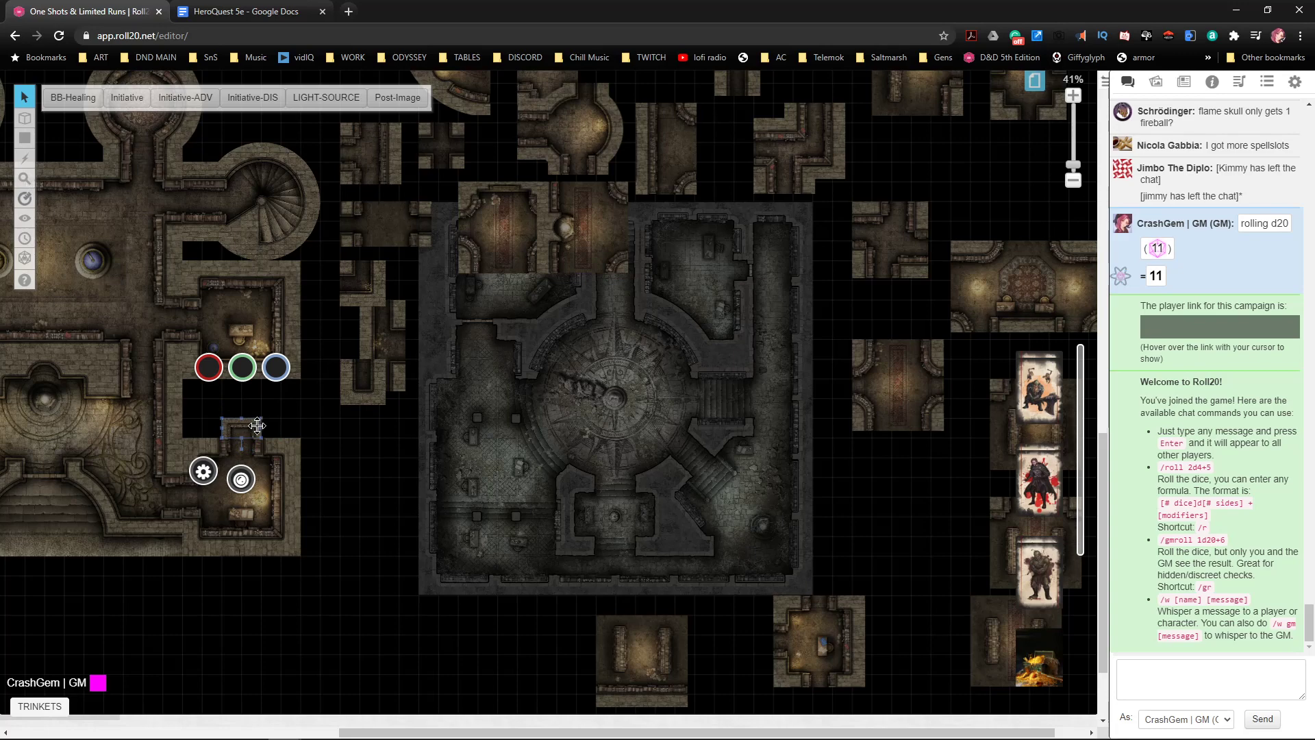
{"action": "left_click", "coordinate": [293, 434]}
{"action": "left_click", "coordinate": [257, 421]}
- Try enlarging the bookcase alcove to 4 by 2 cells above the lower desk room's north doorway
{"action": "scroll", "coordinate": [296, 471], "scroll_direction": "up", "scroll_amount": 1}
{"action": "left_click_drag", "start_coordinate": [278, 500], "coordinate": [633, 453]}
{"action": "scroll", "coordinate": [637, 467], "scroll_direction": "up", "scroll_amount": 4}
{"action": "scroll", "coordinate": [637, 467], "scroll_direction": "up", "scroll_amount": 4}
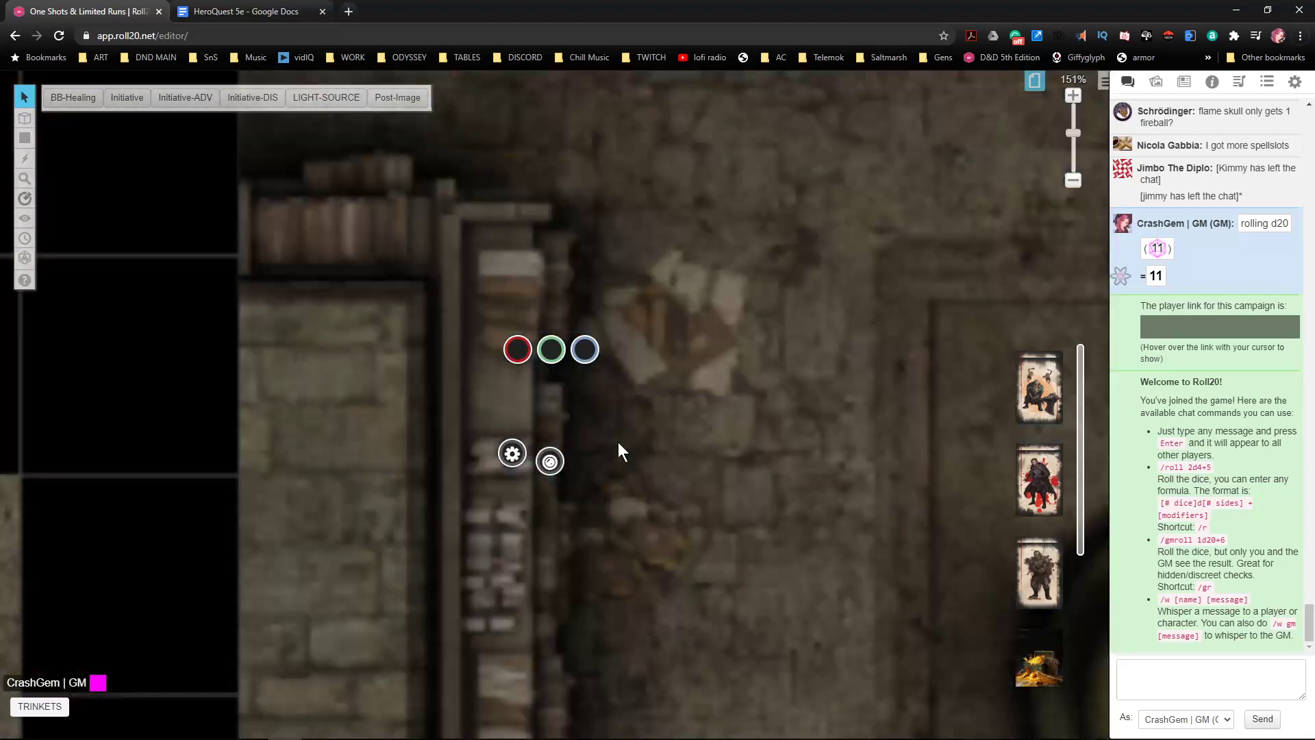
{"action": "left_click_drag", "start_coordinate": [627, 405], "coordinate": [699, 348]}
{"action": "left_click_drag", "start_coordinate": [674, 407], "coordinate": [606, 415]}
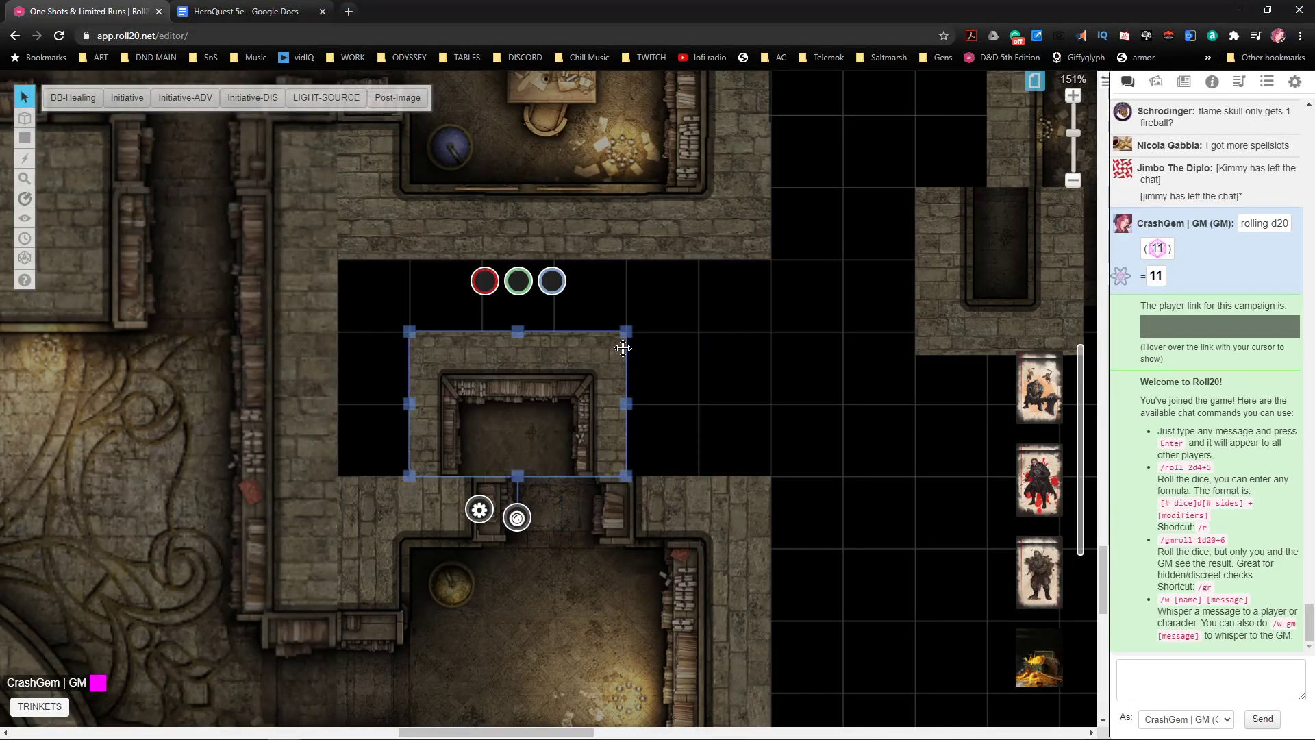
{"action": "left_click_drag", "start_coordinate": [625, 331], "coordinate": [659, 353]}
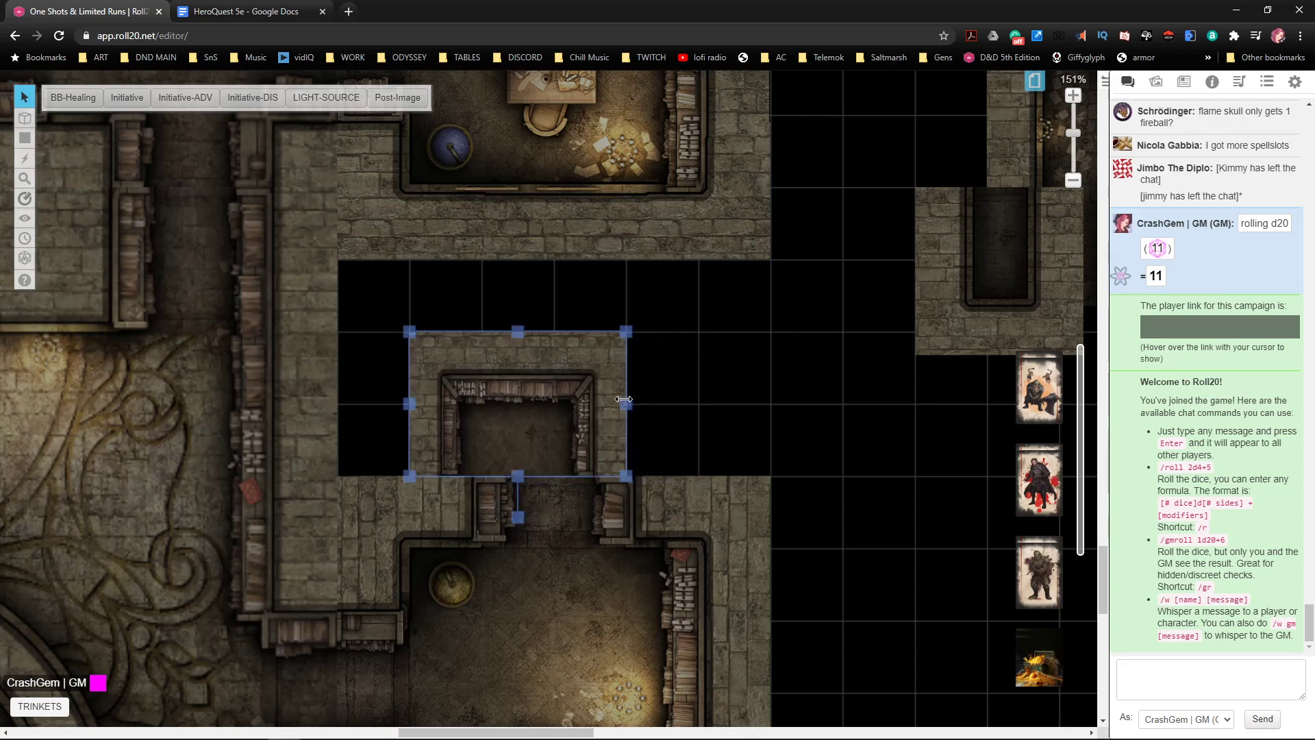
{"action": "left_click_drag", "start_coordinate": [628, 402], "coordinate": [698, 404]}
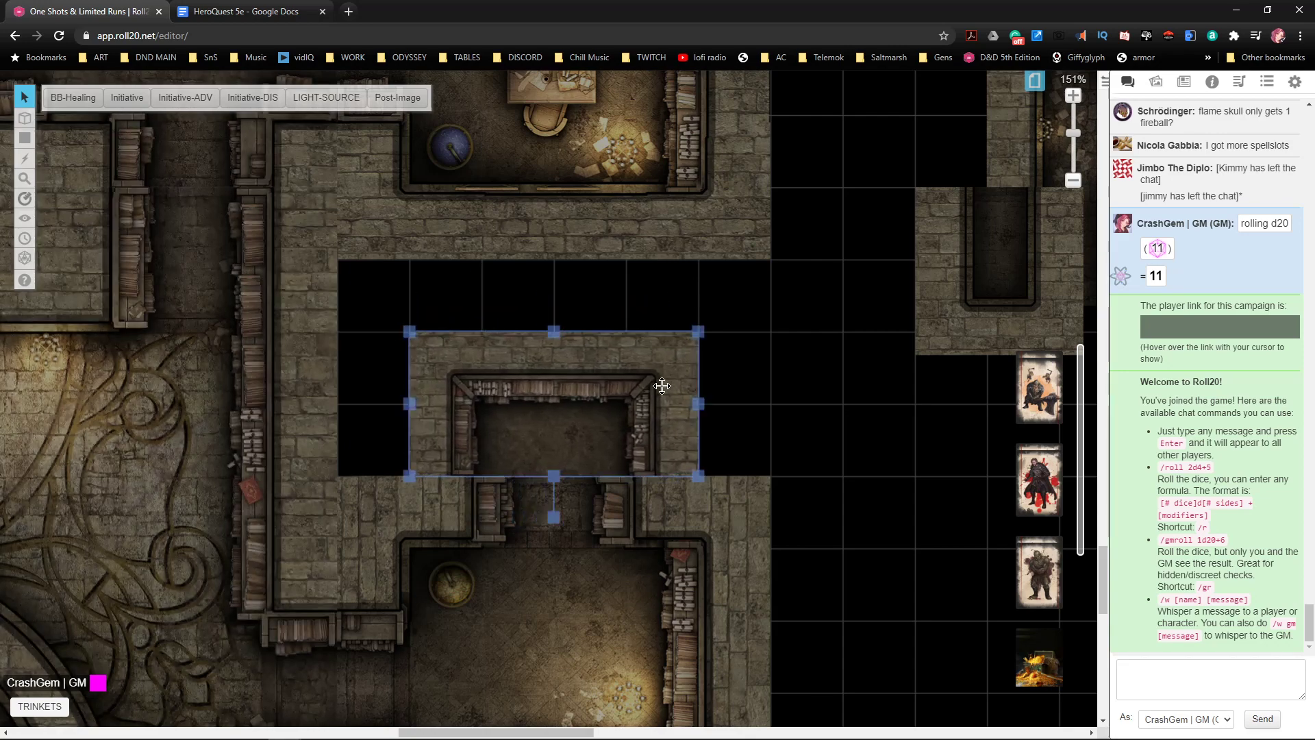
- Try shrinking the bookcase alcove off-grid from its sides and top and covering the lower desk room's north doorway with it
{"action": "left_click_drag", "start_coordinate": [412, 405], "coordinate": [451, 401]}
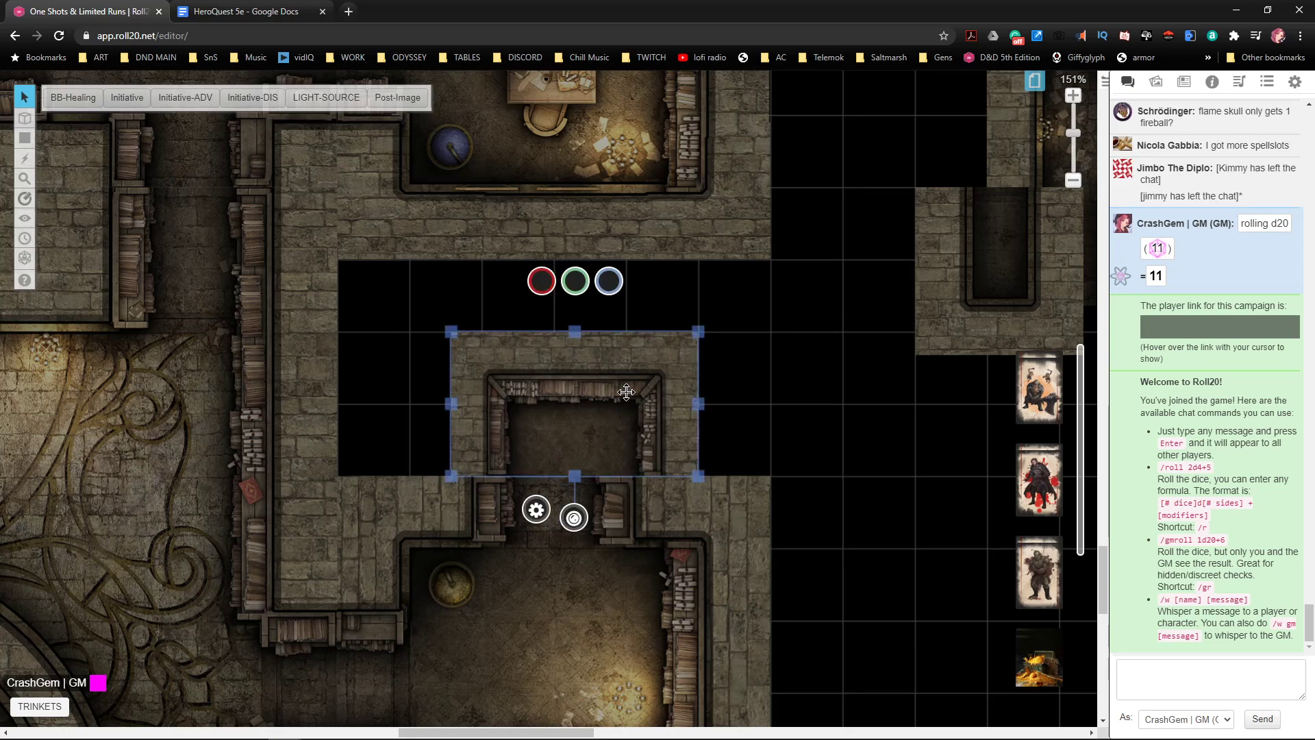
{"action": "left_click_drag", "start_coordinate": [697, 400], "coordinate": [641, 426]}
{"action": "left_click_drag", "start_coordinate": [550, 334], "coordinate": [543, 376]}
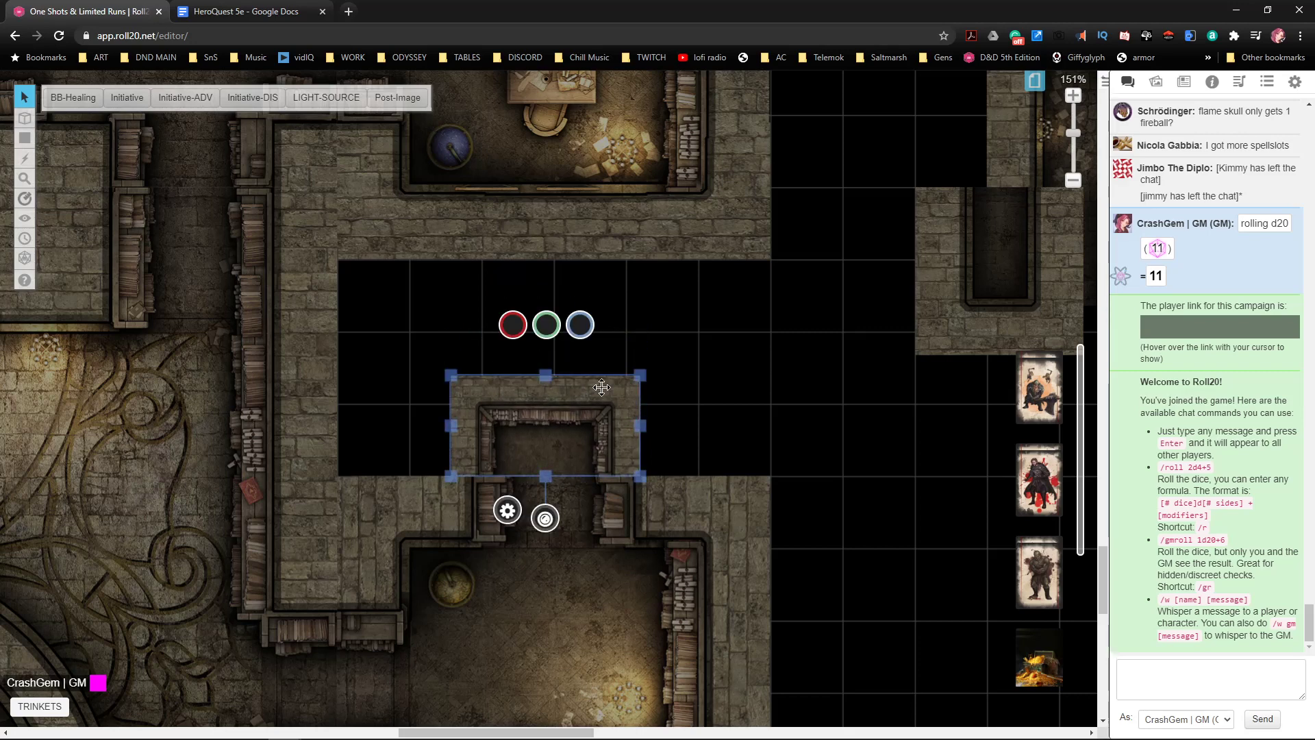
{"action": "left_click_drag", "start_coordinate": [556, 446], "coordinate": [579, 492]}
{"action": "left_click", "coordinate": [586, 494]}
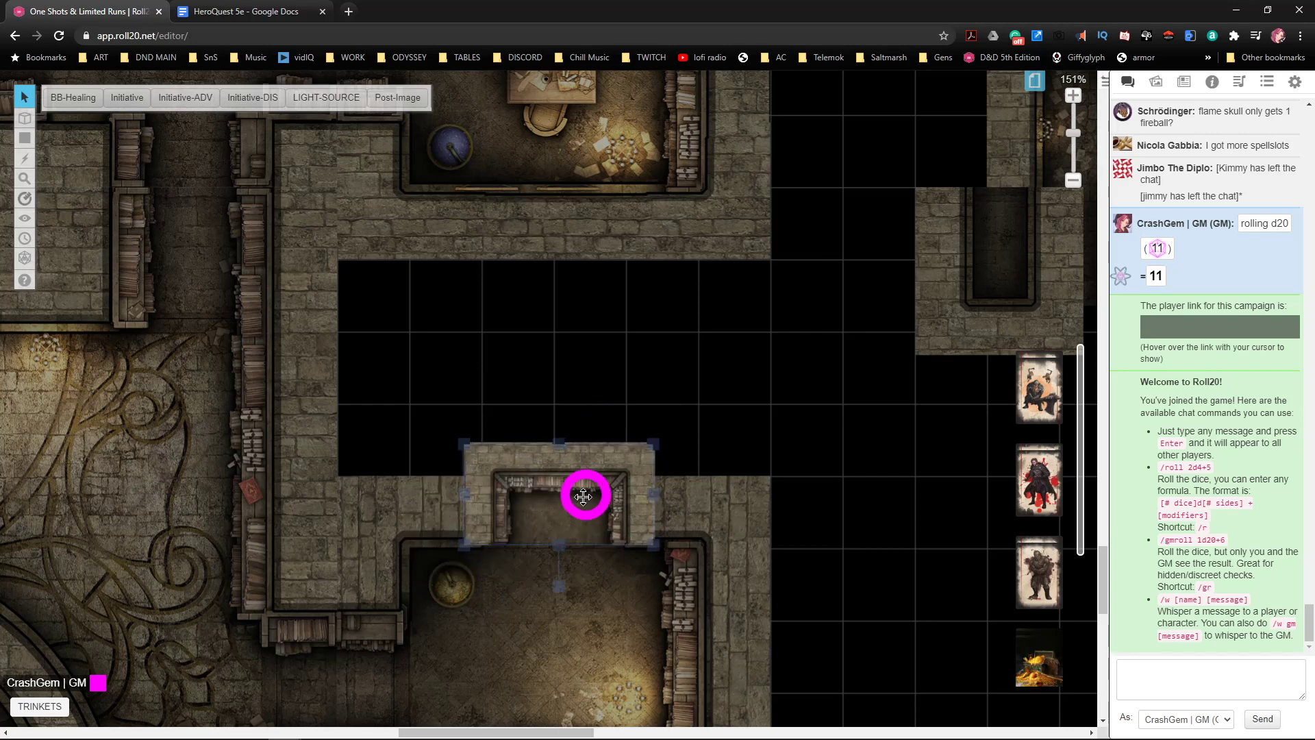
- Enlarge the bookcase alcove to 6 by 2 cells and return it to the loose tiles northeast of the spiral staircase
{"action": "left_click_drag", "start_coordinate": [654, 442], "coordinate": [587, 435]}
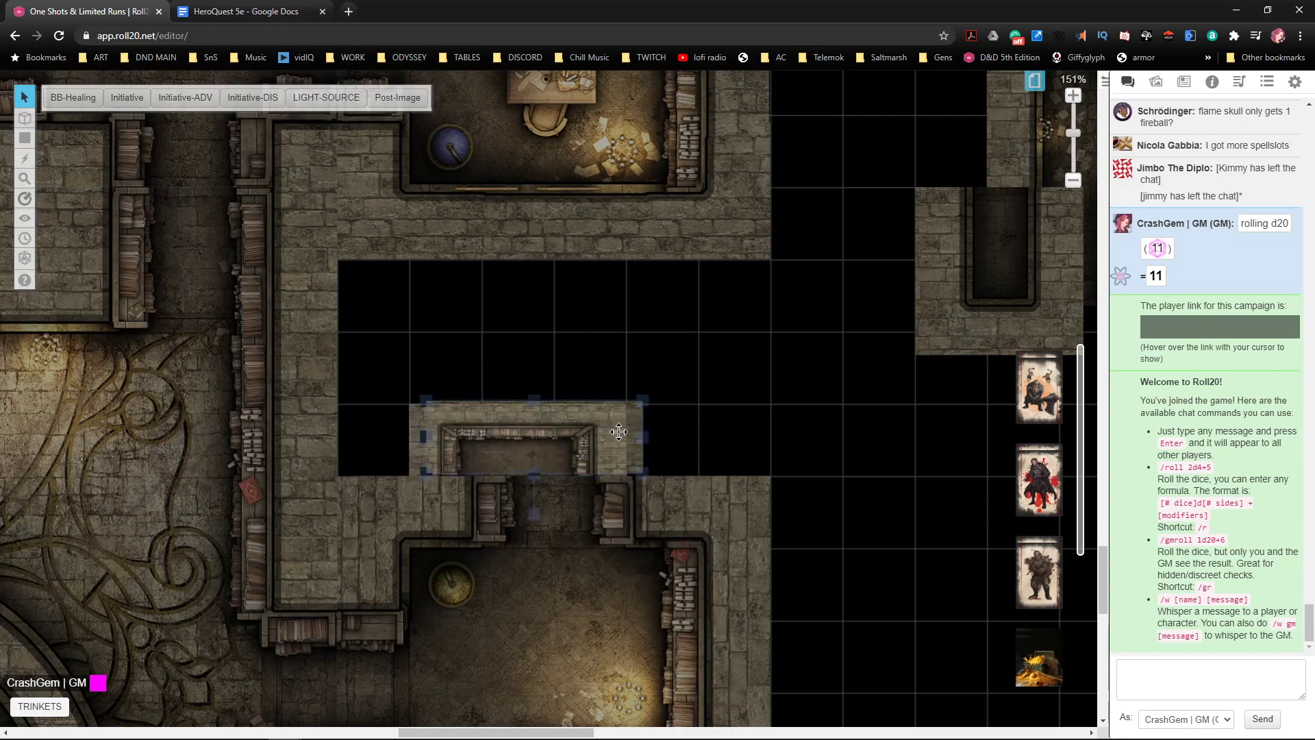
{"action": "left_click_drag", "start_coordinate": [699, 399], "coordinate": [753, 371]}
{"action": "scroll", "coordinate": [799, 369], "scroll_direction": "down", "scroll_amount": 2}
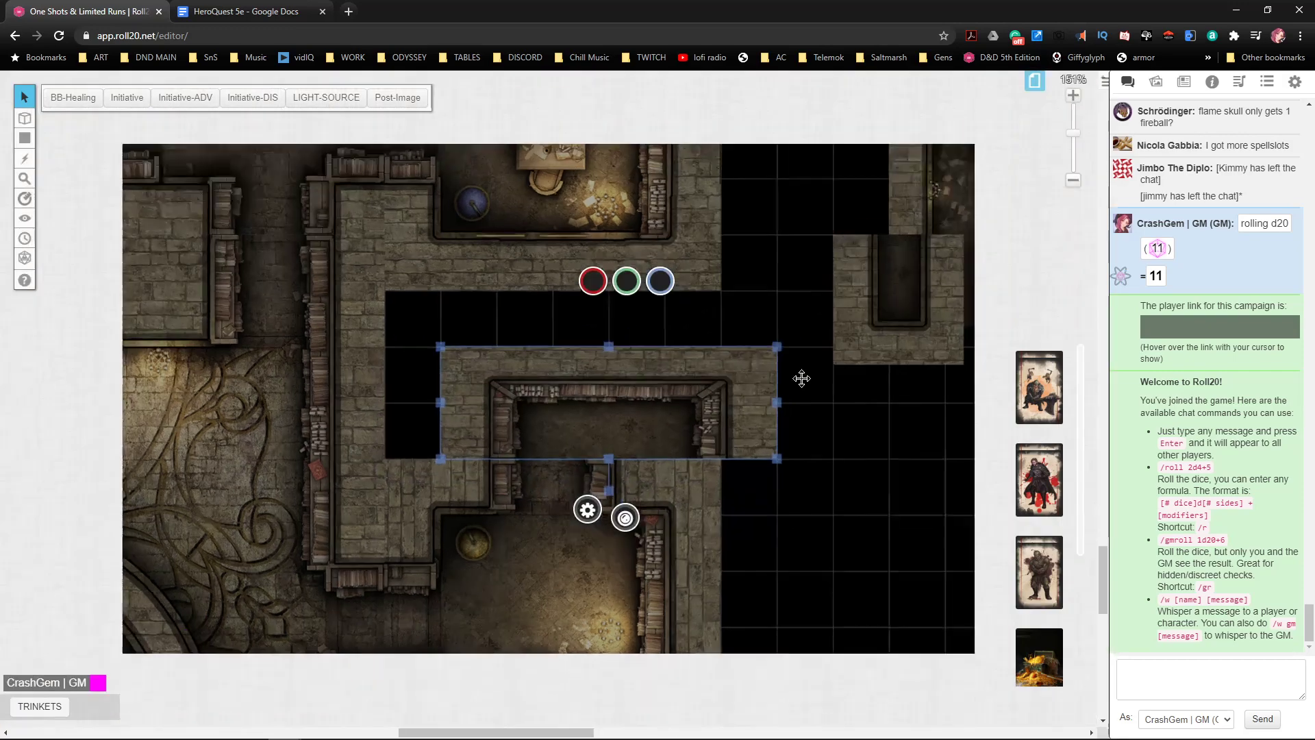
{"action": "scroll", "coordinate": [831, 373], "scroll_direction": "down", "scroll_amount": 3}
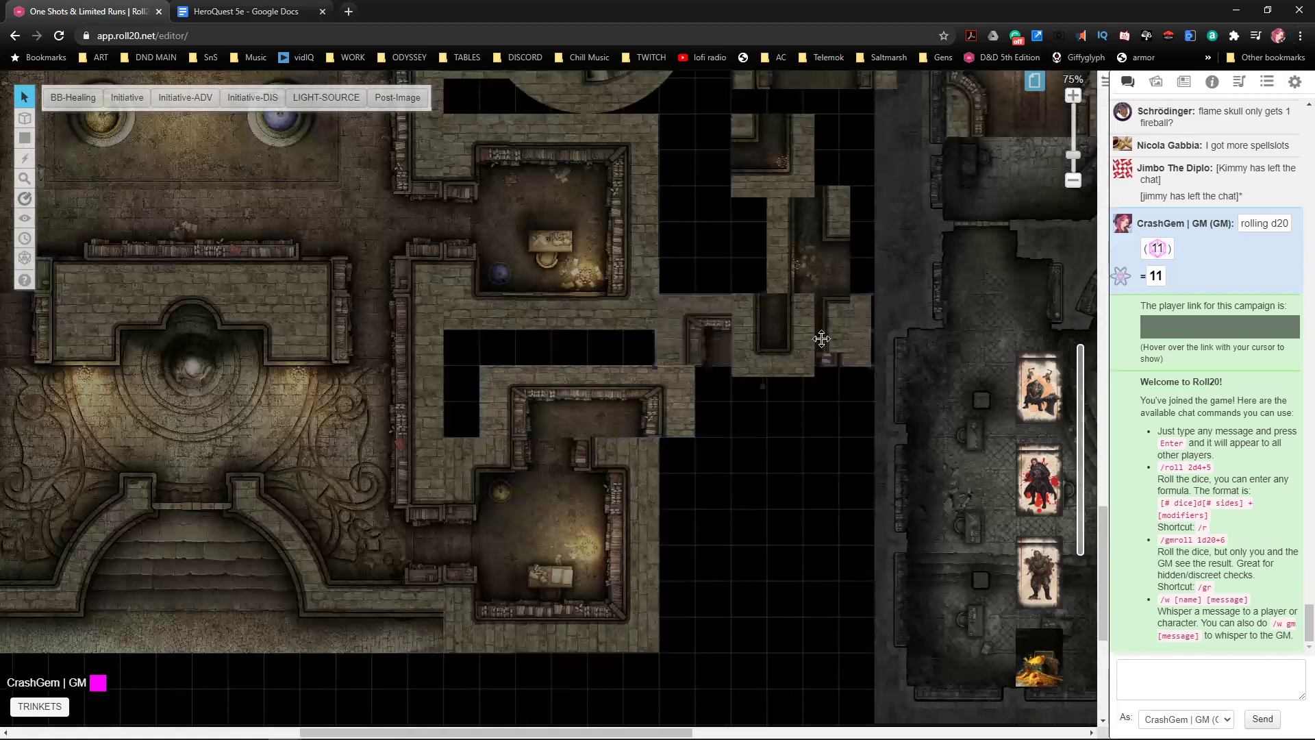
{"action": "scroll", "coordinate": [807, 333], "scroll_direction": "up", "scroll_amount": 6}
{"action": "scroll", "coordinate": [767, 285], "scroll_direction": "up", "scroll_amount": 4}
{"action": "scroll", "coordinate": [767, 284], "scroll_direction": "right", "scroll_amount": 3}
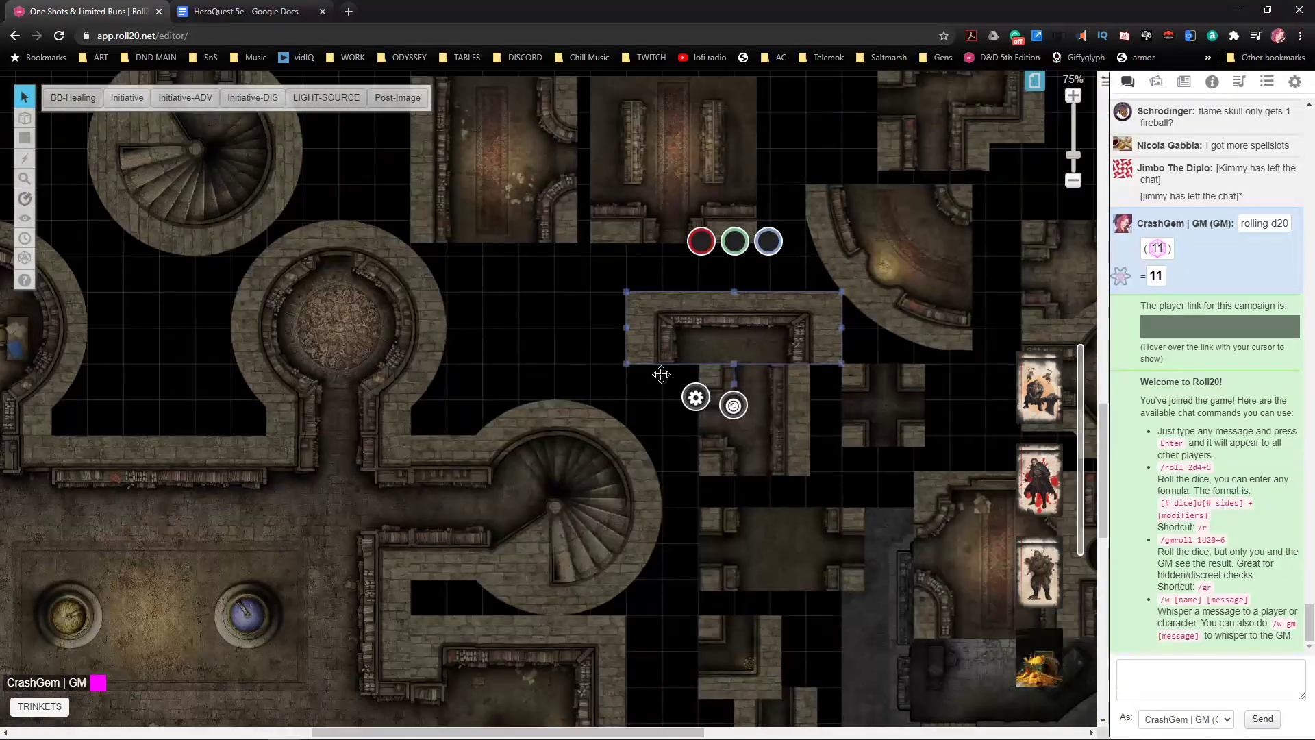
{"action": "scroll", "coordinate": [731, 463], "scroll_direction": "right", "scroll_amount": 5}
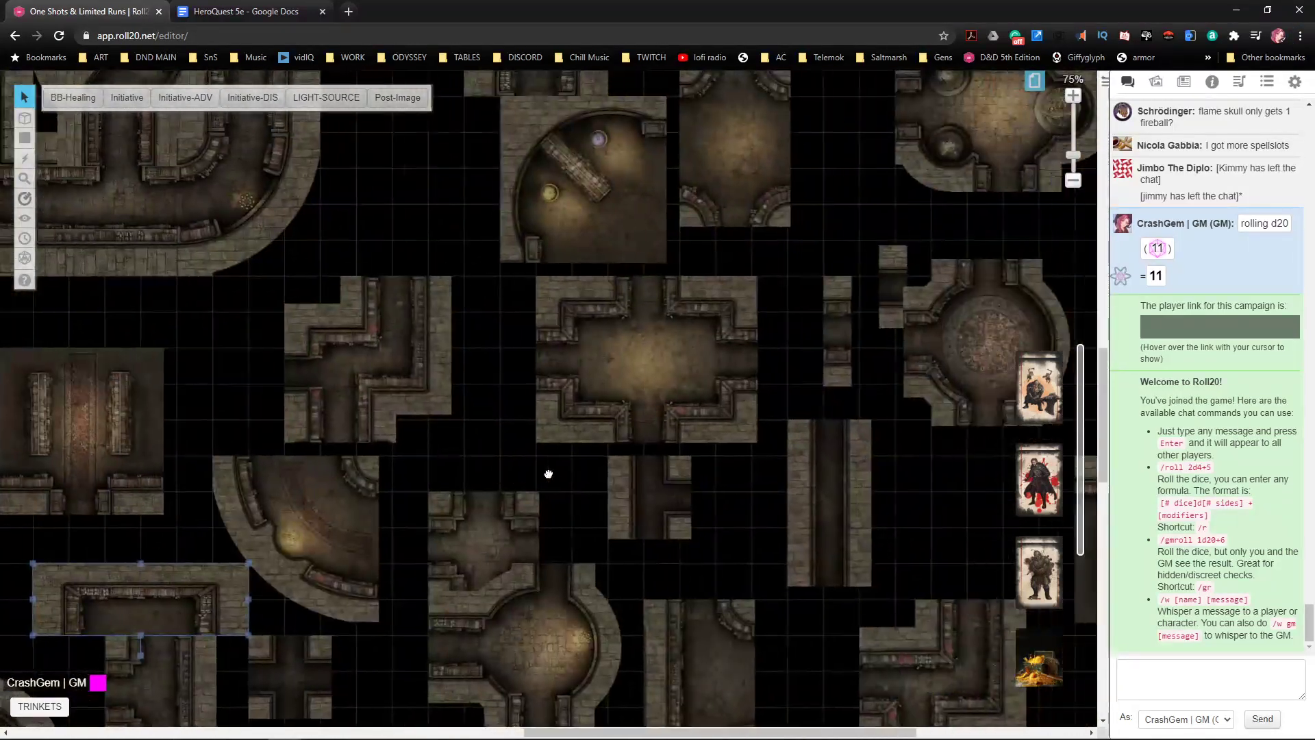
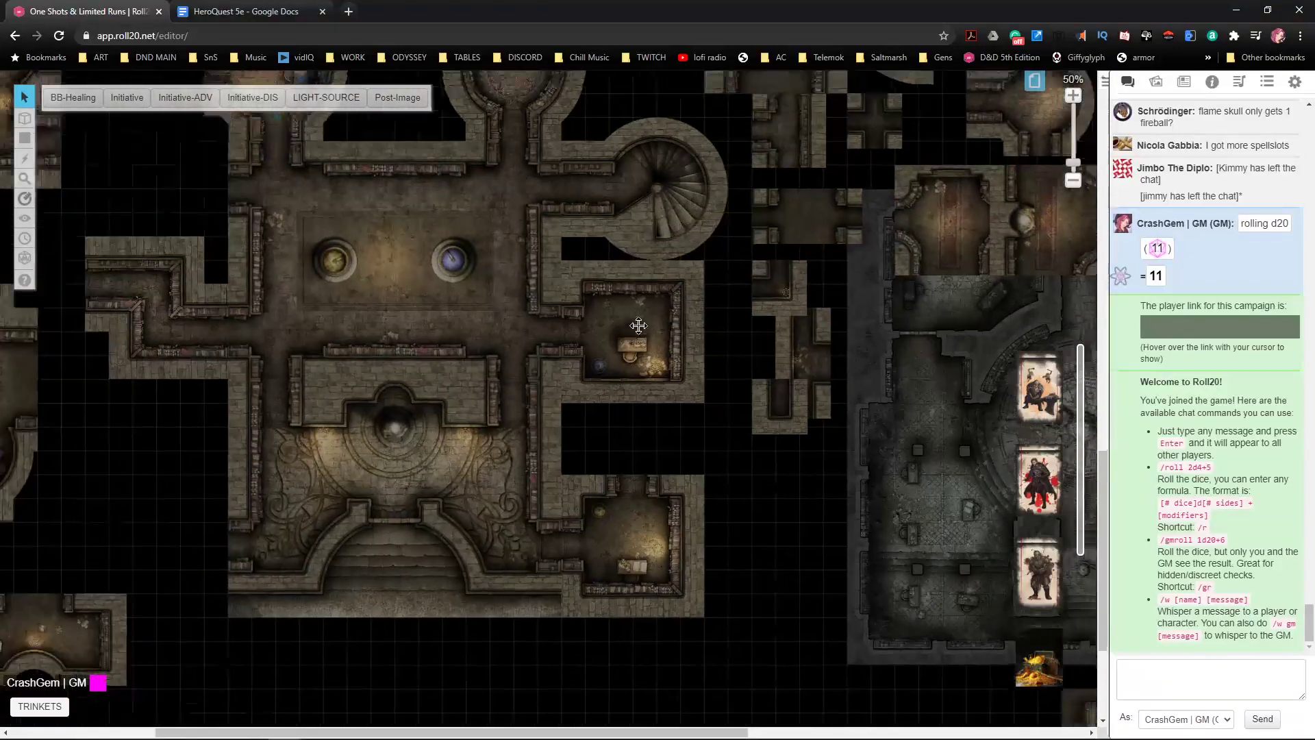
- Move the loose basin alcove tile west and attach a quarter-turned copy of the round room to the fountain hall's southwest doorway
{"action": "mouse_move", "coordinate": [639, 325]}
{"action": "left_mouse_down"}
{"action": "mouse_move", "coordinate": [504, 423]}
{"action": "mouse_move", "coordinate": [643, 441]}
{"action": "mouse_move", "coordinate": [663, 331]}
{"action": "left_mouse_up"}
{"action": "left_click", "coordinate": [675, 257]}
{"action": "left_click_drag", "start_coordinate": [360, 583], "coordinate": [464, 372]}
{"action": "left_click_drag", "start_coordinate": [328, 613], "coordinate": [195, 636]}
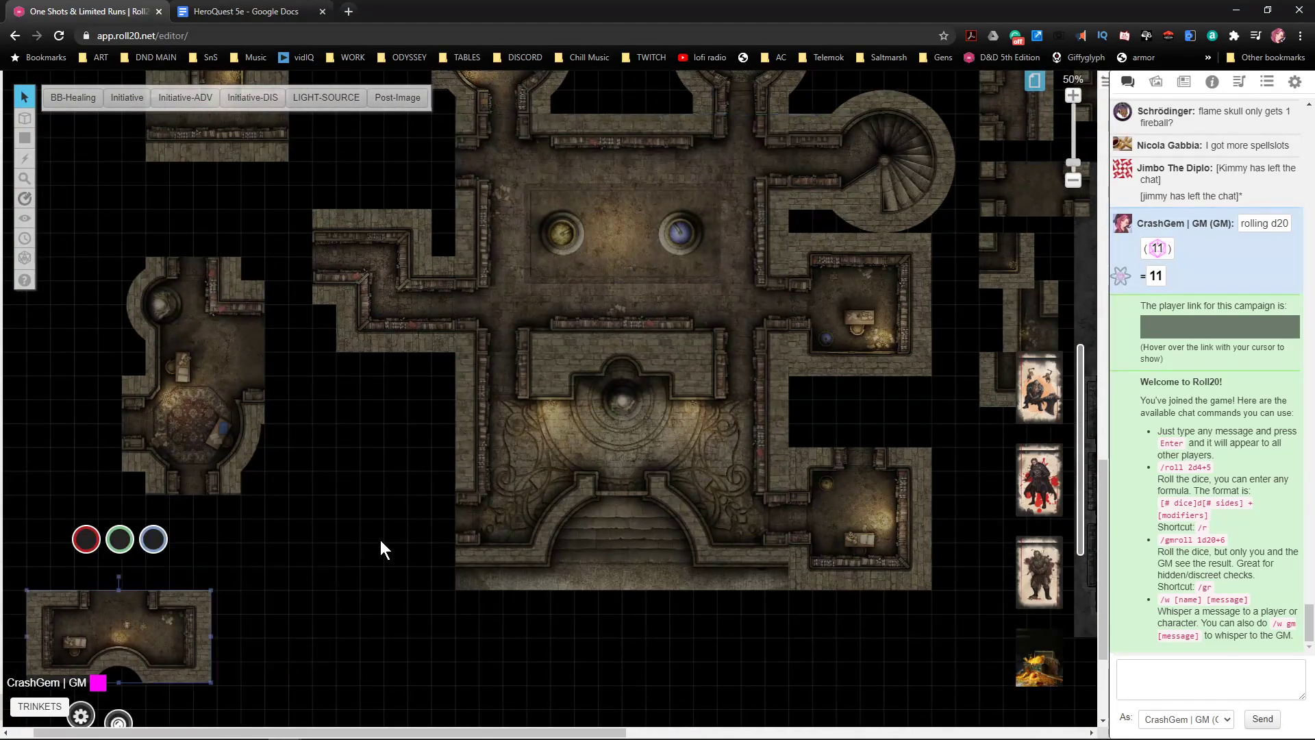
{"action": "left_click", "coordinate": [378, 552]}
{"action": "key", "text": "ctrl+v"}
{"action": "left_click", "coordinate": [404, 487]}
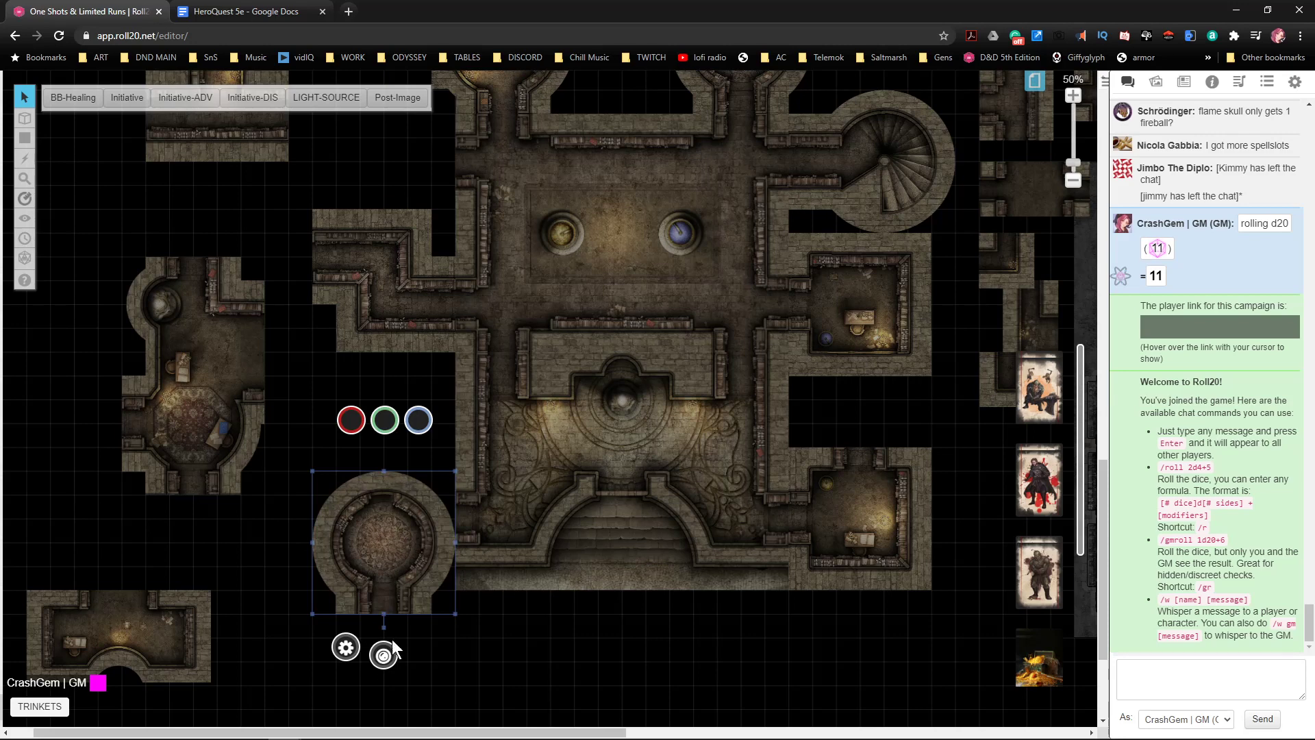
{"action": "left_click_drag", "start_coordinate": [384, 628], "coordinate": [429, 541]}
{"action": "left_click", "coordinate": [367, 455]}
- Replace the stepped corridor at the two-basin hall's southwest doorway with a round room copy, setting the corridor among the western loose tiles
{"action": "left_click_drag", "start_coordinate": [384, 304], "coordinate": [97, 591]}
{"action": "left_click", "coordinate": [424, 520]}
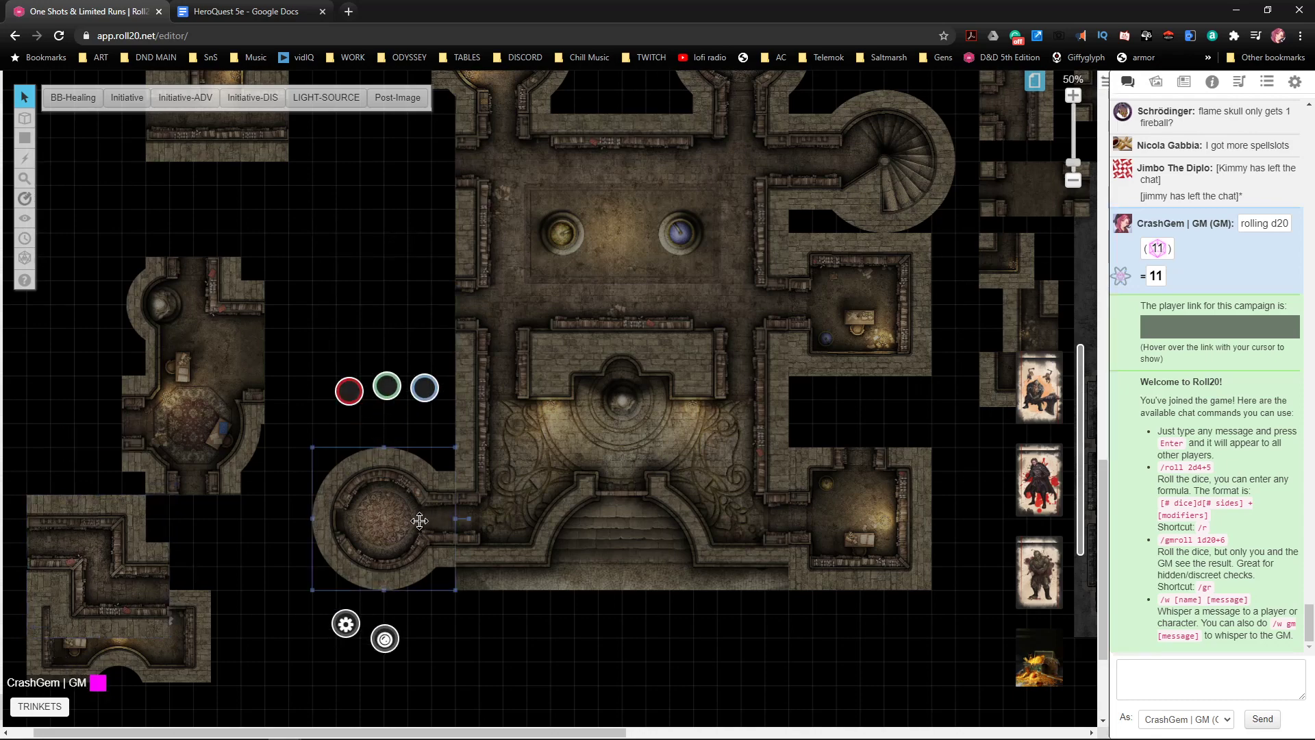
{"action": "left_click", "coordinate": [404, 315]}
{"action": "key", "text": "ctrl+v"}
{"action": "mouse_move", "coordinate": [397, 315]}
{"action": "left_mouse_down"}
{"action": "mouse_move", "coordinate": [362, 329]}
{"action": "mouse_move", "coordinate": [388, 306]}
{"action": "left_mouse_up"}
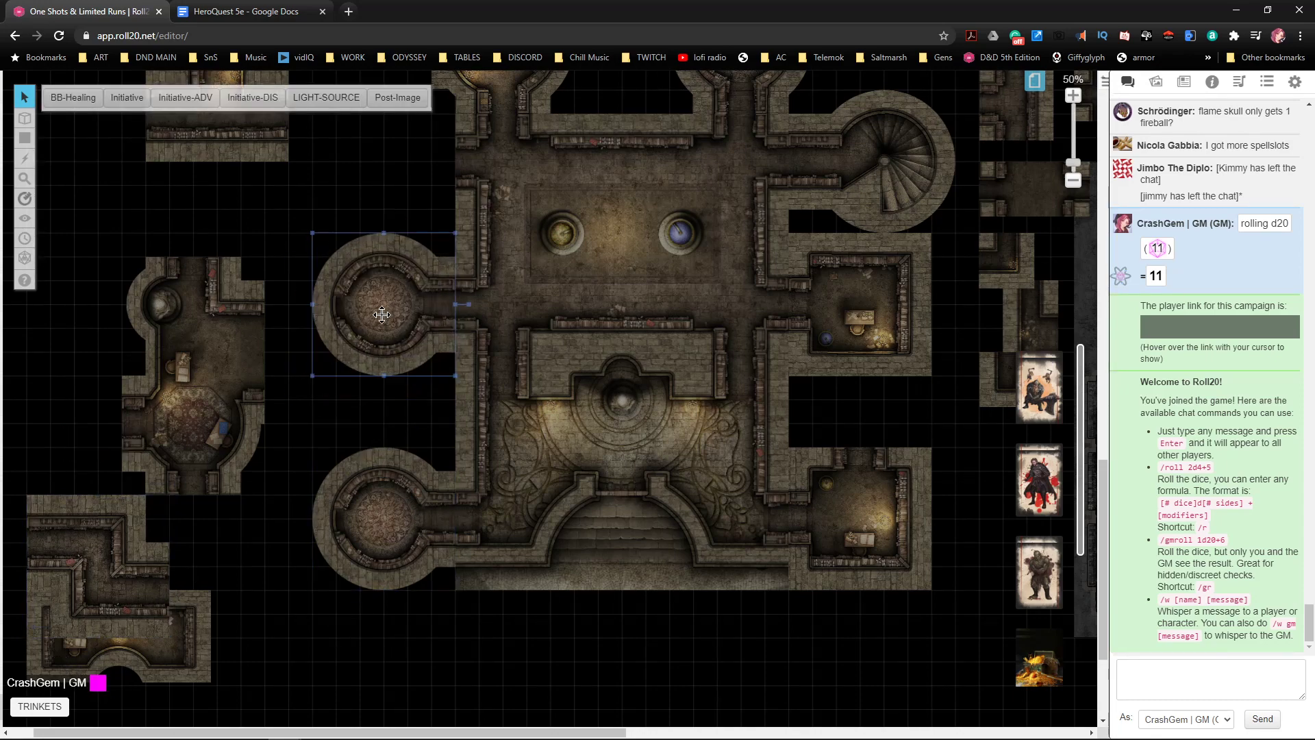
- Attach another copy of the round room to the two-basin hall's northwest doorway
{"action": "scroll", "coordinate": [398, 336], "scroll_direction": "up", "scroll_amount": 2}
{"action": "left_click", "coordinate": [359, 311]}
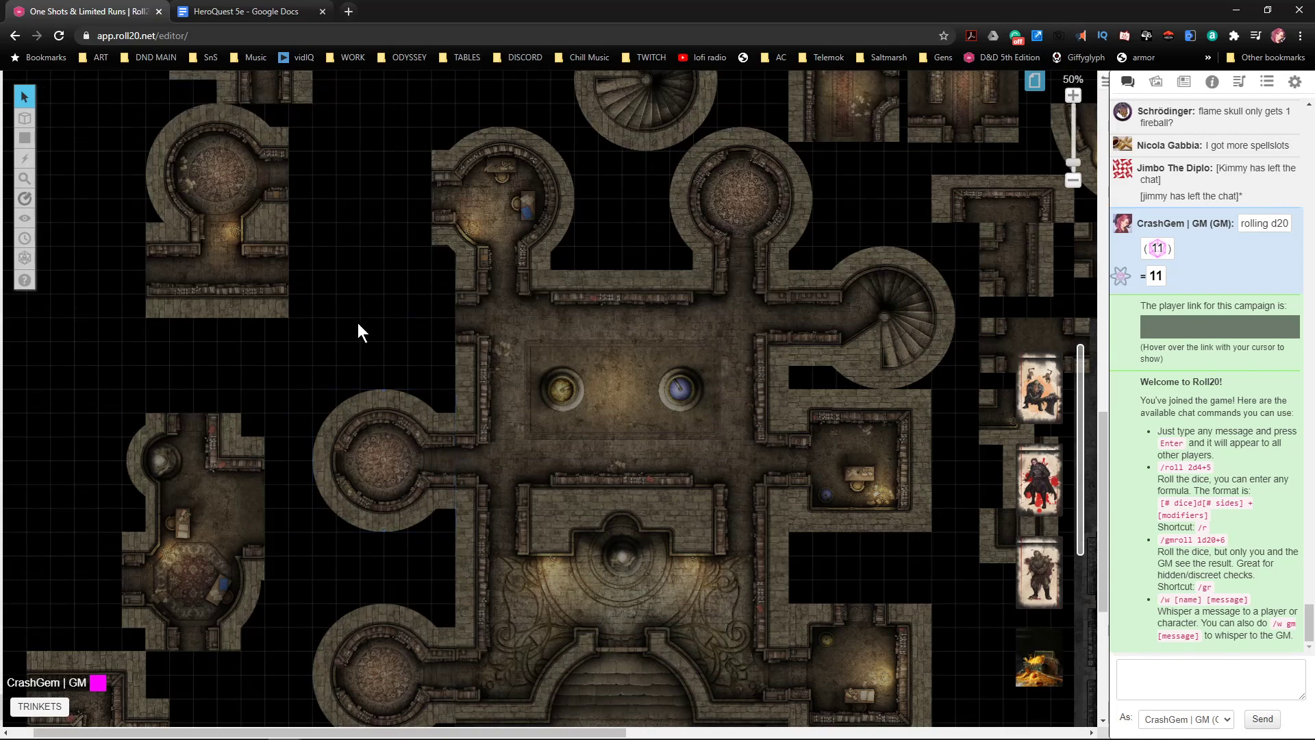
{"action": "key", "text": "ctrl+v"}
{"action": "left_click_drag", "start_coordinate": [377, 284], "coordinate": [389, 352]}
{"action": "left_click", "coordinate": [343, 474]}
- Rotate the parked stepped corridor copy, flip it horizontally and attach it to the west opening of the round desk room
{"action": "scroll", "coordinate": [261, 396], "scroll_direction": "up", "scroll_amount": 2}
{"action": "left_click_drag", "start_coordinate": [229, 316], "coordinate": [149, 595]}
{"action": "scroll", "coordinate": [524, 330], "scroll_direction": "up", "scroll_amount": 3}
{"action": "left_click_drag", "start_coordinate": [215, 319], "coordinate": [285, 437]}
{"action": "left_click_drag", "start_coordinate": [313, 327], "coordinate": [344, 402]}
{"action": "right_click", "coordinate": [354, 409]}
{"action": "mouse_move", "coordinate": [394, 377]}
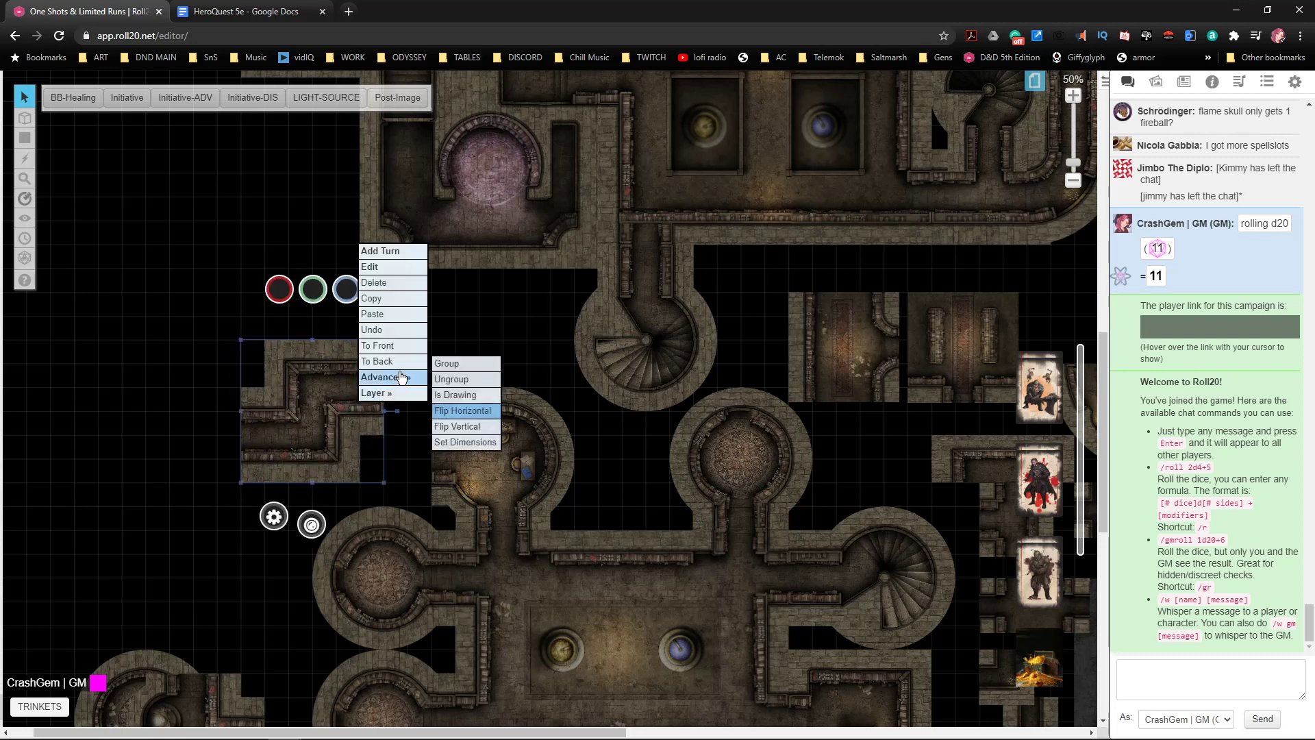
{"action": "left_click", "coordinate": [466, 411]}
{"action": "left_click_drag", "start_coordinate": [337, 425], "coordinate": [386, 450]}
- Copy the desk room with round antechamber beside the knotwork-floored hall and attach the copy to the stepped corridor's west end
{"action": "left_click", "coordinate": [609, 493]}
{"action": "left_click_drag", "start_coordinate": [654, 577], "coordinate": [654, 425]}
{"action": "left_click_drag", "start_coordinate": [872, 419], "coordinate": [342, 325]}
{"action": "left_click_drag", "start_coordinate": [779, 266], "coordinate": [491, 384]}
{"action": "left_click_drag", "start_coordinate": [481, 305], "coordinate": [463, 518]}
{"action": "left_click_drag", "start_coordinate": [458, 447], "coordinate": [445, 711]}
{"action": "left_click_drag", "start_coordinate": [476, 621], "coordinate": [480, 675]}
{"action": "left_click_drag", "start_coordinate": [565, 384], "coordinate": [536, 450]}
{"action": "left_click_drag", "start_coordinate": [408, 325], "coordinate": [794, 387]}
{"action": "left_click", "coordinate": [540, 236]}
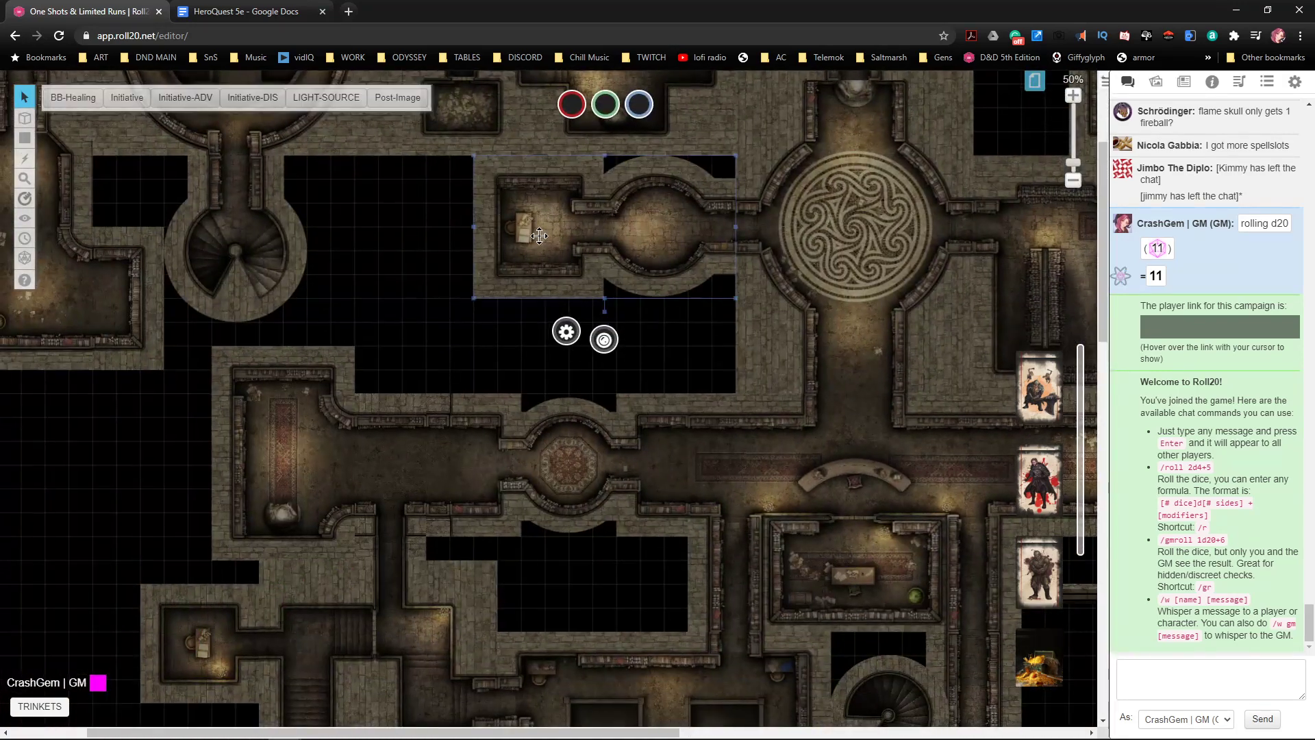
{"action": "left_click_drag", "start_coordinate": [521, 413], "coordinate": [733, 133]}
{"action": "left_click", "coordinate": [214, 492]}
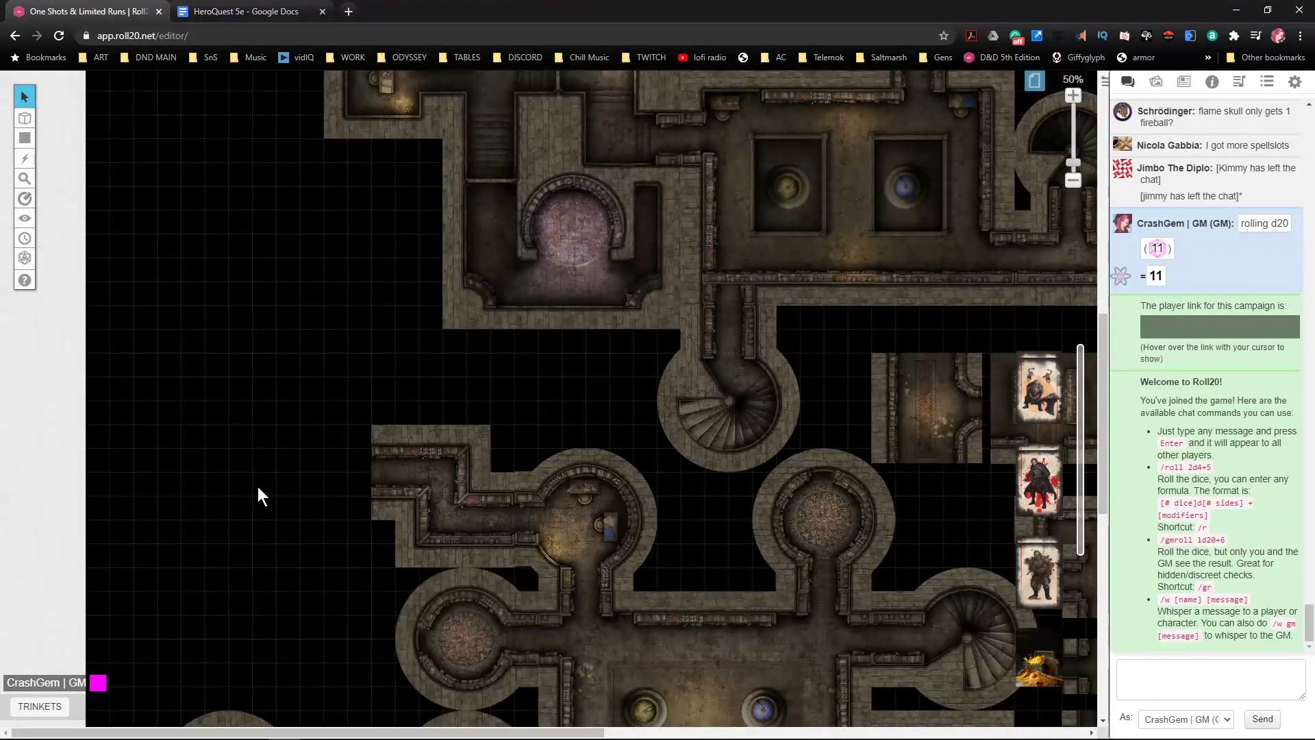
{"action": "key", "text": "ctrl+v"}
{"action": "left_click_drag", "start_coordinate": [269, 499], "coordinate": [290, 477]}
{"action": "left_click_drag", "start_coordinate": [497, 405], "coordinate": [542, 378]}
- Delete the leftover loose tiles along the map's western edge beside the round rooms
{"action": "scroll", "coordinate": [541, 377], "scroll_direction": "down", "scroll_amount": 5}
{"action": "scroll", "coordinate": [548, 442], "scroll_direction": "up", "scroll_amount": 2}
{"action": "left_click_drag", "start_coordinate": [123, 318], "coordinate": [211, 560]}
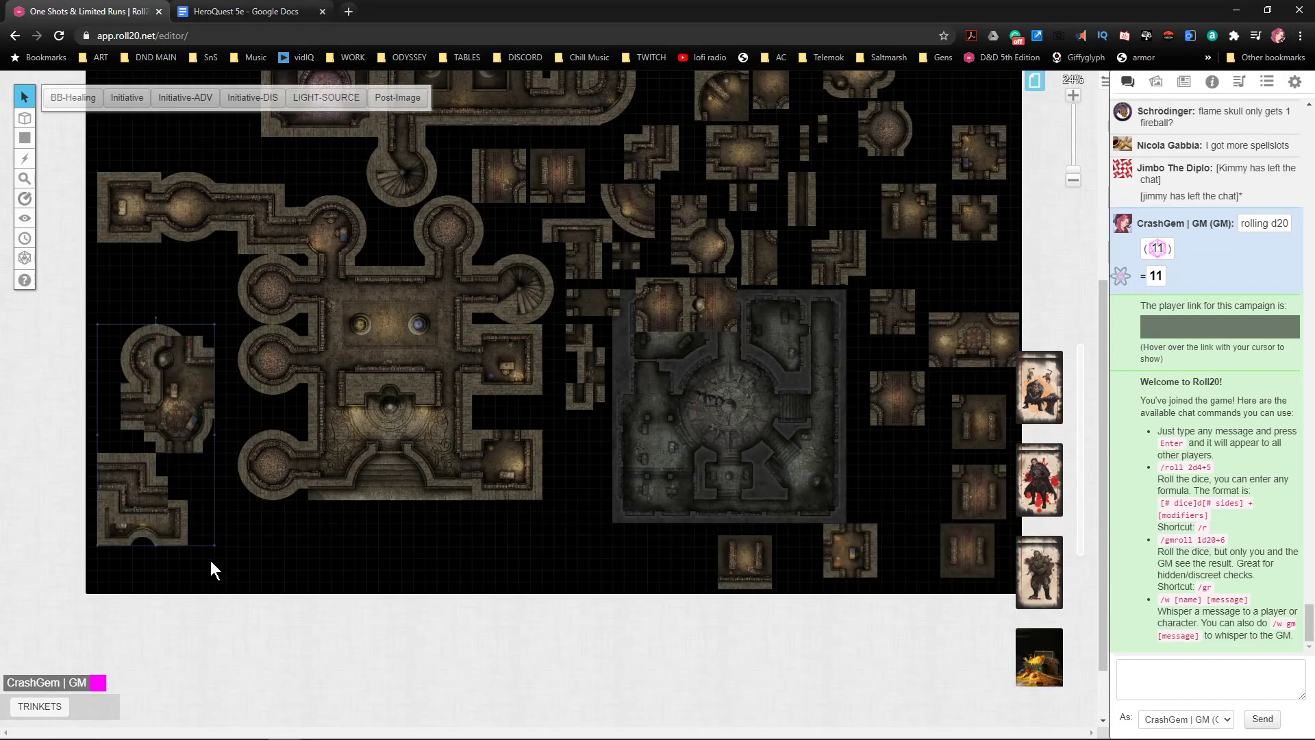
{"action": "key", "text": "Delete"}
- Delete the unused loose tiles east of the two-basin hall and the scattered pieces north of the grey circular dungeon map
{"action": "left_click_drag", "start_coordinate": [600, 419], "coordinate": [573, 203]}
{"action": "key", "text": "Delete"}
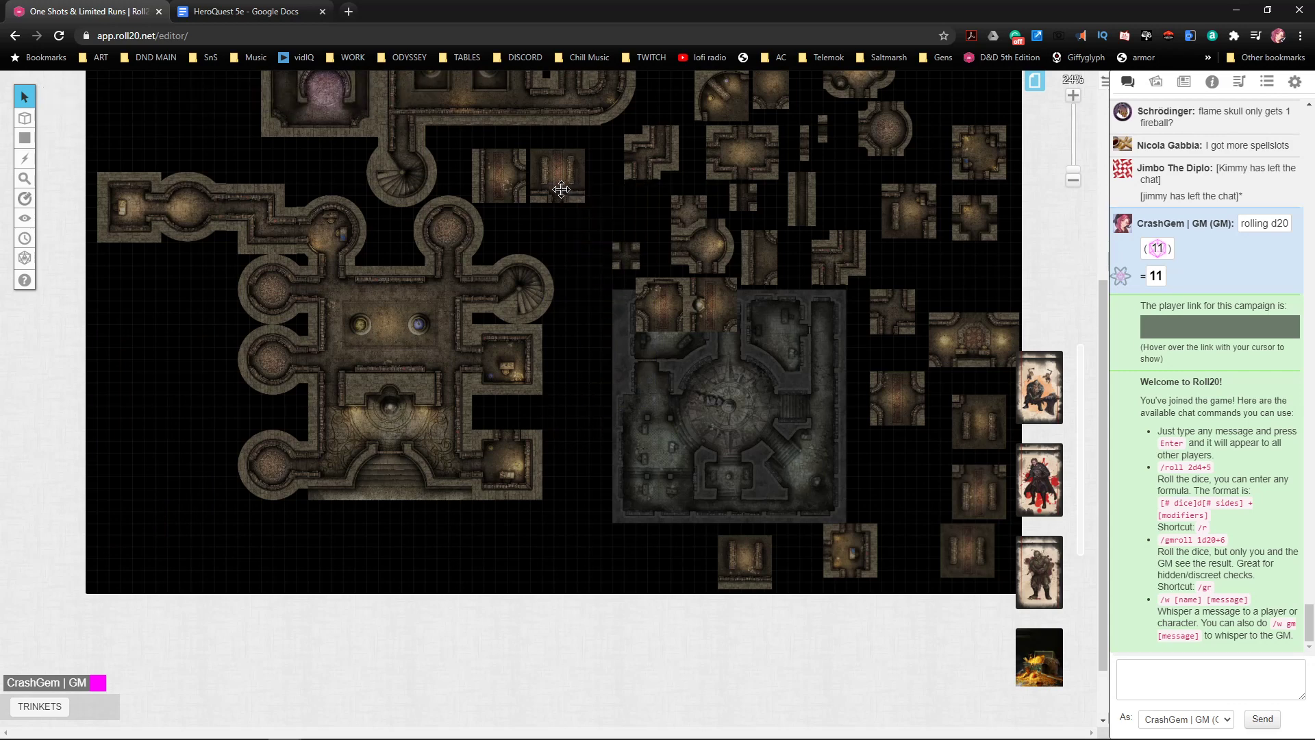
{"action": "left_click_drag", "start_coordinate": [498, 155], "coordinate": [893, 216]}
{"action": "key", "text": "Delete"}
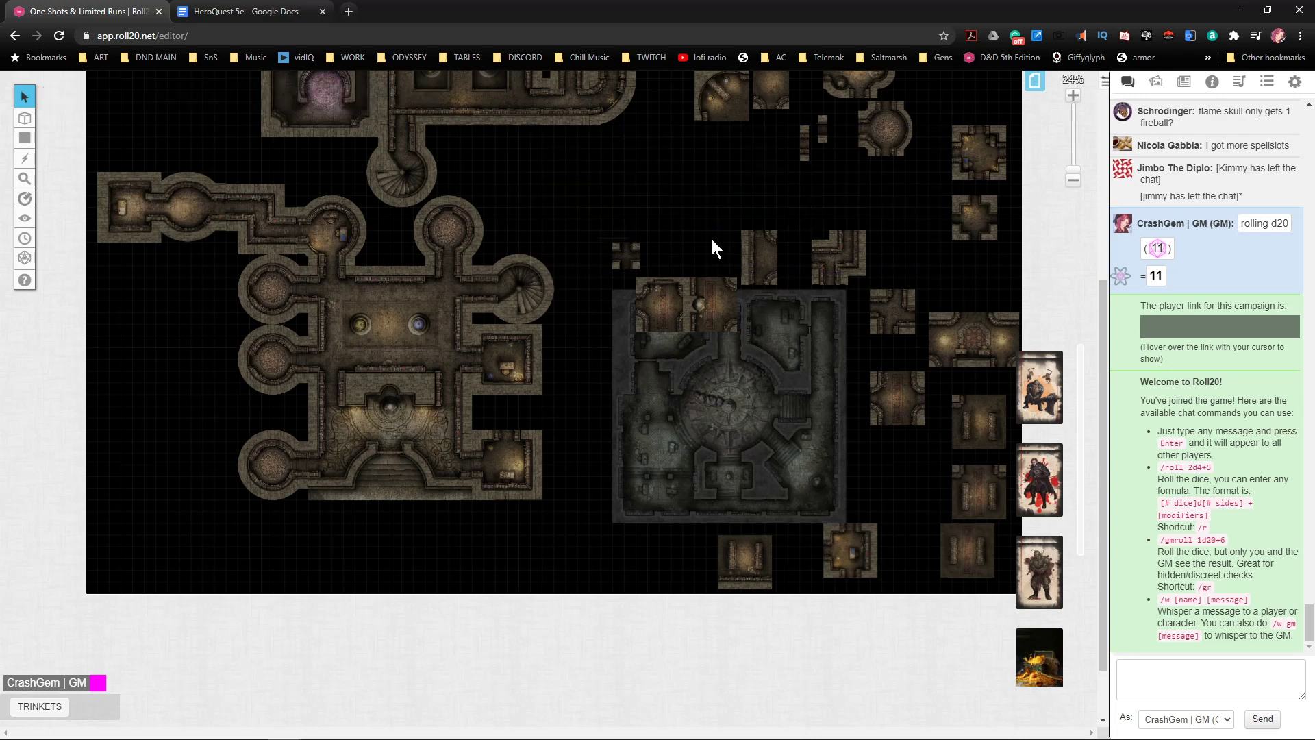
- Delete the loose tiles scattered around and on top of the grey circular dungeon map
{"action": "left_click_drag", "start_coordinate": [713, 239], "coordinate": [987, 572]}
{"action": "key", "text": "Delete"}
{"action": "left_click", "coordinate": [716, 304]}
{"action": "key", "text": "Delete"}
{"action": "left_click", "coordinate": [674, 313]}
{"action": "key", "text": "Delete"}
{"action": "key", "text": "Delete"}
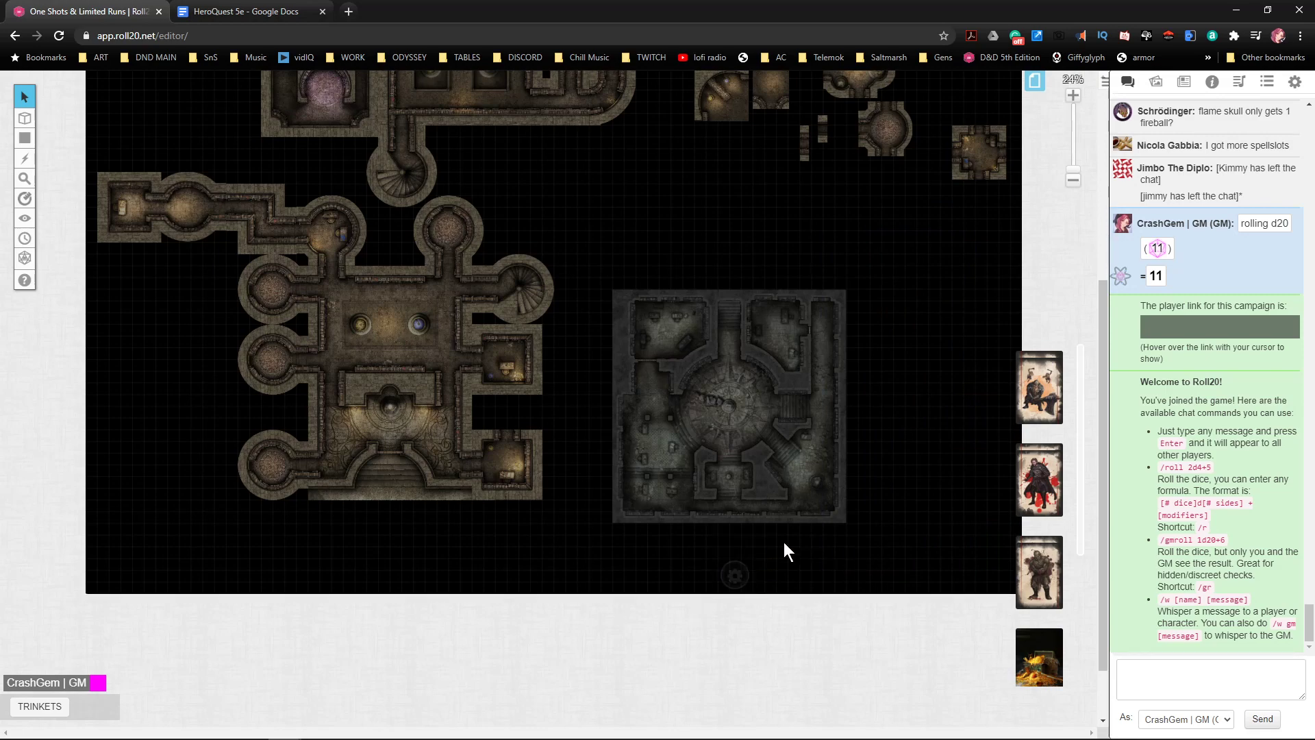
- Delete the group of loose tiles east of the two-basin hall
{"action": "scroll", "coordinate": [900, 488], "scroll_direction": "up", "scroll_amount": 5}
{"action": "left_click_drag", "start_coordinate": [985, 520], "coordinate": [685, 285]}
{"action": "key", "text": "Delete"}
- Park the loose horizontal wall strip at the map's western edge and adjust the small wall patch at the two-basin hall's south opening
{"action": "scroll", "coordinate": [745, 328], "scroll_direction": "up", "scroll_amount": 2}
{"action": "scroll", "coordinate": [693, 402], "scroll_direction": "up", "scroll_amount": 1}
{"action": "left_click_drag", "start_coordinate": [693, 487], "coordinate": [166, 419]}
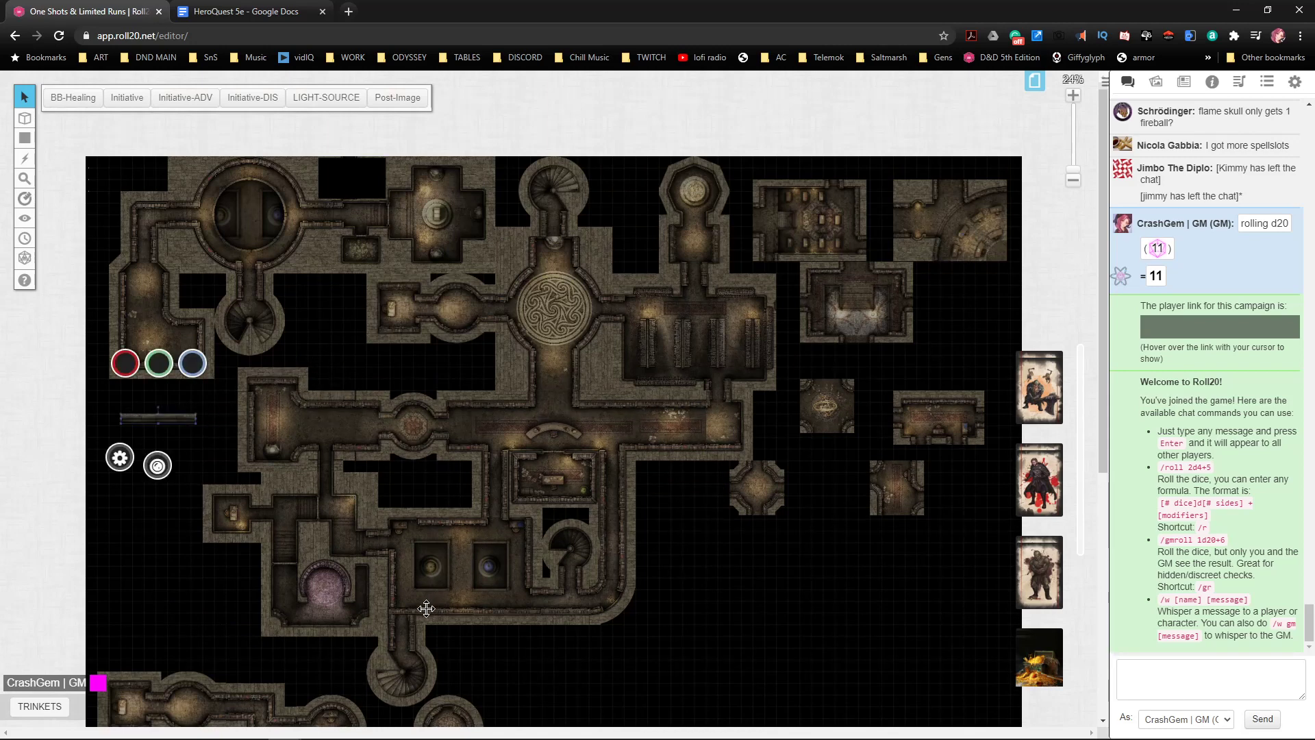
{"action": "left_click", "coordinate": [424, 615]}
{"action": "left_click", "coordinate": [526, 648]}
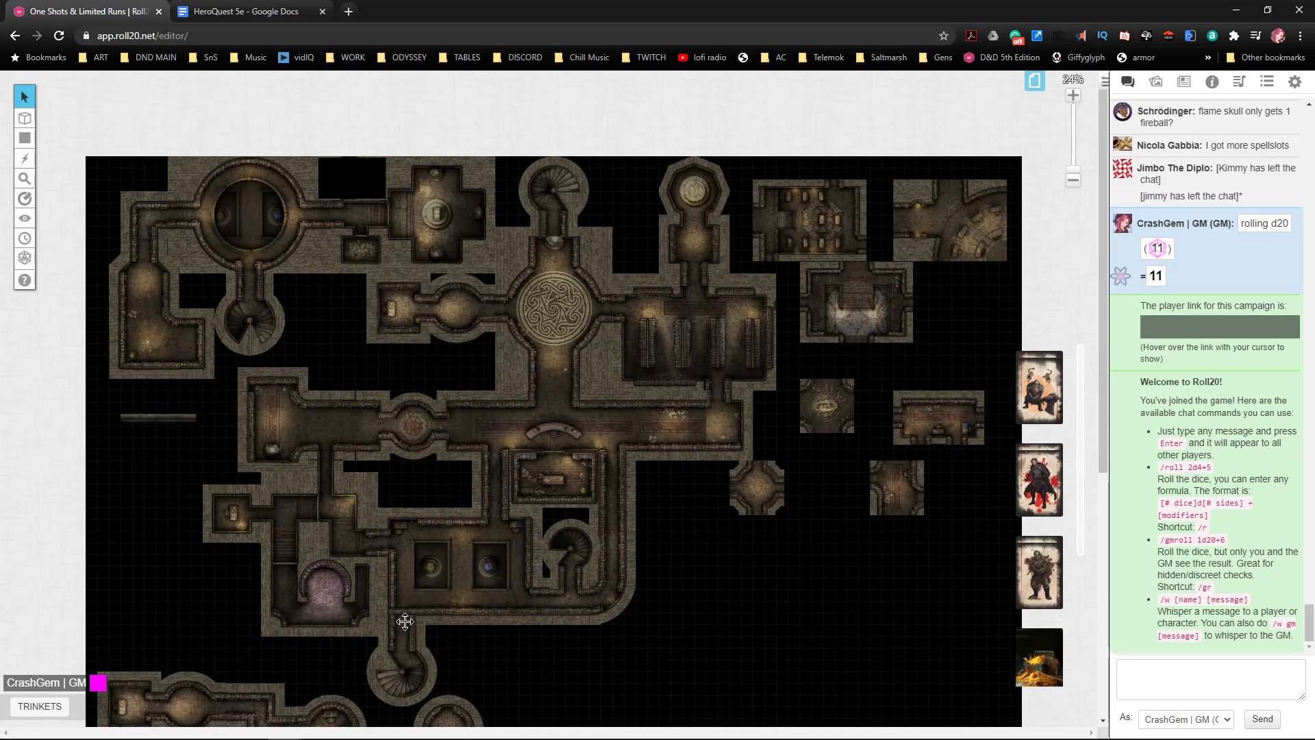
{"action": "left_click", "coordinate": [402, 613]}
{"action": "left_click", "coordinate": [403, 613]}
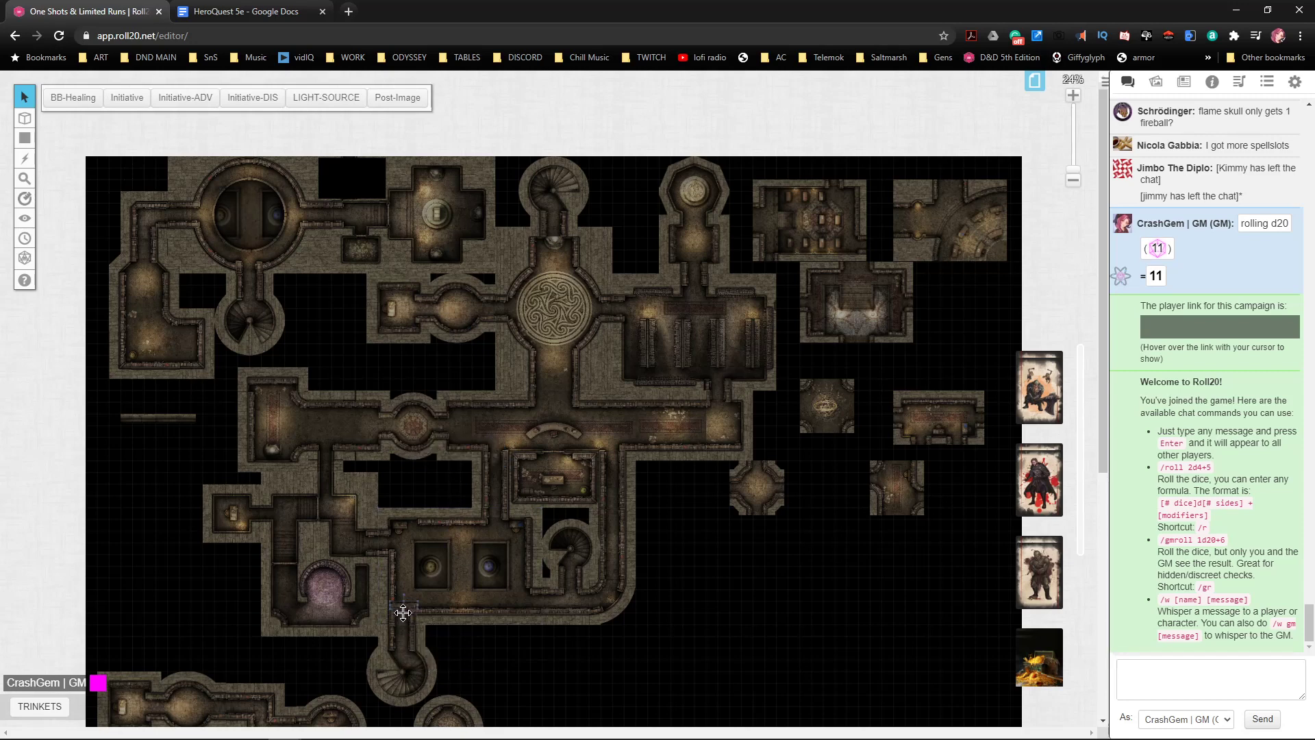
{"action": "left_click_drag", "start_coordinate": [403, 612], "coordinate": [399, 612]}
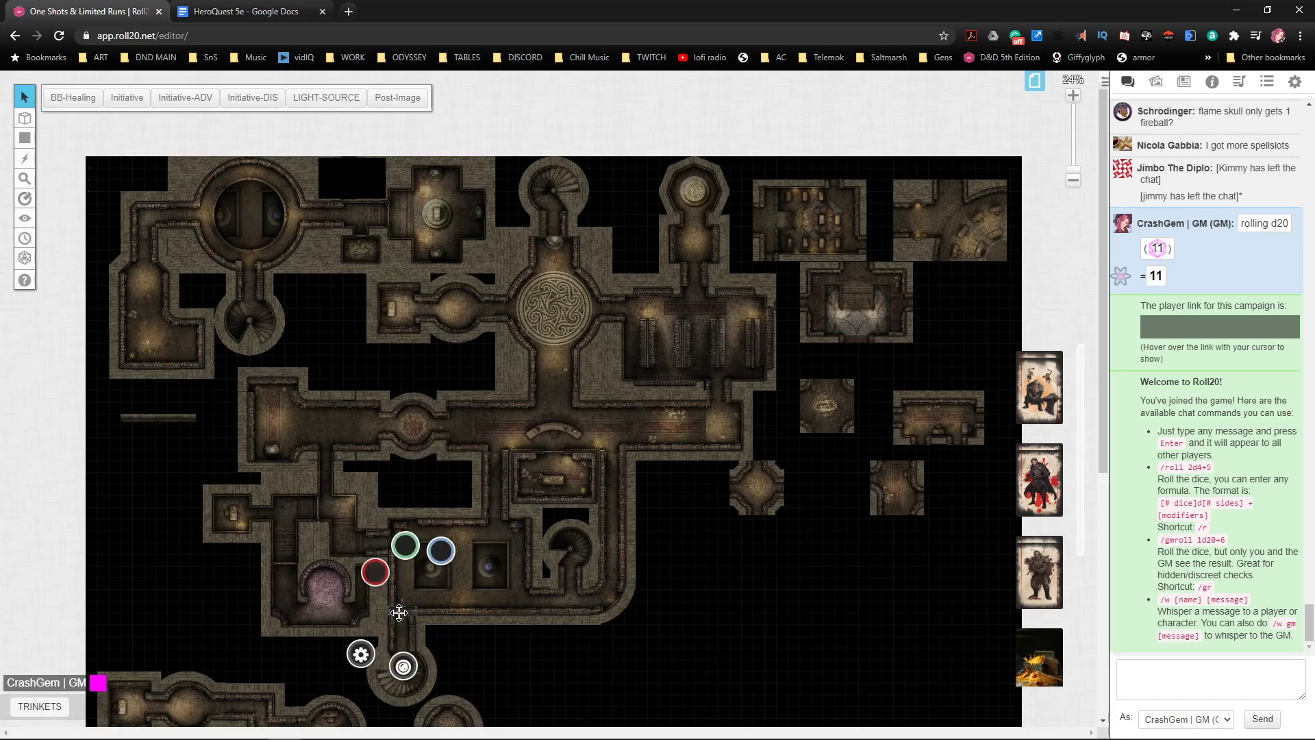
- Place the bookshelf strip just below the wall strip parked at the map's western edge
{"action": "left_click", "coordinate": [160, 452]}
{"action": "left_click", "coordinate": [170, 446]}
{"action": "mouse_move", "coordinate": [171, 438]}
{"action": "left_mouse_down"}
{"action": "mouse_move", "coordinate": [217, 423]}
{"action": "mouse_move", "coordinate": [184, 429]}
{"action": "left_mouse_up"}
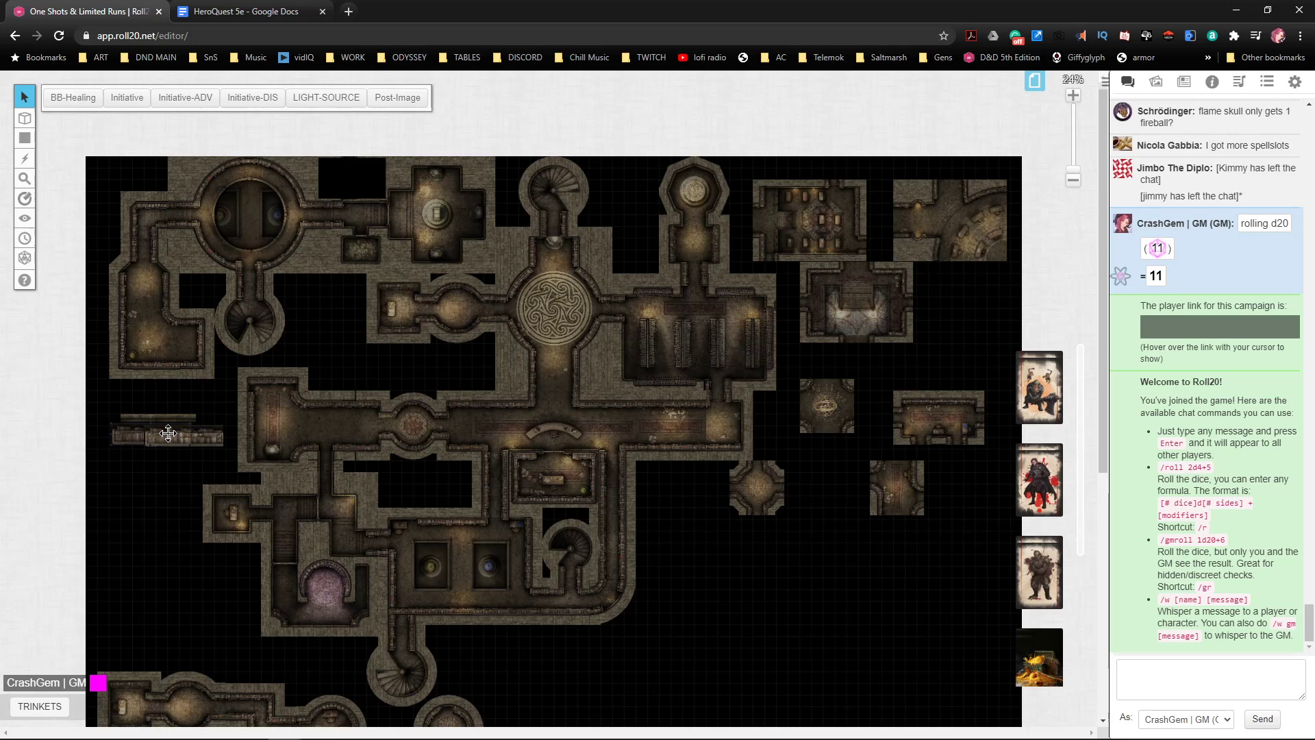
- Delete the four small loose tiles southeast of the bookshelf hall
{"action": "left_click", "coordinate": [946, 538]}
{"action": "left_click_drag", "start_coordinate": [916, 565], "coordinate": [733, 485]}
{"action": "key", "text": "Delete"}
{"action": "left_click_drag", "start_coordinate": [964, 471], "coordinate": [806, 401]}
{"action": "key", "text": "Delete"}
- Delete the three larger loose room tiles in the map's northeast corner
{"action": "left_click", "coordinate": [875, 311]}
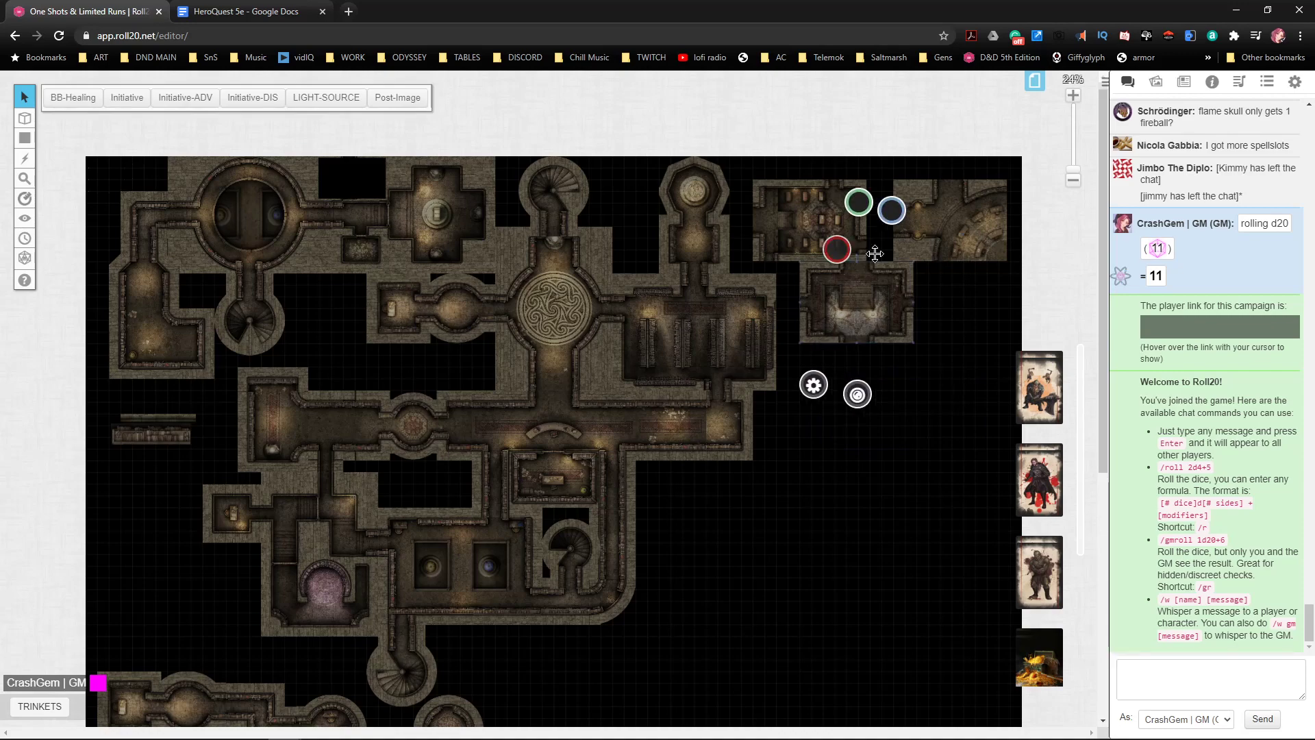
{"action": "key", "text": "Delete"}
{"action": "left_click", "coordinate": [822, 219]}
{"action": "key", "text": "Delete"}
{"action": "left_click", "coordinate": [926, 213]}
{"action": "key", "text": "Delete"}
- Move the grey circular dungeon map north, directly east of the two-basin hall
{"action": "scroll", "coordinate": [919, 245], "scroll_direction": "down", "scroll_amount": 6}
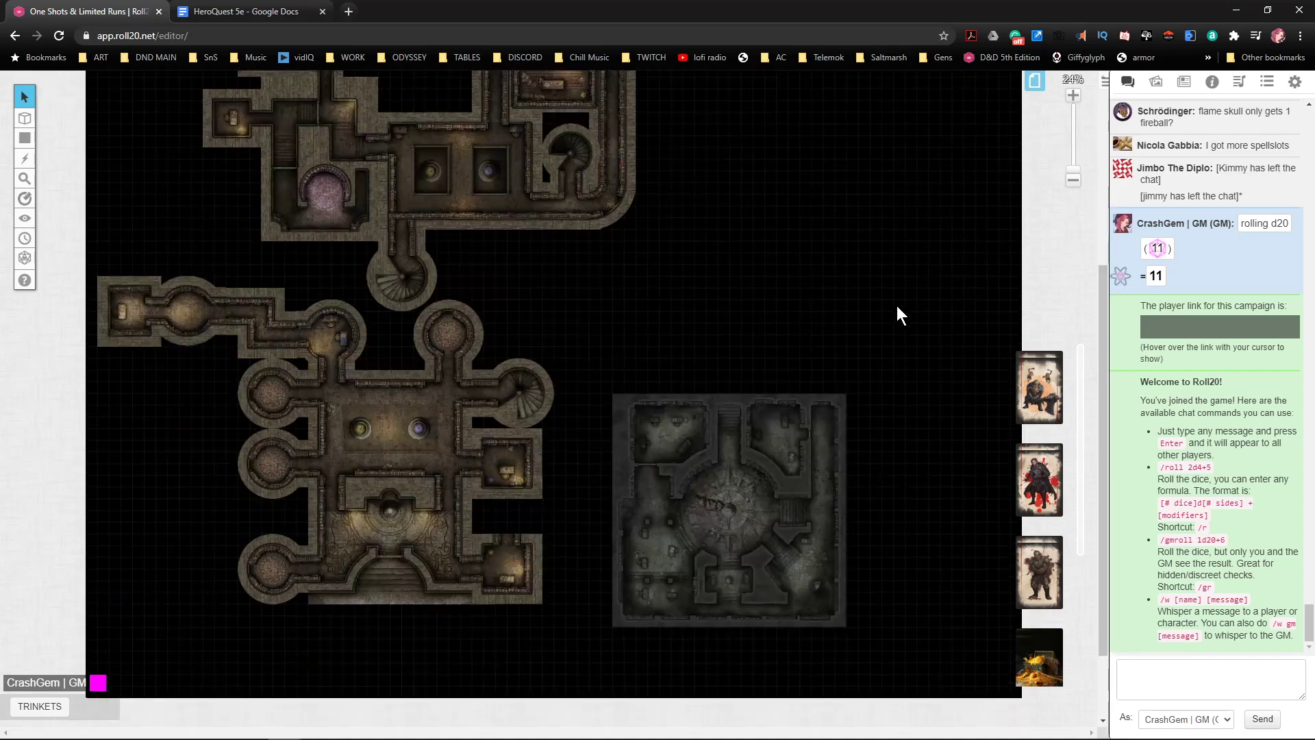
{"action": "left_click_drag", "start_coordinate": [751, 518], "coordinate": [779, 590]}
{"action": "scroll", "coordinate": [850, 411], "scroll_direction": "up", "scroll_amount": 3}
{"action": "scroll", "coordinate": [890, 411], "scroll_direction": "up", "scroll_amount": 3}
{"action": "left_click_drag", "start_coordinate": [776, 586], "coordinate": [776, 585]}
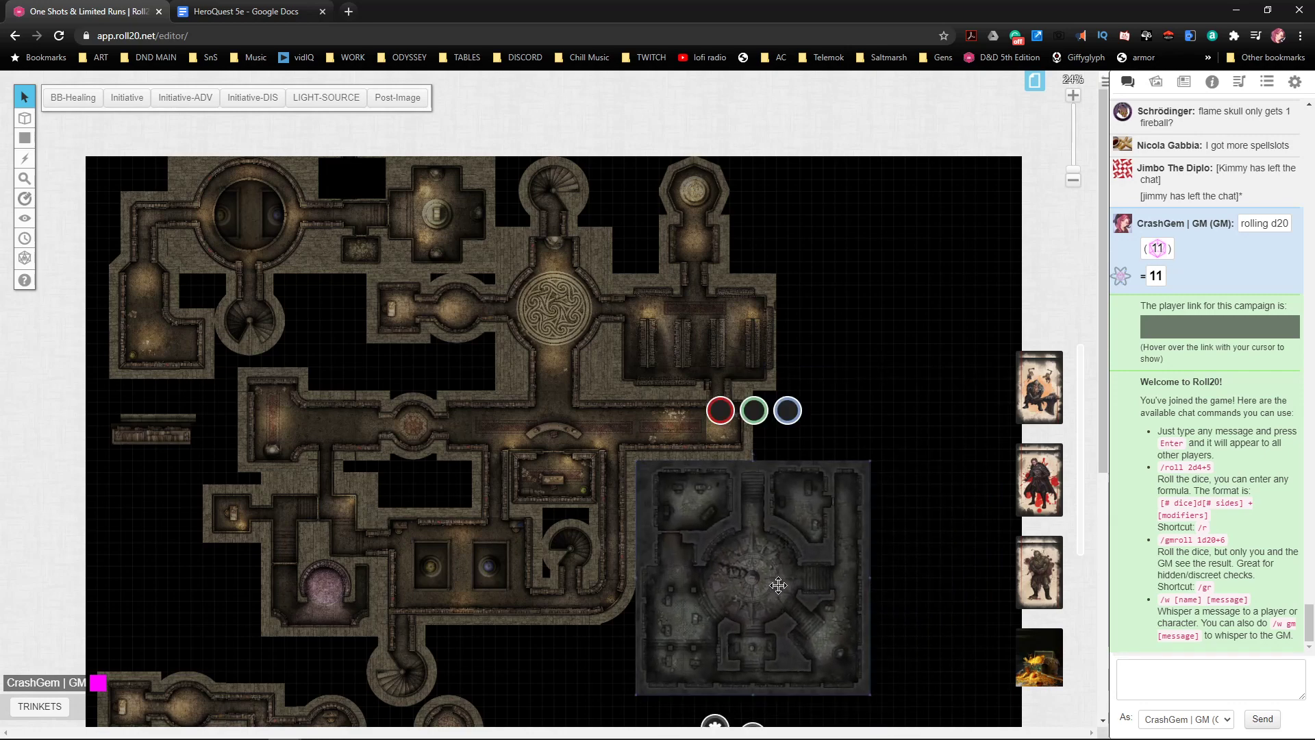
- Examine the overall layout around the grey circular dungeon map and the halls north and south of it
{"action": "scroll", "coordinate": [784, 582], "scroll_direction": "down", "scroll_amount": 2}
{"action": "left_click", "coordinate": [767, 555]}
{"action": "scroll", "coordinate": [763, 545], "scroll_direction": "down", "scroll_amount": 1}
{"action": "scroll", "coordinate": [762, 543], "scroll_direction": "up", "scroll_amount": 1}
{"action": "scroll", "coordinate": [753, 533], "scroll_direction": "down", "scroll_amount": 1}
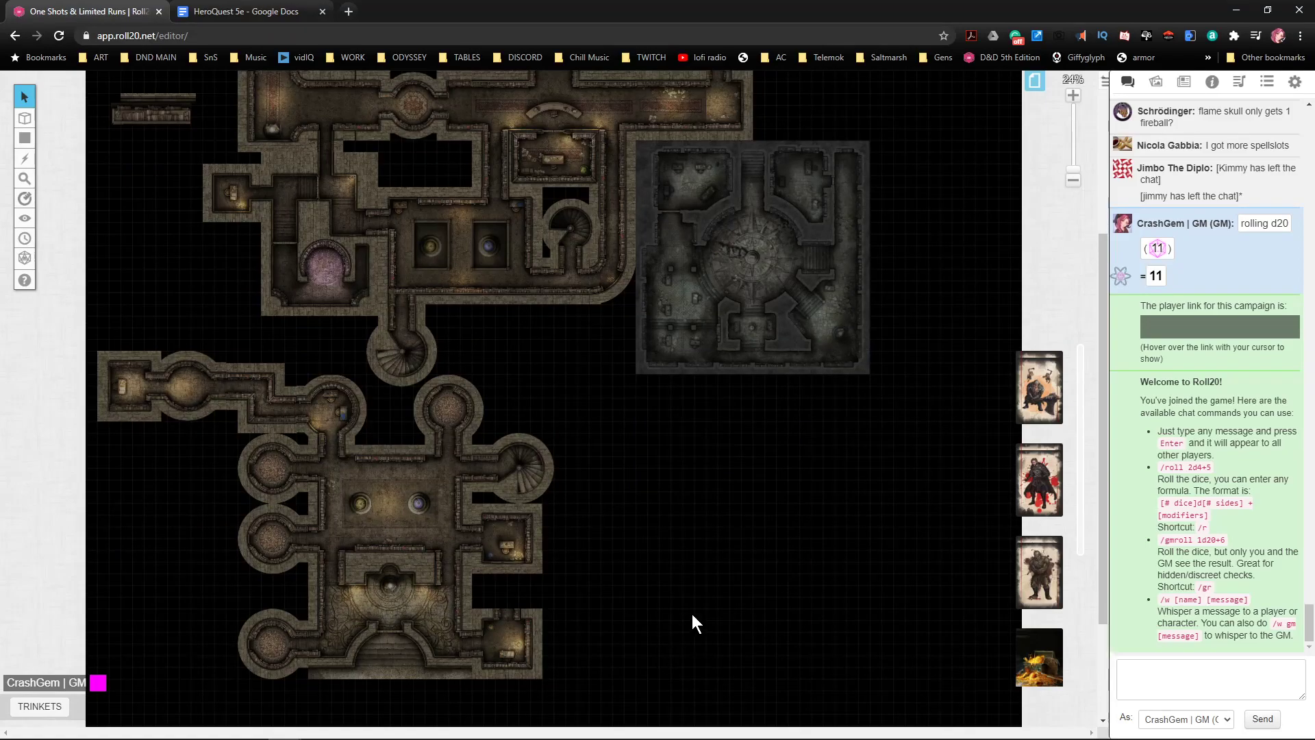
{"action": "scroll", "coordinate": [692, 613], "scroll_direction": "up", "scroll_amount": 5}
{"action": "scroll", "coordinate": [754, 572], "scroll_direction": "down", "scroll_amount": 6}
{"action": "scroll", "coordinate": [766, 566], "scroll_direction": "up", "scroll_amount": 5}
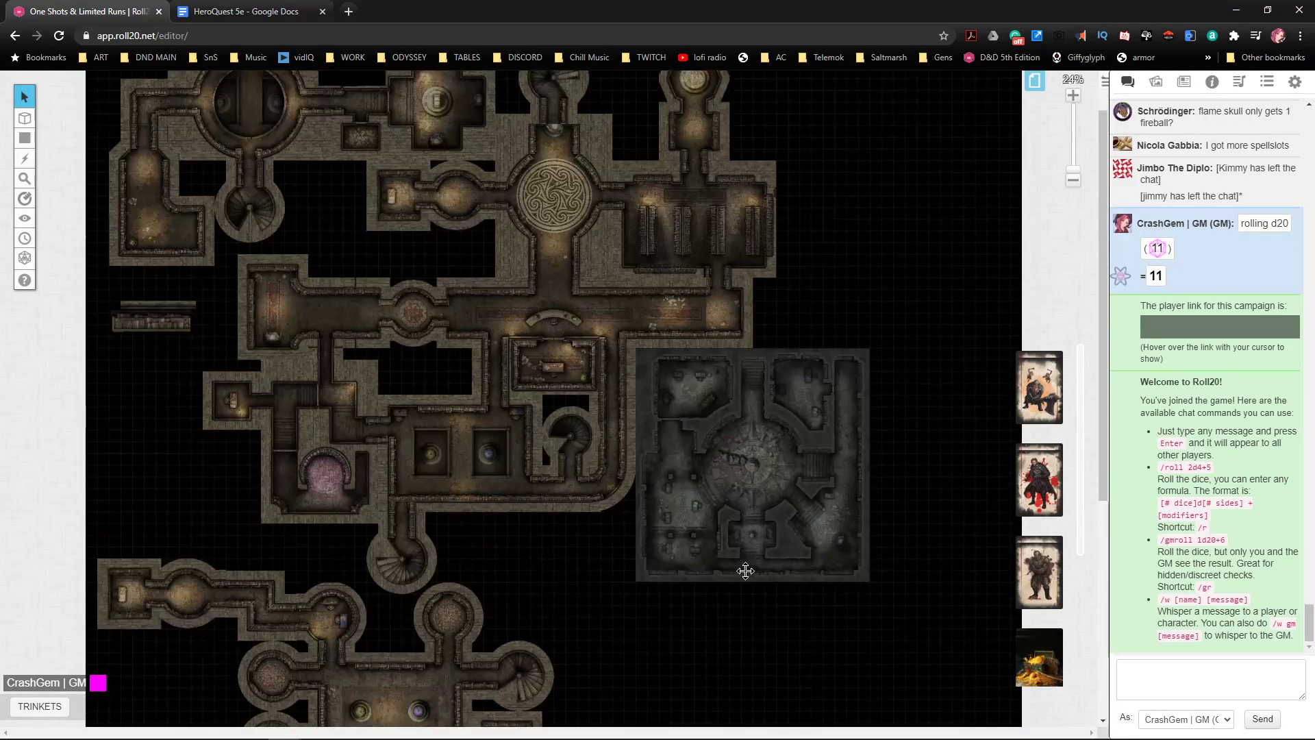
{"action": "scroll", "coordinate": [744, 582], "scroll_direction": "down", "scroll_amount": 3}
{"action": "scroll", "coordinate": [709, 596], "scroll_direction": "up", "scroll_amount": 2}
{"action": "scroll", "coordinate": [708, 603], "scroll_direction": "up", "scroll_amount": 2}
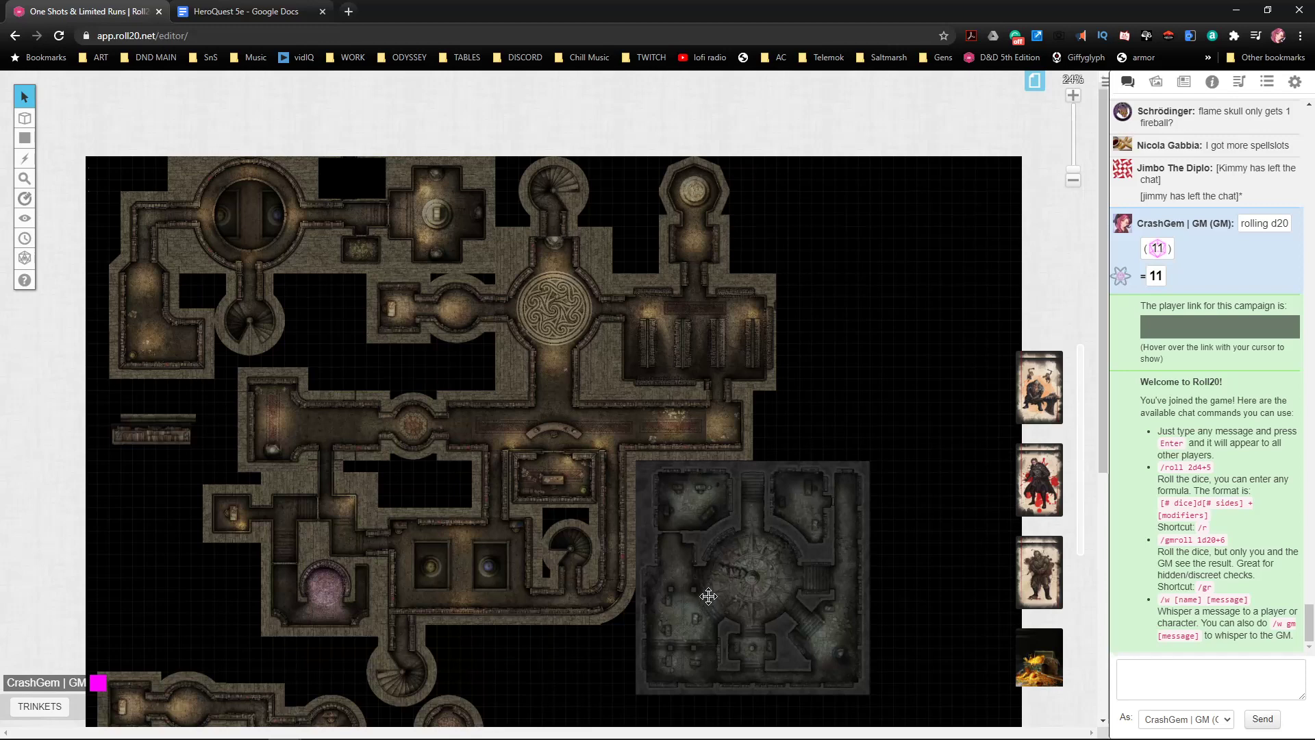
- Move the entire southern fountain hall complex north and slightly east, close beneath the two-basin hall's spiral staircase
{"action": "scroll", "coordinate": [698, 637], "scroll_direction": "down", "scroll_amount": 5}
{"action": "left_click_drag", "start_coordinate": [644, 692], "coordinate": [114, 389]}
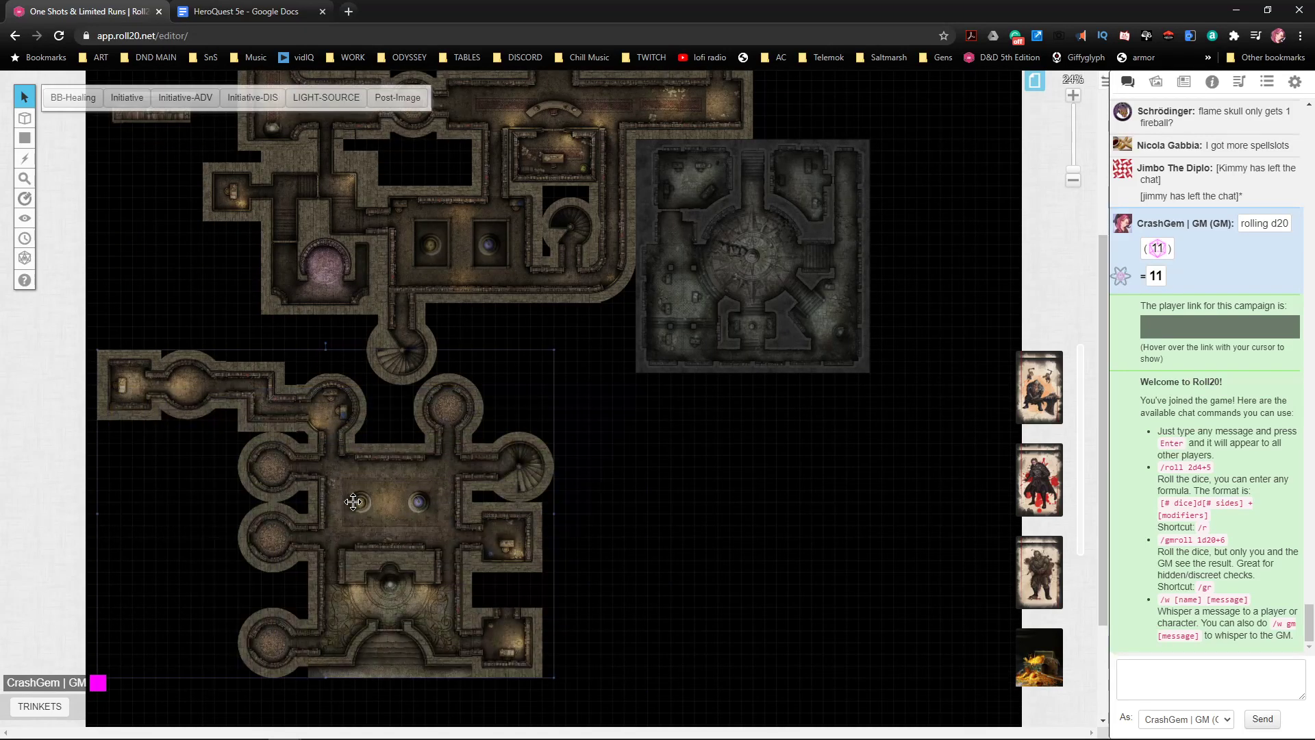
{"action": "left_click_drag", "start_coordinate": [378, 527], "coordinate": [391, 492]}
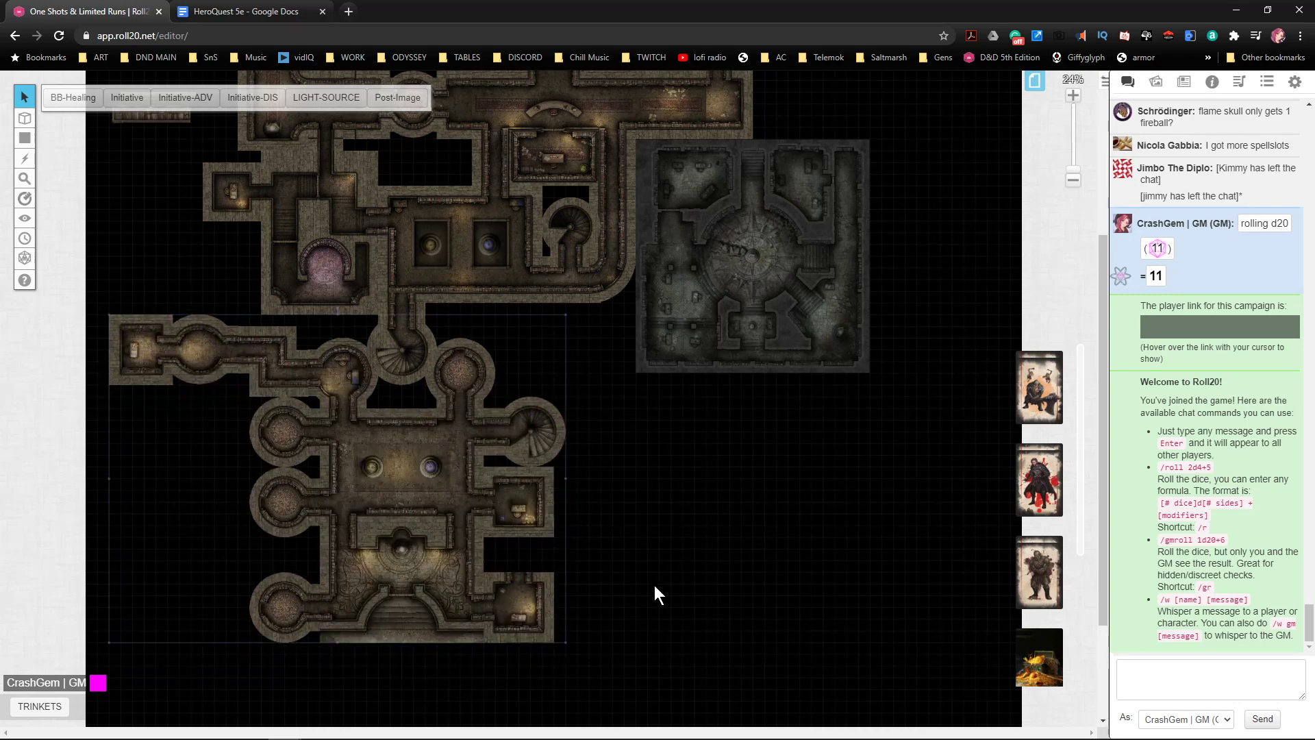
{"action": "left_click_drag", "start_coordinate": [501, 587], "coordinate": [510, 581]}
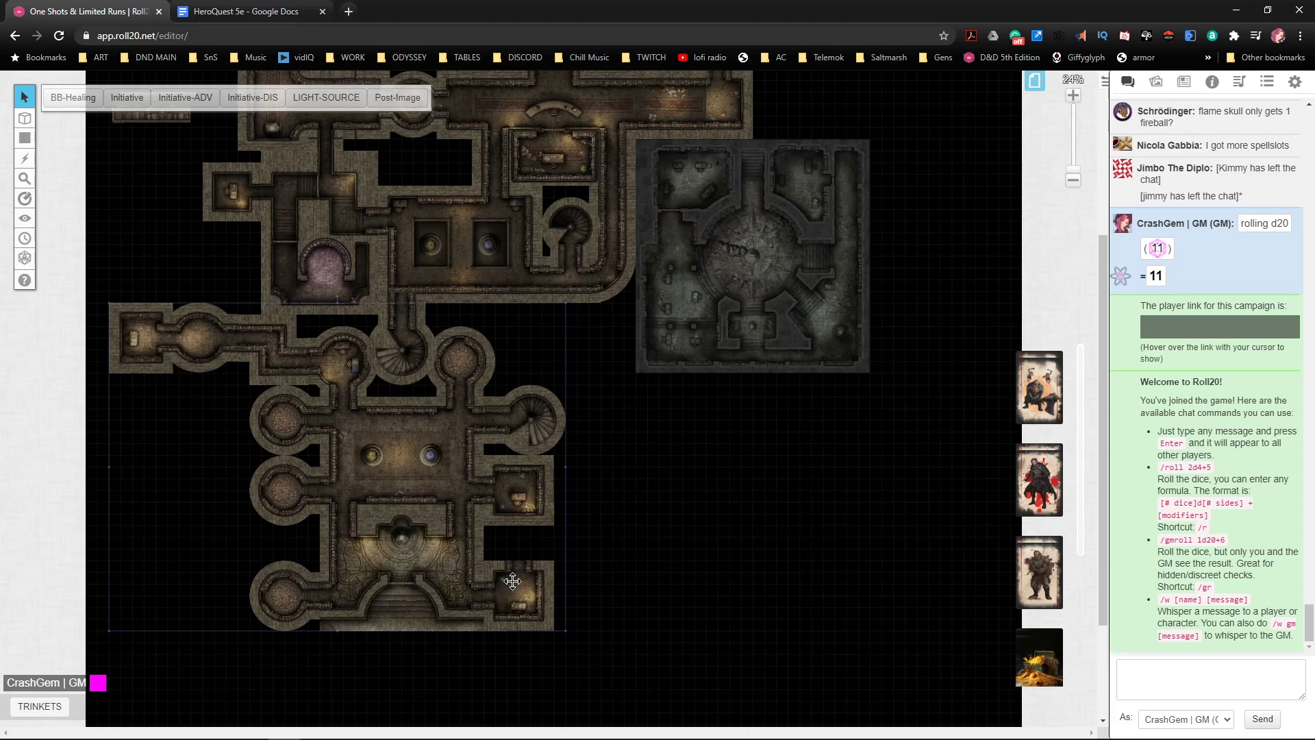
{"action": "left_click", "coordinate": [709, 592]}
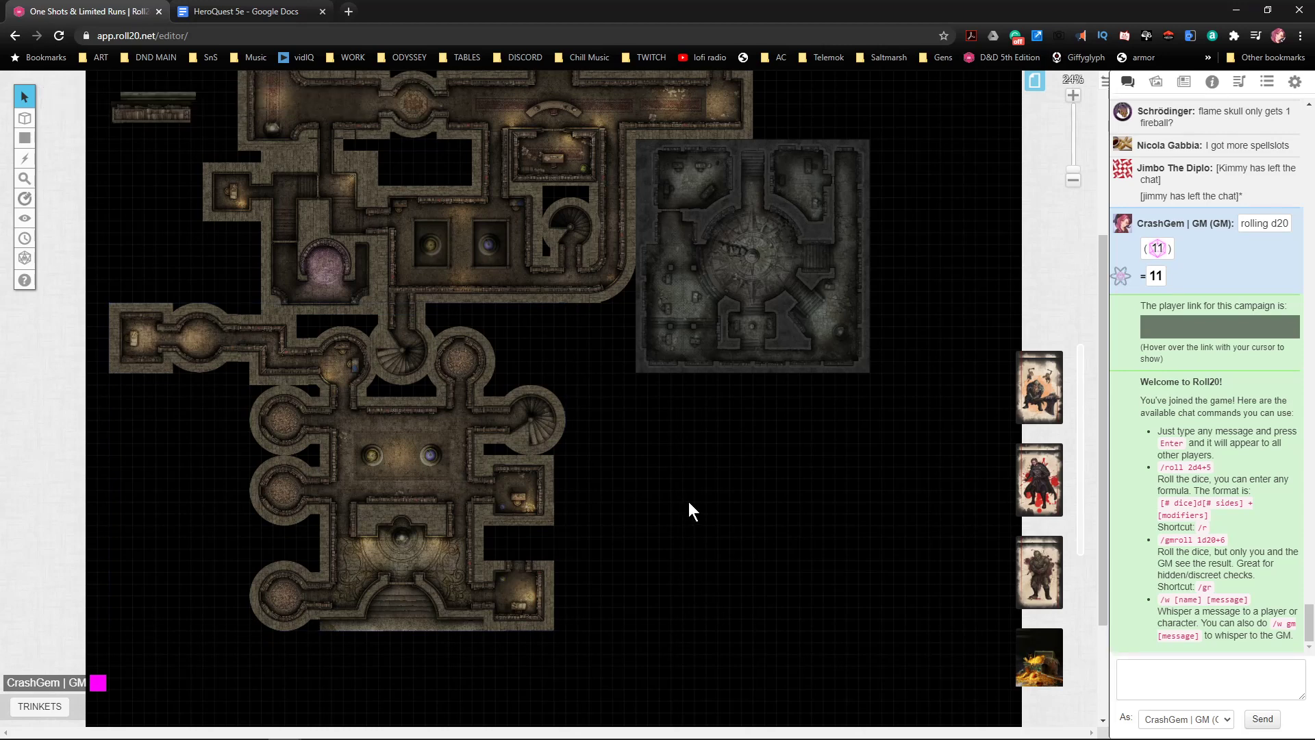
- Set the quest 9 page size to 70 cells wide and 72 cells high
{"action": "scroll", "coordinate": [688, 502], "scroll_direction": "down", "scroll_amount": 2}
{"action": "scroll", "coordinate": [497, 279], "scroll_direction": "up", "scroll_amount": 9}
{"action": "scroll", "coordinate": [501, 301], "scroll_direction": "down", "scroll_amount": 8}
{"action": "scroll", "coordinate": [520, 298], "scroll_direction": "up", "scroll_amount": 8}
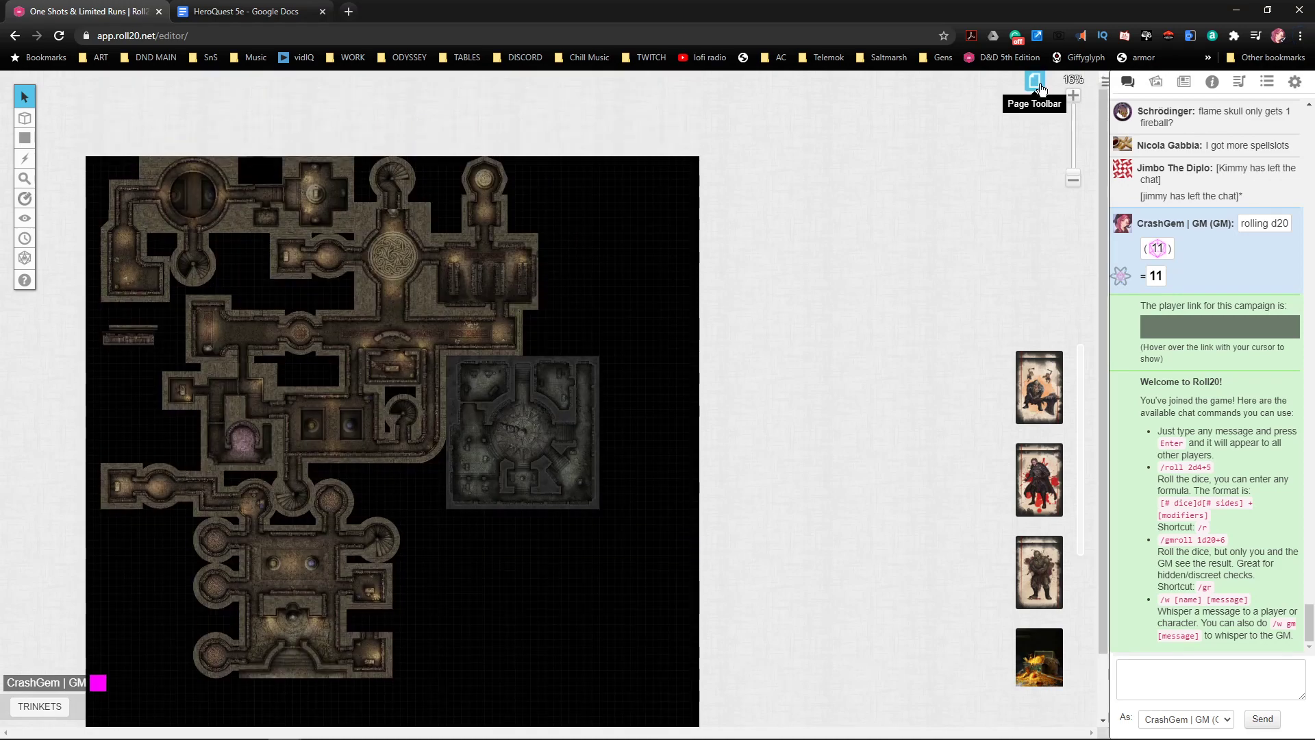
{"action": "left_click", "coordinate": [1034, 80]}
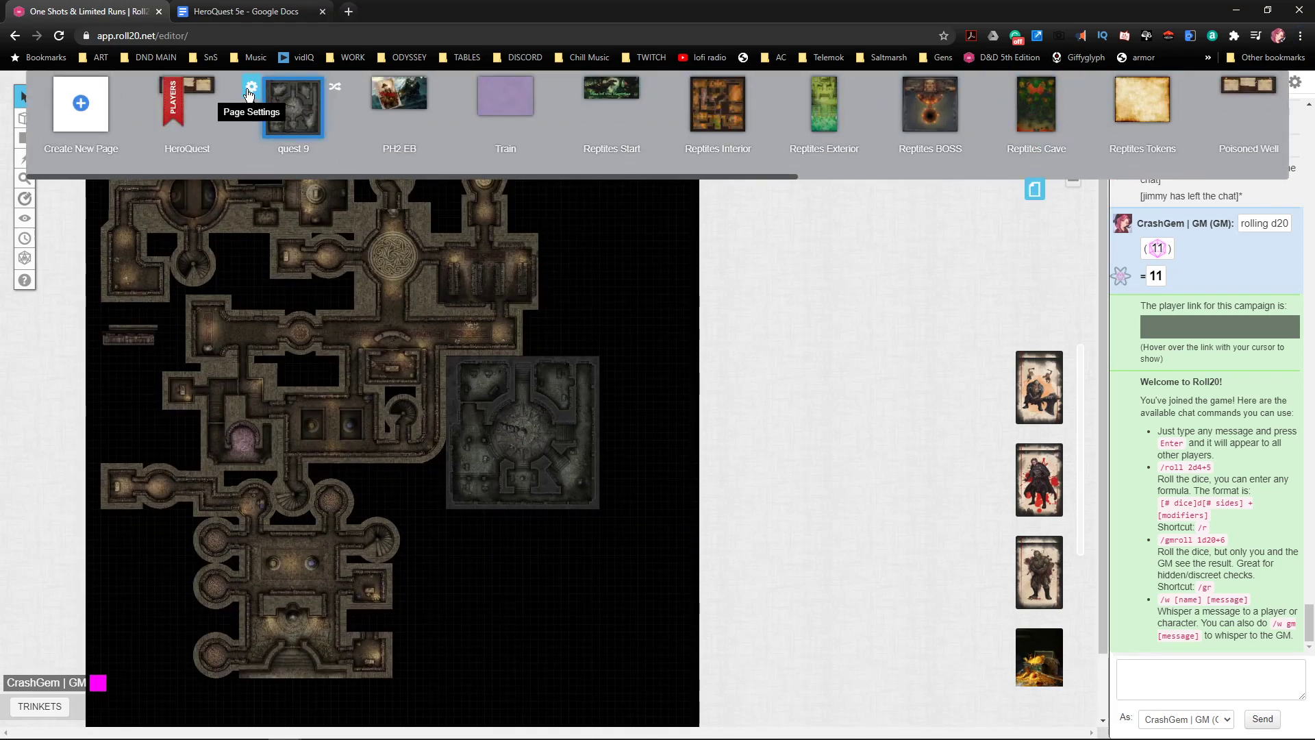
{"action": "left_click", "coordinate": [250, 88]}
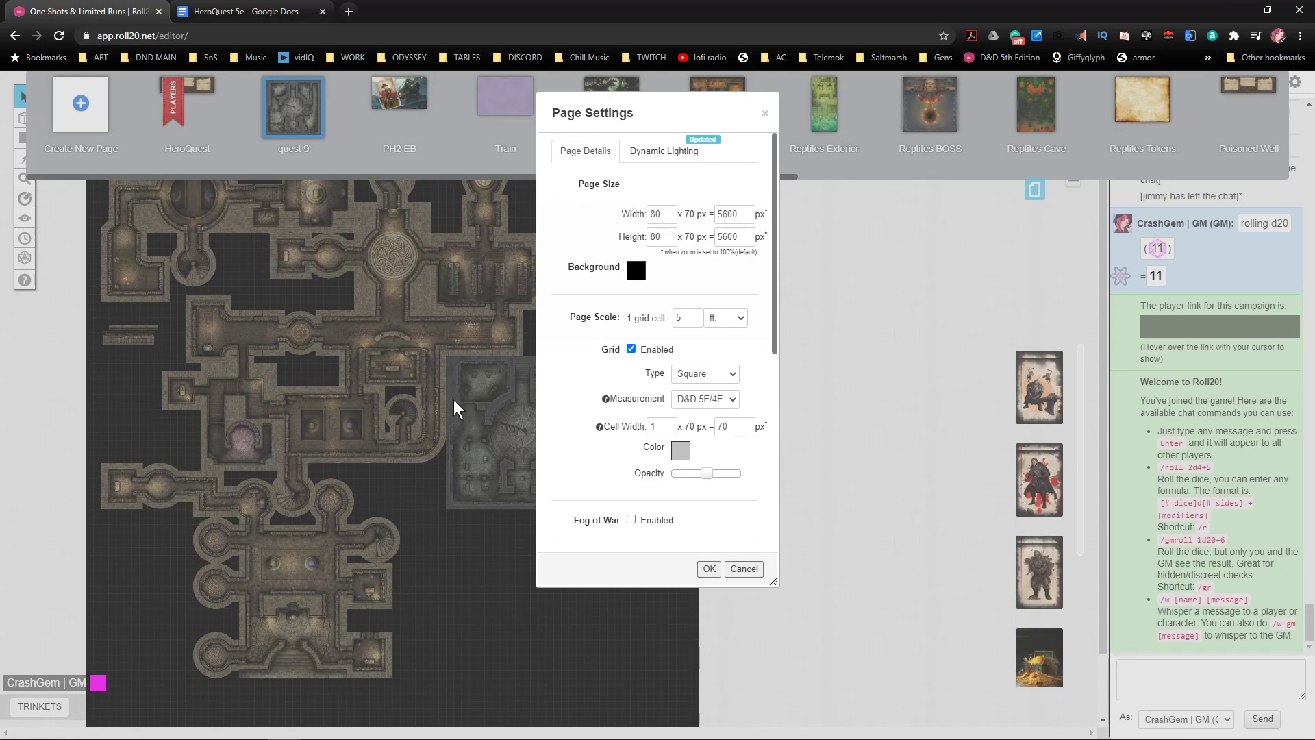
{"action": "left_click_drag", "start_coordinate": [663, 214], "coordinate": [643, 213]}
{"action": "type", "text": "70"}
{"action": "key", "text": "Tab"}
{"action": "type", "text": "7"}
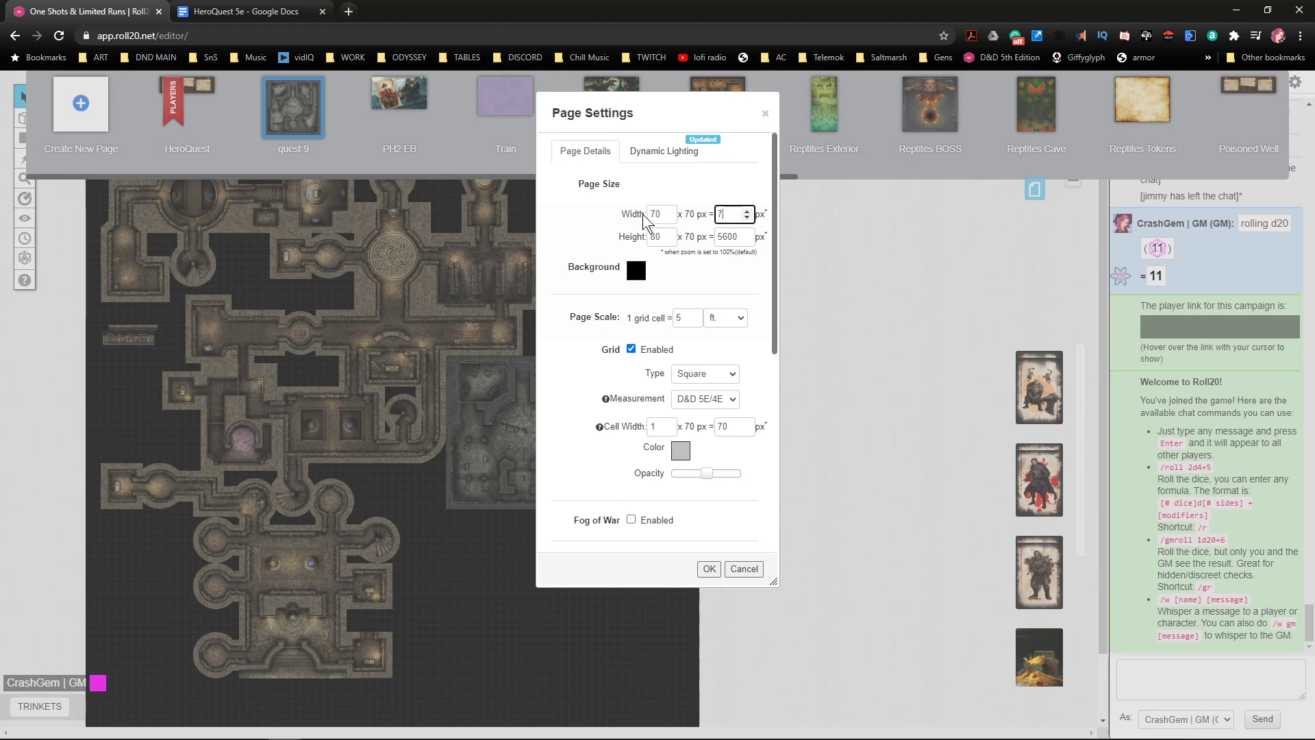
{"action": "key", "text": "shift+Tab"}
{"action": "type", "text": "70"}
{"action": "key", "text": "Tab"}
{"action": "type", "text": "72"}
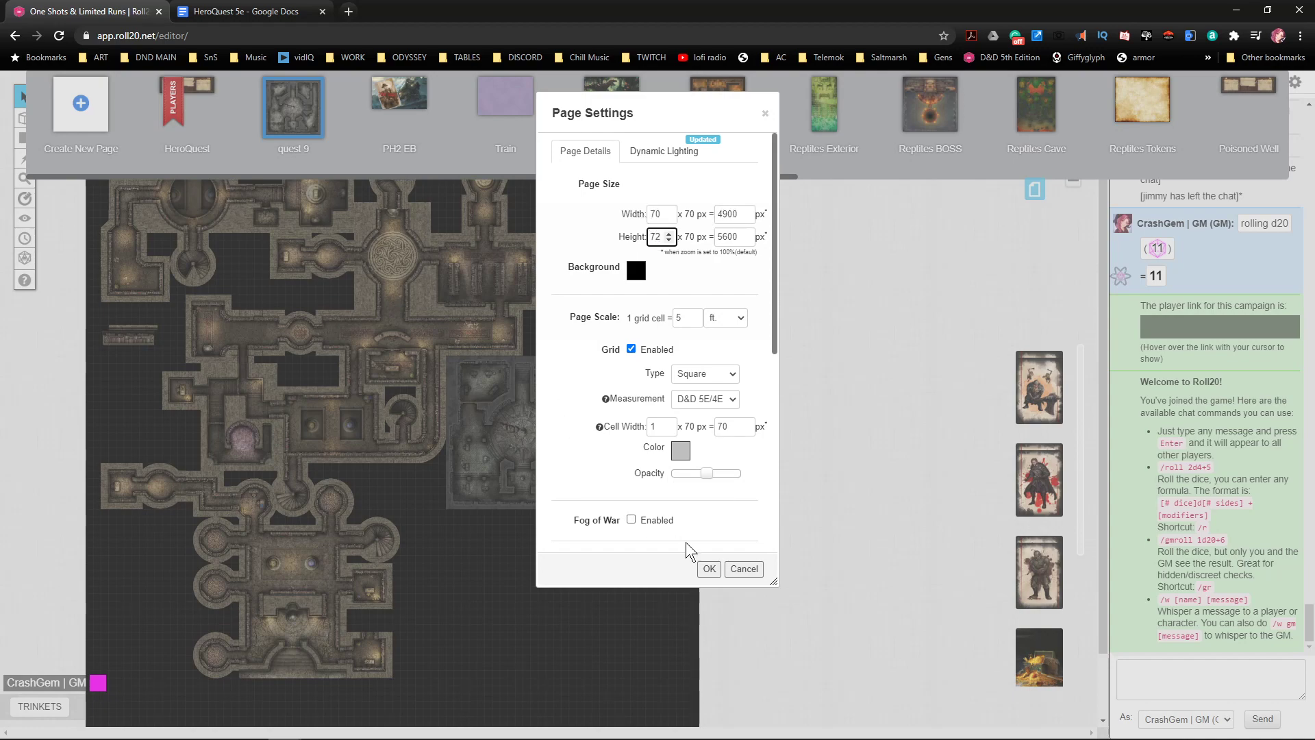
{"action": "left_click", "coordinate": [711, 573]}
- Reduce the quest 9 page height to 70 cells and close the page overview
{"action": "mouse_move", "coordinate": [580, 128]}
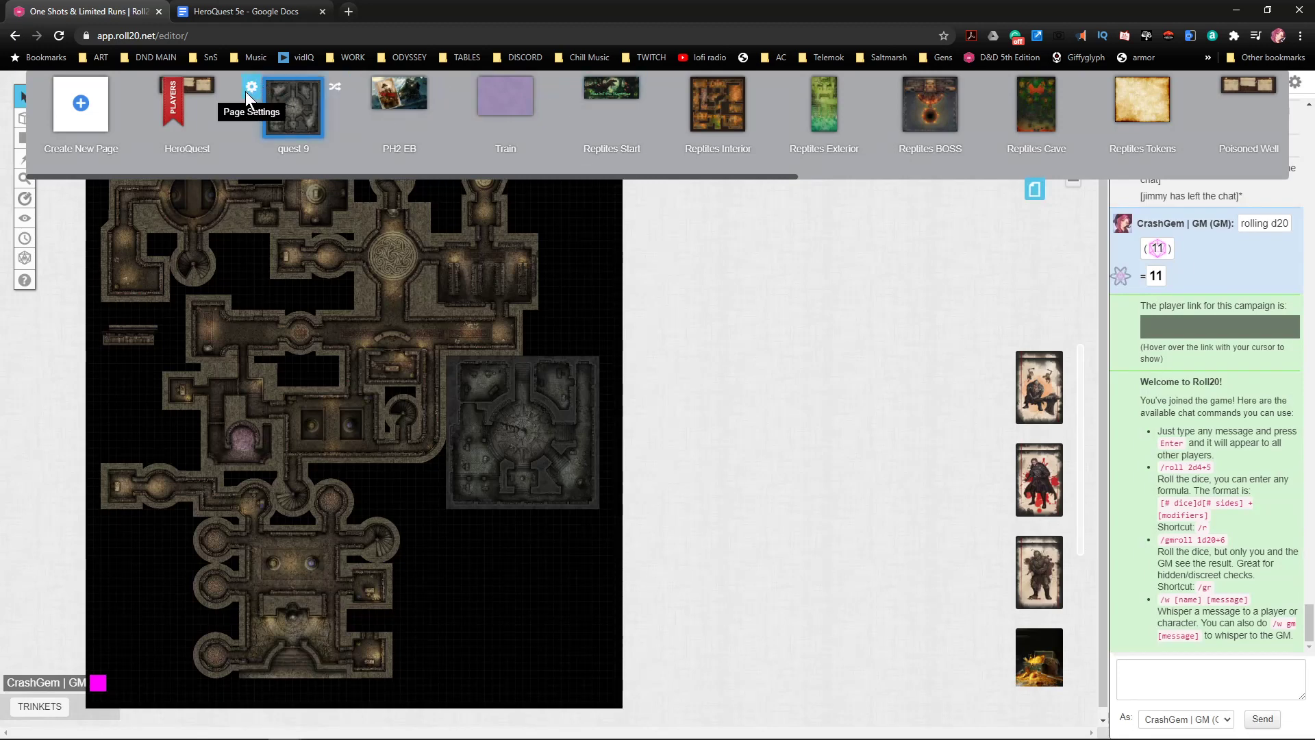
{"action": "left_click", "coordinate": [263, 89]}
{"action": "left_click_drag", "start_coordinate": [659, 233], "coordinate": [639, 237]}
{"action": "type", "text": "6"}
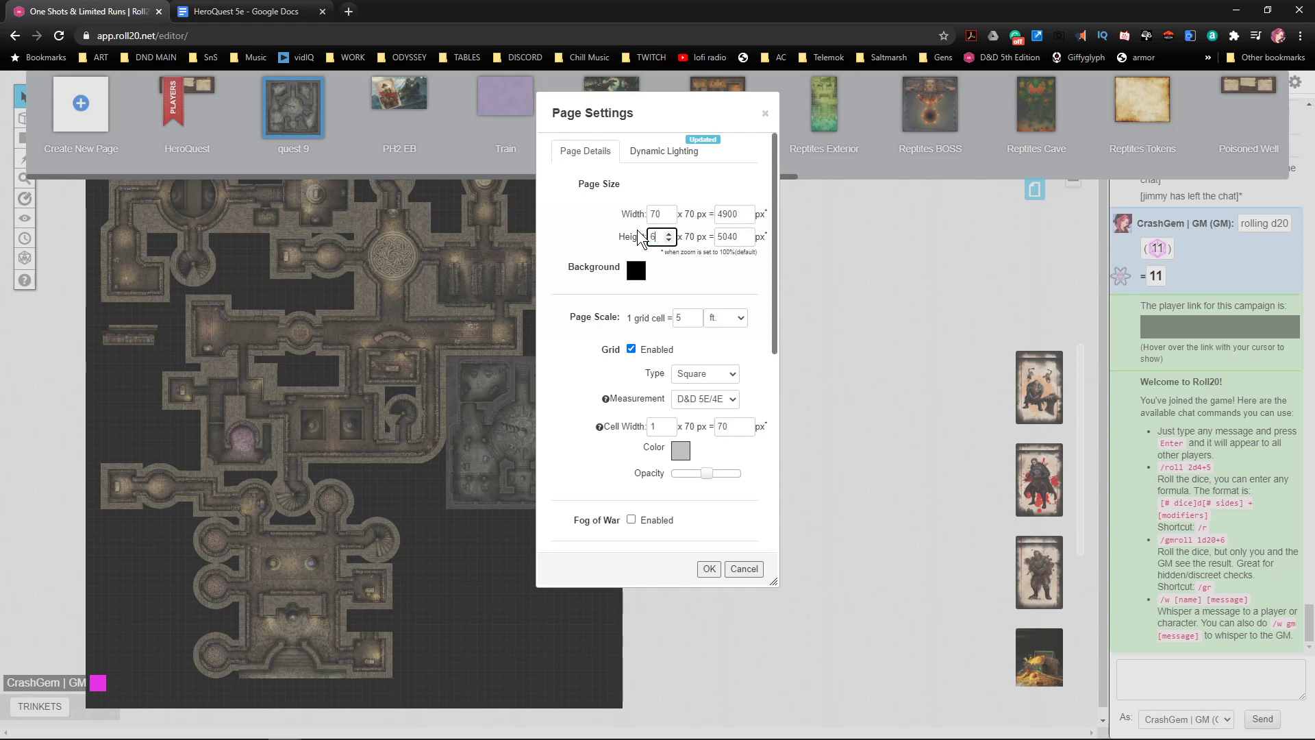
{"action": "type", "text": "0"}
{"action": "left_click", "coordinate": [709, 568]}
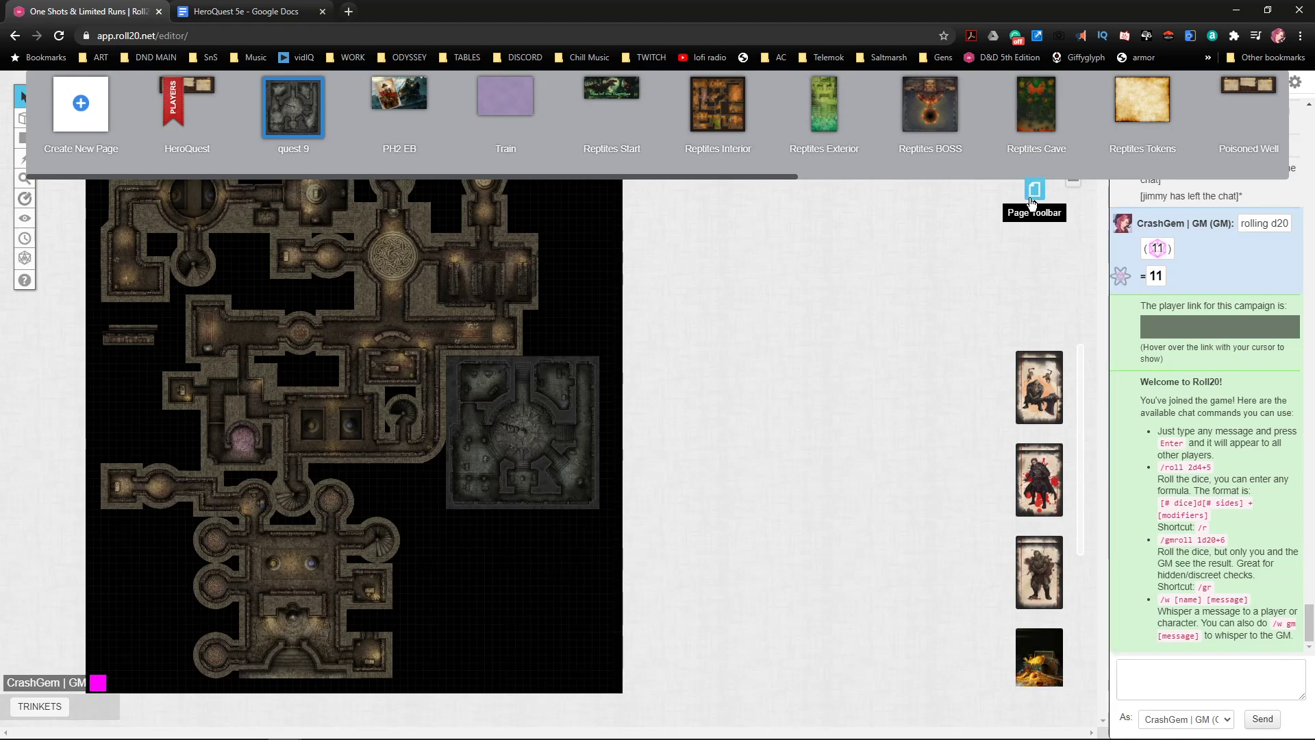
{"action": "left_click", "coordinate": [1033, 195]}
- Switch editing to the Dynamic Lighting layer and enlarge the map's northwest rooms
{"action": "scroll", "coordinate": [446, 372], "scroll_direction": "up", "scroll_amount": 3}
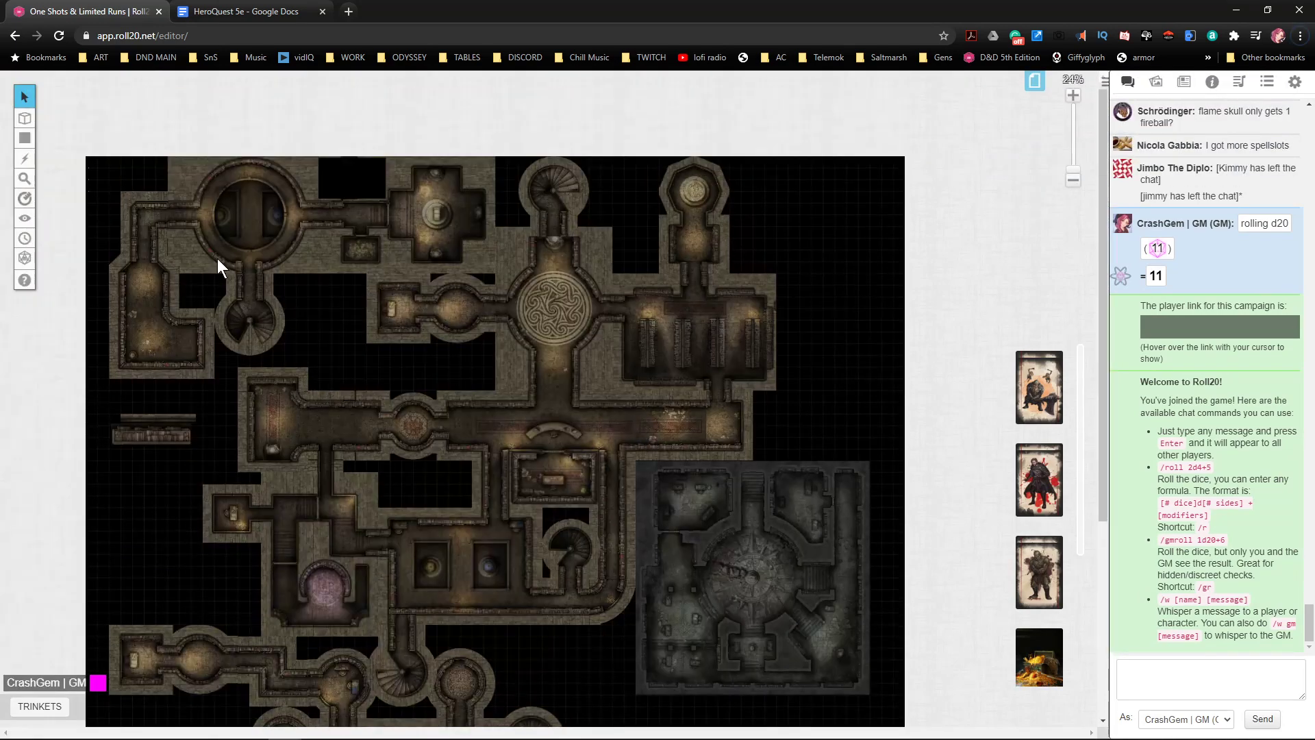
{"action": "mouse_move", "coordinate": [25, 118]}
{"action": "left_click", "coordinate": [75, 174]}
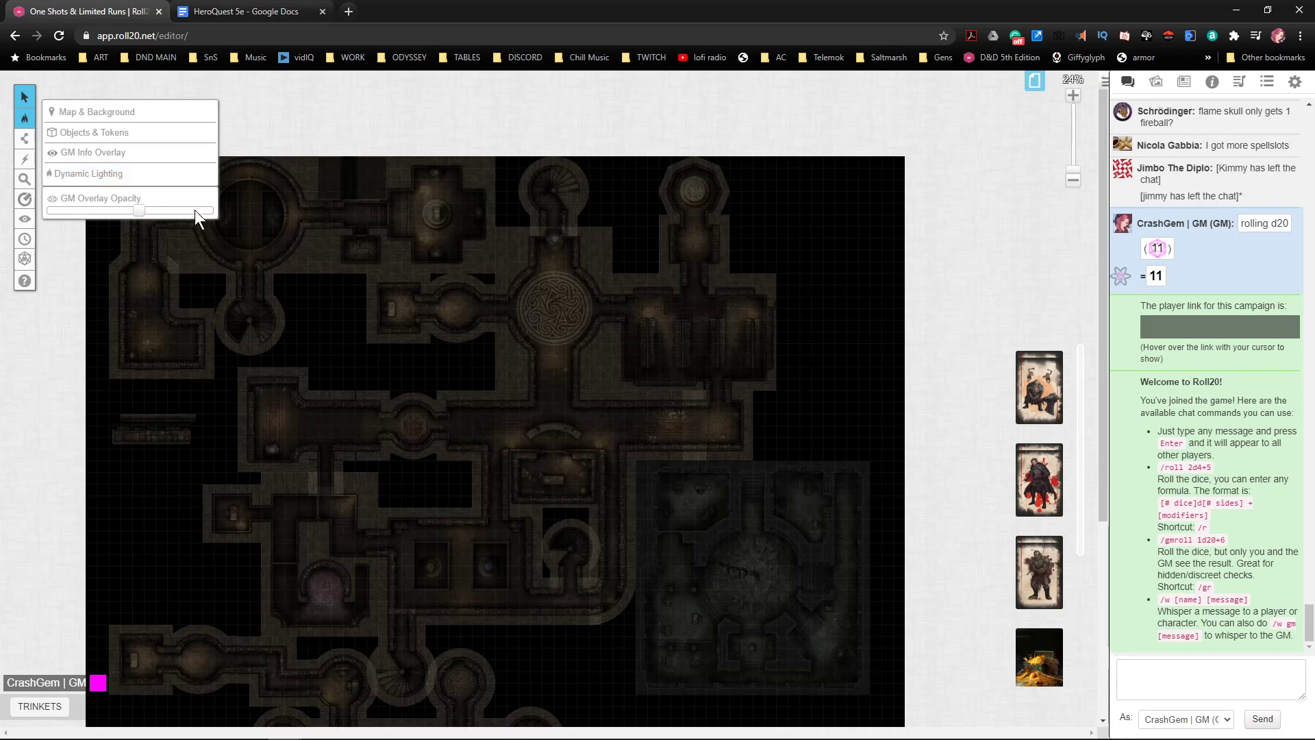
{"action": "scroll", "coordinate": [442, 350], "scroll_direction": "up", "scroll_amount": 4}
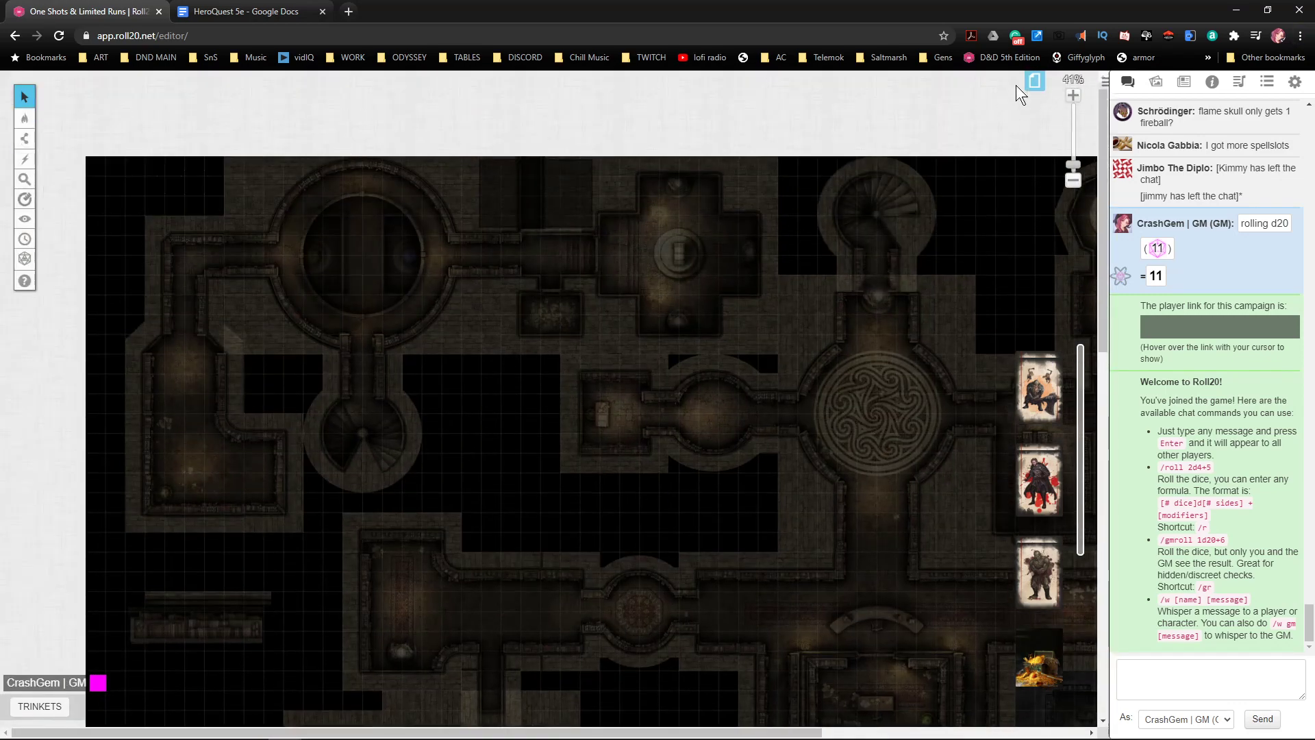
- Configure quest 9's legacy Dynamic Lighting with Enforce Line of Sight and Only Update on Drop enabled and Global Illumination disabled
{"action": "left_click", "coordinate": [1034, 81]}
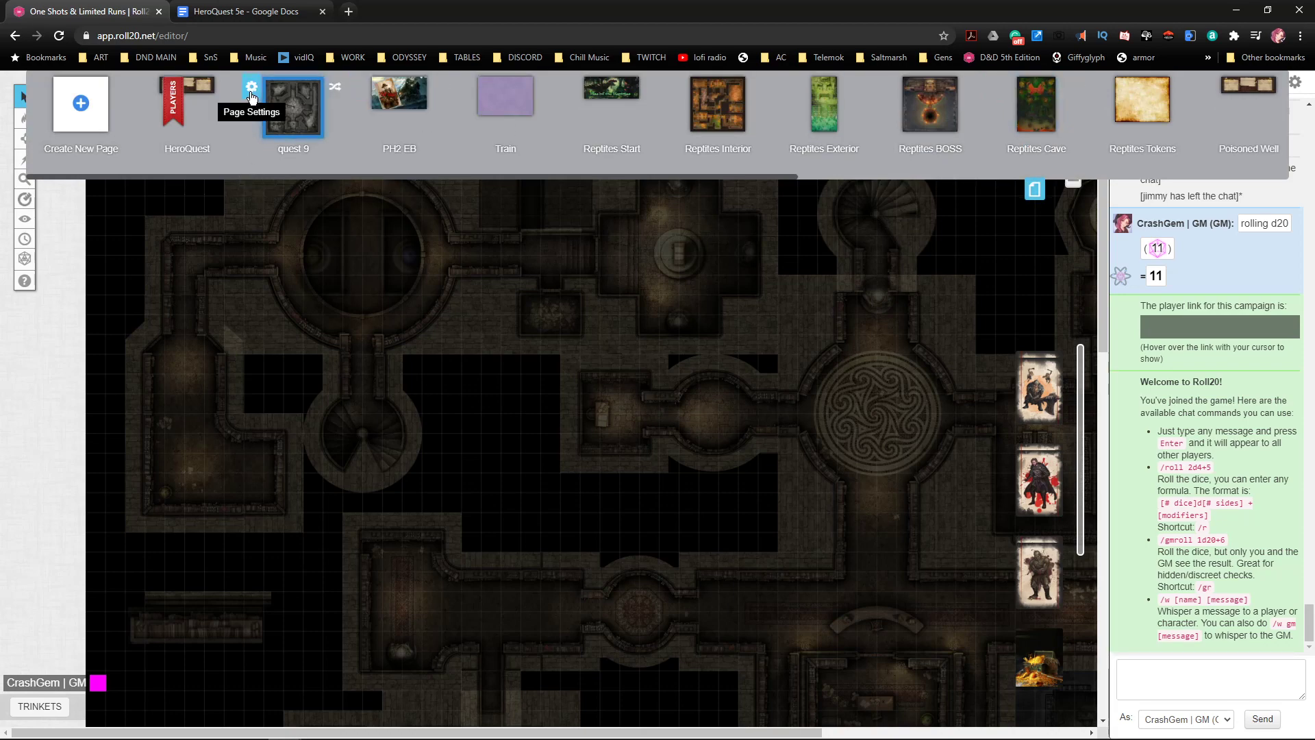
{"action": "left_click", "coordinate": [251, 96]}
{"action": "scroll", "coordinate": [645, 408], "scroll_direction": "down", "scroll_amount": 5}
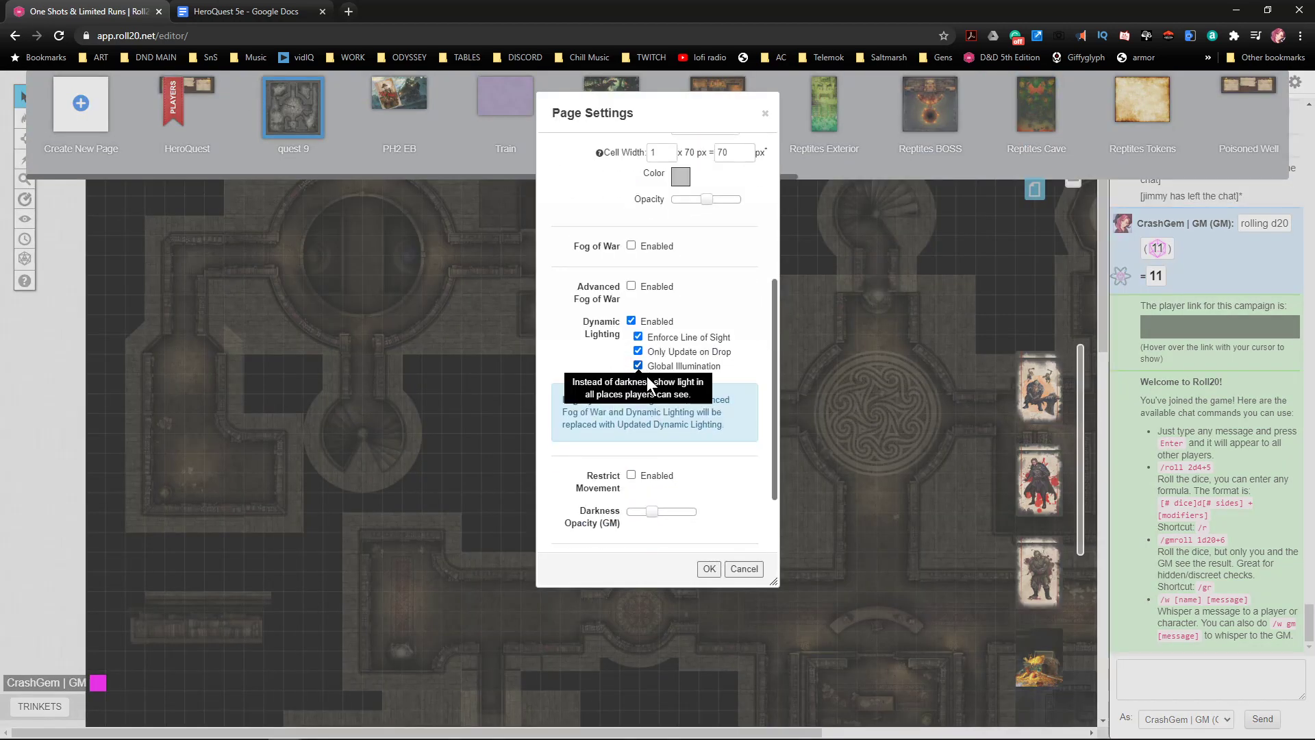
{"action": "left_click", "coordinate": [709, 568]}
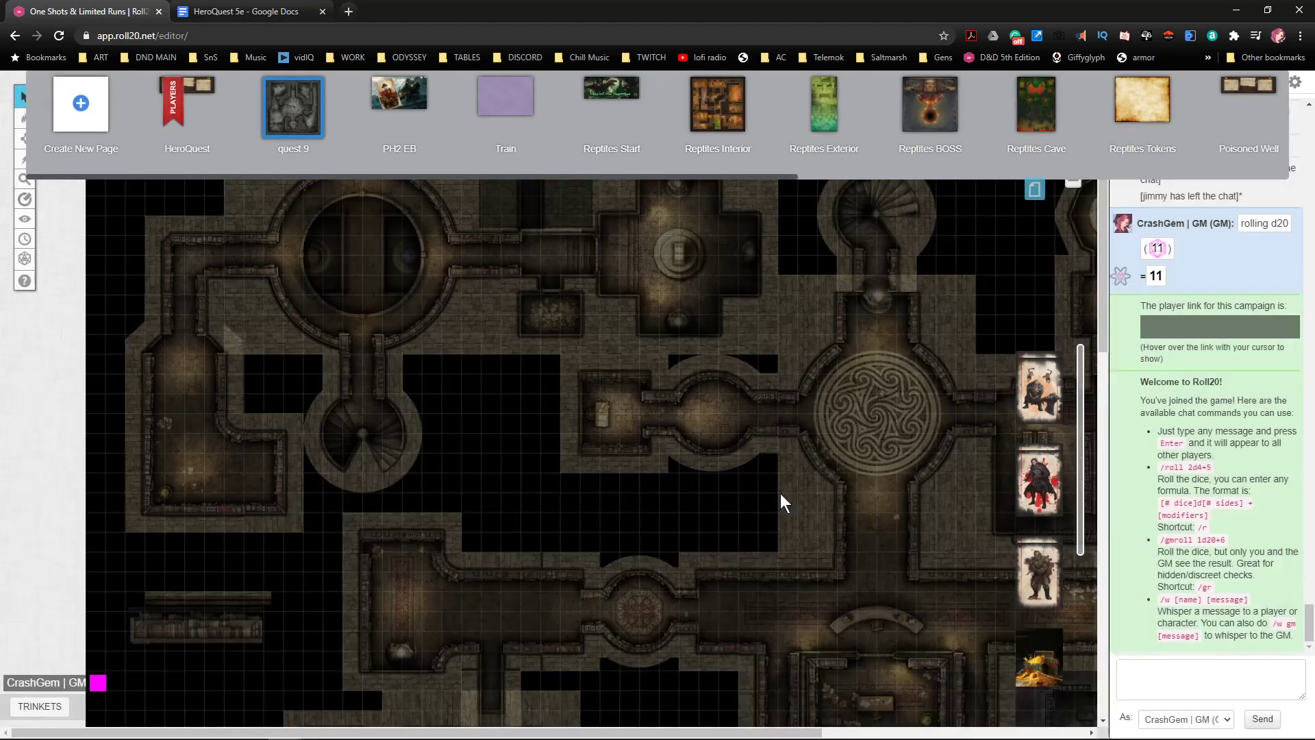
{"action": "left_click", "coordinate": [1035, 189]}
- Lower the GM darkness opacity for the quest 9 page to near its minimum
{"action": "mouse_move", "coordinate": [17, 130]}
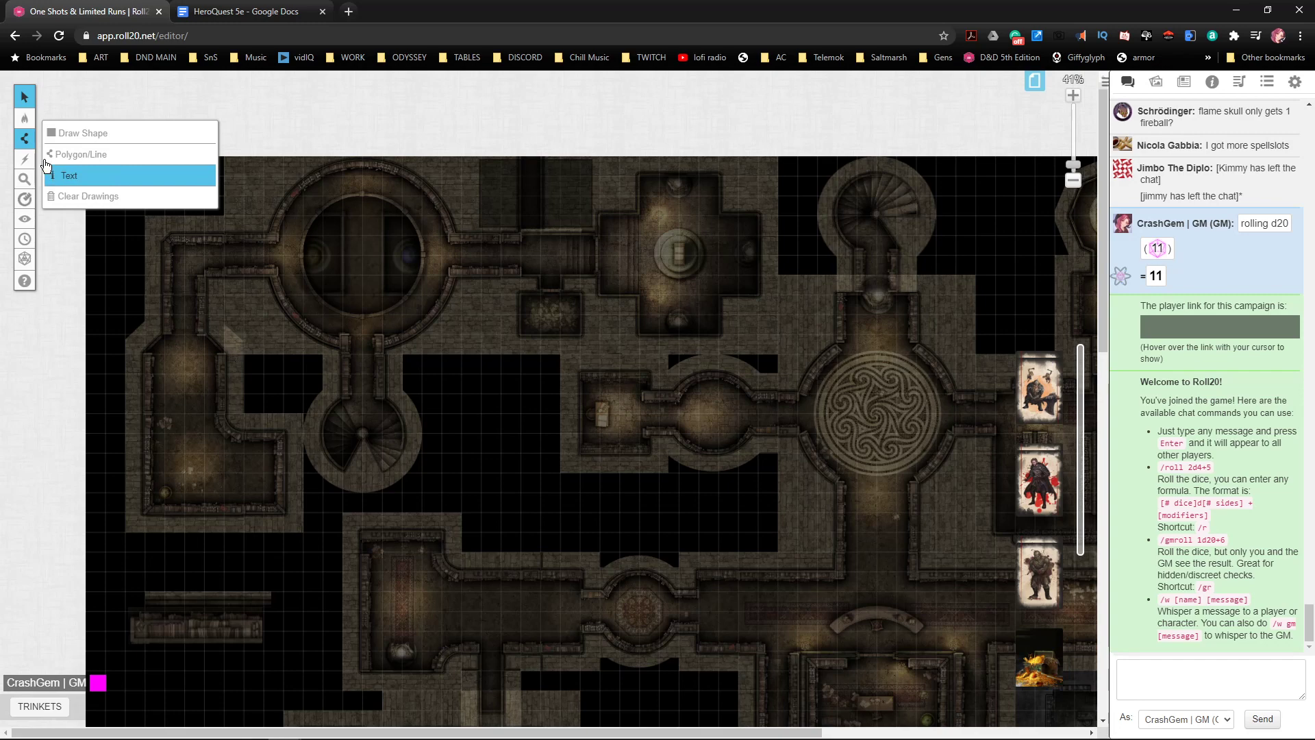
{"action": "left_click", "coordinate": [1036, 89]}
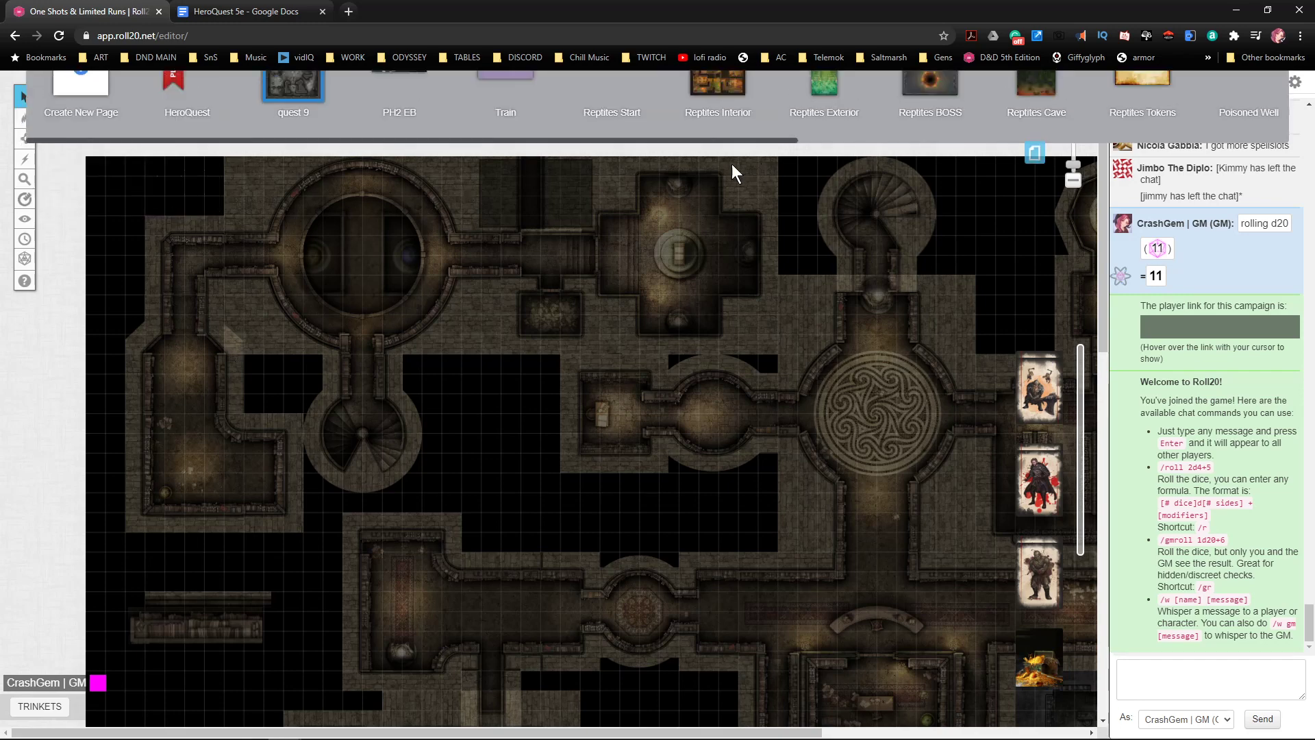
{"action": "mouse_move", "coordinate": [156, 98]}
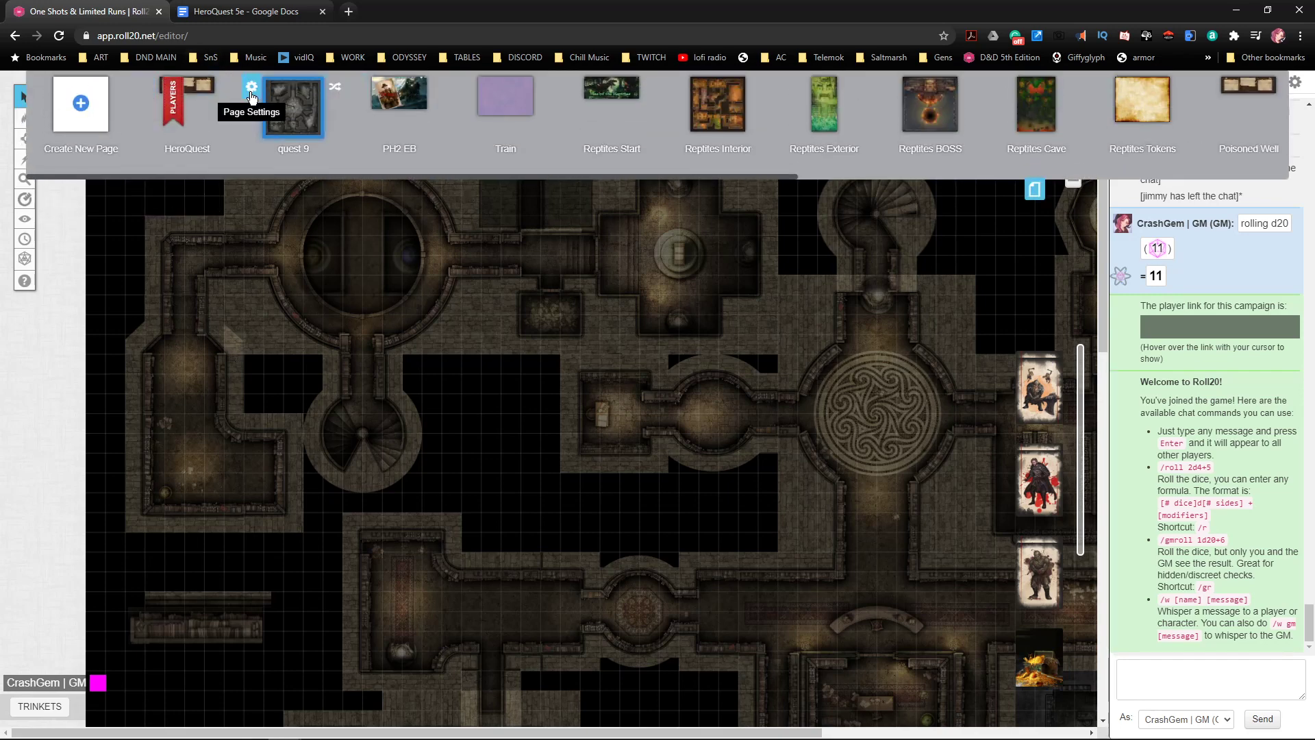
{"action": "left_click", "coordinate": [251, 91]}
{"action": "scroll", "coordinate": [714, 424], "scroll_direction": "down", "scroll_amount": 5}
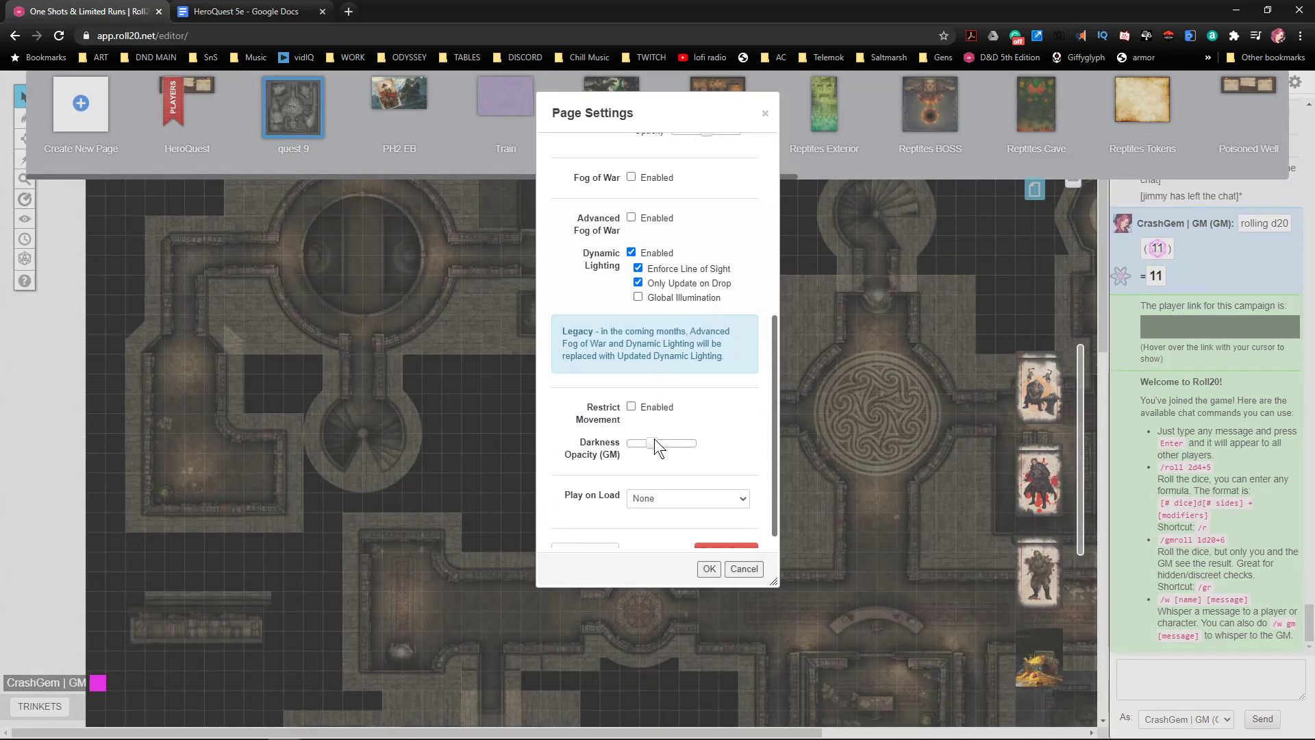
{"action": "left_click_drag", "start_coordinate": [652, 442], "coordinate": [636, 442]}
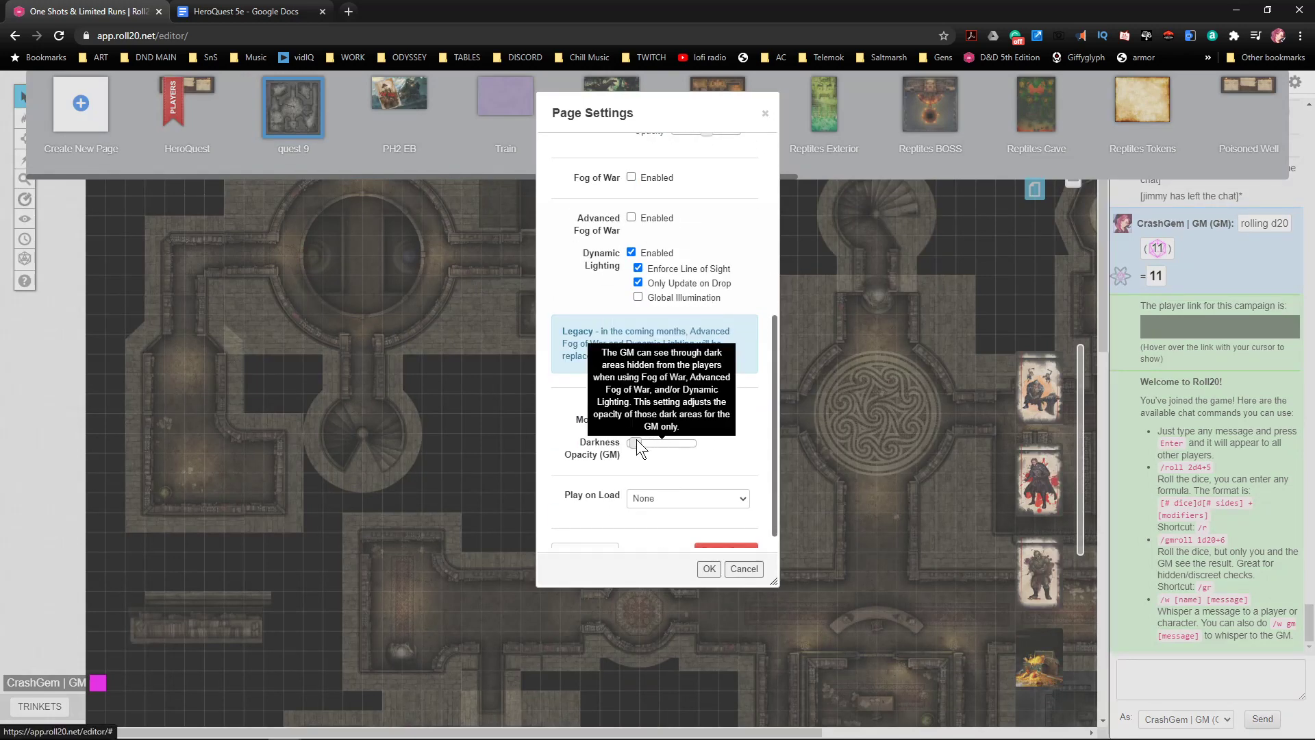
{"action": "left_click", "coordinate": [716, 571]}
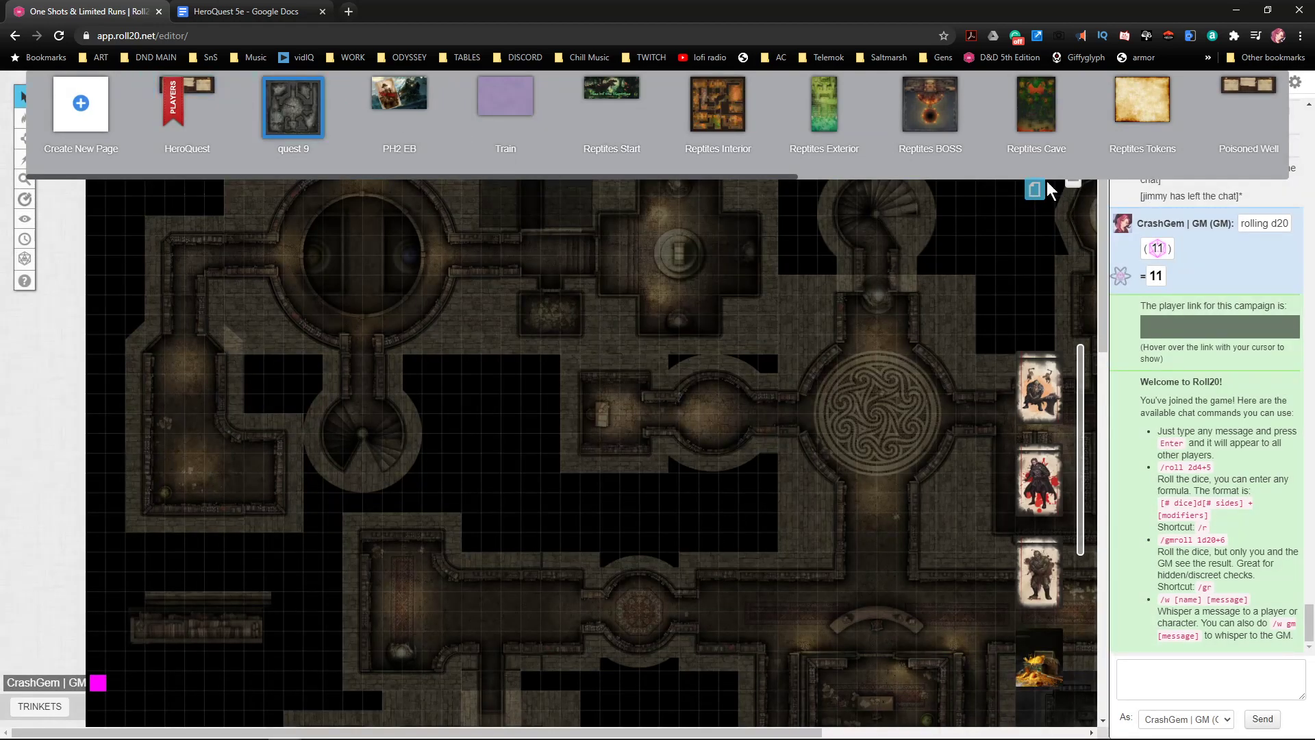
- Raise quest 9's GM darkness opacity to about the middle of its range and close the page overview
{"action": "mouse_move", "coordinate": [253, 91]}
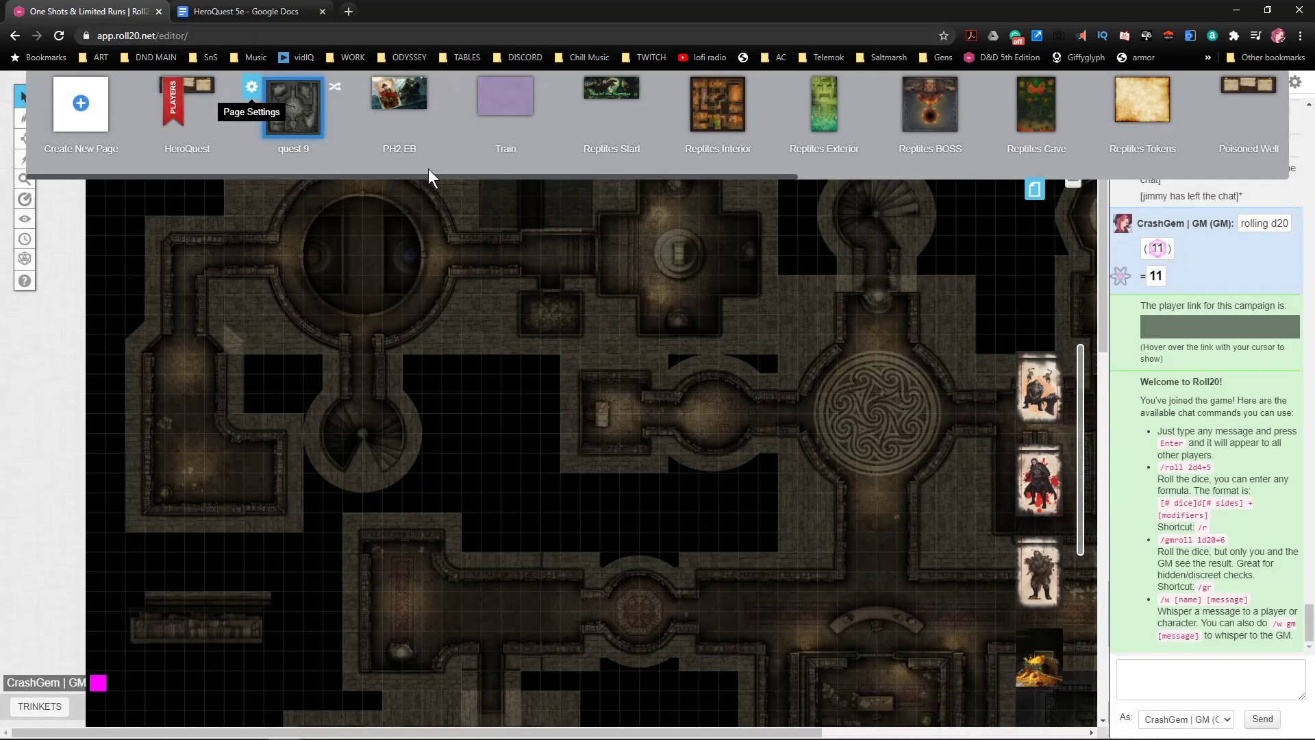
{"action": "scroll", "coordinate": [688, 397], "scroll_direction": "down", "scroll_amount": 4}
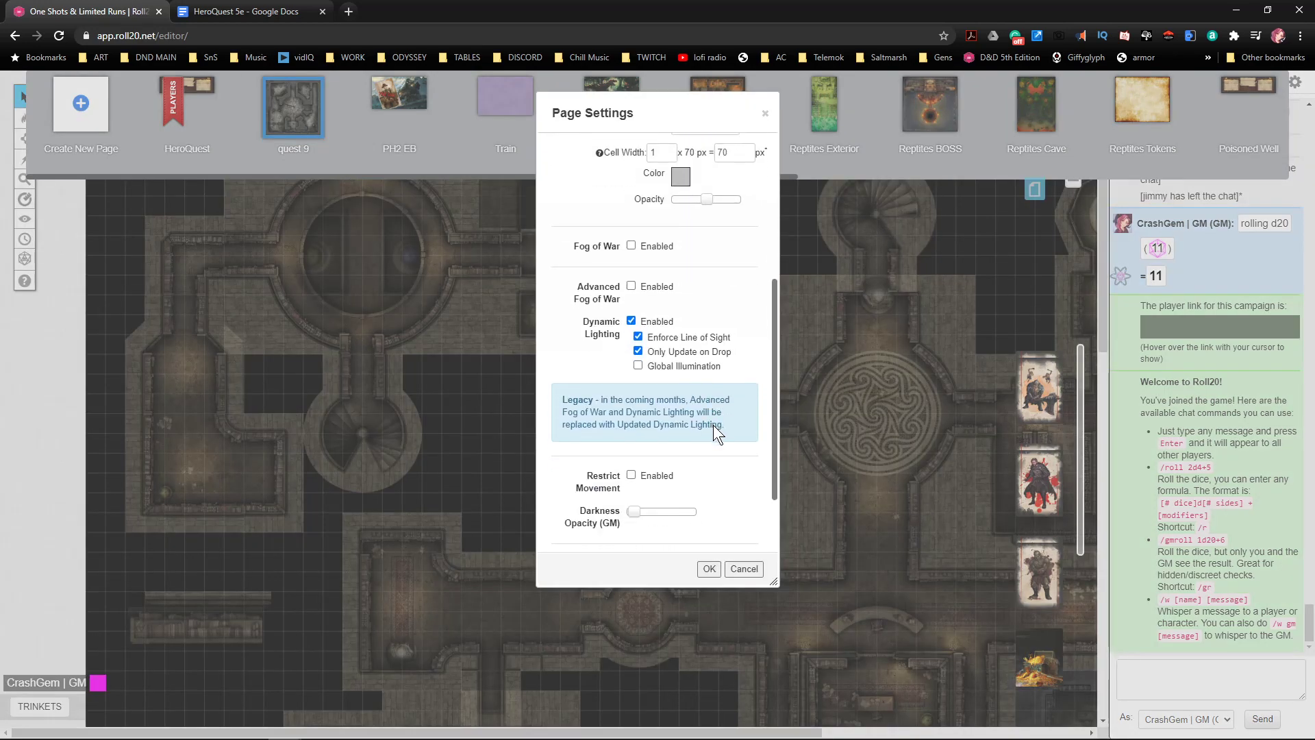
{"action": "left_click_drag", "start_coordinate": [640, 511], "coordinate": [667, 515]}
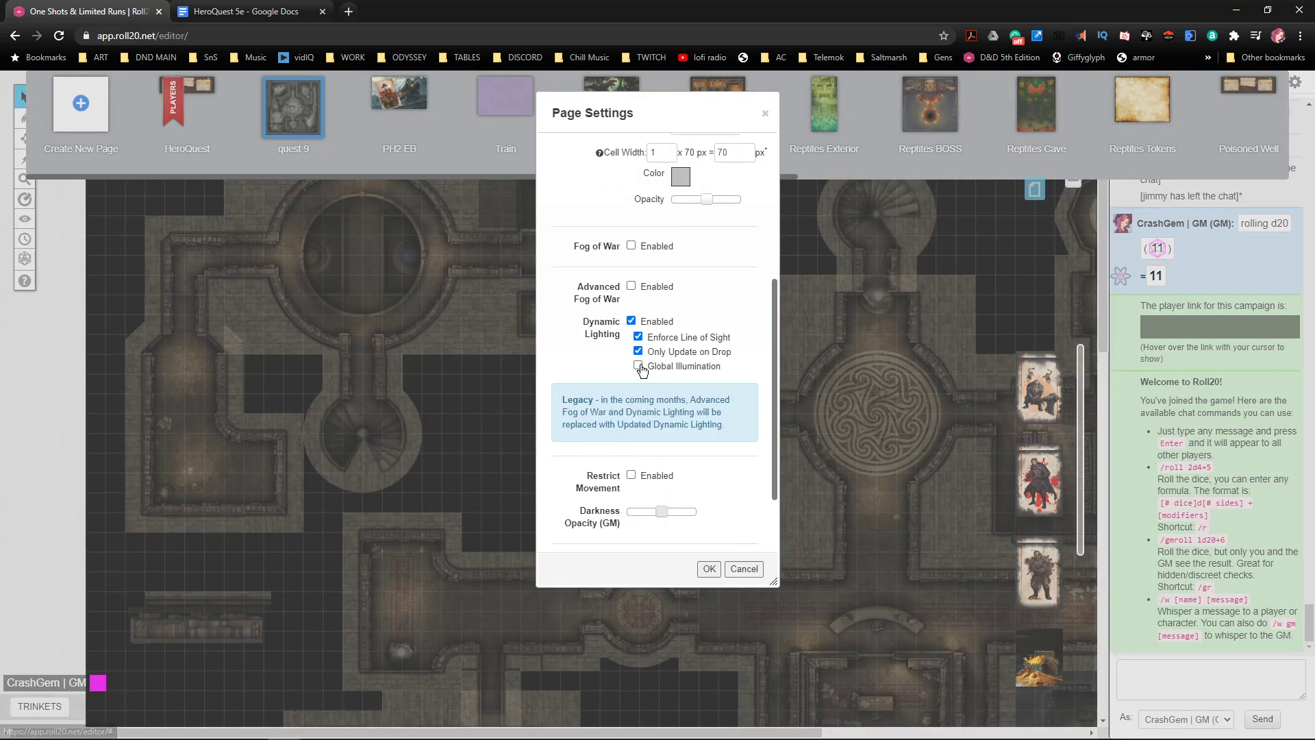
{"action": "left_click", "coordinate": [709, 569]}
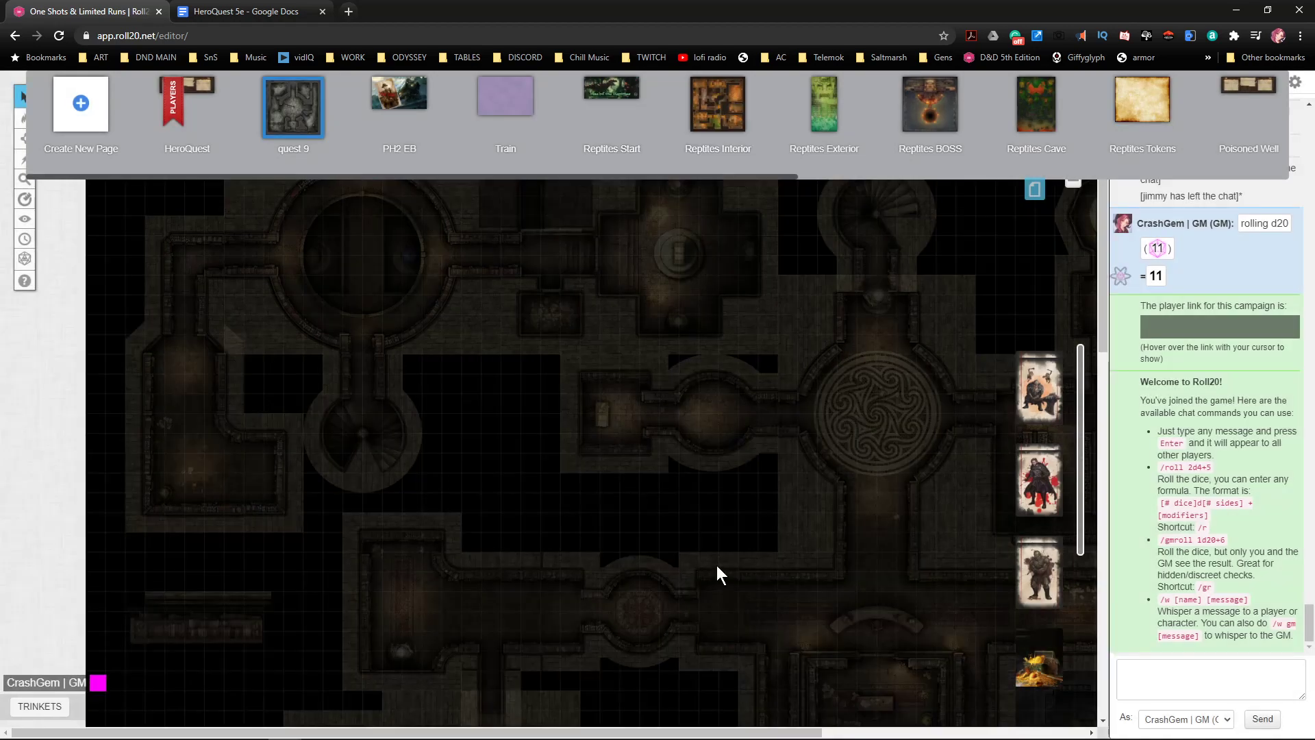
{"action": "left_click", "coordinate": [1034, 190]}
- Find the Sunlight BRIGHT template with the journal search "sun", place it in the black gap below the small round room, and return to the chat
{"action": "left_click", "coordinate": [1184, 81]}
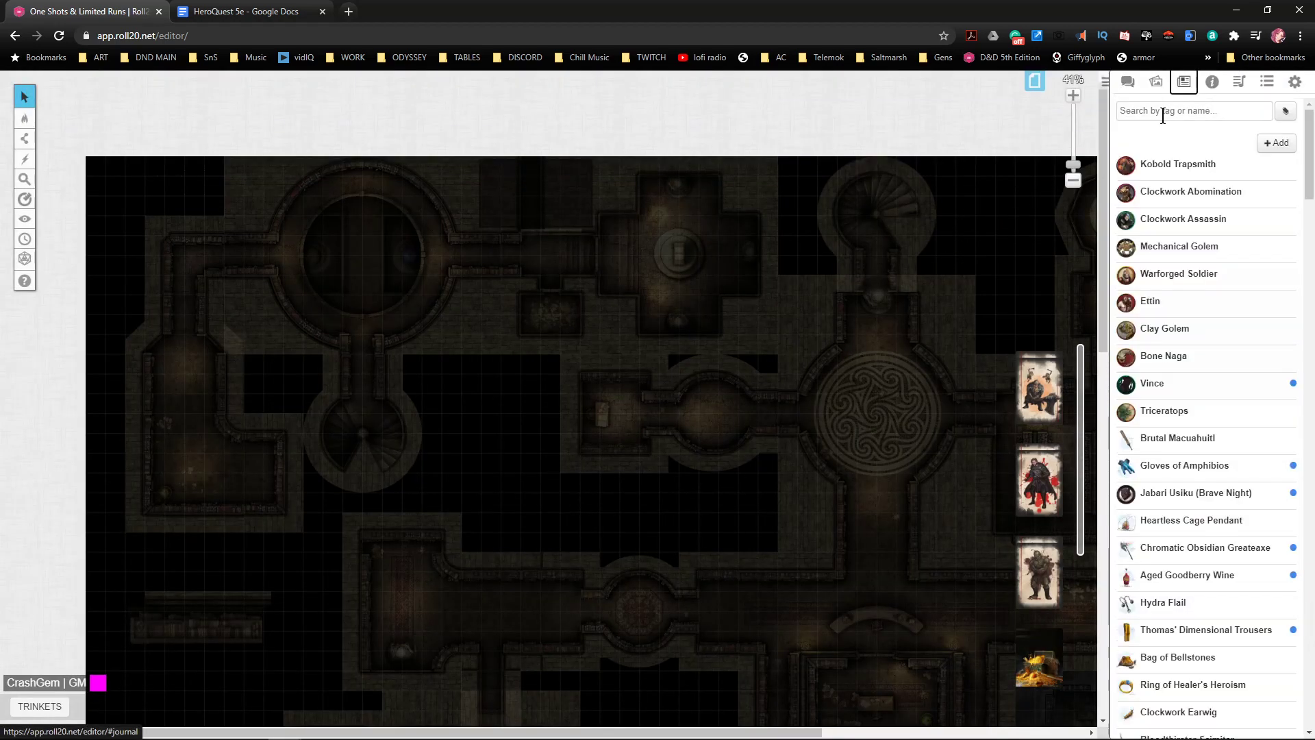
{"action": "left_click", "coordinate": [1162, 112]}
{"action": "type", "text": "sun"}
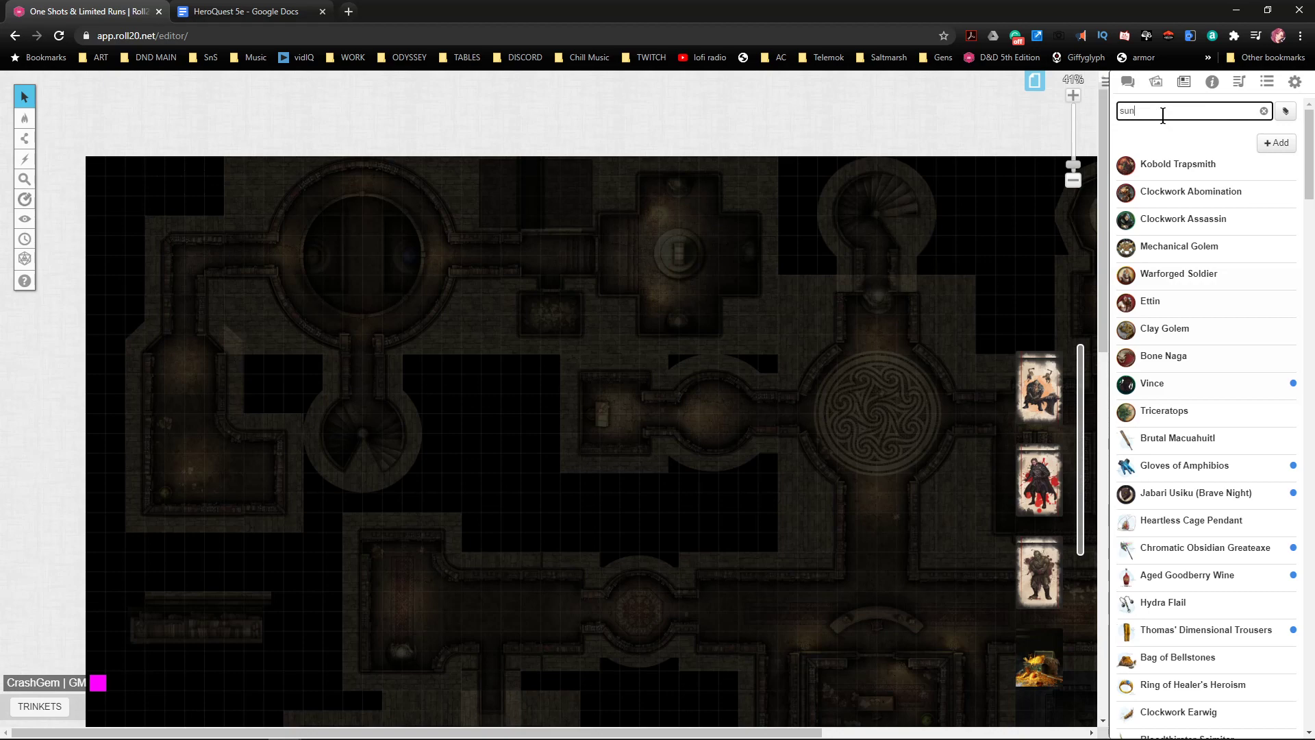
{"action": "left_click_drag", "start_coordinate": [1197, 190], "coordinate": [696, 504]}
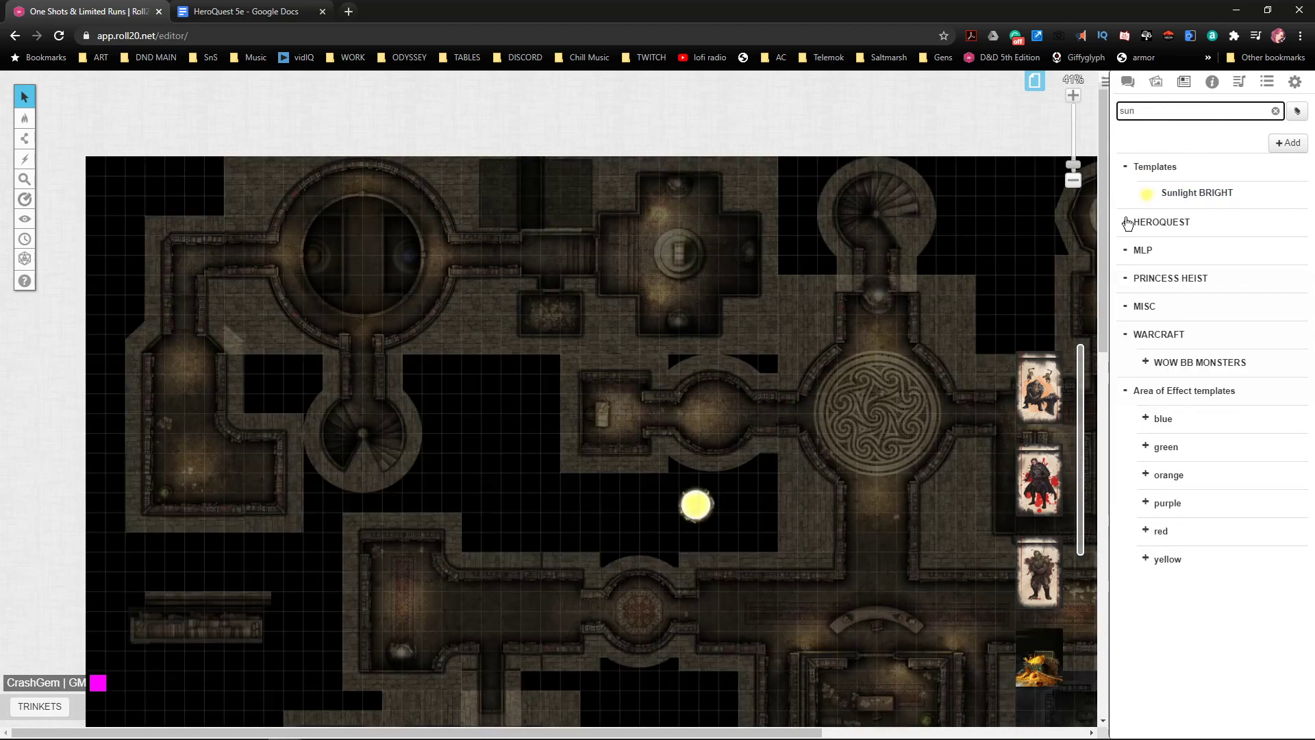
{"action": "left_click", "coordinate": [1128, 81]}
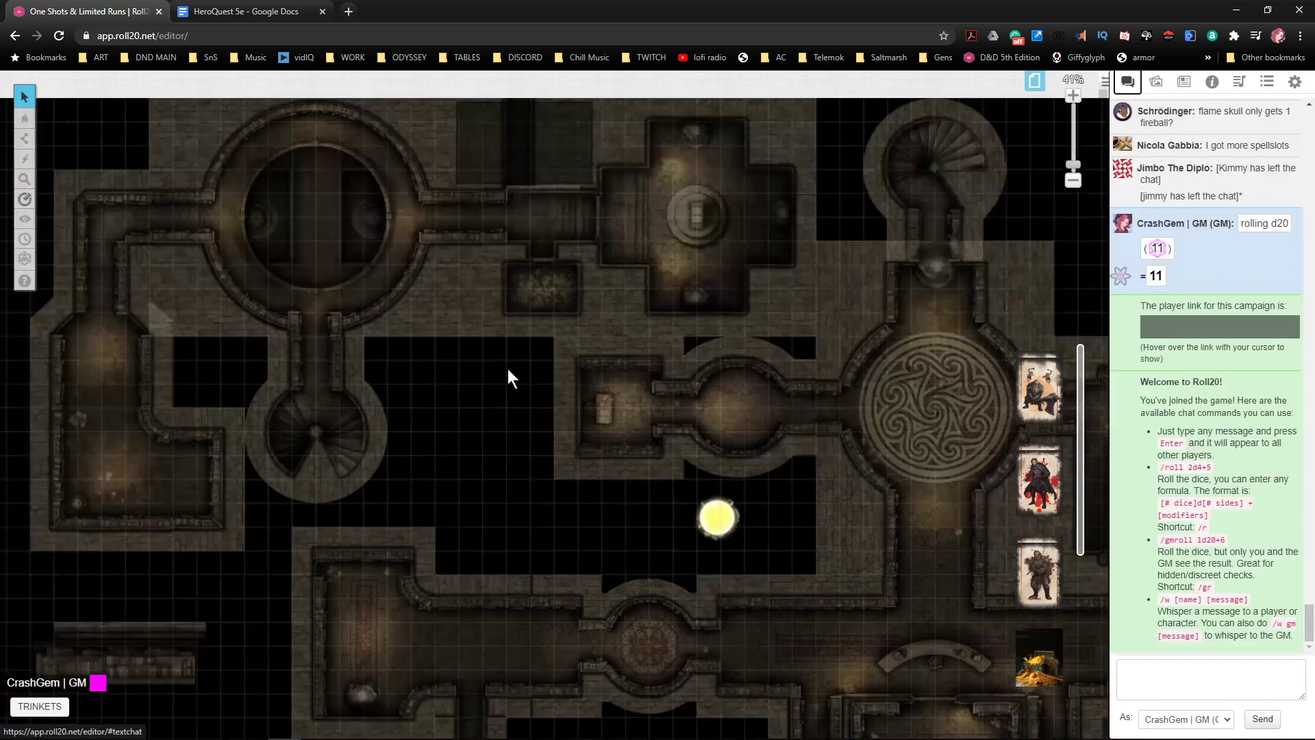
- Set up the Polygon/Line tool with a magenta stroke and transparent fill for tracing walls
{"action": "scroll", "coordinate": [509, 370], "scroll_direction": "up", "scroll_amount": 1}
{"action": "left_click_drag", "start_coordinate": [448, 327], "coordinate": [678, 471]}
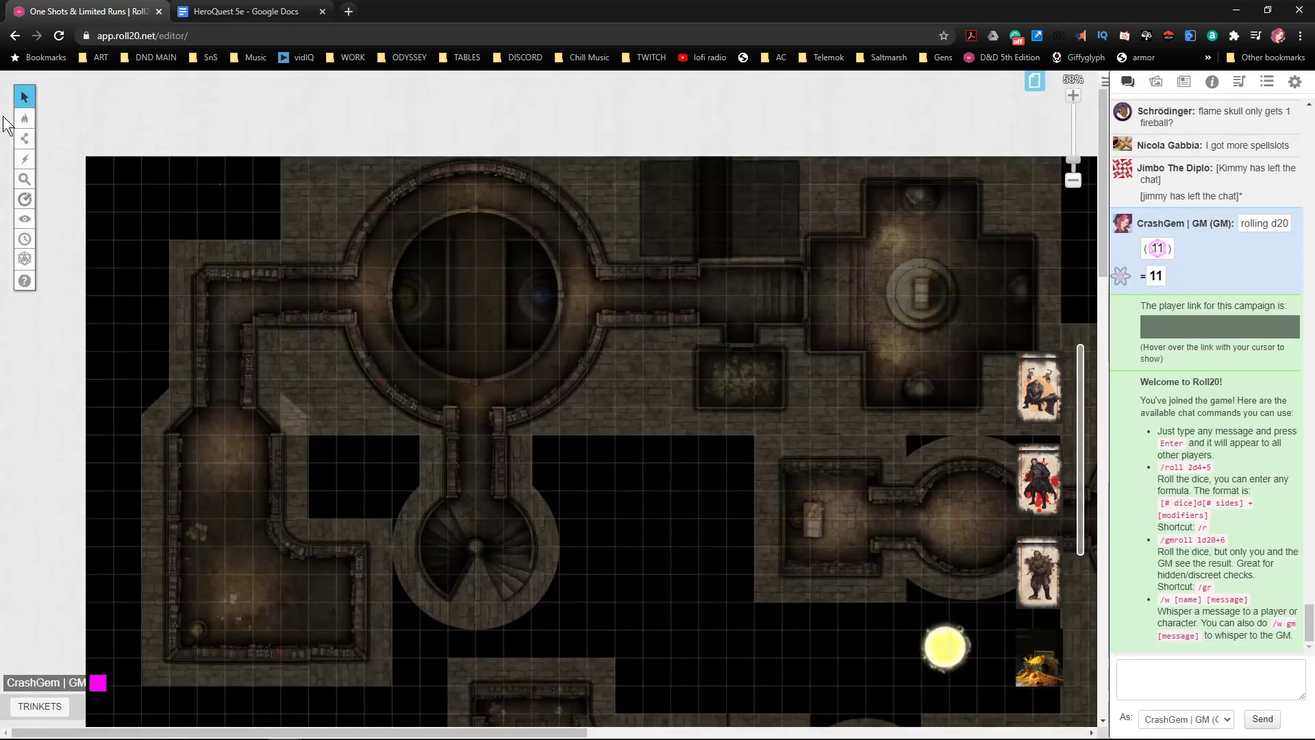
{"action": "left_click", "coordinate": [25, 139]}
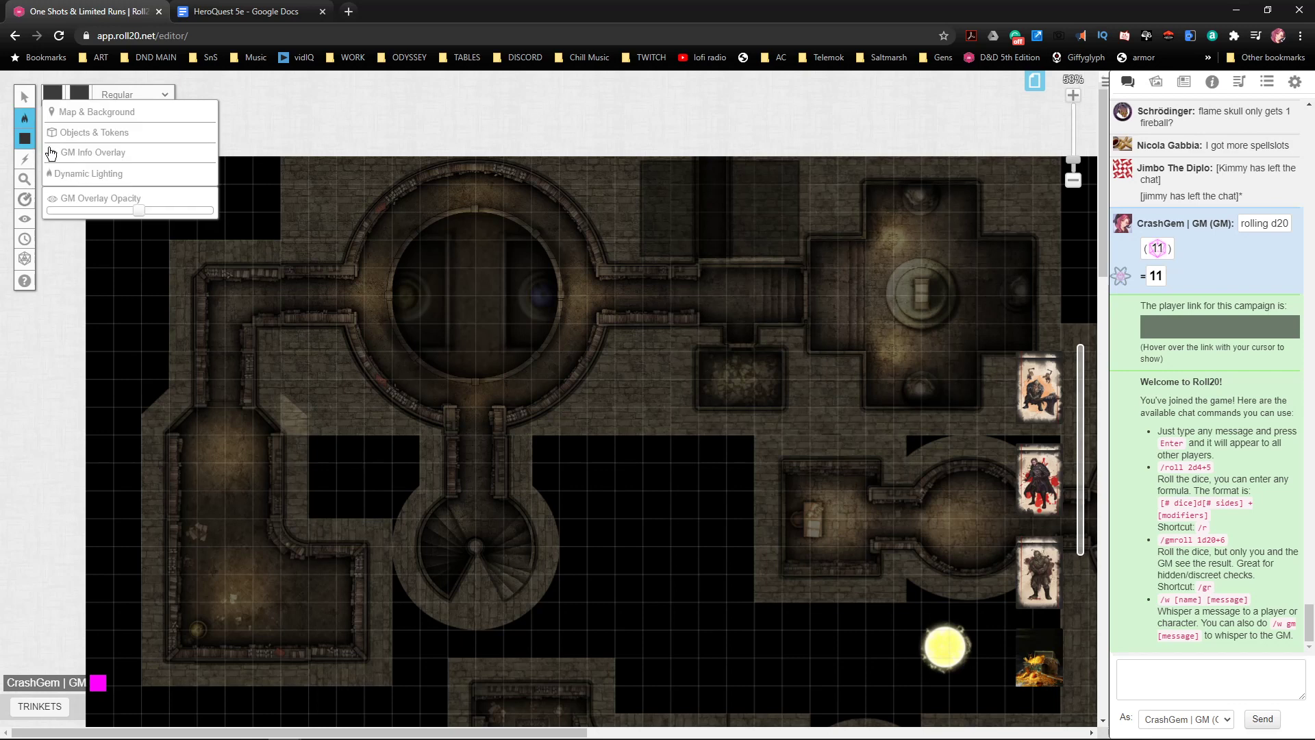
{"action": "left_click", "coordinate": [48, 155]}
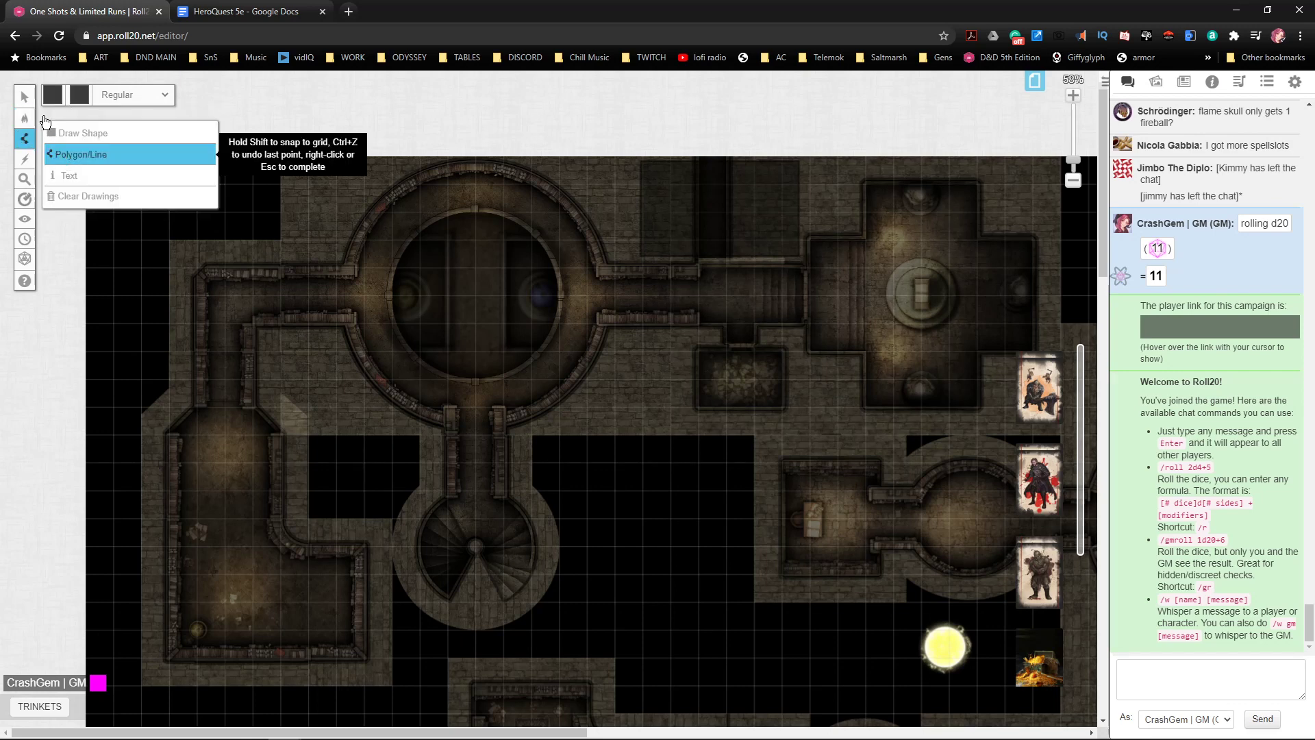
{"action": "left_click", "coordinate": [53, 95]}
{"action": "left_click", "coordinate": [69, 149]}
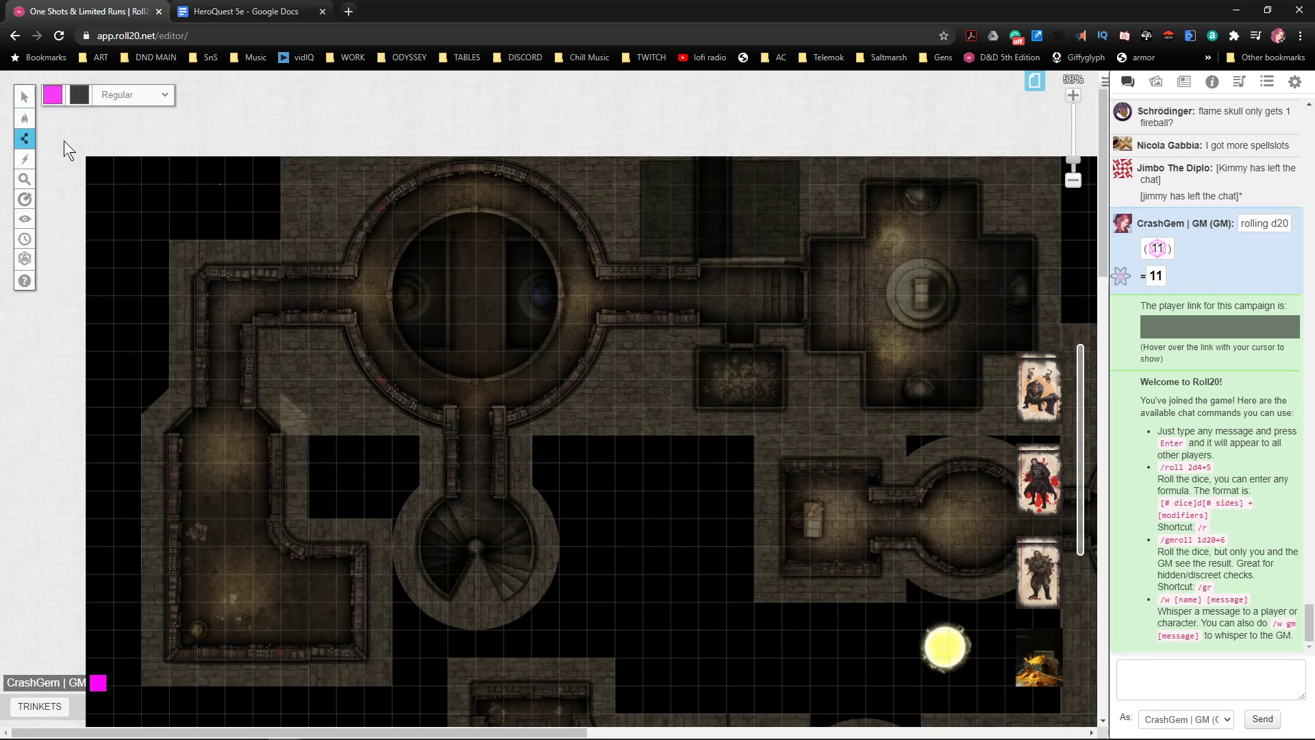
{"action": "left_click", "coordinate": [78, 96]}
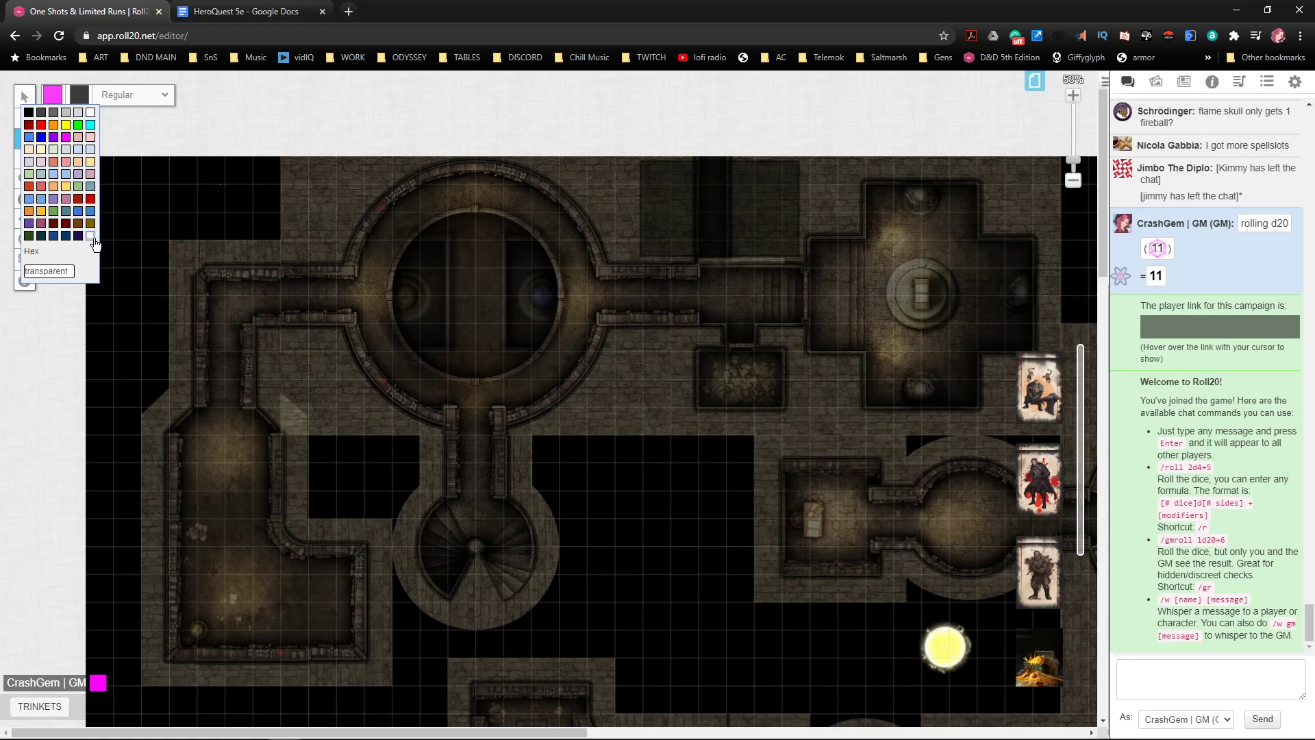
{"action": "left_click", "coordinate": [91, 236]}
- Start a wall line at the L-shaped library room's southeast corner and trace its south and west walls up to the corridor entrance
{"action": "scroll", "coordinate": [346, 325], "scroll_direction": "up", "scroll_amount": 3}
{"action": "scroll", "coordinate": [341, 312], "scroll_direction": "down", "scroll_amount": 2}
{"action": "middle_click", "coordinate": [421, 317]}
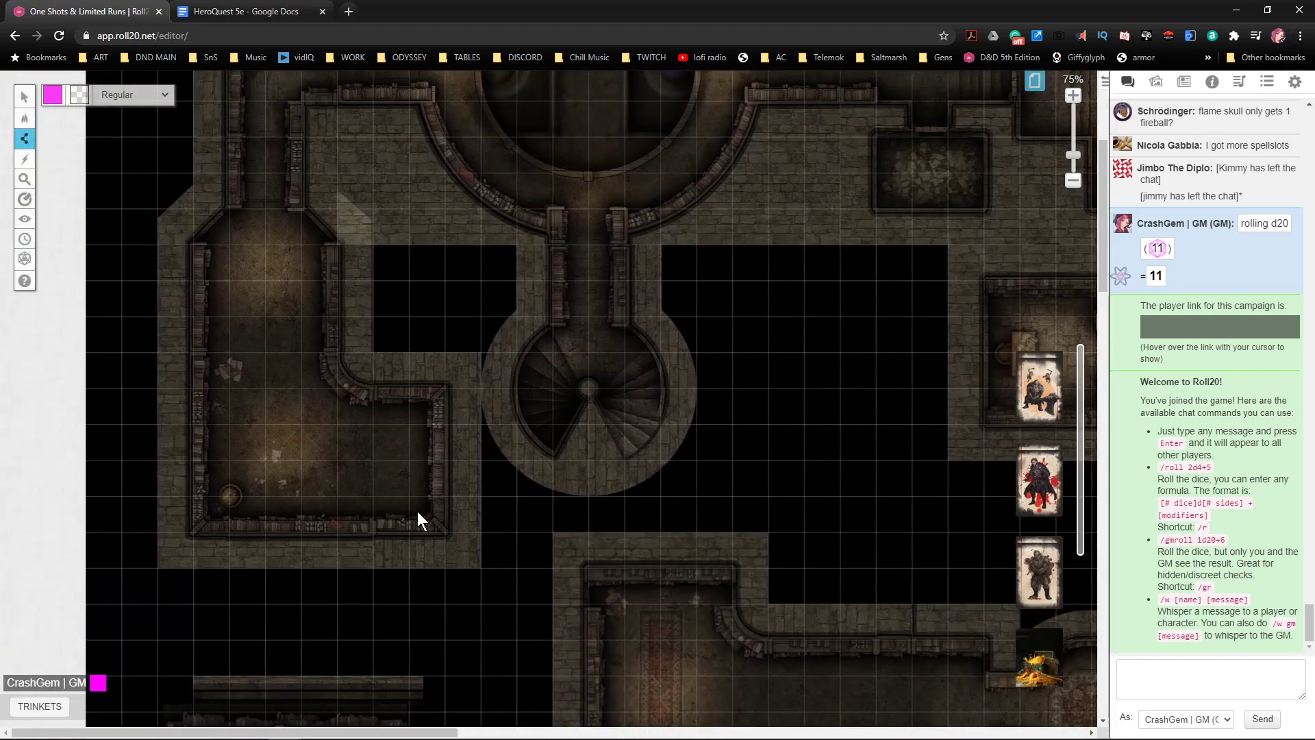
{"action": "scroll", "coordinate": [449, 531], "scroll_direction": "up", "scroll_amount": 5}
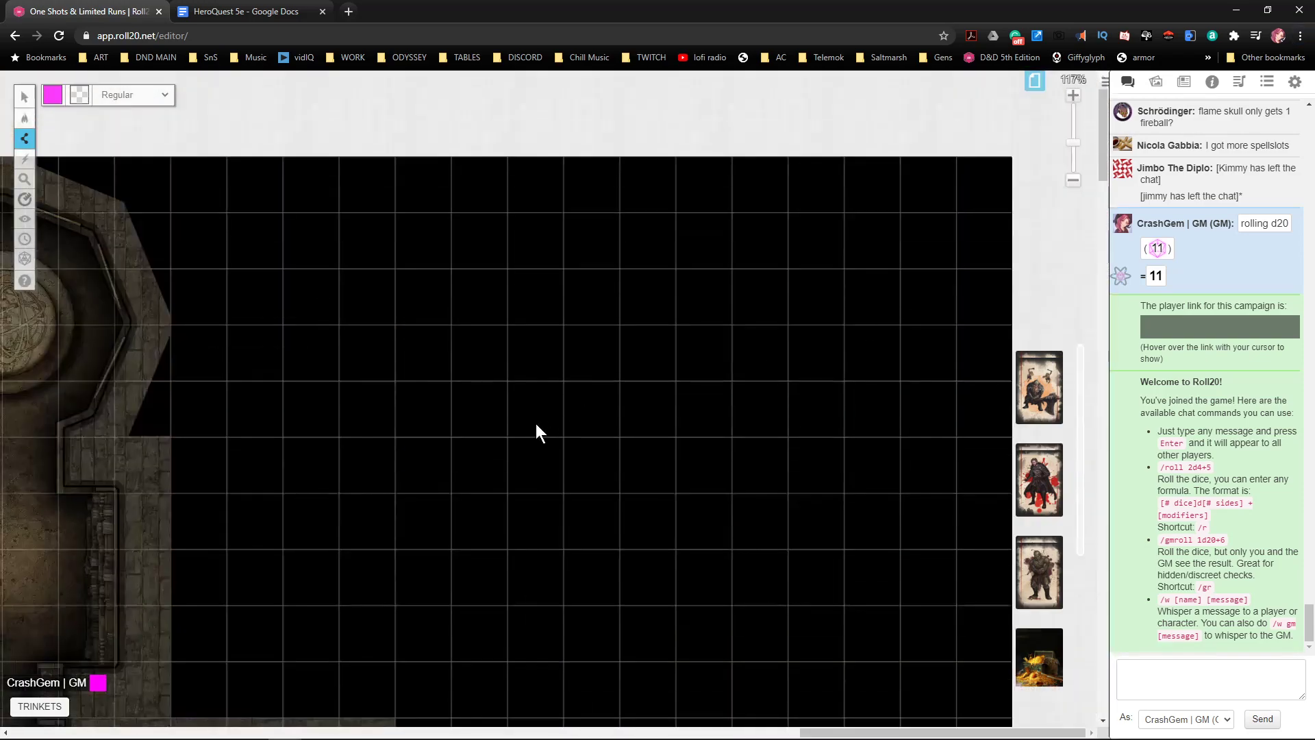
{"action": "middle_click", "coordinate": [536, 430]}
{"action": "scroll", "coordinate": [404, 439], "scroll_direction": "down", "scroll_amount": 5}
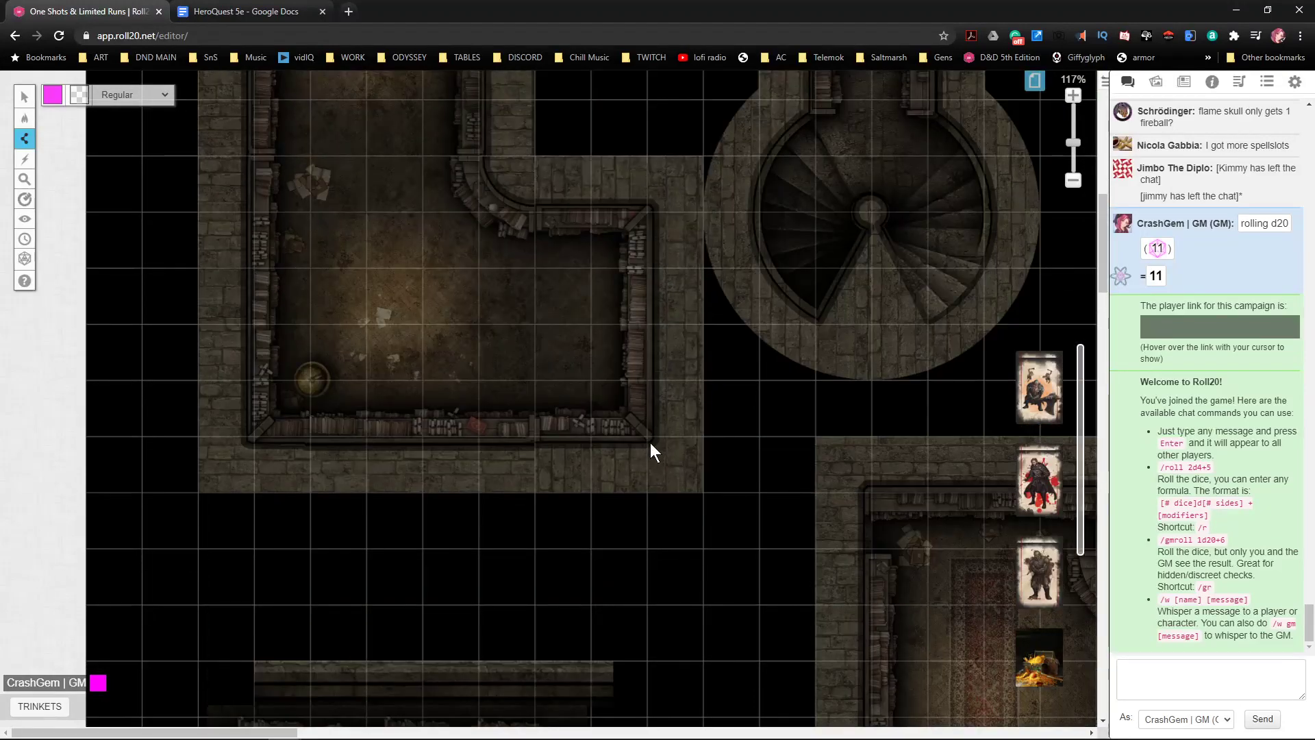
{"action": "left_click", "coordinate": [251, 444]}
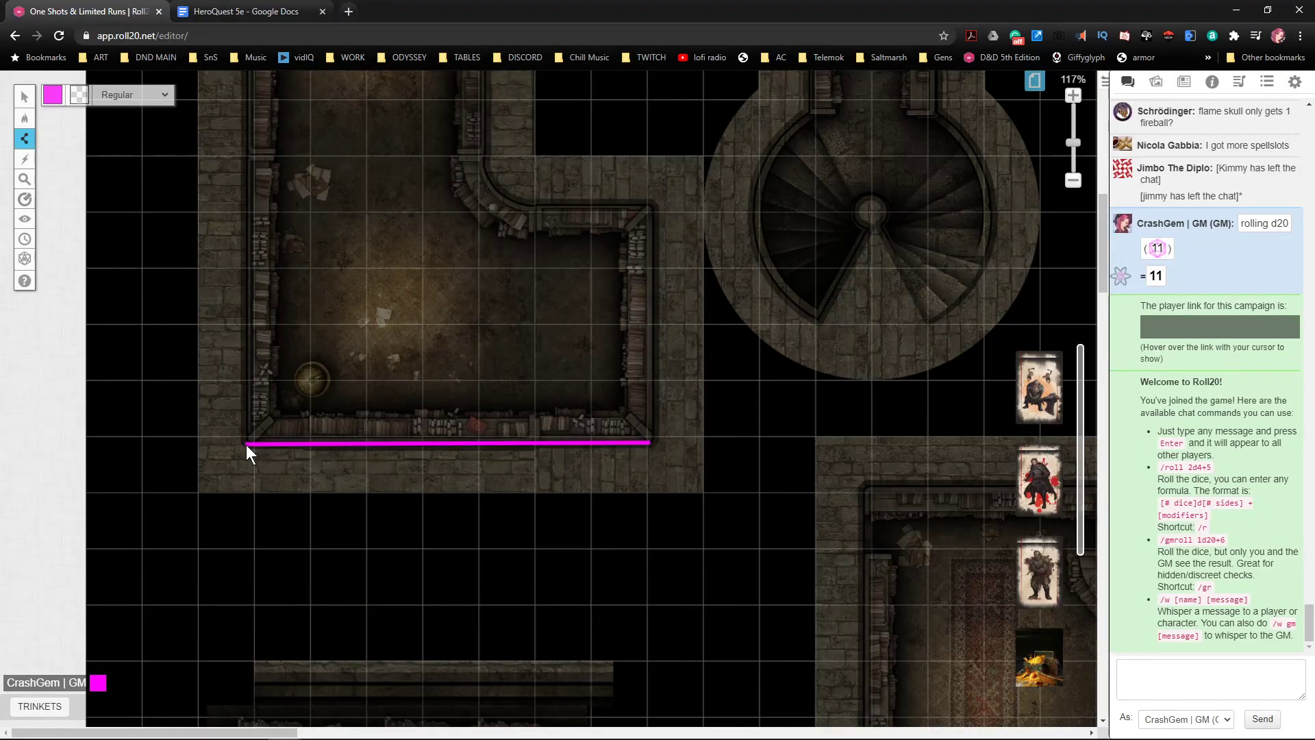
{"action": "scroll", "coordinate": [258, 439], "scroll_direction": "up", "scroll_amount": 5}
{"action": "left_click", "coordinate": [241, 400]}
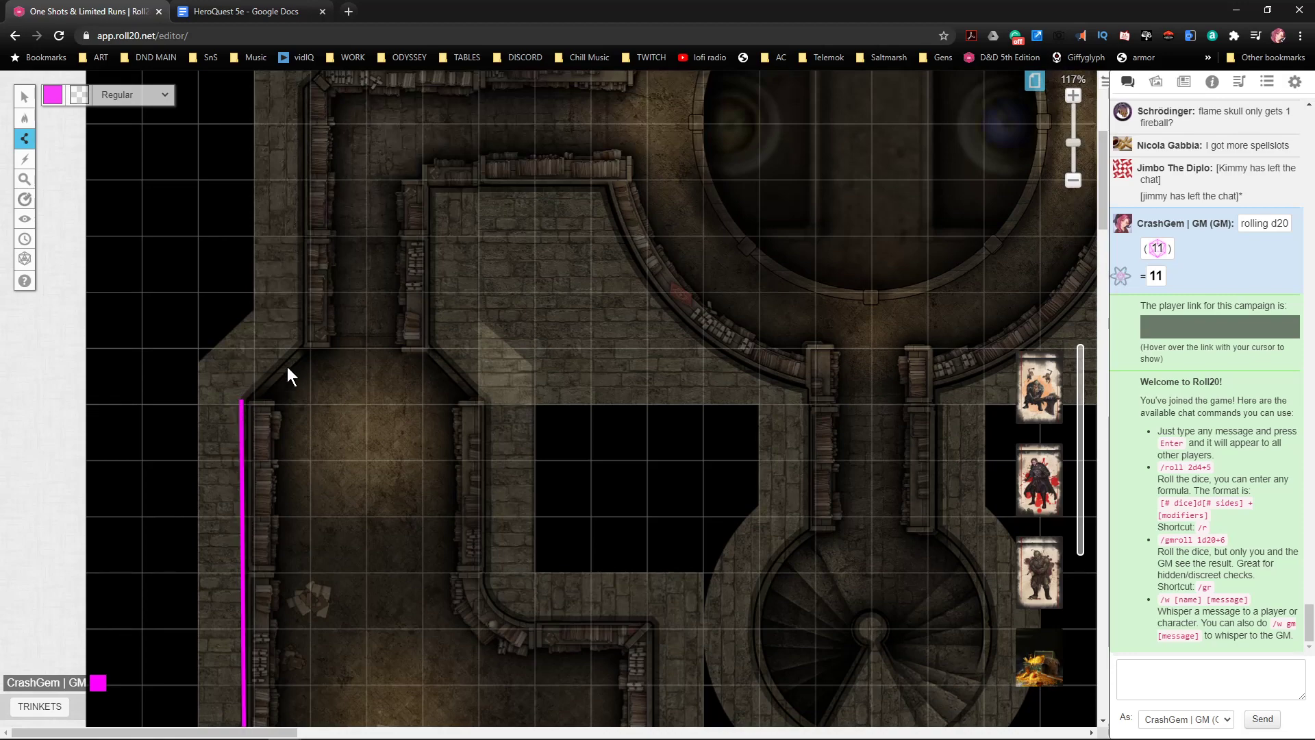
{"action": "left_click", "coordinate": [302, 340]}
- Extend the wall line up the corridor's outer west wall, around its corner and east to the large circular room
{"action": "scroll", "coordinate": [318, 347], "scroll_direction": "up", "scroll_amount": 4}
{"action": "left_click", "coordinate": [303, 342]}
{"action": "left_click", "coordinate": [327, 317]}
{"action": "left_click", "coordinate": [603, 312]}
- Trace the curved northern wall of the large circular room with short segments down to the east corridor
{"action": "left_click", "coordinate": [621, 258]}
{"action": "left_click", "coordinate": [701, 158]}
{"action": "left_click", "coordinate": [754, 127]}
{"action": "left_click", "coordinate": [818, 106]}
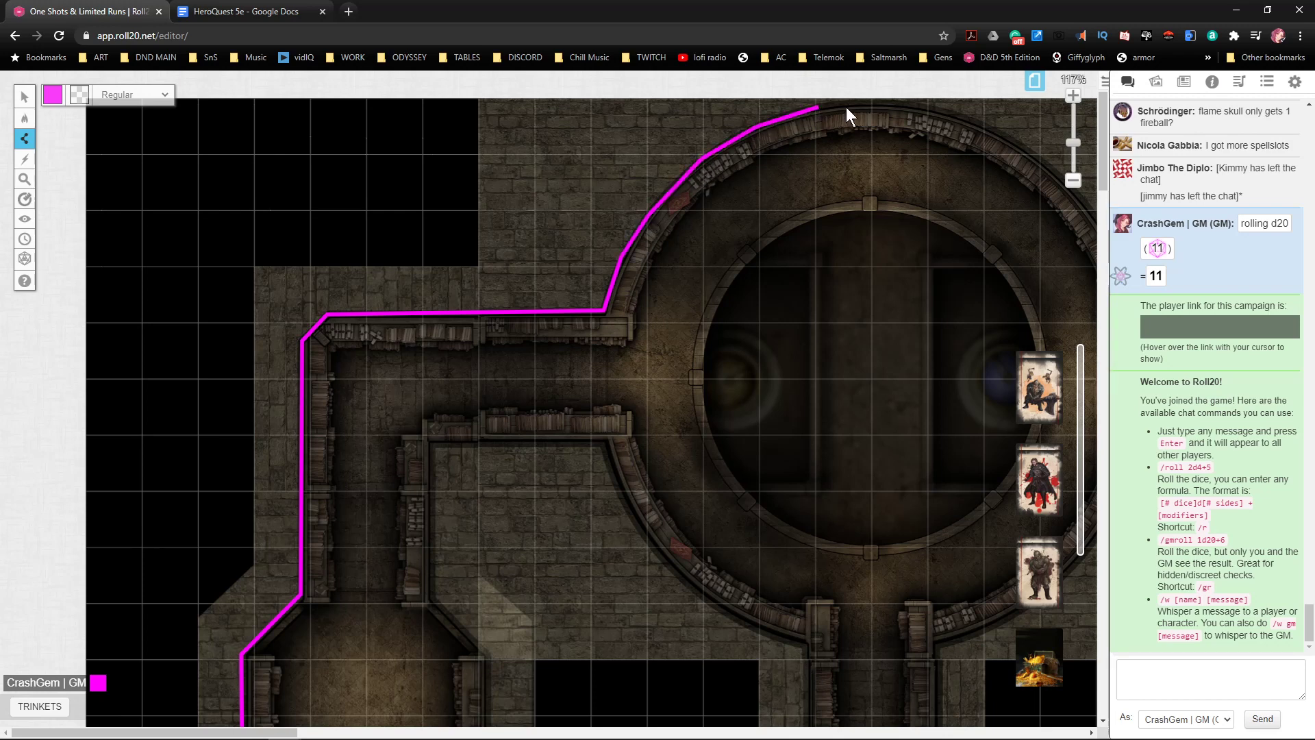
{"action": "left_click", "coordinate": [870, 105]}
{"action": "left_click", "coordinate": [930, 106]}
{"action": "left_click", "coordinate": [994, 131]}
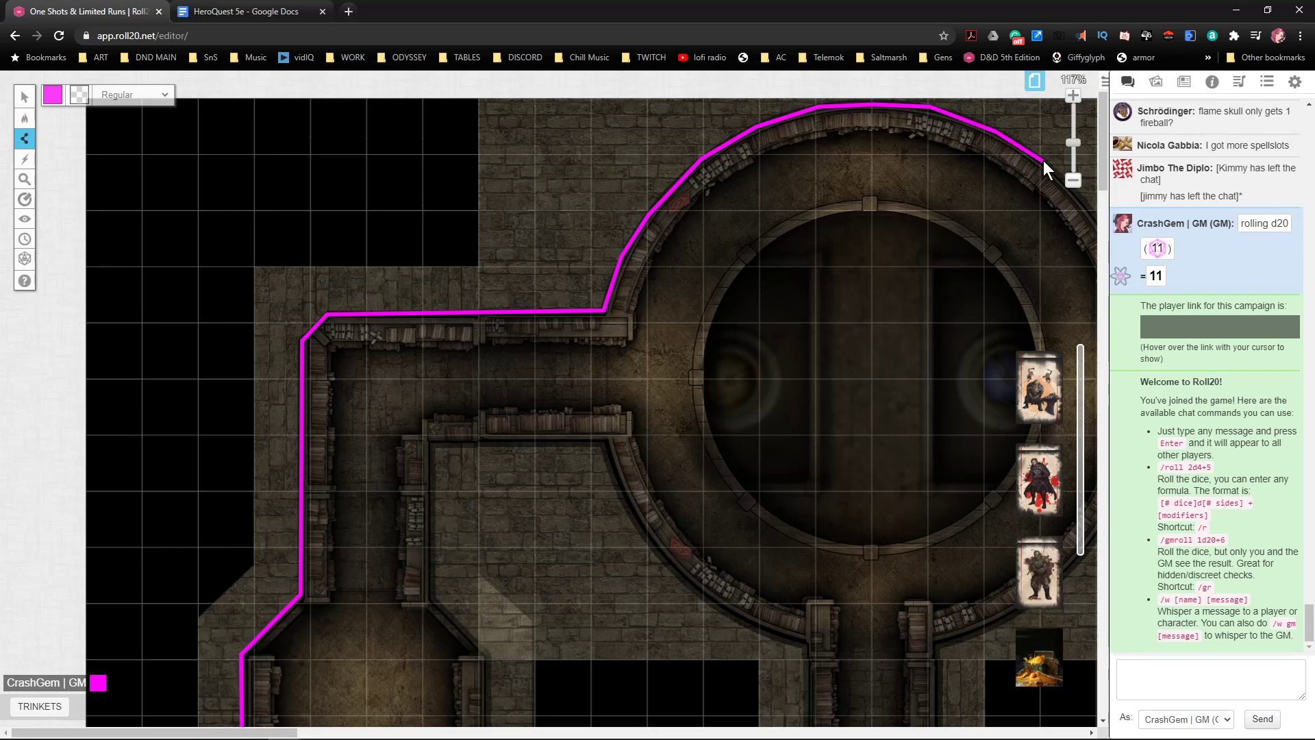
{"action": "left_click_drag", "start_coordinate": [1067, 273], "coordinate": [774, 268]}
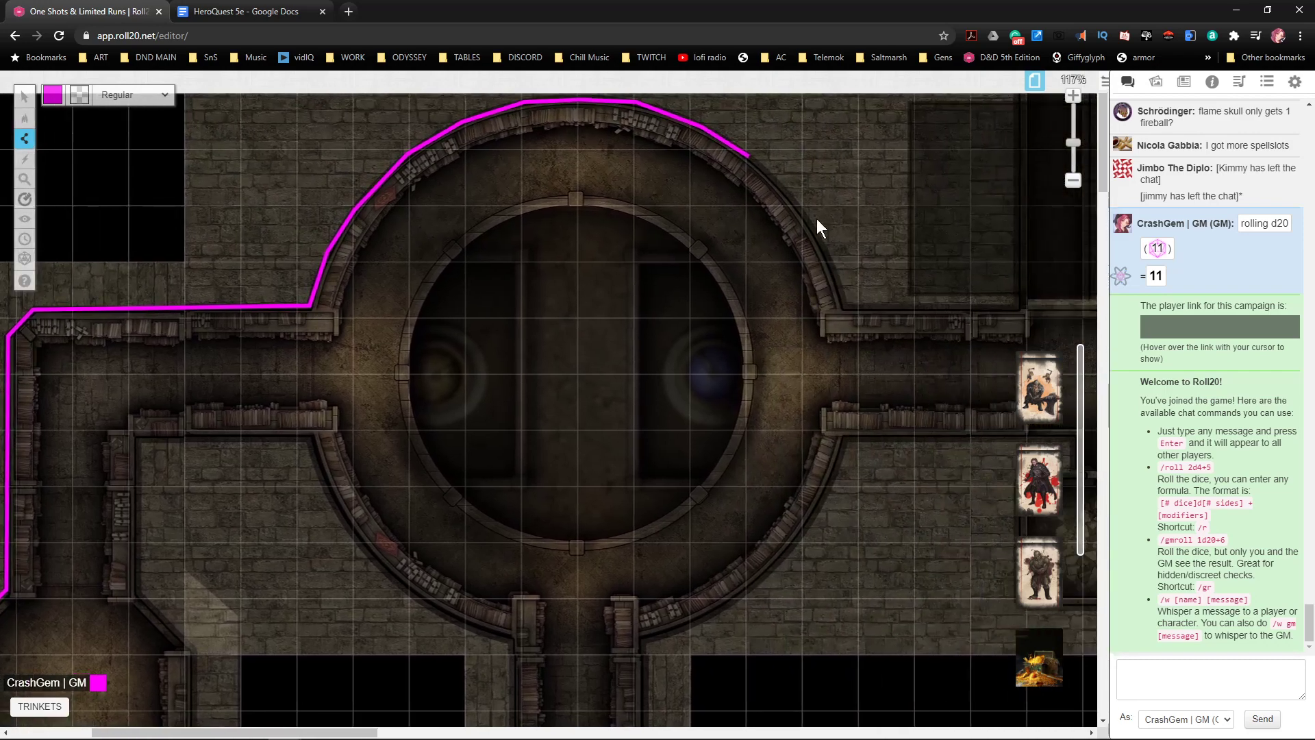
{"action": "left_click", "coordinate": [788, 196]}
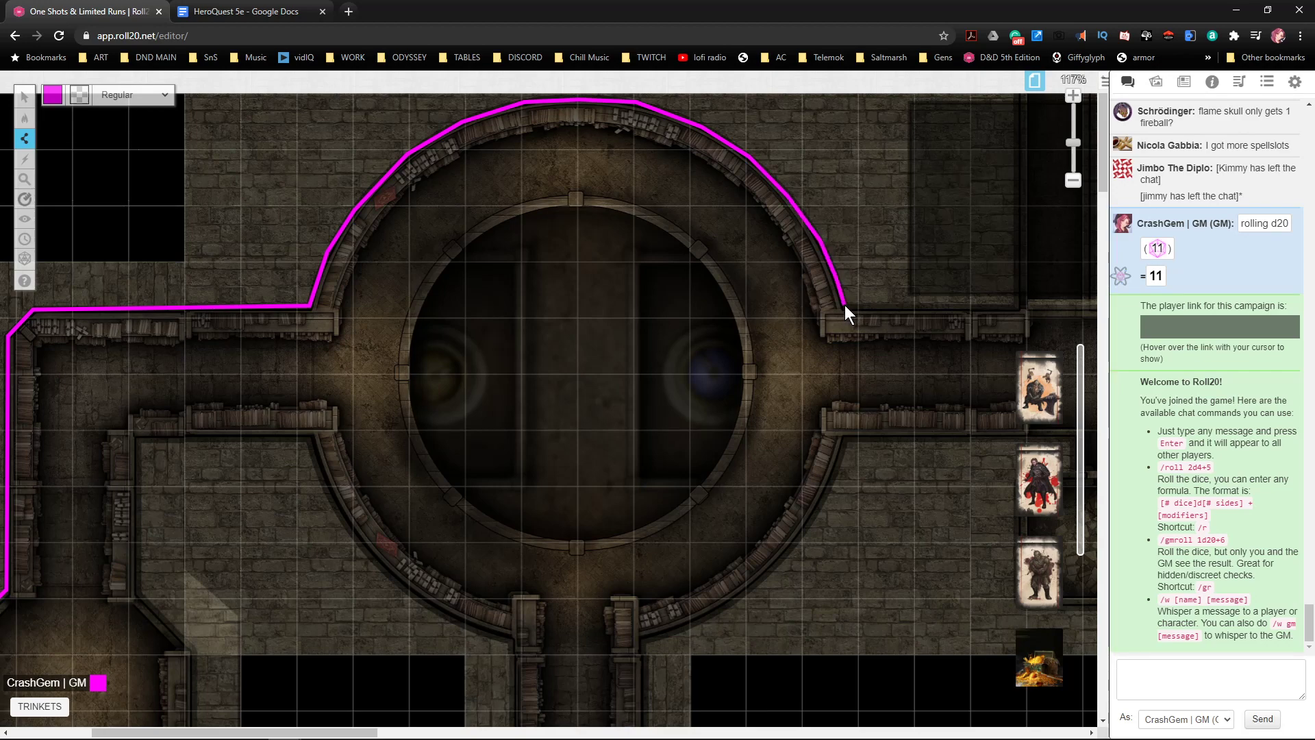
- Continue the wall line along the east corridor's north wall to the entrance of the cross-shaped altar room
{"action": "left_click", "coordinate": [1019, 307]}
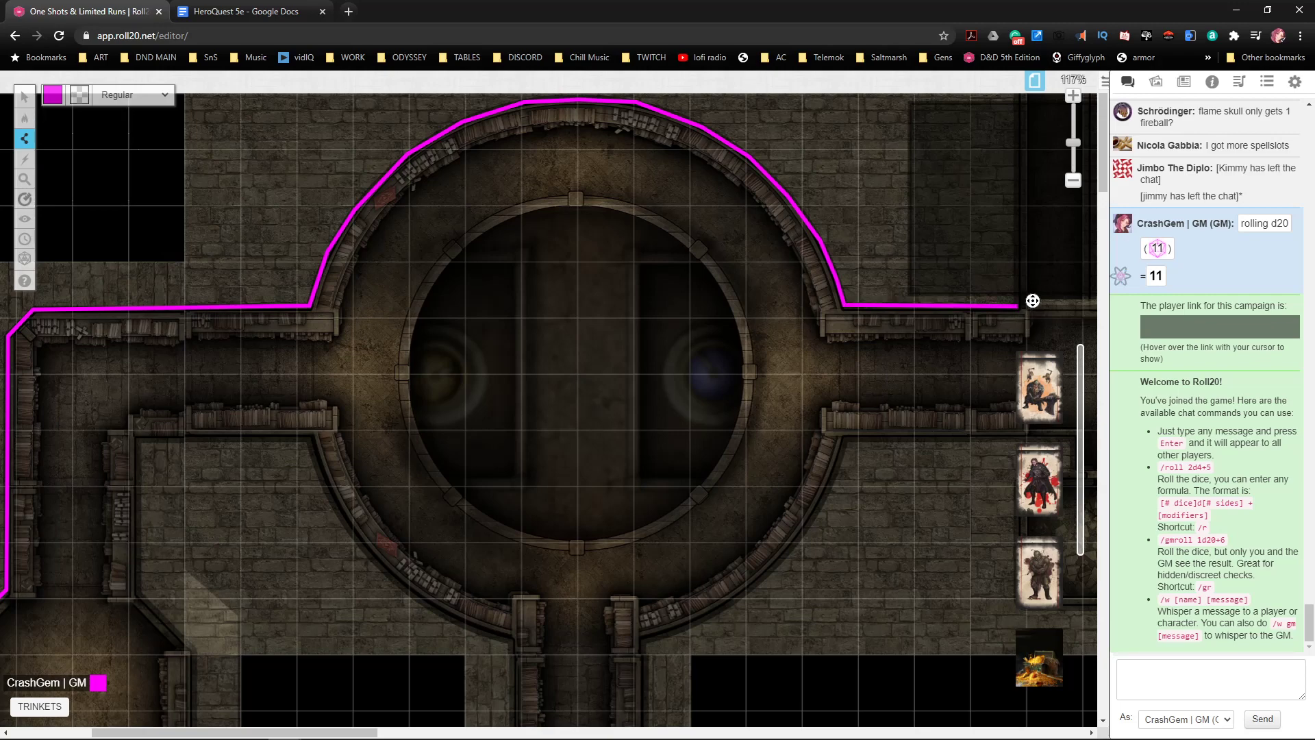
{"action": "scroll", "coordinate": [1101, 295], "scroll_direction": "right", "scroll_amount": 1}
{"action": "scroll", "coordinate": [1100, 295], "scroll_direction": "right", "scroll_amount": 6}
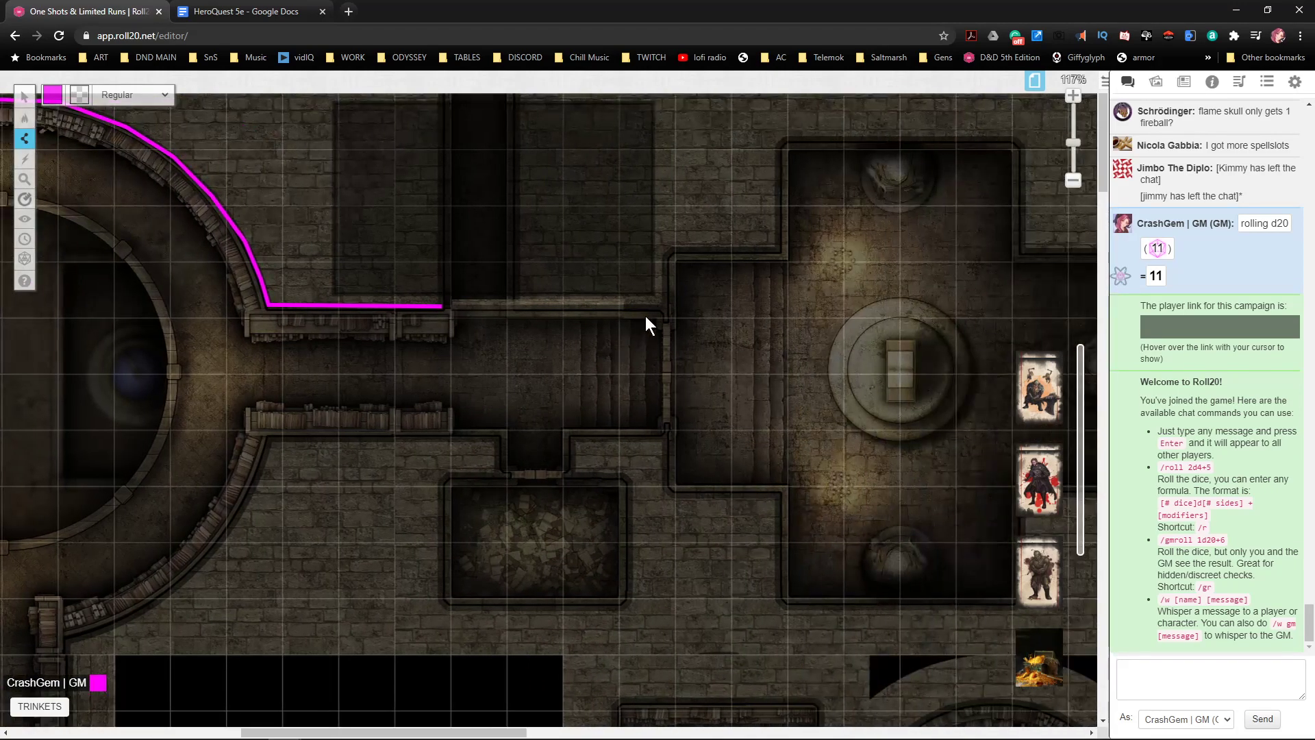
{"action": "scroll", "coordinate": [664, 304], "scroll_direction": "down", "scroll_amount": 1}
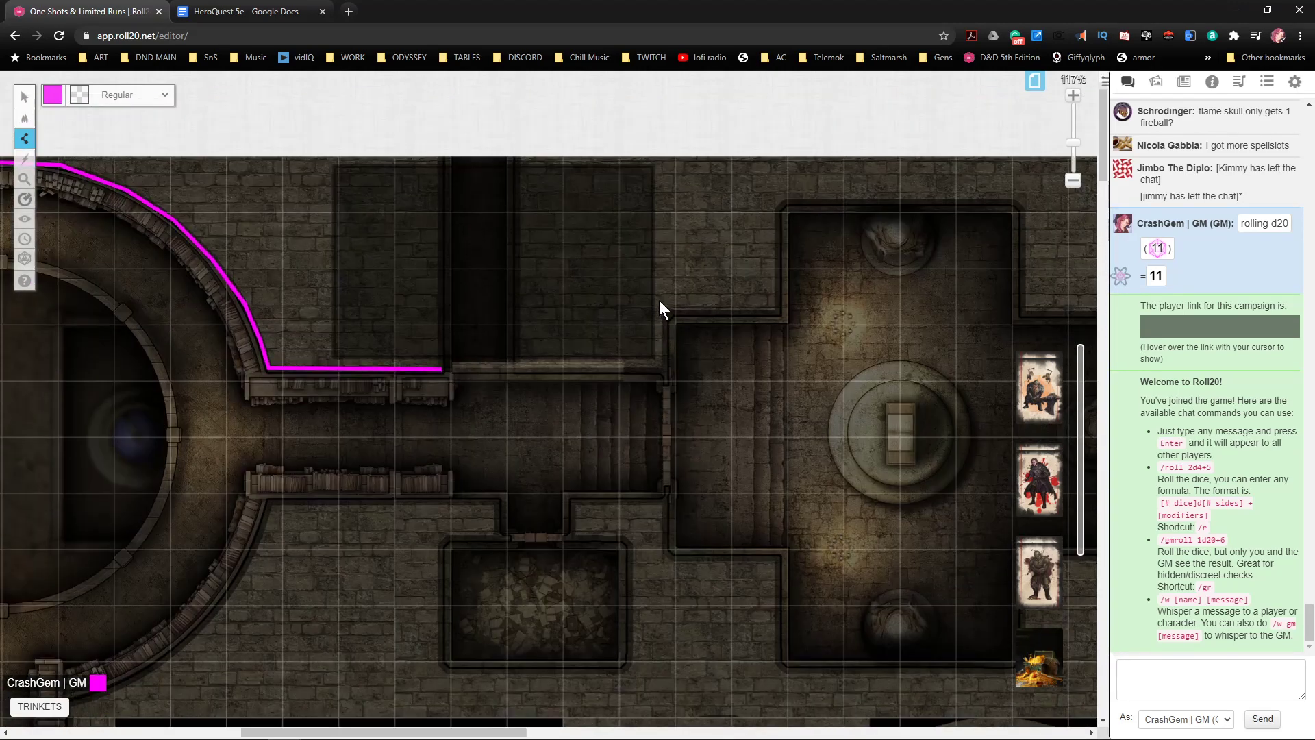
{"action": "left_click", "coordinate": [665, 281]}
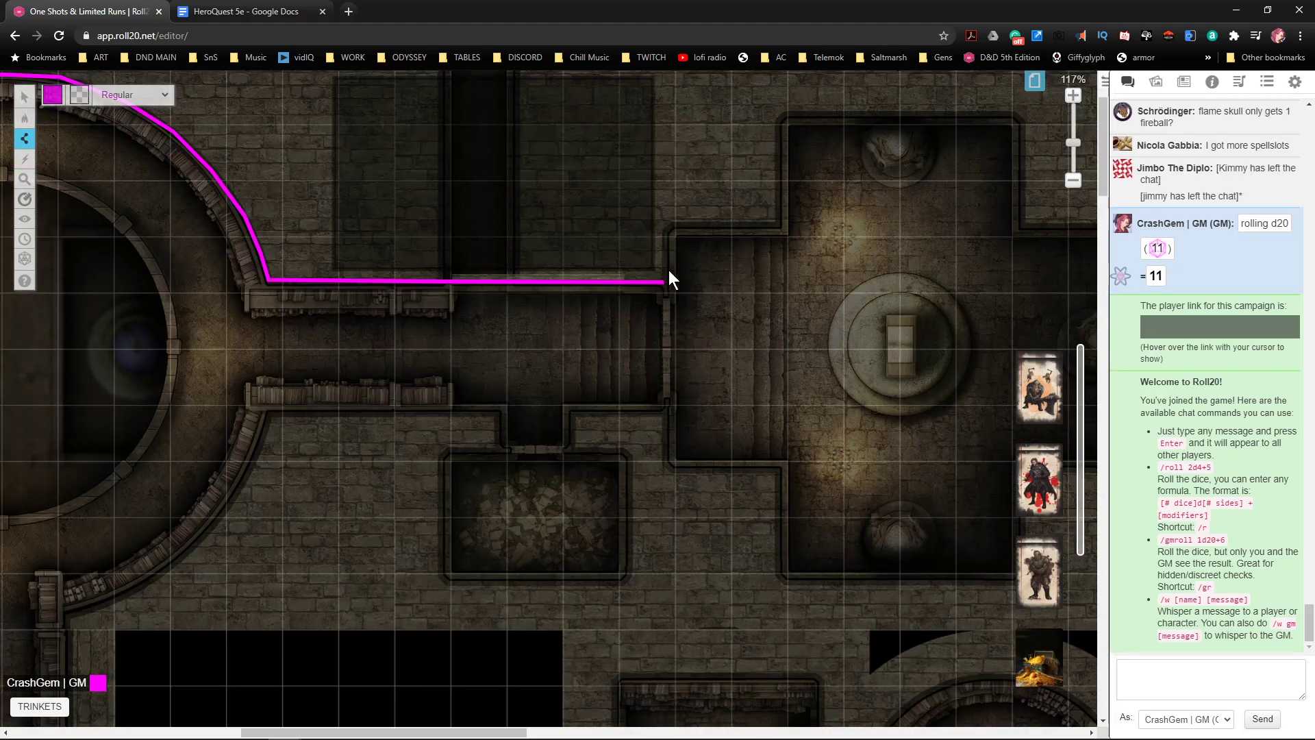
- Trace the northern outline of the cross-shaped altar room, around its north alcove to the upper corner of the east alcove
{"action": "left_click", "coordinate": [668, 228]}
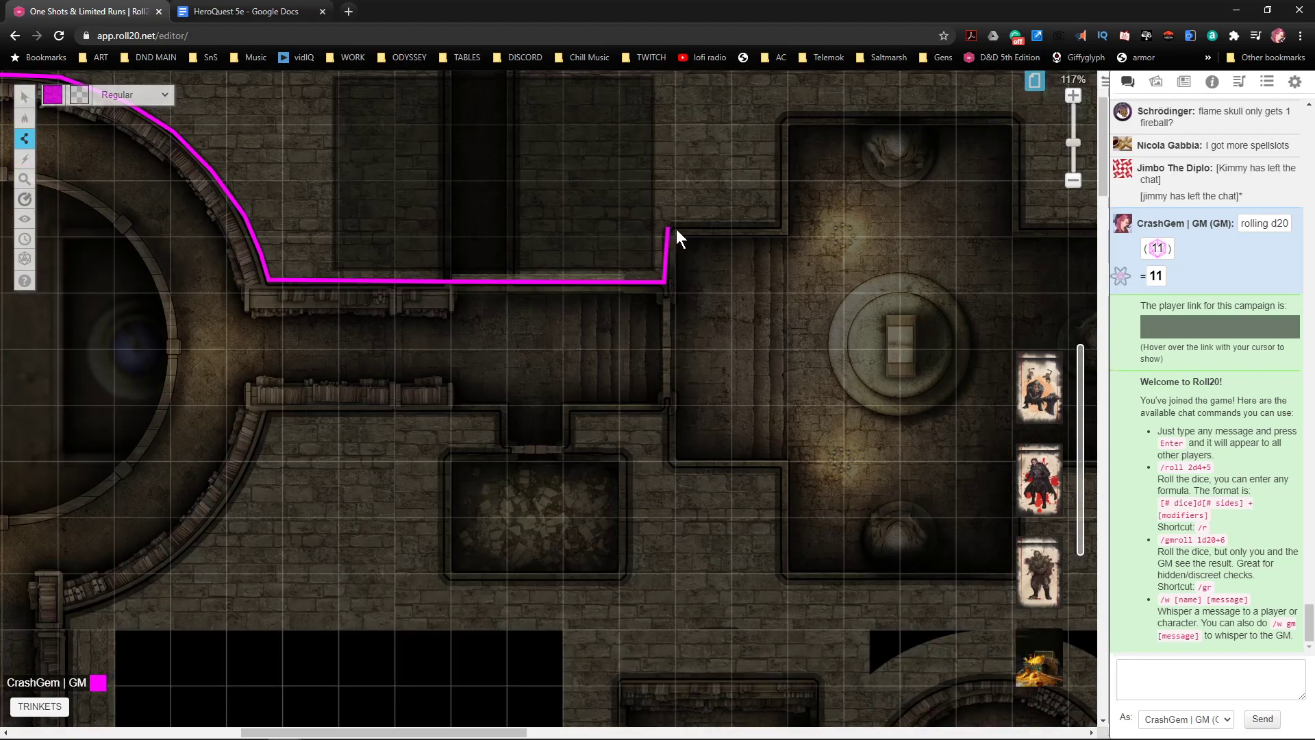
{"action": "left_click", "coordinate": [783, 226]}
{"action": "left_click", "coordinate": [785, 120]}
{"action": "left_click", "coordinate": [1019, 120]}
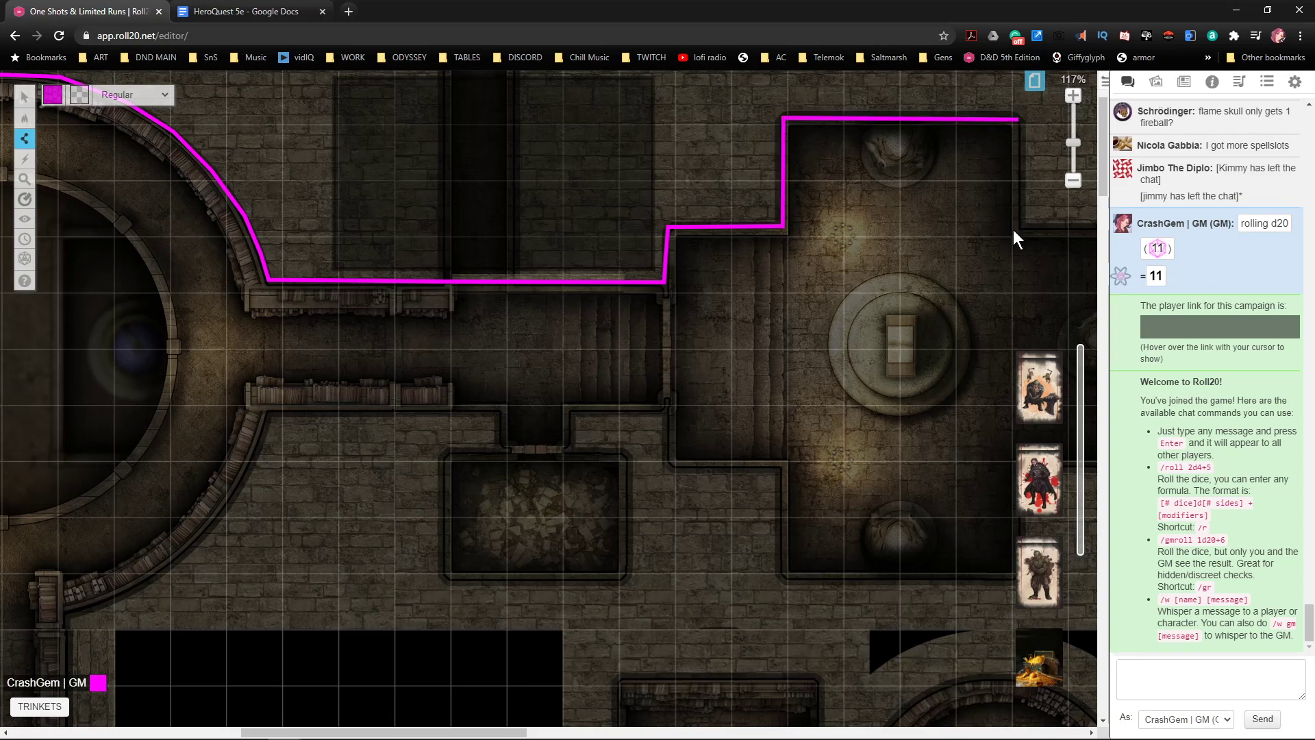
{"action": "left_click", "coordinate": [1022, 227]}
{"action": "scroll", "coordinate": [956, 322], "scroll_direction": "right", "scroll_amount": 10}
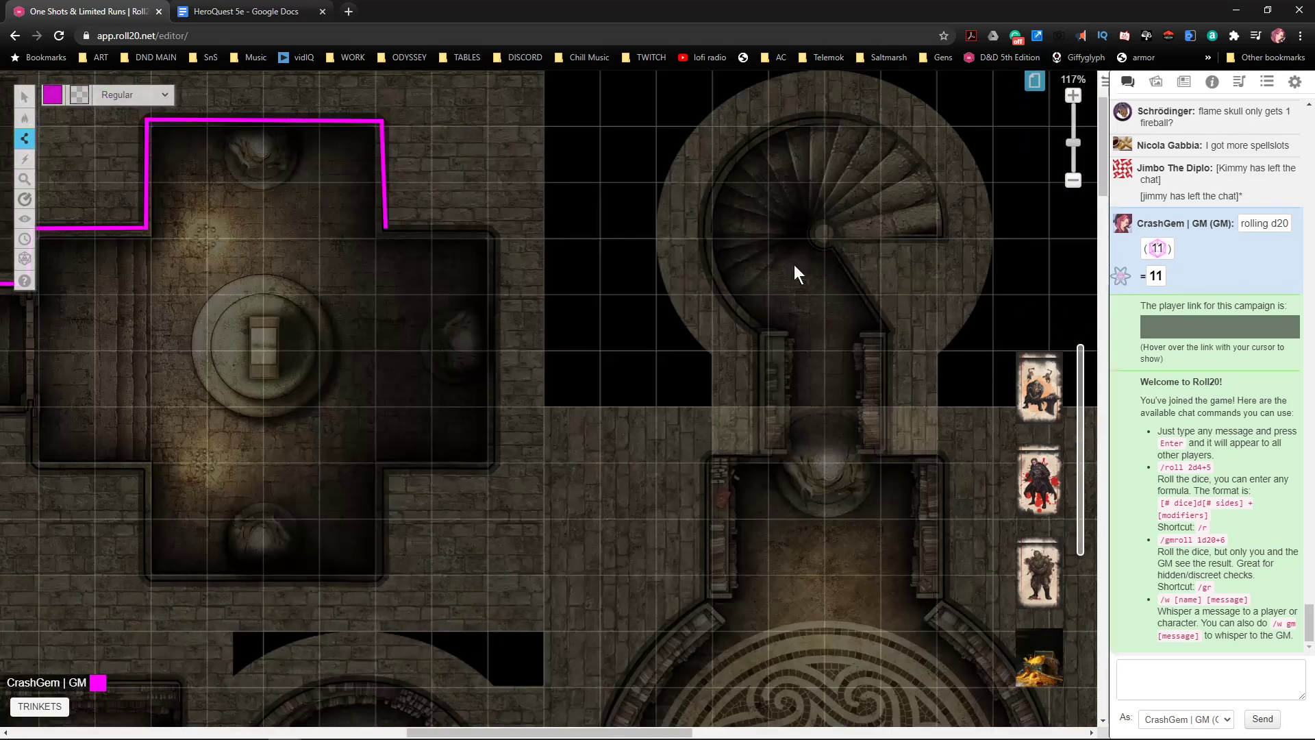
{"action": "left_click", "coordinate": [492, 230]}
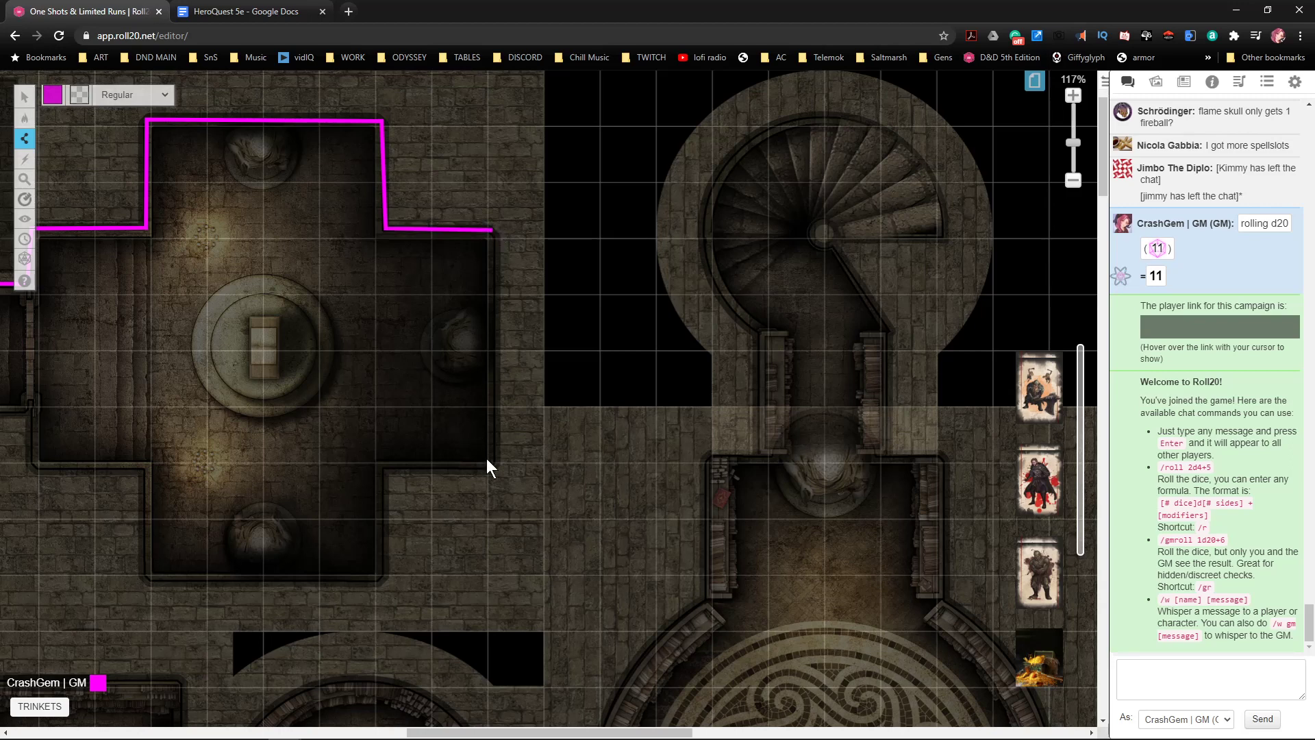
- Trace the east wall of the cross-shaped room and end the wall line at its southeast corner
{"action": "left_click", "coordinate": [494, 405]}
{"action": "left_click", "coordinate": [492, 470]}
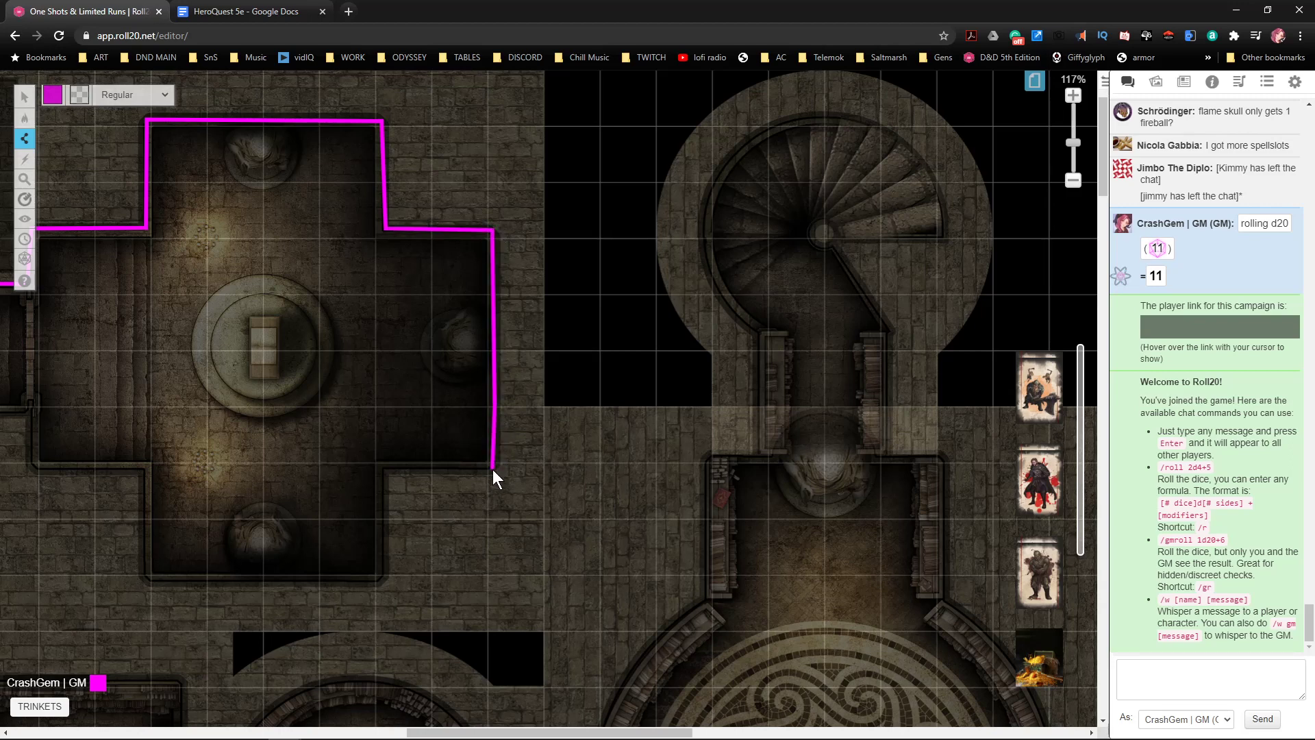
{"action": "double_click", "coordinate": [498, 471]}
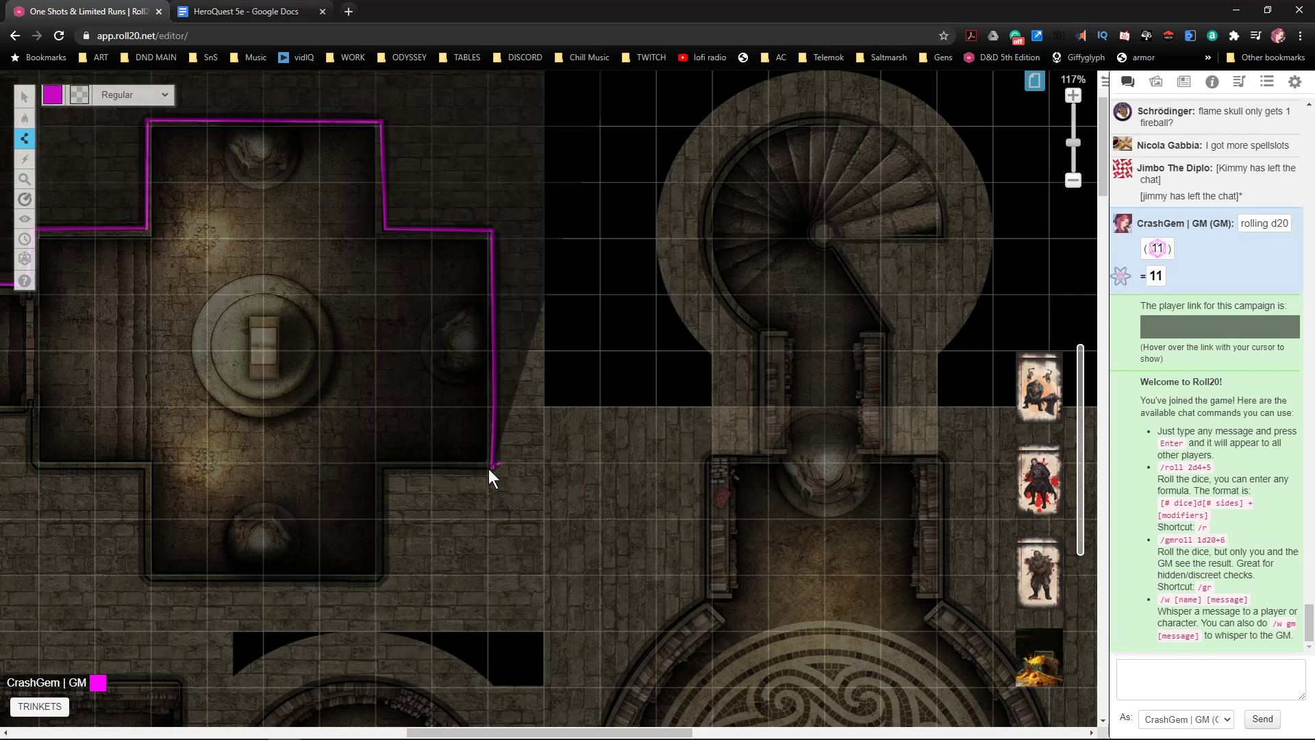
- Draw a wall line from the cross-shaped room's southeast corner around its southern alcove to the room's southwest corner
{"action": "left_click", "coordinate": [389, 472]}
{"action": "left_click", "coordinate": [384, 581]}
{"action": "left_click", "coordinate": [147, 581]}
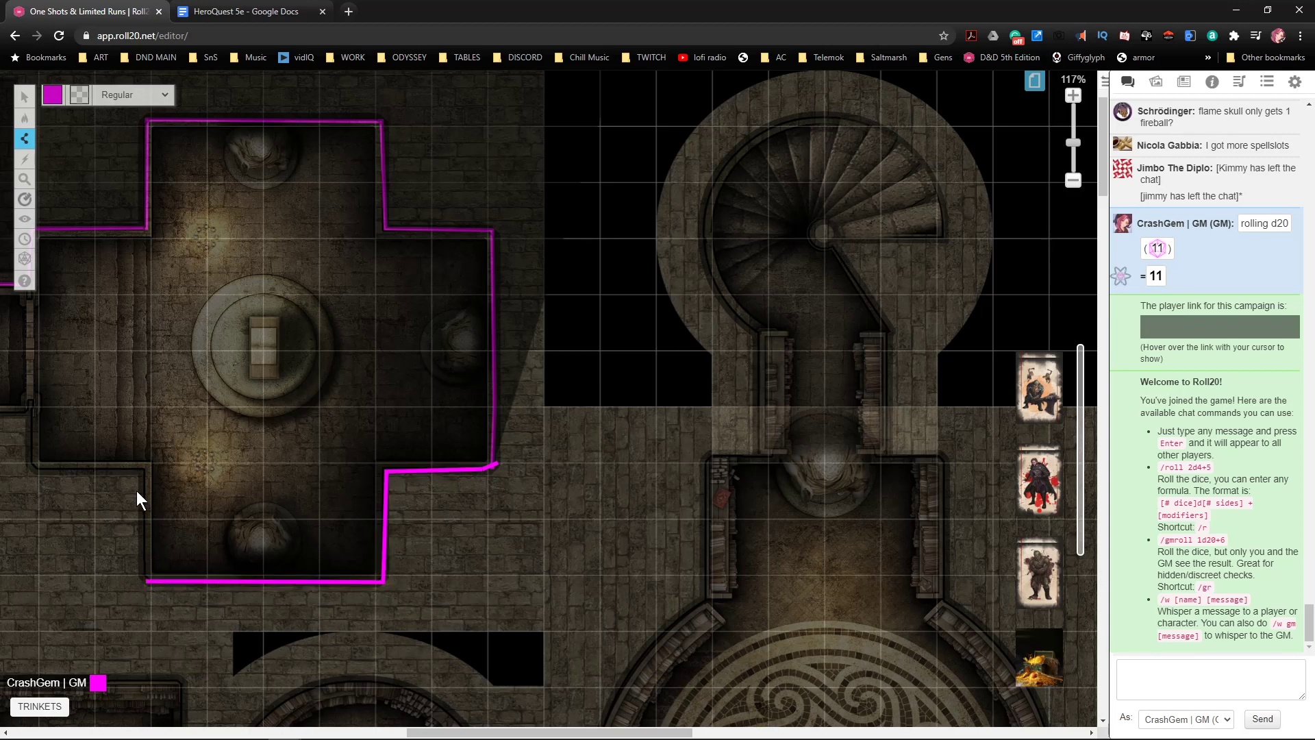
{"action": "left_click", "coordinate": [142, 474]}
{"action": "scroll", "coordinate": [449, 492], "scroll_direction": "left", "scroll_amount": 6}
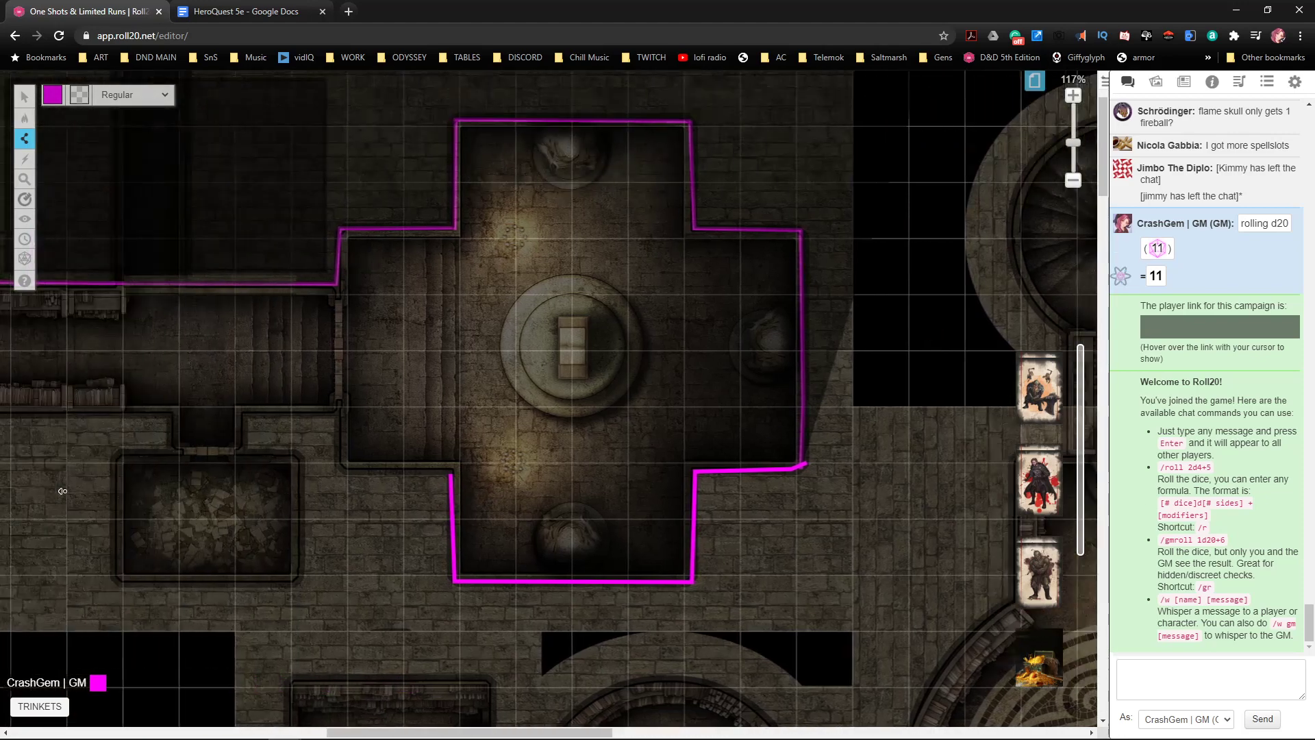
{"action": "left_click", "coordinate": [528, 470]}
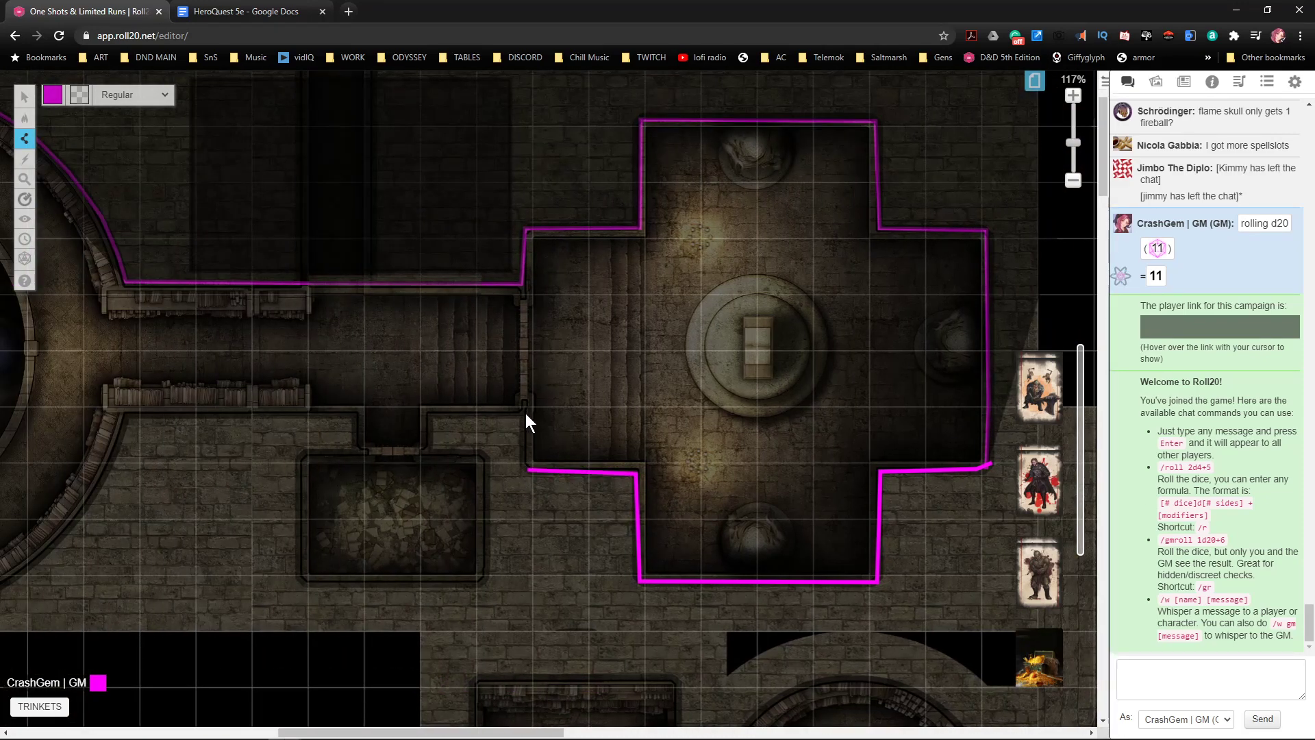
- Continue the wall line past the room's west doorway and around the small rubble room south of the corridor
{"action": "left_click", "coordinate": [526, 414]}
{"action": "left_click", "coordinate": [484, 455]}
{"action": "left_click", "coordinate": [483, 584]}
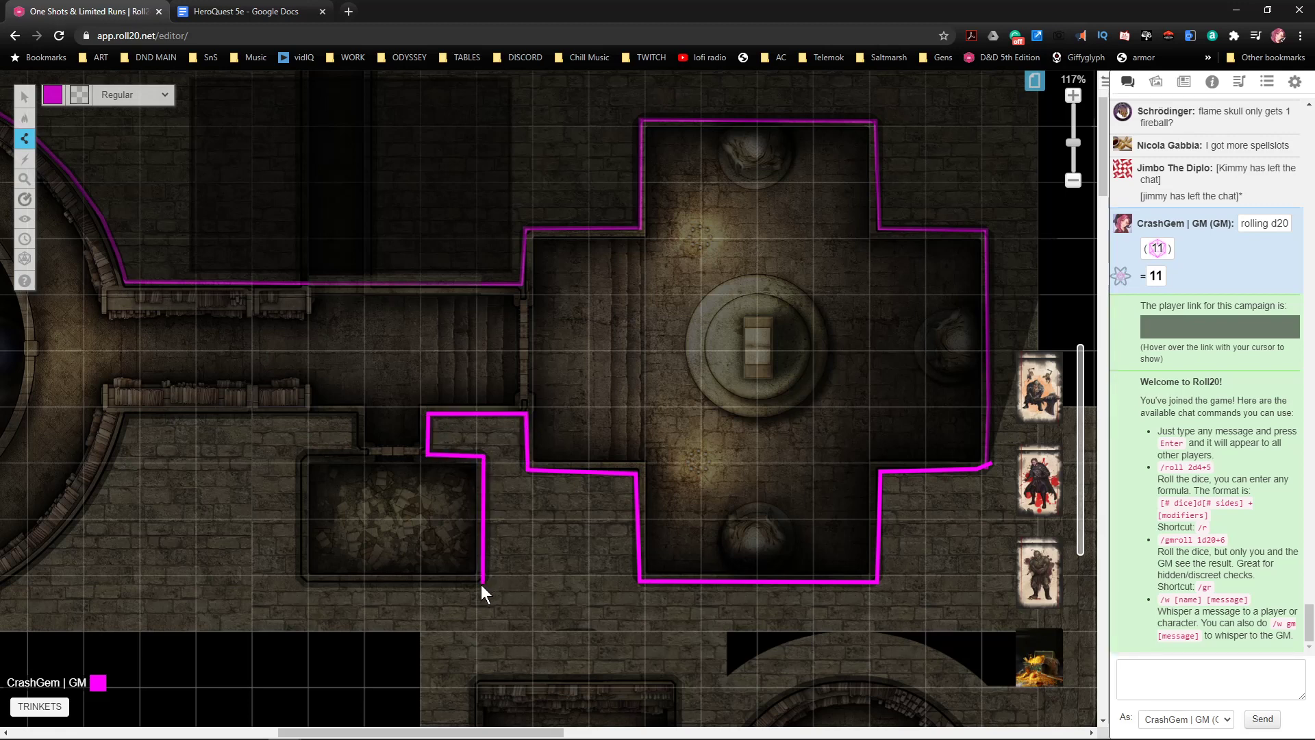
{"action": "left_click", "coordinate": [302, 583]}
{"action": "left_click", "coordinate": [303, 457]}
{"action": "left_click", "coordinate": [357, 456]}
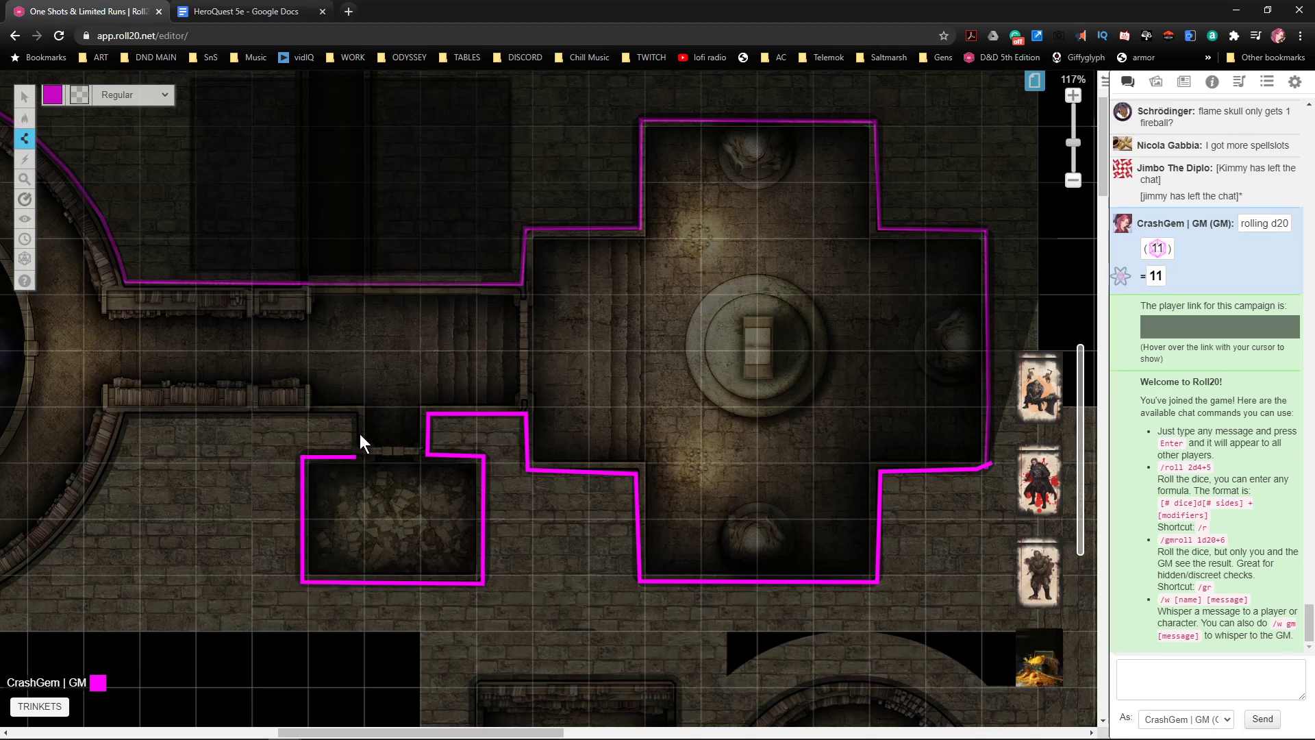
{"action": "left_click", "coordinate": [357, 412]}
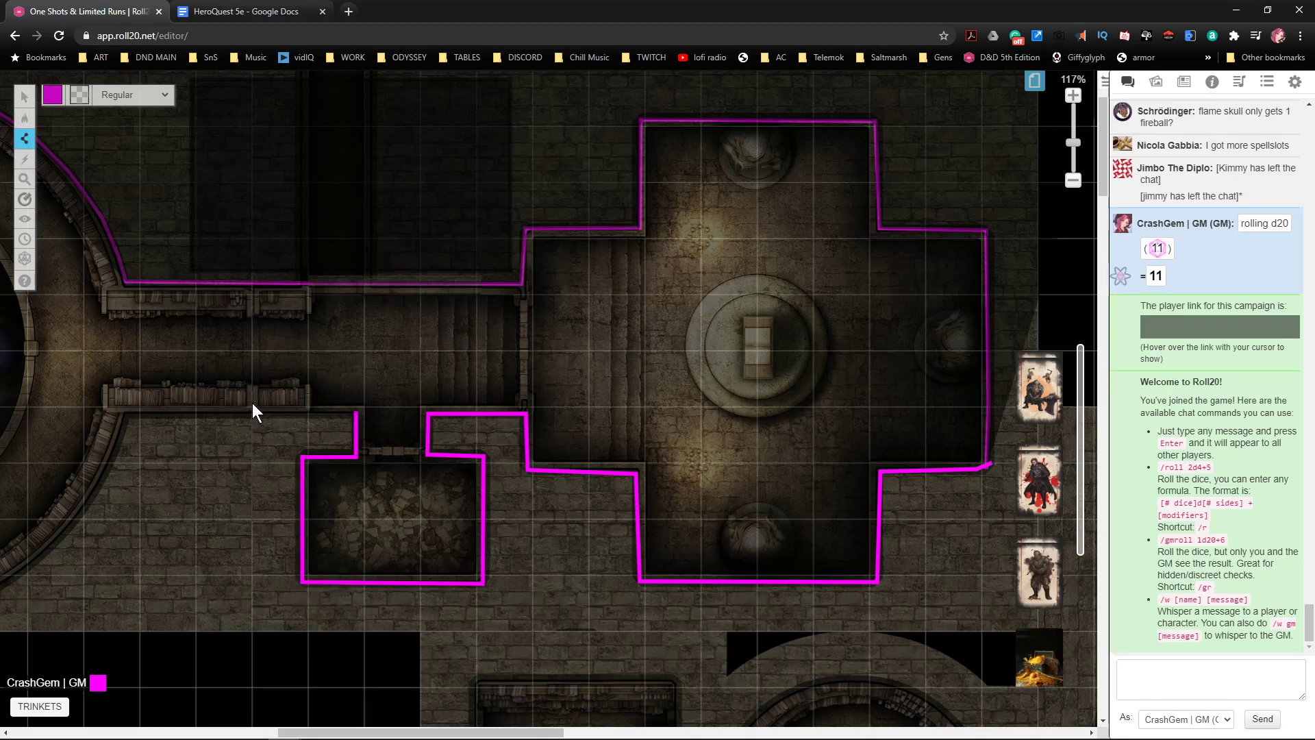
- Trace the corridor's south wall and the southeast curve of the large circular chamber up to the staircase passage
{"action": "left_click", "coordinate": [125, 412]}
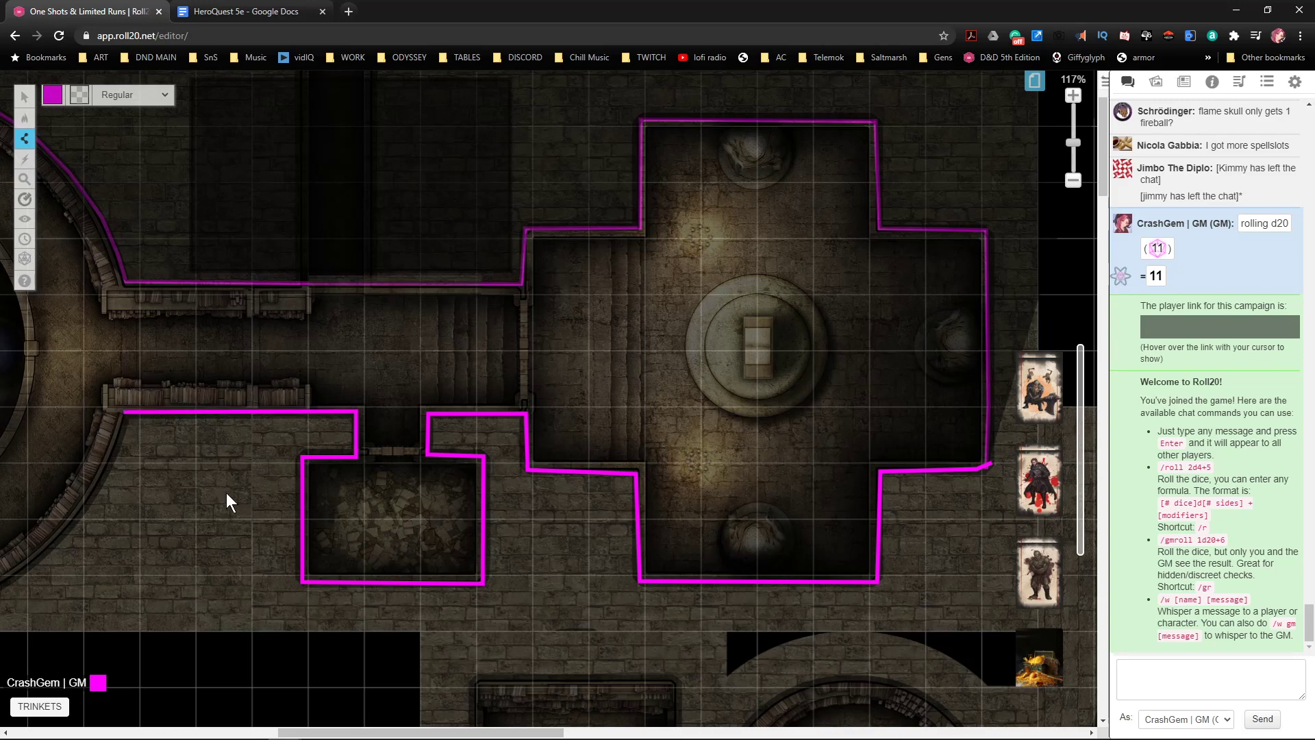
{"action": "scroll", "coordinate": [104, 475], "scroll_direction": "left", "scroll_amount": 2}
{"action": "scroll", "coordinate": [104, 475], "scroll_direction": "left", "scroll_amount": 9}
{"action": "scroll", "coordinate": [825, 413], "scroll_direction": "down", "scroll_amount": 2}
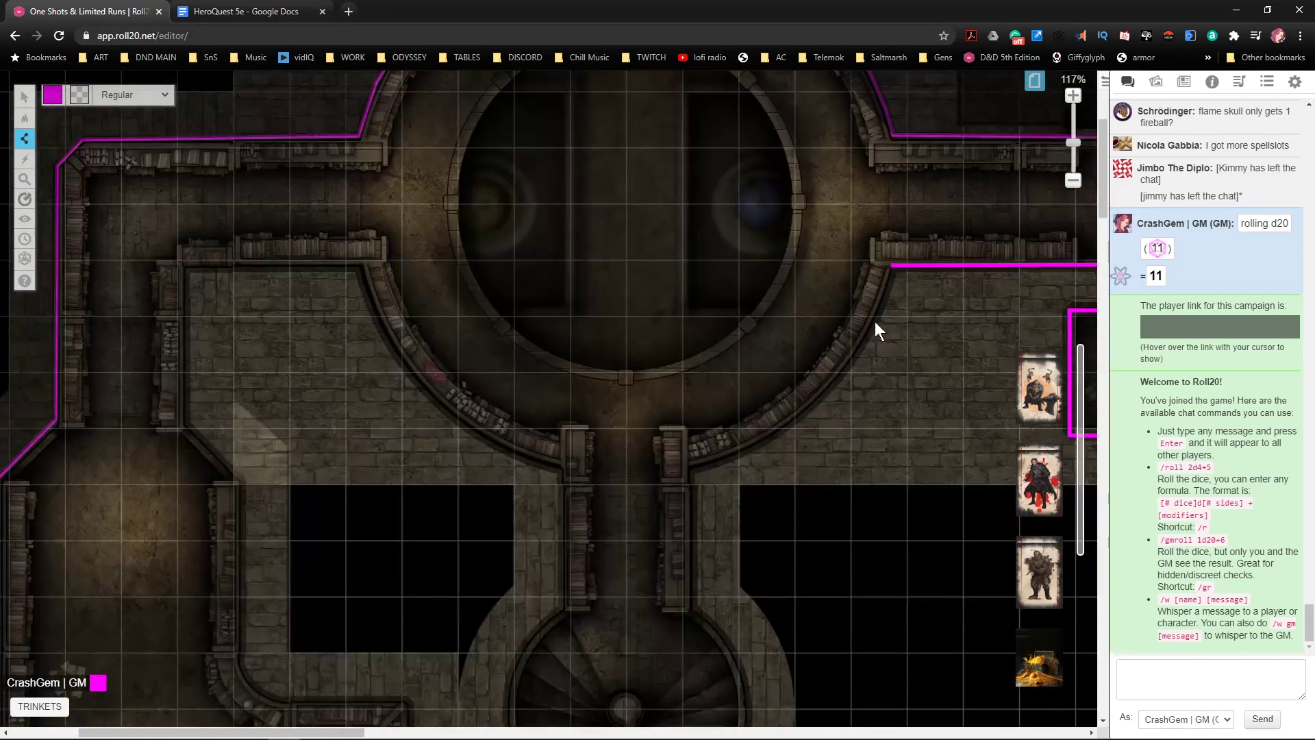
{"action": "left_click", "coordinate": [869, 339]}
{"action": "left_click", "coordinate": [829, 389]}
{"action": "left_click", "coordinate": [779, 432]}
{"action": "left_click", "coordinate": [726, 456]}
{"action": "left_click", "coordinate": [694, 469]}
- Trace the staircase passage's east wall and the eastern half of the spiral staircase to its central pillar
{"action": "scroll", "coordinate": [700, 465], "scroll_direction": "down", "scroll_amount": 2}
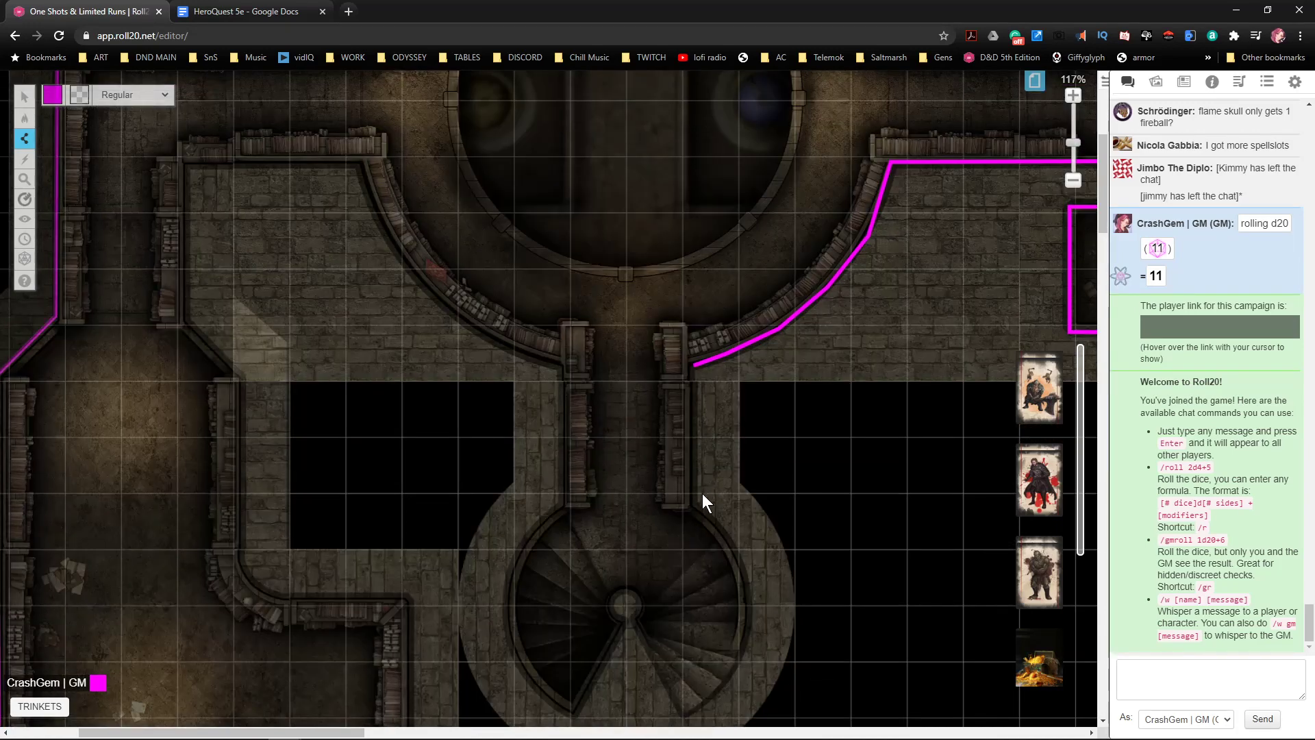
{"action": "left_click", "coordinate": [697, 500]}
{"action": "scroll", "coordinate": [711, 470], "scroll_direction": "down", "scroll_amount": 3}
{"action": "left_click", "coordinate": [735, 387]}
{"action": "left_click", "coordinate": [750, 427]}
{"action": "left_click", "coordinate": [750, 478]}
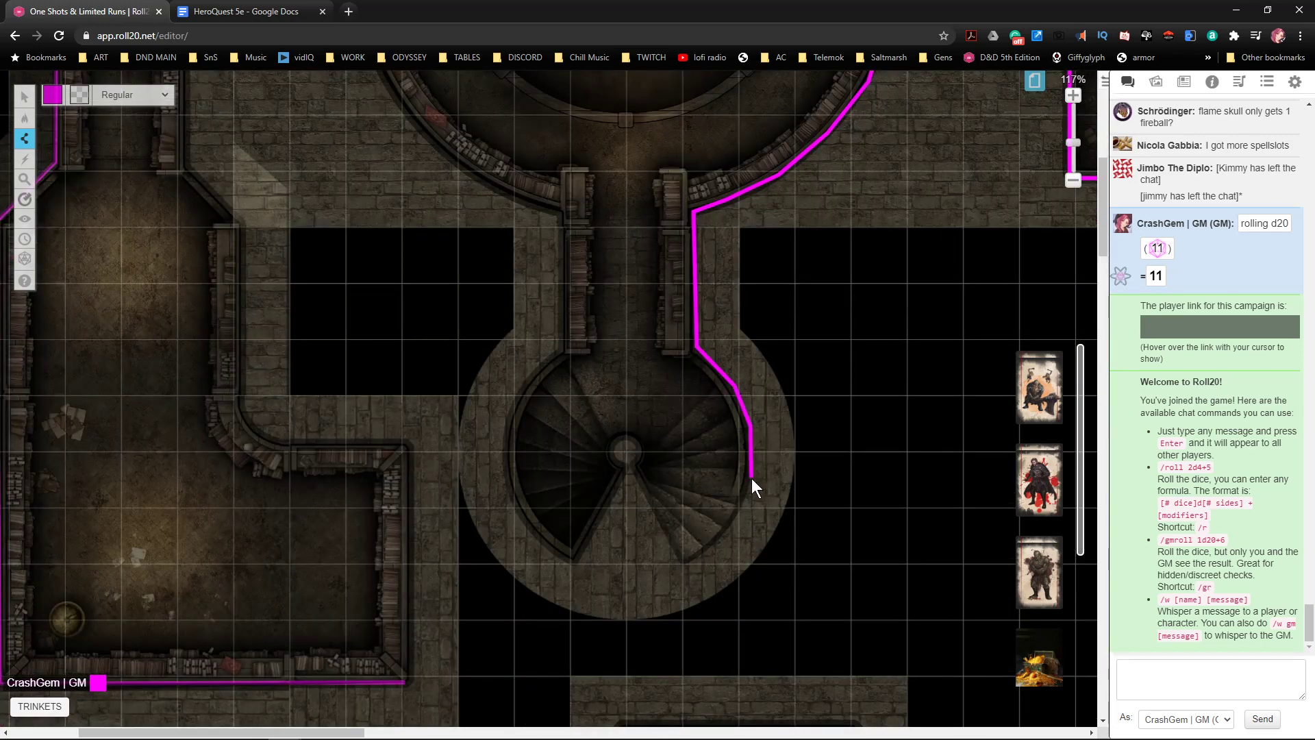
{"action": "left_click", "coordinate": [733, 521]}
{"action": "left_click", "coordinate": [704, 553]}
{"action": "left_click", "coordinate": [630, 468]}
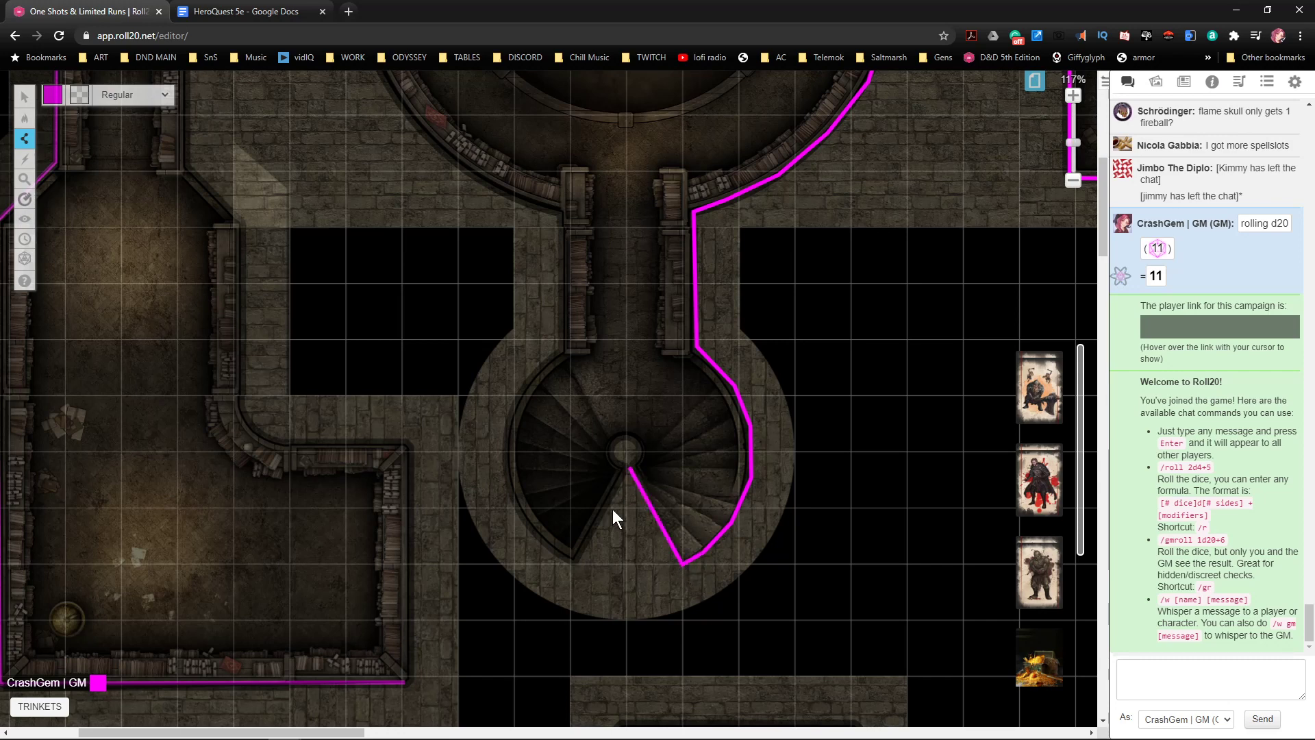
- Continue the wall line around the spiral staircase's western half and up the passage's west wall
{"action": "left_click", "coordinate": [573, 566]}
{"action": "left_click", "coordinate": [507, 482]}
{"action": "left_click", "coordinate": [502, 430]}
{"action": "left_click", "coordinate": [534, 375]}
{"action": "left_click", "coordinate": [563, 350]}
{"action": "left_click", "coordinate": [562, 215]}
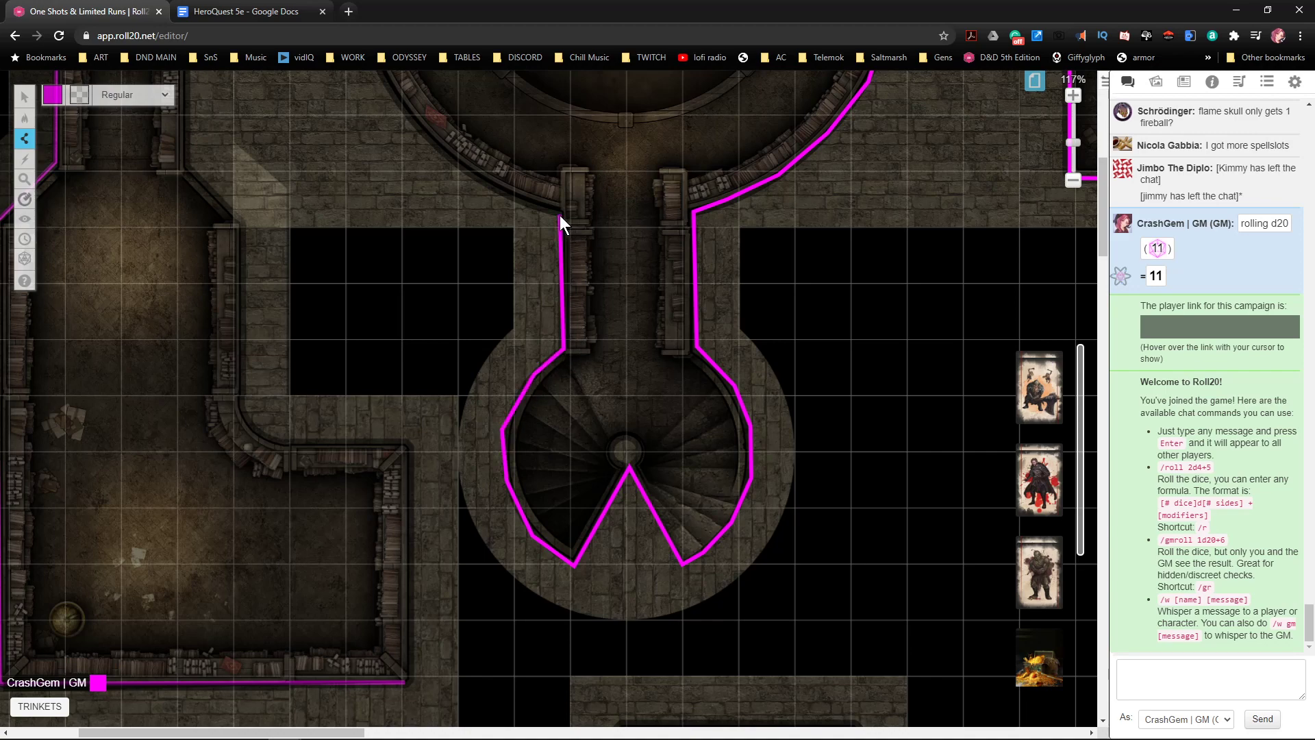
- Trace the circular chamber's southwest curve from the staircase passage to the west corridor's south wall
{"action": "scroll", "coordinate": [591, 311], "scroll_direction": "up", "scroll_amount": 3}
{"action": "left_click", "coordinate": [494, 397]}
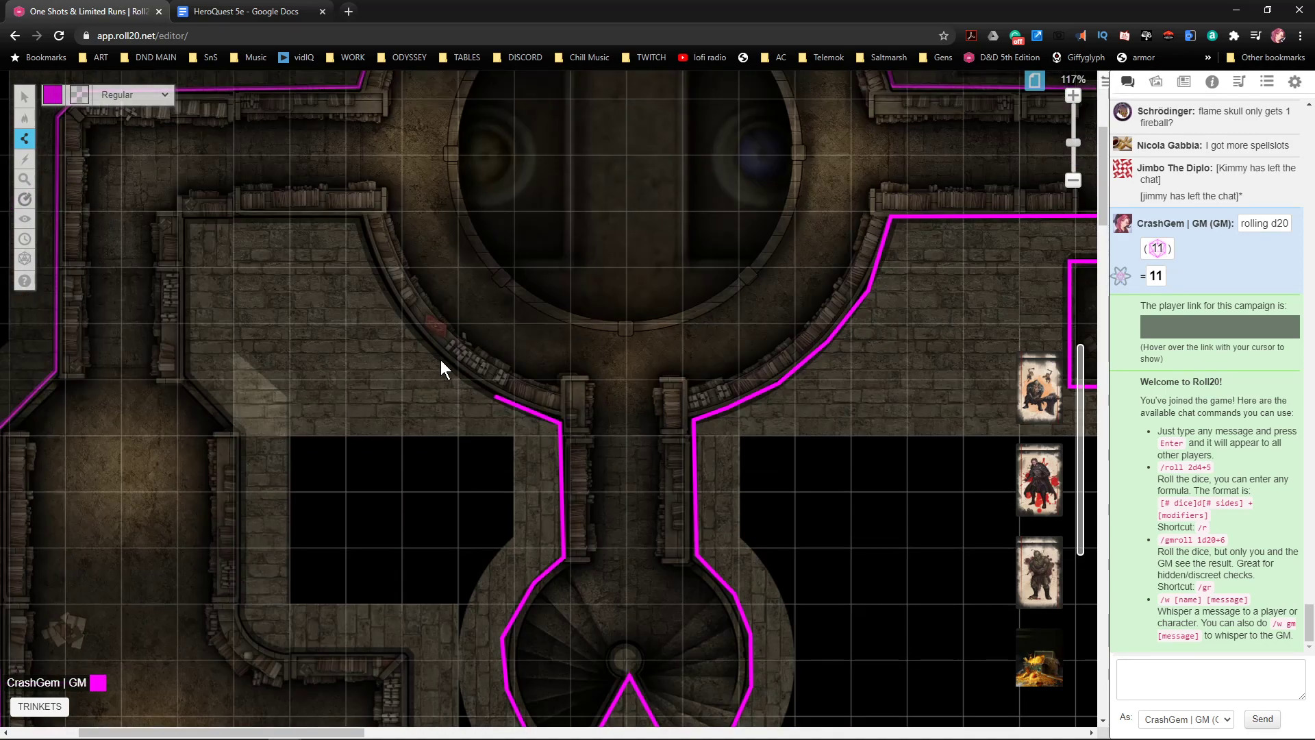
{"action": "left_click", "coordinate": [433, 351]}
{"action": "left_click", "coordinate": [390, 289]}
{"action": "left_click", "coordinate": [363, 216]}
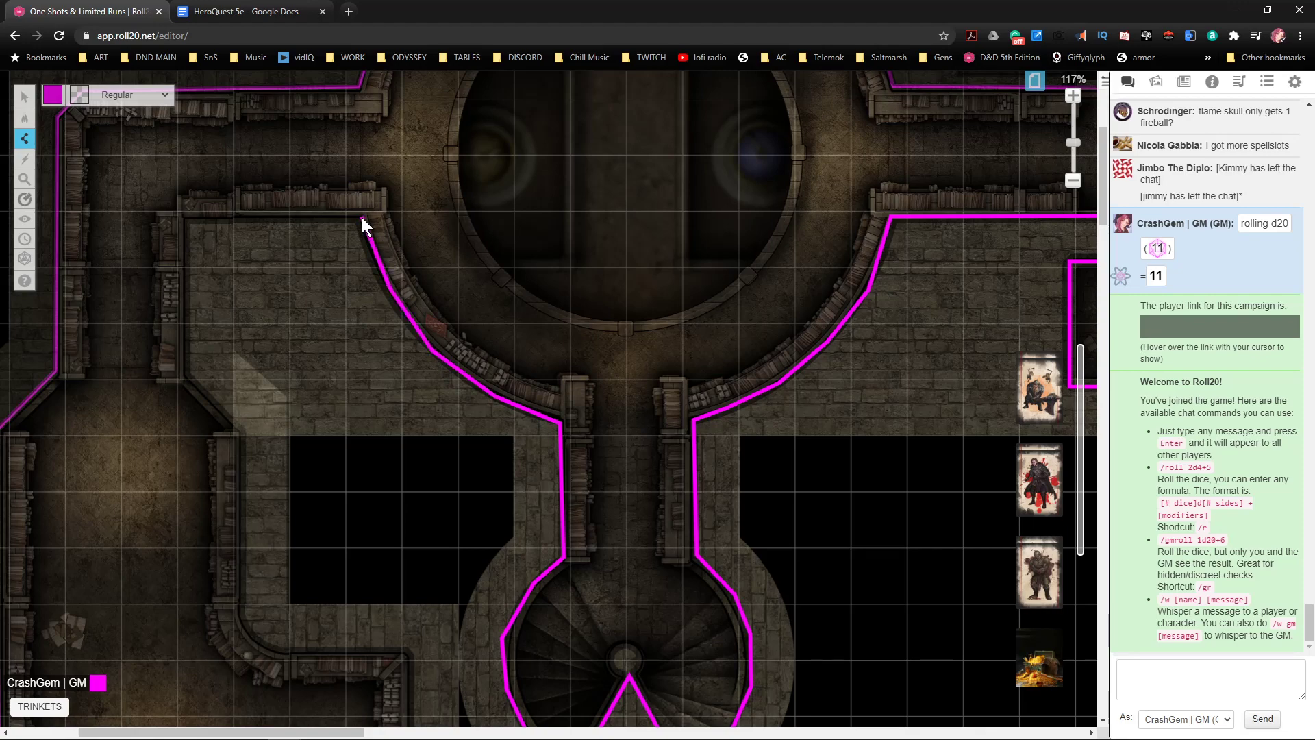
- Continue the wall line along the west corridor's inner walls and the diagonal into the L-shaped library
{"action": "left_click", "coordinate": [189, 219]}
{"action": "left_click", "coordinate": [188, 374]}
{"action": "left_click", "coordinate": [244, 436]}
- Trace the L-shaped library's east side around its curved corner and end the line at the southeast corner
{"action": "scroll", "coordinate": [254, 417], "scroll_direction": "down", "scroll_amount": 5}
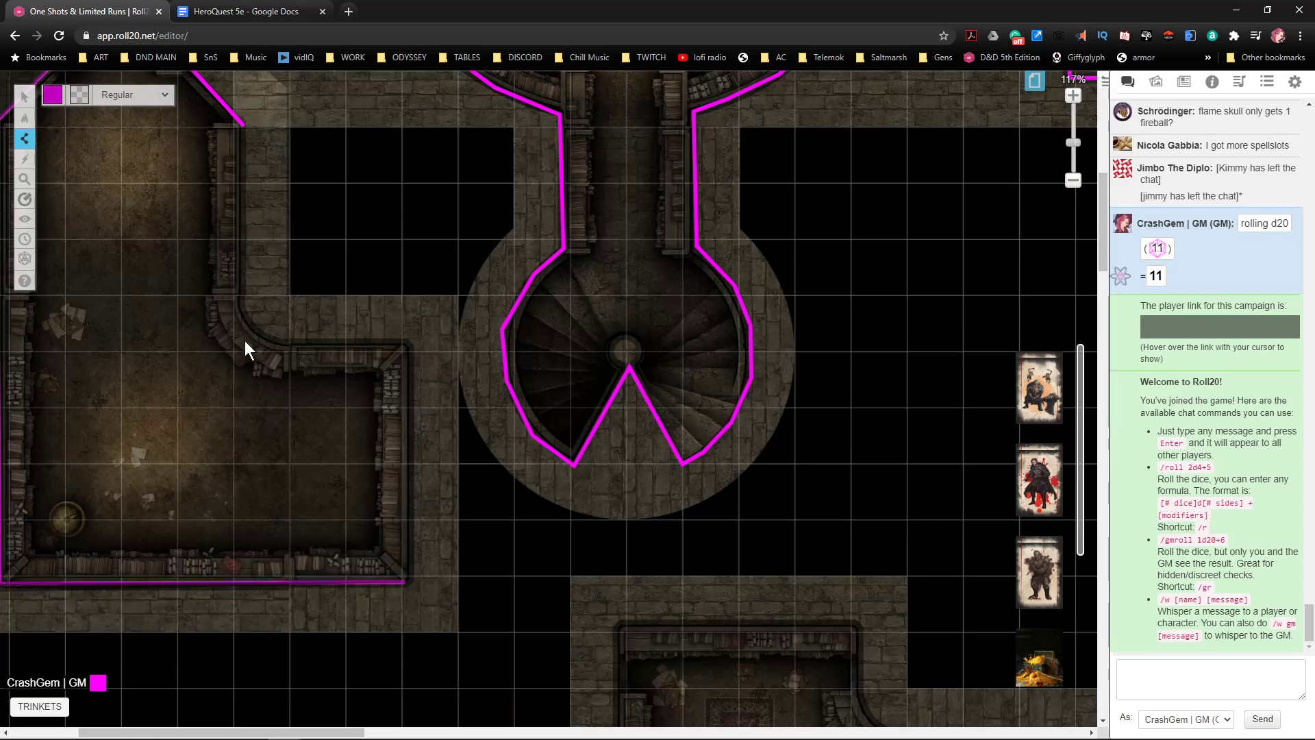
{"action": "left_click", "coordinate": [242, 309]}
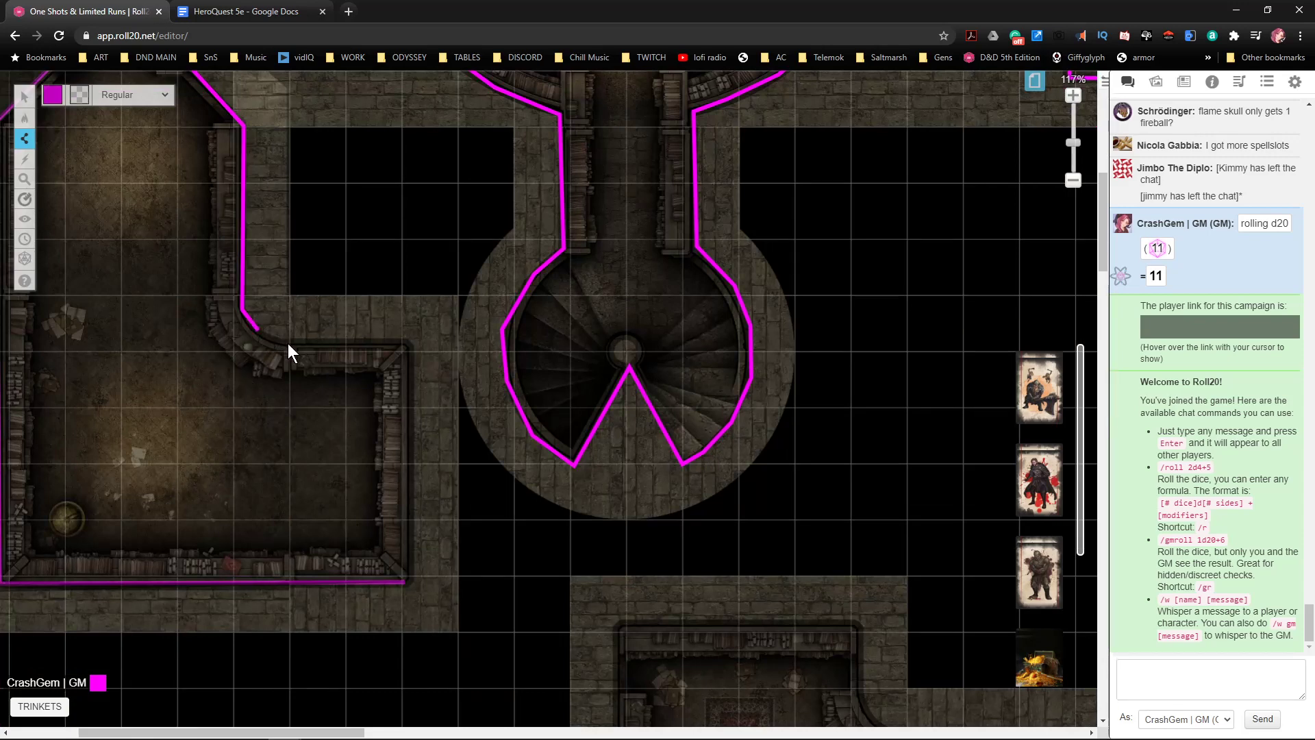
{"action": "left_click", "coordinate": [408, 339]}
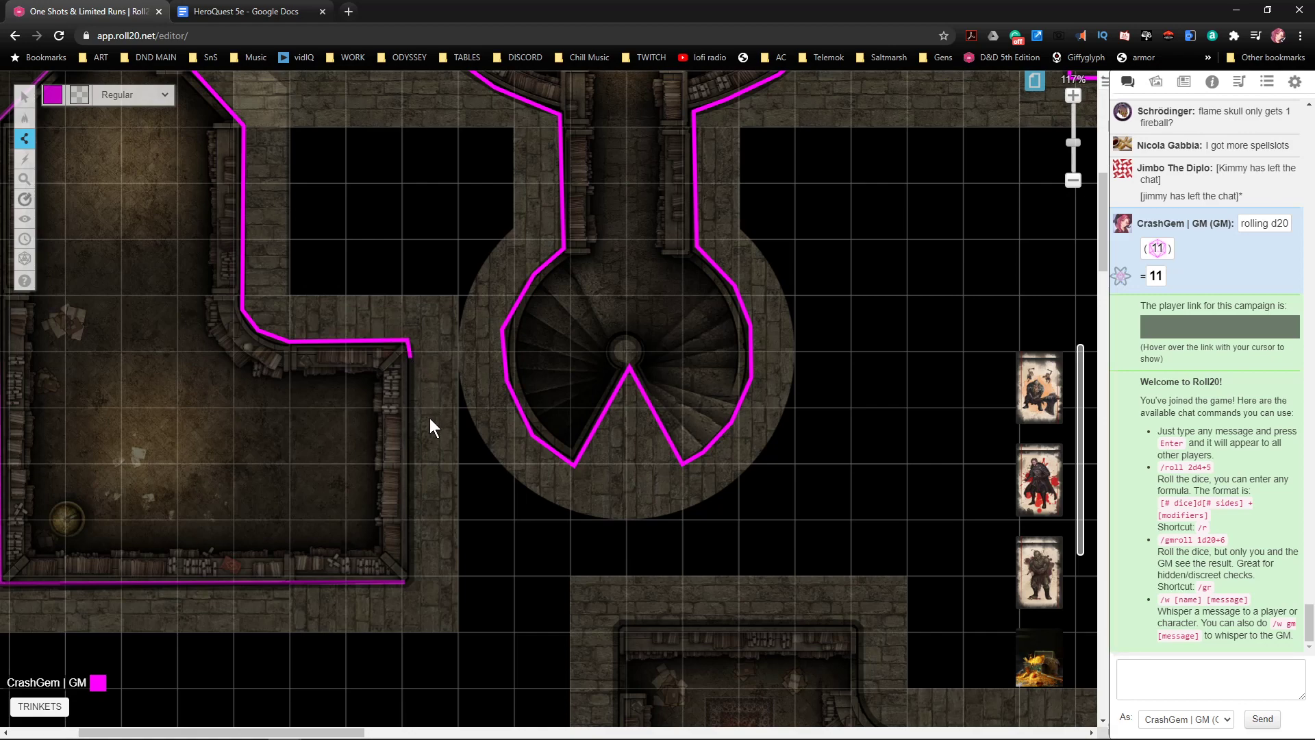
{"action": "scroll", "coordinate": [420, 427], "scroll_direction": "down", "scroll_amount": 3}
{"action": "left_click", "coordinate": [407, 425]}
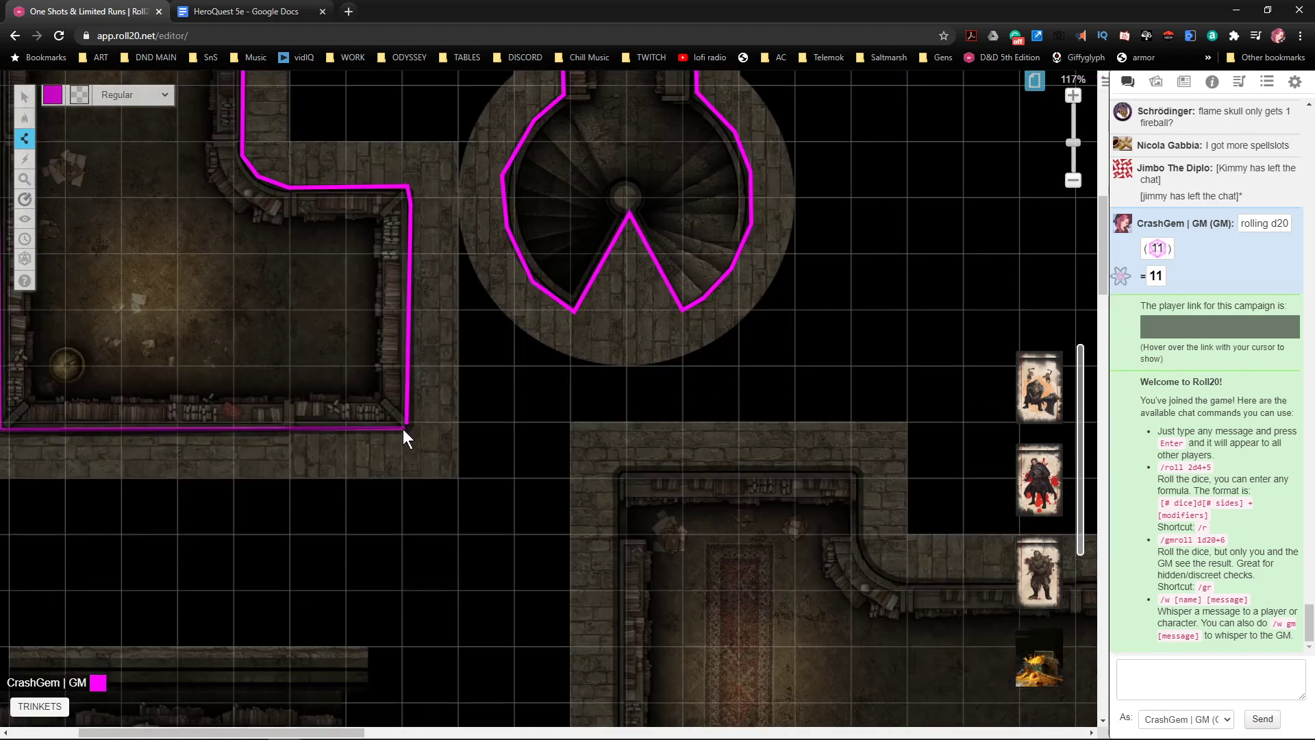
{"action": "double_click", "coordinate": [404, 430]}
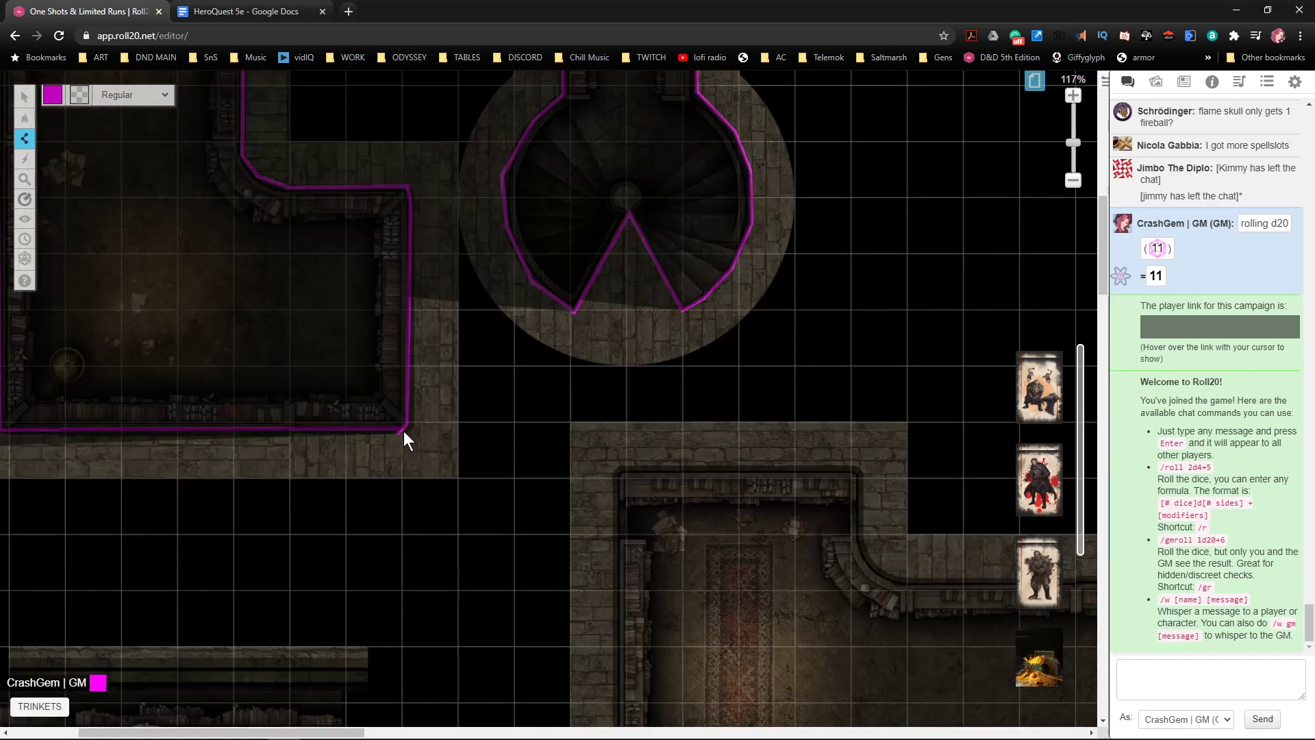
- Start a new wall line at the desk room's northeast corner and trace its north, west and south walls
{"action": "scroll", "coordinate": [556, 367], "scroll_direction": "down", "scroll_amount": 4}
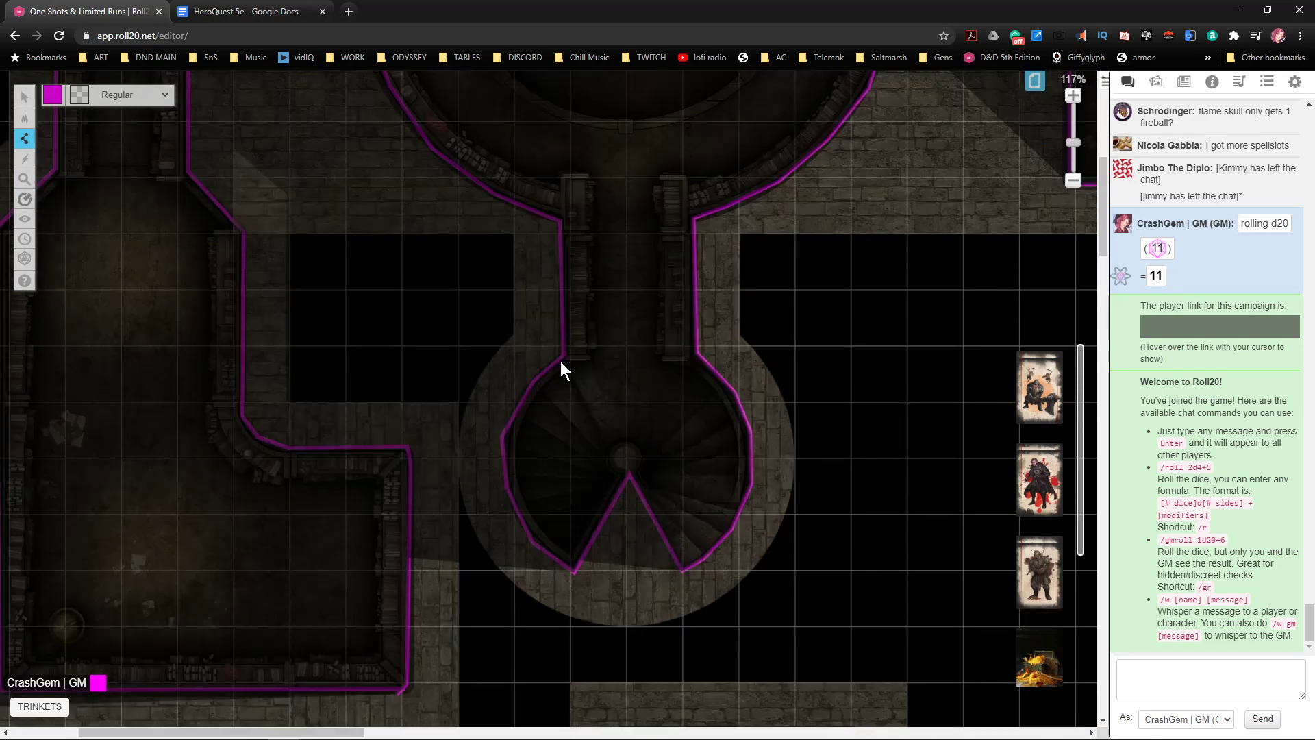
{"action": "scroll", "coordinate": [580, 366], "scroll_direction": "down", "scroll_amount": 2}
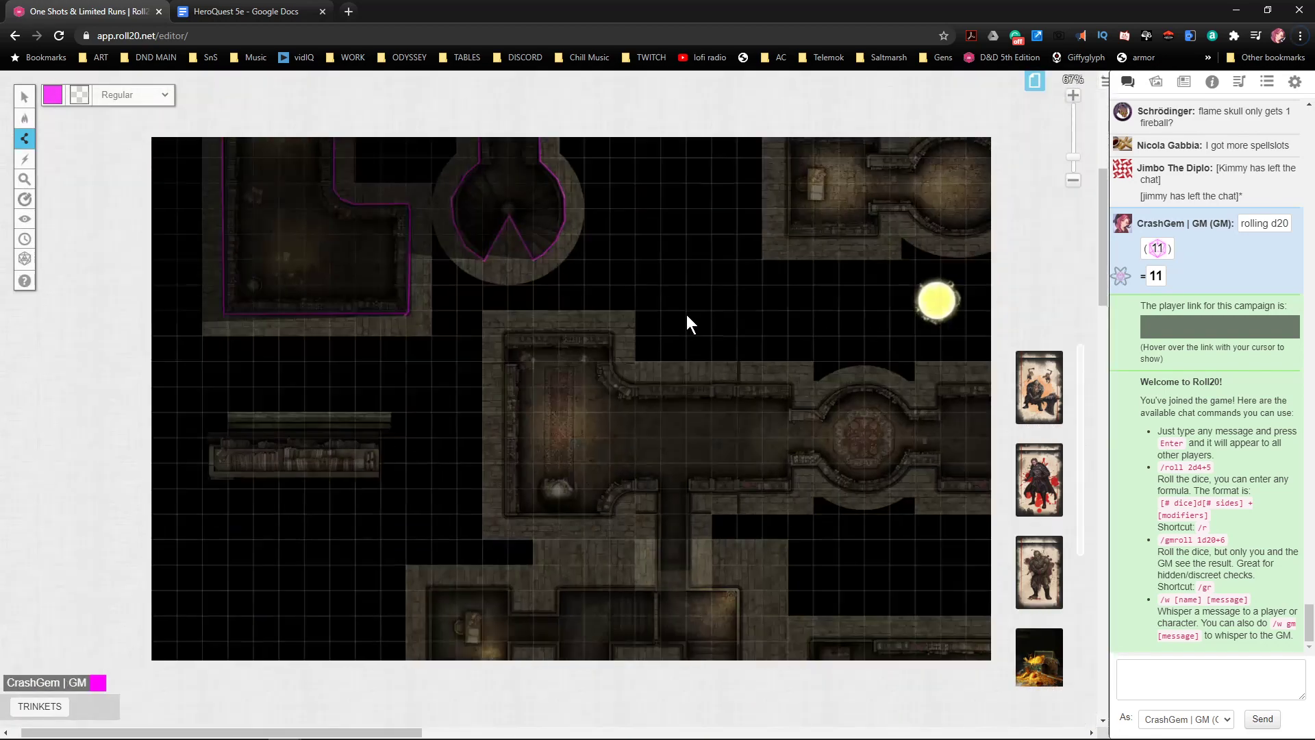
{"action": "scroll", "coordinate": [653, 330], "scroll_direction": "up", "scroll_amount": 5}
{"action": "scroll", "coordinate": [627, 368], "scroll_direction": "right", "scroll_amount": 7}
{"action": "scroll", "coordinate": [774, 376], "scroll_direction": "down", "scroll_amount": 2}
{"action": "scroll", "coordinate": [749, 388], "scroll_direction": "up", "scroll_amount": 2}
{"action": "scroll", "coordinate": [749, 388], "scroll_direction": "right", "scroll_amount": 2}
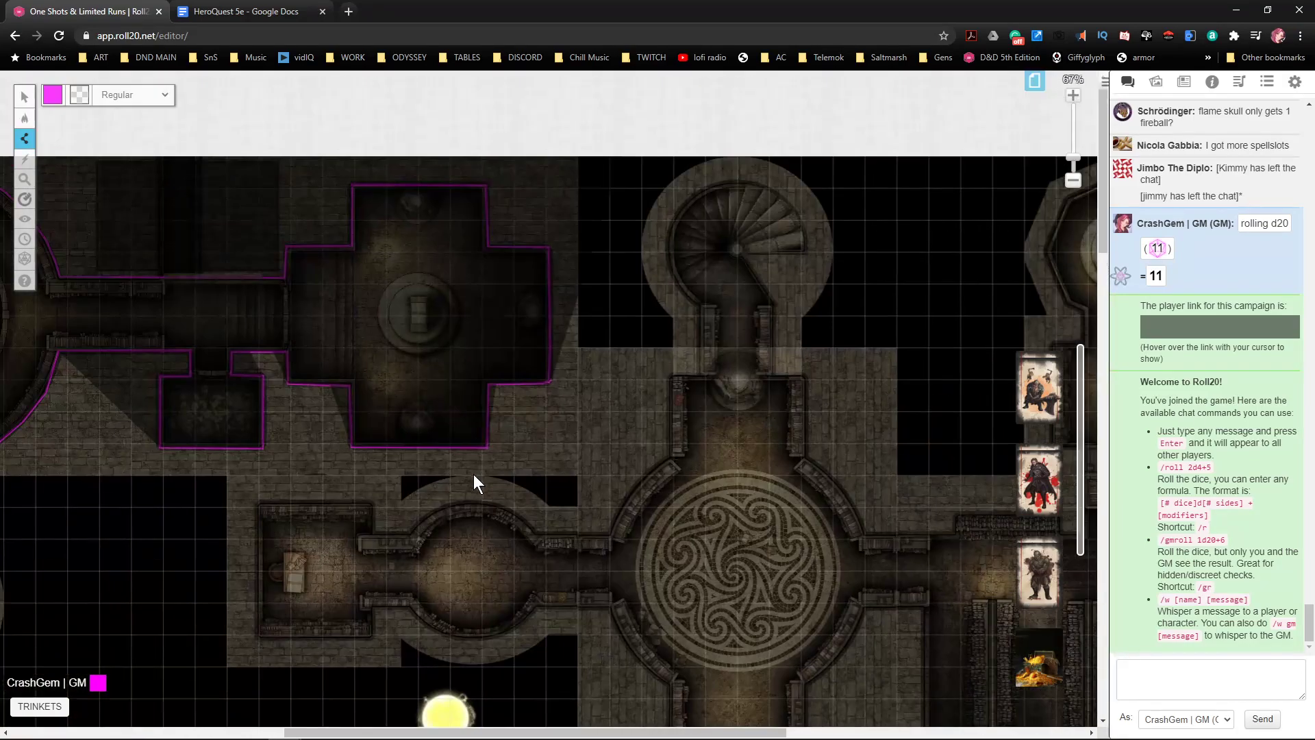
{"action": "scroll", "coordinate": [459, 473], "scroll_direction": "down", "scroll_amount": 3}
{"action": "scroll", "coordinate": [425, 421], "scroll_direction": "up", "scroll_amount": 4}
{"action": "scroll", "coordinate": [580, 388], "scroll_direction": "up", "scroll_amount": 1}
{"action": "scroll", "coordinate": [700, 374], "scroll_direction": "up", "scroll_amount": 5}
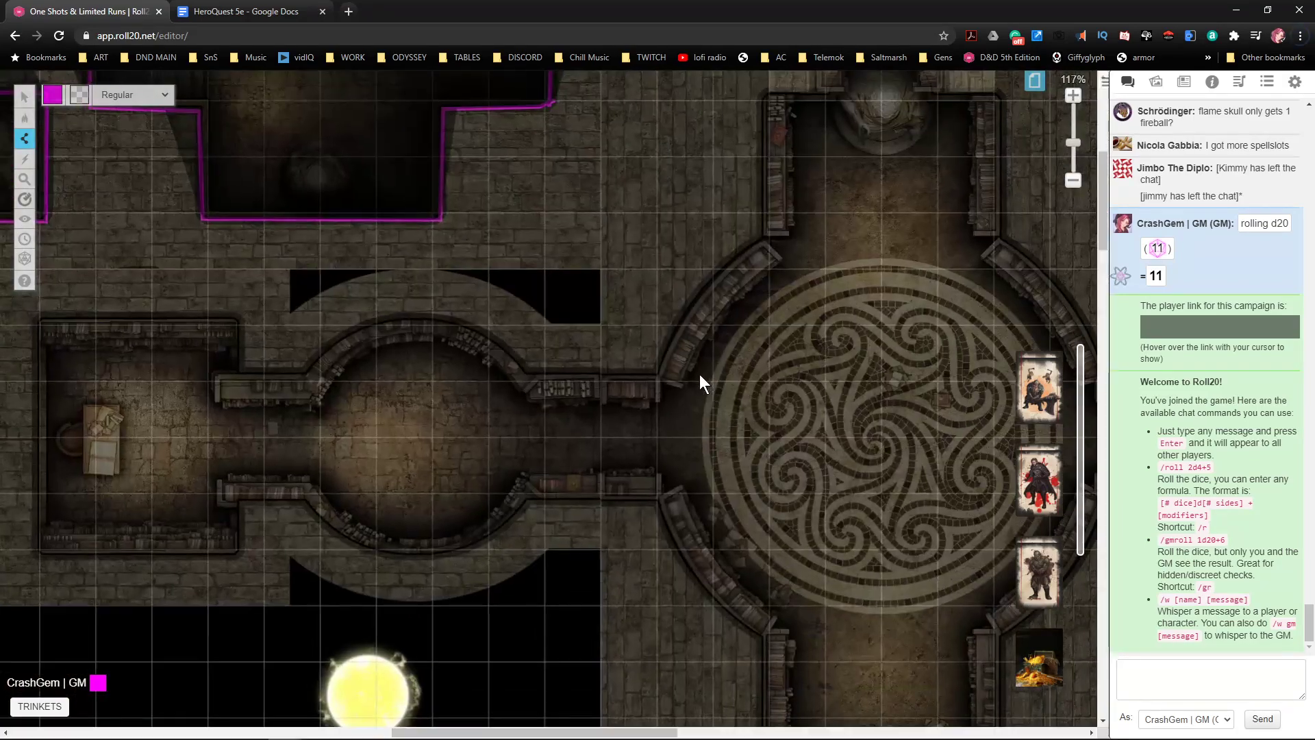
{"action": "scroll", "coordinate": [679, 376], "scroll_direction": "up", "scroll_amount": 2}
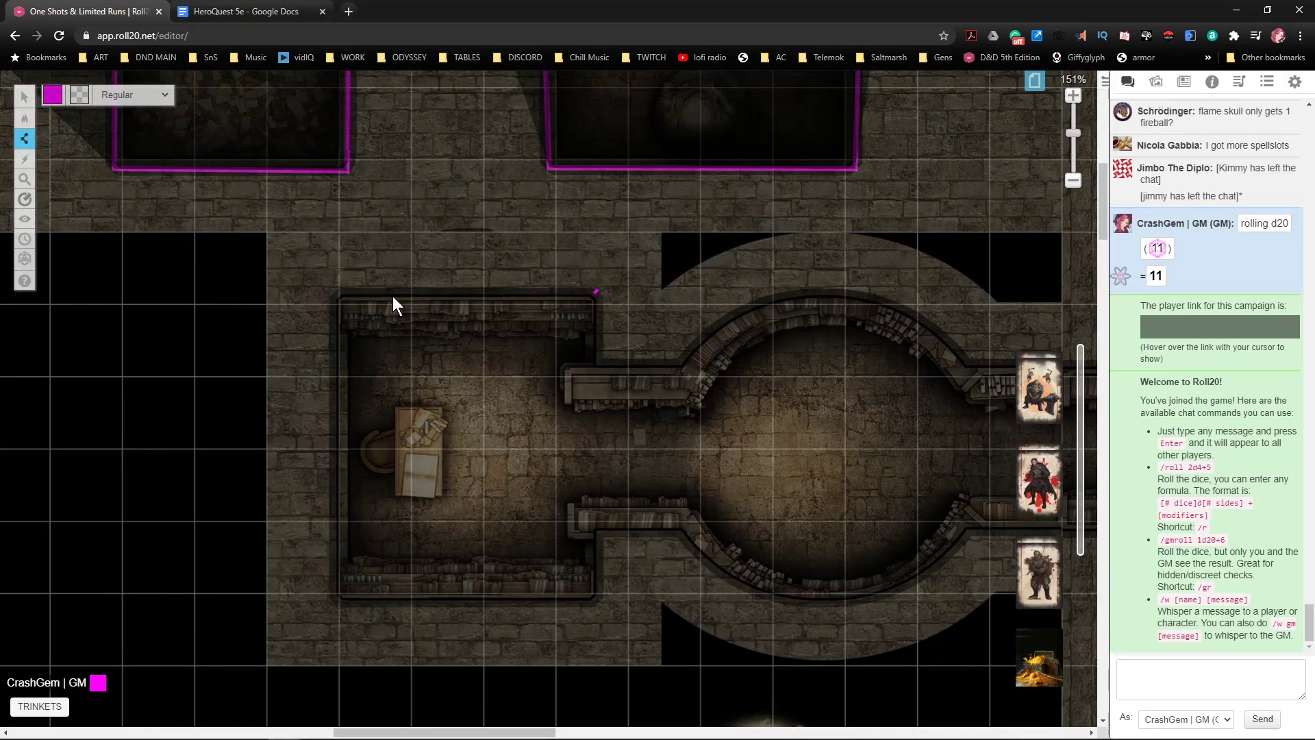
{"action": "left_click", "coordinate": [334, 292]}
{"action": "left_click", "coordinate": [334, 607]}
{"action": "left_click", "coordinate": [595, 610]}
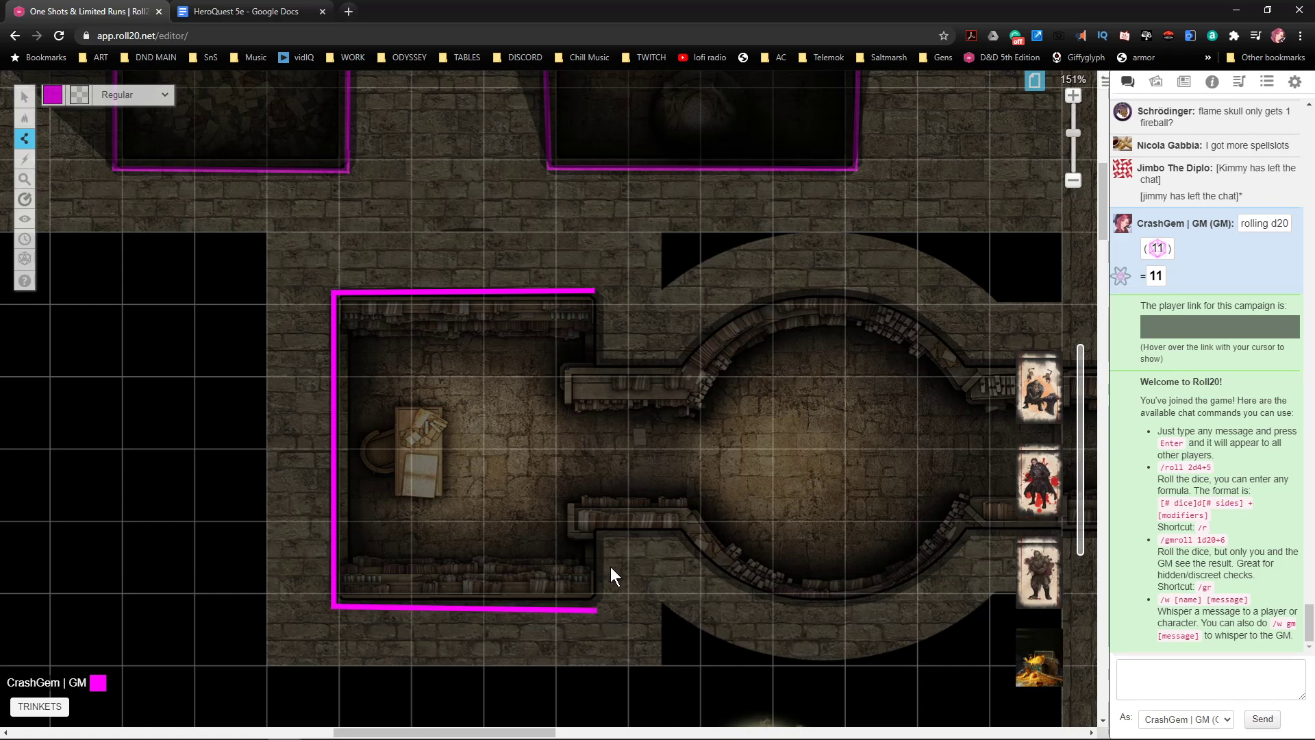
{"action": "left_click", "coordinate": [598, 602]}
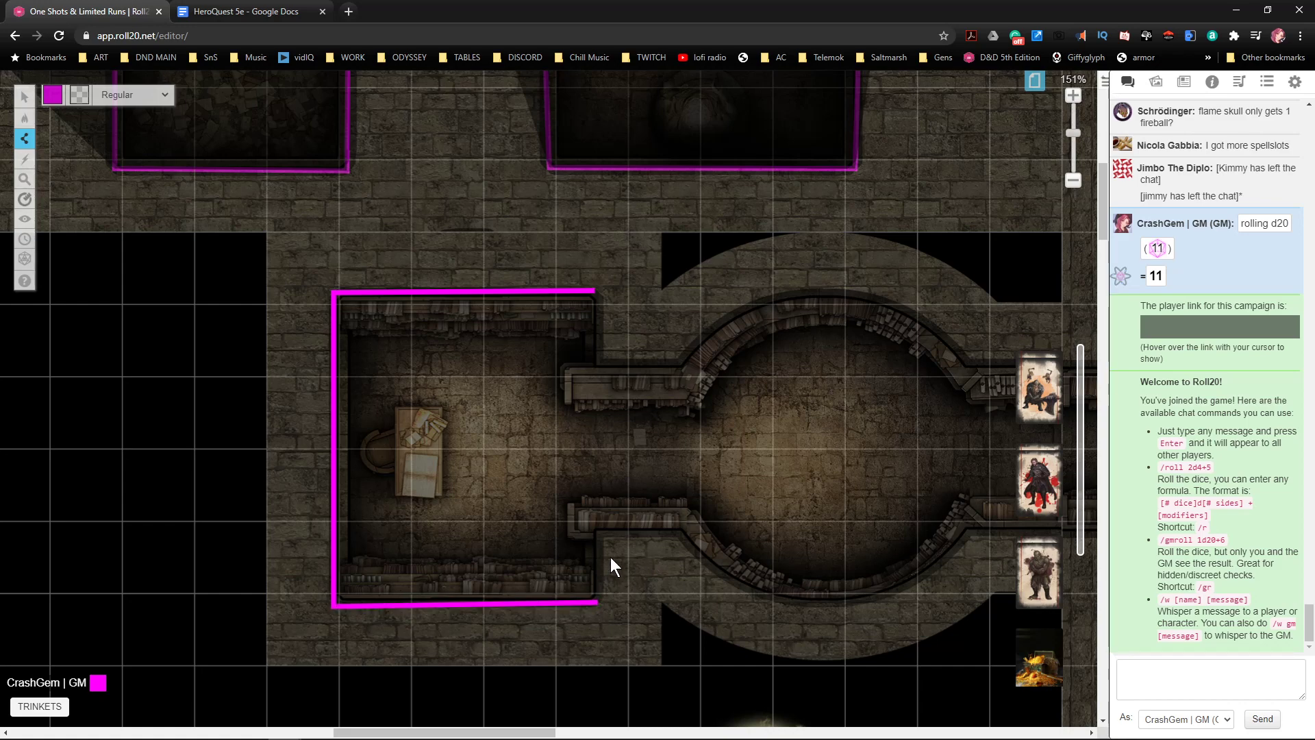
- Continue the wall line out of the desk room and along the adjoining round room's southern curve
{"action": "left_click", "coordinate": [601, 533]}
{"action": "left_click", "coordinate": [677, 536]}
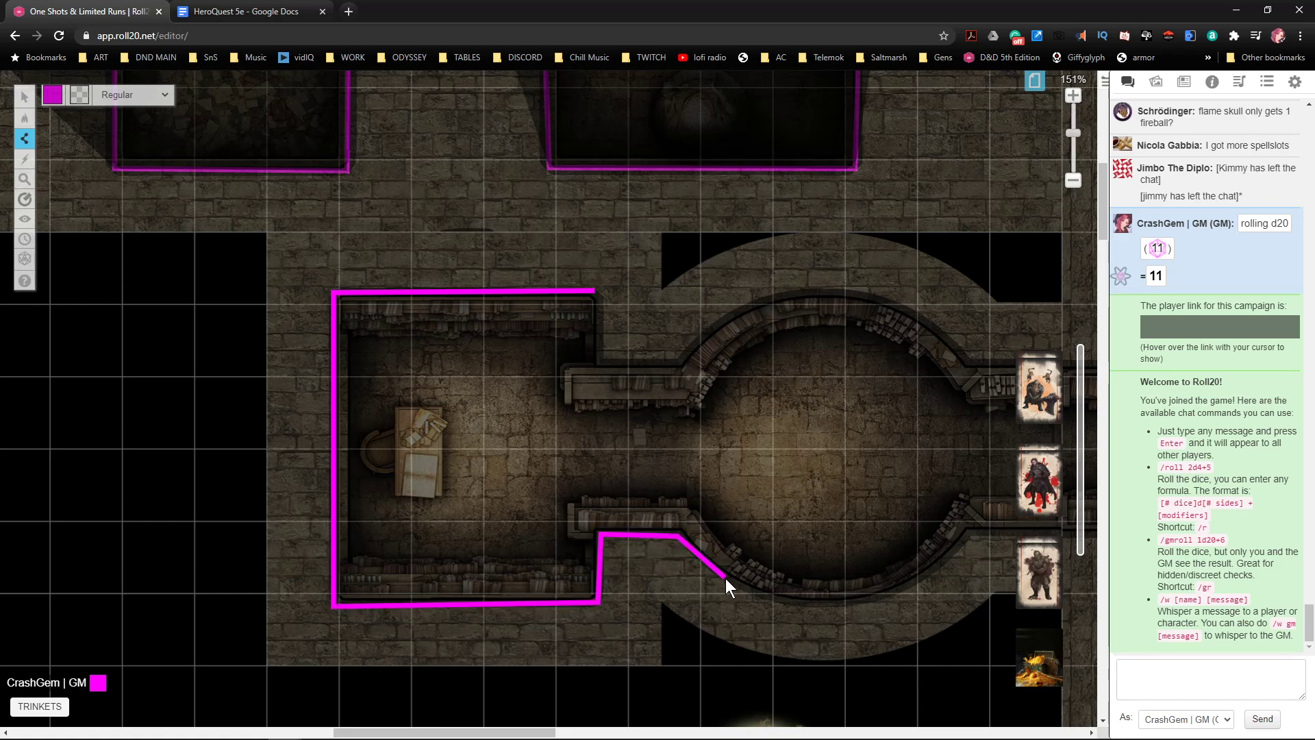
{"action": "left_click", "coordinate": [726, 579]}
{"action": "left_click", "coordinate": [867, 601]}
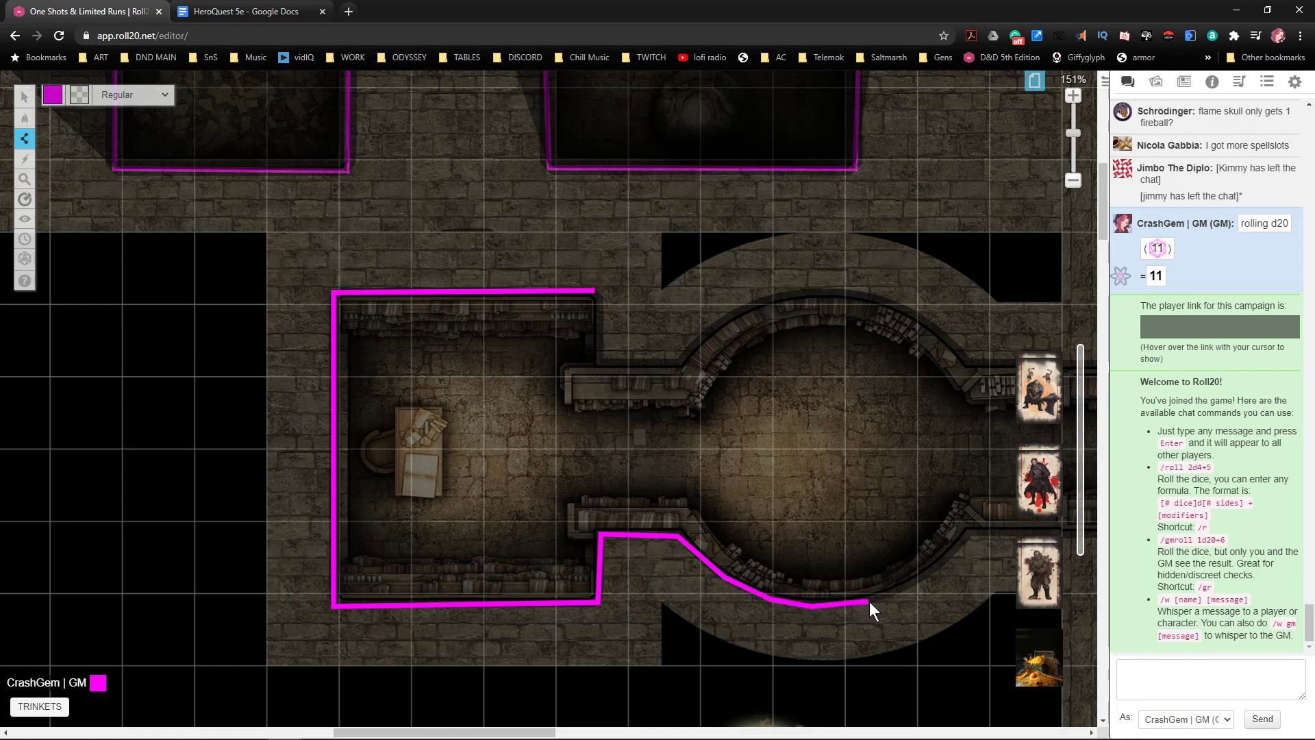
{"action": "left_click", "coordinate": [969, 535]}
- Trace the connecting passage's south wall and the southwest curve of the large hall with the swirl-patterned floor
{"action": "scroll", "coordinate": [890, 538], "scroll_direction": "right", "scroll_amount": 4}
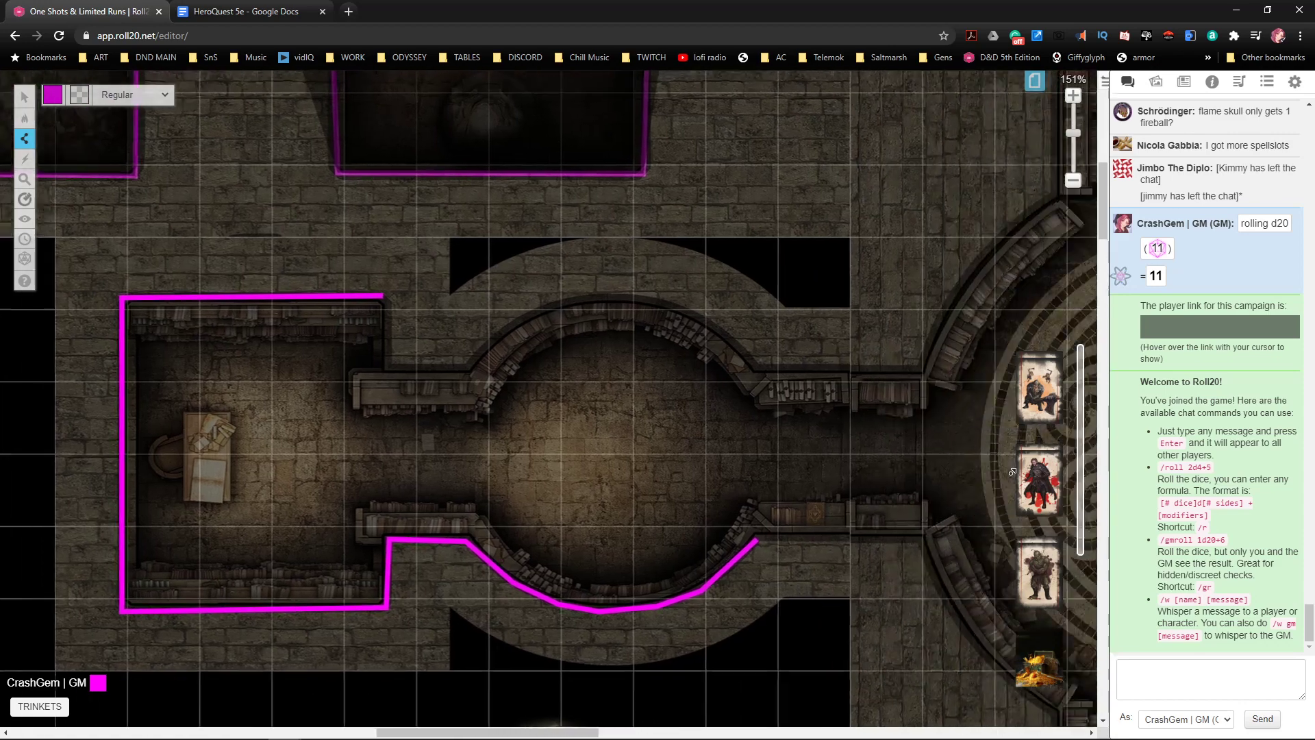
{"action": "left_click", "coordinate": [833, 543]}
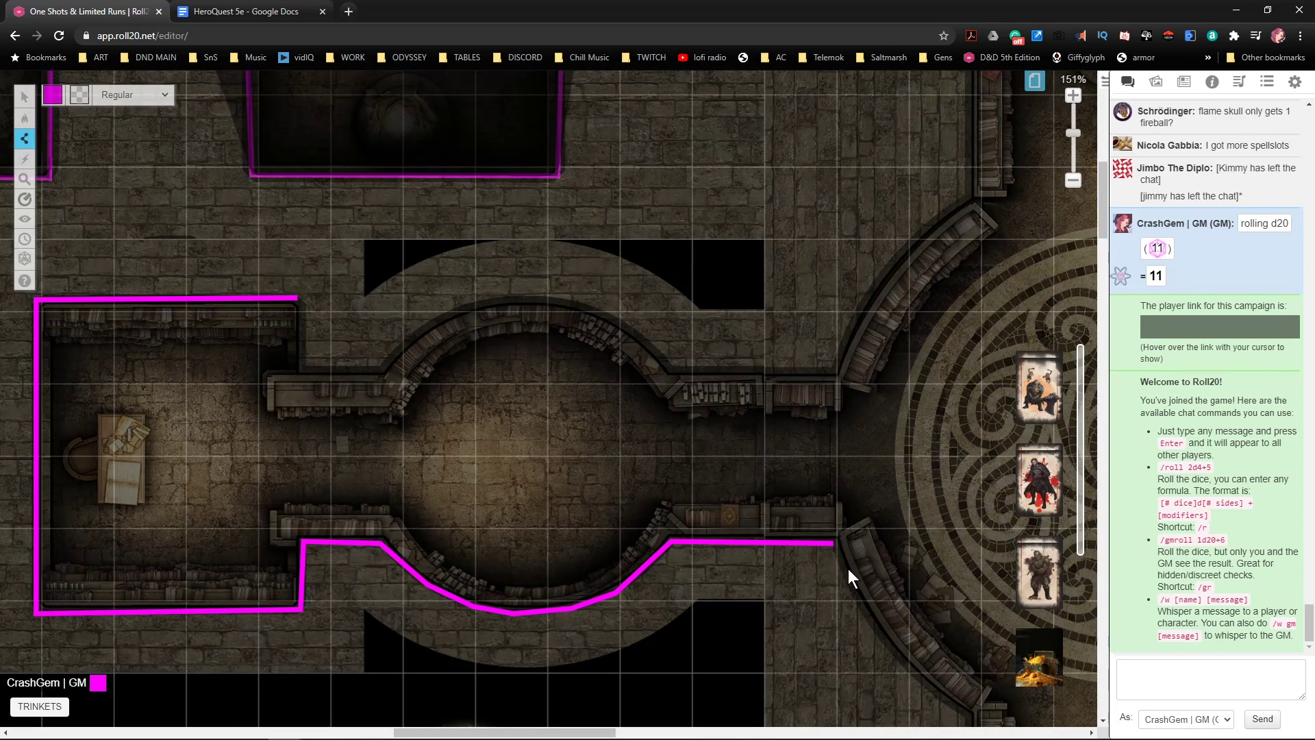
{"action": "scroll", "coordinate": [863, 520], "scroll_direction": "down", "scroll_amount": 3}
{"action": "left_click", "coordinate": [868, 410]}
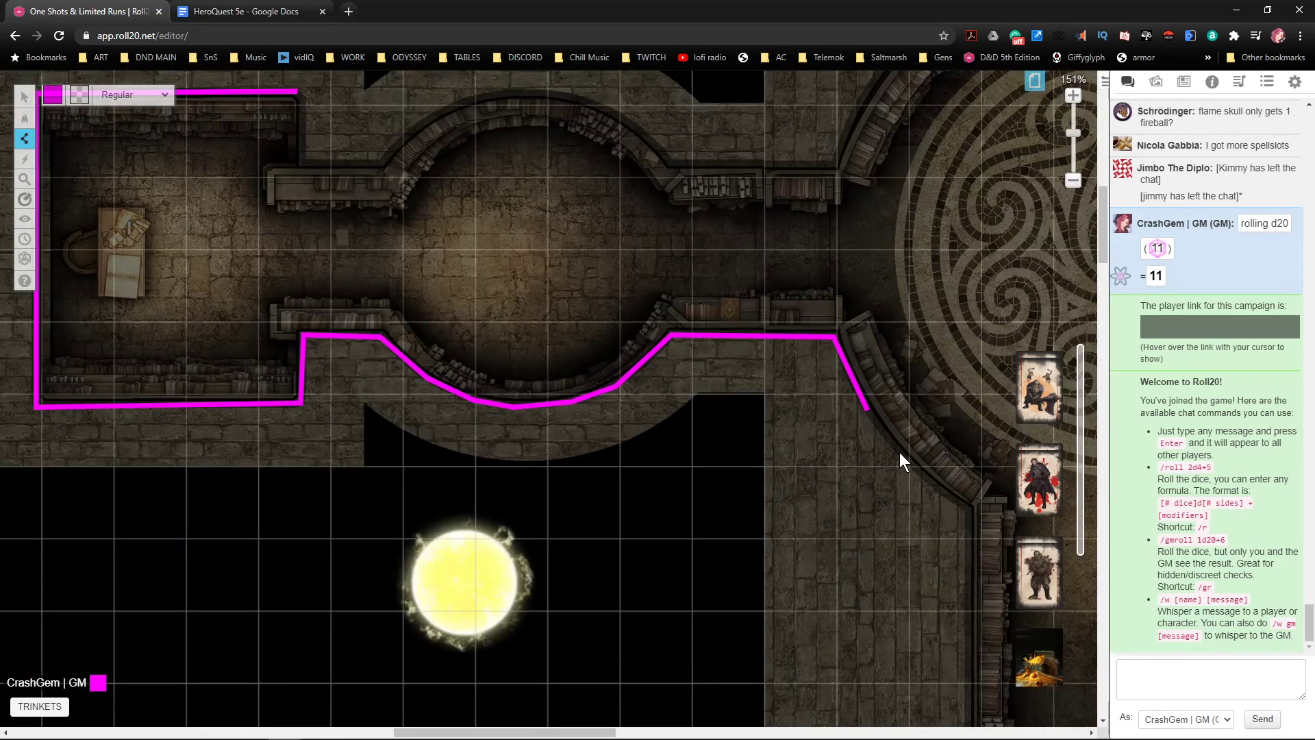
{"action": "left_click", "coordinate": [969, 512]}
- Continue the wall line down the large hall's west wall and west along the adjoining north wall to the round carpeted alcove
{"action": "scroll", "coordinate": [973, 493], "scroll_direction": "down", "scroll_amount": 4}
{"action": "left_click", "coordinate": [969, 509]}
{"action": "left_click", "coordinate": [465, 506]}
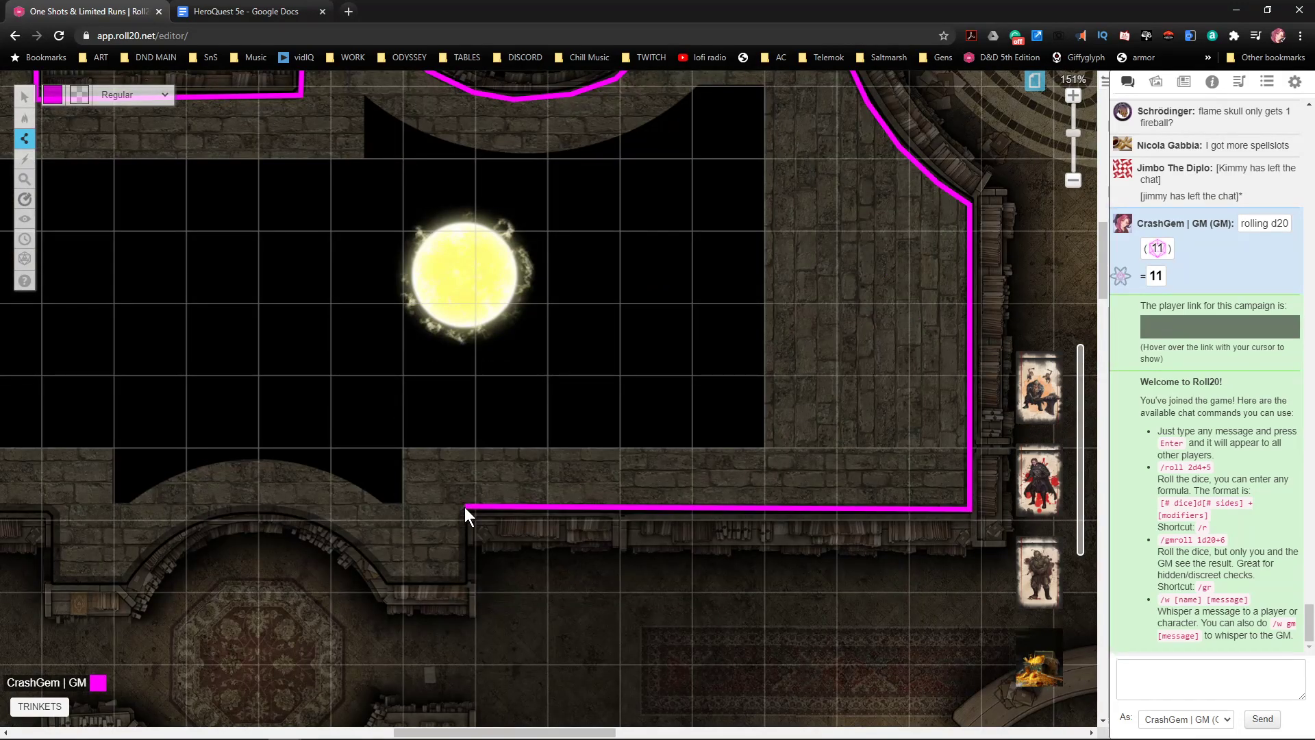
{"action": "left_click", "coordinate": [463, 581]}
{"action": "left_click", "coordinate": [388, 580]}
- Trace the round carpeted alcove's northern curve and the recessed wall on its west side
{"action": "scroll", "coordinate": [277, 582], "scroll_direction": "left", "scroll_amount": 4}
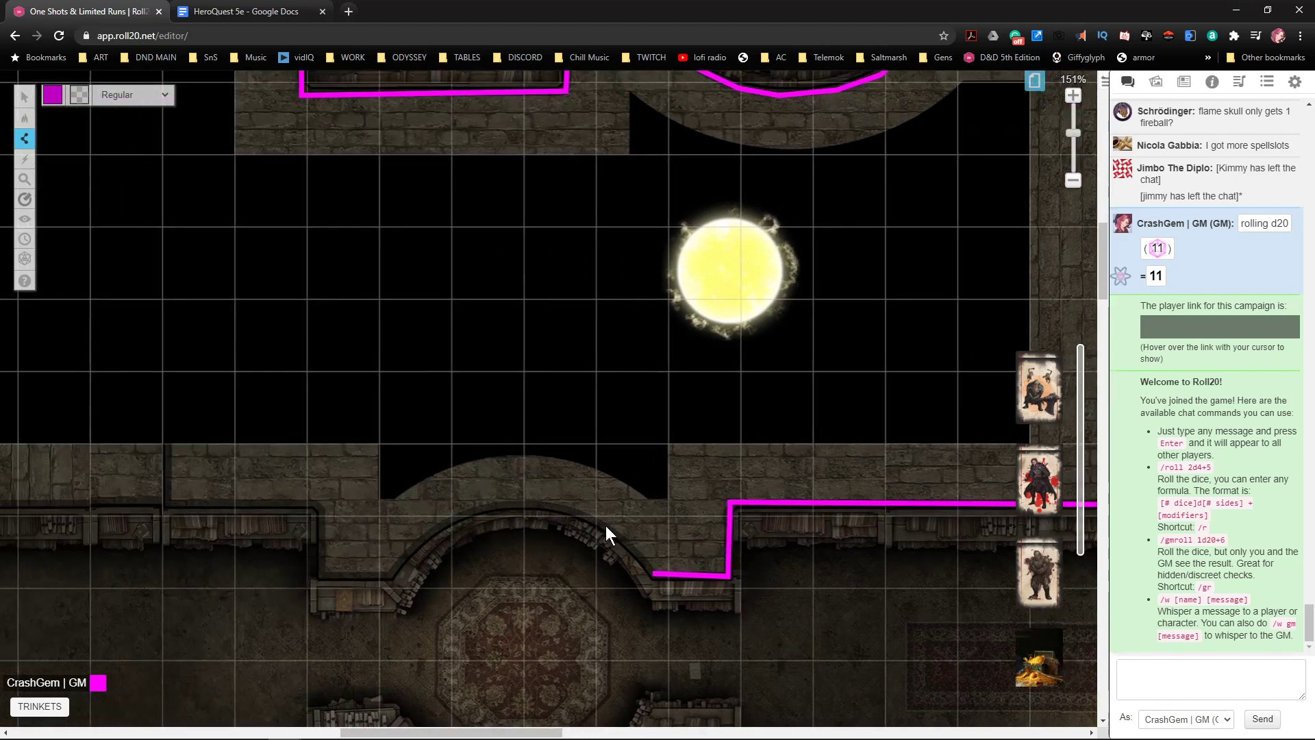
{"action": "left_click", "coordinate": [604, 522]}
{"action": "left_click", "coordinate": [558, 505]}
{"action": "left_click", "coordinate": [498, 504]}
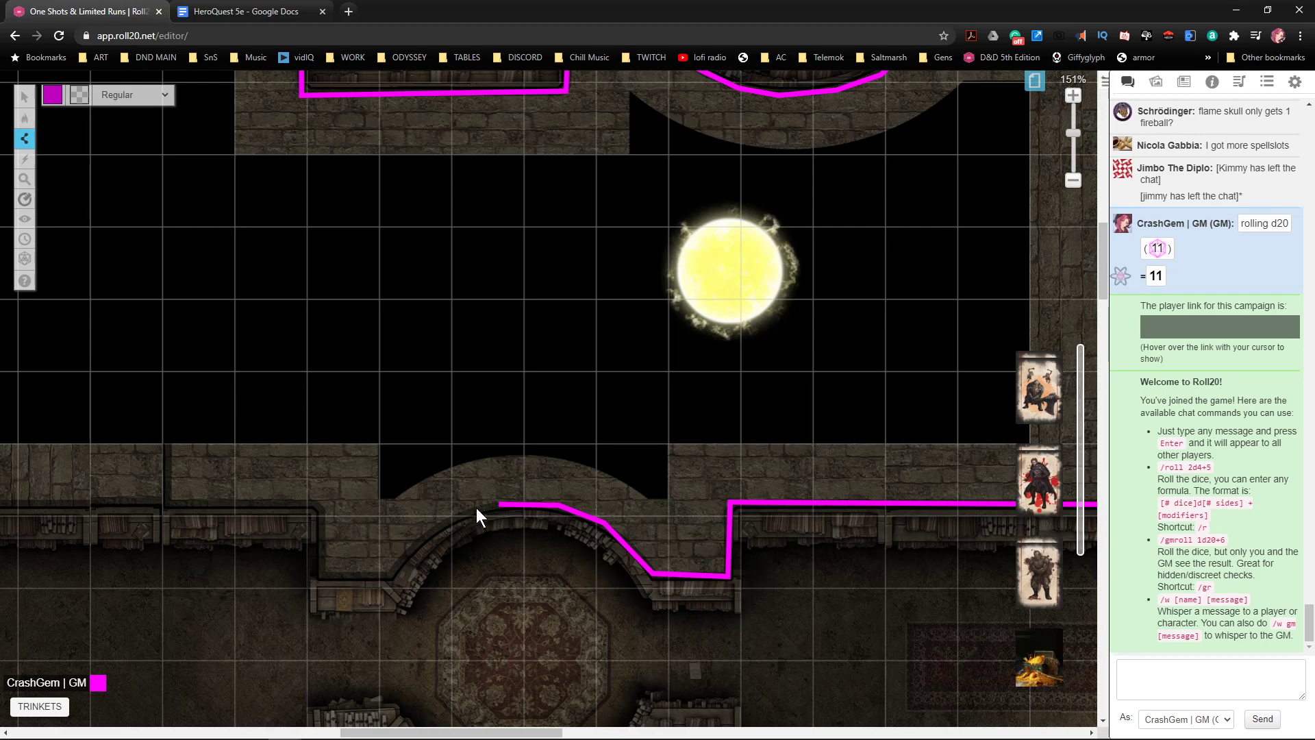
{"action": "left_click", "coordinate": [441, 519]}
{"action": "left_click", "coordinate": [396, 561]}
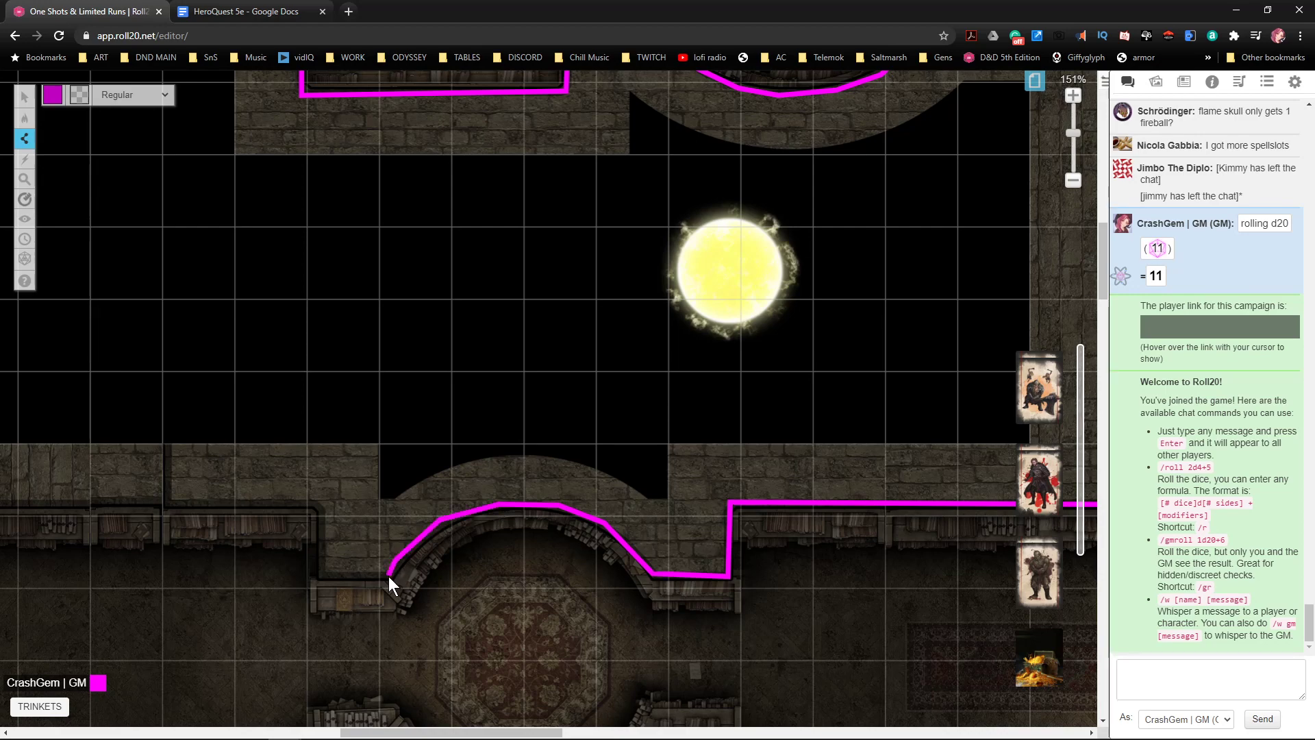
{"action": "left_click", "coordinate": [322, 572]}
{"action": "left_click", "coordinate": [319, 505]}
- Extend the line west along the bookshelf wall and around the curved corner to the long red carpet room's northeast corner
{"action": "scroll", "coordinate": [351, 513], "scroll_direction": "up", "scroll_amount": 1}
{"action": "middle_click", "coordinate": [658, 524]}
{"action": "middle_click", "coordinate": [661, 546]}
{"action": "middle_click", "coordinate": [732, 546]}
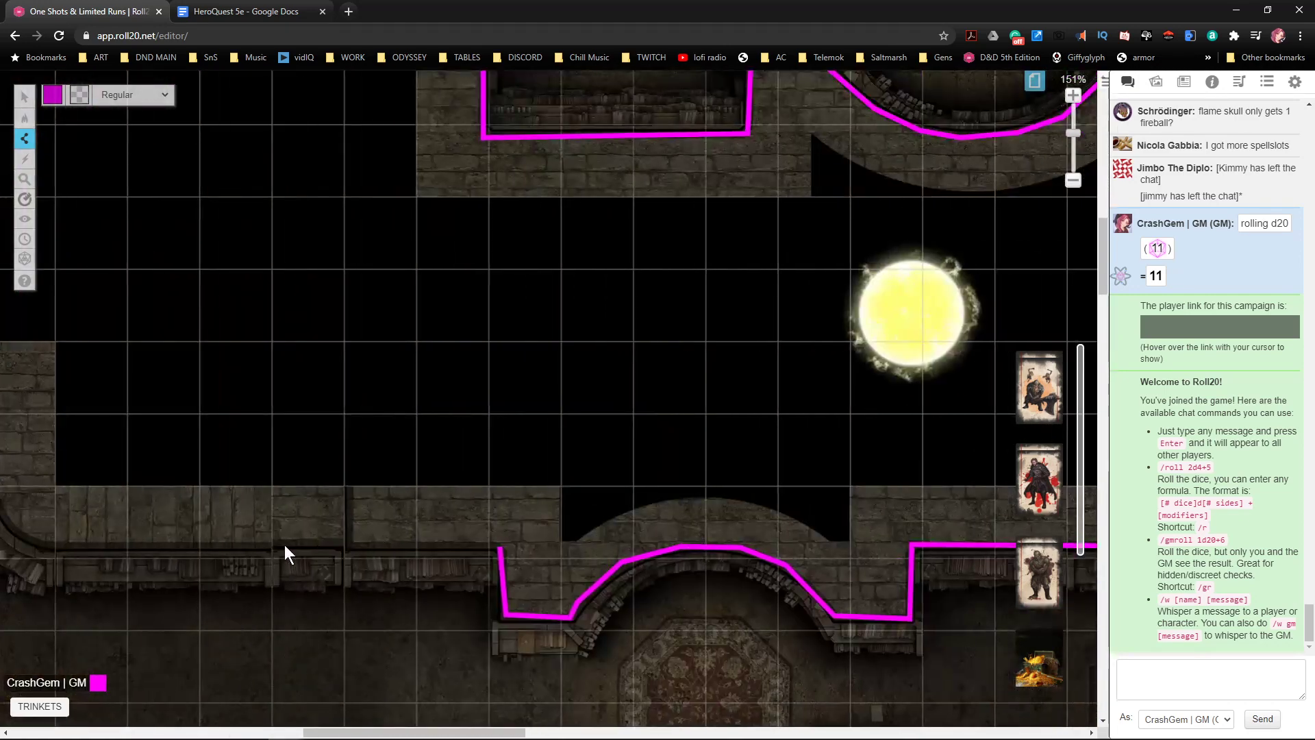
{"action": "left_click", "coordinate": [253, 544]}
{"action": "middle_click", "coordinate": [206, 561]}
{"action": "middle_click", "coordinate": [107, 566]}
{"action": "left_click", "coordinate": [244, 547]}
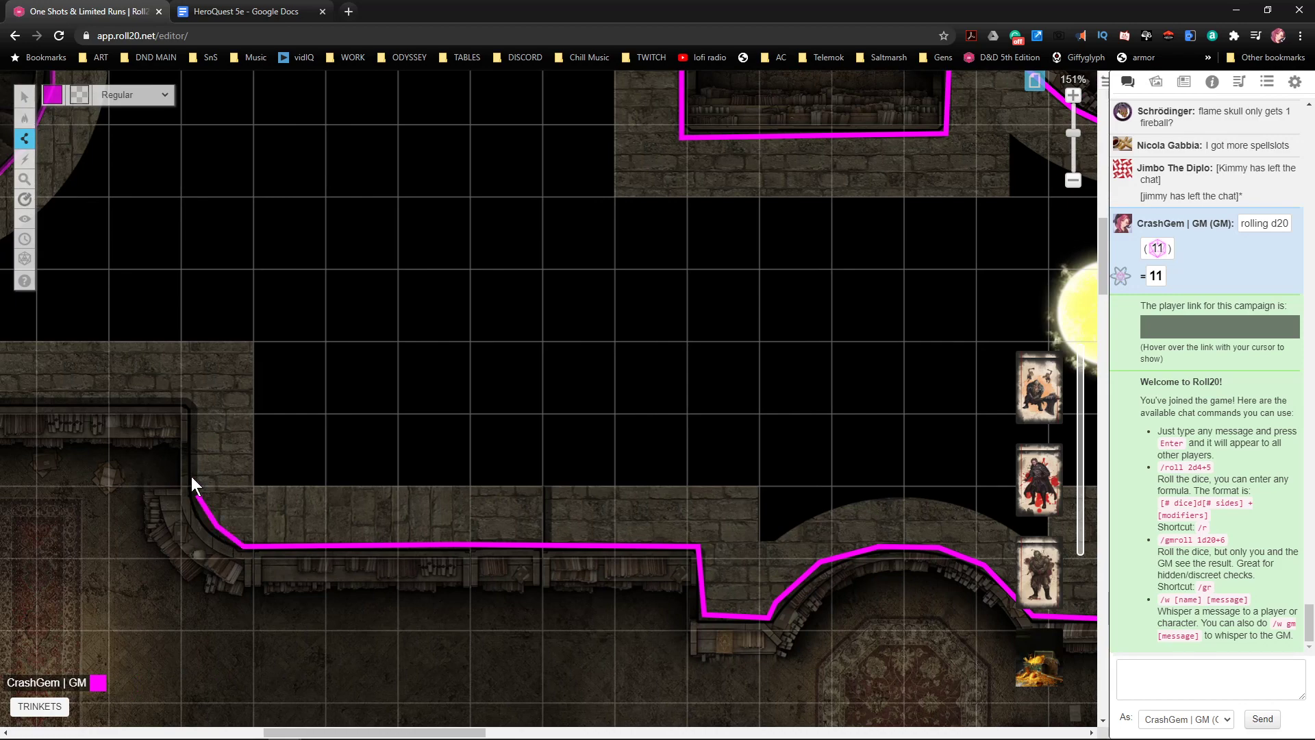
{"action": "left_click", "coordinate": [195, 401]}
- Trace the north, west and south walls of the room with the long red carpet
{"action": "middle_click", "coordinate": [473, 478]}
{"action": "middle_click", "coordinate": [398, 468]}
{"action": "middle_click", "coordinate": [399, 470]}
{"action": "middle_click", "coordinate": [322, 479]}
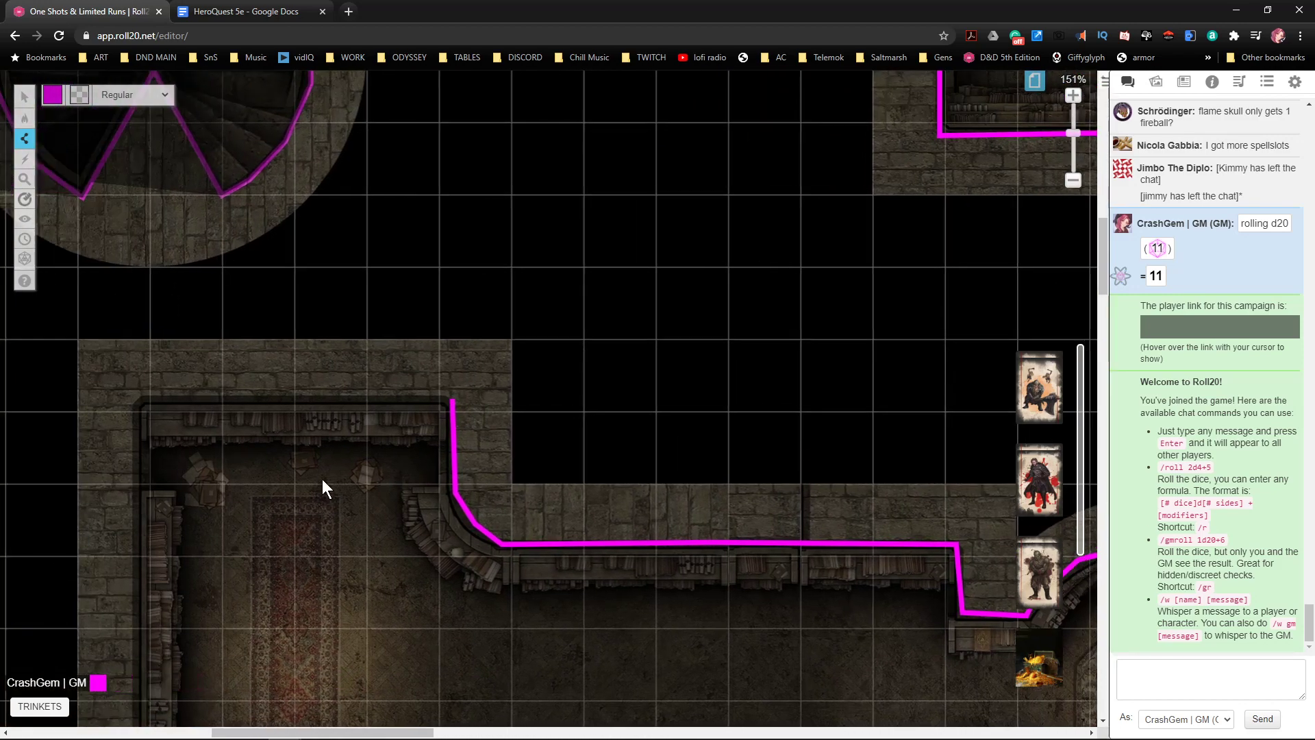
{"action": "middle_click", "coordinate": [415, 441]}
{"action": "middle_click", "coordinate": [250, 452]}
{"action": "left_click", "coordinate": [285, 394]}
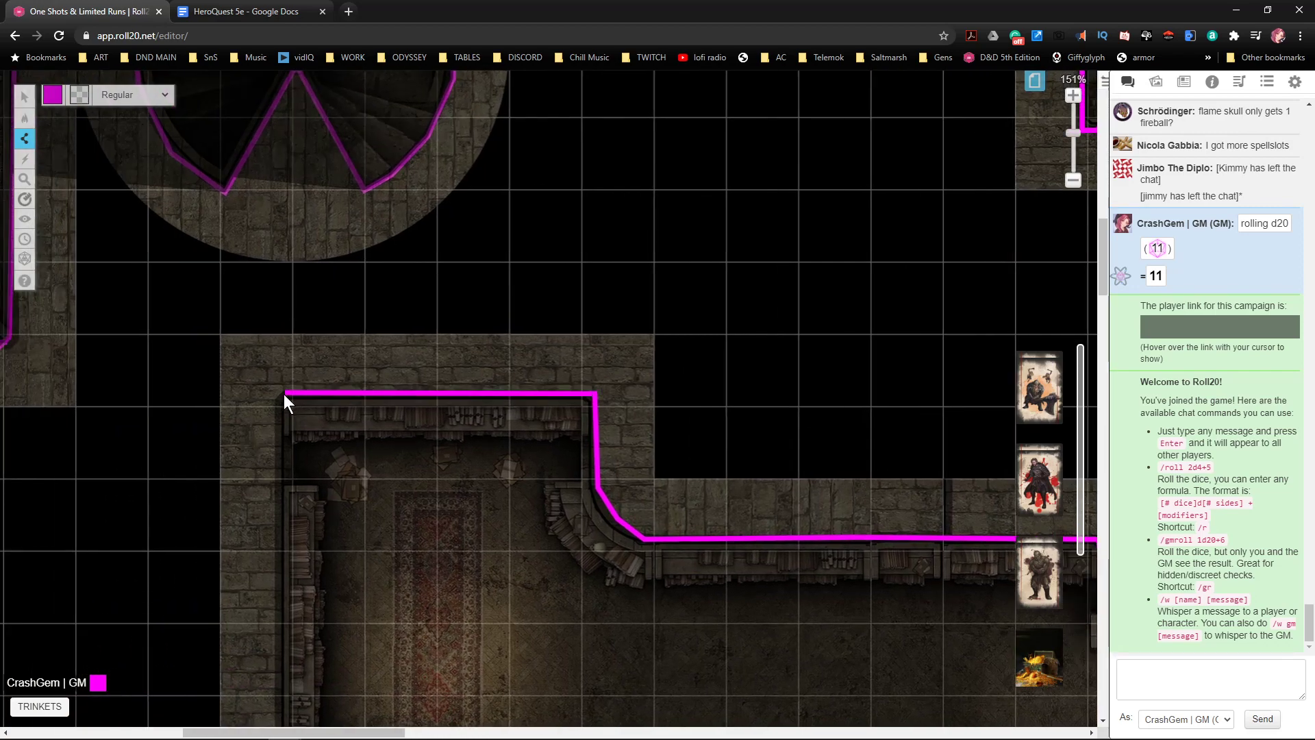
{"action": "scroll", "coordinate": [278, 413], "scroll_direction": "down", "scroll_amount": 5}
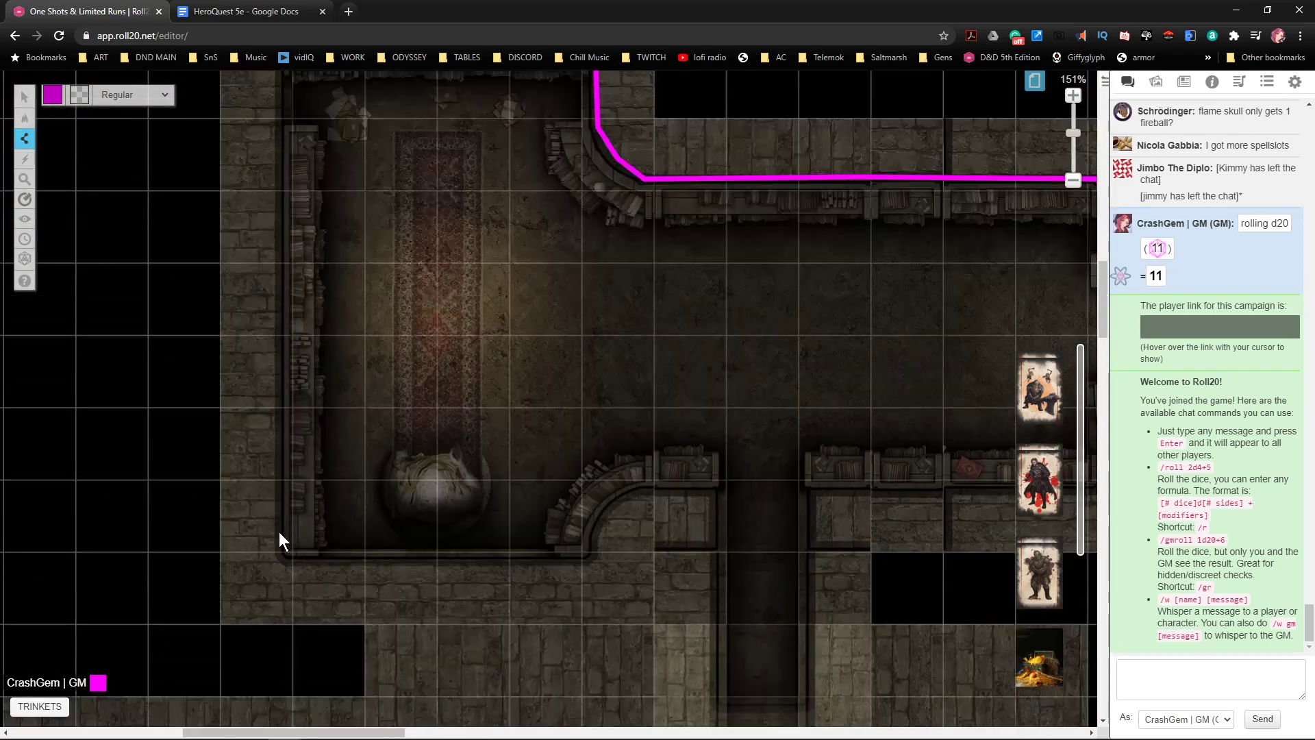
{"action": "left_click", "coordinate": [277, 553]}
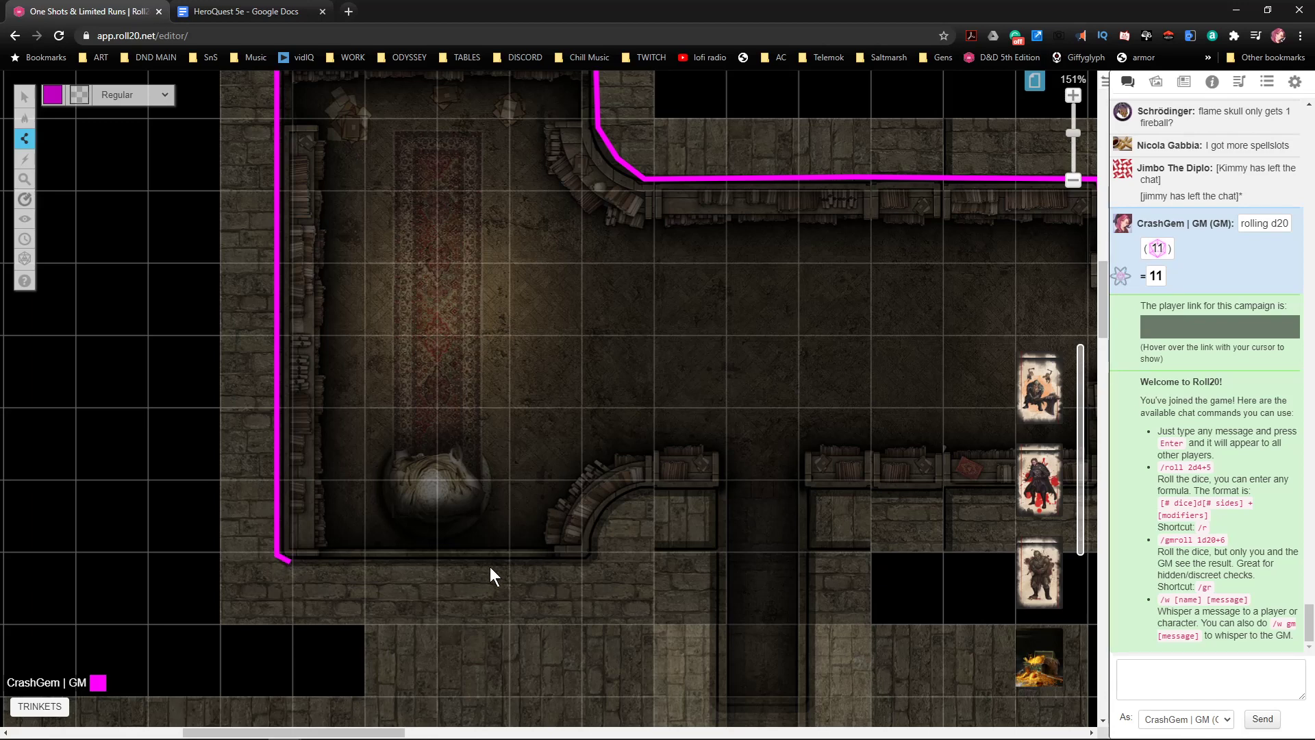
{"action": "left_click", "coordinate": [581, 562]}
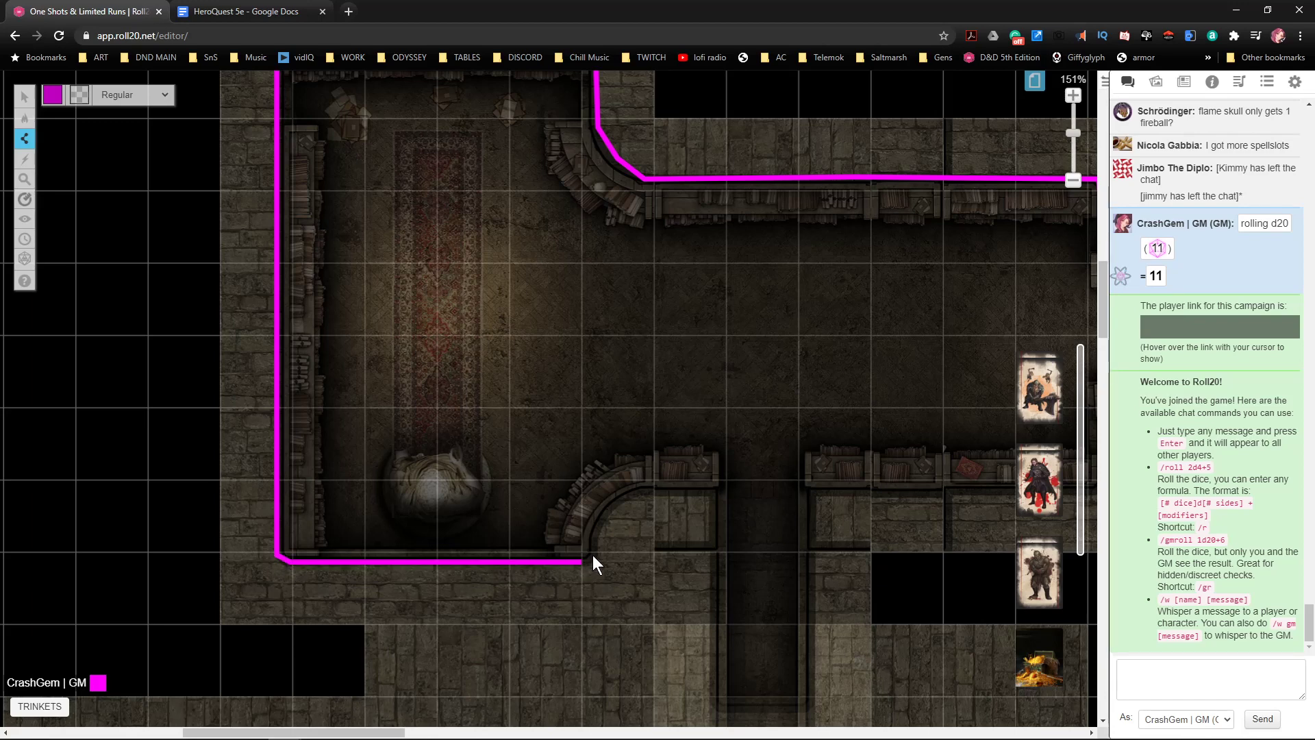
- Trace the carpet room's curved southeast corner and the west wall of the narrow passage leading south
{"action": "left_click", "coordinate": [595, 544]}
{"action": "left_click", "coordinate": [648, 491]}
{"action": "left_click", "coordinate": [715, 492]}
{"action": "scroll", "coordinate": [723, 487], "scroll_direction": "down", "scroll_amount": 5}
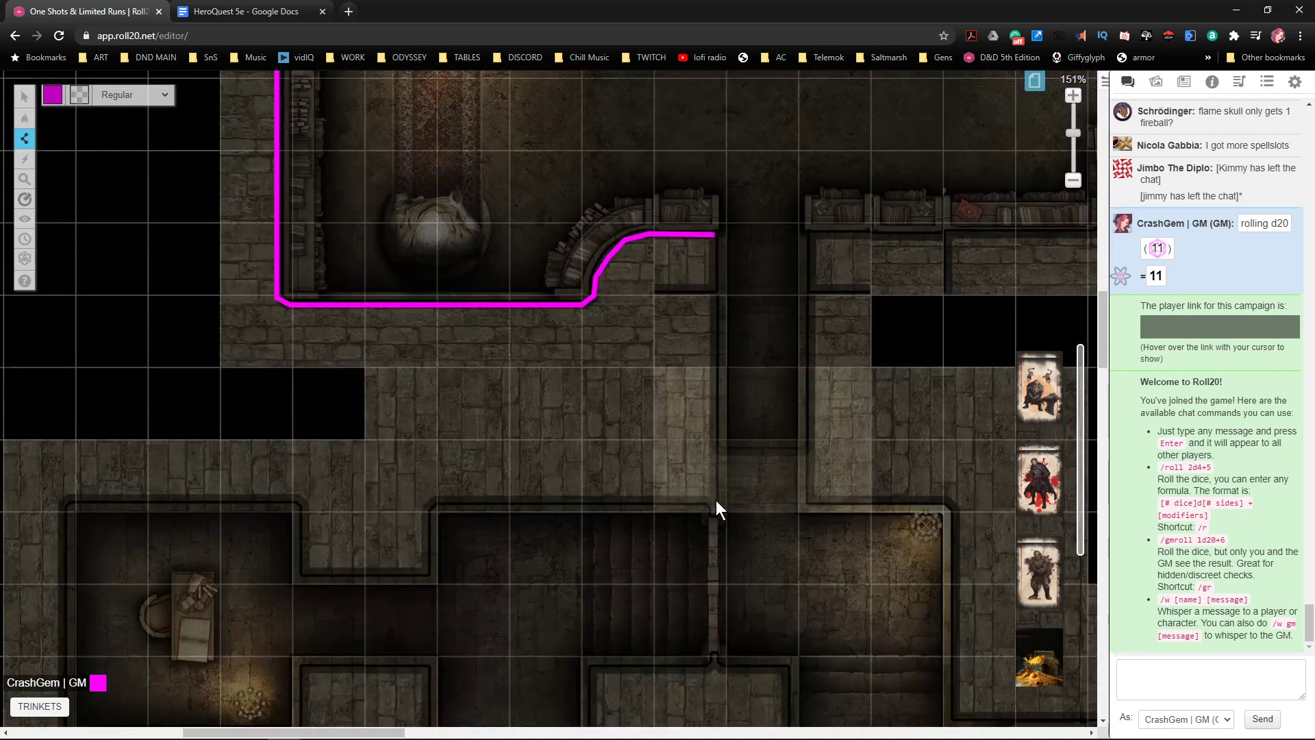
{"action": "left_click", "coordinate": [717, 514]}
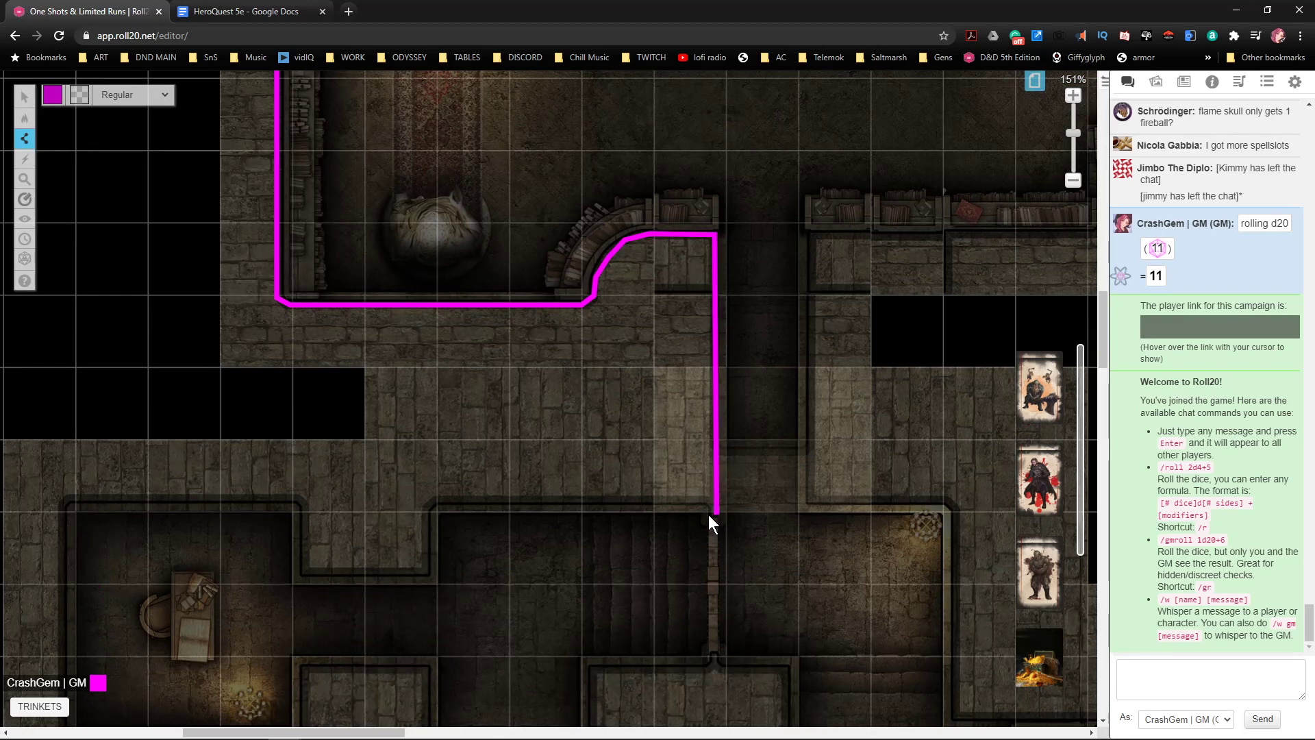
- Trace the north walls of the stair landing, the short connecting passage and the small desk room to the west
{"action": "left_click", "coordinate": [433, 503]}
{"action": "left_click", "coordinate": [425, 570]}
{"action": "left_click", "coordinate": [304, 571]}
{"action": "left_click", "coordinate": [303, 502]}
{"action": "left_click", "coordinate": [65, 501]}
- Trace the small desk room's west, south and east walls and the connecting passage's south wall
{"action": "scroll", "coordinate": [76, 490], "scroll_direction": "down", "scroll_amount": 3}
{"action": "scroll", "coordinate": [95, 377], "scroll_direction": "down", "scroll_amount": 2}
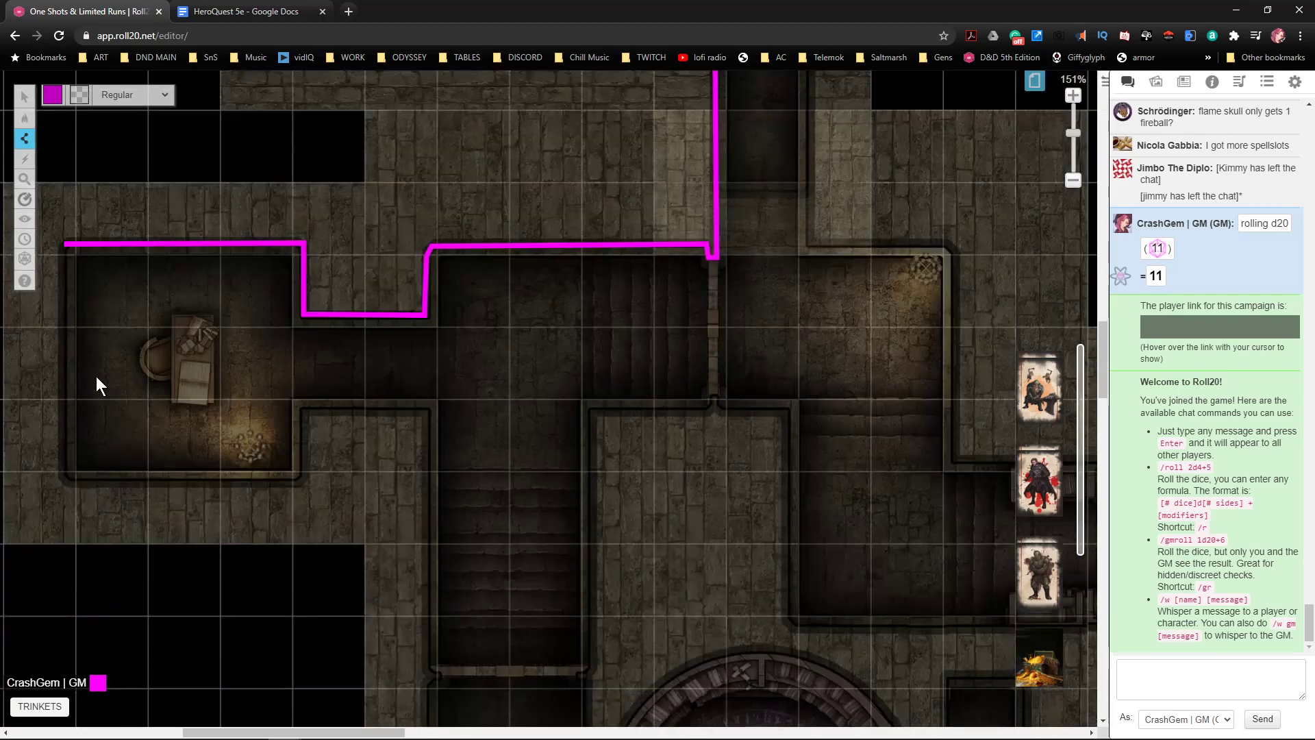
{"action": "left_click", "coordinate": [61, 473]}
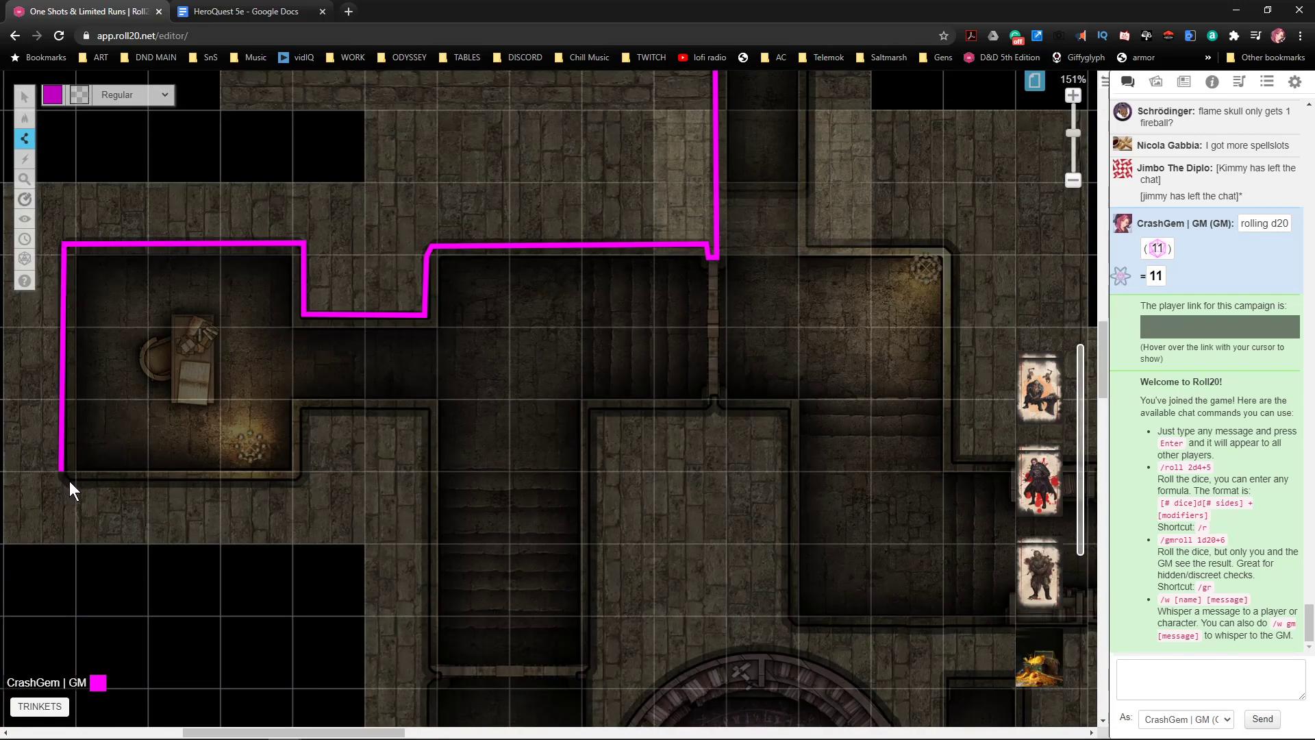
{"action": "left_click", "coordinate": [297, 478]}
{"action": "left_click", "coordinate": [297, 408]}
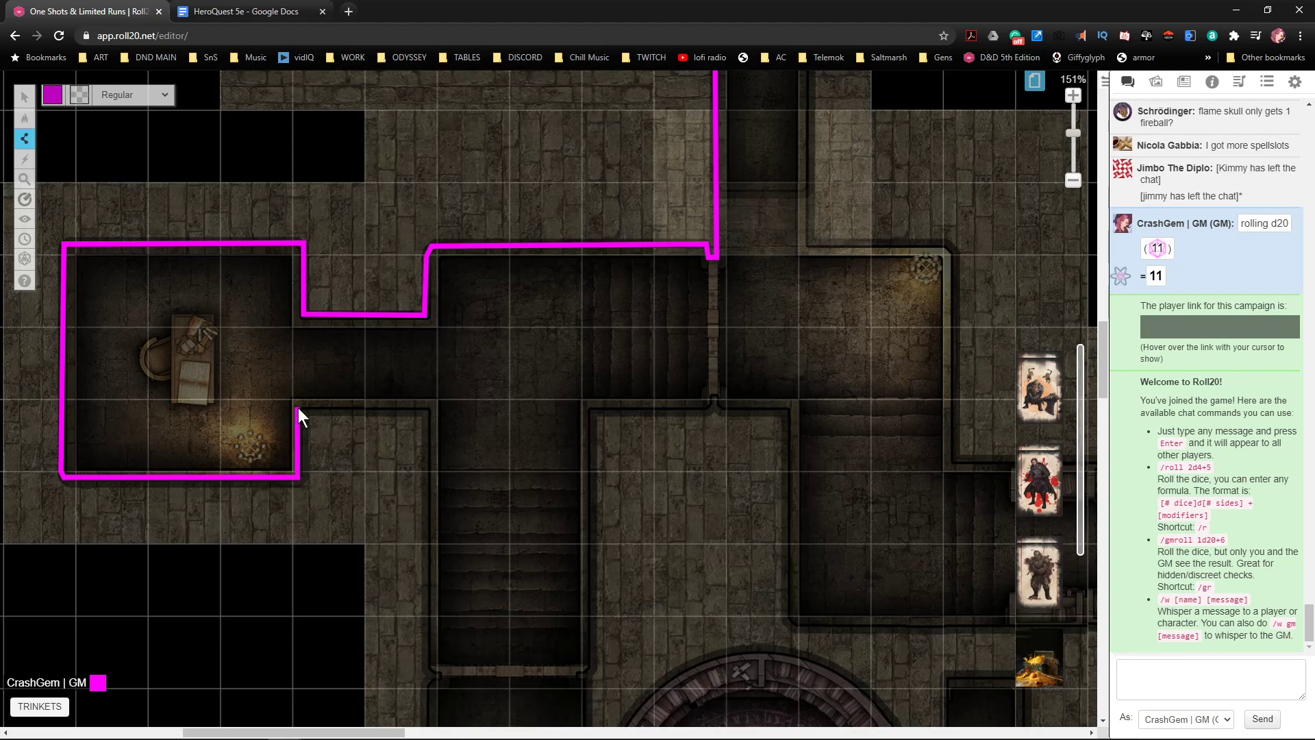
{"action": "left_click", "coordinate": [432, 408]}
- Continue the line down the staircase's west wall to the southwest corner of the purple magic circle room
{"action": "scroll", "coordinate": [442, 431], "scroll_direction": "down", "scroll_amount": 3}
{"action": "left_click", "coordinate": [427, 463]}
{"action": "scroll", "coordinate": [434, 479], "scroll_direction": "down", "scroll_amount": 1}
{"action": "scroll", "coordinate": [439, 494], "scroll_direction": "down", "scroll_amount": 3}
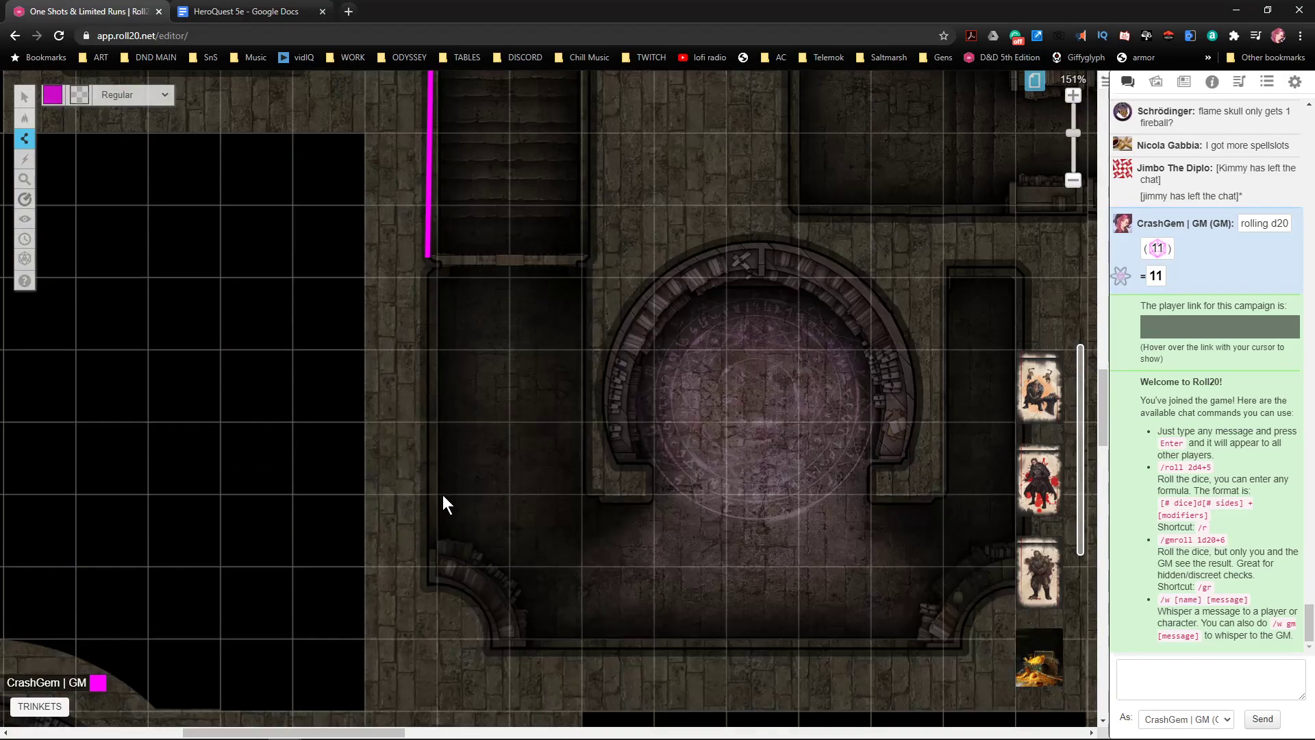
{"action": "scroll", "coordinate": [442, 494], "scroll_direction": "down", "scroll_amount": 1}
{"action": "left_click", "coordinate": [424, 537]}
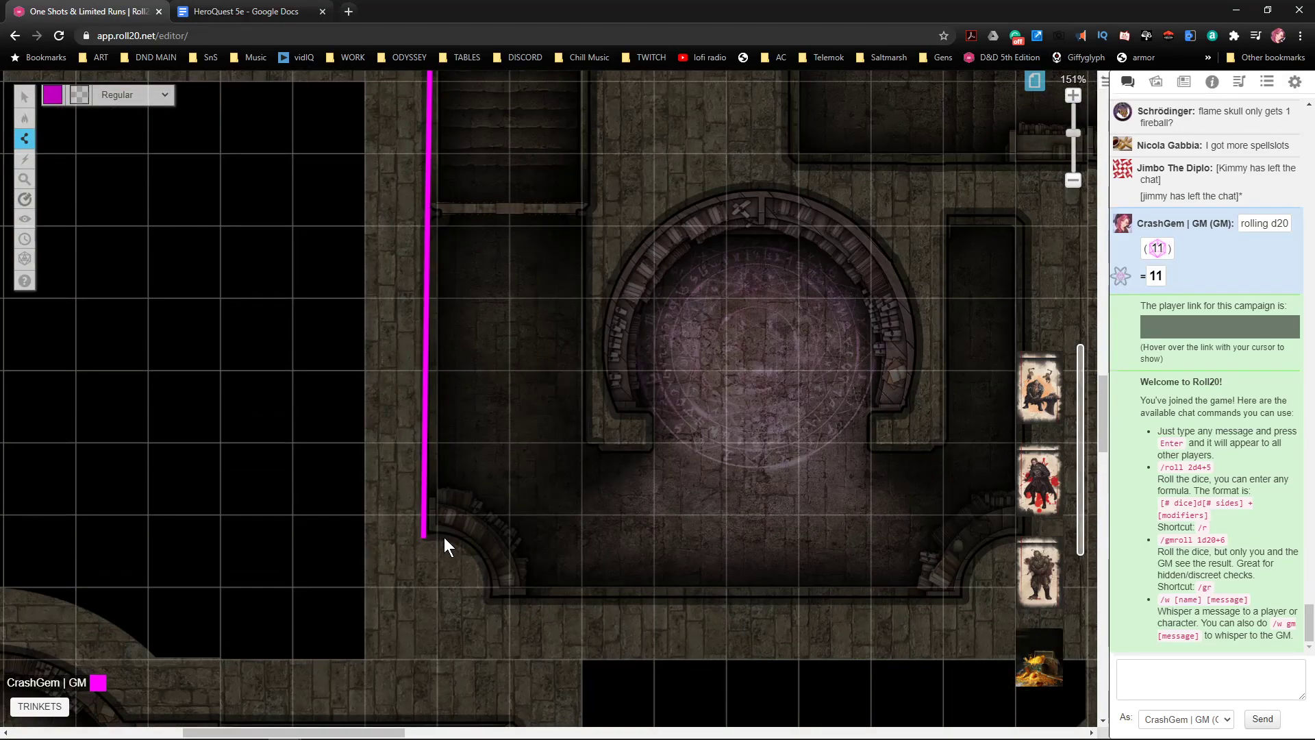
- Trace the magic circle room's south wall, including its curved southwest and southeast corners
{"action": "left_click", "coordinate": [454, 538]}
{"action": "left_click", "coordinate": [488, 576]}
{"action": "left_click", "coordinate": [486, 602]}
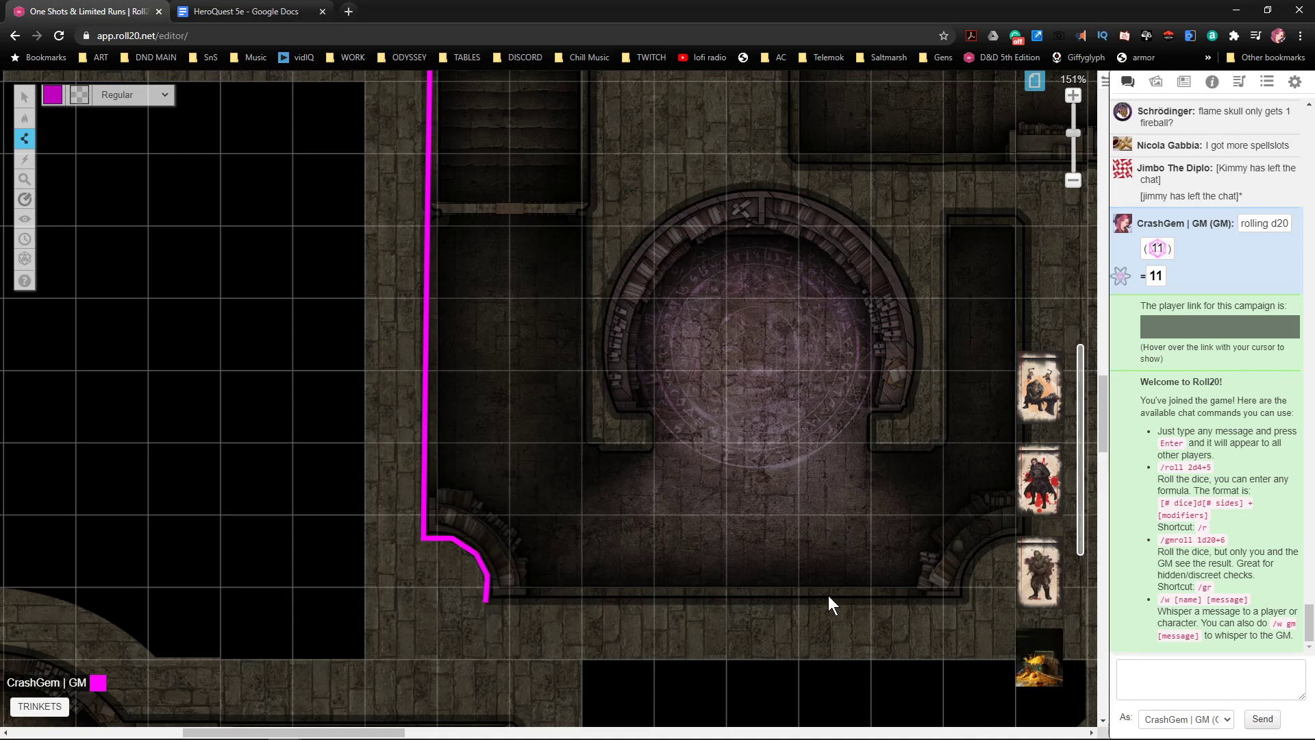
{"action": "left_click", "coordinate": [966, 598]}
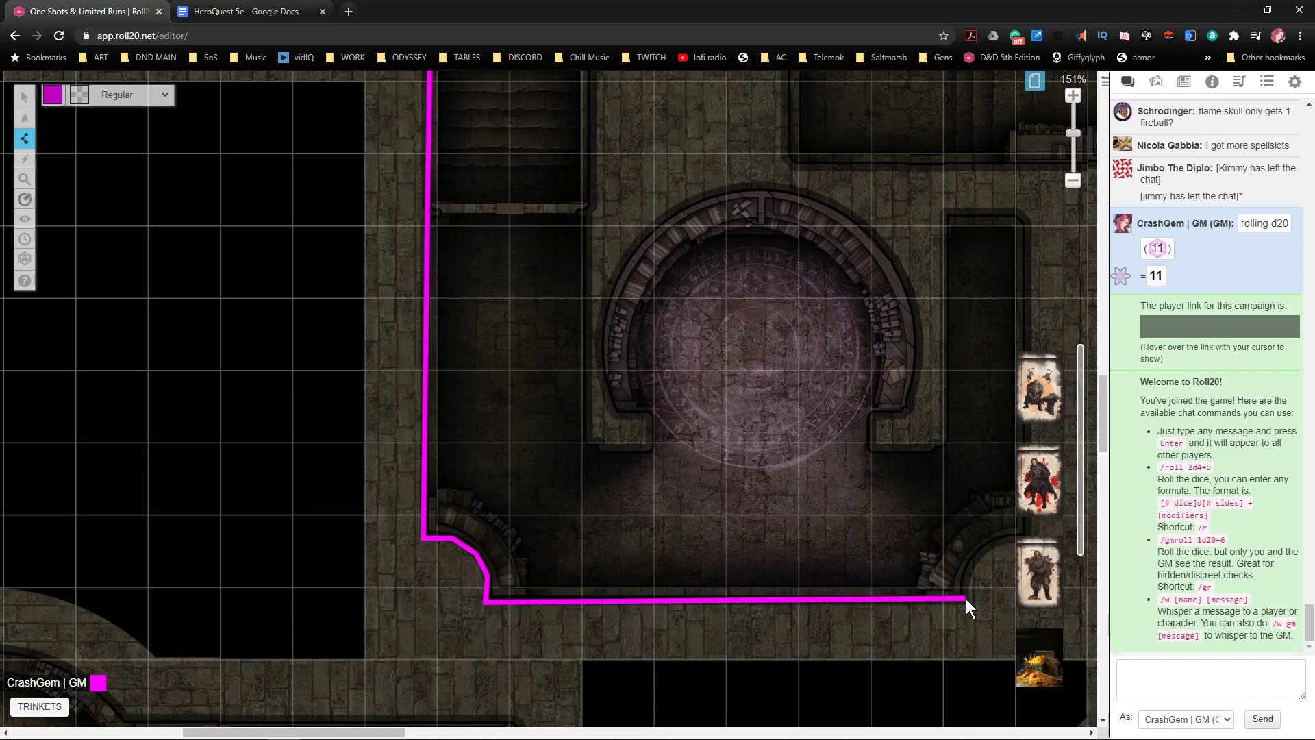
{"action": "left_click_drag", "start_coordinate": [914, 583], "coordinate": [668, 594]}
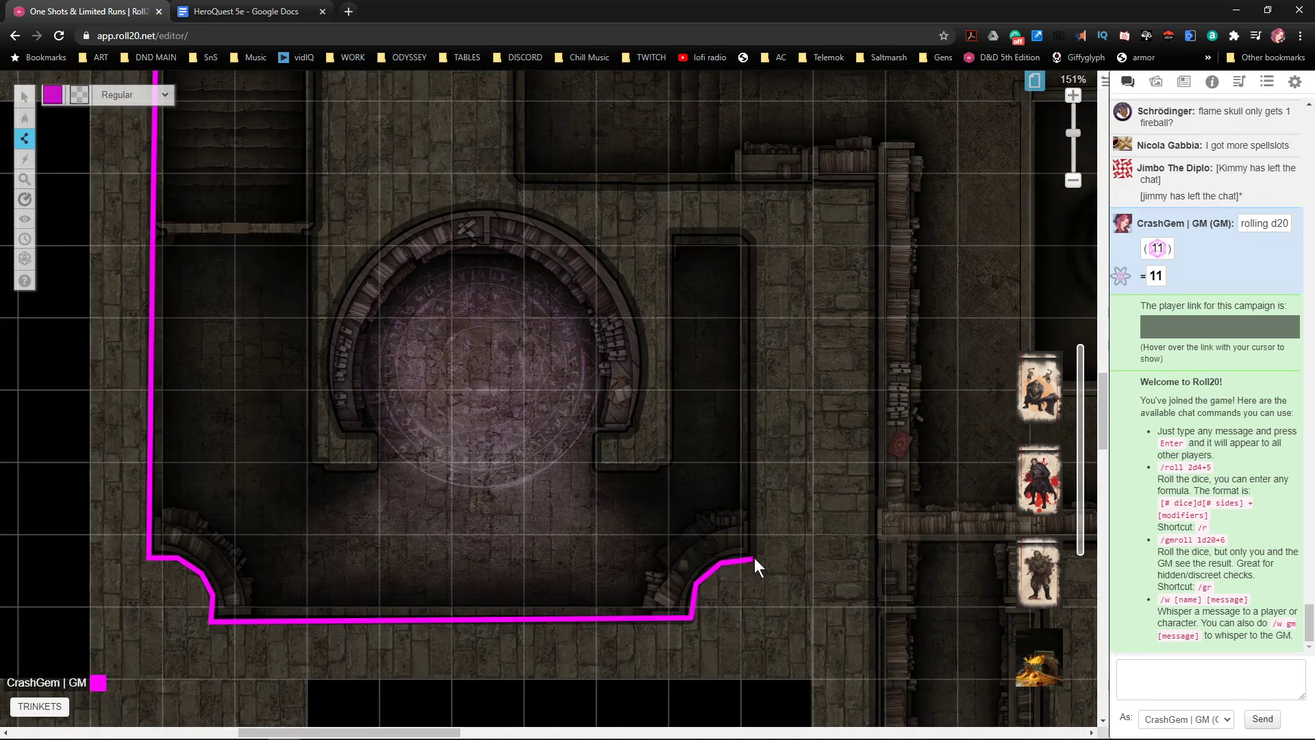
- Outline the narrow recess east of the magic circle and the end of the adjoining wall stub
{"action": "left_click", "coordinate": [752, 248]}
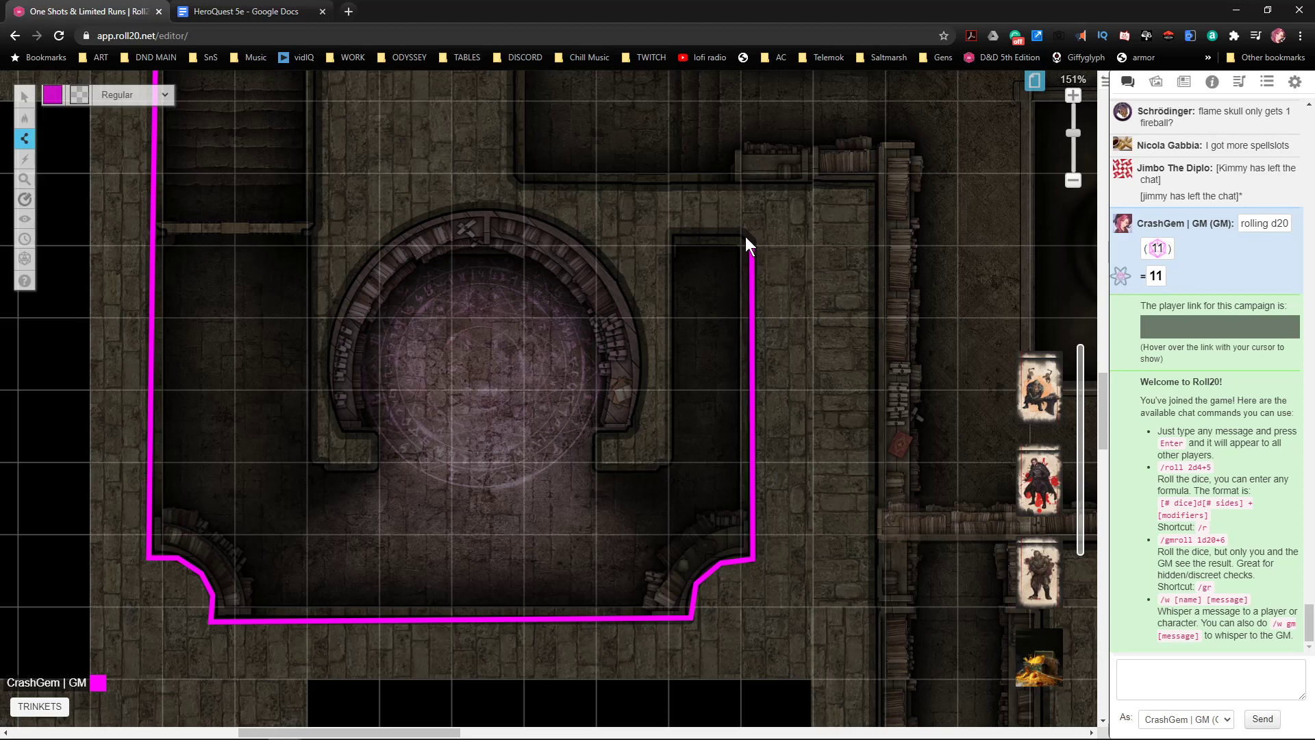
{"action": "left_click", "coordinate": [669, 234]}
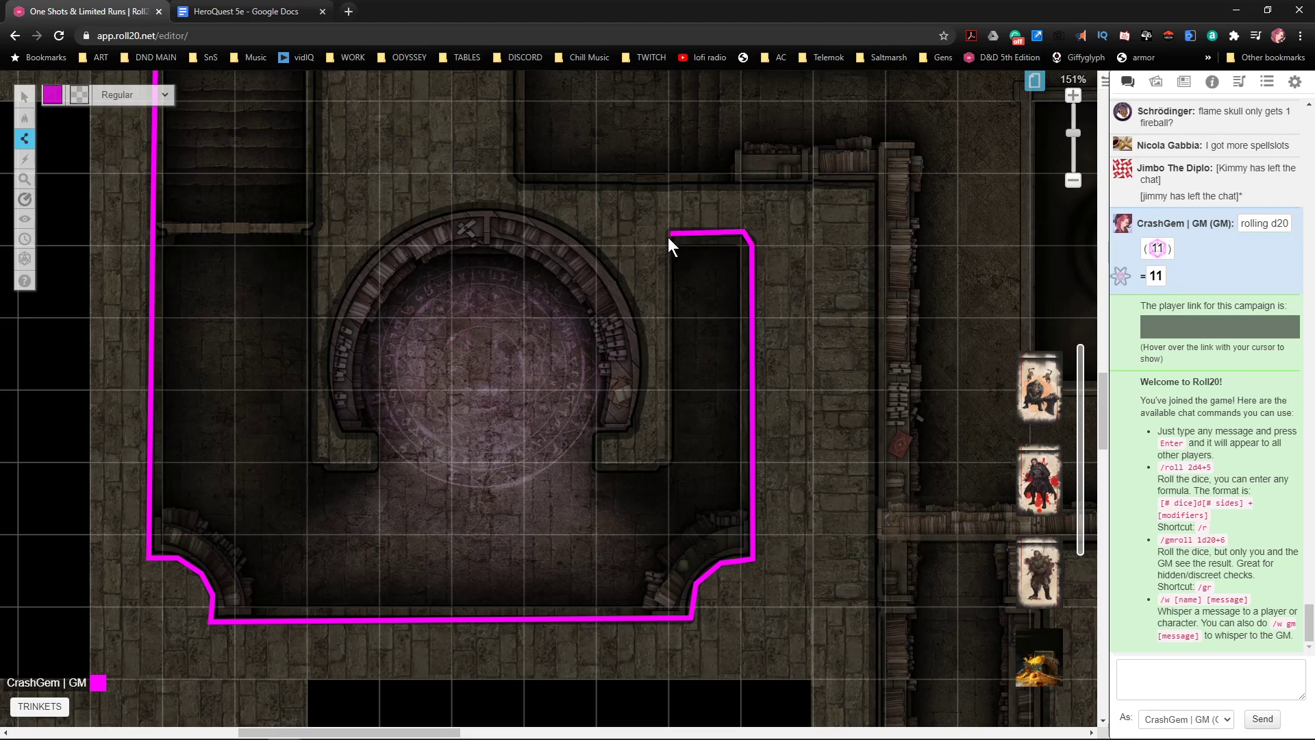
{"action": "left_click", "coordinate": [665, 460]}
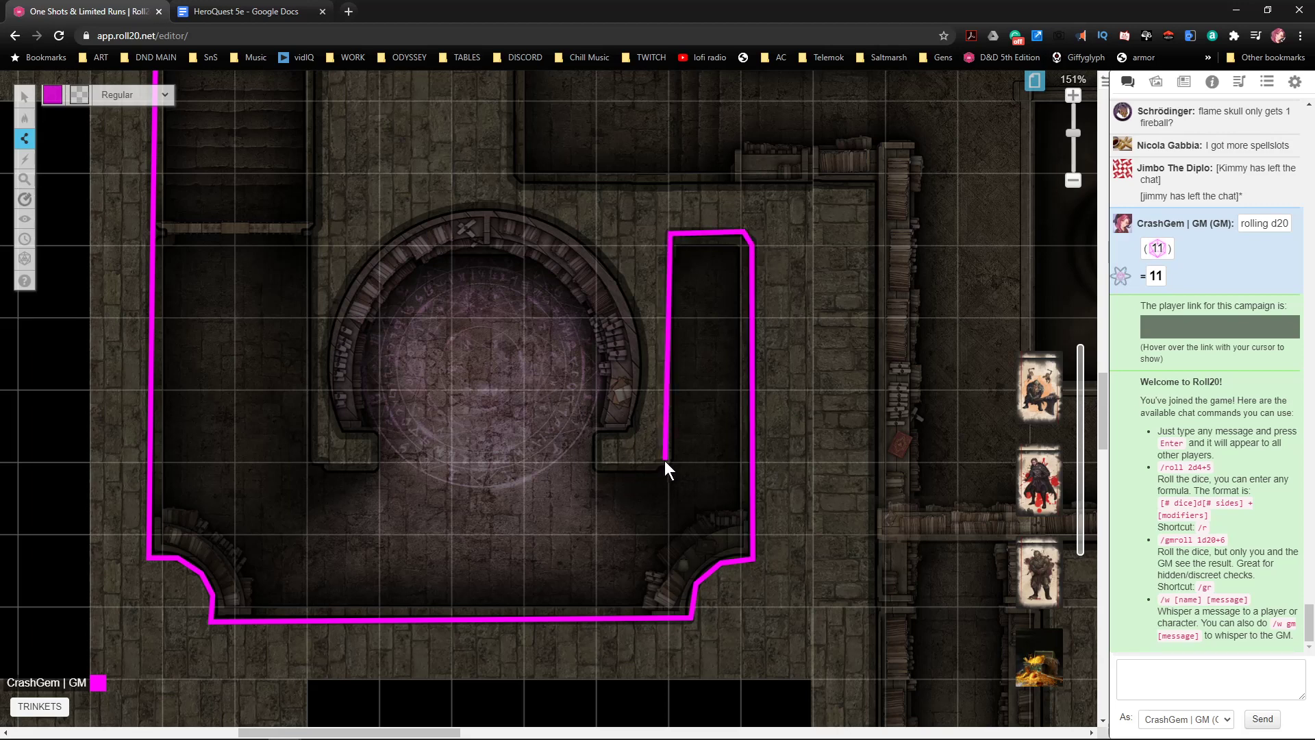
{"action": "left_click", "coordinate": [602, 466]}
- Trace the curved bookshelf wall around the magic circle from its east side to the western wall stub
{"action": "left_click", "coordinate": [645, 359]}
{"action": "left_click", "coordinate": [637, 312]}
{"action": "left_click", "coordinate": [560, 221]}
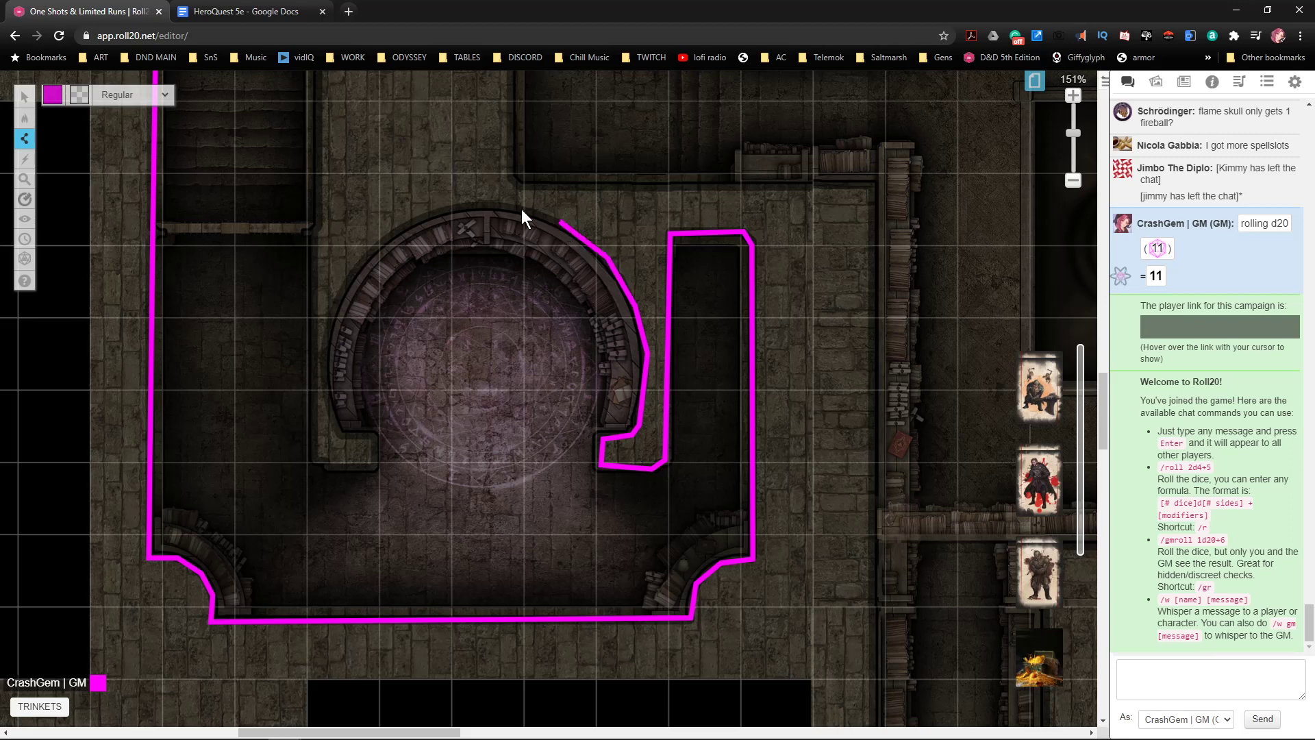
{"action": "left_click", "coordinate": [492, 207]}
{"action": "left_click", "coordinate": [425, 216]}
{"action": "left_click", "coordinate": [363, 261]}
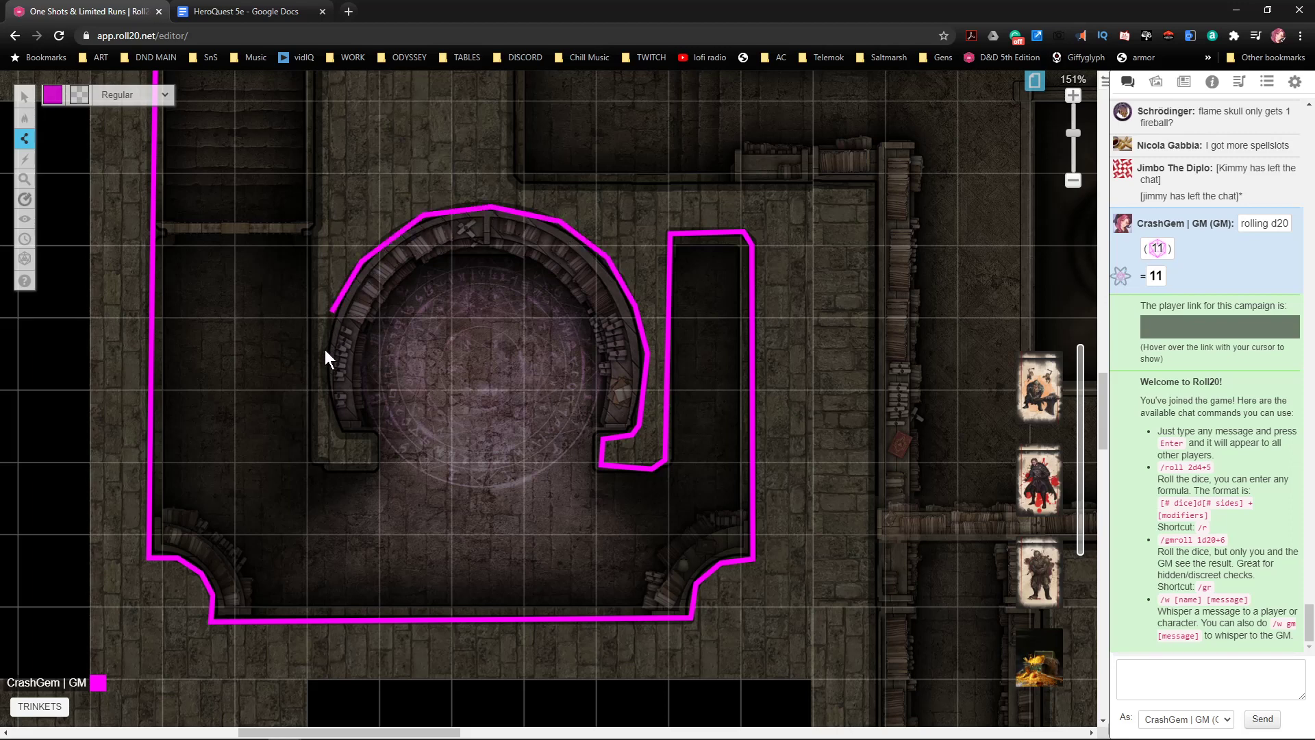
{"action": "left_click", "coordinate": [320, 382]}
{"action": "left_click", "coordinate": [339, 431]}
{"action": "double_click", "coordinate": [315, 458]}
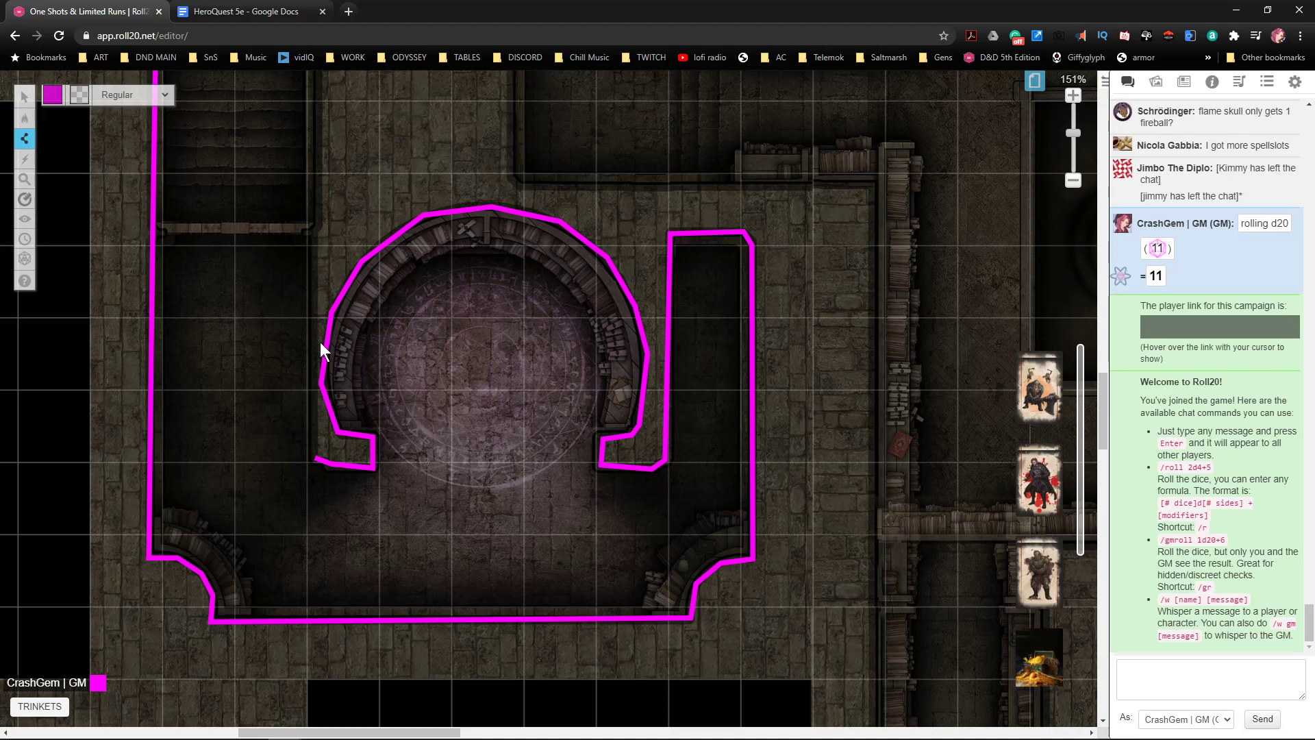
- Continue the line north along the staircase's east wall to the northwest corner of the stone block
{"action": "left_click", "coordinate": [315, 295]}
{"action": "scroll", "coordinate": [322, 305], "scroll_direction": "up", "scroll_amount": 4}
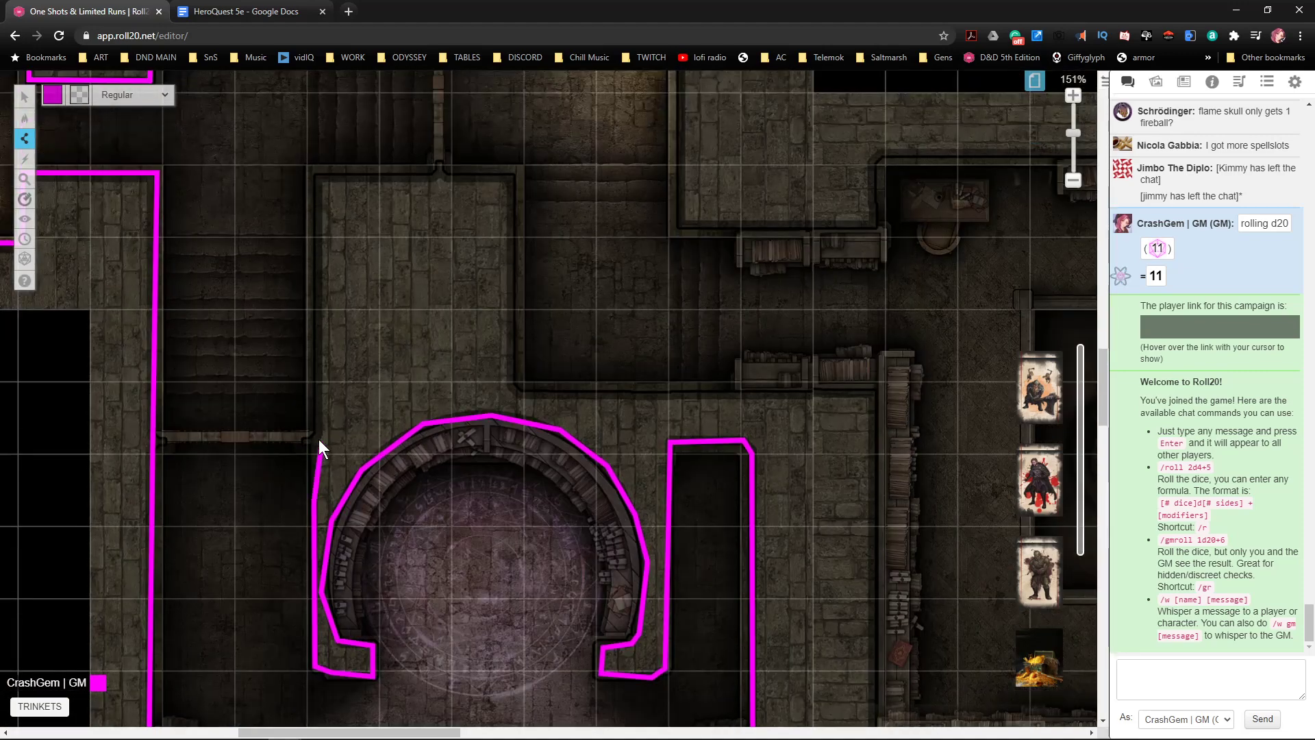
{"action": "right_click", "coordinate": [326, 438]}
{"action": "left_click", "coordinate": [314, 438]}
{"action": "scroll", "coordinate": [369, 336], "scroll_direction": "up", "scroll_amount": 3}
{"action": "left_click", "coordinate": [323, 339]}
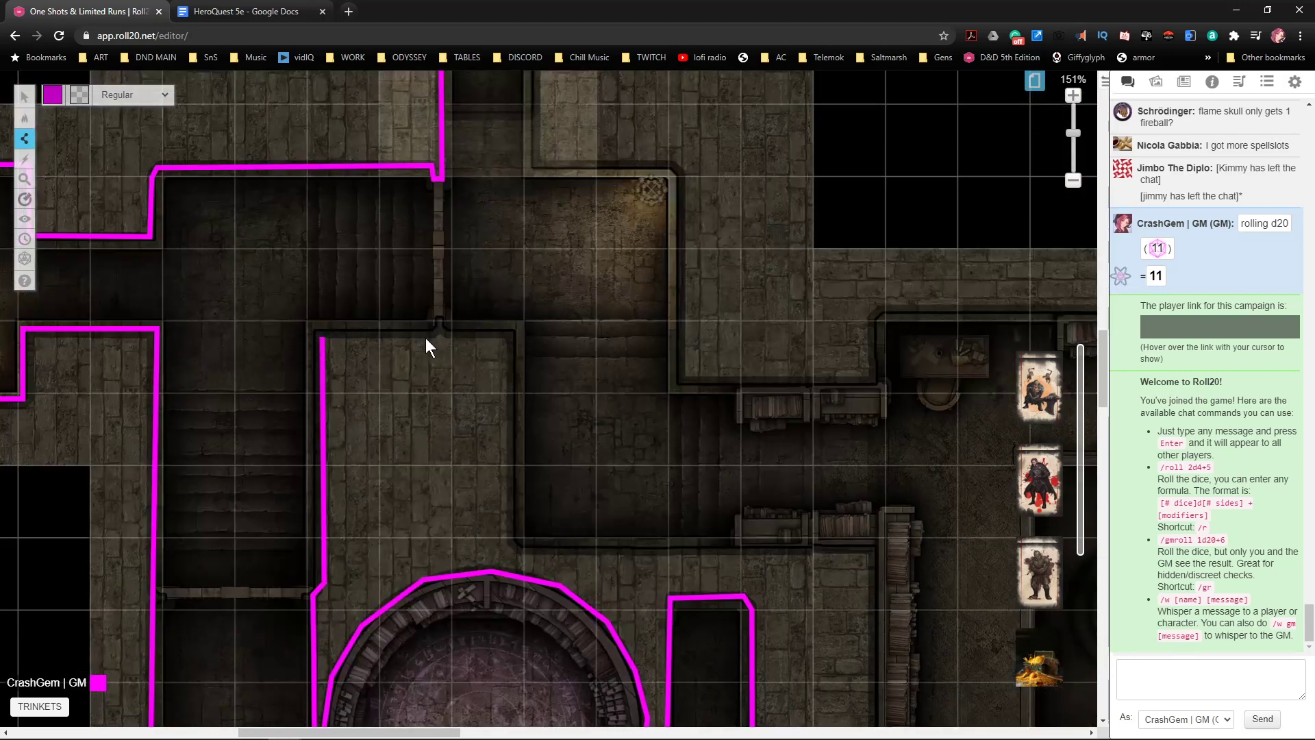
- Trace the stone block's north and east walls and the south wall of the passage leading east
{"action": "left_click", "coordinate": [507, 338]}
{"action": "left_click", "coordinate": [520, 551]}
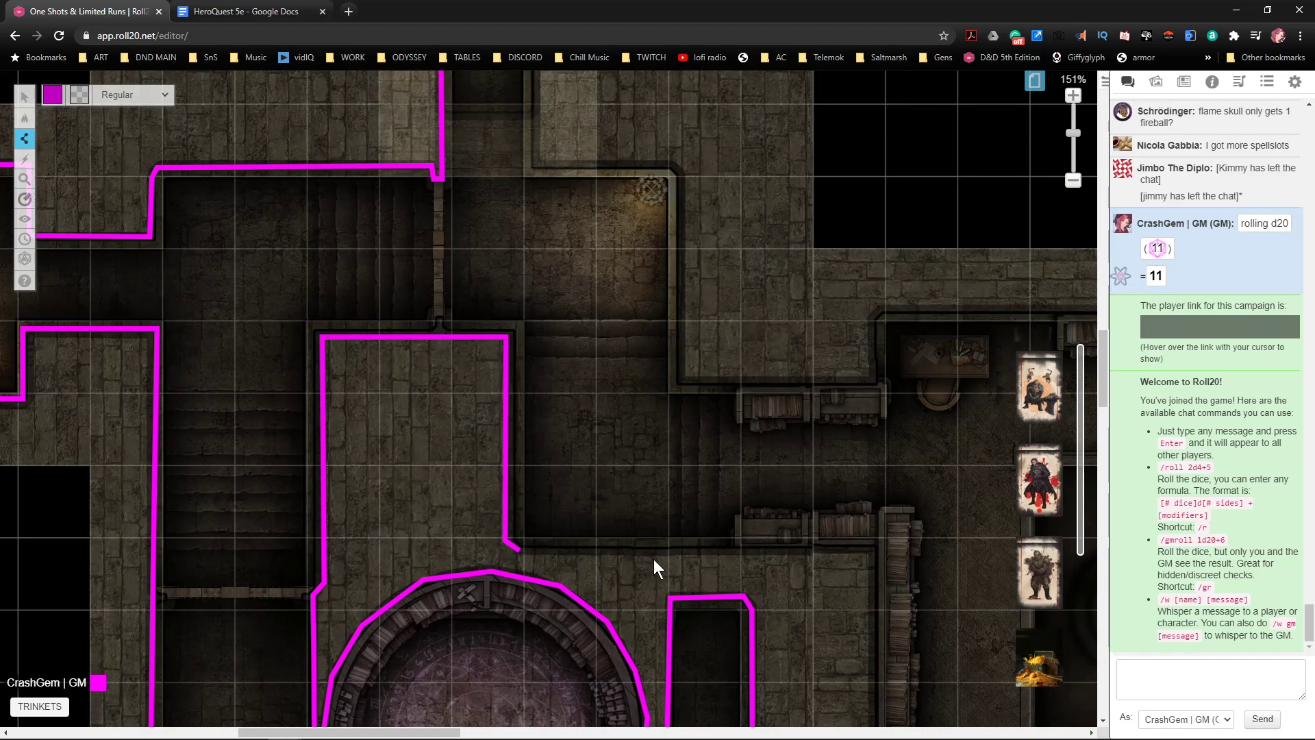
{"action": "left_click", "coordinate": [870, 553]}
- Trace the bookshelf corridor's west wall south to the spiral staircase's center and along the stairs' upper edge
{"action": "scroll", "coordinate": [885, 520], "scroll_direction": "down", "scroll_amount": 5}
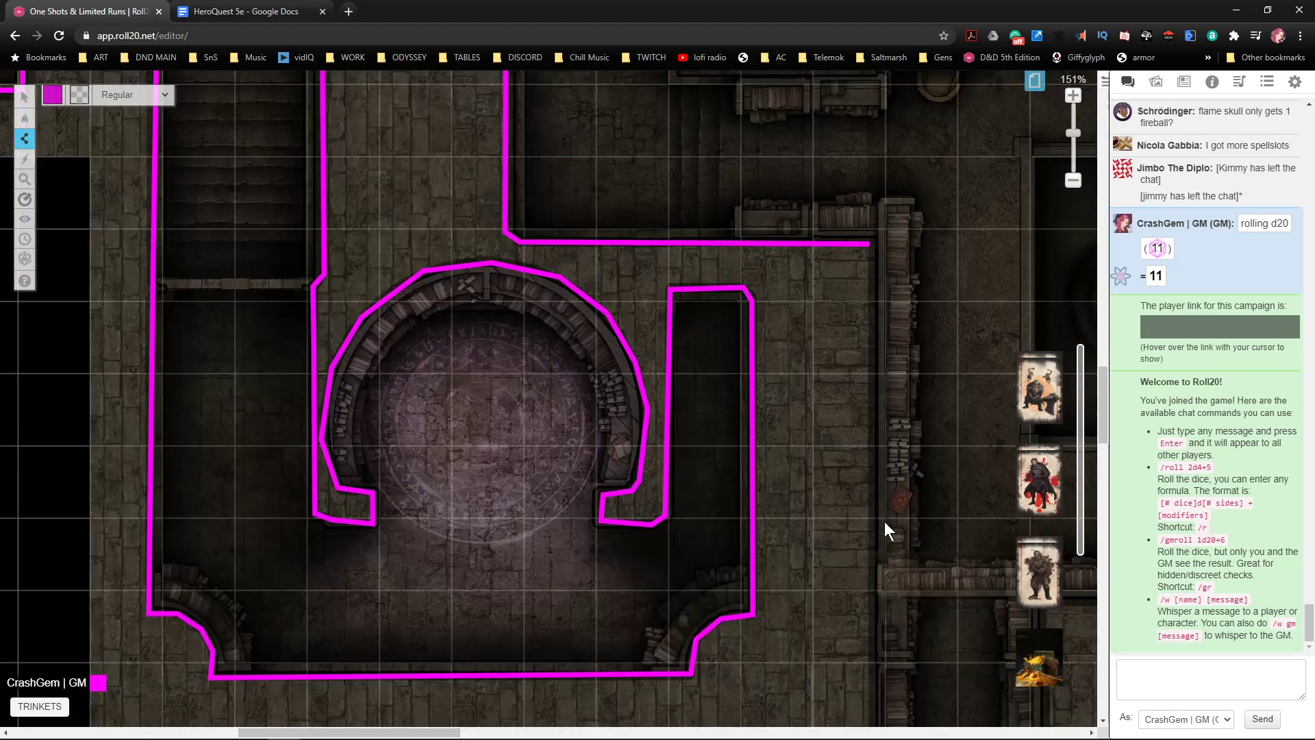
{"action": "scroll", "coordinate": [886, 513], "scroll_direction": "down", "scroll_amount": 2}
{"action": "left_click", "coordinate": [867, 468]}
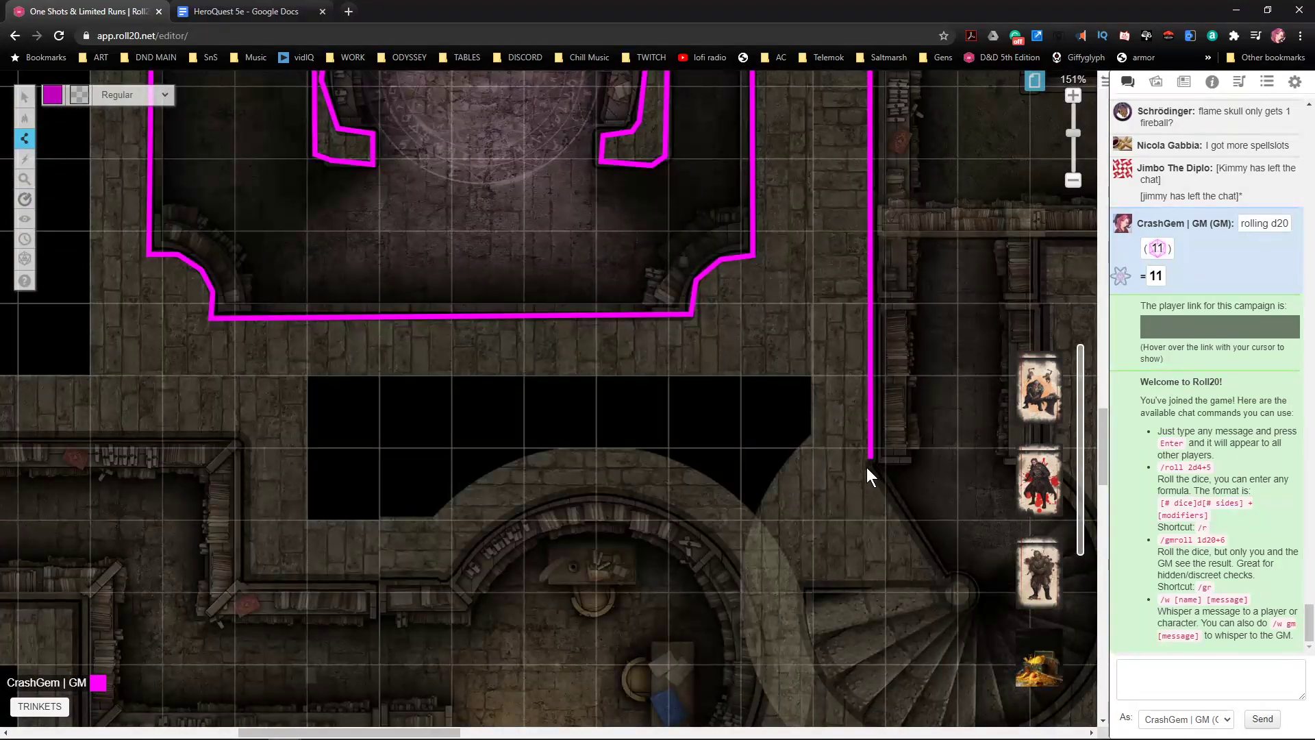
{"action": "left_click", "coordinate": [944, 582]}
{"action": "left_click", "coordinate": [800, 585]}
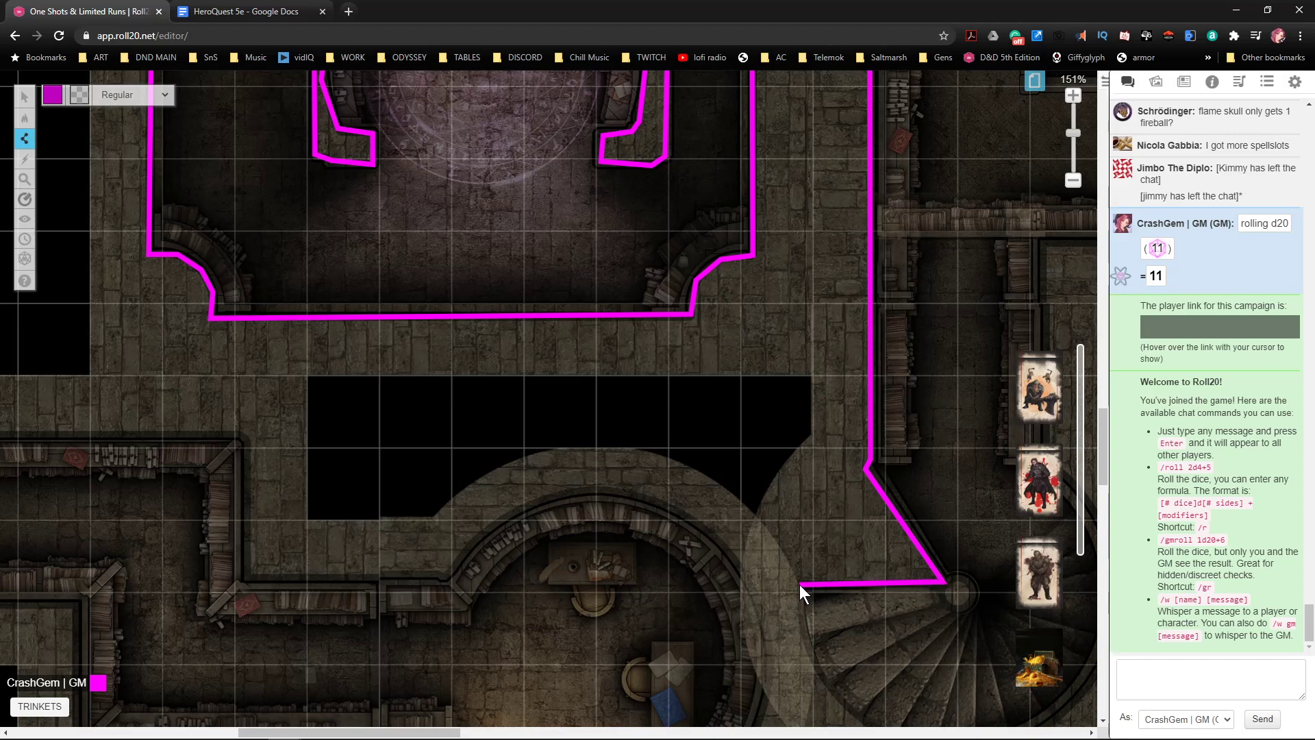
- Trace the spiral staircase's outer curve from its west edge around the south and east sides to the corridor's east wall
{"action": "scroll", "coordinate": [812, 556], "scroll_direction": "down", "scroll_amount": 3}
{"action": "left_click", "coordinate": [808, 445]}
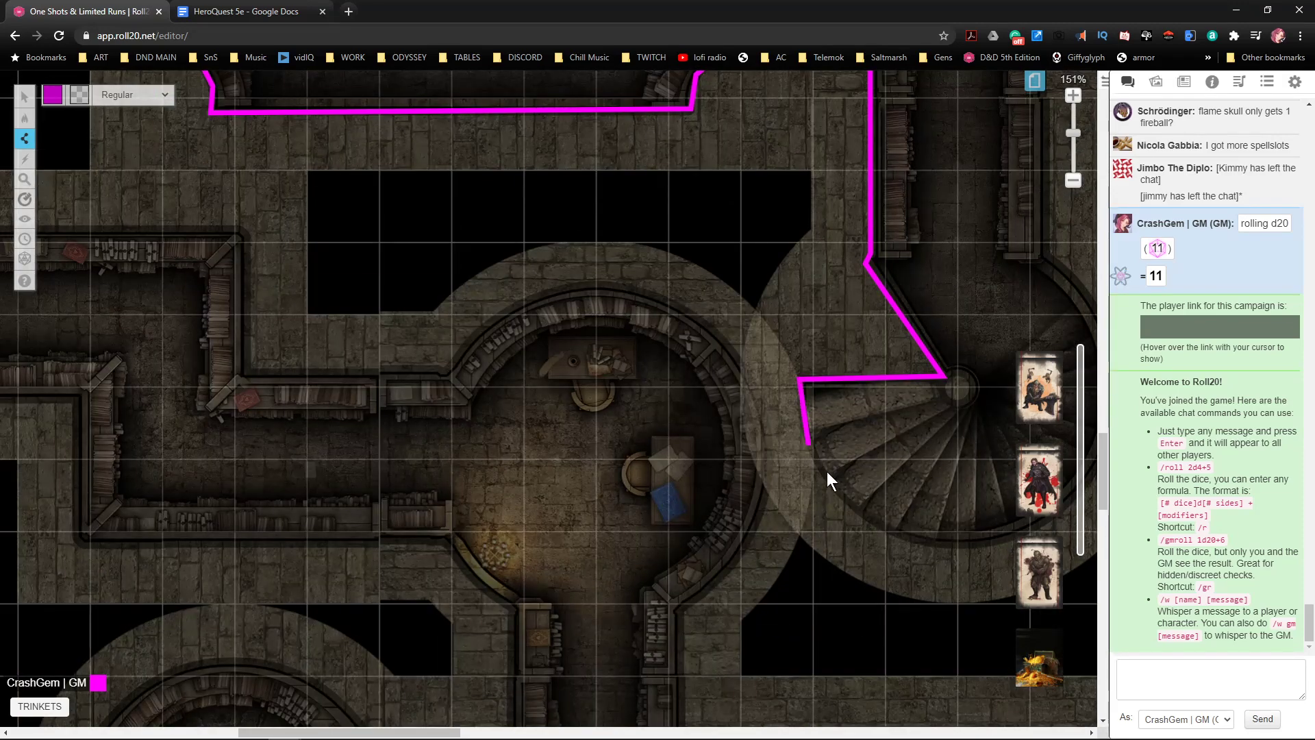
{"action": "left_click", "coordinate": [840, 489]}
{"action": "left_click", "coordinate": [951, 547]}
{"action": "middle_click", "coordinate": [973, 536]}
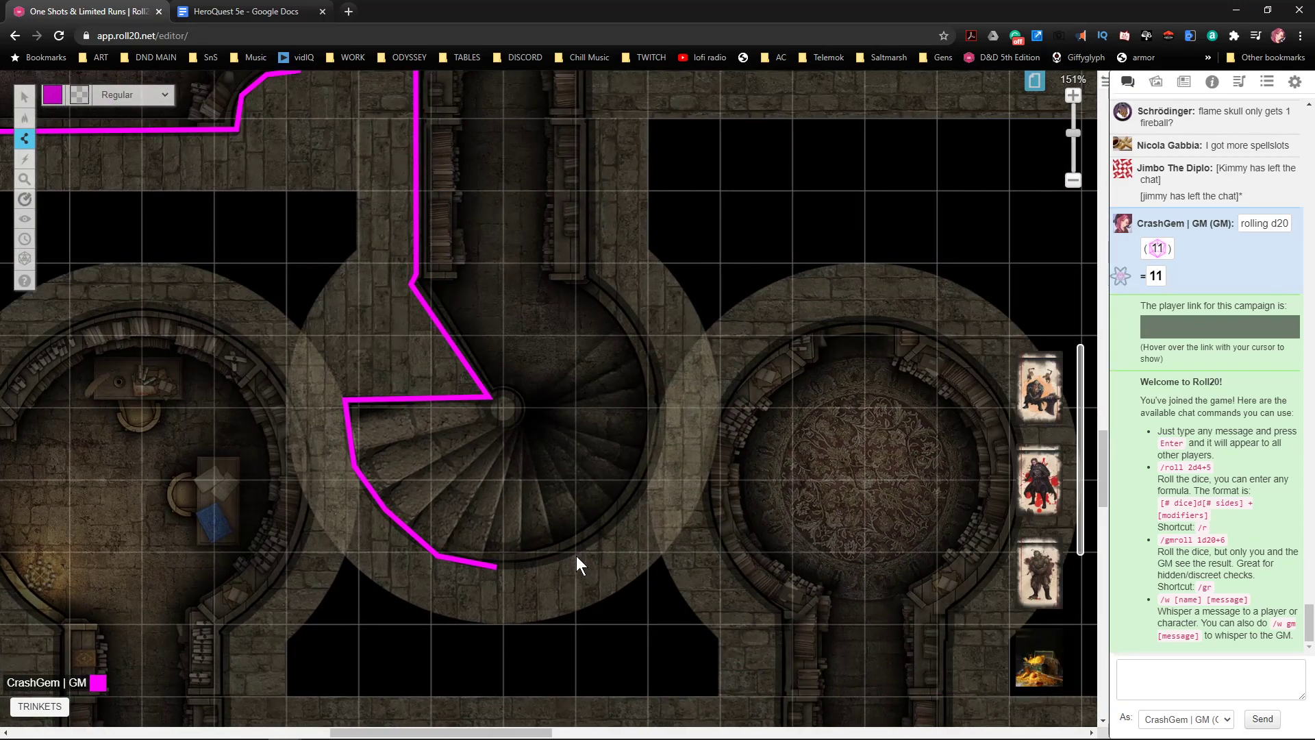
{"action": "left_click", "coordinate": [573, 553]}
{"action": "left_click", "coordinate": [621, 515]}
{"action": "left_click", "coordinate": [663, 412]}
{"action": "left_click", "coordinate": [651, 343]}
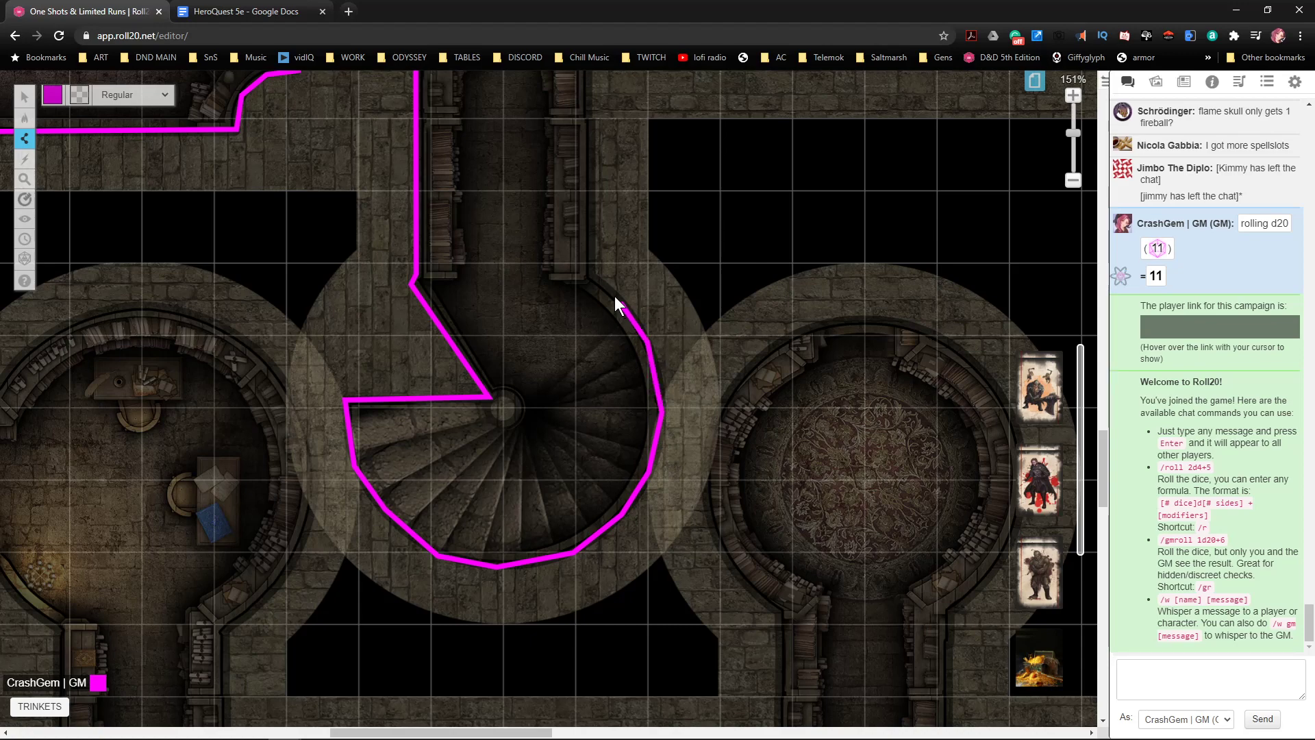
{"action": "left_click", "coordinate": [594, 275]}
- Trace the corridor's east wall north and the bookshelf passage's south wall east to the start of the rounded corner
{"action": "scroll", "coordinate": [617, 384], "scroll_direction": "up", "scroll_amount": 4}
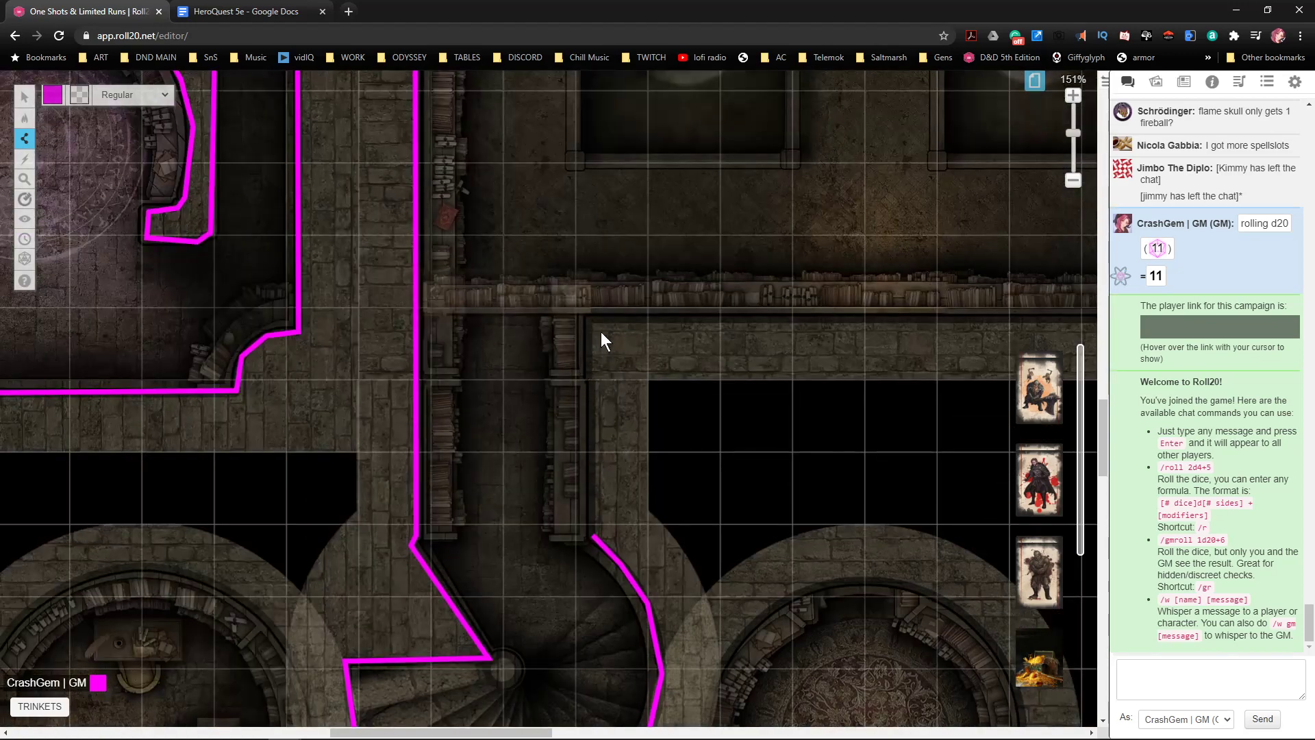
{"action": "left_click", "coordinate": [592, 320]}
{"action": "scroll", "coordinate": [730, 323], "scroll_direction": "right", "scroll_amount": 7}
{"action": "scroll", "coordinate": [717, 376], "scroll_direction": "right", "scroll_amount": 6}
{"action": "scroll", "coordinate": [815, 353], "scroll_direction": "right", "scroll_amount": 5}
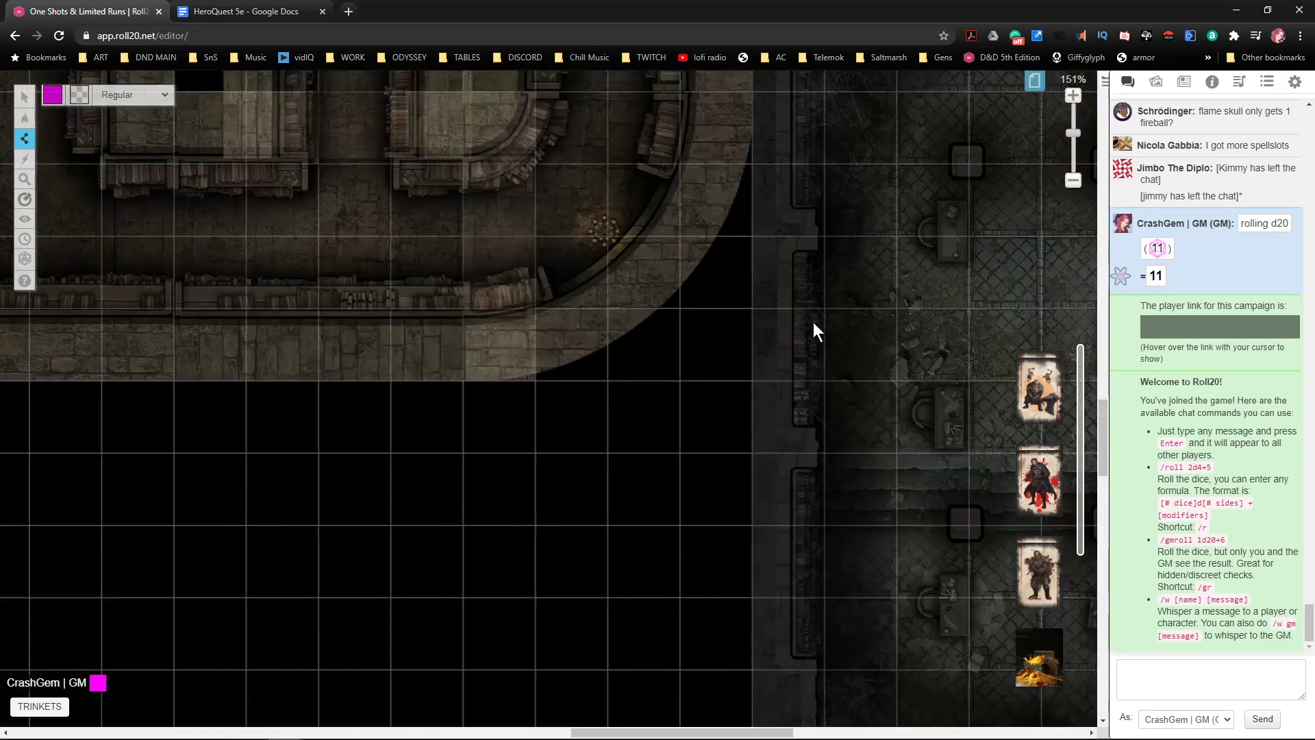
{"action": "left_click", "coordinate": [464, 321]}
- Trace the rounded southeast corner of the bookshelf passage up to the straight east wall
{"action": "left_click", "coordinate": [517, 316]}
{"action": "left_click", "coordinate": [570, 296]}
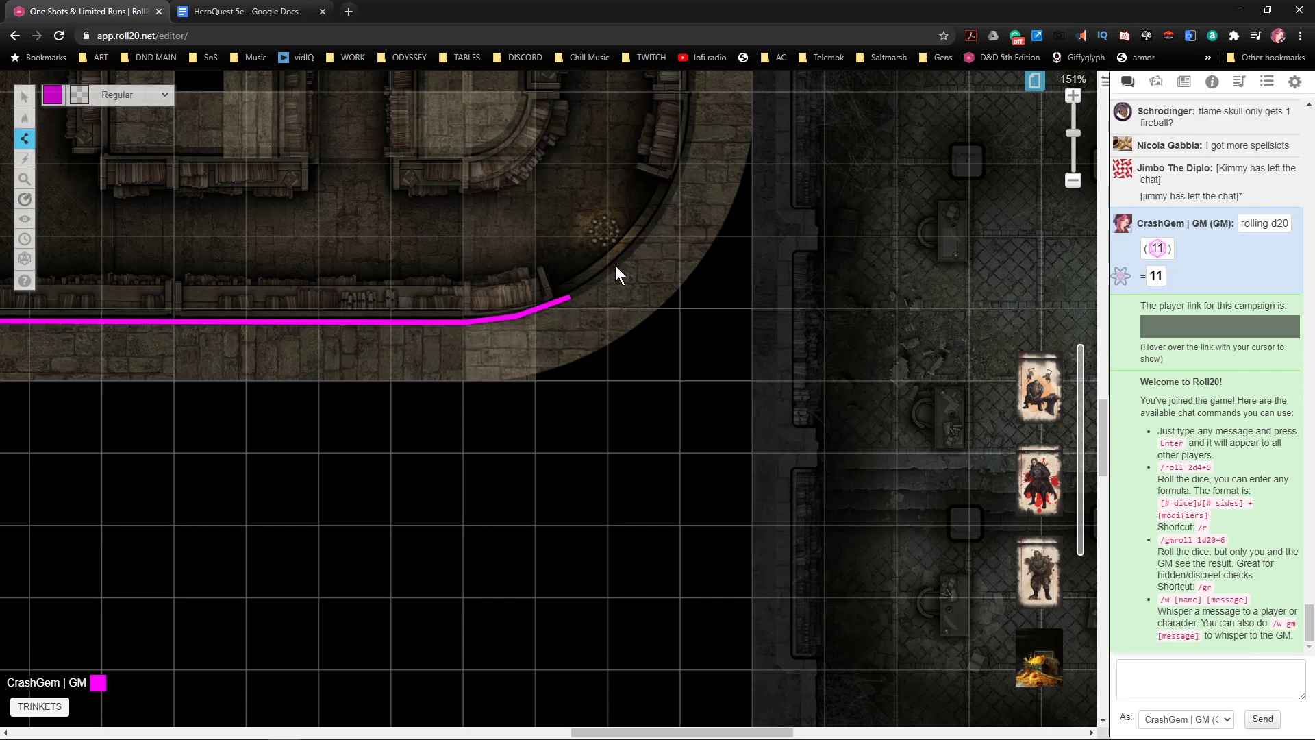
{"action": "left_click", "coordinate": [656, 219]}
{"action": "scroll", "coordinate": [681, 239], "scroll_direction": "up", "scroll_amount": 3}
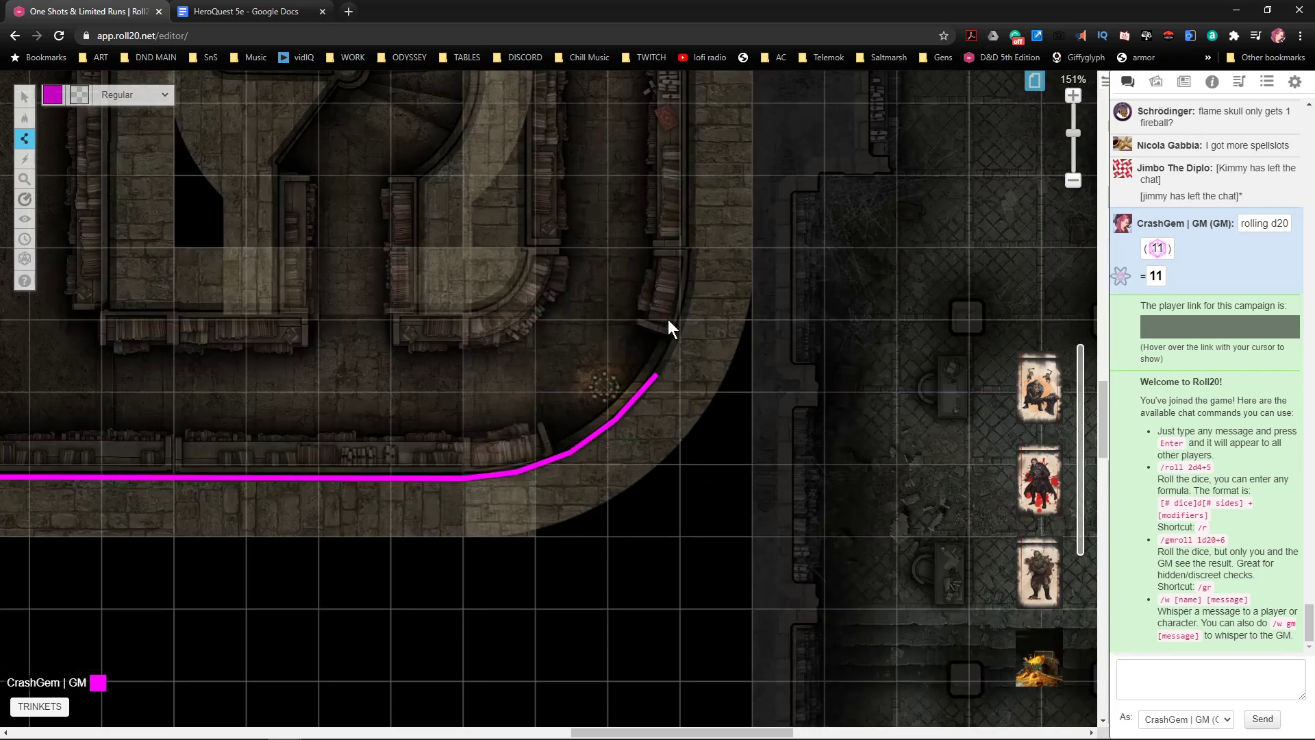
{"action": "left_click", "coordinate": [685, 316]}
{"action": "left_click", "coordinate": [691, 248]}
- Continue the line north along the passage's east wall and east along the carpeted room's south wall to its southeast corner
{"action": "scroll", "coordinate": [699, 257], "scroll_direction": "up", "scroll_amount": 6}
{"action": "left_click", "coordinate": [689, 281]}
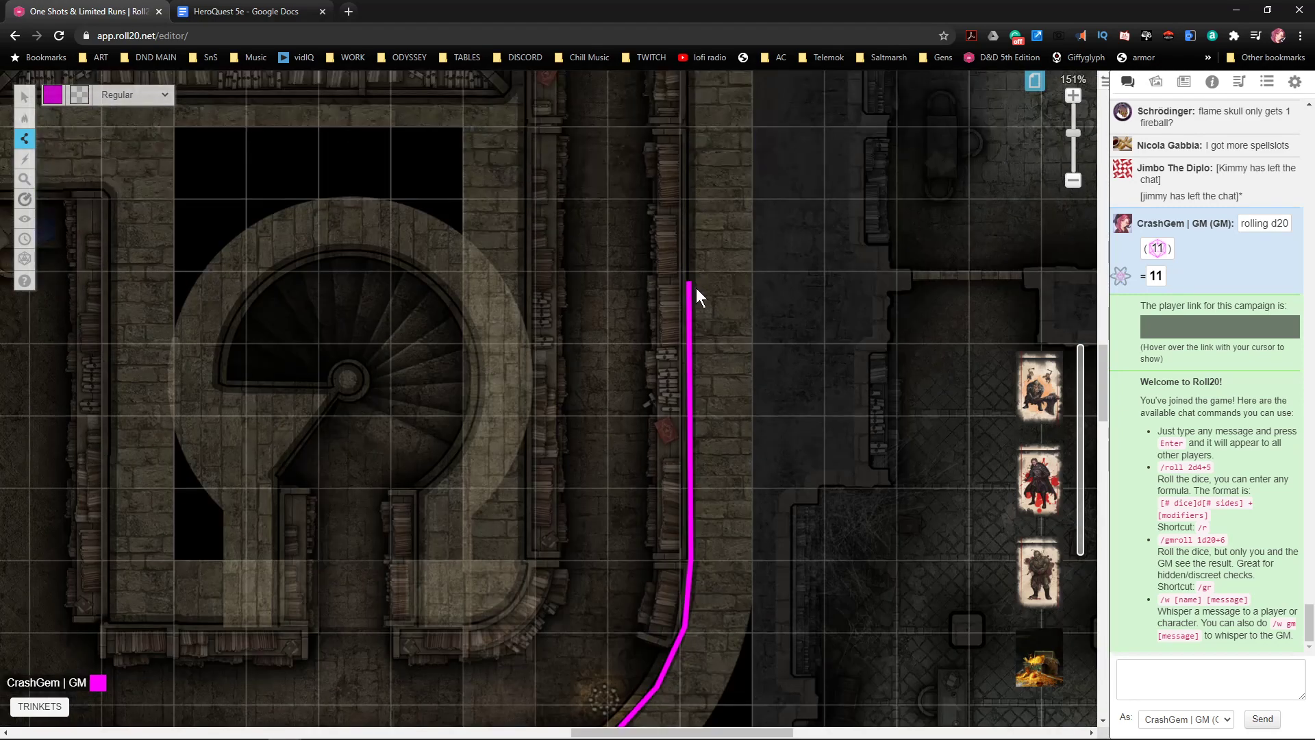
{"action": "scroll", "coordinate": [696, 288], "scroll_direction": "up", "scroll_amount": 5}
{"action": "left_click", "coordinate": [693, 277]}
{"action": "scroll", "coordinate": [691, 294], "scroll_direction": "up", "scroll_amount": 5}
{"action": "scroll", "coordinate": [727, 295], "scroll_direction": "right", "scroll_amount": 9}
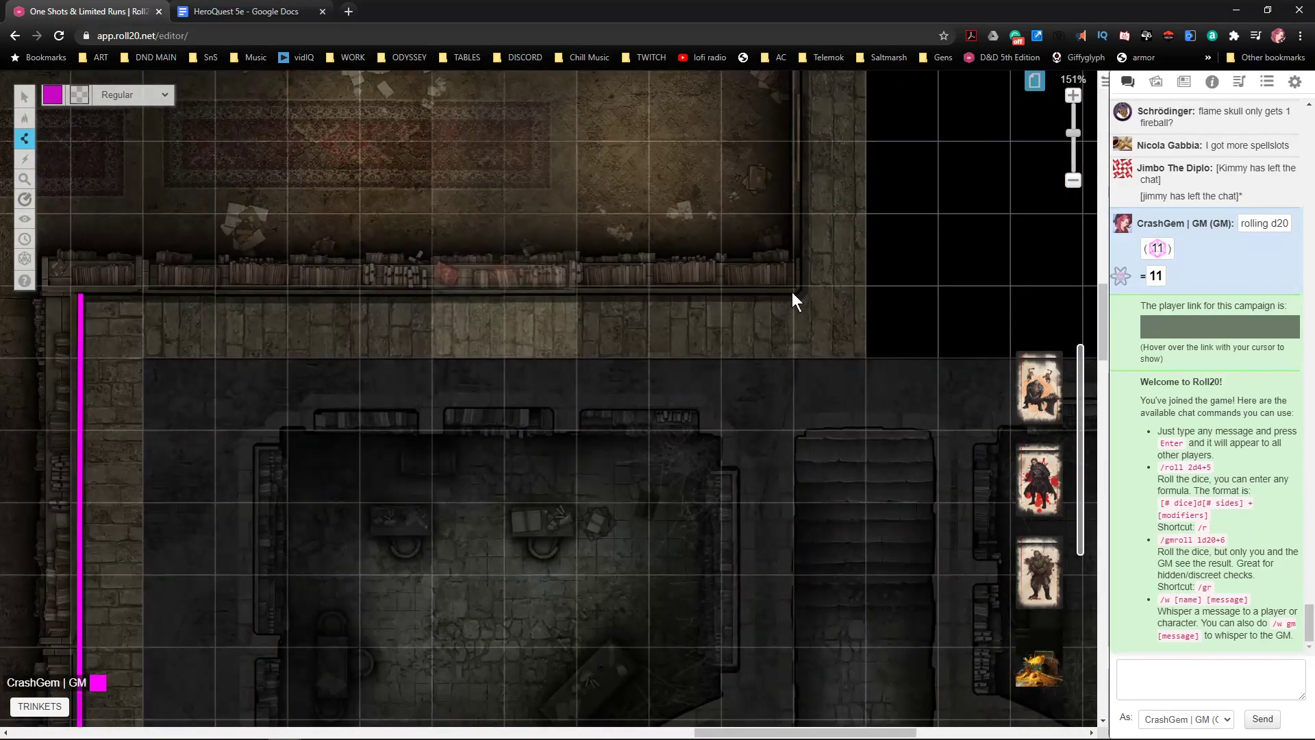
{"action": "left_click", "coordinate": [795, 293]}
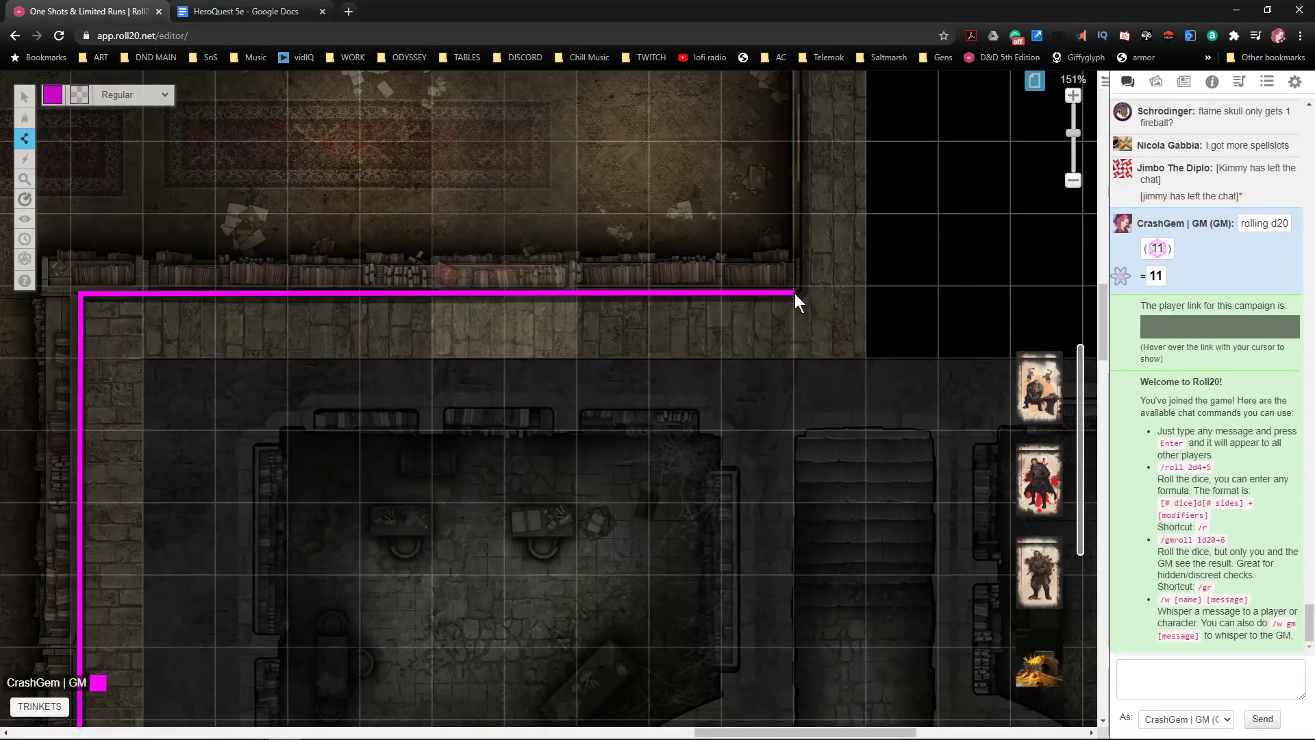
- Trace the carpeted room's east wall and its short north wall back to the doorway
{"action": "left_click", "coordinate": [804, 286]}
{"action": "scroll", "coordinate": [815, 292], "scroll_direction": "up", "scroll_amount": 4}
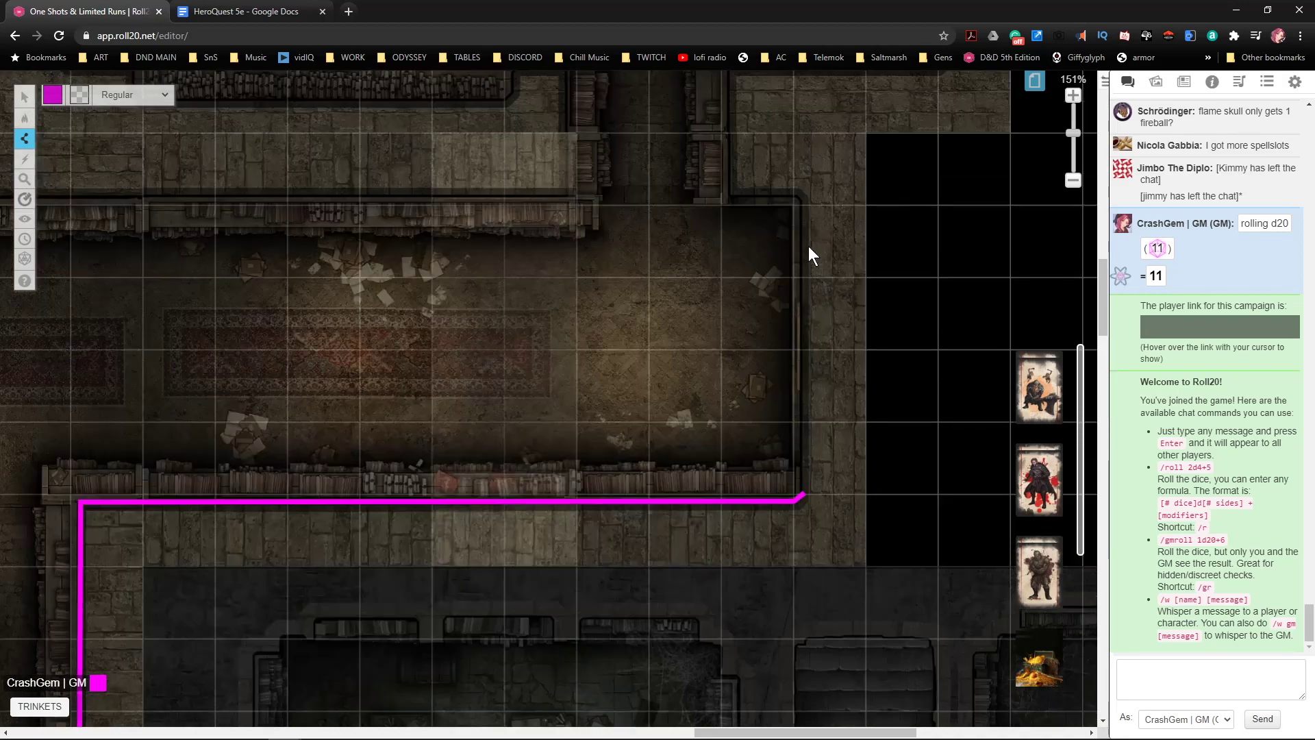
{"action": "left_click", "coordinate": [803, 200]}
{"action": "left_click", "coordinate": [796, 193]}
{"action": "left_click", "coordinate": [735, 194]}
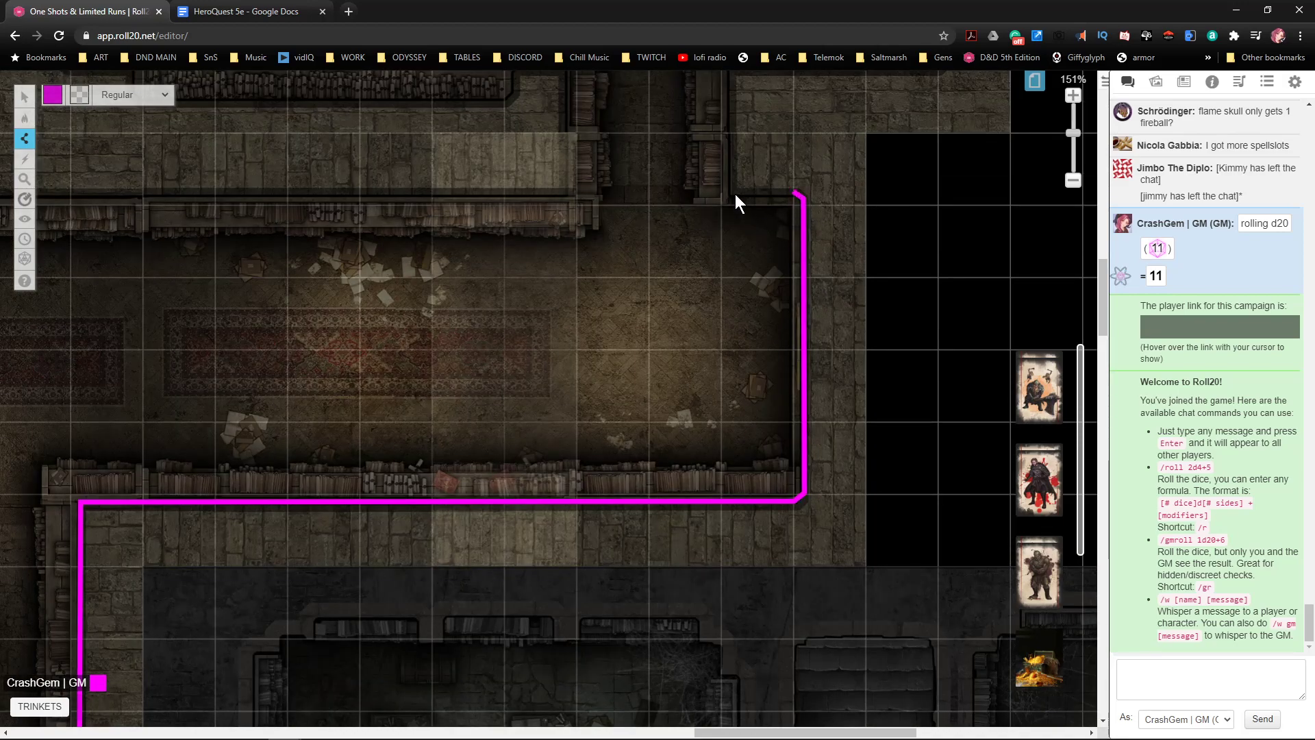
- Trace the doorway's east side north and the library's south wall east to the bottom of the eastern bookshelf alcove
{"action": "scroll", "coordinate": [754, 212], "scroll_direction": "up", "scroll_amount": 4}
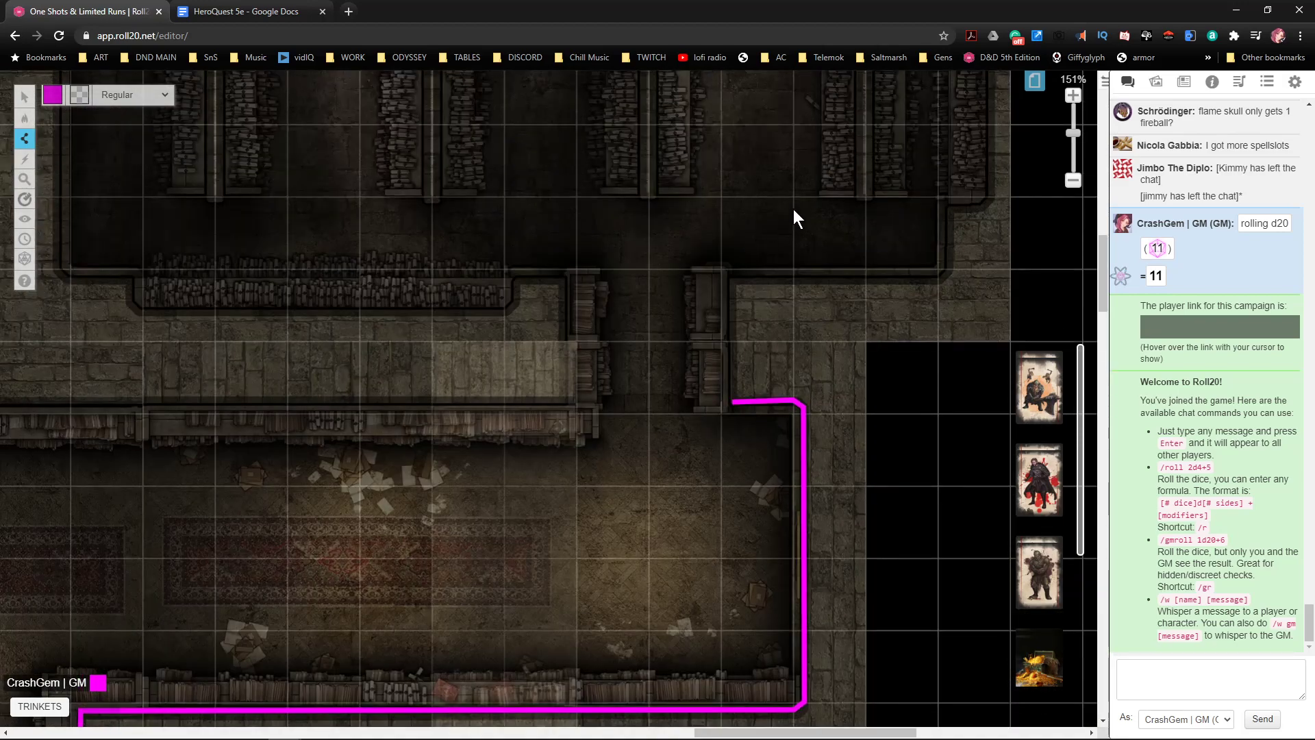
{"action": "left_click", "coordinate": [734, 281]}
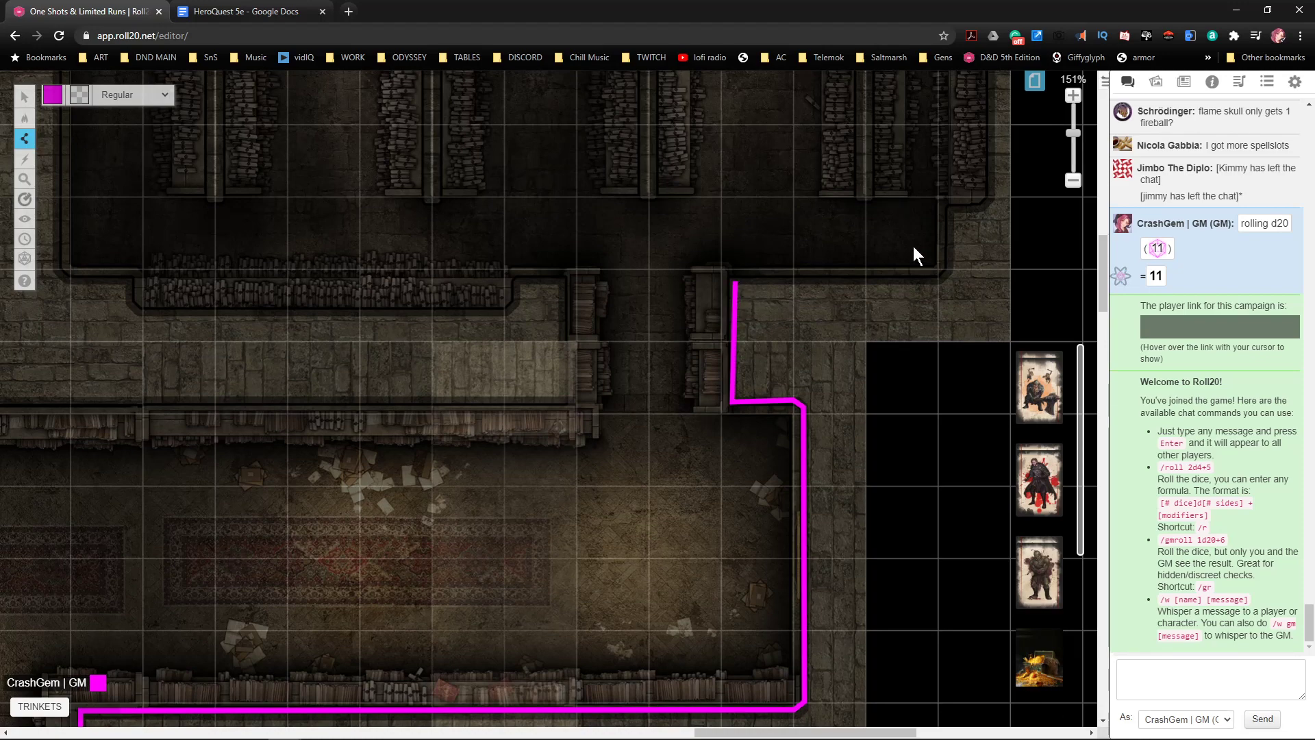
{"action": "left_click", "coordinate": [937, 279]}
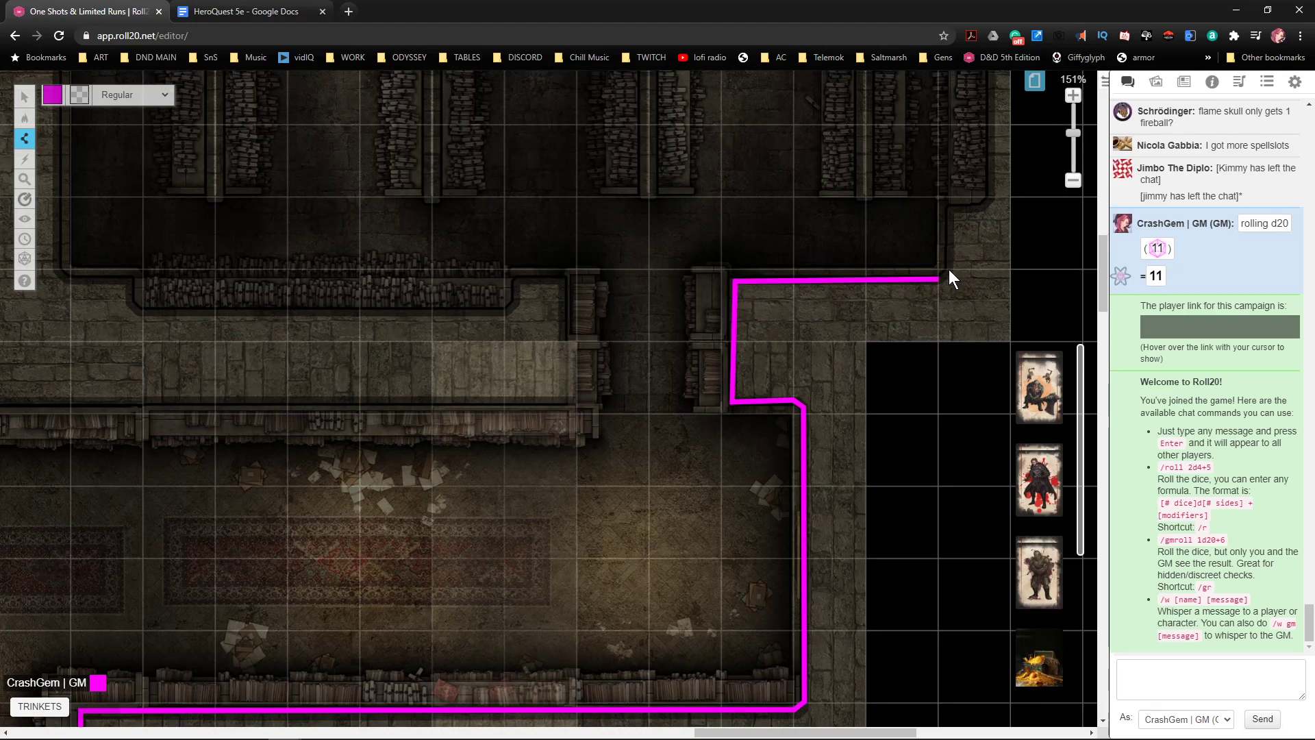
{"action": "left_click", "coordinate": [953, 212]}
{"action": "left_click", "coordinate": [984, 207]}
{"action": "left_click", "coordinate": [994, 197]}
- Trace the library's eastern bookshelf alcove, its northeast corner and the bookshelf alcove east of the north doorway
{"action": "scroll", "coordinate": [994, 199], "scroll_direction": "up", "scroll_amount": 6}
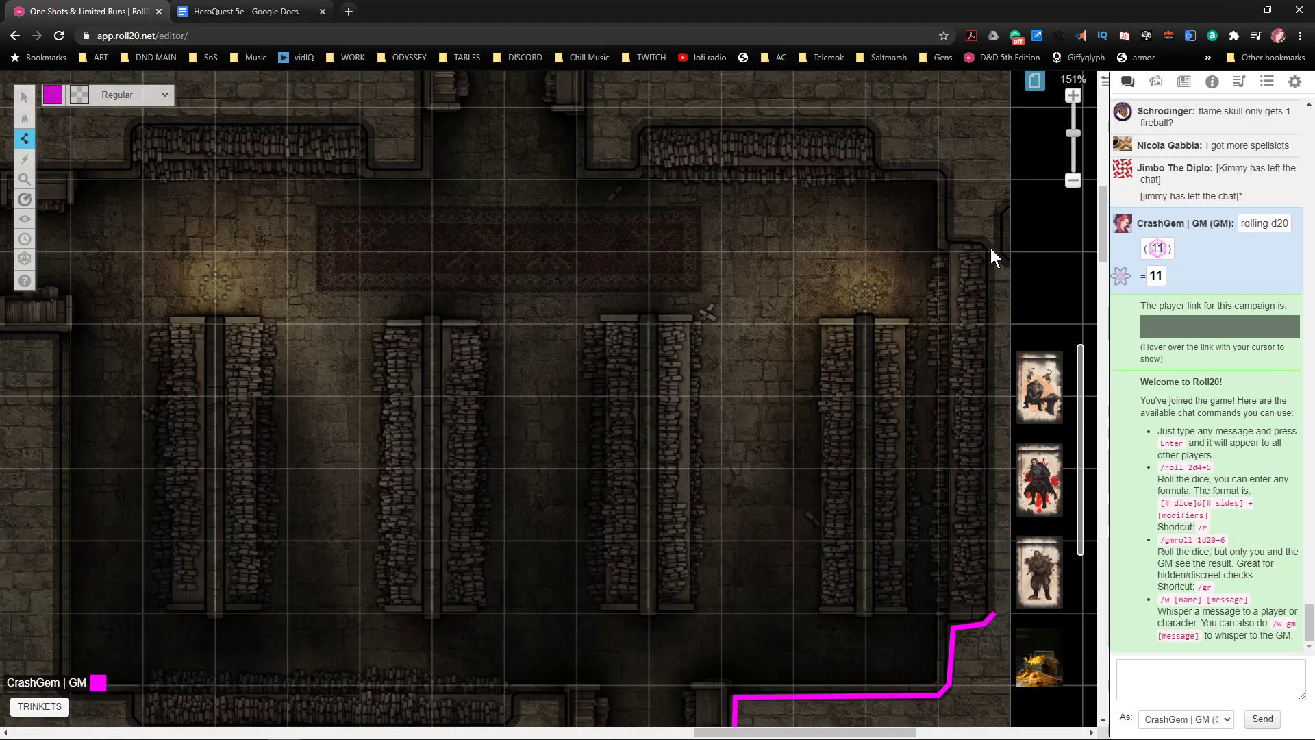
{"action": "left_click", "coordinate": [990, 248]}
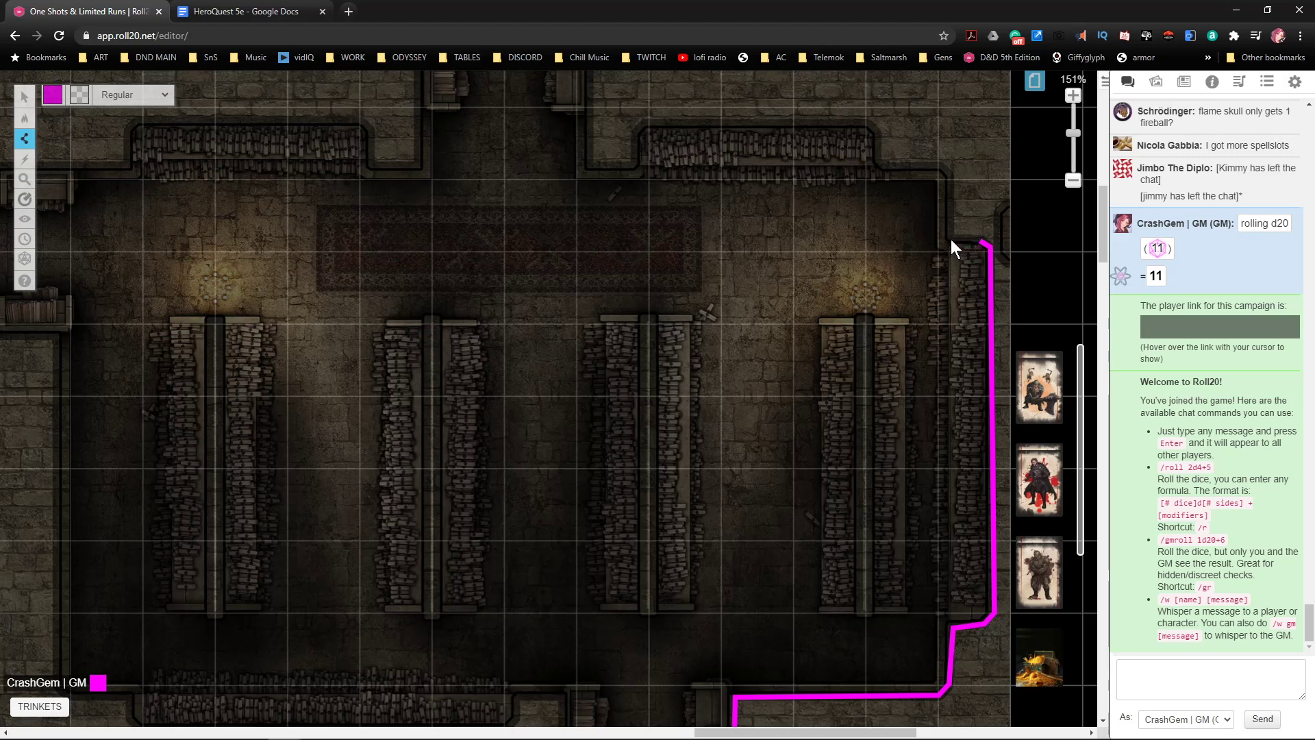
{"action": "left_click", "coordinate": [952, 177]}
{"action": "left_click", "coordinate": [940, 161]}
{"action": "left_click", "coordinate": [881, 160]}
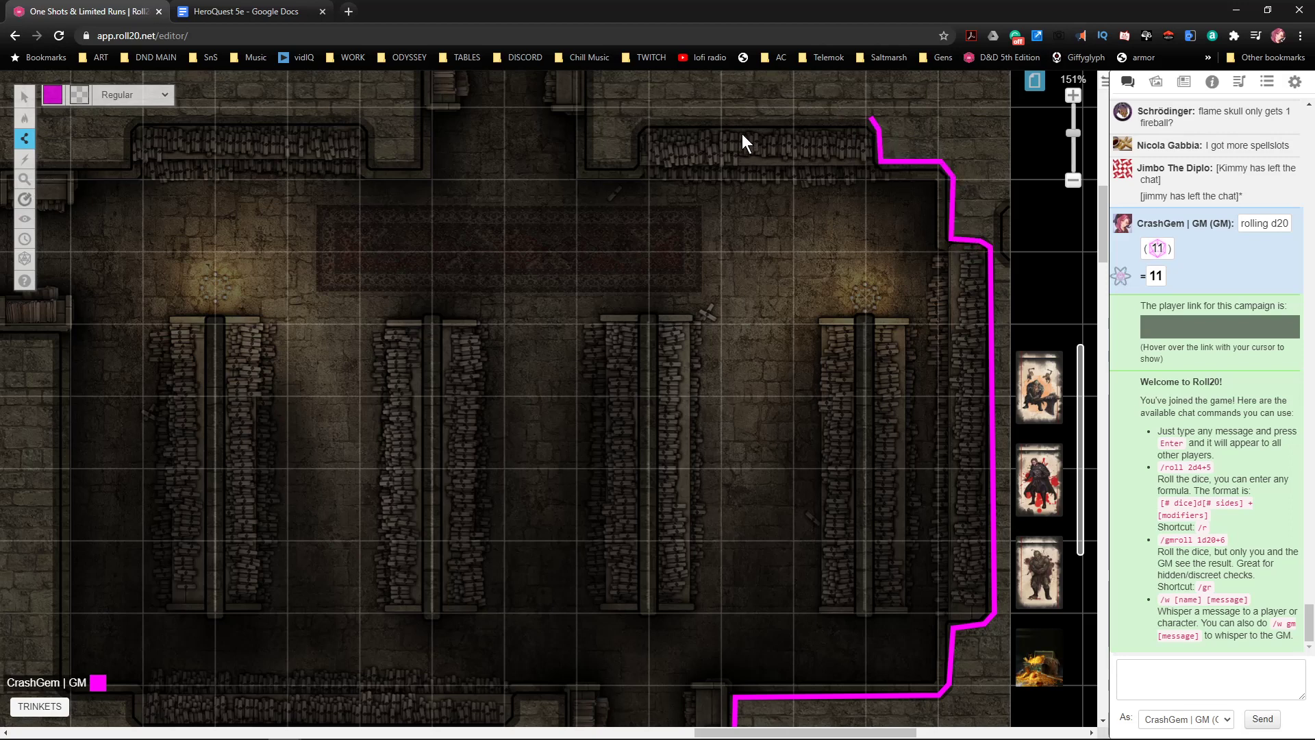
{"action": "left_click", "coordinate": [644, 117]}
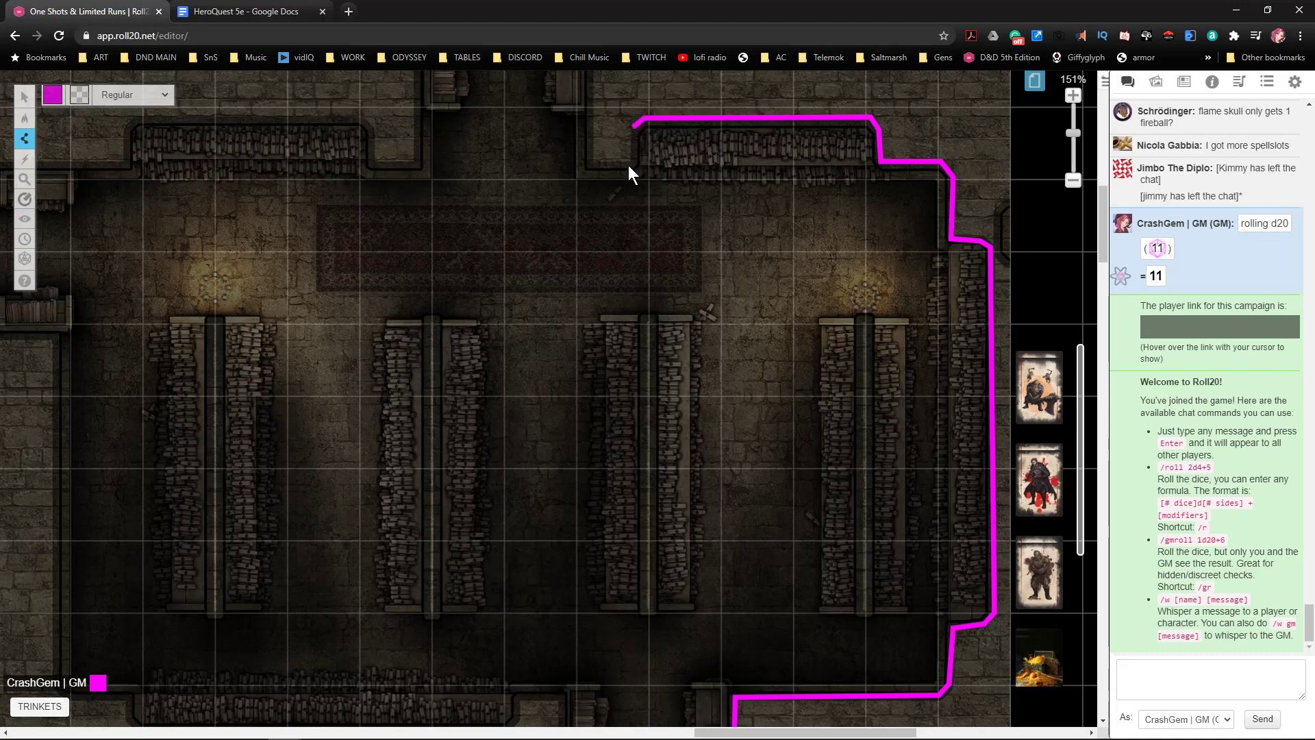
- Trace the east side of the library's north doorway and the east wall of the small bookshelf room beyond it
{"action": "scroll", "coordinate": [605, 178], "scroll_direction": "up", "scroll_amount": 3}
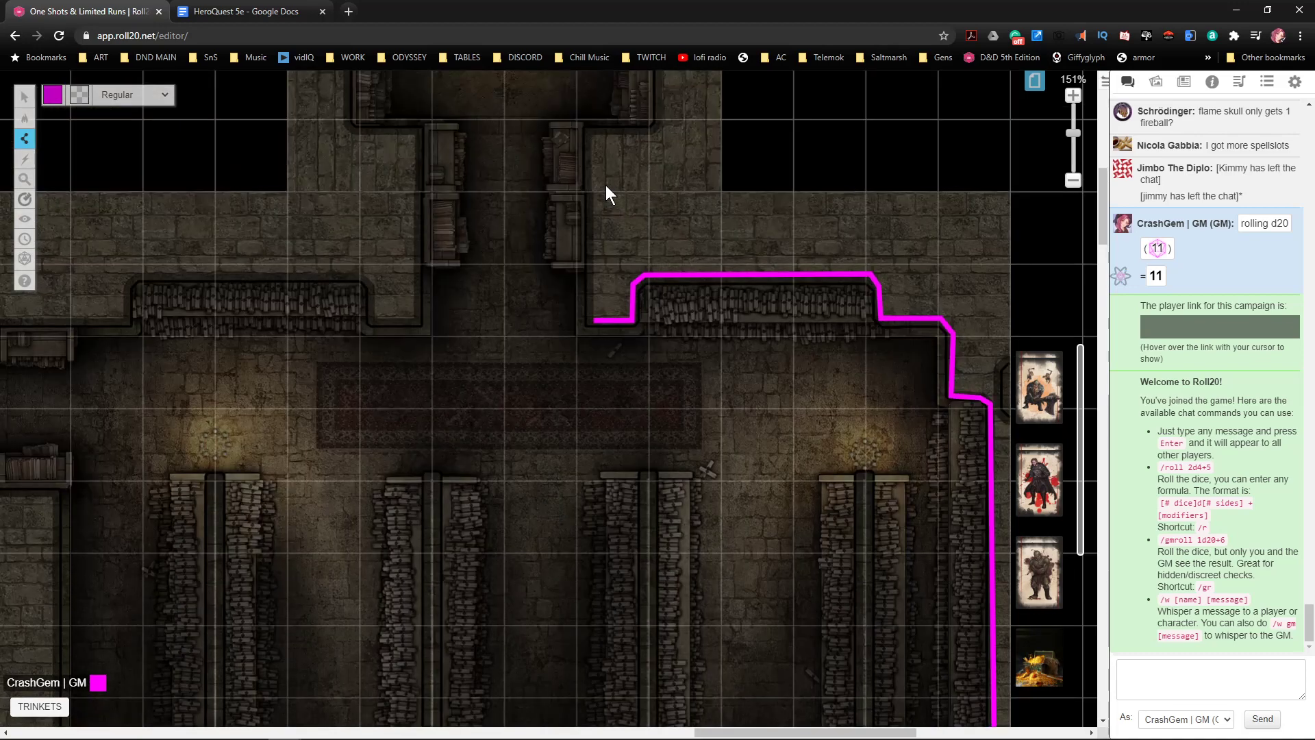
{"action": "left_click", "coordinate": [590, 136]}
{"action": "left_click", "coordinate": [652, 129]}
{"action": "scroll", "coordinate": [658, 130], "scroll_direction": "up", "scroll_amount": 5}
{"action": "left_click", "coordinate": [658, 155]}
{"action": "left_click", "coordinate": [594, 146]}
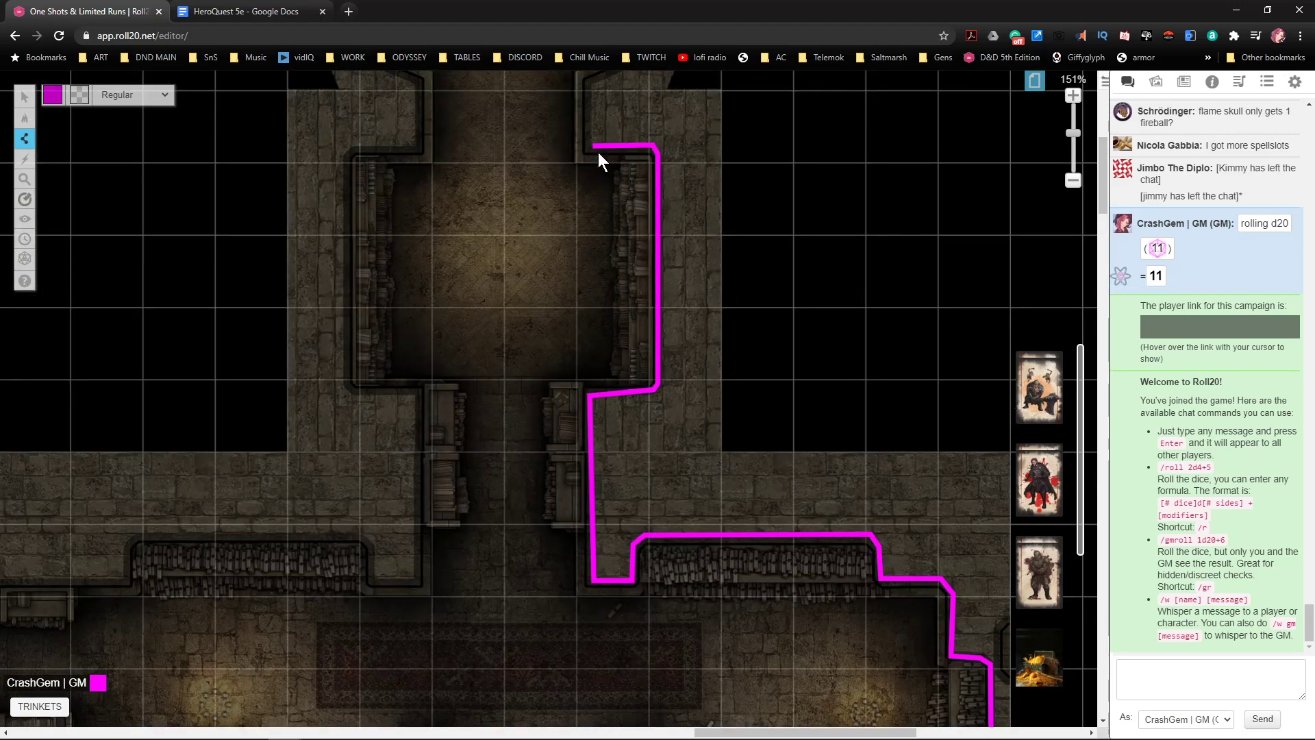
- Trace the neck's east side and the eastern half of the octagonal room up to its northern corner
{"action": "scroll", "coordinate": [589, 179], "scroll_direction": "up", "scroll_amount": 4}
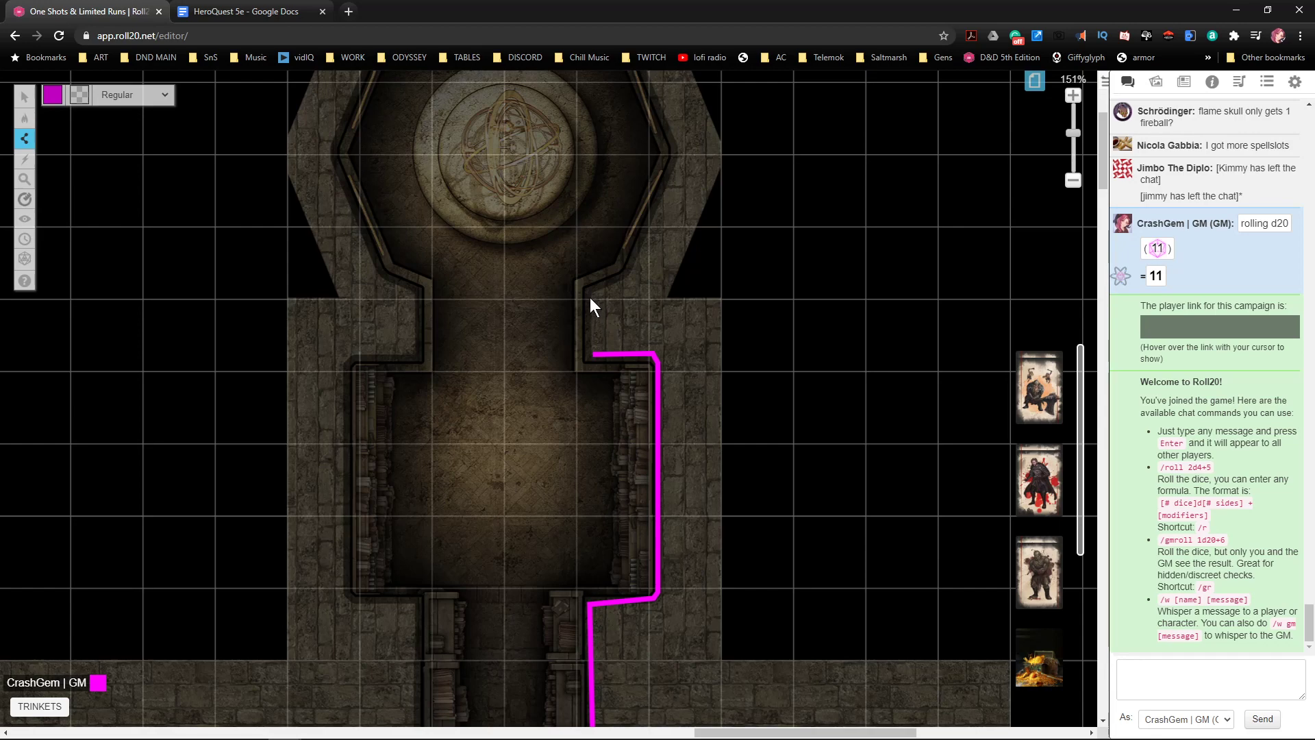
{"action": "left_click", "coordinate": [589, 290]}
{"action": "left_click", "coordinate": [632, 273]}
{"action": "scroll", "coordinate": [632, 273], "scroll_direction": "up", "scroll_amount": 3}
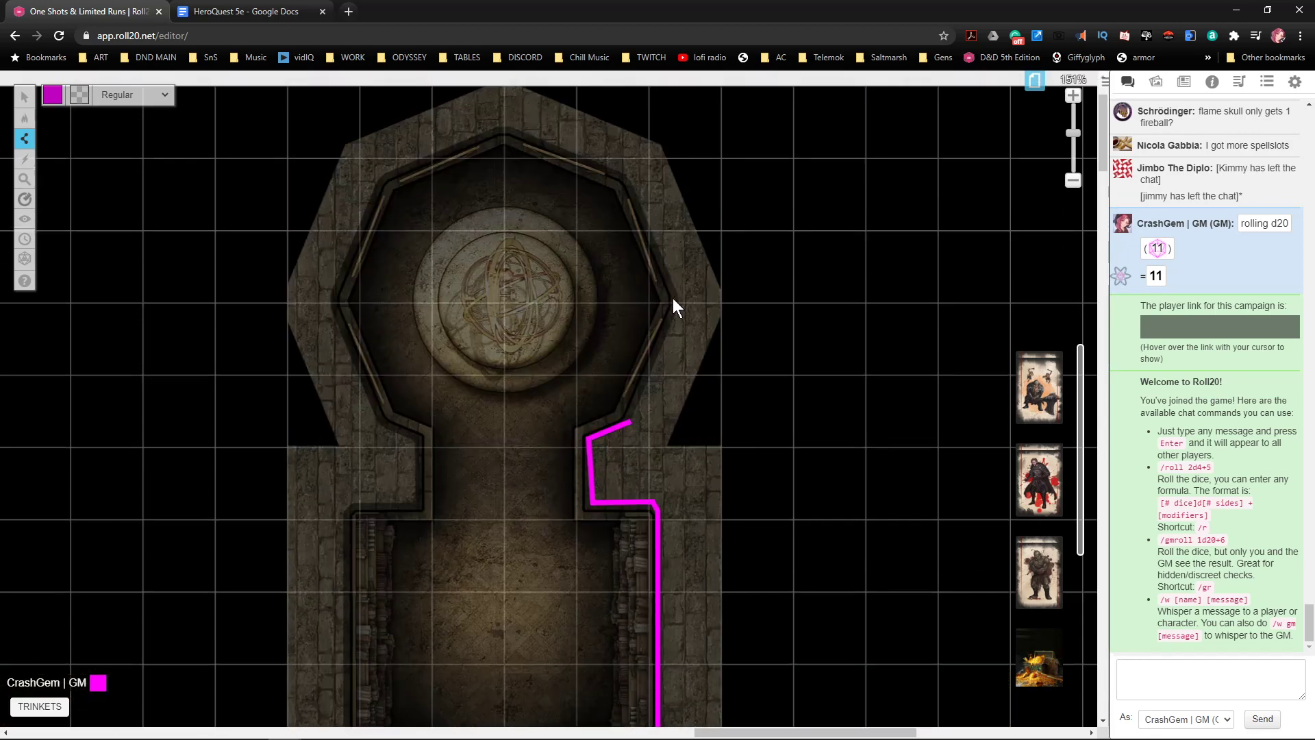
{"action": "double_click", "coordinate": [677, 300]}
{"action": "left_click", "coordinate": [631, 179]}
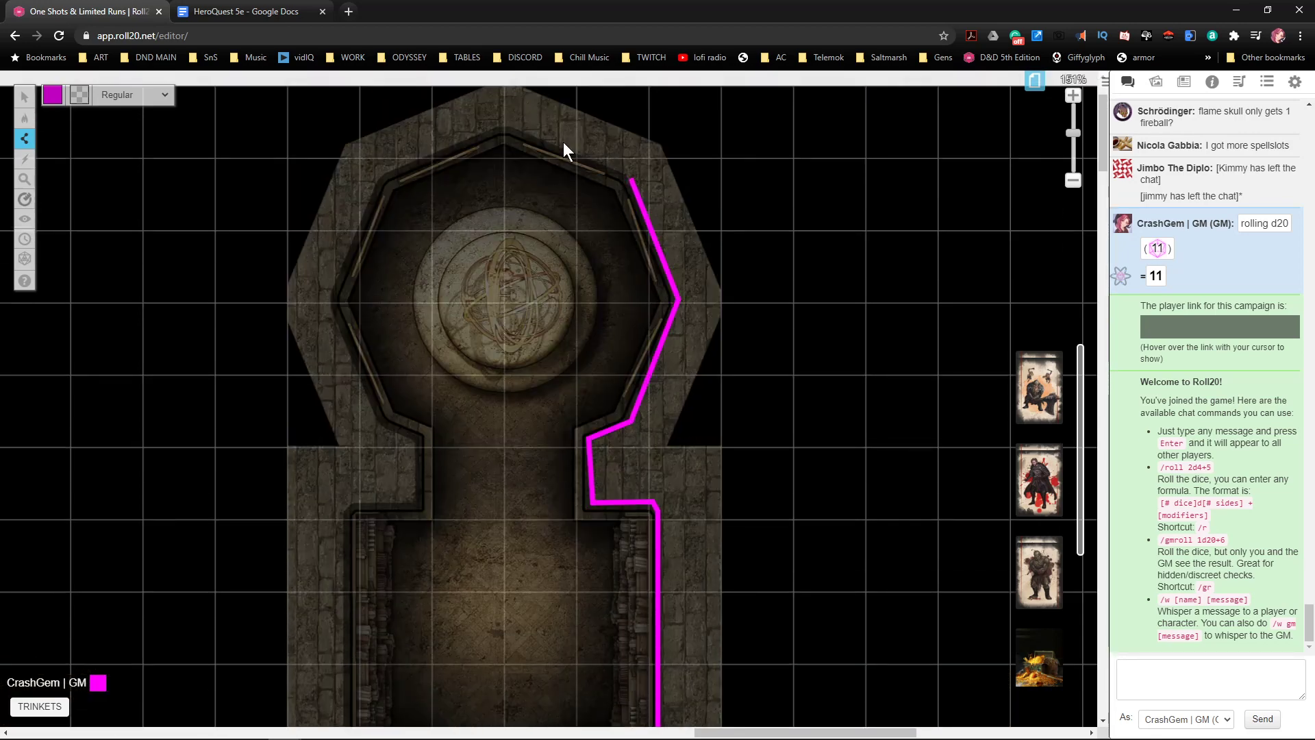
{"action": "left_click", "coordinate": [507, 125]}
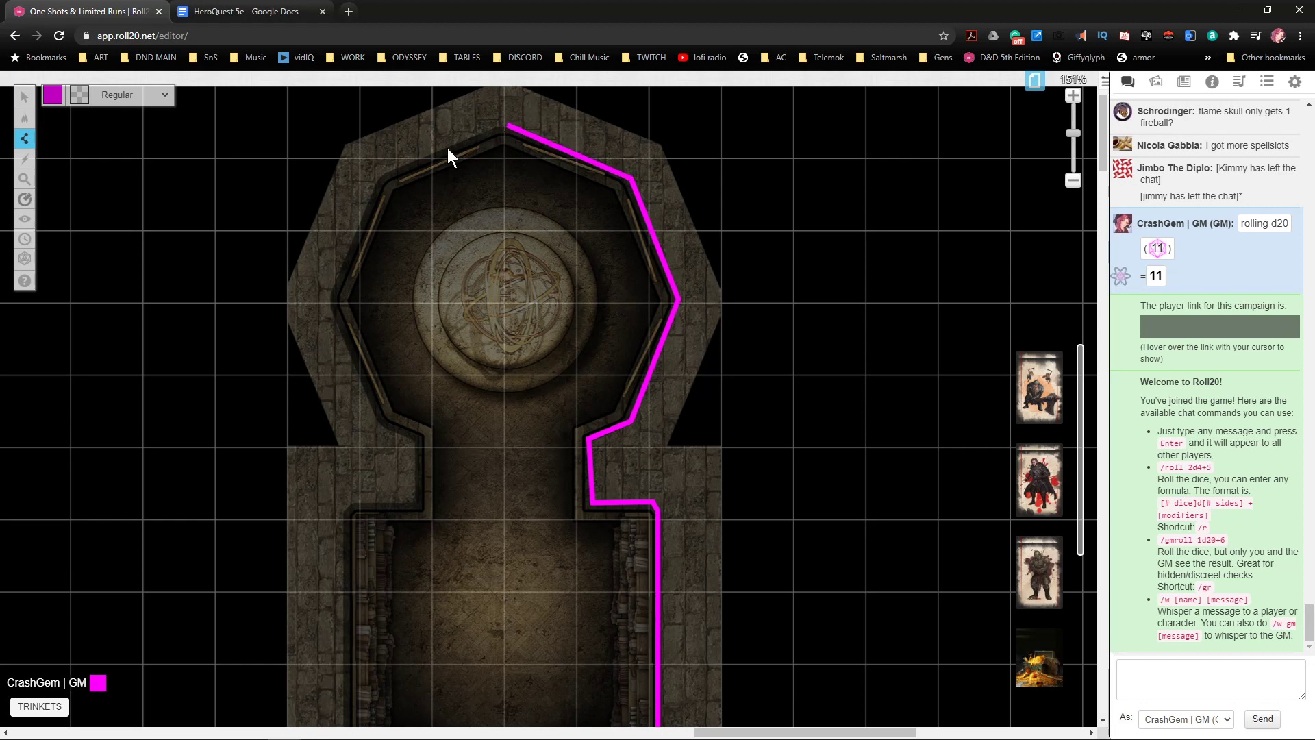
- Trace the western half of the octagonal room and the neck's west side down to the small bookshelf room
{"action": "left_click", "coordinate": [377, 177]}
{"action": "left_click", "coordinate": [331, 301]}
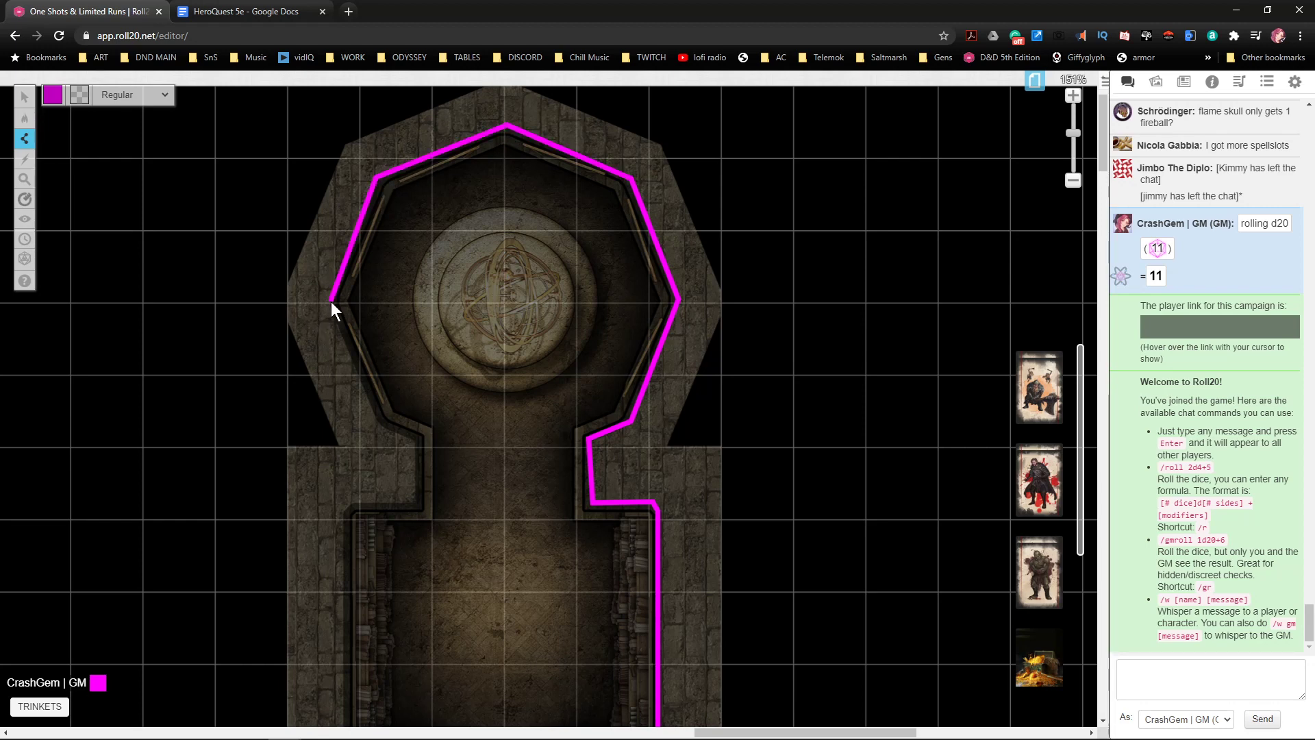
{"action": "left_click", "coordinate": [383, 427]}
{"action": "left_click", "coordinate": [416, 443]}
{"action": "left_click", "coordinate": [416, 504]}
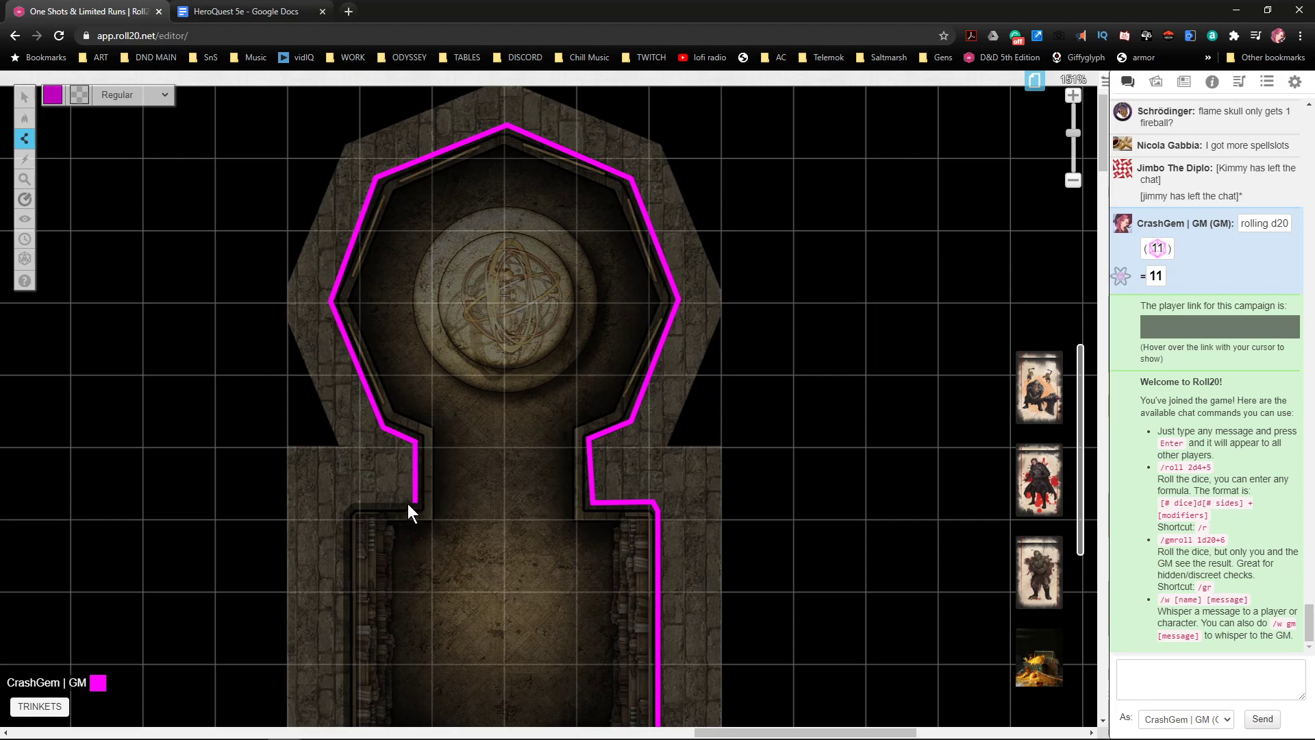
- Trace the small bookshelf room's short north wall, west wall and short south wall to the doorway
{"action": "left_click", "coordinate": [348, 511]}
{"action": "scroll", "coordinate": [347, 517], "scroll_direction": "down", "scroll_amount": 4}
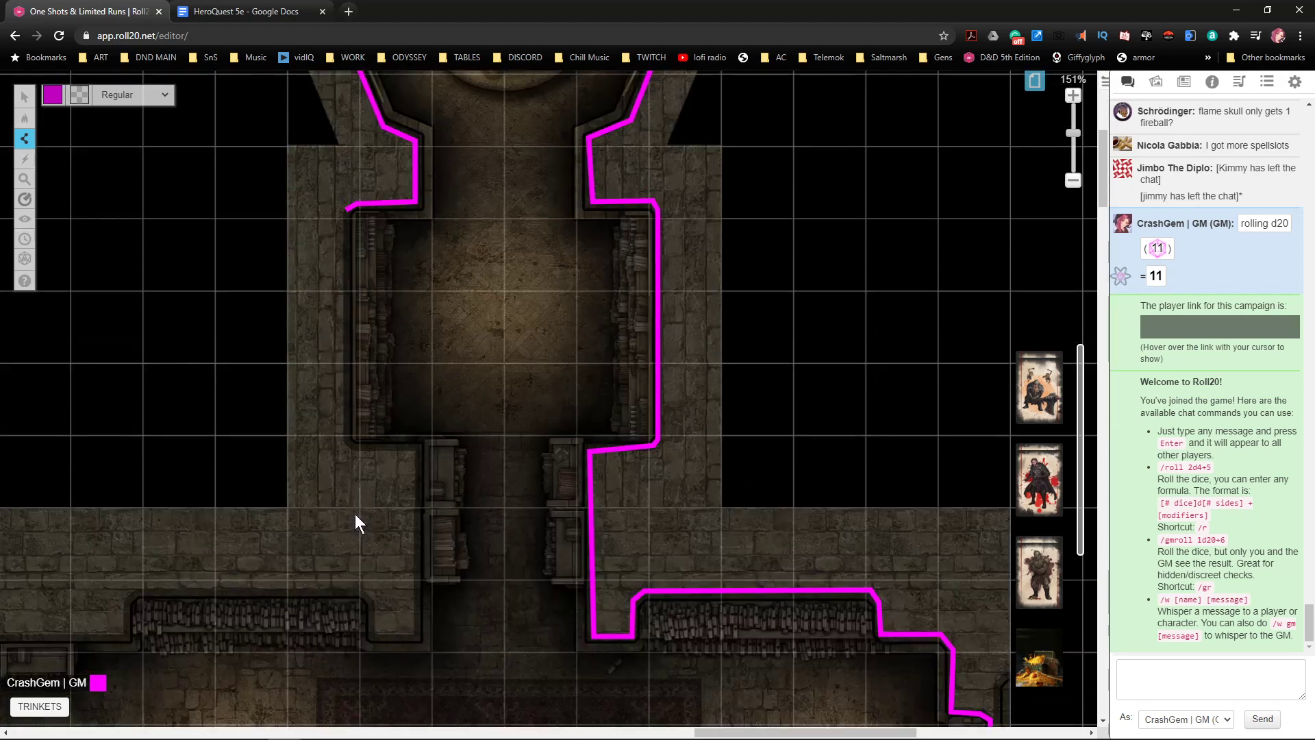
{"action": "left_click", "coordinate": [346, 438]}
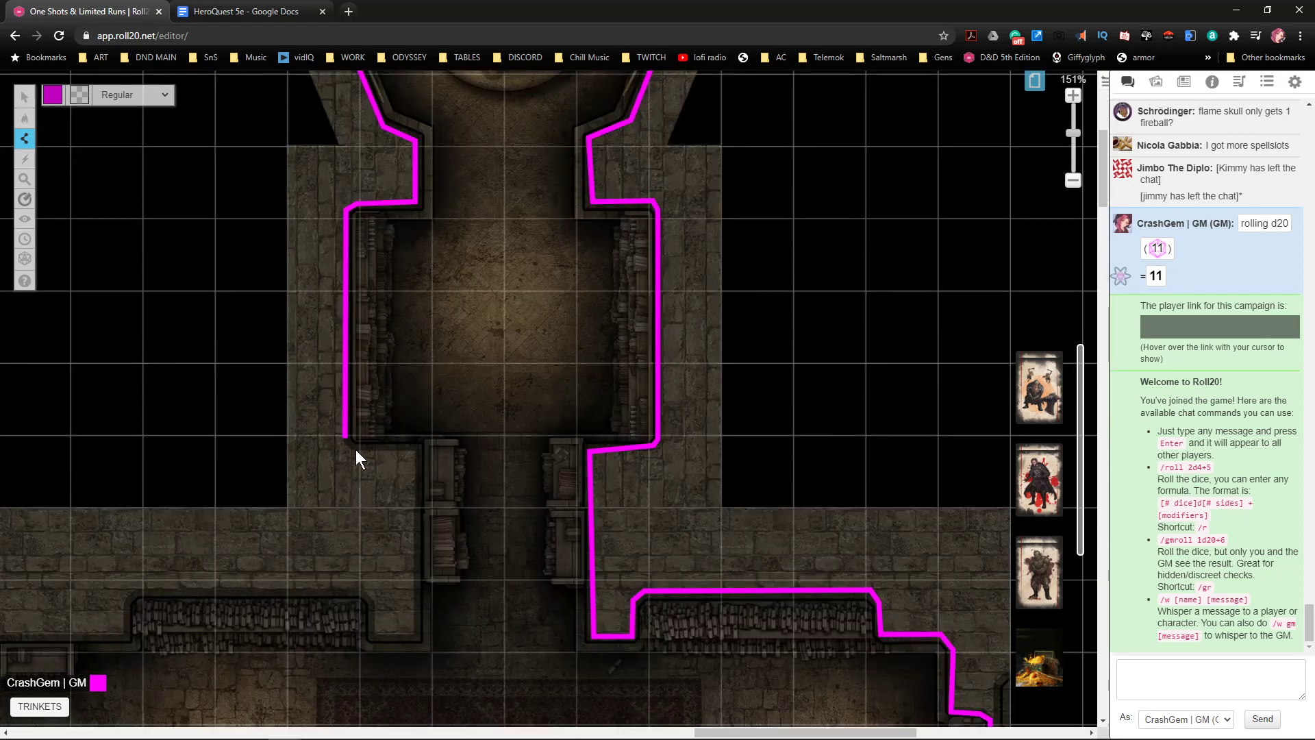
{"action": "left_click", "coordinate": [416, 453]}
- Trace the doorway's west side south and the bookshelf alcove west of it along the library's north wall
{"action": "scroll", "coordinate": [414, 458], "scroll_direction": "down", "scroll_amount": 3}
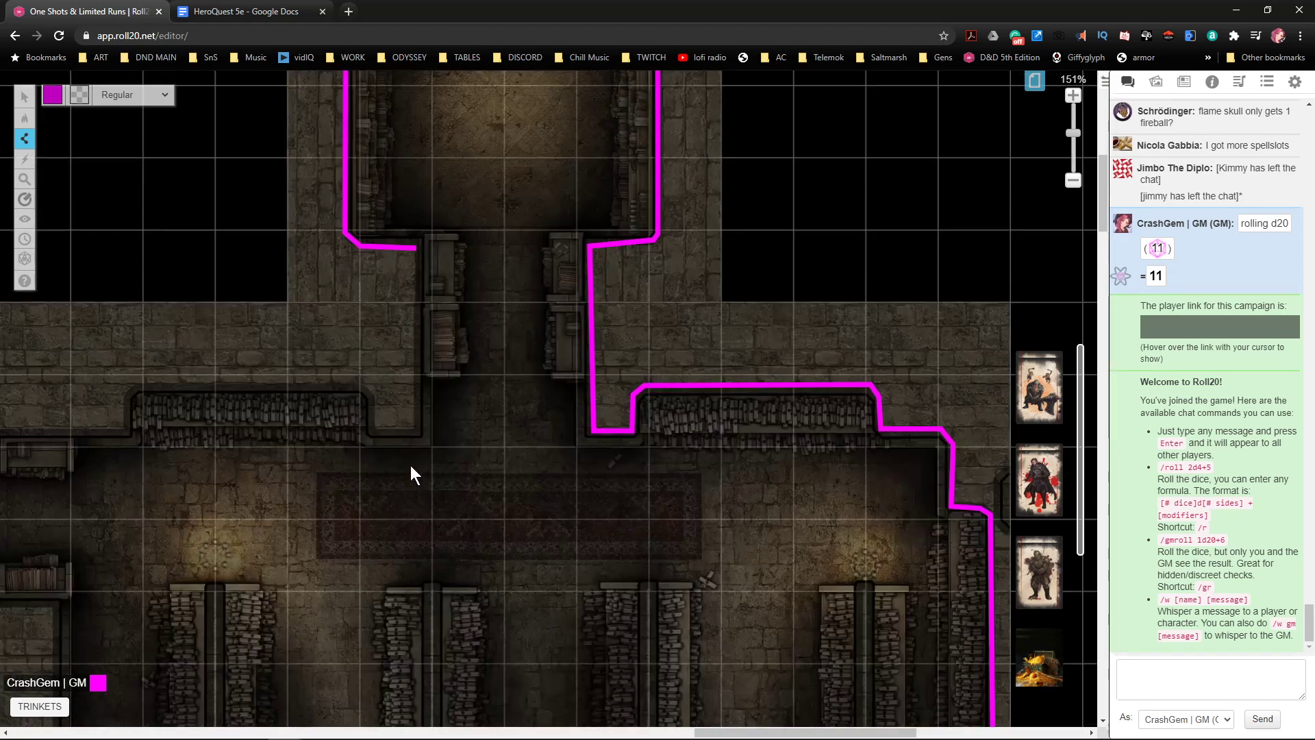
{"action": "left_click", "coordinate": [413, 430]}
{"action": "left_click", "coordinate": [378, 429]}
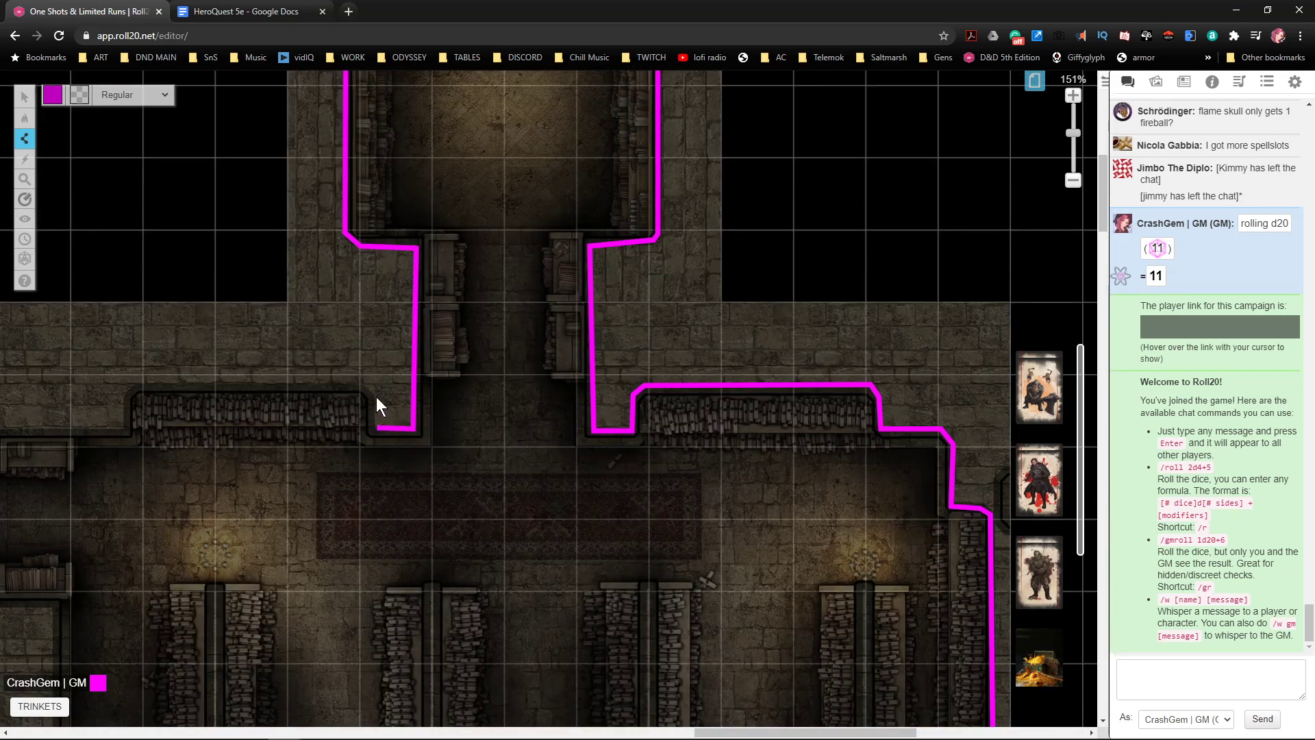
{"action": "double_click", "coordinate": [363, 381]}
{"action": "left_click", "coordinate": [142, 380]}
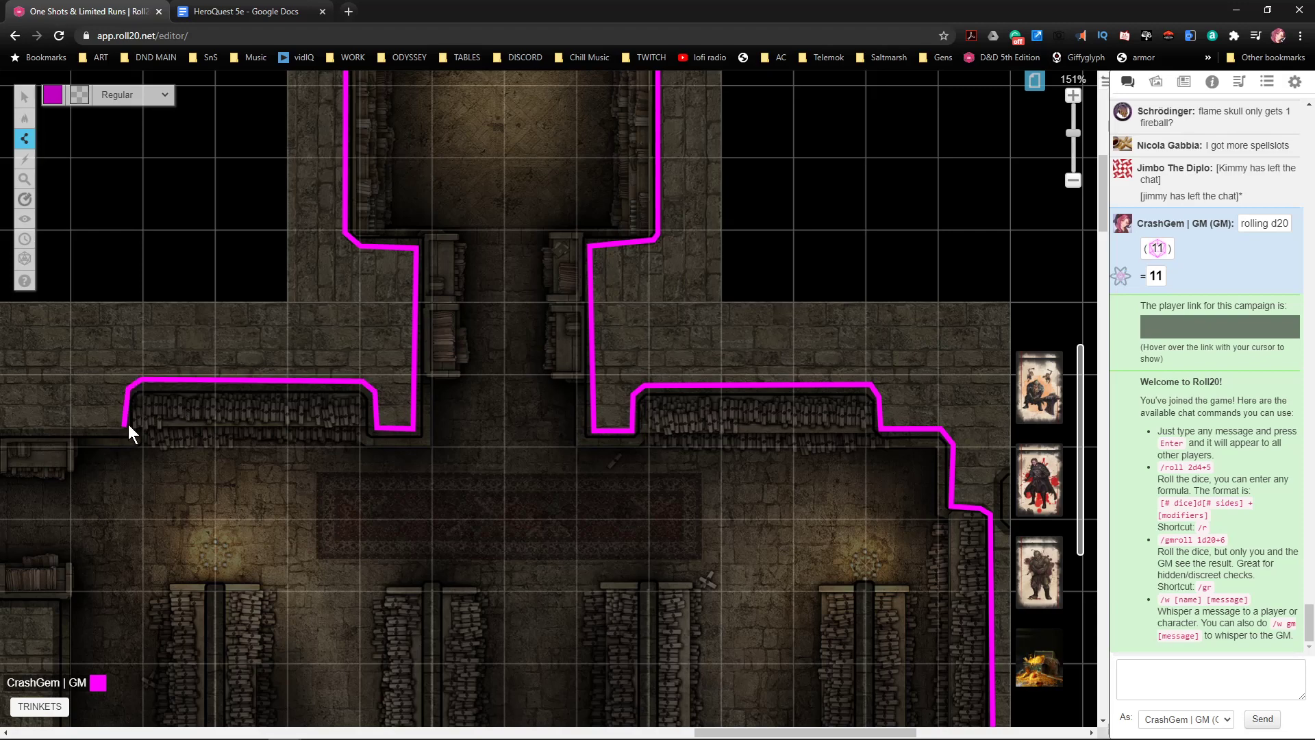
- Continue west along the library's north wall and trace the curved bookshelf wall northeast of the spiral-patterned floor
{"action": "scroll", "coordinate": [272, 506], "scroll_direction": "left", "scroll_amount": 6}
{"action": "left_click", "coordinate": [346, 423]}
{"action": "left_click", "coordinate": [326, 361]}
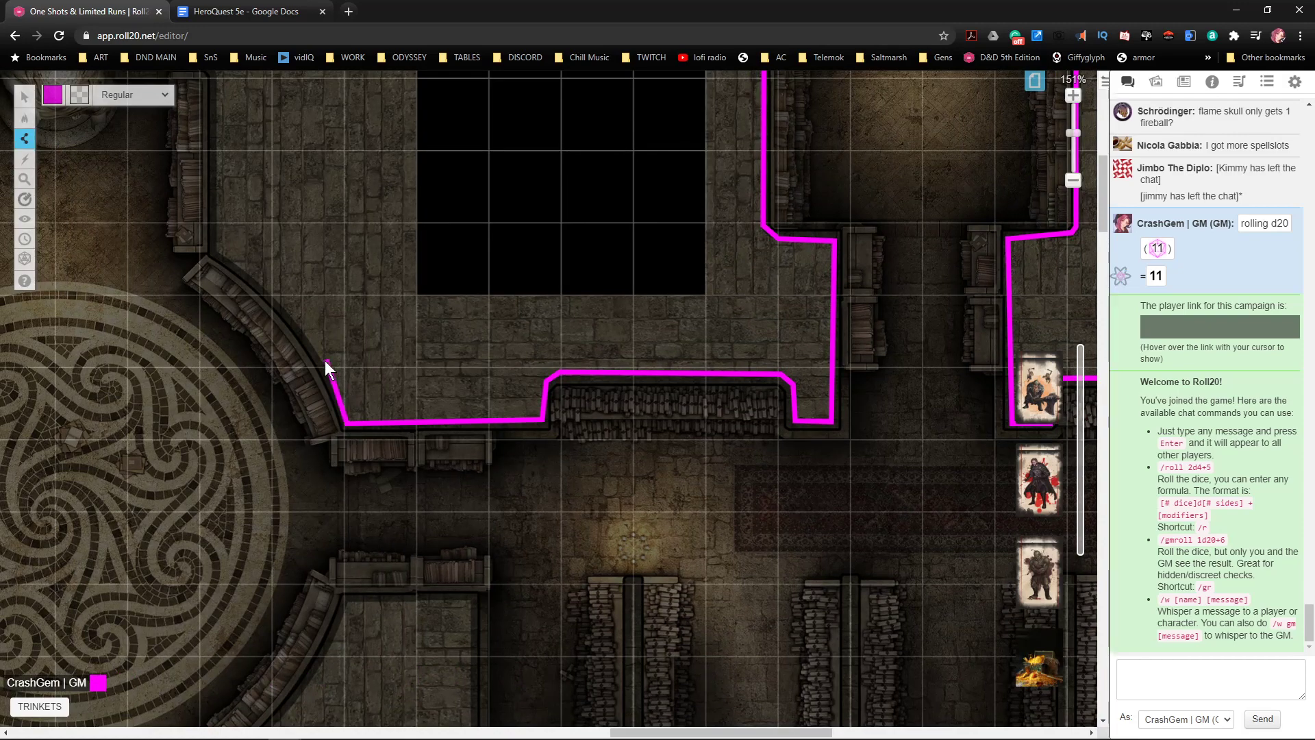
{"action": "left_click", "coordinate": [294, 315]}
{"action": "left_click", "coordinate": [215, 251]}
- Trace the spiral-patterned room's upper east wall, its short north ledge and the corridor's east wall north to the spiral staircase
{"action": "scroll", "coordinate": [216, 251], "scroll_direction": "up", "scroll_amount": 3}
{"action": "left_click", "coordinate": [207, 270]}
{"action": "left_click", "coordinate": [141, 270]}
{"action": "scroll", "coordinate": [166, 301], "scroll_direction": "up", "scroll_amount": 2}
{"action": "scroll", "coordinate": [166, 301], "scroll_direction": "up", "scroll_amount": 1}
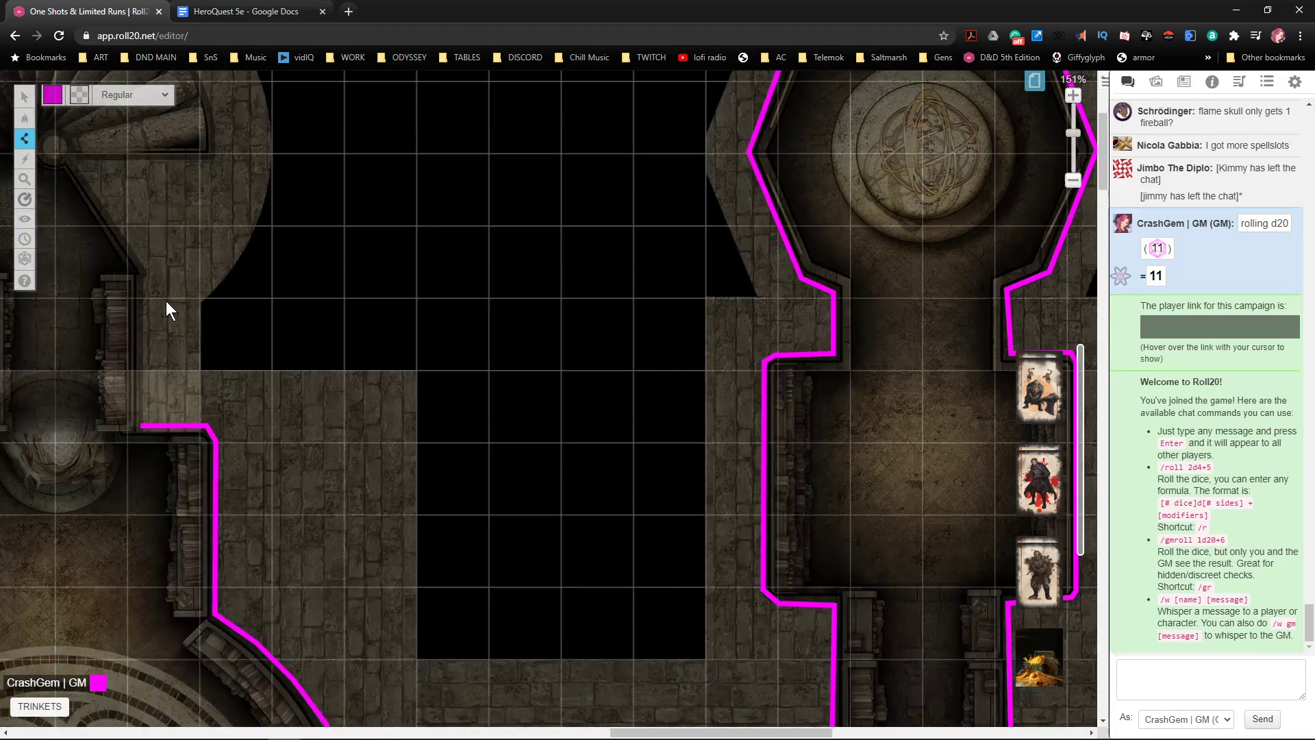
{"action": "left_click", "coordinate": [146, 274]}
{"action": "scroll", "coordinate": [163, 313], "scroll_direction": "up", "scroll_amount": 4}
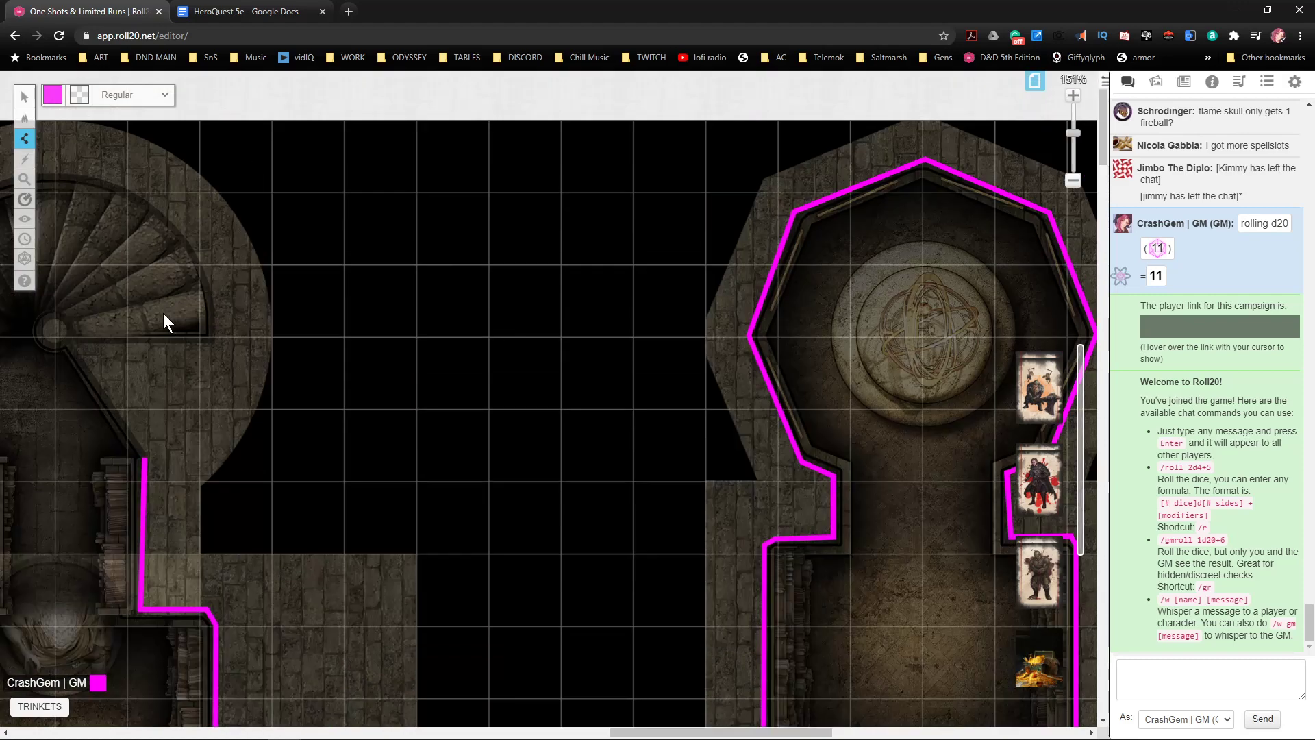
- Trace the spiral staircase's diagonal lower wall, the straight edge of its lowest stair and the curved east wall
{"action": "left_click", "coordinate": [68, 342]}
{"action": "left_click", "coordinate": [212, 344]}
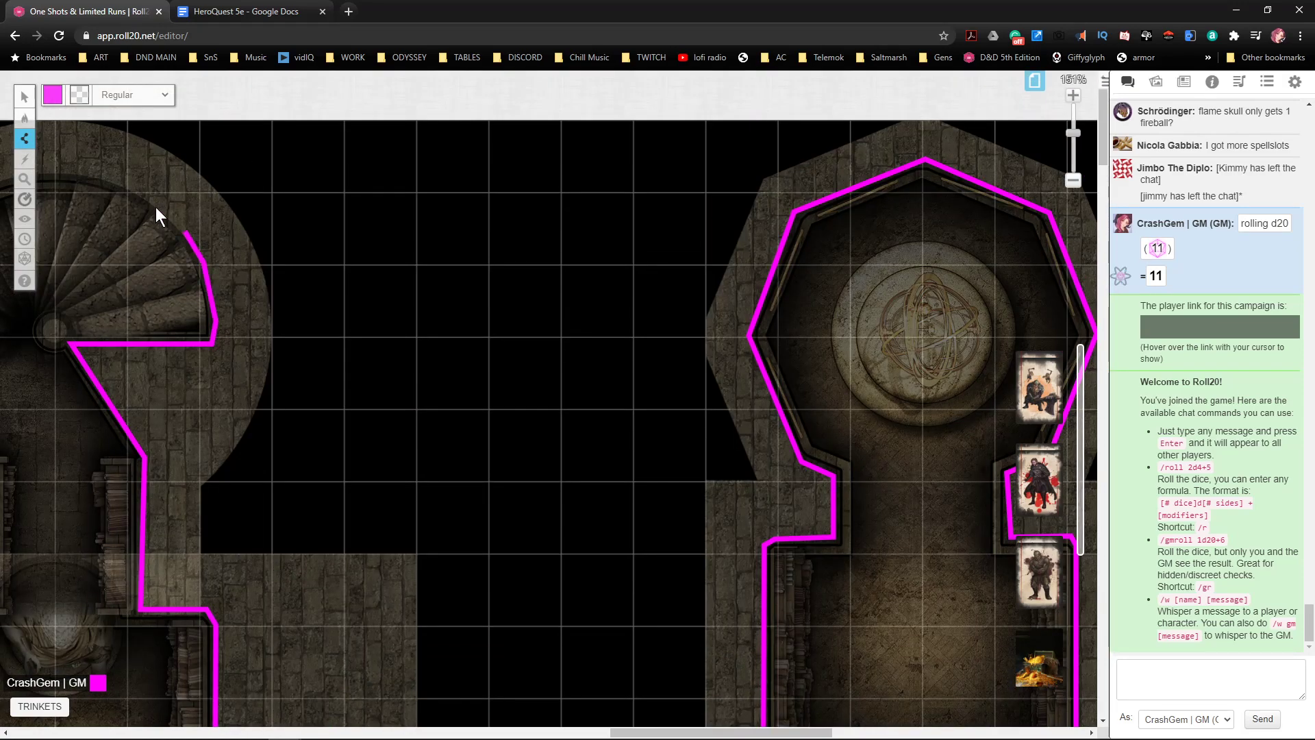
{"action": "left_click", "coordinate": [70, 174]}
{"action": "middle_click", "coordinate": [136, 347]}
- Trace the spiral staircase's curved west wall around and down to the bookshelf corridor
{"action": "left_click", "coordinate": [364, 155]}
{"action": "left_click", "coordinate": [297, 204]}
{"action": "left_click", "coordinate": [269, 269]}
{"action": "left_click", "coordinate": [279, 349]}
{"action": "left_click", "coordinate": [311, 400]}
{"action": "left_click", "coordinate": [348, 434]}
- Trace the staircase corridor's west wall, the short ledge west of the statue and the upper room's west wall south
{"action": "scroll", "coordinate": [351, 452], "scroll_direction": "down", "scroll_amount": 2}
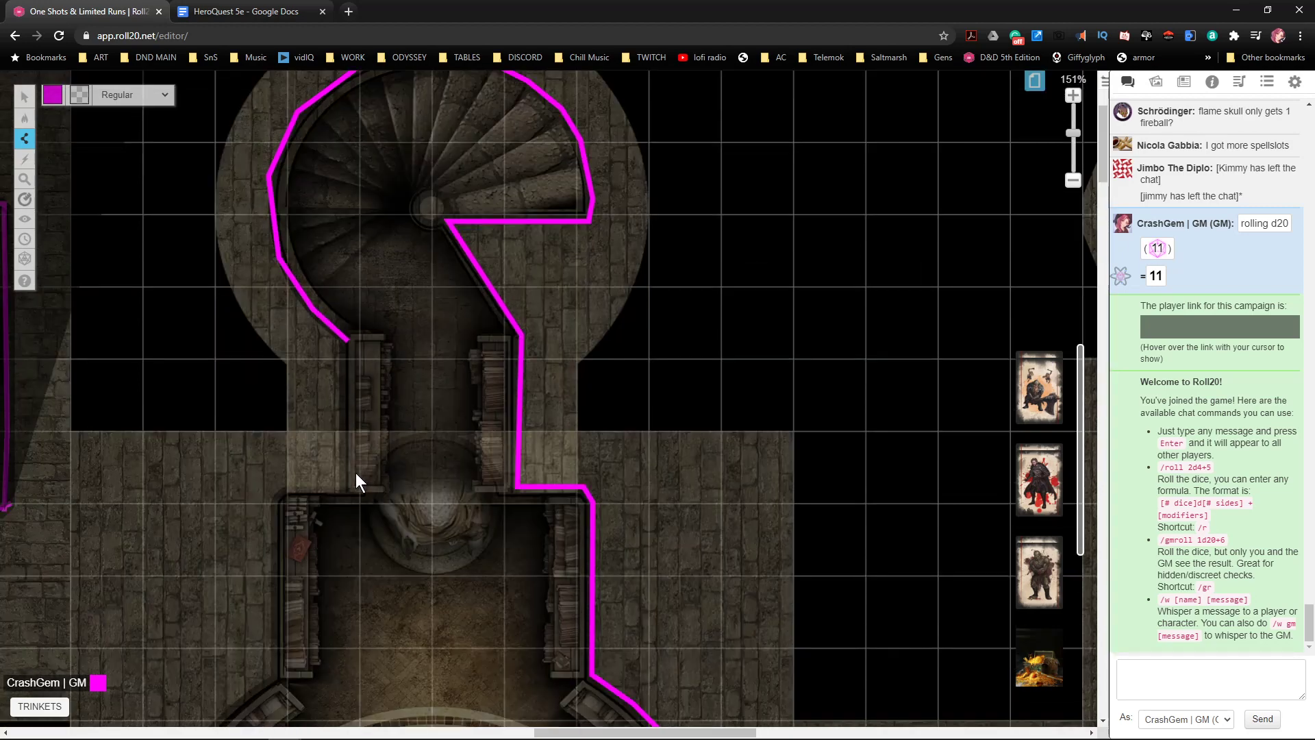
{"action": "scroll", "coordinate": [356, 491], "scroll_direction": "down", "scroll_amount": 1}
{"action": "left_click", "coordinate": [350, 436]}
{"action": "left_click", "coordinate": [290, 437]}
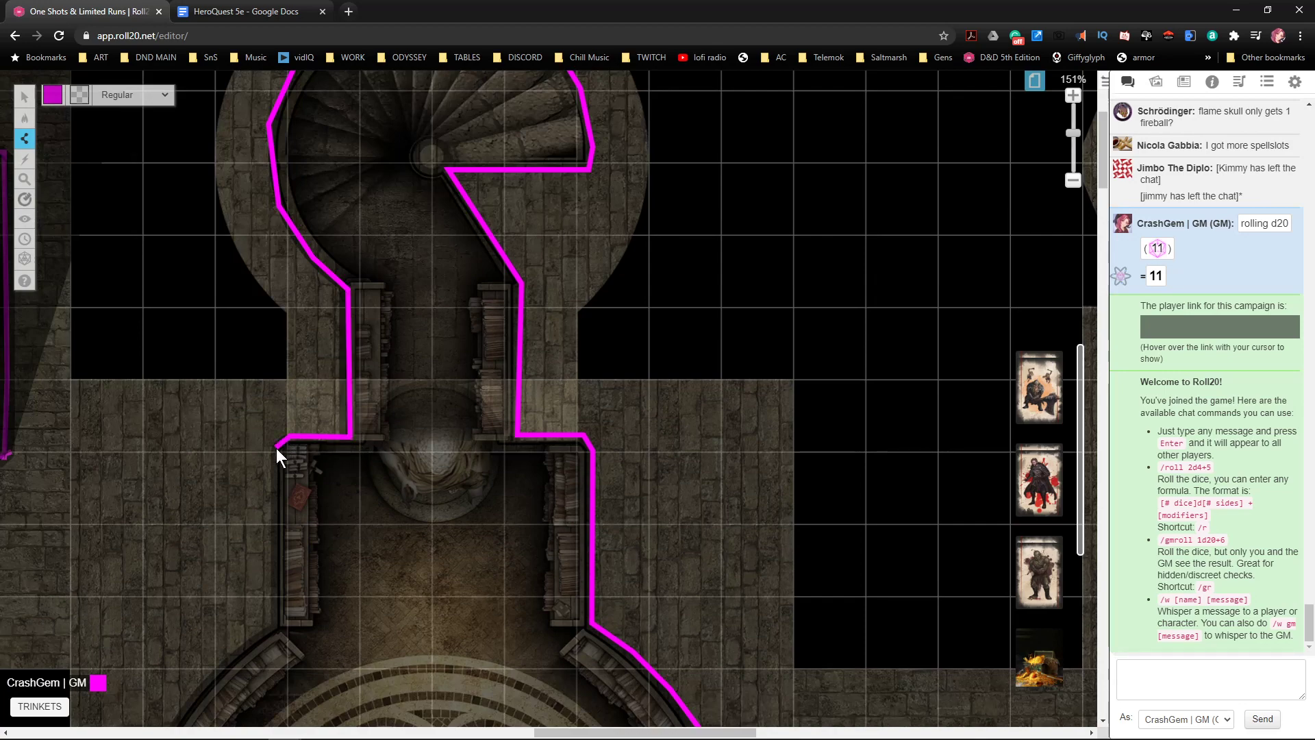
{"action": "left_click", "coordinate": [277, 623]}
- Trace the curved bookshelf wall northwest of the spiral-patterned floor down to the west corridor
{"action": "scroll", "coordinate": [305, 531], "scroll_direction": "down", "scroll_amount": 6}
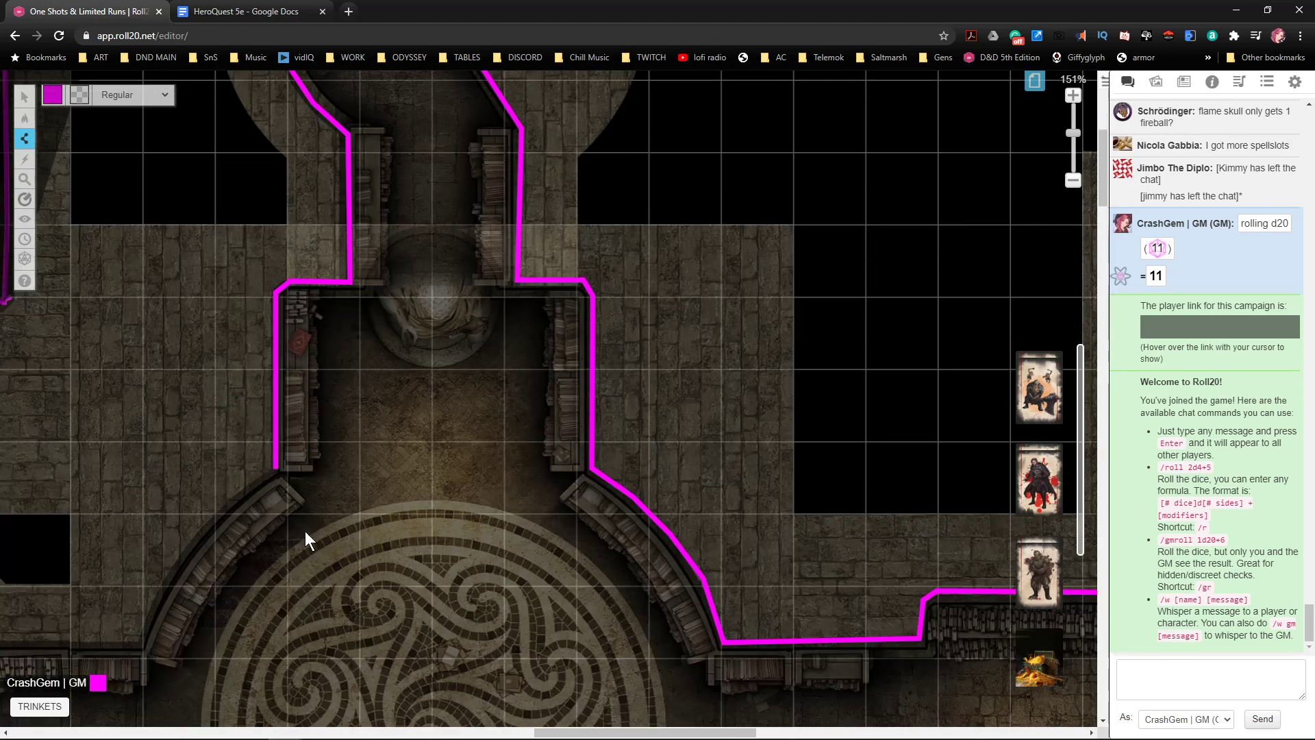
{"action": "left_click", "coordinate": [215, 362]}
{"action": "left_click", "coordinate": [175, 412]}
{"action": "left_click", "coordinate": [151, 458]}
{"action": "left_click", "coordinate": [141, 492]}
- Trace the west corridor's north wall and the small round room's northern curve, ending the line at the existing desk room wall
{"action": "scroll", "coordinate": [294, 545], "scroll_direction": "left", "scroll_amount": 8}
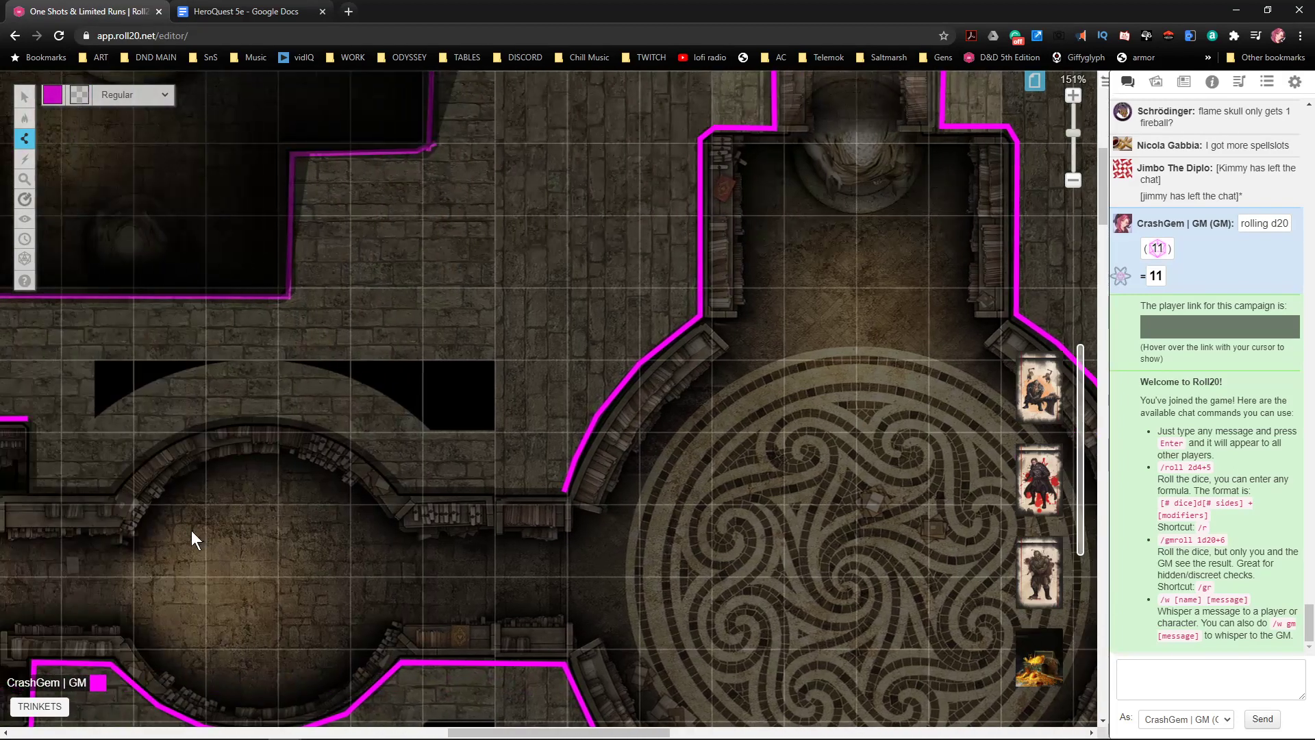
{"action": "left_click", "coordinate": [401, 487]}
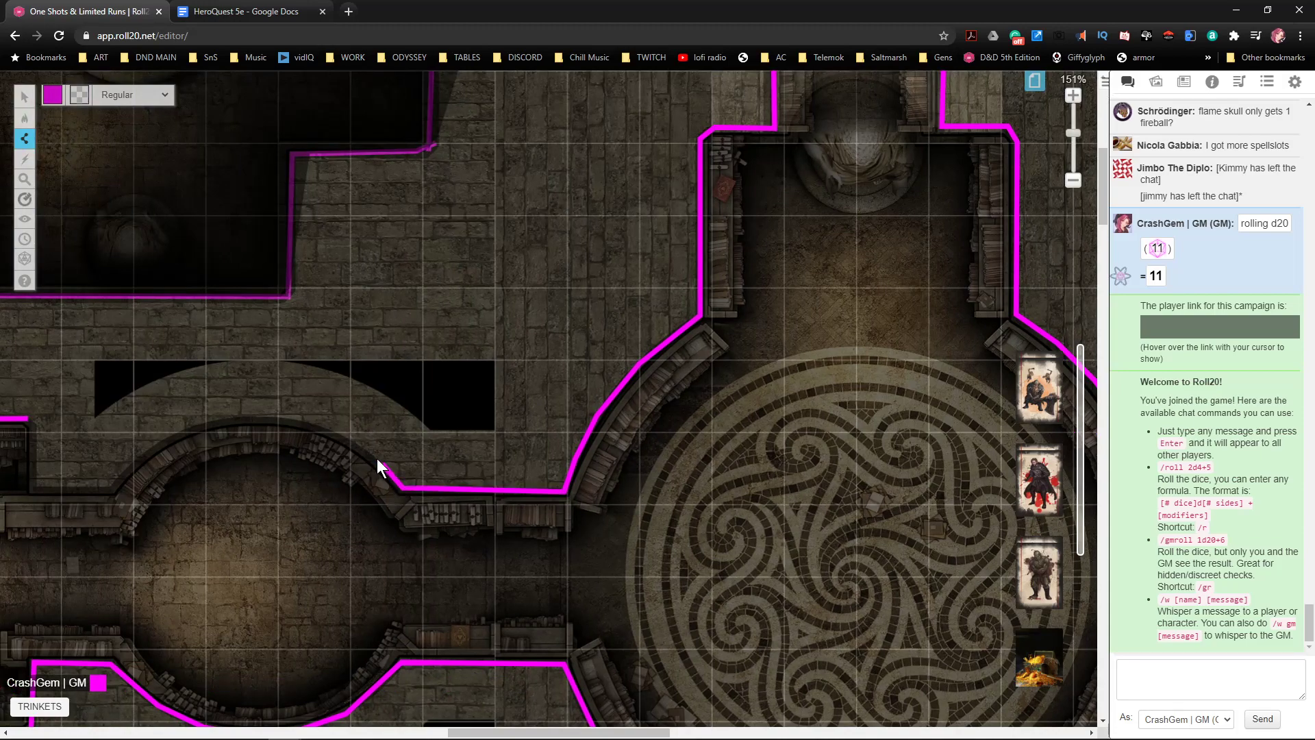
{"action": "left_click", "coordinate": [340, 432]}
{"action": "left_click", "coordinate": [292, 417]}
{"action": "left_click", "coordinate": [188, 426]}
{"action": "left_click", "coordinate": [134, 463]}
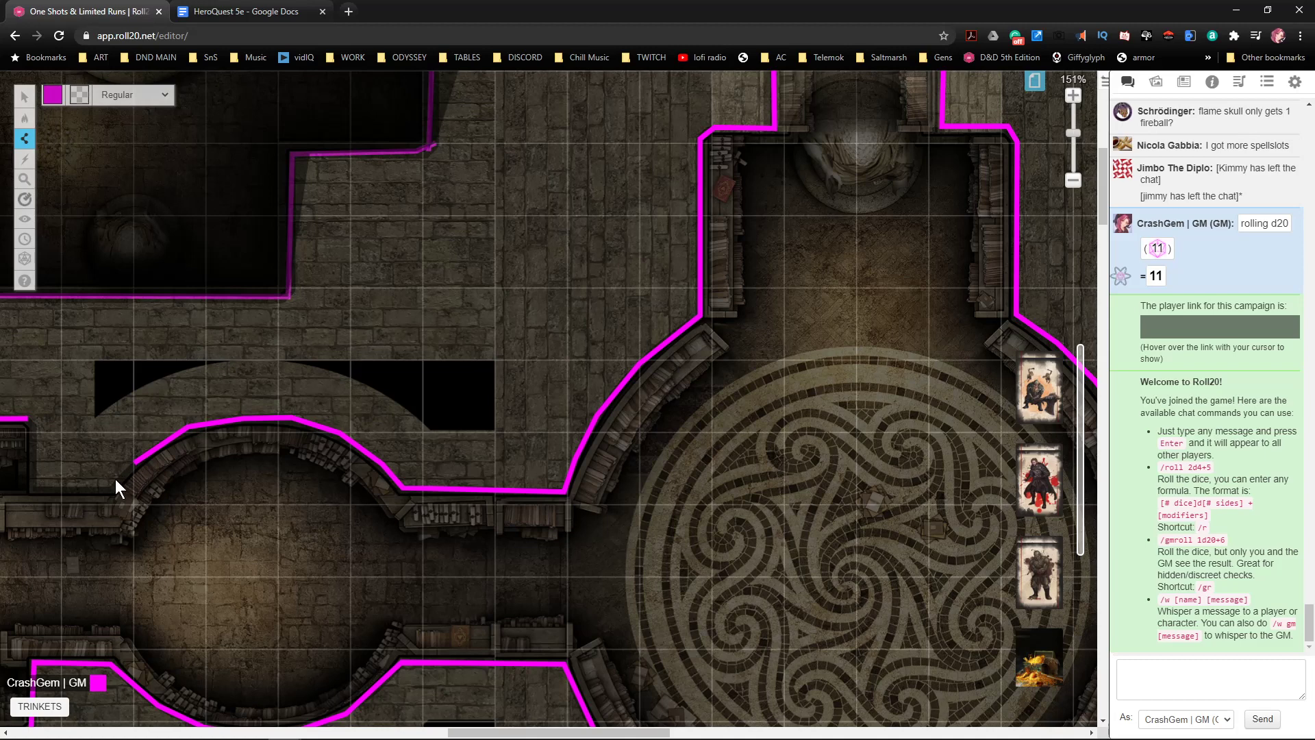
{"action": "left_click", "coordinate": [110, 487]}
{"action": "left_click", "coordinate": [33, 488]}
{"action": "double_click", "coordinate": [27, 419]}
- Move the light source token into the black void south of the round carpeted room and return to the dynamic lighting layer
{"action": "scroll", "coordinate": [535, 352], "scroll_direction": "down", "scroll_amount": 2}
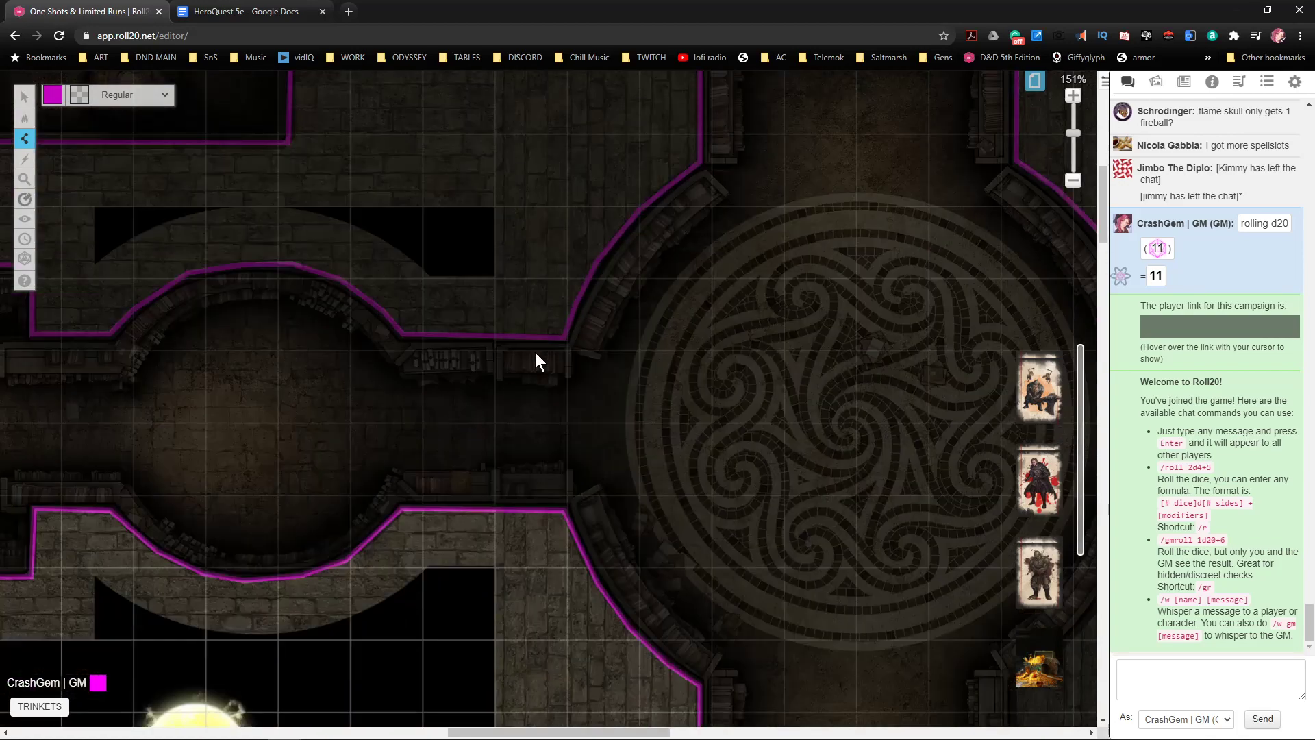
{"action": "scroll", "coordinate": [562, 334], "scroll_direction": "down", "scroll_amount": 5}
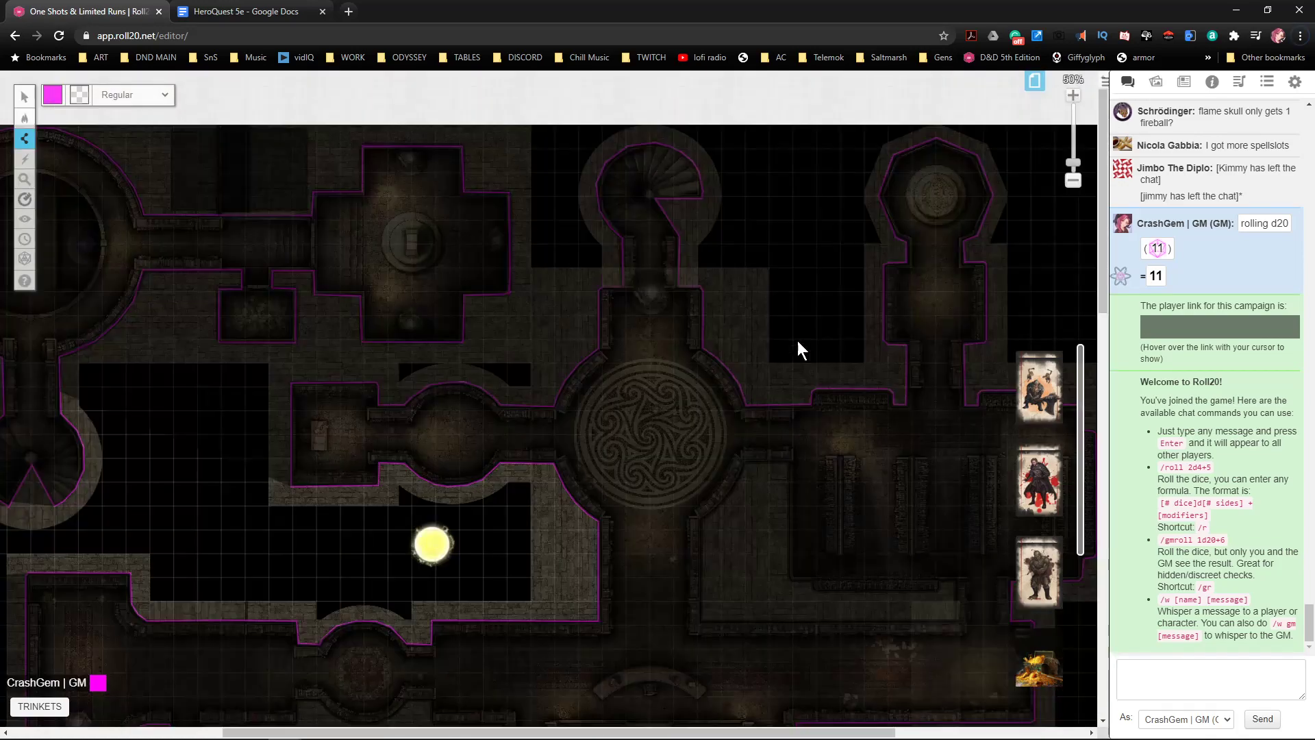
{"action": "scroll", "coordinate": [782, 355], "scroll_direction": "down", "scroll_amount": 6}
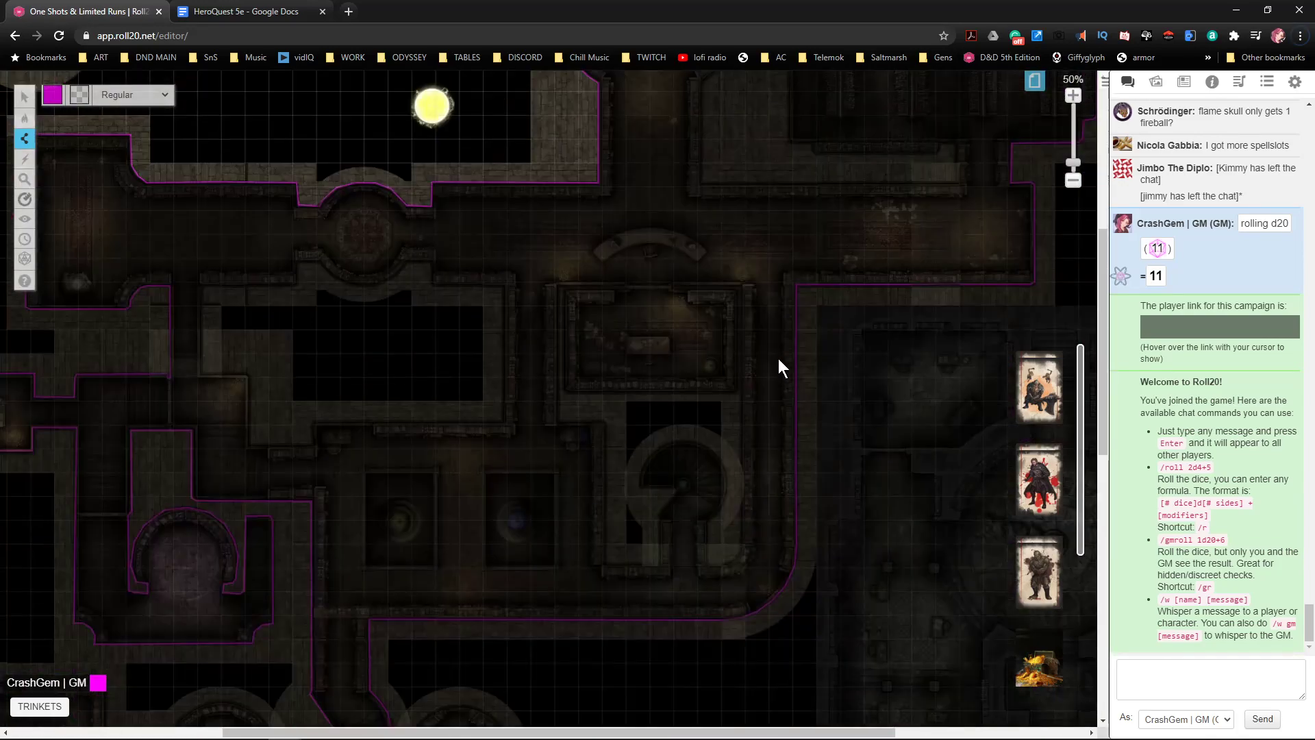
{"action": "middle_click", "coordinate": [630, 412]}
{"action": "middle_click", "coordinate": [775, 292]}
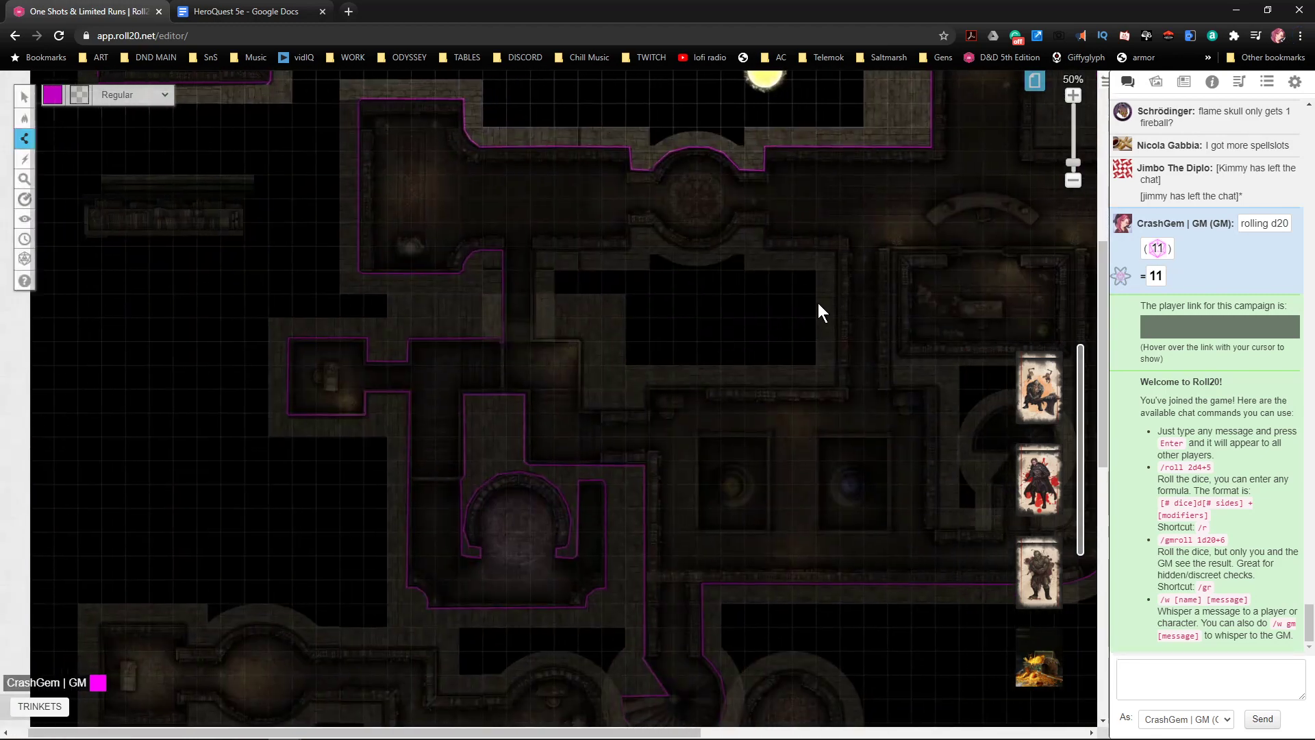
{"action": "middle_click", "coordinate": [871, 311]}
{"action": "scroll", "coordinate": [740, 273], "scroll_direction": "up", "scroll_amount": 4}
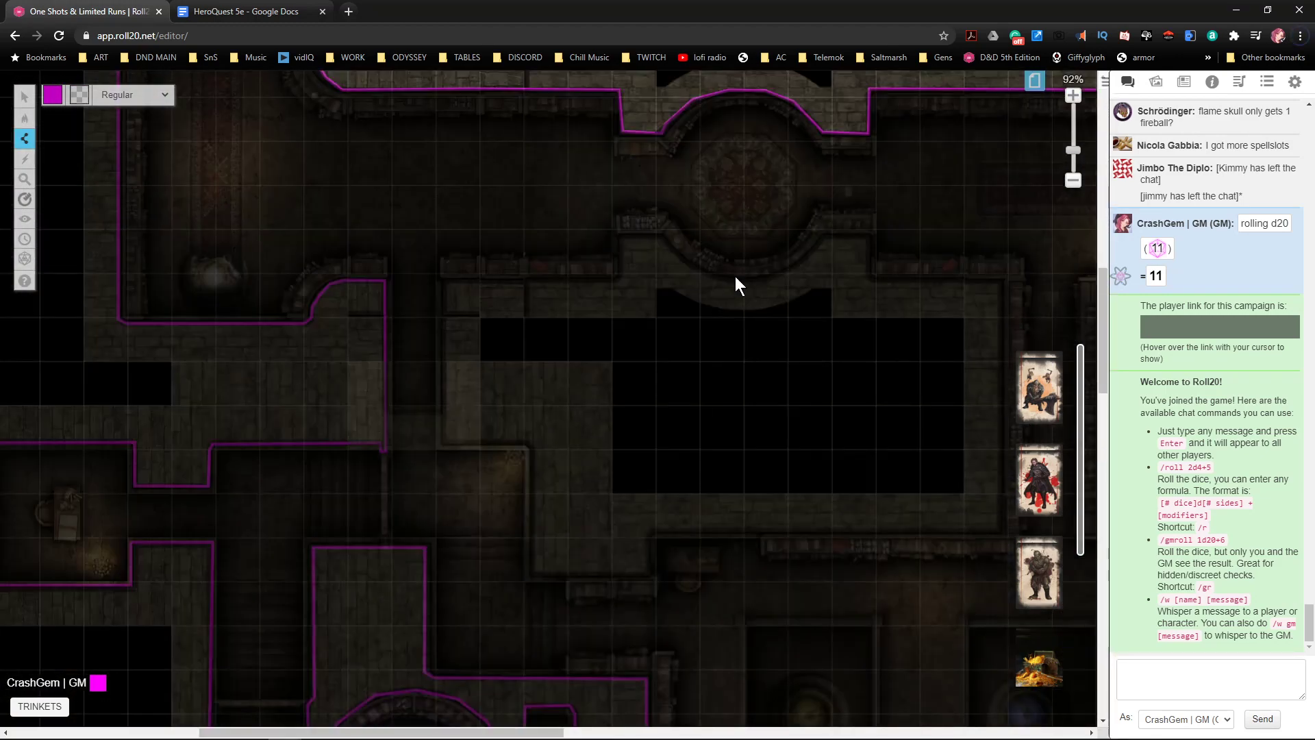
{"action": "scroll", "coordinate": [734, 277], "scroll_direction": "up", "scroll_amount": 2}
{"action": "mouse_move", "coordinate": [25, 97]}
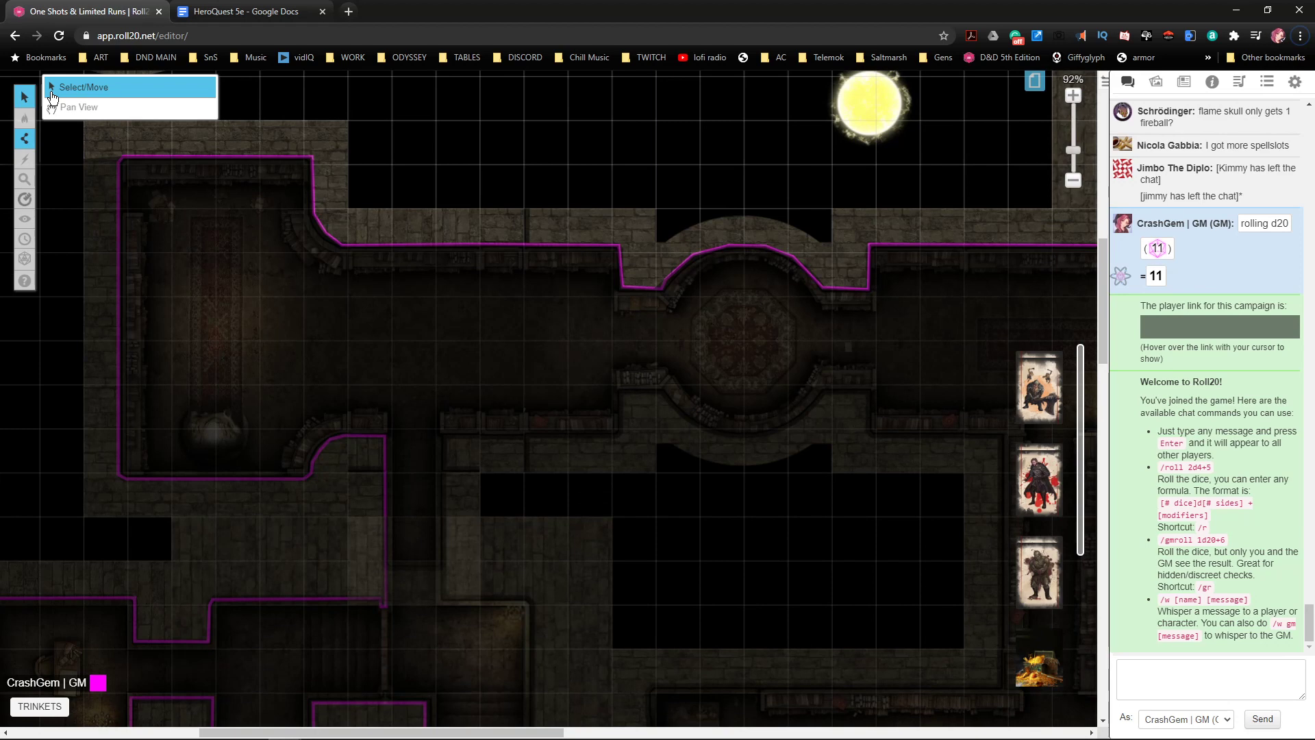
{"action": "left_click", "coordinate": [52, 92]}
{"action": "left_click_drag", "start_coordinate": [865, 110], "coordinate": [781, 548]}
{"action": "mouse_move", "coordinate": [26, 139]}
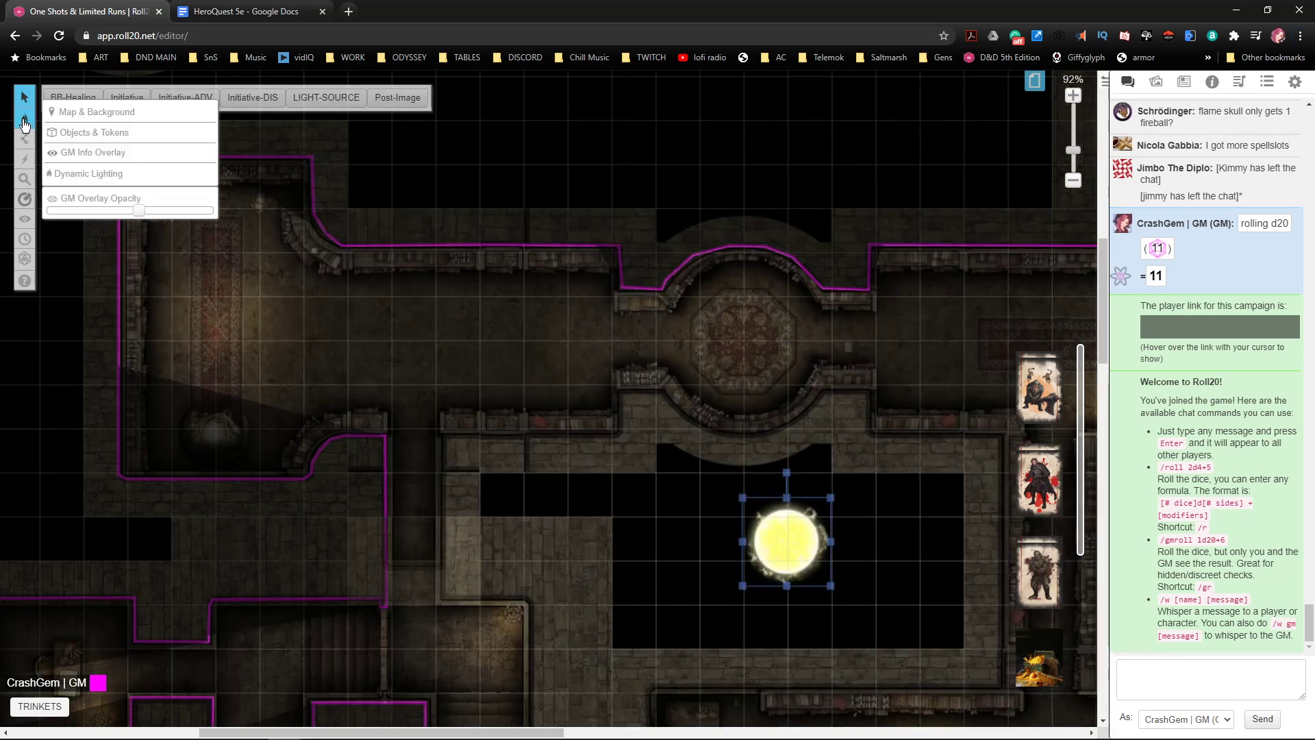
{"action": "left_click", "coordinate": [81, 155]}
- Start a wall line at the block's northwest corner and trace east behind the bookshelves, around the ledge to the round carpeted room
{"action": "scroll", "coordinate": [665, 224], "scroll_direction": "down", "scroll_amount": 5}
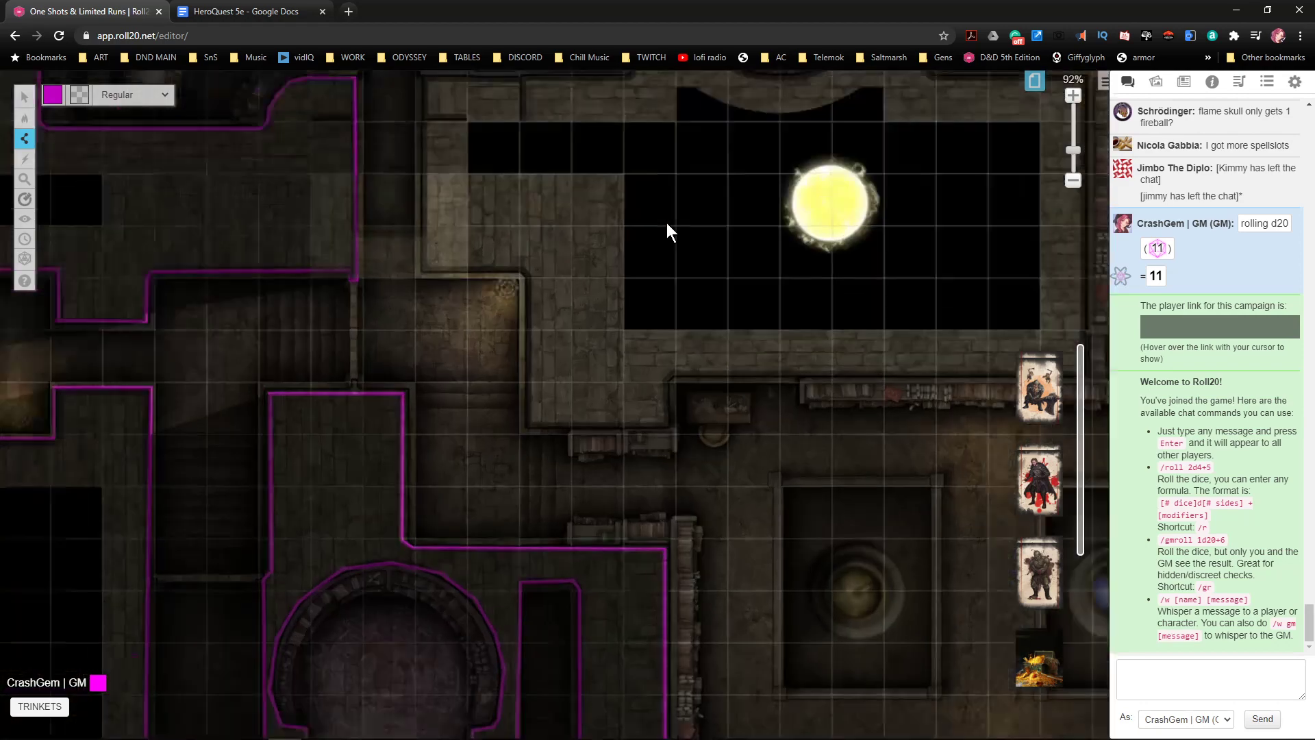
{"action": "scroll", "coordinate": [570, 211], "scroll_direction": "up", "scroll_amount": 4}
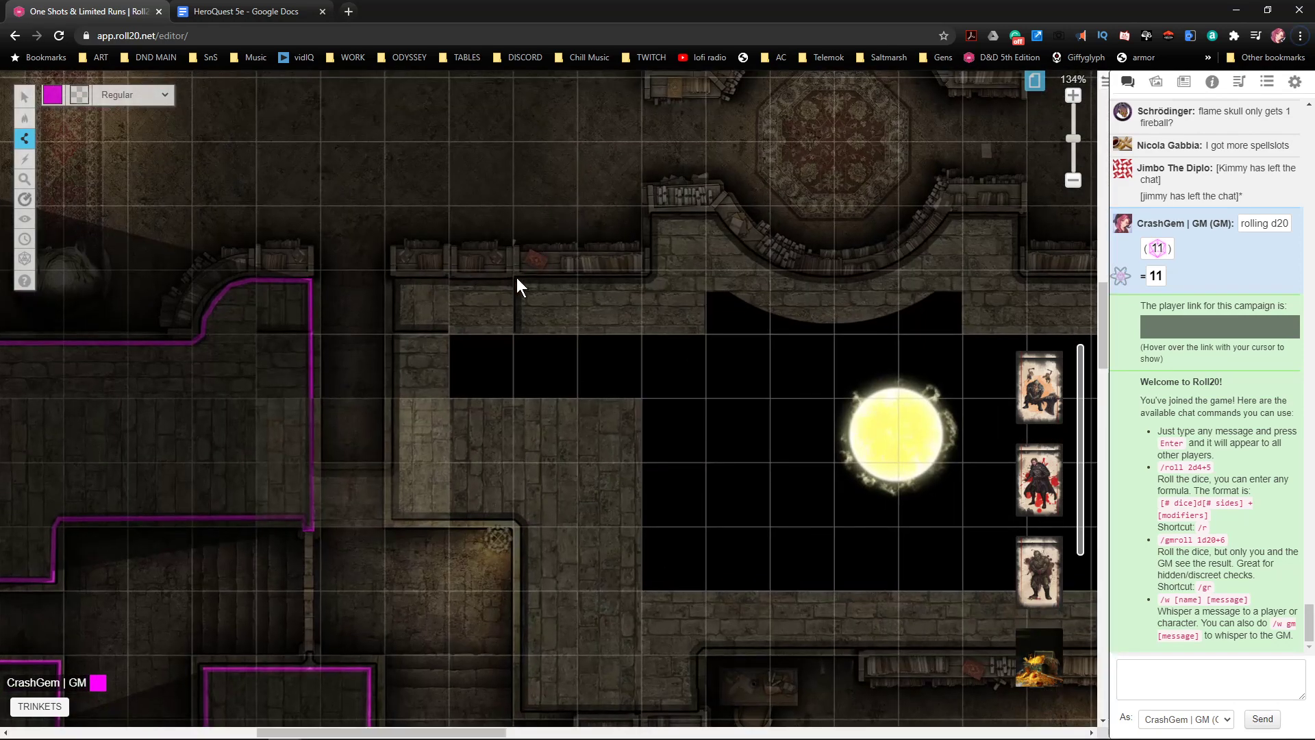
{"action": "scroll", "coordinate": [516, 278], "scroll_direction": "up", "scroll_amount": 2}
{"action": "scroll", "coordinate": [515, 278], "scroll_direction": "up", "scroll_amount": 1}
{"action": "left_click", "coordinate": [362, 254]}
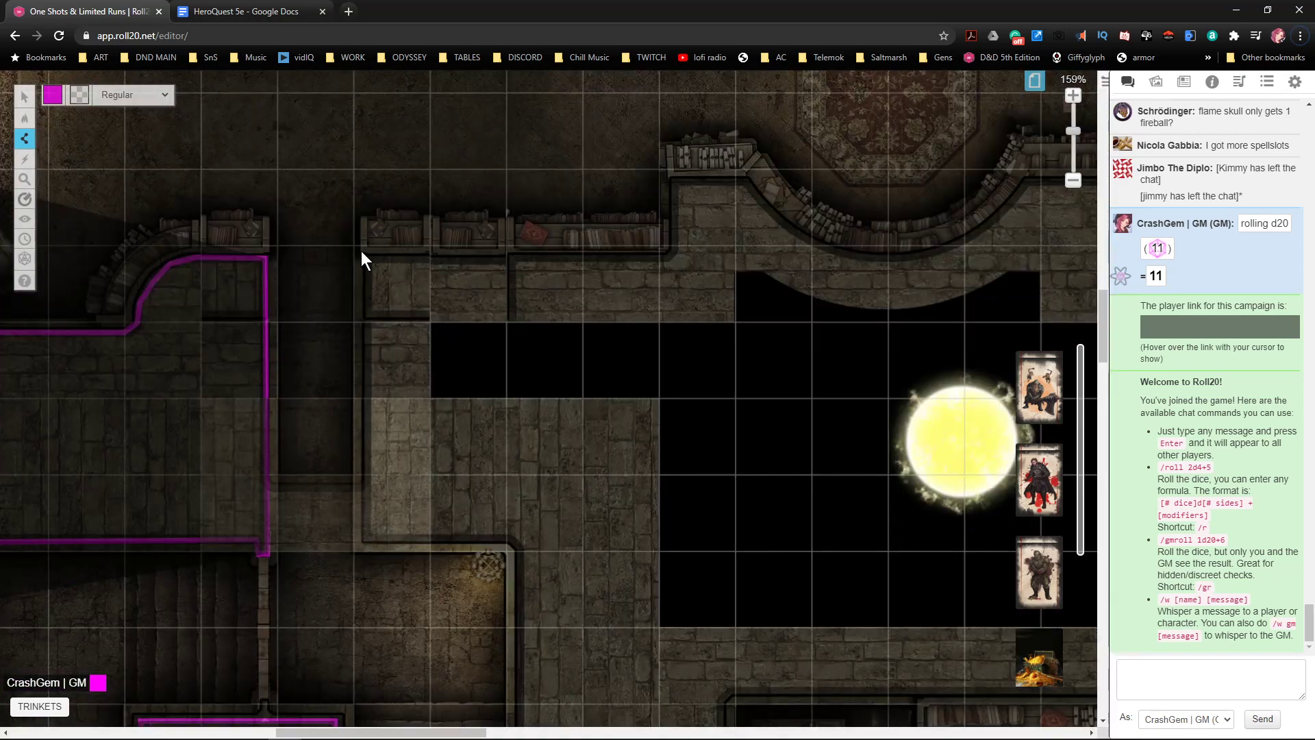
{"action": "left_click", "coordinate": [671, 253]}
{"action": "left_click", "coordinate": [673, 181]}
{"action": "left_click", "coordinate": [746, 179]}
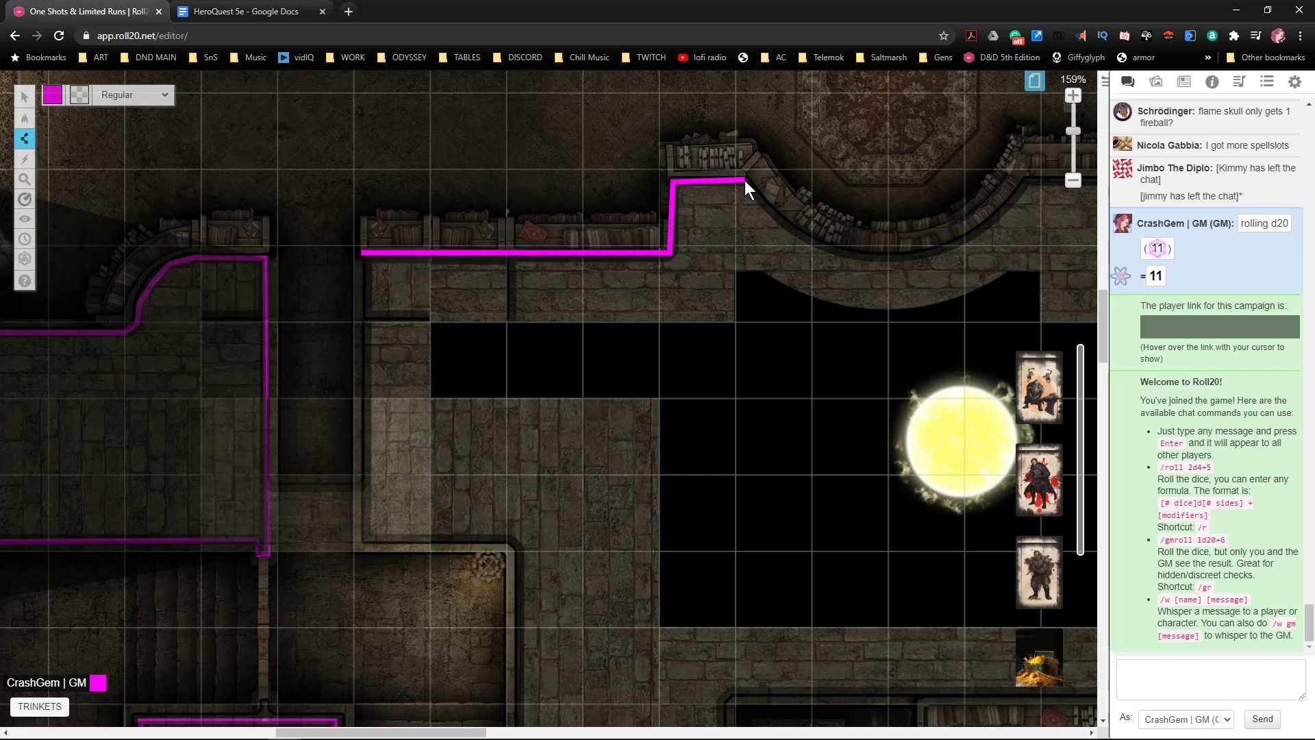
- Trace the curved bookshelf wall along the round carpeted room's south side
{"action": "left_click", "coordinate": [786, 229]}
{"action": "left_click", "coordinate": [838, 253]}
{"action": "left_click", "coordinate": [905, 259]}
{"action": "left_click", "coordinate": [969, 239]}
{"action": "left_click", "coordinate": [1024, 183]}
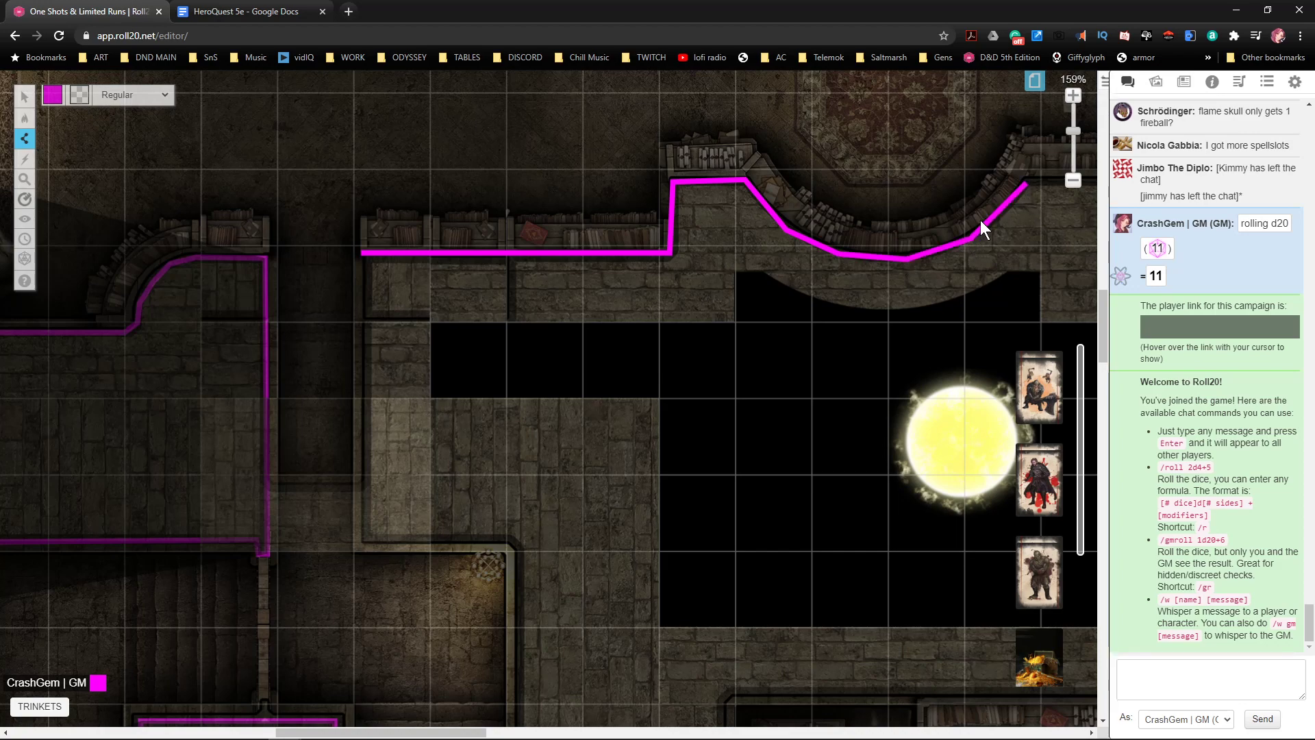
- Trace the ledge east of the round carpeted room and the bookshelf wall on to the block's northeast corner
{"action": "scroll", "coordinate": [1025, 219], "scroll_direction": "right", "scroll_amount": 9}
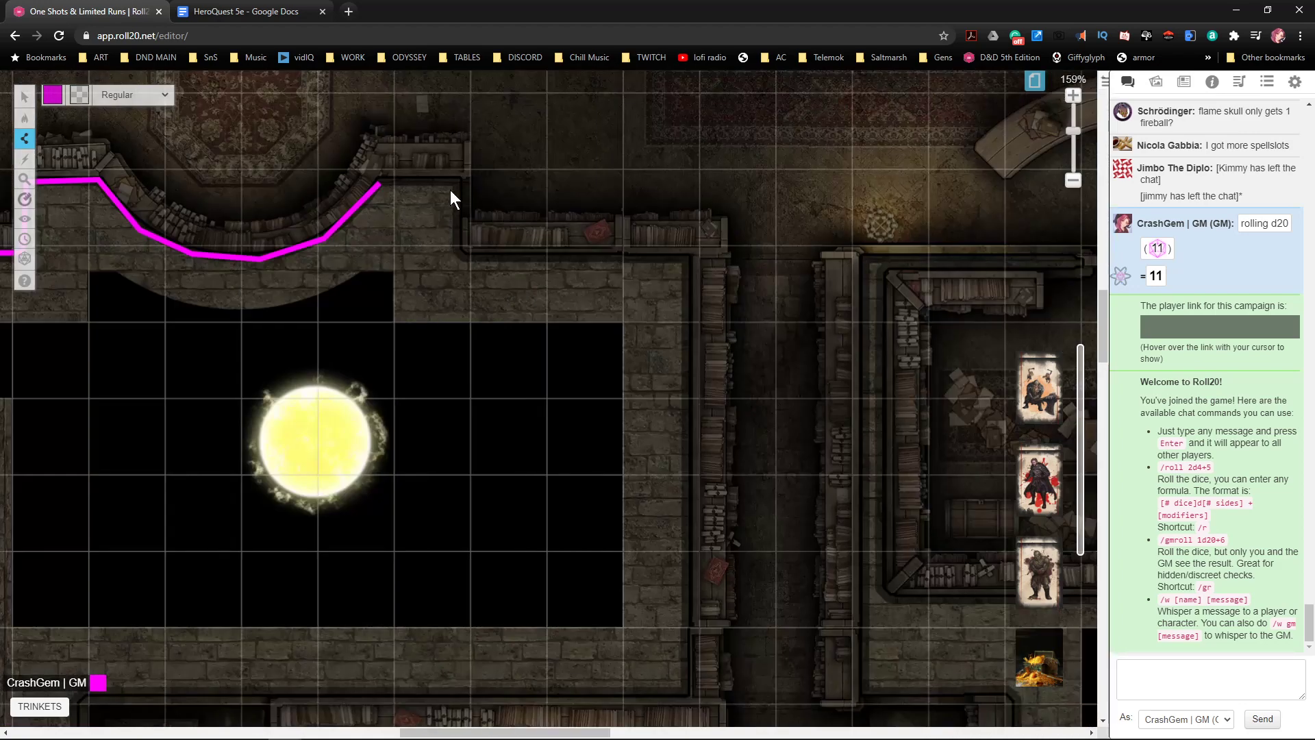
{"action": "left_click", "coordinate": [453, 182]}
{"action": "left_click", "coordinate": [455, 251]}
{"action": "left_click", "coordinate": [461, 258]}
{"action": "left_click", "coordinate": [685, 261]}
- Trace the block's east wall south and its south wall west to the corner above the small desk
{"action": "scroll", "coordinate": [714, 366], "scroll_direction": "down", "scroll_amount": 4}
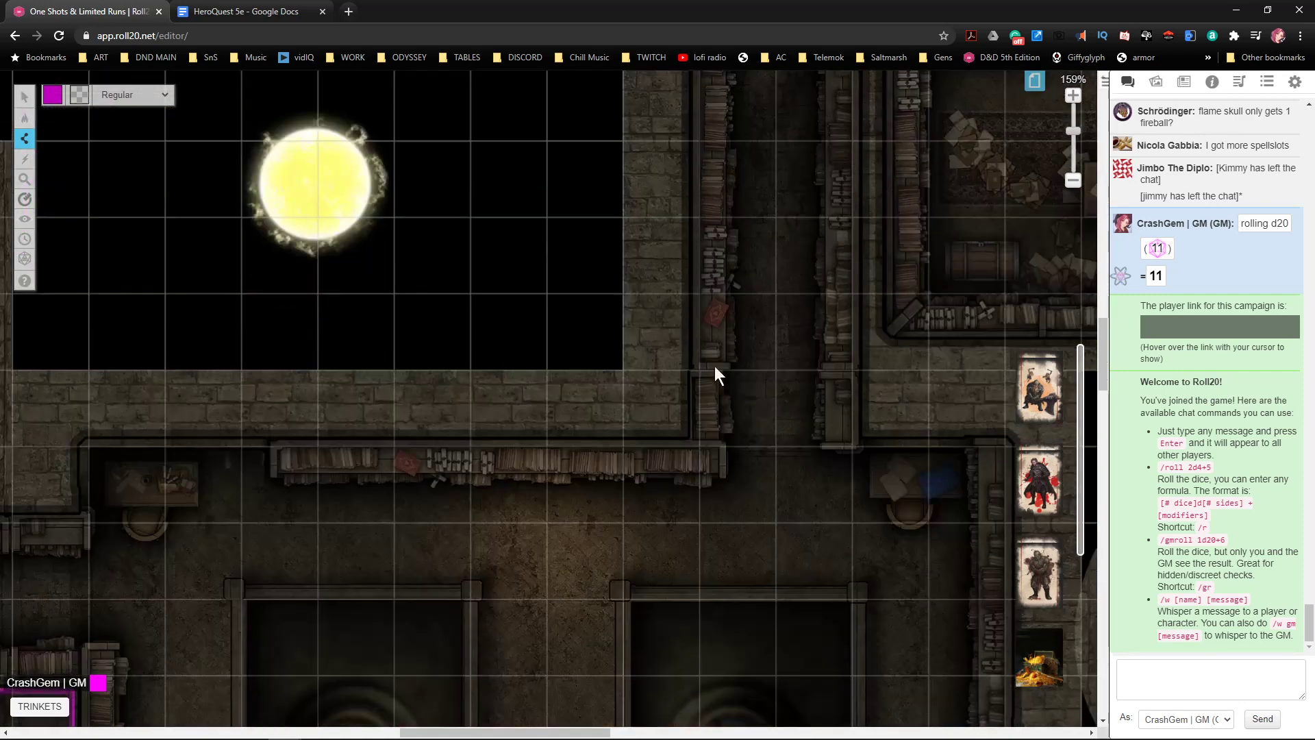
{"action": "left_click", "coordinate": [681, 432]}
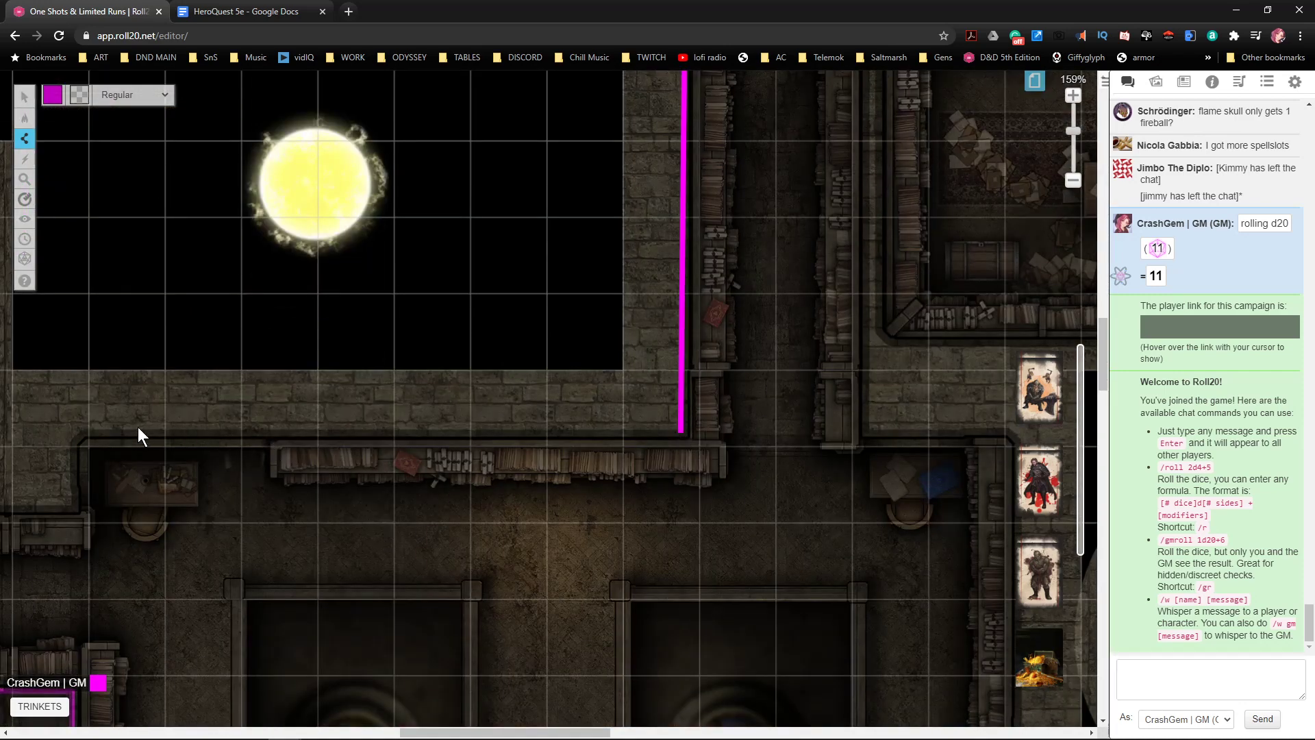
{"action": "left_click", "coordinate": [92, 433]}
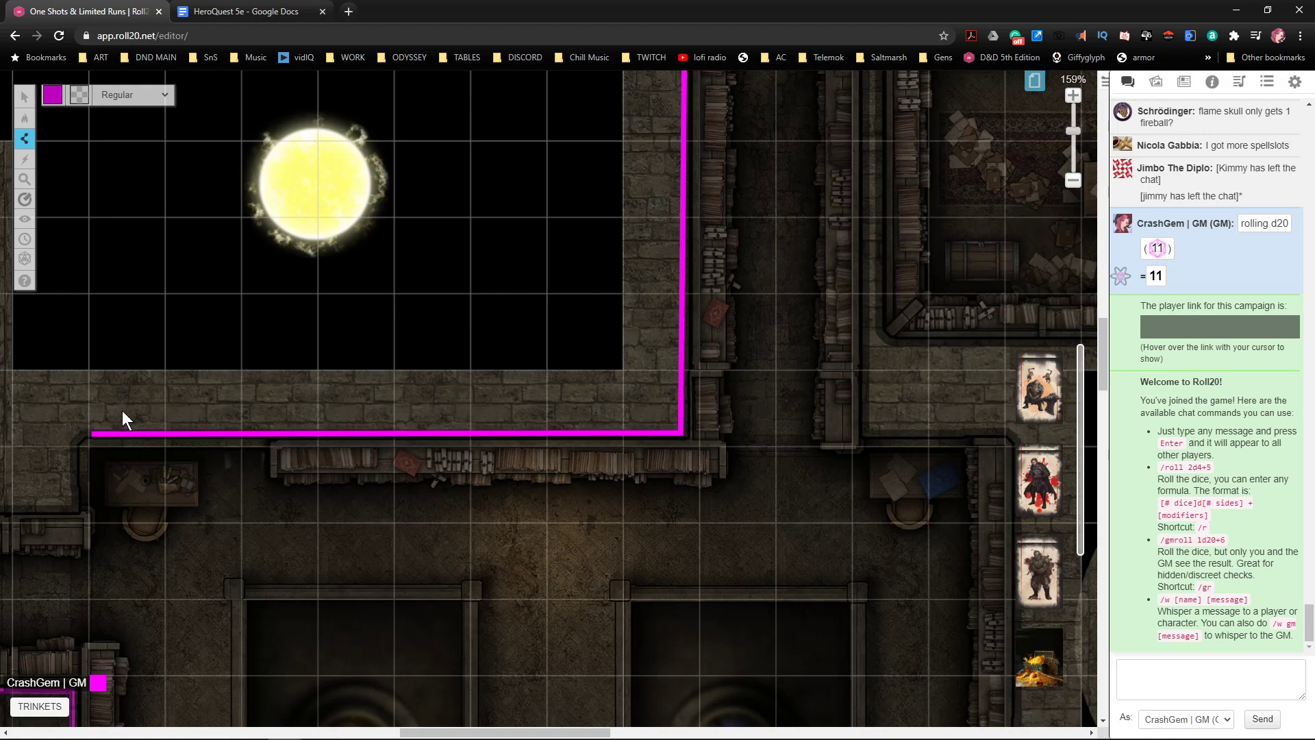
- Trace the notch beside the small desk, the short south wall and the west wall north to the torch corner
{"action": "scroll", "coordinate": [96, 410], "scroll_direction": "down", "scroll_amount": 1}
{"action": "left_click_drag", "start_coordinate": [73, 405], "coordinate": [356, 399]}
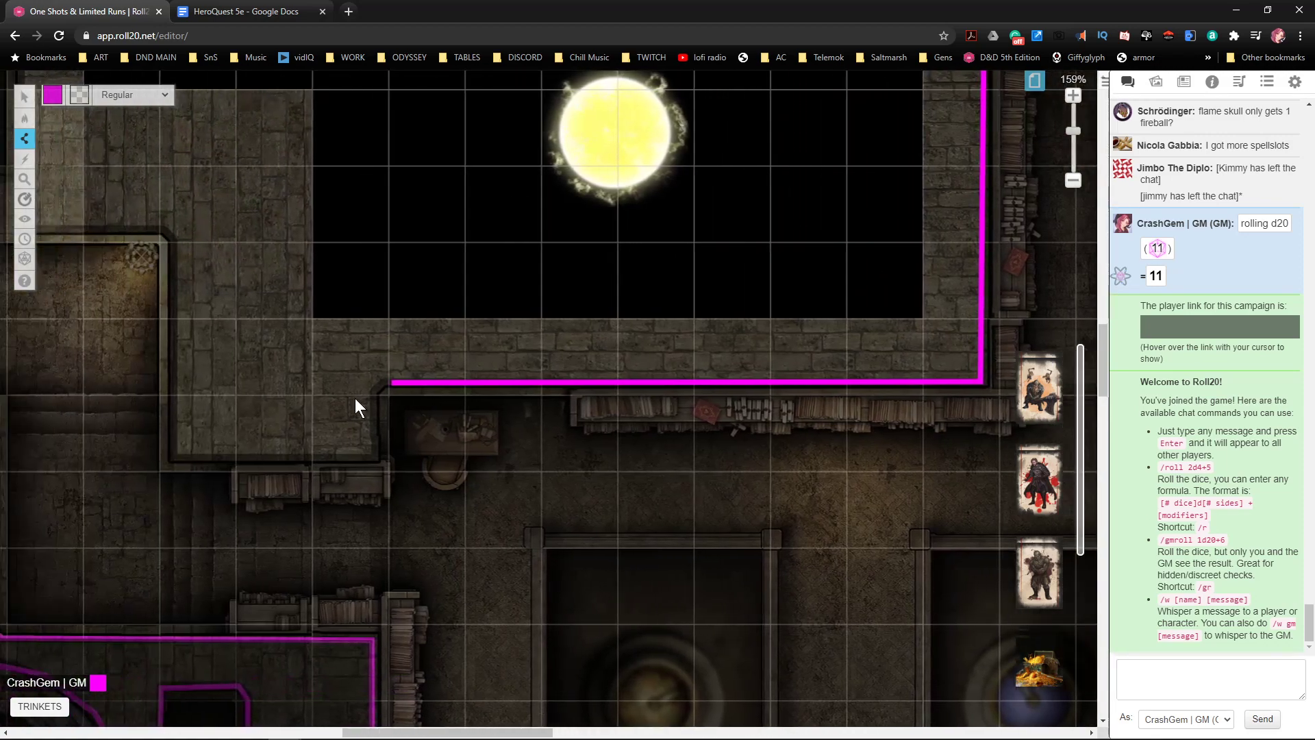
{"action": "left_click", "coordinate": [373, 392]}
{"action": "left_click", "coordinate": [375, 459]}
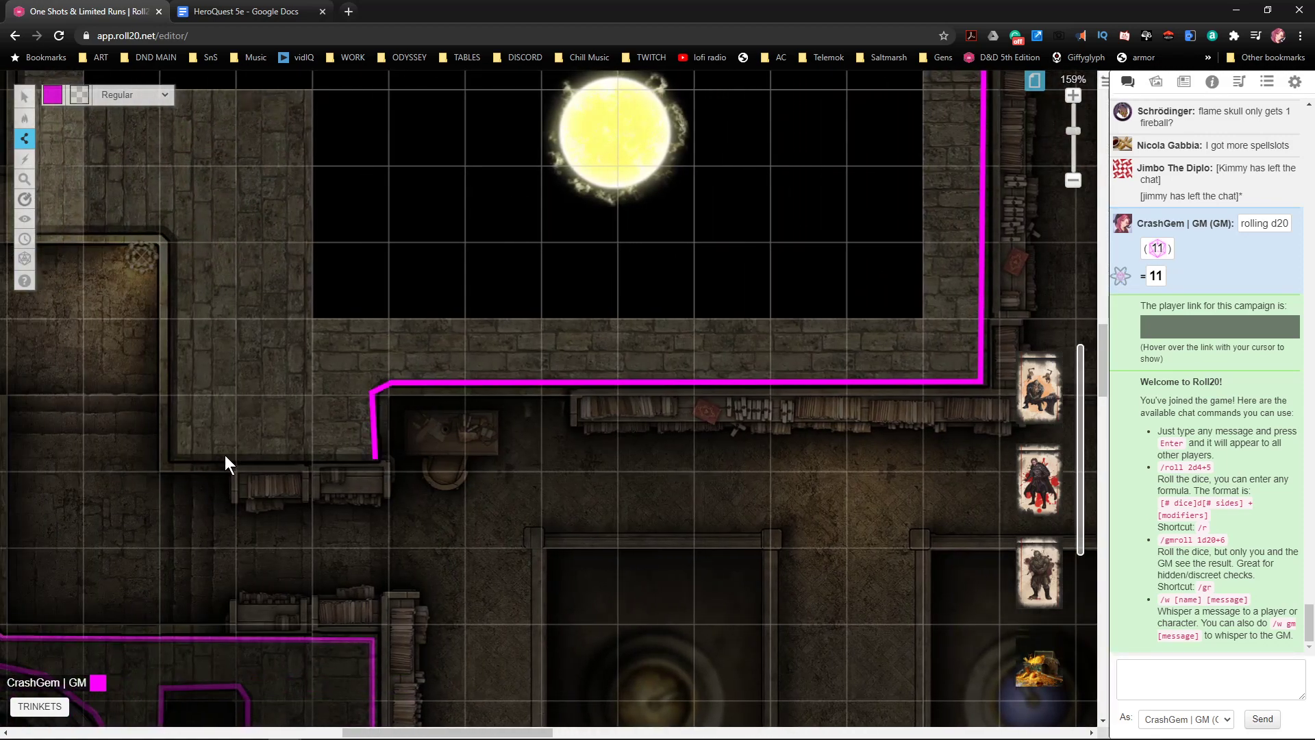
{"action": "left_click", "coordinate": [178, 454]}
{"action": "left_click", "coordinate": [175, 244]}
- Trace the wall above the torch-lit landing west and the corridor's east wall north, closing the block's outline at its starting corner
{"action": "left_click_drag", "start_coordinate": [11, 281], "coordinate": [803, 269]}
{"action": "left_click_drag", "start_coordinate": [787, 185], "coordinate": [785, 287]}
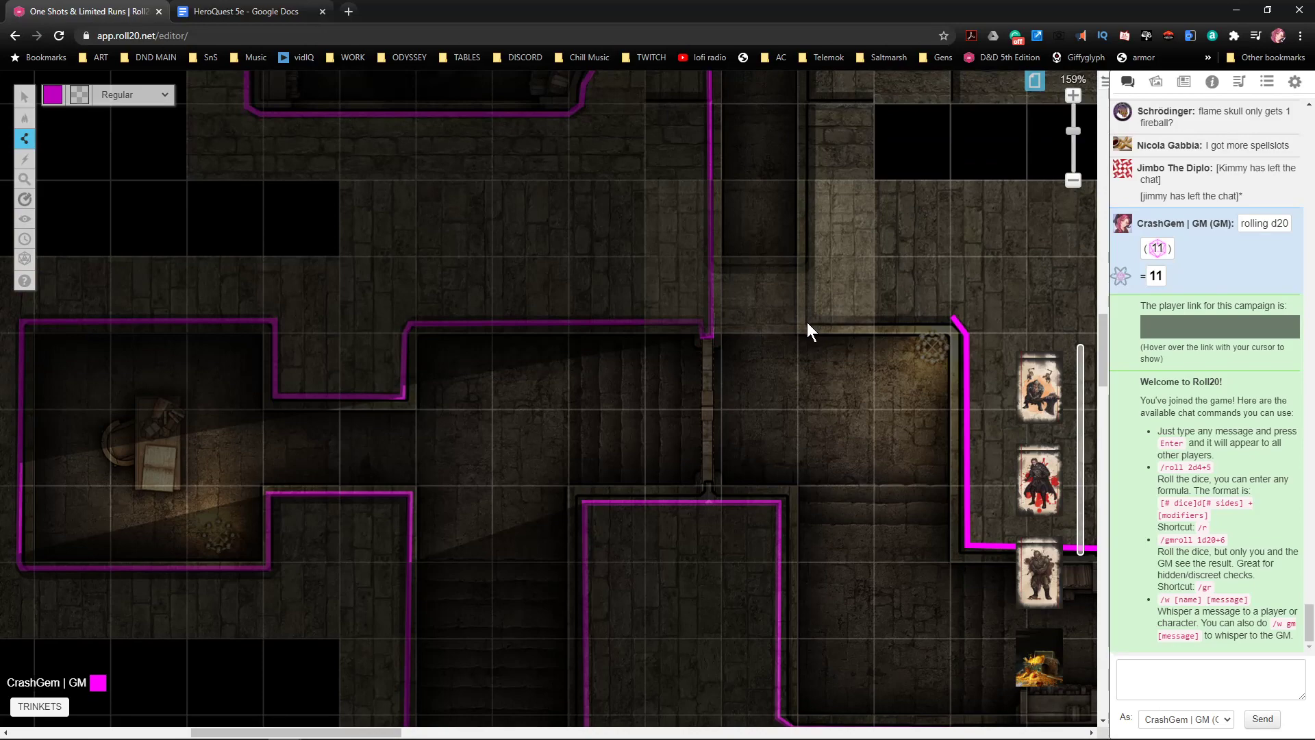
{"action": "scroll", "coordinate": [824, 304], "scroll_direction": "up", "scroll_amount": 3}
{"action": "scroll", "coordinate": [815, 195], "scroll_direction": "down", "scroll_amount": 6}
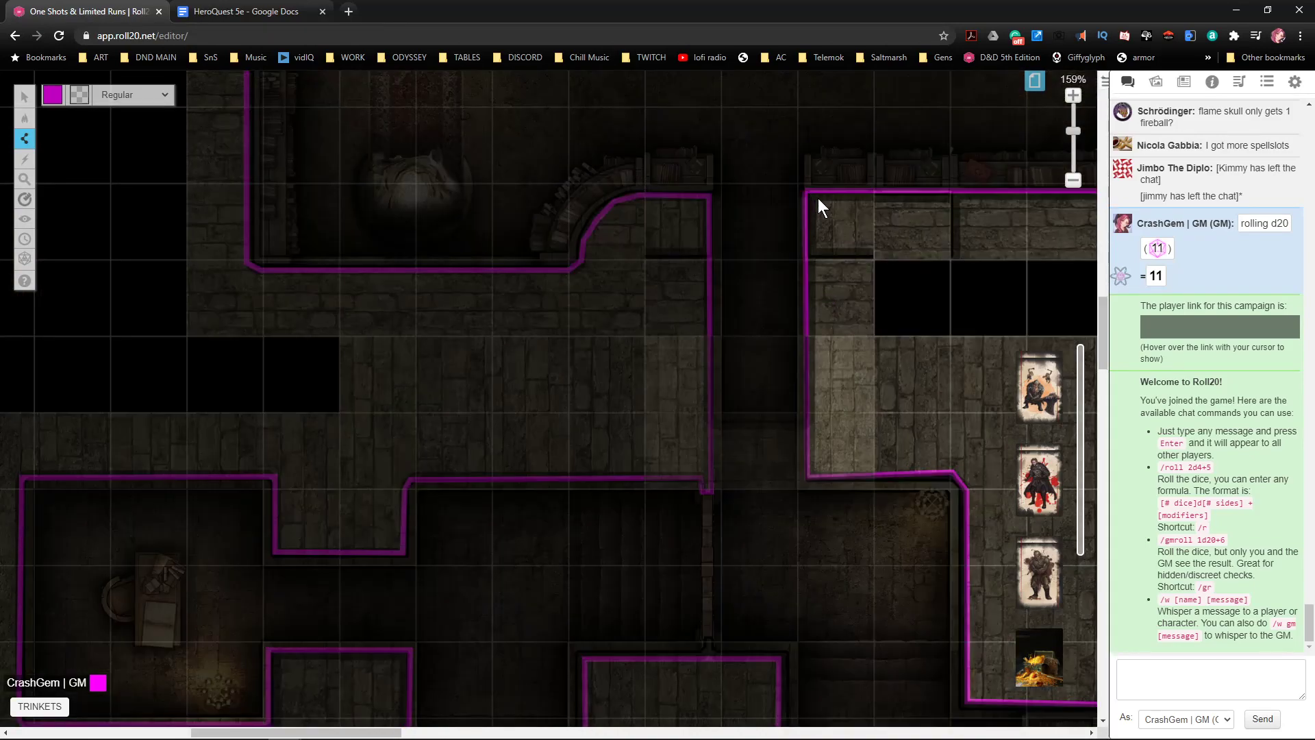
- Move the light source token to the curved desk north of the study and return to polygon drawing on the dynamic lighting layer
{"action": "left_click_drag", "start_coordinate": [796, 294], "coordinate": [898, 298]}
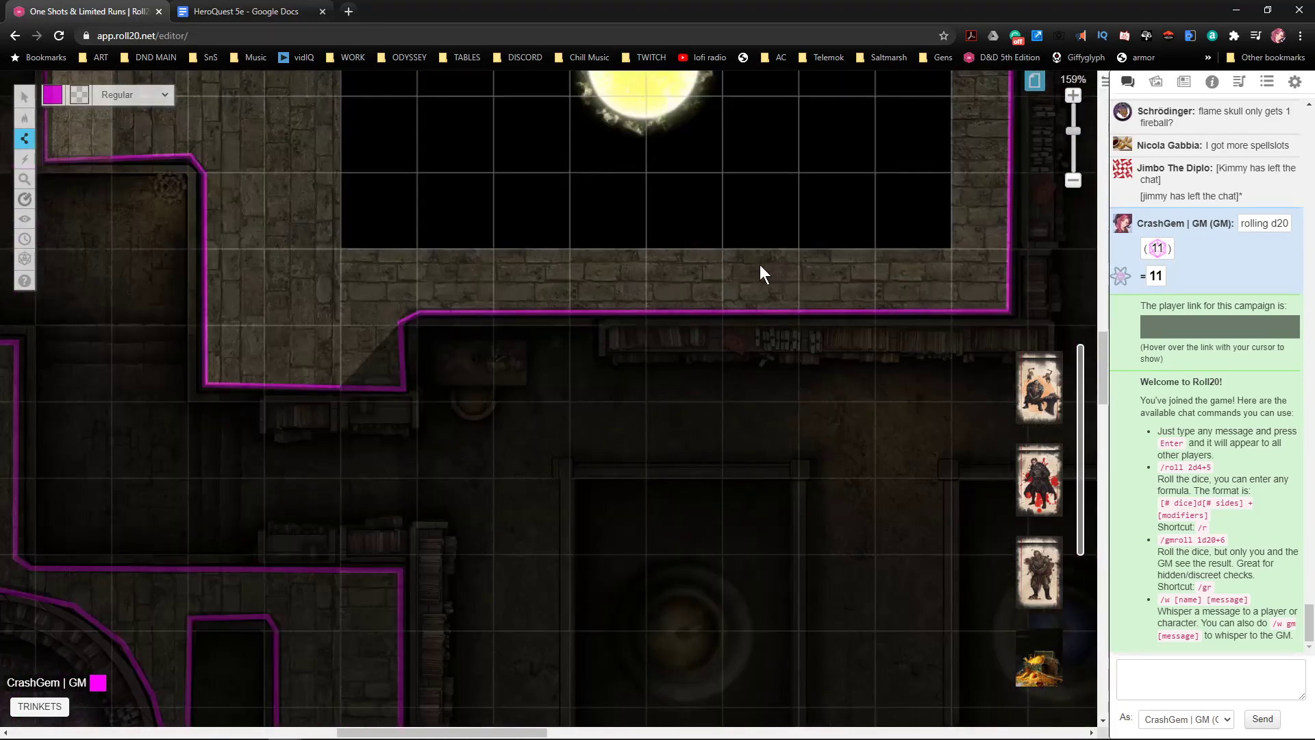
{"action": "scroll", "coordinate": [739, 252], "scroll_direction": "down", "scroll_amount": 3}
{"action": "scroll", "coordinate": [733, 240], "scroll_direction": "up", "scroll_amount": 3}
{"action": "scroll", "coordinate": [731, 233], "scroll_direction": "up", "scroll_amount": 1}
{"action": "mouse_move", "coordinate": [25, 96]}
{"action": "left_click", "coordinate": [79, 92]}
{"action": "scroll", "coordinate": [743, 317], "scroll_direction": "down", "scroll_amount": 5}
{"action": "left_click_drag", "start_coordinate": [638, 353], "coordinate": [835, 572]}
{"action": "left_click_drag", "start_coordinate": [941, 599], "coordinate": [619, 348]}
{"action": "scroll", "coordinate": [697, 442], "scroll_direction": "down", "scroll_amount": 2}
{"action": "left_click_drag", "start_coordinate": [760, 442], "coordinate": [620, 536]}
{"action": "left_click_drag", "start_coordinate": [950, 341], "coordinate": [596, 539]}
{"action": "left_click_drag", "start_coordinate": [77, 620], "coordinate": [463, 133]}
{"action": "scroll", "coordinate": [582, 279], "scroll_direction": "up", "scroll_amount": 2}
{"action": "left_click", "coordinate": [25, 138]}
- Start a wall line at the east side of the study's north doorway and trace the outer north wall to the northeast corner
{"action": "scroll", "coordinate": [306, 256], "scroll_direction": "up", "scroll_amount": 1}
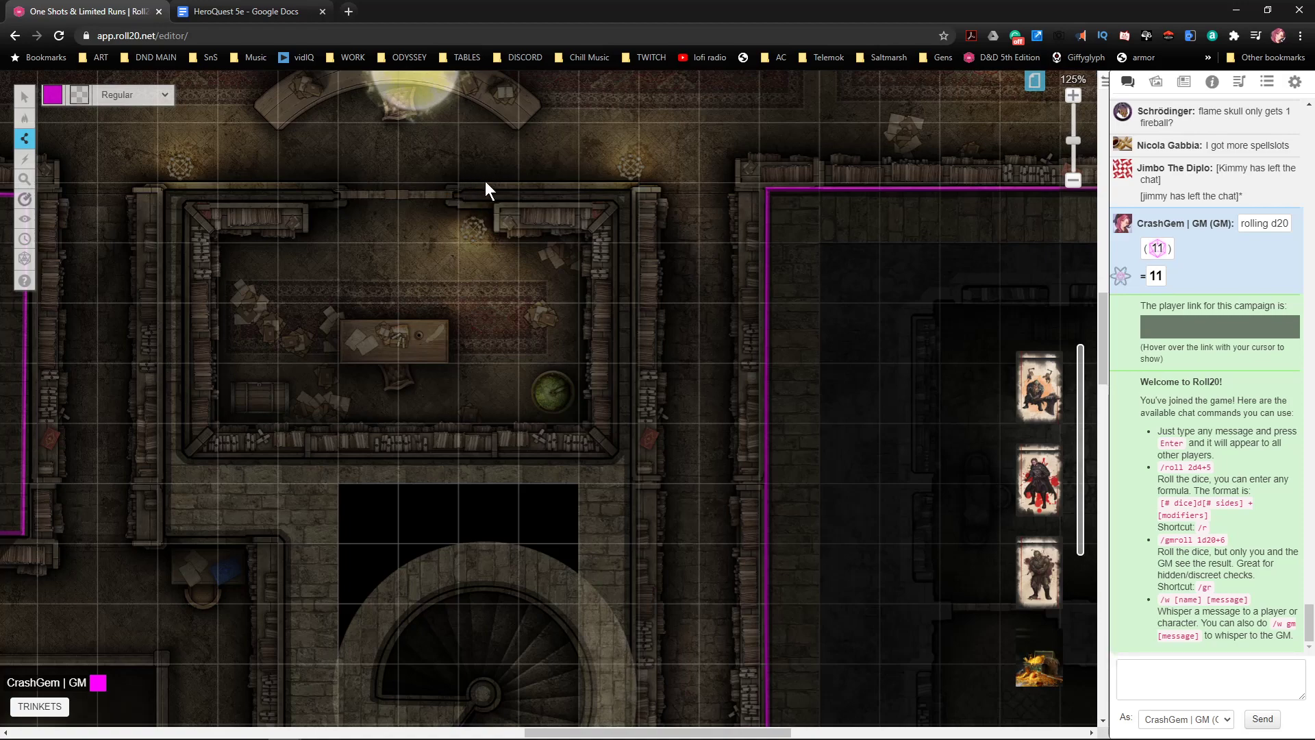
{"action": "scroll", "coordinate": [595, 189], "scroll_direction": "up", "scroll_amount": 5}
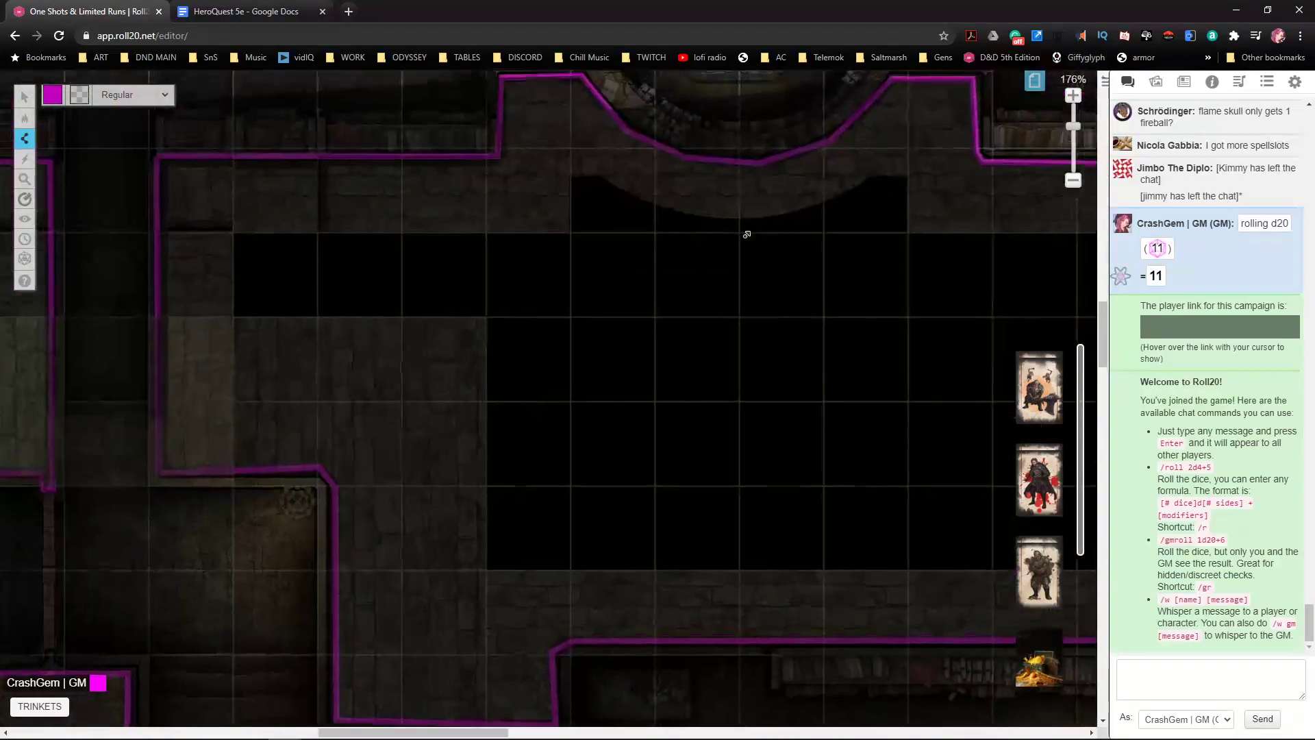
{"action": "middle_click", "coordinate": [827, 247]}
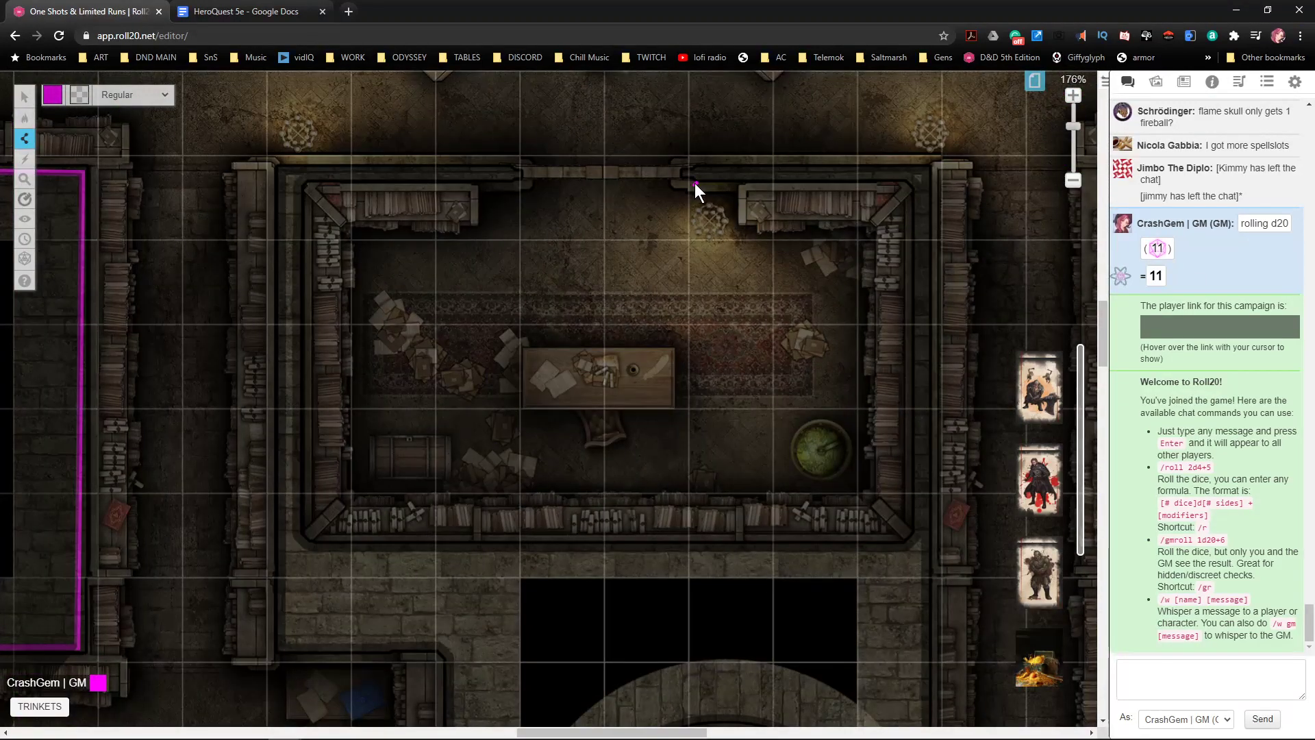
{"action": "left_click", "coordinate": [931, 166]}
- Trace the study block's east wall south past the spiral staircase to the curved bookshelf corner
{"action": "scroll", "coordinate": [924, 360], "scroll_direction": "down", "scroll_amount": 3}
{"action": "scroll", "coordinate": [935, 383], "scroll_direction": "down", "scroll_amount": 9}
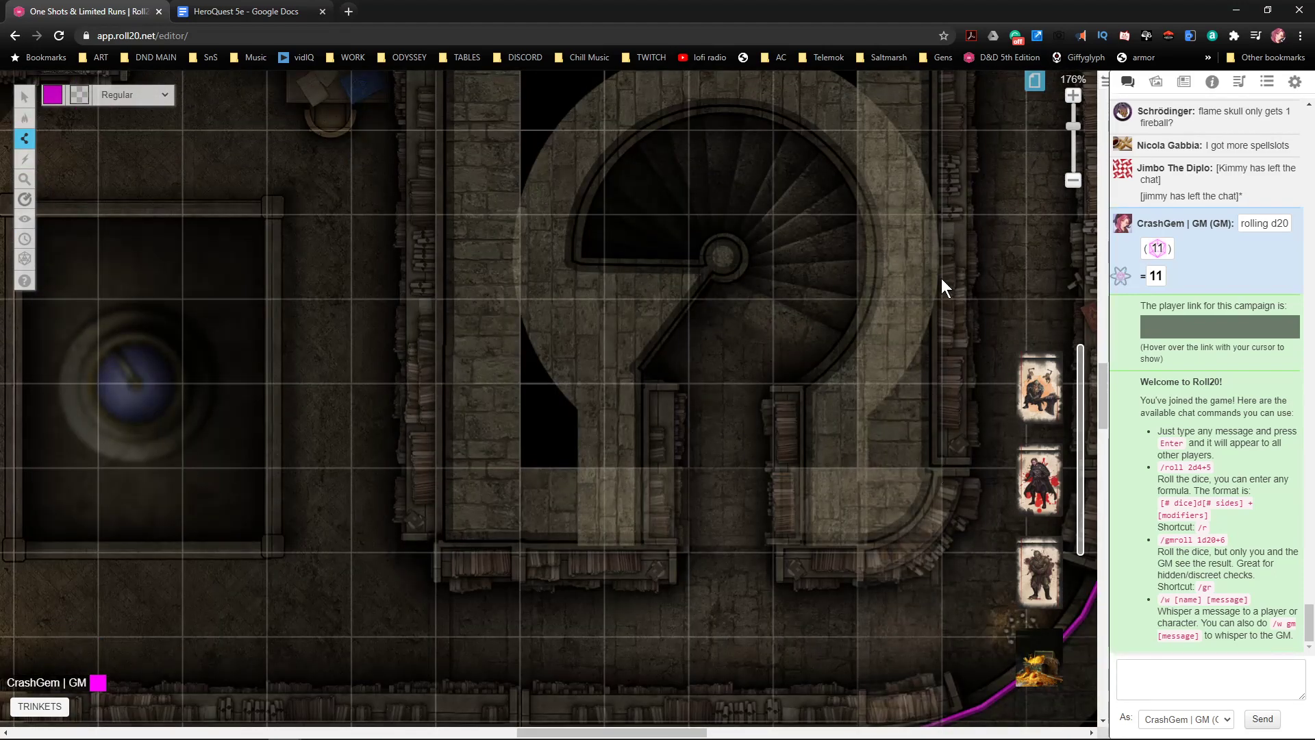
{"action": "scroll", "coordinate": [935, 232], "scroll_direction": "up", "scroll_amount": 11}
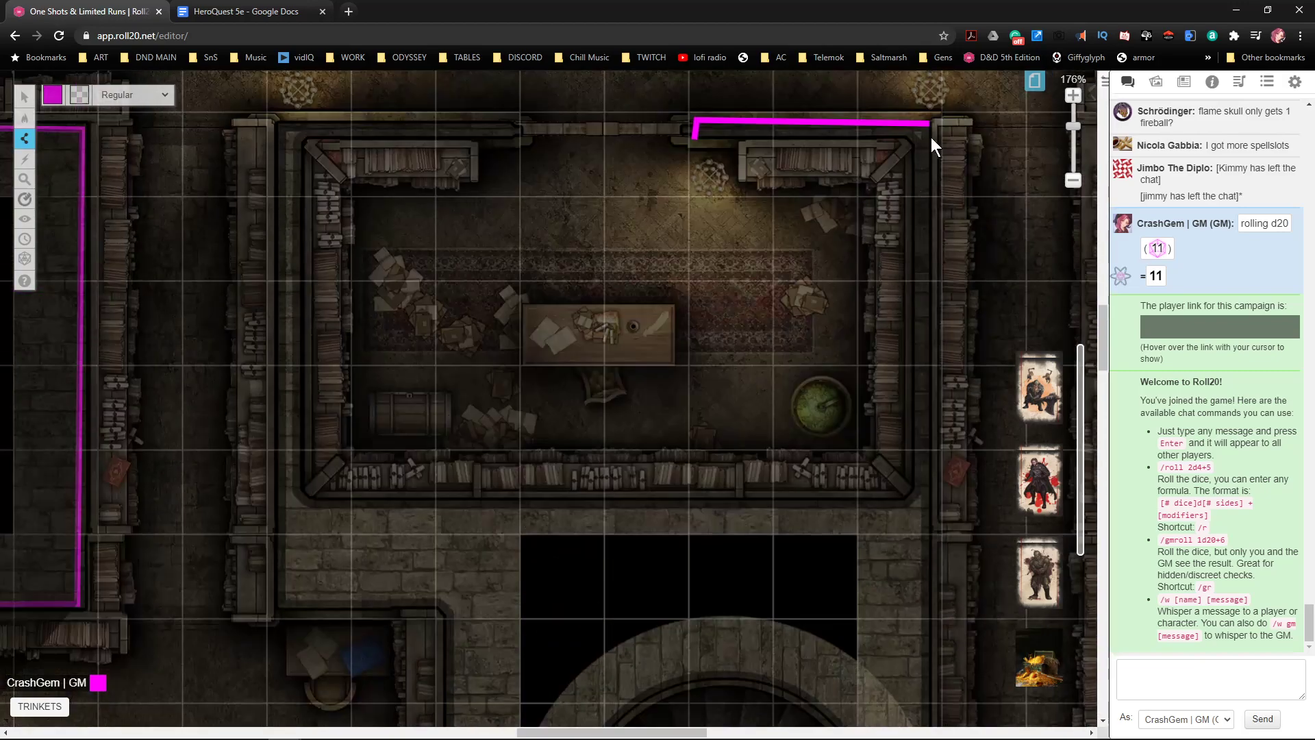
{"action": "scroll", "coordinate": [937, 138], "scroll_direction": "down", "scroll_amount": 10}
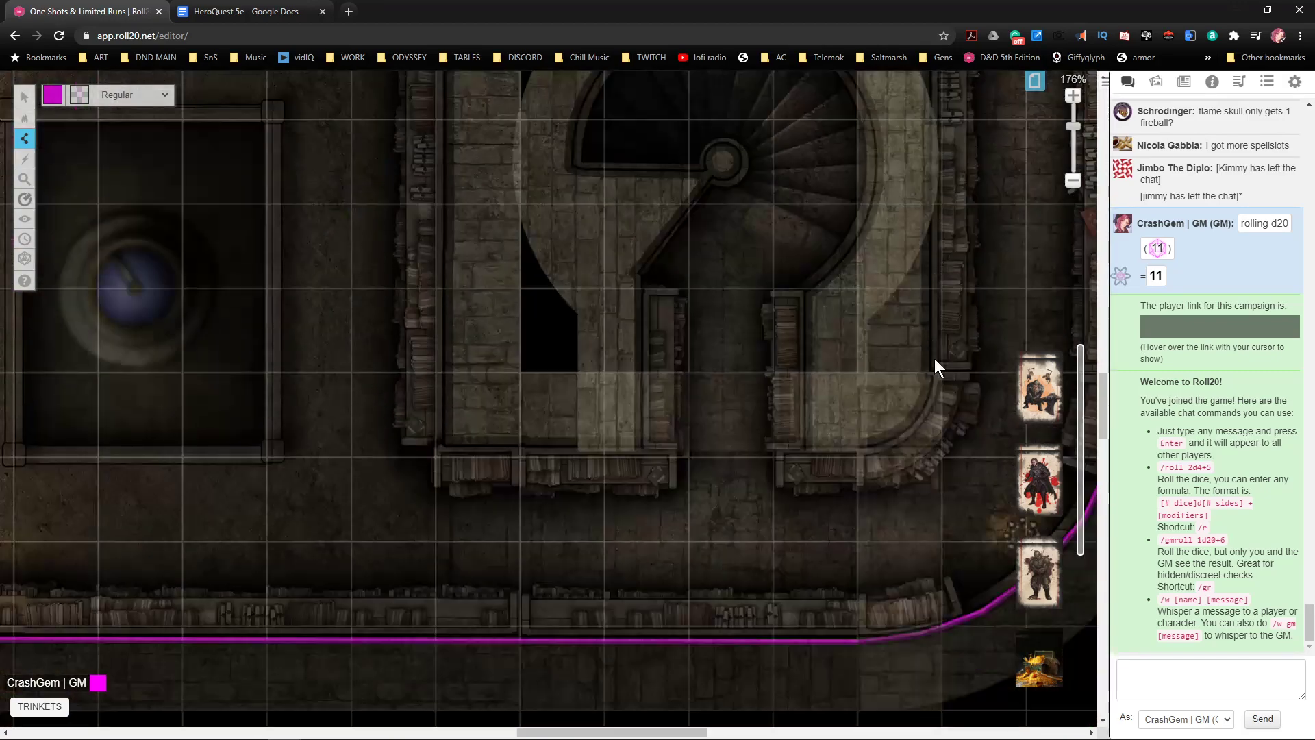
{"action": "left_click", "coordinate": [936, 367]}
{"action": "scroll", "coordinate": [939, 170], "scroll_direction": "down", "scroll_amount": 5}
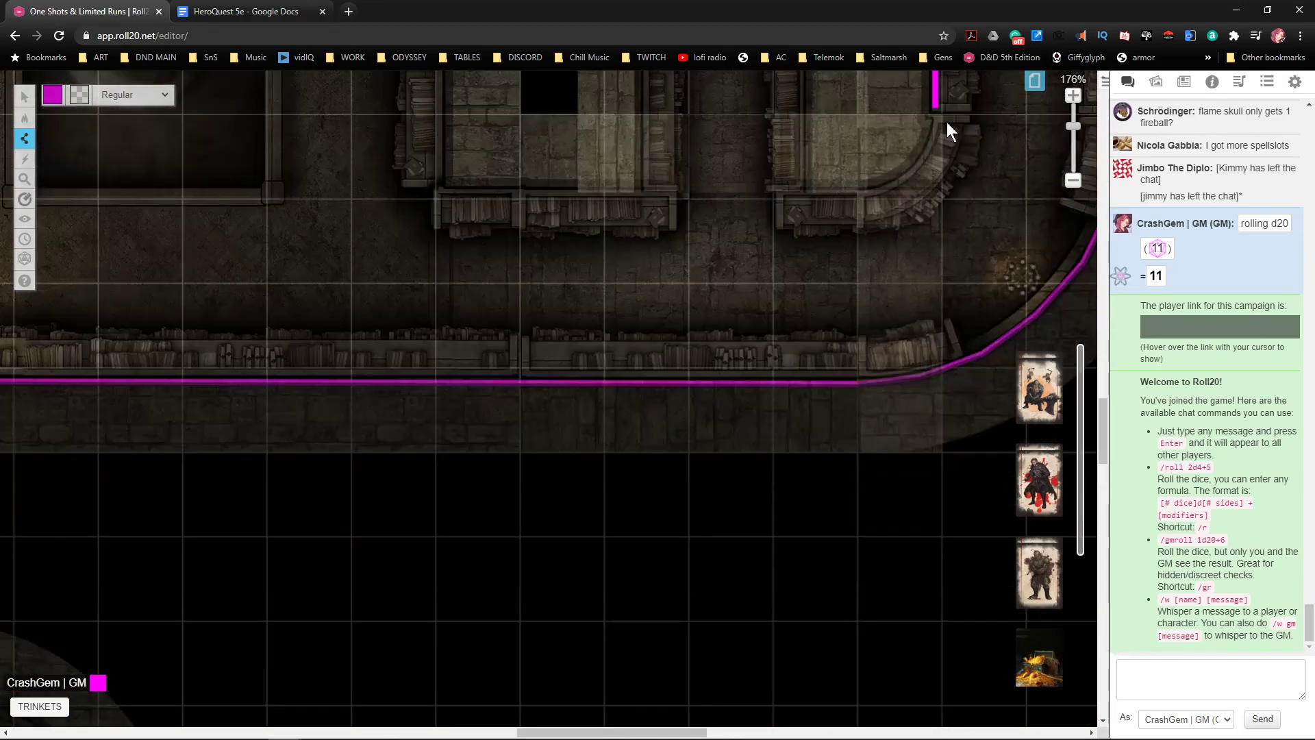
- Continue the wall line around the curved bookshelf corner and up the east side of the spiral staircase's south entrance
{"action": "left_click", "coordinate": [861, 195]}
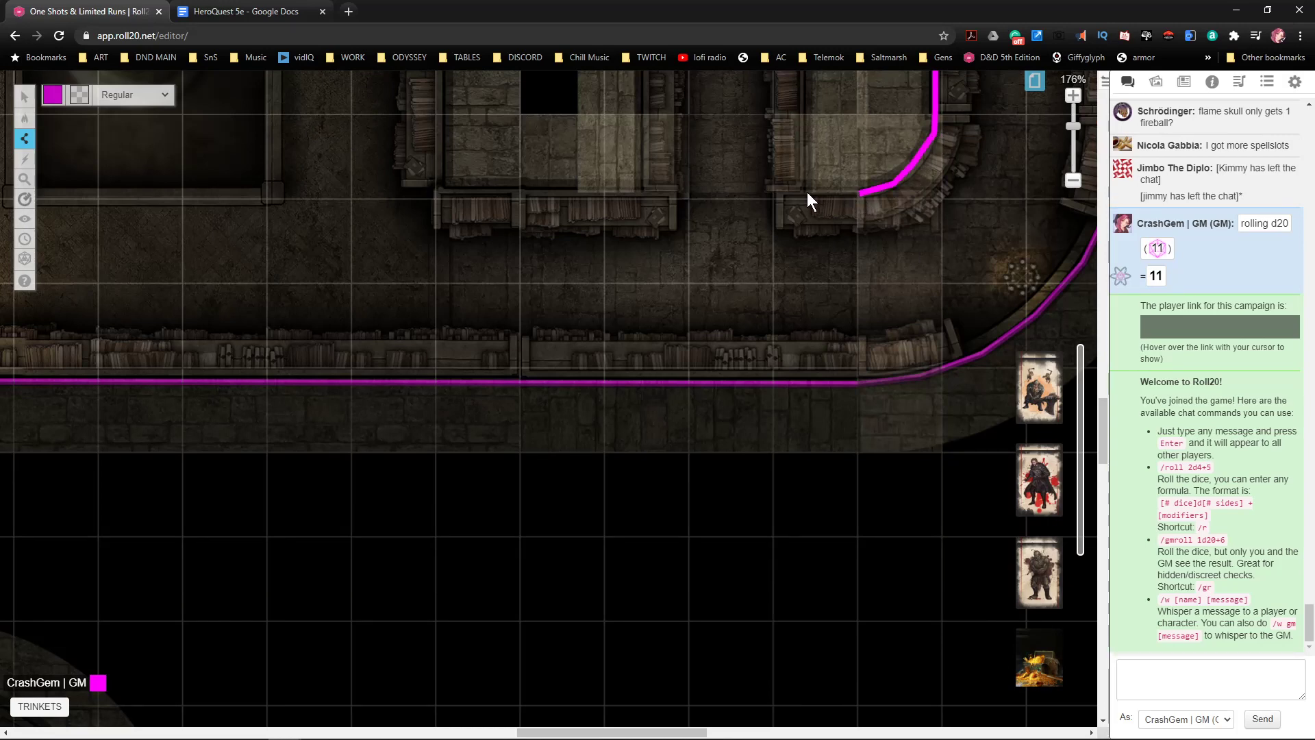
{"action": "left_click", "coordinate": [807, 194]}
{"action": "scroll", "coordinate": [807, 194], "scroll_direction": "up", "scroll_amount": 3}
{"action": "left_click", "coordinate": [807, 196]}
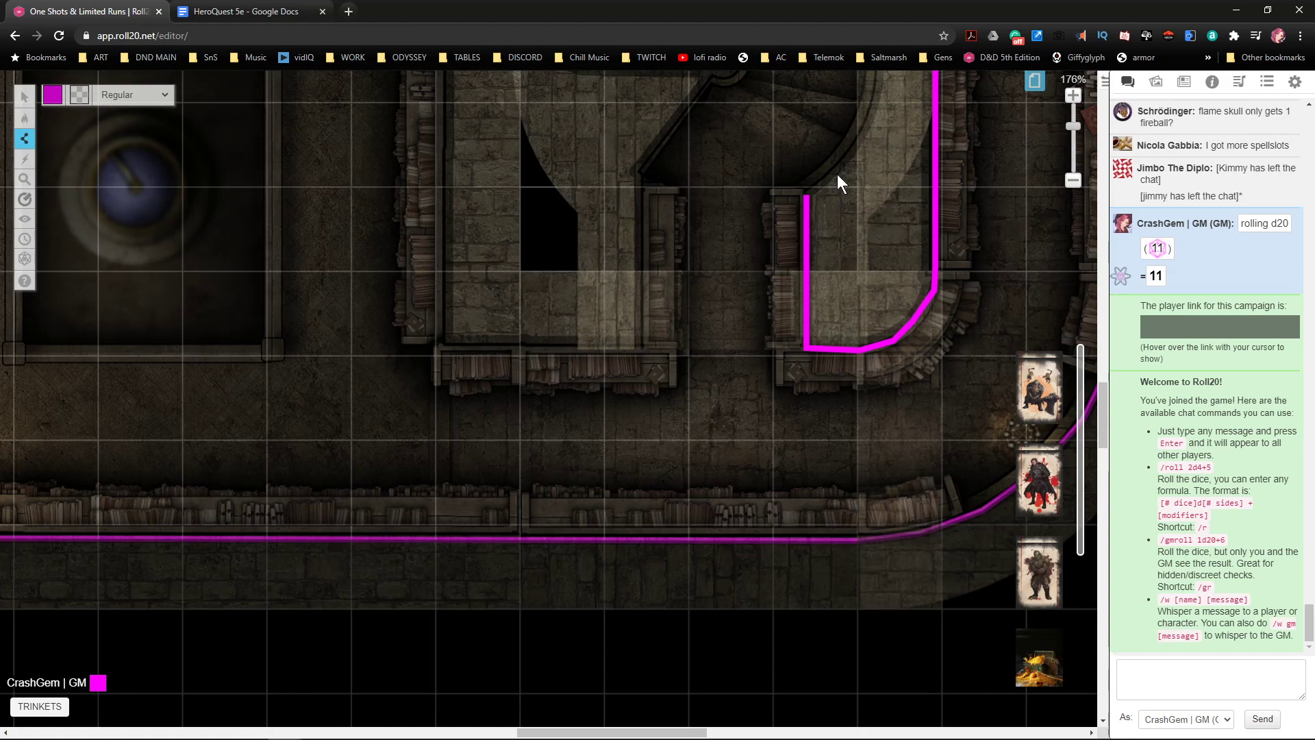
- Trace the round stairwell's east wall in short segments from the south entrance up to the top of the curve
{"action": "left_click", "coordinate": [873, 117]}
{"action": "scroll", "coordinate": [873, 137], "scroll_direction": "up", "scroll_amount": 3}
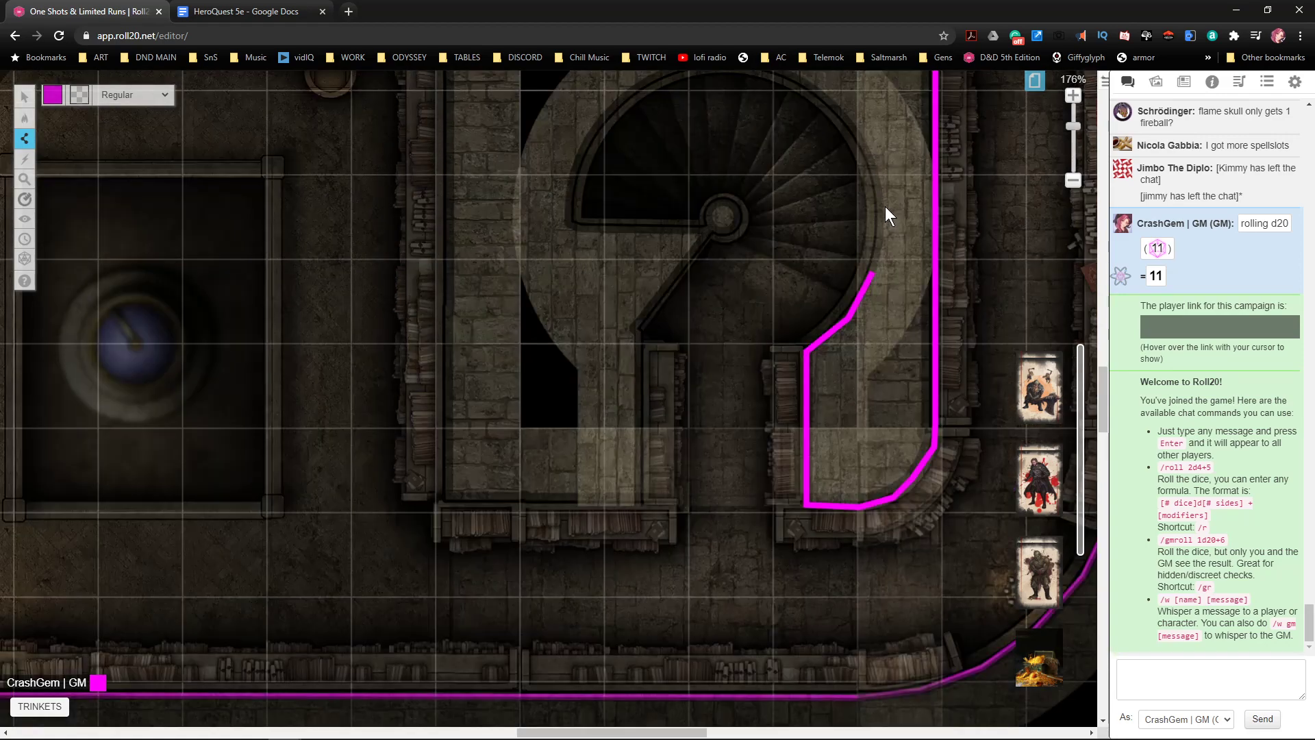
{"action": "left_click", "coordinate": [882, 202]}
{"action": "left_click", "coordinate": [861, 137]}
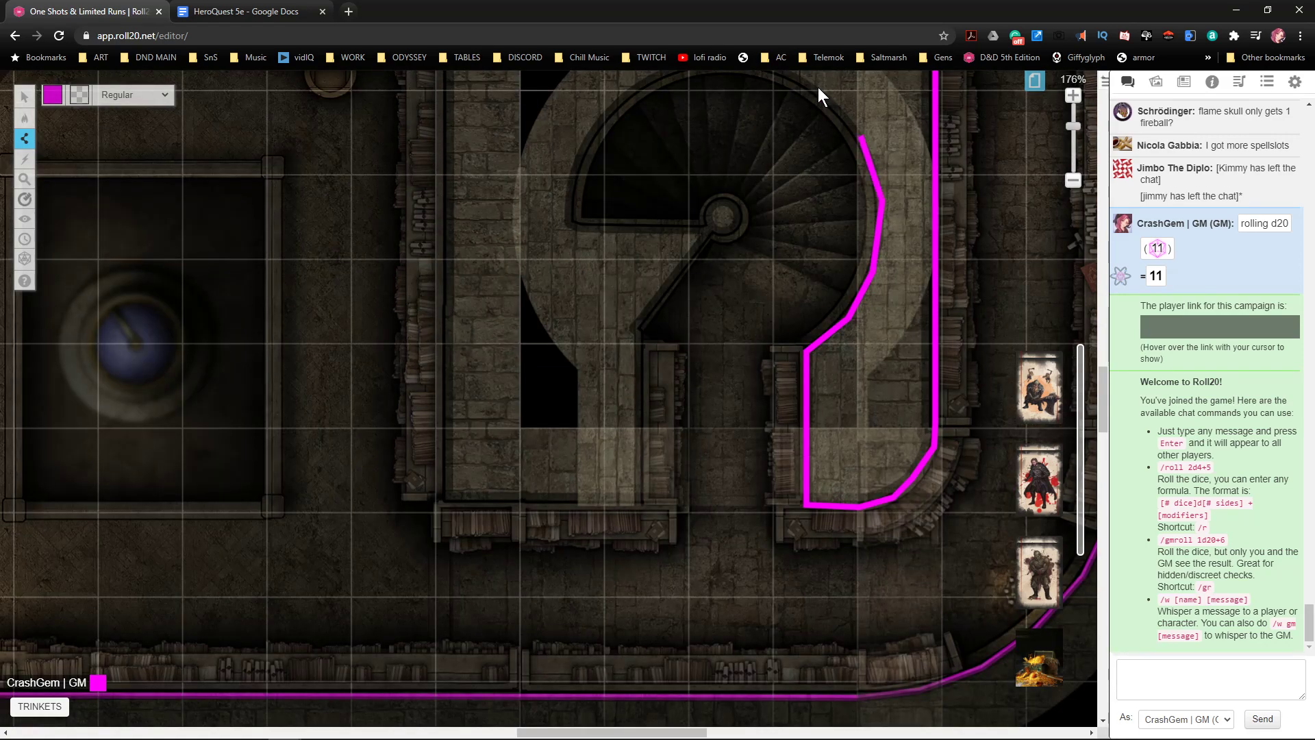
{"action": "left_click", "coordinate": [817, 89]}
{"action": "scroll", "coordinate": [815, 95], "scroll_direction": "up", "scroll_amount": 3}
{"action": "left_click", "coordinate": [751, 219]}
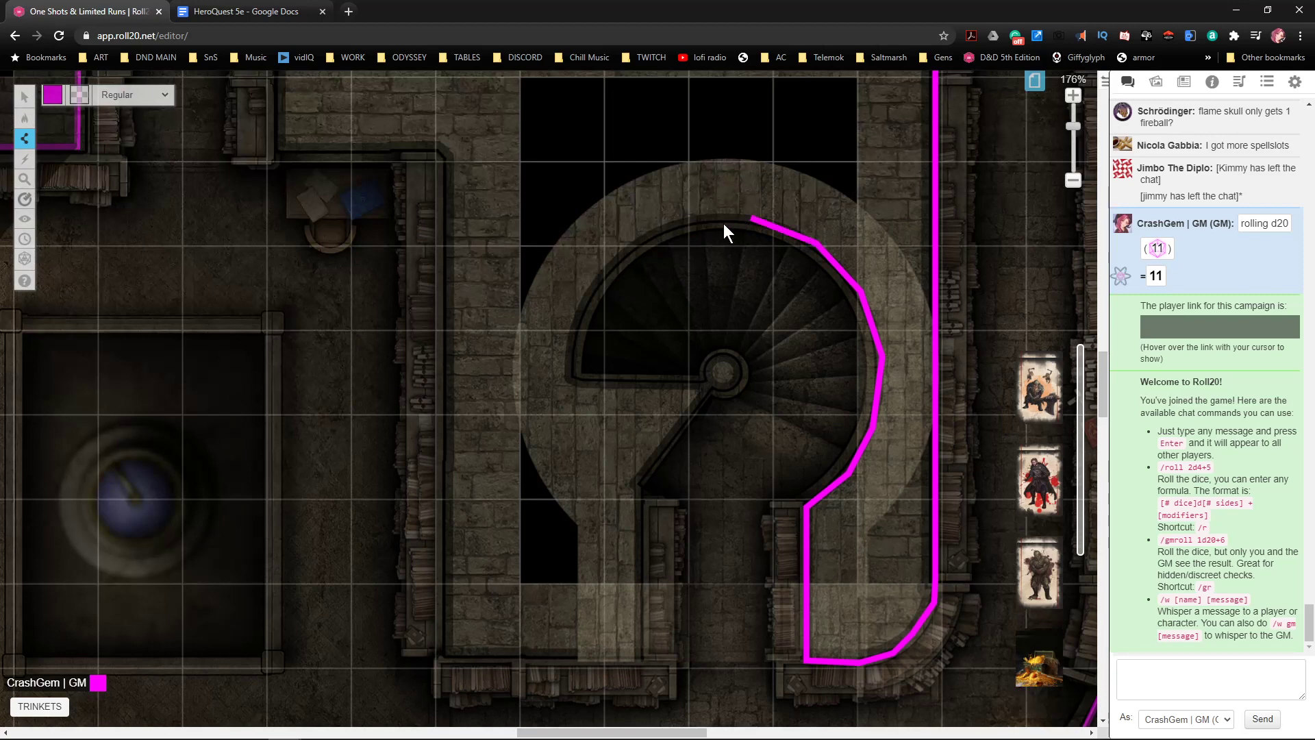
- Trace the stairwell's west curve, then follow the stair edges to the central post and back out to the entrance's west side
{"action": "left_click", "coordinate": [687, 221]}
{"action": "left_click", "coordinate": [619, 252]}
{"action": "left_click", "coordinate": [577, 313]}
{"action": "left_click", "coordinate": [572, 378]}
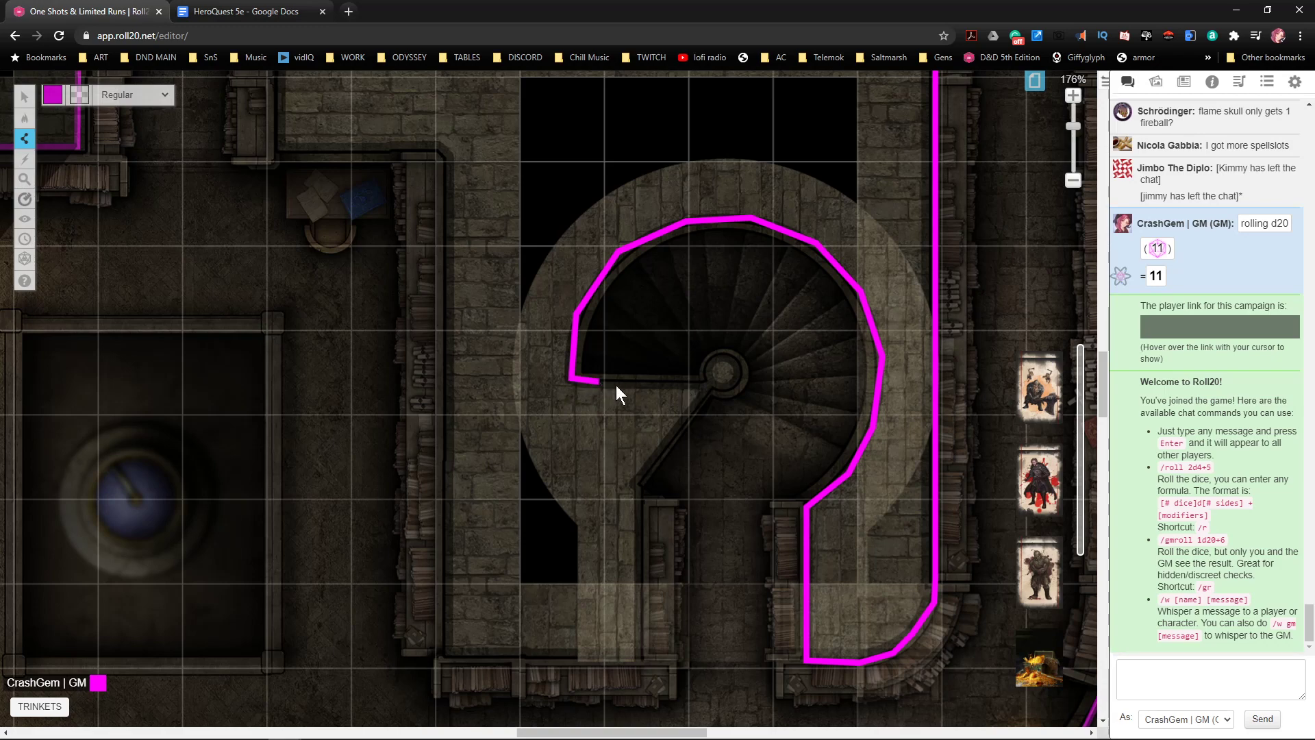
{"action": "left_click", "coordinate": [708, 385]}
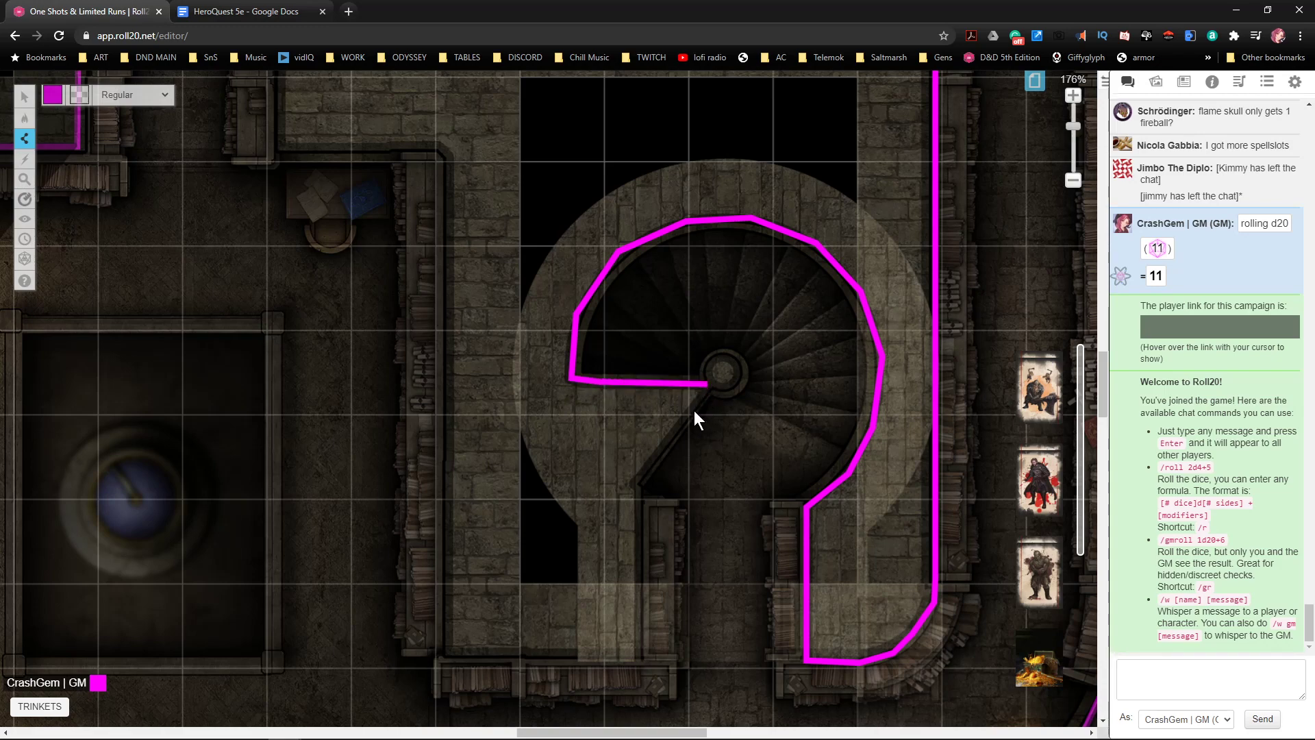
{"action": "left_click", "coordinate": [630, 480]}
{"action": "left_click", "coordinate": [639, 497]}
- Trace the west side of the stair entrance south and the bottom bookshelf wall west to the block's southwest corner
{"action": "scroll", "coordinate": [650, 473], "scroll_direction": "down", "scroll_amount": 3}
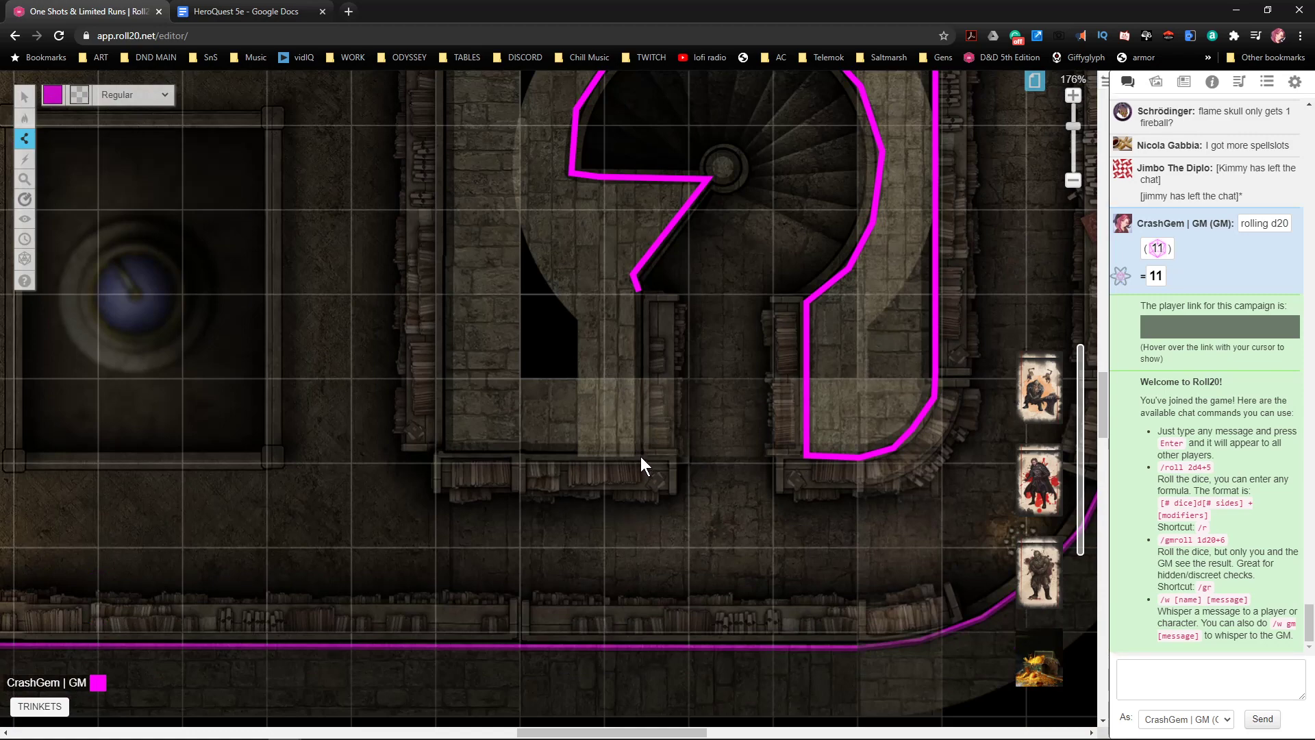
{"action": "left_click", "coordinate": [640, 456]}
{"action": "left_click", "coordinate": [441, 454]}
{"action": "scroll", "coordinate": [470, 421], "scroll_direction": "up", "scroll_amount": 5}
{"action": "left_click", "coordinate": [453, 319]}
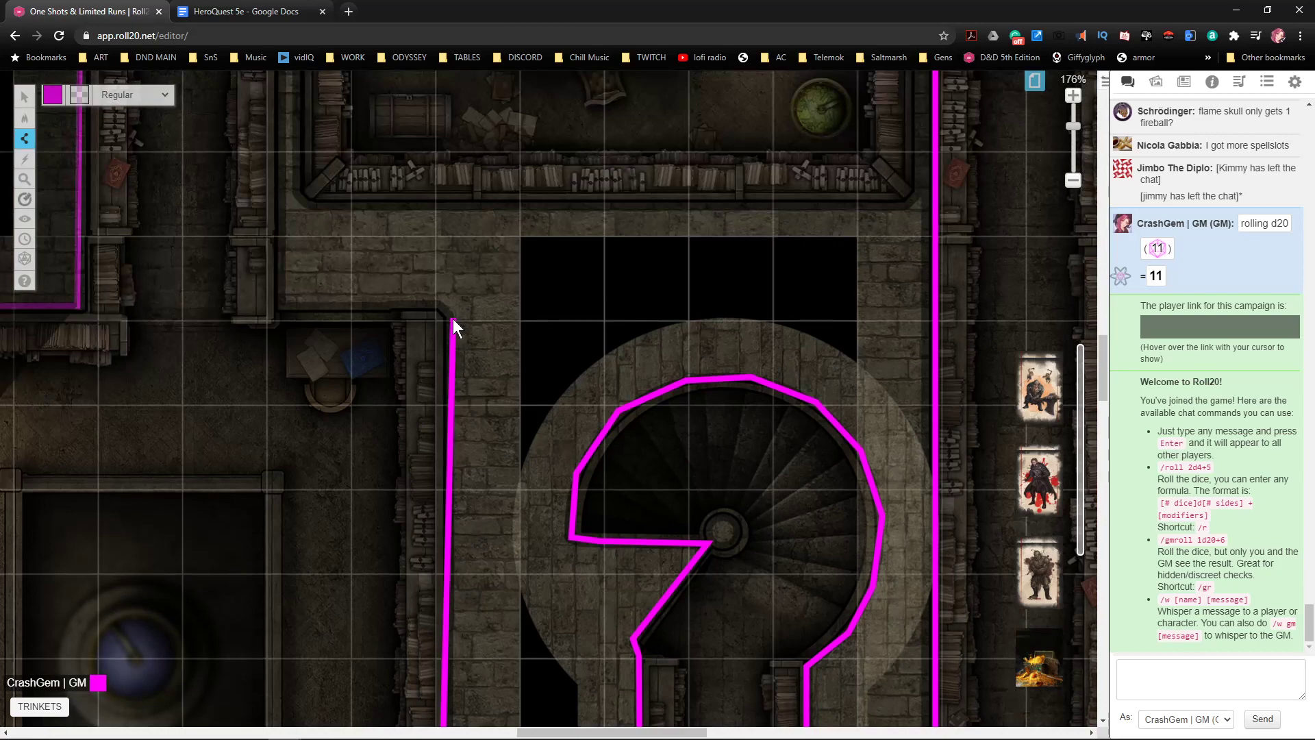
{"action": "key", "text": "ctrl+z"}
- Trace the stair block's west wall north to the corner by the small desk, then west to the study block's outer west wall
{"action": "scroll", "coordinate": [449, 278], "scroll_direction": "down", "scroll_amount": 2}
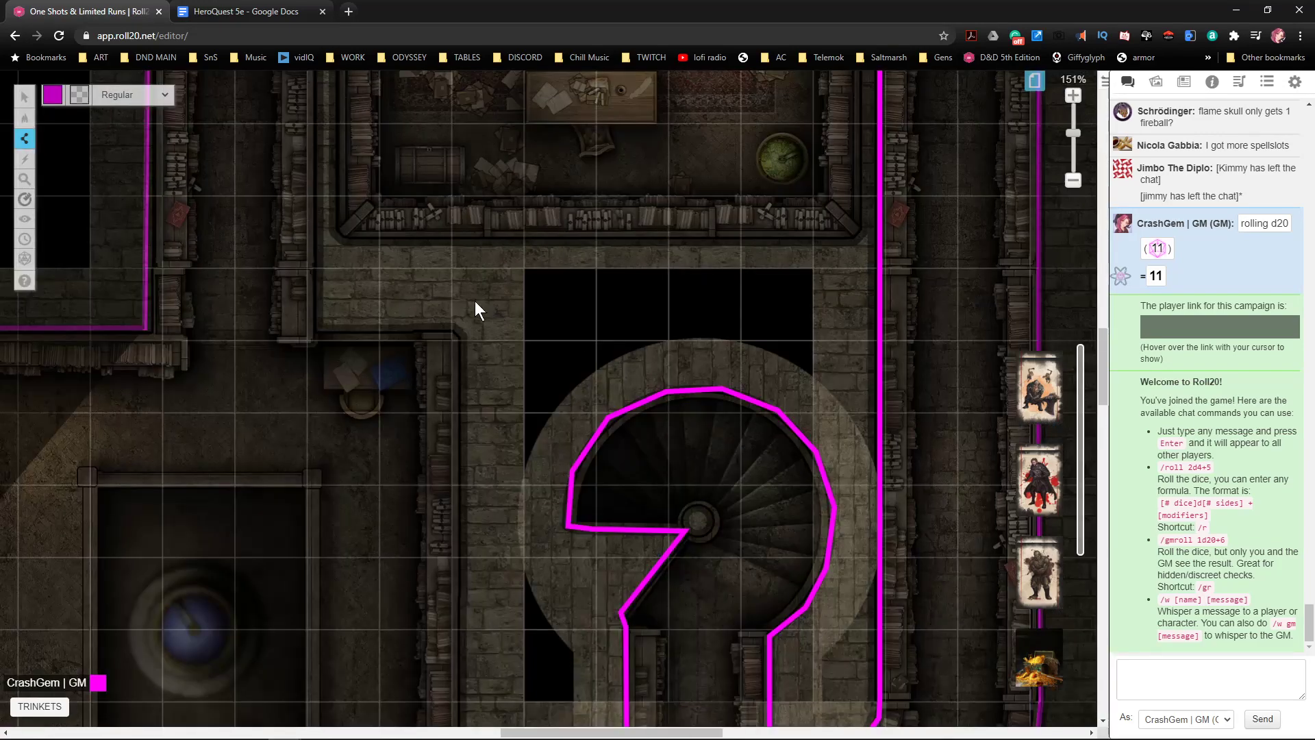
{"action": "scroll", "coordinate": [476, 300], "scroll_direction": "down", "scroll_amount": 4}
{"action": "scroll", "coordinate": [485, 294], "scroll_direction": "up", "scroll_amount": 2}
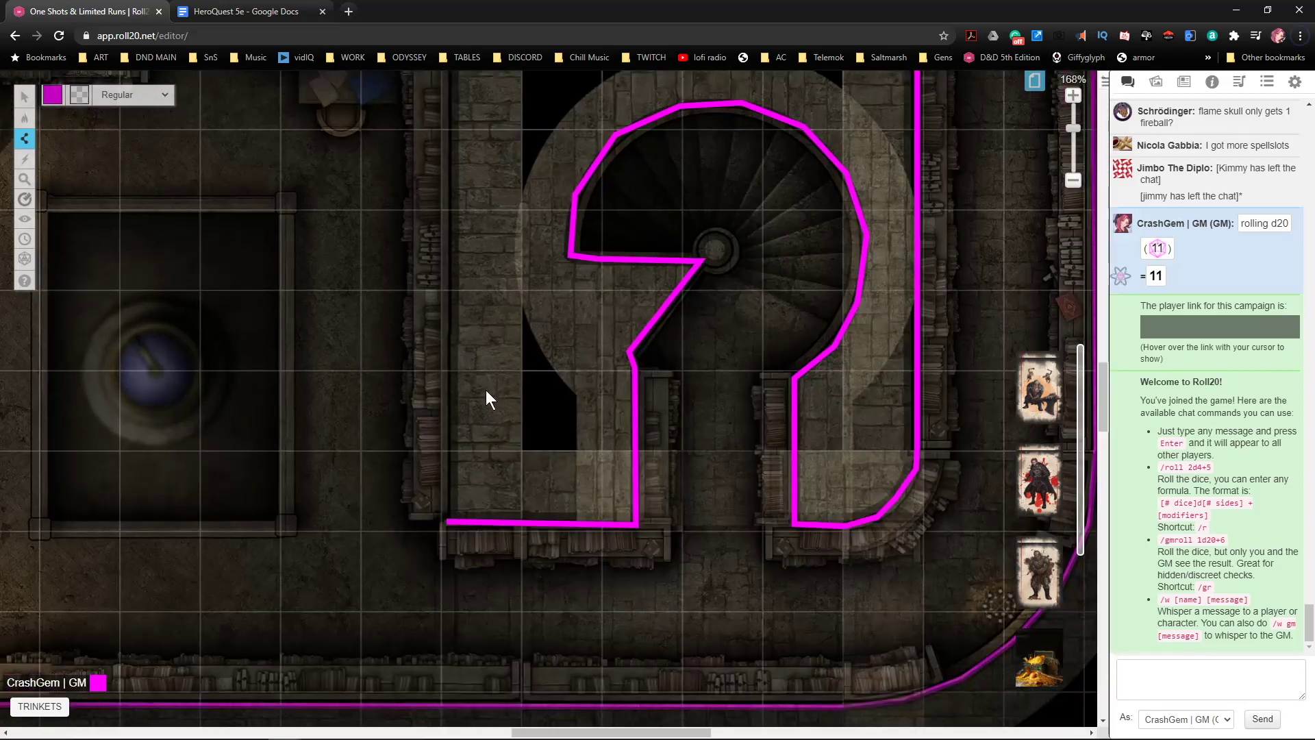
{"action": "scroll", "coordinate": [450, 369], "scroll_direction": "up", "scroll_amount": 3}
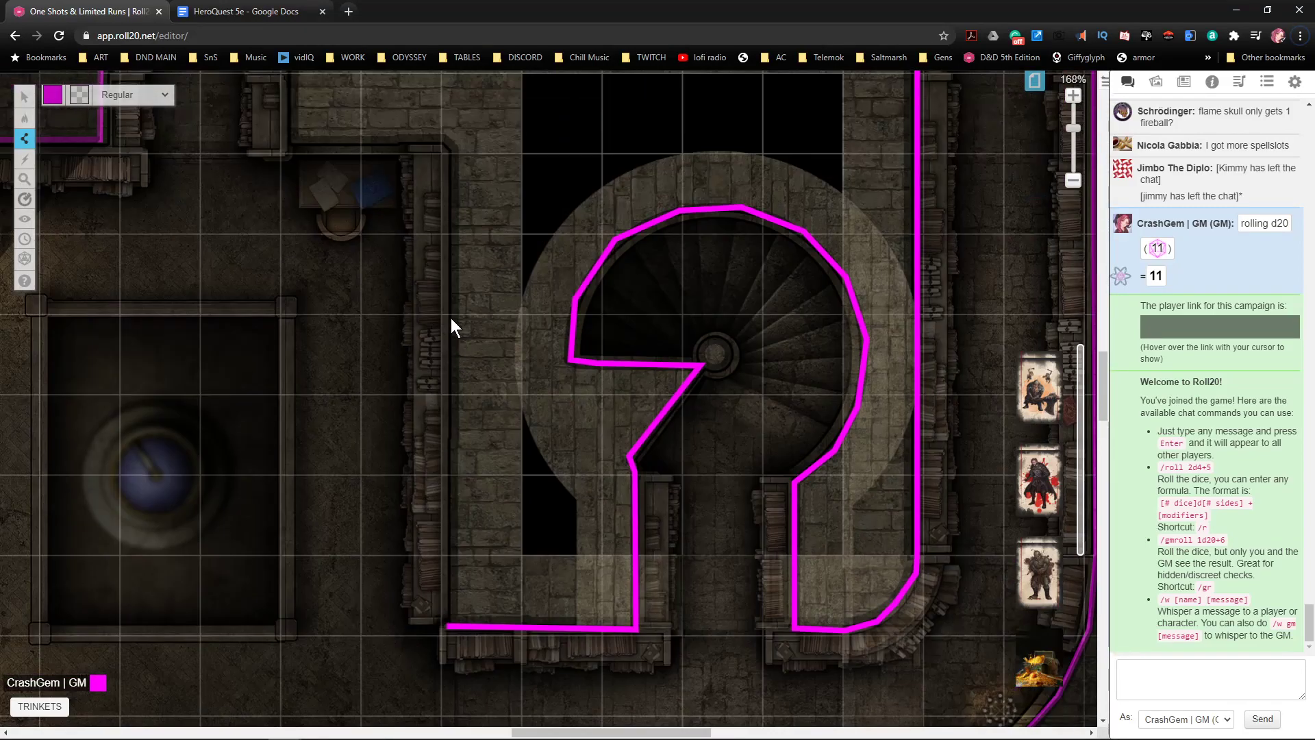
{"action": "left_click", "coordinate": [447, 143]}
{"action": "scroll", "coordinate": [459, 155], "scroll_direction": "up", "scroll_amount": 3}
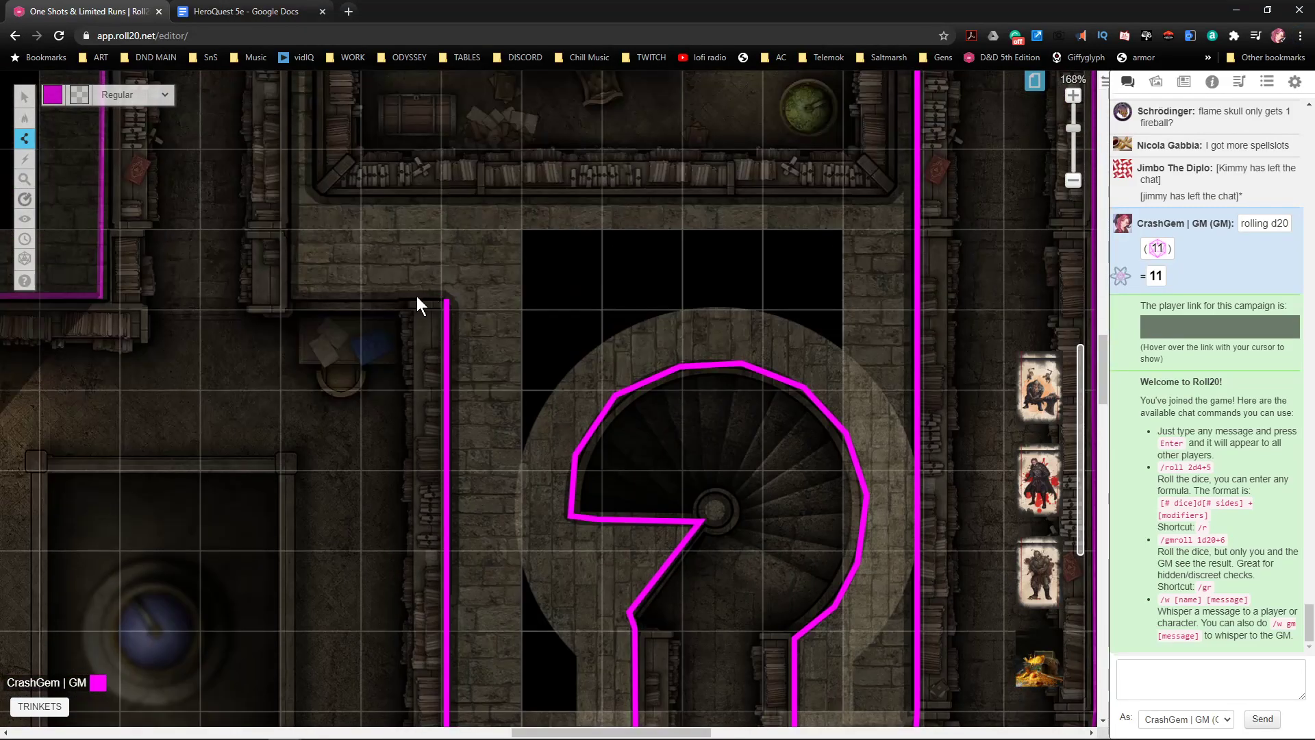
{"action": "left_click", "coordinate": [295, 293]}
{"action": "scroll", "coordinate": [312, 276], "scroll_direction": "up", "scroll_amount": 3}
{"action": "left_click", "coordinate": [291, 442]}
- Trace the study's outer west wall north and its north wall east to the west side of the doorway
{"action": "scroll", "coordinate": [306, 285], "scroll_direction": "up", "scroll_amount": 3}
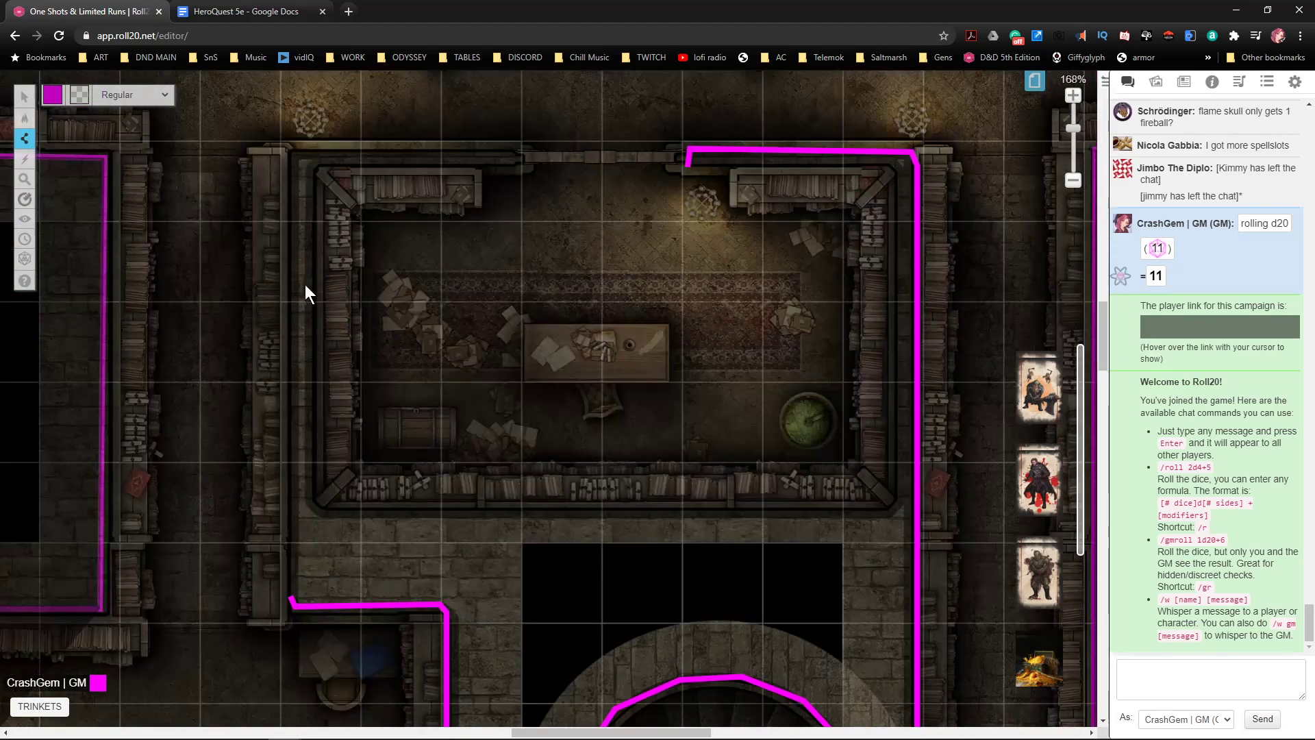
{"action": "double_click", "coordinate": [294, 151]}
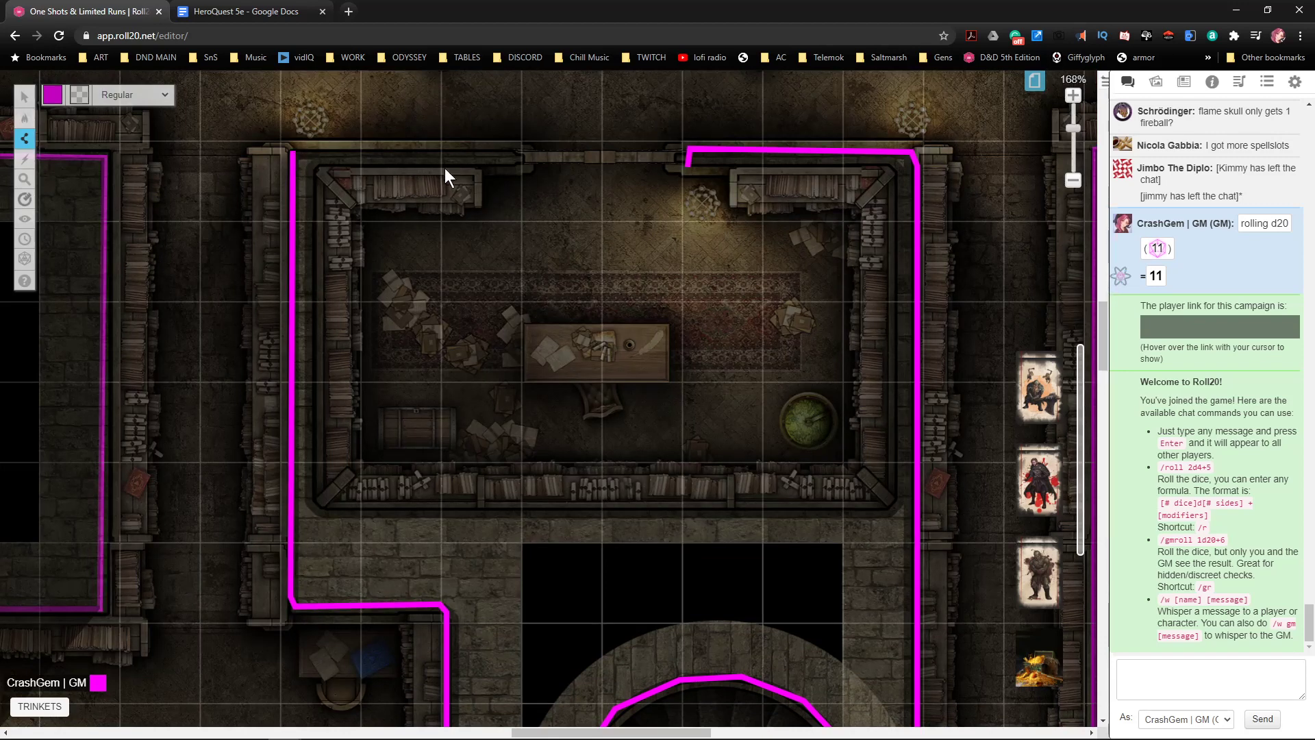
{"action": "double_click", "coordinate": [519, 148]}
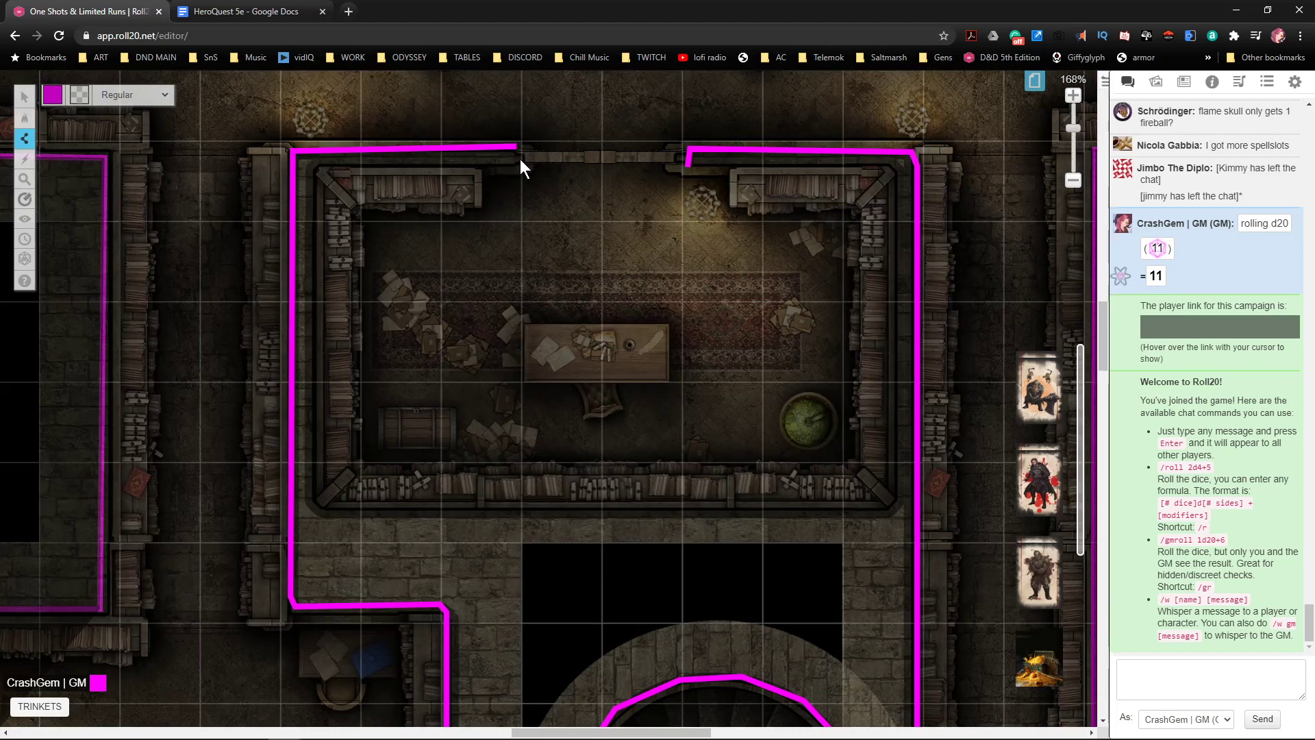
{"action": "key", "text": "ctrl+z"}
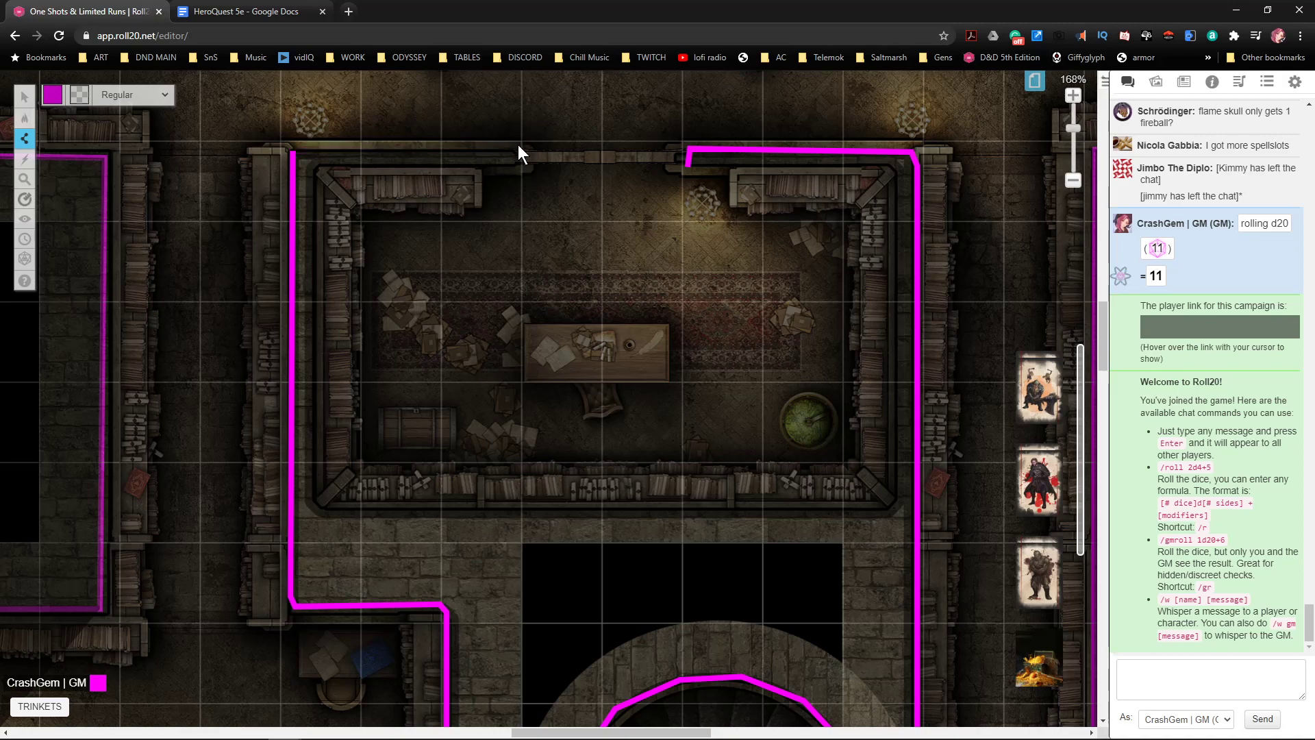
{"action": "double_click", "coordinate": [520, 148]}
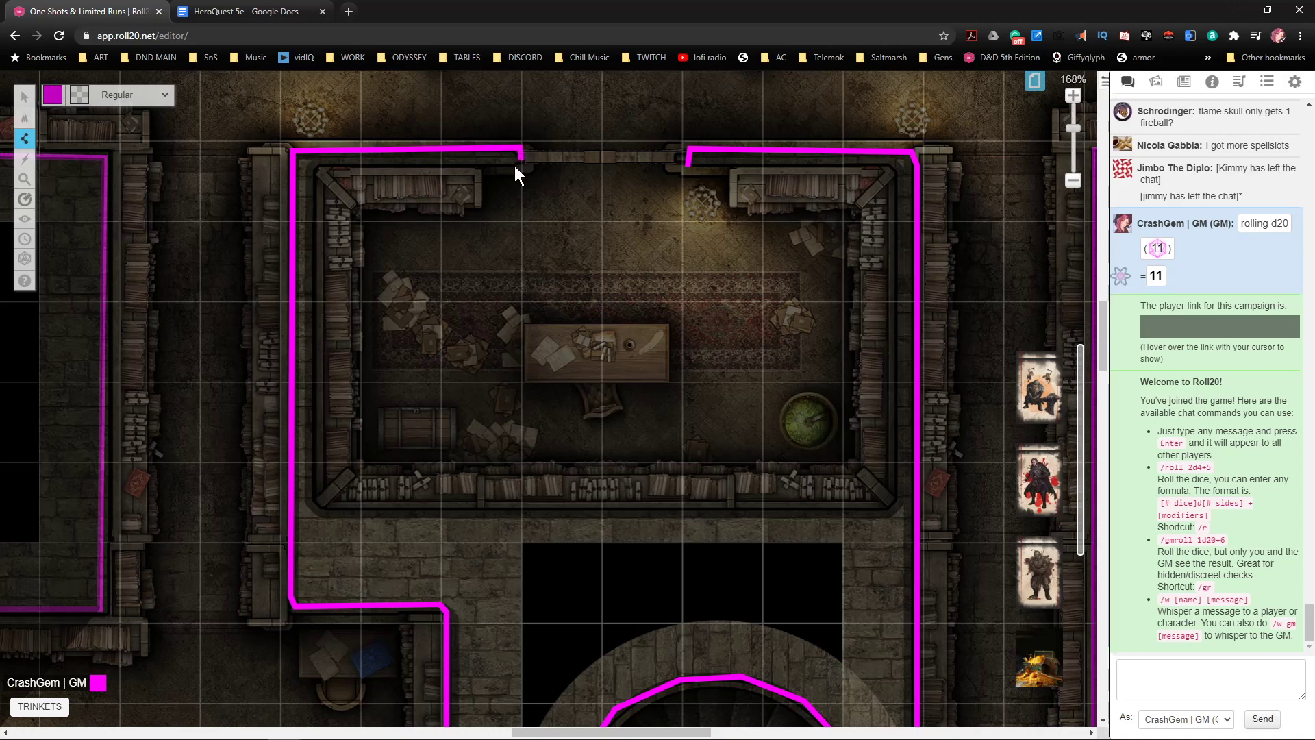
- Trace the study's inner walls around the room behind the bookshelves, closing the outline at the doorway's east side
{"action": "double_click", "coordinate": [318, 166]}
{"action": "scroll", "coordinate": [331, 188], "scroll_direction": "down", "scroll_amount": 1}
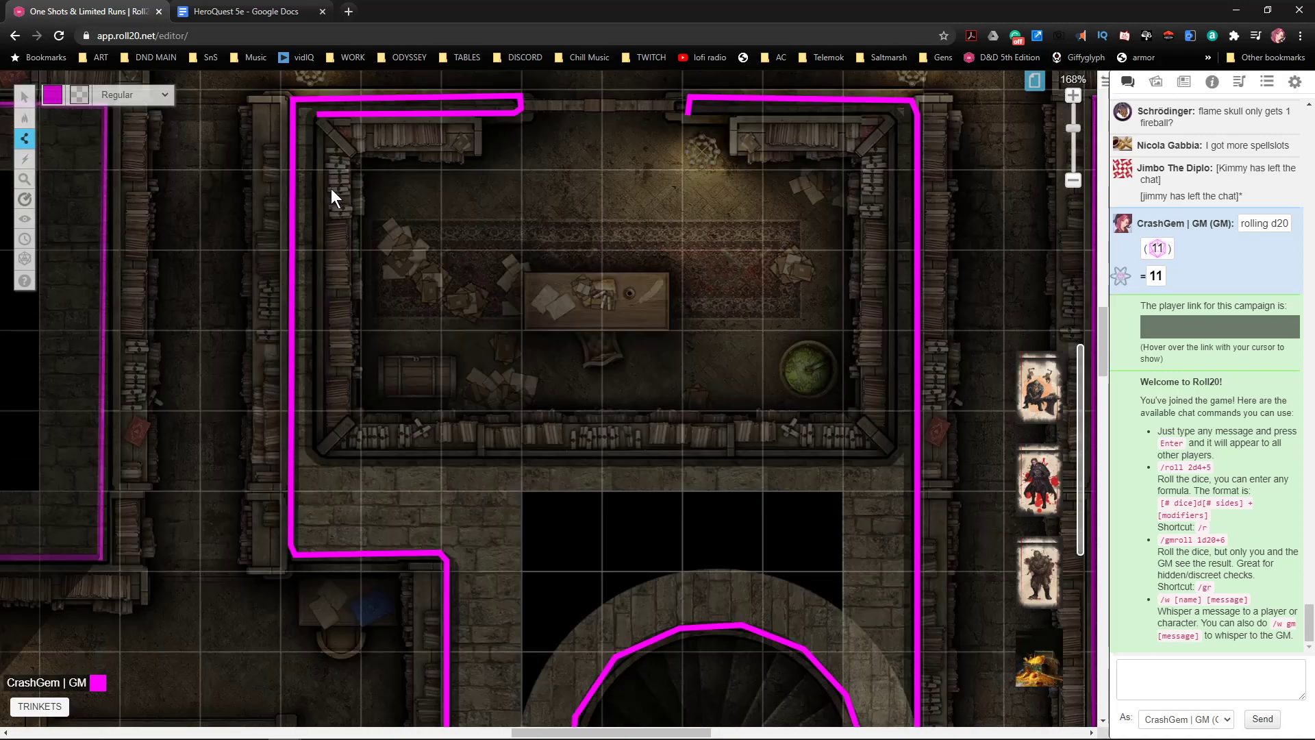
{"action": "left_click", "coordinate": [314, 447]}
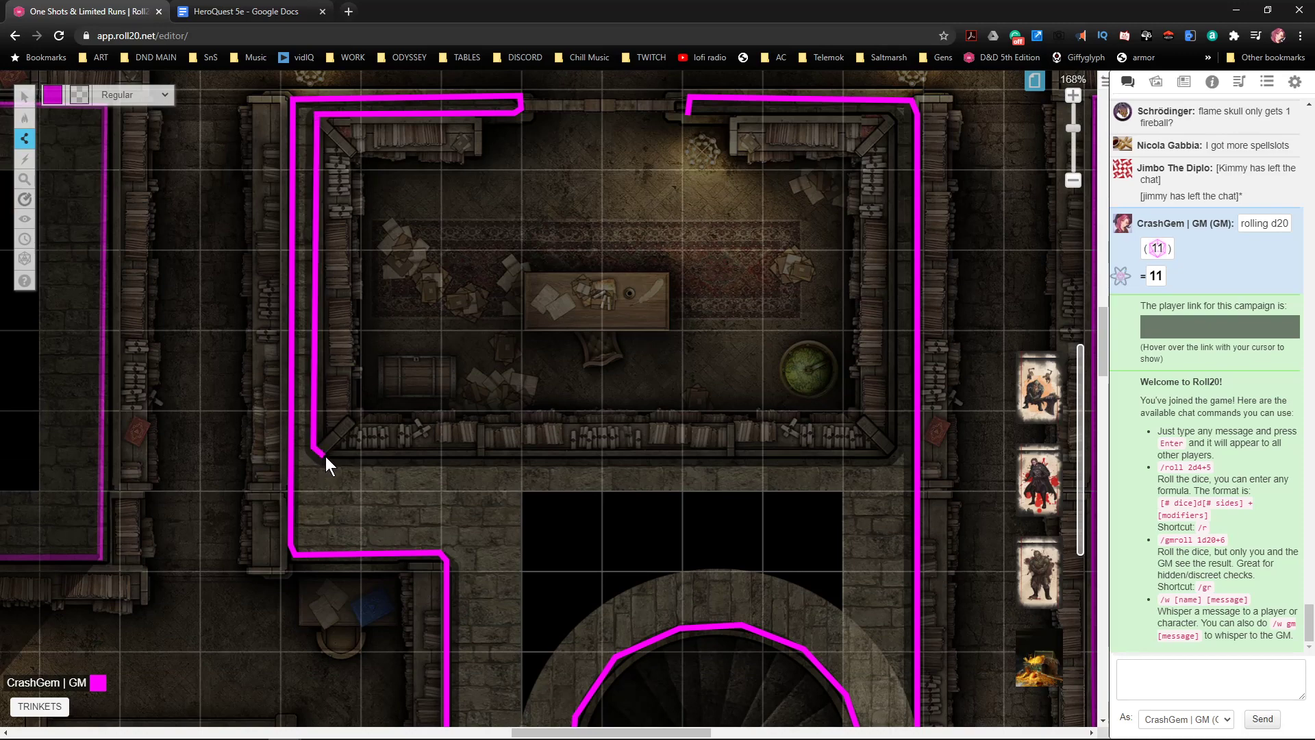
{"action": "left_click", "coordinate": [889, 455]}
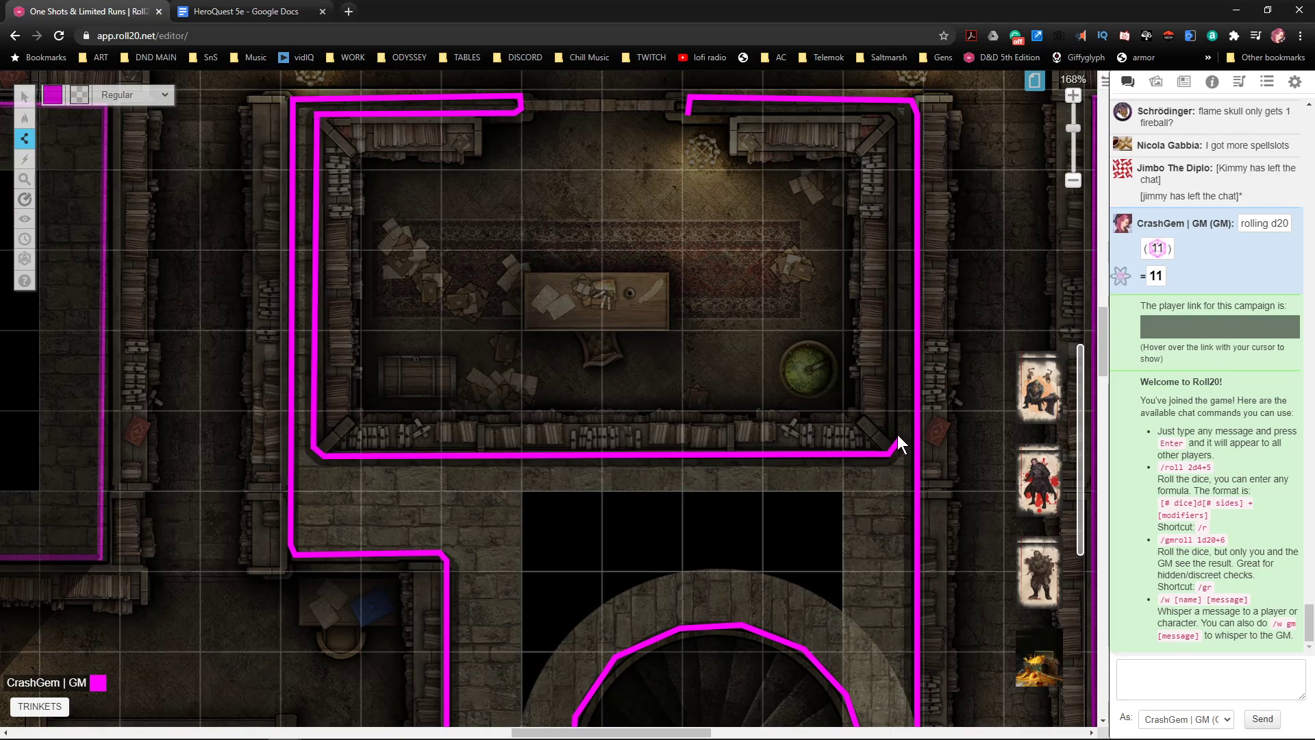
{"action": "left_click", "coordinate": [894, 123]}
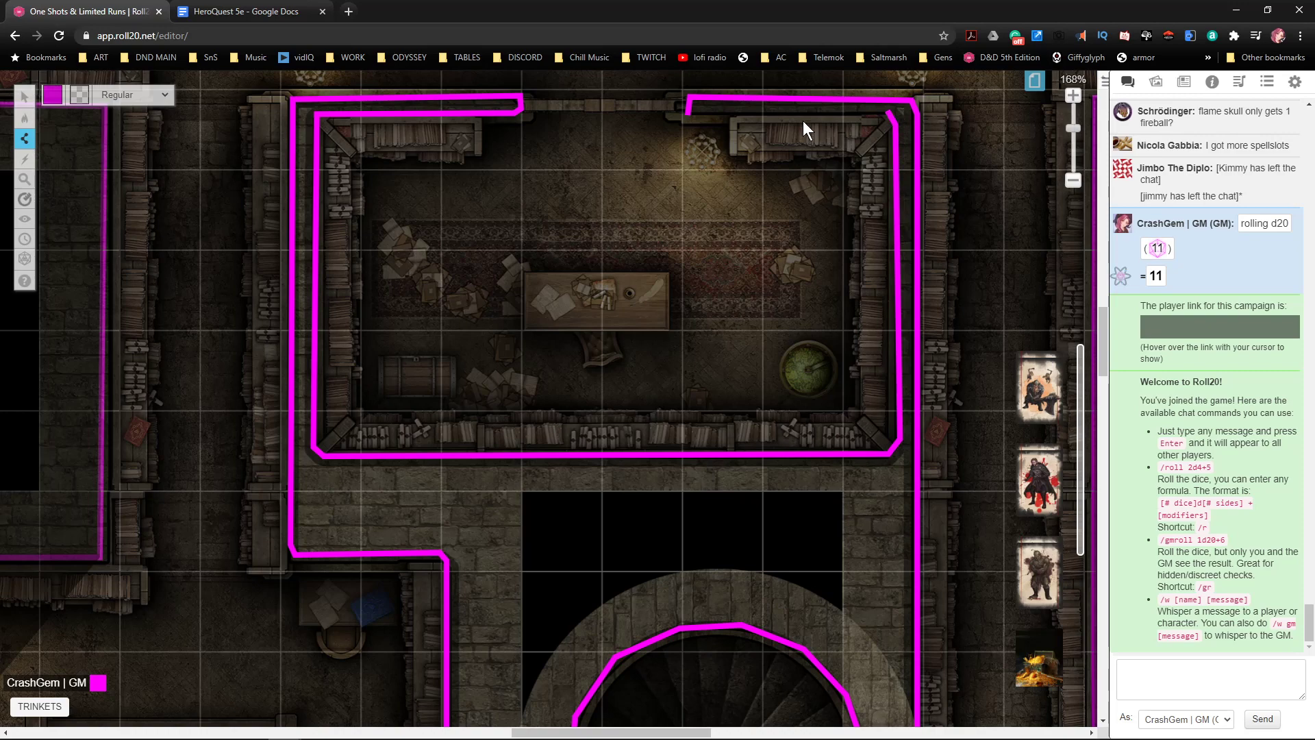
{"action": "left_click", "coordinate": [688, 114]}
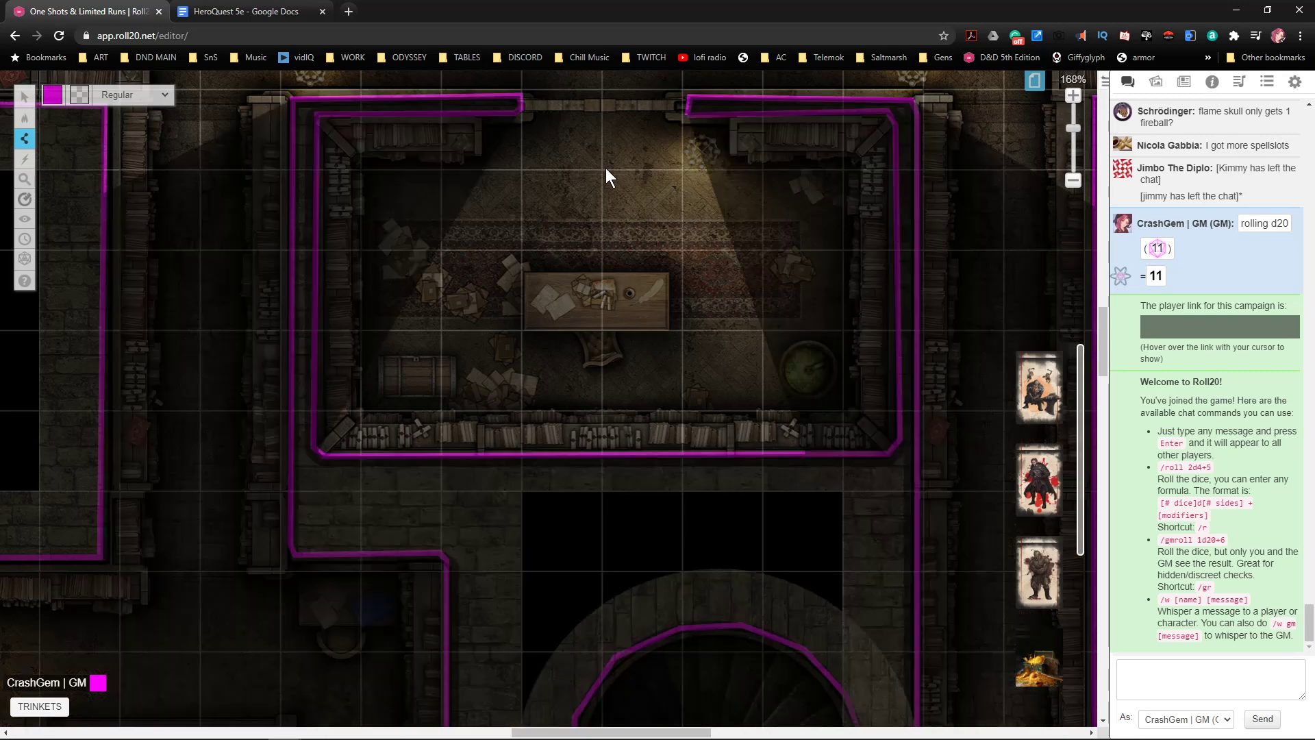
- Move the light source token from the curved desk onto the L-shaped stone block southeast of the circular floor mosaic
{"action": "scroll", "coordinate": [617, 225], "scroll_direction": "down", "scroll_amount": 3}
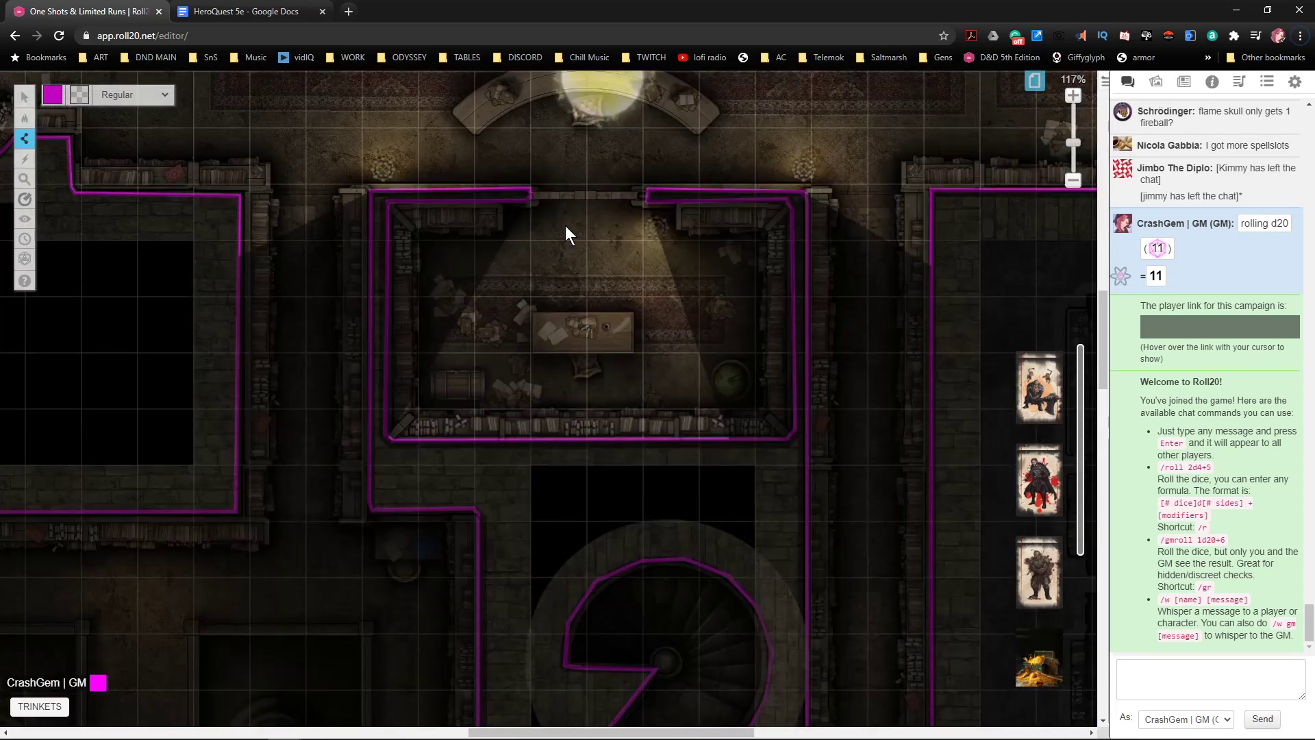
{"action": "scroll", "coordinate": [566, 226], "scroll_direction": "down", "scroll_amount": 2}
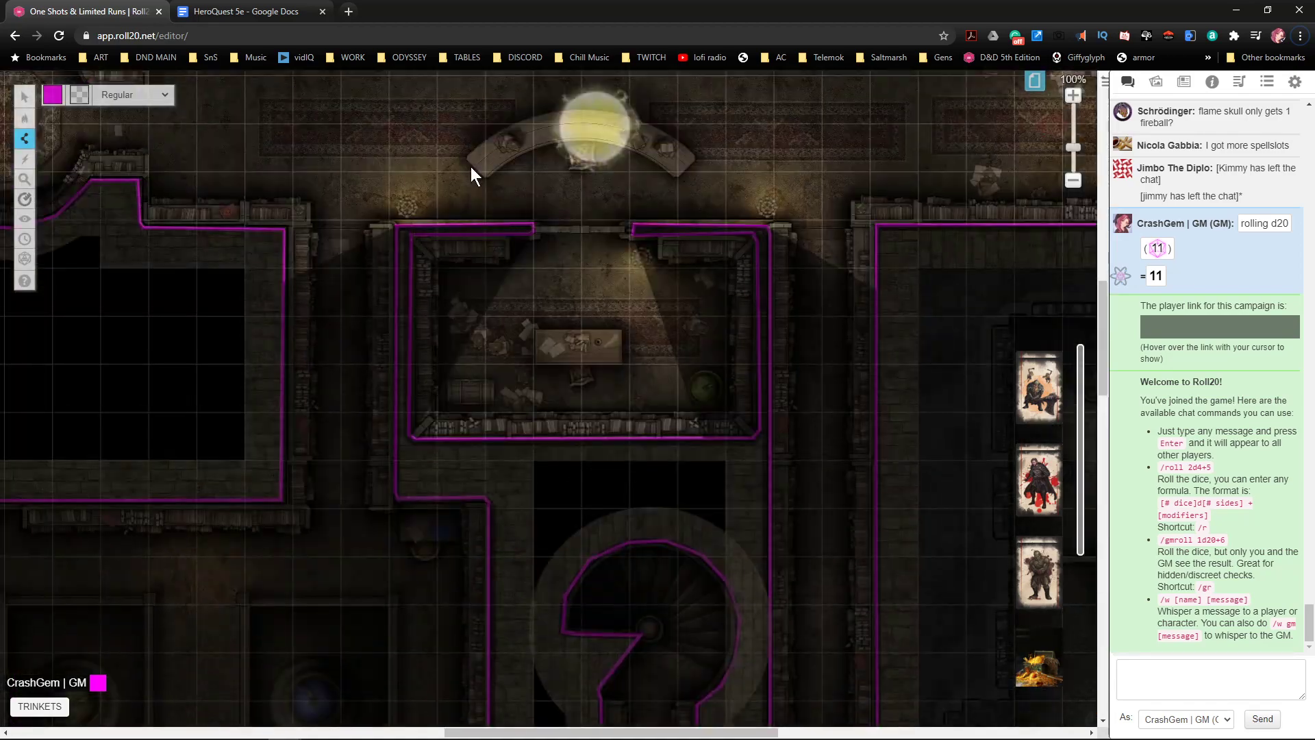
{"action": "scroll", "coordinate": [509, 189], "scroll_direction": "up", "scroll_amount": 4}
{"action": "mouse_move", "coordinate": [27, 94]}
{"action": "left_click", "coordinate": [75, 94]}
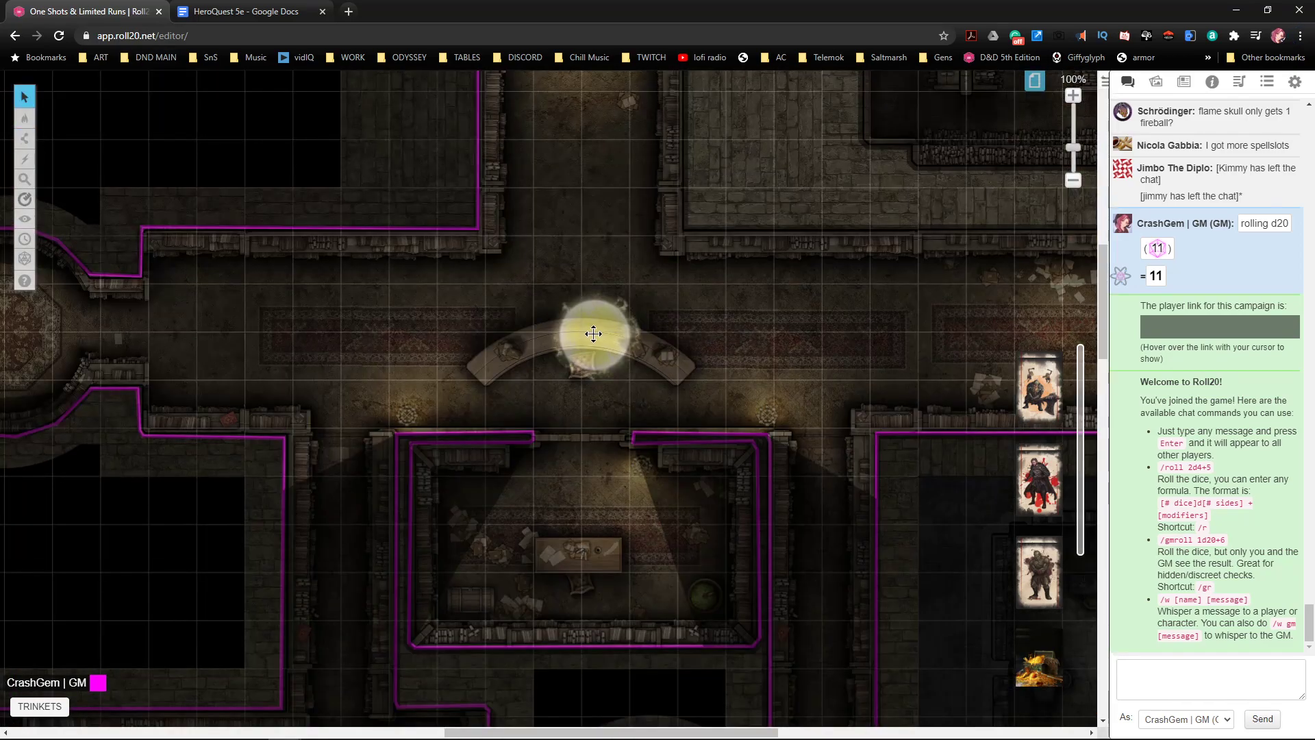
{"action": "left_click_drag", "start_coordinate": [599, 339], "coordinate": [757, 214]}
{"action": "scroll", "coordinate": [624, 316], "scroll_direction": "up", "scroll_amount": 6}
{"action": "scroll", "coordinate": [627, 294], "scroll_direction": "down", "scroll_amount": 5}
{"action": "left_click_drag", "start_coordinate": [976, 162], "coordinate": [684, 338]}
{"action": "scroll", "coordinate": [676, 382], "scroll_direction": "up", "scroll_amount": 2}
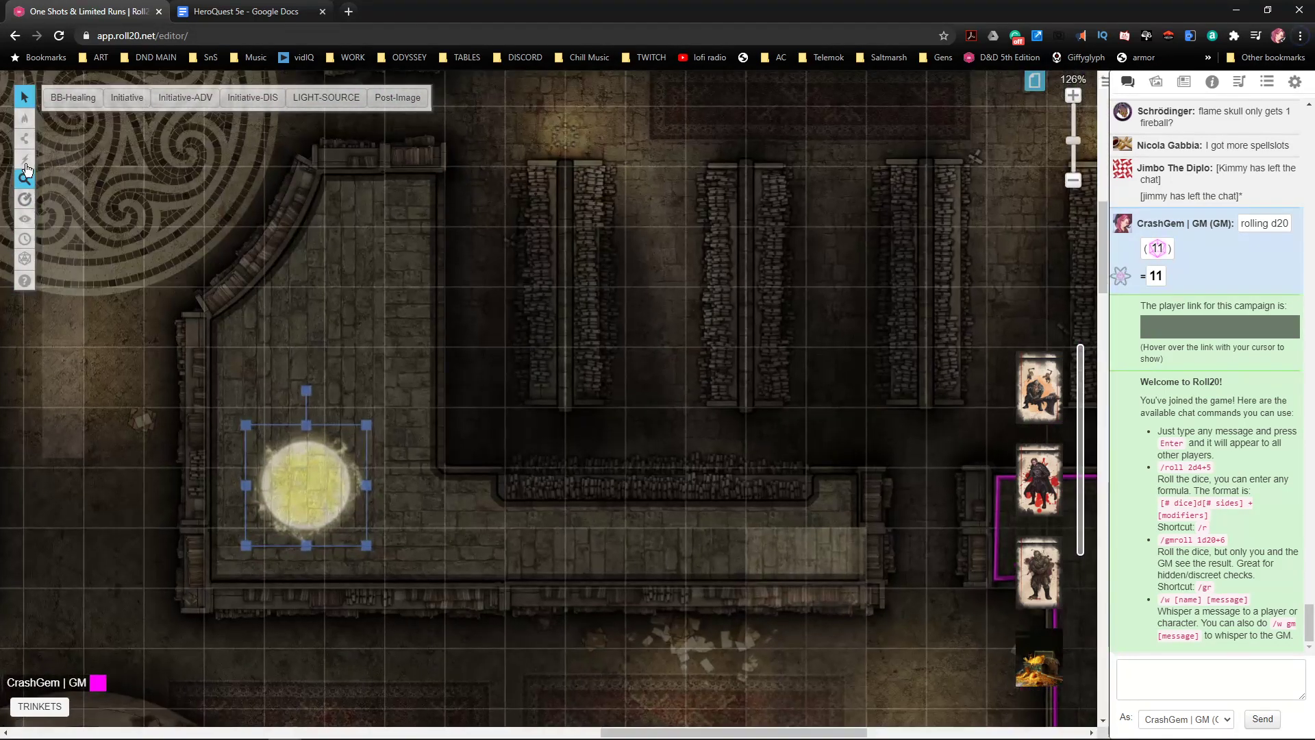
- Start a polygon wall line at the L-shaped block's northeast corner and trace its north edge and curved northwest bookshelf wall
{"action": "mouse_move", "coordinate": [24, 139]}
{"action": "left_click", "coordinate": [72, 130]}
{"action": "scroll", "coordinate": [418, 205], "scroll_direction": "up", "scroll_amount": 1}
{"action": "left_click_drag", "start_coordinate": [286, 132], "coordinate": [250, 195]}
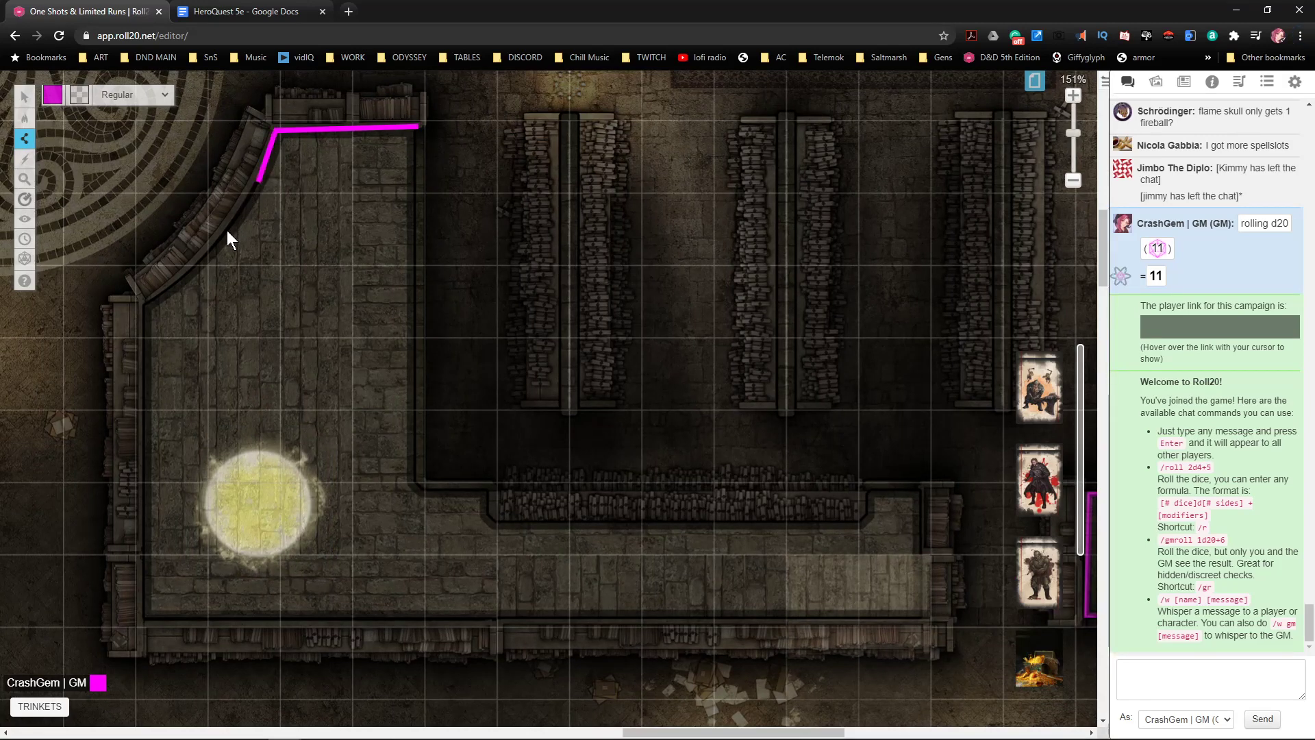
{"action": "left_click", "coordinate": [182, 277]}
{"action": "left_click", "coordinate": [145, 303]}
- Trace the L-shaped block's west wall south, its south wall east, and its short east end up to the bookshelf recess
{"action": "left_click", "coordinate": [144, 617]}
{"action": "left_click", "coordinate": [927, 616]}
{"action": "left_click", "coordinate": [922, 492]}
{"action": "left_click", "coordinate": [870, 491]}
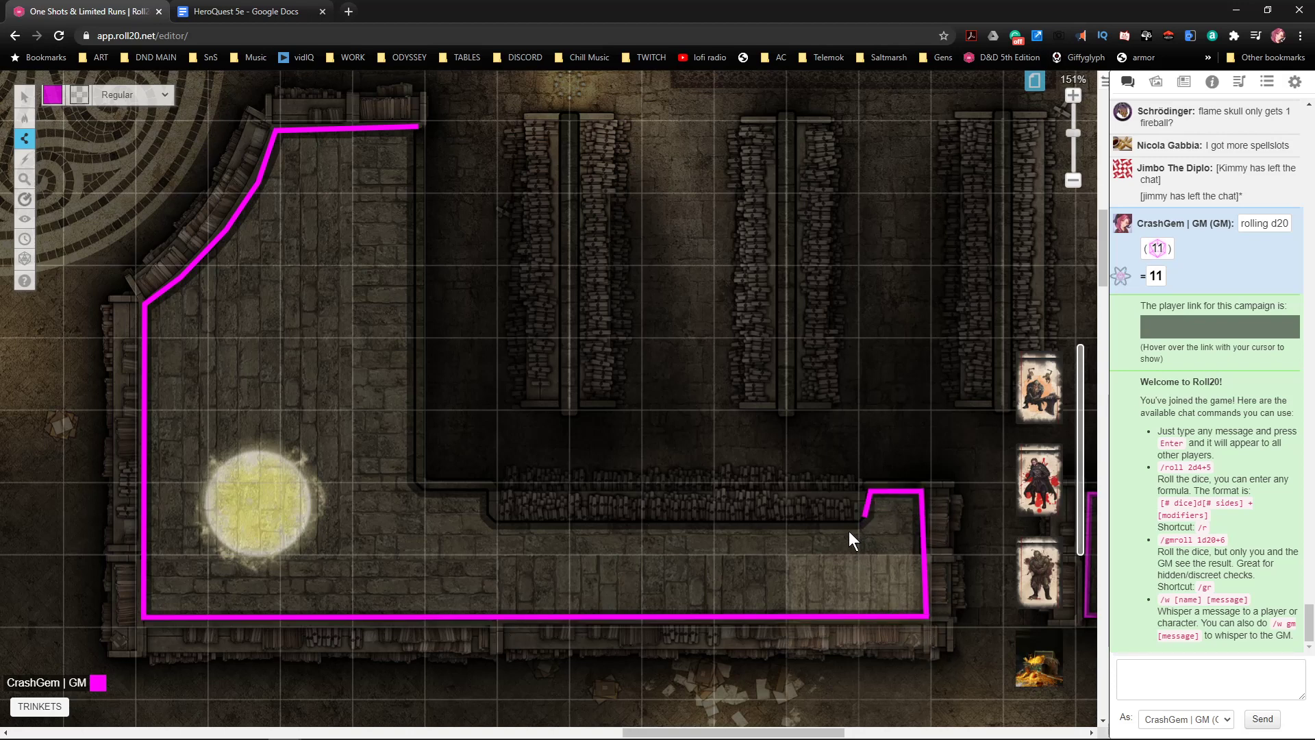
- Trace around the library's south bookshelf recess and up the block's inner wall, closing the outline at its northeast corner
{"action": "left_click", "coordinate": [496, 521]}
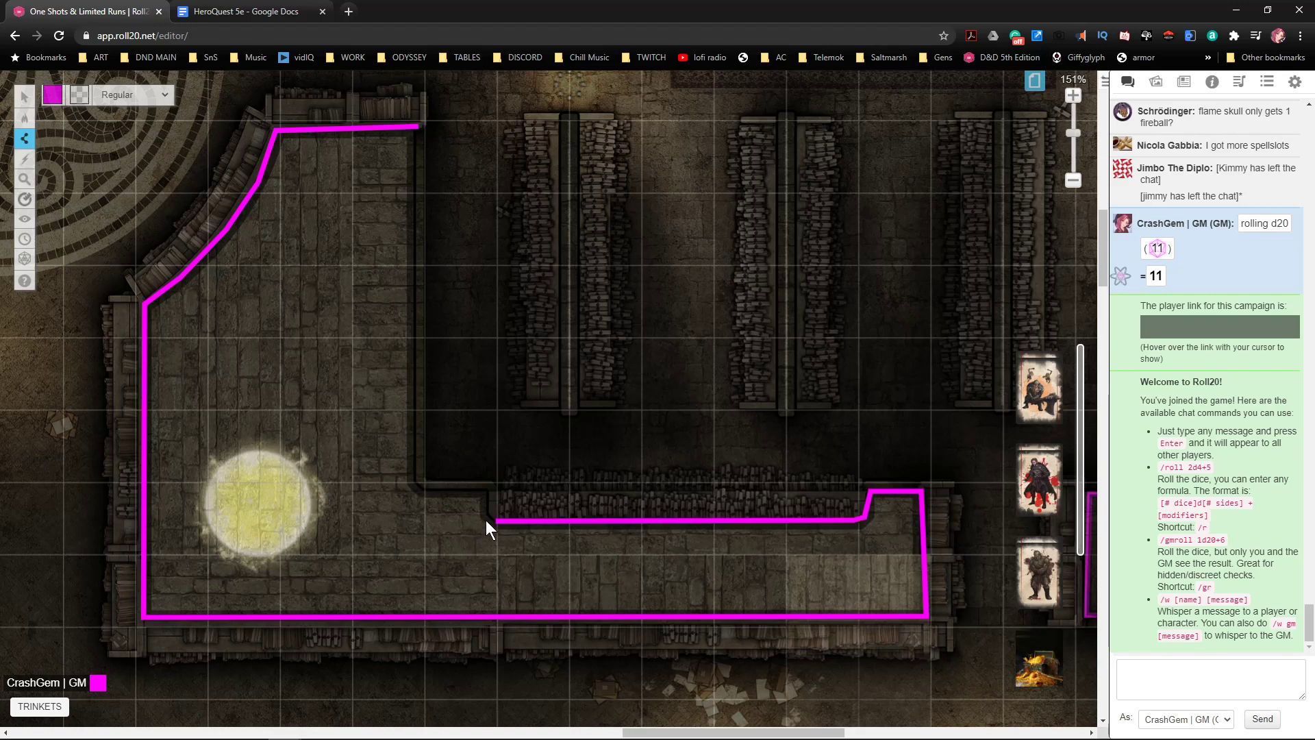
{"action": "left_click", "coordinate": [487, 489]}
{"action": "left_click", "coordinate": [425, 489]}
{"action": "left_click", "coordinate": [413, 482]}
{"action": "scroll", "coordinate": [430, 462], "scroll_direction": "up", "scroll_amount": 3}
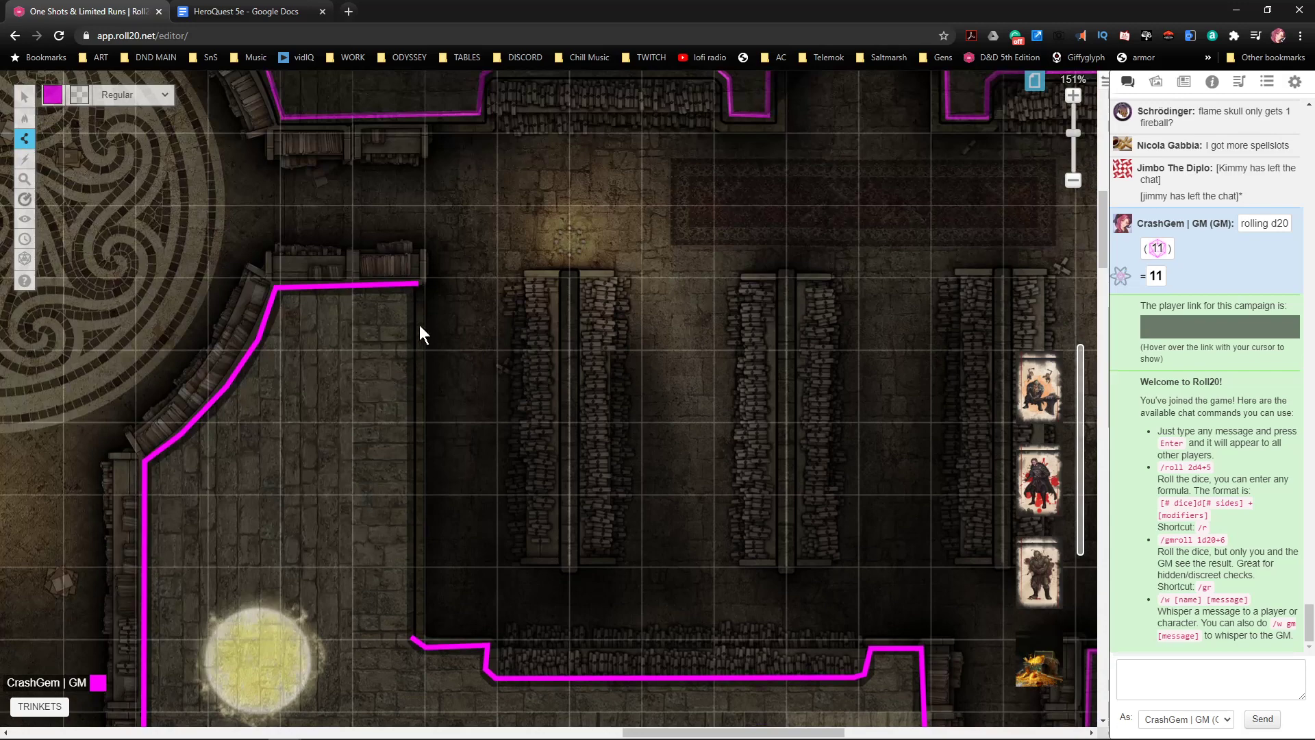
{"action": "left_click", "coordinate": [419, 285]}
{"action": "scroll", "coordinate": [628, 348], "scroll_direction": "down", "scroll_amount": 3}
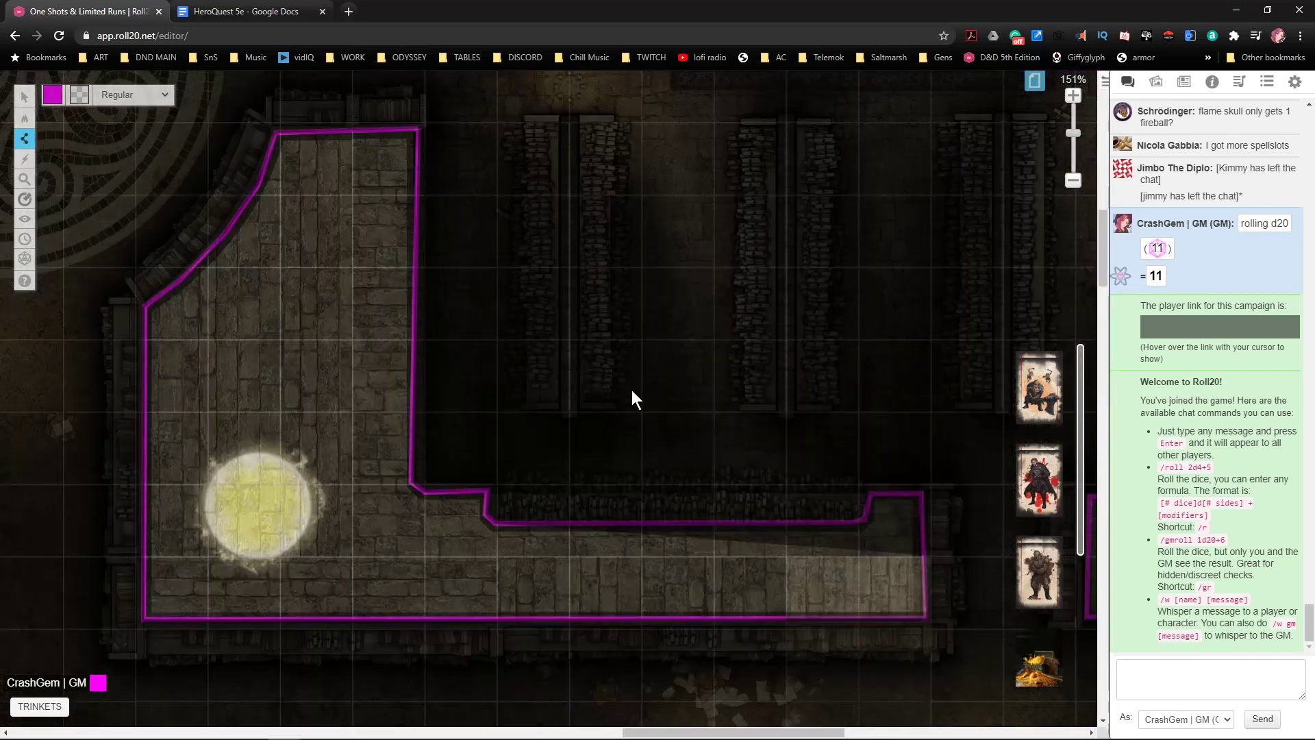
- Move the light source token out through the library hall and over to the square stone complex east of the spiral staircase
{"action": "scroll", "coordinate": [661, 375], "scroll_direction": "down", "scroll_amount": 3}
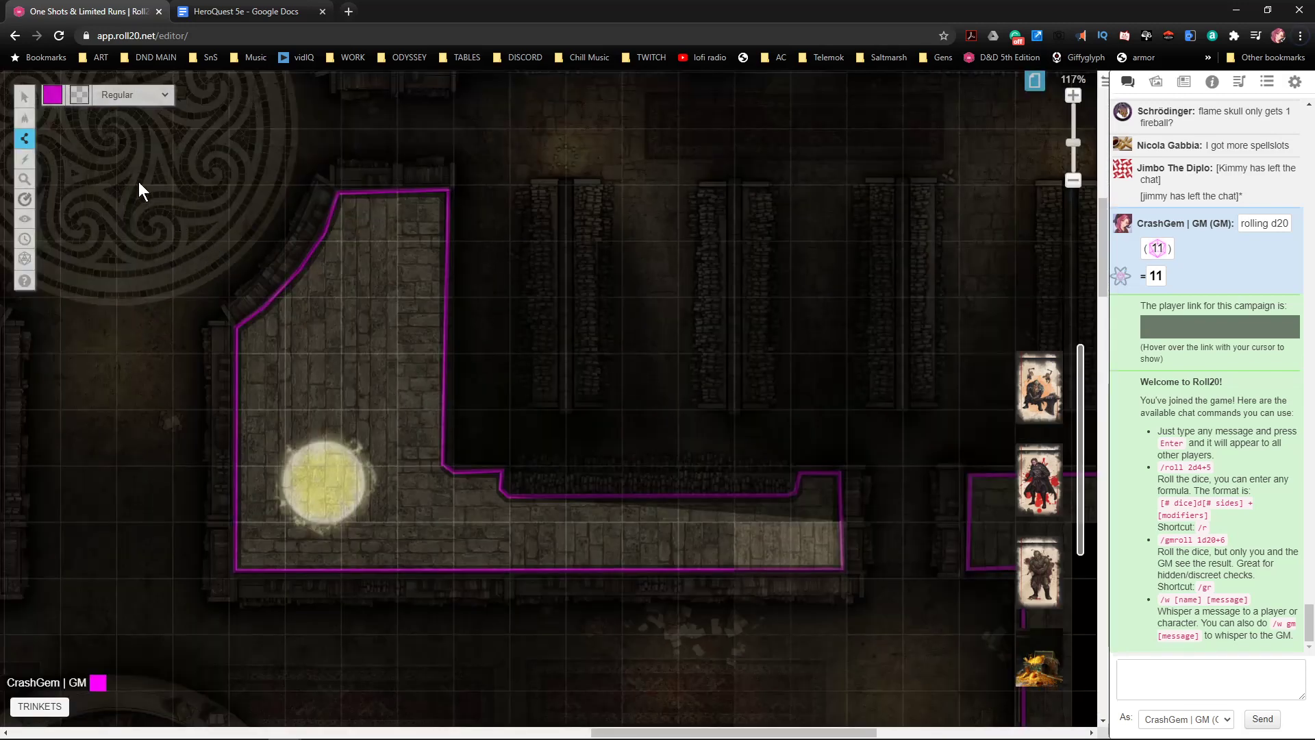
{"action": "left_click", "coordinate": [28, 100]}
{"action": "left_click_drag", "start_coordinate": [321, 488], "coordinate": [726, 324]}
{"action": "scroll", "coordinate": [700, 544], "scroll_direction": "down", "scroll_amount": 3}
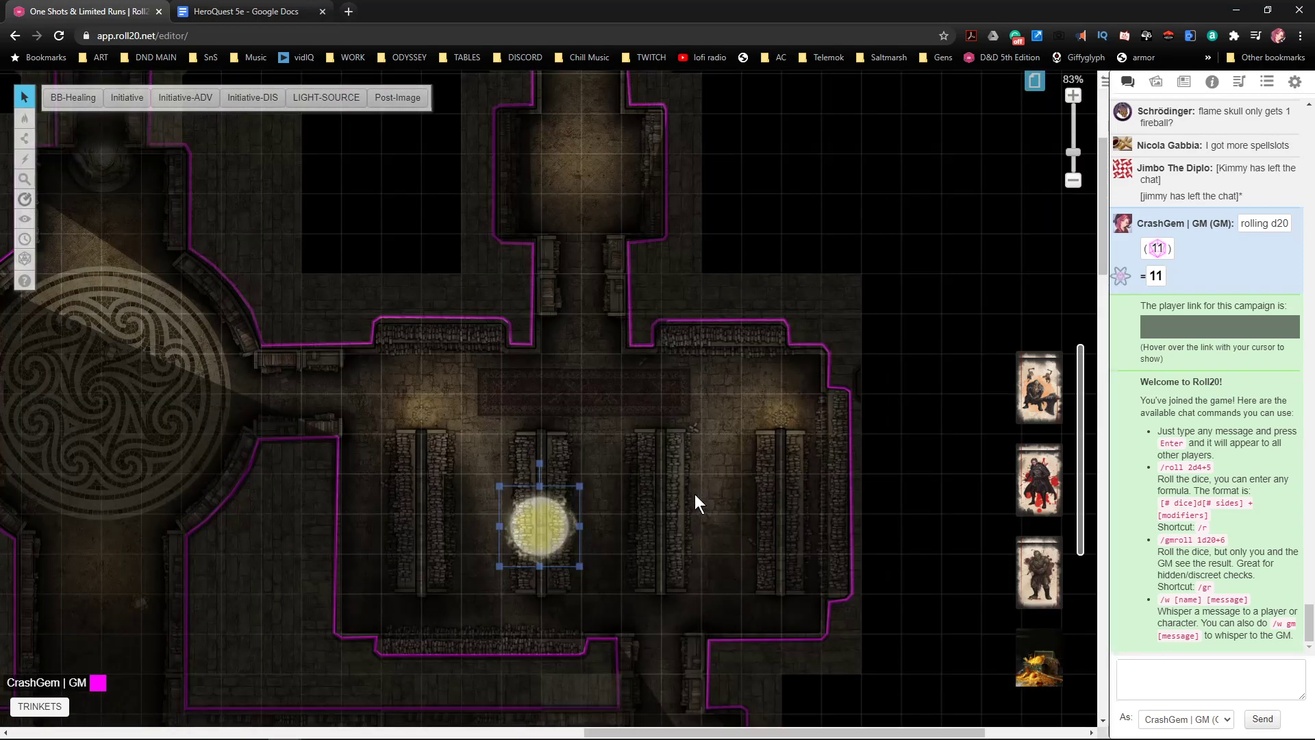
{"action": "scroll", "coordinate": [694, 495], "scroll_direction": "down", "scroll_amount": 4}
{"action": "left_click_drag", "start_coordinate": [540, 259], "coordinate": [552, 474]}
{"action": "scroll", "coordinate": [558, 364], "scroll_direction": "down", "scroll_amount": 3}
{"action": "scroll", "coordinate": [554, 390], "scroll_direction": "down", "scroll_amount": 3}
{"action": "left_click_drag", "start_coordinate": [556, 529], "coordinate": [663, 465]}
{"action": "scroll", "coordinate": [663, 466], "scroll_direction": "down", "scroll_amount": 1}
{"action": "scroll", "coordinate": [663, 466], "scroll_direction": "down", "scroll_amount": 3}
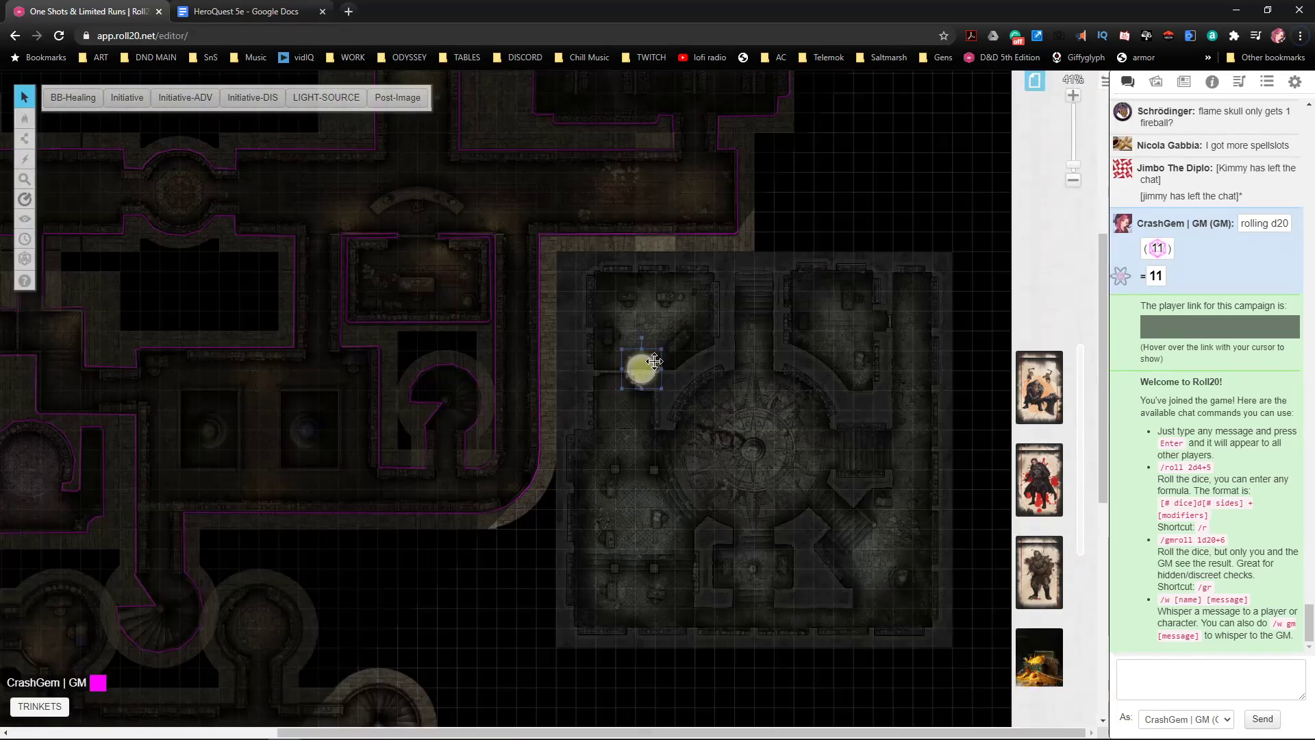
- Move the light source token from the square stone complex to the southern library hall, between the two round basins
{"action": "left_click_drag", "start_coordinate": [643, 372], "coordinate": [398, 584]}
{"action": "left_click_drag", "start_coordinate": [537, 573], "coordinate": [705, 427]}
{"action": "left_click_drag", "start_coordinate": [848, 273], "coordinate": [644, 478]}
{"action": "scroll", "coordinate": [623, 437], "scroll_direction": "up", "scroll_amount": 1}
{"action": "left_click_drag", "start_coordinate": [752, 592], "coordinate": [856, 650]}
{"action": "left_click_drag", "start_coordinate": [764, 485], "coordinate": [593, 484]}
{"action": "mouse_move", "coordinate": [608, 381]}
{"action": "left_mouse_down"}
{"action": "mouse_move", "coordinate": [614, 603]}
{"action": "mouse_move", "coordinate": [655, 463]}
{"action": "mouse_move", "coordinate": [731, 485]}
{"action": "mouse_move", "coordinate": [681, 438]}
{"action": "mouse_move", "coordinate": [687, 421]}
{"action": "mouse_move", "coordinate": [587, 376]}
{"action": "mouse_move", "coordinate": [626, 276]}
{"action": "mouse_move", "coordinate": [484, 380]}
{"action": "mouse_move", "coordinate": [473, 470]}
{"action": "mouse_move", "coordinate": [502, 652]}
{"action": "mouse_move", "coordinate": [890, 561]}
{"action": "mouse_move", "coordinate": [924, 487]}
{"action": "mouse_move", "coordinate": [920, 437]}
{"action": "mouse_move", "coordinate": [822, 297]}
{"action": "mouse_move", "coordinate": [778, 267]}
{"action": "mouse_move", "coordinate": [754, 212]}
{"action": "mouse_move", "coordinate": [660, 188]}
{"action": "mouse_move", "coordinate": [629, 240]}
{"action": "left_mouse_up"}
{"action": "mouse_move", "coordinate": [685, 399]}
{"action": "left_mouse_down"}
{"action": "mouse_move", "coordinate": [531, 422]}
{"action": "mouse_move", "coordinate": [887, 233]}
{"action": "left_mouse_up"}
{"action": "left_click_drag", "start_coordinate": [626, 422], "coordinate": [806, 365]}
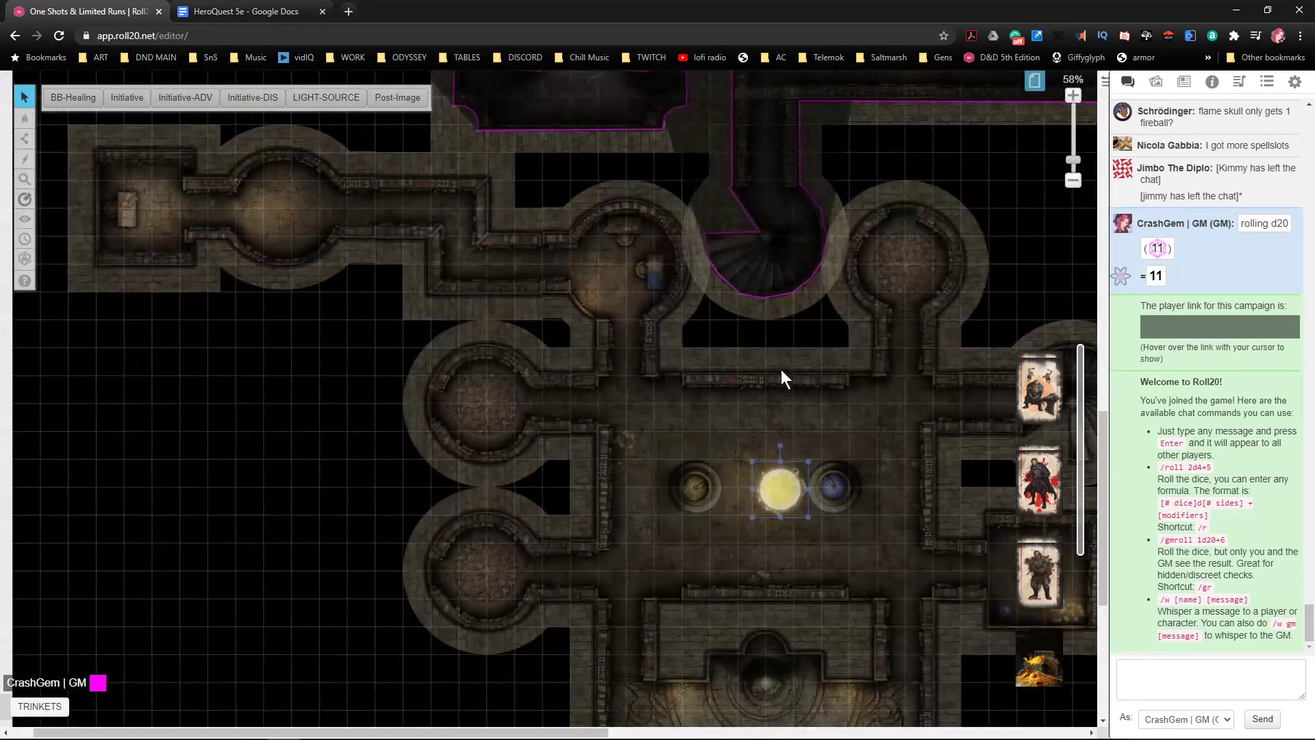
- Review the fog of war and dynamic lighting options in the quest 9 page settings and close the page list
{"action": "left_click", "coordinate": [1032, 82]}
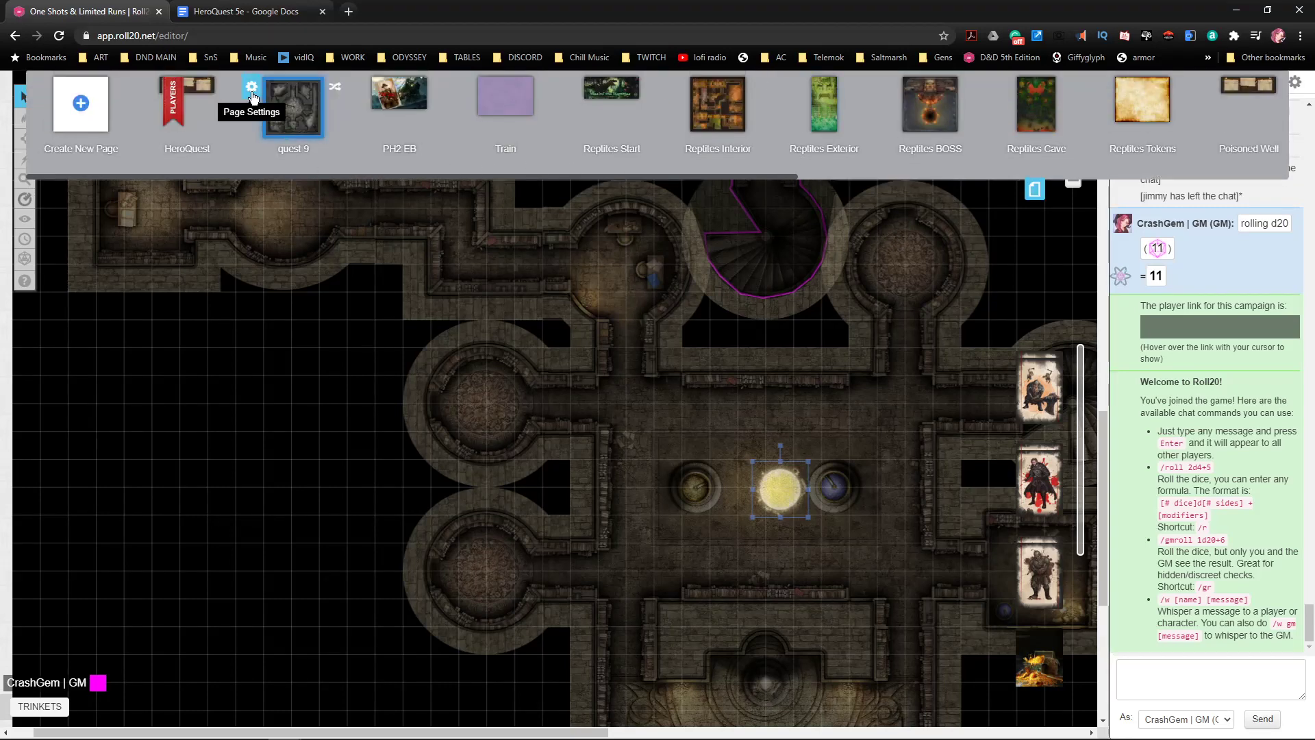
{"action": "left_click", "coordinate": [252, 87]}
{"action": "scroll", "coordinate": [633, 405], "scroll_direction": "down", "scroll_amount": 5}
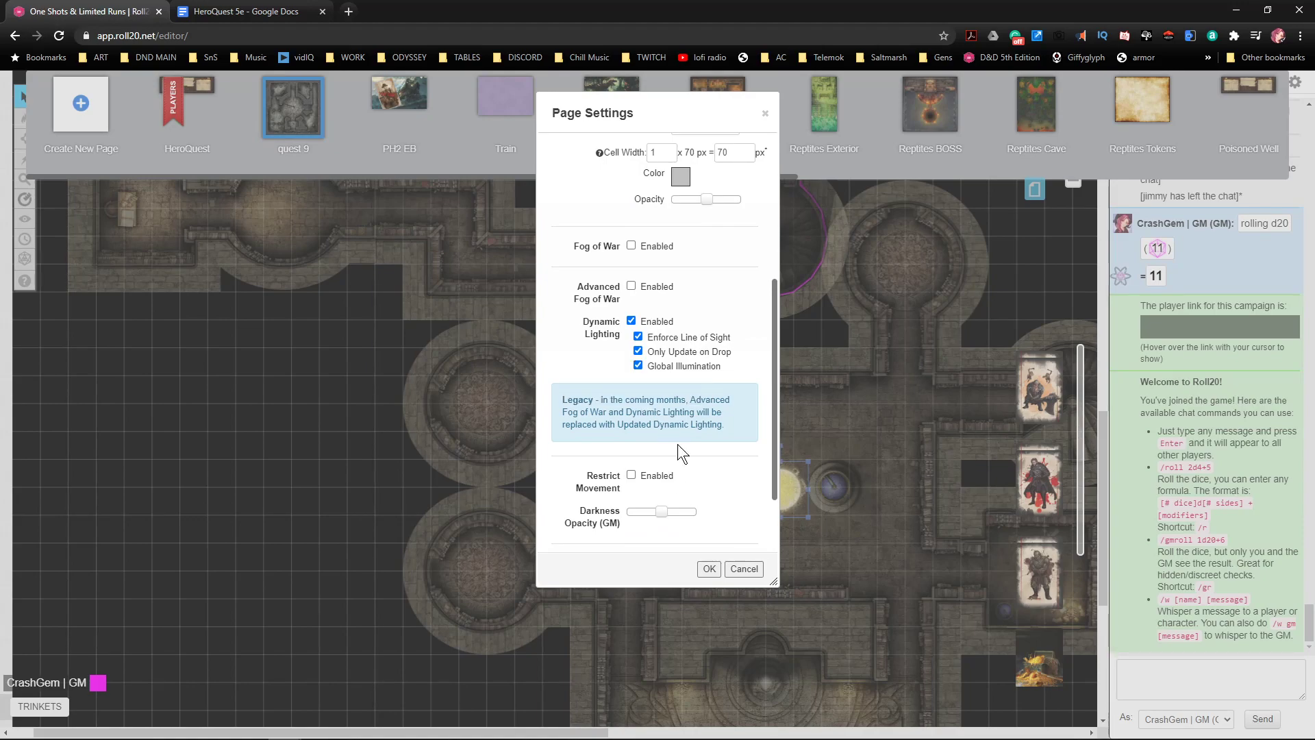
{"action": "scroll", "coordinate": [852, 514], "scroll_direction": "up", "scroll_amount": 5}
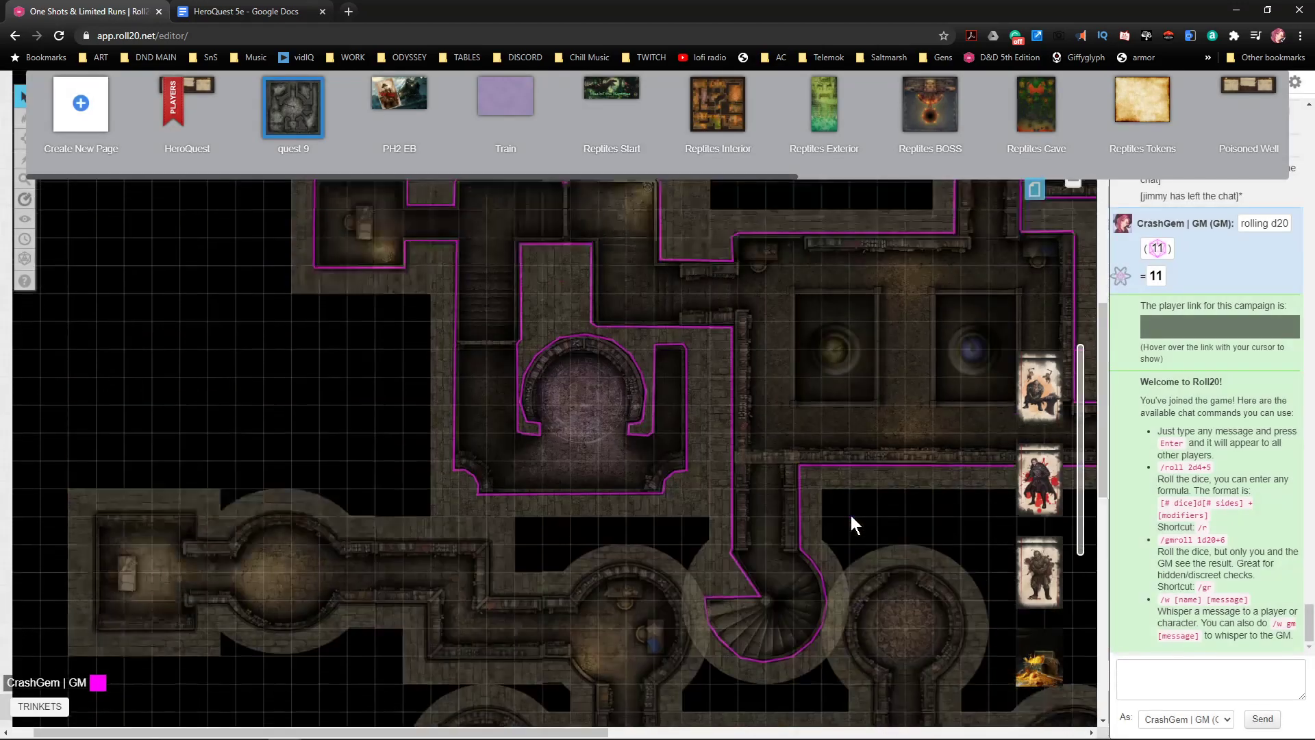
{"action": "scroll", "coordinate": [848, 512], "scroll_direction": "down", "scroll_amount": 3}
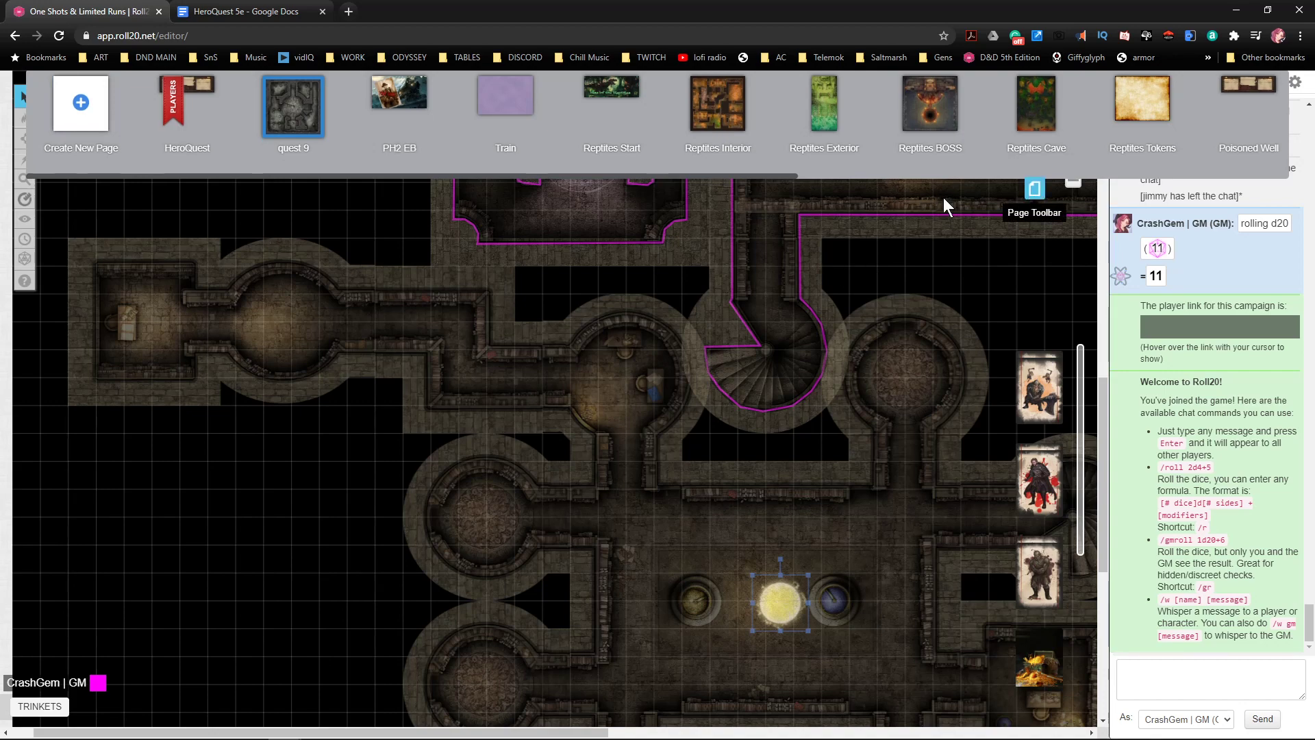
{"action": "left_click", "coordinate": [1034, 189]}
- Delete the light source token standing between the two basins in the southern hall
{"action": "mouse_move", "coordinate": [25, 96]}
{"action": "left_click", "coordinate": [83, 94]}
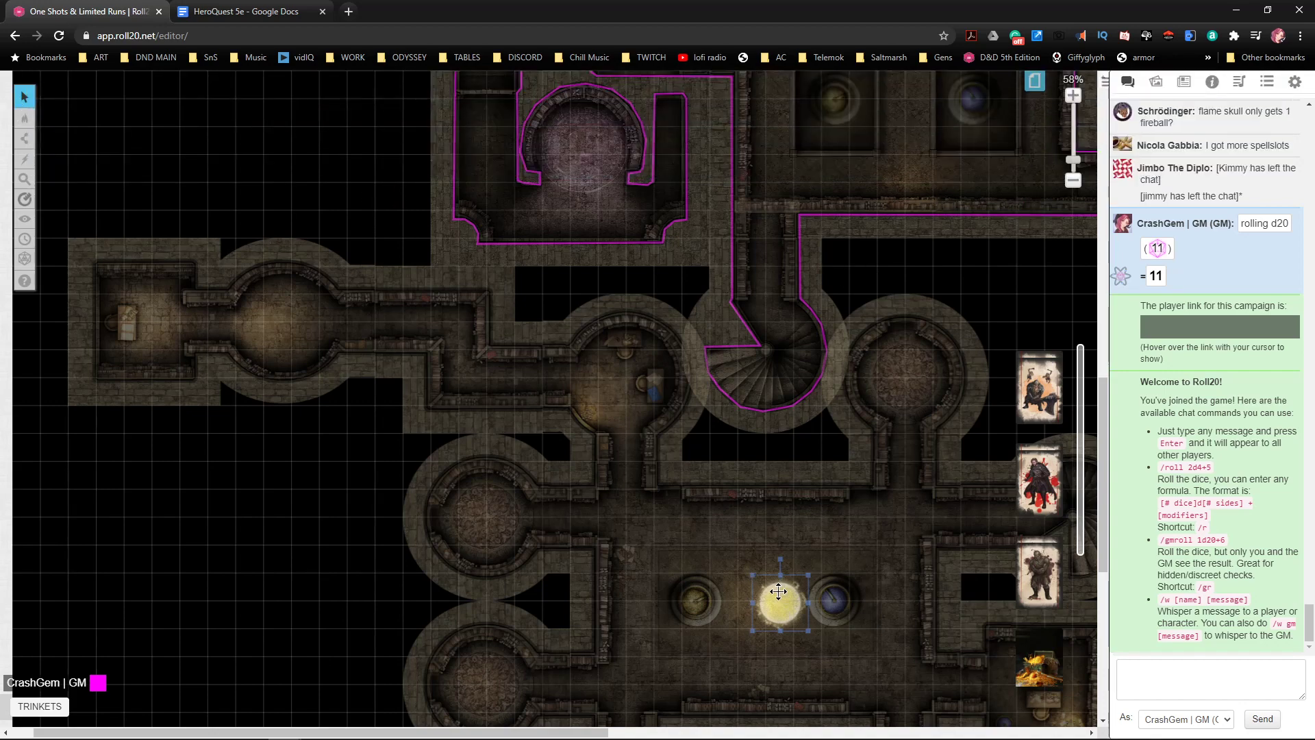
{"action": "left_click_drag", "start_coordinate": [777, 594], "coordinate": [775, 593]}
{"action": "key", "text": "Delete"}
{"action": "scroll", "coordinate": [904, 613], "scroll_direction": "up", "scroll_amount": 4}
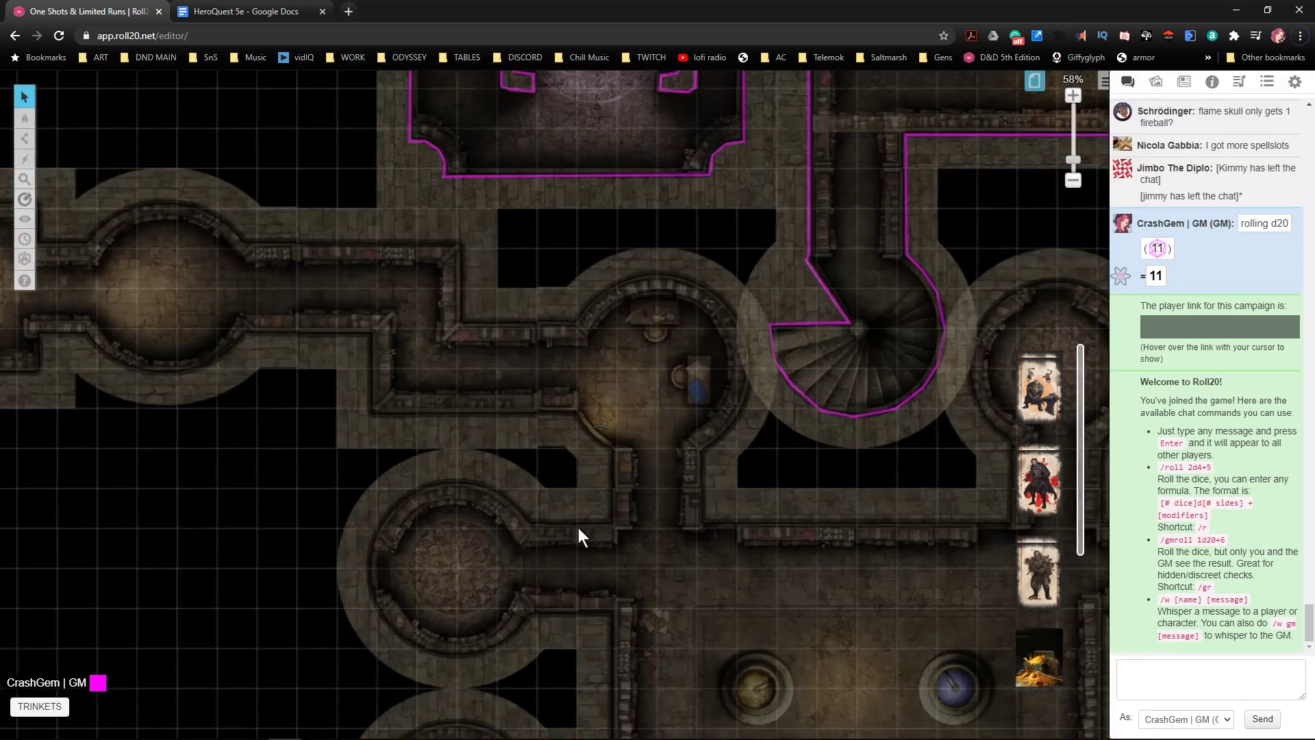
- Start a polygon wall line at the far west study's northeast corner and trace its north, west and south walls
{"action": "left_click", "coordinate": [25, 138]}
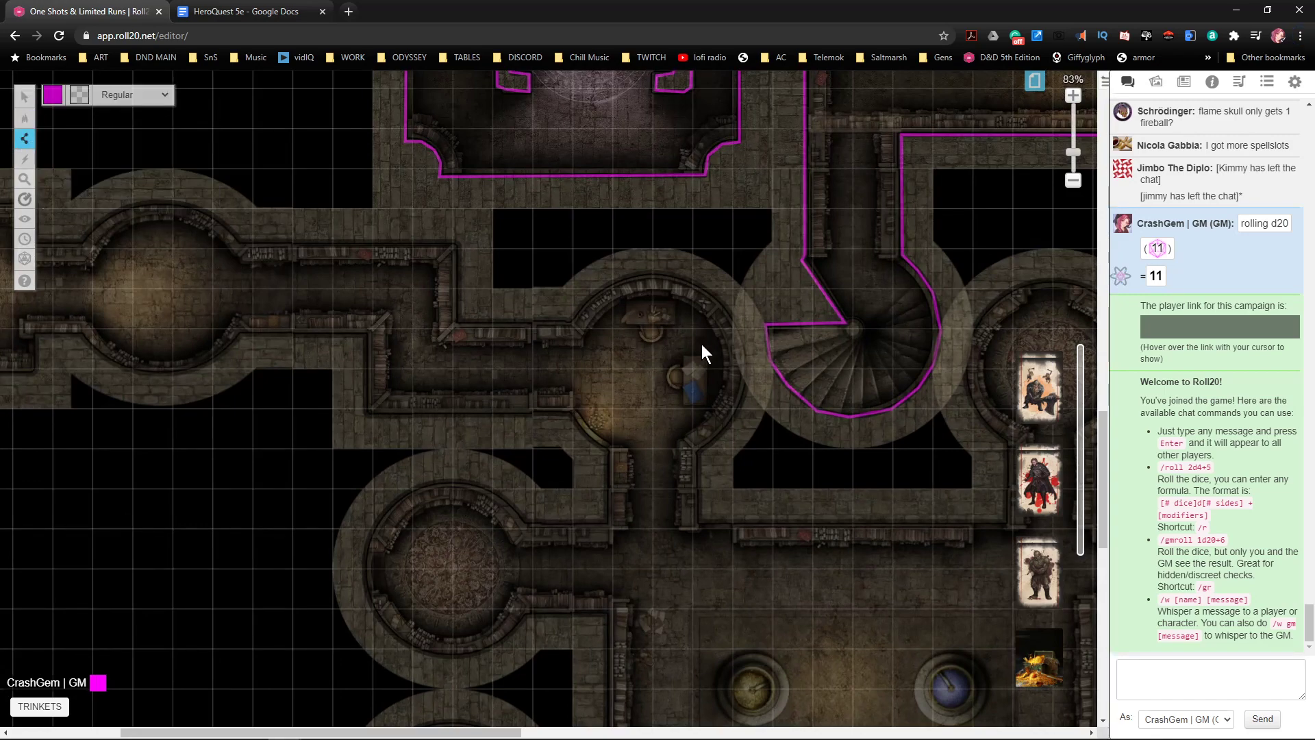
{"action": "scroll", "coordinate": [701, 343], "scroll_direction": "up", "scroll_amount": 3}
{"action": "scroll", "coordinate": [594, 348], "scroll_direction": "up", "scroll_amount": 3}
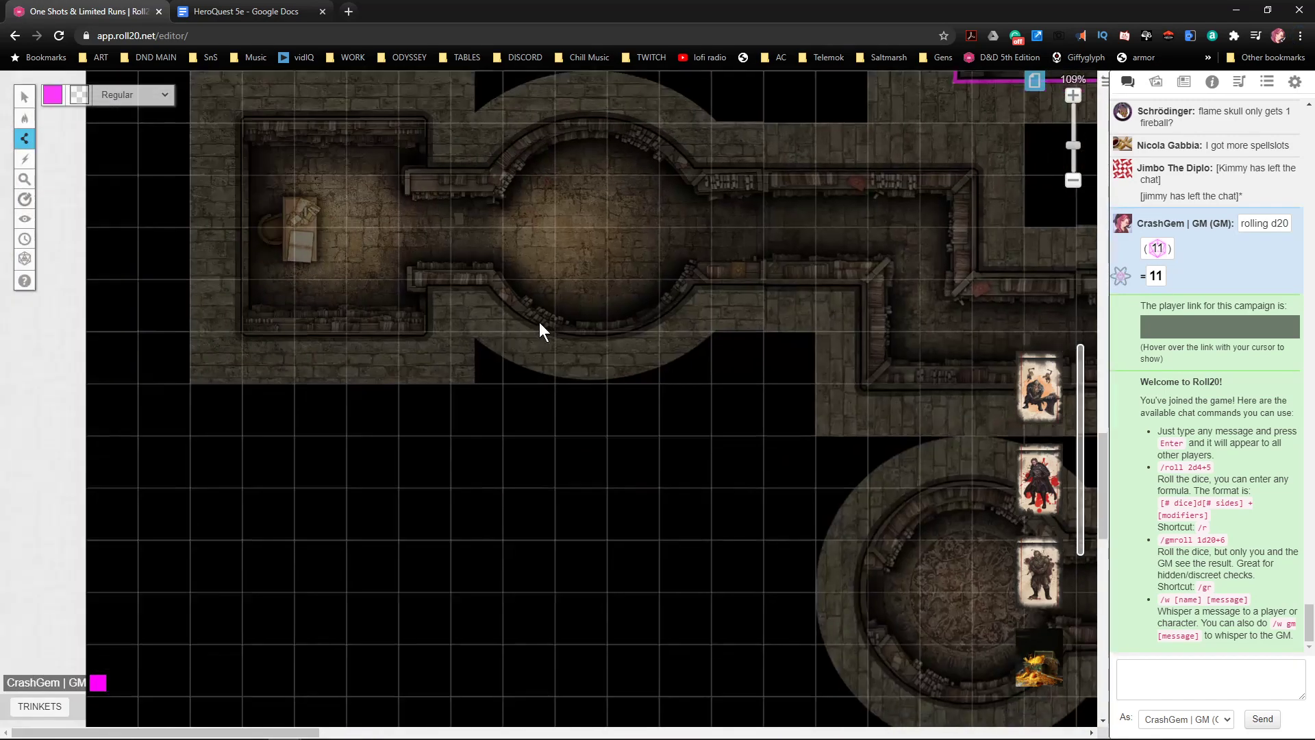
{"action": "scroll", "coordinate": [540, 322], "scroll_direction": "left", "scroll_amount": 5}
{"action": "scroll", "coordinate": [457, 323], "scroll_direction": "up", "scroll_amount": 2}
{"action": "left_click_drag", "start_coordinate": [378, 199], "coordinate": [380, 196]}
{"action": "left_click", "coordinate": [91, 195]}
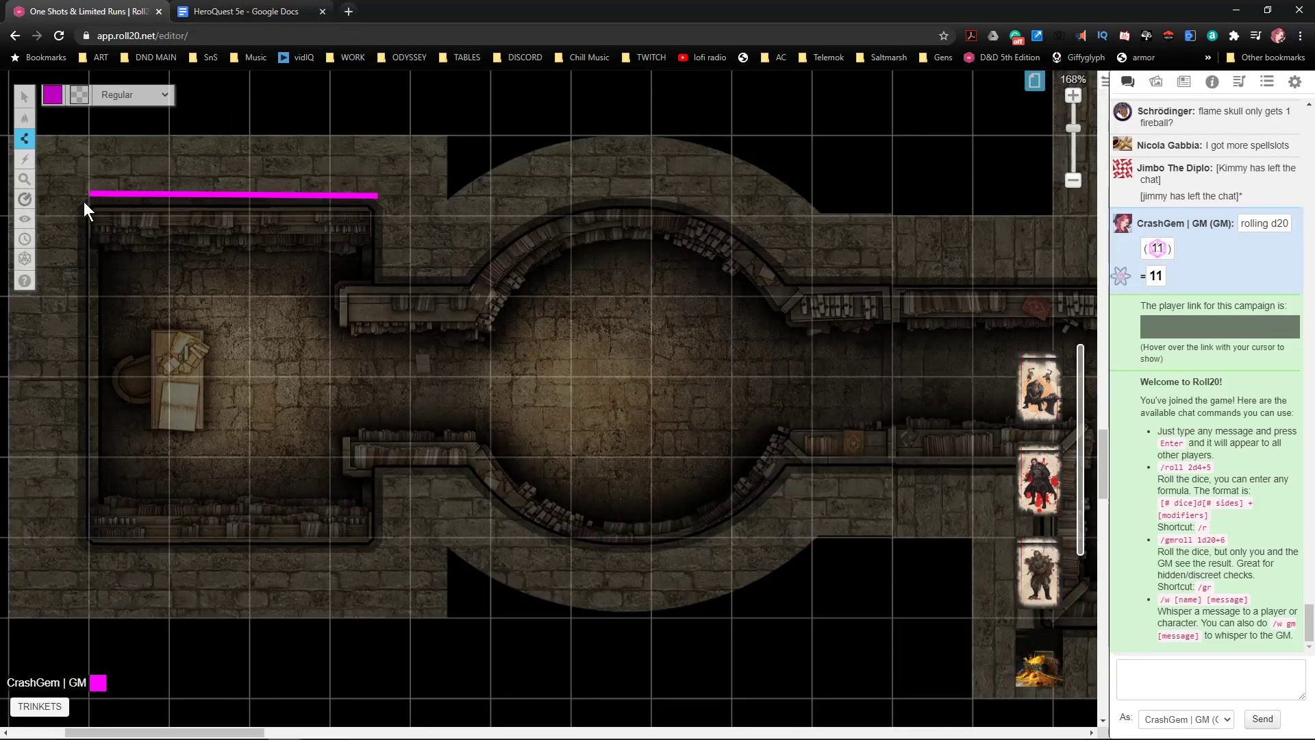
{"action": "left_click", "coordinate": [78, 539]}
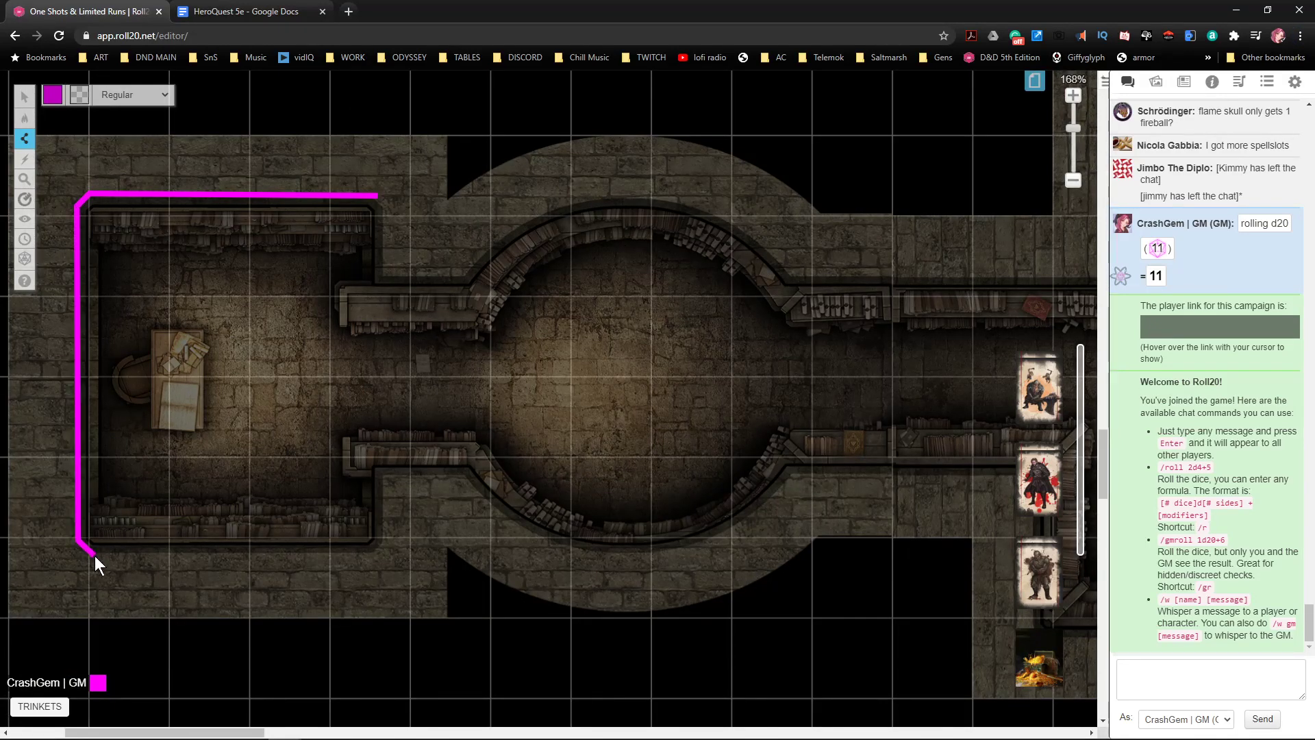
{"action": "left_click", "coordinate": [370, 549]}
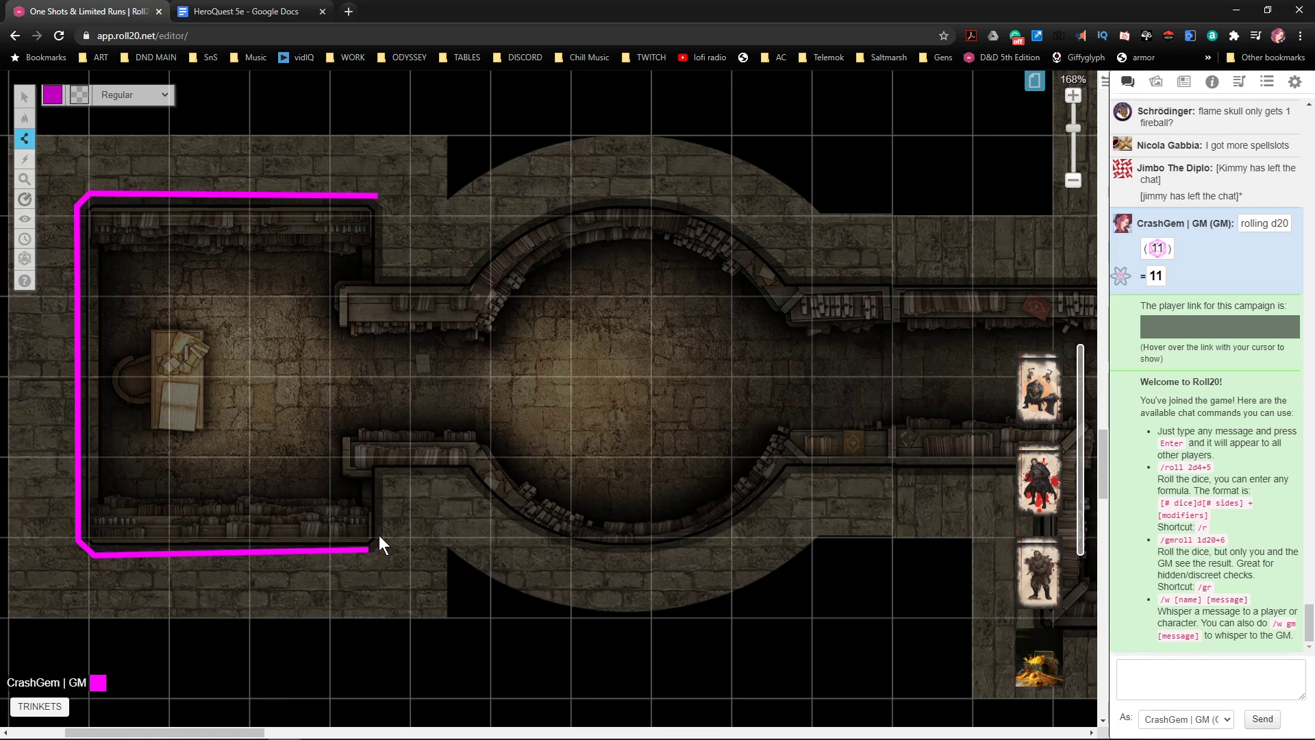
- Continue the wall line up the study's short east wall, along the passage's south wall and around the round room's south curve
{"action": "left_click", "coordinate": [377, 471]}
{"action": "left_click", "coordinate": [463, 473]}
{"action": "left_click", "coordinate": [524, 522]}
{"action": "left_click", "coordinate": [593, 549]}
{"action": "left_click", "coordinate": [682, 546]}
{"action": "left_click", "coordinate": [734, 520]}
{"action": "left_click", "coordinate": [786, 471]}
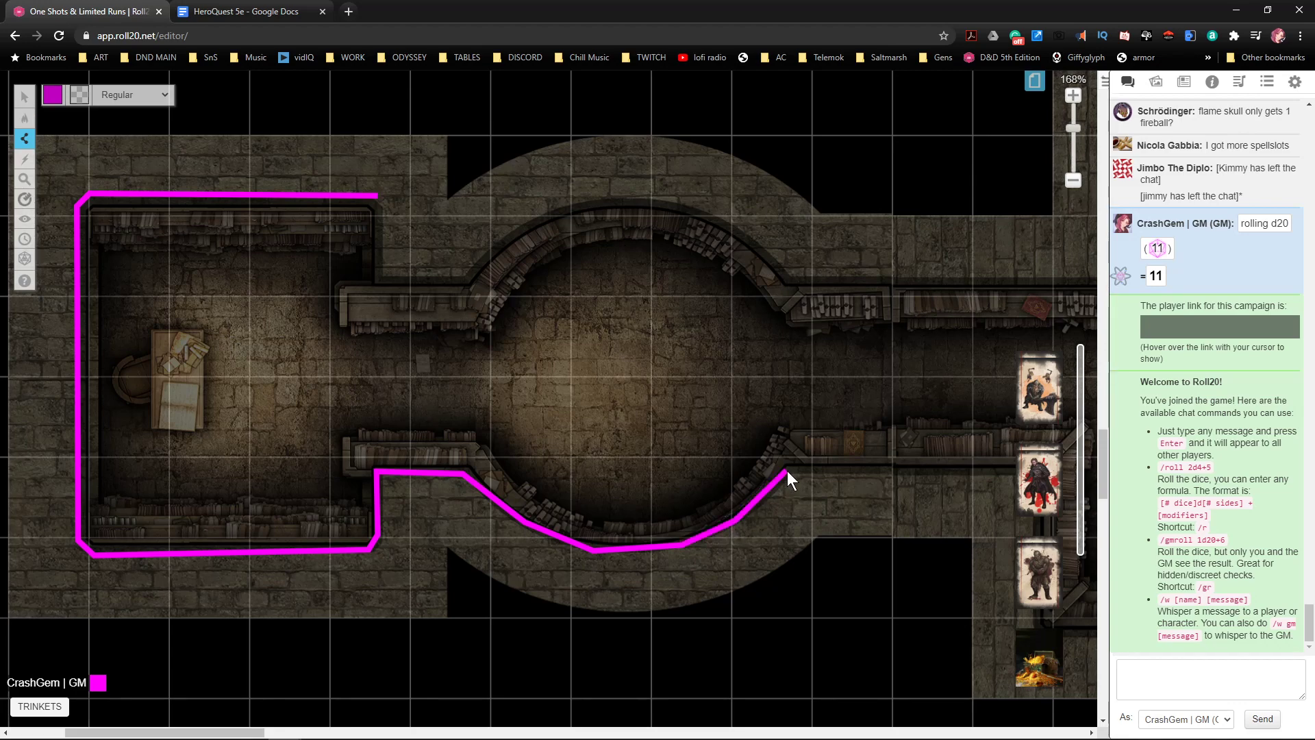
- Trace the corridor's south wall east, down its bend, and east again to the round reading room
{"action": "scroll", "coordinate": [838, 476], "scroll_direction": "right", "scroll_amount": 5}
{"action": "left_click", "coordinate": [692, 471]}
{"action": "left_click", "coordinate": [690, 624]}
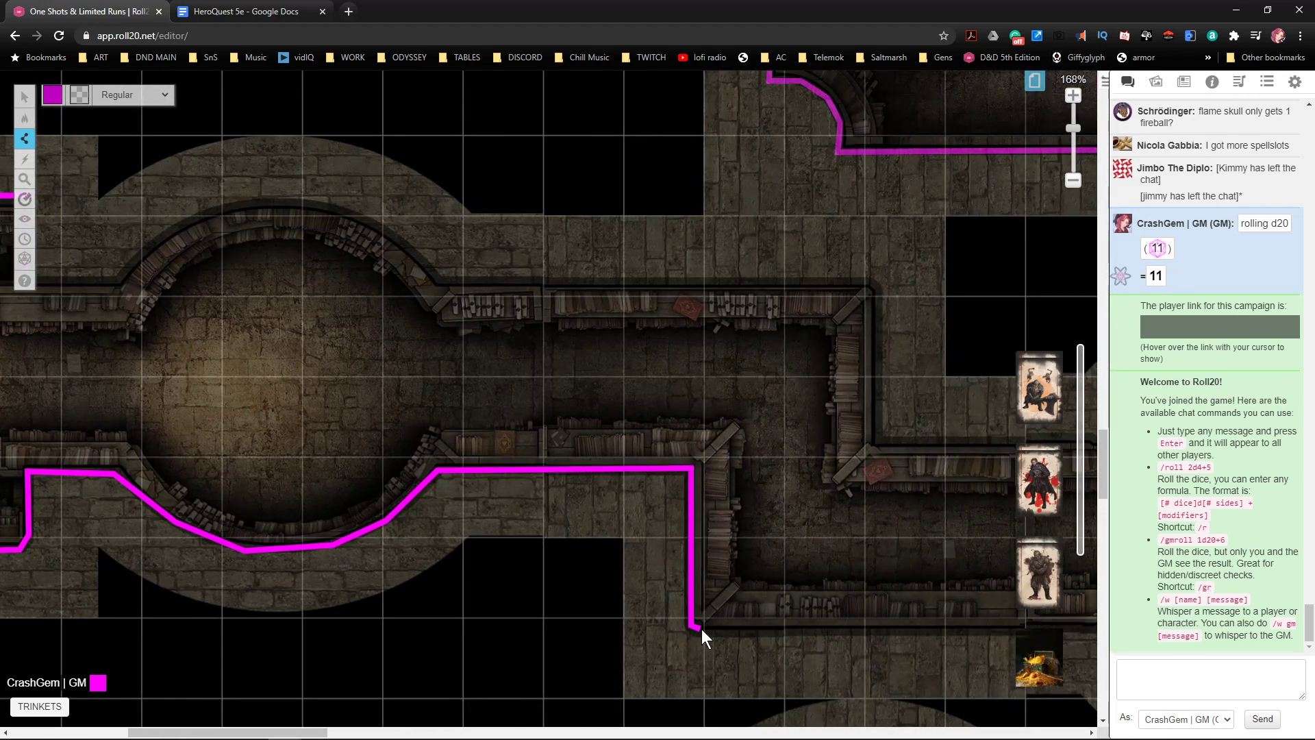
{"action": "scroll", "coordinate": [787, 631], "scroll_direction": "right", "scroll_amount": 10}
{"action": "scroll", "coordinate": [881, 676], "scroll_direction": "down", "scroll_amount": 4}
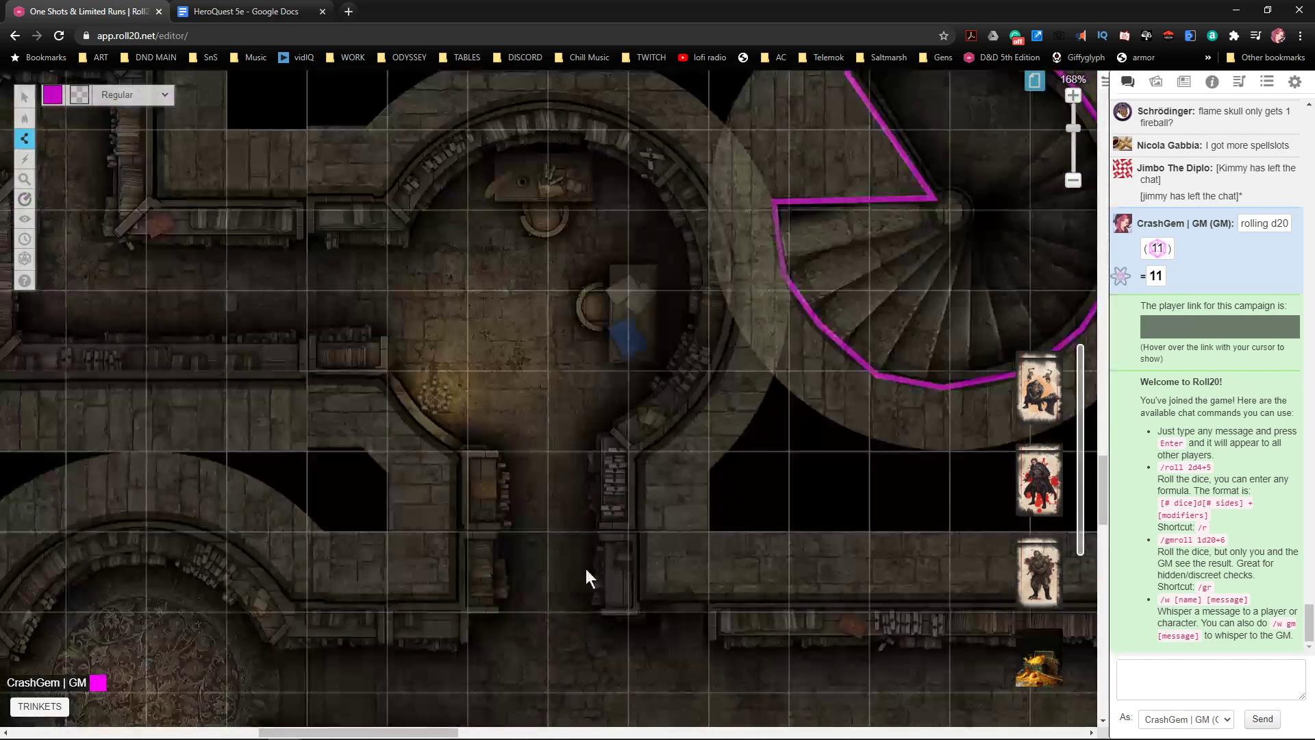
{"action": "left_click", "coordinate": [376, 380]}
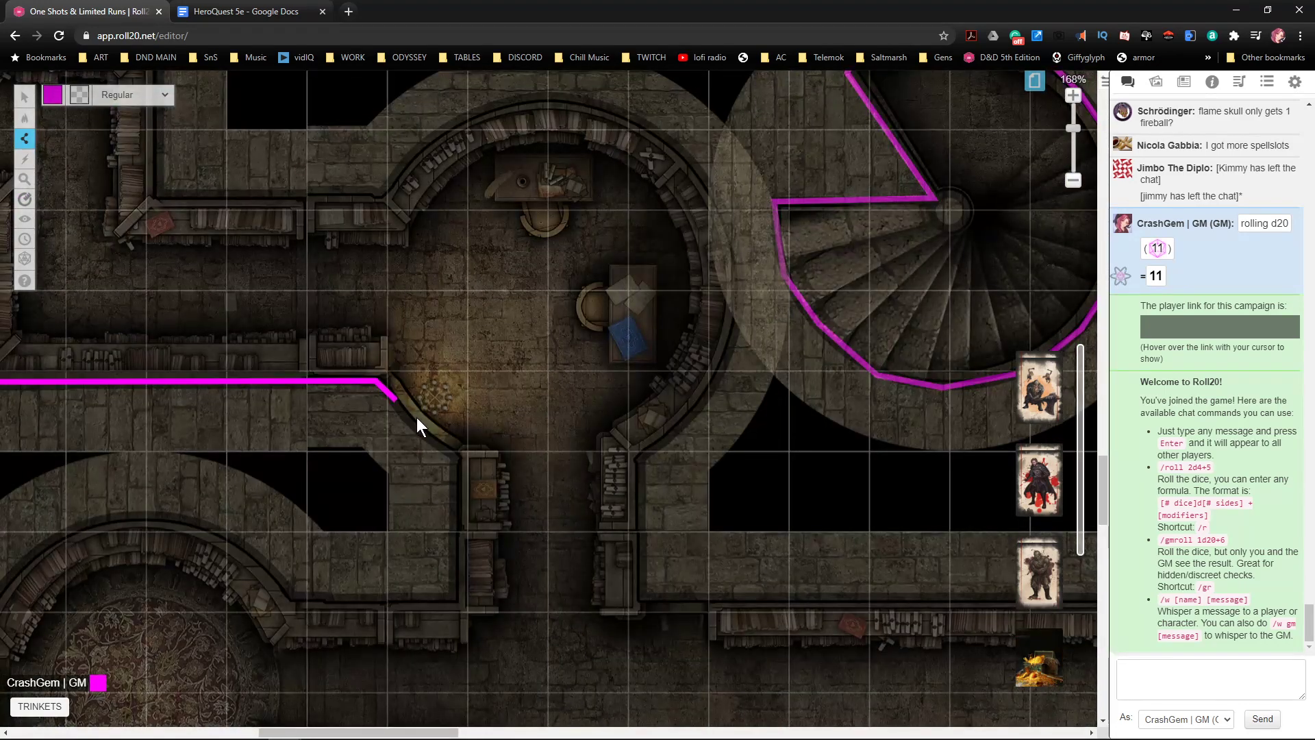
- Trace the reading room's curved southwest wall and the west wall of its exit passage down to the corner
{"action": "left_click", "coordinate": [435, 444]}
{"action": "left_click", "coordinate": [459, 459]}
{"action": "scroll", "coordinate": [454, 462], "scroll_direction": "down", "scroll_amount": 2}
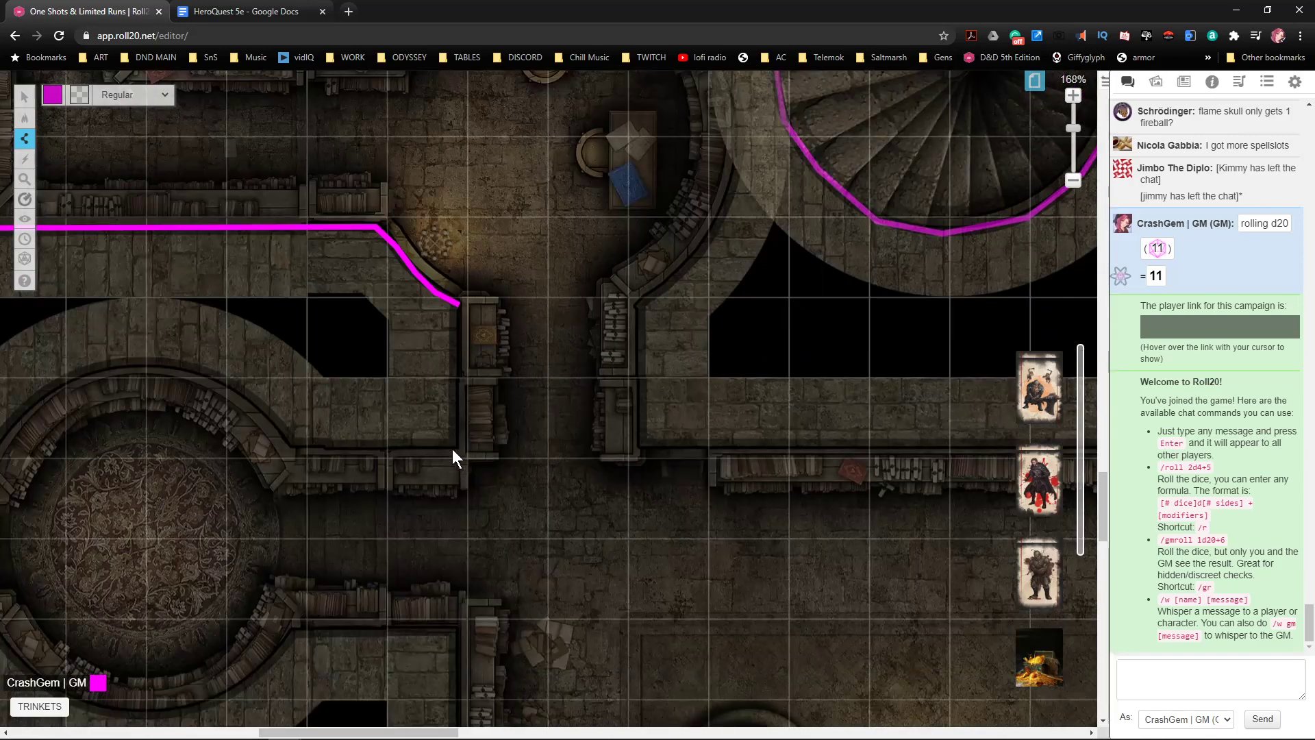
{"action": "left_click", "coordinate": [453, 446]}
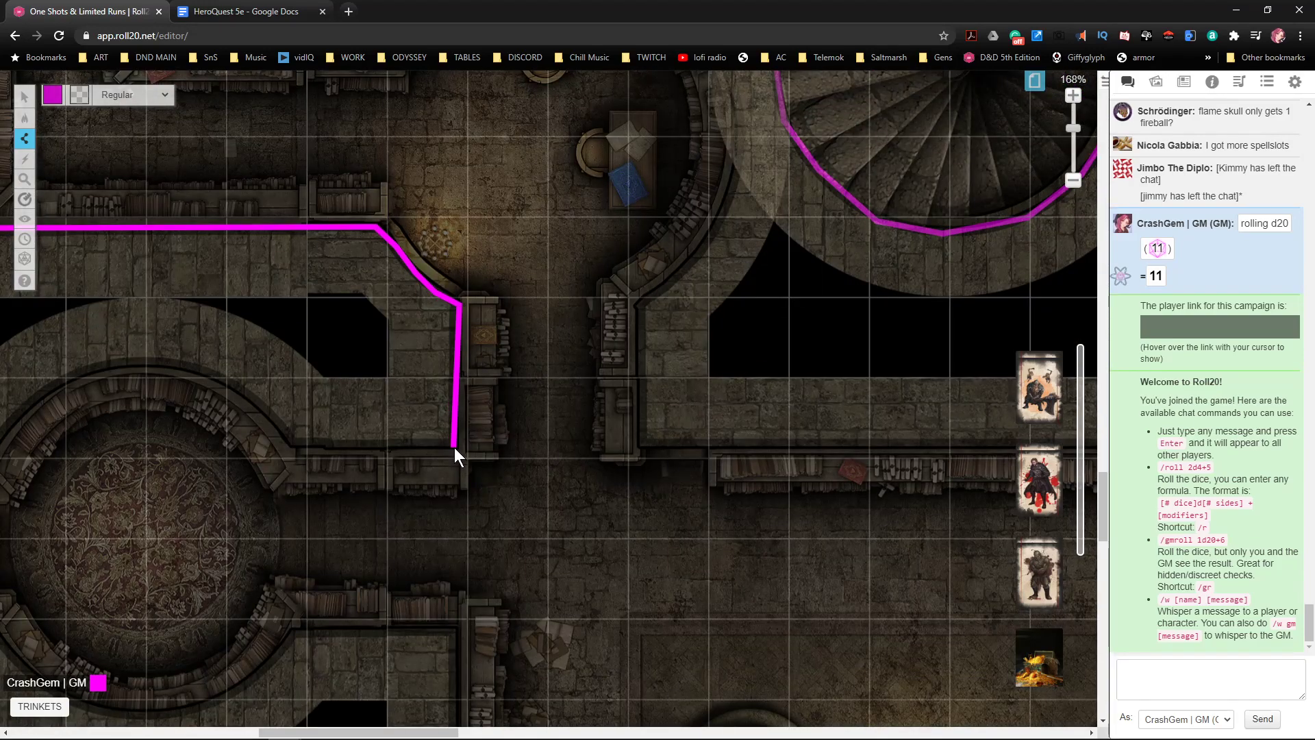
- Trace the north wall of the first round carpeted chamber's passage west and continue around the chamber's north arc
{"action": "left_click", "coordinate": [291, 445]}
{"action": "left_click", "coordinate": [255, 403]}
{"action": "left_click", "coordinate": [205, 371]}
{"action": "left_click", "coordinate": [141, 359]}
{"action": "left_click", "coordinate": [63, 377]}
{"action": "left_click_drag", "start_coordinate": [63, 381], "coordinate": [333, 361]}
- Trace the first round chamber's west and south arcs and its passage's south wall east to the hall
{"action": "left_click", "coordinate": [261, 425]}
{"action": "left_click", "coordinate": [237, 507]}
{"action": "left_click", "coordinate": [254, 596]}
{"action": "left_click", "coordinate": [289, 644]}
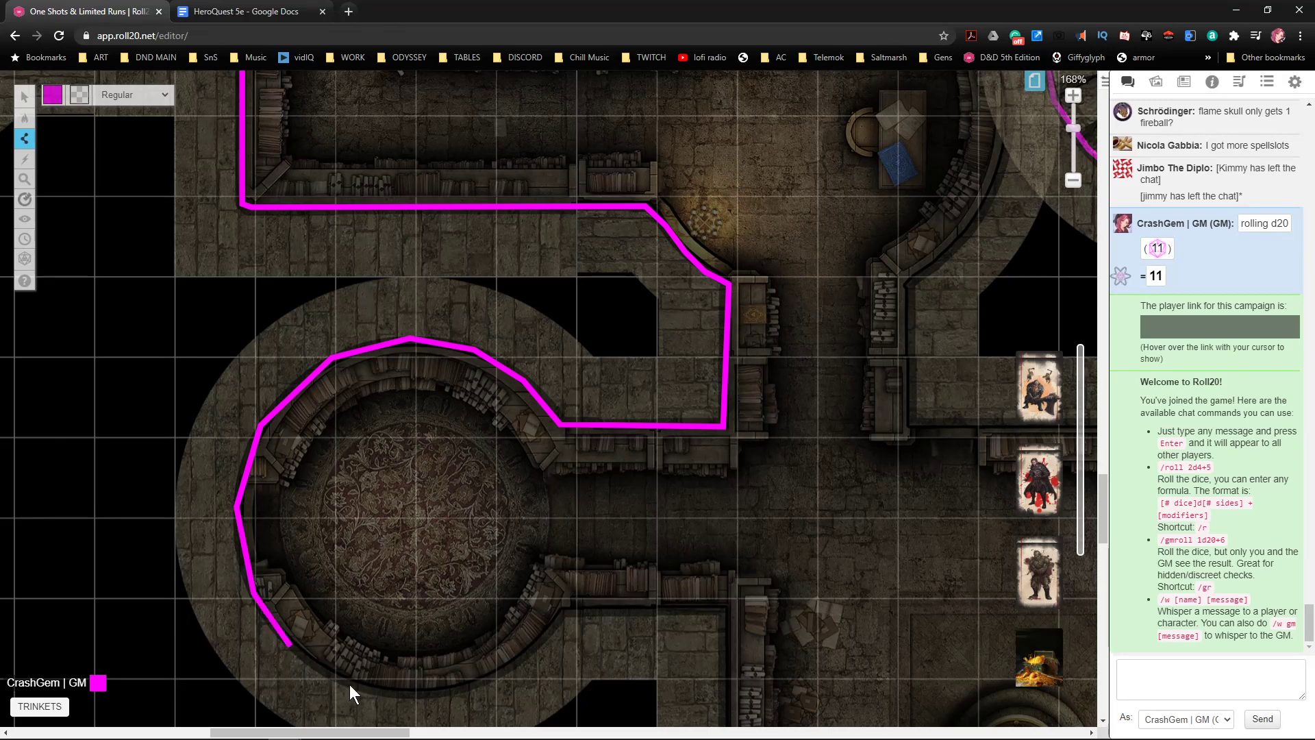
{"action": "left_click", "coordinate": [415, 692]}
{"action": "left_click", "coordinate": [473, 683]}
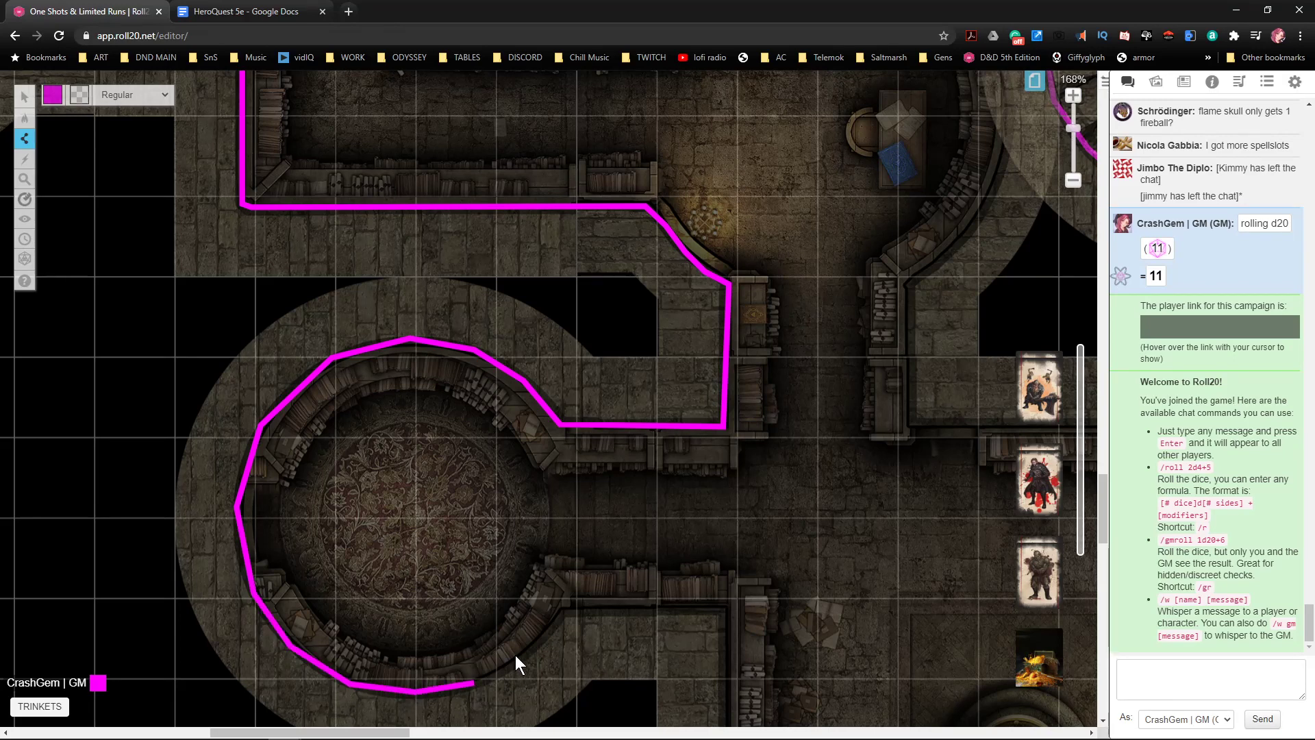
{"action": "left_click", "coordinate": [725, 610]}
- Trace the hall's west wall south to the second round chamber, then its passage's north wall and the chamber's north arc
{"action": "scroll", "coordinate": [739, 593], "scroll_direction": "down", "scroll_amount": 3}
{"action": "left_click", "coordinate": [726, 648]}
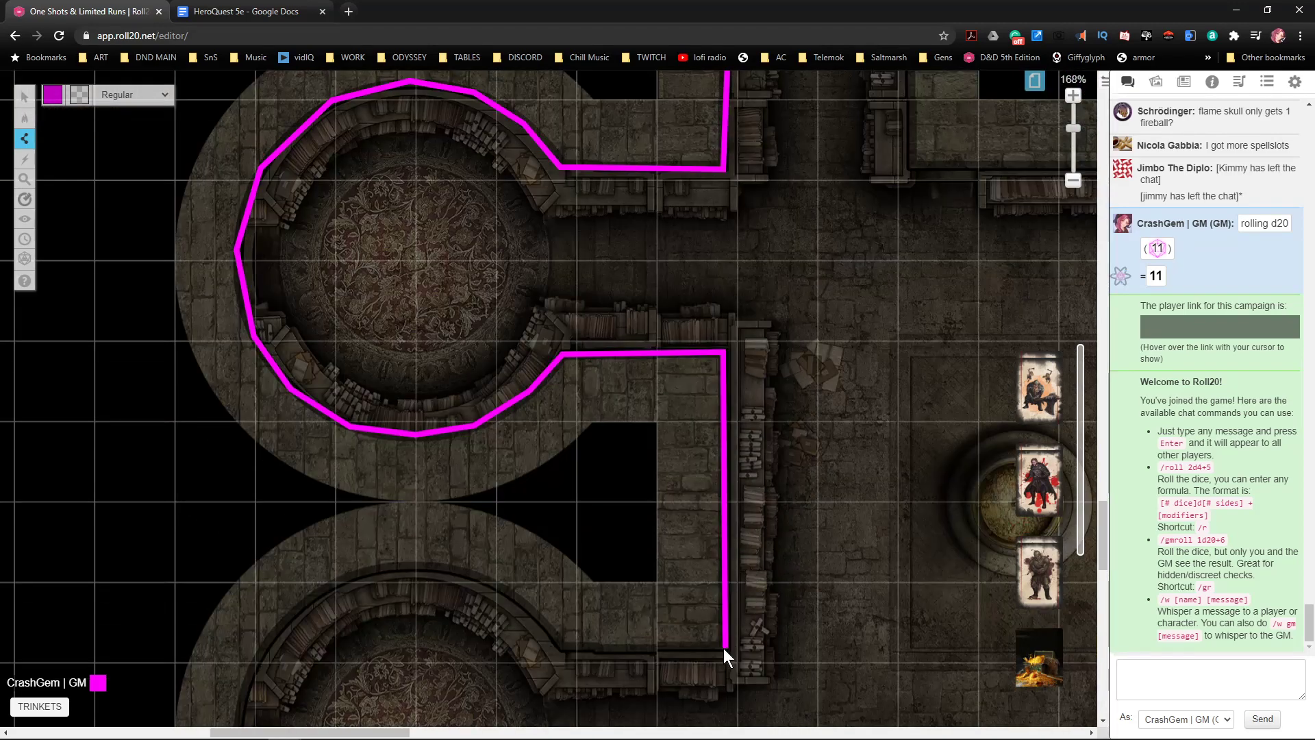
{"action": "left_click", "coordinate": [560, 648]}
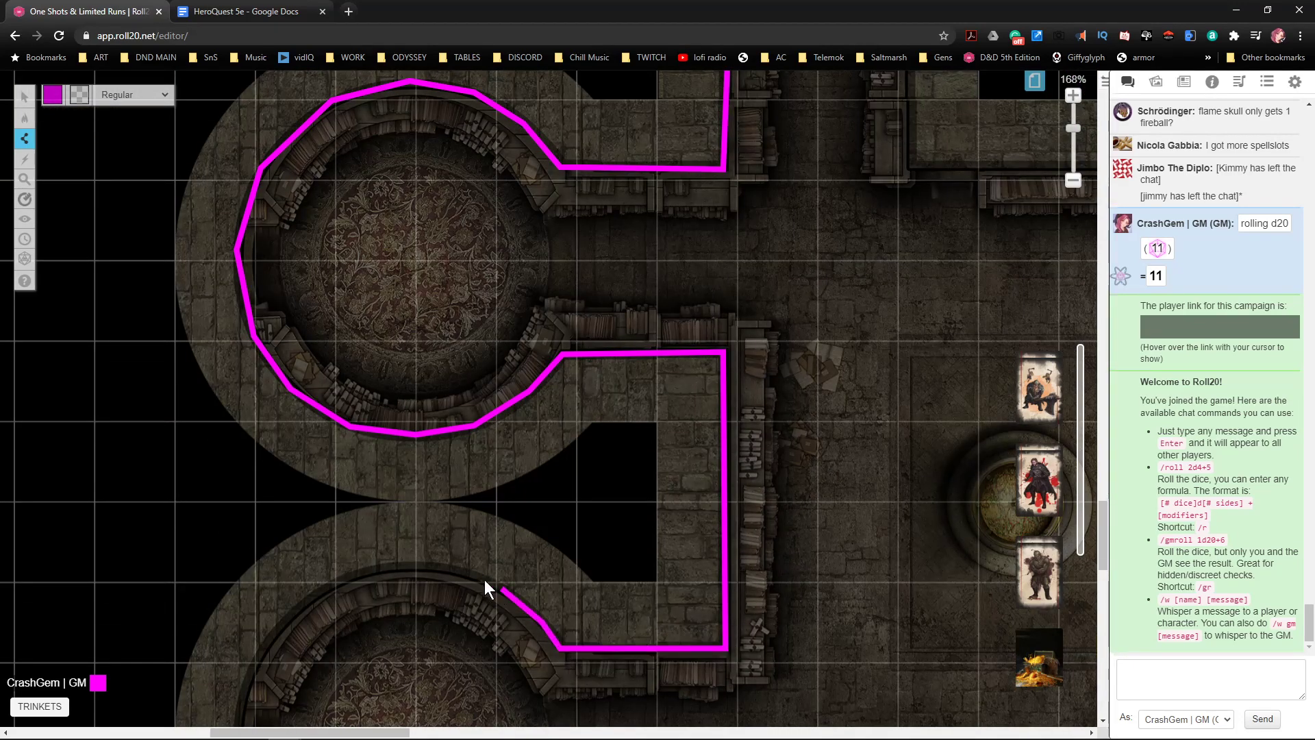
{"action": "left_click", "coordinate": [465, 571]}
{"action": "left_click", "coordinate": [405, 564]}
{"action": "left_click", "coordinate": [333, 583]}
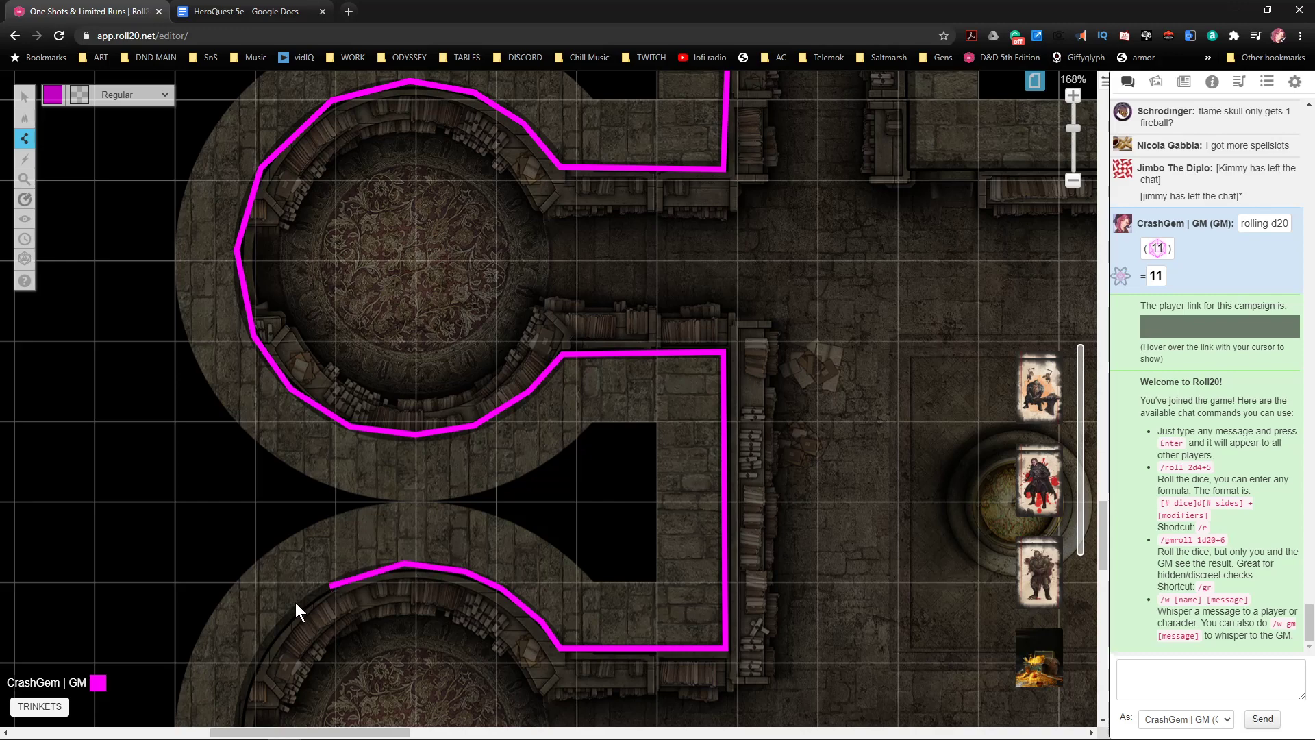
{"action": "left_click", "coordinate": [243, 693]}
- Trace the second round chamber's west and south arcs and its passage's south wall east to the hall
{"action": "scroll", "coordinate": [274, 582], "scroll_direction": "down", "scroll_amount": 5}
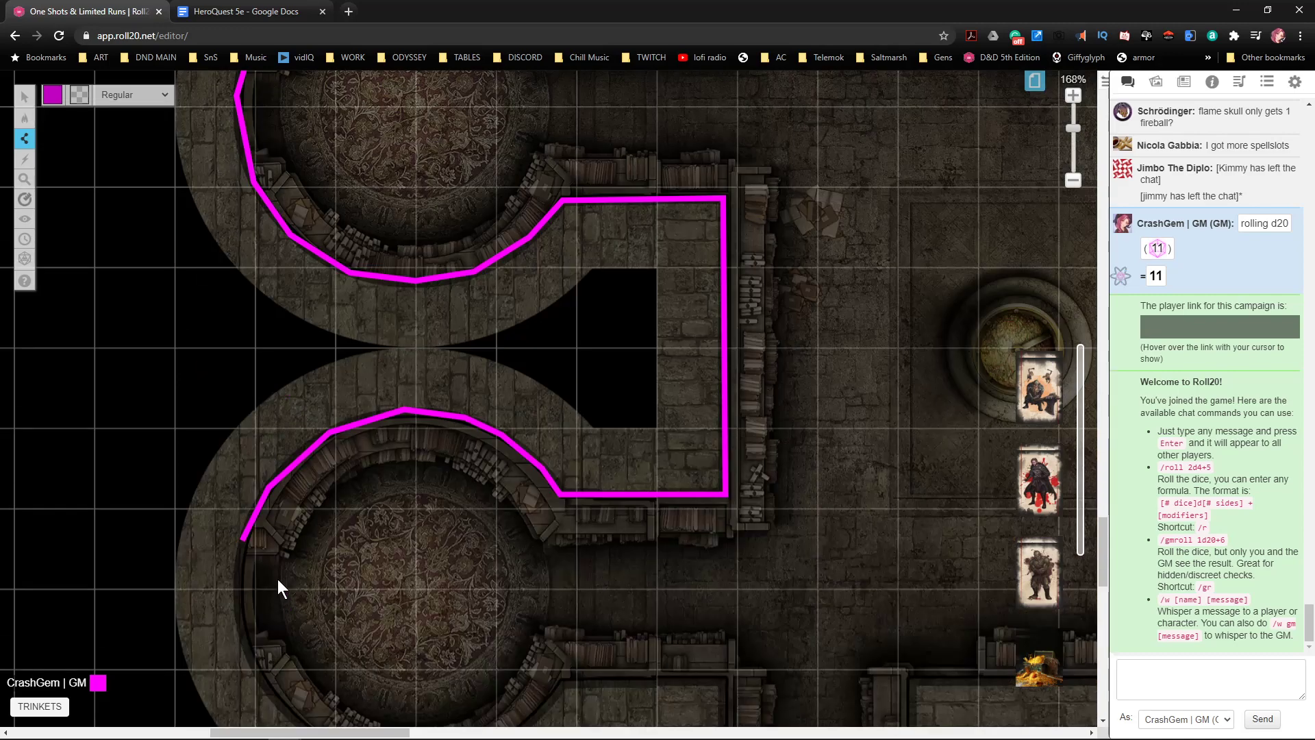
{"action": "left_click", "coordinate": [237, 470]}
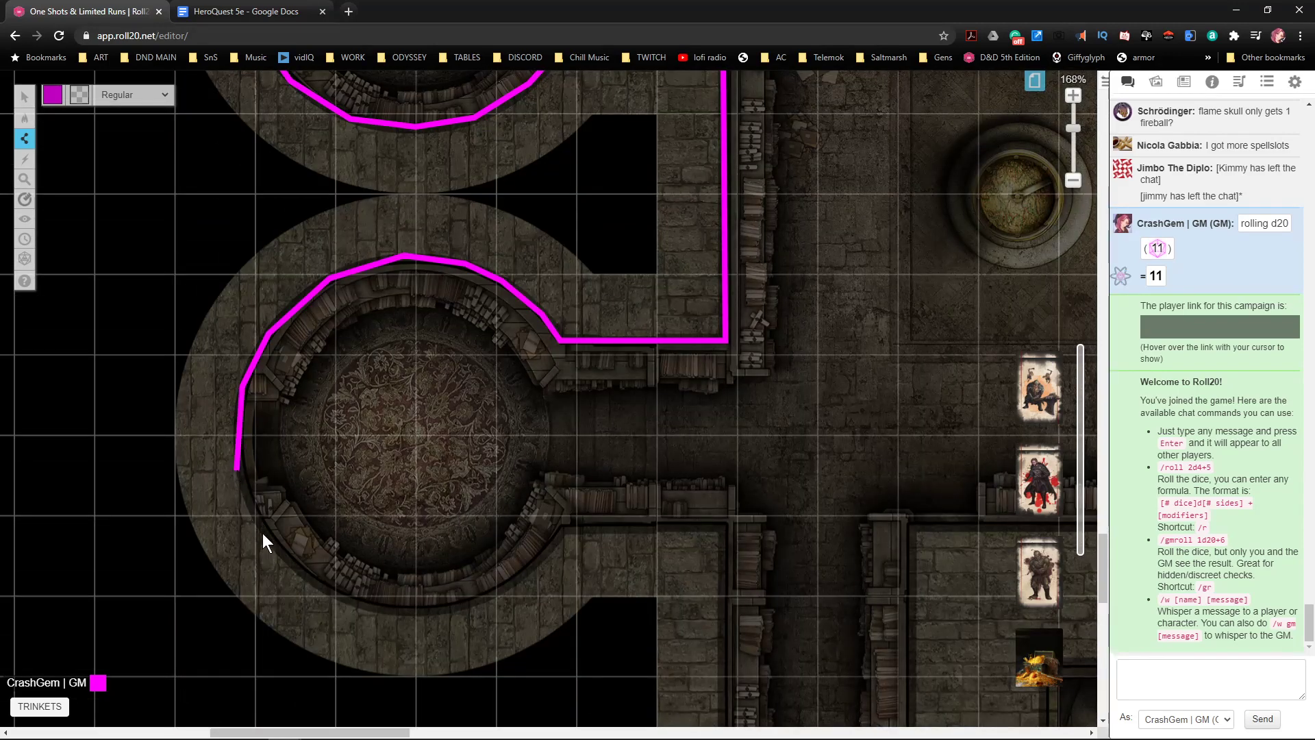
{"action": "left_click", "coordinate": [274, 551]}
{"action": "left_click", "coordinate": [405, 610]}
{"action": "left_click", "coordinate": [475, 603]}
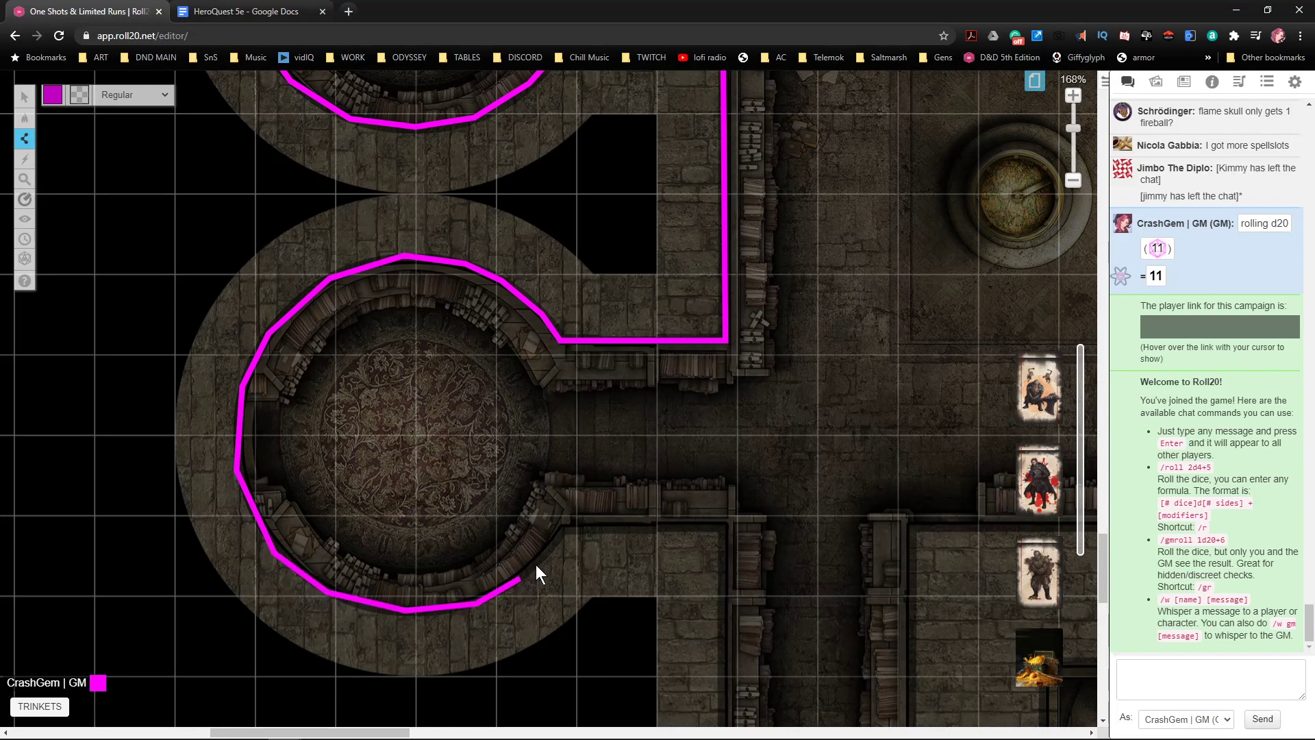
{"action": "left_click", "coordinate": [561, 531]}
{"action": "left_click", "coordinate": [728, 526]}
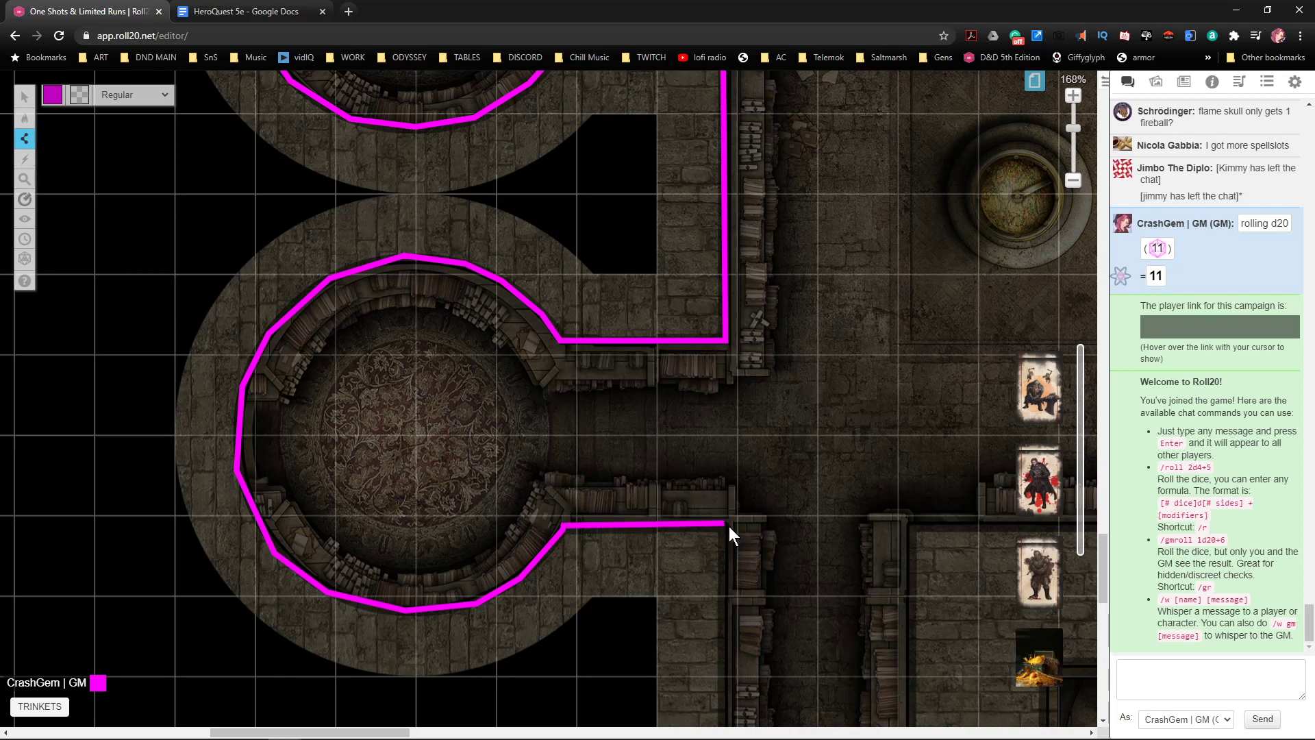
- Trace the long west wall south to the southernmost round chamber, including its passage's north wall and the chamber's north arc
{"action": "scroll", "coordinate": [736, 520], "scroll_direction": "down", "scroll_amount": 6}
{"action": "left_click", "coordinate": [724, 602]}
{"action": "left_click", "coordinate": [562, 603]}
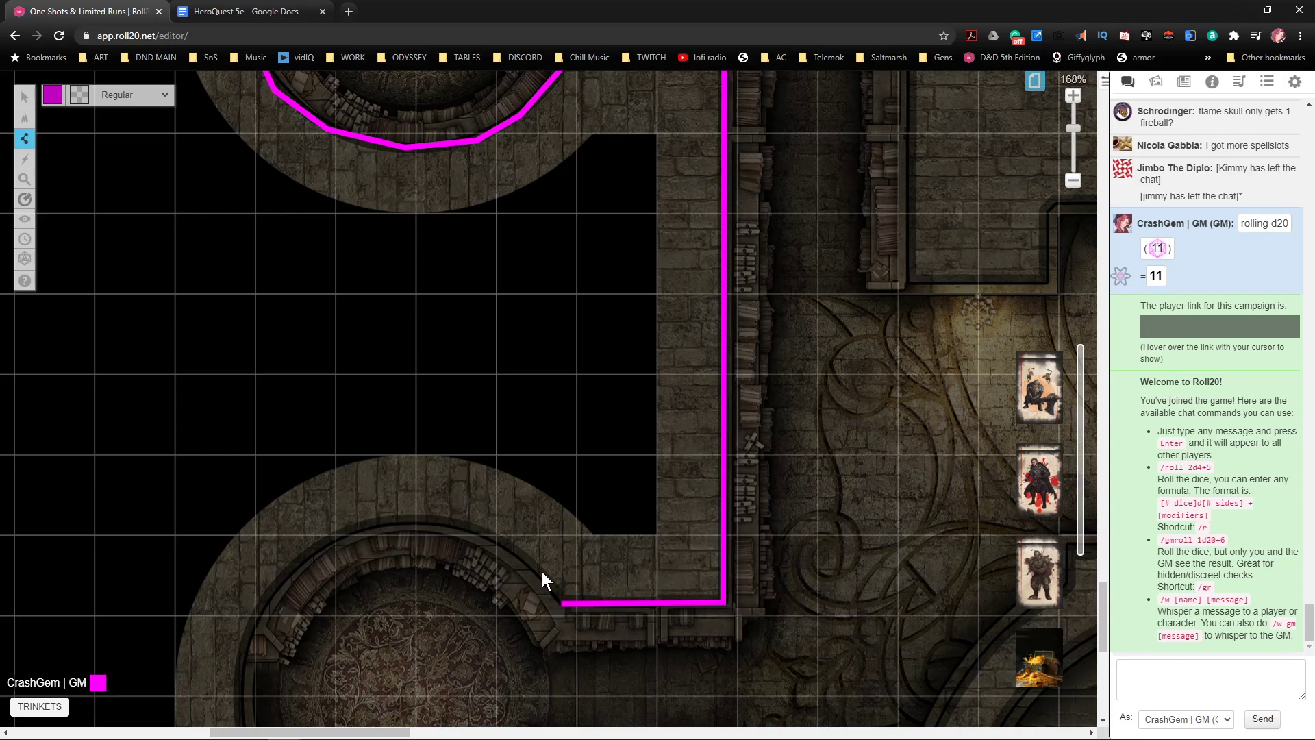
{"action": "left_click", "coordinate": [500, 537]}
{"action": "left_click", "coordinate": [373, 525]}
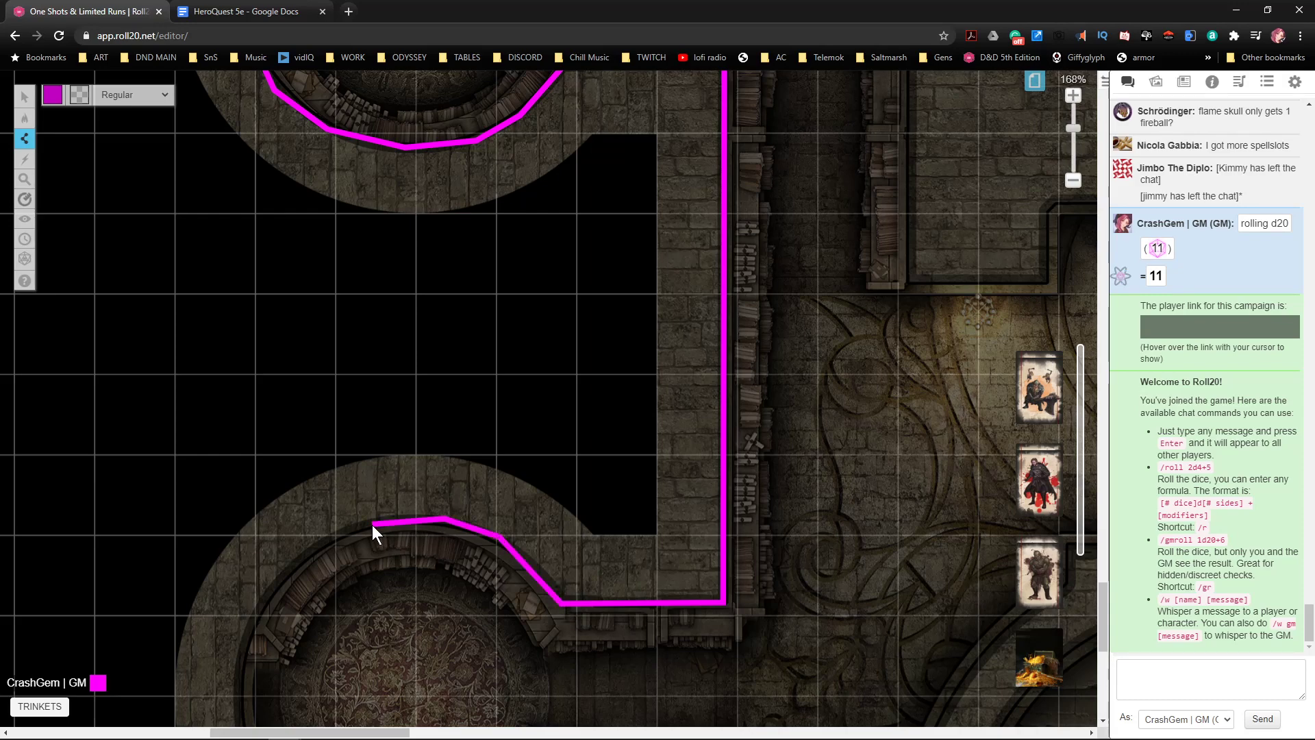
{"action": "left_click", "coordinate": [293, 560]}
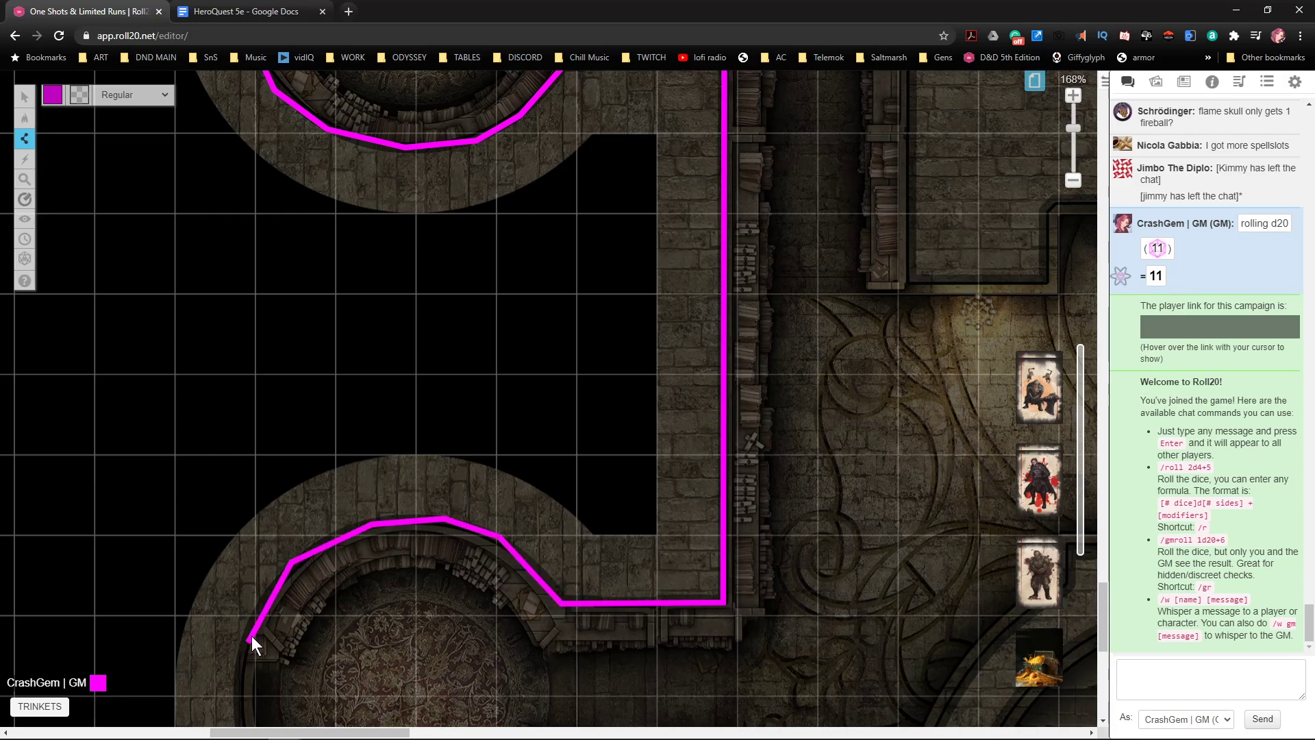
- Trace the southernmost round chamber's west and south arcs and the wall running east to the foot of the curved wall
{"action": "scroll", "coordinate": [248, 639], "scroll_direction": "down", "scroll_amount": 3}
{"action": "left_click", "coordinate": [247, 436]}
{"action": "left_click", "coordinate": [243, 533]}
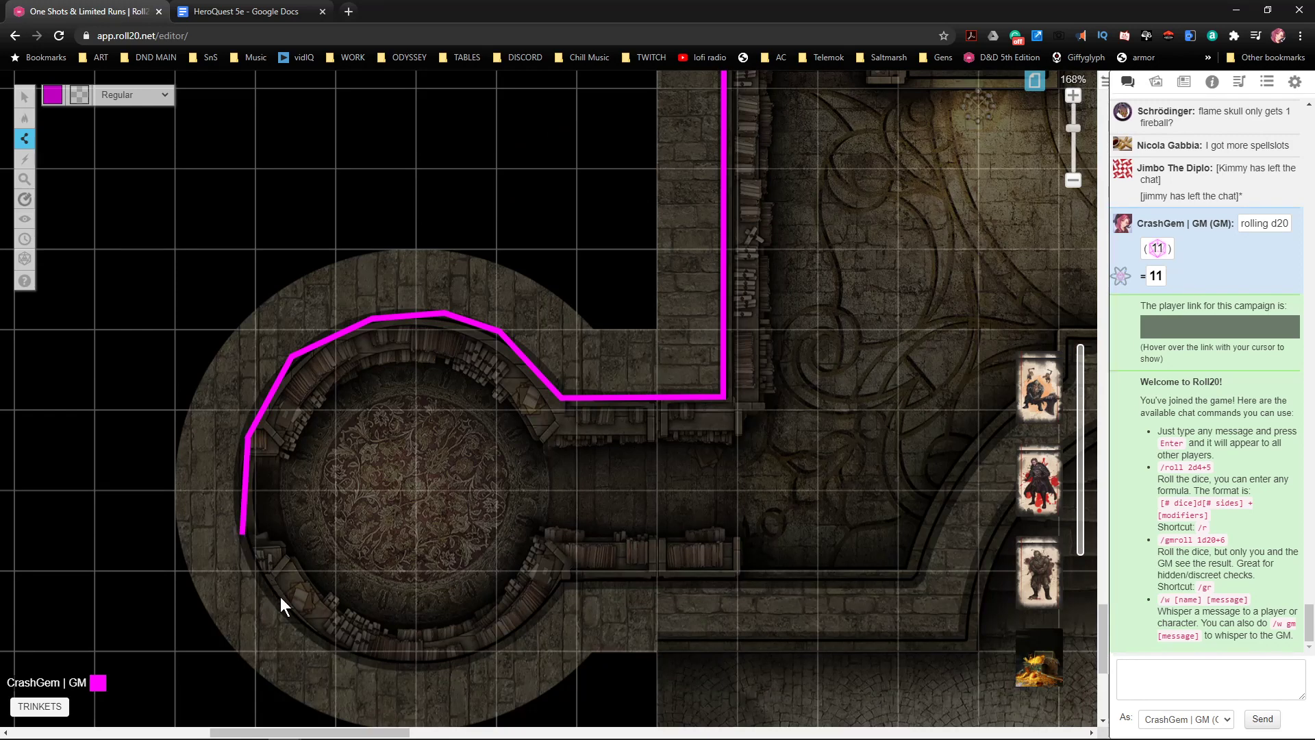
{"action": "left_click", "coordinate": [422, 661]}
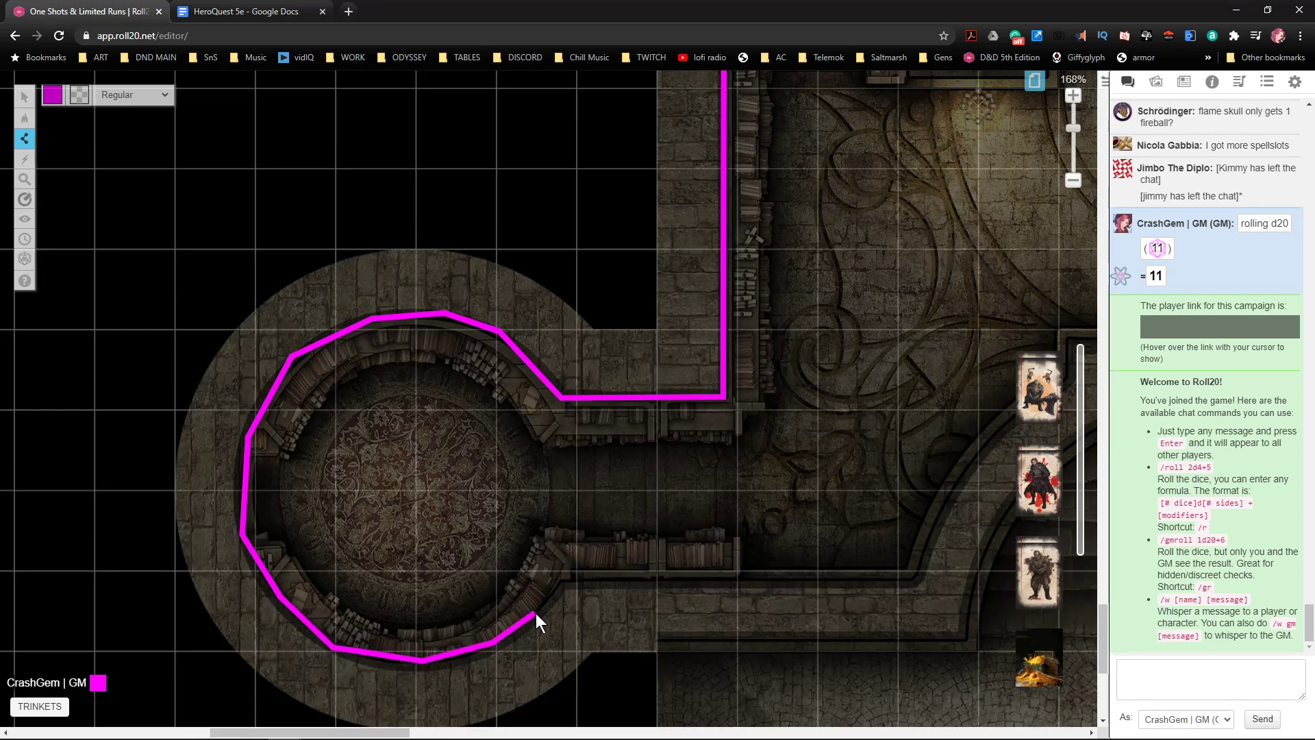
{"action": "left_click", "coordinate": [911, 580]}
- Trace the curved wall northeast beside the stairs and around the square pillar at its upper end
{"action": "scroll", "coordinate": [893, 581], "scroll_direction": "right", "scroll_amount": 5}
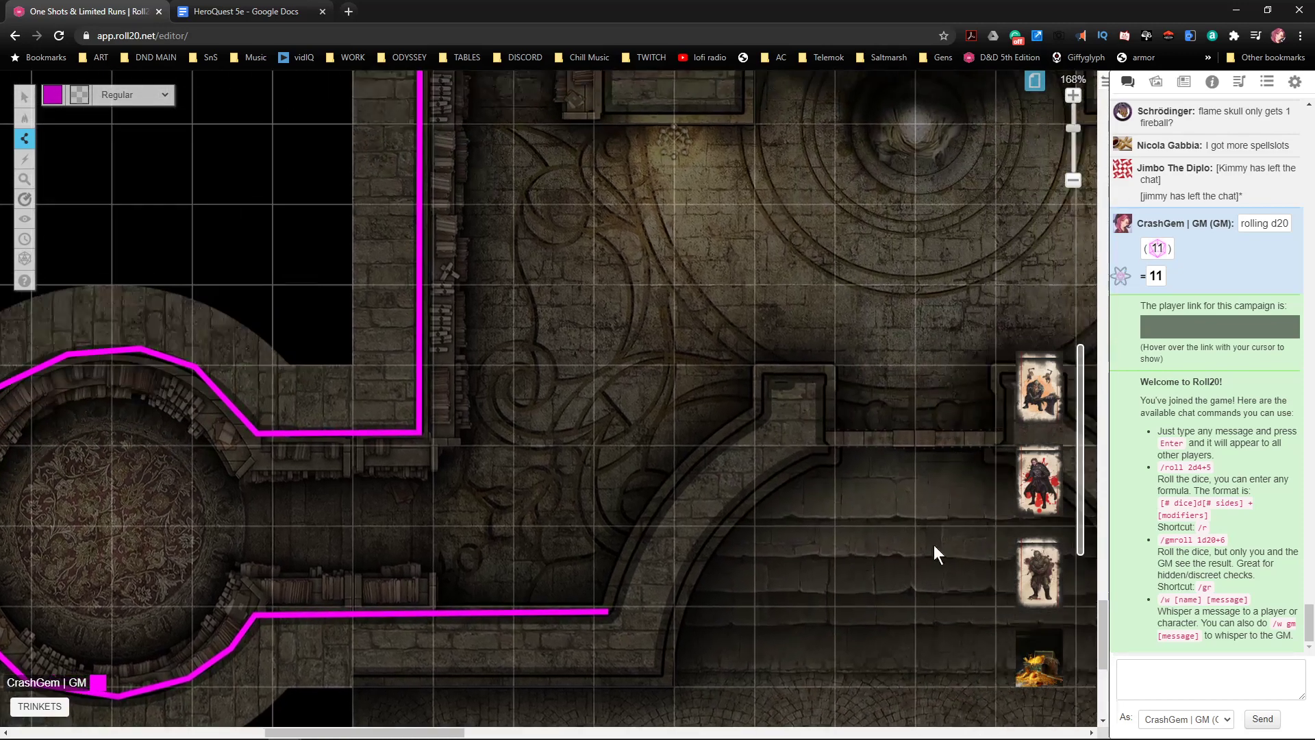
{"action": "left_click", "coordinate": [646, 529]}
{"action": "left_click", "coordinate": [692, 470]}
{"action": "left_click", "coordinate": [721, 441]}
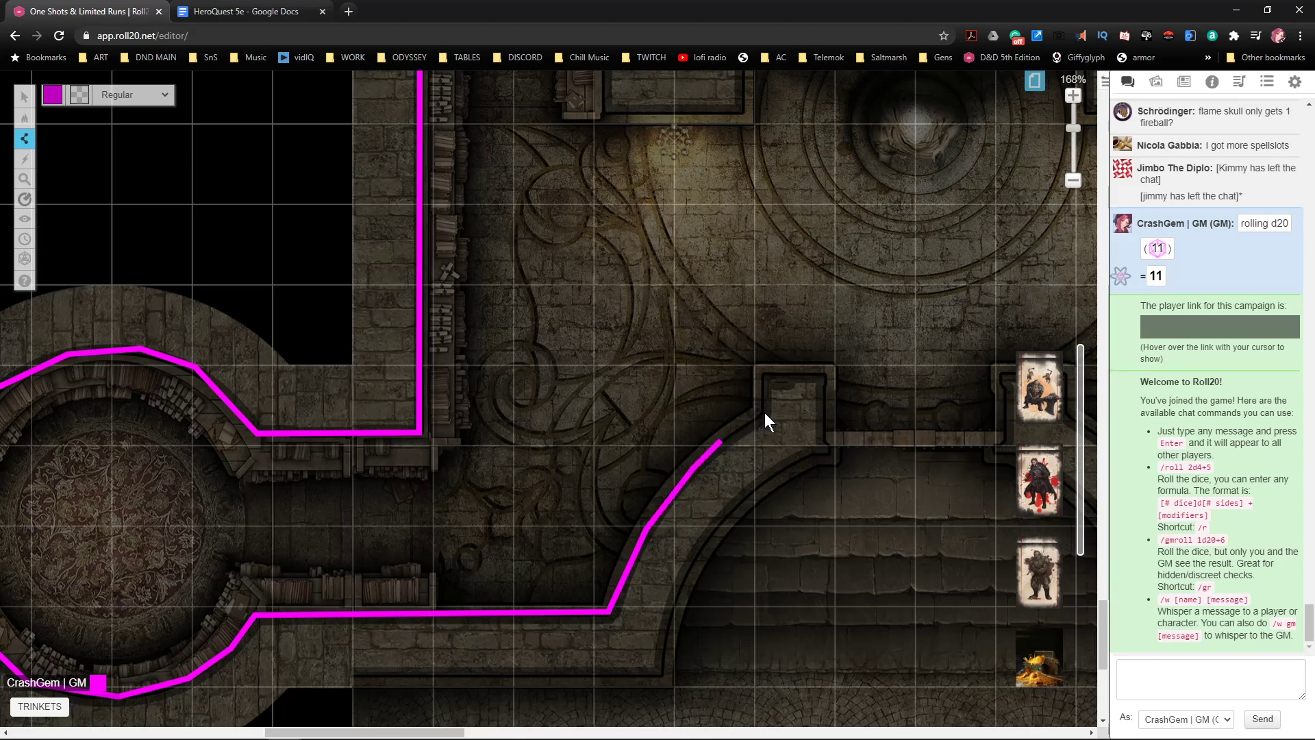
{"action": "left_click", "coordinate": [763, 374]}
{"action": "left_click", "coordinate": [829, 451]}
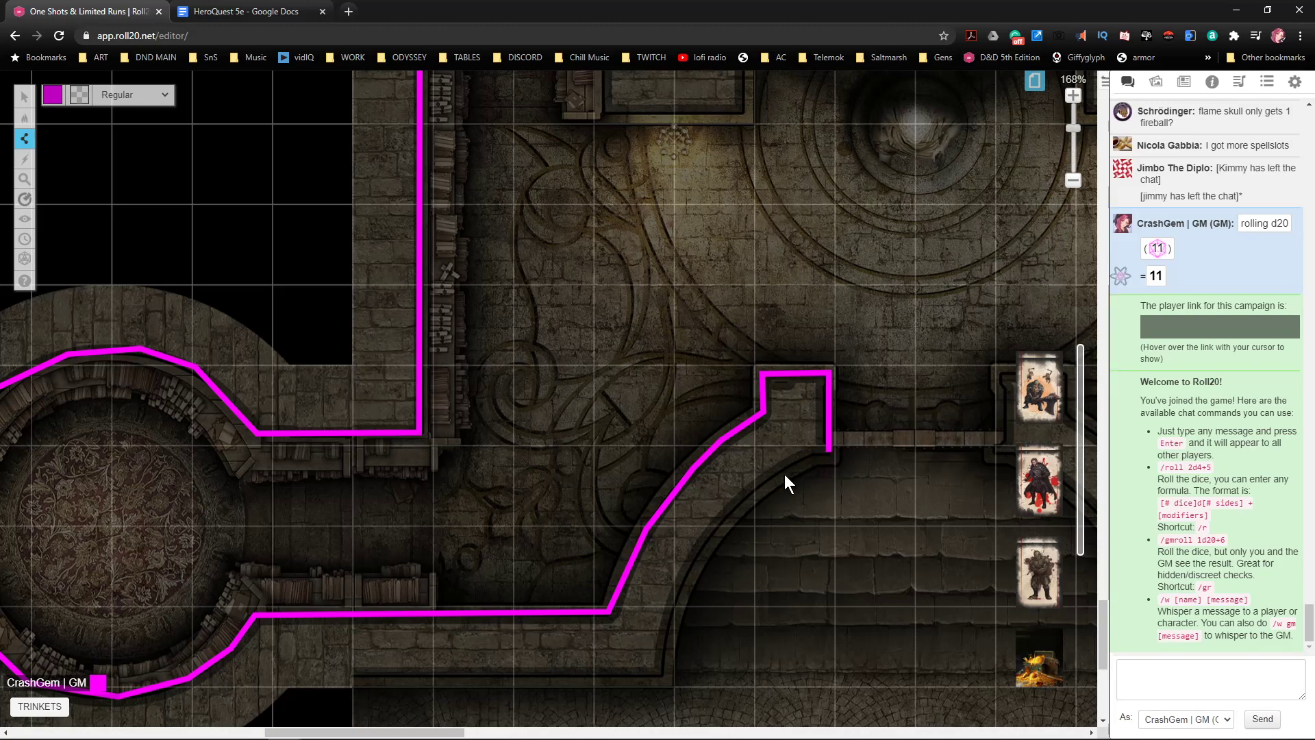
- Trace the west curved wall's stair-side edge down to its foot and finish the polygon line
{"action": "left_click", "coordinate": [757, 488]}
{"action": "left_click", "coordinate": [703, 544]}
{"action": "left_click", "coordinate": [662, 674]}
{"action": "scroll", "coordinate": [661, 586], "scroll_direction": "down", "scroll_amount": 3}
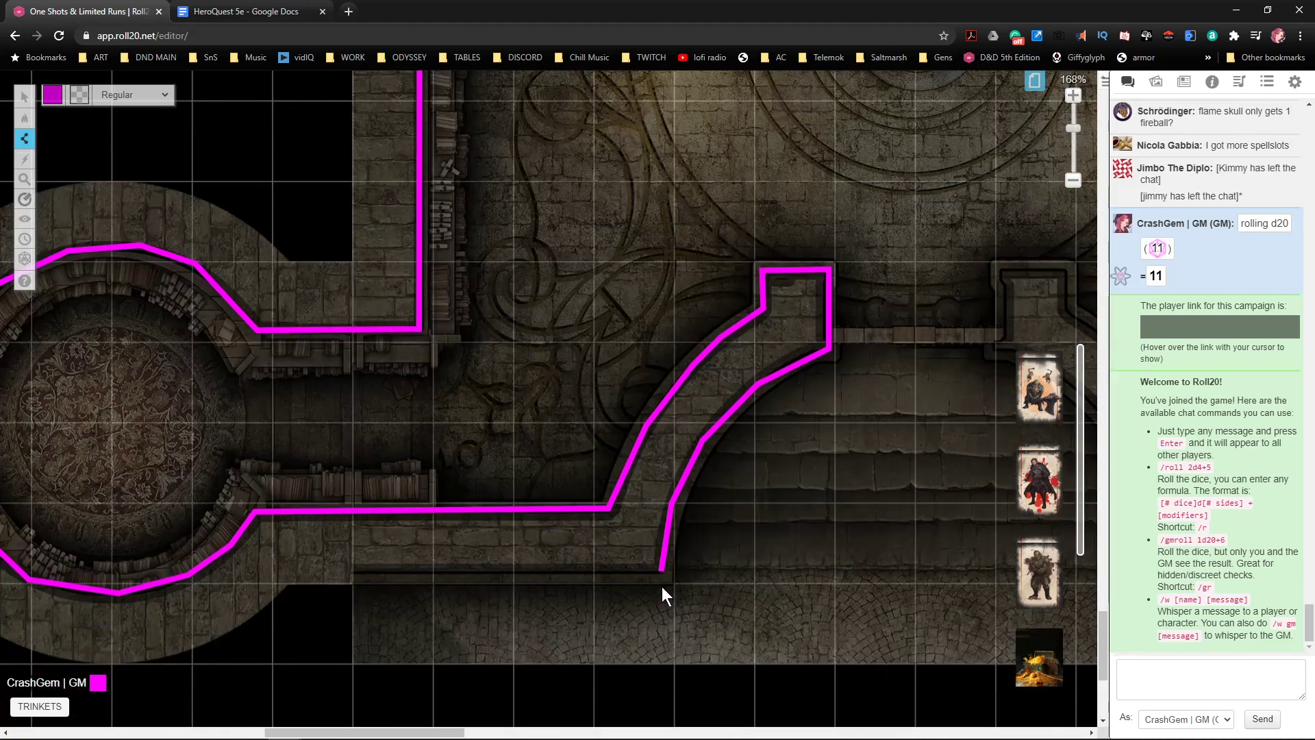
{"action": "scroll", "coordinate": [603, 578], "scroll_direction": "left", "scroll_amount": 2}
{"action": "scroll", "coordinate": [644, 564], "scroll_direction": "right", "scroll_amount": 11}
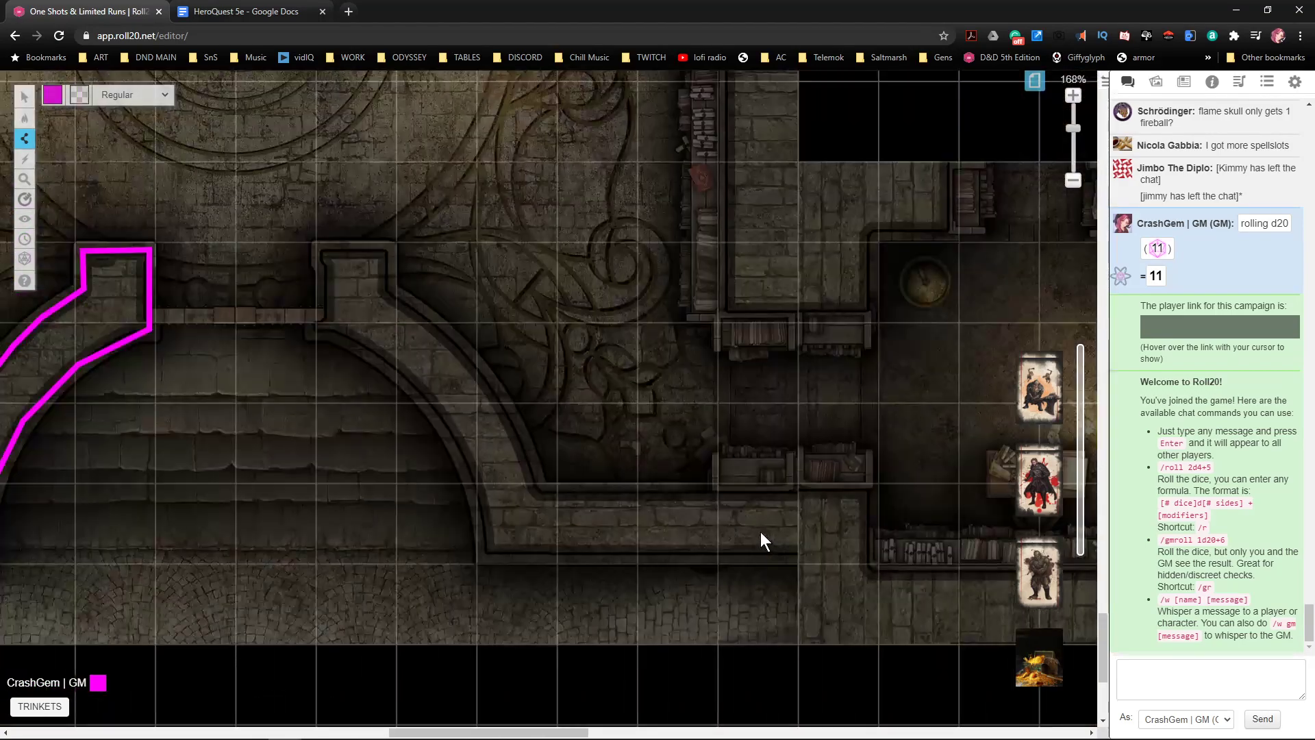
{"action": "scroll", "coordinate": [685, 503], "scroll_direction": "up", "scroll_amount": 4}
{"action": "scroll", "coordinate": [534, 511], "scroll_direction": "left", "scroll_amount": 6}
{"action": "scroll", "coordinate": [512, 500], "scroll_direction": "down", "scroll_amount": 5}
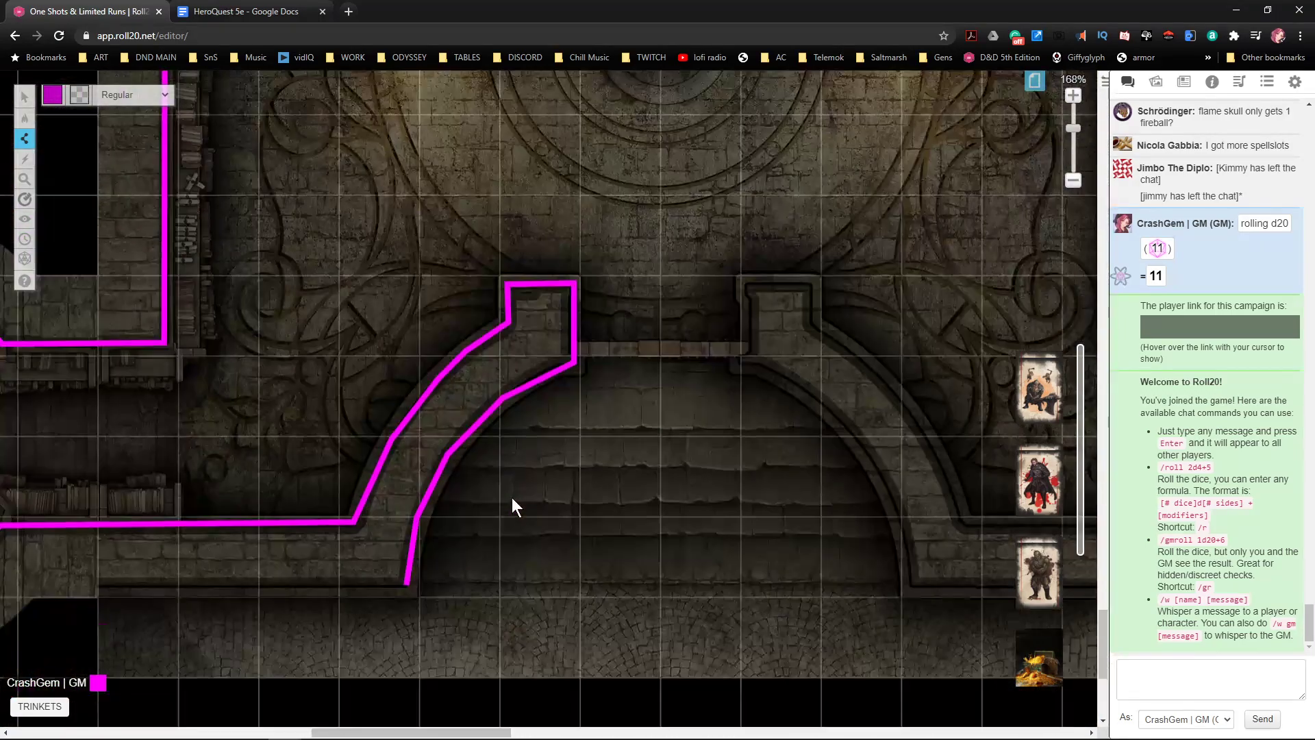
{"action": "scroll", "coordinate": [596, 509], "scroll_direction": "down", "scroll_amount": 2}
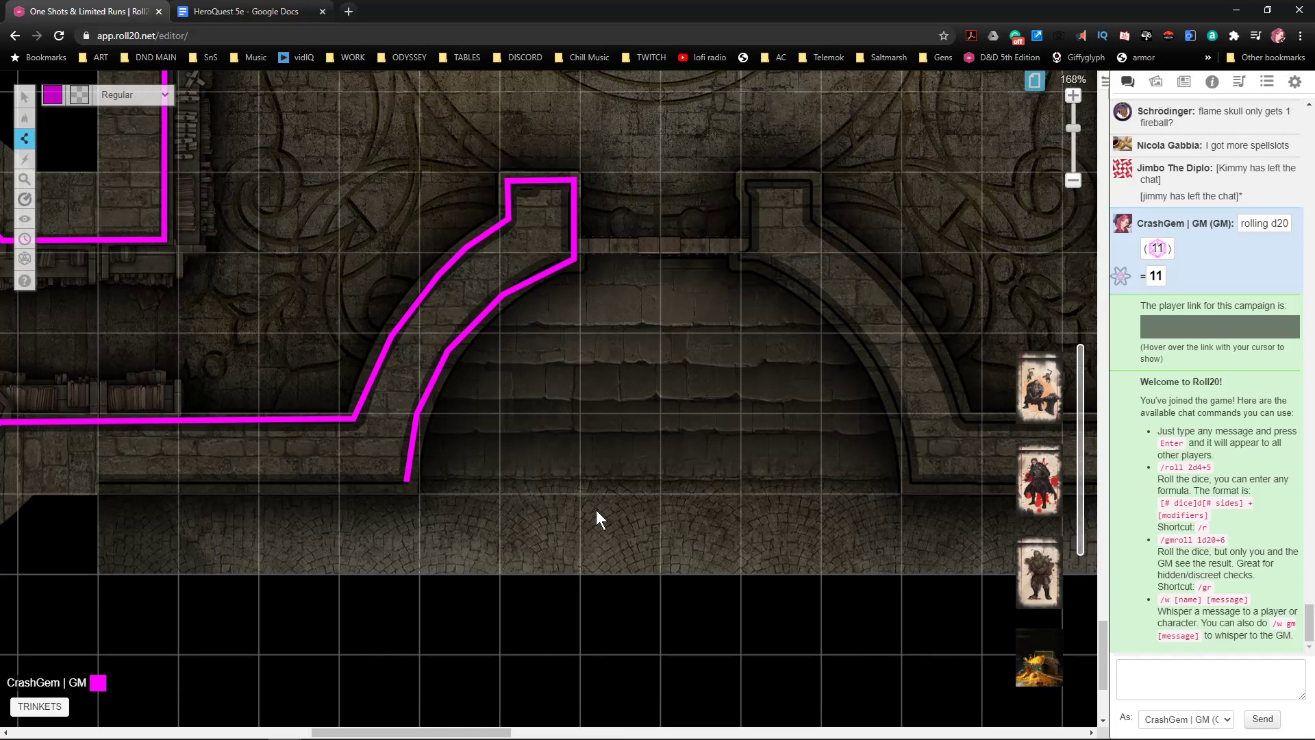
{"action": "scroll", "coordinate": [603, 486], "scroll_direction": "up", "scroll_amount": 1}
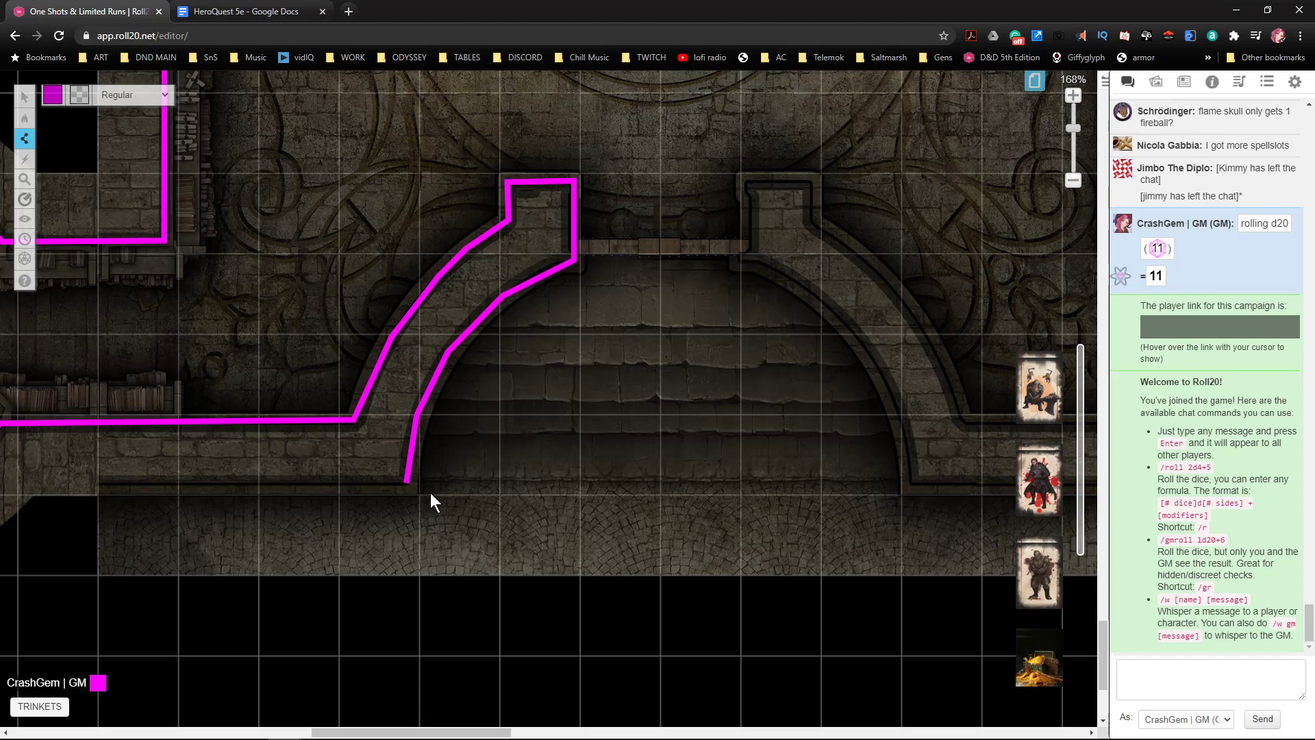
{"action": "scroll", "coordinate": [569, 481], "scroll_direction": "up", "scroll_amount": 3}
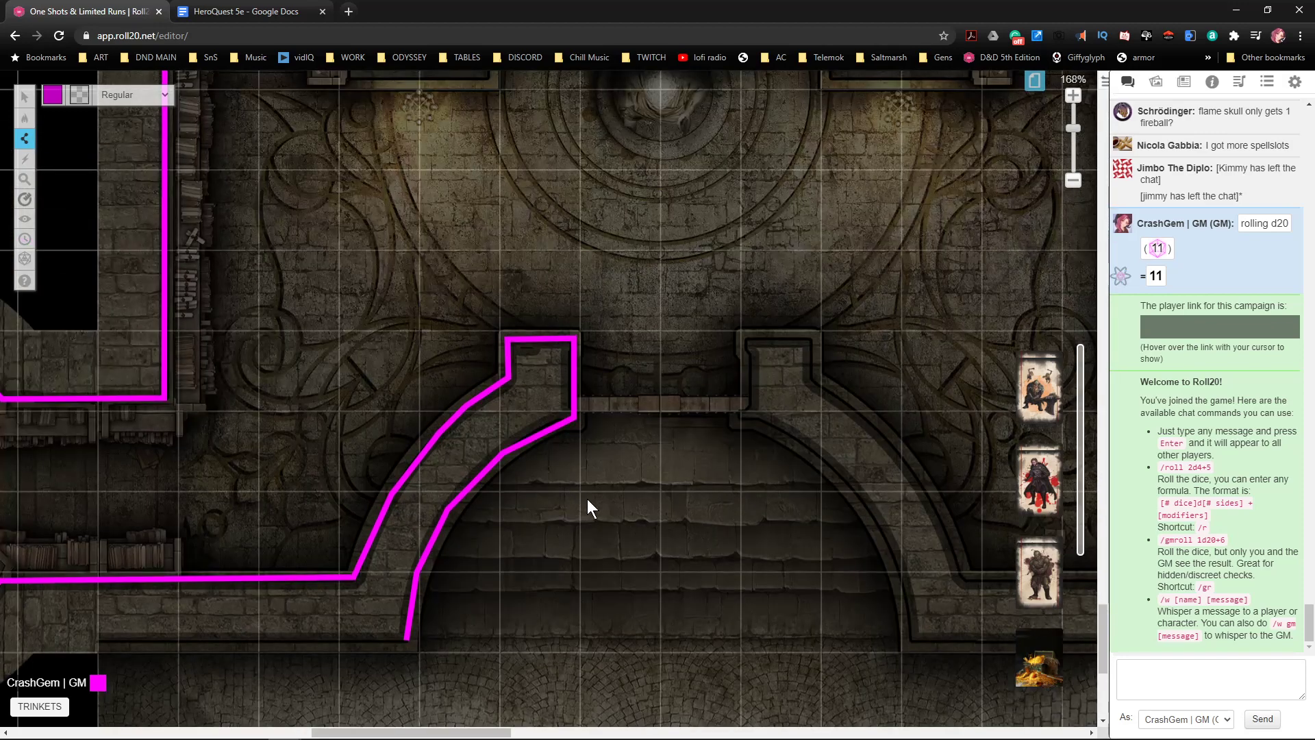
{"action": "right_click", "coordinate": [593, 499]}
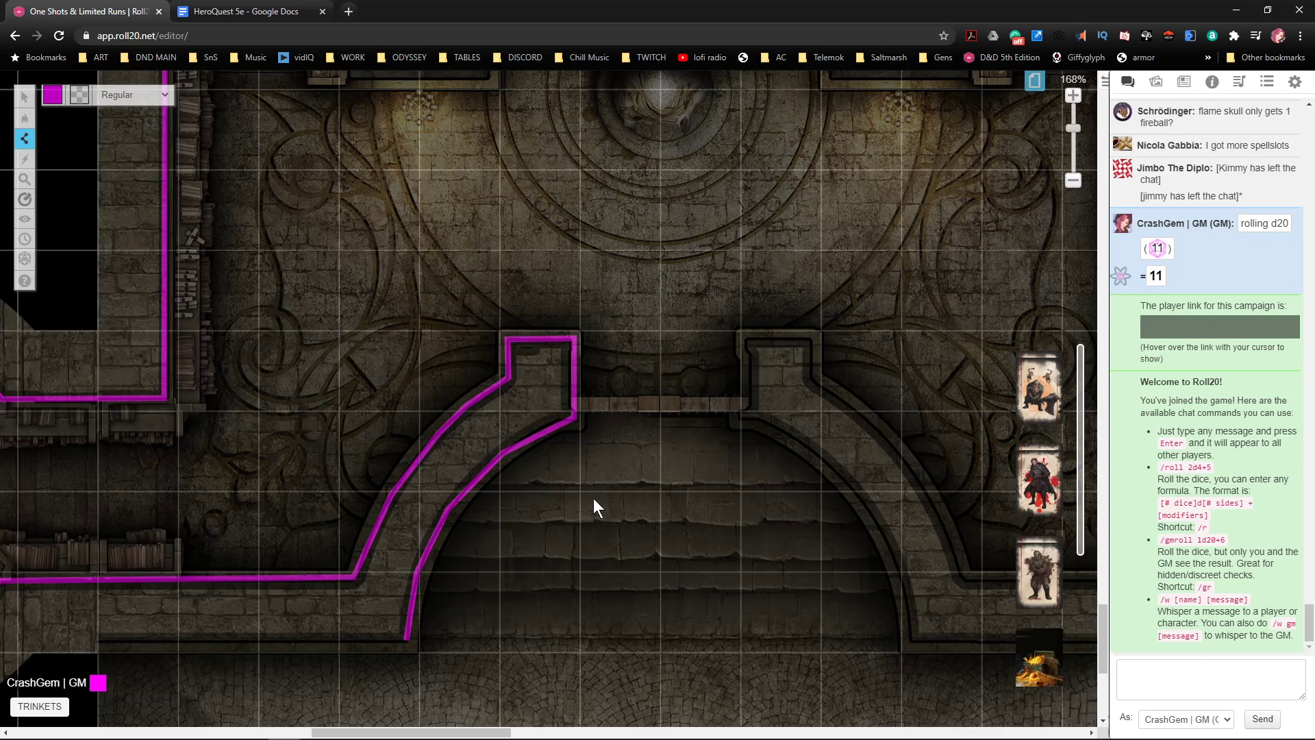
- Trace a new line from the west pillar across the head of the stairs and down the east curved wall's outer edge
{"action": "left_click", "coordinate": [508, 339]}
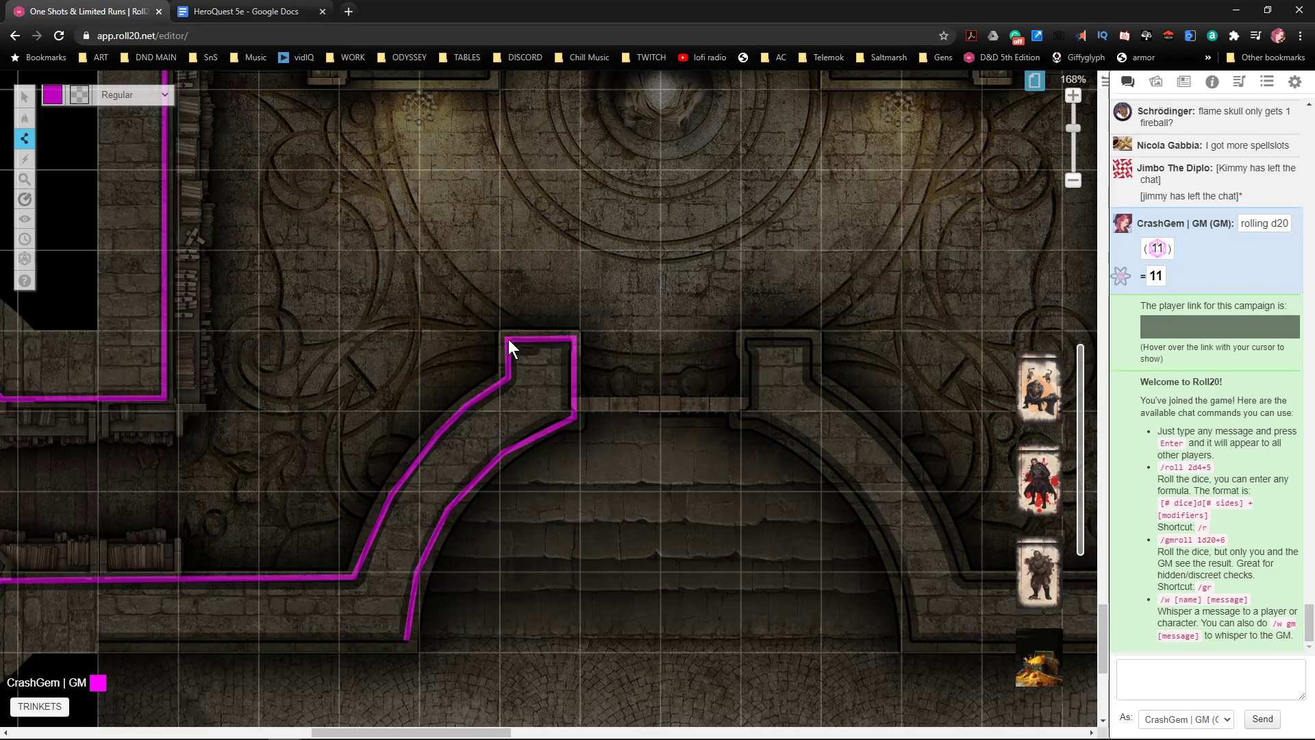
{"action": "left_click", "coordinate": [809, 341]}
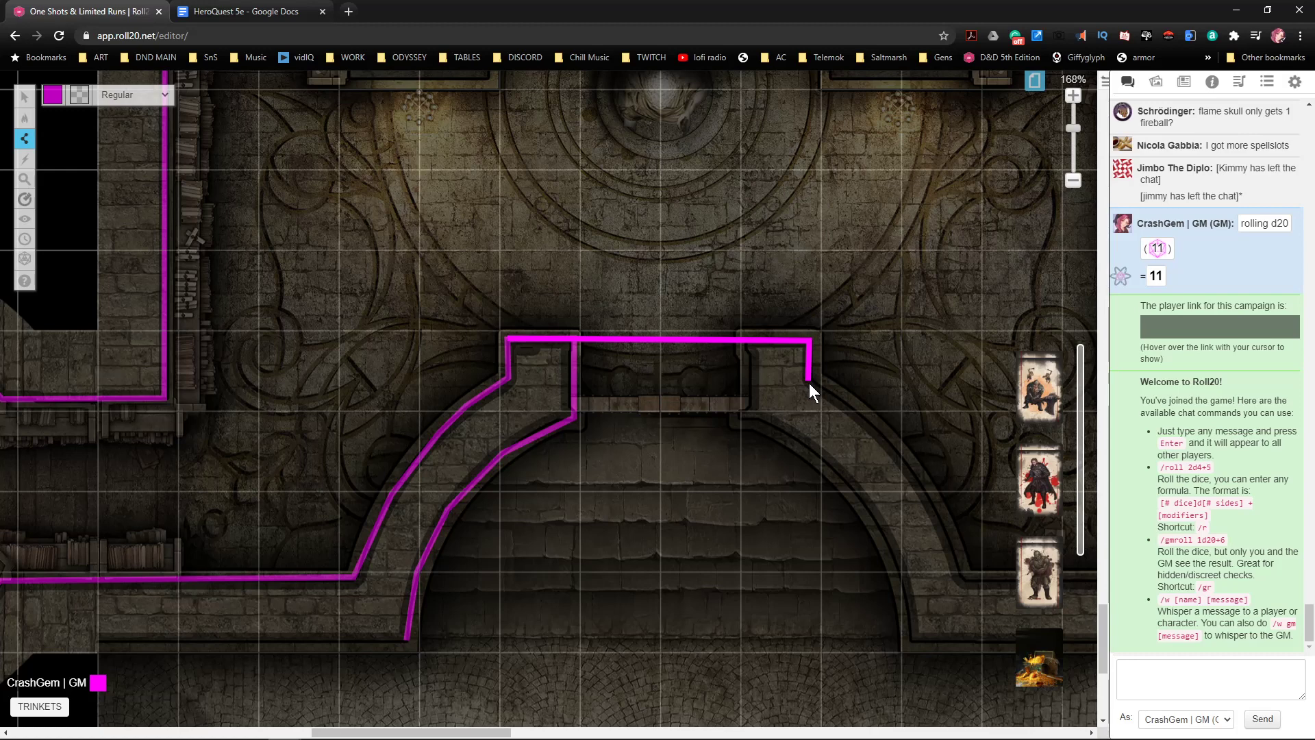
{"action": "left_click", "coordinate": [867, 417]}
{"action": "left_click", "coordinate": [904, 456]}
{"action": "left_click", "coordinate": [929, 502]}
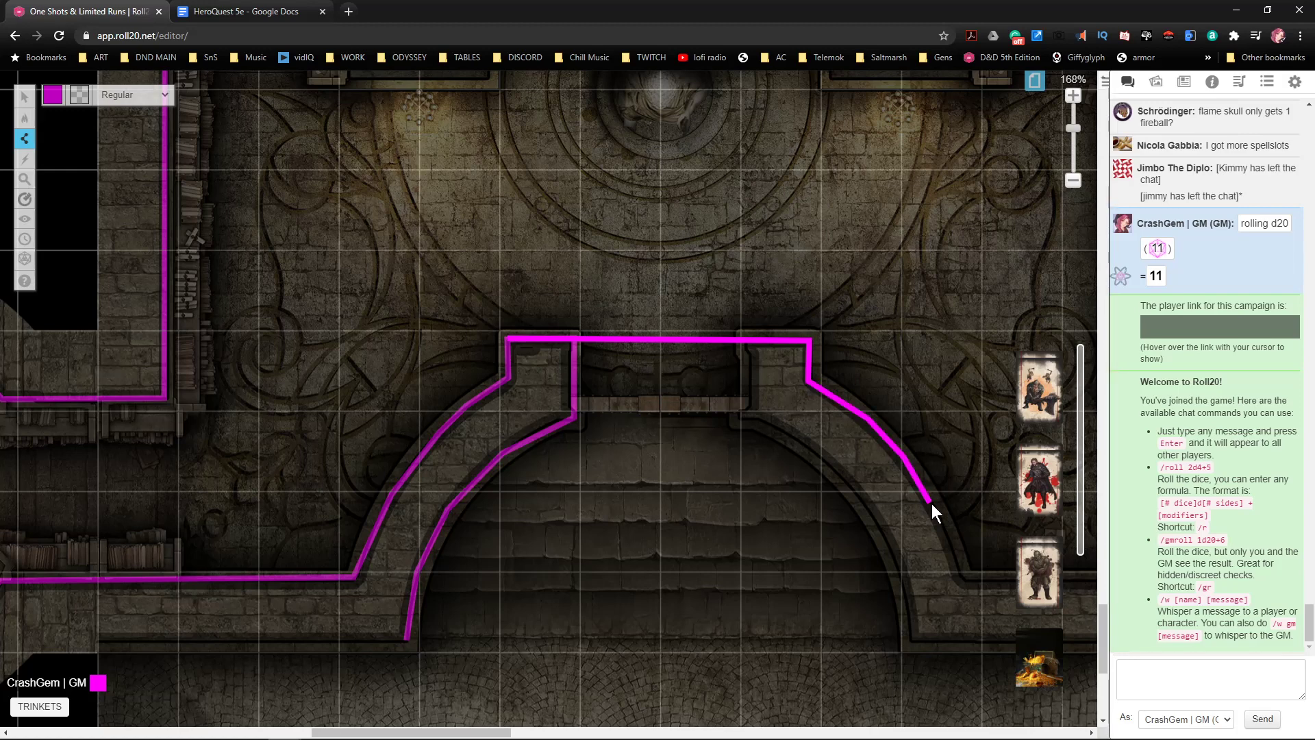
{"action": "left_click", "coordinate": [955, 556]}
{"action": "left_click", "coordinate": [964, 581]}
- Continue the line east along the hall's south wall to the side room, turn it south and finish it
{"action": "middle_click", "coordinate": [764, 575]}
{"action": "middle_click", "coordinate": [828, 586]}
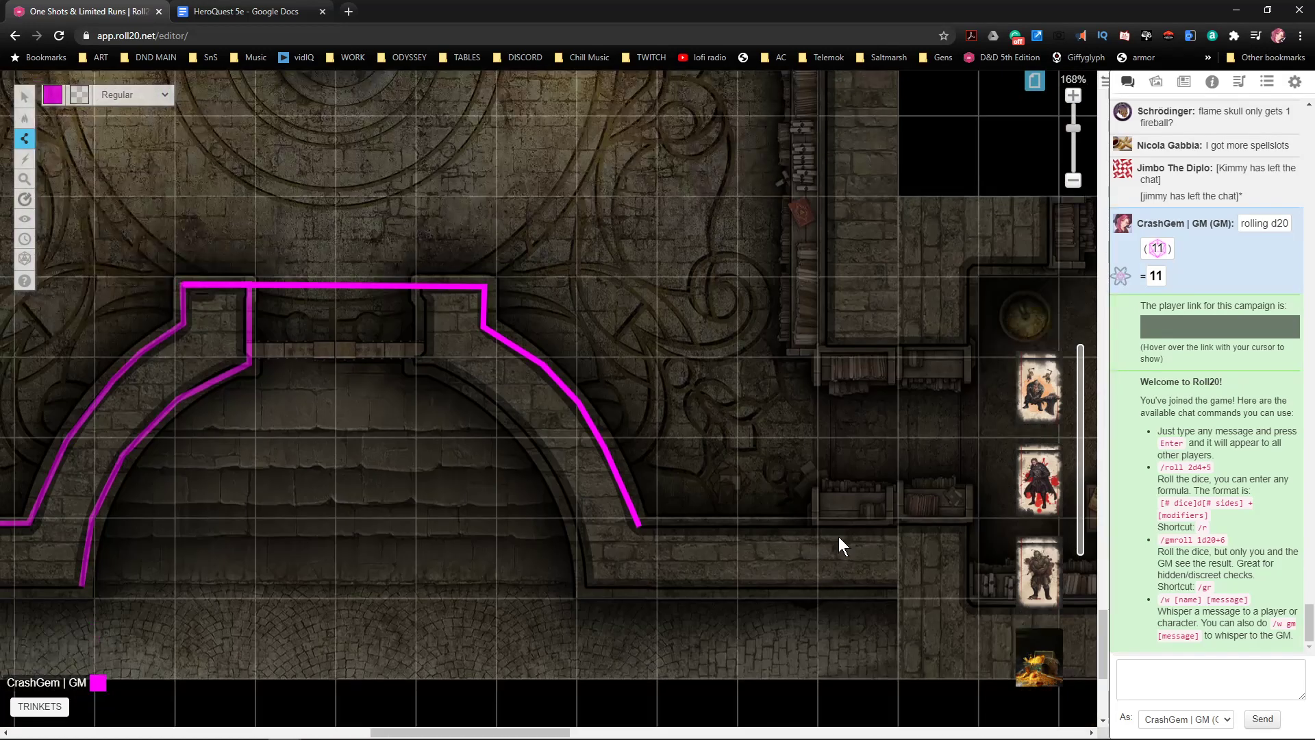
{"action": "left_click", "coordinate": [963, 527]}
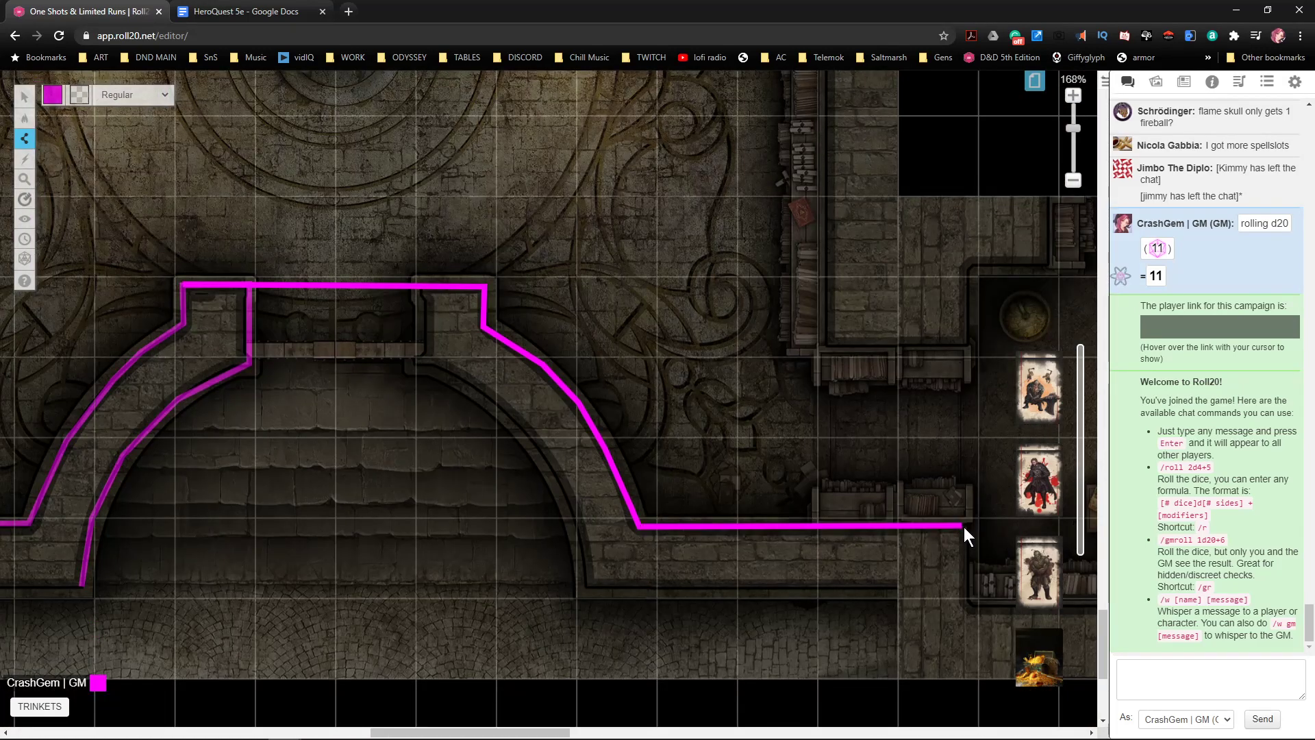
{"action": "left_click", "coordinate": [963, 549]}
{"action": "double_click", "coordinate": [964, 659]}
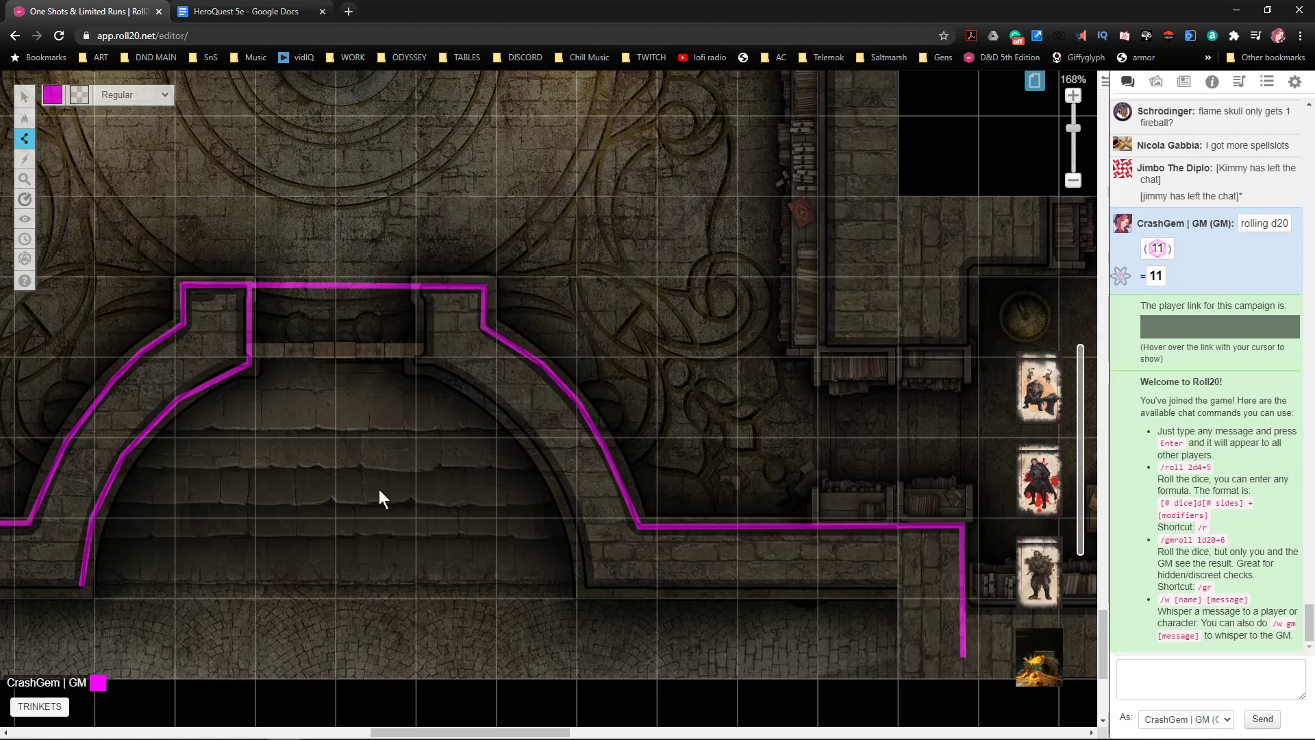
- Switch to the Objects & Tokens layer and activate Select/Move
{"action": "scroll", "coordinate": [347, 403], "scroll_direction": "down", "scroll_amount": 3}
{"action": "mouse_move", "coordinate": [24, 118]}
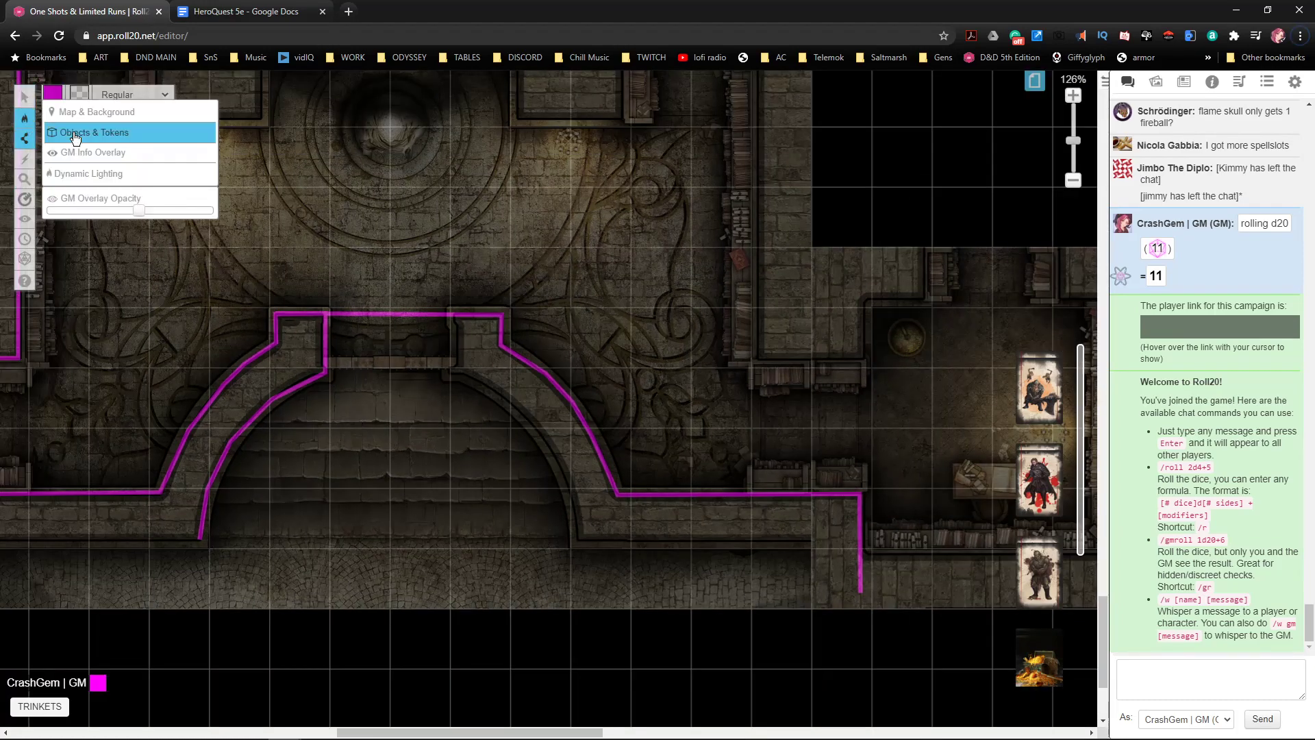
{"action": "left_click", "coordinate": [70, 134]}
{"action": "scroll", "coordinate": [317, 268], "scroll_direction": "up", "scroll_amount": 5}
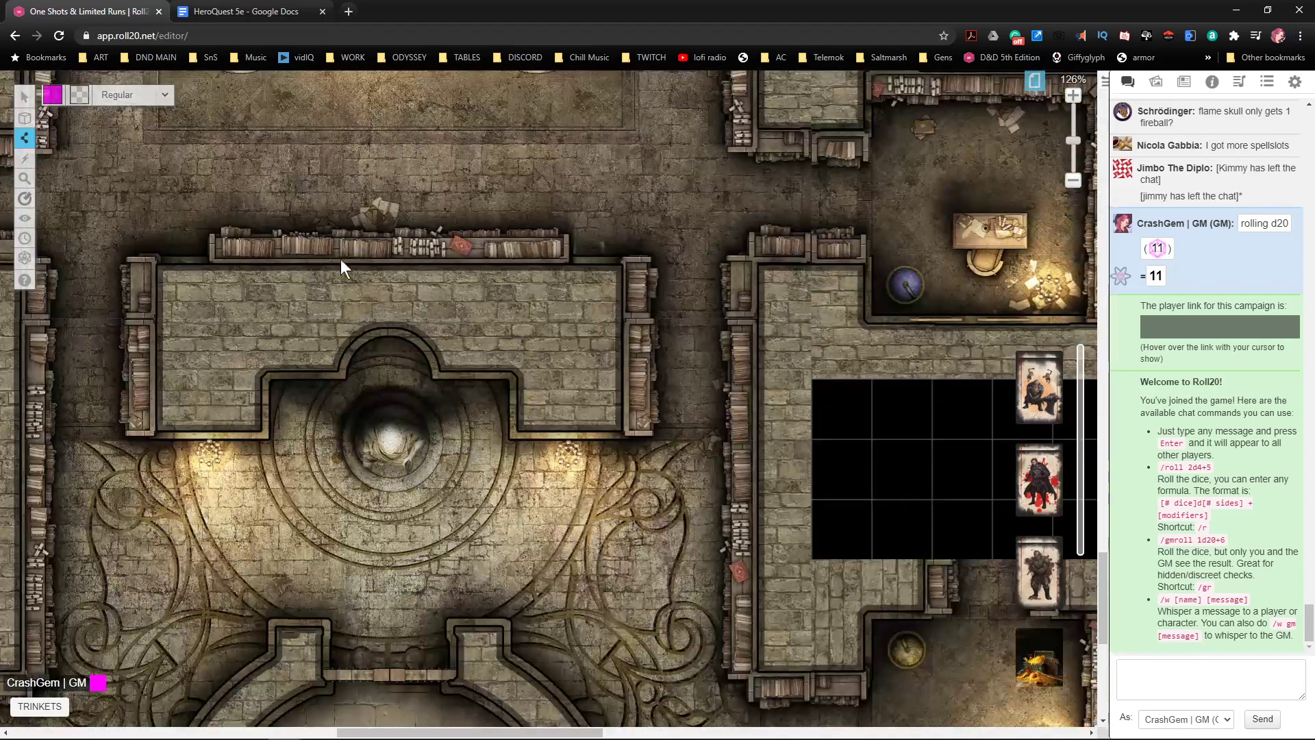
{"action": "mouse_move", "coordinate": [26, 98]}
{"action": "left_click", "coordinate": [67, 89]}
- Select the spare wall piece in the black area northwest of the rooms and move it to the southern library
{"action": "mouse_move", "coordinate": [469, 334]}
{"action": "left_mouse_down"}
{"action": "mouse_move", "coordinate": [492, 360]}
{"action": "mouse_move", "coordinate": [468, 340]}
{"action": "left_mouse_up"}
{"action": "left_click_drag", "start_coordinate": [403, 272], "coordinate": [481, 470]}
{"action": "left_click_drag", "start_coordinate": [372, 401], "coordinate": [411, 603]}
{"action": "left_click_drag", "start_coordinate": [384, 203], "coordinate": [452, 548]}
{"action": "left_click_drag", "start_coordinate": [411, 274], "coordinate": [487, 617]}
{"action": "left_click_drag", "start_coordinate": [490, 185], "coordinate": [514, 238]}
{"action": "left_click_drag", "start_coordinate": [933, 553], "coordinate": [654, 391]}
{"action": "left_click_drag", "start_coordinate": [656, 537], "coordinate": [990, 337]}
{"action": "left_click_drag", "start_coordinate": [799, 622], "coordinate": [581, 434]}
{"action": "left_click", "coordinate": [500, 468]}
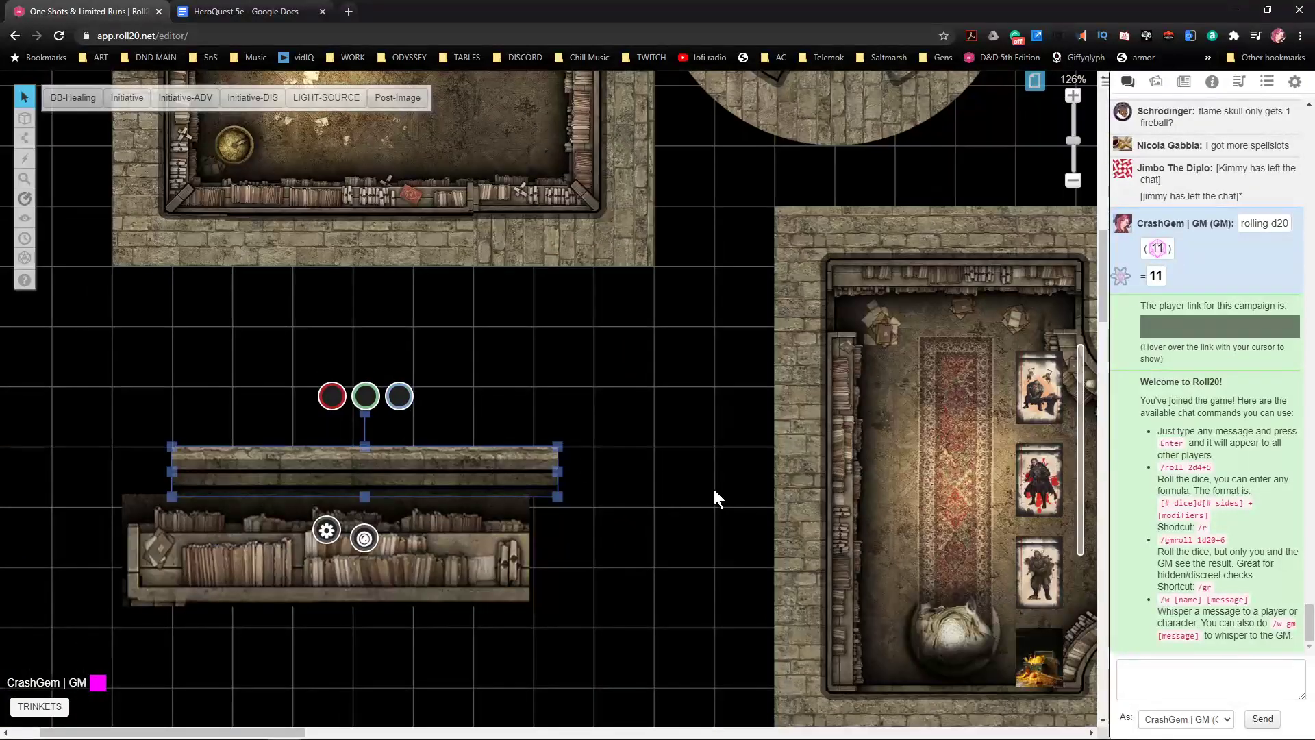
{"action": "left_click_drag", "start_coordinate": [850, 538], "coordinate": [694, 105]}
{"action": "left_click_drag", "start_coordinate": [871, 605], "coordinate": [763, 337]}
{"action": "scroll", "coordinate": [821, 500], "scroll_direction": "down", "scroll_amount": 5}
{"action": "scroll", "coordinate": [822, 500], "scroll_direction": "down", "scroll_amount": 8}
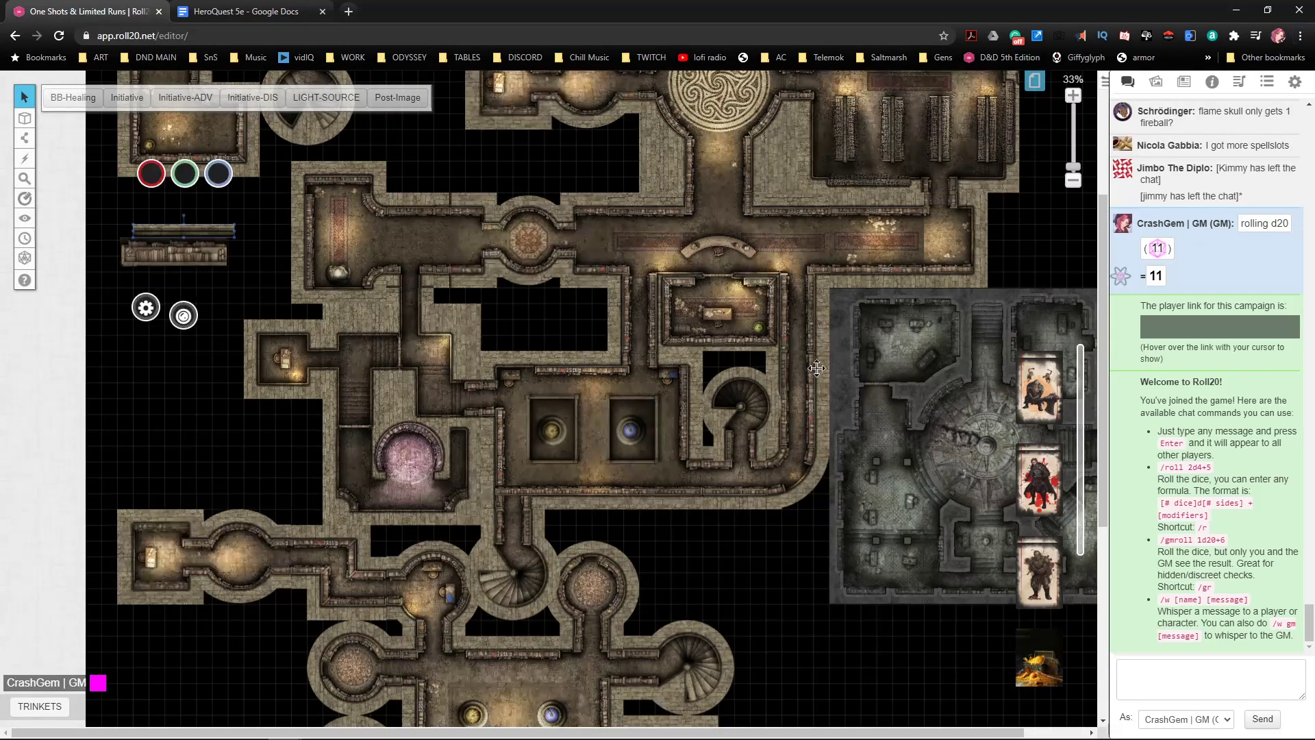
{"action": "left_click_drag", "start_coordinate": [817, 368], "coordinate": [633, 525]}
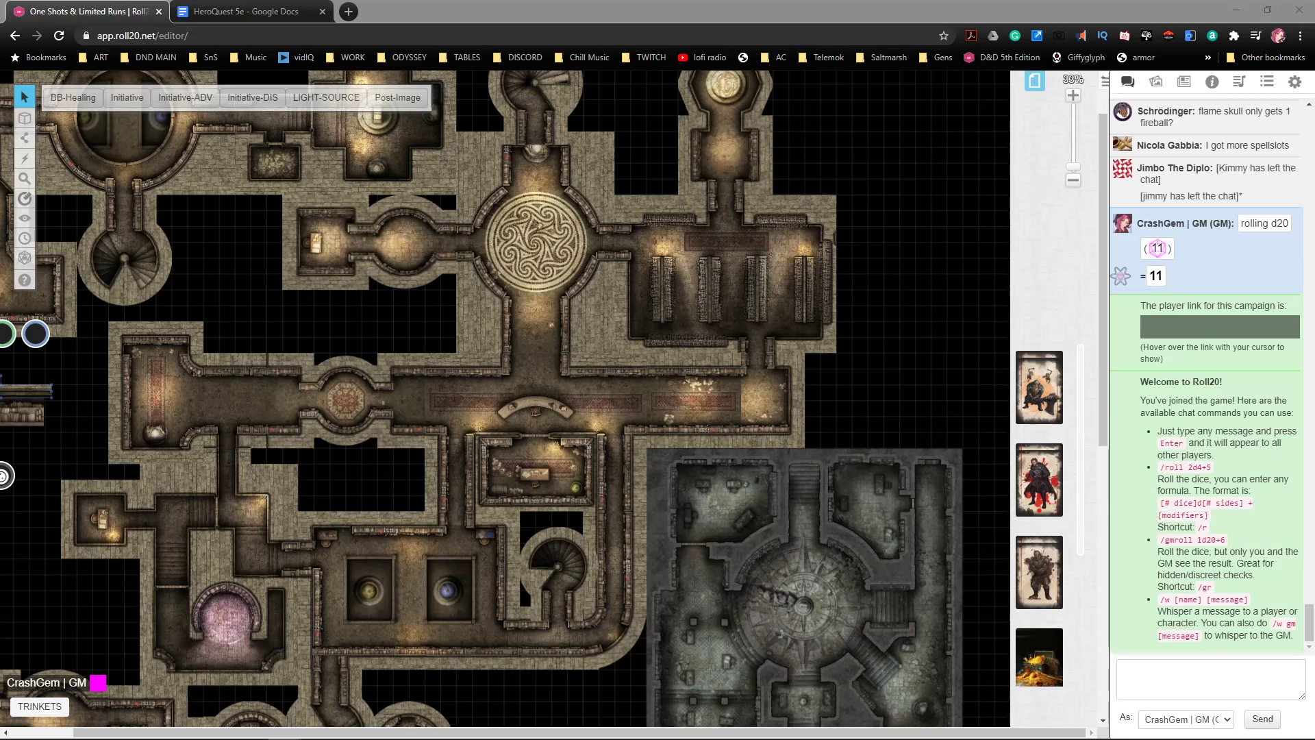
{"action": "left_click_drag", "start_coordinate": [524, 404], "coordinate": [589, 366]}
{"action": "mouse_move", "coordinate": [27, 115]}
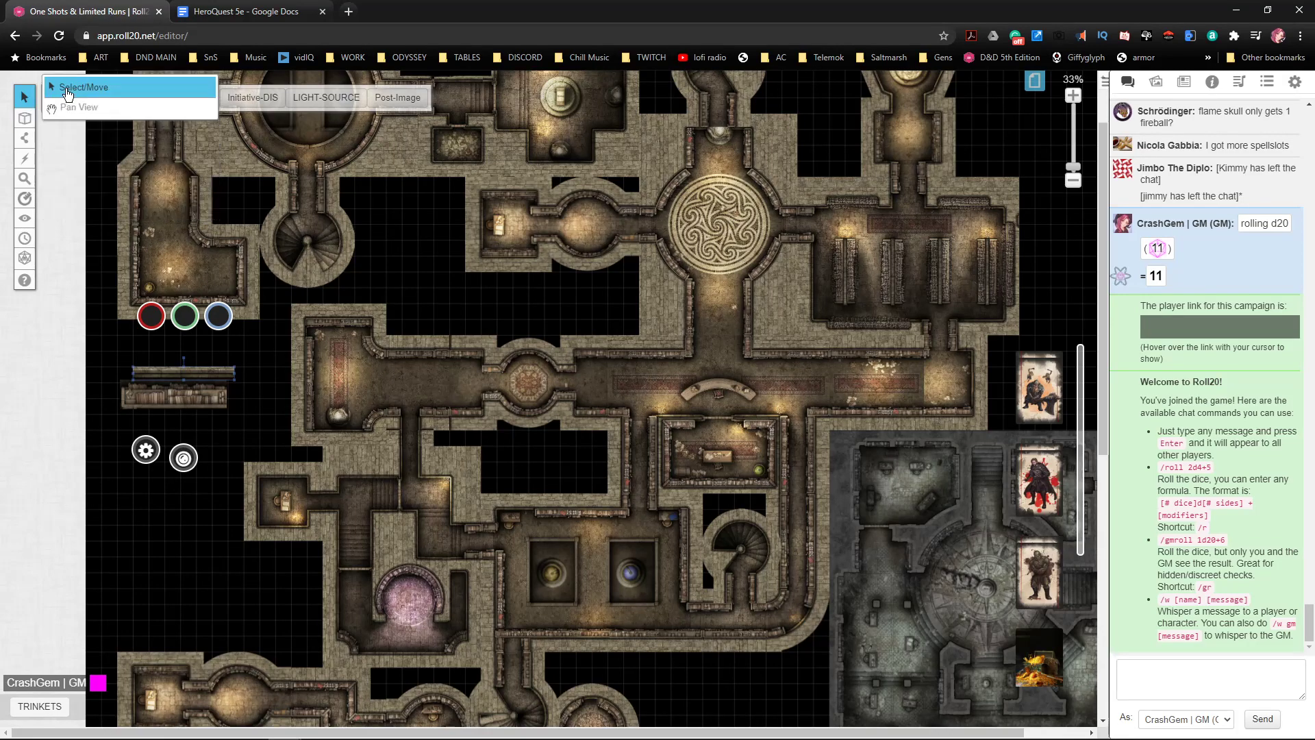
{"action": "left_click_drag", "start_coordinate": [204, 388], "coordinate": [574, 580]}
{"action": "scroll", "coordinate": [545, 425], "scroll_direction": "down", "scroll_amount": 4}
{"action": "scroll", "coordinate": [562, 541], "scroll_direction": "down", "scroll_amount": 2}
{"action": "scroll", "coordinate": [572, 576], "scroll_direction": "up", "scroll_amount": 1}
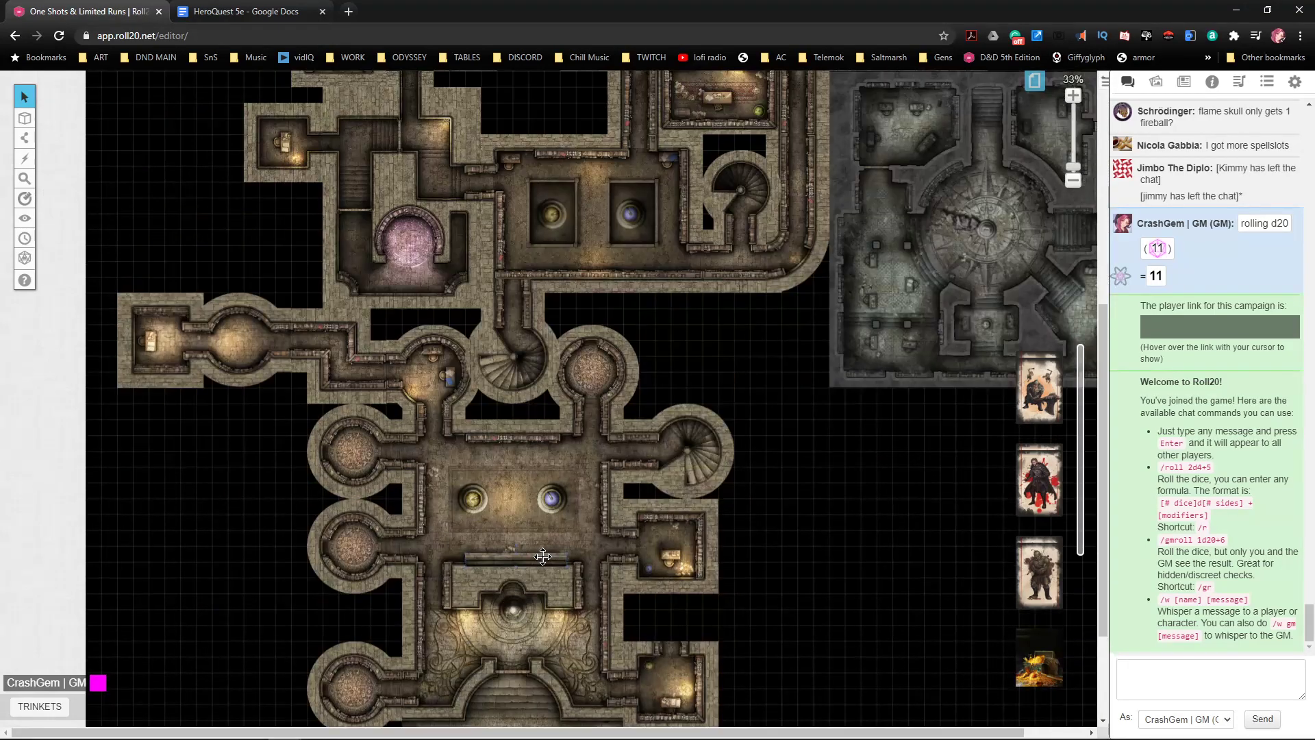
- Place the wall piece rotated upside down at the head of the stairs and shrink it to span the two pillars
{"action": "scroll", "coordinate": [574, 580], "scroll_direction": "up", "scroll_amount": 3}
{"action": "scroll", "coordinate": [588, 510], "scroll_direction": "down", "scroll_amount": 10}
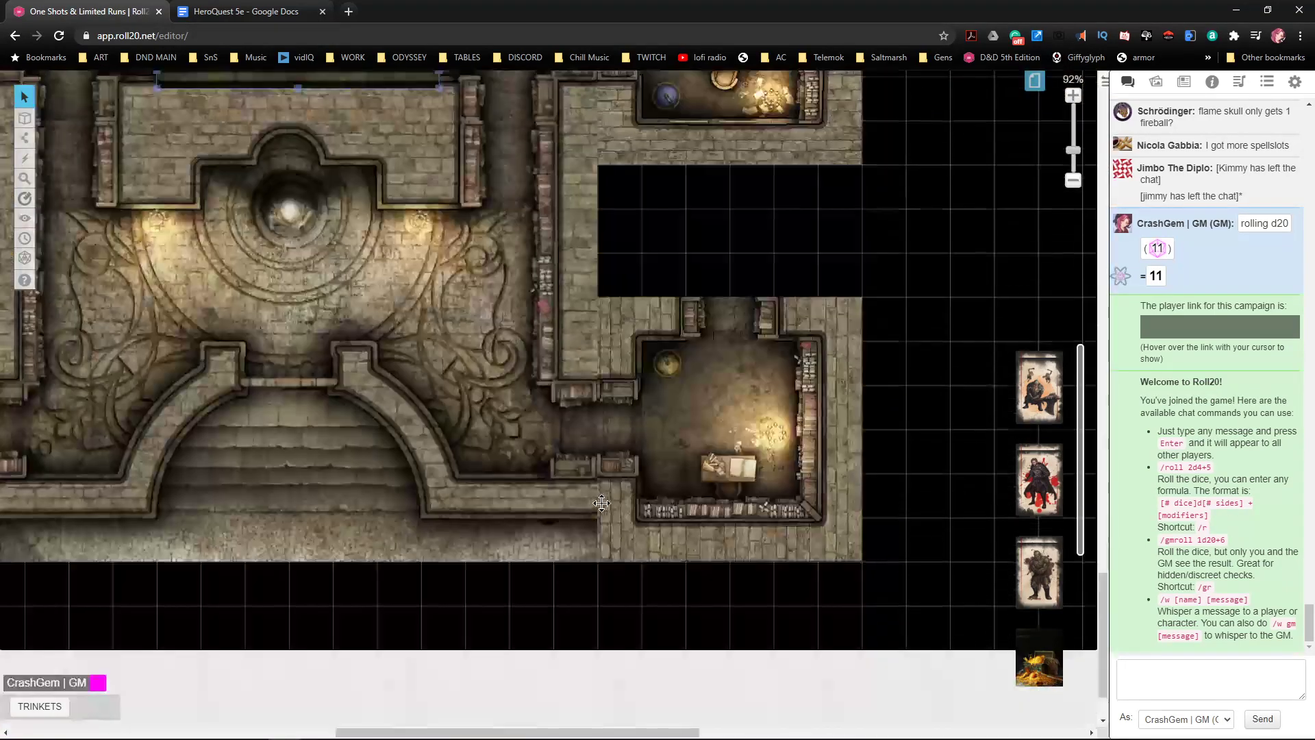
{"action": "left_click_drag", "start_coordinate": [627, 508], "coordinate": [892, 577]}
{"action": "left_click_drag", "start_coordinate": [617, 146], "coordinate": [554, 525]}
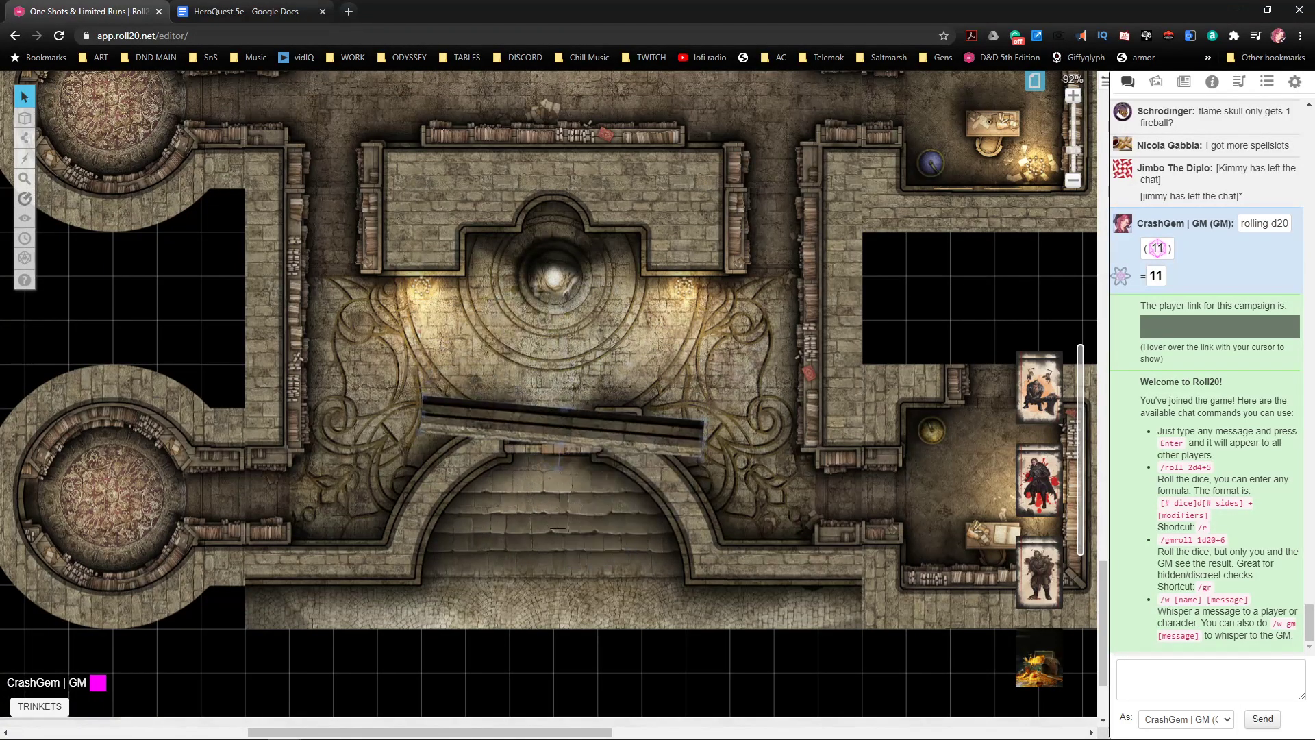
{"action": "scroll", "coordinate": [596, 527], "scroll_direction": "up", "scroll_amount": 1}
{"action": "scroll", "coordinate": [625, 514], "scroll_direction": "up", "scroll_amount": 1}
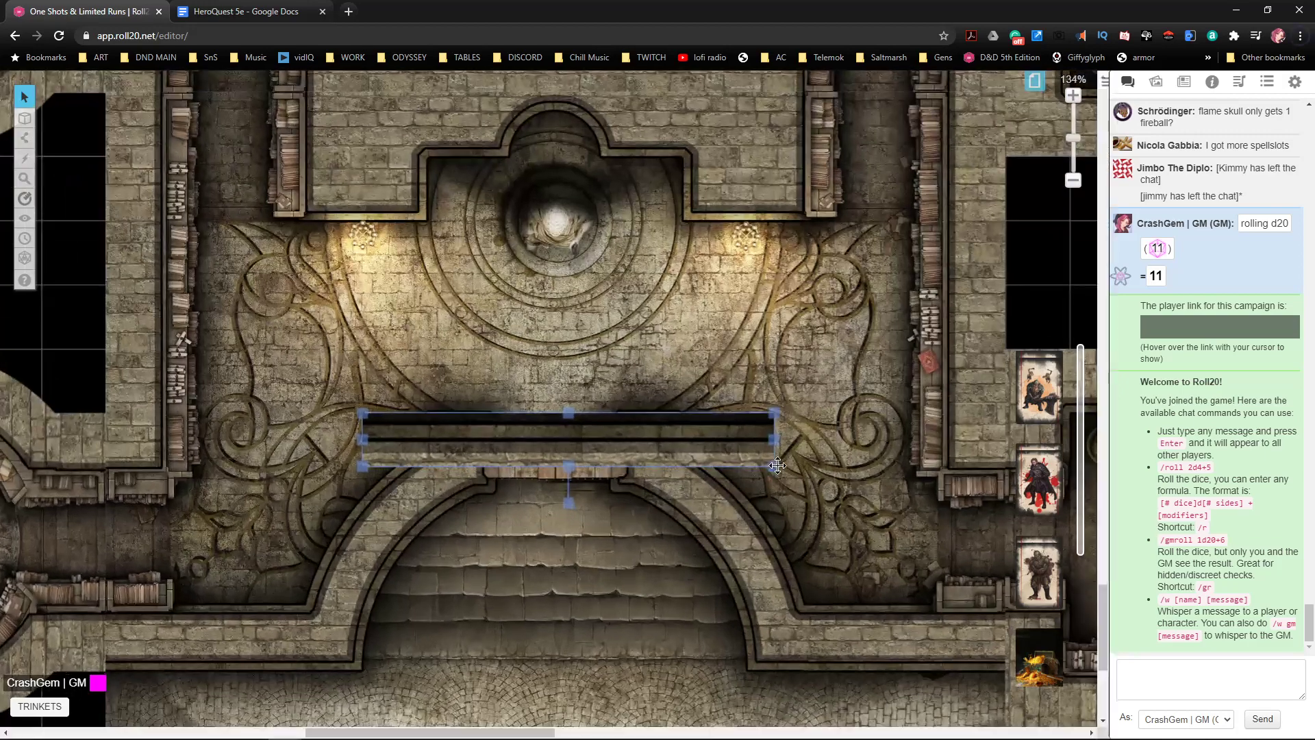
{"action": "left_click_drag", "start_coordinate": [715, 464], "coordinate": [630, 434]}
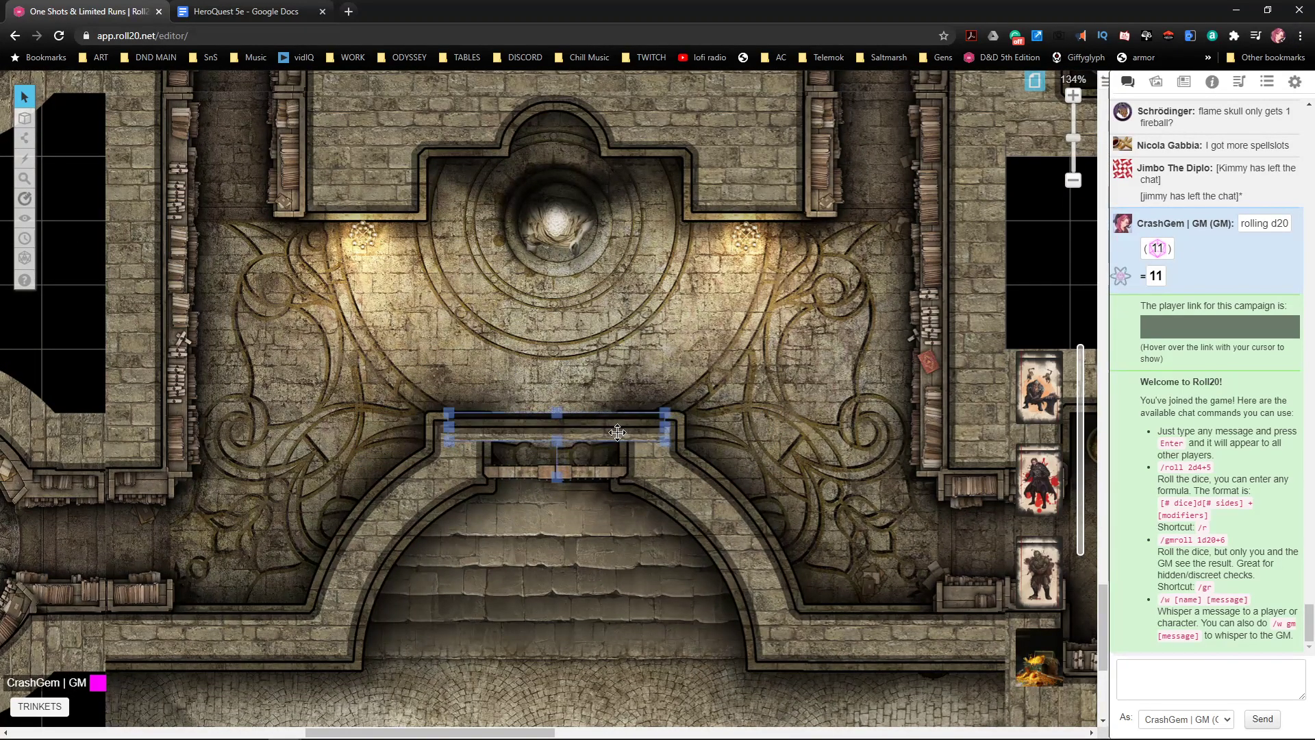
- Nudge the wall piece into line with the two pillars at the head of the stairs
{"action": "scroll", "coordinate": [661, 473], "scroll_direction": "up", "scroll_amount": 2}
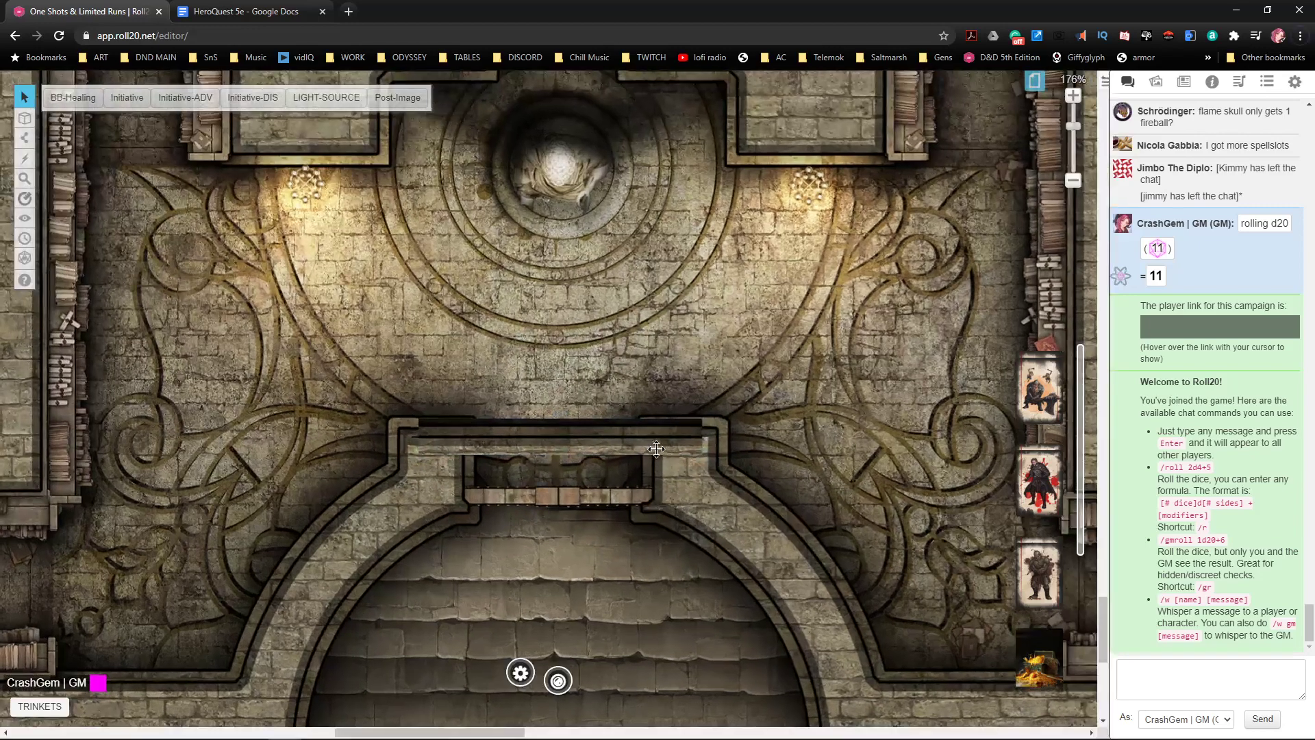
{"action": "left_click", "coordinate": [654, 445]}
{"action": "left_click_drag", "start_coordinate": [654, 446], "coordinate": [652, 433]}
{"action": "scroll", "coordinate": [715, 500], "scroll_direction": "up", "scroll_amount": 2}
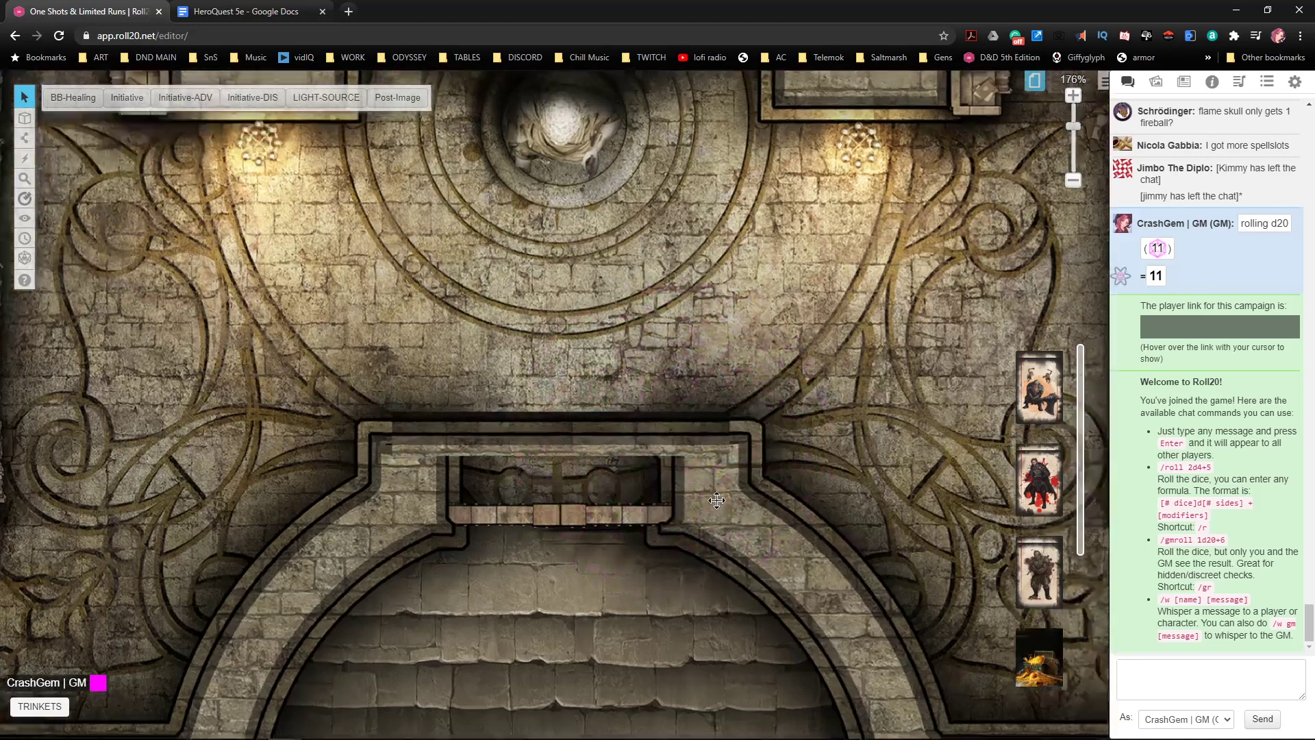
{"action": "left_click", "coordinate": [704, 455]}
{"action": "left_click_drag", "start_coordinate": [730, 463], "coordinate": [716, 463]}
{"action": "left_click", "coordinate": [719, 501]}
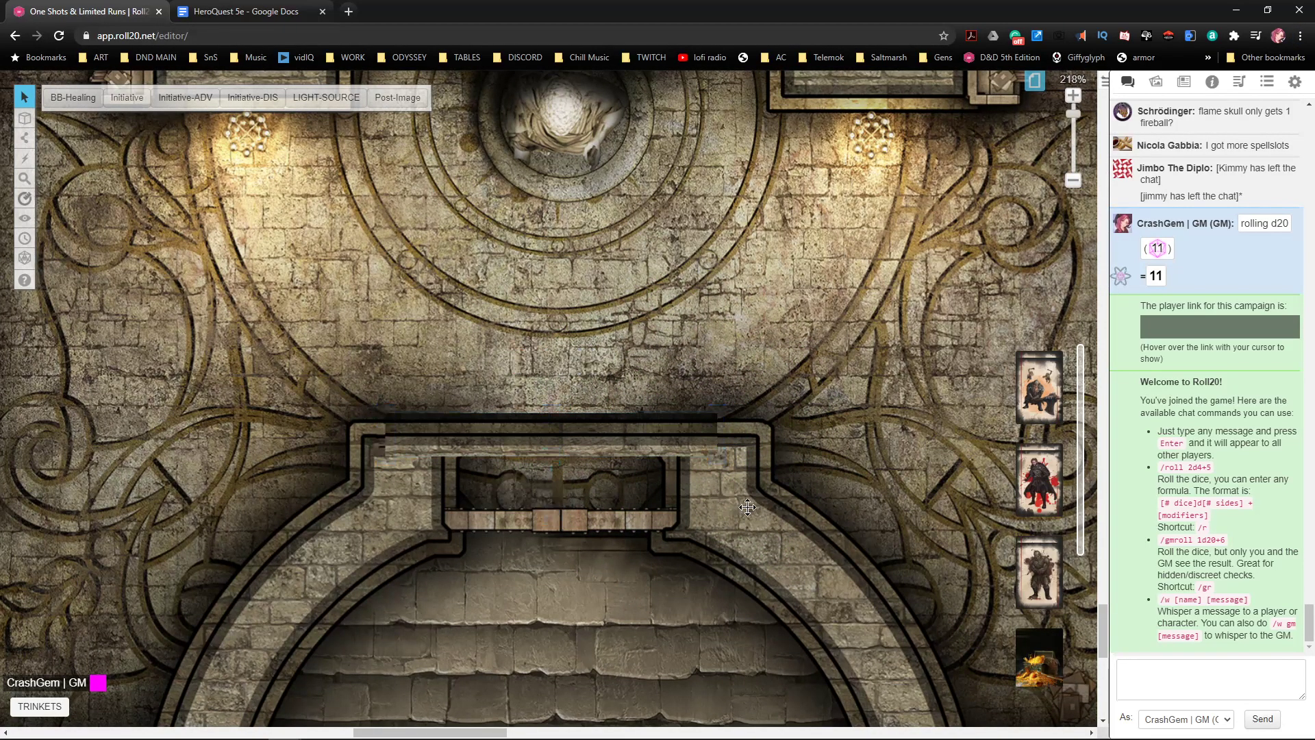
{"action": "left_click", "coordinate": [671, 436]}
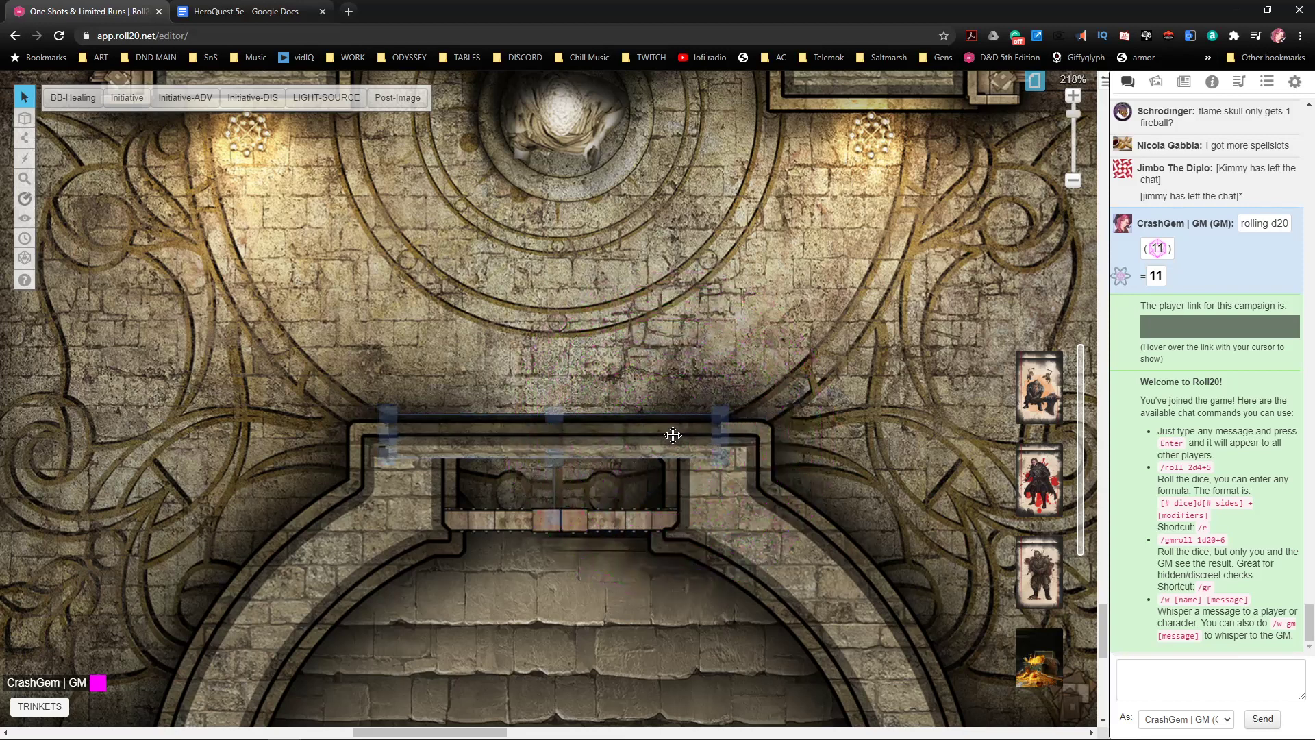
- Apply an advanced option to the wall piece and fine-tune its position against the pillars' upper edges
{"action": "right_click", "coordinate": [678, 458]}
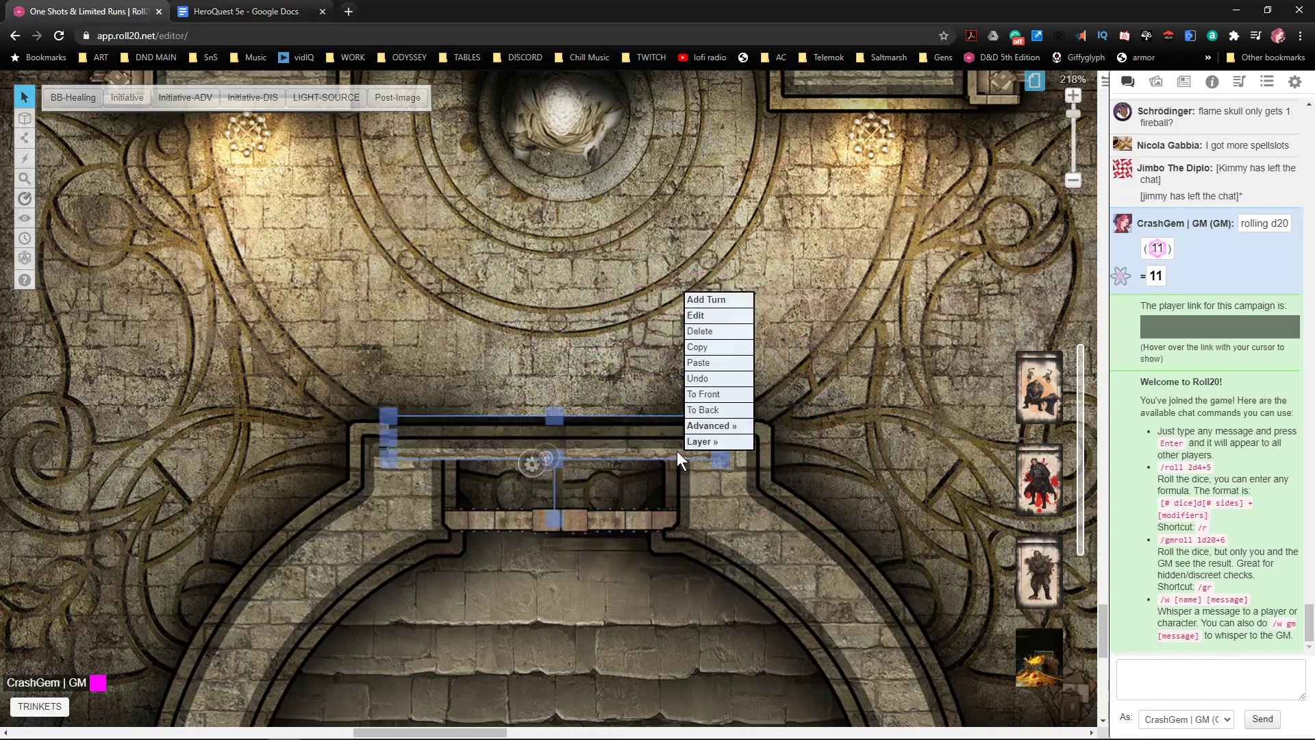
{"action": "mouse_move", "coordinate": [713, 426]}
{"action": "left_click", "coordinate": [773, 448]}
{"action": "mouse_move", "coordinate": [656, 438]}
{"action": "left_mouse_down"}
{"action": "mouse_move", "coordinate": [602, 438]}
{"action": "mouse_move", "coordinate": [652, 437]}
{"action": "left_mouse_up"}
{"action": "left_click", "coordinate": [702, 382]}
{"action": "left_click", "coordinate": [652, 435]}
{"action": "left_click_drag", "start_coordinate": [654, 442], "coordinate": [654, 440]}
{"action": "left_click", "coordinate": [693, 370]}
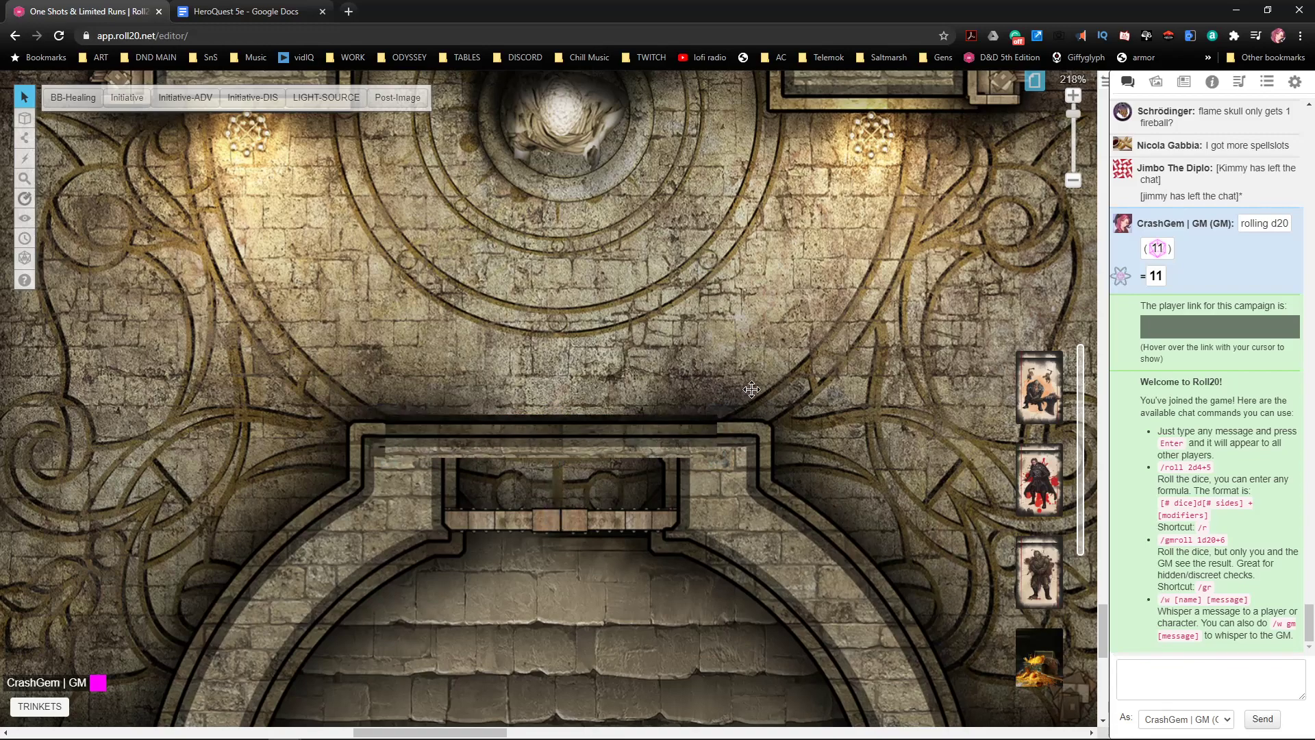
- Start a dynamic lighting polygon line at the southeast study's southwest corner and trace its south wall
{"action": "scroll", "coordinate": [751, 389], "scroll_direction": "down", "scroll_amount": 3}
{"action": "mouse_move", "coordinate": [25, 118]}
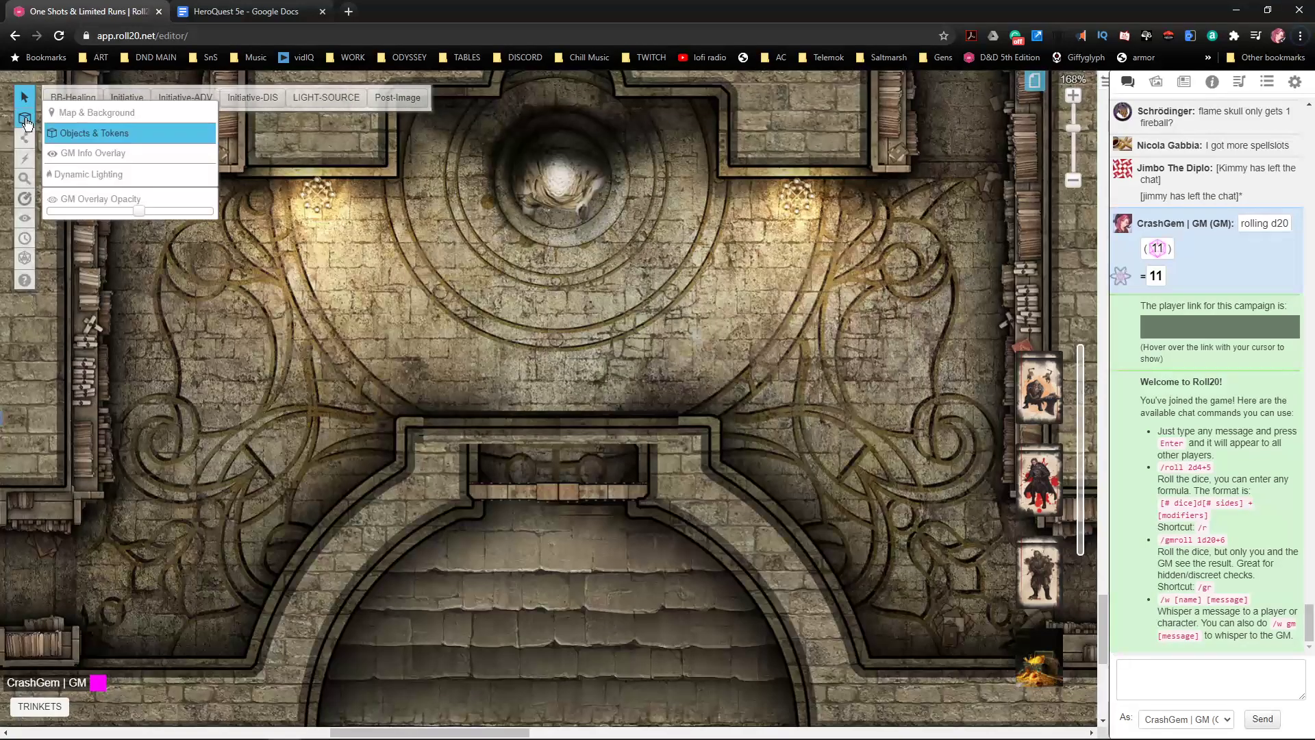
{"action": "left_click", "coordinate": [90, 176]}
{"action": "left_click_drag", "start_coordinate": [784, 396], "coordinate": [507, 219]}
{"action": "left_click_drag", "start_coordinate": [786, 379], "coordinate": [336, 294]}
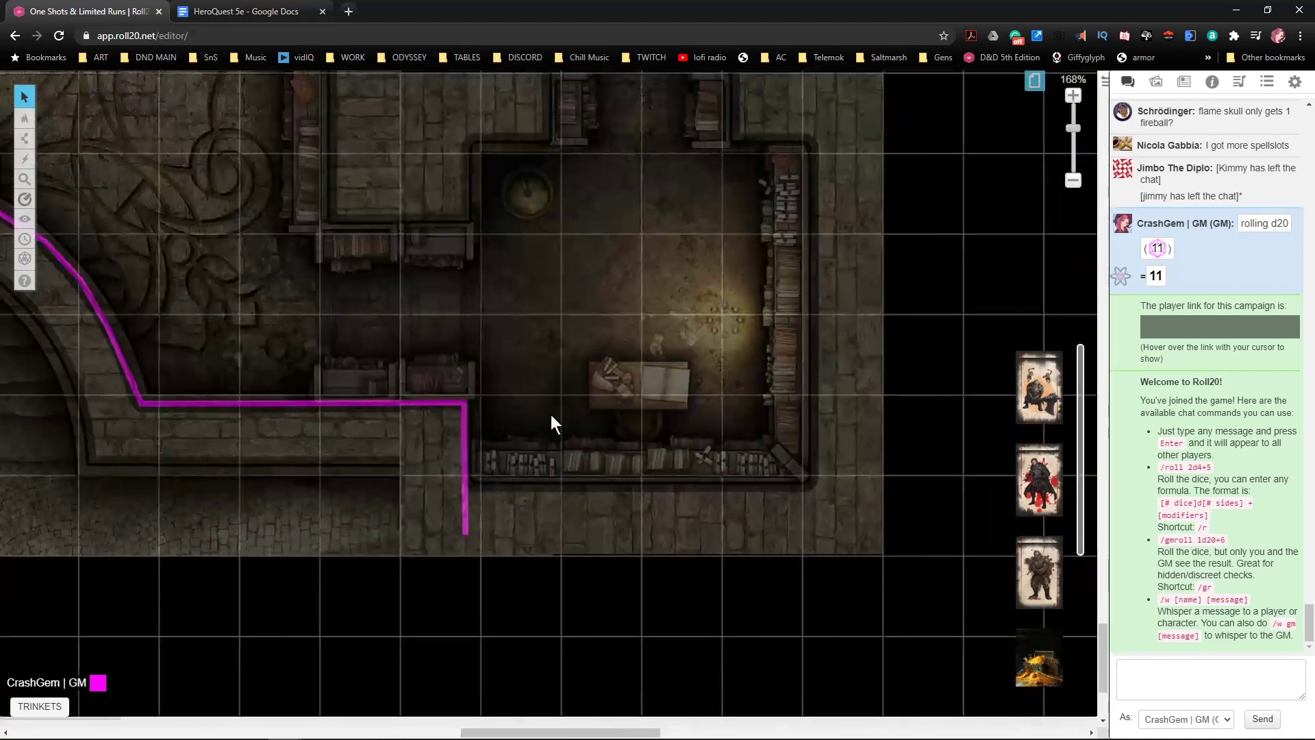
{"action": "mouse_move", "coordinate": [26, 142]}
{"action": "left_click", "coordinate": [76, 153]}
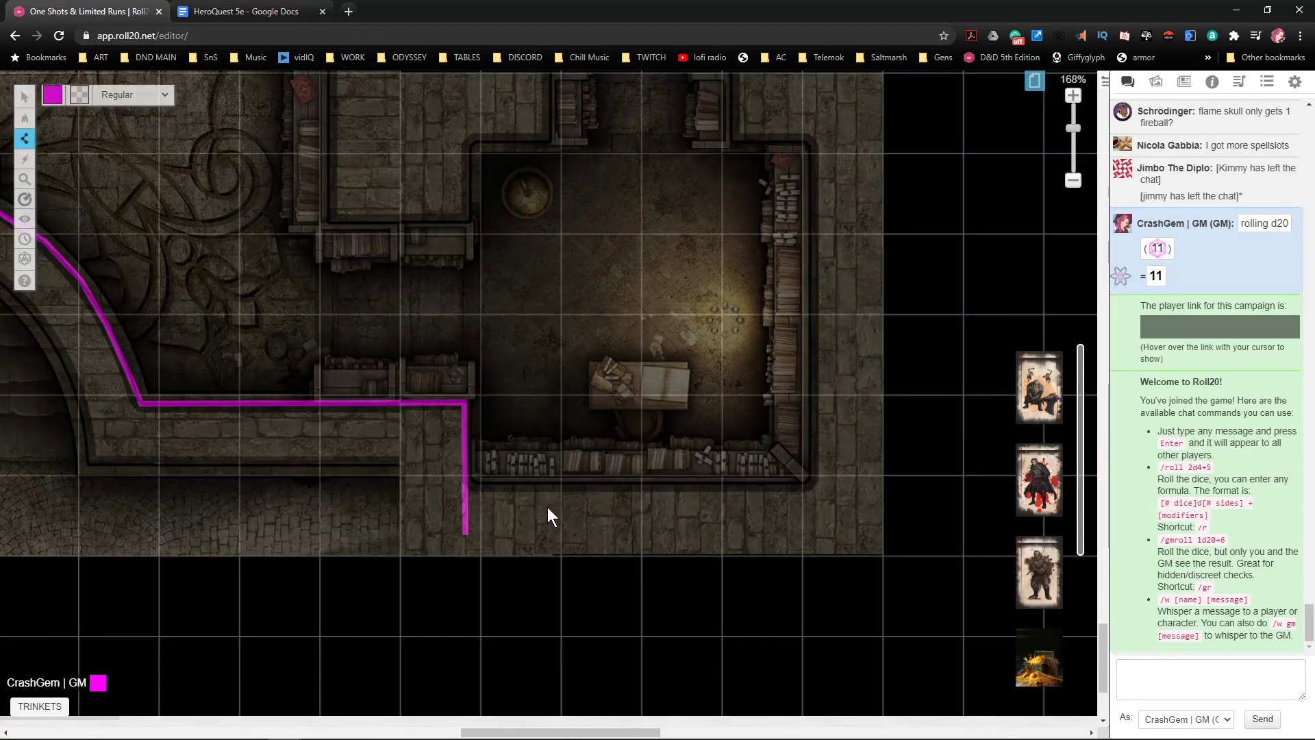
{"action": "left_click", "coordinate": [456, 472]}
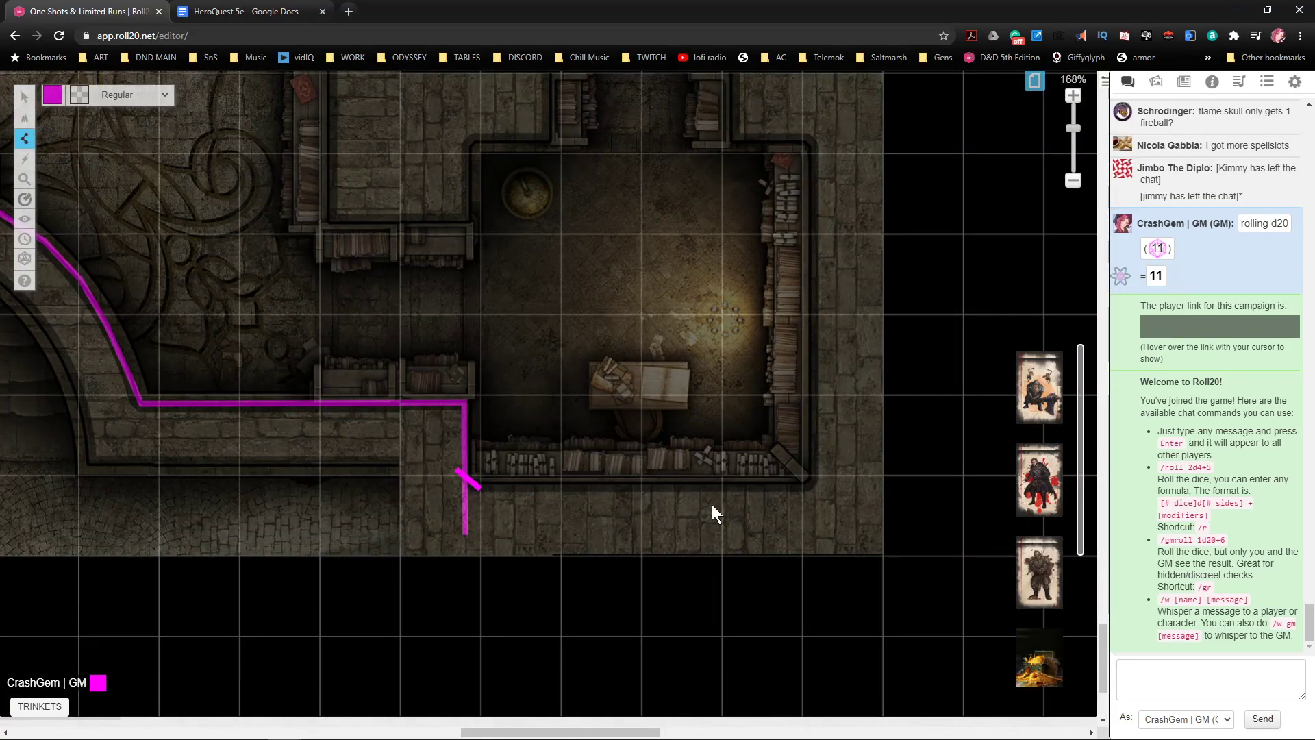
{"action": "left_click", "coordinate": [806, 486]}
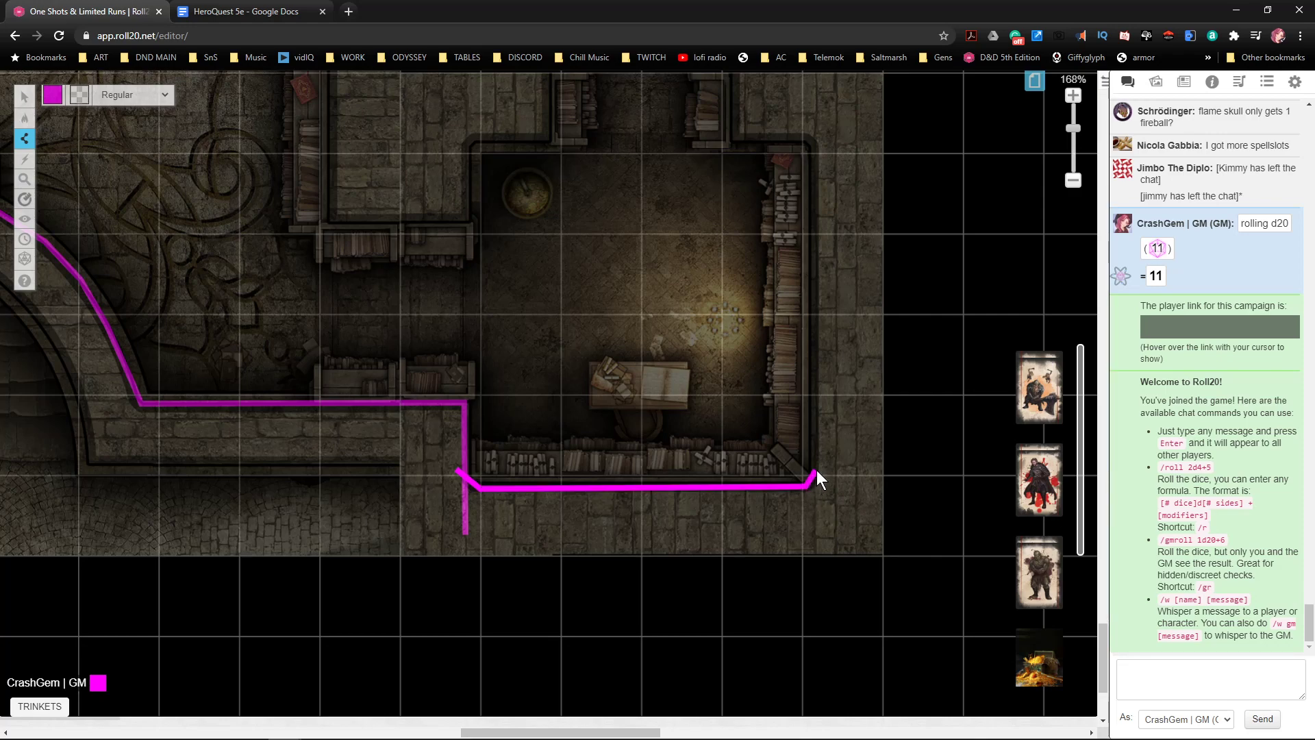
- Continue the lighting line up the southeast study's east wall and end it just past the northeast corner
{"action": "scroll", "coordinate": [842, 390], "scroll_direction": "up", "scroll_amount": 4}
{"action": "scroll", "coordinate": [841, 389], "scroll_direction": "up", "scroll_amount": 1}
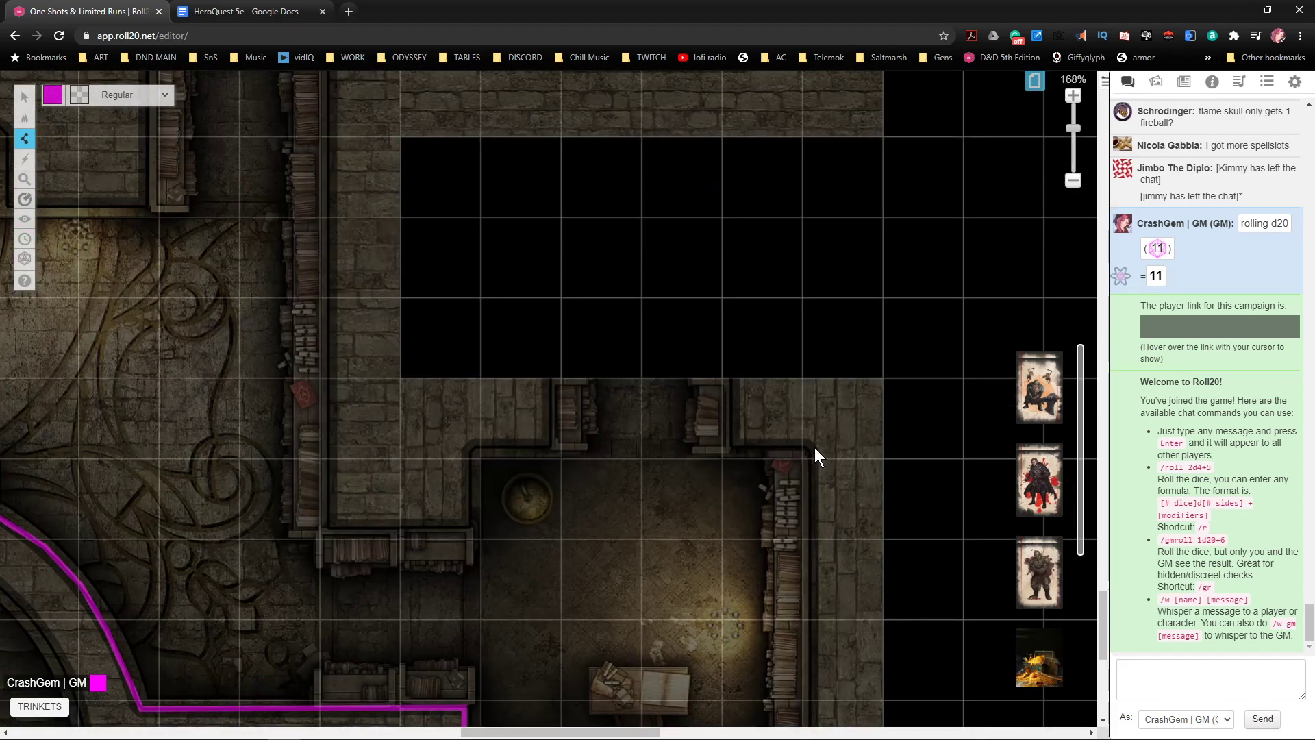
{"action": "scroll", "coordinate": [822, 450], "scroll_direction": "down", "scroll_amount": 3}
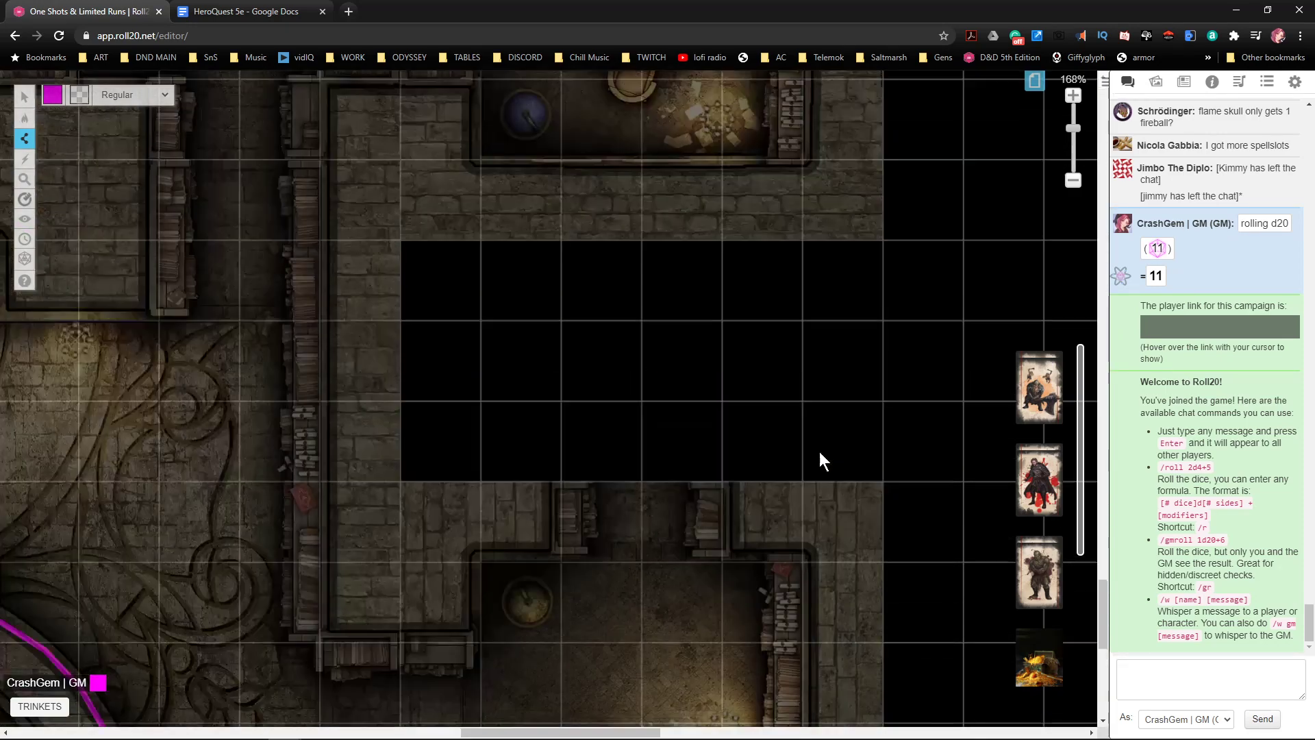
{"action": "scroll", "coordinate": [788, 478], "scroll_direction": "up", "scroll_amount": 1}
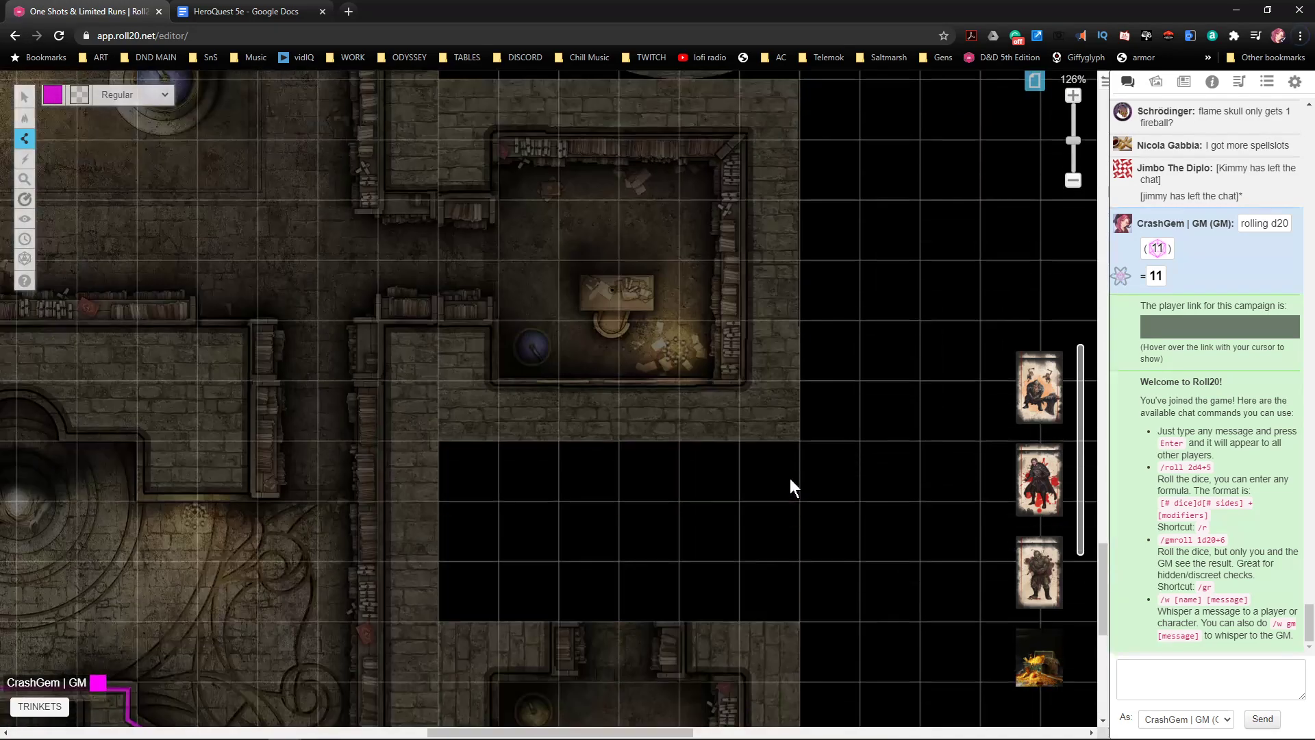
{"action": "scroll", "coordinate": [792, 478], "scroll_direction": "up", "scroll_amount": 6}
{"action": "scroll", "coordinate": [796, 479], "scroll_direction": "down", "scroll_amount": 13}
{"action": "scroll", "coordinate": [782, 398], "scroll_direction": "up", "scroll_amount": 3}
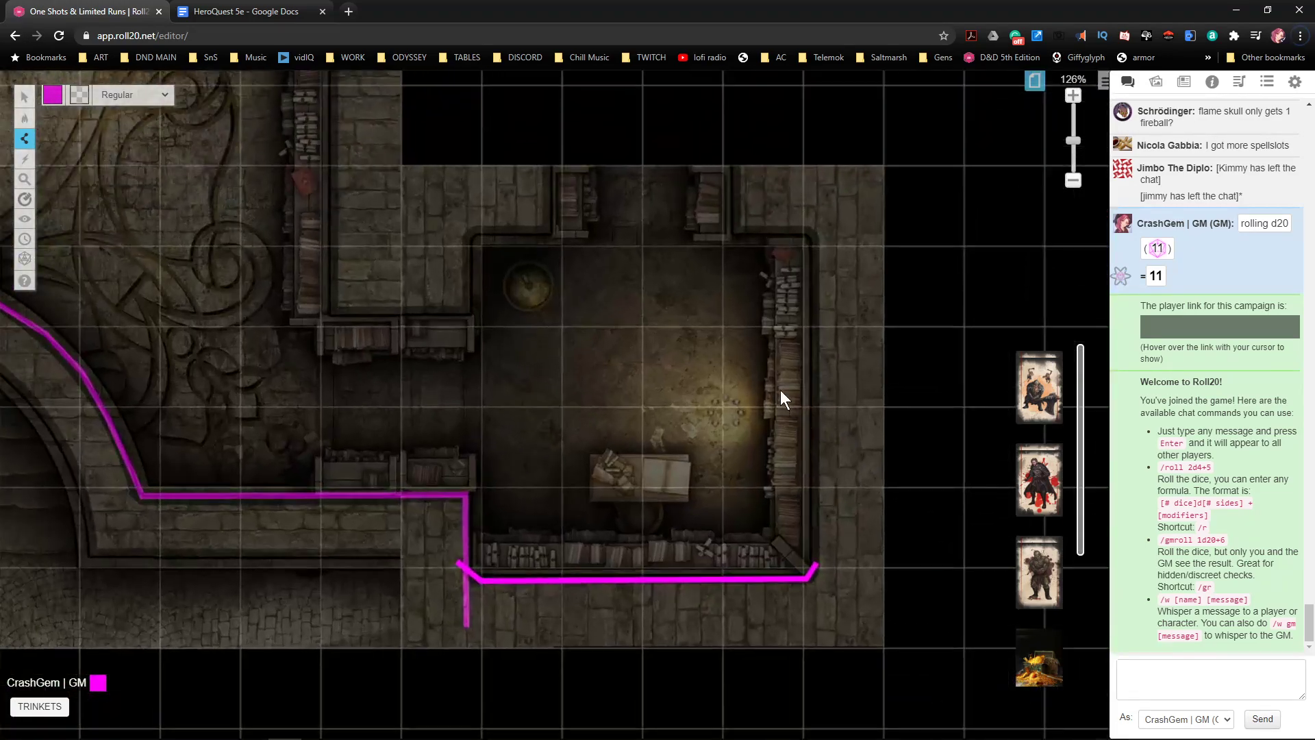
{"action": "scroll", "coordinate": [813, 393], "scroll_direction": "up", "scroll_amount": 3}
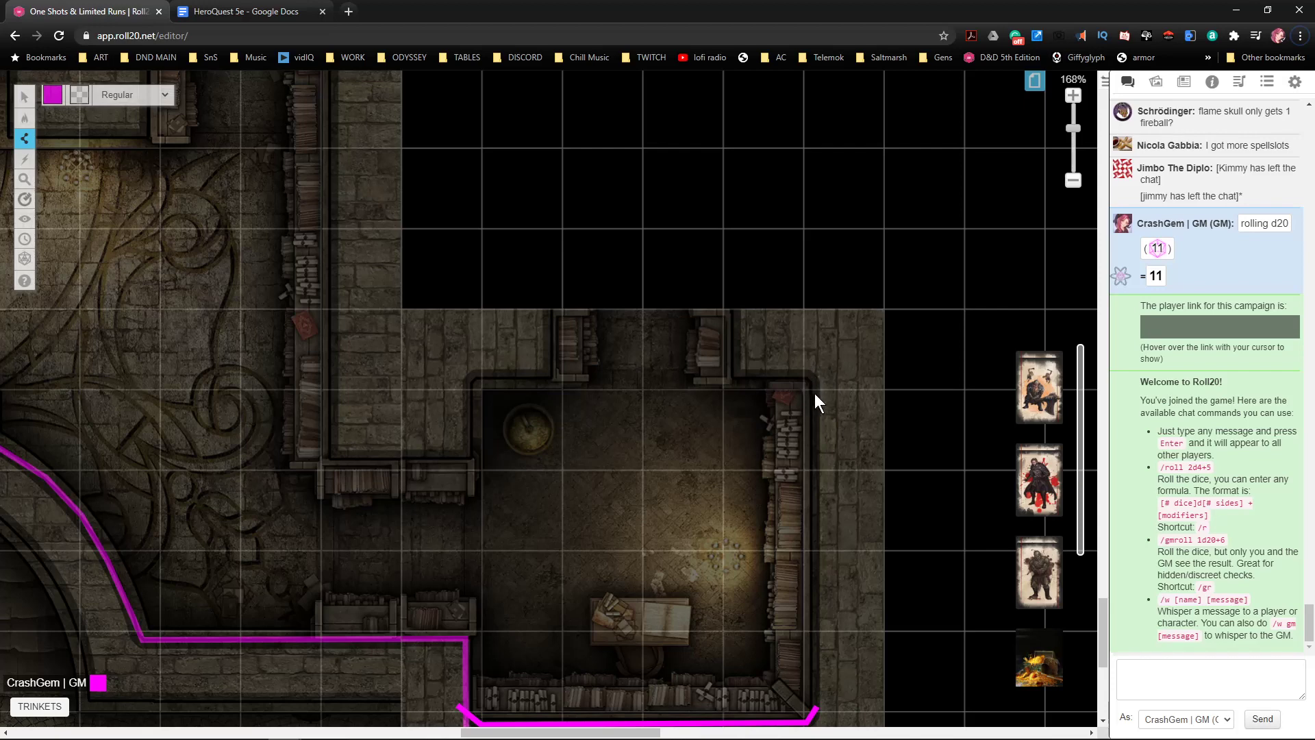
{"action": "left_click", "coordinate": [815, 377]}
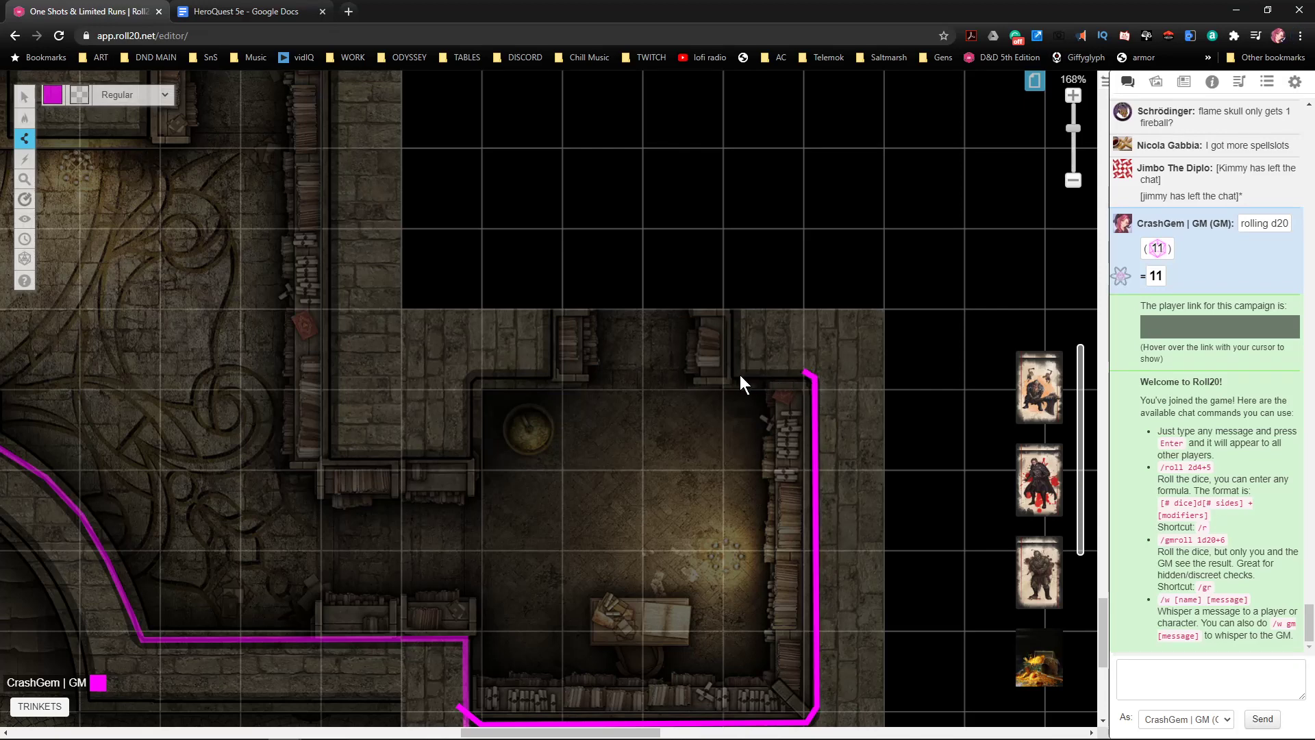
{"action": "double_click", "coordinate": [798, 359]}
- Return to the objects and tokens layer and select the spare bookshelf in the black area of the northwest map for copying
{"action": "scroll", "coordinate": [637, 432], "scroll_direction": "down", "scroll_amount": 2}
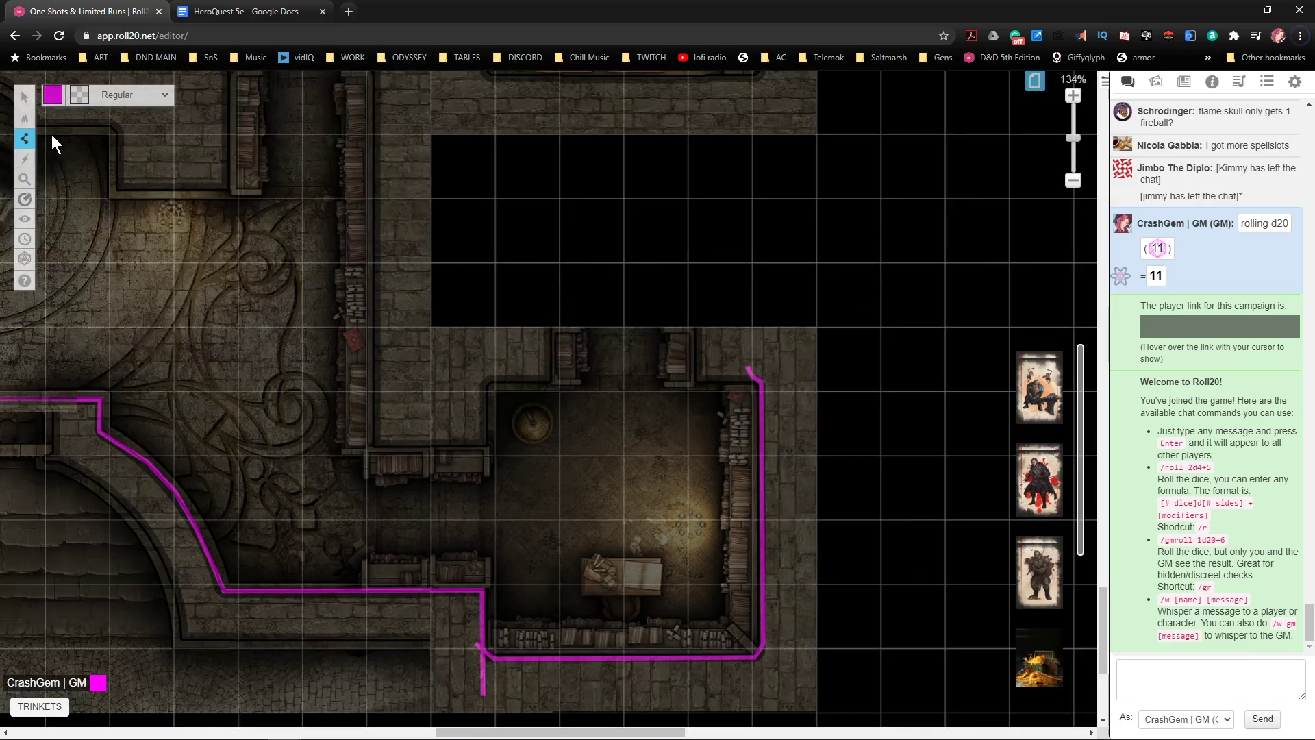
{"action": "mouse_move", "coordinate": [35, 115]}
{"action": "left_click", "coordinate": [76, 130]}
{"action": "scroll", "coordinate": [493, 349], "scroll_direction": "down", "scroll_amount": 3}
{"action": "scroll", "coordinate": [517, 375], "scroll_direction": "down", "scroll_amount": 2}
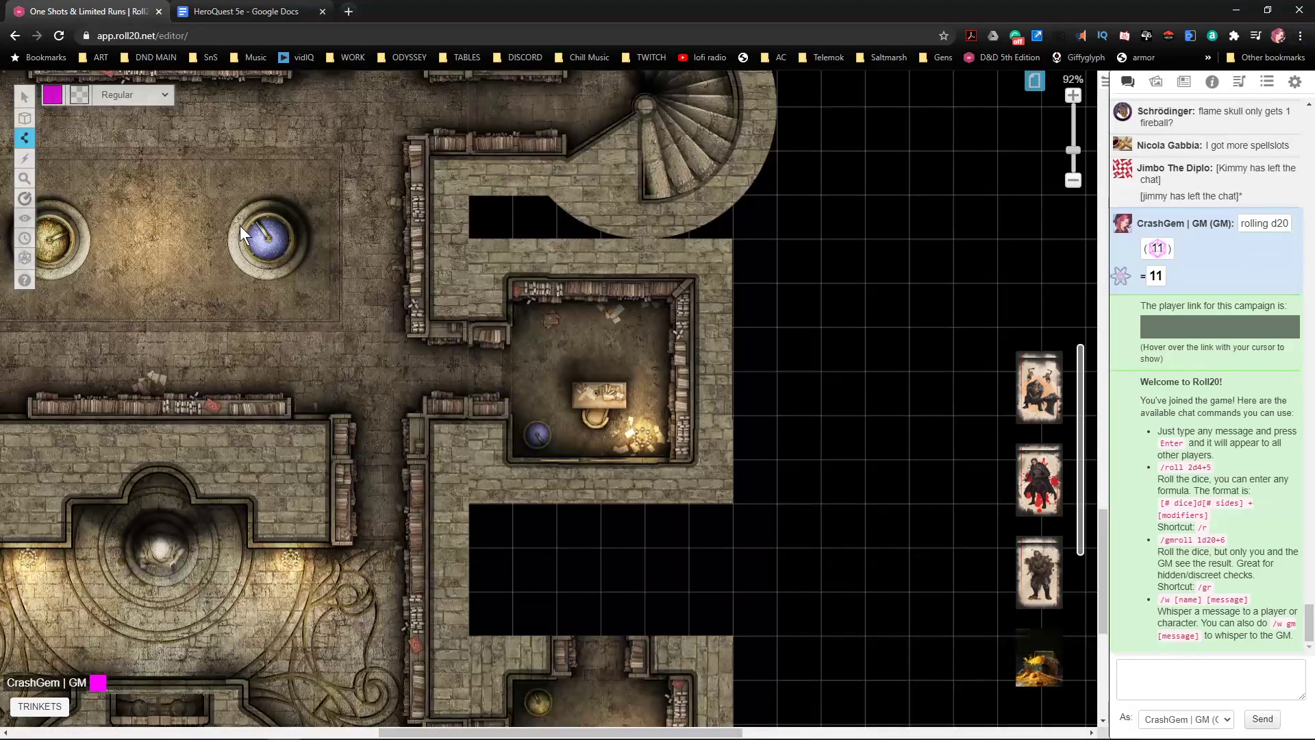
{"action": "mouse_move", "coordinate": [24, 97]}
{"action": "left_click", "coordinate": [75, 103]}
{"action": "left_click_drag", "start_coordinate": [371, 344], "coordinate": [613, 685]}
{"action": "left_click_drag", "start_coordinate": [285, 291], "coordinate": [522, 519]}
{"action": "left_click_drag", "start_coordinate": [484, 316], "coordinate": [472, 340]}
{"action": "left_click", "coordinate": [444, 596]}
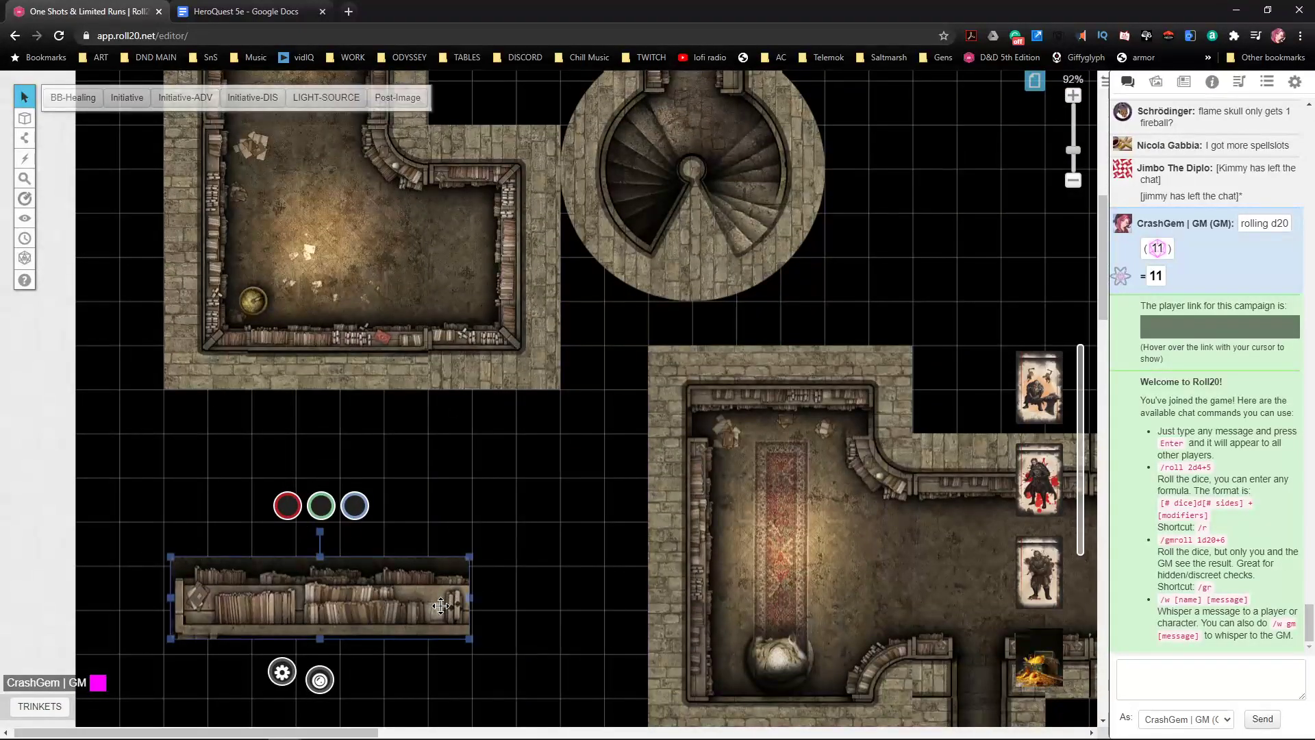
- Paste a copy of the bookshelf into the southeast study
{"action": "left_click_drag", "start_coordinate": [883, 675], "coordinate": [438, 110]}
{"action": "left_click_drag", "start_coordinate": [671, 691], "coordinate": [433, 82]}
{"action": "left_click_drag", "start_coordinate": [743, 586], "coordinate": [477, 96]}
{"action": "left_click_drag", "start_coordinate": [668, 658], "coordinate": [637, 460]}
{"action": "scroll", "coordinate": [637, 459], "scroll_direction": "up", "scroll_amount": 6}
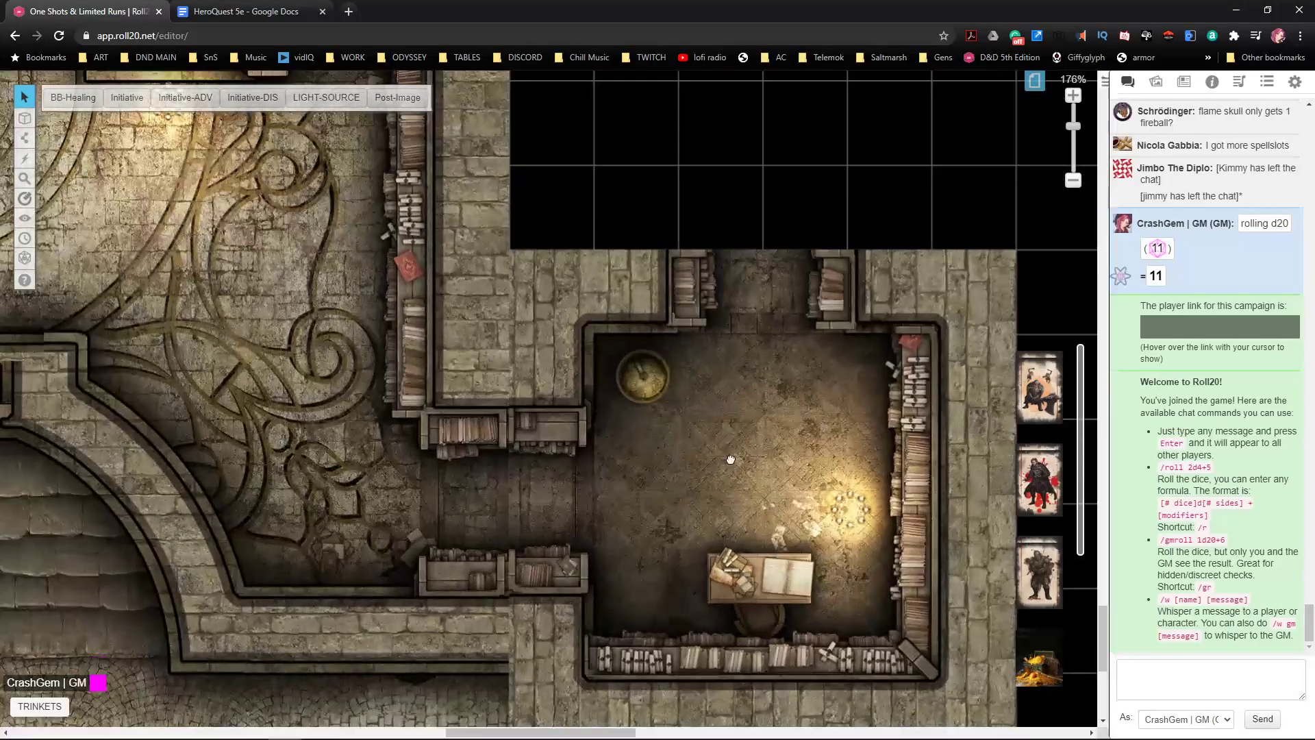
{"action": "key", "text": "ctrl+v"}
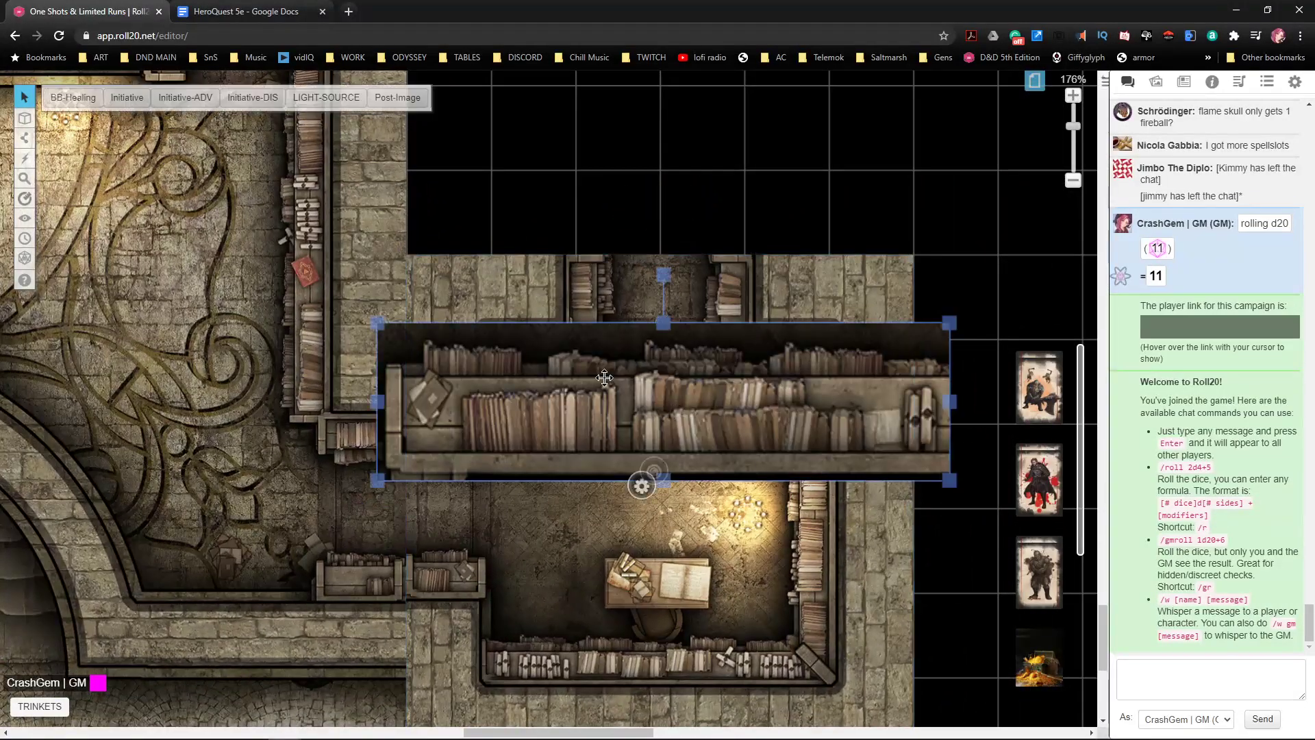
- Rotate the pasted bookshelf upside down and shrink it to the width of the study's north opening
{"action": "scroll", "coordinate": [644, 315], "scroll_direction": "down", "scroll_amount": 3}
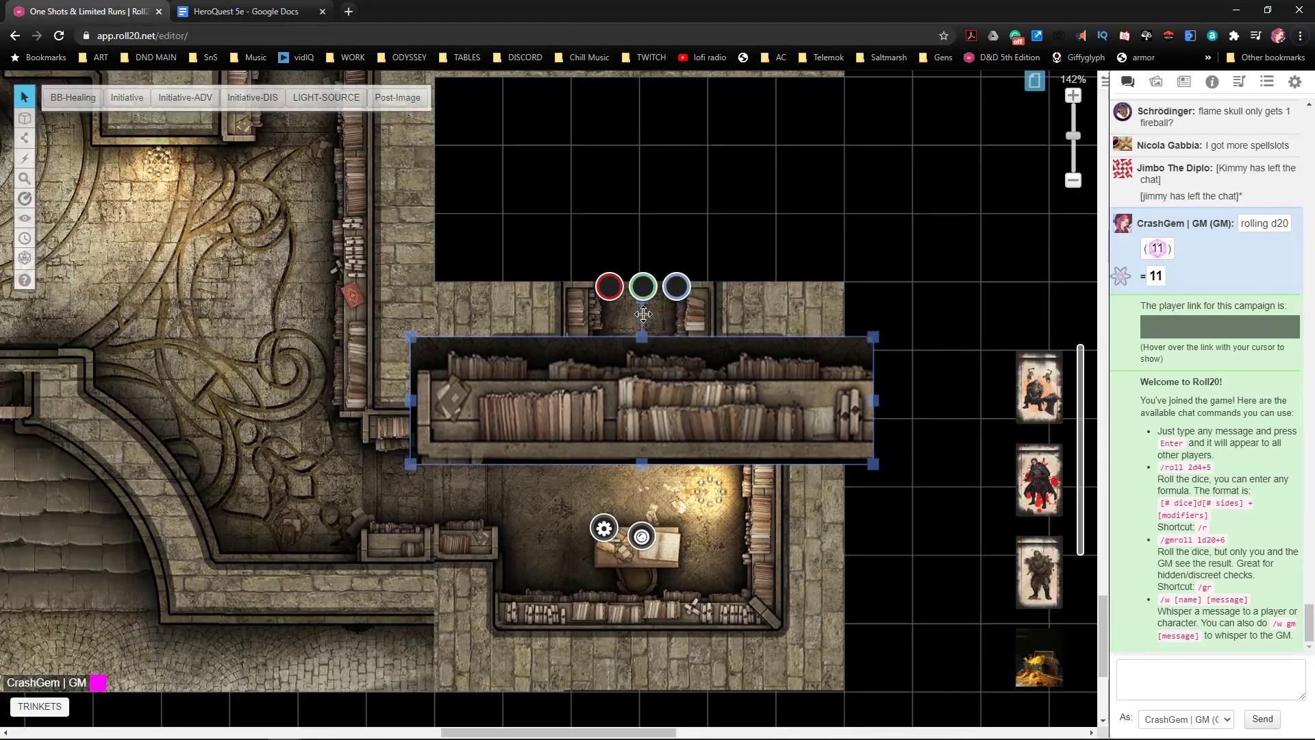
{"action": "left_click_drag", "start_coordinate": [643, 299], "coordinate": [648, 502]}
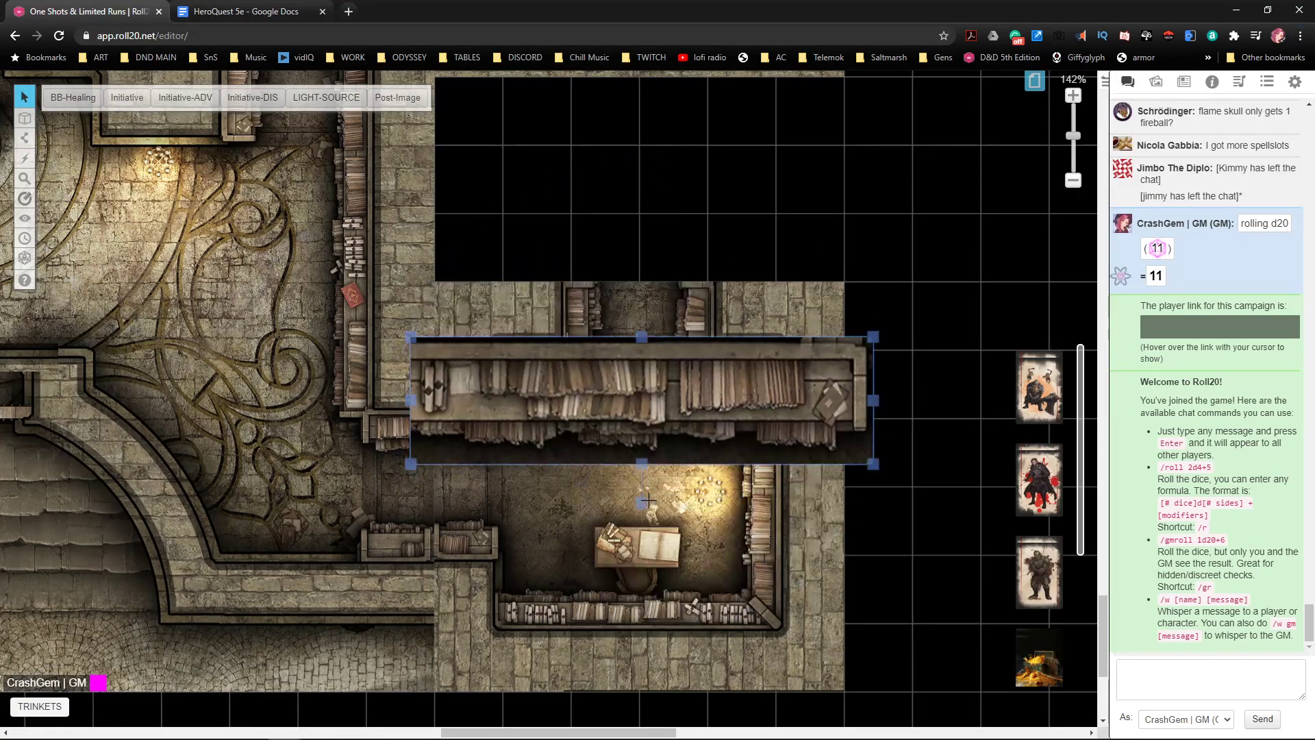
{"action": "left_click_drag", "start_coordinate": [875, 469], "coordinate": [683, 335]}
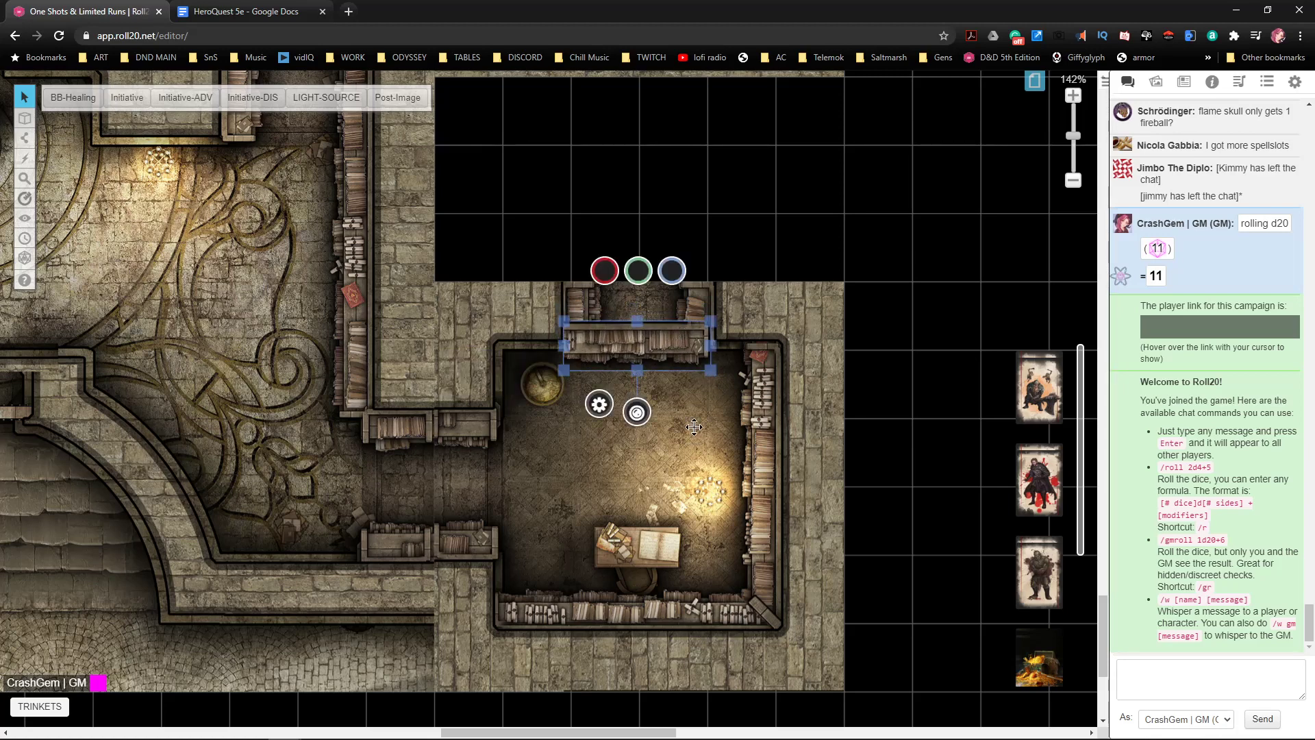
{"action": "right_click", "coordinate": [789, 510]}
{"action": "double_click", "coordinate": [682, 339]}
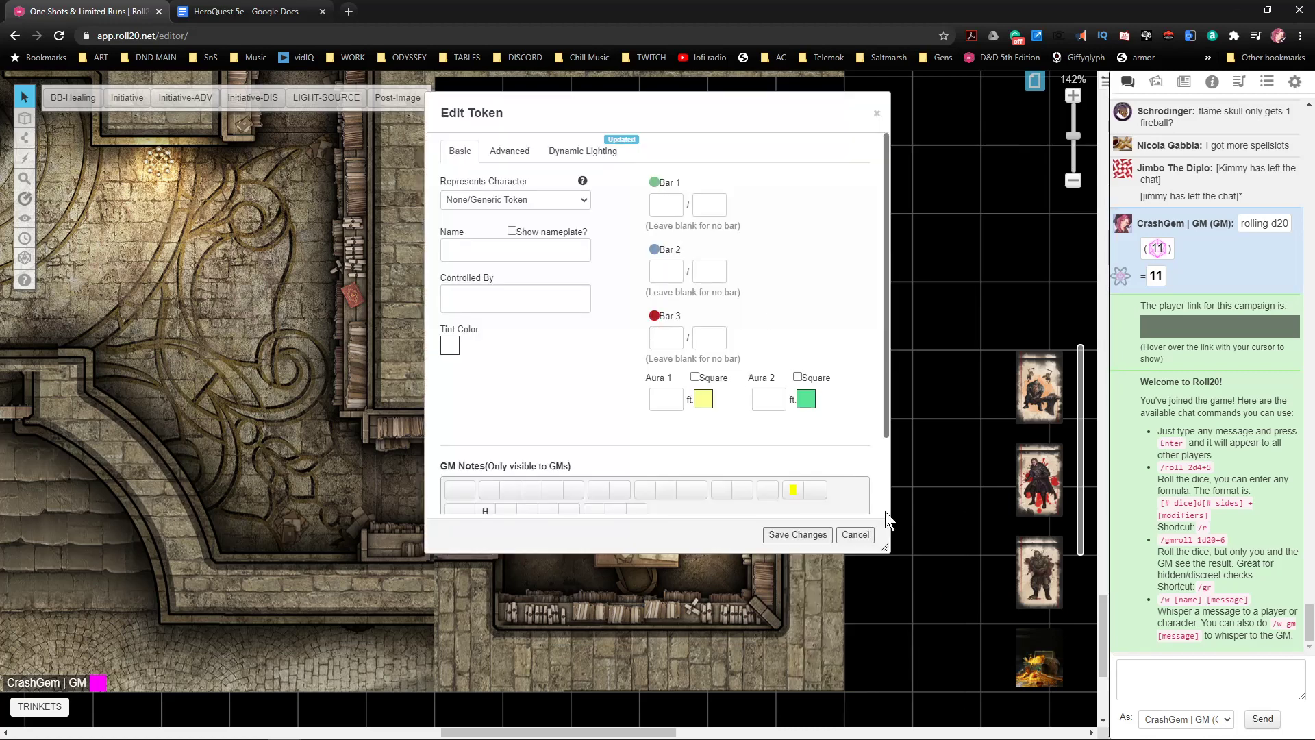
{"action": "left_click", "coordinate": [867, 541]}
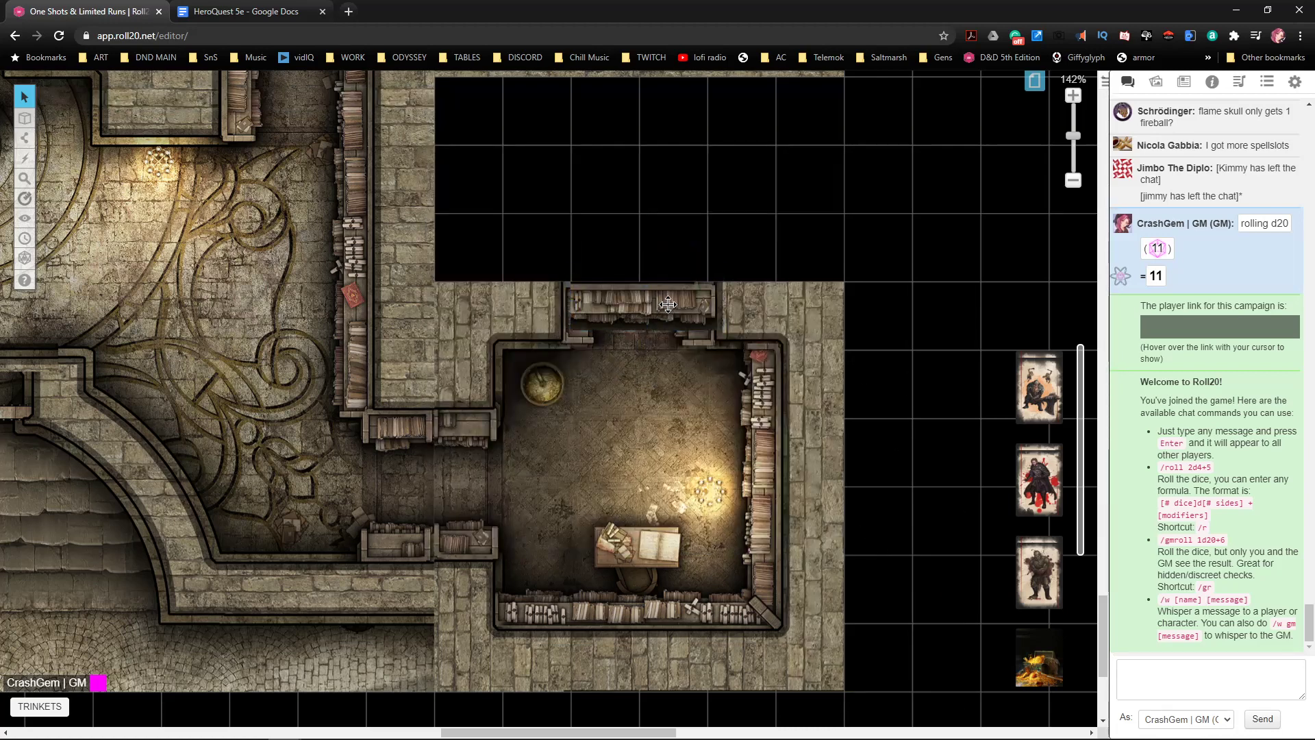
- Position the bookshelf in the study's north opening so that it closes the gap between the side shelves
{"action": "left_click_drag", "start_coordinate": [664, 310], "coordinate": [673, 331]}
{"action": "left_click", "coordinate": [789, 314]}
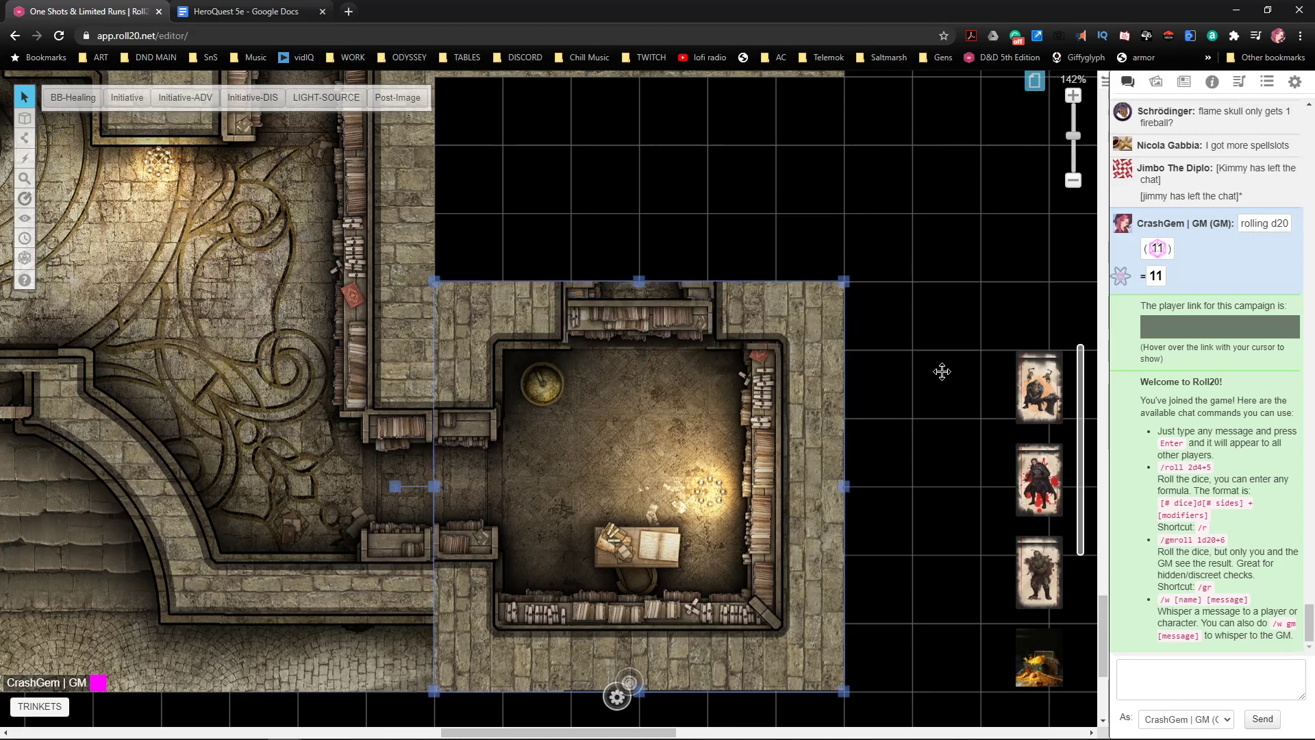
{"action": "left_click", "coordinate": [638, 318]}
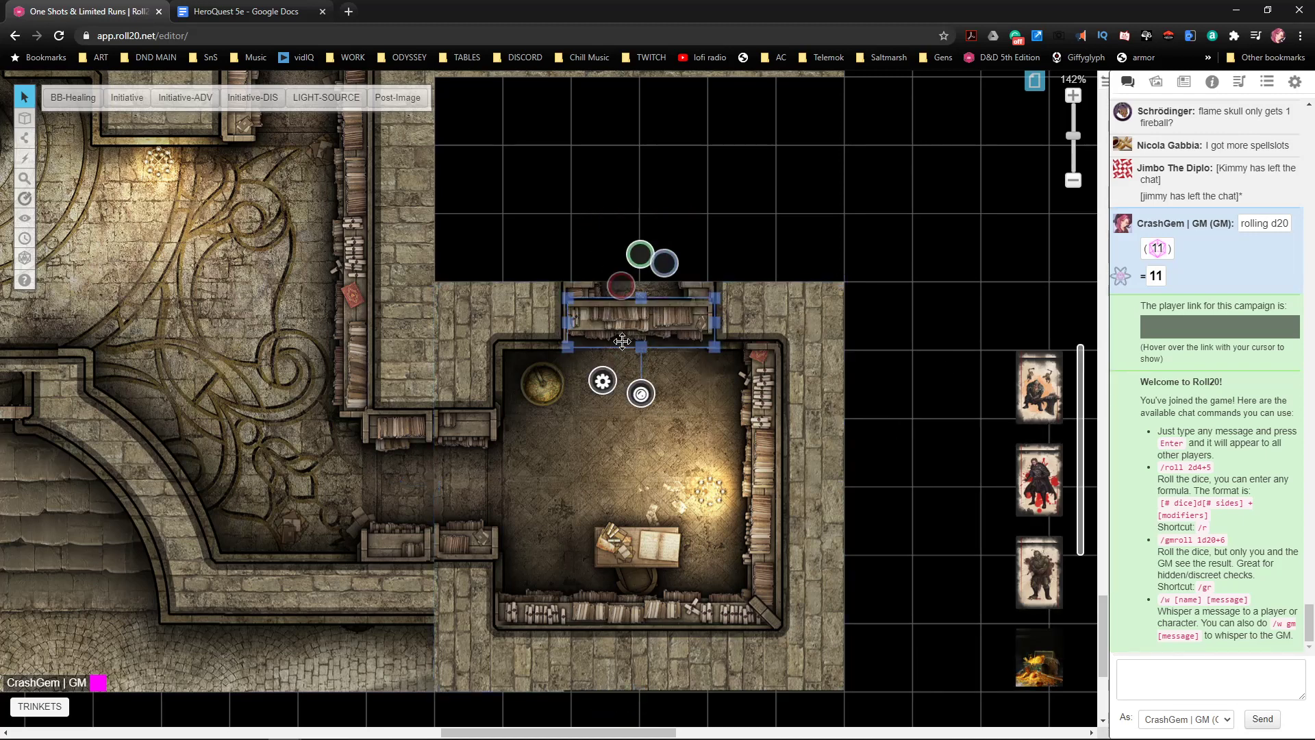
{"action": "left_click", "coordinate": [564, 346]}
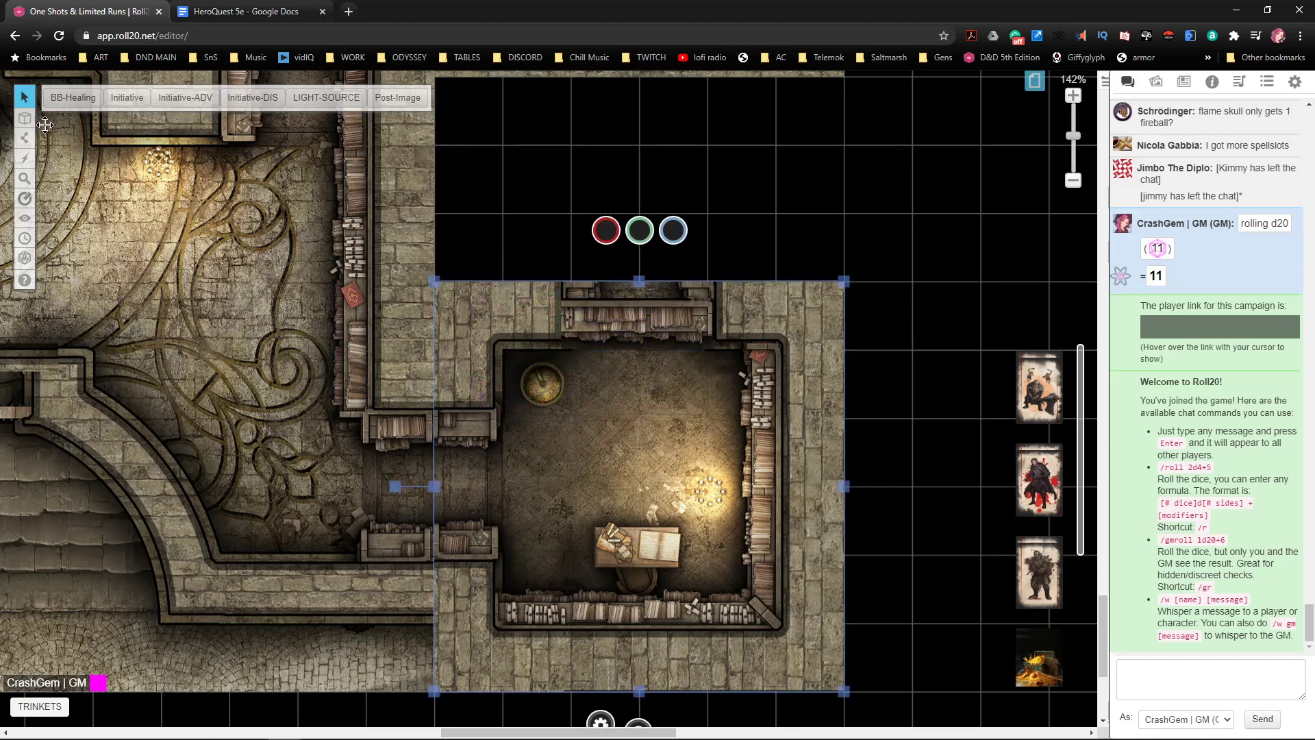
- Trace a dynamic lighting line from the study's northeast corner along the north wall, around the bookshelf and down to the west doorway
{"action": "mouse_move", "coordinate": [27, 119]}
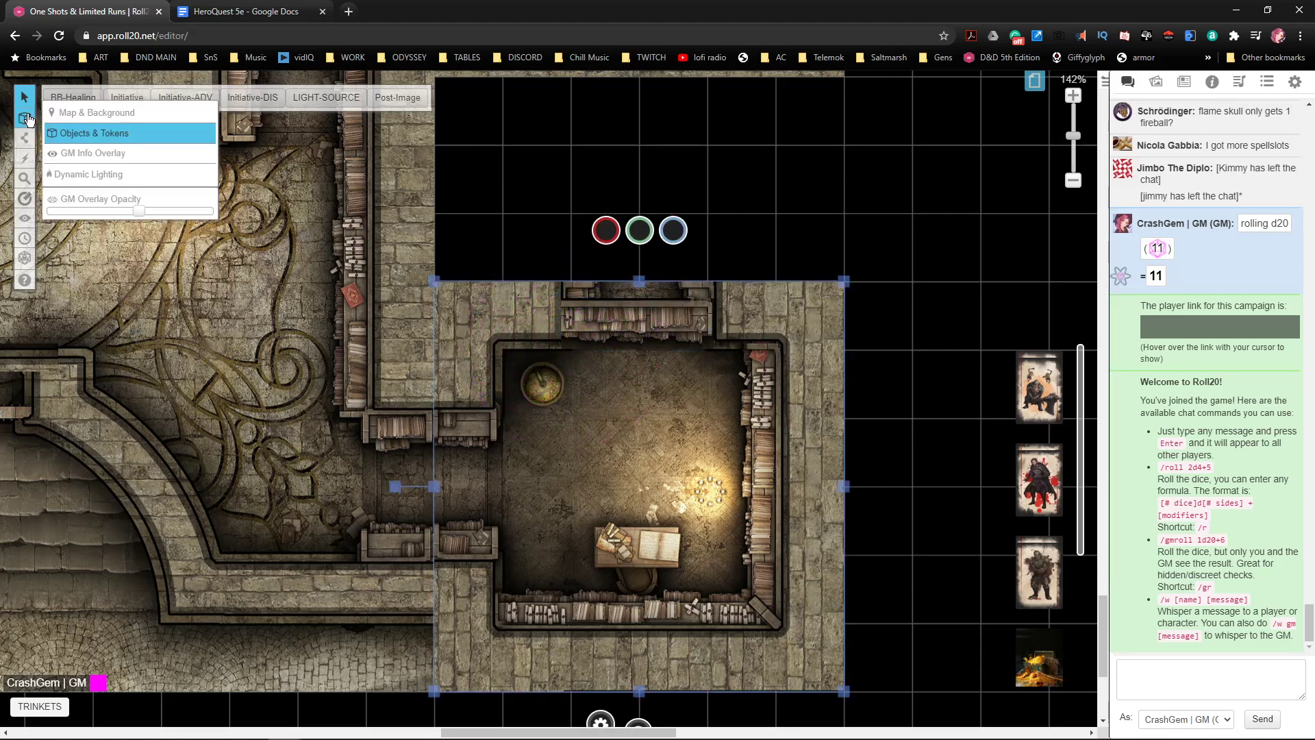
{"action": "left_click", "coordinate": [91, 179]}
{"action": "left_click", "coordinate": [26, 135]}
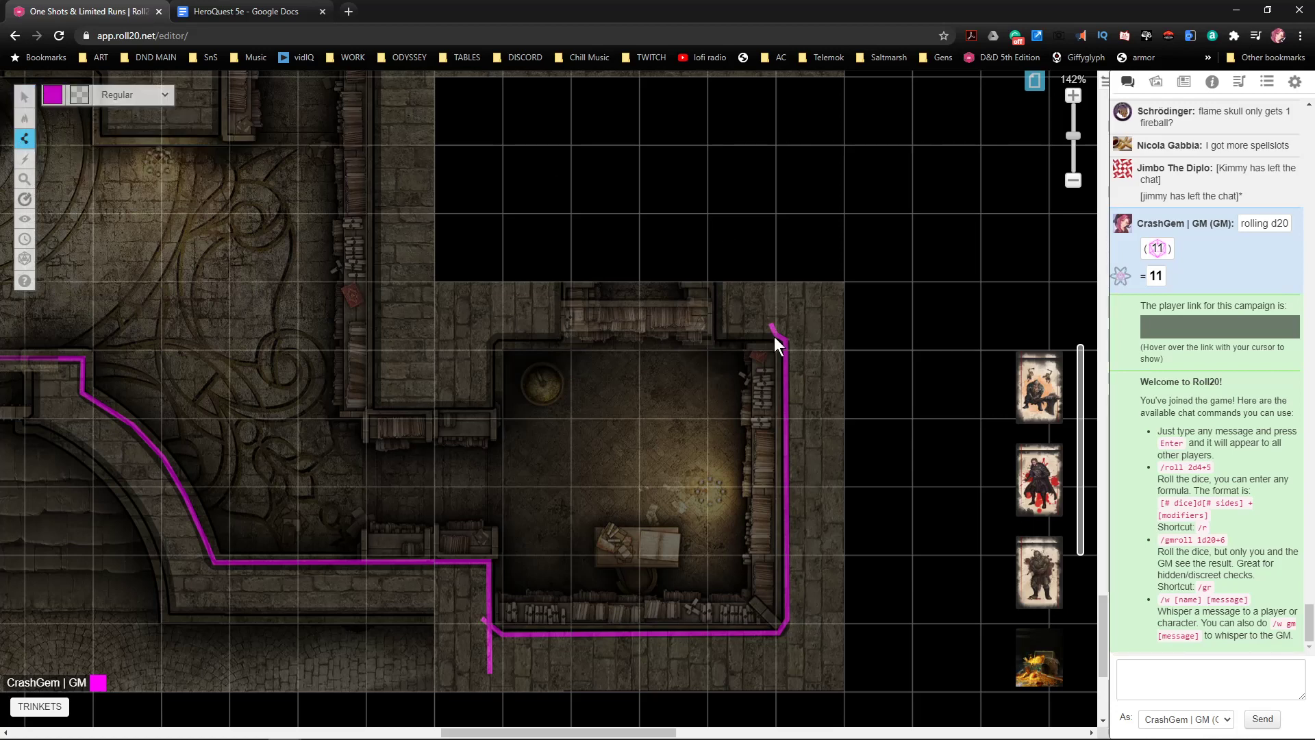
{"action": "scroll", "coordinate": [749, 421], "scroll_direction": "up", "scroll_amount": 3}
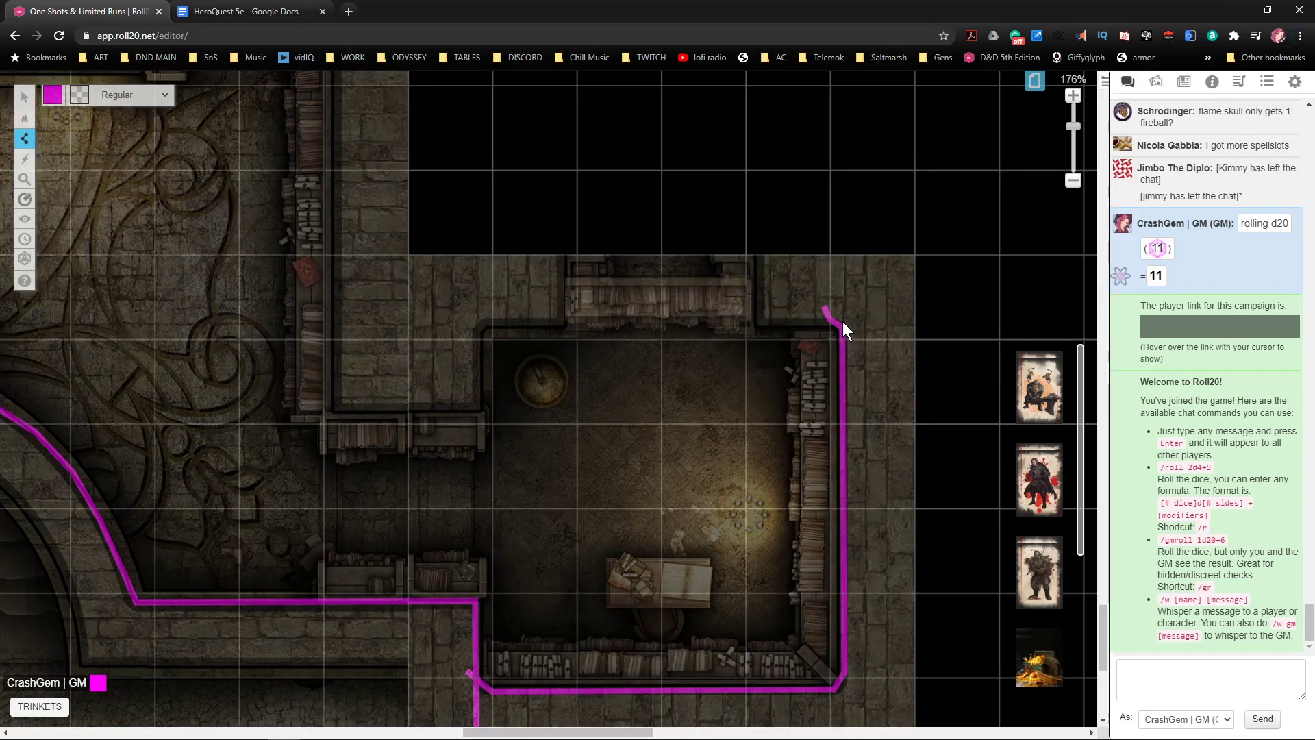
{"action": "double_click", "coordinate": [759, 322]}
{"action": "left_click", "coordinate": [564, 281]}
{"action": "left_click", "coordinate": [489, 321]}
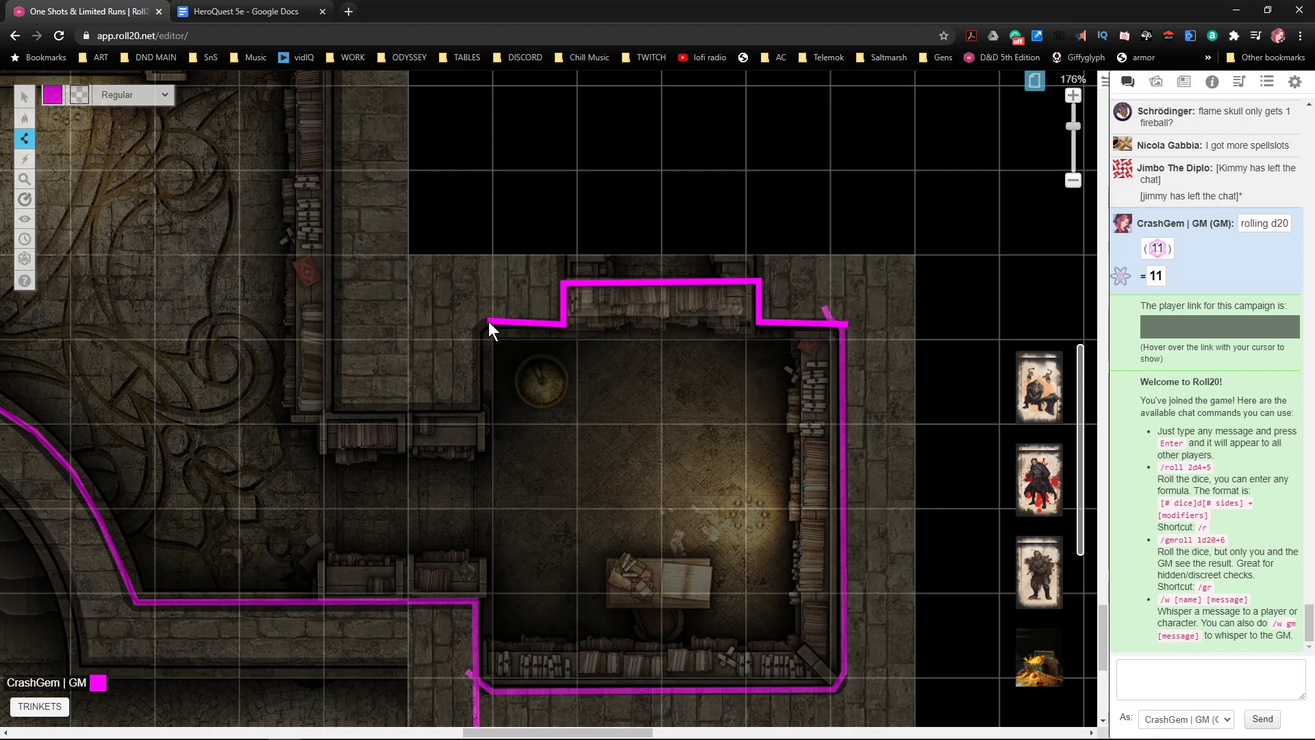
{"action": "left_click", "coordinate": [479, 410]}
- Extend the line north along the corridor's east wall and around the doorway to the next study's southwest corner
{"action": "scroll", "coordinate": [351, 430], "scroll_direction": "up", "scroll_amount": 10}
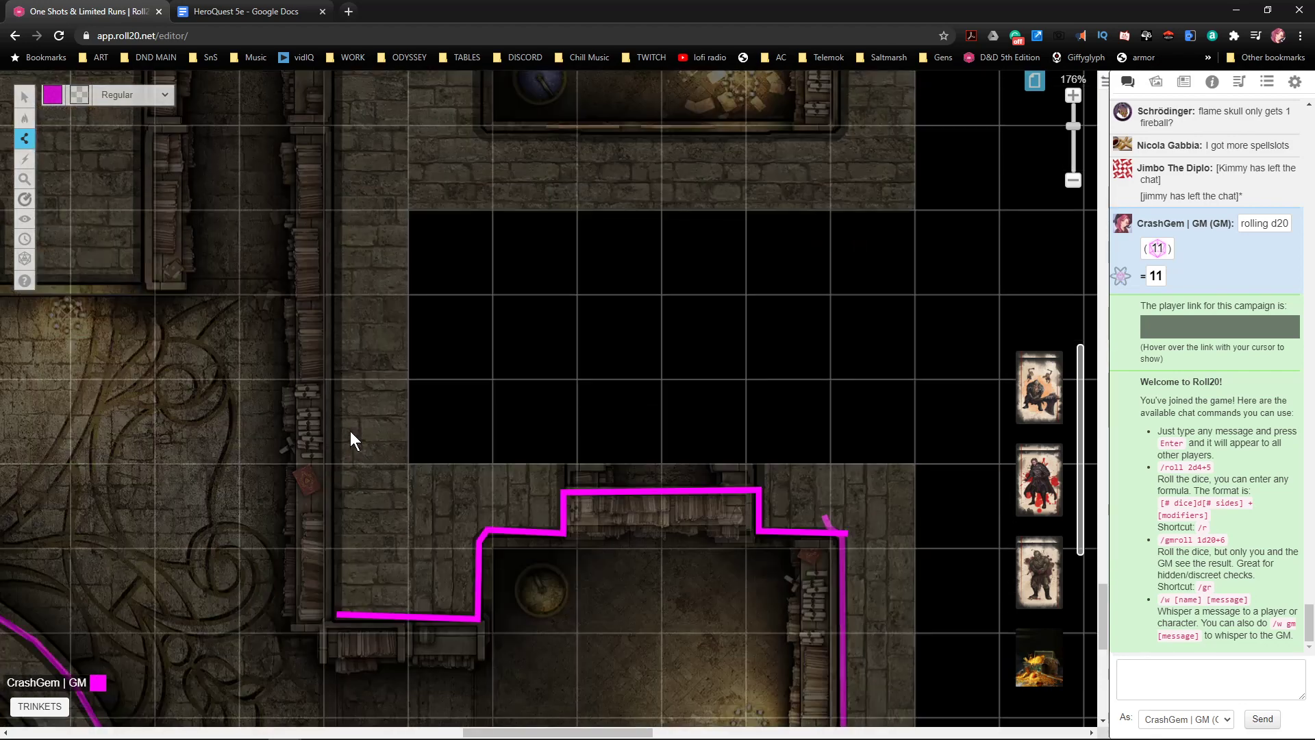
{"action": "scroll", "coordinate": [385, 489], "scroll_direction": "down", "scroll_amount": 3}
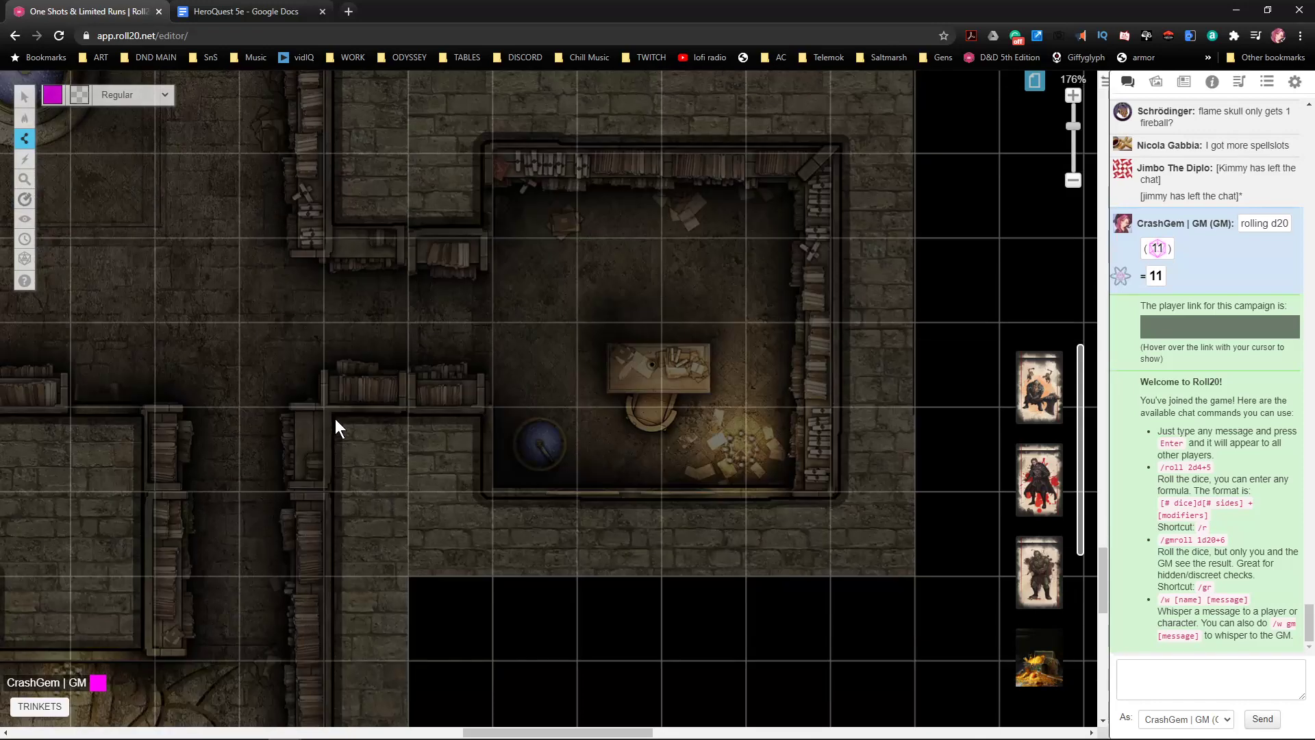
{"action": "left_click", "coordinate": [337, 417]}
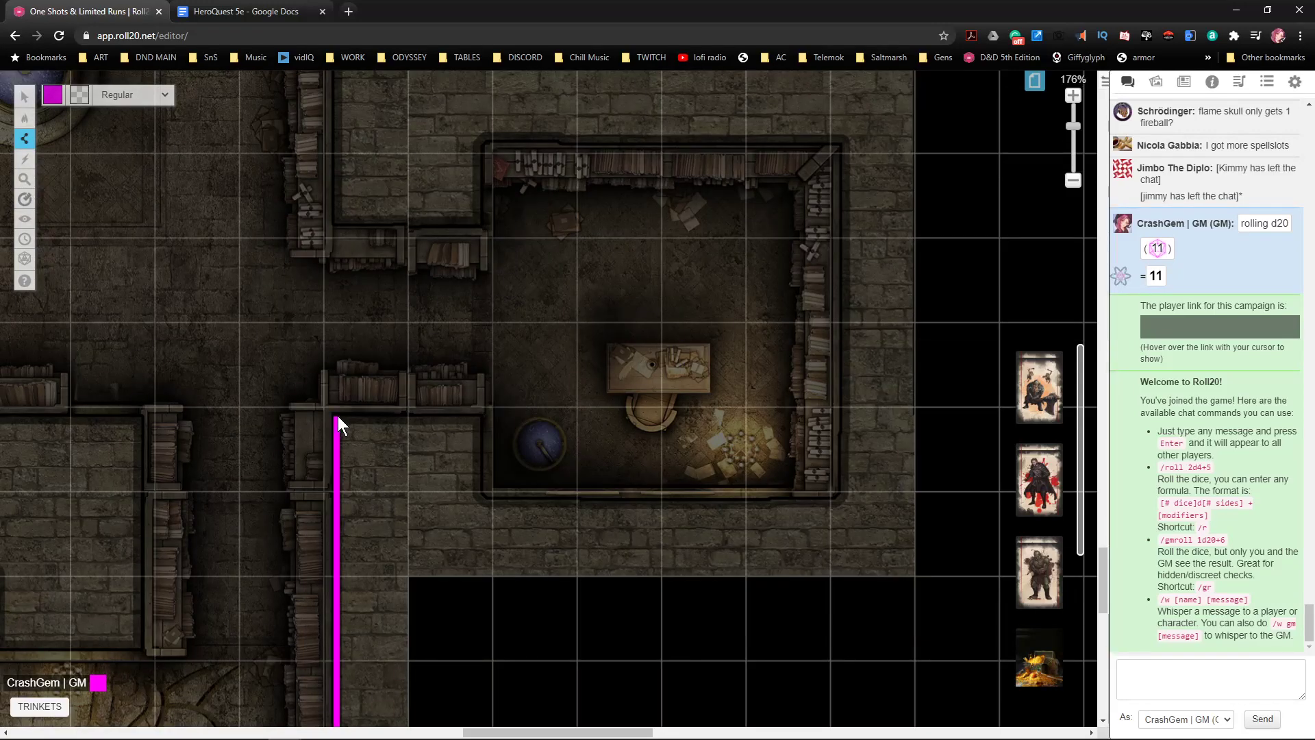
{"action": "left_click", "coordinate": [479, 418]}
{"action": "left_click", "coordinate": [486, 492]}
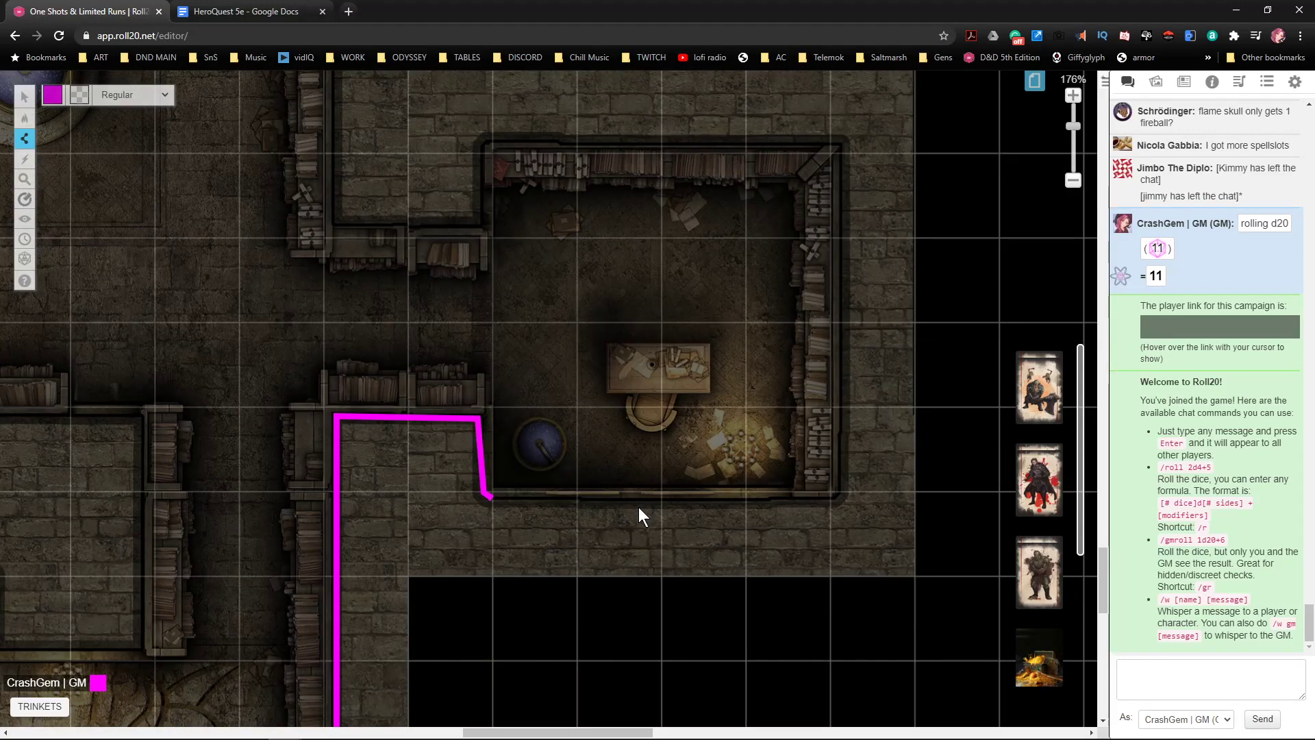
- Trace the upper study's south, east and north walls and bring the line down its west wall to the doorway
{"action": "left_click", "coordinate": [833, 498]}
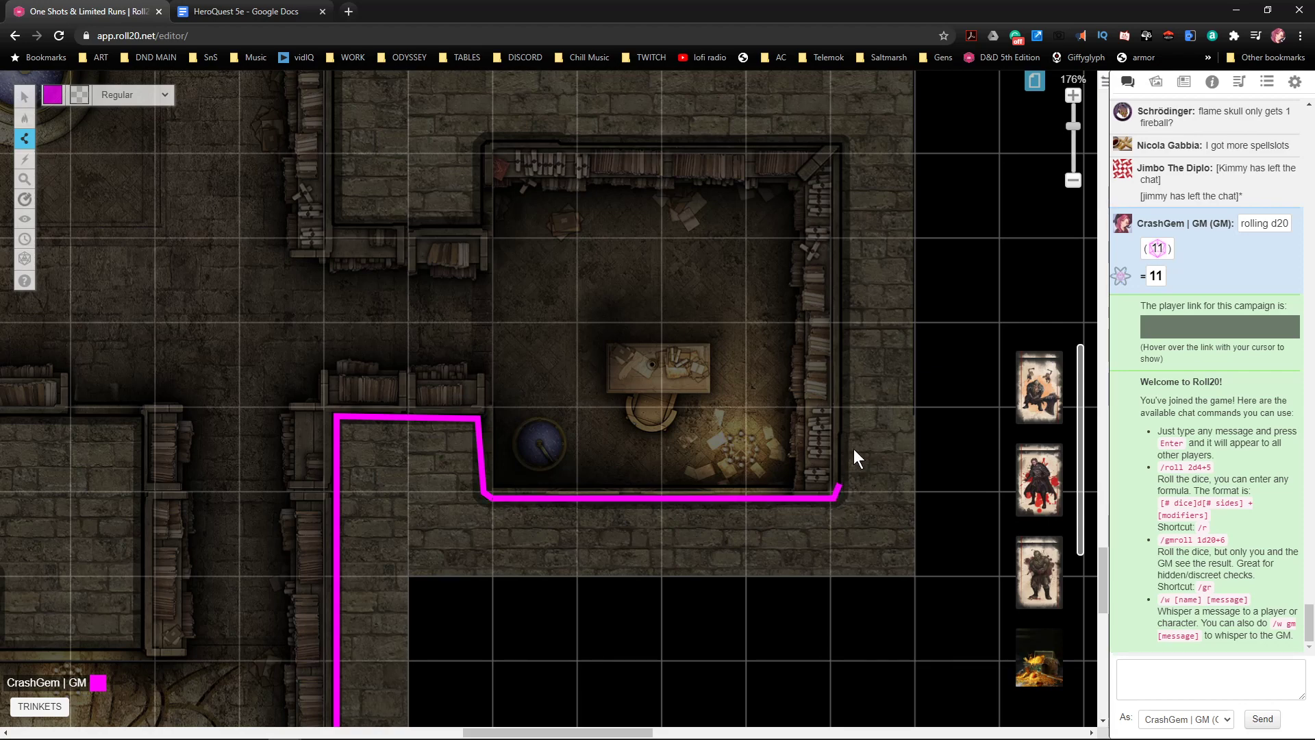
{"action": "scroll", "coordinate": [854, 449], "scroll_direction": "up", "scroll_amount": 4}
{"action": "left_click", "coordinate": [840, 305]}
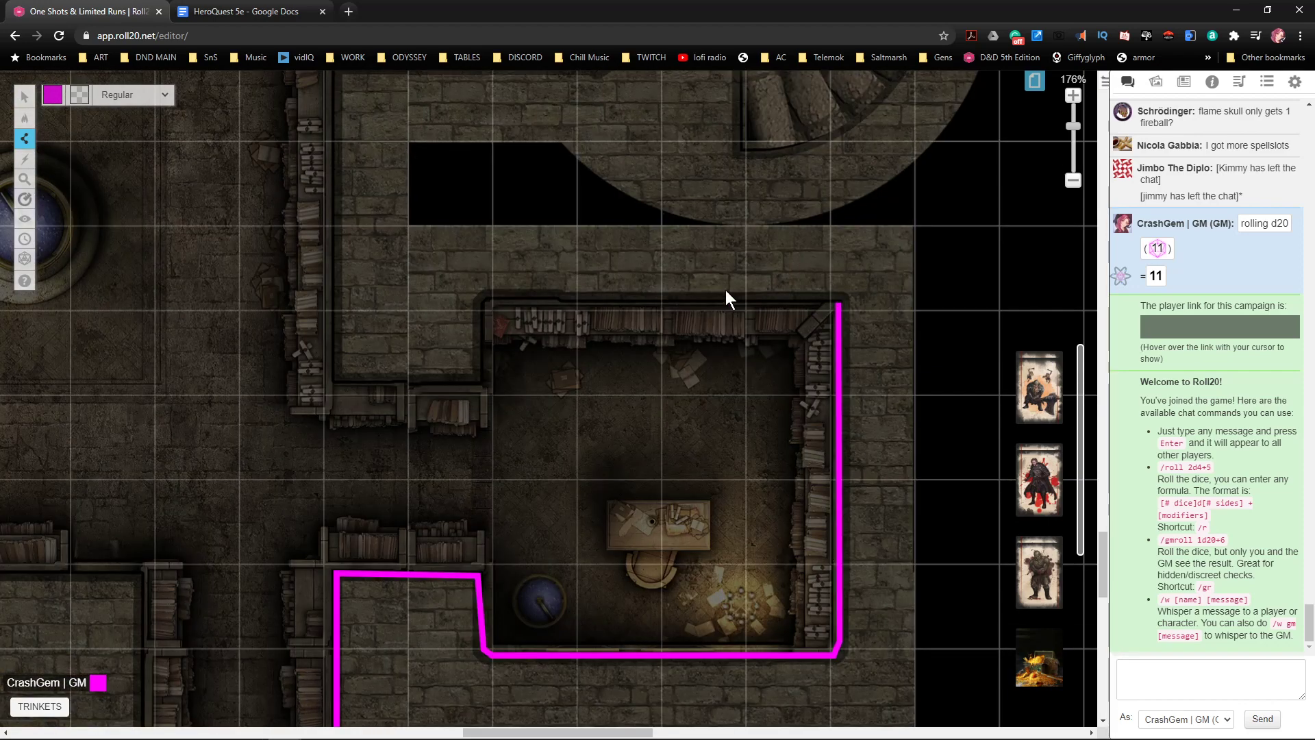
{"action": "left_click", "coordinate": [486, 303]}
{"action": "left_click", "coordinate": [481, 384]}
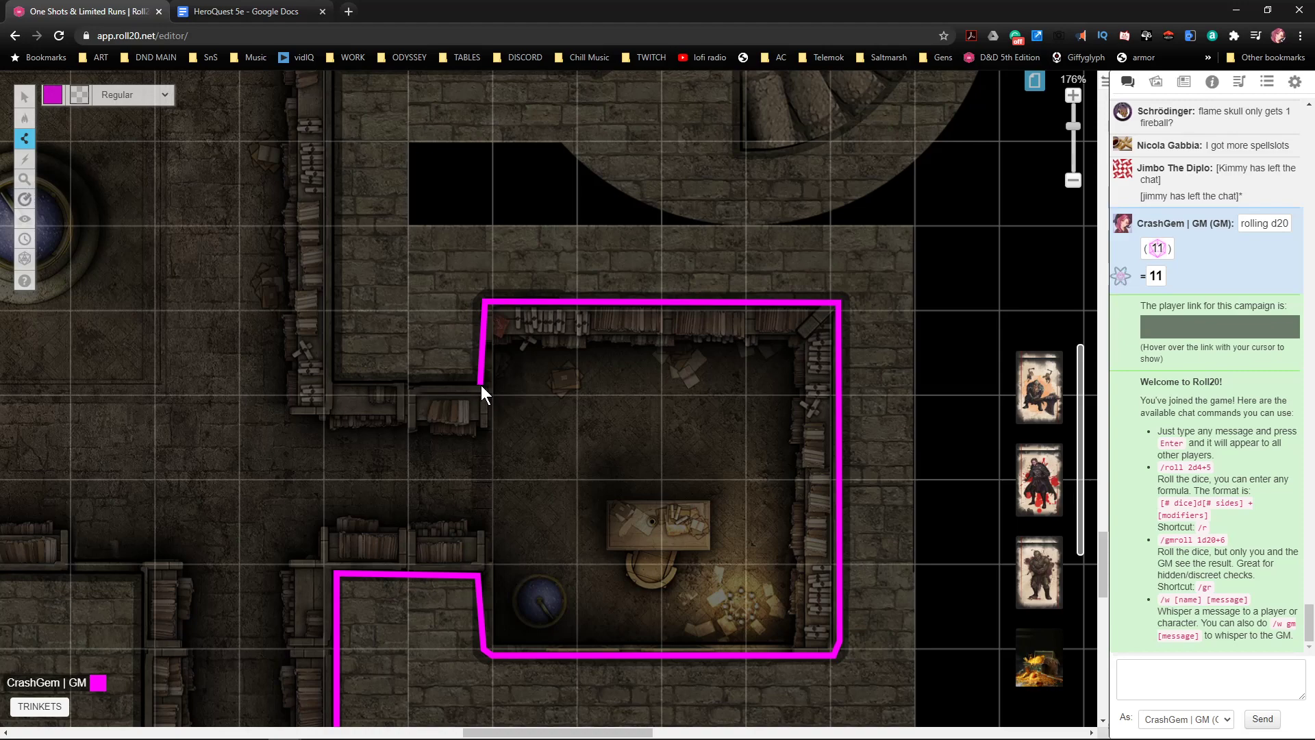
- Extend the lighting line west from the study doorway, north along the corridor's east wall and east along the staircase passage's south wall
{"action": "left_click", "coordinate": [332, 382]}
{"action": "scroll", "coordinate": [343, 385], "scroll_direction": "up", "scroll_amount": 5}
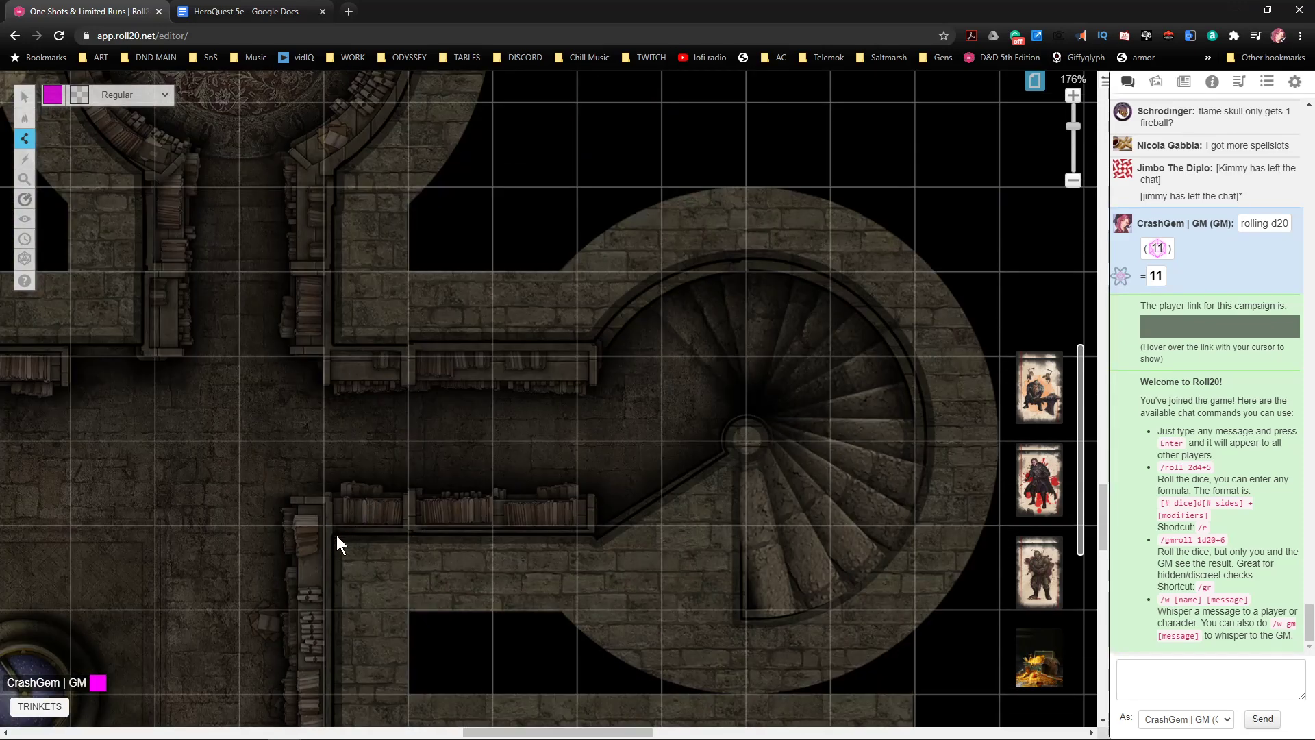
{"action": "left_click", "coordinate": [336, 536]}
{"action": "left_click", "coordinate": [596, 537]}
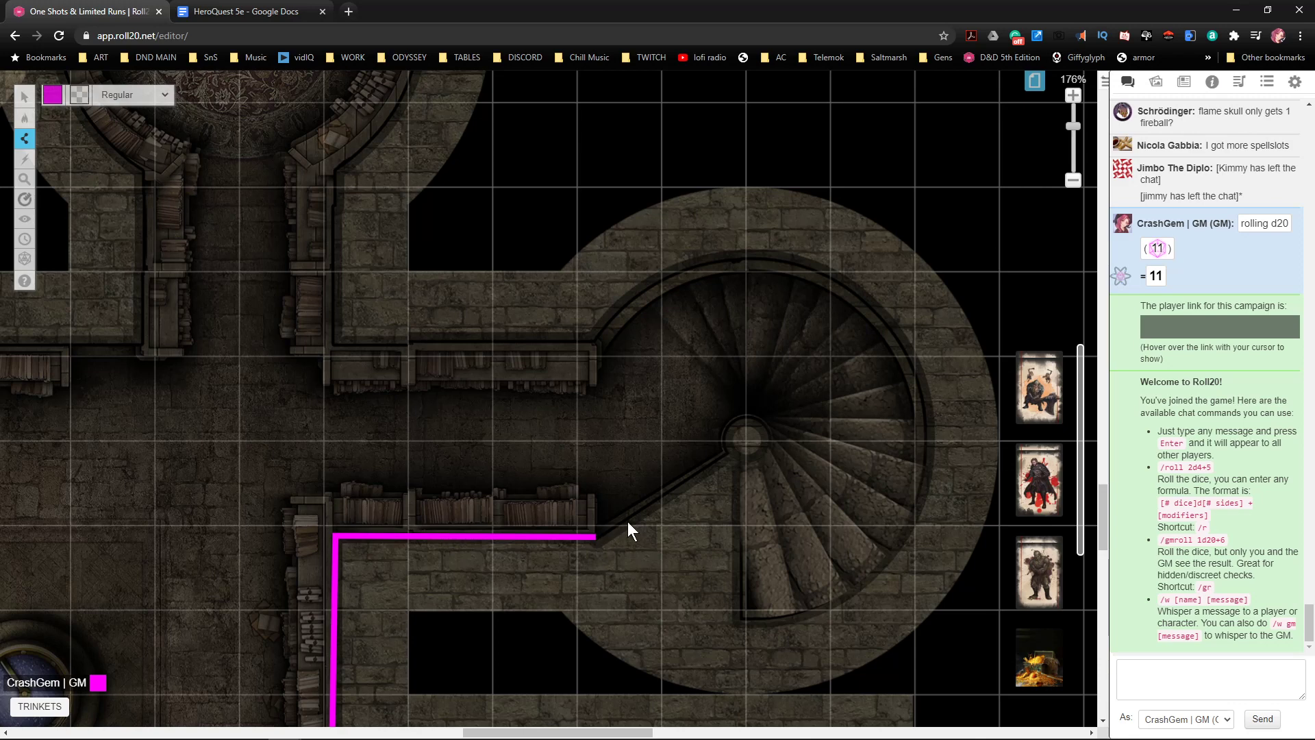
- Trace the line around the spiral staircase, from its center pillar down and around the curved outer wall to the passage's north wall
{"action": "left_click", "coordinate": [734, 450]}
{"action": "left_click", "coordinate": [739, 622]}
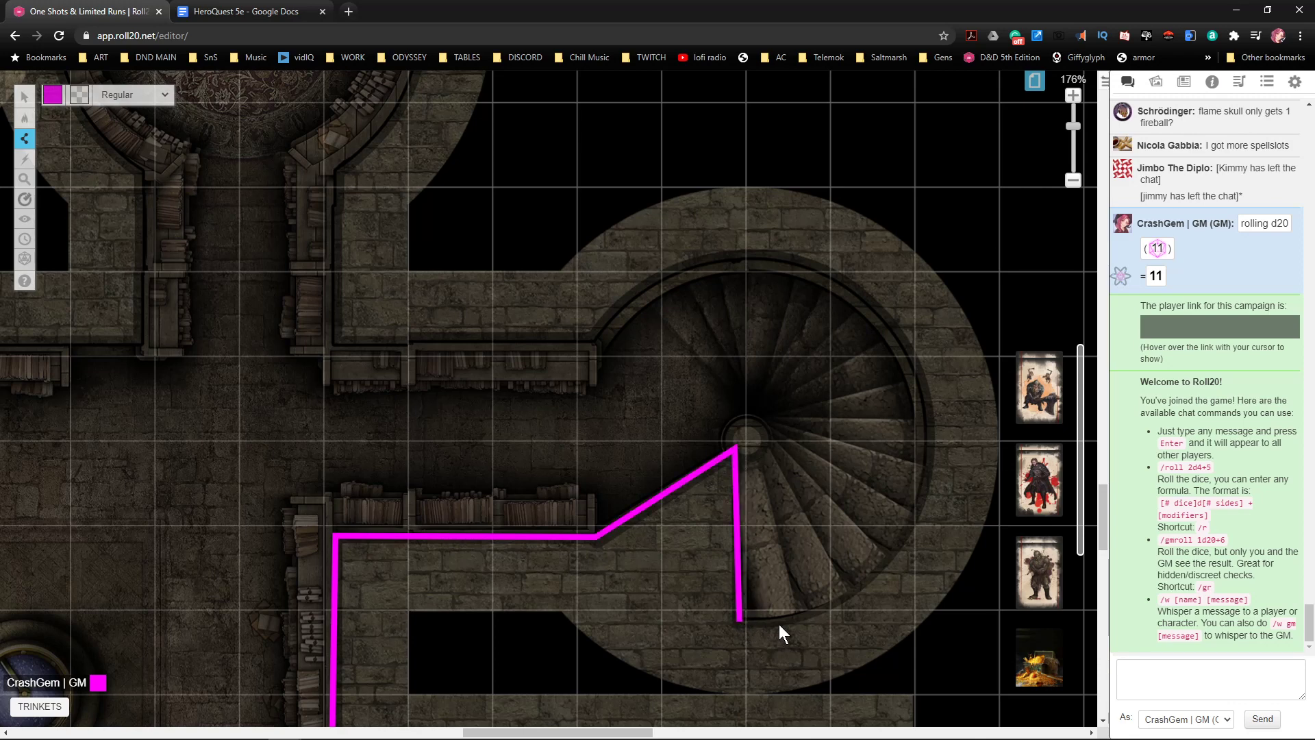
{"action": "left_click", "coordinate": [828, 606]}
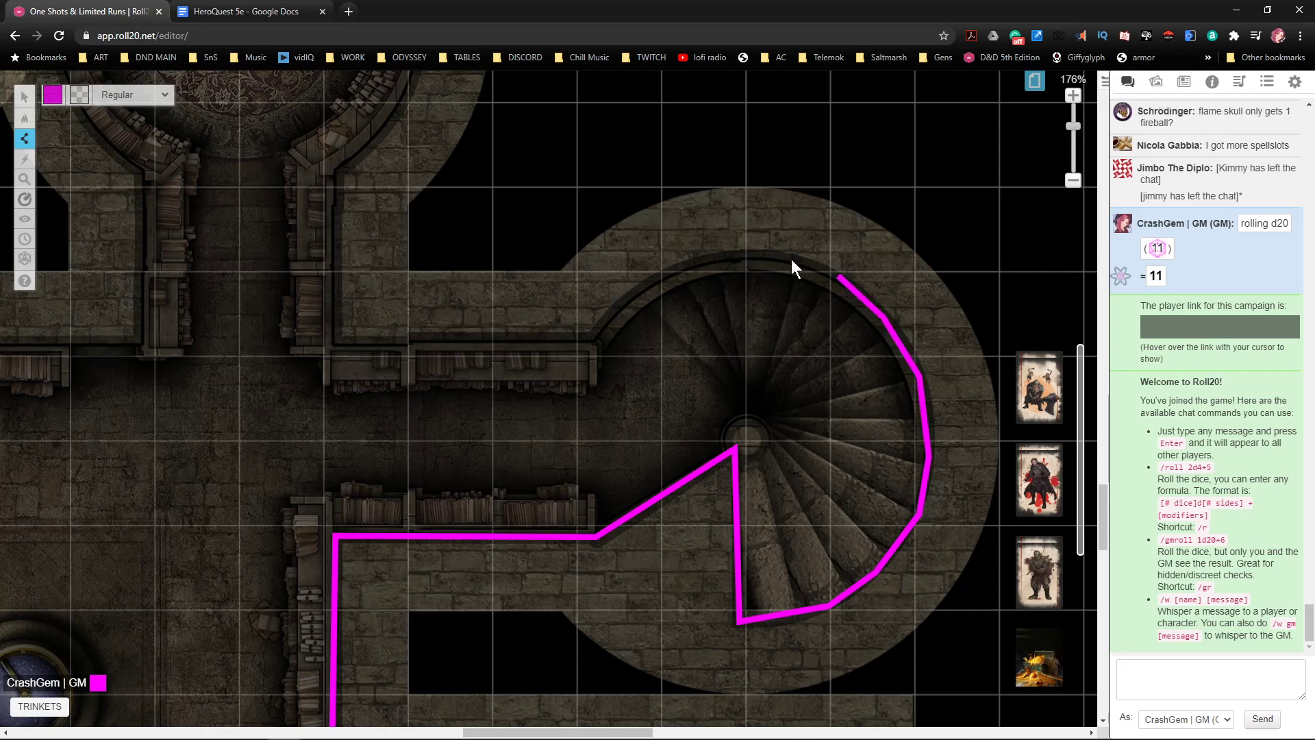
{"action": "left_click", "coordinate": [662, 279]}
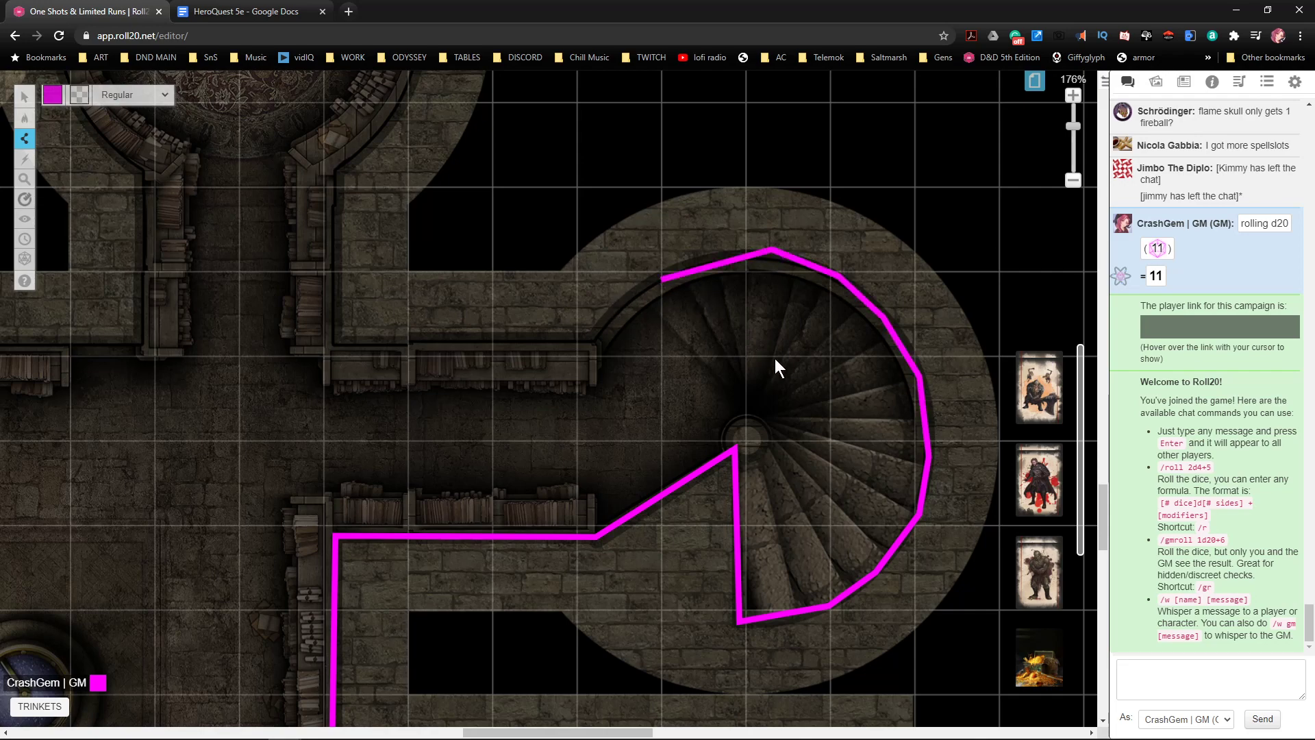
{"action": "key", "text": "ctrl+z"}
{"action": "left_click", "coordinate": [692, 257]}
{"action": "left_click", "coordinate": [644, 284]}
{"action": "left_click", "coordinate": [592, 341]}
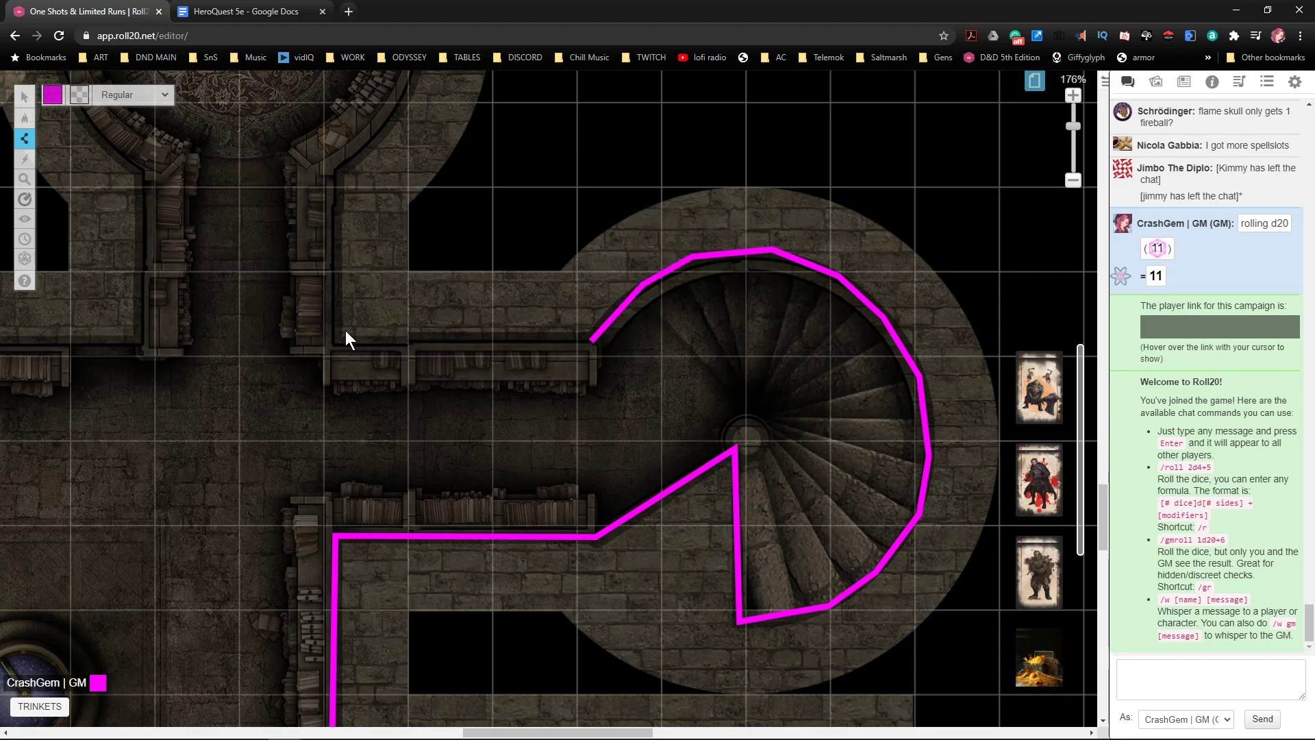
- Bring the line west along the staircase passage's north wall and north to the round carpeted room's southeast corner
{"action": "left_click", "coordinate": [333, 341]}
{"action": "scroll", "coordinate": [364, 409], "scroll_direction": "up", "scroll_amount": 2}
{"action": "left_click", "coordinate": [338, 329]}
- Trace the round carpeted room's curved wall along its east, north and west sides to the southwest corner of its entrance
{"action": "scroll", "coordinate": [390, 349], "scroll_direction": "up", "scroll_amount": 2}
{"action": "left_click", "coordinate": [392, 439]}
{"action": "left_click", "coordinate": [421, 306]}
{"action": "key", "text": "ctrl+z"}
{"action": "left_click", "coordinate": [427, 329]}
{"action": "left_click", "coordinate": [414, 255]}
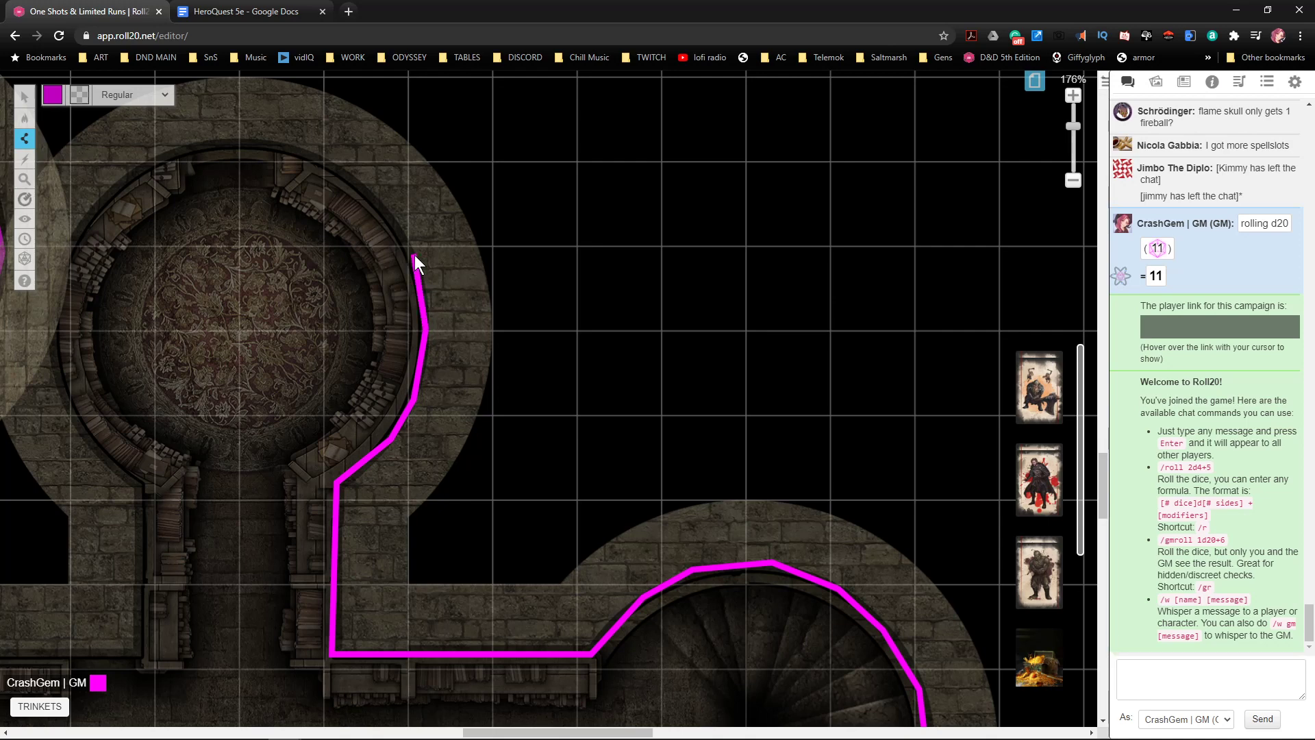
{"action": "left_click", "coordinate": [370, 197]}
{"action": "left_click", "coordinate": [310, 157]}
{"action": "left_click", "coordinate": [231, 142]}
{"action": "left_click", "coordinate": [151, 162]}
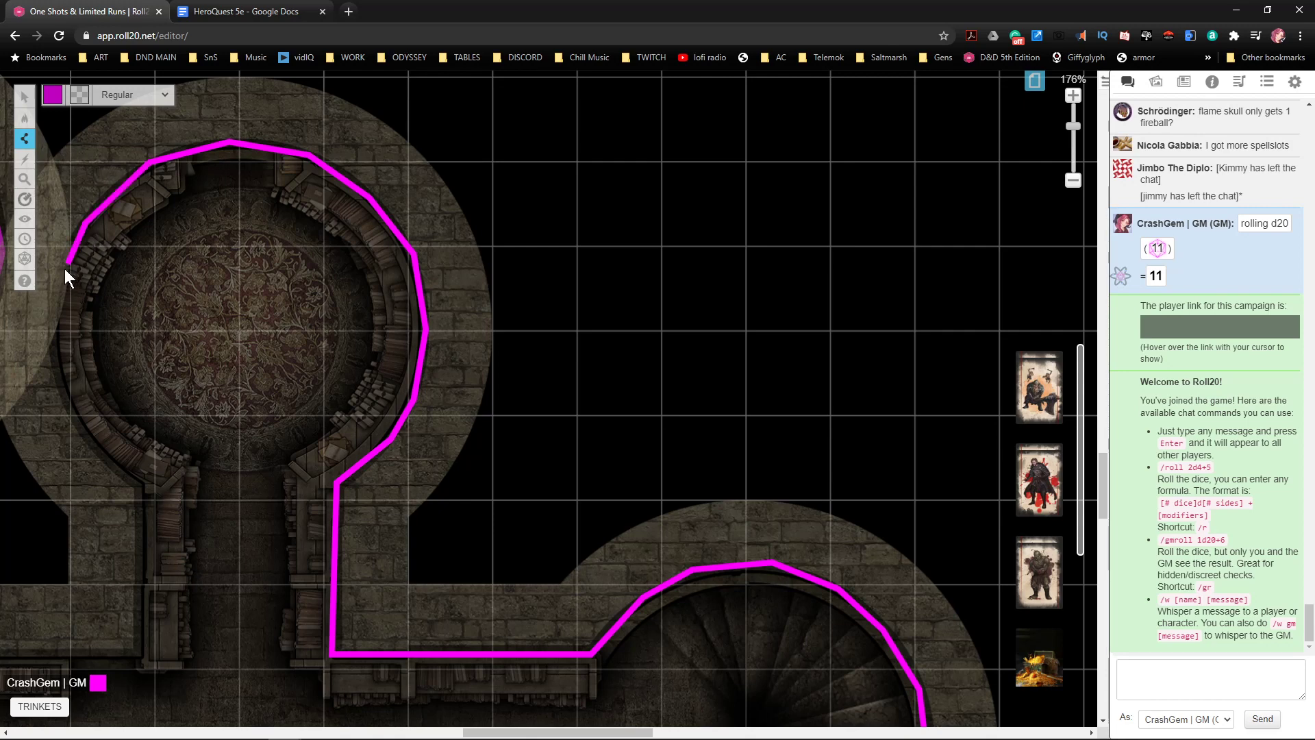
{"action": "left_click", "coordinate": [52, 320]}
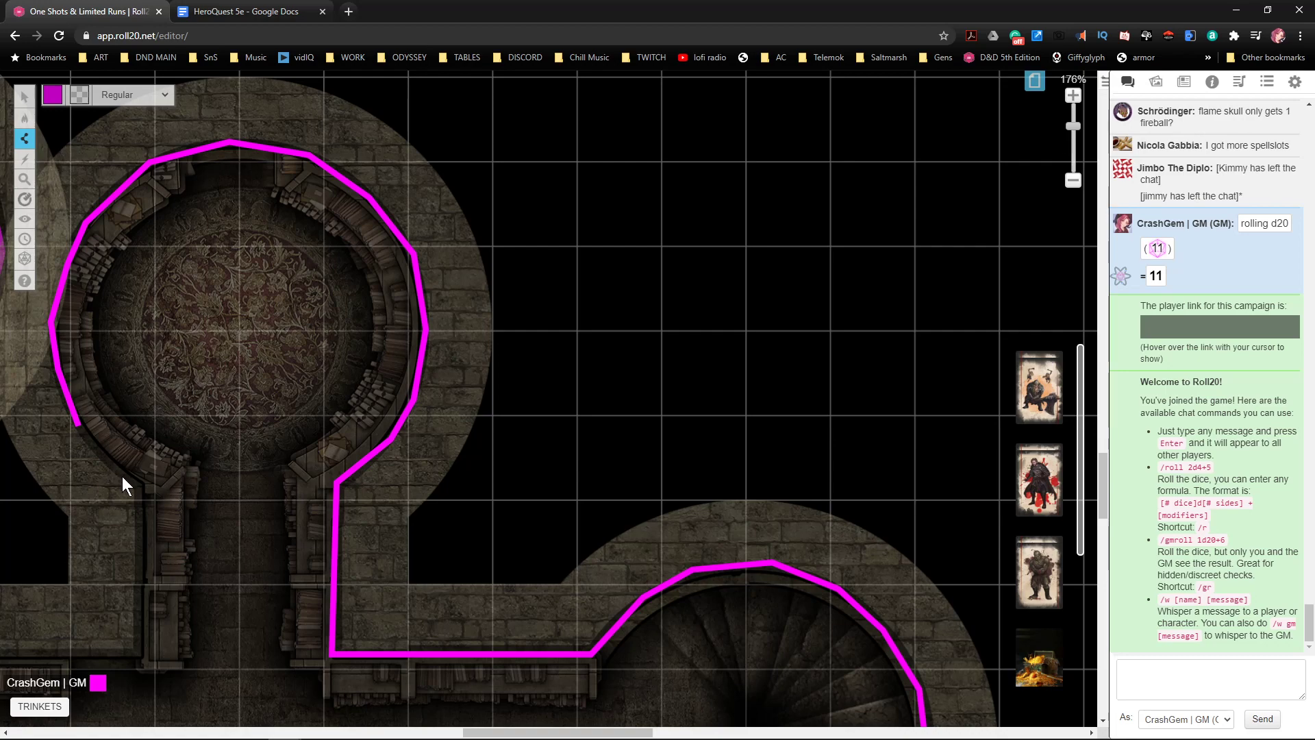
{"action": "left_click", "coordinate": [143, 487]}
- Run the line down the entrance's west wall, west along the main hall's north wall and up toward the round study
{"action": "scroll", "coordinate": [171, 485], "scroll_direction": "down", "scroll_amount": 3}
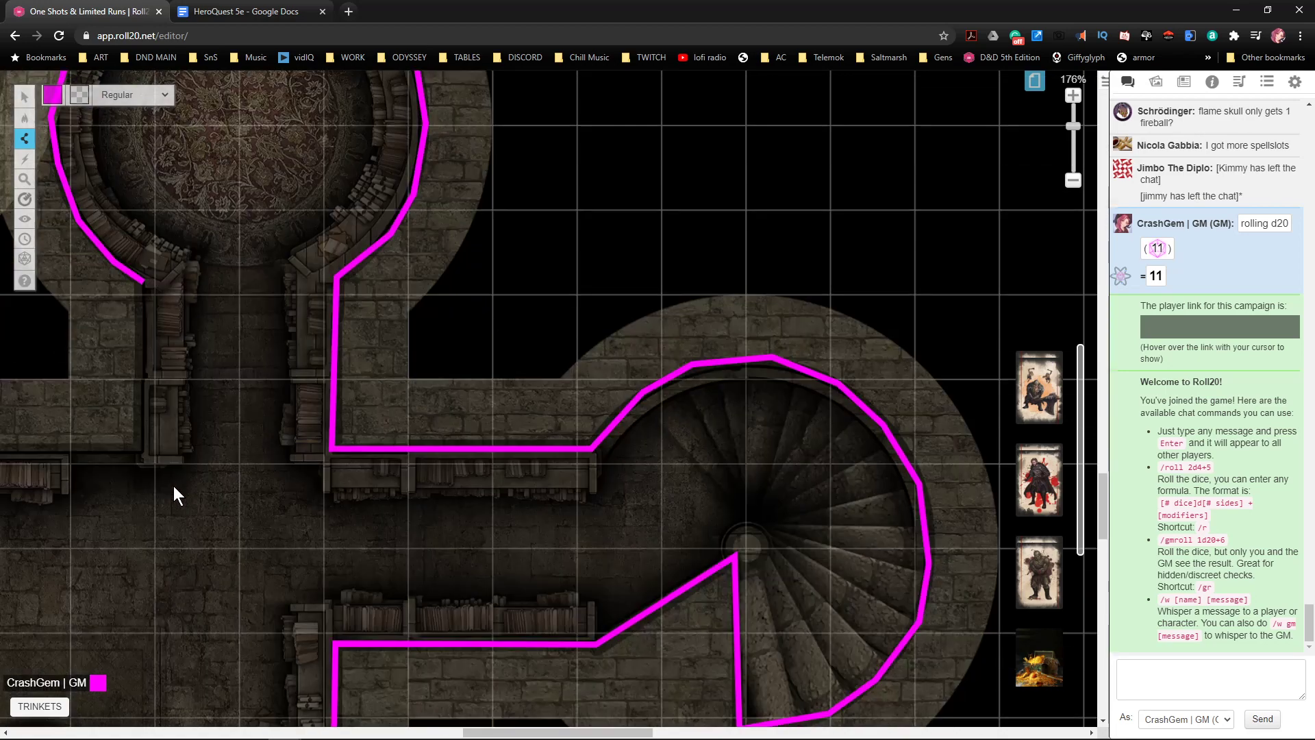
{"action": "left_click", "coordinate": [139, 451]}
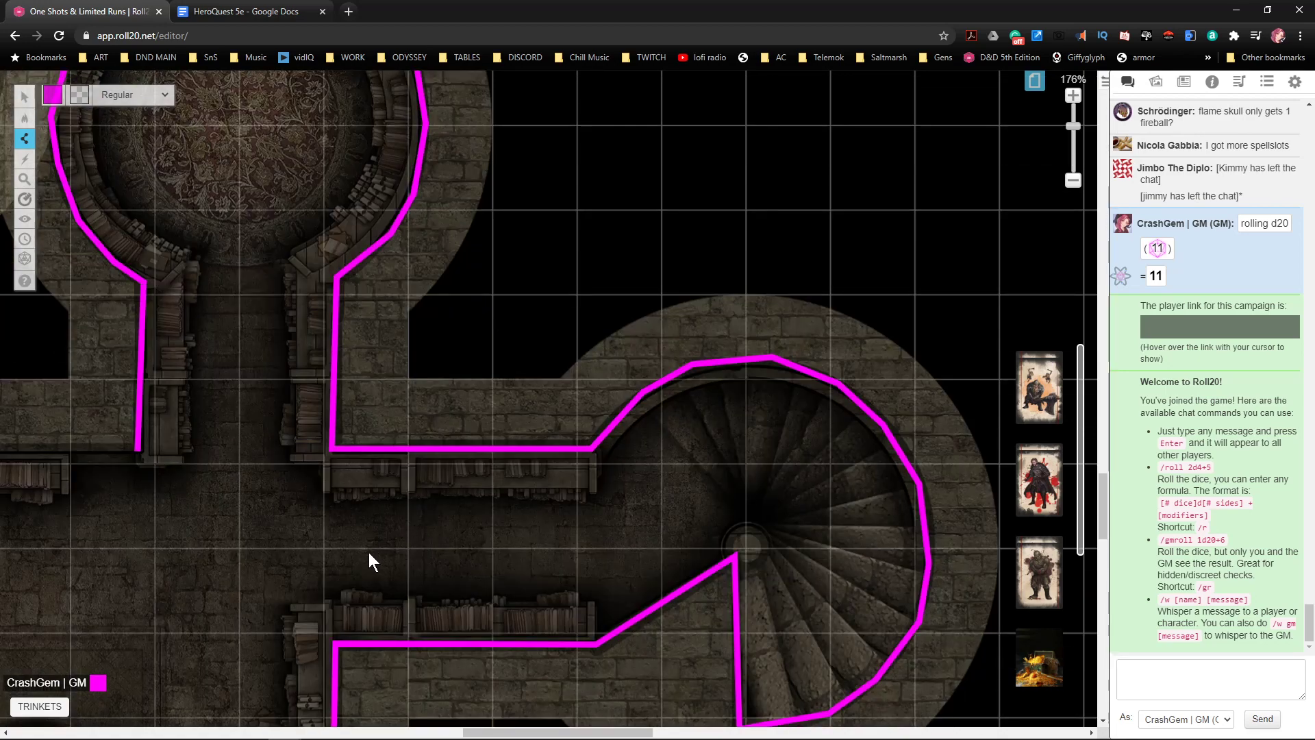
{"action": "scroll", "coordinate": [182, 555], "scroll_direction": "left", "scroll_amount": 10}
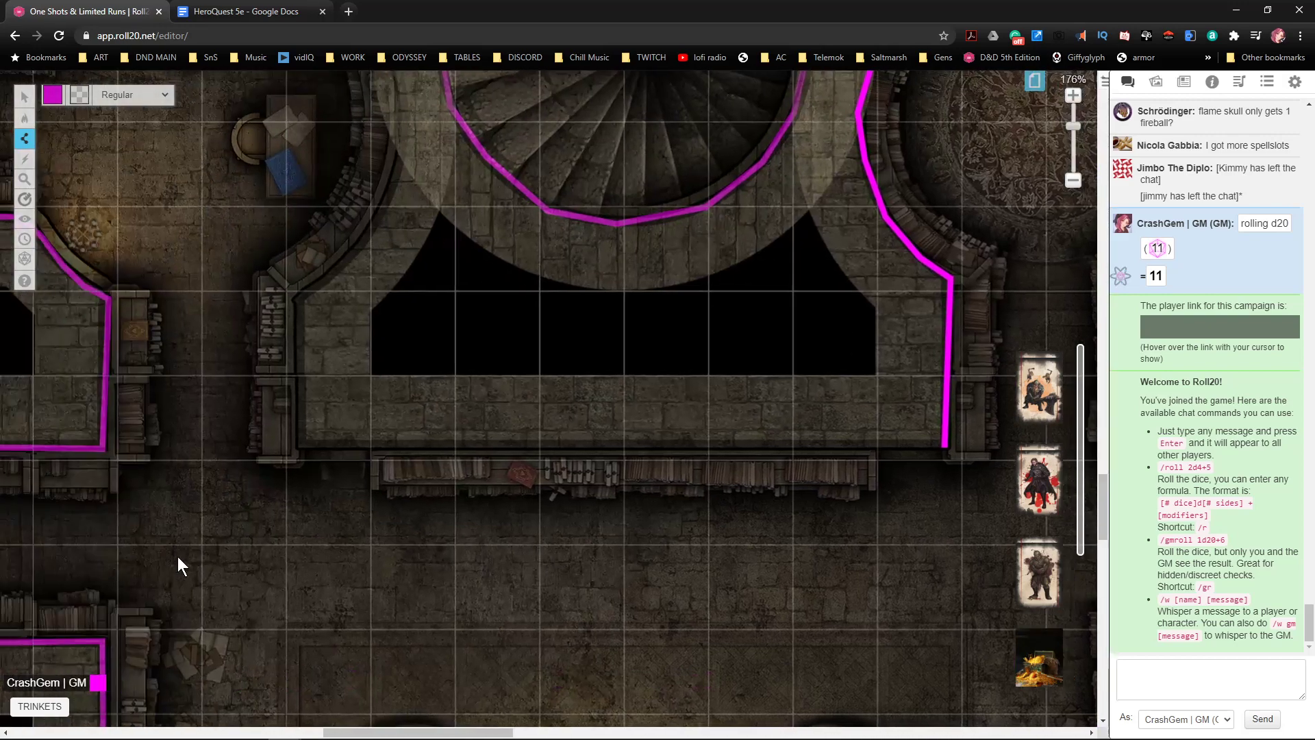
{"action": "left_click", "coordinate": [299, 446]}
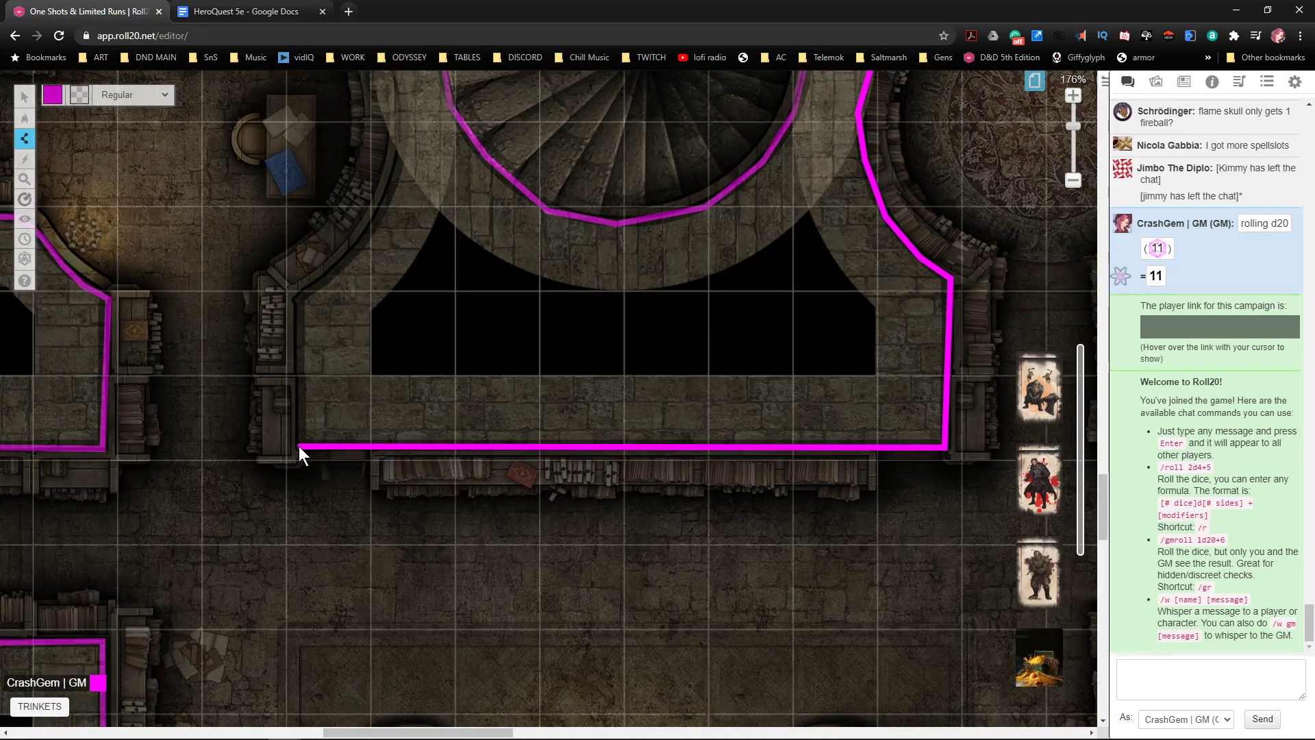
{"action": "scroll", "coordinate": [315, 411], "scroll_direction": "up", "scroll_amount": 1}
{"action": "left_click", "coordinate": [297, 349]}
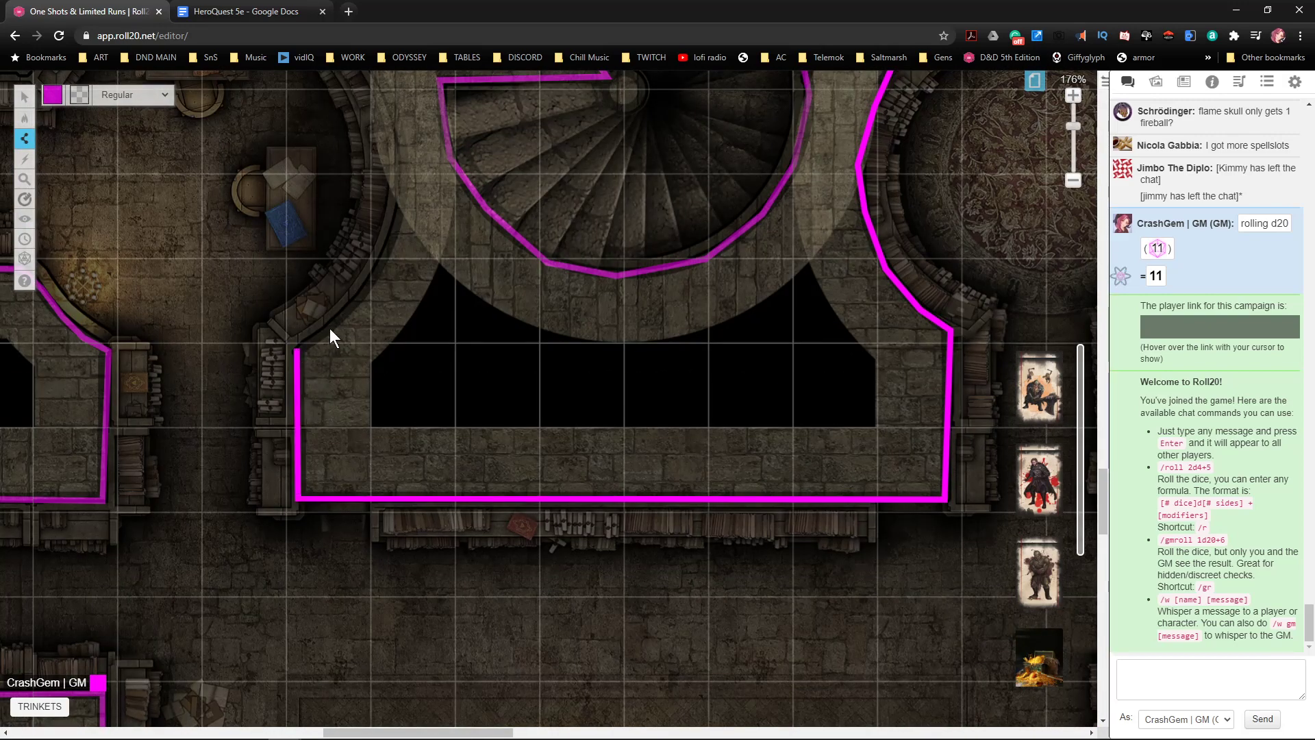
- Trace the round study's curved east and north walls to its northwest corner, where the west corridor begins
{"action": "scroll", "coordinate": [422, 329], "scroll_direction": "up", "scroll_amount": 2}
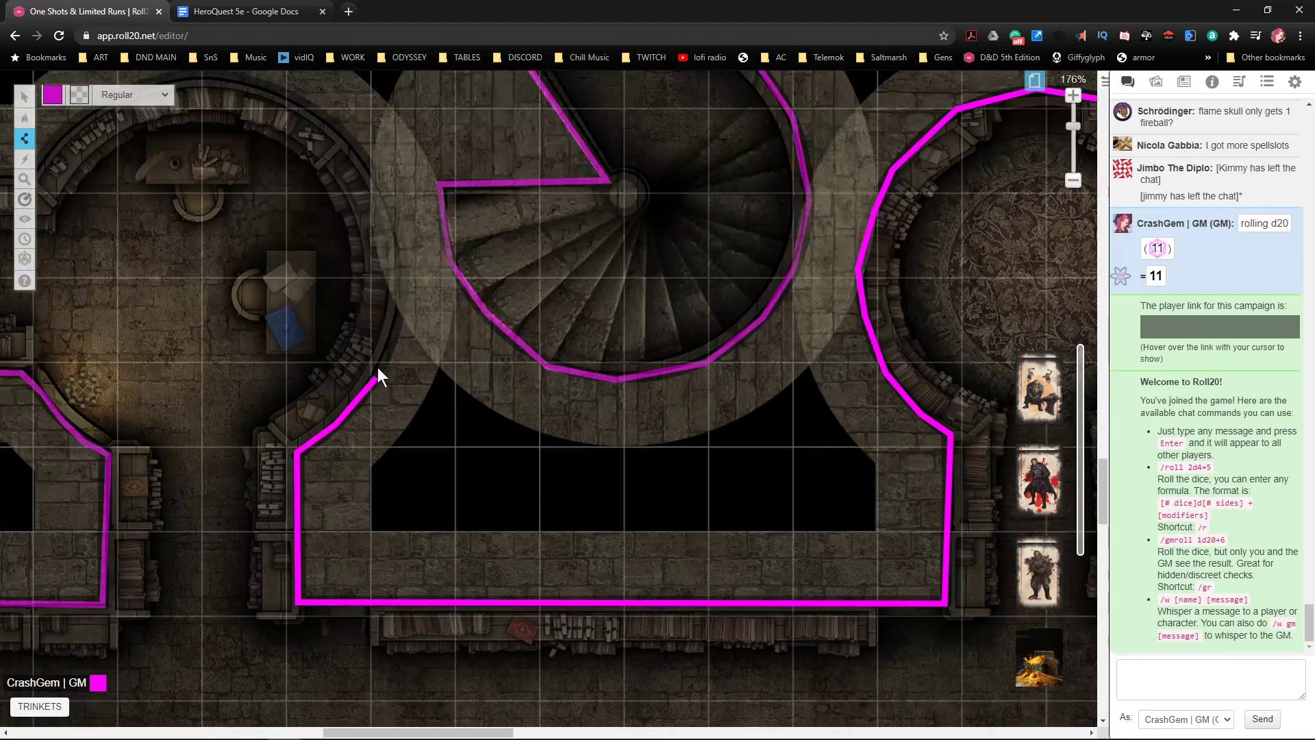
{"action": "scroll", "coordinate": [404, 302], "scroll_direction": "up", "scroll_amount": 3}
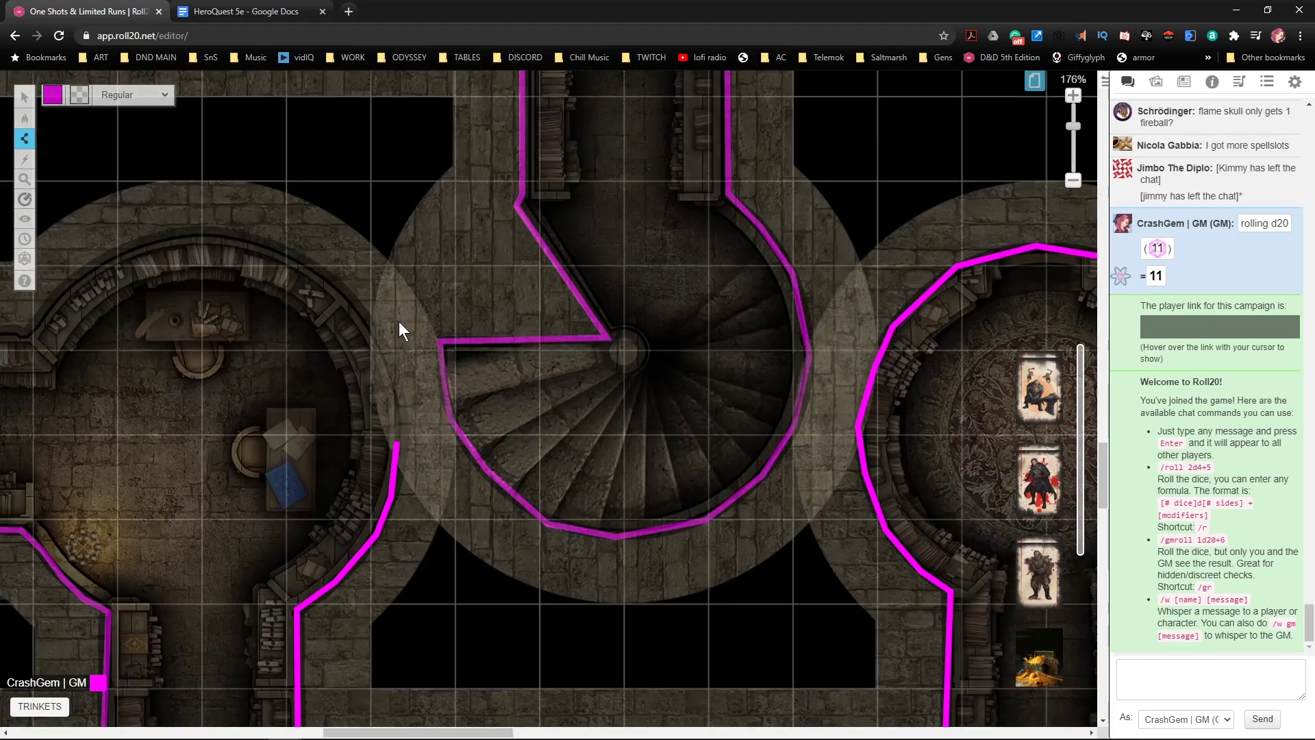
{"action": "left_click", "coordinate": [389, 364]}
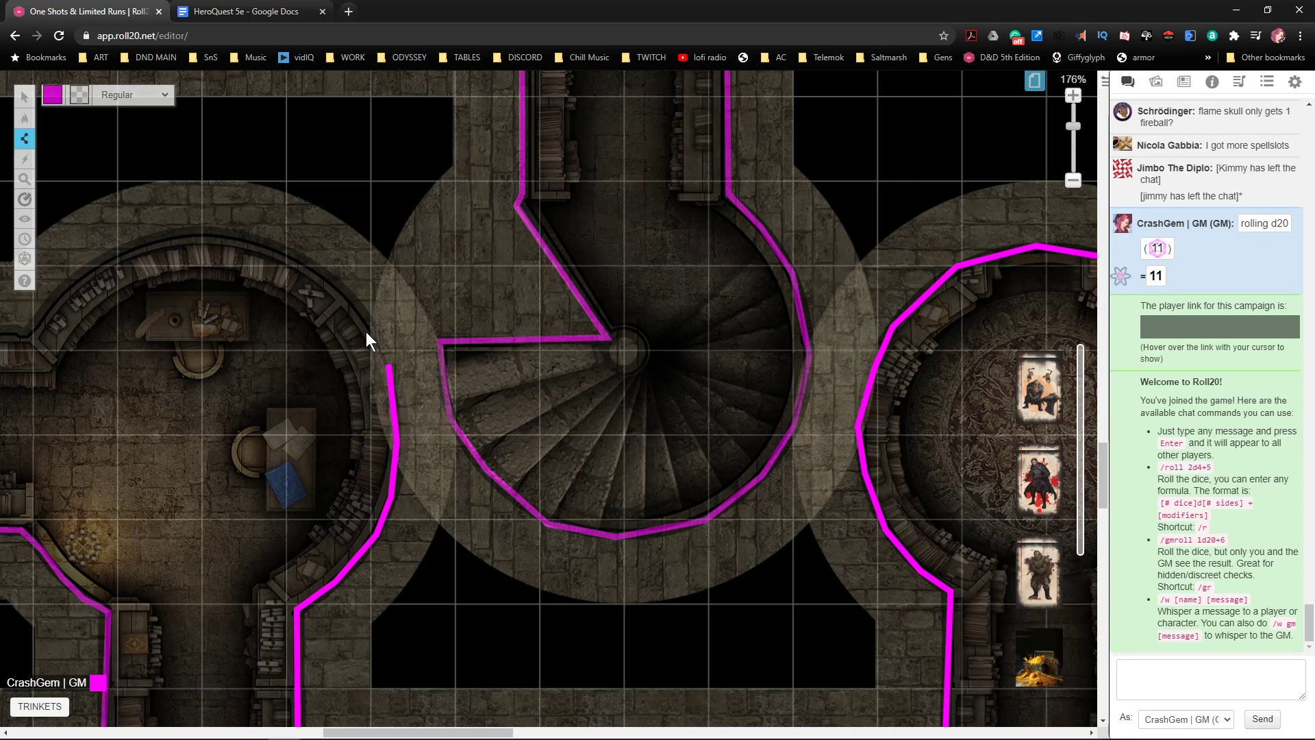
{"action": "left_click", "coordinate": [238, 238]}
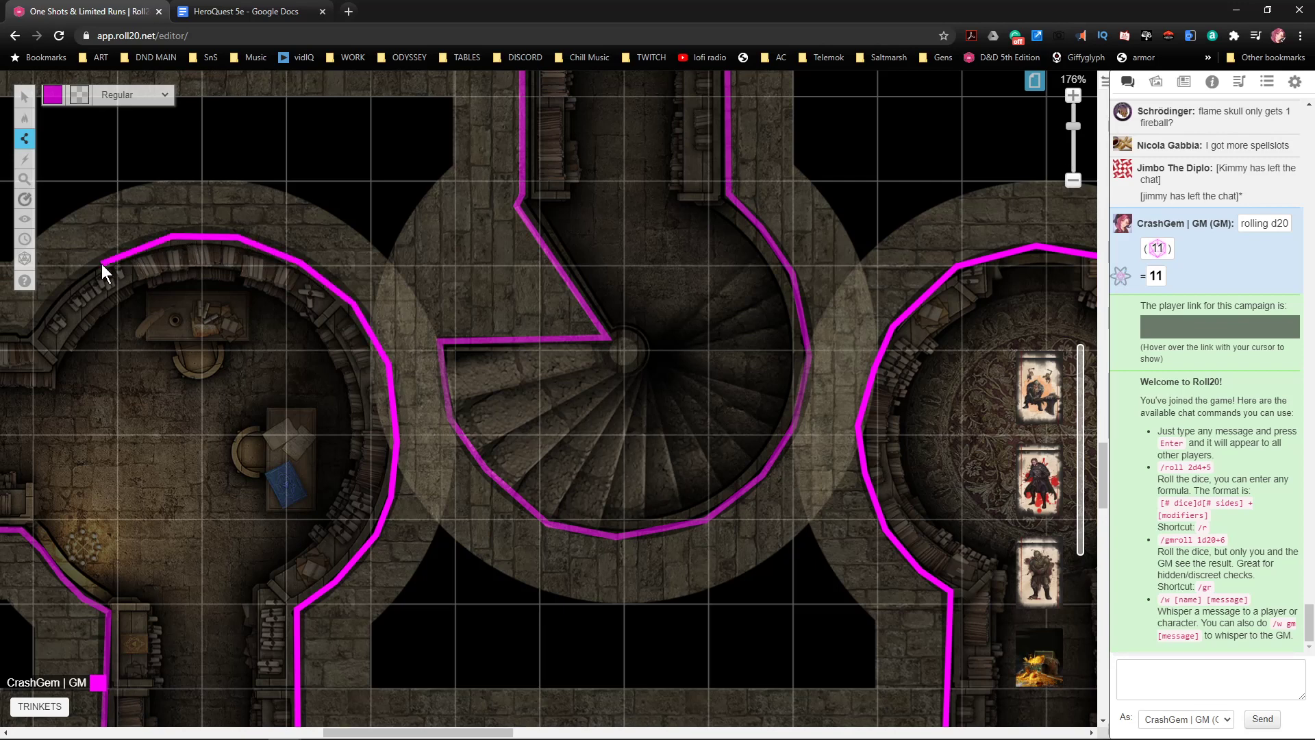
{"action": "scroll", "coordinate": [72, 469], "scroll_direction": "left", "scroll_amount": 3}
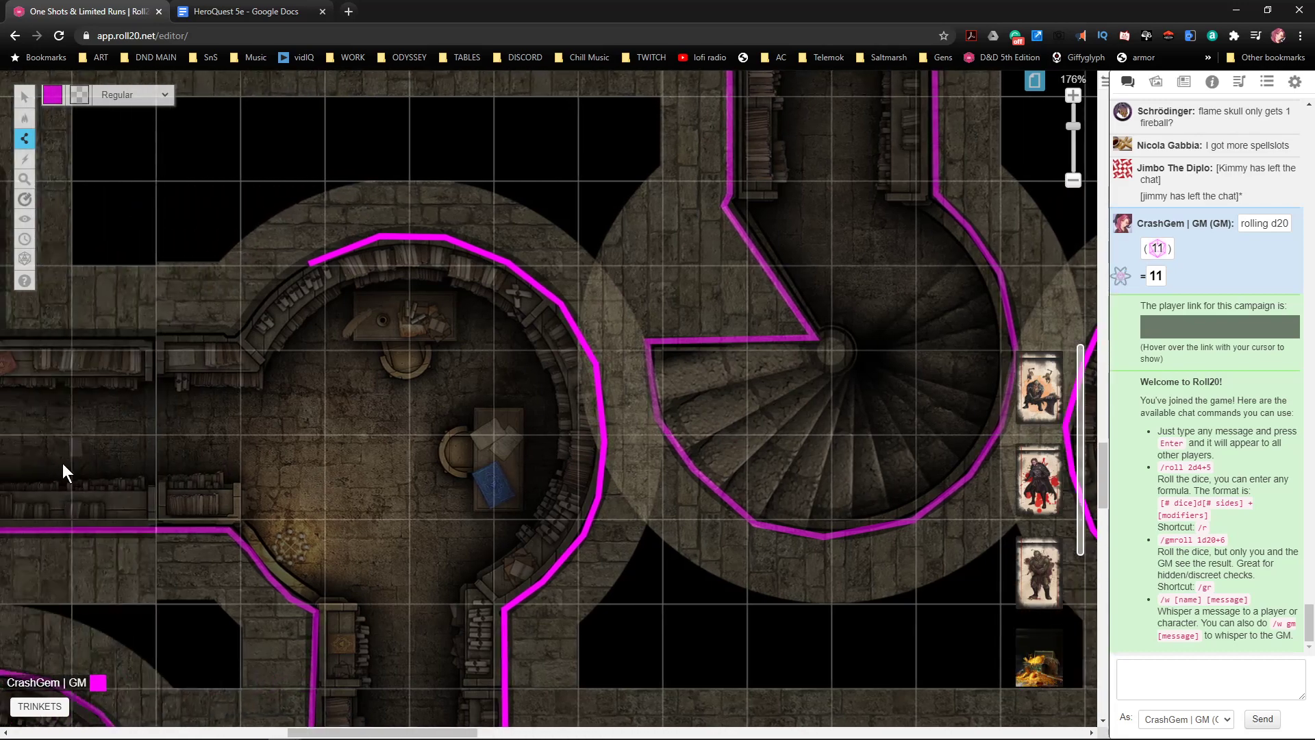
{"action": "scroll", "coordinate": [126, 493], "scroll_direction": "left", "scroll_amount": 5}
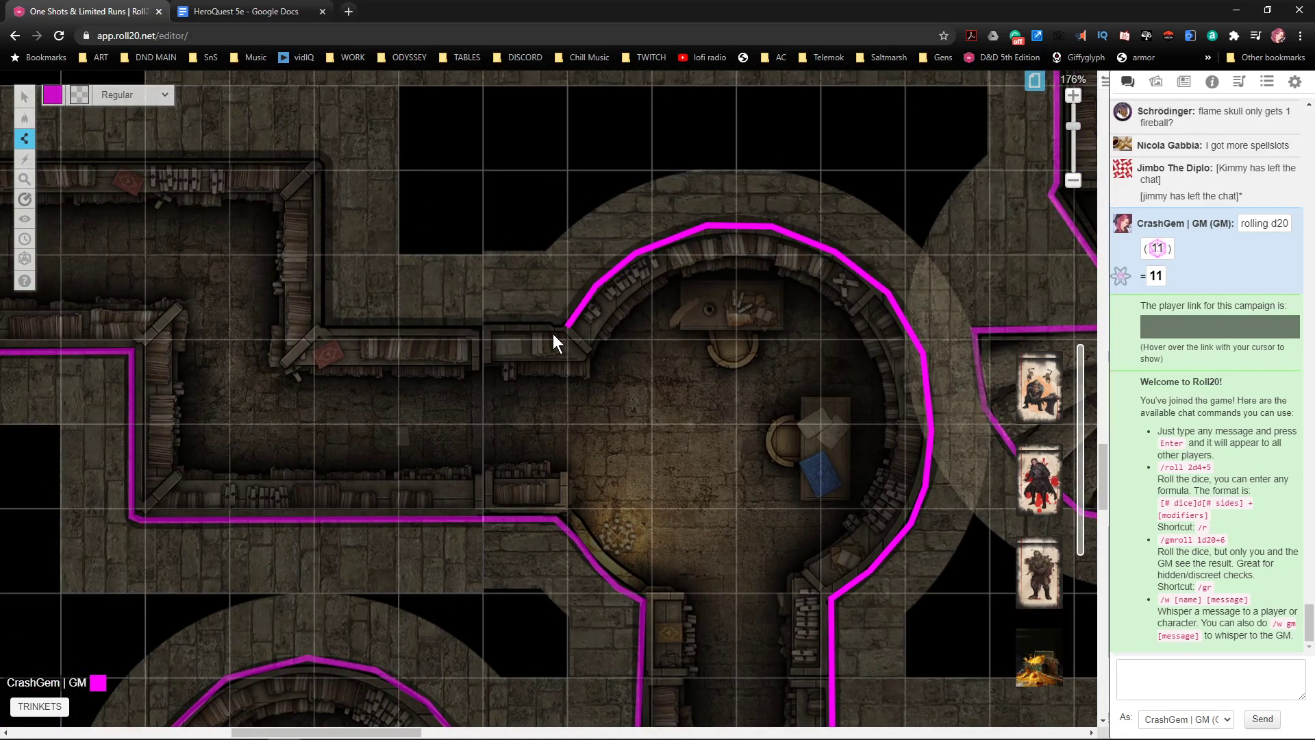
- Extend the line along the west corridor's north wall, around its bend, to the northeast corner of the far round room
{"action": "left_click", "coordinate": [482, 328]}
{"action": "left_click", "coordinate": [322, 330]}
{"action": "left_click", "coordinate": [321, 165]}
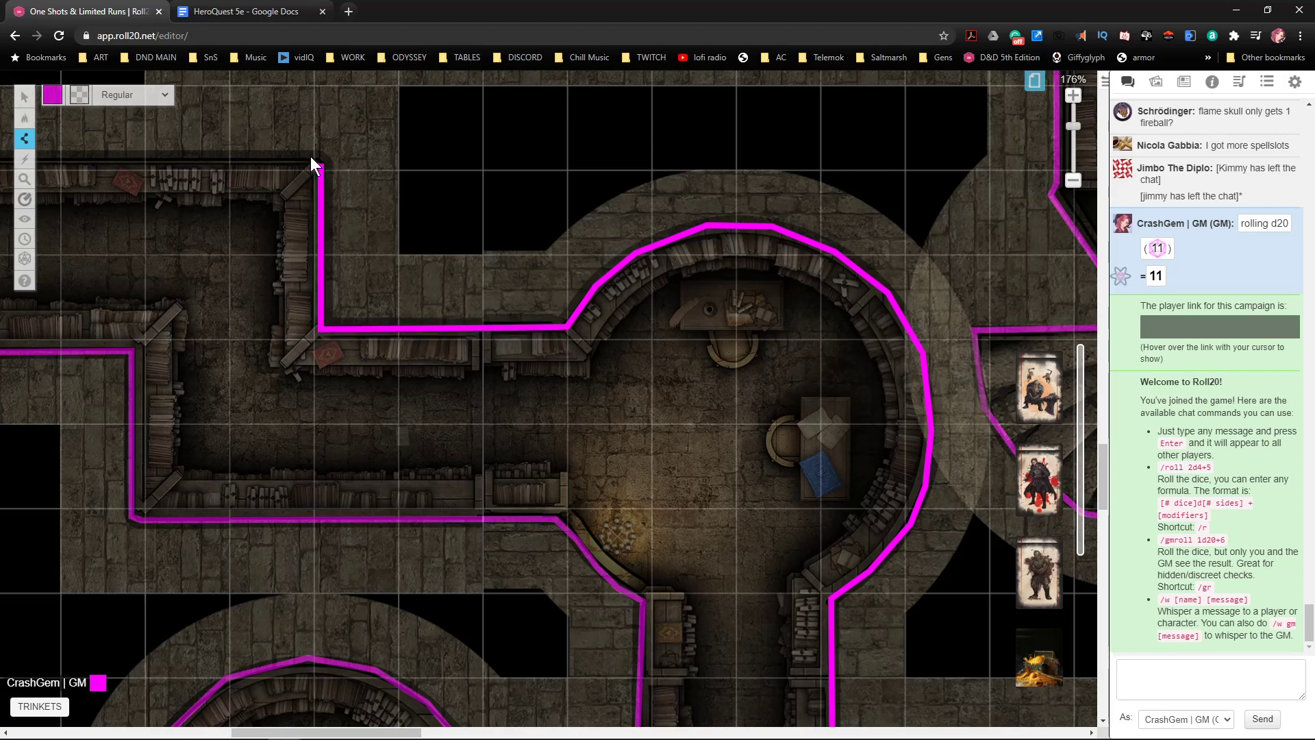
{"action": "scroll", "coordinate": [470, 258], "scroll_direction": "left", "scroll_amount": 6}
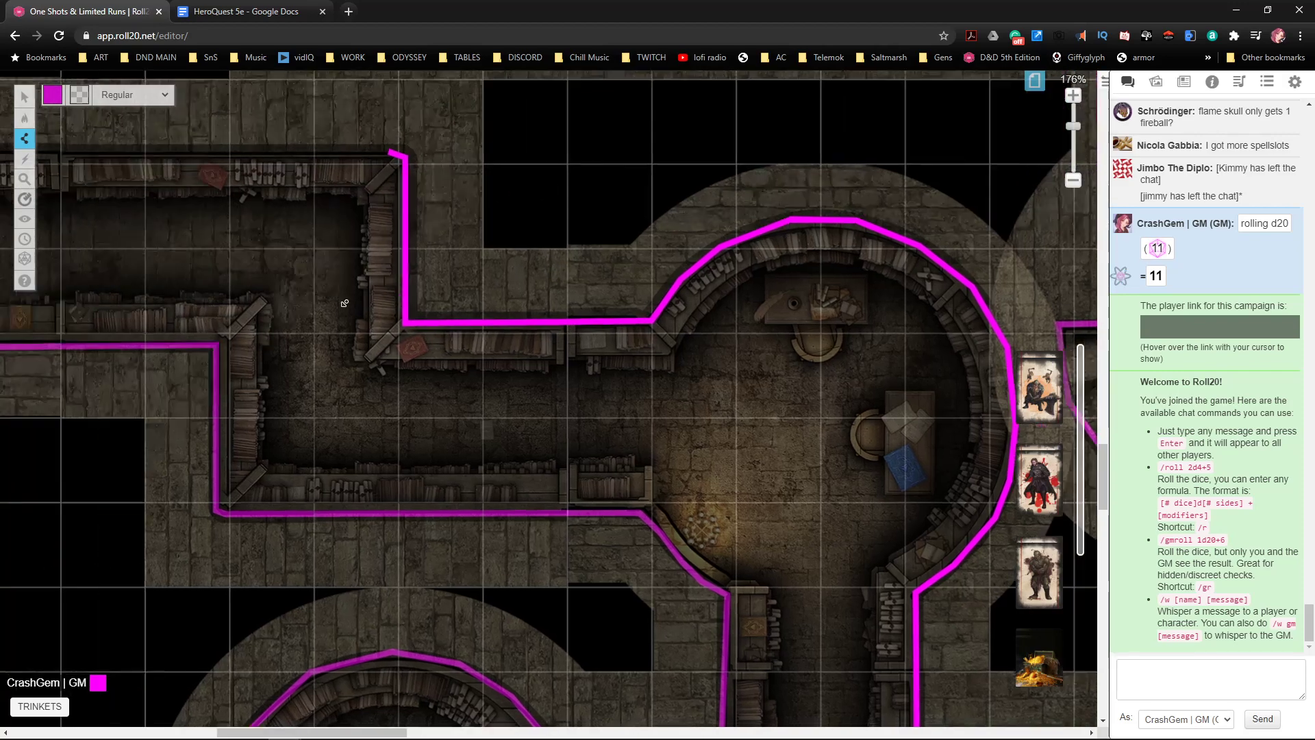
{"action": "scroll", "coordinate": [421, 244], "scroll_direction": "up", "scroll_amount": 2}
{"action": "left_click", "coordinate": [298, 292]}
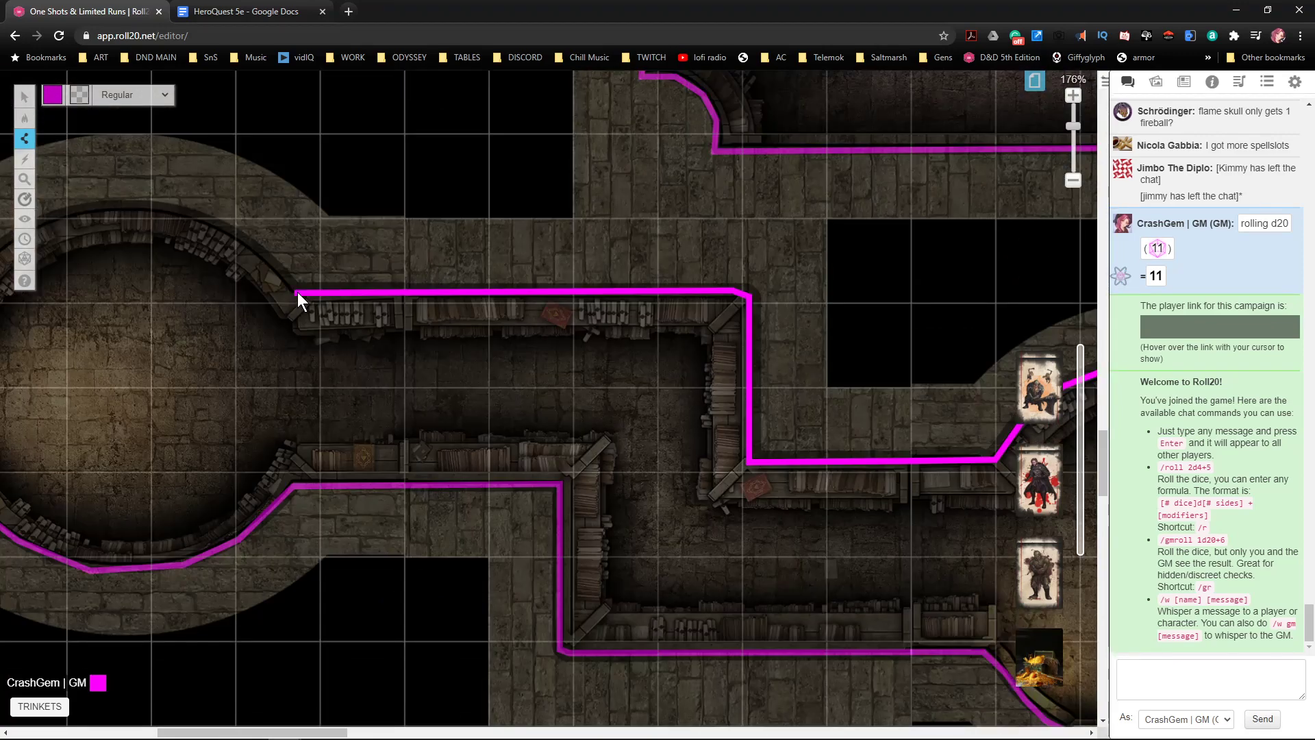
- Trace the far round room's north wall and join the line to the end of the westernmost study's north wall line
{"action": "left_click", "coordinate": [207, 216]}
{"action": "left_click", "coordinate": [132, 204]}
{"action": "left_click", "coordinate": [56, 215]}
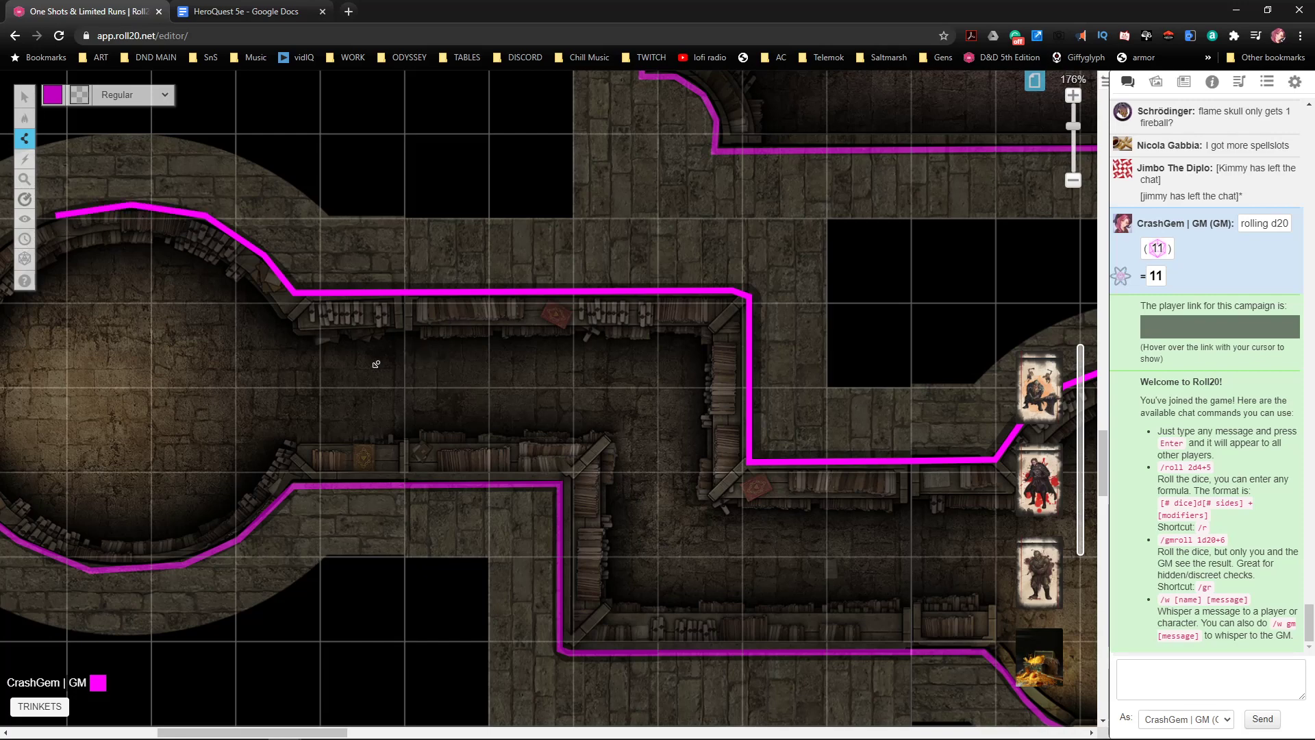
{"action": "middle_click", "coordinate": [376, 365]}
{"action": "left_click", "coordinate": [315, 237]}
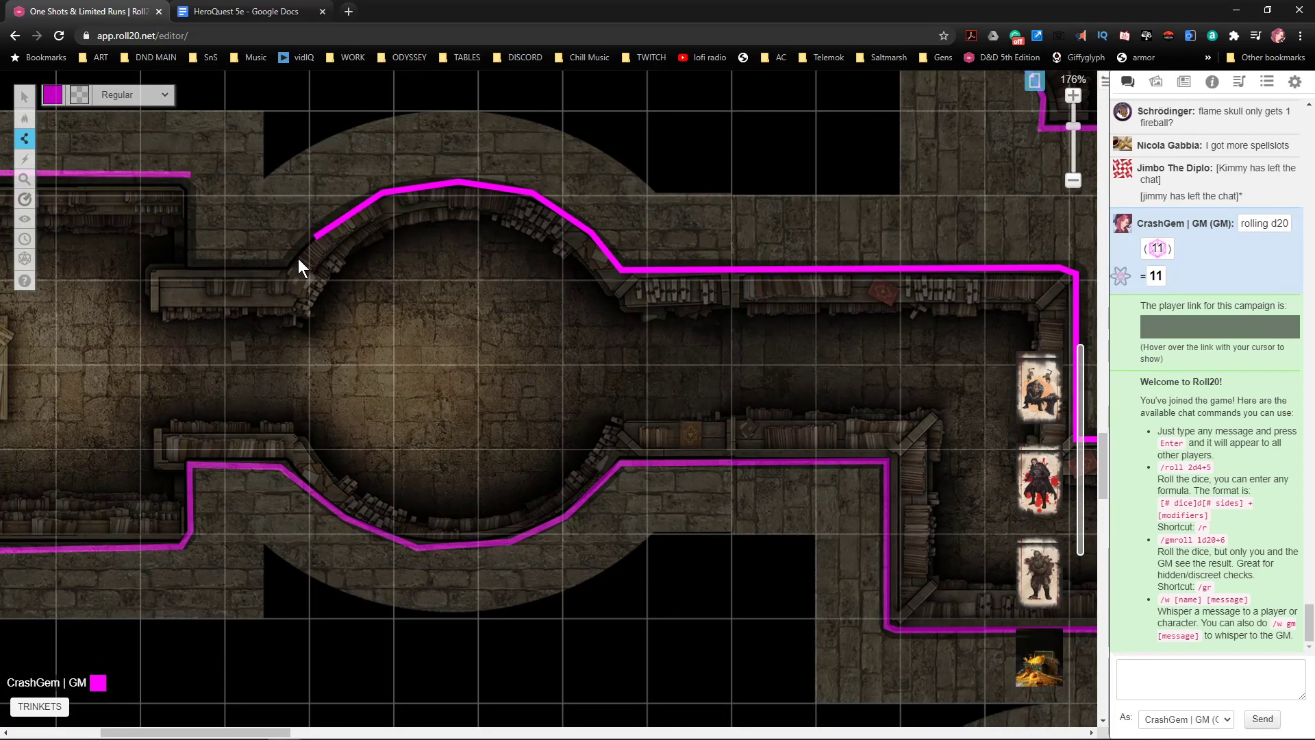
{"action": "left_click", "coordinate": [188, 267]}
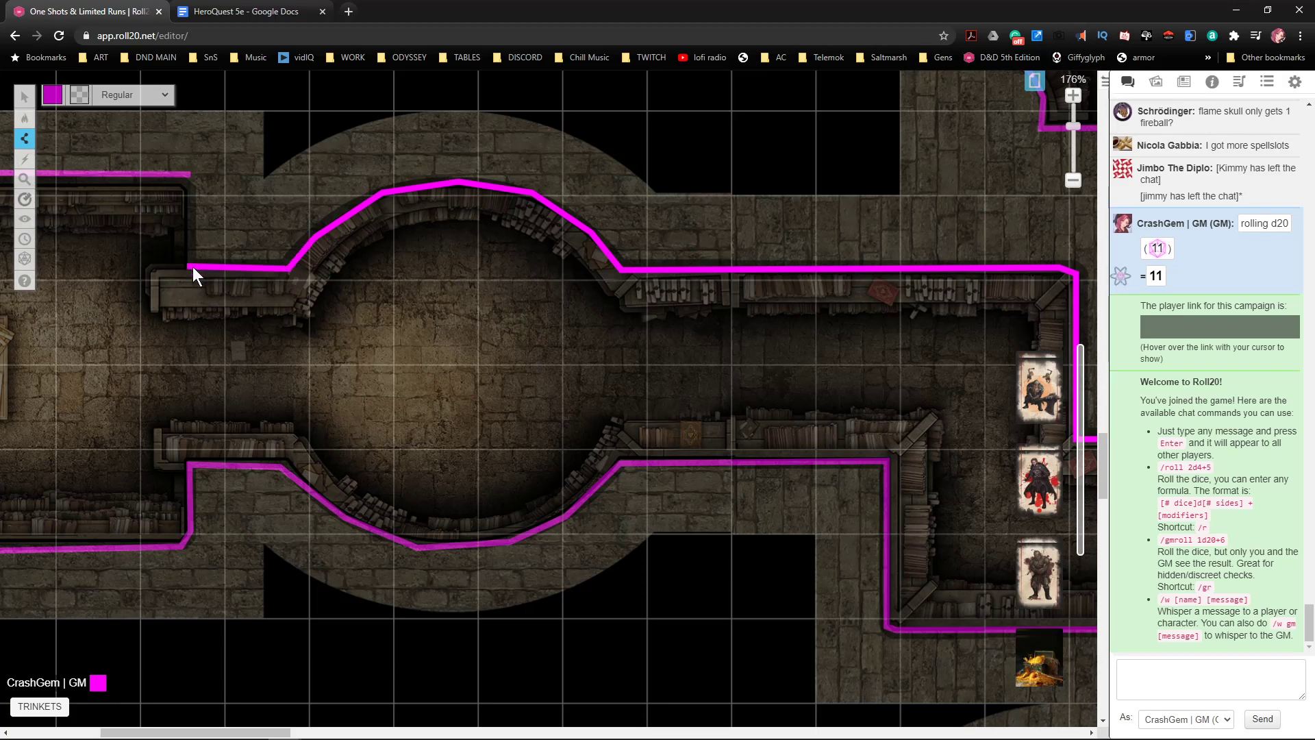
{"action": "left_click", "coordinate": [188, 174]}
- Try to start a lighting line at the northwest corner of the freestanding wall block beside the circular floor design
{"action": "scroll", "coordinate": [737, 378], "scroll_direction": "down", "scroll_amount": 5}
{"action": "scroll", "coordinate": [736, 376], "scroll_direction": "up", "scroll_amount": 3}
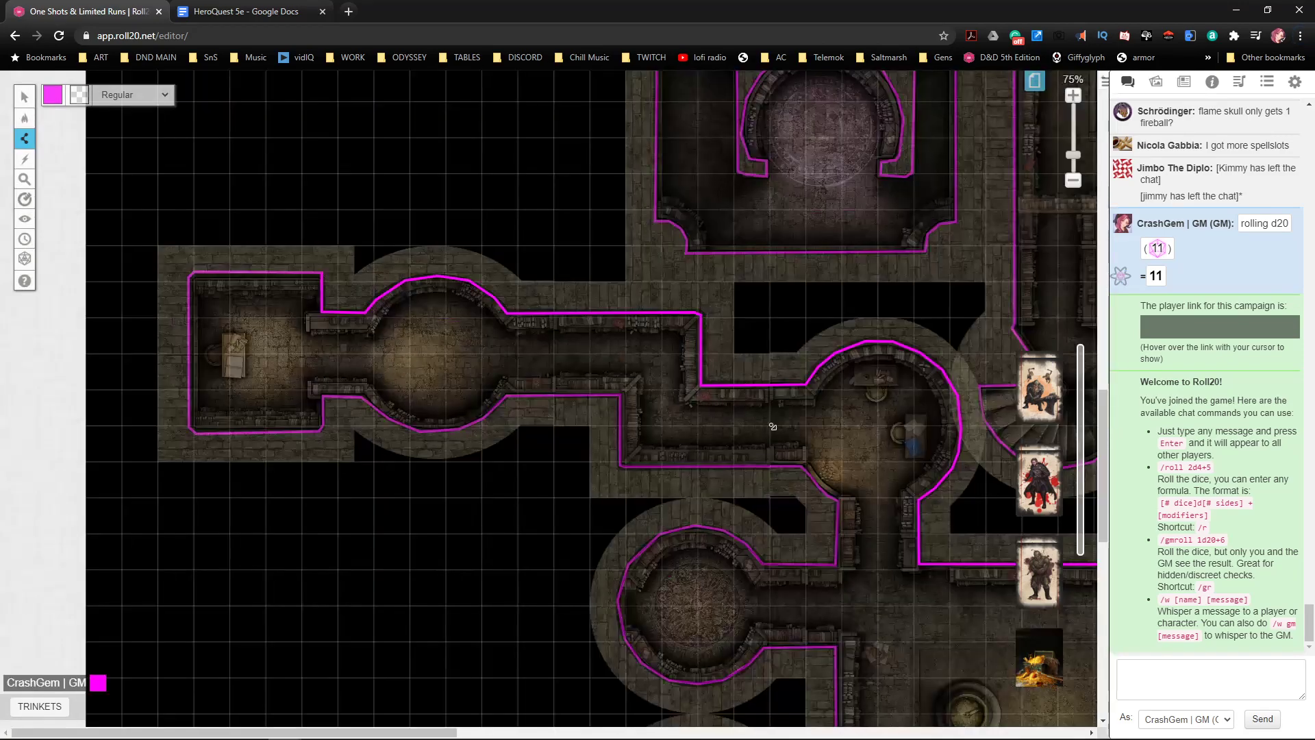
{"action": "middle_click", "coordinate": [834, 504]}
{"action": "middle_click", "coordinate": [827, 514]}
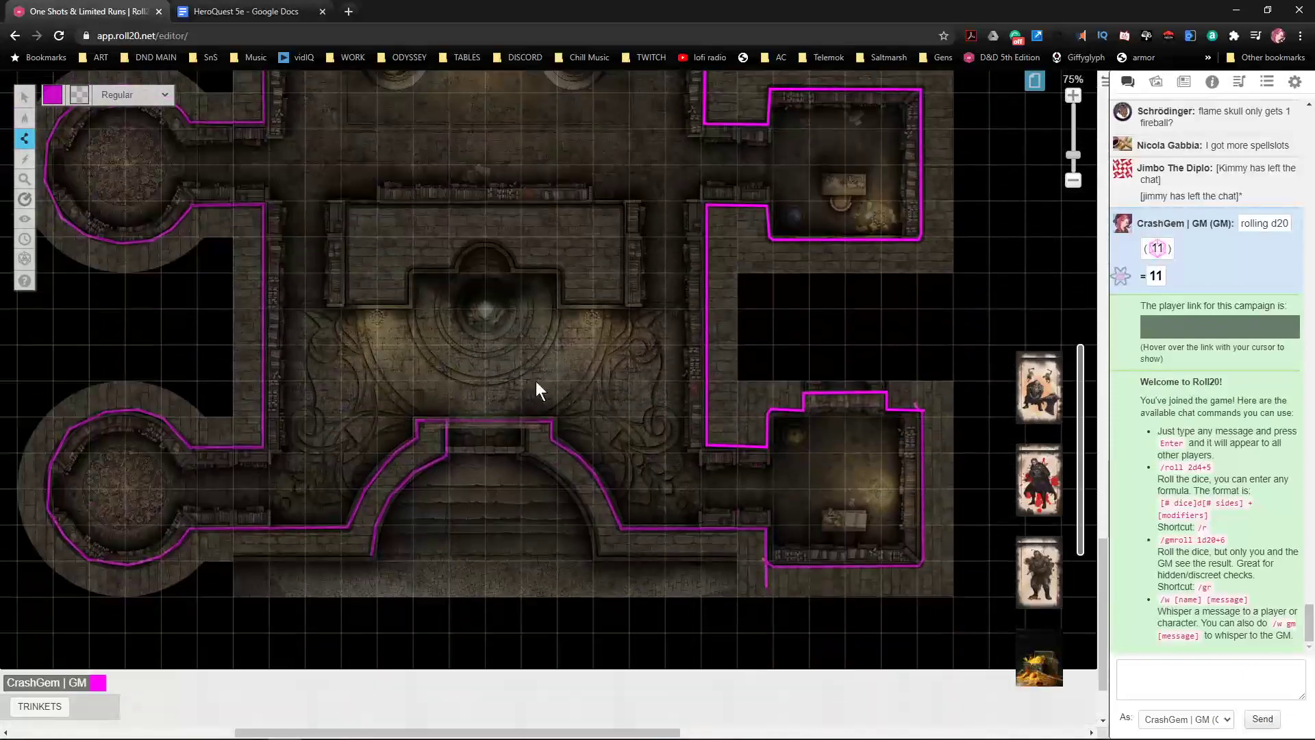
{"action": "scroll", "coordinate": [536, 381], "scroll_direction": "up", "scroll_amount": 3}
{"action": "middle_click", "coordinate": [586, 302]}
{"action": "middle_click", "coordinate": [430, 346]}
{"action": "middle_click", "coordinate": [685, 267]}
{"action": "scroll", "coordinate": [583, 329], "scroll_direction": "up", "scroll_amount": 1}
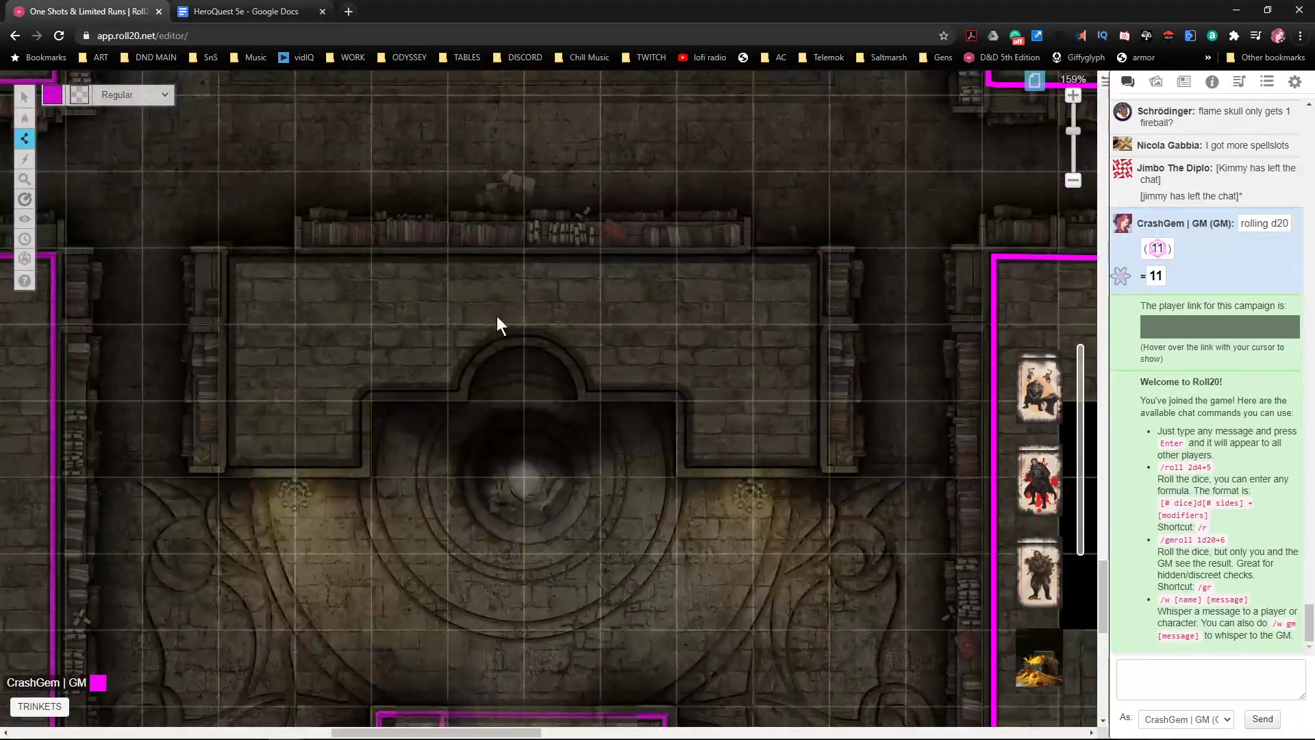
{"action": "left_click", "coordinate": [226, 252]}
{"action": "key", "text": "ctrl+z"}
- Examine the traced walls across the western rooms, central hall and northern chambers for missing lighting lines
{"action": "scroll", "coordinate": [308, 264], "scroll_direction": "down", "scroll_amount": 1}
{"action": "middle_click", "coordinate": [309, 265]}
{"action": "middle_click", "coordinate": [279, 146]}
{"action": "middle_click", "coordinate": [753, 199]}
{"action": "scroll", "coordinate": [590, 238], "scroll_direction": "down", "scroll_amount": 2}
{"action": "middle_click", "coordinate": [664, 292]}
{"action": "middle_click", "coordinate": [801, 211]}
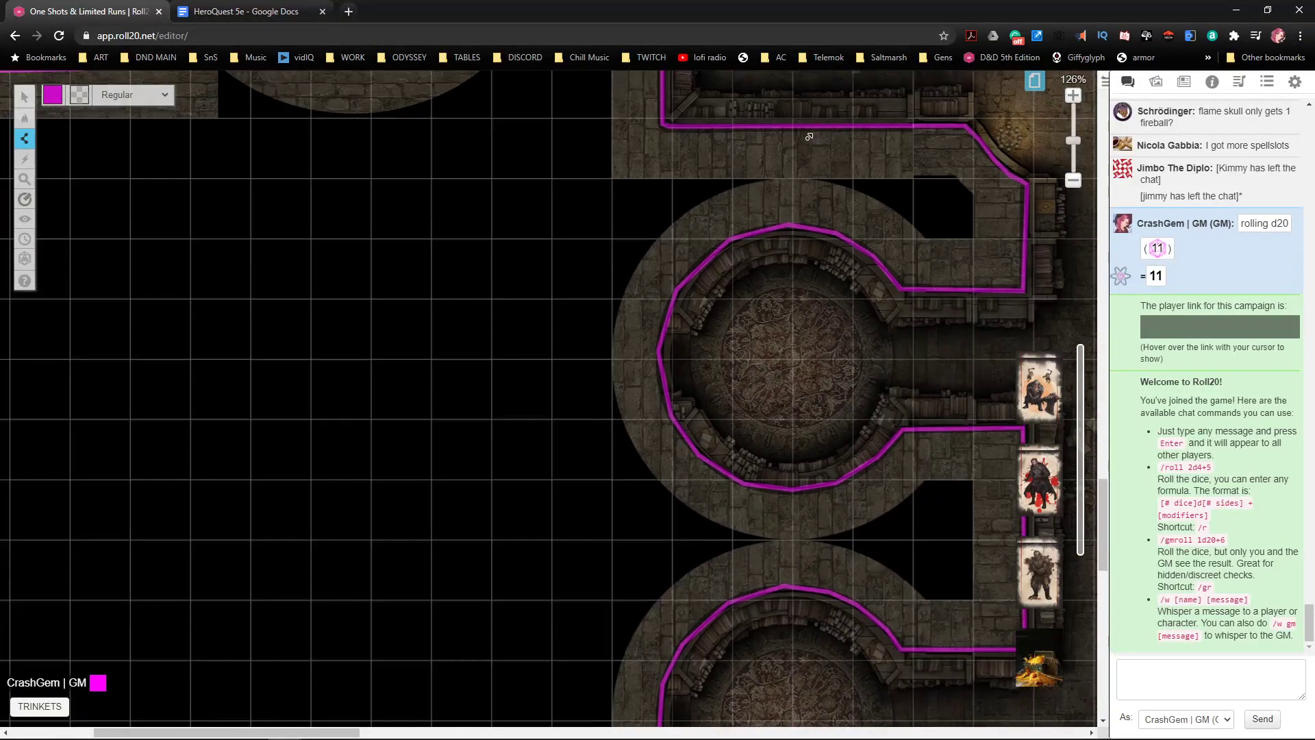
{"action": "middle_click", "coordinate": [786, 159]}
{"action": "middle_click", "coordinate": [685, 267]}
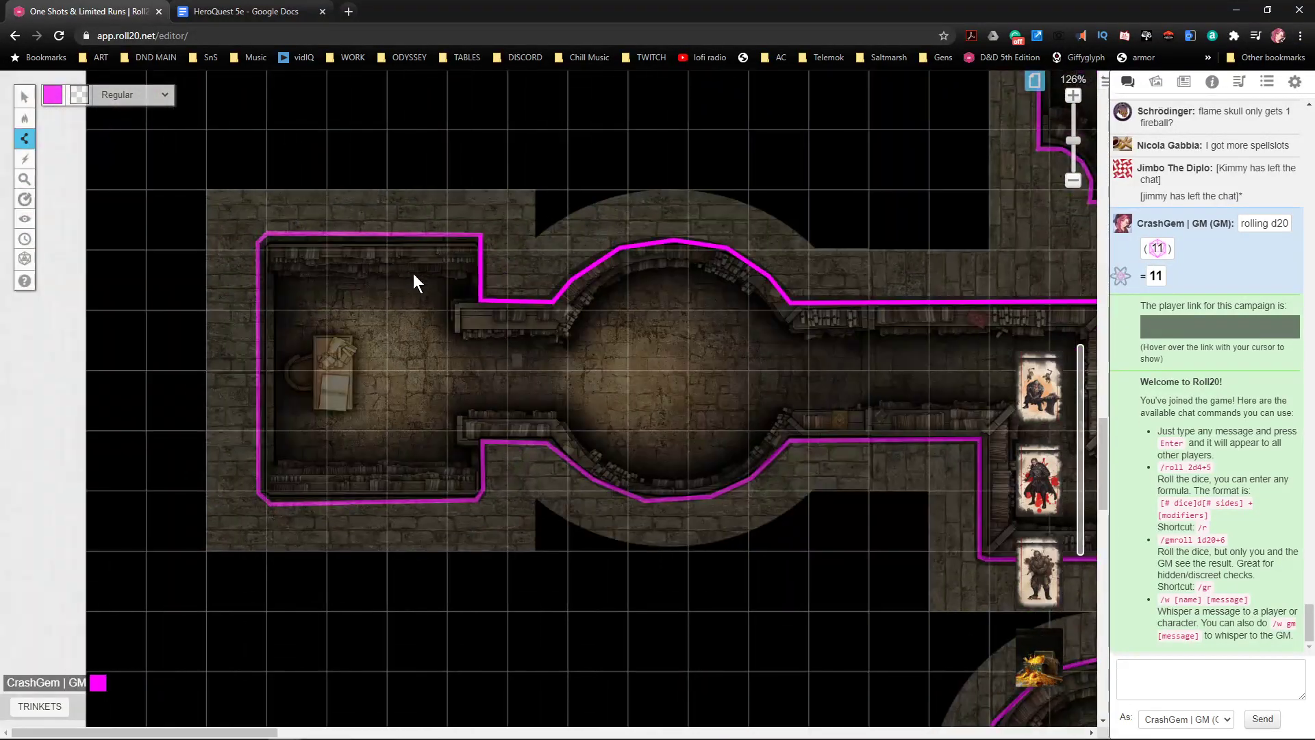
{"action": "middle_click", "coordinate": [426, 284]}
{"action": "middle_click", "coordinate": [649, 333]}
{"action": "middle_click", "coordinate": [411, 249]}
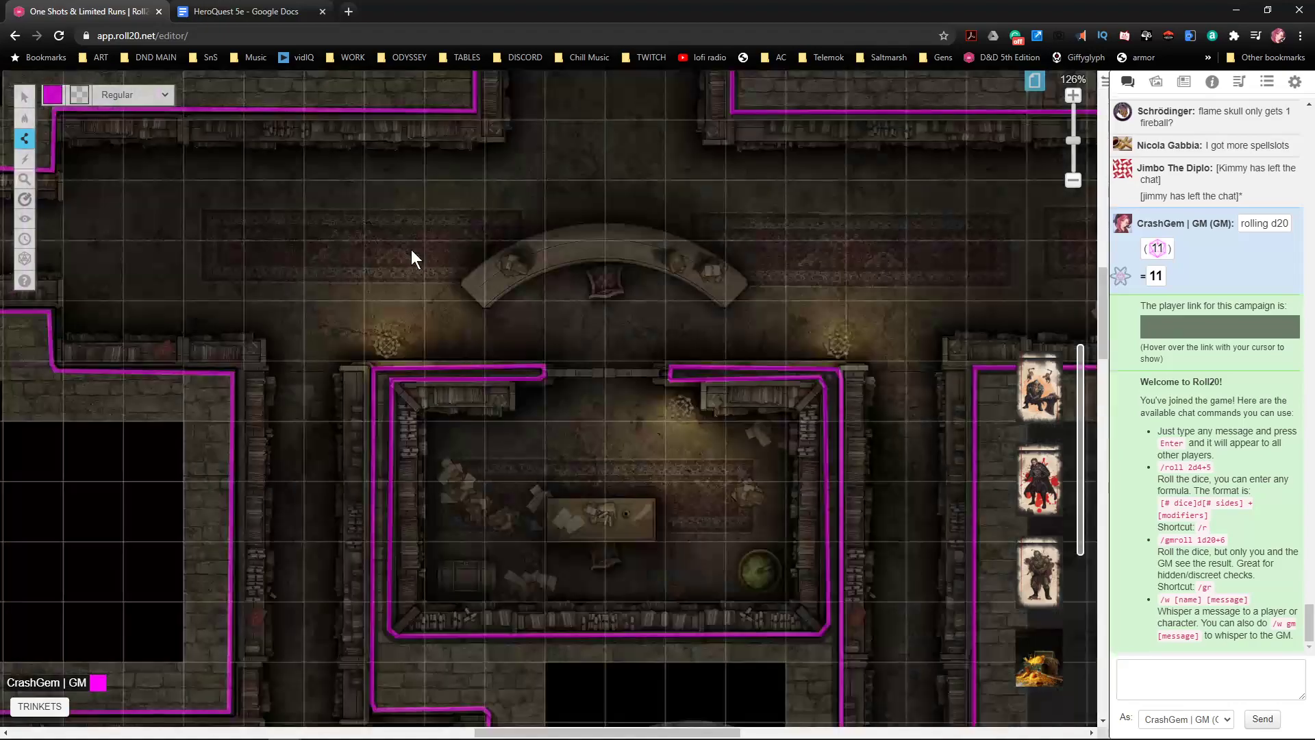
{"action": "scroll", "coordinate": [422, 264], "scroll_direction": "down", "scroll_amount": 3}
{"action": "middle_click", "coordinate": [555, 317]}
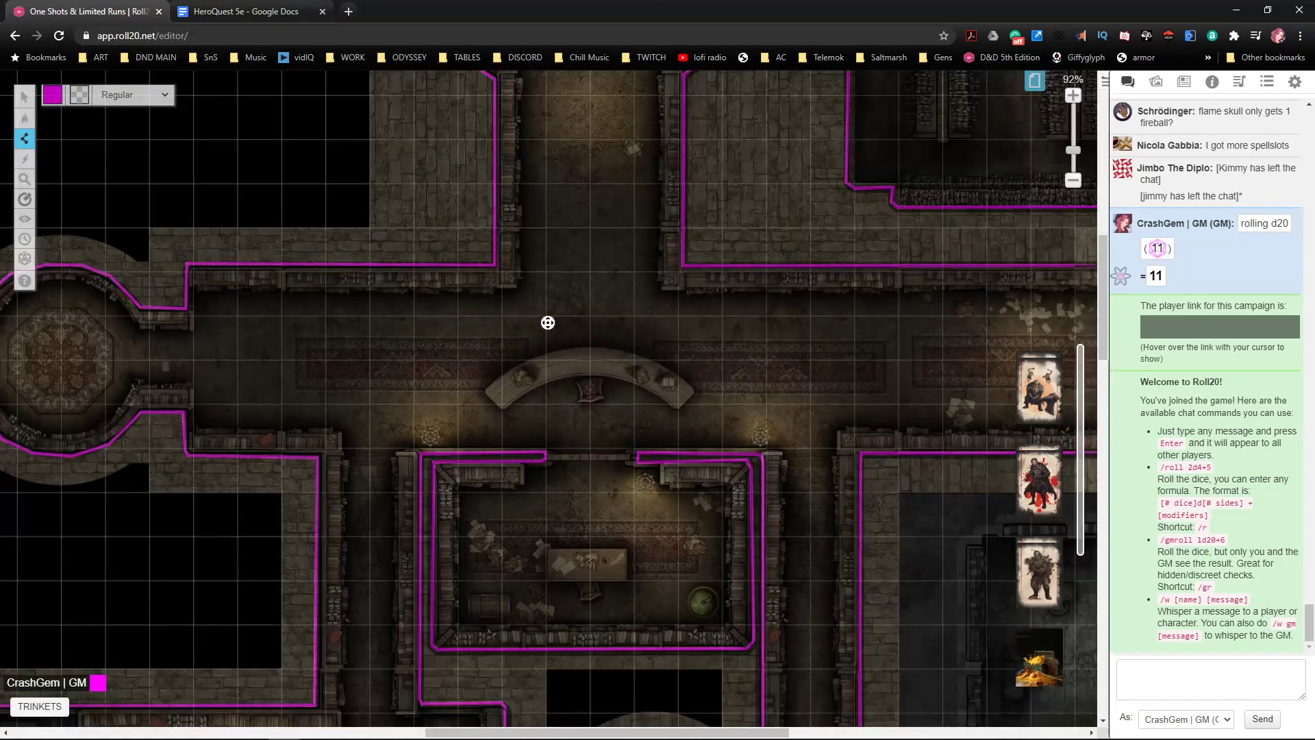
{"action": "scroll", "coordinate": [469, 282], "scroll_direction": "down", "scroll_amount": 4}
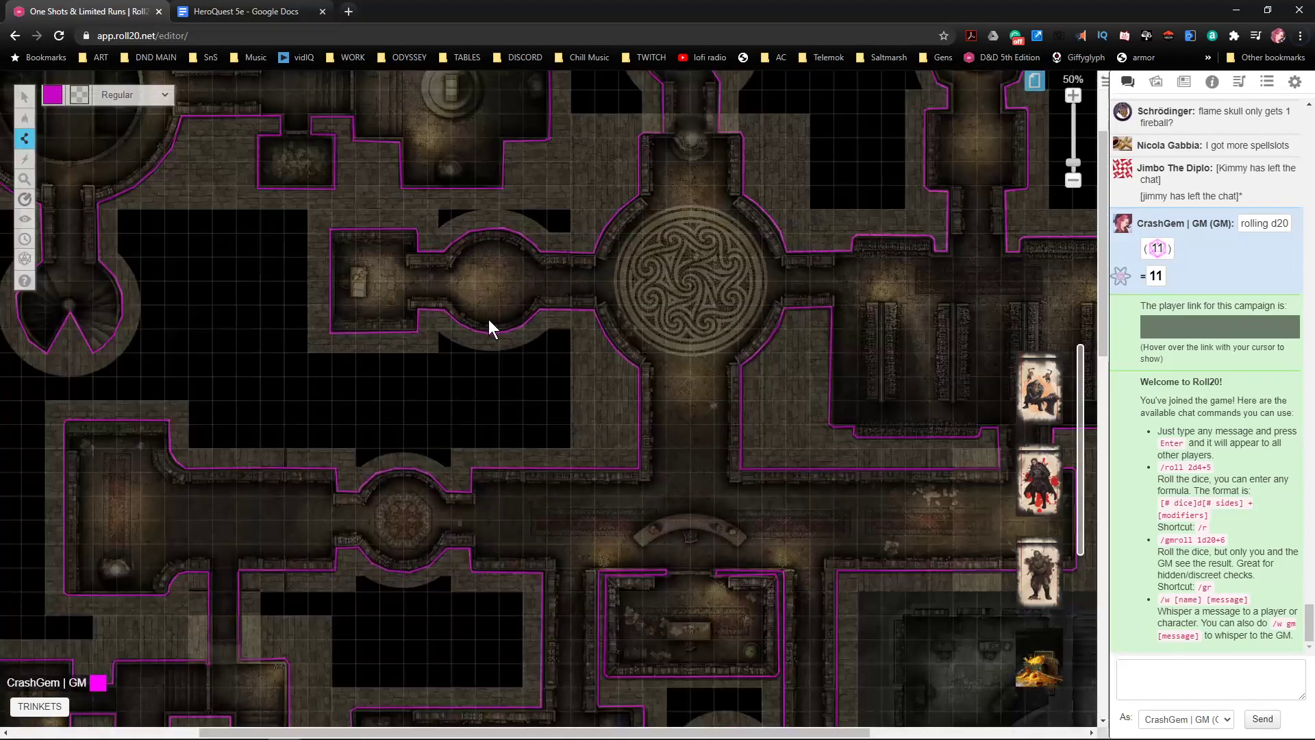
{"action": "scroll", "coordinate": [491, 316], "scroll_direction": "down", "scroll_amount": 2}
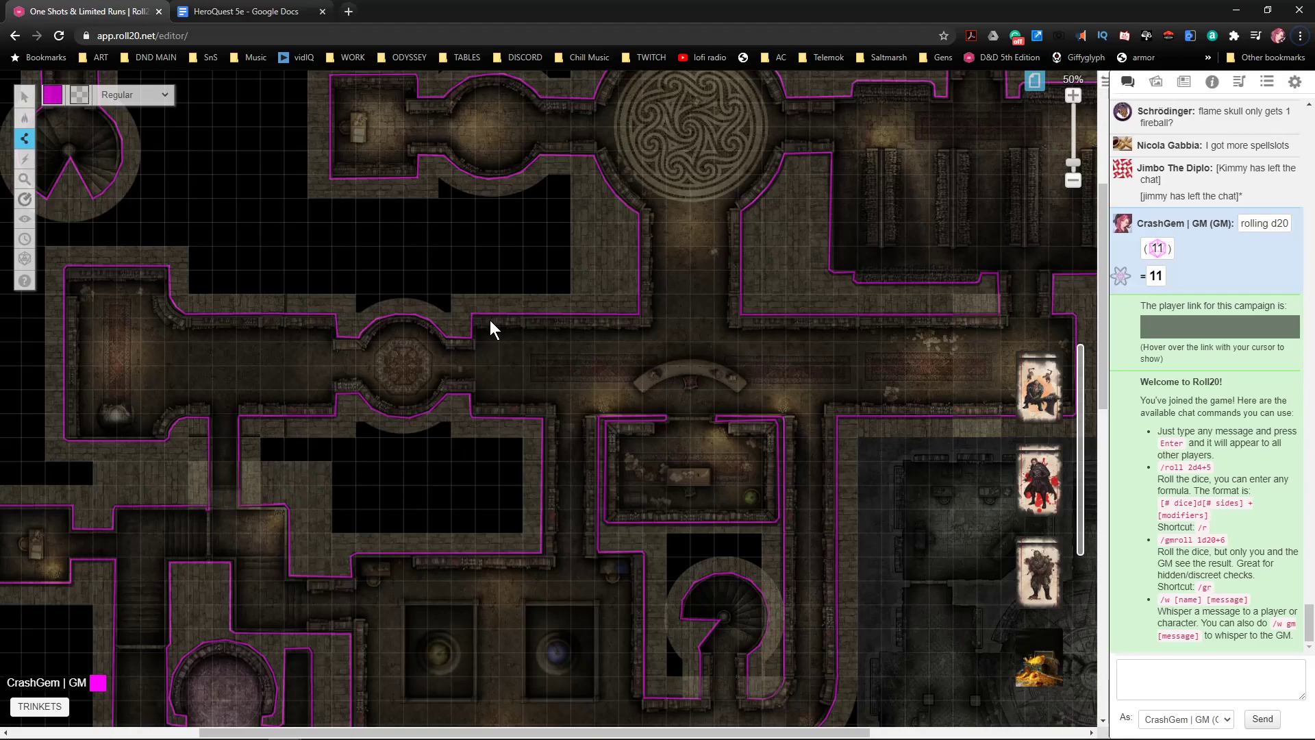
- Trace the north and west sides of the freestanding wall block above the circular floor design, then its southwest edge up to the alcove
{"action": "scroll", "coordinate": [490, 320], "scroll_direction": "down", "scroll_amount": 5}
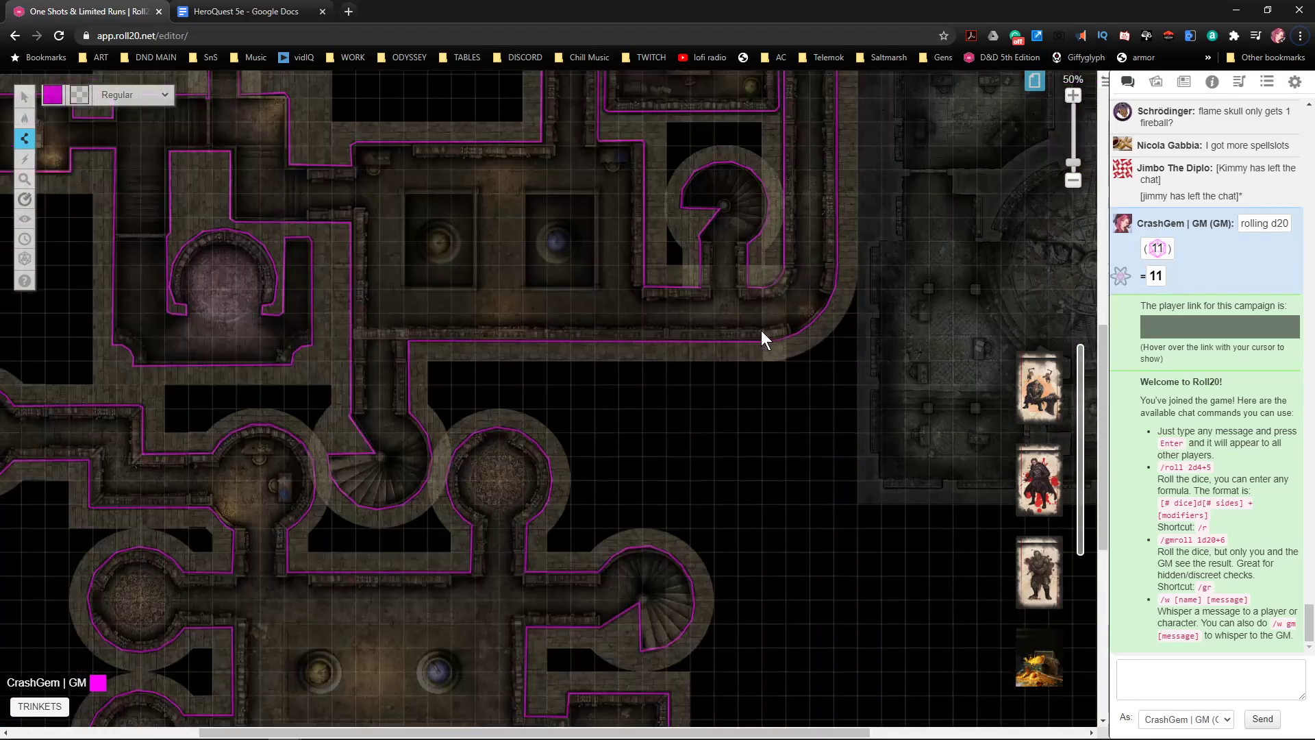
{"action": "scroll", "coordinate": [733, 328], "scroll_direction": "down", "scroll_amount": 4}
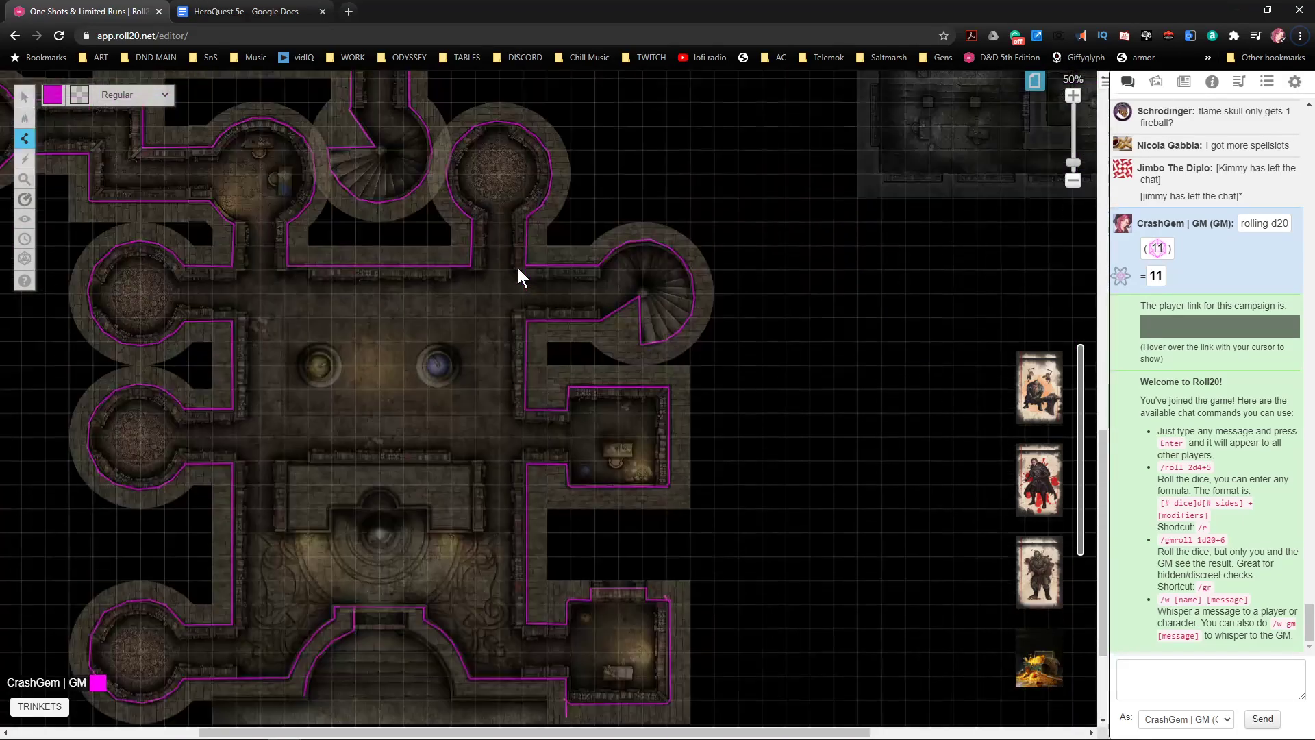
{"action": "scroll", "coordinate": [520, 327], "scroll_direction": "down", "scroll_amount": 4}
{"action": "scroll", "coordinate": [446, 328], "scroll_direction": "left", "scroll_amount": 5}
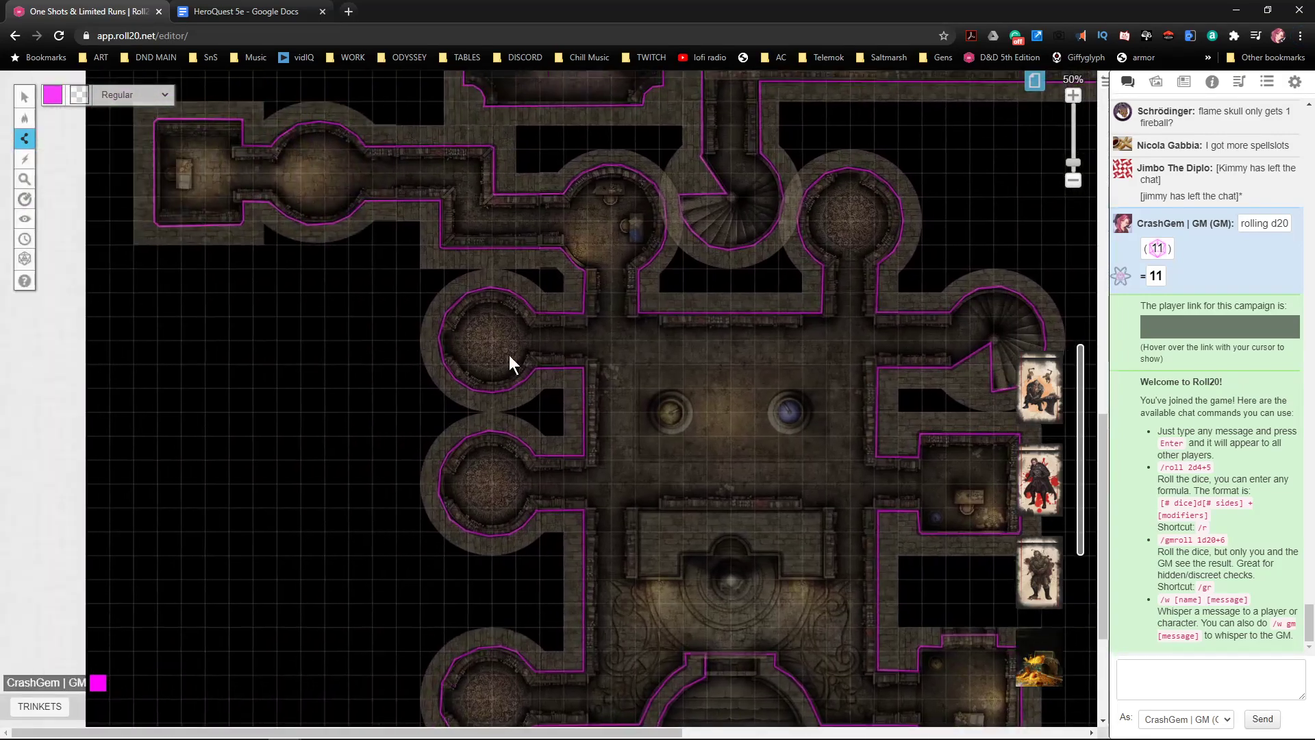
{"action": "scroll", "coordinate": [726, 390], "scroll_direction": "up", "scroll_amount": 5}
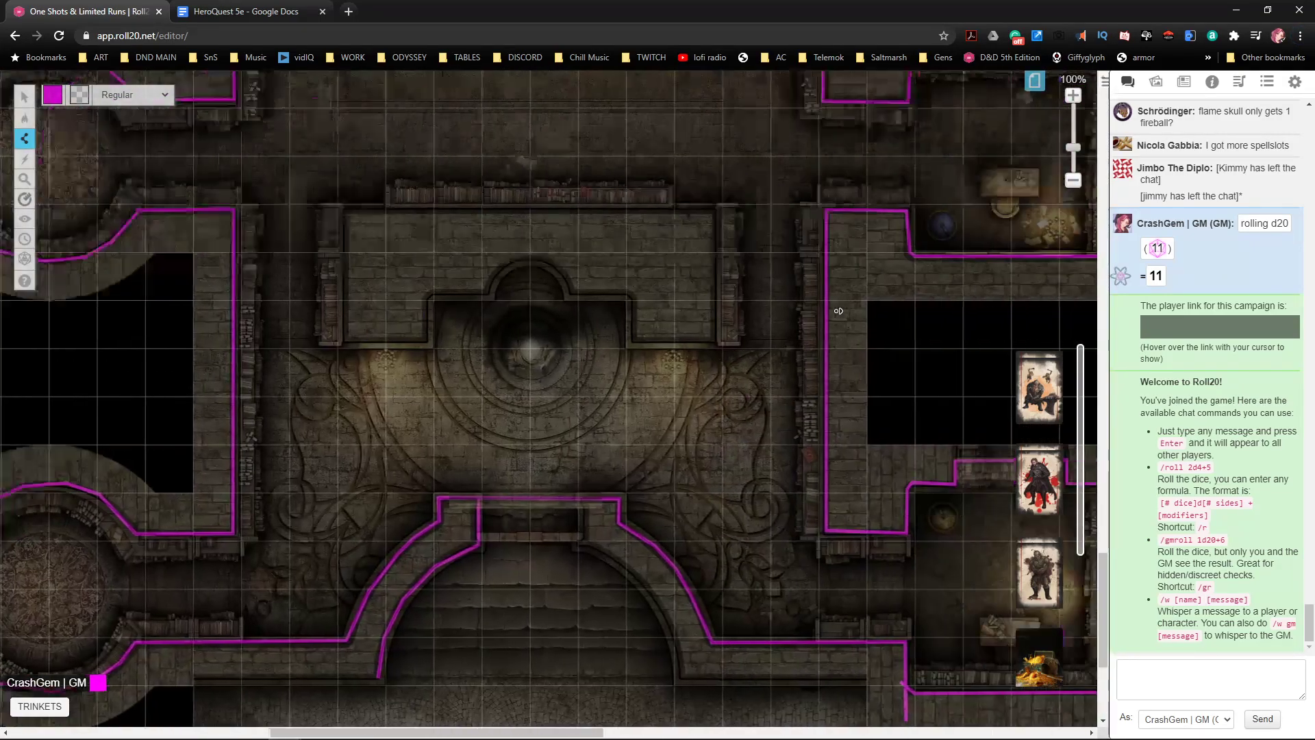
{"action": "scroll", "coordinate": [558, 322], "scroll_direction": "up", "scroll_amount": 3}
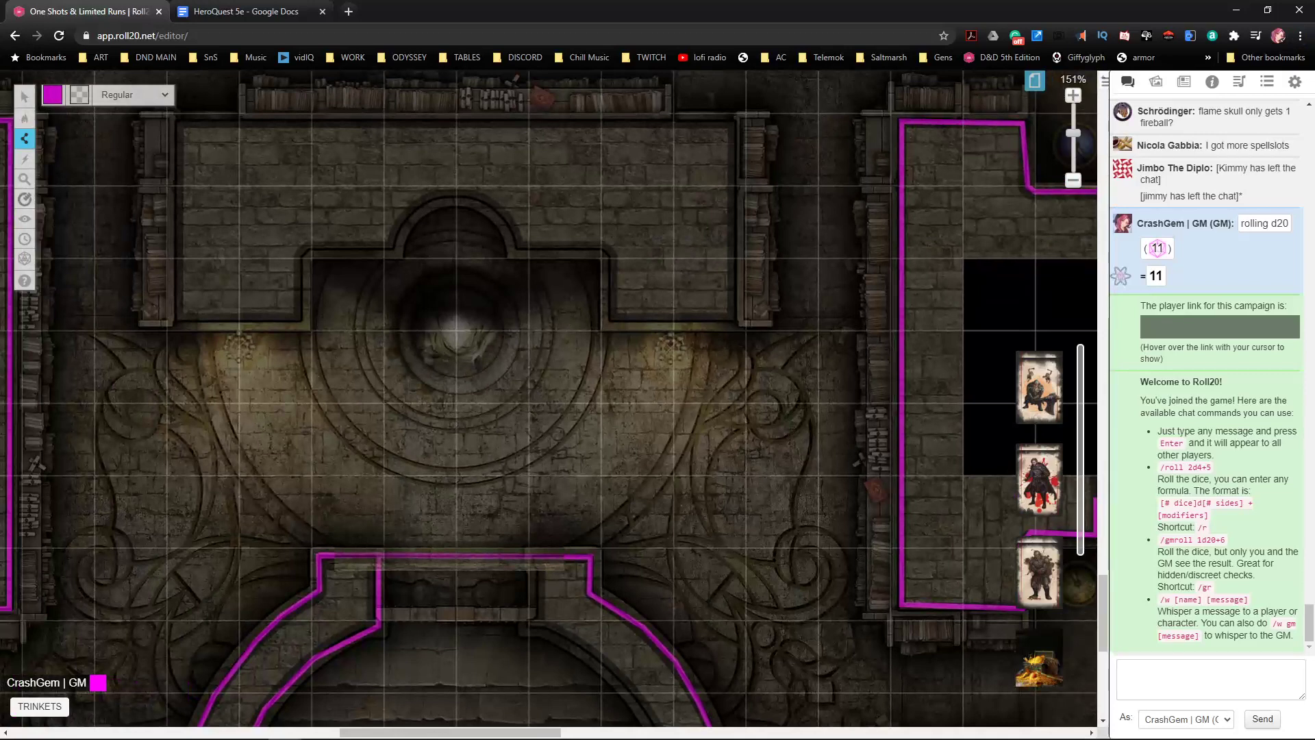
{"action": "mouse_move", "coordinate": [25, 153]}
{"action": "left_click", "coordinate": [80, 154]}
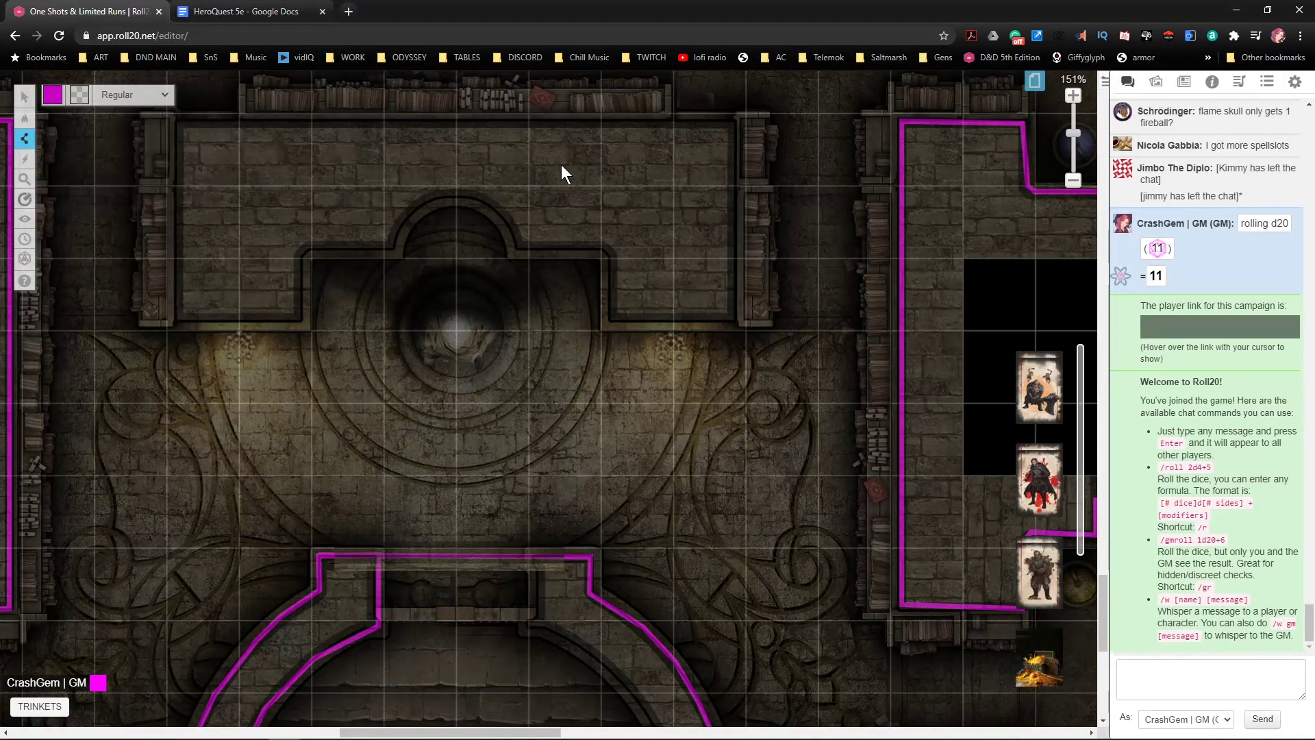
{"action": "left_click", "coordinate": [738, 118]}
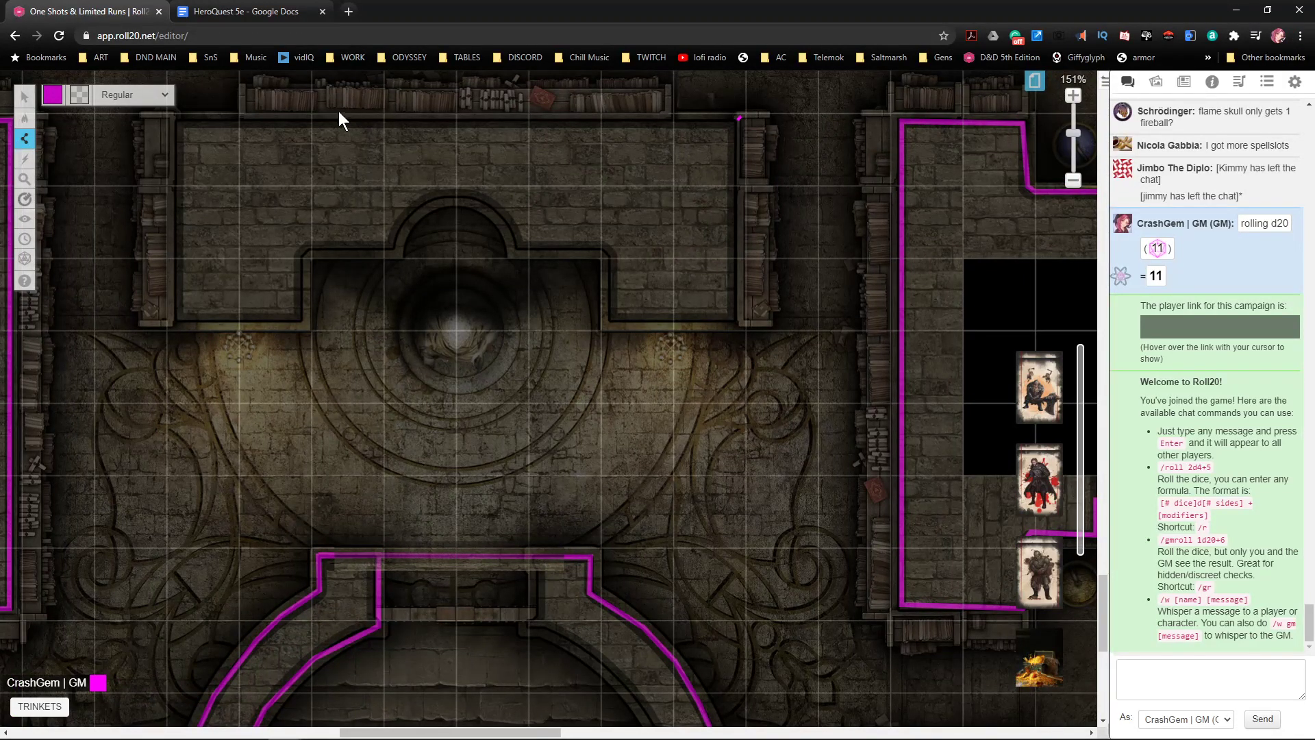
{"action": "left_click", "coordinate": [175, 117]}
{"action": "left_click", "coordinate": [180, 325]}
{"action": "left_click", "coordinate": [303, 328]}
{"action": "key", "text": "ctrl+z"}
{"action": "left_click", "coordinate": [306, 322]}
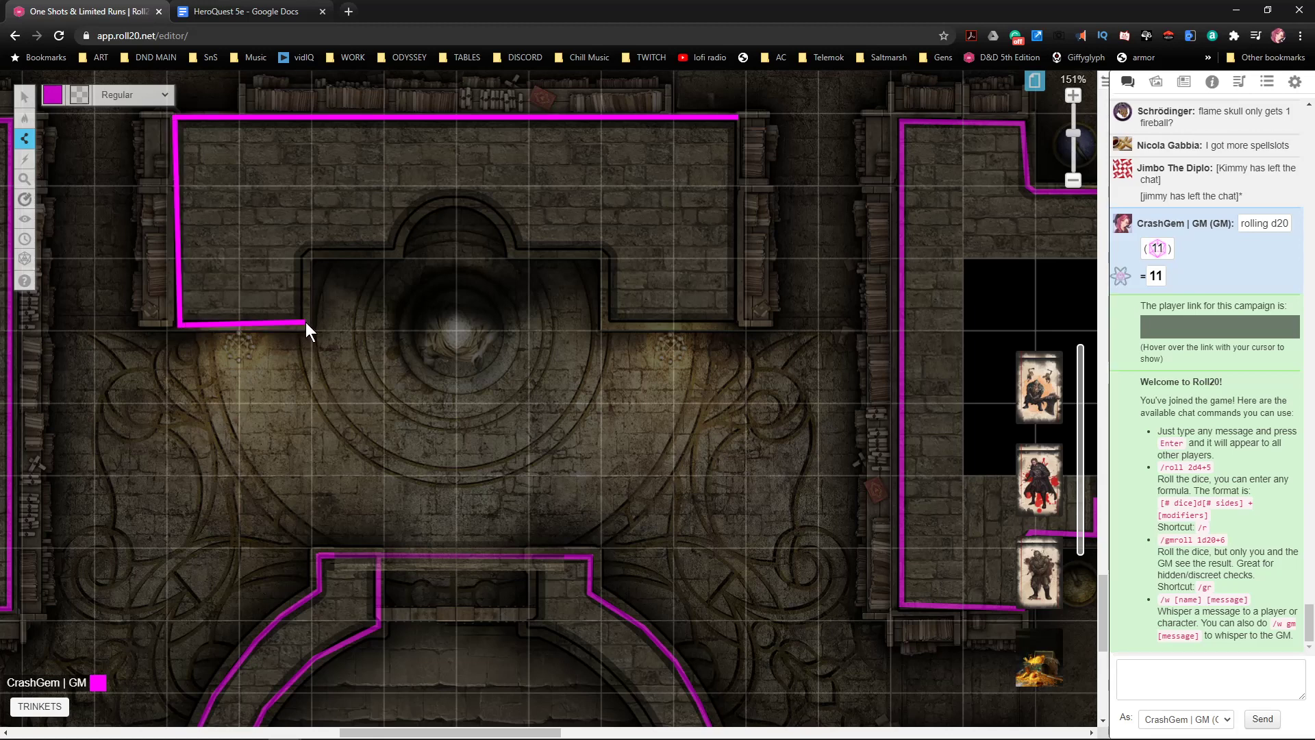
- Continue the line around the block's rounded alcove and southeast edge, closing the outline at its northeast corner
{"action": "left_click", "coordinate": [305, 250]}
{"action": "left_click", "coordinate": [392, 248]}
{"action": "left_click", "coordinate": [448, 199]}
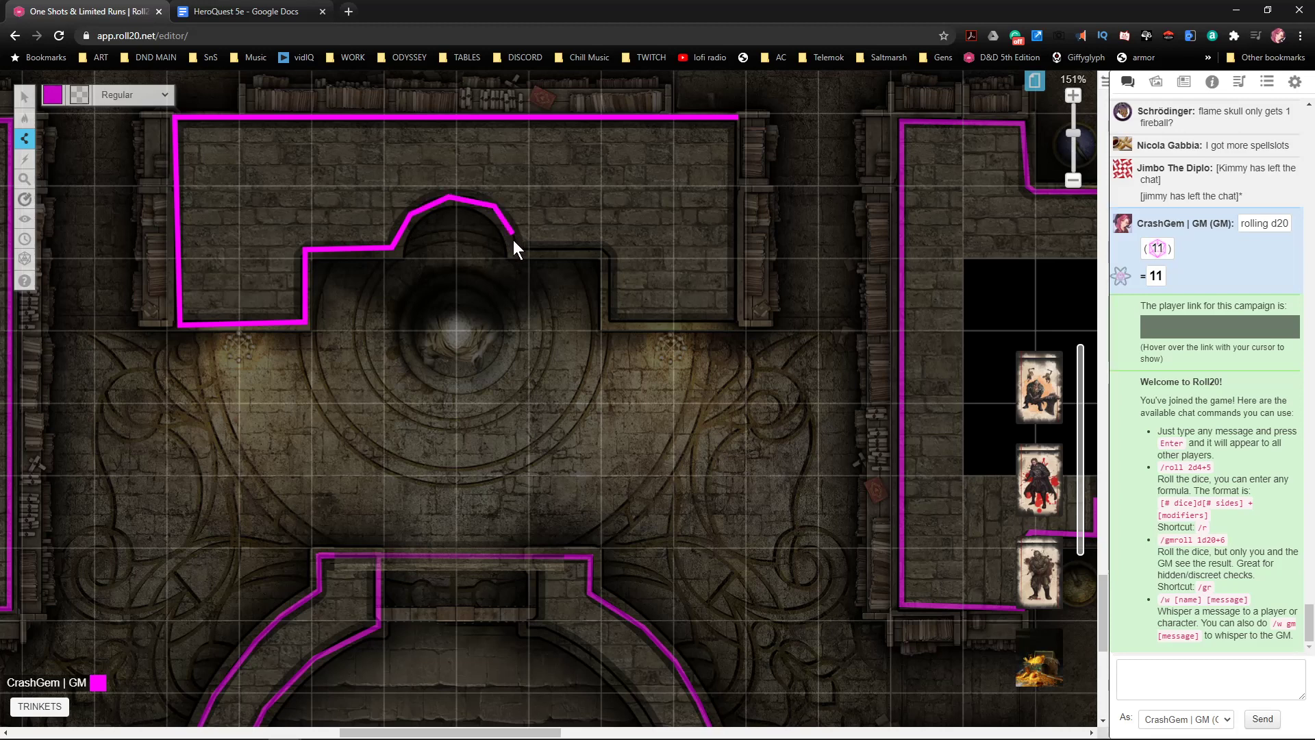
{"action": "left_click", "coordinate": [609, 253]}
{"action": "left_click", "coordinate": [613, 321]}
{"action": "left_click", "coordinate": [736, 320]}
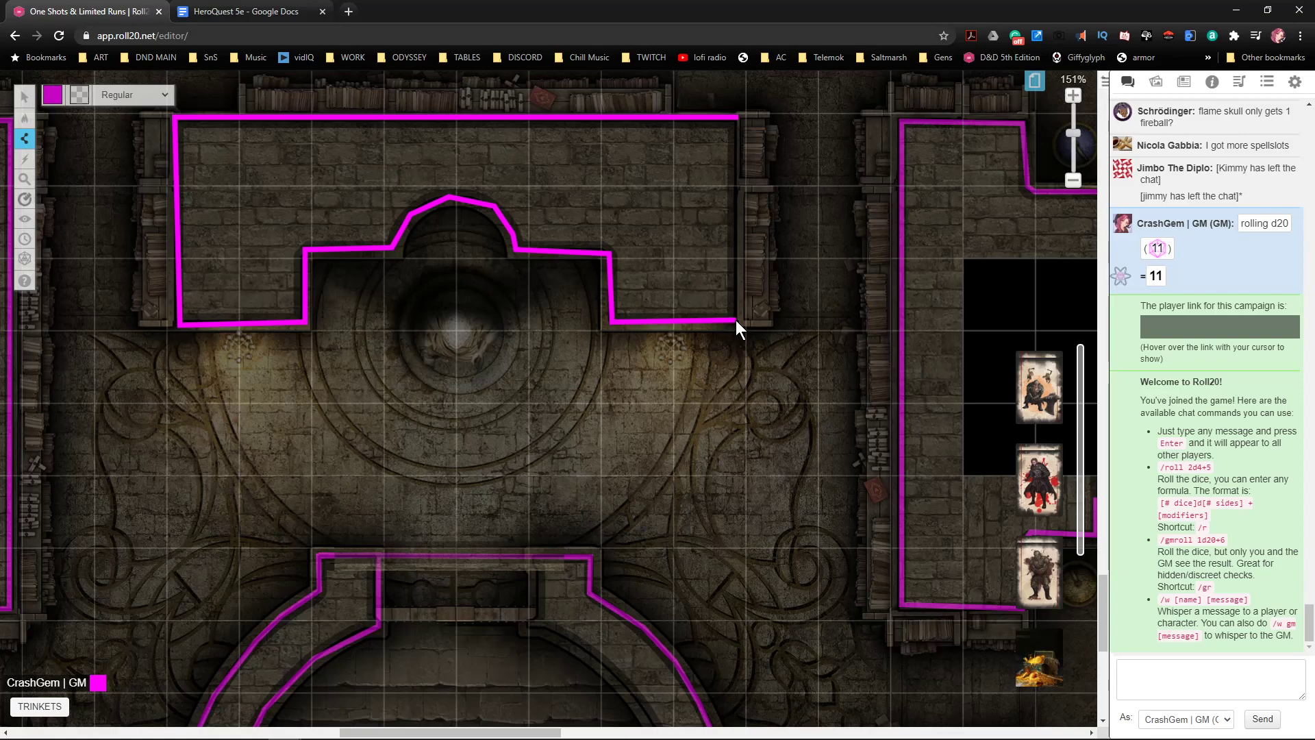
{"action": "left_click", "coordinate": [739, 119]}
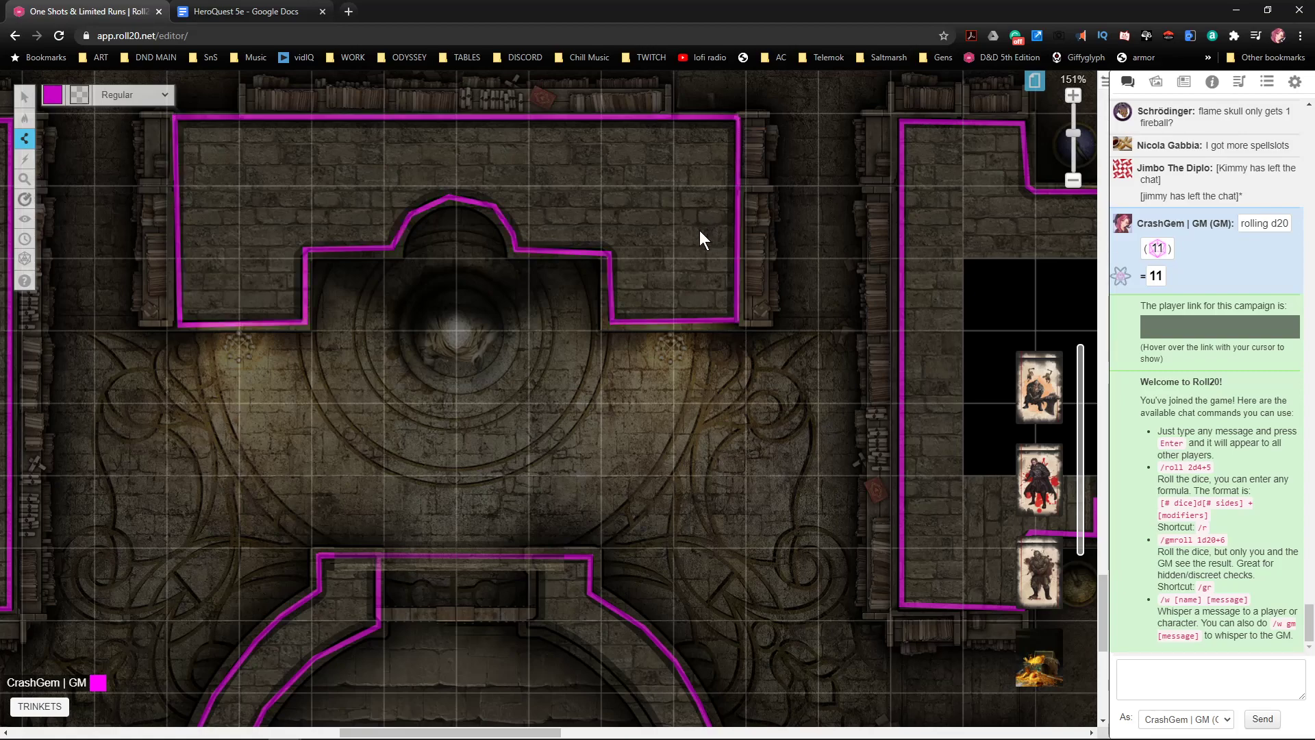
- Switch to the Objects & Tokens layer and set both the polygon's line and fill colours to black
{"action": "scroll", "coordinate": [693, 251], "scroll_direction": "down", "scroll_amount": 4}
{"action": "scroll", "coordinate": [505, 274], "scroll_direction": "down", "scroll_amount": 3}
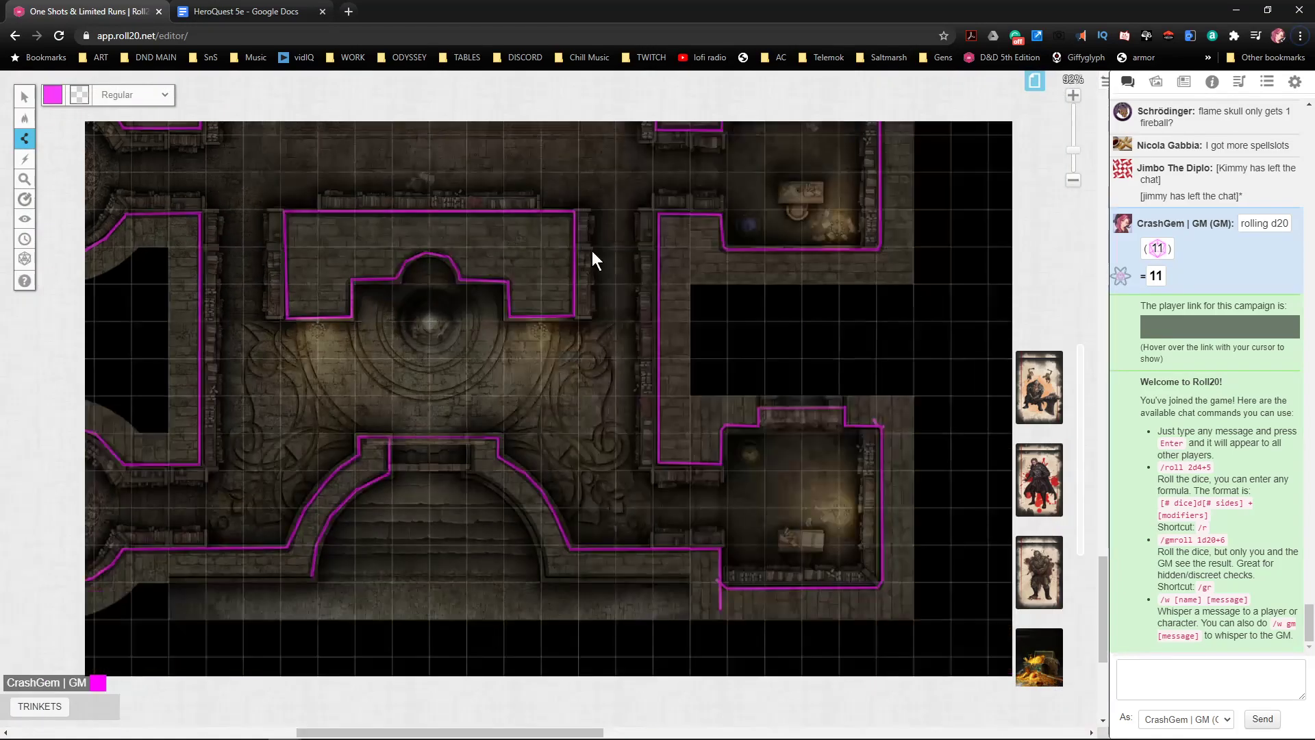
{"action": "scroll", "coordinate": [699, 302], "scroll_direction": "up", "scroll_amount": 6}
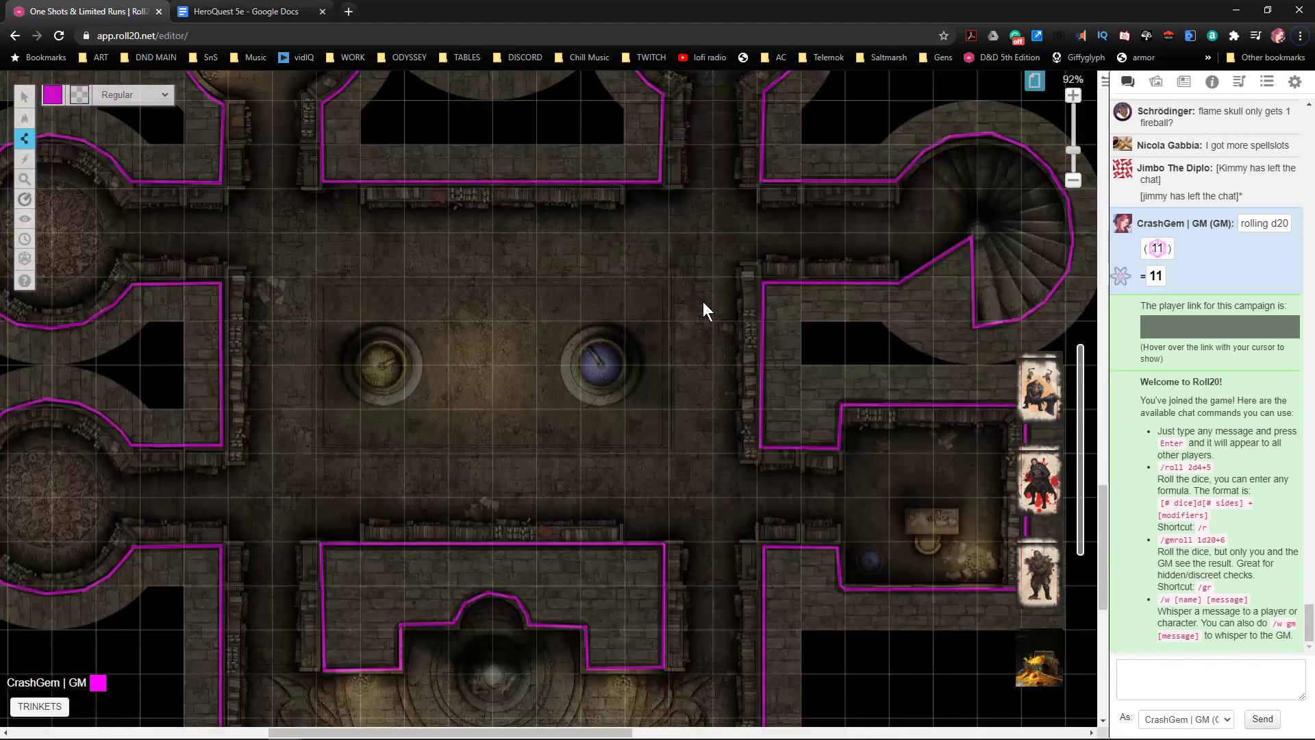
{"action": "scroll", "coordinate": [703, 302], "scroll_direction": "down", "scroll_amount": 3}
{"action": "mouse_move", "coordinate": [25, 118]}
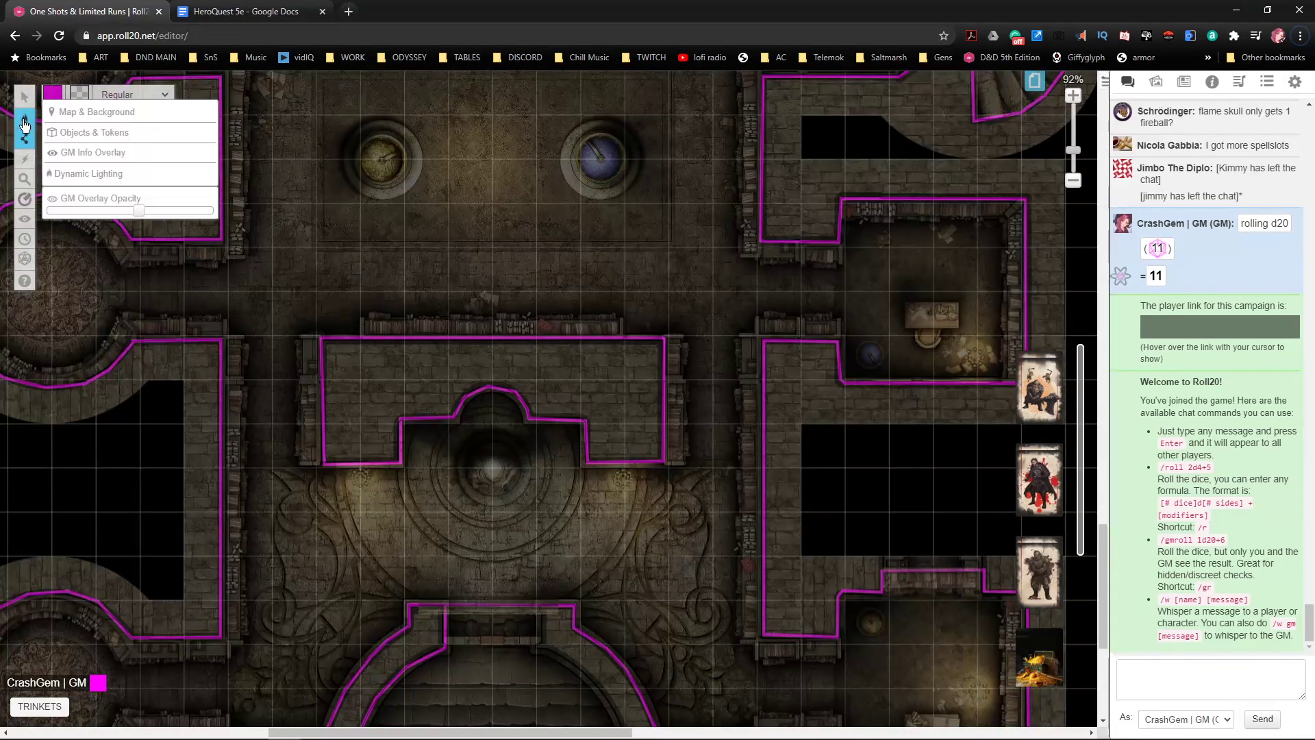
{"action": "left_click", "coordinate": [74, 134]}
{"action": "scroll", "coordinate": [322, 226], "scroll_direction": "down", "scroll_amount": 4}
{"action": "left_click", "coordinate": [53, 94]}
{"action": "left_click", "coordinate": [29, 112]}
{"action": "mouse_move", "coordinate": [41, 121]}
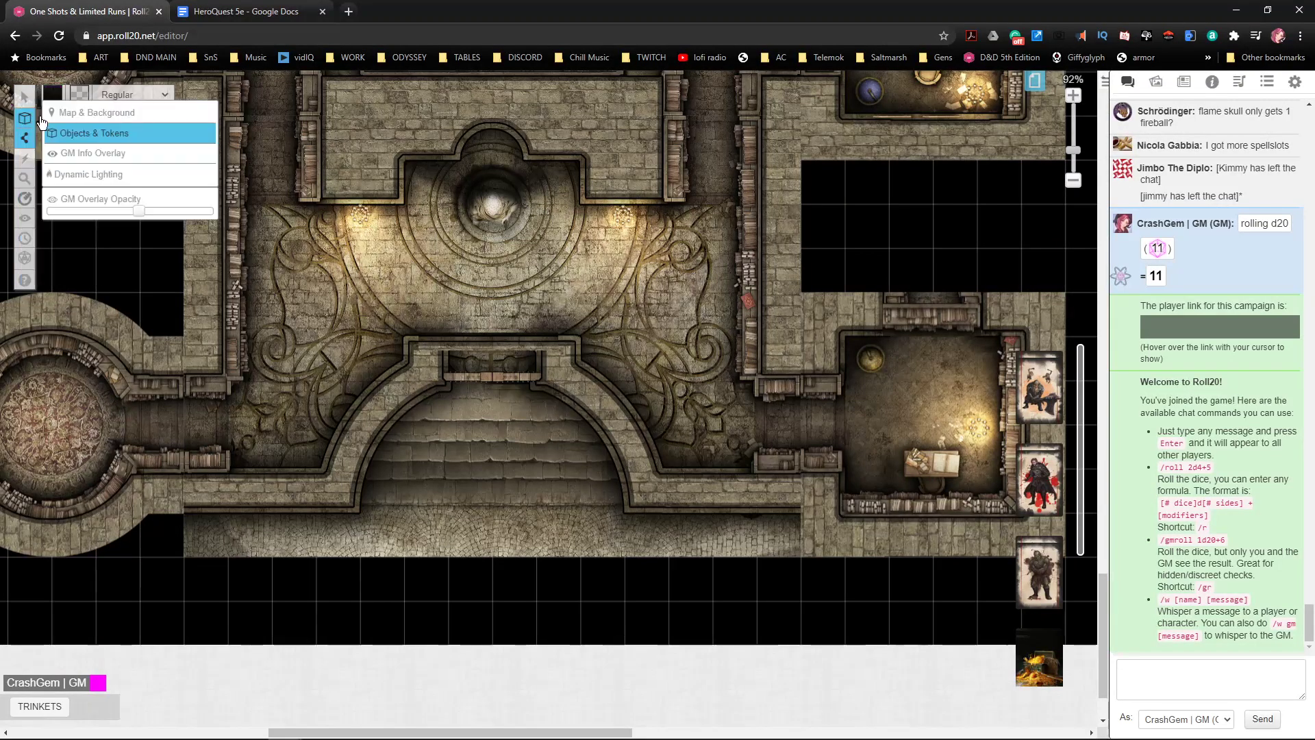
{"action": "left_click", "coordinate": [79, 93]}
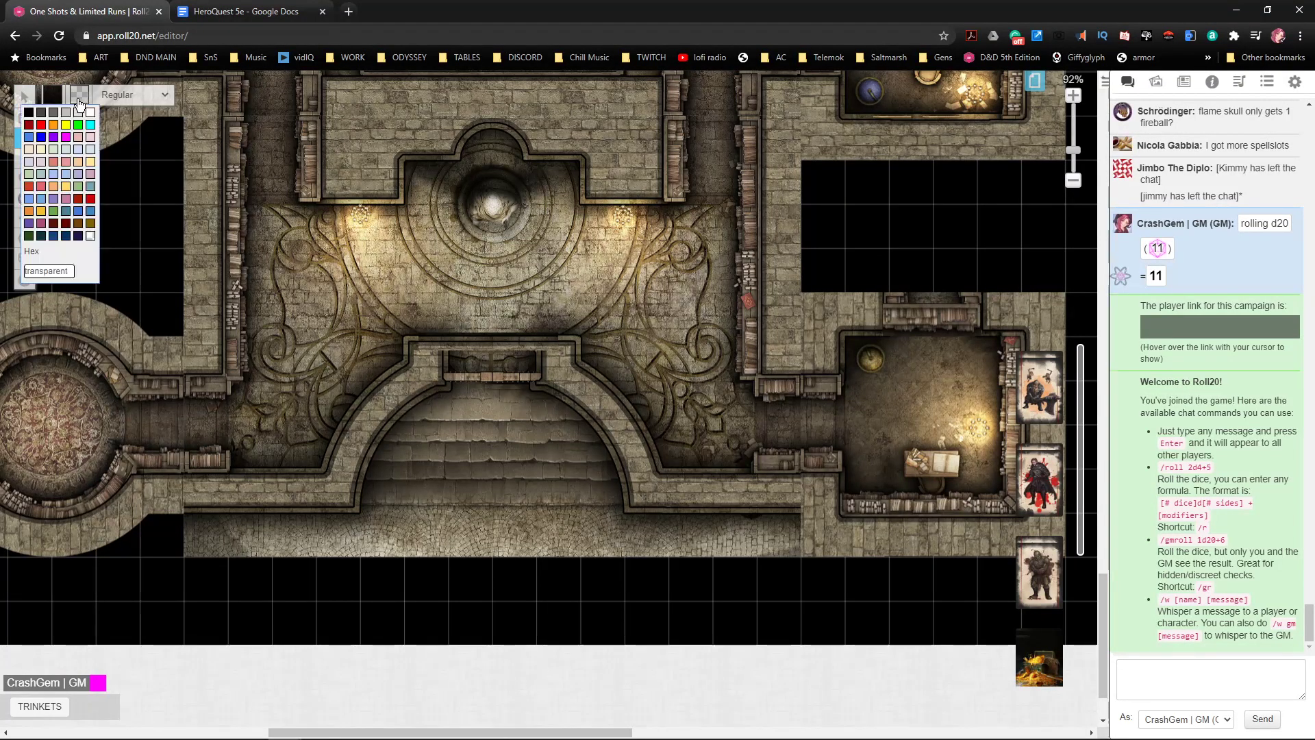
{"action": "left_click", "coordinate": [29, 111]}
{"action": "mouse_move", "coordinate": [44, 135]}
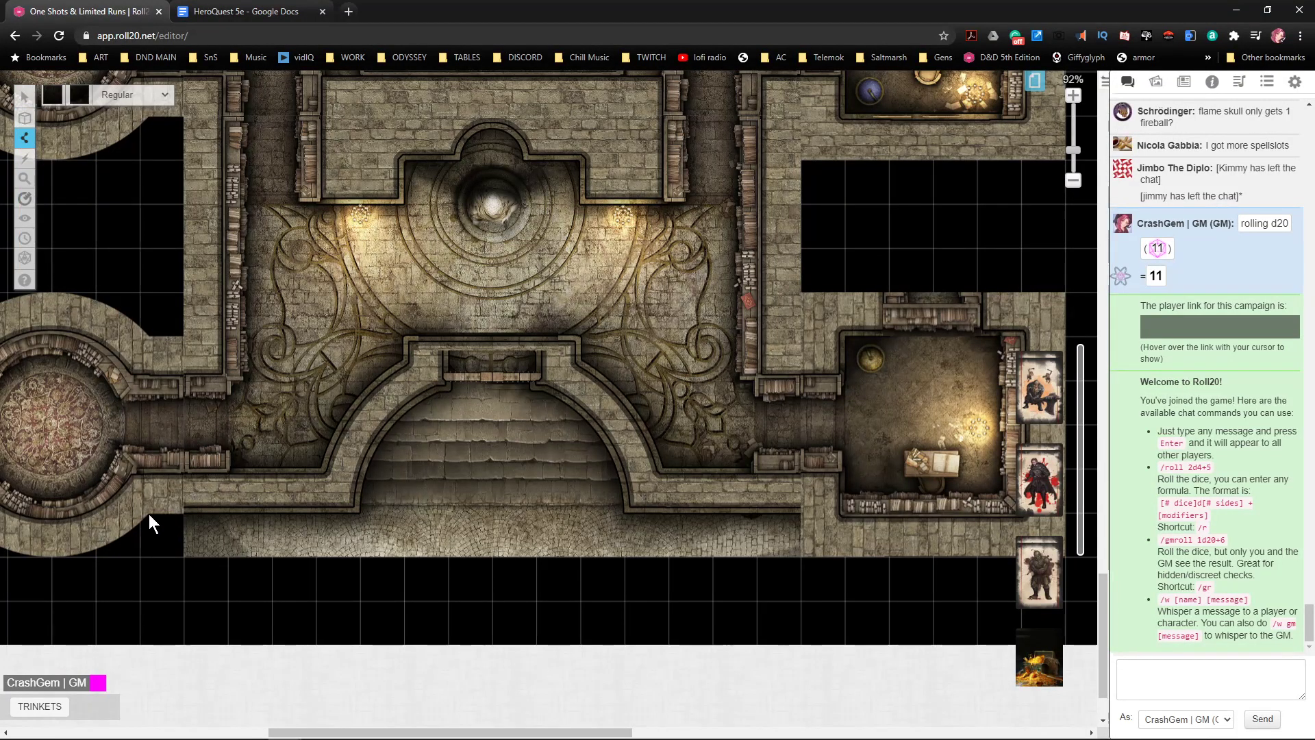
- Cover the semicircular entrance steps and the paved strip along the map's south edge with a black-filled polygon
{"action": "left_click", "coordinate": [158, 541]}
{"action": "left_click", "coordinate": [171, 487]}
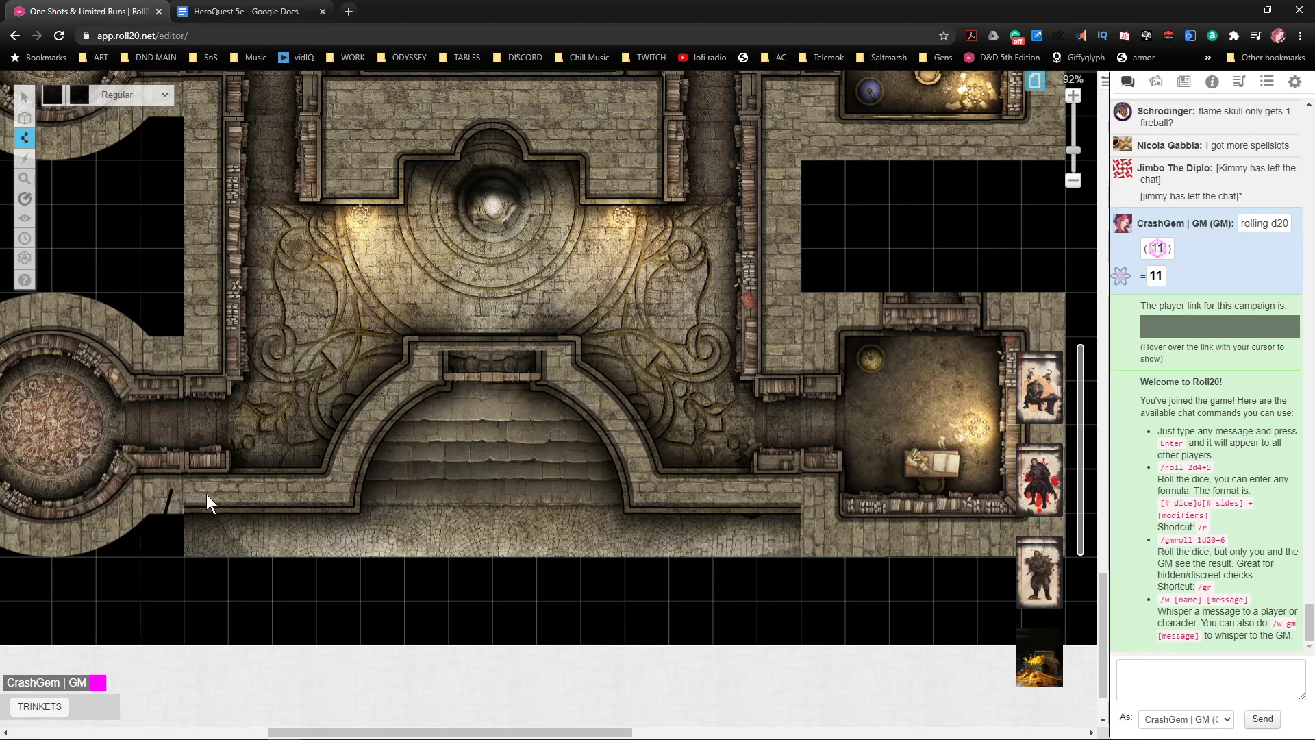
{"action": "left_click", "coordinate": [343, 487]}
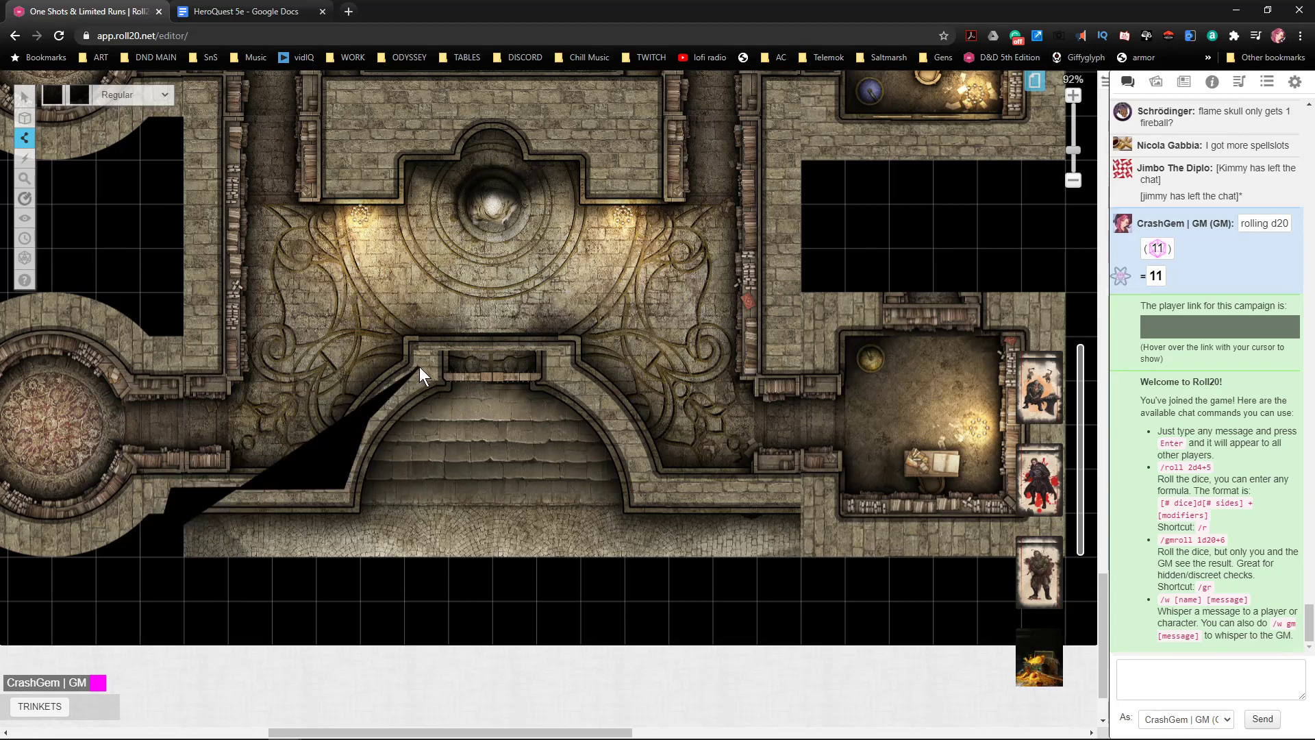
{"action": "left_click", "coordinate": [440, 351]}
{"action": "left_click", "coordinate": [556, 348]}
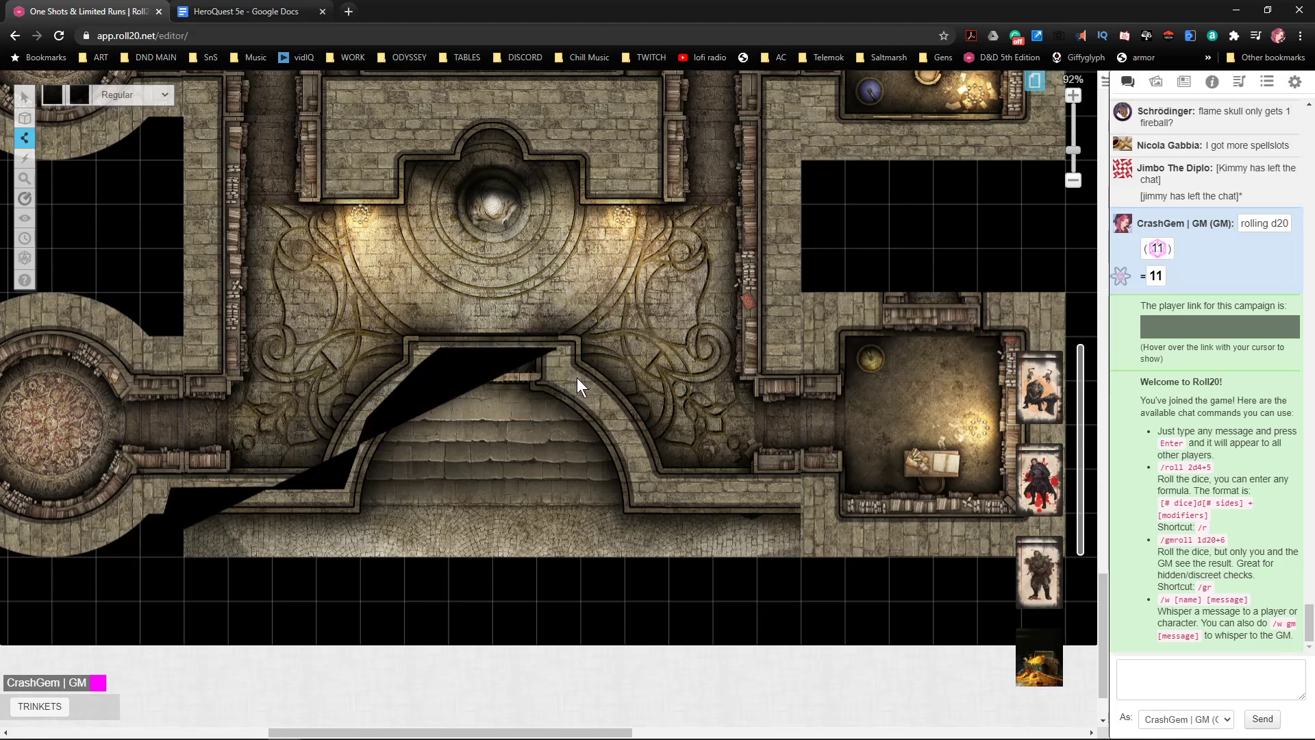
{"action": "left_click", "coordinate": [573, 376]}
{"action": "left_click", "coordinate": [612, 410]}
{"action": "left_click", "coordinate": [645, 467]}
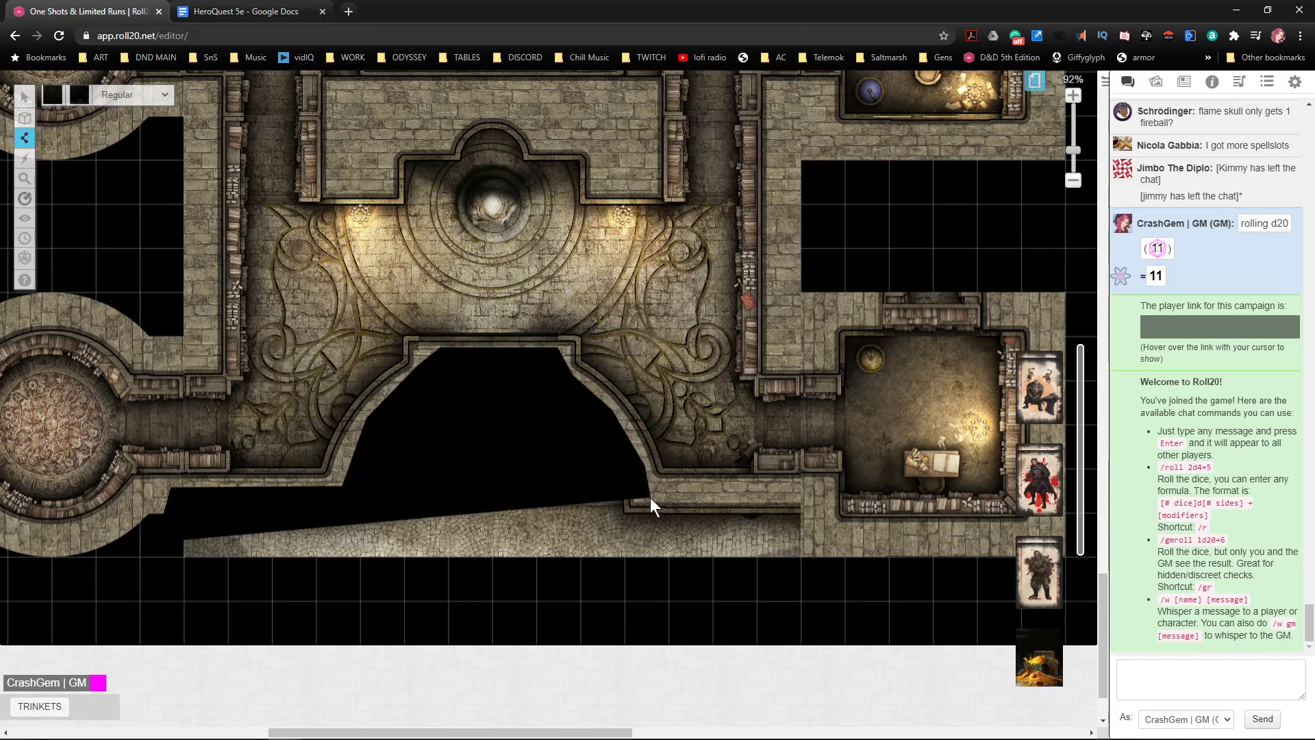
{"action": "left_click", "coordinate": [812, 495]}
{"action": "left_click", "coordinate": [831, 555]}
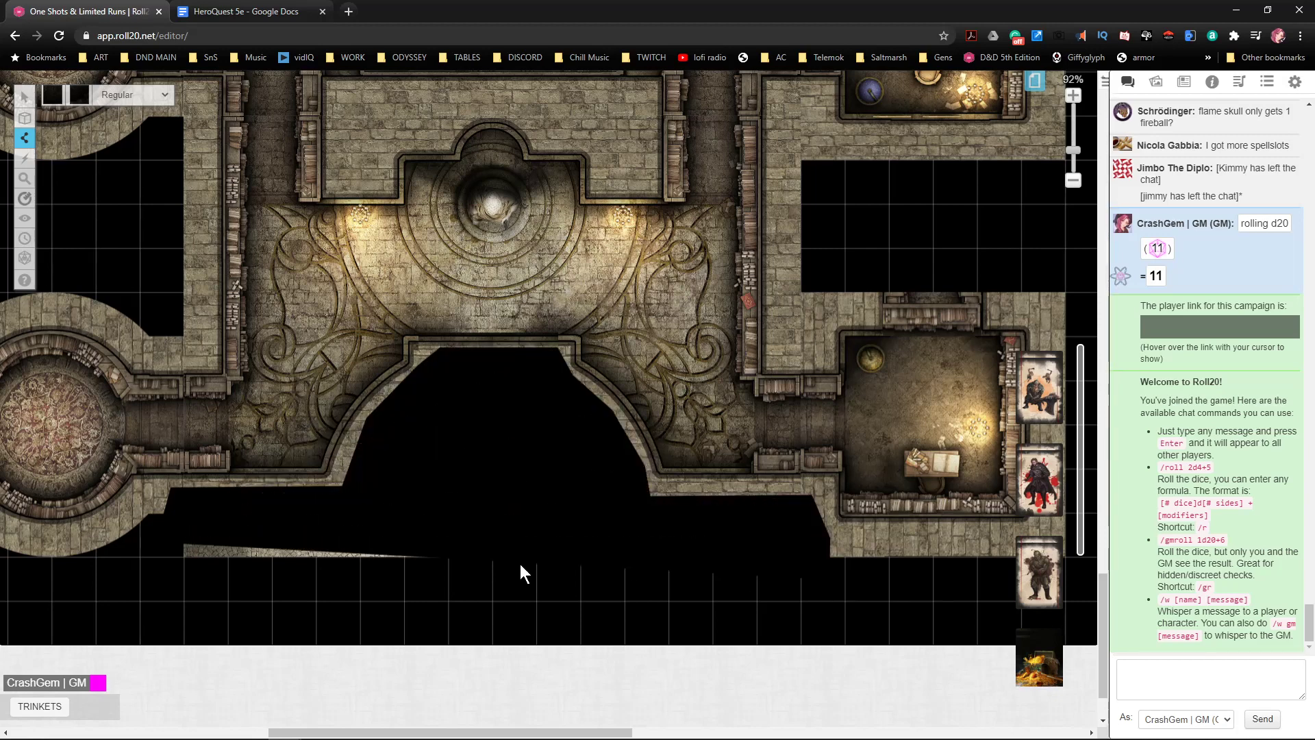
{"action": "left_click", "coordinate": [166, 590]}
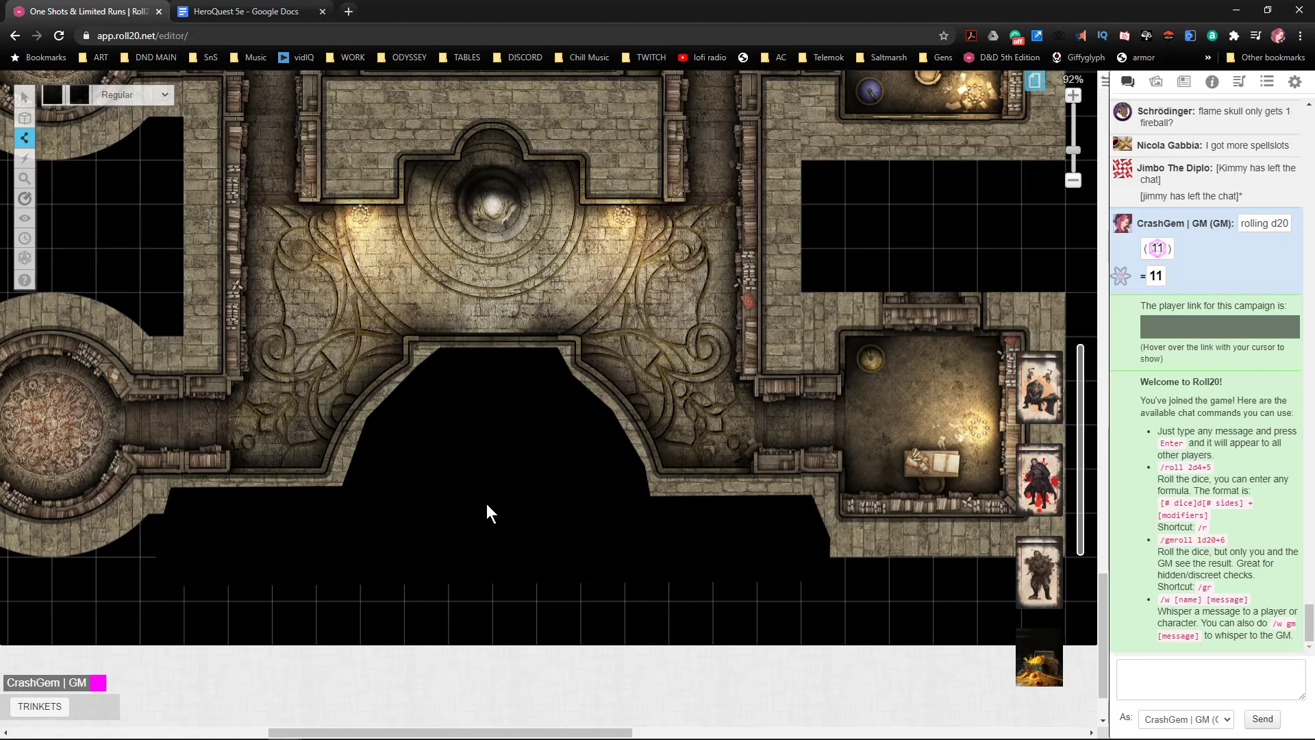
- Return to the Dynamic Lighting layer and set the drawing line colour to green with a transparent fill
{"action": "scroll", "coordinate": [578, 418], "scroll_direction": "up", "scroll_amount": 3}
{"action": "scroll", "coordinate": [569, 396], "scroll_direction": "down", "scroll_amount": 2}
{"action": "scroll", "coordinate": [562, 413], "scroll_direction": "up", "scroll_amount": 3}
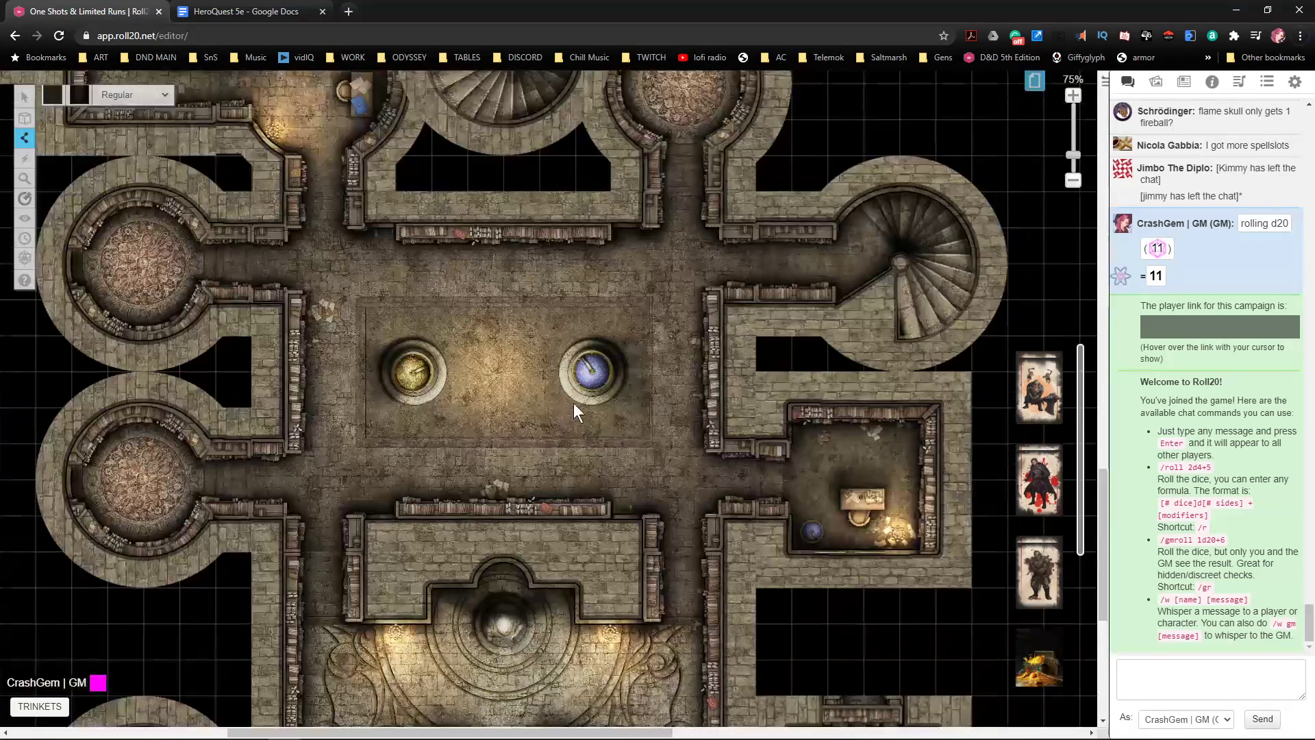
{"action": "scroll", "coordinate": [582, 392], "scroll_direction": "up", "scroll_amount": 2}
{"action": "scroll", "coordinate": [584, 391], "scroll_direction": "down", "scroll_amount": 5}
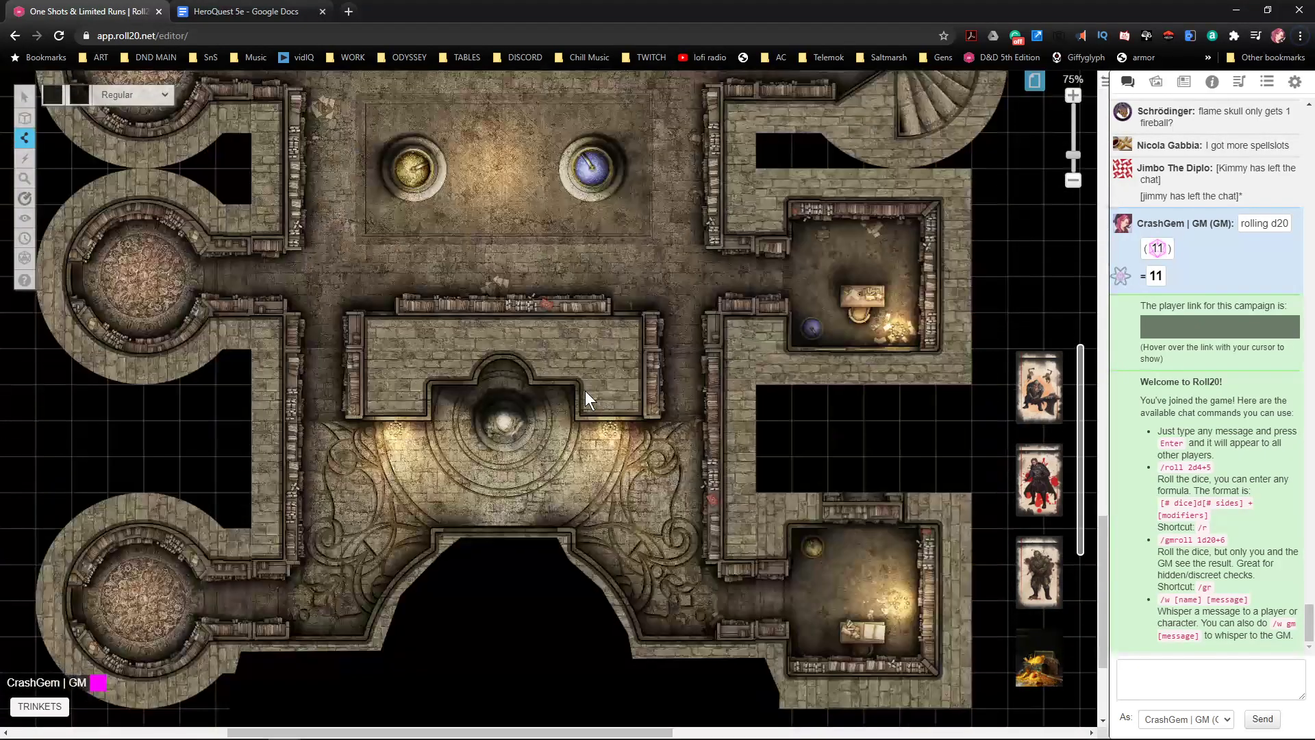
{"action": "scroll", "coordinate": [587, 387], "scroll_direction": "up", "scroll_amount": 5}
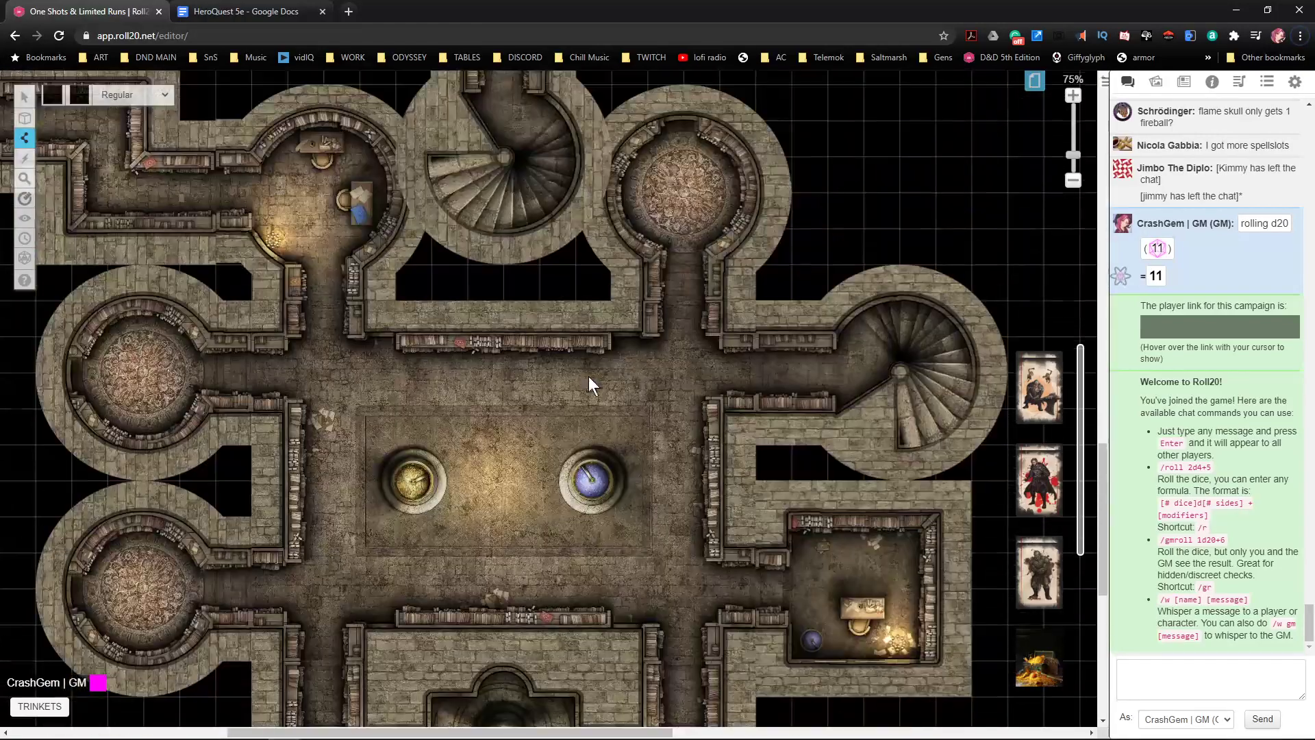
{"action": "mouse_move", "coordinate": [25, 118]}
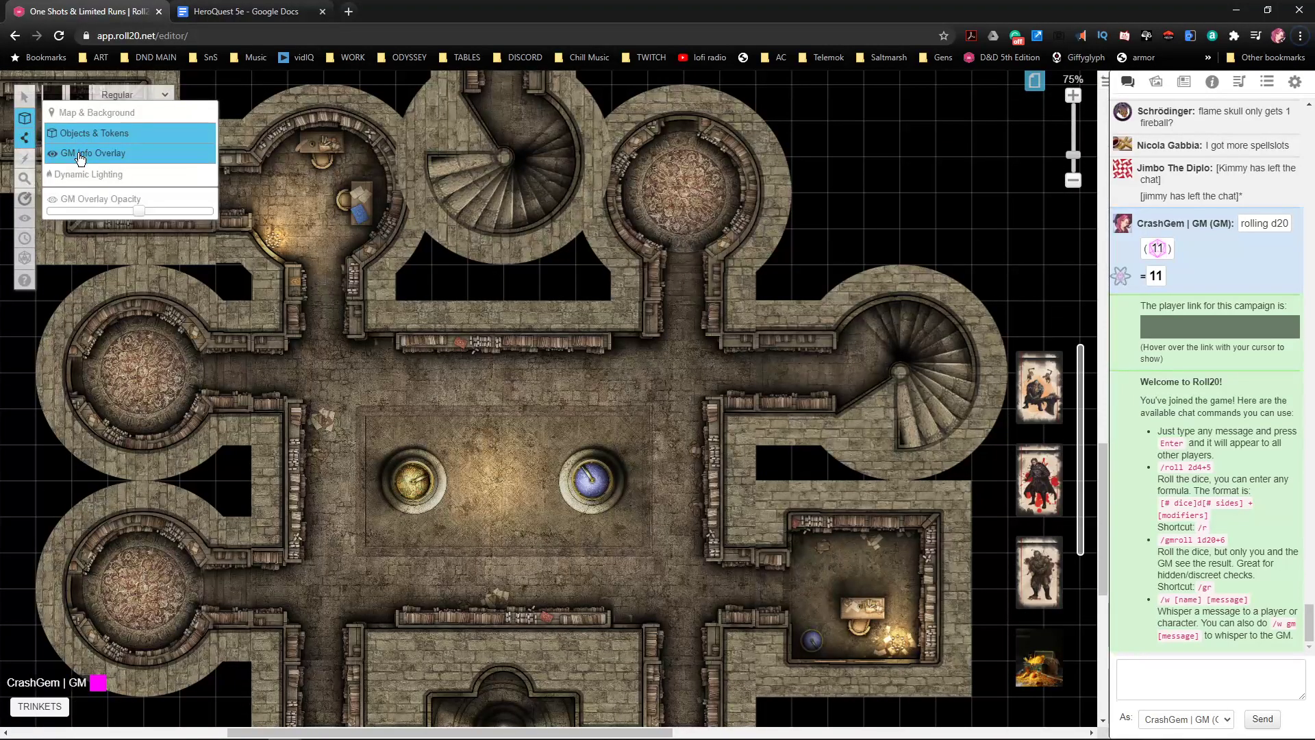
{"action": "left_click", "coordinate": [80, 176]}
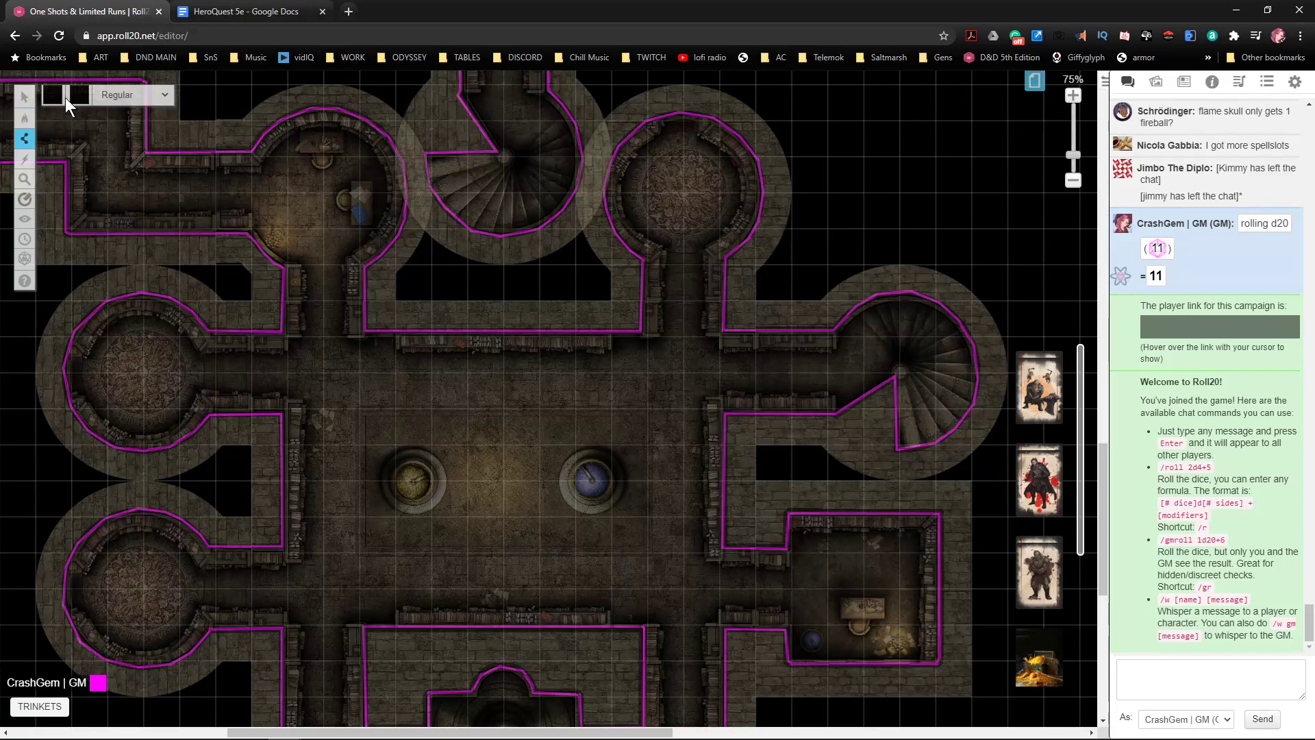
{"action": "left_click", "coordinate": [56, 100]}
{"action": "left_click", "coordinate": [83, 127]}
{"action": "left_click", "coordinate": [80, 103]}
{"action": "left_click", "coordinate": [93, 241]}
{"action": "mouse_move", "coordinate": [31, 128]}
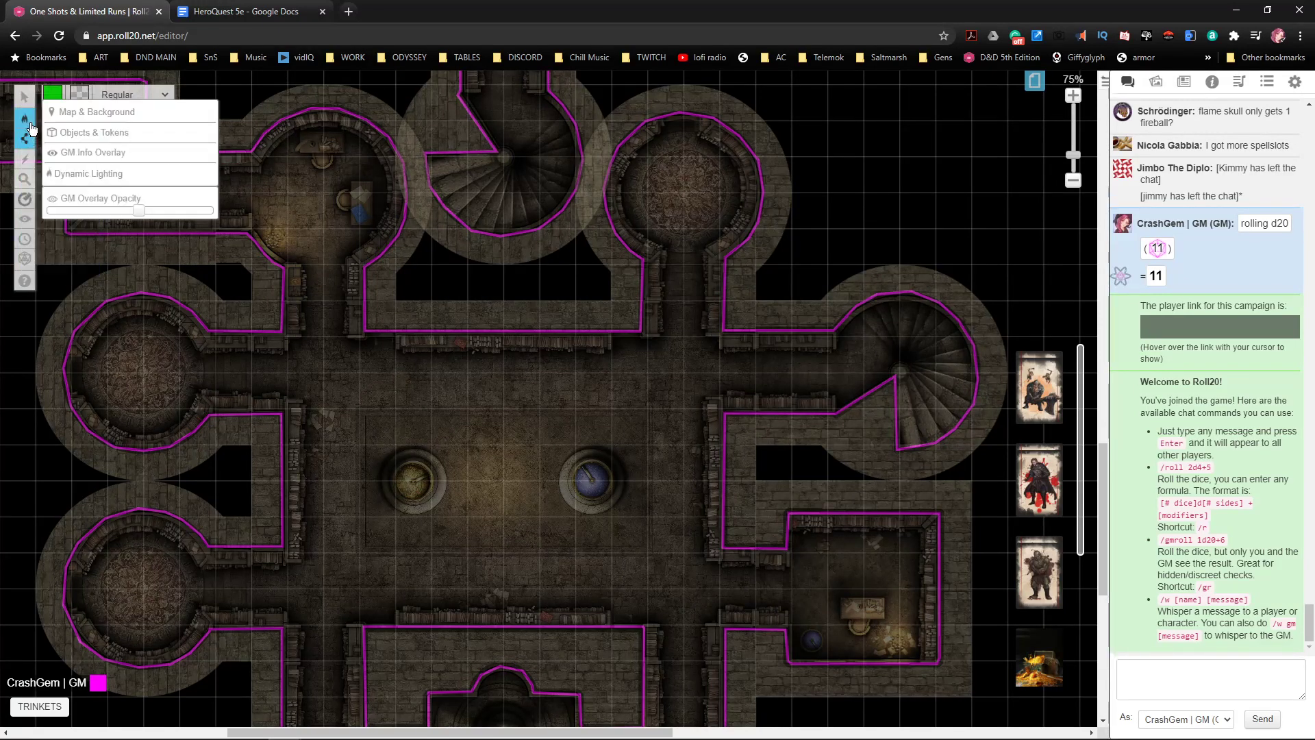
- Draw small green circles around the centre pillars of the eastern spiral staircase and the one northwest of it
{"action": "left_click", "coordinate": [75, 132]}
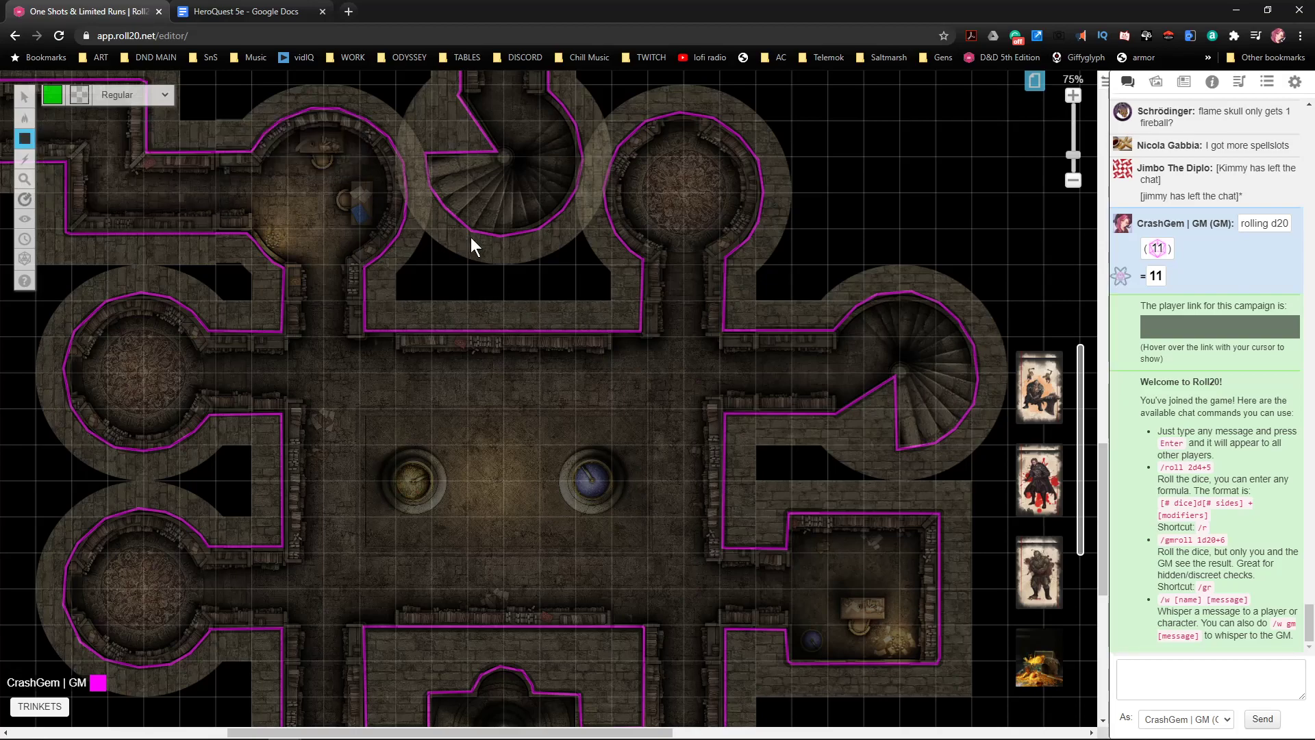
{"action": "scroll", "coordinate": [523, 318], "scroll_direction": "down", "scroll_amount": 3}
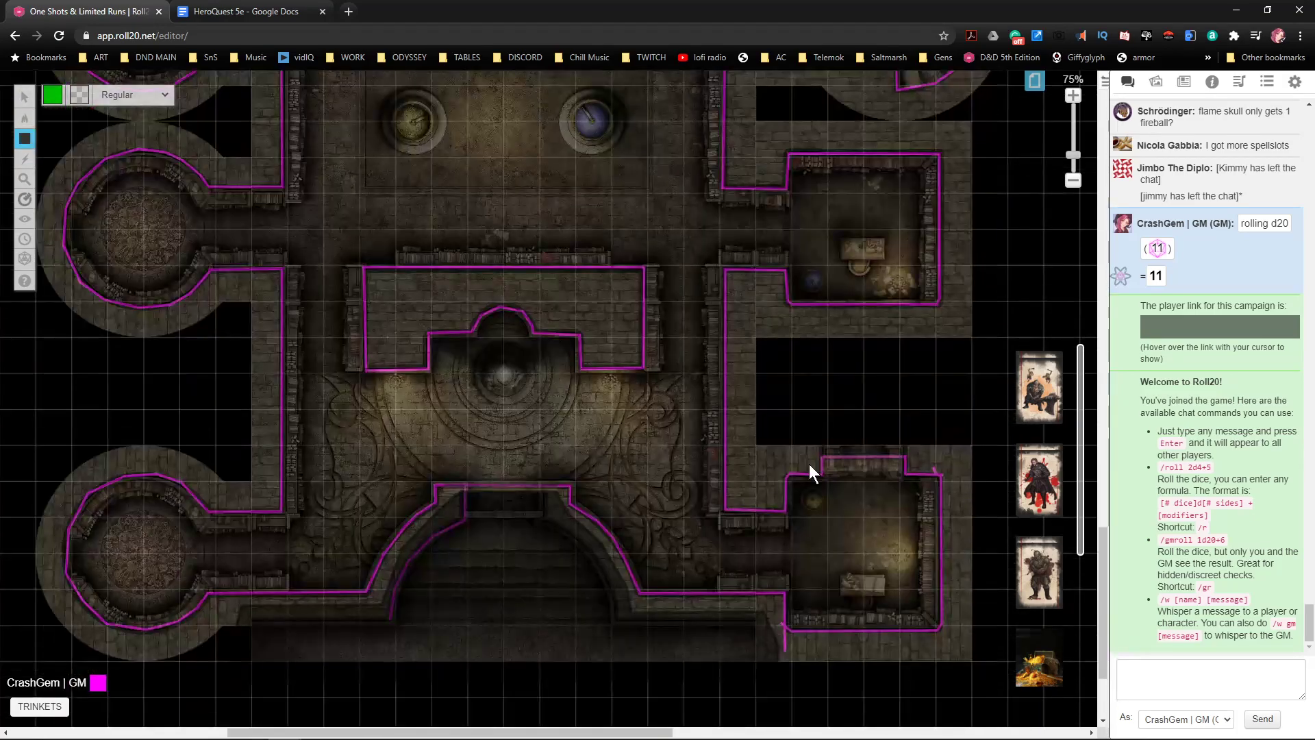
{"action": "scroll", "coordinate": [800, 458], "scroll_direction": "up", "scroll_amount": 3}
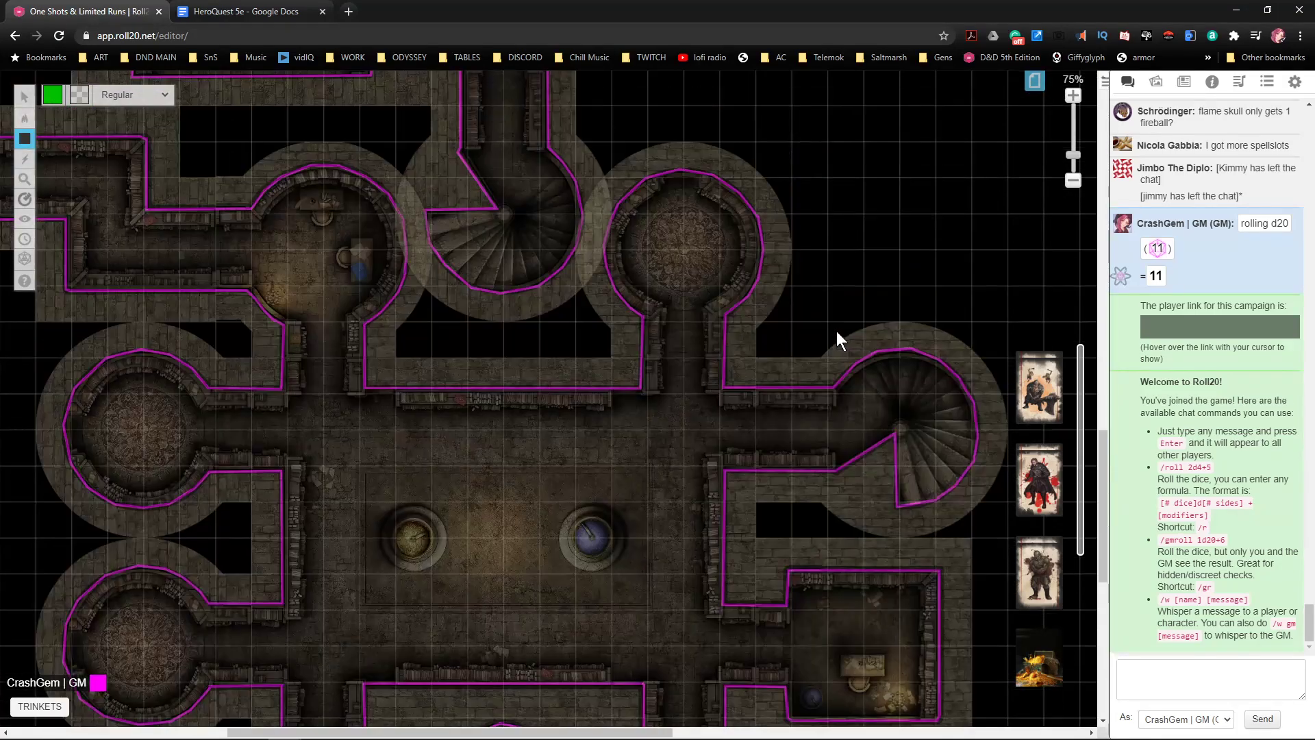
{"action": "scroll", "coordinate": [679, 369], "scroll_direction": "up", "scroll_amount": 5}
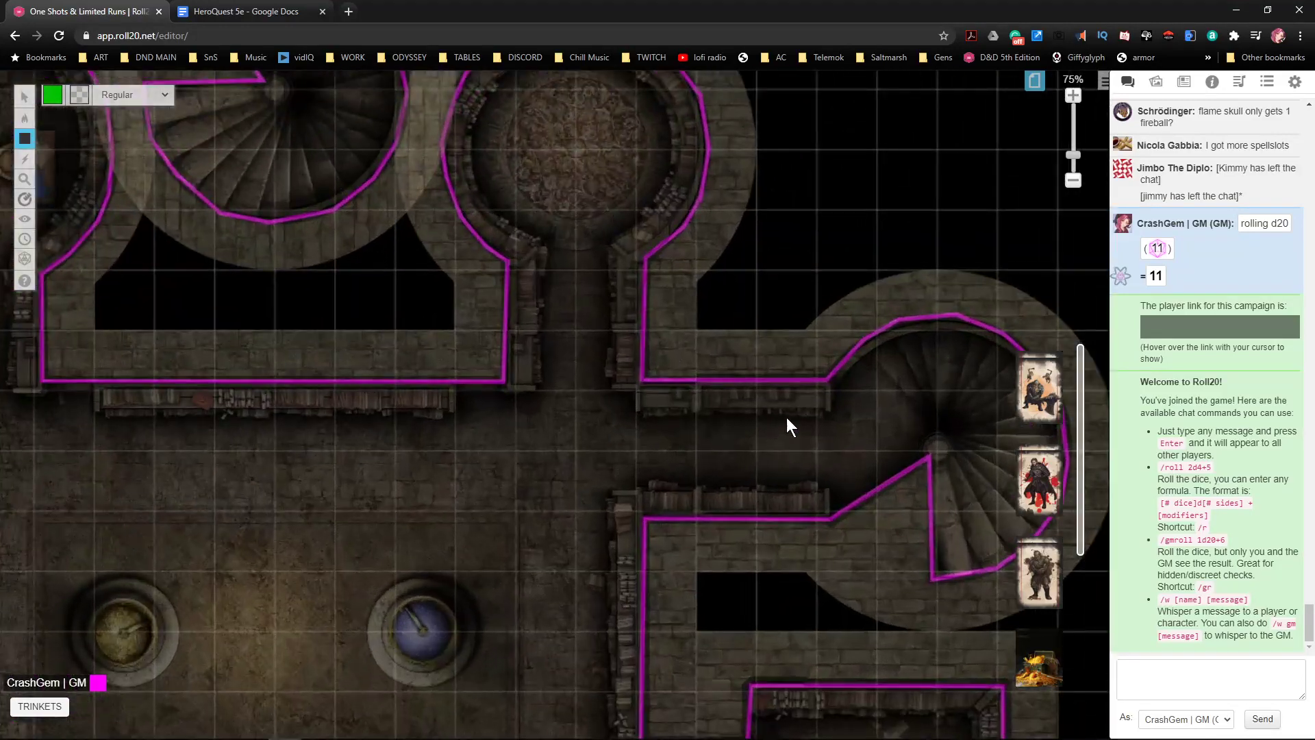
{"action": "scroll", "coordinate": [828, 420], "scroll_direction": "right", "scroll_amount": 3}
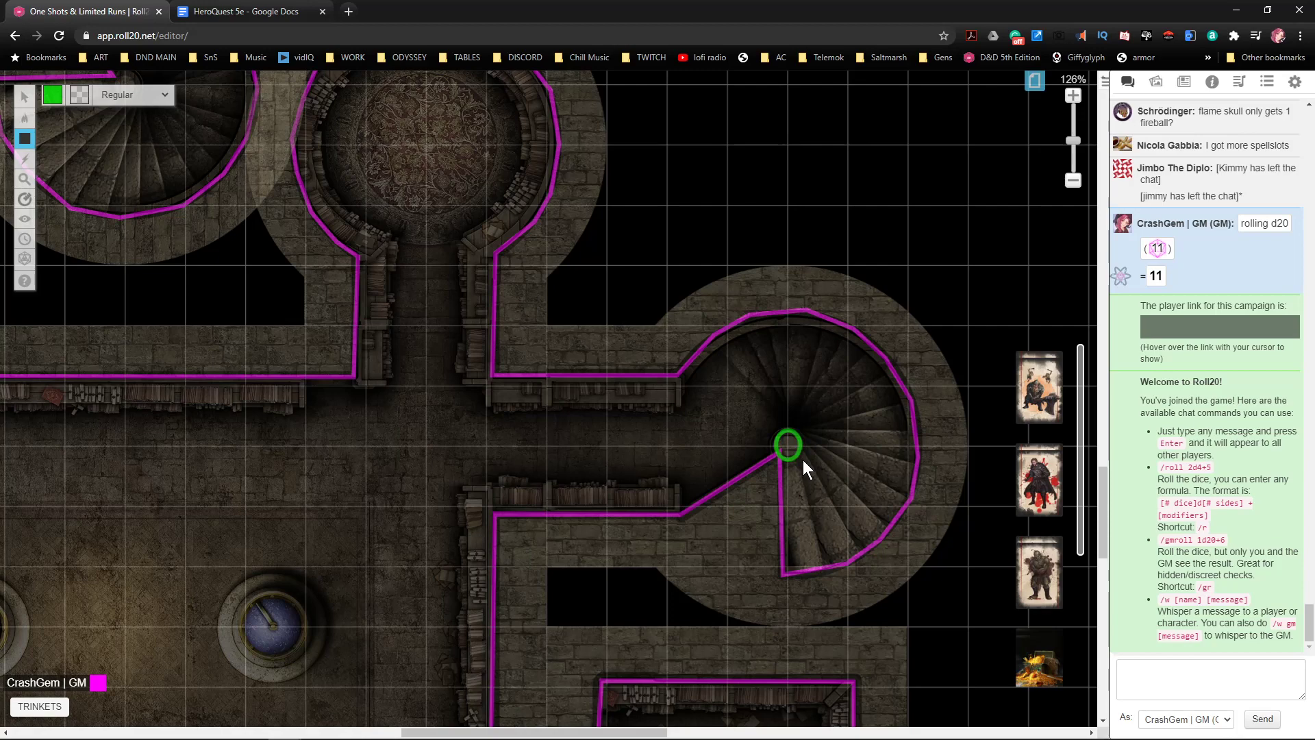
{"action": "scroll", "coordinate": [326, 179], "scroll_direction": "up", "scroll_amount": 3}
{"action": "scroll", "coordinate": [411, 254], "scroll_direction": "left", "scroll_amount": 2}
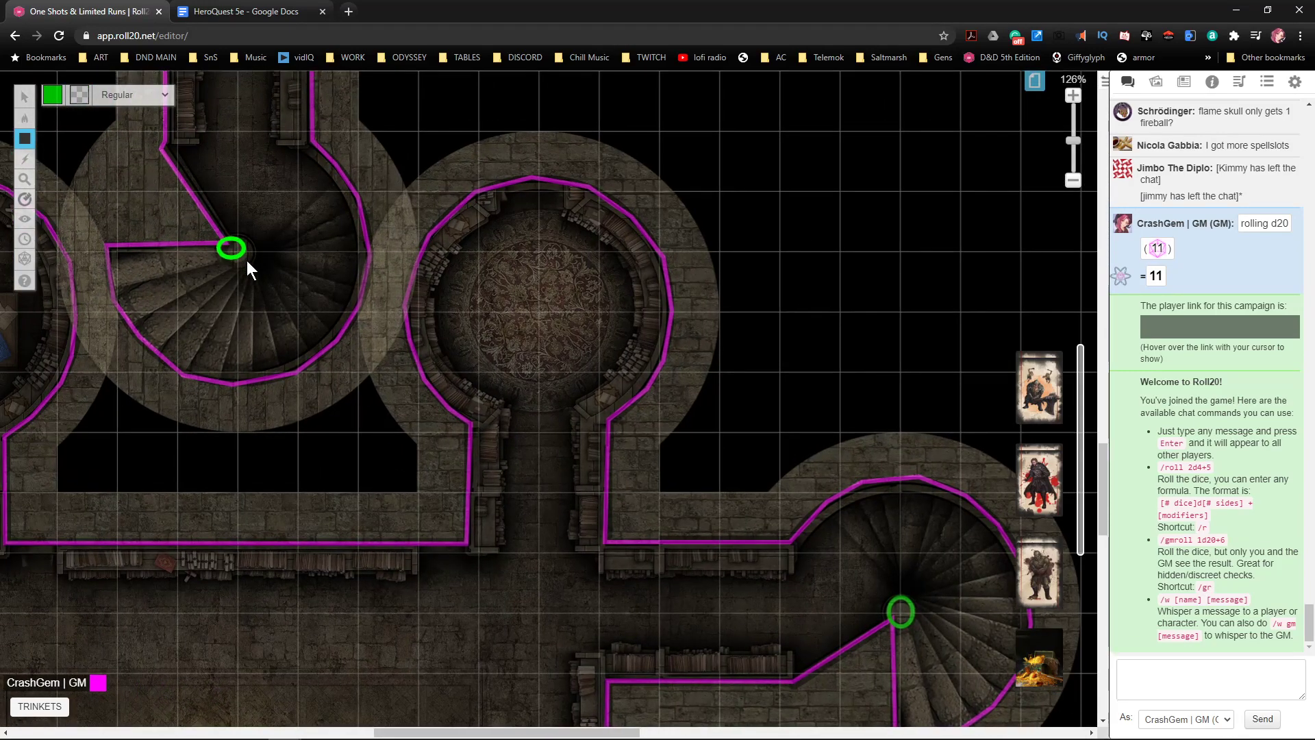
- Draw a thin green rectangle across the corridor opening north of the northwest spiral staircase, where it meets the twin-pit hall
{"action": "scroll", "coordinate": [373, 337], "scroll_direction": "down", "scroll_amount": 5}
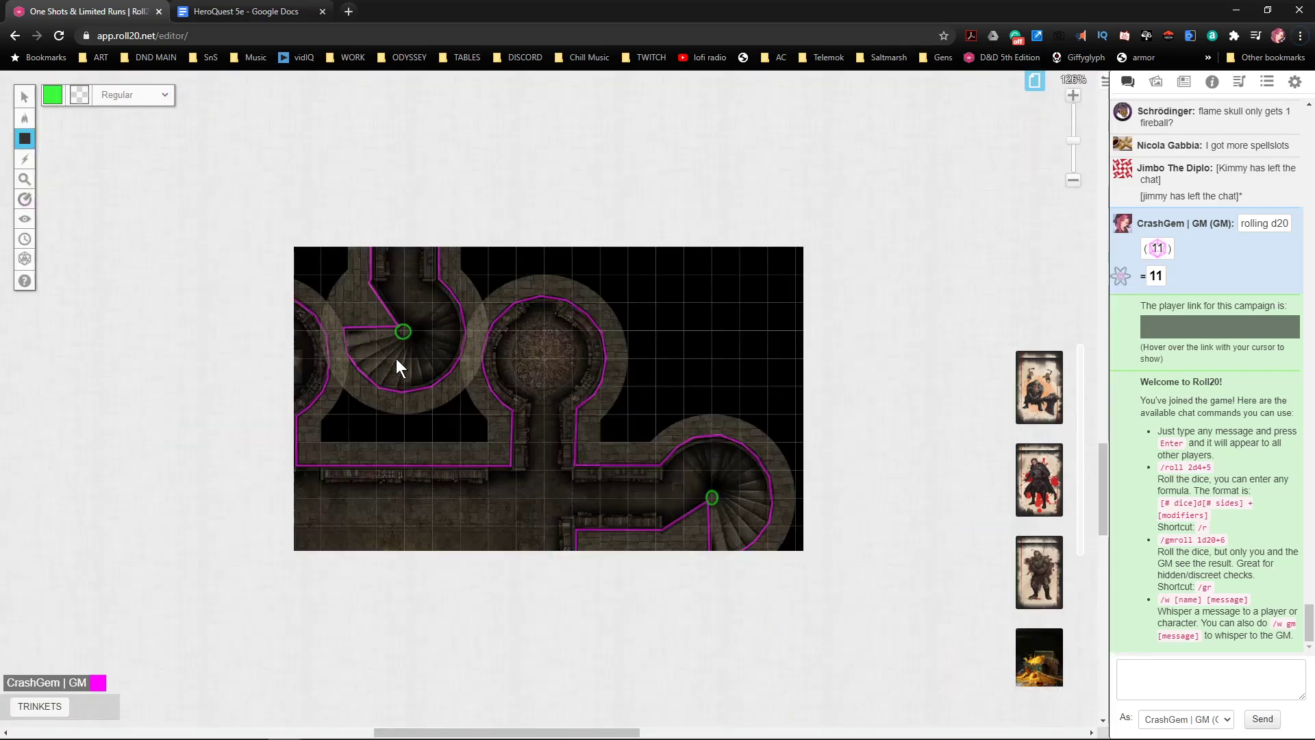
{"action": "scroll", "coordinate": [394, 356], "scroll_direction": "down", "scroll_amount": 5}
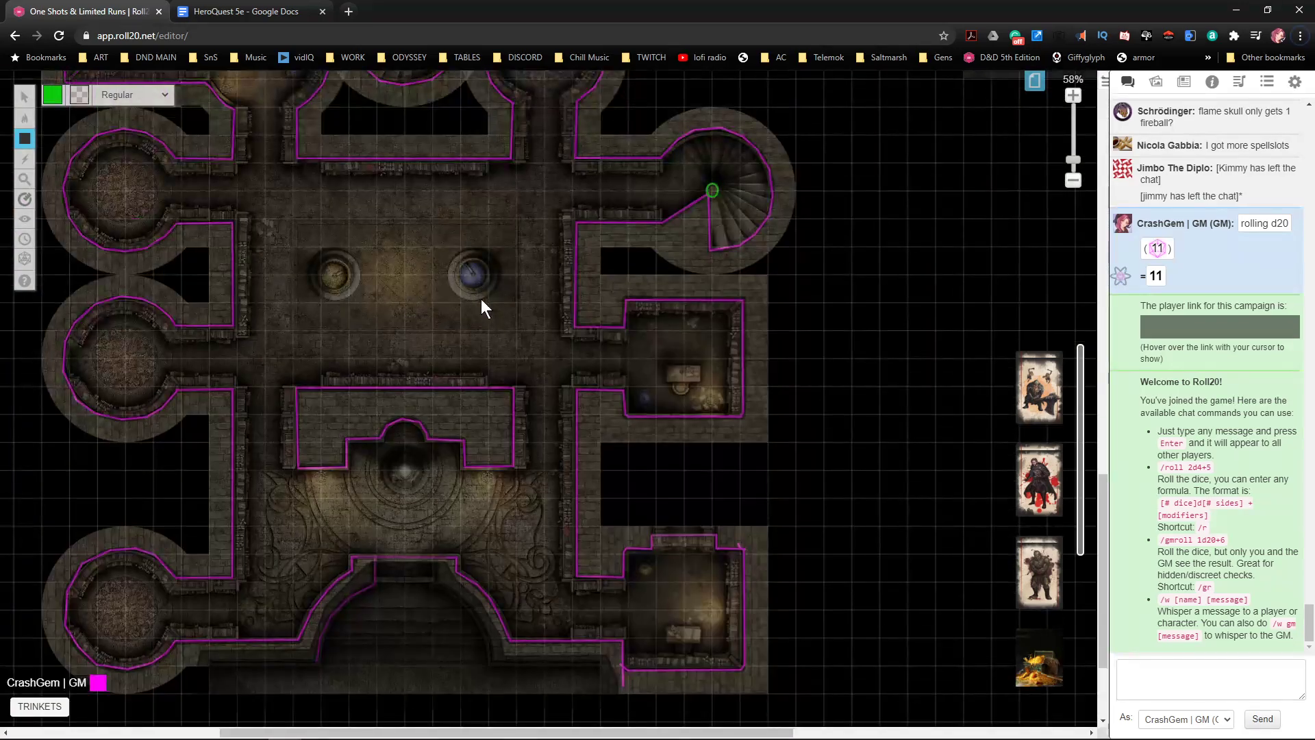
{"action": "scroll", "coordinate": [466, 339], "scroll_direction": "up", "scroll_amount": 3}
{"action": "scroll", "coordinate": [411, 329], "scroll_direction": "left", "scroll_amount": 4}
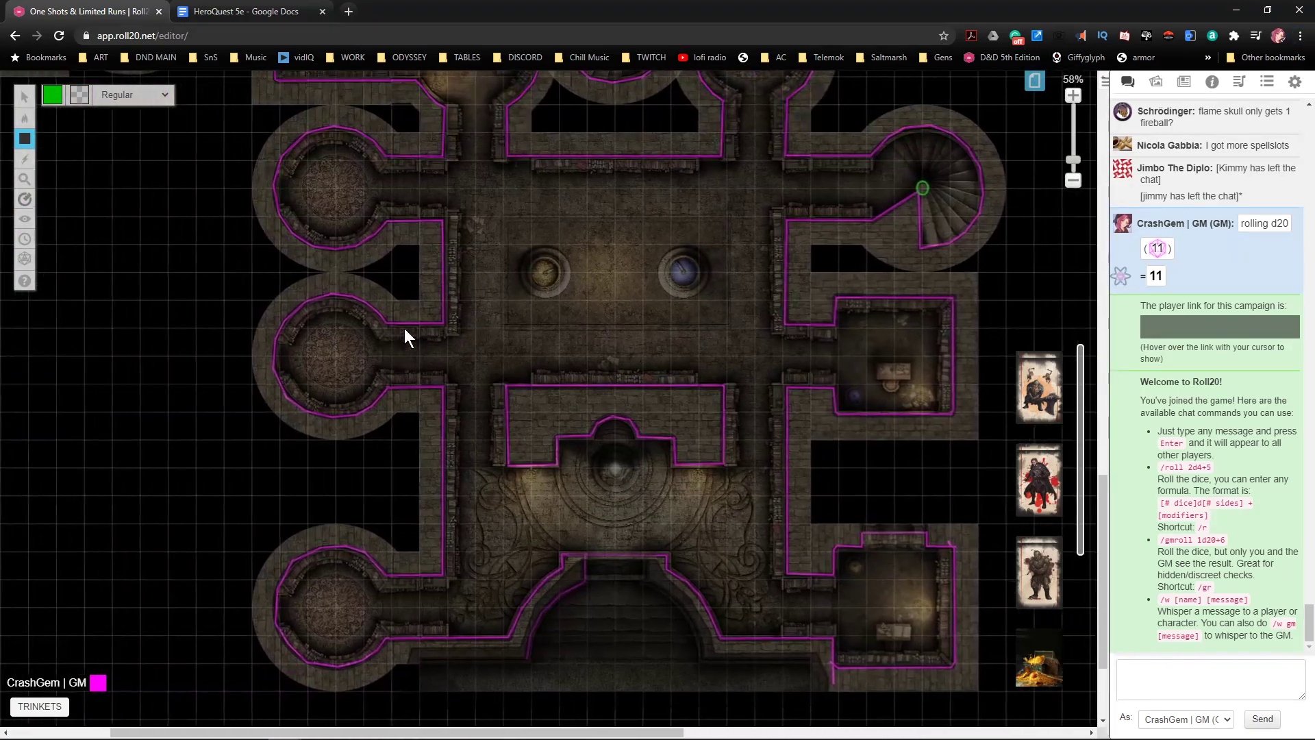
{"action": "scroll", "coordinate": [452, 309], "scroll_direction": "up", "scroll_amount": 2}
{"action": "scroll", "coordinate": [449, 316], "scroll_direction": "left", "scroll_amount": 3}
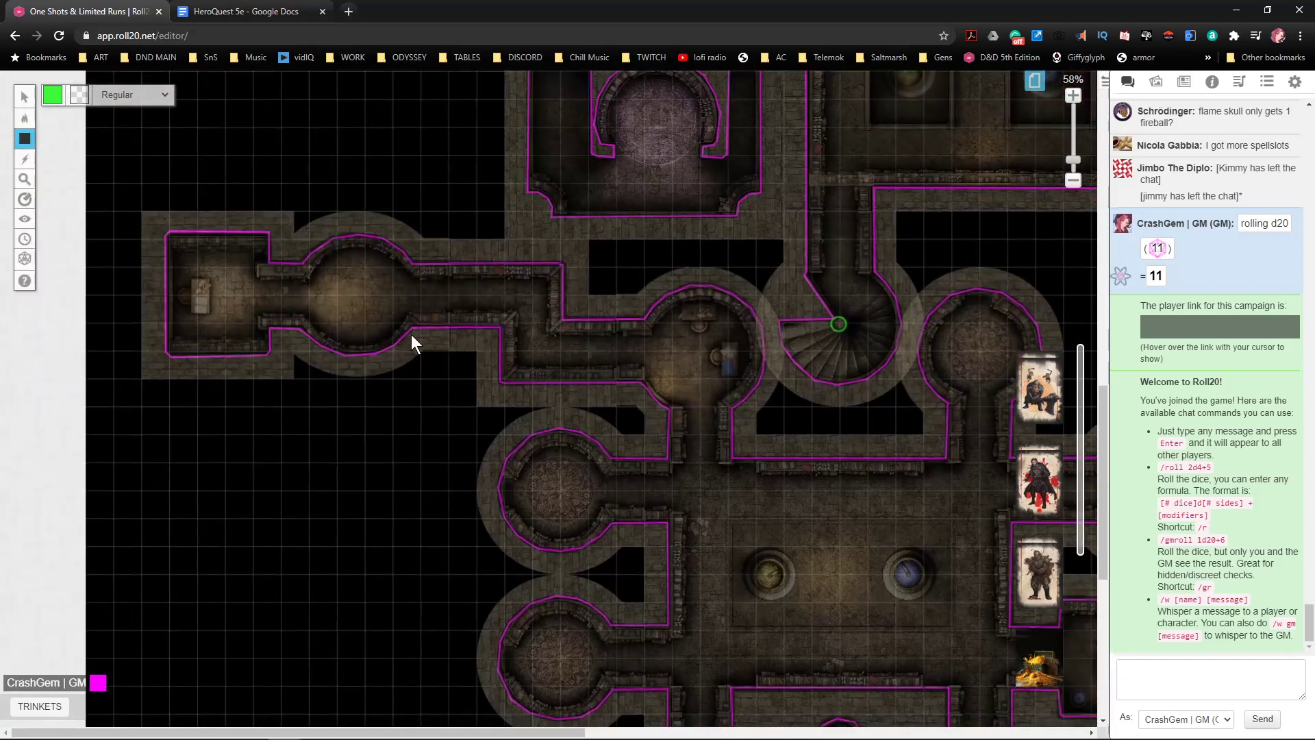
{"action": "scroll", "coordinate": [529, 327], "scroll_direction": "right", "scroll_amount": 4}
{"action": "scroll", "coordinate": [528, 327], "scroll_direction": "right", "scroll_amount": 1}
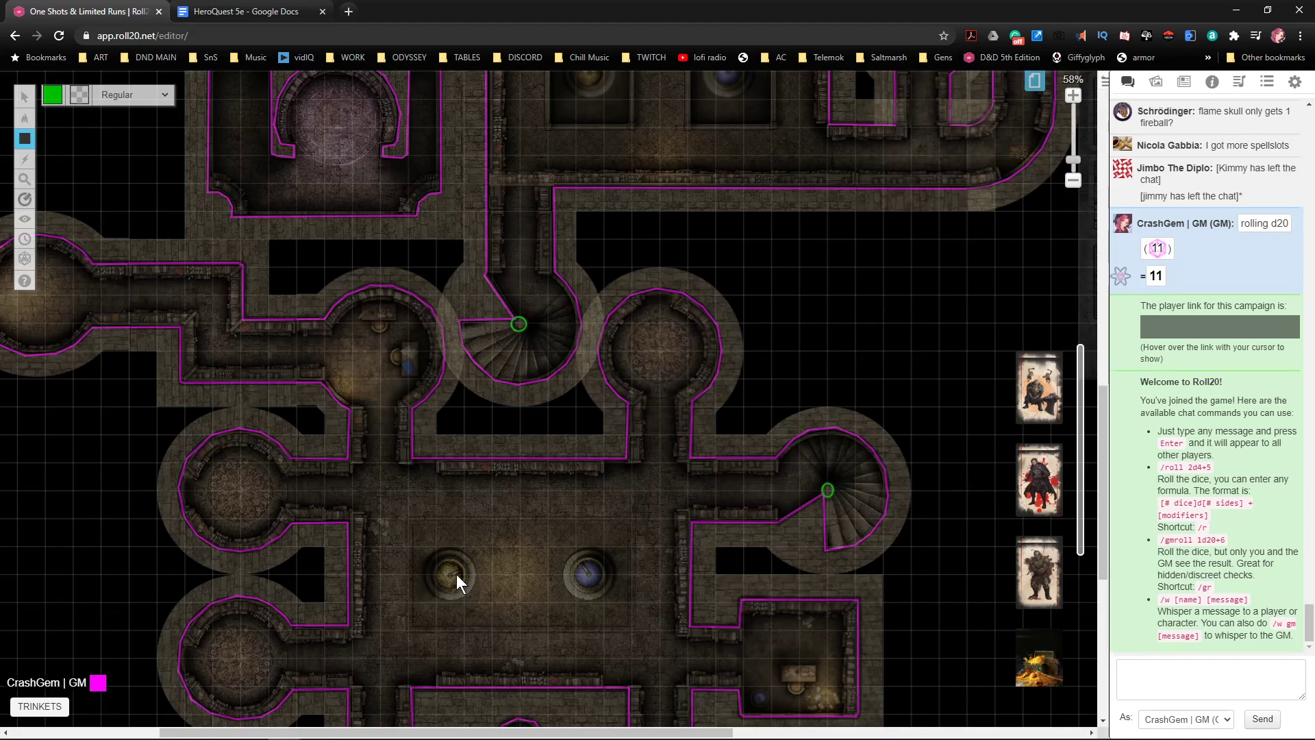
{"action": "scroll", "coordinate": [677, 362], "scroll_direction": "up", "scroll_amount": 4}
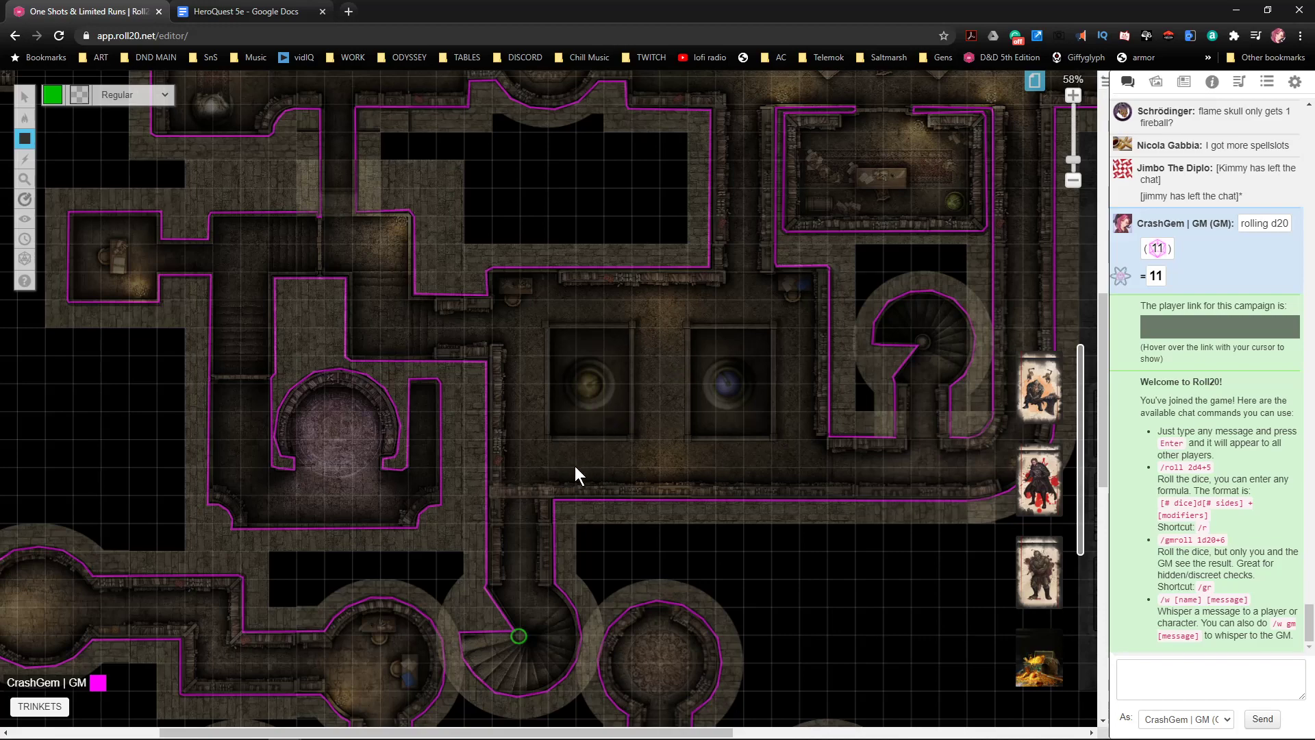
{"action": "scroll", "coordinate": [574, 468], "scroll_direction": "up", "scroll_amount": 10}
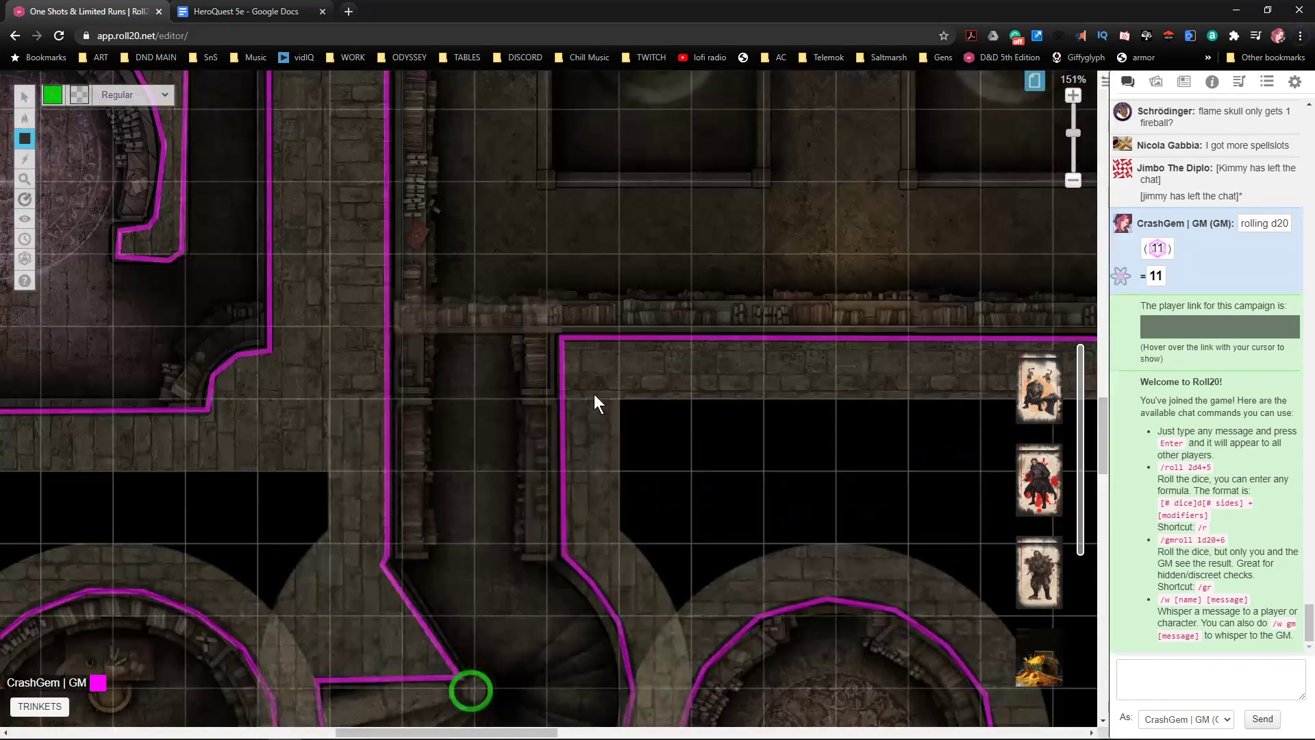
{"action": "left_click_drag", "start_coordinate": [584, 363], "coordinate": [368, 338]}
- Circle the pillar of the spiral staircase south of the study in green and draw a green rectangle across the study's north doorway
{"action": "scroll", "coordinate": [663, 403], "scroll_direction": "down", "scroll_amount": 3}
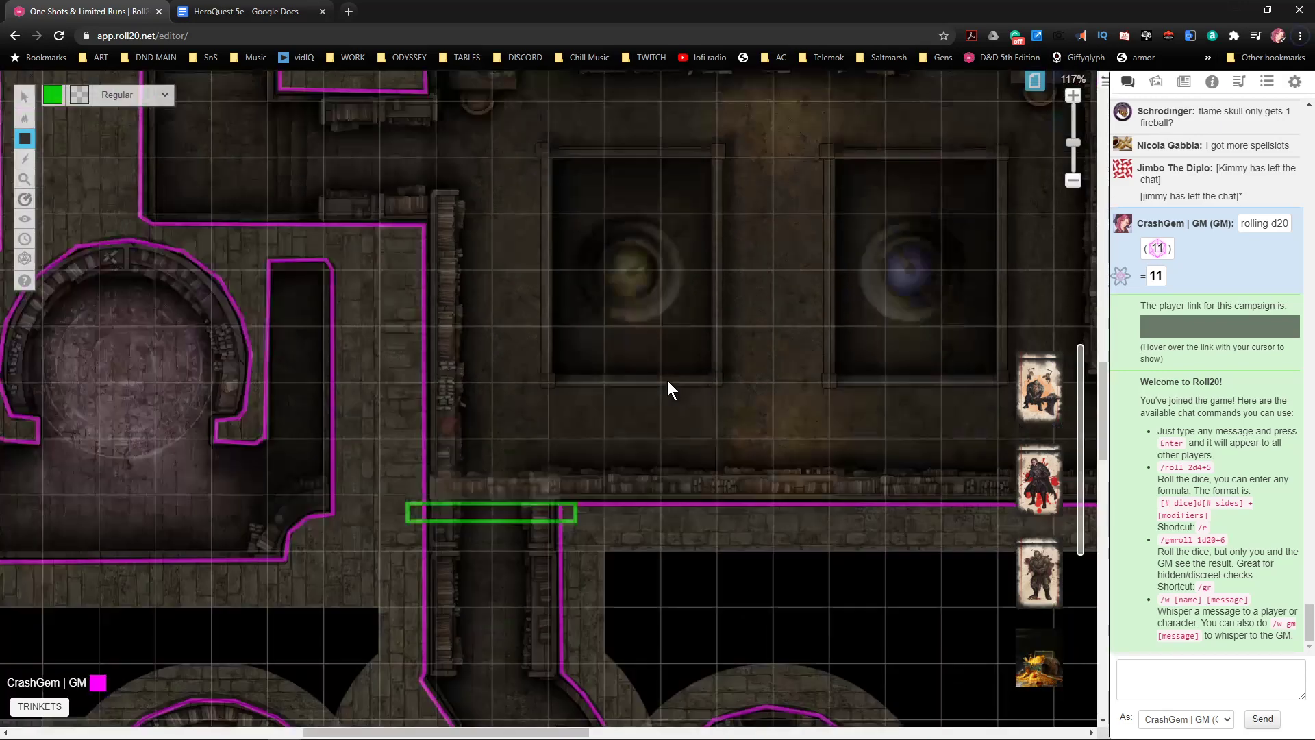
{"action": "scroll", "coordinate": [666, 382], "scroll_direction": "down", "scroll_amount": 7}
{"action": "scroll", "coordinate": [658, 391], "scroll_direction": "up", "scroll_amount": 8}
{"action": "scroll", "coordinate": [713, 379], "scroll_direction": "right", "scroll_amount": 4}
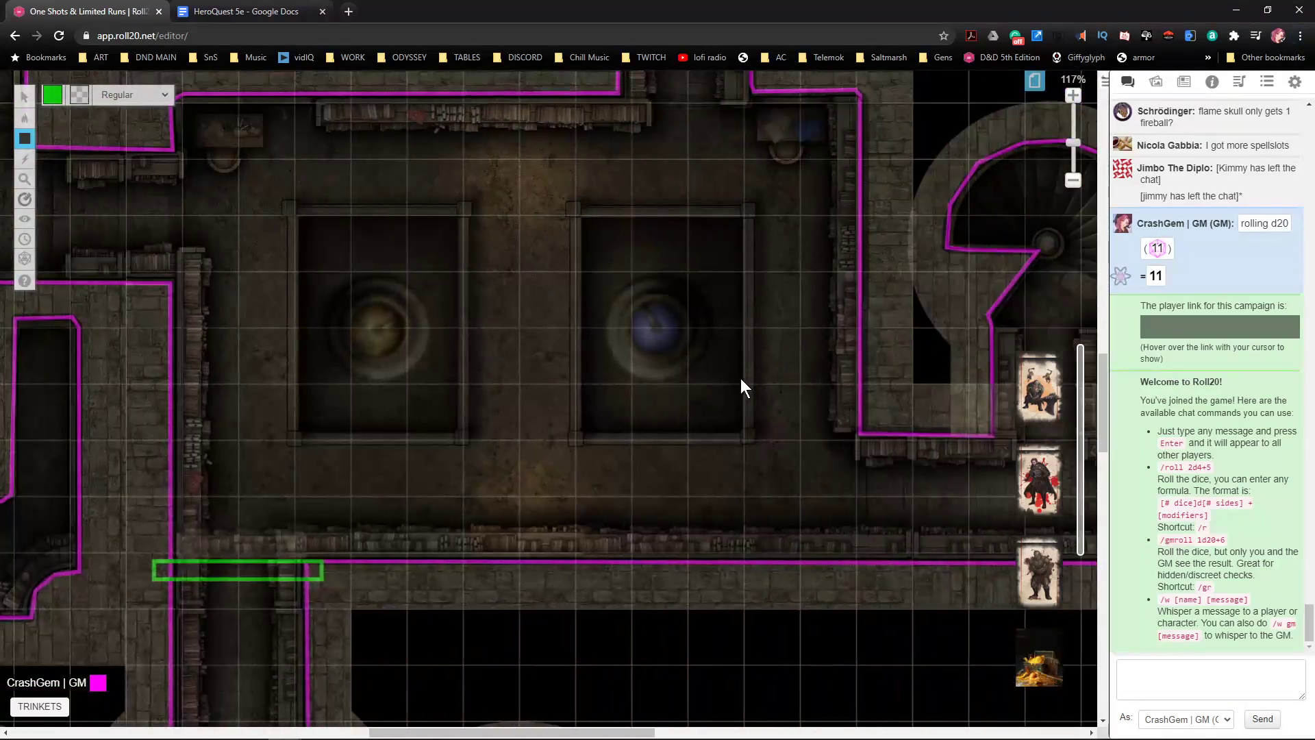
{"action": "scroll", "coordinate": [739, 374], "scroll_direction": "right", "scroll_amount": 8}
{"action": "scroll", "coordinate": [531, 428], "scroll_direction": "left", "scroll_amount": 4}
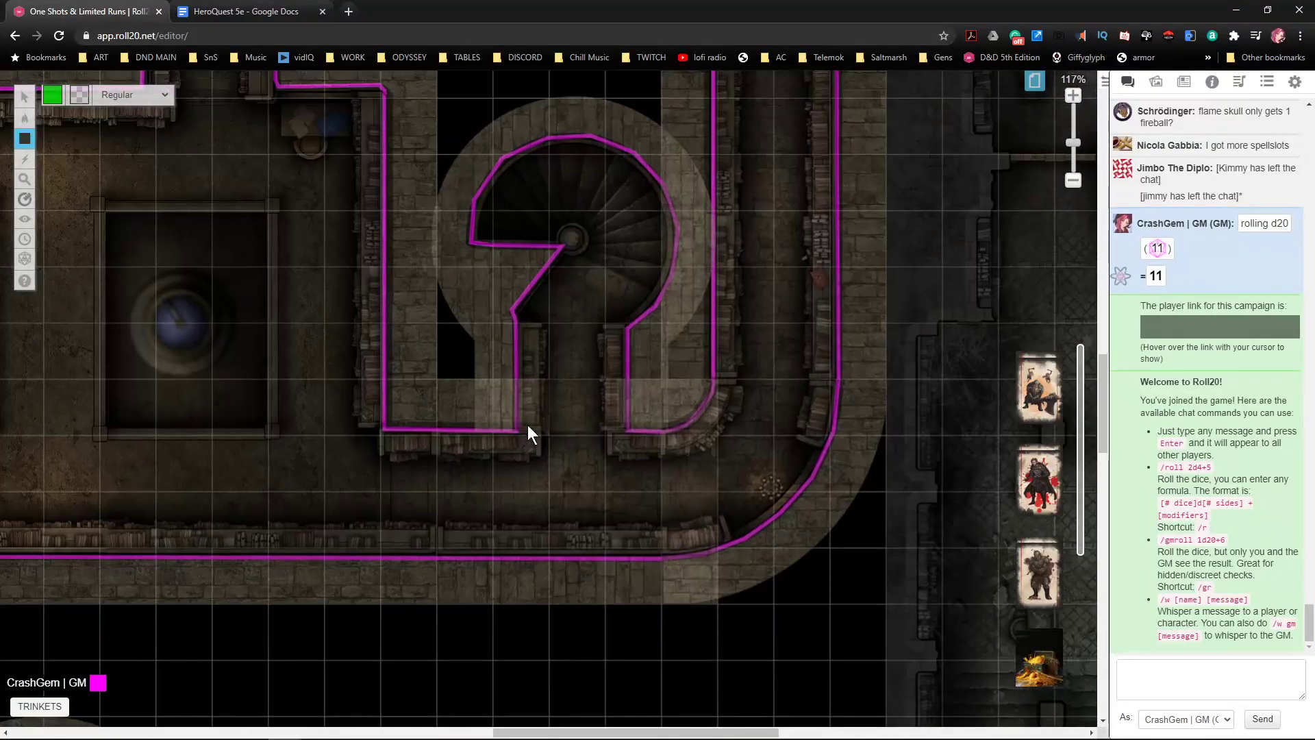
{"action": "scroll", "coordinate": [529, 427], "scroll_direction": "up", "scroll_amount": 3}
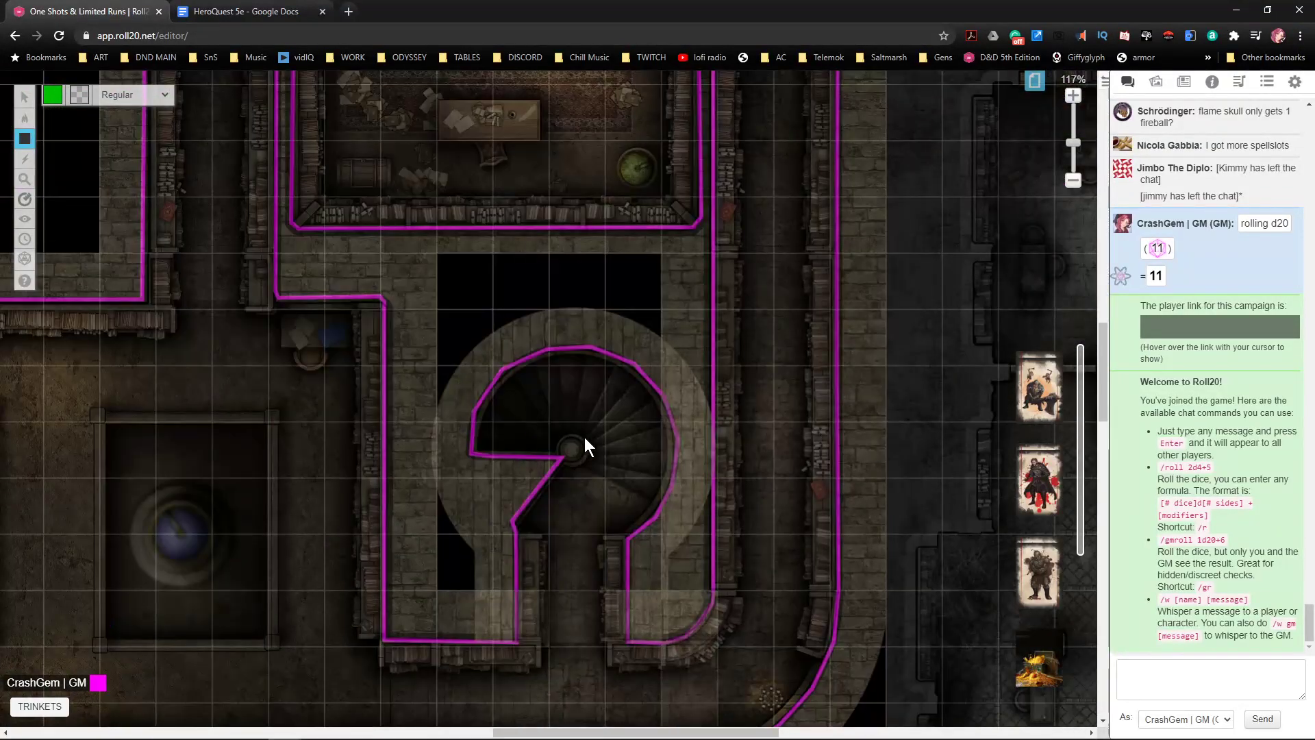
{"action": "scroll", "coordinate": [555, 466], "scroll_direction": "up", "scroll_amount": 6}
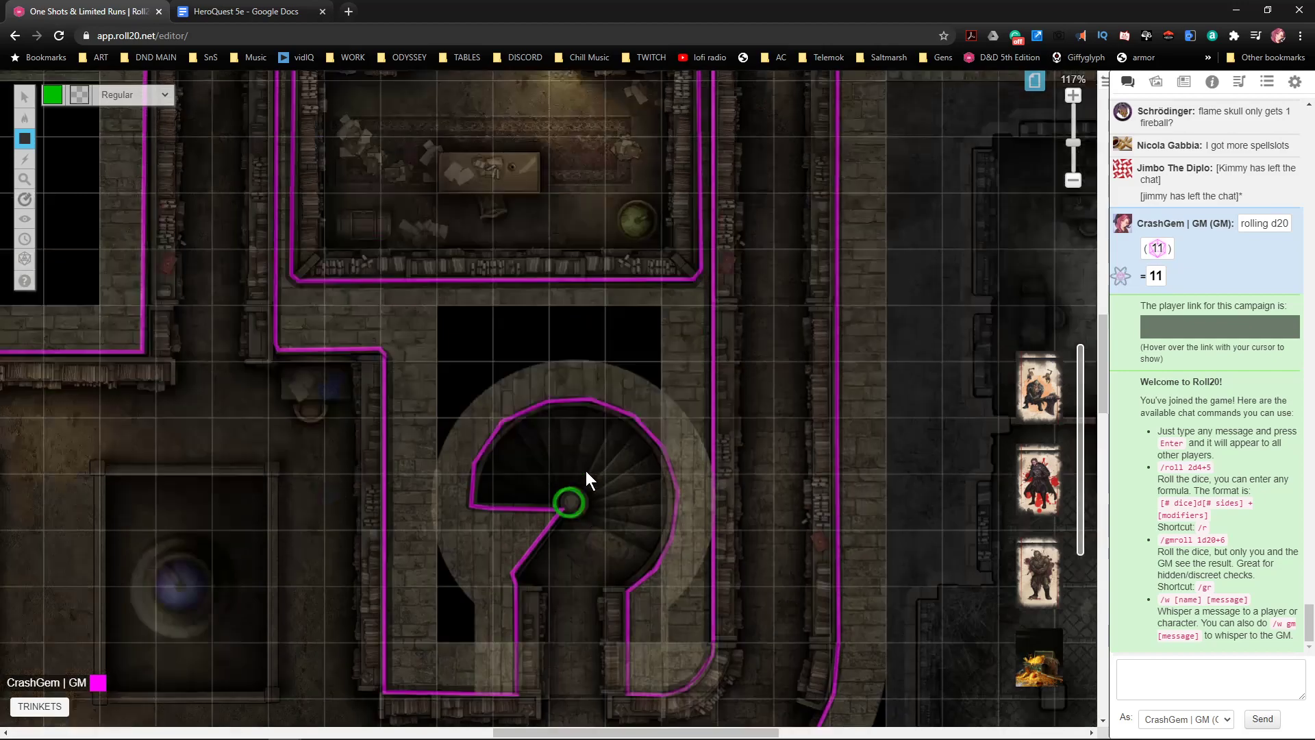
{"action": "left_click_drag", "start_coordinate": [430, 399], "coordinate": [561, 406]}
- Draw thin green rectangles across the two gates of the western stair passage, one east of the landing and one at the southern stairs' foot
{"action": "scroll", "coordinate": [637, 424], "scroll_direction": "up", "scroll_amount": 4}
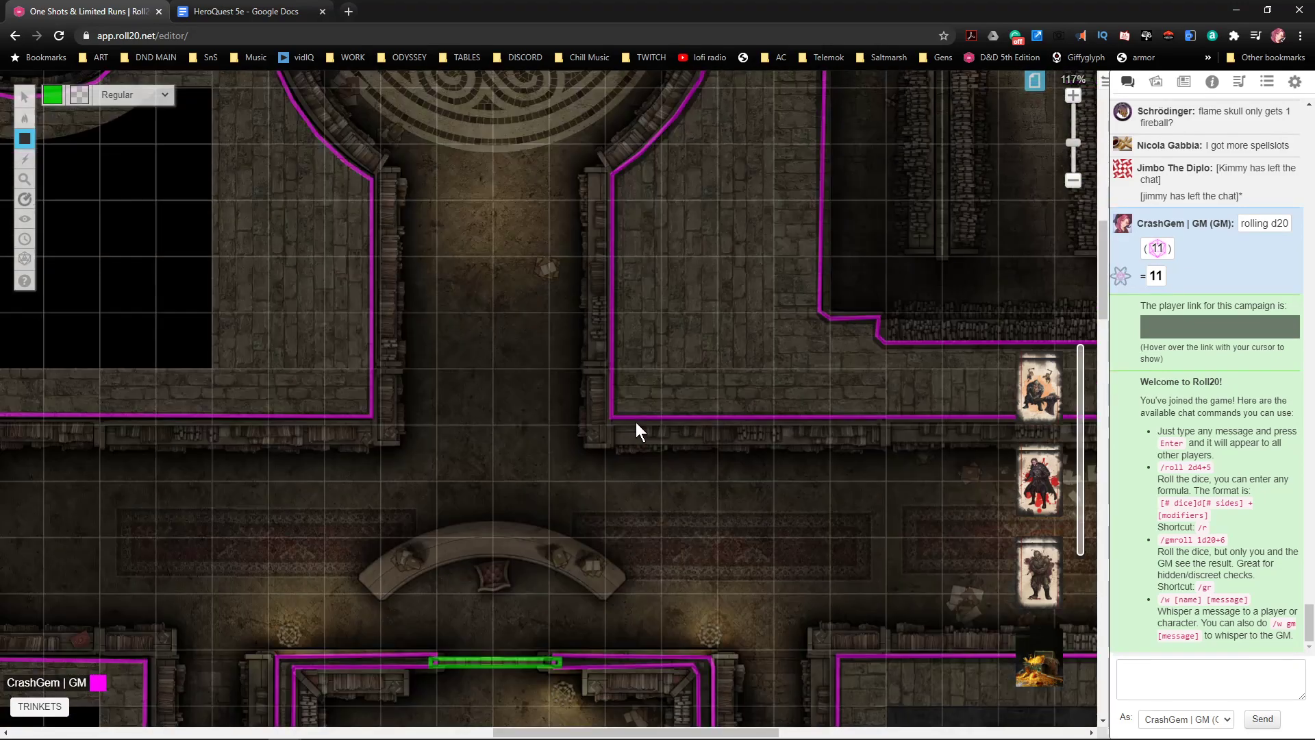
{"action": "scroll", "coordinate": [423, 492], "scroll_direction": "left", "scroll_amount": 1}
{"action": "scroll", "coordinate": [452, 498], "scroll_direction": "left", "scroll_amount": 20}
{"action": "scroll", "coordinate": [670, 498], "scroll_direction": "right", "scroll_amount": 7}
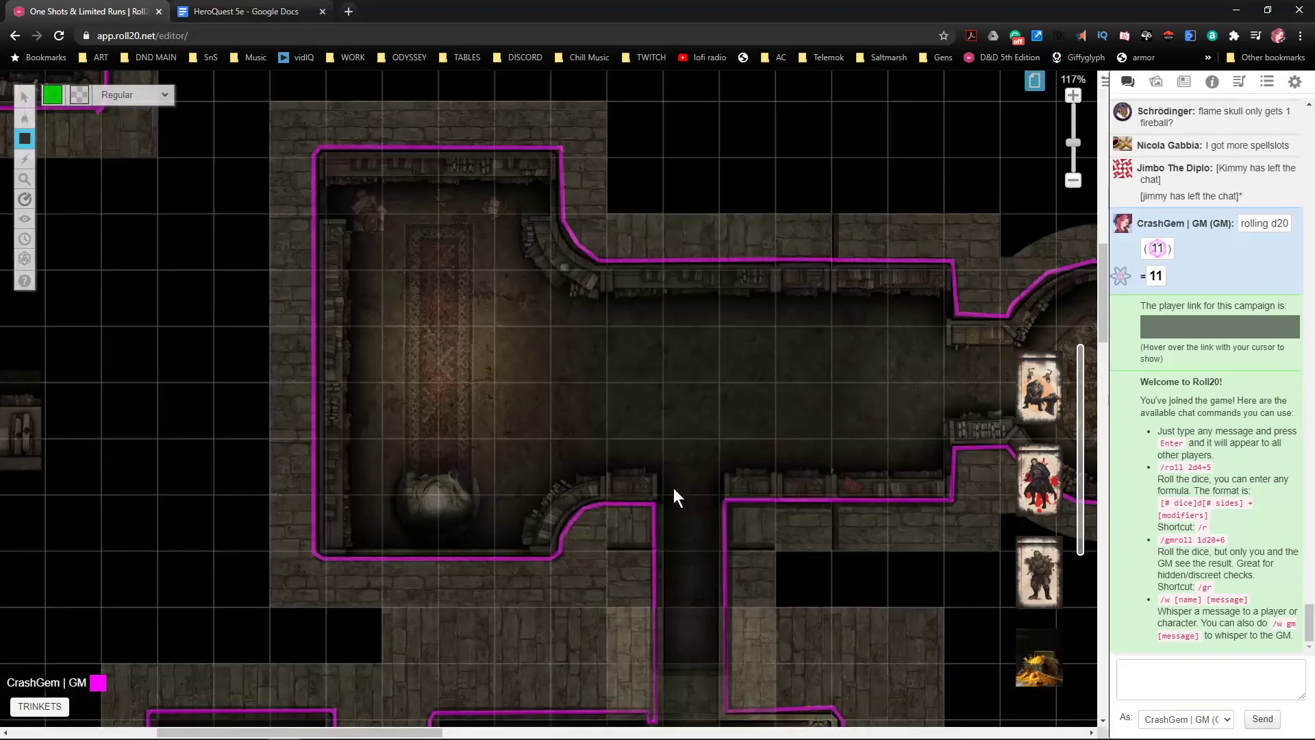
{"action": "scroll", "coordinate": [729, 550], "scroll_direction": "down", "scroll_amount": 5}
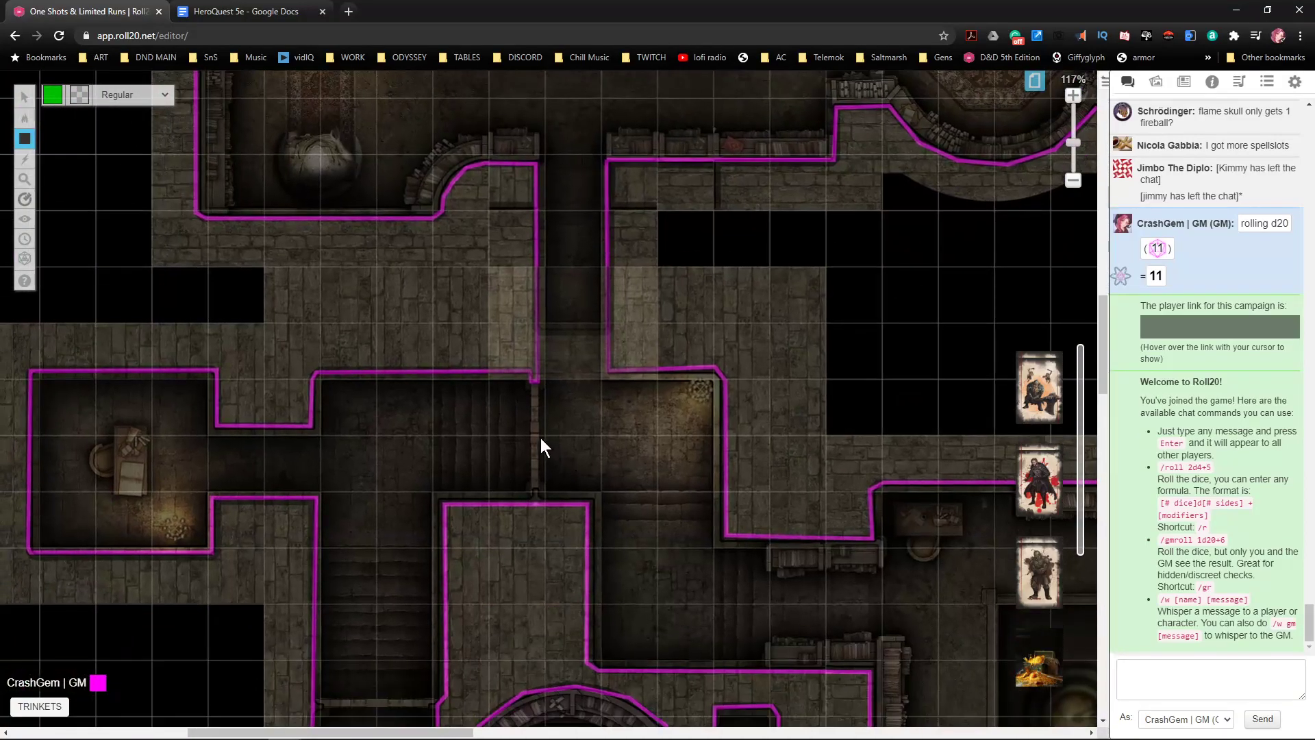
{"action": "left_click_drag", "start_coordinate": [534, 378], "coordinate": [540, 512]}
{"action": "scroll", "coordinate": [541, 498], "scroll_direction": "down", "scroll_amount": 5}
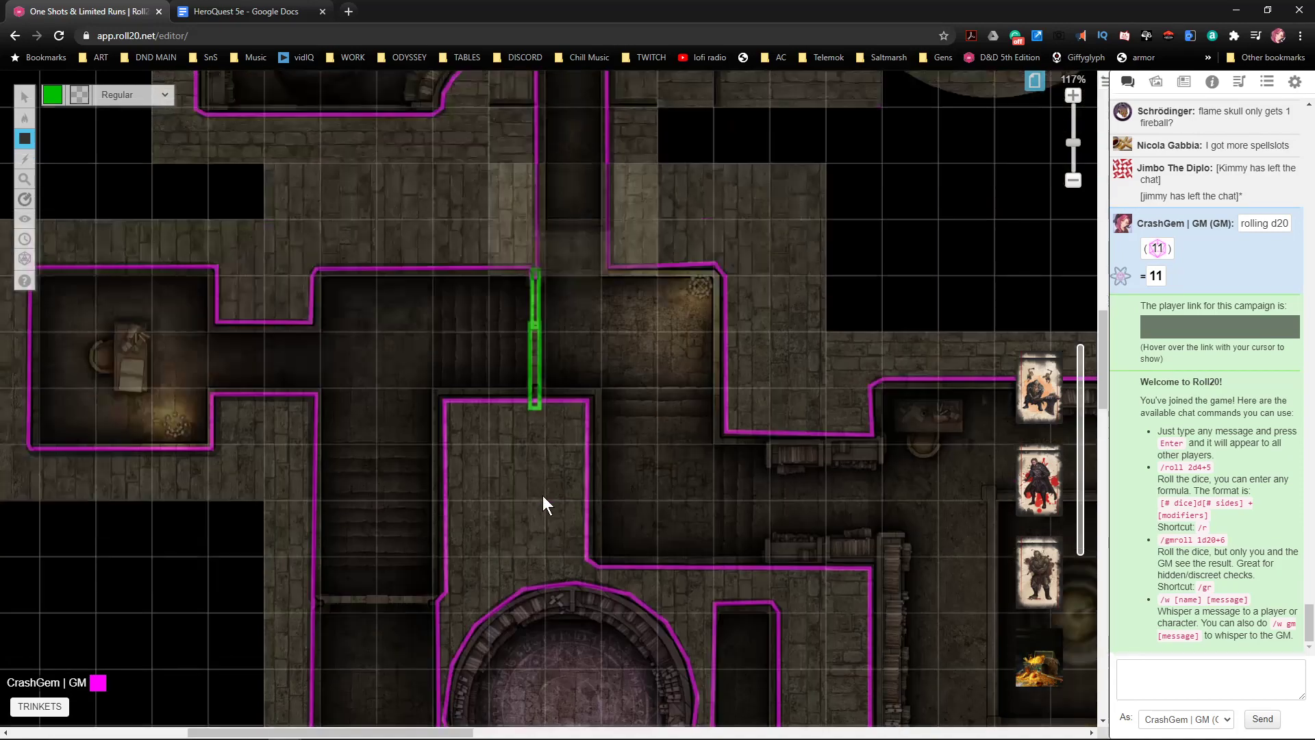
{"action": "left_click_drag", "start_coordinate": [307, 392], "coordinate": [450, 397]}
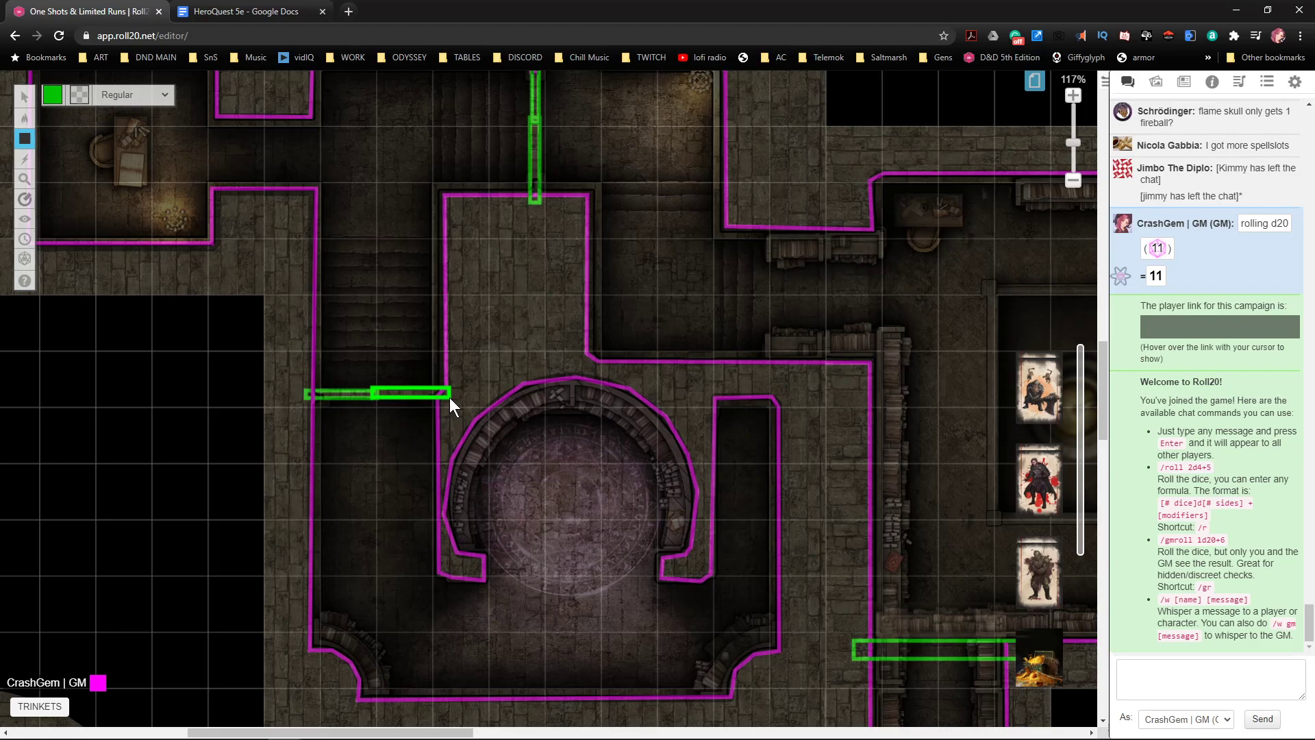
- Examine the rest of the map, from the southern rooms to the northern chambers, for unmarked doors and spiral staircases
{"action": "scroll", "coordinate": [499, 404], "scroll_direction": "down", "scroll_amount": 1}
{"action": "scroll", "coordinate": [499, 405], "scroll_direction": "down", "scroll_amount": 3}
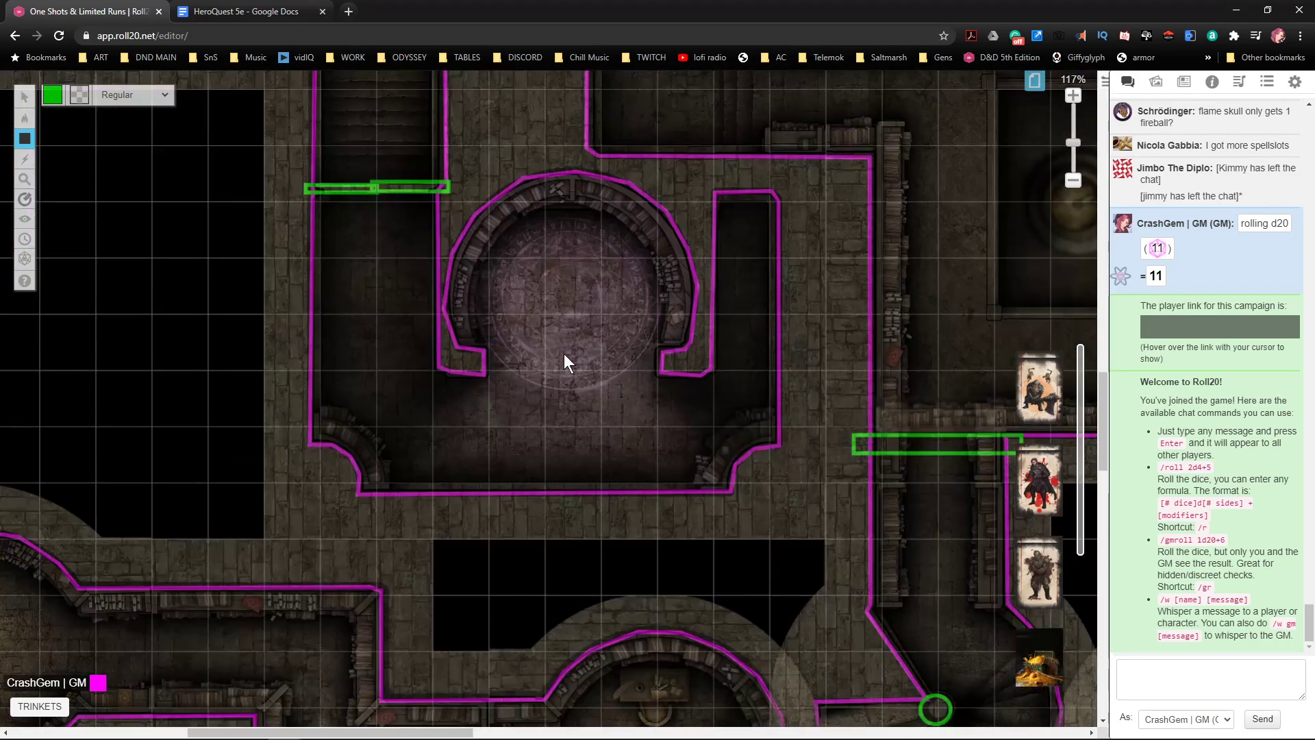
{"action": "scroll", "coordinate": [572, 341], "scroll_direction": "down", "scroll_amount": 5}
{"action": "left_click_drag", "start_coordinate": [520, 392], "coordinate": [844, 376]}
{"action": "left_click_drag", "start_coordinate": [458, 391], "coordinate": [798, 379]}
{"action": "left_click_drag", "start_coordinate": [375, 391], "coordinate": [518, 416]}
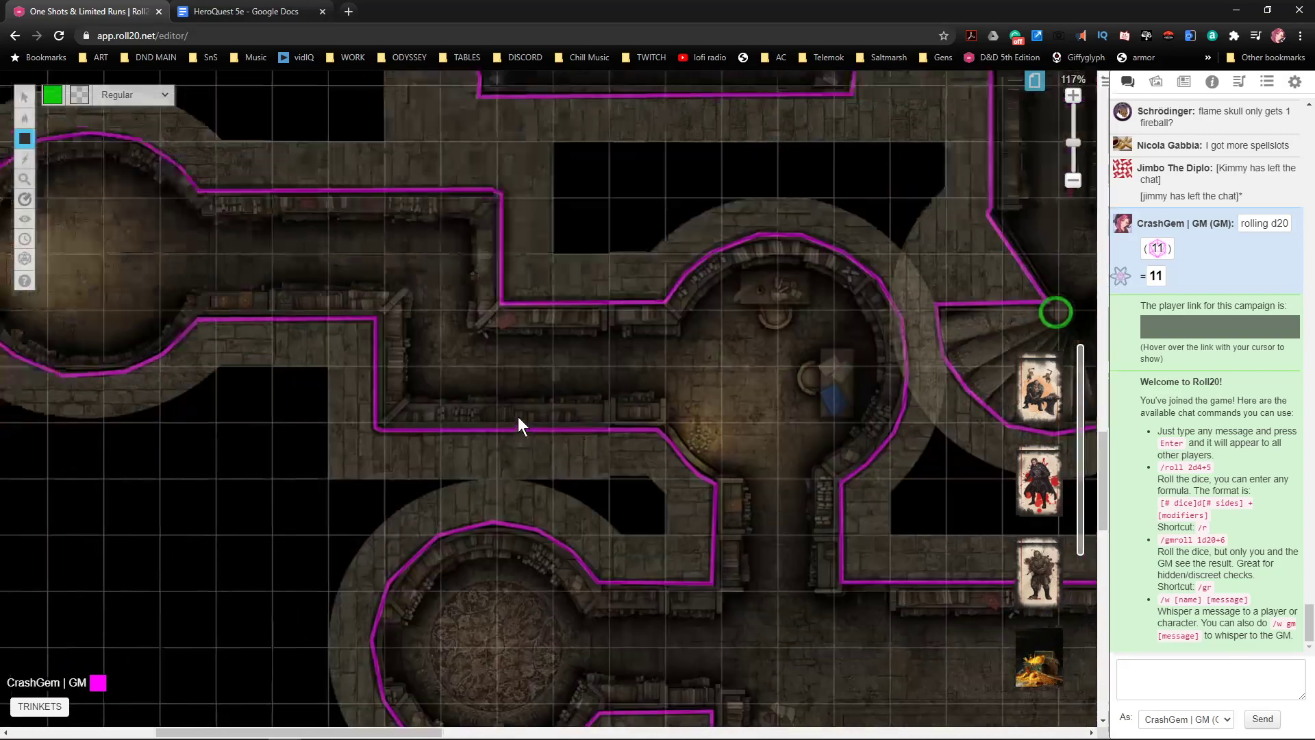
{"action": "scroll", "coordinate": [531, 417], "scroll_direction": "down", "scroll_amount": 8}
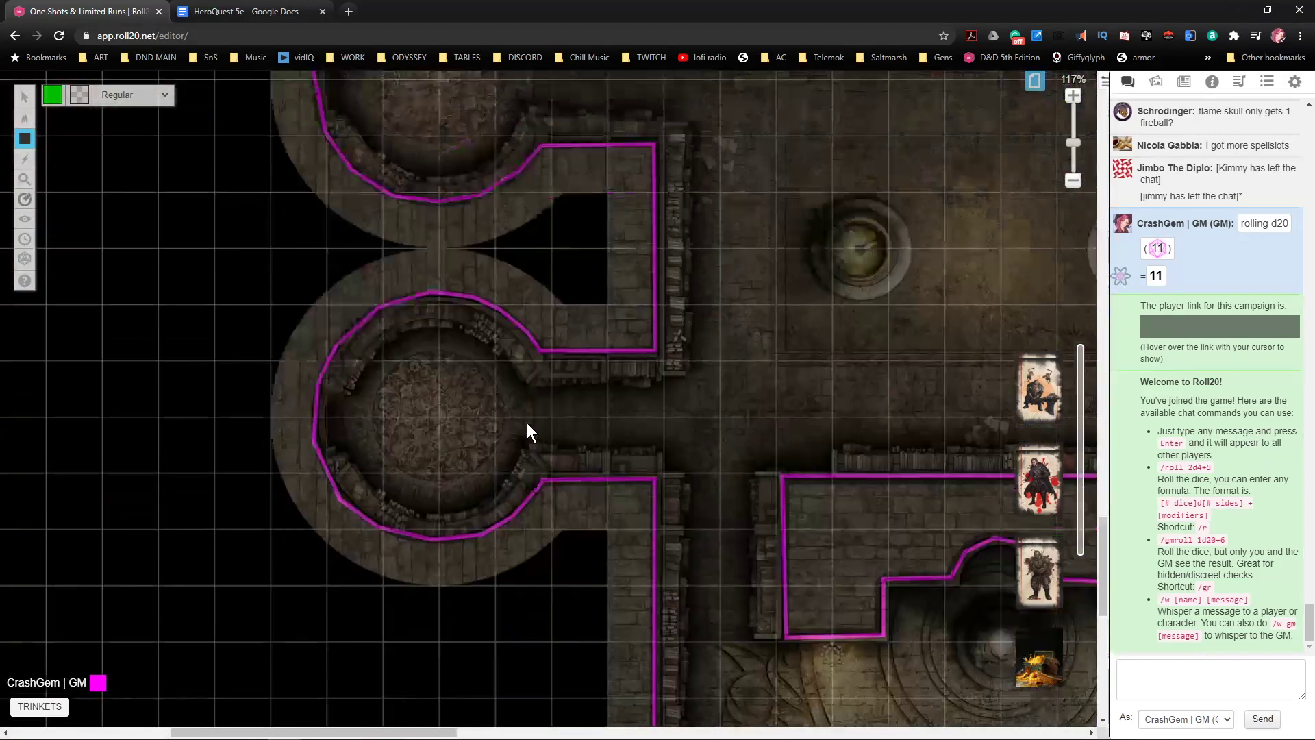
{"action": "middle_click", "coordinate": [534, 434]}
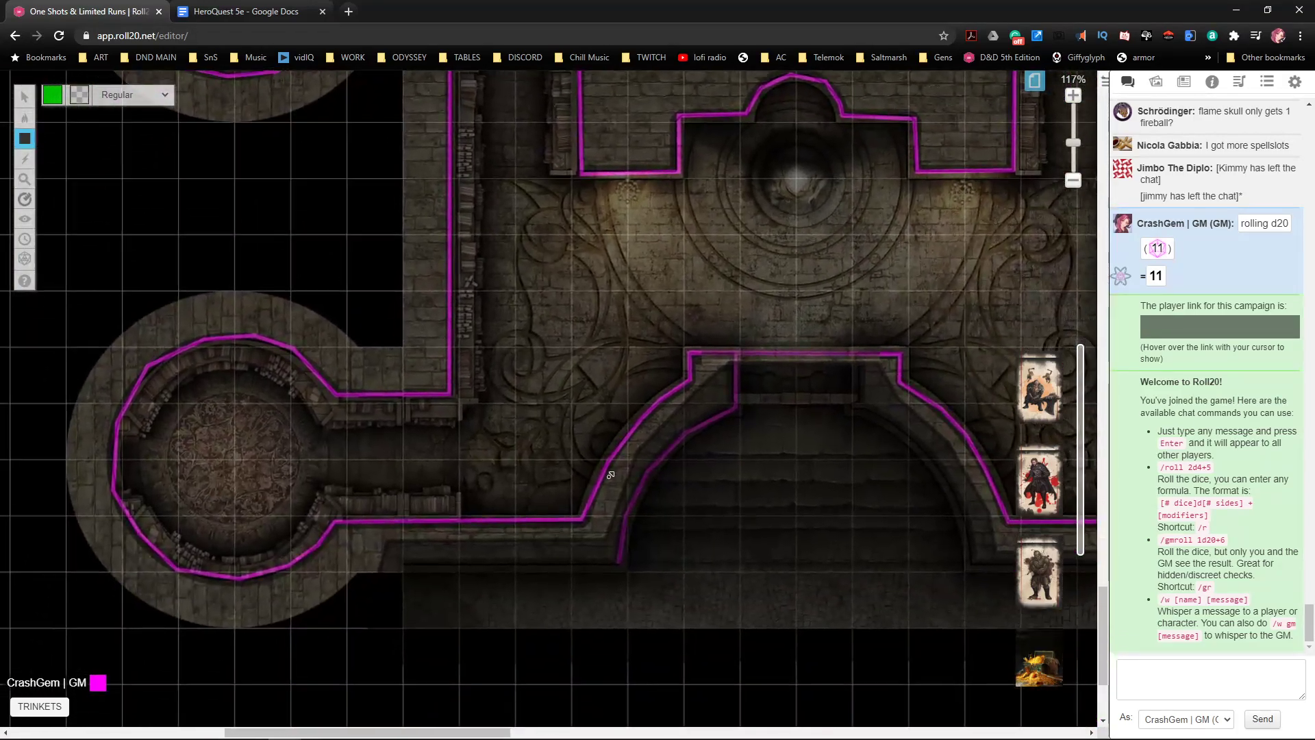
{"action": "middle_click", "coordinate": [761, 409]}
{"action": "scroll", "coordinate": [736, 401], "scroll_direction": "down", "scroll_amount": 5}
{"action": "scroll", "coordinate": [639, 404], "scroll_direction": "up", "scroll_amount": 18}
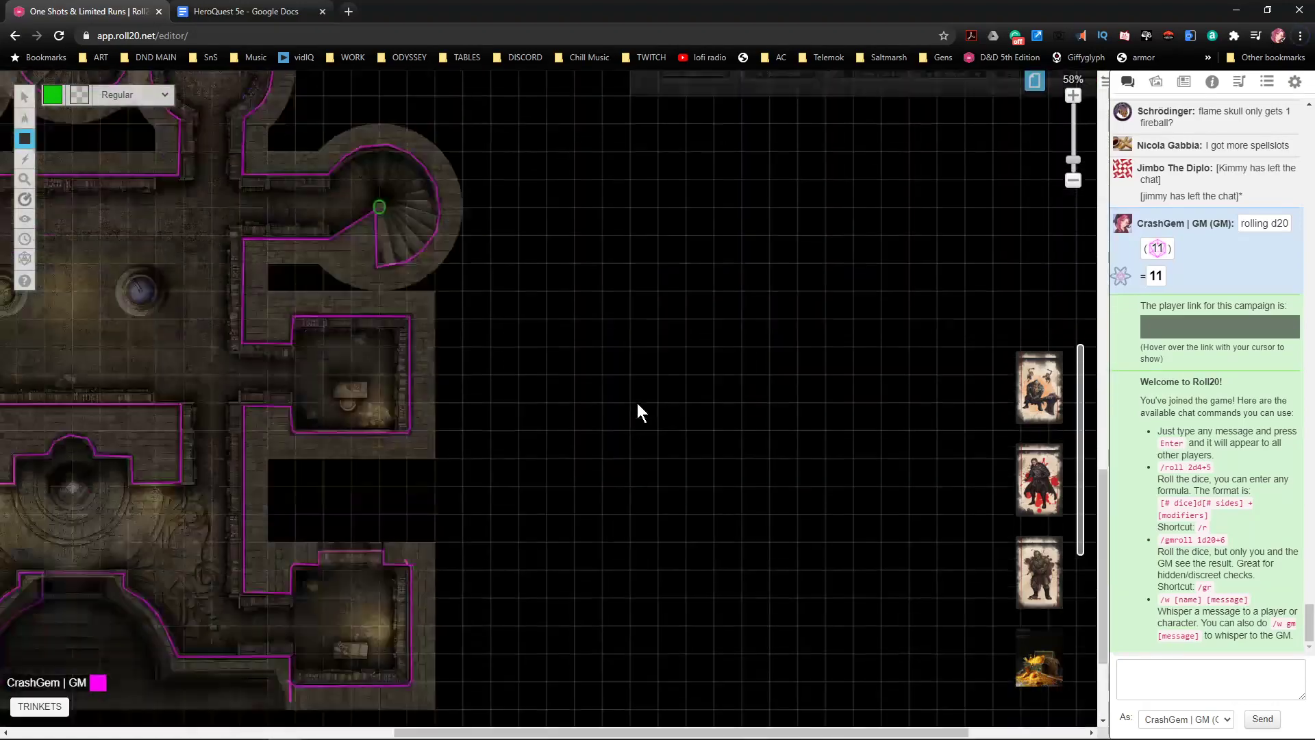
{"action": "scroll", "coordinate": [685, 479], "scroll_direction": "down", "scroll_amount": 5}
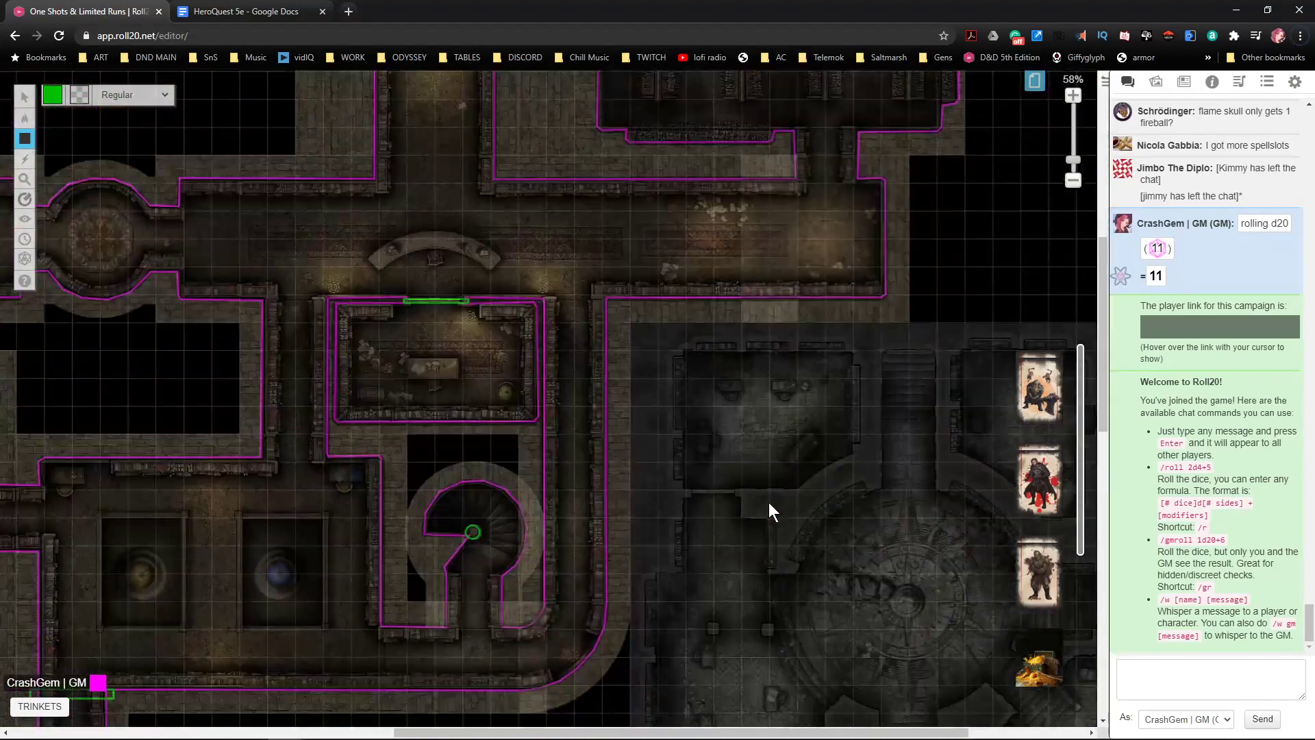
{"action": "scroll", "coordinate": [725, 520], "scroll_direction": "right", "scroll_amount": 3}
{"action": "scroll", "coordinate": [730, 521], "scroll_direction": "down", "scroll_amount": 4}
{"action": "scroll", "coordinate": [733, 511], "scroll_direction": "up", "scroll_amount": 5}
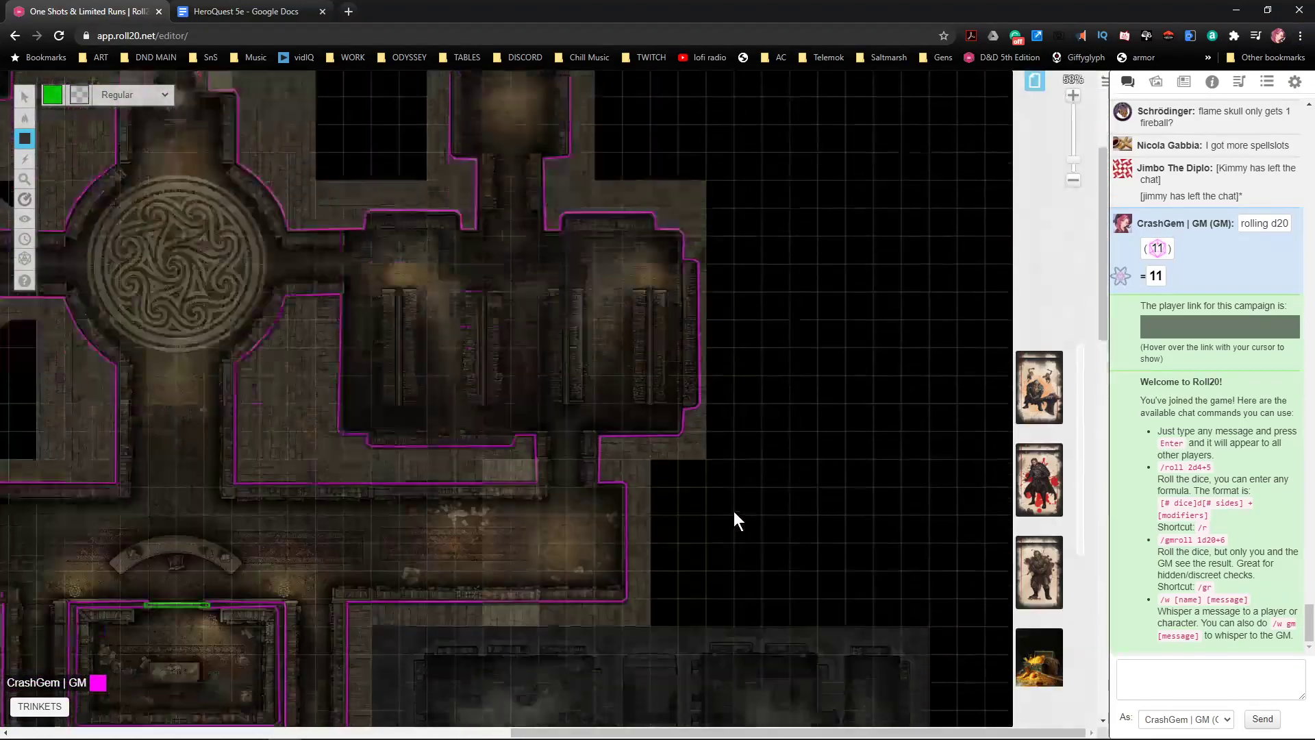
{"action": "scroll", "coordinate": [685, 509], "scroll_direction": "left", "scroll_amount": 3}
{"action": "scroll", "coordinate": [647, 528], "scroll_direction": "up", "scroll_amount": 2}
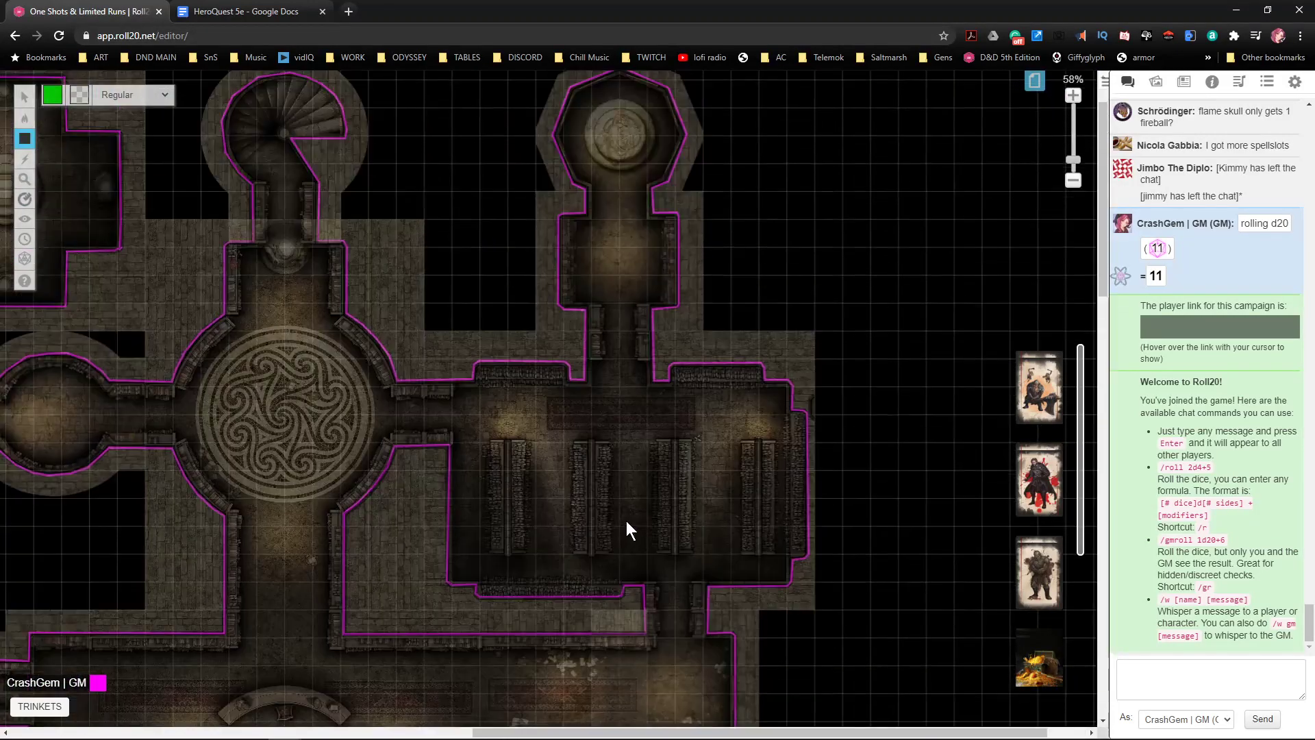
{"action": "middle_click", "coordinate": [680, 503]}
{"action": "scroll", "coordinate": [658, 490], "scroll_direction": "up", "scroll_amount": 2}
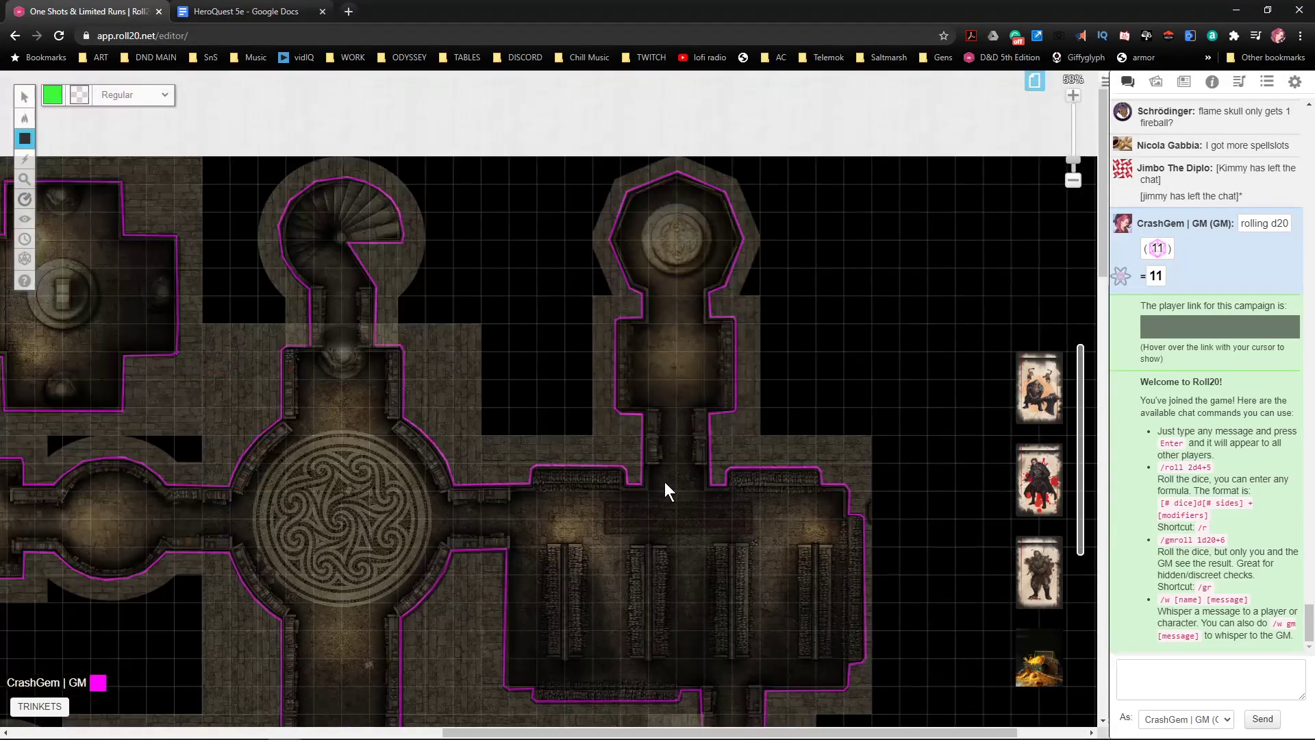
{"action": "middle_click", "coordinate": [665, 482]}
{"action": "middle_click", "coordinate": [514, 522]}
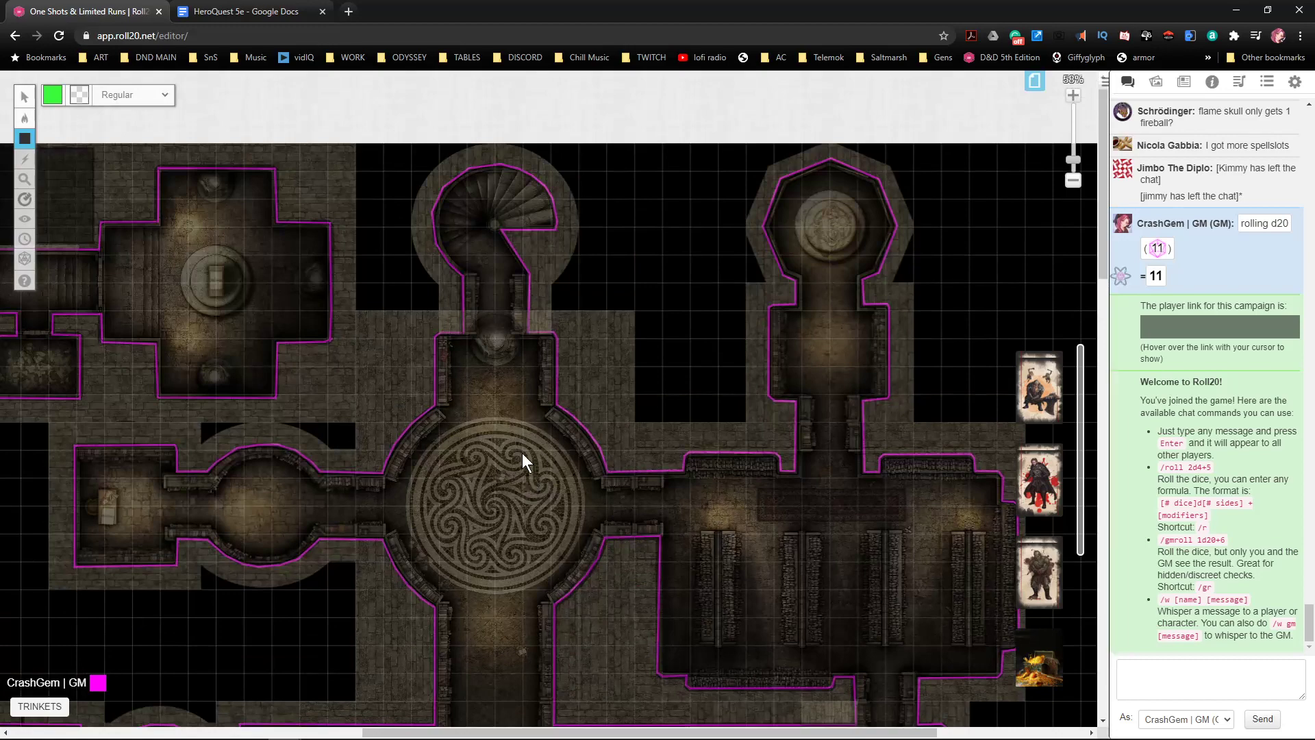
{"action": "middle_click", "coordinate": [536, 446]}
{"action": "middle_click", "coordinate": [635, 442]}
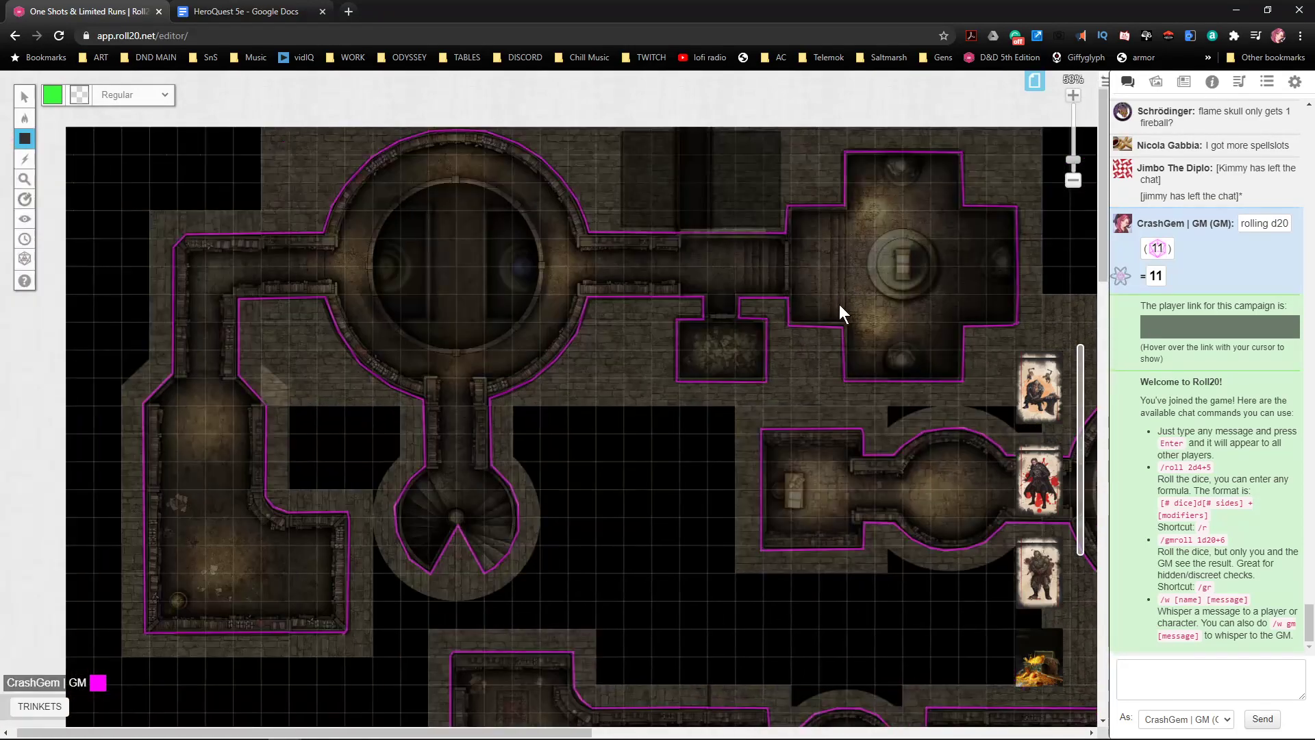
- Draw a small green circle around the central pillar of the spiral staircase south of the round northwestern chamber
{"action": "scroll", "coordinate": [411, 504], "scroll_direction": "up", "scroll_amount": 6}
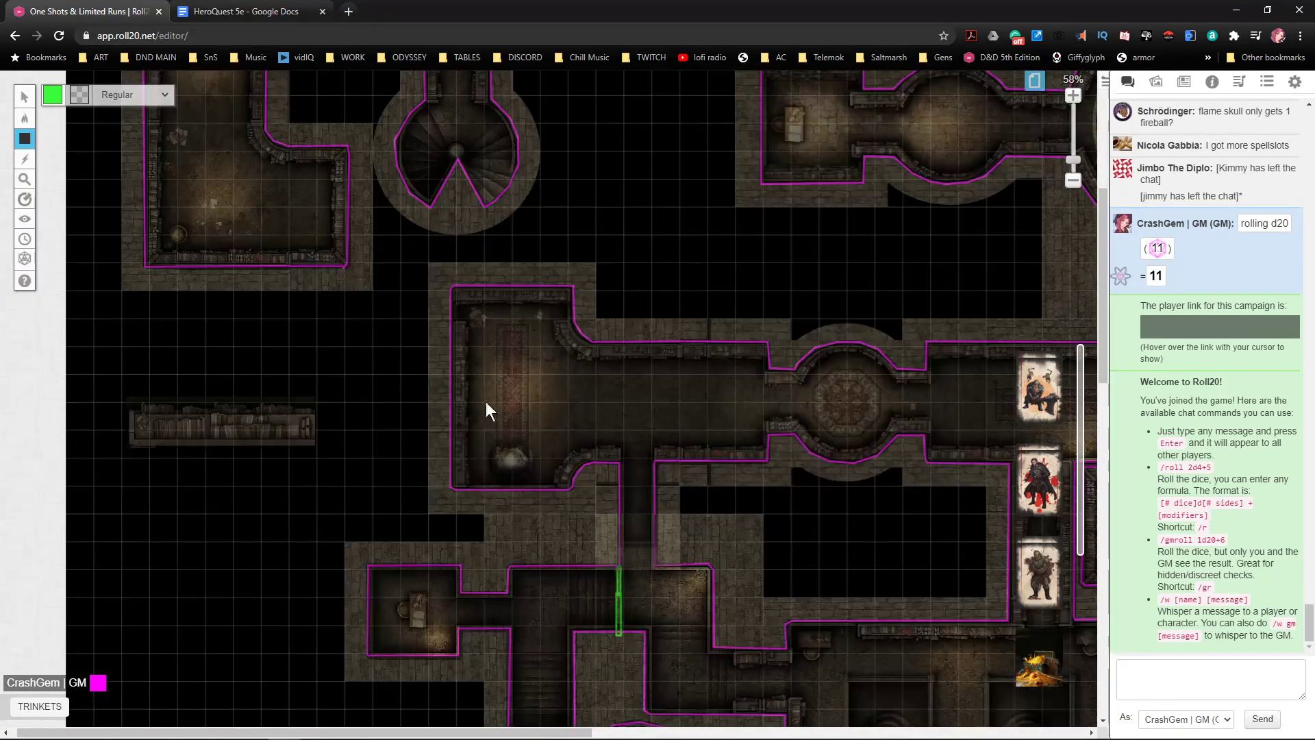
{"action": "scroll", "coordinate": [469, 359], "scroll_direction": "up", "scroll_amount": 2}
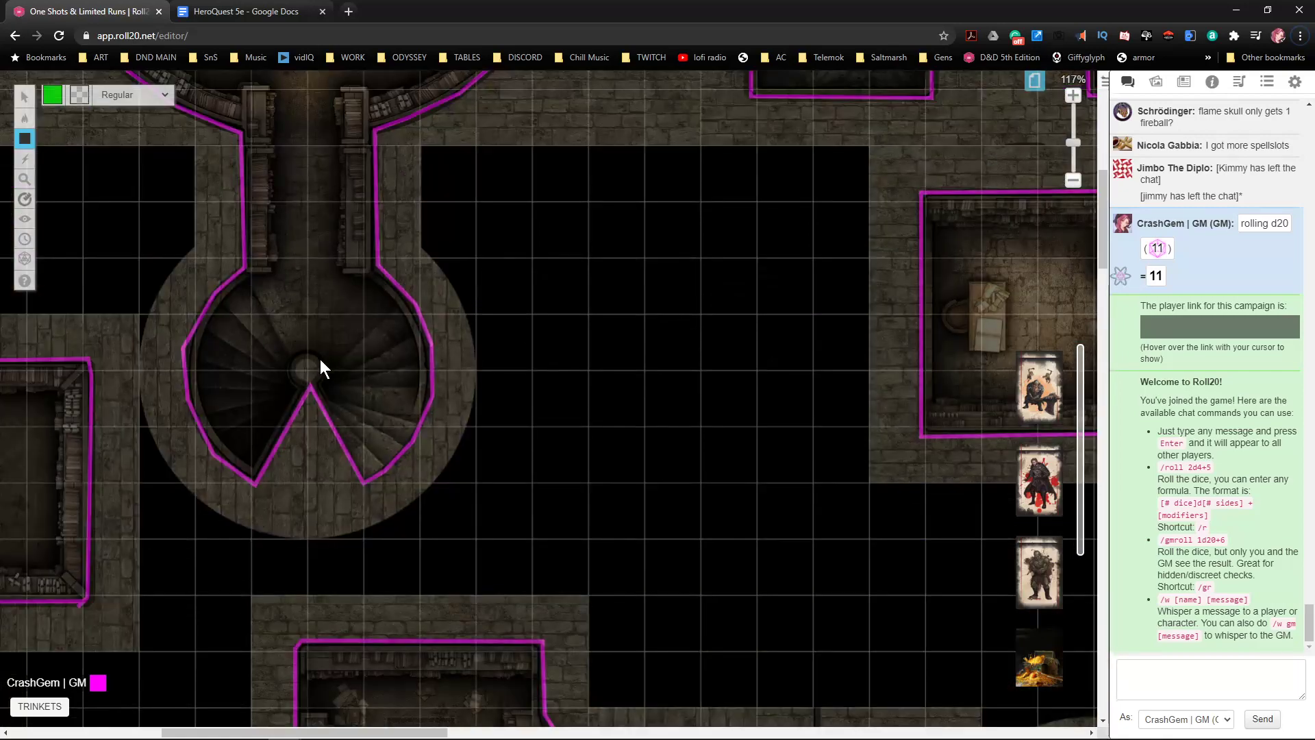
{"action": "left_click_drag", "start_coordinate": [292, 356], "coordinate": [343, 402]}
- Draw green rectangles across the small rubble room's doorway and both halves of the gate into the cross-shaped chamber
{"action": "scroll", "coordinate": [675, 429], "scroll_direction": "up", "scroll_amount": 12}
{"action": "scroll", "coordinate": [632, 430], "scroll_direction": "right", "scroll_amount": 7}
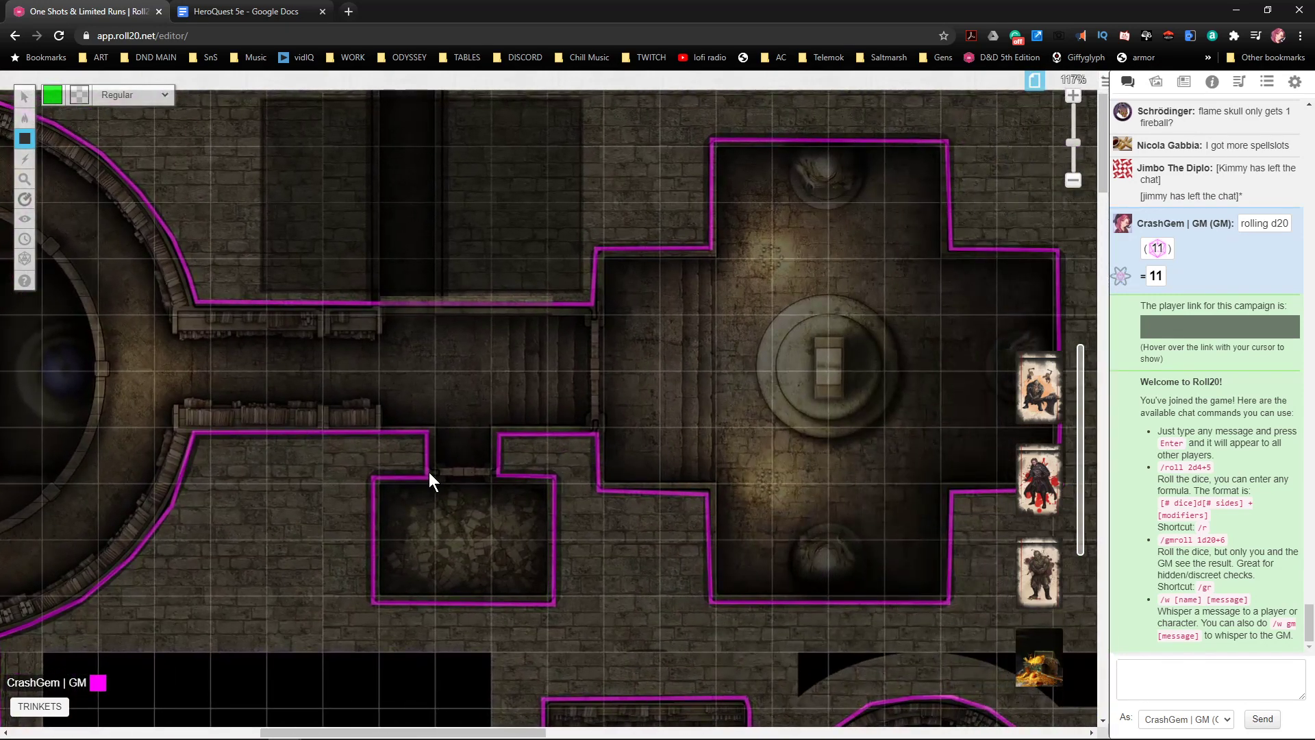
{"action": "left_click_drag", "start_coordinate": [425, 469], "coordinate": [502, 479]}
{"action": "left_click_drag", "start_coordinate": [590, 373], "coordinate": [600, 440]}
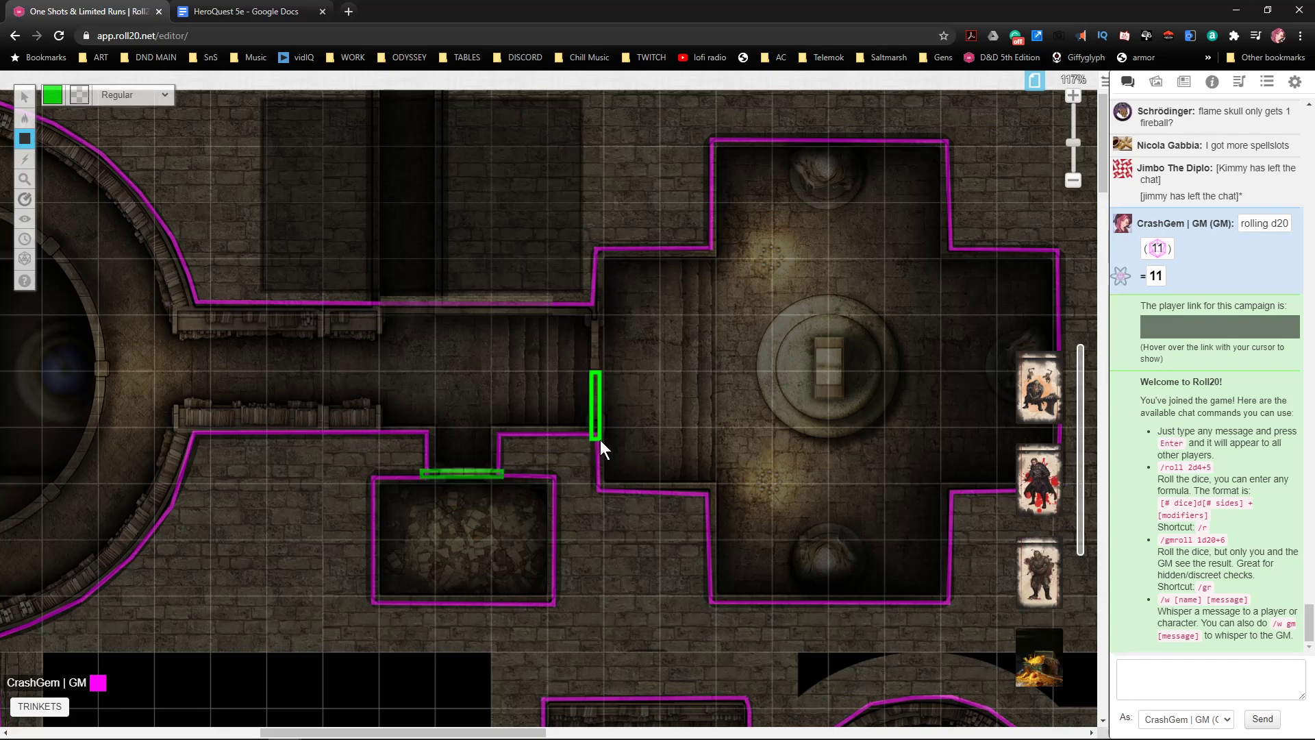
{"action": "left_click_drag", "start_coordinate": [589, 298], "coordinate": [600, 374]}
- Draw a small green circle around the central pillar of the spiral staircase north of the swirl-patterned round chamber
{"action": "scroll", "coordinate": [657, 384], "scroll_direction": "right", "scroll_amount": 3}
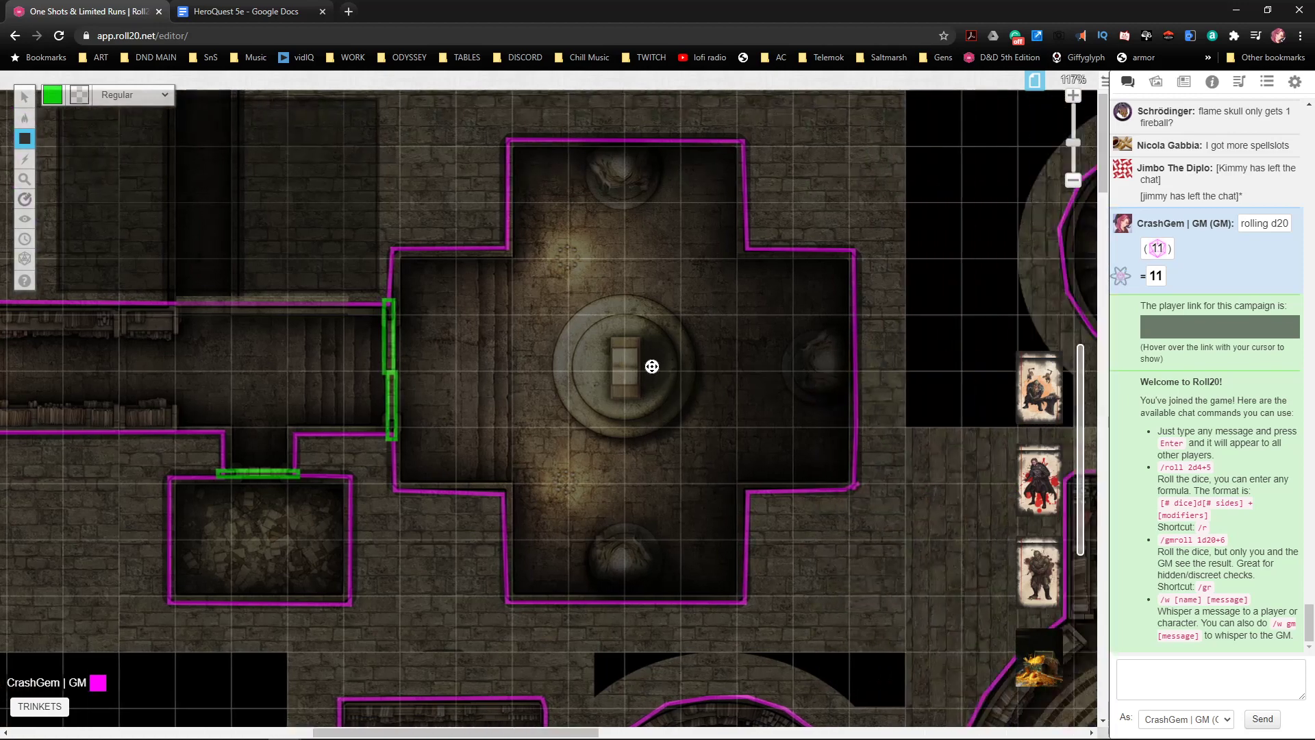
{"action": "scroll", "coordinate": [652, 365], "scroll_direction": "right", "scroll_amount": 2}
{"action": "scroll", "coordinate": [734, 389], "scroll_direction": "right", "scroll_amount": 3}
{"action": "scroll", "coordinate": [754, 311], "scroll_direction": "up", "scroll_amount": 1}
{"action": "left_click_drag", "start_coordinate": [722, 309], "coordinate": [749, 338]}
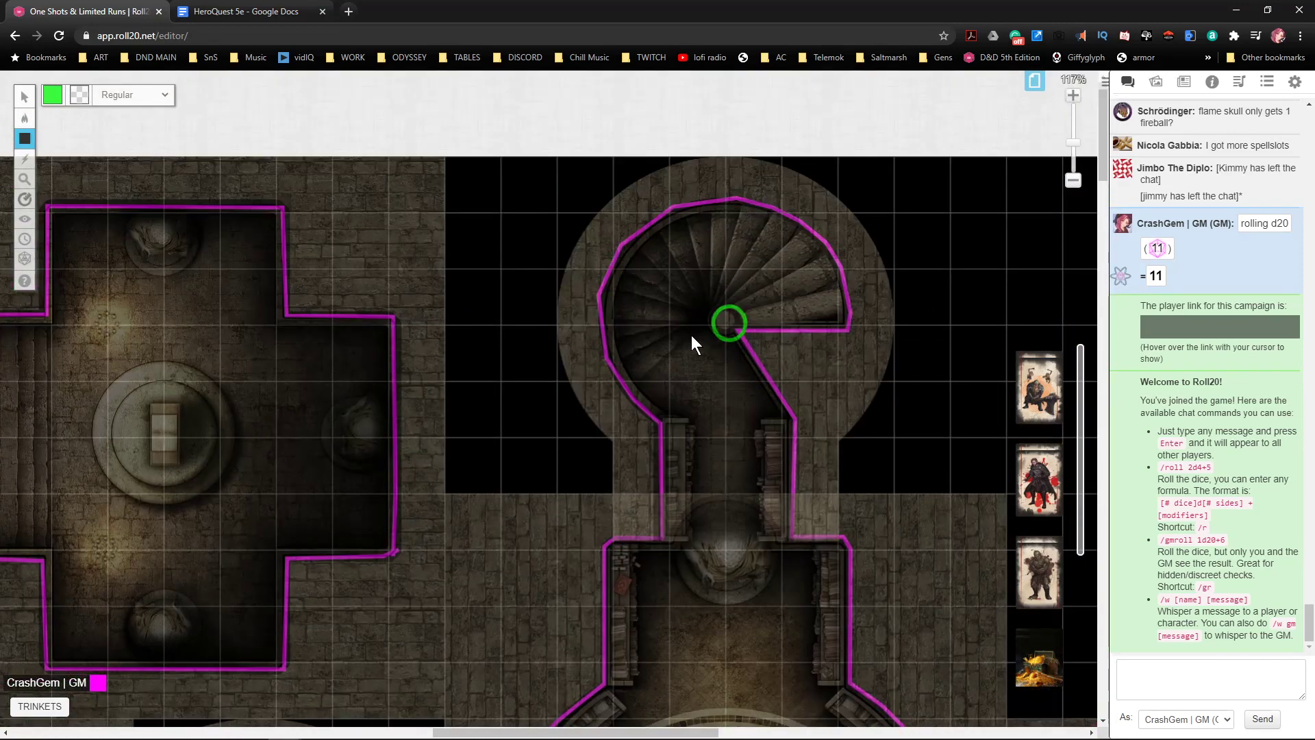
- With the polygon/line tool, draw a green line curving around the statue's north side and joining the walls across the staircase corridor's south opening
{"action": "mouse_move", "coordinate": [25, 138]}
{"action": "left_click", "coordinate": [65, 156]}
{"action": "left_click", "coordinate": [714, 501]}
{"action": "left_click", "coordinate": [731, 499]}
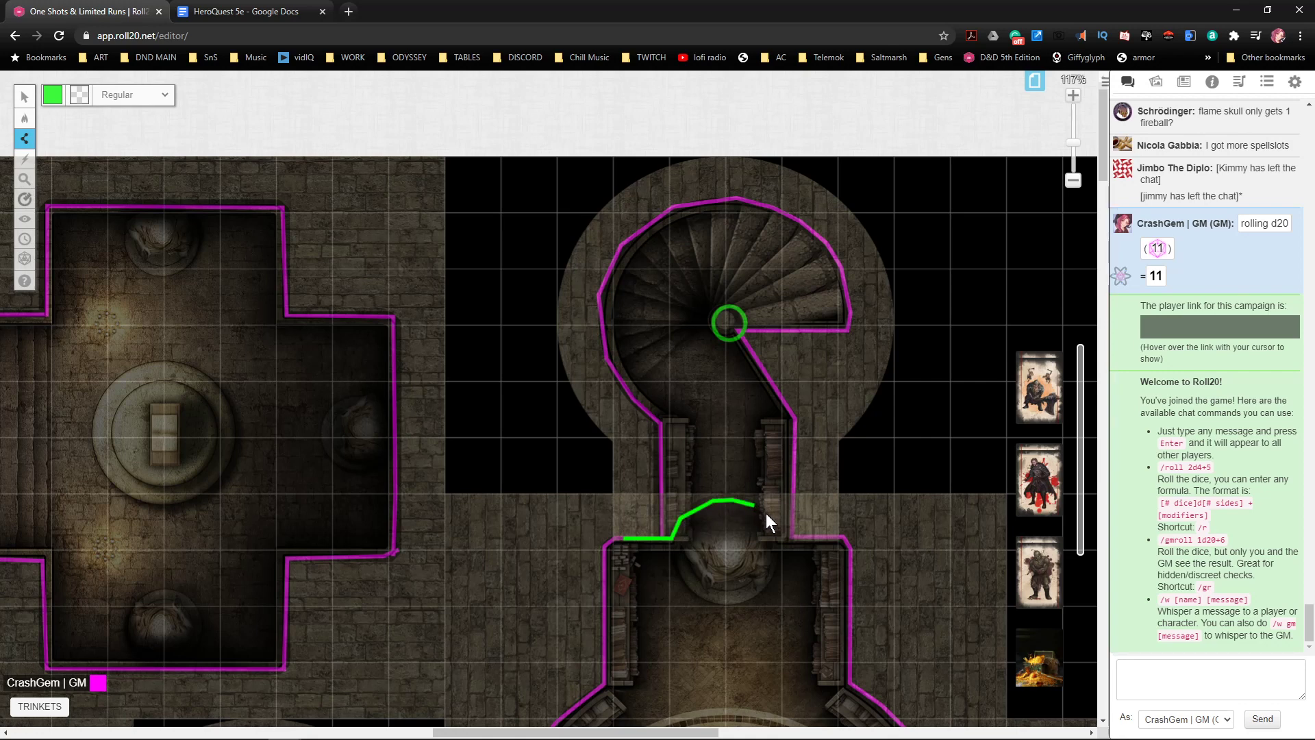
{"action": "left_click", "coordinate": [783, 536]}
{"action": "double_click", "coordinate": [848, 541]}
- Inspect the eastern bookshelf hall and the corridor south of it for remaining doorways to mark
{"action": "scroll", "coordinate": [788, 531], "scroll_direction": "down", "scroll_amount": 2}
{"action": "scroll", "coordinate": [714, 315], "scroll_direction": "down", "scroll_amount": 3}
{"action": "scroll", "coordinate": [744, 394], "scroll_direction": "down", "scroll_amount": 3}
{"action": "scroll", "coordinate": [751, 389], "scroll_direction": "down", "scroll_amount": 2}
{"action": "scroll", "coordinate": [728, 390], "scroll_direction": "right", "scroll_amount": 6}
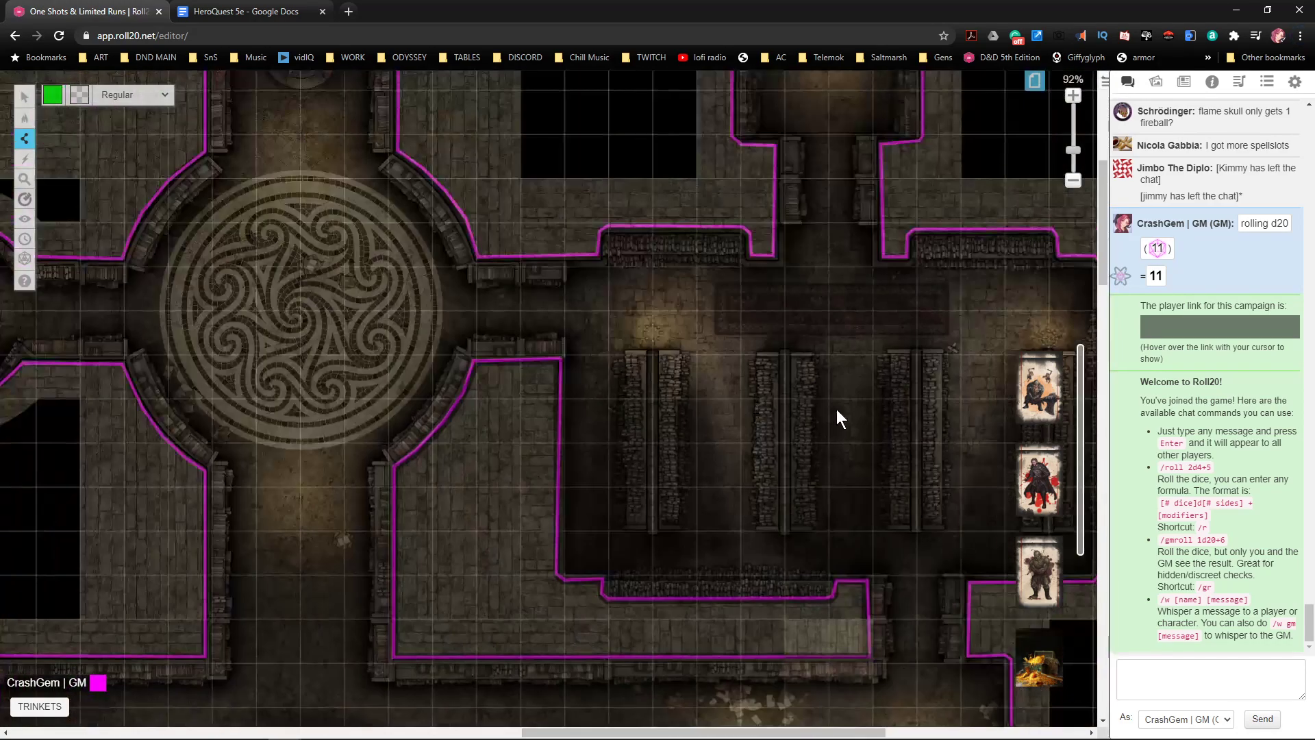
{"action": "scroll", "coordinate": [854, 409], "scroll_direction": "down", "scroll_amount": 7}
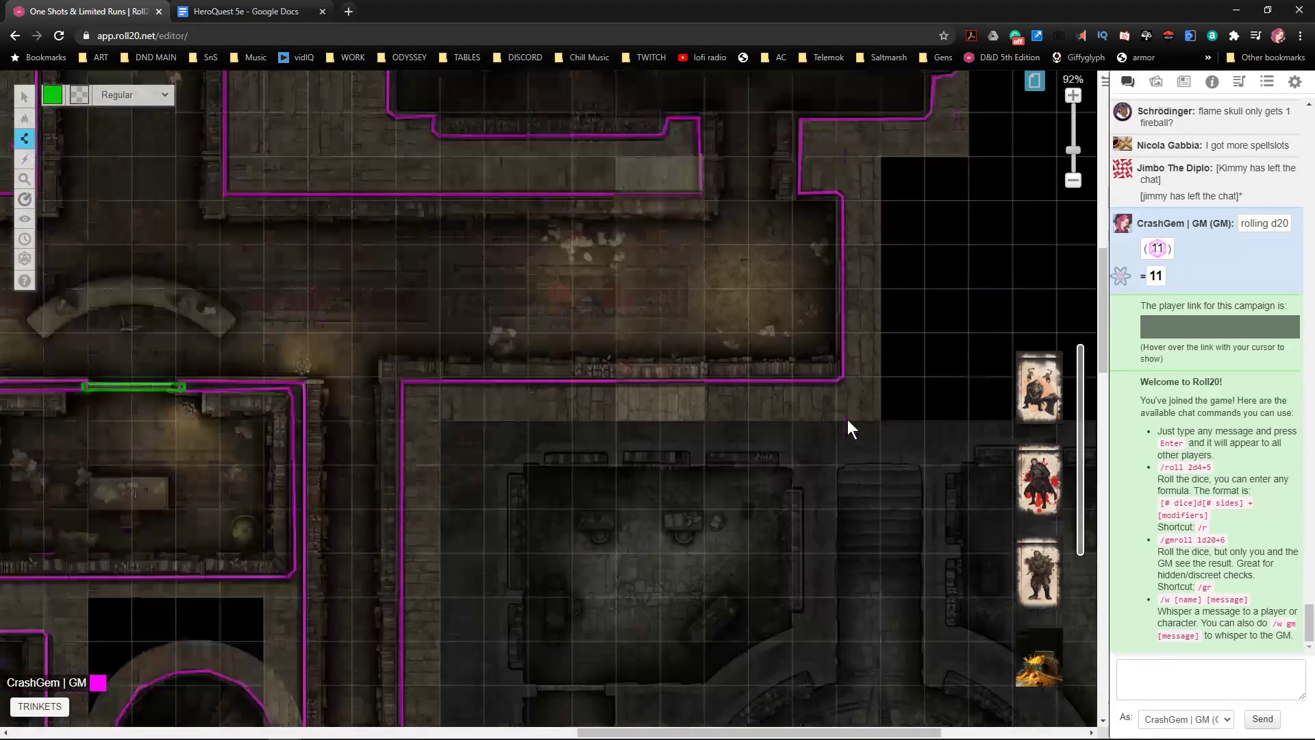
- Set the drawing colour to magenta and activate the Polygon/Line tool for tracing the dark circular-hall map's walls
{"action": "scroll", "coordinate": [734, 409], "scroll_direction": "down", "scroll_amount": 5}
{"action": "scroll", "coordinate": [699, 401], "scroll_direction": "up", "scroll_amount": 6}
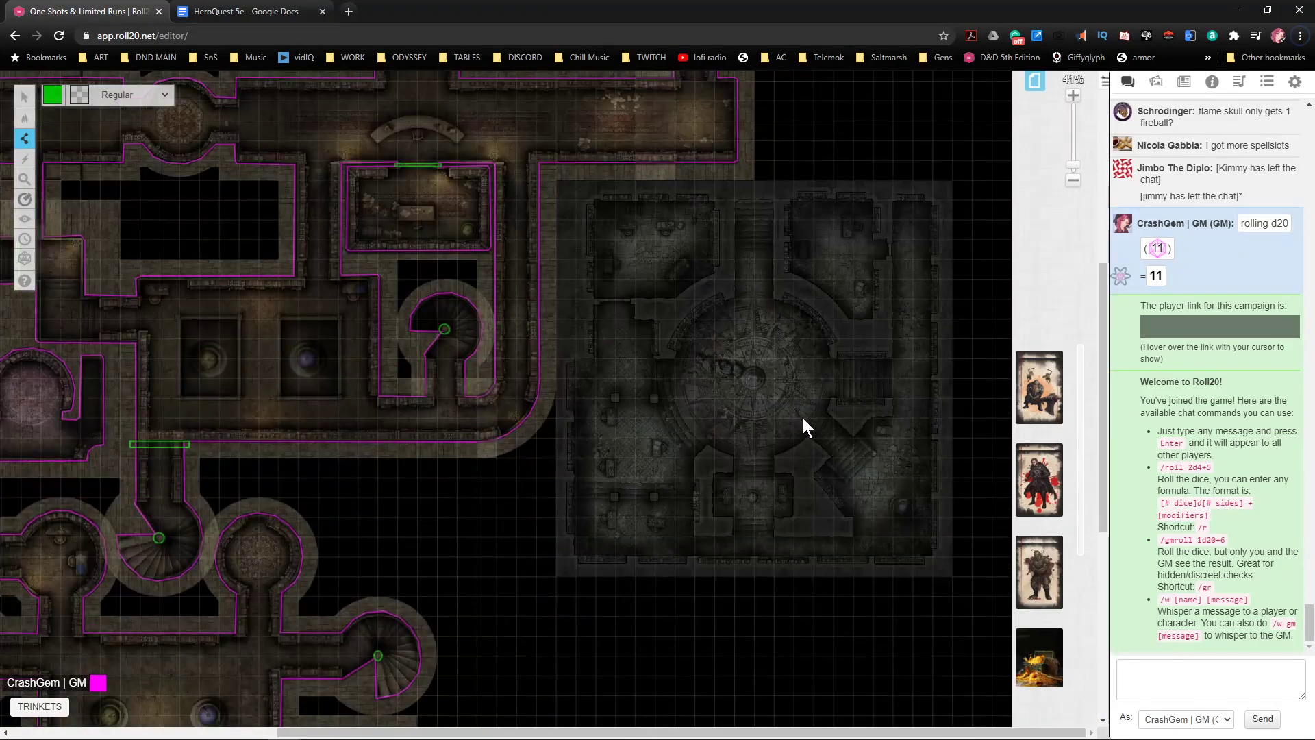
{"action": "scroll", "coordinate": [775, 391], "scroll_direction": "right", "scroll_amount": 4}
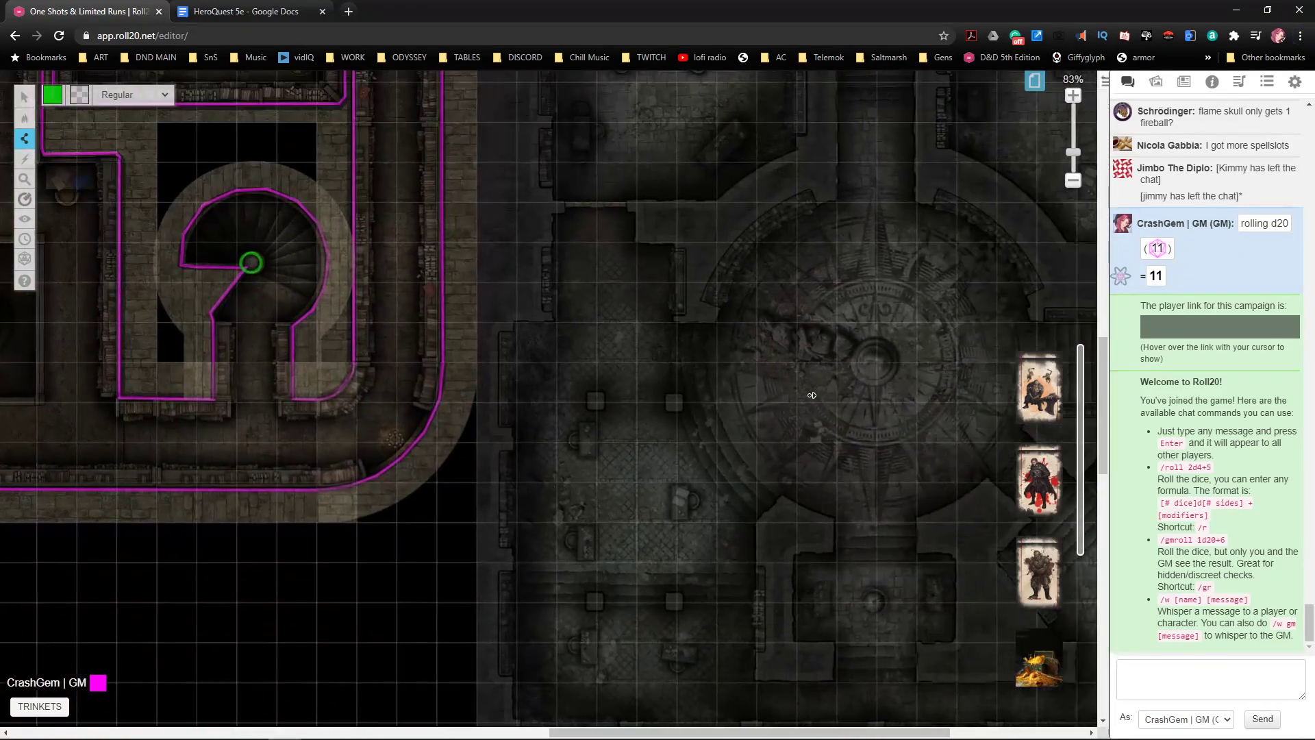
{"action": "scroll", "coordinate": [845, 408], "scroll_direction": "right", "scroll_amount": 2}
{"action": "scroll", "coordinate": [724, 370], "scroll_direction": "up", "scroll_amount": 3}
{"action": "scroll", "coordinate": [725, 370], "scroll_direction": "right", "scroll_amount": 2}
{"action": "scroll", "coordinate": [713, 411], "scroll_direction": "down", "scroll_amount": 3}
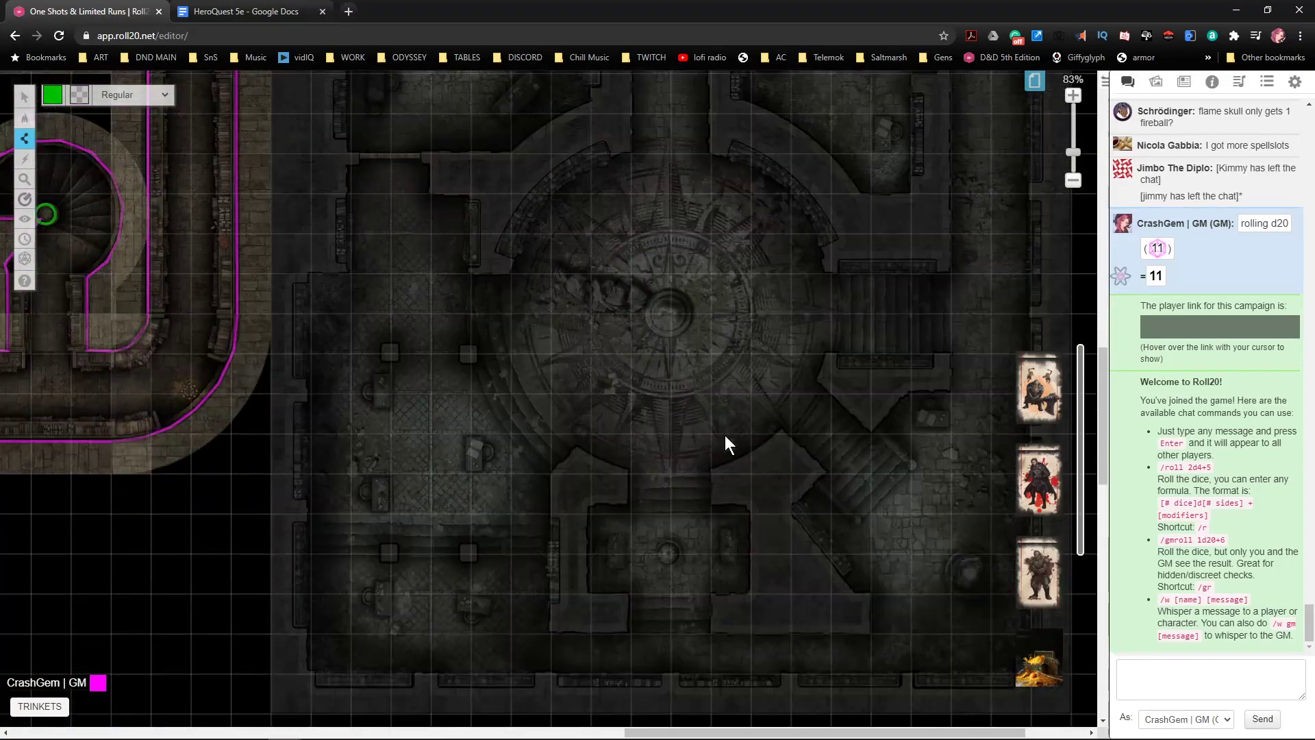
{"action": "scroll", "coordinate": [725, 434], "scroll_direction": "up", "scroll_amount": 3}
{"action": "mouse_move", "coordinate": [27, 138]}
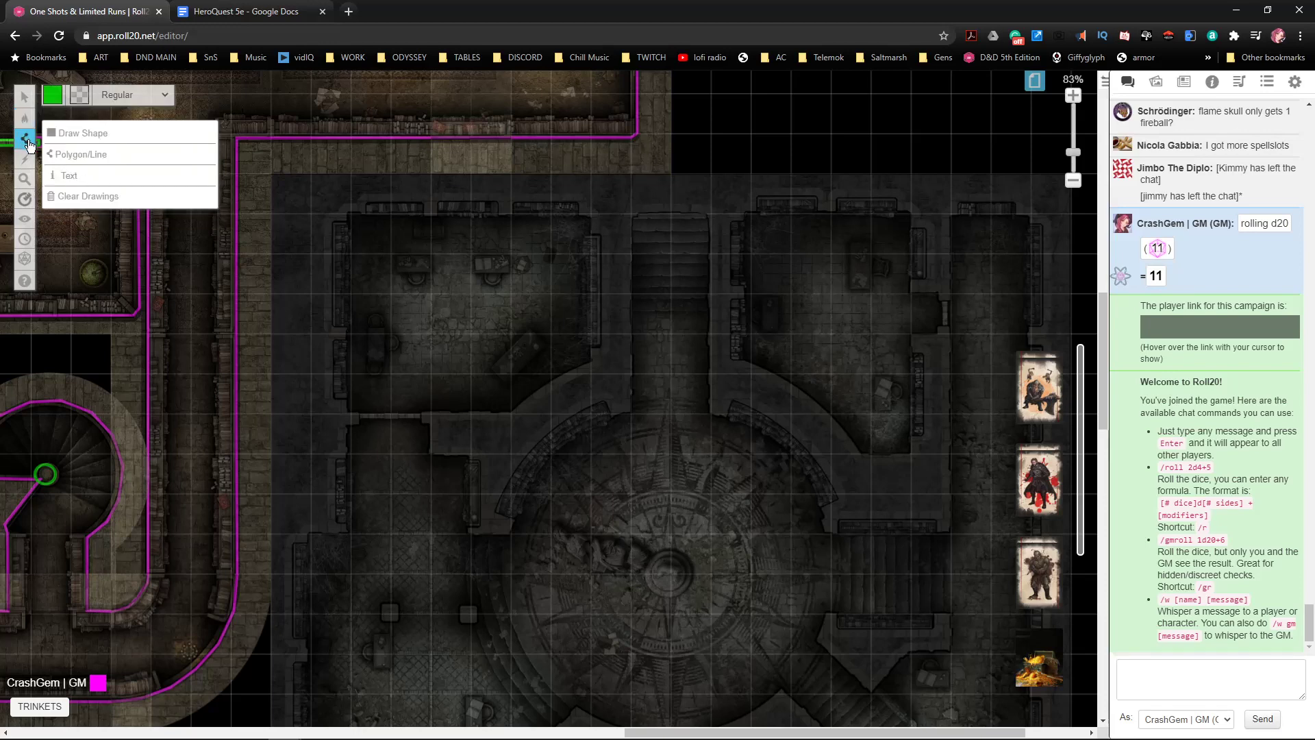
{"action": "left_click", "coordinate": [52, 95]}
{"action": "left_click", "coordinate": [55, 153]}
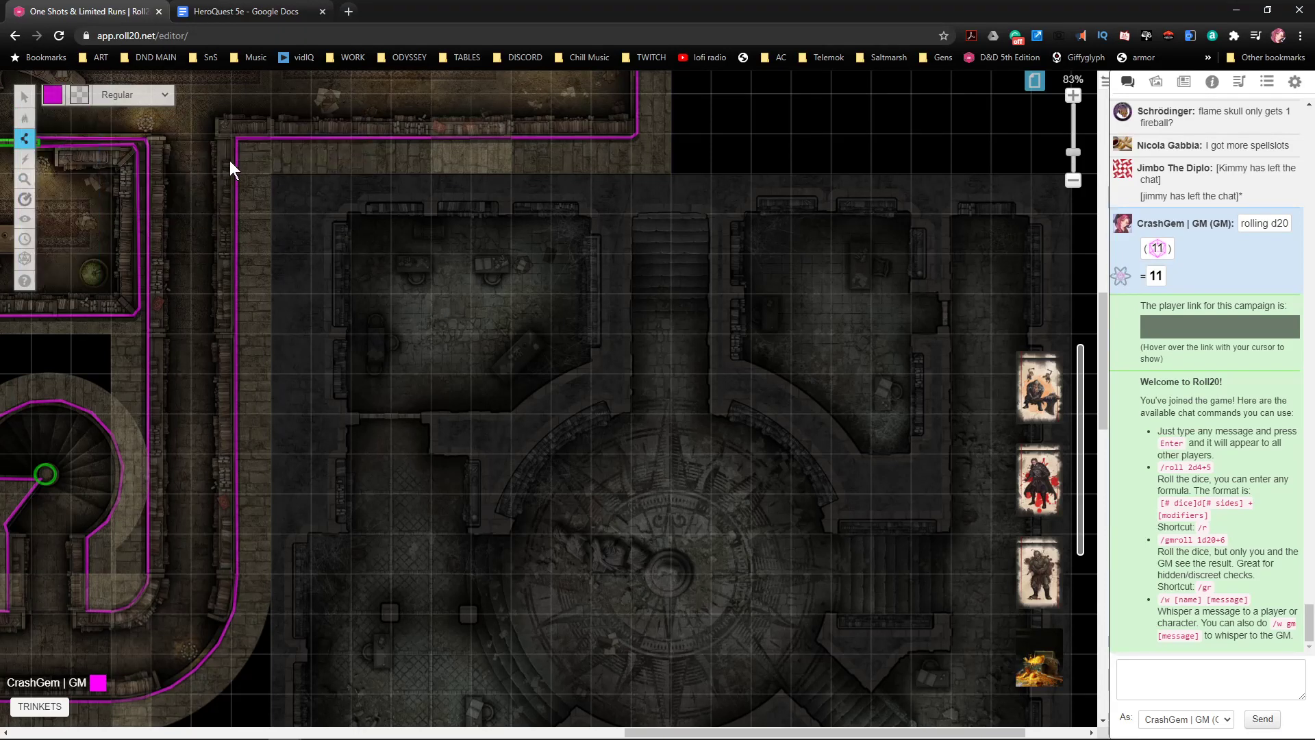
- Start a magenta wall line across the head of the northern staircase and down its west wall to the circular hall
{"action": "mouse_move", "coordinate": [24, 112]}
{"action": "scroll", "coordinate": [783, 282], "scroll_direction": "up", "scroll_amount": 2}
{"action": "scroll", "coordinate": [810, 247], "scroll_direction": "up", "scroll_amount": 3}
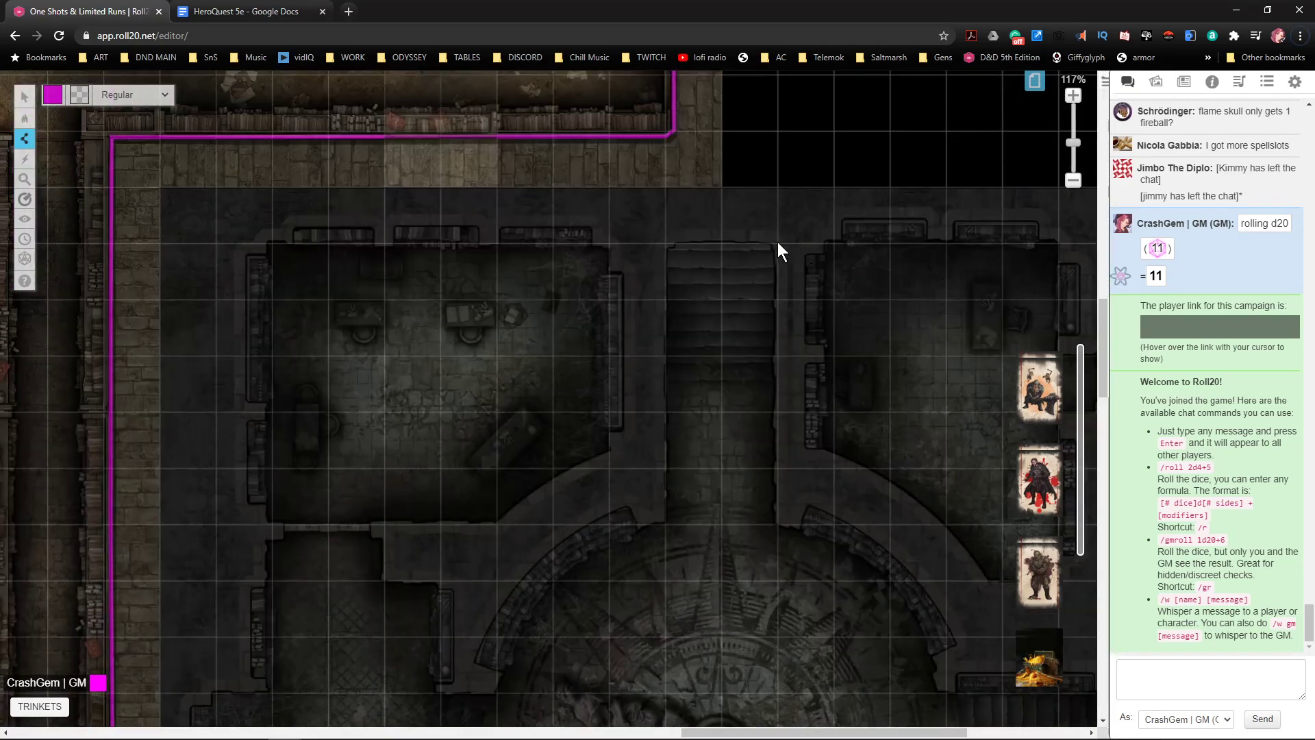
{"action": "left_click", "coordinate": [775, 233]}
{"action": "left_click", "coordinate": [668, 233]}
{"action": "left_click", "coordinate": [667, 245]}
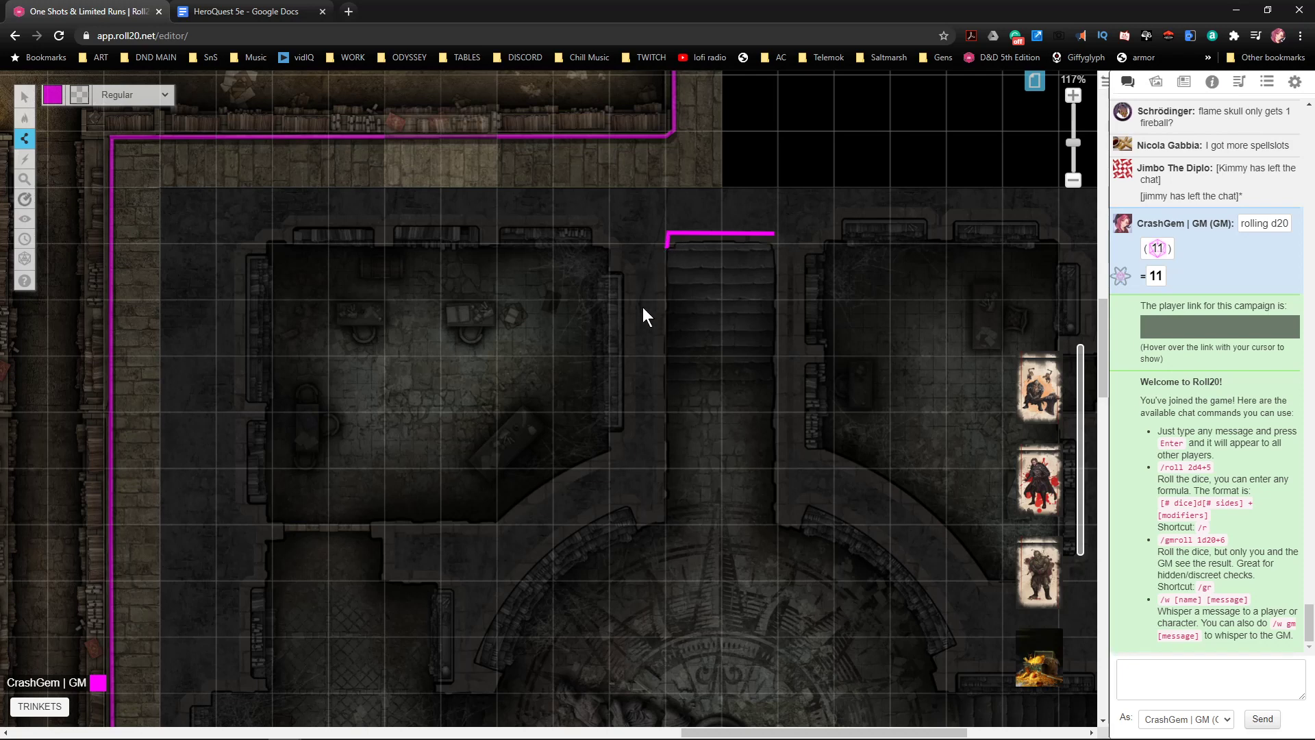
{"action": "left_click", "coordinate": [660, 515]}
{"action": "key", "text": "ctrl+z"}
{"action": "key", "text": "ctrl+z"}
{"action": "left_click", "coordinate": [660, 516]}
- Continue the wall line behind the circular hall's northwest bookshelf arc and around the wall end at the west room
{"action": "left_click", "coordinate": [644, 520]}
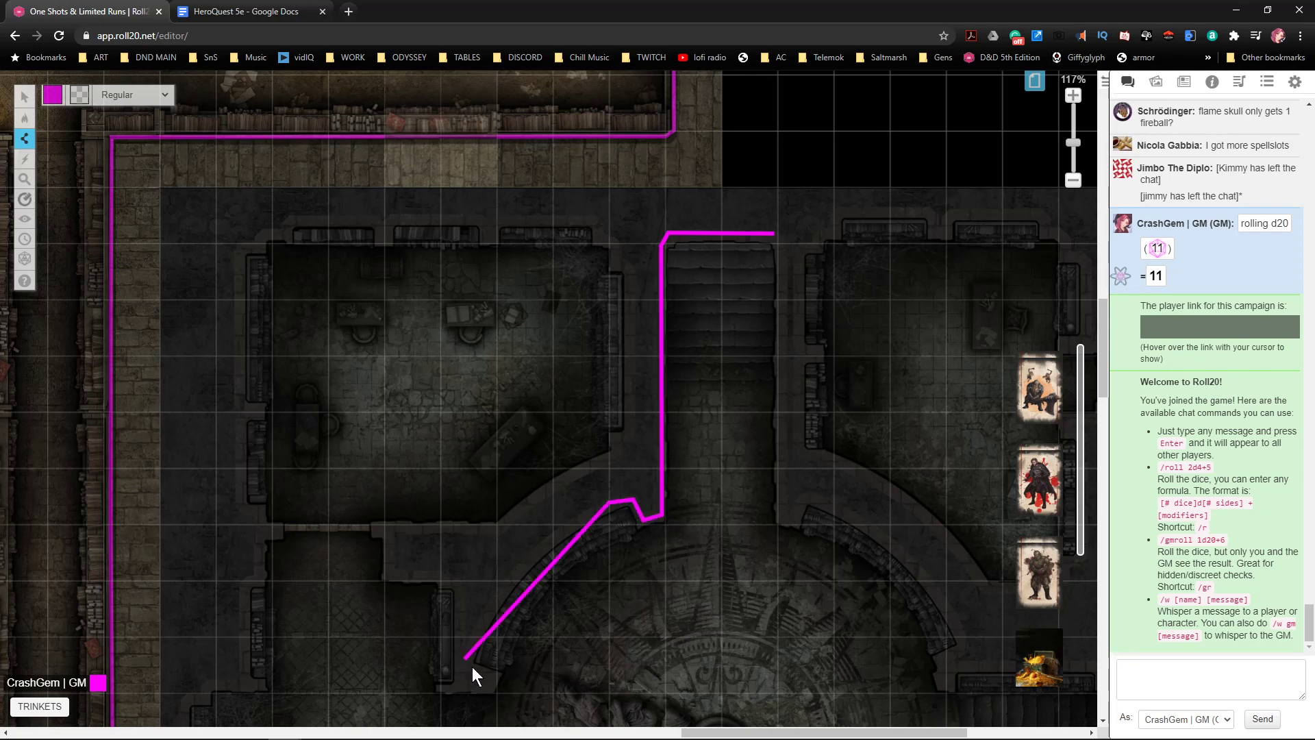
{"action": "left_click", "coordinate": [541, 542]}
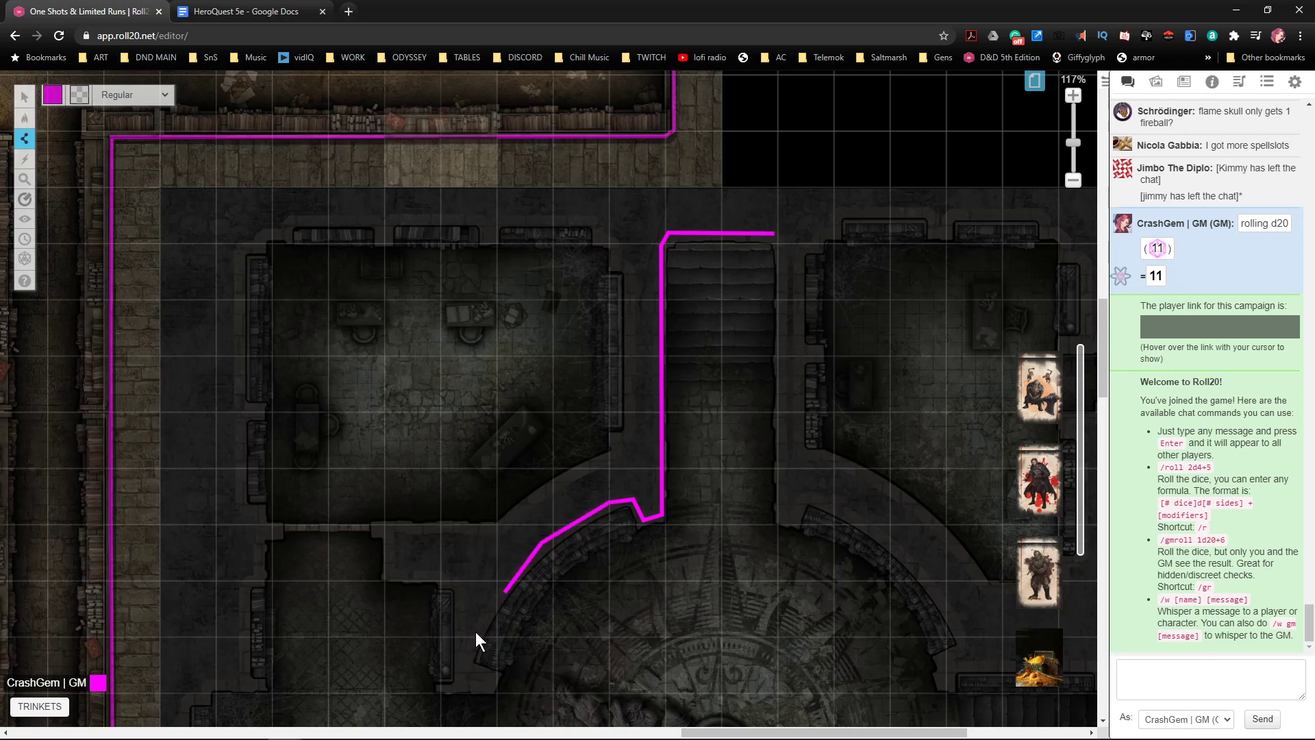
{"action": "left_click", "coordinate": [474, 656]}
{"action": "left_click", "coordinate": [498, 675]}
{"action": "left_click", "coordinate": [497, 689]}
{"action": "left_click", "coordinate": [442, 688]}
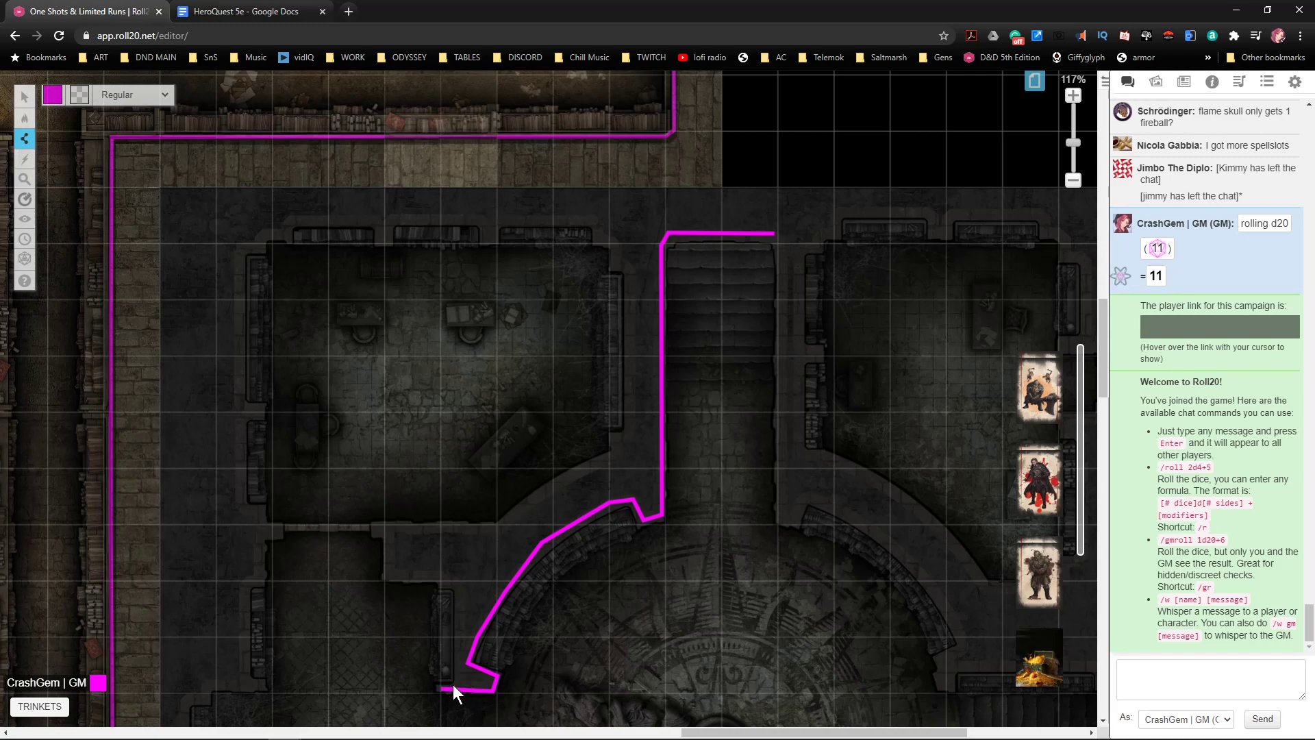
- Trace the wall line behind the shelf recess on the west room's east wall and across to the passage corner
{"action": "scroll", "coordinate": [474, 589], "scroll_direction": "up", "scroll_amount": 6}
{"action": "scroll", "coordinate": [481, 534], "scroll_direction": "down", "scroll_amount": 7}
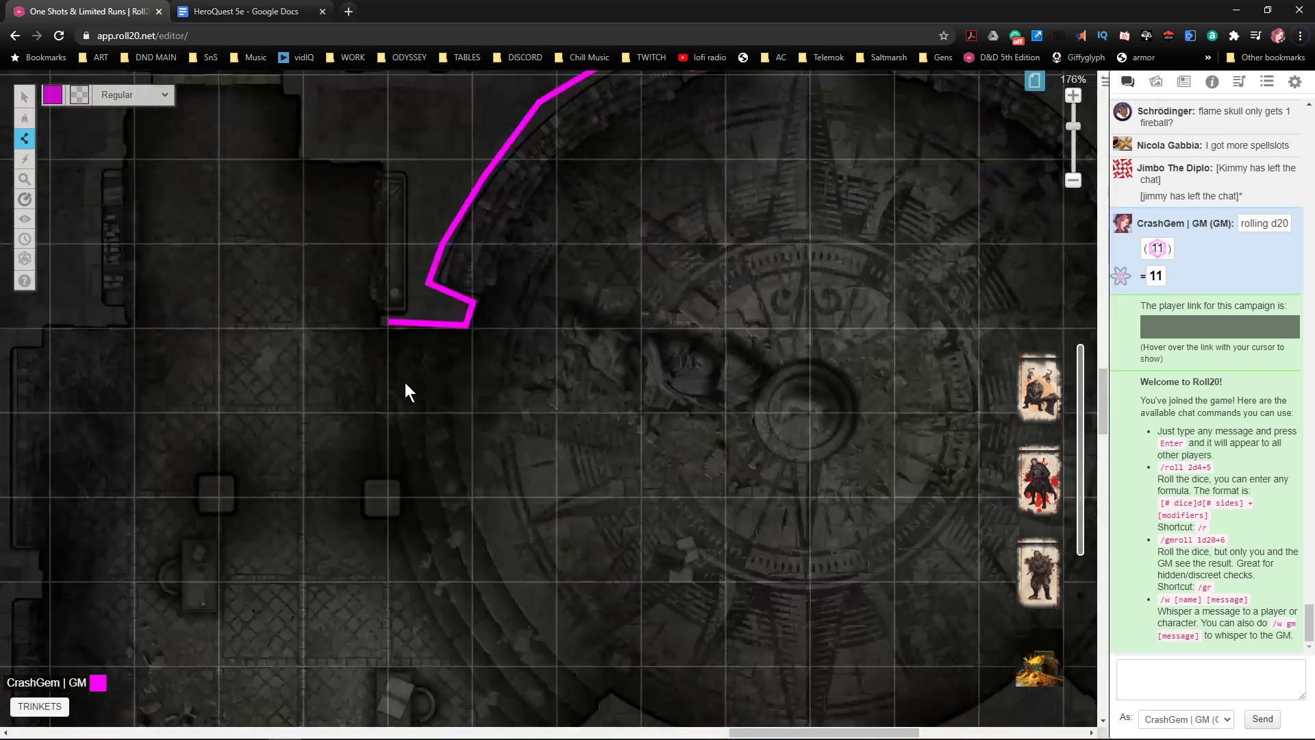
{"action": "scroll", "coordinate": [342, 301], "scroll_direction": "up", "scroll_amount": 5}
{"action": "scroll", "coordinate": [336, 288], "scroll_direction": "down", "scroll_amount": 2}
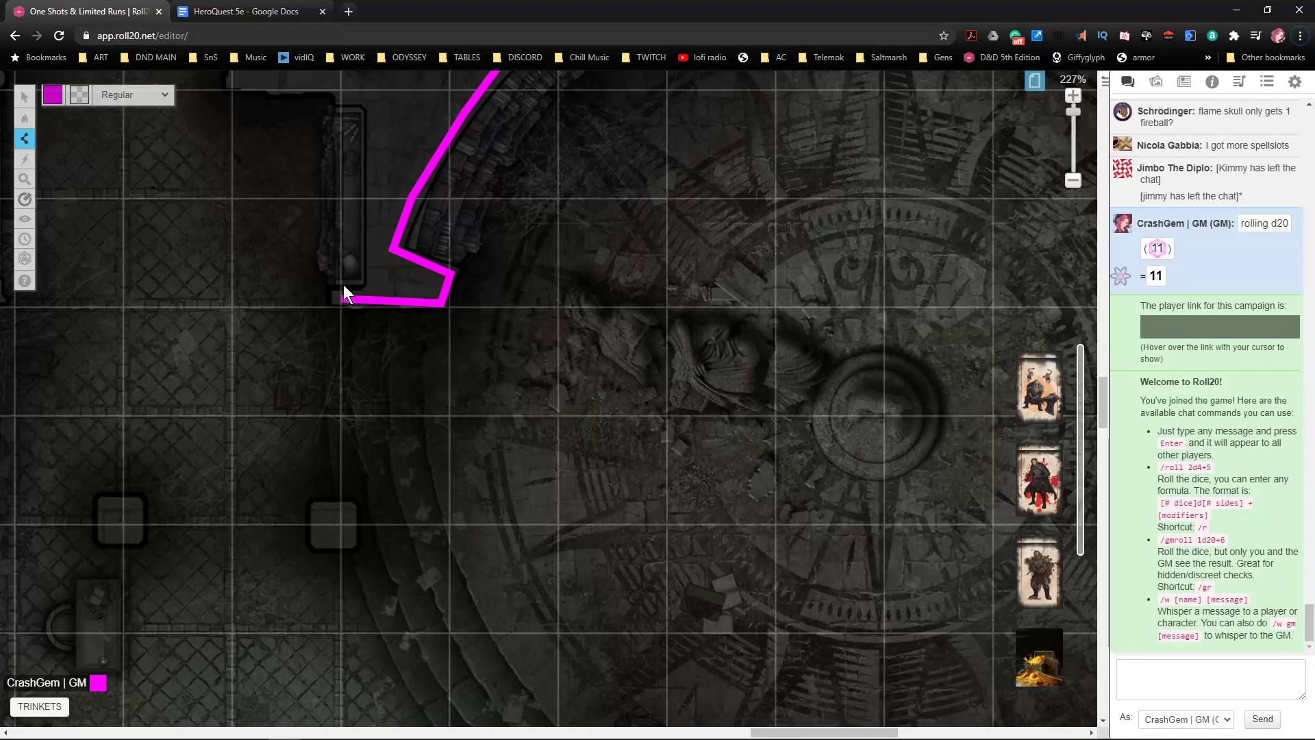
{"action": "left_click", "coordinate": [343, 283]}
{"action": "left_click", "coordinate": [363, 284]}
{"action": "scroll", "coordinate": [361, 267], "scroll_direction": "up", "scroll_amount": 4}
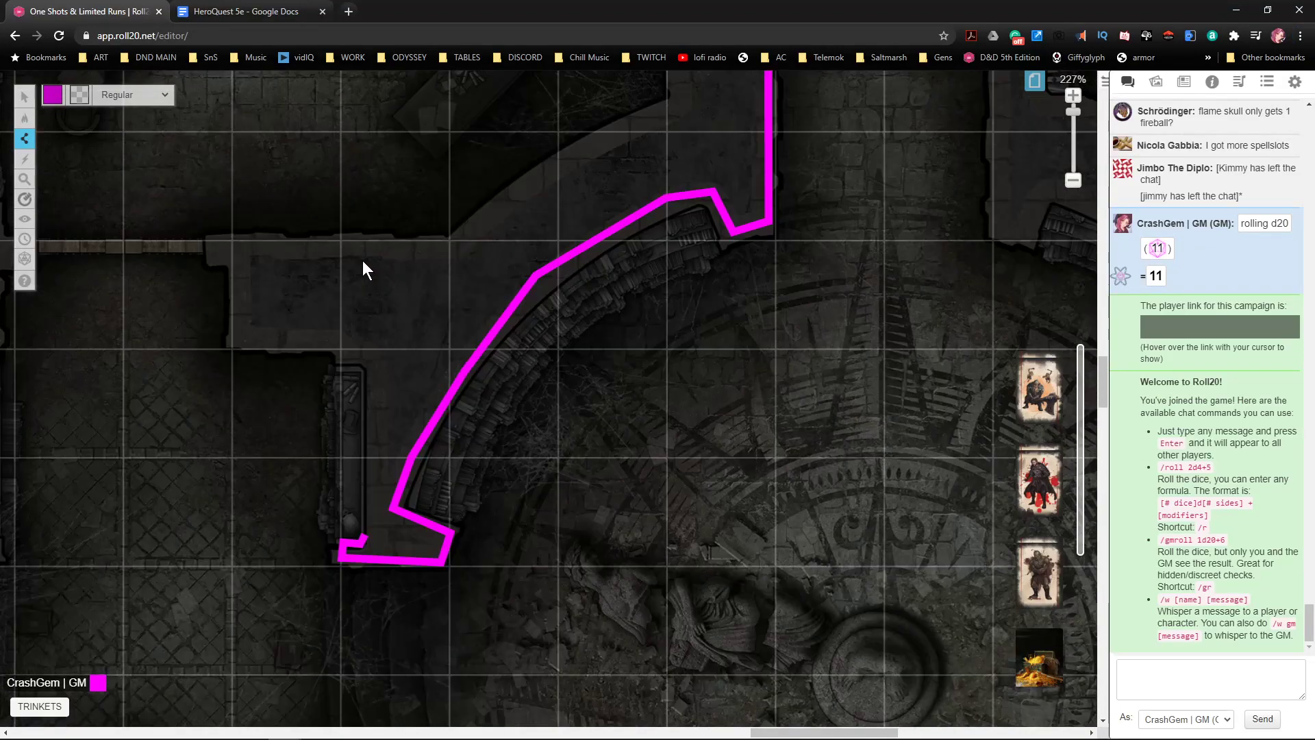
{"action": "left_click", "coordinate": [367, 365]}
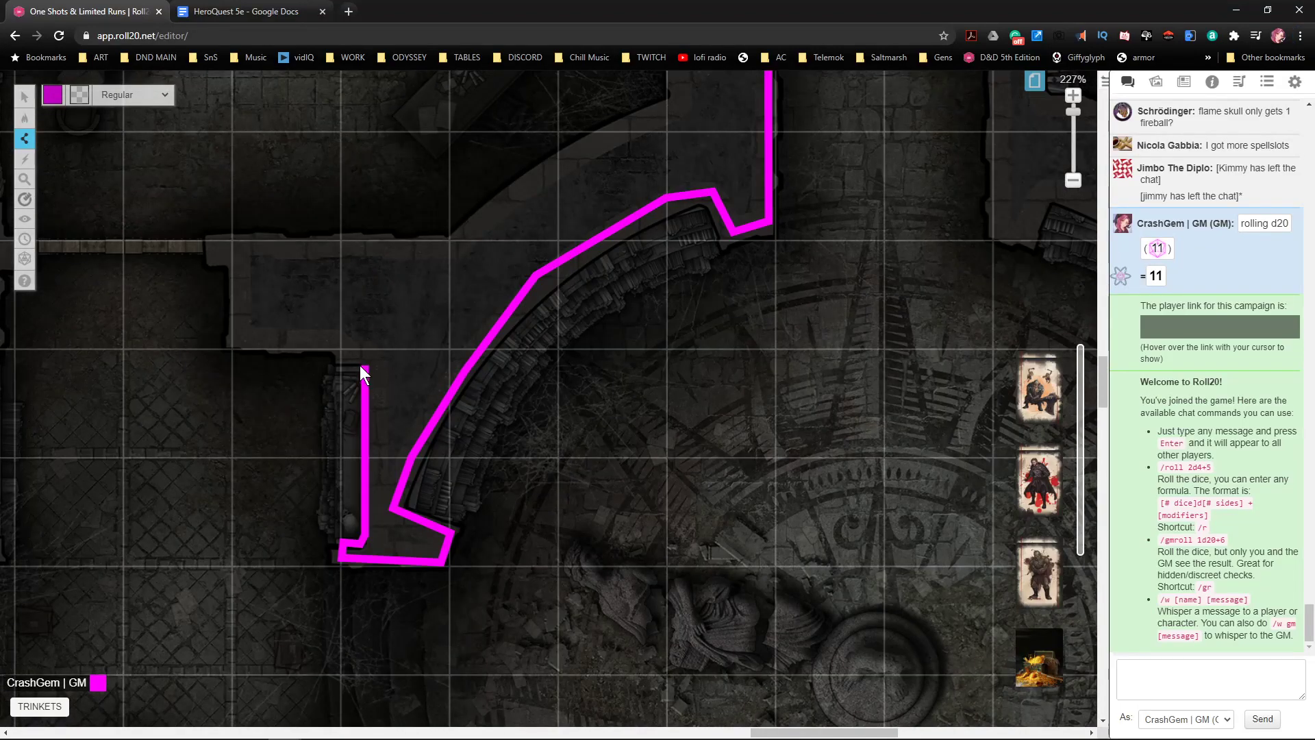
{"action": "left_click", "coordinate": [238, 343]}
- Trace the wall line around the east doorway jamb and along the northwest study's south wall and curved southeast corner
{"action": "scroll", "coordinate": [250, 336], "scroll_direction": "up", "scroll_amount": 2}
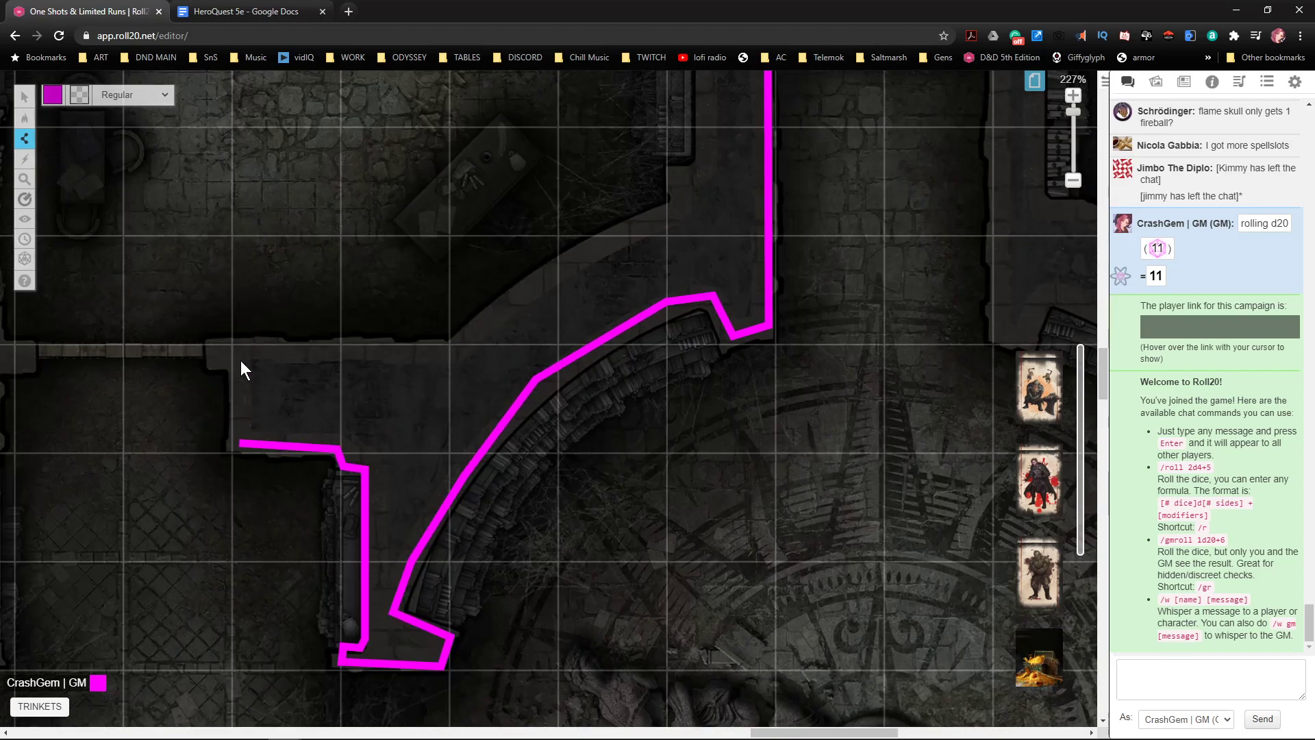
{"action": "left_click", "coordinate": [235, 369]}
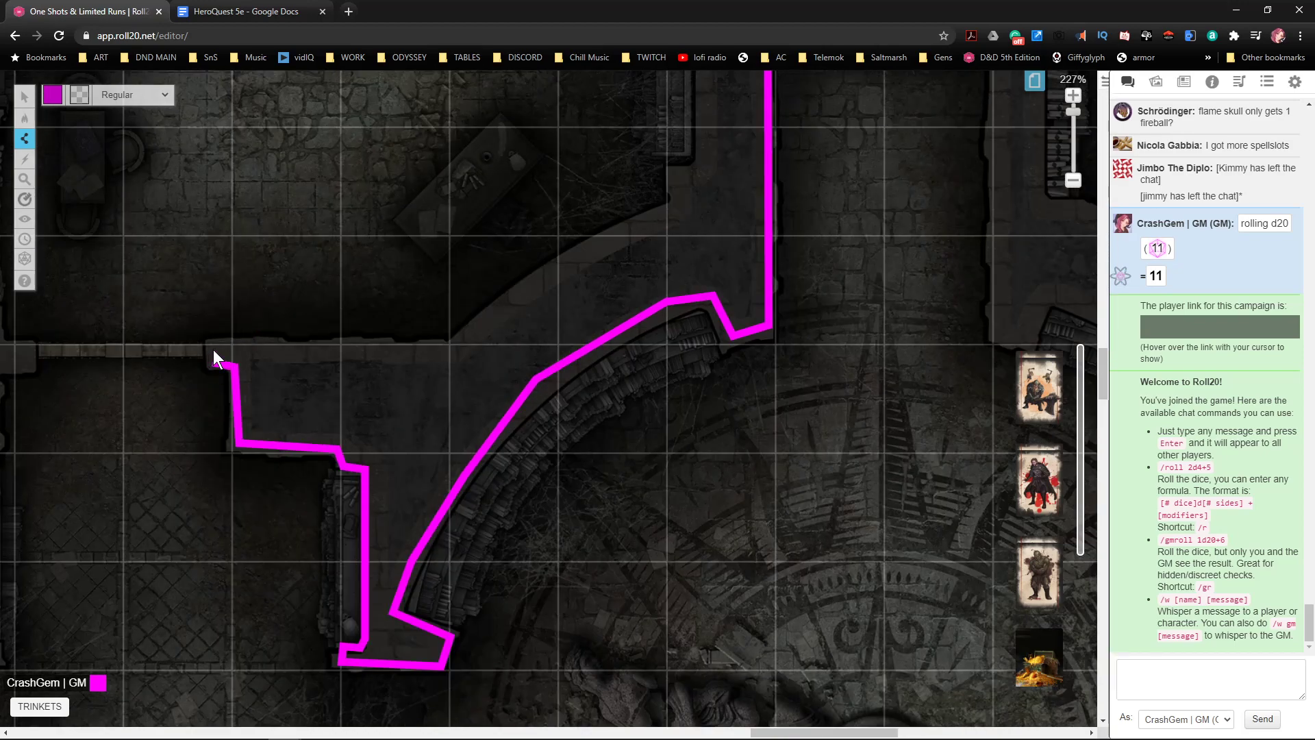
{"action": "left_click", "coordinate": [213, 347]}
{"action": "left_click", "coordinate": [452, 348]}
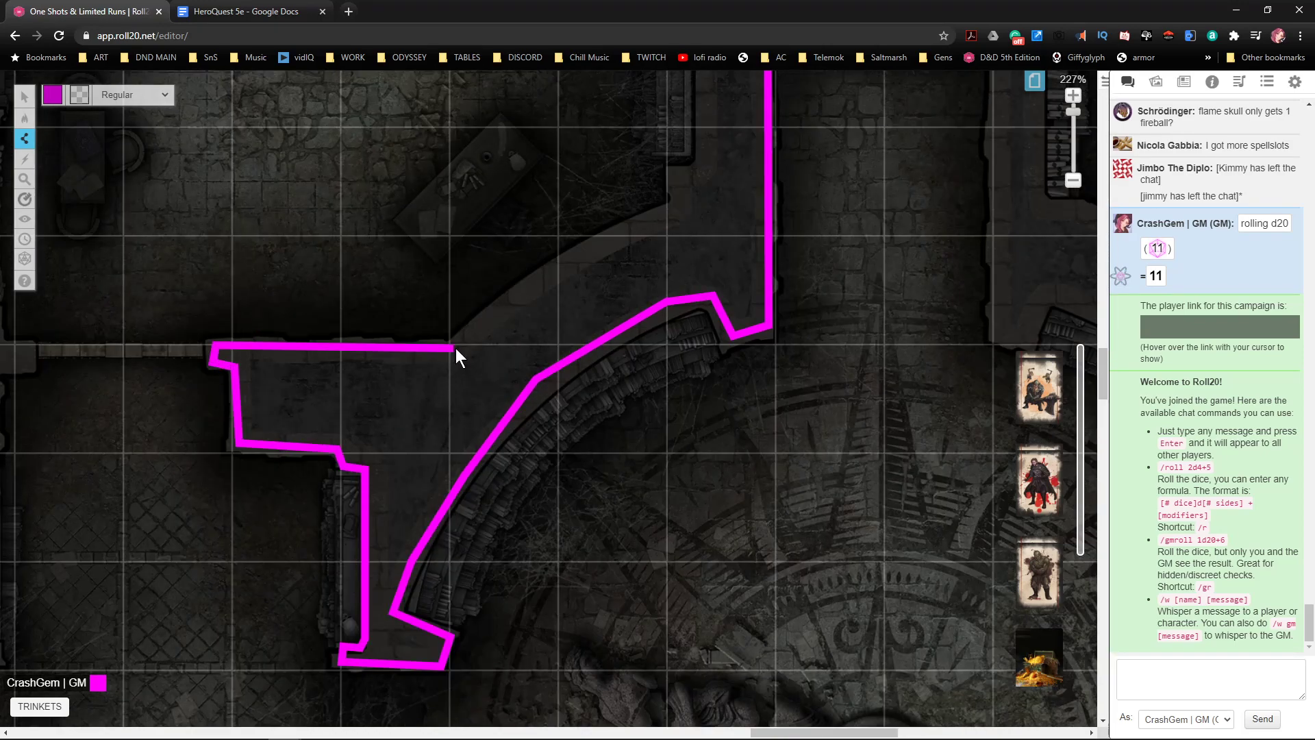
{"action": "left_click", "coordinate": [502, 309]}
{"action": "left_click", "coordinate": [562, 259]}
{"action": "left_click", "coordinate": [630, 225]}
- Trace the wall line behind the bookshelf recess on the northwest study's east wall
{"action": "scroll", "coordinate": [677, 209], "scroll_direction": "up", "scroll_amount": 1}
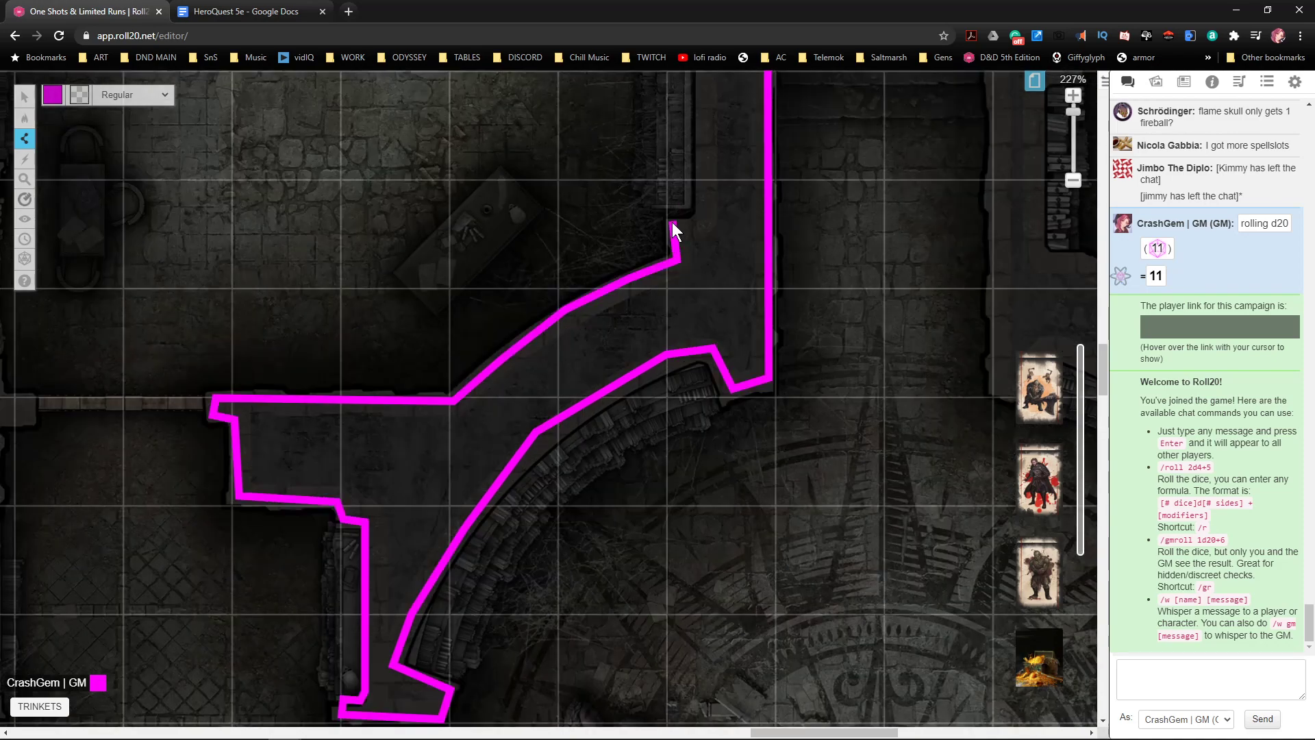
{"action": "left_click", "coordinate": [704, 216]}
{"action": "left_click", "coordinate": [705, 195]}
{"action": "scroll", "coordinate": [711, 248], "scroll_direction": "up", "scroll_amount": 5}
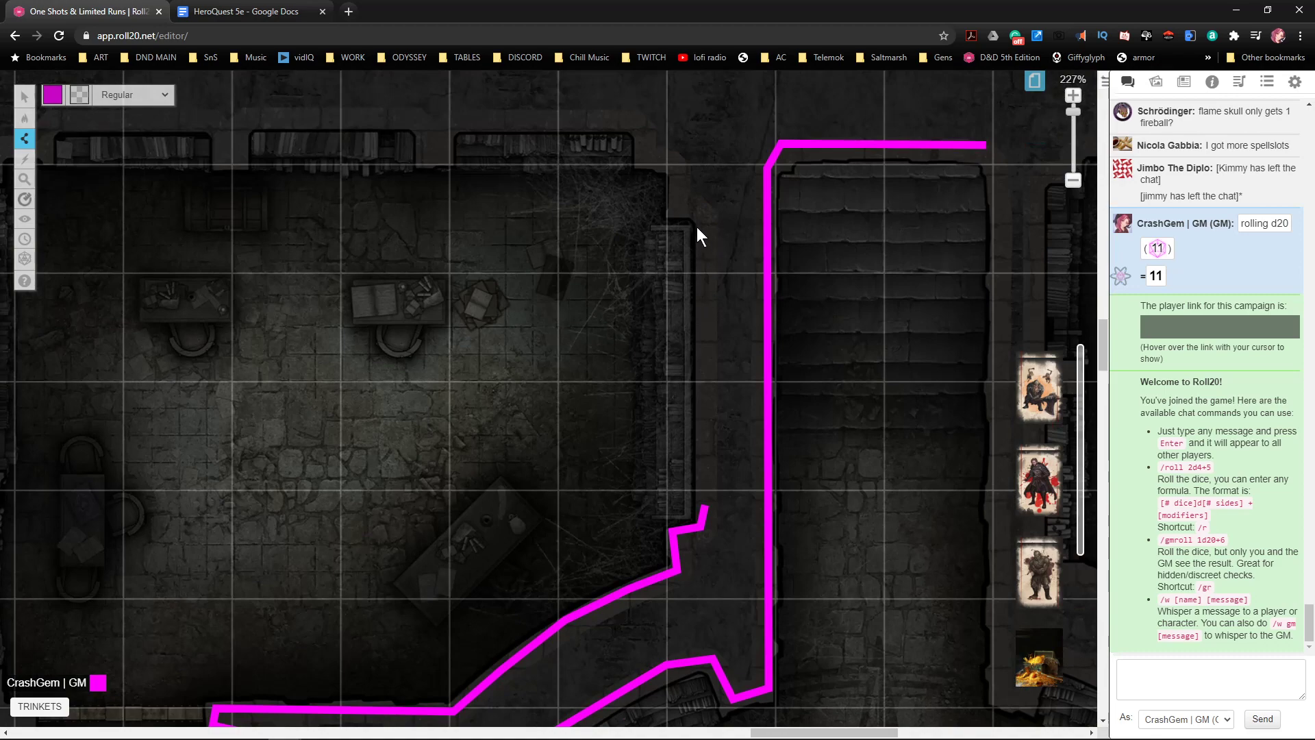
{"action": "left_click", "coordinate": [700, 217]}
{"action": "left_click", "coordinate": [676, 209]}
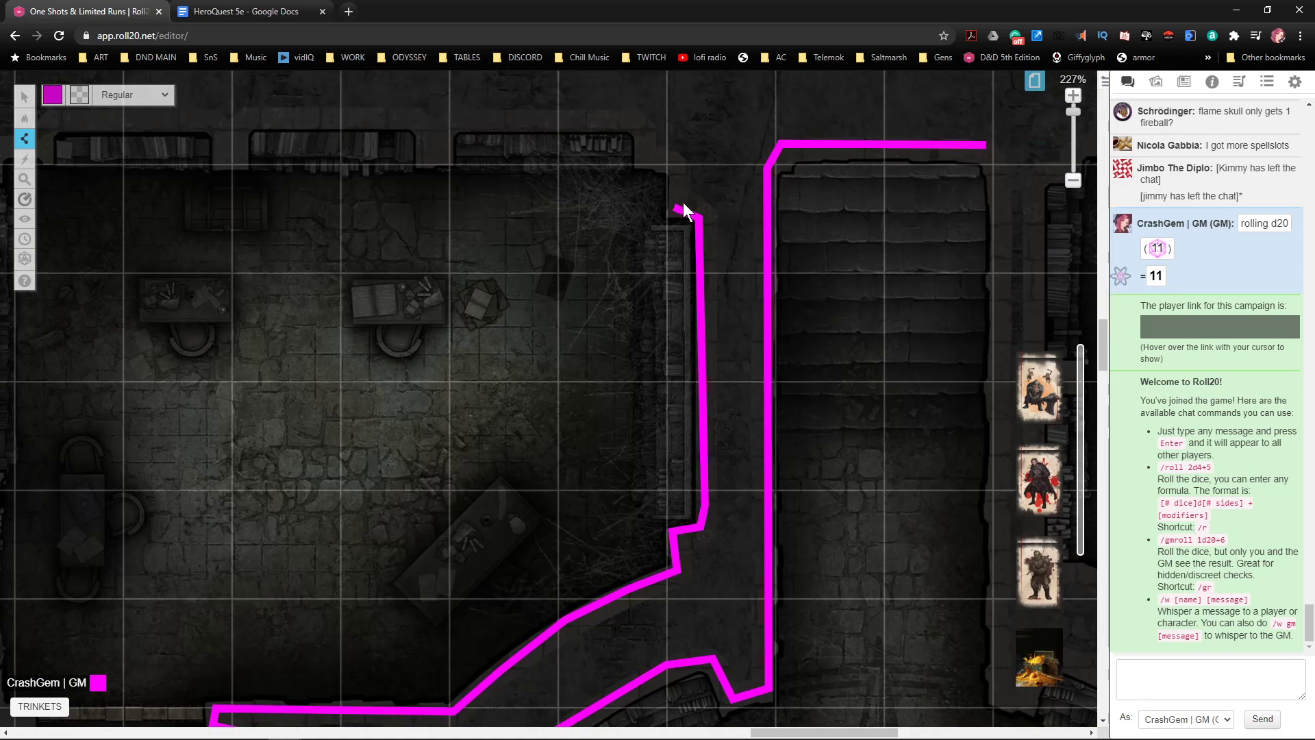
- Continue the wall line around the study's northeast corner and behind the easternmost bookshelf on its north wall
{"action": "scroll", "coordinate": [685, 269], "scroll_direction": "up", "scroll_amount": 2}
{"action": "left_click", "coordinate": [672, 266]}
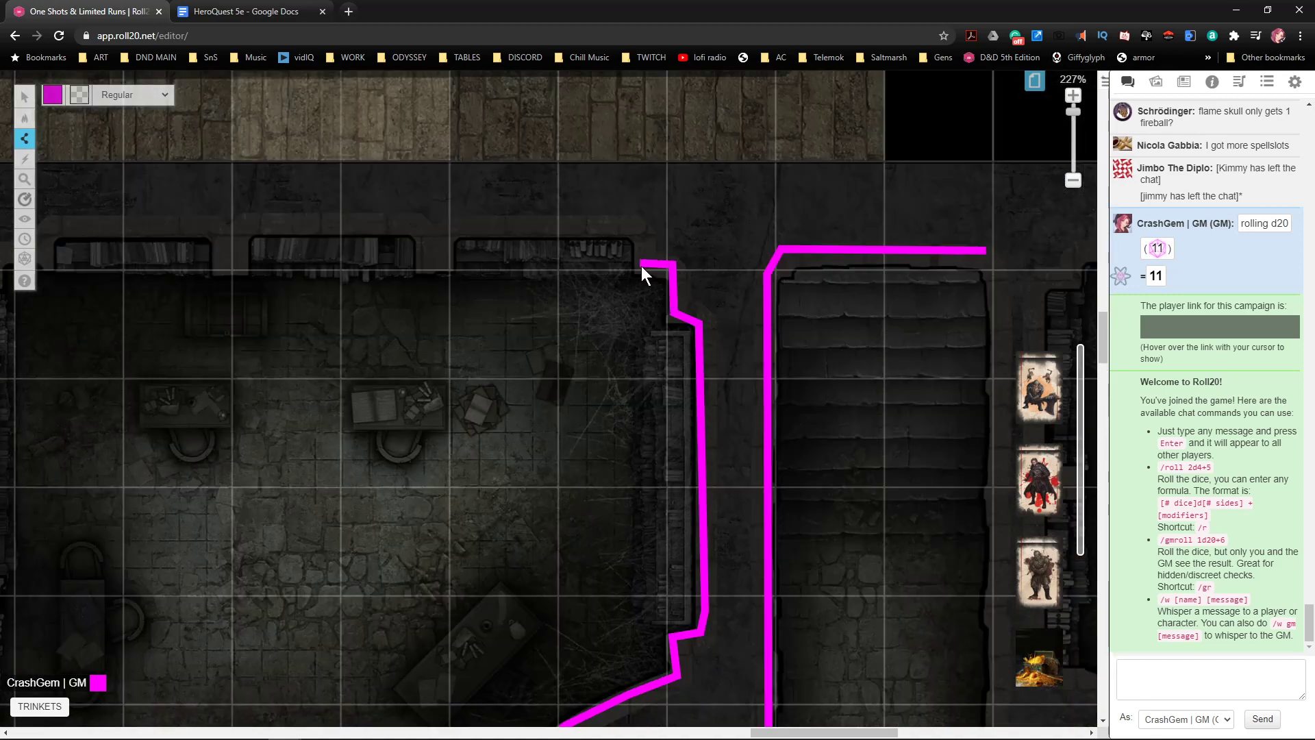
{"action": "left_click", "coordinate": [638, 229]}
{"action": "left_click", "coordinate": [448, 229]}
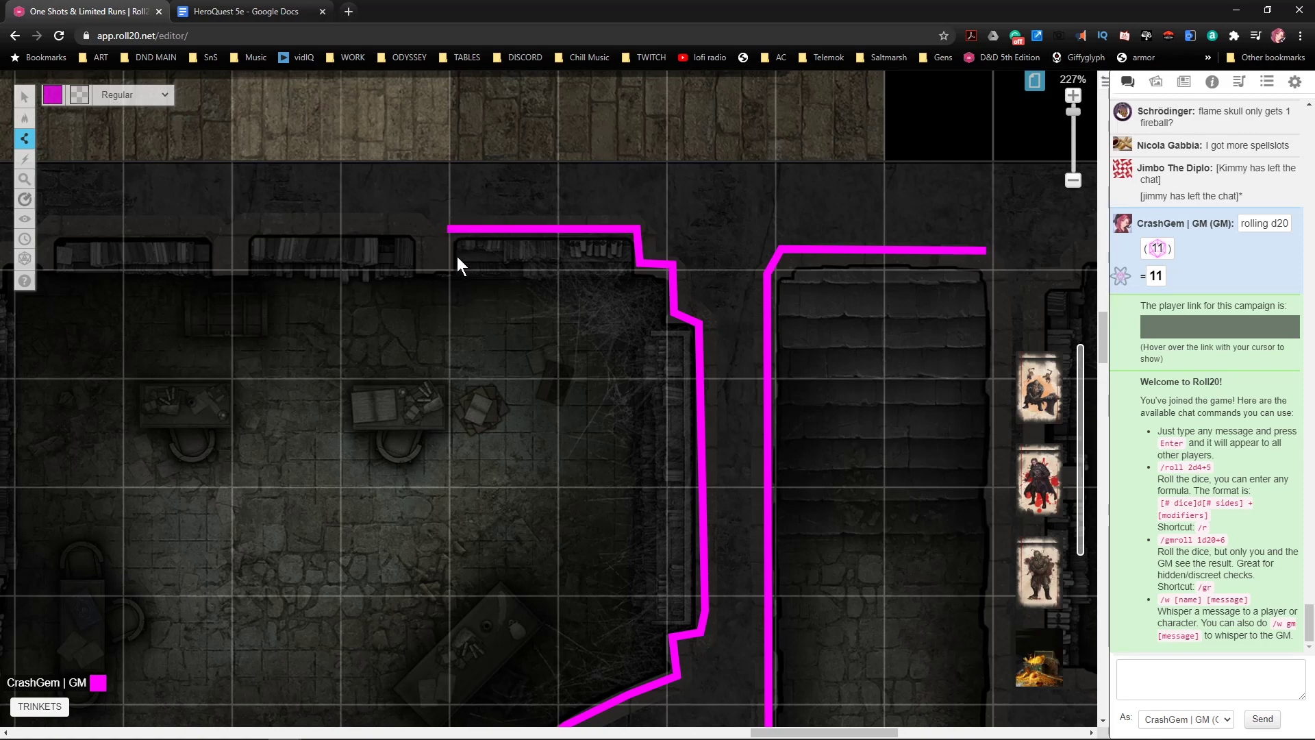
{"action": "left_click", "coordinate": [447, 265]}
{"action": "left_click", "coordinate": [420, 232]}
- Trace the wall line behind the middle bookshelf on the study's north wall, down to the edge of the dividing pillar
{"action": "scroll", "coordinate": [262, 257], "scroll_direction": "up", "scroll_amount": 2}
{"action": "left_click_drag", "start_coordinate": [293, 409], "coordinate": [644, 414]}
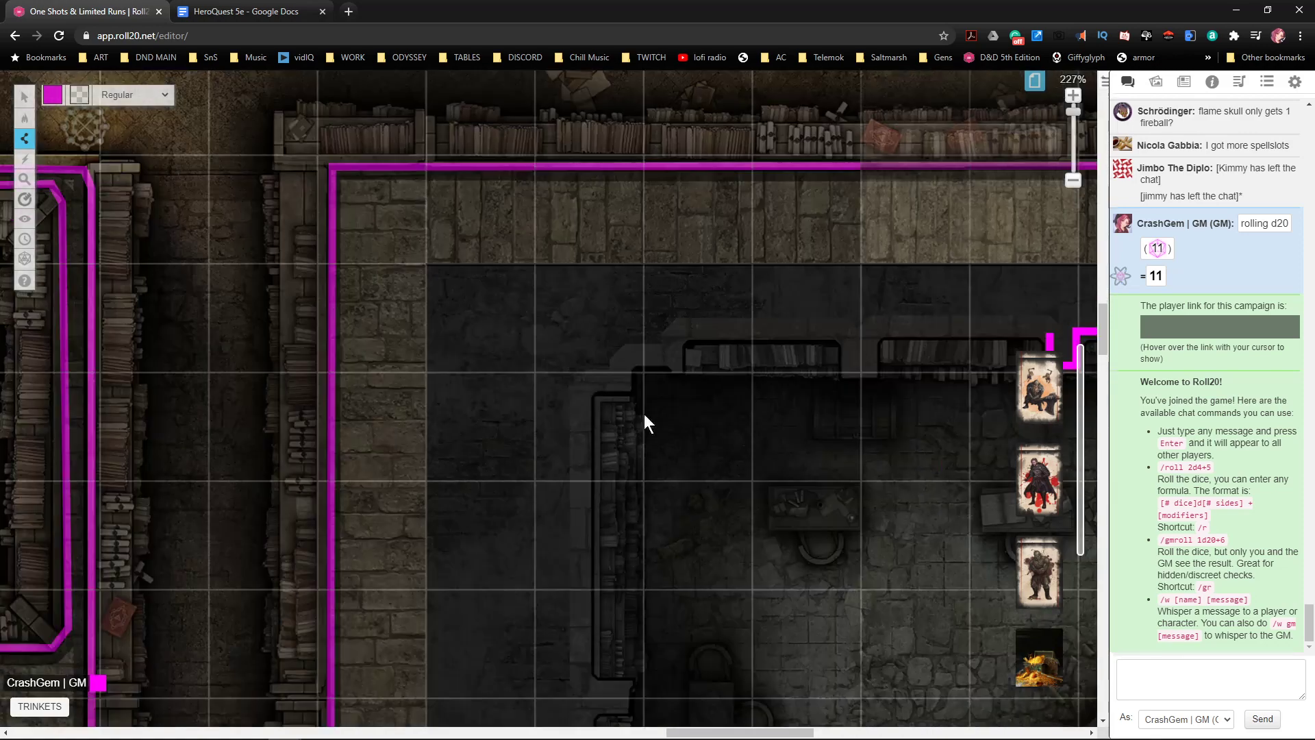
{"action": "scroll", "coordinate": [617, 382], "scroll_direction": "down", "scroll_amount": 3}
{"action": "scroll", "coordinate": [671, 329], "scroll_direction": "right", "scroll_amount": 3}
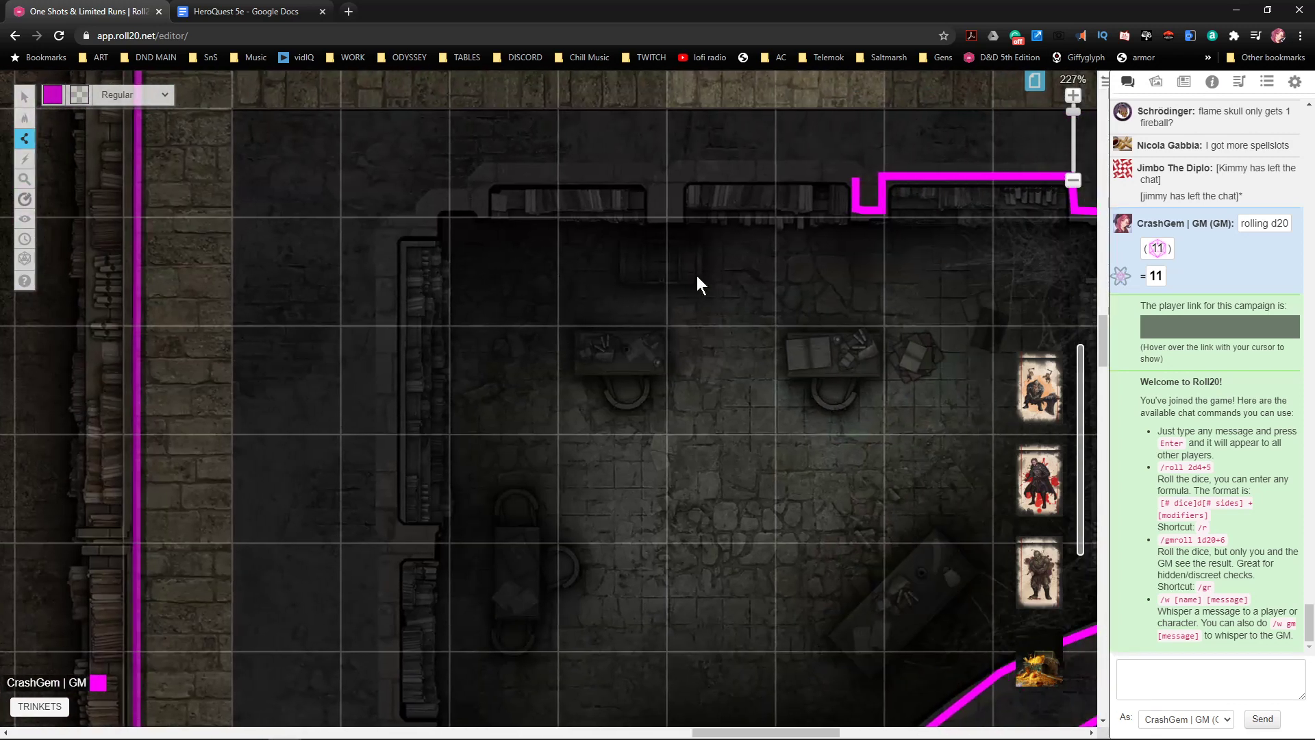
{"action": "left_click", "coordinate": [823, 173]}
{"action": "left_click", "coordinate": [697, 173]}
{"action": "left_click", "coordinate": [678, 182]}
{"action": "left_click", "coordinate": [675, 216]}
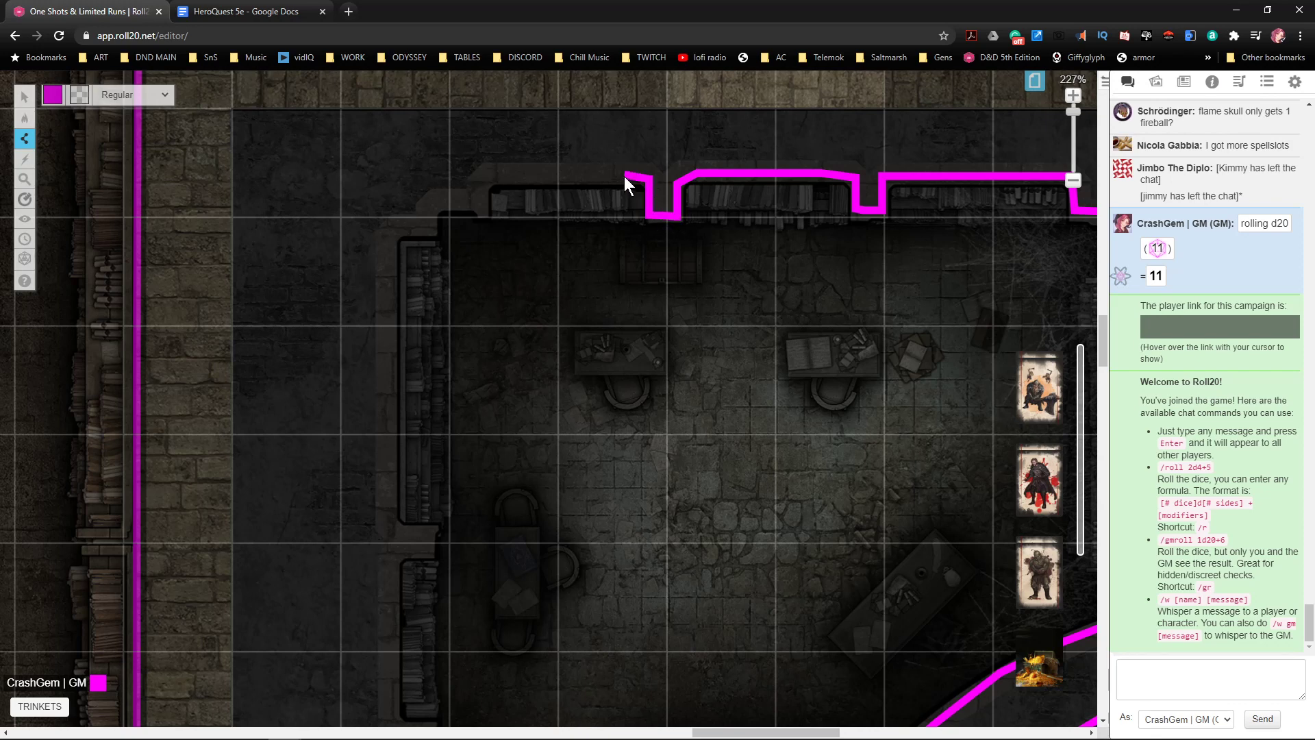
- Trace the wall line behind the westernmost north bookshelf, around the northwest corner and behind the upper west bookshelf
{"action": "left_click", "coordinate": [505, 178]}
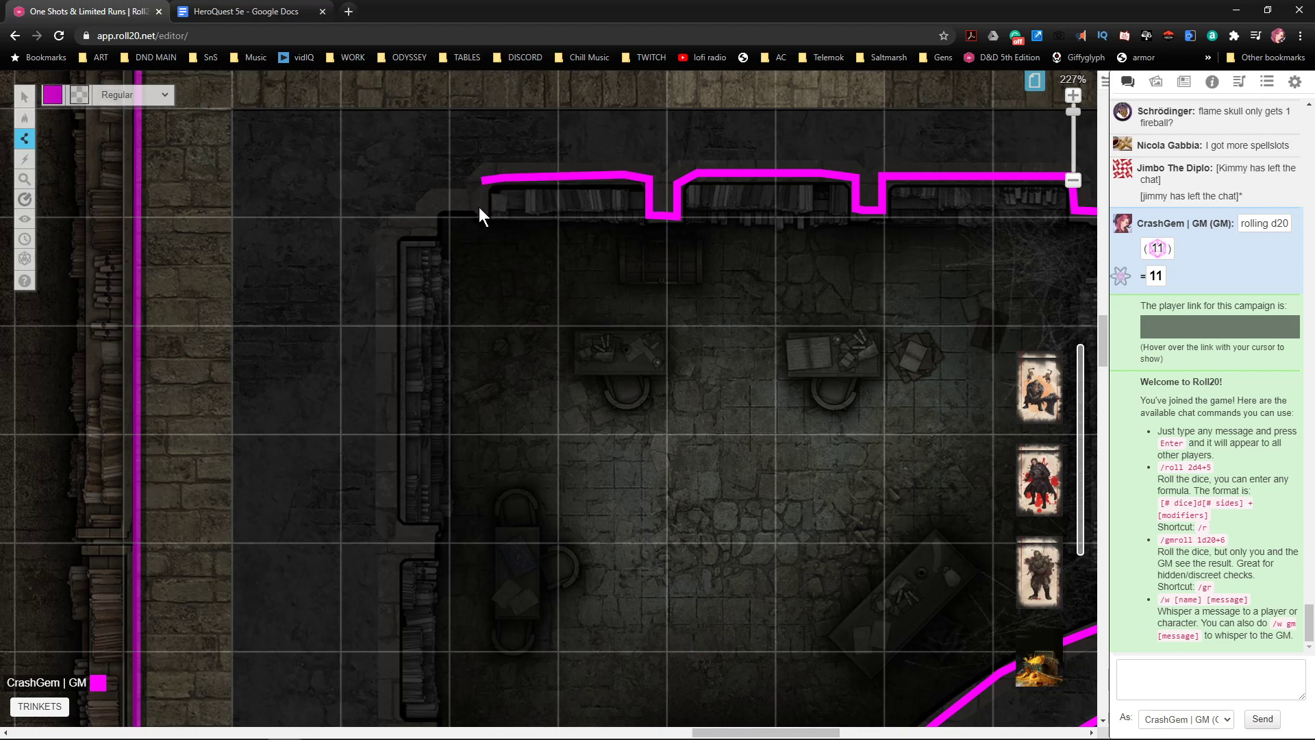
{"action": "left_click", "coordinate": [436, 207]}
{"action": "left_click", "coordinate": [402, 525]}
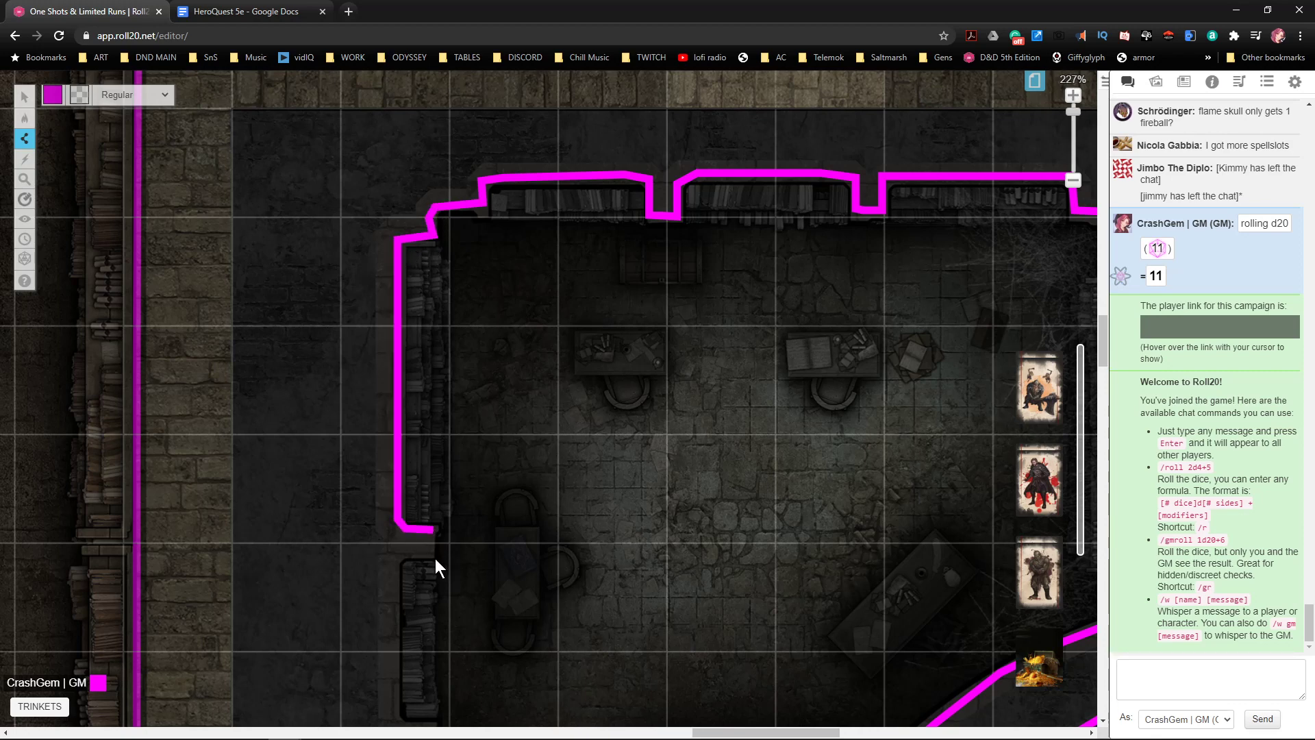
- Trace the wall line behind the lower bookshelf on the study's west wall
{"action": "left_click", "coordinate": [399, 555]}
{"action": "left_click", "coordinate": [393, 580]}
{"action": "scroll", "coordinate": [395, 582], "scroll_direction": "down", "scroll_amount": 4}
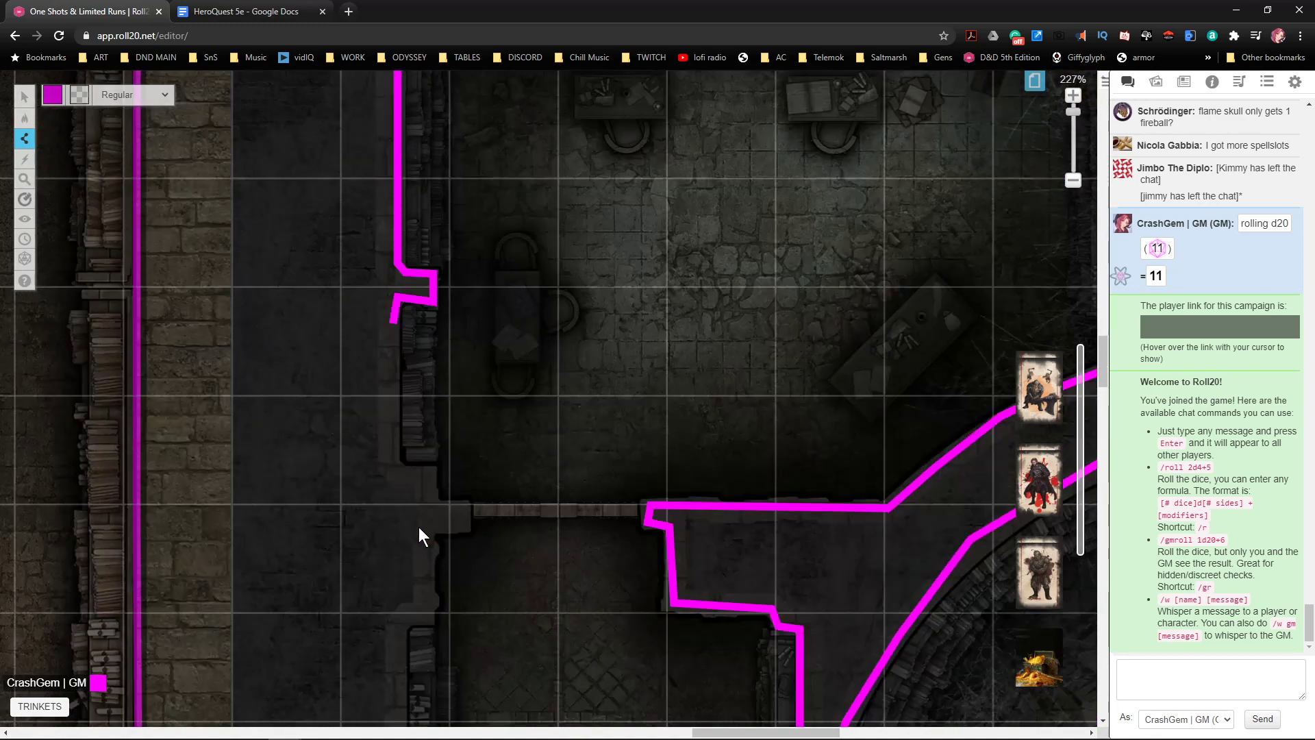
{"action": "left_click", "coordinate": [394, 465]}
{"action": "left_click", "coordinate": [431, 475]}
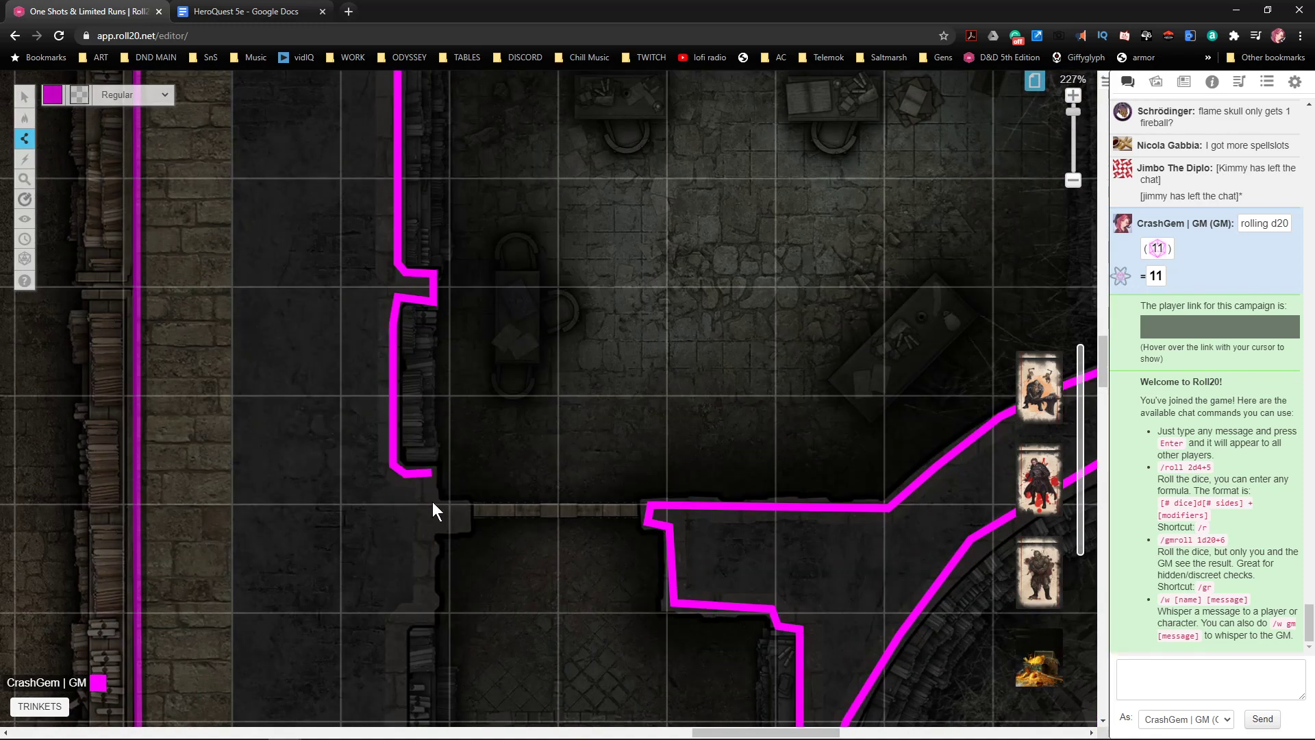
- Continue the wall line around the doorway's west jamb and behind the bookshelf just south of it
{"action": "left_click", "coordinate": [466, 508]}
{"action": "left_click", "coordinate": [431, 616]}
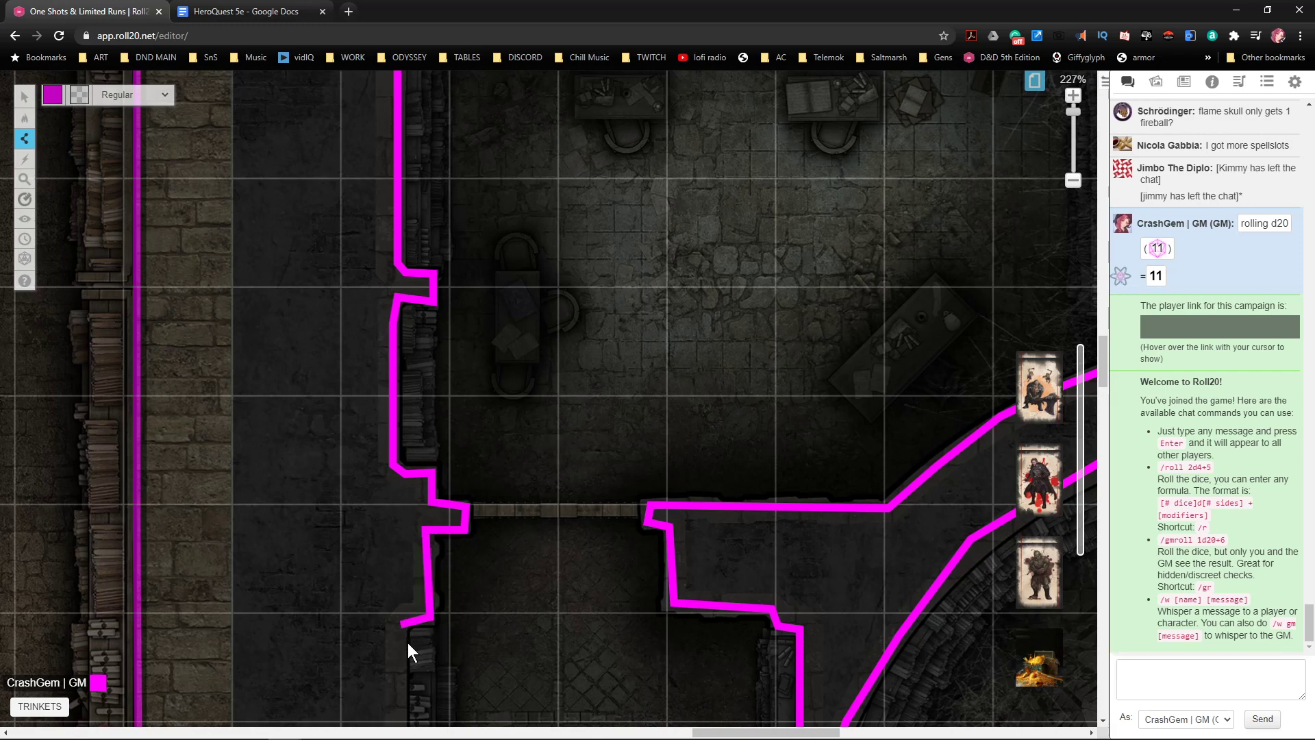
{"action": "scroll", "coordinate": [418, 583], "scroll_direction": "down", "scroll_amount": 5}
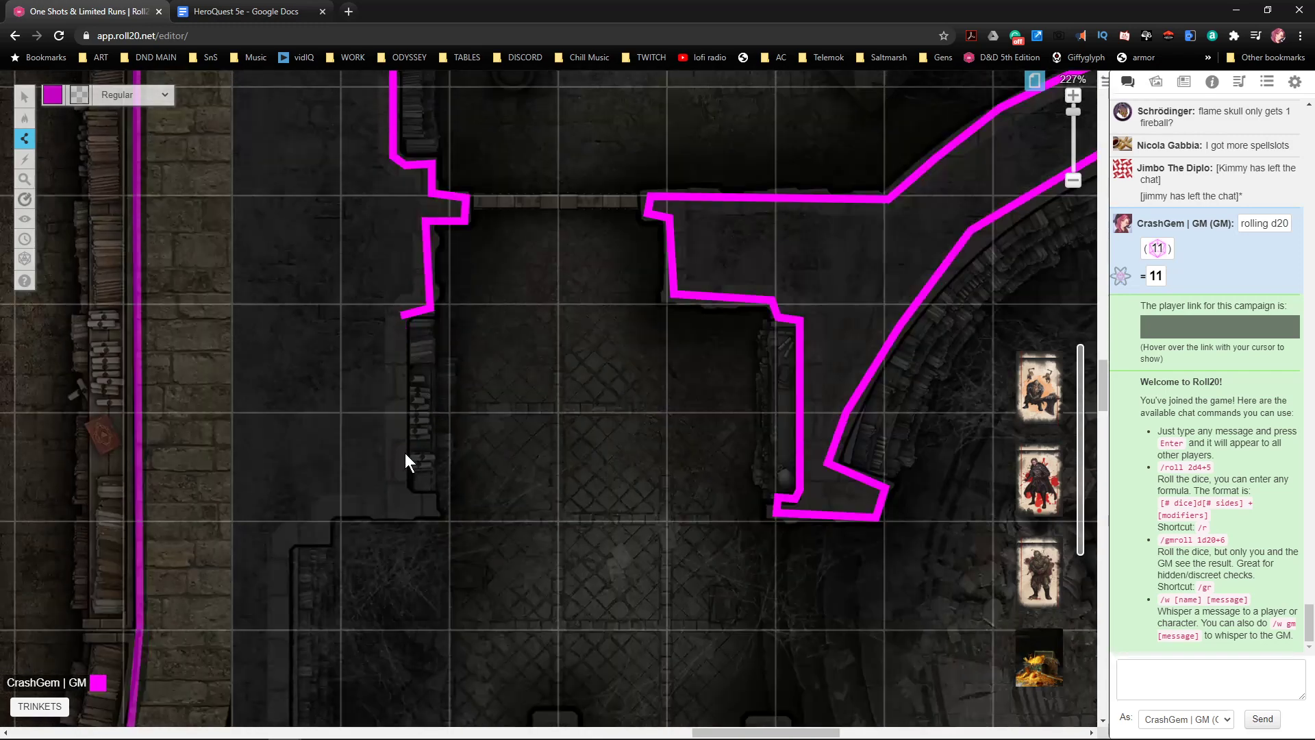
{"action": "left_click", "coordinate": [400, 487]}
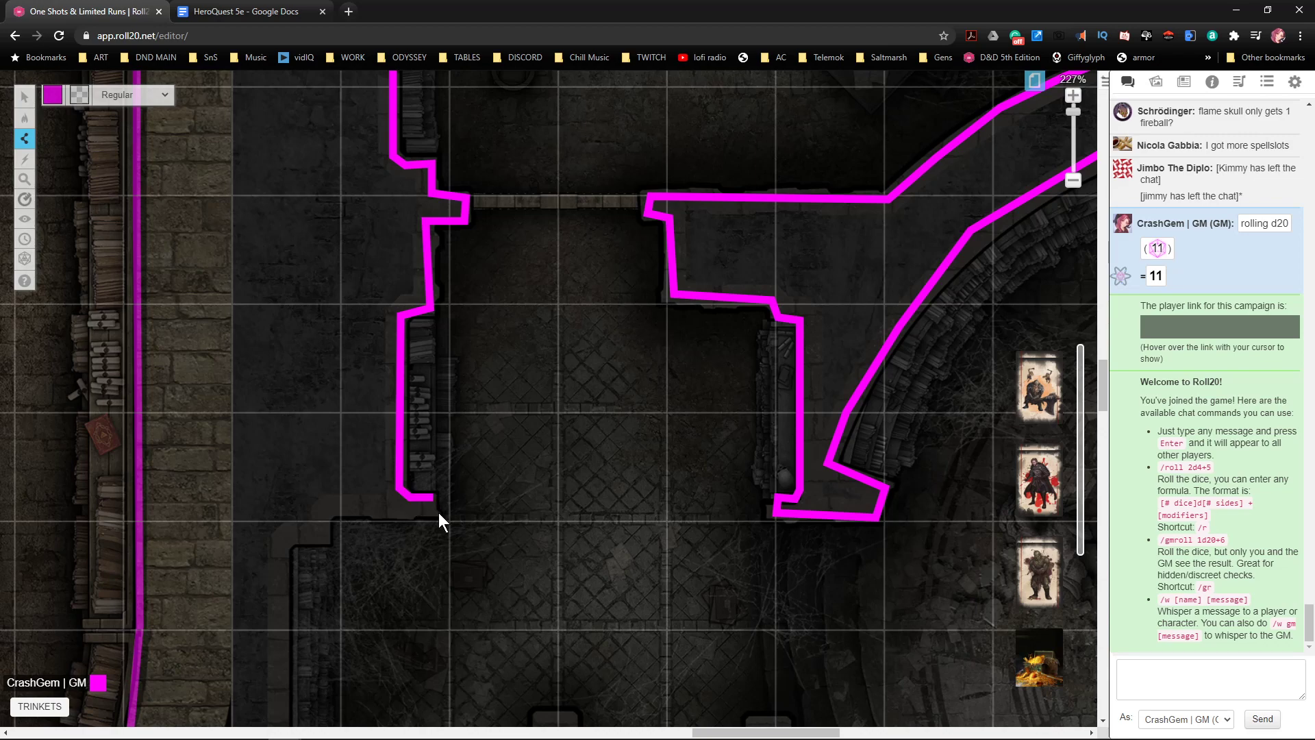
- Step the wall line out westward around the corner where the room south of the study widens
{"action": "left_click", "coordinate": [326, 511]}
{"action": "left_click", "coordinate": [329, 541]}
{"action": "left_click", "coordinate": [283, 541]}
- Trace the wall line behind the first bookshelf on the wide room's west wall and around the pillar below it
{"action": "scroll", "coordinate": [298, 521], "scroll_direction": "down", "scroll_amount": 3}
{"action": "scroll", "coordinate": [298, 534], "scroll_direction": "down", "scroll_amount": 1}
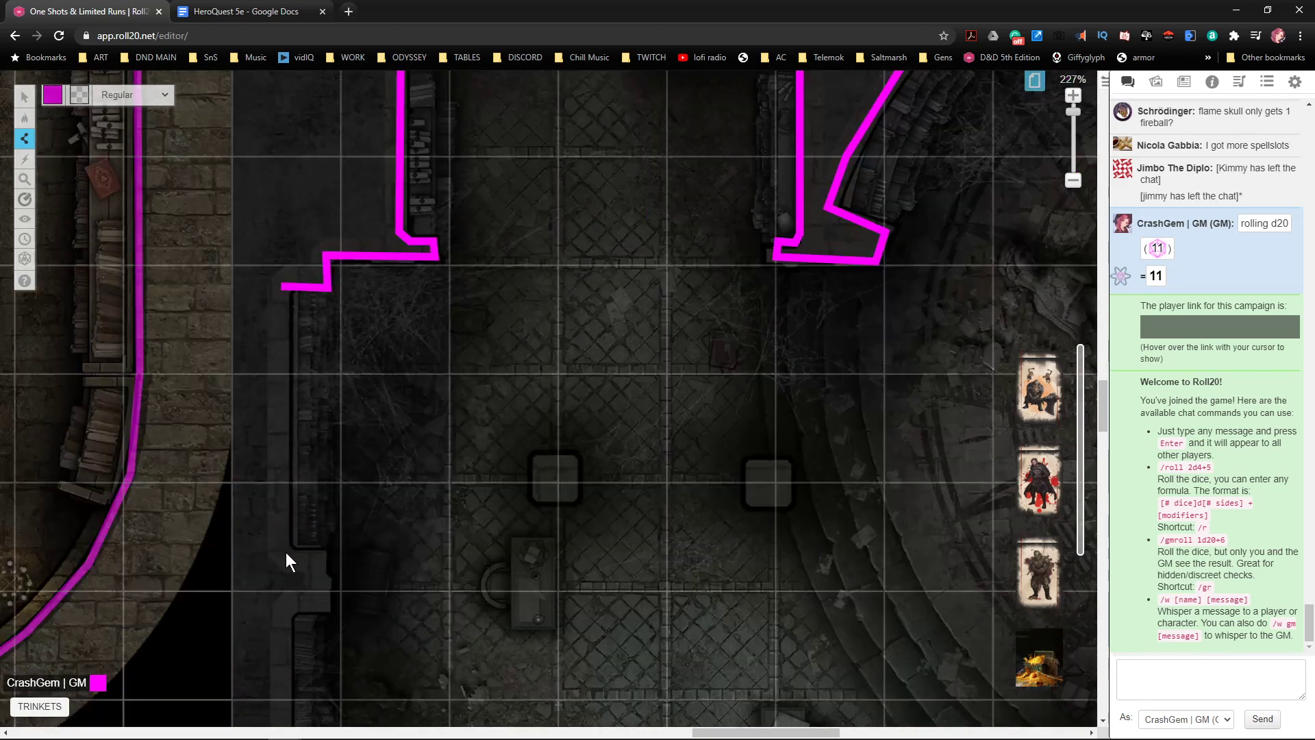
{"action": "left_click", "coordinate": [283, 552]}
{"action": "left_click", "coordinate": [293, 557]}
{"action": "left_click", "coordinate": [326, 607]}
{"action": "left_click", "coordinate": [289, 606]}
{"action": "left_click", "coordinate": [283, 621]}
- Trace the wall line behind the next bookshelf down the wide room's west wall and around the pillar south of it
{"action": "scroll", "coordinate": [284, 622], "scroll_direction": "down", "scroll_amount": 2}
{"action": "scroll", "coordinate": [295, 552], "scroll_direction": "down", "scroll_amount": 5}
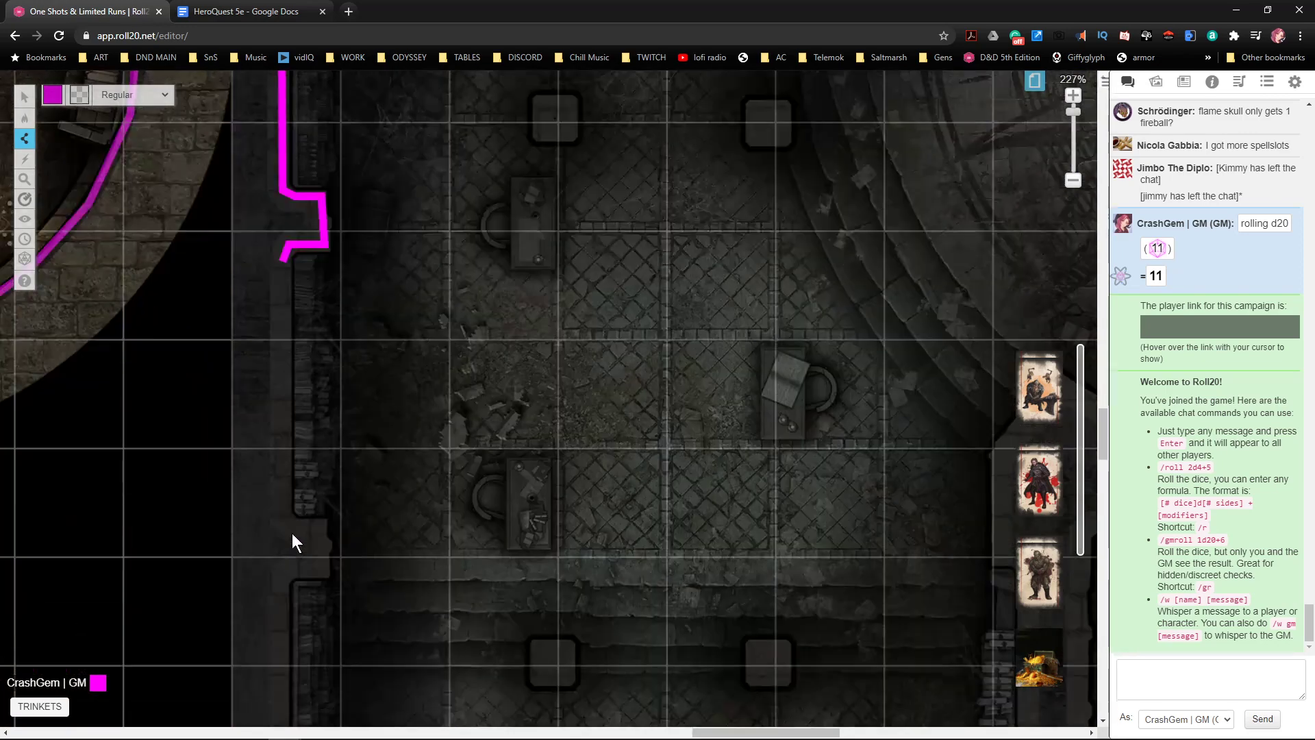
{"action": "left_click", "coordinate": [283, 507]}
{"action": "left_click", "coordinate": [292, 527]}
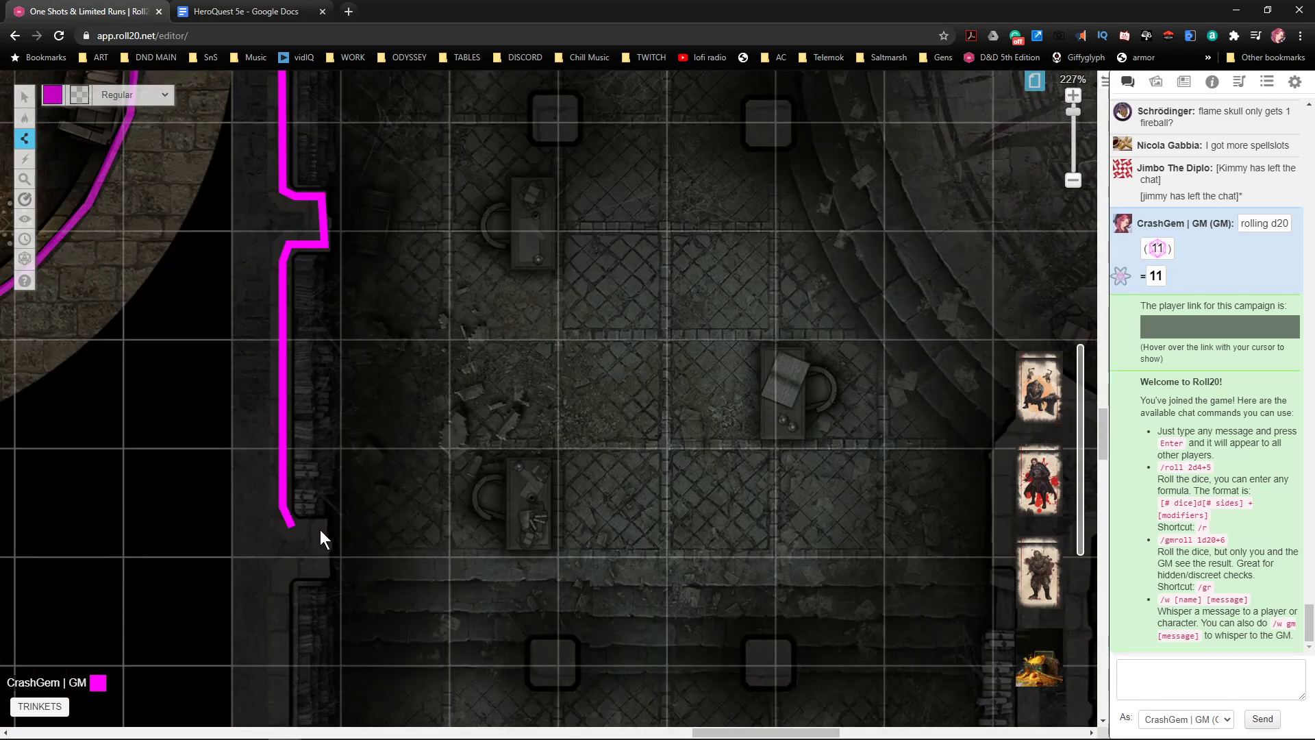
{"action": "left_click", "coordinate": [327, 570]}
{"action": "left_click", "coordinate": [292, 570]}
- Continue the wall line behind the southernmost bookshelf on the west wall and around the room's southwest corner
{"action": "scroll", "coordinate": [288, 569], "scroll_direction": "down", "scroll_amount": 5}
{"action": "left_click", "coordinate": [290, 610]}
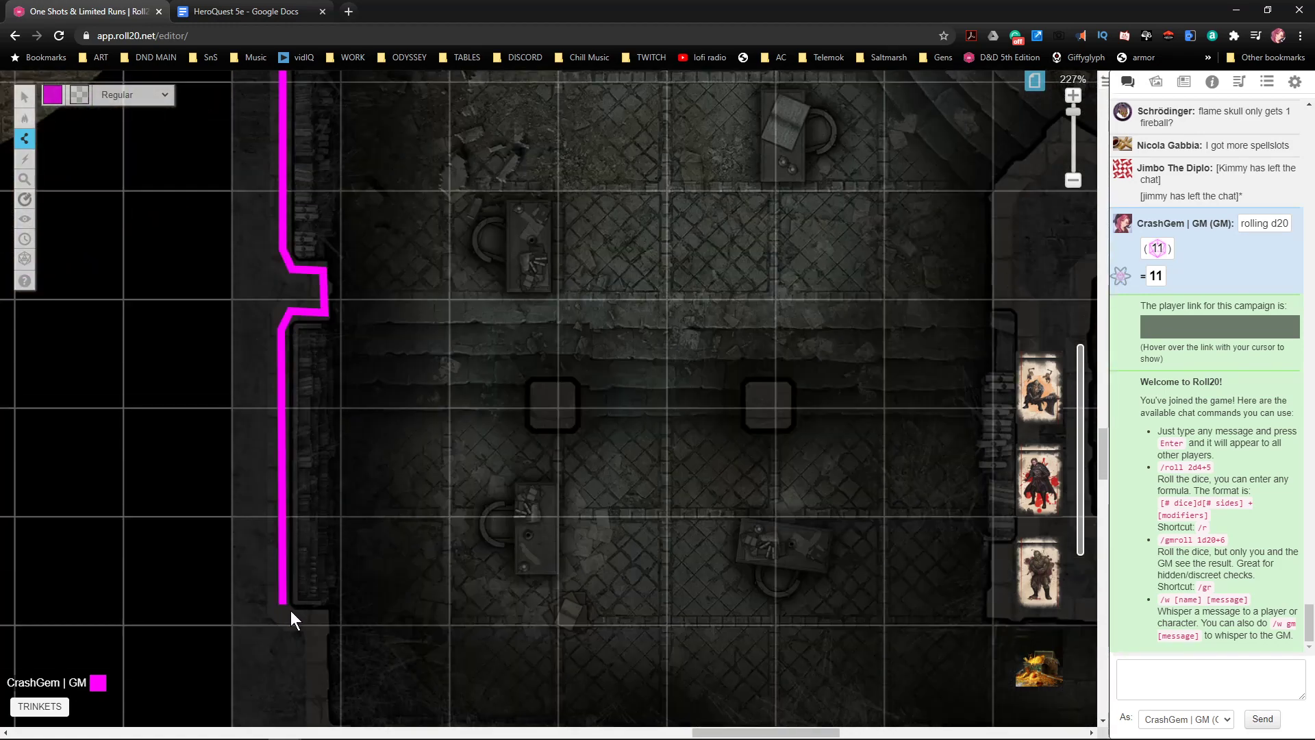
{"action": "left_click", "coordinate": [327, 617]}
{"action": "scroll", "coordinate": [327, 617], "scroll_direction": "down", "scroll_amount": 7}
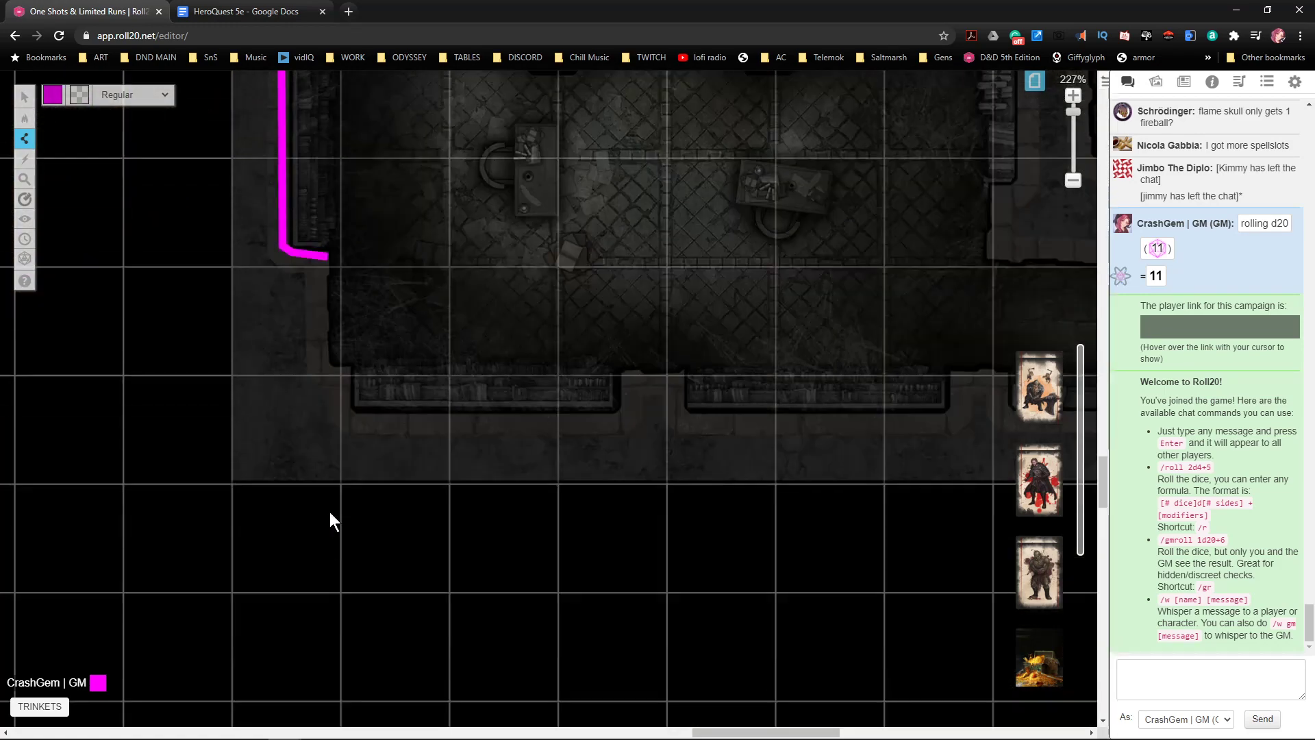
{"action": "left_click", "coordinate": [318, 363]}
{"action": "key", "text": "ctrl+z"}
{"action": "left_click", "coordinate": [329, 370]}
{"action": "left_click", "coordinate": [343, 370]}
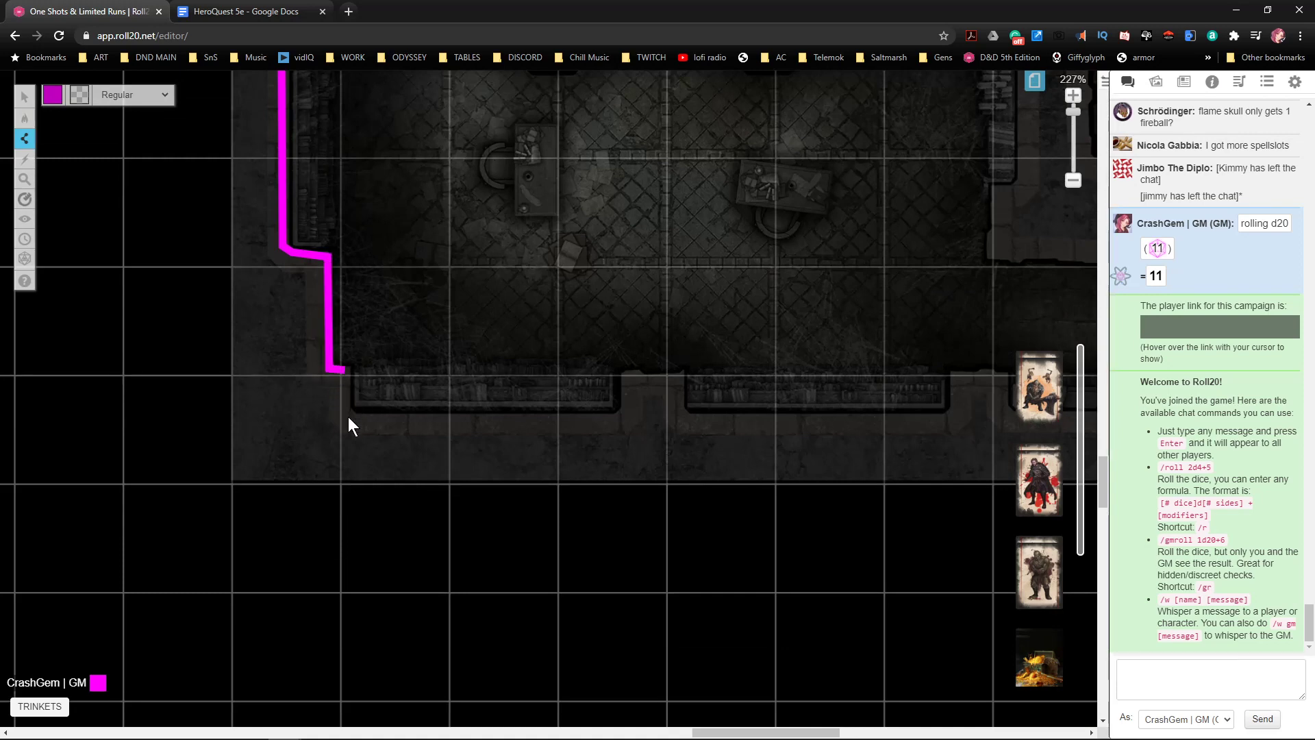
- Trace the wall line behind the first two bookshelves at the west end of the south wall and around the pillar between them
{"action": "left_click", "coordinate": [625, 417]}
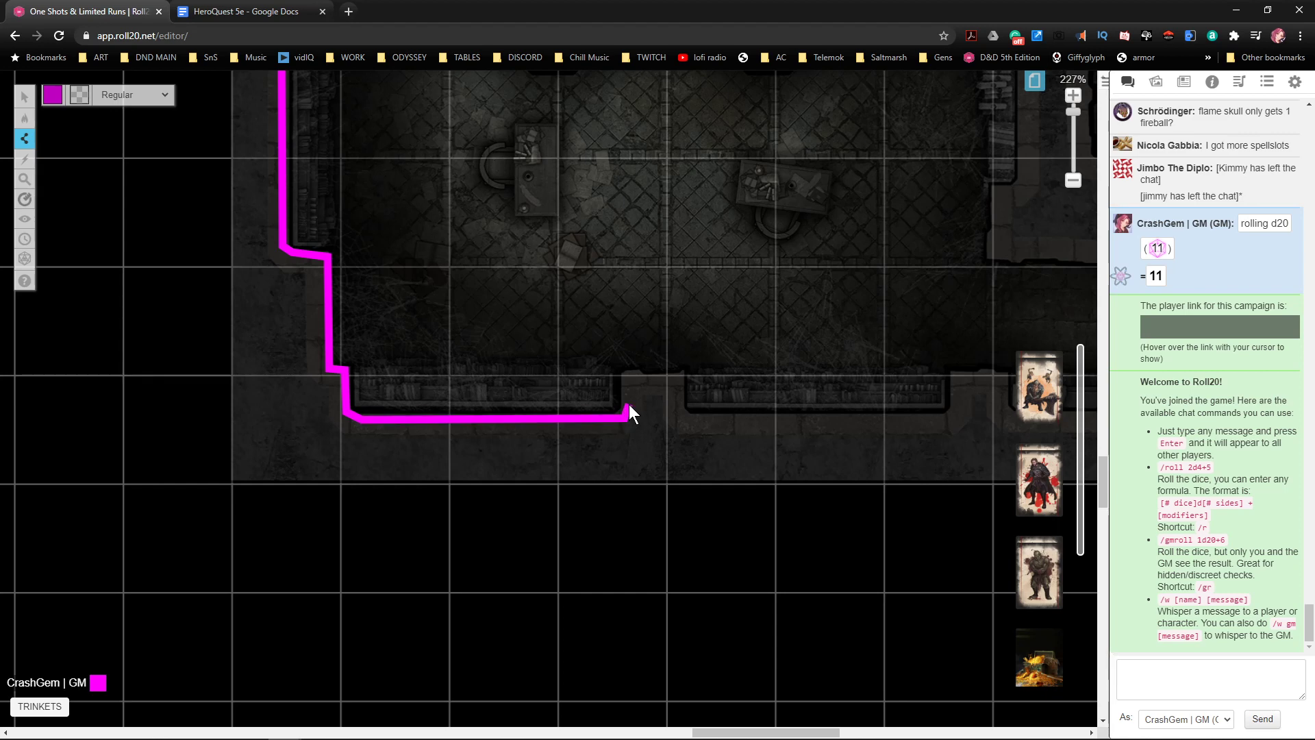
{"action": "left_click", "coordinate": [627, 375]}
{"action": "left_click", "coordinate": [680, 375]}
{"action": "left_click", "coordinate": [957, 413]}
{"action": "left_click", "coordinate": [960, 379]}
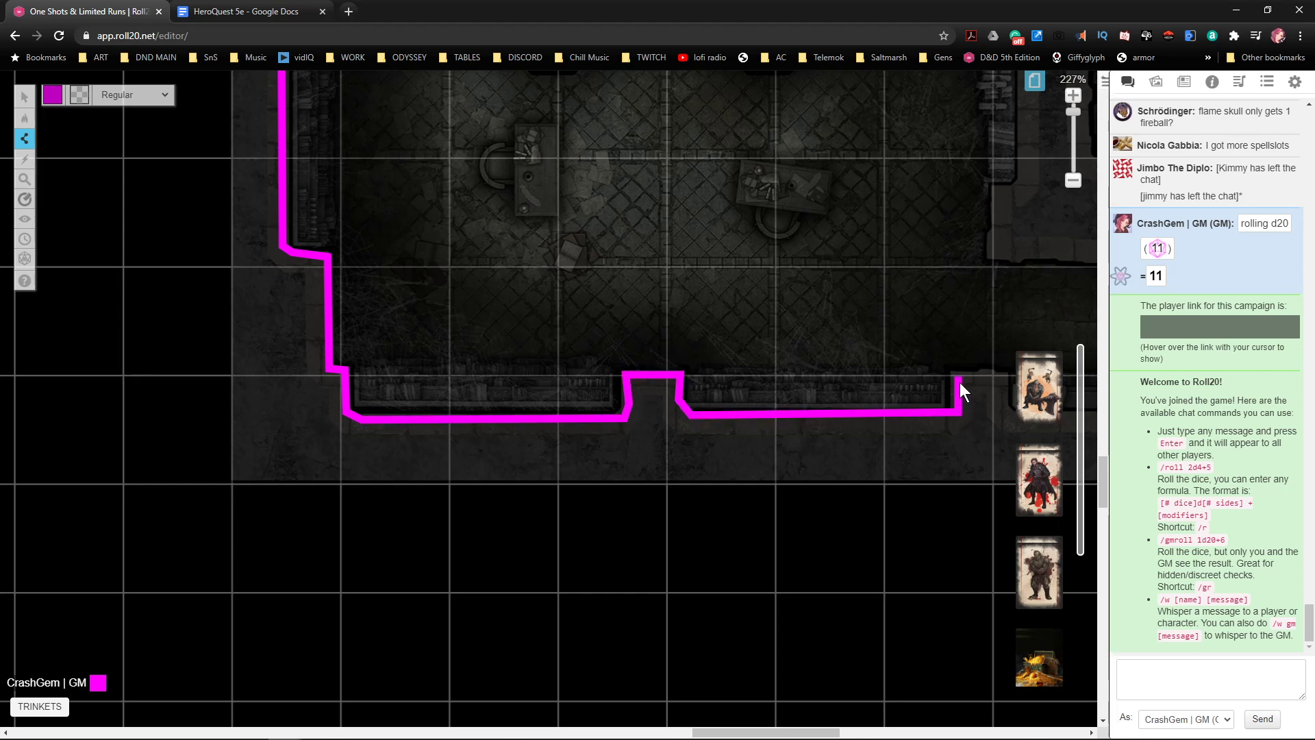
- Continue the wall line eastward around the second pillar and behind the third bookshelf on the south wall
{"action": "scroll", "coordinate": [772, 338], "scroll_direction": "right", "scroll_amount": 5}
{"action": "left_click", "coordinate": [514, 376]}
{"action": "left_click", "coordinate": [519, 412]}
{"action": "left_click", "coordinate": [820, 409]}
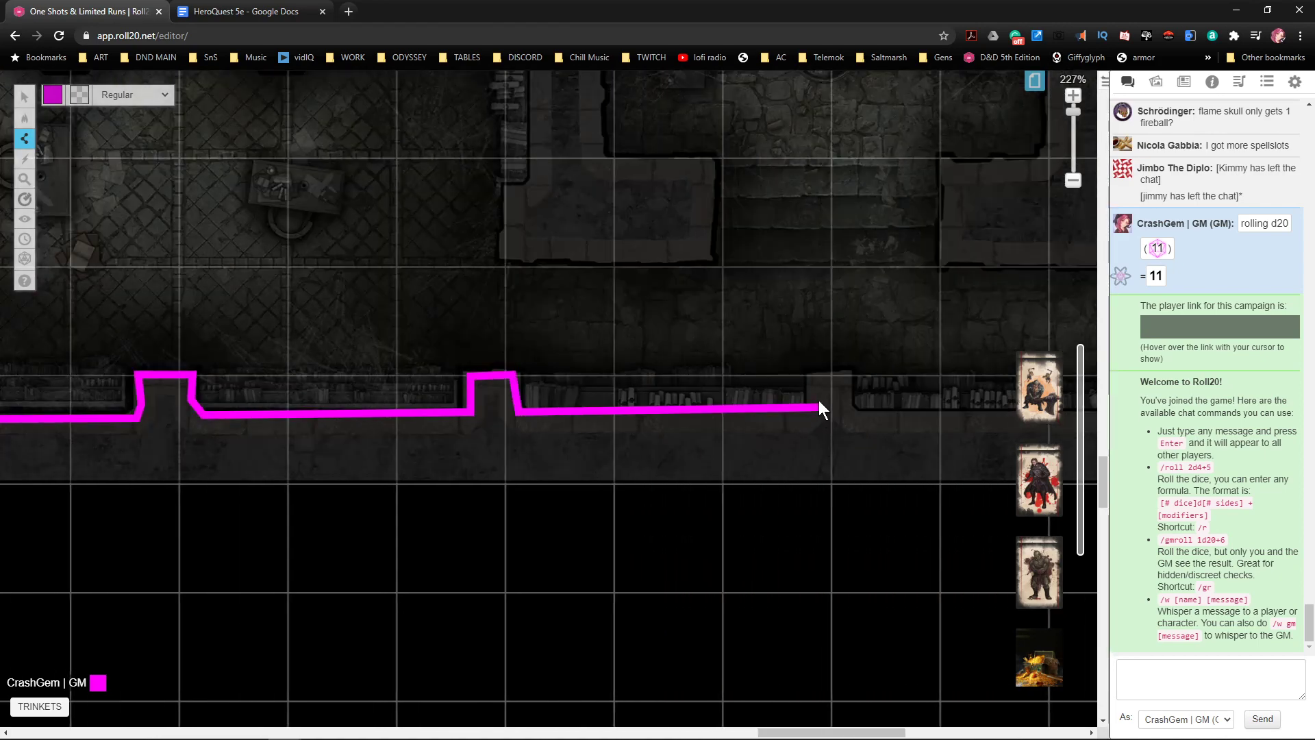
{"action": "left_click", "coordinate": [816, 379]}
- Trace the wall line behind the fourth bookshelf on the south wall and around the pillar east of it
{"action": "left_click", "coordinate": [927, 416]}
{"action": "scroll", "coordinate": [916, 411], "scroll_direction": "down", "scroll_amount": 1}
{"action": "scroll", "coordinate": [898, 397], "scroll_direction": "right", "scroll_amount": 4}
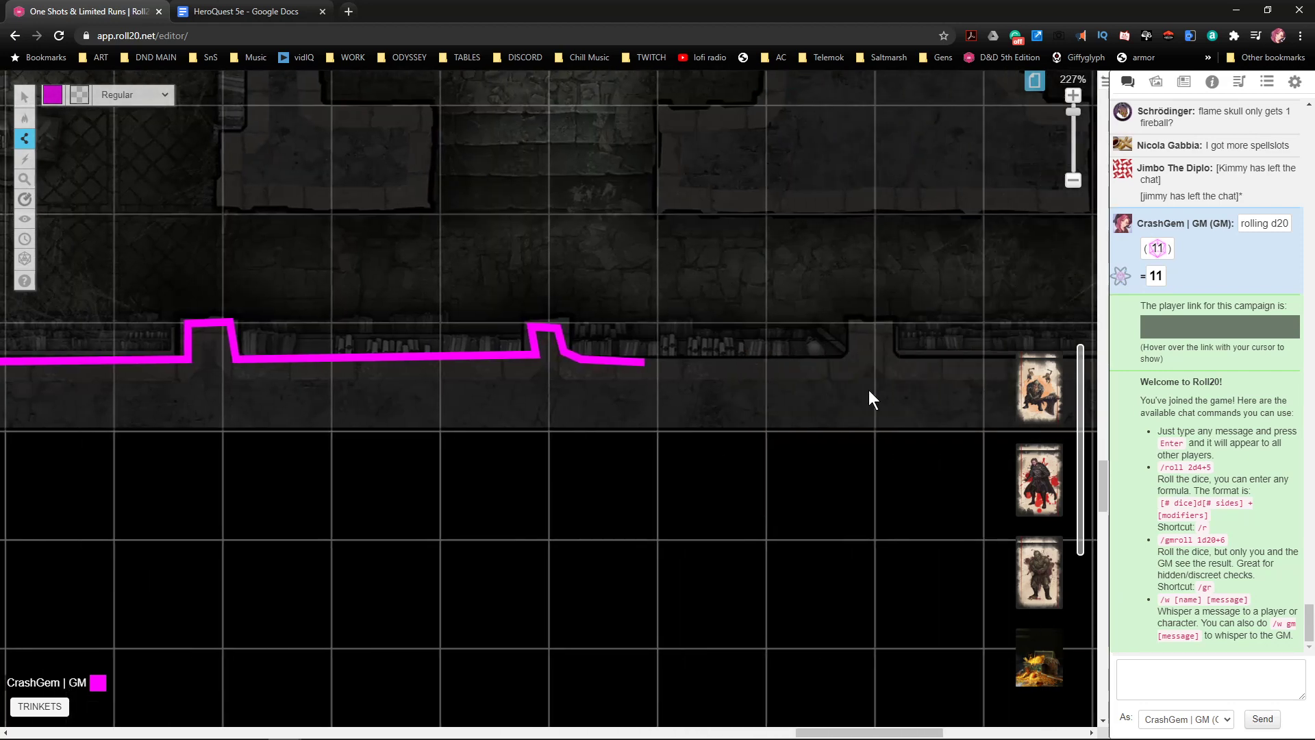
{"action": "left_click", "coordinate": [860, 325]}
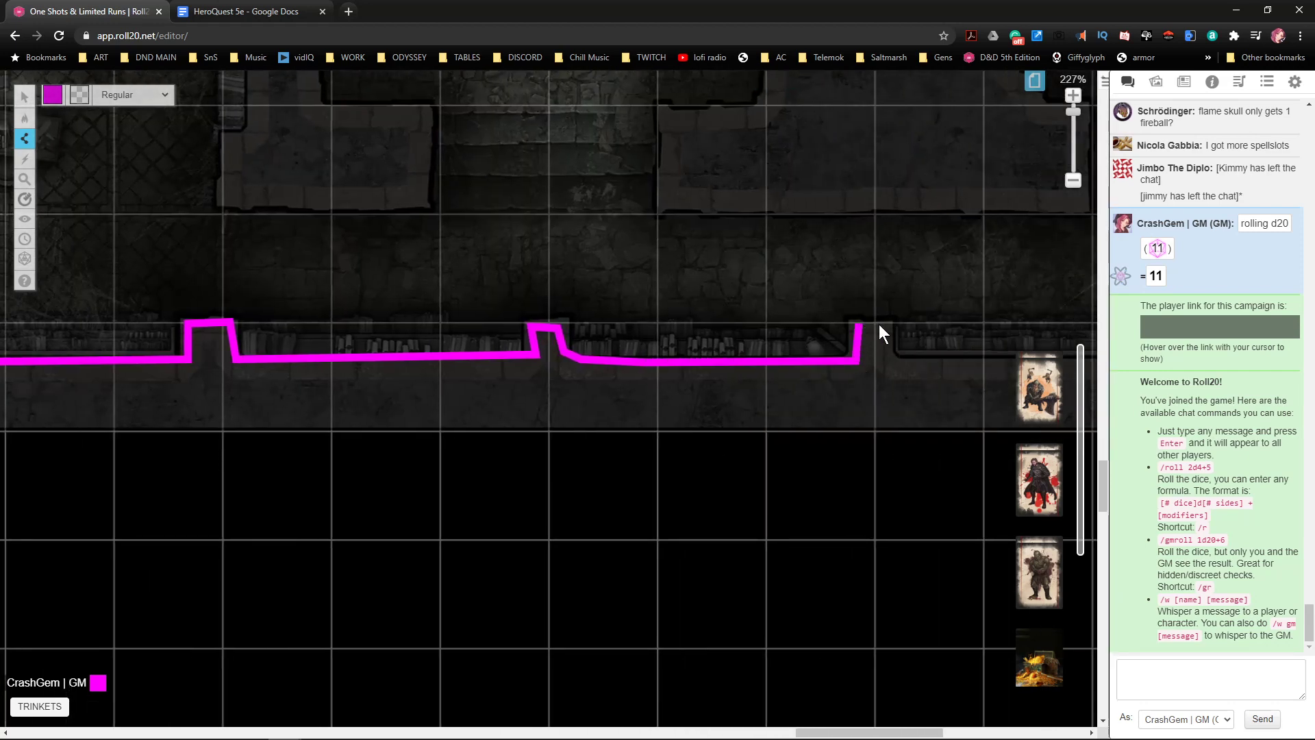
{"action": "left_click", "coordinate": [889, 362]}
- Trace the wall line behind the last two bookshelves on the south wall and around the southeast corner
{"action": "scroll", "coordinate": [863, 366], "scroll_direction": "right", "scroll_amount": 5}
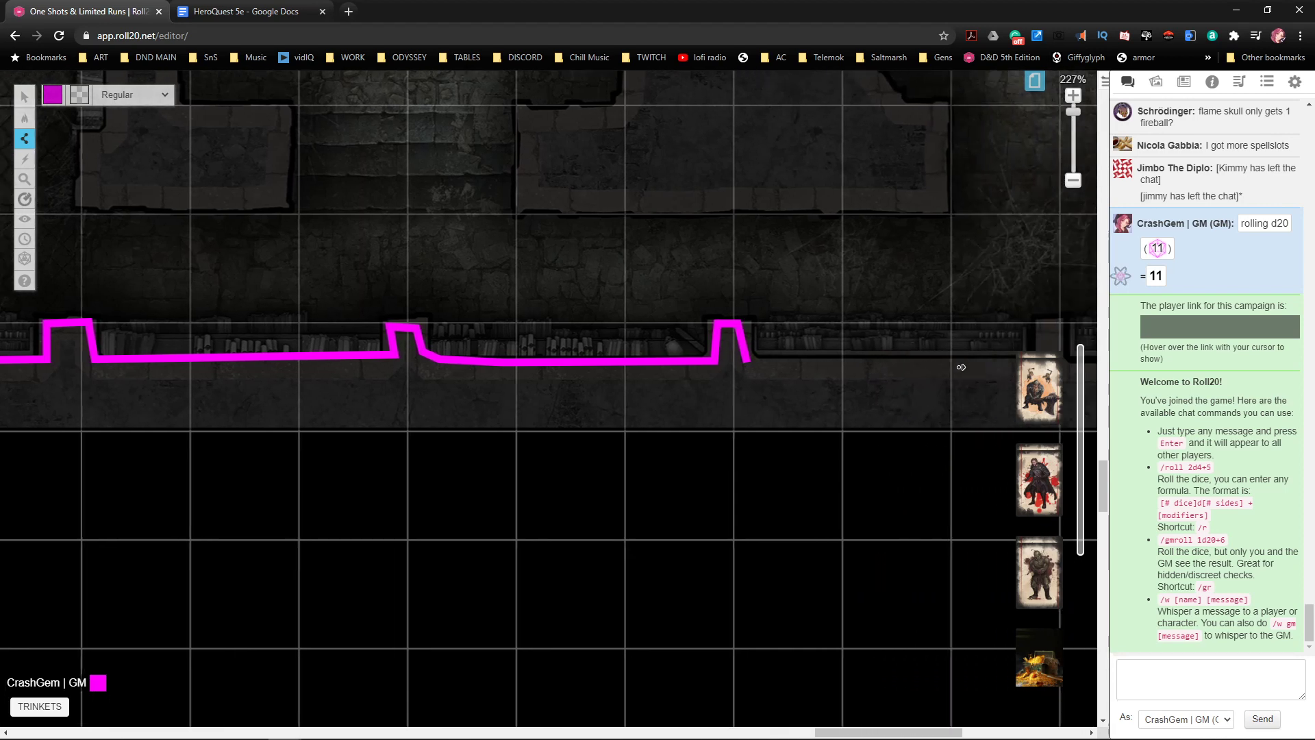
{"action": "left_click", "coordinate": [843, 363]}
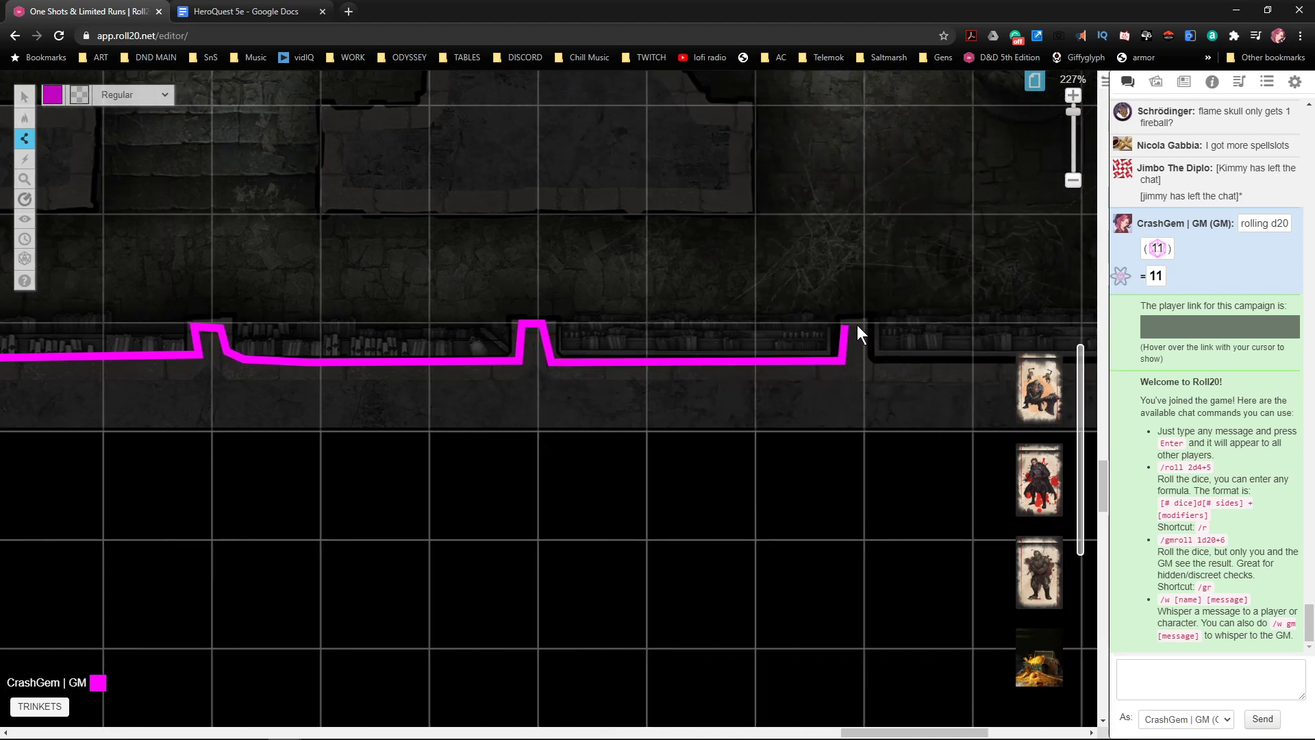
{"action": "left_click", "coordinate": [870, 363]}
{"action": "scroll", "coordinate": [891, 370], "scroll_direction": "right", "scroll_amount": 4}
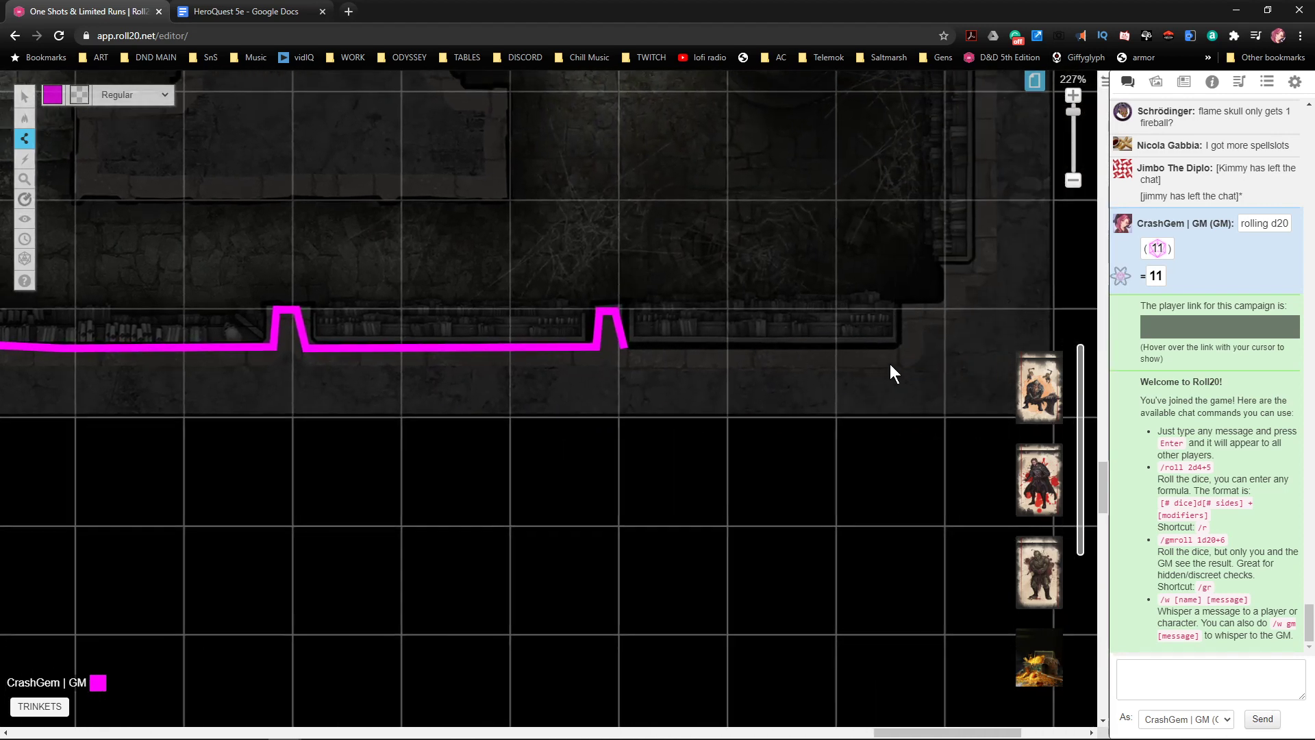
{"action": "left_click", "coordinate": [906, 352]}
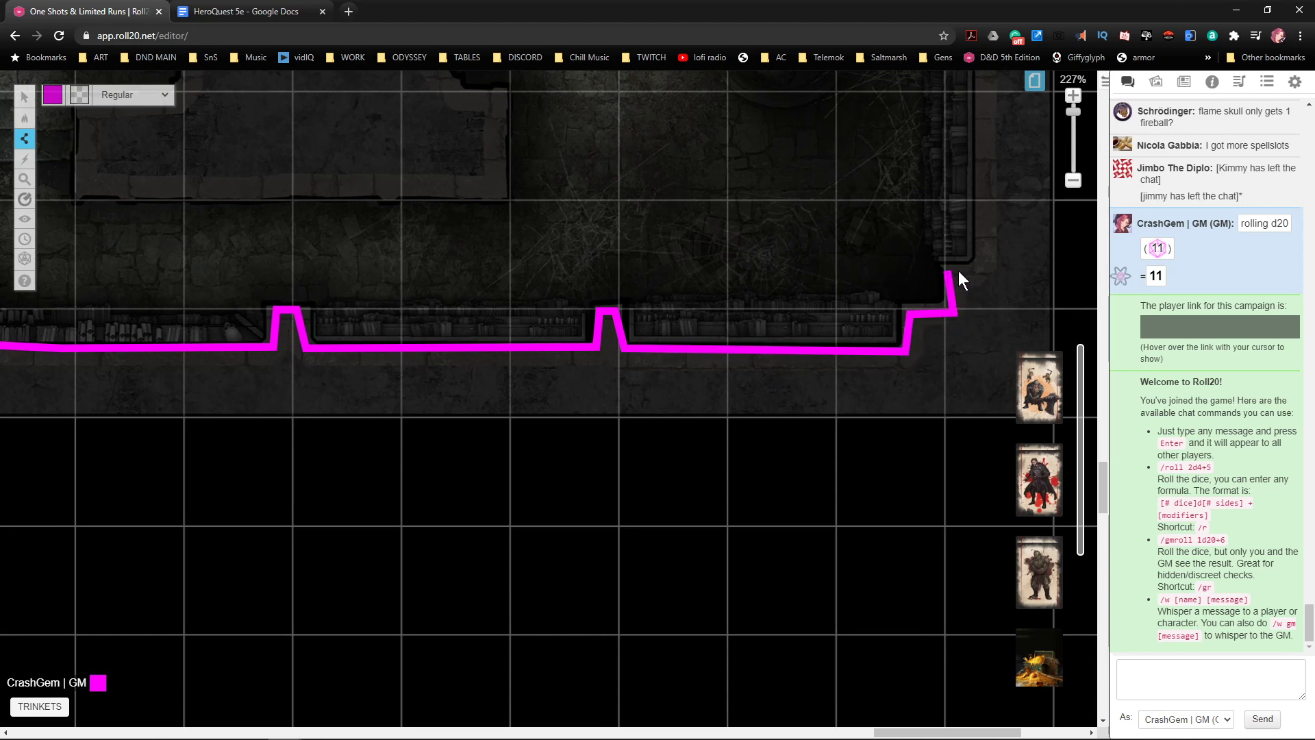
{"action": "left_click", "coordinate": [979, 263]}
- Trace the wall line north behind the two southernmost bookshelves on the east wall and around the pillar above each
{"action": "scroll", "coordinate": [980, 262], "scroll_direction": "up", "scroll_amount": 3}
{"action": "left_click", "coordinate": [980, 254]}
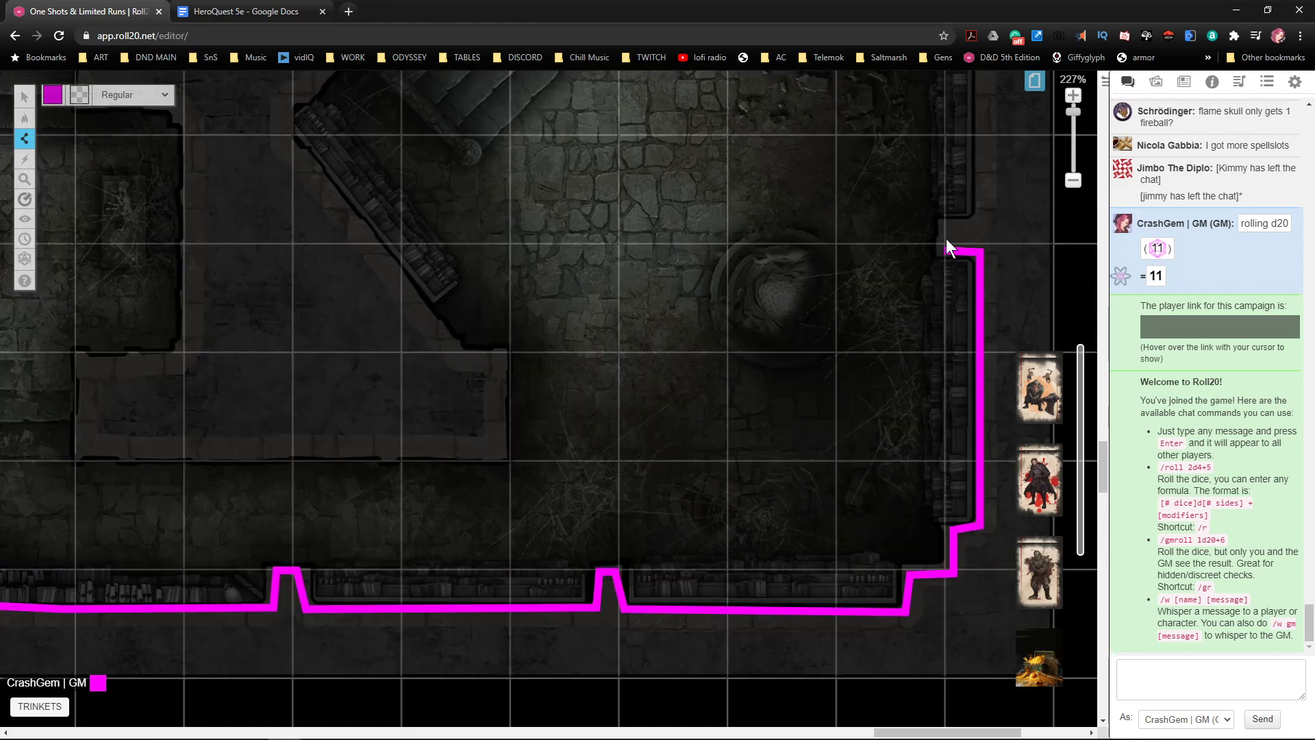
{"action": "left_click", "coordinate": [979, 222]}
{"action": "scroll", "coordinate": [979, 222], "scroll_direction": "up", "scroll_amount": 3}
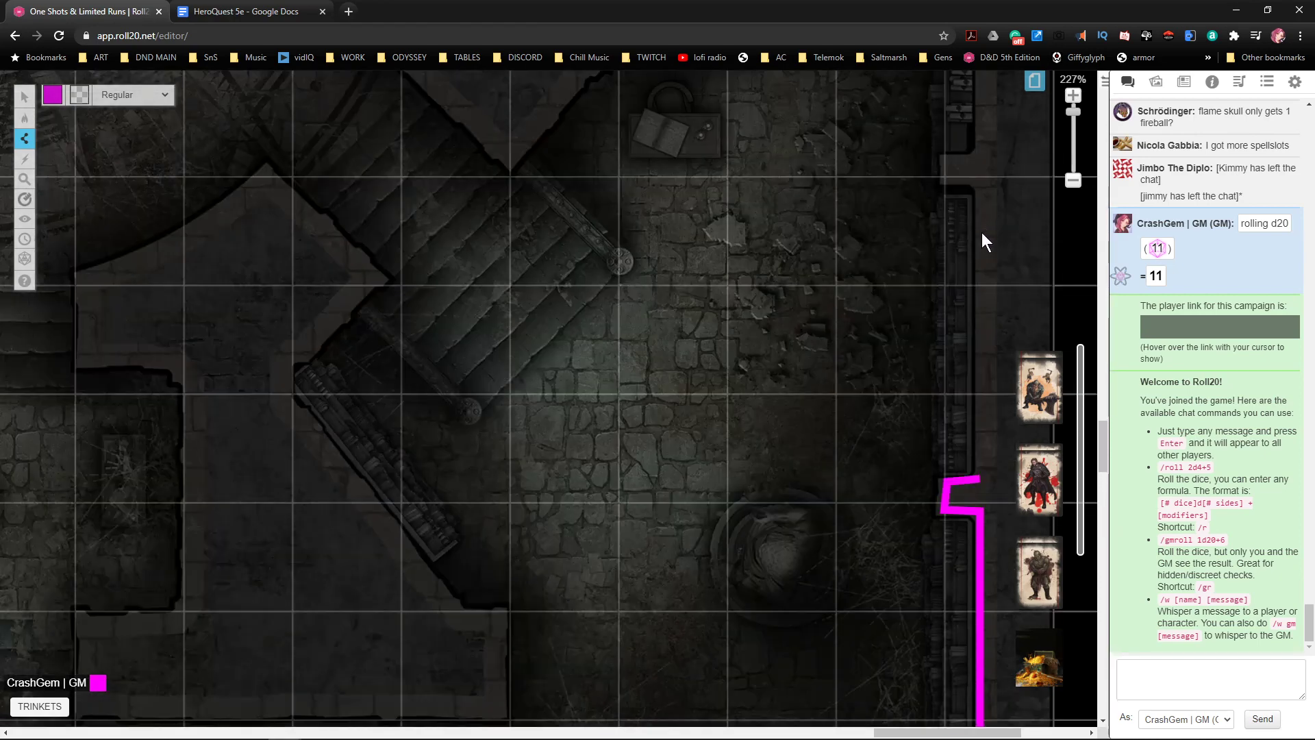
{"action": "left_click", "coordinate": [975, 179]}
{"action": "left_click", "coordinate": [948, 179]}
{"action": "left_click", "coordinate": [948, 153]}
{"action": "left_click", "coordinate": [978, 153]}
- Continue the wall line behind the third and fourth bookshelves on the east wall and around the pillar north of each
{"action": "scroll", "coordinate": [980, 165], "scroll_direction": "up", "scroll_amount": 3}
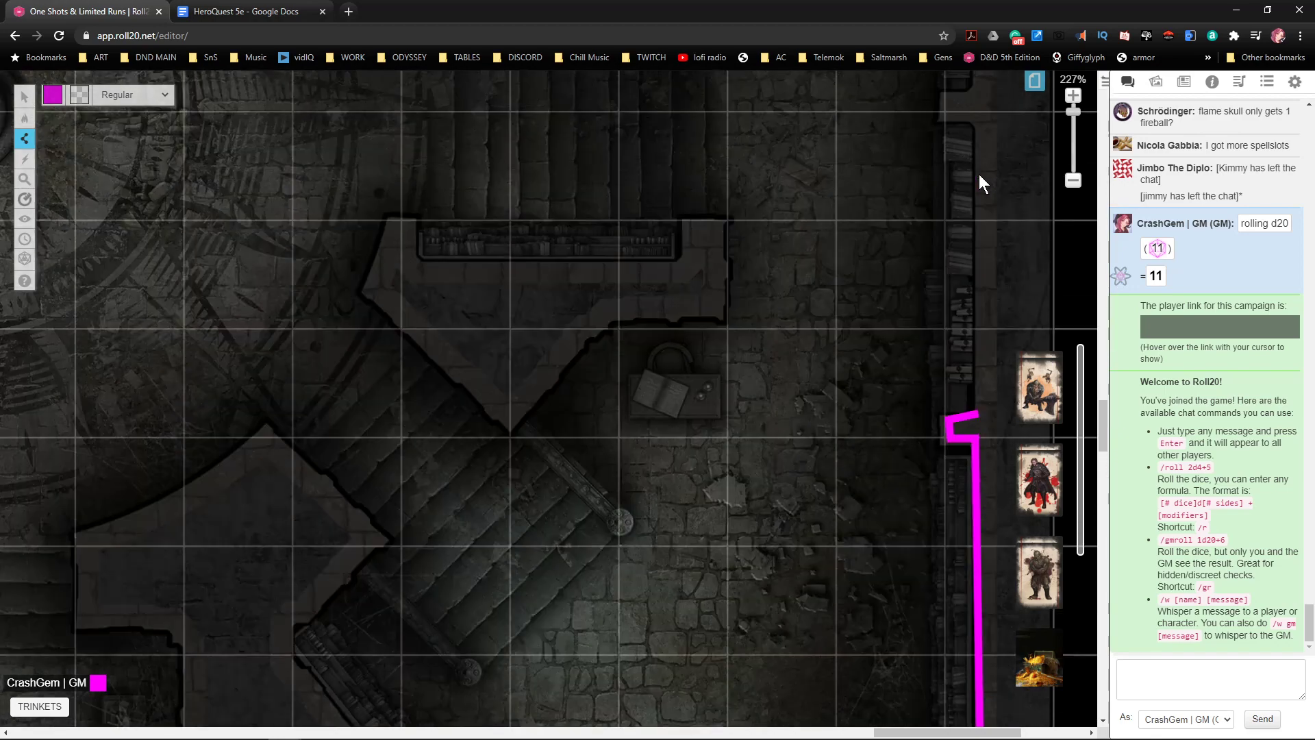
{"action": "left_click", "coordinate": [980, 118]}
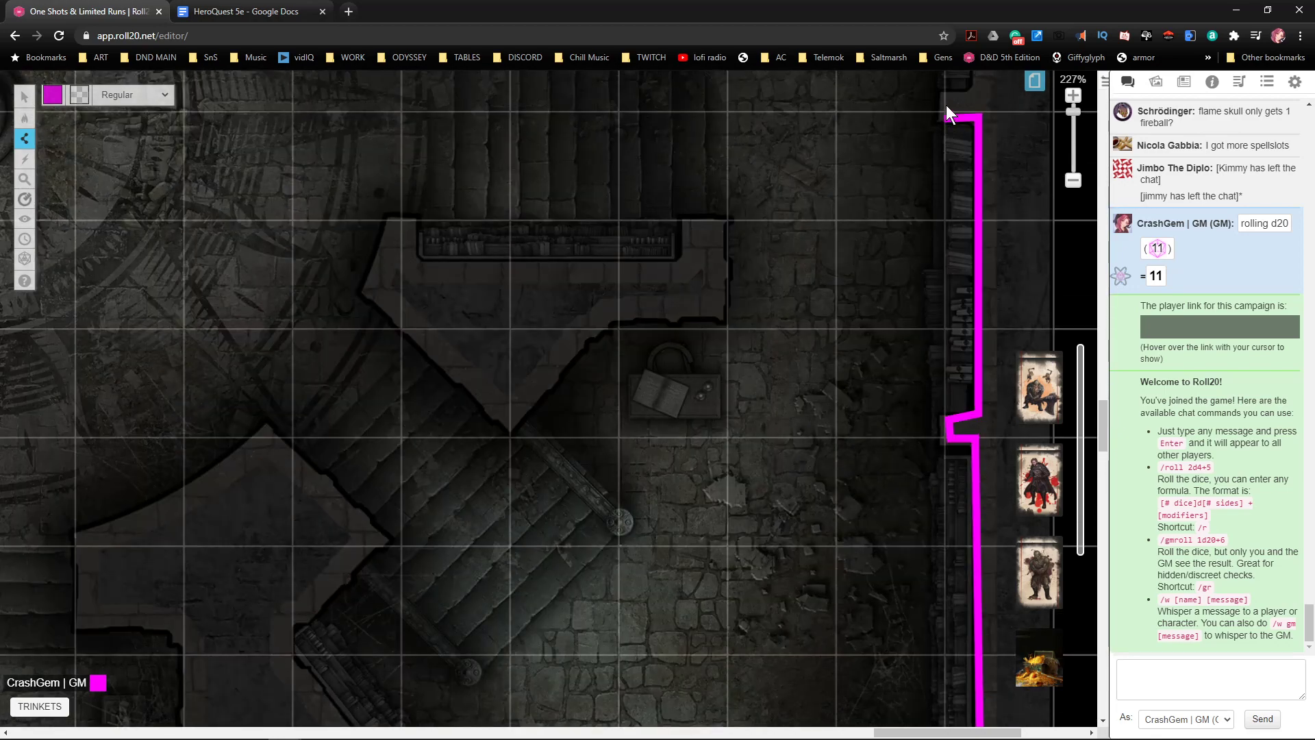
{"action": "scroll", "coordinate": [979, 104], "scroll_direction": "up", "scroll_amount": 4}
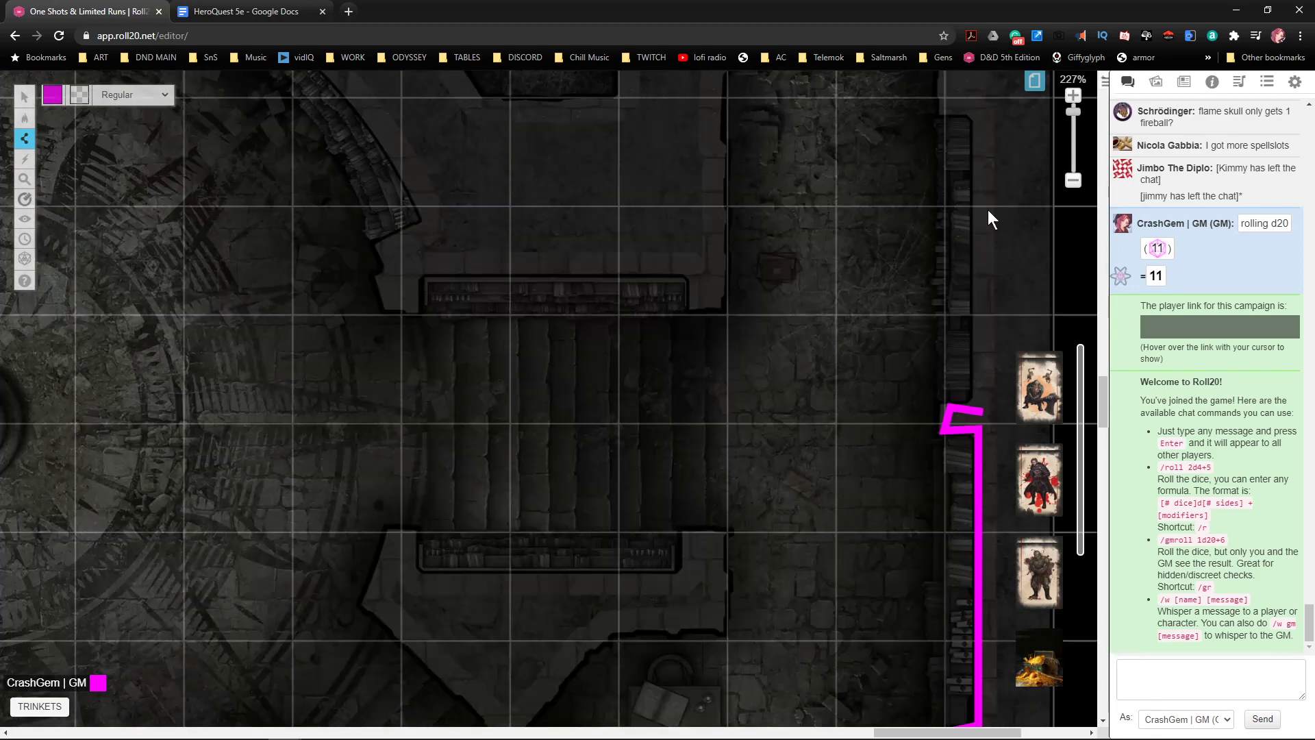
{"action": "left_click", "coordinate": [981, 110]}
{"action": "left_click", "coordinate": [947, 107]}
{"action": "scroll", "coordinate": [947, 118], "scroll_direction": "up", "scroll_amount": 3}
{"action": "left_click", "coordinate": [947, 278]}
{"action": "left_click", "coordinate": [984, 277]}
- Trace the wall line behind the fifth bookshelf on the east wall and around the pillar north of it
{"action": "scroll", "coordinate": [984, 278], "scroll_direction": "up", "scroll_amount": 4}
{"action": "left_click", "coordinate": [981, 317]}
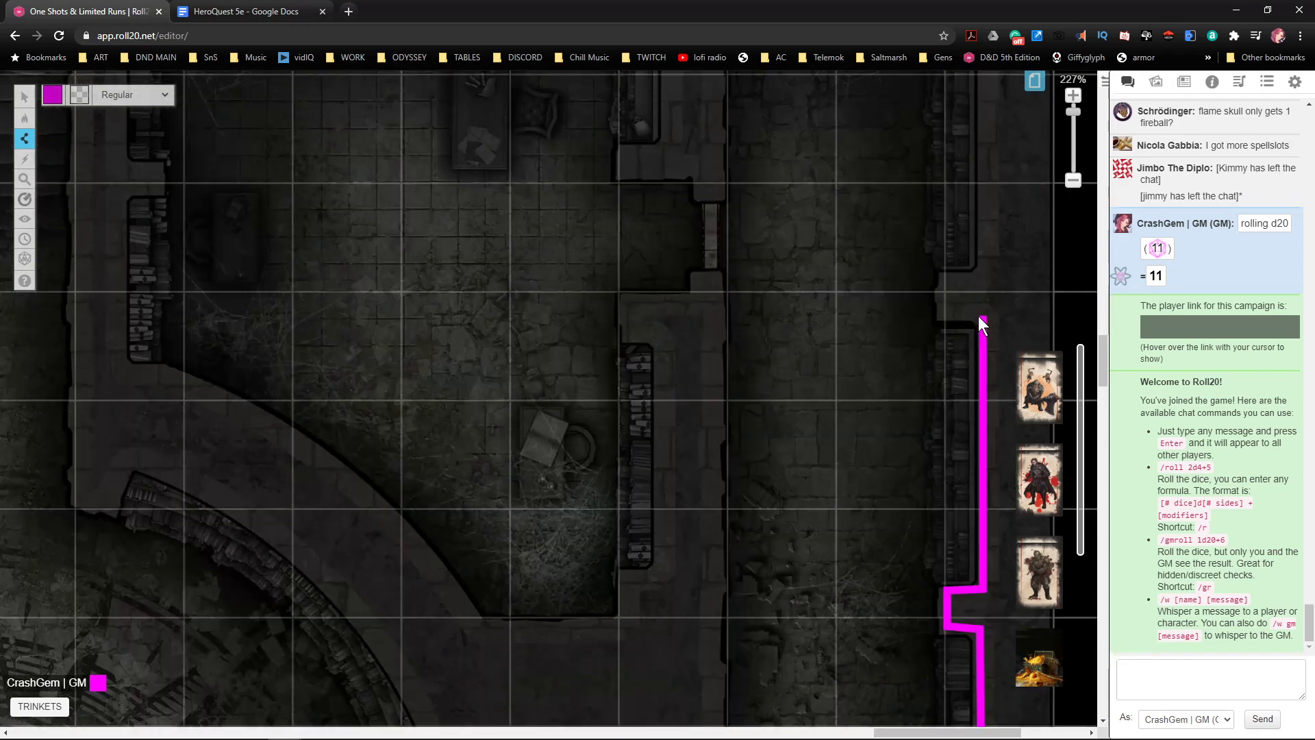
{"action": "left_click", "coordinate": [940, 315]}
{"action": "left_click", "coordinate": [948, 277]}
{"action": "left_click", "coordinate": [987, 278]}
- Trace the wall line behind the northernmost bookshelf on the east wall and around the corridor's northeast corner
{"action": "scroll", "coordinate": [985, 282], "scroll_direction": "up", "scroll_amount": 4}
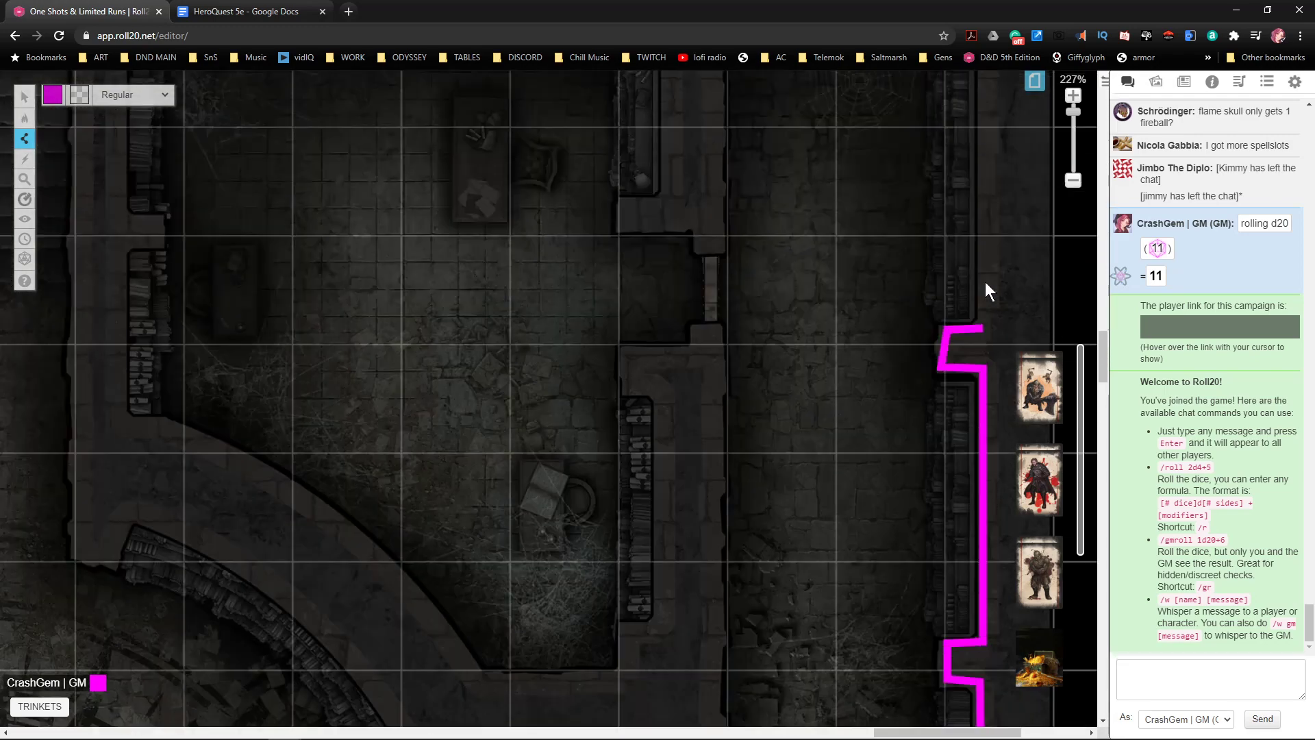
{"action": "left_click", "coordinate": [984, 299]}
{"action": "left_click", "coordinate": [952, 302]}
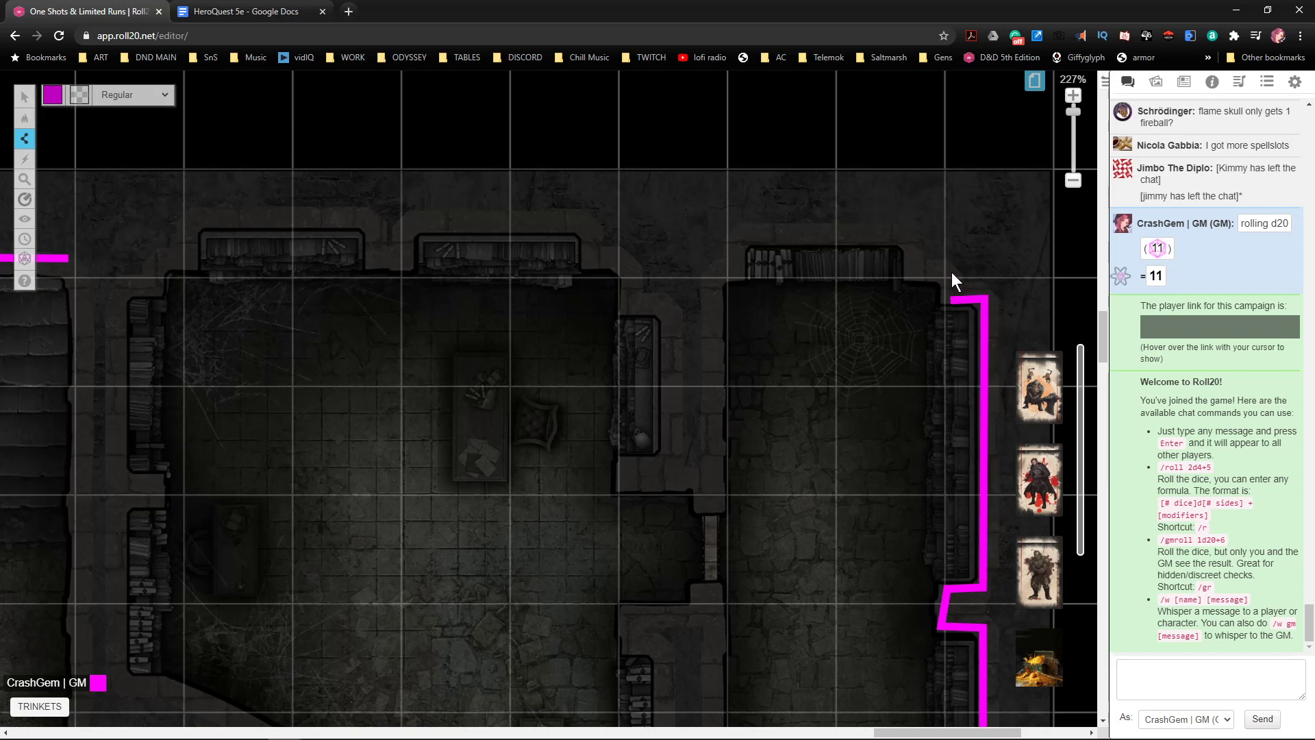
{"action": "left_click", "coordinate": [909, 270]}
- Trace the wall line behind the bookshelf at the corridor's north end to its northwest corner
{"action": "left_click", "coordinate": [907, 239]}
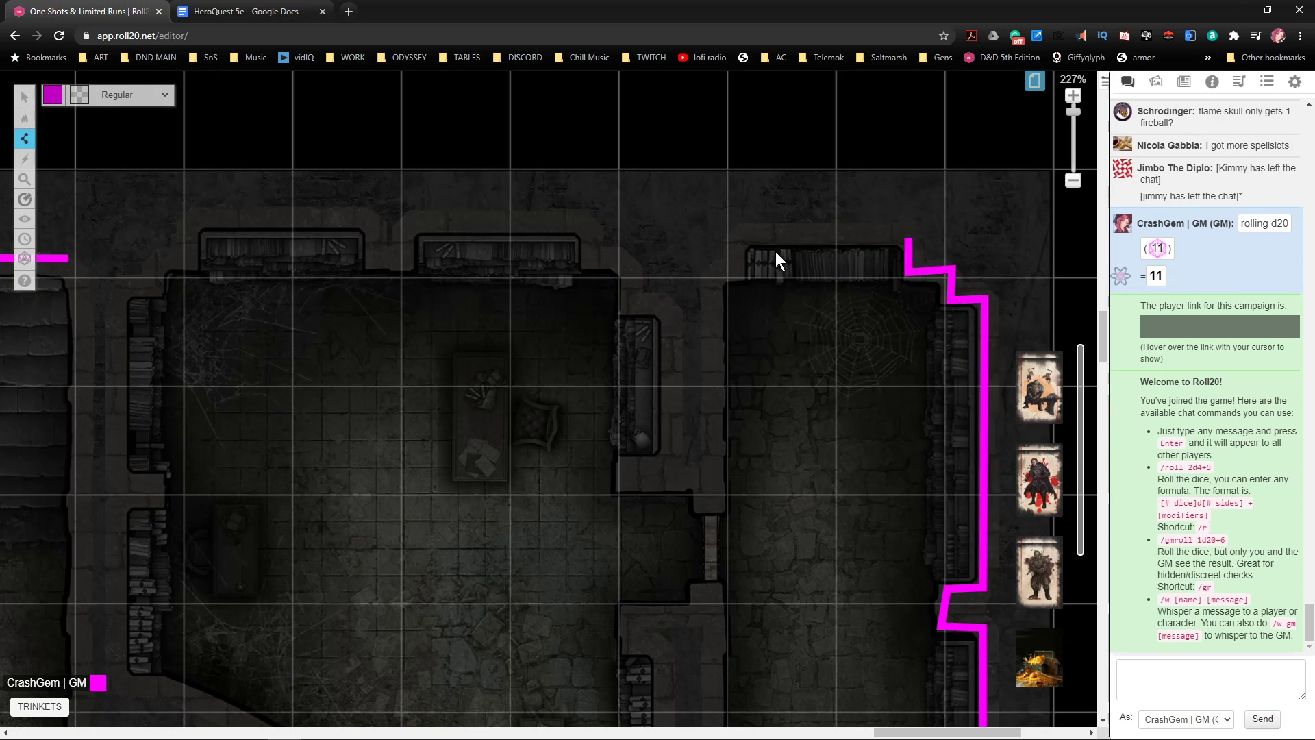
{"action": "left_click", "coordinate": [738, 240]}
{"action": "left_click", "coordinate": [730, 272]}
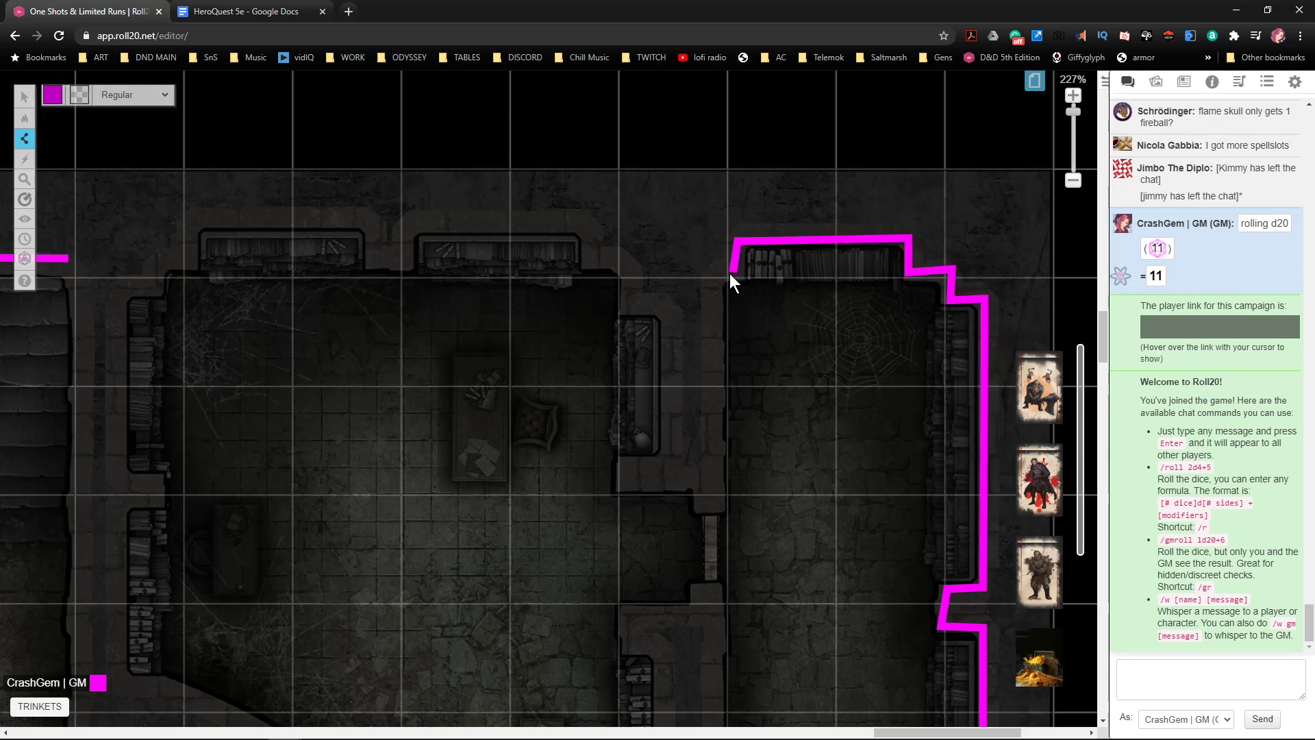
- Trace the wall line down the corridor's west wall and around the door's north jamb, replacing the misplaced points past the jamb
{"action": "left_click", "coordinate": [717, 509]}
{"action": "left_click", "coordinate": [702, 479]}
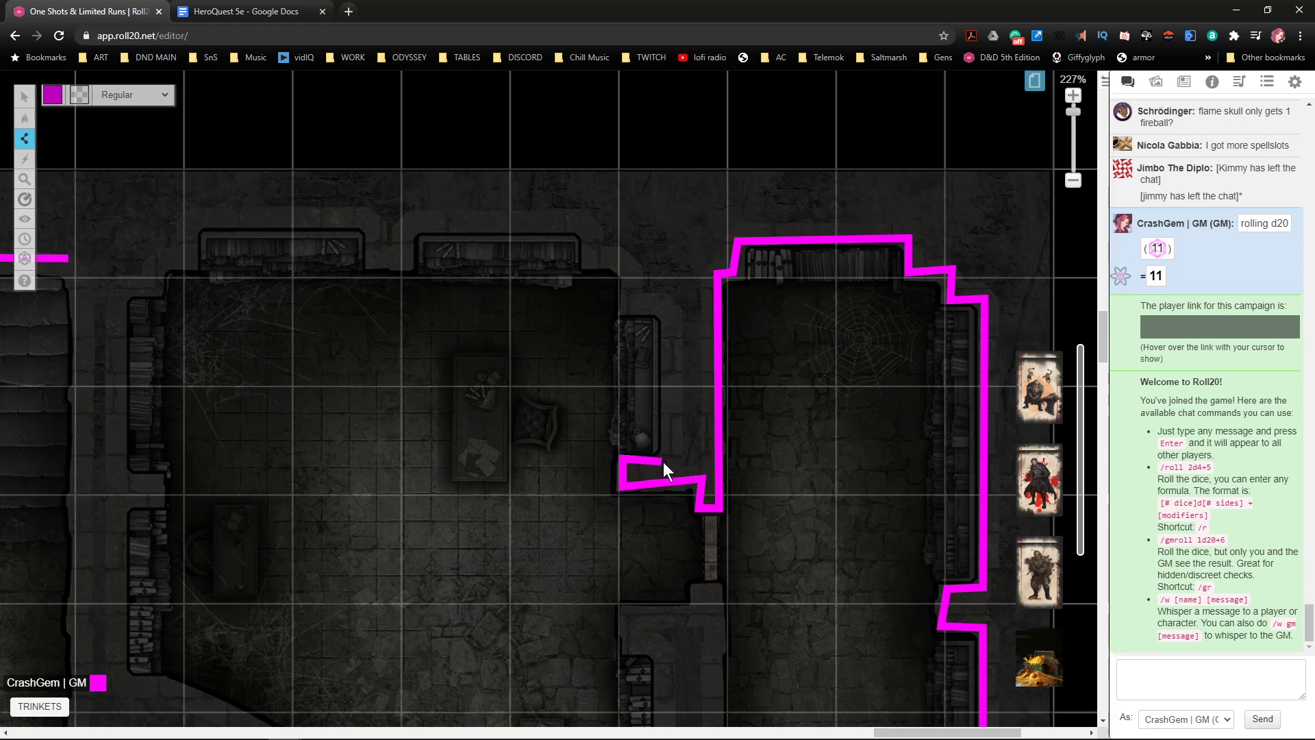
{"action": "key", "text": "BackSpace"}
{"action": "key", "text": "BackSpace"}
{"action": "key", "text": "BackSpace"}
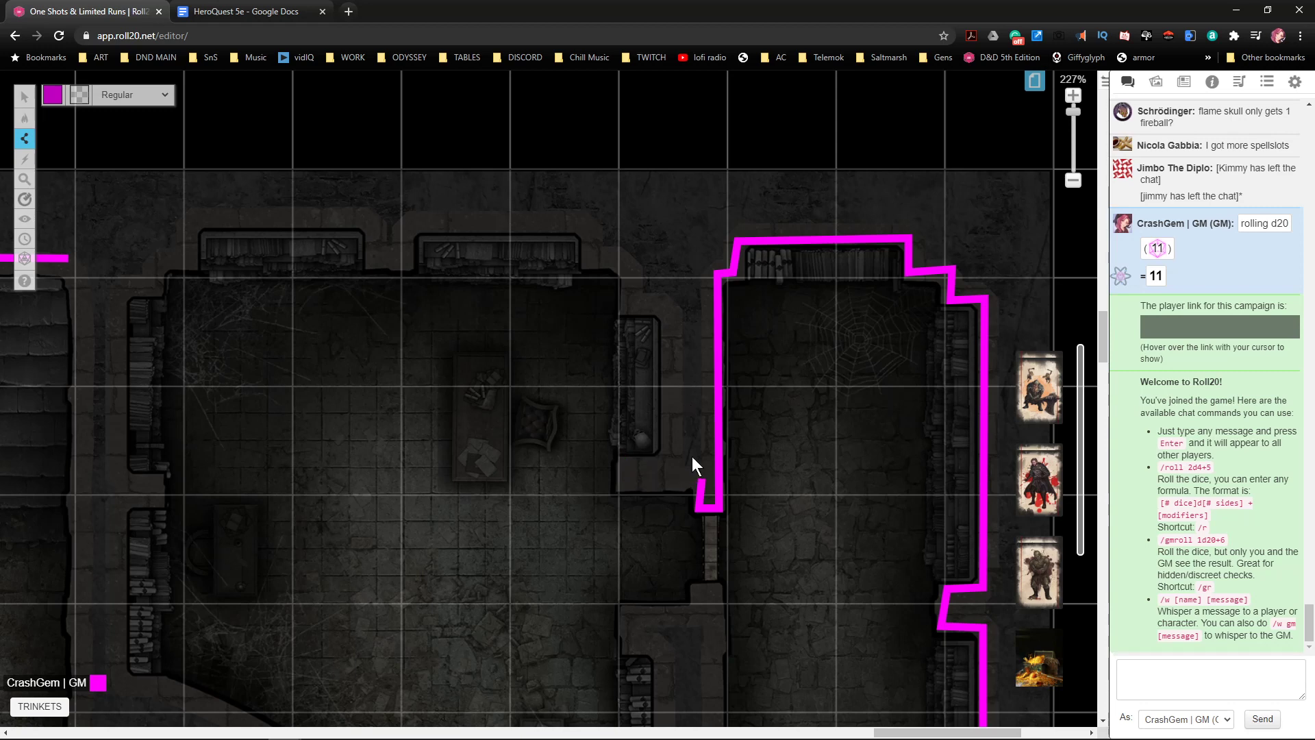
{"action": "left_click", "coordinate": [700, 484]}
{"action": "left_click", "coordinate": [620, 483]}
- Continue the wall line behind the bookshelf on the northeast study's east wall and around the study's northeast corner
{"action": "left_click", "coordinate": [623, 464]}
{"action": "left_click", "coordinate": [666, 318]}
{"action": "left_click", "coordinate": [621, 261]}
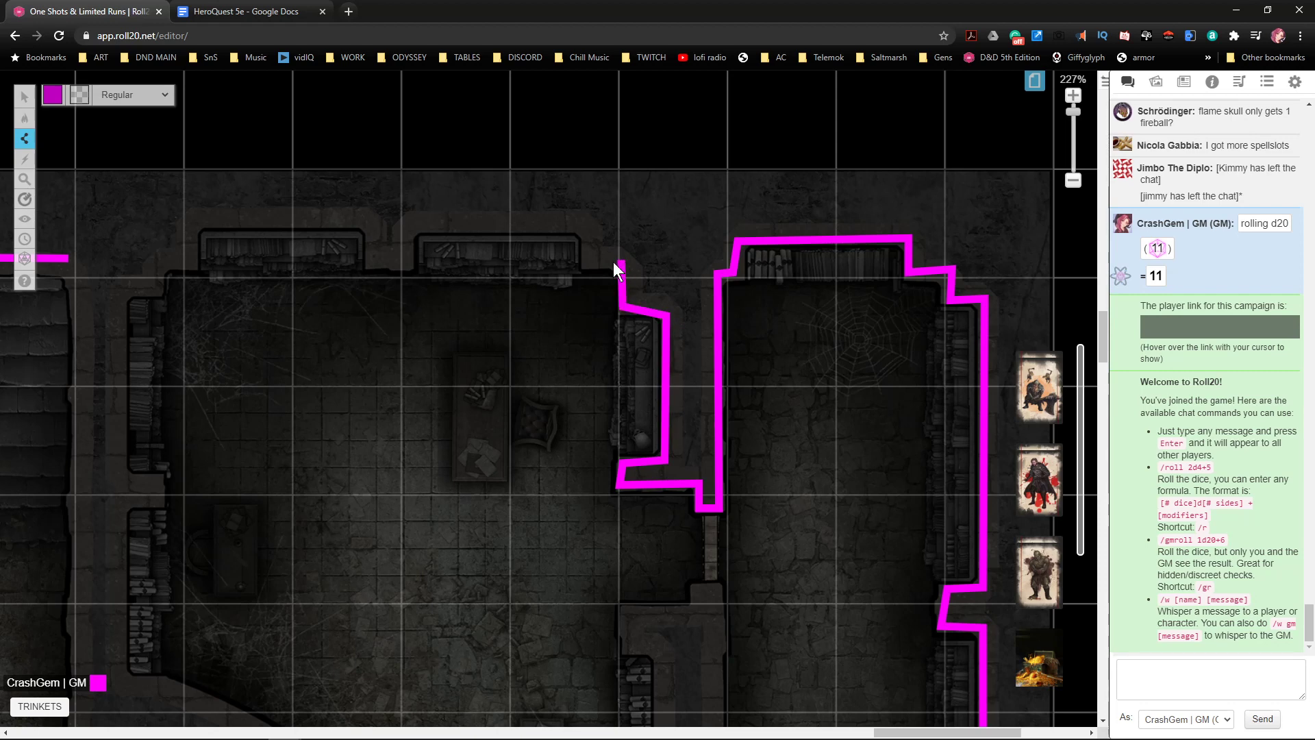
{"action": "left_click", "coordinate": [589, 257]}
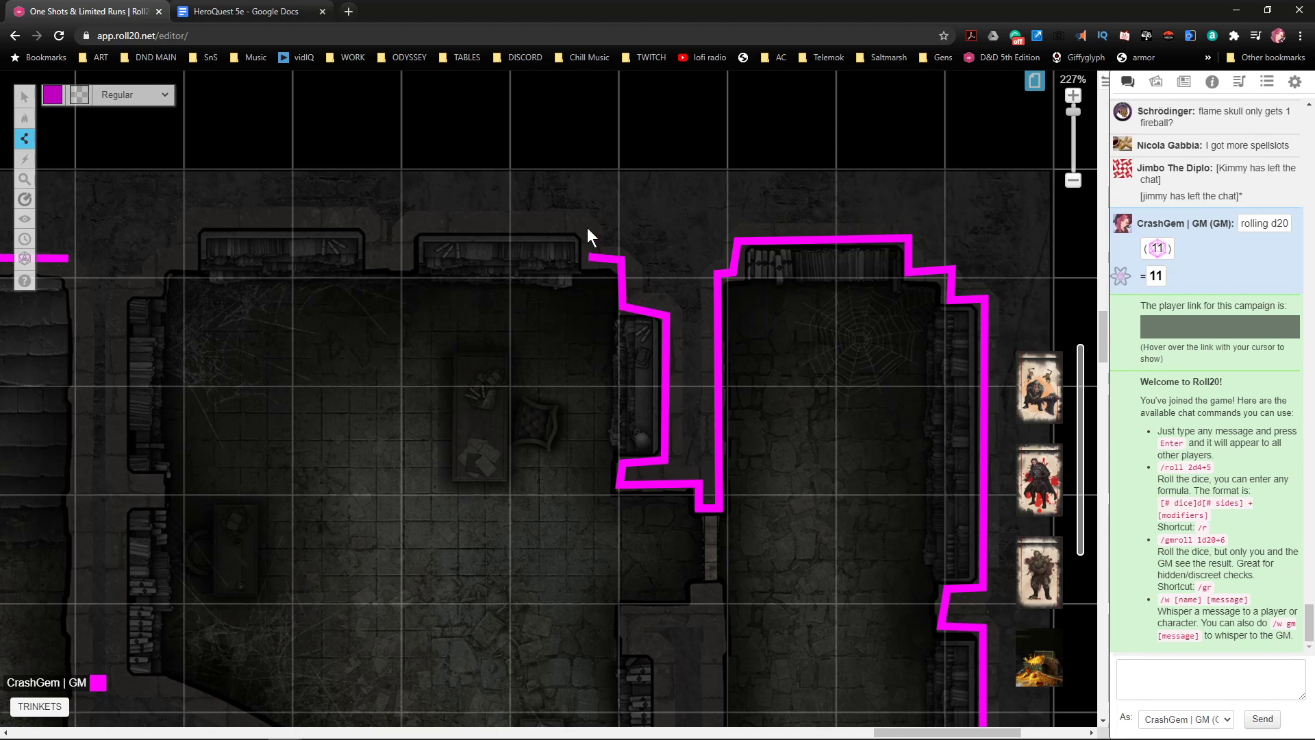
- Trace the wall line behind both bookshelves on the study's north wall to its northwest corner
{"action": "left_click", "coordinate": [404, 225]}
{"action": "left_click", "coordinate": [404, 263]}
{"action": "left_click", "coordinate": [374, 263]}
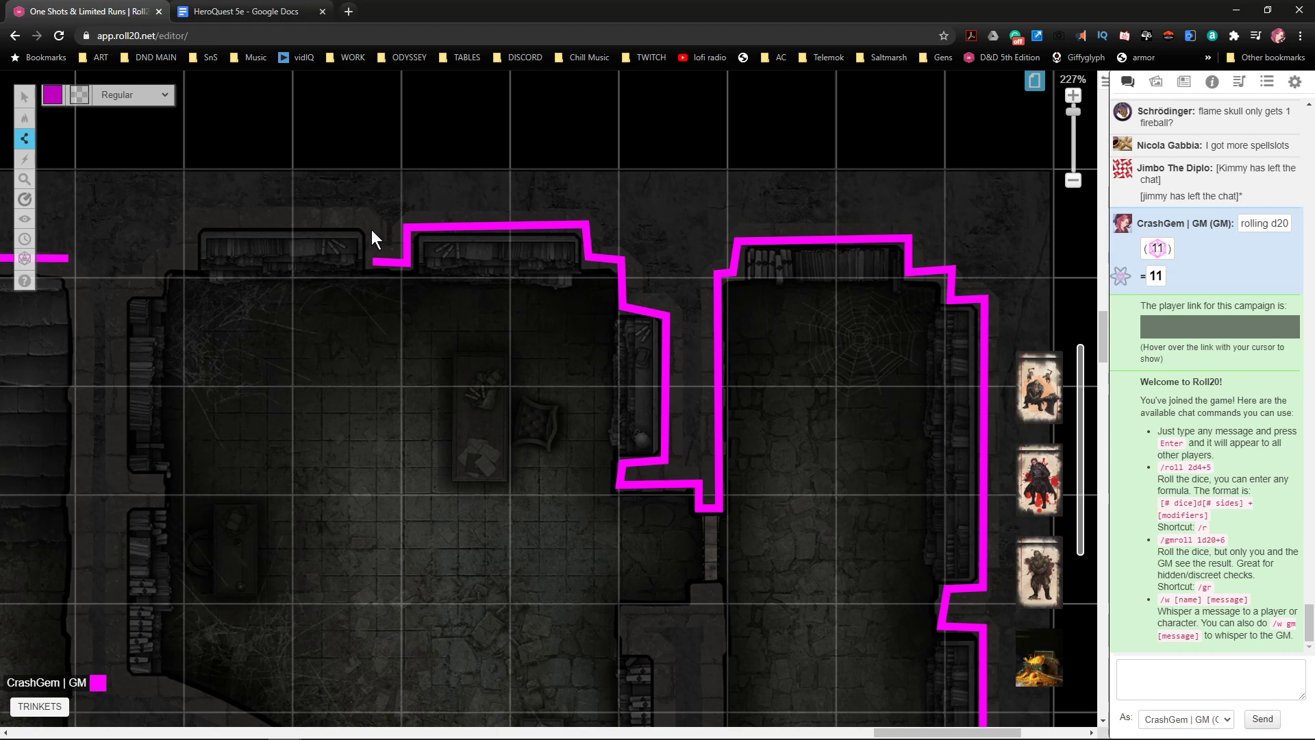
{"action": "left_click", "coordinate": [192, 225]}
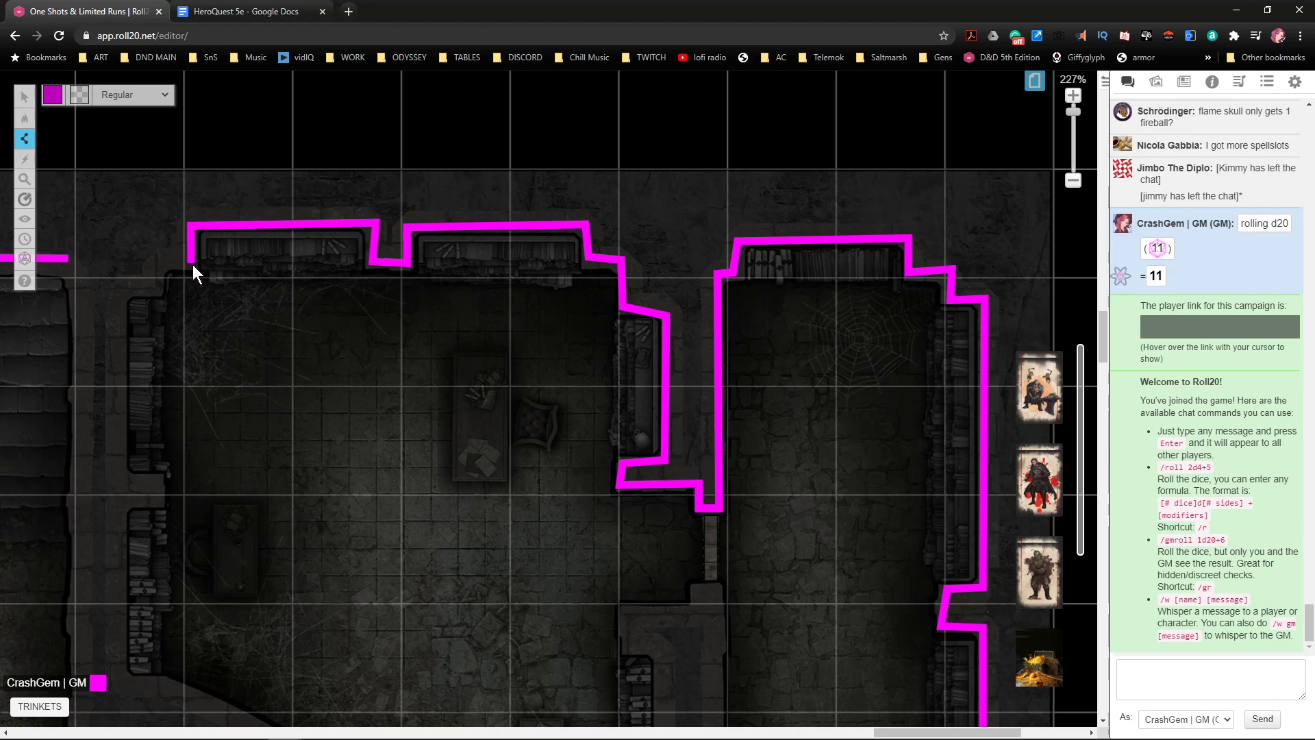
{"action": "left_click", "coordinate": [163, 264]}
- Trace the wall line behind the two bookshelves on the study's west wall and around the pillar between them
{"action": "left_click", "coordinate": [122, 474]}
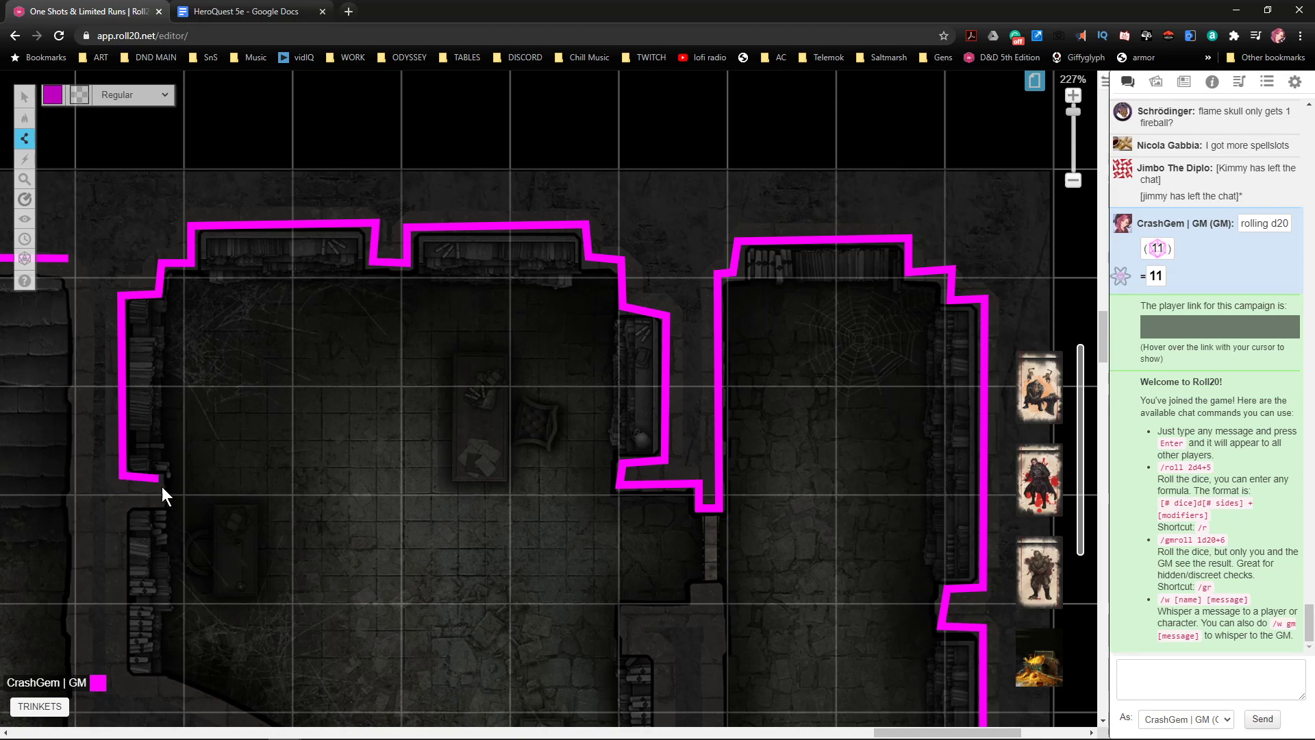
{"action": "left_click", "coordinate": [161, 501]}
{"action": "left_click", "coordinate": [121, 504]}
{"action": "scroll", "coordinate": [184, 456], "scroll_direction": "down", "scroll_amount": 3}
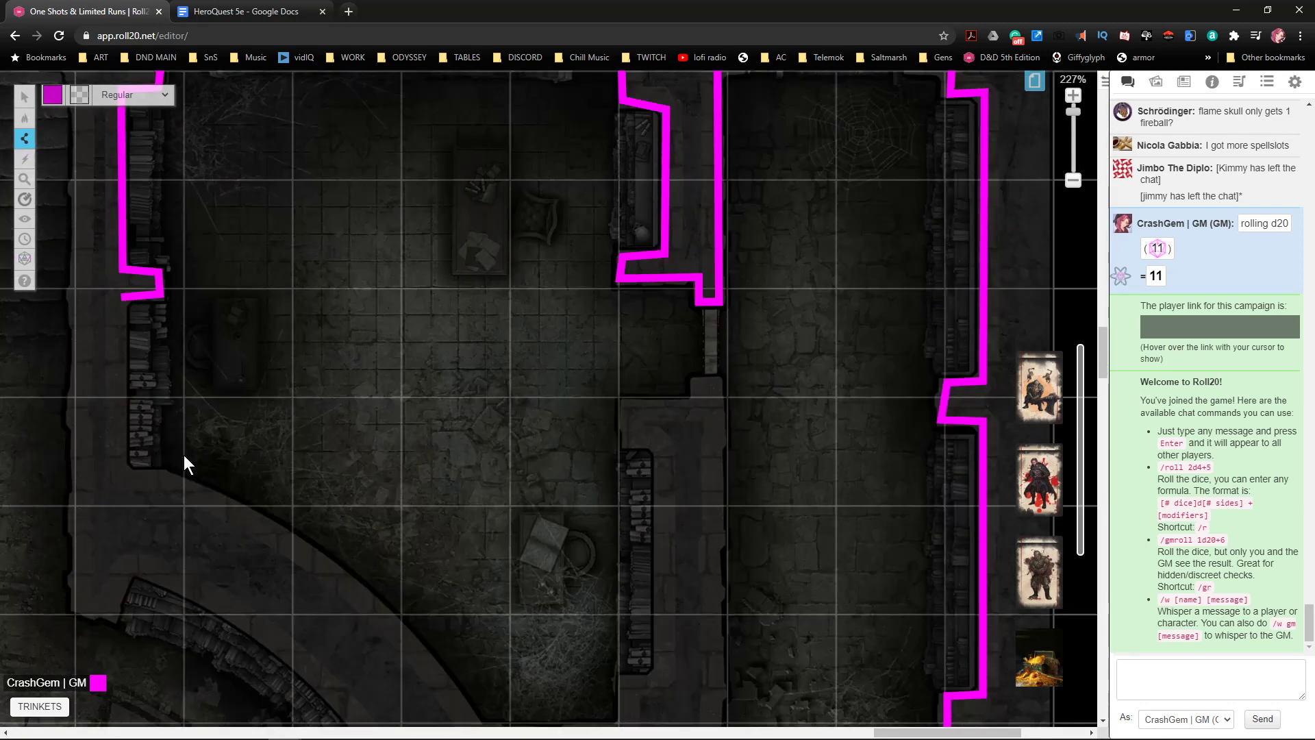
{"action": "left_click", "coordinate": [121, 471]}
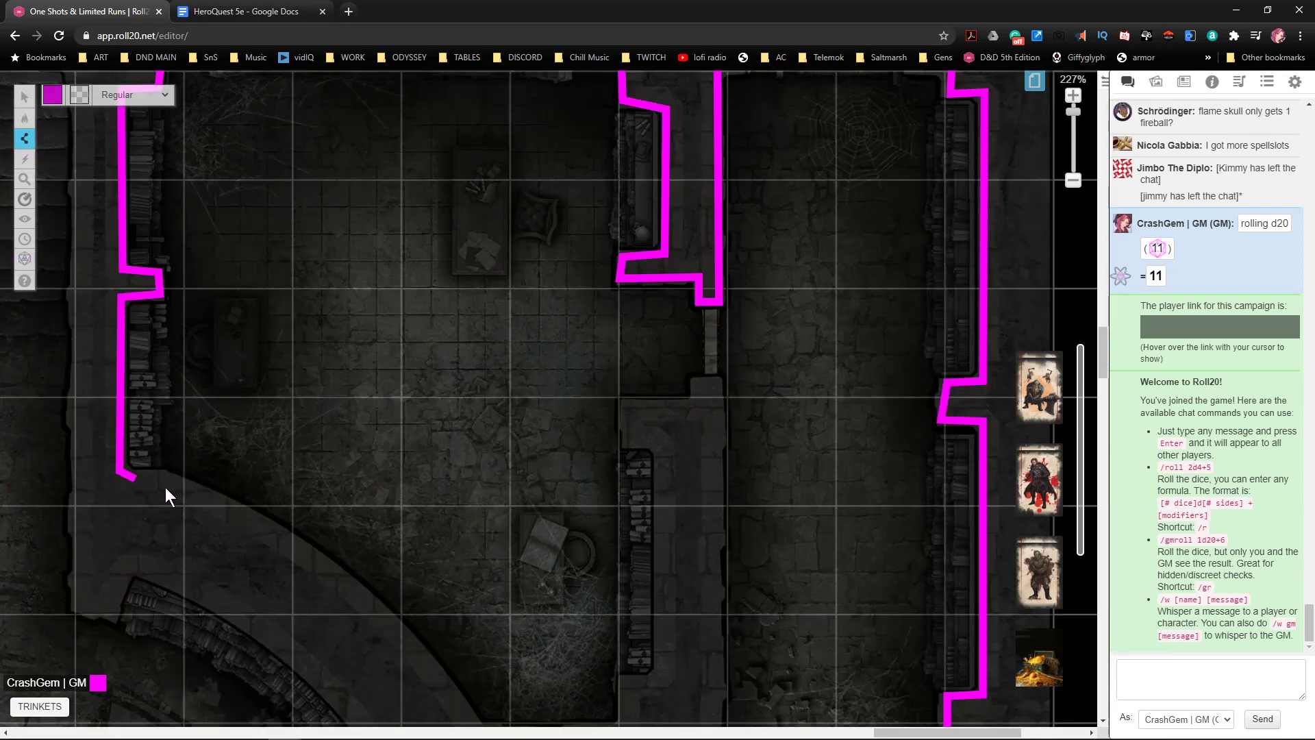
- Trace the wall line along the study's curved southwest wall to the west end of its south wall
{"action": "left_click", "coordinate": [200, 493]}
{"action": "left_click", "coordinate": [307, 559]}
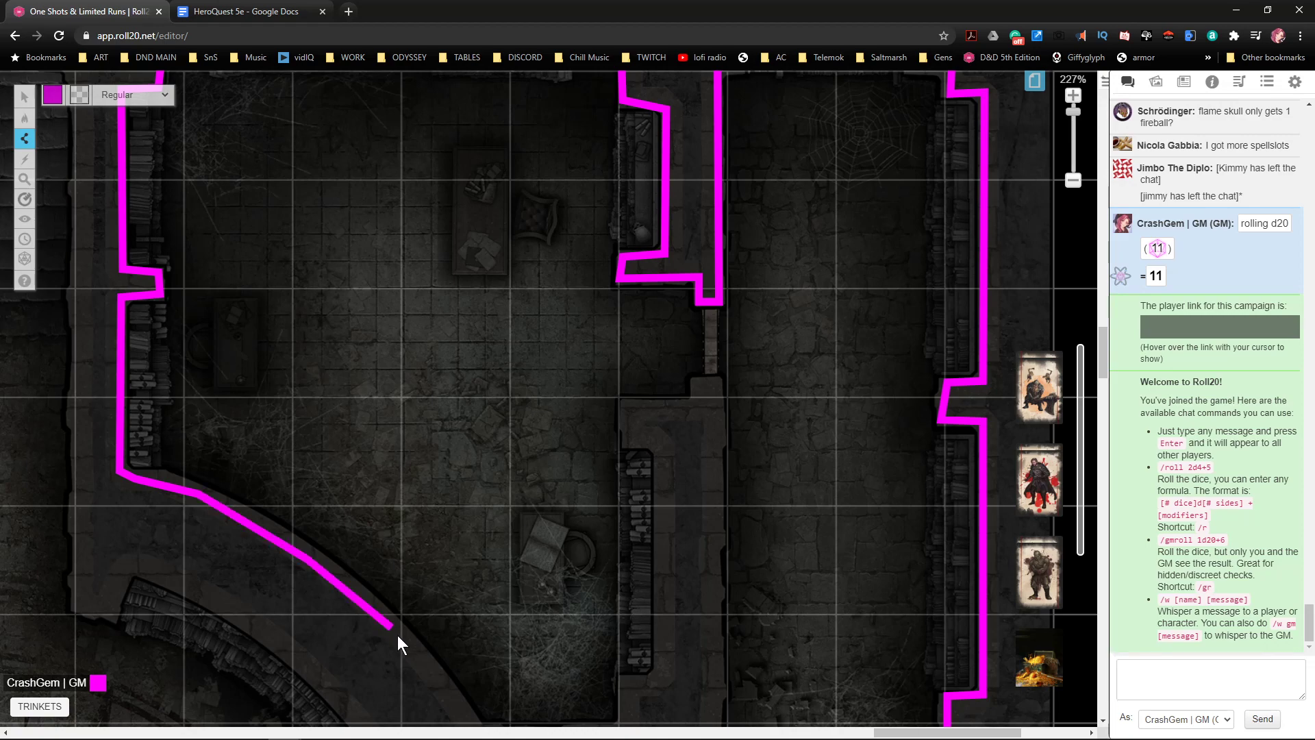
{"action": "left_click", "coordinate": [441, 668]}
{"action": "scroll", "coordinate": [452, 548], "scroll_direction": "down", "scroll_amount": 4}
{"action": "left_click", "coordinate": [466, 469]}
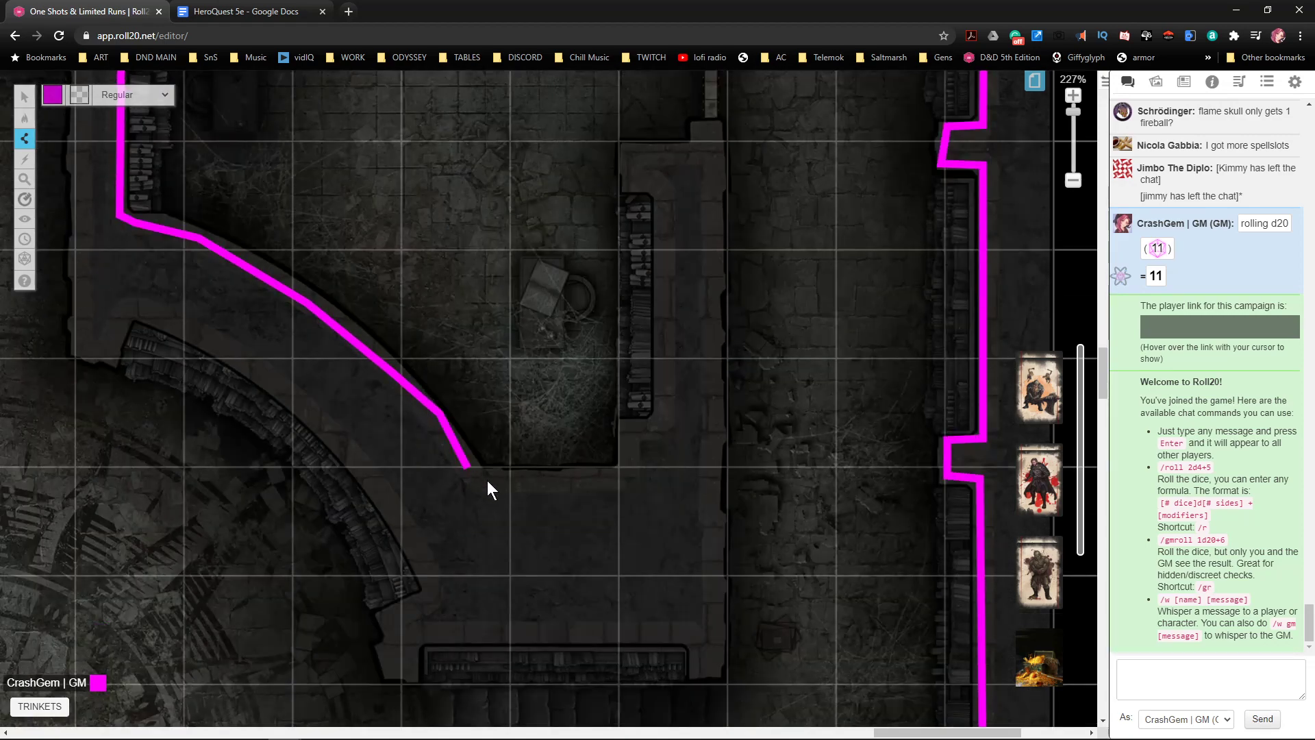
- Trace the wall line along the northeast study's south wall and behind the bookshelf on the southern part of its east wall
{"action": "left_click", "coordinate": [626, 480]}
{"action": "left_click", "coordinate": [626, 426]}
{"action": "left_click", "coordinate": [656, 424]}
{"action": "scroll", "coordinate": [667, 406], "scroll_direction": "up", "scroll_amount": 3}
{"action": "left_click", "coordinate": [662, 397]}
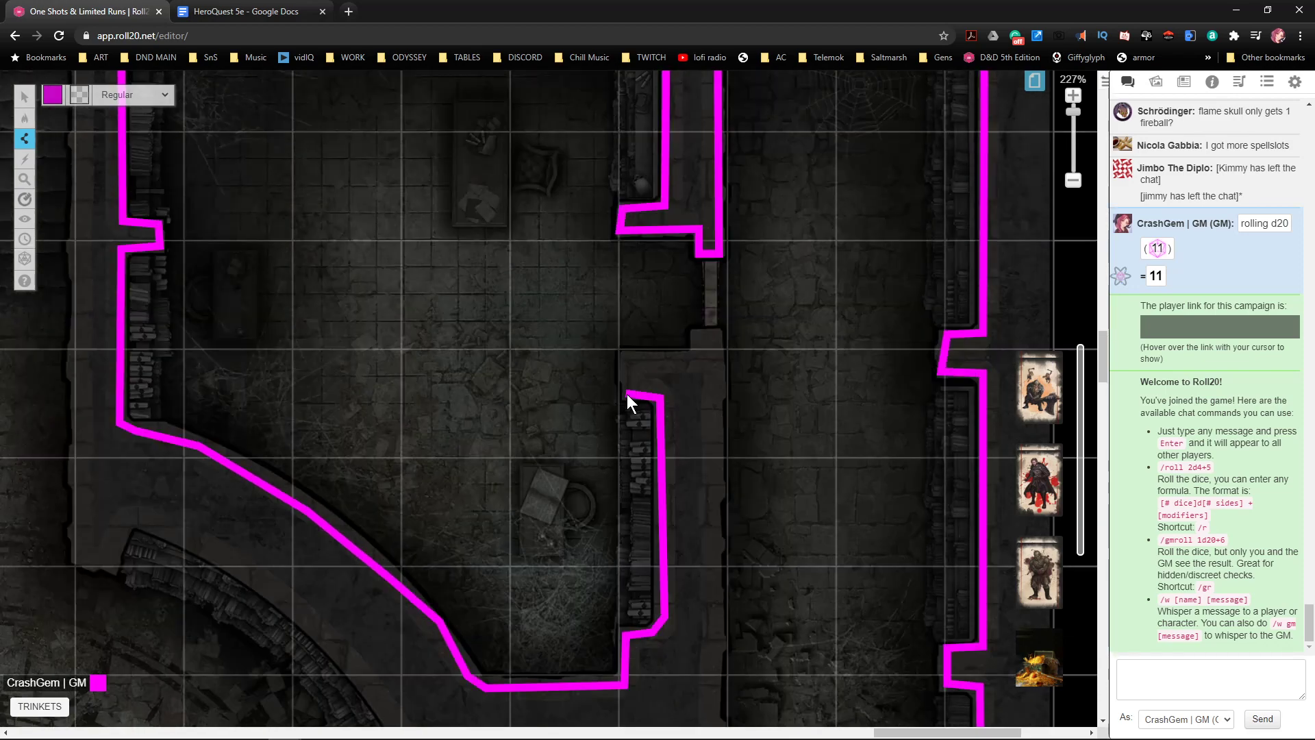
- Trace the wall line around the south side of the study's east doorway and along the corridor face to the block's southeast corner
{"action": "left_click", "coordinate": [626, 355]}
{"action": "left_click", "coordinate": [698, 354]}
{"action": "left_click", "coordinate": [717, 338]}
{"action": "scroll", "coordinate": [720, 390], "scroll_direction": "down", "scroll_amount": 4}
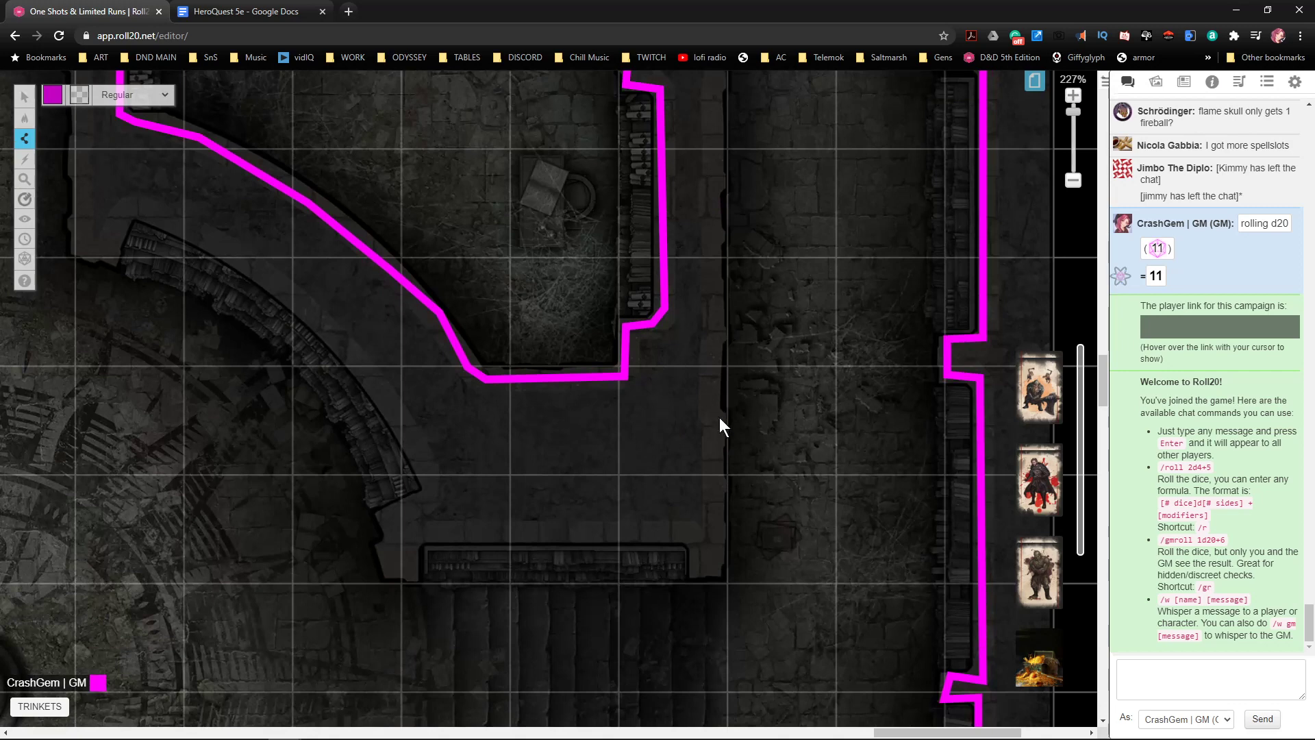
{"action": "double_click", "coordinate": [713, 569]}
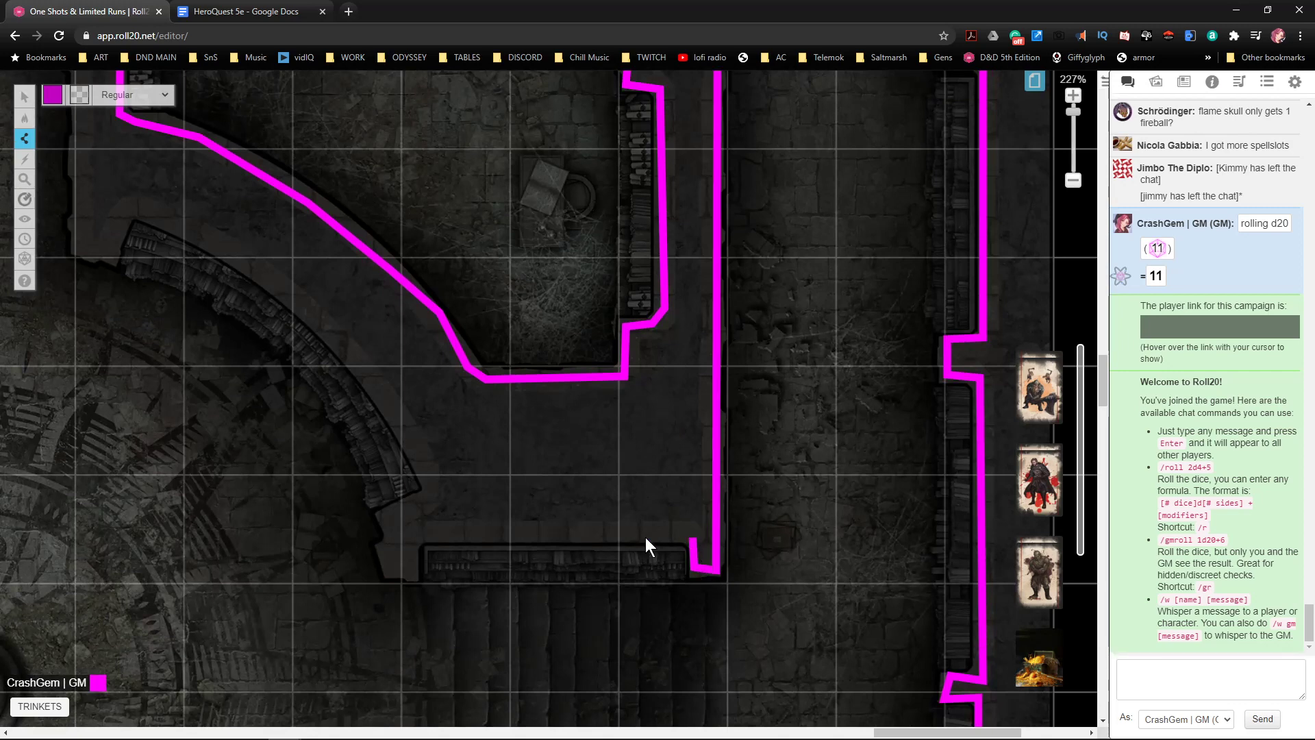
- Trace the wall line behind the bookshelf on the block's south edge and around its southwest corner
{"action": "left_click", "coordinate": [413, 541]}
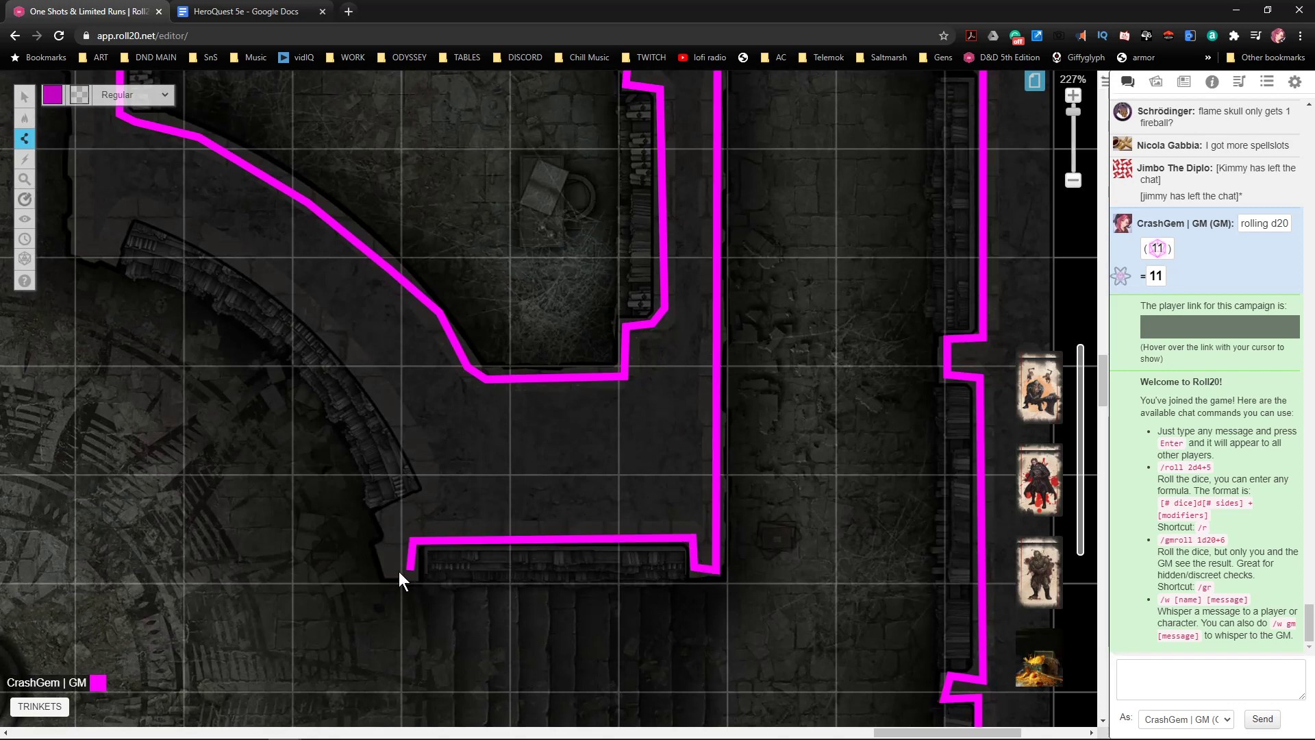
{"action": "left_click", "coordinate": [394, 568]}
{"action": "left_click", "coordinate": [383, 548]}
{"action": "left_click", "coordinate": [394, 534]}
{"action": "left_click", "coordinate": [385, 515]}
- Trace the wall line behind the curved bookshelf on the circular hall's northeast side
{"action": "left_click", "coordinate": [439, 491]}
{"action": "left_click", "coordinate": [393, 399]}
{"action": "left_click", "coordinate": [328, 331]}
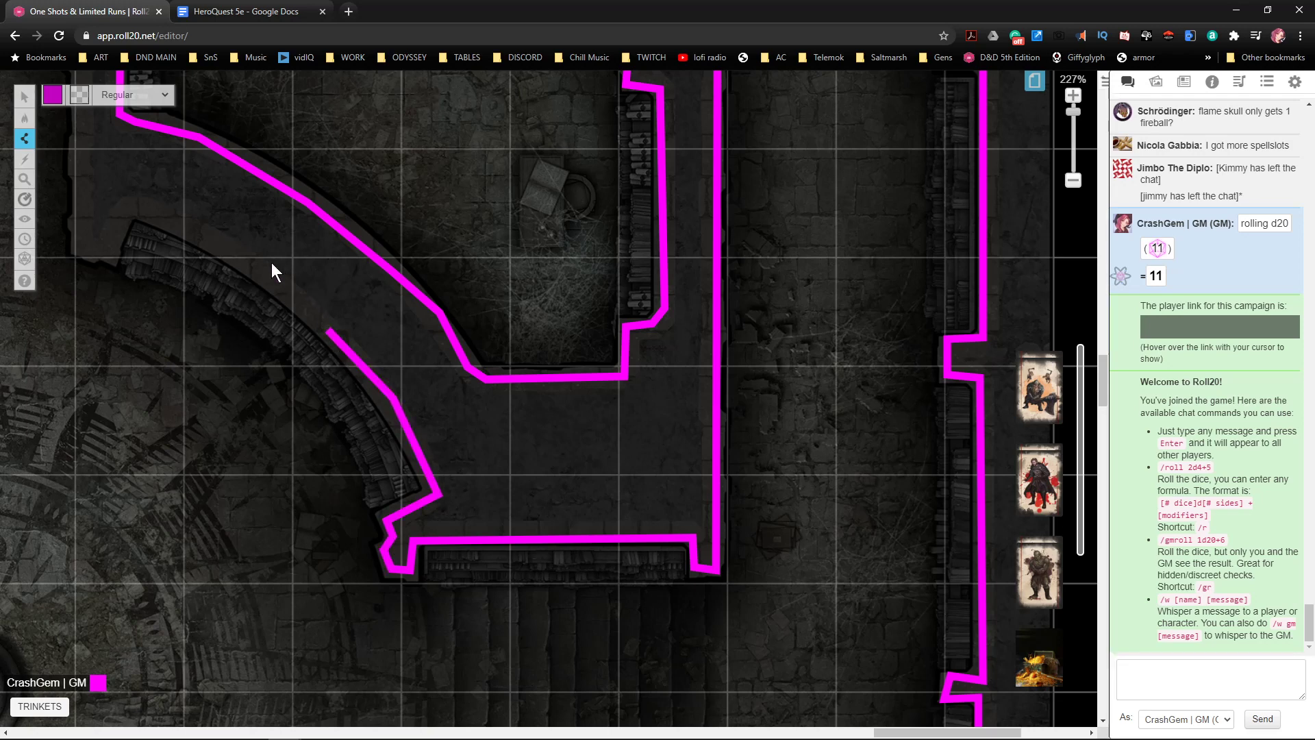
{"action": "left_click", "coordinate": [251, 266]}
{"action": "left_click", "coordinate": [137, 204]}
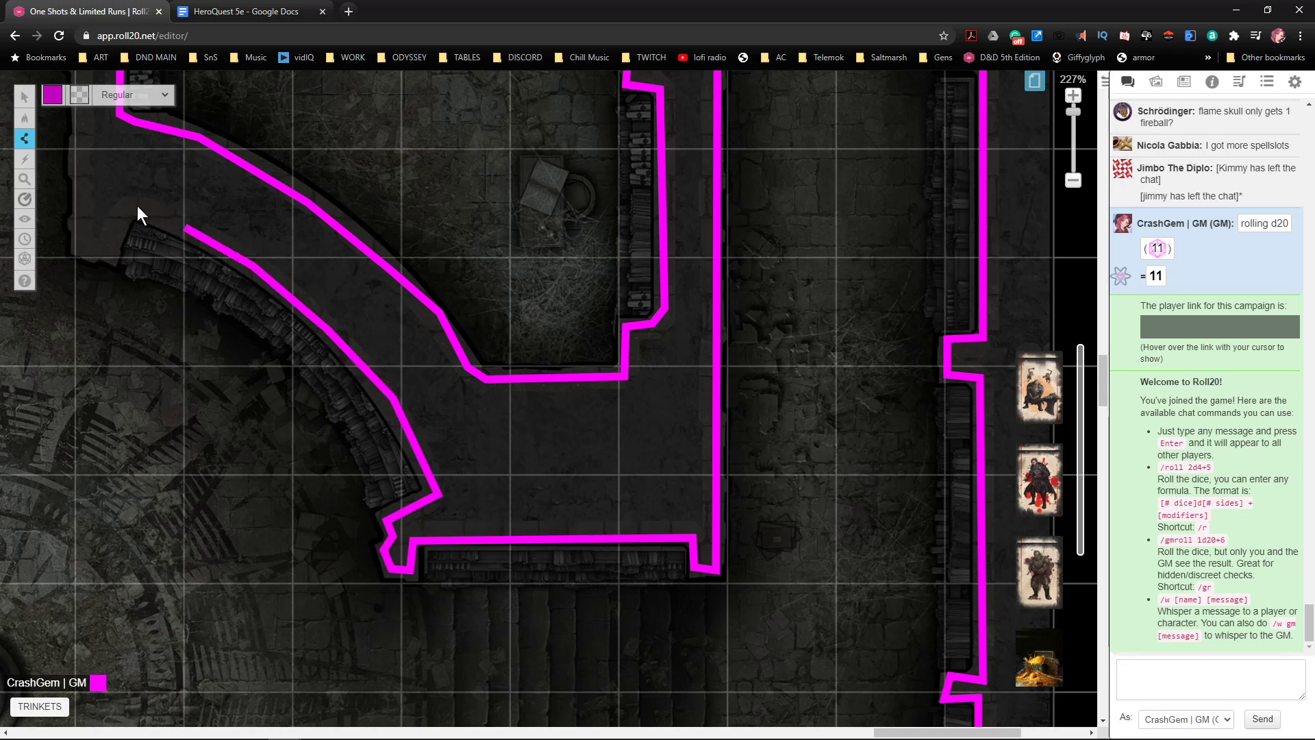
- Continue the wall line up the east side of the northern stairway to its top wall and finish the line
{"action": "scroll", "coordinate": [280, 337], "scroll_direction": "up", "scroll_amount": 5}
{"action": "scroll", "coordinate": [310, 424], "scroll_direction": "left", "scroll_amount": 4}
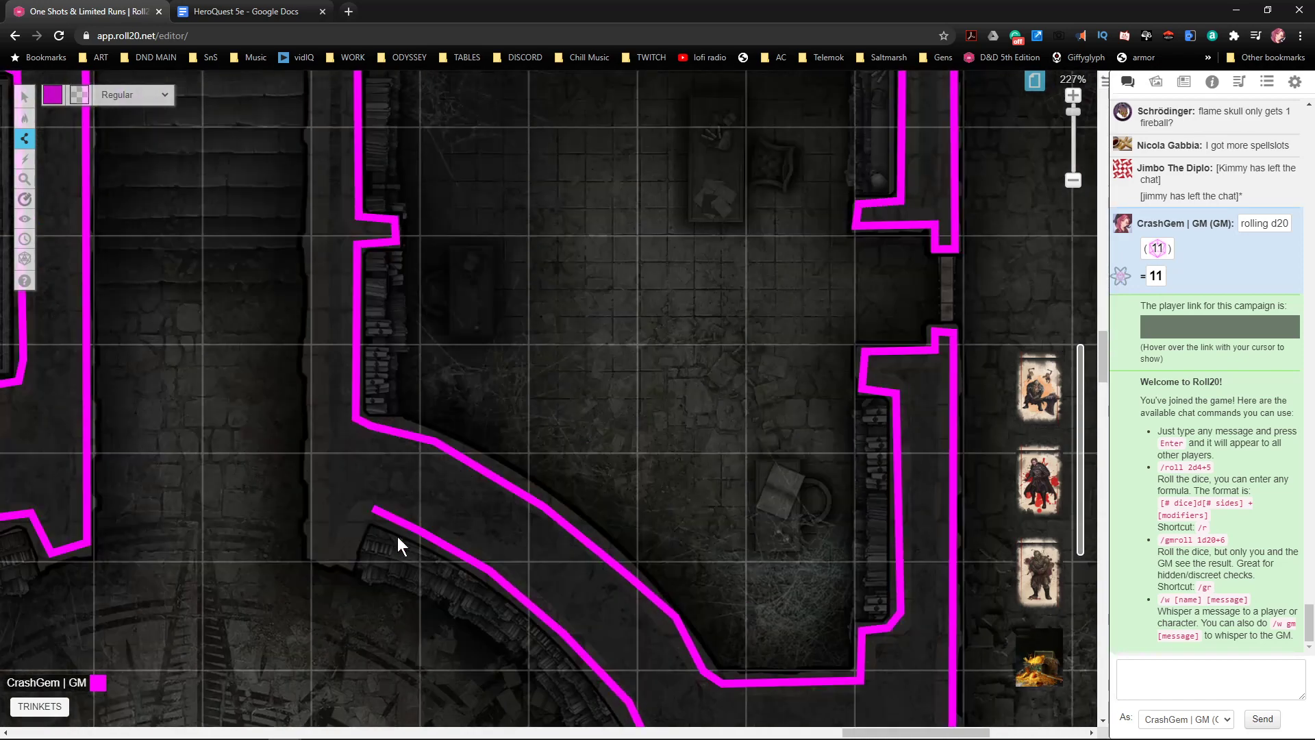
{"action": "scroll", "coordinate": [329, 545], "scroll_direction": "up", "scroll_amount": 7}
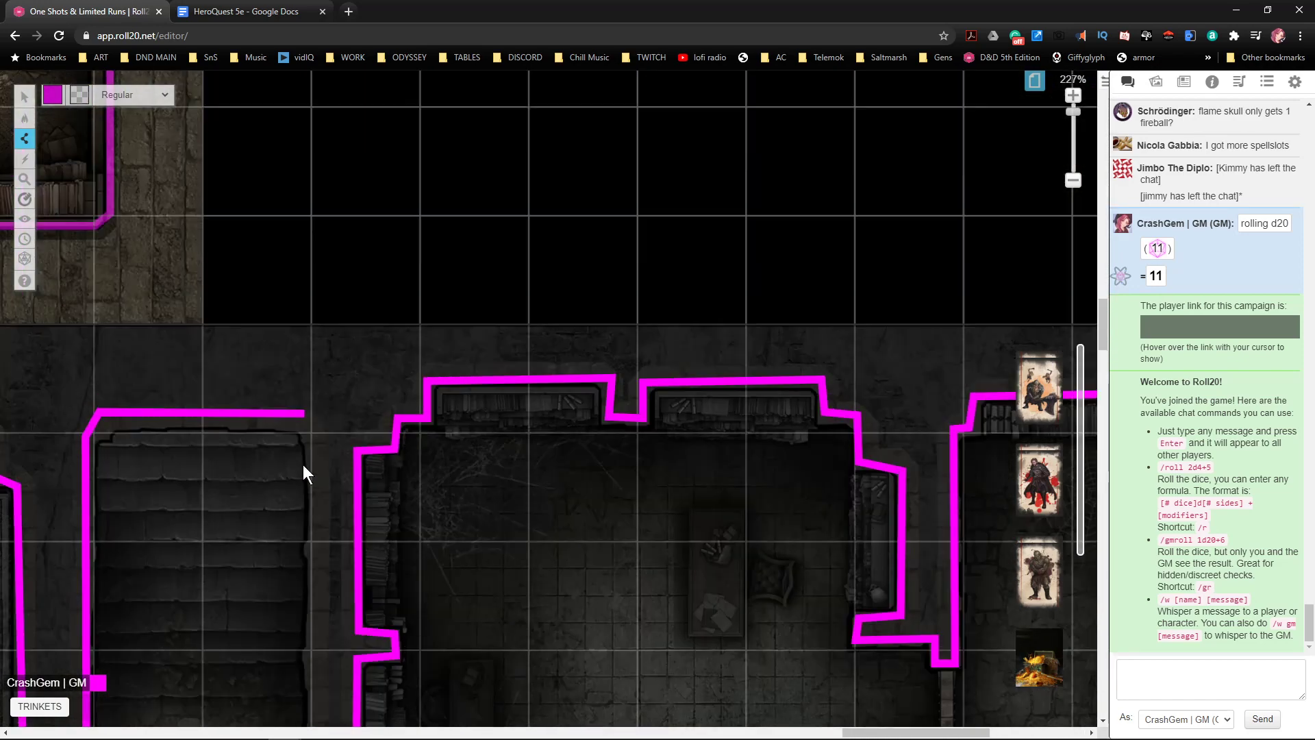
{"action": "left_click", "coordinate": [309, 419]}
{"action": "left_click", "coordinate": [302, 417]}
{"action": "right_click", "coordinate": [303, 417]}
- Start a wall line around the block southeast of the circular hall, tracing its west edge, pointed south tip and southeast edge
{"action": "scroll", "coordinate": [421, 433], "scroll_direction": "down", "scroll_amount": 3}
{"action": "scroll", "coordinate": [459, 466], "scroll_direction": "down", "scroll_amount": 9}
{"action": "scroll", "coordinate": [470, 479], "scroll_direction": "down", "scroll_amount": 8}
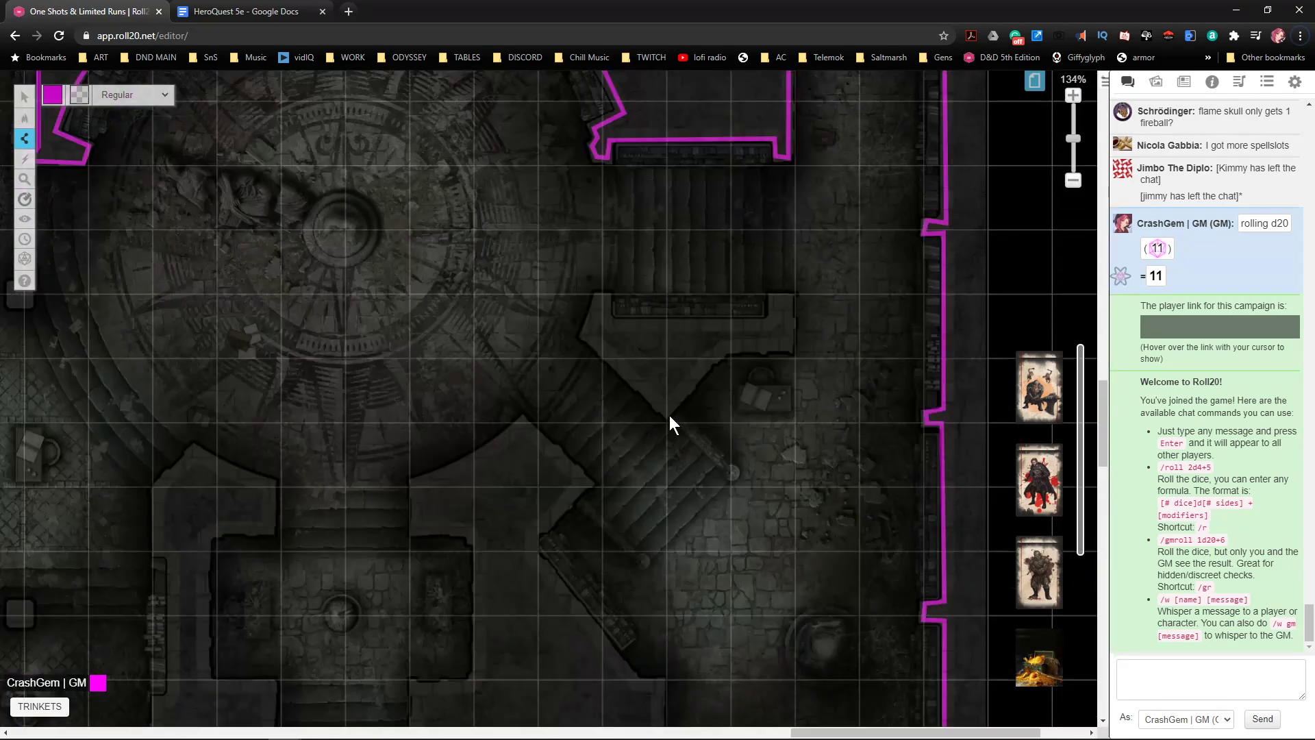
{"action": "scroll", "coordinate": [806, 399], "scroll_direction": "up", "scroll_amount": 6}
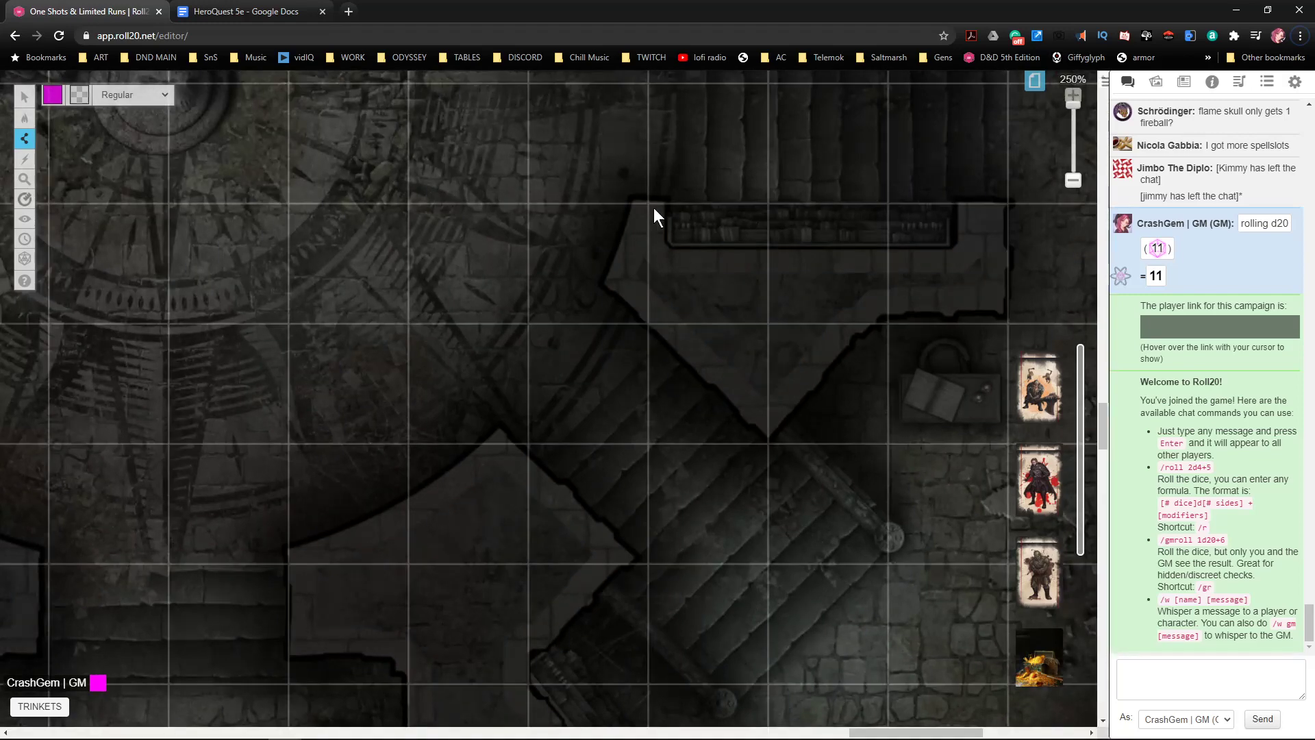
{"action": "left_click", "coordinate": [663, 204]}
{"action": "left_click", "coordinate": [619, 277]}
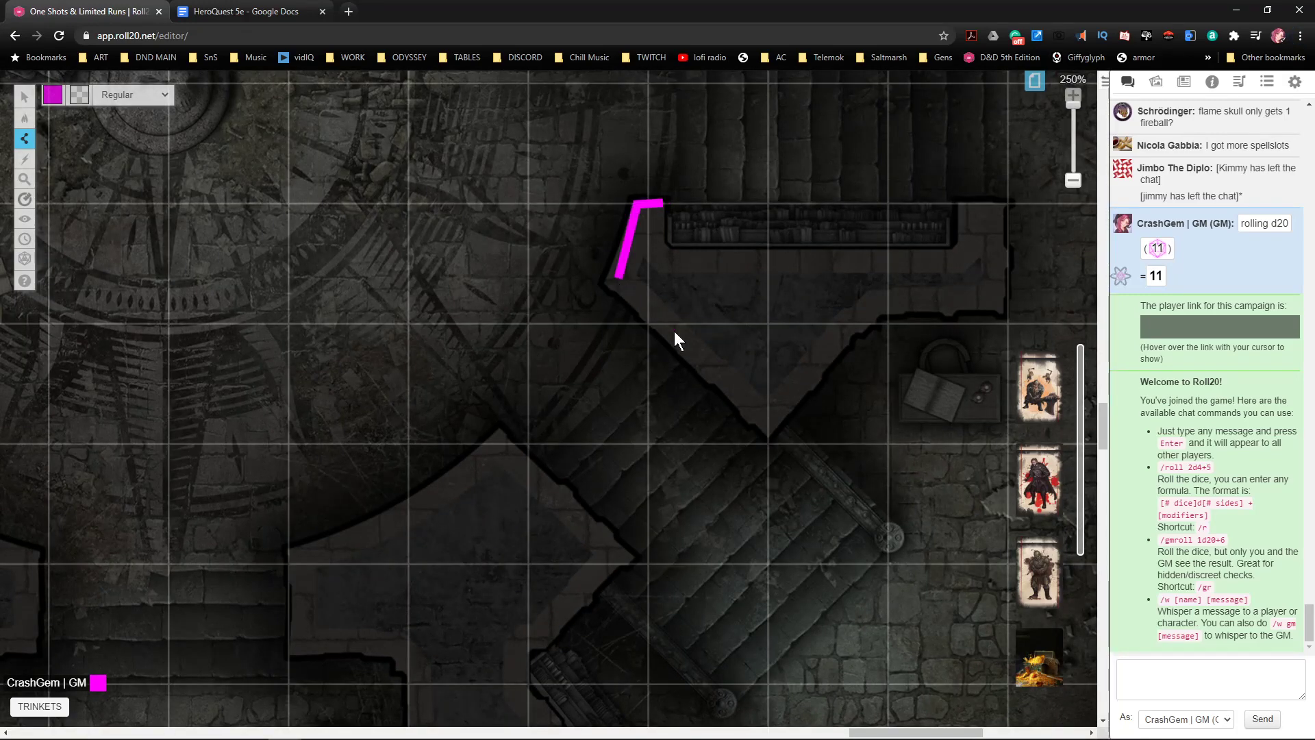
{"action": "left_click", "coordinate": [776, 425]}
{"action": "left_click", "coordinate": [879, 307]}
{"action": "left_click", "coordinate": [997, 307]}
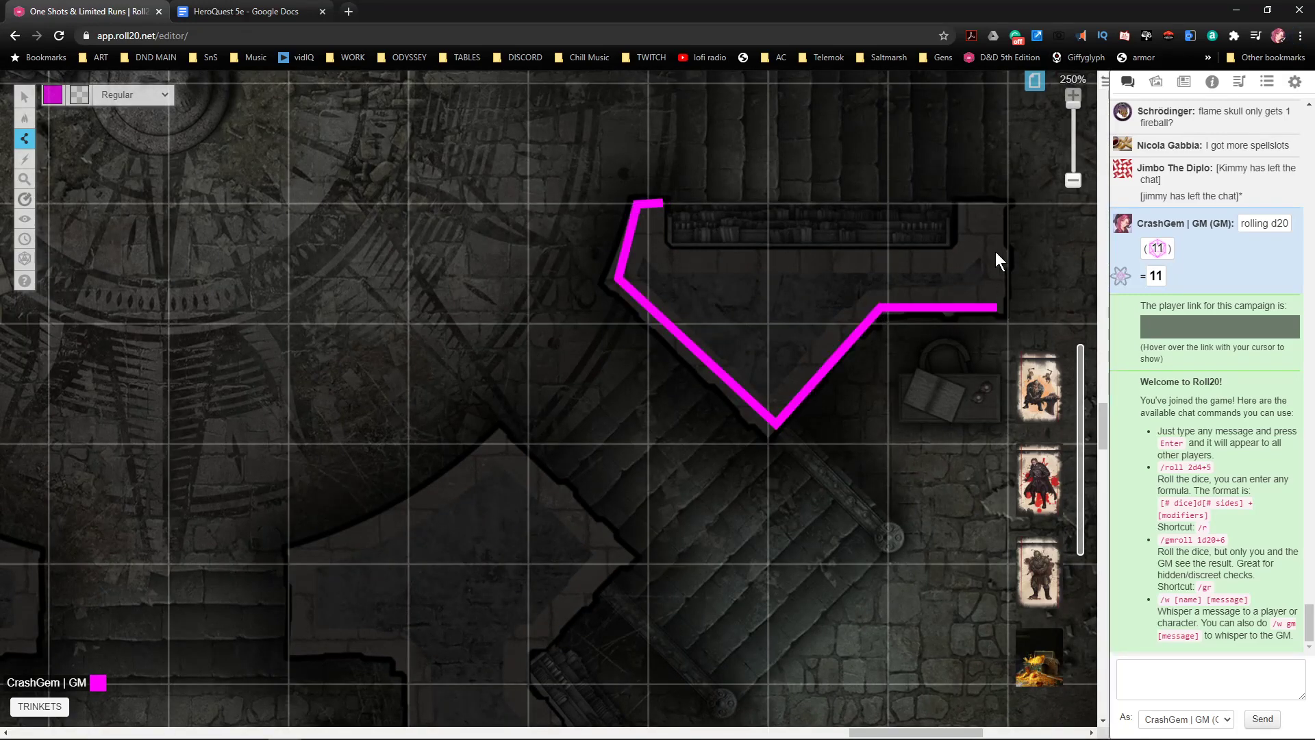
- Close the southeast block's outline along its east edge and behind the bookshelf on its north side
{"action": "left_click", "coordinate": [996, 208]}
{"action": "left_click", "coordinate": [959, 206]}
{"action": "left_click", "coordinate": [959, 252]}
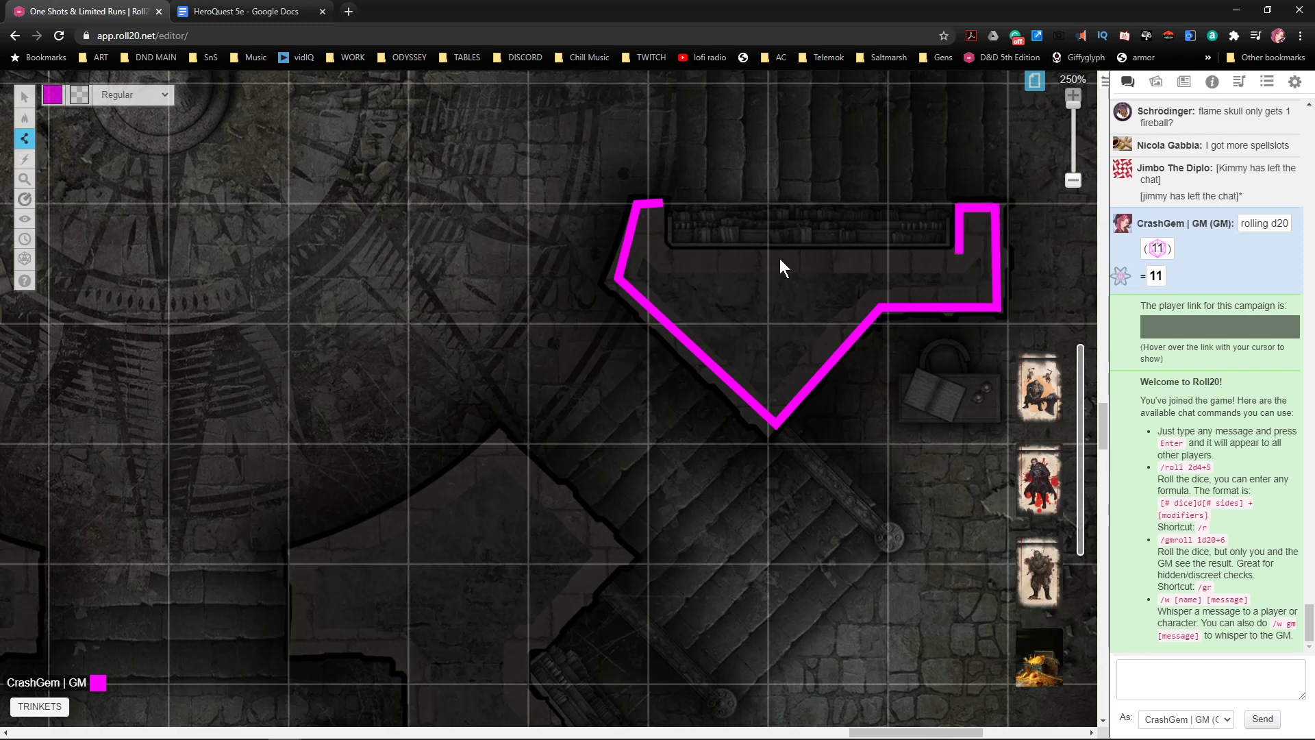
{"action": "left_click", "coordinate": [670, 253]}
{"action": "left_click", "coordinate": [668, 207]}
- Start outlining the large wall block east of the fountain room, tracing its northeast edge, curved hall edge and northwest projection
{"action": "scroll", "coordinate": [609, 324], "scroll_direction": "down", "scroll_amount": 5}
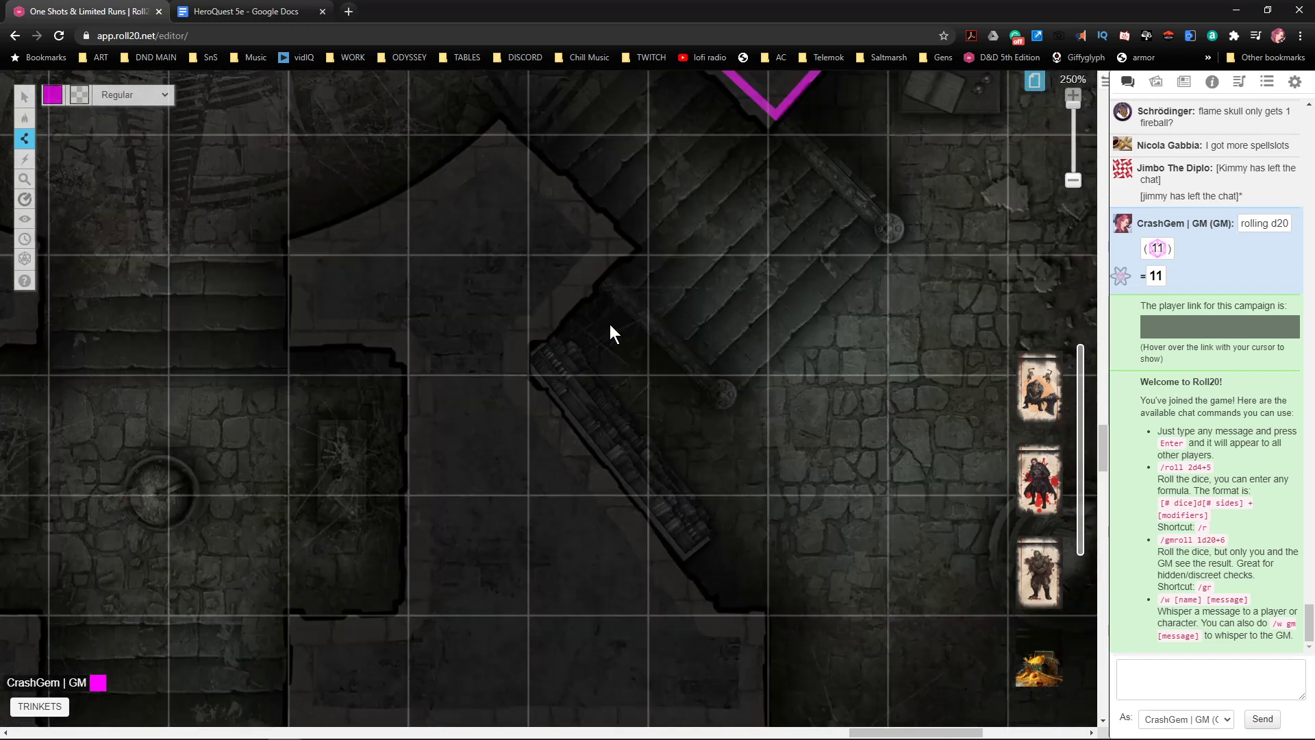
{"action": "left_click", "coordinate": [623, 248]}
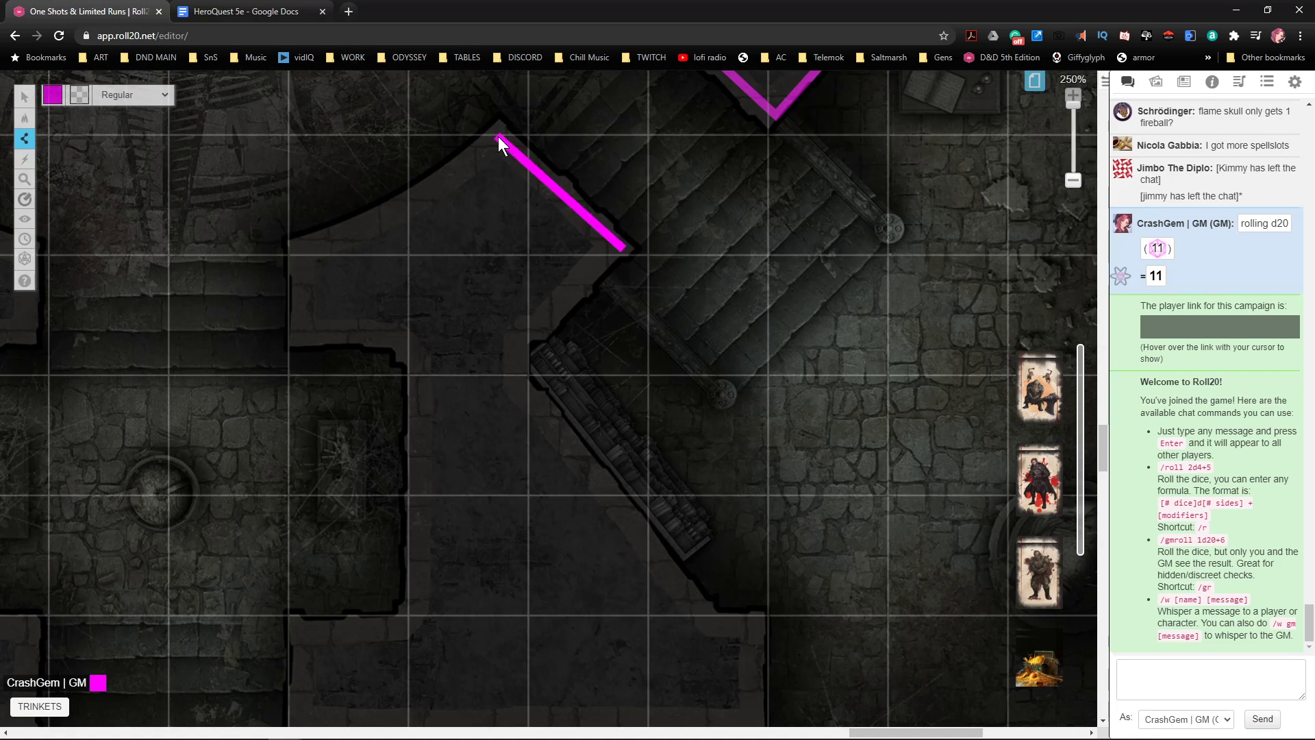
{"action": "left_click", "coordinate": [497, 135]}
{"action": "left_click", "coordinate": [339, 232]}
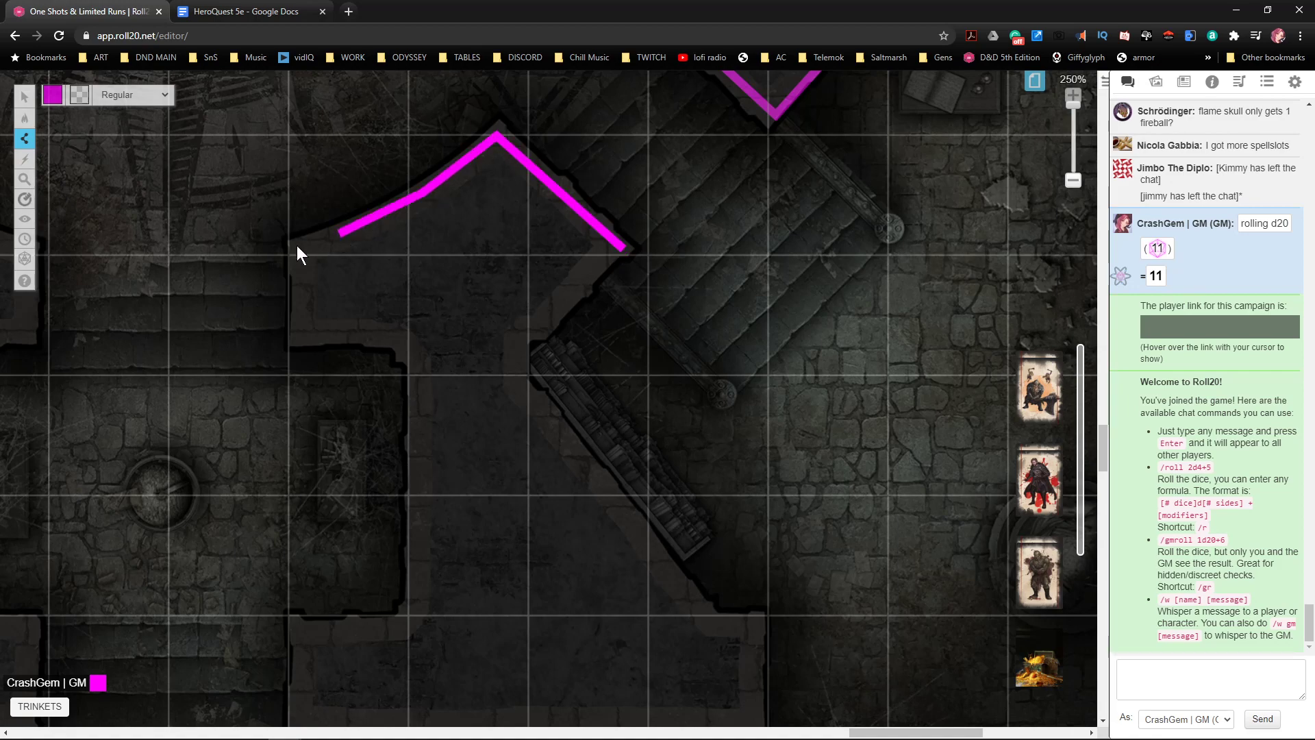
{"action": "left_click", "coordinate": [299, 338]}
{"action": "left_click", "coordinate": [402, 342]}
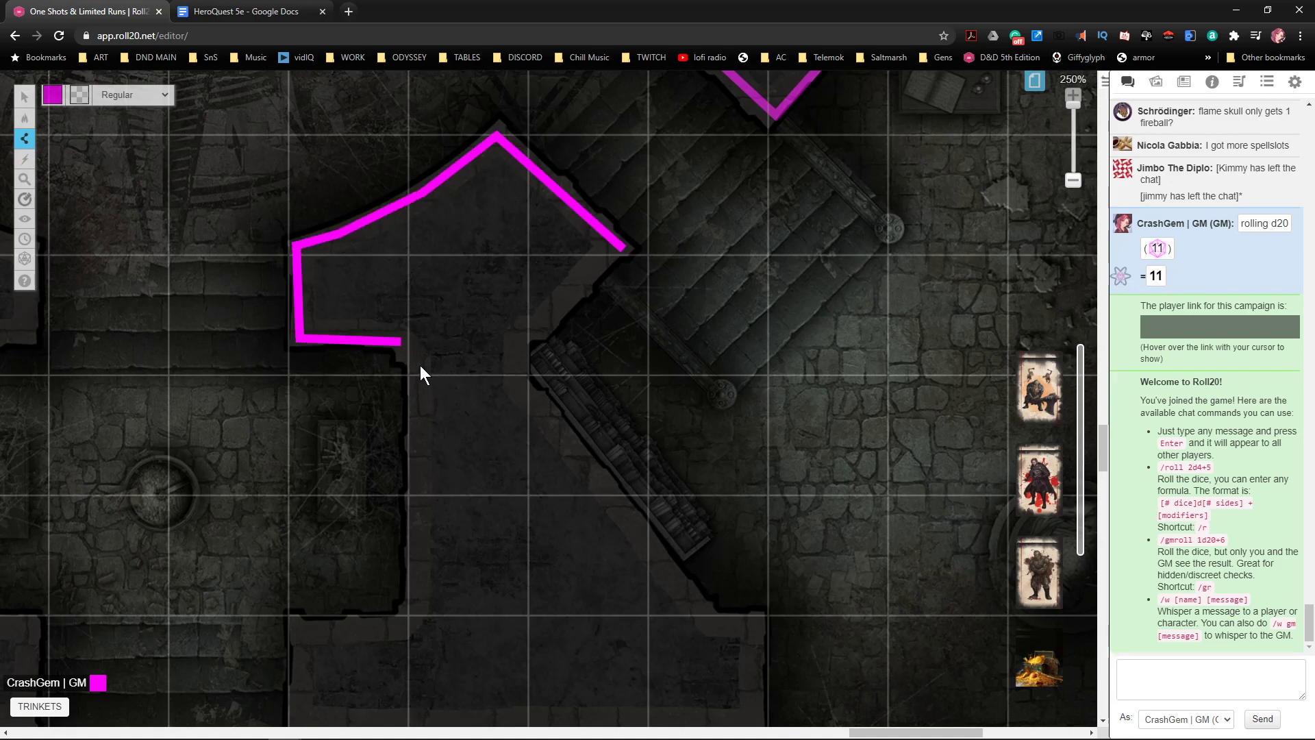
- Continue the block's outline down the fountain room's east wall and around the western end of its south foot
{"action": "left_click", "coordinate": [420, 364]}
{"action": "scroll", "coordinate": [426, 404], "scroll_direction": "down", "scroll_amount": 4}
{"action": "left_click", "coordinate": [417, 355]}
{"action": "left_click", "coordinate": [382, 372]}
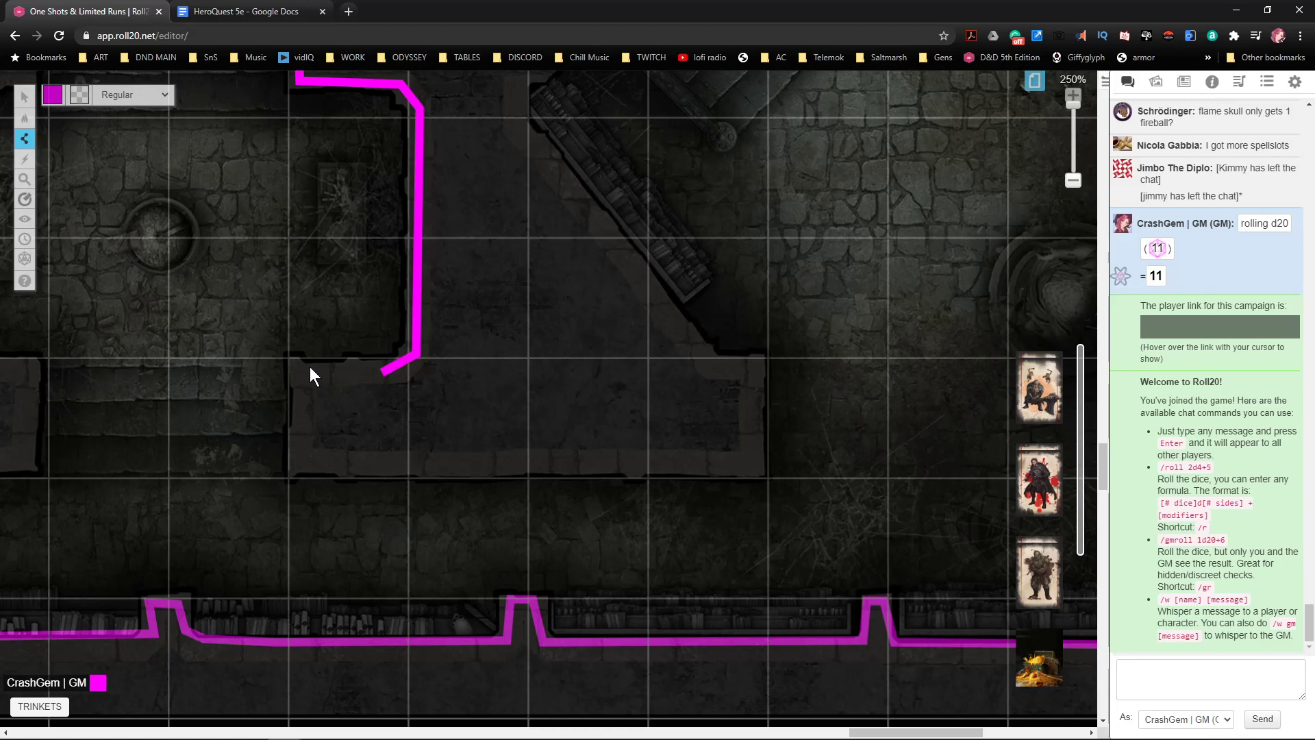
{"action": "left_click", "coordinate": [310, 371]}
{"action": "left_click", "coordinate": [302, 467]}
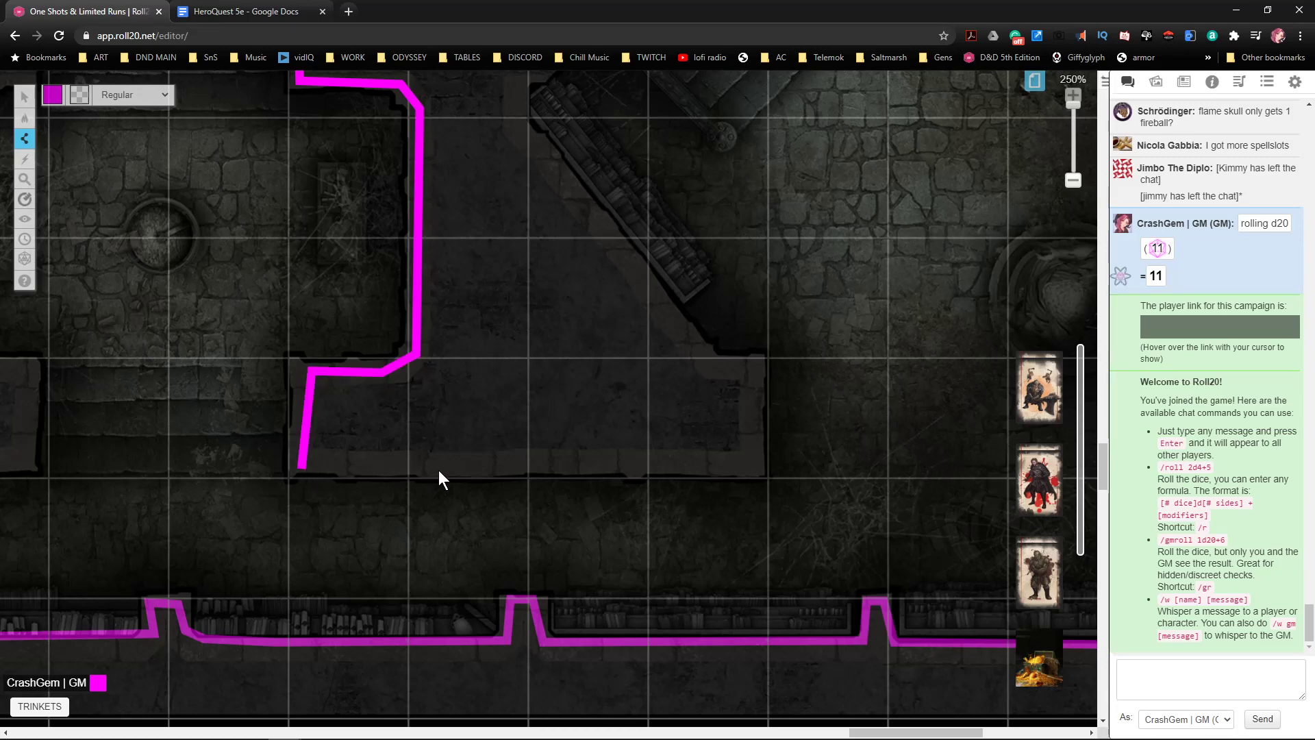
- Trace the block's south and east edges and the diagonal behind the bookshelf, closing the outline at its northeast corner
{"action": "left_click", "coordinate": [758, 465]}
{"action": "left_click", "coordinate": [751, 368]}
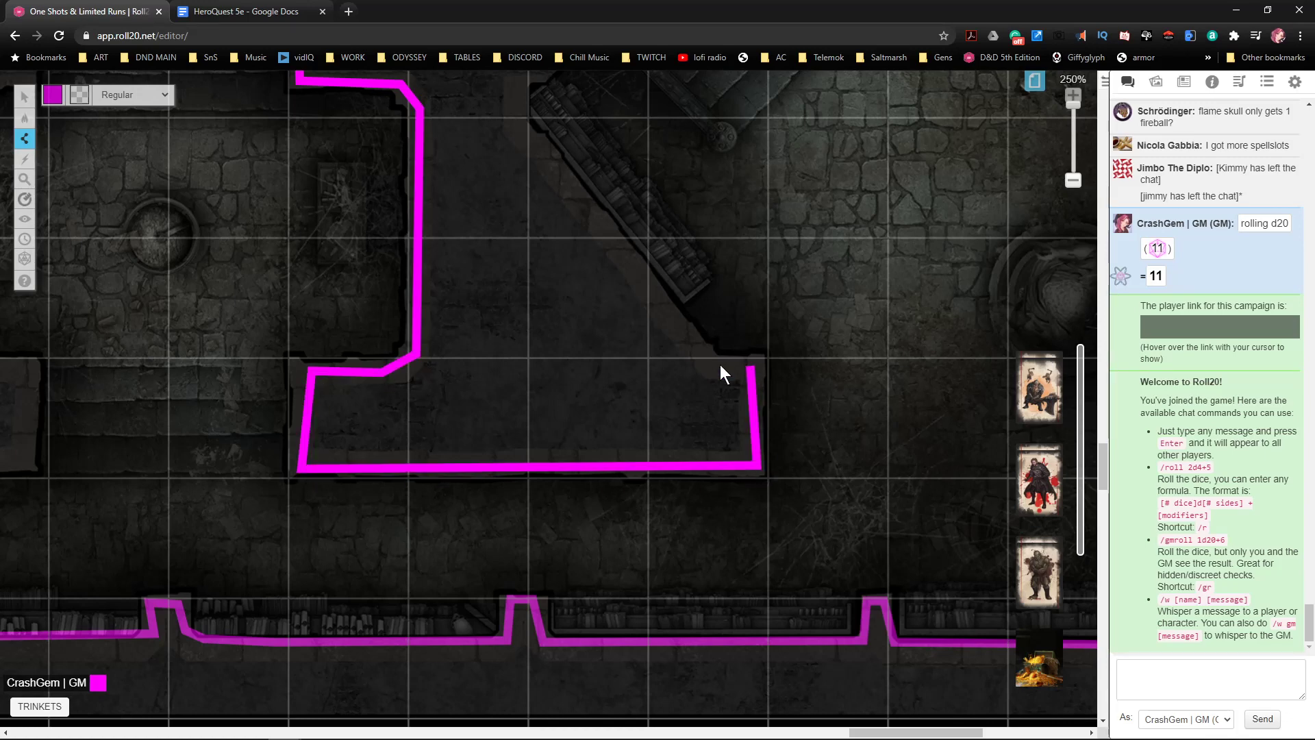
{"action": "scroll", "coordinate": [681, 385], "scroll_direction": "up", "scroll_amount": 3}
{"action": "left_click", "coordinate": [524, 335]}
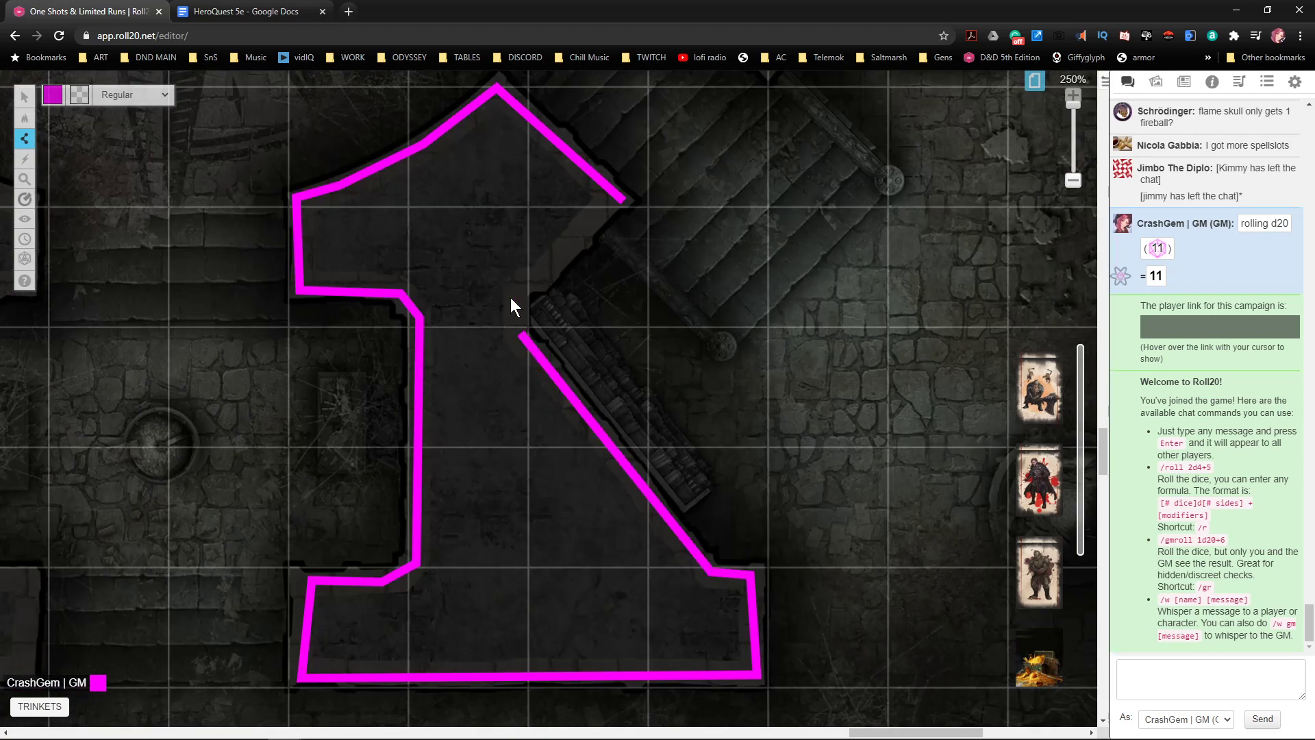
{"action": "left_click", "coordinate": [615, 203]}
- Start outlining the wall block west of the fountain room, tracing its pointed north end and upper west edge
{"action": "scroll", "coordinate": [695, 432], "scroll_direction": "left", "scroll_amount": 10}
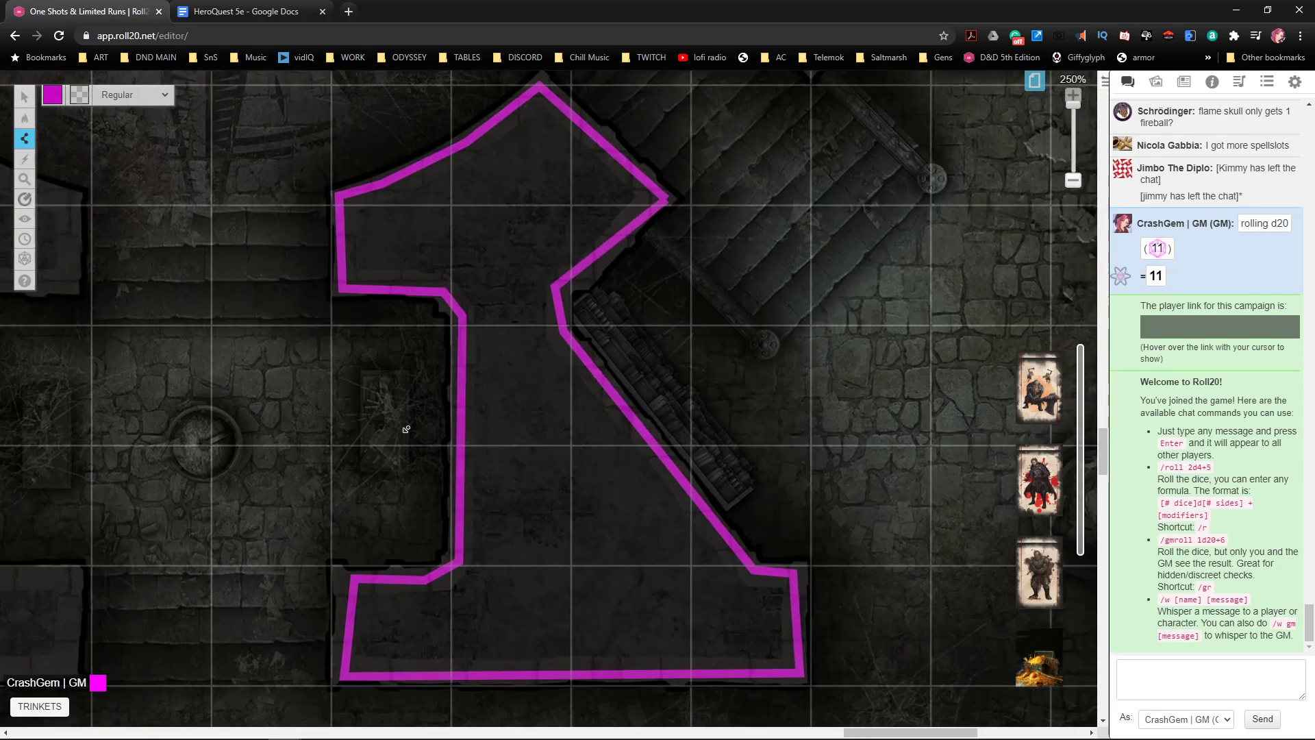
{"action": "scroll", "coordinate": [696, 432], "scroll_direction": "right", "scroll_amount": 3}
{"action": "left_click", "coordinate": [774, 253]}
{"action": "left_click", "coordinate": [775, 180]}
{"action": "left_click", "coordinate": [644, 113]}
{"action": "left_click", "coordinate": [569, 181]}
{"action": "left_click", "coordinate": [571, 298]}
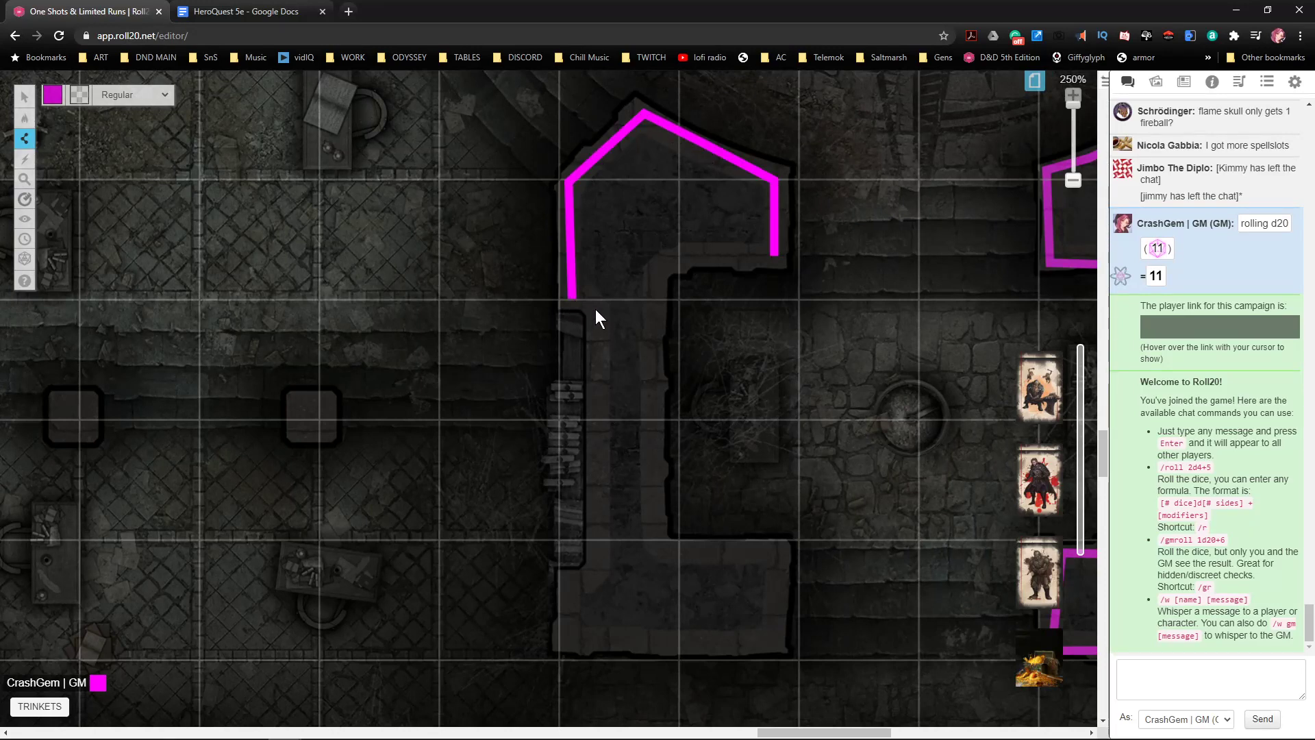
- Continue the western block's outline behind the bookshelf on its west side and along its south edge
{"action": "left_click", "coordinate": [599, 573]}
{"action": "left_click", "coordinate": [571, 583]}
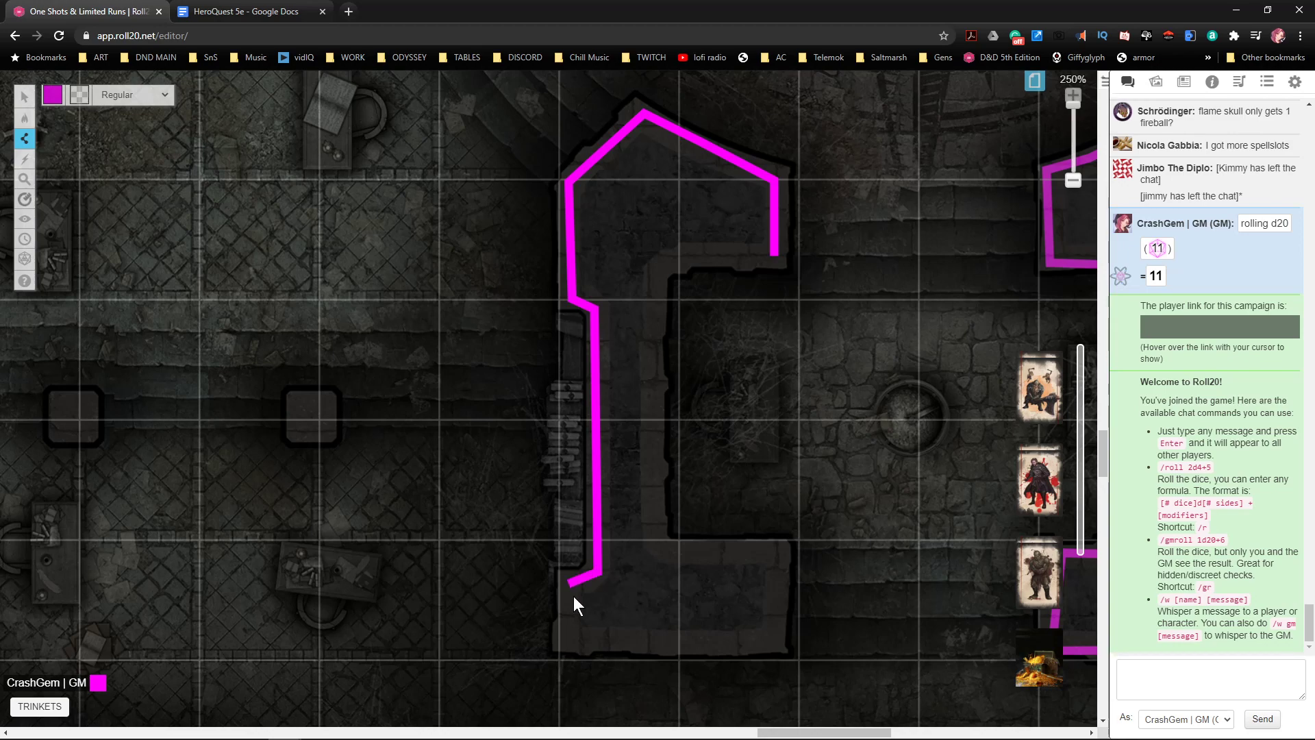
{"action": "left_click", "coordinate": [569, 640]}
{"action": "left_click", "coordinate": [778, 642]}
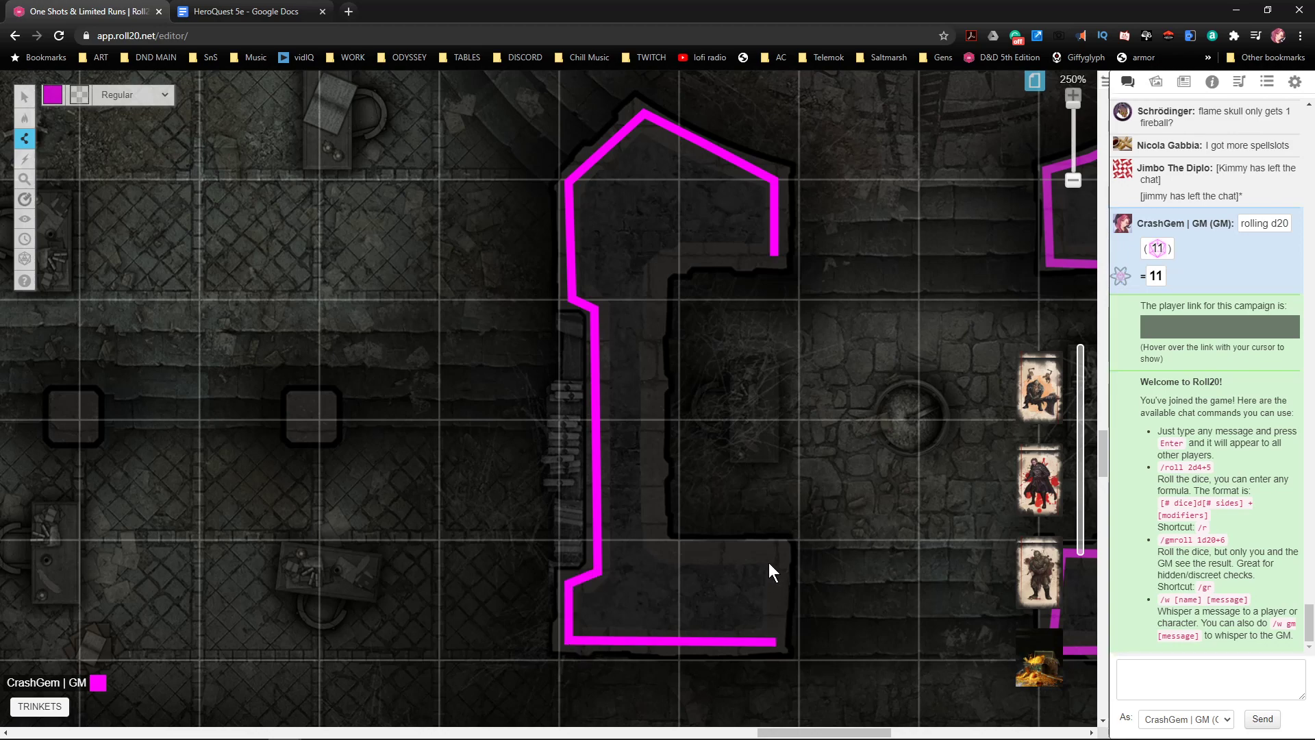
- Trace the western block's edge along the fountain room's west wall and close the outline at its northeast projection
{"action": "left_click", "coordinate": [771, 554]}
{"action": "left_click", "coordinate": [657, 552]}
{"action": "left_click", "coordinate": [649, 537]}
{"action": "scroll", "coordinate": [652, 479], "scroll_direction": "up", "scroll_amount": 2}
{"action": "left_click", "coordinate": [648, 378]}
{"action": "left_click", "coordinate": [685, 359]}
{"action": "left_click", "coordinate": [773, 358]}
- Review the traced walls around the circular hall and examine the green door markings in the western dungeon section
{"action": "scroll", "coordinate": [753, 370], "scroll_direction": "down", "scroll_amount": 1}
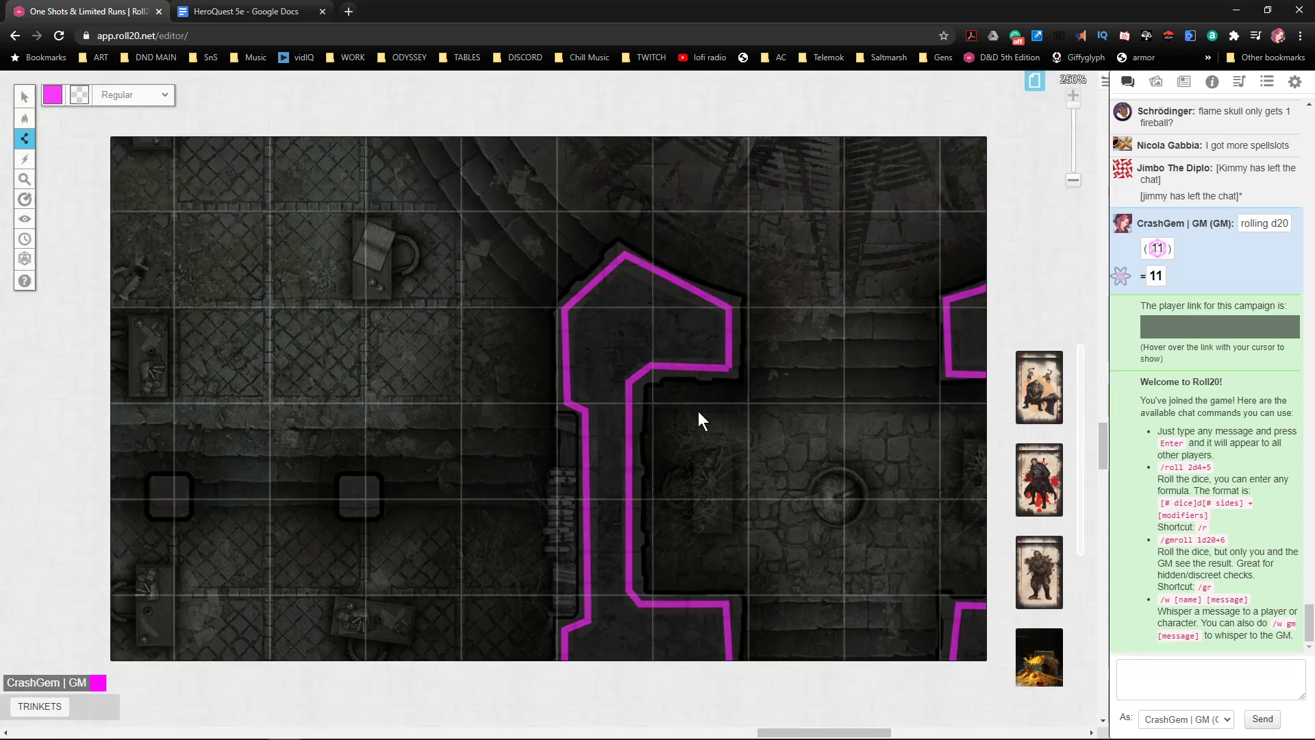
{"action": "scroll", "coordinate": [717, 478], "scroll_direction": "down", "scroll_amount": 1}
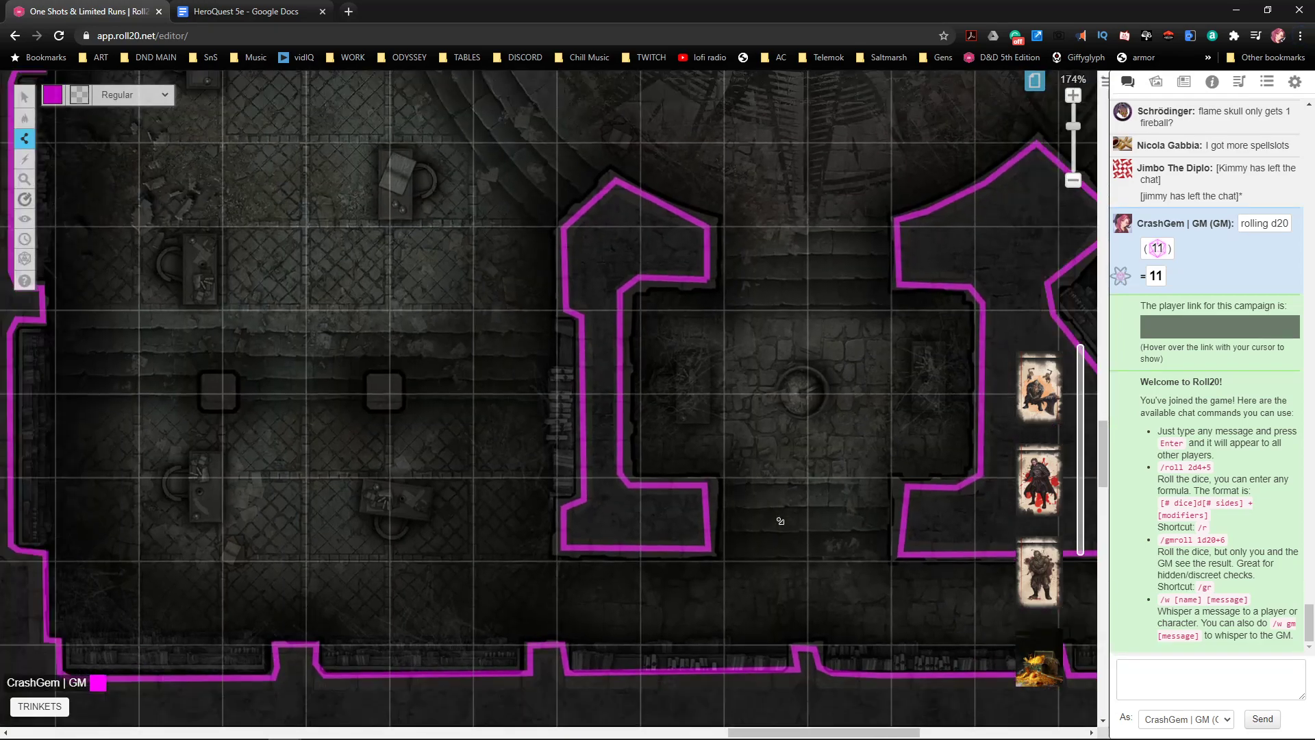
{"action": "scroll", "coordinate": [759, 506], "scroll_direction": "right", "scroll_amount": 8}
{"action": "scroll", "coordinate": [765, 475], "scroll_direction": "down", "scroll_amount": 2}
{"action": "scroll", "coordinate": [549, 498], "scroll_direction": "left", "scroll_amount": 10}
{"action": "scroll", "coordinate": [558, 432], "scroll_direction": "up", "scroll_amount": 15}
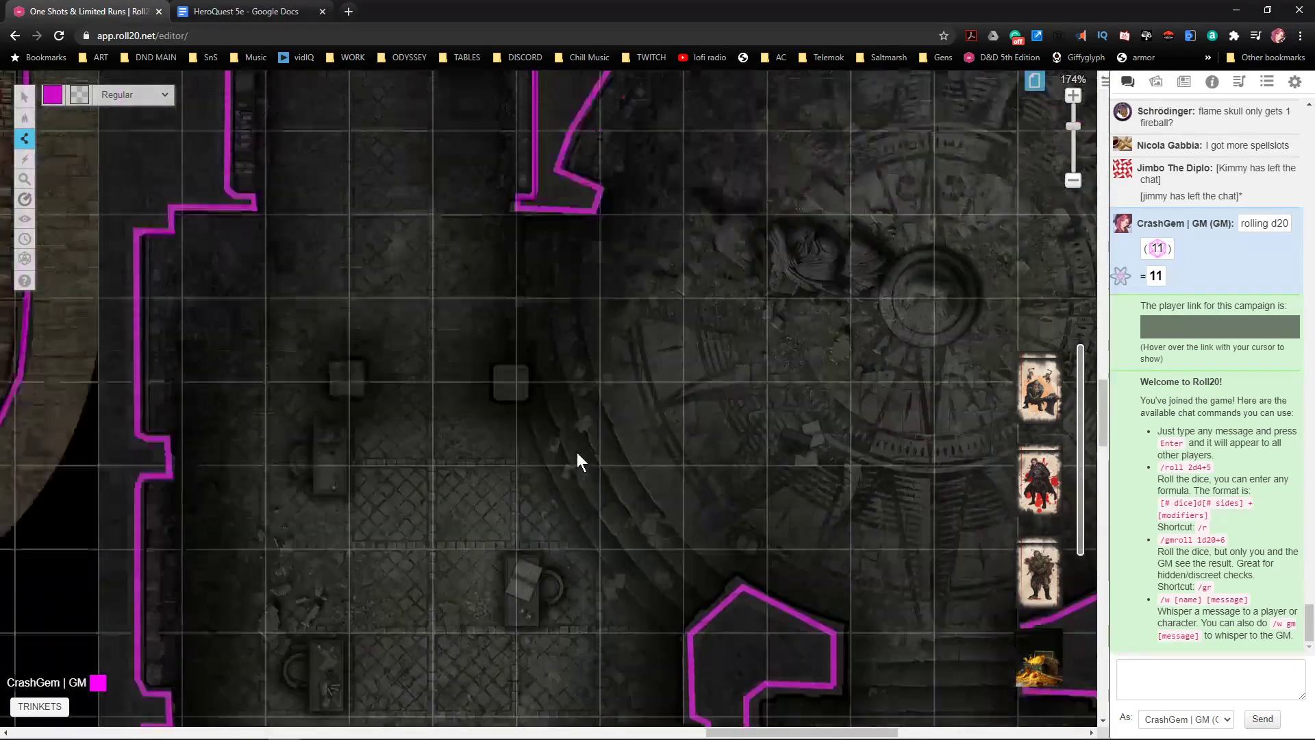
{"action": "scroll", "coordinate": [601, 463], "scroll_direction": "down", "scroll_amount": 2}
{"action": "scroll", "coordinate": [658, 470], "scroll_direction": "up", "scroll_amount": 3}
{"action": "scroll", "coordinate": [678, 472], "scroll_direction": "down", "scroll_amount": 3}
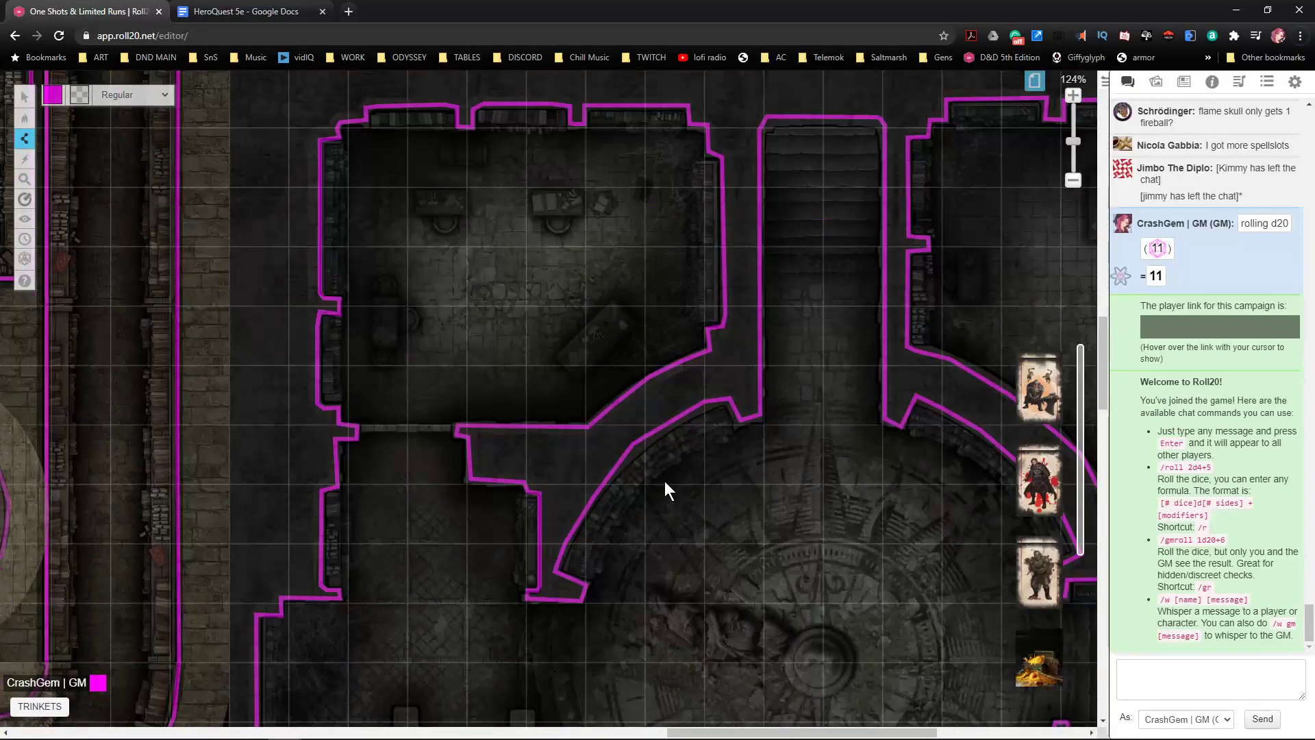
{"action": "scroll", "coordinate": [788, 487], "scroll_direction": "right", "scroll_amount": 4}
{"action": "scroll", "coordinate": [842, 493], "scroll_direction": "right", "scroll_amount": 4}
{"action": "scroll", "coordinate": [796, 549], "scroll_direction": "down", "scroll_amount": 4}
{"action": "scroll", "coordinate": [746, 565], "scroll_direction": "left", "scroll_amount": 20}
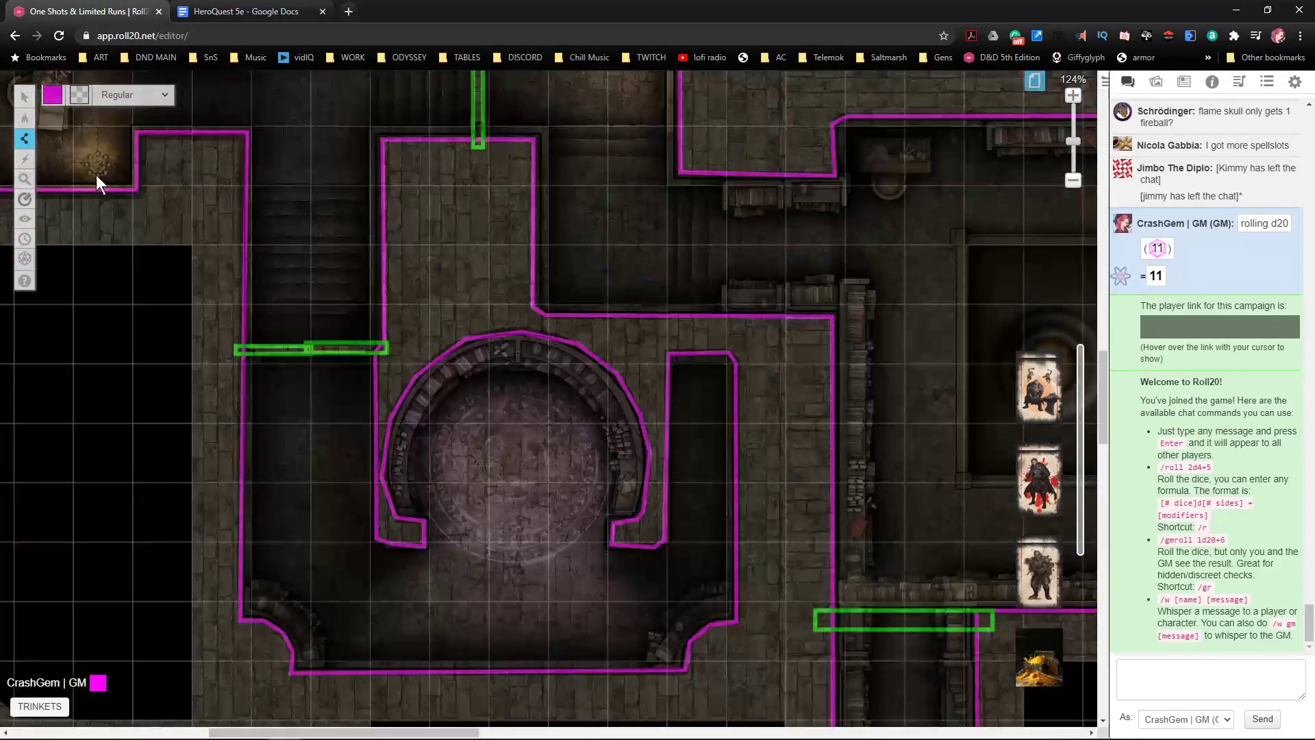
- Set the drawing colour to bright green and choose the Draw Shape tool
{"action": "left_click", "coordinate": [53, 94]}
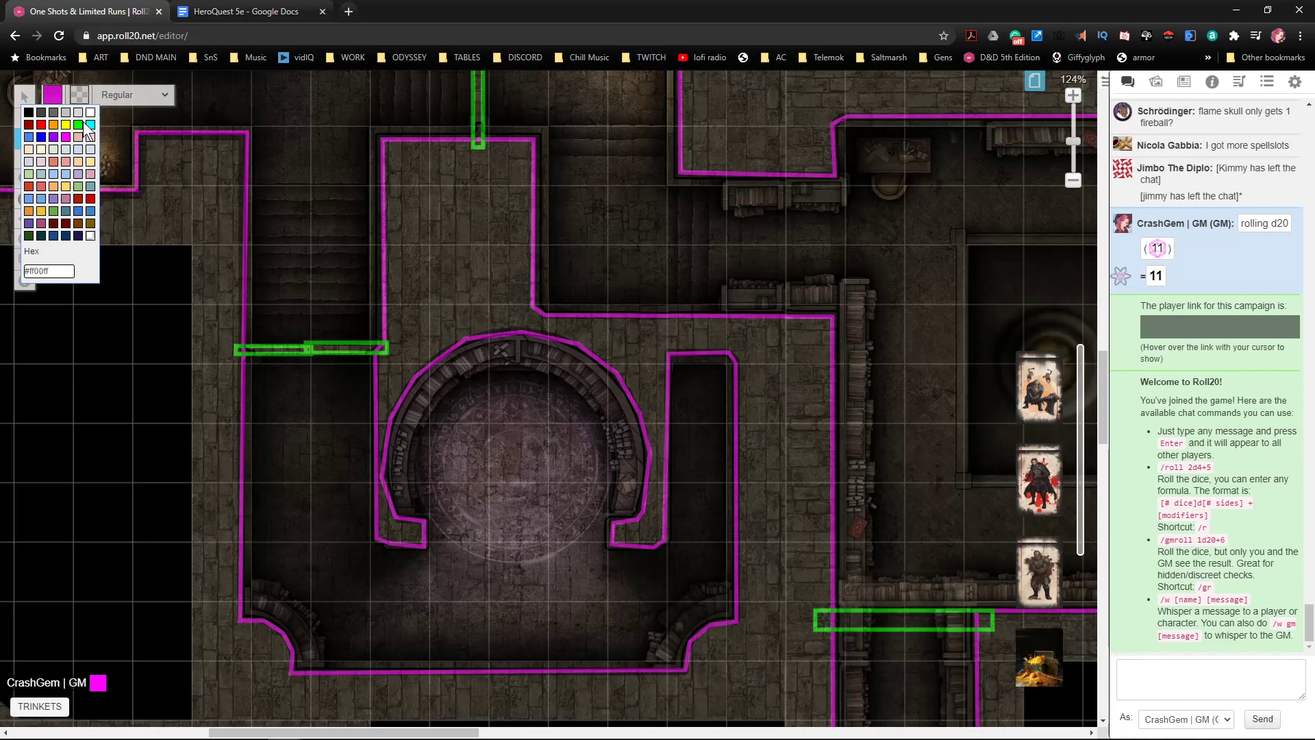
{"action": "left_click", "coordinate": [78, 126]}
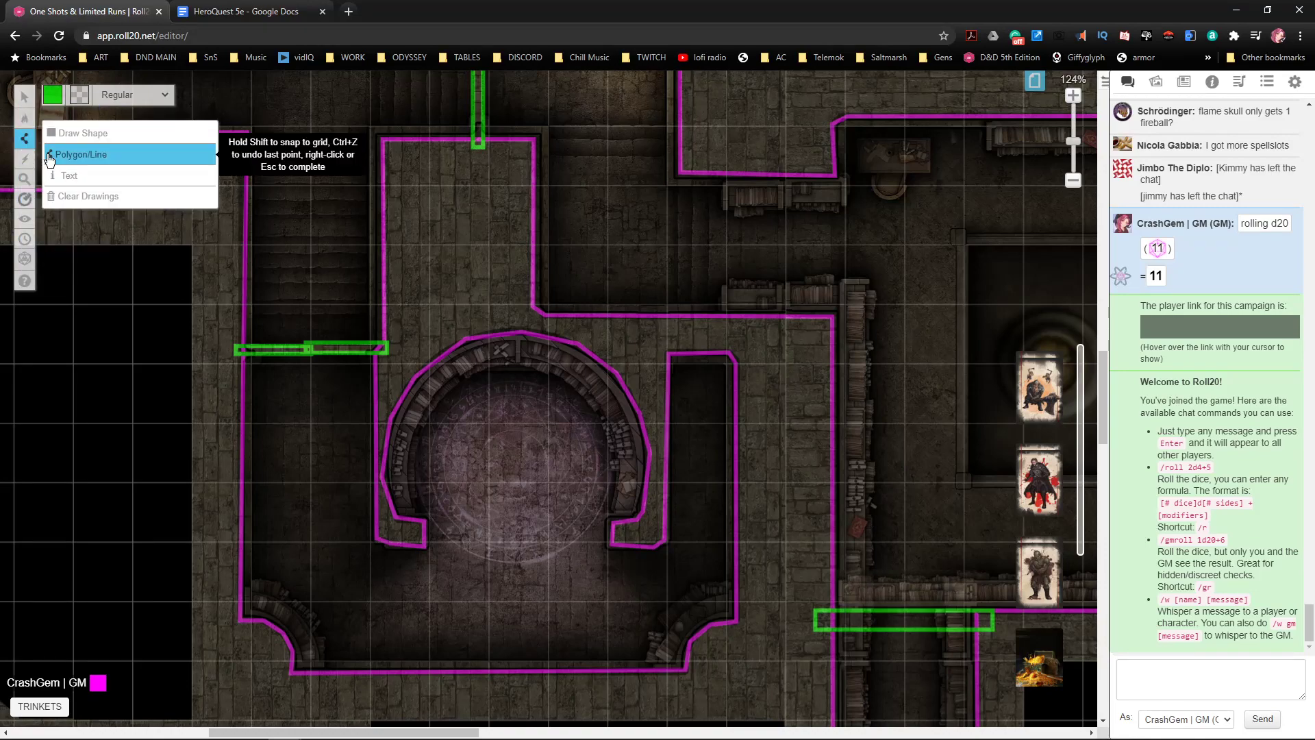
{"action": "left_click", "coordinate": [82, 133]}
- Make Dynamic Lighting the active layer for the green drawings
{"action": "scroll", "coordinate": [665, 473], "scroll_direction": "down", "scroll_amount": 1}
{"action": "scroll", "coordinate": [667, 475], "scroll_direction": "down", "scroll_amount": 6}
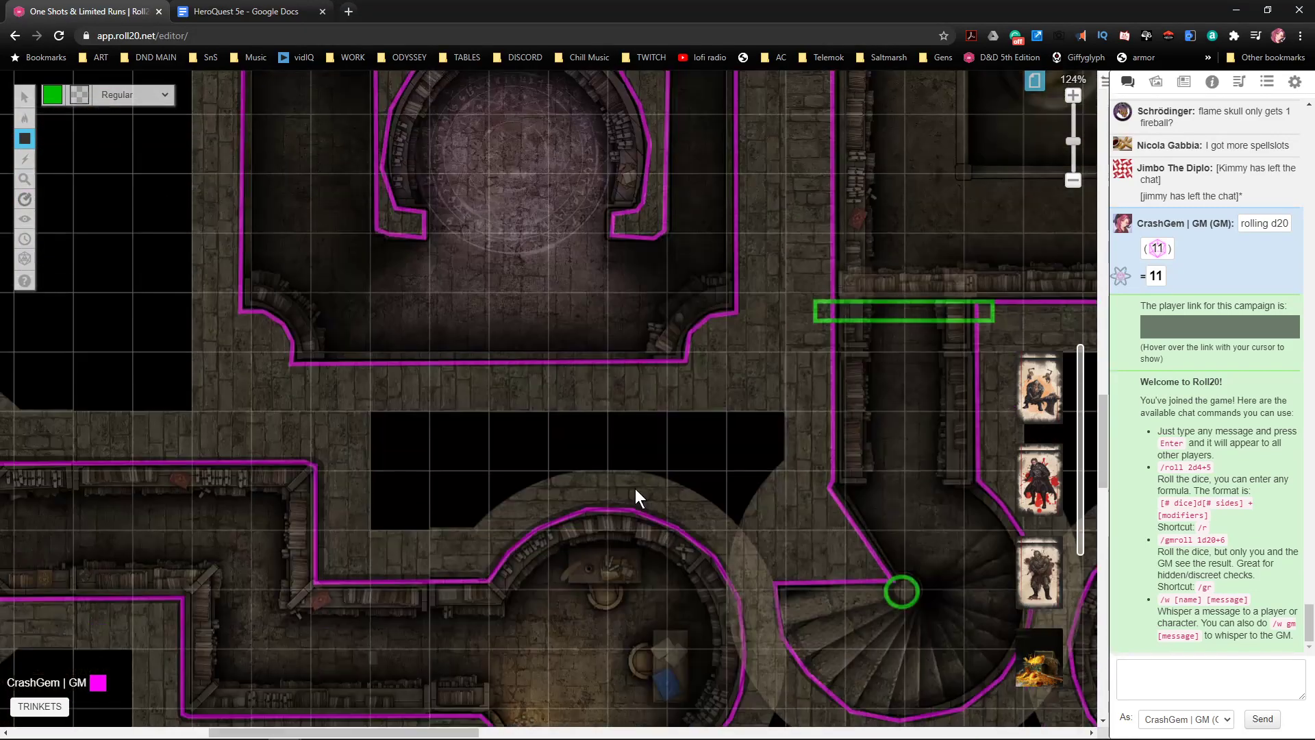
{"action": "mouse_move", "coordinate": [34, 117]}
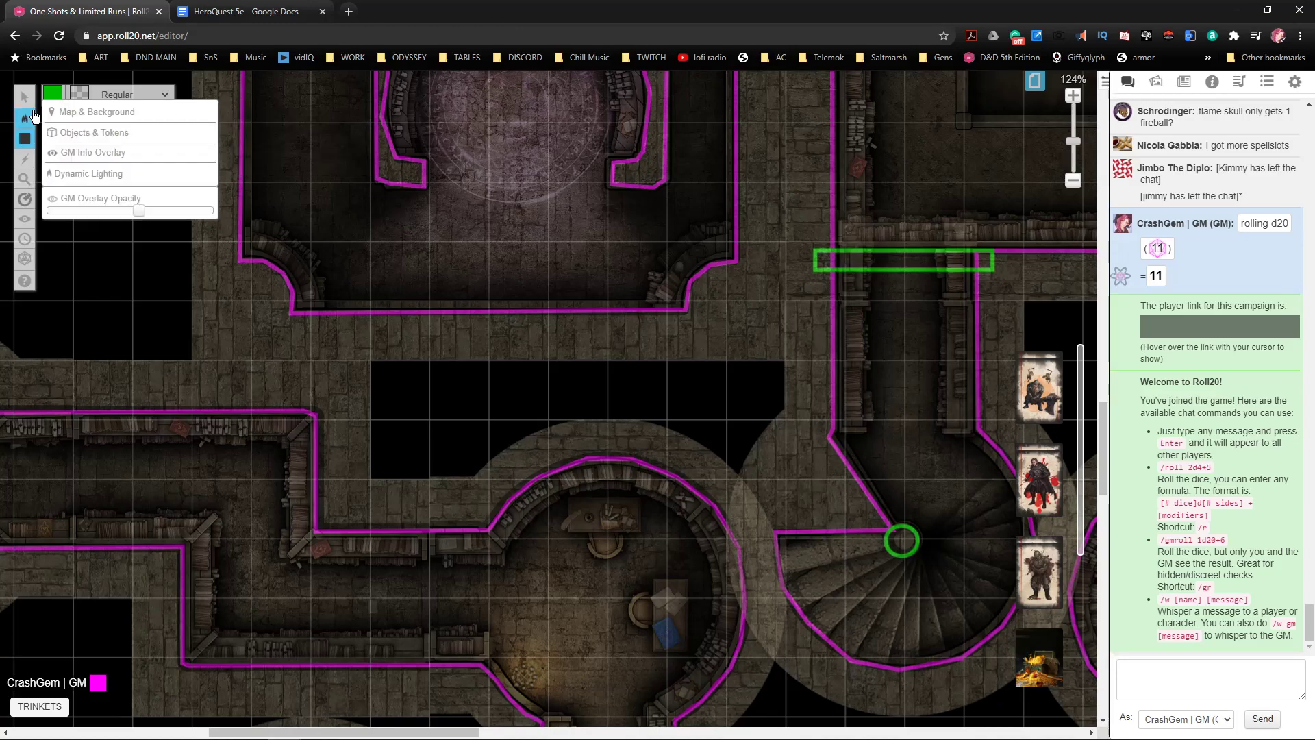
{"action": "left_click", "coordinate": [95, 176]}
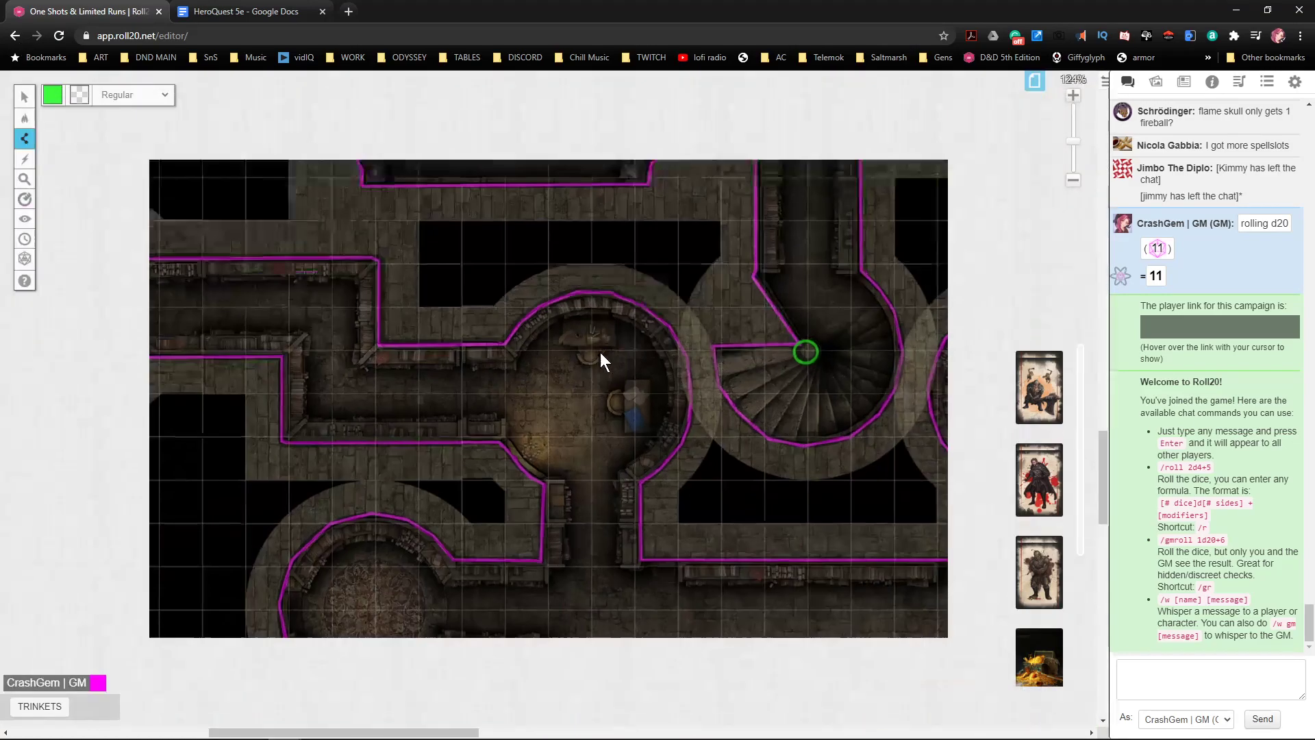
- Draw green squares around the four square pillars in the western hall of the dark circular-hall map
{"action": "scroll", "coordinate": [589, 358], "scroll_direction": "down", "scroll_amount": 2}
{"action": "middle_click", "coordinate": [618, 399]}
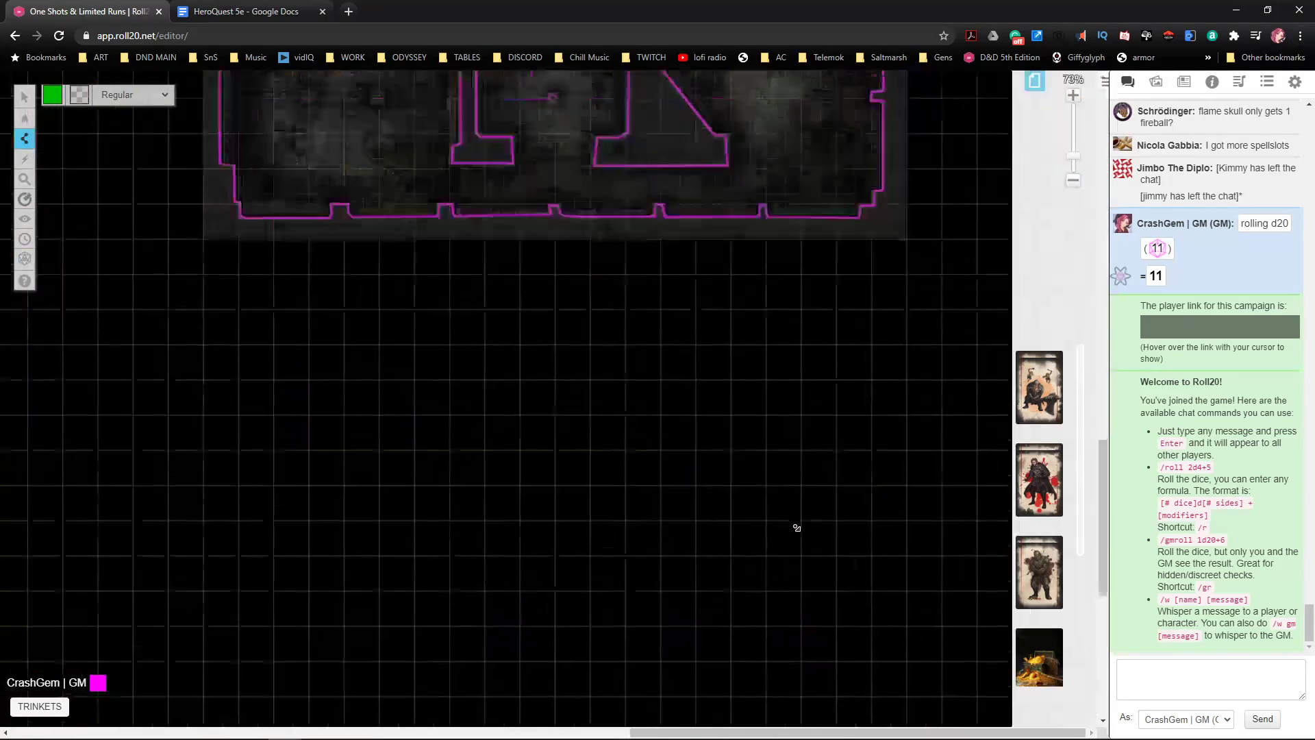
{"action": "scroll", "coordinate": [648, 461], "scroll_direction": "up", "scroll_amount": 9}
{"action": "scroll", "coordinate": [644, 461], "scroll_direction": "up", "scroll_amount": 1}
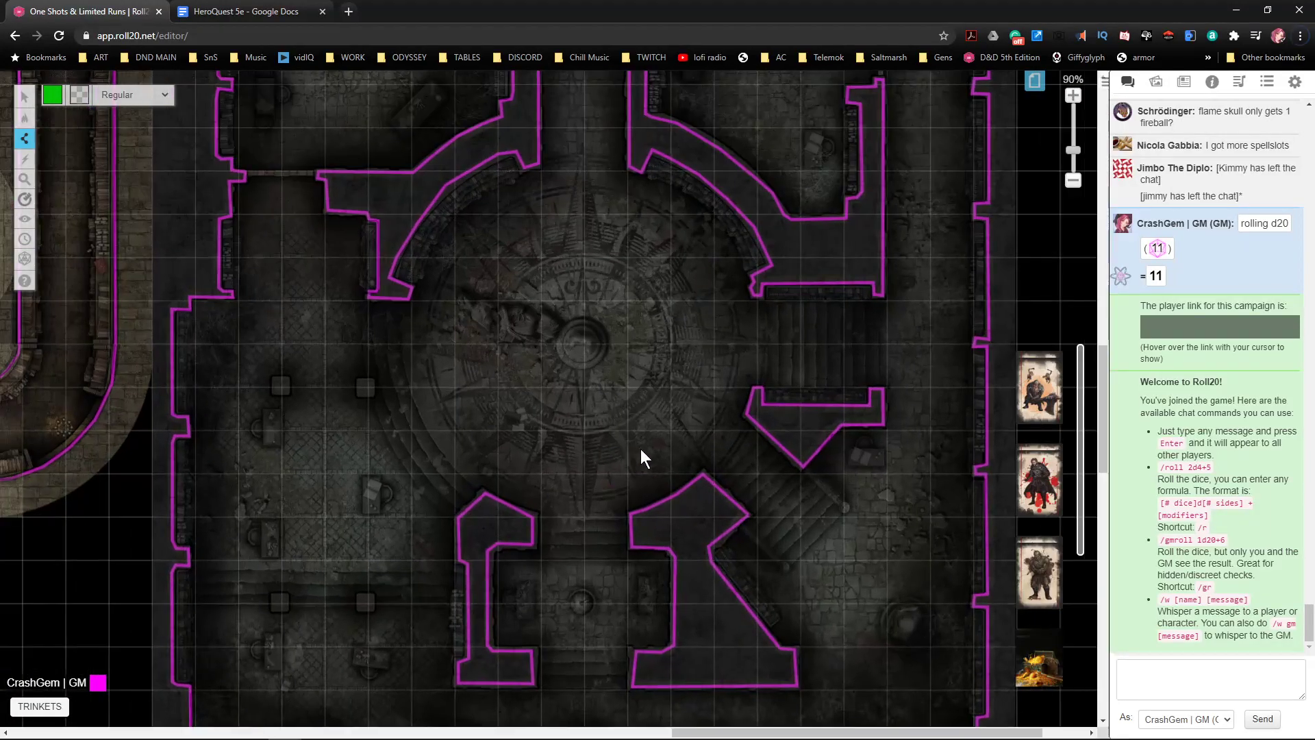
{"action": "scroll", "coordinate": [602, 452], "scroll_direction": "up", "scroll_amount": 2}
{"action": "scroll", "coordinate": [568, 457], "scroll_direction": "up", "scroll_amount": 1}
{"action": "middle_click", "coordinate": [582, 461]}
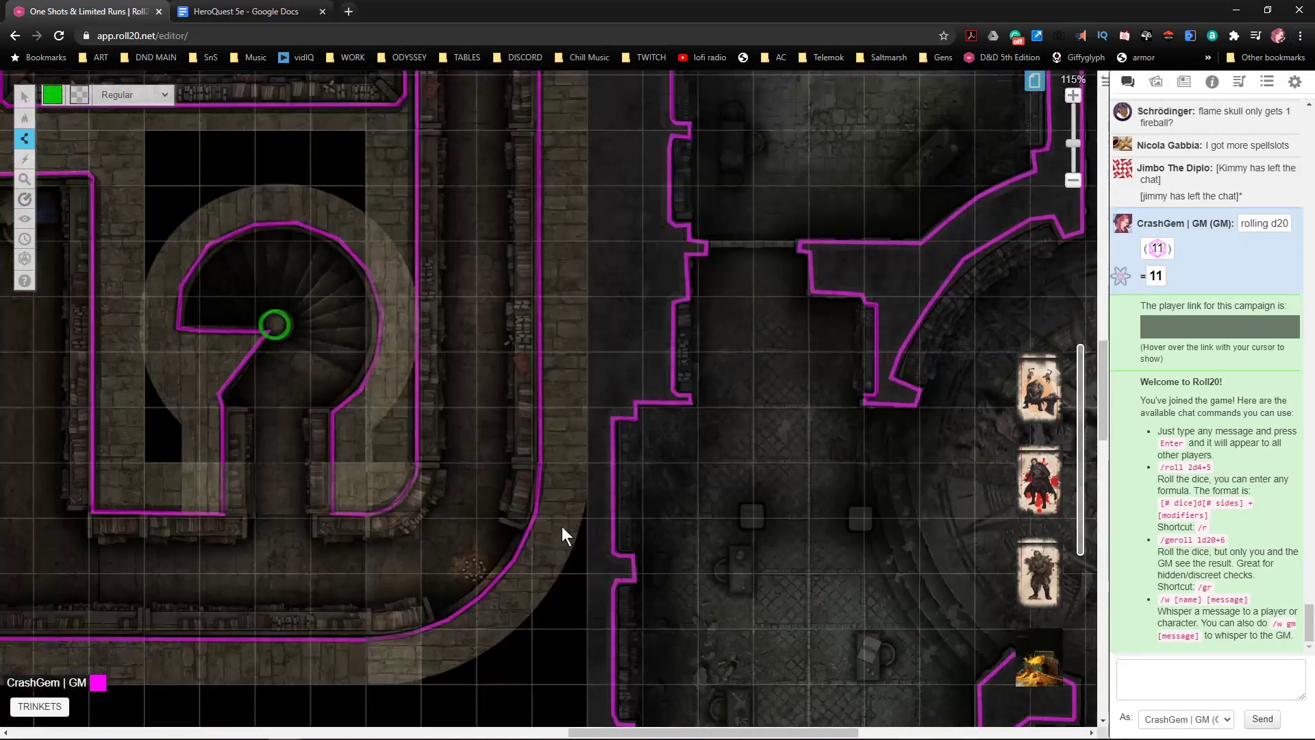
{"action": "scroll", "coordinate": [560, 528], "scroll_direction": "down", "scroll_amount": 2}
{"action": "middle_click", "coordinate": [626, 510]}
{"action": "scroll", "coordinate": [706, 528], "scroll_direction": "down", "scroll_amount": 3}
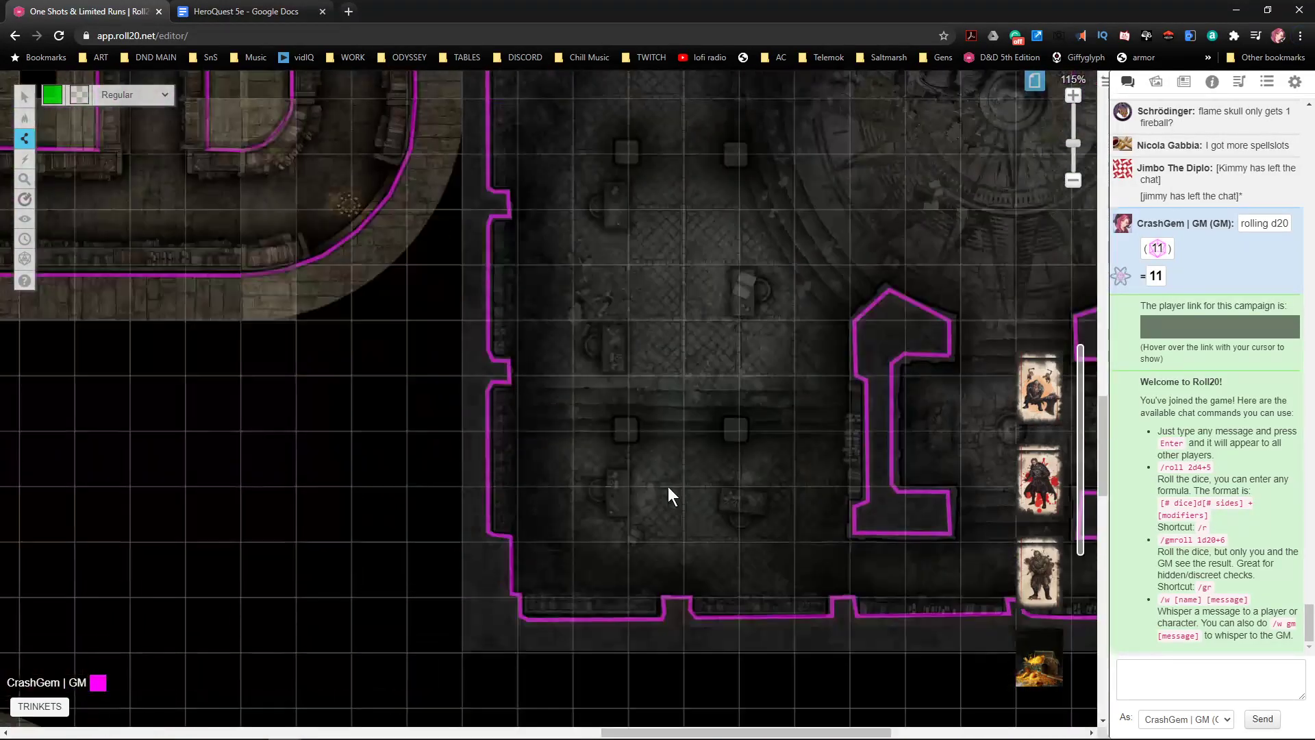
{"action": "left_click", "coordinate": [618, 422]}
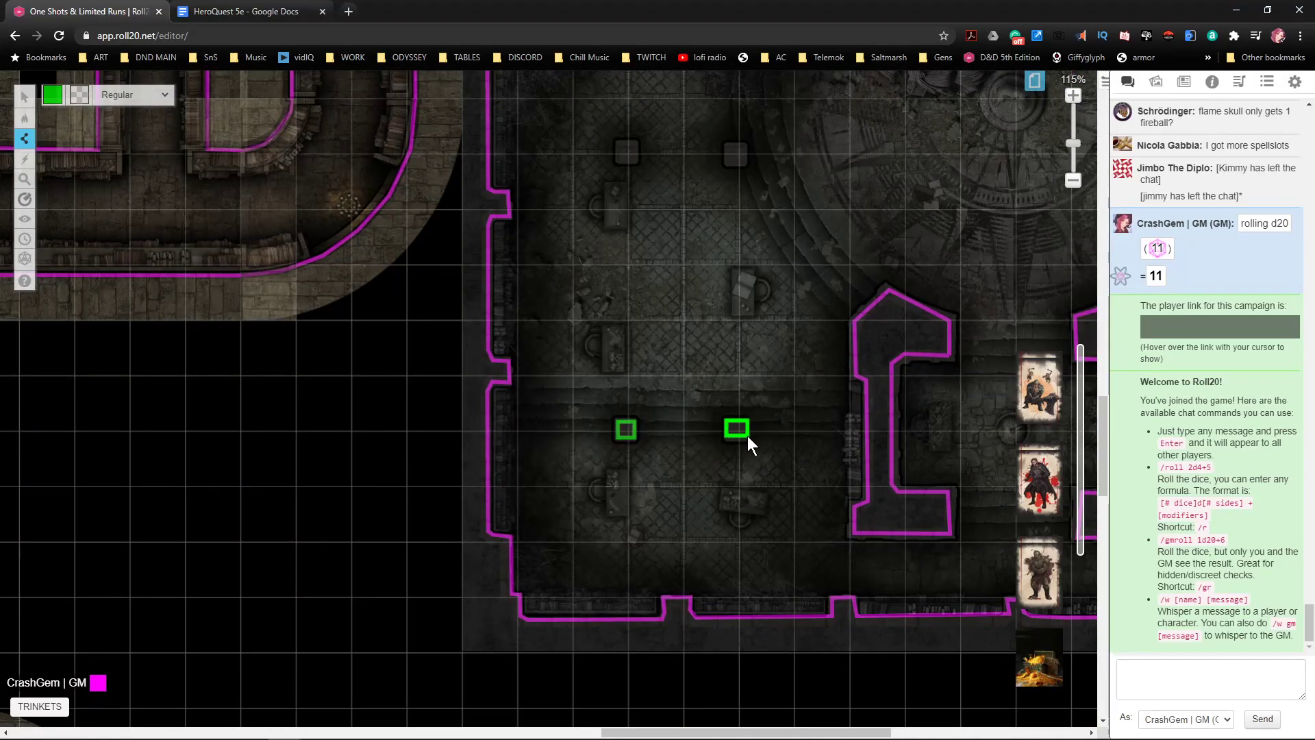
{"action": "scroll", "coordinate": [745, 440], "scroll_direction": "up", "scroll_amount": 3}
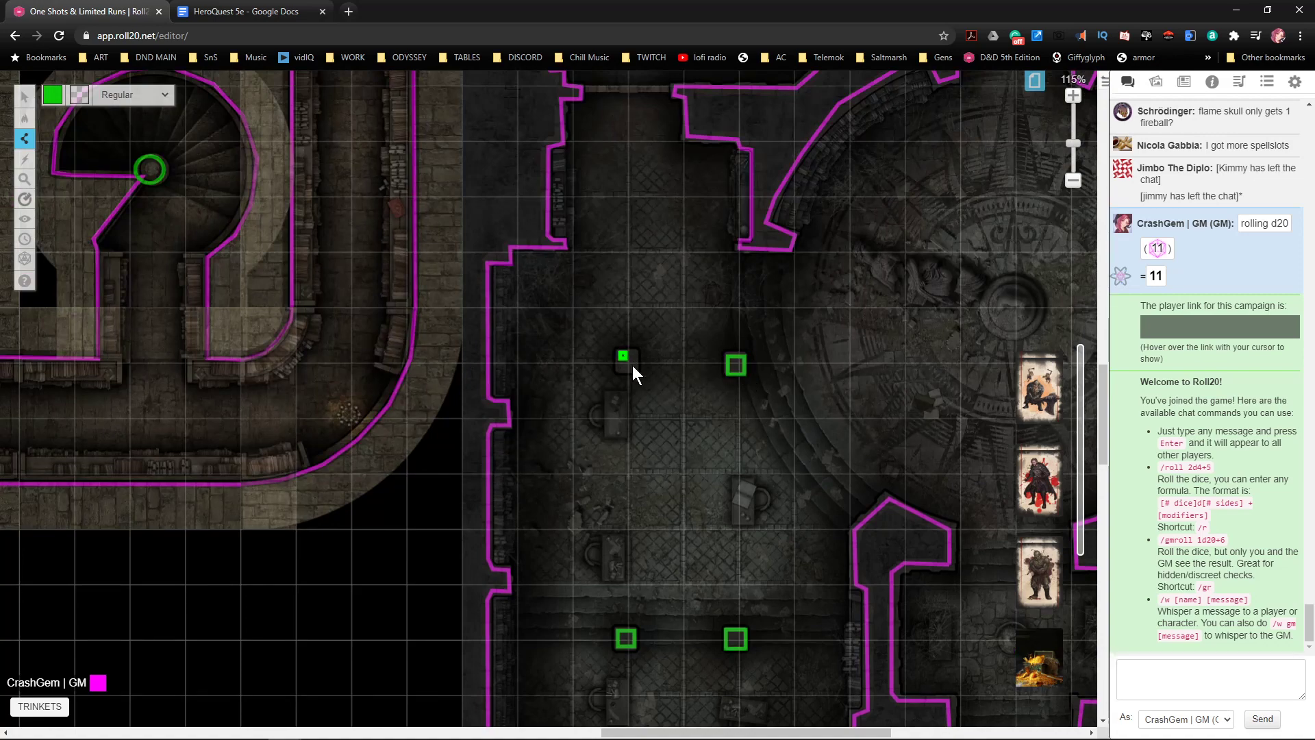
- Draw a green door line across the doorway between the northwest room and the western hall, and end the line
{"action": "scroll", "coordinate": [635, 367], "scroll_direction": "up", "scroll_amount": 4}
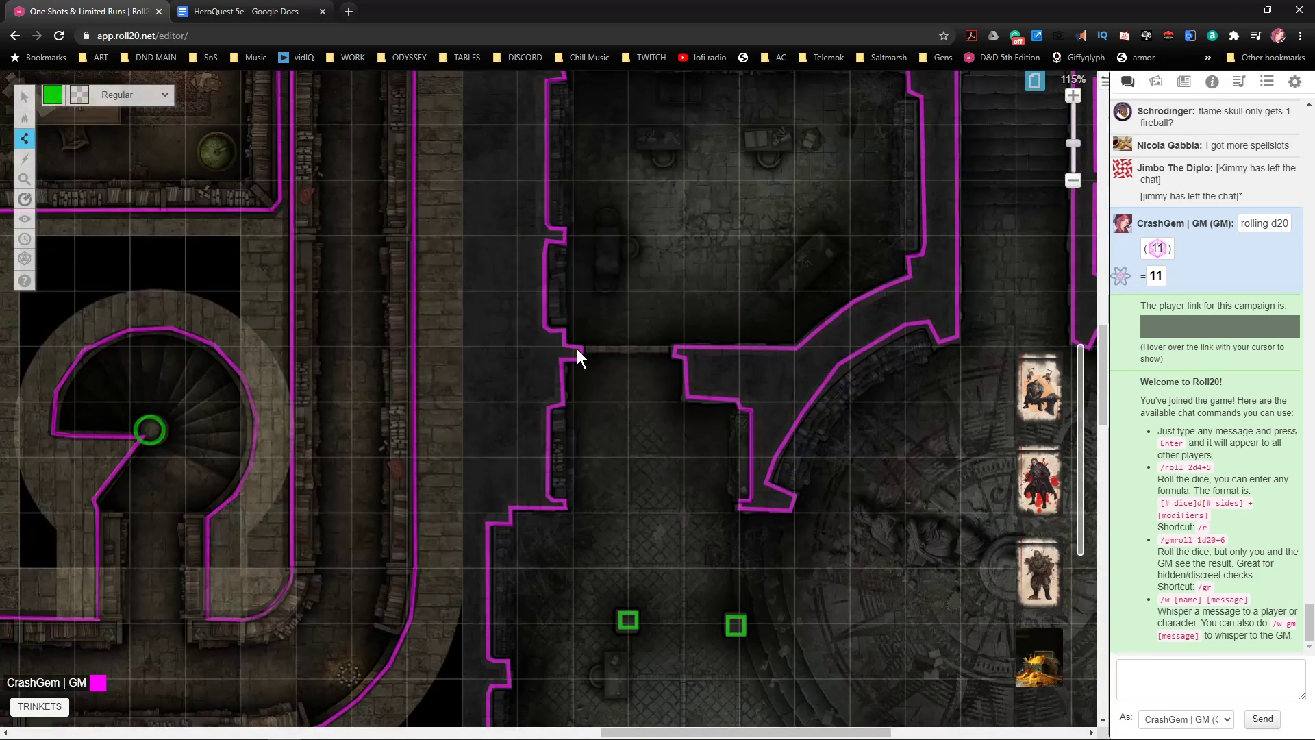
{"action": "left_click", "coordinate": [626, 349]}
{"action": "left_click", "coordinate": [681, 352]}
{"action": "right_click", "coordinate": [683, 353]}
- Make Objects & Tokens the active layer and change to the Select tool
{"action": "scroll", "coordinate": [916, 384], "scroll_direction": "down", "scroll_amount": 4}
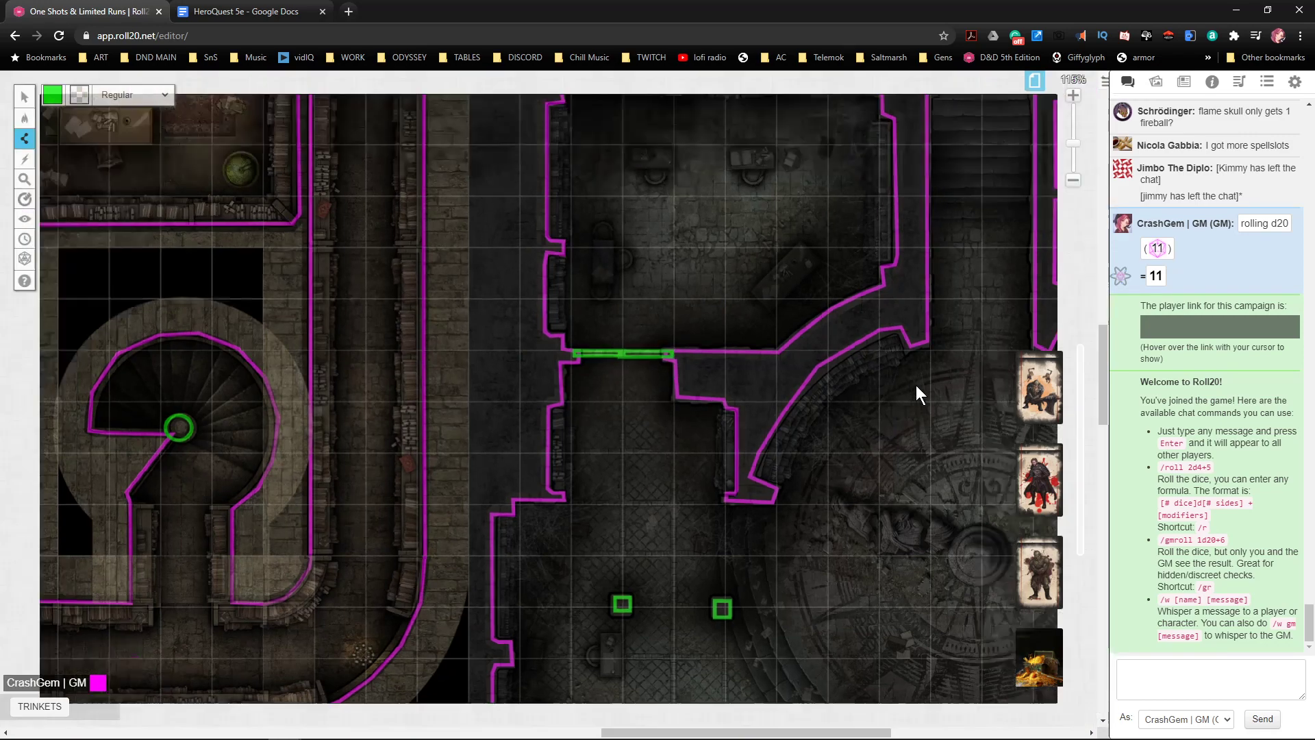
{"action": "scroll", "coordinate": [725, 414], "scroll_direction": "down", "scroll_amount": 2}
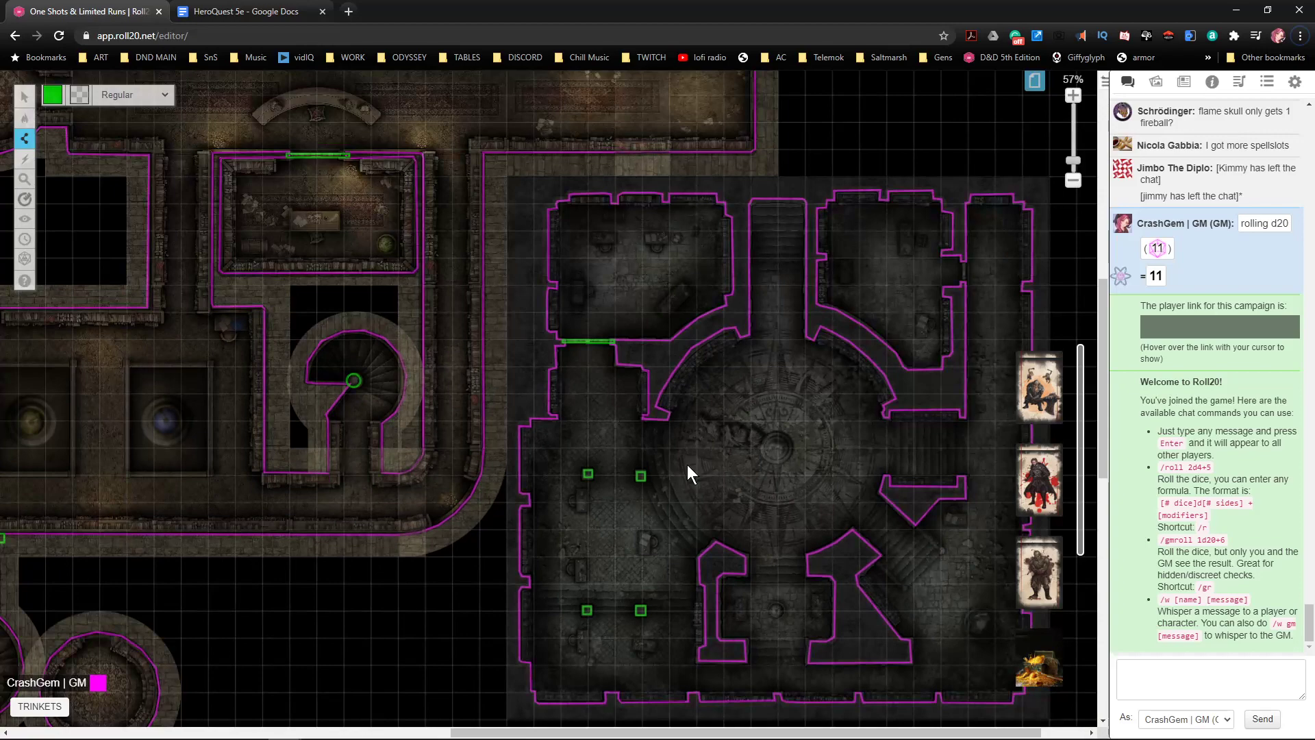
{"action": "mouse_move", "coordinate": [27, 120]}
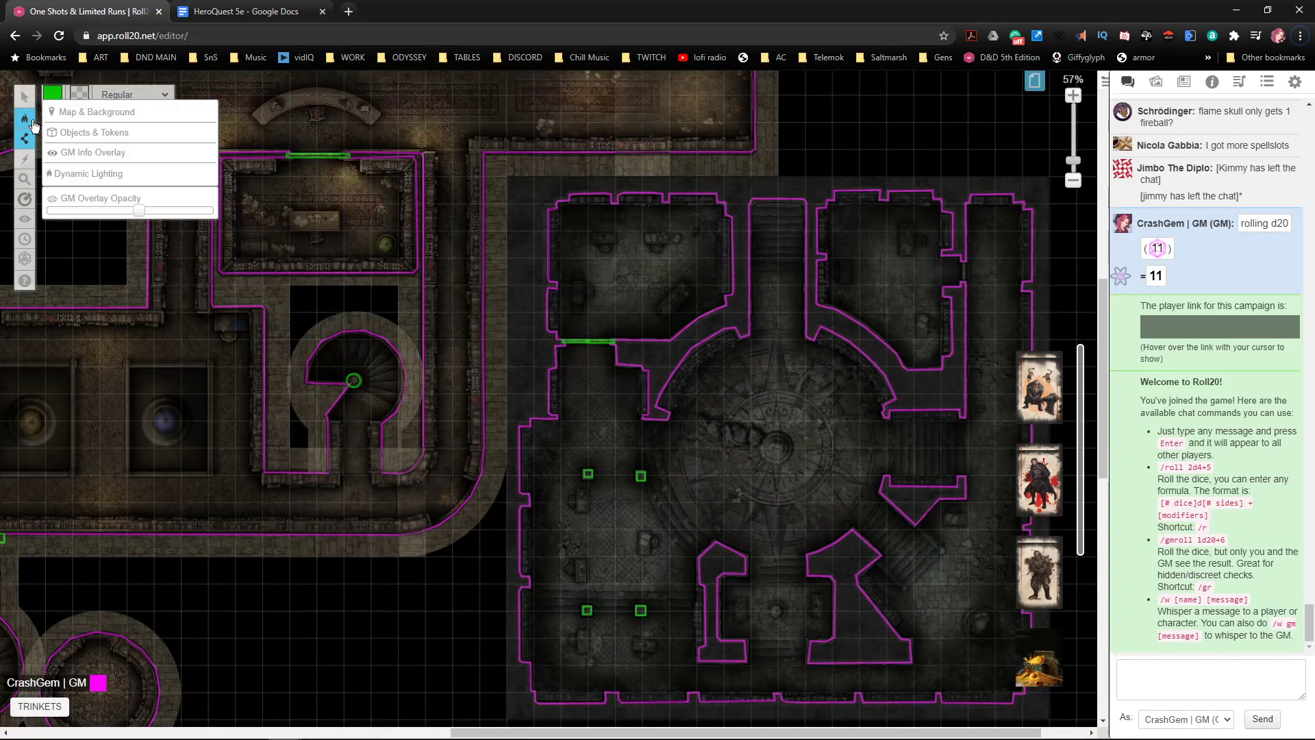
{"action": "left_click", "coordinate": [71, 134]}
{"action": "mouse_move", "coordinate": [21, 94]}
{"action": "left_click", "coordinate": [69, 89]}
- Survey the whole dungeon page on the token layer, from the northern rooms and dark circular hall to the southern chambers
{"action": "scroll", "coordinate": [404, 400], "scroll_direction": "down", "scroll_amount": 5}
{"action": "scroll", "coordinate": [543, 426], "scroll_direction": "up", "scroll_amount": 3}
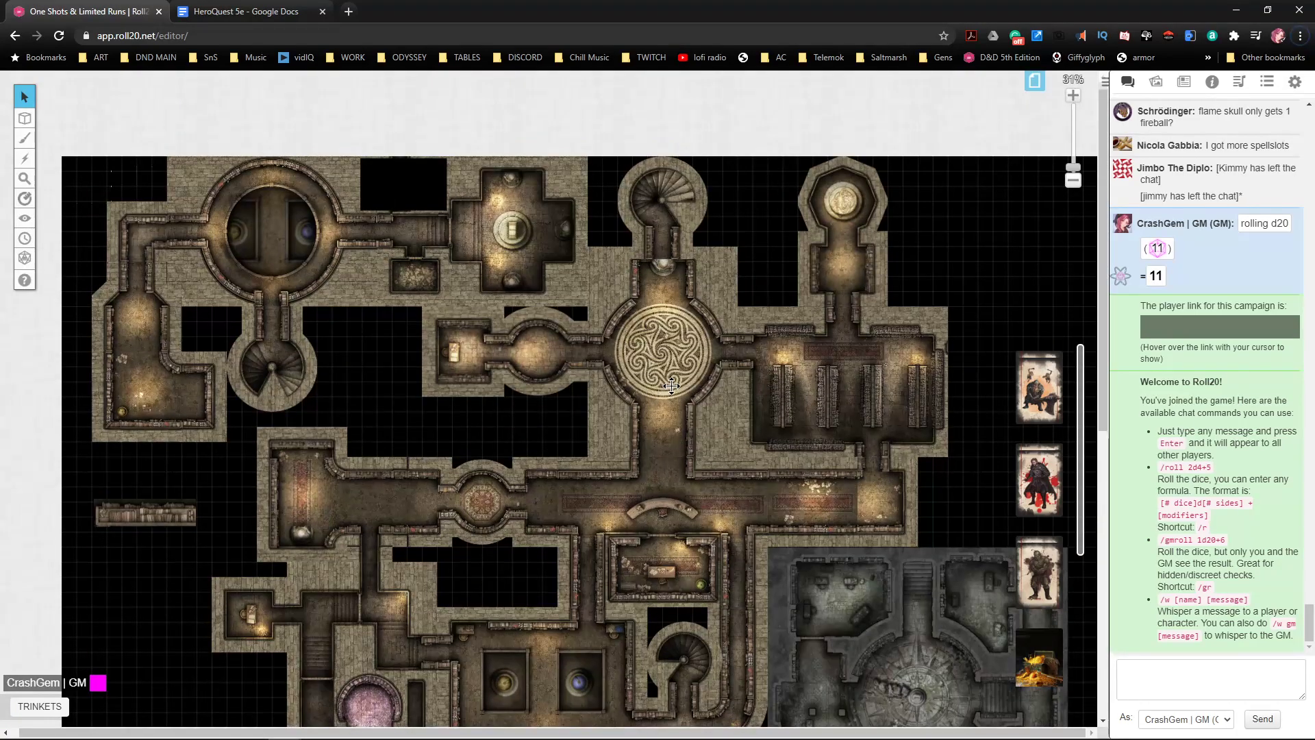
{"action": "scroll", "coordinate": [674, 394], "scroll_direction": "down", "scroll_amount": 5}
{"action": "scroll", "coordinate": [686, 398], "scroll_direction": "down", "scroll_amount": 3}
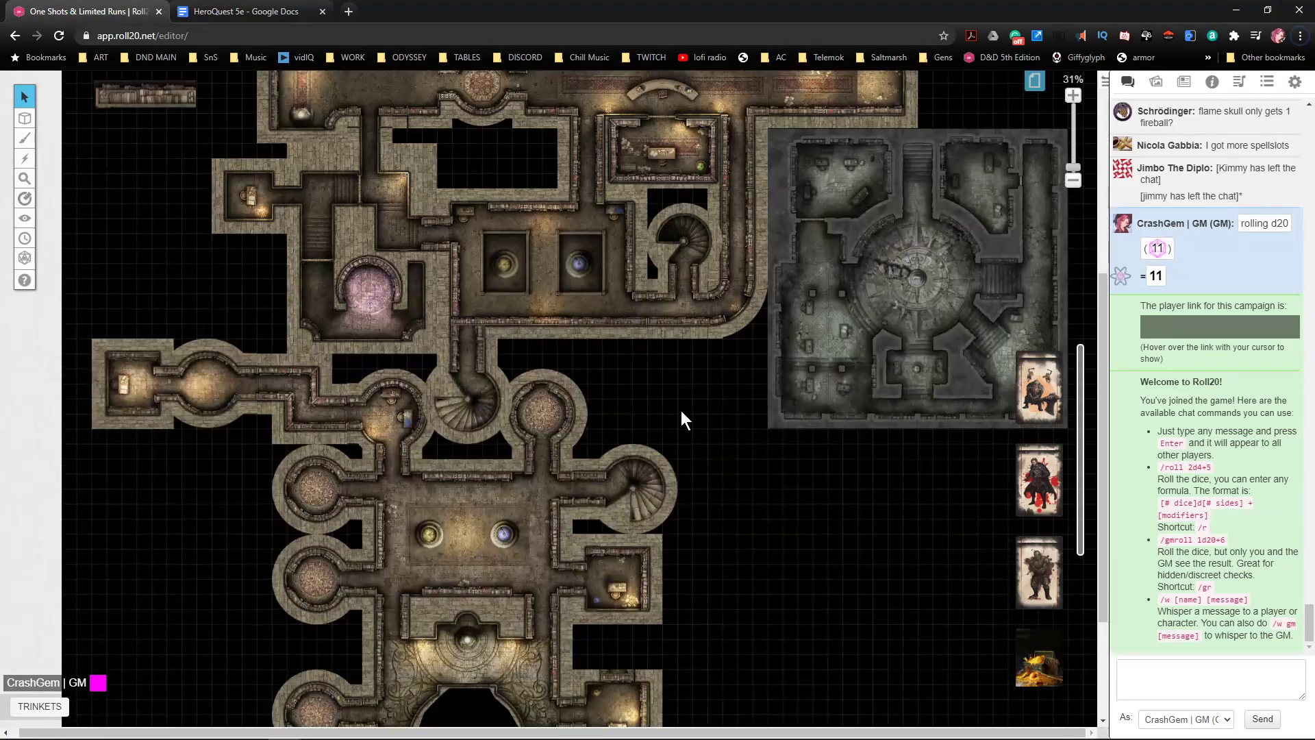
{"action": "scroll", "coordinate": [681, 413], "scroll_direction": "down", "scroll_amount": 5}
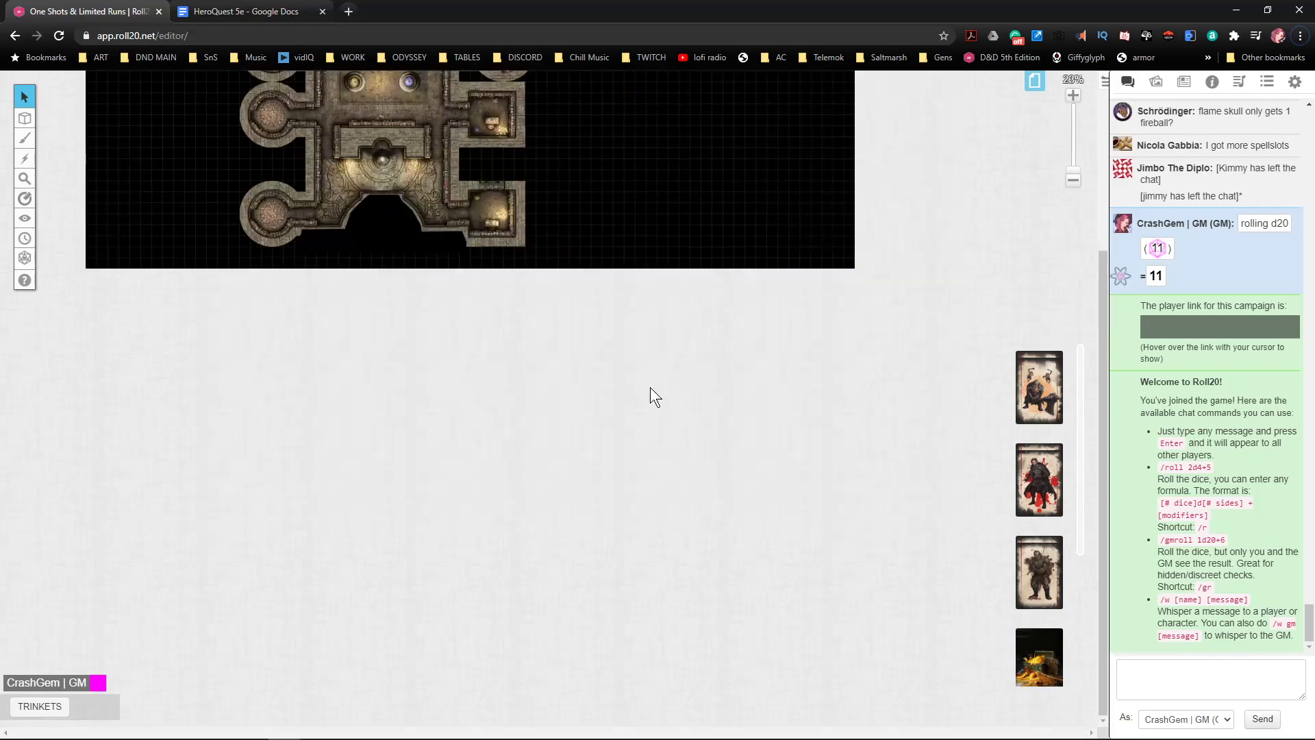
{"action": "scroll", "coordinate": [713, 358], "scroll_direction": "up", "scroll_amount": 3}
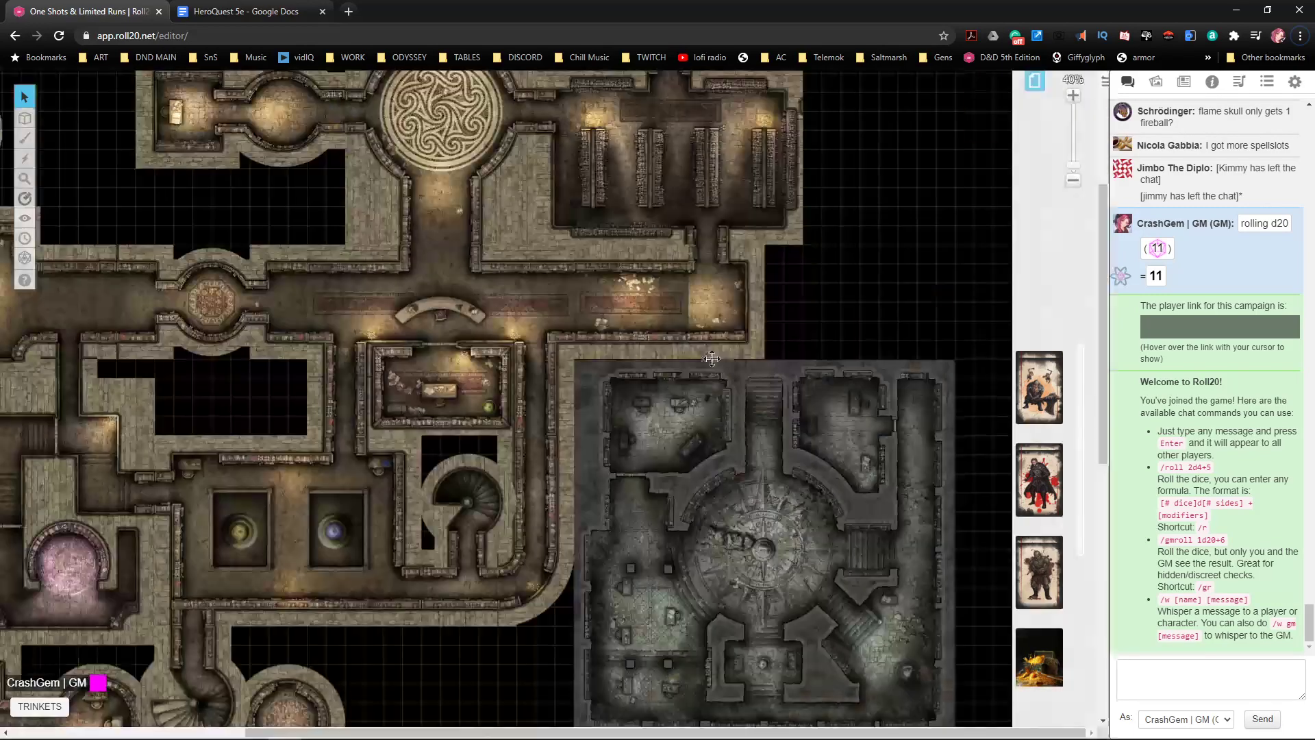
{"action": "left_click_drag", "start_coordinate": [706, 404], "coordinate": [862, 405]}
{"action": "left_click_drag", "start_coordinate": [610, 455], "coordinate": [632, 437]}
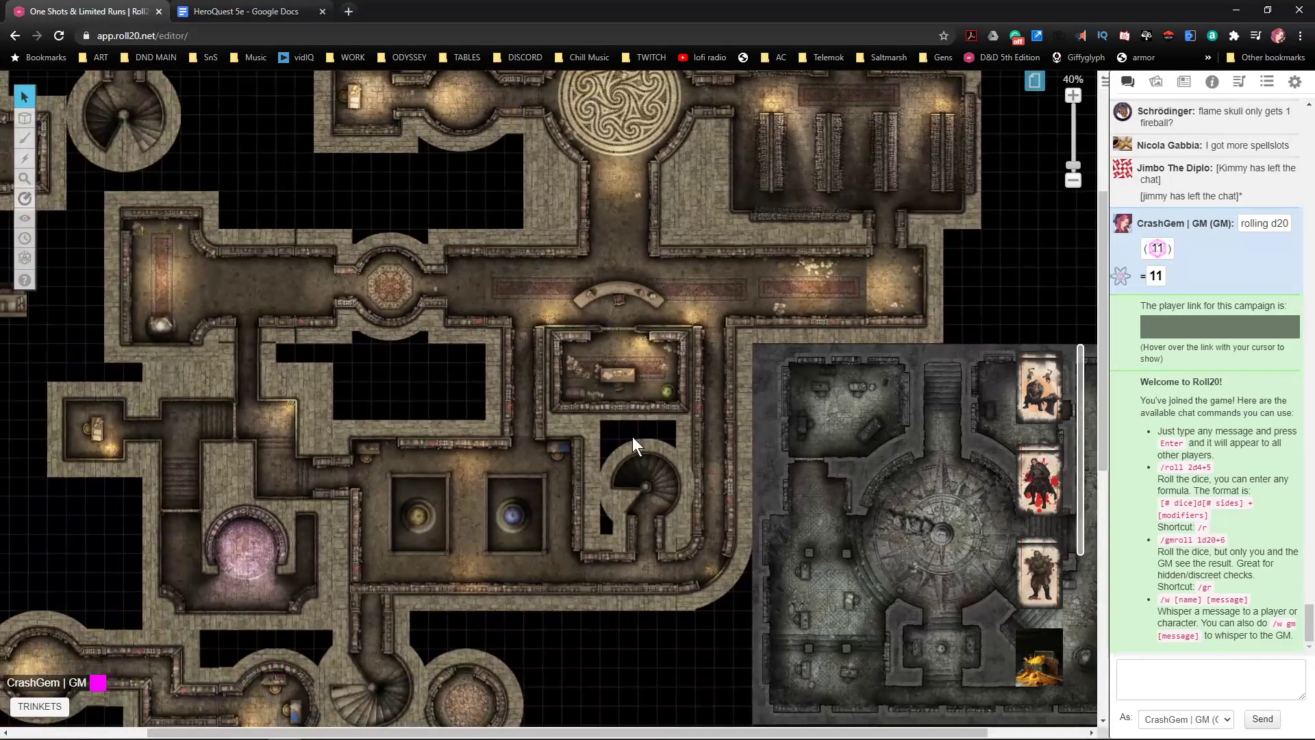
{"action": "scroll", "coordinate": [632, 437], "scroll_direction": "down", "scroll_amount": 3}
{"action": "scroll", "coordinate": [615, 442], "scroll_direction": "up", "scroll_amount": 3}
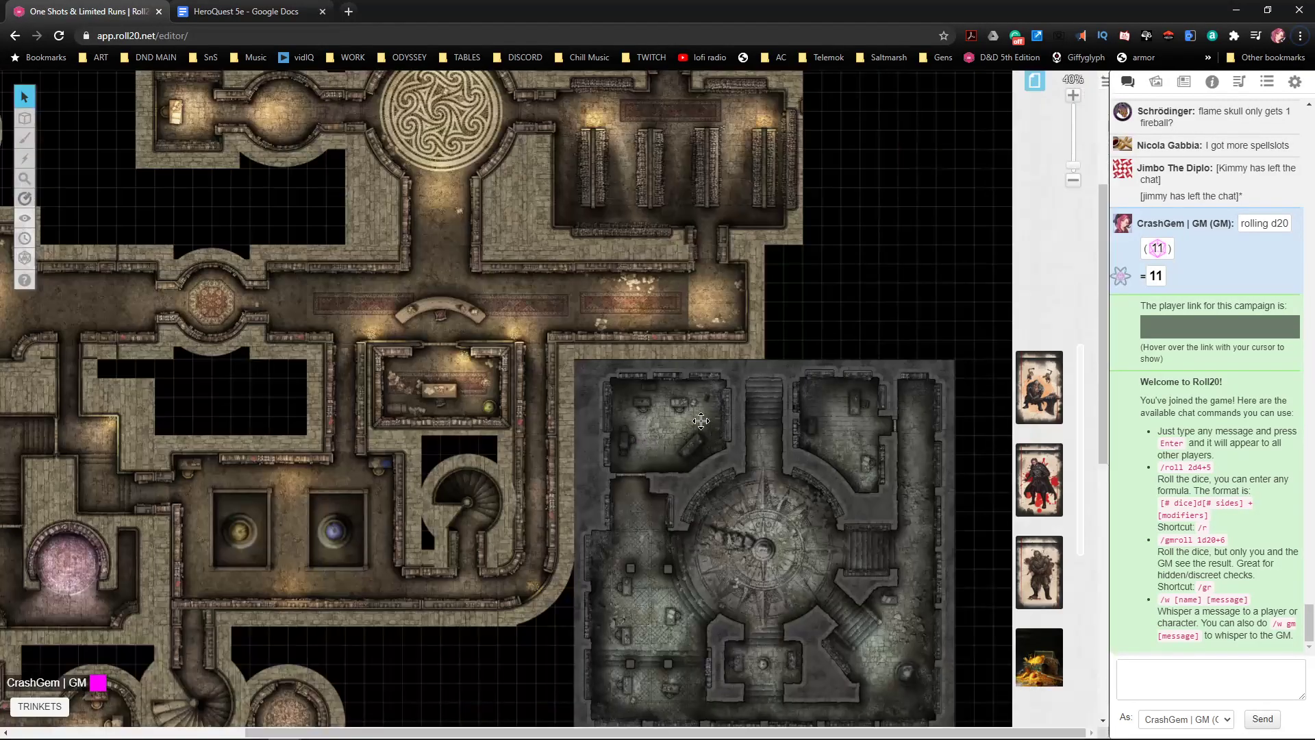
{"action": "scroll", "coordinate": [702, 420], "scroll_direction": "down", "scroll_amount": 1}
{"action": "scroll", "coordinate": [713, 419], "scroll_direction": "up", "scroll_amount": 2}
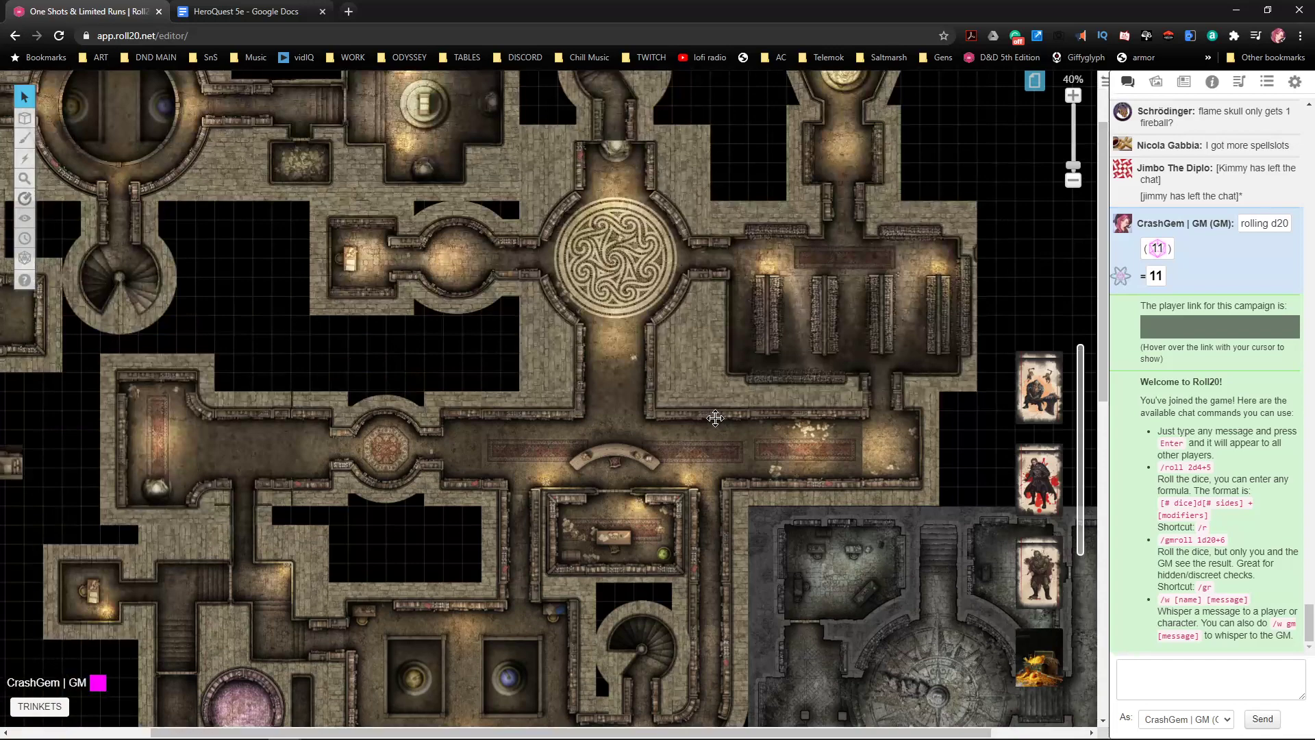
{"action": "scroll", "coordinate": [915, 323], "scroll_direction": "up", "scroll_amount": 2}
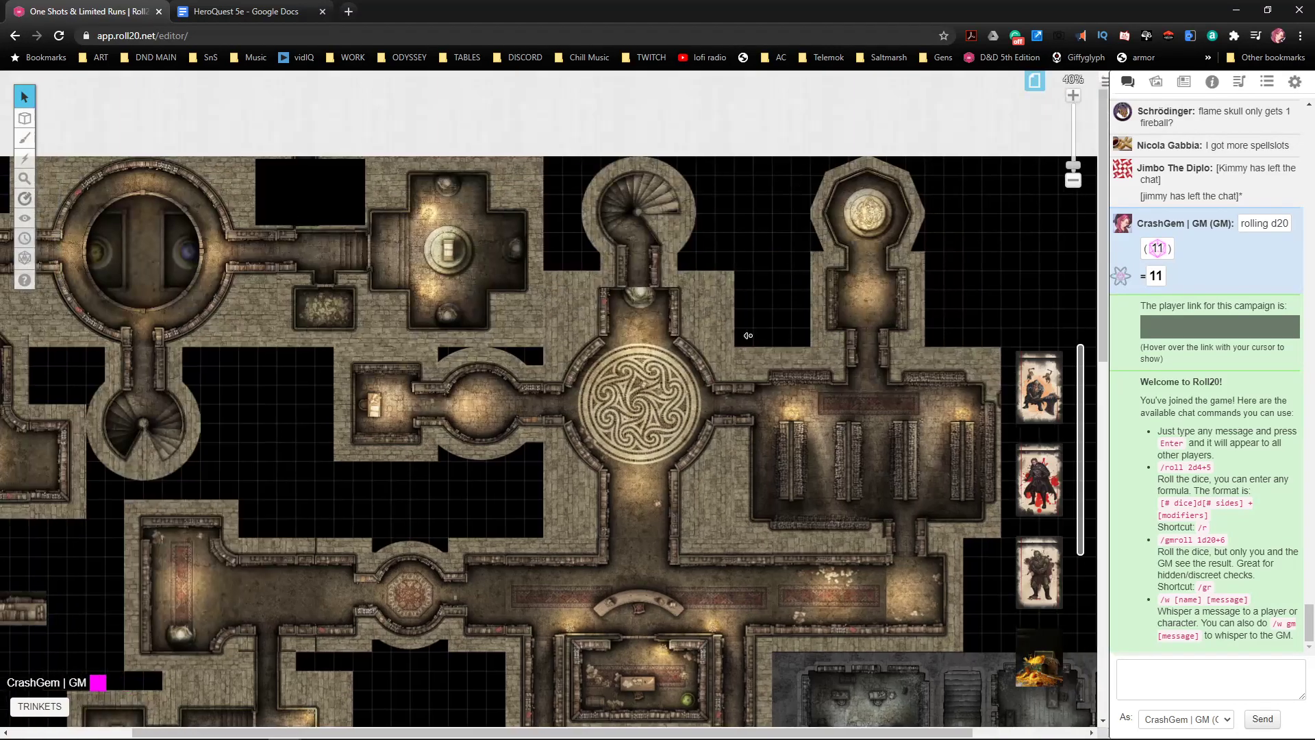
{"action": "scroll", "coordinate": [856, 375], "scroll_direction": "right", "scroll_amount": 3}
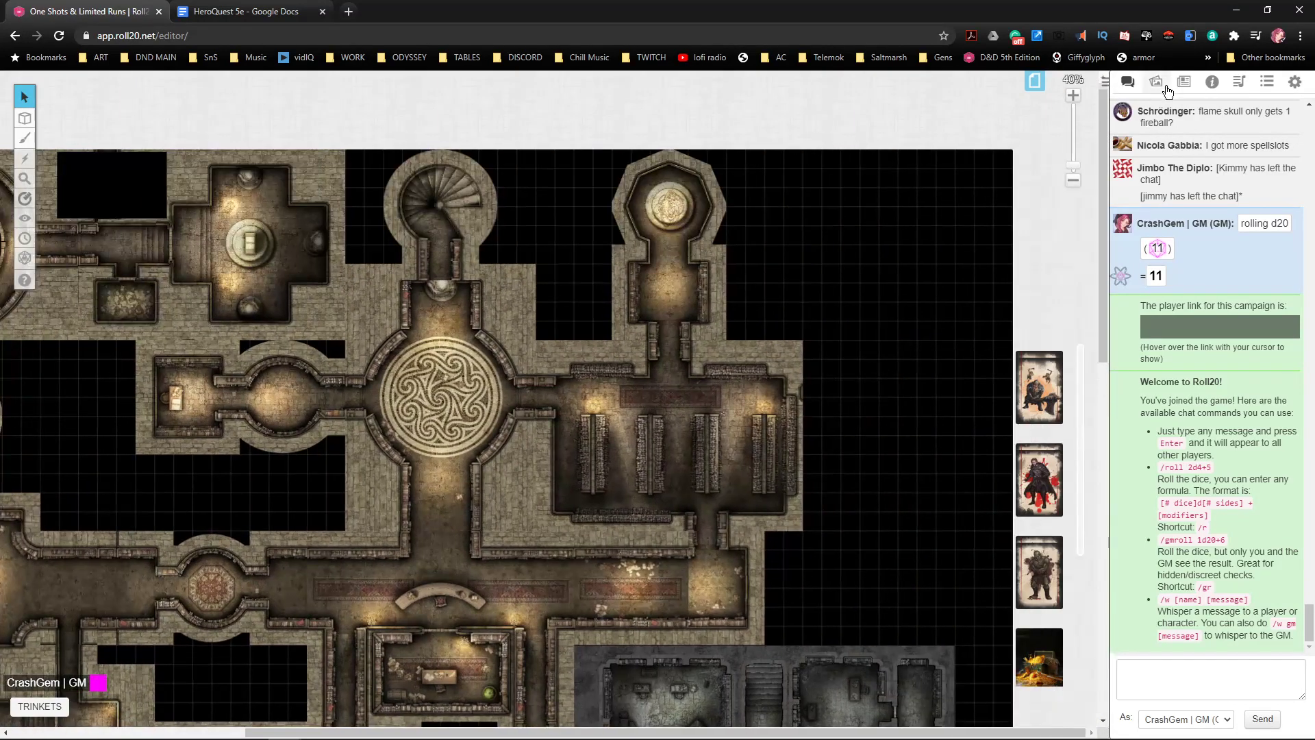
- Search the journal for "elf"
{"action": "left_click", "coordinate": [1185, 84]}
{"action": "double_click", "coordinate": [1168, 111]}
{"action": "type", "text": "el"}
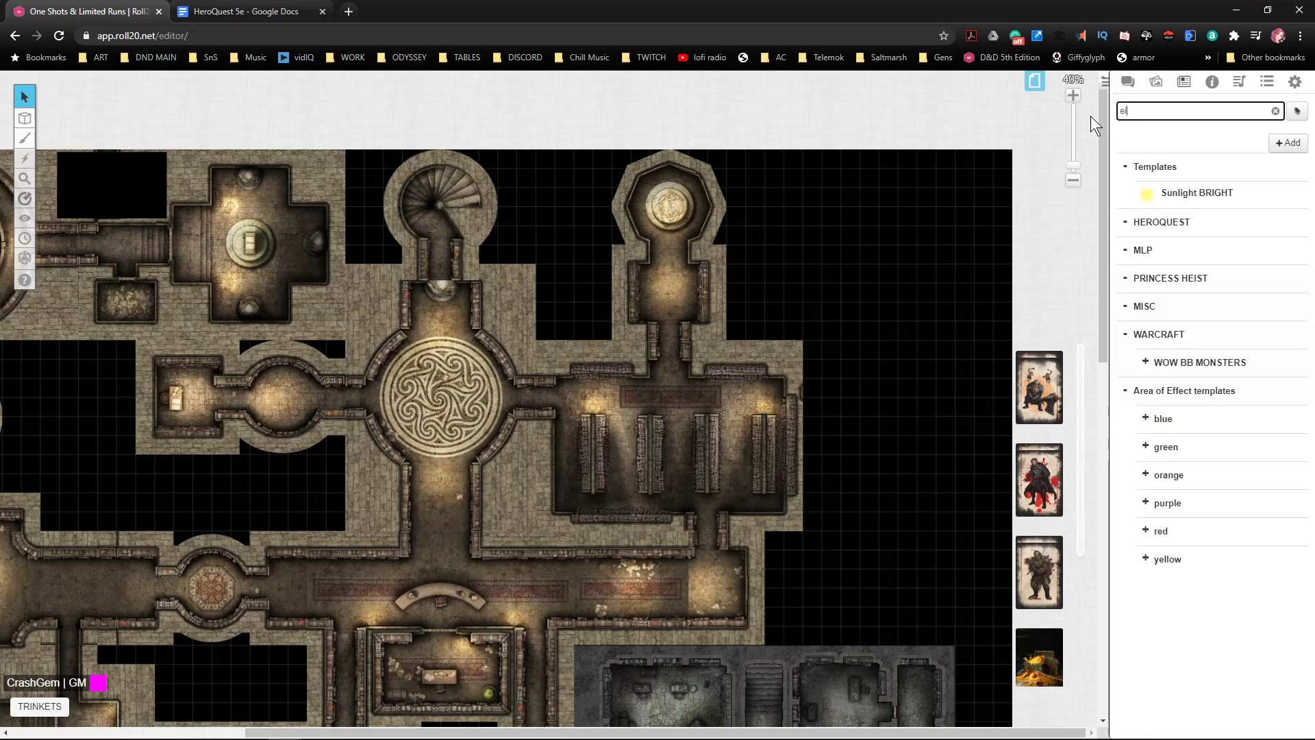
{"action": "type", "text": "f"}
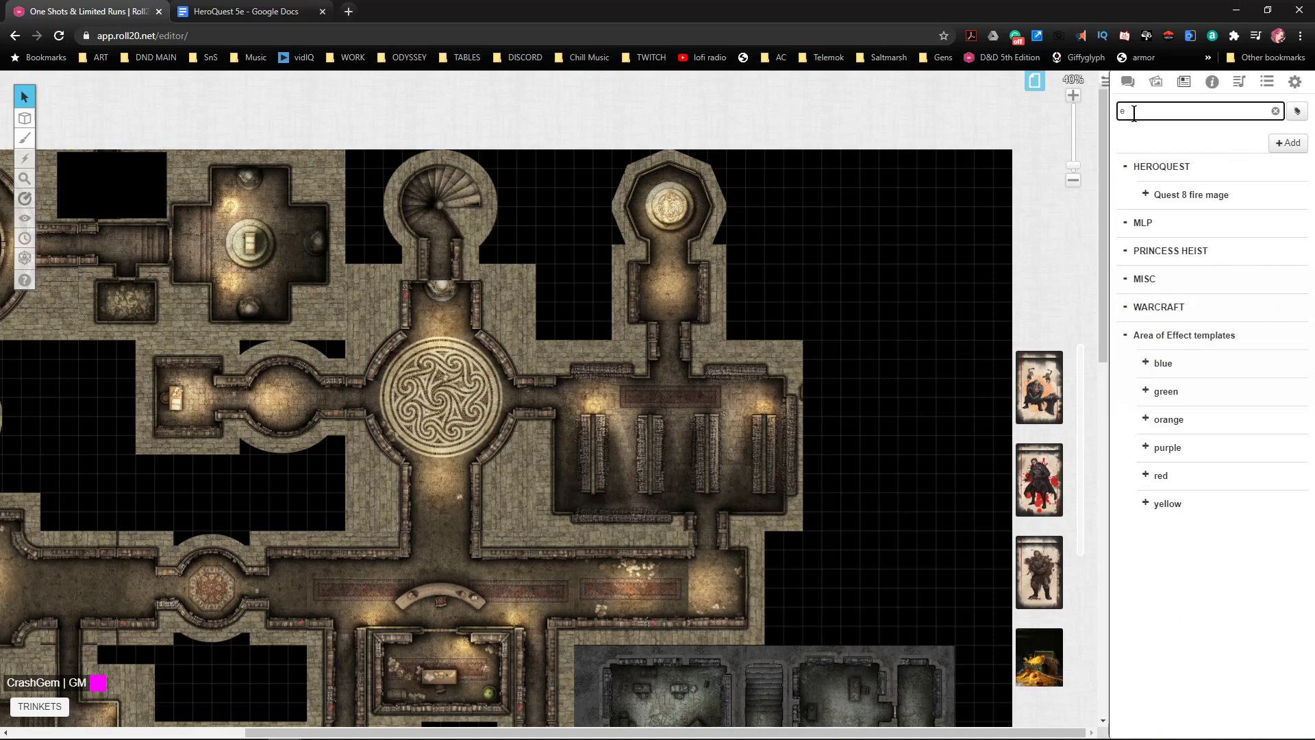
- Search the art library's tokens for "elf"
{"action": "left_click", "coordinate": [1158, 81]}
{"action": "left_click", "coordinate": [1163, 142]}
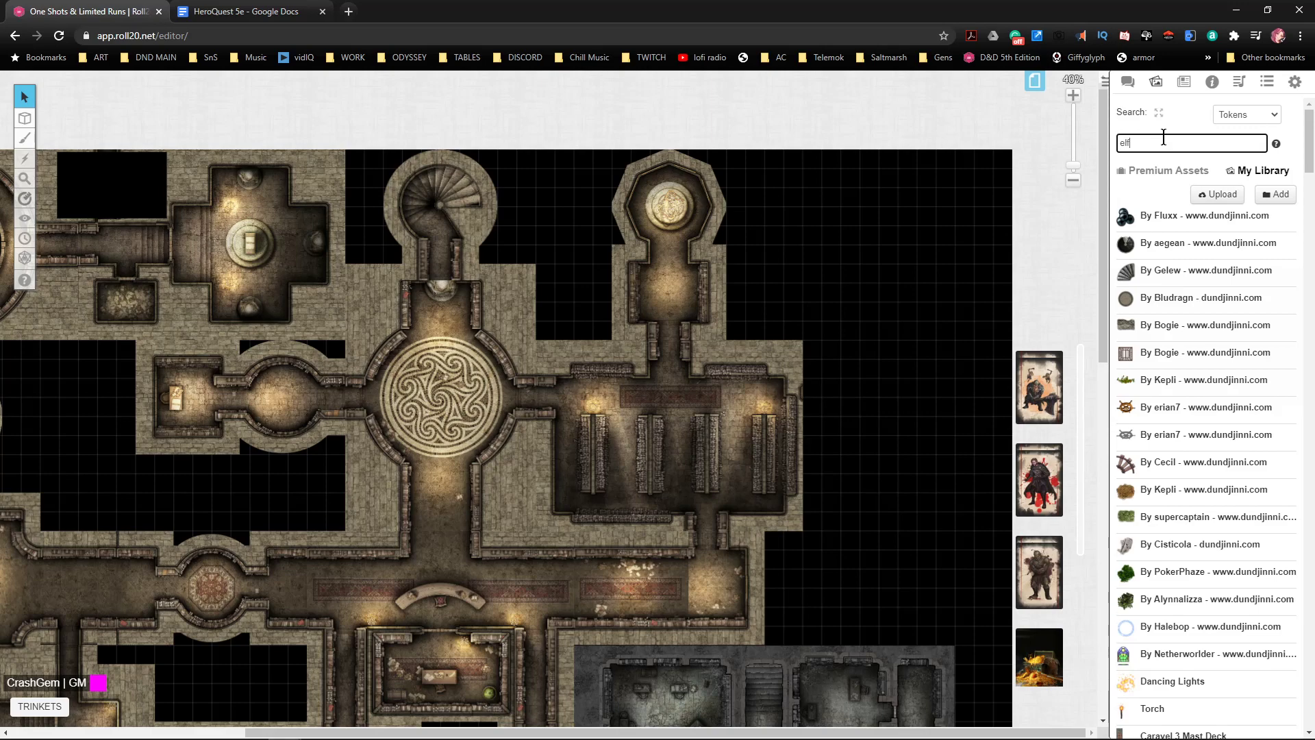
{"action": "type", "text": "elf"}
{"action": "key", "text": "Return"}
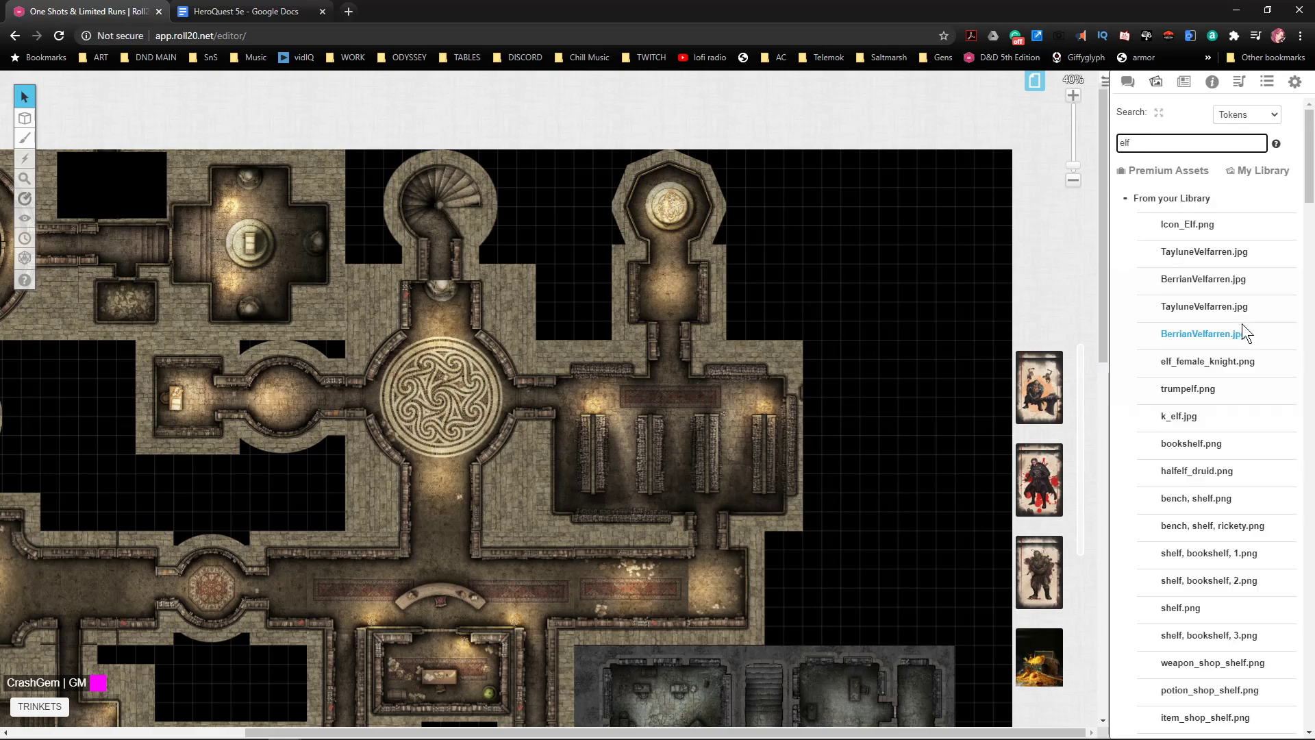
- Browse the elf token results from the personal library down to the marketplace purchases
{"action": "scroll", "coordinate": [1212, 372], "scroll_direction": "down", "scroll_amount": 9}
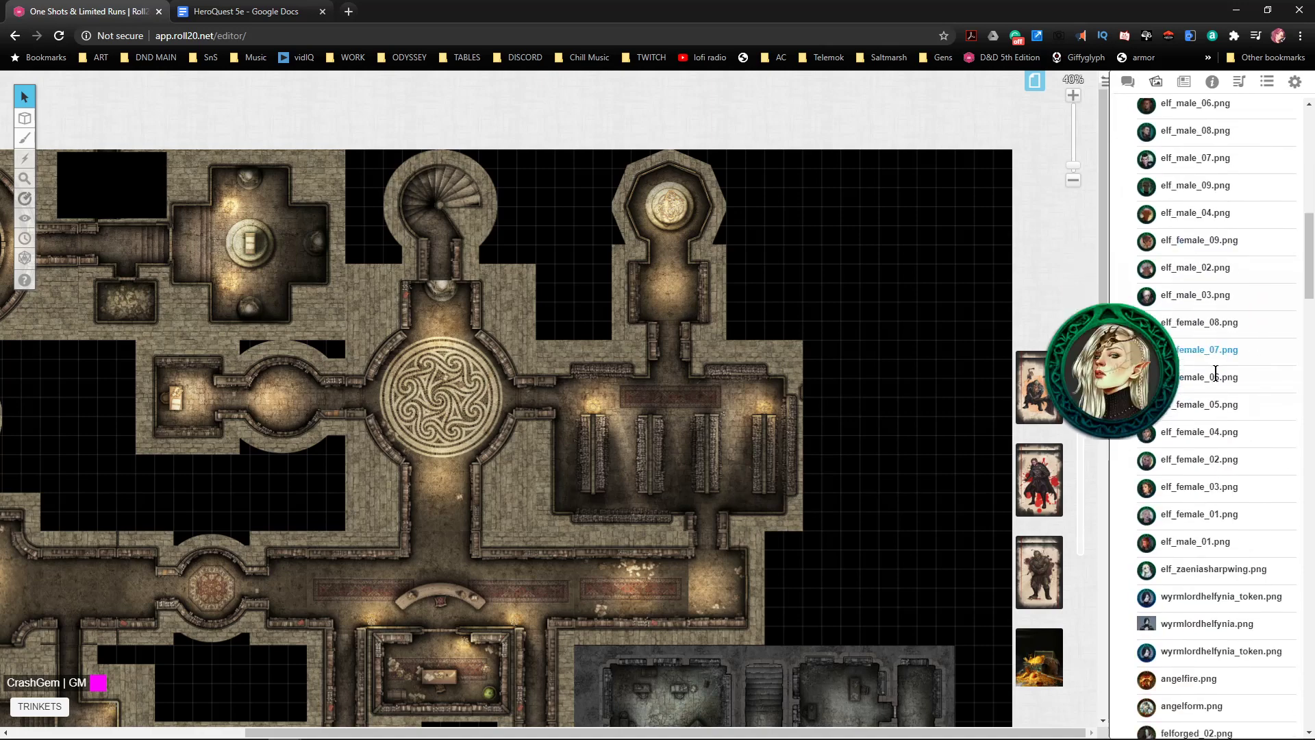
{"action": "scroll", "coordinate": [1215, 372], "scroll_direction": "down", "scroll_amount": 15}
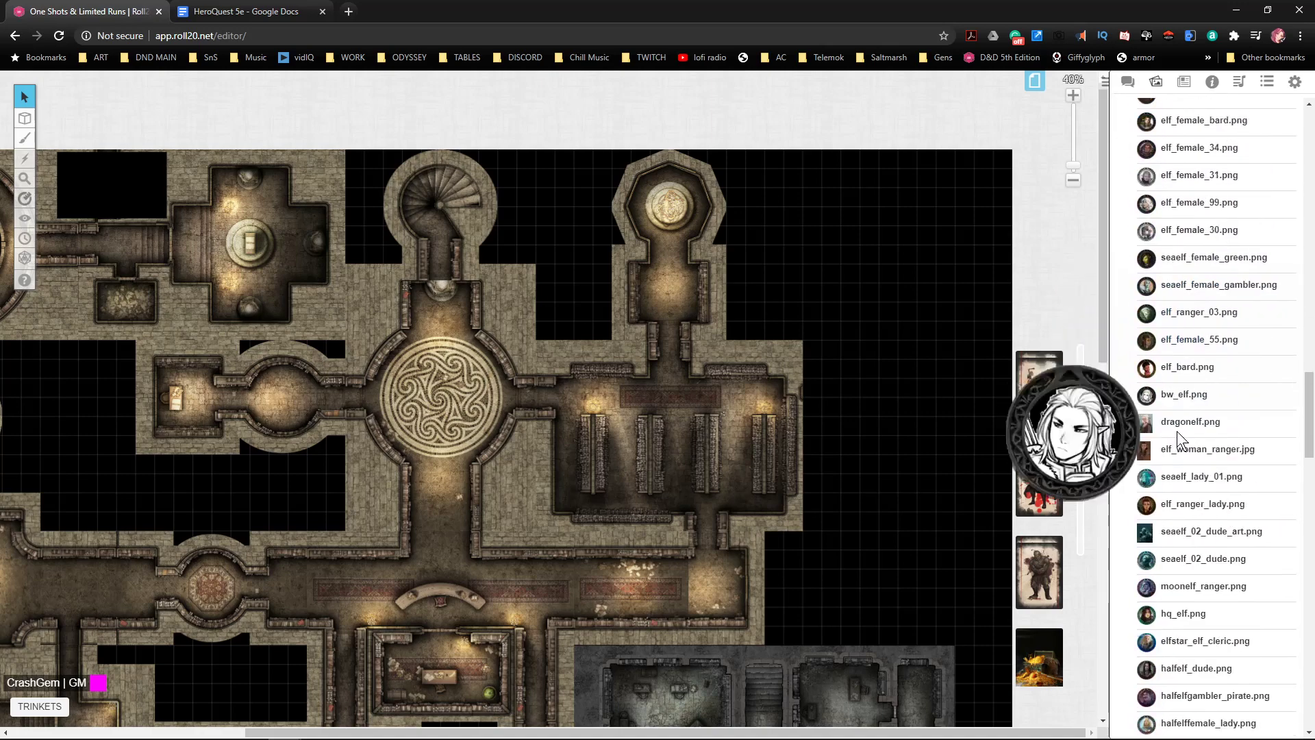
{"action": "scroll", "coordinate": [1178, 439], "scroll_direction": "down", "scroll_amount": 1}
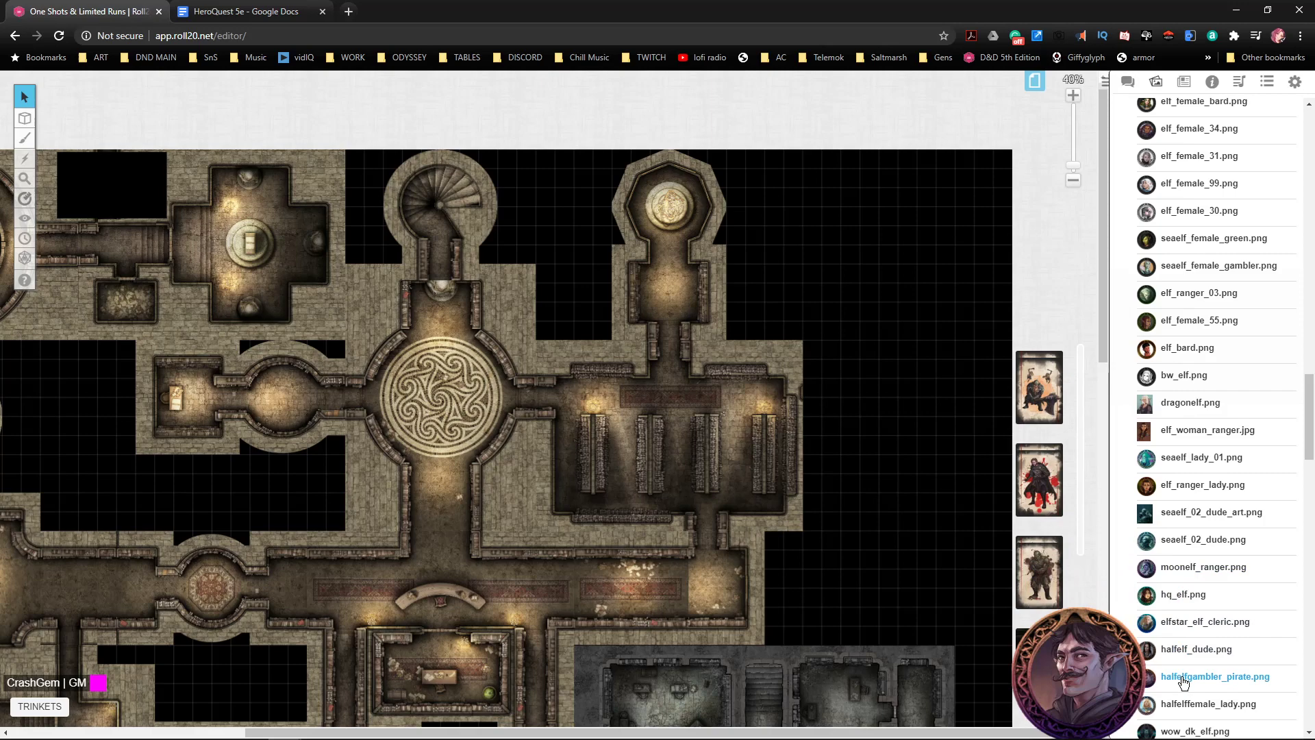
{"action": "scroll", "coordinate": [1183, 678], "scroll_direction": "down", "scroll_amount": 5}
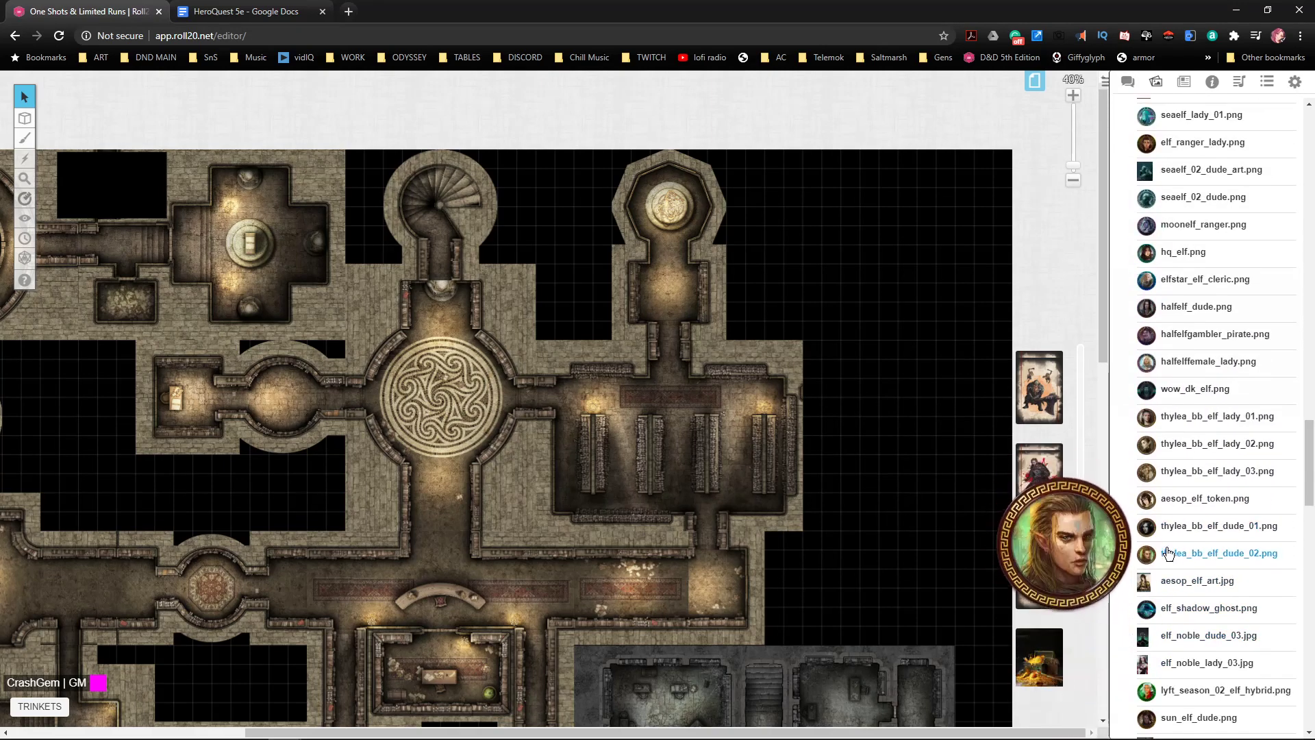
{"action": "scroll", "coordinate": [1171, 569], "scroll_direction": "down", "scroll_amount": 8}
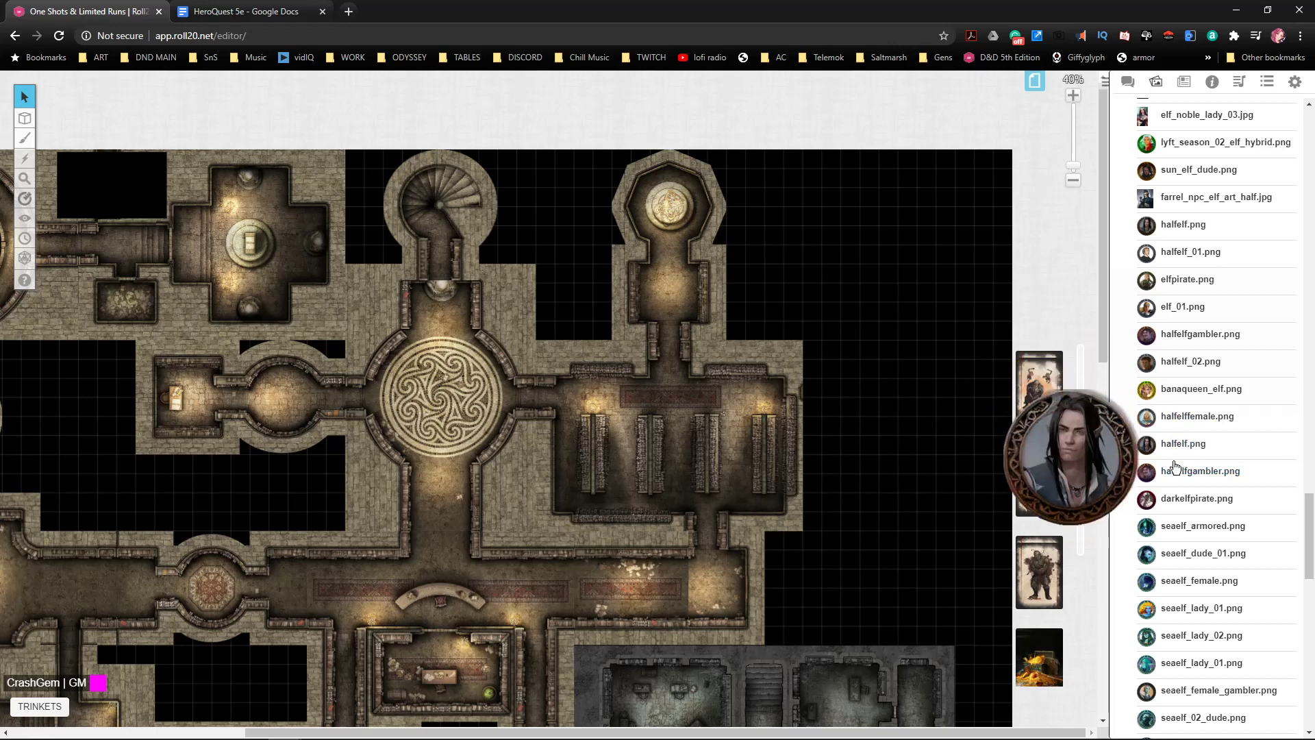
{"action": "scroll", "coordinate": [1189, 672], "scroll_direction": "down", "scroll_amount": 3}
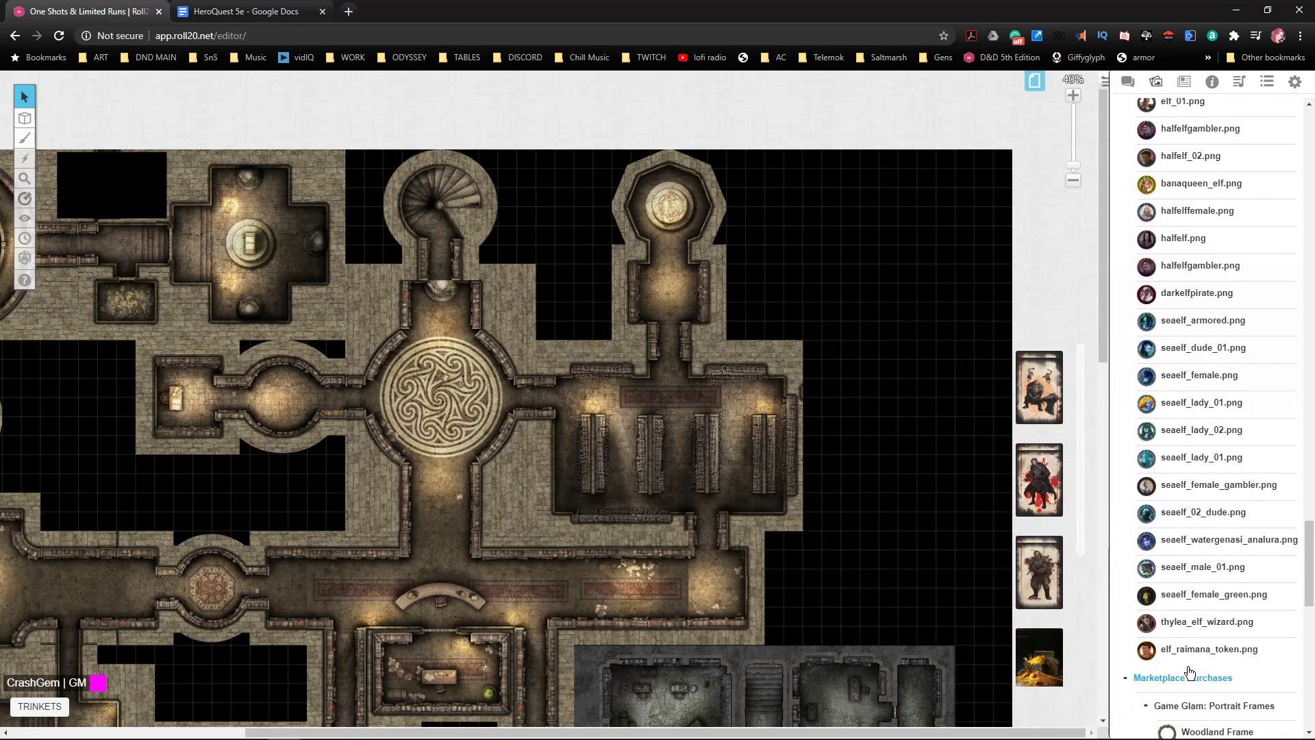
{"action": "scroll", "coordinate": [1189, 673], "scroll_direction": "down", "scroll_amount": 2}
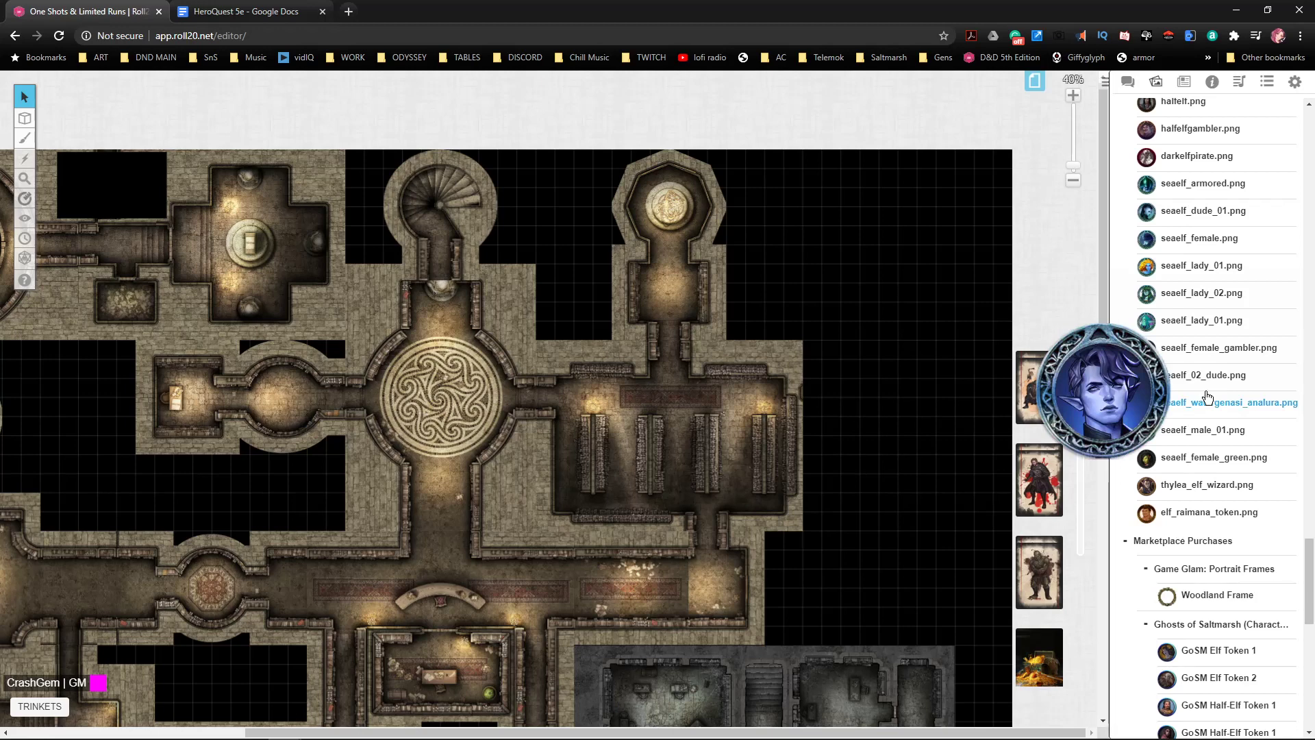
{"action": "scroll", "coordinate": [926, 273], "scroll_direction": "up", "scroll_amount": 1}
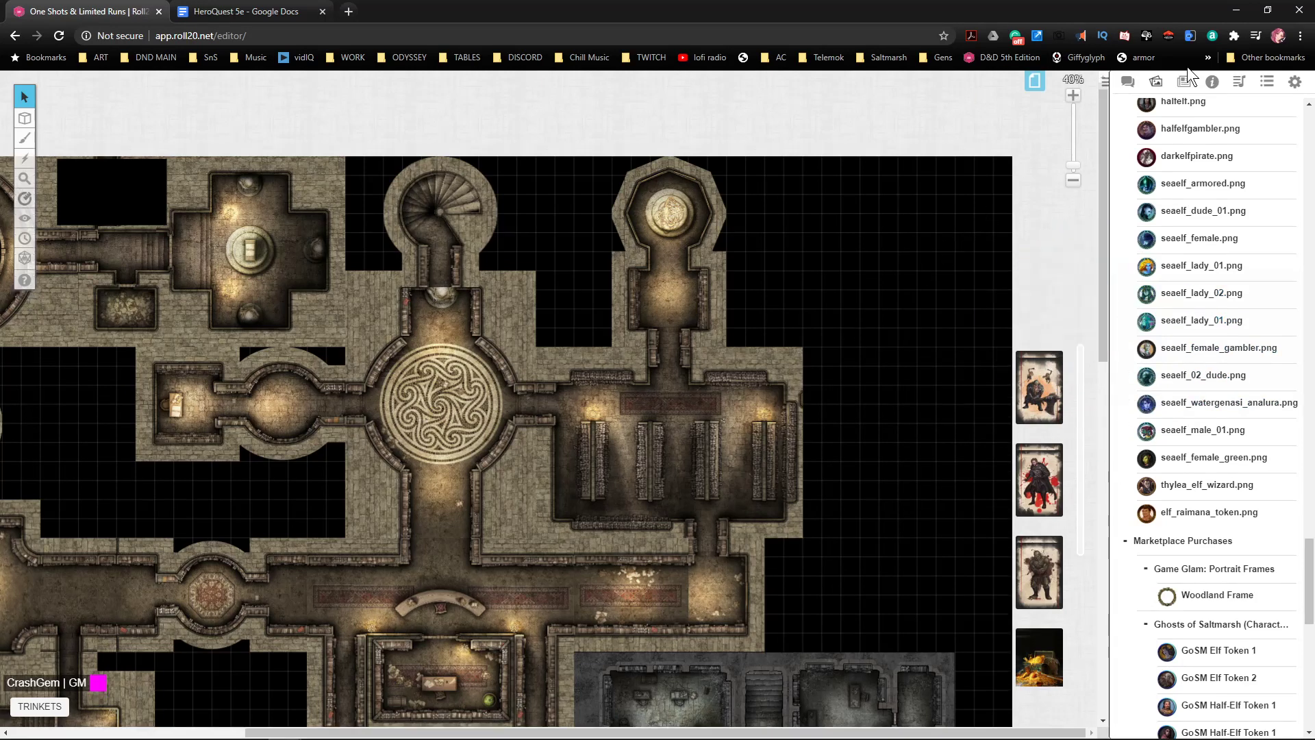
- Open the archived pages at the end of the page list and restore HQ Q7
{"action": "left_click", "coordinate": [1031, 82]}
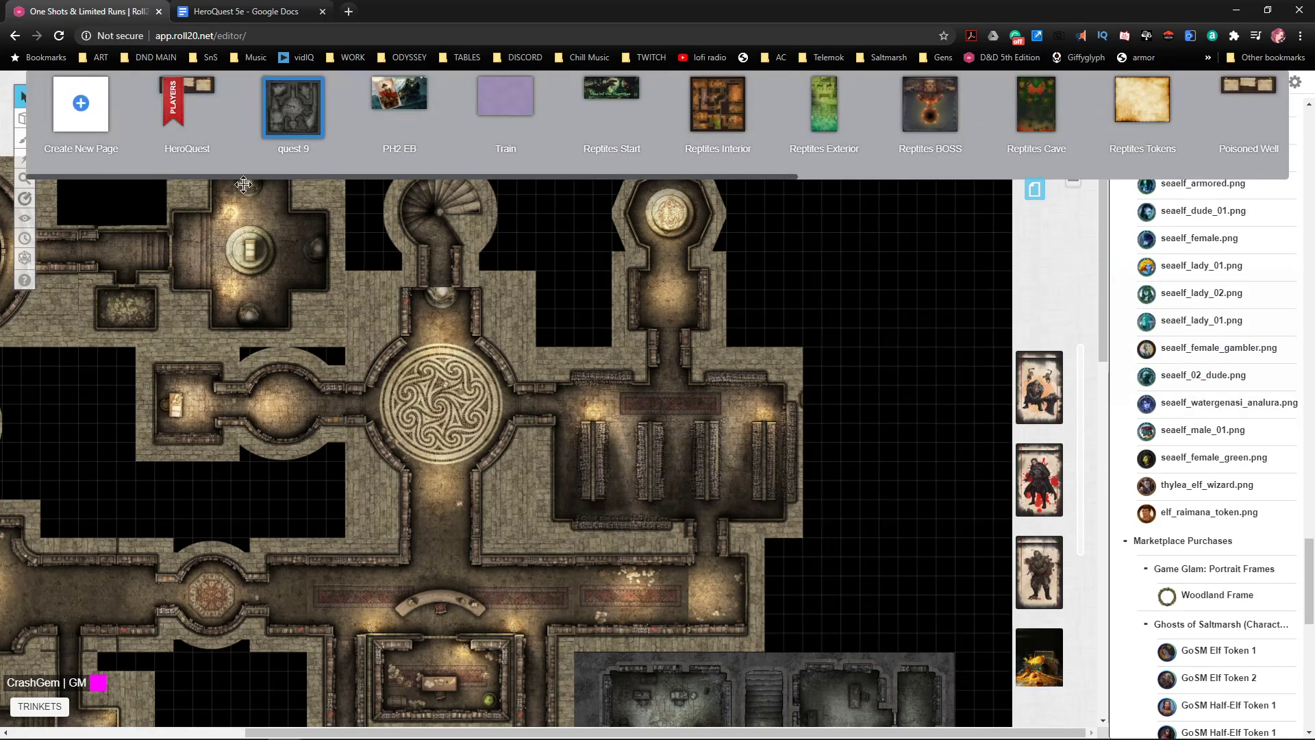
{"action": "left_click_drag", "start_coordinate": [245, 176], "coordinate": [831, 250]}
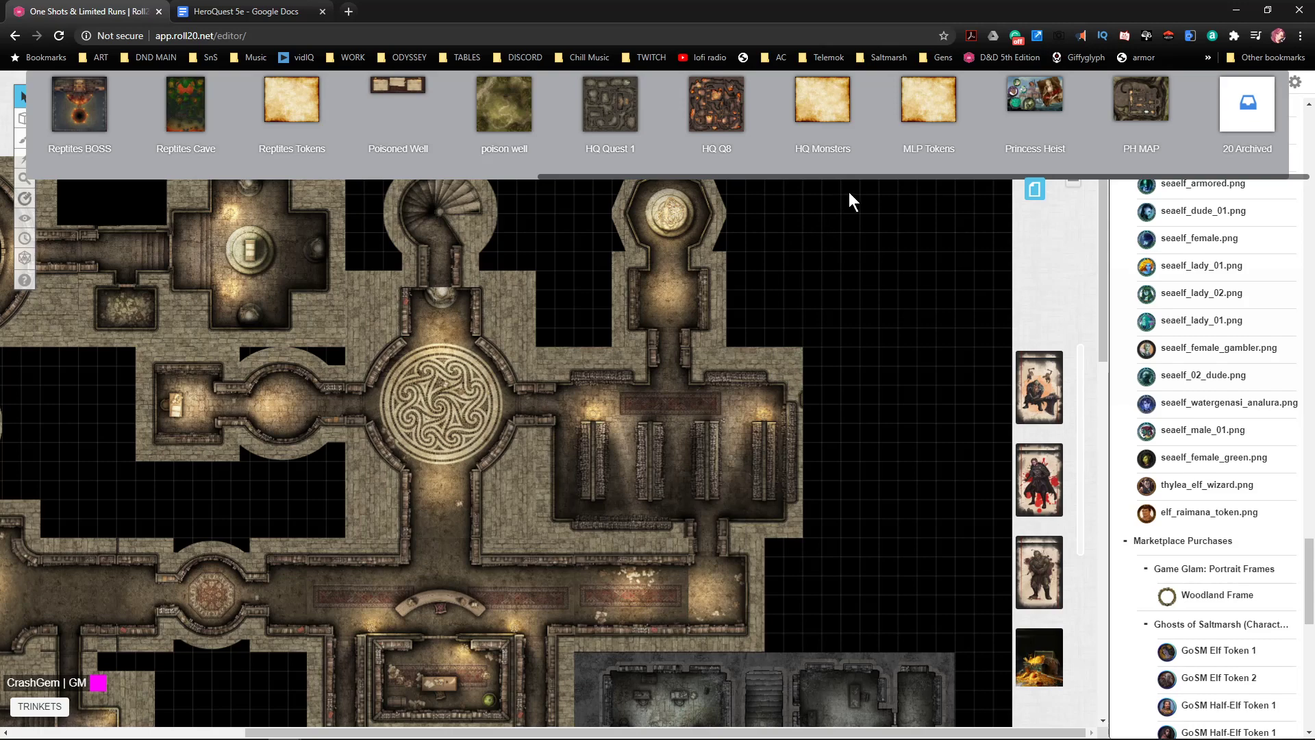
{"action": "left_click_drag", "start_coordinate": [840, 185], "coordinate": [998, 204]}
{"action": "left_click", "coordinate": [1248, 109]}
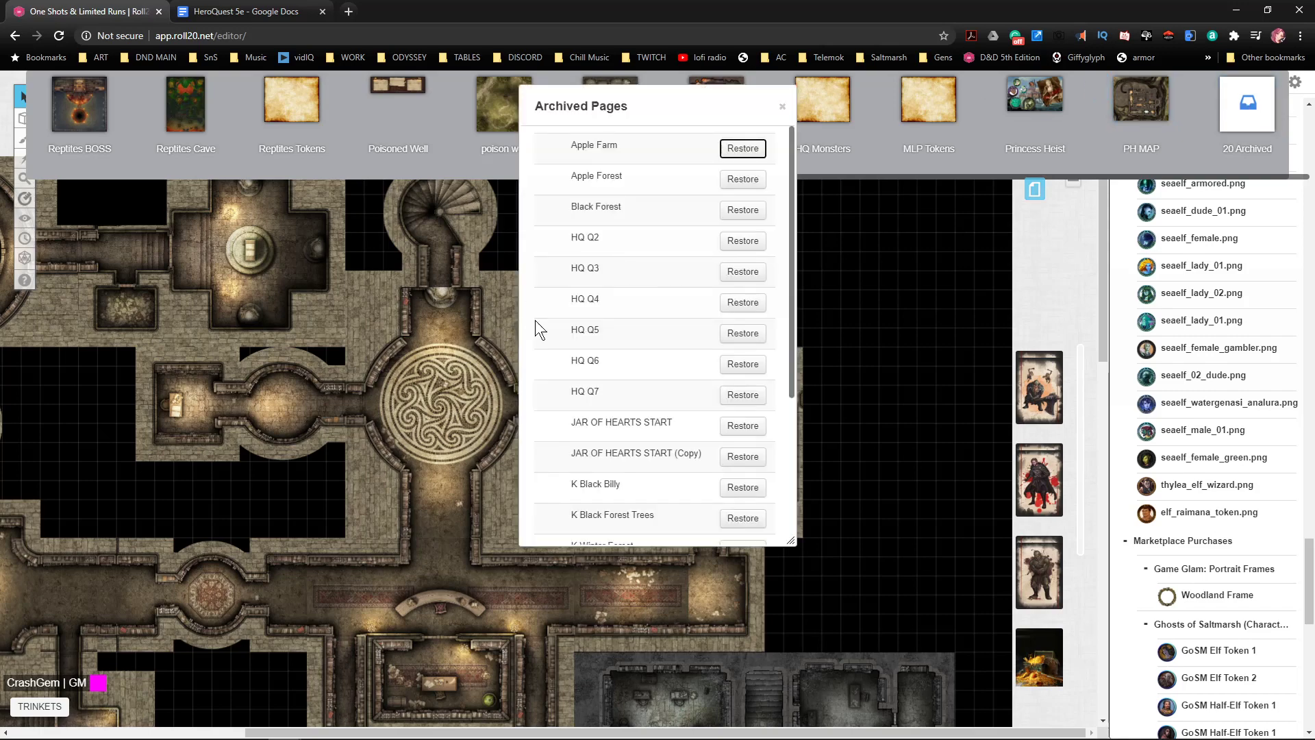
{"action": "left_click", "coordinate": [750, 400]}
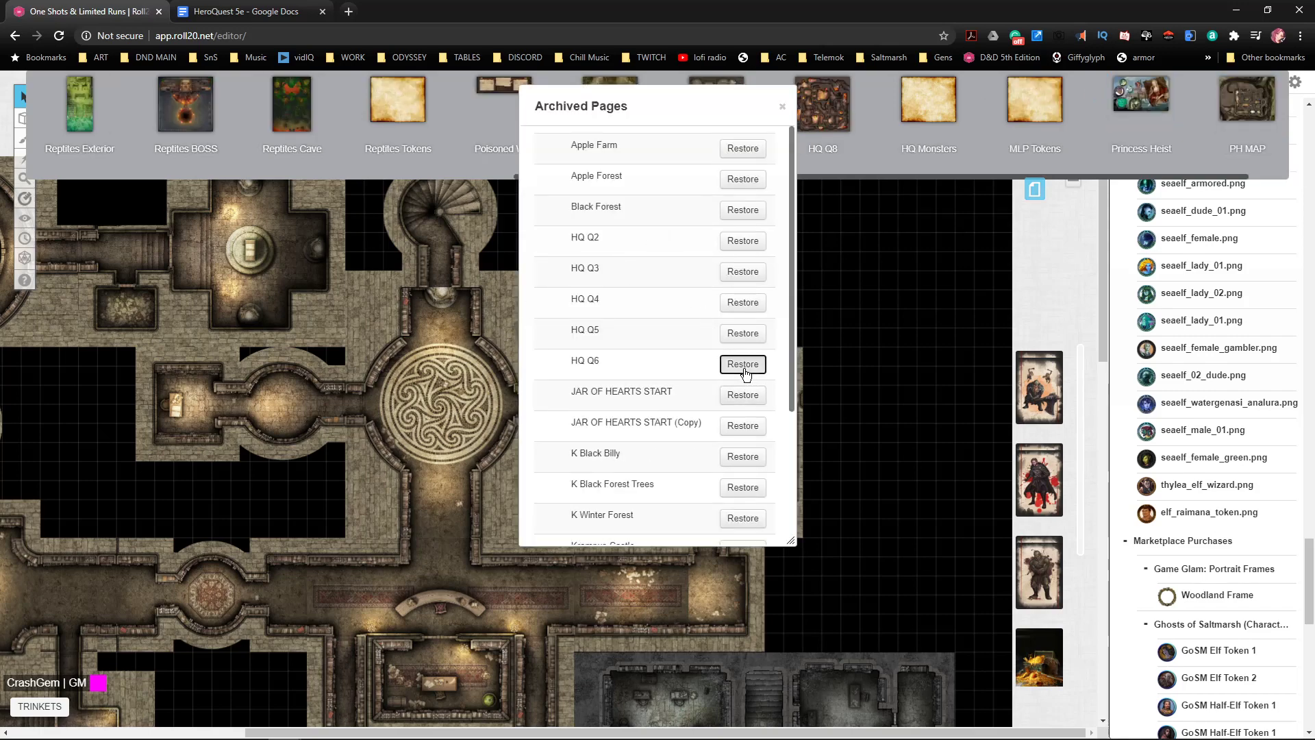
- Restore the archived pages HQ Q6, HQ Q5 and HQ Q4 and close the archive list
{"action": "left_click", "coordinate": [746, 368]}
{"action": "left_click", "coordinate": [751, 335]}
{"action": "left_click", "coordinate": [753, 304]}
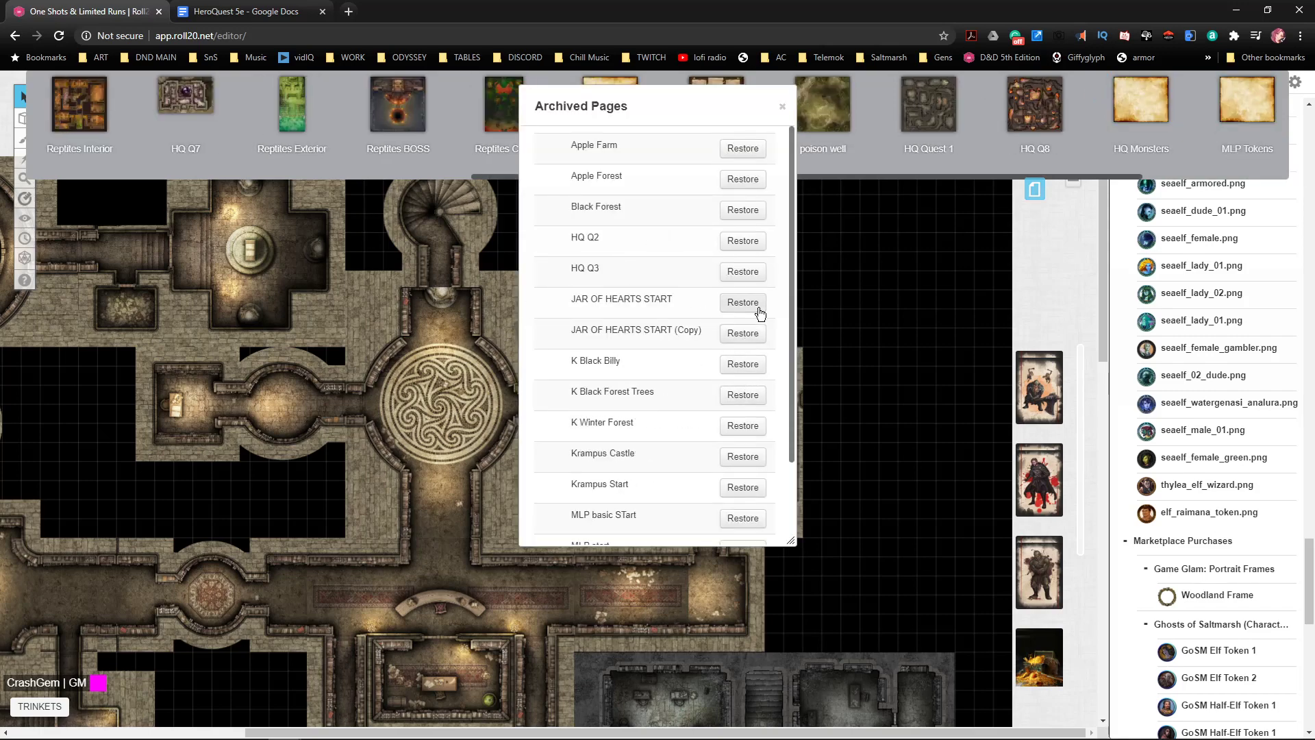
{"action": "left_click", "coordinate": [783, 110]}
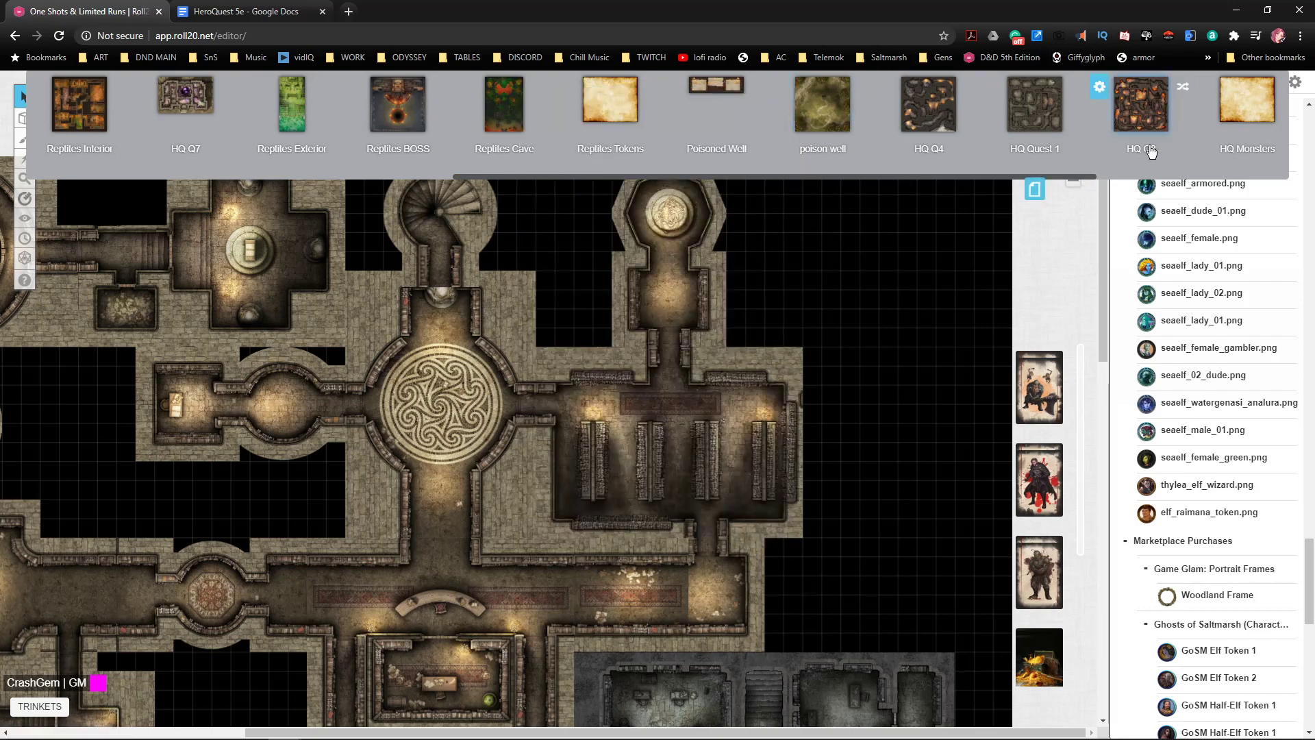
- Open the HQ Q7 page and show the rooms around the purple crystal
{"action": "left_click_drag", "start_coordinate": [565, 175], "coordinate": [27, 178]}
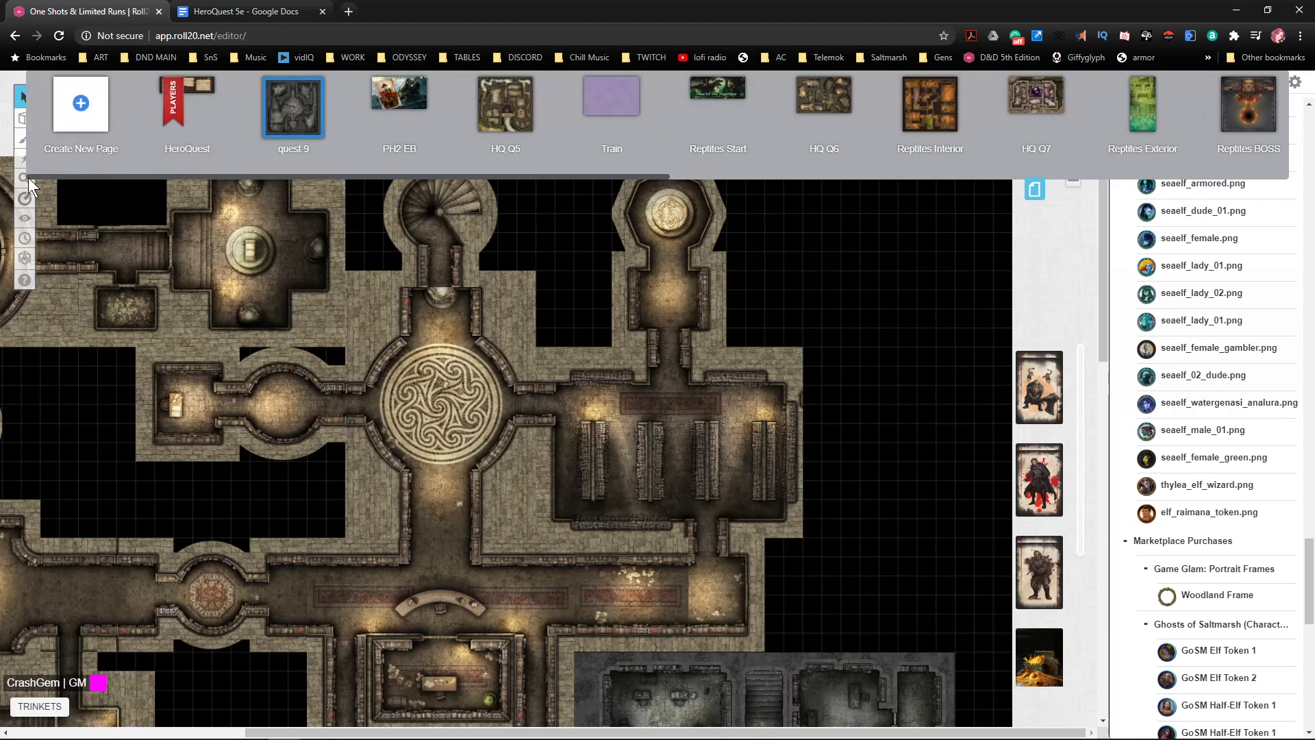
{"action": "left_click_drag", "start_coordinate": [162, 188], "coordinate": [188, 190]}
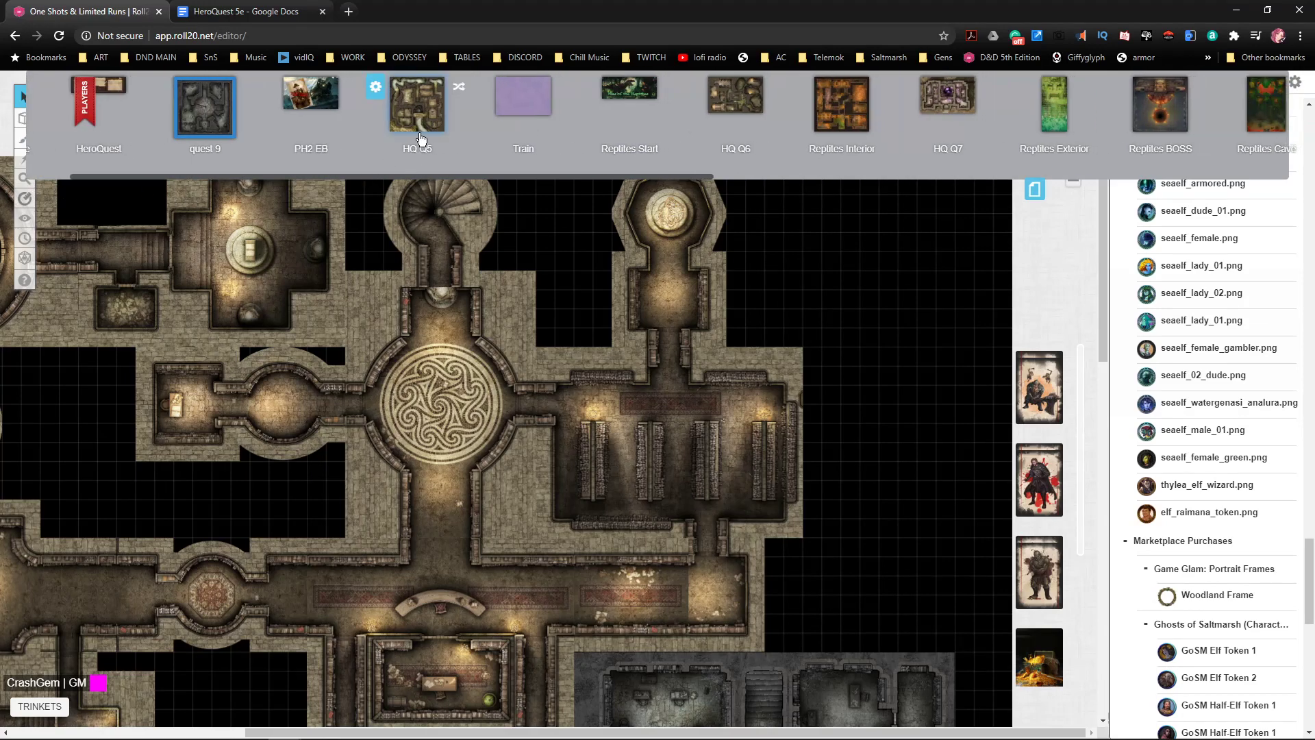
{"action": "left_click", "coordinate": [949, 98]}
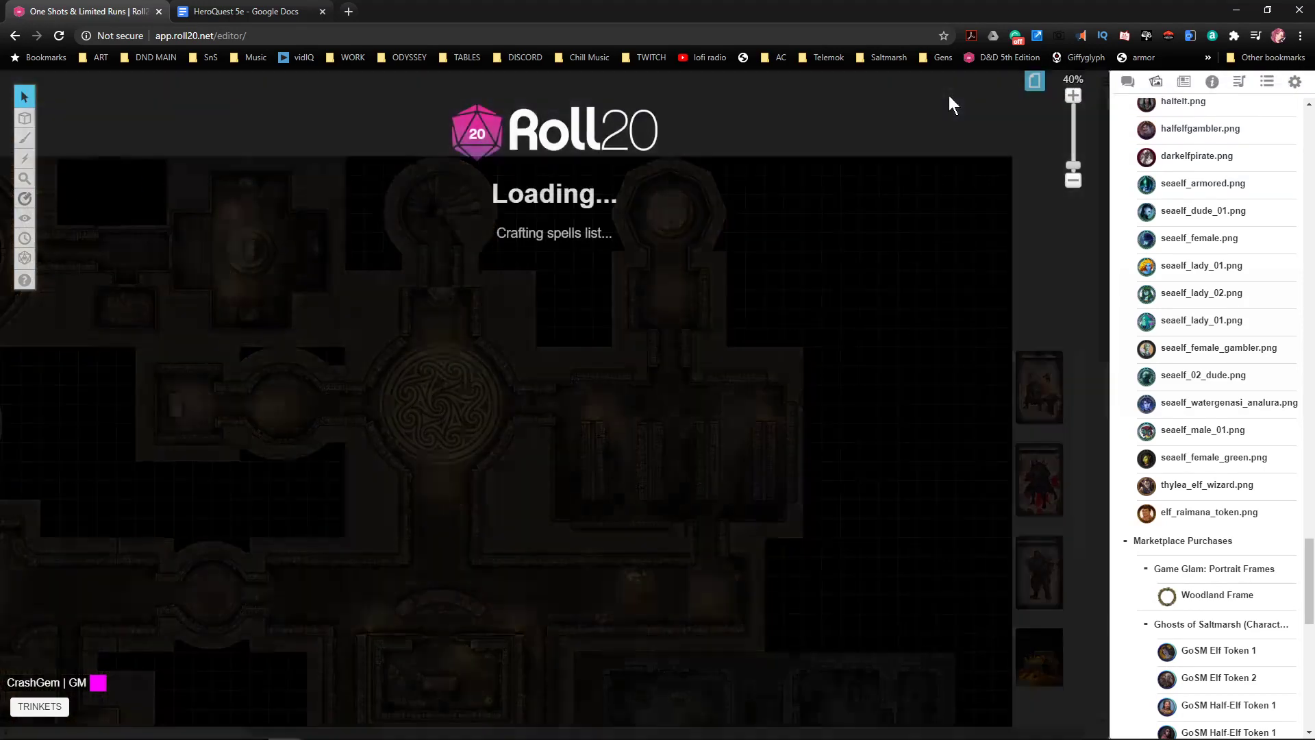
{"action": "scroll", "coordinate": [669, 486], "scroll_direction": "up", "scroll_amount": 5}
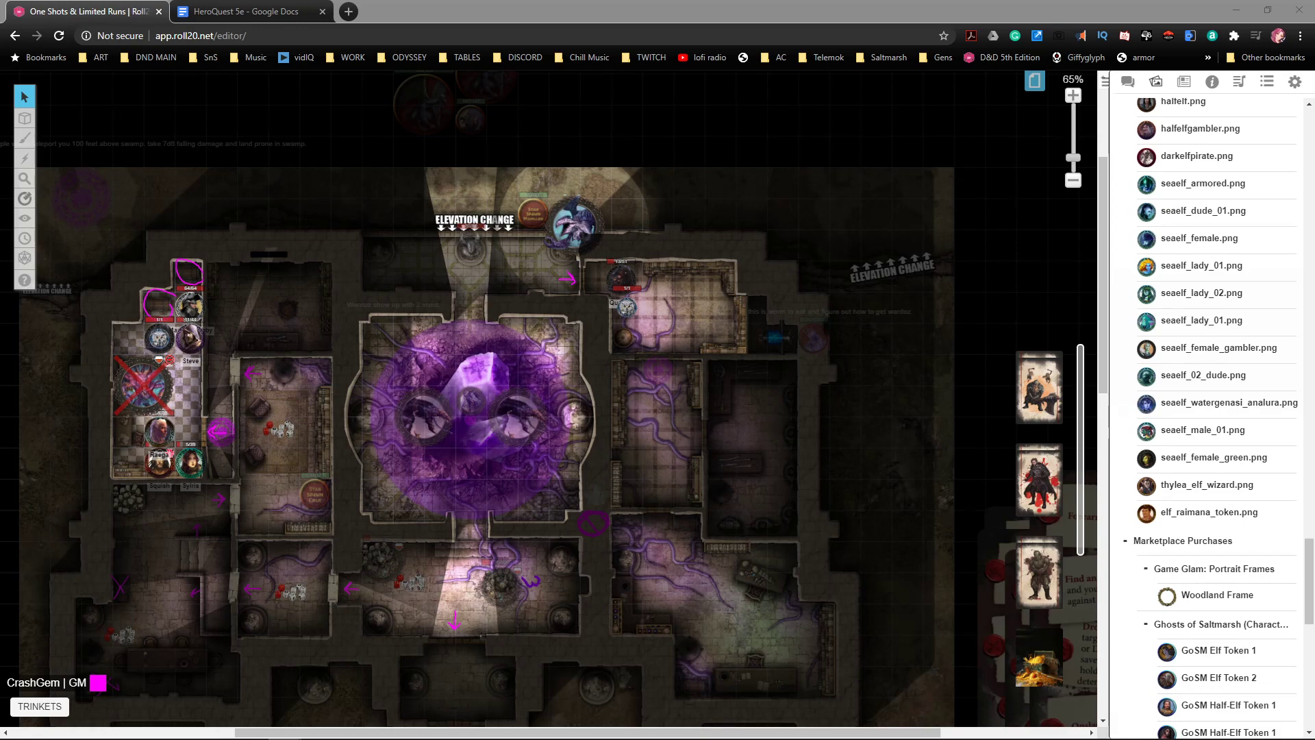
{"action": "left_click_drag", "start_coordinate": [378, 497], "coordinate": [466, 415]}
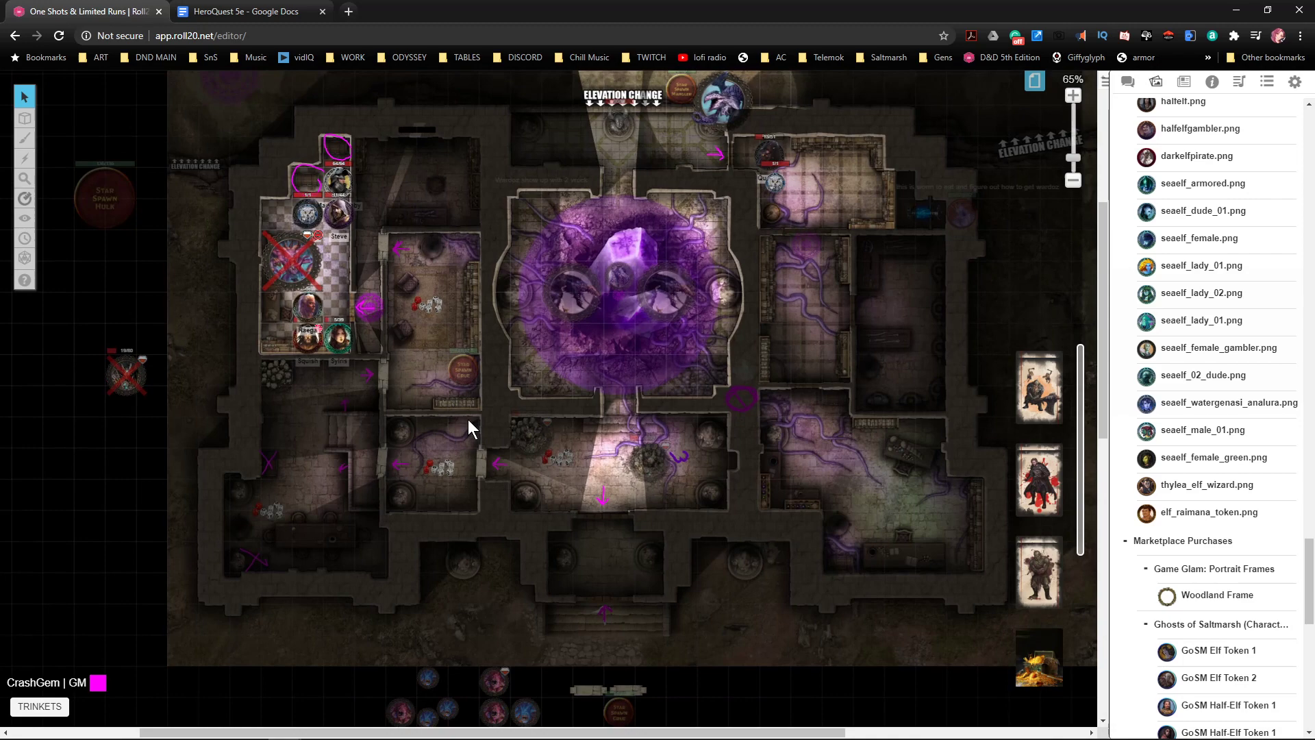
{"action": "scroll", "coordinate": [704, 302], "scroll_direction": "up", "scroll_amount": 3}
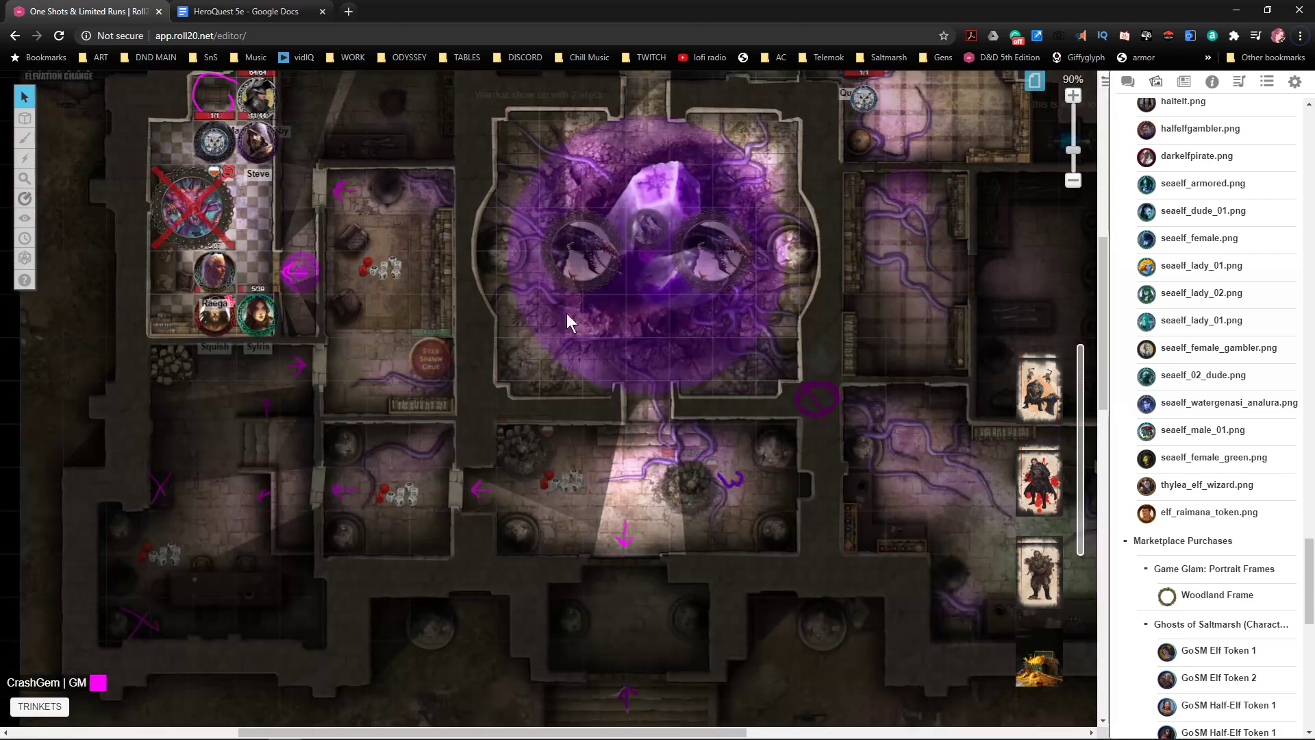
- On the GM Info Overlay layer, move one large winged token and the small round token from the crystal to the map's upper edge
{"action": "mouse_move", "coordinate": [25, 124]}
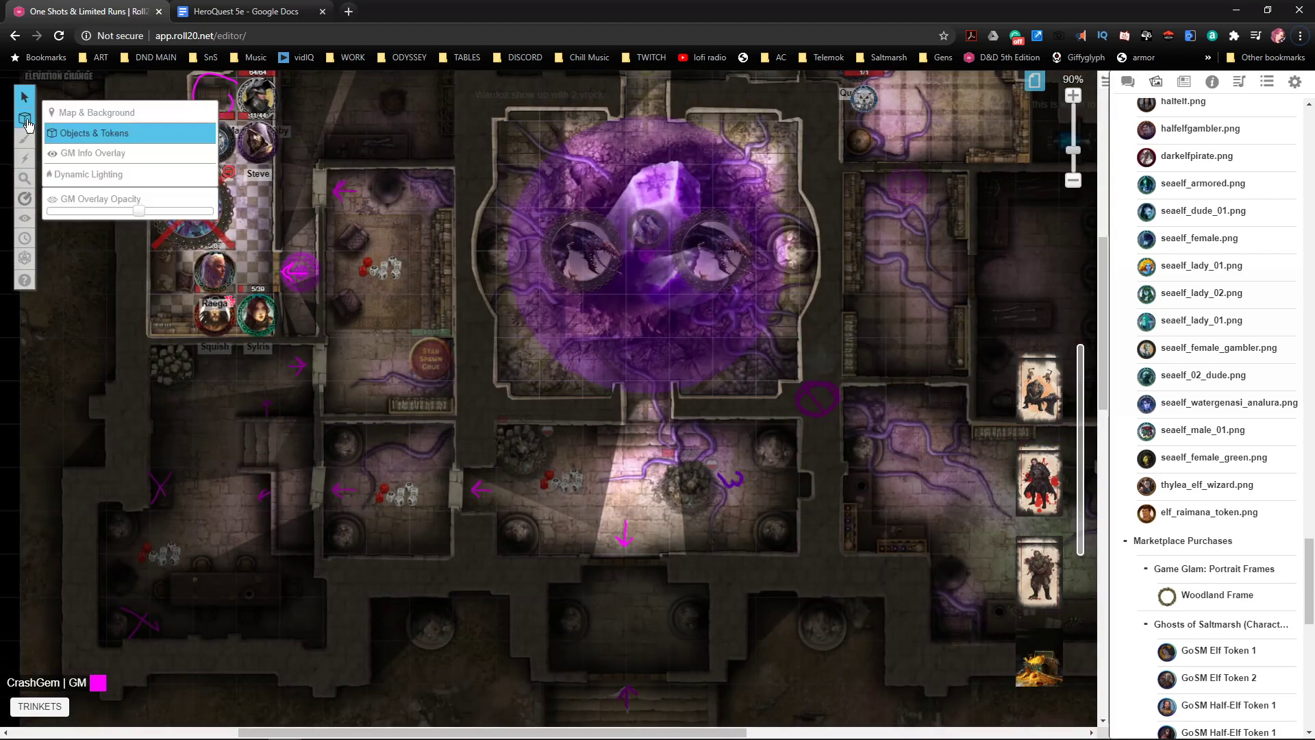
{"action": "left_click", "coordinate": [122, 157]}
{"action": "left_click_drag", "start_coordinate": [601, 258], "coordinate": [545, 415]}
{"action": "scroll", "coordinate": [692, 277], "scroll_direction": "up", "scroll_amount": 7}
{"action": "scroll", "coordinate": [630, 415], "scroll_direction": "up", "scroll_amount": 3}
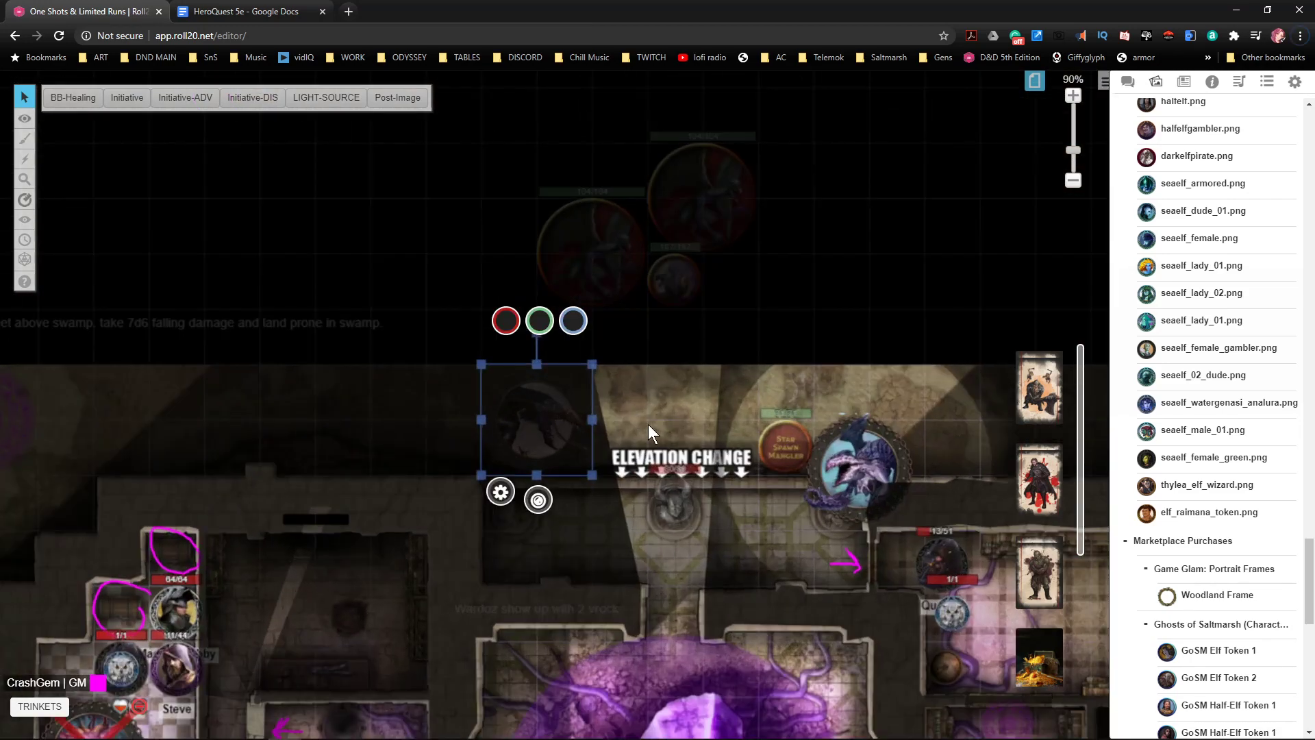
{"action": "scroll", "coordinate": [668, 397], "scroll_direction": "down", "scroll_amount": 3}
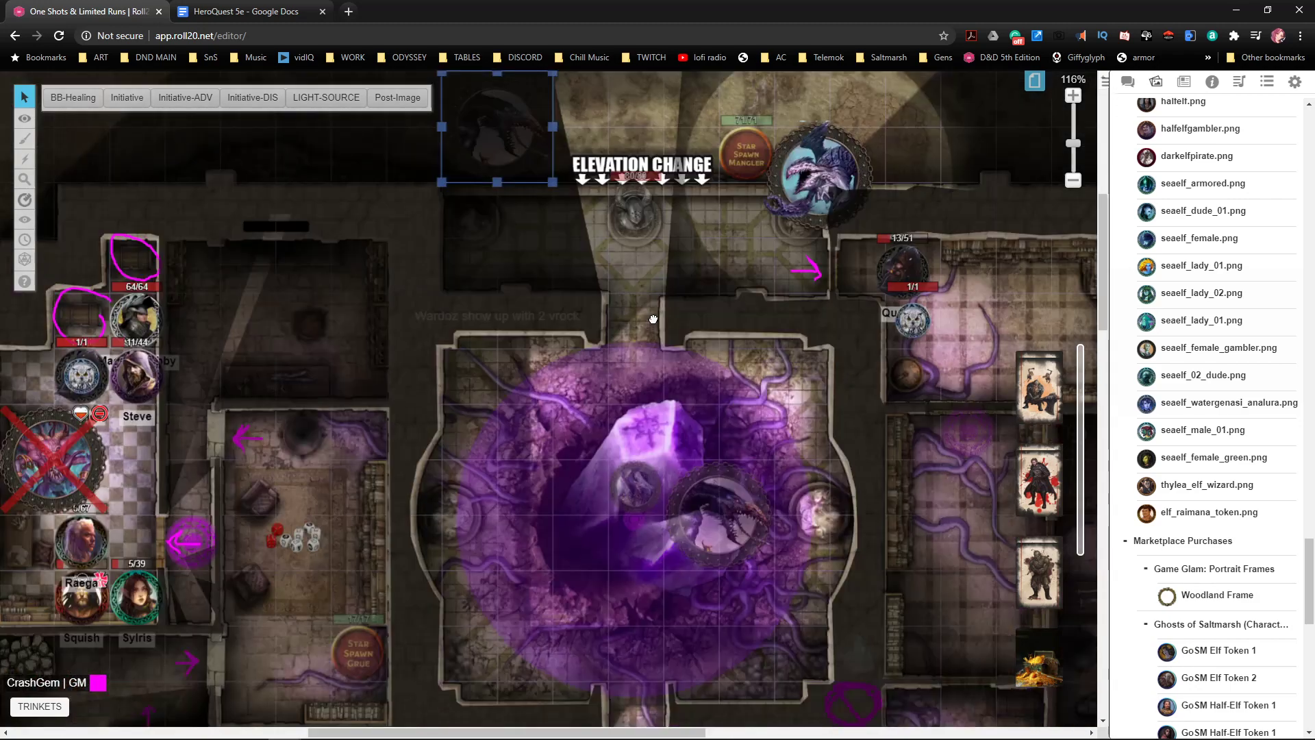
{"action": "left_click_drag", "start_coordinate": [626, 462], "coordinate": [592, 301]}
{"action": "scroll", "coordinate": [674, 420], "scroll_direction": "up", "scroll_amount": 4}
- Check the character sheets of the Nagpa token above the map and the Talon of Tzeentch token near the elevation marker
{"action": "left_click", "coordinate": [630, 228]}
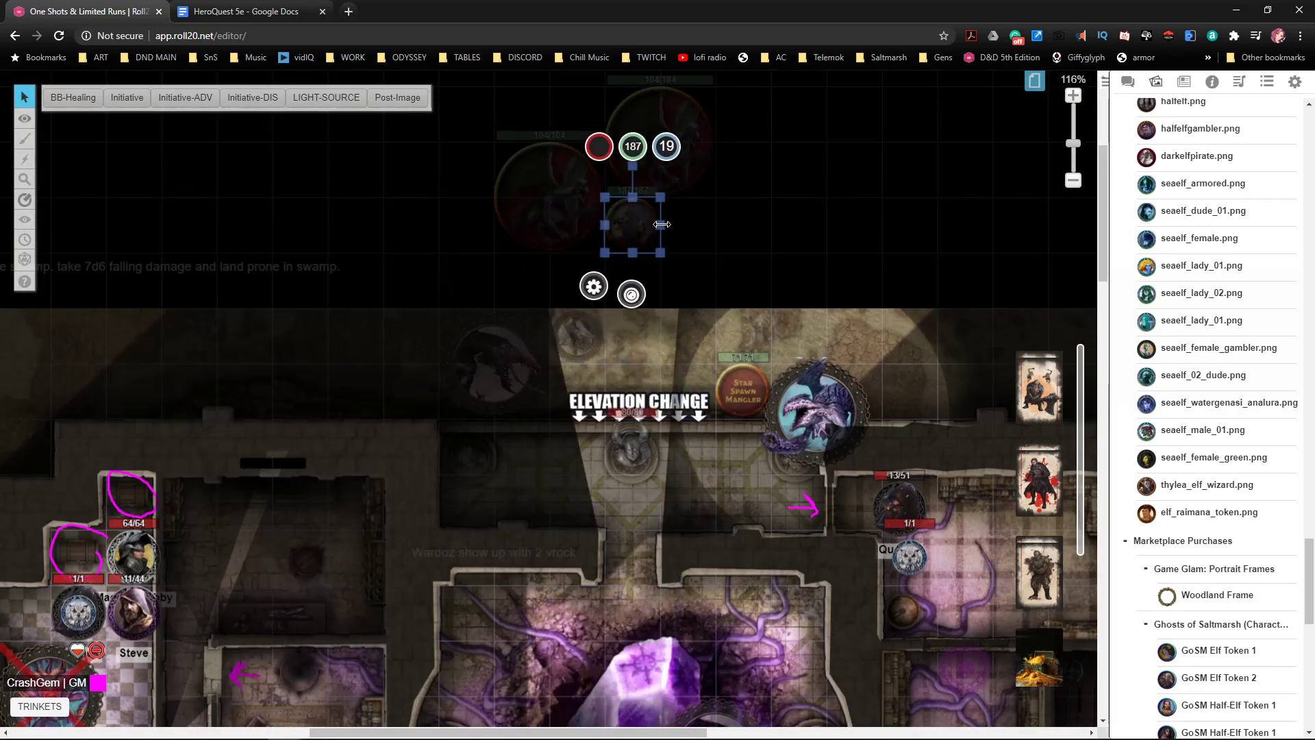
{"action": "double_click", "coordinate": [631, 230]}
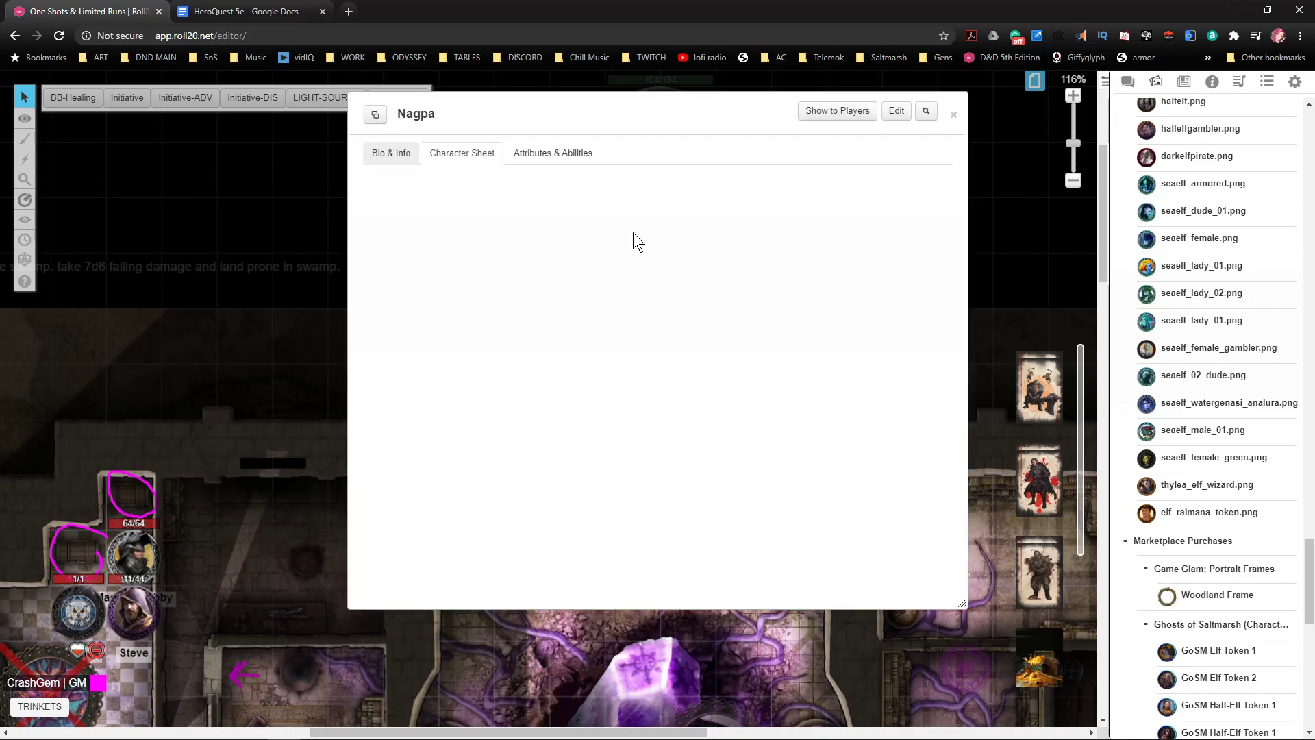
{"action": "left_click", "coordinate": [954, 114]}
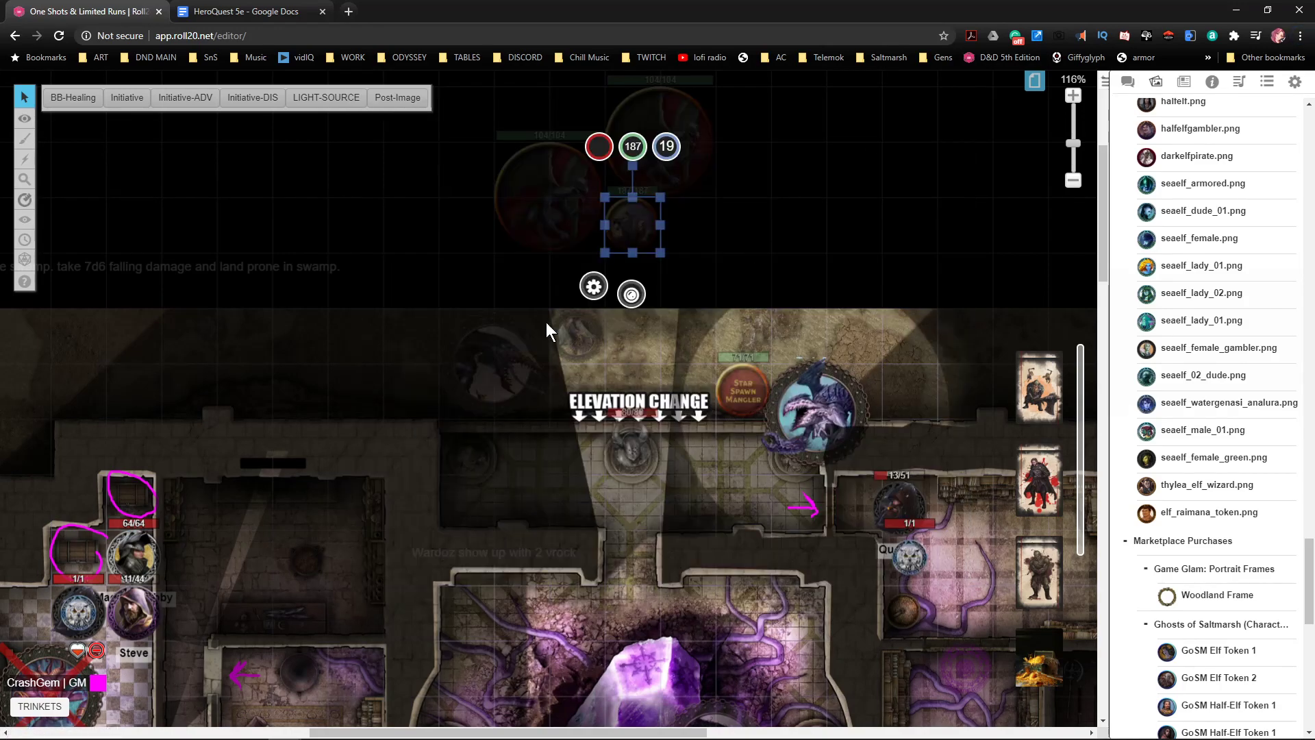
{"action": "left_click", "coordinate": [647, 313]}
{"action": "left_click", "coordinate": [648, 313]}
{"action": "double_click", "coordinate": [590, 345]}
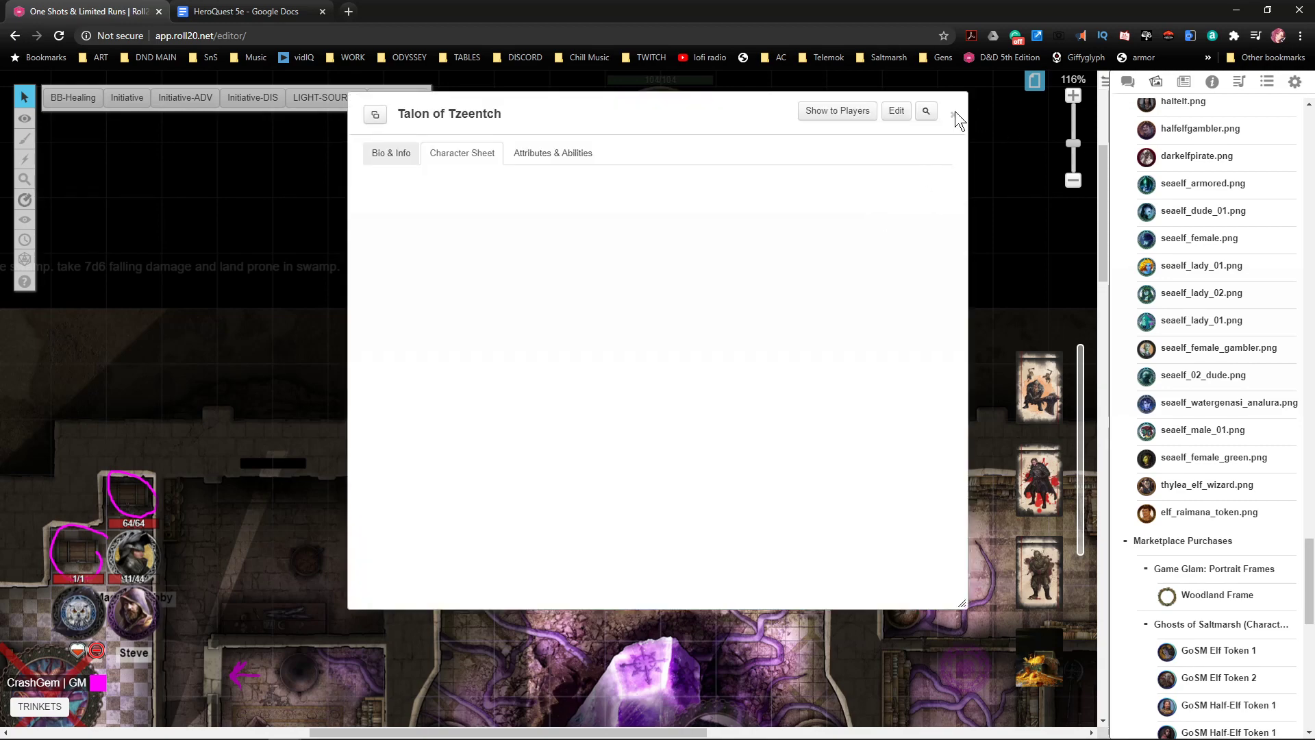
{"action": "left_click", "coordinate": [953, 114]}
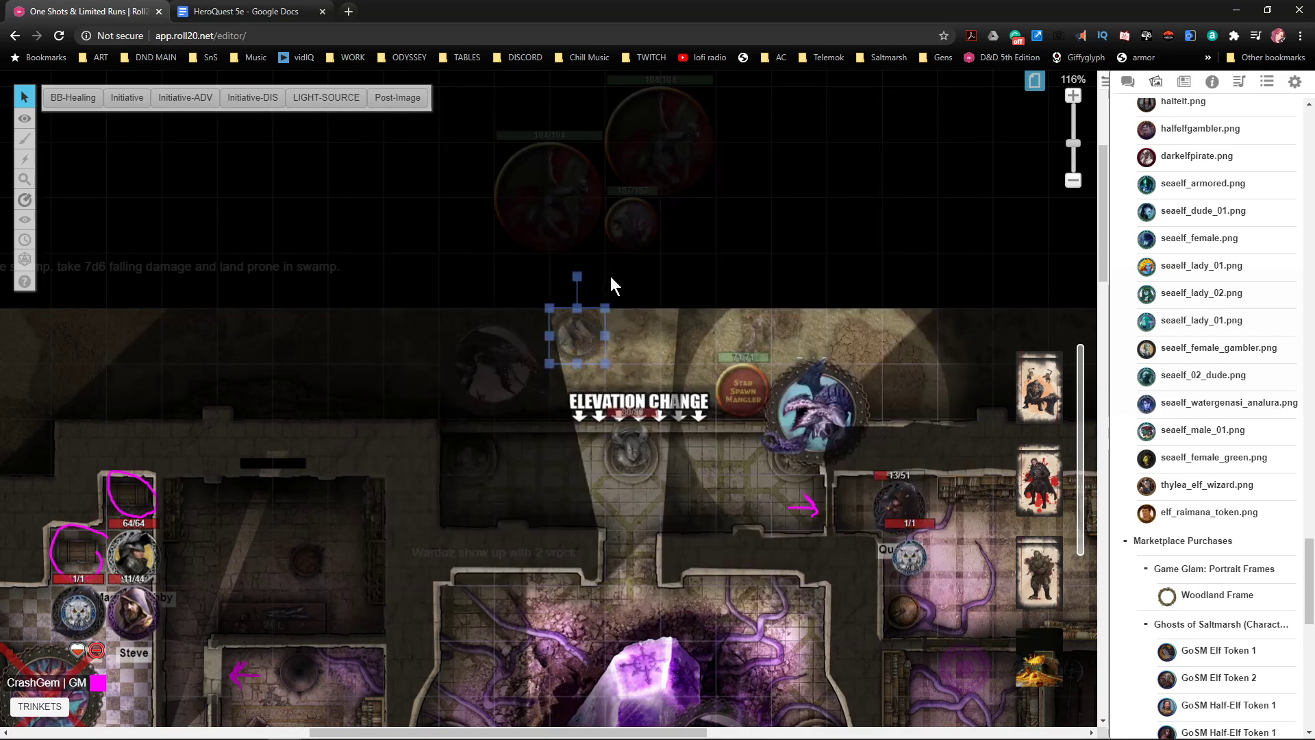
- Check the token settings of Talon of Tzeentch and of the large winged token beside it
{"action": "double_click", "coordinate": [566, 334]}
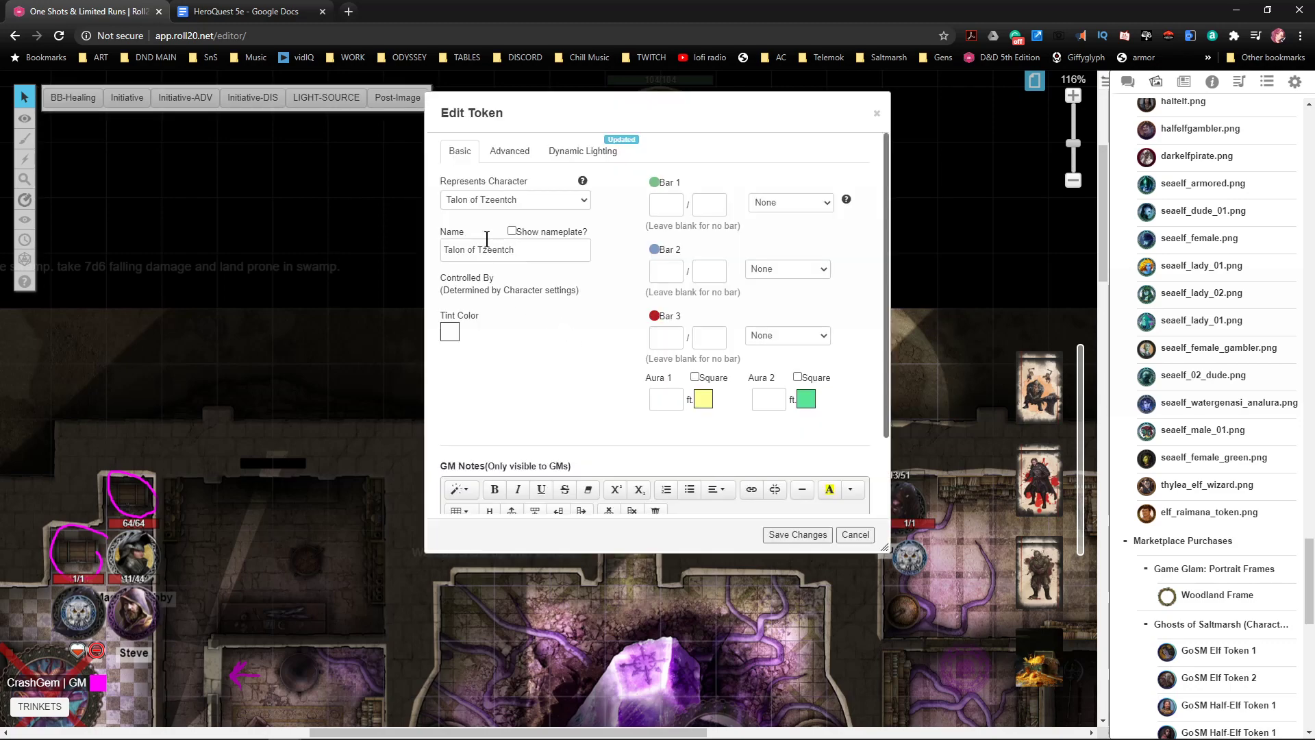
{"action": "left_click", "coordinate": [798, 535]}
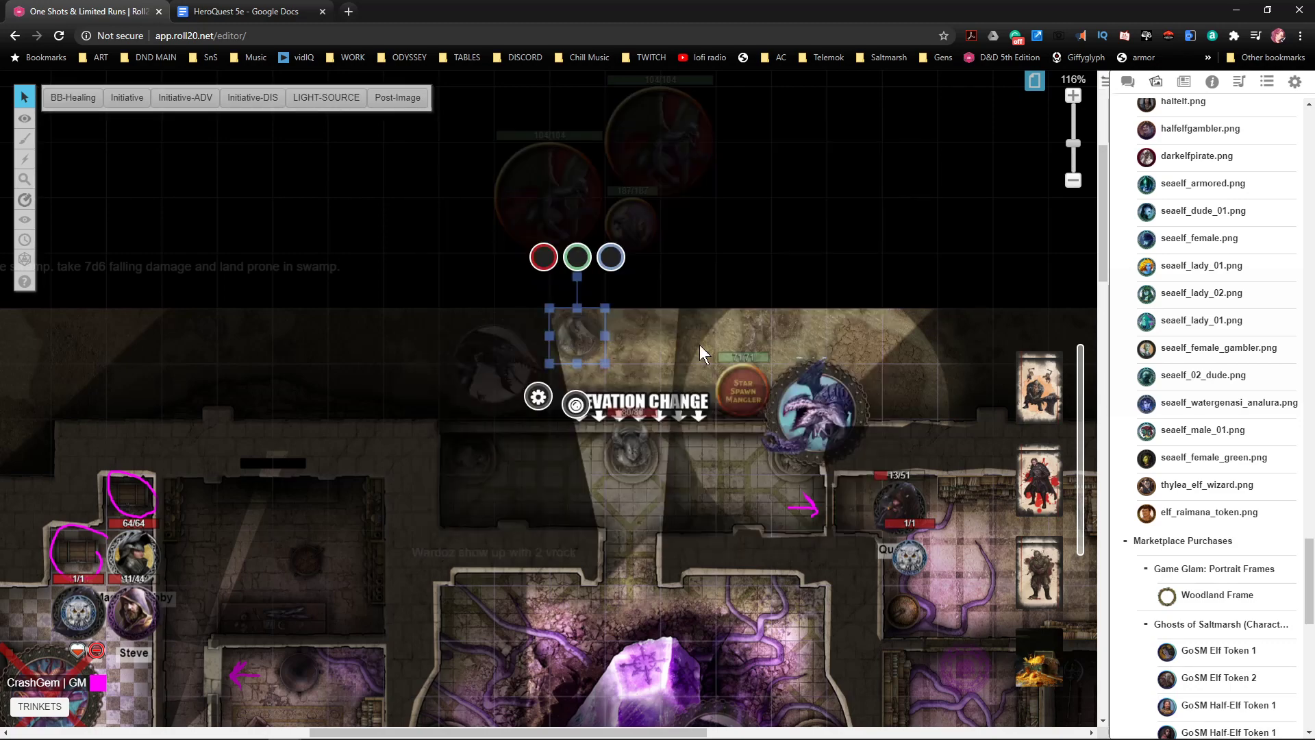
{"action": "left_click", "coordinate": [495, 355]}
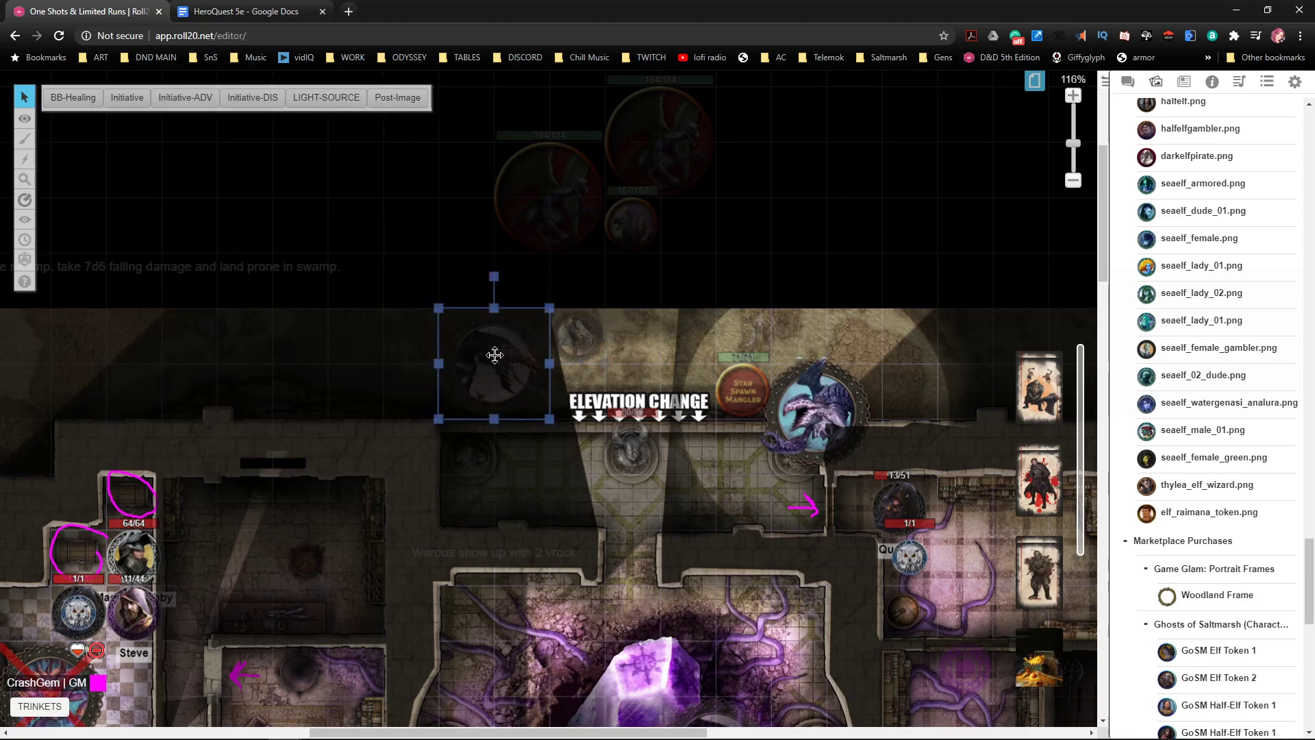
{"action": "double_click", "coordinate": [494, 355]}
{"action": "left_click", "coordinate": [879, 114]}
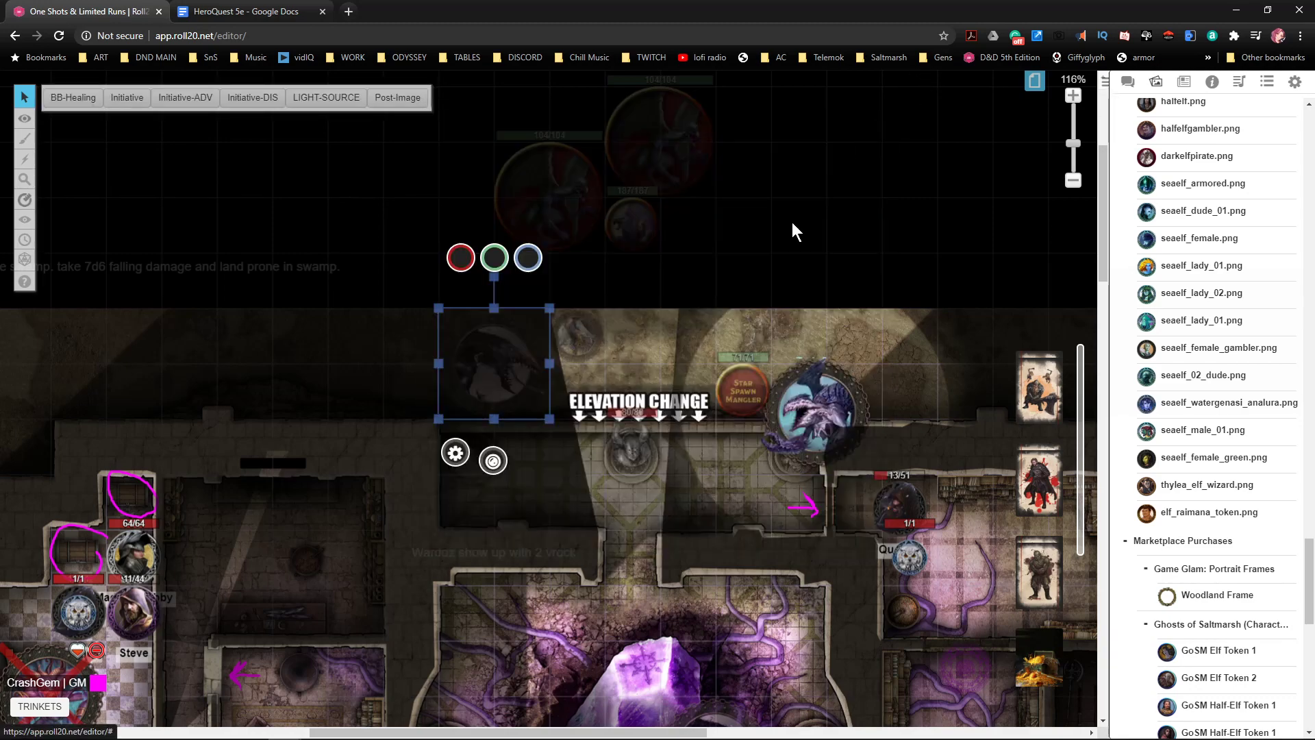
{"action": "left_click", "coordinate": [706, 380]}
{"action": "scroll", "coordinate": [780, 330], "scroll_direction": "down", "scroll_amount": 2}
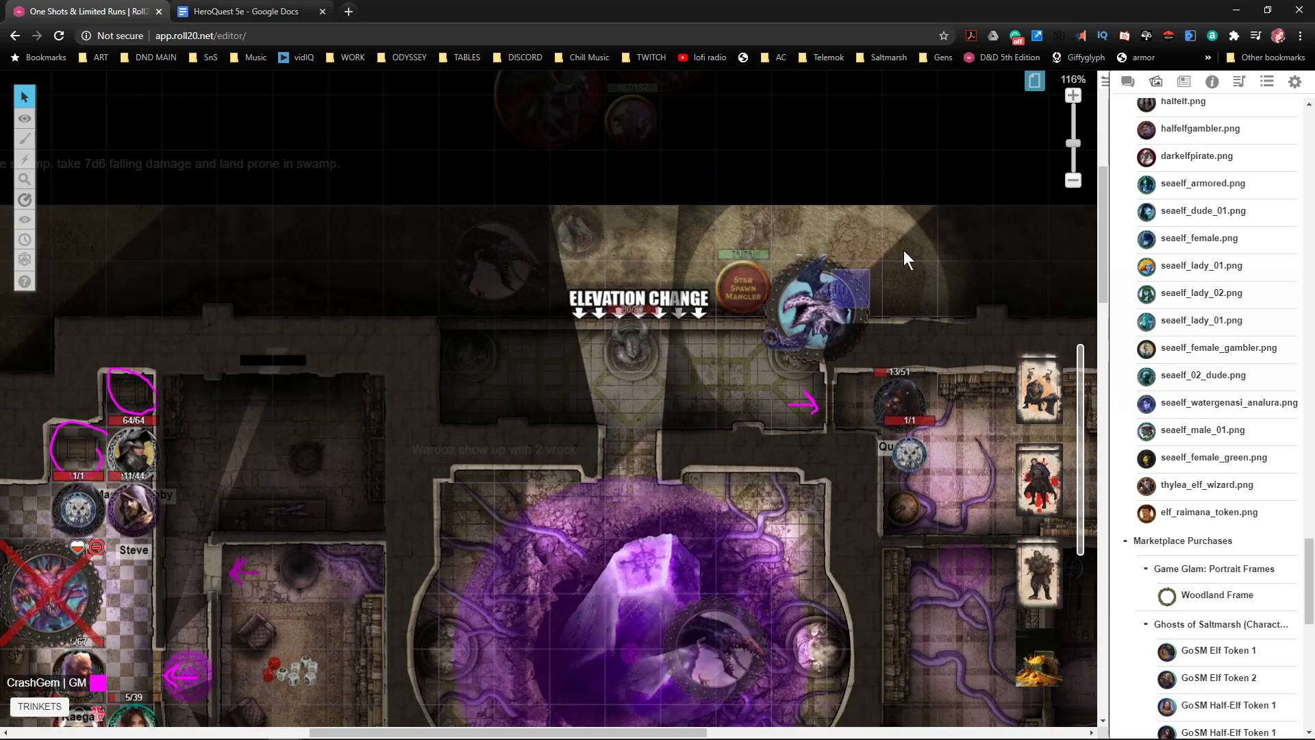
- On the Objects & Tokens layer, move the blue winged token above the elevation marker and make it represent Star Spawn Mangler
{"action": "mouse_move", "coordinate": [26, 118]}
{"action": "left_click", "coordinate": [82, 132]}
{"action": "left_click_drag", "start_coordinate": [839, 285], "coordinate": [660, 258]}
{"action": "double_click", "coordinate": [659, 258]}
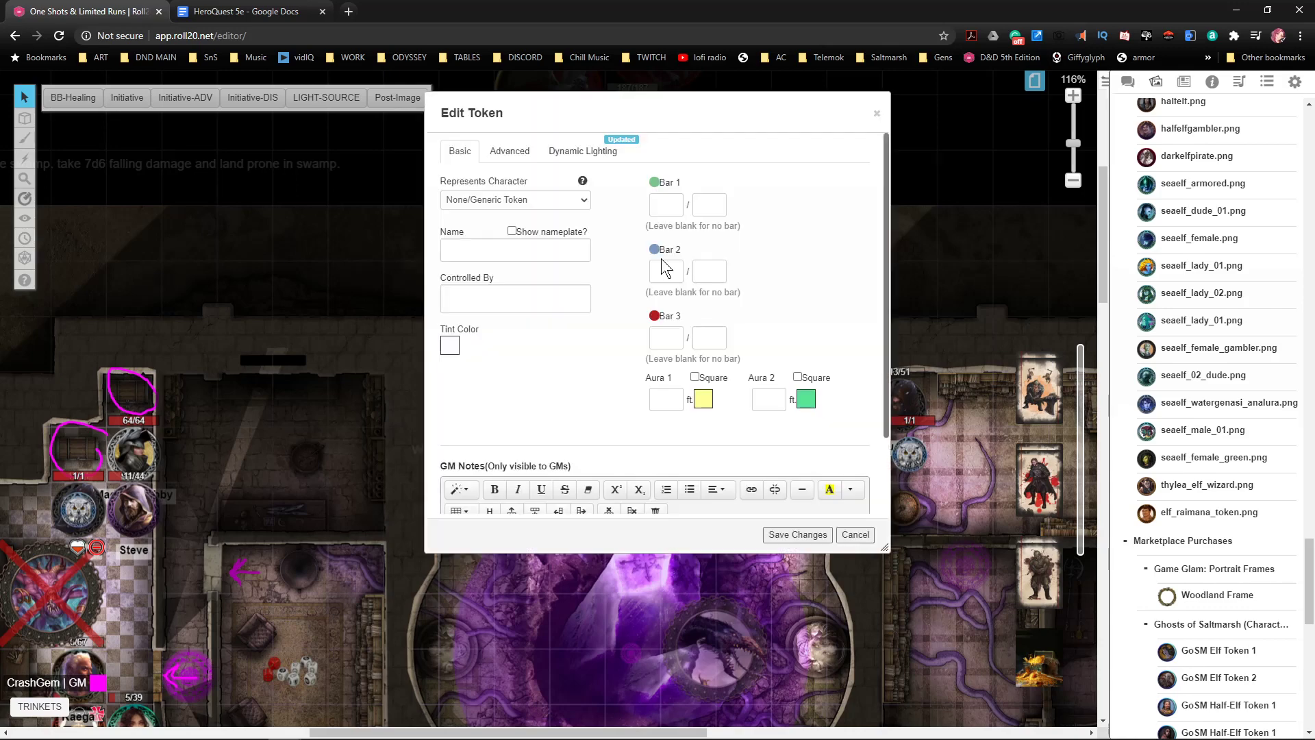
{"action": "left_click", "coordinate": [494, 204]}
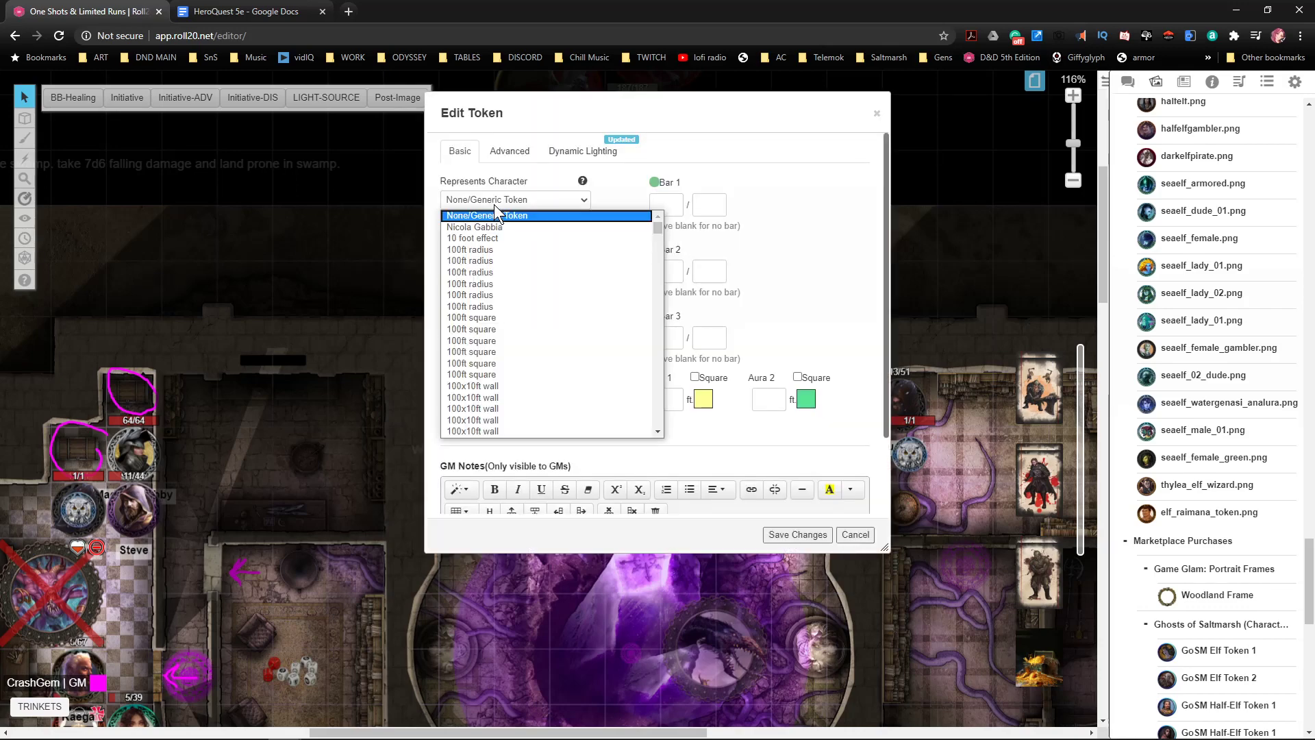
{"action": "type", "text": "star"}
{"action": "key", "text": "Down"}
{"action": "key", "text": "Down"}
{"action": "key", "text": "Down"}
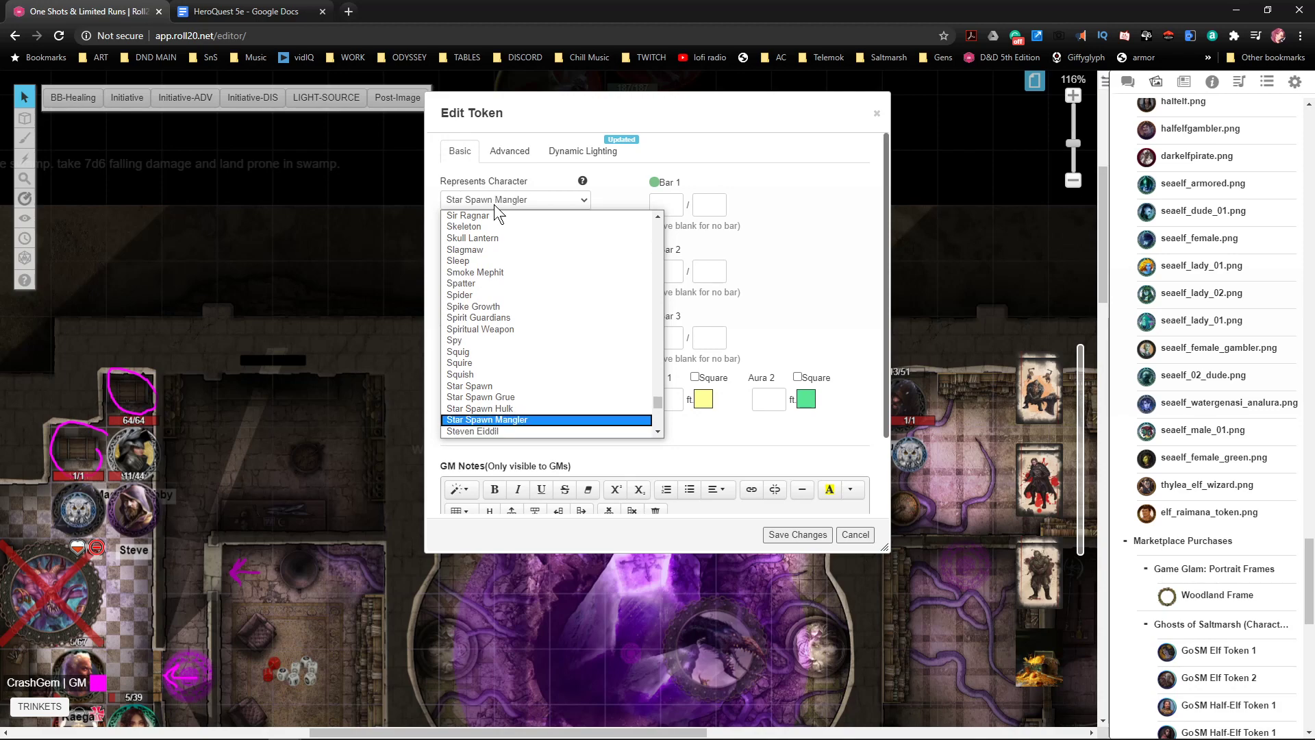
{"action": "key", "text": "Return"}
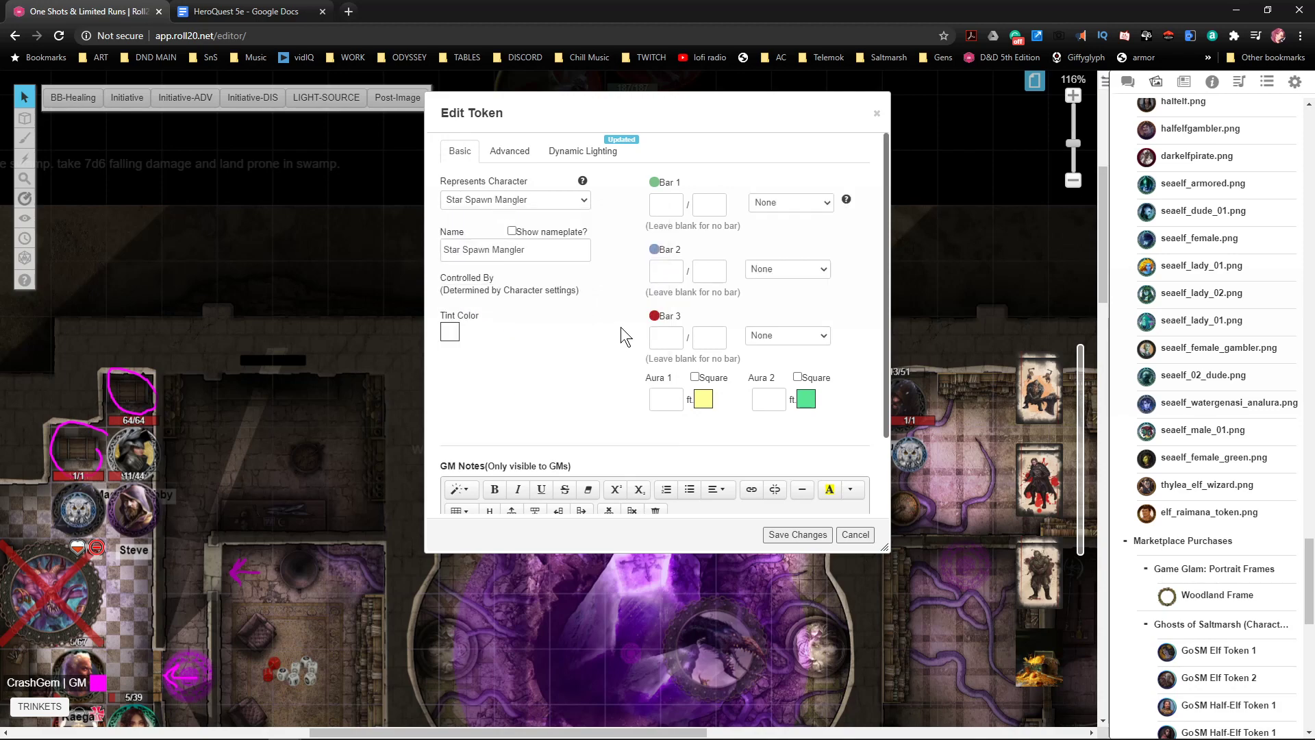
{"action": "left_click", "coordinate": [788, 539]}
{"action": "left_click", "coordinate": [745, 248]}
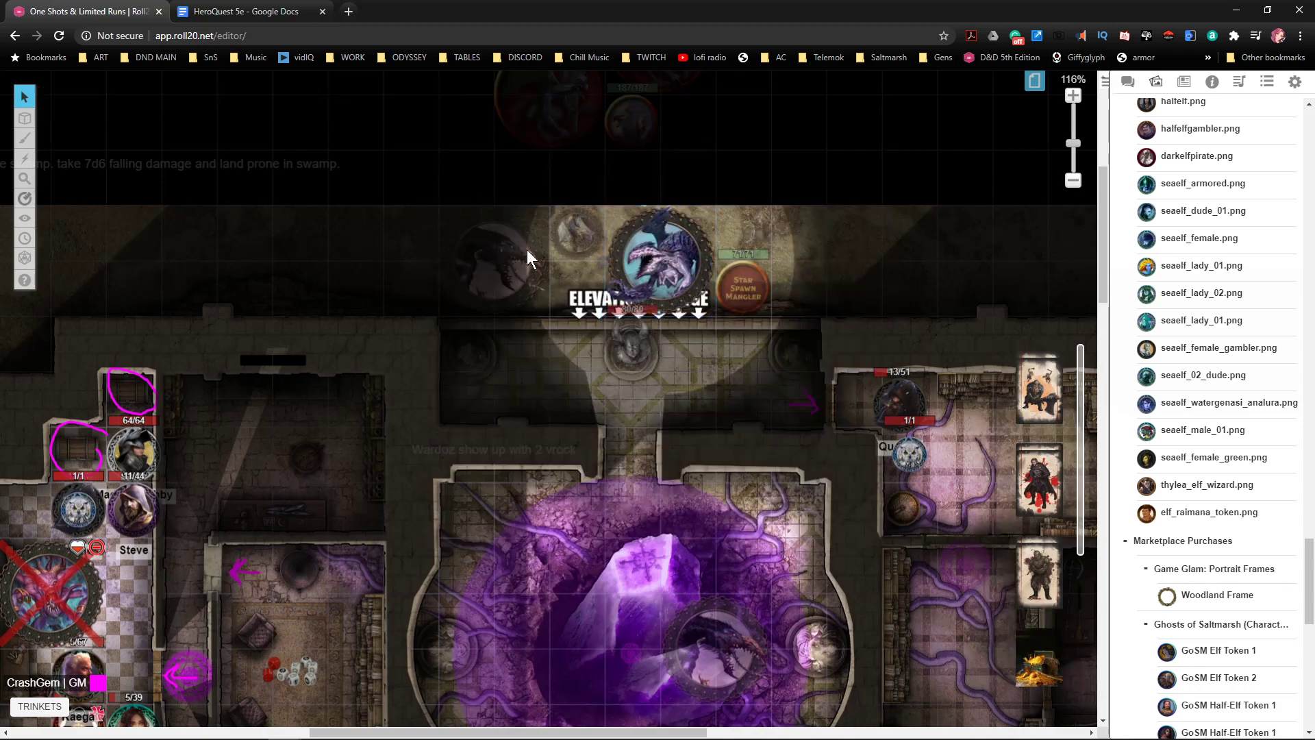
- Place the blue winged token beside the hidden winged token and send it to the GM layer
{"action": "left_click_drag", "start_coordinate": [679, 265], "coordinate": [456, 265]}
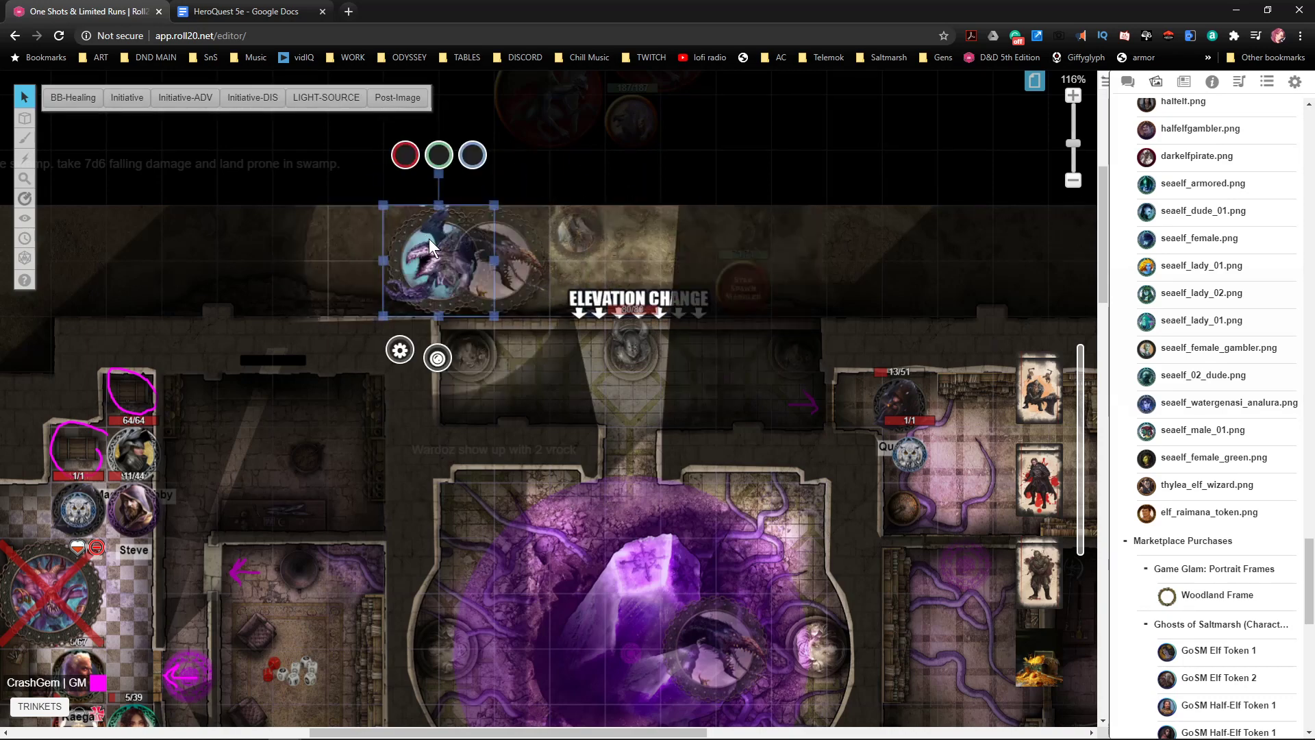
{"action": "right_click", "coordinate": [448, 240]}
{"action": "mouse_move", "coordinate": [454, 237]}
{"action": "left_click", "coordinate": [537, 248]}
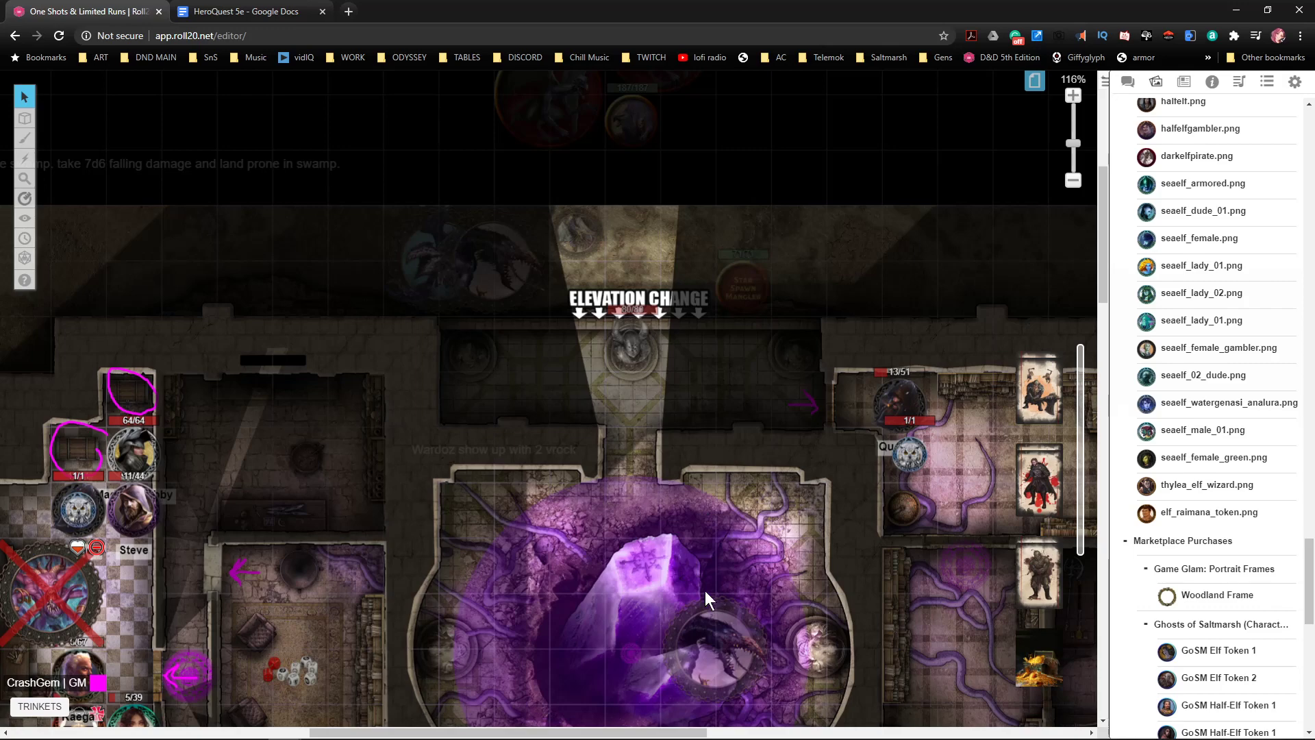
- Delete the white owl token and the dark character token from the room east of the elevation marker
{"action": "left_click_drag", "start_coordinate": [934, 459], "coordinate": [744, 322]}
{"action": "left_click_drag", "start_coordinate": [789, 541], "coordinate": [742, 321]}
{"action": "scroll", "coordinate": [689, 318], "scroll_direction": "up", "scroll_amount": 4}
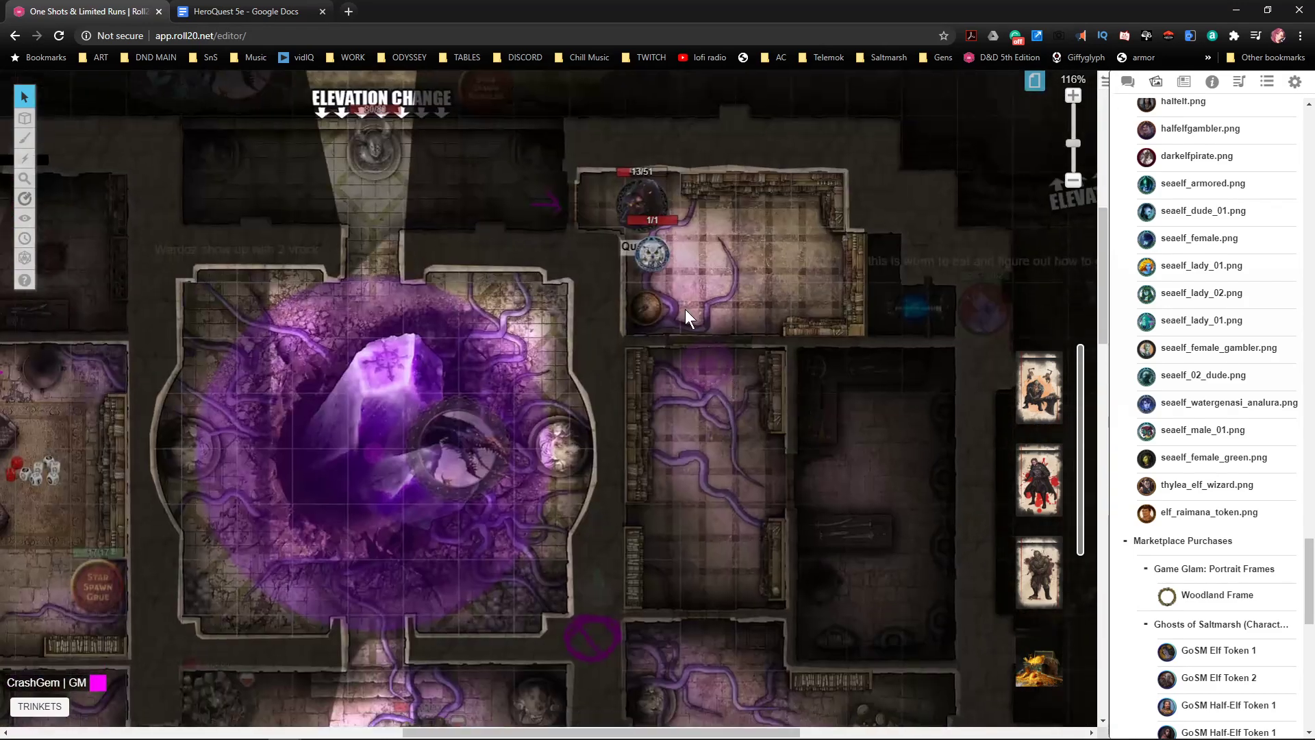
{"action": "left_click", "coordinate": [651, 258]}
{"action": "key", "text": "Delete"}
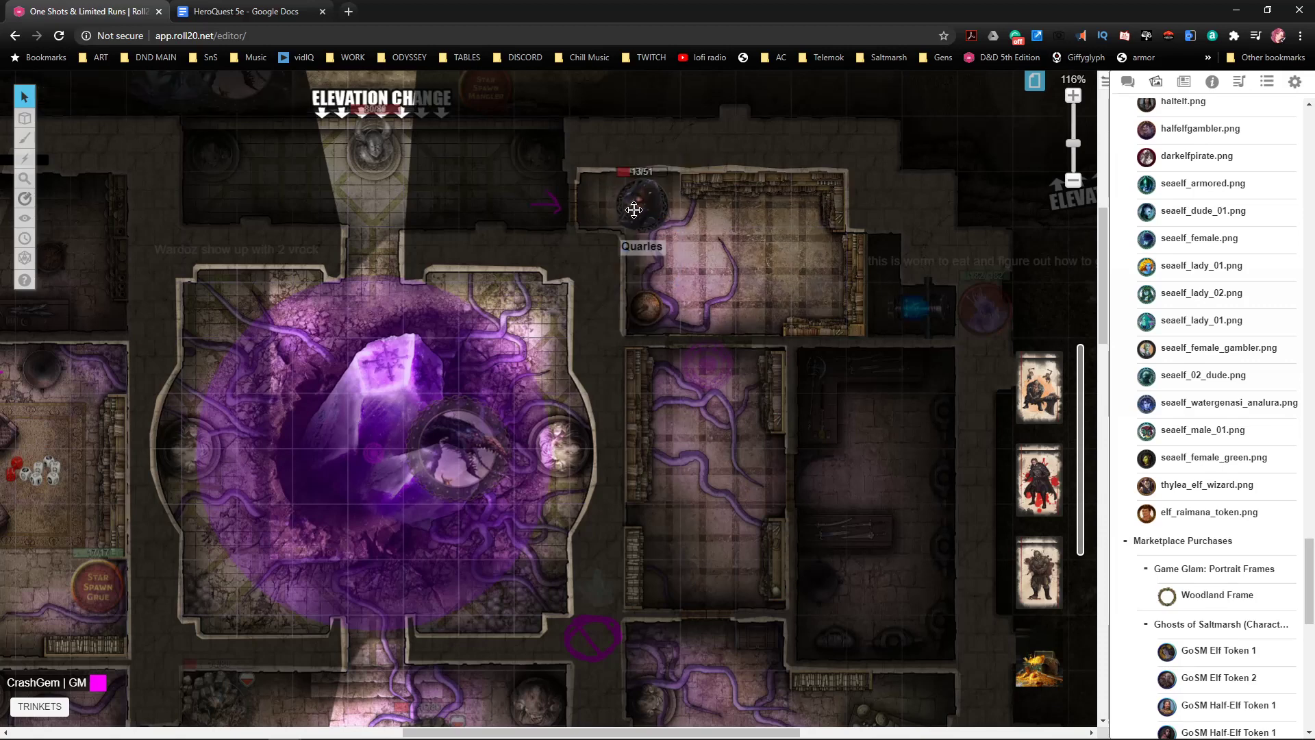
{"action": "left_click", "coordinate": [633, 207]}
{"action": "key", "text": "Delete"}
- On the GM Info Overlay layer, check the Fate Eater's character sheet and move its token beside the winged tokens near the map's upper edge
{"action": "scroll", "coordinate": [726, 329], "scroll_direction": "right", "scroll_amount": 5}
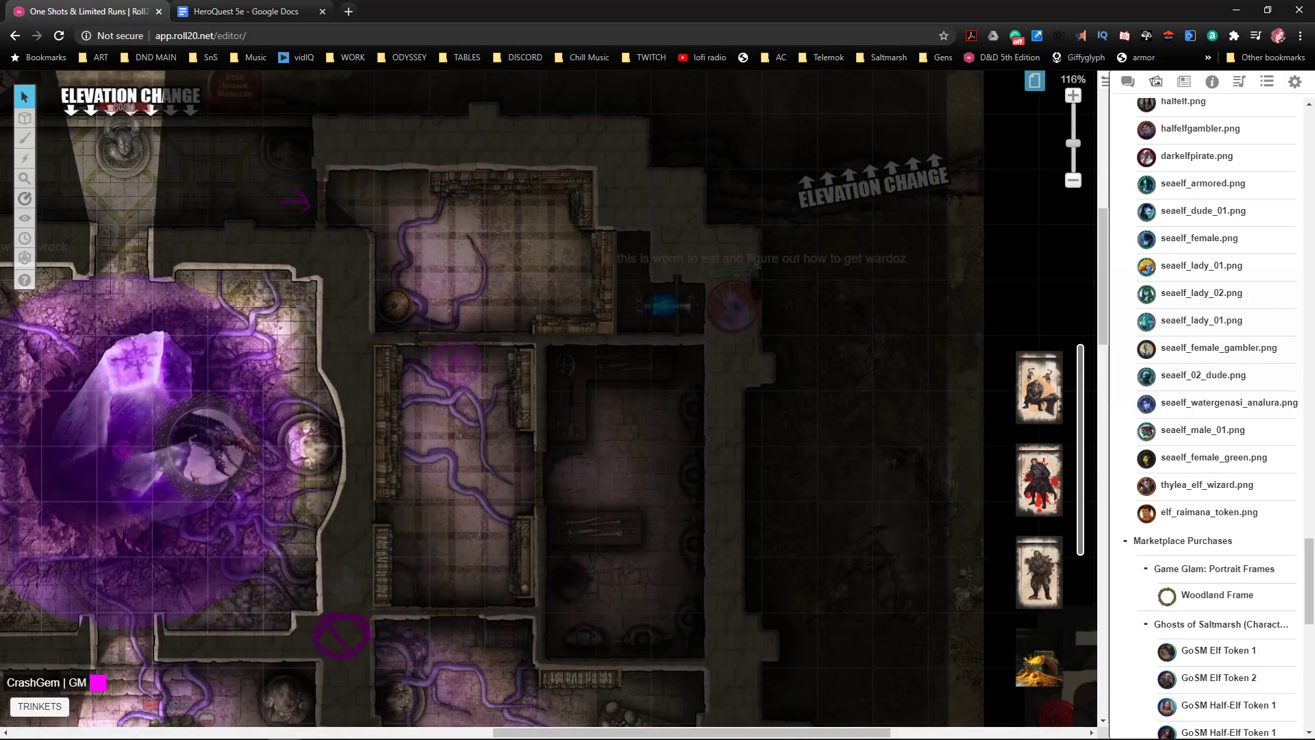
{"action": "mouse_move", "coordinate": [26, 120]}
{"action": "left_click", "coordinate": [83, 157]}
{"action": "left_click", "coordinate": [728, 308]}
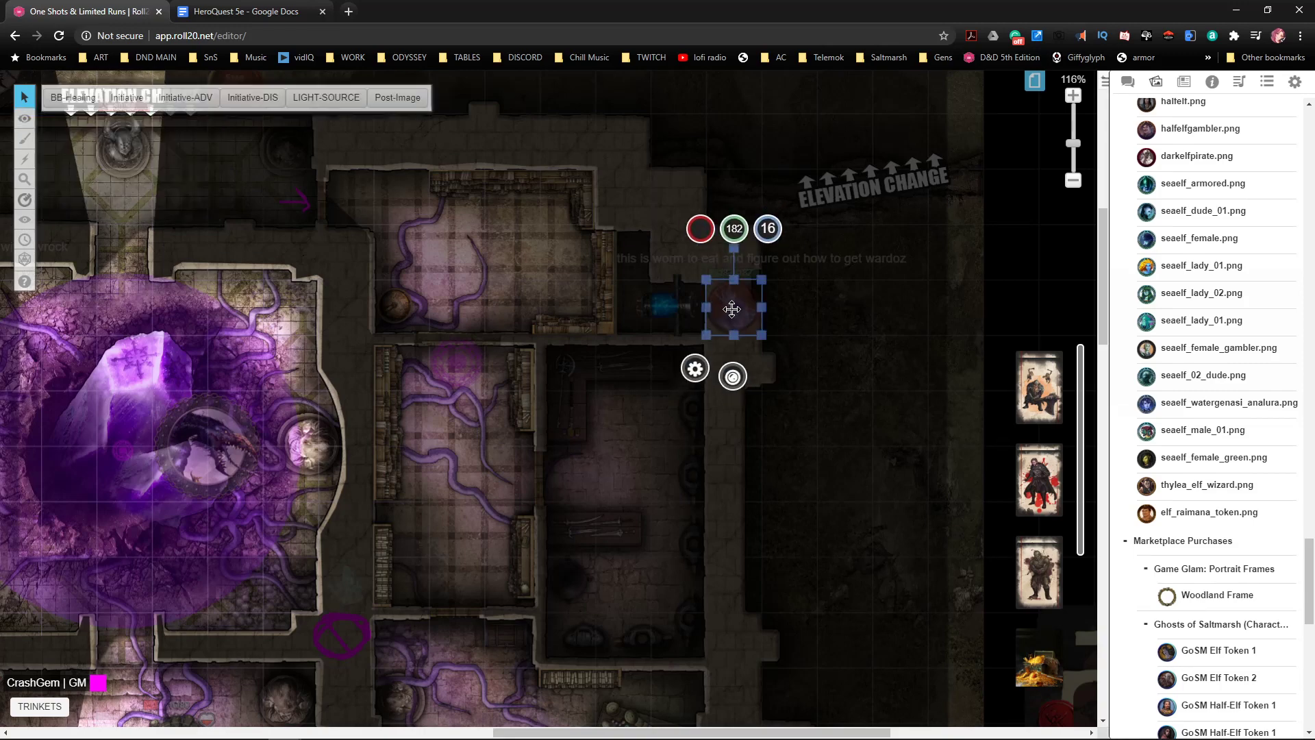
{"action": "double_click", "coordinate": [732, 309]}
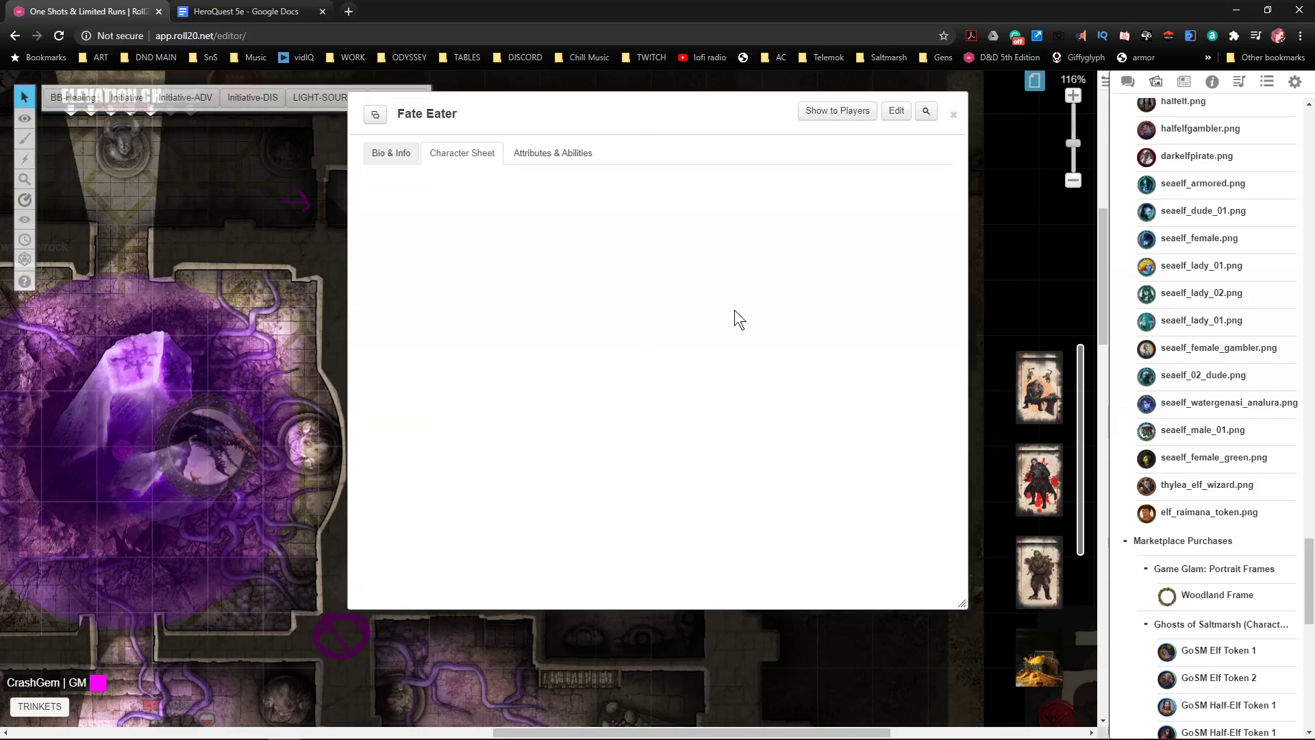
{"action": "left_click", "coordinate": [955, 114]}
{"action": "left_click_drag", "start_coordinate": [738, 308], "coordinate": [193, 287]}
{"action": "scroll", "coordinate": [399, 306], "scroll_direction": "up", "scroll_amount": 5}
{"action": "left_click_drag", "start_coordinate": [311, 337], "coordinate": [528, 288]}
{"action": "left_click_drag", "start_coordinate": [606, 231], "coordinate": [411, 356]}
- Move the Fate Eater and blue winged tokens from beside the elevation marker to the crystal in the purple chamber
{"action": "left_click", "coordinate": [449, 321]}
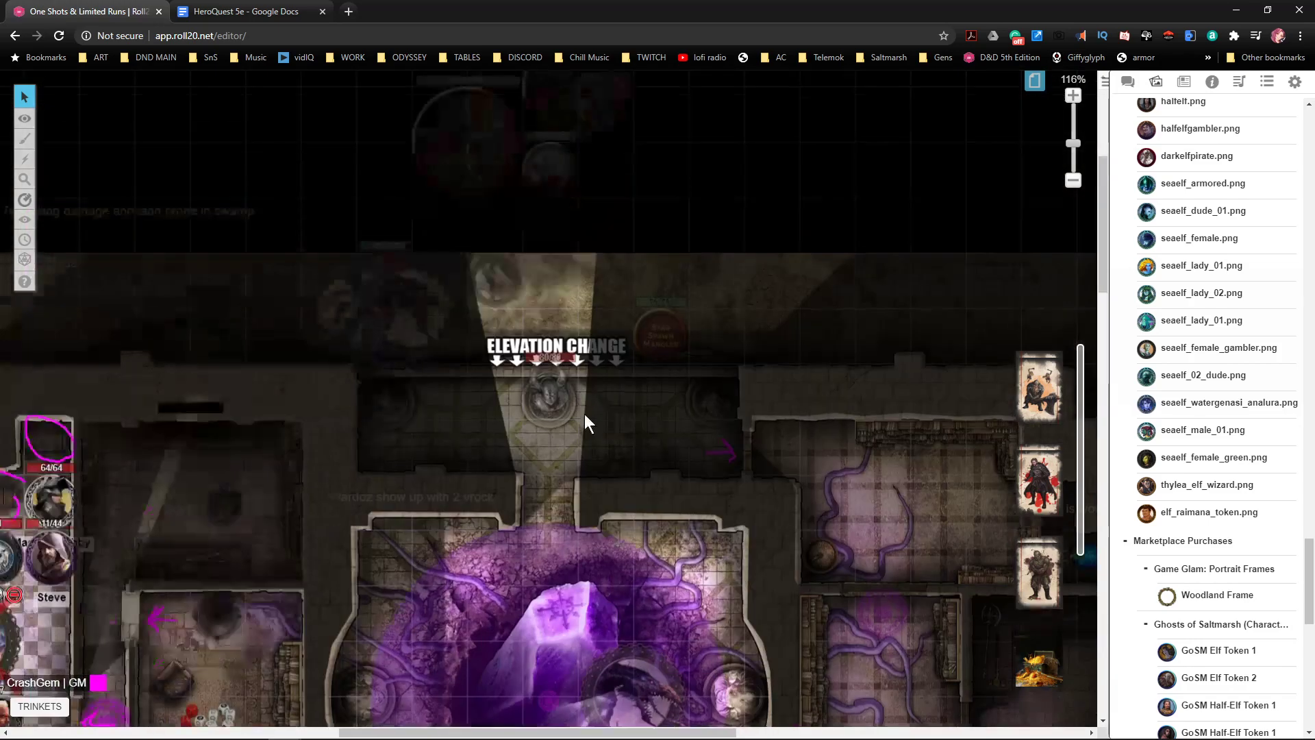
{"action": "scroll", "coordinate": [442, 355], "scroll_direction": "up", "scroll_amount": 1}
{"action": "left_click", "coordinate": [385, 375]}
{"action": "scroll", "coordinate": [425, 425], "scroll_direction": "down", "scroll_amount": 5}
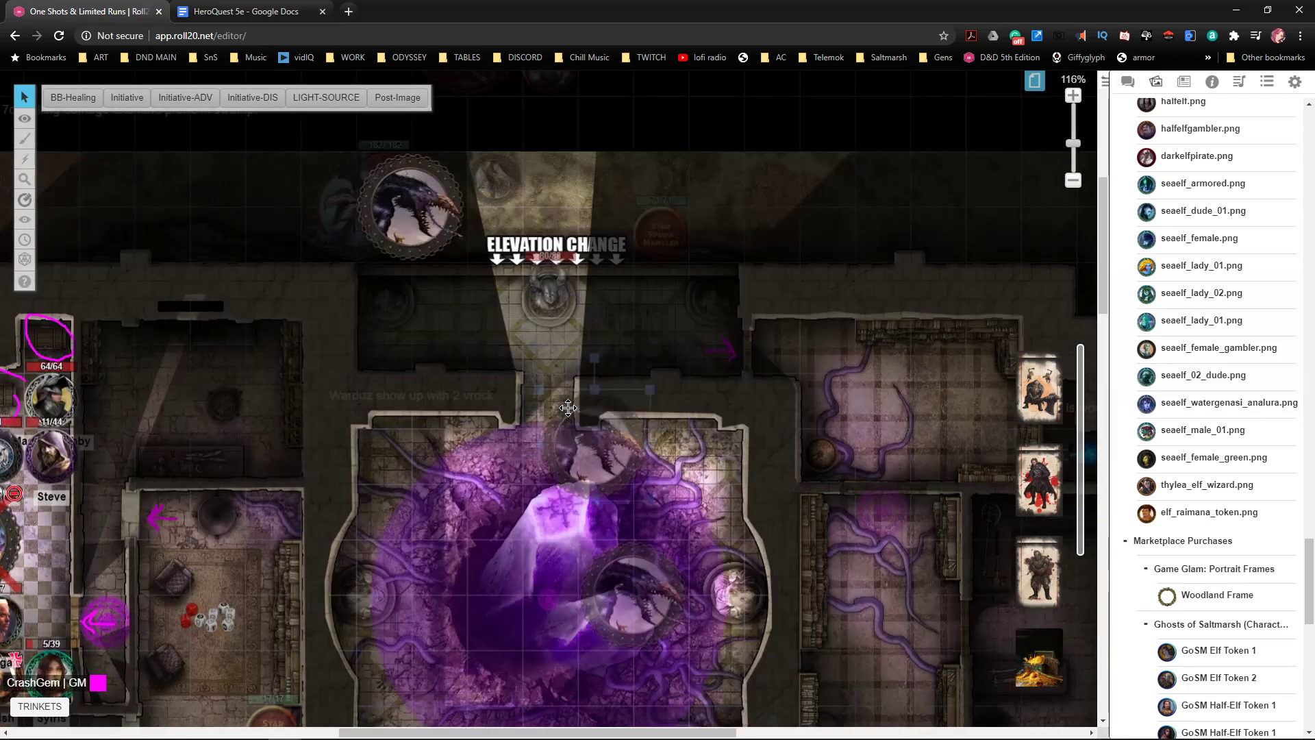
{"action": "left_click_drag", "start_coordinate": [458, 475], "coordinate": [439, 452]}
{"action": "scroll", "coordinate": [440, 304], "scroll_direction": "up", "scroll_amount": 3}
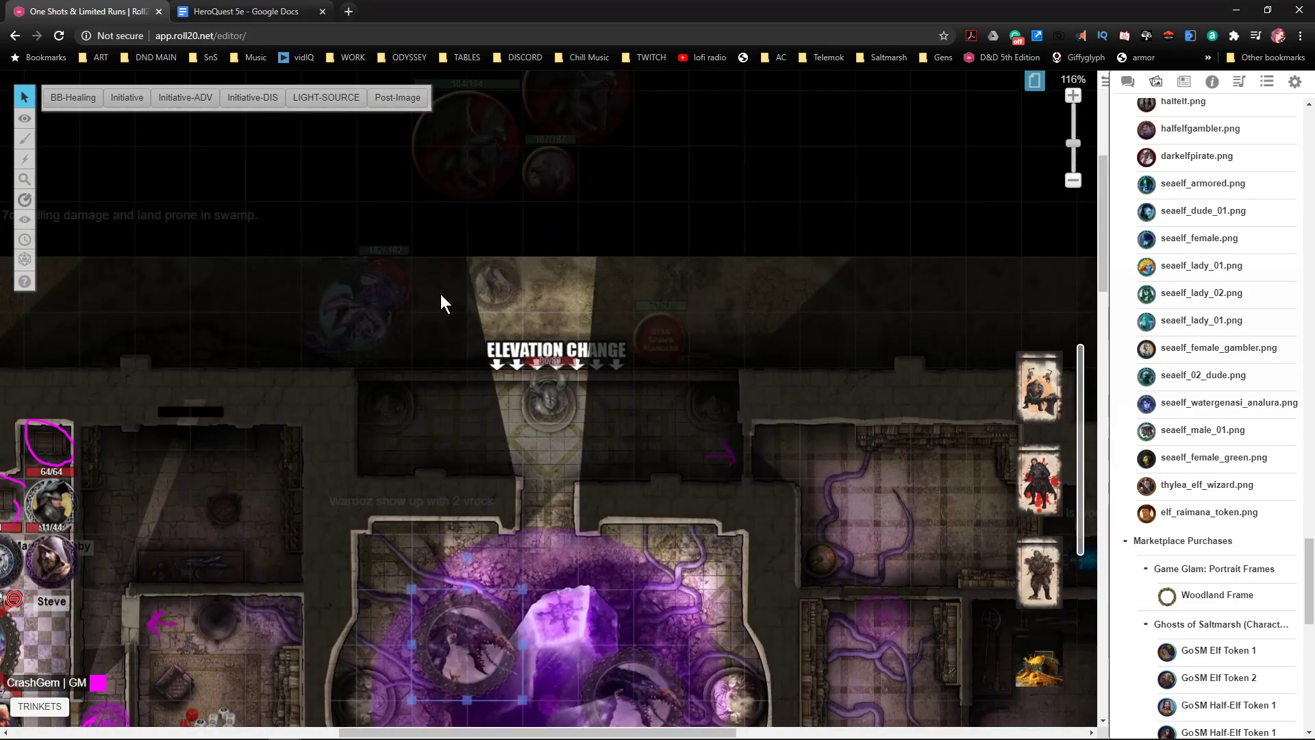
{"action": "left_click_drag", "start_coordinate": [365, 337], "coordinate": [534, 684]}
{"action": "left_click_drag", "start_coordinate": [391, 291], "coordinate": [494, 620]}
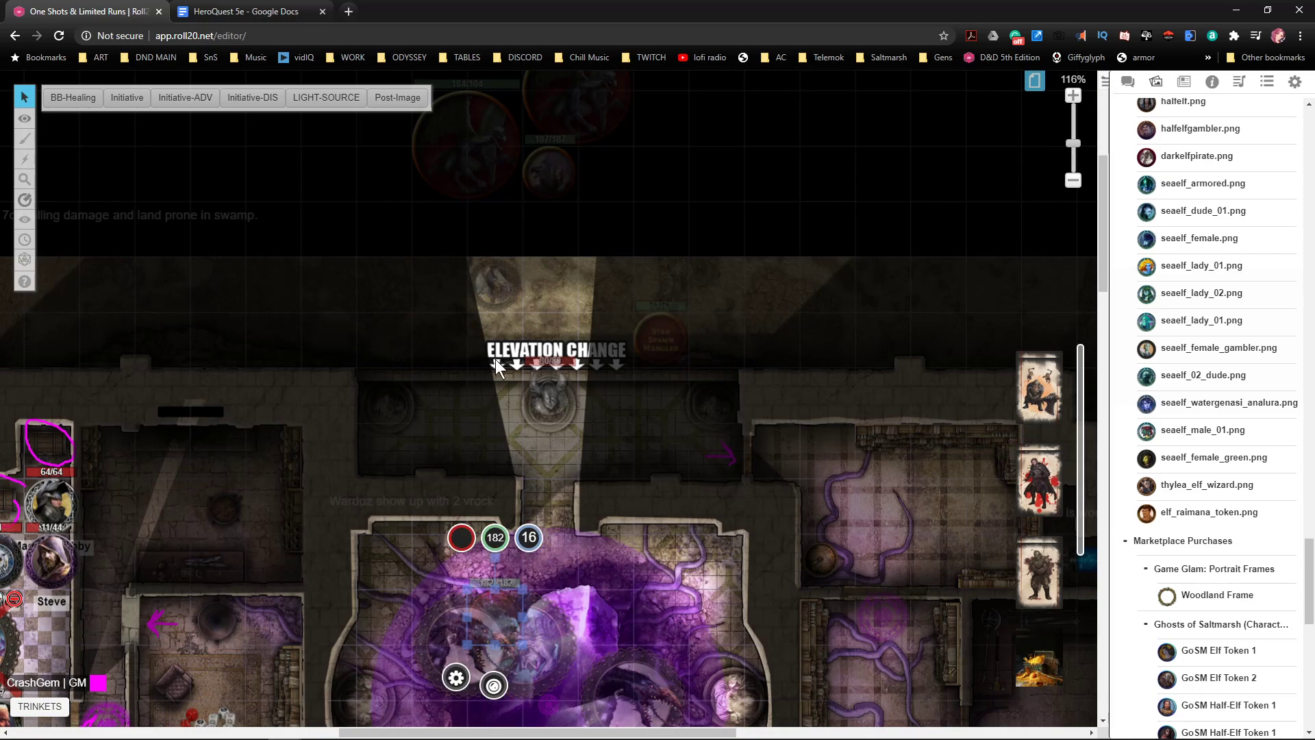
- On the Objects & Tokens layer, gather the loose dark, large pink horned and blue tokens below the map into the pink and blue cluster
{"action": "left_click_drag", "start_coordinate": [502, 280], "coordinate": [750, 418]}
{"action": "left_click", "coordinate": [503, 519]}
{"action": "left_click_drag", "start_coordinate": [455, 563], "coordinate": [587, 267]}
{"action": "left_click_drag", "start_coordinate": [489, 393], "coordinate": [698, 145]}
{"action": "left_click_drag", "start_coordinate": [710, 453], "coordinate": [561, 282]}
{"action": "left_click_drag", "start_coordinate": [678, 411], "coordinate": [545, 324]}
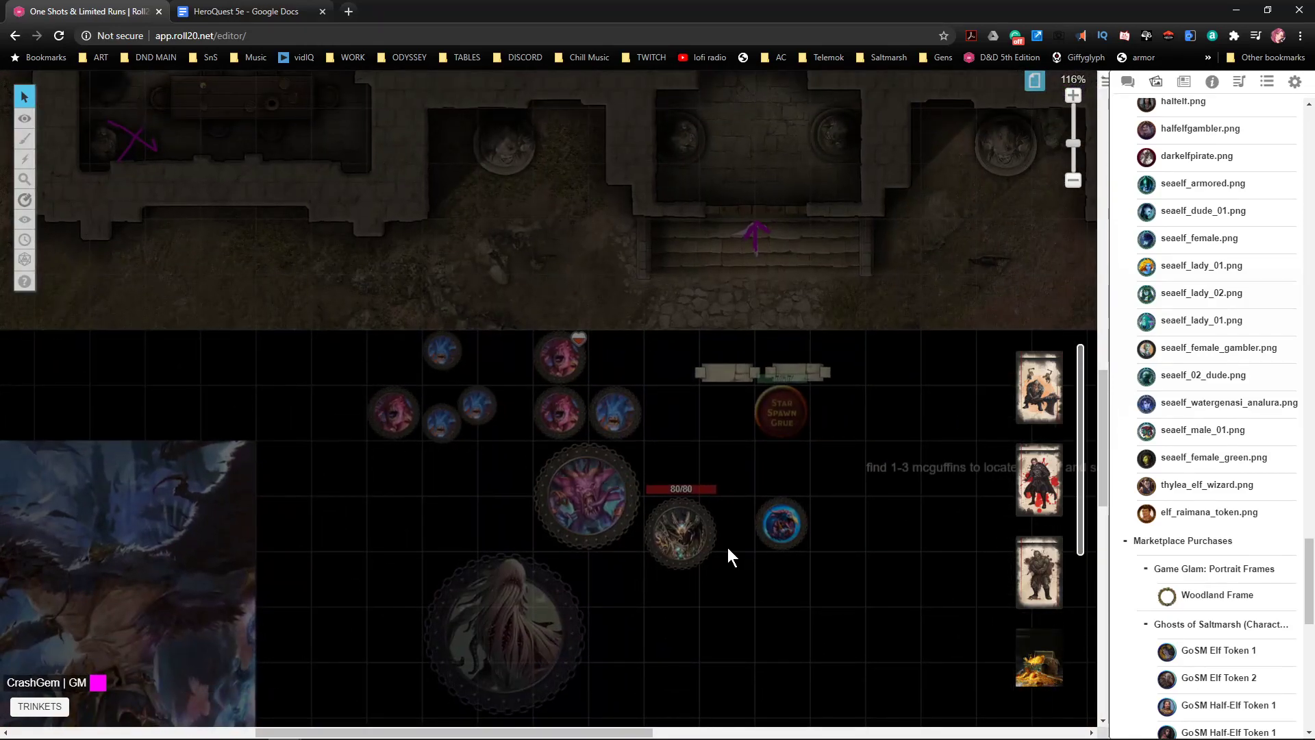
{"action": "mouse_move", "coordinate": [25, 117]}
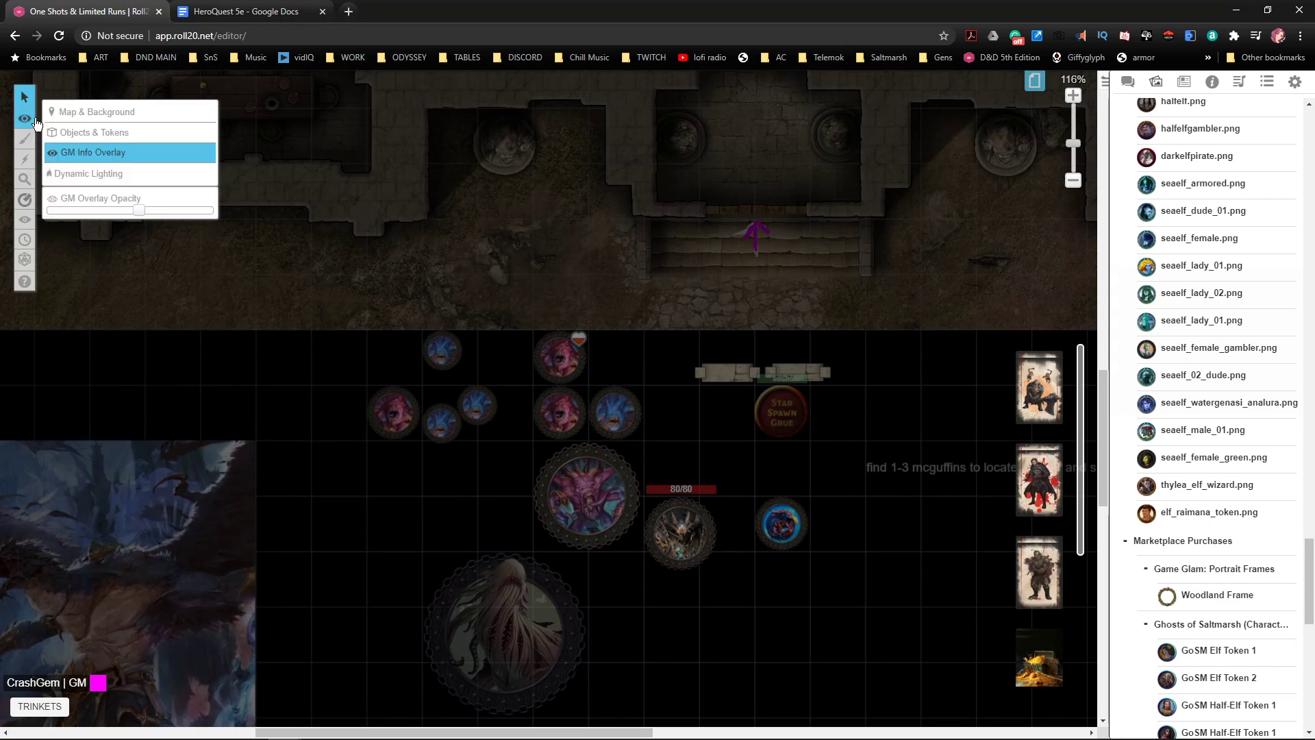
{"action": "left_click", "coordinate": [83, 132]}
{"action": "left_click_drag", "start_coordinate": [678, 557], "coordinate": [513, 392]}
{"action": "left_click_drag", "start_coordinate": [606, 522], "coordinate": [480, 390]}
{"action": "left_click", "coordinate": [683, 520]}
{"action": "left_click_drag", "start_coordinate": [604, 416], "coordinate": [495, 413]}
{"action": "left_click", "coordinate": [721, 518]}
{"action": "left_click_drag", "start_coordinate": [781, 524], "coordinate": [593, 429]}
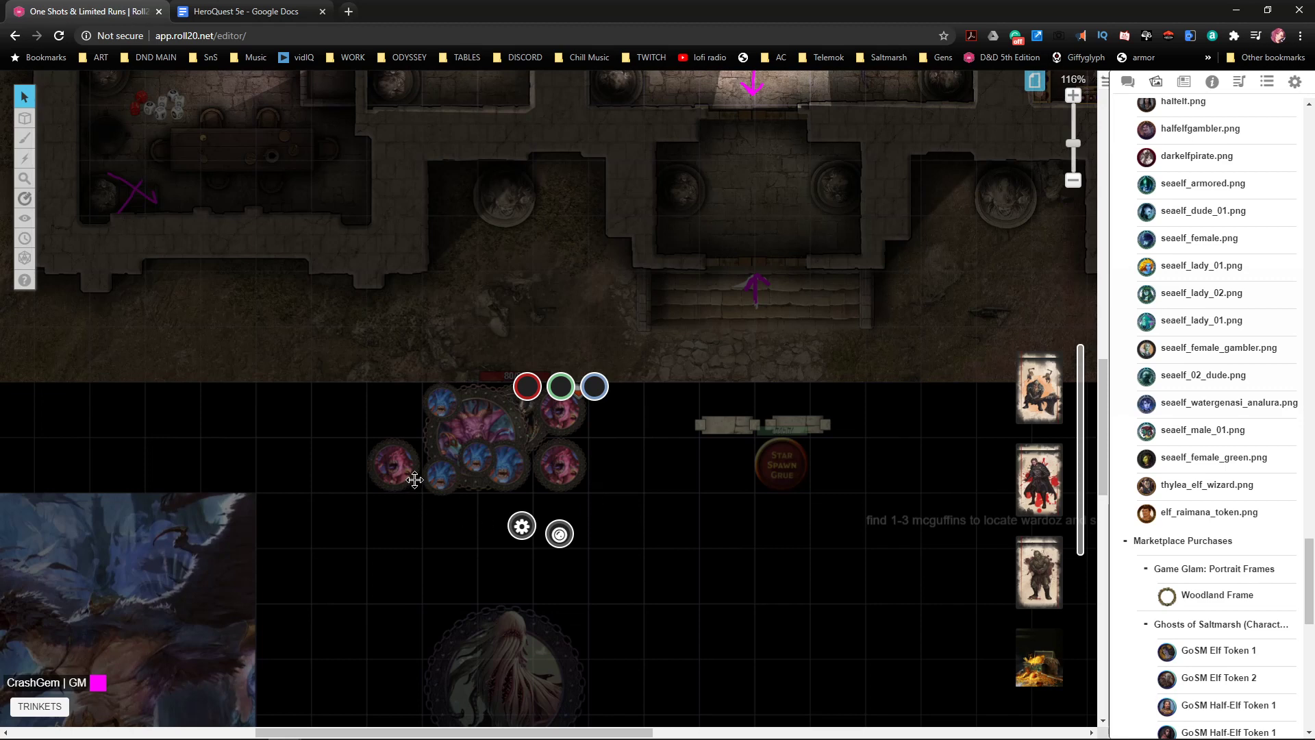
- View the enlarged artwork of the large pink horned token in the cluster
{"action": "left_click", "coordinate": [409, 458]}
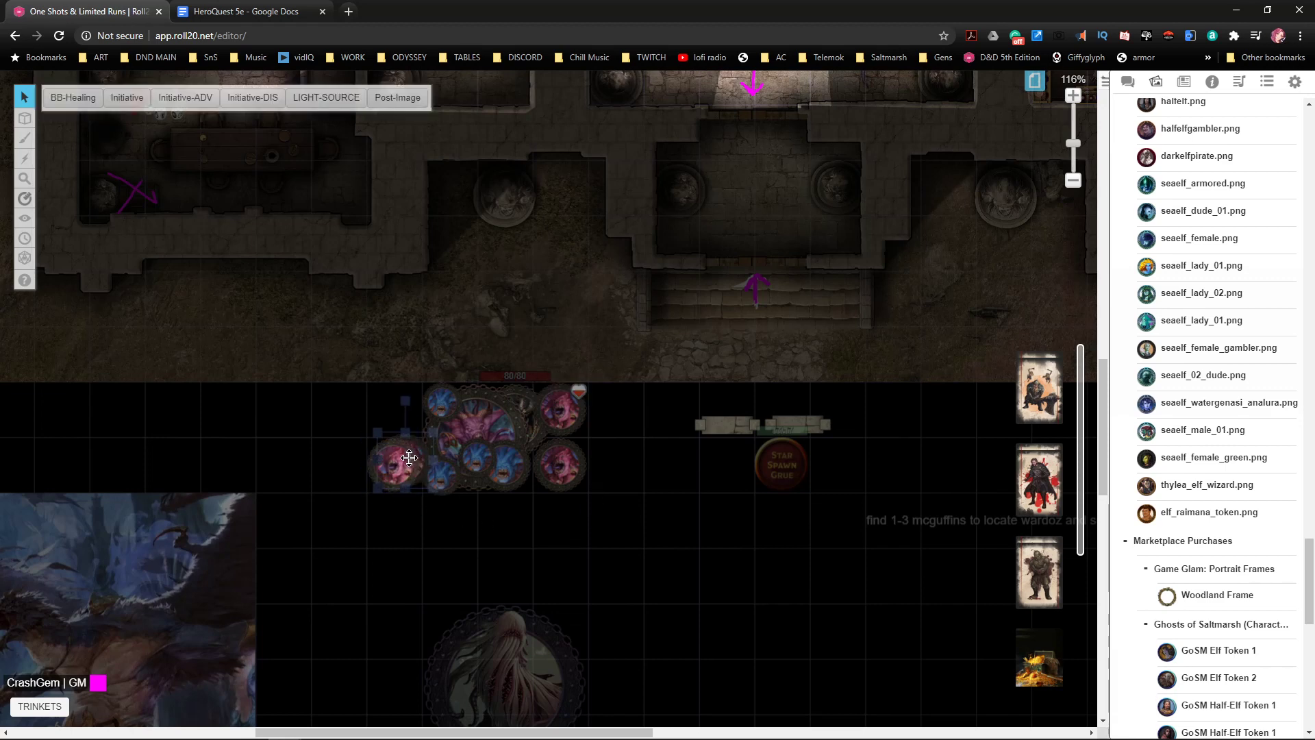
{"action": "left_click", "coordinate": [501, 427]}
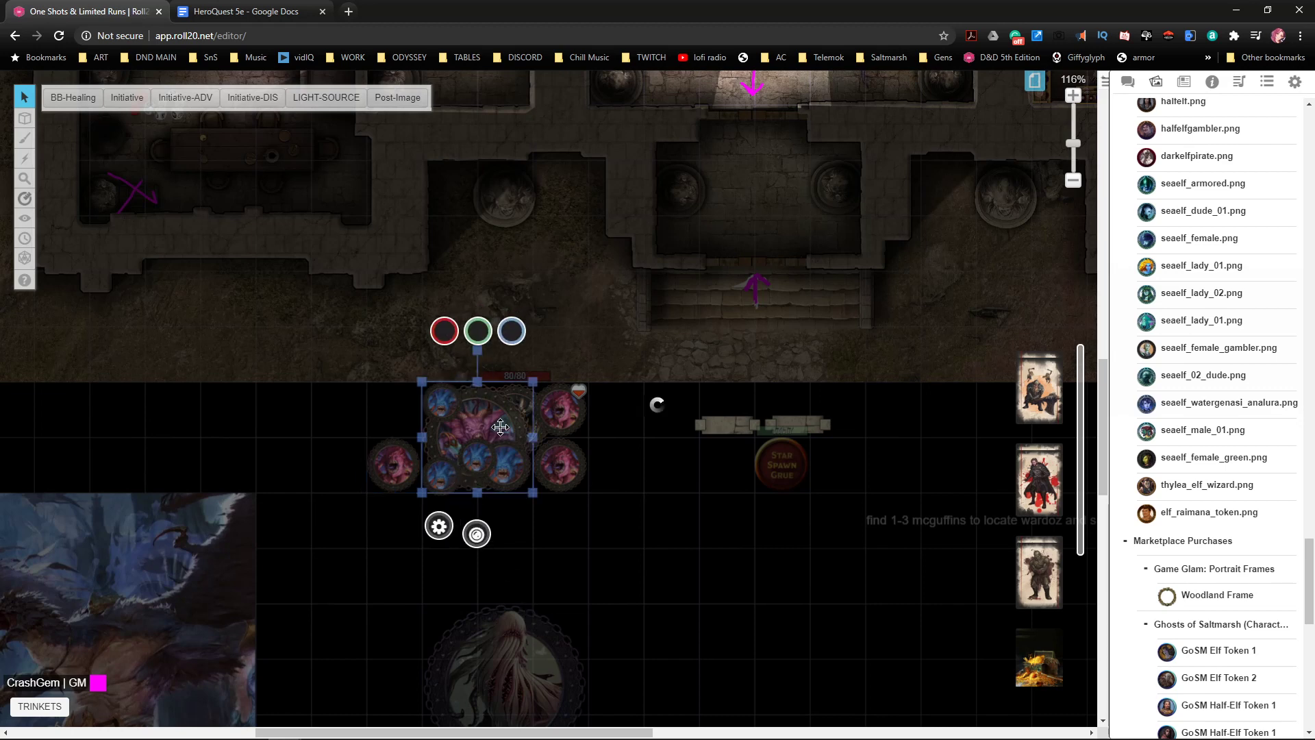
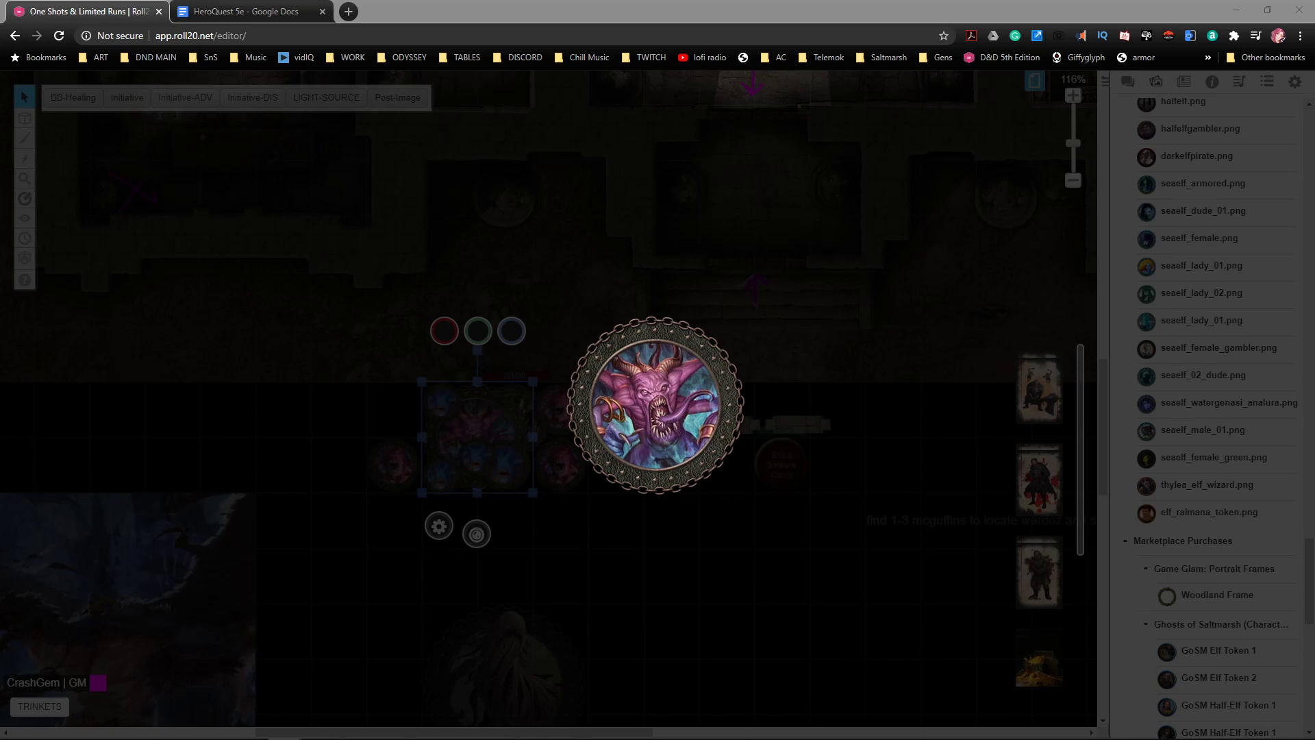
{"action": "left_click", "coordinate": [882, 361]}
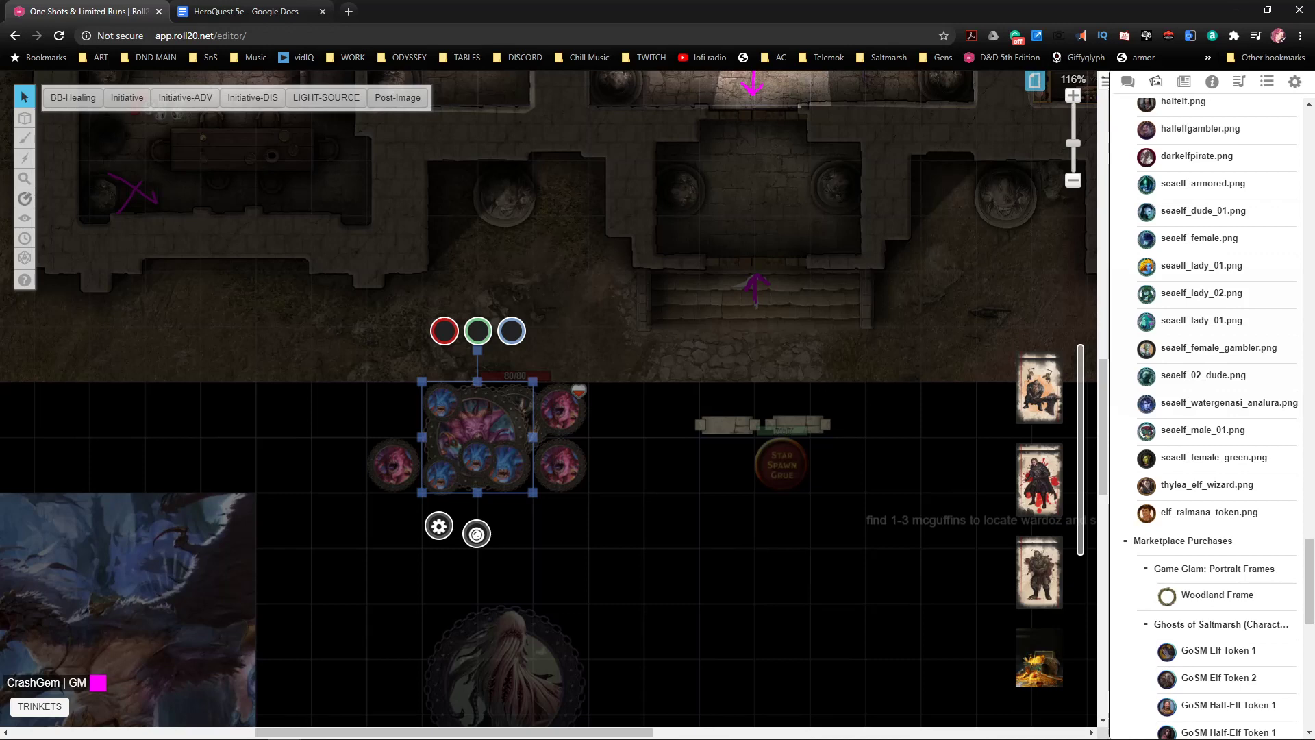
{"action": "mouse_move", "coordinate": [1168, 213]}
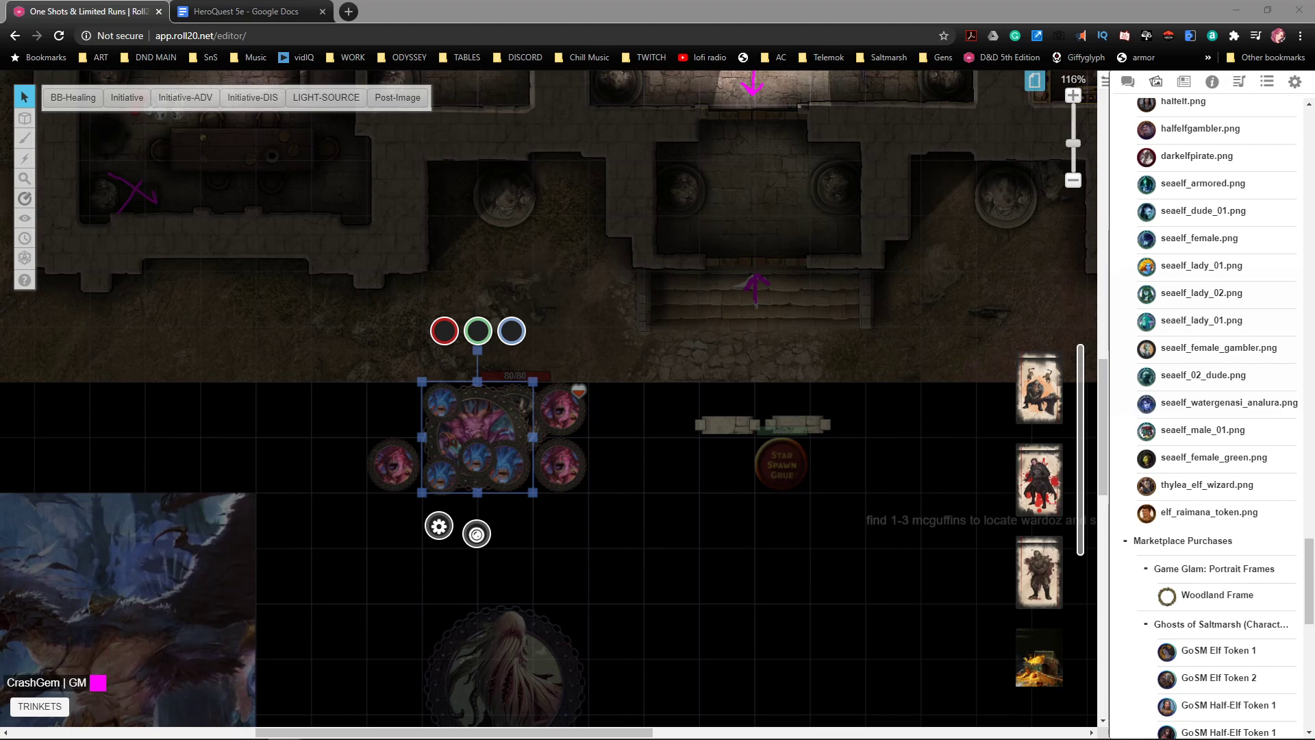
{"action": "left_click", "coordinate": [678, 579]}
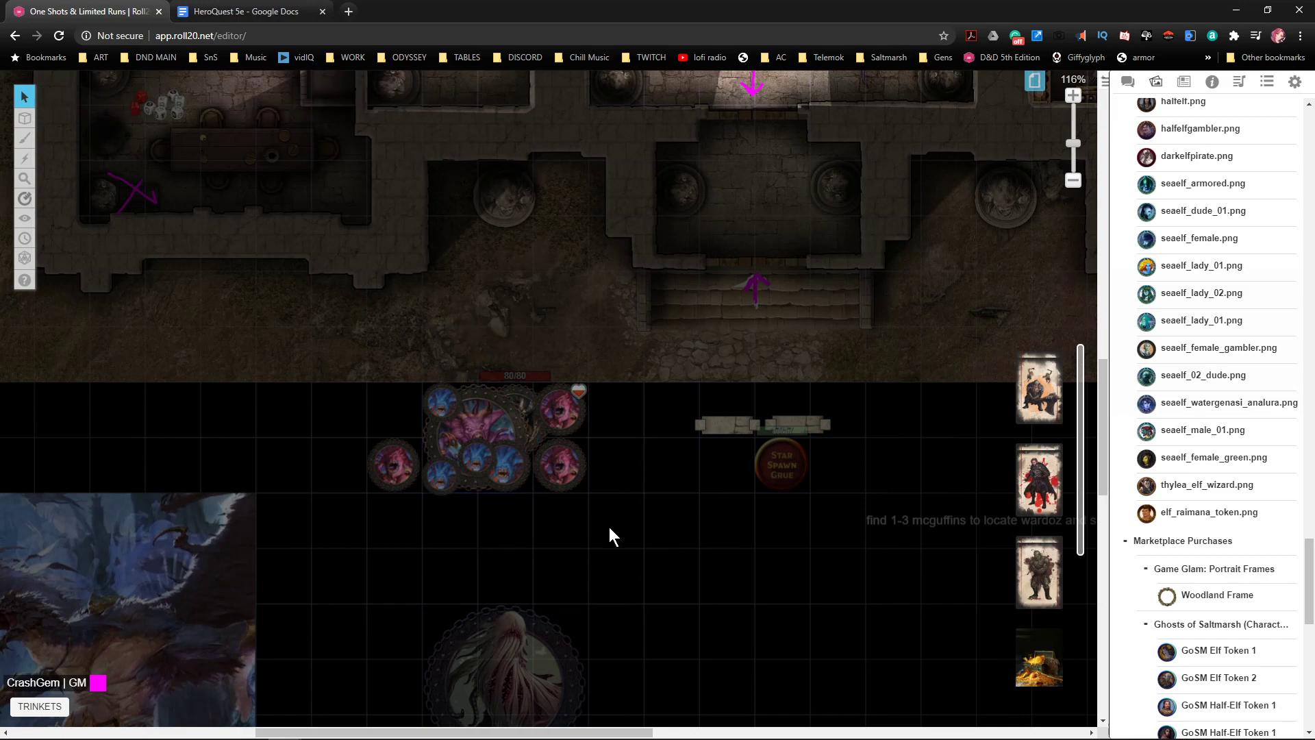
- Add the small skull pile to the token cluster below the map and move the whole cluster into the purple crystal chamber
{"action": "scroll", "coordinate": [591, 498], "scroll_direction": "up", "scroll_amount": 2}
{"action": "scroll", "coordinate": [607, 432], "scroll_direction": "up", "scroll_amount": 2}
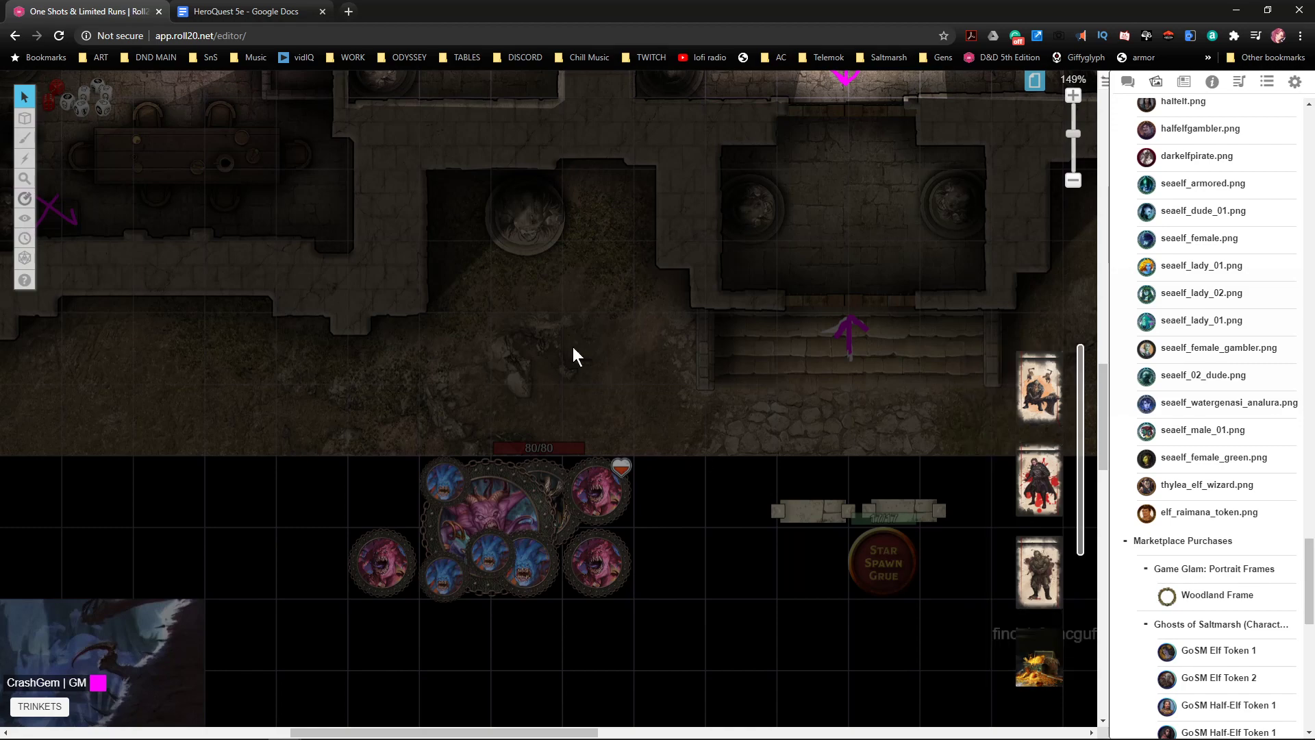
{"action": "left_click_drag", "start_coordinate": [515, 317], "coordinate": [546, 350]}
{"action": "scroll", "coordinate": [550, 372], "scroll_direction": "down", "scroll_amount": 2}
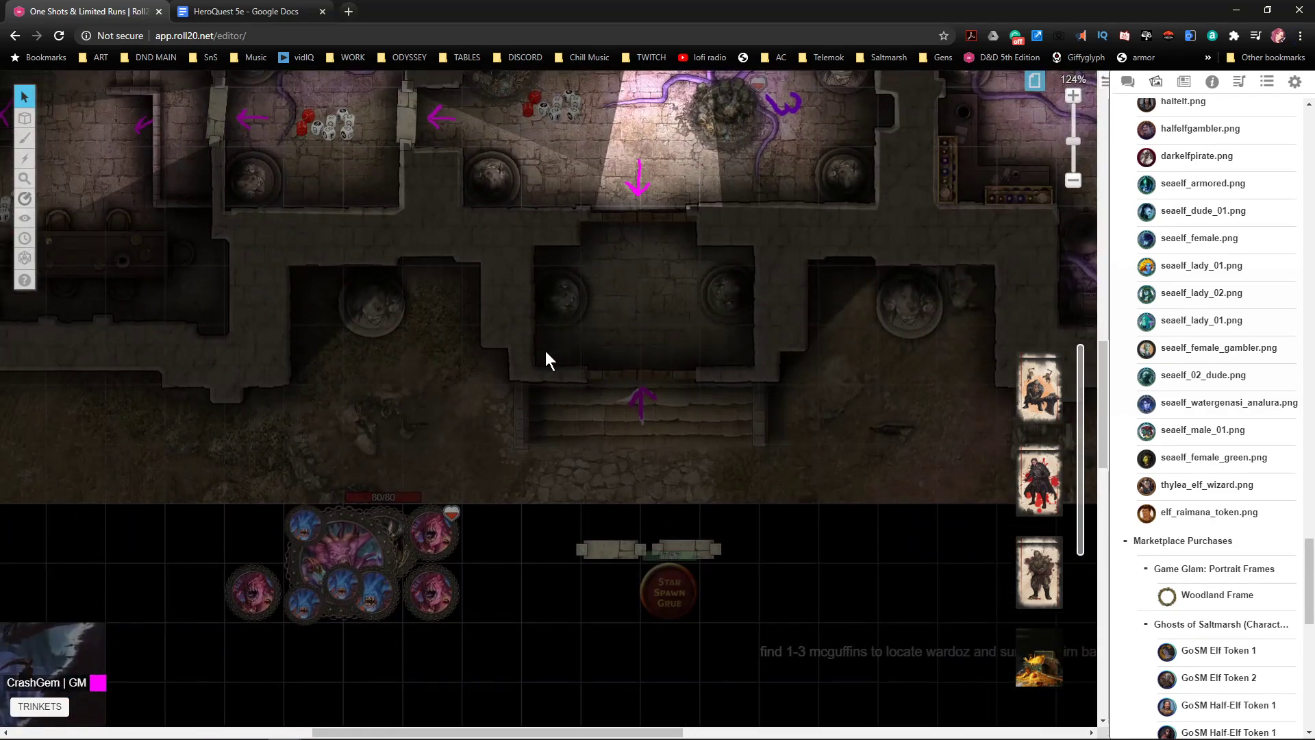
{"action": "left_click_drag", "start_coordinate": [550, 106], "coordinate": [349, 552]}
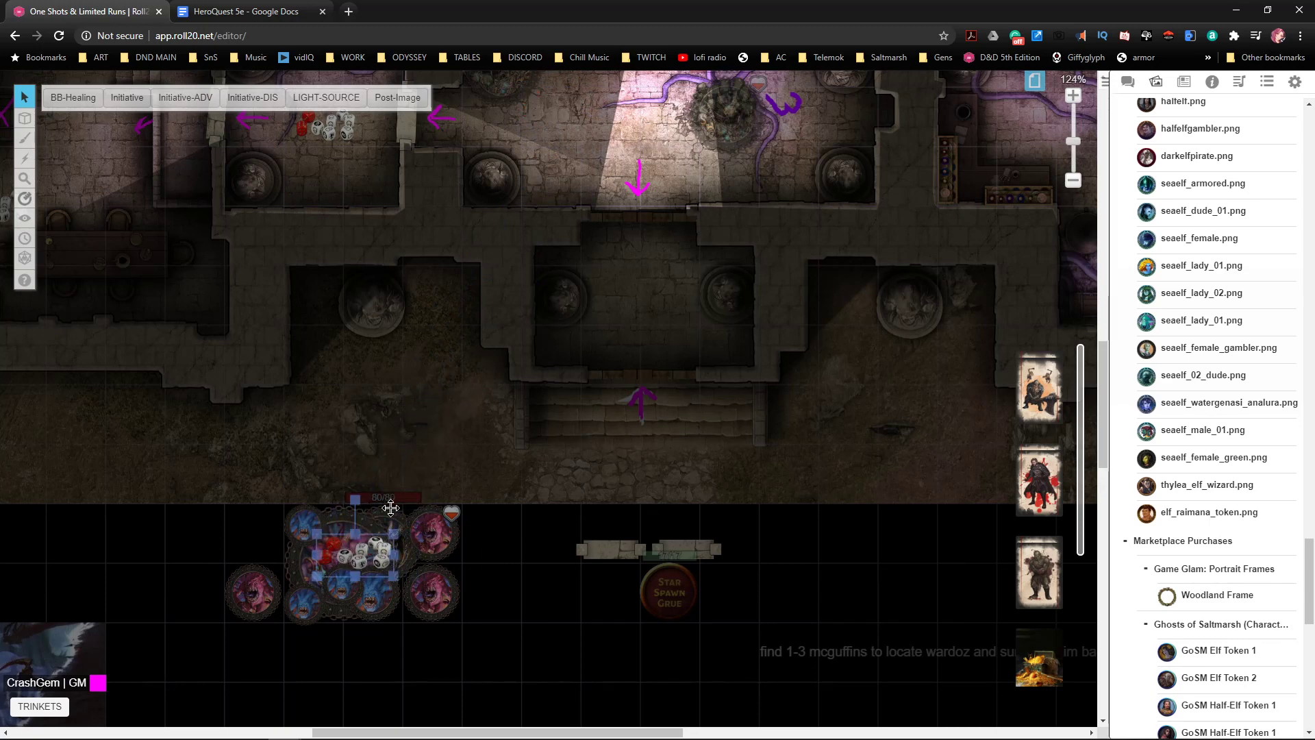
{"action": "left_click", "coordinate": [500, 636]}
{"action": "left_click_drag", "start_coordinate": [506, 648], "coordinate": [212, 527]}
{"action": "left_click_drag", "start_coordinate": [344, 571], "coordinate": [639, 165]}
{"action": "scroll", "coordinate": [390, 570], "scroll_direction": "up", "scroll_amount": 3}
{"action": "scroll", "coordinate": [390, 570], "scroll_direction": "up", "scroll_amount": 4}
{"action": "left_click", "coordinate": [774, 269]}
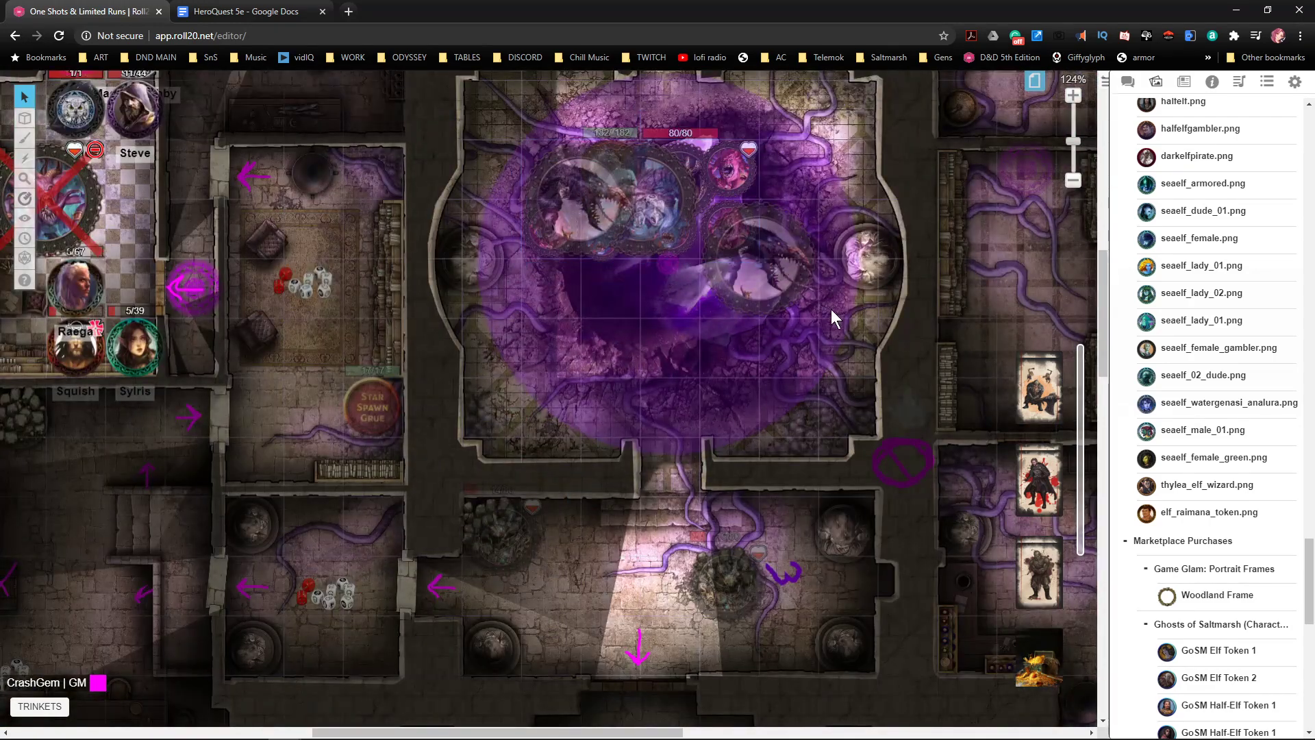
- Delete the stack of critical-hit cards lying beyond the map's eastern edge
{"action": "left_click_drag", "start_coordinate": [832, 303], "coordinate": [713, 417]}
{"action": "scroll", "coordinate": [714, 418], "scroll_direction": "down", "scroll_amount": 3}
{"action": "left_click_drag", "start_coordinate": [185, 461], "coordinate": [400, 421]}
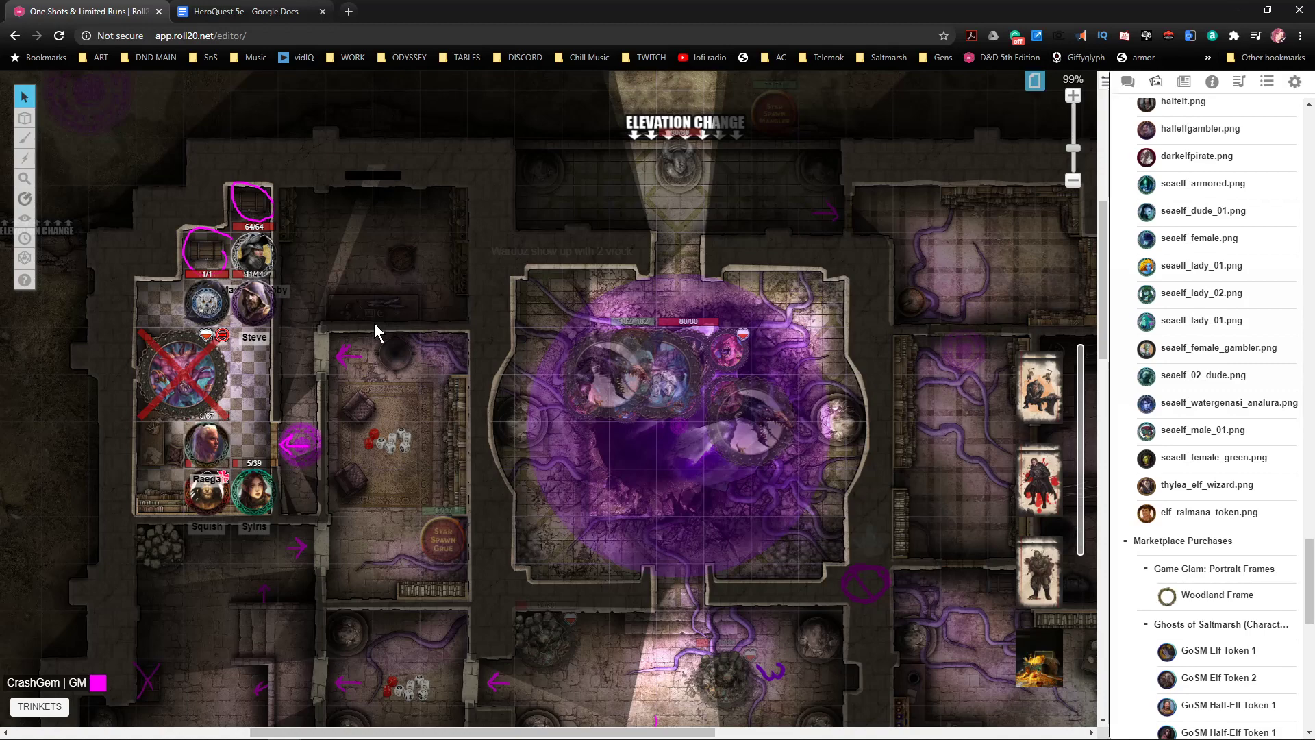
{"action": "left_click_drag", "start_coordinate": [693, 412], "coordinate": [396, 381]}
{"action": "mouse_move", "coordinate": [634, 365]}
{"action": "left_mouse_down"}
{"action": "mouse_move", "coordinate": [436, 427]}
{"action": "mouse_move", "coordinate": [301, 236]}
{"action": "left_mouse_up"}
{"action": "mouse_move", "coordinate": [734, 473]}
{"action": "left_mouse_down"}
{"action": "mouse_move", "coordinate": [634, 361]}
{"action": "mouse_move", "coordinate": [620, 298]}
{"action": "left_mouse_up"}
{"action": "left_click_drag", "start_coordinate": [600, 411], "coordinate": [496, 367]}
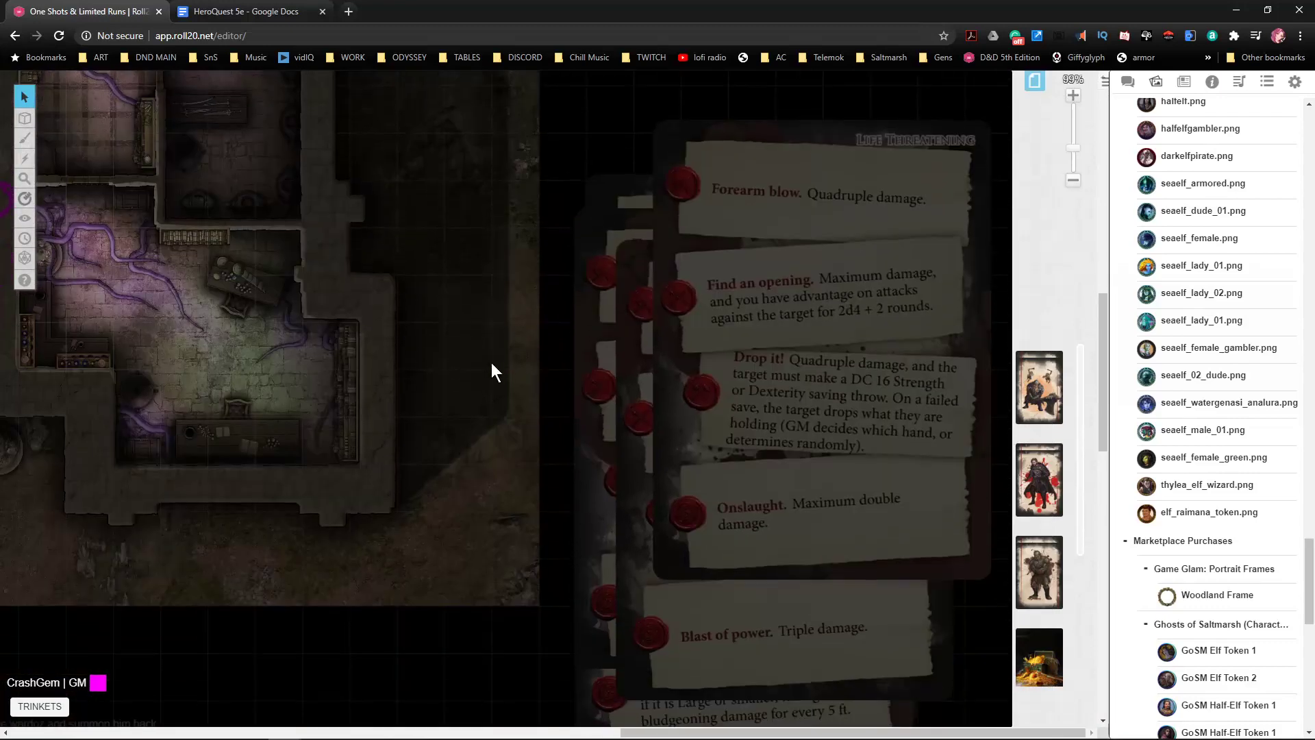
{"action": "left_click_drag", "start_coordinate": [616, 106], "coordinate": [871, 637]}
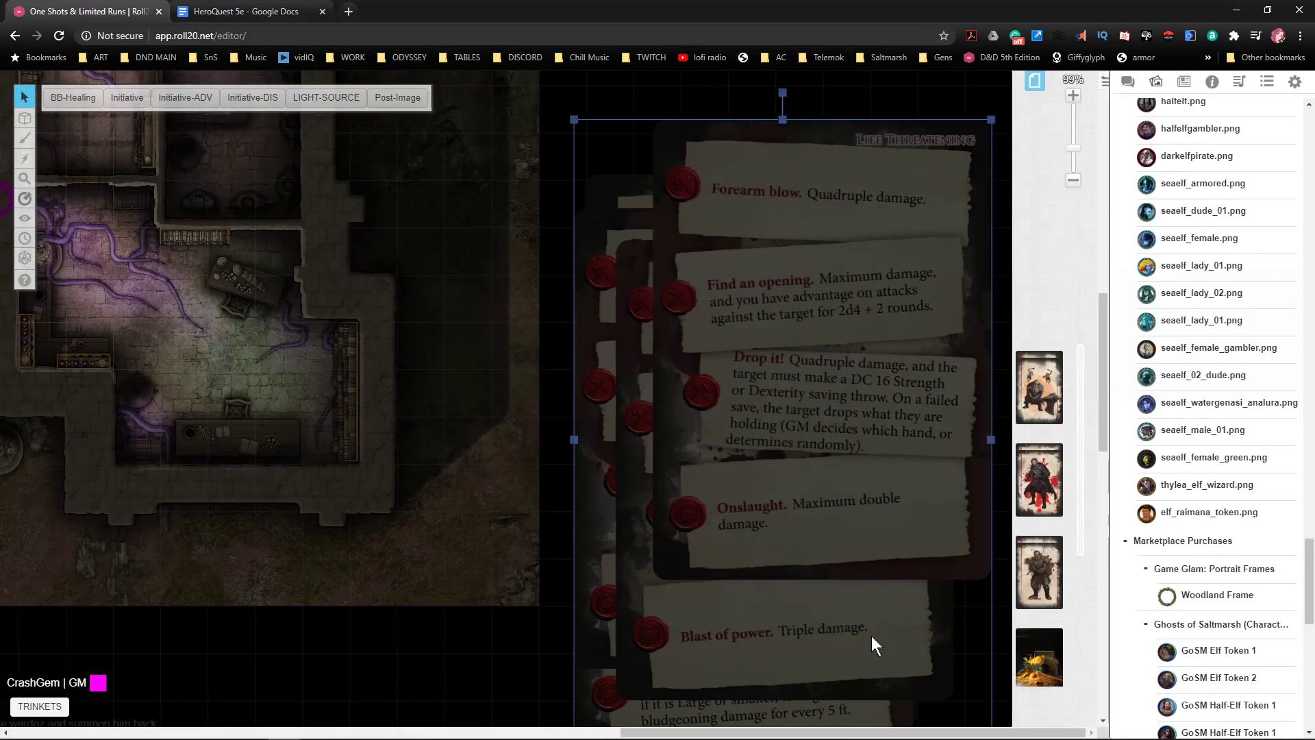
{"action": "key", "text": "Delete"}
- Delete the three character tokens at the southern end of the checkered-floor room
{"action": "left_click_drag", "start_coordinate": [204, 442], "coordinate": [507, 394]}
{"action": "mouse_move", "coordinate": [376, 422]}
{"action": "left_mouse_down"}
{"action": "mouse_move", "coordinate": [461, 407]}
{"action": "mouse_move", "coordinate": [583, 421]}
{"action": "left_mouse_up"}
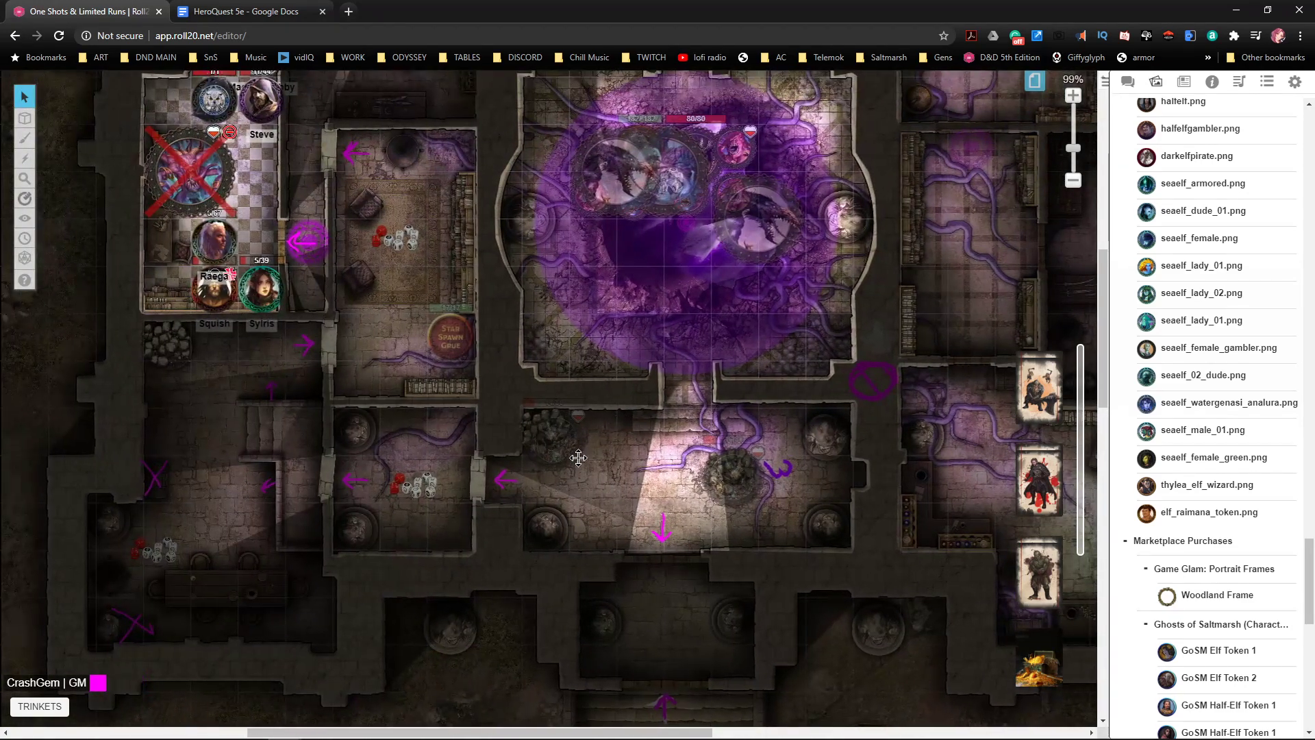
{"action": "scroll", "coordinate": [735, 512], "scroll_direction": "up", "scroll_amount": 2}
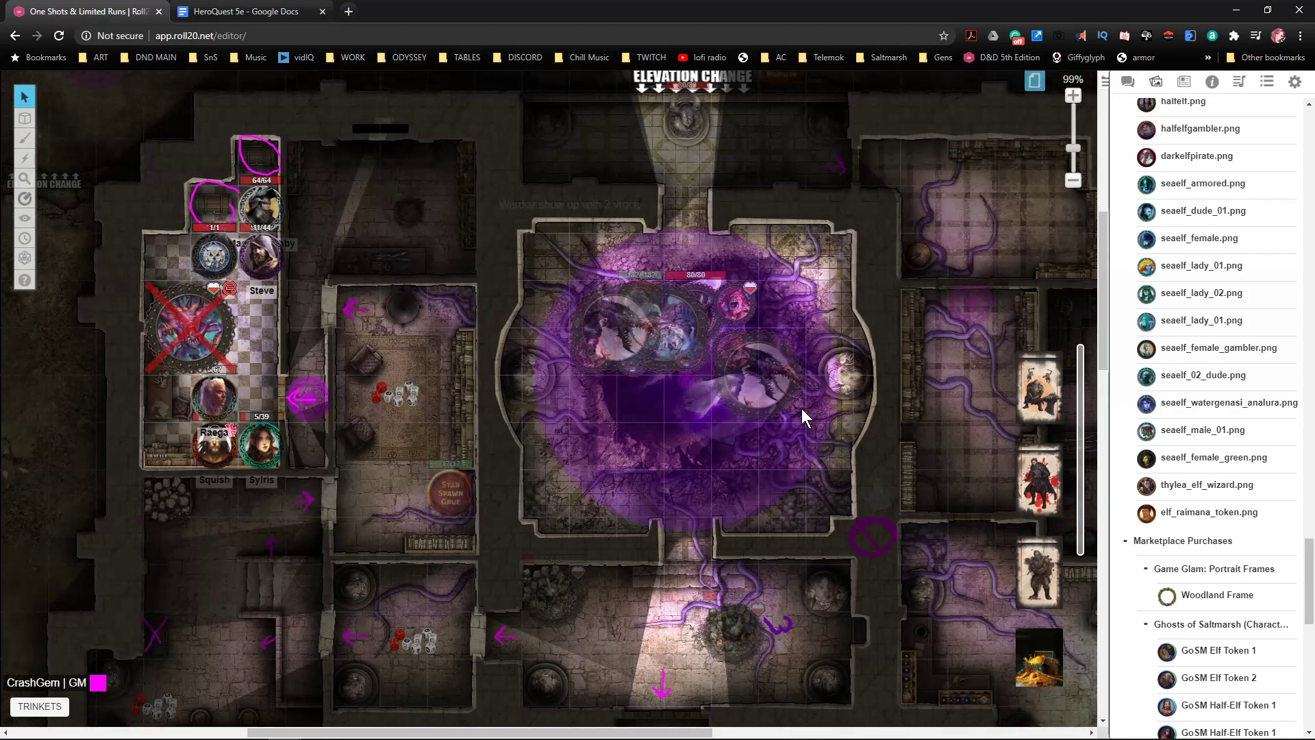
{"action": "scroll", "coordinate": [602, 418], "scroll_direction": "left", "scroll_amount": 2}
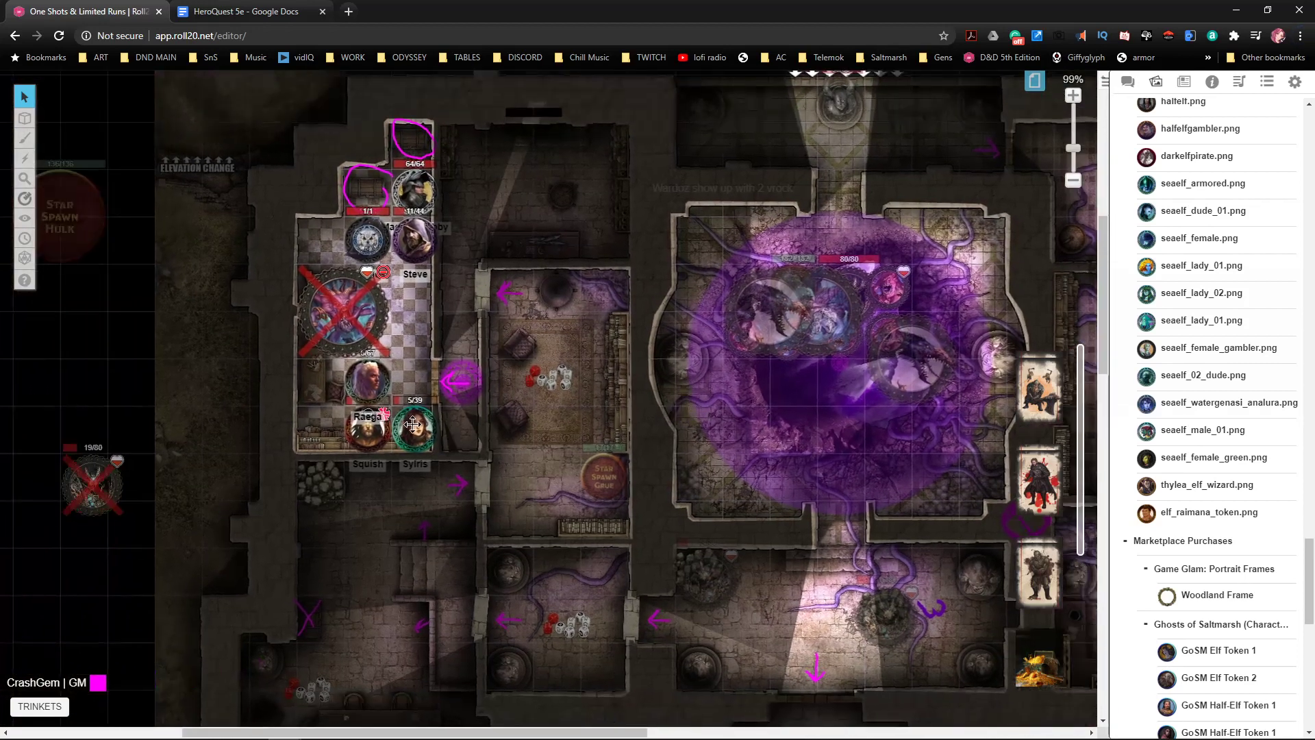
{"action": "left_click", "coordinate": [413, 425]}
{"action": "key", "text": "Delete"}
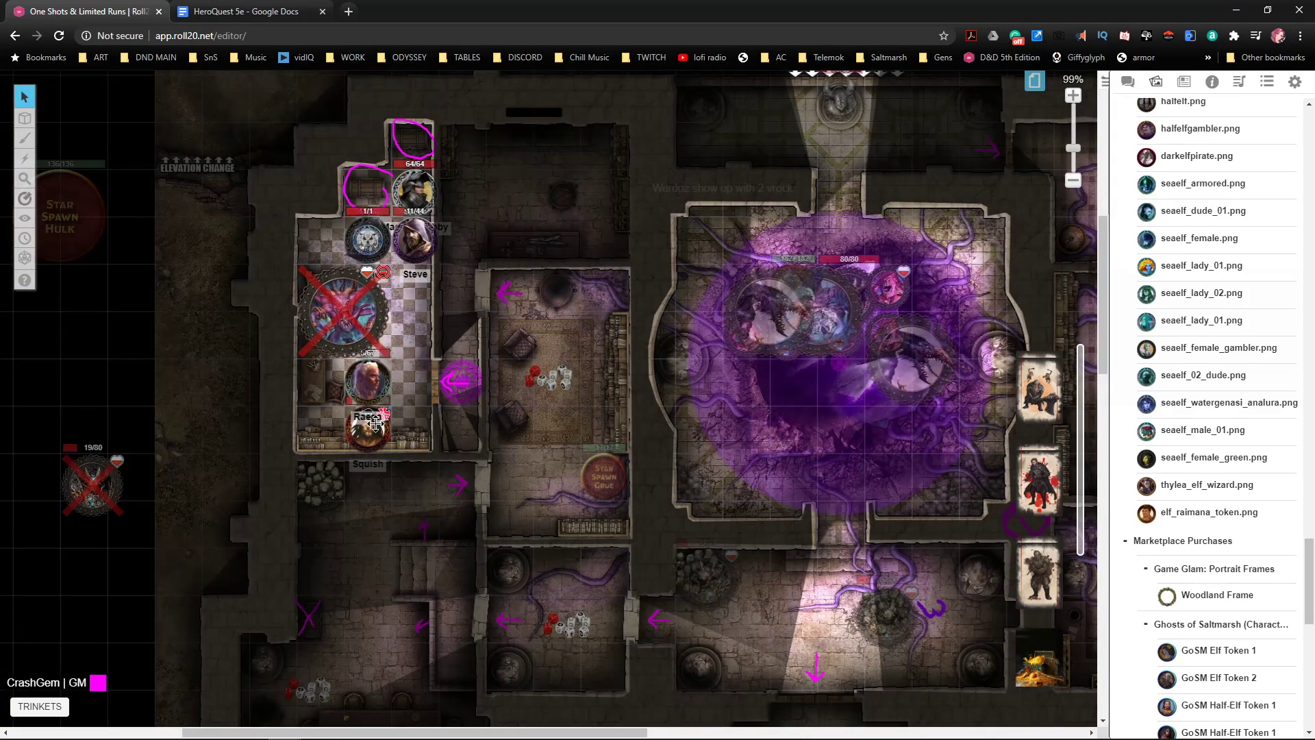
{"action": "left_click", "coordinate": [375, 424]}
{"action": "key", "text": "Delete"}
{"action": "left_click", "coordinate": [367, 382]}
{"action": "key", "text": "Delete"}
- Delete the remaining character and animal tokens at the northern end of the checkered-floor room, leaving the crossed-out monster
{"action": "left_click", "coordinate": [382, 250]}
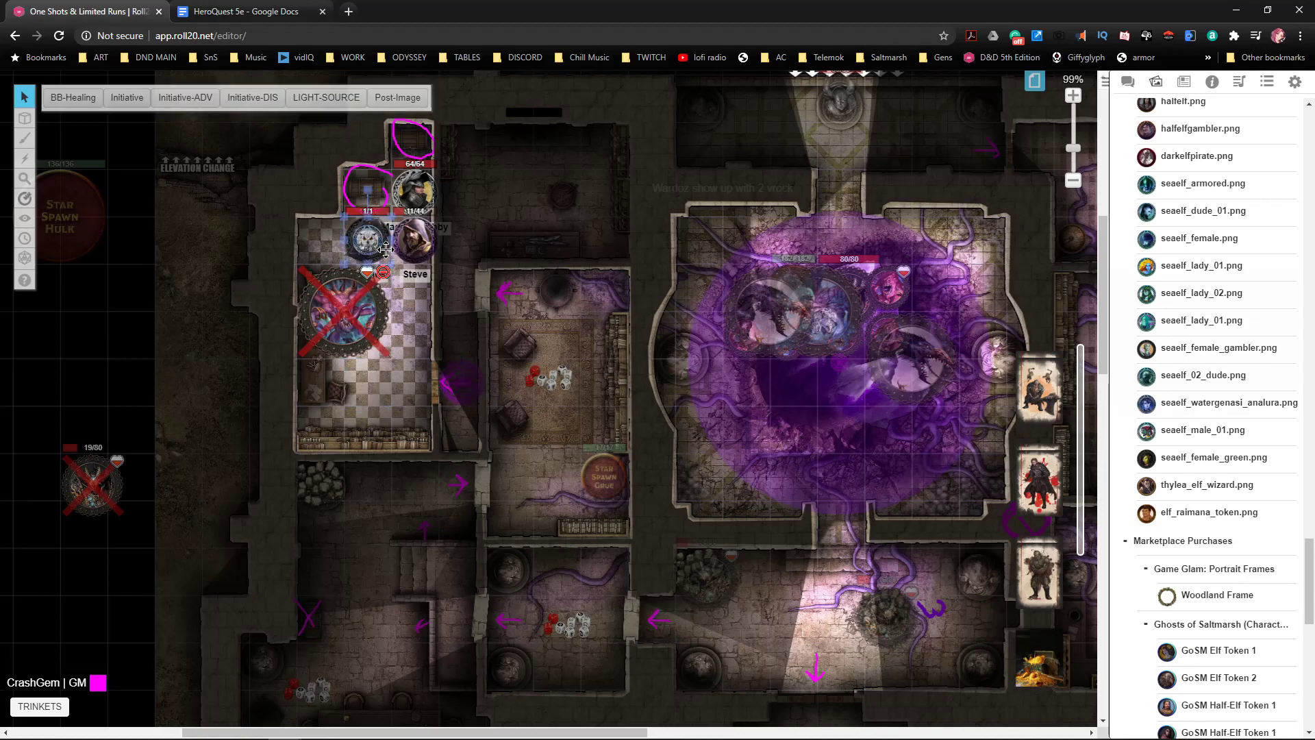
{"action": "key", "text": "Delete"}
{"action": "left_click", "coordinate": [413, 243]}
{"action": "key", "text": "Delete"}
{"action": "left_click", "coordinate": [370, 241]}
{"action": "key", "text": "Delete"}
{"action": "left_click", "coordinate": [415, 194]}
{"action": "key", "text": "Delete"}
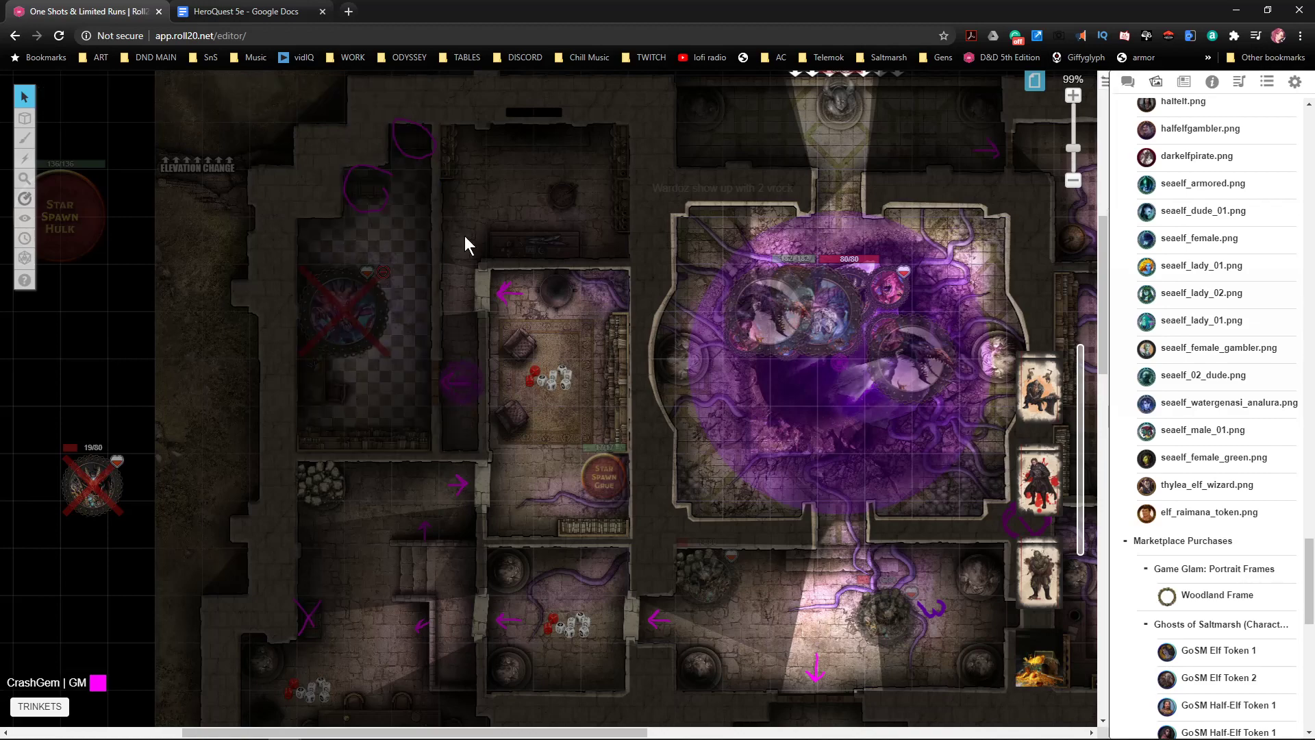
- Select the monster tokens gathered in the purple crystal chamber and send them to the GM layer
{"action": "left_click_drag", "start_coordinate": [729, 403], "coordinate": [534, 392]}
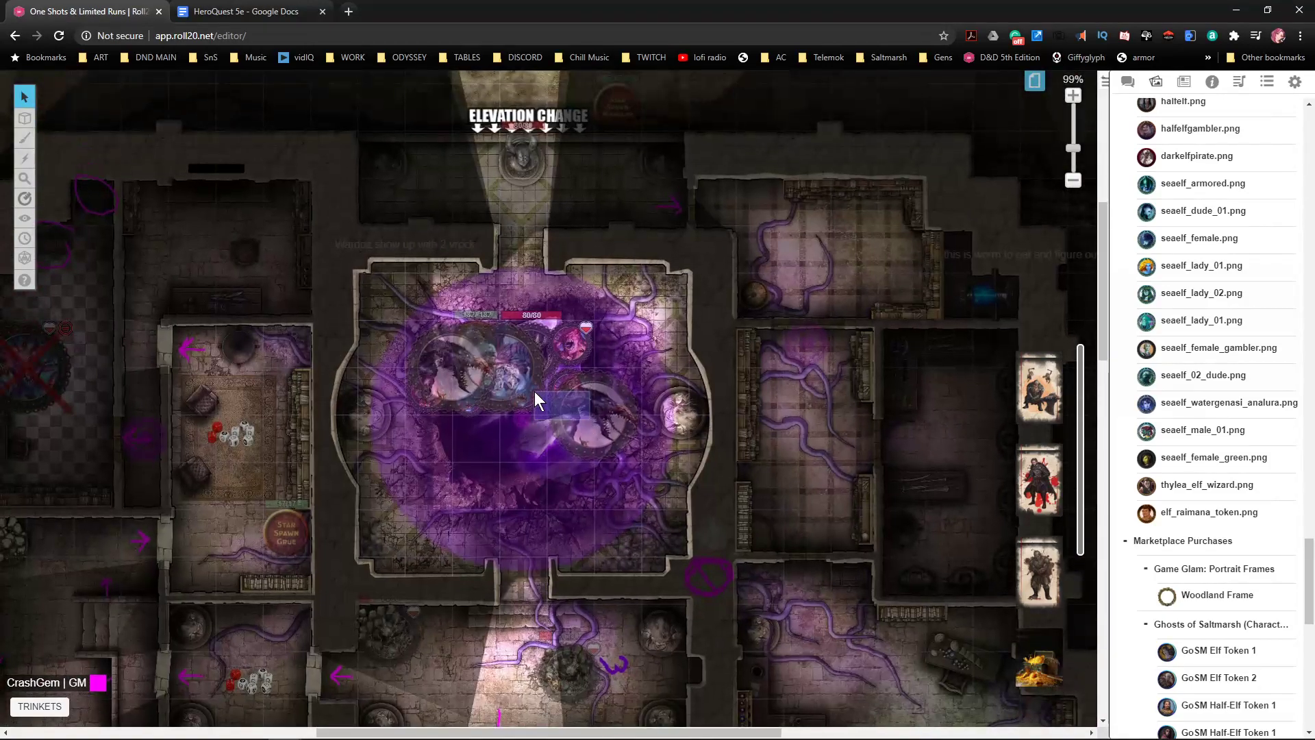
{"action": "mouse_move", "coordinate": [638, 471]}
{"action": "left_mouse_down"}
{"action": "mouse_move", "coordinate": [392, 319]}
{"action": "mouse_move", "coordinate": [398, 278]}
{"action": "left_mouse_up"}
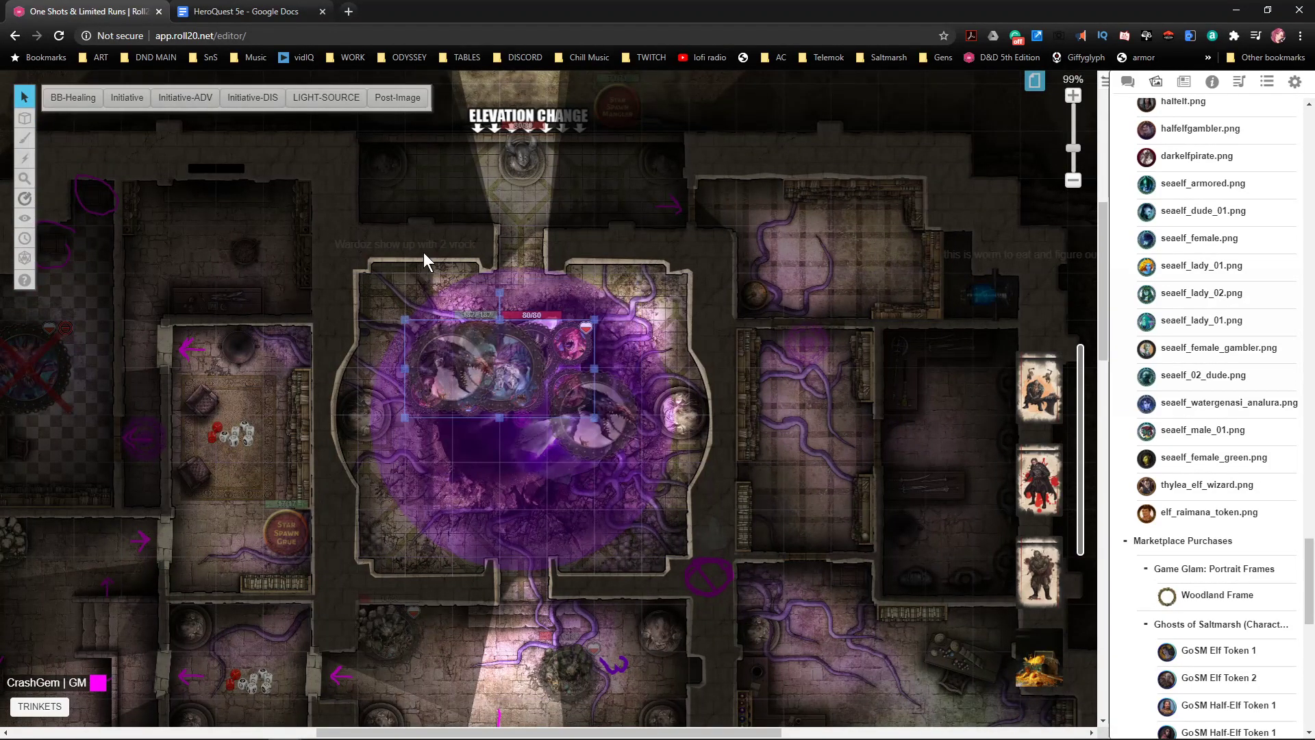
{"action": "right_click", "coordinate": [484, 342]}
{"action": "mouse_move", "coordinate": [521, 333]}
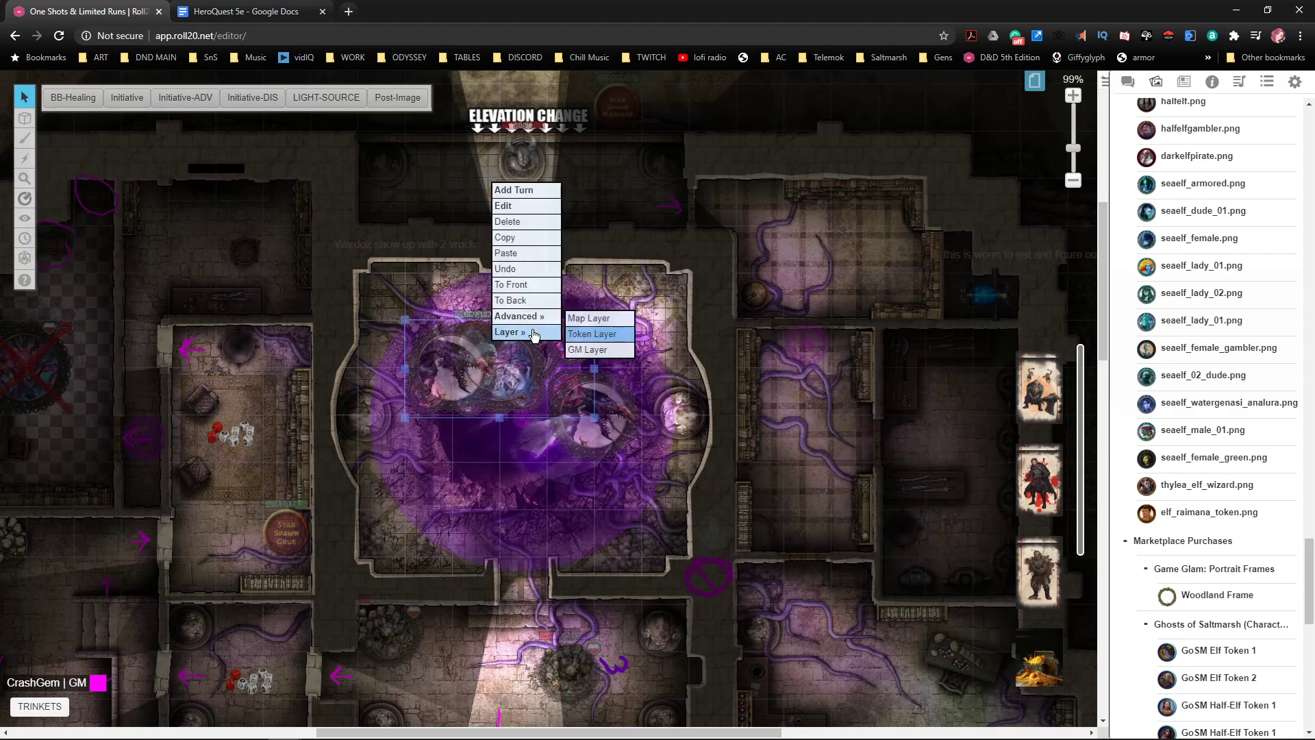
{"action": "left_click", "coordinate": [587, 350]}
- On the GM Info Overlay layer, copy all the crystal chamber's monster tokens and paste them onto the quest 9 page
{"action": "mouse_move", "coordinate": [24, 118]}
{"action": "left_click", "coordinate": [92, 152]}
{"action": "left_click_drag", "start_coordinate": [646, 478], "coordinate": [384, 299]}
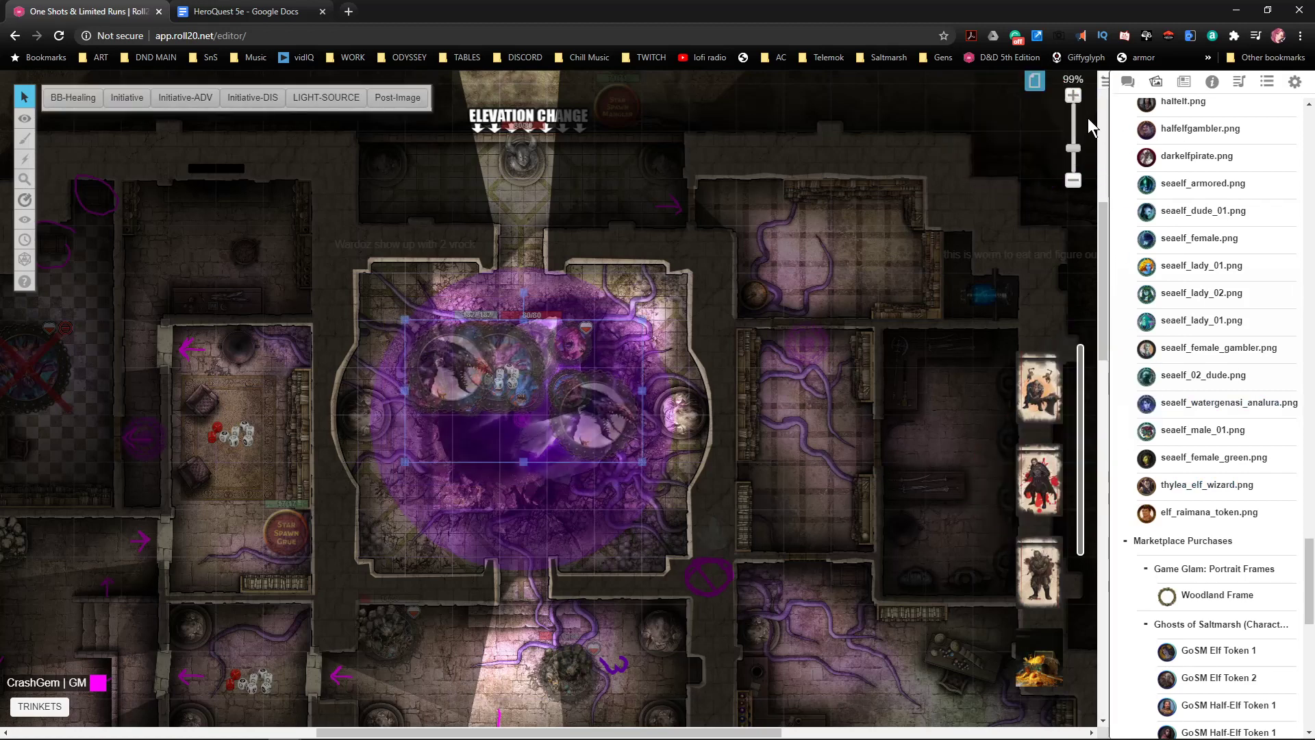
{"action": "left_click", "coordinate": [1035, 82]}
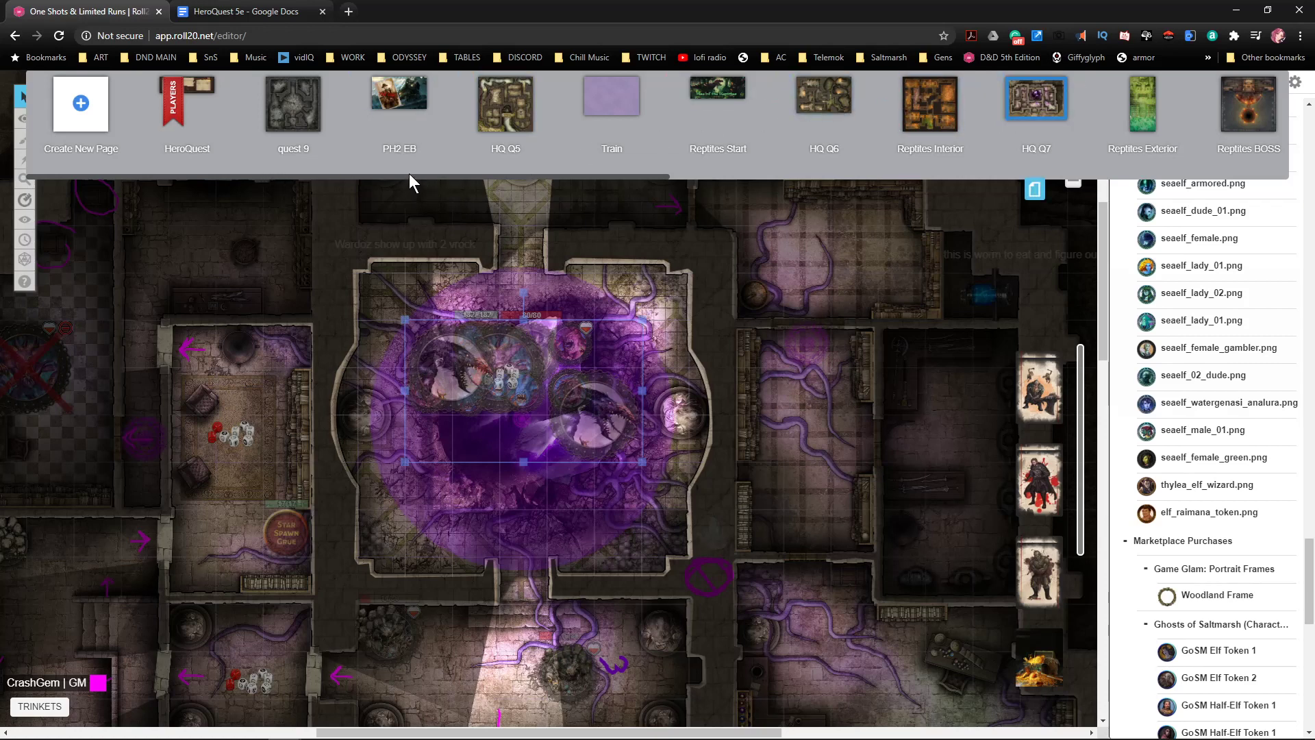
{"action": "left_click", "coordinate": [311, 113]}
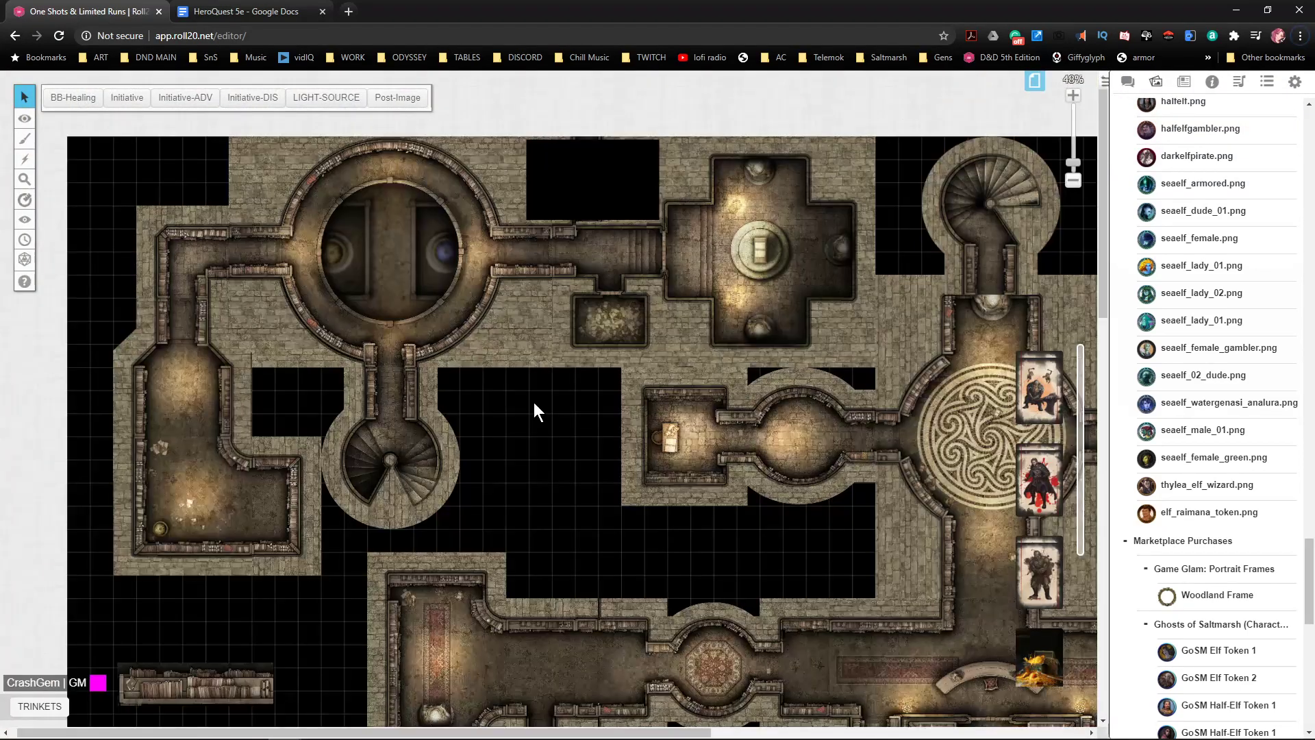
{"action": "left_click_drag", "start_coordinate": [533, 402], "coordinate": [616, 410]}
{"action": "left_click_drag", "start_coordinate": [768, 454], "coordinate": [104, 473]}
{"action": "left_click_drag", "start_coordinate": [691, 526], "coordinate": [605, 468]}
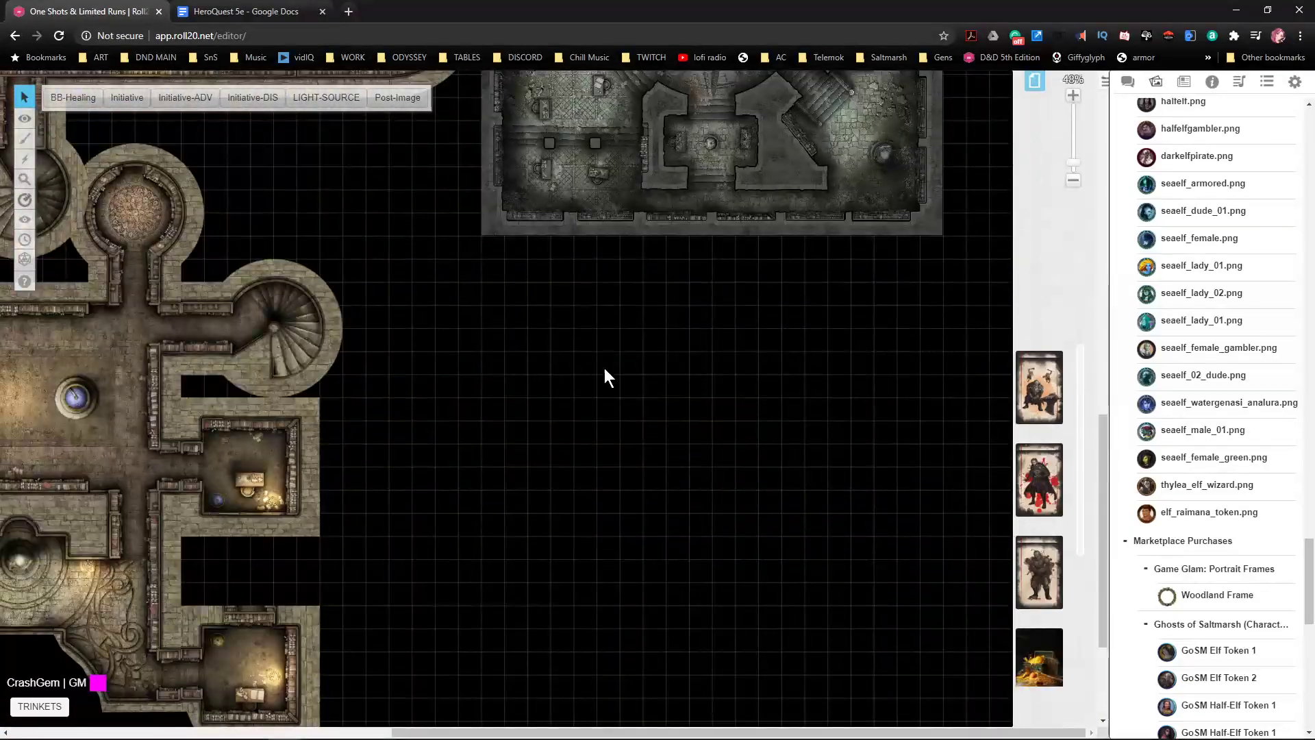
{"action": "key", "text": "ctrl+v"}
- Place the pasted monster tokens below the grey stone dungeon map and spread them apart, including the one with the purple aura
{"action": "left_click_drag", "start_coordinate": [758, 491], "coordinate": [508, 320]}
{"action": "left_click_drag", "start_coordinate": [664, 386], "coordinate": [684, 348]}
{"action": "left_click", "coordinate": [644, 395]}
{"action": "left_click", "coordinate": [582, 380]}
{"action": "left_click_drag", "start_coordinate": [490, 310], "coordinate": [655, 315]}
{"action": "left_click_drag", "start_coordinate": [458, 297], "coordinate": [559, 291]}
{"action": "left_click_drag", "start_coordinate": [446, 316], "coordinate": [607, 313]}
{"action": "left_click_drag", "start_coordinate": [516, 309], "coordinate": [568, 272]}
{"action": "left_click_drag", "start_coordinate": [485, 290], "coordinate": [561, 316]}
{"action": "left_click_drag", "start_coordinate": [484, 334], "coordinate": [543, 382]}
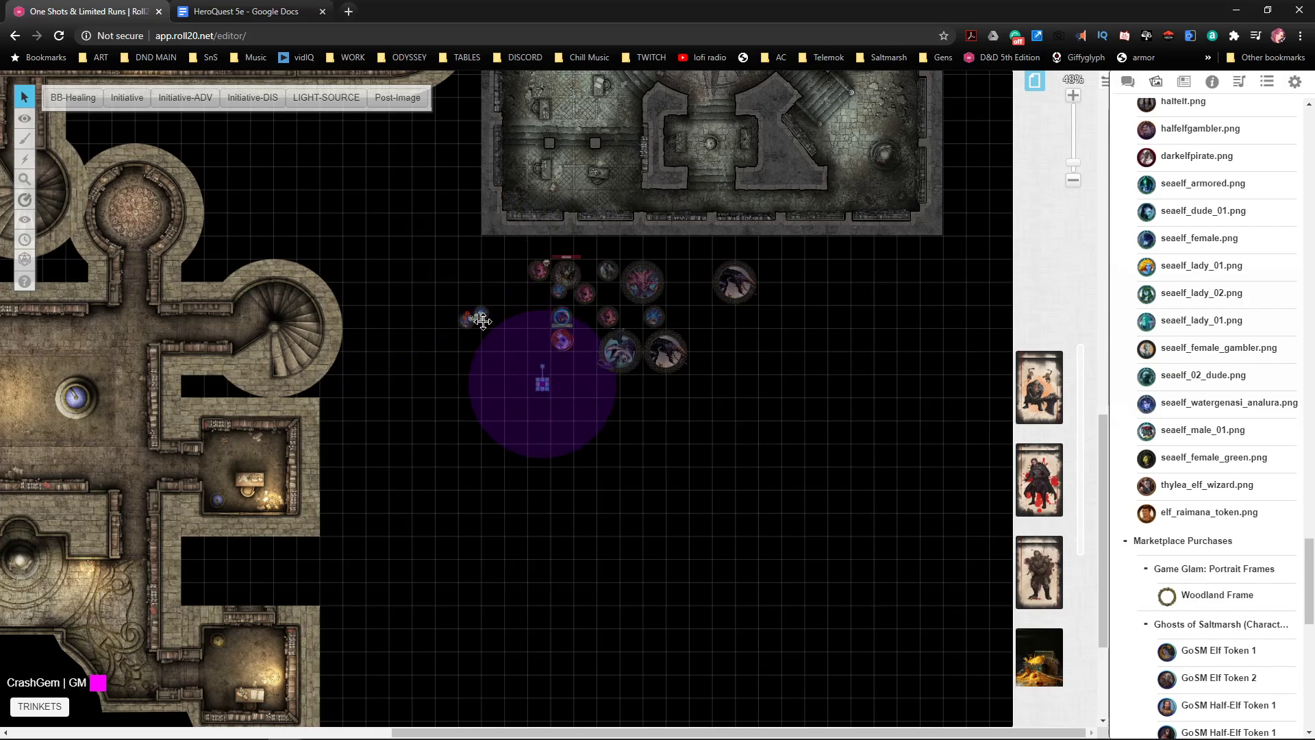
{"action": "scroll", "coordinate": [456, 353], "scroll_direction": "up", "scroll_amount": 4}
{"action": "scroll", "coordinate": [298, 349], "scroll_direction": "up", "scroll_amount": 3}
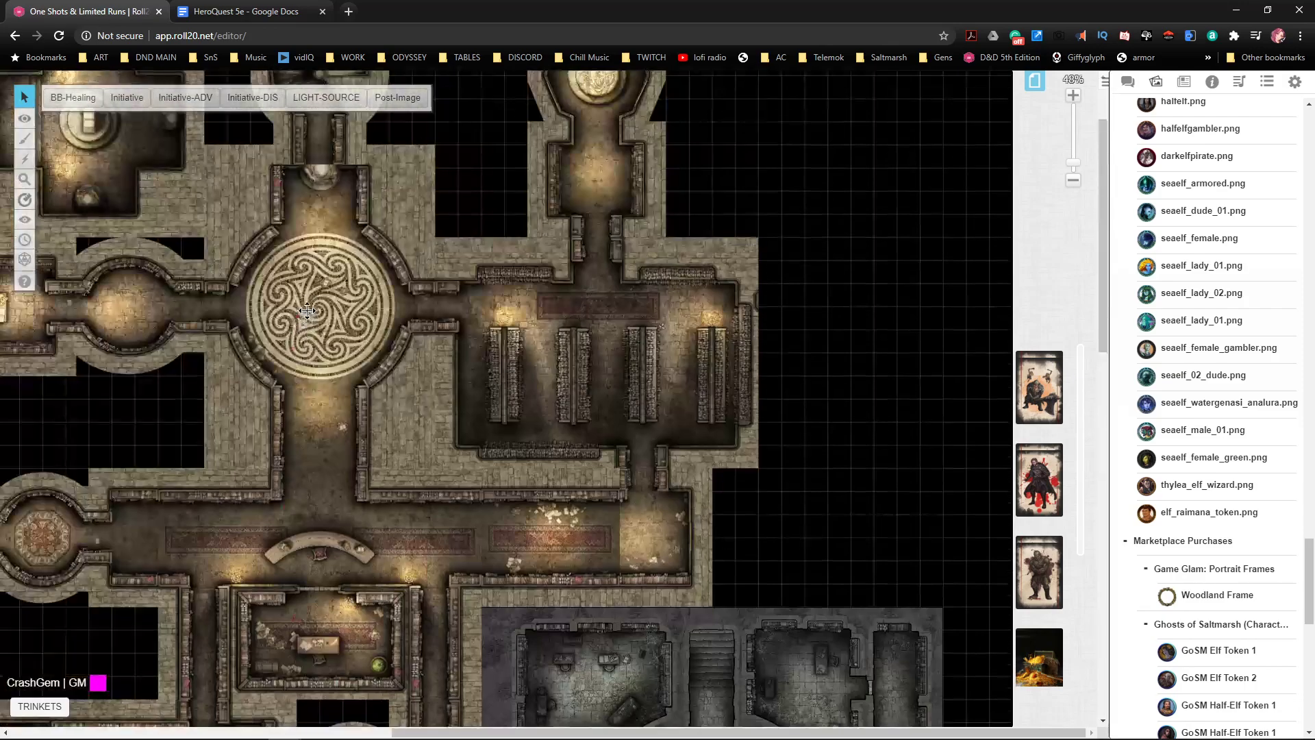
- Leave the quest 9 page and open the HQ Q5 page
{"action": "scroll", "coordinate": [324, 279], "scroll_direction": "up", "scroll_amount": 3}
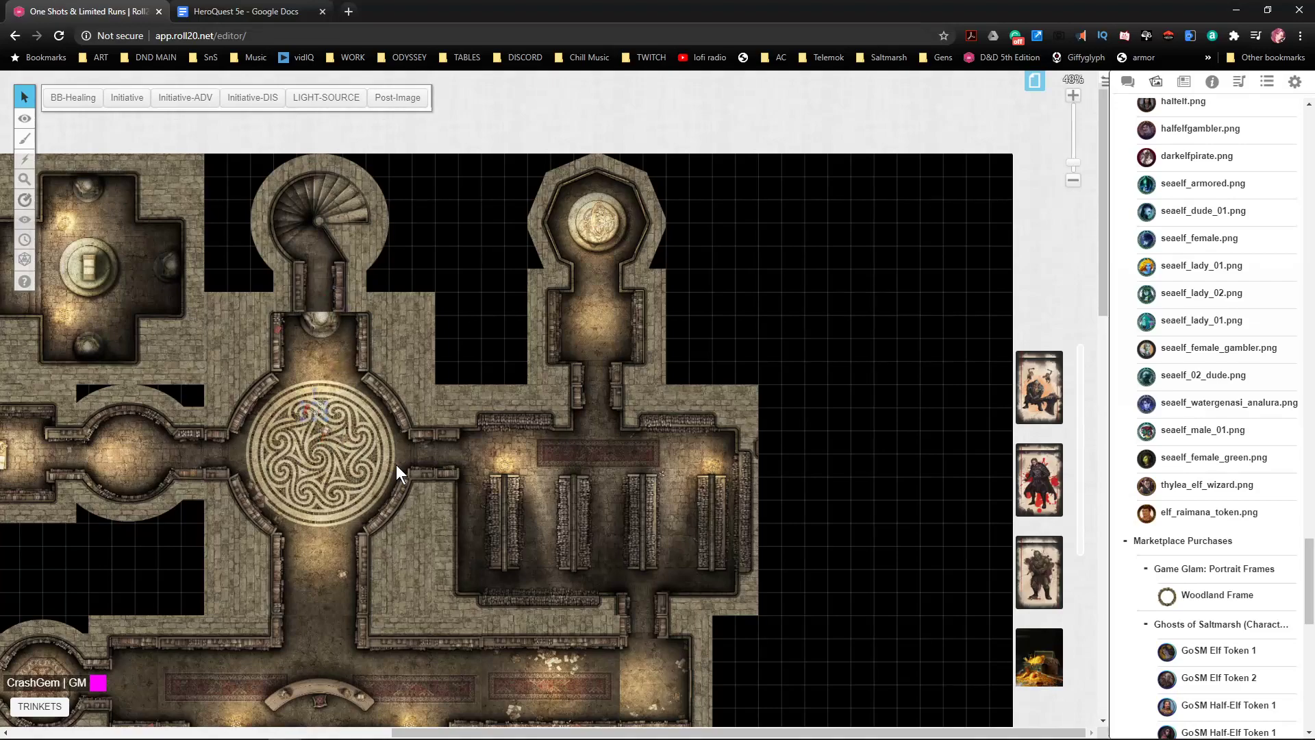
{"action": "scroll", "coordinate": [396, 464], "scroll_direction": "down", "scroll_amount": 12}
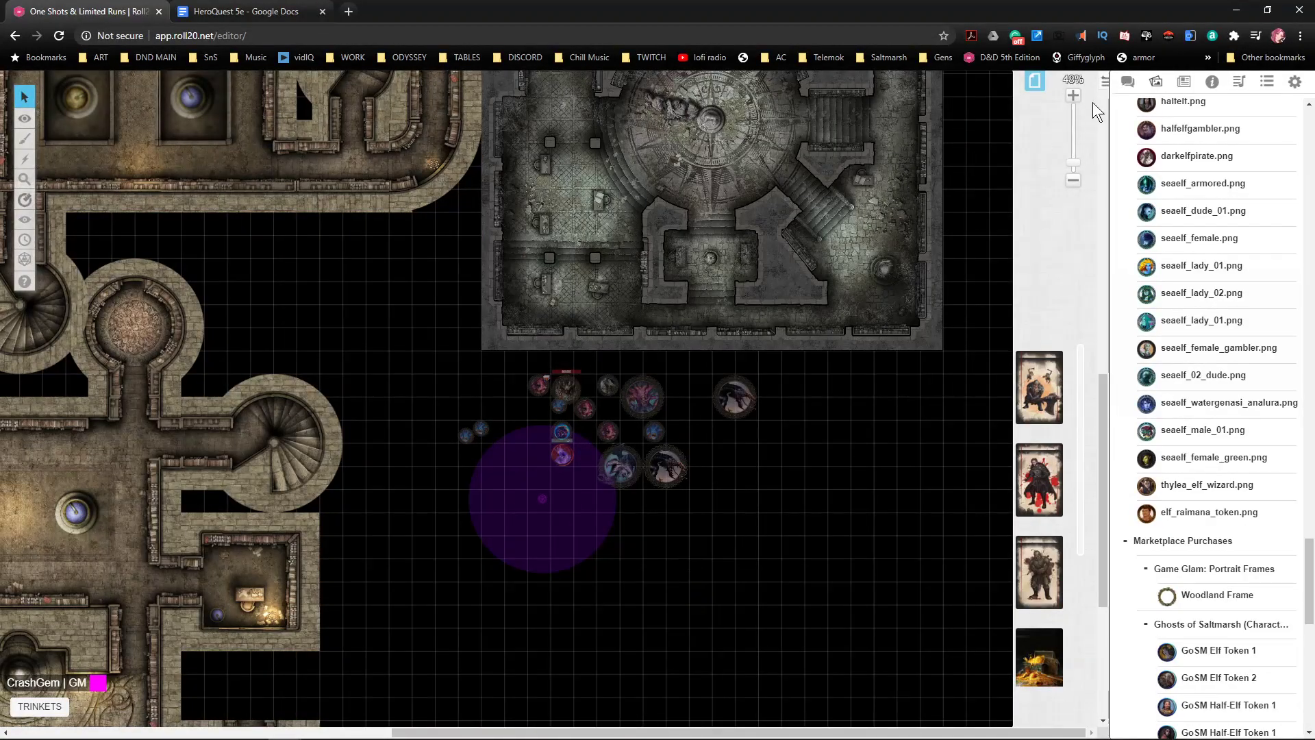
{"action": "left_click", "coordinate": [1035, 81]}
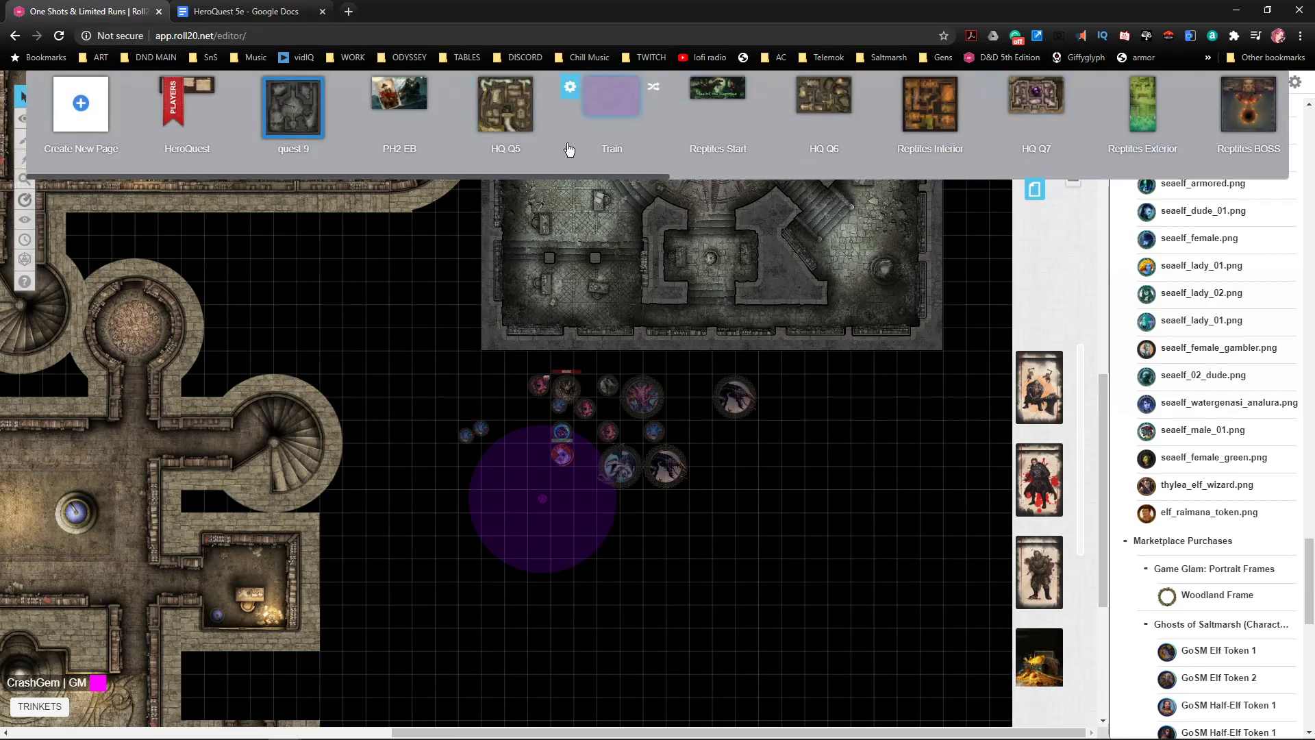
{"action": "left_click", "coordinate": [507, 109]}
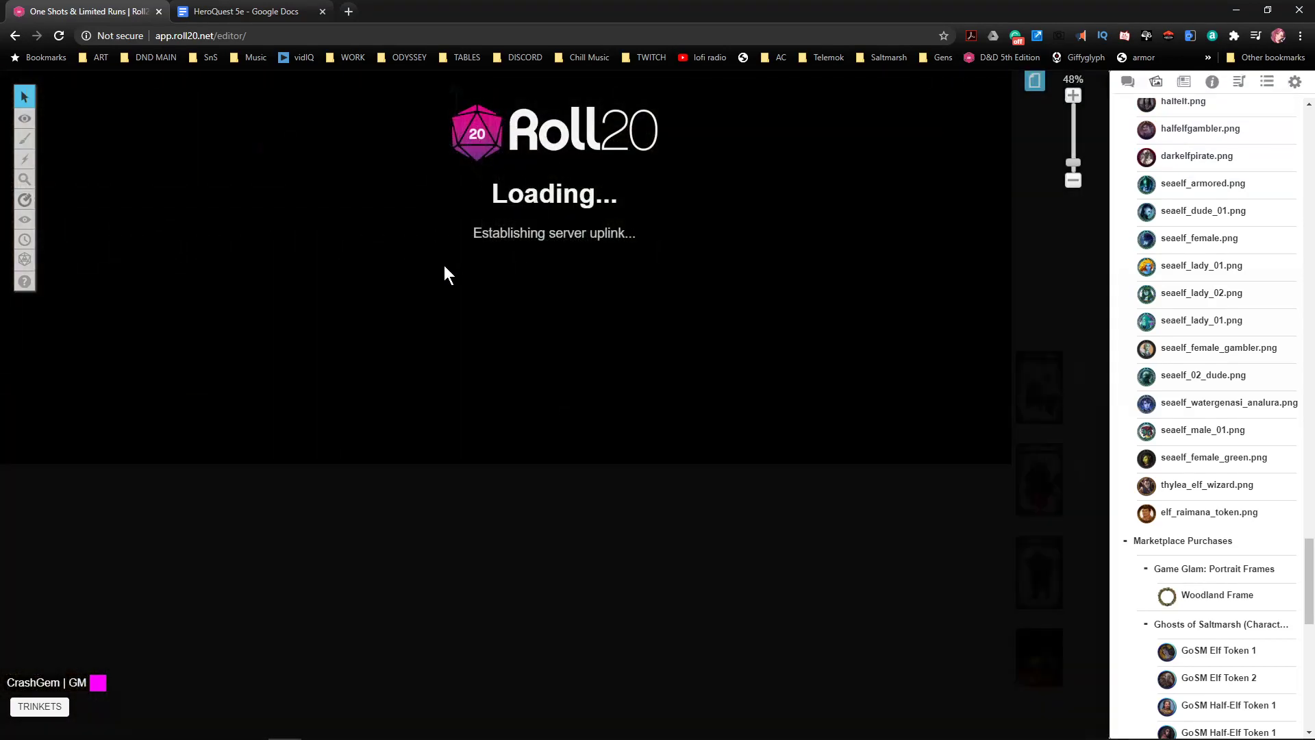
- Examine the HQ Q5 map around the pool monster and neighbouring rooms for reusable monster tokens
{"action": "scroll", "coordinate": [524, 330], "scroll_direction": "up", "scroll_amount": 8}
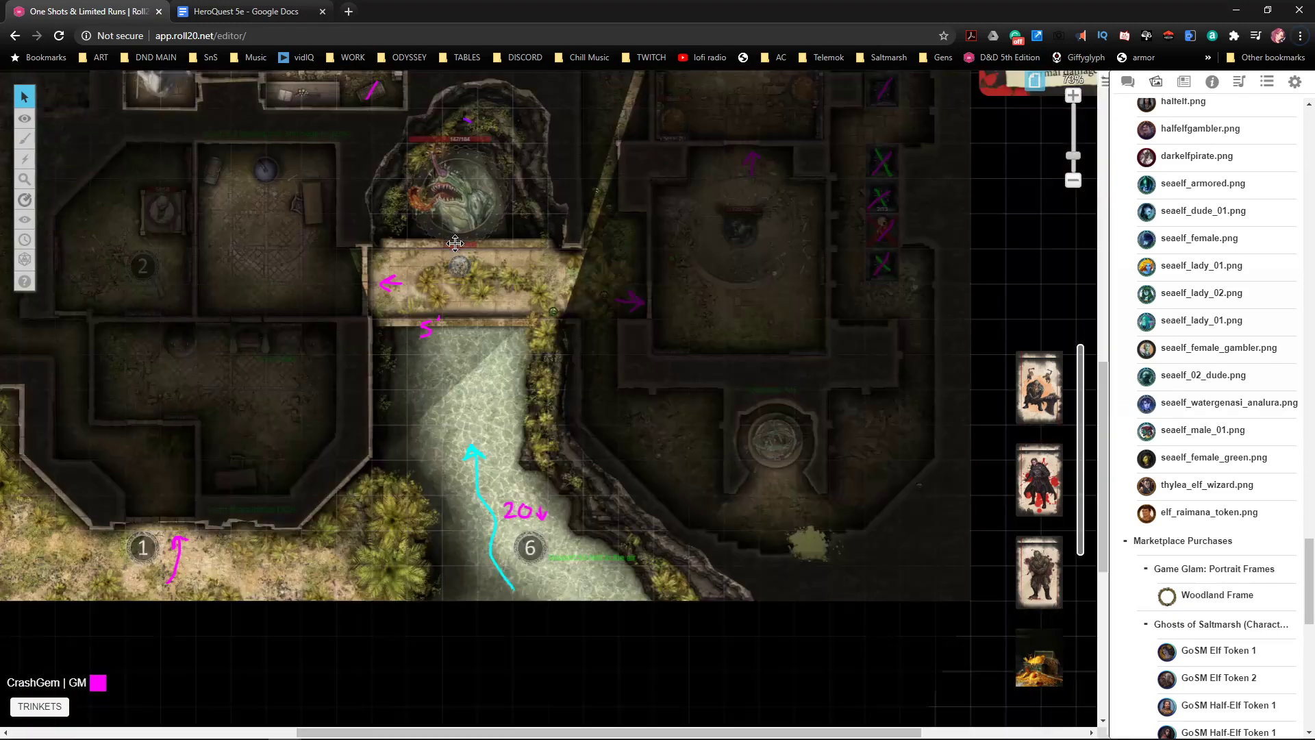
{"action": "left_click_drag", "start_coordinate": [531, 268], "coordinate": [581, 437]}
{"action": "left_click_drag", "start_coordinate": [533, 335], "coordinate": [552, 366]}
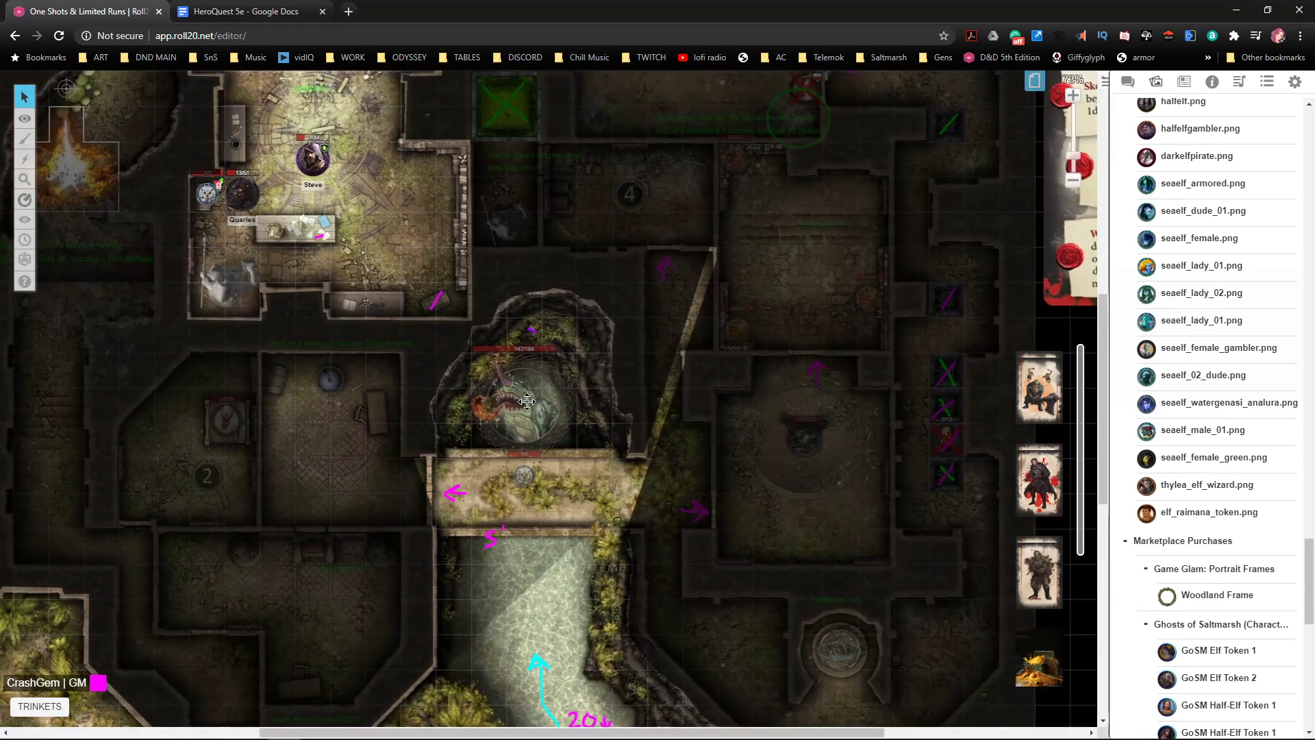
{"action": "scroll", "coordinate": [533, 407], "scroll_direction": "up", "scroll_amount": 4}
{"action": "left_click_drag", "start_coordinate": [370, 303], "coordinate": [476, 430]}
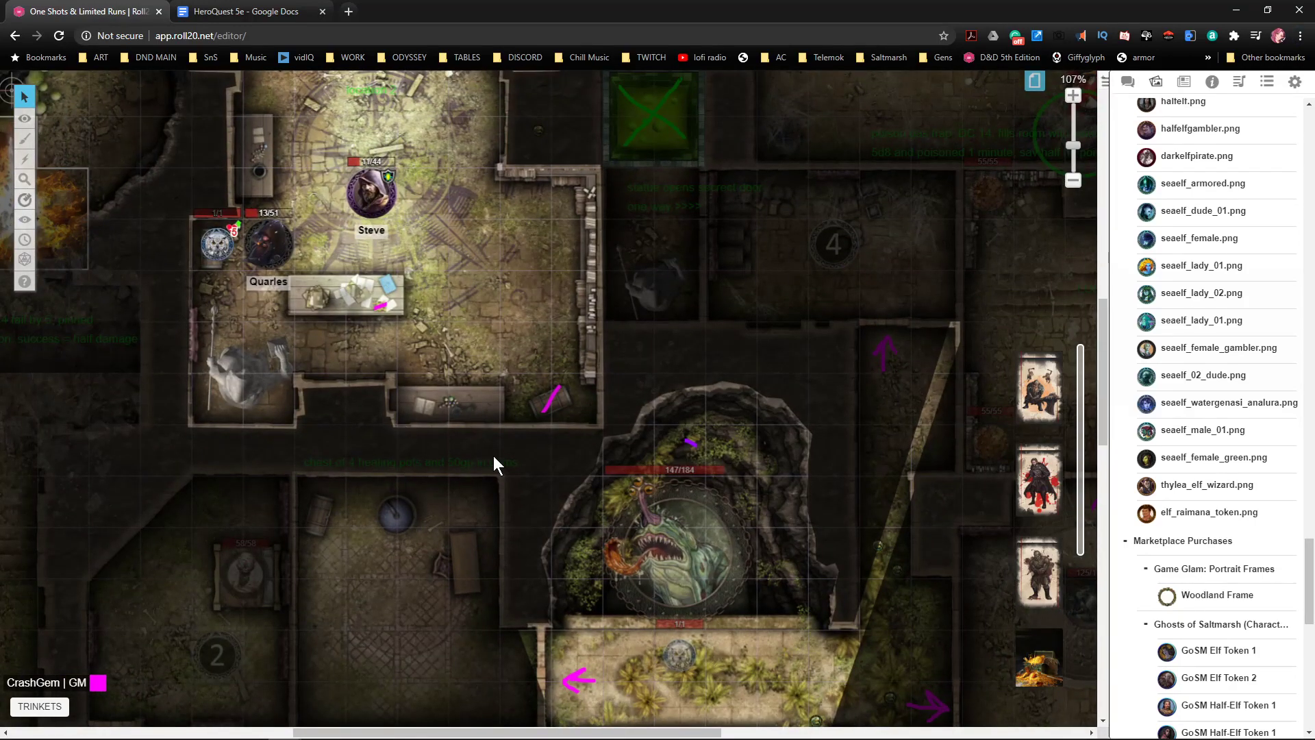
{"action": "left_click_drag", "start_coordinate": [809, 536], "coordinate": [738, 517]}
{"action": "left_click", "coordinate": [600, 523]}
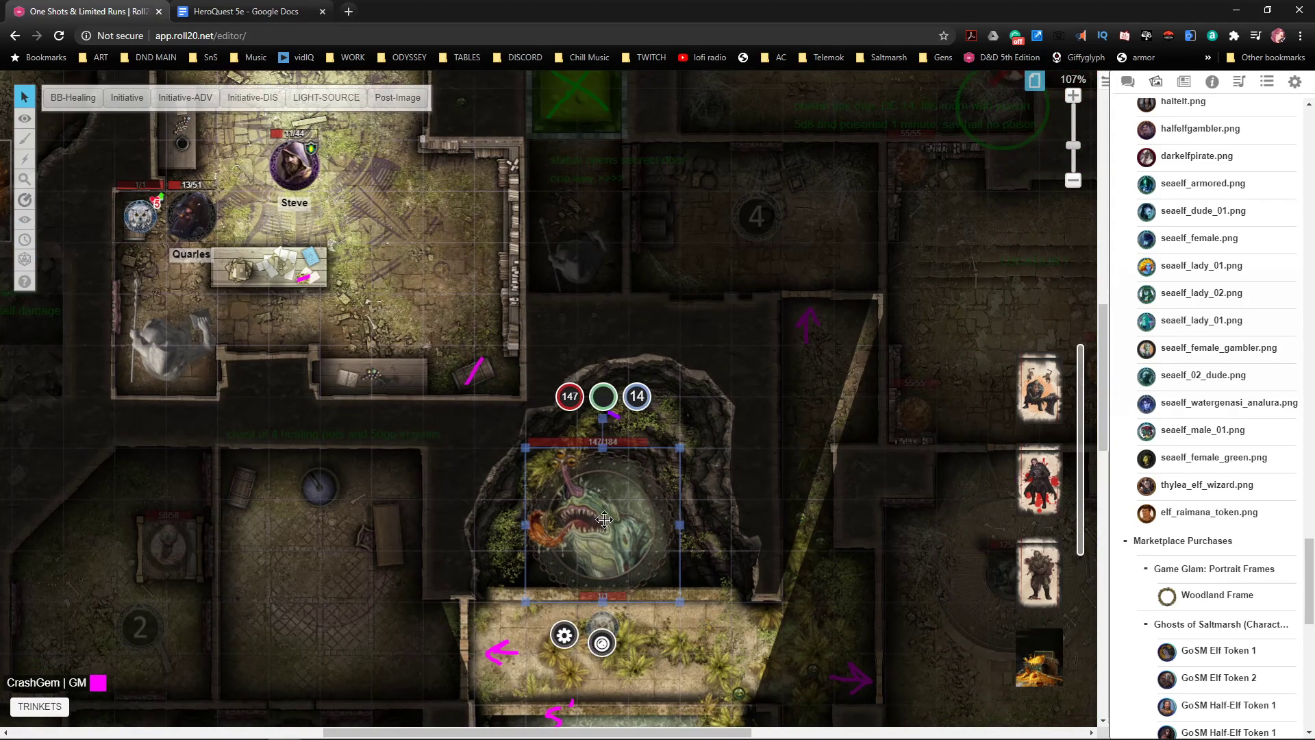
{"action": "left_click_drag", "start_coordinate": [841, 410], "coordinate": [564, 537]}
{"action": "left_click_drag", "start_coordinate": [904, 503], "coordinate": [502, 441]}
{"action": "left_click_drag", "start_coordinate": [592, 569], "coordinate": [612, 633]}
{"action": "left_click_drag", "start_coordinate": [443, 479], "coordinate": [133, 290]}
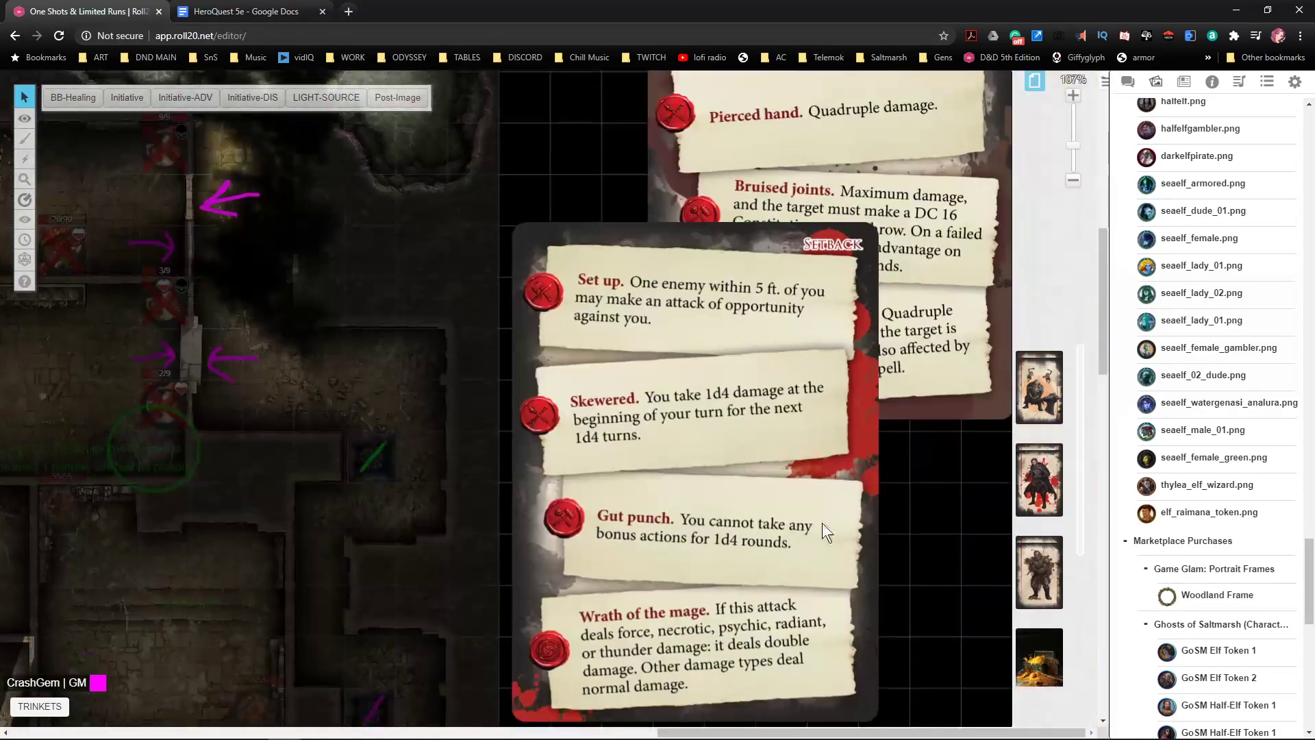
- On the Objects & Tokens layer, delete the two overlapping critical-effect cards beside the HQ Q5 map, including the Setback card
{"action": "left_click", "coordinate": [944, 568]}
{"action": "left_click_drag", "start_coordinate": [943, 568], "coordinate": [700, 226]}
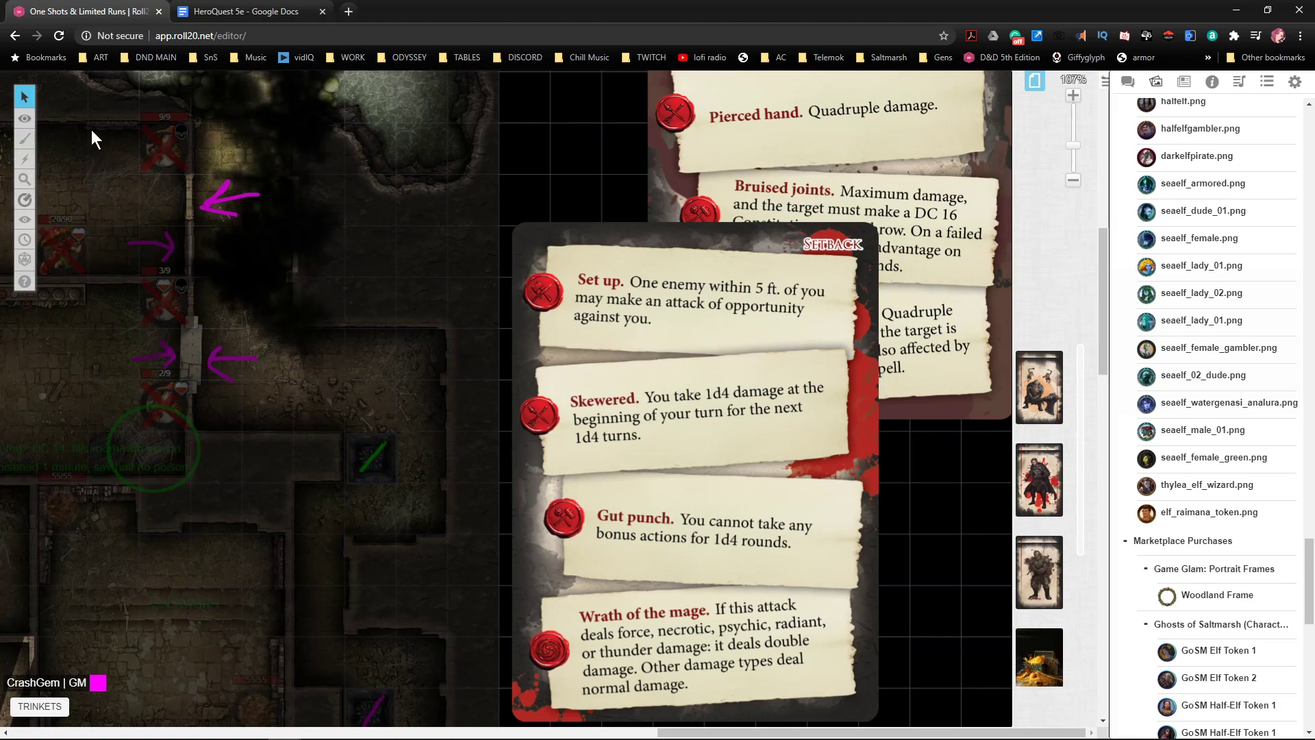
{"action": "mouse_move", "coordinate": [24, 118]}
{"action": "left_click", "coordinate": [82, 130]}
{"action": "left_click", "coordinate": [717, 200]}
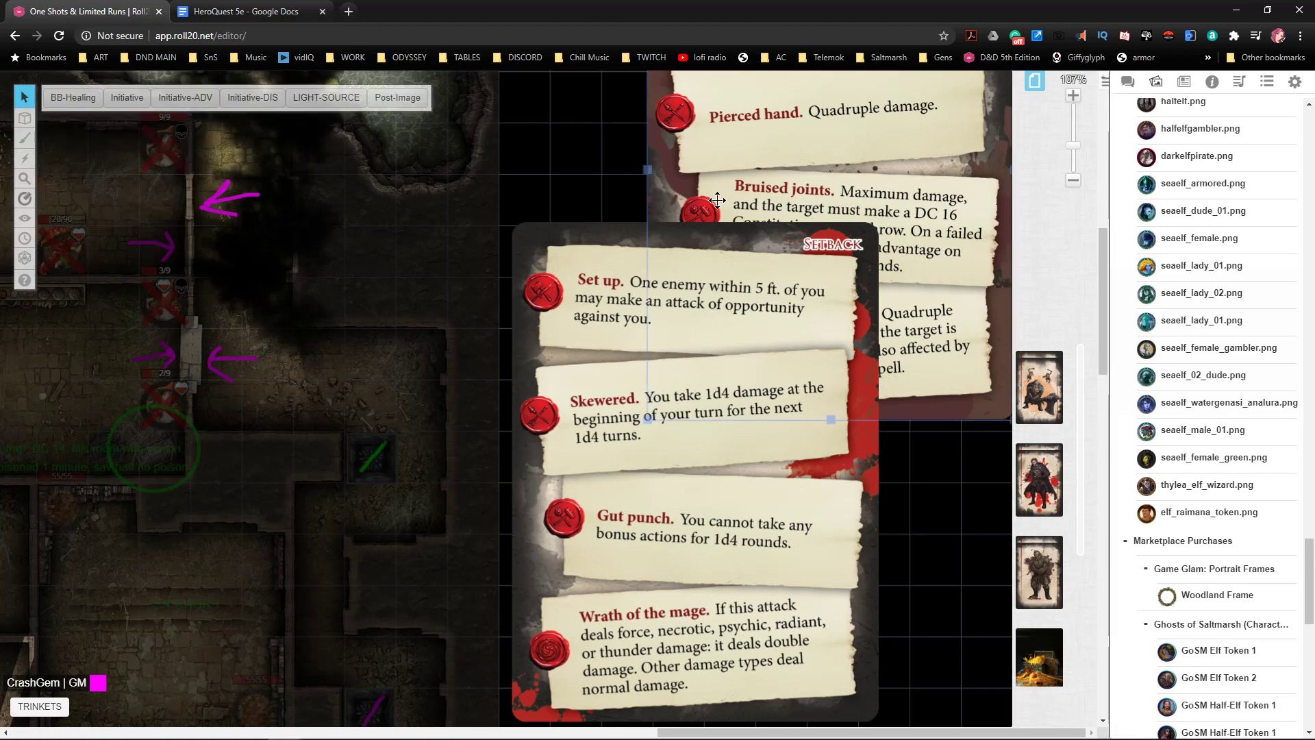
{"action": "key", "text": "Delete"}
{"action": "left_click", "coordinate": [728, 334]}
{"action": "key", "text": "Delete"}
- Switch to the GM Info Overlay layer and review the character sheet of the swarm token in the ruined stair room's southwest corner
{"action": "left_click_drag", "start_coordinate": [554, 305], "coordinate": [860, 489]}
{"action": "mouse_move", "coordinate": [578, 350]}
{"action": "left_mouse_down"}
{"action": "mouse_move", "coordinate": [654, 348]}
{"action": "mouse_move", "coordinate": [614, 285]}
{"action": "mouse_move", "coordinate": [662, 108]}
{"action": "left_mouse_up"}
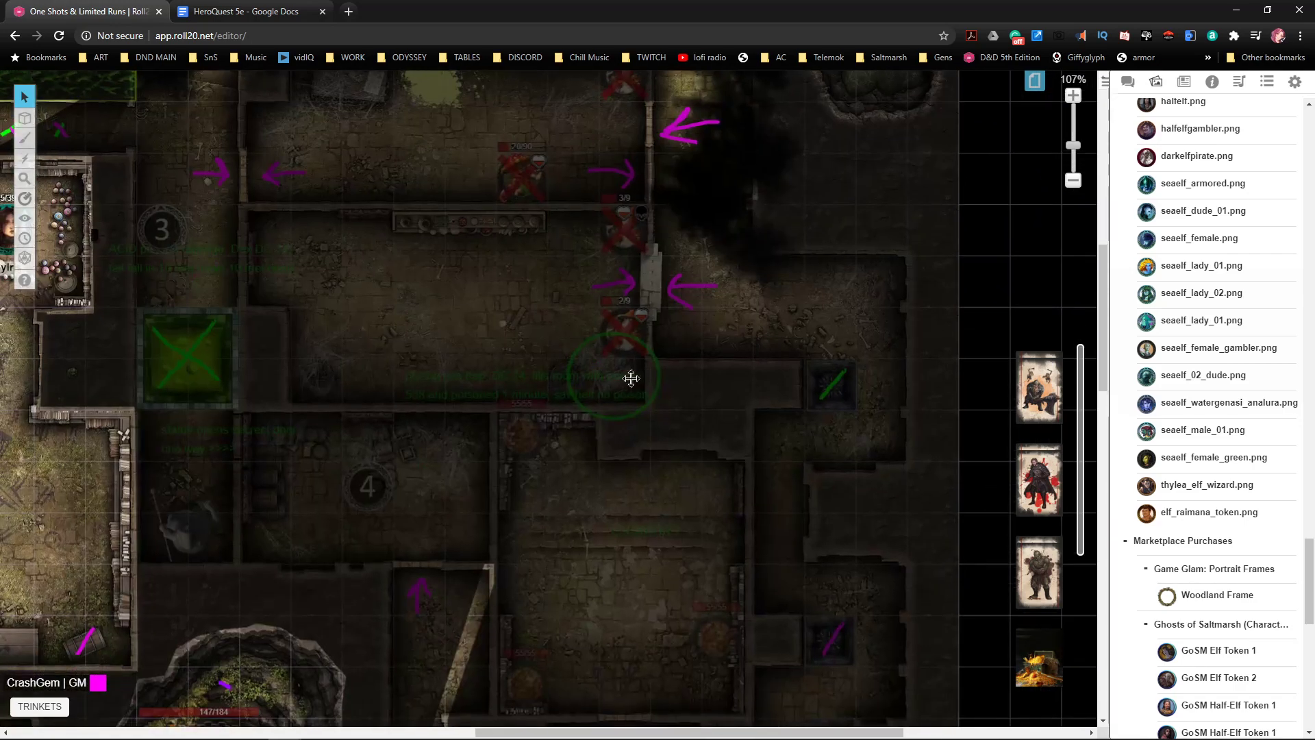
{"action": "left_click_drag", "start_coordinate": [543, 504], "coordinate": [696, 249]}
{"action": "left_click_drag", "start_coordinate": [738, 320], "coordinate": [681, 240]}
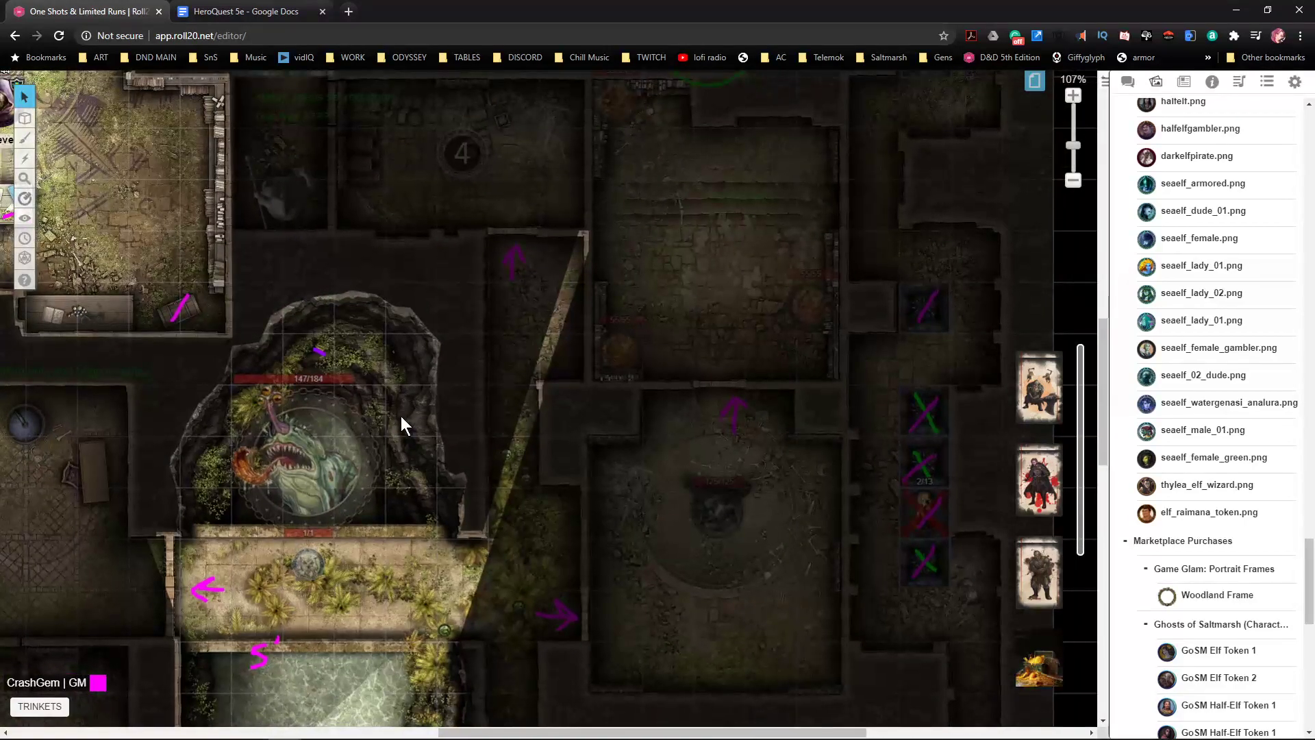
{"action": "scroll", "coordinate": [759, 520], "scroll_direction": "up", "scroll_amount": 3}
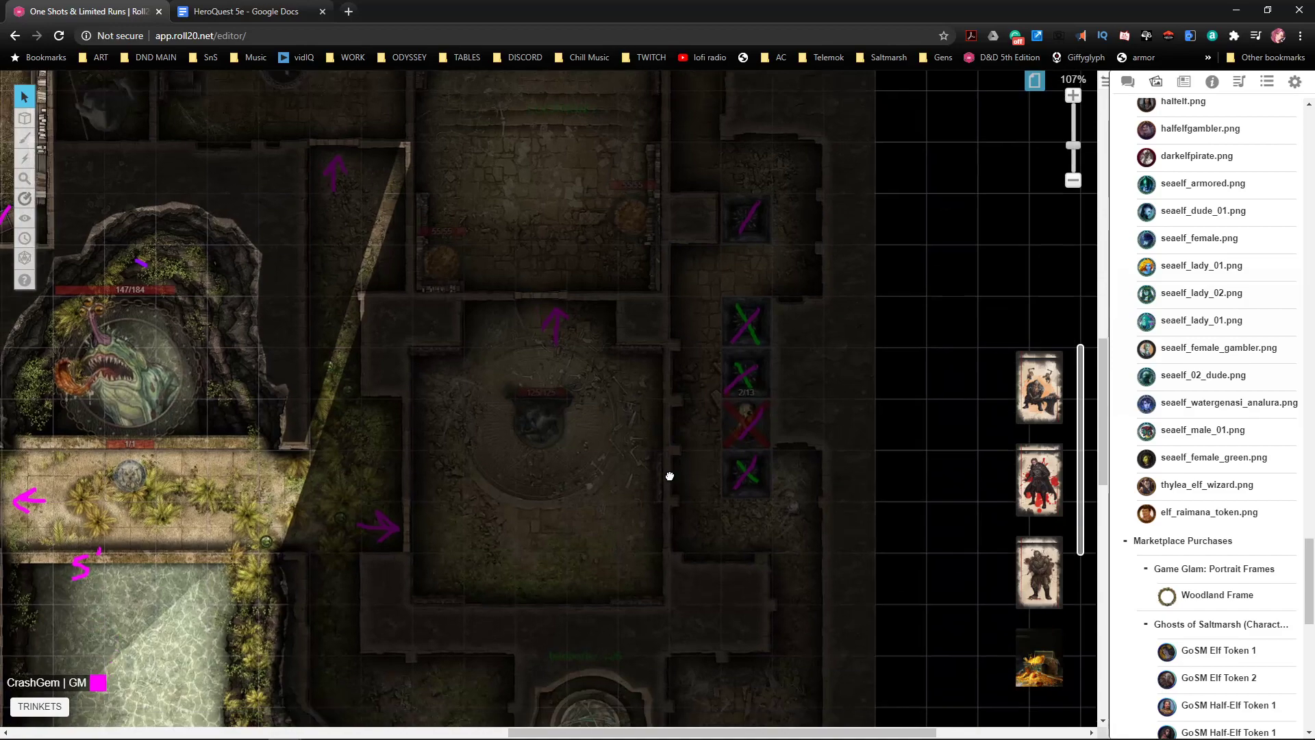
{"action": "scroll", "coordinate": [658, 467], "scroll_direction": "up", "scroll_amount": 2}
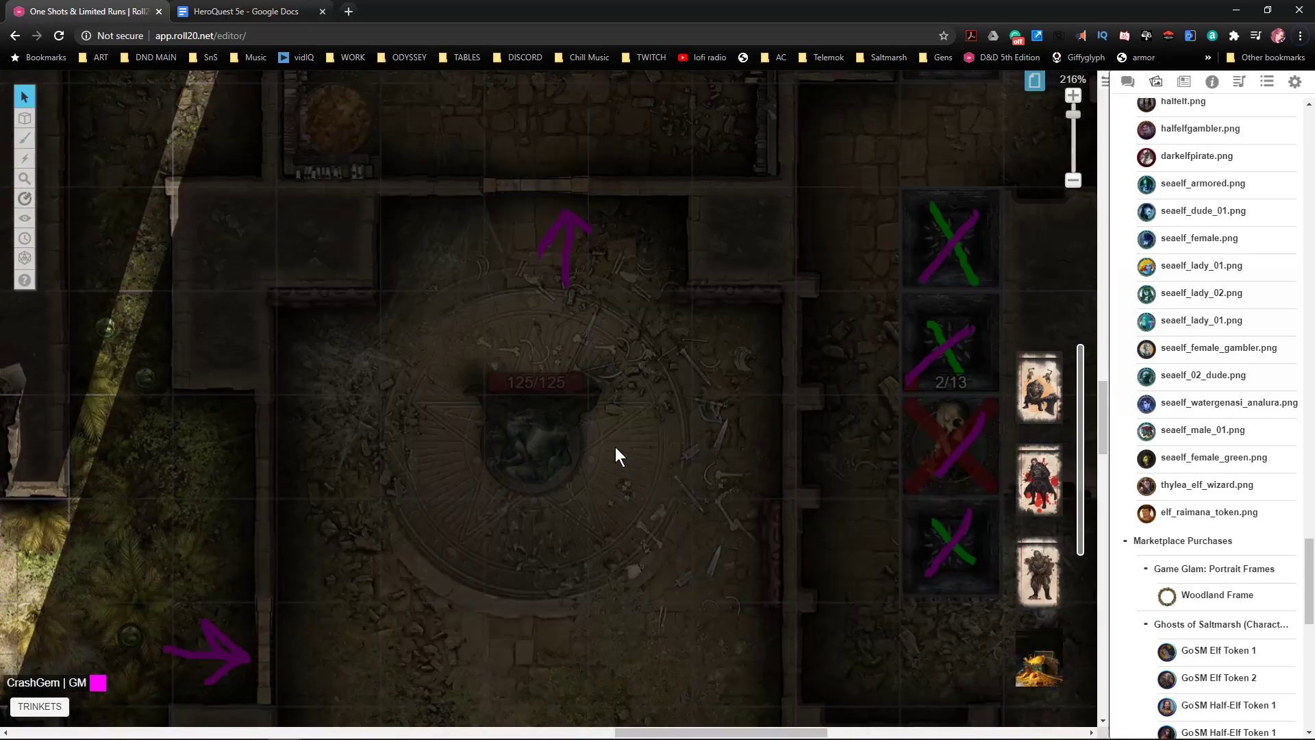
{"action": "left_click_drag", "start_coordinate": [563, 353], "coordinate": [537, 494]}
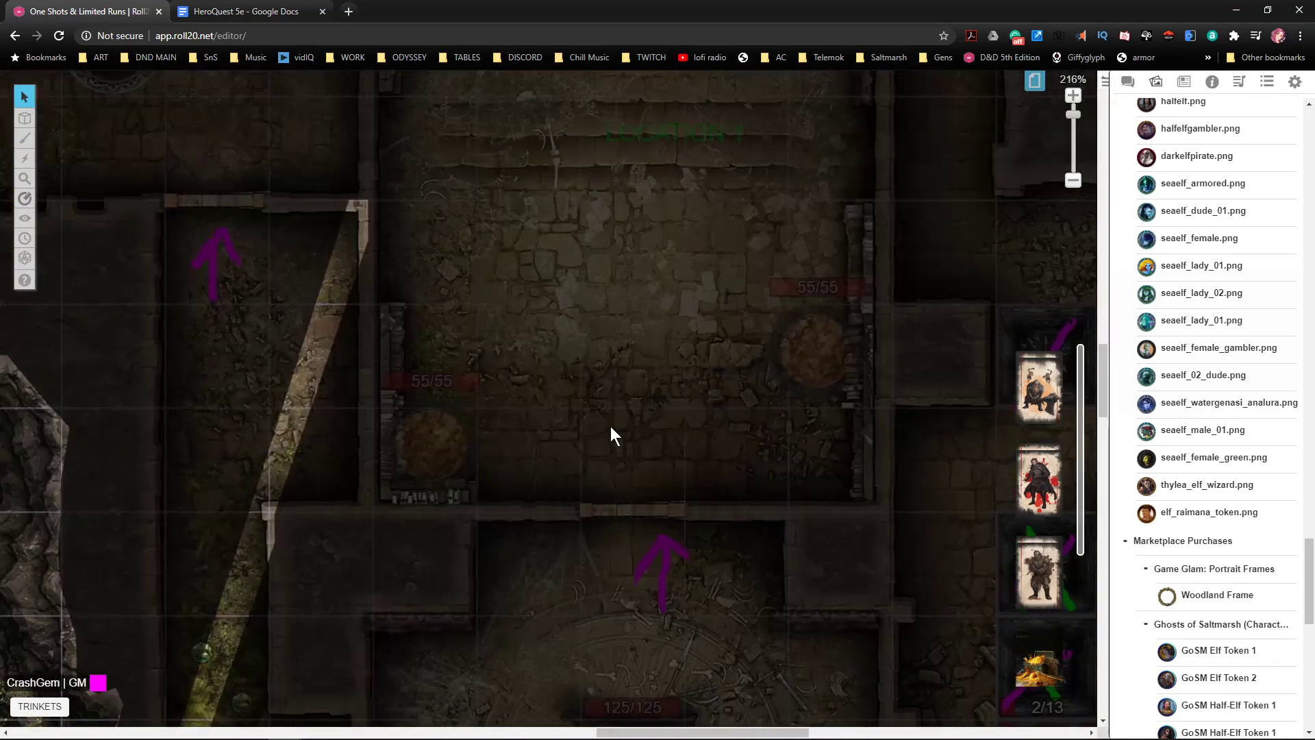
{"action": "mouse_move", "coordinate": [25, 118]}
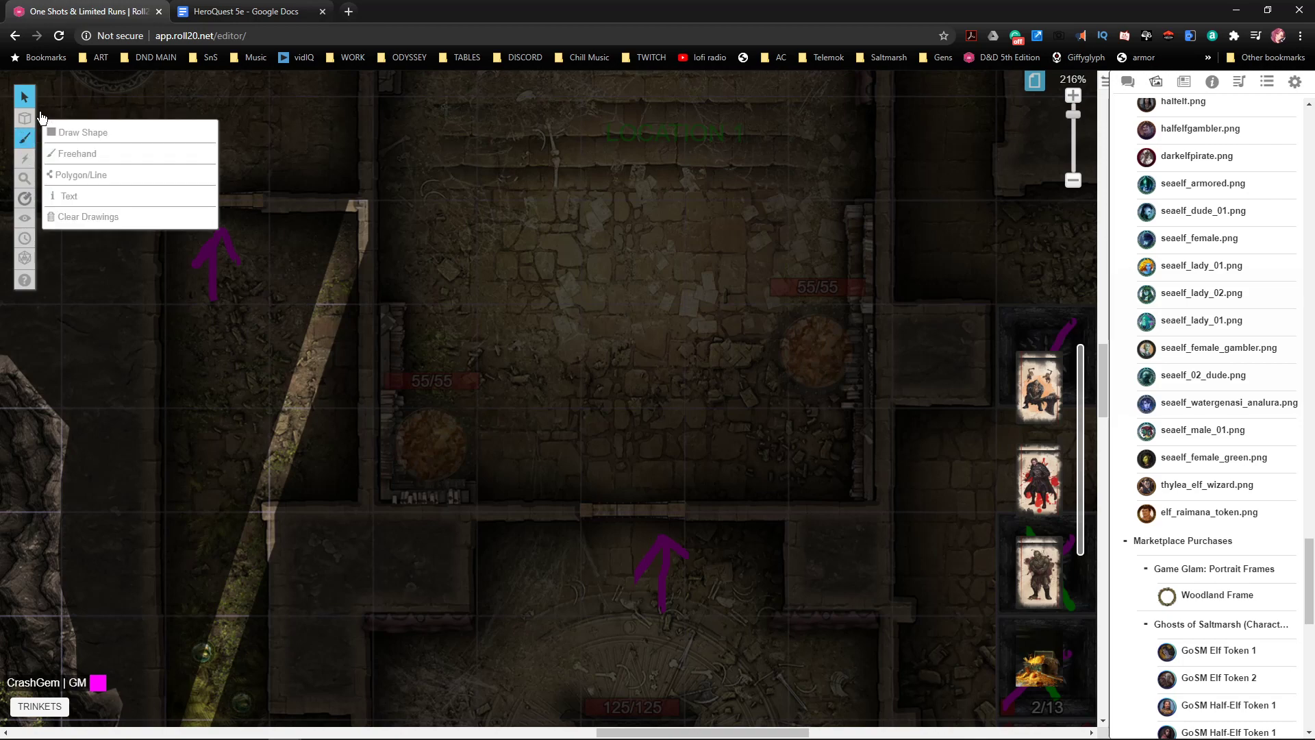
{"action": "left_click", "coordinate": [127, 166]}
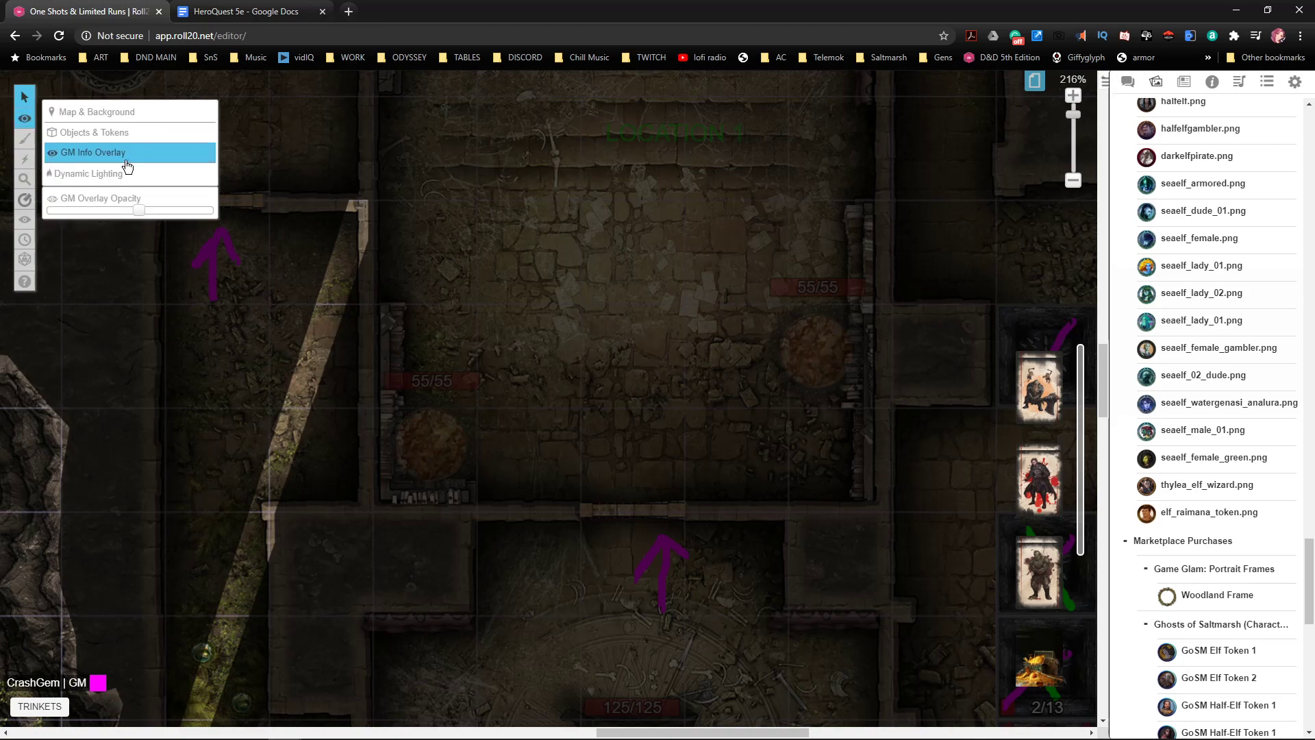
{"action": "double_click", "coordinate": [440, 446]}
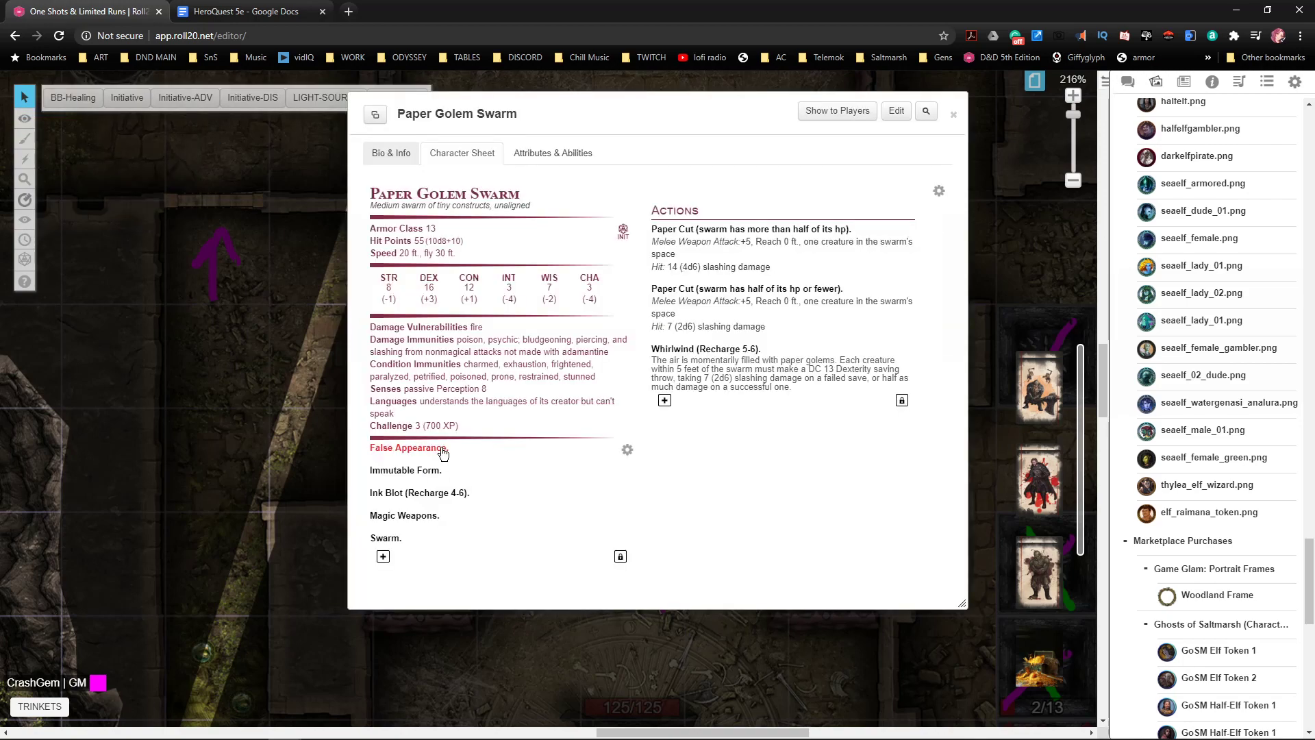
{"action": "left_click", "coordinate": [954, 115]}
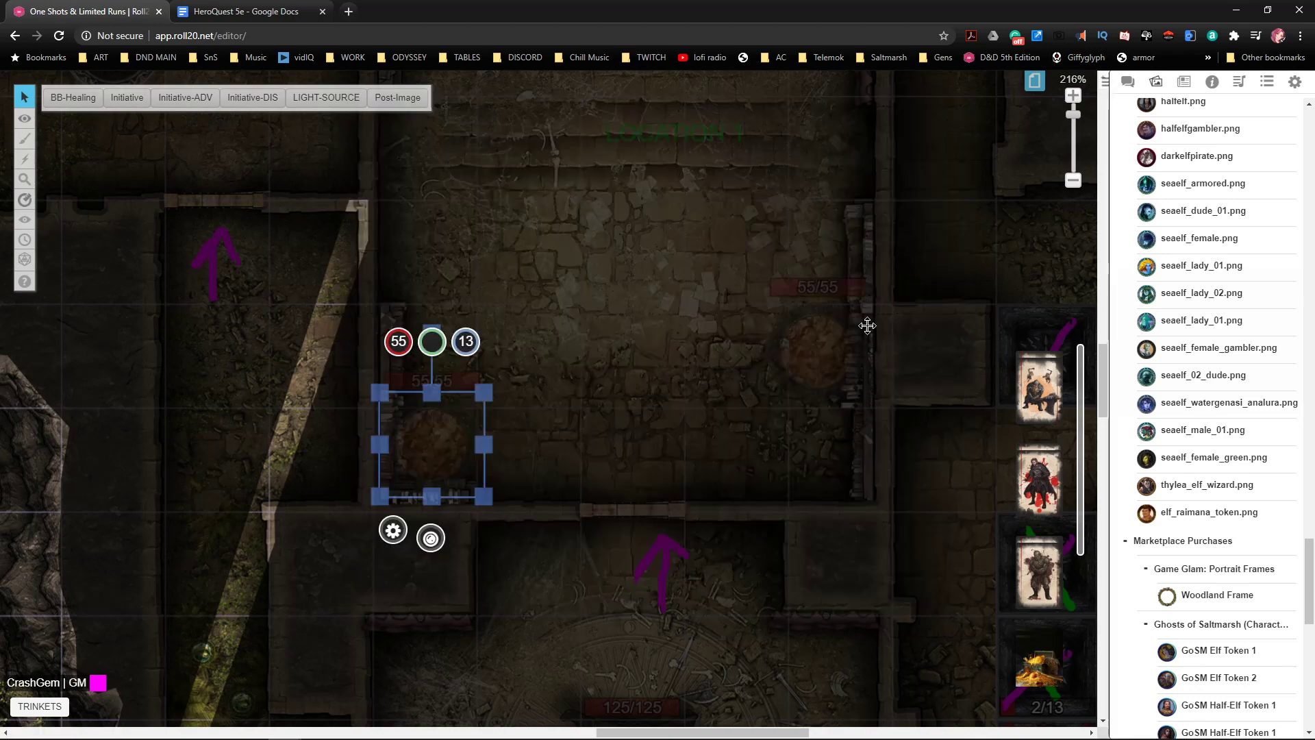
- Examine the remaining rooms of the HQ Q5 map for other monster tokens worth reusing
{"action": "scroll", "coordinate": [651, 344], "scroll_direction": "up", "scroll_amount": 8}
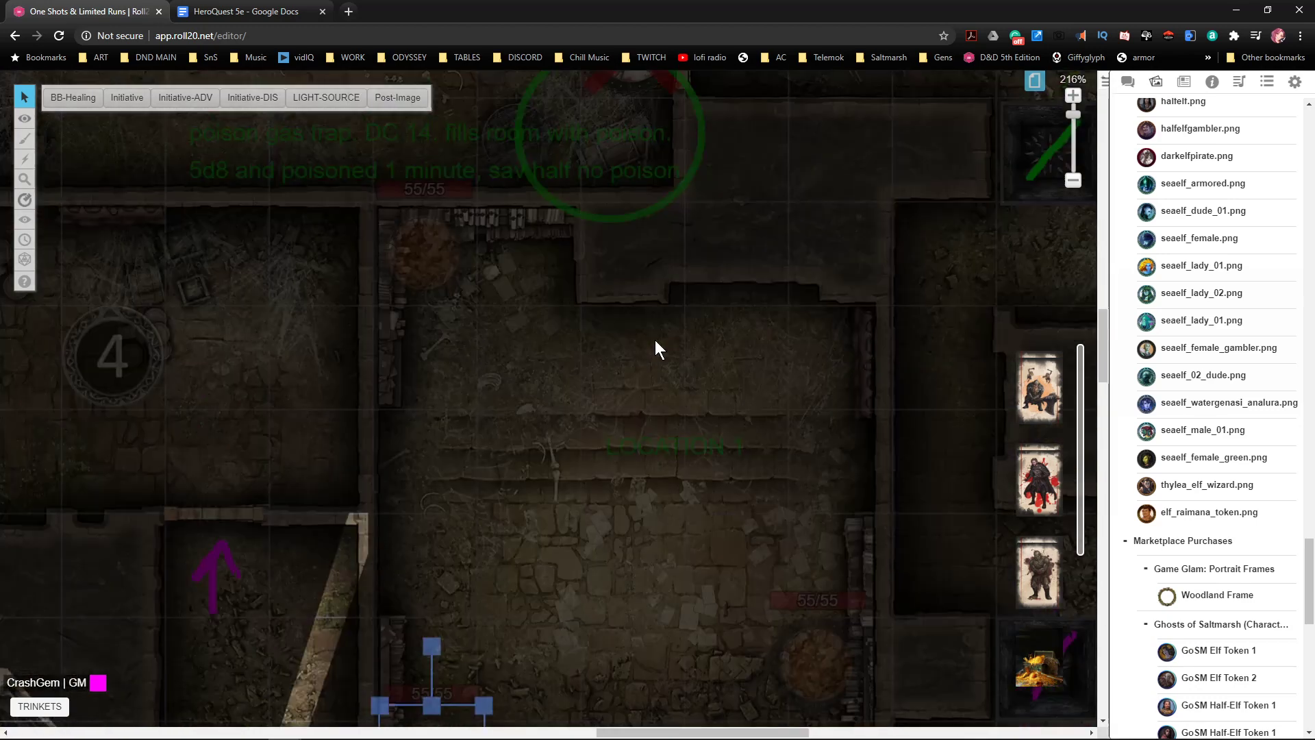
{"action": "scroll", "coordinate": [655, 340], "scroll_direction": "down", "scroll_amount": 5}
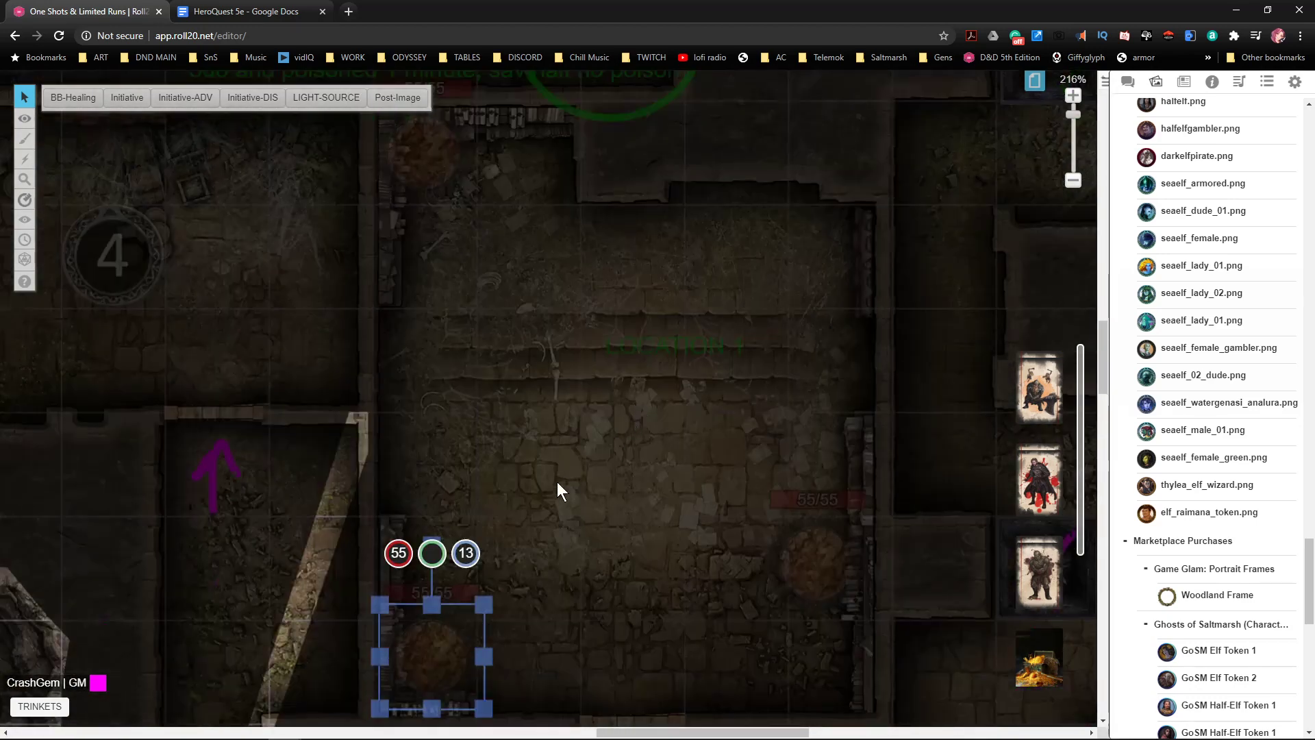
{"action": "left_click_drag", "start_coordinate": [557, 482], "coordinate": [581, 253]}
{"action": "left_click_drag", "start_coordinate": [770, 411], "coordinate": [751, 226]}
{"action": "left_click_drag", "start_coordinate": [711, 361], "coordinate": [907, 161]}
{"action": "left_click_drag", "start_coordinate": [341, 499], "coordinate": [1028, 178]}
{"action": "left_click_drag", "start_coordinate": [146, 153], "coordinate": [692, 294]}
{"action": "left_click_drag", "start_coordinate": [302, 356], "coordinate": [857, 590]}
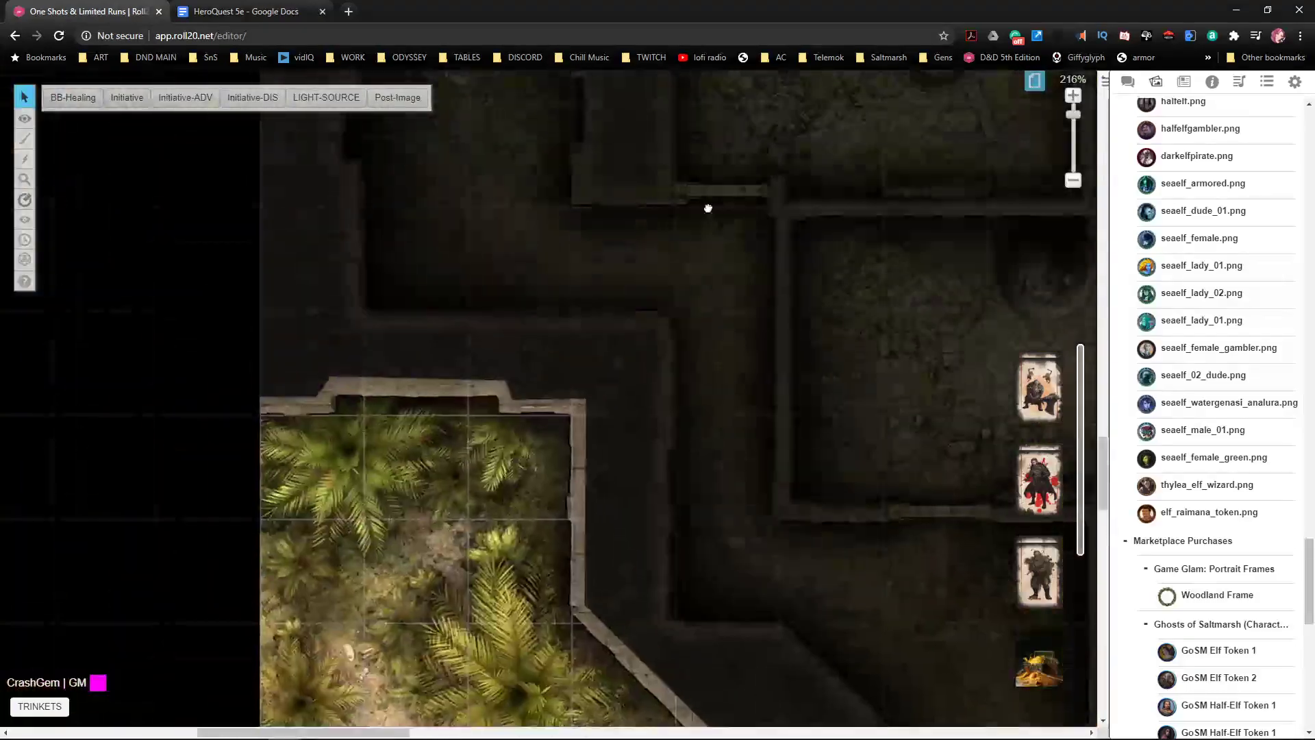
{"action": "left_click_drag", "start_coordinate": [709, 199], "coordinate": [557, 705]}
{"action": "left_click_drag", "start_coordinate": [718, 261], "coordinate": [625, 579]}
{"action": "left_click_drag", "start_coordinate": [765, 127], "coordinate": [666, 369]}
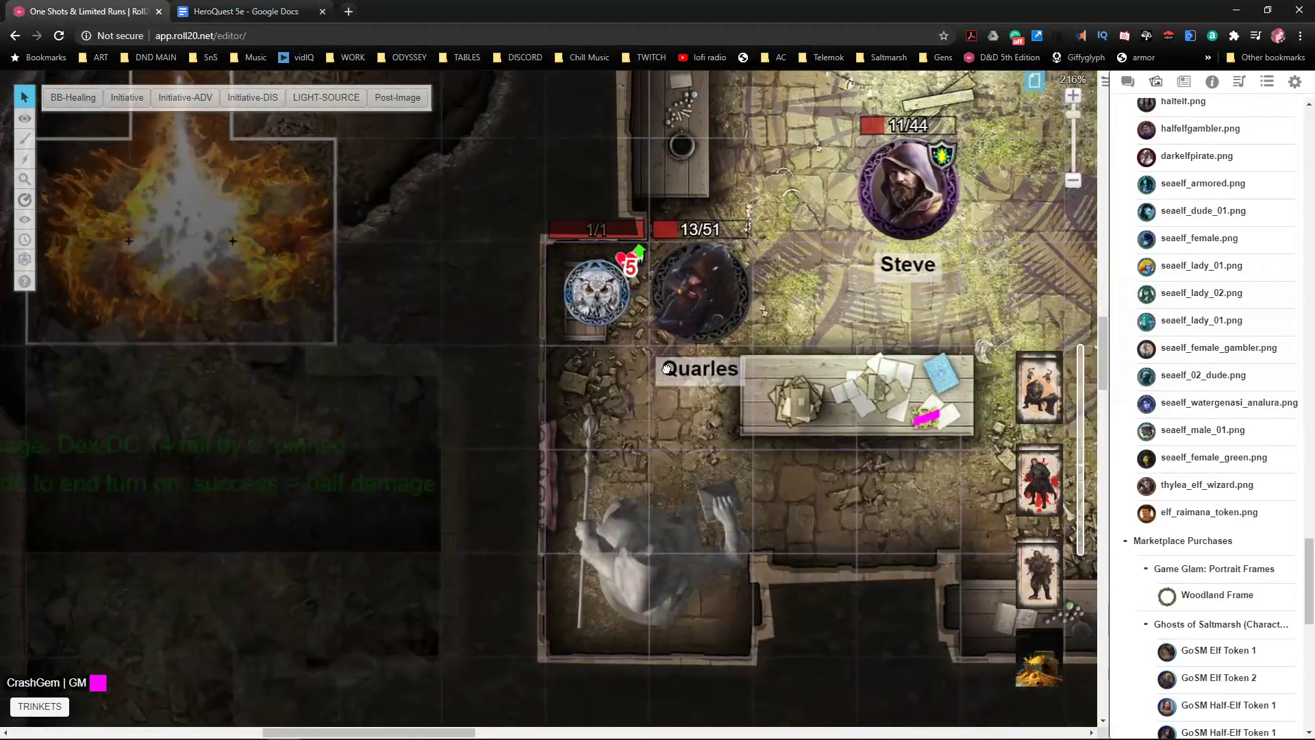
{"action": "left_click_drag", "start_coordinate": [846, 514], "coordinate": [699, 176]}
{"action": "left_click_drag", "start_coordinate": [803, 429], "coordinate": [750, 200]}
{"action": "left_click_drag", "start_coordinate": [913, 208], "coordinate": [592, 301]}
{"action": "left_click_drag", "start_coordinate": [720, 192], "coordinate": [452, 293]}
{"action": "left_click_drag", "start_coordinate": [412, 229], "coordinate": [643, 446]}
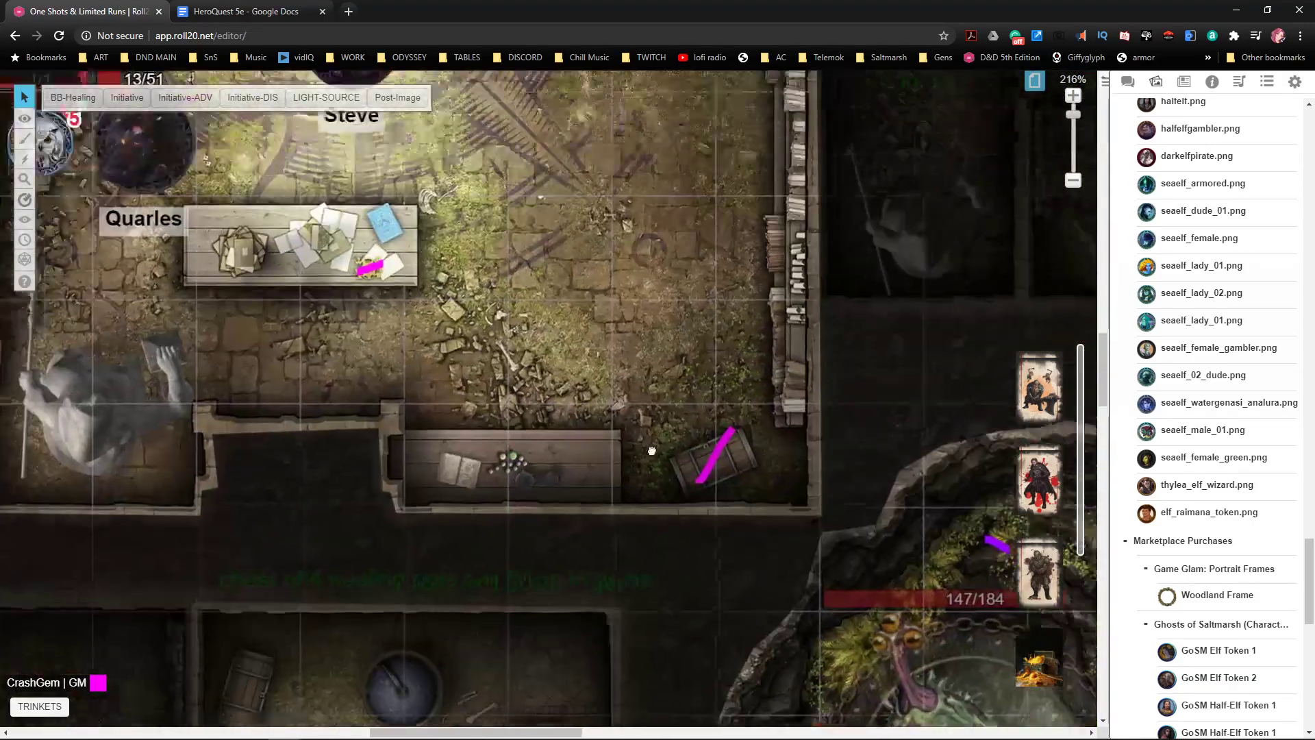
{"action": "left_click_drag", "start_coordinate": [506, 296], "coordinate": [738, 512]}
{"action": "left_click_drag", "start_coordinate": [622, 319], "coordinate": [674, 541]}
{"action": "left_click_drag", "start_coordinate": [710, 210], "coordinate": [698, 416]}
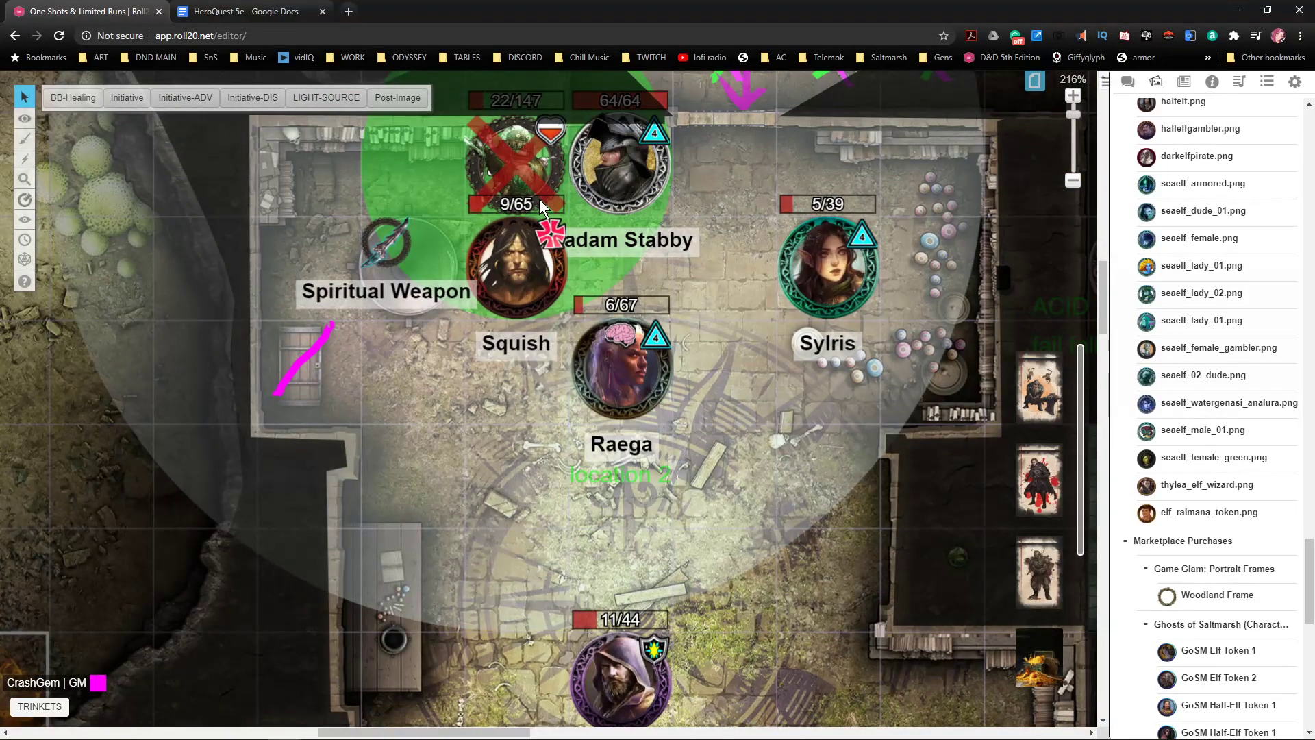
{"action": "left_click_drag", "start_coordinate": [676, 226], "coordinate": [674, 349]}
{"action": "mouse_move", "coordinate": [668, 179]}
{"action": "left_mouse_down"}
{"action": "mouse_move", "coordinate": [664, 411]}
{"action": "mouse_move", "coordinate": [388, 173]}
{"action": "left_mouse_up"}
{"action": "left_click_drag", "start_coordinate": [801, 429], "coordinate": [704, 295]}
{"action": "left_click_drag", "start_coordinate": [769, 456], "coordinate": [612, 277]}
{"action": "left_click_drag", "start_coordinate": [625, 175], "coordinate": [620, 411]}
{"action": "left_click_drag", "start_coordinate": [570, 475], "coordinate": [838, 240]}
{"action": "left_click_drag", "start_coordinate": [812, 429], "coordinate": [833, 213]}
{"action": "left_click_drag", "start_coordinate": [827, 334], "coordinate": [384, 147]}
{"action": "left_click_drag", "start_coordinate": [1027, 328], "coordinate": [508, 223]}
{"action": "left_click_drag", "start_coordinate": [548, 372], "coordinate": [502, 208]}
- Copy the Paper Golem Swarm token from HQ Q5 and paste it among the gathered monsters on the quest 9 page
{"action": "left_click", "coordinate": [711, 318]}
{"action": "left_click", "coordinate": [620, 317]}
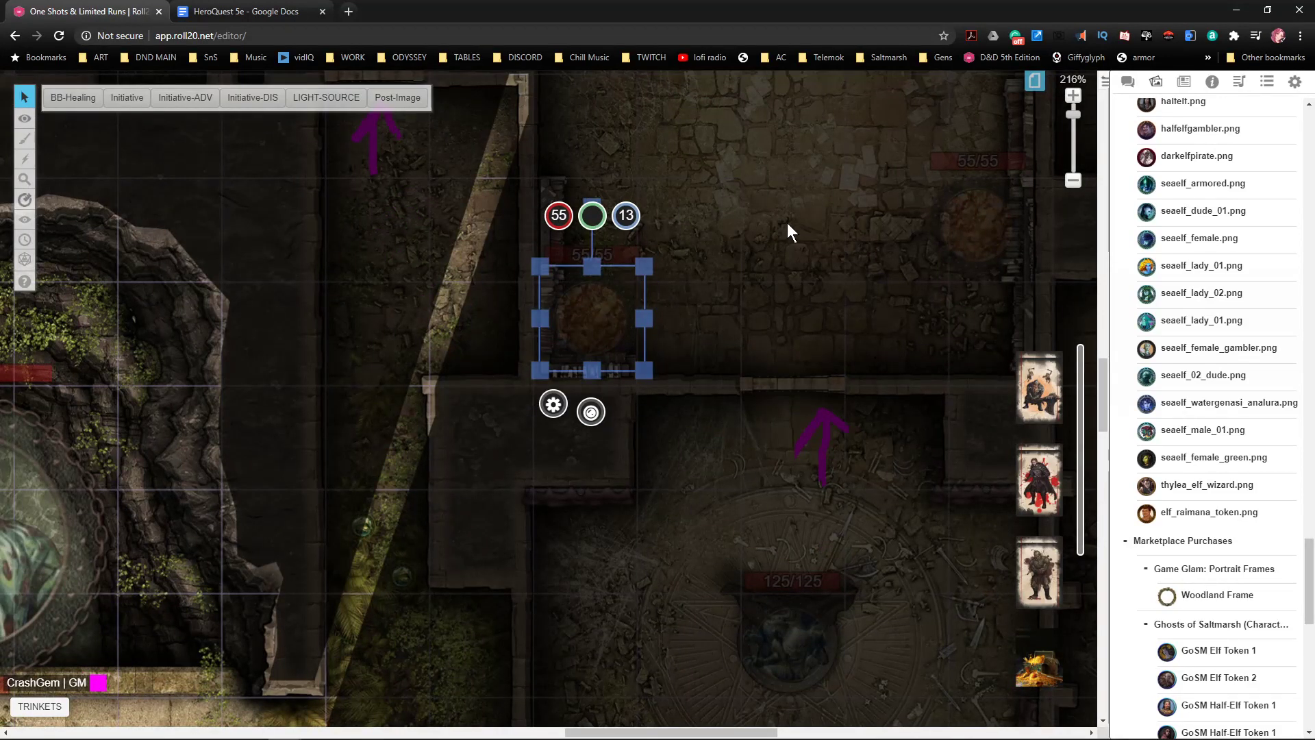
{"action": "left_click", "coordinate": [1033, 85]}
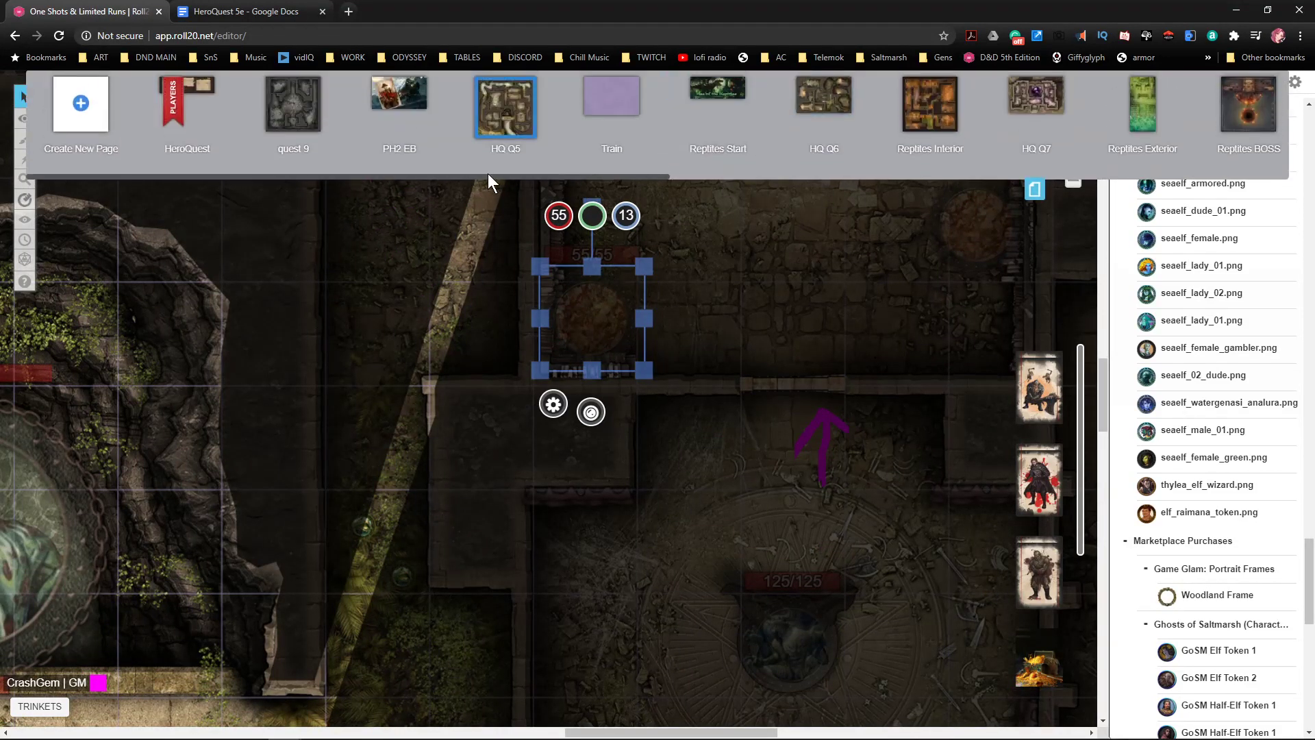
{"action": "left_click", "coordinate": [293, 111]}
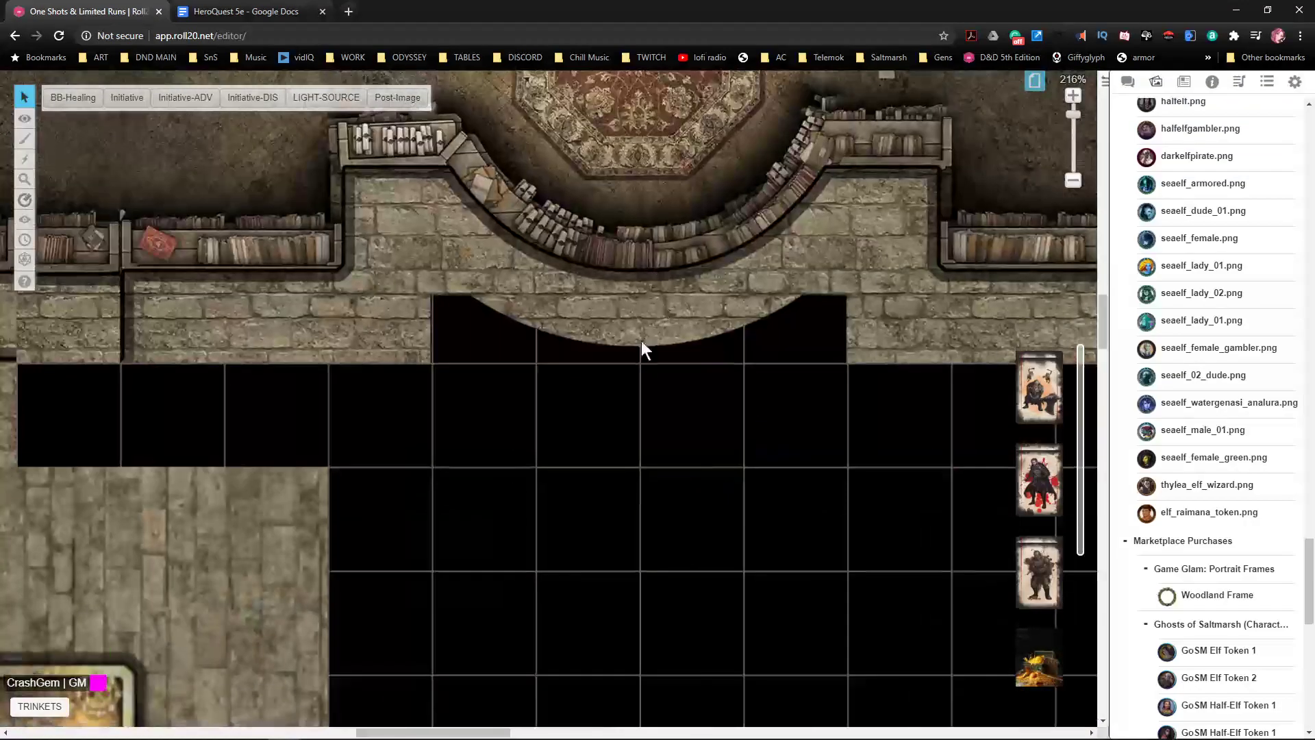
{"action": "scroll", "coordinate": [642, 344], "scroll_direction": "down", "scroll_amount": 1}
{"action": "left_click_drag", "start_coordinate": [670, 419], "coordinate": [577, 360]}
{"action": "scroll", "coordinate": [580, 362], "scroll_direction": "down", "scroll_amount": 2}
{"action": "left_click_drag", "start_coordinate": [728, 466], "coordinate": [651, 206]}
{"action": "scroll", "coordinate": [622, 376], "scroll_direction": "down", "scroll_amount": 3}
{"action": "left_click_drag", "start_coordinate": [706, 376], "coordinate": [972, 470]}
{"action": "left_click_drag", "start_coordinate": [506, 281], "coordinate": [135, 329]}
{"action": "left_click_drag", "start_coordinate": [904, 522], "coordinate": [215, 215]}
{"action": "left_click_drag", "start_coordinate": [768, 227], "coordinate": [697, 376]}
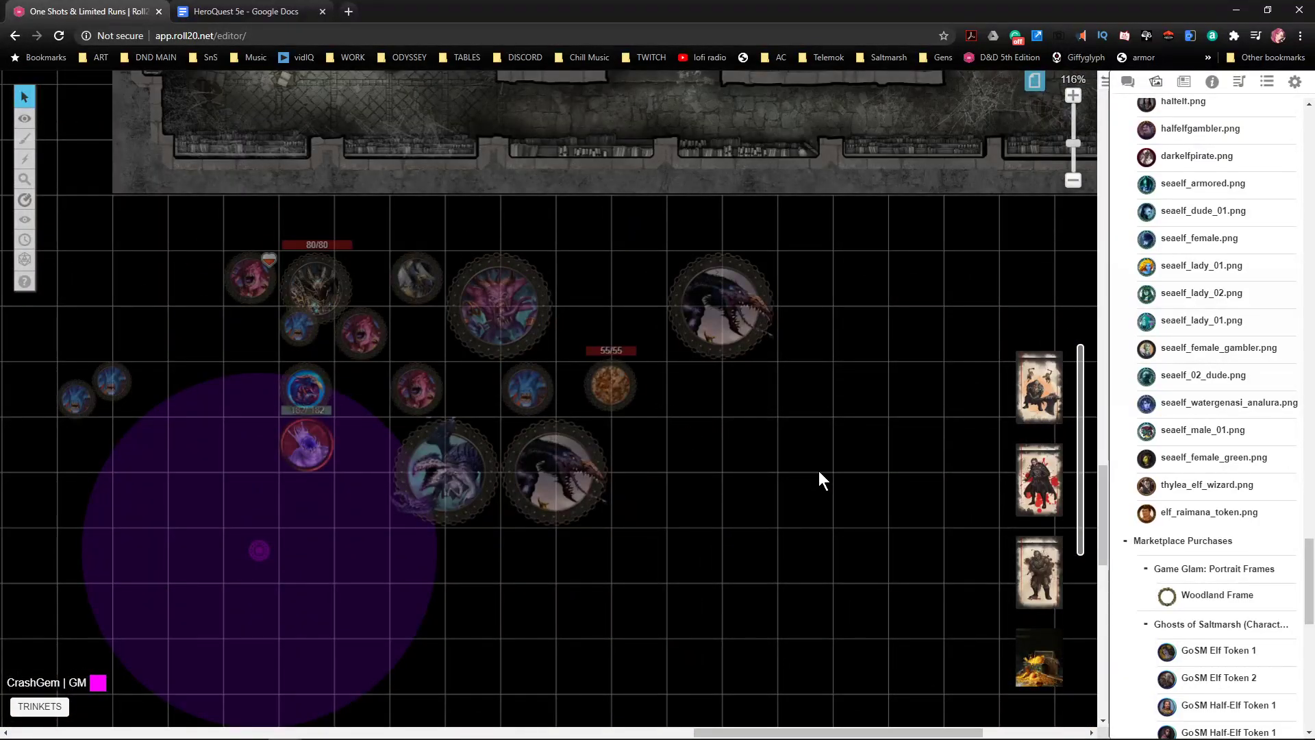
- Select all the gathered monster tokens below the grey stone dungeon map and send them to the token layer
{"action": "left_click_drag", "start_coordinate": [795, 565], "coordinate": [895, 505]}
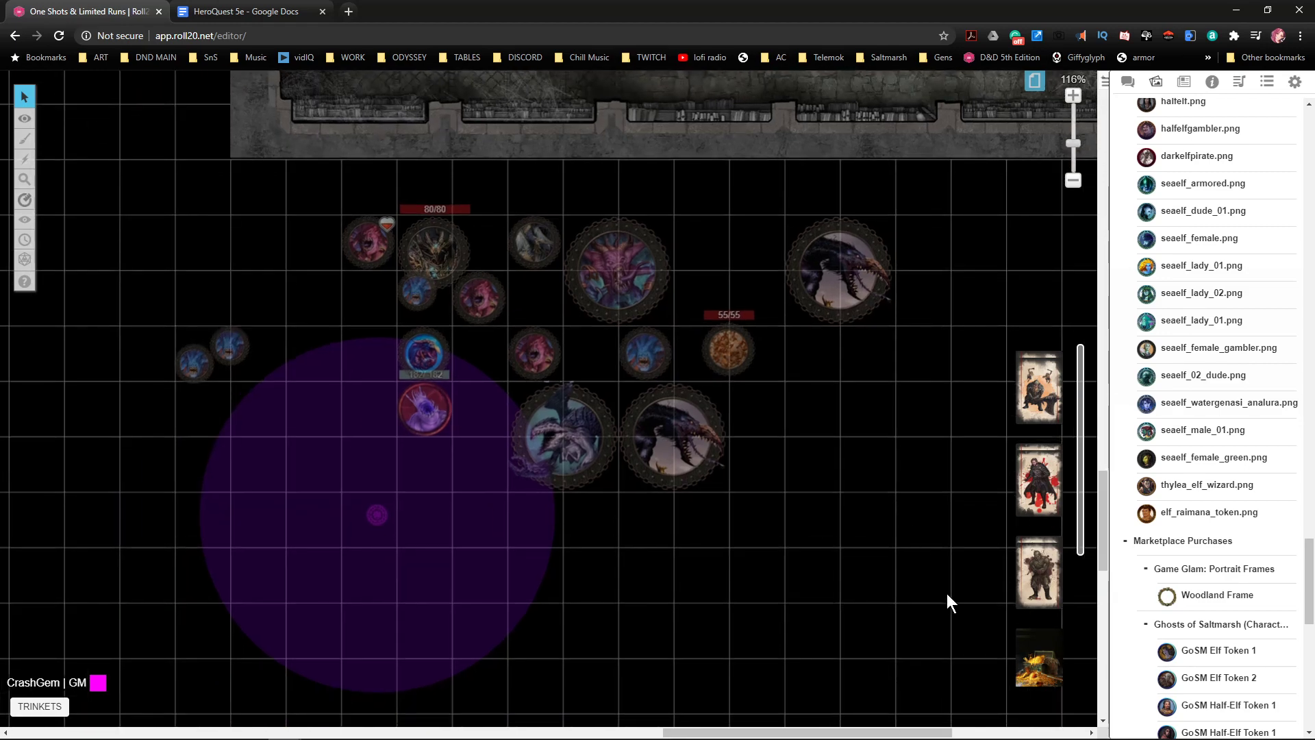
{"action": "left_click_drag", "start_coordinate": [947, 593], "coordinate": [179, 206]}
{"action": "right_click", "coordinate": [440, 251]}
{"action": "mouse_move", "coordinate": [459, 246]}
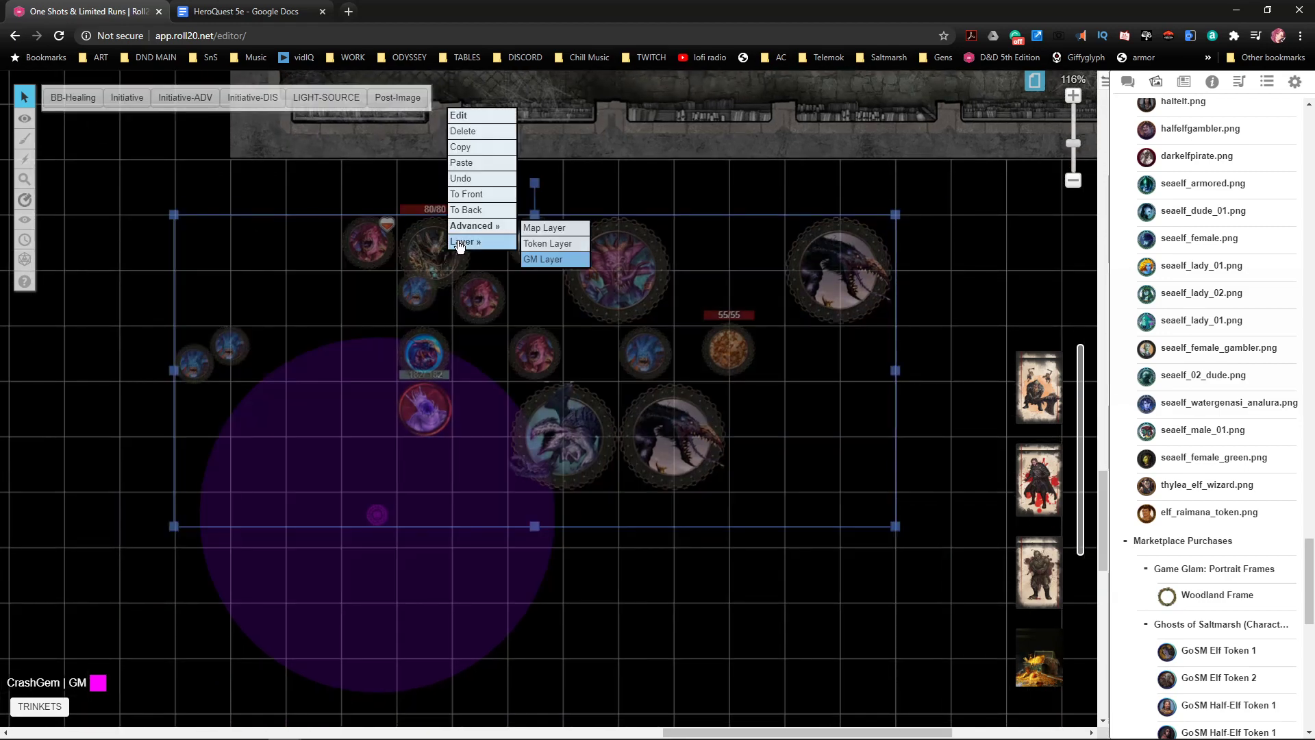
{"action": "left_click", "coordinate": [547, 244]}
- Switch to the Objects & Tokens layer and move the large pink monster token to the west end of the gathered monsters
{"action": "mouse_move", "coordinate": [24, 118]}
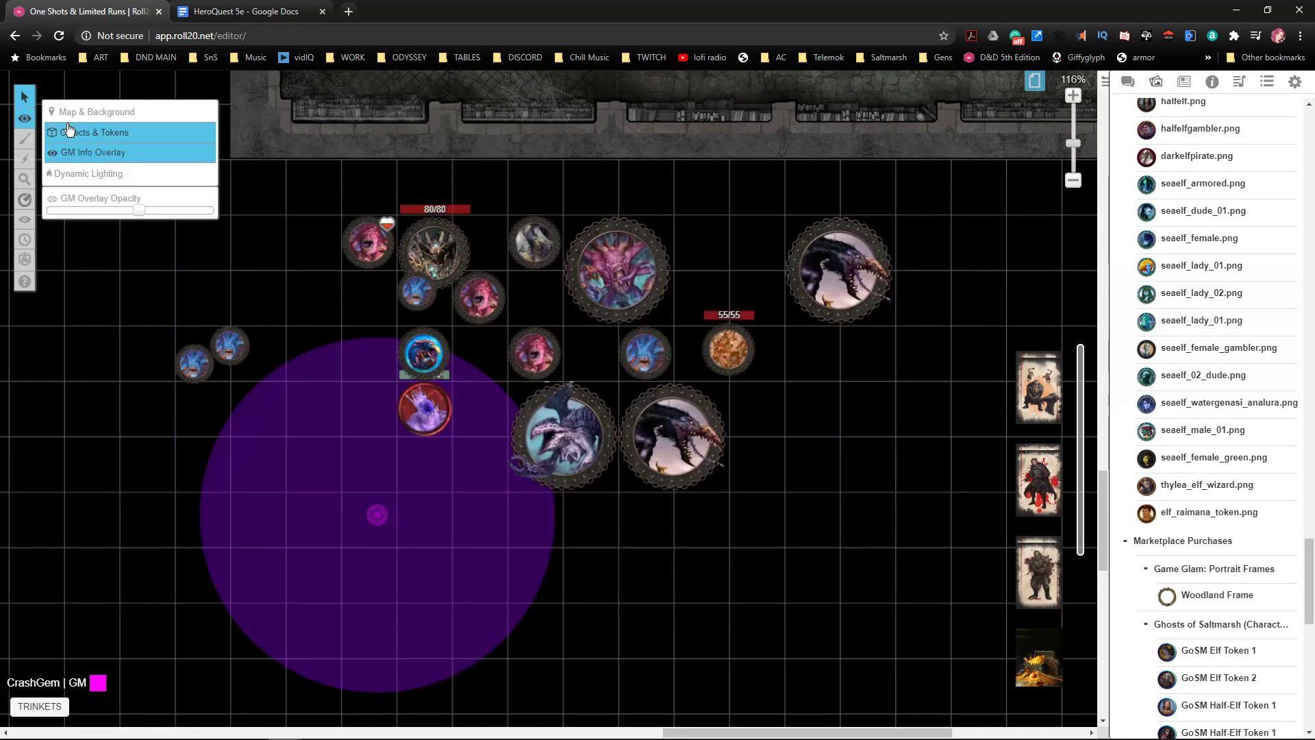
{"action": "left_click", "coordinate": [69, 130]}
{"action": "left_click_drag", "start_coordinate": [634, 269], "coordinate": [259, 272]}
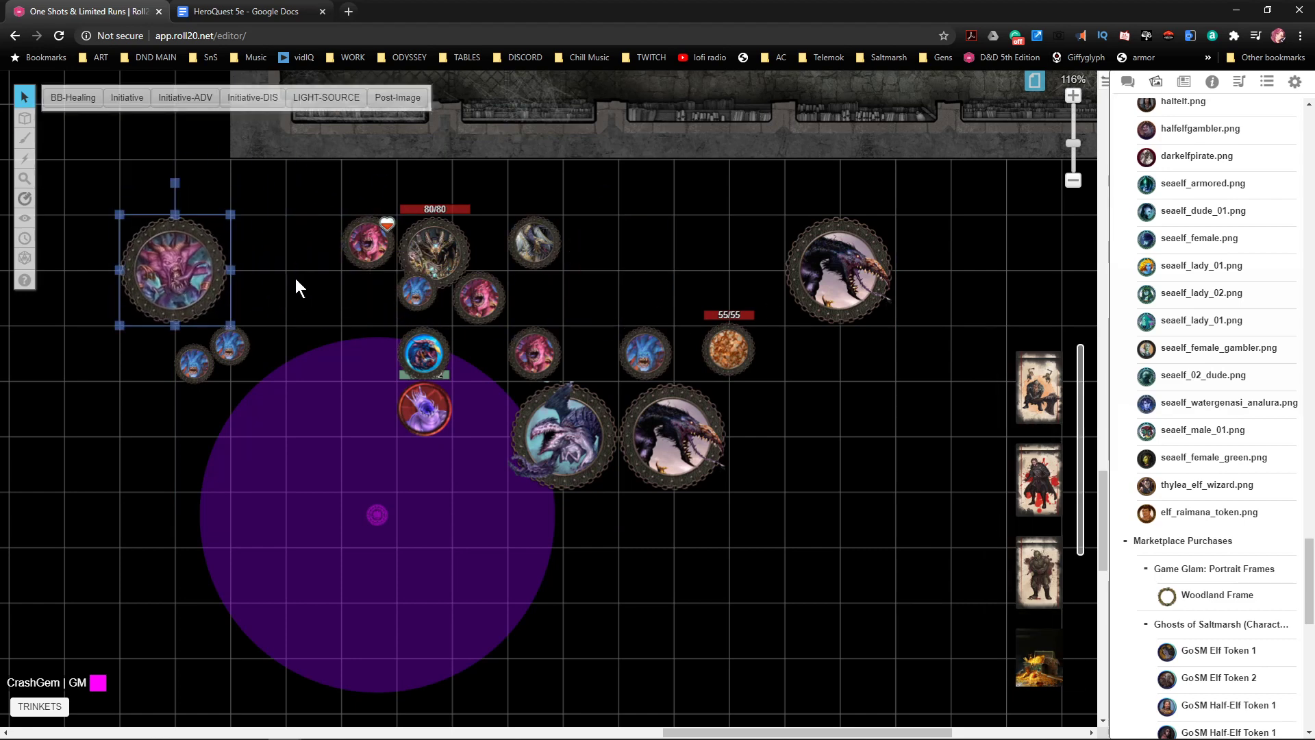
- Line up the small pink, blue, grey and purple monster tokens in two rows and set the horned 80/80 monster east of them
{"action": "left_click_drag", "start_coordinate": [368, 241], "coordinate": [311, 241]}
{"action": "left_click", "coordinate": [351, 252]}
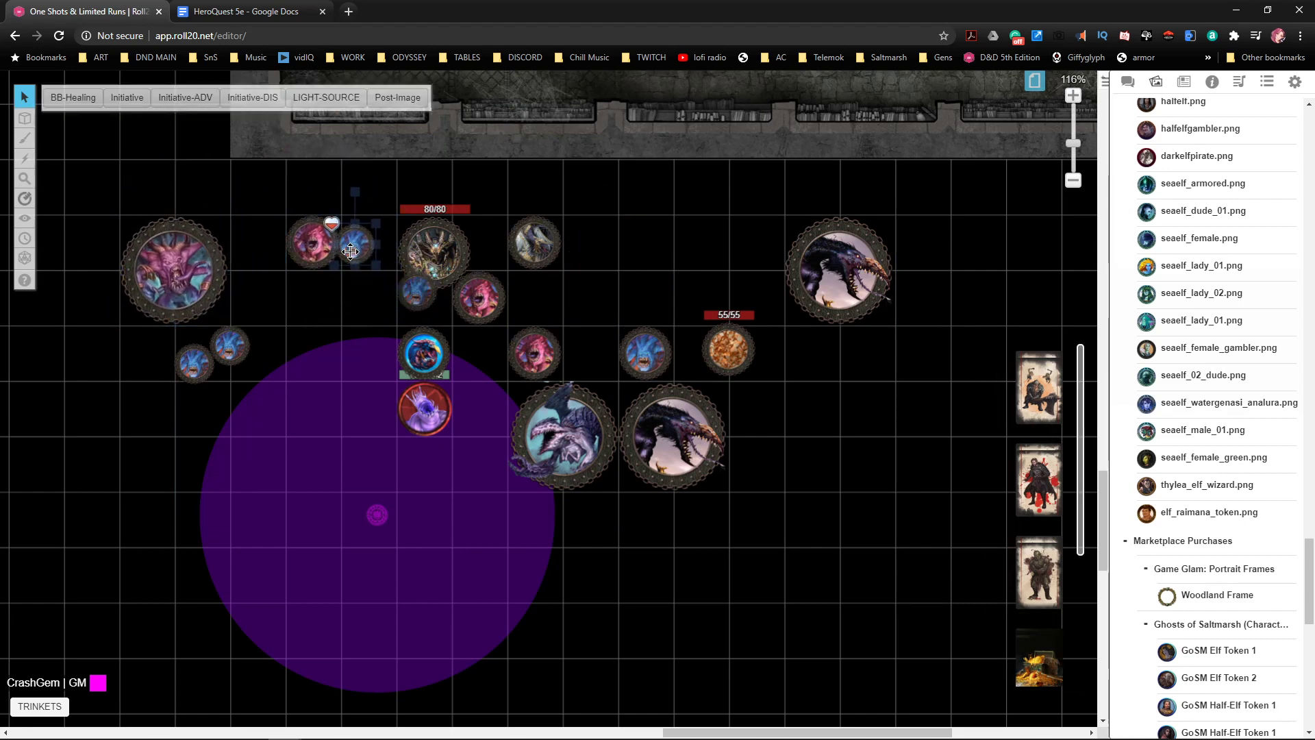
{"action": "mouse_move", "coordinate": [446, 255]}
{"action": "left_mouse_down"}
{"action": "mouse_move", "coordinate": [516, 261]}
{"action": "mouse_move", "coordinate": [641, 237]}
{"action": "mouse_move", "coordinate": [608, 248]}
{"action": "mouse_move", "coordinate": [432, 240]}
{"action": "left_mouse_up"}
{"action": "left_click_drag", "start_coordinate": [493, 280], "coordinate": [491, 229]}
{"action": "left_click_drag", "start_coordinate": [541, 333], "coordinate": [535, 239]}
{"action": "left_click_drag", "start_coordinate": [645, 353], "coordinate": [370, 297]}
{"action": "left_click_drag", "start_coordinate": [428, 355], "coordinate": [425, 299]}
{"action": "left_click_drag", "start_coordinate": [426, 408], "coordinate": [470, 317]}
- Rearrange the large dark-headed monster tokens on the east side and place the 55/55 swarm token below the horned monster
{"action": "left_click", "coordinate": [531, 343]}
{"action": "left_click_drag", "start_coordinate": [592, 450], "coordinate": [852, 356]}
{"action": "left_click", "coordinate": [820, 276]}
{"action": "left_click_drag", "start_coordinate": [729, 368], "coordinate": [701, 373]}
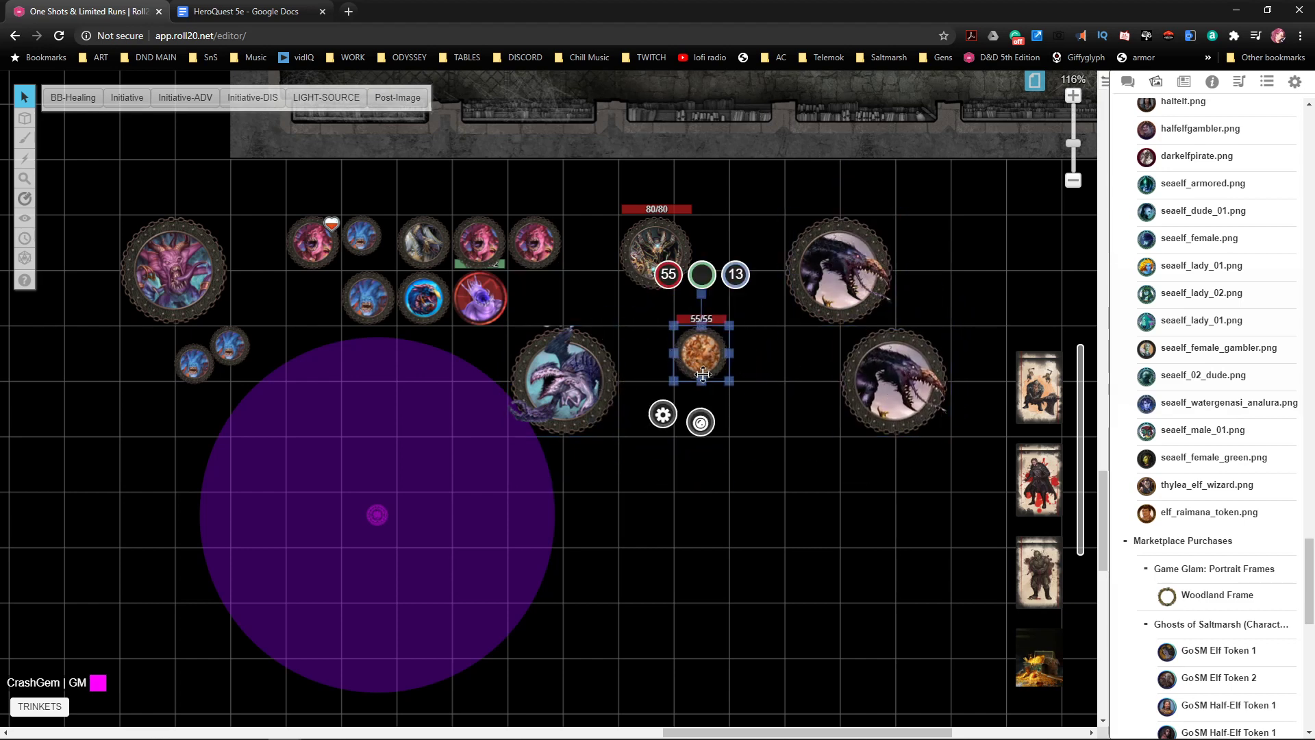
{"action": "left_click", "coordinate": [841, 451]}
- Search the D&D 5th Edition compendium for "dust" and add a Dust Mephit token below the swarm token
{"action": "left_click", "coordinate": [1211, 81]}
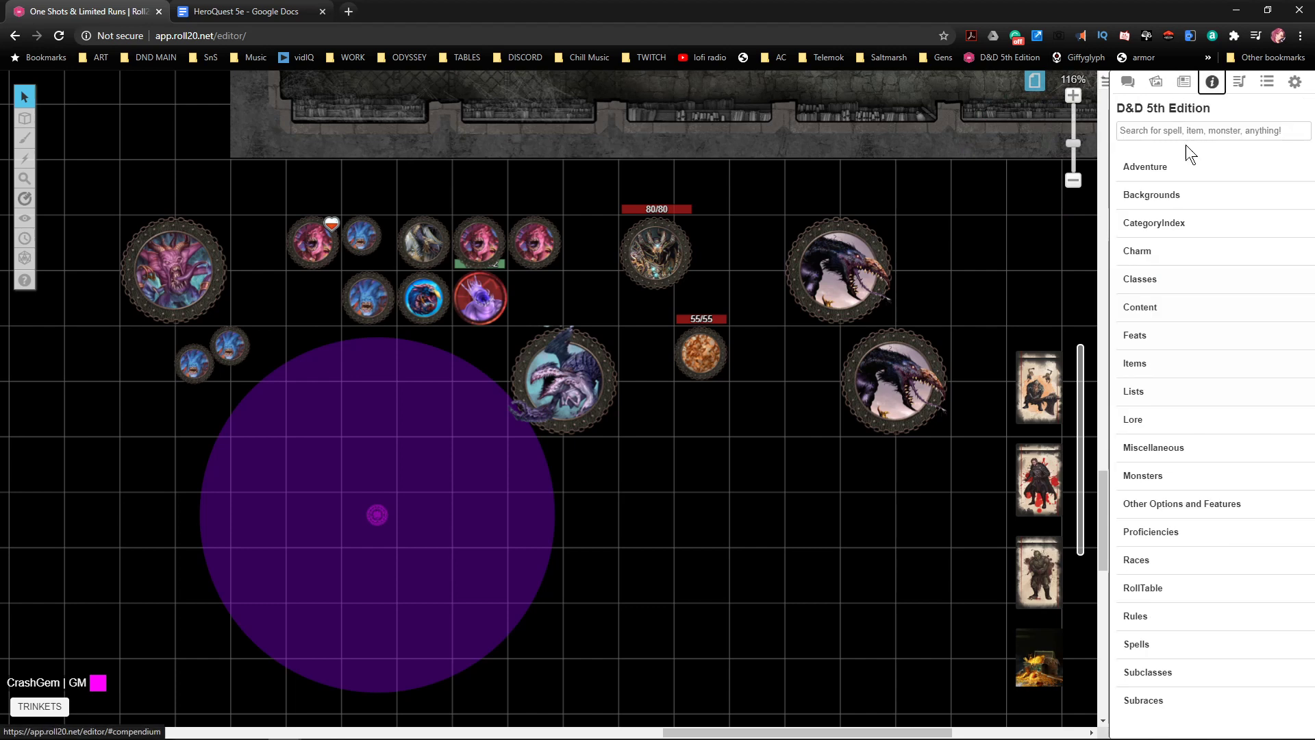
{"action": "left_click", "coordinate": [1164, 139]}
{"action": "type", "text": "dust"}
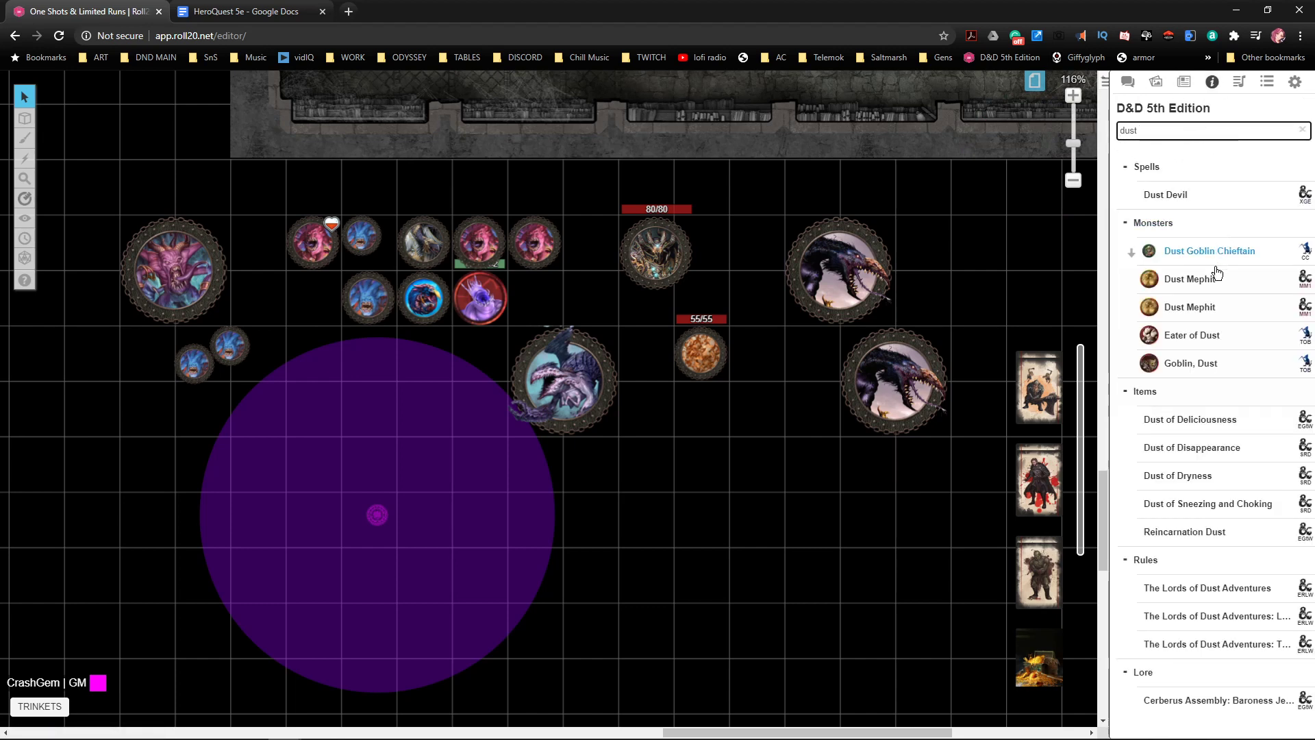
{"action": "left_click_drag", "start_coordinate": [1190, 314], "coordinate": [727, 453]}
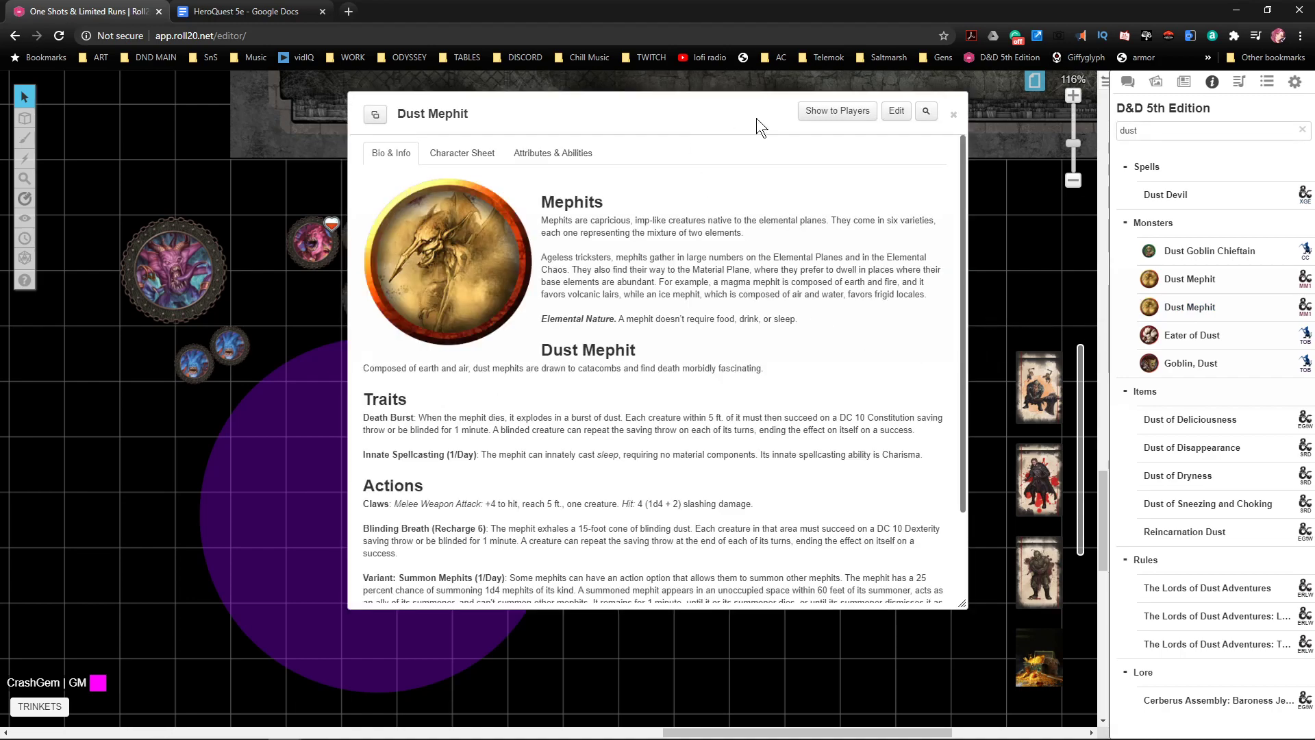
{"action": "left_click", "coordinate": [955, 117]}
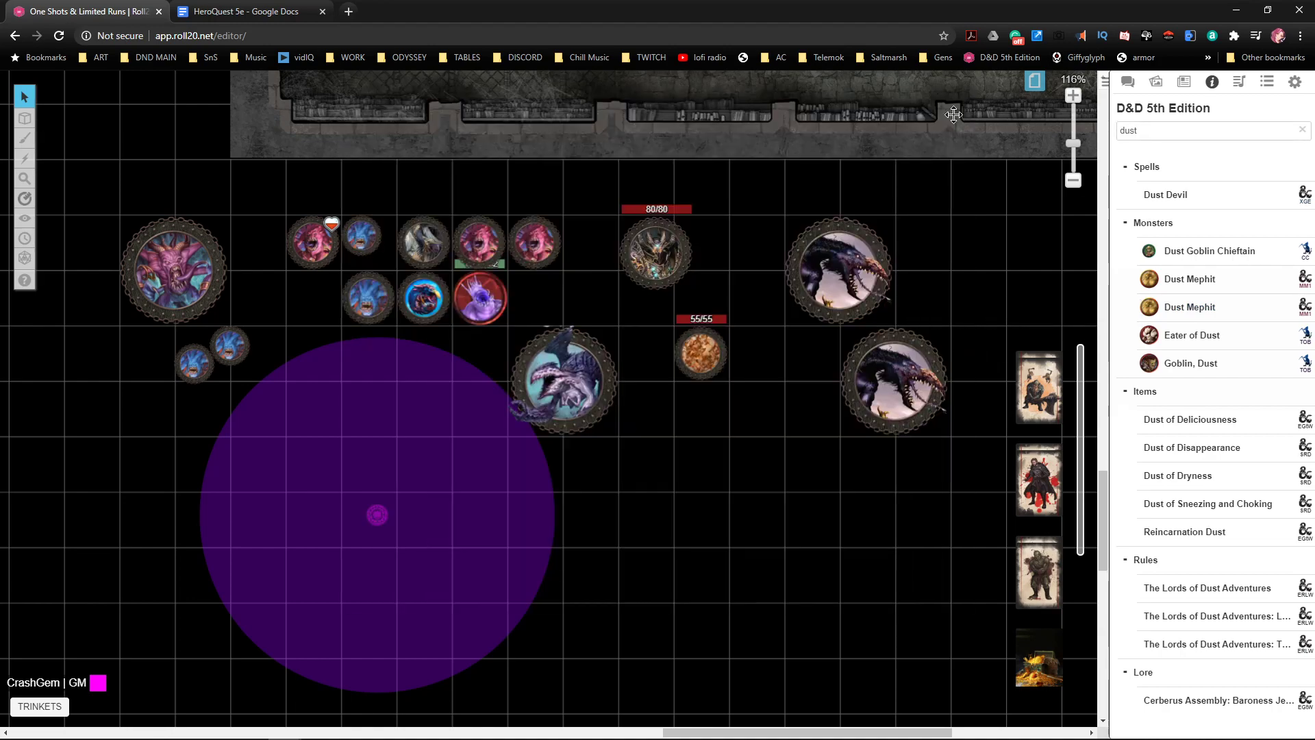
- Review the Eater of Dust compendium entry, including its description, attributes, traits and actions
{"action": "left_click", "coordinate": [1187, 336]}
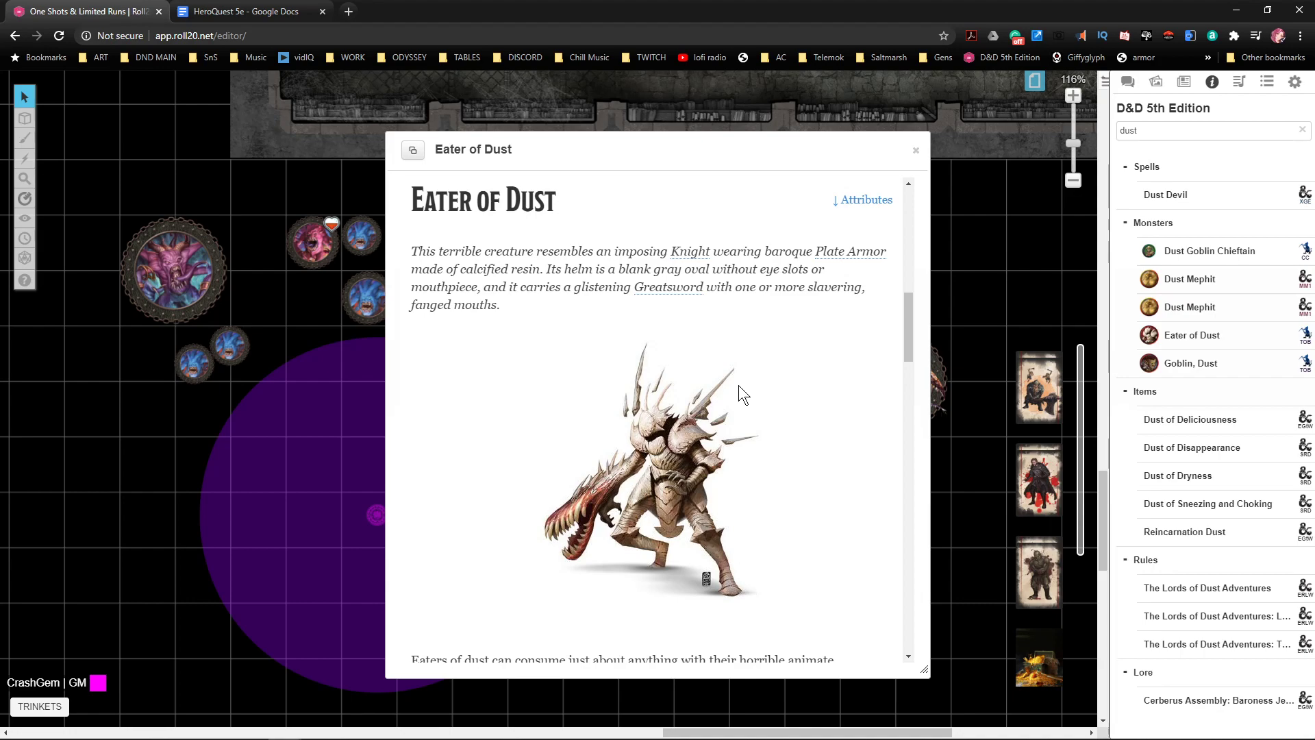
{"action": "scroll", "coordinate": [738, 385], "scroll_direction": "down", "scroll_amount": 20}
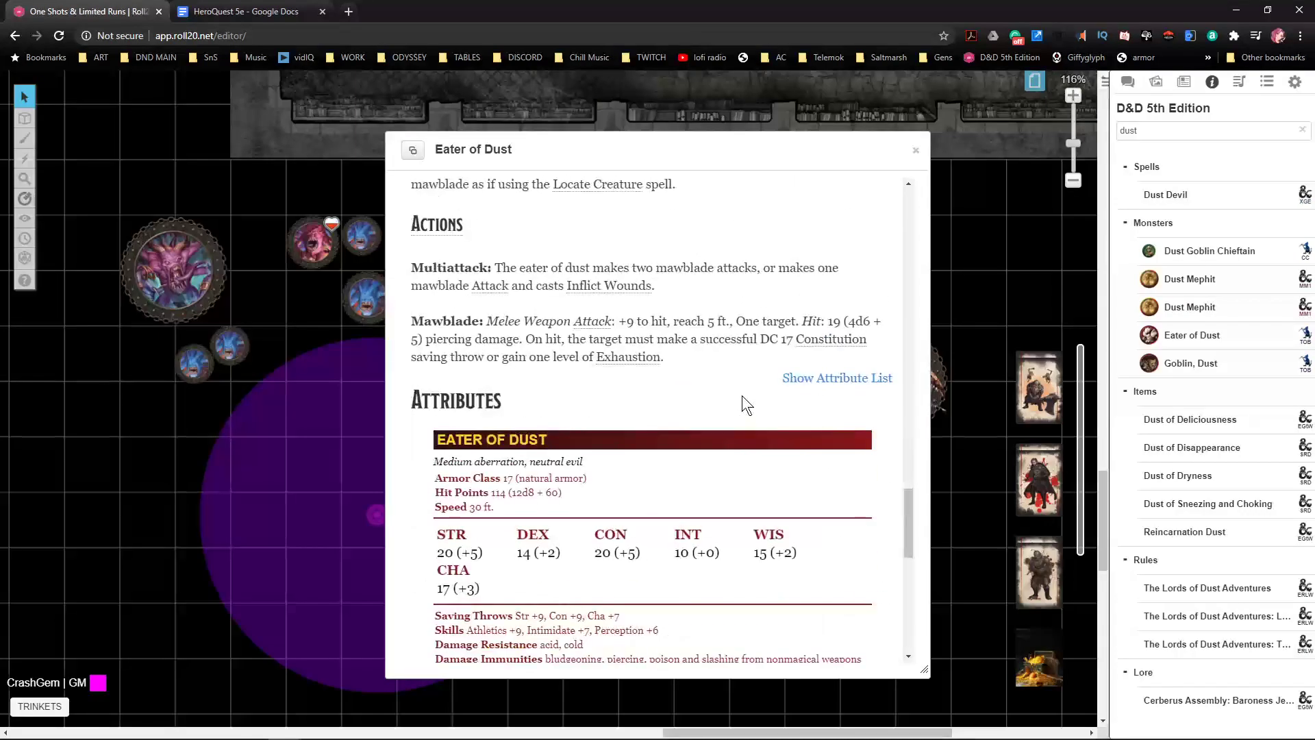
{"action": "scroll", "coordinate": [742, 396], "scroll_direction": "down", "scroll_amount": 6}
{"action": "scroll", "coordinate": [726, 419], "scroll_direction": "down", "scroll_amount": 3}
{"action": "scroll", "coordinate": [716, 426], "scroll_direction": "up", "scroll_amount": 3}
{"action": "scroll", "coordinate": [685, 436], "scroll_direction": "up", "scroll_amount": 6}
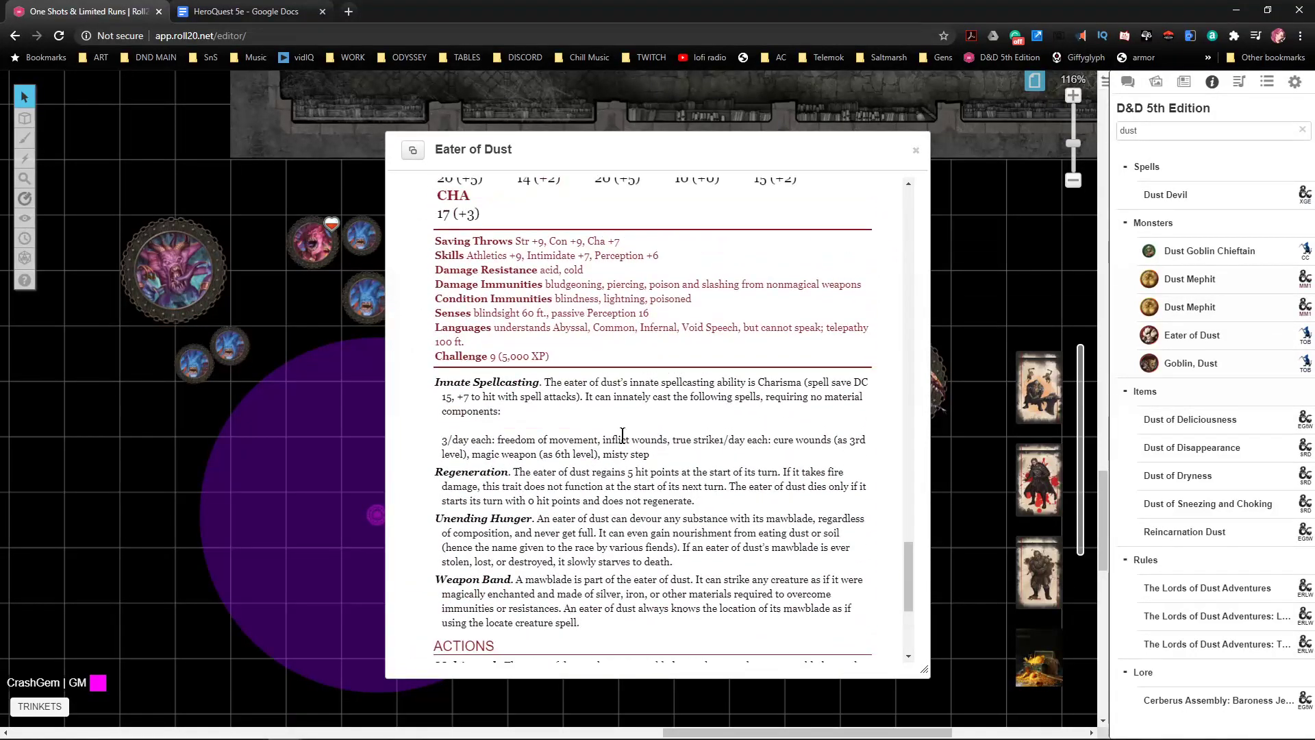
{"action": "scroll", "coordinate": [623, 439], "scroll_direction": "down", "scroll_amount": 1}
{"action": "scroll", "coordinate": [621, 446], "scroll_direction": "up", "scroll_amount": 12}
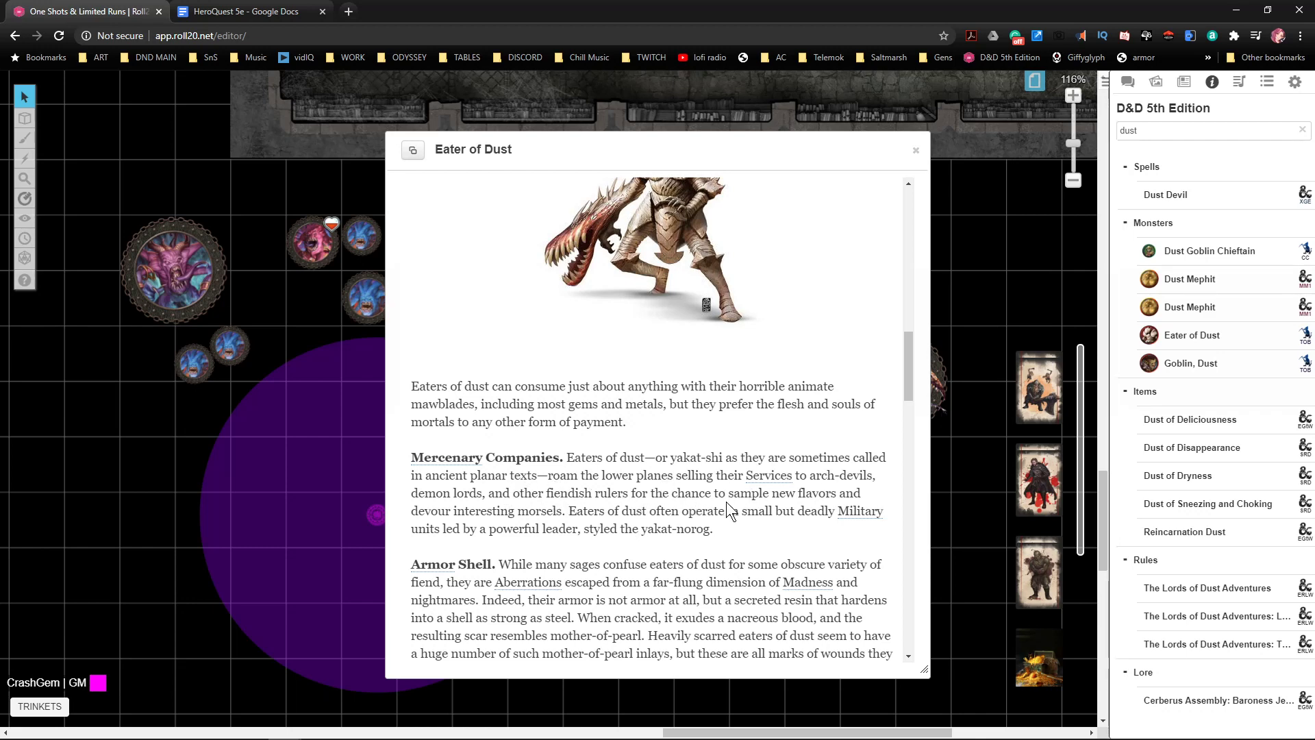
{"action": "scroll", "coordinate": [711, 508], "scroll_direction": "up", "scroll_amount": 10}
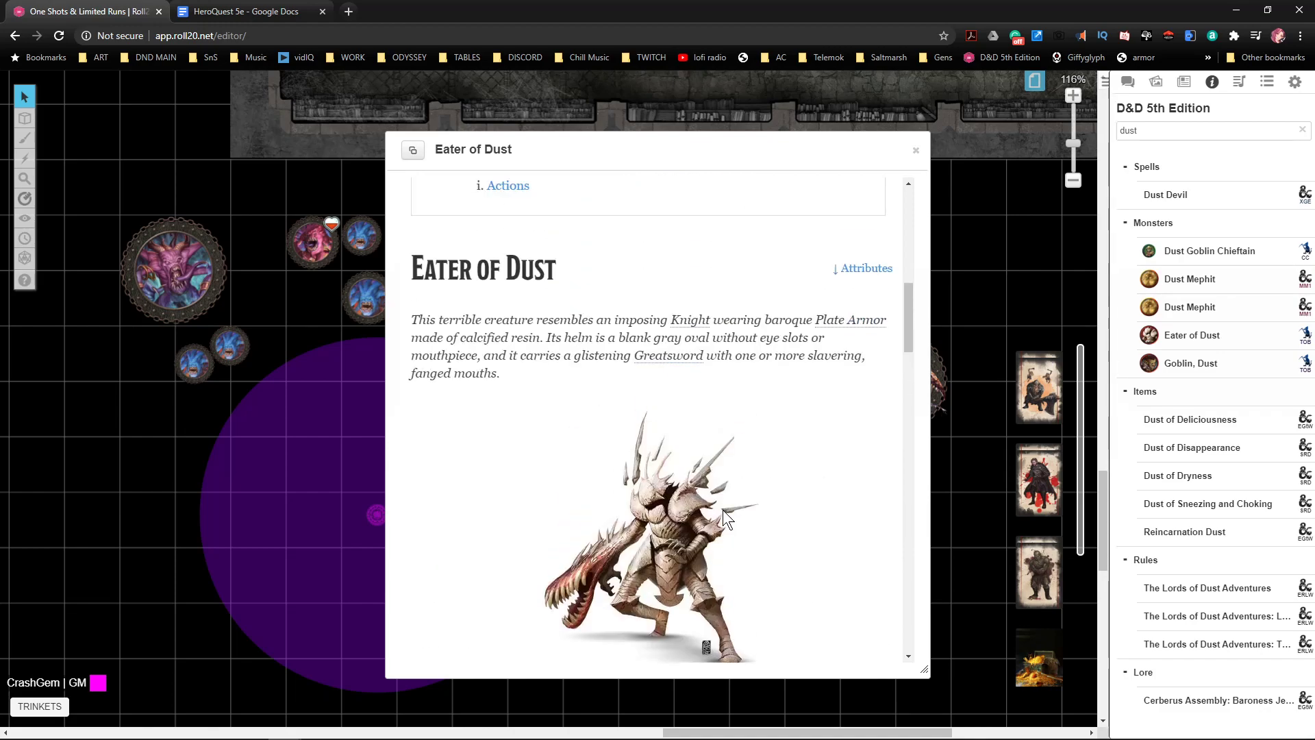
{"action": "scroll", "coordinate": [720, 508], "scroll_direction": "down", "scroll_amount": 3}
{"action": "scroll", "coordinate": [723, 522], "scroll_direction": "down", "scroll_amount": 12}
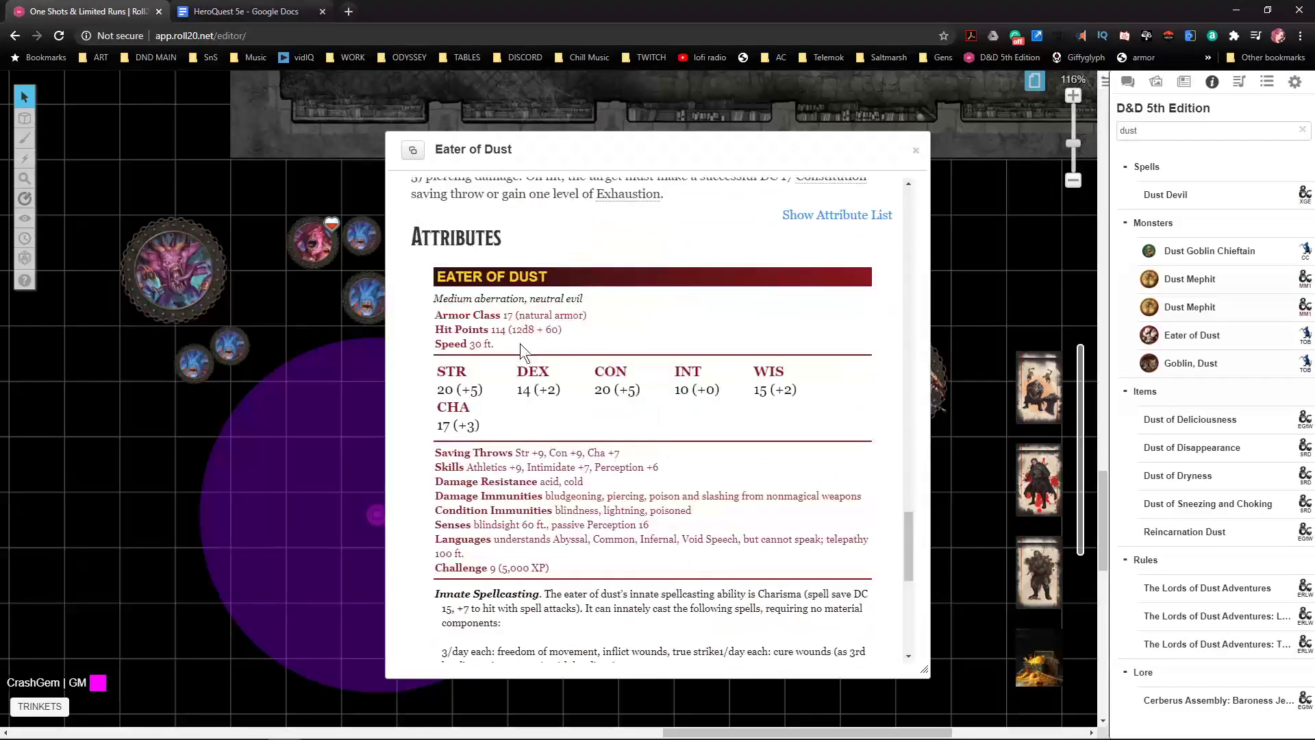
{"action": "scroll", "coordinate": [553, 454], "scroll_direction": "down", "scroll_amount": 8}
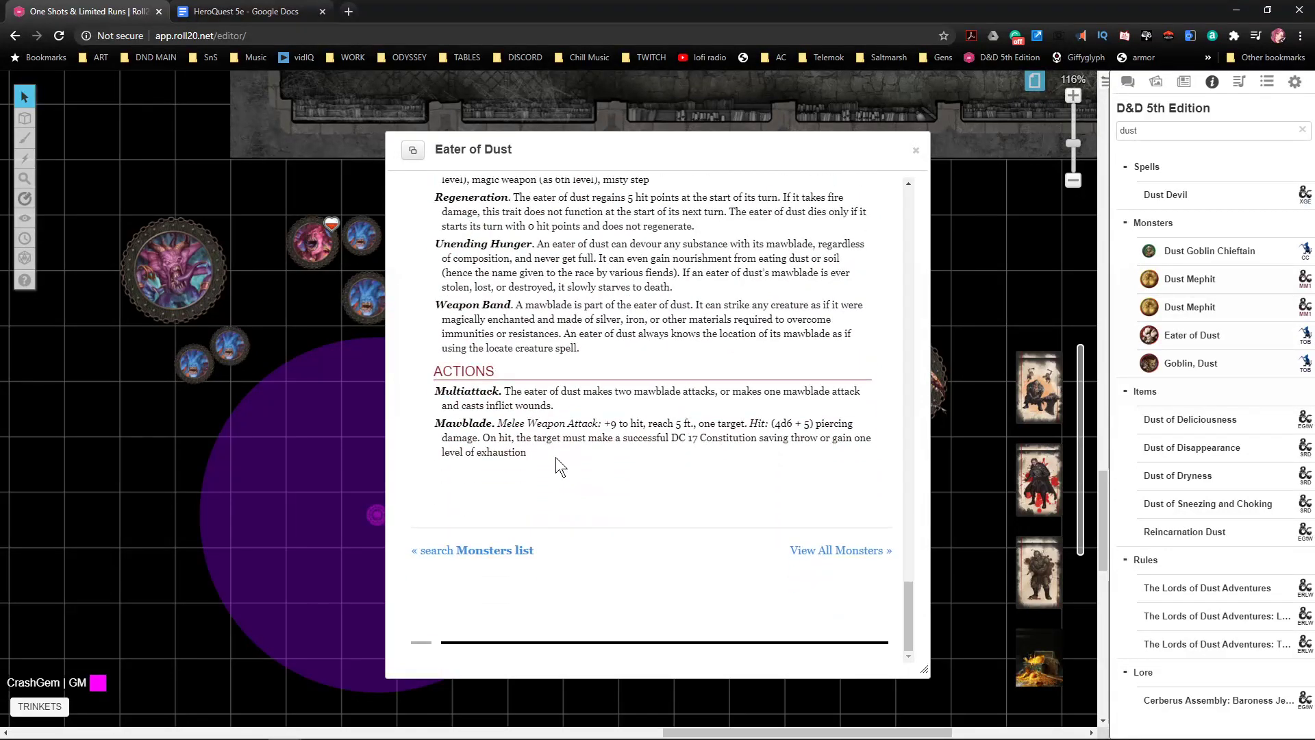
{"action": "scroll", "coordinate": [557, 458], "scroll_direction": "up", "scroll_amount": 10}
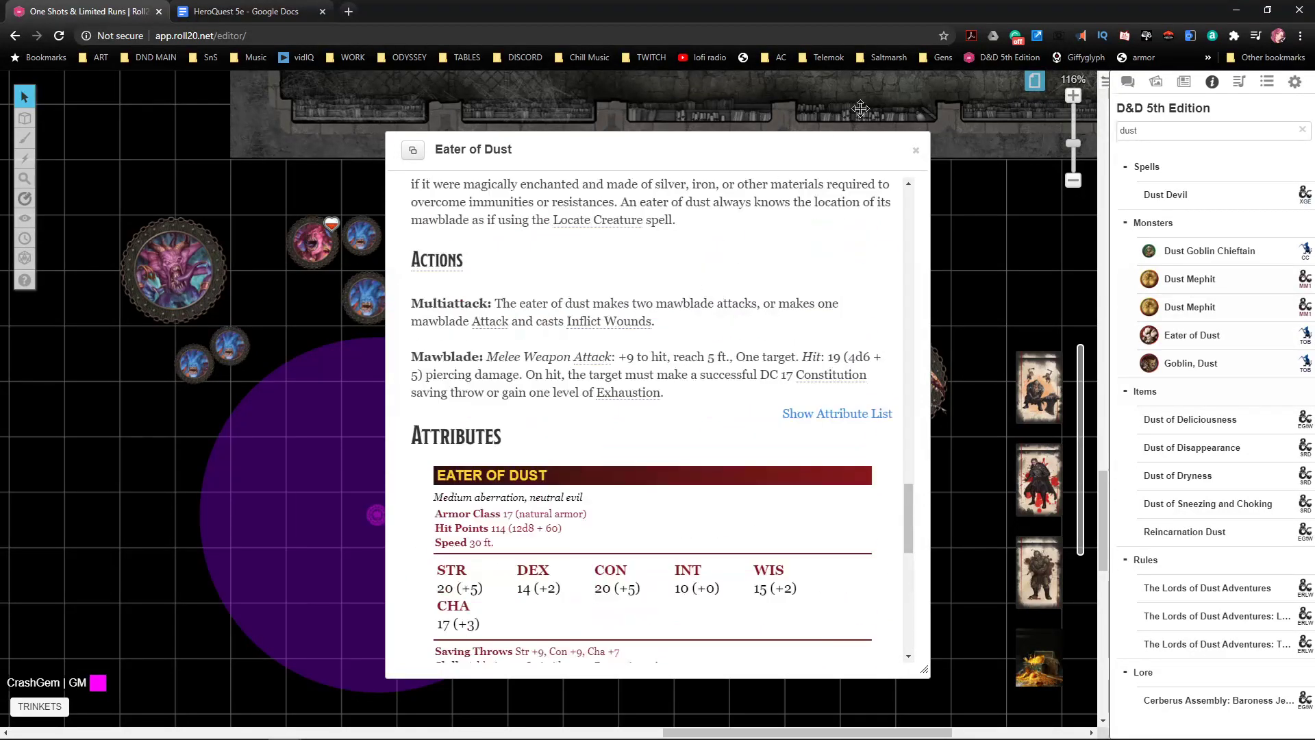
{"action": "left_click", "coordinate": [916, 150]}
- Add an Eater of Dust token to the map east of the horned 80/80 monster
{"action": "left_click_drag", "start_coordinate": [1184, 342], "coordinate": [728, 267]}
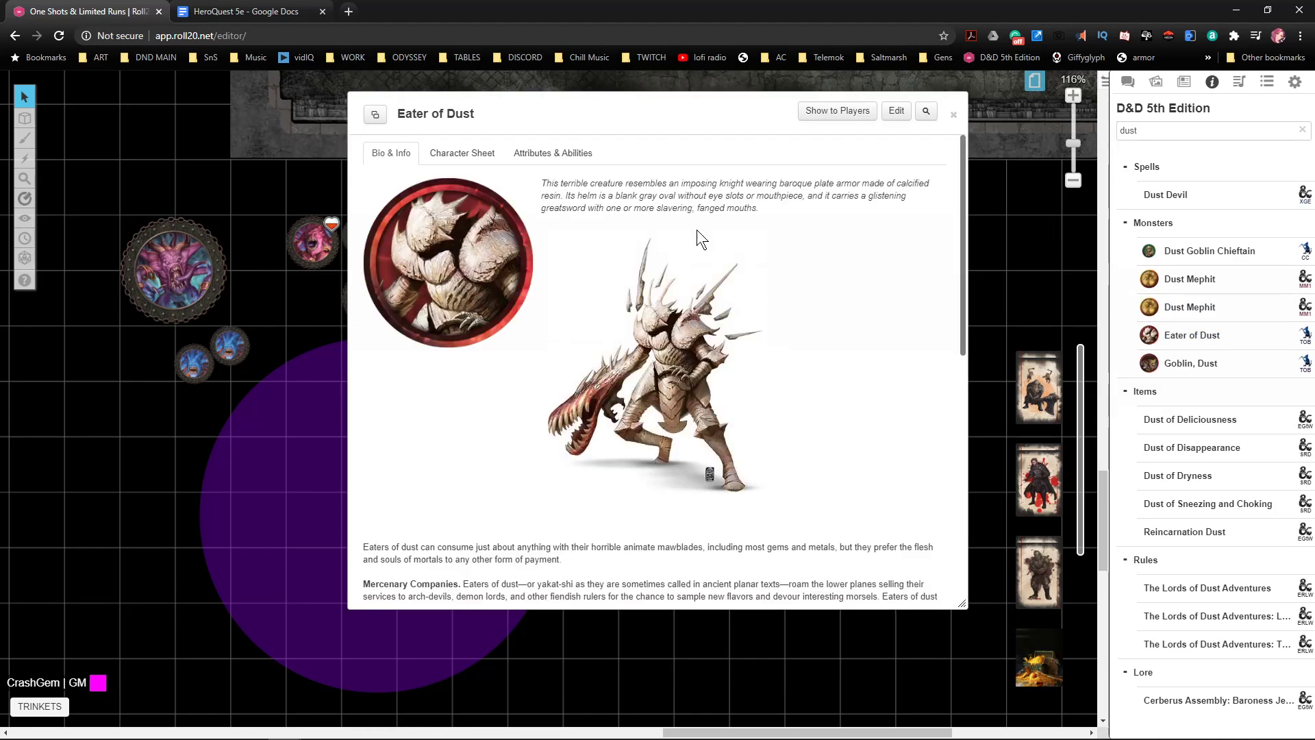
{"action": "left_click", "coordinate": [953, 115]}
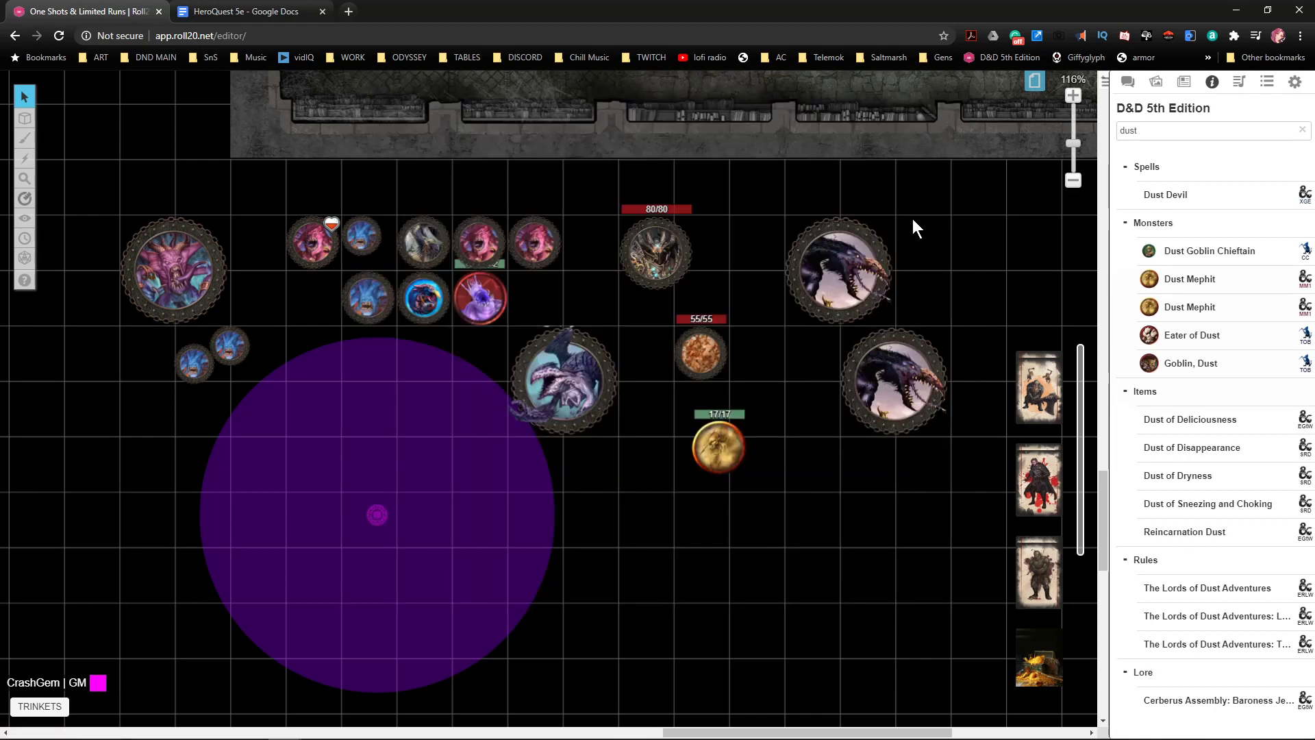
- Search the compendium for "arcana" and add an Arcanaphage token east of the large dark-headed monsters
{"action": "double_click", "coordinate": [1142, 127]}
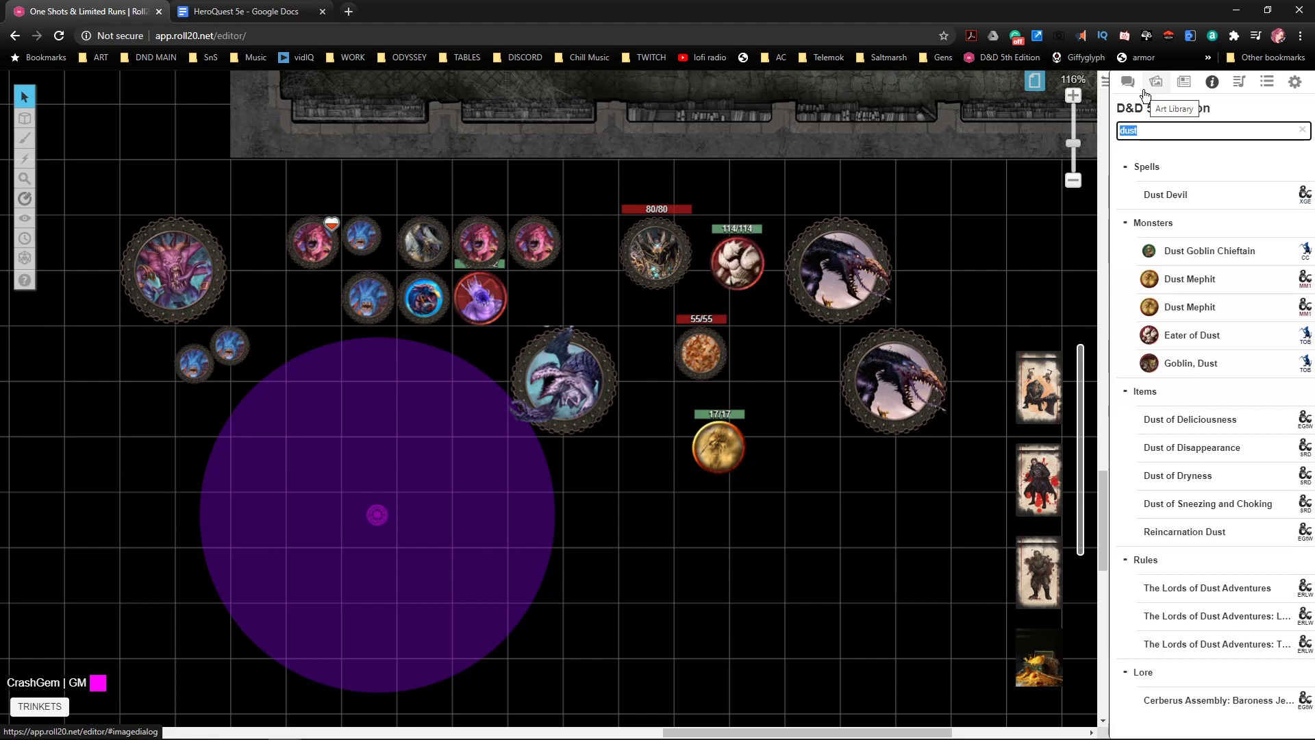
{"action": "type", "text": "arcanp"}
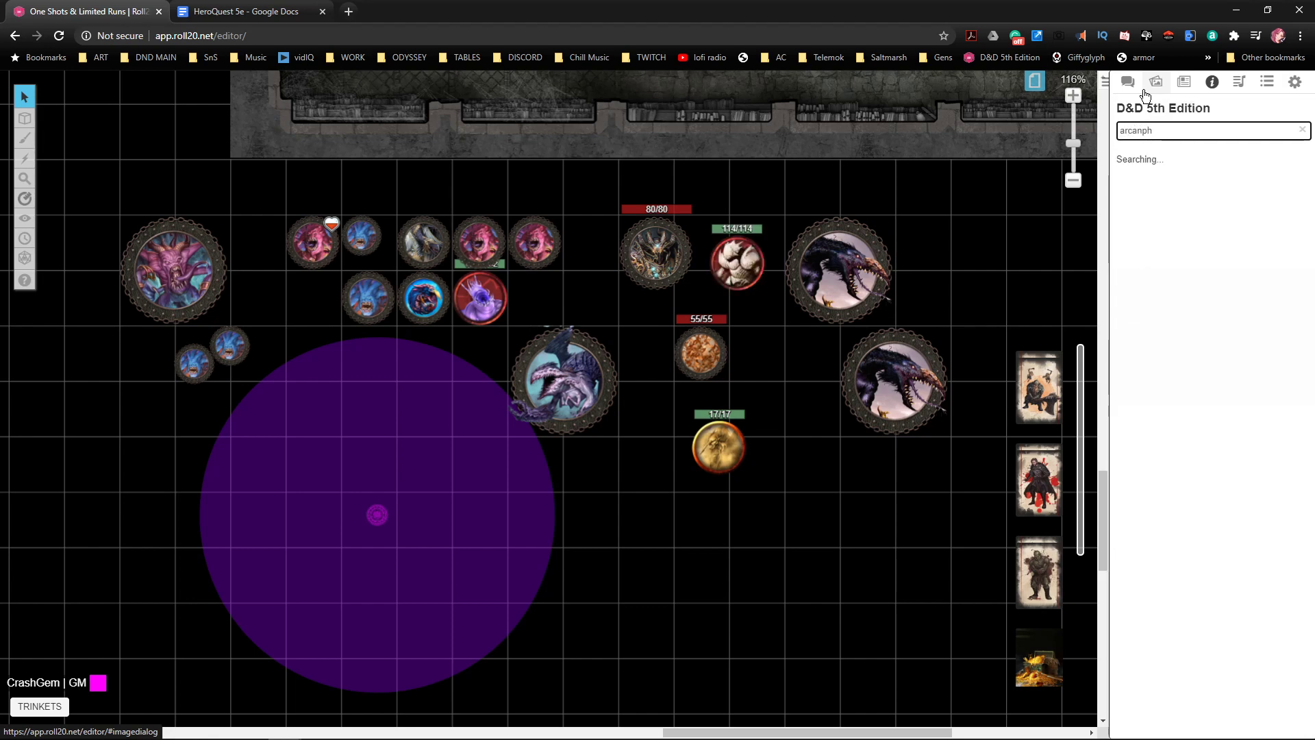
{"action": "type", "text": "h"}
{"action": "key", "text": "BackSpace"}
{"action": "key", "text": "BackSpace"}
{"action": "type", "text": "a"}
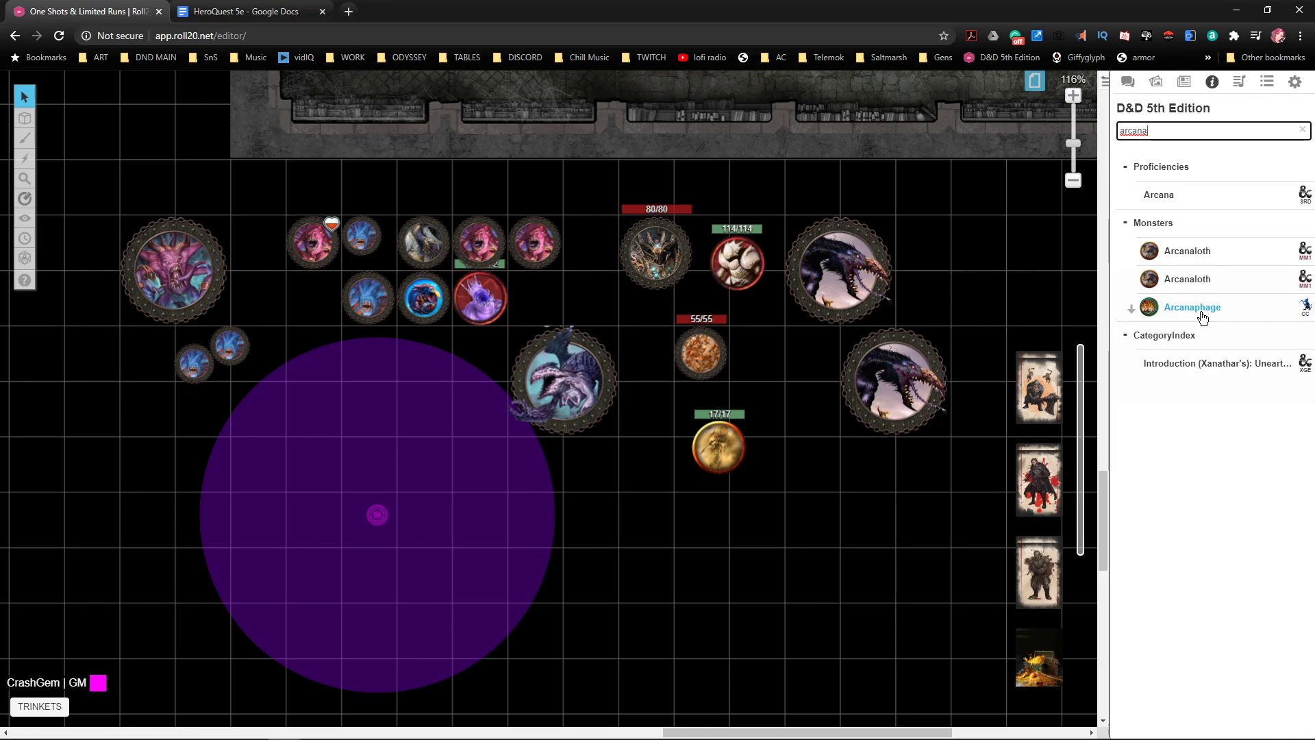
{"action": "left_click_drag", "start_coordinate": [1204, 316], "coordinate": [947, 289]}
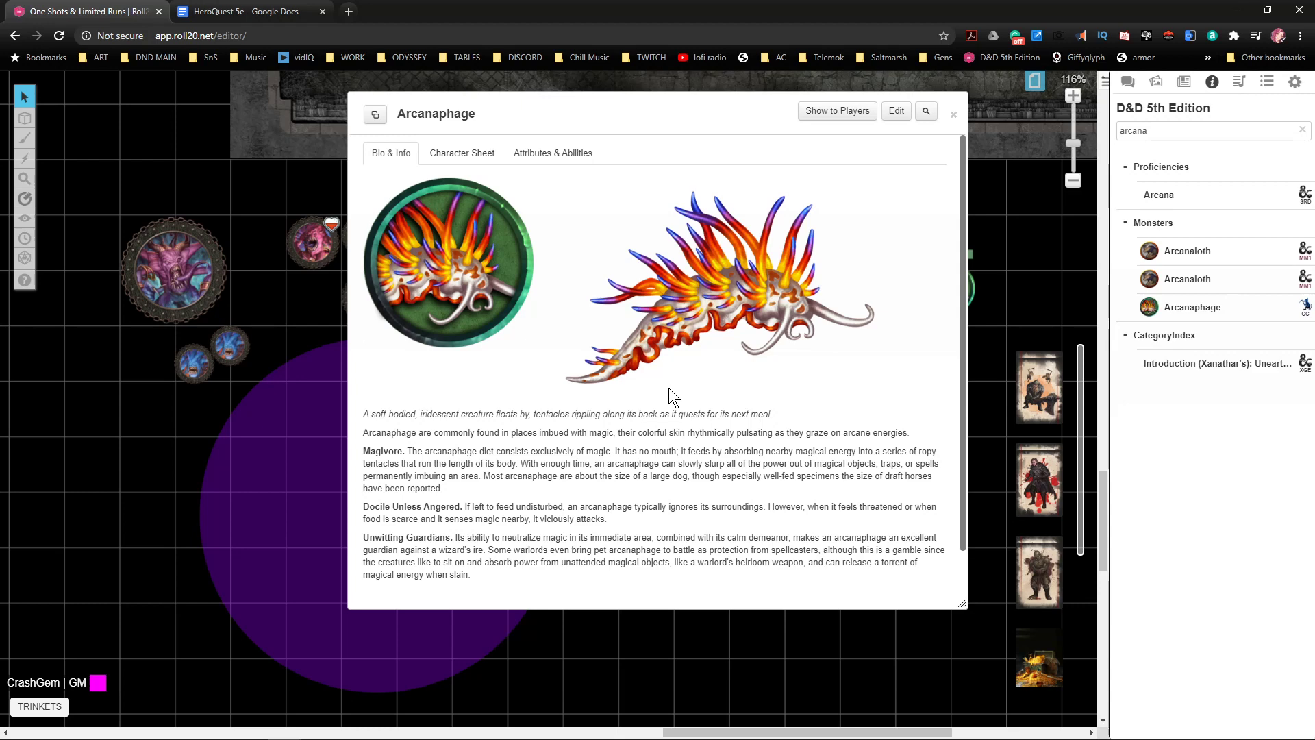
- Review the Arcanaphage's character sheet, covering its statistics, traits, actions and reactions
{"action": "left_click", "coordinate": [471, 149]}
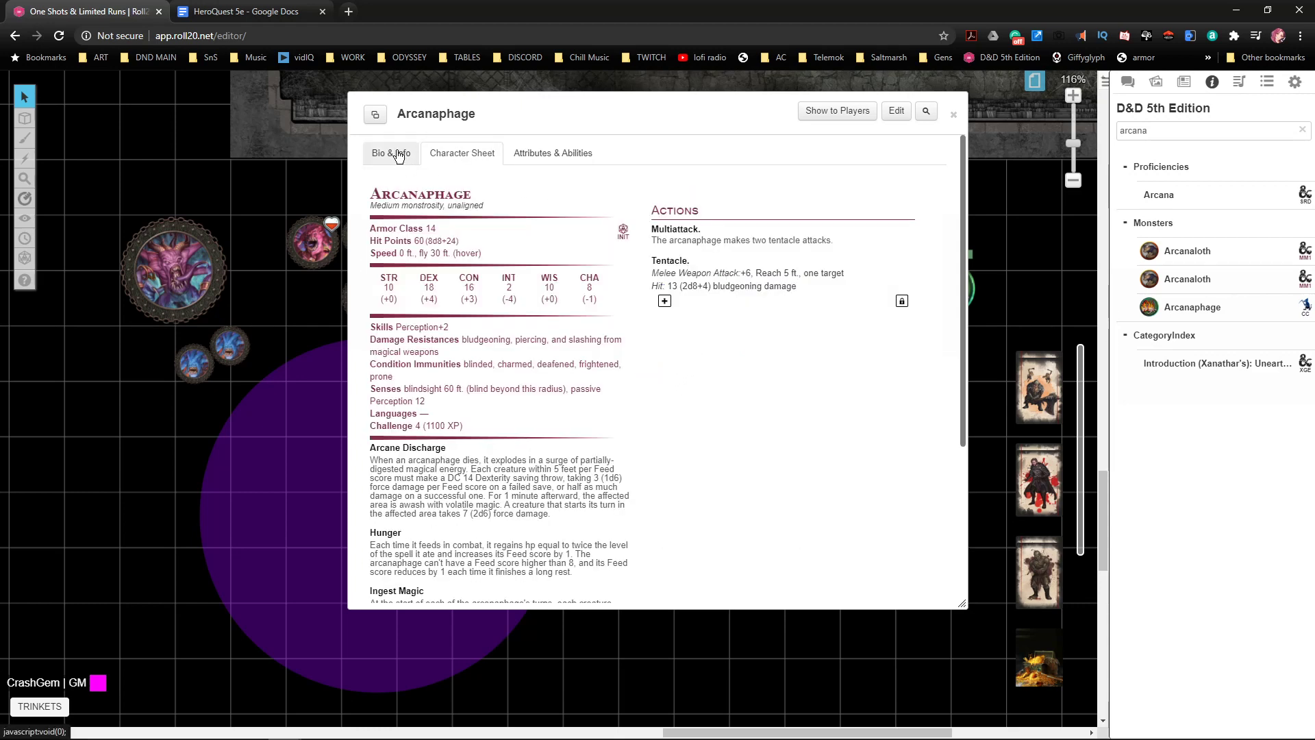
{"action": "scroll", "coordinate": [600, 491], "scroll_direction": "down", "scroll_amount": 1}
{"action": "scroll", "coordinate": [610, 404], "scroll_direction": "down", "scroll_amount": 1}
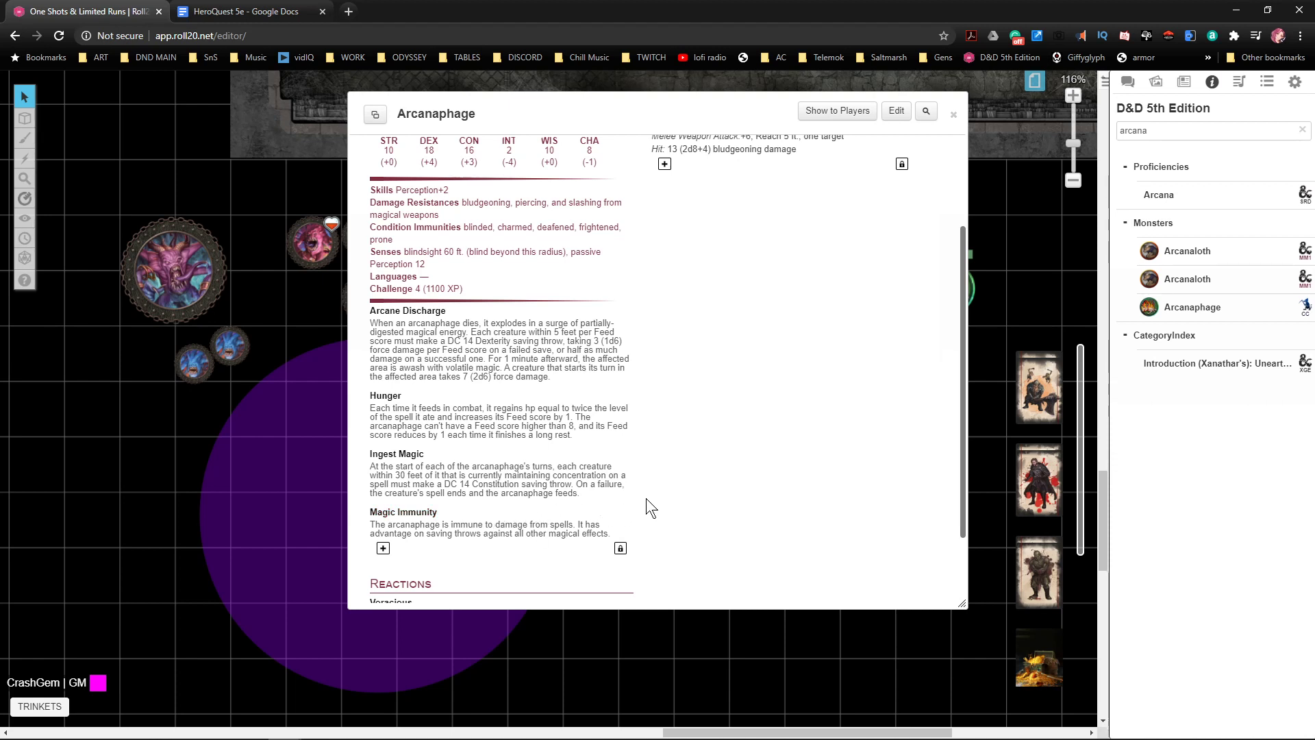
{"action": "scroll", "coordinate": [573, 493], "scroll_direction": "down", "scroll_amount": 1}
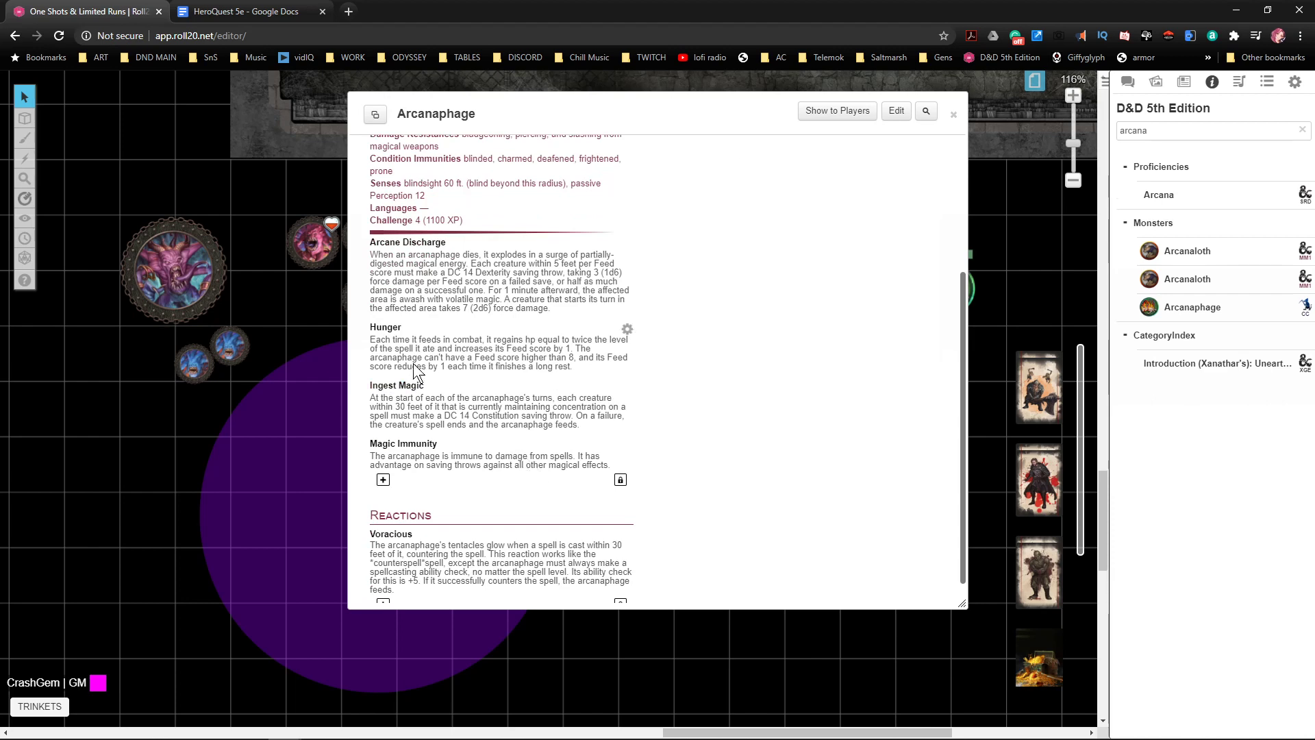
{"action": "scroll", "coordinate": [629, 394], "scroll_direction": "up", "scroll_amount": 3}
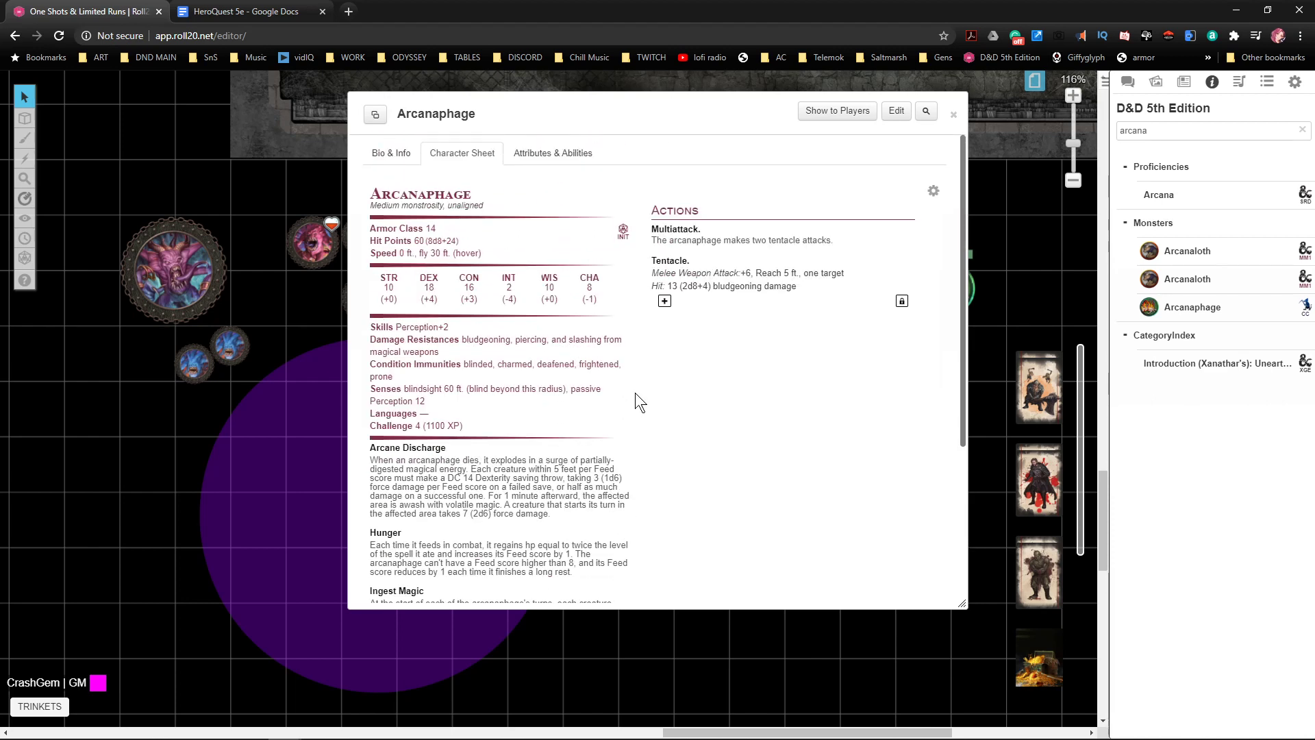
{"action": "scroll", "coordinate": [748, 305], "scroll_direction": "down", "scroll_amount": 3}
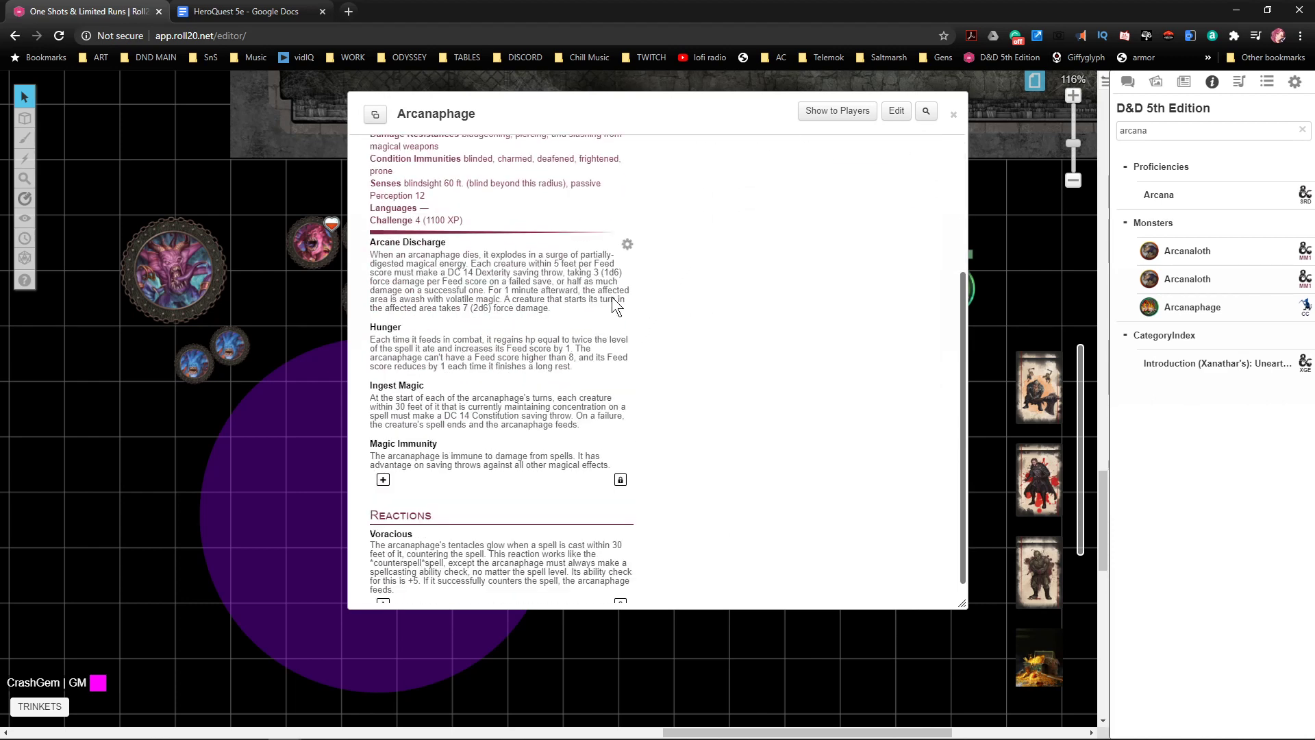
{"action": "scroll", "coordinate": [555, 325], "scroll_direction": "down", "scroll_amount": 1}
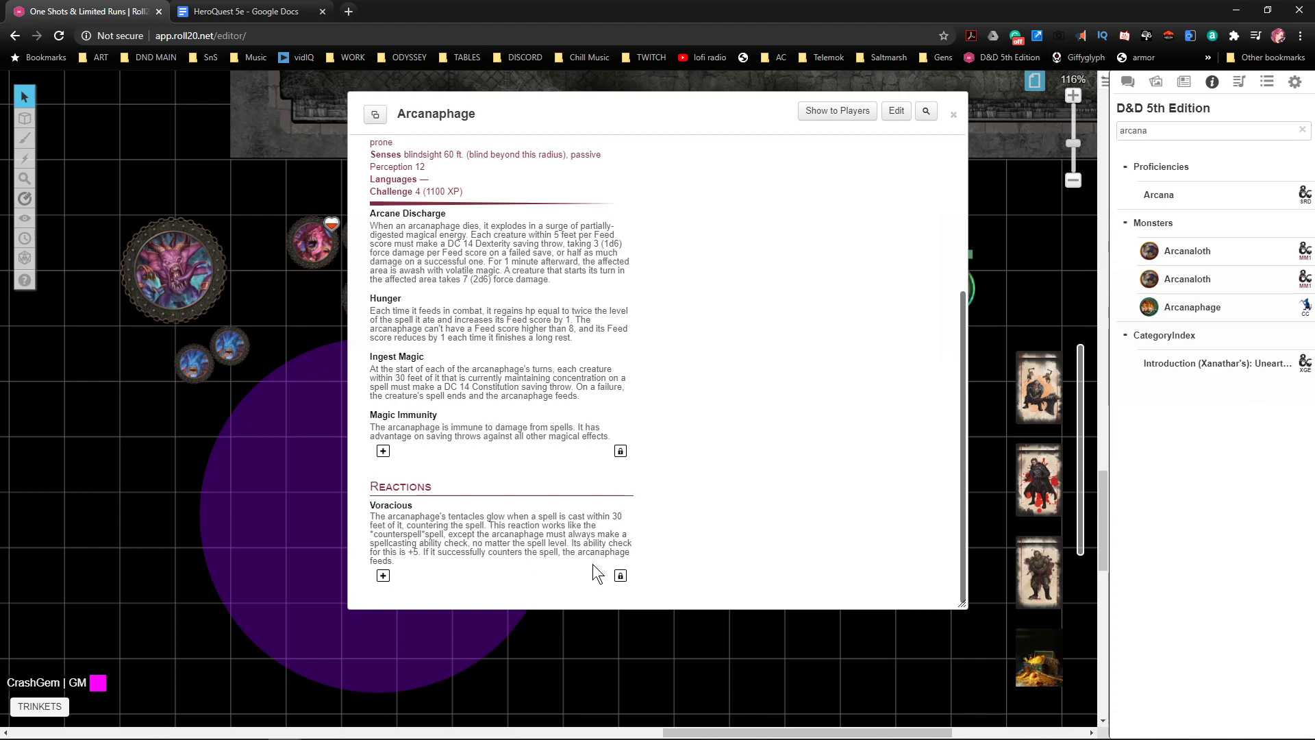
{"action": "scroll", "coordinate": [584, 524], "scroll_direction": "up", "scroll_amount": 1}
{"action": "scroll", "coordinate": [589, 507], "scroll_direction": "up", "scroll_amount": 3}
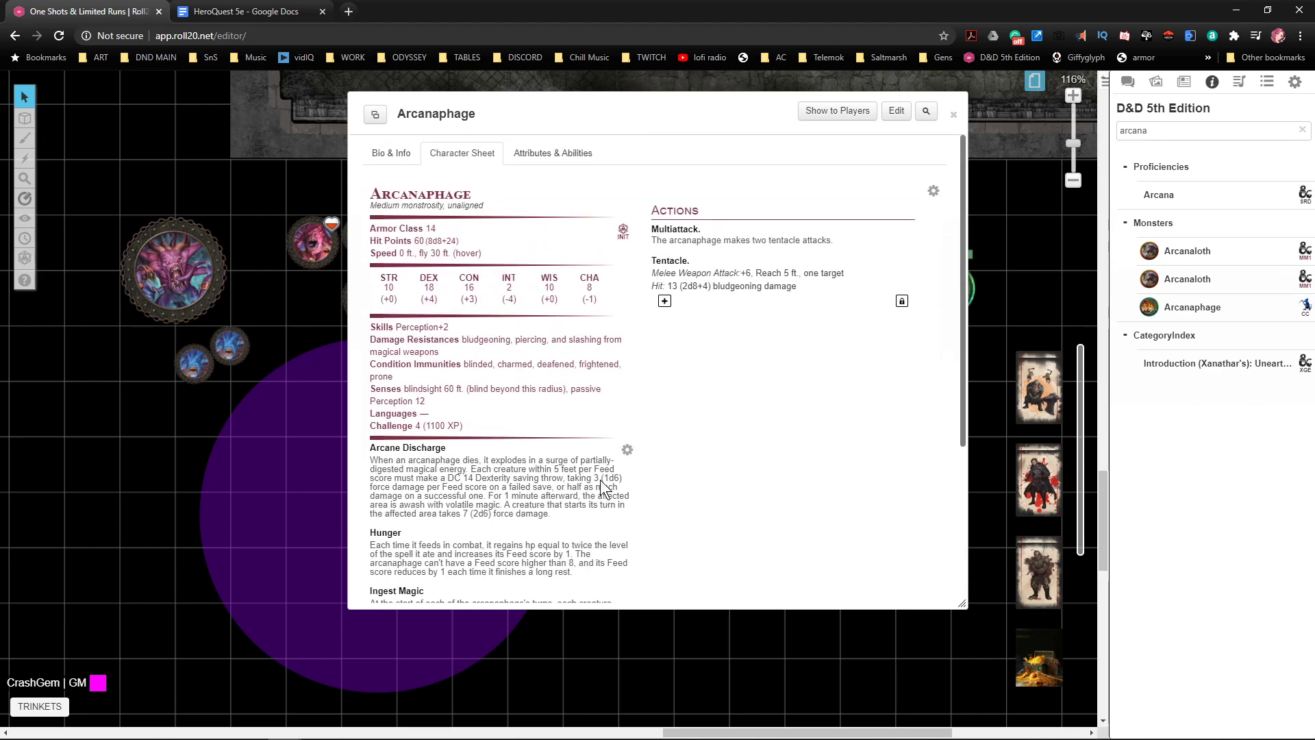
{"action": "left_click", "coordinate": [954, 115]}
- Move the Arcanaphage token beside the 55/55 swarm token and the Dust Mephit token directly below the swarm
{"action": "left_click_drag", "start_coordinate": [1191, 315], "coordinate": [1247, 300]}
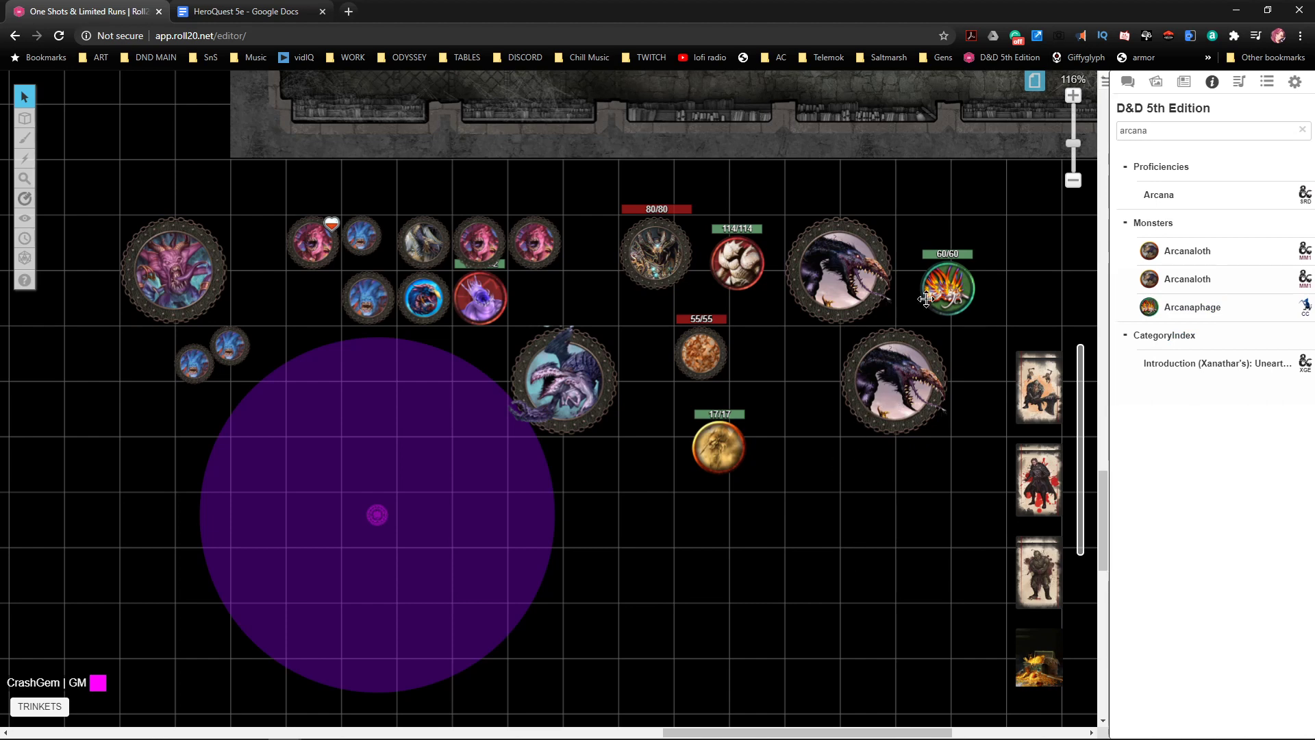
{"action": "left_click_drag", "start_coordinate": [952, 293], "coordinate": [740, 380]}
{"action": "left_click_drag", "start_coordinate": [720, 445], "coordinate": [703, 407]}
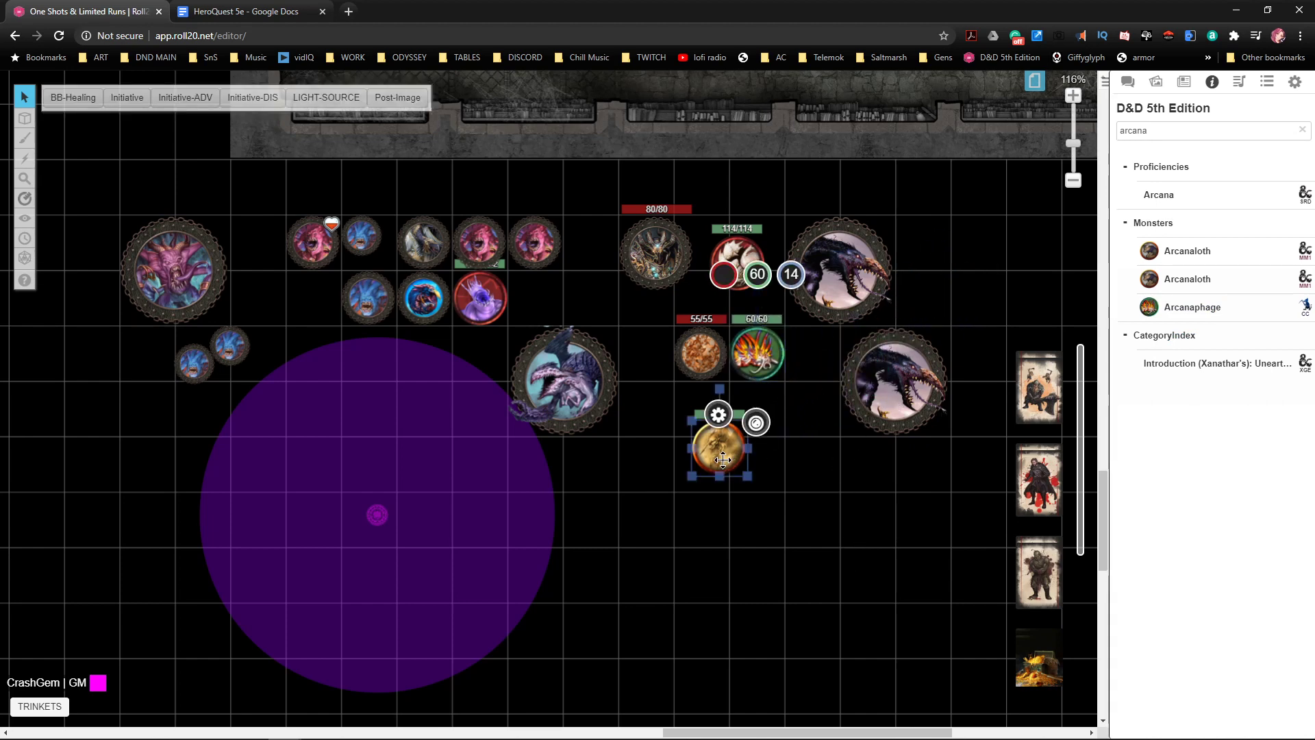
{"action": "left_click", "coordinate": [767, 536]}
- Review the Arcanaloth compendium entry, covering its illustration, statistics, spellcasting and actions, and close it
{"action": "scroll", "coordinate": [754, 394], "scroll_direction": "right", "scroll_amount": 5}
{"action": "scroll", "coordinate": [754, 394], "scroll_direction": "up", "scroll_amount": 1}
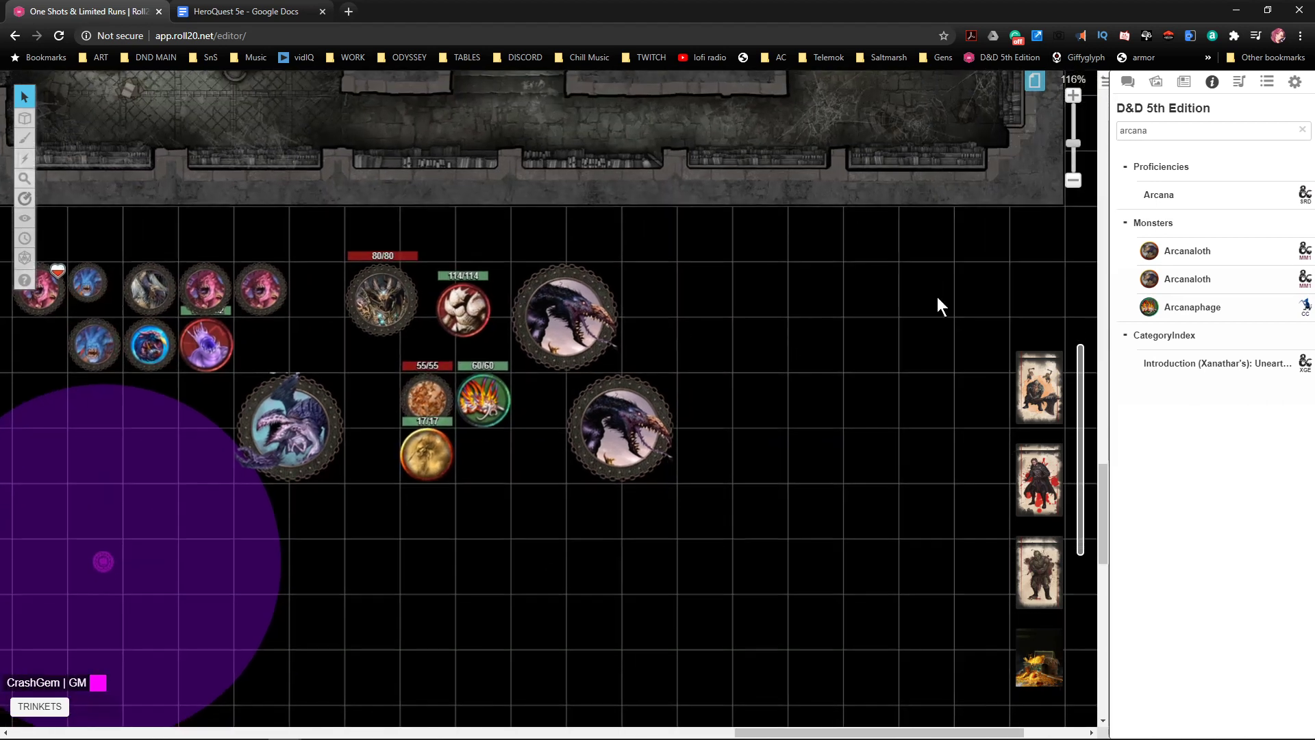
{"action": "left_click", "coordinate": [1175, 286]}
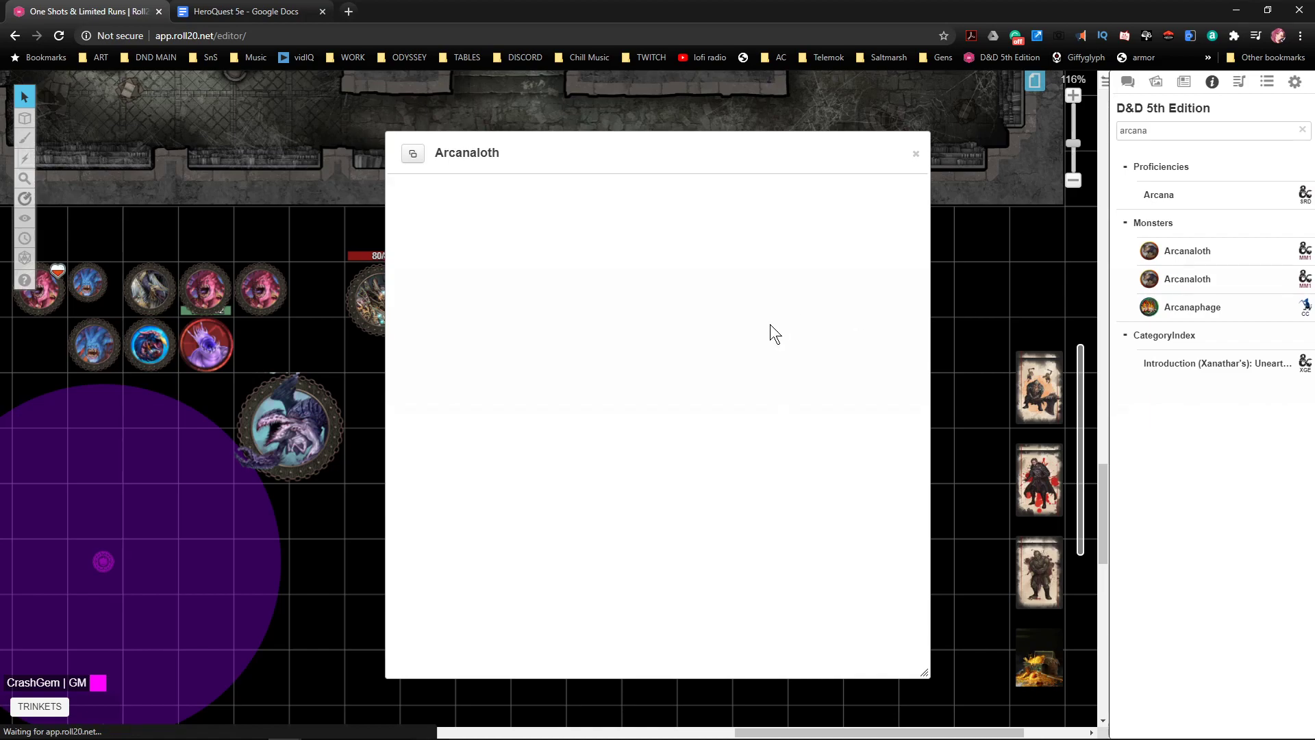
{"action": "scroll", "coordinate": [701, 326], "scroll_direction": "down", "scroll_amount": 10}
{"action": "scroll", "coordinate": [704, 318], "scroll_direction": "down", "scroll_amount": 20}
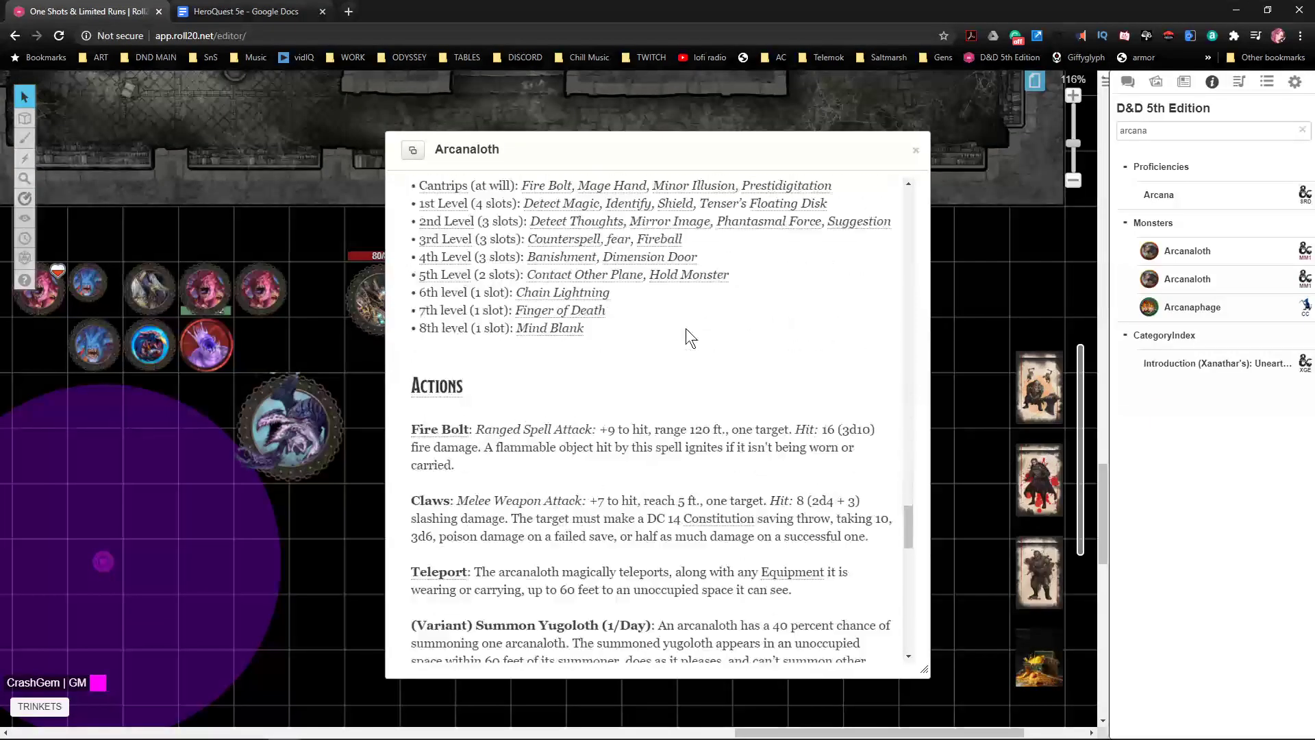
{"action": "scroll", "coordinate": [685, 327], "scroll_direction": "down", "scroll_amount": 10}
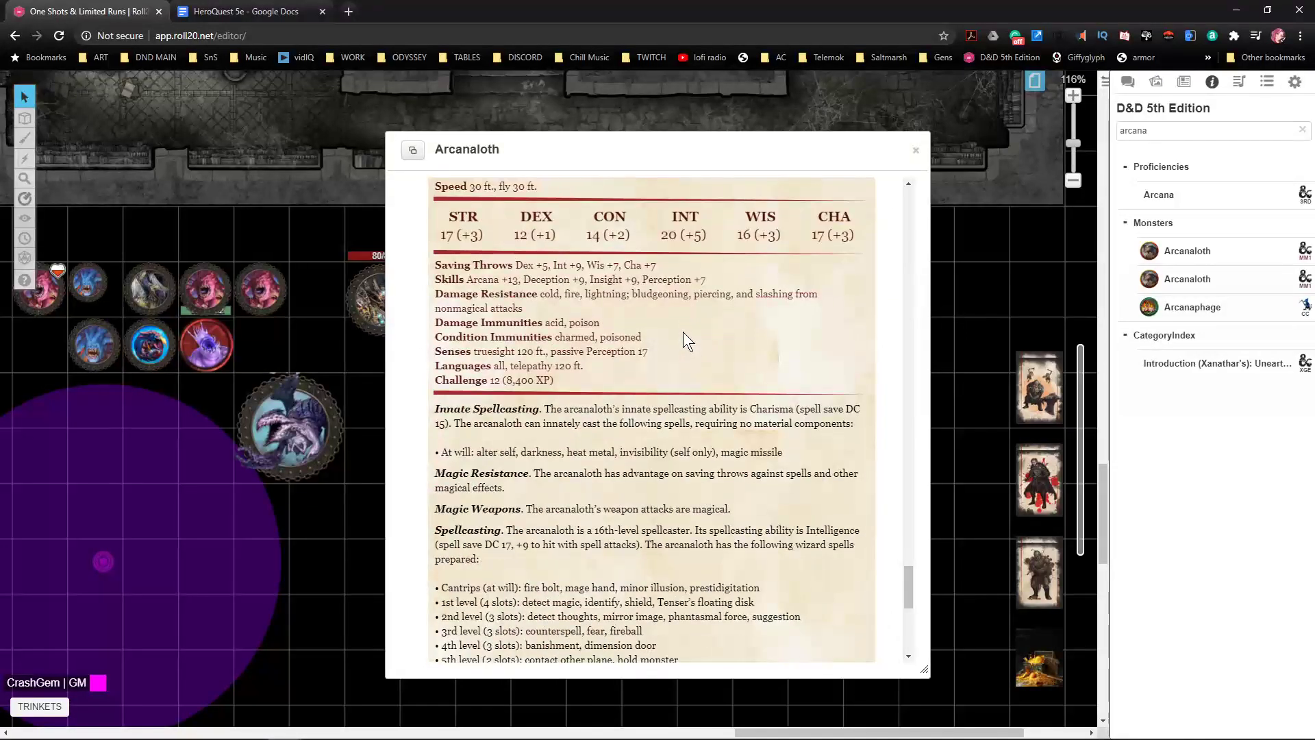
{"action": "scroll", "coordinate": [690, 342], "scroll_direction": "up", "scroll_amount": 5}
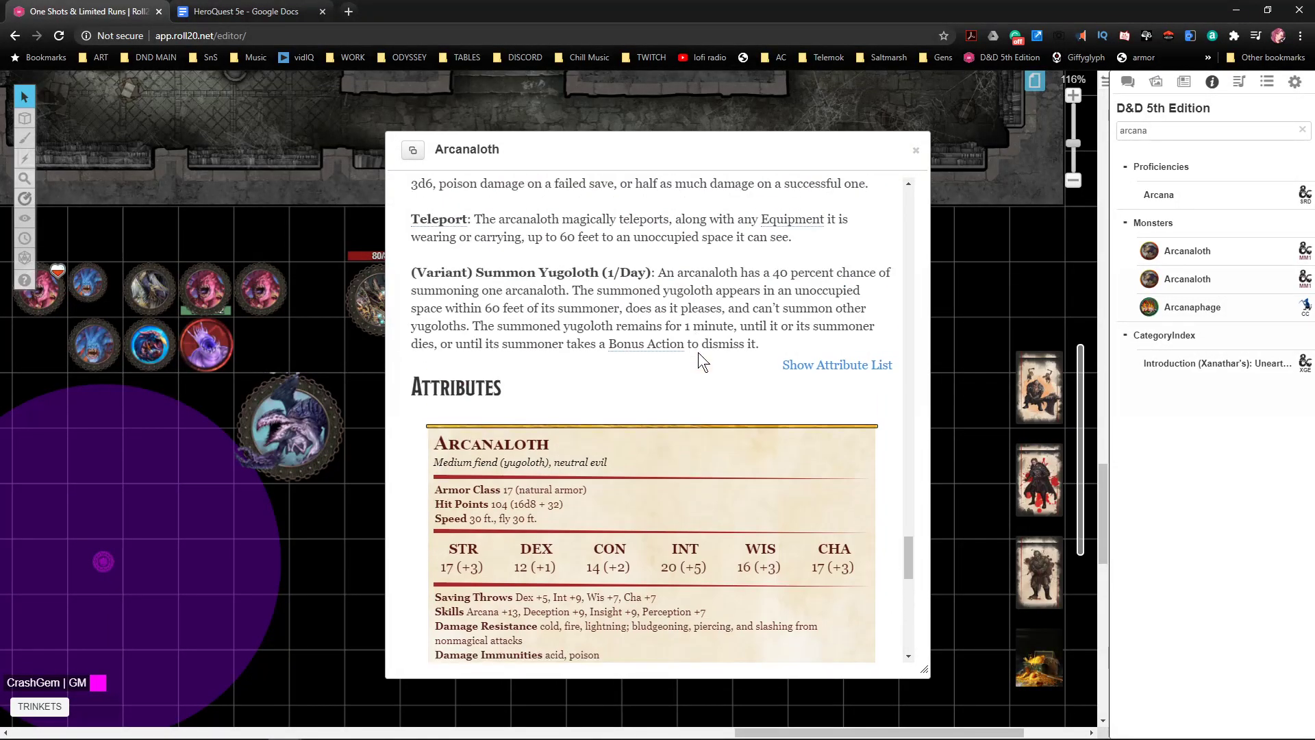
{"action": "scroll", "coordinate": [697, 352], "scroll_direction": "up", "scroll_amount": 3}
{"action": "scroll", "coordinate": [693, 359], "scroll_direction": "down", "scroll_amount": 8}
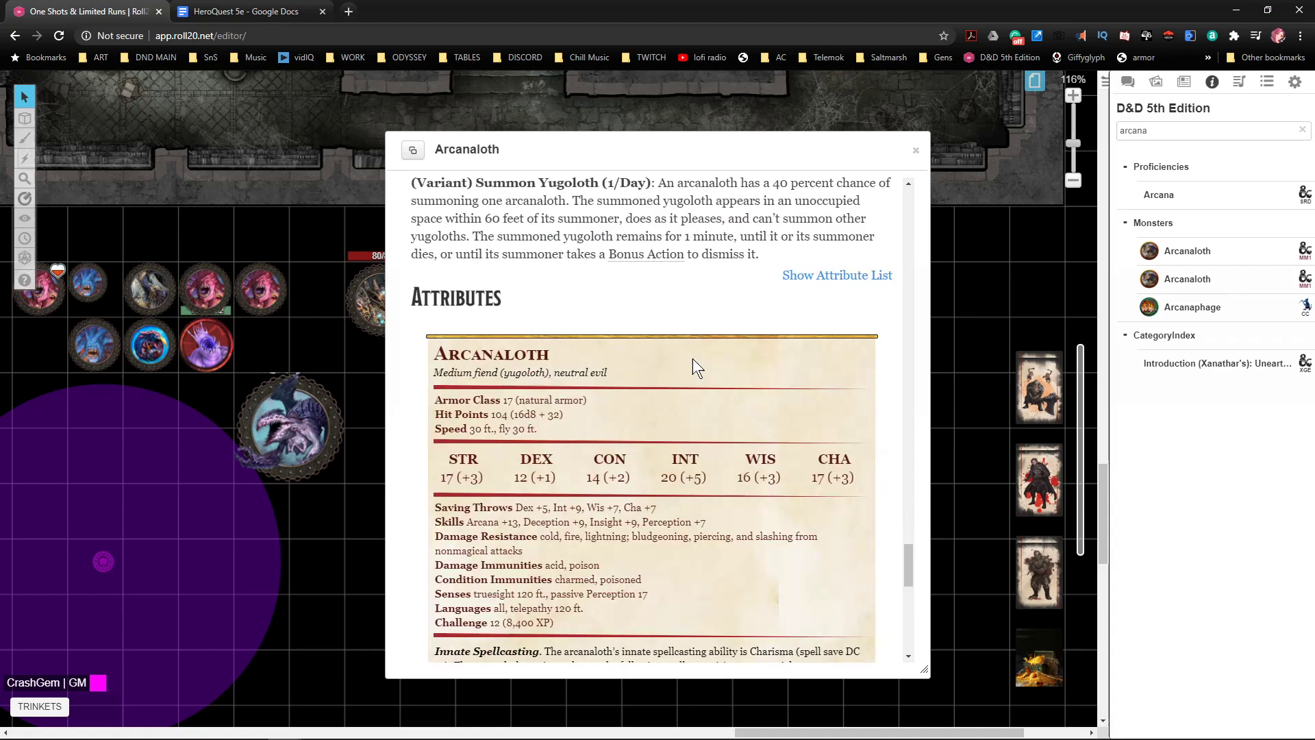
{"action": "scroll", "coordinate": [689, 356], "scroll_direction": "down", "scroll_amount": 6}
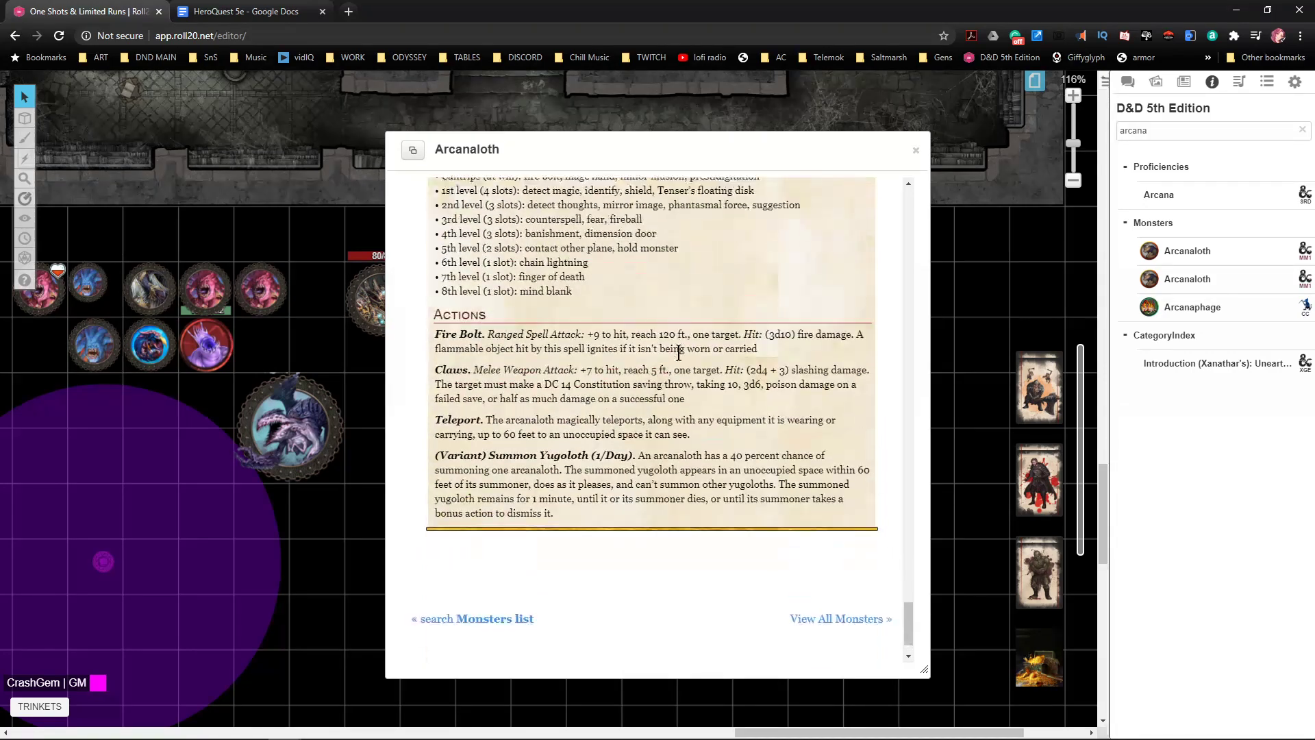
{"action": "scroll", "coordinate": [684, 342], "scroll_direction": "up", "scroll_amount": 8}
{"action": "scroll", "coordinate": [678, 346], "scroll_direction": "down", "scroll_amount": 3}
{"action": "scroll", "coordinate": [678, 346], "scroll_direction": "up", "scroll_amount": 10}
{"action": "scroll", "coordinate": [678, 342], "scroll_direction": "up", "scroll_amount": 15}
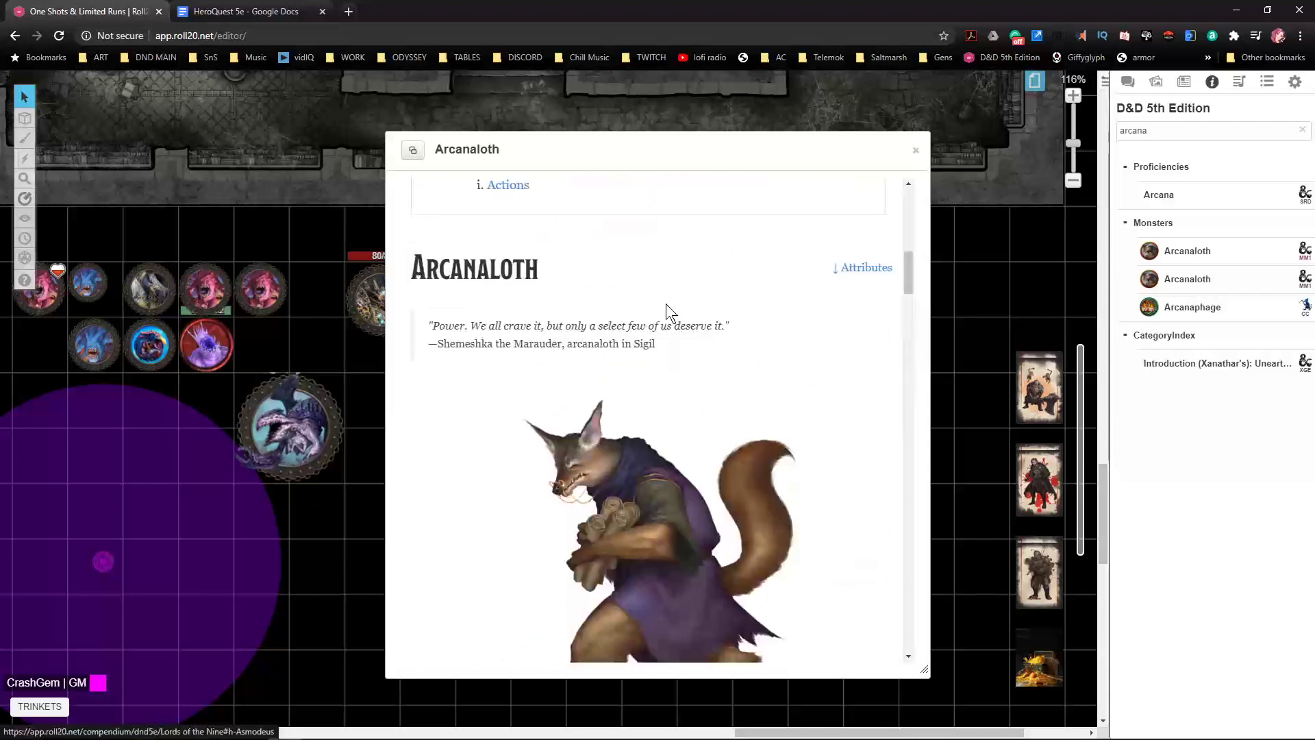
{"action": "scroll", "coordinate": [637, 387], "scroll_direction": "down", "scroll_amount": 1}
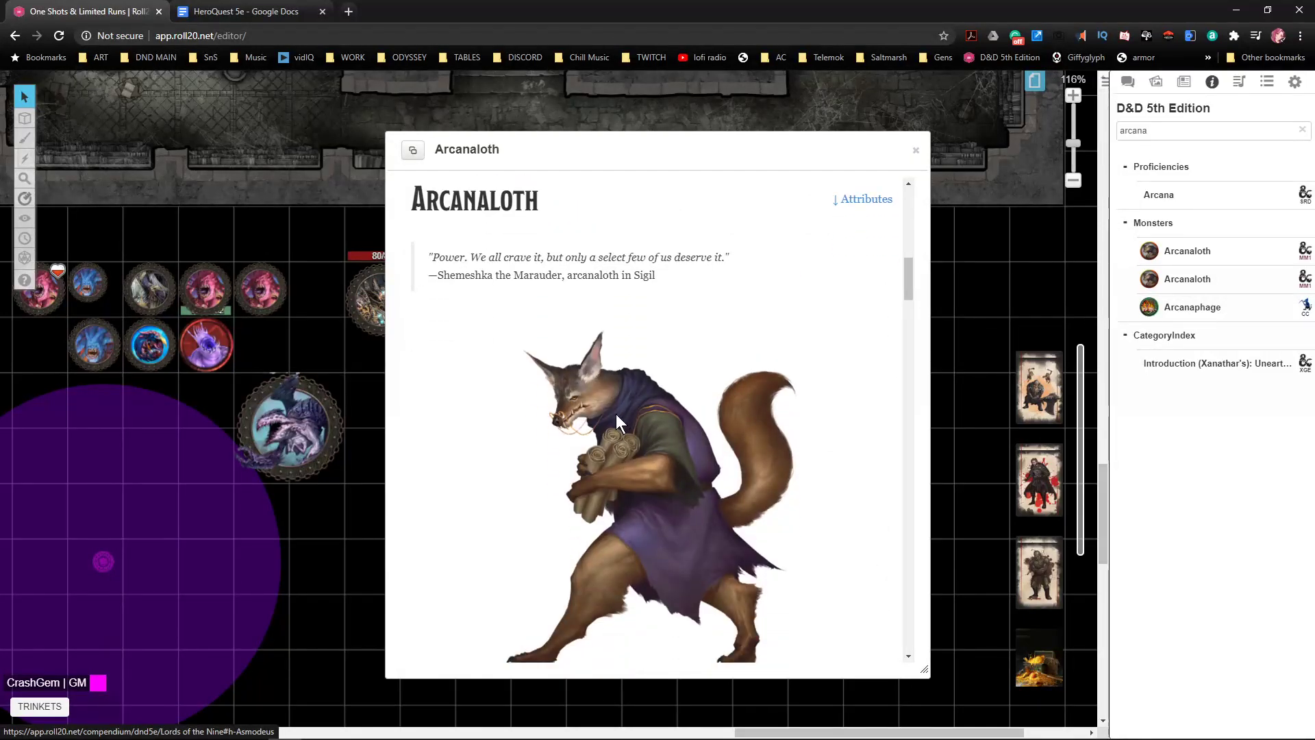
{"action": "scroll", "coordinate": [643, 411], "scroll_direction": "down", "scroll_amount": 1}
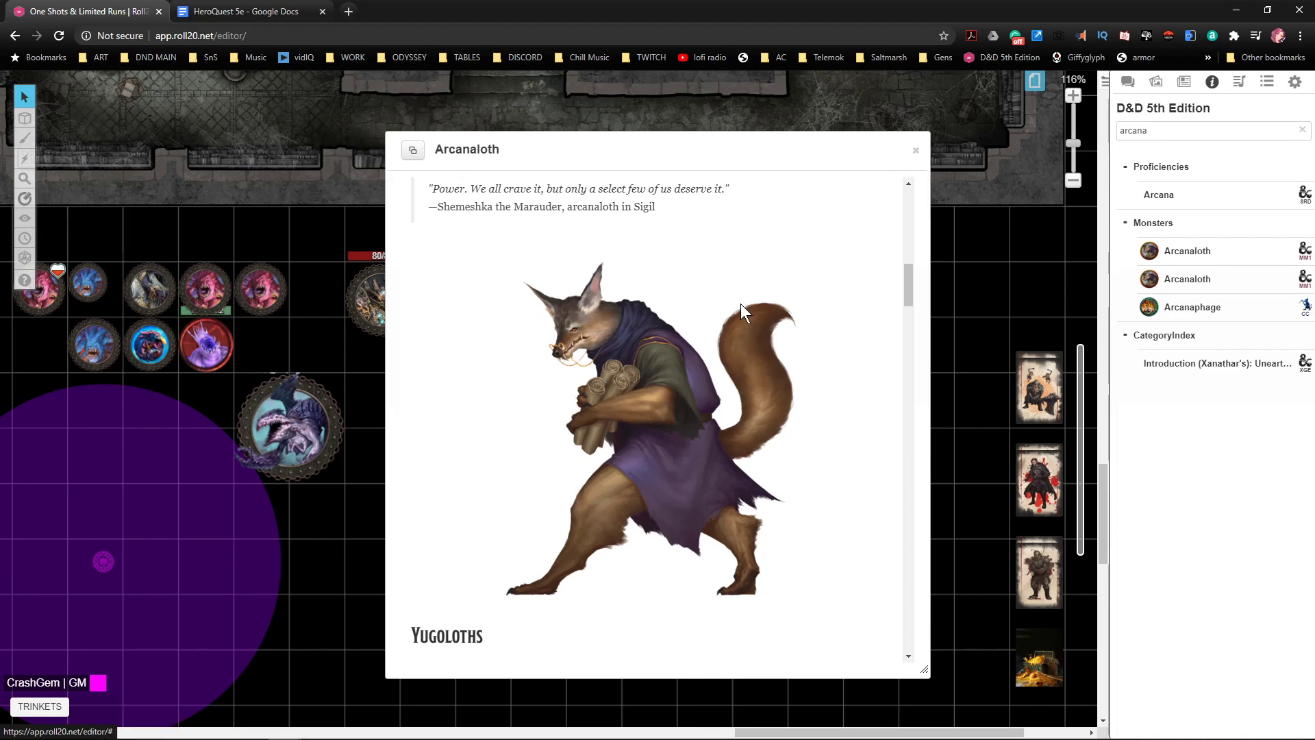
{"action": "left_click", "coordinate": [916, 151]}
- Search the compendium for "ooze" and add a Foxfire Ooze token east of the large dark-headed monsters
{"action": "left_click_drag", "start_coordinate": [517, 362], "coordinate": [655, 368]}
{"action": "scroll", "coordinate": [616, 394], "scroll_direction": "down", "scroll_amount": 1}
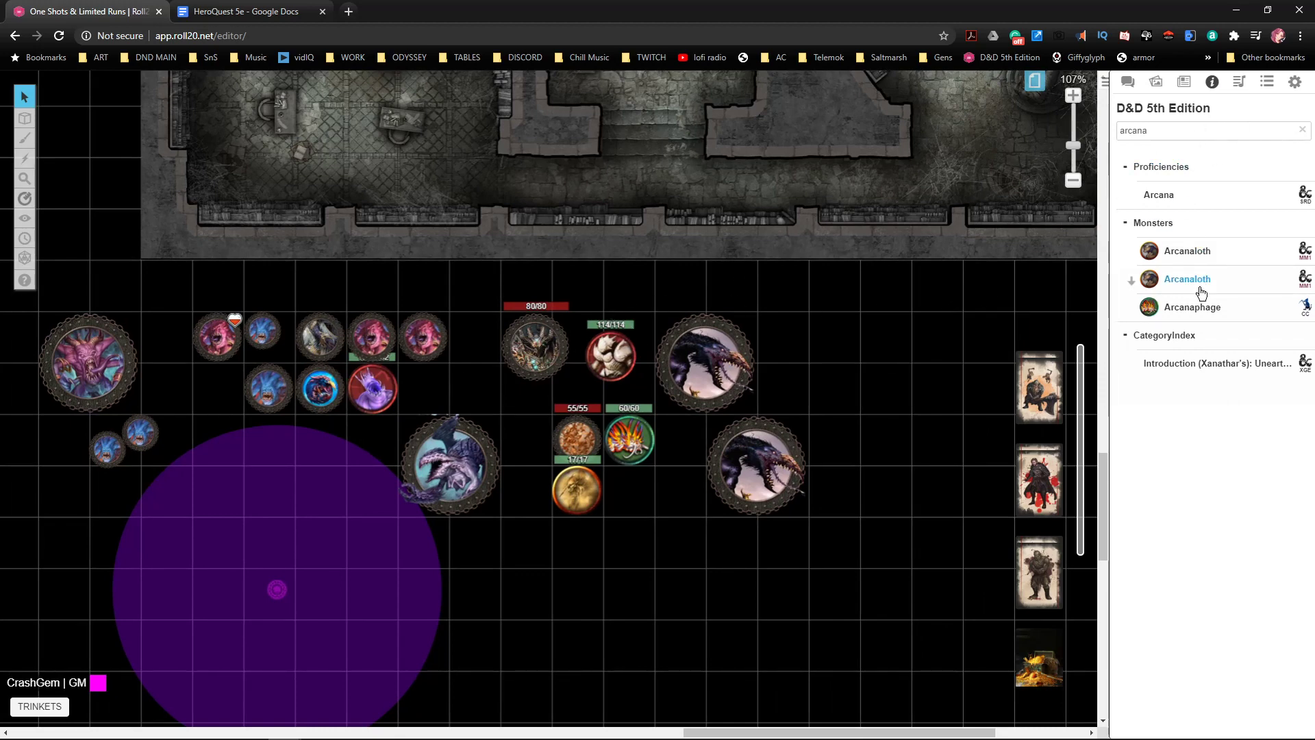
{"action": "left_click_drag", "start_coordinate": [538, 397], "coordinate": [672, 352]}
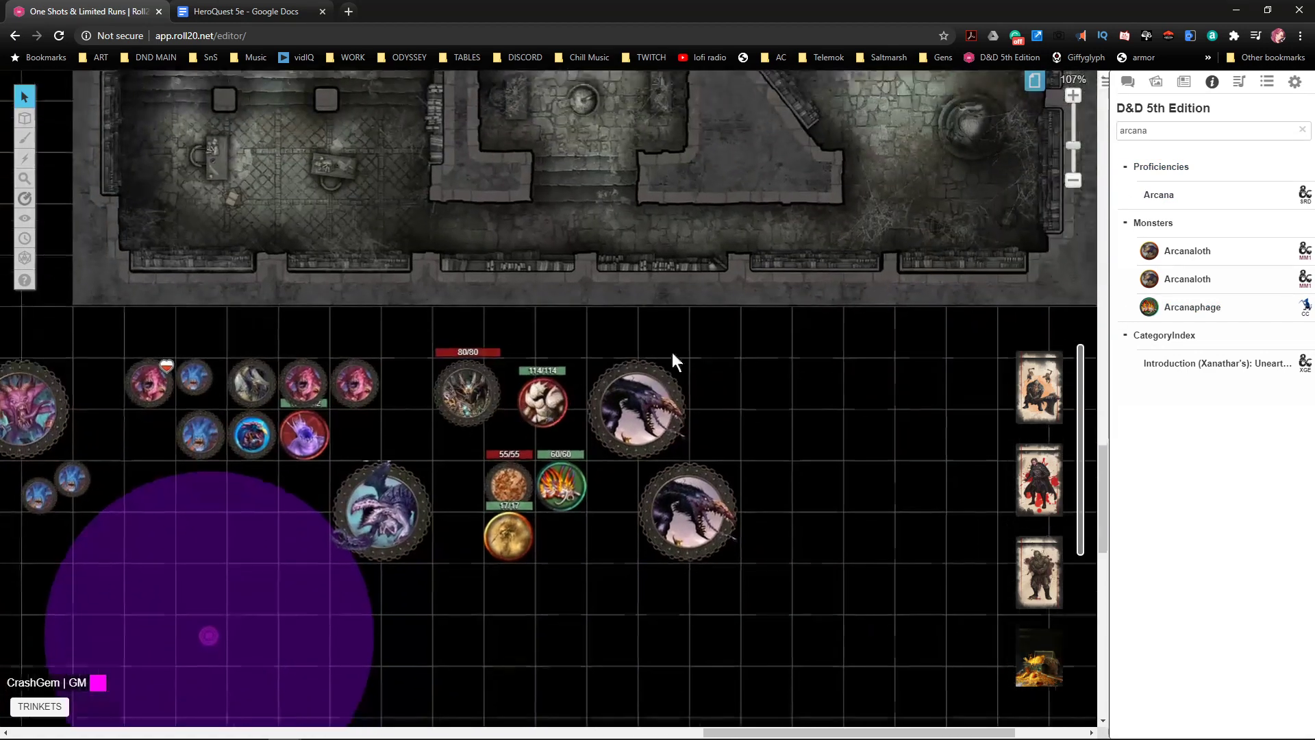
{"action": "double_click", "coordinate": [1146, 130]}
{"action": "type", "text": "ooze"}
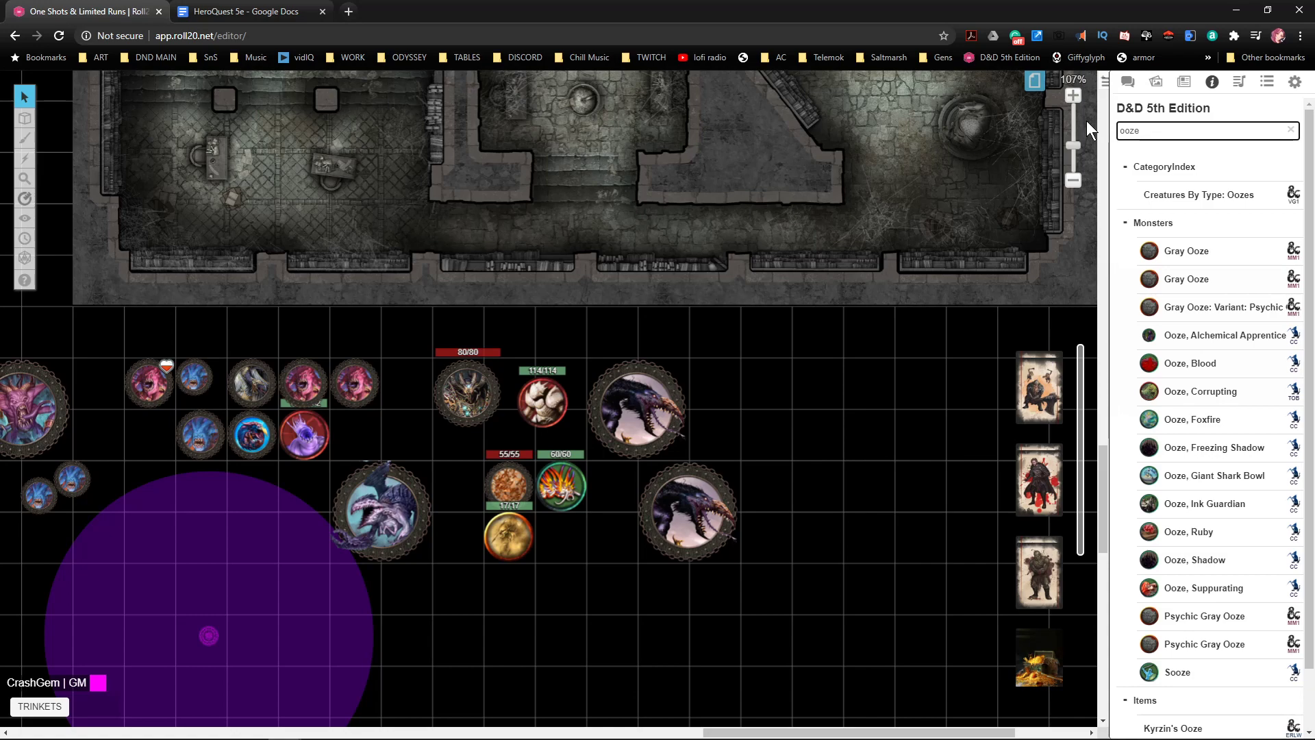
{"action": "left_click_drag", "start_coordinate": [1200, 420], "coordinate": [788, 389]}
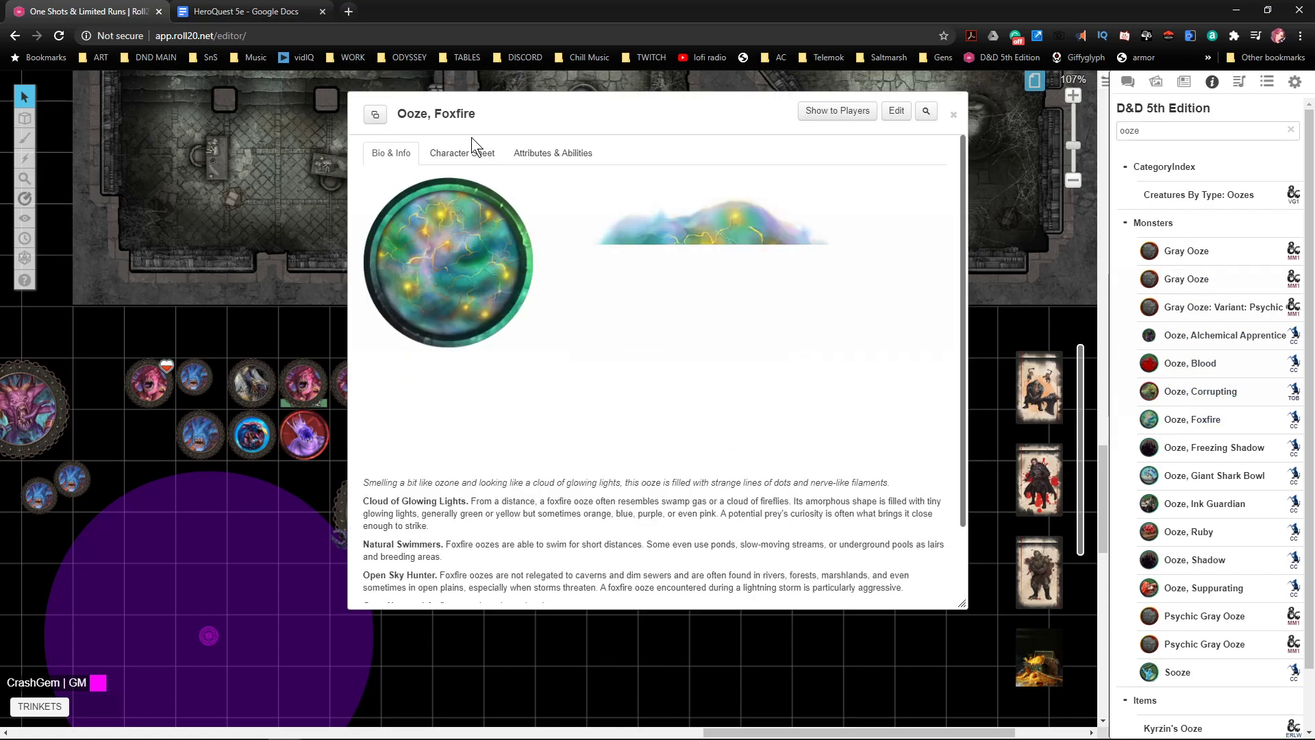
- Review the Foxfire Ooze's character sheet, covering its statistics, traits and actions, and close it
{"action": "left_click", "coordinate": [469, 157]}
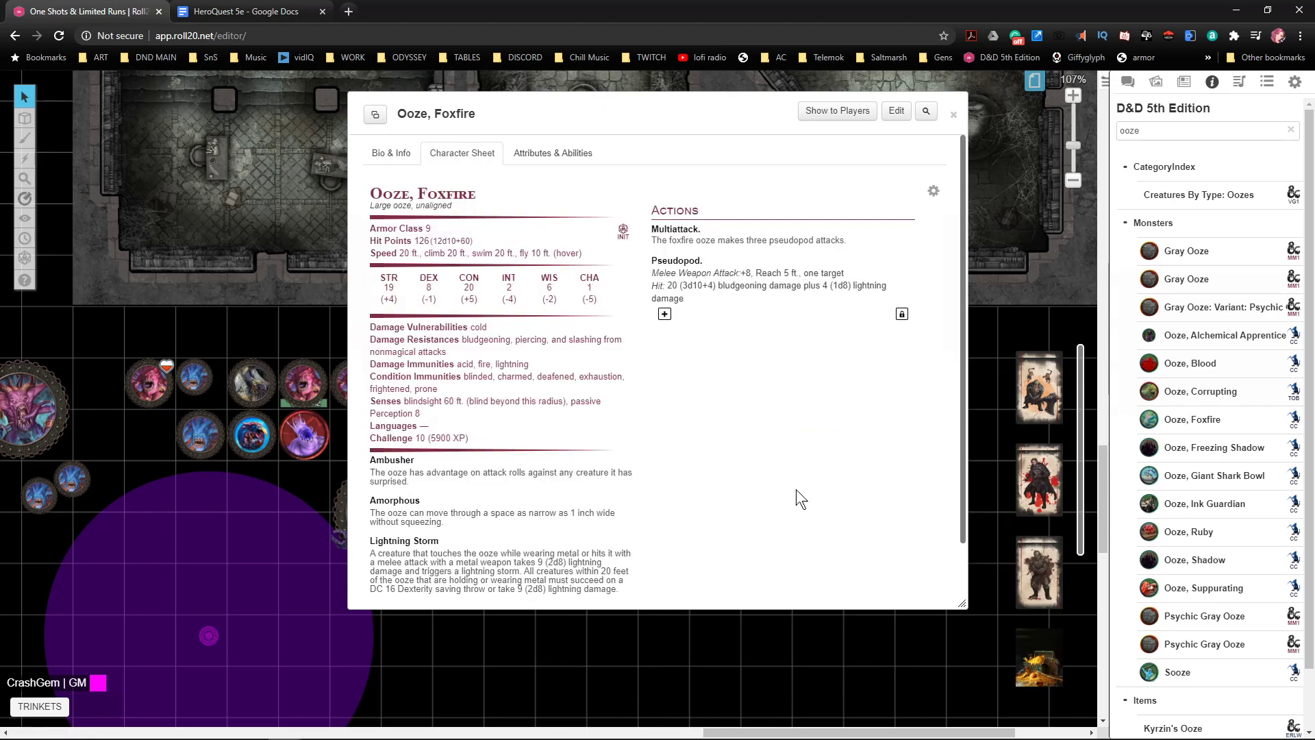
{"action": "scroll", "coordinate": [797, 490], "scroll_direction": "down", "scroll_amount": 1}
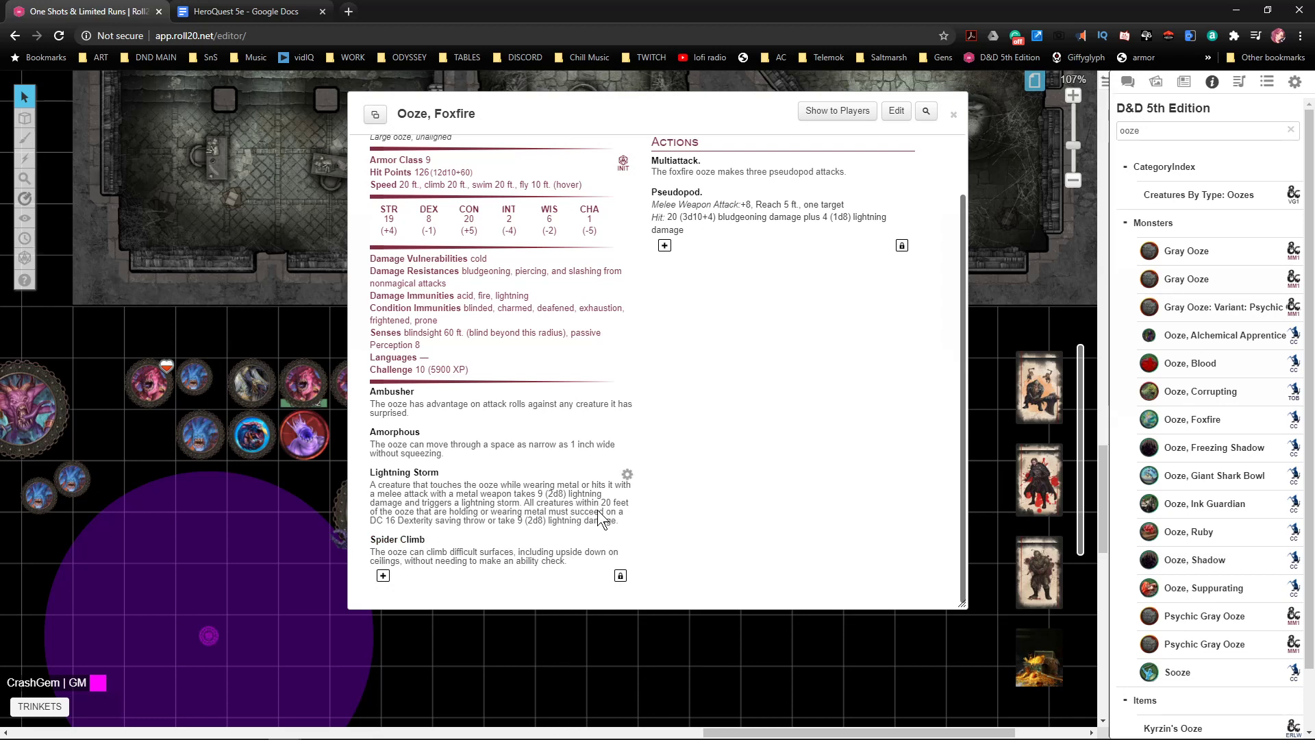
{"action": "scroll", "coordinate": [600, 519], "scroll_direction": "up", "scroll_amount": 2}
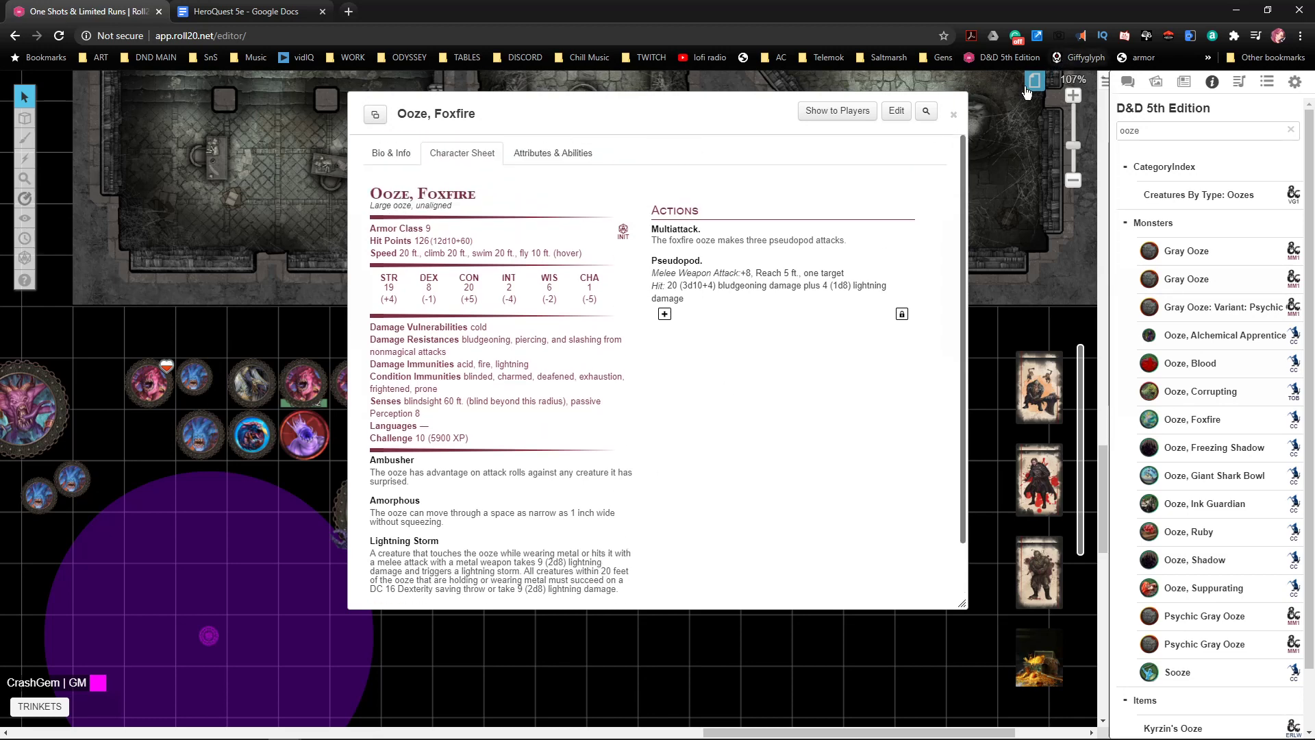
{"action": "left_click", "coordinate": [954, 114]}
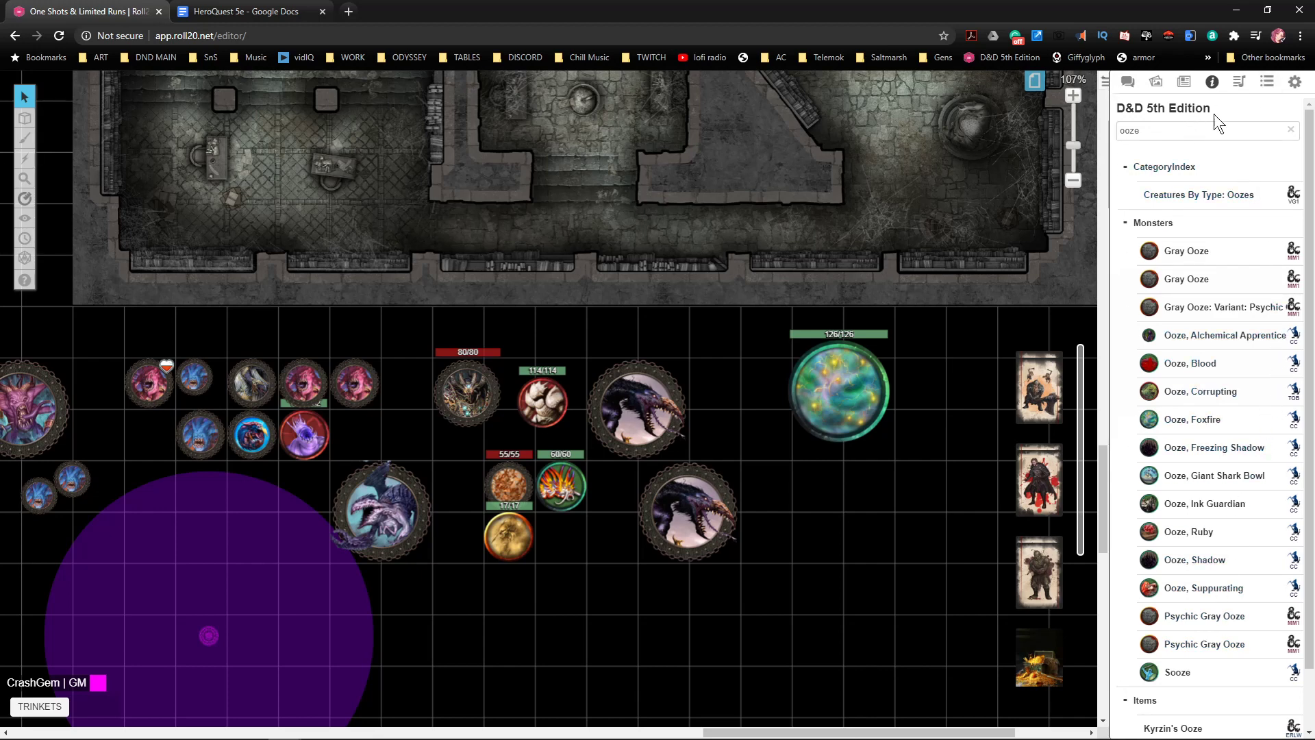
- Search the compendium for "paper"
{"action": "double_click", "coordinate": [1171, 131]}
{"action": "type", "text": "paper"}
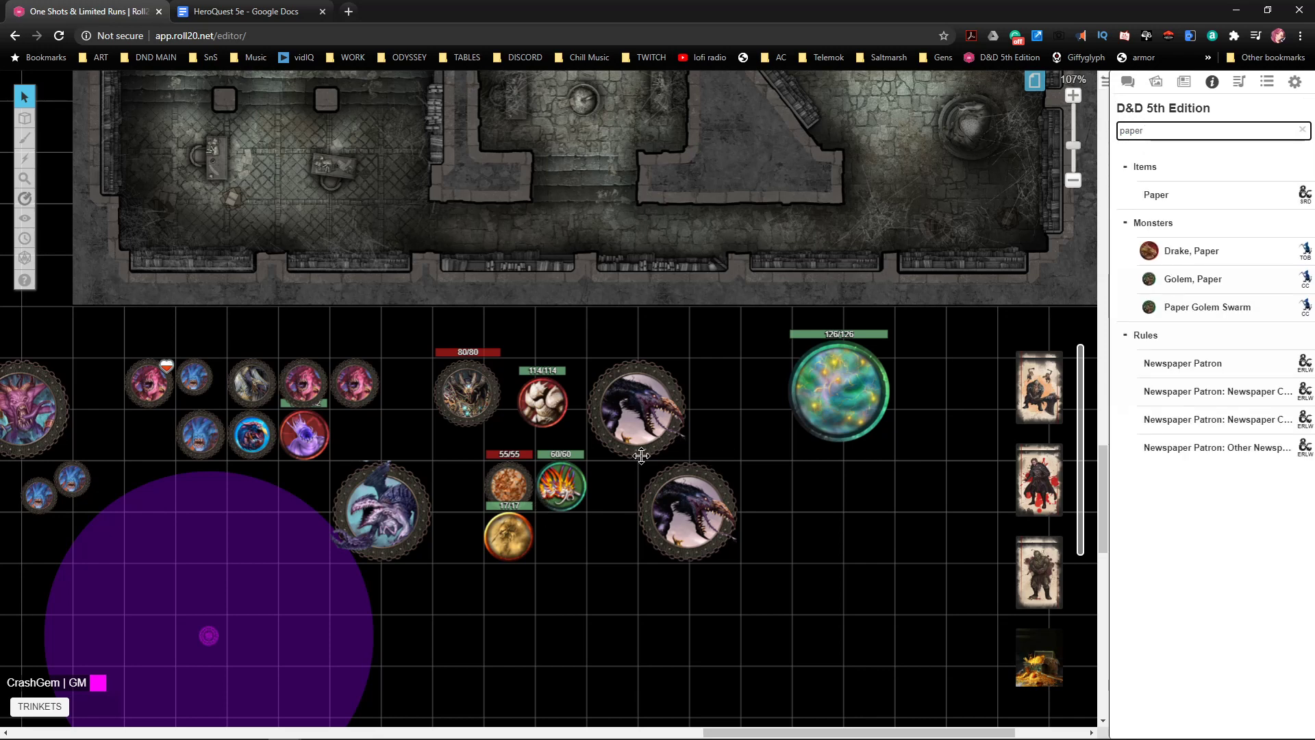
- Reopen the Arcanaphage token's character sheet, reread its traits, actions and reactions, and close it
{"action": "left_click", "coordinate": [575, 492]}
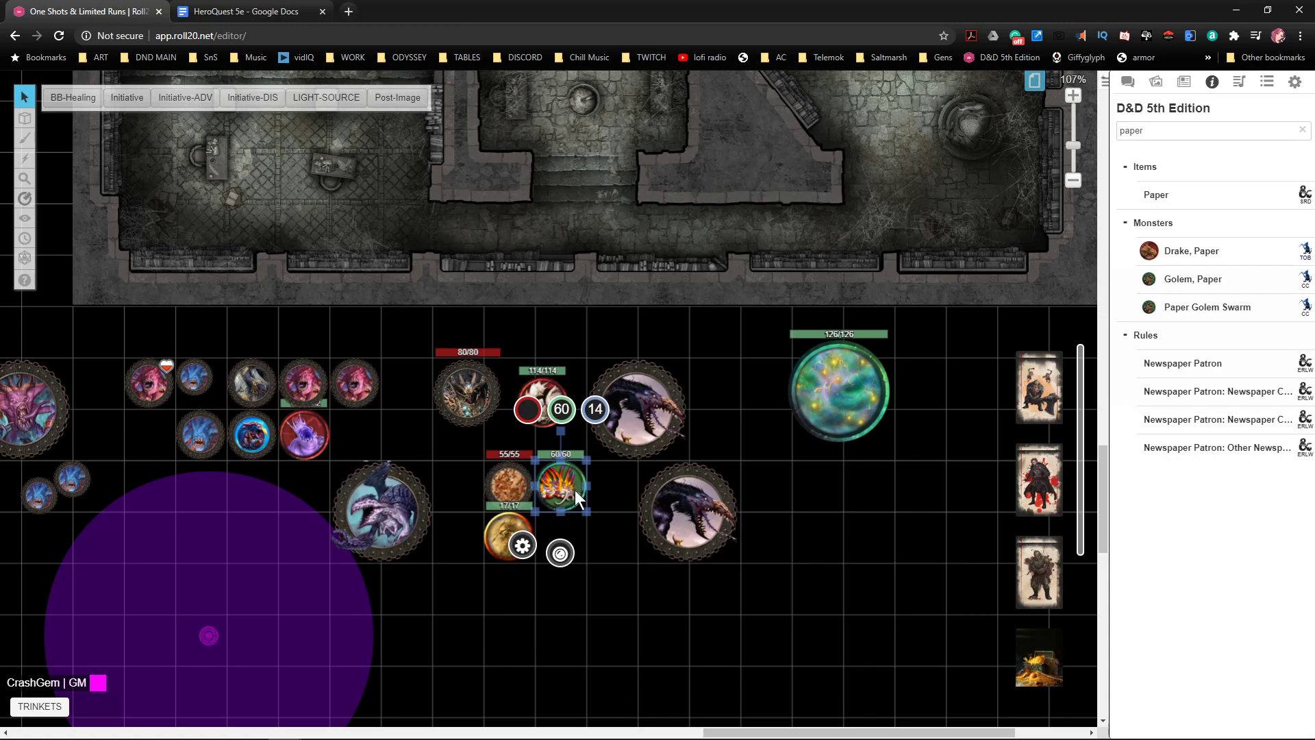
{"action": "double_click", "coordinate": [574, 492]}
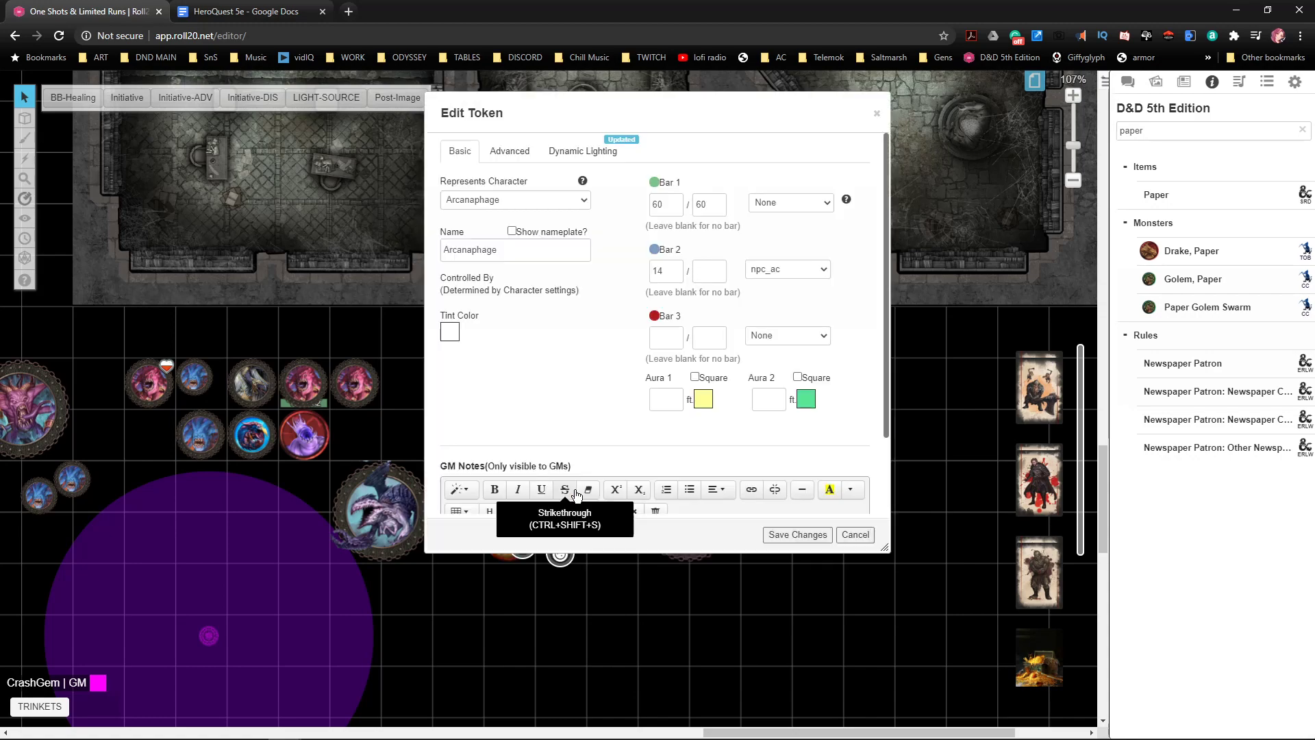
{"action": "left_click", "coordinate": [878, 114]}
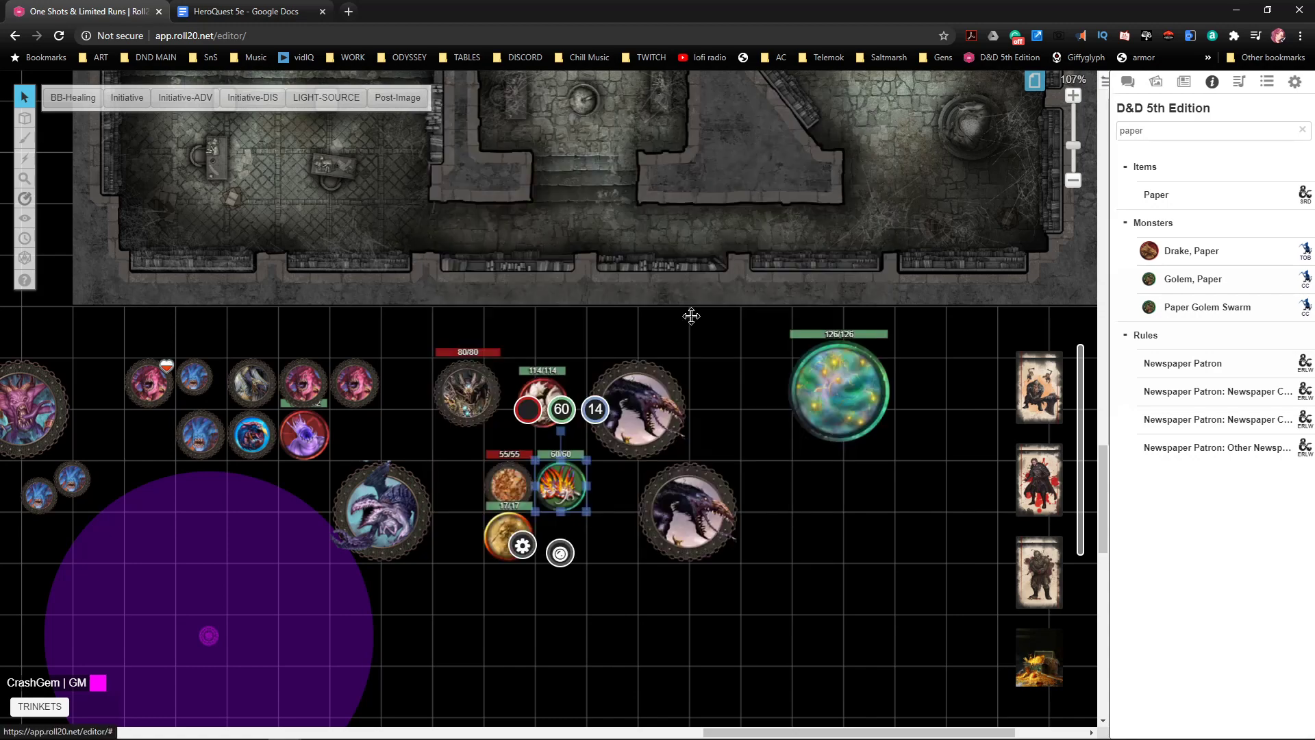
{"action": "double_click", "coordinate": [553, 489], "text": "shift"}
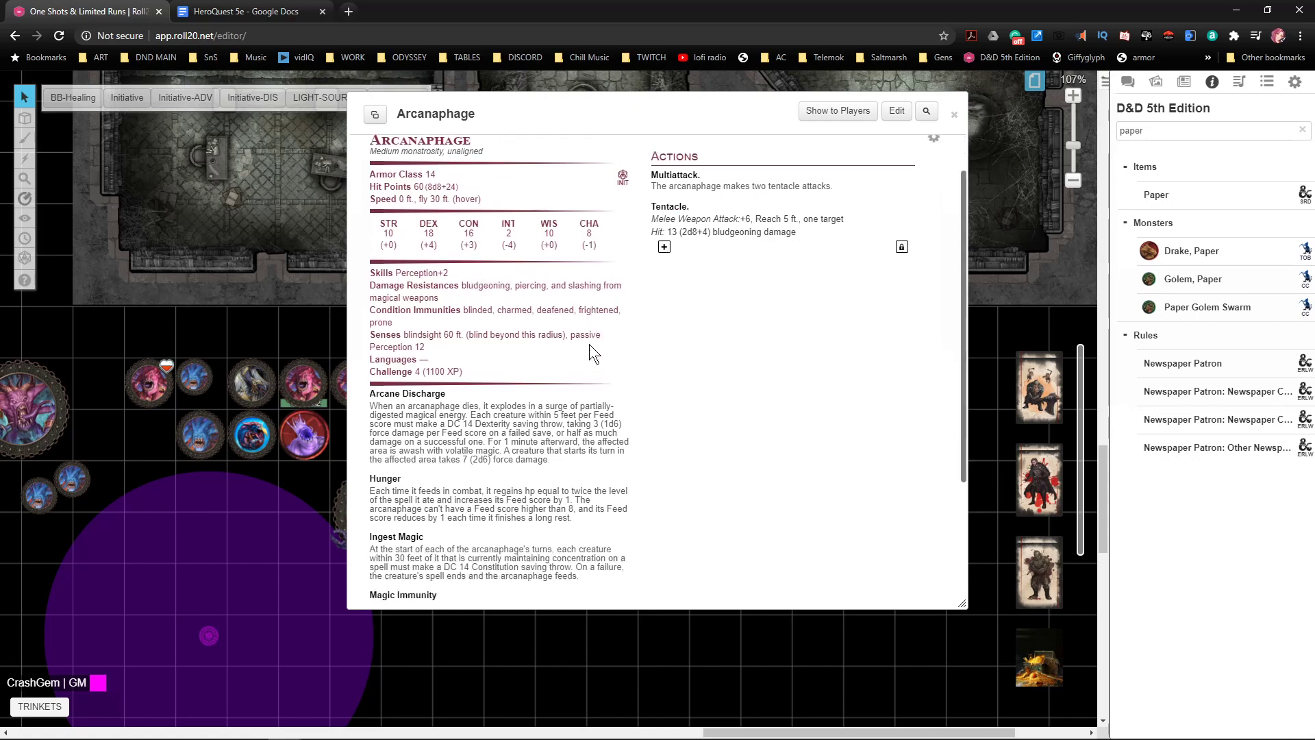
{"action": "scroll", "coordinate": [589, 344], "scroll_direction": "down", "scroll_amount": 3}
{"action": "scroll", "coordinate": [575, 322], "scroll_direction": "up", "scroll_amount": 4}
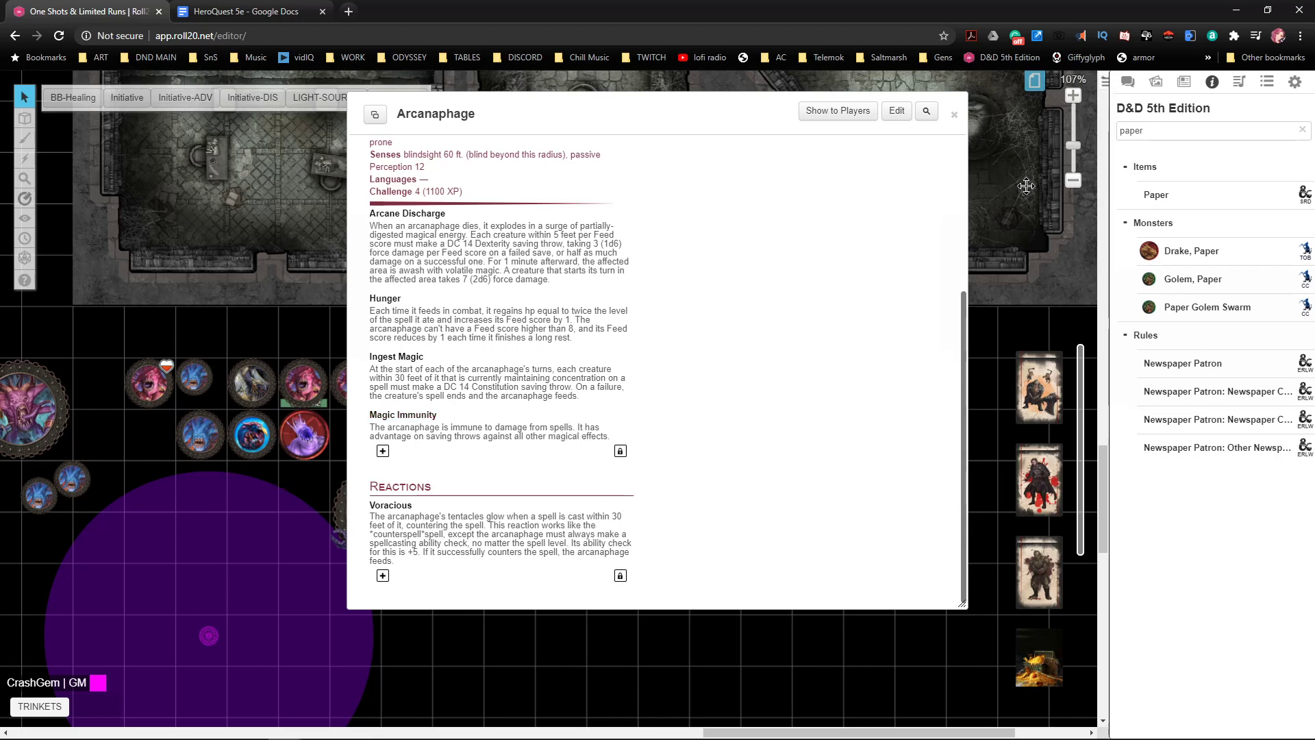
{"action": "left_click", "coordinate": [955, 115]}
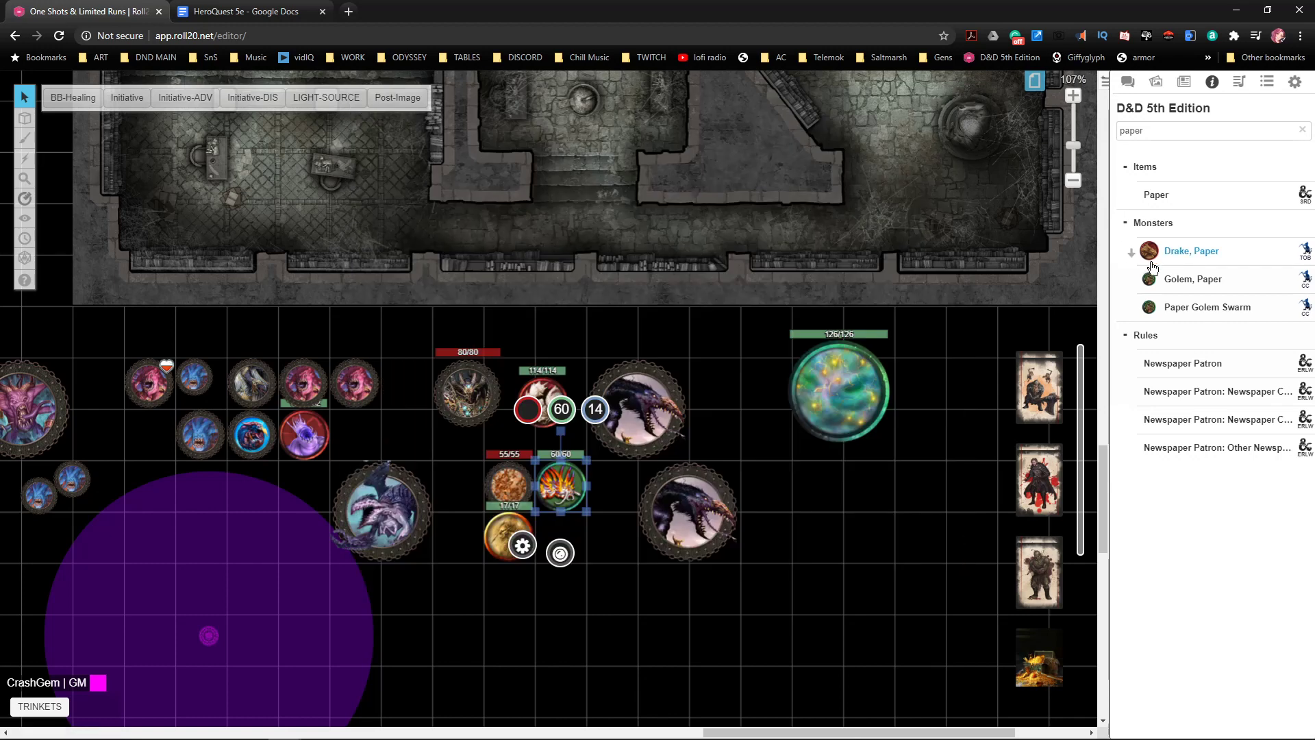
- Add Paper Golem and Paper Drake tokens southwest and southeast of the Dust Mephit, checking the drake's character sheet
{"action": "left_click_drag", "start_coordinate": [1197, 286], "coordinate": [467, 597]}
{"action": "left_click_drag", "start_coordinate": [1187, 256], "coordinate": [750, 618]}
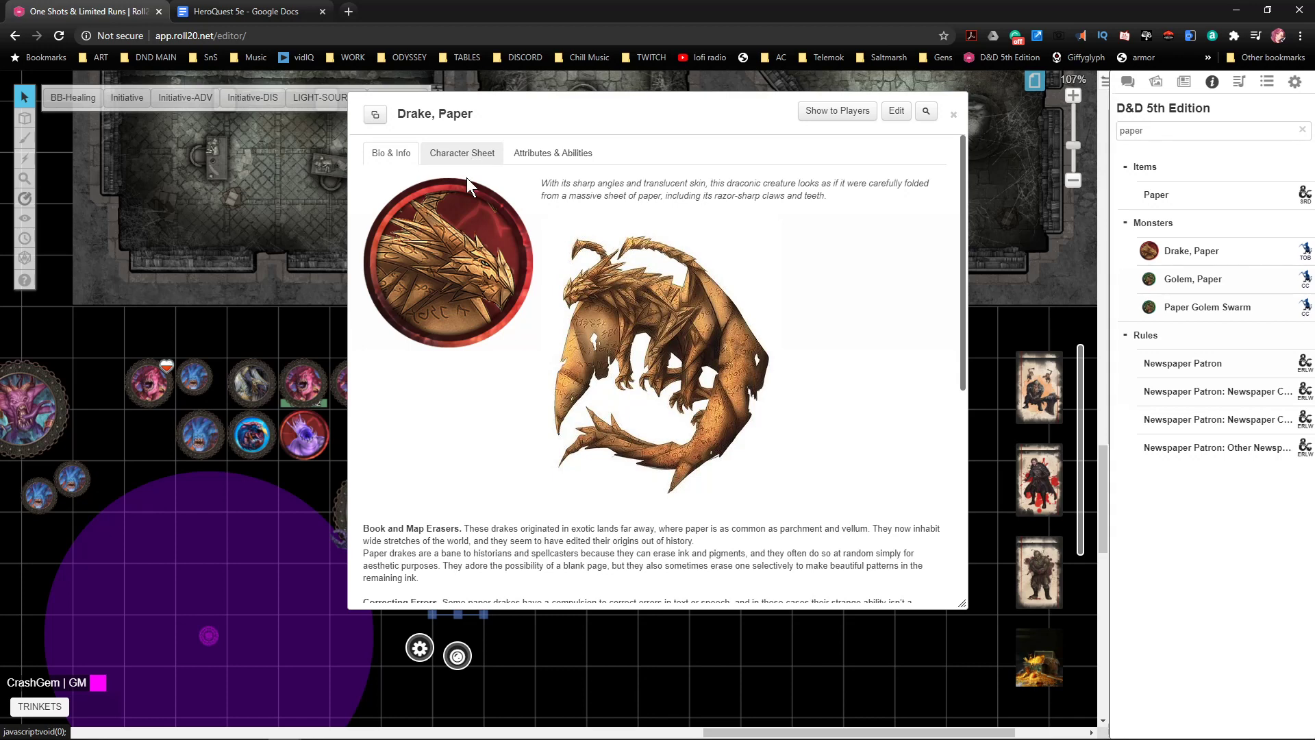
{"action": "left_click", "coordinate": [465, 156]}
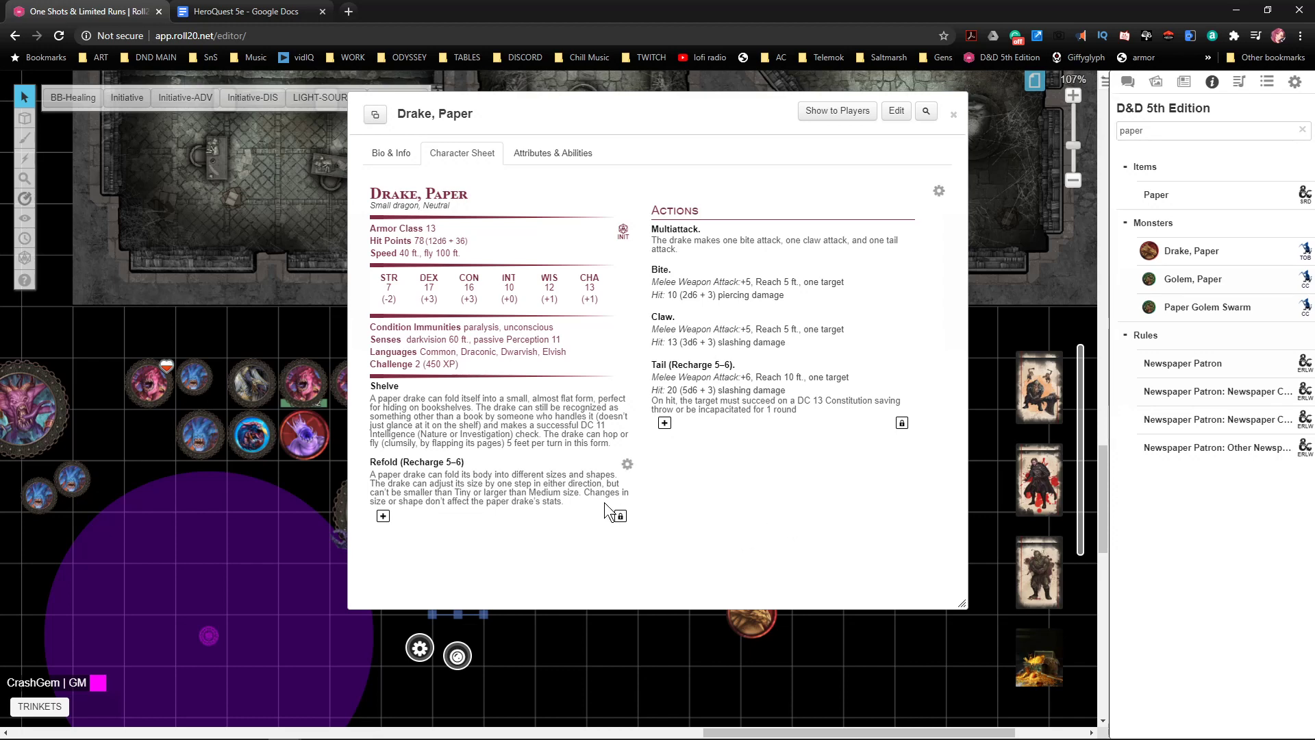
{"action": "left_click", "coordinate": [954, 115]}
{"action": "left_click_drag", "start_coordinate": [723, 620], "coordinate": [559, 596]}
{"action": "left_click", "coordinate": [759, 587]}
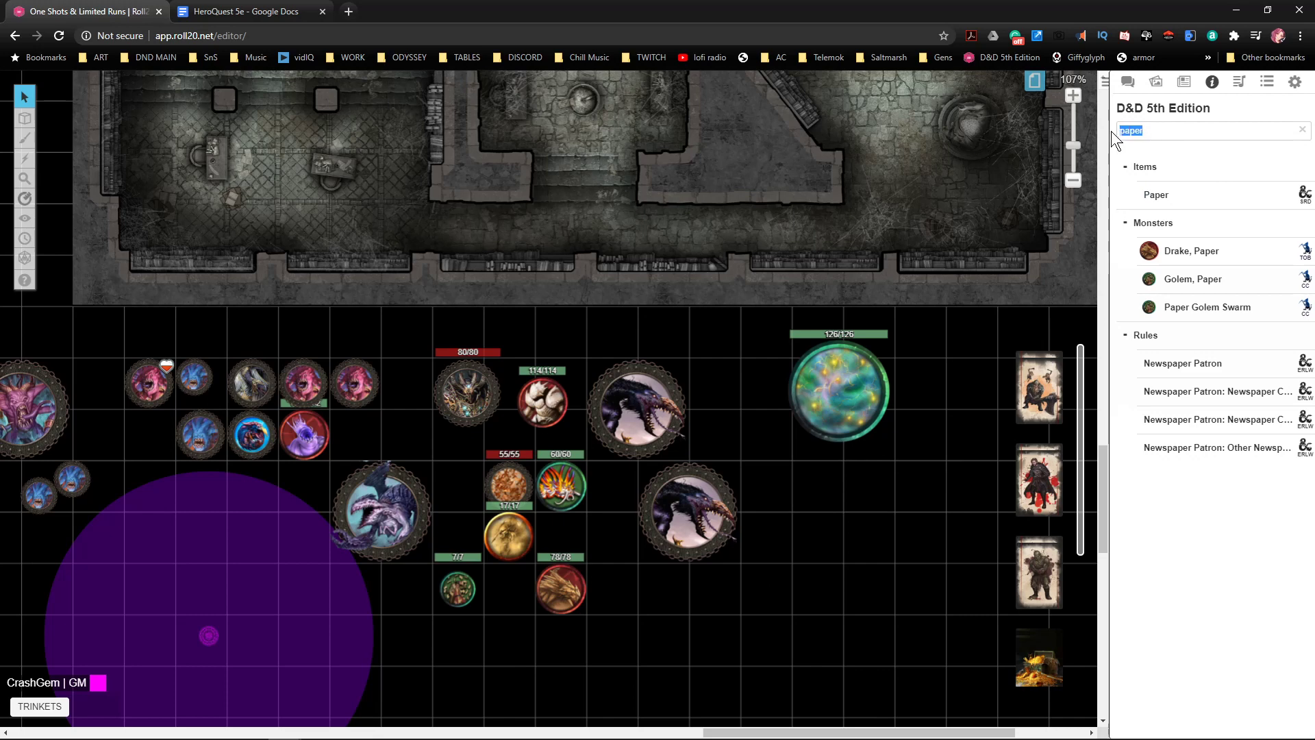
- Search the compendium for "candle" and for "drake", and look through the listed drake monsters
{"action": "type", "text": "candle"}
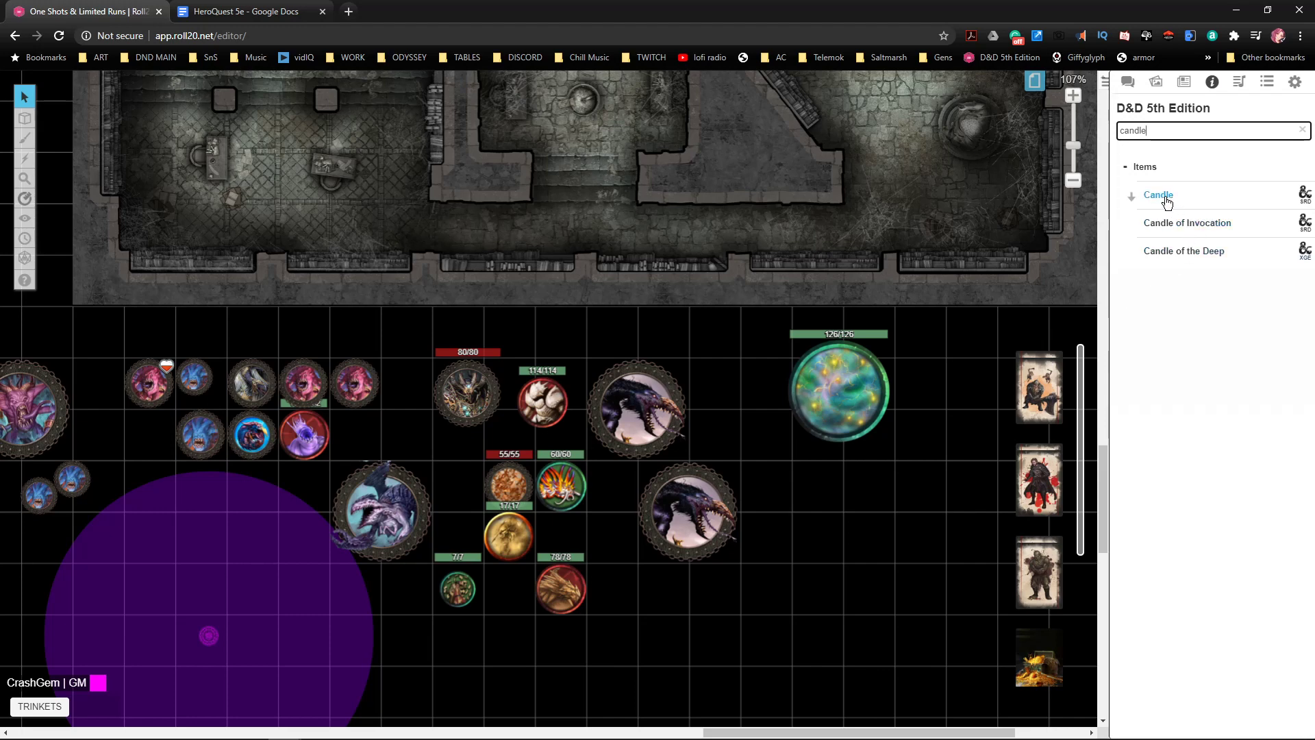
{"action": "left_click_drag", "start_coordinate": [1162, 133], "coordinate": [1080, 130]}
{"action": "type", "text": "drake"}
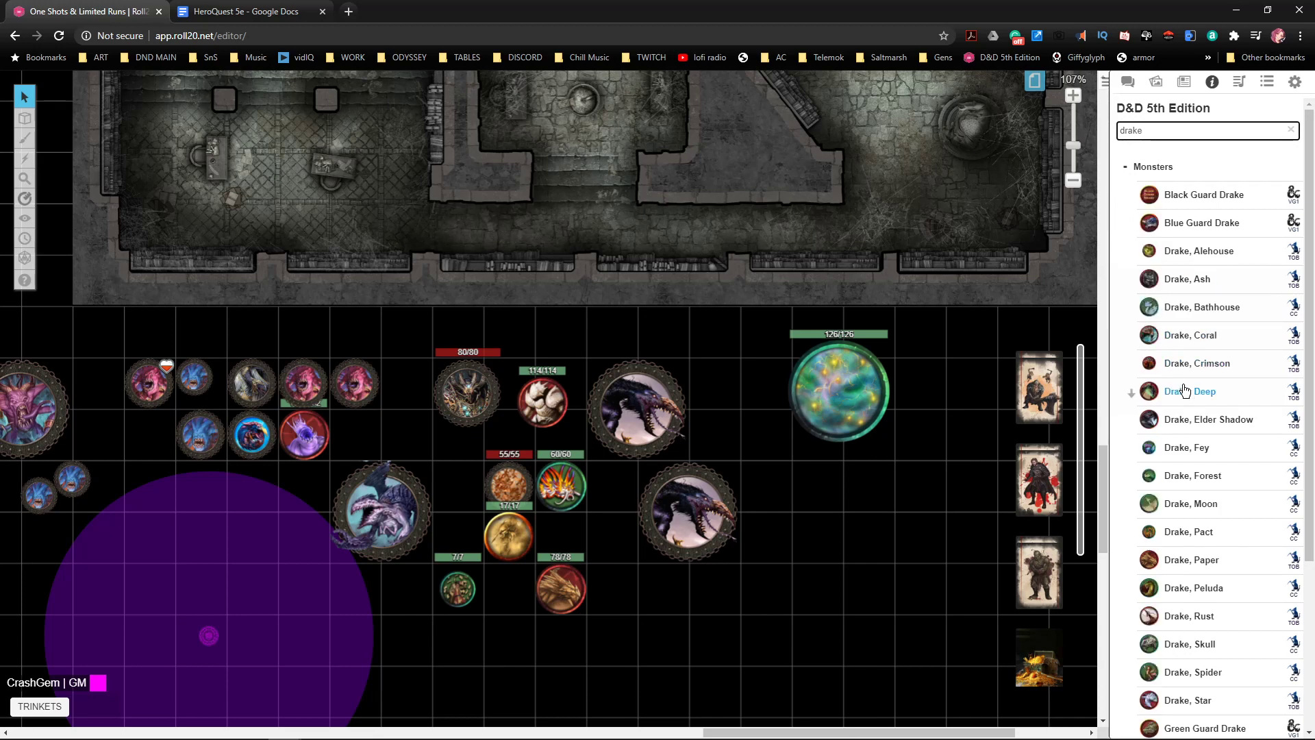
{"action": "scroll", "coordinate": [1182, 418], "scroll_direction": "down", "scroll_amount": 2}
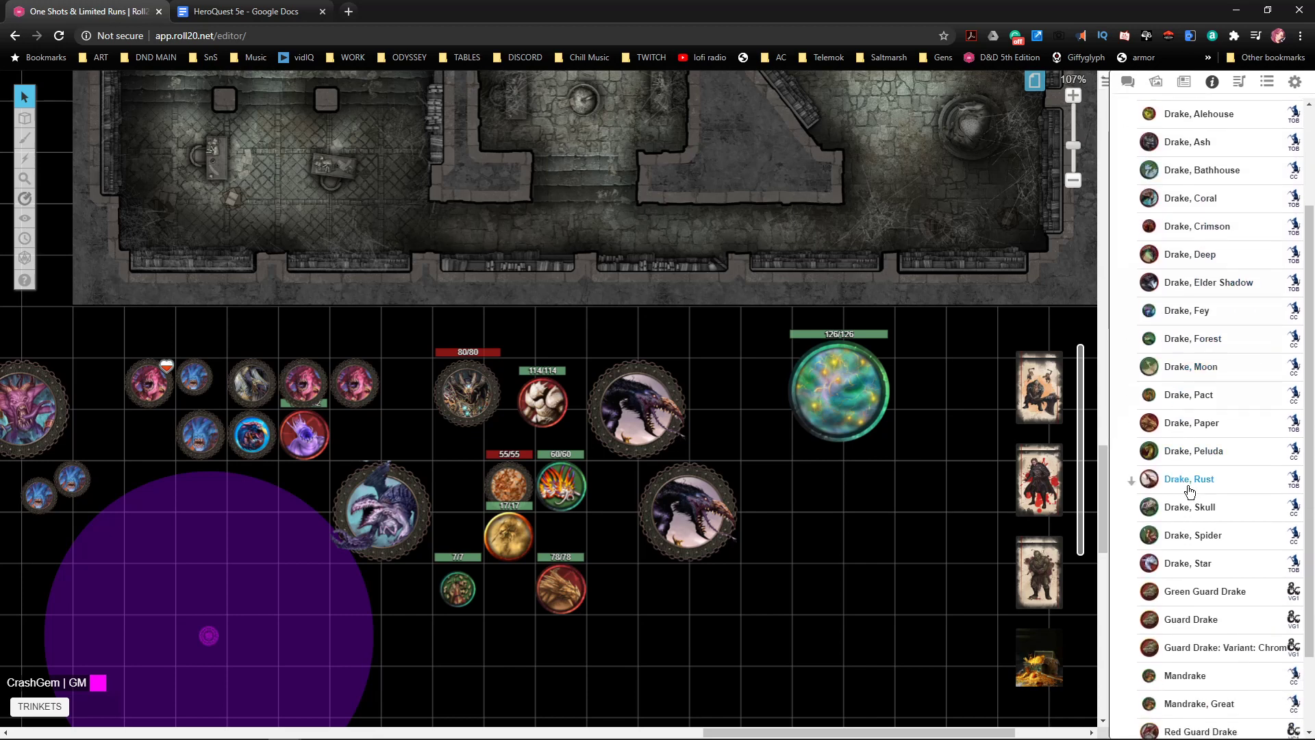
{"action": "scroll", "coordinate": [1201, 493], "scroll_direction": "down", "scroll_amount": 3}
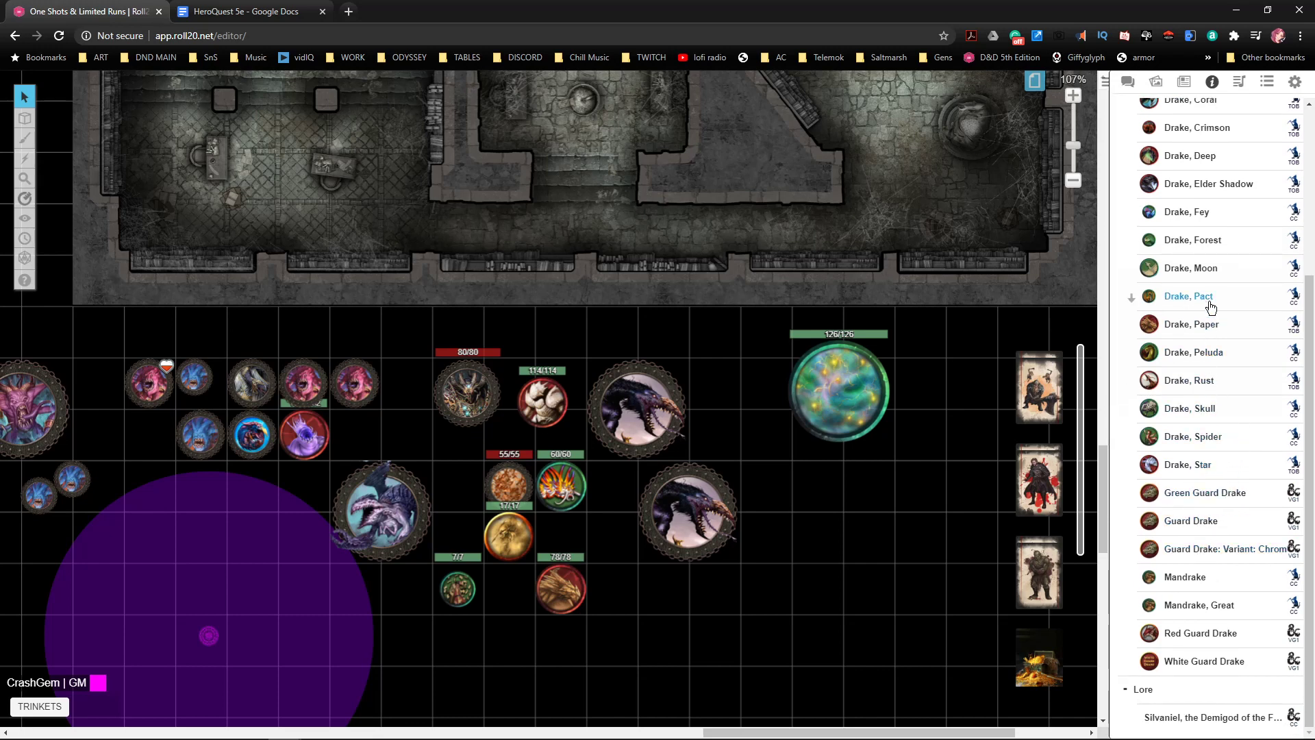
{"action": "scroll", "coordinate": [1219, 255], "scroll_direction": "up", "scroll_amount": 4}
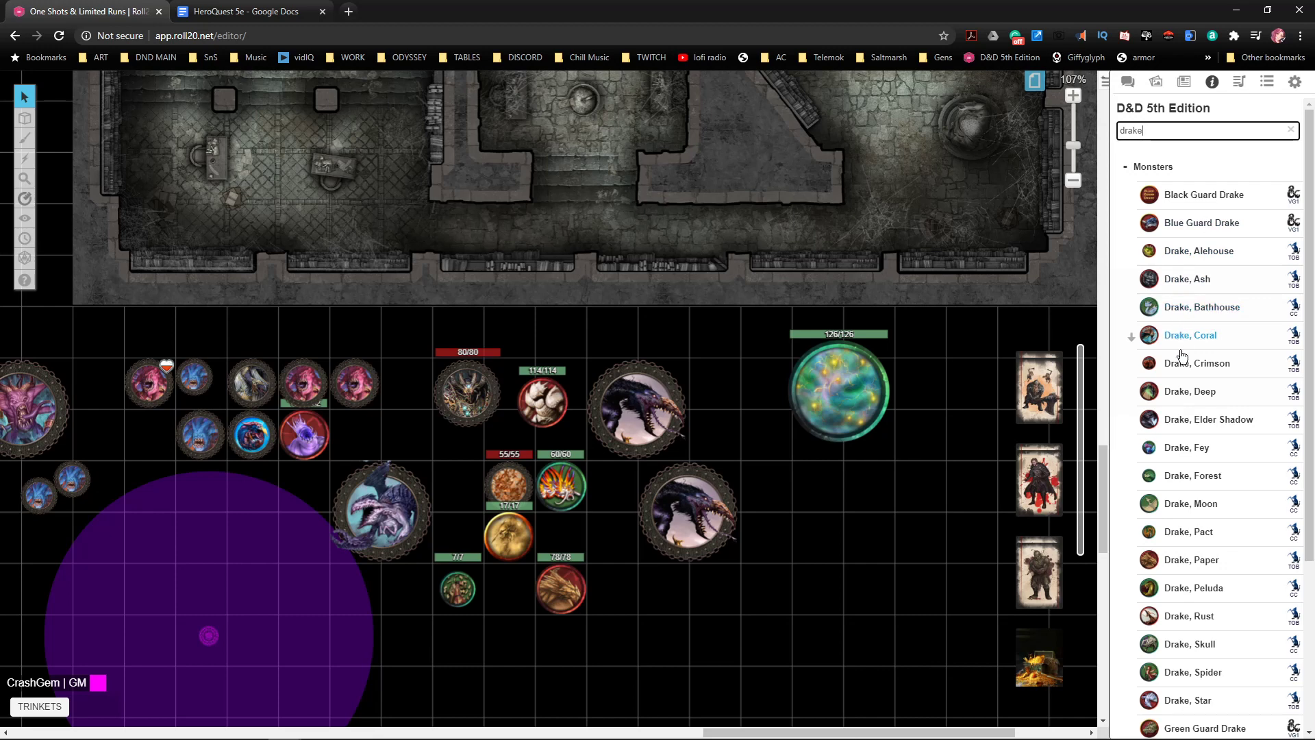
{"action": "scroll", "coordinate": [1181, 434], "scroll_direction": "down", "scroll_amount": 1}
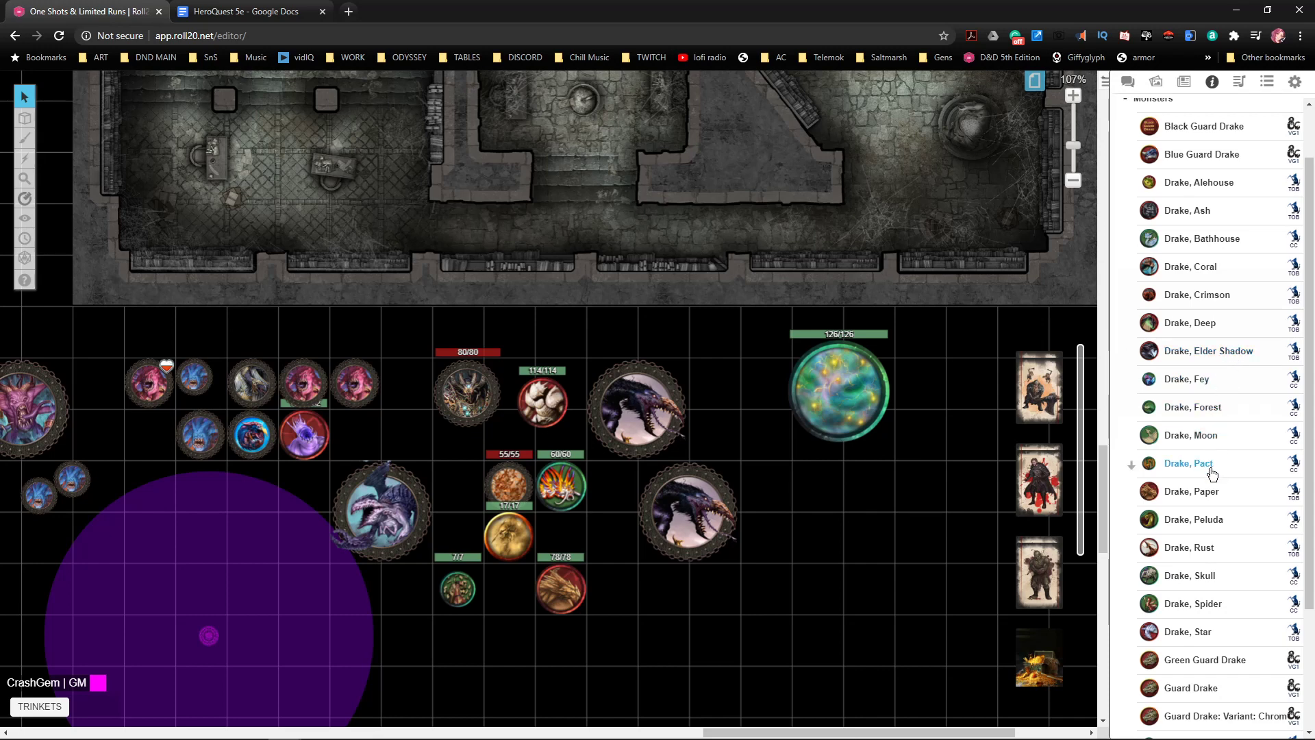
{"action": "scroll", "coordinate": [1212, 472], "scroll_direction": "down", "scroll_amount": 1}
{"action": "scroll", "coordinate": [1223, 476], "scroll_direction": "down", "scroll_amount": 1}
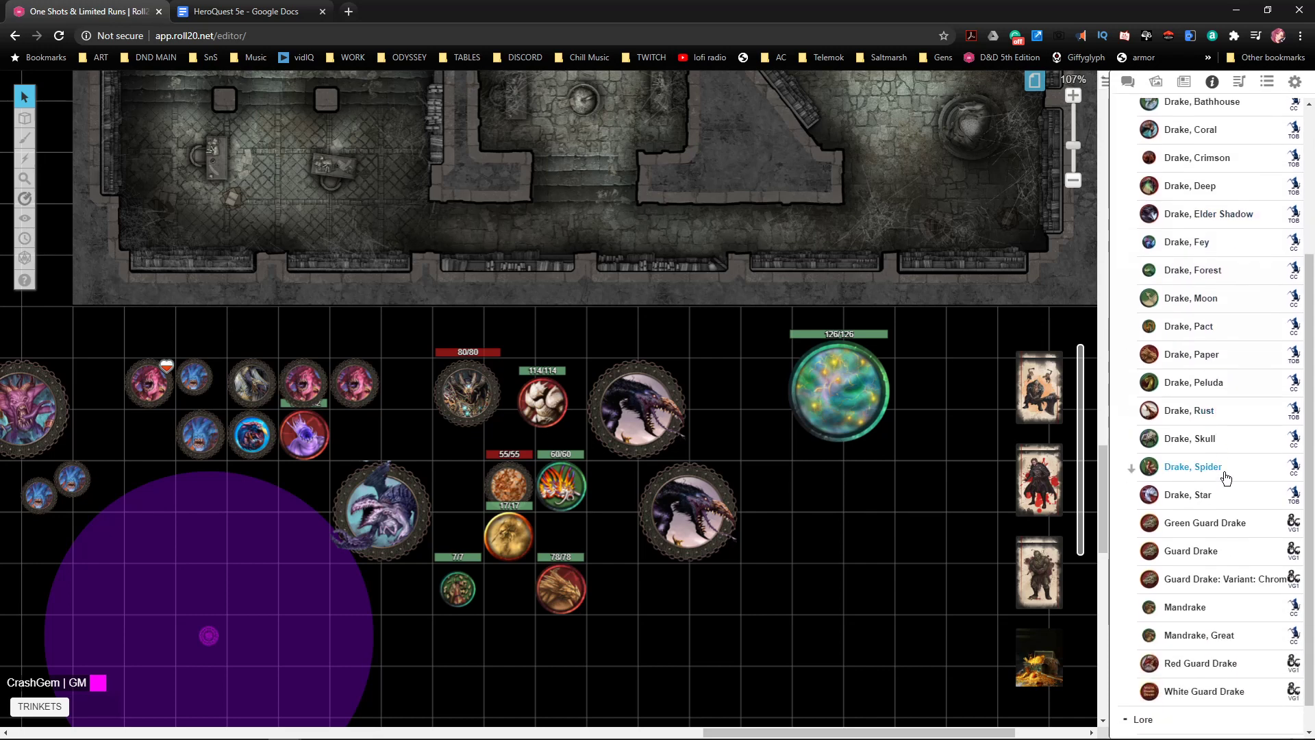
- Search the compendium for "drake" again and look through the listed monsters
{"action": "scroll", "coordinate": [1226, 477], "scroll_direction": "down", "scroll_amount": 1}
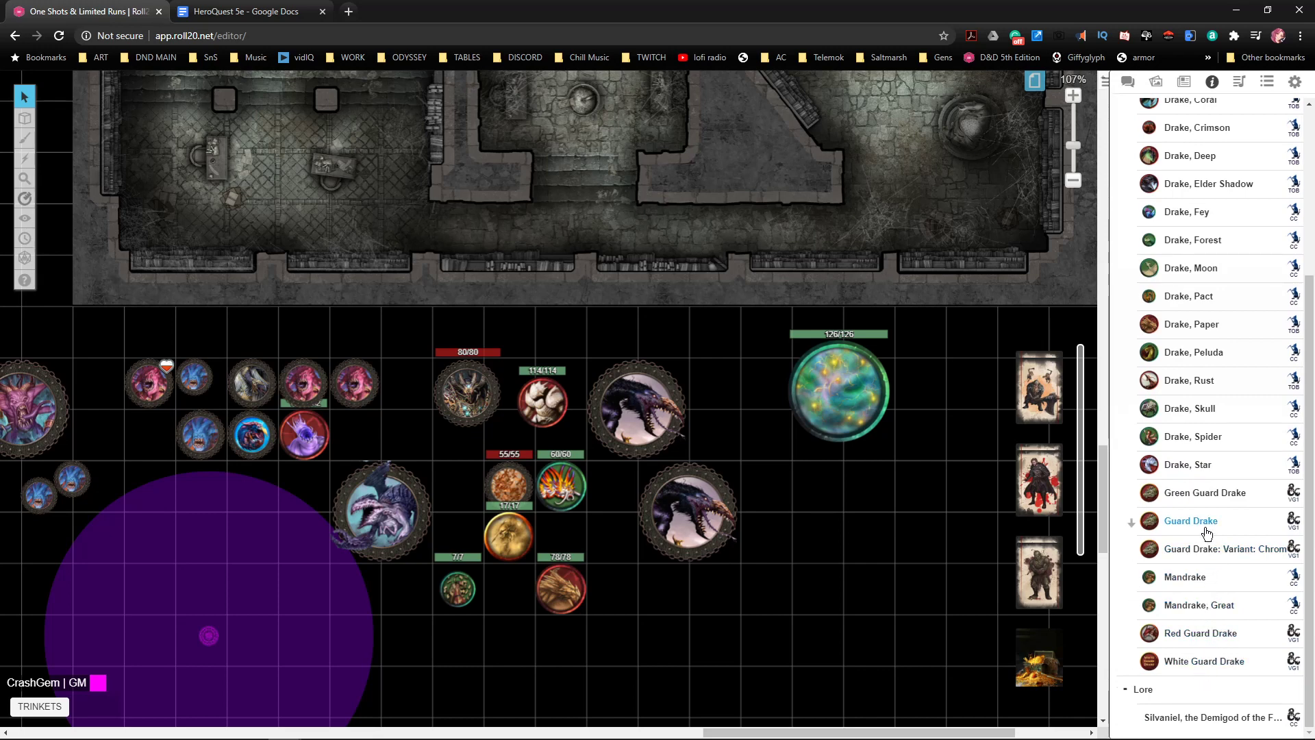
{"action": "scroll", "coordinate": [1200, 480], "scroll_direction": "up", "scroll_amount": 5}
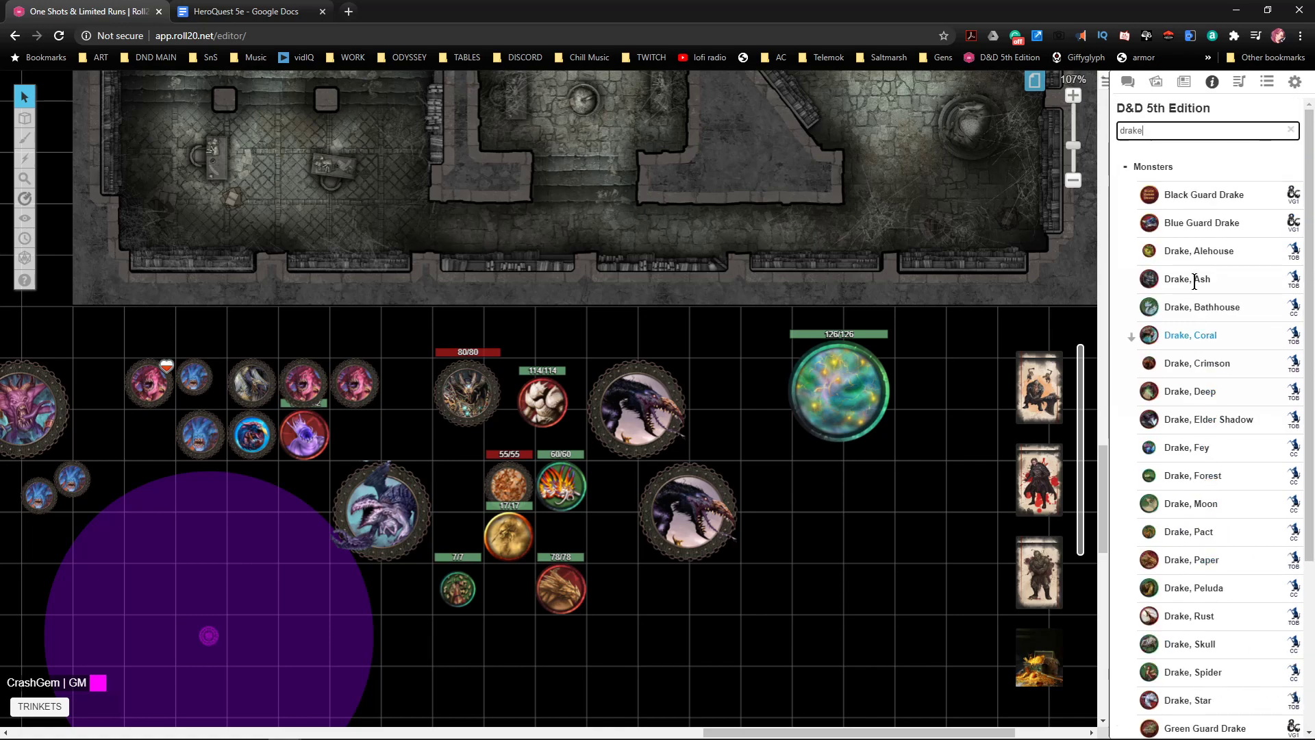
{"action": "left_click", "coordinate": [1184, 130]}
{"action": "left_click_drag", "start_coordinate": [1184, 130], "coordinate": [1106, 129]}
{"action": "key", "text": "BackSpace"}
{"action": "type", "text": "drake"}
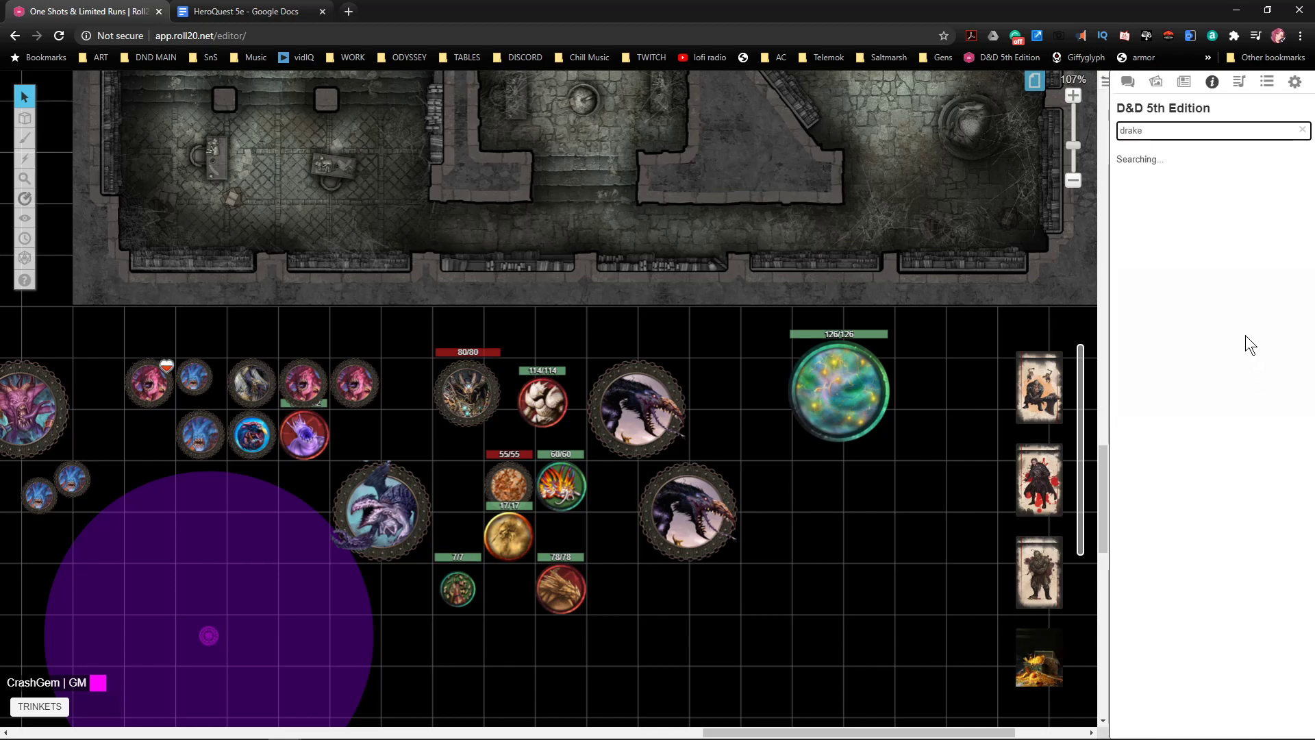
{"action": "scroll", "coordinate": [1236, 308], "scroll_direction": "down", "scroll_amount": 1}
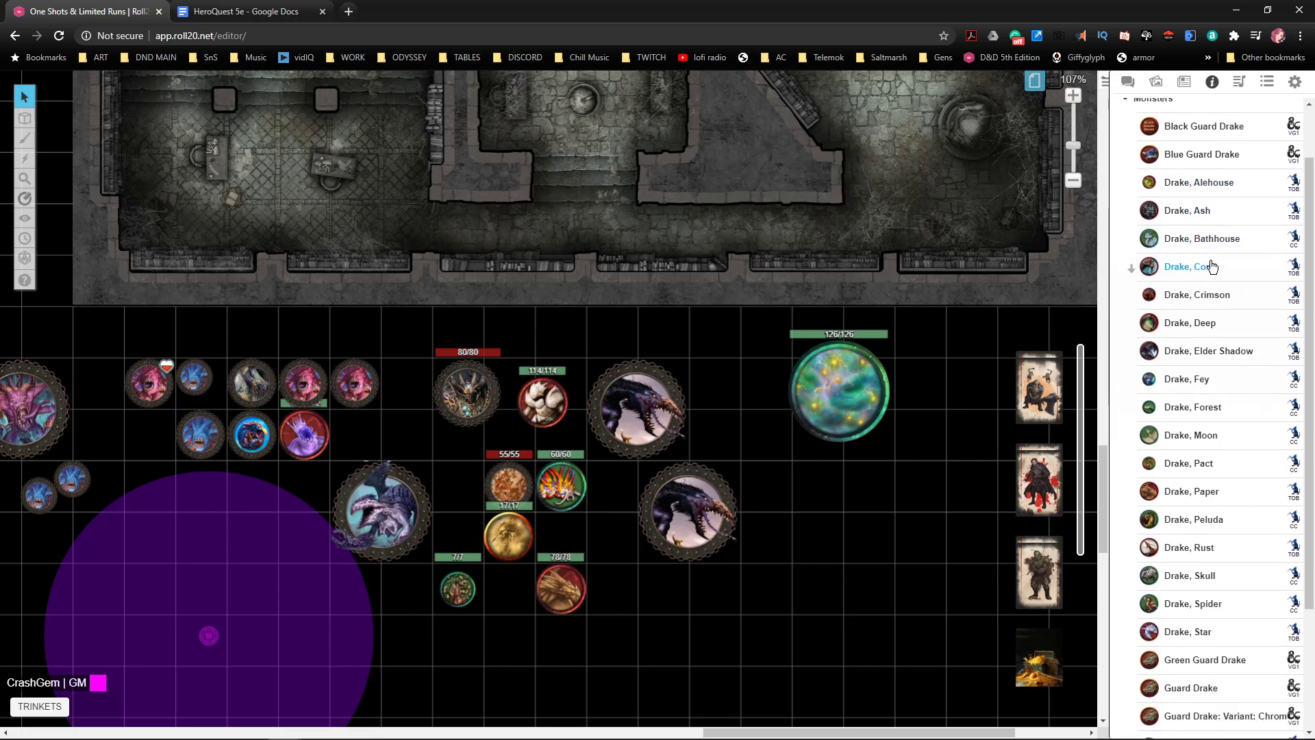
{"action": "scroll", "coordinate": [1209, 287], "scroll_direction": "down", "scroll_amount": 1}
{"action": "scroll", "coordinate": [1209, 349], "scroll_direction": "down", "scroll_amount": 1}
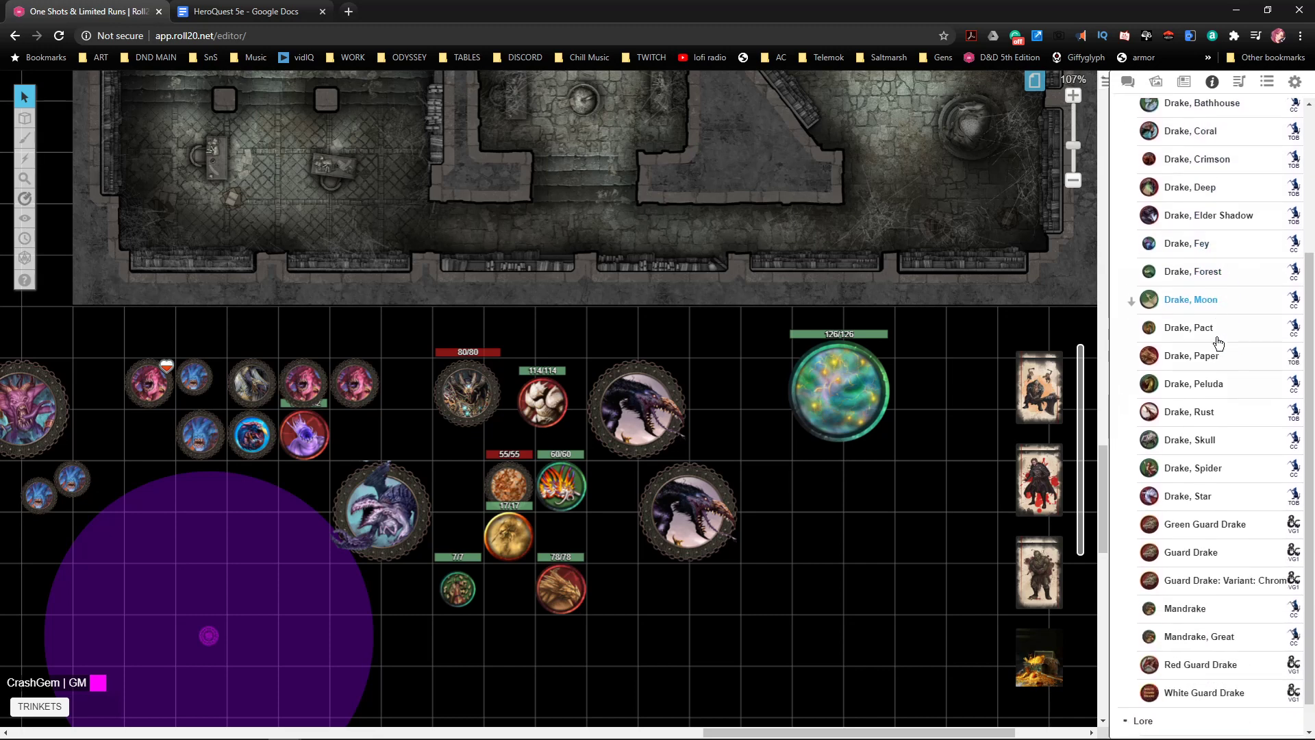
- Read the Skull Drake's compendium entry, including its traits and actions, and close it
{"action": "left_click", "coordinate": [1190, 409]}
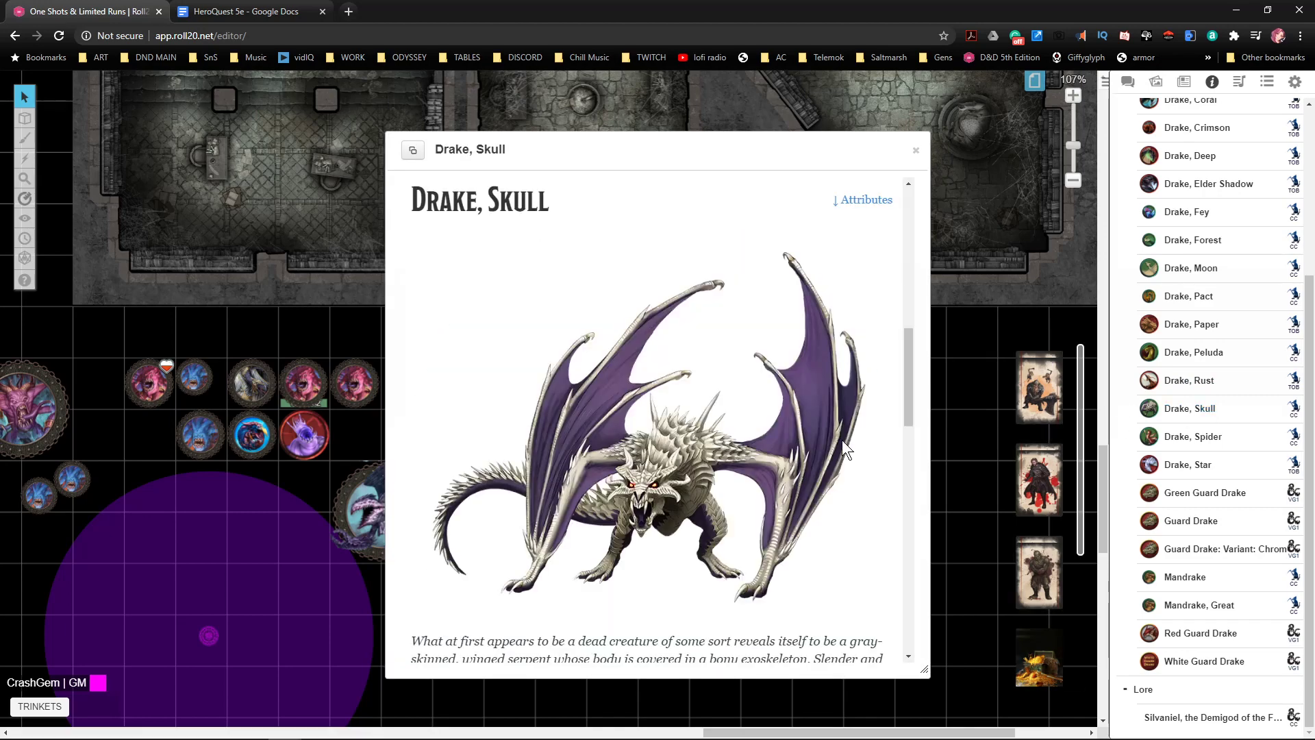
{"action": "scroll", "coordinate": [842, 439], "scroll_direction": "down", "scroll_amount": 5}
{"action": "scroll", "coordinate": [848, 438], "scroll_direction": "down", "scroll_amount": 10}
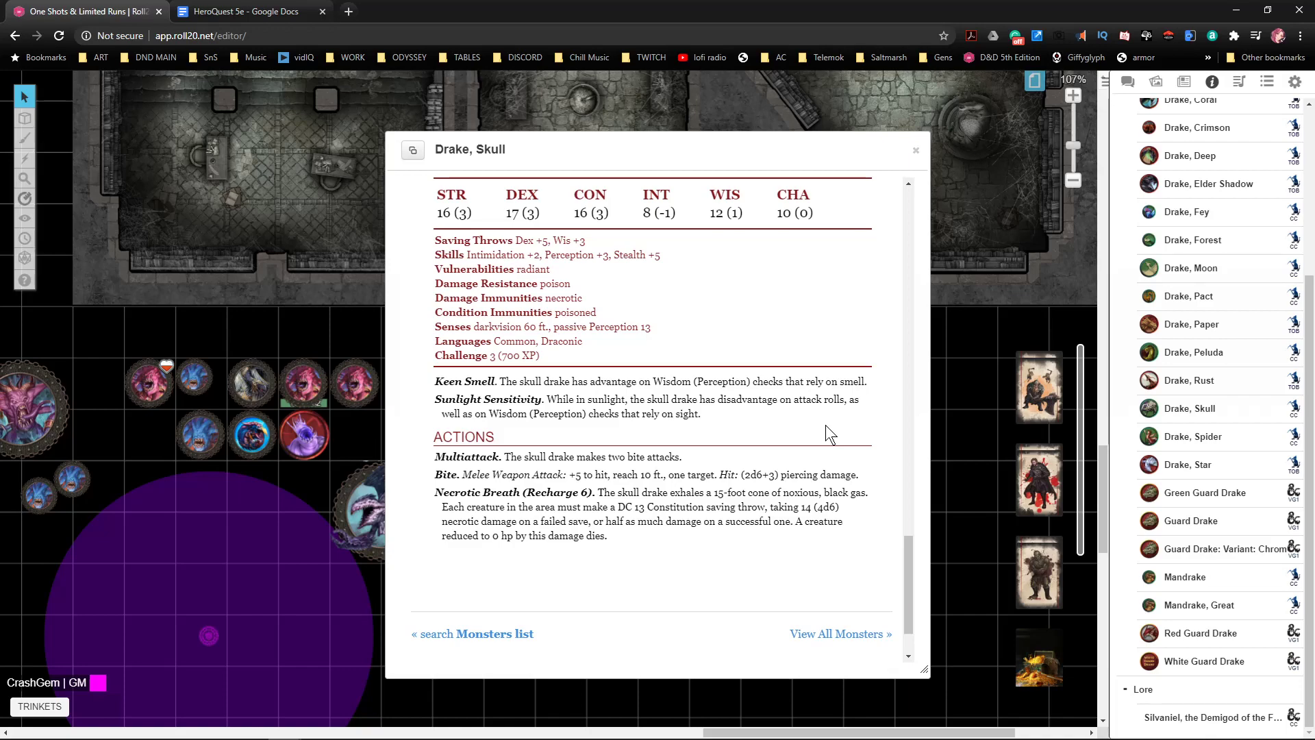
{"action": "scroll", "coordinate": [828, 418], "scroll_direction": "up", "scroll_amount": 8}
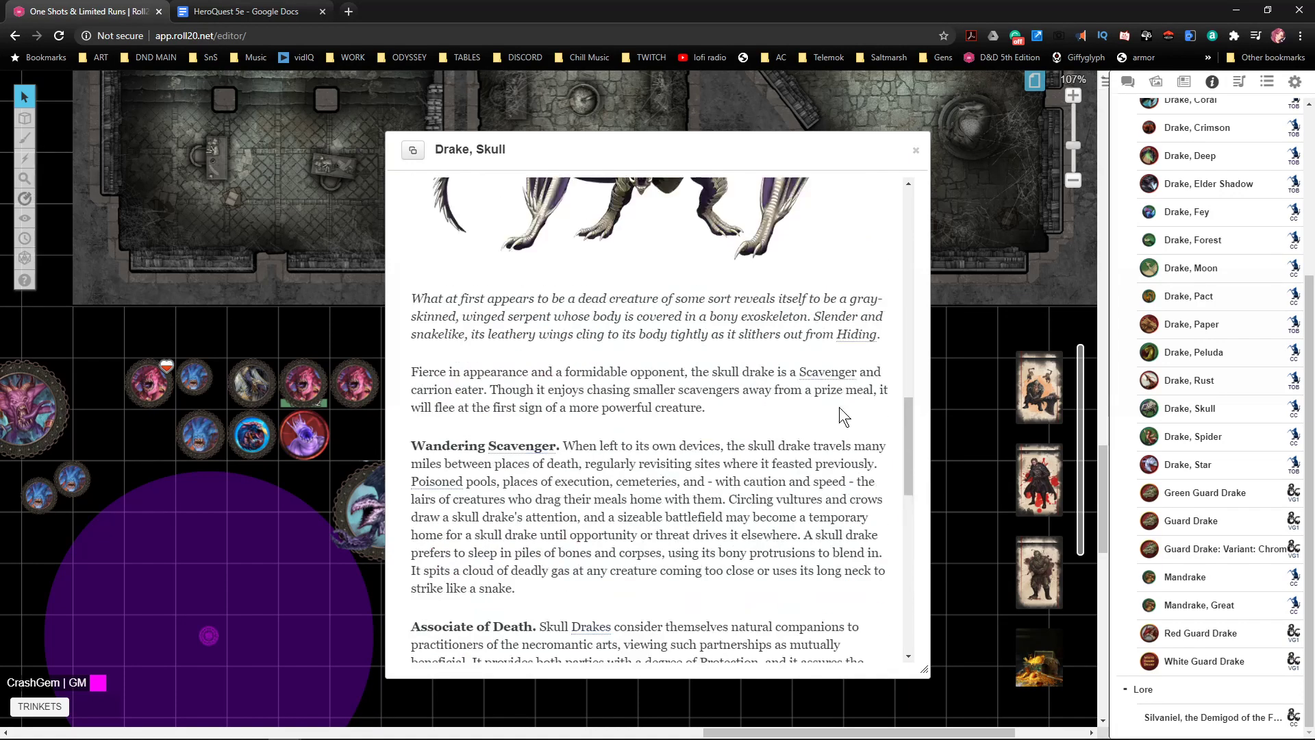
{"action": "scroll", "coordinate": [840, 407], "scroll_direction": "up", "scroll_amount": 4}
{"action": "left_click", "coordinate": [916, 150]}
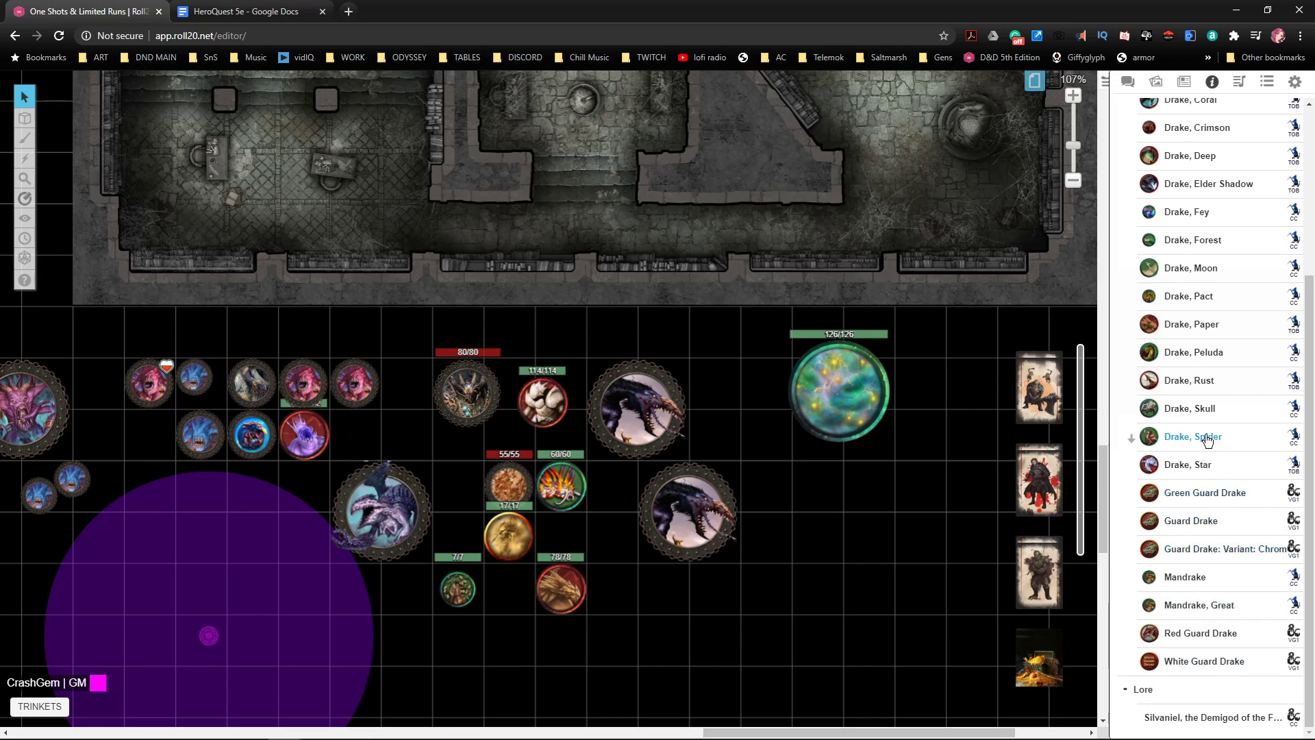
- Look back through the drake list and search the compendium for "lant"
{"action": "scroll", "coordinate": [1205, 446], "scroll_direction": "up", "scroll_amount": 1}
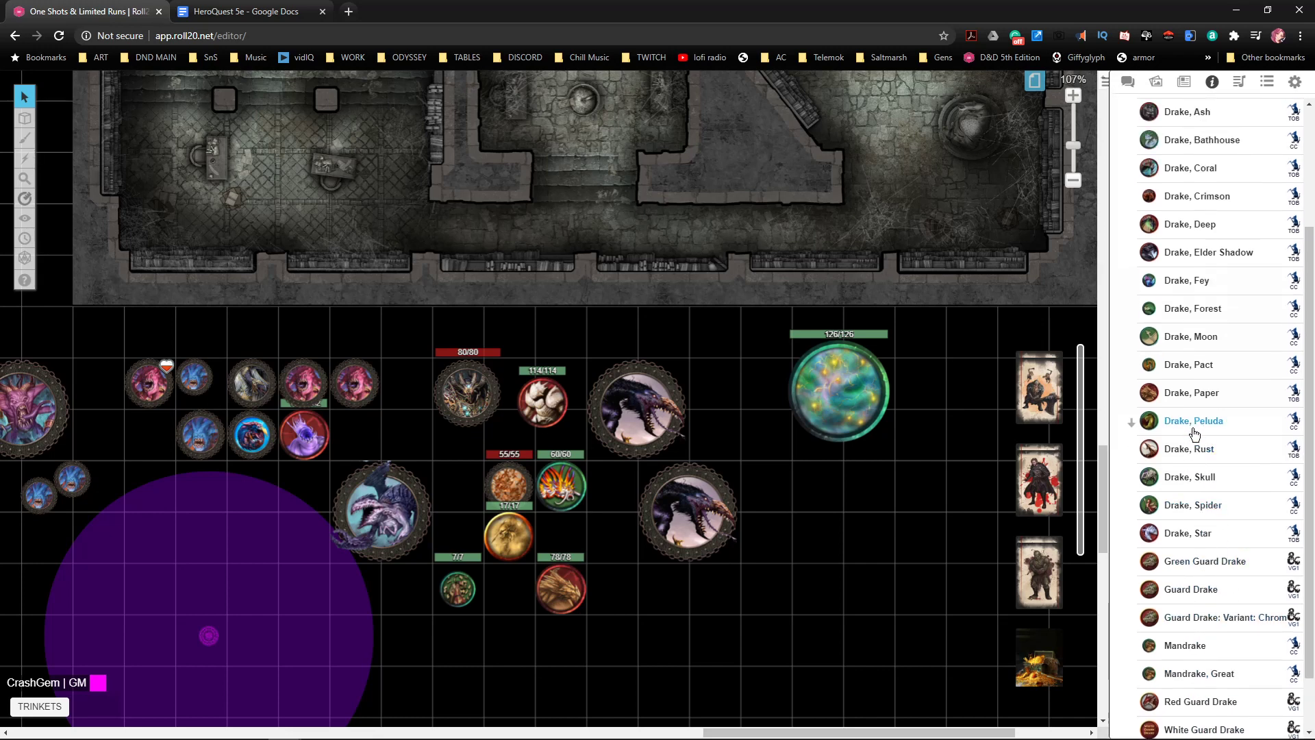
{"action": "scroll", "coordinate": [1196, 431], "scroll_direction": "up", "scroll_amount": 1}
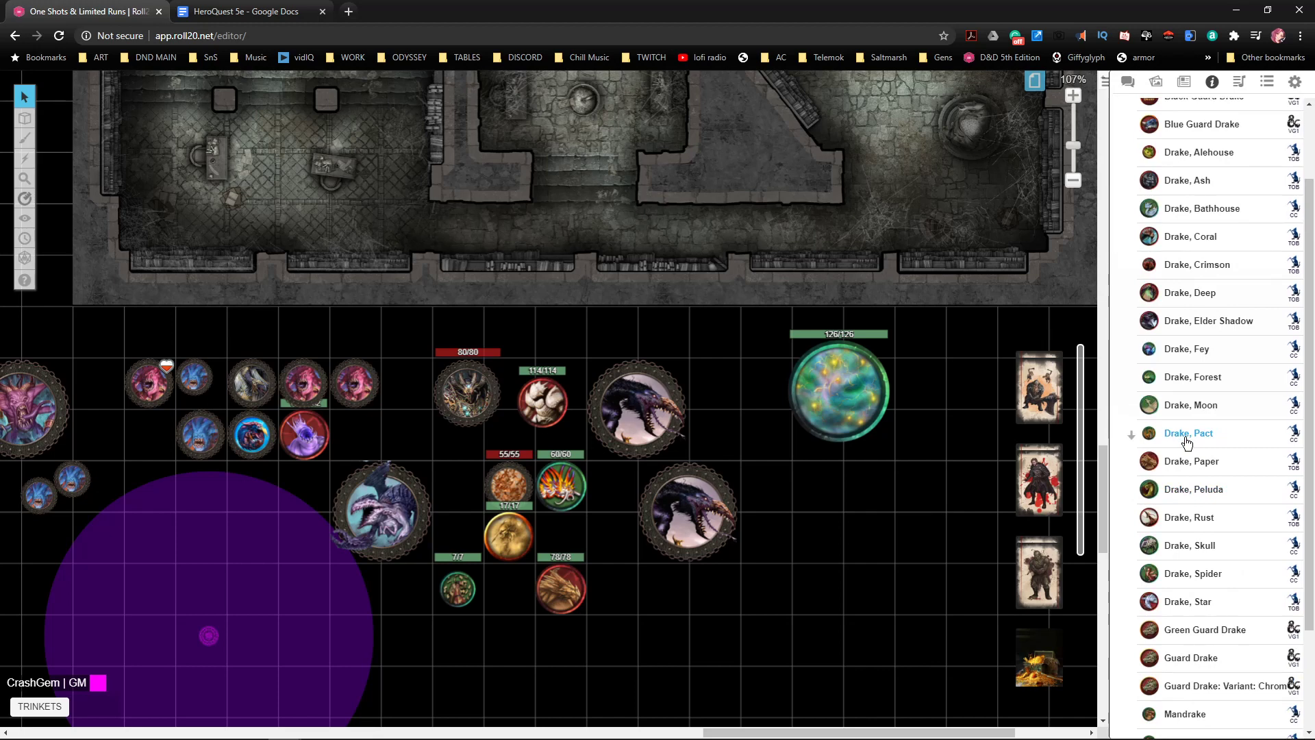
{"action": "scroll", "coordinate": [1206, 367], "scroll_direction": "up", "scroll_amount": 1}
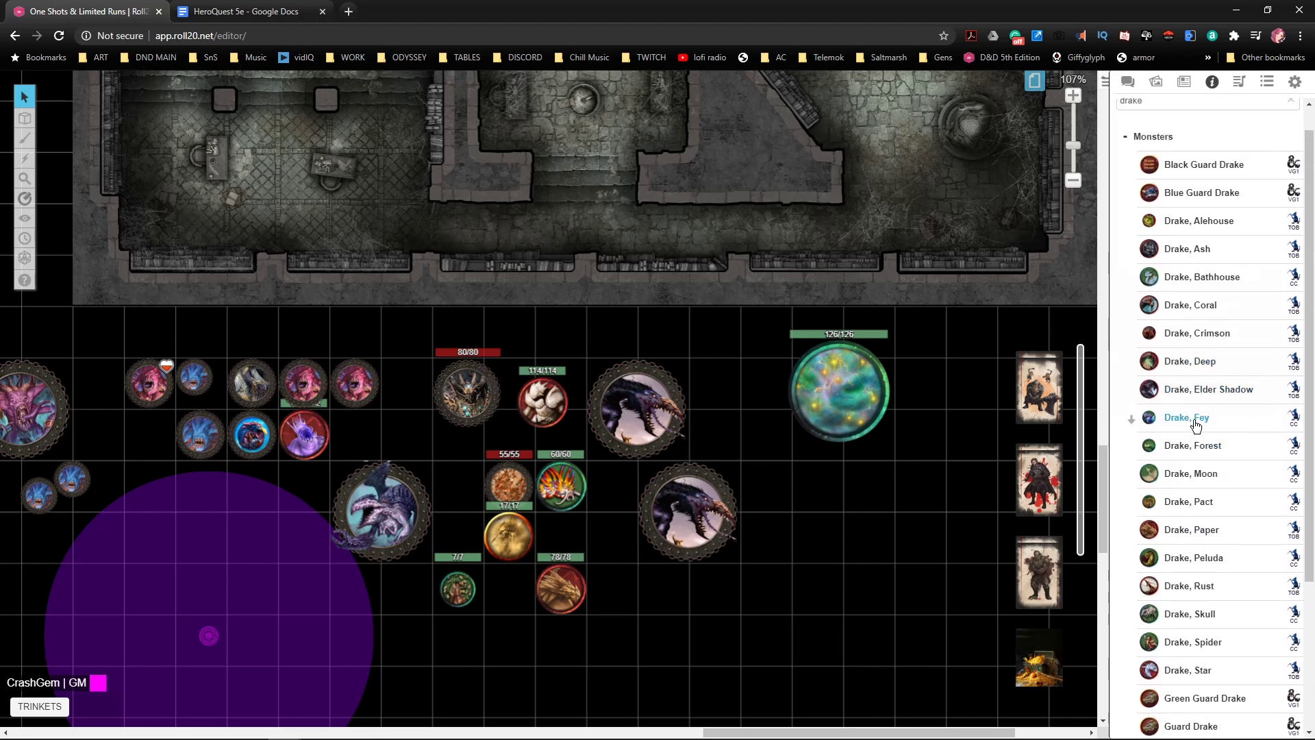
{"action": "scroll", "coordinate": [1200, 416], "scroll_direction": "up", "scroll_amount": 1}
{"action": "left_click_drag", "start_coordinate": [1143, 130], "coordinate": [1087, 130]}
{"action": "key", "text": "BackSpace"}
{"action": "type", "text": "lant"}
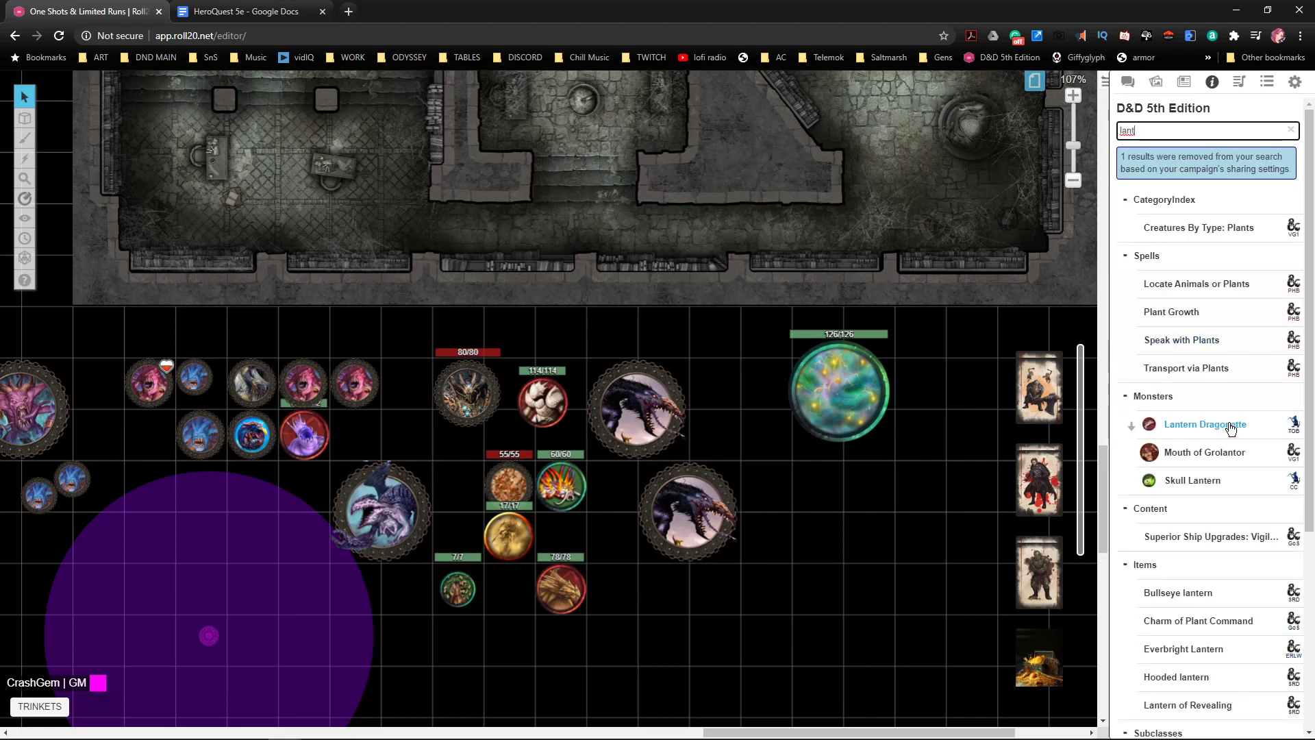
- Add a Lantern Dragonette token just north of the large token west of the Dust Mephit, checking its character sheet
{"action": "left_click_drag", "start_coordinate": [1191, 449], "coordinate": [856, 528]}
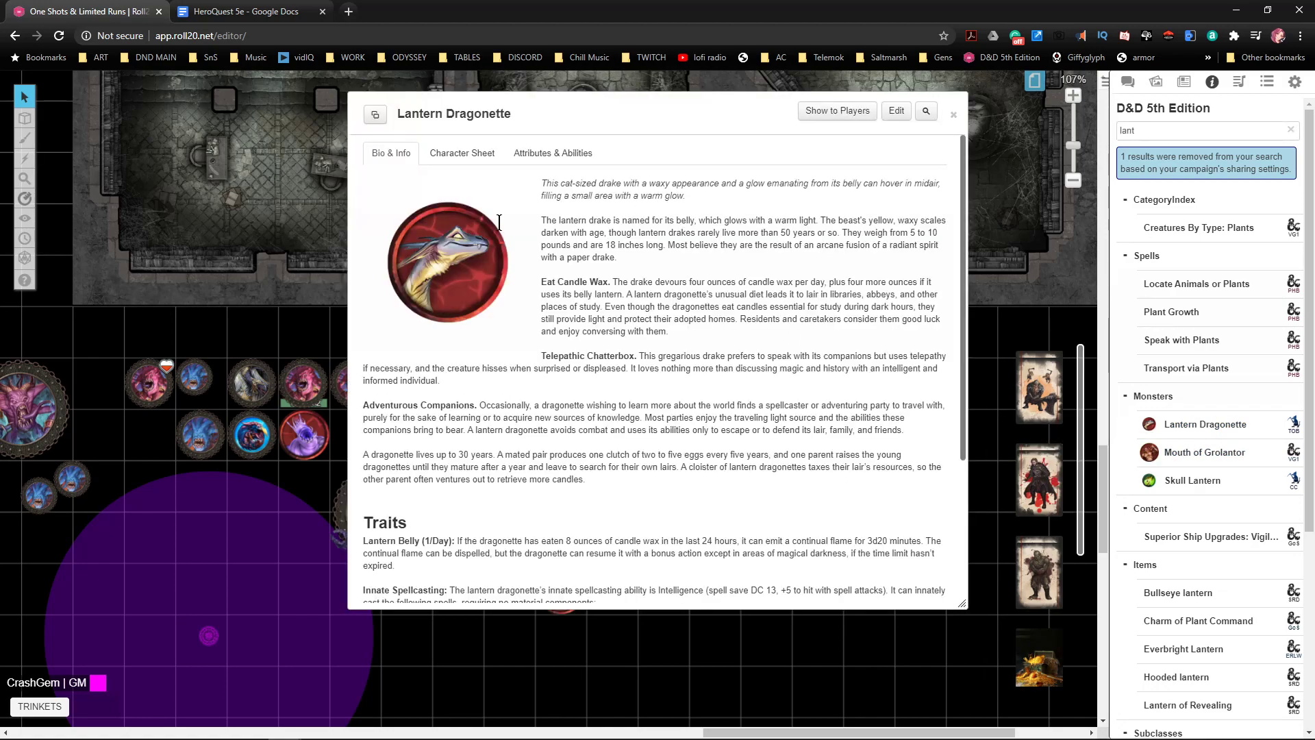
{"action": "left_click", "coordinate": [476, 155]}
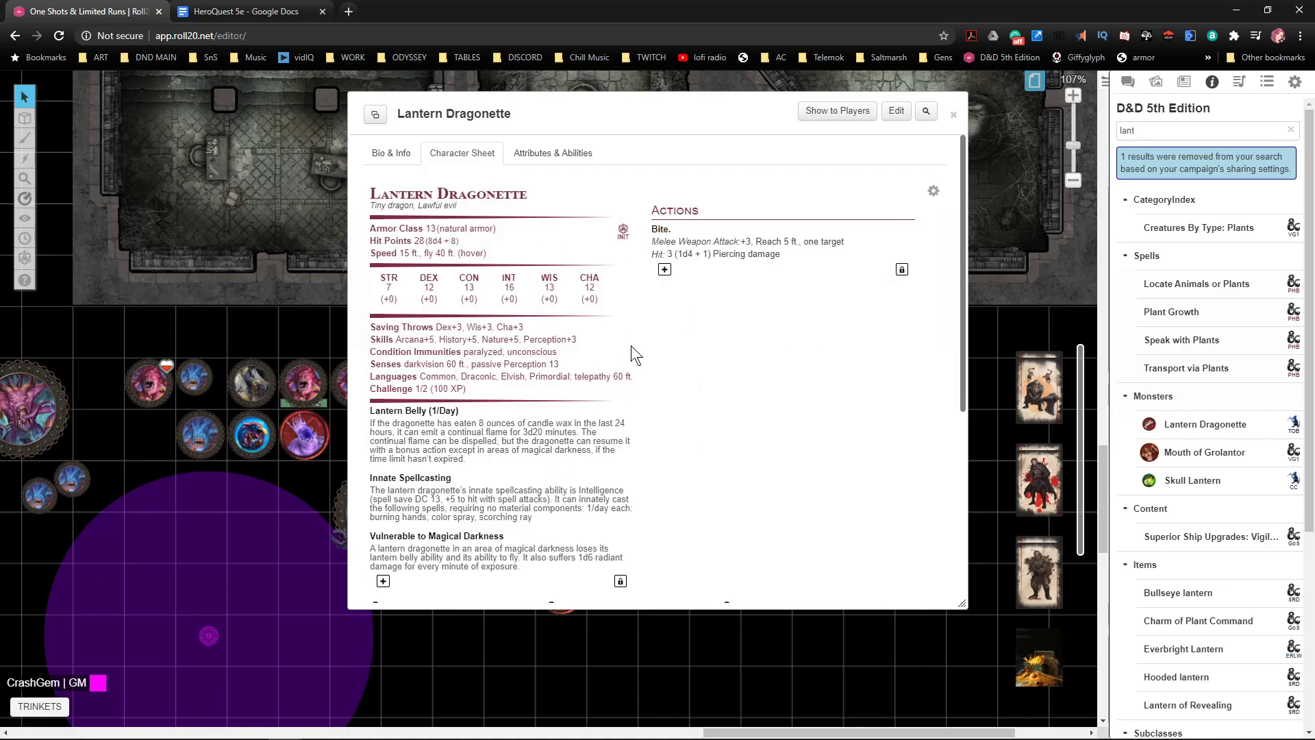
{"action": "scroll", "coordinate": [591, 384], "scroll_direction": "down", "scroll_amount": 5}
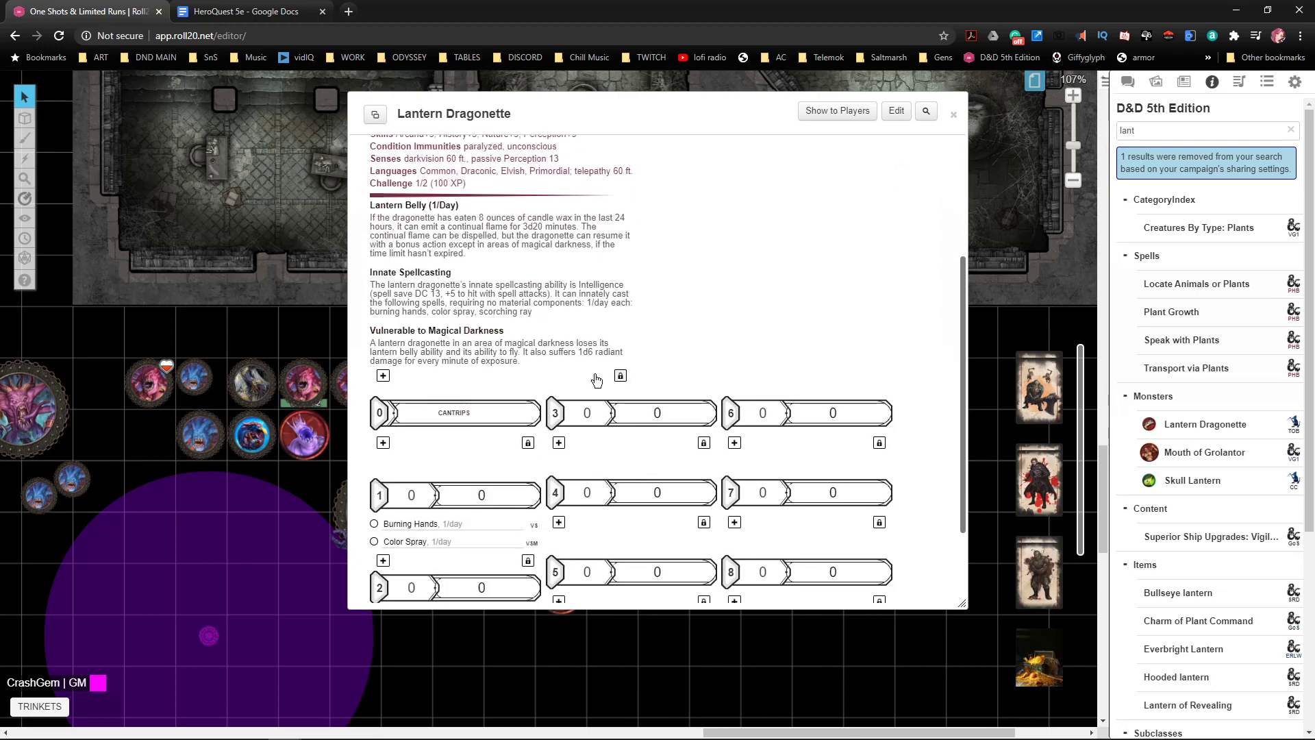
{"action": "scroll", "coordinate": [420, 526], "scroll_direction": "up", "scroll_amount": 5}
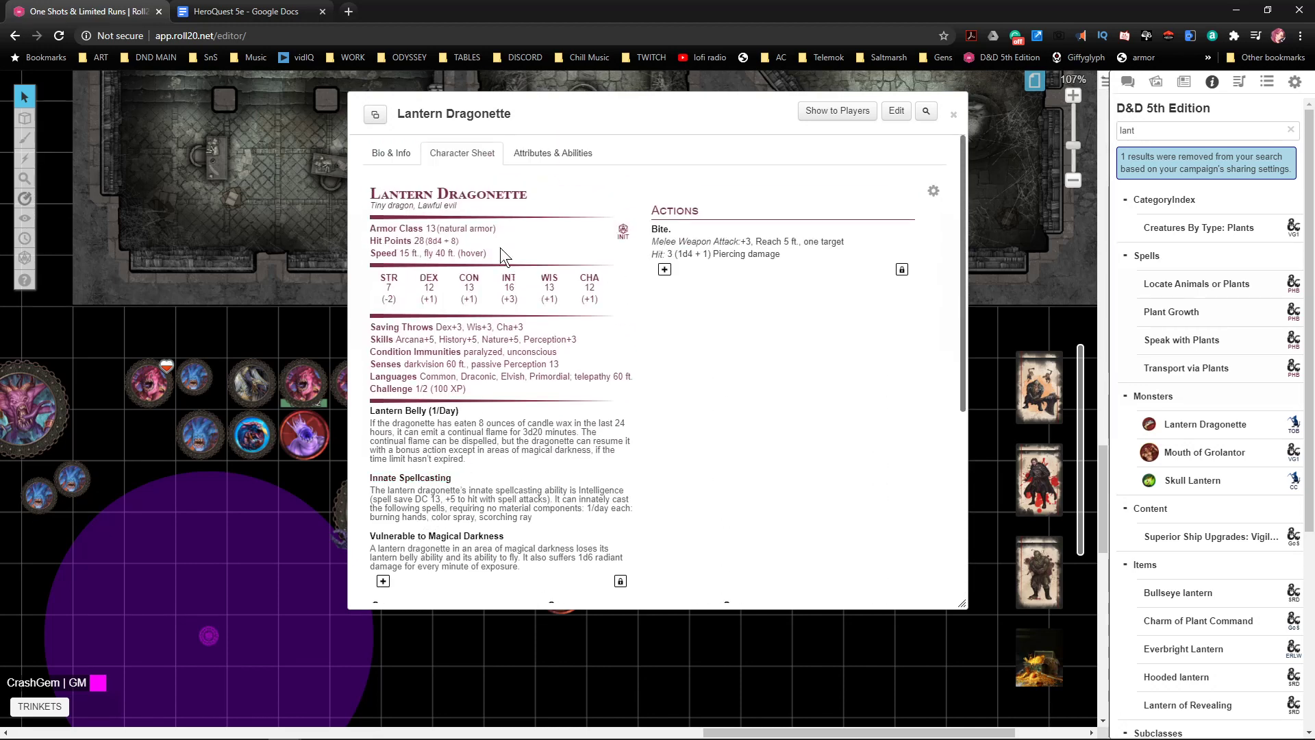
{"action": "scroll", "coordinate": [508, 344], "scroll_direction": "down", "scroll_amount": 4}
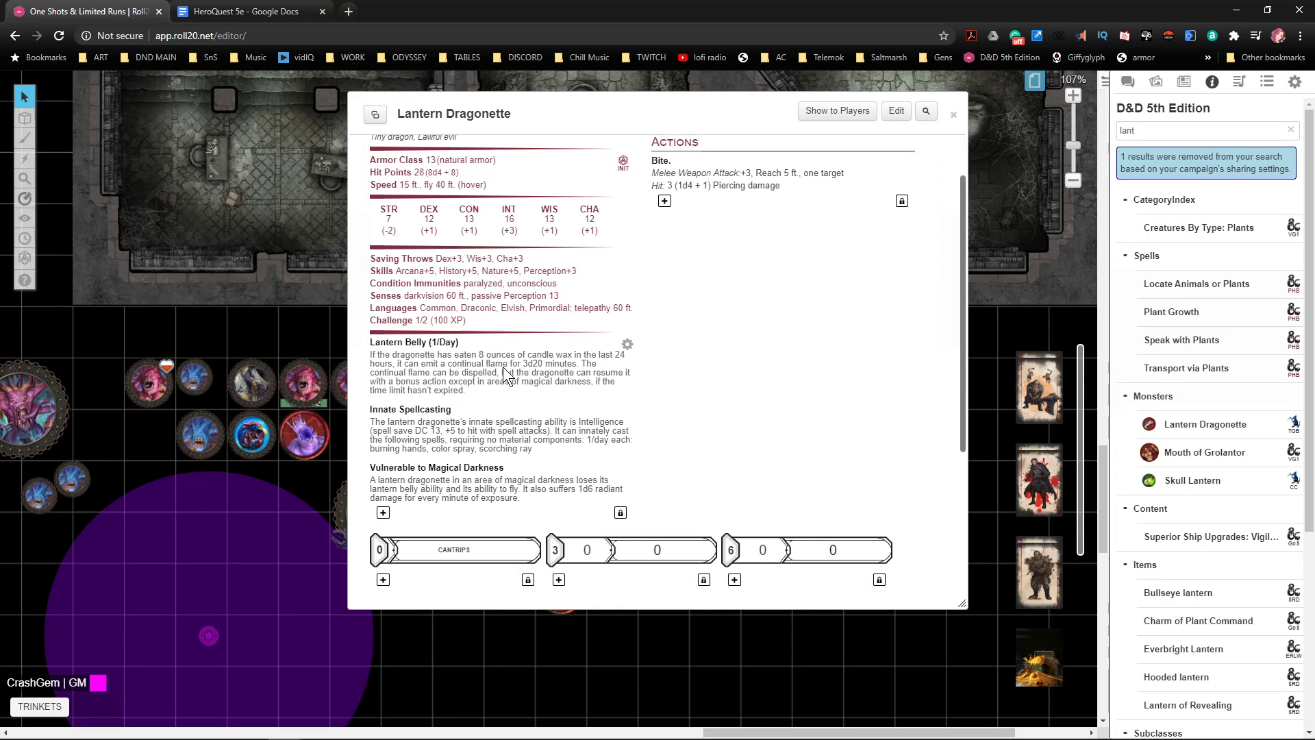
{"action": "scroll", "coordinate": [502, 382], "scroll_direction": "down", "scroll_amount": 1}
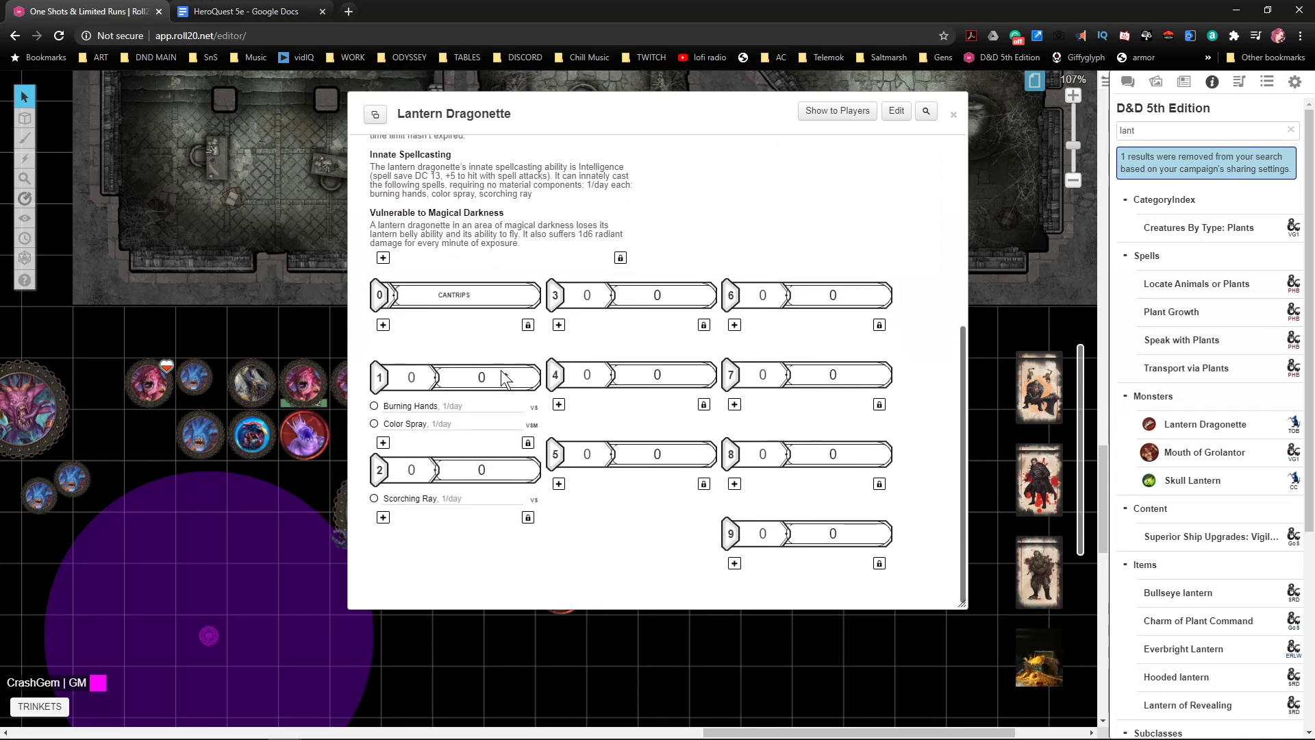
{"action": "scroll", "coordinate": [501, 370], "scroll_direction": "up", "scroll_amount": 3}
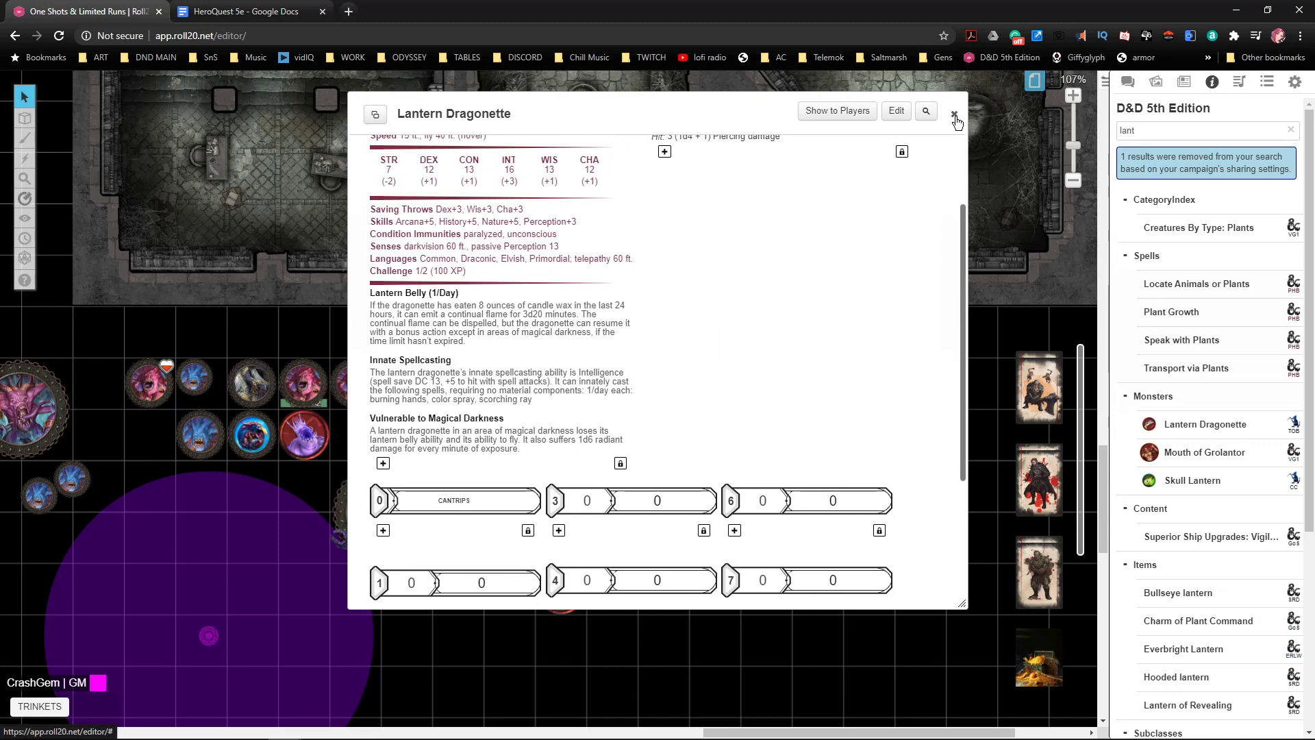
{"action": "left_click", "coordinate": [953, 114]}
{"action": "left_click_drag", "start_coordinate": [856, 529], "coordinate": [417, 435]}
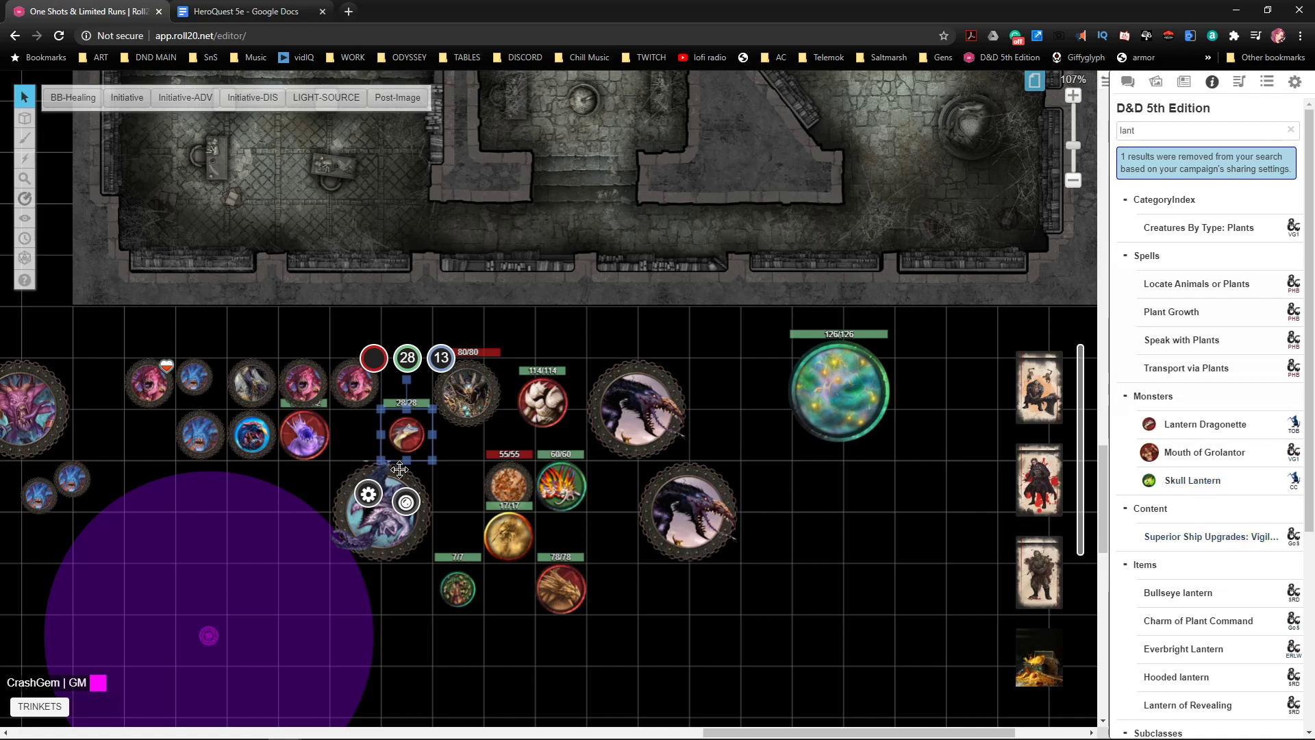
- Search the compendium for "ink"
{"action": "mouse_move", "coordinate": [502, 452]}
{"action": "left_mouse_down"}
{"action": "mouse_move", "coordinate": [692, 462]}
{"action": "mouse_move", "coordinate": [665, 442]}
{"action": "mouse_move", "coordinate": [494, 432]}
{"action": "left_mouse_up"}
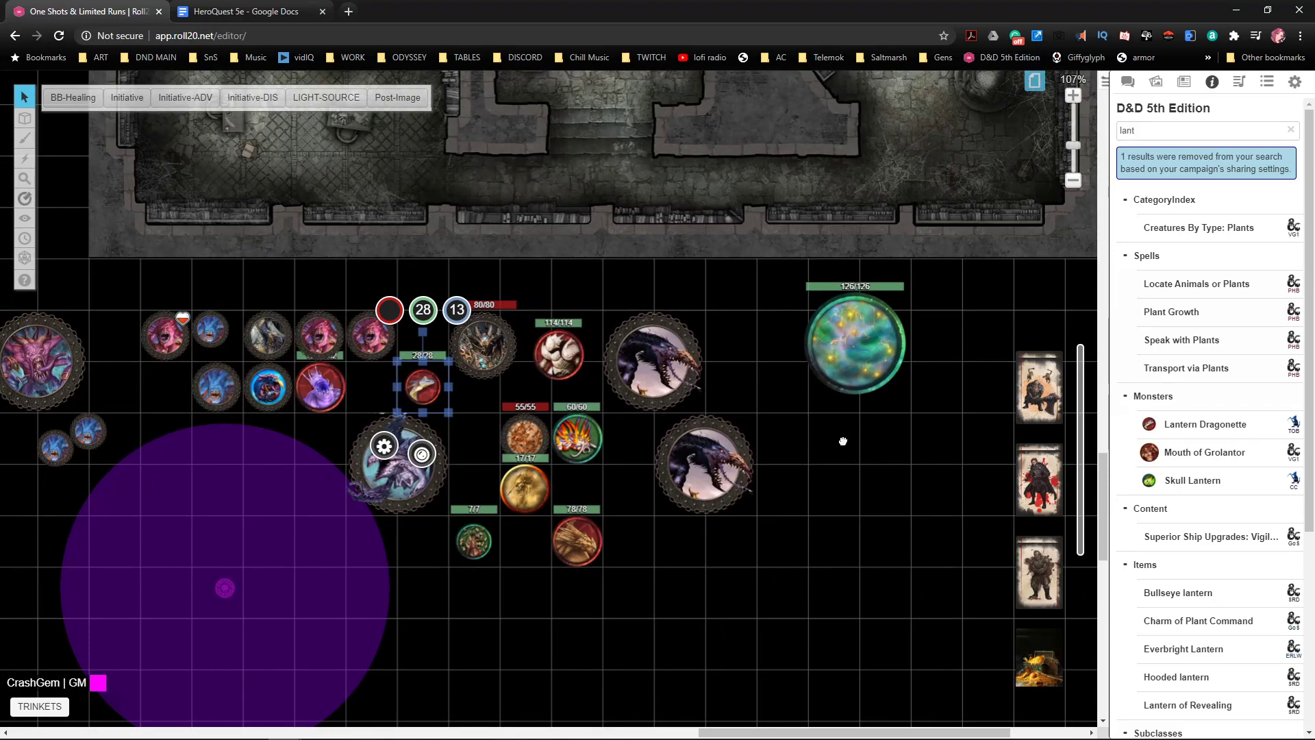
{"action": "left_click_drag", "start_coordinate": [845, 449], "coordinate": [758, 469]}
{"action": "left_click_drag", "start_coordinate": [290, 371], "coordinate": [527, 397]}
{"action": "left_click_drag", "start_coordinate": [757, 270], "coordinate": [388, 258]}
{"action": "double_click", "coordinate": [1121, 130]}
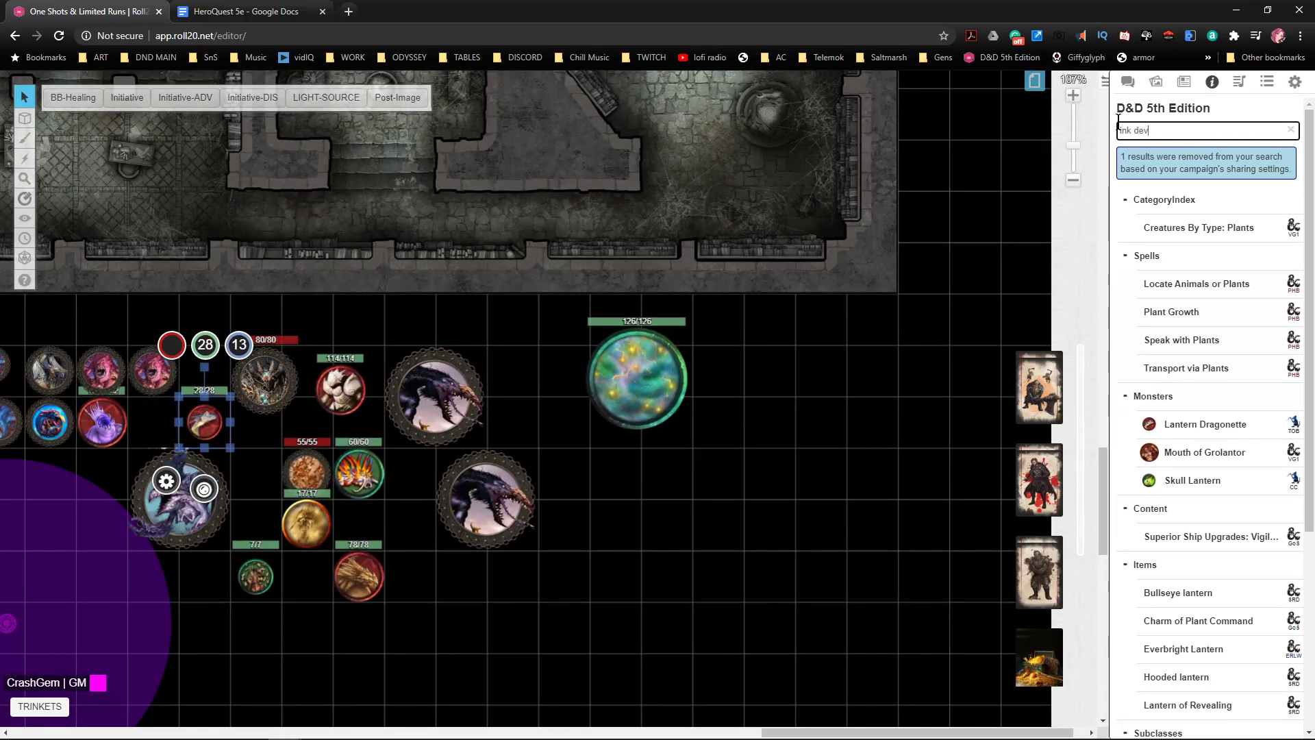
{"action": "key", "text": "BackSpace"}
{"action": "key", "text": "BackSpace"}
{"action": "key", "text": "BackSpace"}
{"action": "key", "text": "BackSpace"}
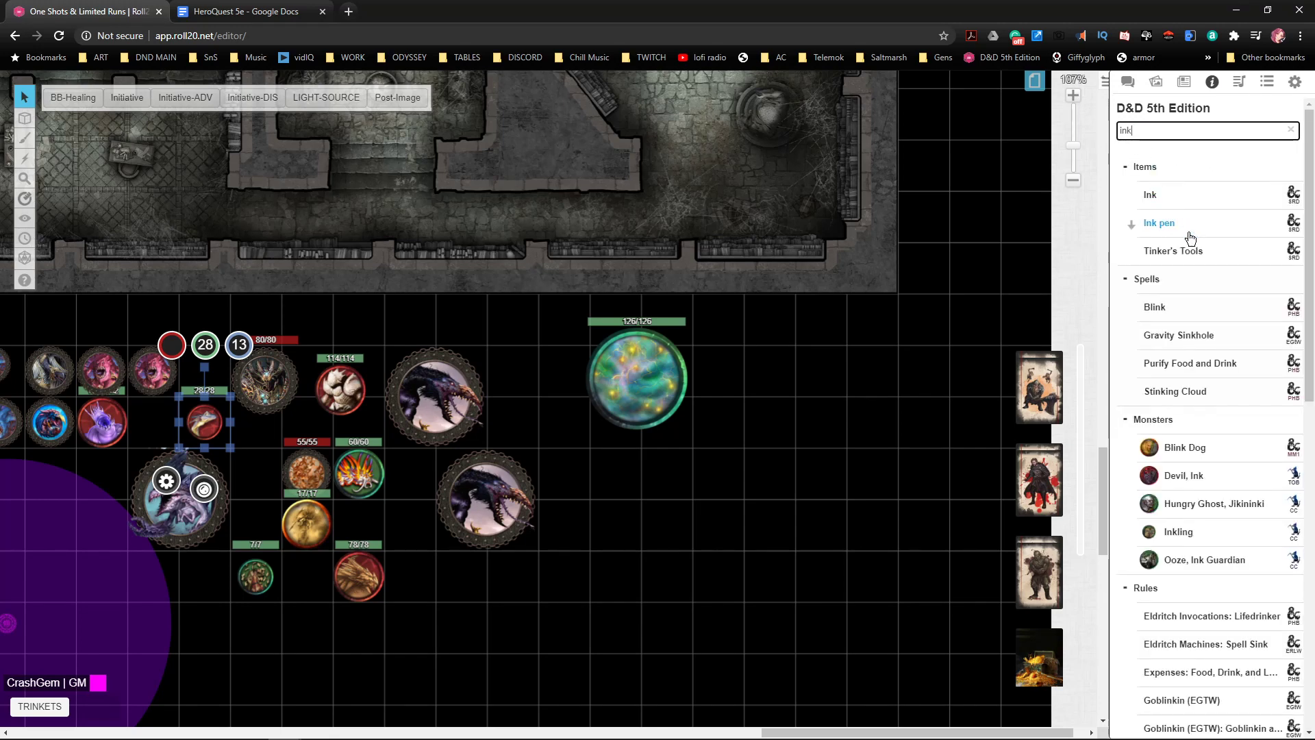
- Add an Ink Devil token below the large green starry token and close its information window
{"action": "scroll", "coordinate": [1192, 269], "scroll_direction": "down", "scroll_amount": 1}
{"action": "mouse_move", "coordinate": [1183, 409]}
{"action": "left_mouse_down"}
{"action": "mouse_move", "coordinate": [706, 483]}
{"action": "mouse_move", "coordinate": [610, 513]}
{"action": "left_mouse_up"}
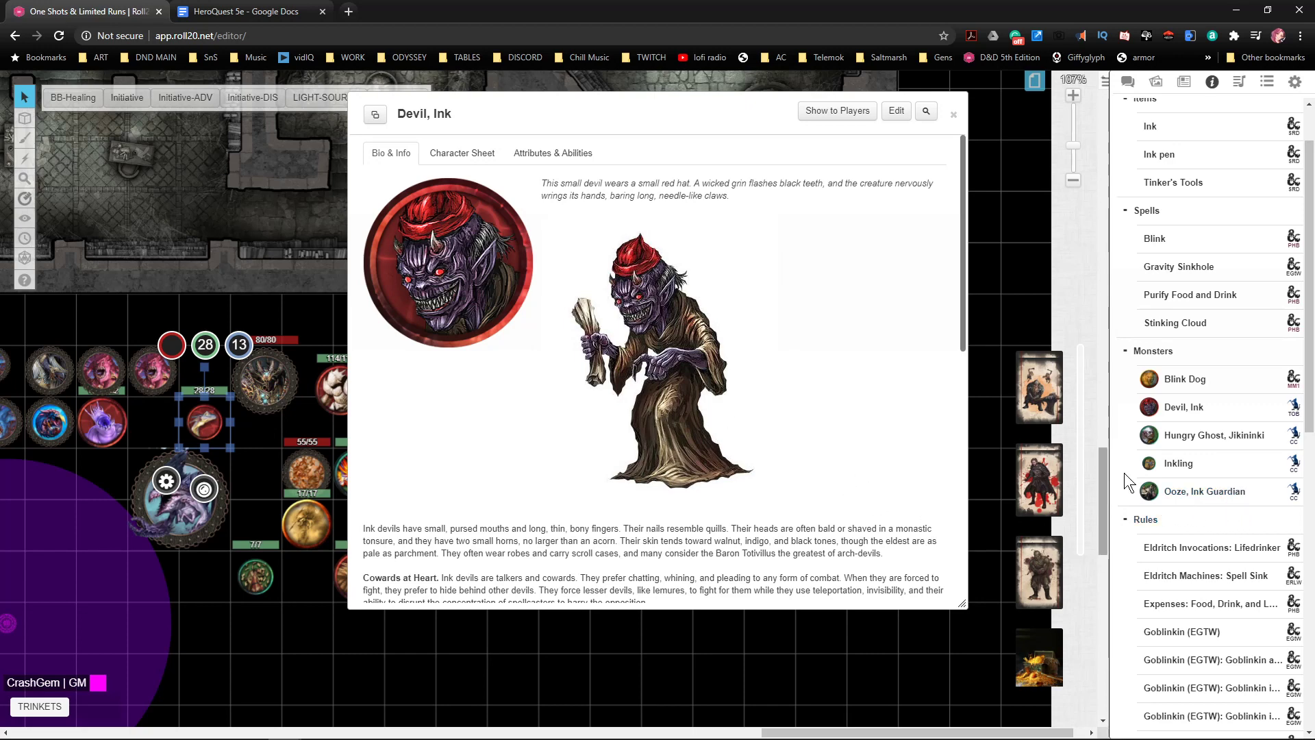
{"action": "left_click", "coordinate": [952, 117]}
- Add an Ink Guardian ooze token east of the Ink Devil, checking its traits and actions on the character sheet
{"action": "mouse_move", "coordinate": [1165, 492]}
{"action": "left_mouse_down"}
{"action": "mouse_move", "coordinate": [1019, 521]}
{"action": "mouse_move", "coordinate": [739, 491]}
{"action": "left_mouse_up"}
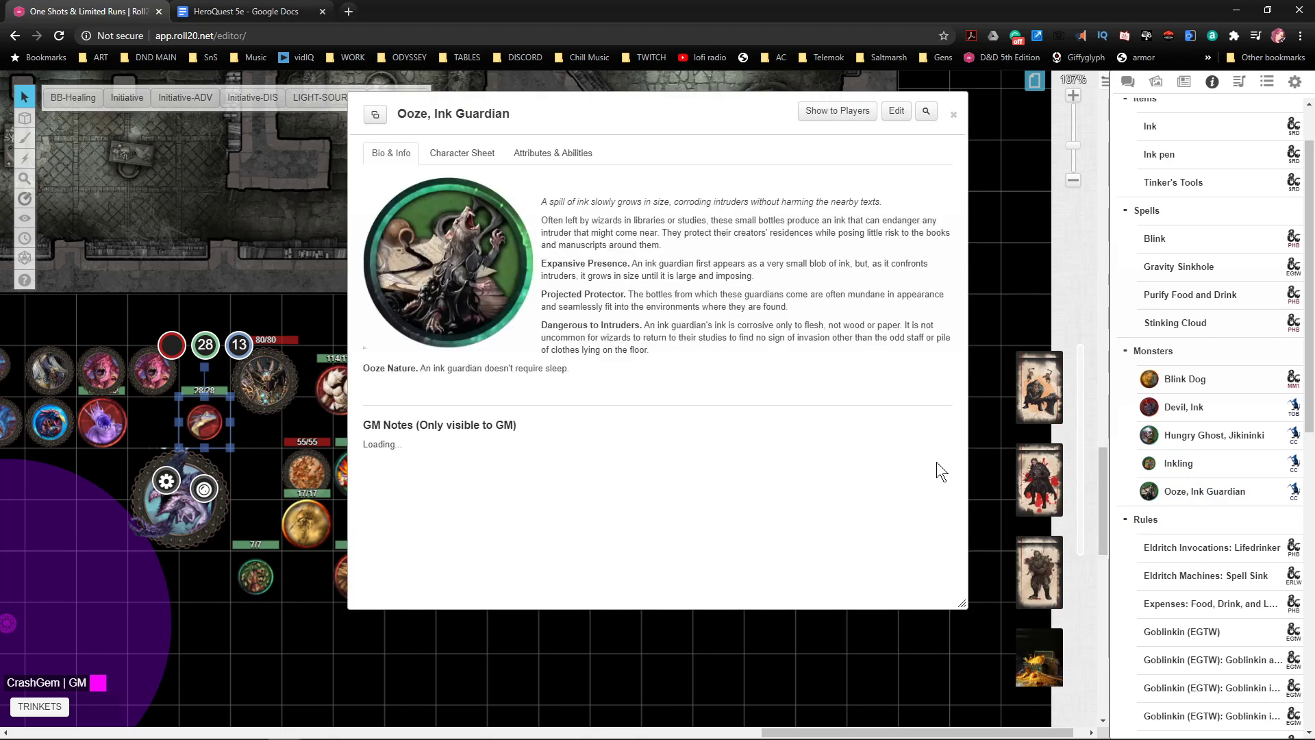
{"action": "left_click", "coordinate": [461, 153]}
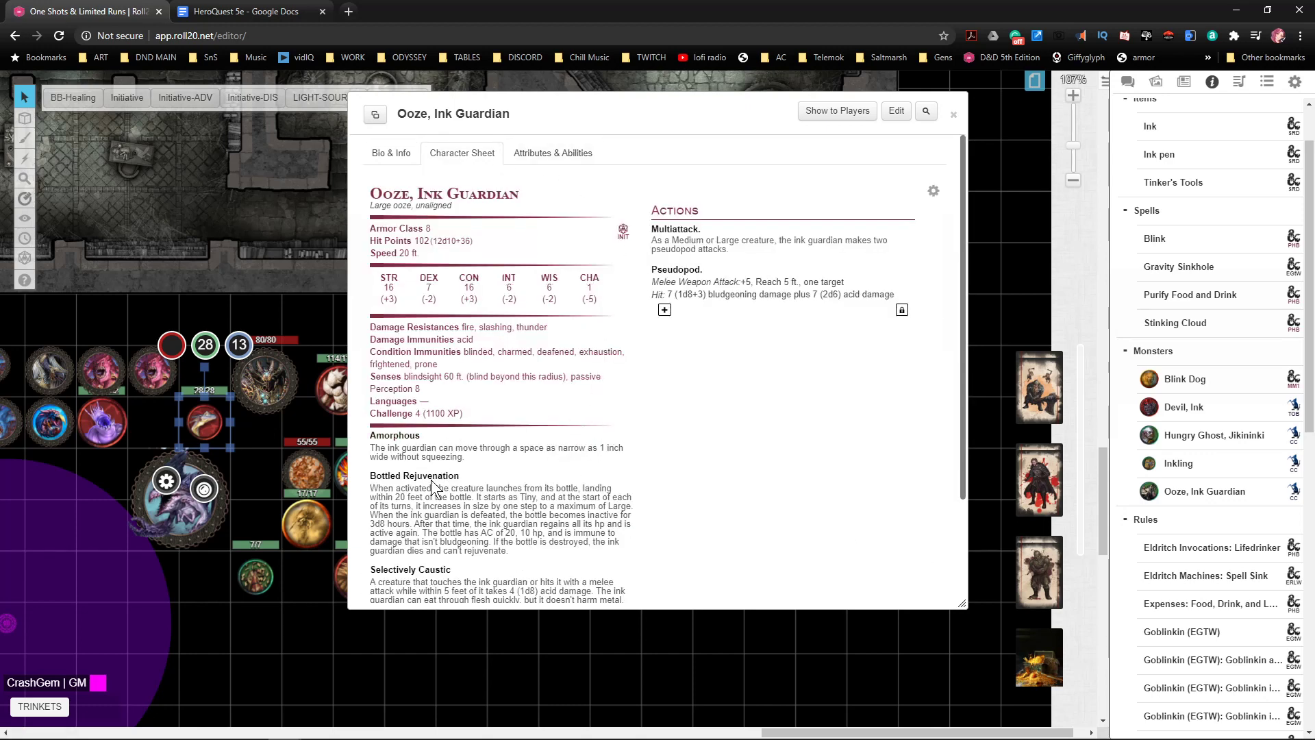
{"action": "scroll", "coordinate": [430, 475], "scroll_direction": "down", "scroll_amount": 1}
{"action": "scroll", "coordinate": [480, 489], "scroll_direction": "down", "scroll_amount": 1}
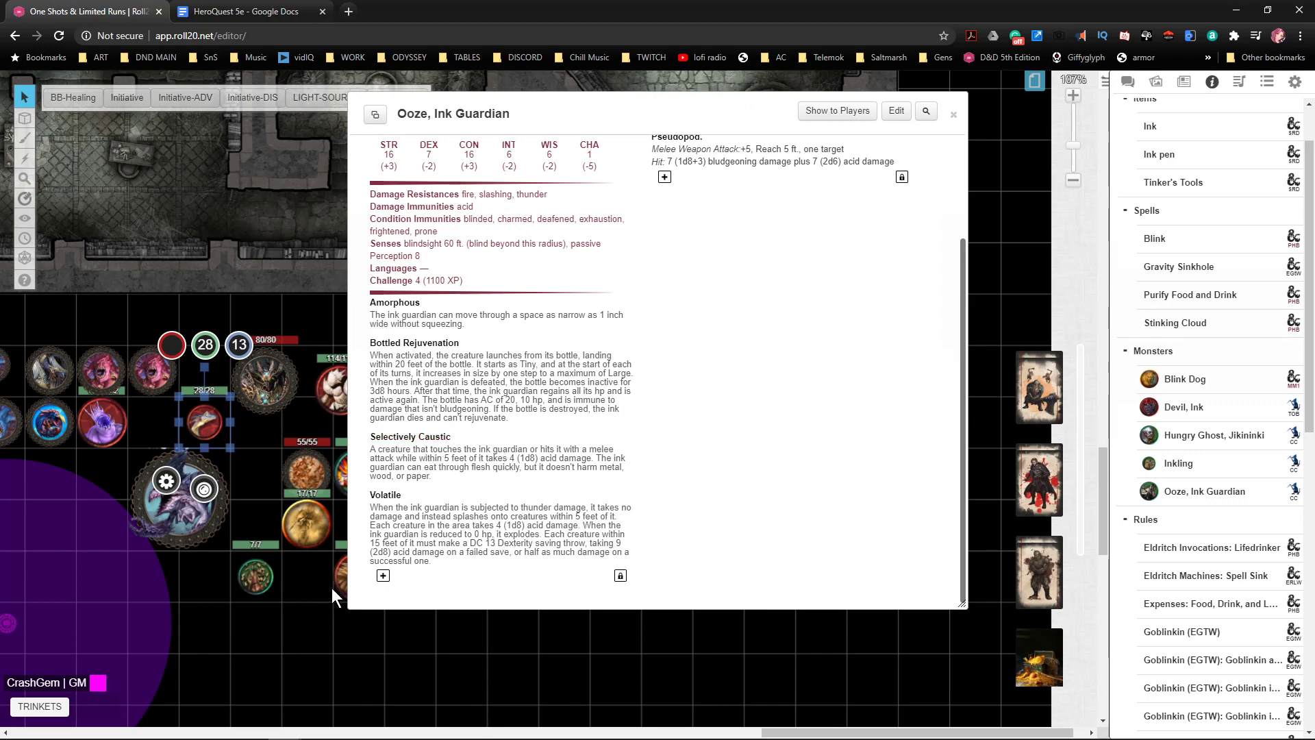
{"action": "scroll", "coordinate": [664, 511], "scroll_direction": "up", "scroll_amount": 2}
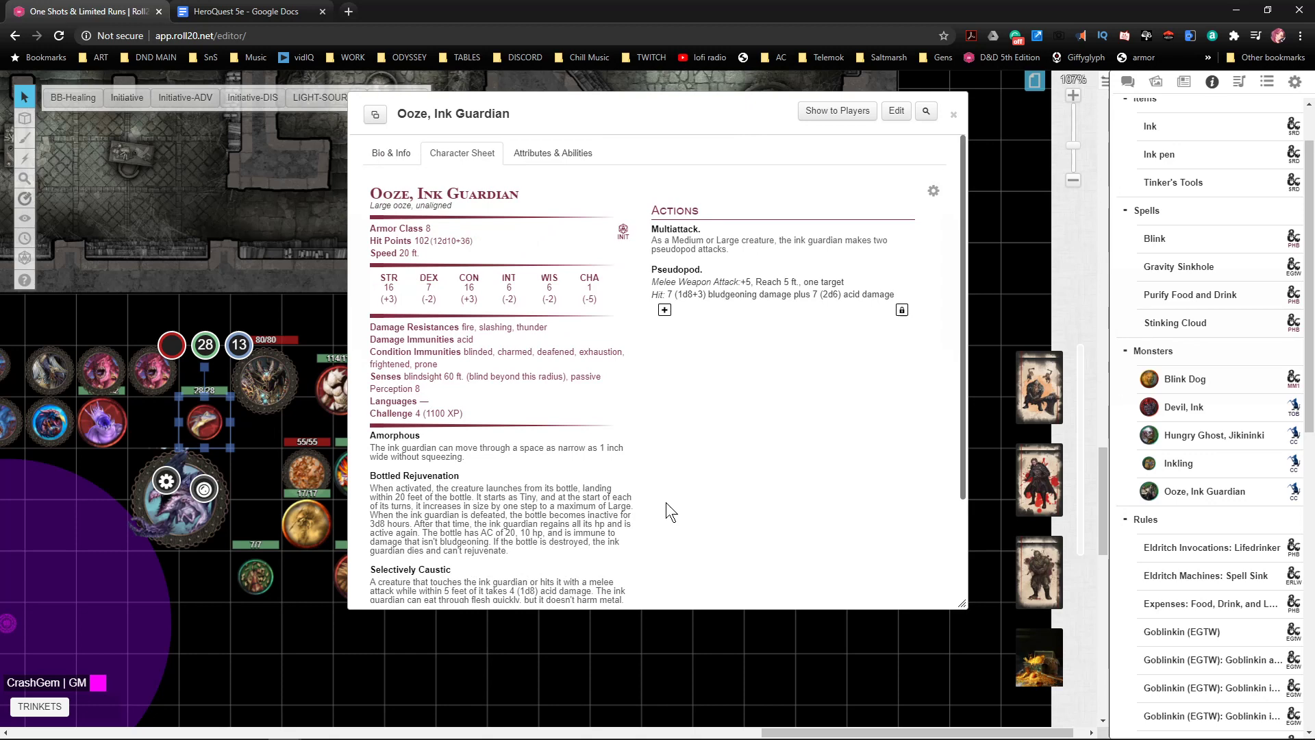
{"action": "left_click", "coordinate": [954, 115]}
- Add an Inkling token to the page and read its character sheet, including traits, reaction and spells
{"action": "mouse_move", "coordinate": [1067, 397]}
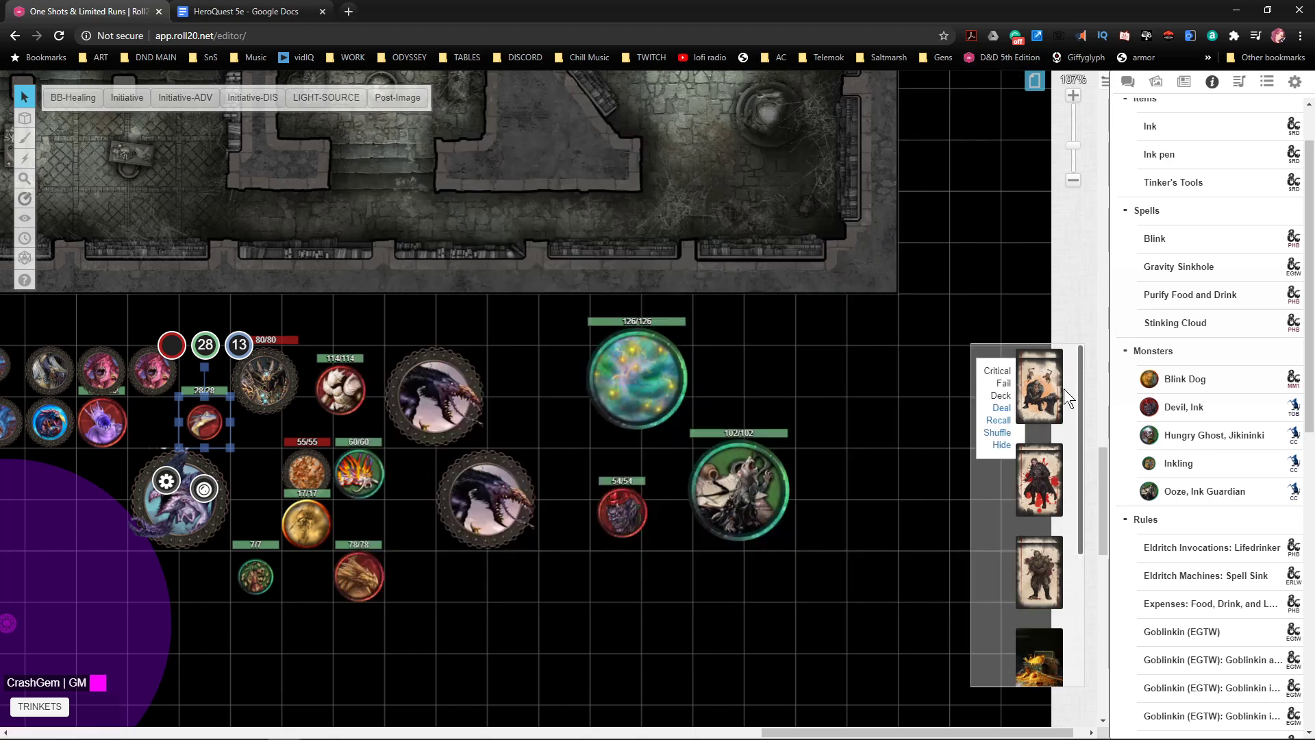
{"action": "left_click_drag", "start_coordinate": [1173, 464], "coordinate": [799, 394]}
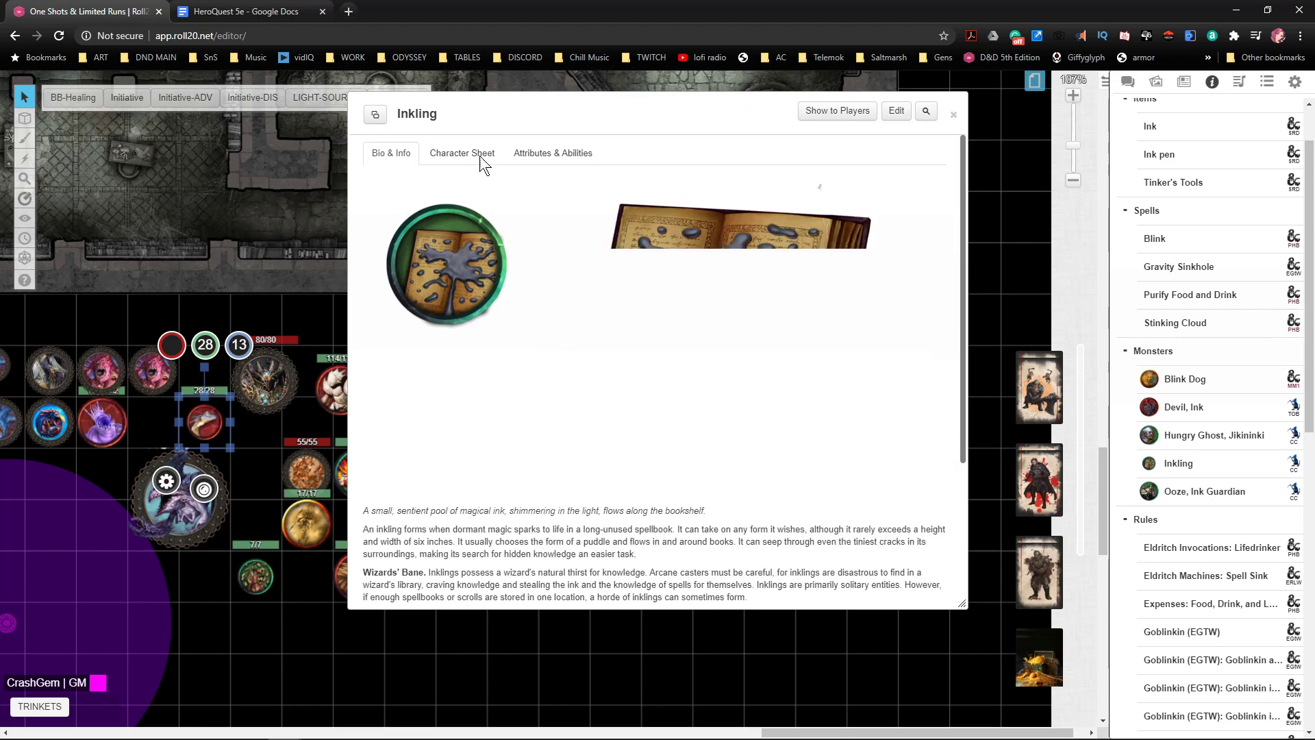
{"action": "left_click", "coordinate": [480, 158]}
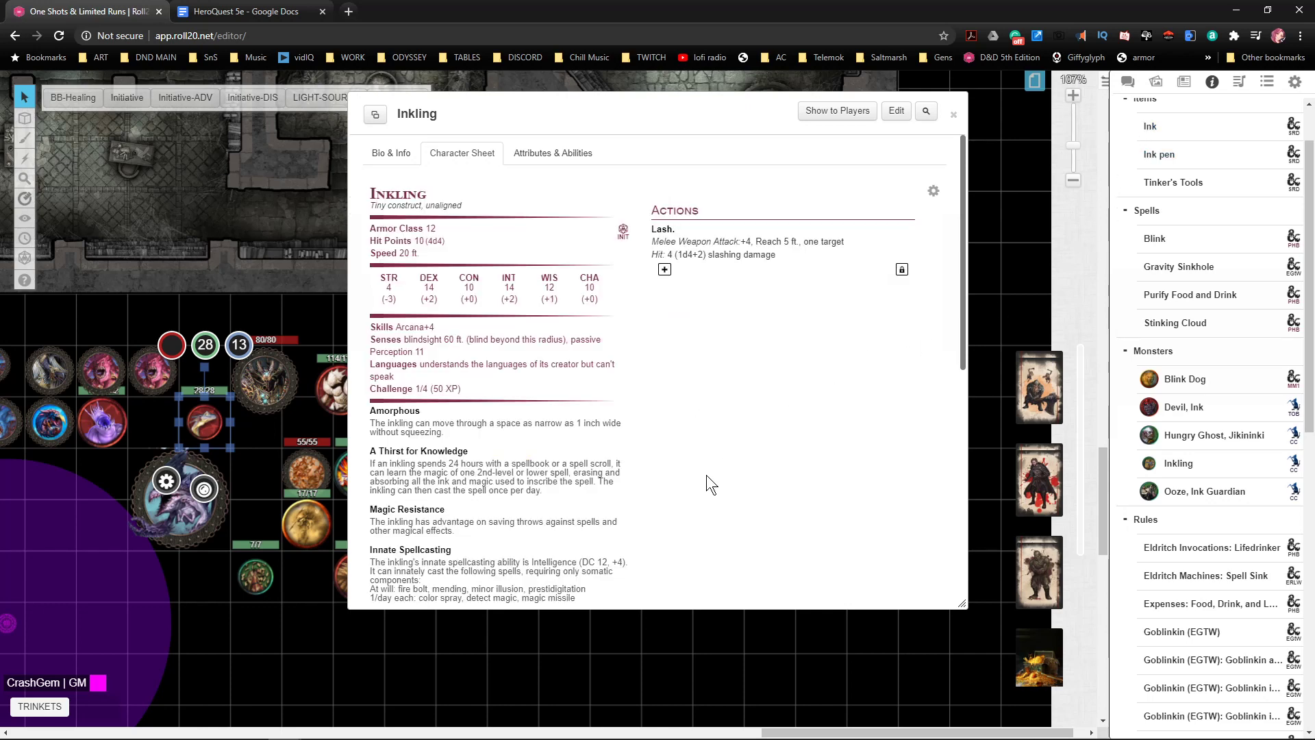
{"action": "scroll", "coordinate": [699, 478], "scroll_direction": "down", "scroll_amount": 1}
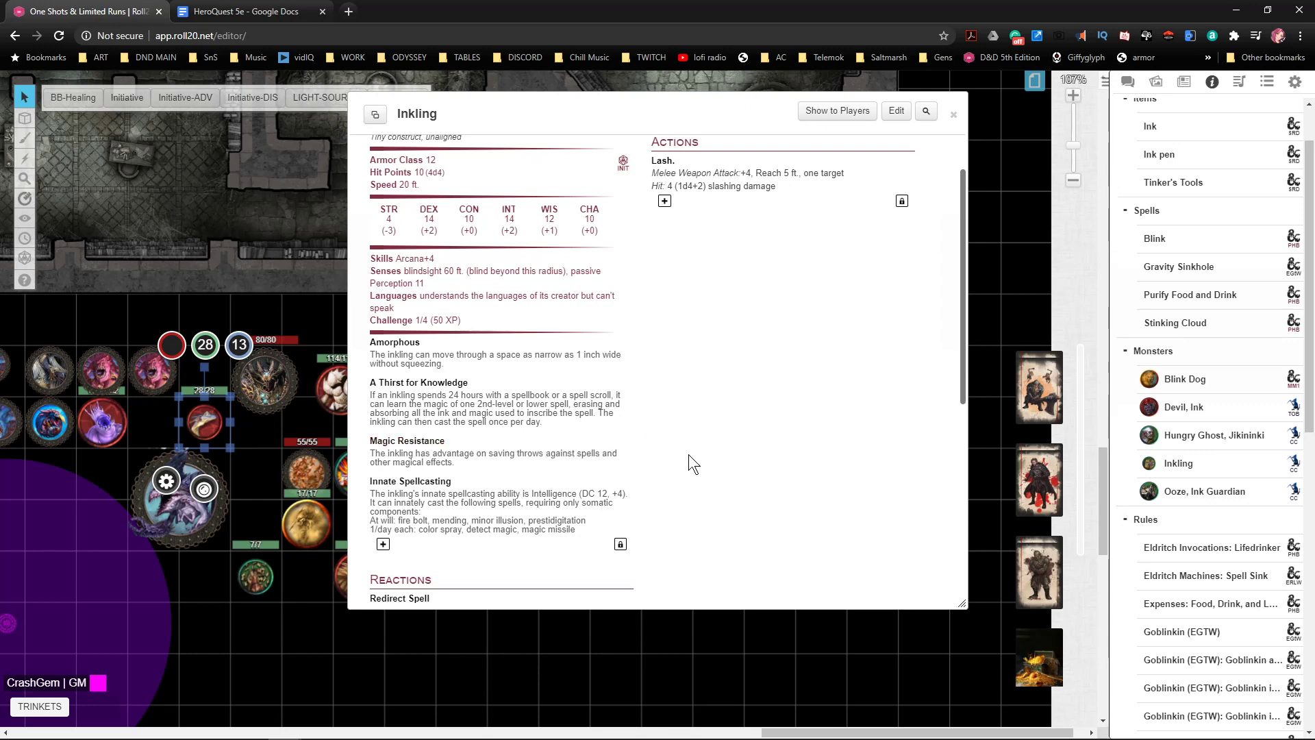
{"action": "scroll", "coordinate": [702, 450], "scroll_direction": "down", "scroll_amount": 2}
{"action": "scroll", "coordinate": [711, 441], "scroll_direction": "up", "scroll_amount": 3}
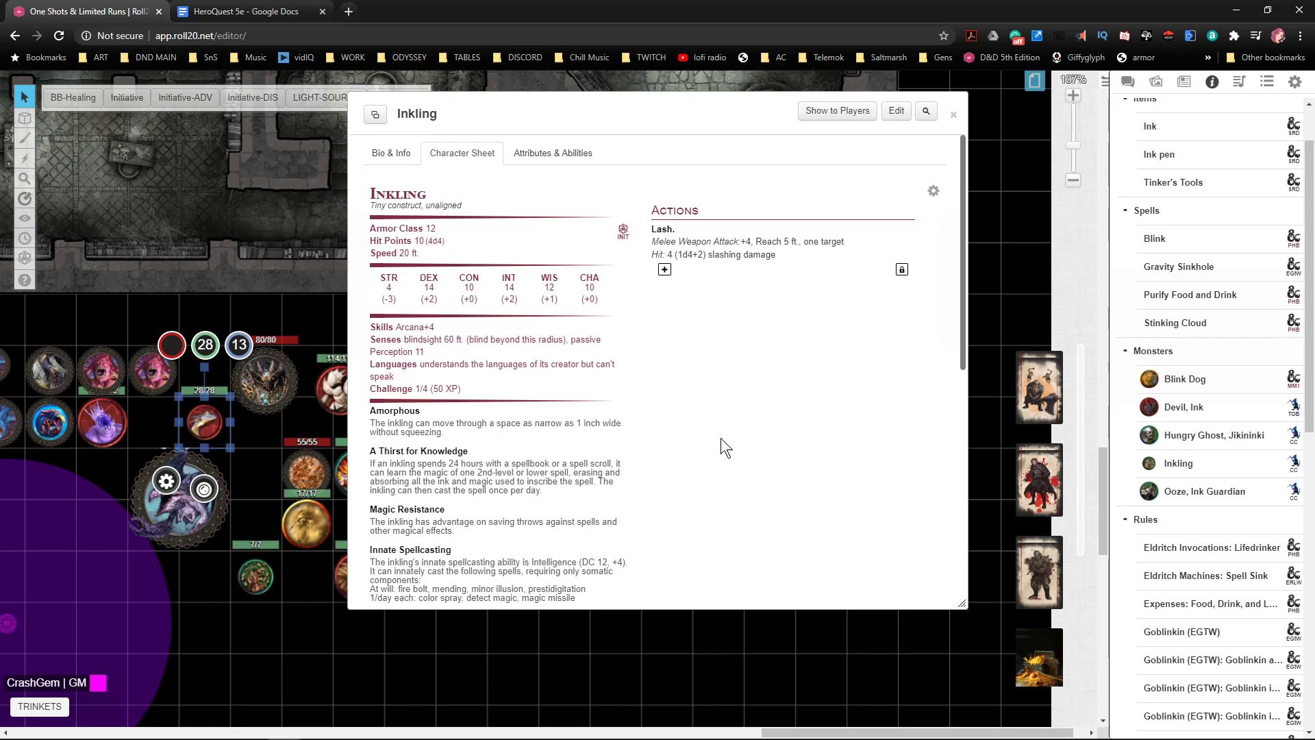
{"action": "scroll", "coordinate": [723, 446], "scroll_direction": "down", "scroll_amount": 3}
{"action": "scroll", "coordinate": [726, 446], "scroll_direction": "down", "scroll_amount": 3}
{"action": "scroll", "coordinate": [726, 447], "scroll_direction": "down", "scroll_amount": 1}
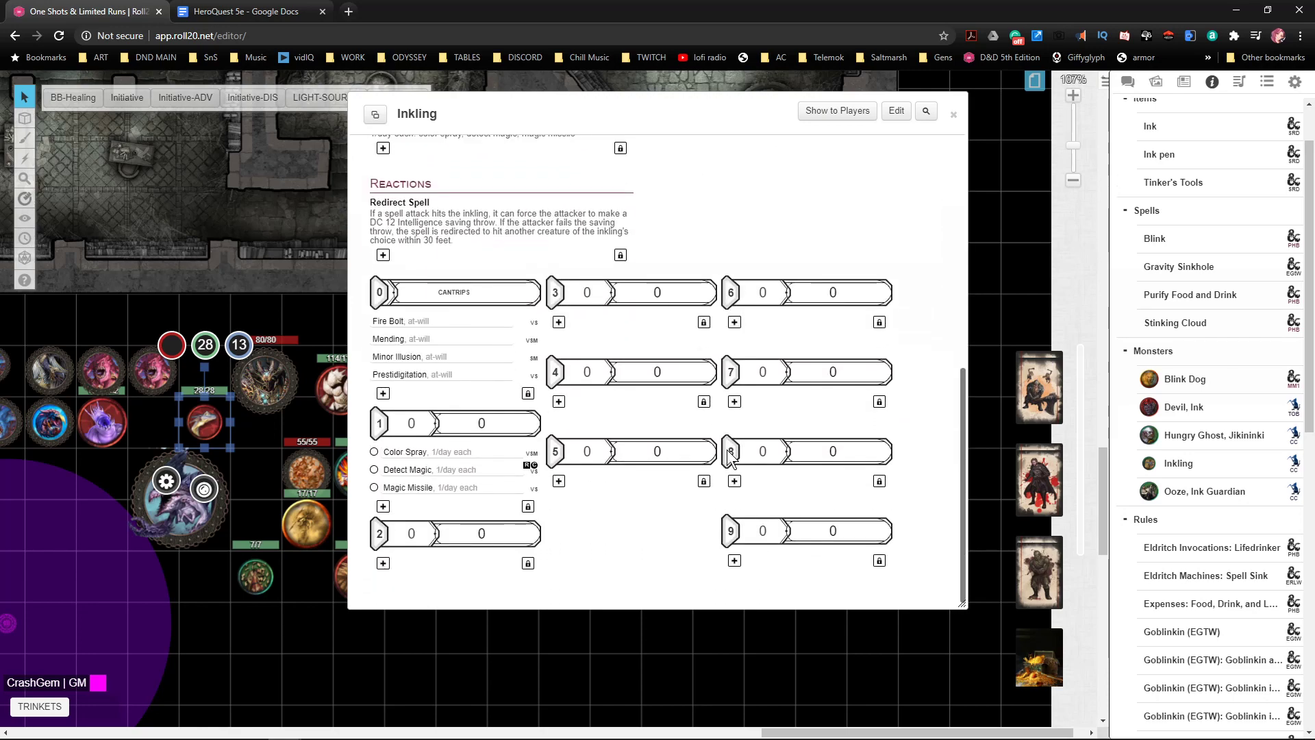
{"action": "scroll", "coordinate": [731, 464], "scroll_direction": "up", "scroll_amount": 5}
{"action": "scroll", "coordinate": [731, 464], "scroll_direction": "down", "scroll_amount": 3}
{"action": "scroll", "coordinate": [735, 468], "scroll_direction": "up", "scroll_amount": 2}
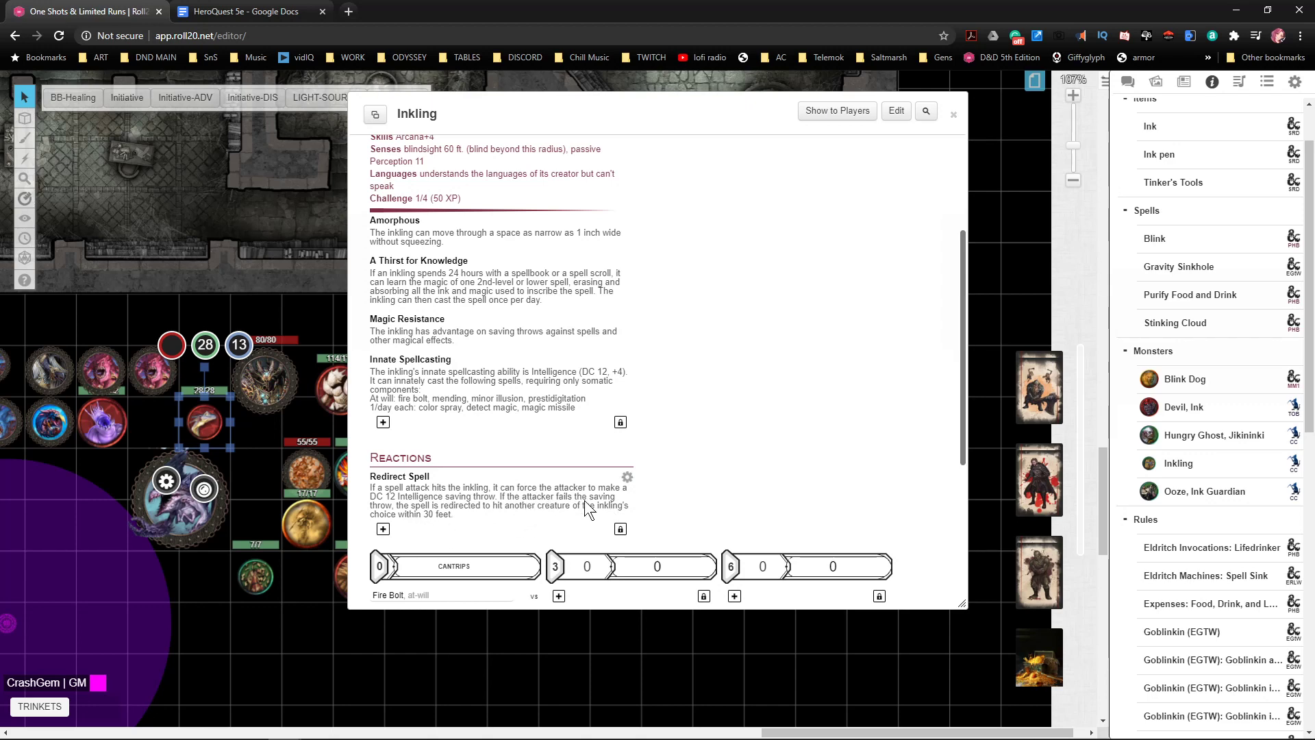
{"action": "scroll", "coordinate": [583, 501], "scroll_direction": "up", "scroll_amount": 3}
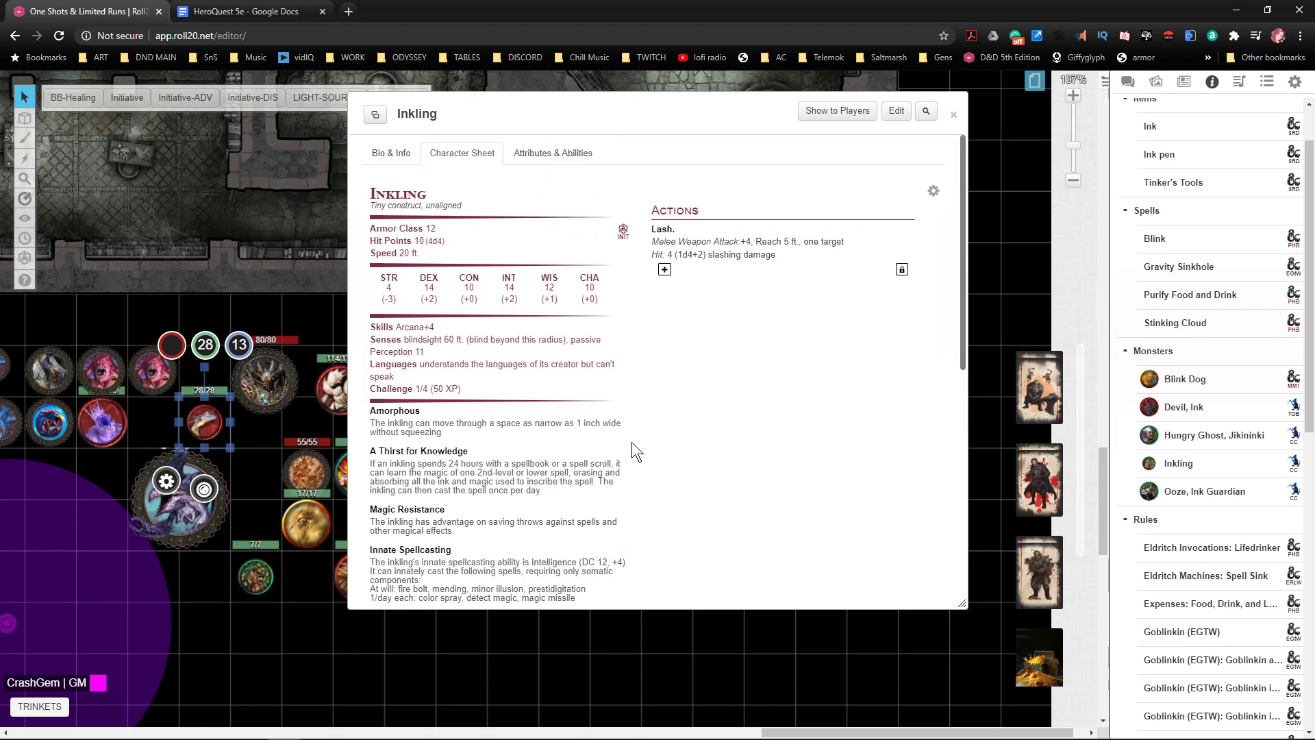
- Close the Inkling's information window and align its token to the grid just northwest of the Ink Devil
{"action": "left_click", "coordinate": [952, 118]}
{"action": "left_click", "coordinate": [589, 481]}
{"action": "left_click_drag", "start_coordinate": [589, 481], "coordinate": [571, 476]}
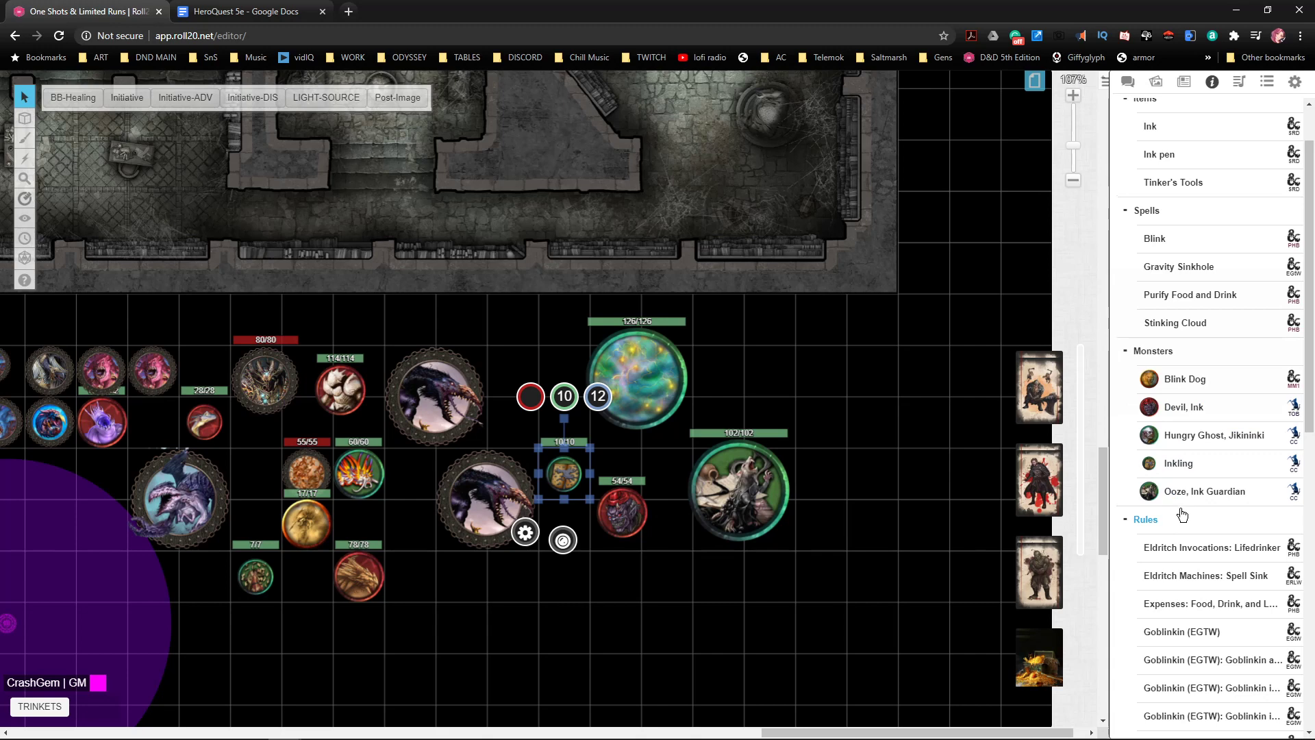
{"action": "scroll", "coordinate": [1181, 514], "scroll_direction": "down", "scroll_amount": 2}
{"action": "scroll", "coordinate": [1181, 500], "scroll_direction": "up", "scroll_amount": 3}
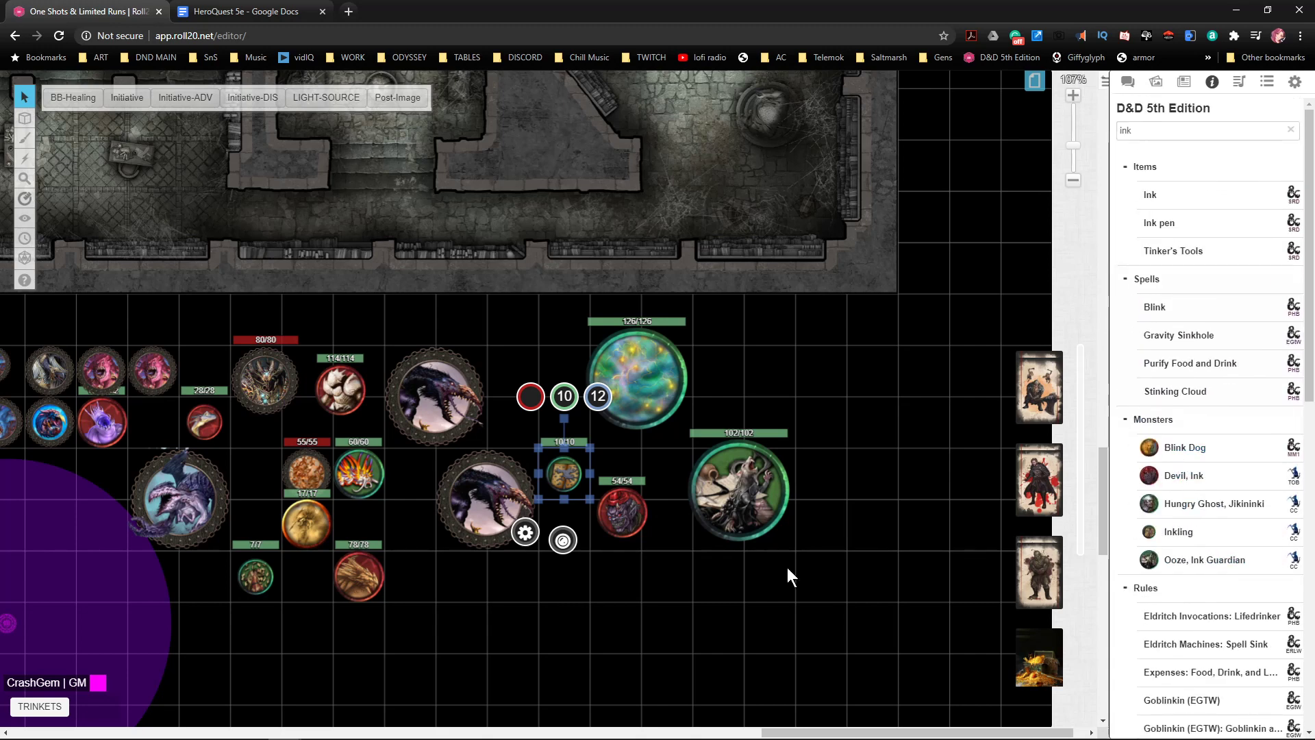
- Move the Ink Devil and Ink Guardian tokens southwest so they sit side by side, with the Devil below the Inkling
{"action": "left_click_drag", "start_coordinate": [641, 520], "coordinate": [583, 586]}
{"action": "left_click_drag", "start_coordinate": [728, 516], "coordinate": [636, 577]}
{"action": "left_click", "coordinate": [744, 562]}
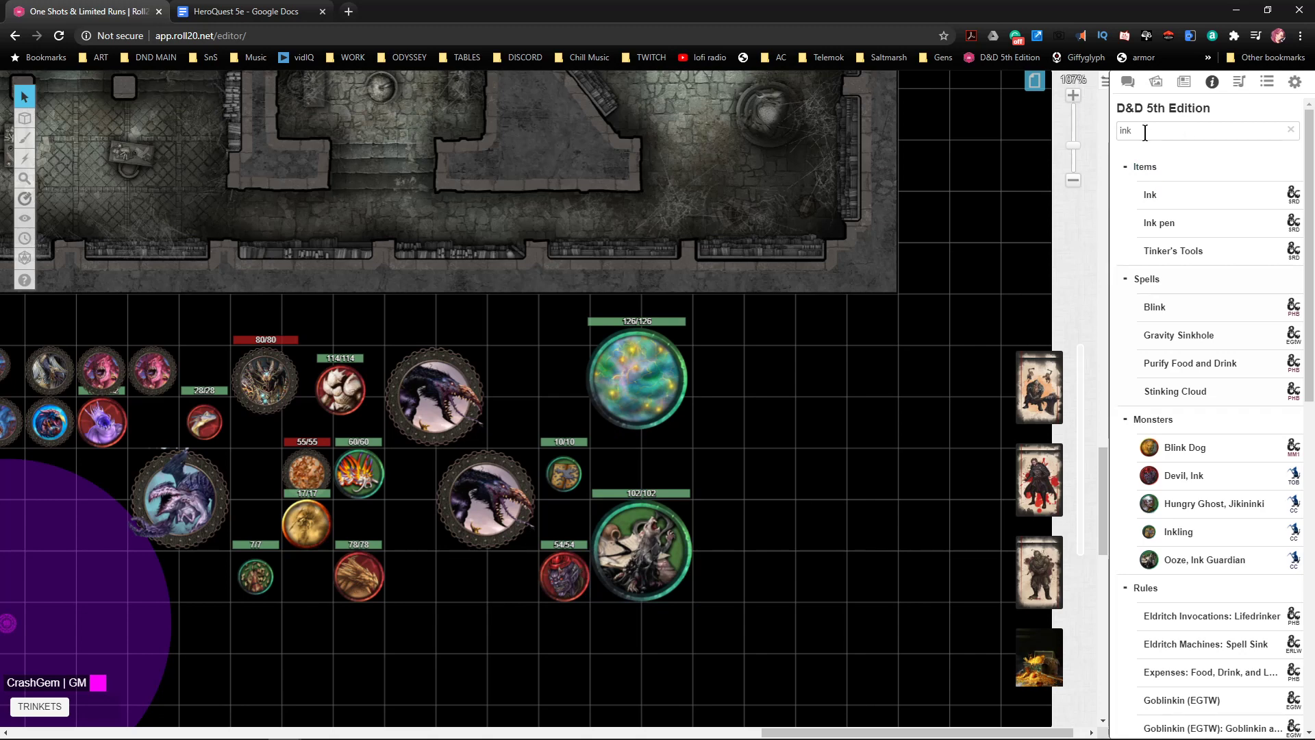
- Search the compendium for "living" and add a Living Lightning Bolt token to the page
{"action": "left_click_drag", "start_coordinate": [1144, 130], "coordinate": [1063, 173]}
{"action": "type", "text": "living"}
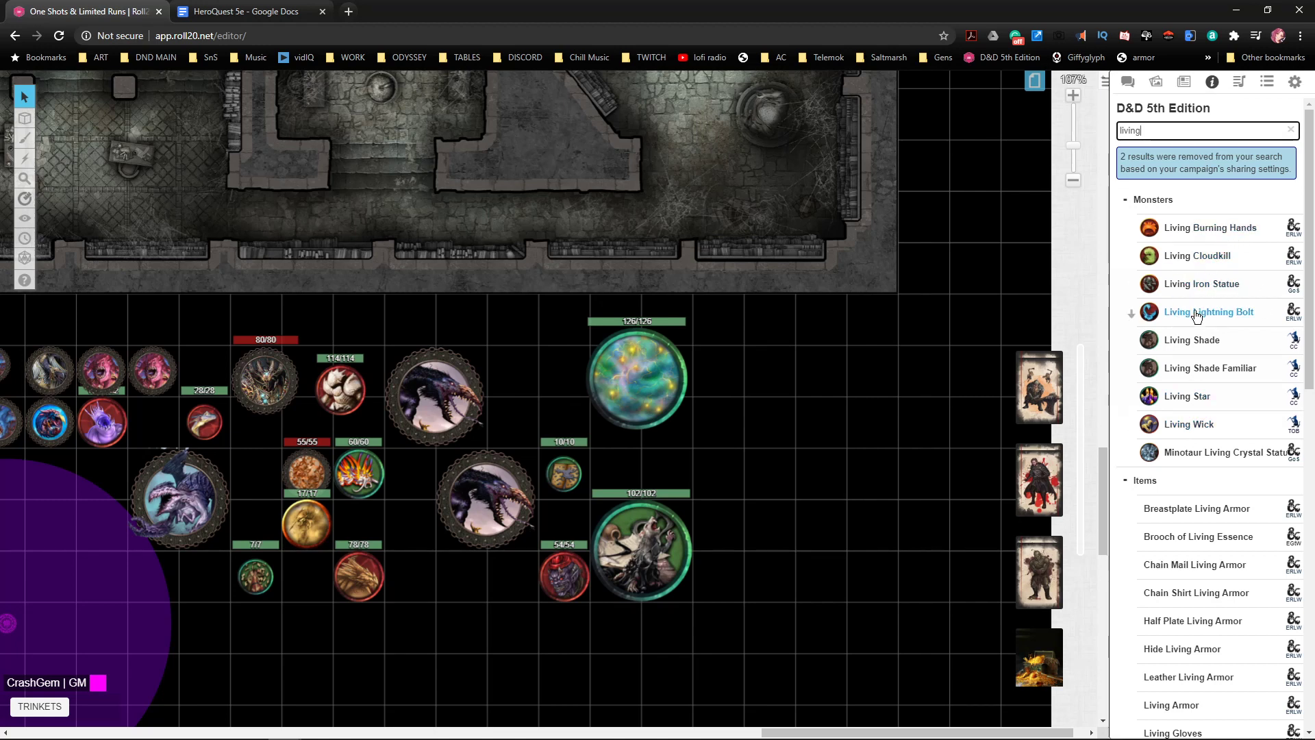
{"action": "left_click_drag", "start_coordinate": [1233, 317], "coordinate": [768, 454]}
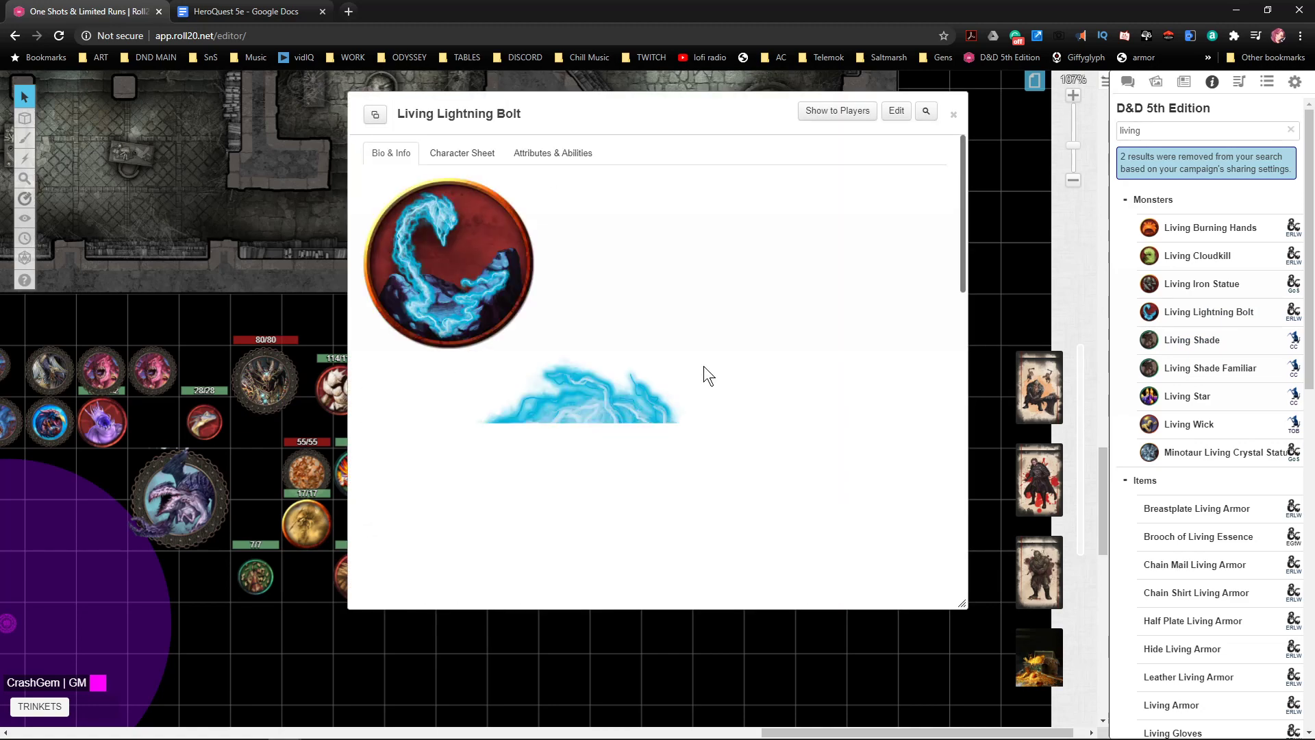
- Review the Living Lightning Bolt's customization notes and character sheet, and place its token just east of the large green starry token
{"action": "scroll", "coordinate": [617, 339], "scroll_direction": "down", "scroll_amount": 1}
{"action": "scroll", "coordinate": [607, 328], "scroll_direction": "down", "scroll_amount": 8}
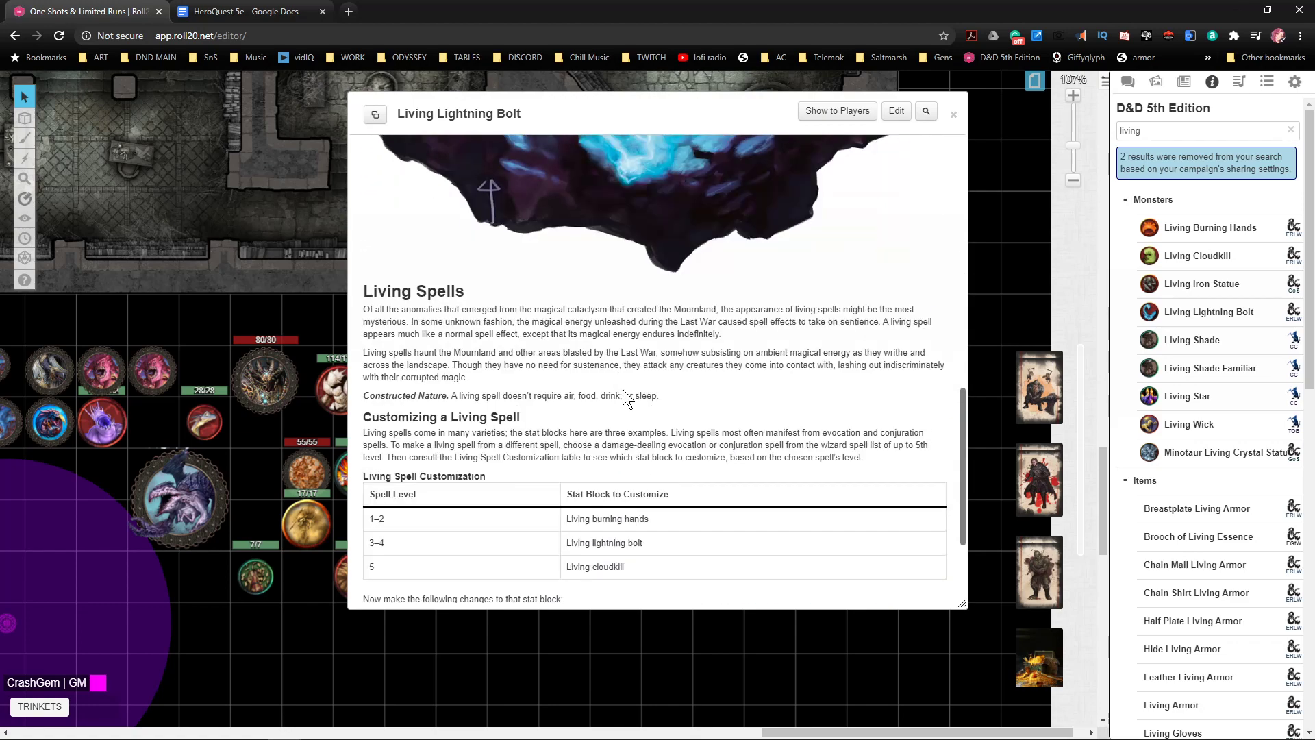
{"action": "scroll", "coordinate": [627, 393], "scroll_direction": "down", "scroll_amount": 2}
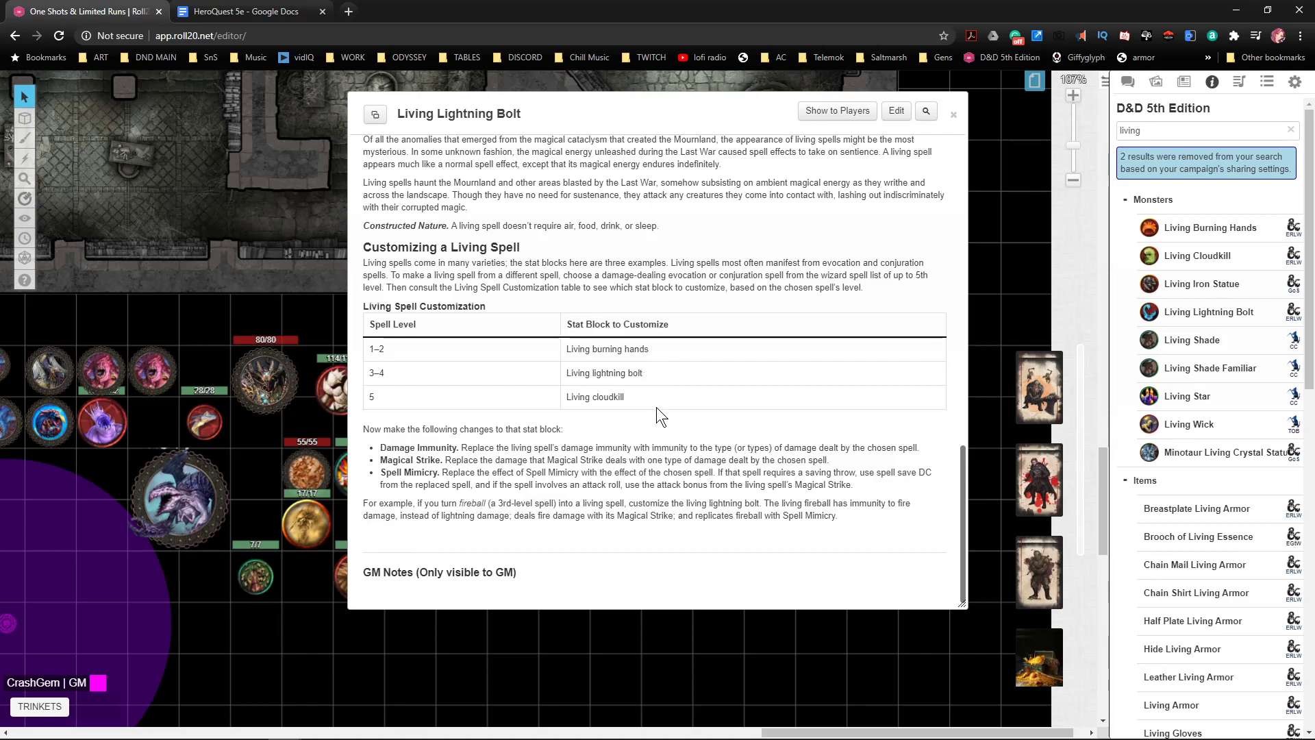
{"action": "scroll", "coordinate": [660, 404], "scroll_direction": "up", "scroll_amount": 8}
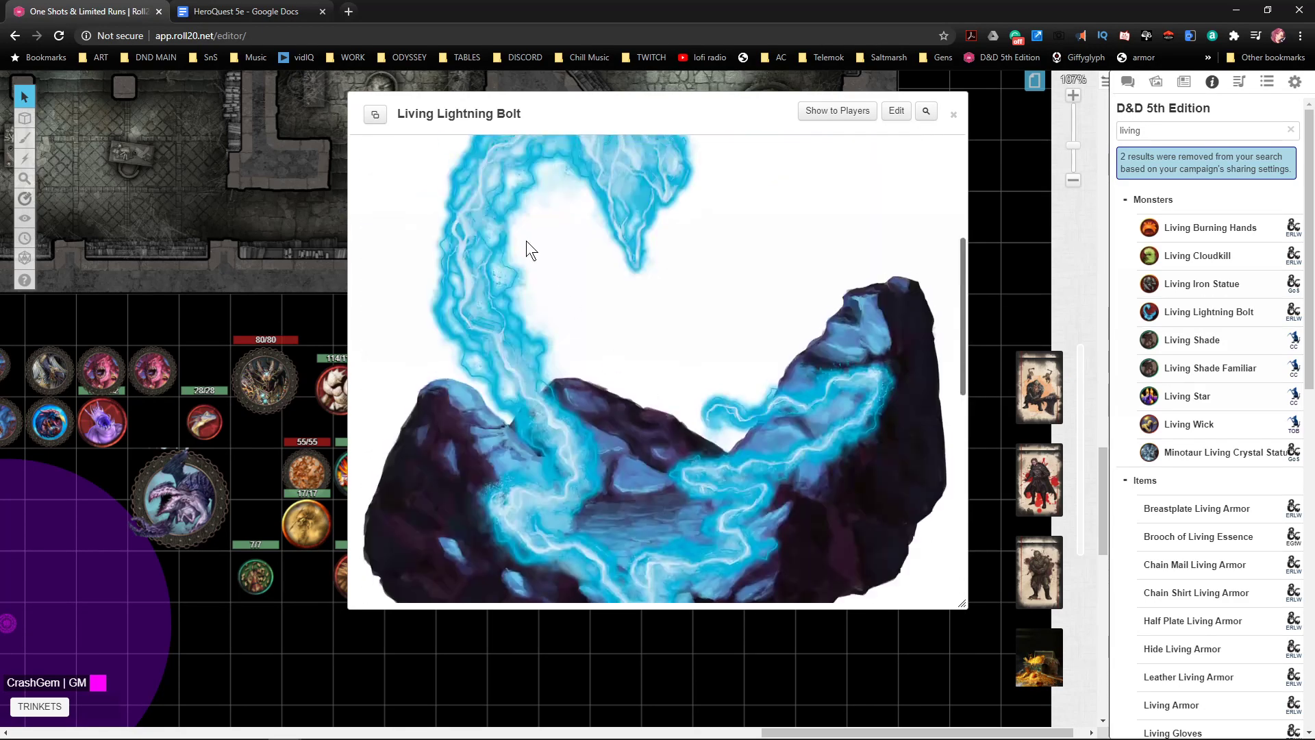
{"action": "scroll", "coordinate": [586, 260], "scroll_direction": "up", "scroll_amount": 4}
{"action": "left_click", "coordinate": [470, 153]}
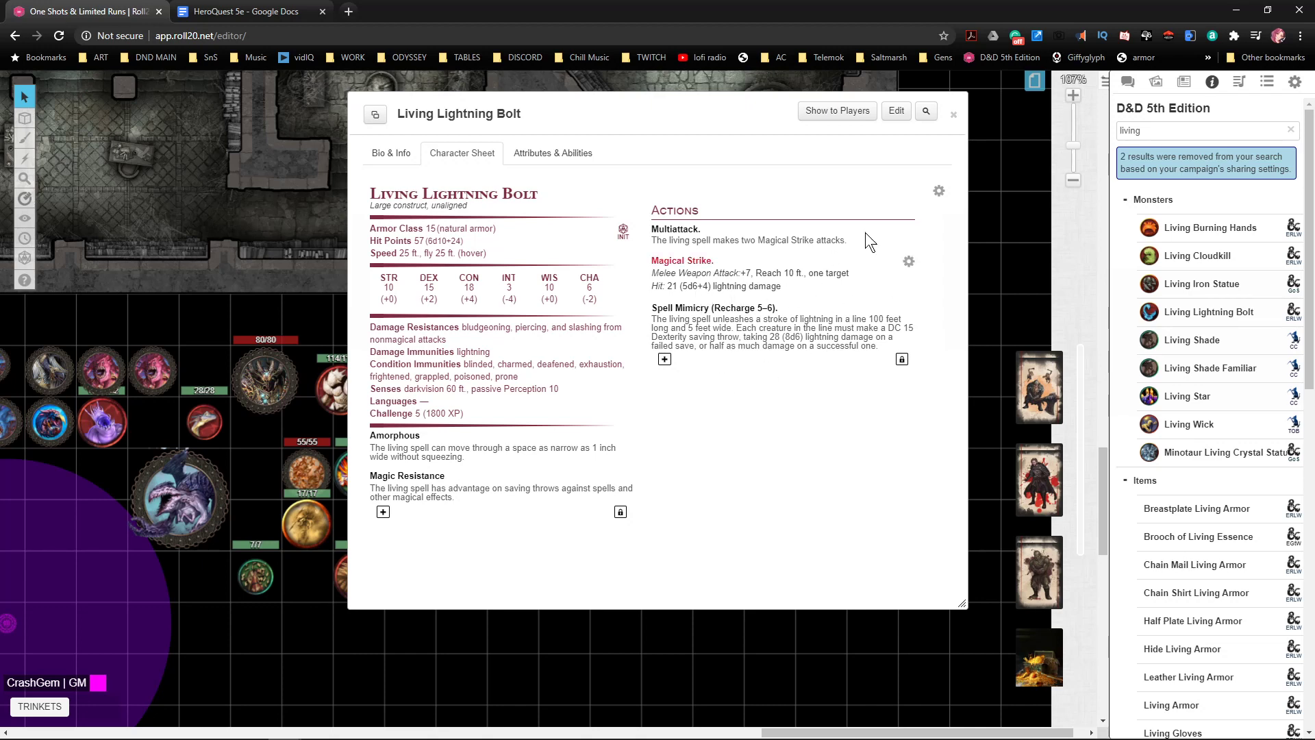
{"action": "left_click", "coordinate": [954, 114]}
{"action": "left_click_drag", "start_coordinate": [765, 440], "coordinate": [741, 387]}
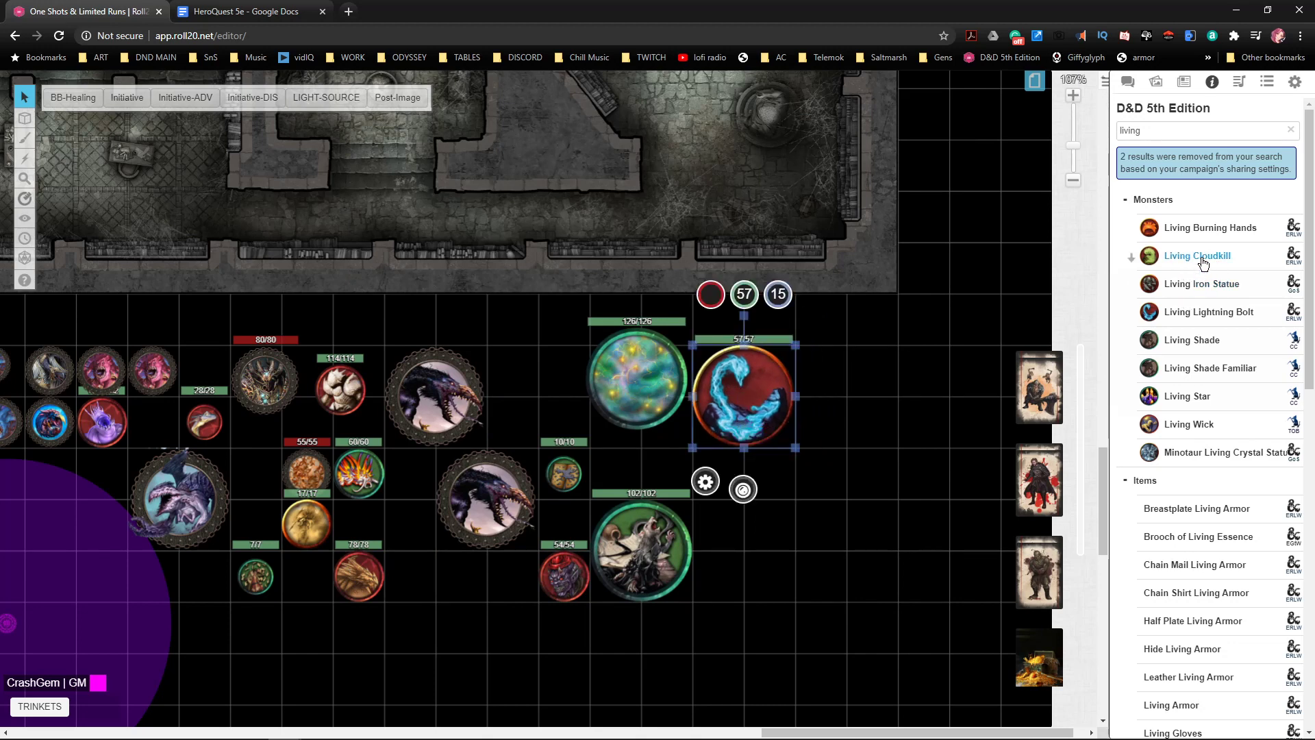
- Add a Living Cloudkill token east of the Ink Guardian and close its information window
{"action": "left_click_drag", "start_coordinate": [1203, 262], "coordinate": [747, 582]}
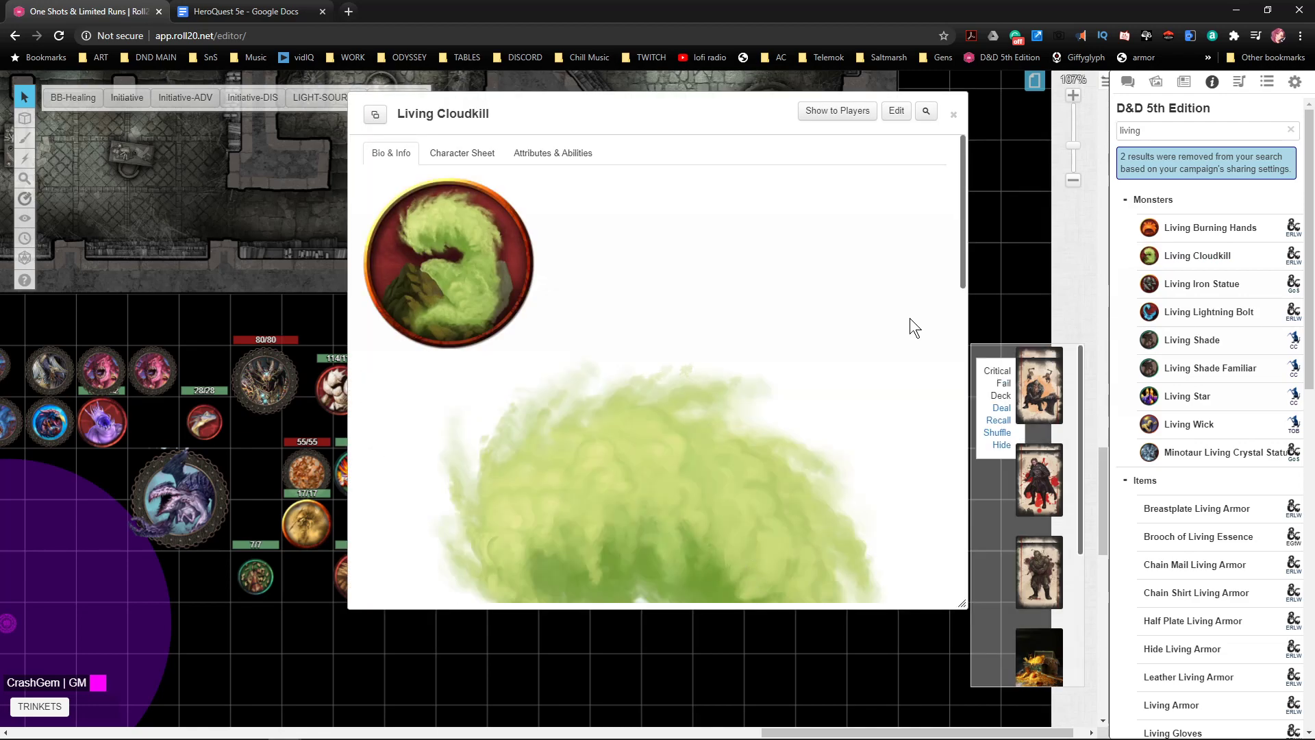
{"action": "left_click", "coordinate": [956, 115]}
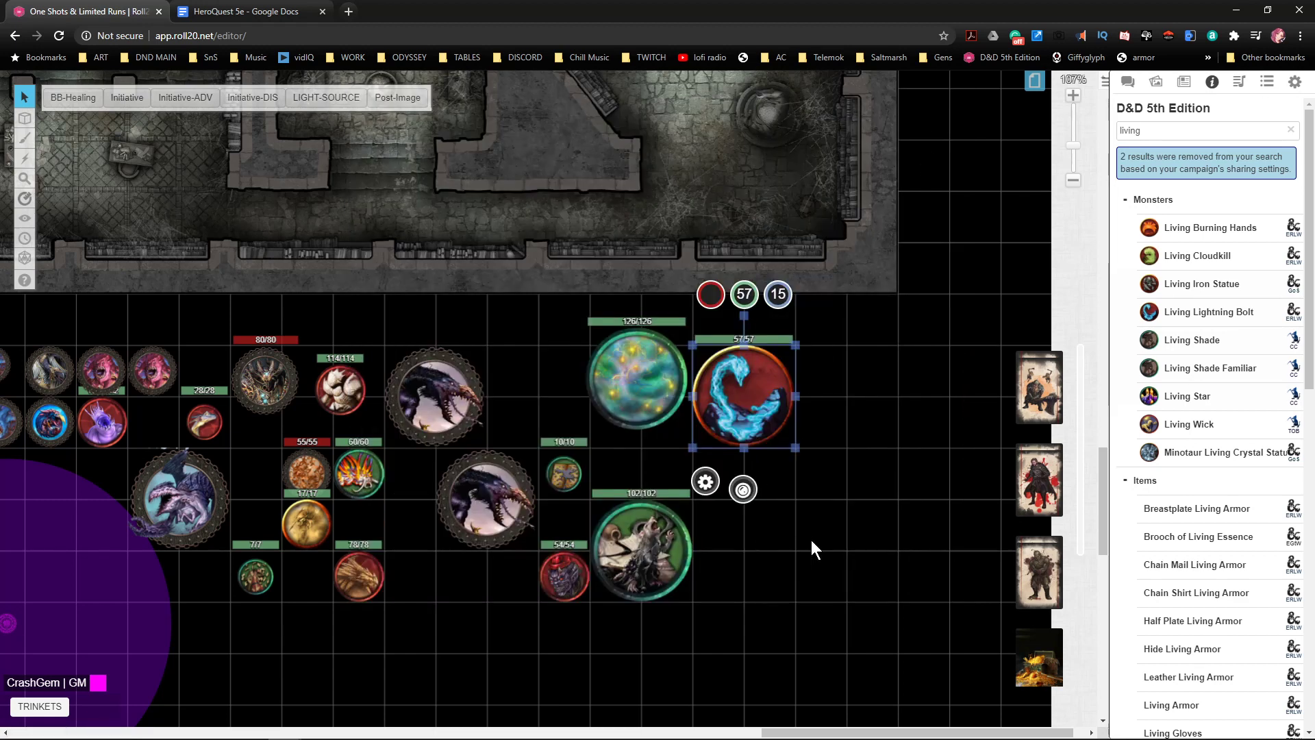
- Examine the Living Wick's compendium entry, covering its description, traits, actions and attributes
{"action": "left_click", "coordinate": [1189, 425]}
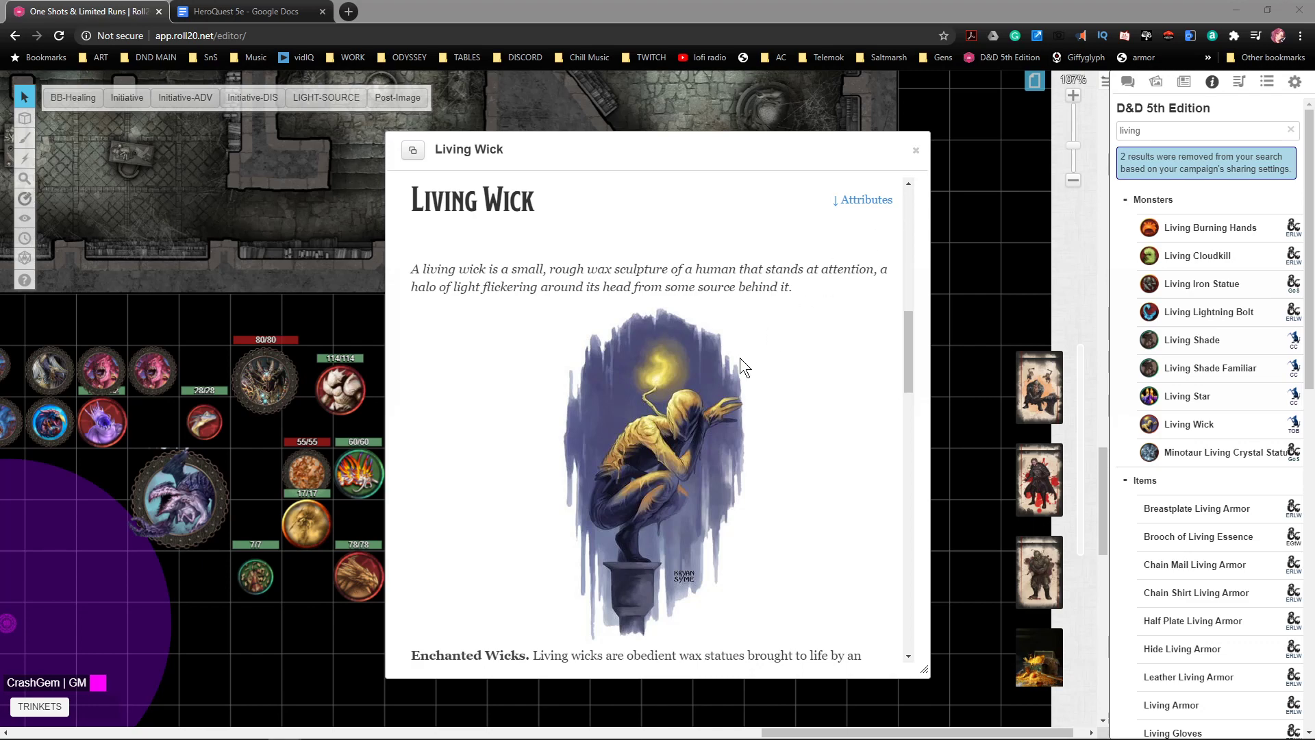
{"action": "scroll", "coordinate": [745, 355], "scroll_direction": "down", "scroll_amount": 2}
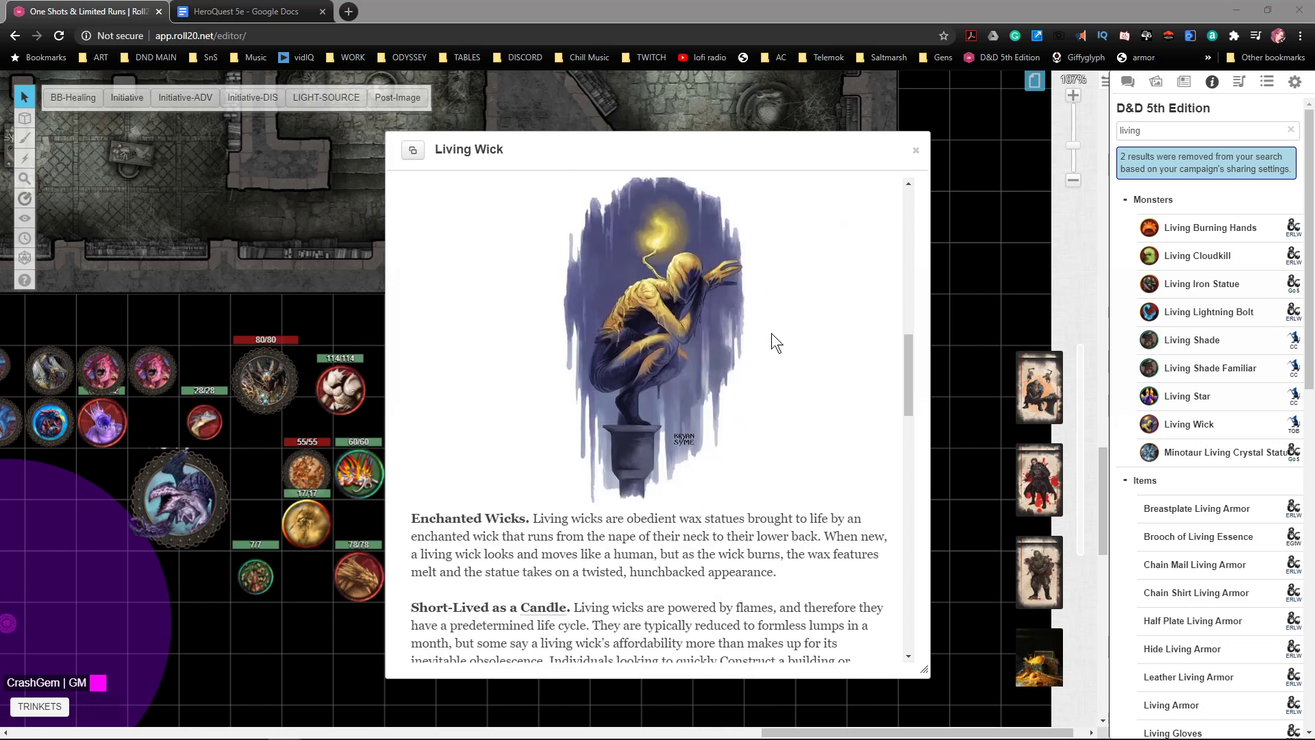
{"action": "scroll", "coordinate": [771, 342], "scroll_direction": "down", "scroll_amount": 9}
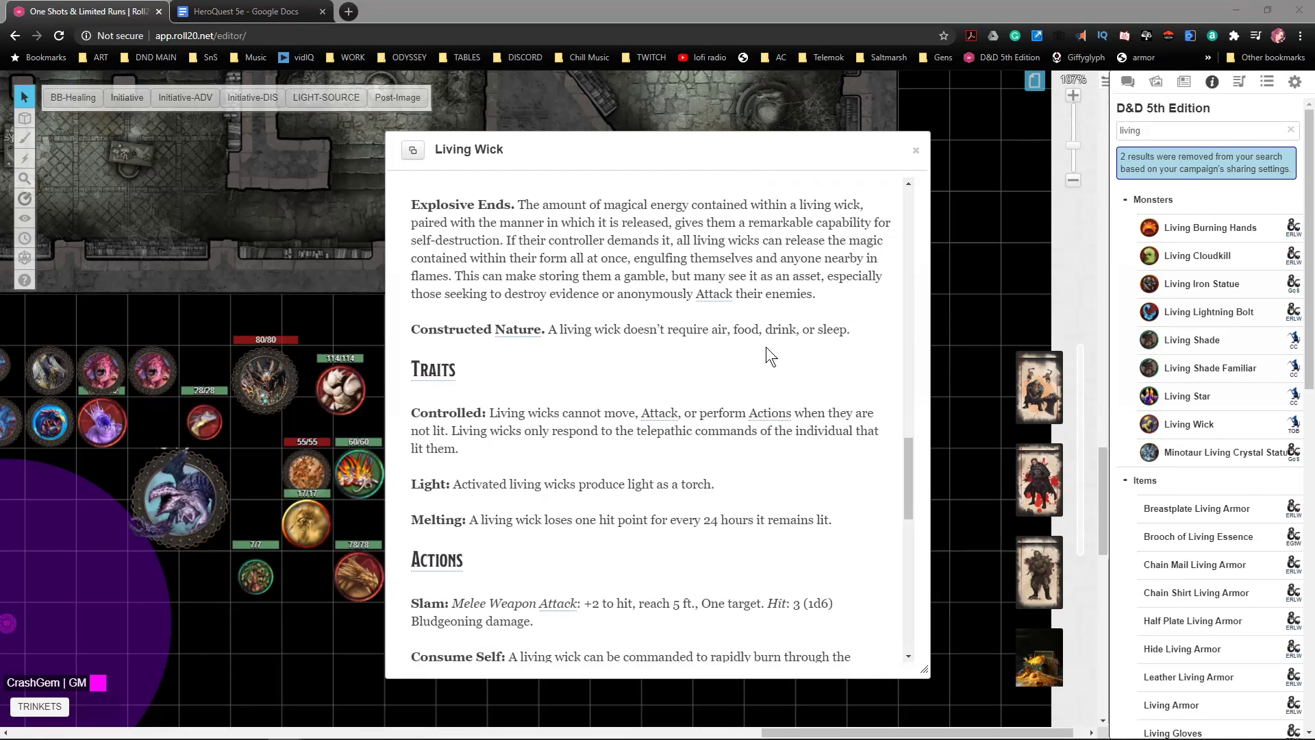
{"action": "scroll", "coordinate": [766, 347], "scroll_direction": "down", "scroll_amount": 3}
{"action": "scroll", "coordinate": [758, 360], "scroll_direction": "down", "scroll_amount": 2}
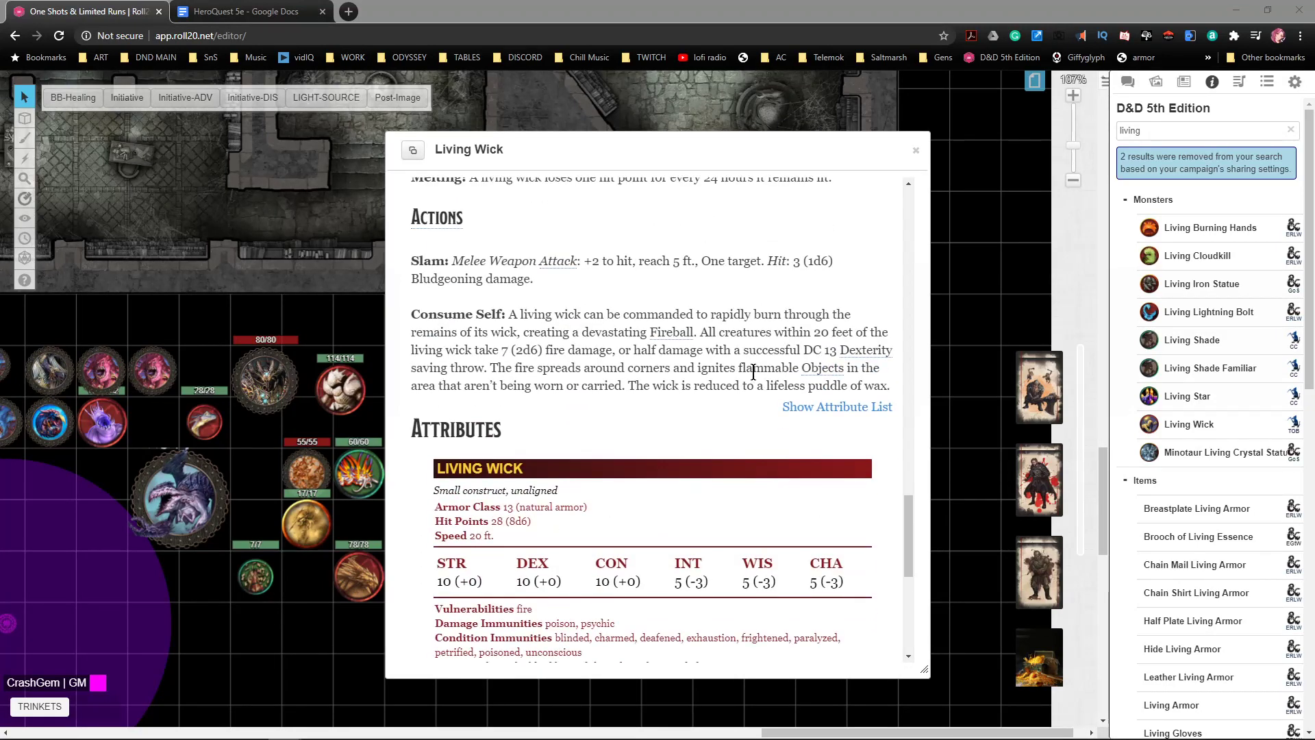
{"action": "scroll", "coordinate": [777, 352], "scroll_direction": "down", "scroll_amount": 1}
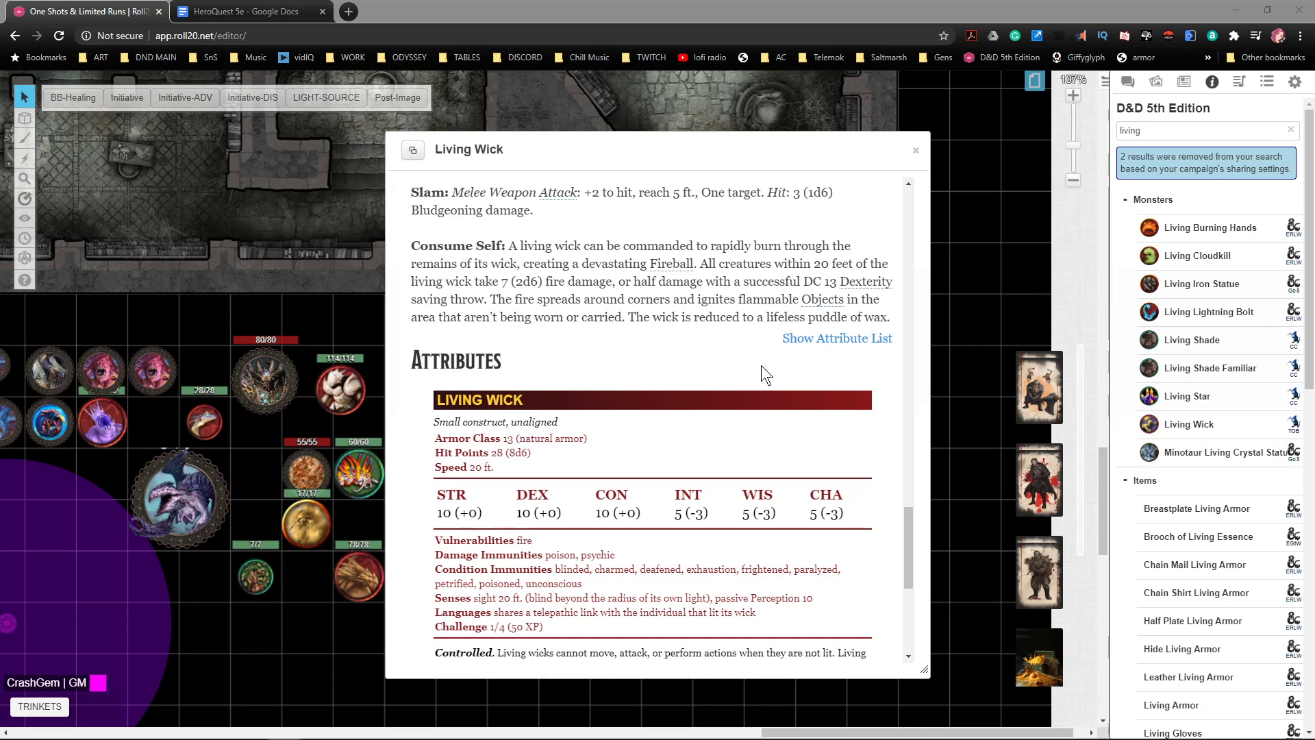
{"action": "scroll", "coordinate": [750, 388], "scroll_direction": "down", "scroll_amount": 3}
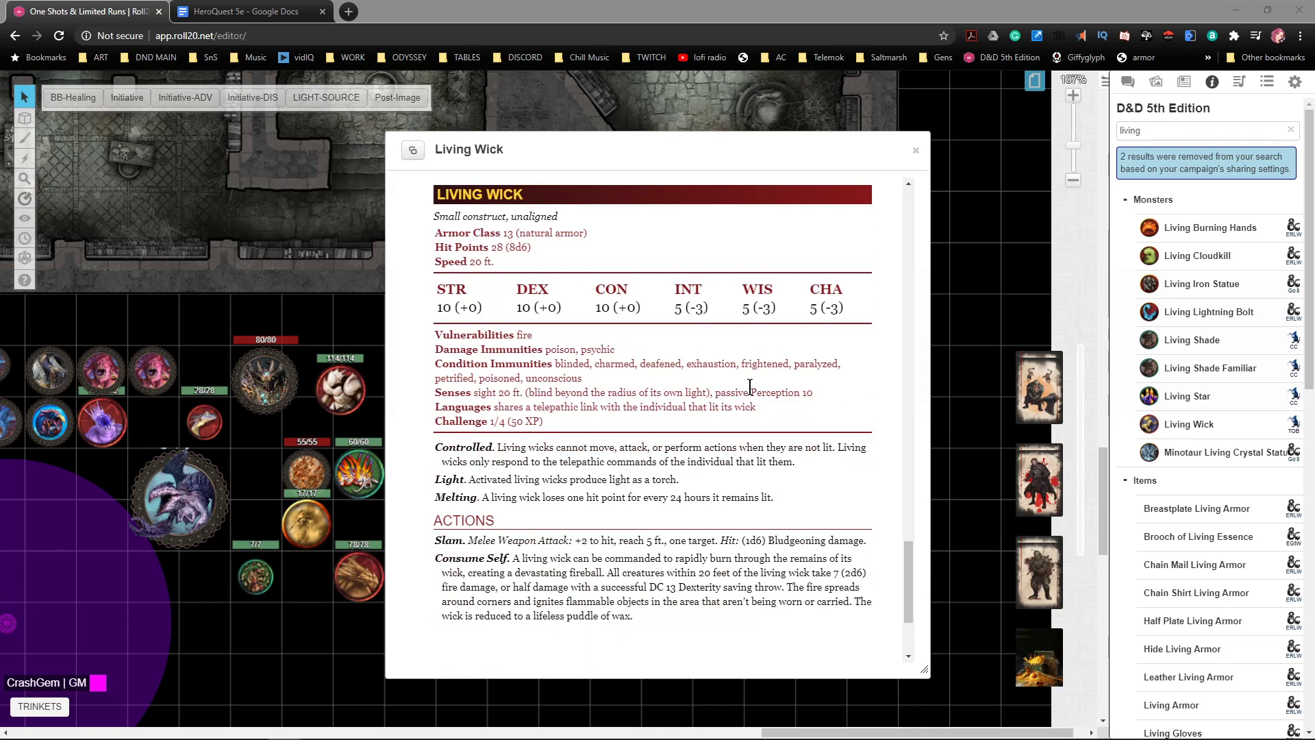
{"action": "scroll", "coordinate": [762, 365], "scroll_direction": "up", "scroll_amount": 1}
{"action": "scroll", "coordinate": [766, 355], "scroll_direction": "down", "scroll_amount": 2}
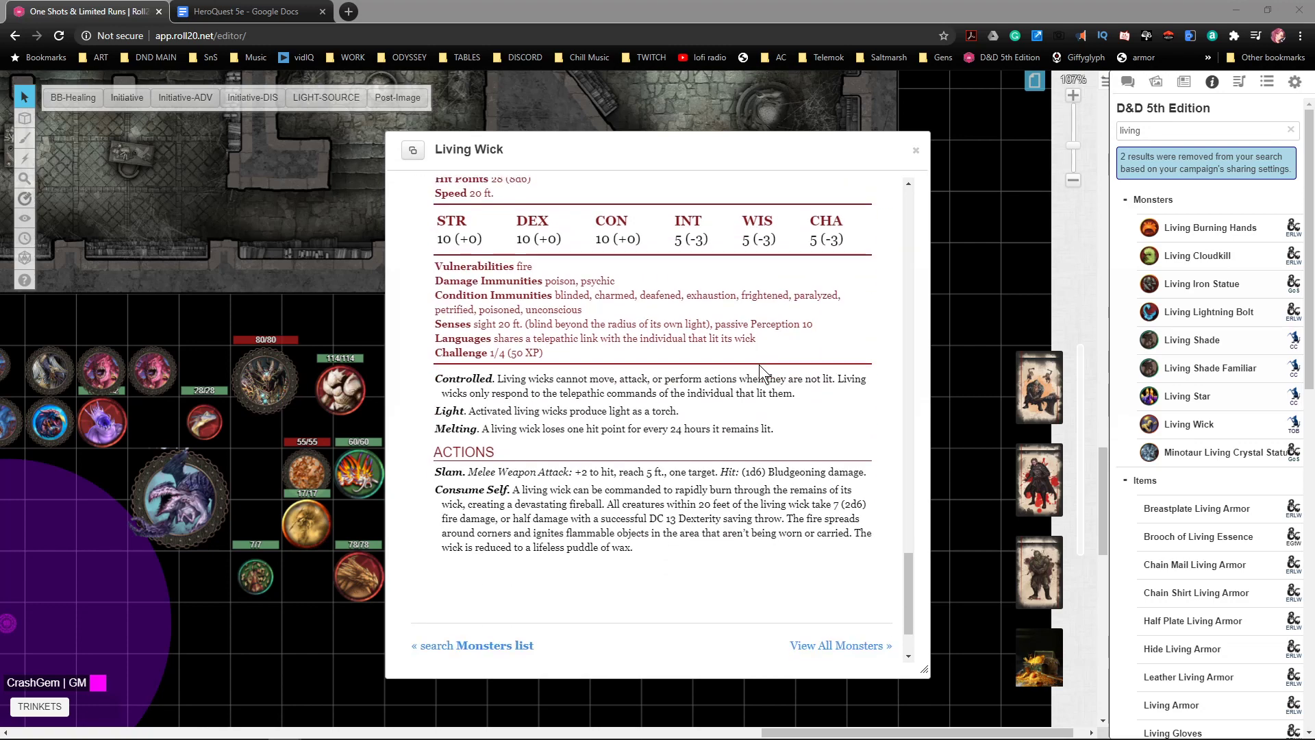
{"action": "scroll", "coordinate": [713, 392], "scroll_direction": "up", "scroll_amount": 3}
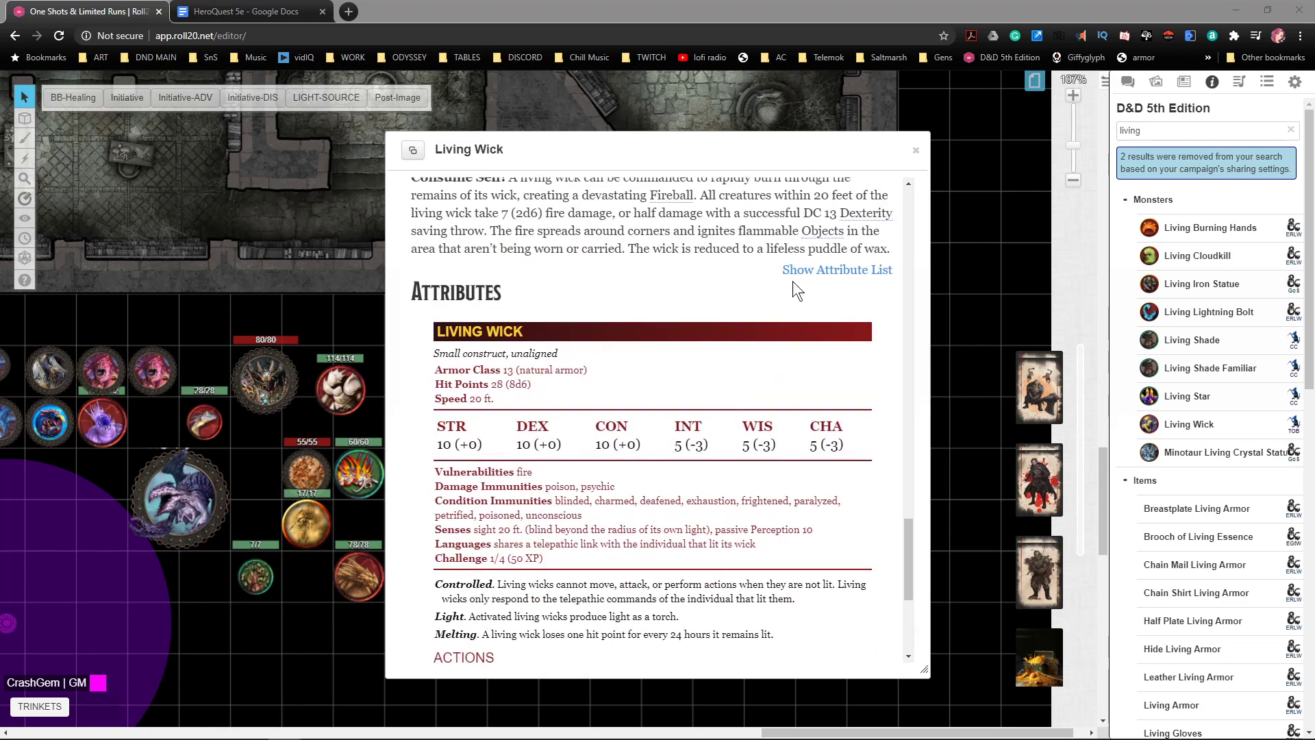
{"action": "left_click", "coordinate": [916, 150]}
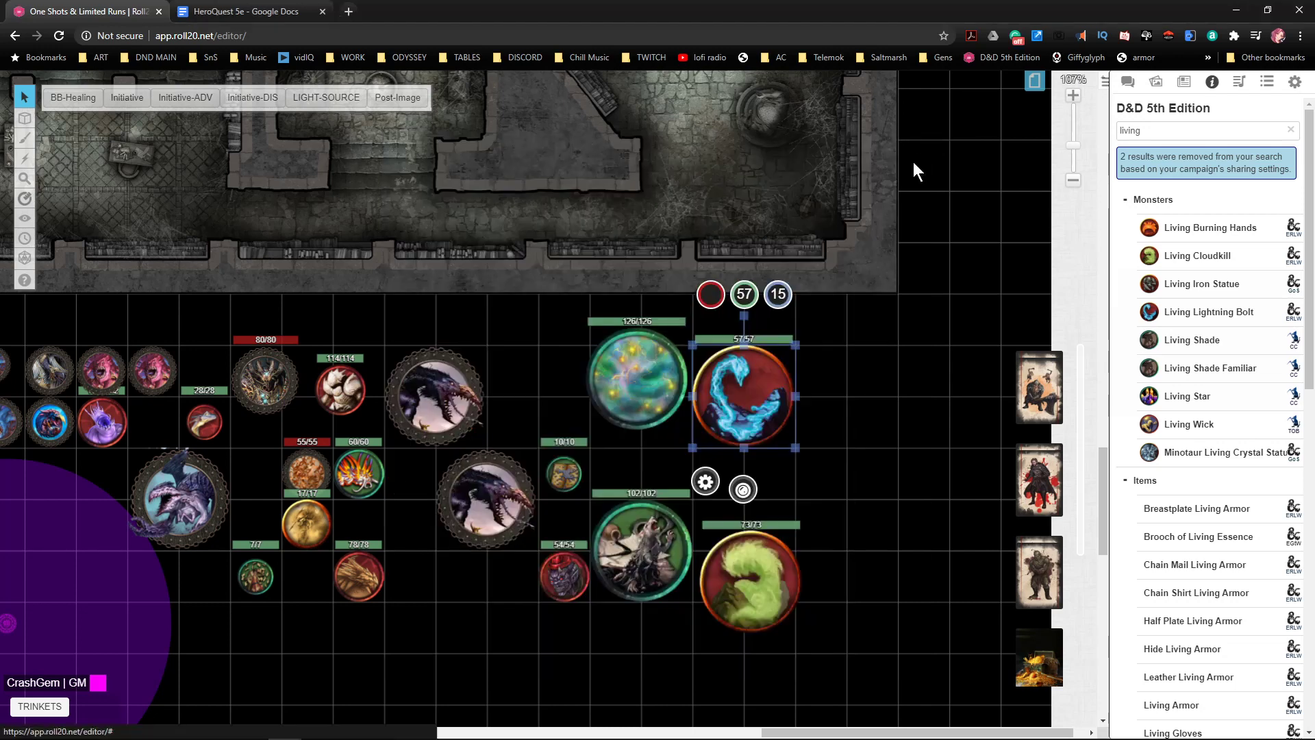
{"action": "left_click", "coordinate": [806, 506]}
- Add a Living Wick token just west of the large green starry token and close its information window
{"action": "left_click_drag", "start_coordinate": [1179, 425], "coordinate": [557, 408]}
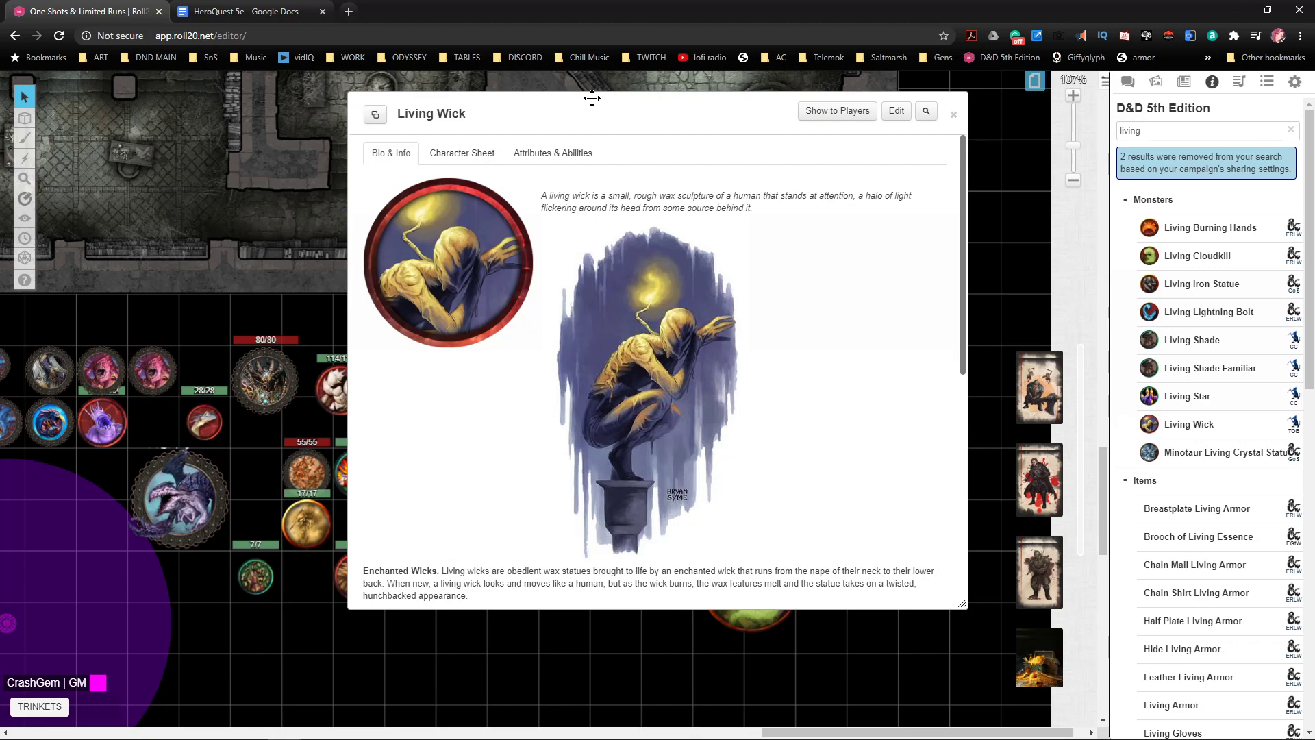
{"action": "left_click_drag", "start_coordinate": [592, 98], "coordinate": [576, 178]}
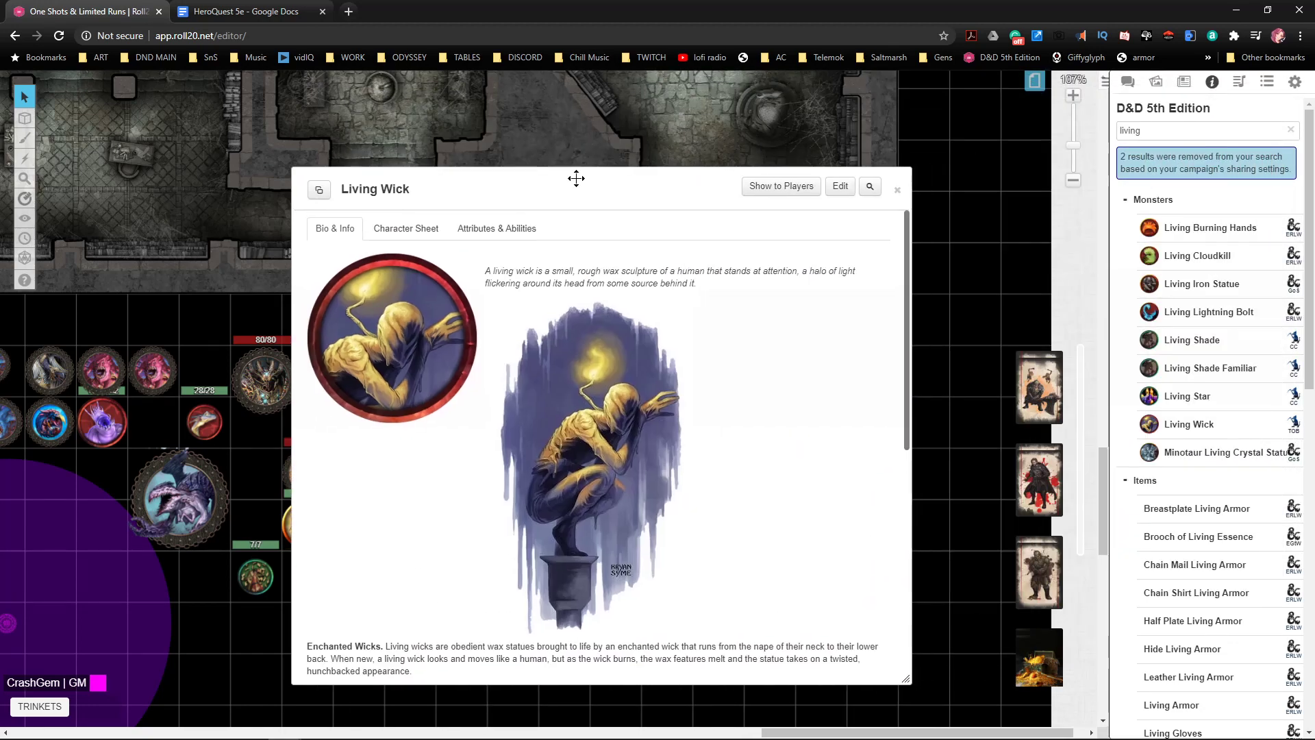
{"action": "left_click", "coordinate": [899, 190]}
{"action": "left_click", "coordinate": [675, 521]}
- Survey the dungeon map's rooms and corridors, ending at the monster tokens gathered below the dark stone section
{"action": "left_click_drag", "start_coordinate": [402, 443], "coordinate": [558, 535]}
{"action": "left_click_drag", "start_coordinate": [596, 241], "coordinate": [505, 643]}
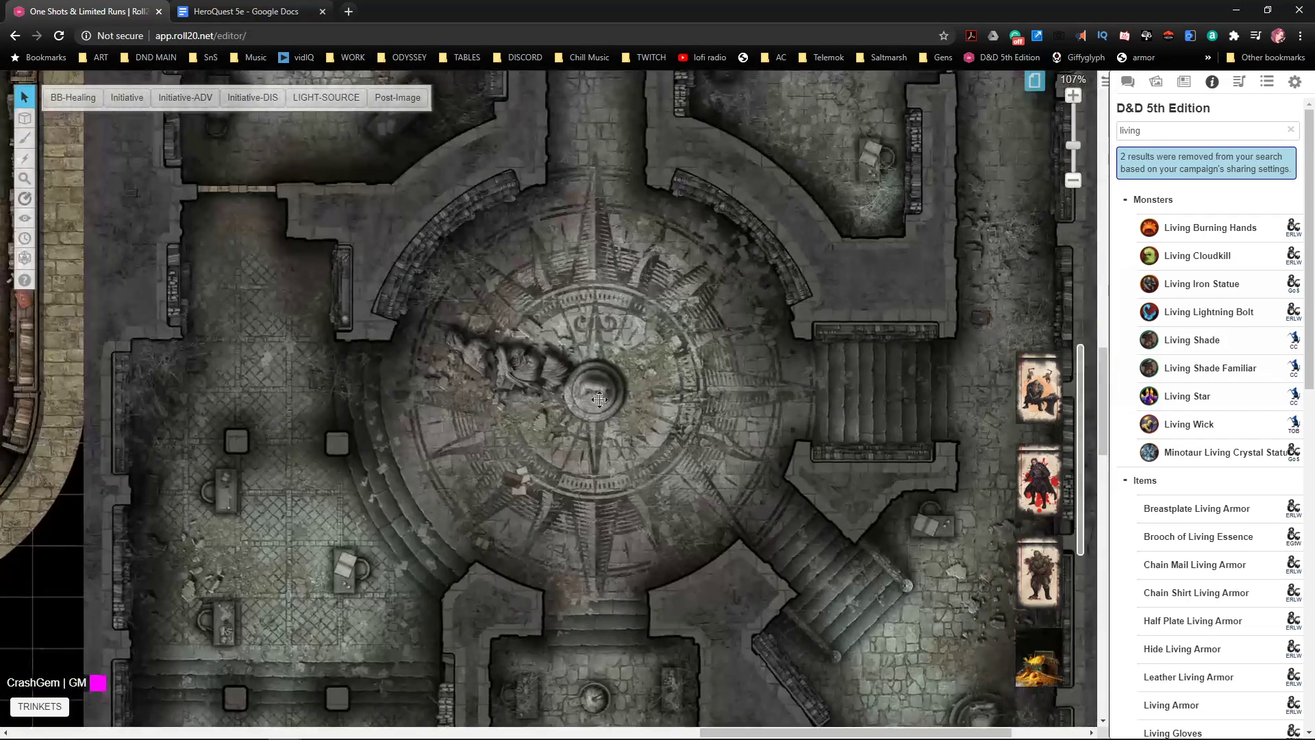
{"action": "left_click_drag", "start_coordinate": [167, 355], "coordinate": [918, 637]}
{"action": "left_click_drag", "start_coordinate": [89, 665], "coordinate": [542, 357]}
{"action": "left_click_drag", "start_coordinate": [416, 455], "coordinate": [546, 193]}
{"action": "left_click_drag", "start_coordinate": [394, 126], "coordinate": [705, 376]}
{"action": "left_click_drag", "start_coordinate": [844, 99], "coordinate": [567, 537]}
{"action": "scroll", "coordinate": [768, 335], "scroll_direction": "down", "scroll_amount": 7}
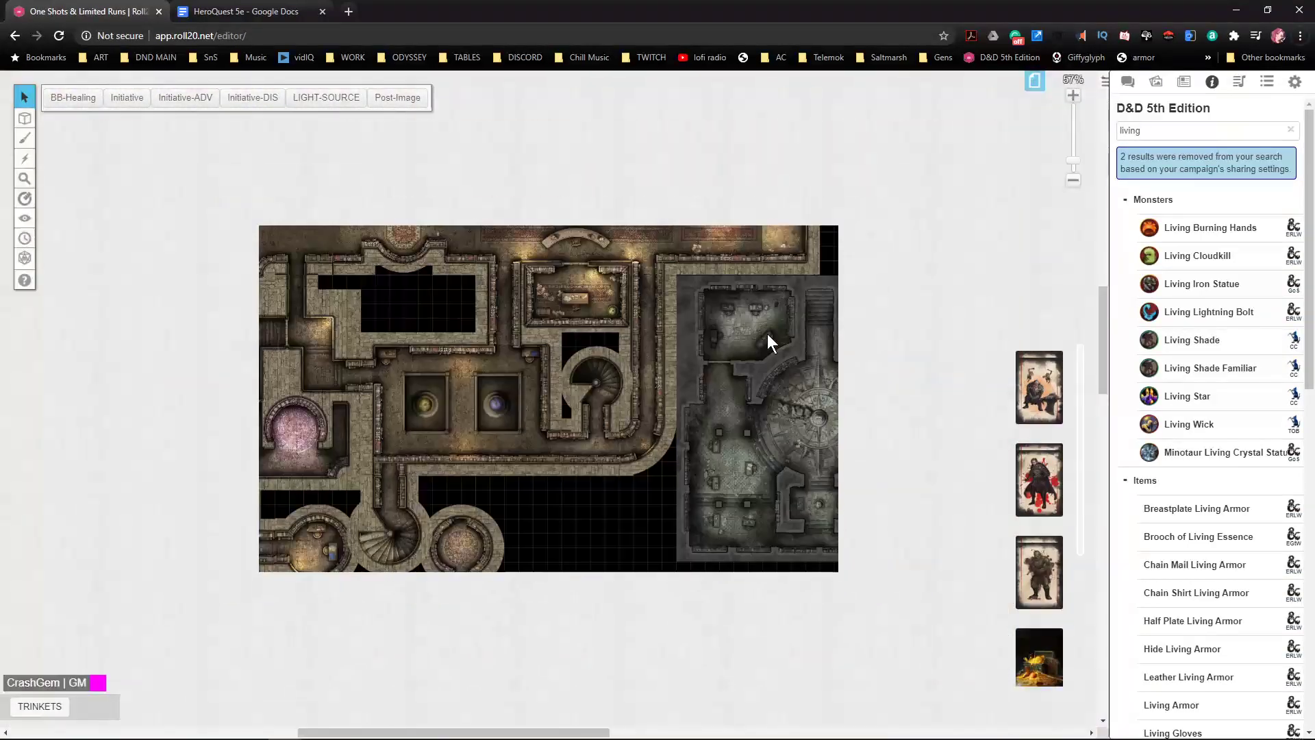
{"action": "scroll", "coordinate": [761, 337], "scroll_direction": "up", "scroll_amount": 2}
{"action": "left_click_drag", "start_coordinate": [791, 331], "coordinate": [587, 528]}
{"action": "left_click_drag", "start_coordinate": [513, 396], "coordinate": [550, 570]}
{"action": "left_click_drag", "start_coordinate": [483, 467], "coordinate": [525, 169]}
{"action": "left_click_drag", "start_coordinate": [866, 637], "coordinate": [651, 388]}
{"action": "left_click_drag", "start_coordinate": [848, 590], "coordinate": [883, 380]}
{"action": "scroll", "coordinate": [449, 616], "scroll_direction": "down", "scroll_amount": 2}
{"action": "left_click_drag", "start_coordinate": [528, 620], "coordinate": [558, 558]}
{"action": "left_click_drag", "start_coordinate": [205, 459], "coordinate": [504, 632]}
{"action": "mouse_move", "coordinate": [21, 140]}
{"action": "left_click_drag", "start_coordinate": [702, 141], "coordinate": [647, 409]}
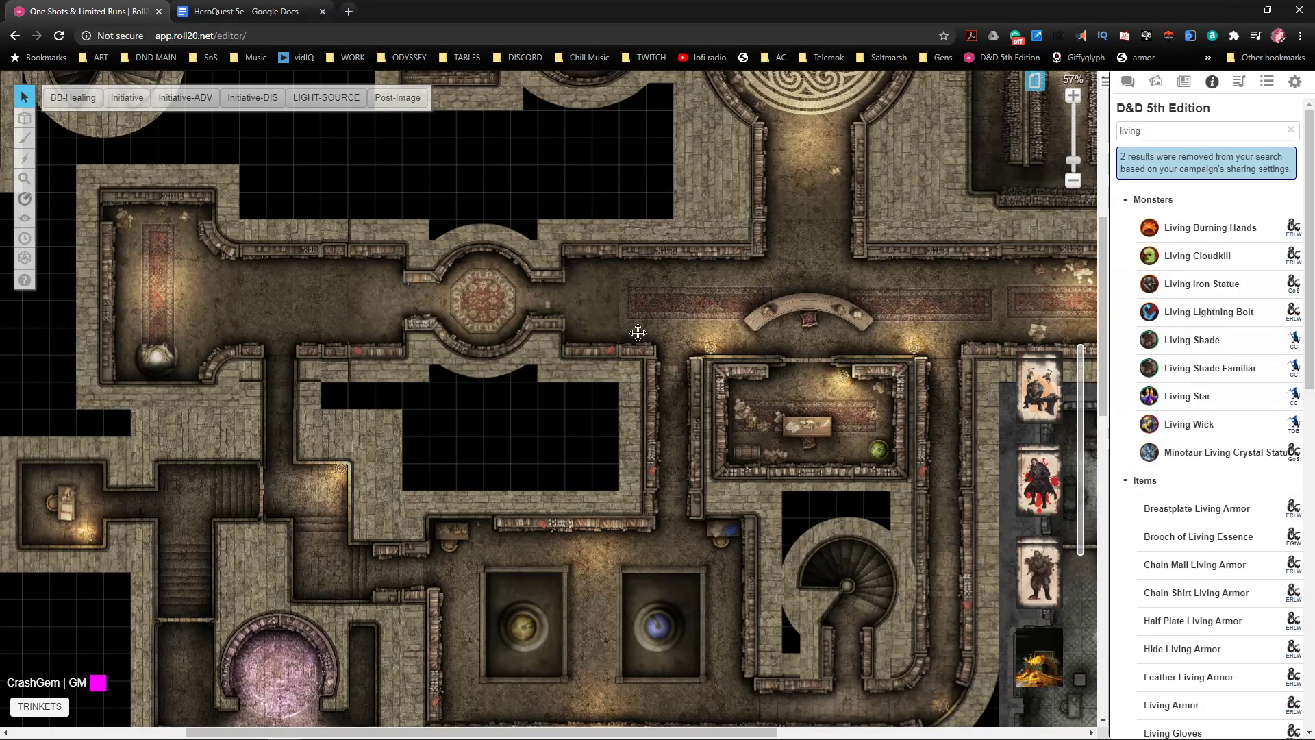
{"action": "left_click_drag", "start_coordinate": [881, 366], "coordinate": [726, 158]}
{"action": "left_click_drag", "start_coordinate": [918, 534], "coordinate": [775, 245]}
{"action": "left_click_drag", "start_coordinate": [852, 390], "coordinate": [547, 392]}
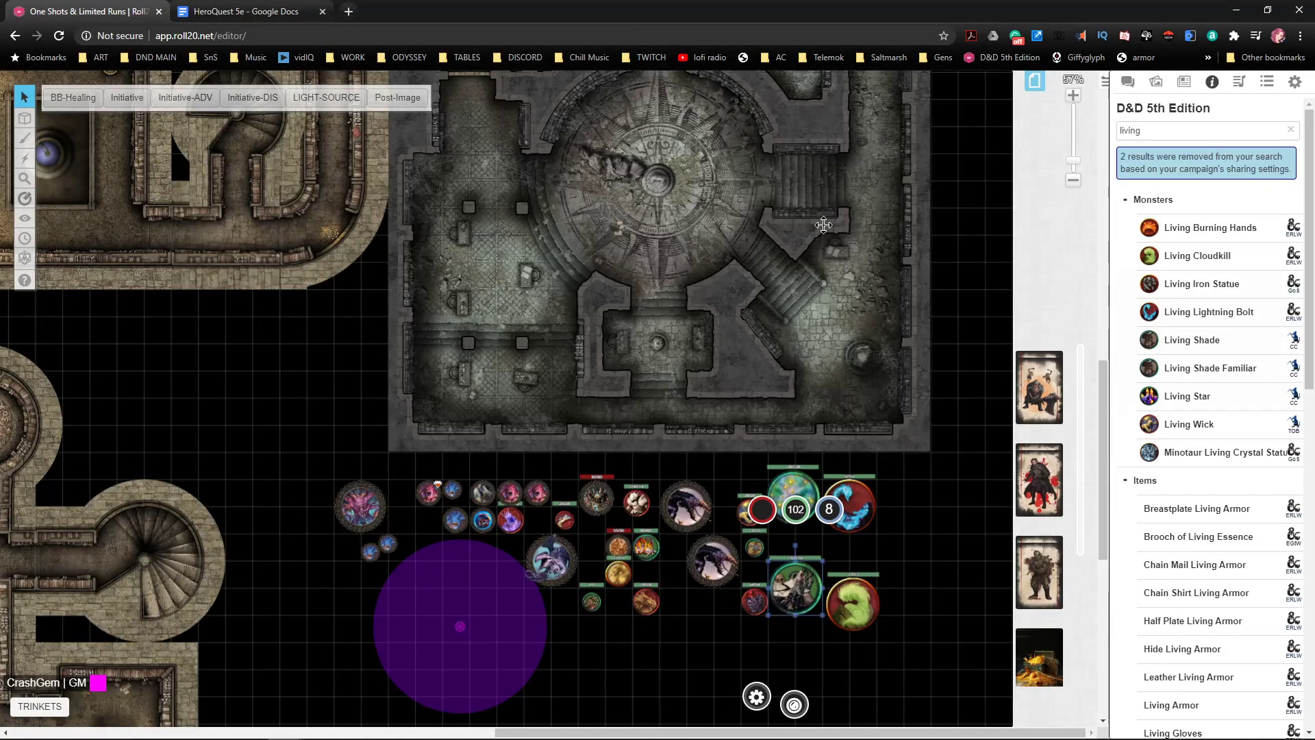
- Switch to the HeroQuest 5e document in Google Docs and read the quest introductions from Quest 9 through Quest 12
{"action": "scroll", "coordinate": [713, 261], "scroll_direction": "up", "scroll_amount": 5}
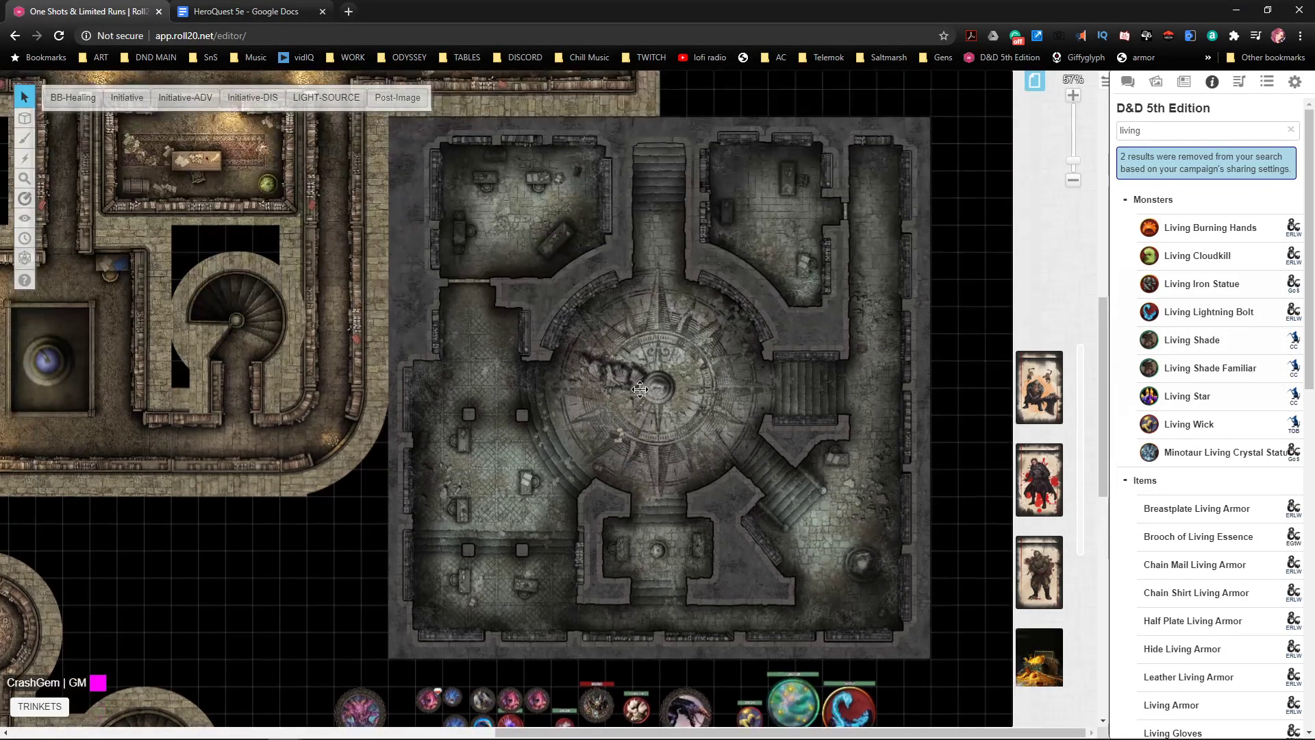
{"action": "scroll", "coordinate": [643, 390], "scroll_direction": "down", "scroll_amount": 2}
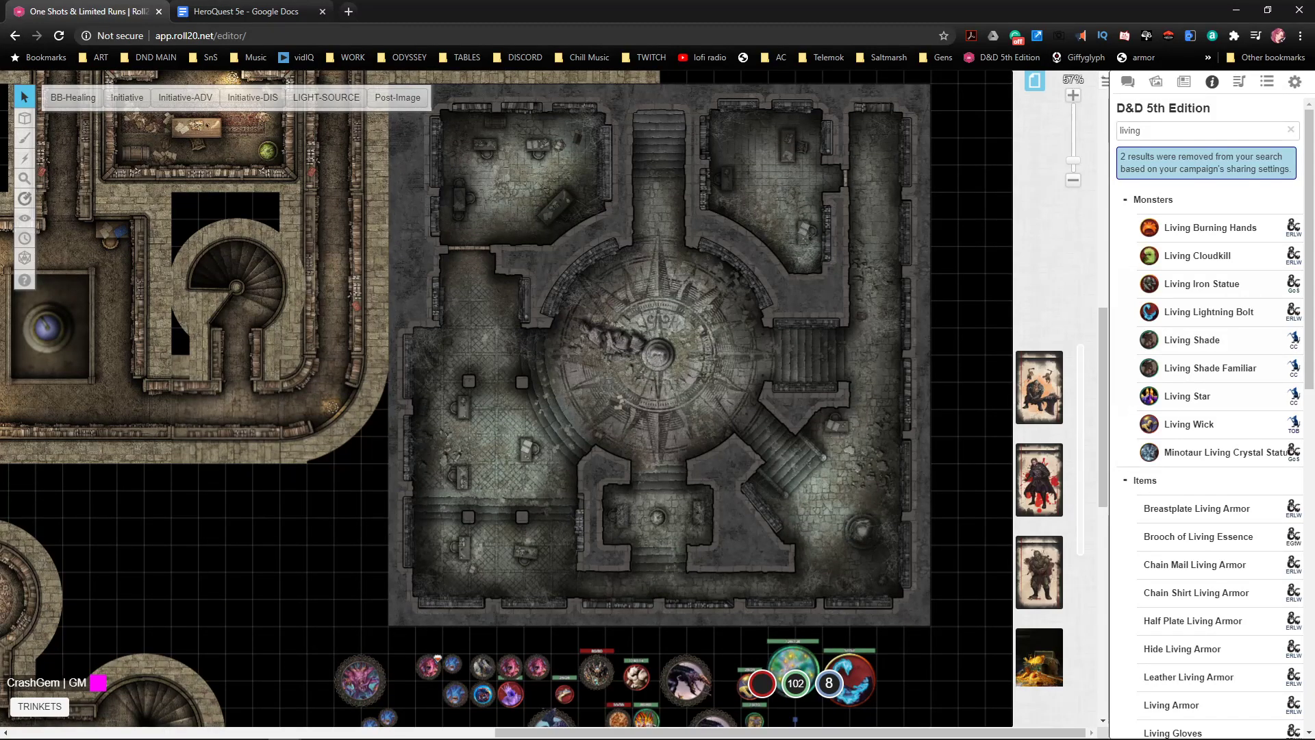
{"action": "left_click", "coordinate": [236, 12]}
{"action": "scroll", "coordinate": [382, 440], "scroll_direction": "up", "scroll_amount": 6}
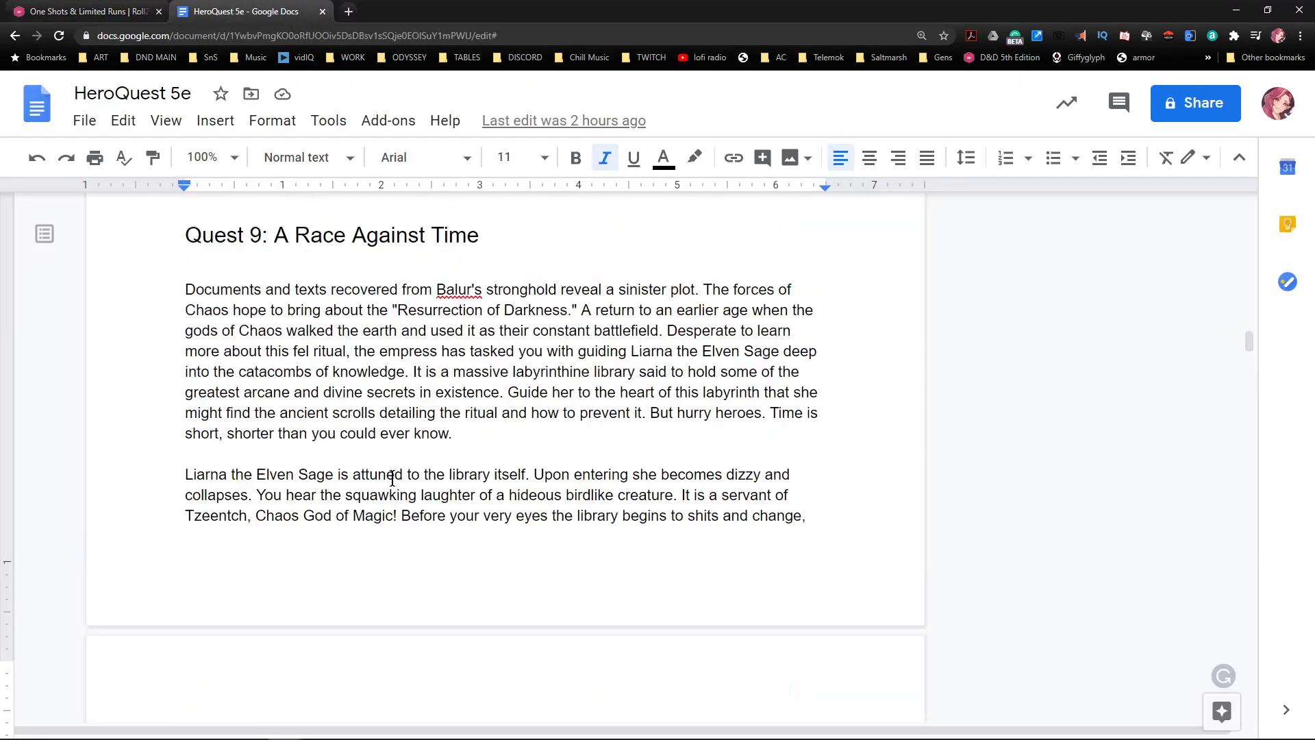
{"action": "scroll", "coordinate": [419, 472], "scroll_direction": "down", "scroll_amount": 5}
{"action": "scroll", "coordinate": [418, 430], "scroll_direction": "down", "scroll_amount": 7}
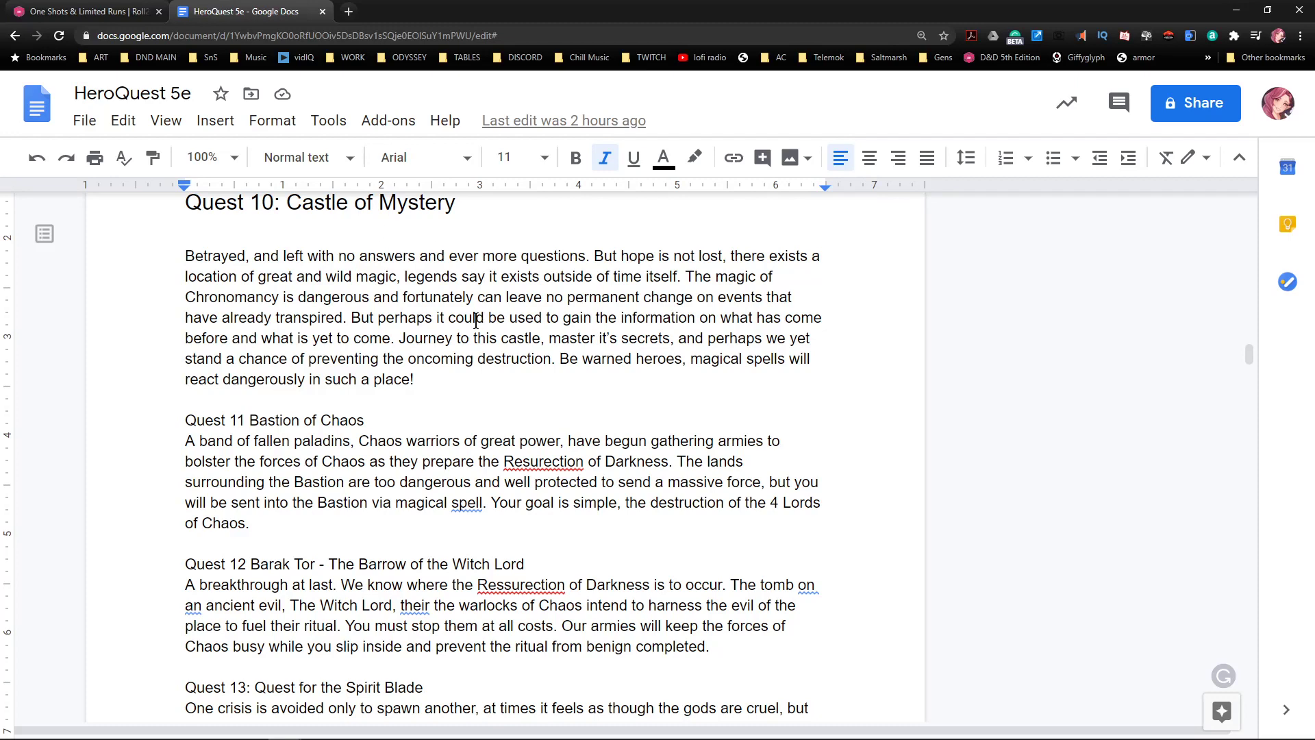
{"action": "scroll", "coordinate": [475, 329], "scroll_direction": "down", "scroll_amount": 1}
{"action": "left_click_drag", "start_coordinate": [300, 352], "coordinate": [461, 443]}
{"action": "left_click_drag", "start_coordinate": [251, 491], "coordinate": [482, 556]}
{"action": "scroll", "coordinate": [490, 548], "scroll_direction": "down", "scroll_amount": 1}
{"action": "scroll", "coordinate": [490, 546], "scroll_direction": "down", "scroll_amount": 1}
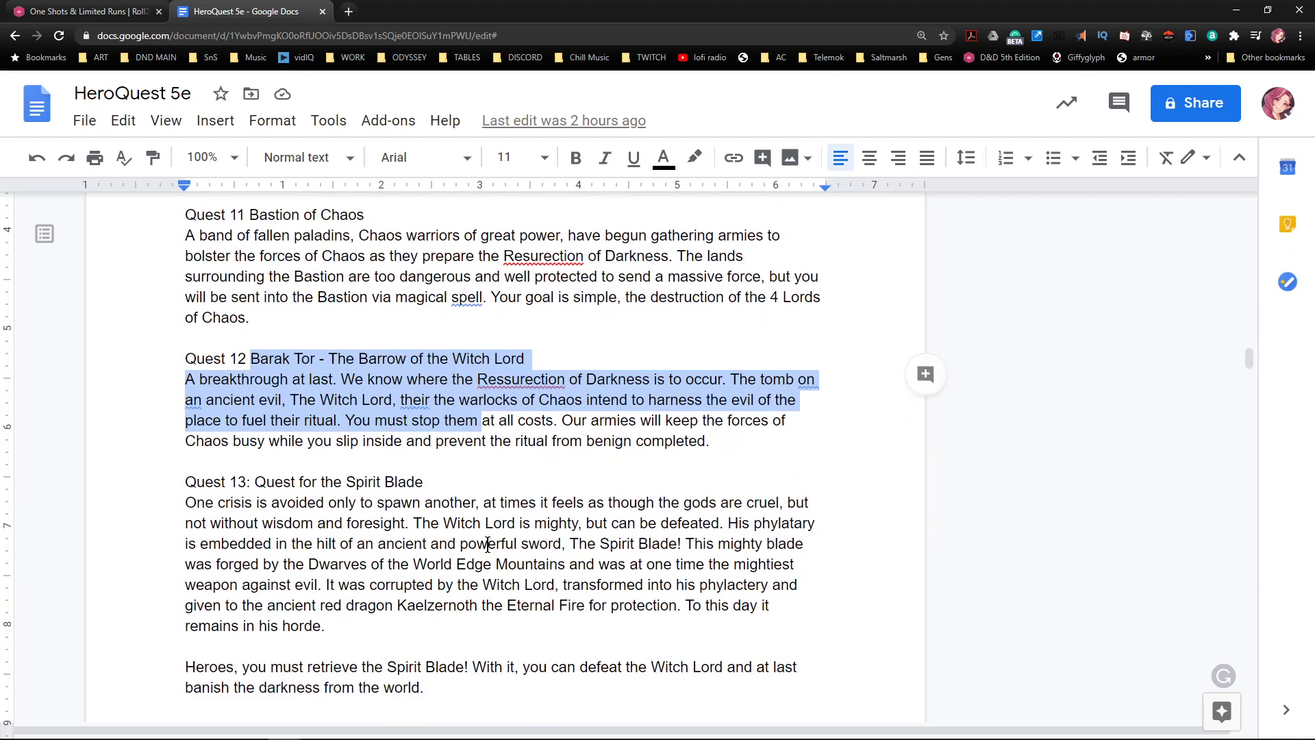
- Read the Quest 13: Quest for the Spirit Blade introduction, the following conversion notes heading, and the earlier Quest 6 to 8 notes
{"action": "left_click", "coordinate": [238, 483]}
{"action": "left_click_drag", "start_coordinate": [238, 483], "coordinate": [546, 638]}
{"action": "scroll", "coordinate": [575, 603], "scroll_direction": "down", "scroll_amount": 2}
{"action": "scroll", "coordinate": [579, 599], "scroll_direction": "down", "scroll_amount": 6}
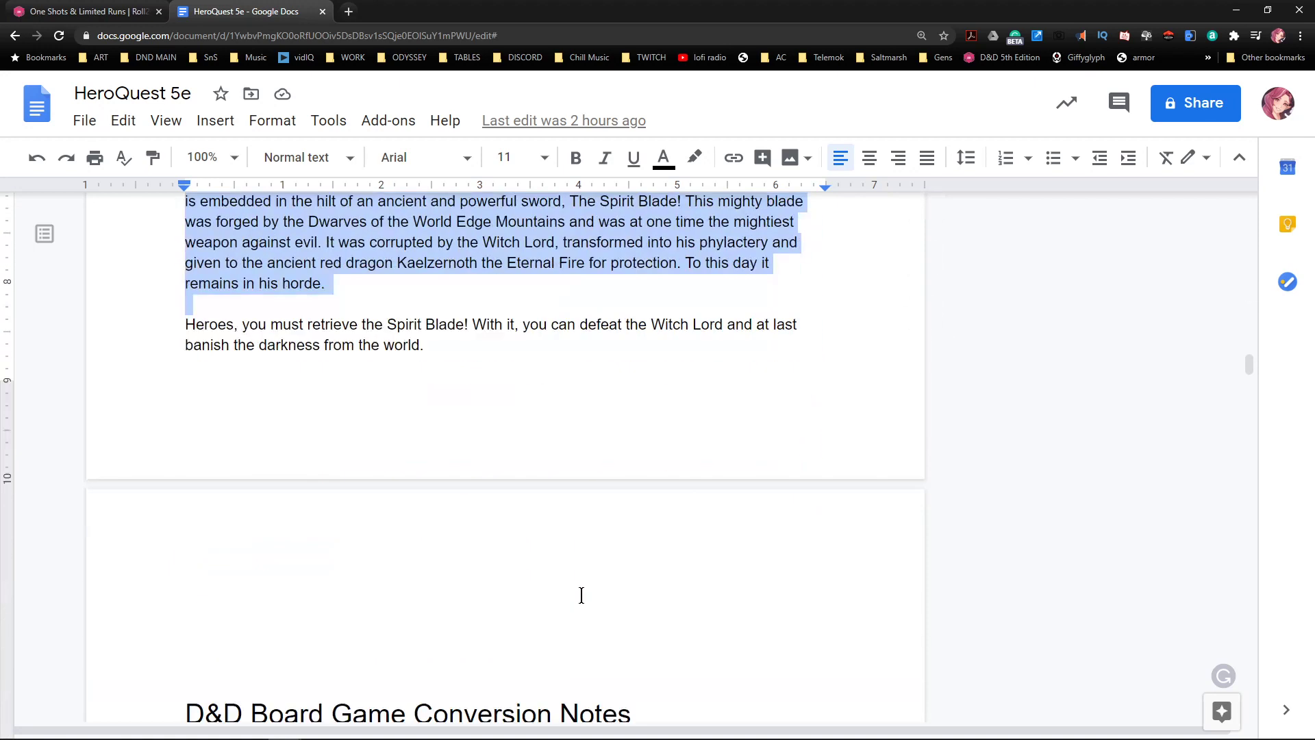
{"action": "scroll", "coordinate": [592, 583], "scroll_direction": "up", "scroll_amount": 5}
{"action": "scroll", "coordinate": [590, 569], "scroll_direction": "down", "scroll_amount": 5}
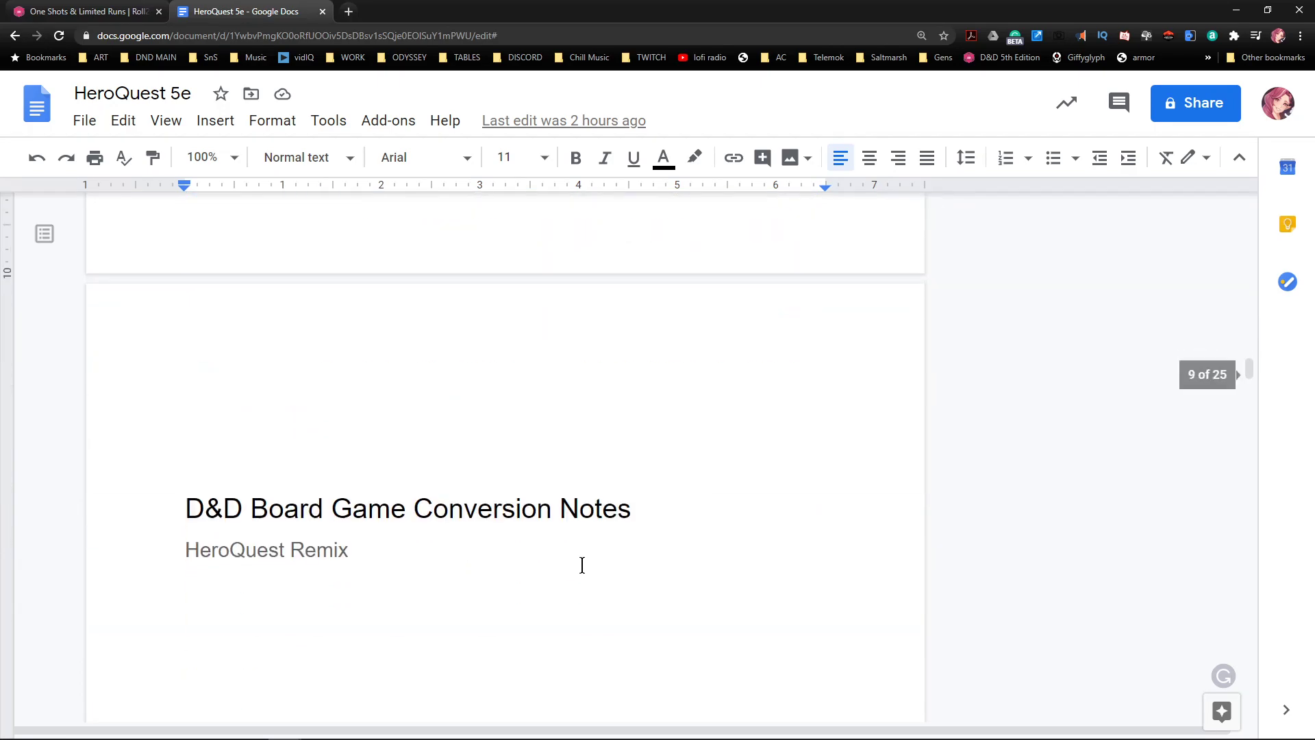
{"action": "scroll", "coordinate": [487, 470], "scroll_direction": "up", "scroll_amount": 20}
{"action": "scroll", "coordinate": [531, 513], "scroll_direction": "up", "scroll_amount": 7}
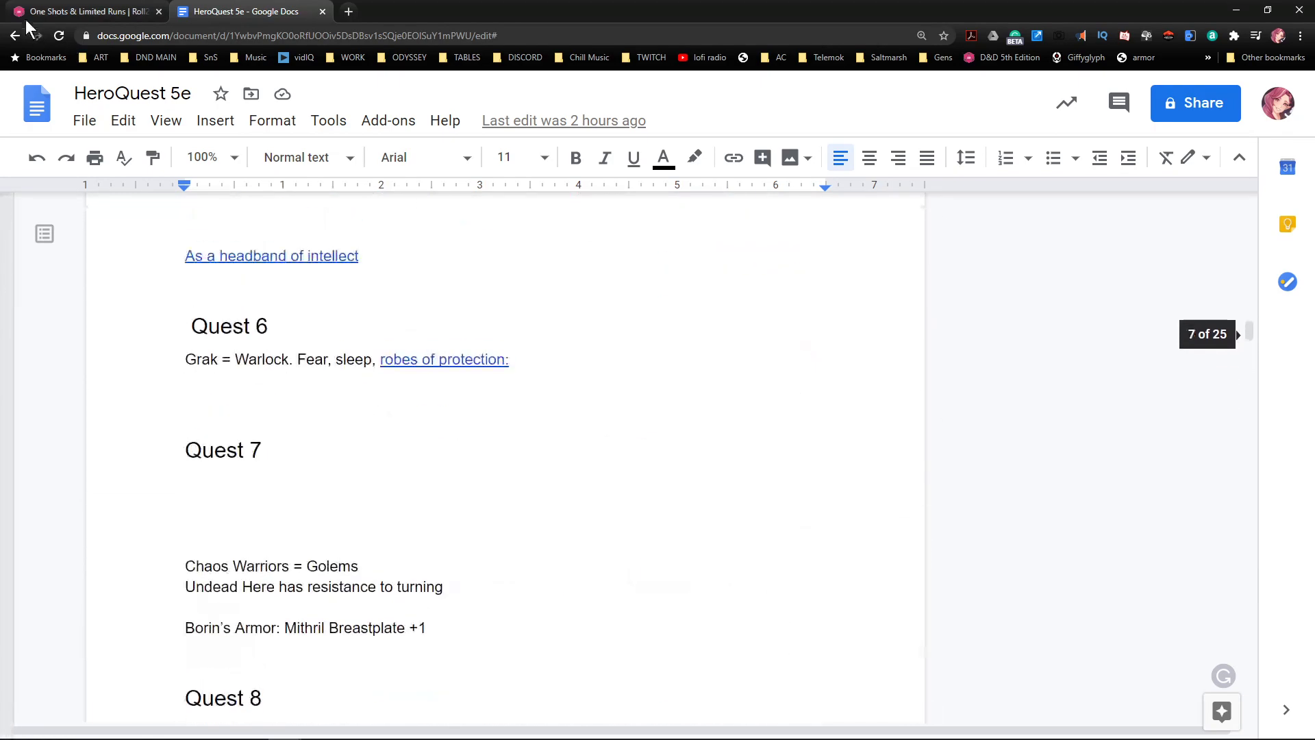
- Return to the dungeon map in Roll20, briefly rechecking the quest notes document
{"action": "left_click", "coordinate": [83, 11]}
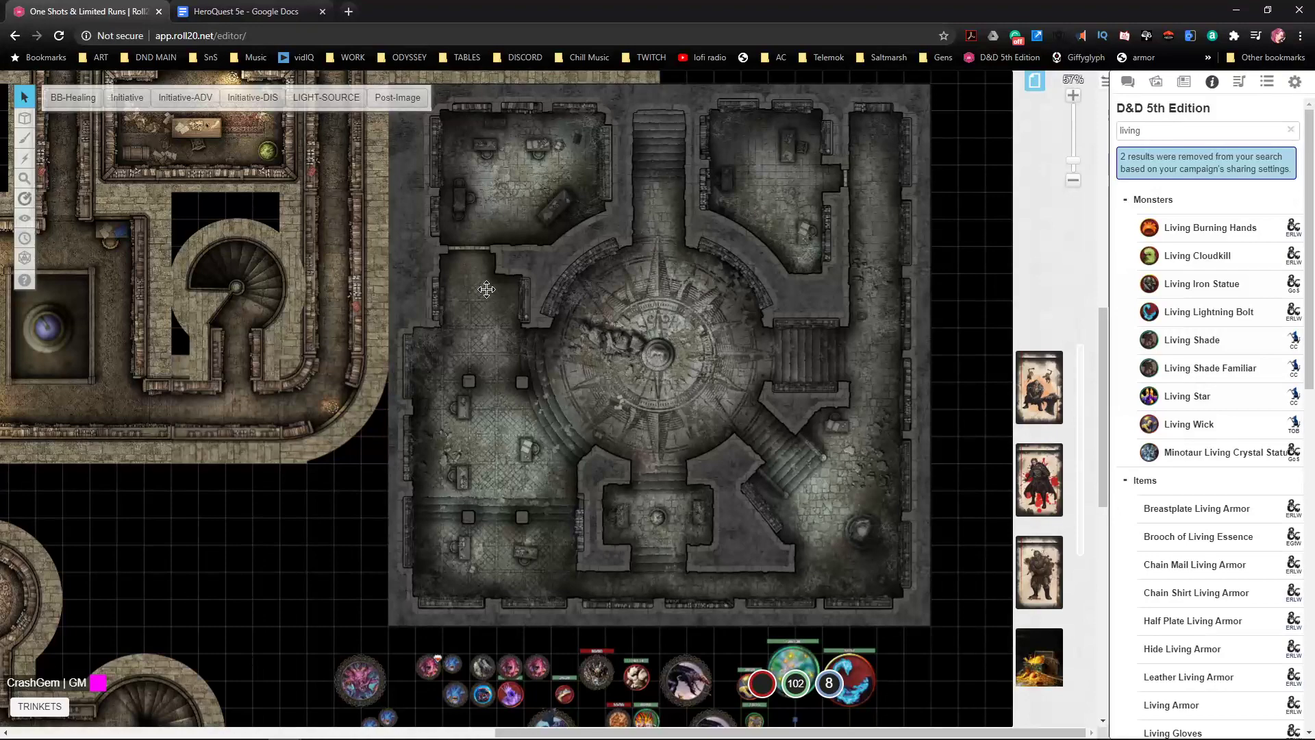
{"action": "left_click", "coordinate": [288, 12]}
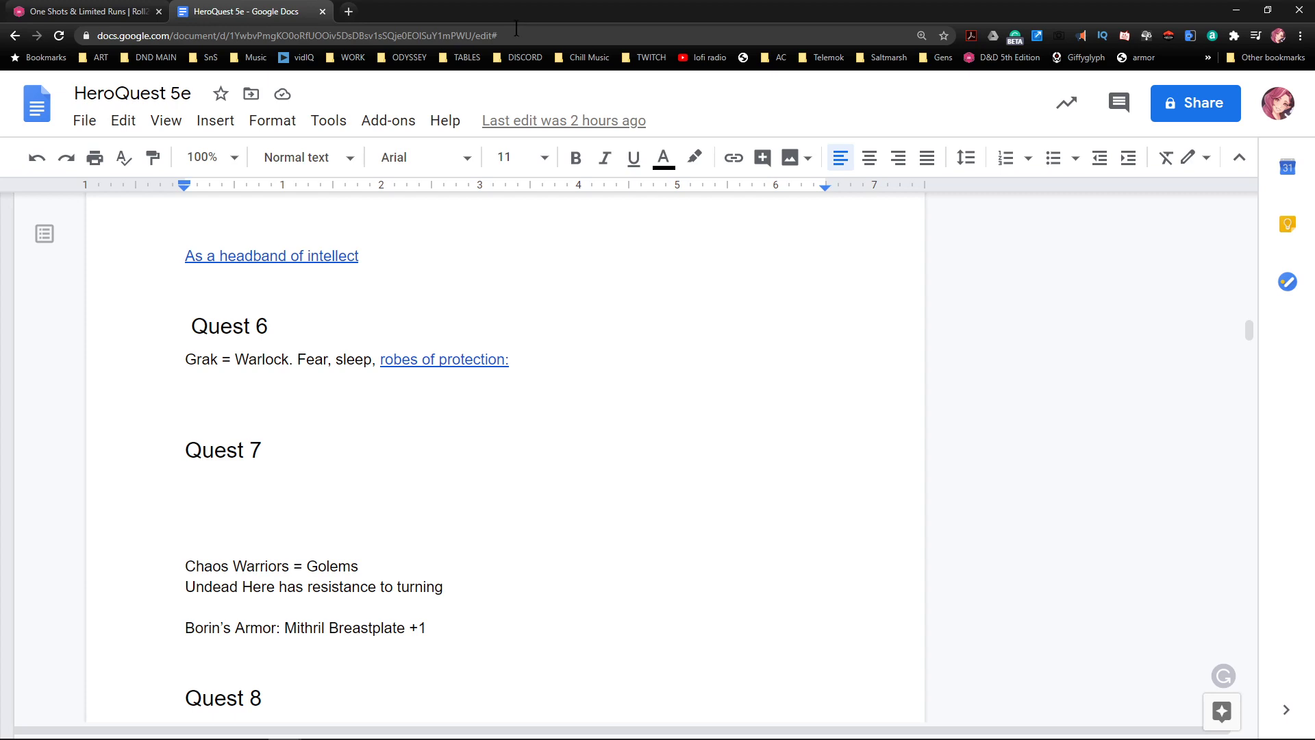
{"action": "left_click", "coordinate": [30, 11]}
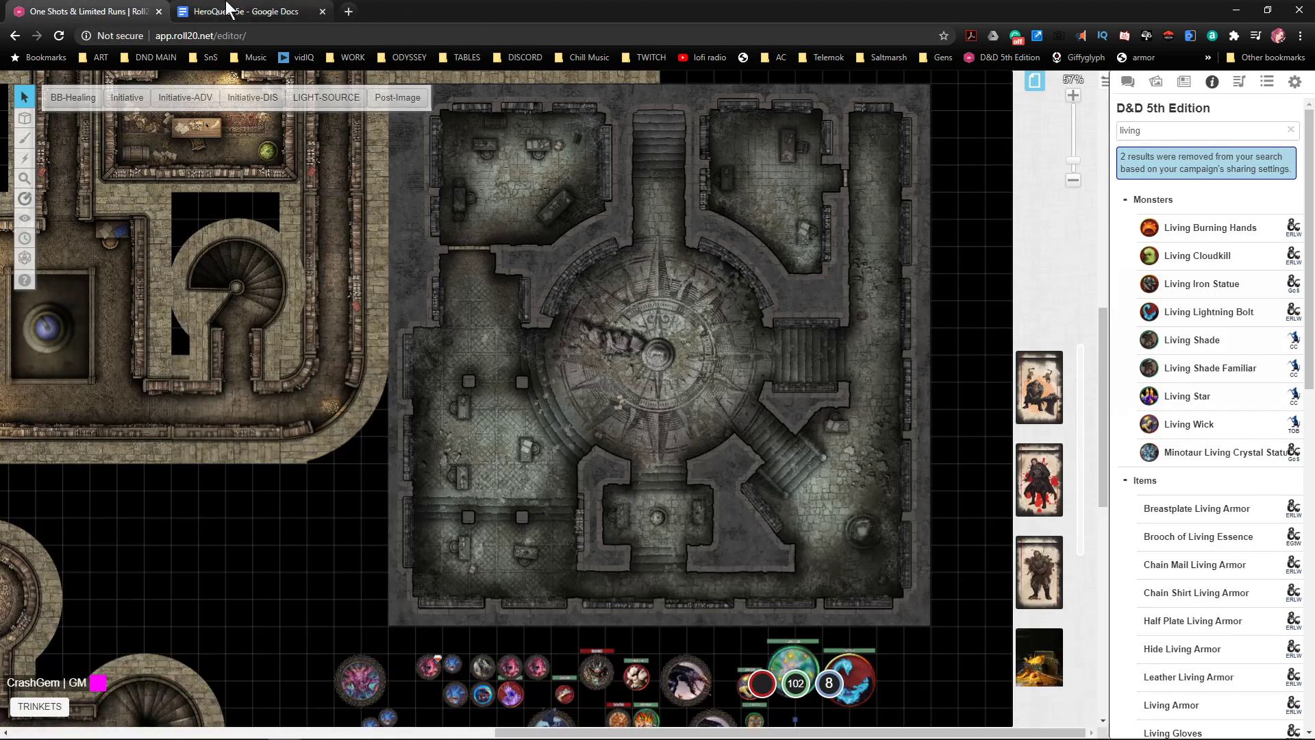